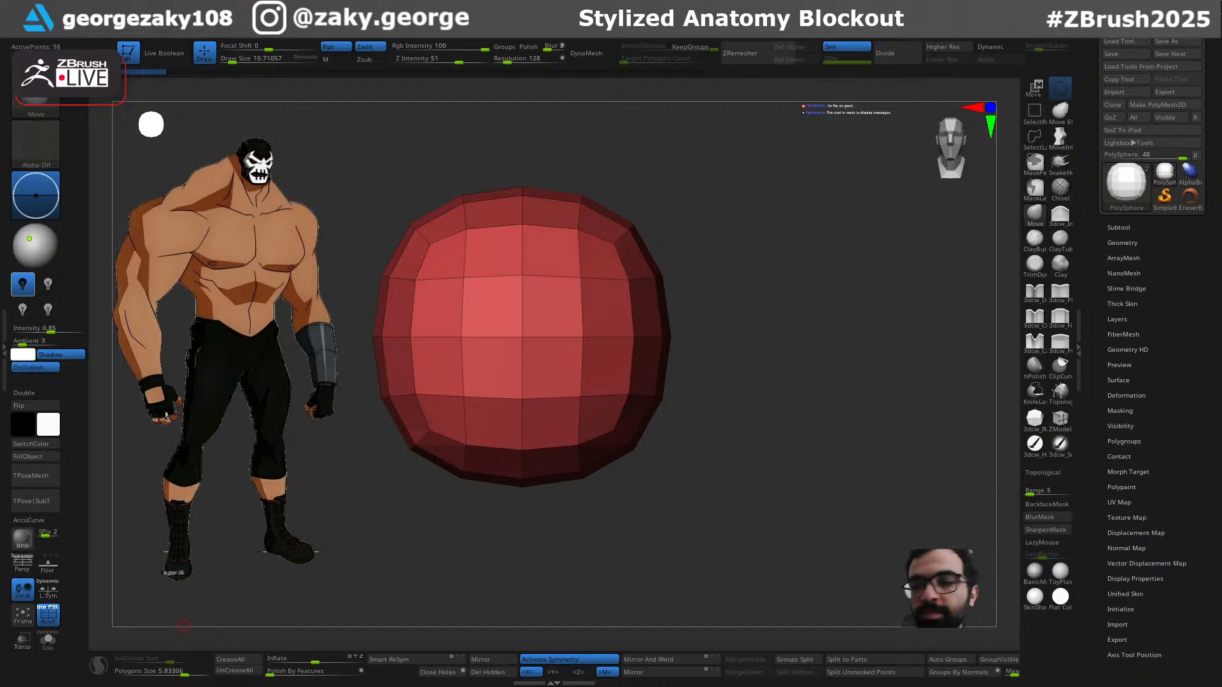
pyautogui.moveTo(710, 323)
pyautogui.mouseDown()
pyautogui.moveTo(684, 332)
pyautogui.moveTo(669, 312)
pyautogui.moveTo(802, 338)
pyautogui.moveTo(789, 337)
pyautogui.mouseUp()
pyautogui.press('s')
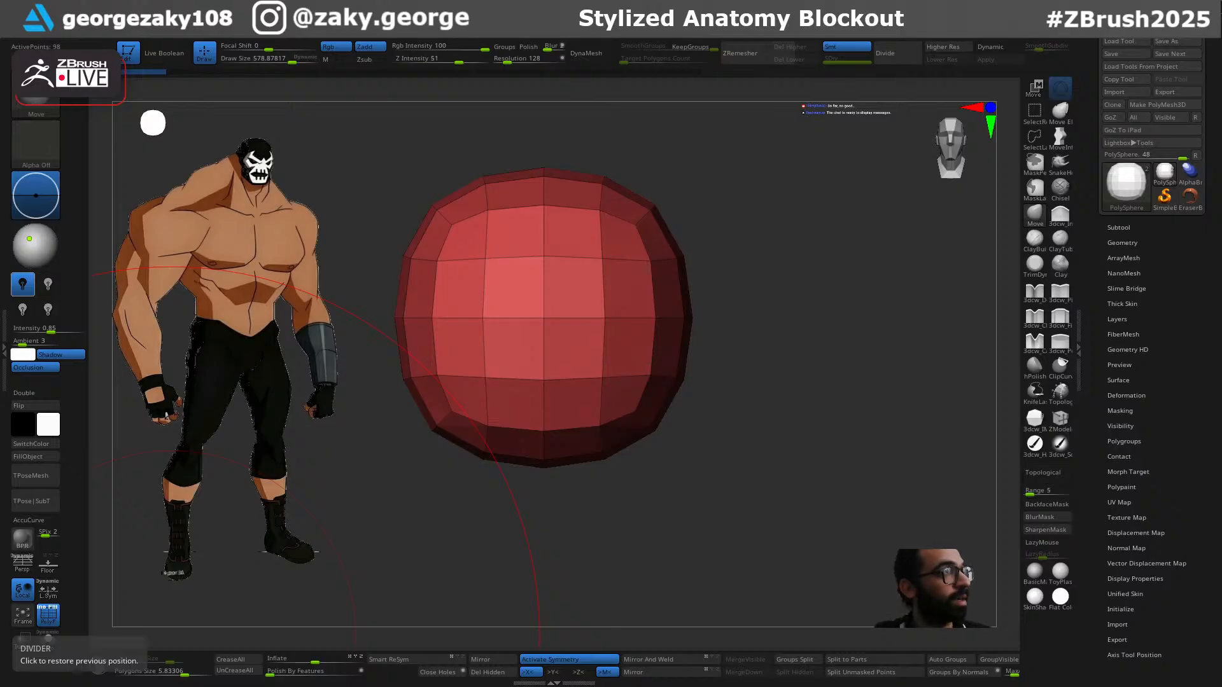
# Step: Switch to the browser and look through the ArtStation portfolio and store pages of character blockouts
pyautogui.moveTo(0, 280); pyautogui.dragTo(665, 0)
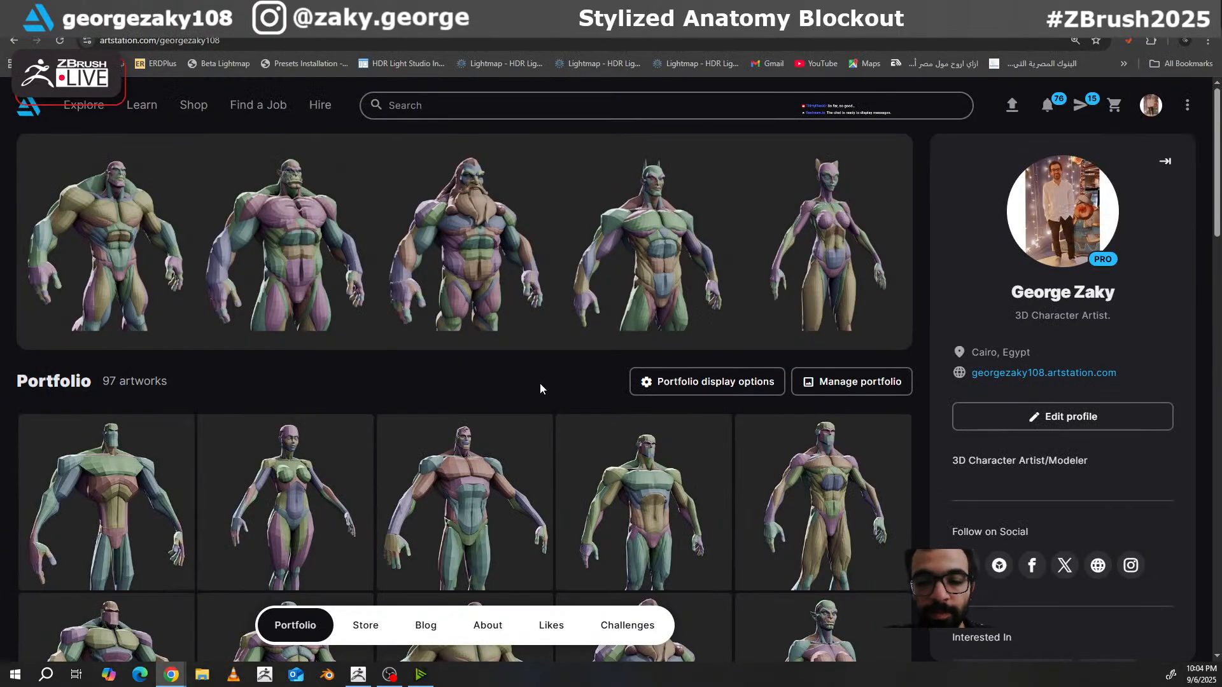
pyautogui.scroll(-3, 686, 382)
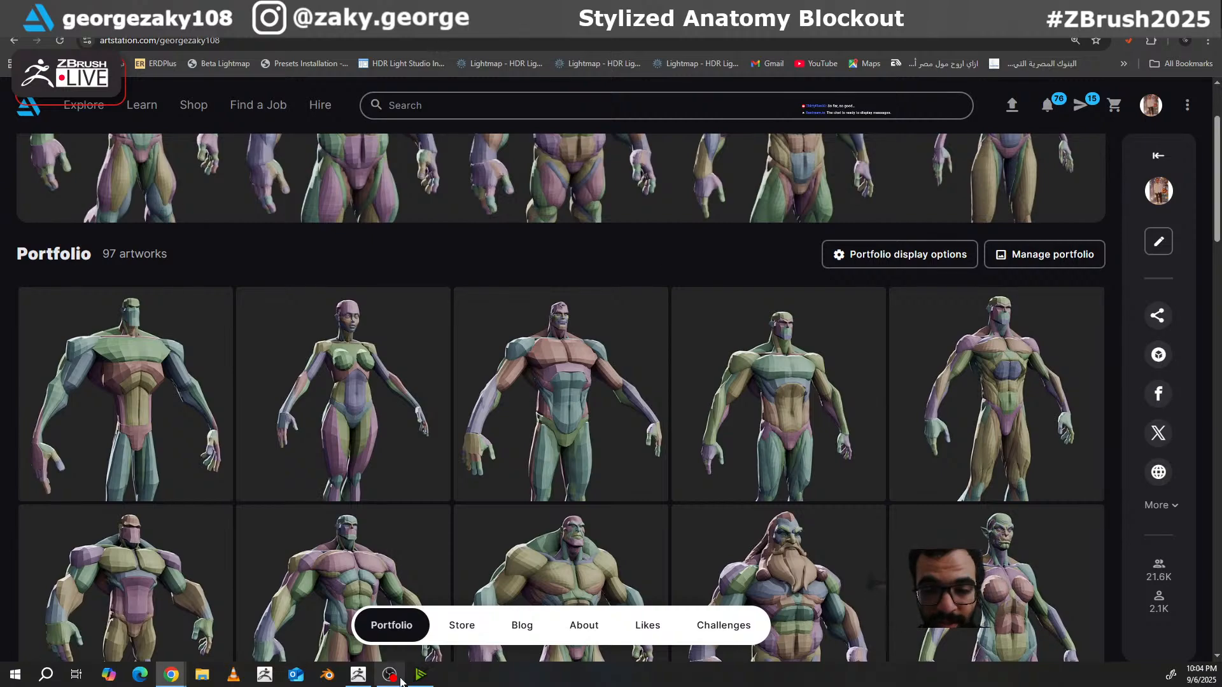
pyautogui.scroll(-3, 537, 524)
pyautogui.scroll(-1, 537, 520)
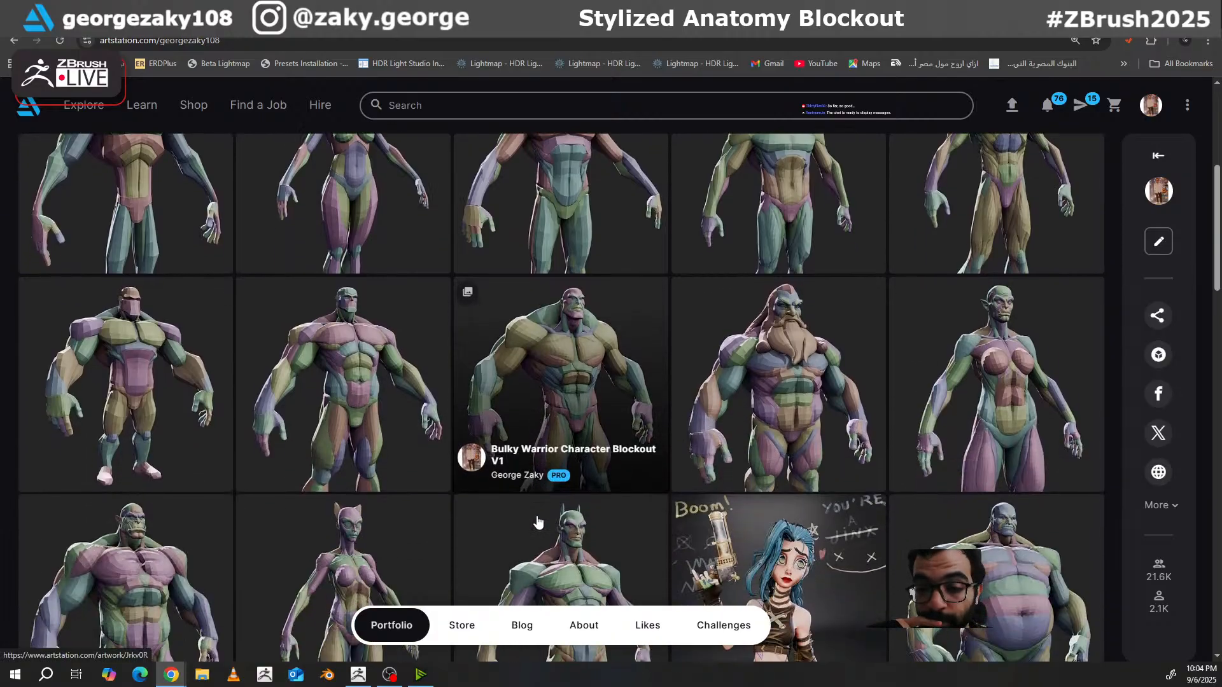
pyautogui.scroll(-3, 537, 521)
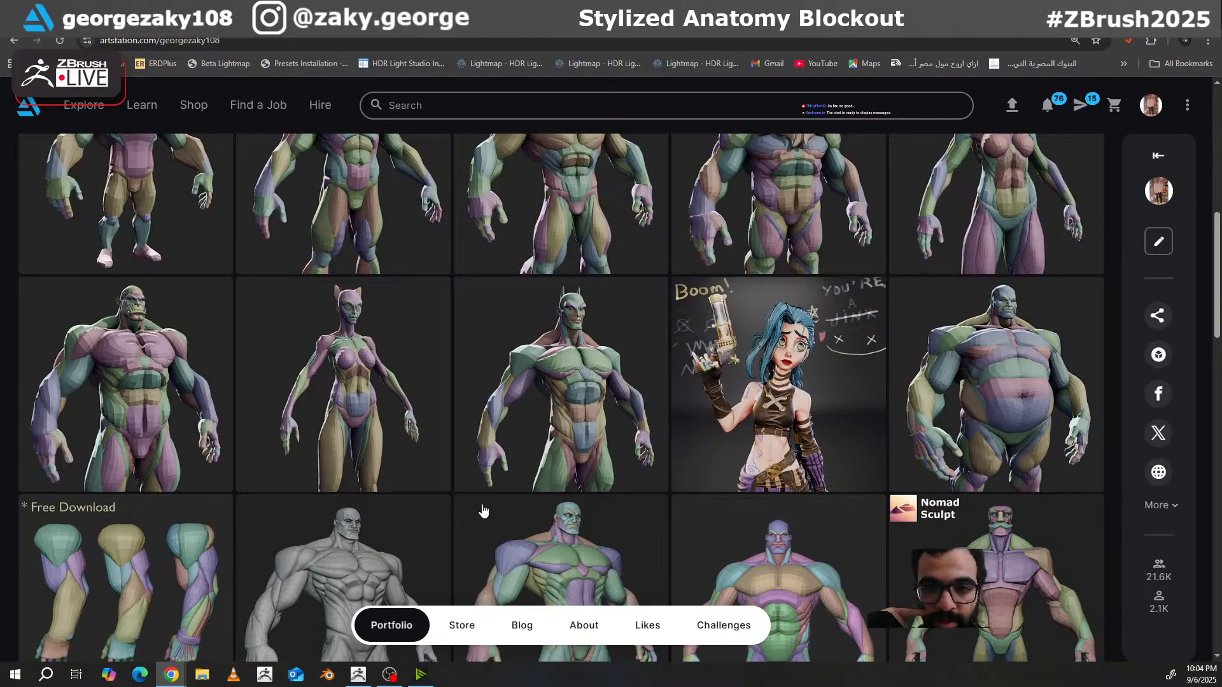
pyautogui.scroll(-3, 464, 464)
pyautogui.scroll(2, 462, 462)
pyautogui.scroll(10, 462, 470)
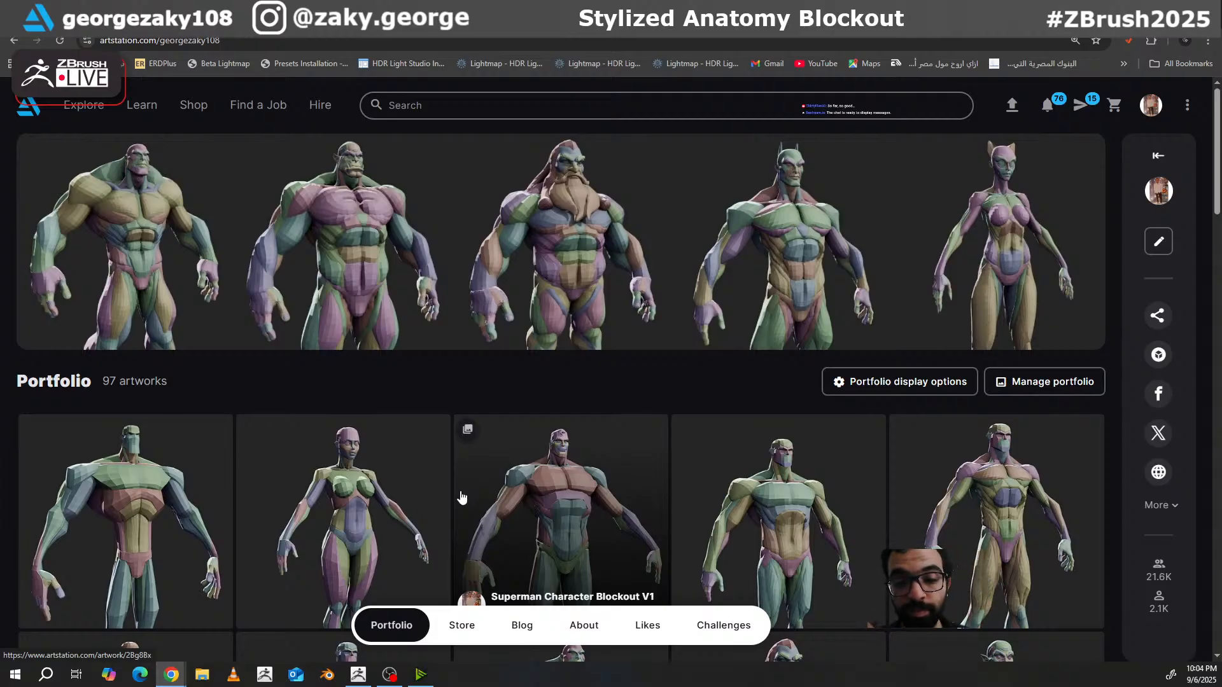
pyautogui.scroll(-2, 494, 527)
pyautogui.click(452, 626)
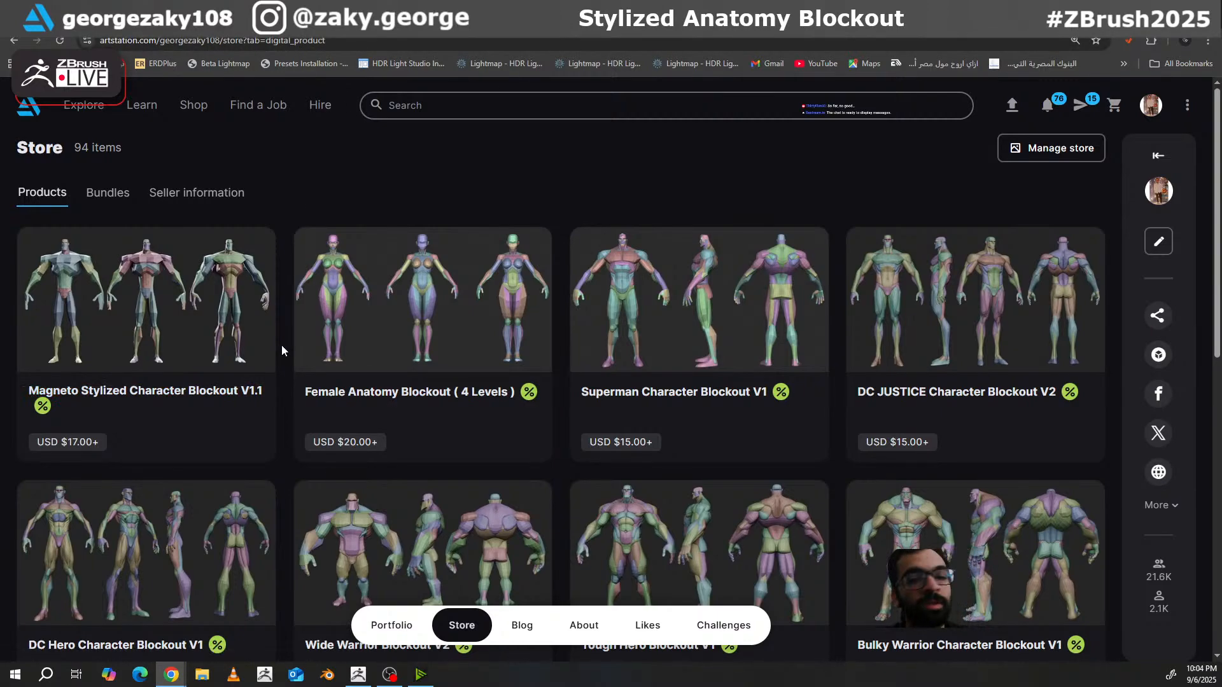
pyautogui.click(1148, 10)
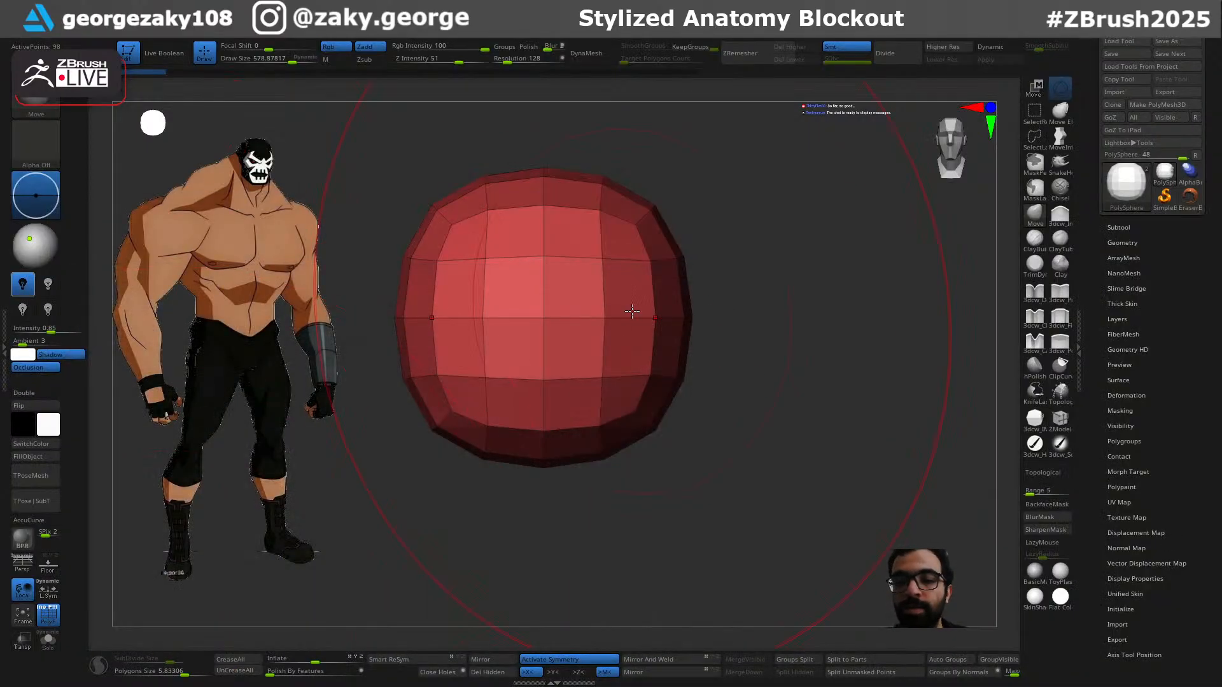
# Step: Push in the sides of the low-poly sphere with the Move brush to make a narrower cranium in front view
pyautogui.press('s')
pyautogui.moveTo(732, 381)
pyautogui.mouseDown()
pyautogui.moveTo(704, 383)
pyautogui.moveTo(721, 384)
pyautogui.mouseUp()
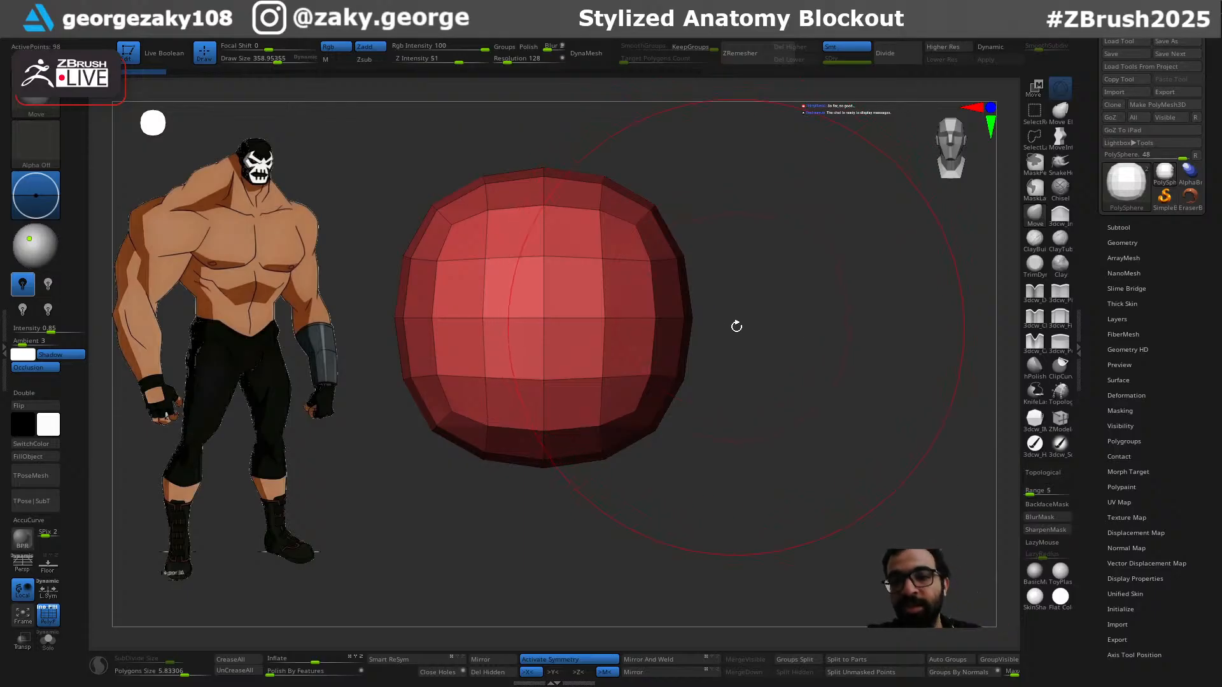
pyautogui.moveTo(783, 407)
pyautogui.mouseDown()
pyautogui.moveTo(763, 420)
pyautogui.moveTo(728, 390)
pyautogui.moveTo(706, 294)
pyautogui.moveTo(700, 320)
pyautogui.moveTo(662, 285)
pyautogui.moveTo(682, 299)
pyautogui.moveTo(654, 309)
pyautogui.mouseUp()
pyautogui.press('s')
pyautogui.press('s')
pyautogui.press('s')
pyautogui.press('s')
pyautogui.press('s')
pyautogui.moveTo(602, 402); pyautogui.dragTo(607, 403)
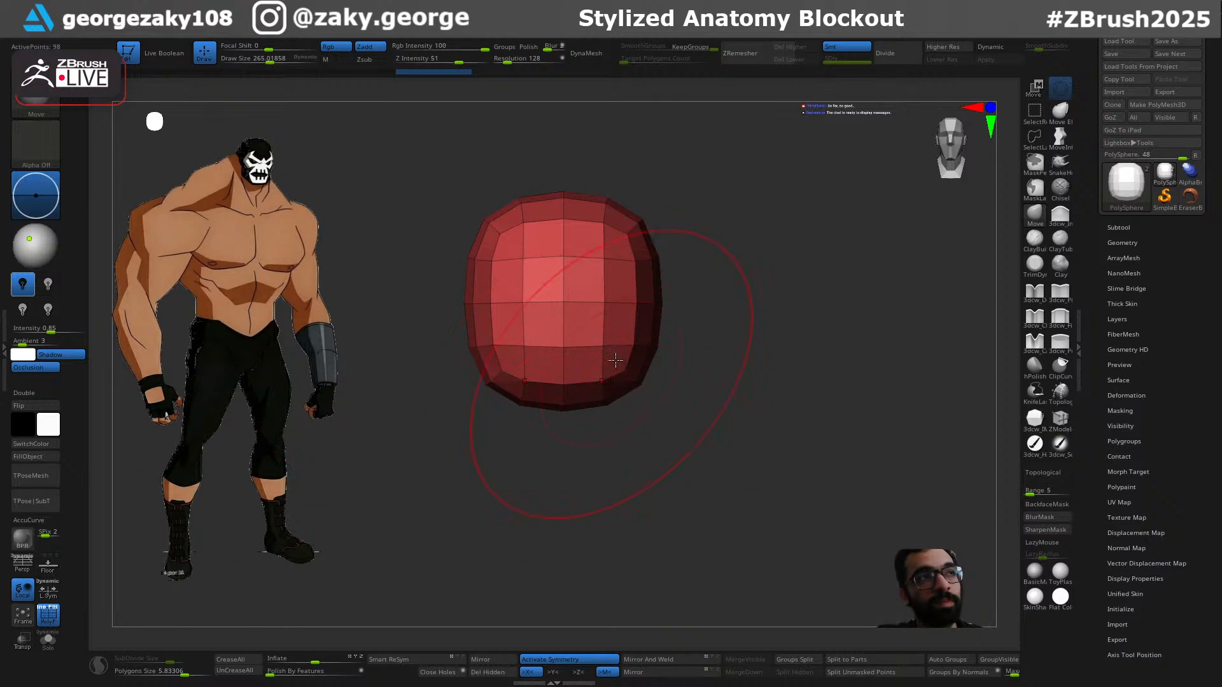
# Step: Raise and flatten the underside of the cranium and even out its sides in front view
pyautogui.press('s')
pyautogui.click(595, 407)
pyautogui.moveTo(592, 411); pyautogui.dragTo(603, 374)
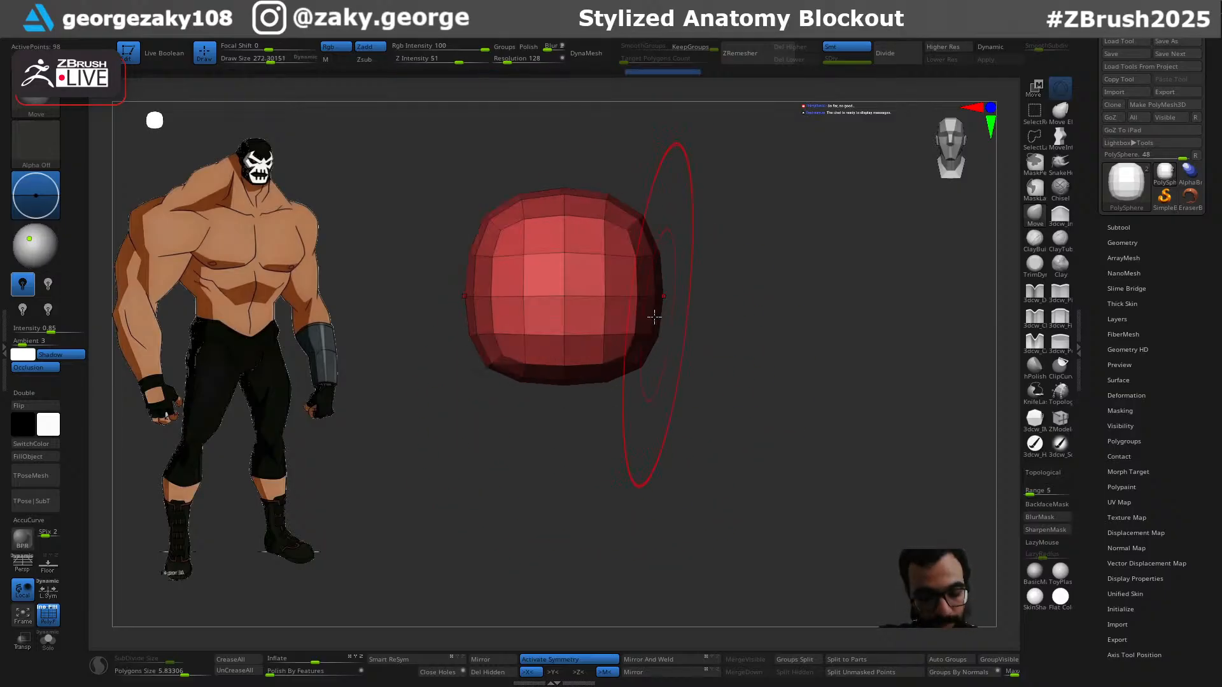
pyautogui.press('s')
pyautogui.click(659, 319)
pyautogui.keyDown('shift'); pyautogui.moveTo(657, 318); pyautogui.dragTo(624, 305, button='right'); pyautogui.keyUp('shift')
pyautogui.moveTo(672, 279); pyautogui.dragTo(786, 285)
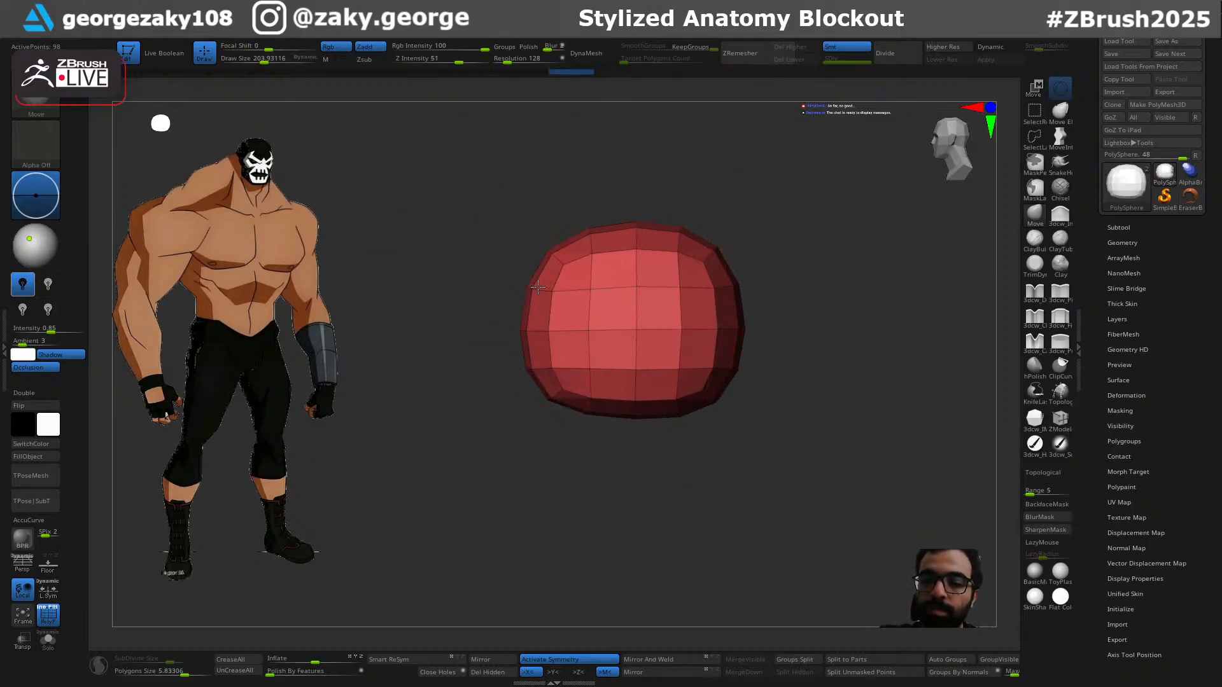
# Step: Slope the front of the cranium backward in profile to form the forehead
pyautogui.press('s')
pyautogui.click(540, 310)
pyautogui.moveTo(525, 305); pyautogui.dragTo(574, 269)
# Step: Reshape the rear curve of the cranium in profile, from the upper back corner down to the underside
pyautogui.press('s')
pyautogui.moveTo(718, 248)
pyautogui.mouseDown()
pyautogui.moveTo(709, 252)
pyautogui.moveTo(731, 286)
pyautogui.mouseUp()
pyautogui.press('s')
pyautogui.click(724, 286)
pyautogui.press('s')
pyautogui.click(745, 333)
pyautogui.press('s')
pyautogui.click(732, 382)
pyautogui.moveTo(704, 401); pyautogui.dragTo(697, 391)
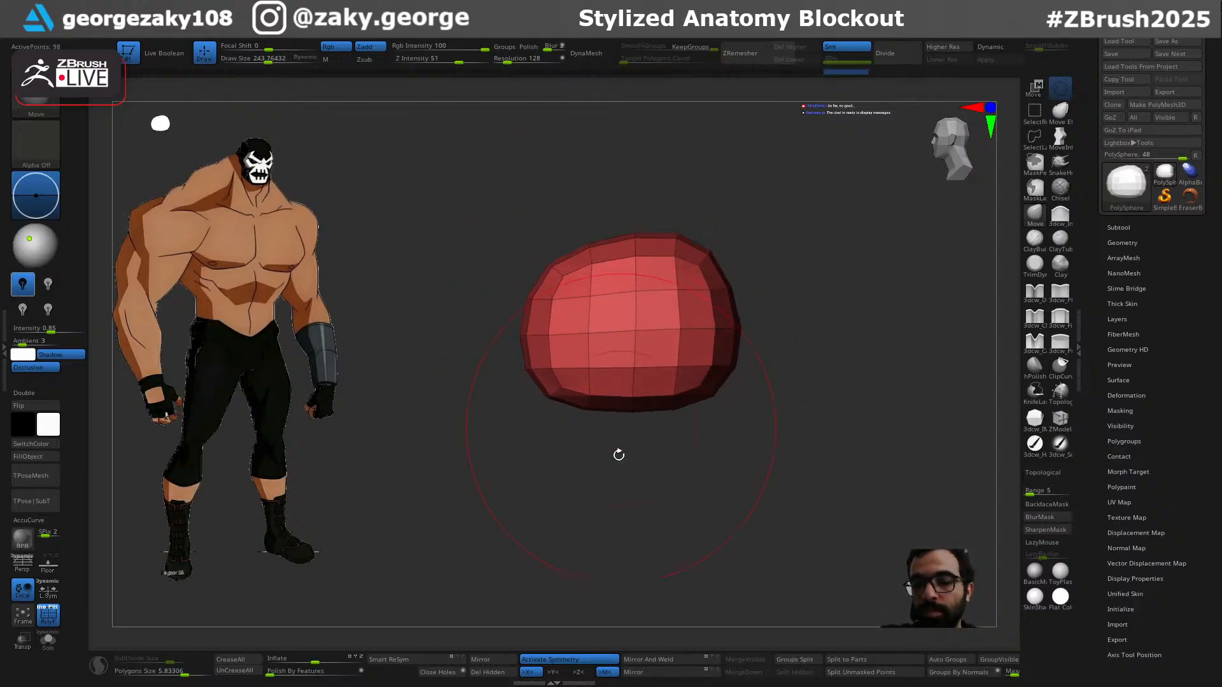
# Step: Refine the middle of the back of the skull in profile, undoing one unwanted adjustment
pyautogui.keyDown('shift'); pyautogui.moveTo(620, 431); pyautogui.dragTo(709, 409); pyautogui.keyUp('shift')
pyautogui.press('s')
pyautogui.click(721, 349)
pyautogui.hotkey('ctrl', 'z')
pyautogui.moveTo(726, 334)
pyautogui.mouseDown()
pyautogui.moveTo(704, 334)
pyautogui.moveTo(717, 333)
pyautogui.mouseUp()
pyautogui.press('s')
pyautogui.click(724, 333)
pyautogui.press('s')
pyautogui.click(737, 327)
# Step: Round the upper and lower rear corners of the cranium with the Move brush
pyautogui.moveTo(681, 247); pyautogui.dragTo(687, 257)
pyautogui.press('s')
pyautogui.click(704, 404)
pyautogui.moveTo(709, 403)
pyautogui.mouseDown()
pyautogui.moveTo(750, 401)
pyautogui.moveTo(734, 308)
pyautogui.moveTo(724, 315)
pyautogui.mouseUp()
pyautogui.press('s')
pyautogui.press('s')
pyautogui.moveTo(693, 386); pyautogui.dragTo(689, 387)
pyautogui.keyDown('shift'); pyautogui.moveTo(770, 337); pyautogui.dragTo(780, 428, button='right'); pyautogui.keyUp('shift')
pyautogui.keyDown('ctrl'); pyautogui.moveTo(712, 354); pyautogui.dragTo(681, 358, button='right'); pyautogui.keyUp('ctrl')
# Step: Duplicate the cranium directly below itself and flatten the copy's rear half for the face block
pyautogui.press('w')
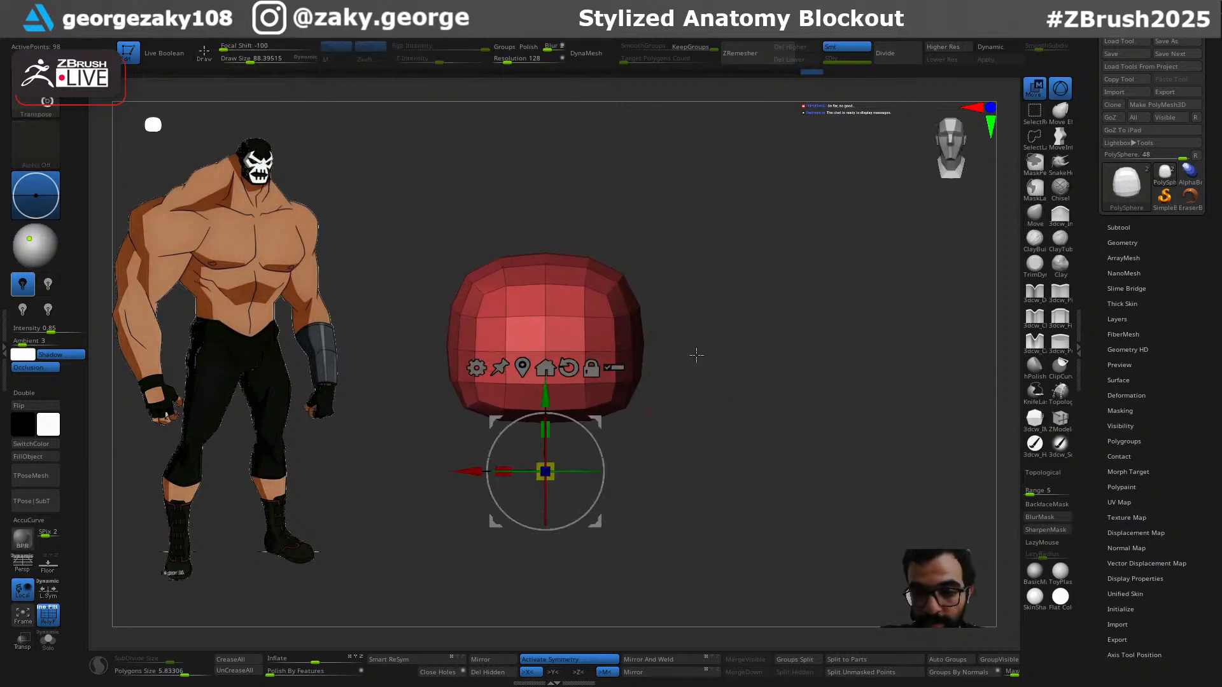
pyautogui.keyDown('ctrl'); pyautogui.moveTo(546, 396); pyautogui.dragTo(553, 496); pyautogui.keyUp('ctrl')
pyautogui.moveTo(553, 496); pyautogui.dragTo(790, 409, button='right')
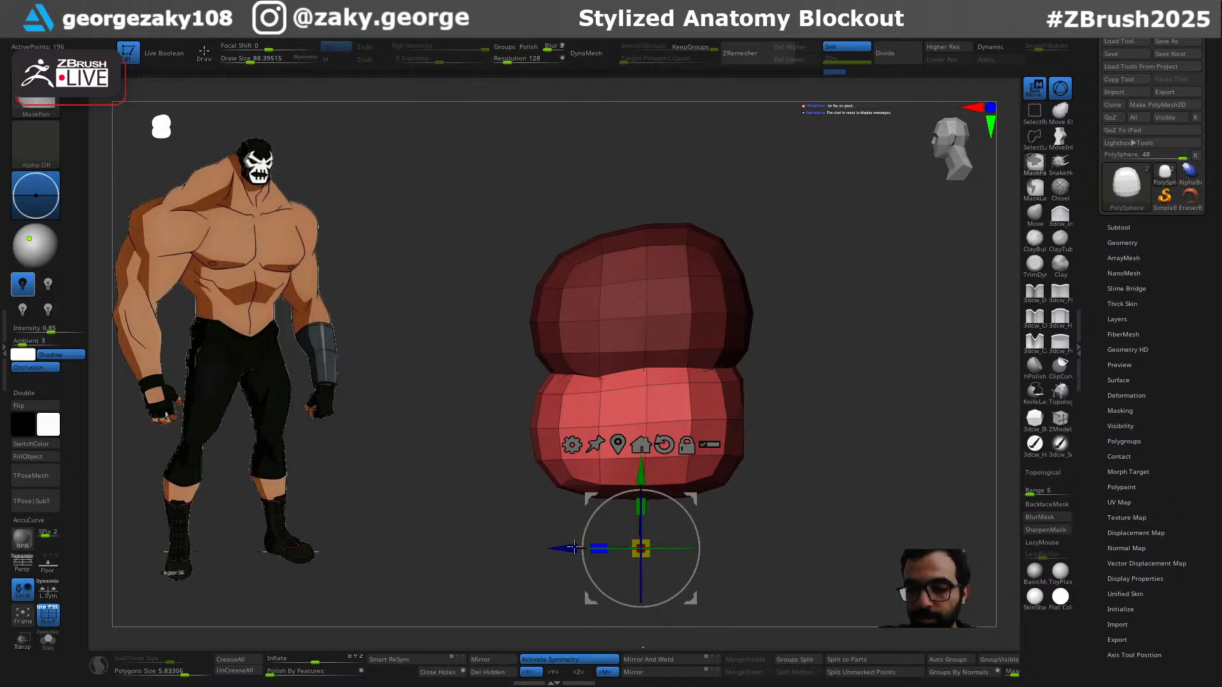
pyautogui.keyDown('ctrl'); pyautogui.moveTo(599, 548); pyautogui.dragTo(376, 595); pyautogui.keyUp('ctrl')
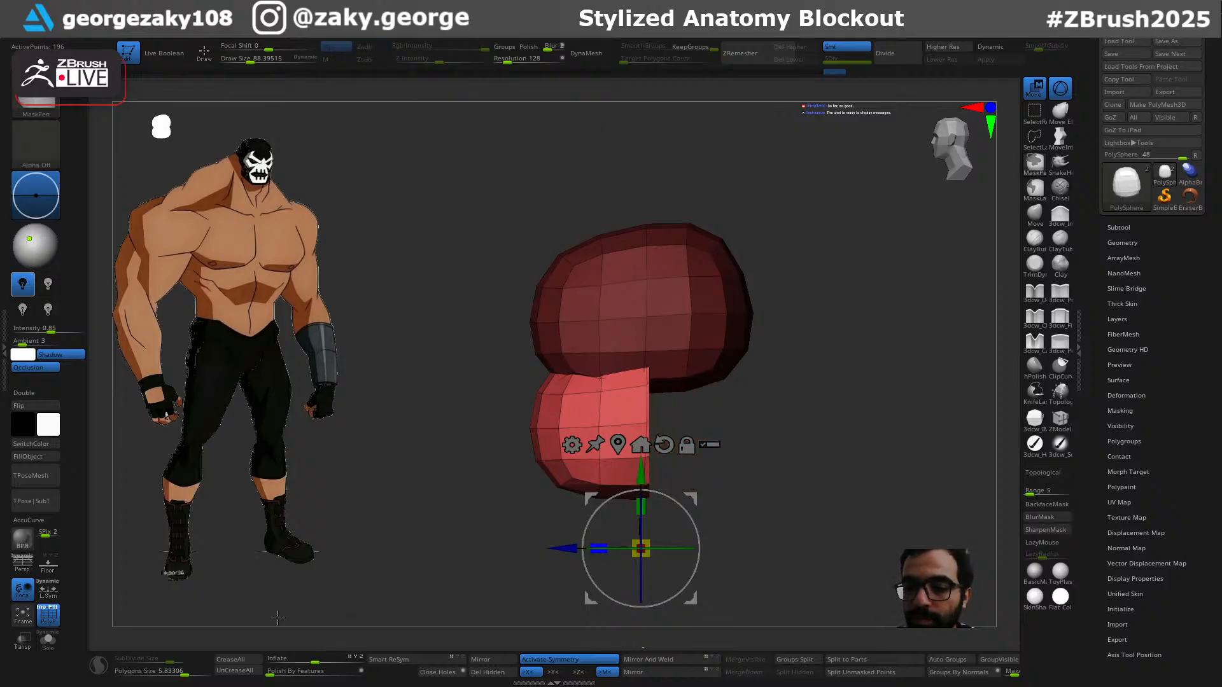
# Step: Pull the front of the lower block down into a chin and slope its underside up toward the back as a jawline
pyautogui.press('q')
pyautogui.moveTo(728, 466); pyautogui.dragTo(586, 439, button='right')
pyautogui.keyDown('shift'); pyautogui.moveTo(586, 439); pyautogui.dragTo(586, 393); pyautogui.keyUp('shift')
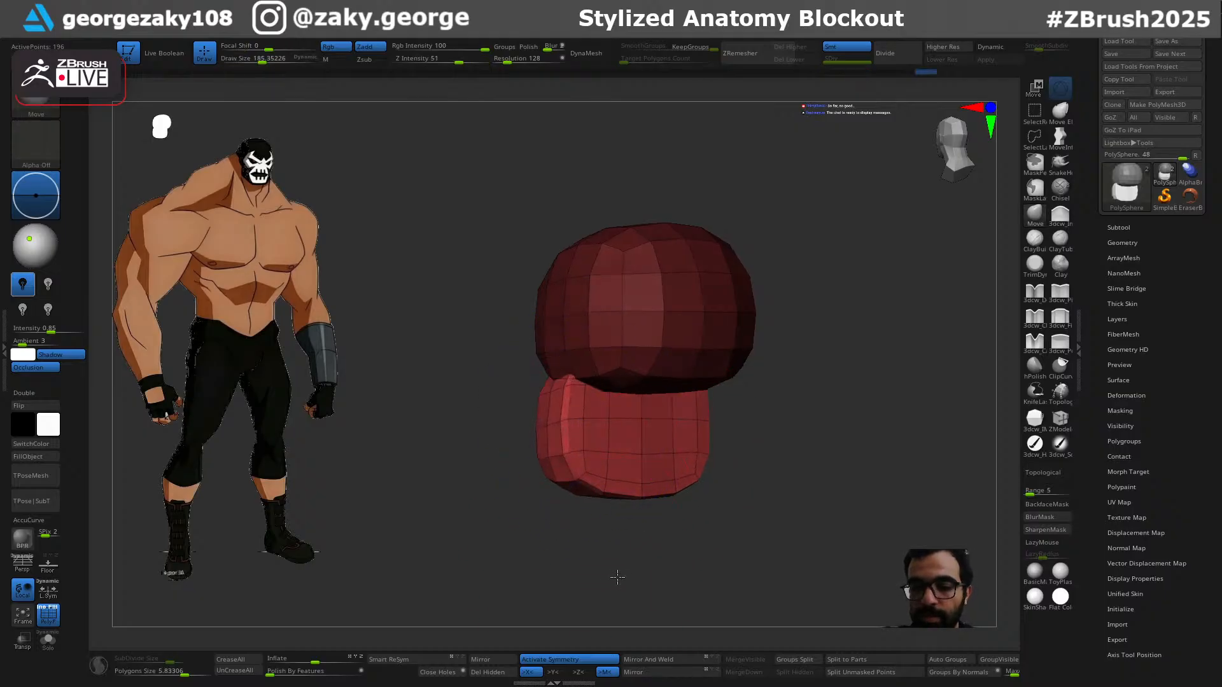
pyautogui.keyDown('shift'); pyautogui.moveTo(606, 575); pyautogui.dragTo(684, 541, button='right'); pyautogui.keyUp('shift')
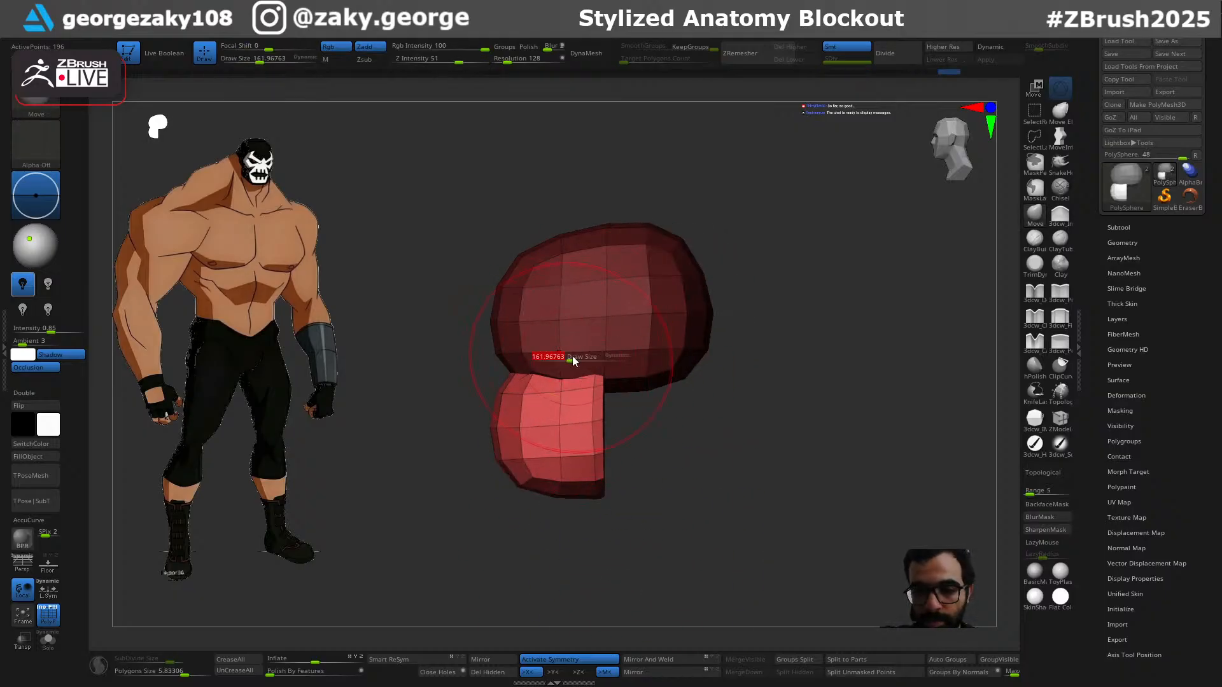
pyautogui.moveTo(518, 493); pyautogui.dragTo(518, 517)
pyautogui.keyDown('shift'); pyautogui.moveTo(556, 559); pyautogui.dragTo(586, 559); pyautogui.keyUp('shift')
pyautogui.press('s')
pyautogui.press('s')
pyautogui.moveTo(518, 517); pyautogui.dragTo(512, 517)
pyautogui.moveTo(517, 513)
pyautogui.mouseDown()
pyautogui.moveTo(532, 525)
pyautogui.moveTo(597, 453)
pyautogui.mouseUp()
pyautogui.press('s')
pyautogui.press('s')
pyautogui.moveTo(610, 364)
pyautogui.mouseDown()
pyautogui.moveTo(588, 377)
pyautogui.moveTo(593, 340)
pyautogui.mouseUp()
pyautogui.press('s')
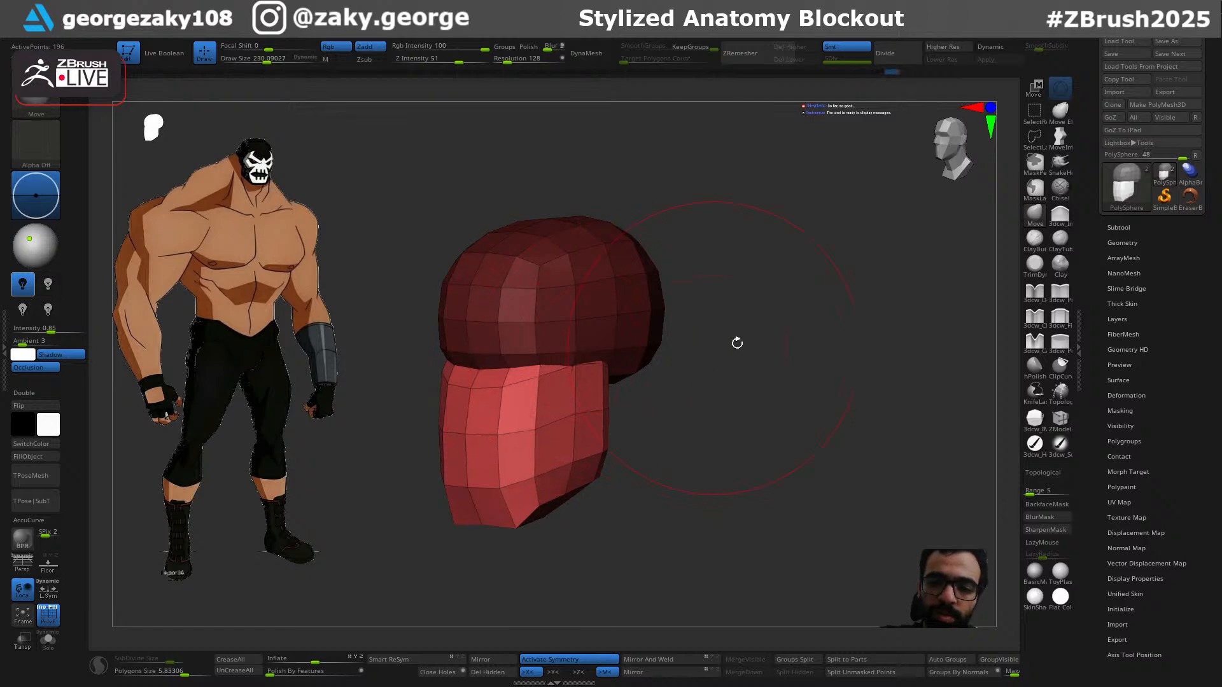
# Step: Give the face block its own polygroup and mask only the cranium
pyautogui.keyDown('shift'); pyautogui.moveTo(718, 346); pyautogui.dragTo(762, 337); pyautogui.keyUp('shift')
pyautogui.keyDown('alt'); pyautogui.moveTo(659, 313); pyautogui.dragTo(747, 342); pyautogui.keyUp('alt')
pyautogui.keyDown('ctrl'); pyautogui.click(779, 406); pyautogui.keyUp('ctrl')
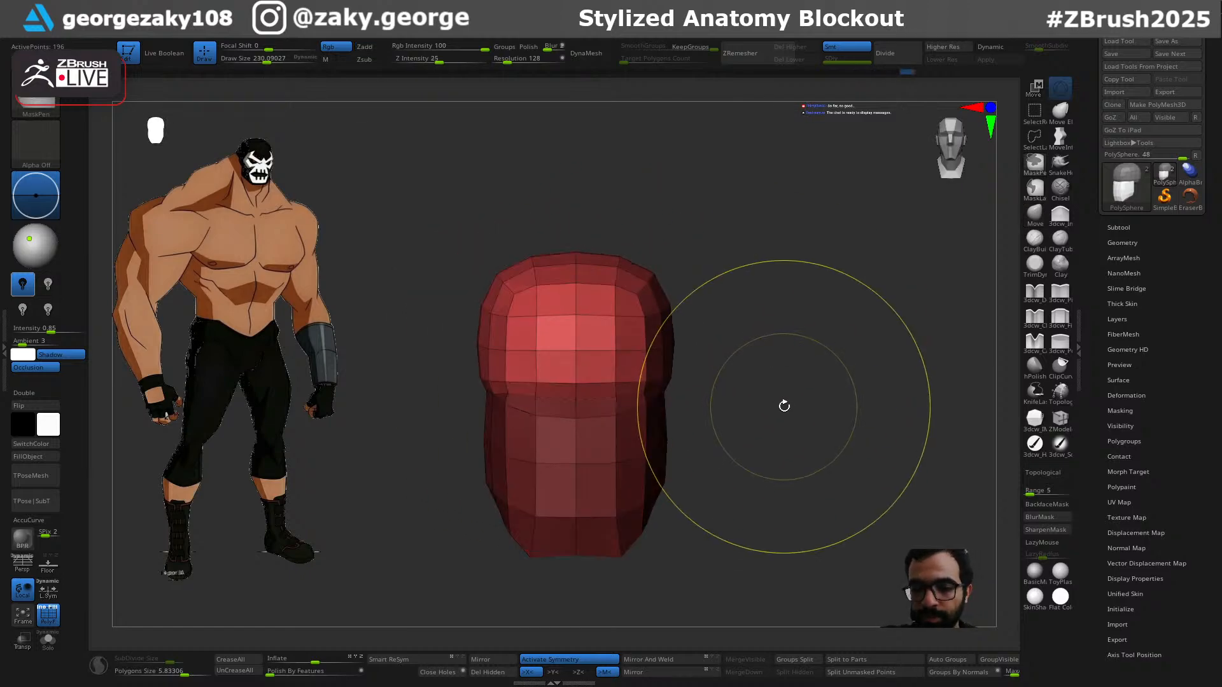
pyautogui.hotkey('ctrl', 'w')
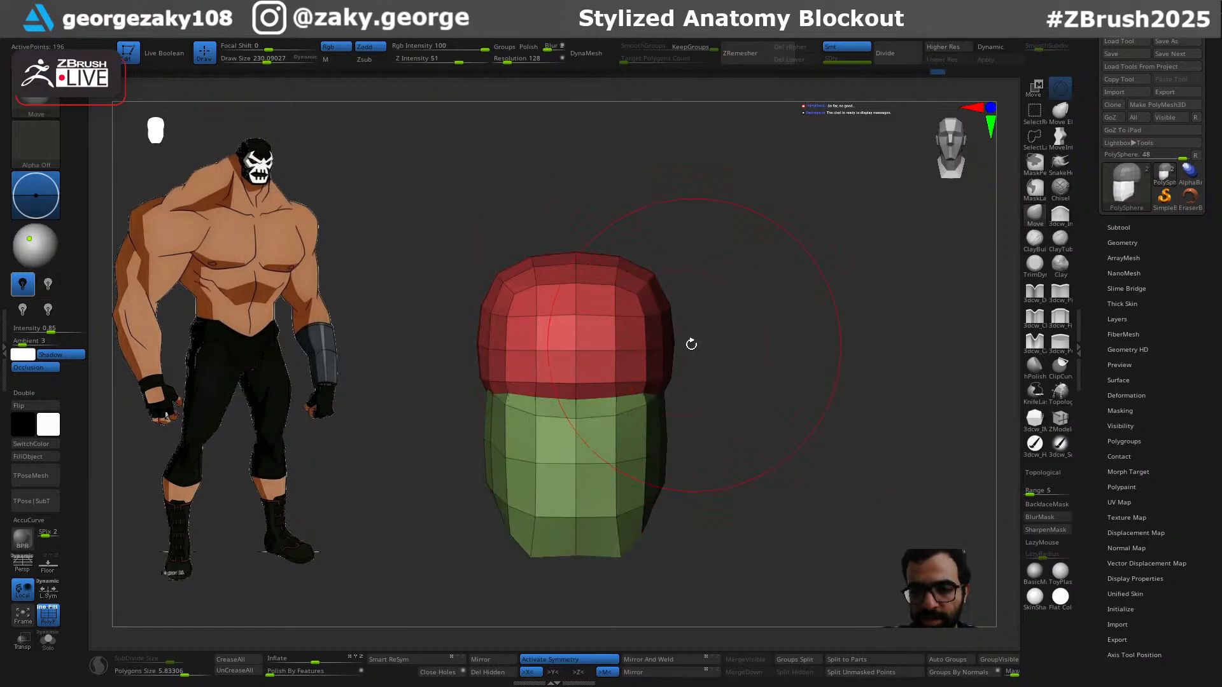
pyautogui.keyDown('ctrl'); pyautogui.keyDown('shift'); pyautogui.click(656, 359); pyautogui.keyUp('shift'); pyautogui.keyUp('ctrl')
pyautogui.keyDown('ctrl'); pyautogui.click(727, 361); pyautogui.keyUp('ctrl')
pyautogui.keyDown('ctrl'); pyautogui.keyDown('shift'); pyautogui.click(727, 364); pyautogui.keyUp('shift'); pyautogui.keyUp('ctrl')
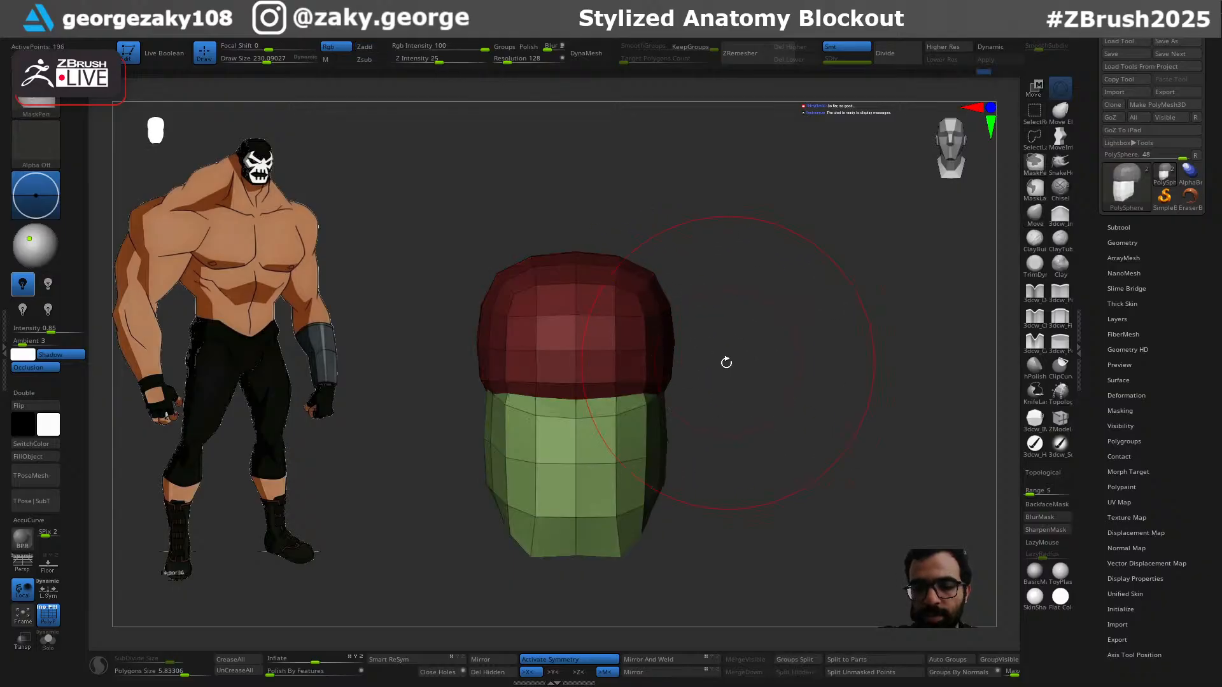
# Step: Adjust the lower front of the face block with a smaller Move brush to shape the chin
pyautogui.press('w')
pyautogui.press('q')
pyautogui.press('[')
pyautogui.moveTo(601, 459); pyautogui.dragTo(600, 450)
pyautogui.press('[')
pyautogui.moveTo(595, 558)
pyautogui.mouseDown()
pyautogui.moveTo(686, 544)
pyautogui.moveTo(799, 422)
pyautogui.moveTo(750, 425)
pyautogui.mouseUp()
pyautogui.moveTo(689, 488); pyautogui.dragTo(680, 485)
# Step: Round the front edge of the chin while viewing the head from underneath
pyautogui.press('[')
pyautogui.moveTo(645, 447); pyautogui.dragTo(648, 442)
pyautogui.press('s')
pyautogui.click(637, 444)
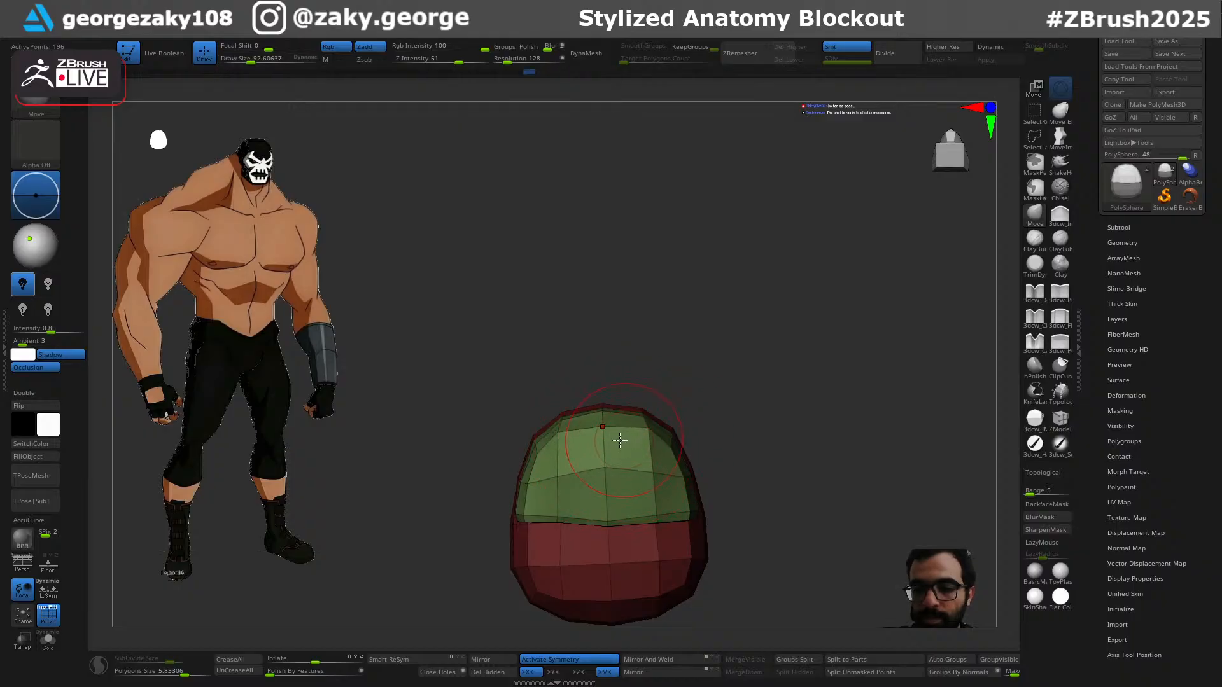
pyautogui.press('s')
pyautogui.click(636, 437)
pyautogui.moveTo(607, 451); pyautogui.dragTo(778, 525)
# Step: Curve the side of the jaw outward from the chin in the underside view
pyautogui.press('s')
pyautogui.click(667, 479)
pyautogui.press('s')
pyautogui.click(678, 455)
pyautogui.moveTo(674, 456)
pyautogui.mouseDown()
pyautogui.moveTo(750, 464)
pyautogui.moveTo(693, 446)
pyautogui.mouseUp()
pyautogui.moveTo(732, 465)
pyautogui.mouseDown()
pyautogui.moveTo(706, 449)
pyautogui.moveTo(707, 476)
pyautogui.moveTo(684, 436)
pyautogui.mouseUp()
pyautogui.press('s')
pyautogui.click(691, 449)
pyautogui.press('s')
pyautogui.click(689, 438)
# Step: Adjust the lower jaw edge and the chin's corner points to even out the jaw outline
pyautogui.moveTo(747, 414)
pyautogui.mouseDown()
pyautogui.moveTo(727, 385)
pyautogui.moveTo(671, 425)
pyautogui.moveTo(686, 383)
pyautogui.moveTo(658, 384)
pyautogui.moveTo(708, 384)
pyautogui.mouseUp()
pyautogui.press('s')
pyautogui.click(677, 439)
pyautogui.press('s')
pyautogui.click(680, 422)
pyautogui.press('s')
pyautogui.click(706, 390)
pyautogui.moveTo(654, 423)
pyautogui.keyDown('shift'); pyautogui.mouseDown()
pyautogui.moveTo(662, 466)
pyautogui.moveTo(639, 439)
pyautogui.mouseUp(); pyautogui.keyUp('shift')
pyautogui.press('s')
pyautogui.press('s')
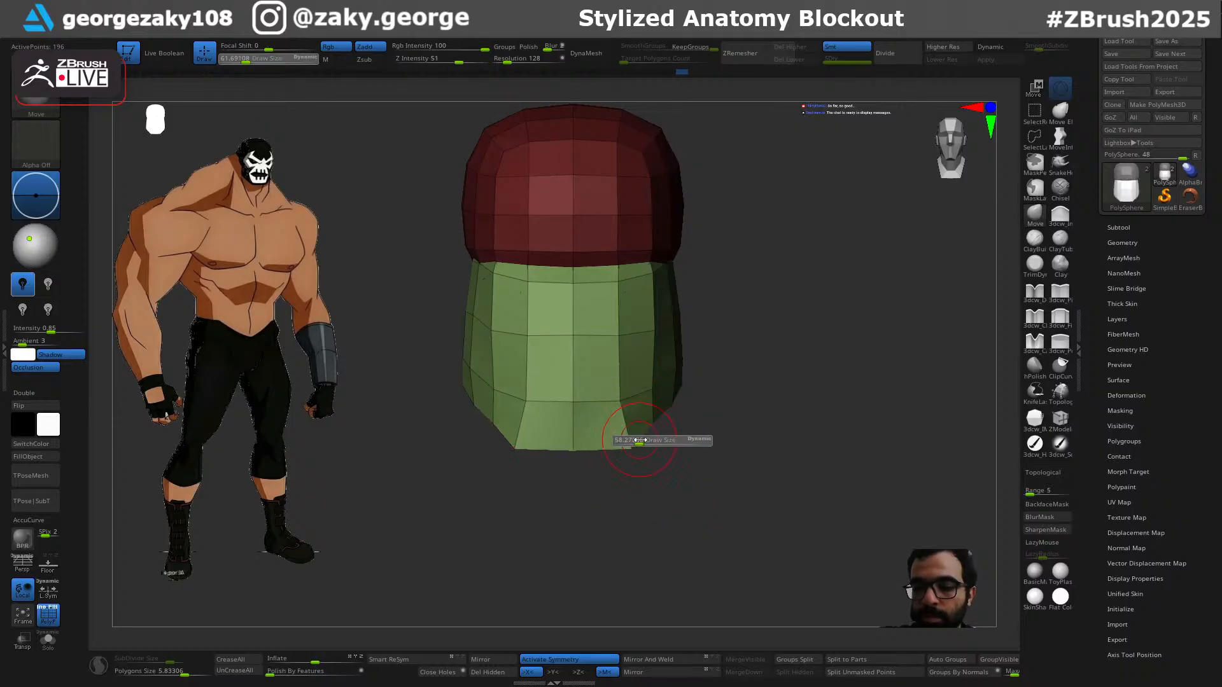
# Step: Move the upper side and front points of the face block where it meets the cranium
pyautogui.keyDown('alt'); pyautogui.moveTo(687, 305); pyautogui.dragTo(686, 378); pyautogui.keyUp('alt')
pyautogui.moveTo(706, 335); pyautogui.dragTo(662, 324)
pyautogui.press('s')
pyautogui.moveTo(649, 317); pyautogui.dragTo(676, 315)
pyautogui.press('s')
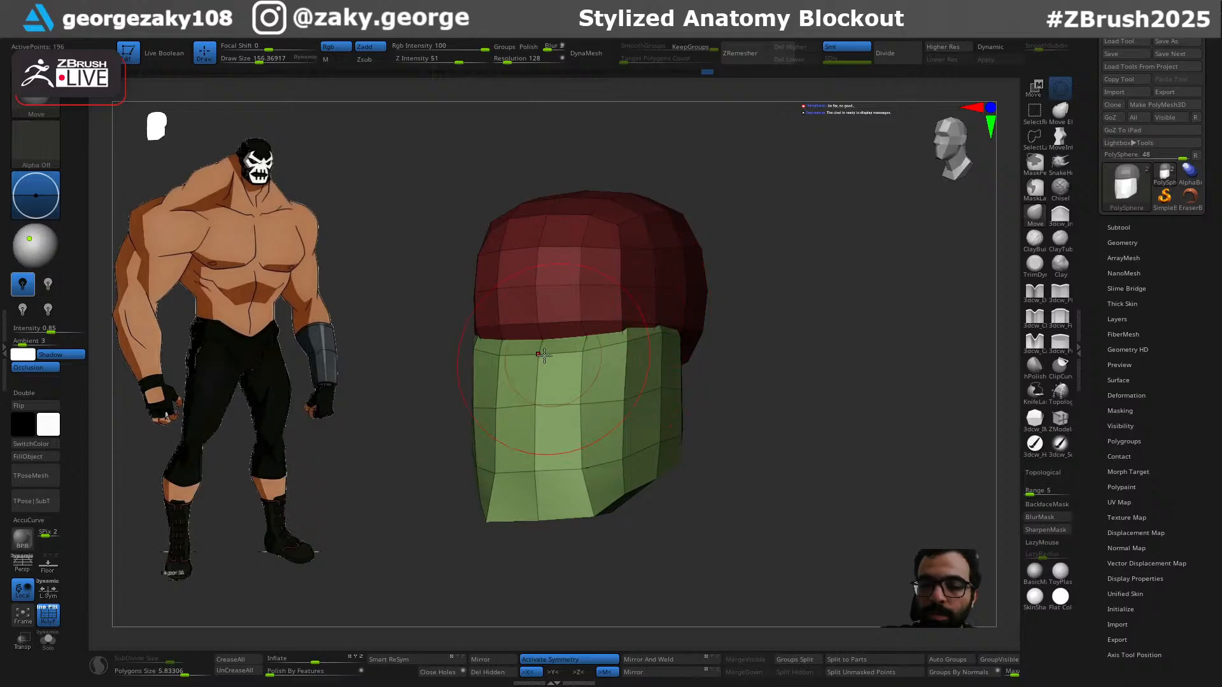
pyautogui.moveTo(805, 353); pyautogui.dragTo(773, 354)
pyautogui.press('s')
pyautogui.moveTo(595, 364)
pyautogui.mouseDown()
pyautogui.moveTo(586, 365)
pyautogui.moveTo(602, 350)
pyautogui.mouseUp()
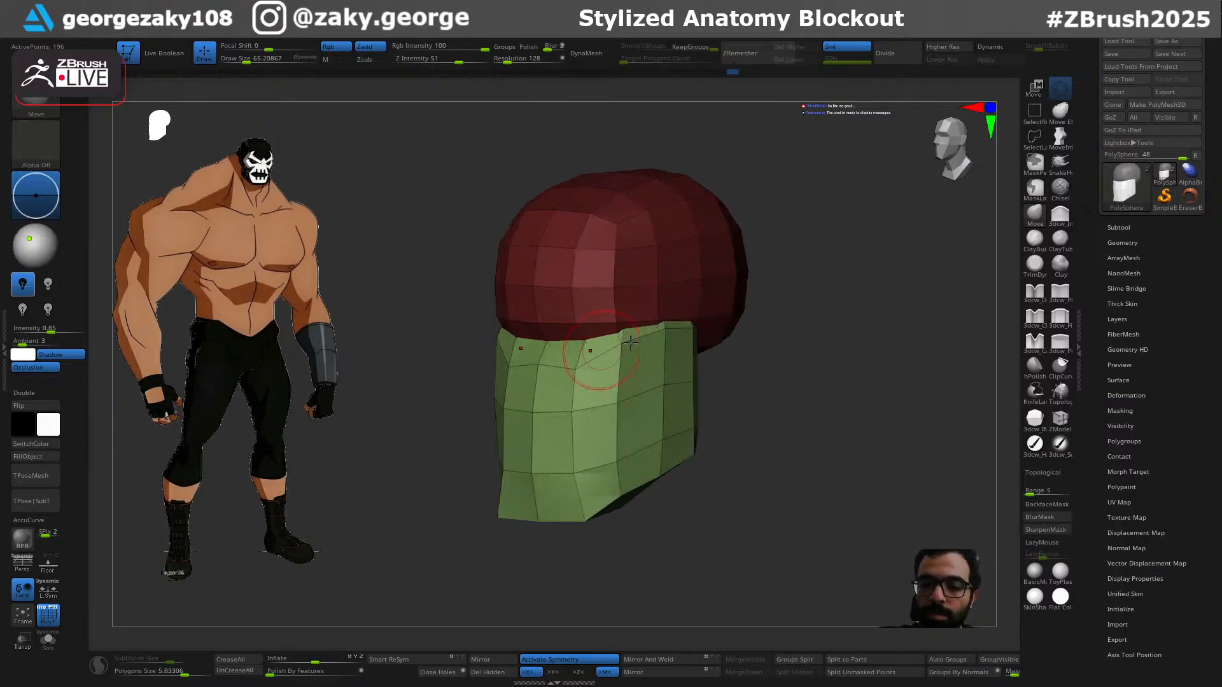
# Step: Reposition the first row of front points below the brow to set up the eye area
pyautogui.moveTo(687, 318); pyautogui.dragTo(738, 334)
pyautogui.press('s')
pyautogui.moveTo(537, 376); pyautogui.dragTo(541, 380)
pyautogui.moveTo(700, 360); pyautogui.dragTo(647, 361)
pyautogui.press('s')
pyautogui.moveTo(626, 364); pyautogui.dragTo(618, 364)
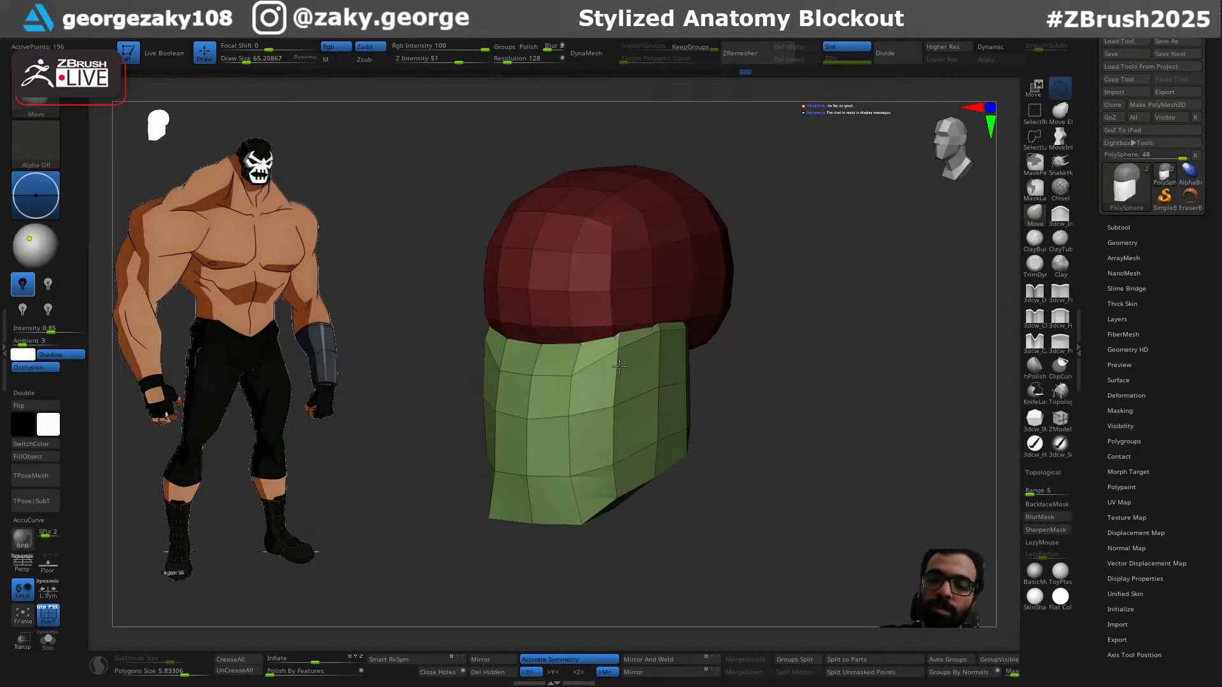
# Step: Adjust the upper side edge and the centre front of the face block from a three-quarter view
pyautogui.keyDown('shift'); pyautogui.moveTo(721, 350); pyautogui.dragTo(648, 381); pyautogui.keyUp('shift')
pyautogui.press('s')
pyautogui.moveTo(713, 321); pyautogui.dragTo(658, 317)
pyautogui.press('s')
pyautogui.moveTo(653, 300); pyautogui.dragTo(657, 300)
pyautogui.press('s')
pyautogui.moveTo(556, 390); pyautogui.dragTo(545, 390)
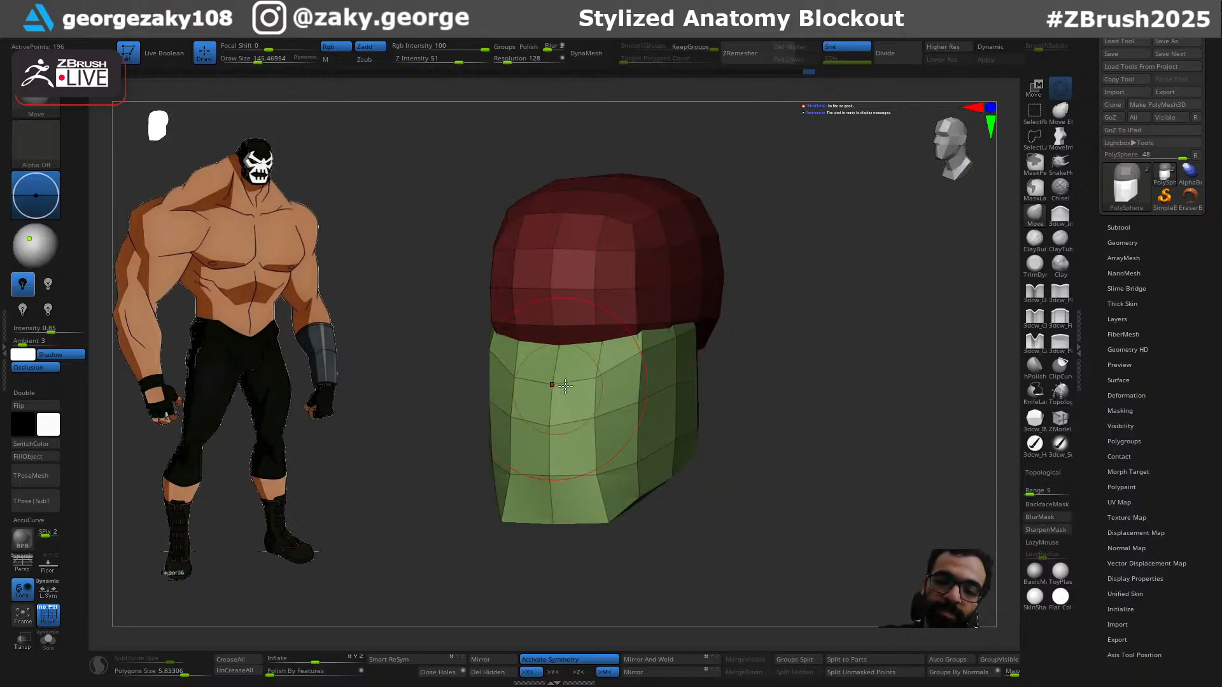
# Step: Shape the lower front of the face block around the mouth and chin
pyautogui.moveTo(778, 356); pyautogui.dragTo(664, 377)
pyautogui.press('s')
pyautogui.moveTo(531, 468); pyautogui.dragTo(586, 464)
pyautogui.moveTo(532, 492)
pyautogui.keyDown('shift'); pyautogui.mouseDown()
pyautogui.moveTo(671, 411)
pyautogui.moveTo(738, 419)
pyautogui.mouseUp(); pyautogui.keyUp('shift')
pyautogui.press('s')
pyautogui.moveTo(752, 425); pyautogui.dragTo(699, 433)
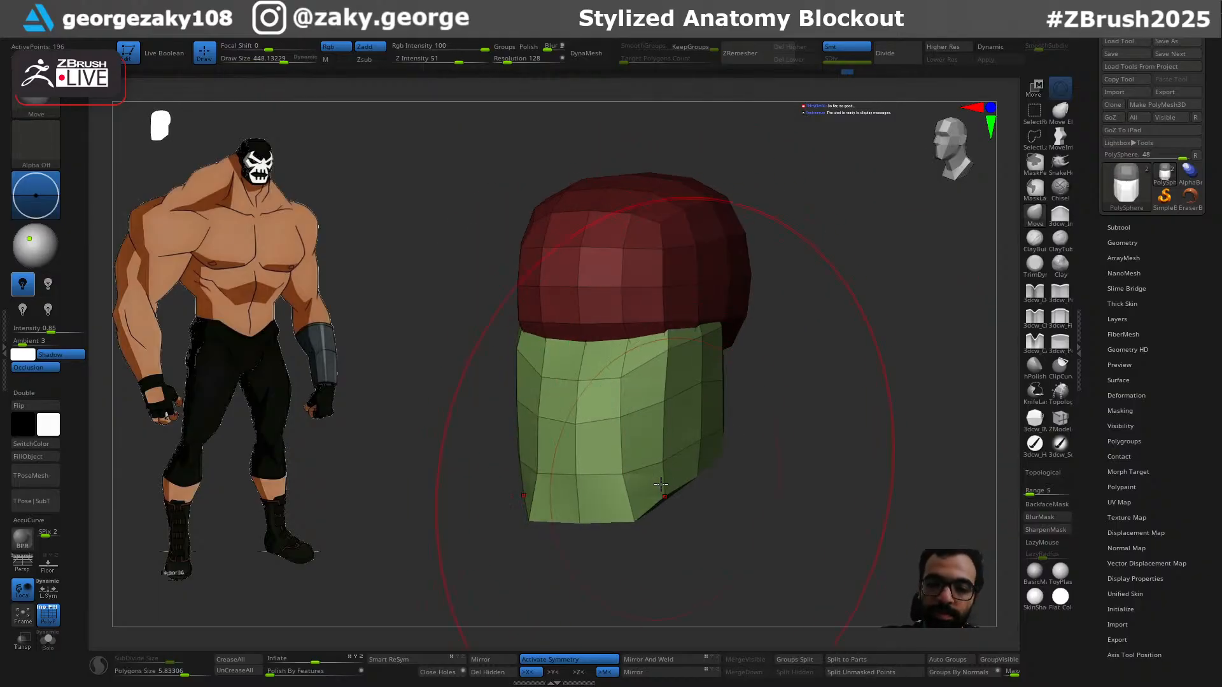
# Step: Undo the first jaw-corner adjustment and pull the jaw corners outward for a wider, squarer jaw
pyautogui.press('s')
pyautogui.moveTo(660, 496)
pyautogui.mouseDown()
pyautogui.moveTo(642, 497)
pyautogui.moveTo(655, 508)
pyautogui.mouseUp()
pyautogui.hotkey('ctrl', 'z')
pyautogui.press('s')
pyautogui.moveTo(678, 502); pyautogui.dragTo(715, 496)
pyautogui.press('s')
pyautogui.moveTo(702, 470)
pyautogui.mouseDown()
pyautogui.moveTo(717, 451)
pyautogui.moveTo(681, 455)
pyautogui.moveTo(761, 452)
pyautogui.moveTo(724, 456)
pyautogui.moveTo(738, 467)
pyautogui.moveTo(723, 471)
pyautogui.mouseUp()
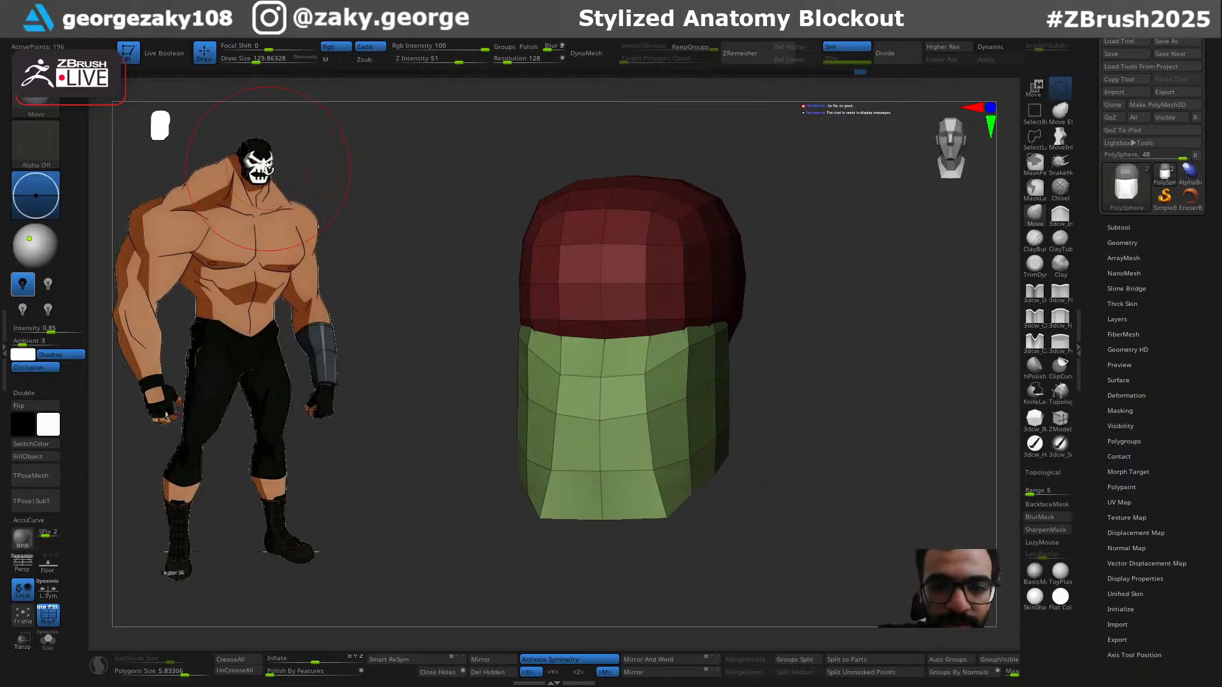
# Step: Clear the mask and pull the centre of the cranium's lower front edge down into a V-shaped brow
pyautogui.moveTo(748, 456)
pyautogui.mouseDown()
pyautogui.moveTo(598, 439)
pyautogui.moveTo(643, 436)
pyautogui.mouseUp()
pyautogui.press('s')
pyautogui.keyDown('alt'); pyautogui.click(743, 353); pyautogui.keyUp('alt')
pyautogui.press('s')
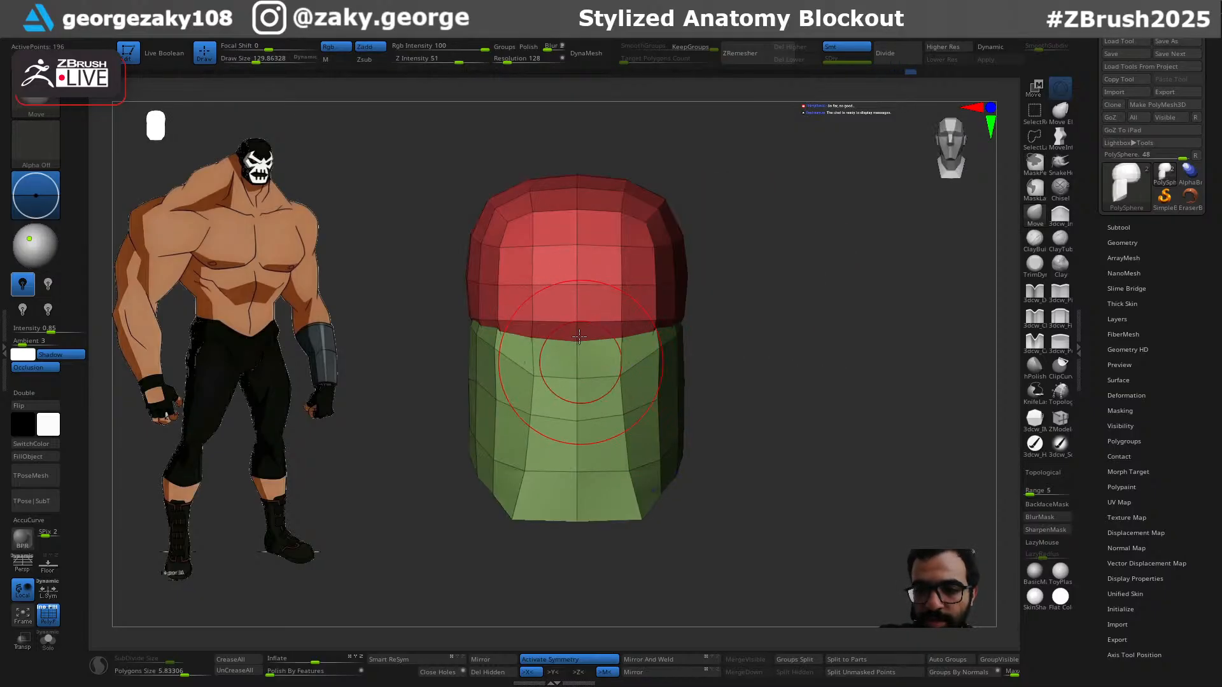
pyautogui.moveTo(581, 360); pyautogui.dragTo(579, 360)
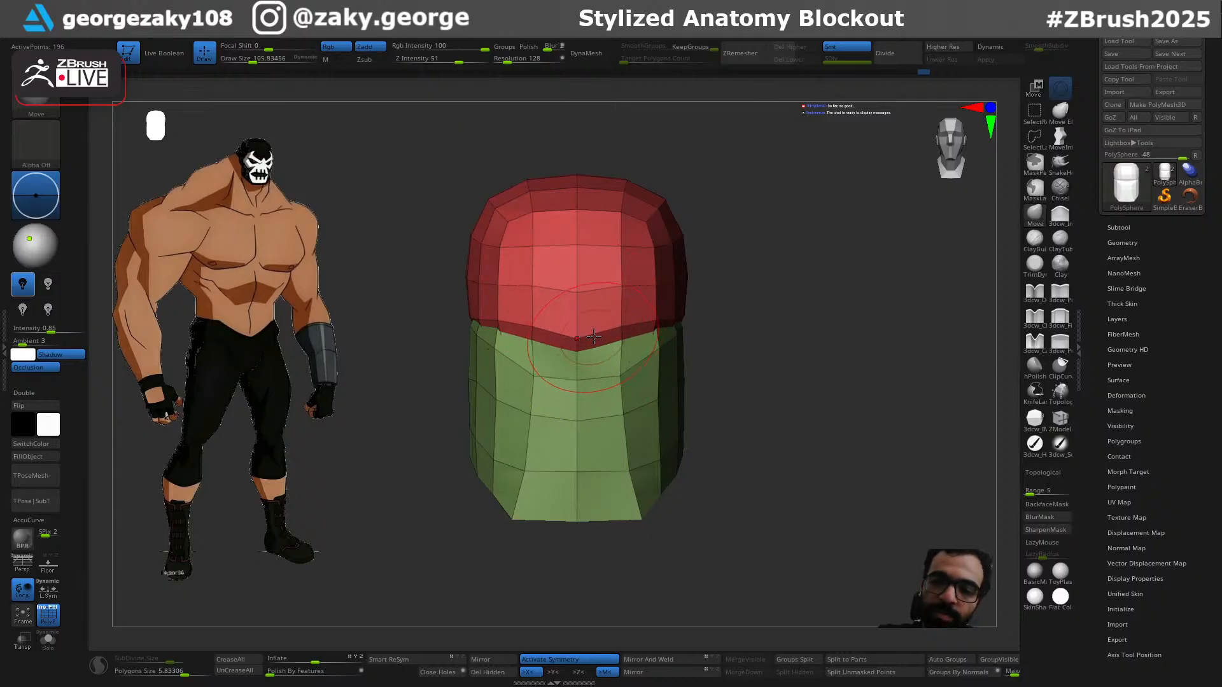
# Step: Reshape the upper face beneath the V-shaped brow with the Move brush to start the eye-socket planes
pyautogui.moveTo(695, 346); pyautogui.dragTo(589, 324)
pyautogui.moveTo(509, 444)
pyautogui.mouseDown()
pyautogui.moveTo(490, 448)
pyautogui.moveTo(572, 451)
pyautogui.mouseUp()
pyautogui.moveTo(595, 338); pyautogui.dragTo(592, 334)
pyautogui.moveTo(664, 298)
pyautogui.mouseDown()
pyautogui.moveTo(693, 302)
pyautogui.moveTo(643, 341)
pyautogui.moveTo(657, 353)
pyautogui.mouseUp()
pyautogui.press('s')
pyautogui.click(624, 350)
pyautogui.press('s')
# Step: Adjust the cheek area on the side of the face block from a turned view
pyautogui.click(631, 415)
pyautogui.moveTo(627, 414); pyautogui.dragTo(541, 407)
pyautogui.press('s')
pyautogui.click(609, 437)
pyautogui.press('s')
pyautogui.click(608, 440)
pyautogui.moveTo(624, 439); pyautogui.dragTo(633, 438)
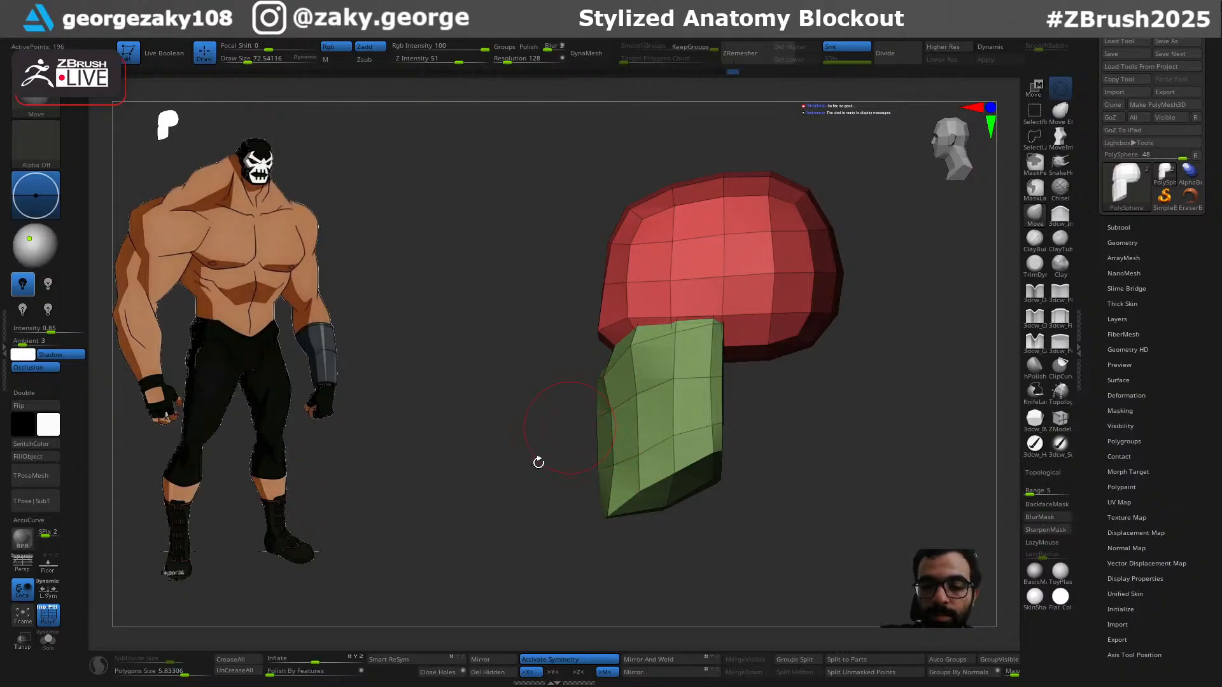
# Step: Refine the front profile of the face just below the brow from the side view
pyautogui.keyDown('shift'); pyautogui.moveTo(552, 446); pyautogui.dragTo(592, 477); pyautogui.keyUp('shift')
pyautogui.moveTo(608, 380); pyautogui.dragTo(600, 374)
pyautogui.moveTo(728, 354); pyautogui.dragTo(654, 371)
pyautogui.moveTo(754, 358); pyautogui.dragTo(838, 369)
pyautogui.press('s')
pyautogui.click(618, 467)
pyautogui.moveTo(518, 420); pyautogui.dragTo(524, 416)
# Step: Reshape the chin and the lower jaw edge of the face block
pyautogui.moveTo(741, 383)
pyautogui.mouseDown()
pyautogui.moveTo(667, 385)
pyautogui.moveTo(669, 407)
pyautogui.mouseUp()
pyautogui.press('s')
pyautogui.press('s')
pyautogui.click(674, 435)
pyautogui.moveTo(692, 513)
pyautogui.mouseDown()
pyautogui.moveTo(712, 518)
pyautogui.moveTo(672, 521)
pyautogui.mouseUp()
pyautogui.moveTo(693, 497); pyautogui.dragTo(710, 502)
pyautogui.moveTo(662, 546)
pyautogui.mouseDown()
pyautogui.moveTo(613, 551)
pyautogui.moveTo(606, 493)
pyautogui.moveTo(629, 414)
pyautogui.mouseUp()
pyautogui.press('s')
pyautogui.click(615, 519)
pyautogui.moveTo(592, 531); pyautogui.dragTo(682, 528)
# Step: Adjust the side planes of the face between the cheek and the jaw from several angles
pyautogui.moveTo(685, 469); pyautogui.dragTo(620, 461)
pyautogui.moveTo(805, 373); pyautogui.dragTo(686, 376)
pyautogui.press('s')
pyautogui.press('s')
pyautogui.moveTo(868, 322)
pyautogui.keyDown('shift'); pyautogui.mouseDown()
pyautogui.moveTo(712, 336)
pyautogui.moveTo(702, 305)
pyautogui.mouseUp(); pyautogui.keyUp('shift')
pyautogui.moveTo(831, 261); pyautogui.dragTo(748, 270)
pyautogui.press('s')
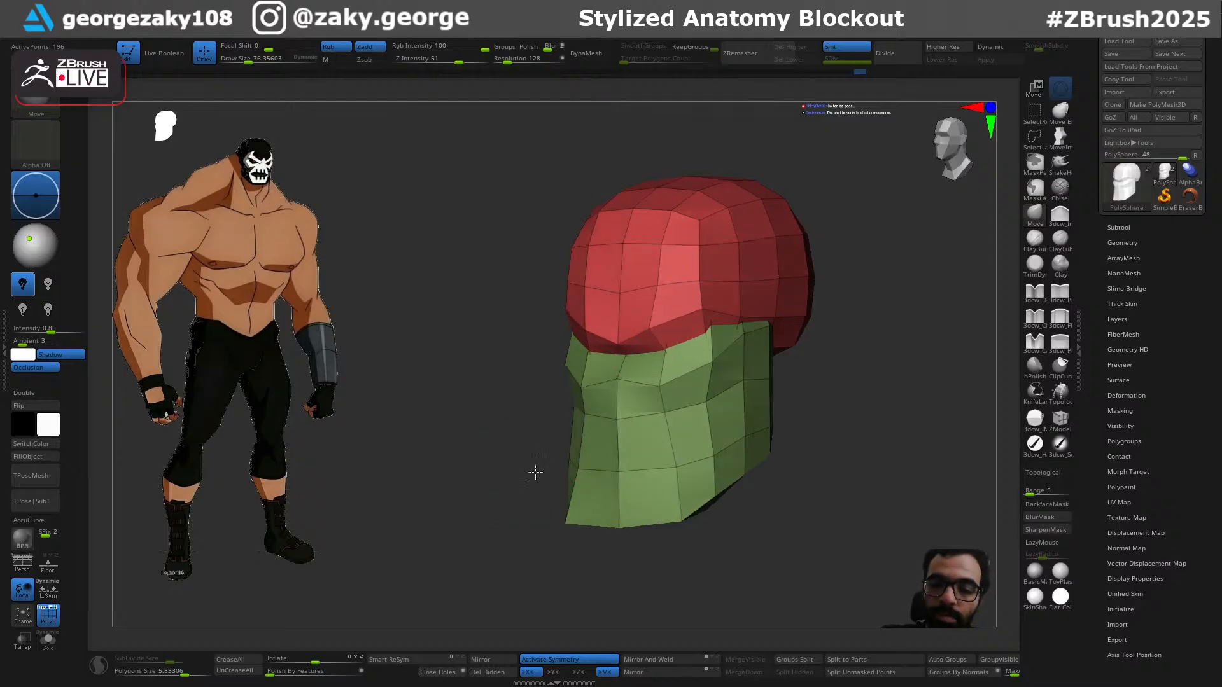
# Step: Shape the outer brow where the cranium meets the upper face, using a smaller brush in side view
pyautogui.moveTo(532, 470); pyautogui.dragTo(586, 467)
pyautogui.keyDown('shift'); pyautogui.moveTo(823, 377); pyautogui.dragTo(729, 360); pyautogui.keyUp('shift')
pyautogui.press('s')
pyautogui.moveTo(661, 336); pyautogui.dragTo(660, 336)
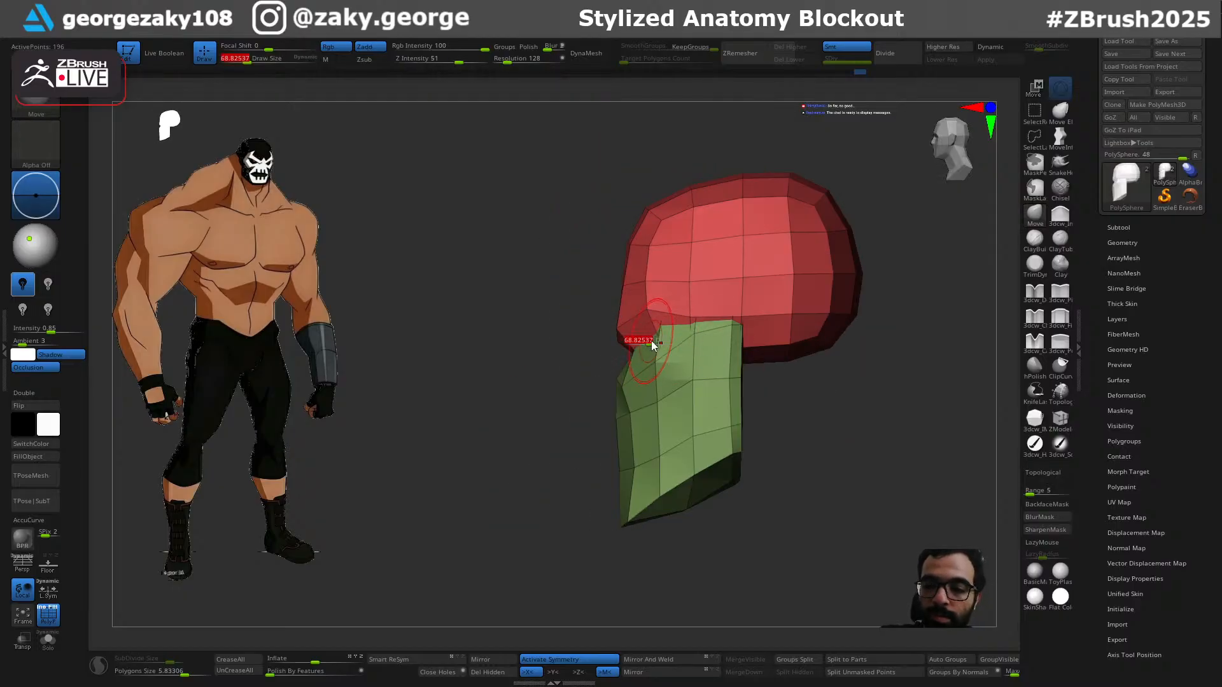
pyautogui.moveTo(572, 437); pyautogui.dragTo(612, 437)
pyautogui.press('s')
pyautogui.moveTo(622, 364); pyautogui.dragTo(616, 365)
# Step: Refine the outer brow edge above the eye socket and check it from a low three-quarter view
pyautogui.moveTo(545, 464); pyautogui.dragTo(532, 464)
pyautogui.press('s')
pyautogui.moveTo(639, 355); pyautogui.dragTo(635, 355)
pyautogui.moveTo(562, 431); pyautogui.dragTo(637, 349)
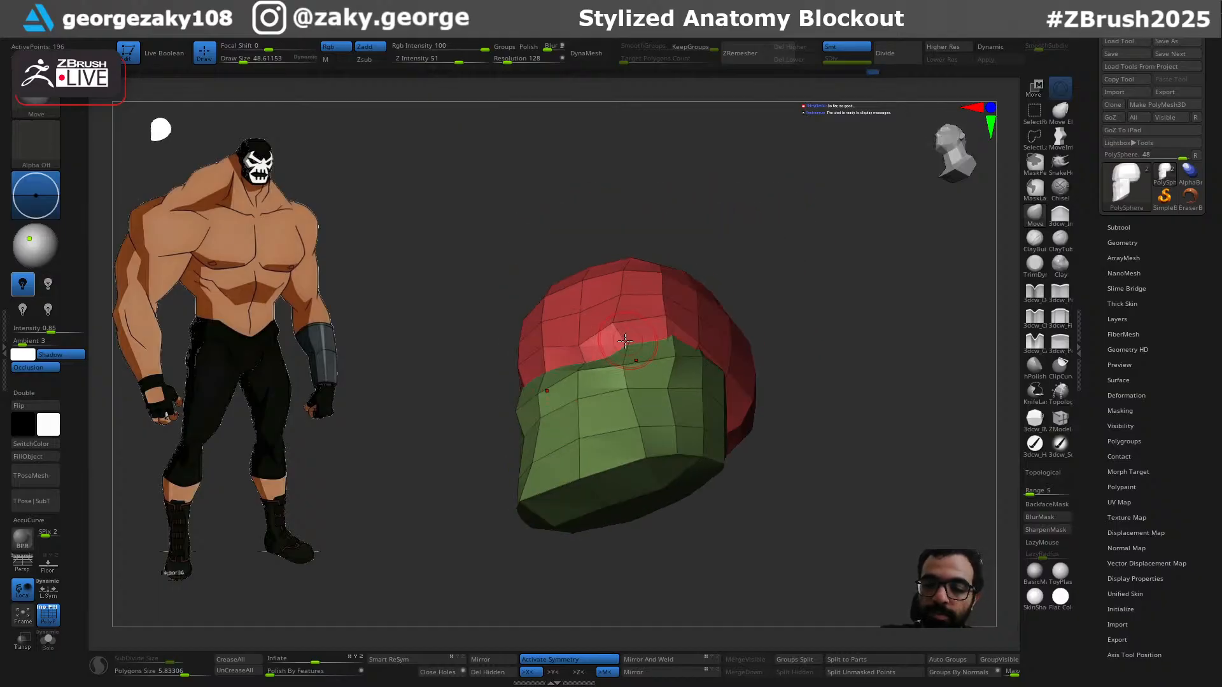
pyautogui.moveTo(488, 537); pyautogui.dragTo(523, 468)
# Step: Push in the eye-socket corner under the brow from a close-up view
pyautogui.press('ctrl')
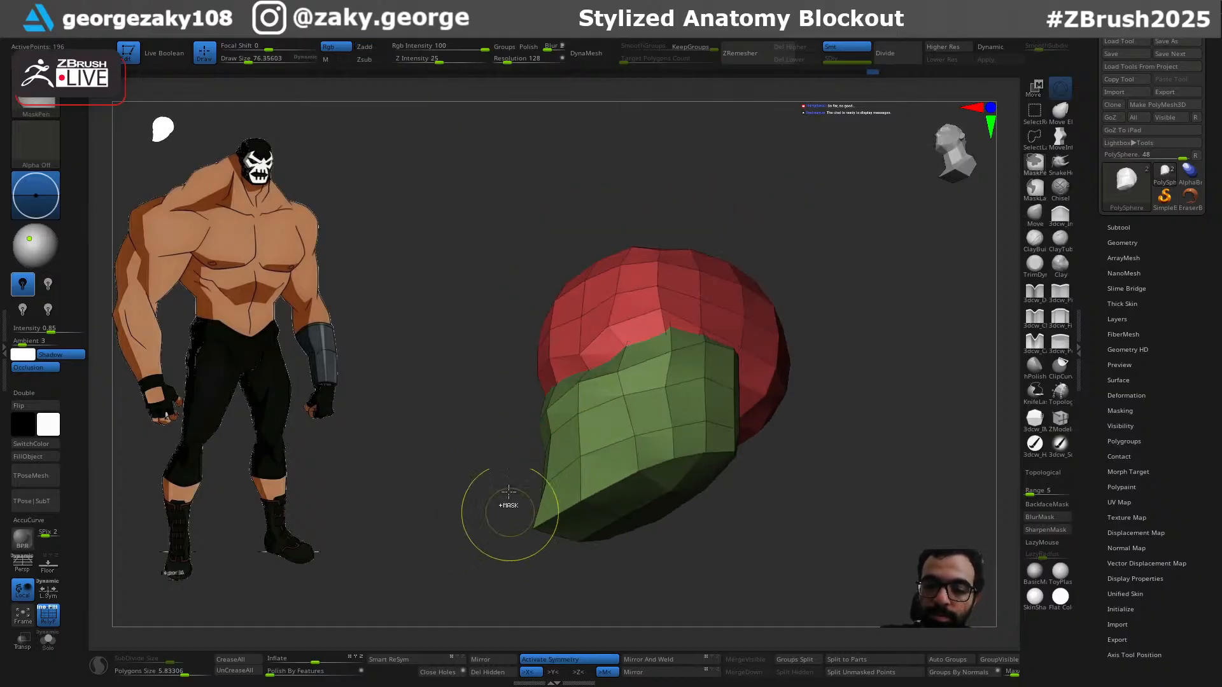
pyautogui.moveTo(514, 445)
pyautogui.keyDown('ctrl'); pyautogui.mouseDown(button='right')
pyautogui.moveTo(518, 469)
pyautogui.moveTo(578, 377)
pyautogui.mouseUp(button='right'); pyautogui.keyUp('ctrl')
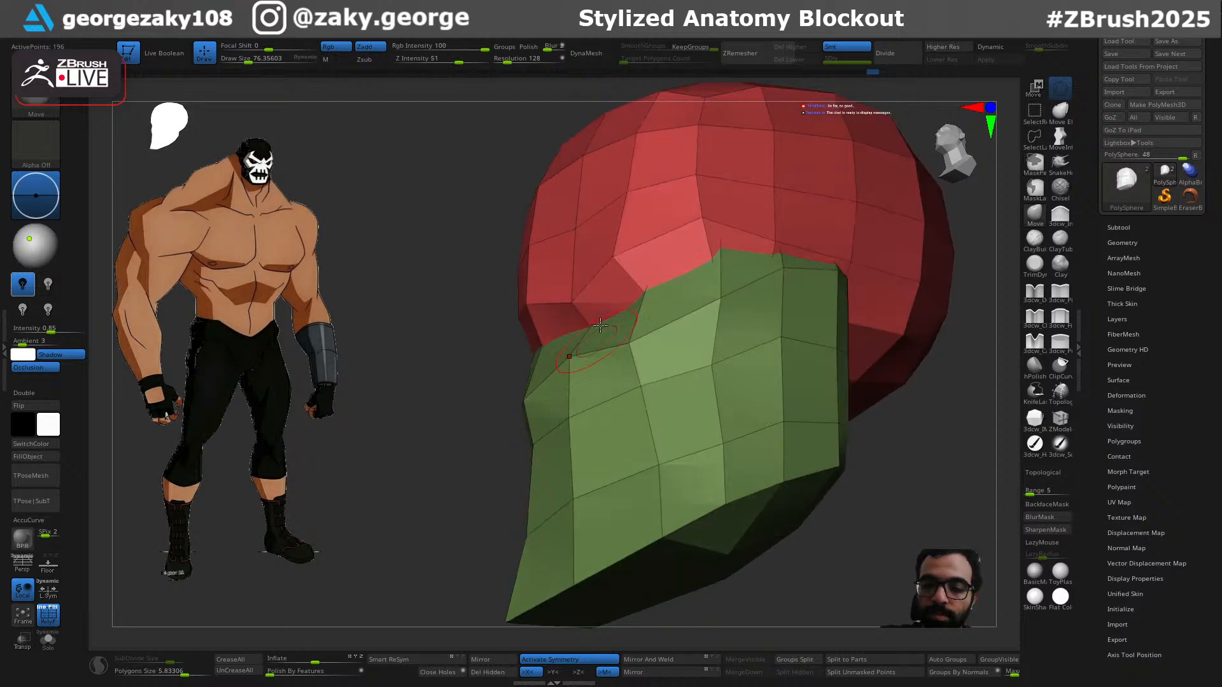
pyautogui.moveTo(600, 334); pyautogui.dragTo(543, 388, button='right')
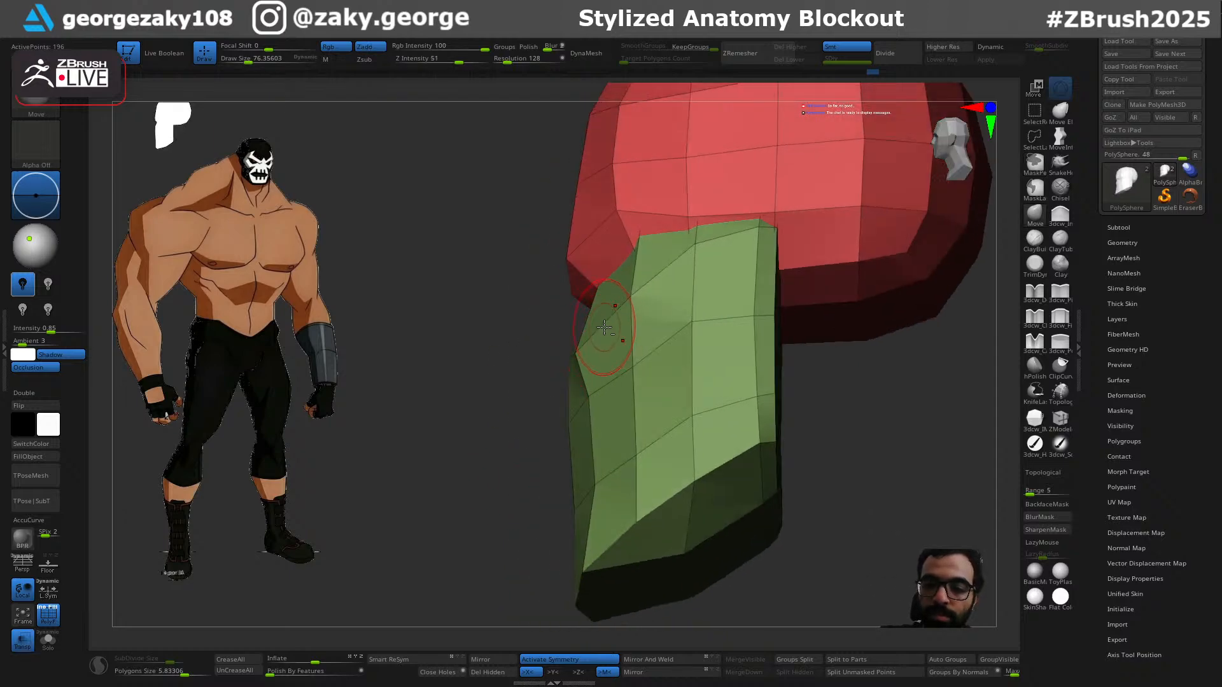
pyautogui.moveTo(497, 476); pyautogui.dragTo(554, 510, button='right')
pyautogui.moveTo(689, 437)
pyautogui.keyDown('ctrl'); pyautogui.mouseDown(button='right')
pyautogui.moveTo(613, 295)
pyautogui.moveTo(676, 358)
pyautogui.moveTo(674, 429)
pyautogui.mouseUp(button='right'); pyautogui.keyUp('ctrl')
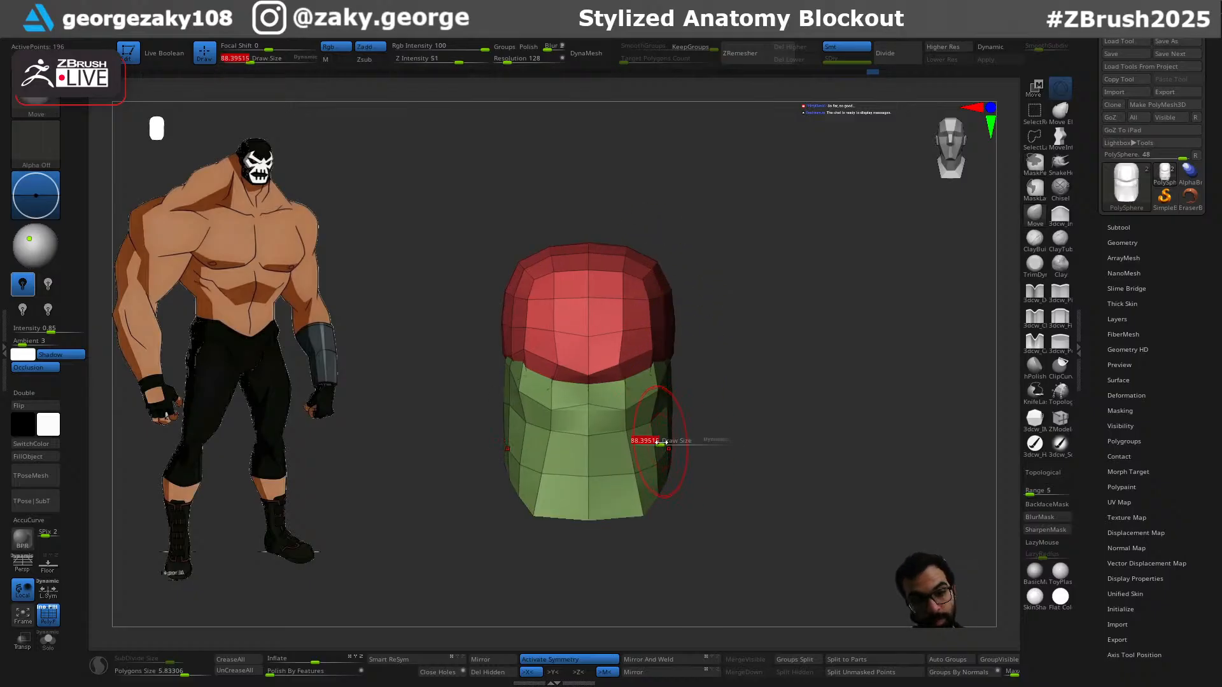
# Step: Adjust the outer side of the face at cheek and jaw height with a smaller brush
pyautogui.moveTo(699, 468); pyautogui.dragTo(652, 465, button='right')
pyautogui.press('s')
pyautogui.moveTo(703, 461); pyautogui.dragTo(694, 462)
pyautogui.moveTo(691, 480); pyautogui.dragTo(641, 501, button='right')
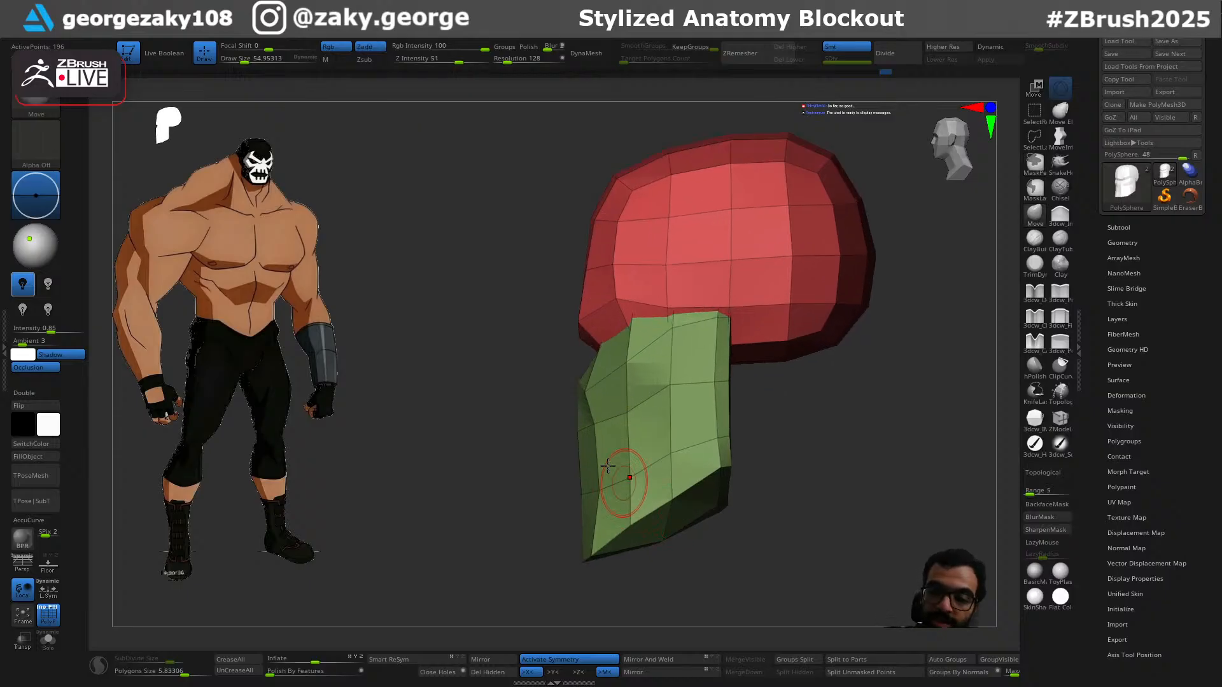
pyautogui.moveTo(527, 576); pyautogui.dragTo(601, 563, button='right')
# Step: Turn on perspective and adjust the outer edge of the face beside the eye socket
pyautogui.keyDown('ctrl'); pyautogui.moveTo(685, 477); pyautogui.dragTo(657, 409, button='right'); pyautogui.keyUp('ctrl')
pyautogui.click(32, 573)
pyautogui.moveTo(638, 391); pyautogui.dragTo(623, 387)
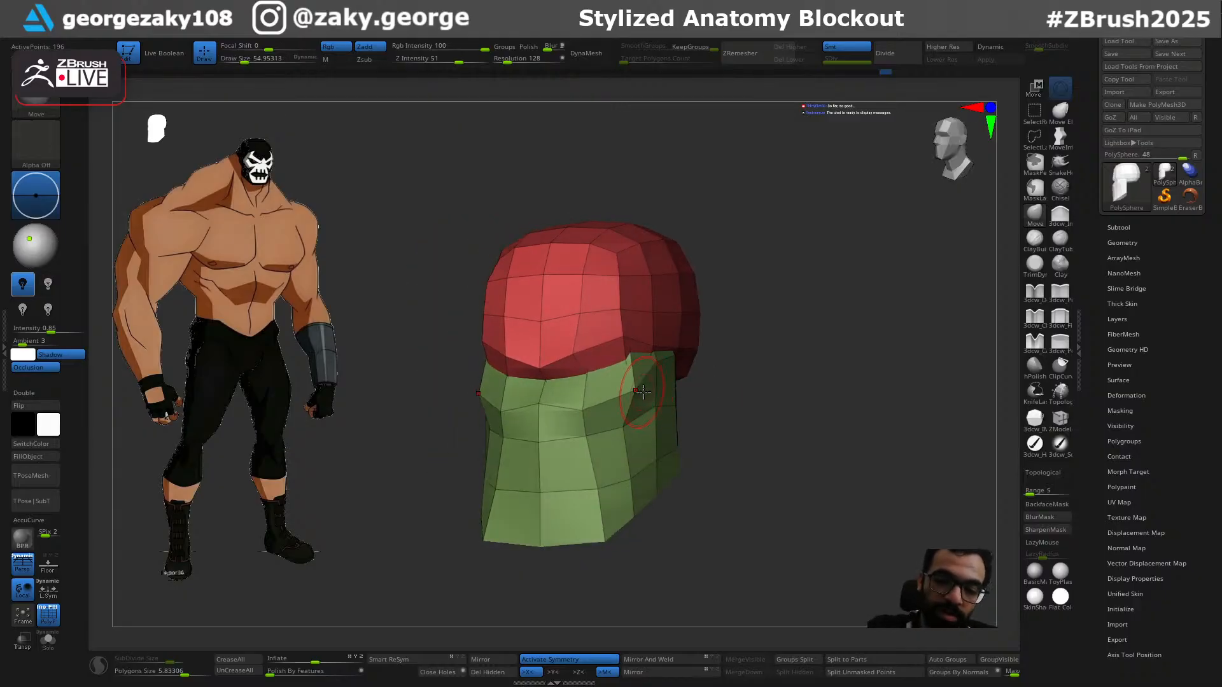
pyautogui.moveTo(787, 389); pyautogui.dragTo(770, 387)
pyautogui.moveTo(623, 388); pyautogui.dragTo(632, 389)
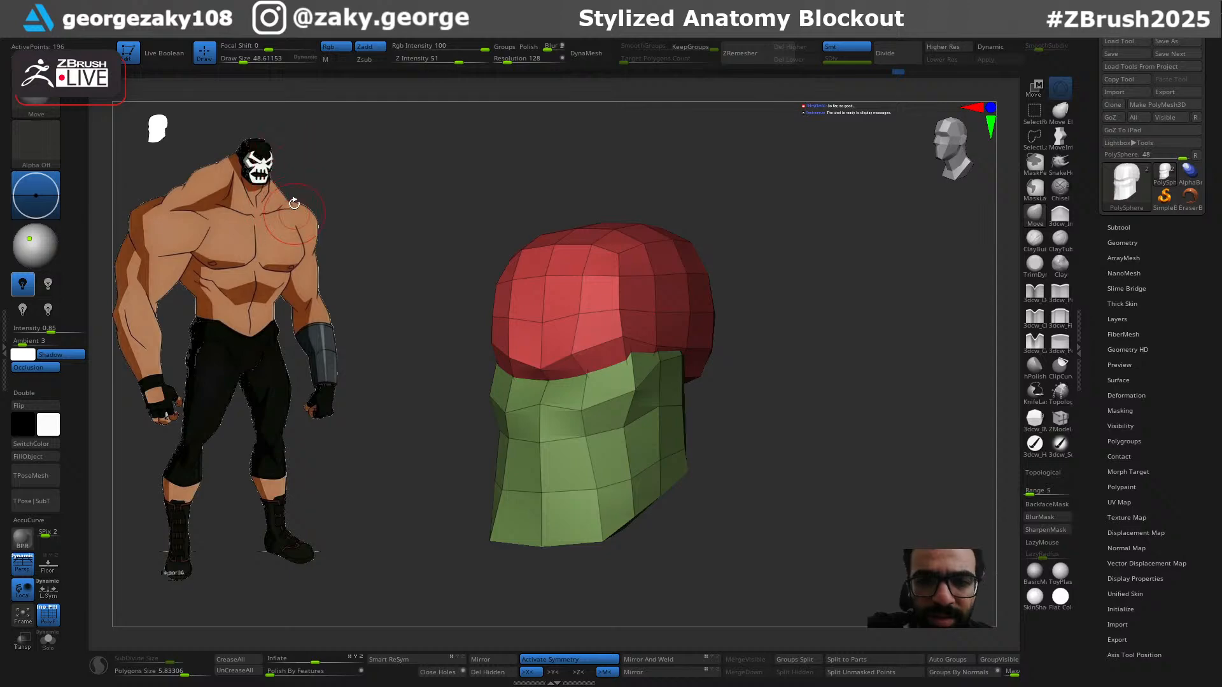
# Step: Reshape the lower cheek planes around the mouth and along the side of the jaw
pyautogui.moveTo(717, 472)
pyautogui.mouseDown()
pyautogui.moveTo(774, 480)
pyautogui.moveTo(589, 495)
pyautogui.mouseUp()
pyautogui.press('s')
pyautogui.moveTo(589, 497); pyautogui.dragTo(576, 480)
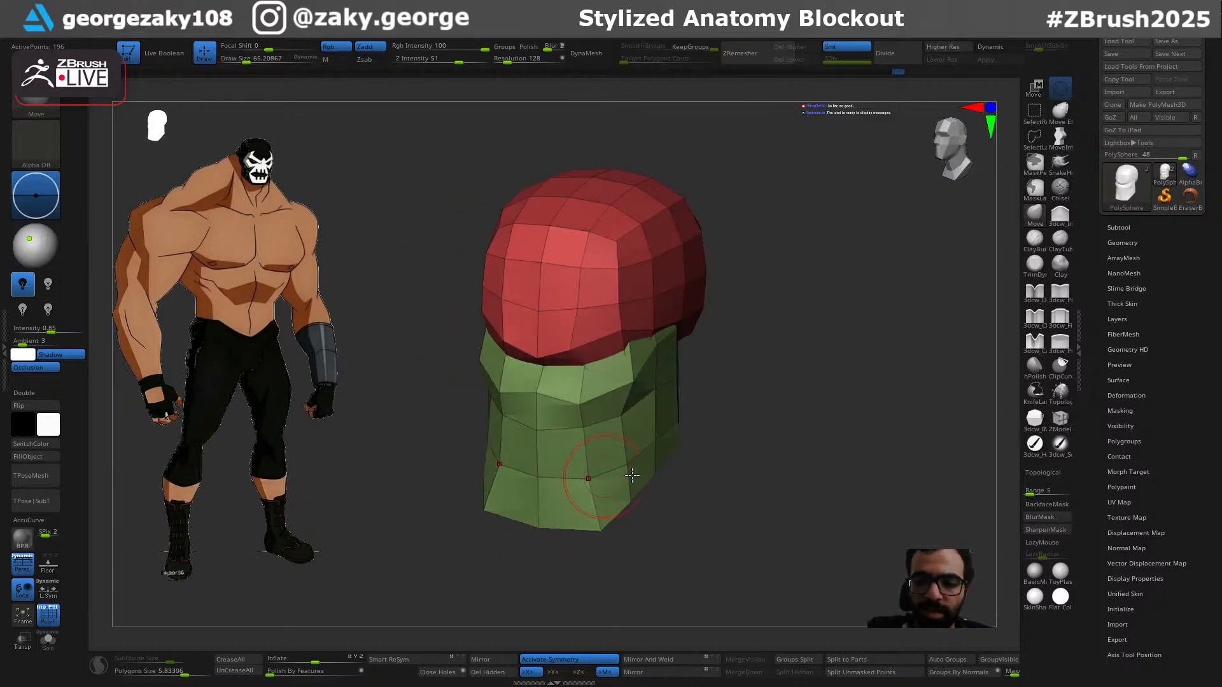
pyautogui.moveTo(732, 466); pyautogui.dragTo(670, 458)
pyautogui.moveTo(545, 583); pyautogui.dragTo(599, 573)
pyautogui.moveTo(673, 499); pyautogui.dragTo(615, 458)
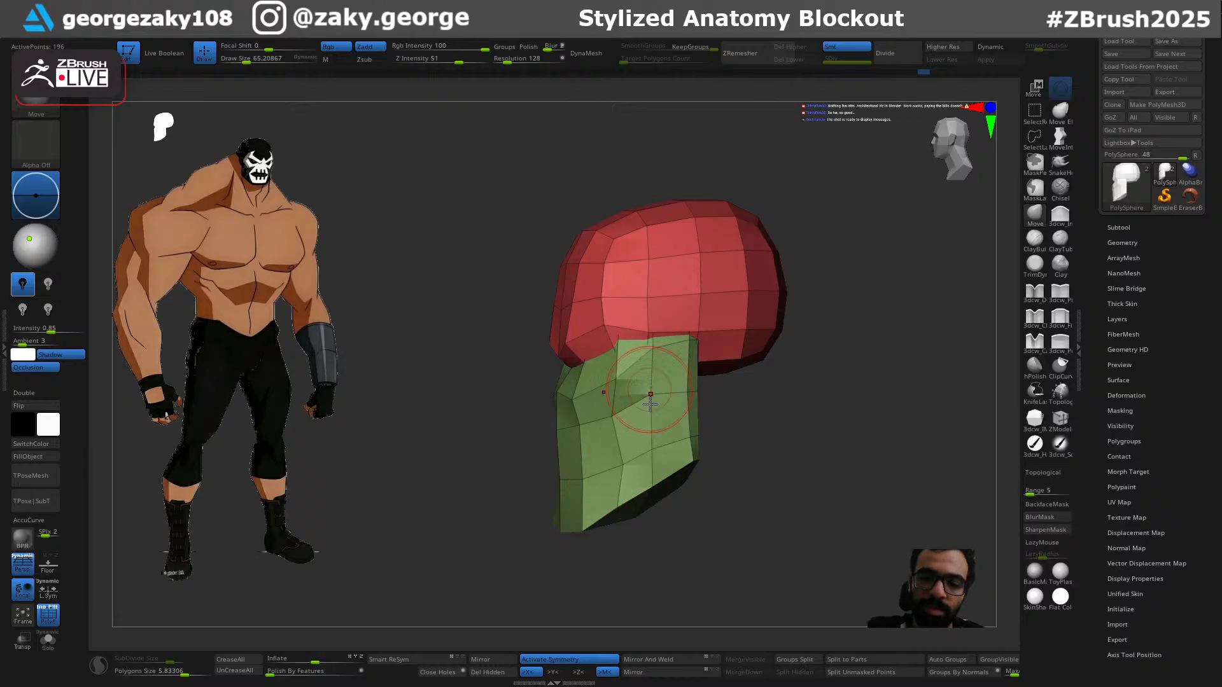
pyautogui.moveTo(703, 518); pyautogui.dragTo(742, 428)
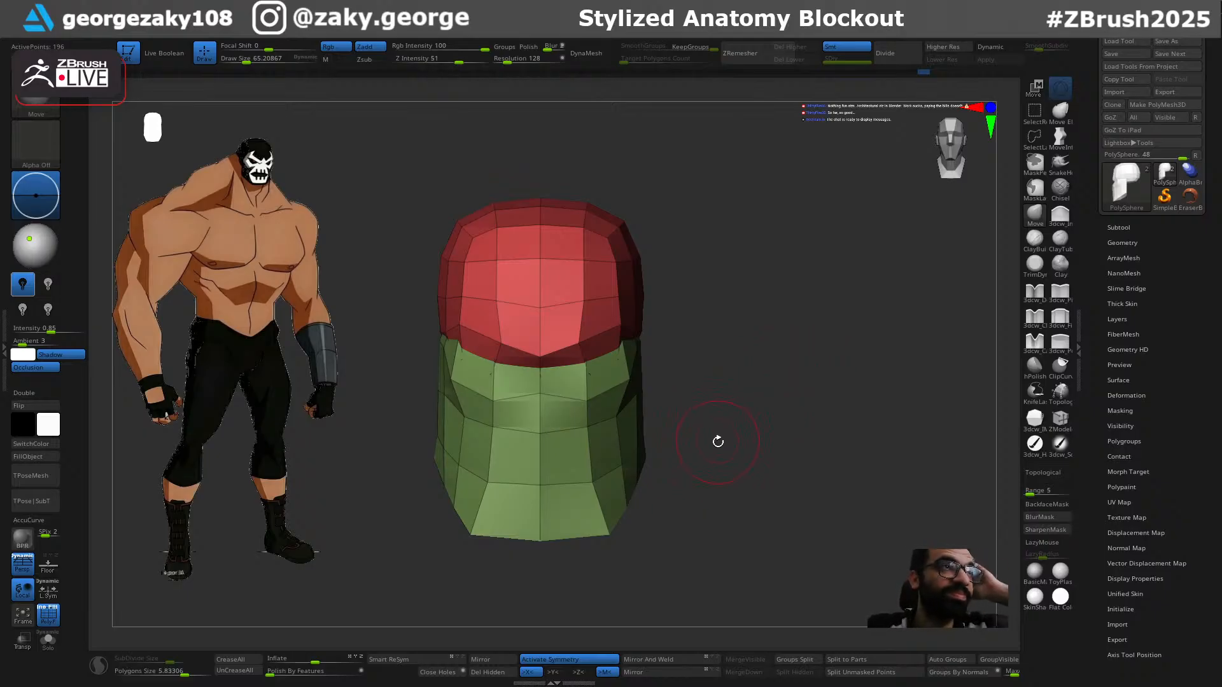
# Step: Refine the brow line where the cranium's lower front edge meets the face
pyautogui.moveTo(715, 452)
pyautogui.mouseDown()
pyautogui.moveTo(694, 452)
pyautogui.moveTo(664, 386)
pyautogui.mouseUp()
pyautogui.press('s')
pyautogui.moveTo(584, 360); pyautogui.dragTo(585, 348)
pyautogui.moveTo(690, 295); pyautogui.dragTo(614, 312)
pyautogui.press('s')
pyautogui.moveTo(544, 362); pyautogui.dragTo(560, 348)
pyautogui.moveTo(748, 339); pyautogui.dragTo(637, 337)
pyautogui.press('s')
pyautogui.moveTo(537, 350)
pyautogui.mouseDown()
pyautogui.moveTo(587, 365)
pyautogui.moveTo(569, 355)
pyautogui.moveTo(594, 355)
pyautogui.mouseUp()
pyautogui.press('s')
pyautogui.moveTo(461, 470); pyautogui.dragTo(578, 466)
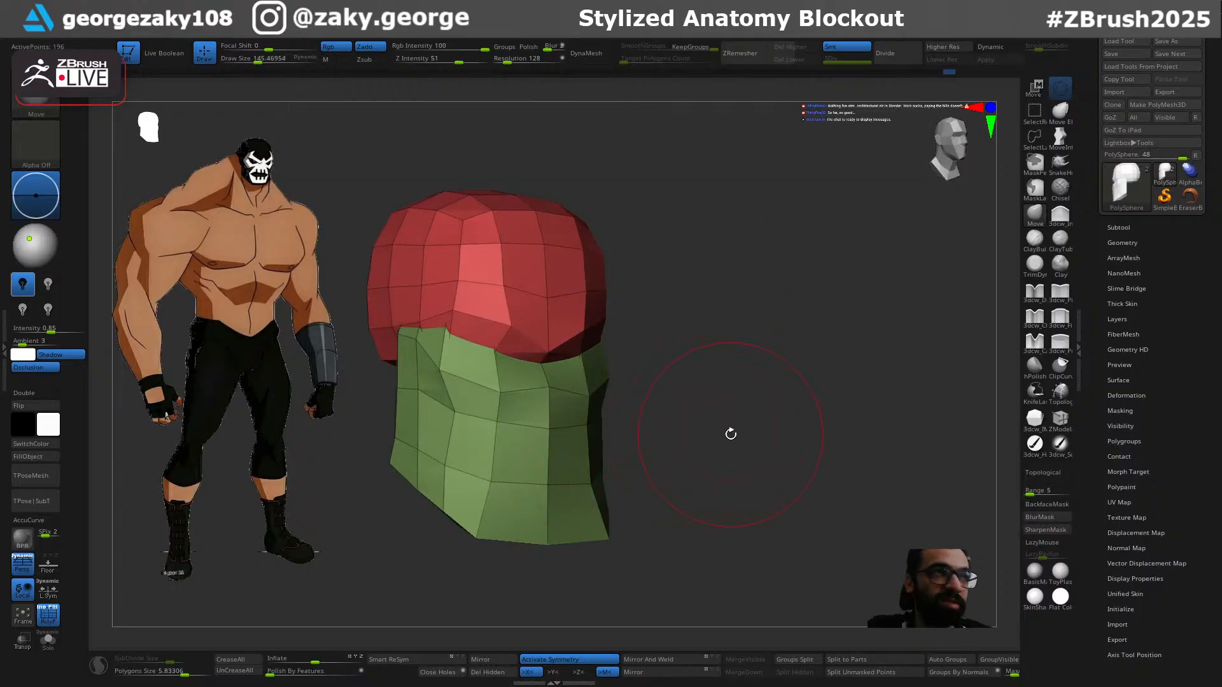
pyautogui.keyDown('shift'); pyautogui.moveTo(740, 427); pyautogui.dragTo(718, 436); pyautogui.keyUp('shift')
pyautogui.press('s')
pyautogui.moveTo(623, 419); pyautogui.dragTo(637, 469)
pyautogui.hotkey('ctrl', 'z')
# Step: Adjust the lower chin corners and the side of the jaw from the front view
pyautogui.press('s')
pyautogui.press('s')
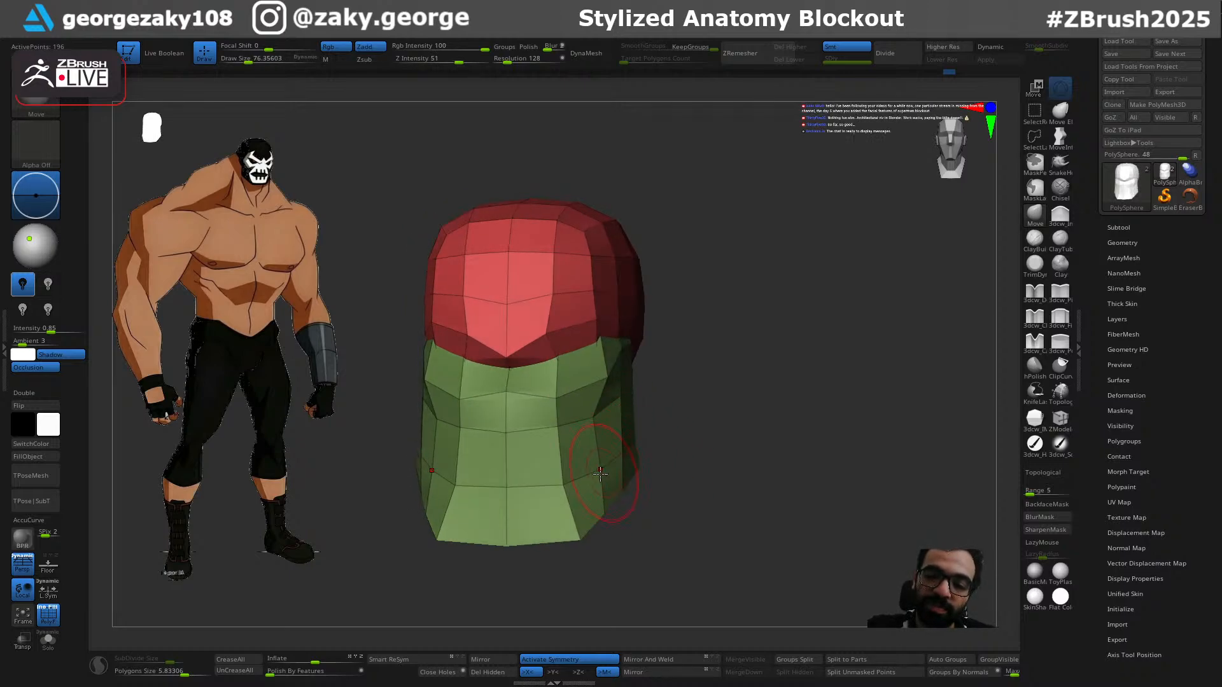
pyautogui.moveTo(641, 519)
pyautogui.mouseDown()
pyautogui.moveTo(660, 507)
pyautogui.moveTo(573, 509)
pyautogui.mouseUp()
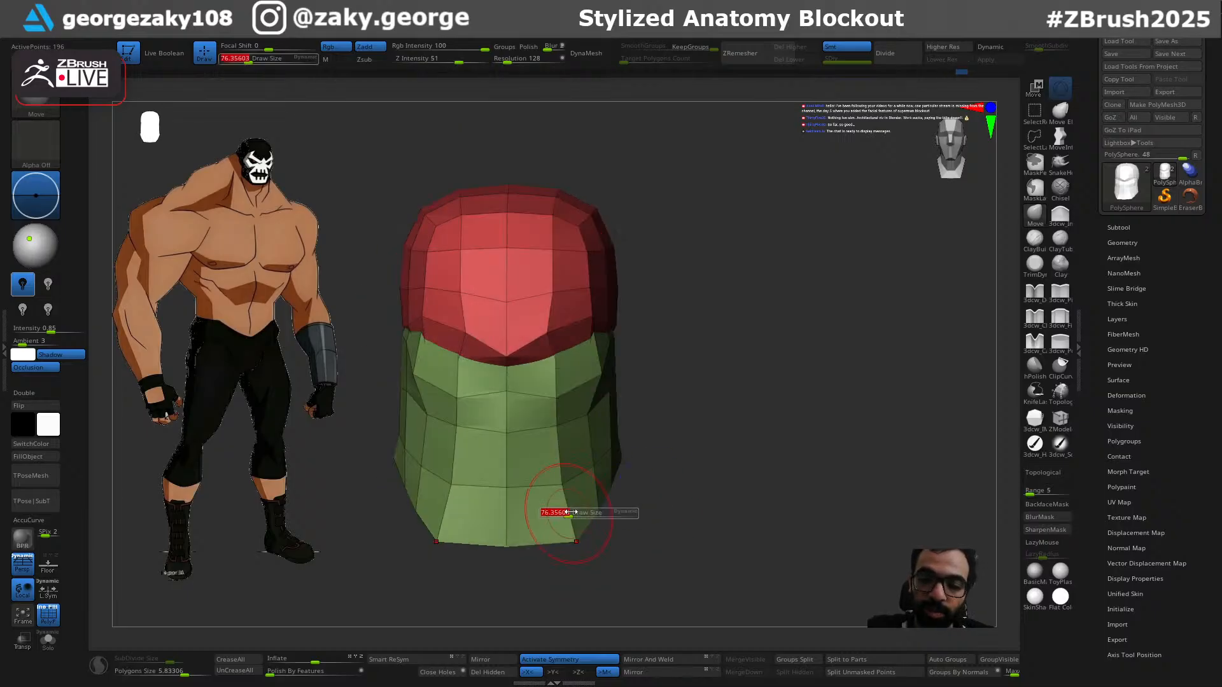
pyautogui.press('s')
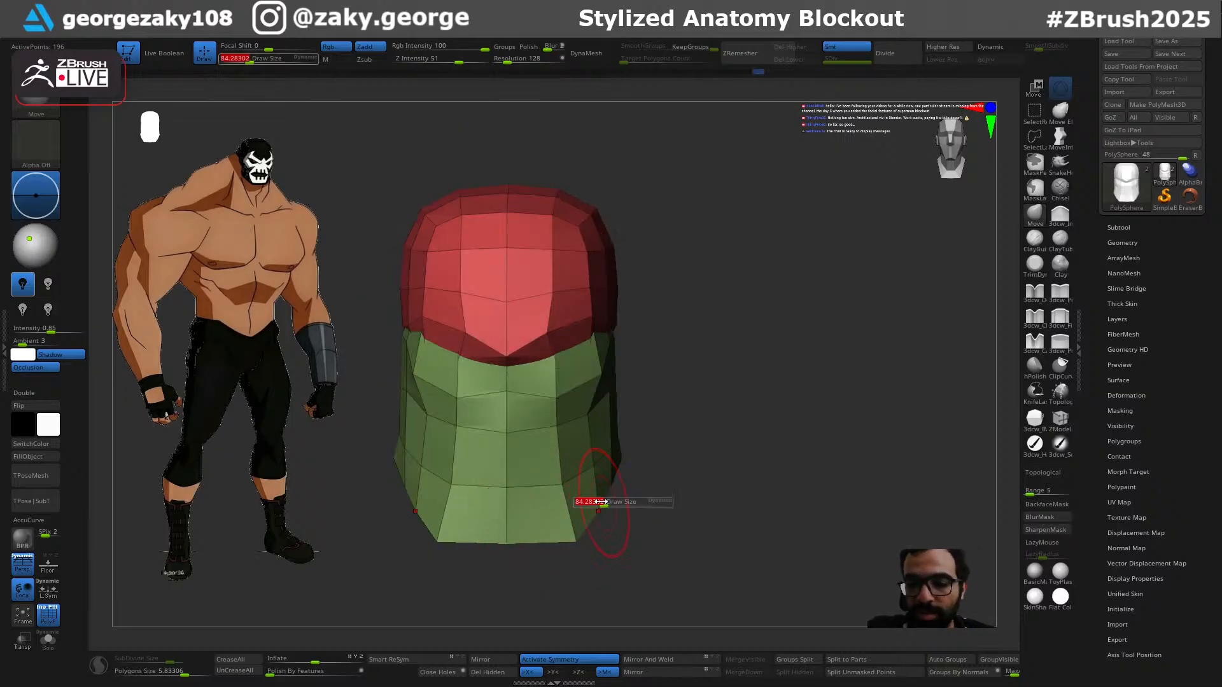
pyautogui.moveTo(657, 452); pyautogui.dragTo(641, 435)
pyautogui.press('s')
pyautogui.moveTo(641, 435)
pyautogui.mouseDown()
pyautogui.moveTo(629, 434)
pyautogui.moveTo(669, 434)
pyautogui.moveTo(641, 439)
pyautogui.mouseUp()
# Step: Refine the jawline between the jaw corner and the chin with varying brush sizes
pyautogui.press('s')
pyautogui.moveTo(673, 449)
pyautogui.mouseDown()
pyautogui.moveTo(644, 449)
pyautogui.moveTo(660, 437)
pyautogui.moveTo(666, 458)
pyautogui.moveTo(630, 481)
pyautogui.mouseUp()
pyautogui.press('s')
pyautogui.press('s')
pyautogui.press('s')
pyautogui.moveTo(623, 486)
pyautogui.mouseDown()
pyautogui.moveTo(642, 487)
pyautogui.moveTo(604, 504)
pyautogui.mouseUp()
# Step: Insert a new low-poly primitive under the back of the skull for the neck with the insert-mesh brush
pyautogui.keyDown('ctrl'); pyautogui.moveTo(673, 440); pyautogui.dragTo(594, 273, button='right'); pyautogui.keyUp('ctrl')
pyautogui.moveTo(671, 440); pyautogui.dragTo(649, 423)
pyautogui.keyDown('ctrl'); pyautogui.moveTo(617, 455); pyautogui.dragTo(655, 524, button='right'); pyautogui.keyUp('ctrl')
pyautogui.moveTo(654, 524); pyautogui.dragTo(690, 450)
pyautogui.keyDown('ctrl'); pyautogui.moveTo(689, 450); pyautogui.dragTo(675, 407, button='right'); pyautogui.keyUp('ctrl')
pyautogui.press('i')
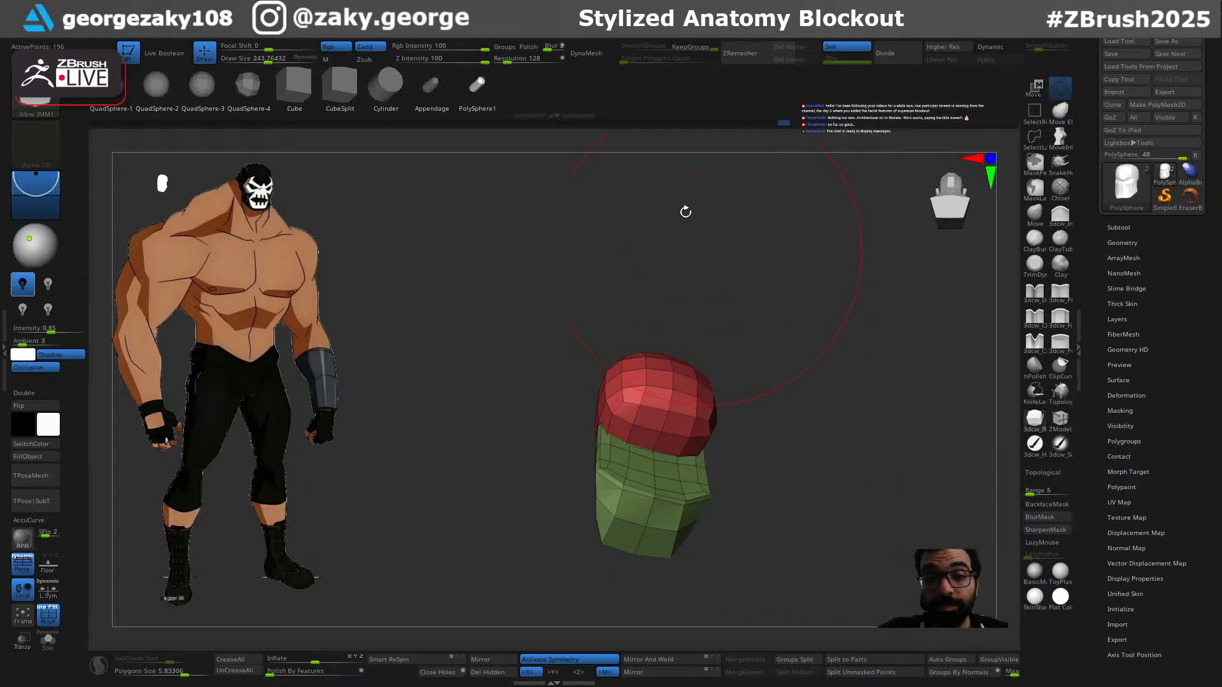
pyautogui.keyDown('alt'); pyautogui.moveTo(763, 466); pyautogui.dragTo(663, 340); pyautogui.keyUp('alt')
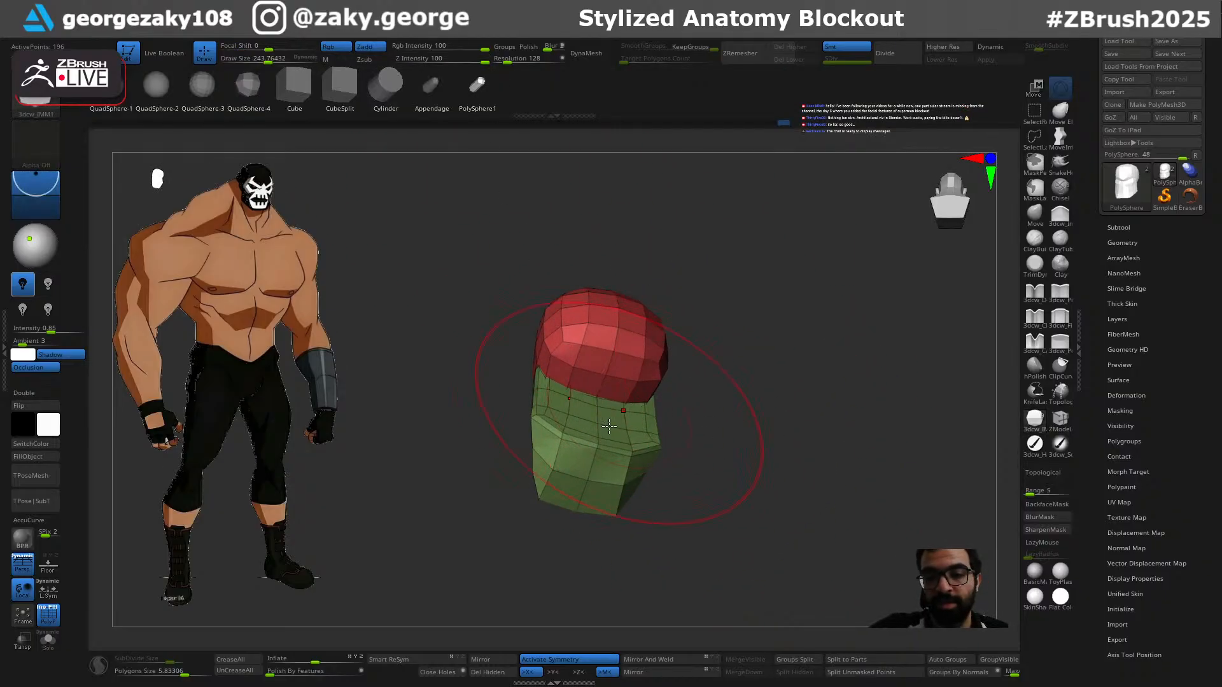
pyautogui.moveTo(690, 427); pyautogui.dragTo(646, 421)
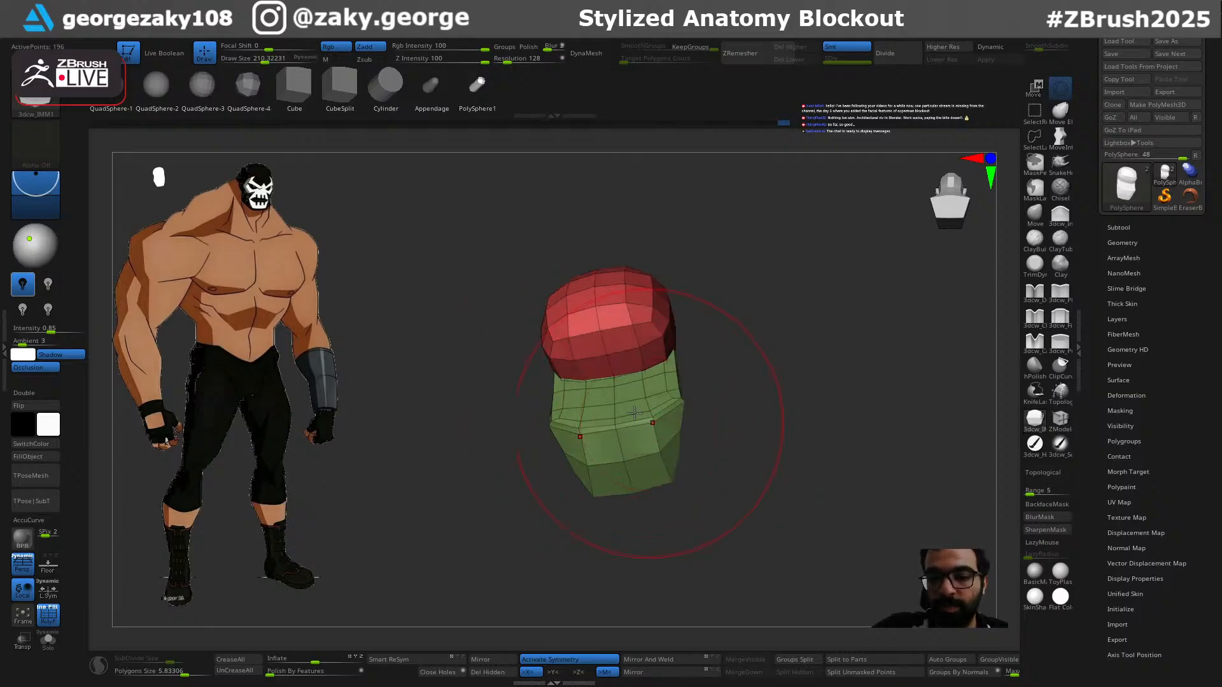
pyautogui.moveTo(610, 472); pyautogui.dragTo(698, 466)
# Step: Position the neck piece with the transform gizmo so it slants backward from beneath the cranium
pyautogui.press('w')
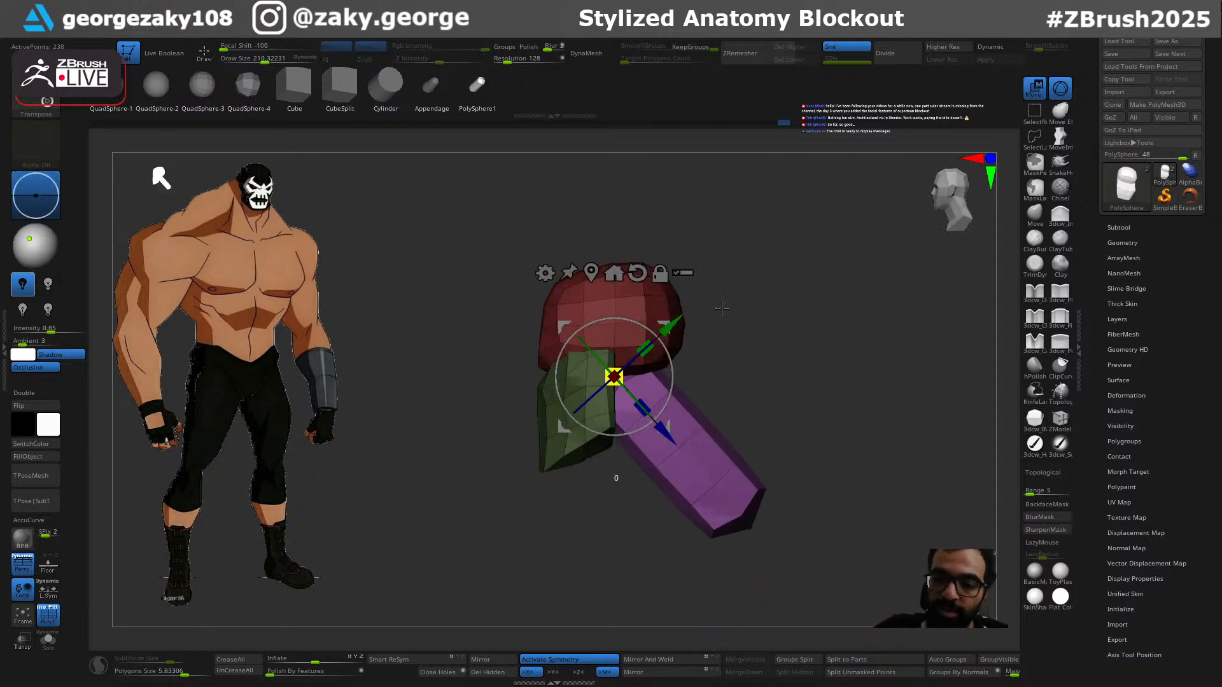
pyautogui.moveTo(666, 358)
pyautogui.mouseDown()
pyautogui.moveTo(667, 385)
pyautogui.moveTo(644, 348)
pyautogui.mouseUp()
pyautogui.moveTo(641, 449); pyautogui.dragTo(609, 365)
pyautogui.hotkey('ctrl', 'z')
pyautogui.moveTo(564, 525); pyautogui.dragTo(656, 528)
pyautogui.moveTo(726, 344); pyautogui.dragTo(668, 347)
pyautogui.keyDown('alt'); pyautogui.moveTo(625, 406); pyautogui.dragTo(615, 381); pyautogui.keyUp('alt')
pyautogui.moveTo(607, 356); pyautogui.dragTo(617, 371)
pyautogui.moveTo(754, 340); pyautogui.dragTo(693, 346)
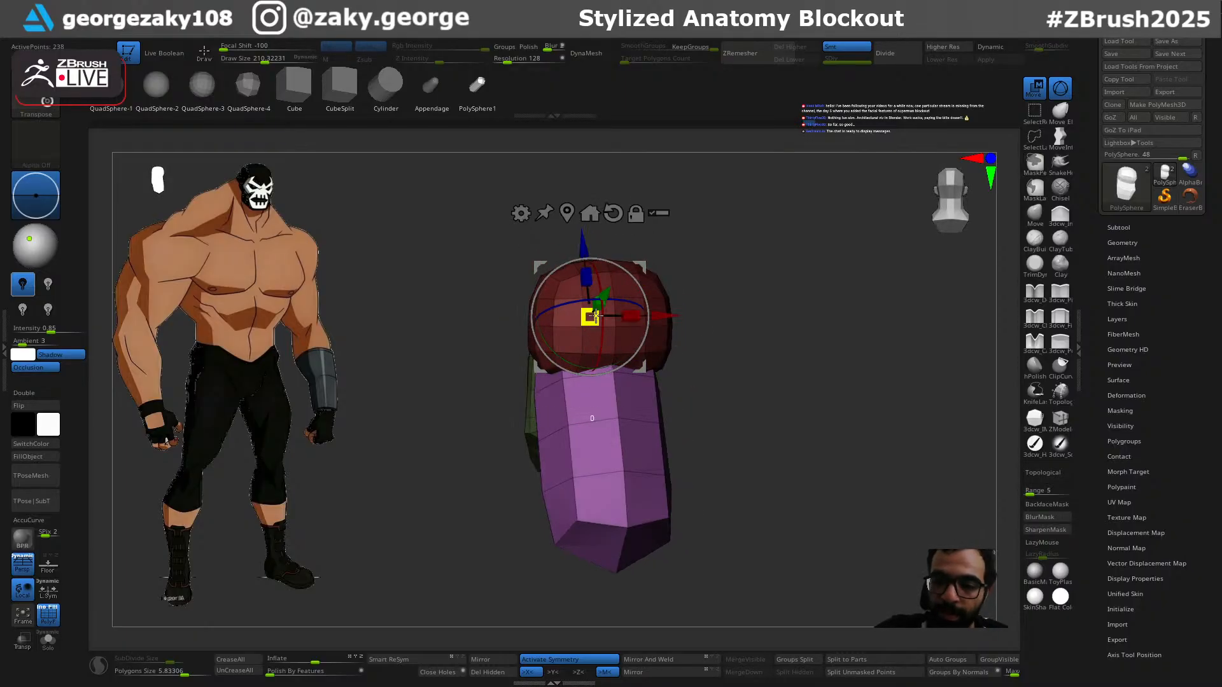
# Step: Start shaping the lower end of the neck with the Move brush and turn off perspective
pyautogui.press('q')
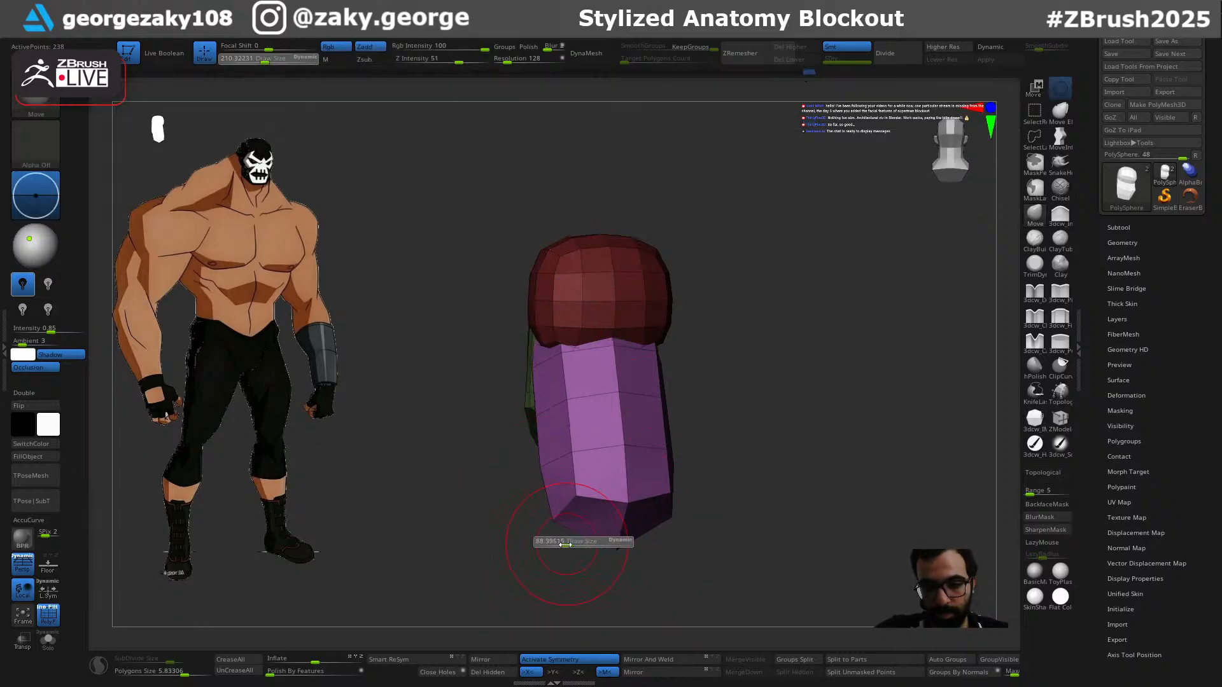
pyautogui.moveTo(552, 506); pyautogui.dragTo(693, 497)
pyautogui.press('s')
pyautogui.moveTo(789, 439)
pyautogui.mouseDown()
pyautogui.moveTo(755, 392)
pyautogui.moveTo(737, 389)
pyautogui.mouseUp()
pyautogui.press('s')
pyautogui.moveTo(811, 363)
pyautogui.mouseDown()
pyautogui.moveTo(916, 398)
pyautogui.moveTo(769, 428)
pyautogui.moveTo(813, 443)
pyautogui.moveTo(735, 445)
pyautogui.mouseUp()
pyautogui.click(23, 564)
# Step: Reshape the neck's side and back contours below the cranium and behind the jaw
pyautogui.moveTo(707, 484)
pyautogui.keyDown('alt'); pyautogui.mouseDown()
pyautogui.moveTo(644, 476)
pyautogui.moveTo(619, 502)
pyautogui.moveTo(597, 500)
pyautogui.moveTo(675, 501)
pyautogui.moveTo(616, 503)
pyautogui.moveTo(602, 490)
pyautogui.mouseUp(); pyautogui.keyUp('alt')
pyautogui.press('s')
pyautogui.press('s')
pyautogui.press('s')
pyautogui.press('s')
pyautogui.moveTo(602, 489); pyautogui.dragTo(595, 494)
pyautogui.press('s')
pyautogui.moveTo(634, 421); pyautogui.dragTo(617, 420)
pyautogui.moveTo(616, 376); pyautogui.dragTo(605, 380)
pyautogui.moveTo(625, 457); pyautogui.dragTo(635, 443)
# Step: Widen the base of the neck, pull its lower front into a point and curve its back
pyautogui.moveTo(751, 470); pyautogui.dragTo(657, 471)
pyautogui.press('s')
pyautogui.moveTo(738, 439)
pyautogui.mouseDown()
pyautogui.moveTo(721, 439)
pyautogui.moveTo(757, 436)
pyautogui.mouseUp()
pyautogui.moveTo(840, 452)
pyautogui.mouseDown()
pyautogui.moveTo(690, 431)
pyautogui.moveTo(702, 412)
pyautogui.moveTo(649, 428)
pyautogui.mouseUp()
pyautogui.moveTo(577, 500)
pyautogui.mouseDown()
pyautogui.moveTo(553, 541)
pyautogui.moveTo(532, 538)
pyautogui.moveTo(525, 526)
pyautogui.moveTo(562, 495)
pyautogui.mouseUp()
pyautogui.press('s')
pyautogui.moveTo(541, 586); pyautogui.dragTo(509, 597)
pyautogui.press('s')
pyautogui.moveTo(592, 460); pyautogui.dragTo(597, 460)
pyautogui.moveTo(621, 392); pyautogui.dragTo(611, 393)
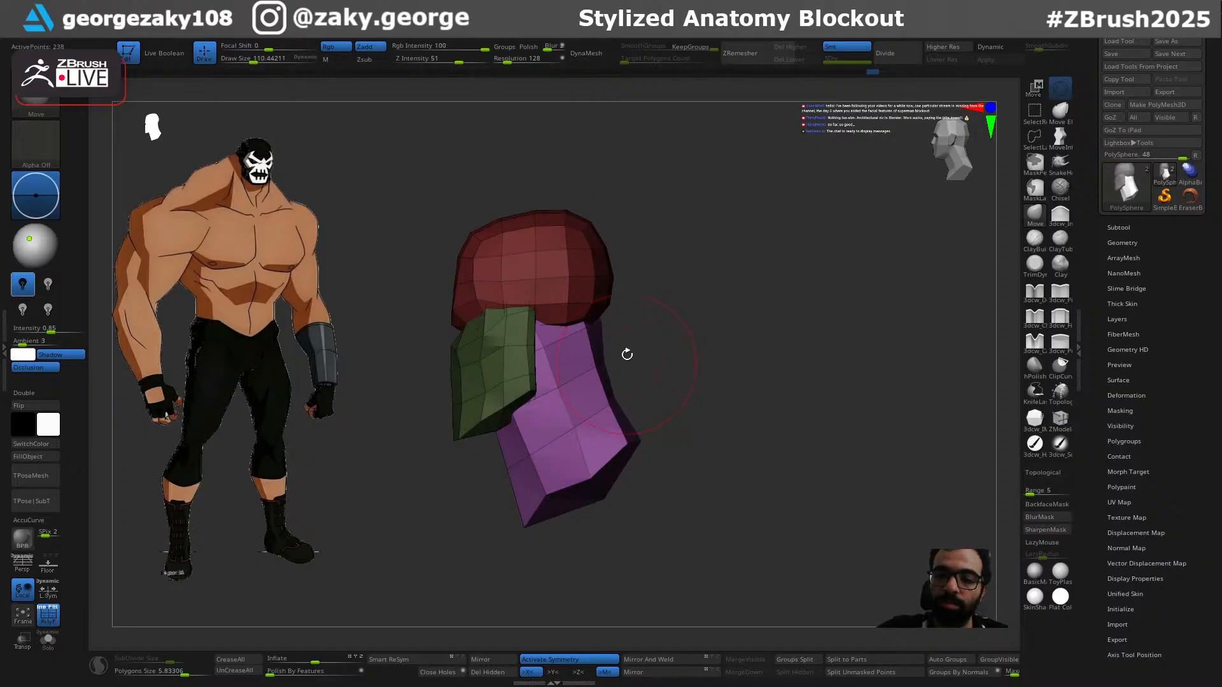
# Step: Undo the last neck adjustment and try another pull near the back of the skull
pyautogui.hotkey('ctrl', 'z')
pyautogui.keyDown('alt'); pyautogui.click(608, 274); pyautogui.keyUp('alt')
pyautogui.press('s')
pyautogui.moveTo(616, 263); pyautogui.dragTo(616, 281)
pyautogui.press('s')
pyautogui.hotkey('ctrl', 'z')
# Step: Refine the upper back of the neck beneath the skull and check the head from the front
pyautogui.press('s')
pyautogui.moveTo(582, 324); pyautogui.dragTo(541, 323)
pyautogui.press('s')
pyautogui.press('s')
pyautogui.keyDown('alt'); pyautogui.click(600, 350); pyautogui.keyUp('alt')
pyautogui.press('s')
pyautogui.moveTo(601, 349)
pyautogui.mouseDown()
pyautogui.moveTo(678, 363)
pyautogui.moveTo(708, 355)
pyautogui.moveTo(705, 342)
pyautogui.mouseUp()
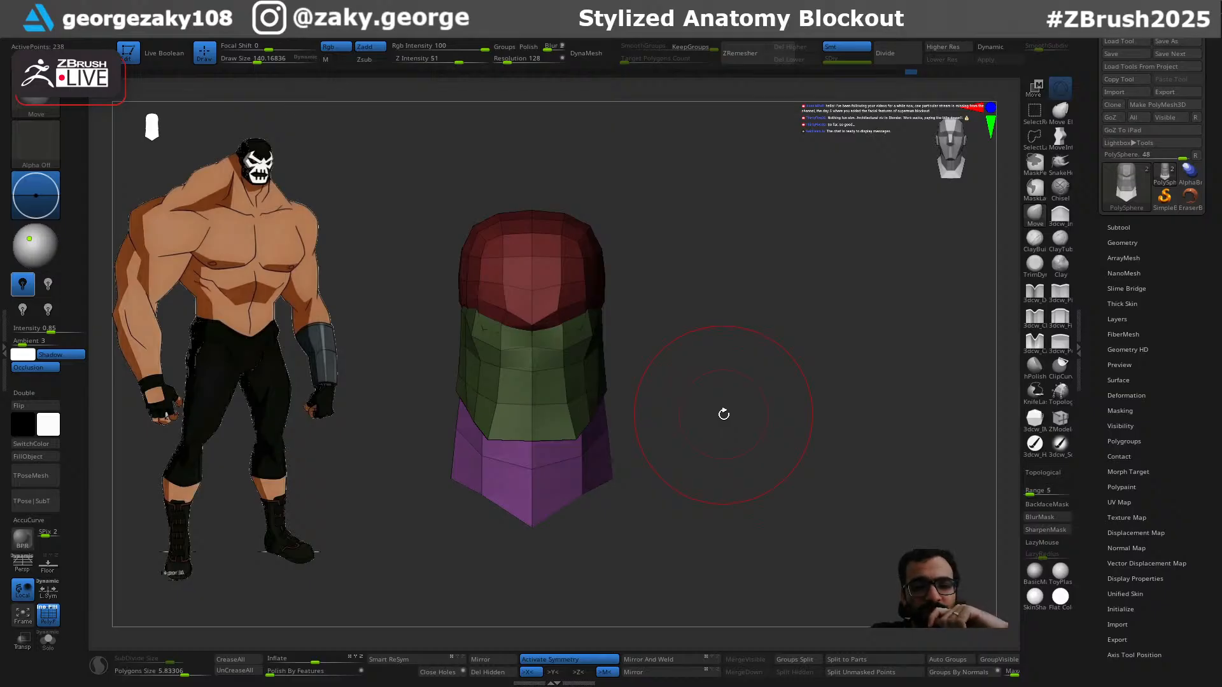
# Step: Pull the lower side corners of the neck inward and adjust its base from the side
pyautogui.press('s')
pyautogui.moveTo(609, 496)
pyautogui.mouseDown()
pyautogui.moveTo(622, 496)
pyautogui.moveTo(585, 500)
pyautogui.mouseUp()
pyautogui.press('s')
pyautogui.press('s')
pyautogui.press('s')
pyautogui.moveTo(657, 480); pyautogui.dragTo(568, 452)
pyautogui.moveTo(681, 415)
pyautogui.mouseDown()
pyautogui.moveTo(617, 425)
pyautogui.moveTo(621, 393)
pyautogui.moveTo(665, 422)
pyautogui.mouseUp()
pyautogui.press('s')
pyautogui.press('s')
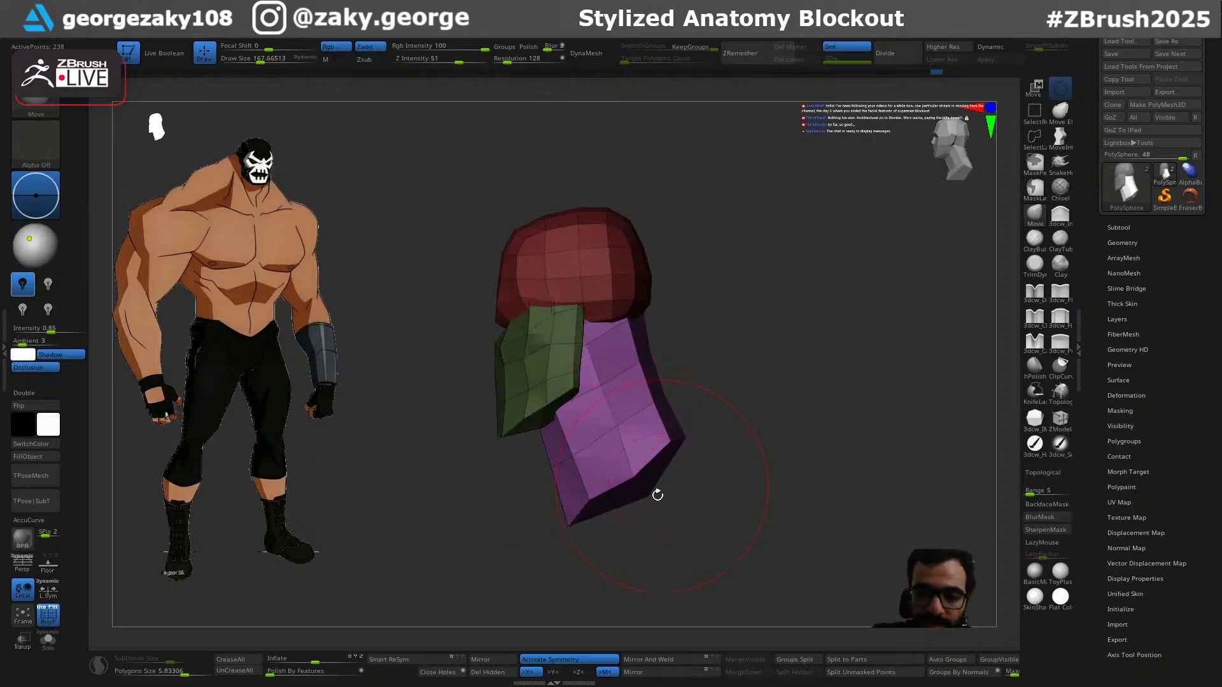
# Step: Nudge the neck's lower edge in the side view and check its width from the front with a larger Move brush
pyautogui.moveTo(643, 499); pyautogui.dragTo(643, 503)
pyautogui.moveTo(668, 501)
pyautogui.mouseDown(button='right')
pyautogui.moveTo(848, 490)
pyautogui.moveTo(785, 382)
pyautogui.moveTo(728, 371)
pyautogui.moveTo(743, 444)
pyautogui.mouseUp(button='right')
pyautogui.press('s')
pyautogui.press('s')
pyautogui.moveTo(751, 437); pyautogui.dragTo(758, 437)
pyautogui.moveTo(757, 436); pyautogui.dragTo(788, 428, button='right')
pyautogui.press('s')
pyautogui.moveTo(788, 428); pyautogui.dragTo(784, 429)
pyautogui.moveTo(785, 429)
pyautogui.mouseDown(button='right')
pyautogui.moveTo(769, 445)
pyautogui.moveTo(679, 435)
pyautogui.mouseUp(button='right')
pyautogui.press('s')
pyautogui.moveTo(678, 435); pyautogui.dragTo(674, 438)
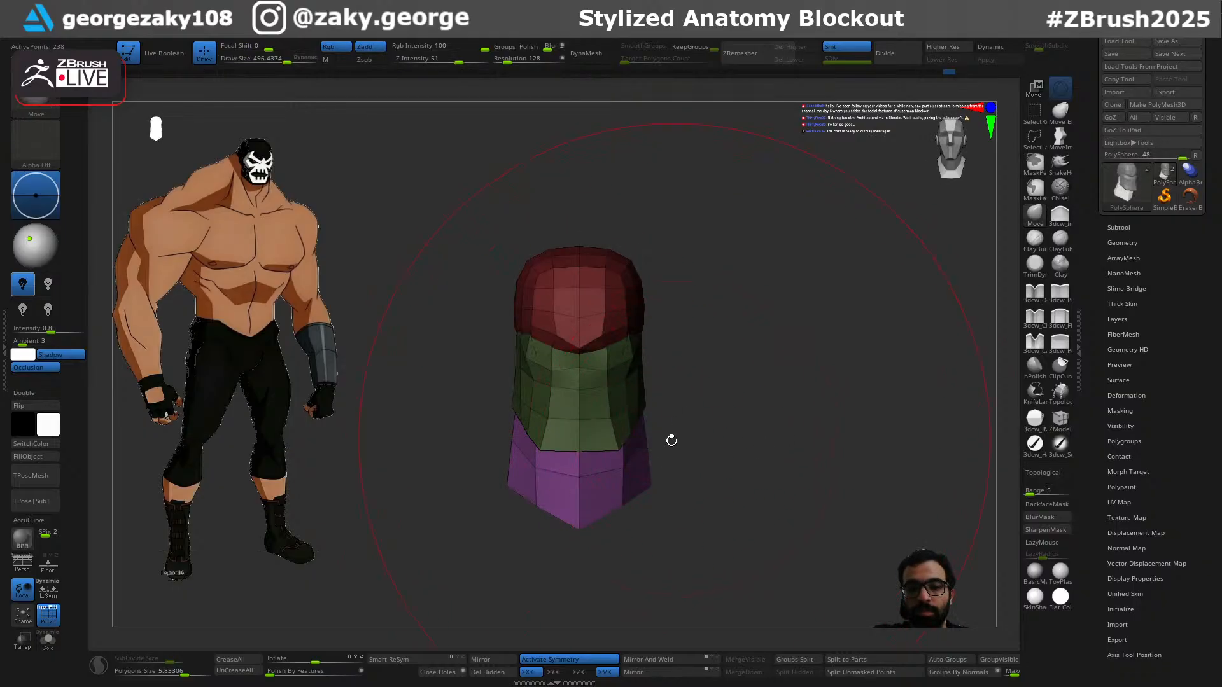
# Step: Adjust the lower corners of the neck from the front and undo the last pull
pyautogui.moveTo(637, 488); pyautogui.dragTo(611, 489)
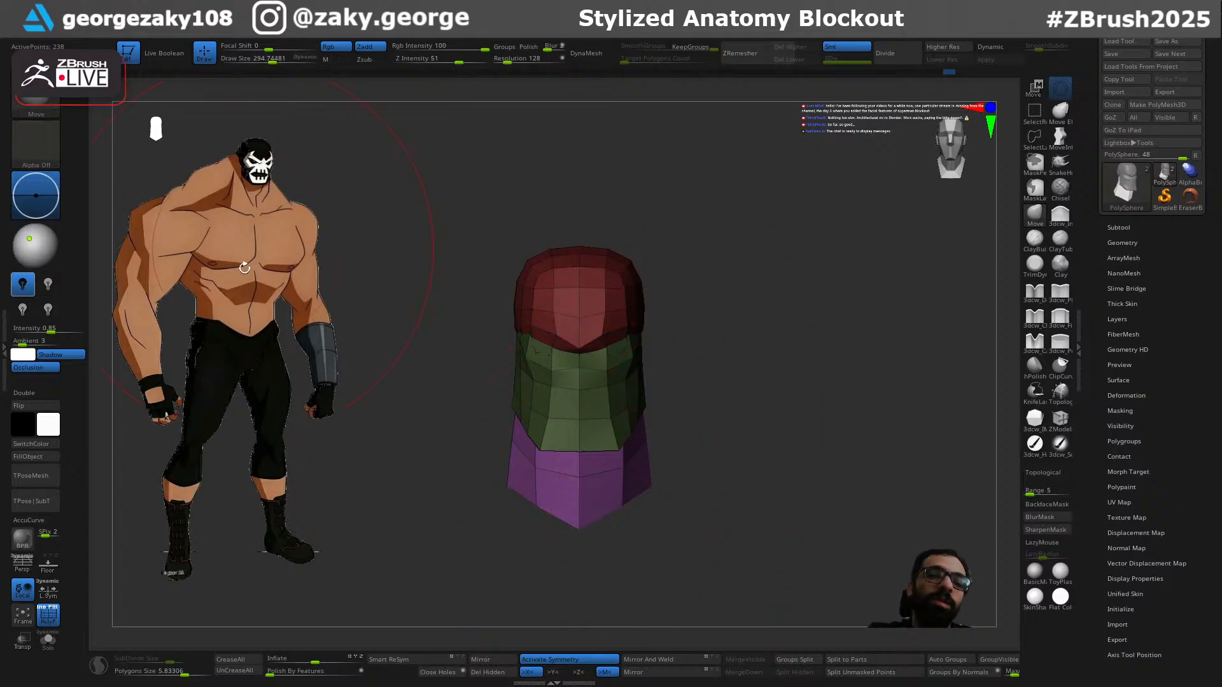
pyautogui.press('s')
pyautogui.moveTo(621, 537); pyautogui.dragTo(614, 537)
pyautogui.moveTo(628, 479); pyautogui.dragTo(642, 523)
pyautogui.hotkey('ctrl', 'z')
# Step: Refine the neck's base and side contour below the jaw, and turn the view to its underside
pyautogui.press('s')
pyautogui.moveTo(695, 522); pyautogui.dragTo(595, 535)
pyautogui.press('s')
pyautogui.moveTo(614, 481); pyautogui.dragTo(603, 481)
pyautogui.press('s')
pyautogui.moveTo(601, 364)
pyautogui.mouseDown()
pyautogui.moveTo(581, 350)
pyautogui.moveTo(611, 341)
pyautogui.mouseUp()
pyautogui.moveTo(536, 513); pyautogui.dragTo(639, 554)
pyautogui.keyDown('shift'); pyautogui.moveTo(693, 491); pyautogui.dragTo(743, 487); pyautogui.keyUp('shift')
pyautogui.moveTo(677, 510)
pyautogui.keyDown('alt'); pyautogui.mouseDown()
pyautogui.moveTo(701, 483)
pyautogui.moveTo(635, 414)
pyautogui.moveTo(666, 371)
pyautogui.moveTo(657, 423)
pyautogui.moveTo(734, 414)
pyautogui.mouseUp(); pyautogui.keyUp('alt')
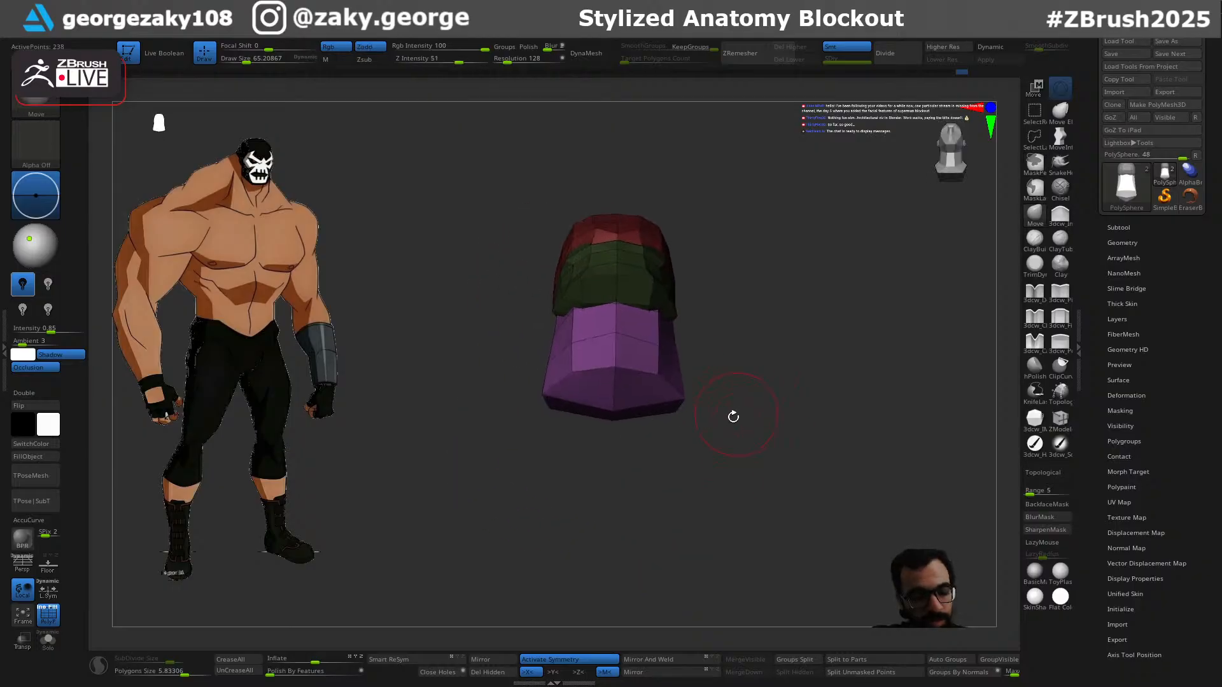
# Step: Insert a QuadSphere-3 mesh at the underside of the neck as the base of the torso
pyautogui.hotkey('shift', 'i')
pyautogui.click(205, 89)
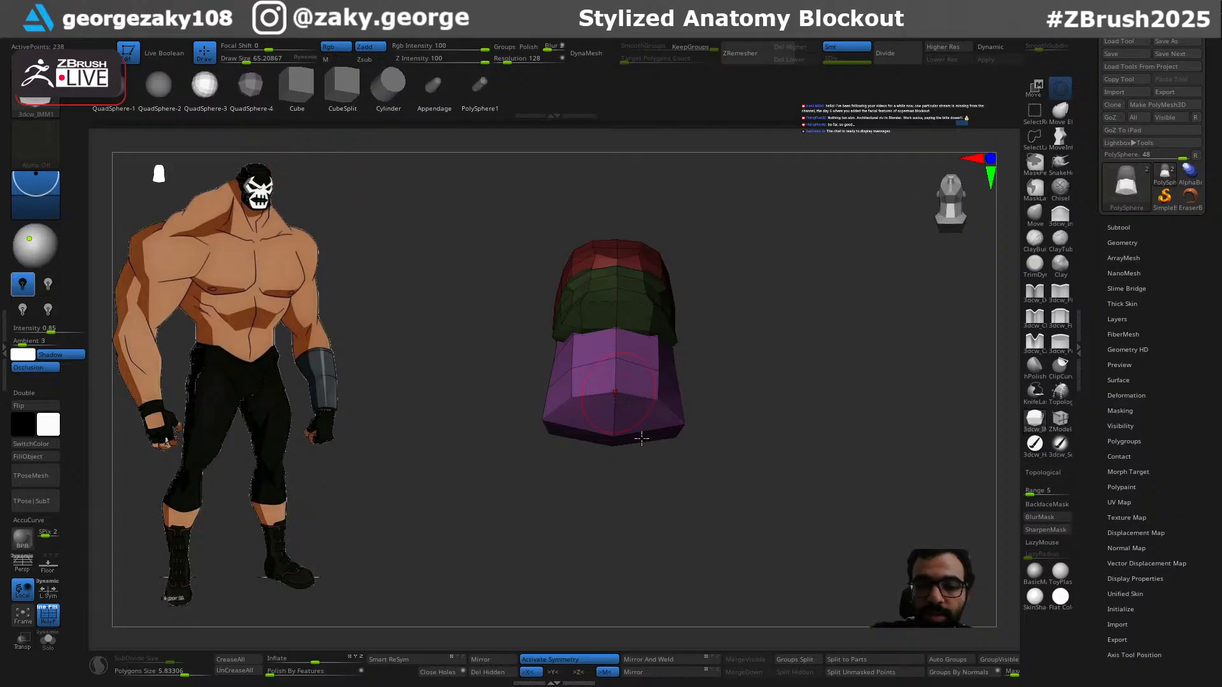
pyautogui.moveTo(614, 436); pyautogui.dragTo(621, 562)
# Step: Position the inserted sphere directly beneath the neck with the gizmo, checking it from the front and side
pyautogui.moveTo(801, 357); pyautogui.dragTo(774, 507)
pyautogui.press('w')
pyautogui.moveTo(666, 312); pyautogui.dragTo(648, 361)
pyautogui.moveTo(607, 319); pyautogui.dragTo(659, 273)
pyautogui.moveTo(566, 313)
pyautogui.mouseDown()
pyautogui.moveTo(619, 297)
pyautogui.moveTo(551, 315)
pyautogui.mouseUp()
pyautogui.moveTo(596, 392); pyautogui.dragTo(601, 356)
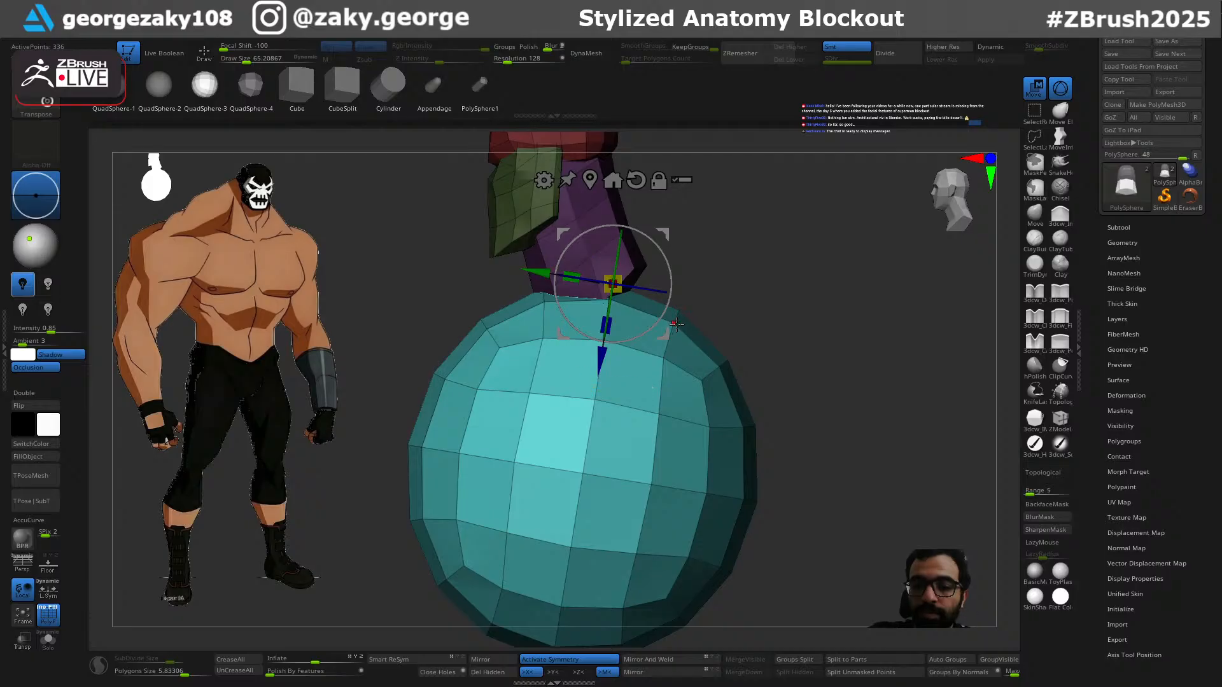
pyautogui.moveTo(749, 391); pyautogui.dragTo(753, 349)
pyautogui.press('q')
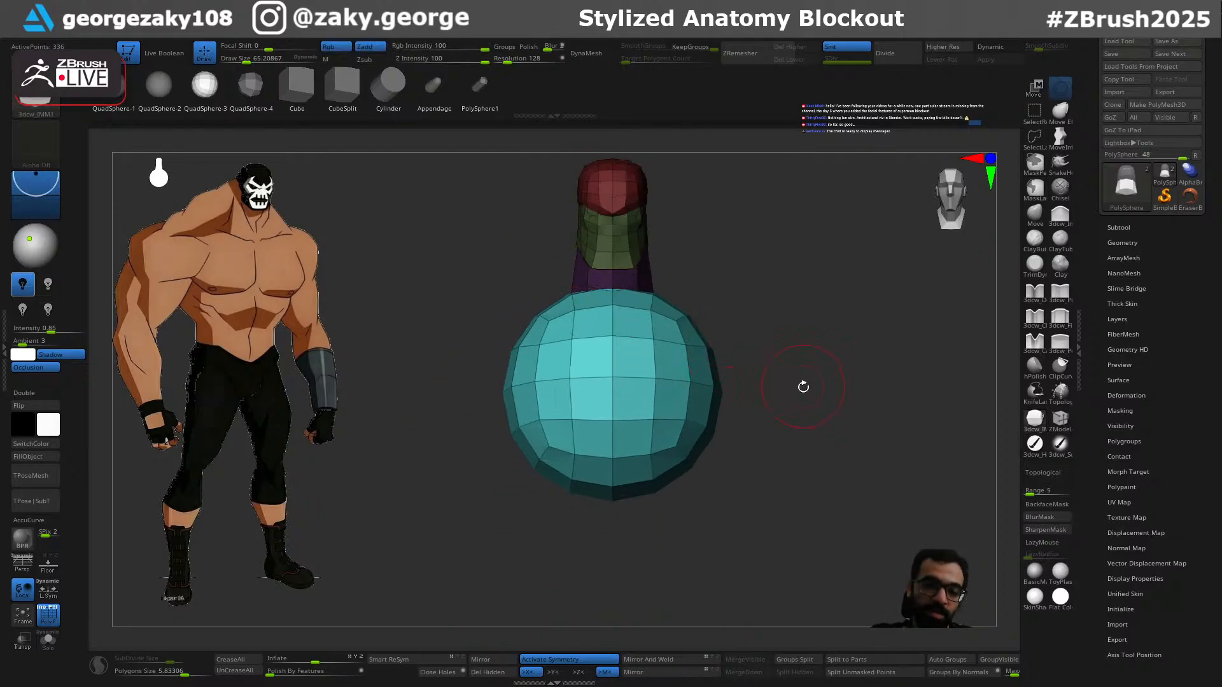
pyautogui.moveTo(799, 402); pyautogui.dragTo(660, 427)
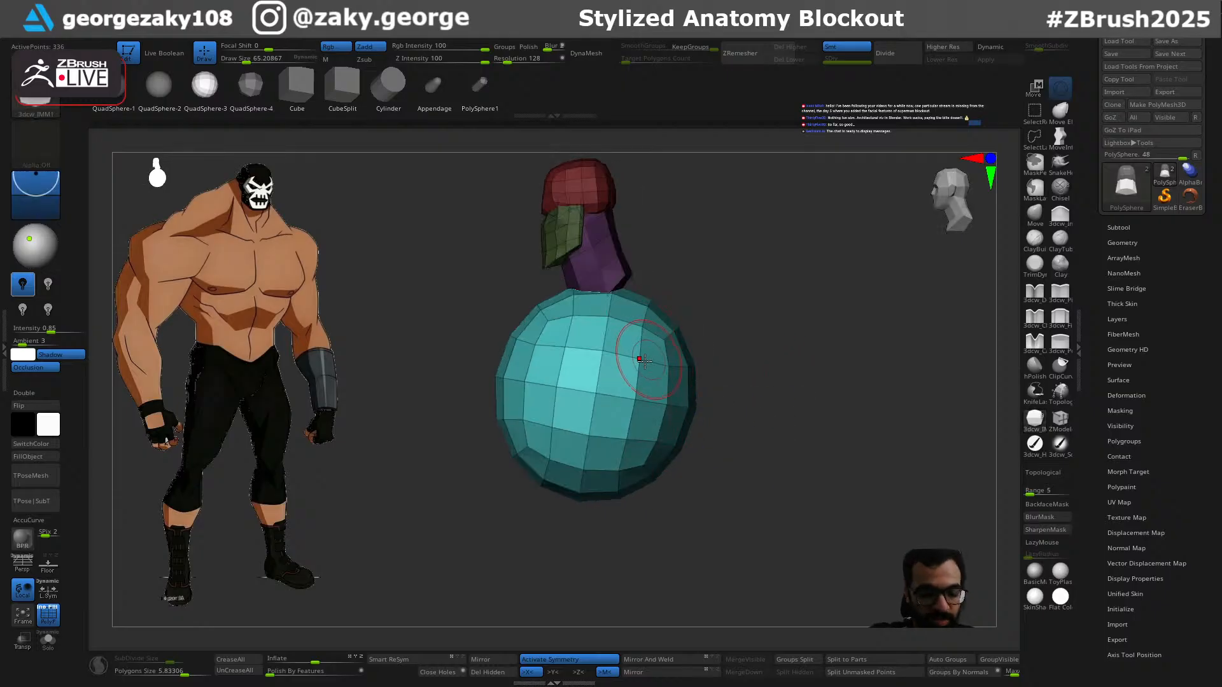
# Step: Switch to the Move brush, split the unmasked sphere into its own subtool and select it
pyautogui.press('b')
pyautogui.press('m')
pyautogui.press('v')
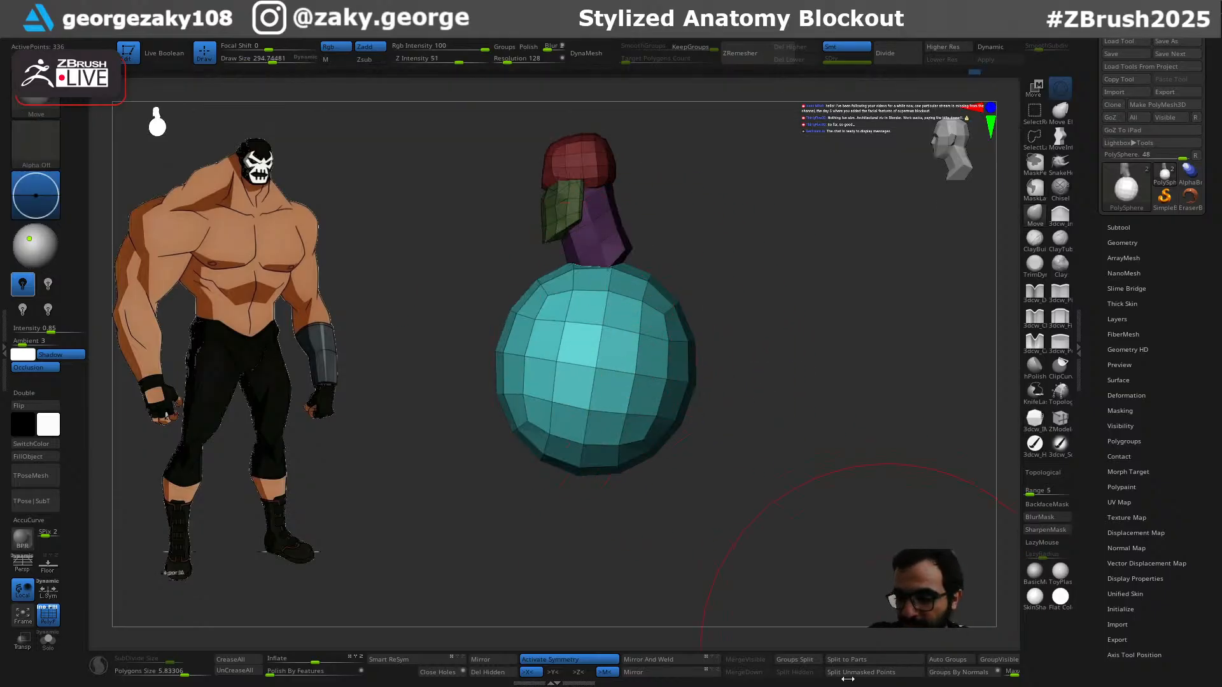
pyautogui.click(848, 675)
pyautogui.keyDown('alt'); pyautogui.click(657, 383); pyautogui.keyUp('alt')
# Step: Pull the sphere's upper back and top sides up around the base of the neck to start the trapezius slope
pyautogui.press('s')
pyautogui.moveTo(636, 358); pyautogui.dragTo(644, 358)
pyautogui.moveTo(532, 323); pyautogui.dragTo(545, 325)
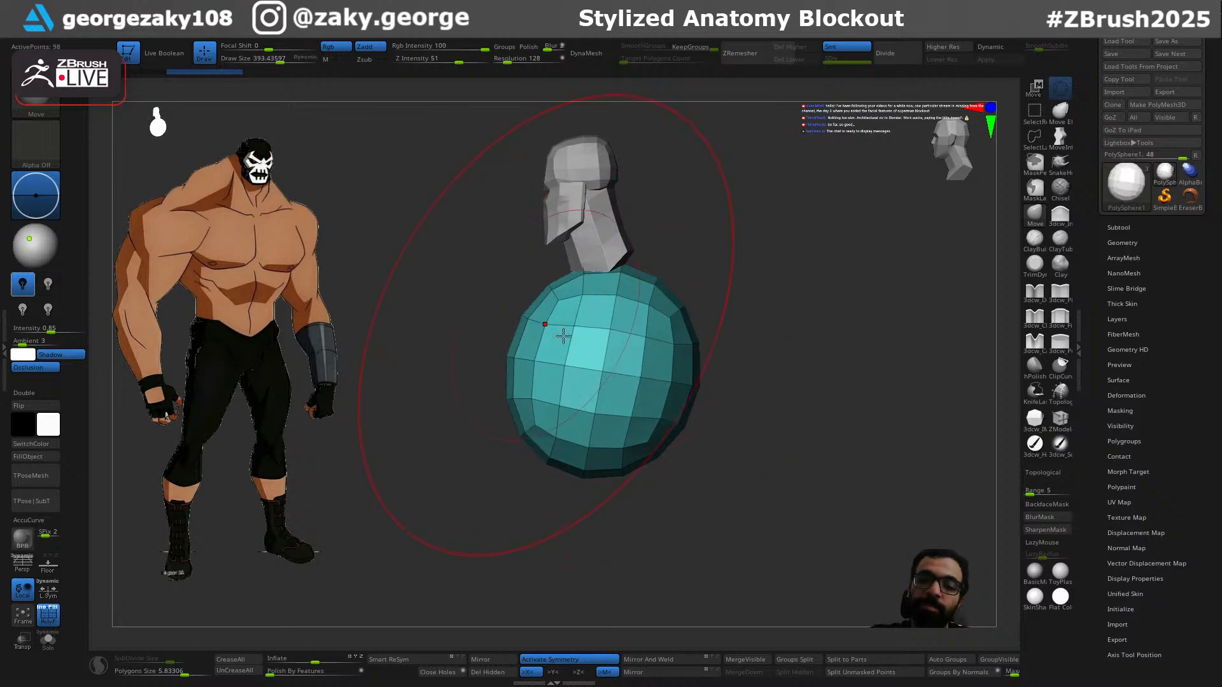
pyautogui.press('s')
pyautogui.moveTo(681, 292)
pyautogui.mouseDown()
pyautogui.moveTo(658, 291)
pyautogui.moveTo(669, 272)
pyautogui.moveTo(649, 274)
pyautogui.moveTo(702, 261)
pyautogui.mouseUp()
pyautogui.moveTo(772, 240)
pyautogui.mouseDown()
pyautogui.moveTo(670, 239)
pyautogui.moveTo(707, 243)
pyautogui.mouseUp()
pyautogui.press('s')
pyautogui.press('s')
pyautogui.moveTo(709, 238); pyautogui.dragTo(720, 237)
pyautogui.moveTo(860, 315)
pyautogui.mouseDown()
pyautogui.moveTo(805, 320)
pyautogui.moveTo(839, 310)
pyautogui.mouseUp()
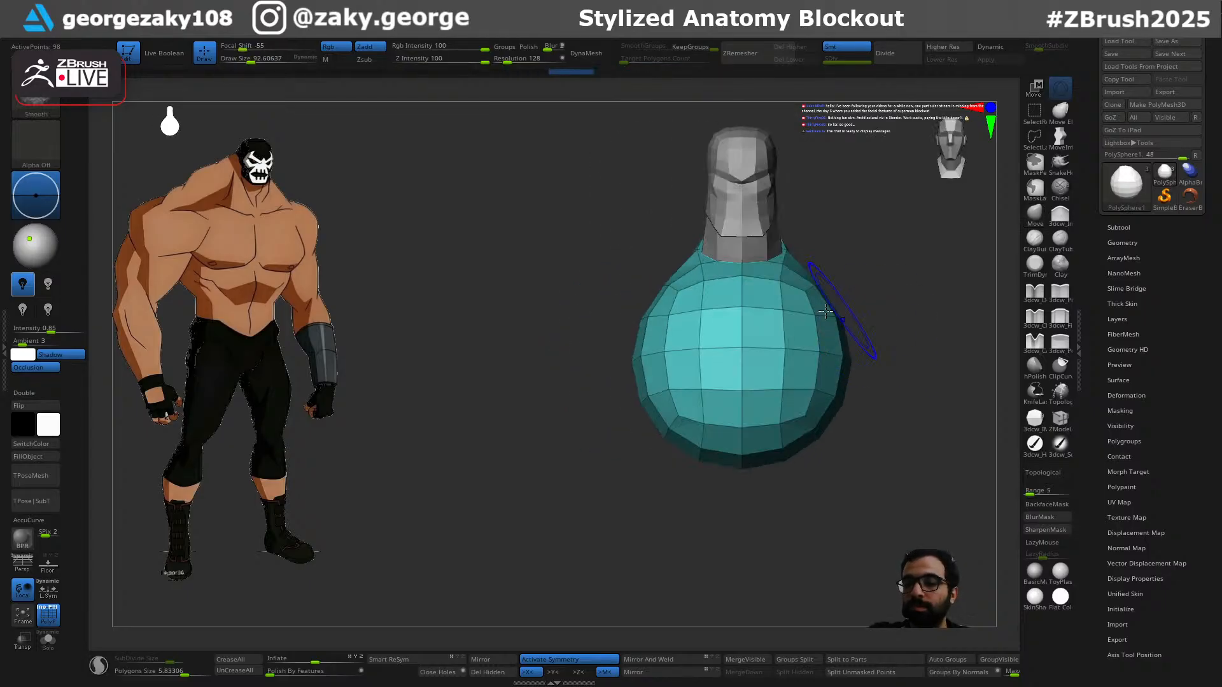
# Step: Widen the sphere into broad shoulders with a tapered lower half and undo the last change
pyautogui.press('ctrl')
pyautogui.moveTo(840, 297); pyautogui.dragTo(824, 330)
pyautogui.moveTo(776, 495)
pyautogui.mouseDown()
pyautogui.moveTo(889, 522)
pyautogui.moveTo(719, 523)
pyautogui.moveTo(787, 468)
pyautogui.mouseUp()
pyautogui.hotkey('ctrl', 'z')
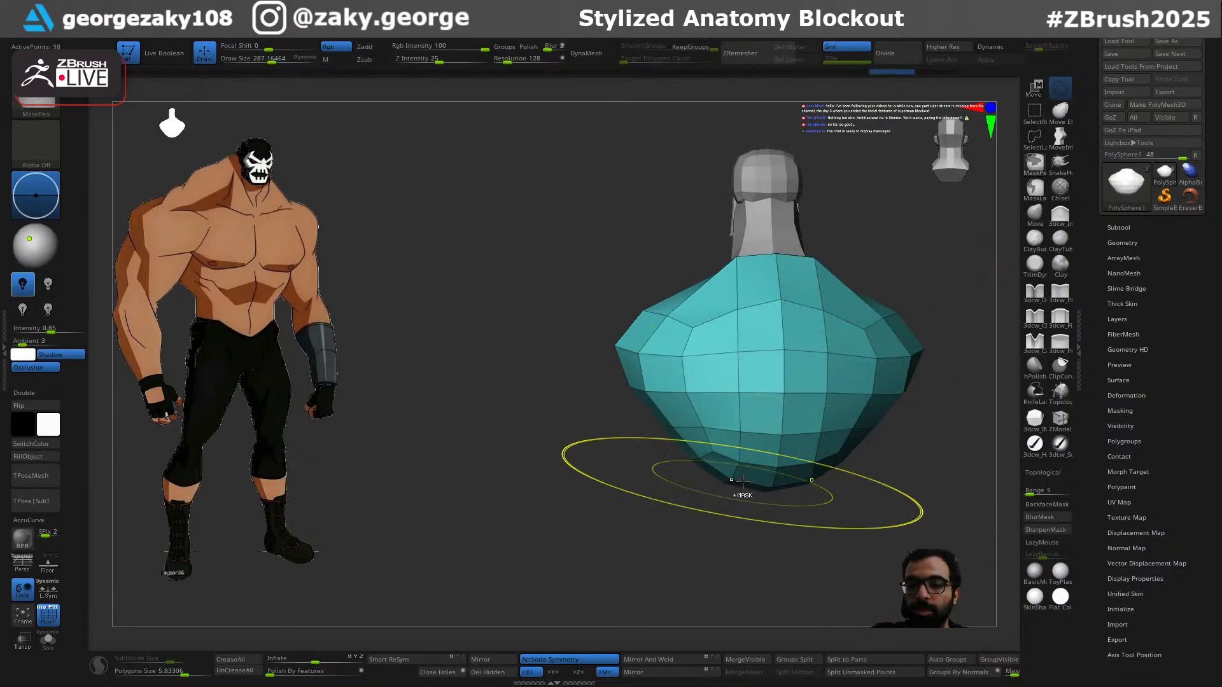
# Step: Reshape the torso's lower sides and pull its underside downward to lengthen the ribcage
pyautogui.moveTo(649, 554); pyautogui.dragTo(757, 560)
pyautogui.moveTo(678, 483)
pyautogui.mouseDown()
pyautogui.moveTo(675, 460)
pyautogui.moveTo(656, 462)
pyautogui.mouseUp()
pyautogui.press('s')
pyautogui.moveTo(751, 464); pyautogui.dragTo(756, 514)
pyautogui.moveTo(789, 541); pyautogui.dragTo(766, 545)
pyautogui.press('s')
pyautogui.moveTo(724, 486); pyautogui.dragTo(748, 498)
pyautogui.moveTo(716, 547); pyautogui.dragTo(715, 570)
# Step: Push the underside of the chest upward and refine the lower edges of the ribcage
pyautogui.press('s')
pyautogui.moveTo(735, 448); pyautogui.dragTo(749, 409)
pyautogui.press('s')
pyautogui.moveTo(820, 468); pyautogui.dragTo(842, 463)
pyautogui.moveTo(765, 417)
pyautogui.mouseDown()
pyautogui.moveTo(808, 445)
pyautogui.moveTo(782, 480)
pyautogui.moveTo(726, 505)
pyautogui.mouseUp()
pyautogui.press('s')
pyautogui.moveTo(711, 454); pyautogui.dragTo(717, 455)
pyautogui.moveTo(741, 508)
pyautogui.mouseDown()
pyautogui.moveTo(700, 507)
pyautogui.moveTo(714, 500)
pyautogui.mouseUp()
pyautogui.press('s')
pyautogui.moveTo(738, 452); pyautogui.dragTo(722, 458)
pyautogui.moveTo(702, 481)
pyautogui.mouseDown()
pyautogui.moveTo(756, 477)
pyautogui.moveTo(789, 450)
pyautogui.moveTo(835, 471)
pyautogui.mouseUp()
pyautogui.press('s')
pyautogui.moveTo(900, 581); pyautogui.dragTo(899, 369)
pyautogui.press('b')
pyautogui.press('d')
pyautogui.press('s')
pyautogui.moveTo(684, 632)
pyautogui.mouseDown()
pyautogui.moveTo(687, 606)
pyautogui.moveTo(829, 398)
pyautogui.moveTo(835, 471)
pyautogui.mouseUp()
pyautogui.moveTo(711, 590)
pyautogui.mouseDown()
pyautogui.moveTo(864, 417)
pyautogui.moveTo(905, 437)
pyautogui.moveTo(917, 495)
pyautogui.moveTo(864, 474)
pyautogui.moveTo(819, 362)
pyautogui.mouseUp()
pyautogui.press('b')
pyautogui.press('m')
pyautogui.press('v')
pyautogui.hotkey('ctrl', 'z')
# Step: Adjust the lower front of the chest around the rib arch and undo the last pull
pyautogui.press('s')
pyautogui.moveTo(750, 418)
pyautogui.mouseDown()
pyautogui.moveTo(715, 398)
pyautogui.moveTo(708, 407)
pyautogui.mouseUp()
pyautogui.moveTo(758, 364)
pyautogui.mouseDown()
pyautogui.moveTo(778, 359)
pyautogui.moveTo(730, 375)
pyautogui.moveTo(818, 433)
pyautogui.moveTo(816, 419)
pyautogui.moveTo(872, 376)
pyautogui.moveTo(798, 492)
pyautogui.moveTo(719, 512)
pyautogui.mouseUp()
pyautogui.press('s')
pyautogui.hotkey('ctrl', 'z')
pyautogui.press('s')
pyautogui.press('s')
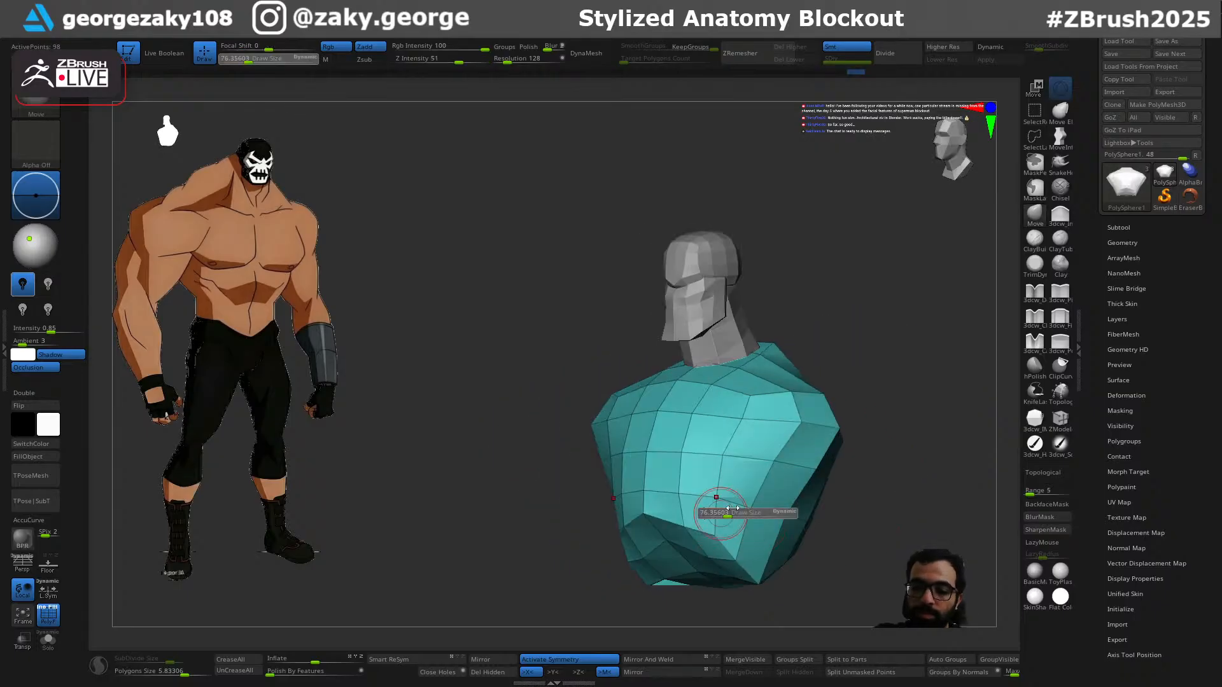
pyautogui.keyDown('alt'); pyautogui.moveTo(798, 588); pyautogui.dragTo(750, 515); pyautogui.keyUp('alt')
pyautogui.moveTo(761, 557)
pyautogui.keyDown('shift'); pyautogui.mouseDown()
pyautogui.moveTo(756, 505)
pyautogui.moveTo(762, 590)
pyautogui.moveTo(833, 601)
pyautogui.moveTo(788, 491)
pyautogui.mouseUp(); pyautogui.keyUp('shift')
# Step: Pull the outer edges of the back outward to form the lats and nudge the lower back's bottom edge upward
pyautogui.moveTo(891, 487); pyautogui.dragTo(782, 455)
pyautogui.press('s')
pyautogui.press('s')
pyautogui.moveTo(910, 434); pyautogui.dragTo(907, 433)
pyautogui.moveTo(919, 434); pyautogui.dragTo(939, 444)
pyautogui.moveTo(911, 388); pyautogui.dragTo(922, 390)
pyautogui.press('s')
pyautogui.moveTo(916, 485); pyautogui.dragTo(926, 487)
pyautogui.press('s')
pyautogui.moveTo(806, 521); pyautogui.dragTo(805, 521)
pyautogui.moveTo(801, 524); pyautogui.dragTo(801, 515)
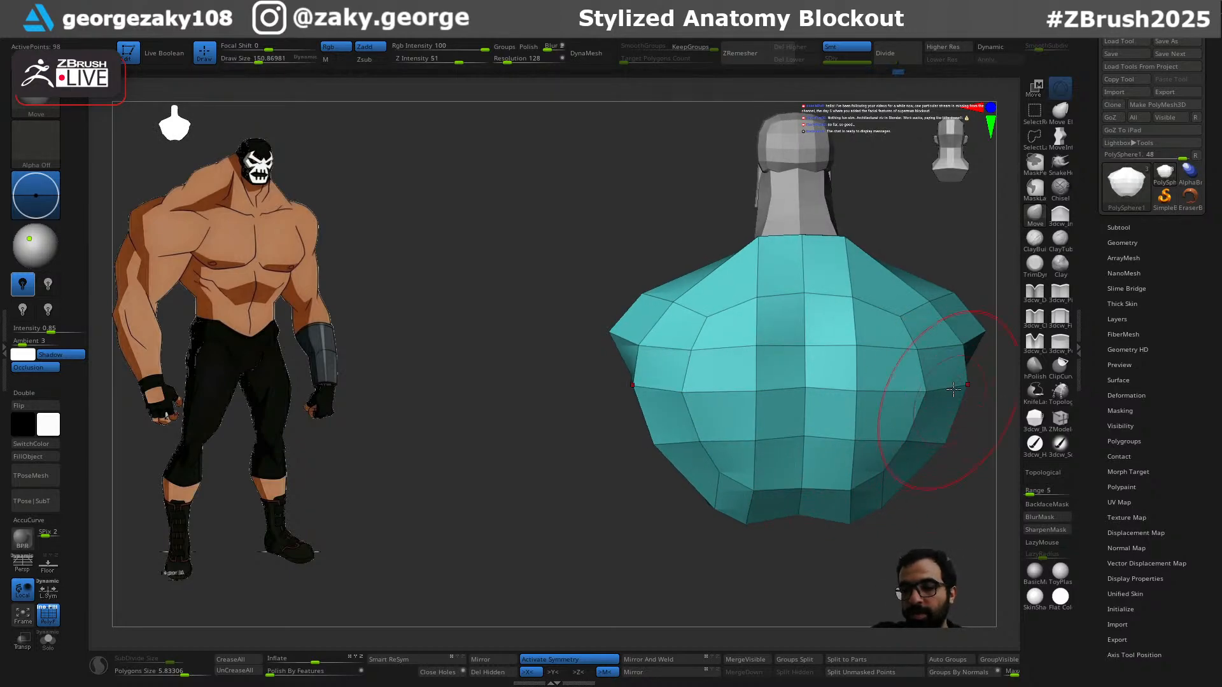
# Step: Adjust the outer chest and the area below the neck from the front
pyautogui.moveTo(733, 556)
pyautogui.mouseDown()
pyautogui.moveTo(880, 548)
pyautogui.moveTo(567, 551)
pyautogui.mouseUp()
pyautogui.press('s')
pyautogui.moveTo(836, 420); pyautogui.dragTo(840, 419)
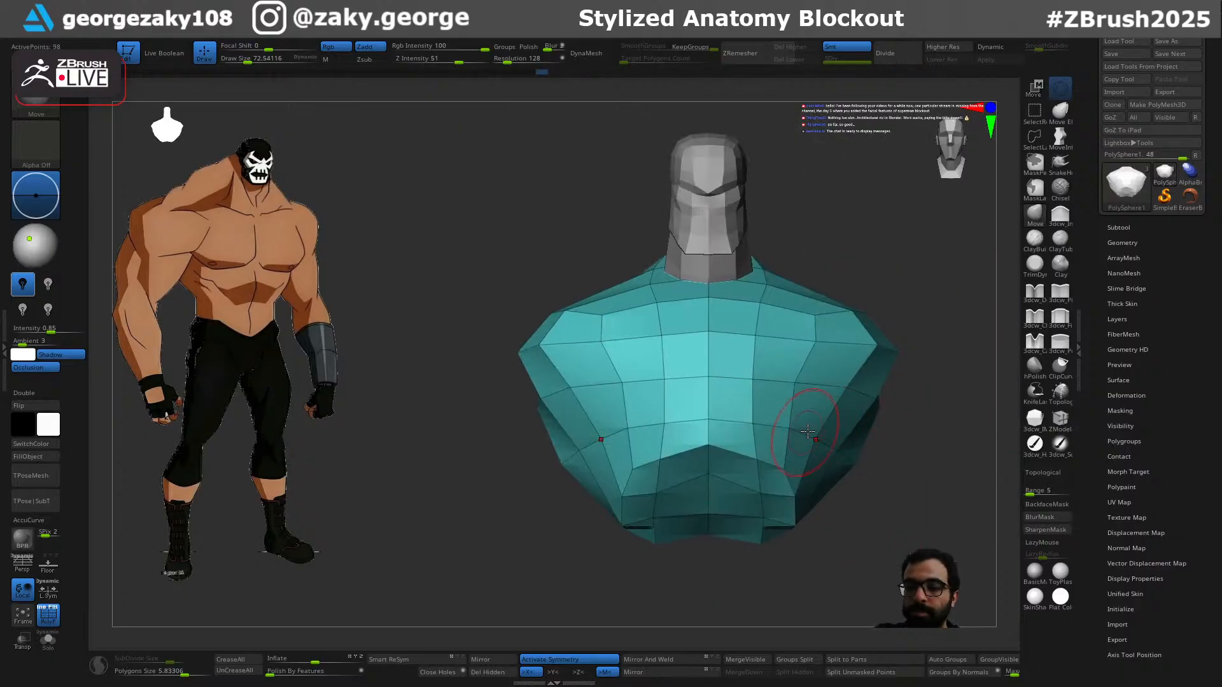
pyautogui.press('s')
pyautogui.moveTo(727, 318)
pyautogui.mouseDown()
pyautogui.moveTo(708, 309)
pyautogui.moveTo(708, 322)
pyautogui.mouseUp()
pyautogui.moveTo(876, 407); pyautogui.dragTo(736, 389)
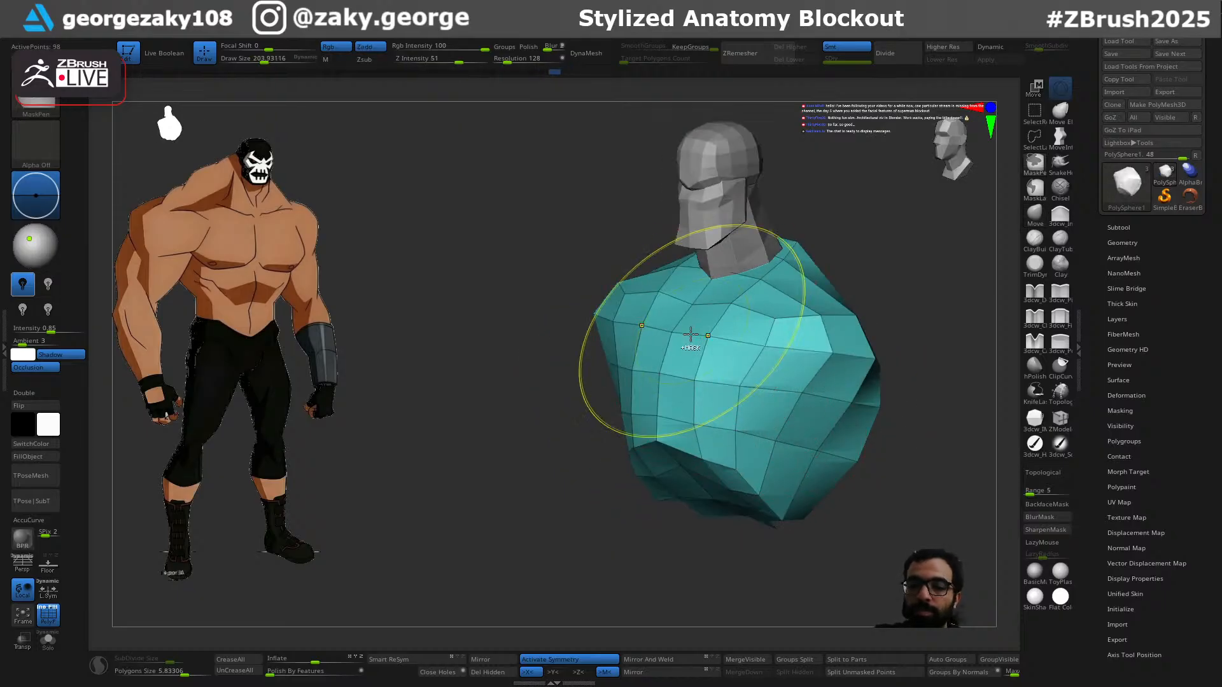
# Step: Shape the chest's front contour and adjust the back curve in the side view
pyautogui.moveTo(669, 331); pyautogui.dragTo(668, 365)
pyautogui.press('s')
pyautogui.moveTo(659, 442); pyautogui.dragTo(662, 455)
pyautogui.keyDown('shift'); pyautogui.moveTo(666, 502); pyautogui.dragTo(672, 487); pyautogui.keyUp('shift')
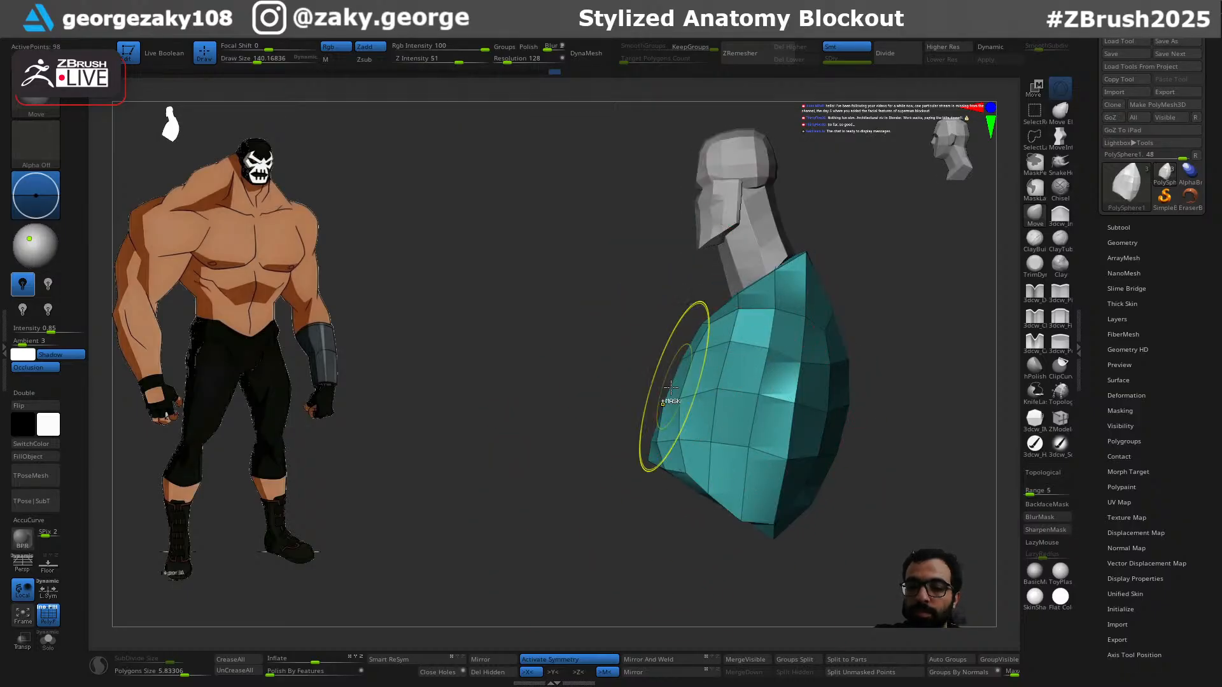
pyautogui.moveTo(841, 397); pyautogui.dragTo(845, 397)
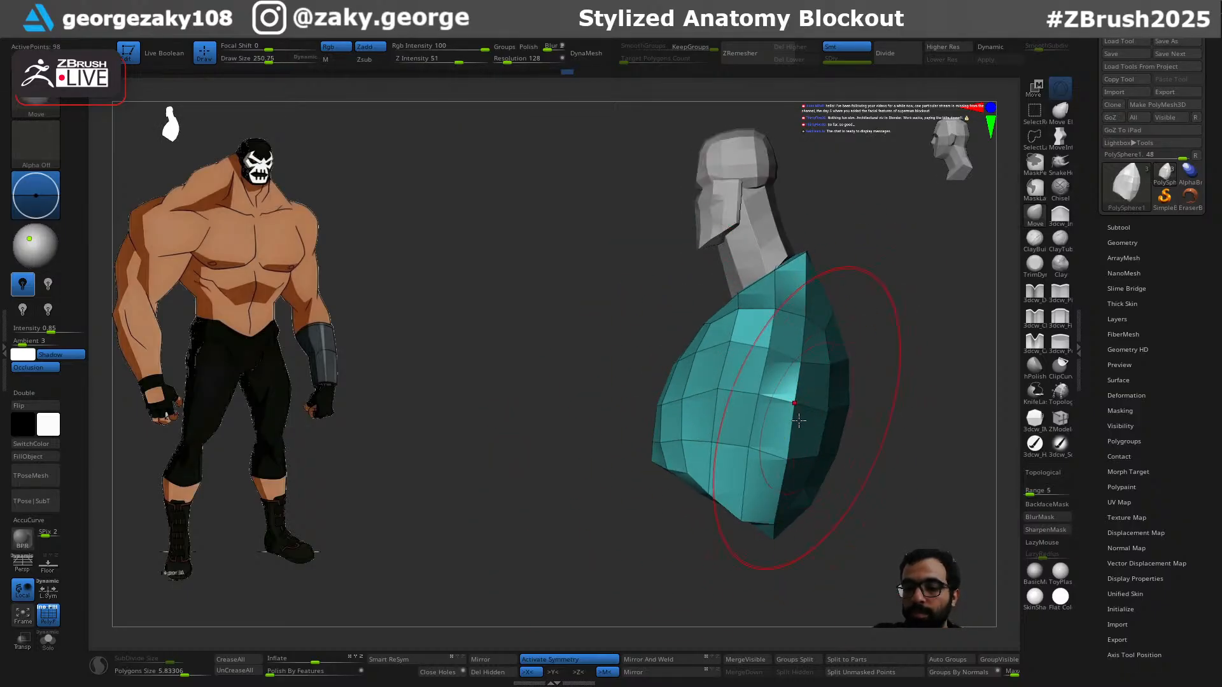
# Step: Shift the lower torso forward with a large Move brush and refine the lower front edge of the ribcage
pyautogui.press('s')
pyautogui.moveTo(779, 497); pyautogui.dragTo(720, 511)
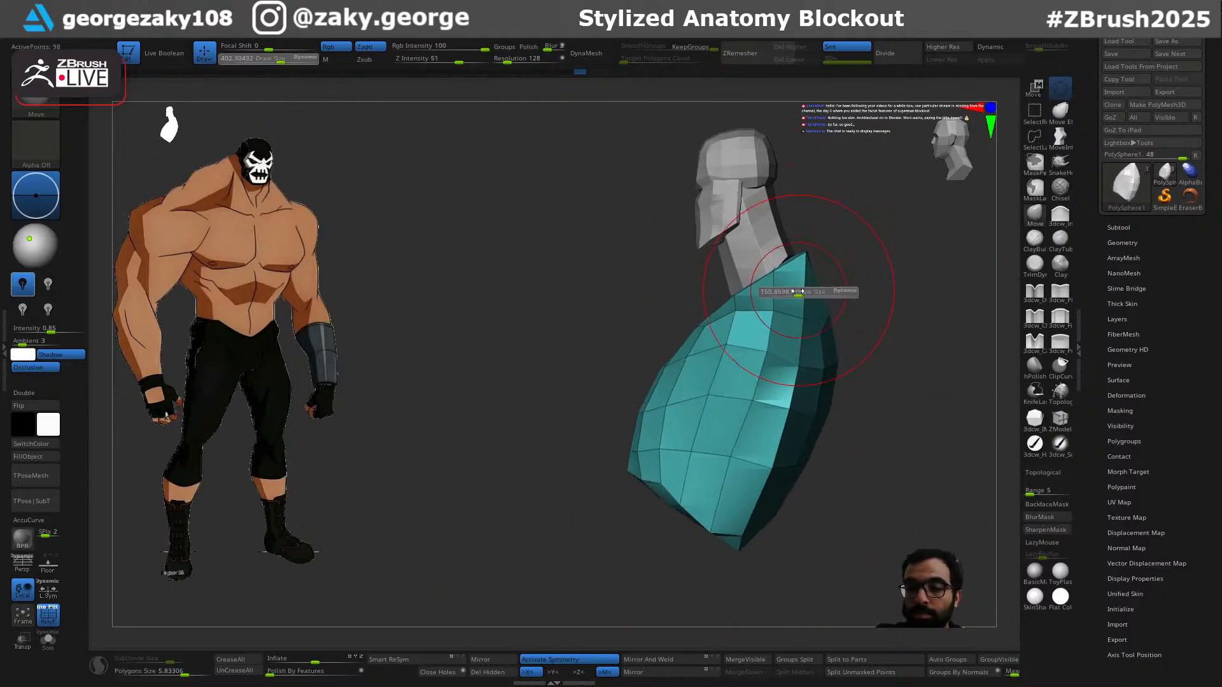
pyautogui.moveTo(631, 472); pyautogui.dragTo(644, 481)
pyautogui.moveTo(627, 560); pyautogui.dragTo(683, 556)
pyautogui.press('s')
# Step: Pull the tops of the trapezius in against the sides of the neck
pyautogui.moveTo(795, 278); pyautogui.dragTo(768, 267)
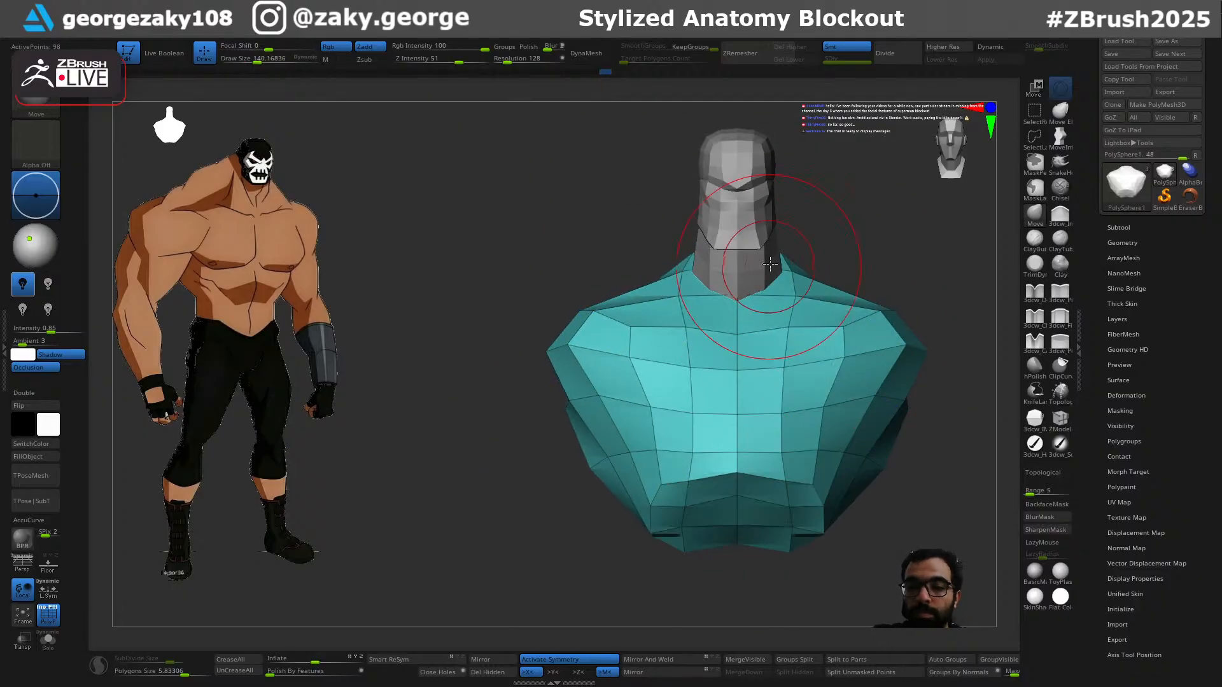
pyautogui.moveTo(813, 230)
pyautogui.mouseDown()
pyautogui.moveTo(830, 251)
pyautogui.moveTo(782, 272)
pyautogui.mouseUp()
pyautogui.moveTo(674, 366); pyautogui.dragTo(753, 358)
pyautogui.press('s')
pyautogui.moveTo(831, 224)
pyautogui.mouseDown()
pyautogui.moveTo(868, 254)
pyautogui.moveTo(878, 224)
pyautogui.mouseUp()
pyautogui.moveTo(917, 259); pyautogui.dragTo(741, 326)
# Step: Move the upper trapezius points behind the neck so they wrap around its base
pyautogui.press('s')
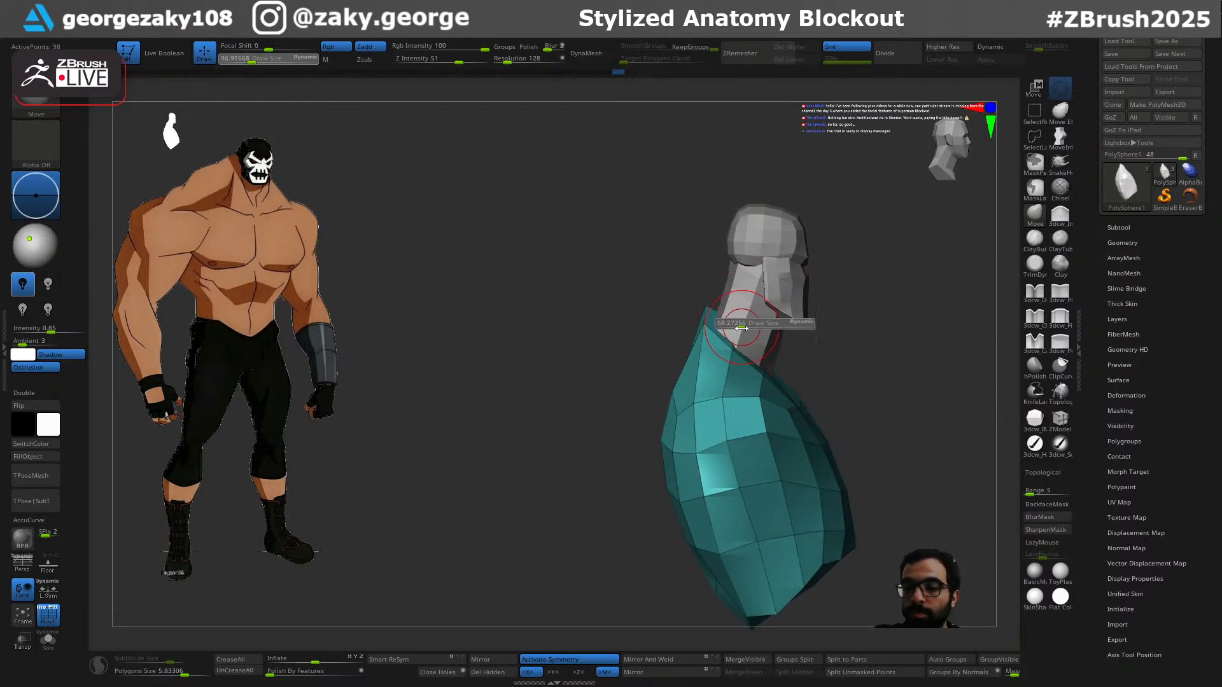
pyautogui.moveTo(822, 307); pyautogui.dragTo(760, 328)
pyautogui.moveTo(848, 255); pyautogui.dragTo(892, 259)
pyautogui.press('s')
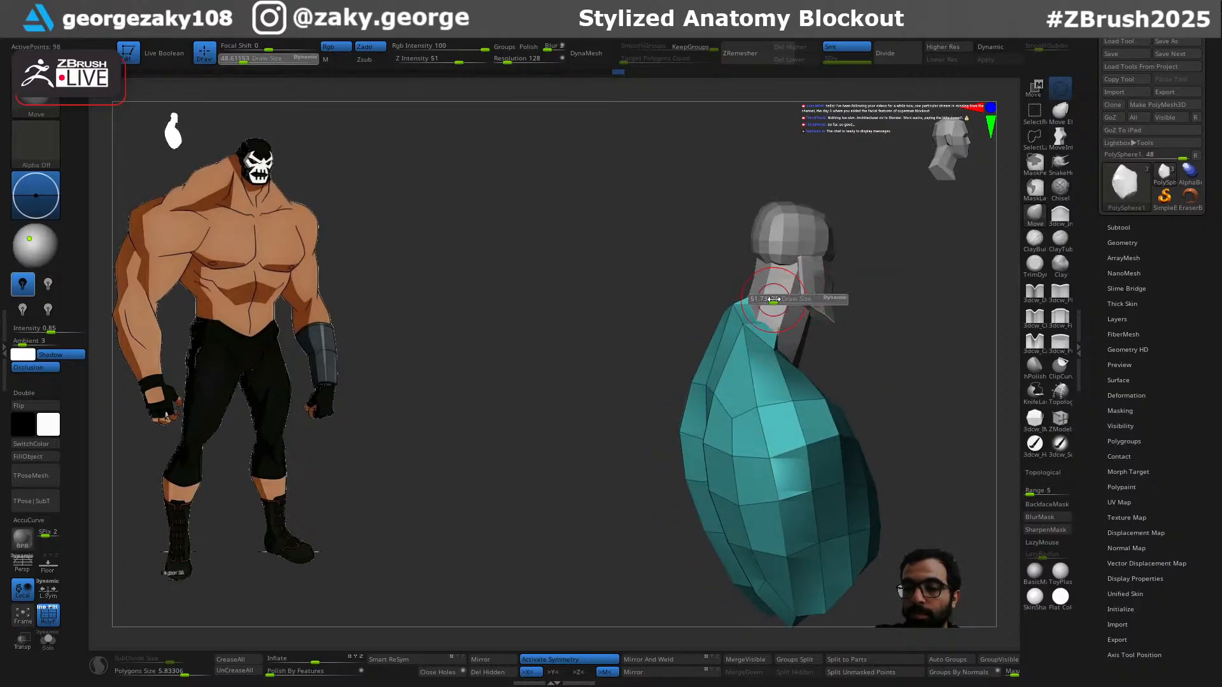
pyautogui.moveTo(781, 288)
pyautogui.mouseDown()
pyautogui.moveTo(843, 319)
pyautogui.moveTo(768, 325)
pyautogui.mouseUp()
pyautogui.press('s')
pyautogui.moveTo(768, 325); pyautogui.dragTo(783, 325)
pyautogui.moveTo(874, 347); pyautogui.dragTo(845, 349)
# Step: Adjust the torso's outer contour, undo the last pull and reshape the chest's edge beside the neck
pyautogui.press('s')
pyautogui.moveTo(602, 416); pyautogui.dragTo(593, 417)
pyautogui.moveTo(867, 400)
pyautogui.mouseDown()
pyautogui.moveTo(892, 413)
pyautogui.moveTo(850, 391)
pyautogui.moveTo(849, 453)
pyautogui.moveTo(852, 433)
pyautogui.mouseUp()
pyautogui.hotkey('ctrl', 'z')
pyautogui.press('s')
pyautogui.moveTo(690, 321); pyautogui.dragTo(719, 352)
pyautogui.moveTo(875, 375); pyautogui.dragTo(831, 369)
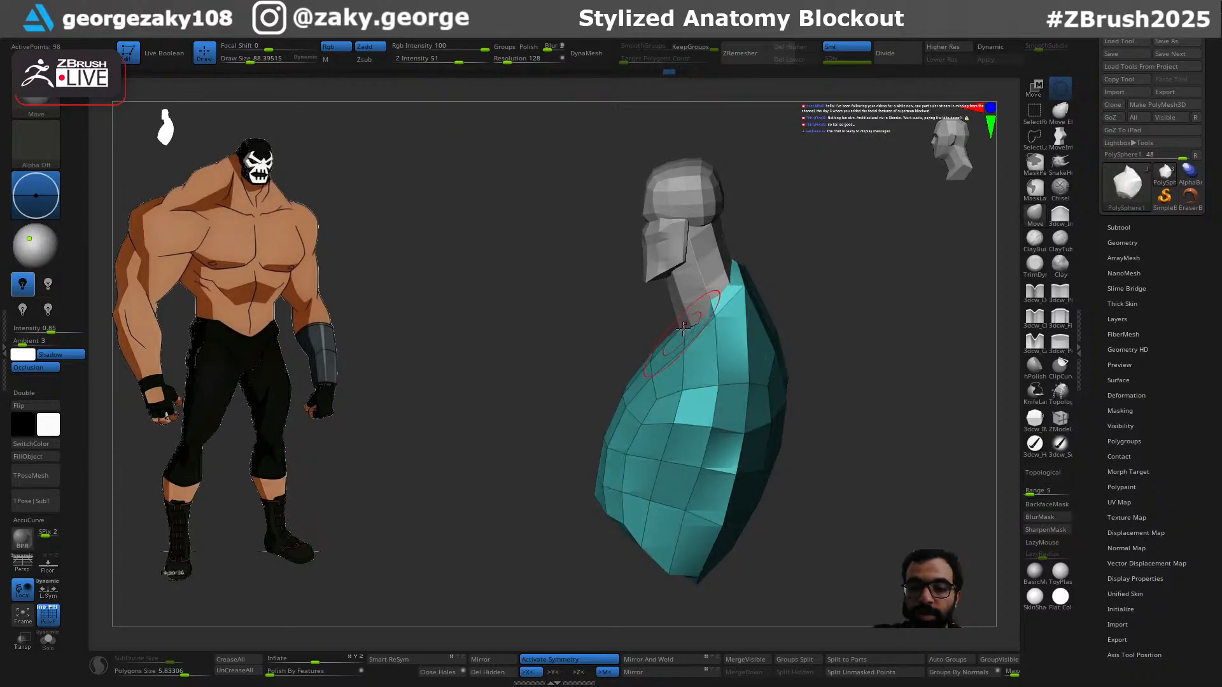
# Step: With ghost transparency turned on, adjust the trapezius and upper chest points around the base of the neck, and turn transparency off
pyautogui.moveTo(835, 280); pyautogui.dragTo(852, 271)
pyautogui.hotkey('ctrl', 'alt', 't')
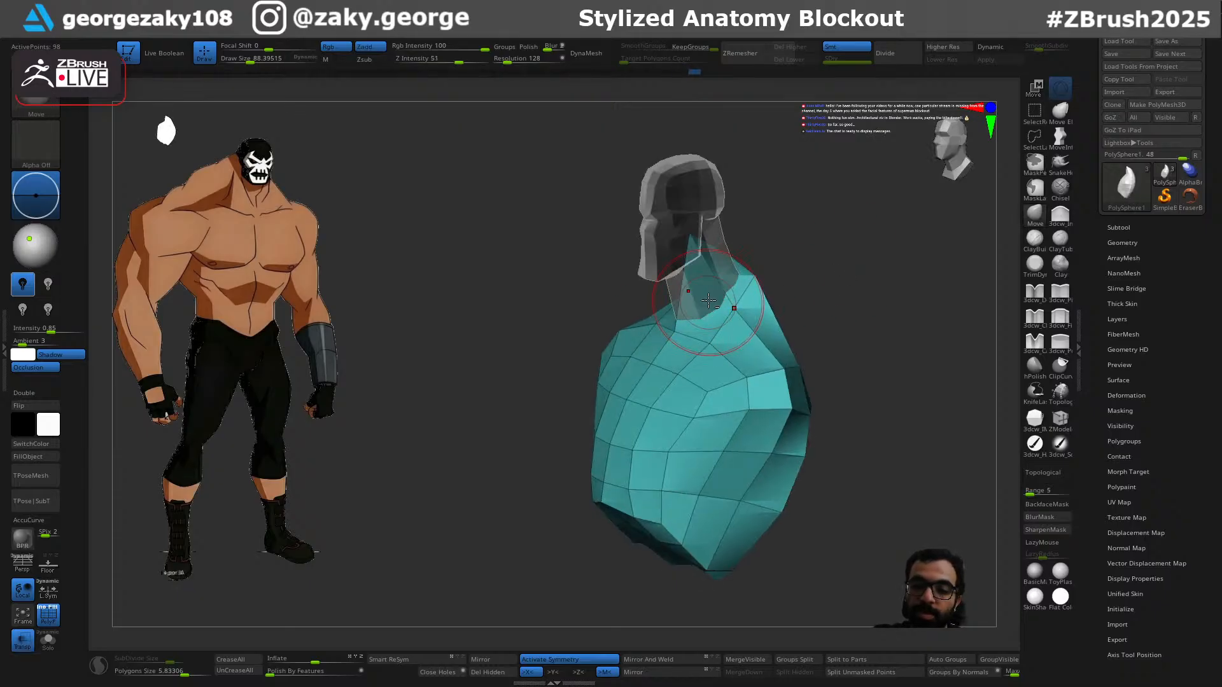
pyautogui.moveTo(699, 263); pyautogui.dragTo(703, 272)
pyautogui.moveTo(827, 334); pyautogui.dragTo(877, 338)
pyautogui.press('s')
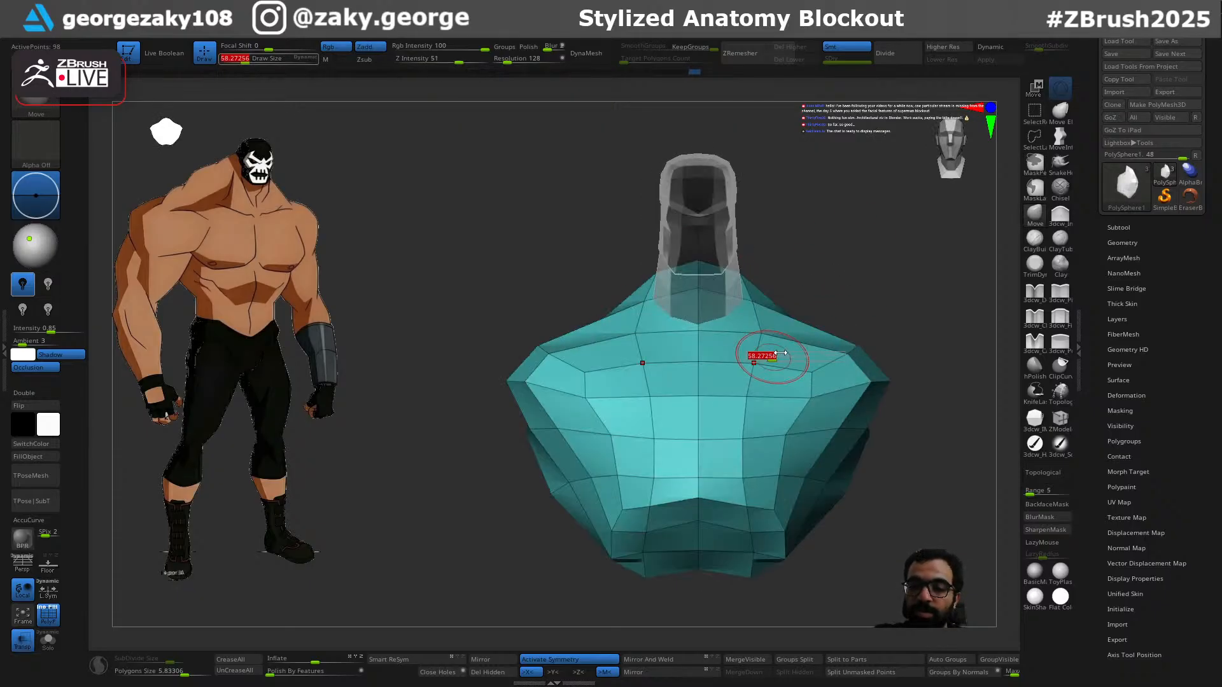
pyautogui.moveTo(775, 357); pyautogui.dragTo(789, 356)
pyautogui.hotkey('ctrl', 'alt', 't')
# Step: Reshape the points below the shoulders from the front and back so the torso's outline follows the reference
pyautogui.keyDown('alt'); pyautogui.moveTo(887, 416); pyautogui.dragTo(826, 364); pyautogui.keyUp('alt')
pyautogui.press('s')
pyautogui.moveTo(774, 427); pyautogui.dragTo(773, 427)
pyautogui.moveTo(665, 511)
pyautogui.mouseDown()
pyautogui.moveTo(669, 495)
pyautogui.moveTo(772, 506)
pyautogui.moveTo(828, 490)
pyautogui.moveTo(904, 389)
pyautogui.mouseUp()
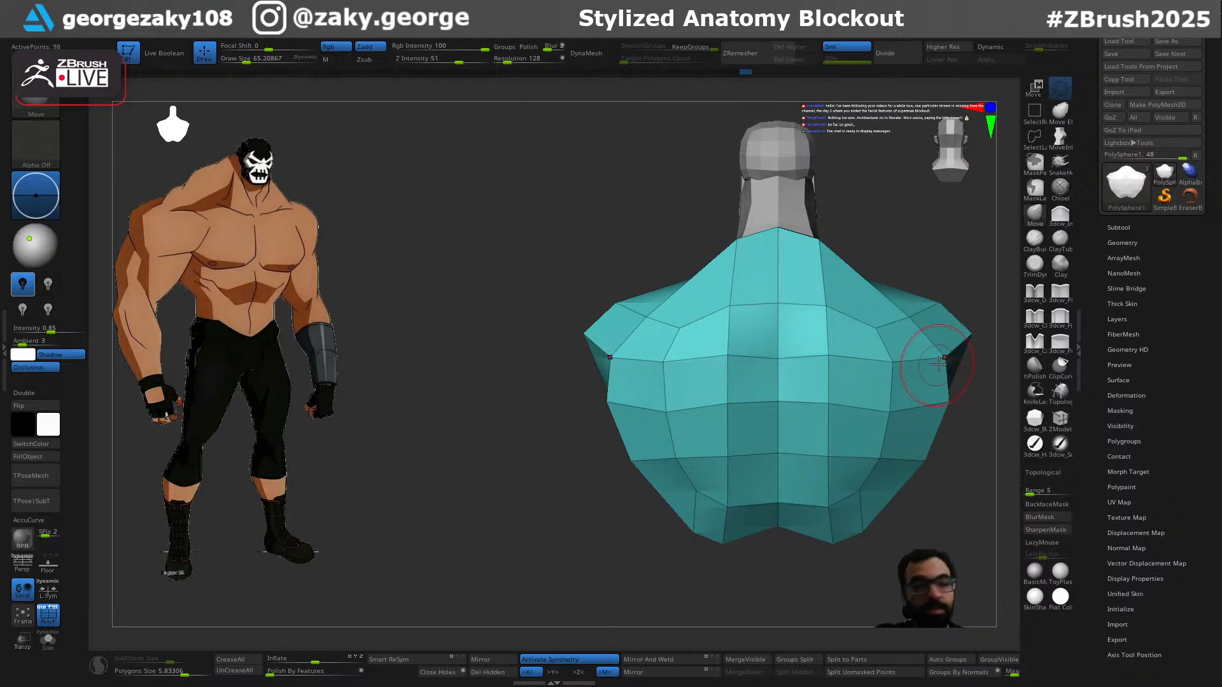
pyautogui.keyDown('alt'); pyautogui.moveTo(891, 502); pyautogui.dragTo(790, 455); pyautogui.keyUp('alt')
pyautogui.moveTo(731, 509)
pyautogui.mouseDown()
pyautogui.moveTo(818, 494)
pyautogui.moveTo(395, 511)
pyautogui.mouseUp()
pyautogui.moveTo(731, 386)
pyautogui.keyDown('ctrl'); pyautogui.mouseDown(button='right')
pyautogui.moveTo(793, 466)
pyautogui.moveTo(787, 537)
pyautogui.mouseUp(button='right'); pyautogui.keyUp('ctrl')
pyautogui.press('s')
pyautogui.press('s')
pyautogui.moveTo(740, 456); pyautogui.dragTo(709, 503)
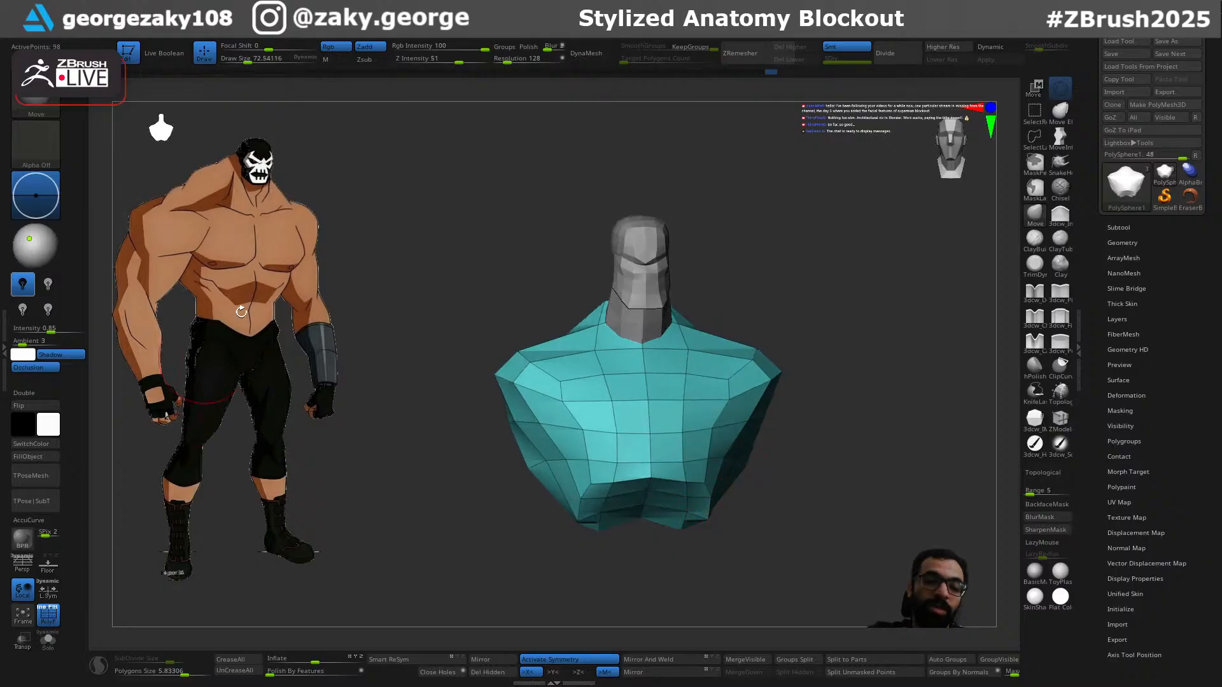
pyautogui.moveTo(807, 515); pyautogui.dragTo(778, 493)
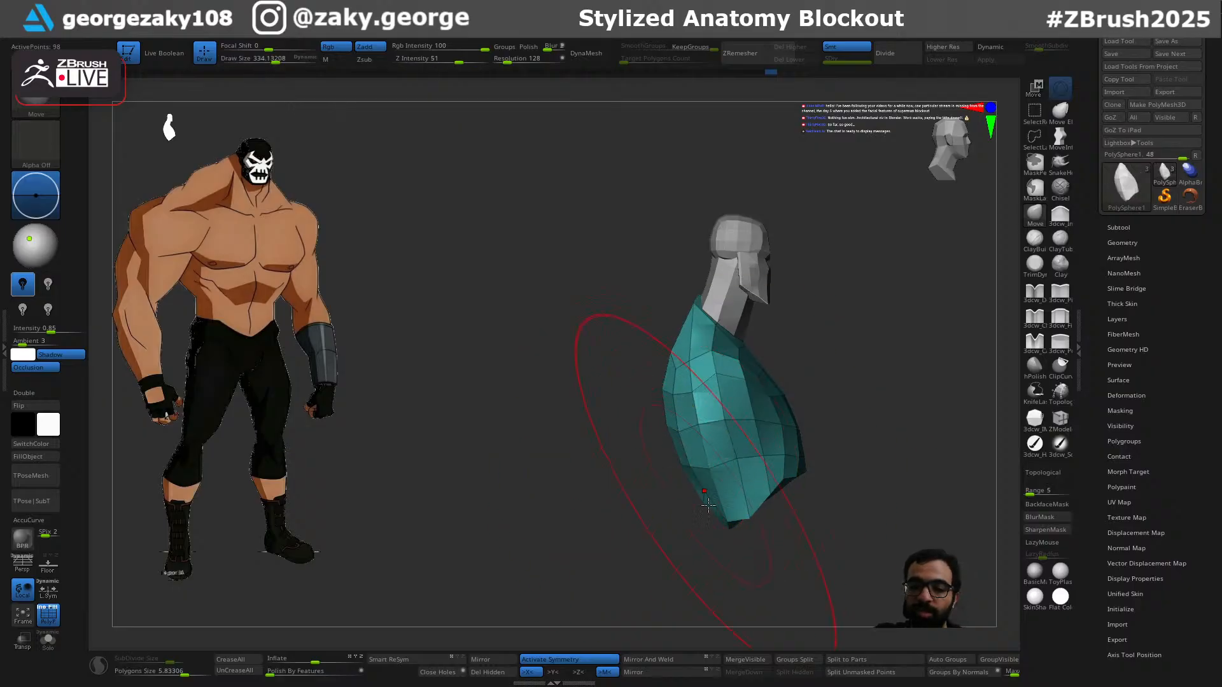
# Step: Push the back's profile outward with a large Move brush and adjust the lower tip of the ribcage in side view
pyautogui.click(681, 480)
pyautogui.moveTo(681, 478)
pyautogui.mouseDown(button='right')
pyautogui.moveTo(639, 456)
pyautogui.moveTo(674, 502)
pyautogui.moveTo(684, 484)
pyautogui.mouseUp(button='right')
pyautogui.press('s')
pyautogui.moveTo(677, 449); pyautogui.dragTo(673, 449)
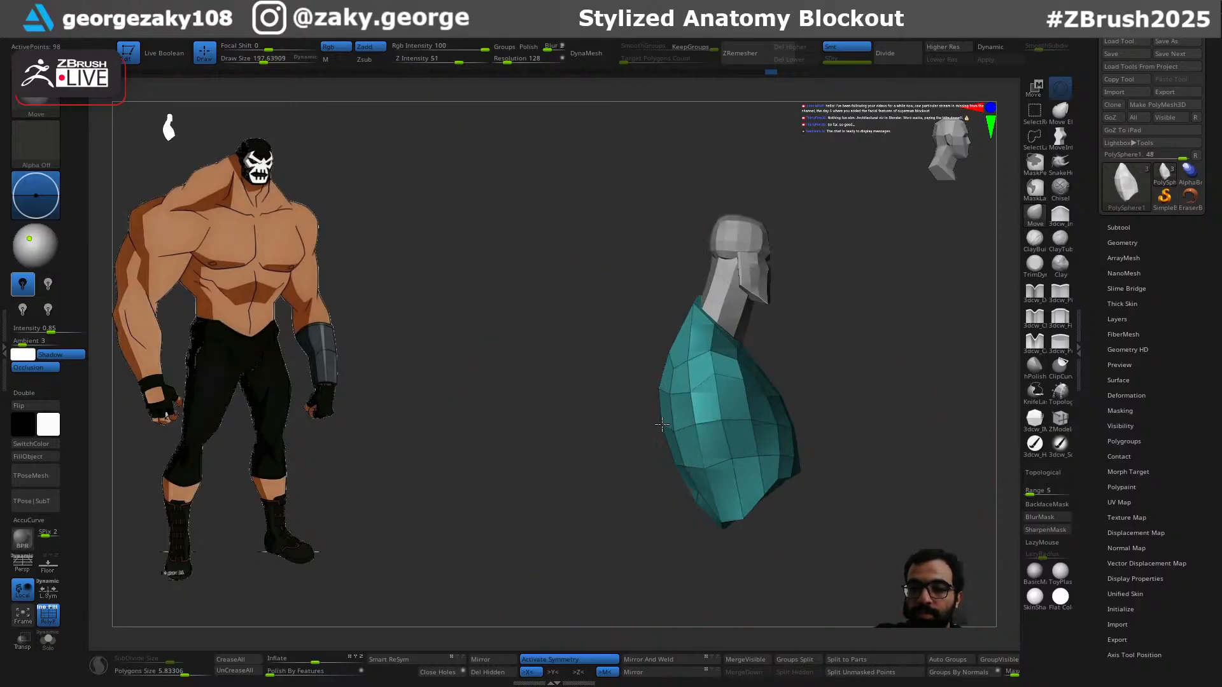
pyautogui.press('s')
pyautogui.moveTo(672, 374); pyautogui.dragTo(671, 375)
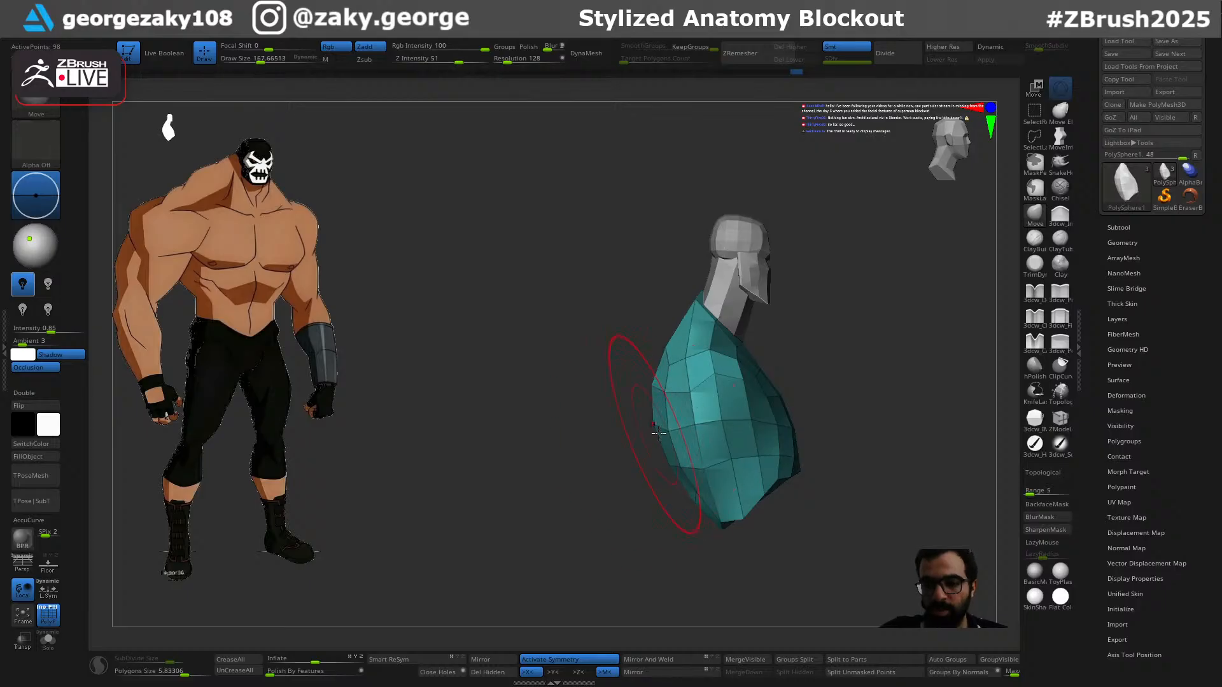
pyautogui.press('s')
pyautogui.moveTo(698, 527)
pyautogui.mouseDown()
pyautogui.moveTo(725, 523)
pyautogui.moveTo(709, 517)
pyautogui.mouseUp()
# Step: Enlarge the torso with the transform gizmo and reposition it beneath the neck
pyautogui.moveTo(828, 542)
pyautogui.mouseDown()
pyautogui.moveTo(799, 586)
pyautogui.moveTo(801, 513)
pyautogui.moveTo(831, 536)
pyautogui.moveTo(744, 488)
pyautogui.moveTo(772, 517)
pyautogui.mouseUp()
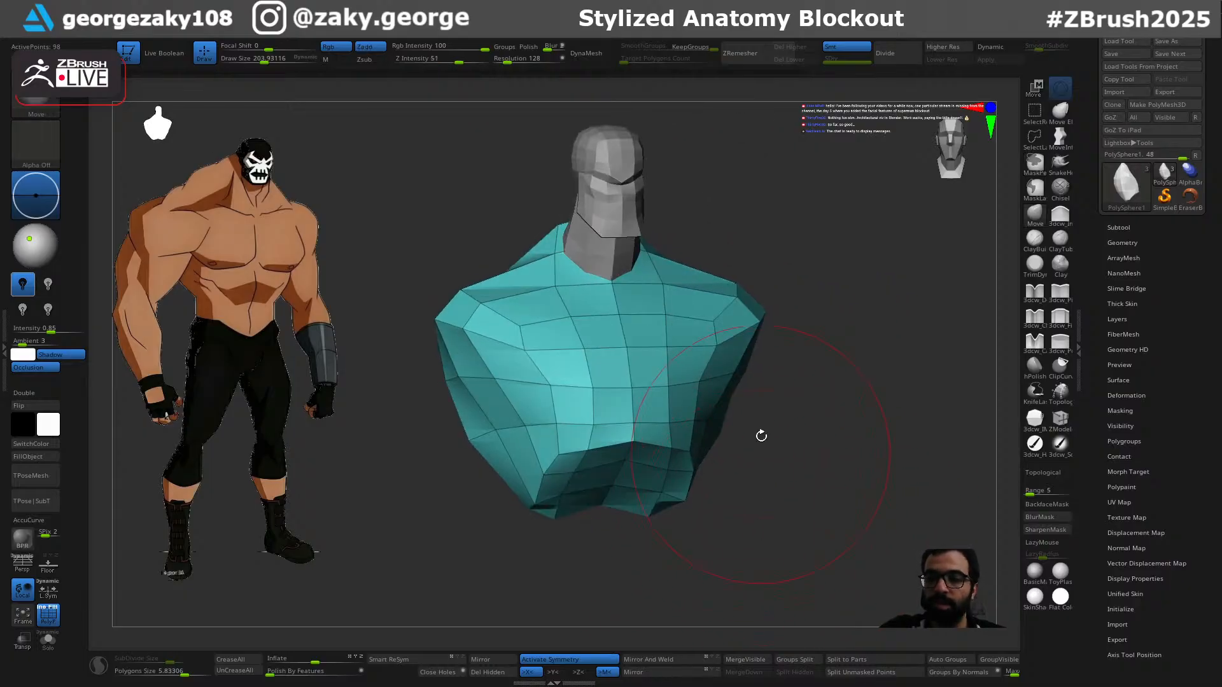
pyautogui.moveTo(789, 445); pyautogui.dragTo(738, 334)
pyautogui.press('w')
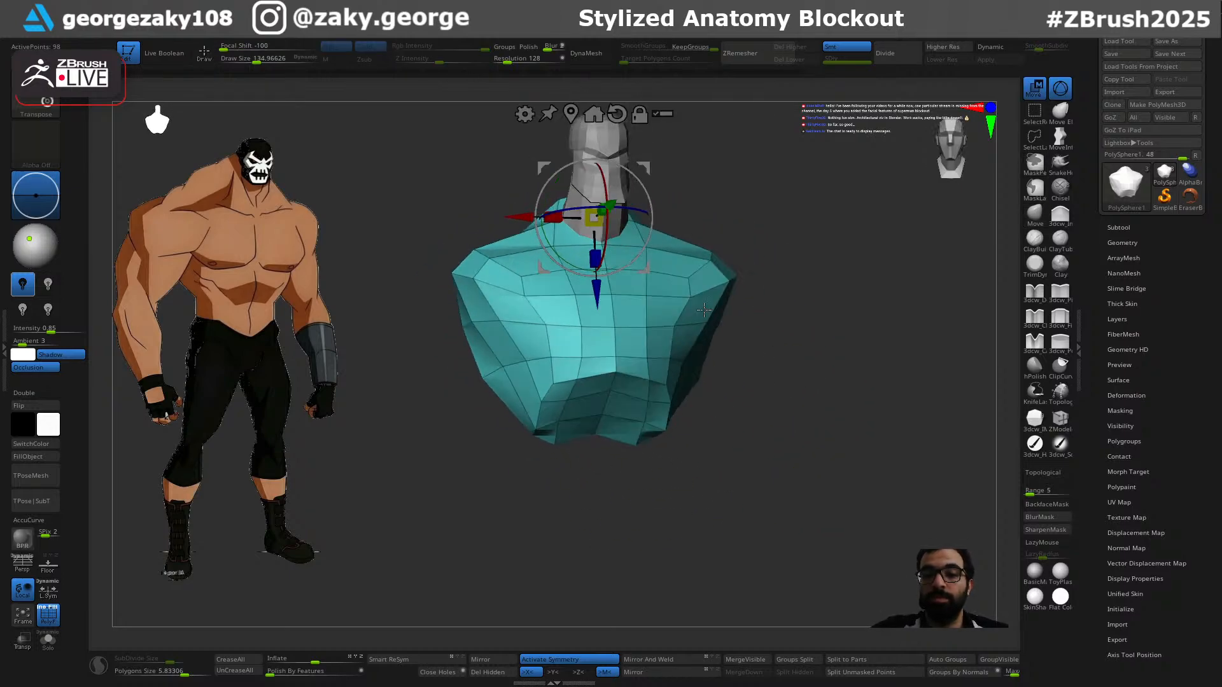
pyautogui.moveTo(599, 212); pyautogui.dragTo(622, 167)
pyautogui.moveTo(597, 294); pyautogui.dragTo(597, 309)
pyautogui.moveTo(794, 340); pyautogui.dragTo(825, 322)
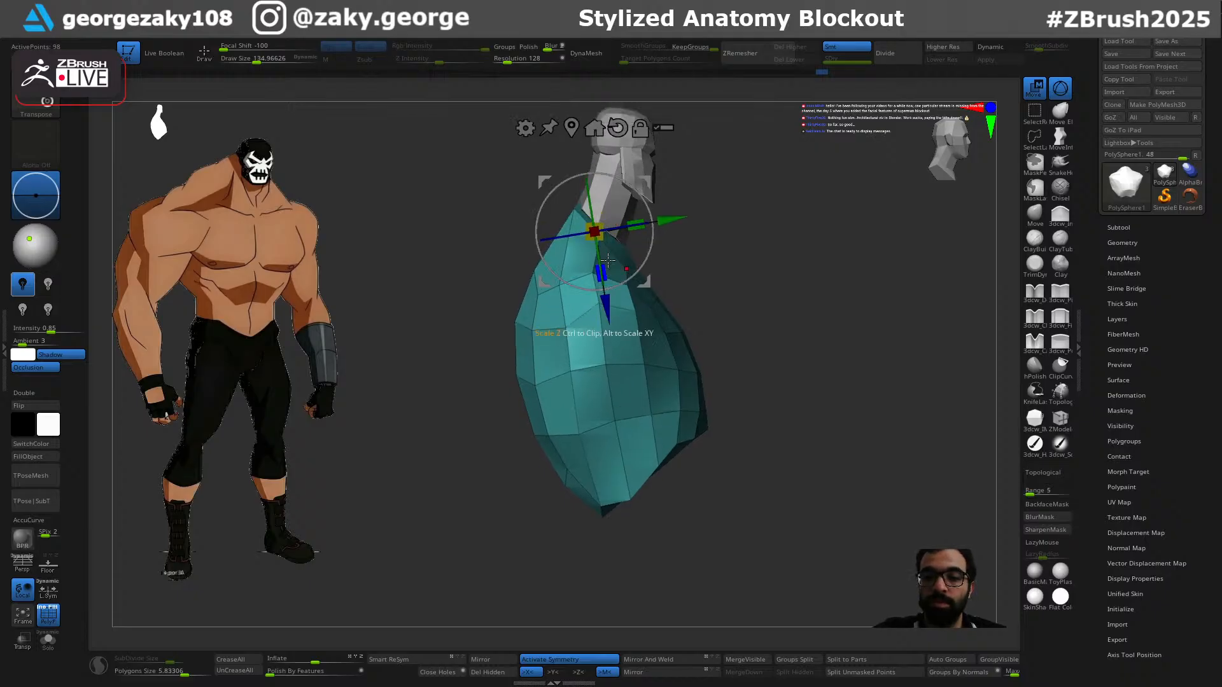
pyautogui.moveTo(603, 221); pyautogui.dragTo(606, 240)
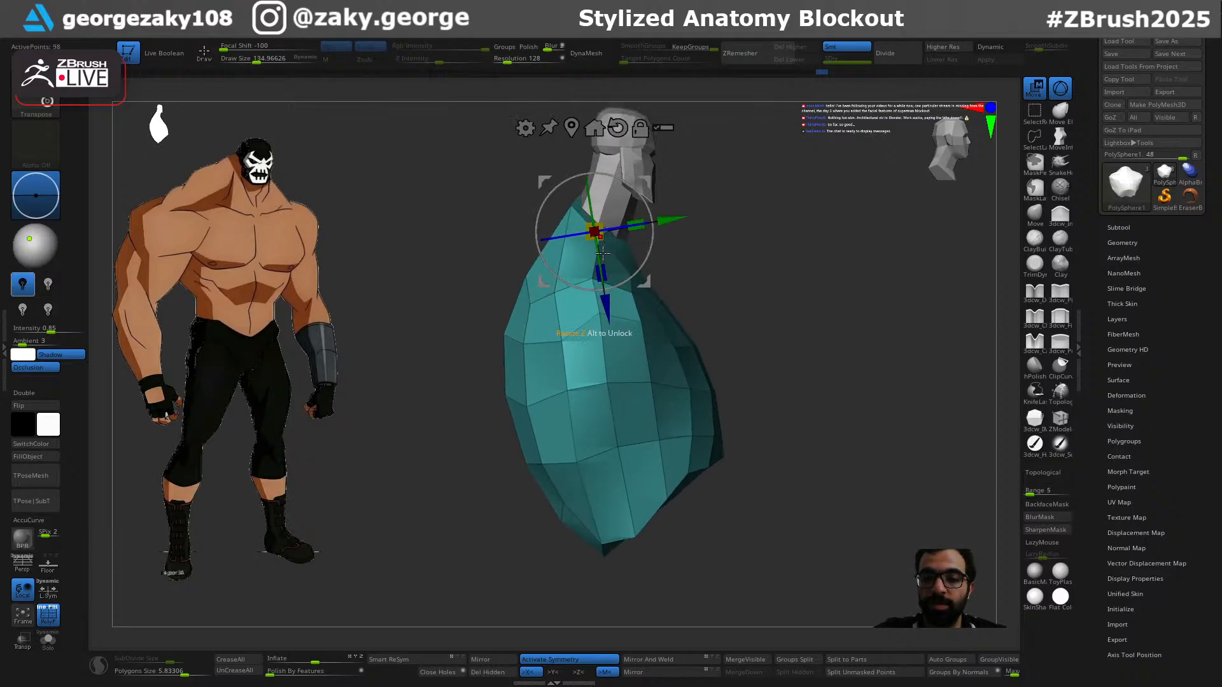
pyautogui.moveTo(648, 174); pyautogui.dragTo(653, 163)
pyautogui.moveTo(770, 303); pyautogui.dragTo(696, 347)
pyautogui.moveTo(731, 251)
pyautogui.keyDown('alt'); pyautogui.mouseDown()
pyautogui.moveTo(755, 355)
pyautogui.moveTo(763, 336)
pyautogui.mouseUp(); pyautogui.keyUp('alt')
# Step: Reshape the enlarged torso's trapezius and upper chest around the base of the neck with the Move brush
pyautogui.press('q')
pyautogui.press('[')
pyautogui.moveTo(660, 307); pyautogui.dragTo(659, 307)
pyautogui.moveTo(705, 278); pyautogui.dragTo(748, 285)
pyautogui.press('s')
pyautogui.moveTo(649, 326); pyautogui.dragTo(658, 326)
pyautogui.moveTo(715, 293)
pyautogui.mouseDown()
pyautogui.moveTo(763, 275)
pyautogui.moveTo(753, 258)
pyautogui.mouseUp()
pyautogui.press(']')
pyautogui.moveTo(591, 280); pyautogui.dragTo(591, 273)
pyautogui.moveTo(479, 340)
pyautogui.mouseDown()
pyautogui.moveTo(451, 368)
pyautogui.moveTo(468, 373)
pyautogui.moveTo(453, 350)
pyautogui.moveTo(419, 365)
pyautogui.moveTo(449, 362)
pyautogui.moveTo(455, 349)
pyautogui.mouseUp()
# Step: Move the points along the outer lower chest to start defining the bottom edge of the pectorals
pyautogui.press('s')
pyautogui.press('s')
pyautogui.press('s')
pyautogui.moveTo(813, 331); pyautogui.dragTo(771, 337)
pyautogui.press('s')
pyautogui.moveTo(754, 458); pyautogui.dragTo(757, 458)
pyautogui.moveTo(849, 426)
pyautogui.mouseDown()
pyautogui.moveTo(826, 437)
pyautogui.moveTo(911, 408)
pyautogui.mouseUp()
pyautogui.moveTo(729, 441); pyautogui.dragTo(737, 451)
pyautogui.moveTo(726, 483); pyautogui.dragTo(735, 493)
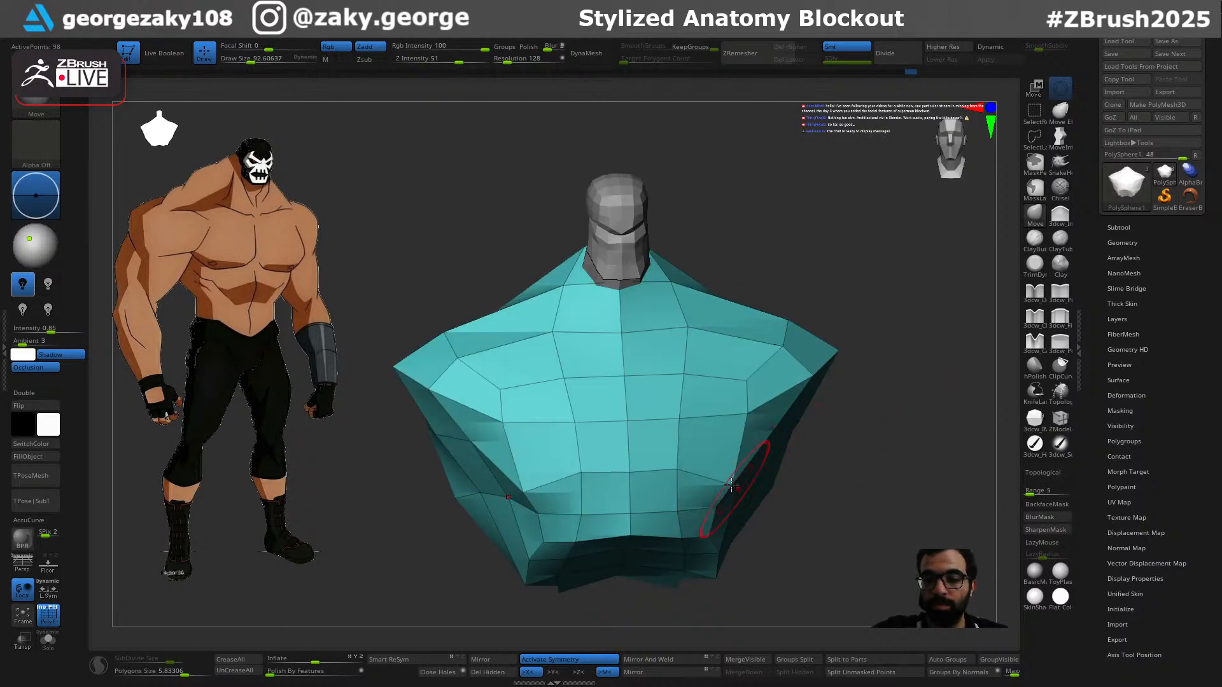
# Step: Refine the lower pectoral edge with a smaller Move brush so the chest overhangs the ribcage
pyautogui.moveTo(840, 484); pyautogui.dragTo(891, 493)
pyautogui.press('s')
pyautogui.moveTo(724, 486); pyautogui.dragTo(733, 486)
pyautogui.moveTo(715, 483); pyautogui.dragTo(700, 481)
pyautogui.moveTo(850, 509); pyautogui.dragTo(772, 500)
pyautogui.press('s')
pyautogui.moveTo(754, 484); pyautogui.dragTo(752, 487)
pyautogui.moveTo(908, 543); pyautogui.dragTo(720, 471)
pyautogui.press('s')
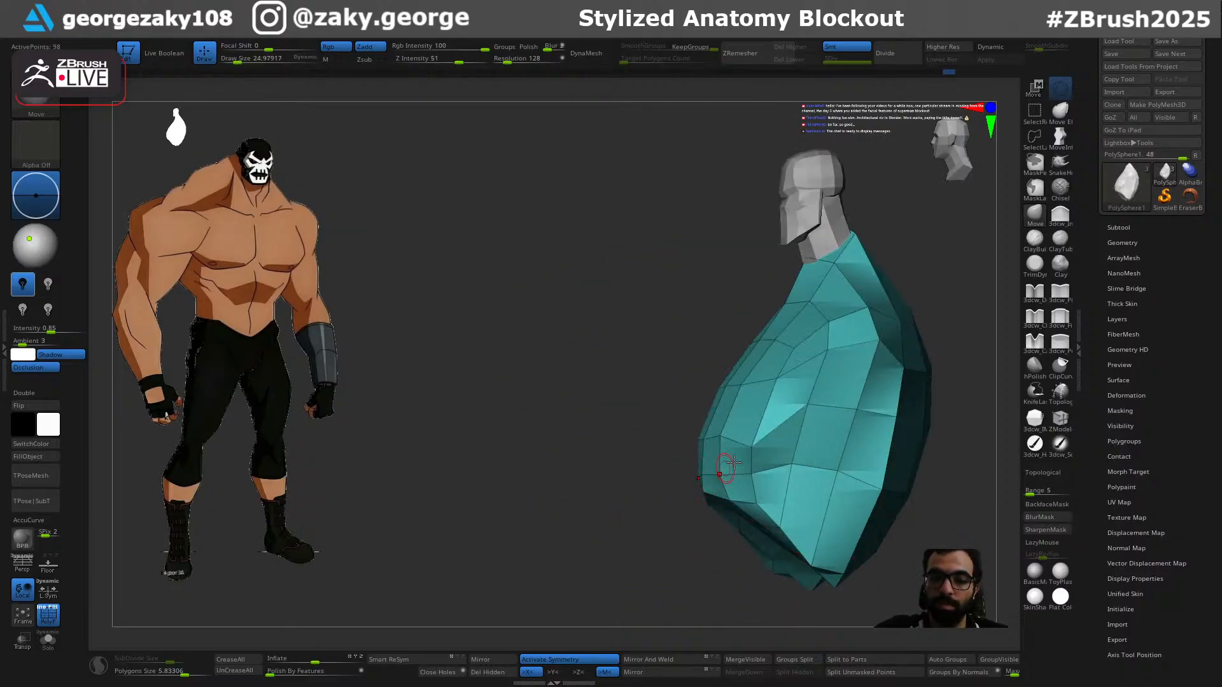
pyautogui.moveTo(689, 567); pyautogui.dragTo(767, 554)
pyautogui.moveTo(934, 514)
pyautogui.mouseDown()
pyautogui.moveTo(955, 519)
pyautogui.moveTo(884, 528)
pyautogui.moveTo(820, 504)
pyautogui.mouseUp()
pyautogui.press('s')
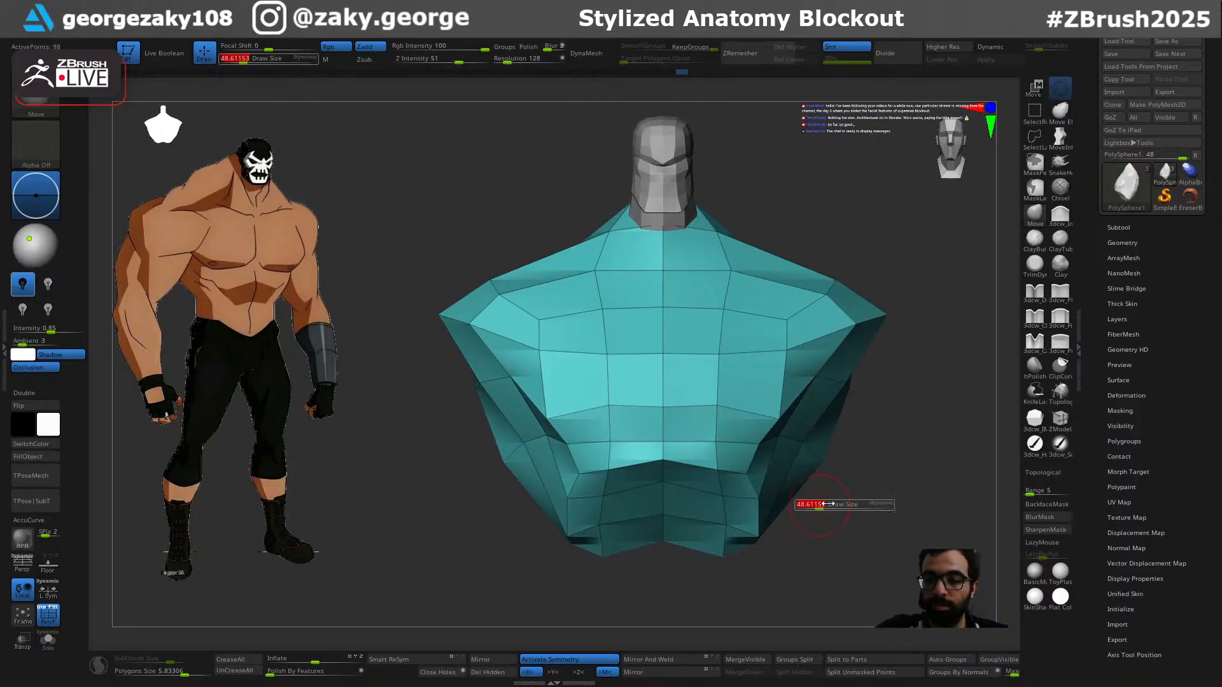
# Step: Shape the armpits and the sides of the ribcage below the shoulders with the Move brush
pyautogui.press('s')
pyautogui.moveTo(804, 380); pyautogui.dragTo(840, 387)
pyautogui.moveTo(899, 430)
pyautogui.mouseDown()
pyautogui.moveTo(953, 415)
pyautogui.moveTo(830, 424)
pyautogui.moveTo(860, 471)
pyautogui.moveTo(879, 381)
pyautogui.moveTo(955, 429)
pyautogui.mouseUp()
pyautogui.moveTo(923, 369); pyautogui.dragTo(954, 376)
pyautogui.moveTo(868, 379); pyautogui.dragTo(860, 391)
pyautogui.moveTo(943, 446); pyautogui.dragTo(899, 406)
pyautogui.moveTo(934, 489); pyautogui.dragTo(886, 471)
pyautogui.moveTo(855, 410); pyautogui.dragTo(845, 413)
pyautogui.moveTo(744, 552)
pyautogui.mouseDown()
pyautogui.moveTo(838, 591)
pyautogui.moveTo(889, 441)
pyautogui.moveTo(853, 486)
pyautogui.moveTo(848, 474)
pyautogui.mouseUp()
# Step: Adjust the trapezius slope beside the neck and the contour of the lower chest
pyautogui.moveTo(726, 238); pyautogui.dragTo(721, 225)
pyautogui.moveTo(827, 184)
pyautogui.mouseDown()
pyautogui.moveTo(778, 191)
pyautogui.moveTo(744, 223)
pyautogui.mouseUp()
pyautogui.moveTo(873, 215); pyautogui.dragTo(732, 206)
pyautogui.moveTo(788, 584)
pyautogui.mouseDown(button='right')
pyautogui.moveTo(864, 572)
pyautogui.moveTo(845, 565)
pyautogui.moveTo(789, 380)
pyautogui.moveTo(816, 491)
pyautogui.mouseUp(button='right')
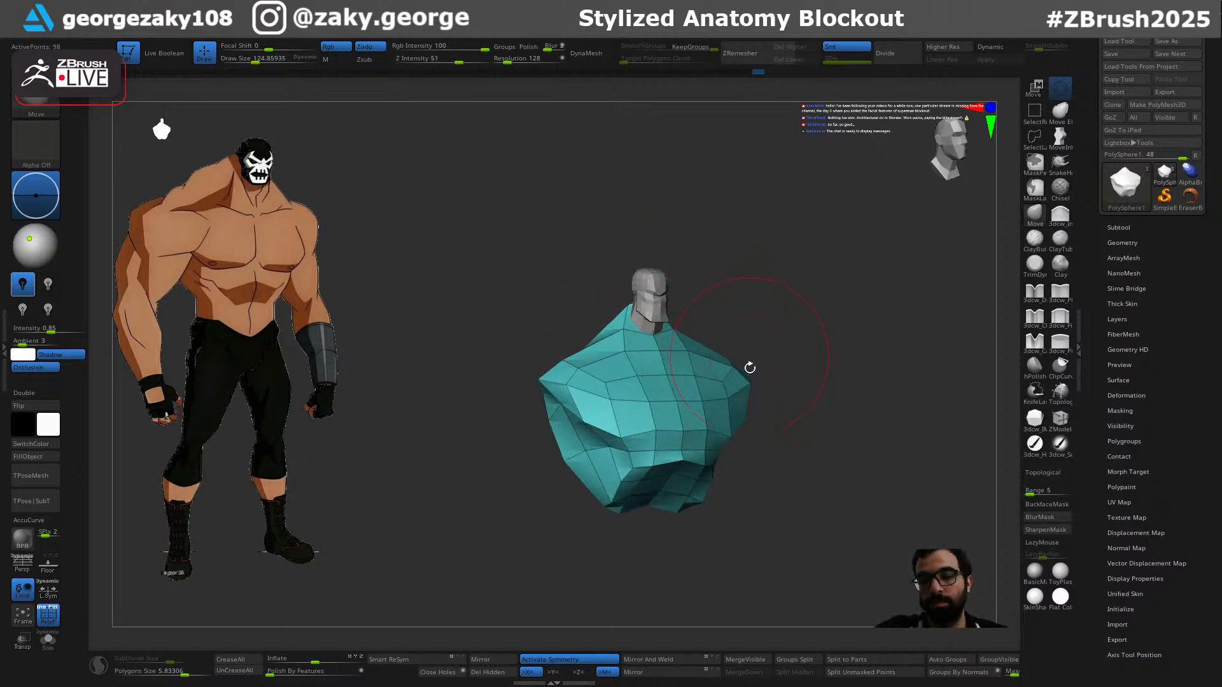
pyautogui.moveTo(725, 436); pyautogui.dragTo(721, 439)
pyautogui.press('s')
pyautogui.click(723, 440)
pyautogui.moveTo(661, 351); pyautogui.dragTo(665, 359)
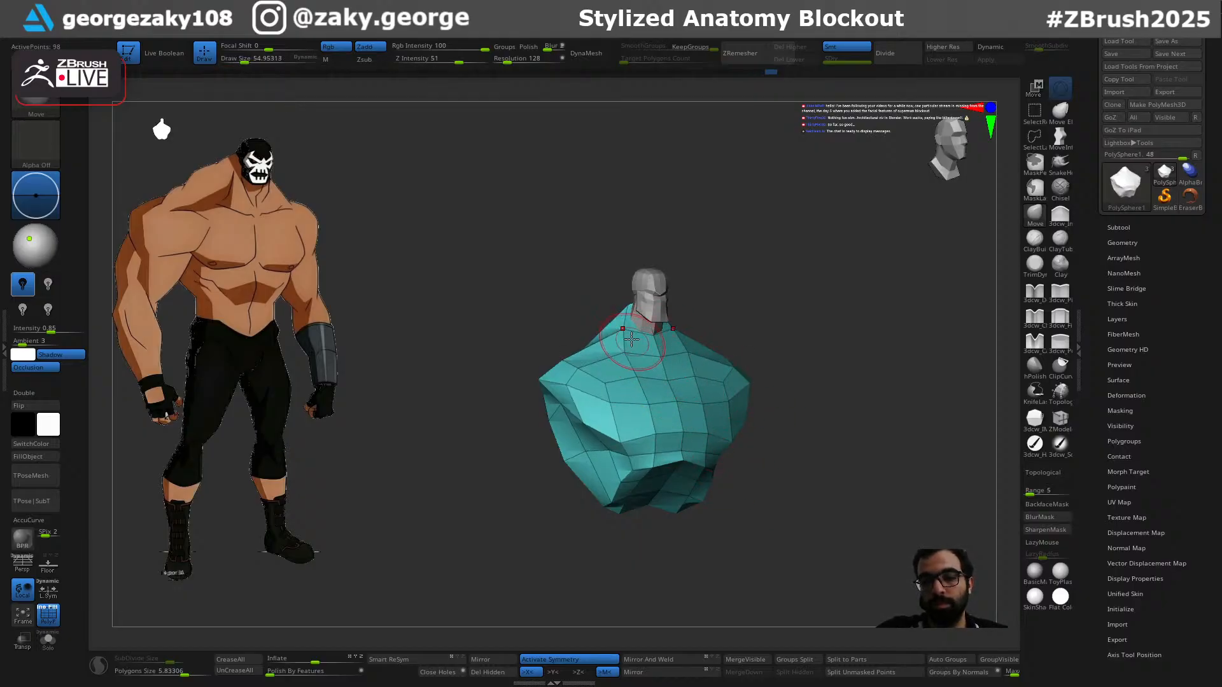
pyautogui.moveTo(765, 339)
pyautogui.mouseDown()
pyautogui.moveTo(749, 338)
pyautogui.moveTo(745, 382)
pyautogui.moveTo(731, 285)
pyautogui.moveTo(782, 344)
pyautogui.moveTo(807, 406)
pyautogui.moveTo(846, 427)
pyautogui.moveTo(563, 347)
pyautogui.mouseUp()
pyautogui.moveTo(825, 463); pyautogui.dragTo(752, 446)
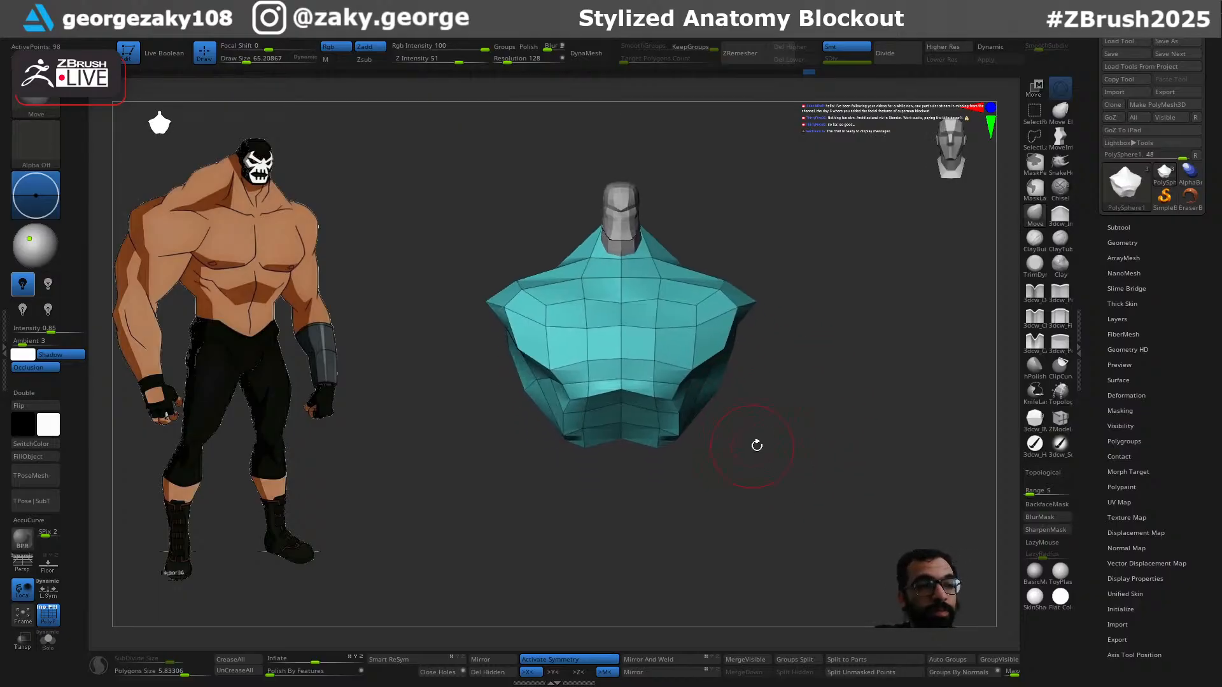
# Step: Remesh the torso with DynaMesh at resolution 8 and hide the polyframe wireframe
pyautogui.keyDown('ctrl'); pyautogui.moveTo(638, 425); pyautogui.dragTo(751, 464, button='right'); pyautogui.keyUp('ctrl')
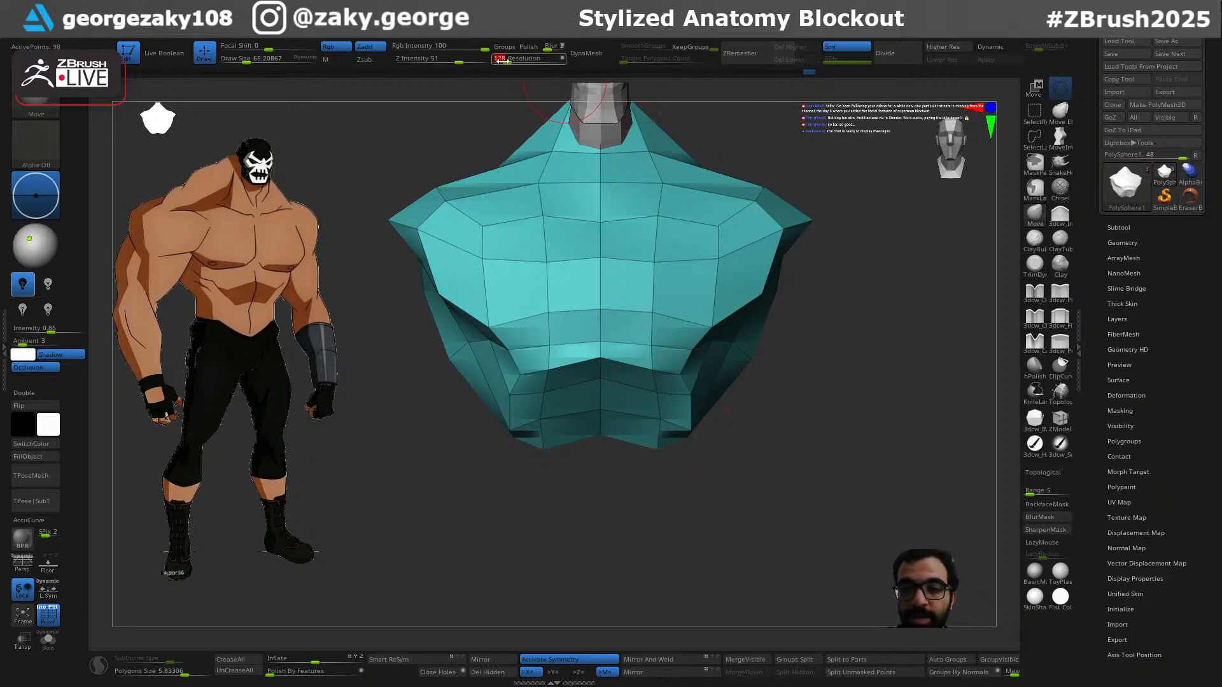
pyautogui.moveTo(847, 194); pyautogui.dragTo(807, 273)
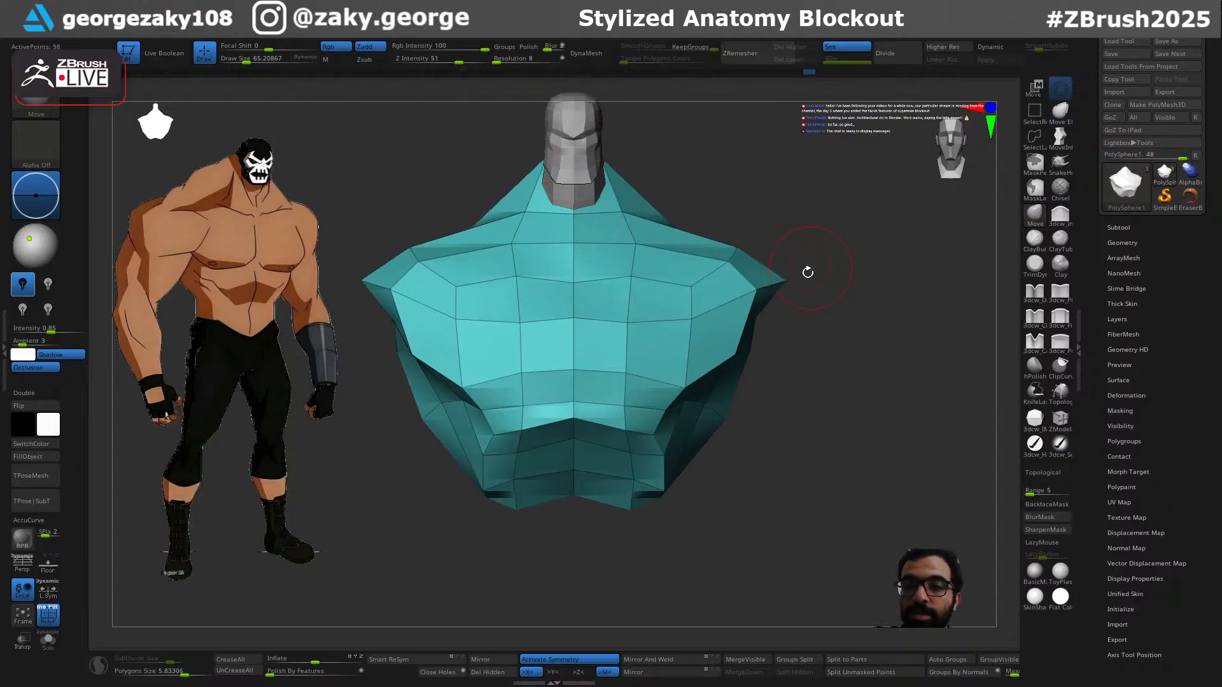
pyautogui.click(592, 54)
pyautogui.moveTo(797, 398)
pyautogui.mouseDown()
pyautogui.moveTo(813, 401)
pyautogui.moveTo(786, 403)
pyautogui.moveTo(797, 401)
pyautogui.mouseUp()
pyautogui.press('s')
pyautogui.moveTo(728, 379)
pyautogui.mouseDown()
pyautogui.moveTo(801, 400)
pyautogui.moveTo(772, 398)
pyautogui.moveTo(795, 390)
pyautogui.mouseUp()
pyautogui.press('s')
pyautogui.hotkey('shift', 'f')
# Step: Paint a rounded mask over the underside of the ribcage where the waist begins
pyautogui.moveTo(675, 319)
pyautogui.keyDown('shift'); pyautogui.mouseDown()
pyautogui.moveTo(596, 263)
pyautogui.moveTo(557, 478)
pyautogui.mouseUp(); pyautogui.keyUp('shift')
pyautogui.moveTo(785, 499); pyautogui.dragTo(673, 413)
pyautogui.keyDown('alt'); pyautogui.moveTo(650, 472); pyautogui.dragTo(680, 451); pyautogui.keyUp('alt')
pyautogui.moveTo(698, 523)
pyautogui.mouseDown()
pyautogui.moveTo(685, 517)
pyautogui.moveTo(678, 464)
pyautogui.moveTo(618, 443)
pyautogui.moveTo(604, 415)
pyautogui.moveTo(617, 495)
pyautogui.moveTo(587, 453)
pyautogui.mouseUp()
pyautogui.press('s')
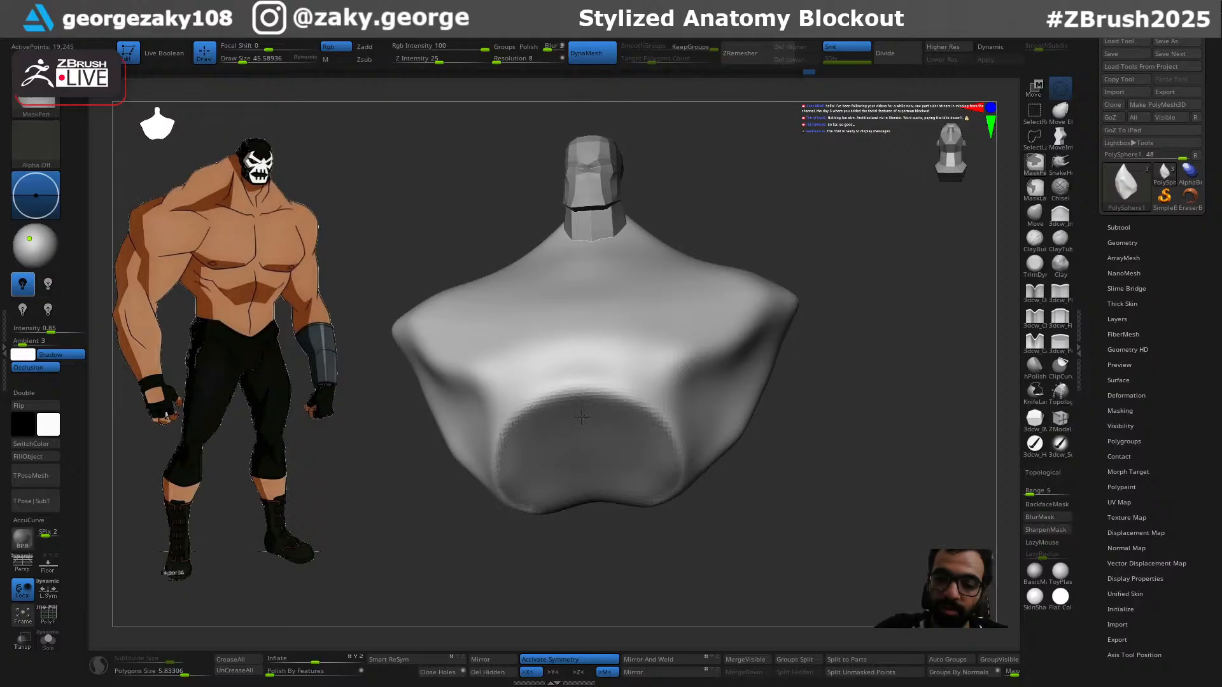
pyautogui.keyDown('ctrl'); pyautogui.moveTo(661, 452); pyautogui.dragTo(591, 403); pyautogui.keyUp('ctrl')
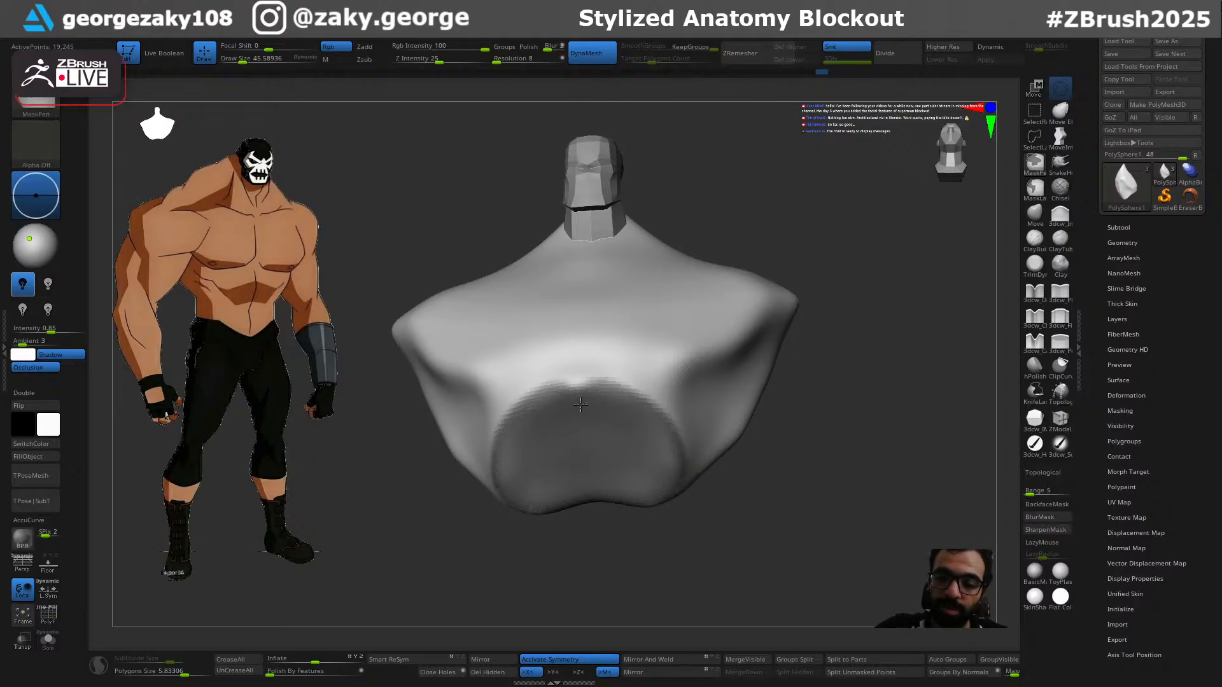
pyautogui.moveTo(763, 453); pyautogui.dragTo(693, 486)
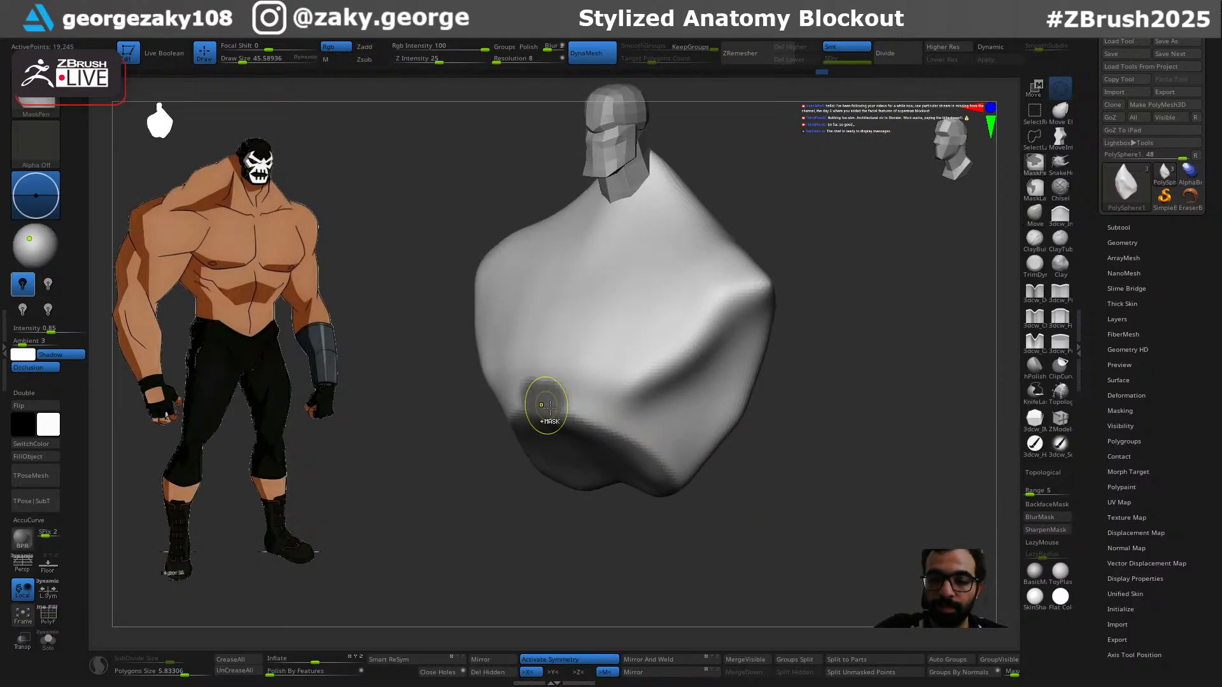
pyautogui.keyDown('shift'); pyautogui.moveTo(727, 495); pyautogui.dragTo(777, 497); pyautogui.keyUp('shift')
# Step: Invert the mask and extrude the unmasked underside downward with the gizmo to form the waist
pyautogui.press('w')
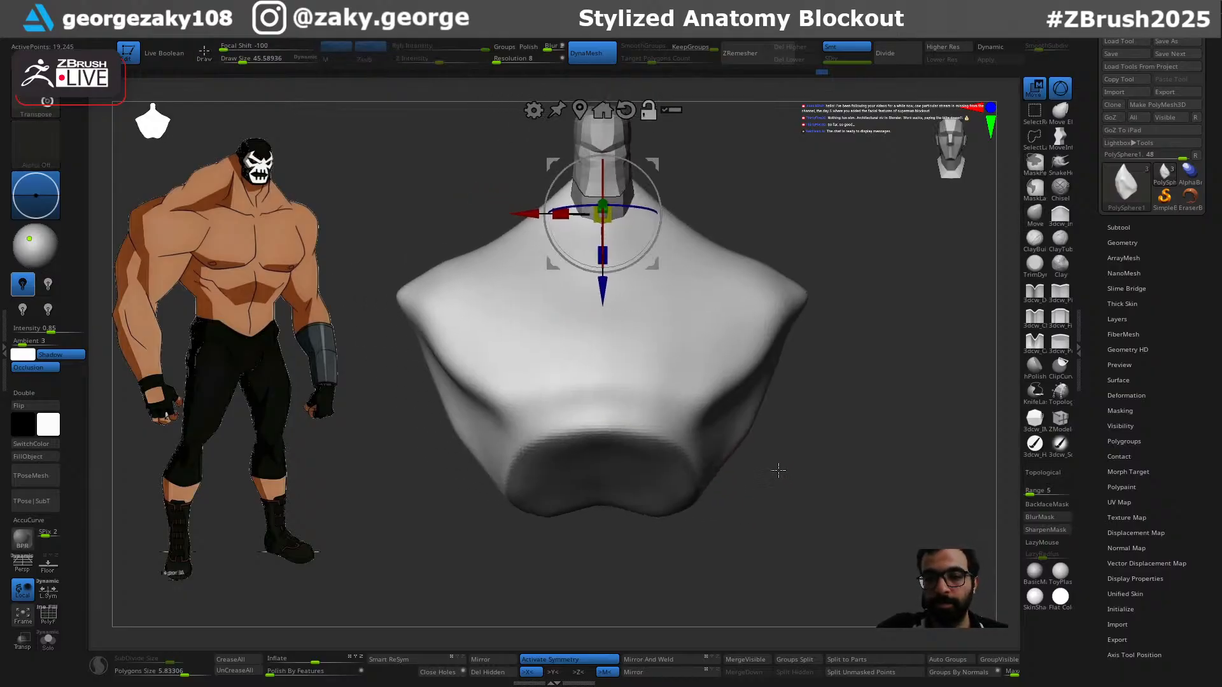
pyautogui.hotkey('ctrl', 'i')
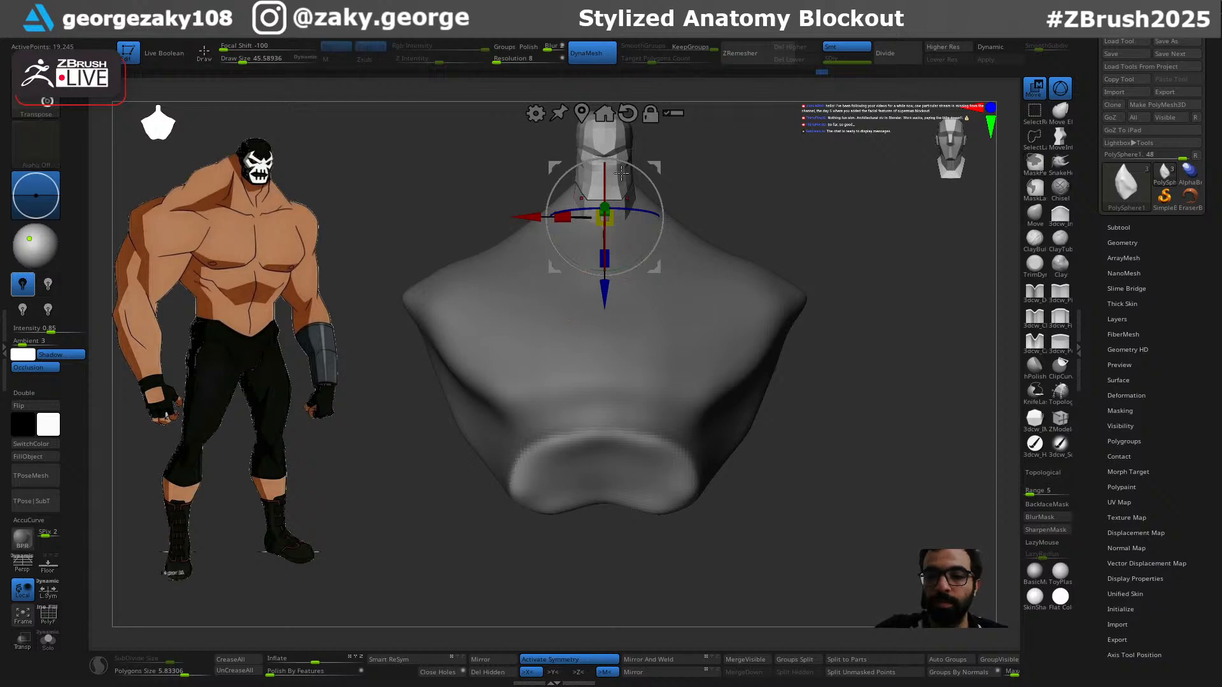
pyautogui.keyDown('ctrl'); pyautogui.moveTo(603, 295); pyautogui.dragTo(604, 428); pyautogui.keyUp('ctrl')
pyautogui.moveTo(796, 508); pyautogui.dragTo(789, 473)
pyautogui.moveTo(621, 369); pyautogui.dragTo(627, 390)
pyautogui.moveTo(725, 439); pyautogui.dragTo(777, 439)
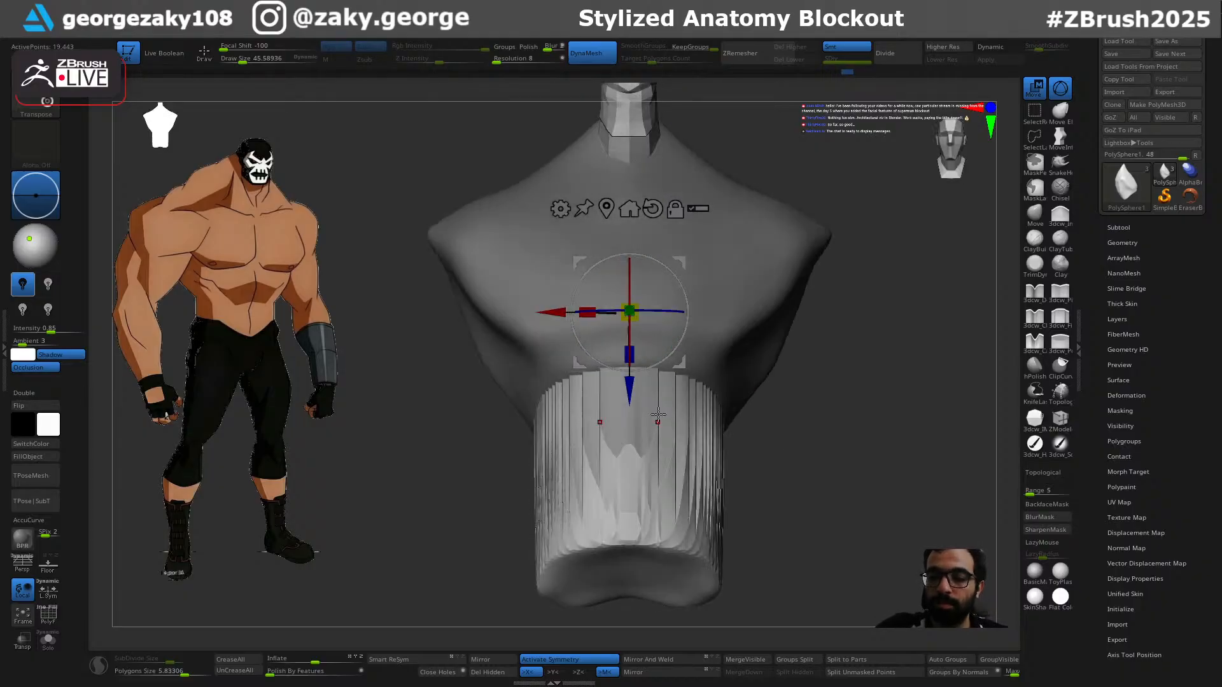
pyautogui.moveTo(676, 426); pyautogui.dragTo(627, 358)
pyautogui.keyDown('alt'); pyautogui.moveTo(735, 437); pyautogui.dragTo(744, 316); pyautogui.keyUp('alt')
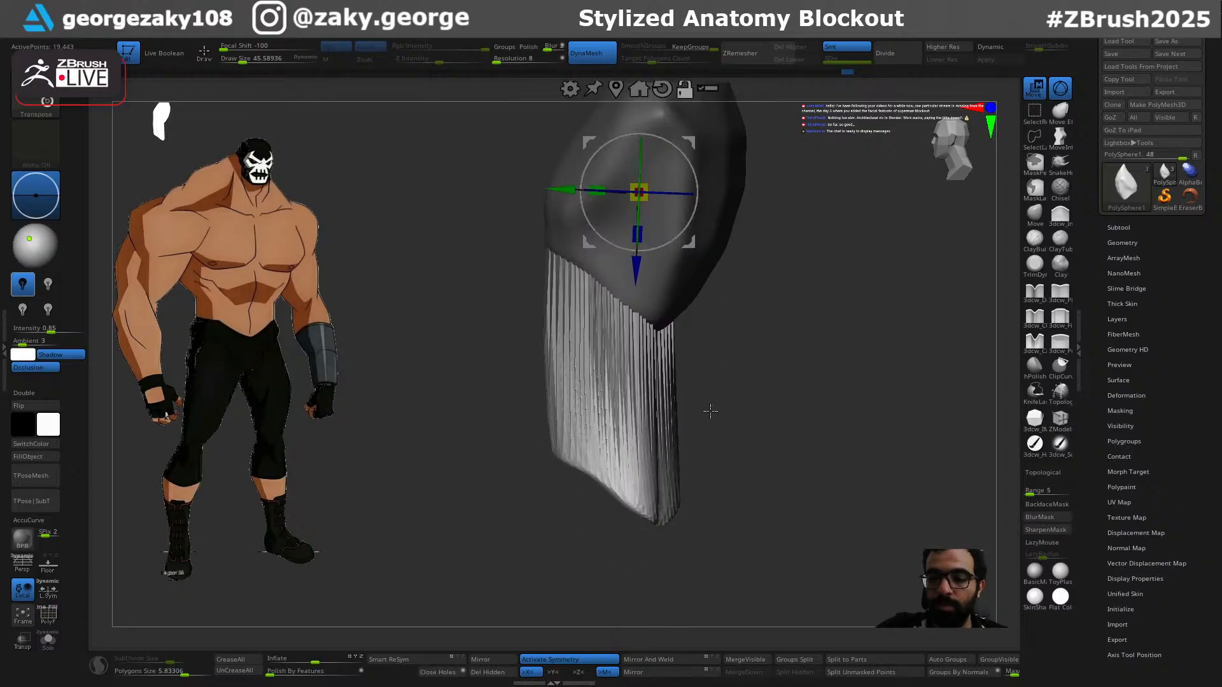
pyautogui.press('q')
pyautogui.moveTo(714, 456)
pyautogui.keyDown('ctrl'); pyautogui.mouseDown()
pyautogui.moveTo(727, 505)
pyautogui.moveTo(709, 656)
pyautogui.mouseUp(); pyautogui.keyUp('ctrl')
pyautogui.moveTo(737, 383)
pyautogui.keyDown('ctrl'); pyautogui.mouseDown()
pyautogui.moveTo(614, 449)
pyautogui.moveTo(485, 620)
pyautogui.mouseUp(); pyautogui.keyUp('ctrl')
pyautogui.keyDown('ctrl'); pyautogui.moveTo(738, 489); pyautogui.dragTo(772, 459); pyautogui.keyUp('ctrl')
pyautogui.hotkey('ctrl', 'z')
# Step: Place the gizmo at the lower end of the extruded waist and flatten that end along the vertical axis
pyautogui.press('w')
pyautogui.keyDown('alt'); pyautogui.moveTo(640, 263); pyautogui.dragTo(629, 543); pyautogui.keyUp('alt')
pyautogui.moveTo(683, 453); pyautogui.dragTo(674, 415)
pyautogui.hotkey('ctrl', 'z')
pyautogui.keyDown('shift'); pyautogui.moveTo(726, 490); pyautogui.dragTo(852, 485); pyautogui.keyUp('shift')
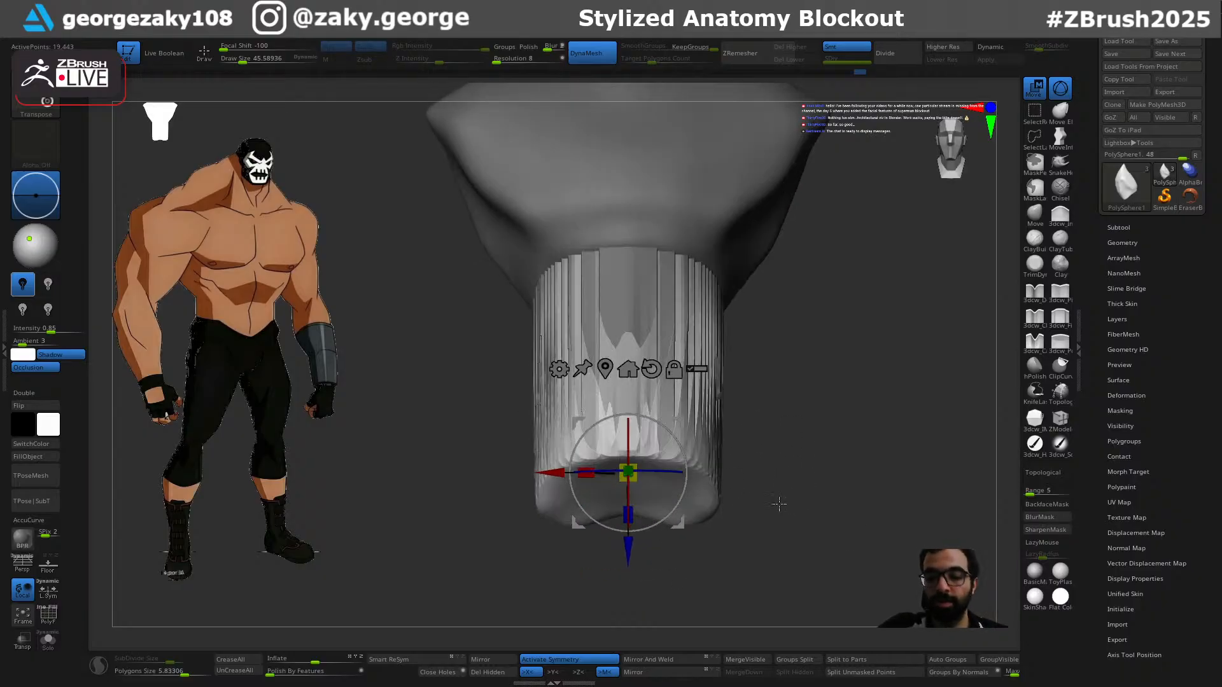
pyautogui.moveTo(628, 514); pyautogui.dragTo(627, 363)
pyautogui.hotkey('ctrl', 'z')
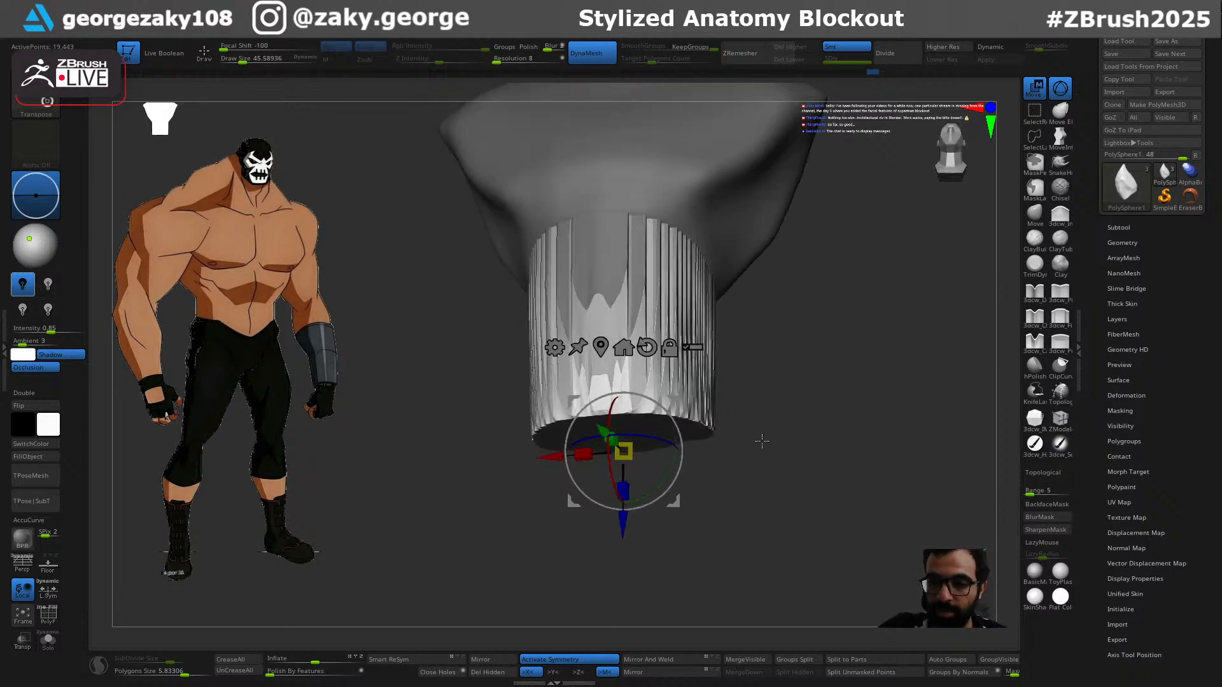
# Step: Remesh the extended torso with DynaMesh and mask everything above the lower end of the waist
pyautogui.press('q')
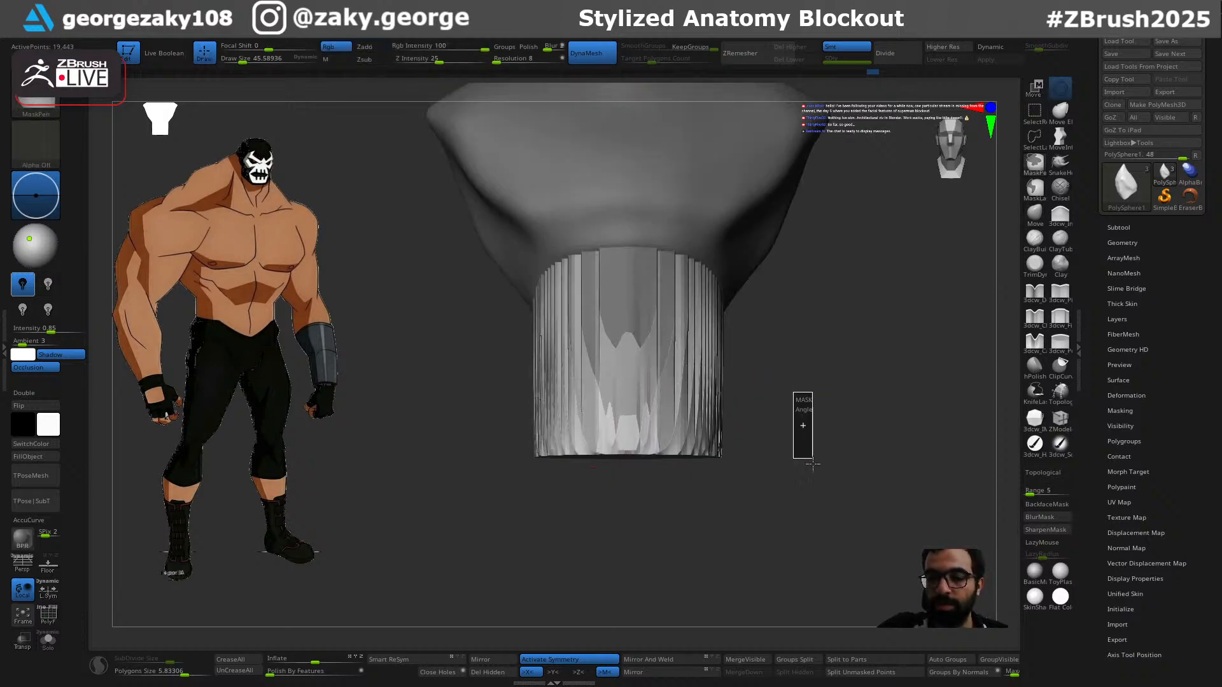
pyautogui.keyDown('ctrl'); pyautogui.moveTo(812, 453); pyautogui.dragTo(823, 457); pyautogui.keyUp('ctrl')
pyautogui.keyDown('ctrl'); pyautogui.moveTo(764, 411); pyautogui.dragTo(434, 578); pyautogui.keyUp('ctrl')
pyautogui.moveTo(709, 502)
pyautogui.keyDown('ctrl'); pyautogui.mouseDown()
pyautogui.moveTo(723, 508)
pyautogui.moveTo(747, 451)
pyautogui.moveTo(722, 485)
pyautogui.mouseUp(); pyautogui.keyUp('ctrl')
# Step: Lower the unmasked end of the waist with the gizmo to lengthen the abdomen
pyautogui.press('b')
pyautogui.press('m')
pyautogui.press('v')
pyautogui.press('w')
pyautogui.moveTo(627, 515); pyautogui.dragTo(627, 576)
pyautogui.moveTo(868, 481); pyautogui.dragTo(781, 538)
pyautogui.moveTo(634, 606); pyautogui.dragTo(635, 637)
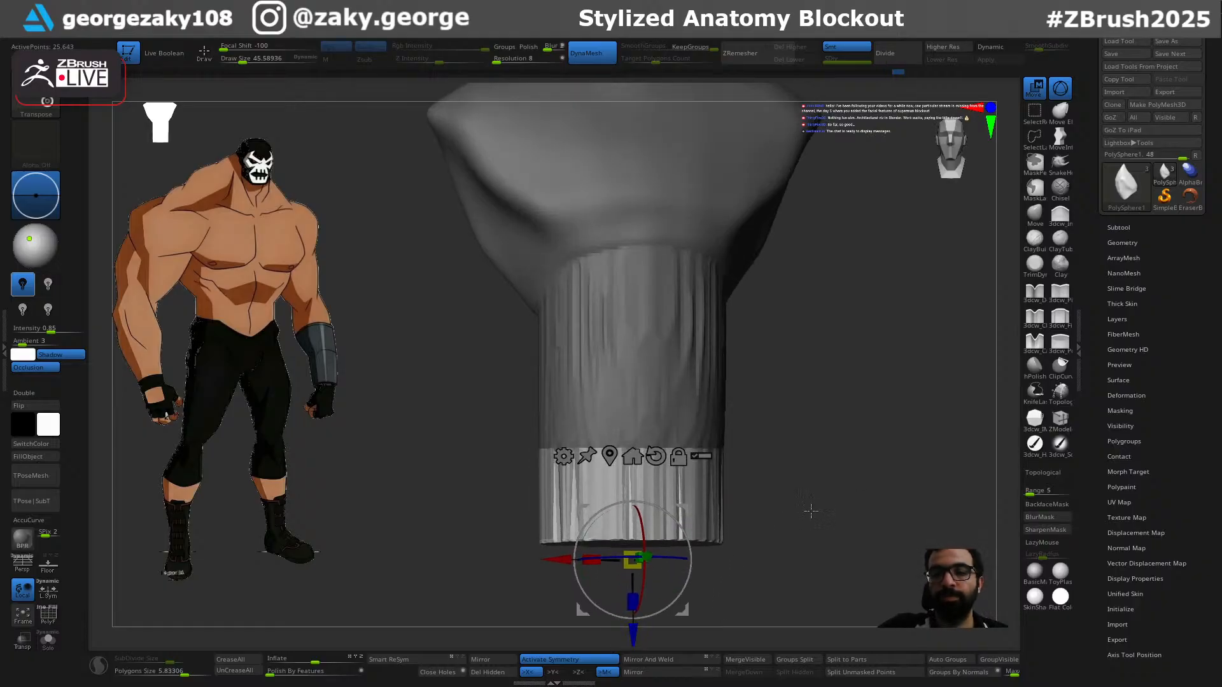
pyautogui.moveTo(760, 395)
pyautogui.mouseDown()
pyautogui.moveTo(812, 357)
pyautogui.moveTo(695, 483)
pyautogui.moveTo(683, 398)
pyautogui.moveTo(676, 432)
pyautogui.moveTo(642, 466)
pyautogui.moveTo(667, 470)
pyautogui.moveTo(570, 483)
pyautogui.moveTo(636, 499)
pyautogui.moveTo(605, 519)
pyautogui.moveTo(630, 498)
pyautogui.moveTo(570, 480)
pyautogui.moveTo(736, 418)
pyautogui.mouseUp()
# Step: Adjust the sides of the waist with the Move brush and undo the last pull
pyautogui.press('q')
pyautogui.keyDown('ctrl'); pyautogui.click(658, 452); pyautogui.keyUp('ctrl')
pyautogui.moveTo(727, 517); pyautogui.dragTo(726, 508)
pyautogui.press('s')
pyautogui.moveTo(717, 510); pyautogui.dragTo(662, 505)
pyautogui.press('s')
pyautogui.moveTo(730, 375)
pyautogui.mouseDown()
pyautogui.moveTo(677, 386)
pyautogui.moveTo(723, 387)
pyautogui.moveTo(750, 363)
pyautogui.mouseUp()
pyautogui.hotkey('ctrl', 'z')
# Step: Reshape the sides of the torso and the shoulder contours with a large Move brush
pyautogui.press('s')
pyautogui.moveTo(762, 310); pyautogui.dragTo(767, 310)
pyautogui.moveTo(840, 384)
pyautogui.mouseDown()
pyautogui.moveTo(791, 402)
pyautogui.moveTo(758, 488)
pyautogui.moveTo(593, 541)
pyautogui.mouseUp()
pyautogui.press('s')
pyautogui.moveTo(785, 428); pyautogui.dragTo(839, 436)
pyautogui.moveTo(849, 325); pyautogui.dragTo(887, 321)
pyautogui.moveTo(815, 264); pyautogui.dragTo(820, 260)
pyautogui.moveTo(902, 299); pyautogui.dragTo(845, 283)
pyautogui.moveTo(828, 268); pyautogui.dragTo(824, 275)
pyautogui.moveTo(880, 388); pyautogui.dragTo(875, 322)
pyautogui.moveTo(796, 279); pyautogui.dragTo(797, 272)
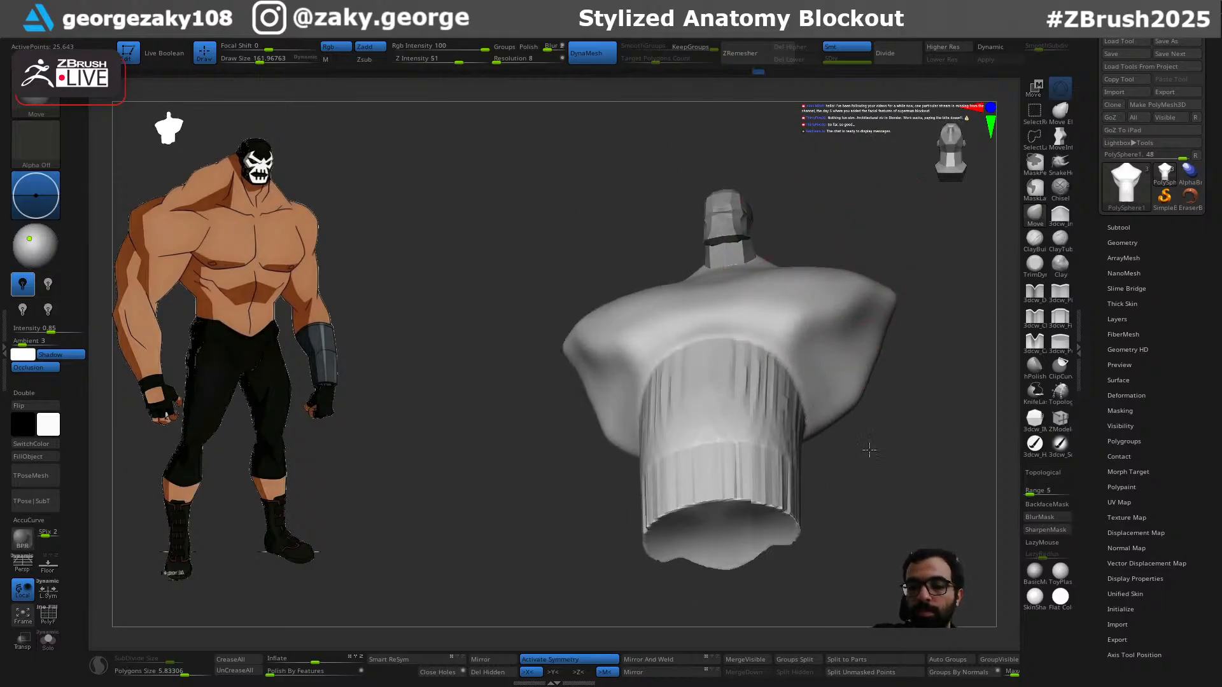
# Step: Smooth the stretched surface of the waist, undoing the trial edits at its lower end, and check the torso's wireframe
pyautogui.moveTo(869, 443); pyautogui.dragTo(821, 505)
pyautogui.moveTo(852, 576); pyautogui.dragTo(835, 503)
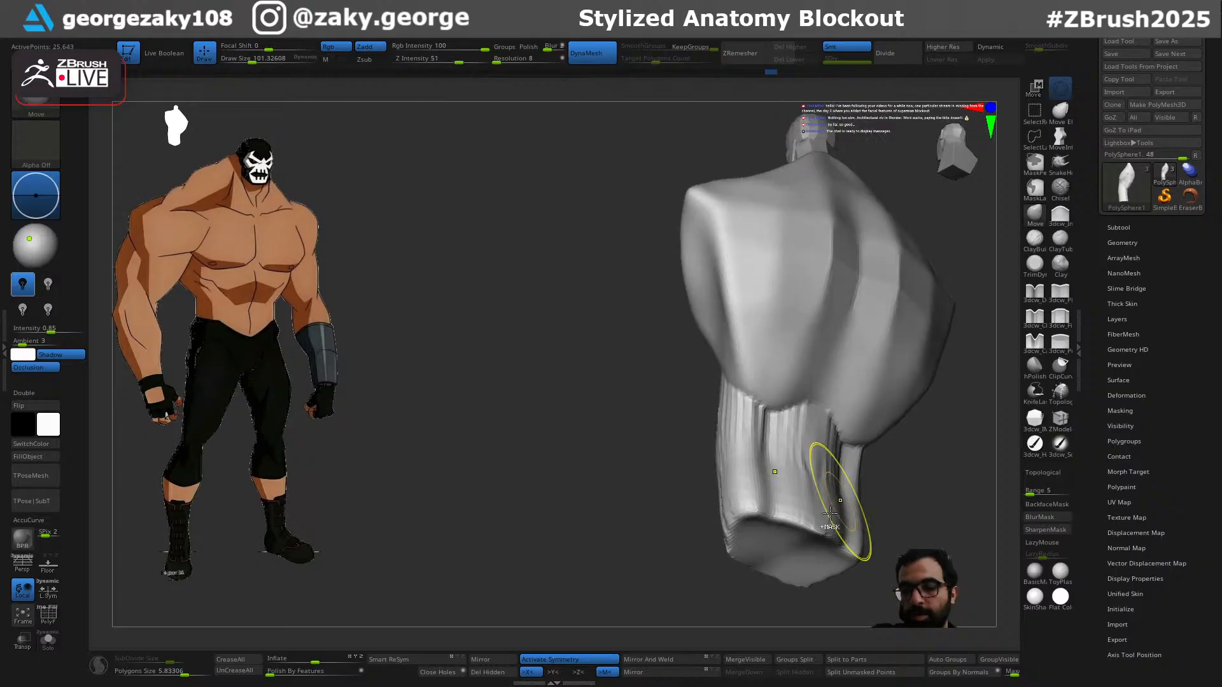
pyautogui.hotkey('ctrl', 'z')
pyautogui.moveTo(817, 545)
pyautogui.keyDown('ctrl'); pyautogui.mouseDown()
pyautogui.moveTo(777, 545)
pyautogui.moveTo(799, 544)
pyautogui.mouseUp(); pyautogui.keyUp('ctrl')
pyautogui.hotkey('ctrl', 'z')
pyautogui.moveTo(667, 565); pyautogui.dragTo(757, 592)
pyautogui.moveTo(881, 522)
pyautogui.keyDown('shift'); pyautogui.mouseDown()
pyautogui.moveTo(929, 516)
pyautogui.moveTo(777, 567)
pyautogui.moveTo(789, 545)
pyautogui.mouseUp(); pyautogui.keyUp('shift')
pyautogui.keyDown('shift'); pyautogui.moveTo(719, 439); pyautogui.dragTo(607, 437); pyautogui.keyUp('shift')
pyautogui.hotkey('shift', 'f')
pyautogui.hotkey('shift', 'f')
pyautogui.moveTo(791, 450); pyautogui.dragTo(810, 423)
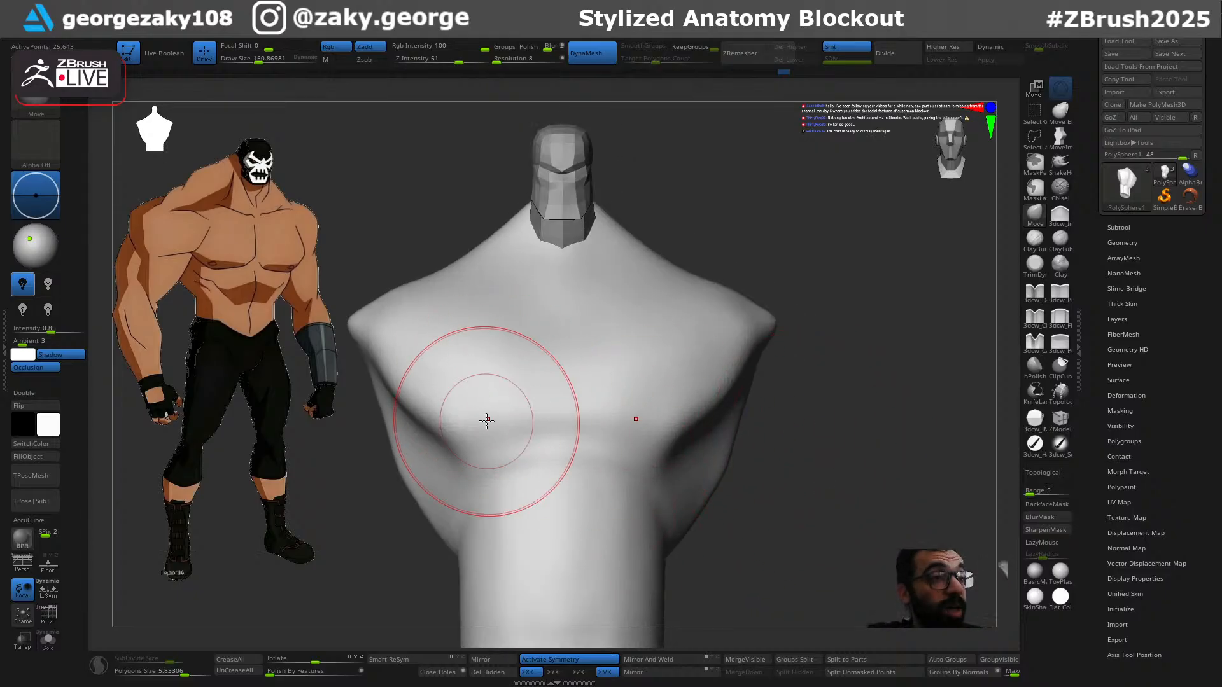
# Step: Add volume to the chest with the Inflate brush at Z Intensity 5, undo the unwanted stroke and smooth the surface
pyautogui.moveTo(807, 476); pyautogui.dragTo(778, 499)
pyautogui.keyDown('ctrl'); pyautogui.moveTo(778, 499); pyautogui.dragTo(750, 436, button='right'); pyautogui.keyUp('ctrl')
pyautogui.moveTo(751, 436)
pyautogui.mouseDown()
pyautogui.moveTo(736, 545)
pyautogui.moveTo(750, 456)
pyautogui.moveTo(761, 458)
pyautogui.moveTo(659, 460)
pyautogui.moveTo(671, 456)
pyautogui.moveTo(626, 431)
pyautogui.mouseUp()
pyautogui.press('i')
pyautogui.hotkey('ctrl', 'z')
pyautogui.press('[')
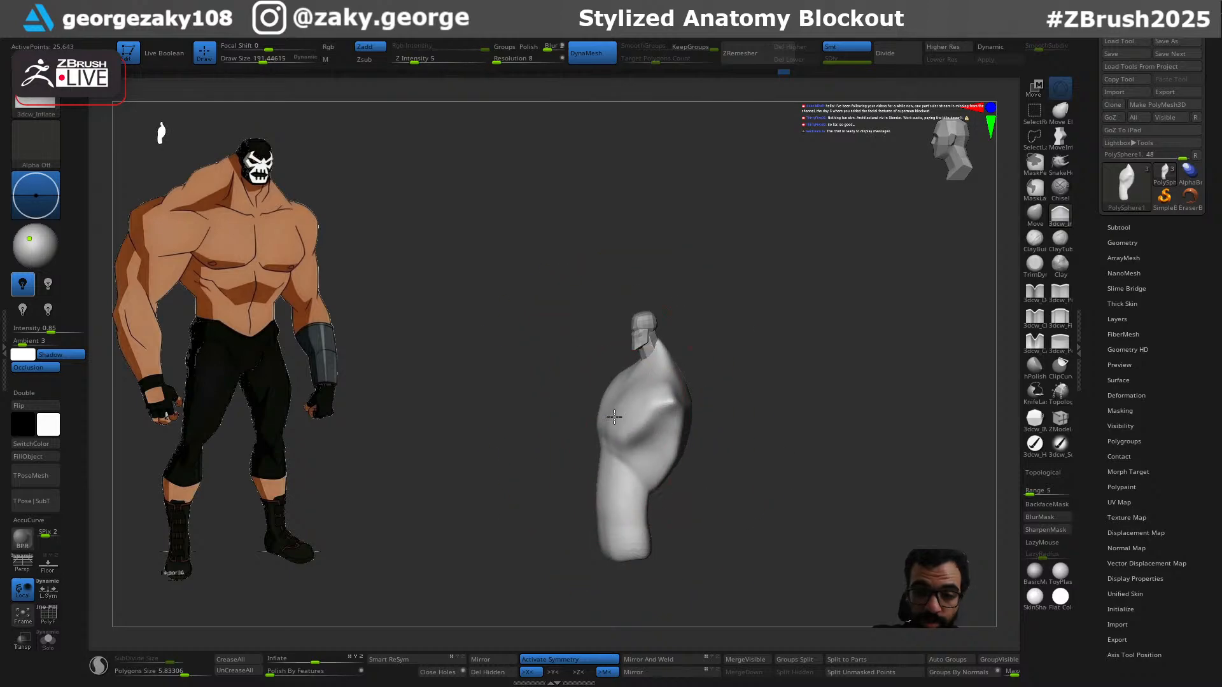
pyautogui.moveTo(789, 445)
pyautogui.mouseDown()
pyautogui.moveTo(719, 449)
pyautogui.moveTo(726, 433)
pyautogui.mouseUp()
pyautogui.moveTo(836, 496)
pyautogui.mouseDown()
pyautogui.moveTo(679, 510)
pyautogui.moveTo(834, 459)
pyautogui.mouseUp()
pyautogui.moveTo(834, 459)
pyautogui.mouseDown(button='right')
pyautogui.moveTo(825, 442)
pyautogui.moveTo(813, 469)
pyautogui.moveTo(772, 462)
pyautogui.moveTo(760, 487)
pyautogui.mouseUp(button='right')
pyautogui.keyDown('shift'); pyautogui.moveTo(728, 406); pyautogui.dragTo(729, 425); pyautogui.keyUp('shift')
# Step: Try a DamStandard stroke on the upper chest, undo it and check the mesh density in the wireframe
pyautogui.press('b')
pyautogui.press('d')
pyautogui.press('s')
pyautogui.keyDown('ctrl'); pyautogui.moveTo(727, 429); pyautogui.dragTo(737, 474, button='right'); pyautogui.keyUp('ctrl')
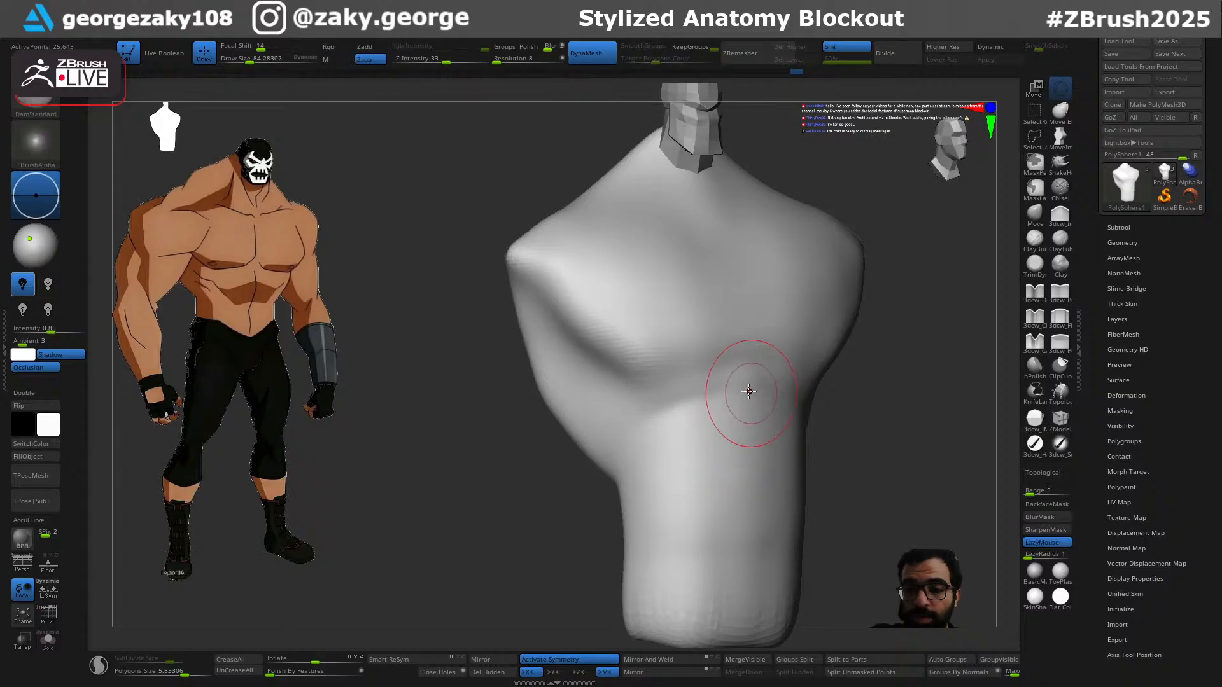
pyautogui.moveTo(822, 325)
pyautogui.mouseDown(button='right')
pyautogui.moveTo(840, 355)
pyautogui.moveTo(756, 412)
pyautogui.mouseUp(button='right')
pyautogui.moveTo(769, 306); pyautogui.dragTo(783, 302)
pyautogui.moveTo(859, 295); pyautogui.dragTo(871, 337, button='right')
pyautogui.hotkey('ctrl', 'z')
pyautogui.hotkey('shift', 'f')
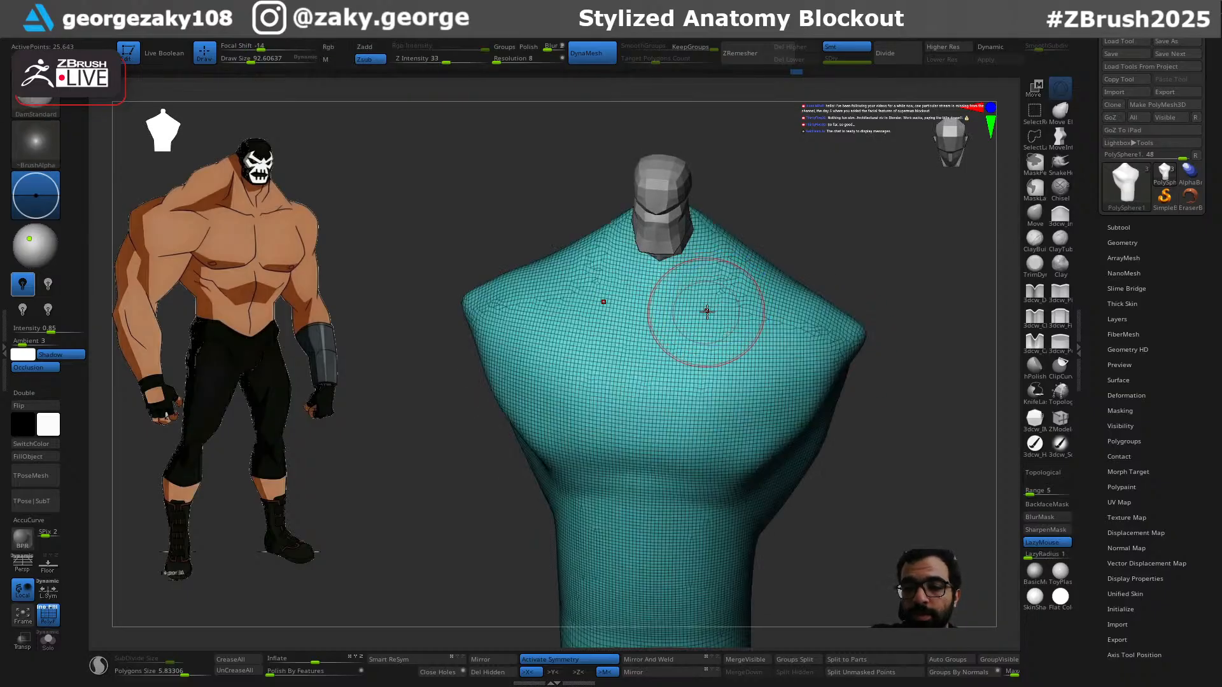
pyautogui.press('shift')
pyautogui.hotkey('shift', 'f')
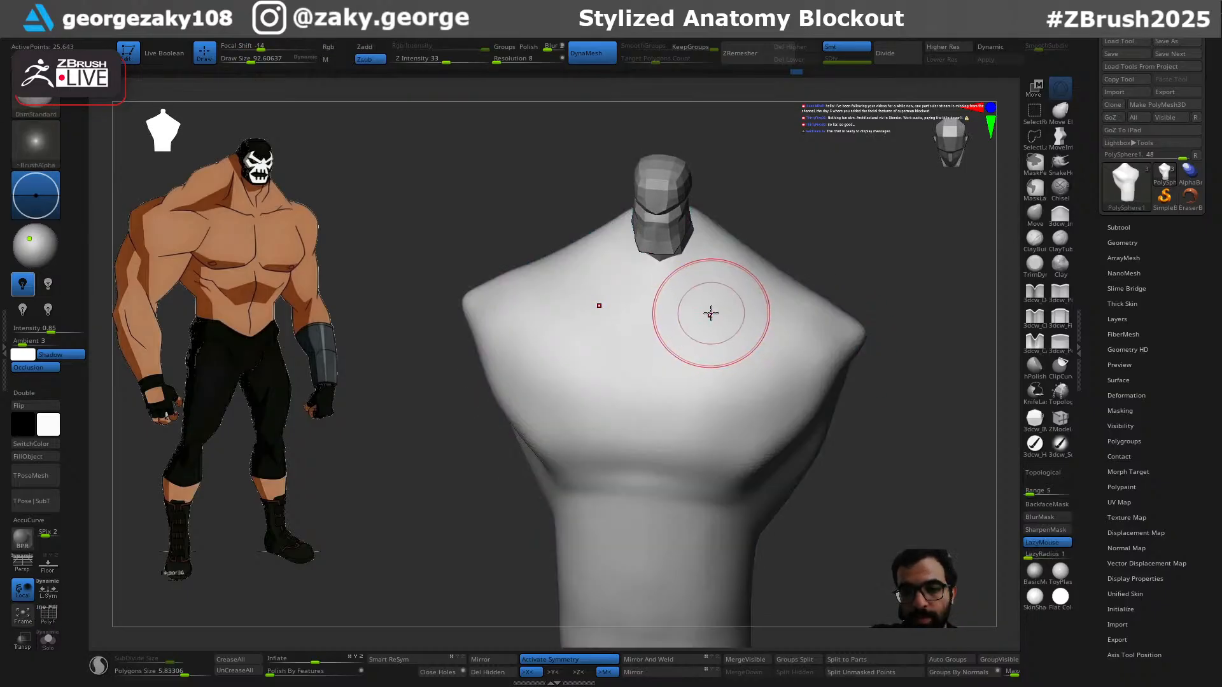
# Step: Set the DamStandard Z Intensity to 19 and carve the collarbone line across the upper chest
pyautogui.moveTo(715, 318); pyautogui.dragTo(683, 338, button='right')
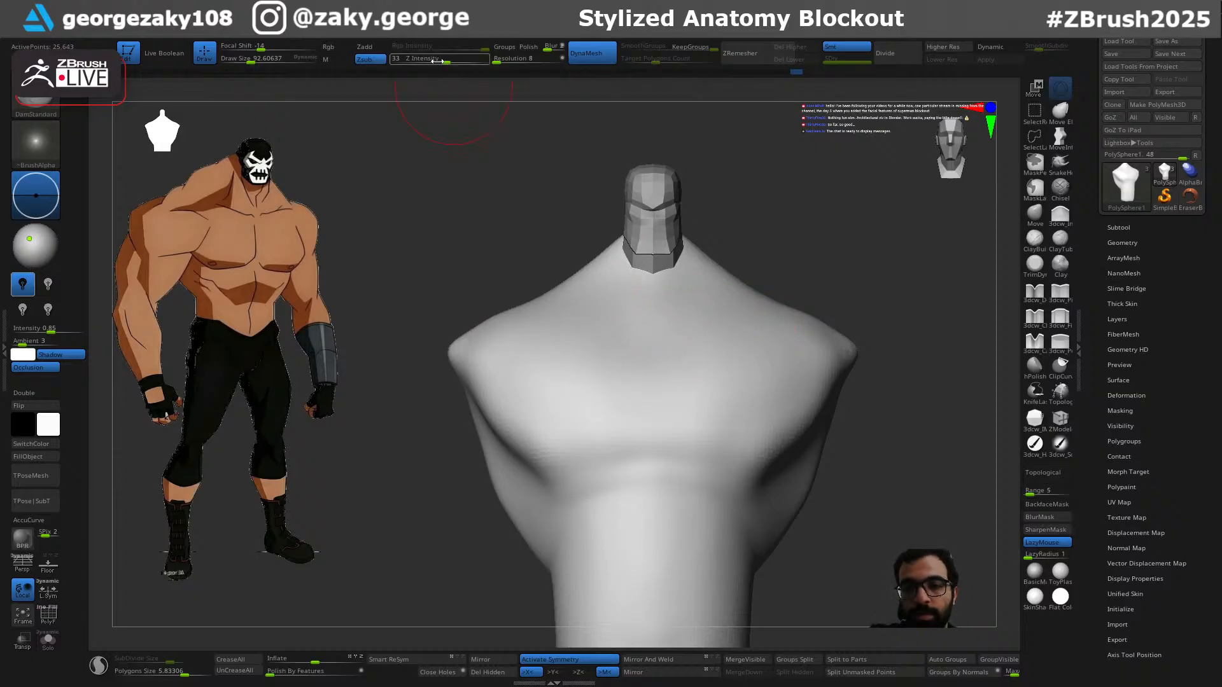
pyautogui.moveTo(434, 59); pyautogui.dragTo(435, 59)
pyautogui.moveTo(855, 319); pyautogui.dragTo(850, 372, button='right')
pyautogui.moveTo(786, 301); pyautogui.dragTo(827, 309)
pyautogui.moveTo(856, 268)
pyautogui.mouseDown(button='right')
pyautogui.moveTo(824, 223)
pyautogui.moveTo(849, 294)
pyautogui.mouseUp(button='right')
pyautogui.moveTo(843, 211)
pyautogui.keyDown('alt'); pyautogui.mouseDown(button='right')
pyautogui.moveTo(838, 293)
pyautogui.moveTo(767, 303)
pyautogui.moveTo(852, 322)
pyautogui.mouseUp(button='right'); pyautogui.keyUp('alt')
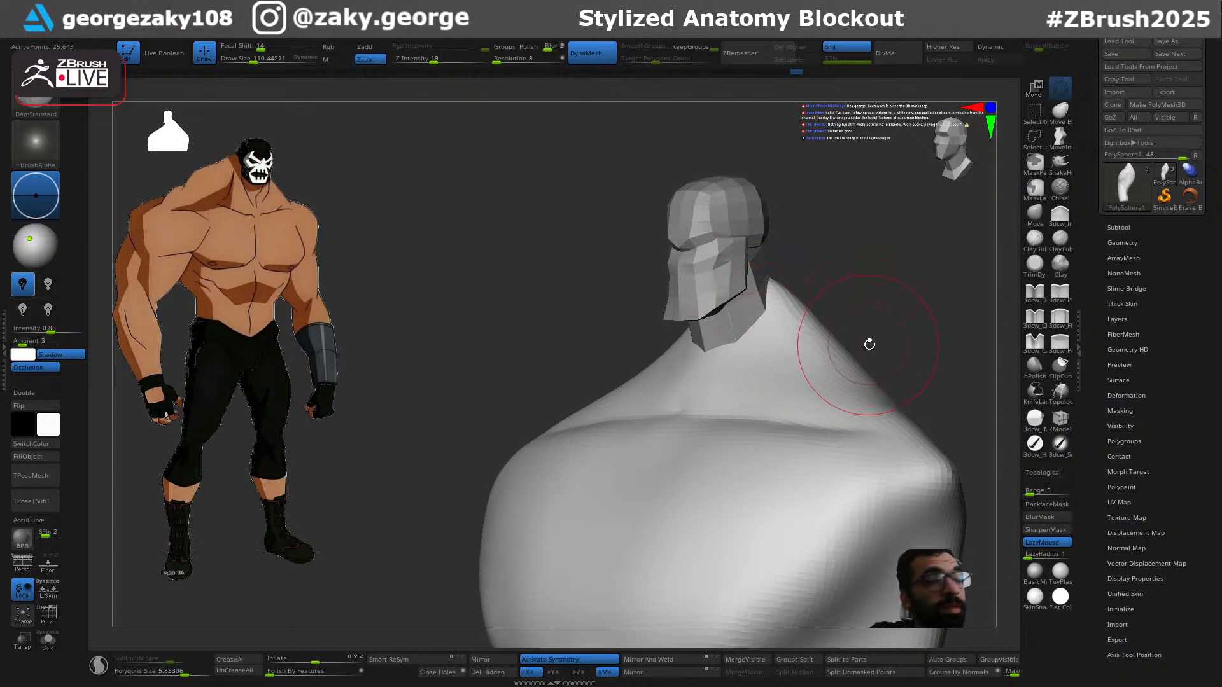
# Step: Carve the converging neck lines down to the collarbones and the sternum line down the middle of the chest
pyautogui.moveTo(868, 344); pyautogui.dragTo(722, 300, button='right')
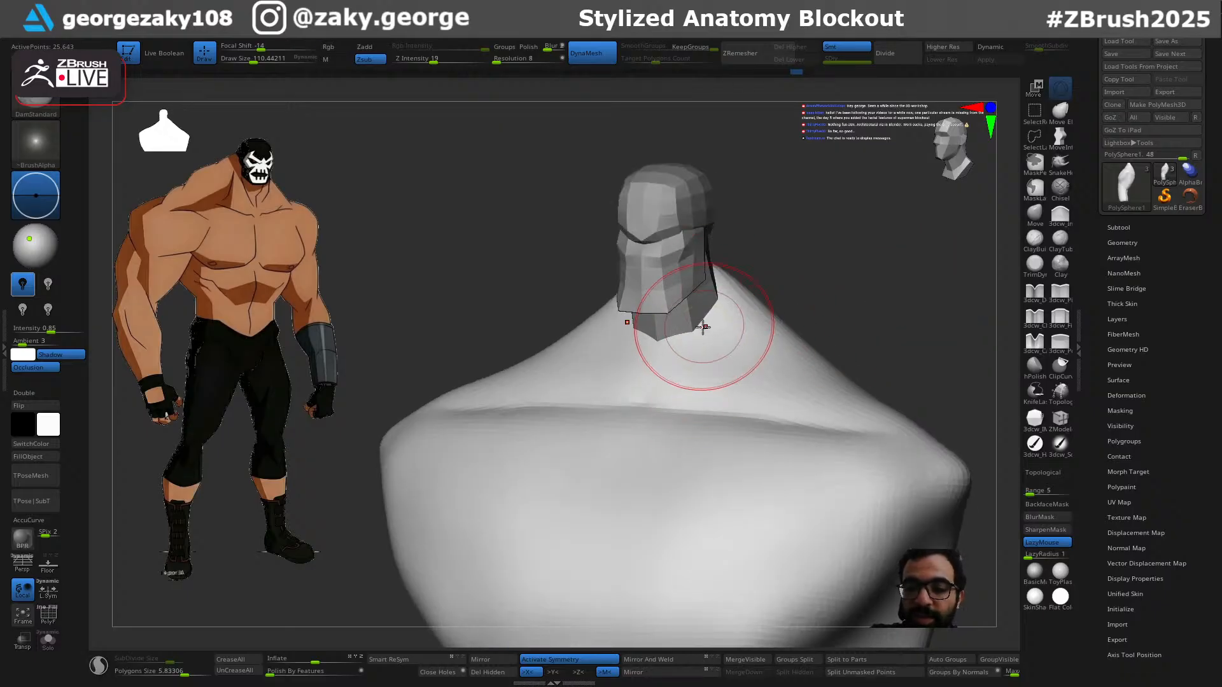
pyautogui.keyDown('shift'); pyautogui.moveTo(795, 267); pyautogui.dragTo(668, 398, button='right'); pyautogui.keyUp('shift')
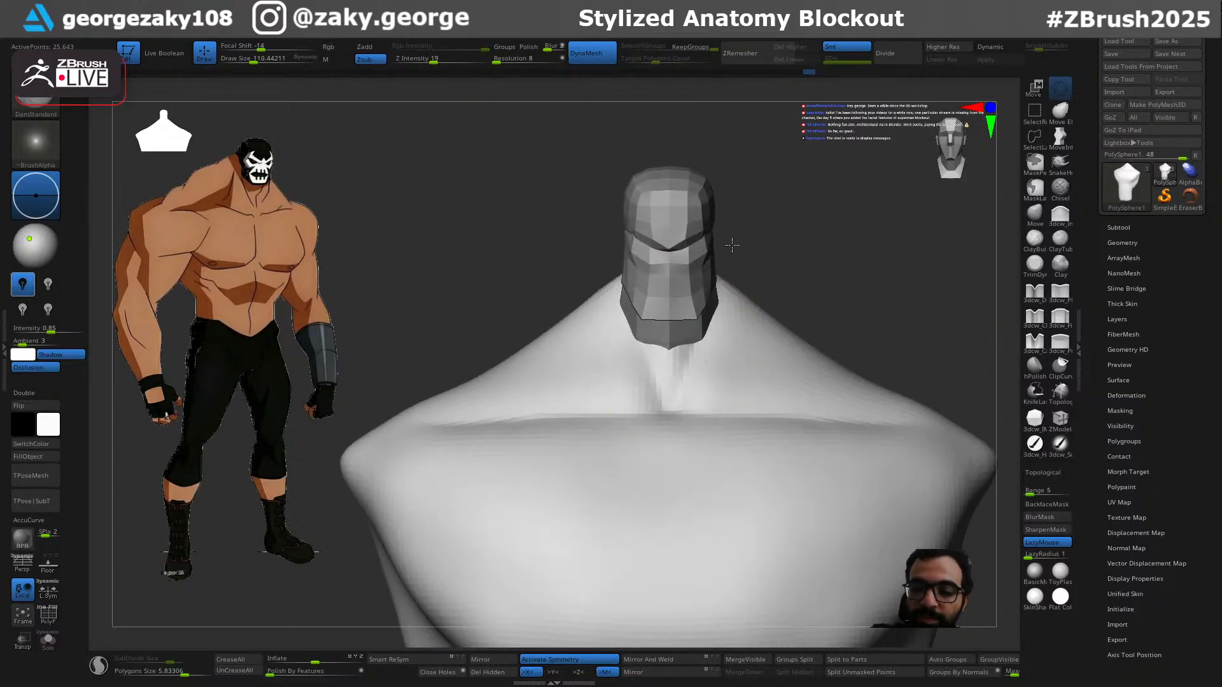
pyautogui.moveTo(815, 305); pyautogui.dragTo(664, 379, button='right')
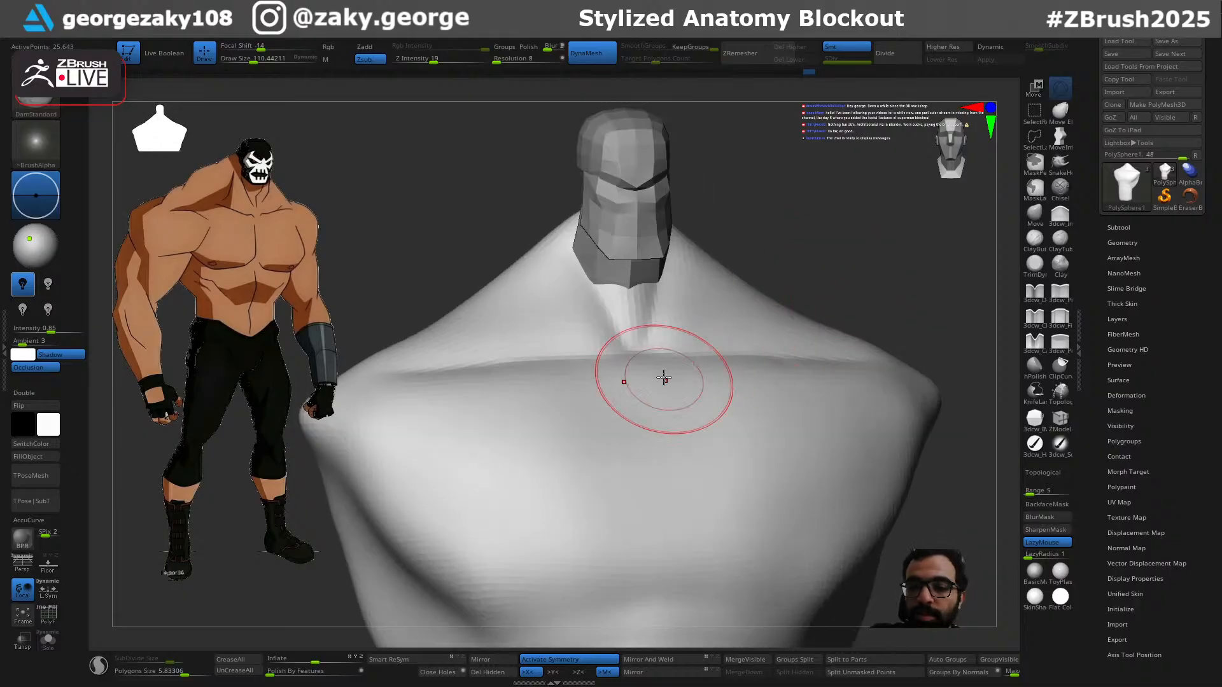
pyautogui.moveTo(643, 368); pyautogui.dragTo(668, 573)
pyautogui.moveTo(660, 504); pyautogui.dragTo(666, 565)
pyautogui.keyDown('alt'); pyautogui.moveTo(903, 556); pyautogui.dragTo(894, 456, button='right'); pyautogui.keyUp('alt')
pyautogui.moveTo(658, 414); pyautogui.dragTo(663, 506)
# Step: Carve the lower edge of the pectorals with DamStandard, undoing the unwanted stroke
pyautogui.moveTo(870, 545); pyautogui.dragTo(821, 506)
pyautogui.moveTo(627, 449); pyautogui.dragTo(841, 486)
pyautogui.hotkey('ctrl', 'z')
pyautogui.keyDown('alt'); pyautogui.moveTo(919, 588); pyautogui.dragTo(883, 573); pyautogui.keyUp('alt')
pyautogui.moveTo(918, 324)
pyautogui.mouseDown()
pyautogui.moveTo(786, 455)
pyautogui.moveTo(724, 459)
pyautogui.mouseUp()
pyautogui.moveTo(887, 523); pyautogui.dragTo(917, 496)
pyautogui.moveTo(826, 493); pyautogui.dragTo(888, 487)
# Step: Carve the rib cage arch below the pectorals, undoing the first attempt
pyautogui.press('s')
pyautogui.moveTo(653, 389)
pyautogui.mouseDown()
pyautogui.moveTo(657, 407)
pyautogui.moveTo(534, 421)
pyautogui.mouseUp()
pyautogui.hotkey('ctrl', 'z')
pyautogui.press('s')
pyautogui.press('b')
pyautogui.press('m')
pyautogui.press('v')
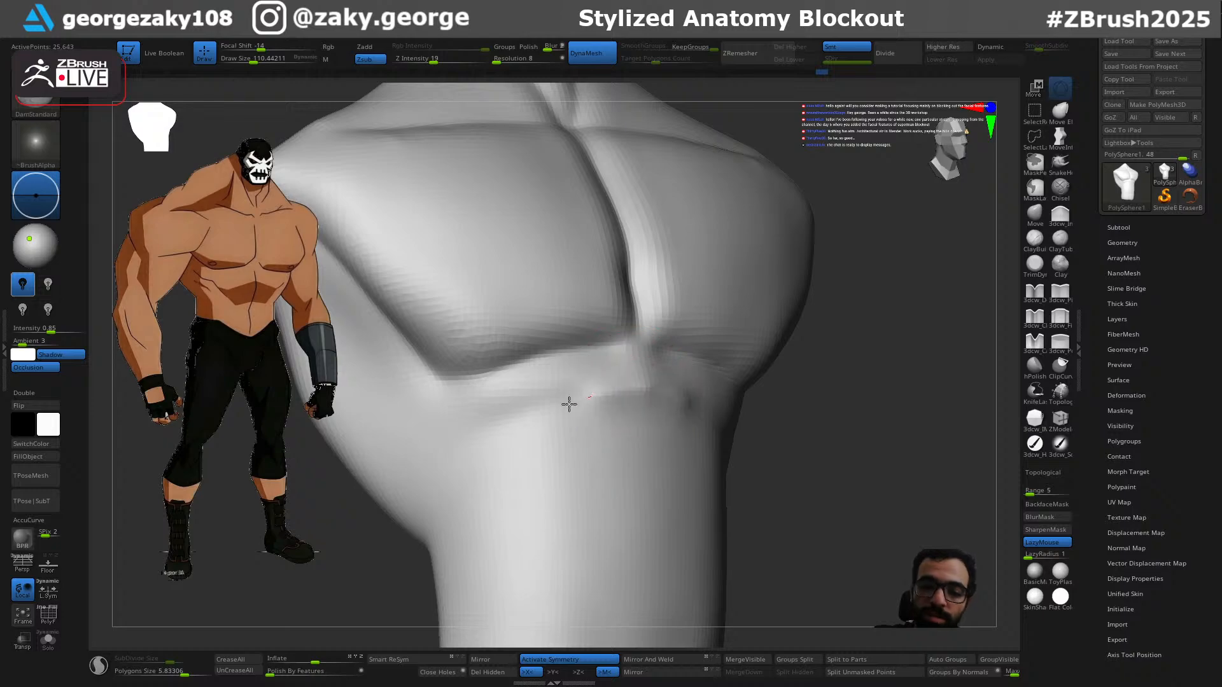
pyautogui.moveTo(579, 401); pyautogui.dragTo(485, 469)
pyautogui.moveTo(831, 396)
pyautogui.mouseDown()
pyautogui.moveTo(805, 395)
pyautogui.moveTo(763, 439)
pyautogui.mouseUp()
pyautogui.moveTo(807, 491)
pyautogui.keyDown('ctrl'); pyautogui.mouseDown(button='right')
pyautogui.moveTo(780, 439)
pyautogui.moveTo(772, 469)
pyautogui.moveTo(727, 480)
pyautogui.moveTo(665, 340)
pyautogui.mouseUp(button='right'); pyautogui.keyUp('ctrl')
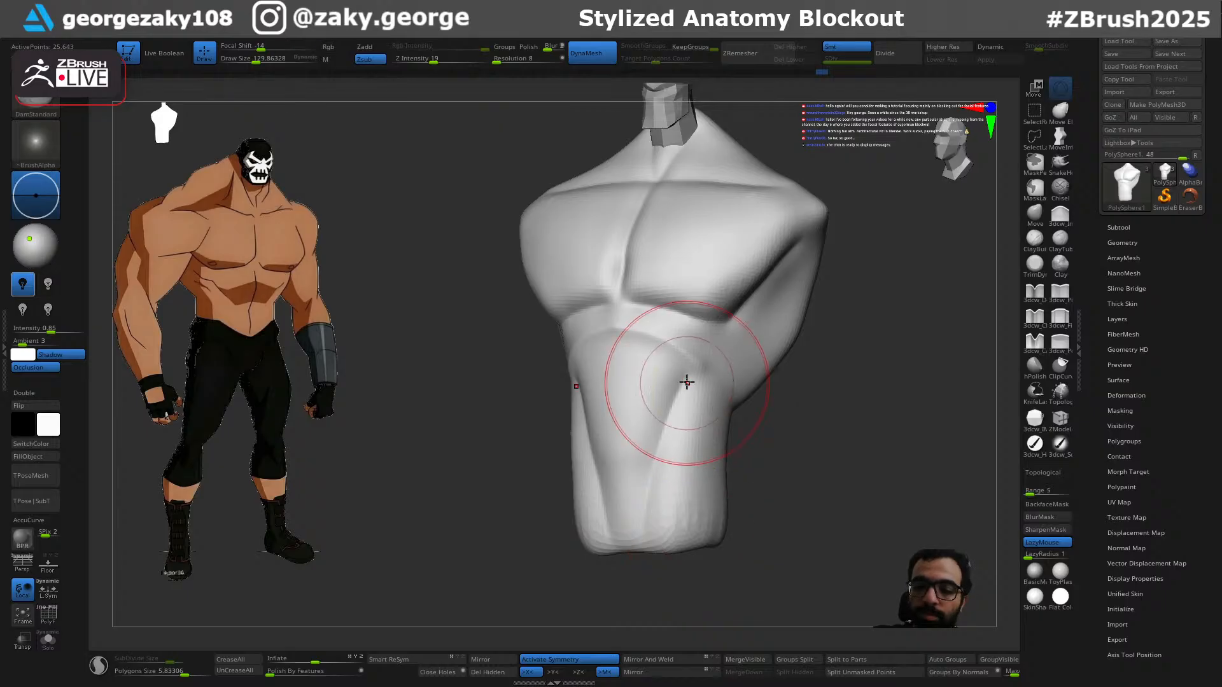
# Step: Carve the side lines of the abdomen down to the groin, then raise and smooth the lower flanks
pyautogui.moveTo(687, 380); pyautogui.dragTo(679, 551)
pyautogui.moveTo(720, 559); pyautogui.dragTo(767, 562, button='right')
pyautogui.keyDown('alt'); pyautogui.moveTo(668, 541); pyautogui.dragTo(695, 433); pyautogui.keyUp('alt')
pyautogui.moveTo(695, 510)
pyautogui.keyDown('alt'); pyautogui.mouseDown()
pyautogui.moveTo(705, 446)
pyautogui.moveTo(719, 449)
pyautogui.mouseUp(); pyautogui.keyUp('alt')
pyautogui.keyDown('shift'); pyautogui.moveTo(703, 445); pyautogui.dragTo(684, 509); pyautogui.keyUp('shift')
pyautogui.hotkey('ctrl', 'z')
pyautogui.moveTo(700, 442)
pyautogui.keyDown('shift'); pyautogui.mouseDown()
pyautogui.moveTo(706, 490)
pyautogui.moveTo(694, 386)
pyautogui.moveTo(740, 323)
pyautogui.mouseUp(); pyautogui.keyUp('shift')
pyautogui.press('[')
pyautogui.press('[')
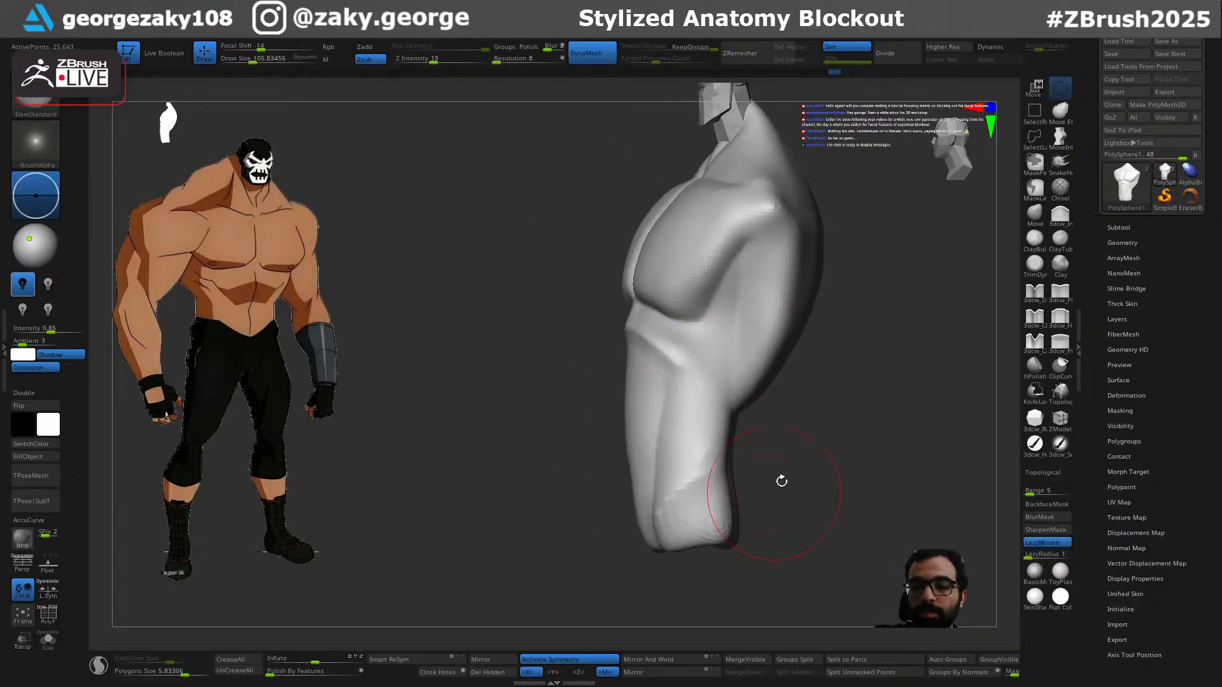
# Step: Carve the hollow between the pectoral and the lat on the side of the torso below the shoulder
pyautogui.moveTo(773, 494); pyautogui.dragTo(742, 322)
pyautogui.moveTo(743, 258); pyautogui.dragTo(741, 341)
pyautogui.keyDown('shift'); pyautogui.moveTo(864, 479); pyautogui.dragTo(794, 401); pyautogui.keyUp('shift')
pyautogui.moveTo(811, 349); pyautogui.dragTo(662, 337)
pyautogui.moveTo(840, 413); pyautogui.dragTo(764, 373)
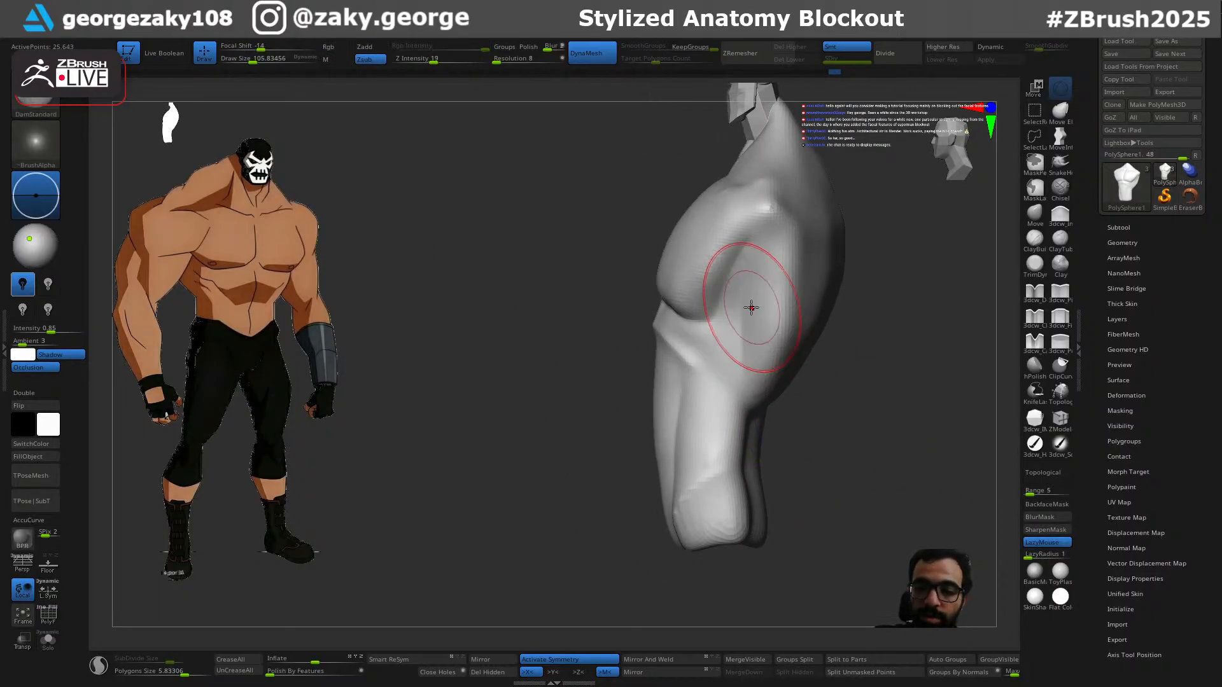
# Step: Slant the waist backward toward the hips in profile with a large Move brush, undoing unwanted pulls
pyautogui.press('b')
pyautogui.press('m')
pyautogui.press('v')
pyautogui.moveTo(831, 229)
pyautogui.mouseDown()
pyautogui.moveTo(783, 341)
pyautogui.moveTo(756, 345)
pyautogui.mouseUp()
pyautogui.hotkey('ctrl', 'z')
pyautogui.press('s')
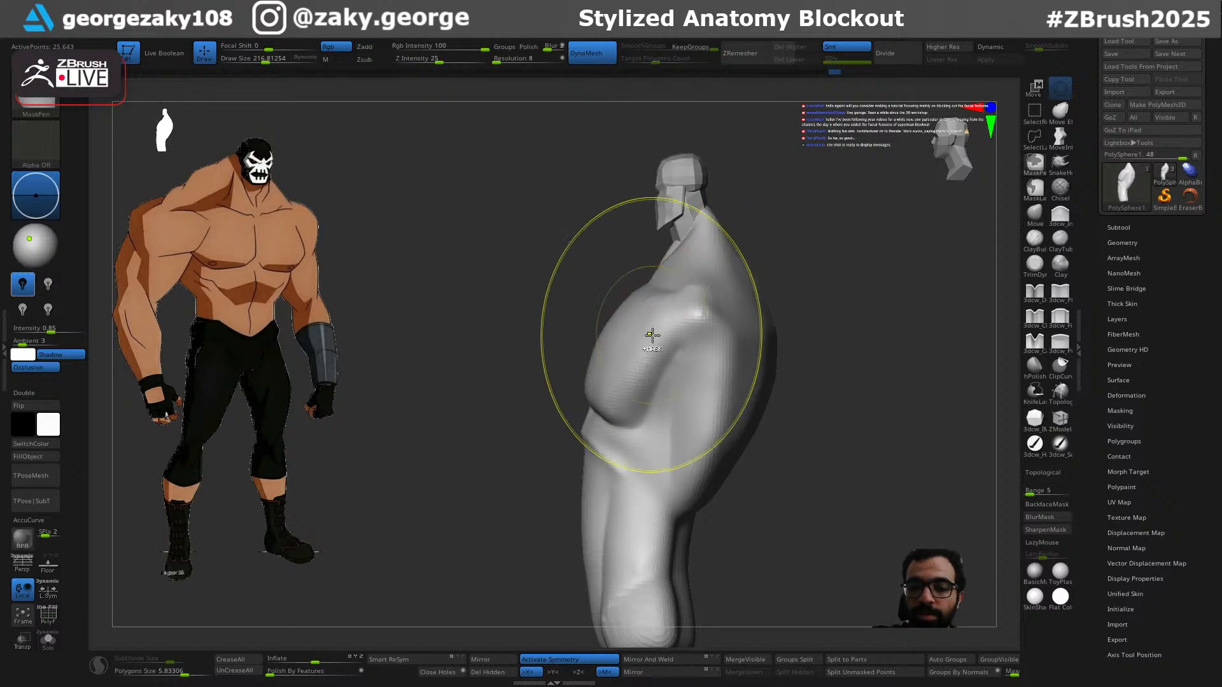
pyautogui.press('s')
pyautogui.moveTo(765, 488)
pyautogui.mouseDown()
pyautogui.moveTo(783, 494)
pyautogui.moveTo(744, 458)
pyautogui.mouseUp()
pyautogui.press('s')
pyautogui.moveTo(694, 500)
pyautogui.mouseDown()
pyautogui.moveTo(702, 516)
pyautogui.moveTo(675, 517)
pyautogui.moveTo(732, 509)
pyautogui.moveTo(685, 516)
pyautogui.moveTo(709, 544)
pyautogui.moveTo(685, 562)
pyautogui.moveTo(630, 531)
pyautogui.moveTo(633, 507)
pyautogui.moveTo(639, 527)
pyautogui.mouseUp()
pyautogui.hotkey('ctrl', 'z')
pyautogui.press('s')
pyautogui.press('s')
pyautogui.hotkey('ctrl', 'z')
pyautogui.press('s')
pyautogui.press('s')
pyautogui.press('s')
pyautogui.hotkey('ctrl', 'z')
pyautogui.hotkey('ctrl', 'z')
pyautogui.press('s')
pyautogui.moveTo(630, 533); pyautogui.dragTo(665, 554)
pyautogui.press('s')
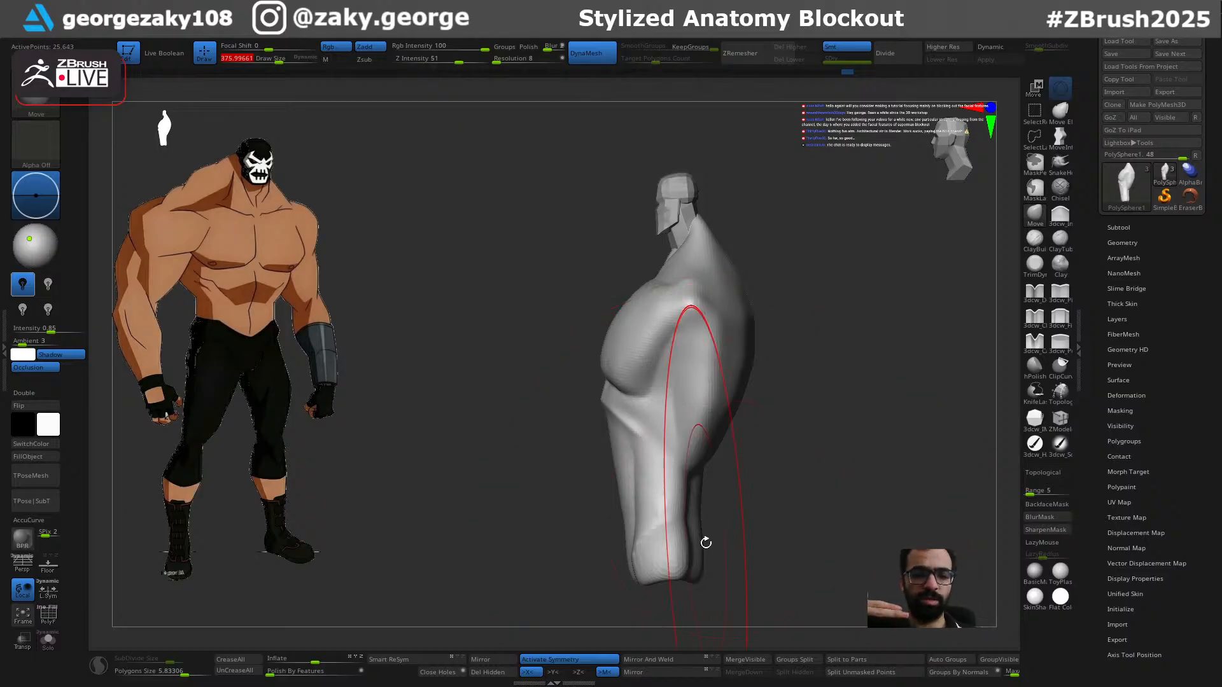
# Step: Reshape the lower end of the waist into hips with the Move brush and undo the last pull
pyautogui.press('s')
pyautogui.moveTo(715, 556); pyautogui.dragTo(698, 559)
pyautogui.press('s')
pyautogui.moveTo(731, 517); pyautogui.dragTo(787, 504)
pyautogui.press('s')
pyautogui.moveTo(650, 546); pyautogui.dragTo(656, 546)
pyautogui.moveTo(714, 501)
pyautogui.keyDown('alt'); pyautogui.mouseDown()
pyautogui.moveTo(722, 478)
pyautogui.moveTo(718, 536)
pyautogui.moveTo(643, 531)
pyautogui.moveTo(627, 565)
pyautogui.mouseUp(); pyautogui.keyUp('alt')
pyautogui.press('s')
pyautogui.hotkey('ctrl', 'z')
pyautogui.press('s')
# Step: Pull the crotch downward and form the underside of the buttocks at the lower end of the torso
pyautogui.moveTo(644, 519)
pyautogui.mouseDown()
pyautogui.moveTo(646, 568)
pyautogui.moveTo(658, 535)
pyautogui.mouseUp()
pyautogui.press('s')
pyautogui.moveTo(656, 563)
pyautogui.mouseDown()
pyautogui.moveTo(698, 543)
pyautogui.moveTo(689, 523)
pyautogui.moveTo(708, 504)
pyautogui.mouseUp()
pyautogui.press('s')
pyautogui.press('s')
pyautogui.press('s')
pyautogui.moveTo(745, 533); pyautogui.dragTo(654, 549)
pyautogui.moveTo(859, 510); pyautogui.dragTo(850, 541)
pyautogui.moveTo(873, 551)
pyautogui.mouseDown()
pyautogui.moveTo(871, 563)
pyautogui.moveTo(842, 529)
pyautogui.moveTo(828, 560)
pyautogui.mouseUp()
pyautogui.hotkey('ctrl', 'z')
pyautogui.press('s')
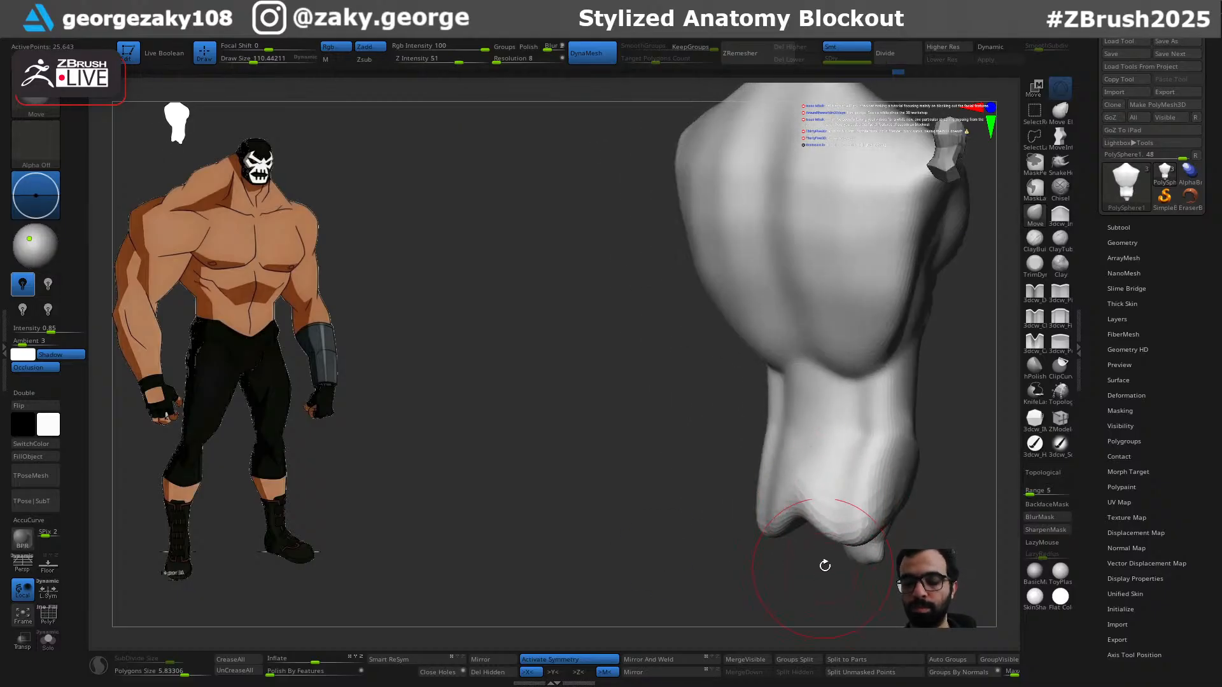
# Step: Undo the trial stroke on the buttocks and build up their volume with the Standard brush
pyautogui.press('s')
pyautogui.moveTo(848, 518); pyautogui.dragTo(842, 525)
pyautogui.hotkey('ctrl', 'z')
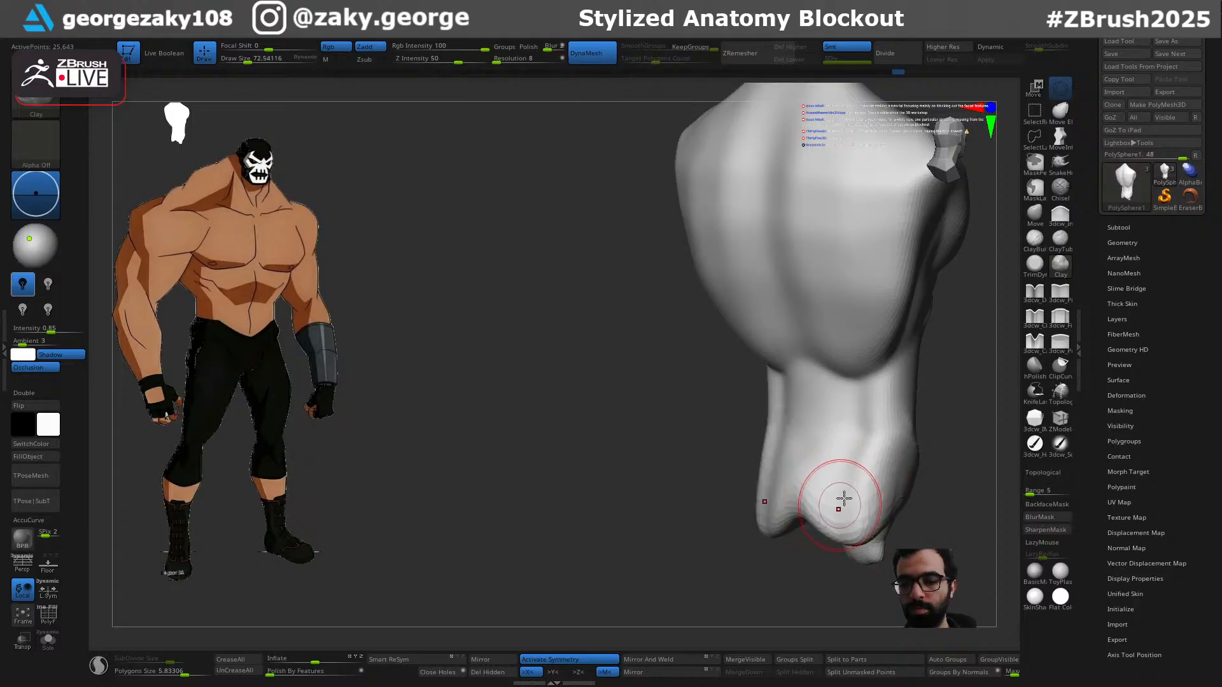
pyautogui.press('b')
pyautogui.press('s')
pyautogui.press('t')
pyautogui.press('s')
pyautogui.moveTo(794, 571); pyautogui.dragTo(852, 492)
pyautogui.moveTo(892, 537)
pyautogui.mouseDown()
pyautogui.moveTo(940, 529)
pyautogui.moveTo(903, 516)
pyautogui.moveTo(865, 523)
pyautogui.mouseUp()
# Step: Round out the buttocks and refine the hip contours with the Move brush
pyautogui.press('b')
pyautogui.press('m')
pyautogui.press('v')
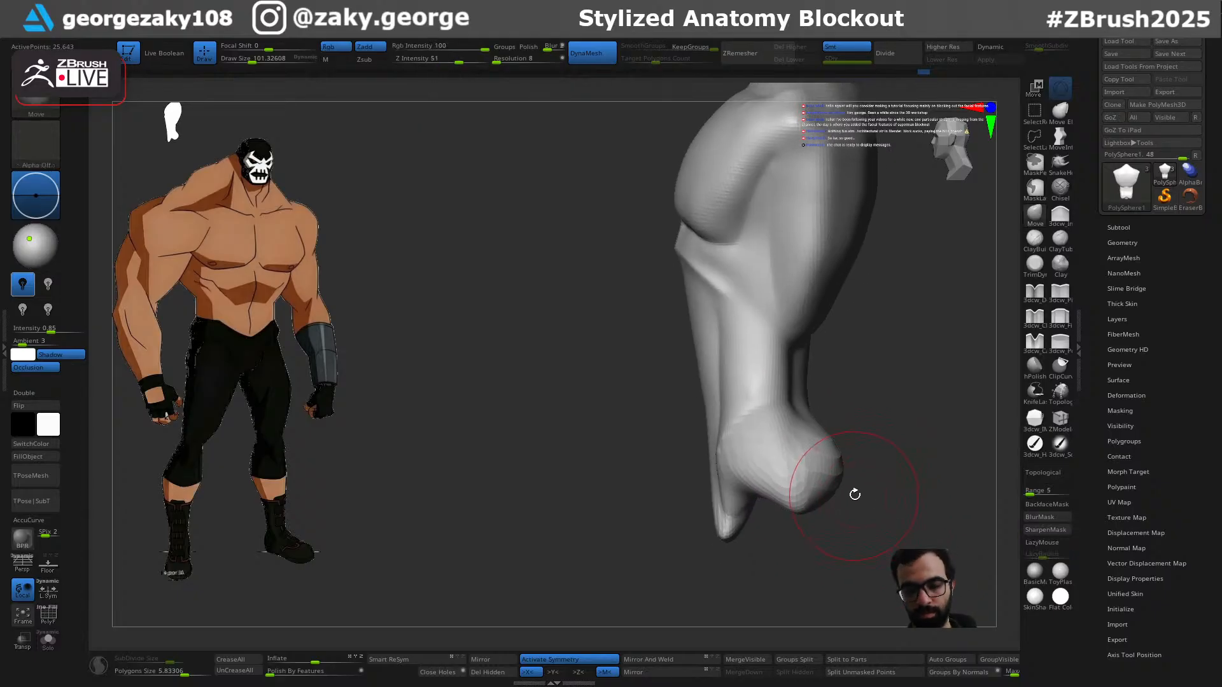
pyautogui.press(']')
pyautogui.moveTo(838, 466); pyautogui.dragTo(864, 480)
pyautogui.press(']')
pyautogui.moveTo(795, 541); pyautogui.dragTo(866, 553)
pyautogui.press('s')
pyautogui.moveTo(794, 517)
pyautogui.mouseDown()
pyautogui.moveTo(827, 502)
pyautogui.moveTo(803, 474)
pyautogui.mouseUp()
pyautogui.moveTo(907, 455); pyautogui.dragTo(820, 407)
pyautogui.press('[')
pyautogui.moveTo(883, 359)
pyautogui.keyDown('alt'); pyautogui.mouseDown()
pyautogui.moveTo(858, 451)
pyautogui.moveTo(871, 454)
pyautogui.mouseUp(); pyautogui.keyUp('alt')
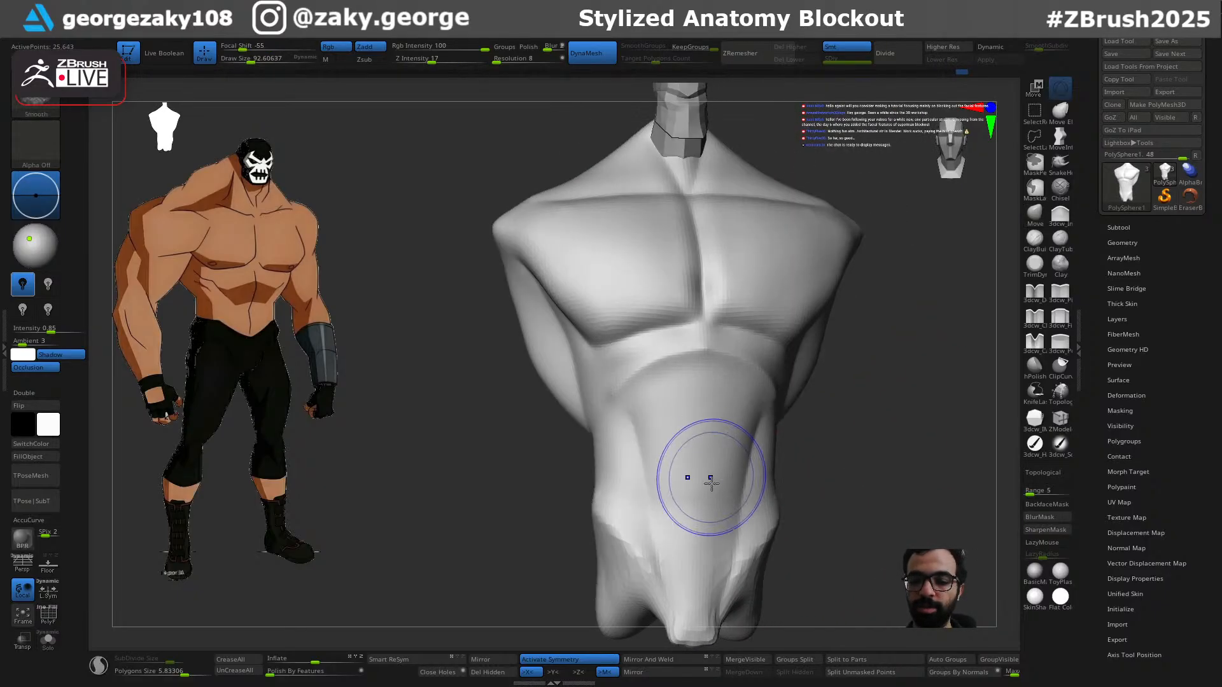
# Step: Carve the vertical midline of the abdomen from the rib cage arch downward with DamStandard
pyautogui.press('b')
pyautogui.press('d')
pyautogui.press('s')
pyautogui.moveTo(698, 555); pyautogui.dragTo(700, 391)
pyautogui.moveTo(805, 449)
pyautogui.mouseDown()
pyautogui.moveTo(825, 453)
pyautogui.moveTo(796, 439)
pyautogui.mouseUp()
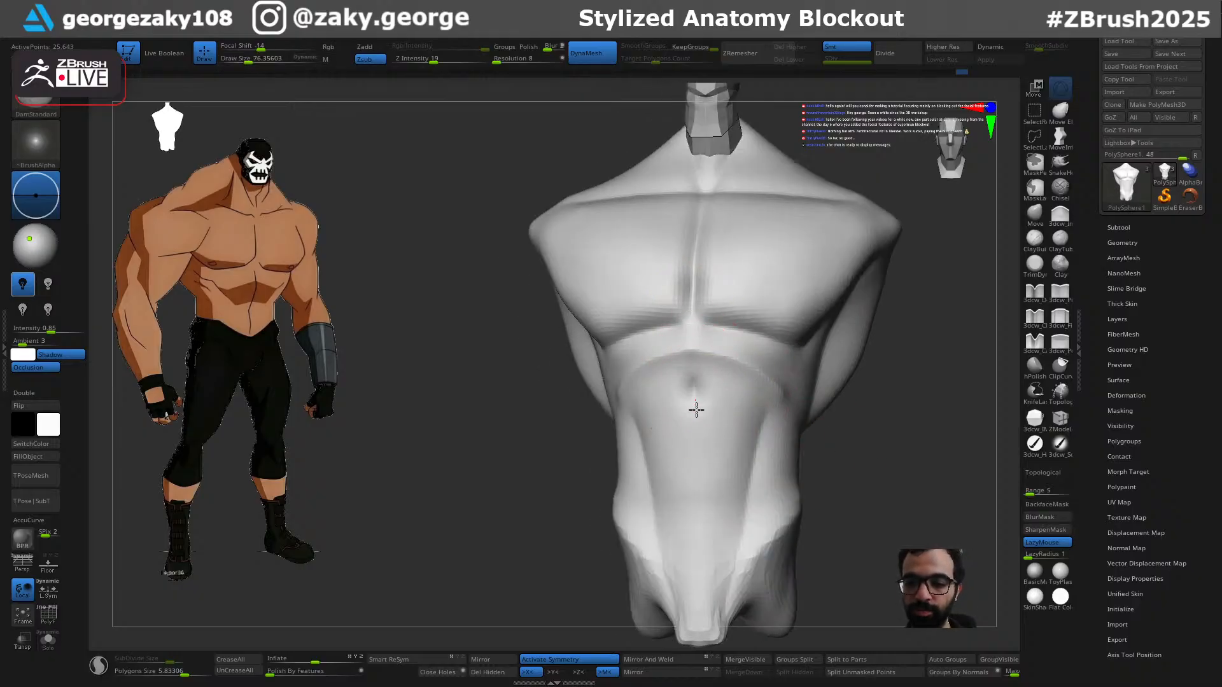
pyautogui.moveTo(837, 512); pyautogui.dragTo(819, 410)
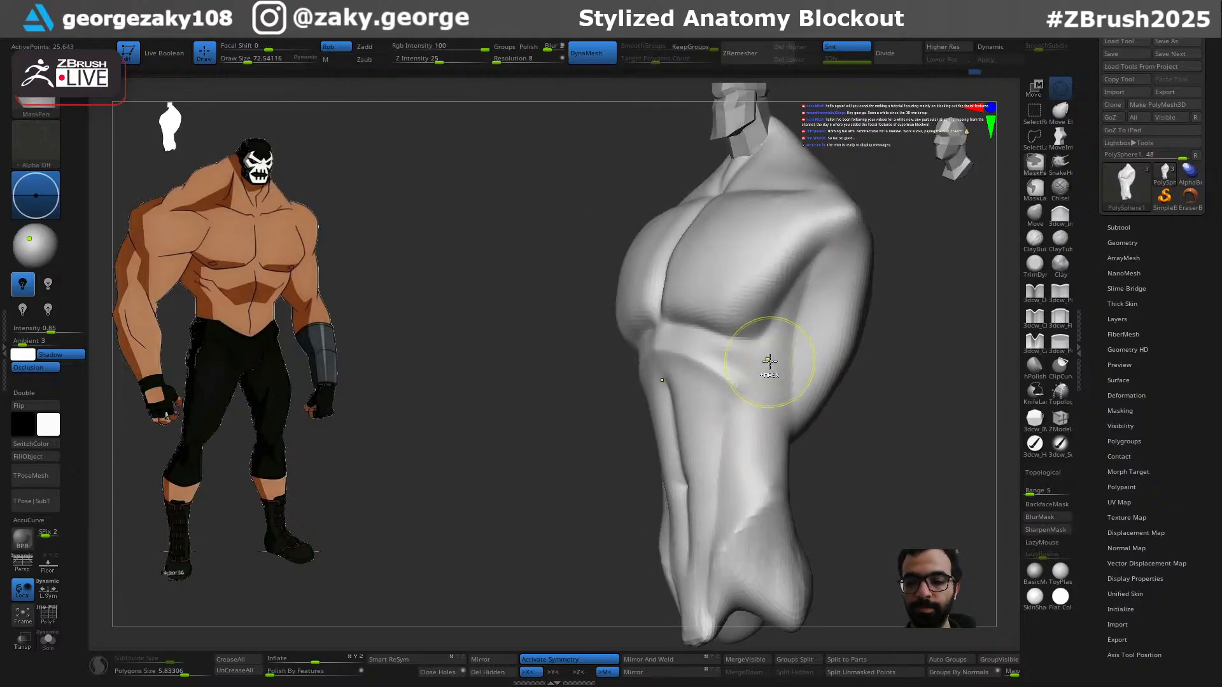
# Step: Carve the trapezius outline and the upper shoulder blade edges on the back with DamStandard
pyautogui.moveTo(843, 433); pyautogui.dragTo(758, 408)
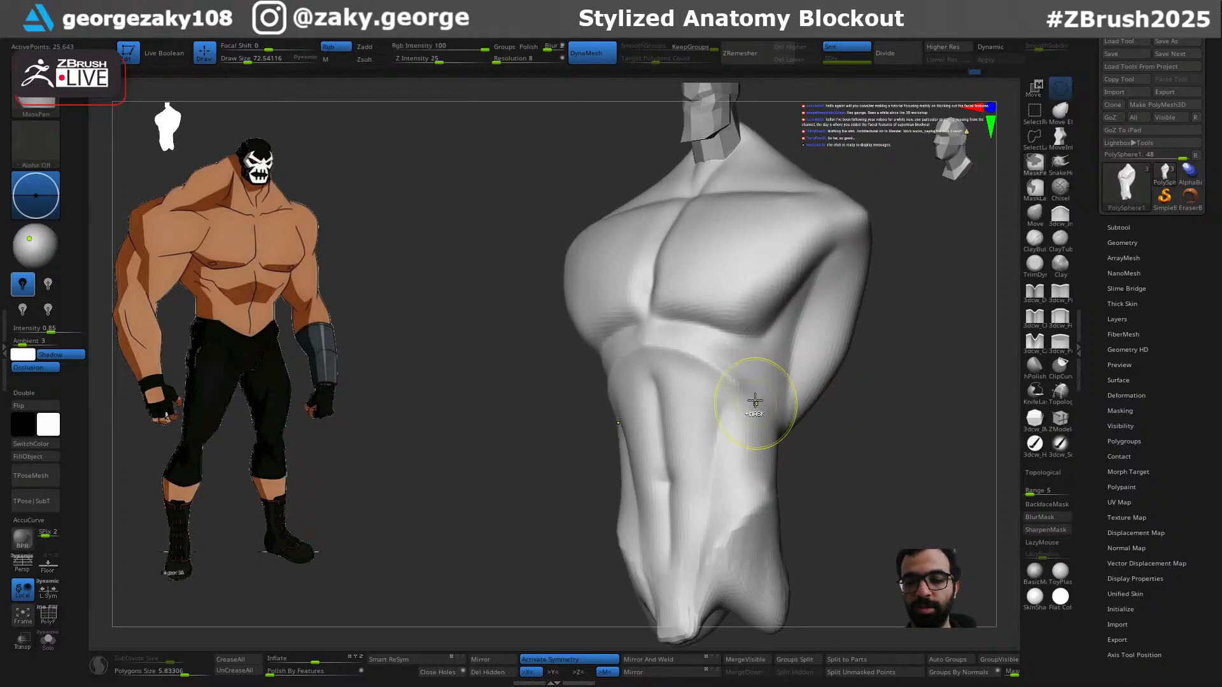
pyautogui.moveTo(831, 437); pyautogui.dragTo(973, 449)
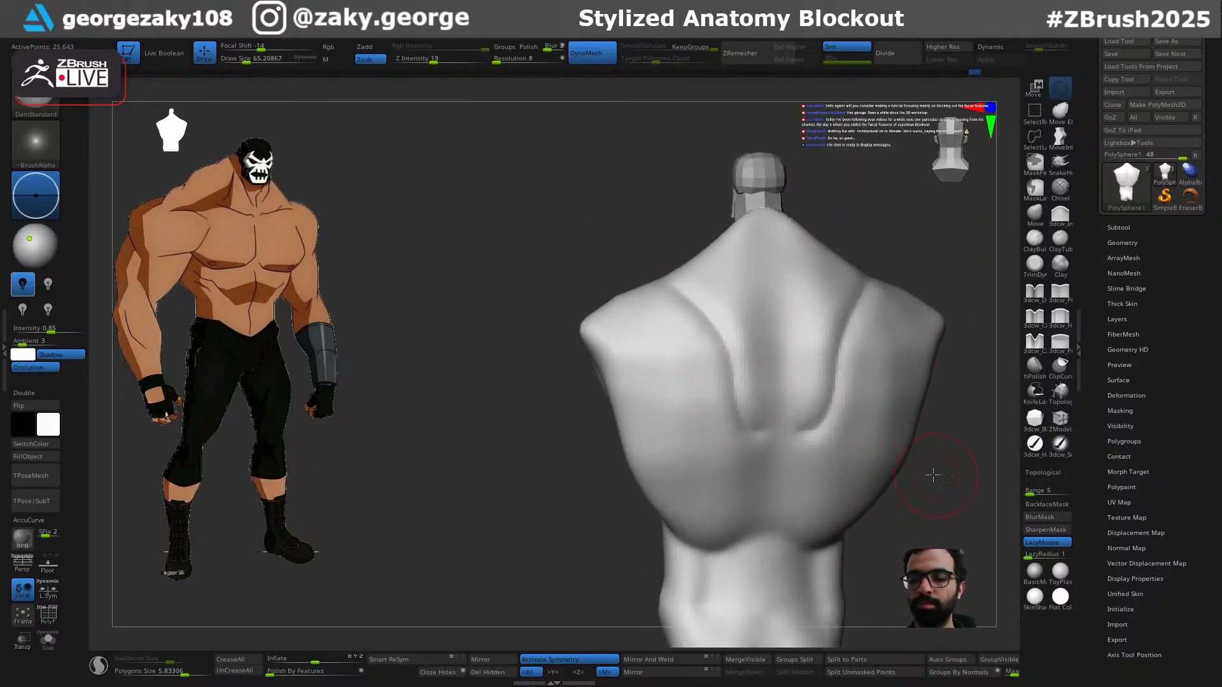
pyautogui.moveTo(937, 475); pyautogui.dragTo(777, 428)
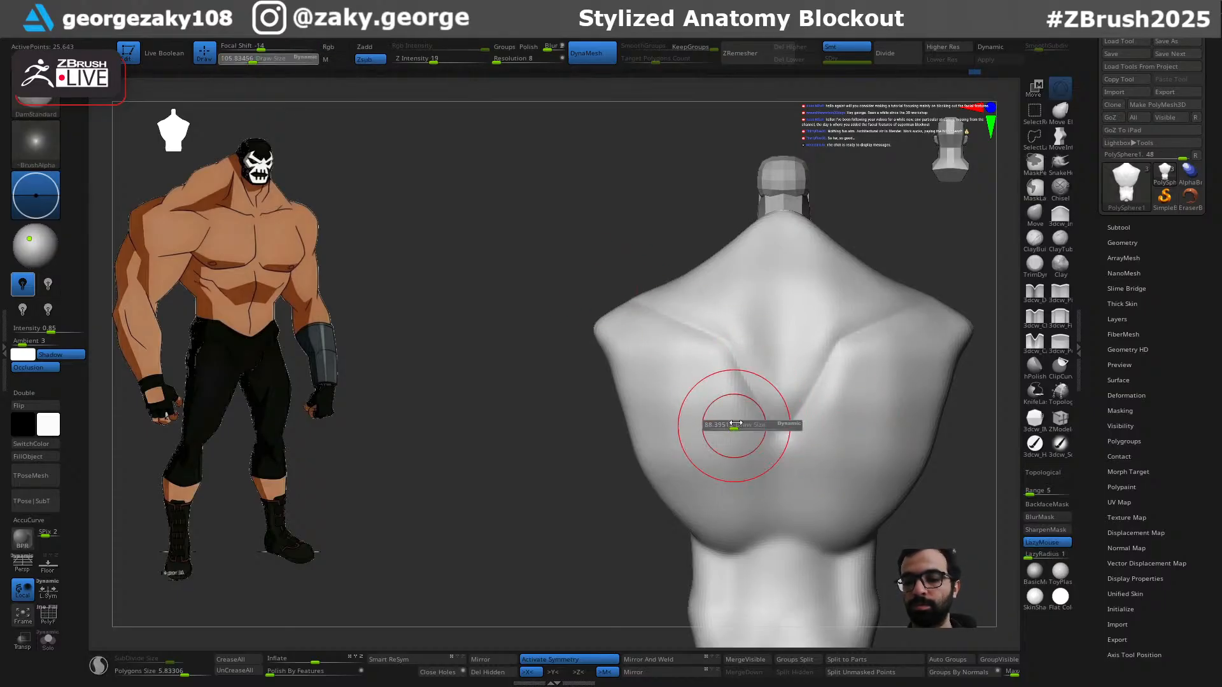
# Step: Carve the lower shoulder blade creases out toward the sides of the back, undoing the first stroke
pyautogui.moveTo(731, 419)
pyautogui.mouseDown()
pyautogui.moveTo(736, 449)
pyautogui.moveTo(629, 414)
pyautogui.mouseUp()
pyautogui.hotkey('ctrl', 'z')
pyautogui.moveTo(709, 458); pyautogui.dragTo(627, 413)
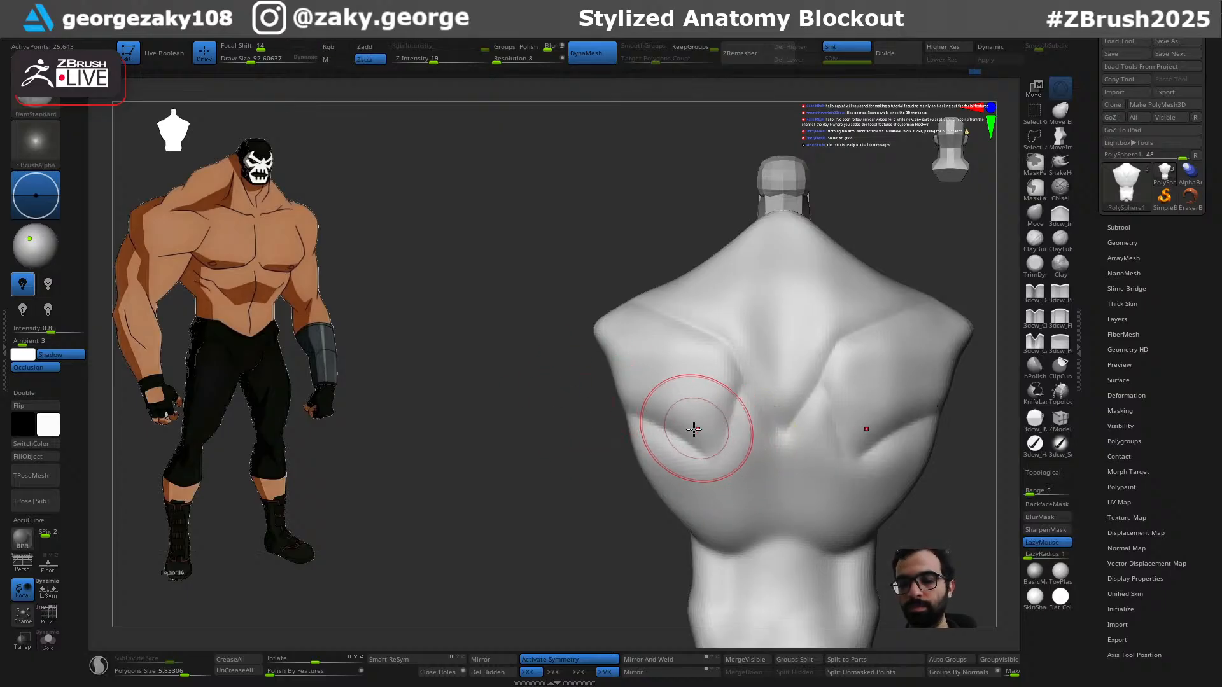
pyautogui.moveTo(637, 496)
pyautogui.mouseDown()
pyautogui.moveTo(605, 545)
pyautogui.moveTo(644, 558)
pyautogui.moveTo(604, 530)
pyautogui.mouseUp()
pyautogui.moveTo(714, 429); pyautogui.dragTo(716, 350)
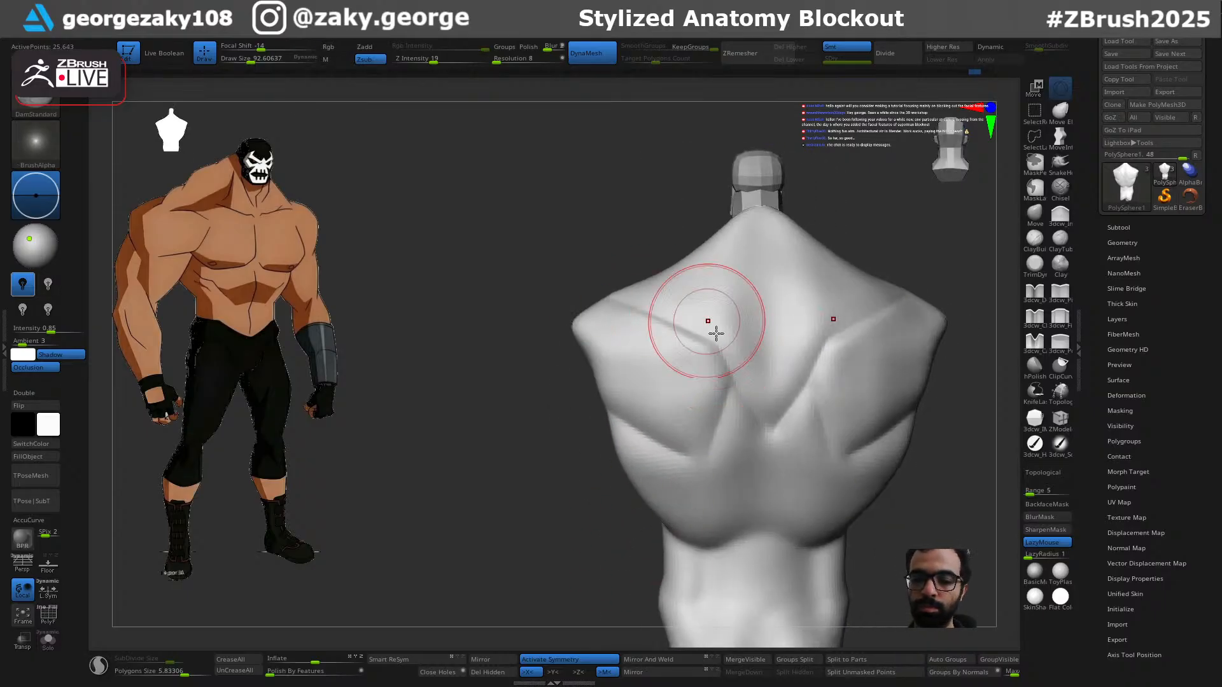
# Step: Raise the inner corners of the shoulder blade ridges beside the trapezius with the Move brush
pyautogui.press('b')
pyautogui.press('m')
pyautogui.press('v')
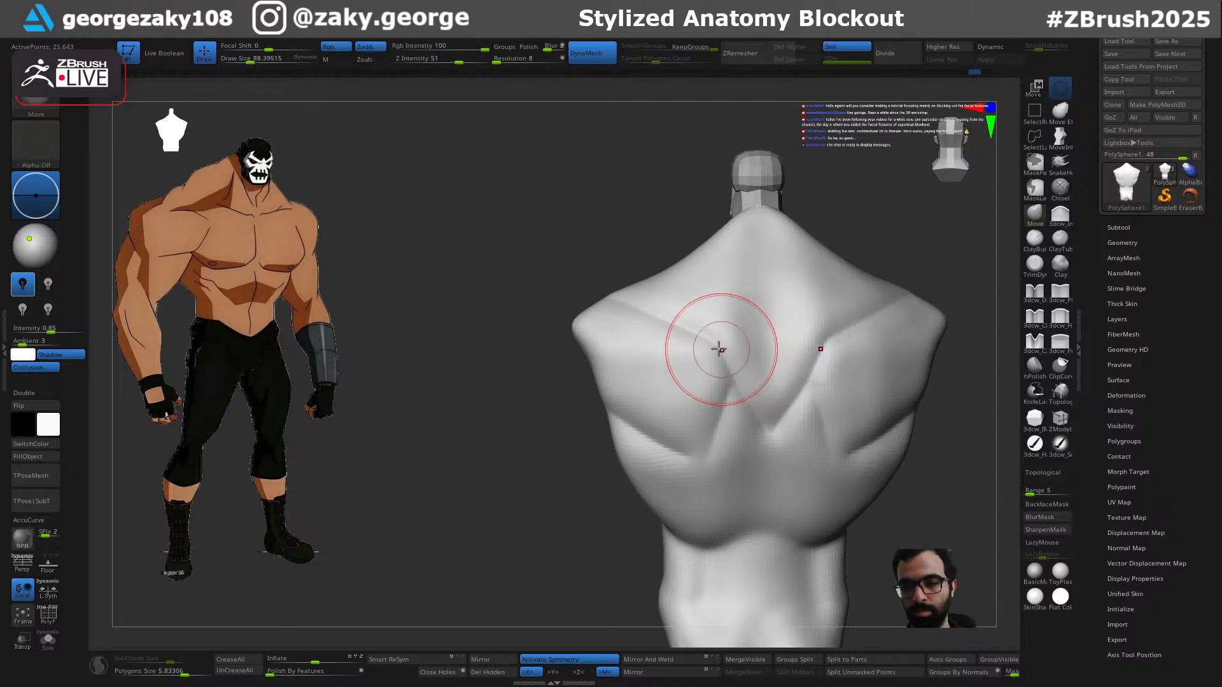
pyautogui.press(']')
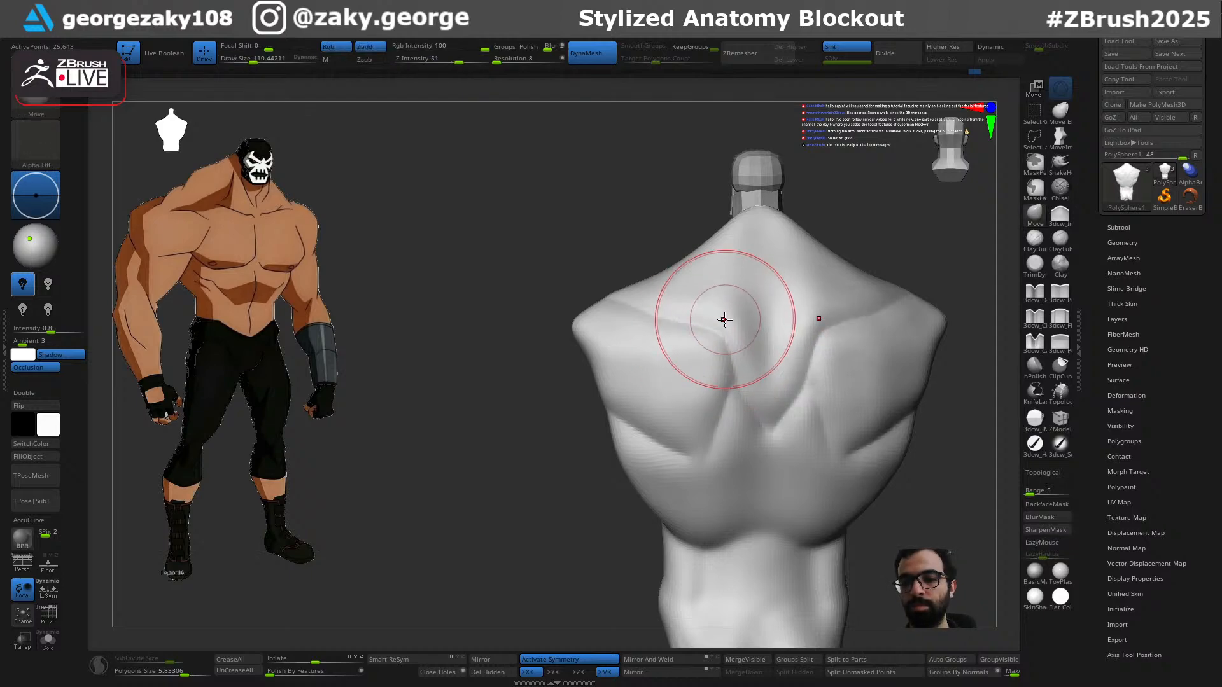
pyautogui.moveTo(847, 265); pyautogui.dragTo(858, 247)
pyautogui.moveTo(868, 230)
pyautogui.mouseDown()
pyautogui.moveTo(958, 233)
pyautogui.moveTo(910, 245)
pyautogui.mouseUp()
pyautogui.press('s')
pyautogui.moveTo(857, 281); pyautogui.dragTo(862, 282)
pyautogui.moveTo(906, 263); pyautogui.dragTo(865, 280)
# Step: Refine the outer contours of the torso with the Move brush at varying brush sizes
pyautogui.moveTo(902, 257)
pyautogui.mouseDown()
pyautogui.moveTo(929, 266)
pyautogui.moveTo(854, 338)
pyautogui.moveTo(897, 445)
pyautogui.moveTo(849, 466)
pyautogui.moveTo(900, 436)
pyautogui.moveTo(878, 428)
pyautogui.moveTo(798, 582)
pyautogui.moveTo(821, 509)
pyautogui.moveTo(856, 513)
pyautogui.moveTo(708, 529)
pyautogui.moveTo(877, 491)
pyautogui.moveTo(780, 532)
pyautogui.moveTo(717, 532)
pyautogui.moveTo(766, 502)
pyautogui.moveTo(690, 518)
pyautogui.moveTo(695, 498)
pyautogui.moveTo(731, 477)
pyautogui.moveTo(729, 488)
pyautogui.mouseUp()
pyautogui.press('s')
pyautogui.moveTo(694, 447)
pyautogui.mouseDown()
pyautogui.moveTo(675, 446)
pyautogui.moveTo(698, 432)
pyautogui.mouseUp()
pyautogui.press('s')
pyautogui.moveTo(691, 445)
pyautogui.mouseDown()
pyautogui.moveTo(704, 445)
pyautogui.moveTo(674, 446)
pyautogui.moveTo(668, 462)
pyautogui.mouseUp()
pyautogui.press('s')
pyautogui.moveTo(688, 459); pyautogui.dragTo(677, 459)
pyautogui.moveTo(772, 398); pyautogui.dragTo(745, 406)
pyautogui.press('s')
pyautogui.moveTo(715, 384); pyautogui.dragTo(718, 374)
# Step: Carve a crease along the side of the torso with DamStandard, undoing the first stroke
pyautogui.press('b')
pyautogui.press('d')
pyautogui.press('s')
pyautogui.press('s')
pyautogui.moveTo(662, 425)
pyautogui.mouseDown()
pyautogui.moveTo(643, 425)
pyautogui.moveTo(701, 447)
pyautogui.mouseUp()
pyautogui.hotkey('ctrl', 'z')
pyautogui.moveTo(602, 412); pyautogui.dragTo(676, 439)
pyautogui.moveTo(812, 470); pyautogui.dragTo(603, 433)
pyautogui.moveTo(761, 396); pyautogui.dragTo(690, 428)
# Step: Nudge the surface around the side crease into shape with the Move brush
pyautogui.press('b')
pyautogui.press('m')
pyautogui.press('v')
pyautogui.press('s')
pyautogui.moveTo(638, 458); pyautogui.dragTo(648, 451)
pyautogui.keyDown('alt'); pyautogui.moveTo(818, 441); pyautogui.dragTo(847, 306); pyautogui.keyUp('alt')
# Step: Carve the hip crease from the groin up toward the side of the pelvis with DamStandard, undoing and redrawing trial strokes
pyautogui.press('b')
pyautogui.press('d')
pyautogui.press('s')
pyautogui.press('s')
pyautogui.moveTo(680, 485); pyautogui.dragTo(663, 483)
pyautogui.moveTo(875, 516); pyautogui.dragTo(832, 534)
pyautogui.hotkey('ctrl', 'z')
pyautogui.press('s')
pyautogui.moveTo(699, 482); pyautogui.dragTo(768, 485)
pyautogui.moveTo(922, 485); pyautogui.dragTo(910, 484)
pyautogui.moveTo(753, 475); pyautogui.dragTo(878, 394)
pyautogui.hotkey('ctrl', 'z')
pyautogui.moveTo(751, 486); pyautogui.dragTo(881, 381)
pyautogui.moveTo(927, 469)
pyautogui.mouseDown()
pyautogui.moveTo(870, 469)
pyautogui.moveTo(847, 484)
pyautogui.mouseUp()
# Step: Adjust the front of the hips and groin with the Move brush
pyautogui.press('s')
pyautogui.moveTo(736, 508); pyautogui.dragTo(739, 508)
pyautogui.moveTo(850, 519)
pyautogui.keyDown('alt'); pyautogui.mouseDown()
pyautogui.moveTo(849, 388)
pyautogui.moveTo(870, 423)
pyautogui.moveTo(845, 423)
pyautogui.moveTo(848, 456)
pyautogui.moveTo(807, 403)
pyautogui.mouseUp(); pyautogui.keyUp('alt')
pyautogui.press('b')
pyautogui.press('m')
pyautogui.press('v')
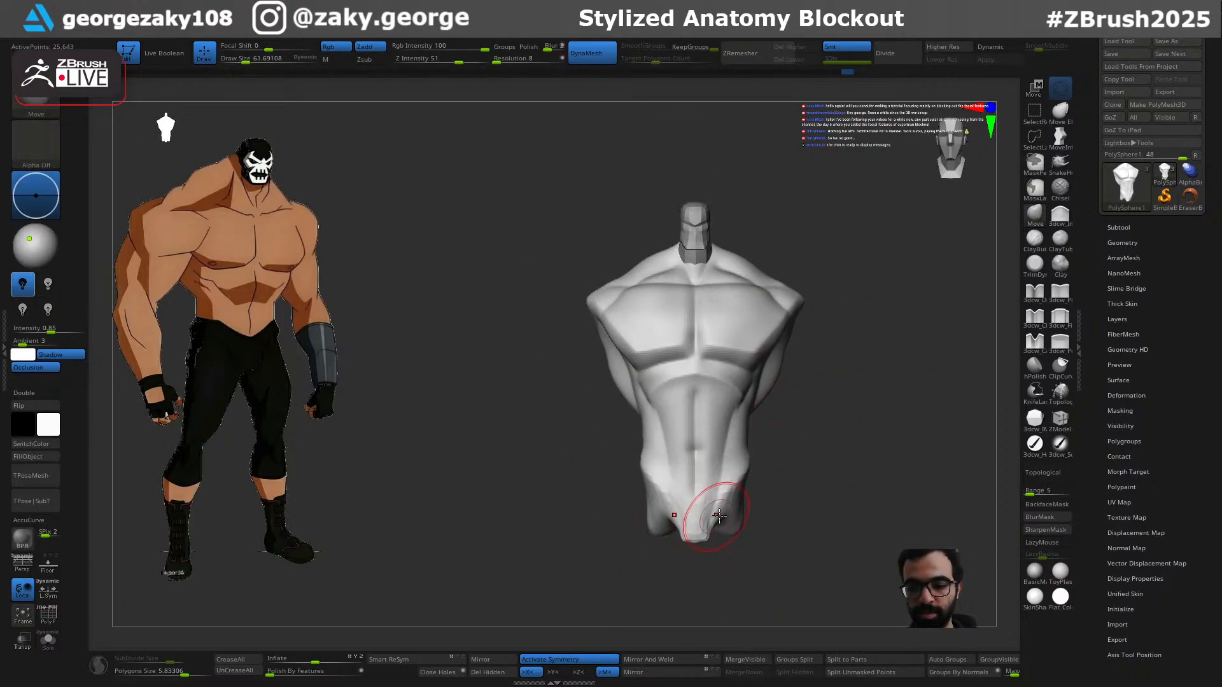
pyautogui.moveTo(813, 487); pyautogui.dragTo(778, 481)
pyautogui.press('s')
pyautogui.moveTo(739, 493); pyautogui.dragTo(753, 489)
pyautogui.moveTo(772, 488)
pyautogui.mouseDown()
pyautogui.moveTo(826, 456)
pyautogui.moveTo(769, 436)
pyautogui.moveTo(766, 472)
pyautogui.mouseUp()
pyautogui.press('b')
pyautogui.press('s')
pyautogui.press('t')
pyautogui.press('b')
pyautogui.press('m')
pyautogui.press('v')
pyautogui.press('s')
pyautogui.press('ctrl')
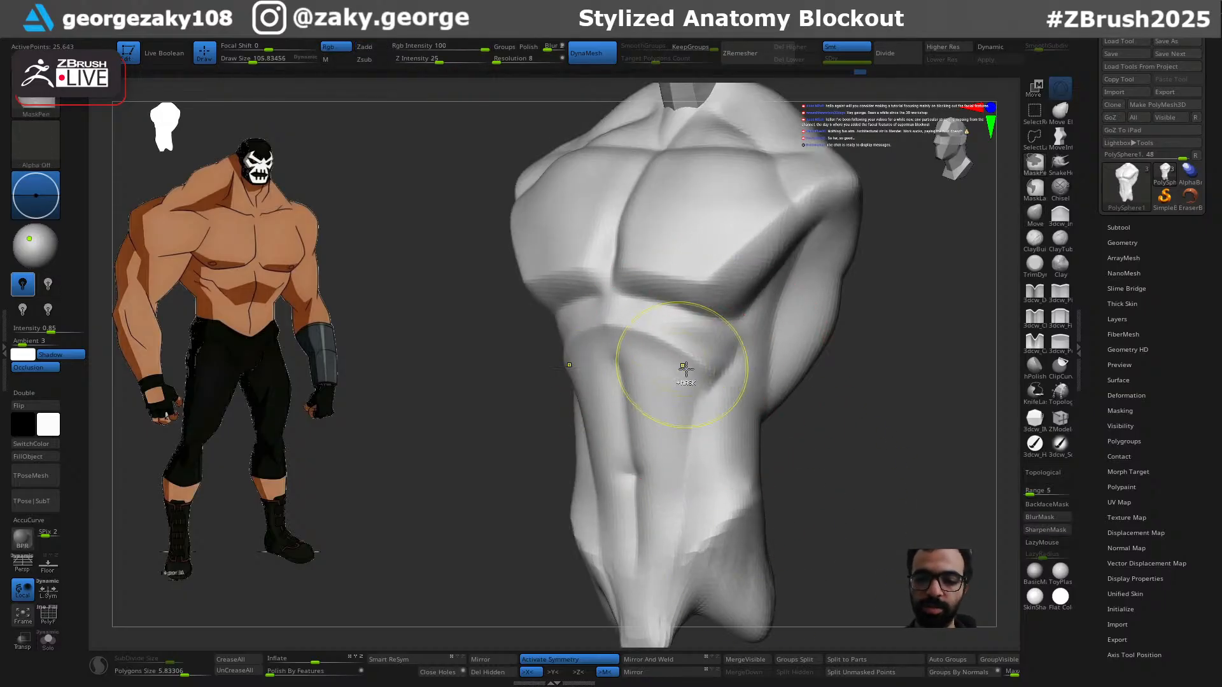
pyautogui.press('b')
pyautogui.press('s')
pyautogui.press('t')
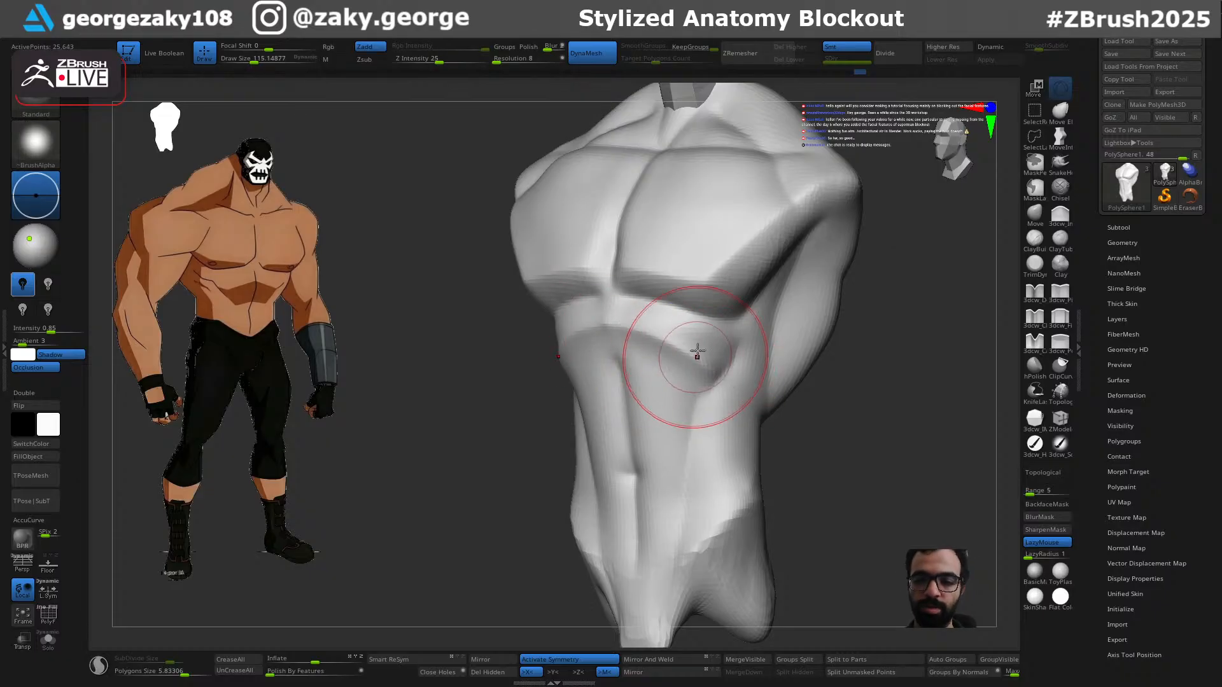
# Step: Carve the spine groove up the middle of the back with DamStandard, undoing the first stroke
pyautogui.moveTo(829, 429)
pyautogui.mouseDown()
pyautogui.moveTo(878, 425)
pyautogui.moveTo(769, 430)
pyautogui.mouseUp()
pyautogui.moveTo(847, 454)
pyautogui.mouseDown()
pyautogui.moveTo(795, 451)
pyautogui.moveTo(827, 471)
pyautogui.moveTo(787, 494)
pyautogui.moveTo(807, 501)
pyautogui.mouseUp()
pyautogui.press('ctrl')
pyautogui.moveTo(907, 501)
pyautogui.mouseDown()
pyautogui.moveTo(922, 472)
pyautogui.moveTo(939, 472)
pyautogui.mouseUp()
pyautogui.moveTo(799, 507); pyautogui.dragTo(789, 358)
pyautogui.hotkey('ctrl', 'z')
pyautogui.press('s')
pyautogui.moveTo(791, 550); pyautogui.dragTo(794, 233)
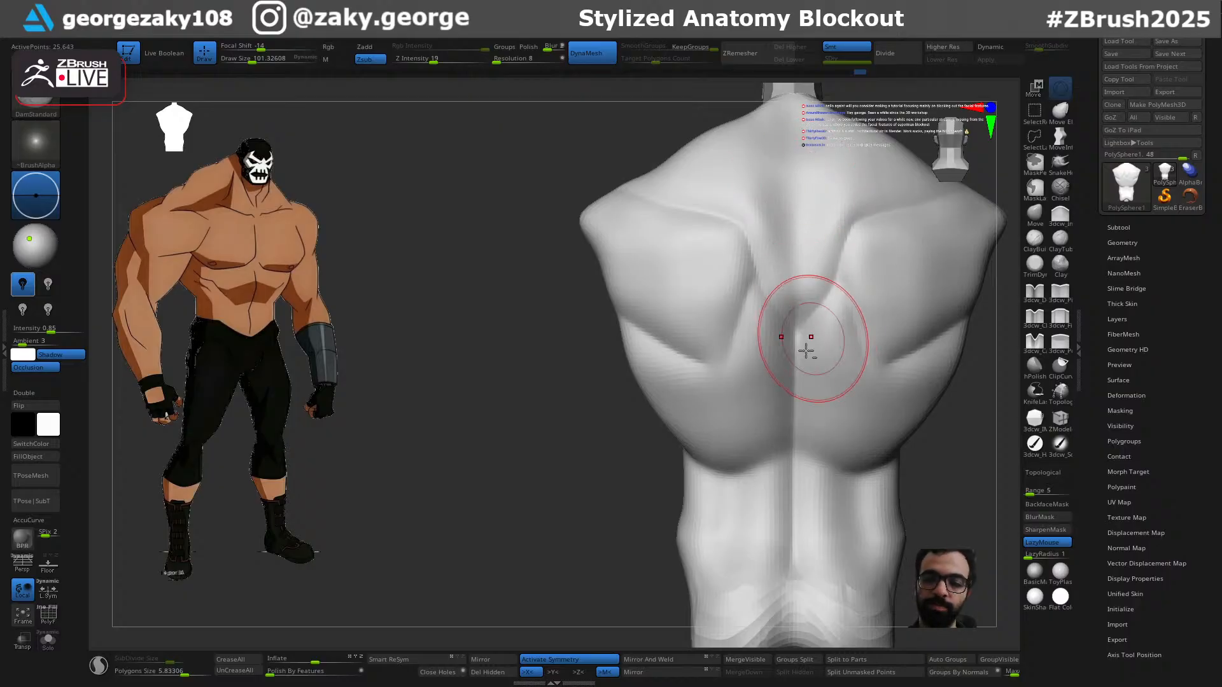
# Step: Deepen the spine groove between the trapezius muscles up to the base of the neck with DamStandard
pyautogui.keyDown('alt'); pyautogui.moveTo(571, 508); pyautogui.dragTo(523, 638); pyautogui.keyUp('alt')
pyautogui.moveTo(750, 445)
pyautogui.mouseDown()
pyautogui.moveTo(760, 255)
pyautogui.moveTo(737, 242)
pyautogui.mouseUp()
pyautogui.hotkey('ctrl', 'z')
pyautogui.press('s')
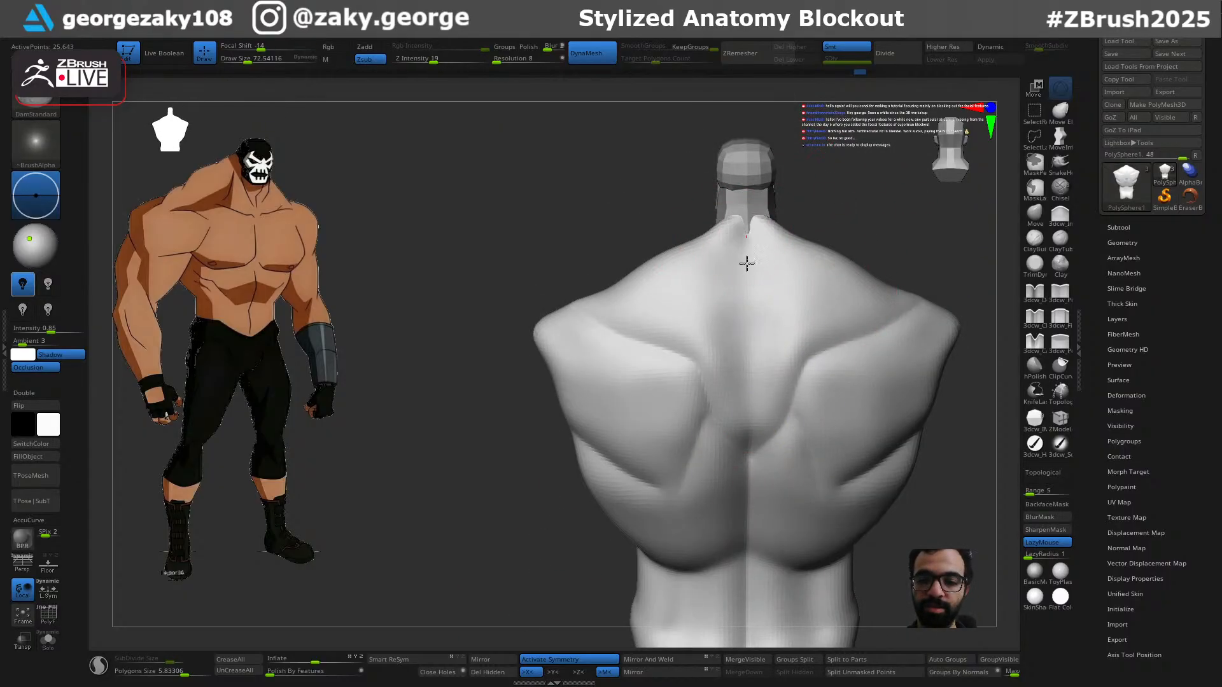
pyautogui.moveTo(878, 579)
pyautogui.mouseDown()
pyautogui.moveTo(941, 572)
pyautogui.moveTo(897, 474)
pyautogui.mouseUp()
pyautogui.press('s')
pyautogui.moveTo(789, 355); pyautogui.dragTo(780, 356)
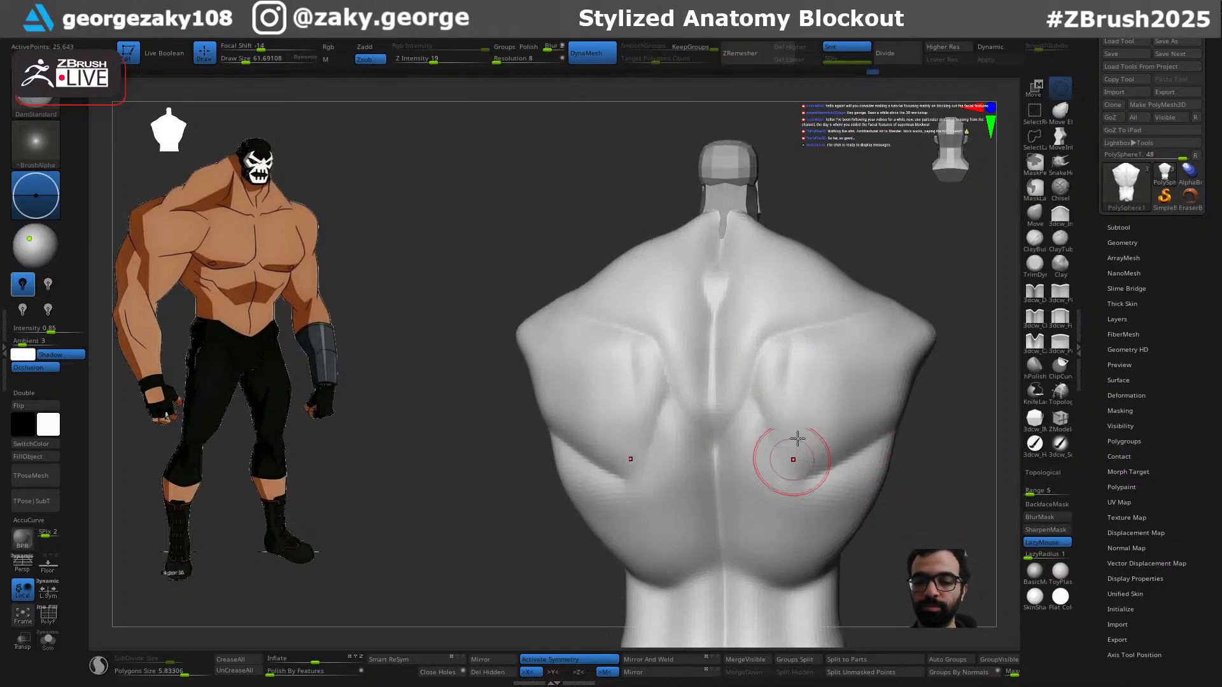
# Step: Carve a short crease beneath the upper ridge of the shoulder blade with DamStandard, undoing the trial strokes
pyautogui.moveTo(878, 349); pyautogui.dragTo(897, 342)
pyautogui.hotkey('ctrl', 'z')
pyautogui.moveTo(788, 378); pyautogui.dragTo(868, 347)
pyautogui.hotkey('ctrl', 'z')
pyautogui.moveTo(777, 372); pyautogui.dragTo(827, 403)
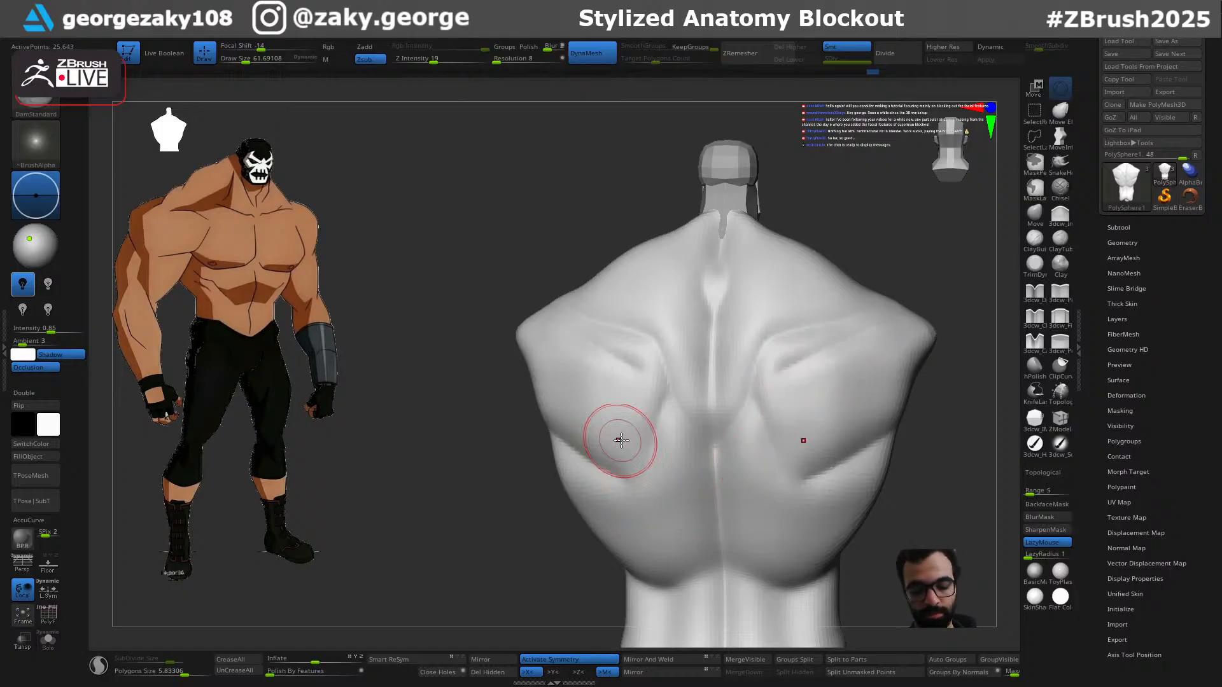
pyautogui.moveTo(615, 460); pyautogui.dragTo(556, 418)
pyautogui.hotkey('ctrl', 'z')
# Step: Inflate the lower part of the shoulder blade with a larger 3dcw inflate brush, undoing the last stroke
pyautogui.press('2')
pyautogui.press(']')
pyautogui.moveTo(554, 506); pyautogui.dragTo(615, 458, button='right')
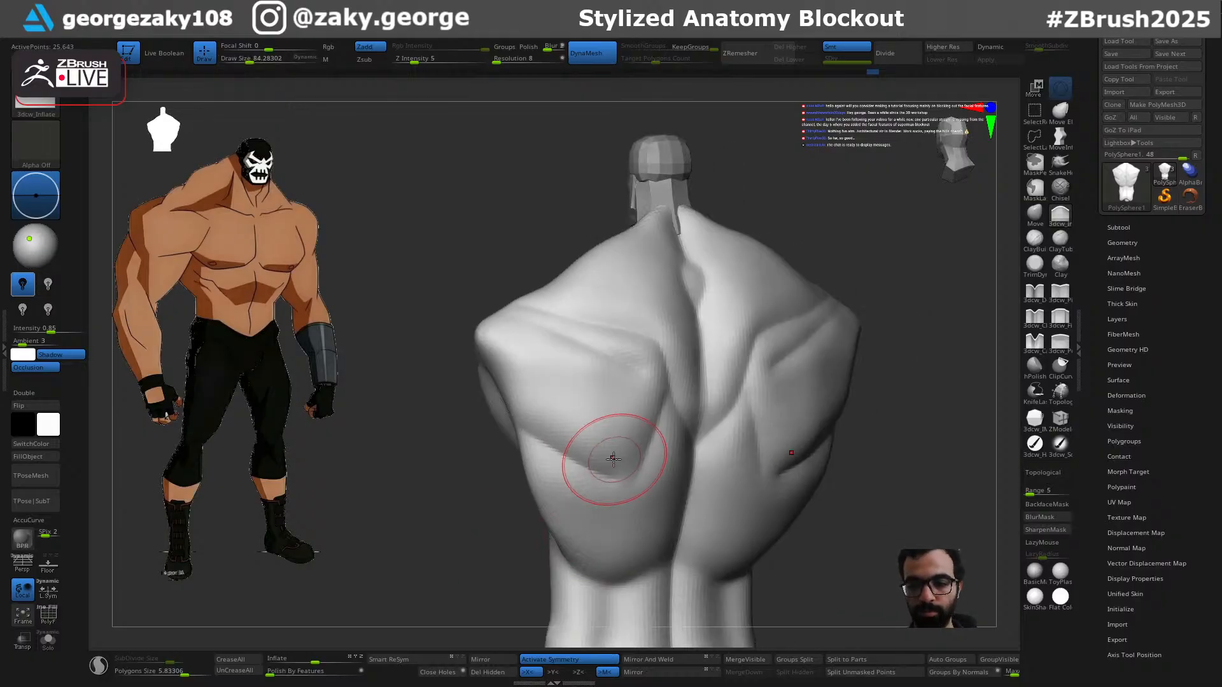
pyautogui.press('1')
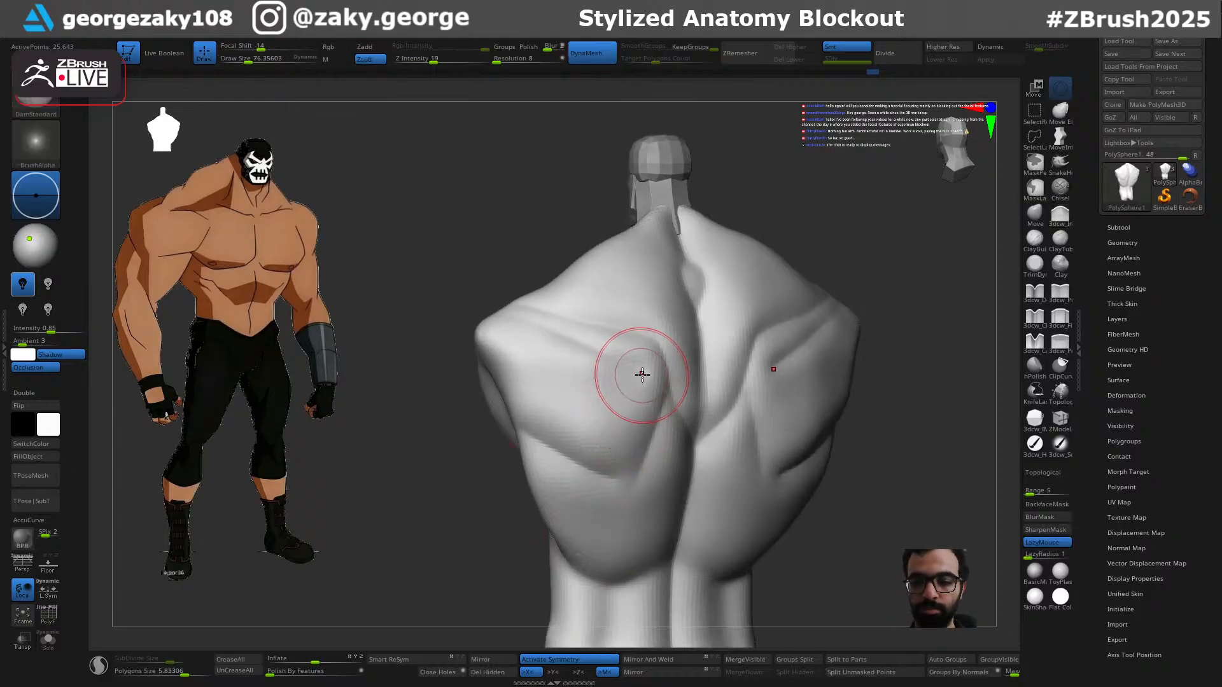
pyautogui.press('2')
pyautogui.moveTo(621, 384); pyautogui.dragTo(578, 348)
pyautogui.hotkey('ctrl', 'z')
# Step: Carve a deep diagonal crease across the middle of the shoulder blade with DamStandard
pyautogui.press('3')
pyautogui.moveTo(623, 404); pyautogui.dragTo(611, 381)
pyautogui.press('s')
pyautogui.press('1')
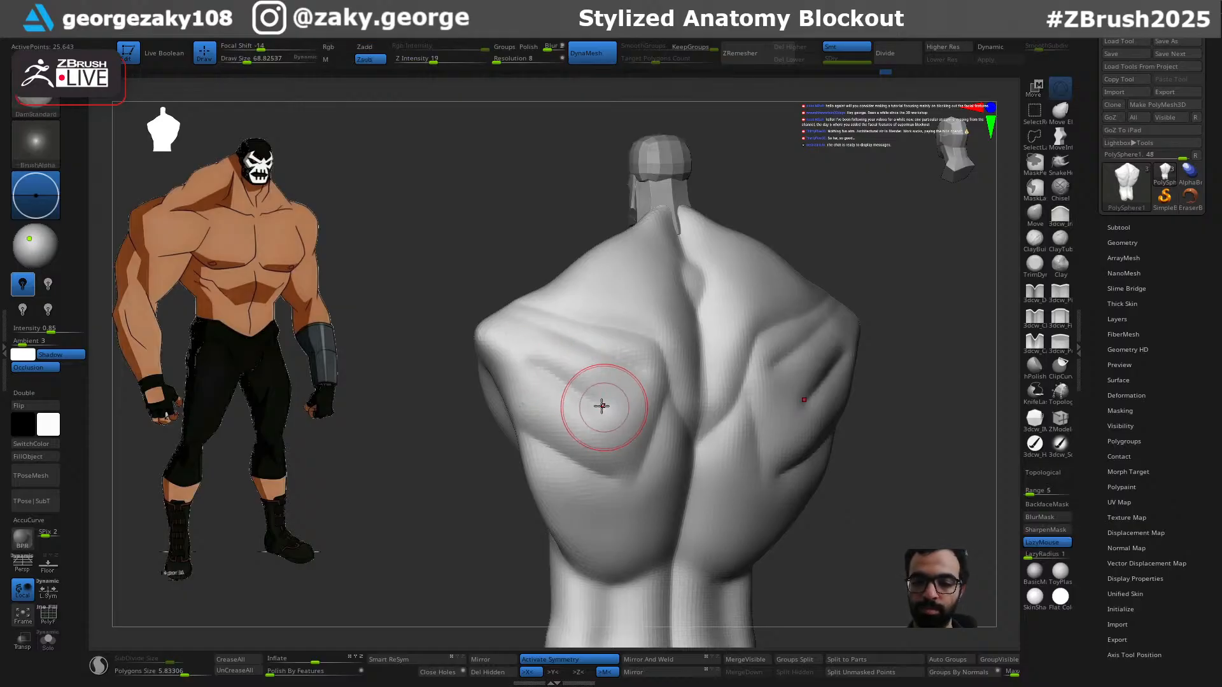
pyautogui.moveTo(498, 573); pyautogui.dragTo(844, 396)
pyautogui.moveTo(903, 352); pyautogui.dragTo(827, 410)
pyautogui.moveTo(954, 497)
pyautogui.mouseDown()
pyautogui.moveTo(900, 501)
pyautogui.moveTo(930, 498)
pyautogui.mouseUp()
# Step: Inflate the muscle form below the diagonal shoulder blade crease
pyautogui.press('2')
pyautogui.press('f')
pyautogui.moveTo(851, 473); pyautogui.dragTo(858, 474)
pyautogui.moveTo(863, 439); pyautogui.dragTo(827, 457)
pyautogui.moveTo(597, 564); pyautogui.dragTo(630, 560)
# Step: Carve a short crease beside the spine at the lower end of the trapezius with DamStandard, undoing the trial strokes
pyautogui.press('1')
pyautogui.moveTo(690, 430); pyautogui.dragTo(676, 471)
pyautogui.hotkey('ctrl', 'z')
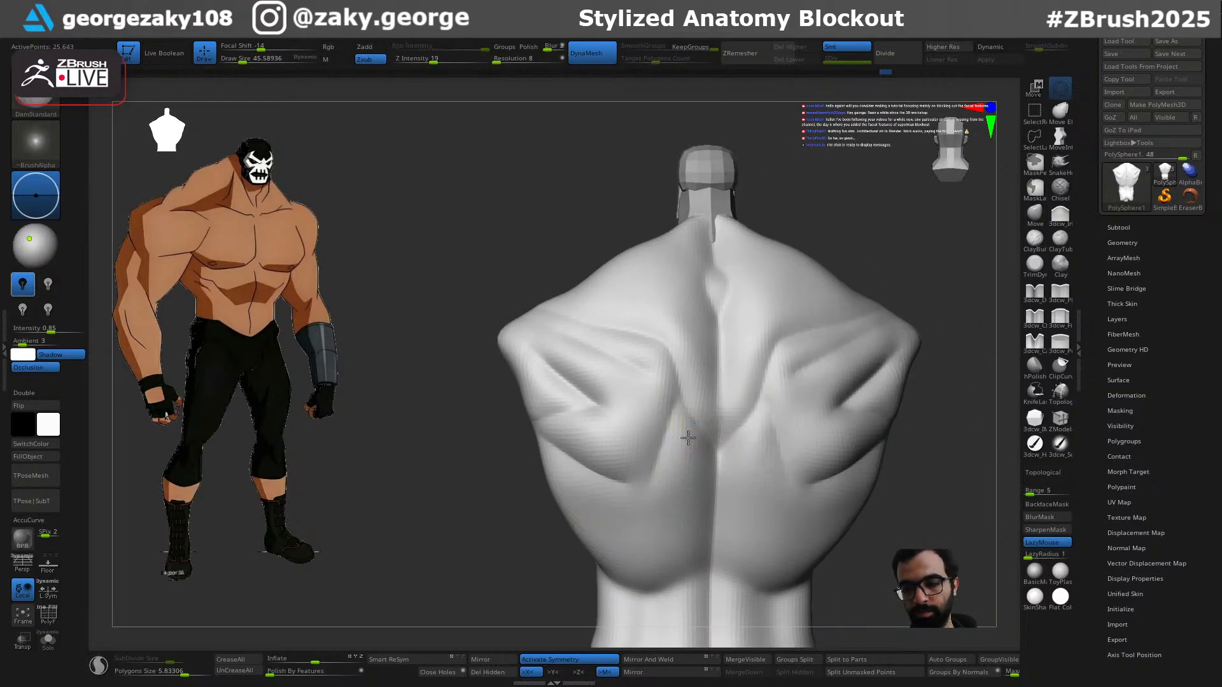
pyautogui.hotkey('ctrl', 'z')
pyautogui.moveTo(671, 415)
pyautogui.mouseDown()
pyautogui.moveTo(693, 419)
pyautogui.moveTo(660, 441)
pyautogui.mouseUp()
pyautogui.hotkey('ctrl', 'z')
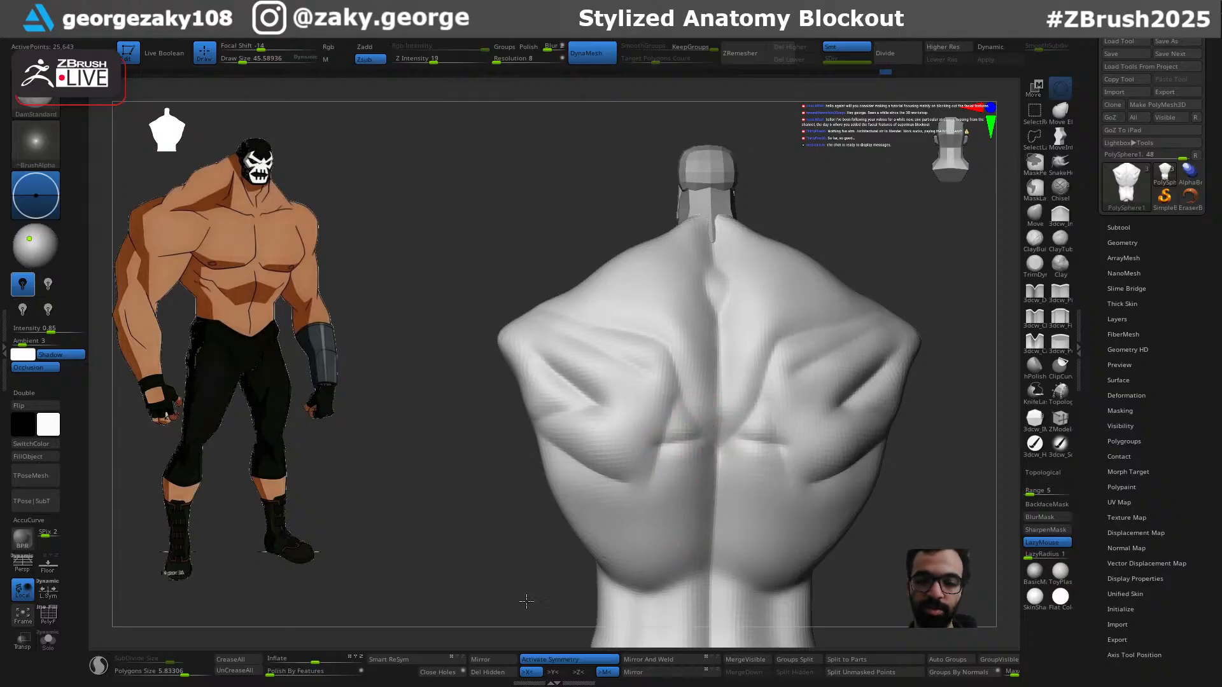
# Step: Build up the latissimus muscles across the lower back with ClayBuildup strokes
pyautogui.moveTo(528, 611); pyautogui.dragTo(635, 450)
pyautogui.press('b')
pyautogui.press('c')
pyautogui.press('l')
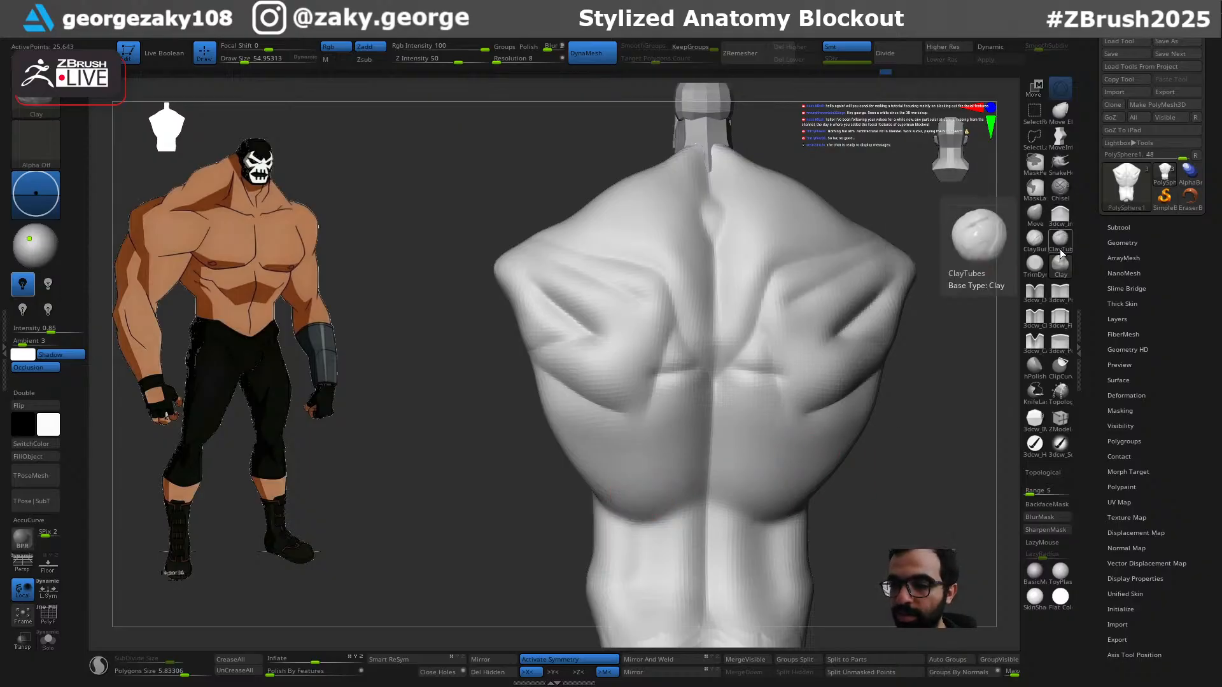
pyautogui.click(1035, 240)
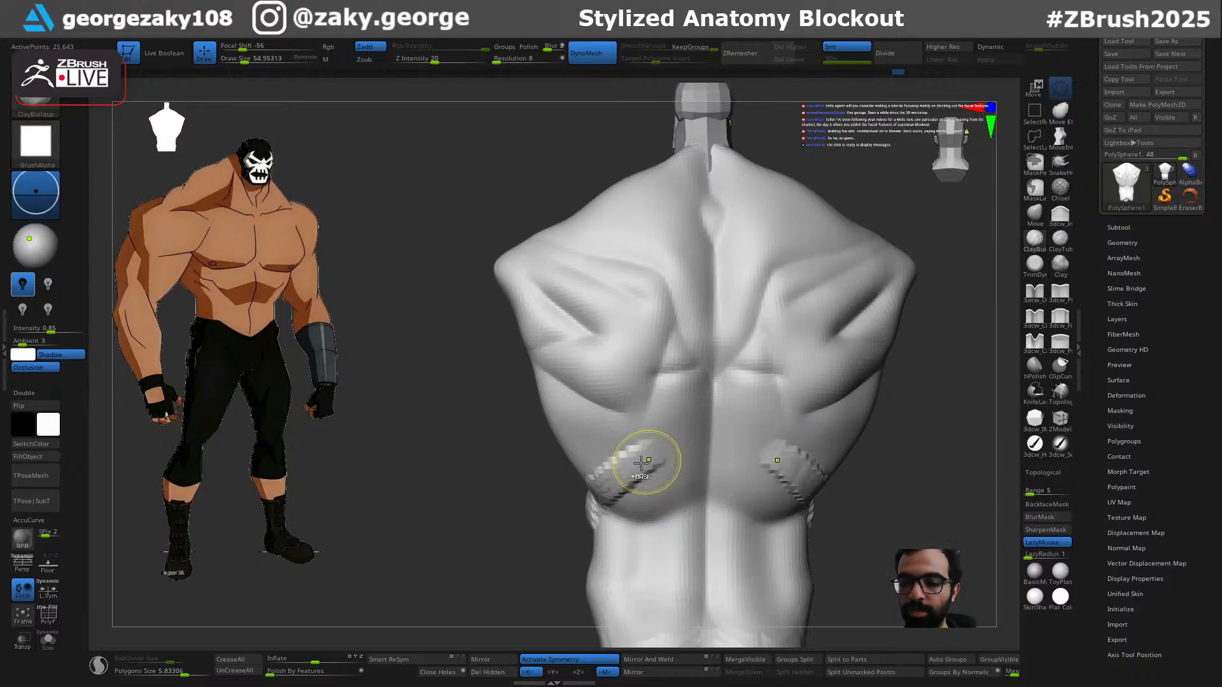
pyautogui.hotkey('shift', 'f')
pyautogui.hotkey('shift', 'f')
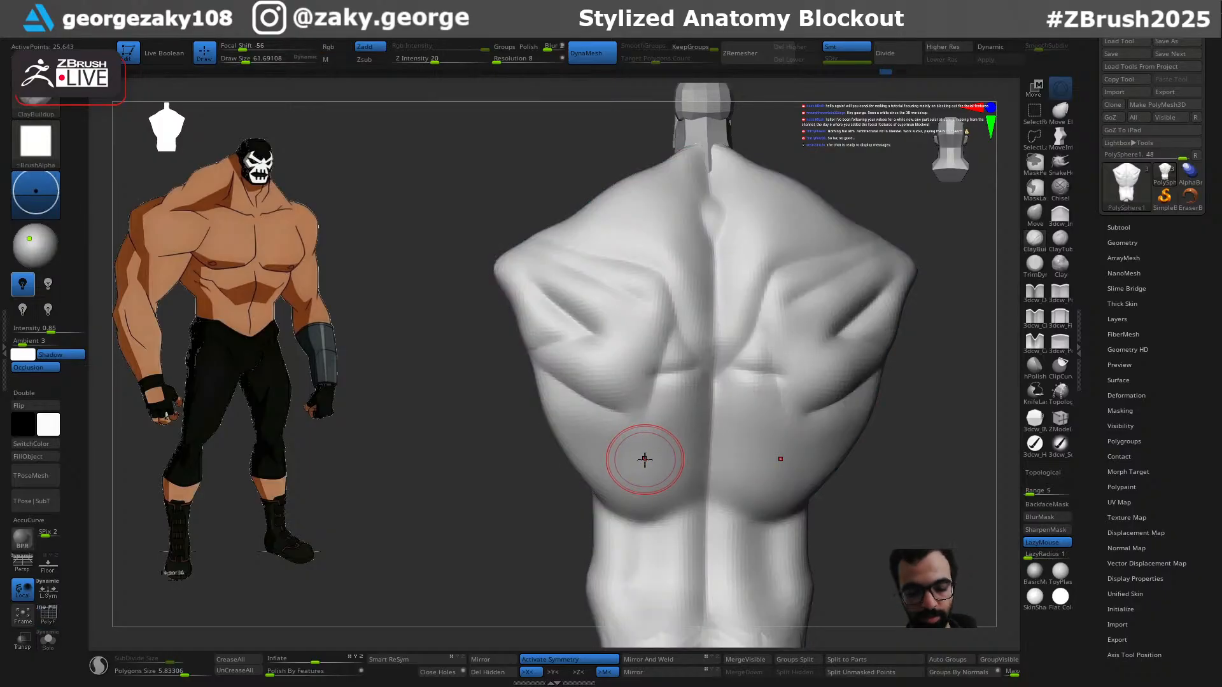
pyautogui.moveTo(537, 554); pyautogui.dragTo(576, 550)
pyautogui.press(']')
pyautogui.moveTo(687, 485)
pyautogui.mouseDown()
pyautogui.moveTo(617, 519)
pyautogui.moveTo(600, 491)
pyautogui.moveTo(614, 495)
pyautogui.moveTo(666, 415)
pyautogui.moveTo(560, 404)
pyautogui.moveTo(654, 403)
pyautogui.mouseUp()
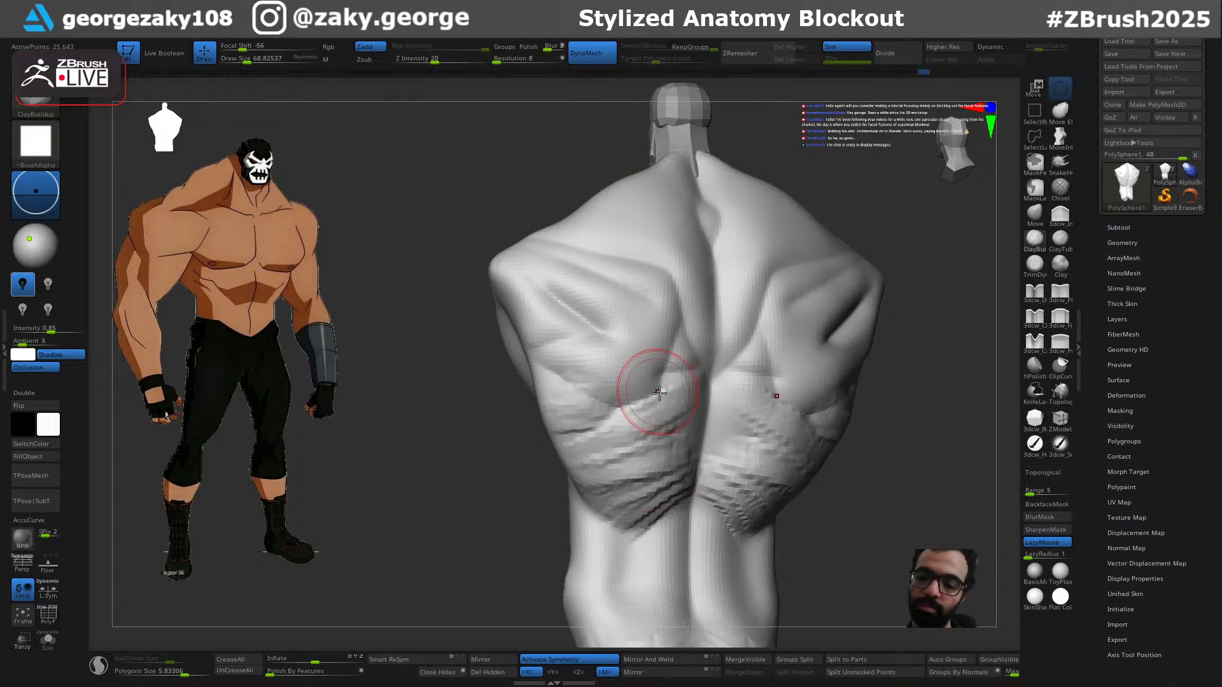
# Step: Build up raised borders along the upper, inner and lower edges of the shoulder blades with ClayBuildup
pyautogui.moveTo(925, 395)
pyautogui.mouseDown()
pyautogui.moveTo(859, 371)
pyautogui.moveTo(827, 384)
pyautogui.moveTo(878, 357)
pyautogui.mouseUp()
pyautogui.press('s')
pyautogui.moveTo(885, 339)
pyautogui.mouseDown()
pyautogui.moveTo(889, 366)
pyautogui.moveTo(862, 358)
pyautogui.mouseUp()
pyautogui.press('s')
pyautogui.moveTo(863, 347)
pyautogui.mouseDown()
pyautogui.moveTo(800, 364)
pyautogui.moveTo(764, 273)
pyautogui.mouseUp()
pyautogui.moveTo(670, 289)
pyautogui.mouseDown()
pyautogui.moveTo(576, 242)
pyautogui.moveTo(541, 481)
pyautogui.moveTo(554, 462)
pyautogui.mouseUp()
pyautogui.press('s')
pyautogui.moveTo(706, 342); pyautogui.dragTo(701, 342)
pyautogui.moveTo(715, 353); pyautogui.dragTo(701, 354)
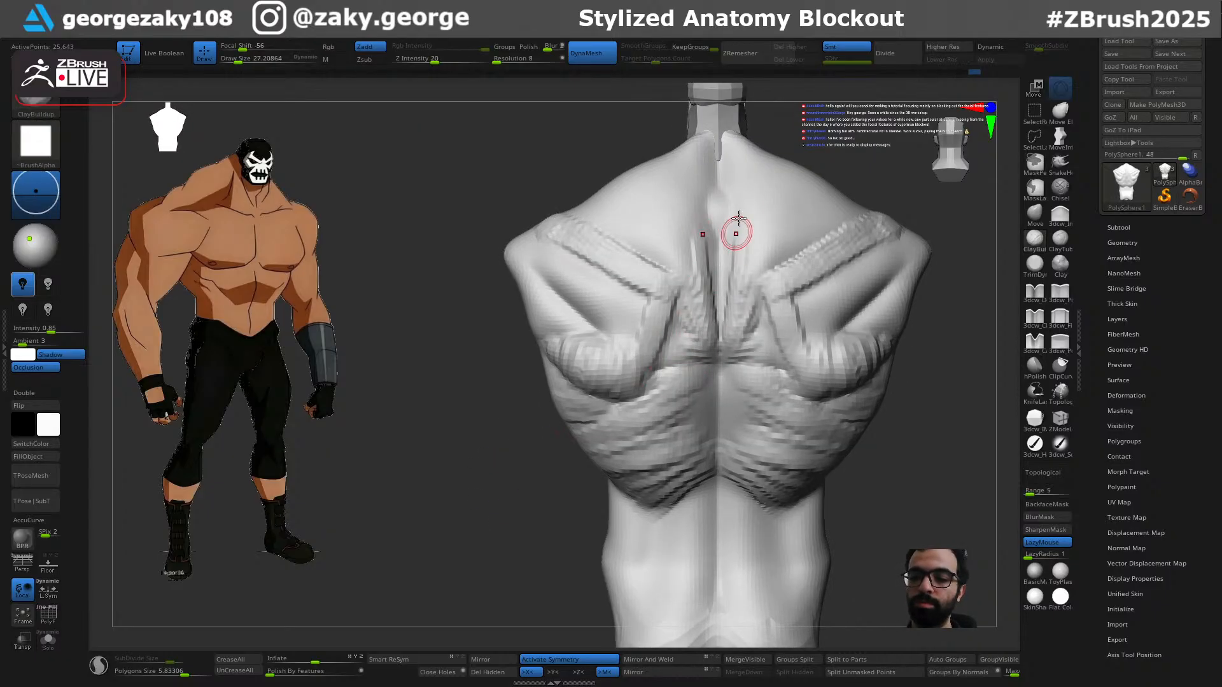
pyautogui.hotkey('ctrl', 'z')
pyautogui.hotkey('ctrl', 'z')
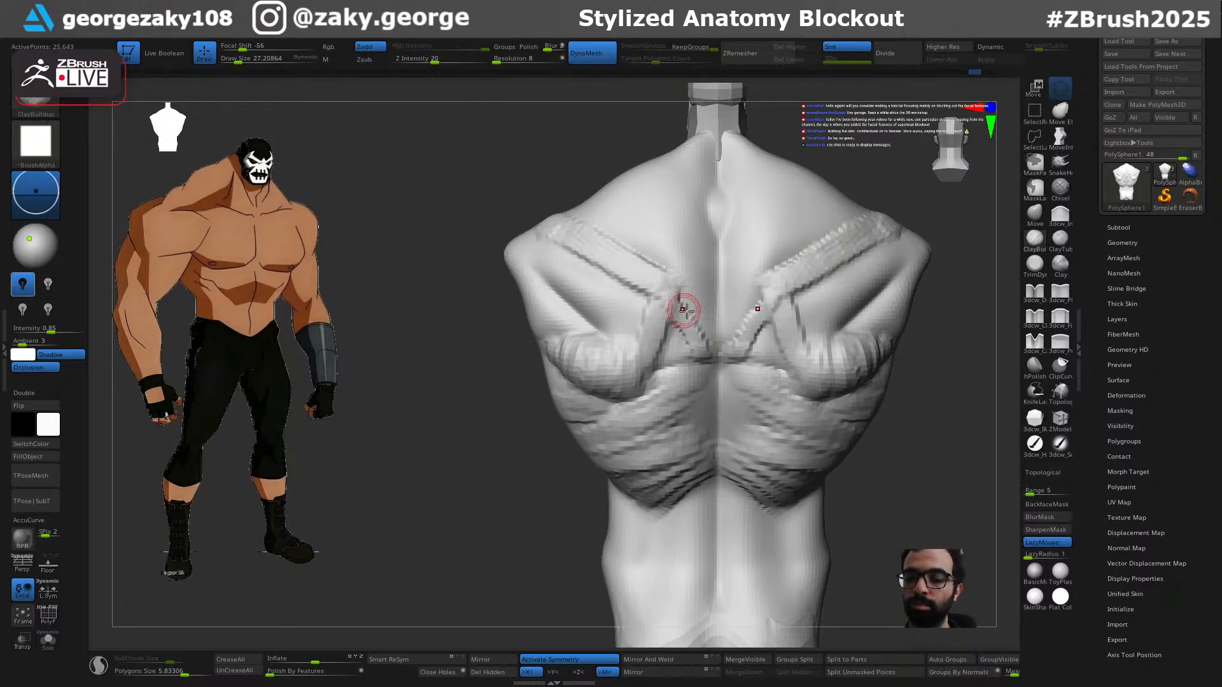
pyautogui.hotkey('ctrl', 'z')
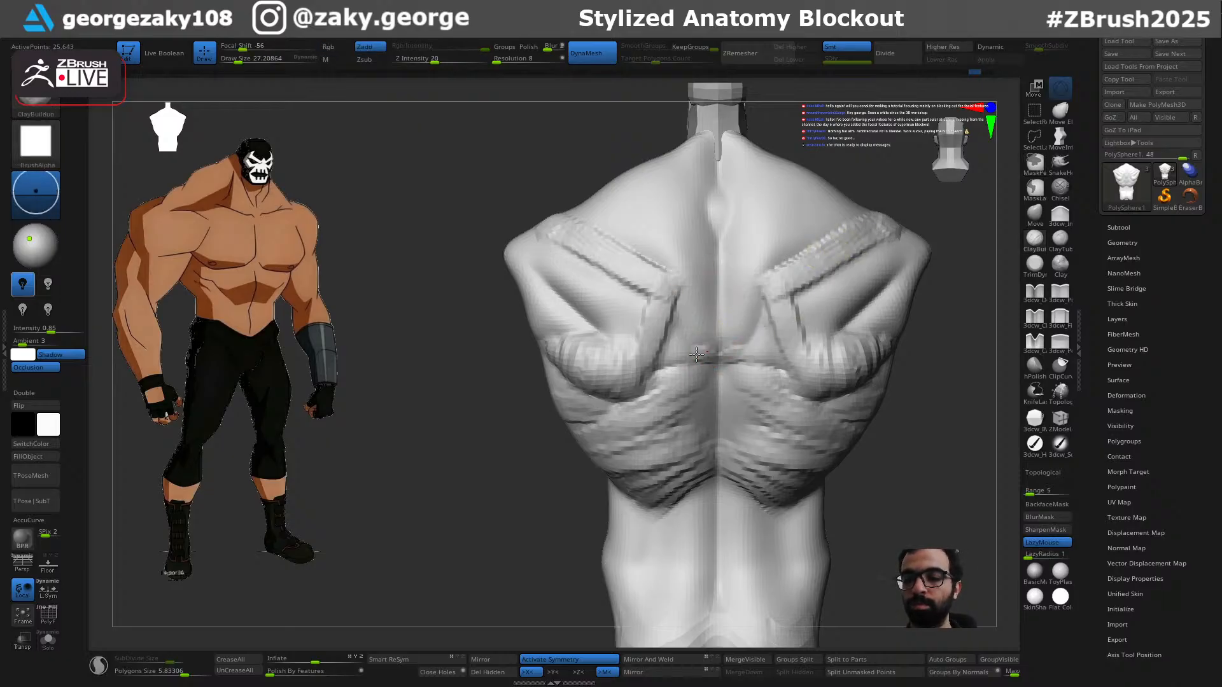
pyautogui.hotkey('ctrl', 'z')
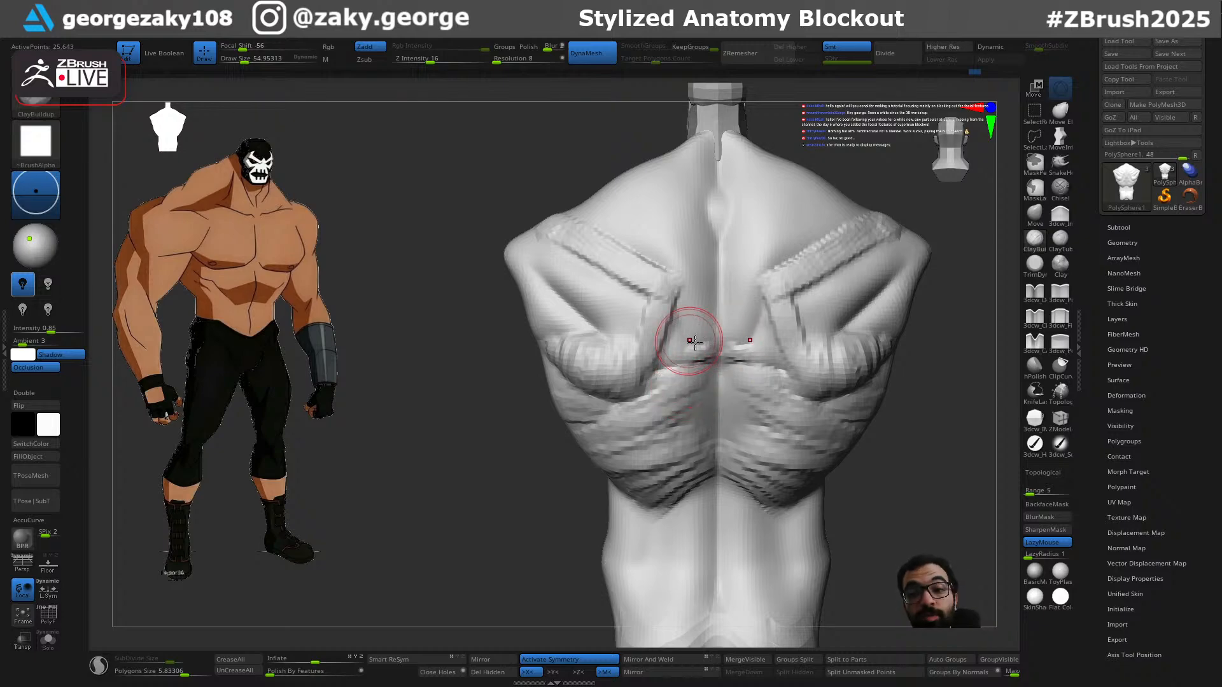
# Step: Build up the lower trapezius beside the spine with ClayBuildup, undoing one stroke
pyautogui.press('s')
pyautogui.moveTo(705, 345); pyautogui.dragTo(691, 292)
pyautogui.hotkey('ctrl', 'z')
pyautogui.press('s')
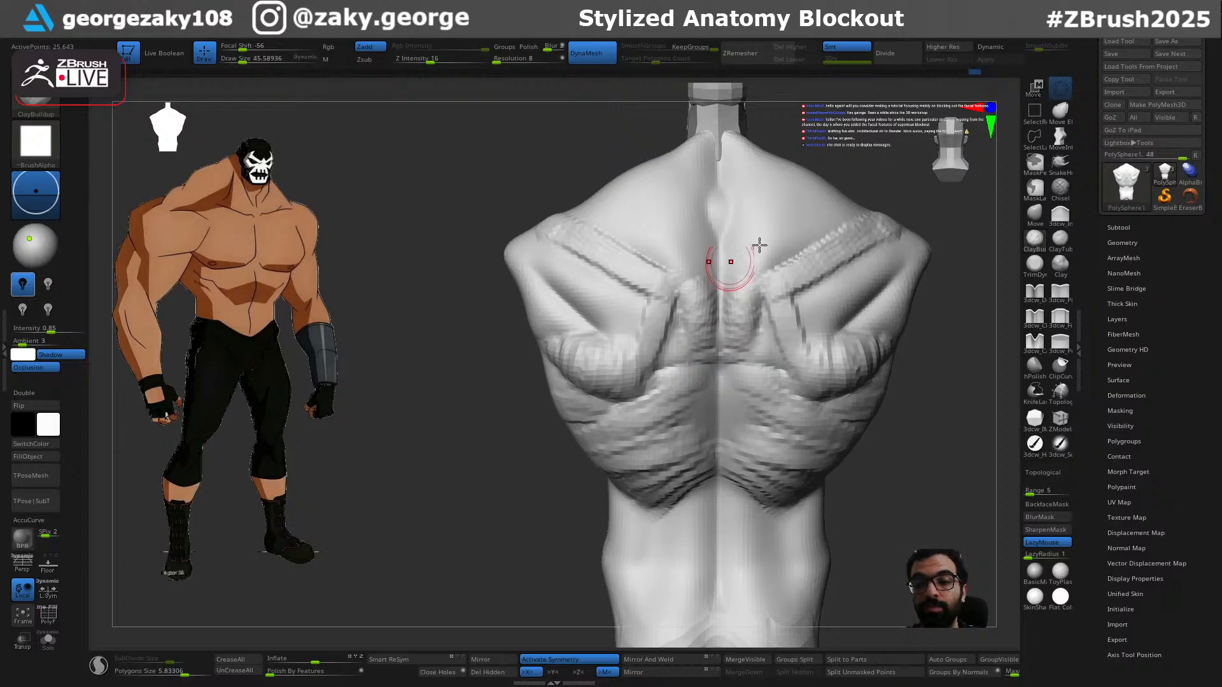
# Step: Add ClayBuildup volume to the upper trapezius along the slope from neck to shoulder
pyautogui.moveTo(905, 160); pyautogui.dragTo(876, 265)
pyautogui.moveTo(861, 328)
pyautogui.mouseDown()
pyautogui.moveTo(844, 395)
pyautogui.moveTo(866, 382)
pyautogui.moveTo(846, 350)
pyautogui.mouseUp()
pyautogui.press('f')
pyautogui.moveTo(699, 395)
pyautogui.mouseDown()
pyautogui.moveTo(684, 364)
pyautogui.moveTo(617, 362)
pyautogui.mouseUp()
pyautogui.moveTo(803, 376)
pyautogui.mouseDown()
pyautogui.moveTo(787, 273)
pyautogui.moveTo(774, 333)
pyautogui.moveTo(803, 328)
pyautogui.moveTo(795, 344)
pyautogui.mouseUp()
pyautogui.moveTo(587, 371)
pyautogui.mouseDown()
pyautogui.moveTo(549, 442)
pyautogui.moveTo(556, 388)
pyautogui.moveTo(593, 333)
pyautogui.mouseUp()
pyautogui.hotkey('ctrl', 'z')
pyautogui.hotkey('ctrl', 'z')
pyautogui.hotkey('ctrl', 'shift', 'z')
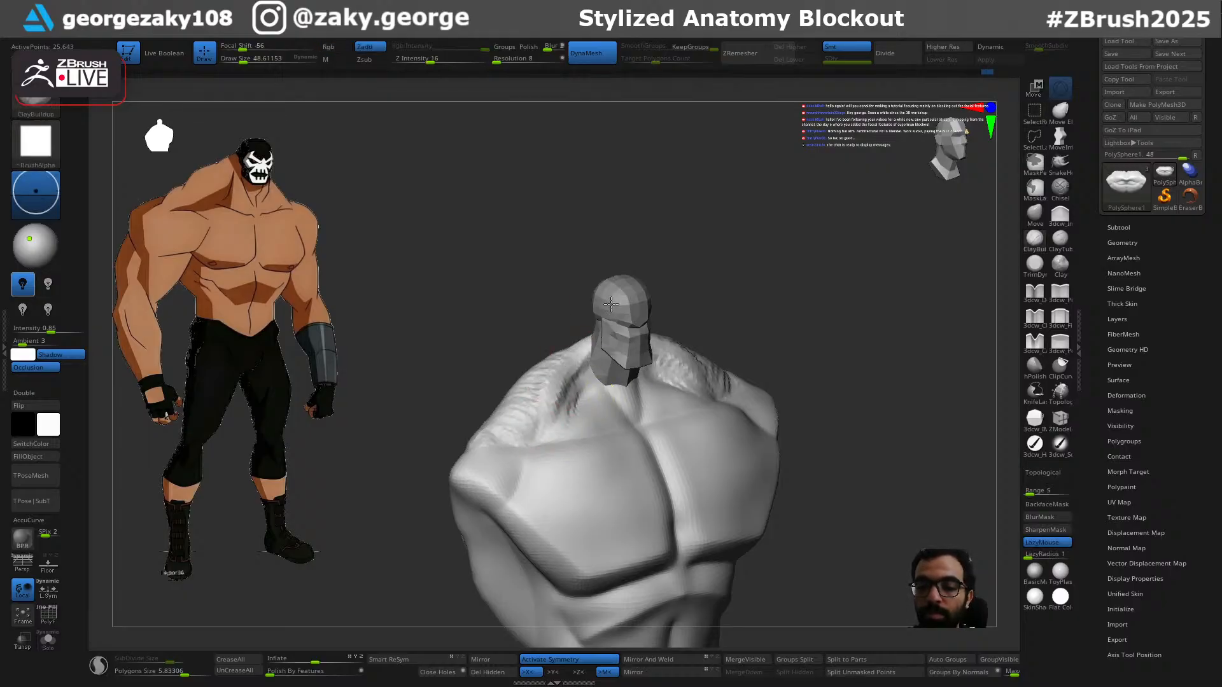
# Step: Undo the last stroke and rework the ClayBuildup volume where the upper trapezius meets the neck
pyautogui.hotkey('ctrl', 'z')
pyautogui.moveTo(547, 435); pyautogui.dragTo(603, 325)
pyautogui.hotkey('ctrl', 'z')
pyautogui.moveTo(560, 410); pyautogui.dragTo(598, 331)
pyautogui.moveTo(640, 256); pyautogui.dragTo(726, 250)
pyautogui.moveTo(671, 318); pyautogui.dragTo(683, 388)
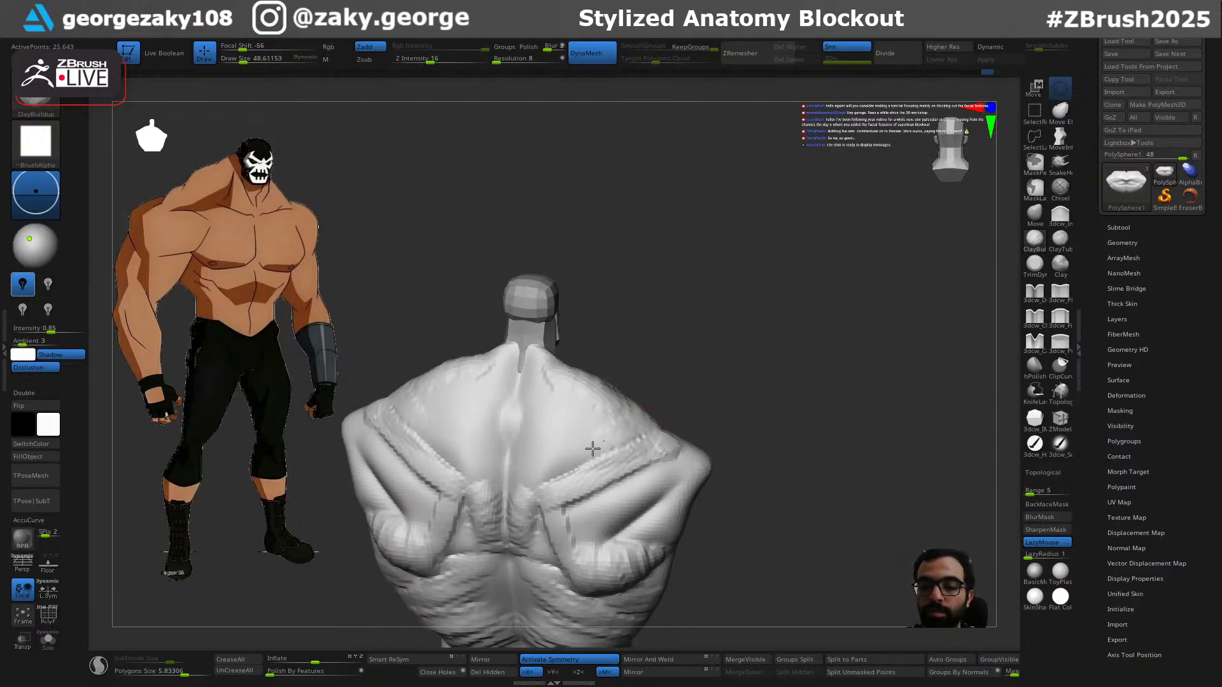
# Step: Layer ClayBuildup strokes along the trapezius from the neck down beside the spine and over the shoulder blades, undoing one stroke
pyautogui.moveTo(578, 450)
pyautogui.mouseDown()
pyautogui.moveTo(556, 445)
pyautogui.moveTo(571, 371)
pyautogui.moveTo(533, 467)
pyautogui.moveTo(532, 383)
pyautogui.mouseUp()
pyautogui.moveTo(640, 347)
pyautogui.mouseDown()
pyautogui.moveTo(655, 335)
pyautogui.moveTo(637, 430)
pyautogui.mouseUp()
pyautogui.press('ctrl')
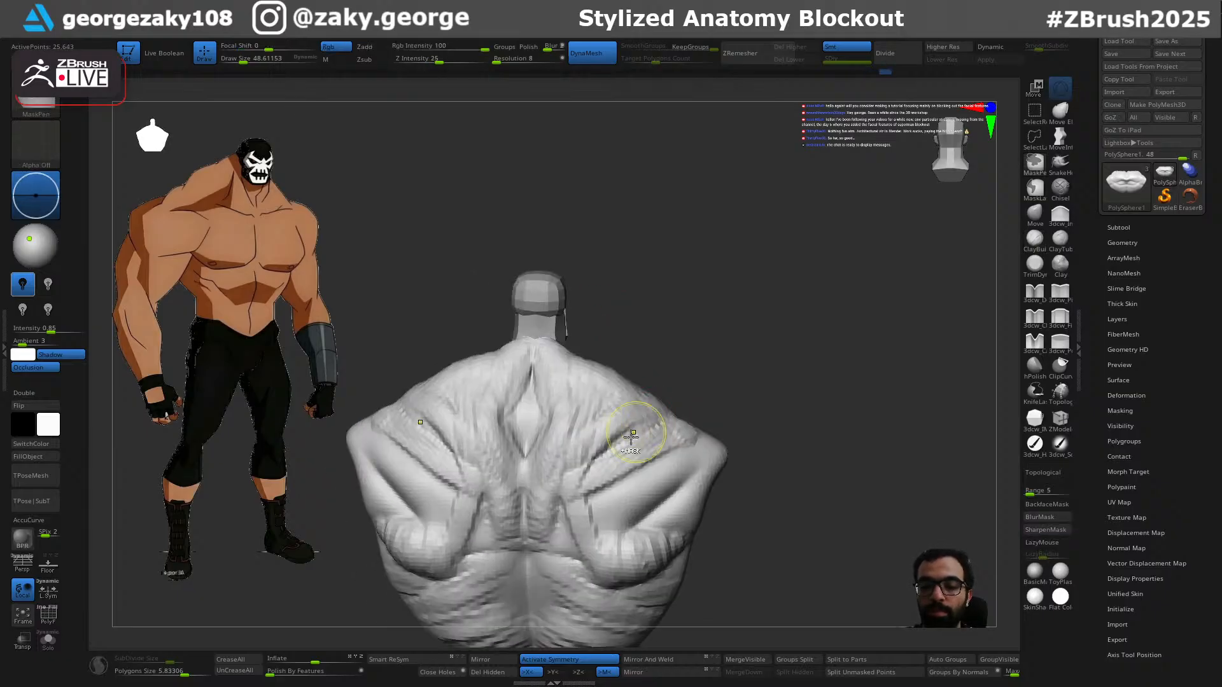
pyautogui.hotkey('ctrl', 'z')
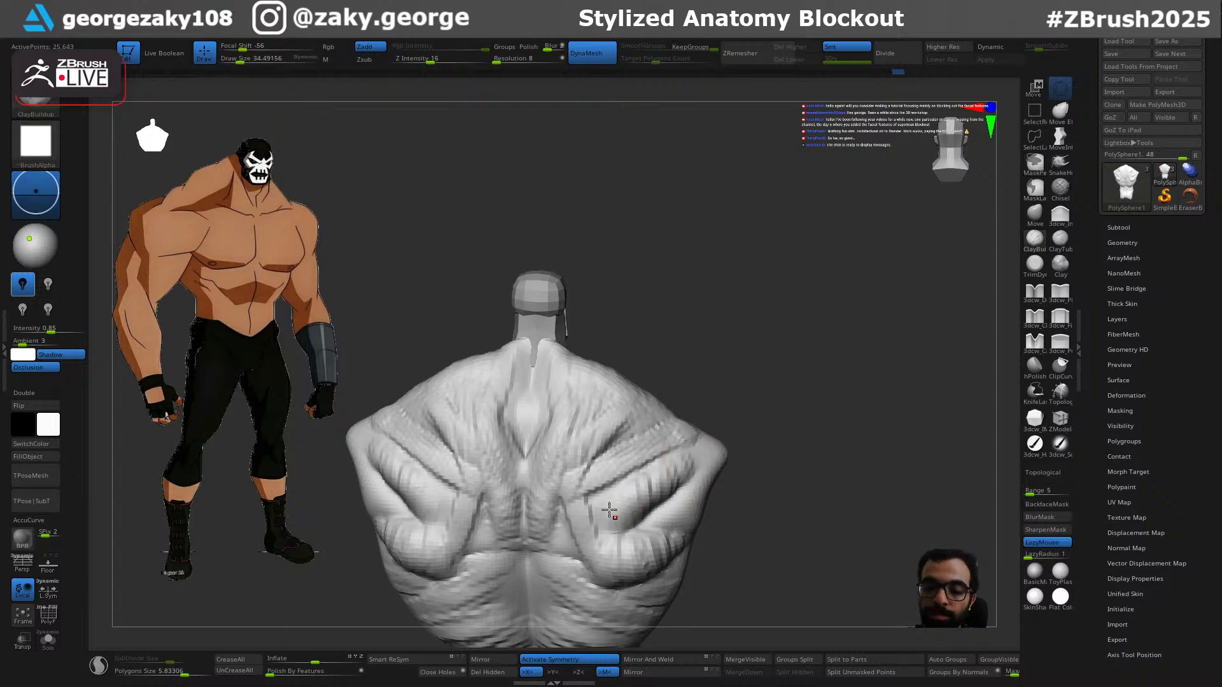
# Step: Build up the side of the latissimus below the armpit with diagonal ClayBuildup strokes
pyautogui.moveTo(781, 518)
pyautogui.keyDown('alt'); pyautogui.mouseDown()
pyautogui.moveTo(802, 395)
pyautogui.moveTo(755, 452)
pyautogui.moveTo(719, 432)
pyautogui.mouseUp(); pyautogui.keyUp('alt')
pyautogui.press('s')
pyautogui.moveTo(724, 410); pyautogui.dragTo(730, 409)
pyautogui.moveTo(795, 468)
pyautogui.mouseDown()
pyautogui.moveTo(757, 477)
pyautogui.moveTo(785, 456)
pyautogui.moveTo(751, 474)
pyautogui.moveTo(740, 447)
pyautogui.moveTo(769, 368)
pyautogui.mouseUp()
pyautogui.moveTo(724, 560)
pyautogui.mouseDown()
pyautogui.moveTo(679, 554)
pyautogui.moveTo(766, 396)
pyautogui.mouseUp()
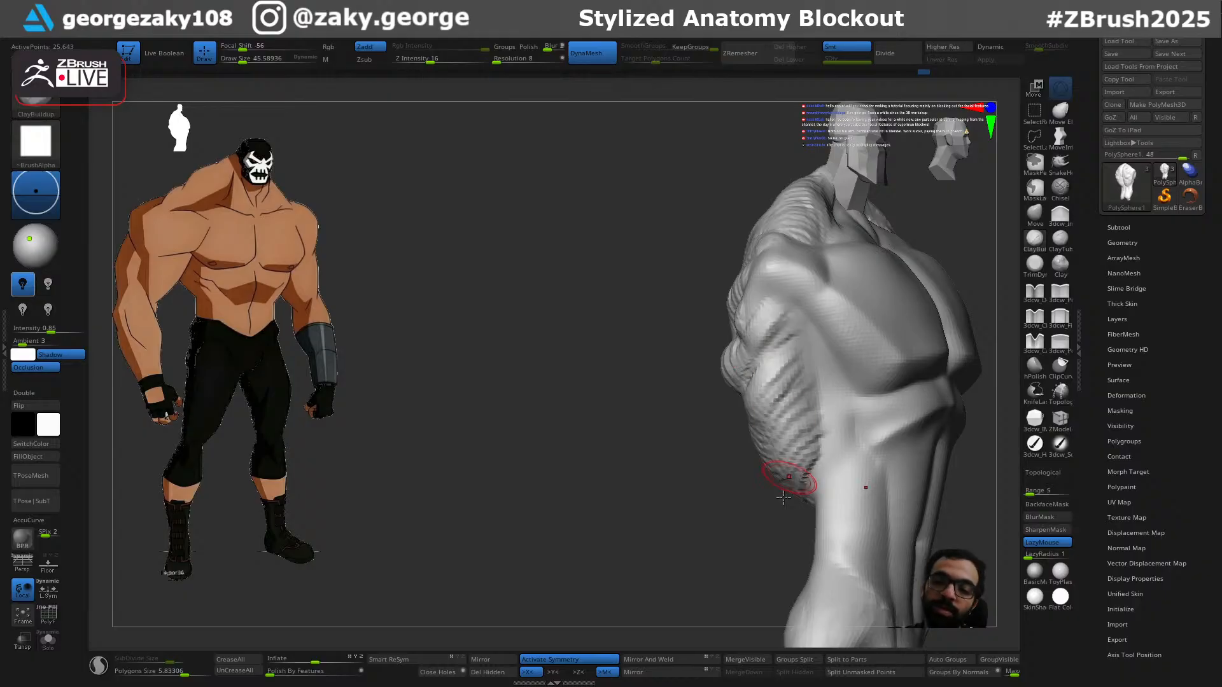
pyautogui.moveTo(736, 437); pyautogui.dragTo(789, 502)
pyautogui.moveTo(708, 532); pyautogui.dragTo(714, 437)
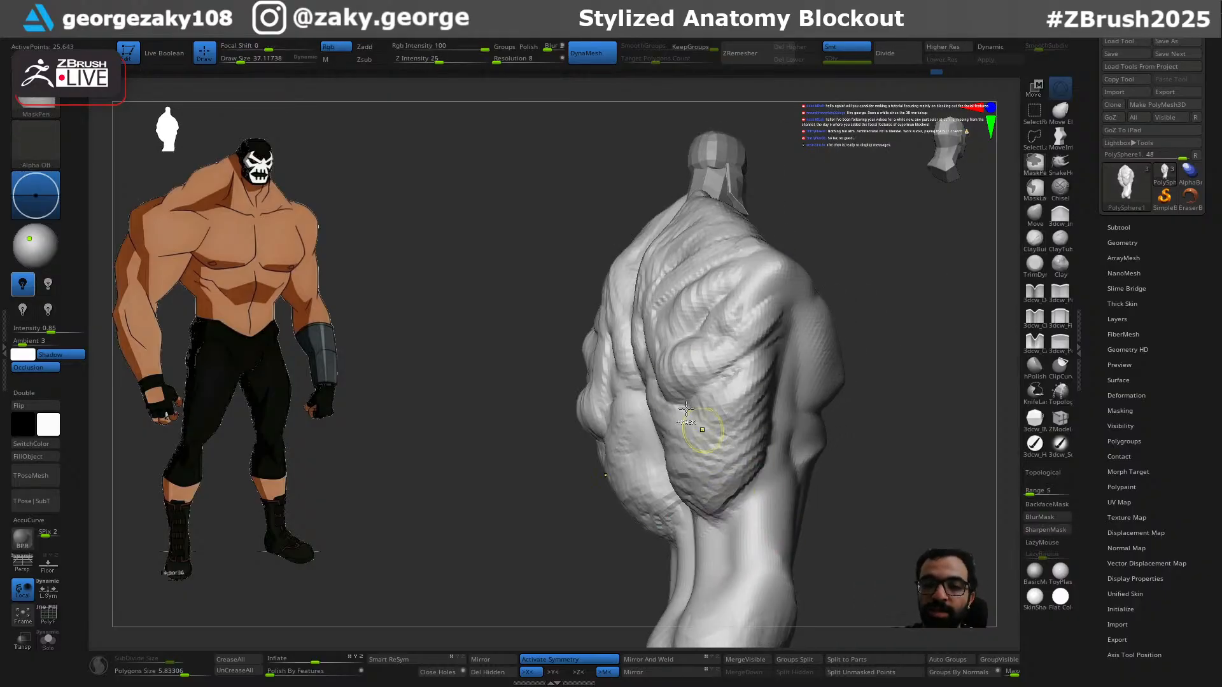
pyautogui.moveTo(822, 489); pyautogui.dragTo(764, 493)
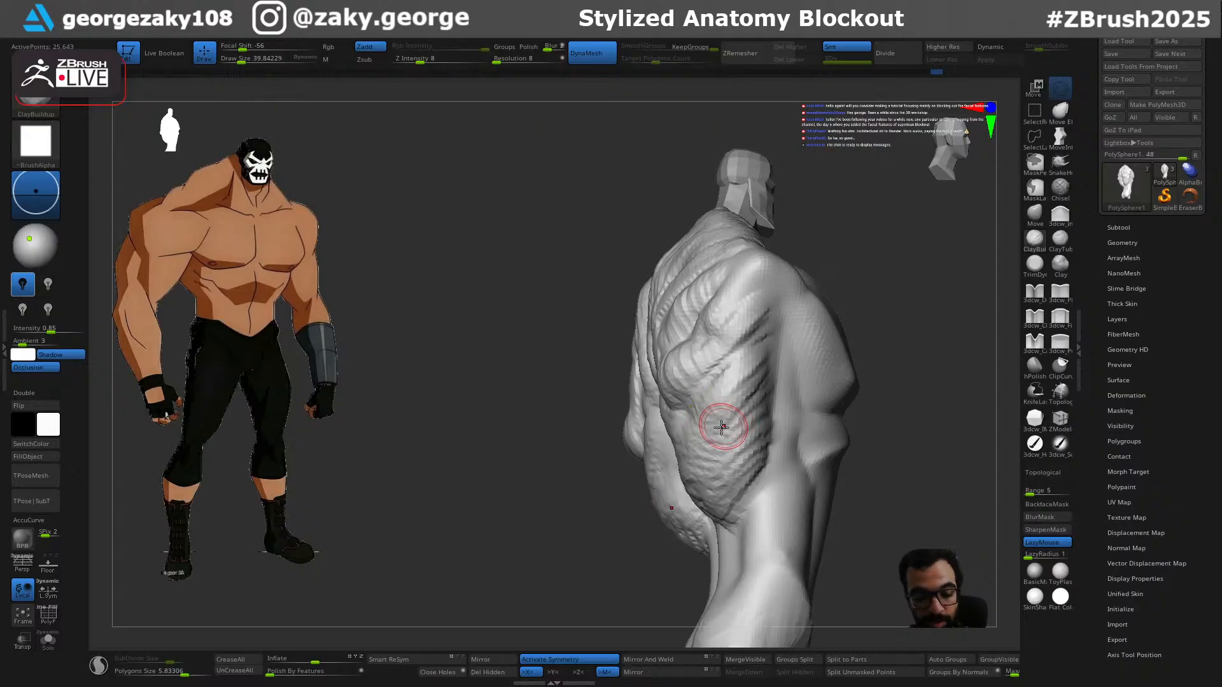
# Step: Reshape the latissimus and shoulder blade contours with the Move brush from the side and back
pyautogui.press('b')
pyautogui.press('m')
pyautogui.press('v')
pyautogui.press('s')
pyautogui.moveTo(729, 423); pyautogui.dragTo(751, 423)
pyautogui.moveTo(650, 423); pyautogui.dragTo(672, 420)
pyautogui.moveTo(574, 497)
pyautogui.mouseDown()
pyautogui.moveTo(569, 562)
pyautogui.moveTo(636, 574)
pyautogui.moveTo(600, 571)
pyautogui.mouseUp()
pyautogui.keyDown('alt'); pyautogui.moveTo(832, 441); pyautogui.dragTo(844, 503); pyautogui.keyUp('alt')
pyautogui.keyDown('alt'); pyautogui.moveTo(891, 458); pyautogui.dragTo(923, 439); pyautogui.keyUp('alt')
pyautogui.moveTo(789, 395); pyautogui.dragTo(878, 392)
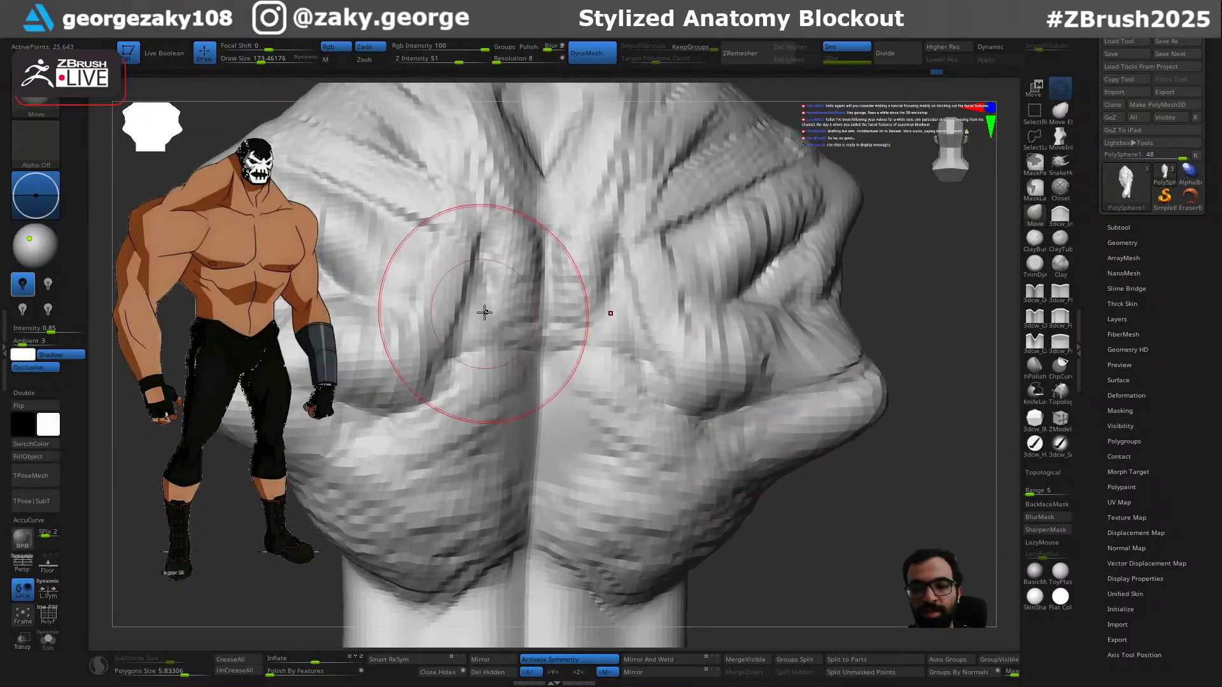
# Step: Carve a DamStandard crease down the inner edge of the shoulder blade and undo it
pyautogui.press('b')
pyautogui.press('d')
pyautogui.press('s')
pyautogui.press('s')
pyautogui.moveTo(489, 318); pyautogui.dragTo(477, 318)
pyautogui.keyDown('alt'); pyautogui.moveTo(481, 318); pyautogui.dragTo(640, 364, button='right'); pyautogui.keyUp('alt')
pyautogui.moveTo(634, 287); pyautogui.dragTo(576, 449)
pyautogui.hotkey('ctrl', 'z')
# Step: Carve sharp DamStandard creases along the lower and inner edges of the shoulder blades, resizing the brush as needed
pyautogui.press('s')
pyautogui.moveTo(641, 336); pyautogui.dragTo(632, 336)
pyautogui.moveTo(634, 284)
pyautogui.mouseDown()
pyautogui.moveTo(587, 444)
pyautogui.moveTo(451, 439)
pyautogui.moveTo(374, 402)
pyautogui.mouseUp()
pyautogui.moveTo(374, 401); pyautogui.dragTo(549, 454)
pyautogui.press('s')
pyautogui.moveTo(576, 455); pyautogui.dragTo(635, 283)
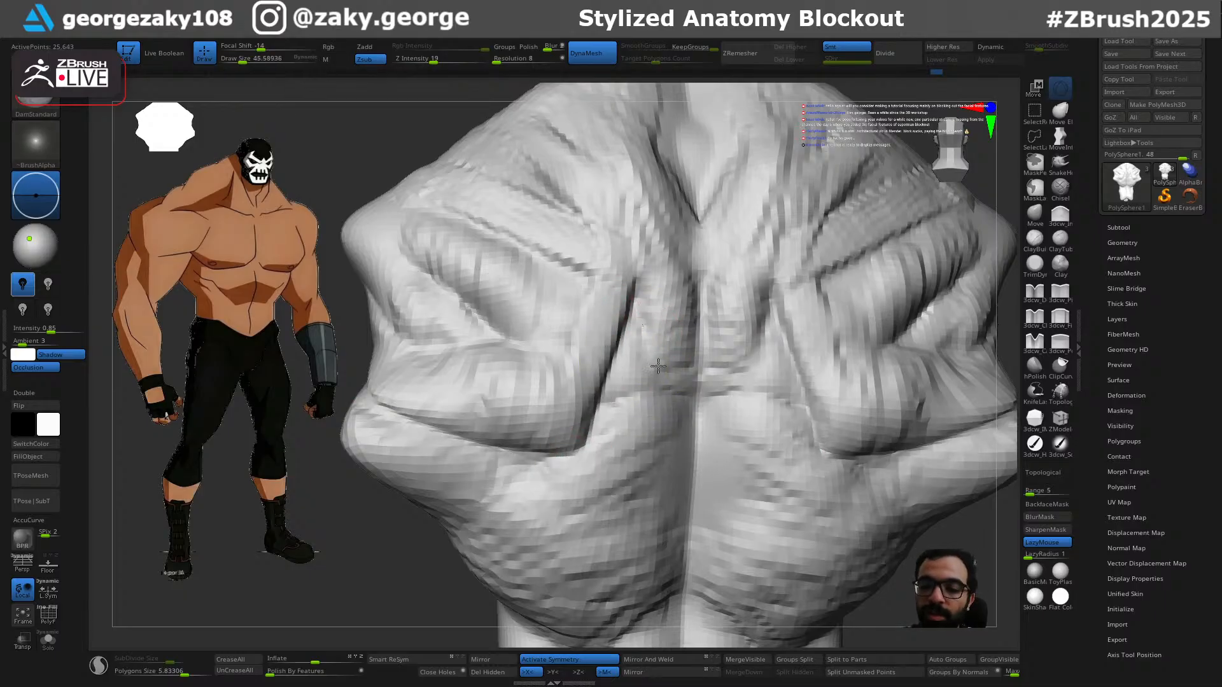
pyautogui.moveTo(652, 345); pyautogui.dragTo(589, 401)
pyautogui.moveTo(632, 307); pyautogui.dragTo(662, 367)
# Step: Carve the lower back and the upper edge of the glutes with a larger DamStandard brush
pyautogui.keyDown('ctrl'); pyautogui.moveTo(821, 439); pyautogui.dragTo(821, 338, button='right'); pyautogui.keyUp('ctrl')
pyautogui.moveTo(892, 510); pyautogui.dragTo(859, 508, button='right')
pyautogui.moveTo(859, 507)
pyautogui.keyDown('alt'); pyautogui.mouseDown(button='right')
pyautogui.moveTo(826, 456)
pyautogui.moveTo(820, 493)
pyautogui.mouseUp(button='right'); pyautogui.keyUp('alt')
pyautogui.press('s')
pyautogui.moveTo(777, 496)
pyautogui.mouseDown()
pyautogui.moveTo(755, 541)
pyautogui.moveTo(783, 478)
pyautogui.moveTo(717, 584)
pyautogui.mouseUp()
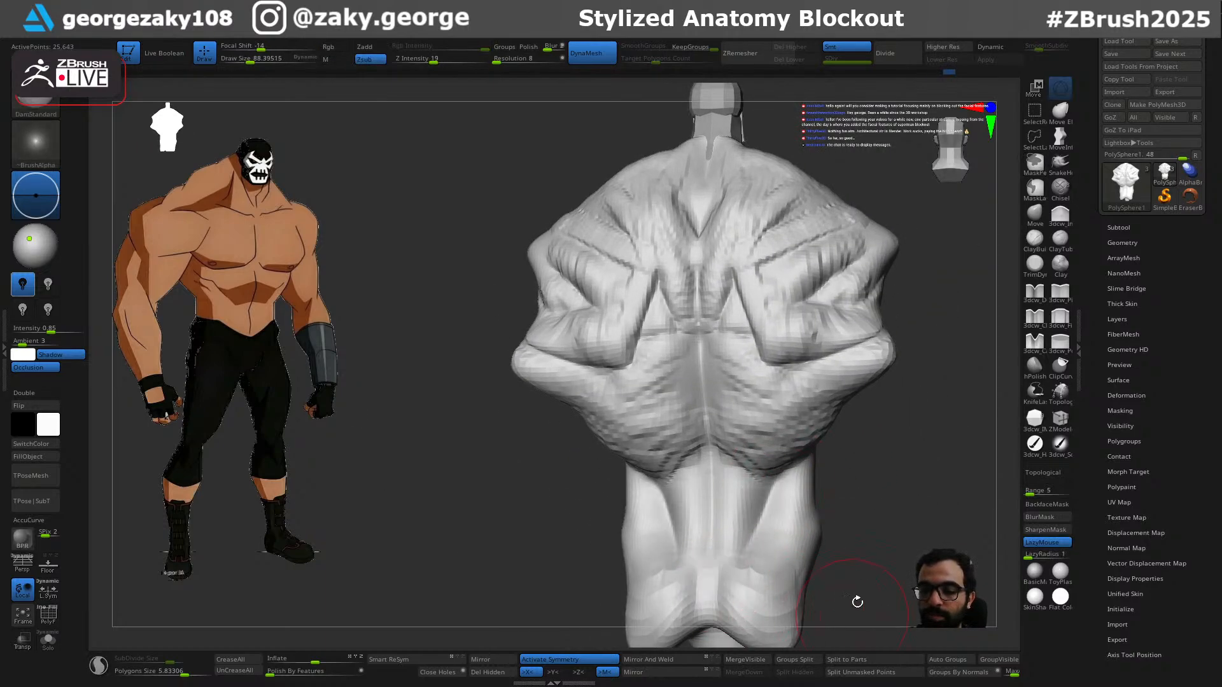
pyautogui.moveTo(848, 616); pyautogui.dragTo(845, 613, button='right')
pyautogui.keyDown('alt'); pyautogui.moveTo(845, 612); pyautogui.dragTo(826, 519, button='right'); pyautogui.keyUp('alt')
pyautogui.keyDown('ctrl'); pyautogui.moveTo(826, 519); pyautogui.dragTo(804, 526, button='right'); pyautogui.keyUp('ctrl')
pyautogui.press('s')
pyautogui.click(689, 459)
pyautogui.moveTo(689, 459)
pyautogui.mouseDown()
pyautogui.moveTo(687, 529)
pyautogui.moveTo(755, 527)
pyautogui.mouseUp()
# Step: Shape the rounded lower end of the glutes with the Move brush
pyautogui.press('b')
pyautogui.press('m')
pyautogui.press('v')
pyautogui.press('s')
pyautogui.moveTo(736, 535); pyautogui.dragTo(732, 567)
pyautogui.press('s')
pyautogui.moveTo(736, 559); pyautogui.dragTo(782, 575, button='right')
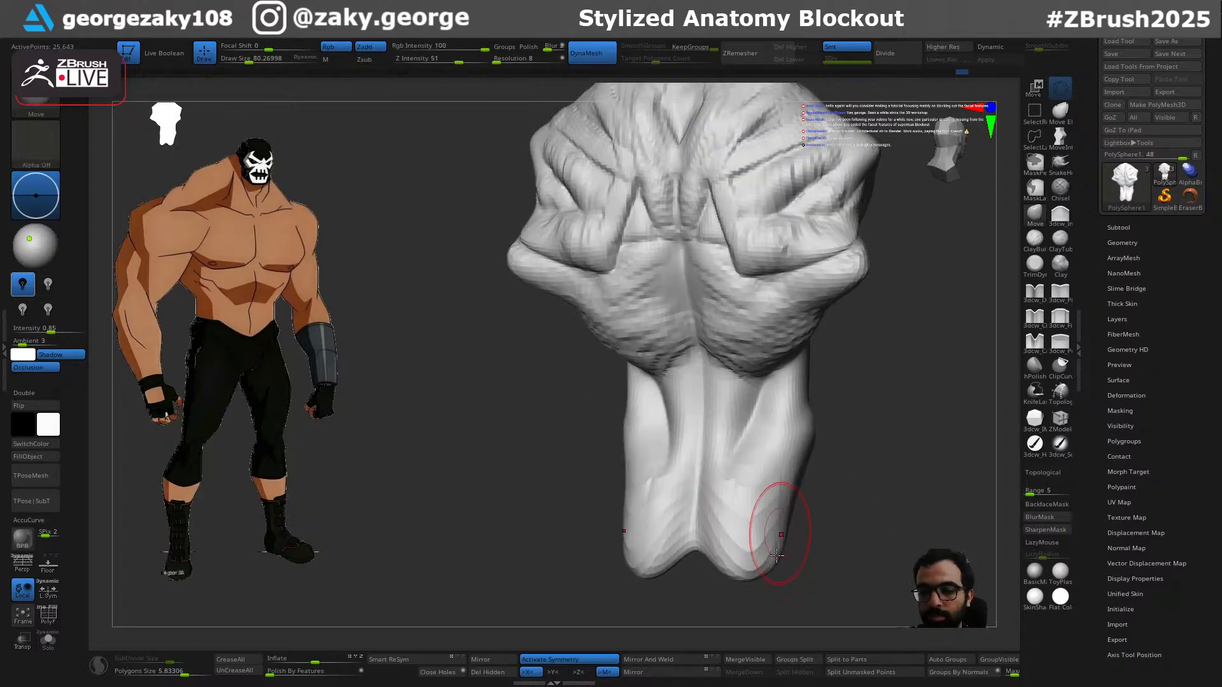
pyautogui.moveTo(662, 571)
pyautogui.mouseDown(button='right')
pyautogui.moveTo(627, 558)
pyautogui.moveTo(641, 537)
pyautogui.mouseUp(button='right')
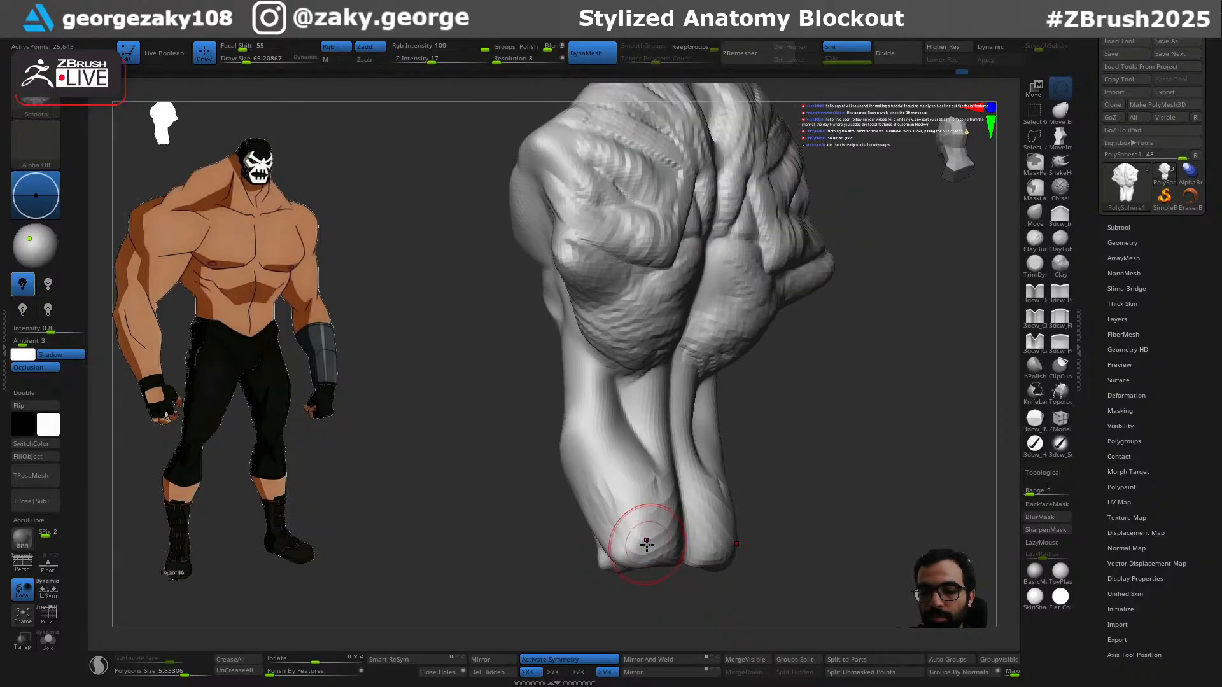
# Step: Define the glute forms at the base of the torso with a large DamStandard brush
pyautogui.press('b')
pyautogui.press('d')
pyautogui.press('s')
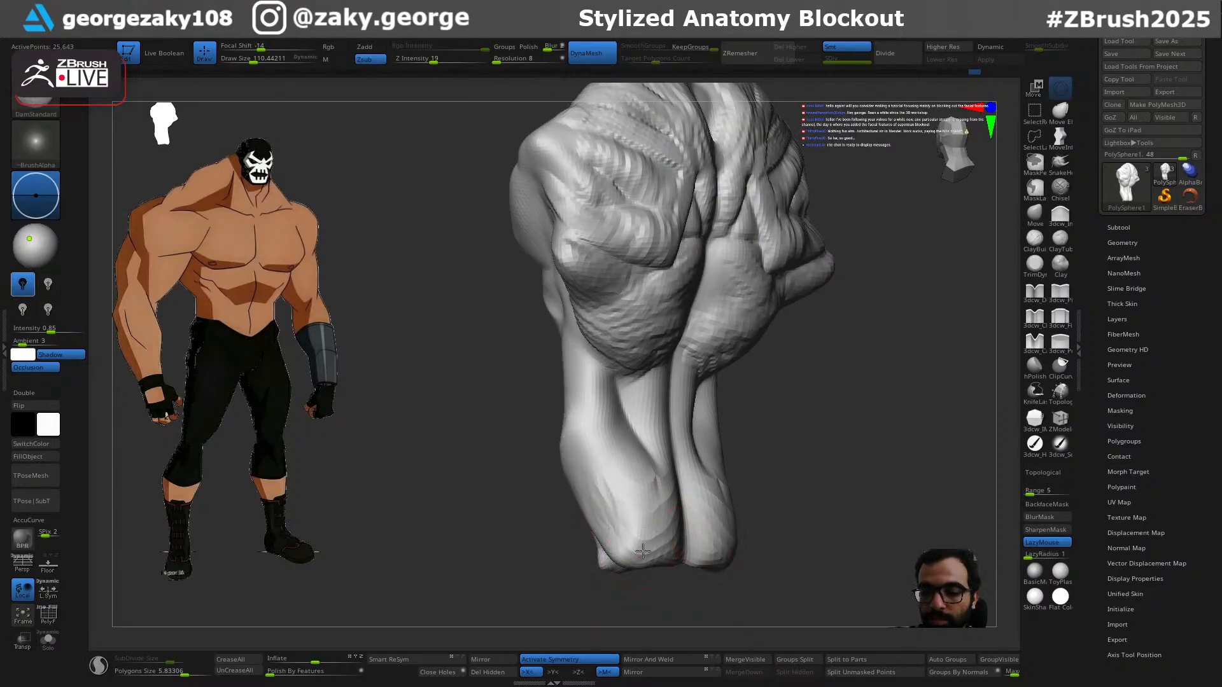
pyautogui.moveTo(637, 476); pyautogui.dragTo(742, 551, button='right')
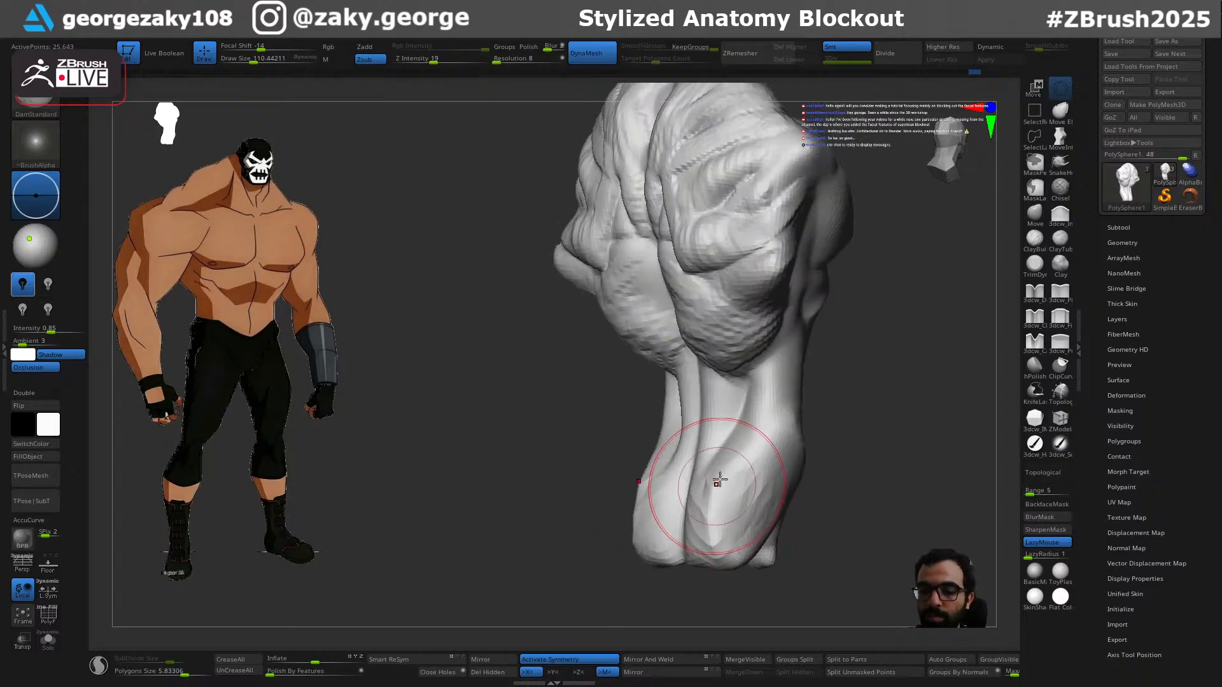
pyautogui.moveTo(679, 483); pyautogui.dragTo(720, 453, button='right')
# Step: Add fullness to the glutes with the Inflate brush, undoing unwanted strokes
pyautogui.moveTo(838, 425)
pyautogui.mouseDown(button='right')
pyautogui.moveTo(799, 431)
pyautogui.moveTo(885, 415)
pyautogui.mouseUp(button='right')
pyautogui.press('3')
pyautogui.press('s')
pyautogui.moveTo(769, 429)
pyautogui.mouseDown()
pyautogui.moveTo(780, 429)
pyautogui.moveTo(731, 409)
pyautogui.moveTo(709, 452)
pyautogui.moveTo(704, 429)
pyautogui.mouseUp()
pyautogui.hotkey('ctrl', 'z')
pyautogui.press('s')
pyautogui.hotkey('ctrl', 'z')
pyautogui.press('s')
pyautogui.moveTo(704, 429)
pyautogui.mouseDown(button='right')
pyautogui.moveTo(782, 401)
pyautogui.moveTo(829, 409)
pyautogui.moveTo(747, 444)
pyautogui.mouseUp(button='right')
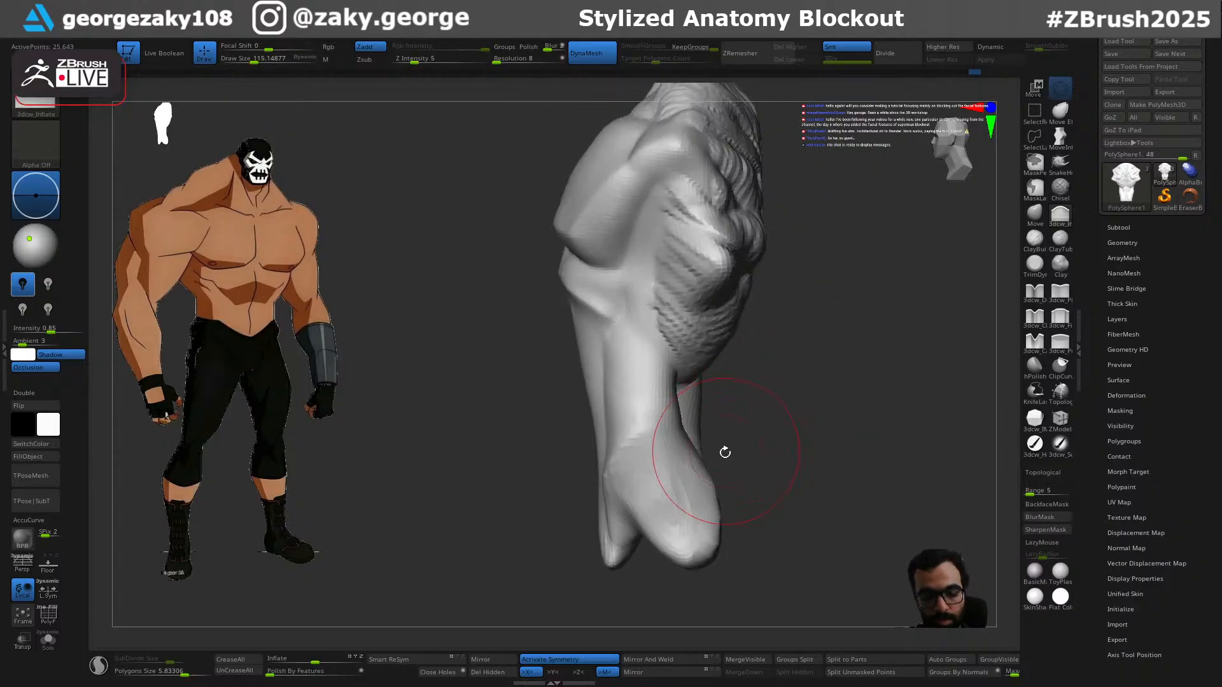
# Step: Reshape the front lower end of the pelvis in side view with the Move brush, undoing one adjustment
pyautogui.press('b')
pyautogui.press('m')
pyautogui.press('v')
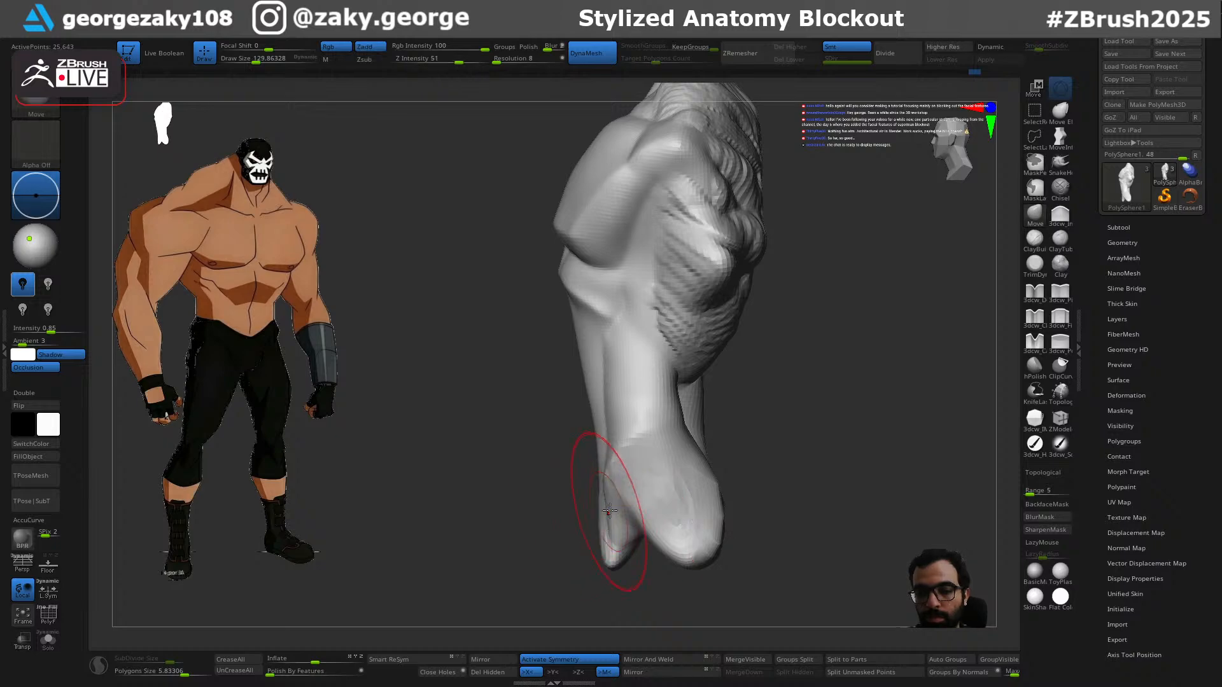
pyautogui.press('s')
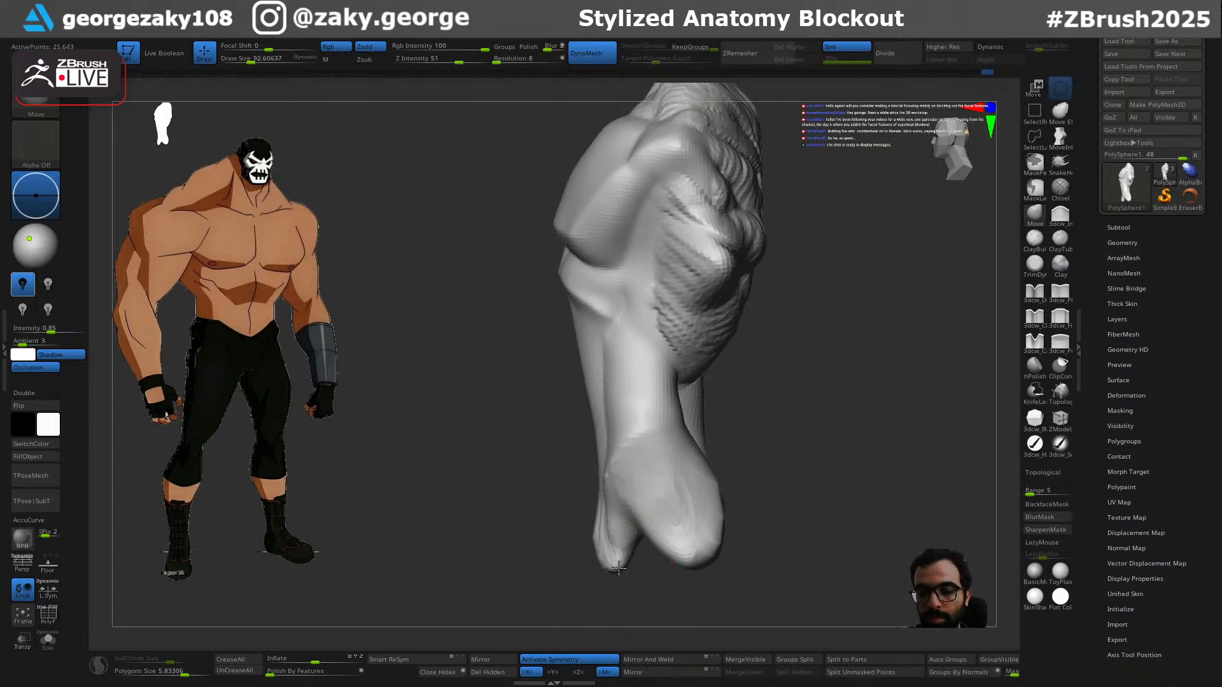
pyautogui.hotkey('ctrl', 'z')
pyautogui.press('s')
pyautogui.moveTo(618, 571); pyautogui.dragTo(603, 570)
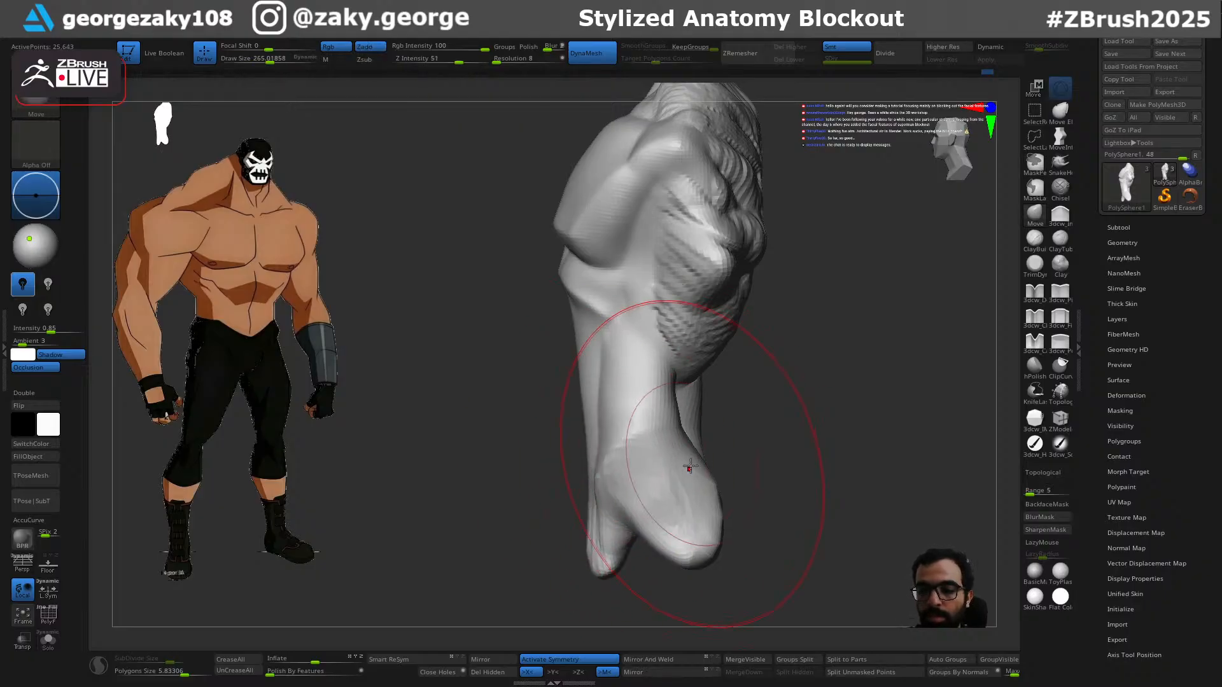
# Step: Adjust the torso's side profile with a large Move brush
pyautogui.keyDown('alt'); pyautogui.moveTo(758, 348); pyautogui.dragTo(739, 482); pyautogui.keyUp('alt')
pyautogui.press('s')
pyautogui.moveTo(732, 480); pyautogui.dragTo(738, 479)
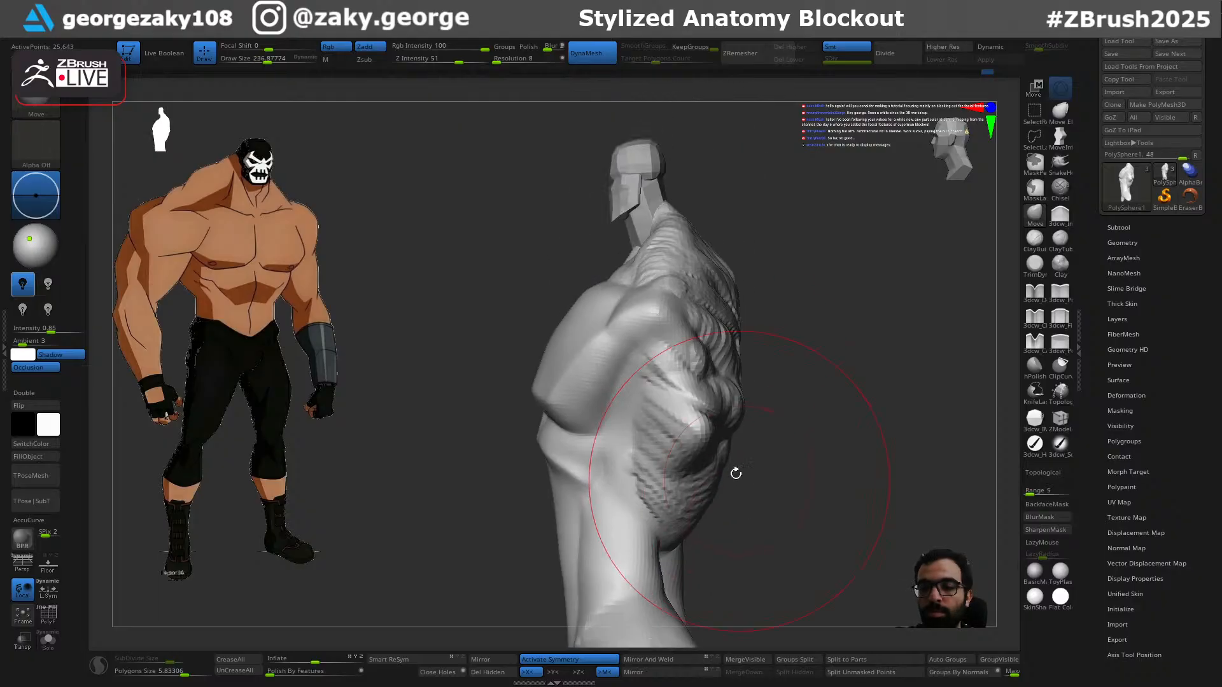
pyautogui.press('s')
pyautogui.moveTo(737, 423)
pyautogui.mouseDown()
pyautogui.moveTo(749, 413)
pyautogui.moveTo(667, 417)
pyautogui.mouseUp()
pyautogui.press('s')
pyautogui.moveTo(564, 400)
pyautogui.mouseDown(button='right')
pyautogui.moveTo(542, 513)
pyautogui.moveTo(597, 518)
pyautogui.moveTo(750, 444)
pyautogui.moveTo(714, 450)
pyautogui.moveTo(761, 420)
pyautogui.moveTo(804, 433)
pyautogui.mouseUp(button='right')
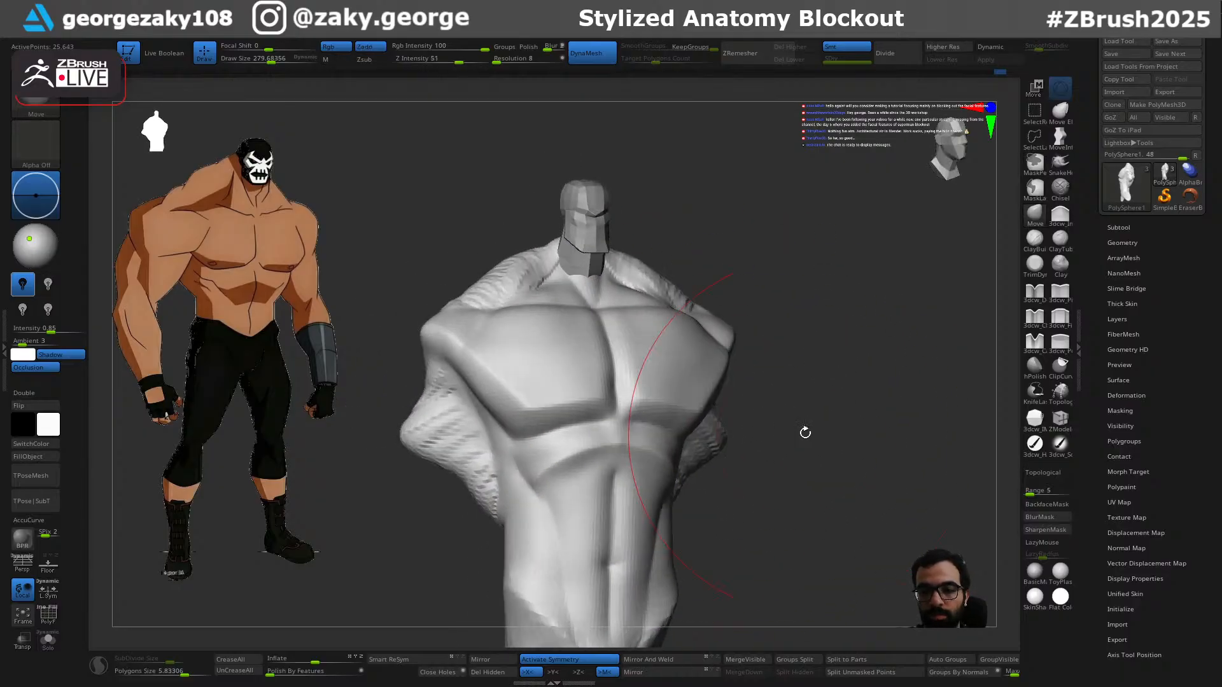
# Step: Refine the neck base and upper chest proportions with the Move brush, resizing it as needed
pyautogui.press('s')
pyautogui.moveTo(576, 274); pyautogui.dragTo(569, 274)
pyautogui.moveTo(674, 229)
pyautogui.keyDown('alt'); pyautogui.mouseDown(button='right')
pyautogui.moveTo(734, 341)
pyautogui.moveTo(773, 344)
pyautogui.moveTo(742, 349)
pyautogui.moveTo(700, 406)
pyautogui.mouseUp(button='right'); pyautogui.keyUp('alt')
pyautogui.moveTo(796, 413); pyautogui.dragTo(829, 497, button='right')
pyautogui.keyDown('ctrl'); pyautogui.moveTo(771, 411); pyautogui.dragTo(773, 485, button='right'); pyautogui.keyUp('ctrl')
pyautogui.press('s')
pyautogui.moveTo(681, 460); pyautogui.dragTo(662, 463)
pyautogui.moveTo(852, 380); pyautogui.dragTo(840, 418, button='right')
pyautogui.press('s')
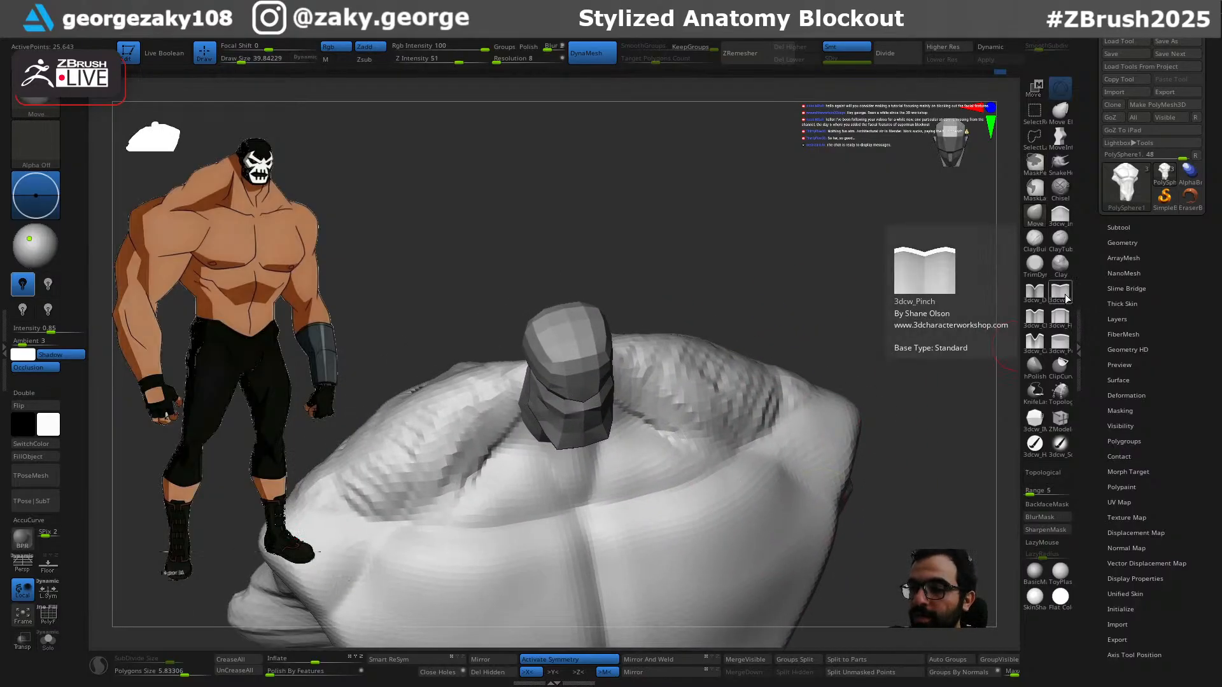
# Step: Build up the collarbones from the pit of the neck to the shoulders with ClayBuildup strokes
pyautogui.click(1035, 239)
pyautogui.moveTo(599, 506); pyautogui.dragTo(780, 436)
pyautogui.moveTo(927, 403); pyautogui.dragTo(869, 478)
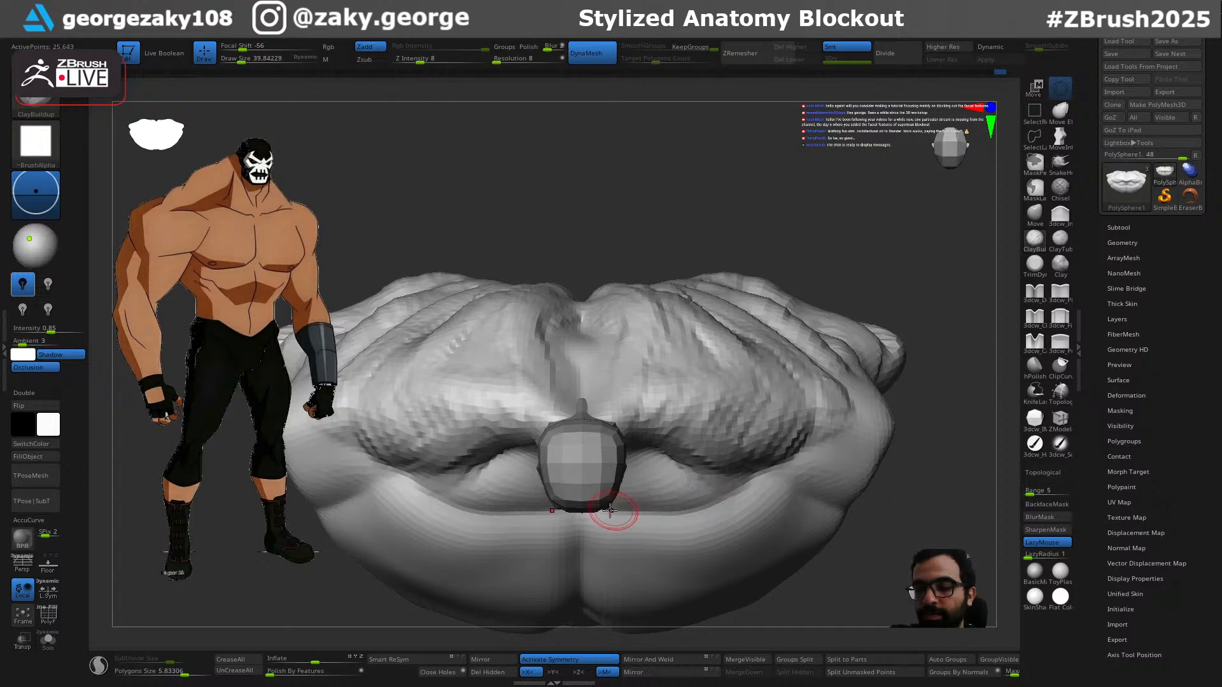
pyautogui.keyDown('shift'); pyautogui.moveTo(768, 498); pyautogui.dragTo(617, 521); pyautogui.keyUp('shift')
pyautogui.moveTo(707, 512)
pyautogui.mouseDown()
pyautogui.moveTo(600, 519)
pyautogui.moveTo(718, 502)
pyautogui.moveTo(799, 443)
pyautogui.mouseUp()
pyautogui.moveTo(718, 498); pyautogui.dragTo(614, 518)
pyautogui.moveTo(924, 428)
pyautogui.mouseDown()
pyautogui.moveTo(930, 346)
pyautogui.moveTo(896, 364)
pyautogui.mouseUp()
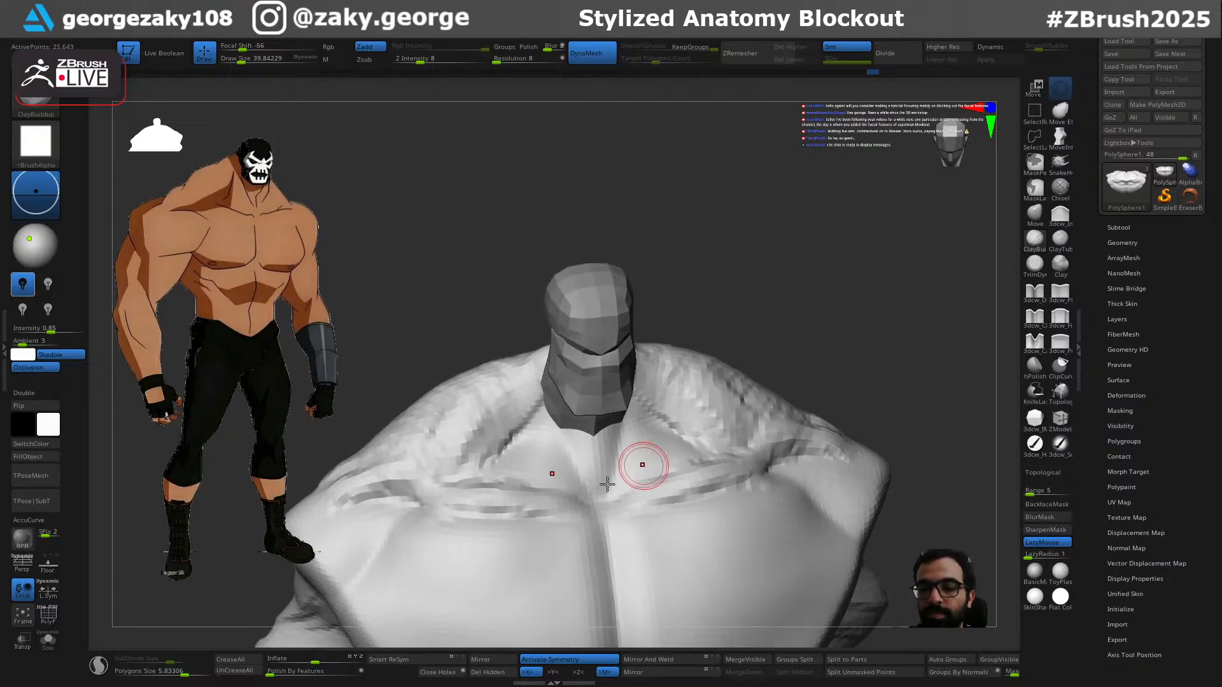
pyautogui.moveTo(810, 375); pyautogui.dragTo(821, 375)
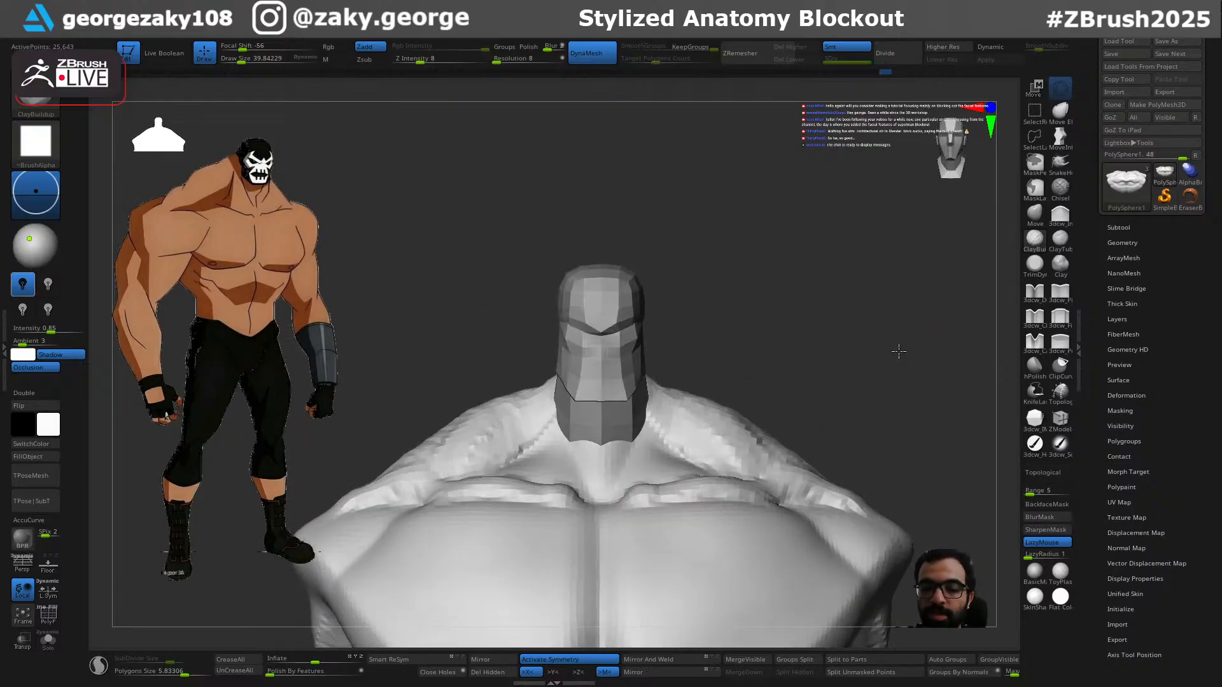
# Step: Reposition the collarbones and their inner ends at the pit of the neck with the Move brush
pyautogui.press('b')
pyautogui.press('m')
pyautogui.press('v')
pyautogui.press('s')
pyautogui.moveTo(758, 480); pyautogui.dragTo(714, 487)
pyautogui.keyDown('alt'); pyautogui.moveTo(899, 447); pyautogui.dragTo(881, 322); pyautogui.keyUp('alt')
pyautogui.keyDown('alt'); pyautogui.moveTo(914, 411); pyautogui.dragTo(886, 346); pyautogui.keyUp('alt')
pyautogui.press('ctrl')
pyautogui.hotkey('ctrl', 'shift')
pyautogui.moveTo(870, 428); pyautogui.dragTo(649, 484)
pyautogui.moveTo(575, 445); pyautogui.dragTo(577, 436)
pyautogui.moveTo(577, 438); pyautogui.dragTo(594, 426)
# Step: Refine the outer collarbone and shoulder contour with small Move brush adjustments, smoothing the surface lightly
pyautogui.moveTo(634, 549)
pyautogui.mouseDown()
pyautogui.moveTo(610, 552)
pyautogui.moveTo(744, 582)
pyautogui.moveTo(726, 452)
pyautogui.mouseUp()
pyautogui.keyDown('ctrl'); pyautogui.moveTo(724, 466); pyautogui.dragTo(755, 455, button='right'); pyautogui.keyUp('ctrl')
pyautogui.moveTo(737, 450); pyautogui.dragTo(727, 450)
pyautogui.keyDown('ctrl'); pyautogui.moveTo(751, 505); pyautogui.dragTo(757, 474, button='right'); pyautogui.keyUp('ctrl')
pyautogui.moveTo(702, 508)
pyautogui.keyDown('alt'); pyautogui.mouseDown(button='right')
pyautogui.moveTo(726, 423)
pyautogui.moveTo(766, 453)
pyautogui.moveTo(806, 417)
pyautogui.moveTo(789, 387)
pyautogui.mouseUp(button='right'); pyautogui.keyUp('alt')
pyautogui.moveTo(789, 387)
pyautogui.keyDown('alt'); pyautogui.mouseDown(button='right')
pyautogui.moveTo(797, 476)
pyautogui.moveTo(710, 368)
pyautogui.mouseUp(button='right'); pyautogui.keyUp('alt')
pyautogui.keyDown('shift'); pyautogui.moveTo(710, 368); pyautogui.dragTo(696, 346); pyautogui.keyUp('shift')
pyautogui.moveTo(729, 336); pyautogui.dragTo(851, 332, button='right')
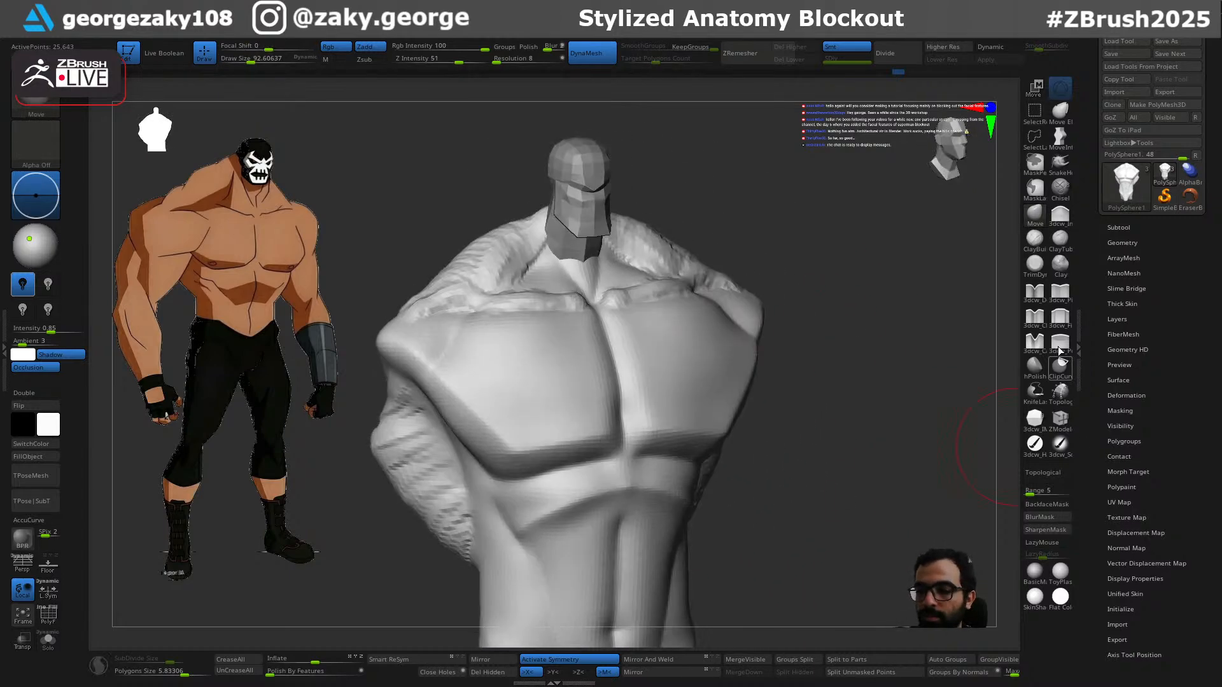
# Step: Build up the pectoral muscles with ClayBuildup strokes fanning from the sternum towards the shoulders
pyautogui.click(1038, 241)
pyautogui.moveTo(887, 331); pyautogui.dragTo(744, 338, button='right')
pyautogui.press('[')
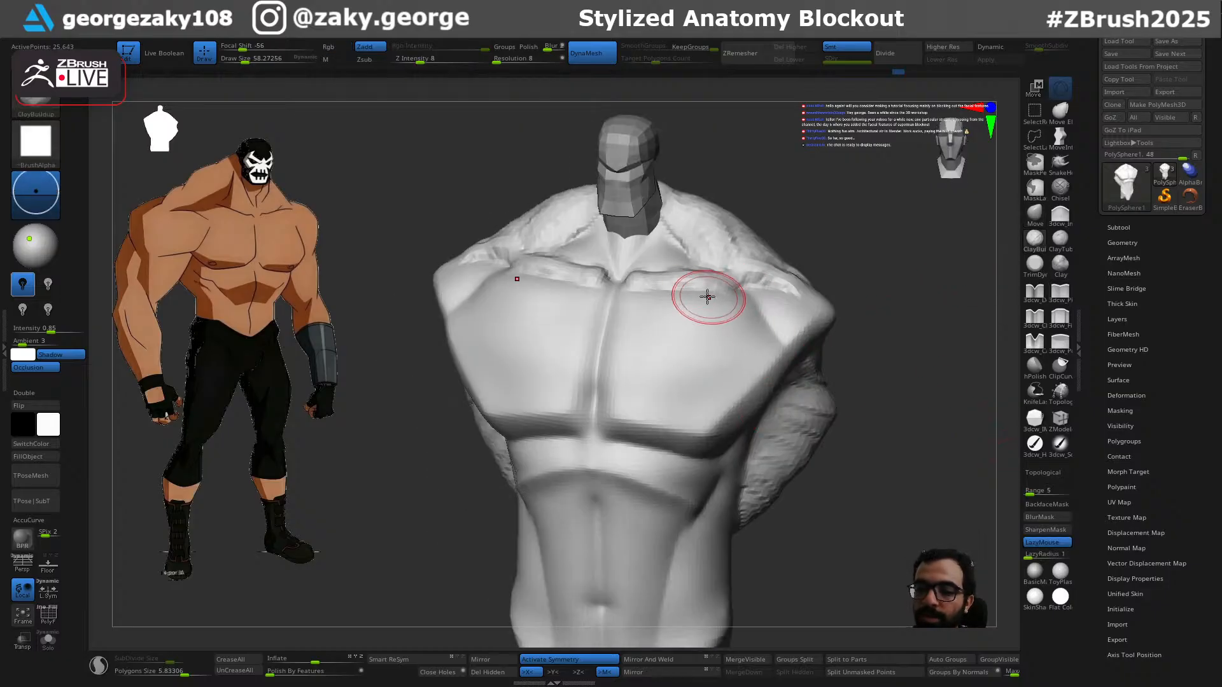
pyautogui.moveTo(744, 356); pyautogui.dragTo(756, 356)
pyautogui.moveTo(624, 316)
pyautogui.mouseDown()
pyautogui.moveTo(723, 365)
pyautogui.moveTo(676, 427)
pyautogui.moveTo(649, 436)
pyautogui.moveTo(791, 354)
pyautogui.moveTo(728, 434)
pyautogui.moveTo(617, 422)
pyautogui.moveTo(628, 317)
pyautogui.mouseUp()
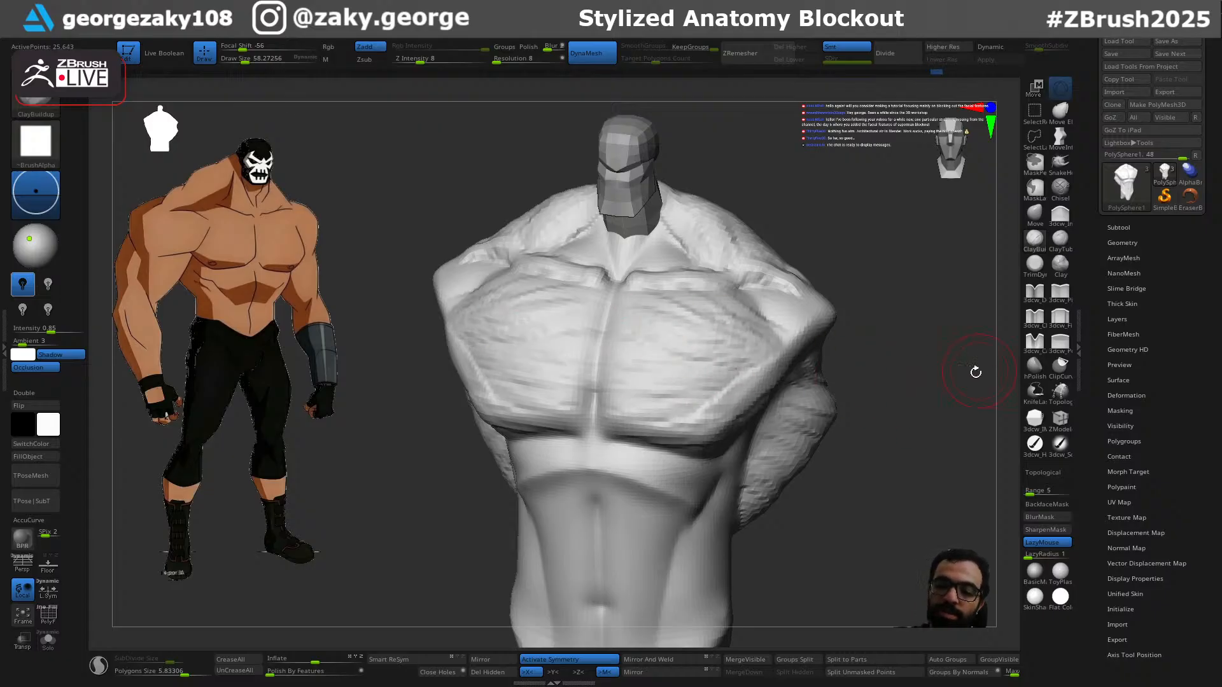
pyautogui.moveTo(980, 369); pyautogui.dragTo(865, 418)
# Step: Thicken the ribcage arch below the pectorals with ClayBuildup strokes
pyautogui.moveTo(743, 473)
pyautogui.mouseDown()
pyautogui.moveTo(693, 437)
pyautogui.moveTo(639, 431)
pyautogui.mouseUp()
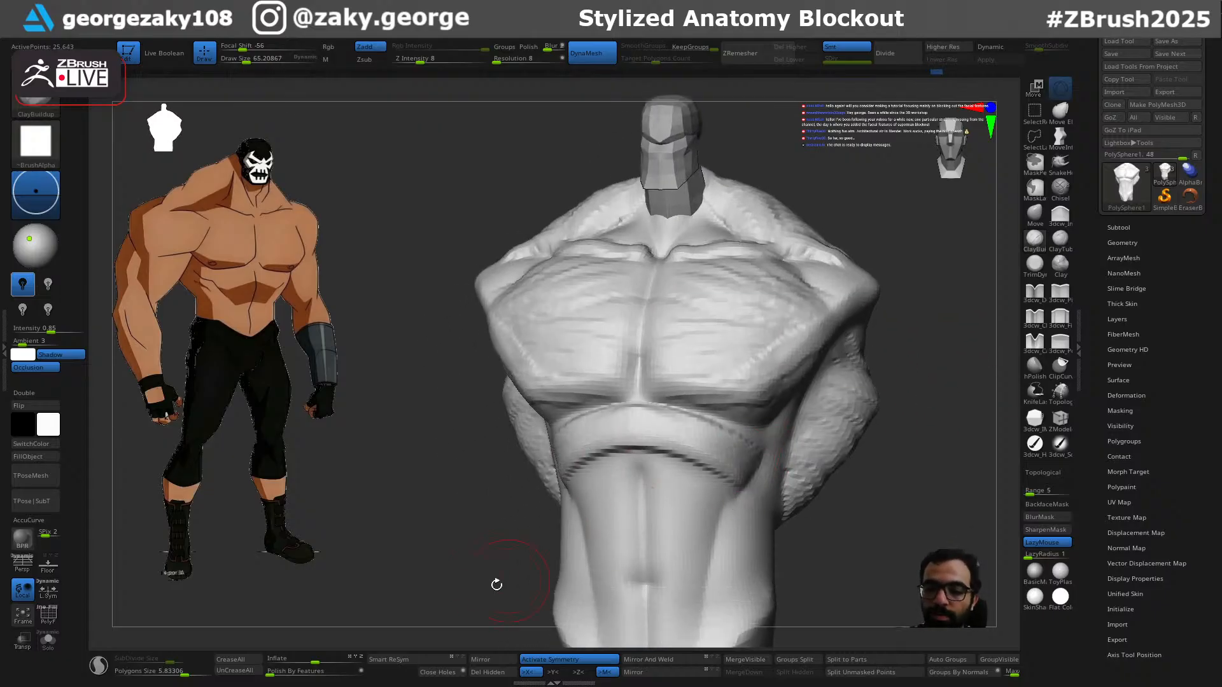
pyautogui.moveTo(516, 576); pyautogui.dragTo(601, 553)
pyautogui.moveTo(614, 477)
pyautogui.mouseDown()
pyautogui.moveTo(711, 426)
pyautogui.moveTo(587, 503)
pyautogui.mouseUp()
pyautogui.moveTo(638, 439); pyautogui.dragTo(615, 450)
# Step: Build up serratus strands with ClayBuildup strokes running from below the armpit towards the outer end of the ribcage arch
pyautogui.moveTo(955, 401); pyautogui.dragTo(778, 437)
pyautogui.press('s')
pyautogui.hotkey('ctrl', 'z')
pyautogui.hotkey('ctrl', 'z')
pyautogui.press('s')
pyautogui.press(']')
pyautogui.press('[')
pyautogui.moveTo(831, 385); pyautogui.dragTo(764, 446)
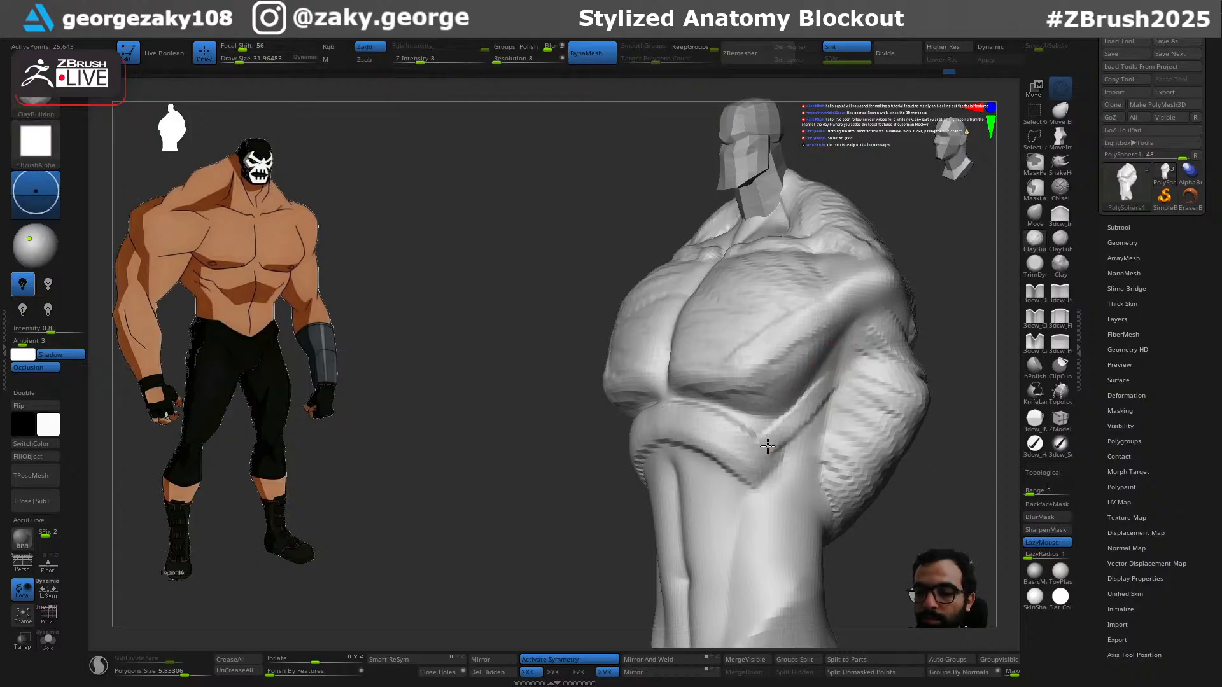
pyautogui.keyDown('alt'); pyautogui.moveTo(881, 546); pyautogui.dragTo(868, 468); pyautogui.keyUp('alt')
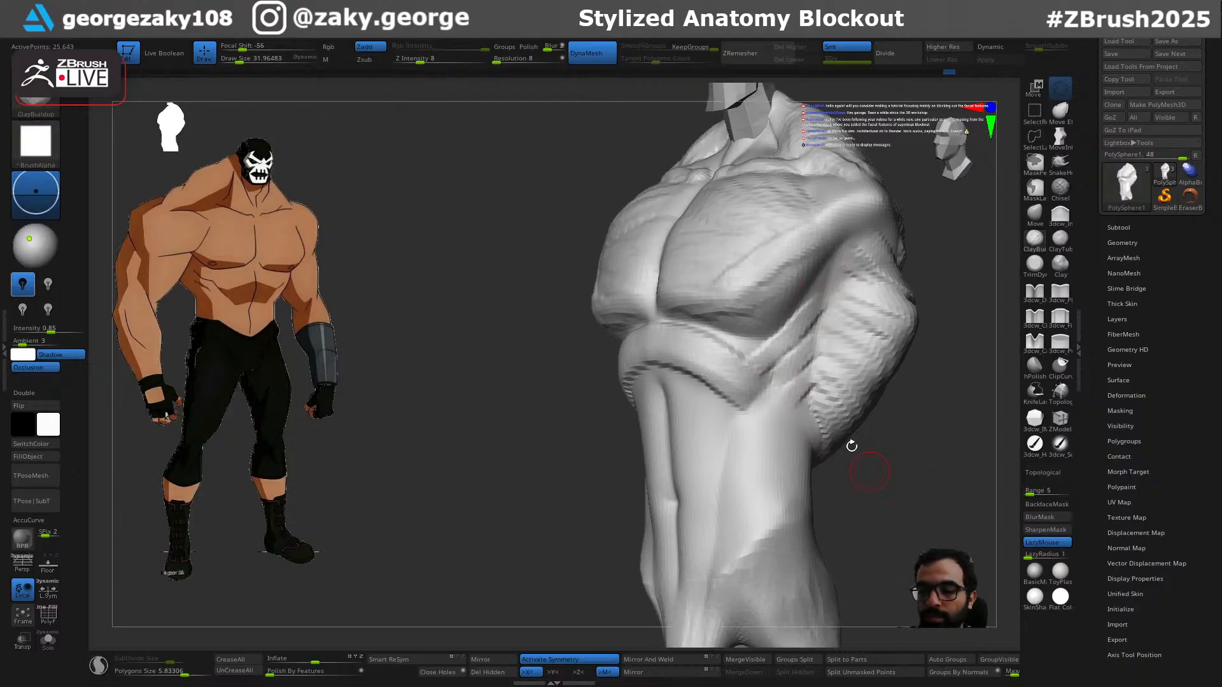
# Step: Define the inner edge of the obliques with long ClayBuildup strokes from the lower ribcage down towards the groin
pyautogui.moveTo(798, 417); pyautogui.dragTo(715, 560)
pyautogui.hotkey('ctrl', 'z')
pyautogui.moveTo(783, 422); pyautogui.dragTo(715, 589)
pyautogui.moveTo(835, 504); pyautogui.dragTo(878, 502)
pyautogui.hotkey('ctrl', 'z')
pyautogui.moveTo(780, 418)
pyautogui.mouseDown()
pyautogui.moveTo(712, 584)
pyautogui.moveTo(701, 551)
pyautogui.mouseUp()
pyautogui.keyDown('shift'); pyautogui.moveTo(845, 489); pyautogui.dragTo(870, 487); pyautogui.keyUp('shift')
pyautogui.hotkey('ctrl', 'z')
pyautogui.moveTo(762, 406); pyautogui.dragTo(719, 503)
pyautogui.moveTo(803, 503); pyautogui.dragTo(822, 494)
# Step: Build up the paired abdominal blocks below the ribcage arch and the lower abdomen with ClayBuildup strokes
pyautogui.moveTo(733, 387); pyautogui.dragTo(732, 425)
pyautogui.moveTo(893, 468); pyautogui.dragTo(827, 473)
pyautogui.moveTo(734, 442); pyautogui.dragTo(709, 493)
pyautogui.keyDown('shift'); pyautogui.moveTo(906, 477); pyautogui.dragTo(934, 478); pyautogui.keyUp('shift')
pyautogui.hotkey('ctrl', 'z')
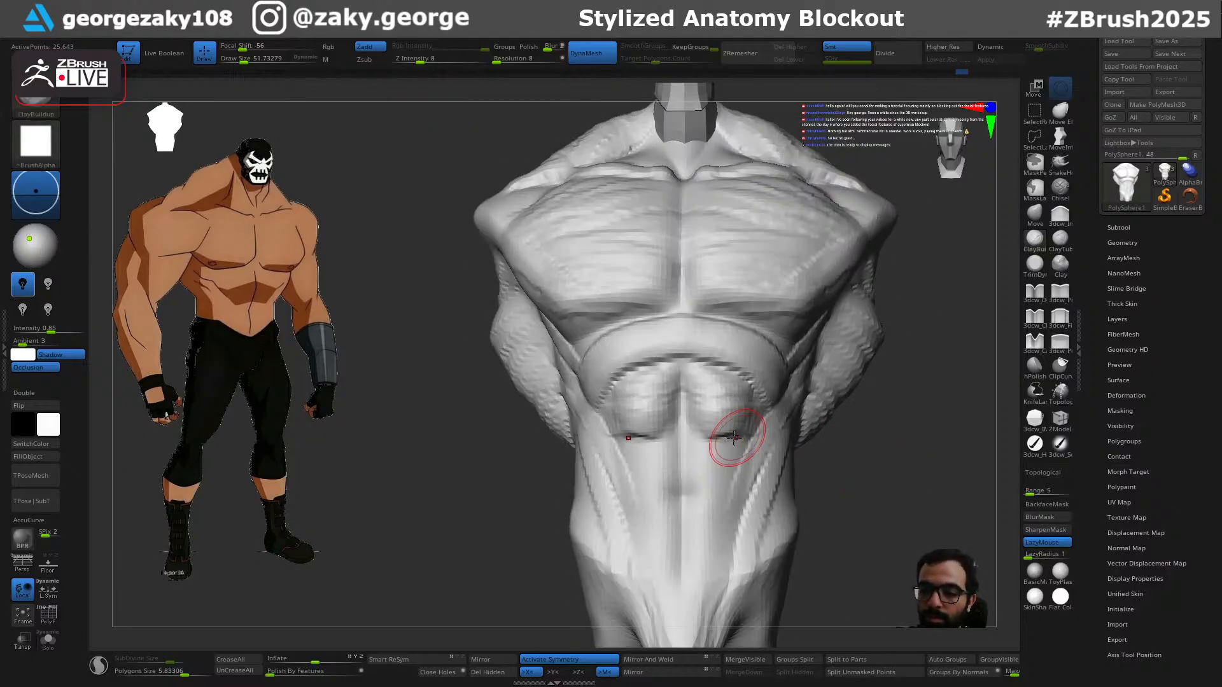
pyautogui.moveTo(717, 452); pyautogui.dragTo(708, 478)
pyautogui.moveTo(908, 465)
pyautogui.mouseDown()
pyautogui.moveTo(713, 516)
pyautogui.moveTo(718, 605)
pyautogui.mouseUp()
pyautogui.moveTo(849, 536)
pyautogui.keyDown('alt'); pyautogui.mouseDown()
pyautogui.moveTo(850, 426)
pyautogui.moveTo(883, 425)
pyautogui.mouseUp(); pyautogui.keyUp('alt')
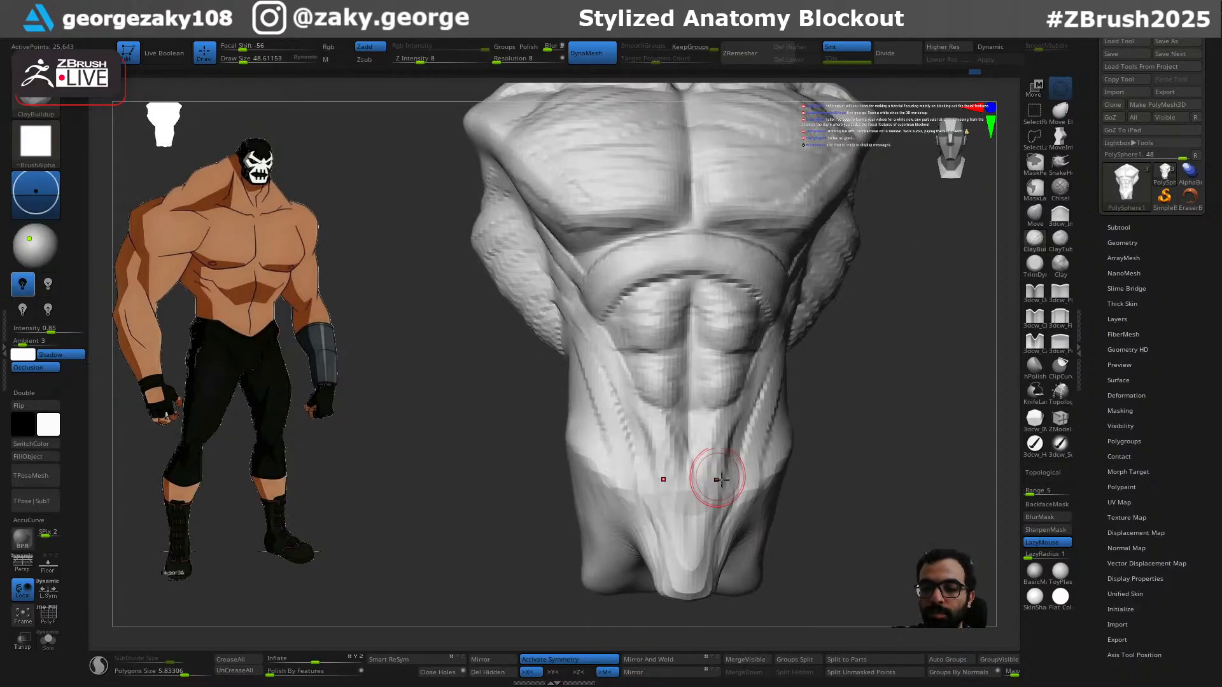
# Step: Carve the separations around the lower abdominal blocks and along their outer edge with the DamStandard brush
pyautogui.moveTo(825, 564); pyautogui.dragTo(891, 492)
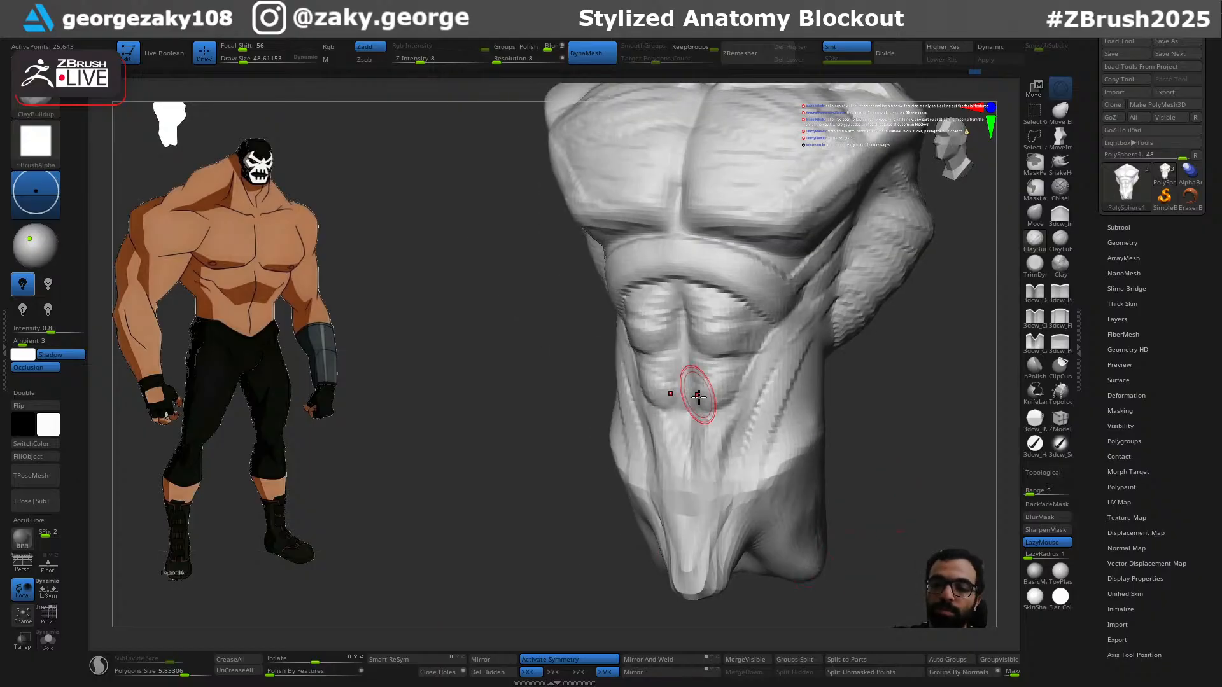
pyautogui.keyDown('shift'); pyautogui.moveTo(939, 356); pyautogui.dragTo(887, 368); pyautogui.keyUp('shift')
pyautogui.press('b')
pyautogui.press('d')
pyautogui.press('s')
pyautogui.press('s')
pyautogui.moveTo(681, 433); pyautogui.dragTo(678, 432)
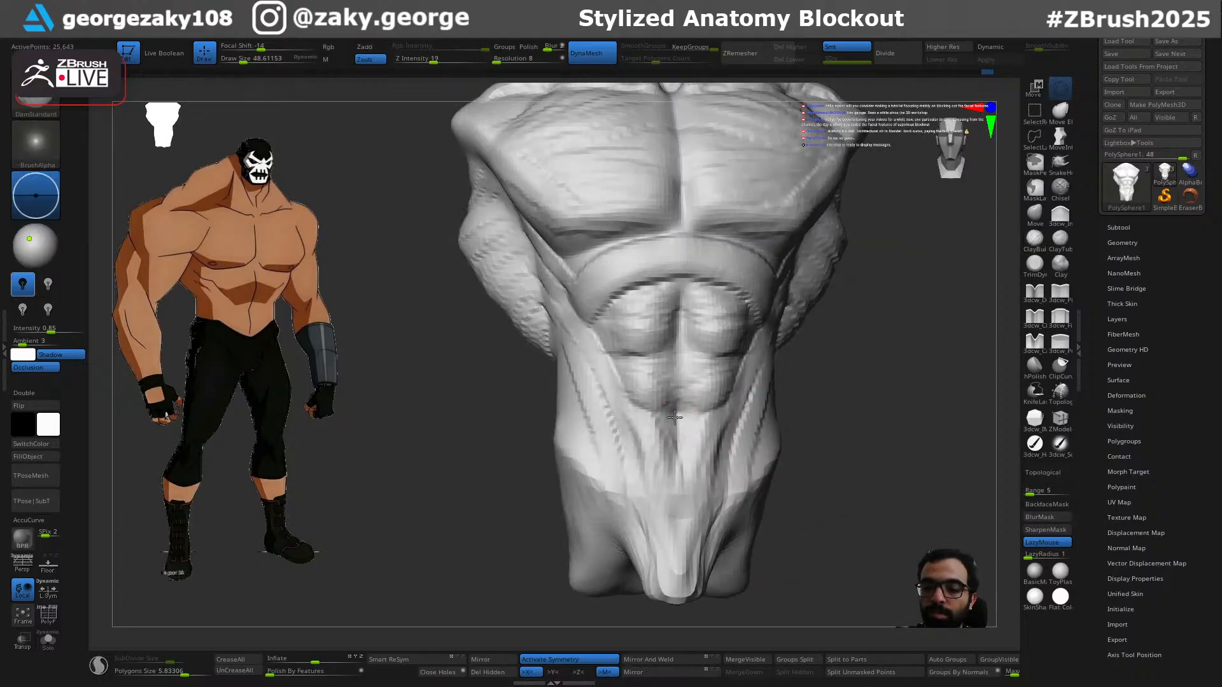
pyautogui.moveTo(800, 406); pyautogui.dragTo(745, 357)
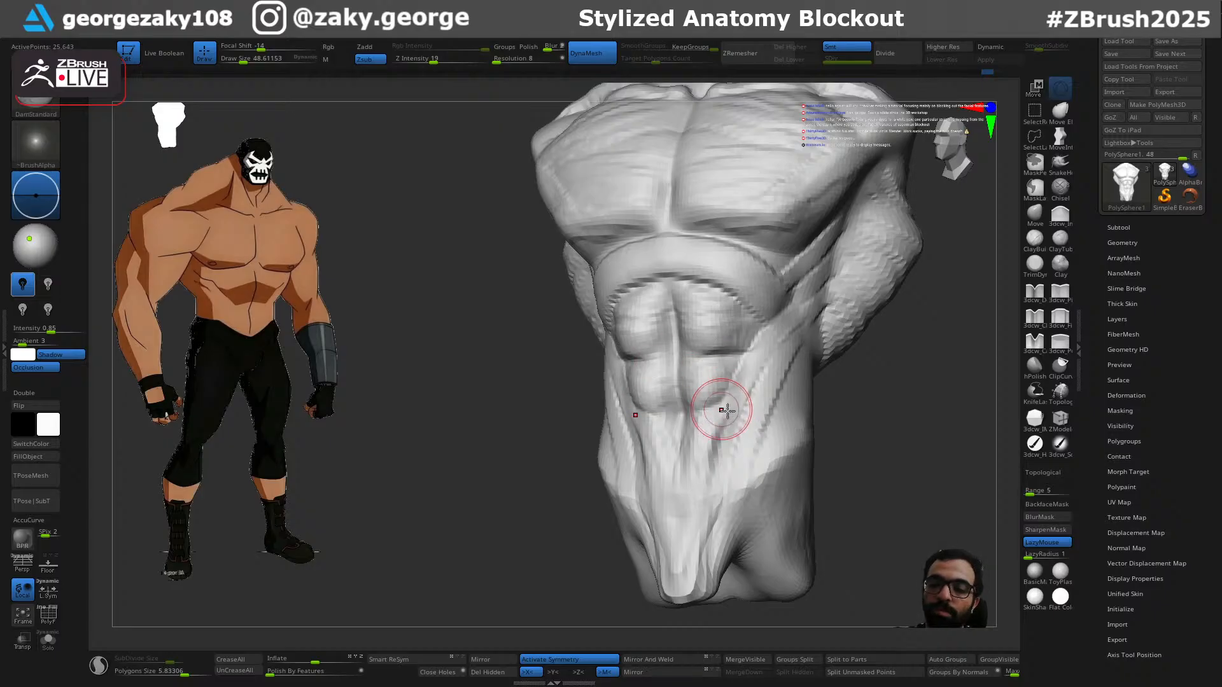
pyautogui.hotkey('ctrl', 'z')
pyautogui.press('s')
pyautogui.moveTo(720, 439); pyautogui.dragTo(723, 439)
pyautogui.moveTo(727, 439); pyautogui.dragTo(784, 298)
# Step: Cut the crease where the ribcage arch meets the upper abdominals with a larger DamStandard brush
pyautogui.moveTo(864, 452)
pyautogui.mouseDown()
pyautogui.moveTo(914, 443)
pyautogui.moveTo(915, 467)
pyautogui.mouseUp()
pyautogui.keyDown('alt'); pyautogui.moveTo(915, 468); pyautogui.dragTo(929, 548); pyautogui.keyUp('alt')
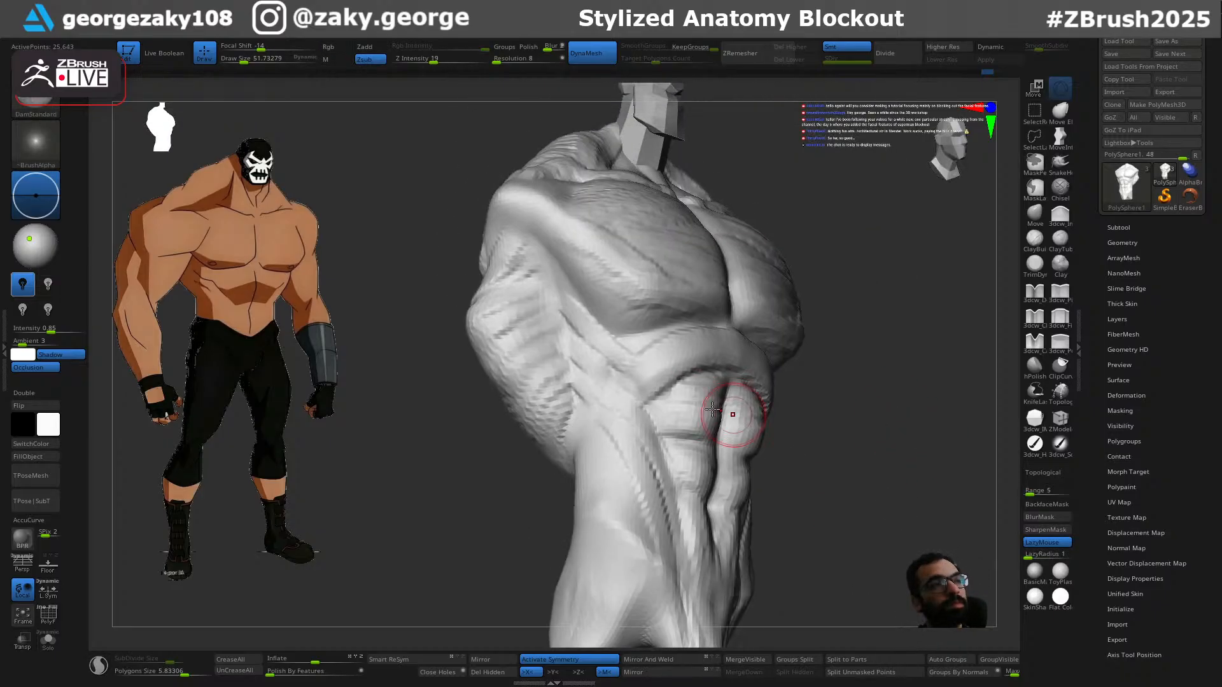
pyautogui.press('s')
pyautogui.moveTo(662, 390); pyautogui.dragTo(732, 366)
pyautogui.hotkey('ctrl', 'z')
pyautogui.press('s')
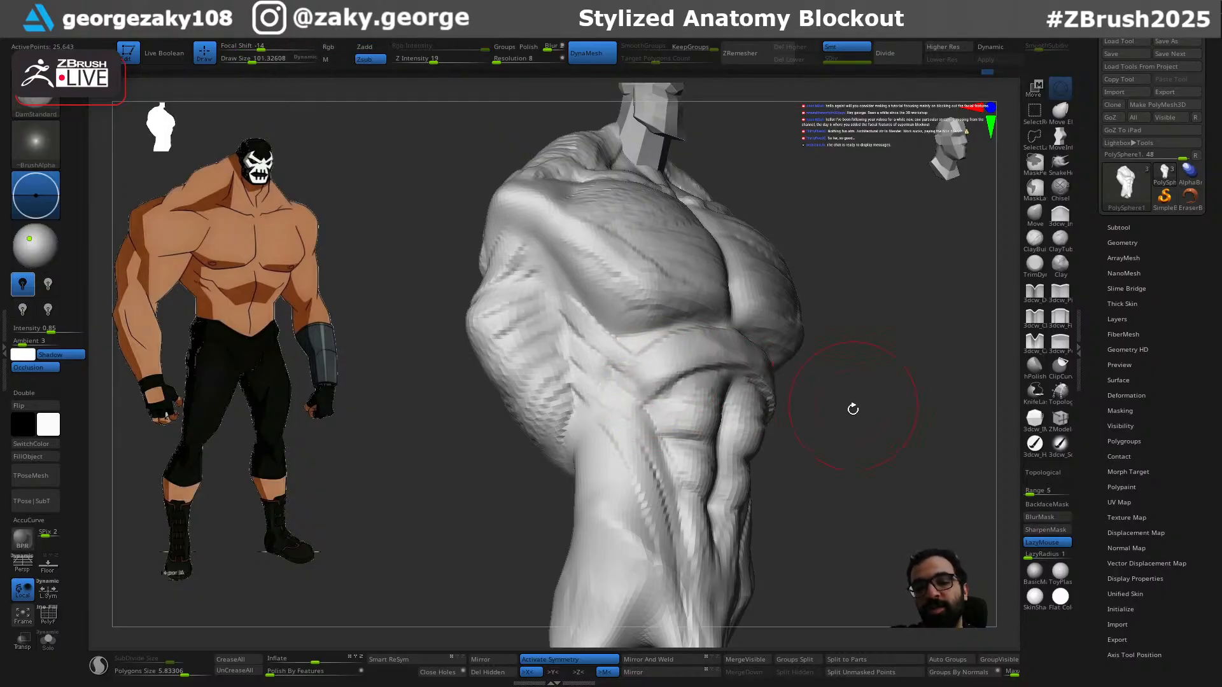
pyautogui.moveTo(854, 406); pyautogui.dragTo(875, 389)
pyautogui.hotkey('ctrl', 'z')
pyautogui.press('s')
pyautogui.moveTo(678, 396); pyautogui.dragTo(732, 367)
pyautogui.hotkey('ctrl', 'z')
pyautogui.moveTo(641, 395); pyautogui.dragTo(732, 366)
# Step: Try to fill out the abdominal muscles with upward Clay brush strokes
pyautogui.keyDown('shift'); pyautogui.moveTo(865, 430); pyautogui.dragTo(803, 446); pyautogui.keyUp('shift')
pyautogui.keyDown('ctrl'); pyautogui.moveTo(804, 451); pyautogui.dragTo(755, 345, button='right'); pyautogui.keyUp('ctrl')
pyautogui.moveTo(843, 456); pyautogui.dragTo(859, 458)
pyautogui.keyDown('alt'); pyautogui.moveTo(859, 458); pyautogui.dragTo(741, 428, button='right'); pyautogui.keyUp('alt')
pyautogui.moveTo(756, 445); pyautogui.dragTo(771, 465)
pyautogui.moveTo(770, 463)
pyautogui.keyDown('ctrl'); pyautogui.mouseDown(button='right')
pyautogui.moveTo(668, 488)
pyautogui.moveTo(589, 454)
pyautogui.mouseUp(button='right'); pyautogui.keyUp('ctrl')
pyautogui.press('b')
pyautogui.press('c')
pyautogui.press('l')
pyautogui.moveTo(581, 487); pyautogui.dragTo(601, 439)
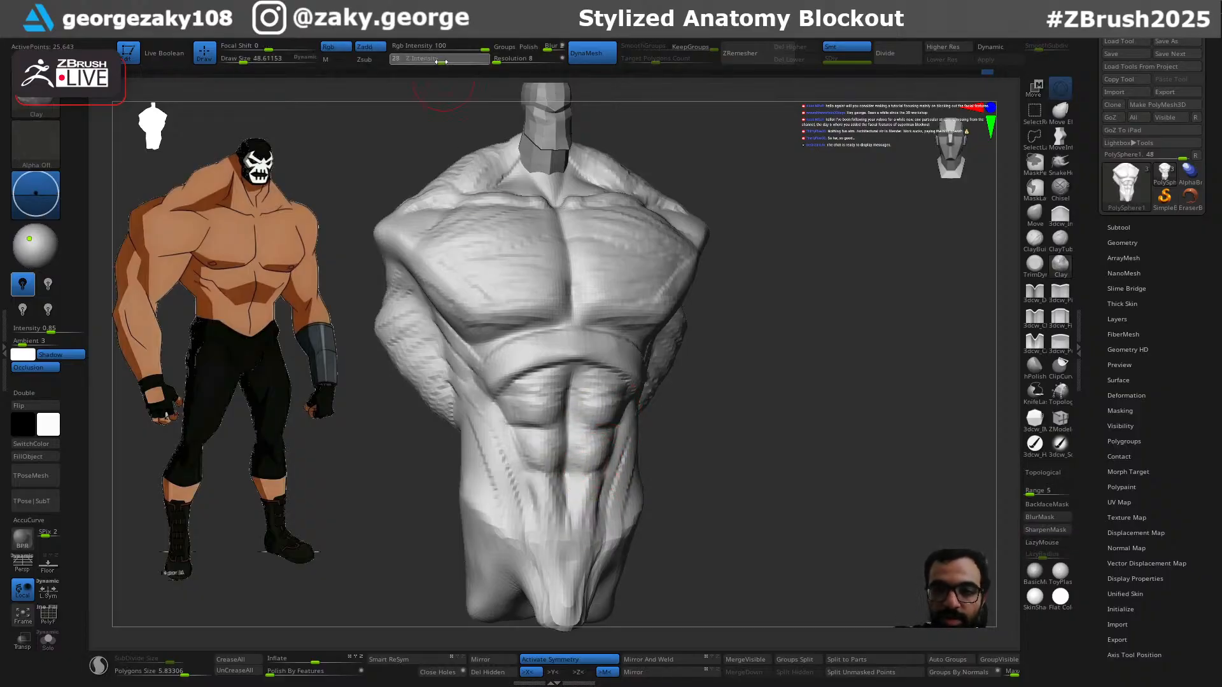
pyautogui.moveTo(592, 476); pyautogui.dragTo(601, 387)
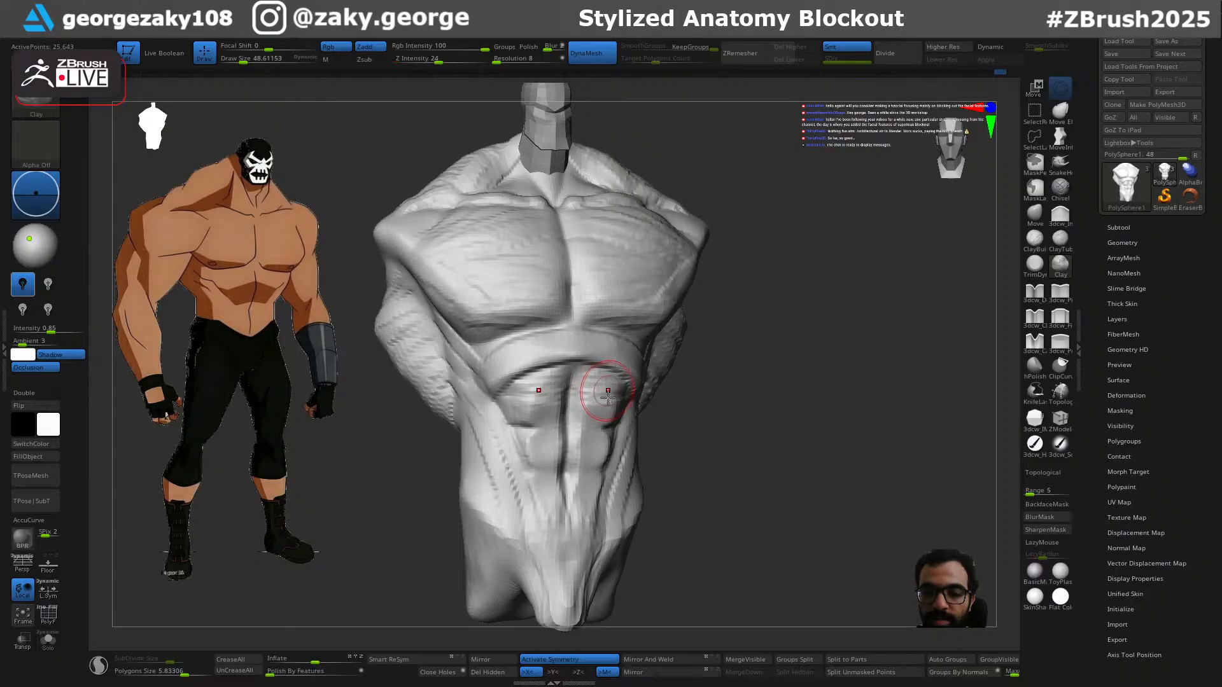
pyautogui.moveTo(685, 450)
pyautogui.mouseDown()
pyautogui.moveTo(620, 457)
pyautogui.moveTo(616, 406)
pyautogui.mouseUp()
pyautogui.moveTo(749, 458)
pyautogui.mouseDown()
pyautogui.moveTo(822, 443)
pyautogui.moveTo(802, 414)
pyautogui.moveTo(704, 426)
pyautogui.moveTo(707, 365)
pyautogui.moveTo(705, 384)
pyautogui.moveTo(722, 385)
pyautogui.mouseUp()
pyautogui.hotkey('ctrl', 'z')
pyautogui.hotkey('ctrl', 'z')
pyautogui.hotkey('ctrl', 'z')
pyautogui.press('[')
pyautogui.hotkey('ctrl', 'z')
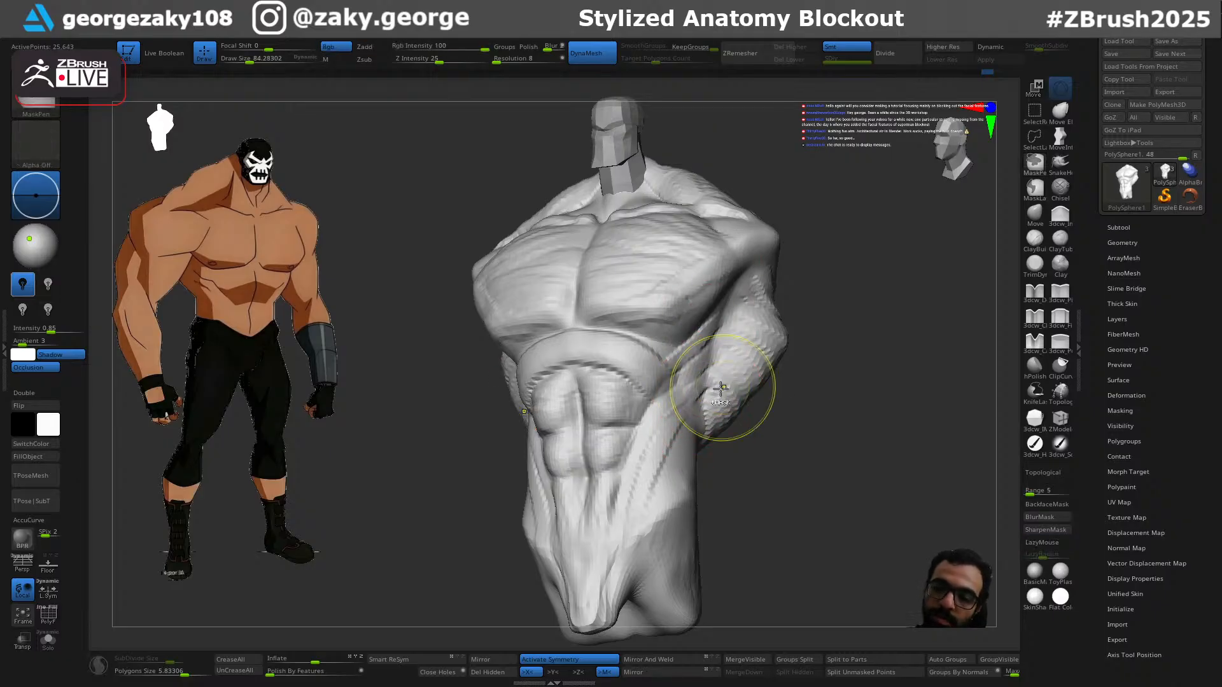
pyautogui.hotkey('ctrl', 'z')
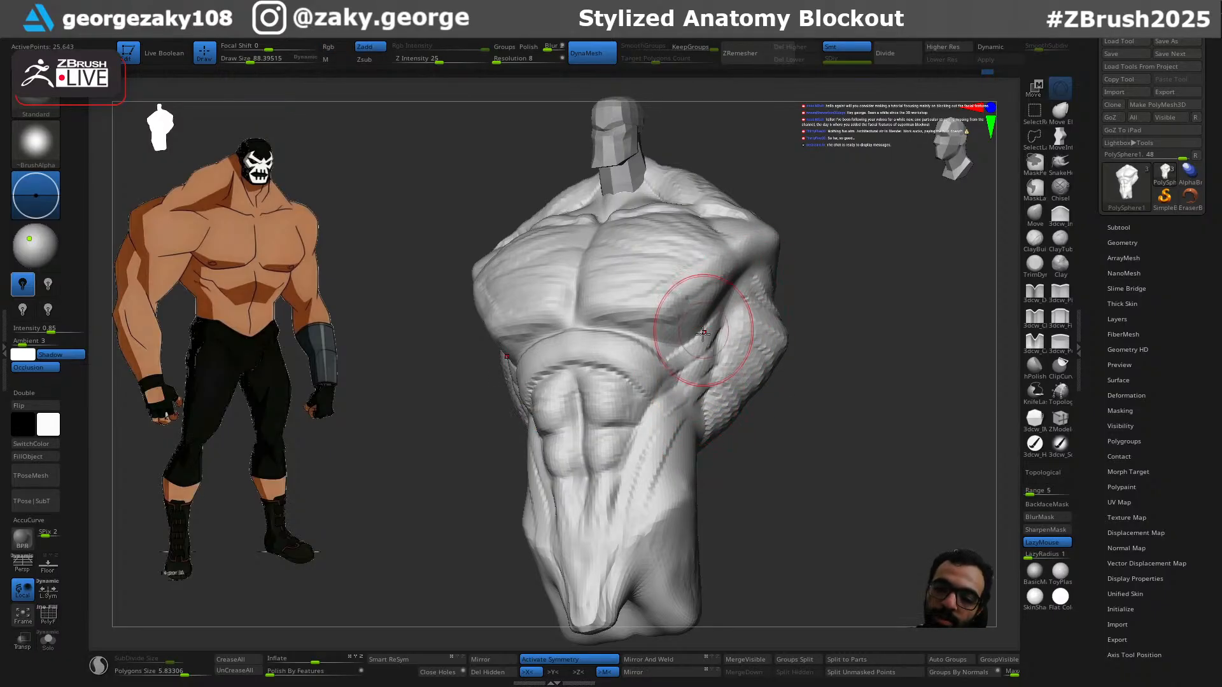
# Step: Add soft volume to the serratus area, abdomen and hips with a large Standard brush
pyautogui.press('s')
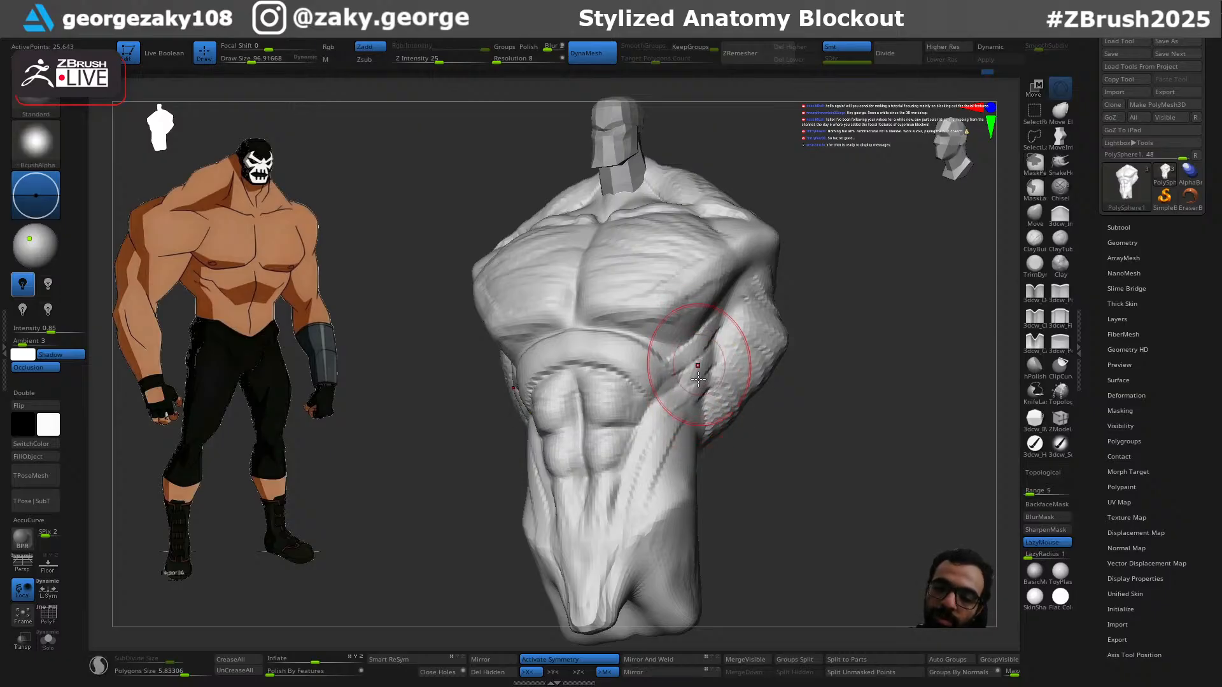
pyautogui.moveTo(737, 504); pyautogui.dragTo(787, 514)
pyautogui.press('s')
pyautogui.moveTo(582, 401); pyautogui.dragTo(586, 401)
pyautogui.press('s')
pyautogui.moveTo(540, 540); pyautogui.dragTo(552, 539)
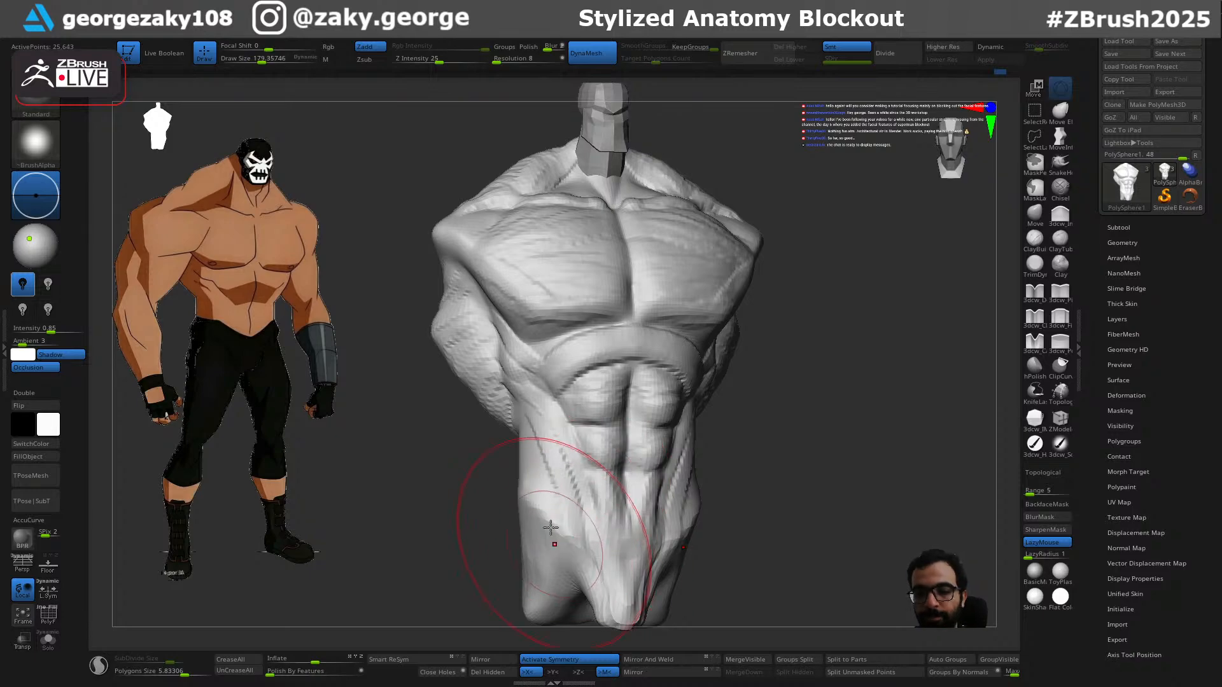
pyautogui.moveTo(777, 392)
pyautogui.mouseDown()
pyautogui.moveTo(764, 382)
pyautogui.moveTo(786, 381)
pyautogui.moveTo(749, 393)
pyautogui.moveTo(772, 392)
pyautogui.mouseUp()
pyautogui.keyDown('ctrl'); pyautogui.moveTo(757, 407); pyautogui.dragTo(761, 341, button='right'); pyautogui.keyUp('ctrl')
pyautogui.moveTo(761, 341); pyautogui.dragTo(783, 366)
pyautogui.keyDown('ctrl'); pyautogui.moveTo(731, 385); pyautogui.dragTo(729, 469, button='right'); pyautogui.keyUp('ctrl')
pyautogui.moveTo(728, 469)
pyautogui.mouseDown()
pyautogui.moveTo(756, 486)
pyautogui.moveTo(708, 414)
pyautogui.moveTo(794, 402)
pyautogui.mouseUp()
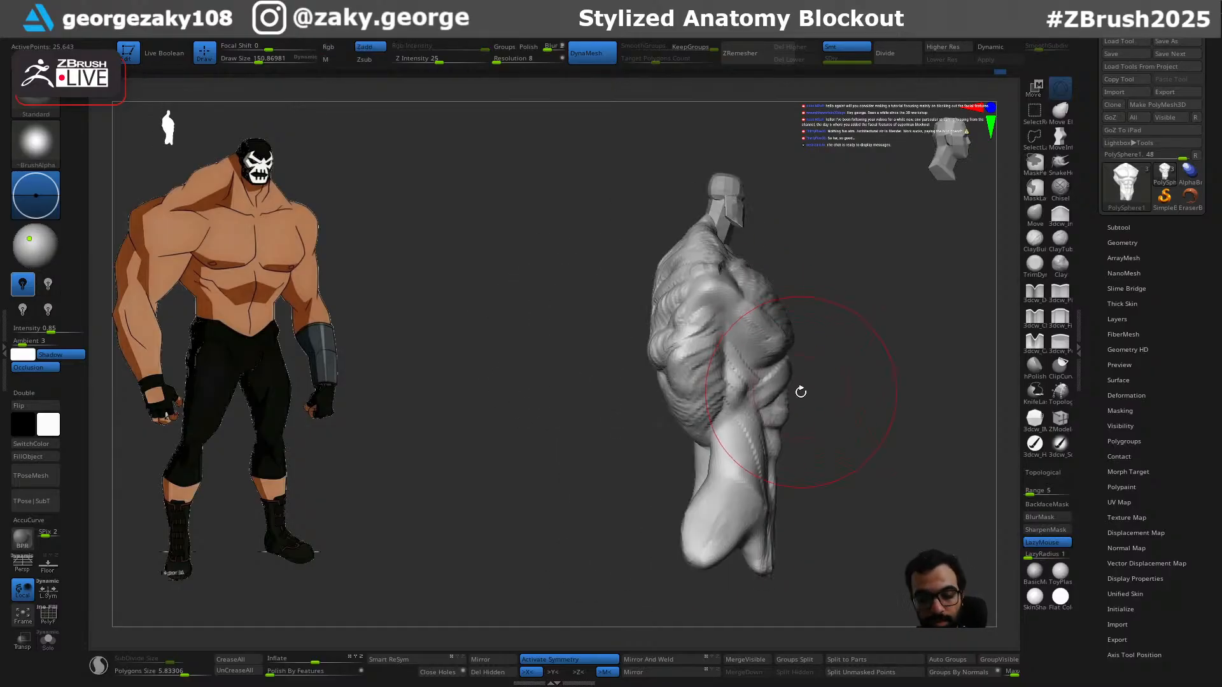
# Step: Adjust the waist profile in side view with a large Move brush
pyautogui.press('b')
pyautogui.press('m')
pyautogui.press('v')
pyautogui.press('s')
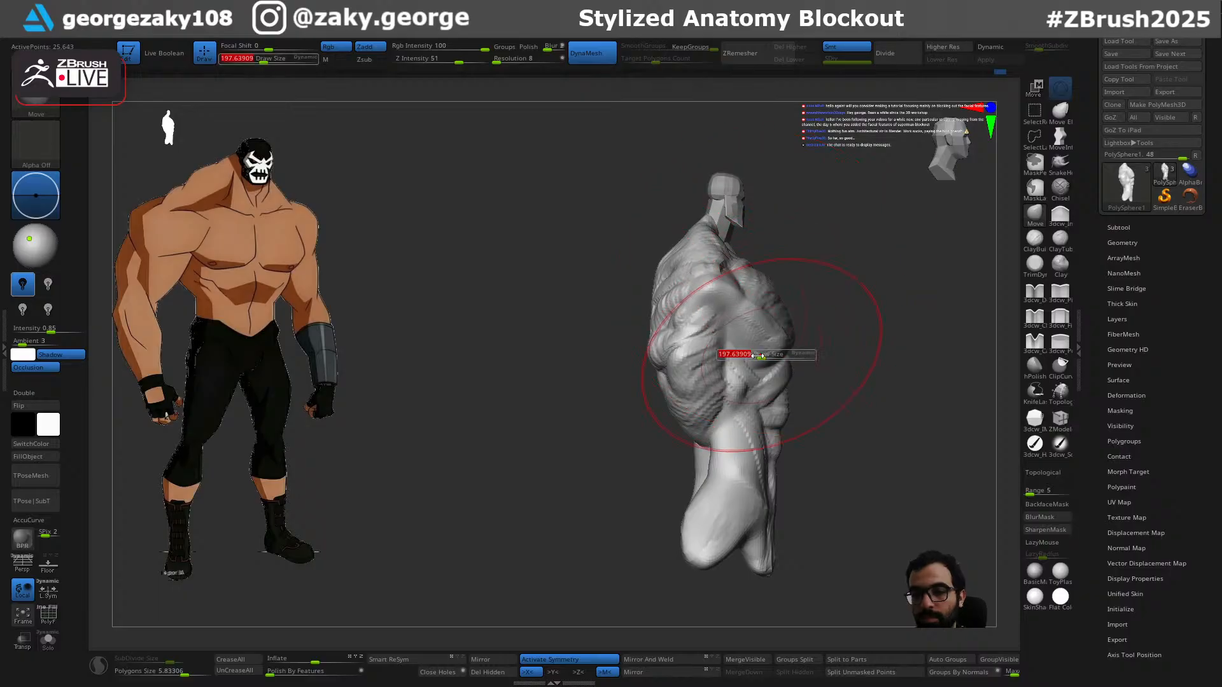
pyautogui.press('s')
pyautogui.moveTo(723, 479); pyautogui.dragTo(706, 478)
pyautogui.moveTo(778, 452)
pyautogui.mouseDown(button='right')
pyautogui.moveTo(792, 449)
pyautogui.moveTo(668, 461)
pyautogui.moveTo(657, 537)
pyautogui.mouseUp(button='right')
# Step: Build up the oblique's edge beside the lower back with ClayBuildup, from the top of the glutes to the lats
pyautogui.press('b')
pyautogui.press('c')
pyautogui.press('l')
pyautogui.moveTo(633, 480); pyautogui.dragTo(650, 436)
pyautogui.hotkey('ctrl', 'z')
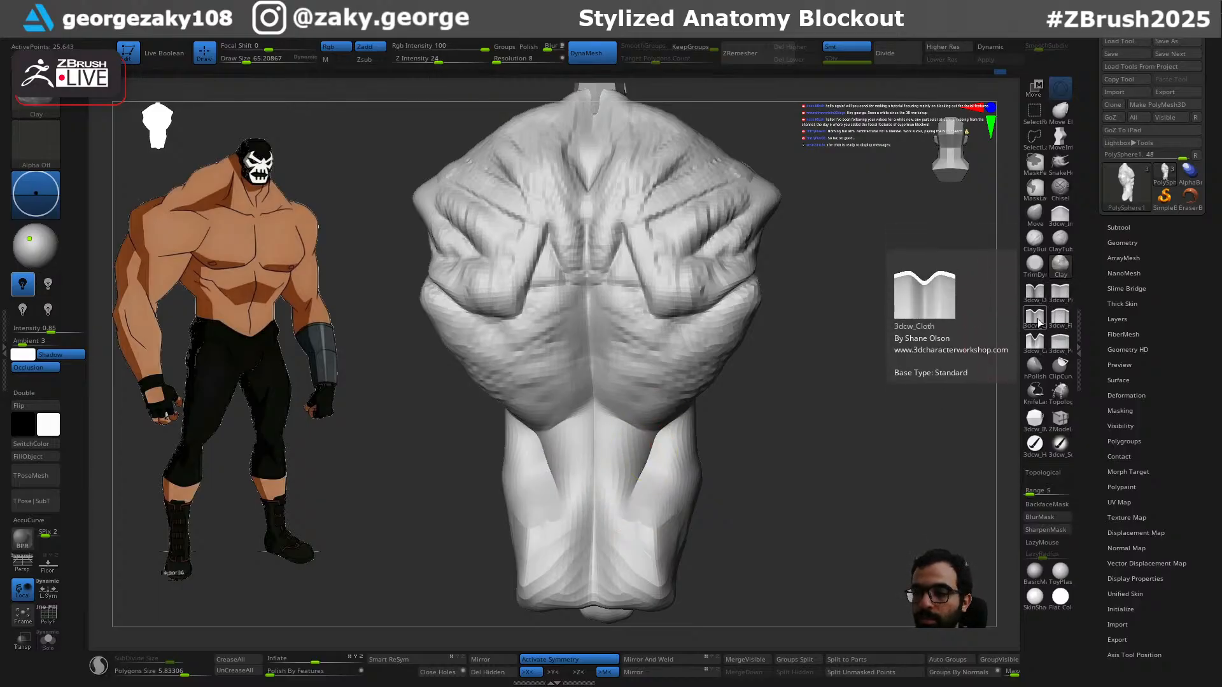
pyautogui.click(1028, 251)
pyautogui.press('s')
pyautogui.moveTo(627, 502)
pyautogui.mouseDown()
pyautogui.moveTo(647, 425)
pyautogui.moveTo(628, 490)
pyautogui.moveTo(661, 429)
pyautogui.mouseUp()
pyautogui.press('shift')
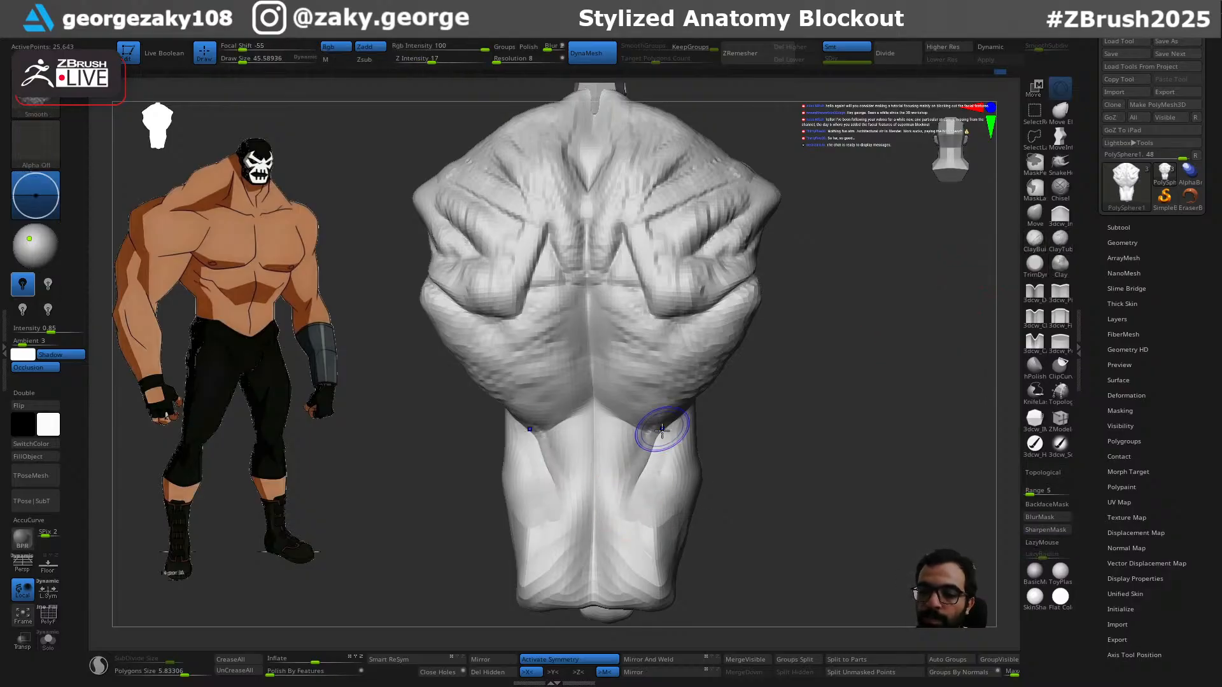
# Step: Sharpen the crease between the lower back, oblique and glute with short DamStandard strokes
pyautogui.moveTo(761, 548); pyautogui.dragTo(664, 566)
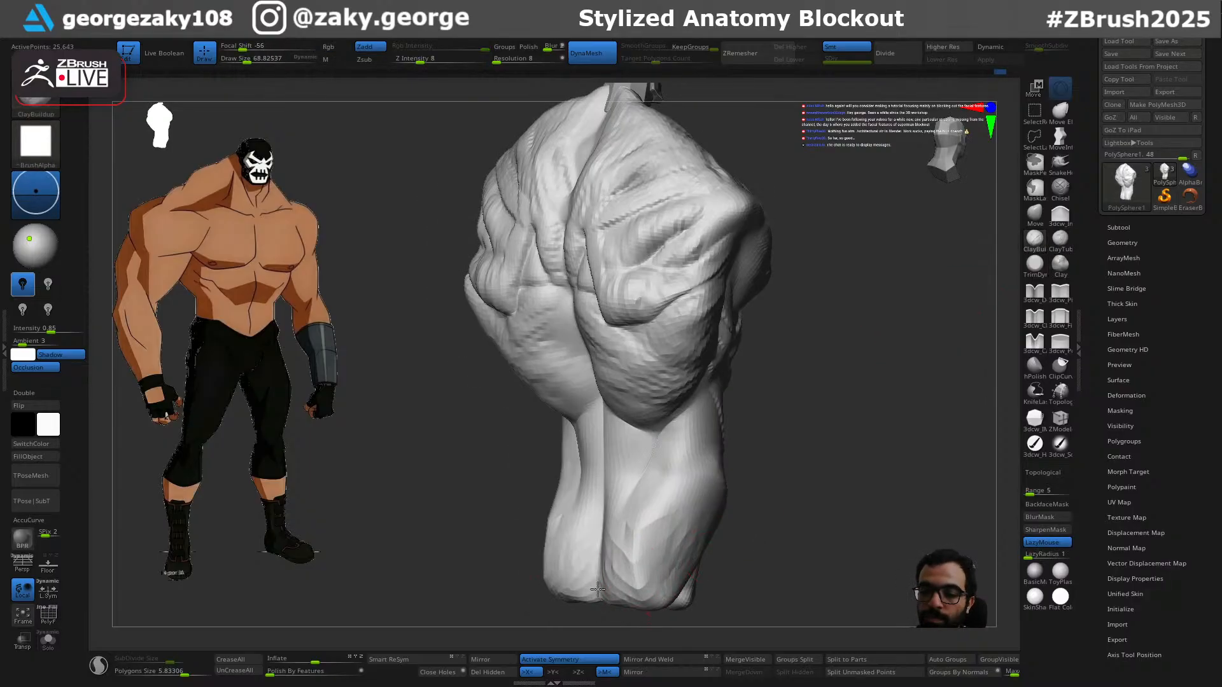
pyautogui.keyDown('shift'); pyautogui.moveTo(728, 532); pyautogui.dragTo(763, 534); pyautogui.keyUp('shift')
pyautogui.press('b')
pyautogui.press('d')
pyautogui.press('s')
pyautogui.press('s')
pyautogui.moveTo(673, 513); pyautogui.dragTo(680, 513)
pyautogui.moveTo(667, 500)
pyautogui.mouseDown()
pyautogui.moveTo(742, 477)
pyautogui.moveTo(677, 506)
pyautogui.mouseUp()
pyautogui.moveTo(791, 482); pyautogui.dragTo(734, 474)
# Step: Open the torso's Geometry settings to check the DynaMesh options
pyautogui.moveTo(960, 491)
pyautogui.mouseDown()
pyautogui.moveTo(859, 471)
pyautogui.moveTo(804, 504)
pyautogui.moveTo(856, 518)
pyautogui.moveTo(919, 464)
pyautogui.moveTo(728, 486)
pyautogui.mouseUp()
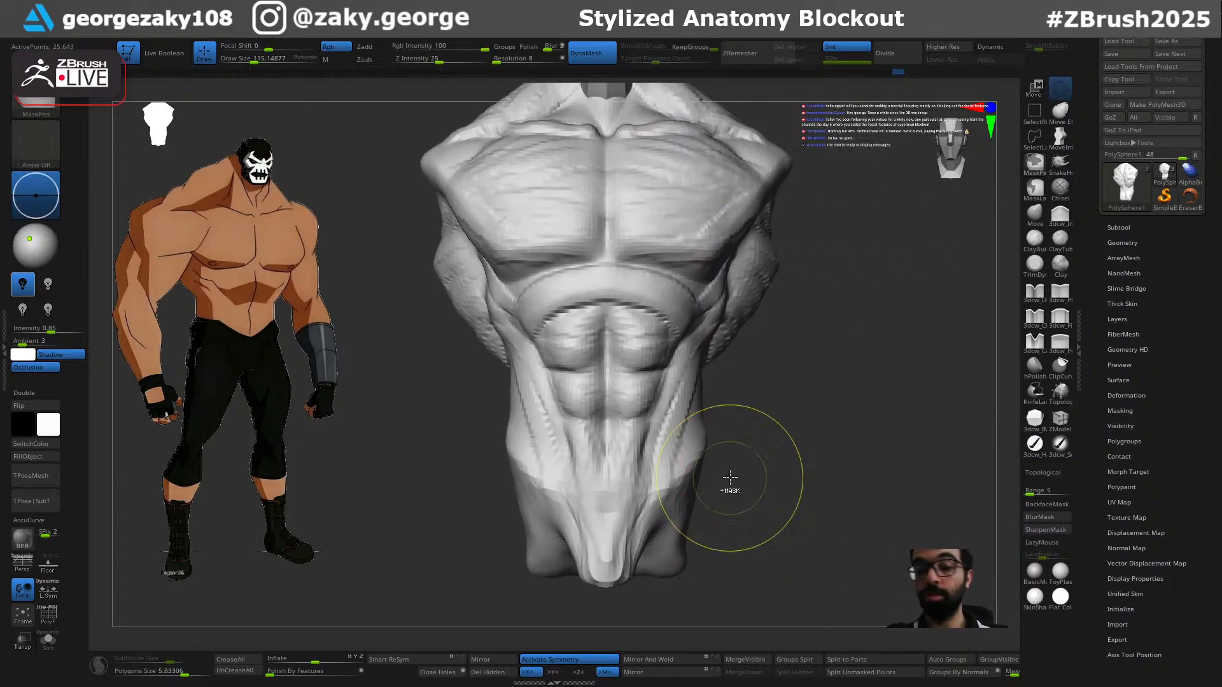
pyautogui.keyDown('ctrl'); pyautogui.moveTo(728, 486); pyautogui.dragTo(746, 351, button='right'); pyautogui.keyUp('ctrl')
pyautogui.keyDown('alt'); pyautogui.moveTo(745, 352); pyautogui.dragTo(780, 409); pyautogui.keyUp('alt')
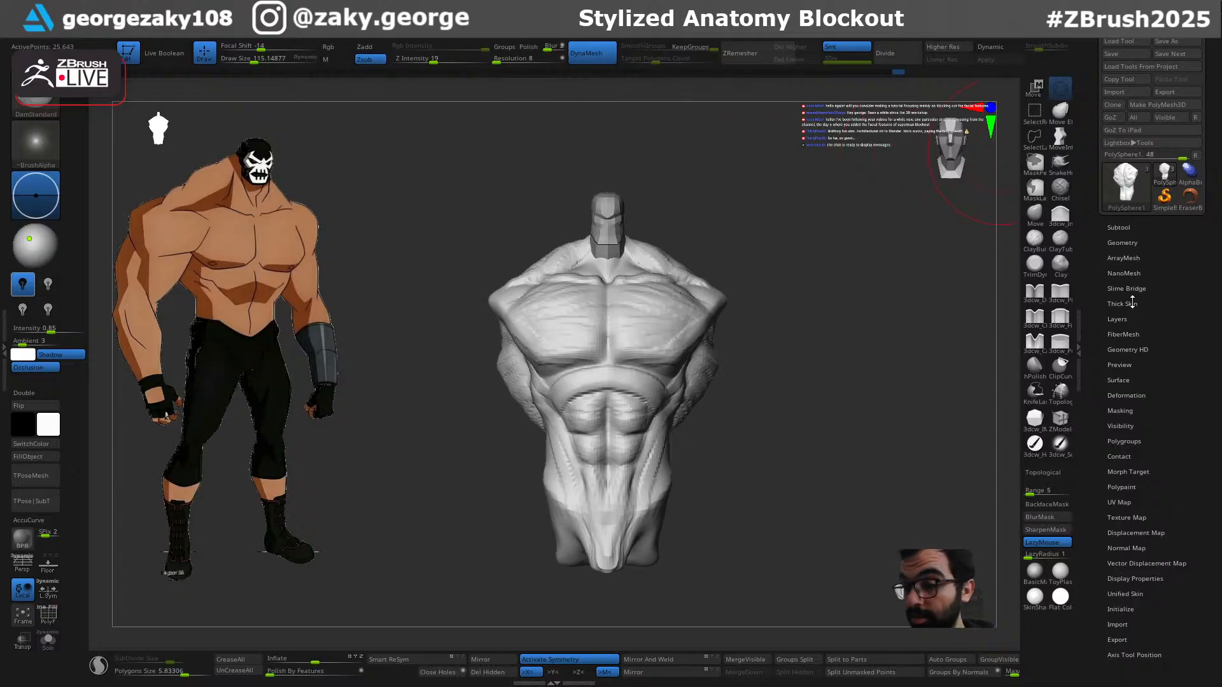
pyautogui.click(1123, 243)
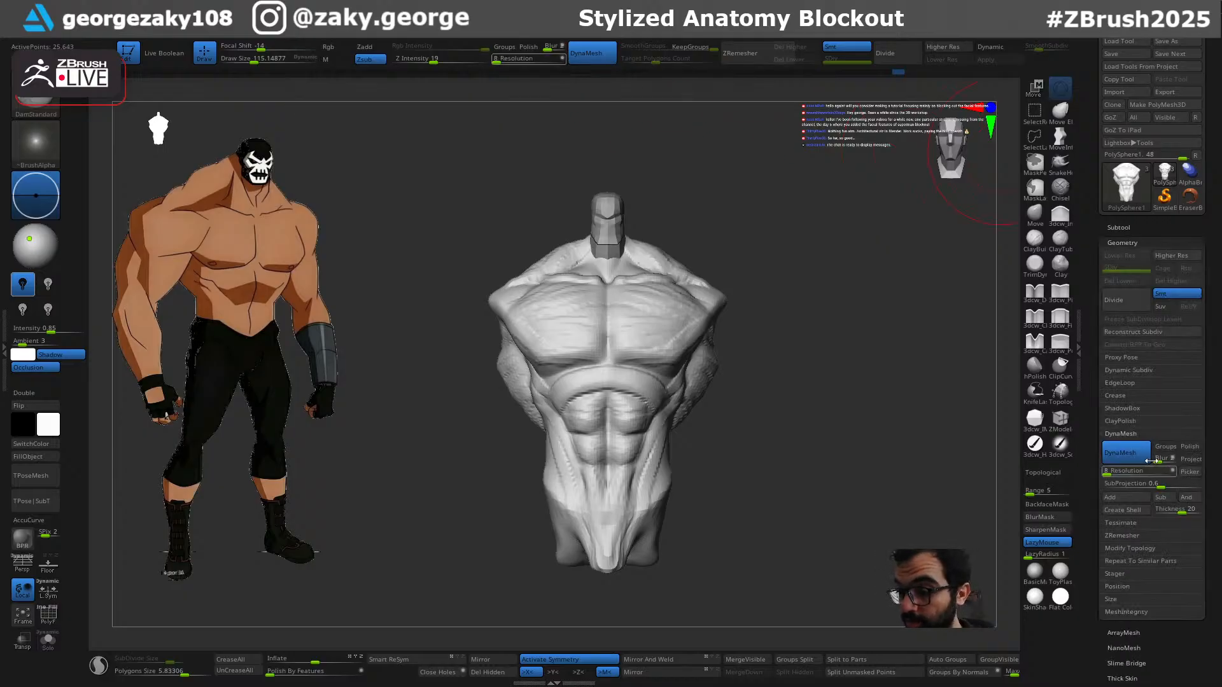
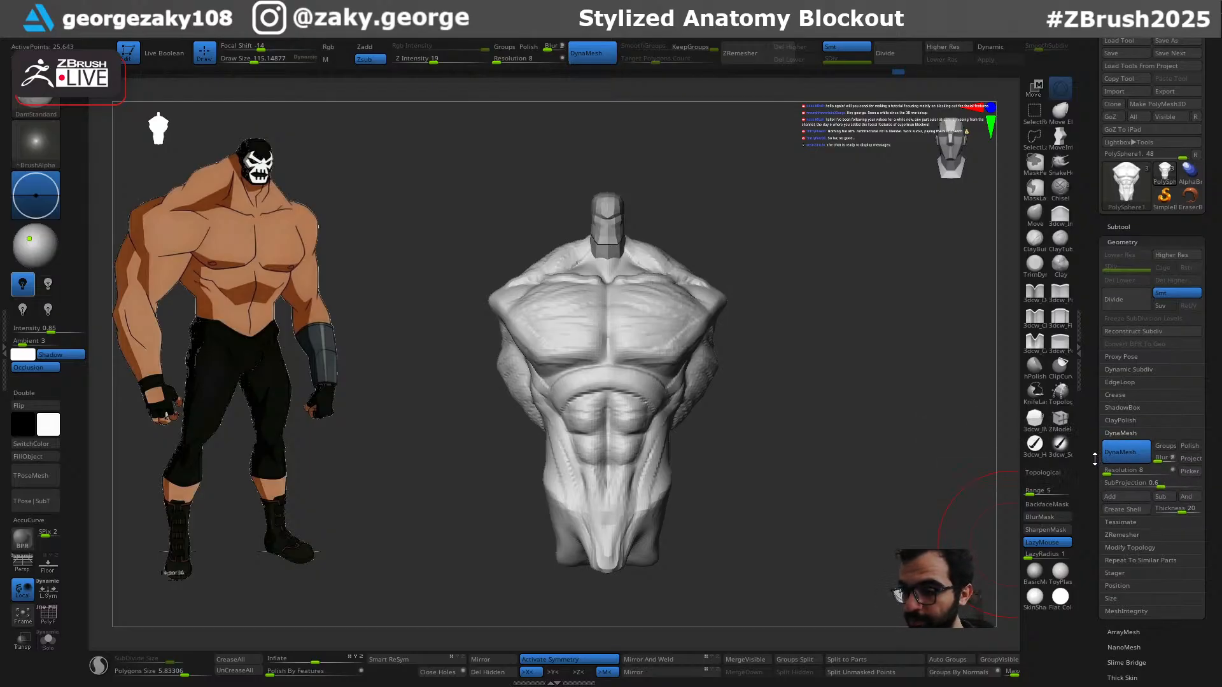
pyautogui.moveTo(1096, 459); pyautogui.dragTo(1097, 435)
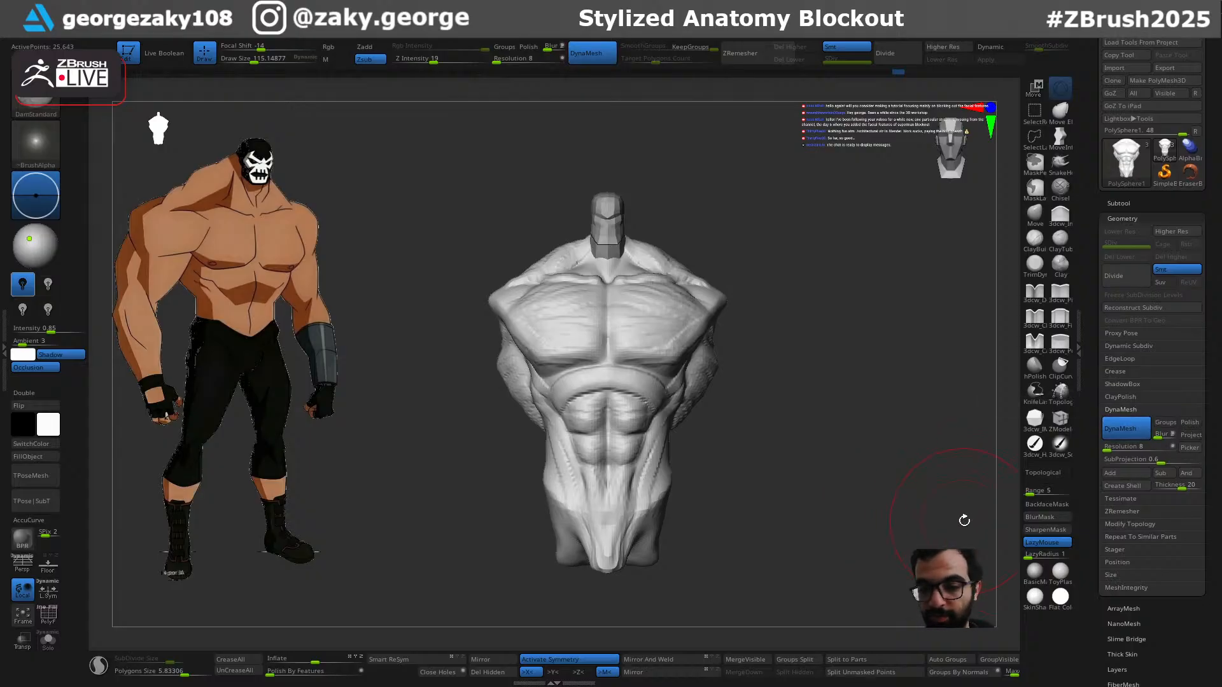
# Step: Swell the ribcage arch and abdominal blocks with the Inflate brush
pyautogui.moveTo(821, 414); pyautogui.dragTo(789, 402)
pyautogui.keyDown('alt'); pyautogui.moveTo(687, 400); pyautogui.dragTo(656, 417); pyautogui.keyUp('alt')
pyautogui.moveTo(755, 415)
pyautogui.mouseDown()
pyautogui.moveTo(786, 422)
pyautogui.moveTo(696, 408)
pyautogui.moveTo(716, 409)
pyautogui.mouseUp()
pyautogui.press('i')
pyautogui.press('s')
pyautogui.moveTo(603, 383); pyautogui.dragTo(686, 407)
pyautogui.moveTo(884, 375); pyautogui.dragTo(841, 374)
pyautogui.moveTo(677, 404); pyautogui.dragTo(694, 417)
pyautogui.moveTo(821, 349)
pyautogui.mouseDown()
pyautogui.moveTo(834, 346)
pyautogui.moveTo(808, 363)
pyautogui.mouseUp()
pyautogui.press('s')
pyautogui.moveTo(680, 460); pyautogui.dragTo(689, 441)
pyautogui.hotkey('ctrl', 'z')
pyautogui.press('s')
pyautogui.moveTo(708, 395); pyautogui.dragTo(703, 394)
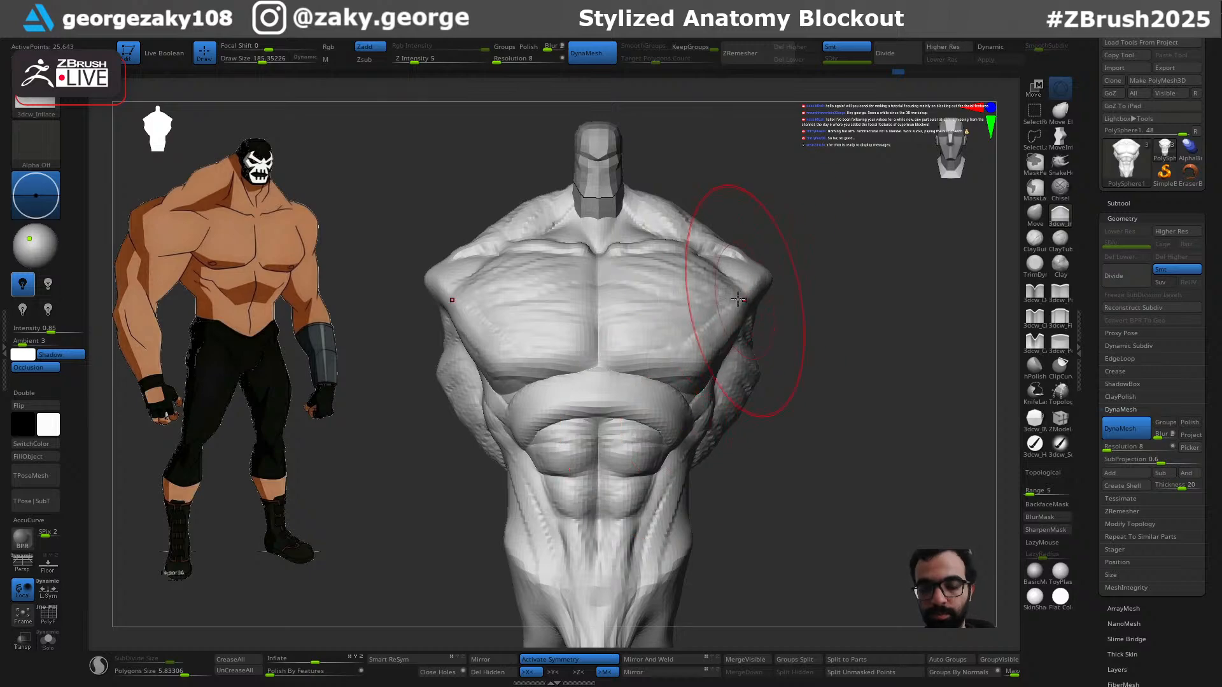
# Step: Refine the shape of the pectorals and the collarbone area with small Move brush adjustments at varying brush sizes
pyautogui.press('m')
pyautogui.press('s')
pyautogui.moveTo(668, 296); pyautogui.dragTo(661, 295)
pyautogui.moveTo(608, 252); pyautogui.dragTo(603, 262)
pyautogui.press('s')
pyautogui.moveTo(688, 254); pyautogui.dragTo(687, 258)
pyautogui.press('s')
pyautogui.moveTo(690, 299); pyautogui.dragTo(704, 342)
pyautogui.press('s')
pyautogui.moveTo(802, 332); pyautogui.dragTo(827, 333)
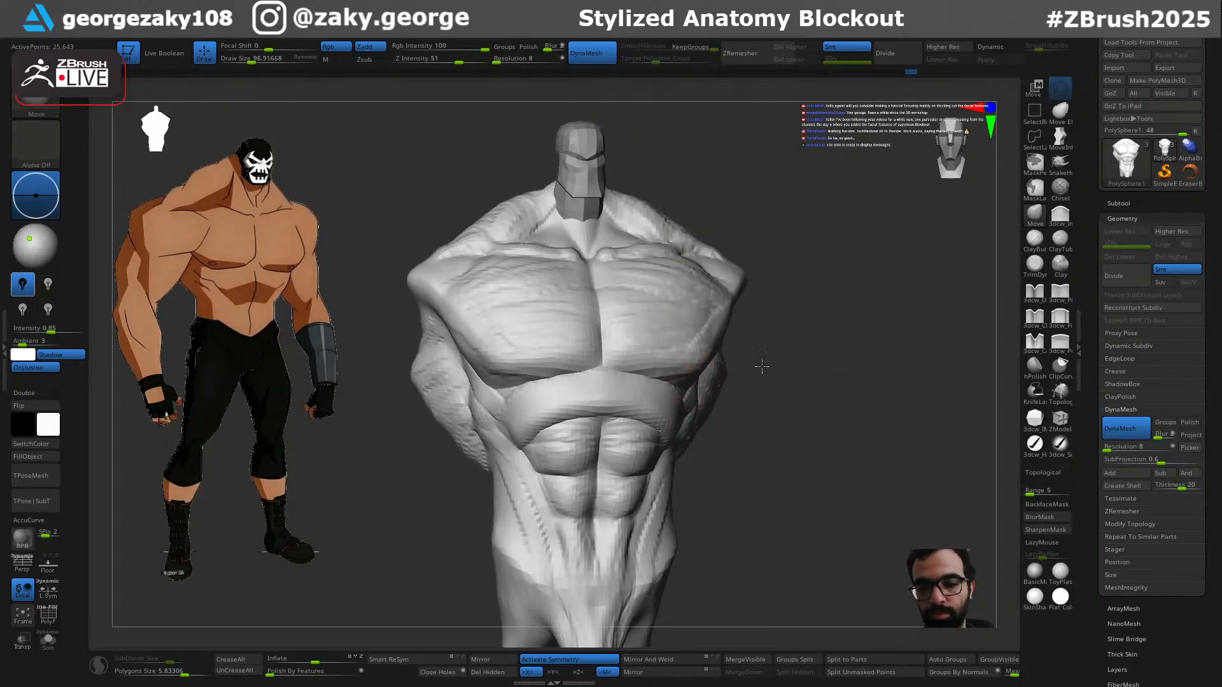
pyautogui.moveTo(765, 368); pyautogui.dragTo(694, 385)
pyautogui.press('s')
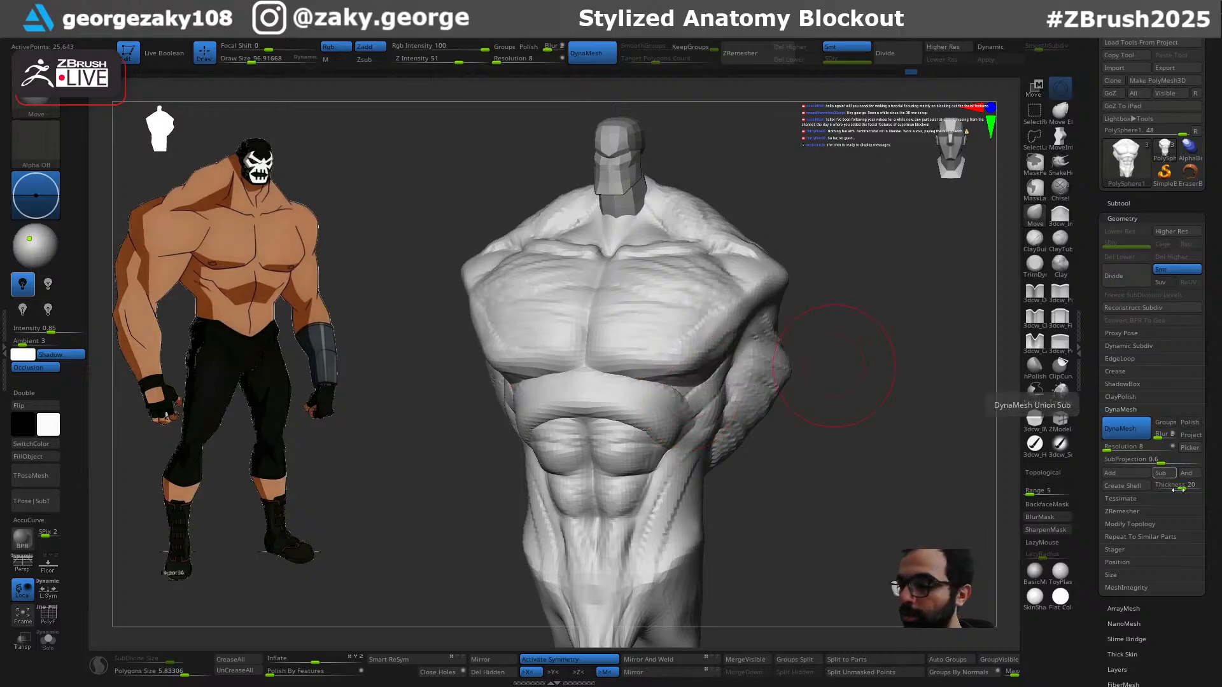
# Step: Open the ZRemesher options and save the sculpt as a tool file with a name beginning with "Day"
pyautogui.click(1125, 512)
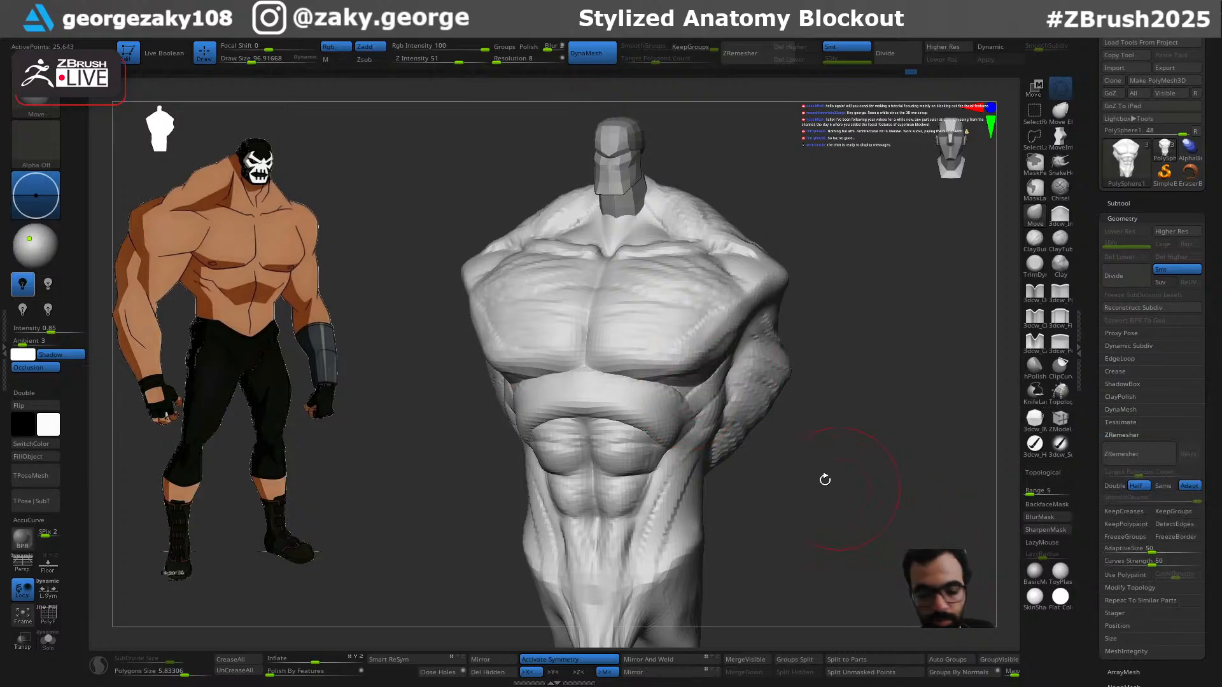
pyautogui.hotkey('ctrl', 's')
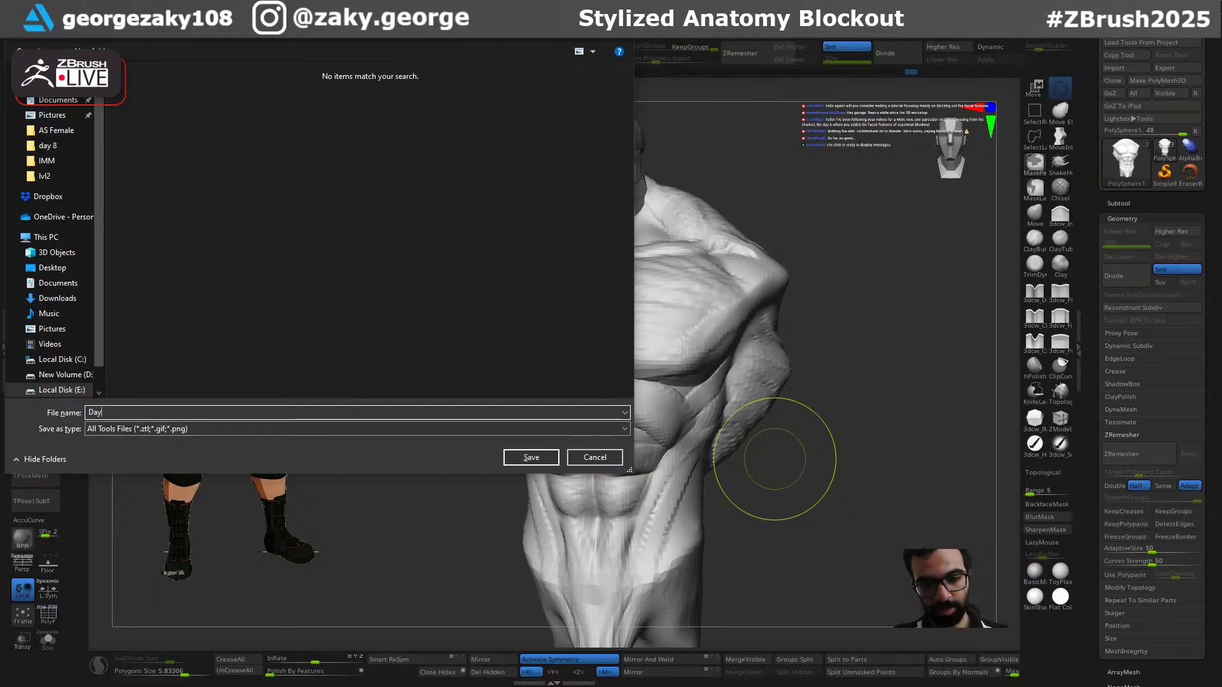
pyautogui.press('Return')
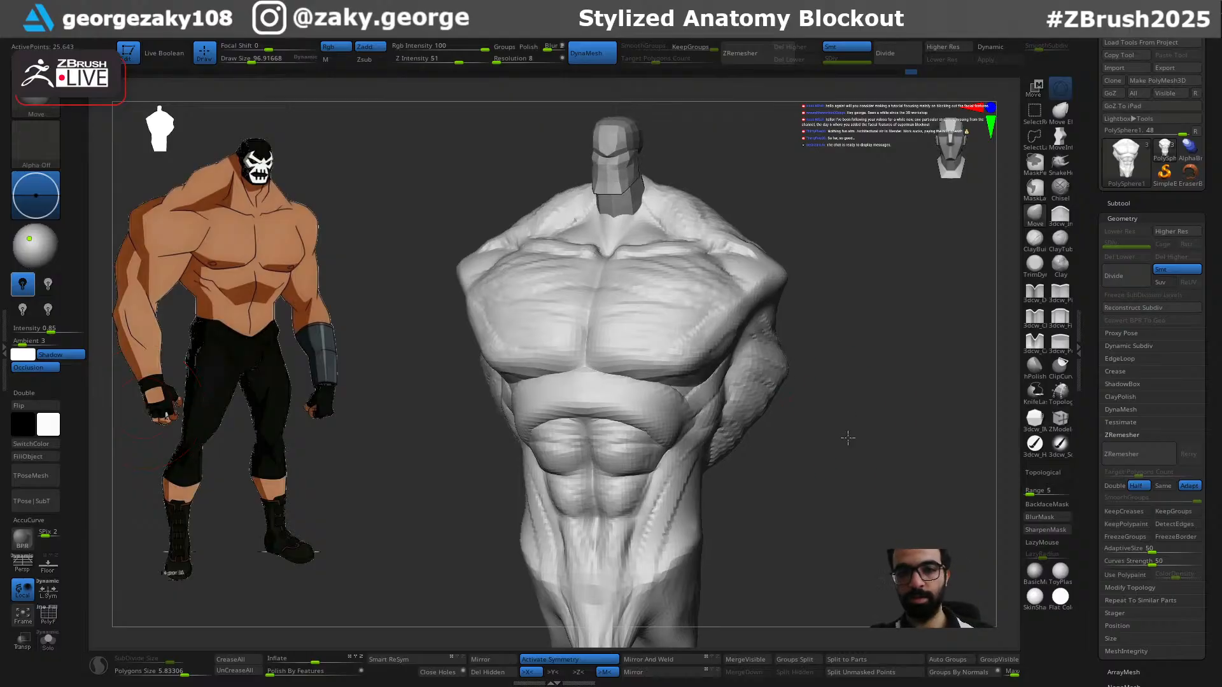
# Step: Remesh the torso with ZRemesher, Half turned off and target polygon count 0.4, and display its polyframe
pyautogui.moveTo(810, 423)
pyautogui.mouseDown()
pyautogui.moveTo(787, 425)
pyautogui.moveTo(928, 480)
pyautogui.moveTo(808, 570)
pyautogui.mouseUp()
pyautogui.scroll(-2, 1219, 433)
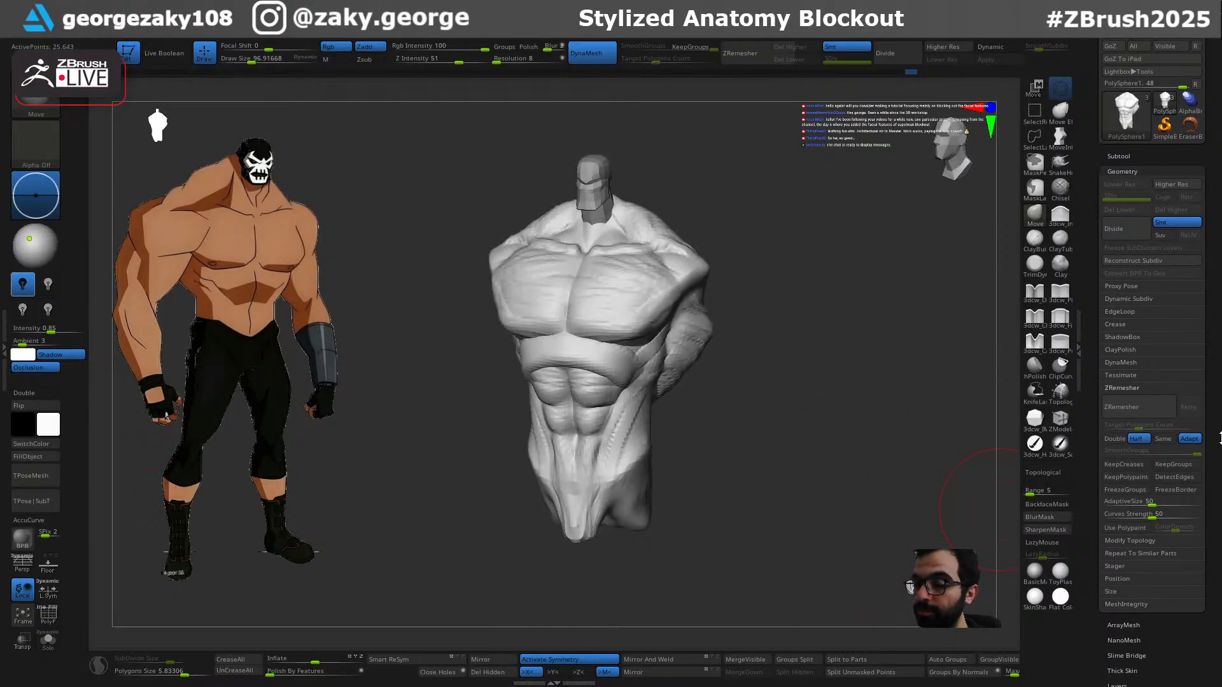
pyautogui.click(1135, 438)
pyautogui.moveTo(1107, 430); pyautogui.dragTo(1118, 424)
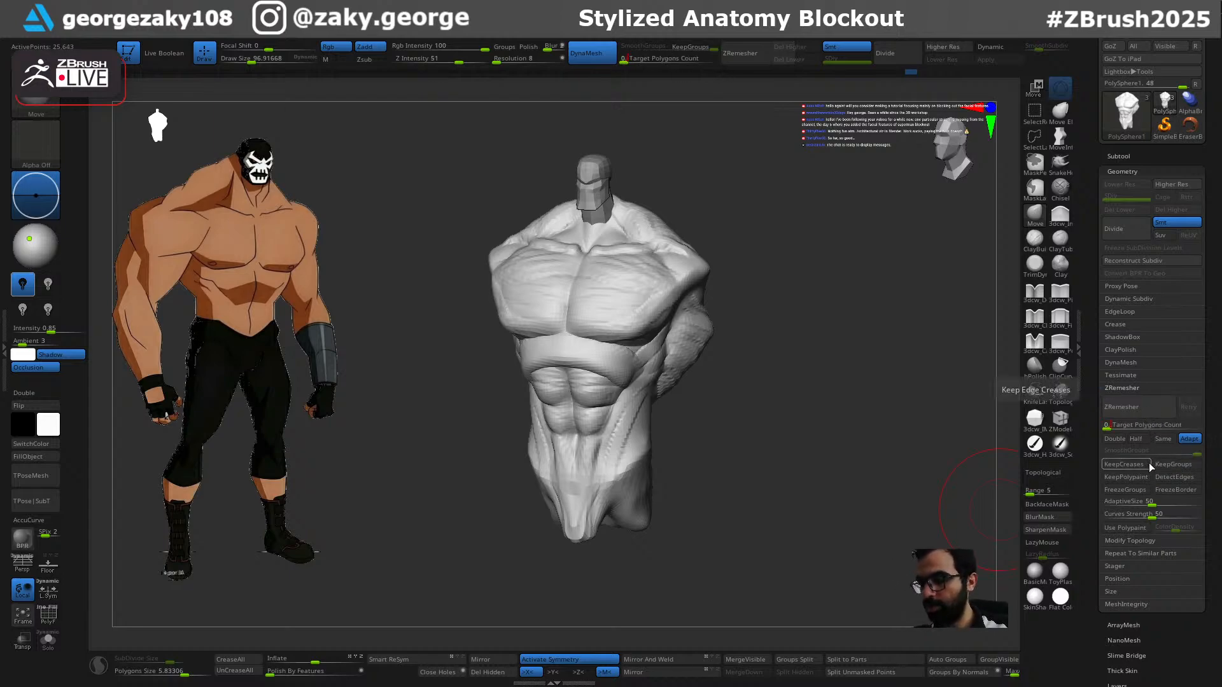
pyautogui.write('.4')
pyautogui.press('Return')
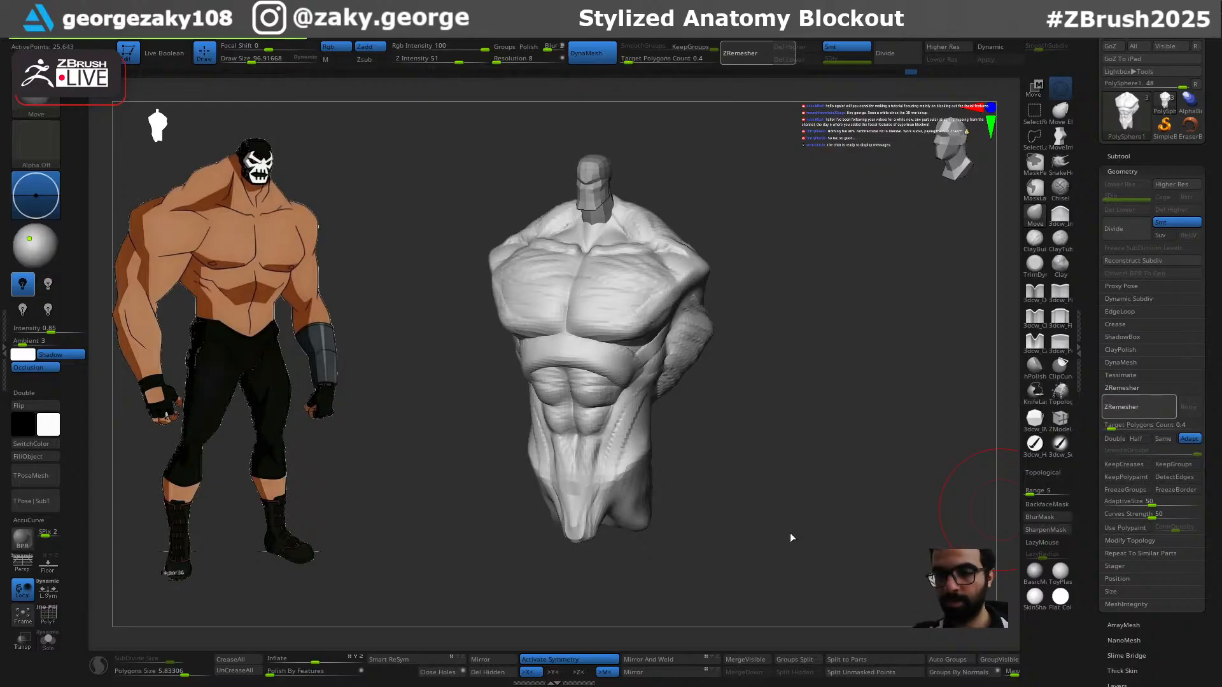
pyautogui.moveTo(690, 494)
pyautogui.mouseDown()
pyautogui.moveTo(701, 390)
pyautogui.moveTo(691, 401)
pyautogui.moveTo(717, 464)
pyautogui.moveTo(736, 453)
pyautogui.moveTo(704, 501)
pyautogui.mouseUp()
pyautogui.hotkey('shift', 'f')
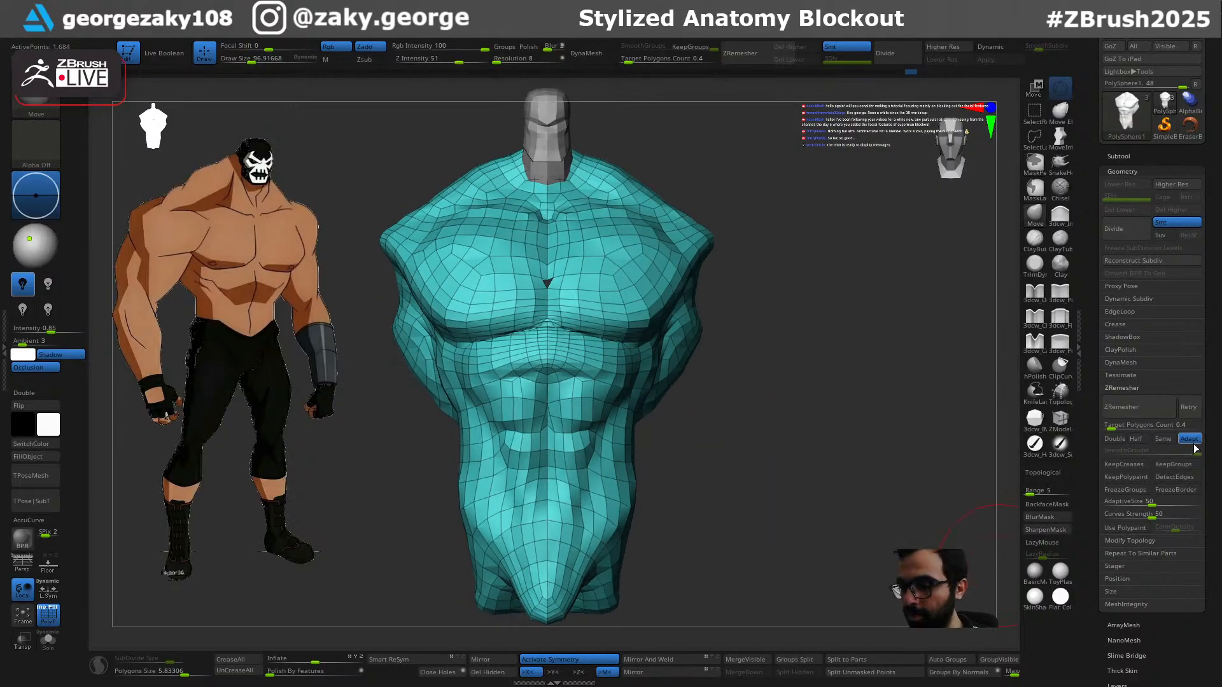
# Step: Undo the torso's ZRemesher result and turn off the Adapt option
pyautogui.hotkey('ctrl', 'z')
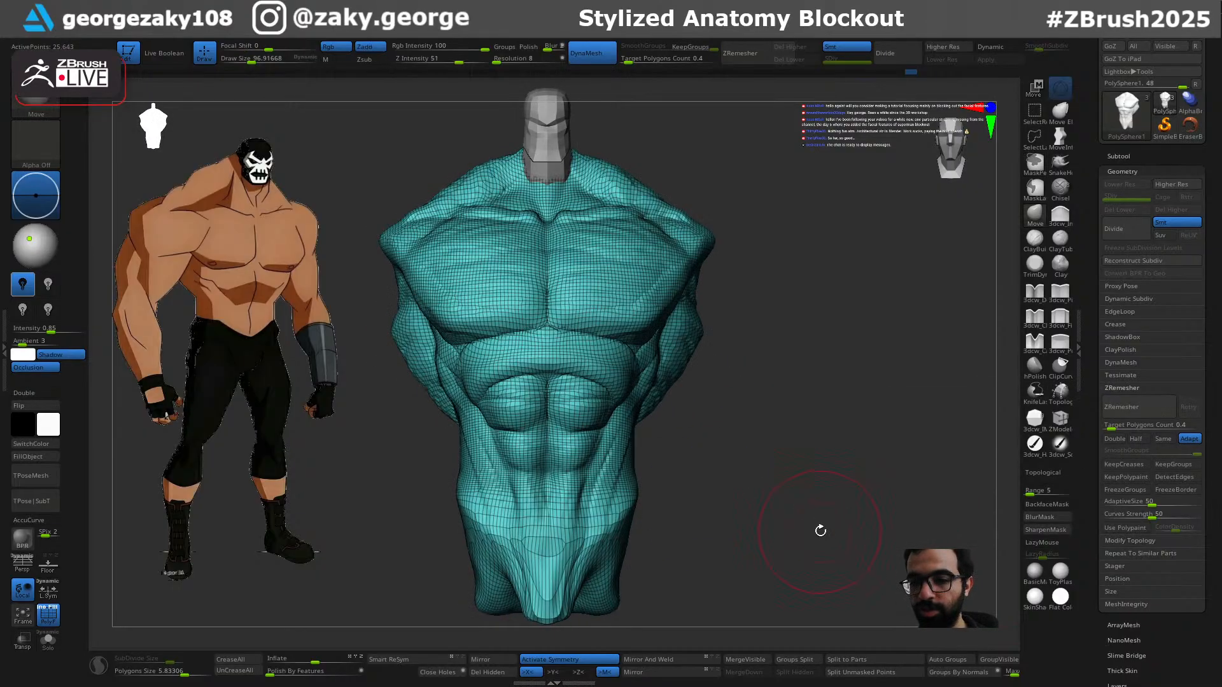
pyautogui.click(1189, 440)
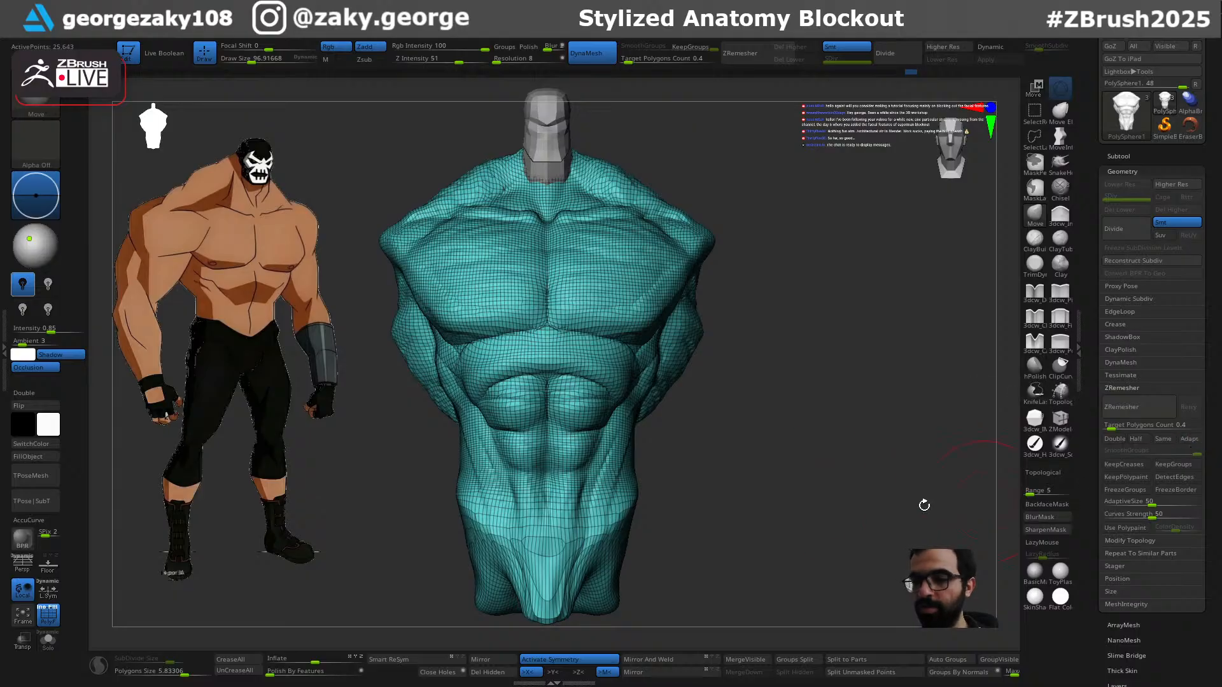
# Step: Hide the polyframe and re-DynaMesh the torso at resolution 8 with Polish turned on to smooth its forms
pyautogui.keyDown('ctrl'); pyautogui.moveTo(799, 325); pyautogui.dragTo(862, 411); pyautogui.keyUp('ctrl')
pyautogui.moveTo(871, 481); pyautogui.dragTo(860, 481)
pyautogui.hotkey('shift', 'f')
pyautogui.hotkey('ctrl', 'z')
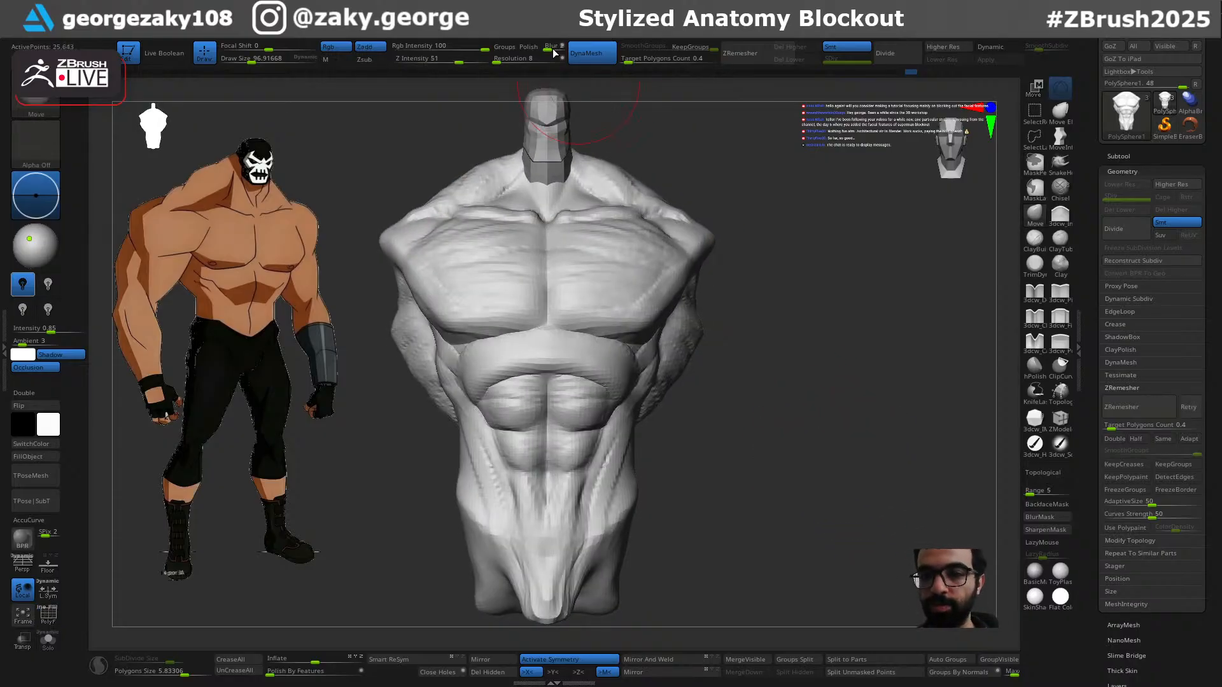
pyautogui.moveTo(803, 422)
pyautogui.keyDown('ctrl'); pyautogui.mouseDown()
pyautogui.moveTo(873, 532)
pyautogui.moveTo(838, 534)
pyautogui.mouseUp(); pyautogui.keyUp('ctrl')
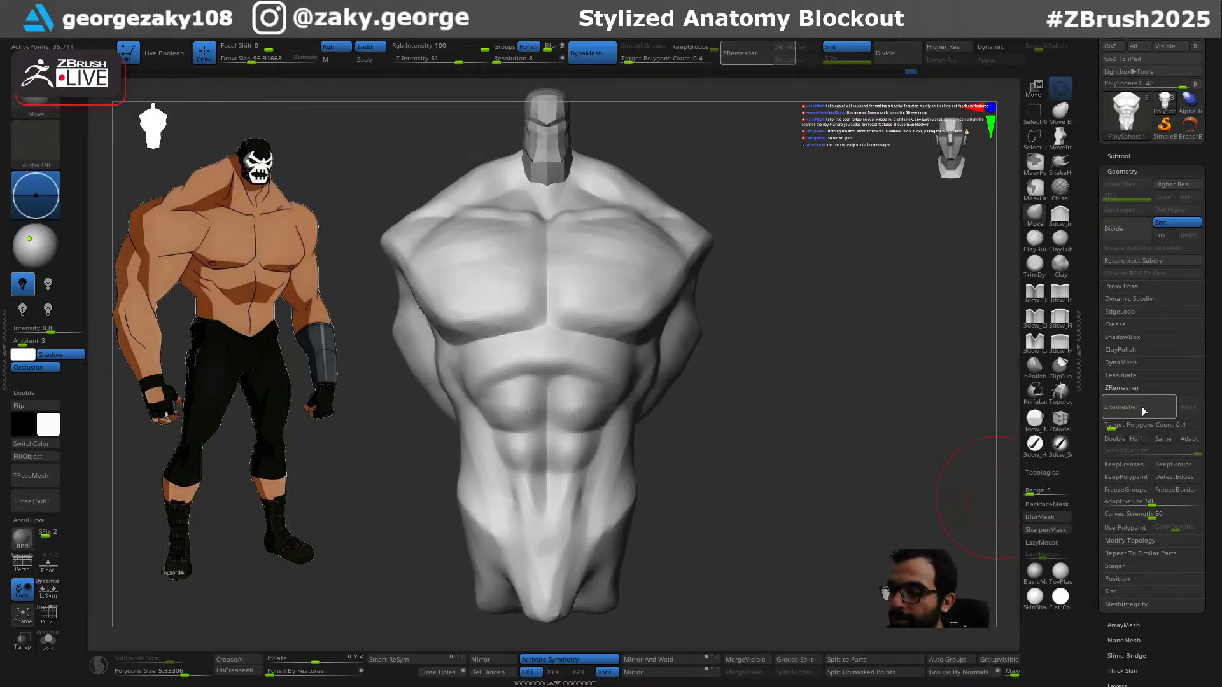
# Step: Try remeshing the torso with ZRemesher at a target polygon count of 0.1, and undo it
pyautogui.click(1129, 425)
pyautogui.write('0.')
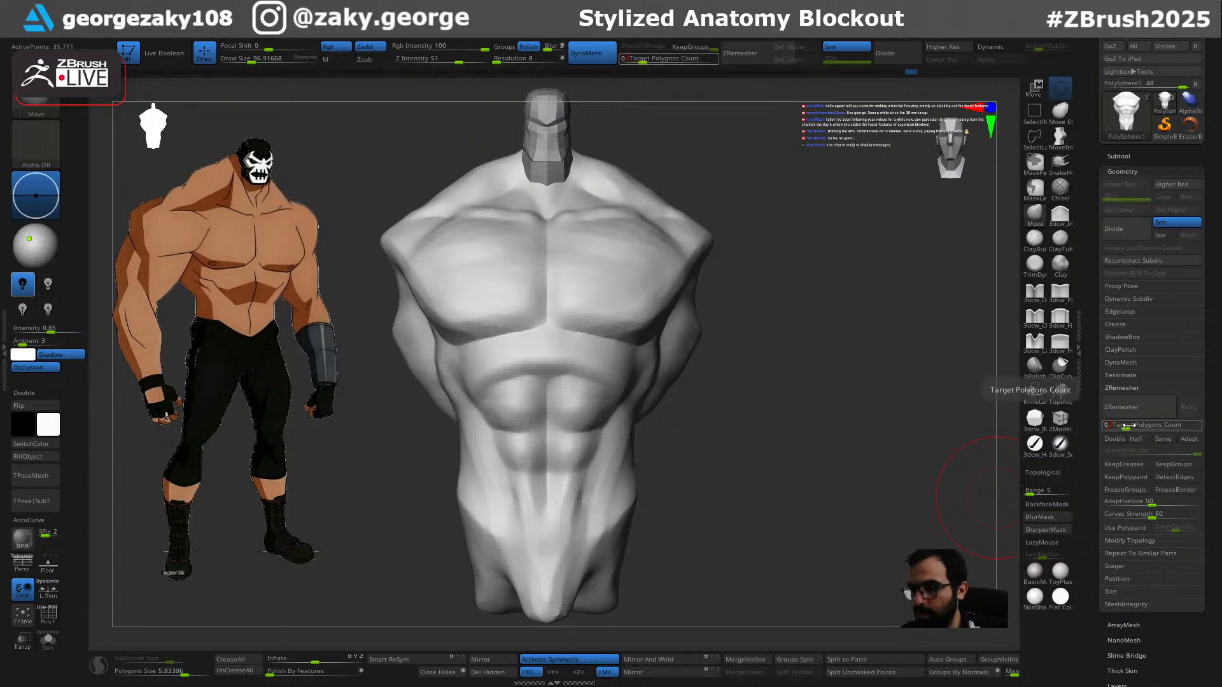
pyautogui.press('Return')
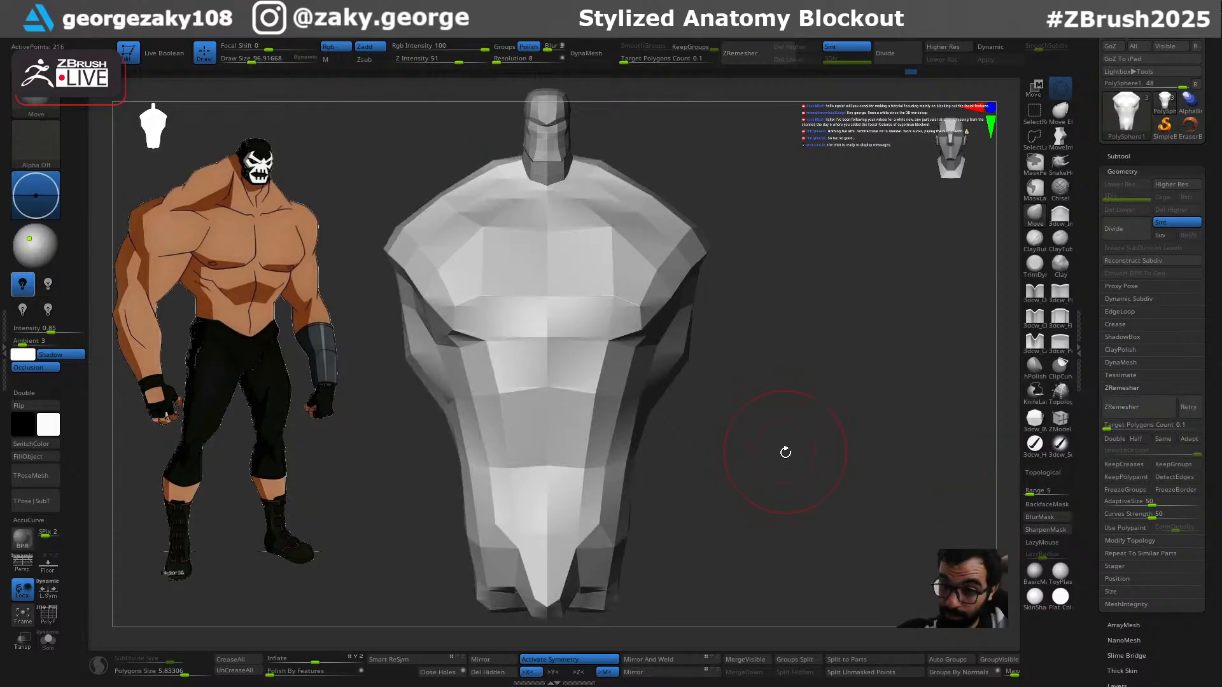
pyautogui.hotkey('ctrl', 'z')
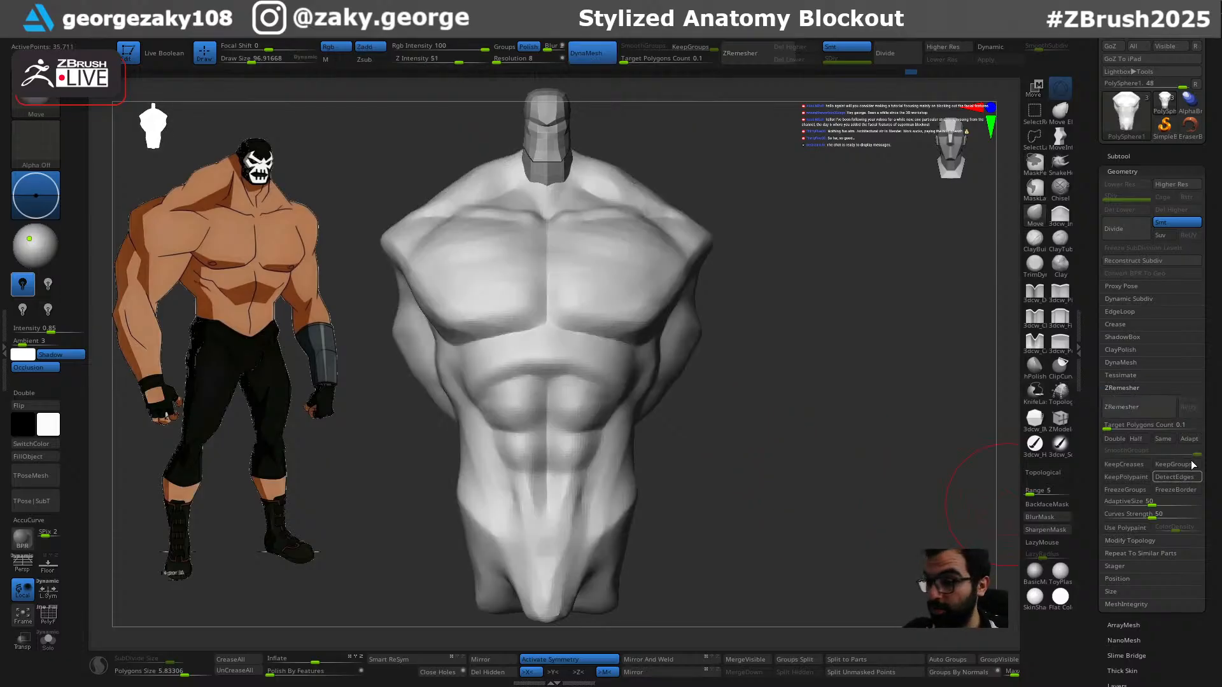
# Step: Try remeshing the torso at a target polygon count of 0.4 with Adapt off, checking the polyframe
pyautogui.click(1171, 425)
pyautogui.write('0.4')
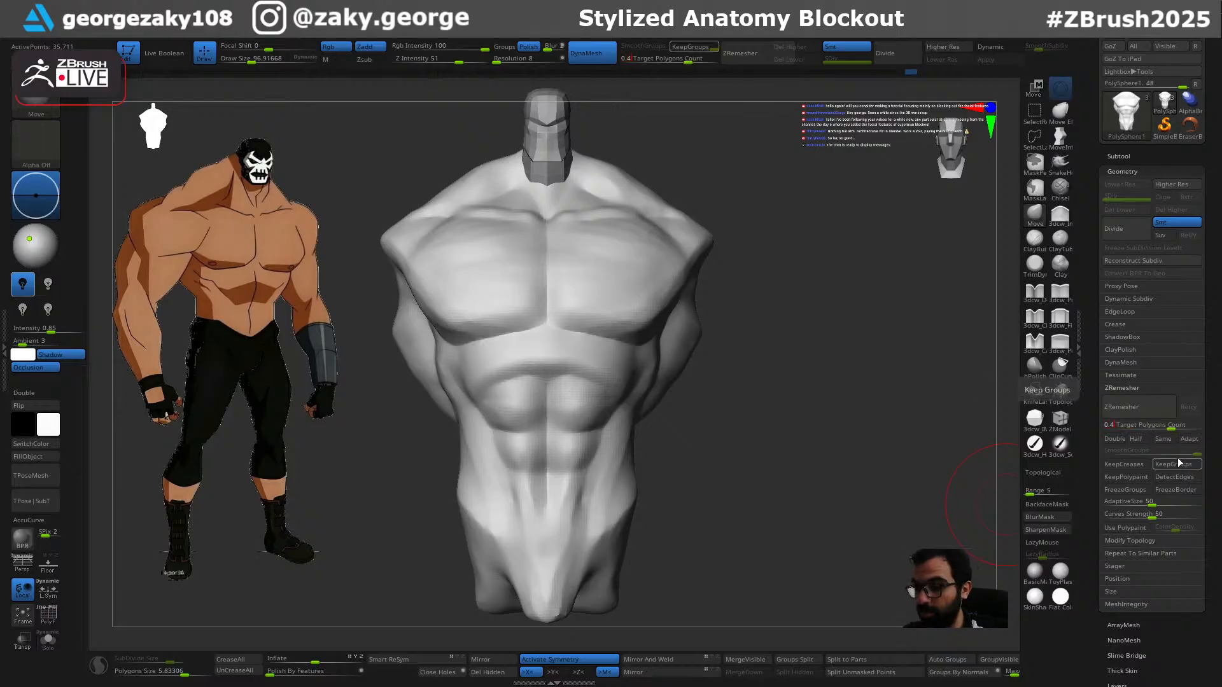
pyautogui.press('Return')
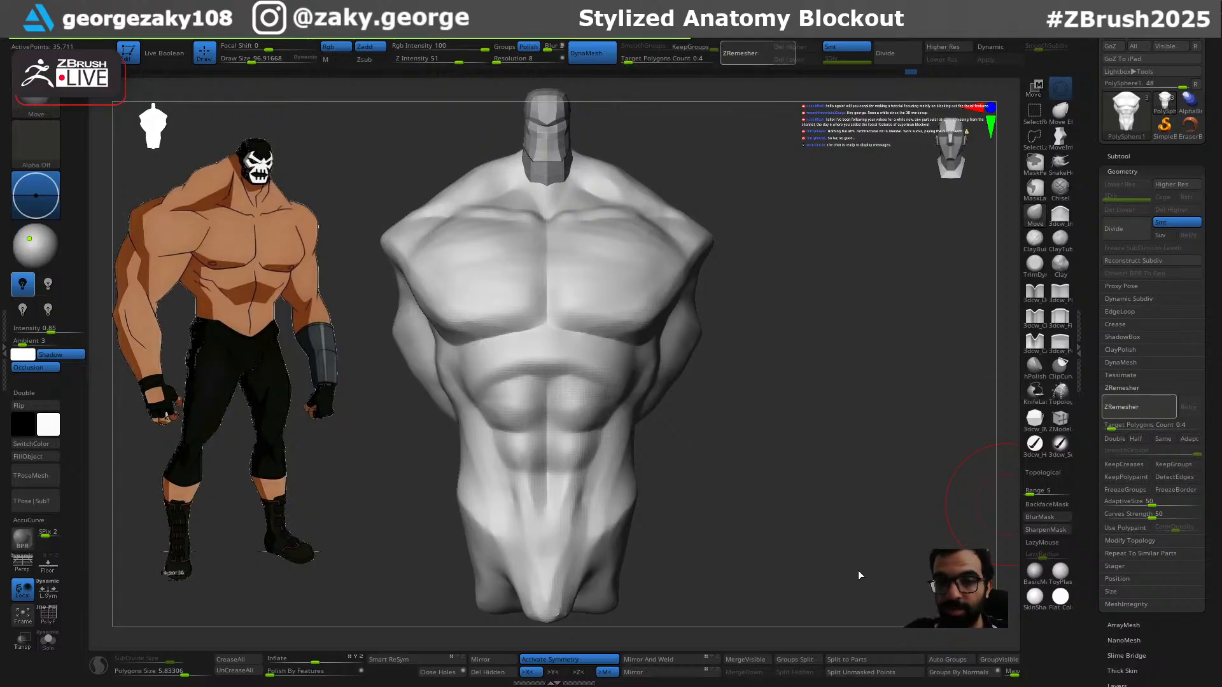
pyautogui.moveTo(881, 563)
pyautogui.mouseDown()
pyautogui.moveTo(822, 558)
pyautogui.moveTo(878, 544)
pyautogui.moveTo(884, 554)
pyautogui.mouseUp()
pyautogui.hotkey('shift', 'f')
pyautogui.moveTo(876, 507)
pyautogui.mouseDown()
pyautogui.moveTo(992, 520)
pyautogui.moveTo(900, 562)
pyautogui.moveTo(914, 507)
pyautogui.moveTo(962, 527)
pyautogui.moveTo(899, 518)
pyautogui.moveTo(945, 520)
pyautogui.moveTo(905, 518)
pyautogui.moveTo(930, 526)
pyautogui.moveTo(915, 559)
pyautogui.mouseUp()
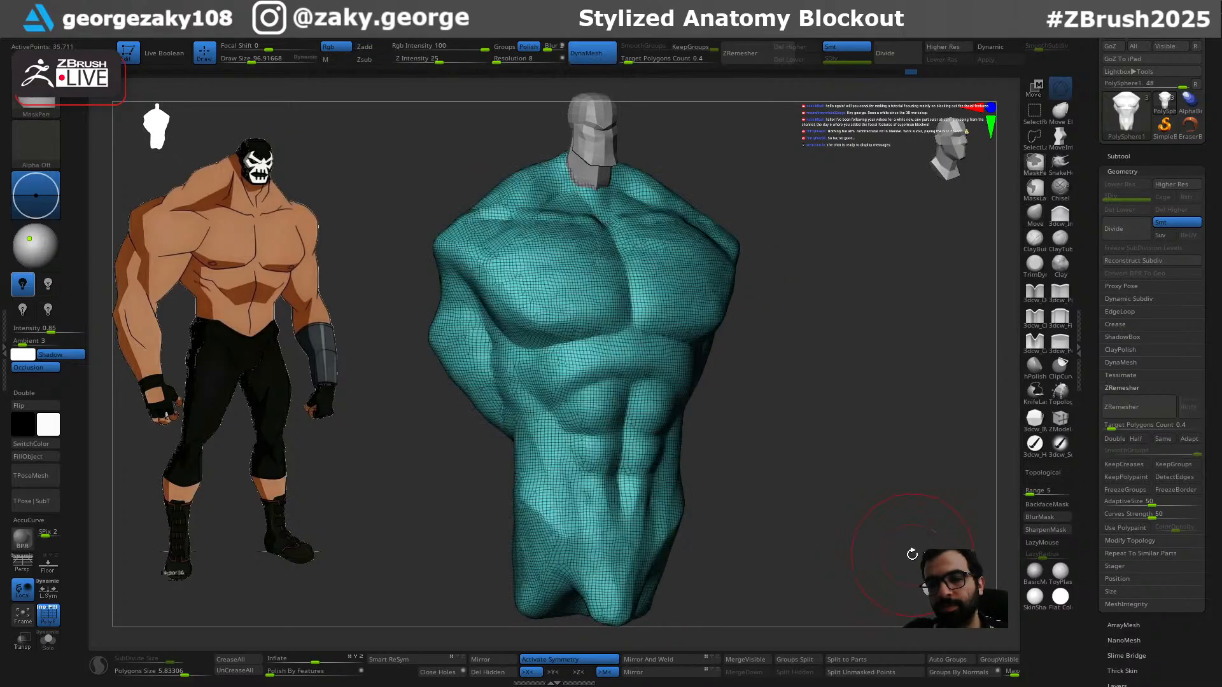
pyautogui.moveTo(914, 558); pyautogui.dragTo(883, 560)
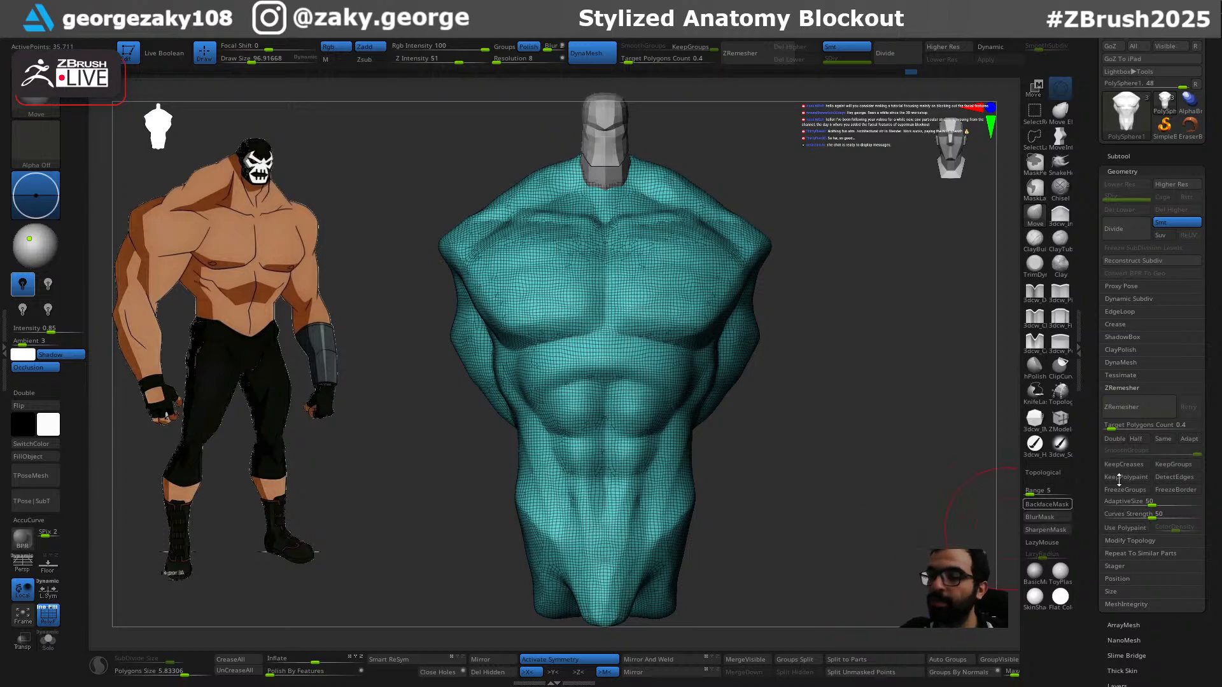
# Step: Turn Adapt on, try remeshing the torso at a target polygon count of 0.2, and undo the remesh
pyautogui.click(1139, 426)
pyautogui.write('0.3')
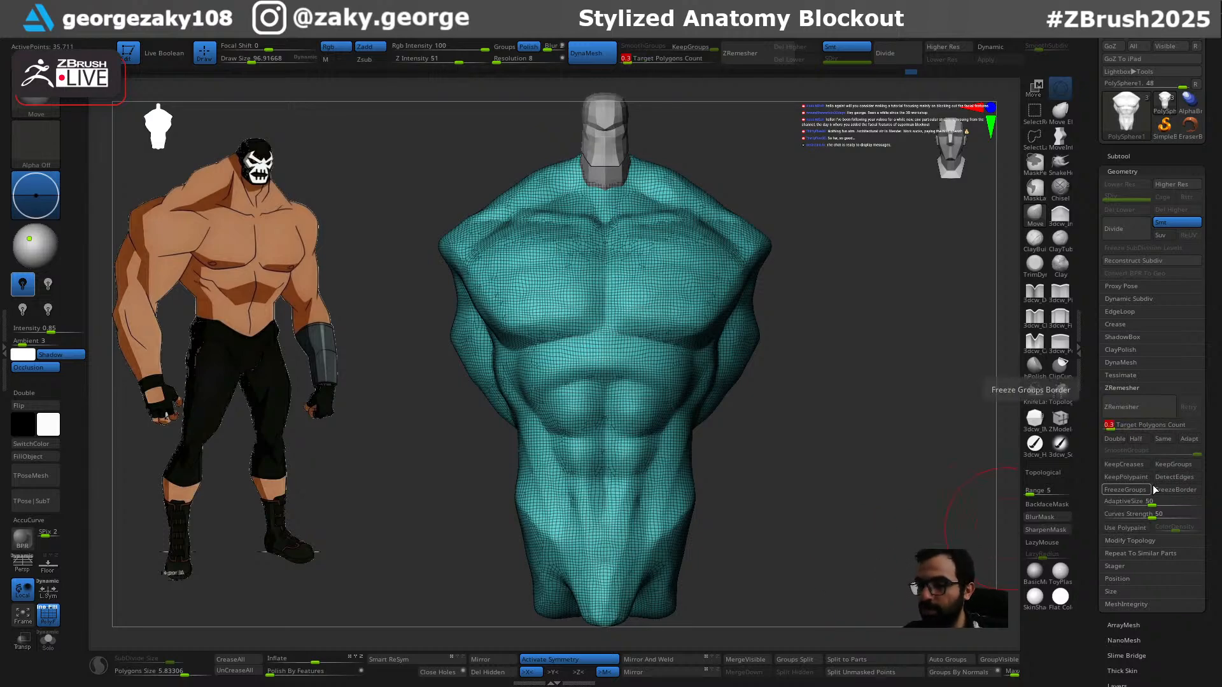
pyautogui.press('Return')
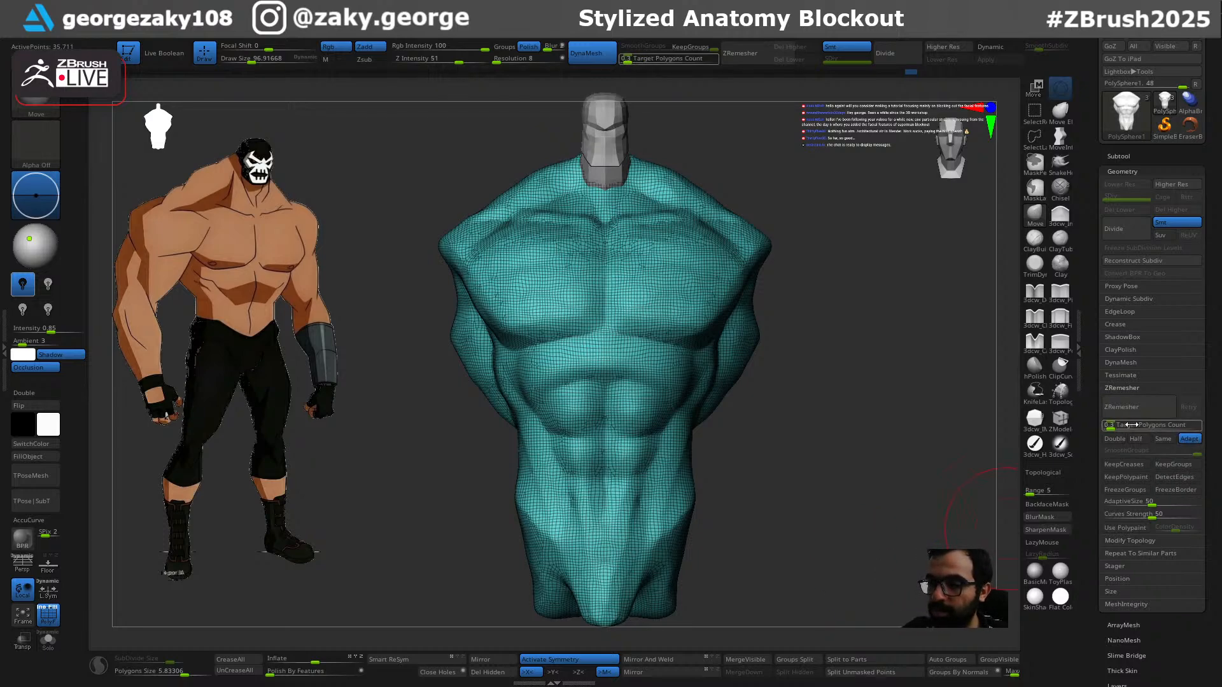
pyautogui.write('0.')
pyautogui.press('Return')
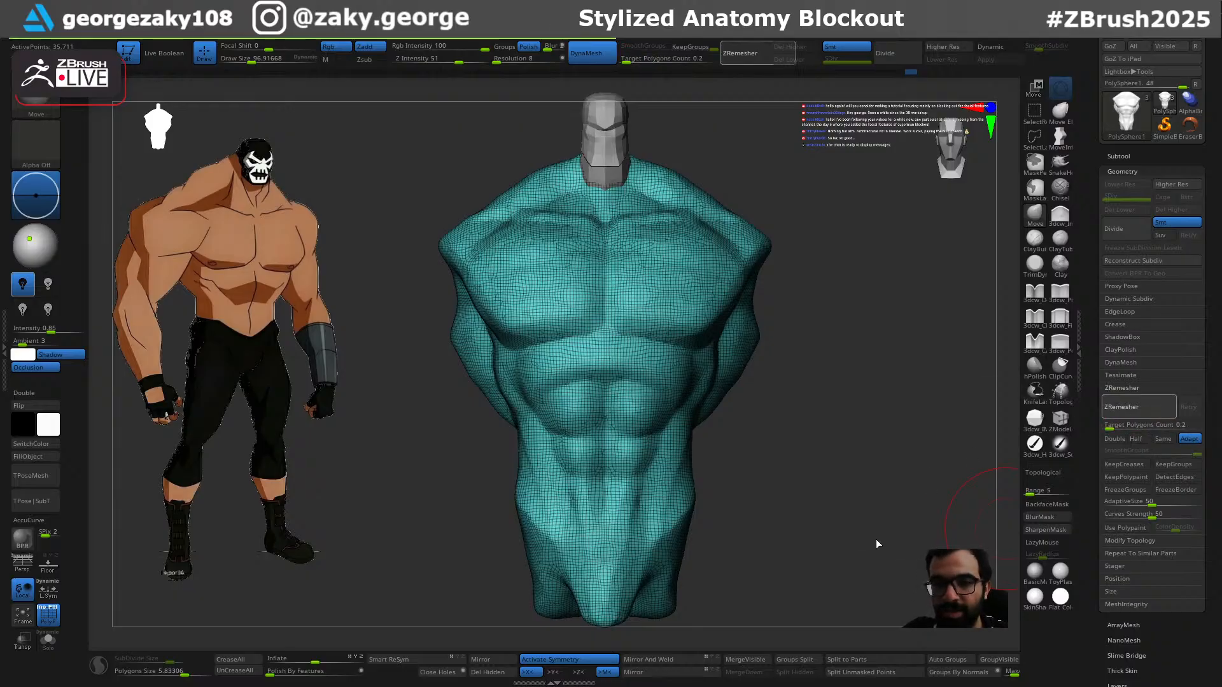
pyautogui.moveTo(786, 459); pyautogui.dragTo(845, 481)
pyautogui.hotkey('ctrl', 'z')
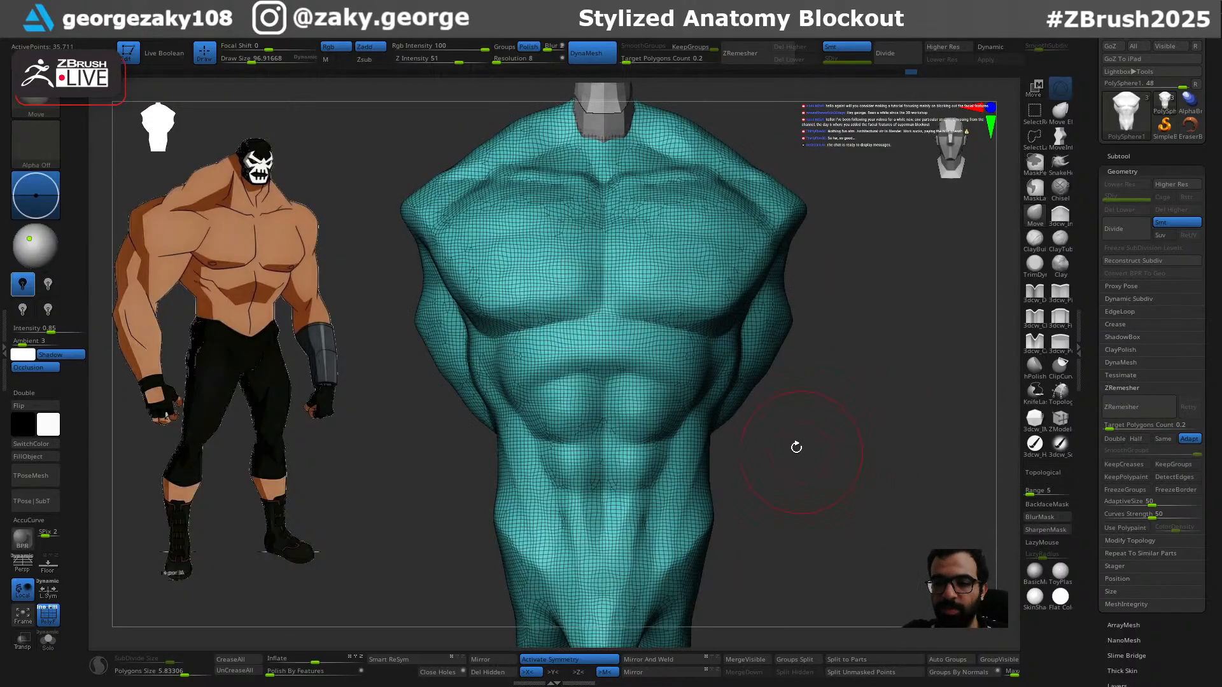
# Step: Hide the polyframe and carve the creases around the ribcage arch, abdominals and lower abdomen with the DamStandard brush
pyautogui.hotkey('shift', 'f')
pyautogui.press('b')
pyautogui.press('d')
pyautogui.press('s')
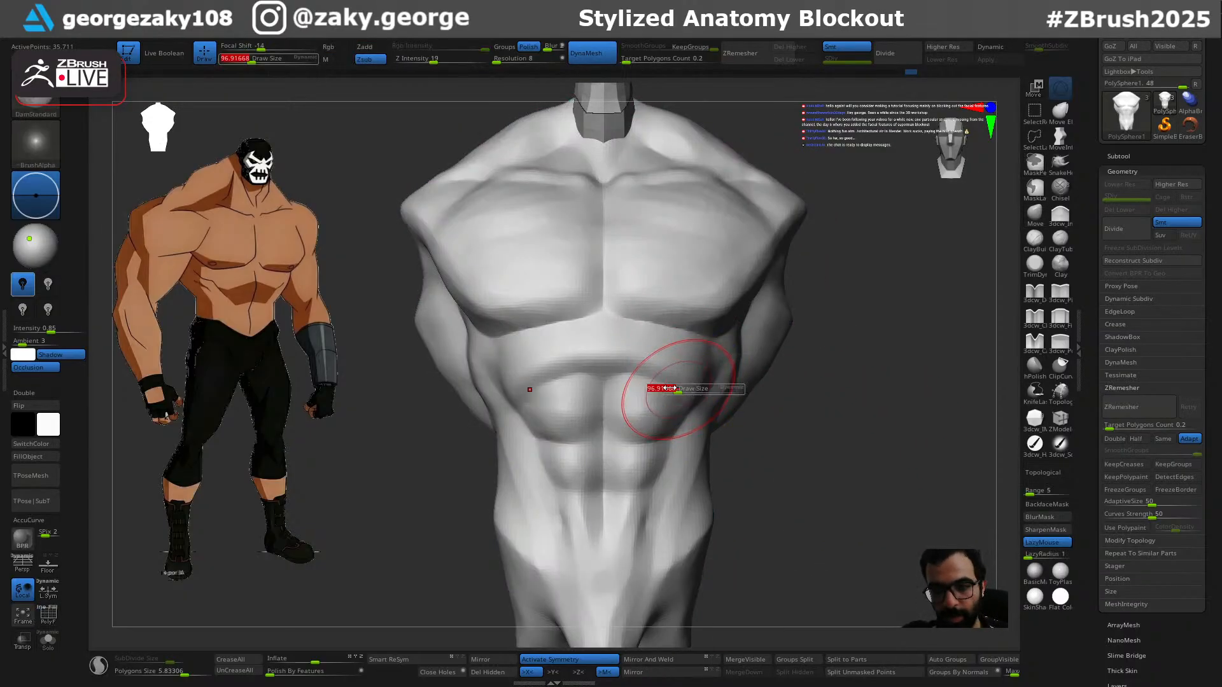
pyautogui.moveTo(653, 361); pyautogui.dragTo(536, 376)
pyautogui.moveTo(827, 426); pyautogui.dragTo(732, 415)
pyautogui.moveTo(687, 576); pyautogui.dragTo(679, 569)
pyautogui.moveTo(760, 519); pyautogui.dragTo(768, 513)
pyautogui.moveTo(846, 531); pyautogui.dragTo(783, 537)
pyautogui.moveTo(682, 568); pyautogui.dragTo(676, 564)
# Step: Carve the muscle separations around the shoulder blades and upper back with a resized DamStandard brush
pyautogui.moveTo(826, 522)
pyautogui.mouseDown()
pyautogui.moveTo(785, 490)
pyautogui.moveTo(827, 452)
pyautogui.moveTo(809, 338)
pyautogui.moveTo(859, 322)
pyautogui.mouseUp()
pyautogui.press('s')
pyautogui.moveTo(886, 309); pyautogui.dragTo(802, 345)
pyautogui.moveTo(742, 247); pyautogui.dragTo(742, 240)
pyautogui.rightClick(860, 269)
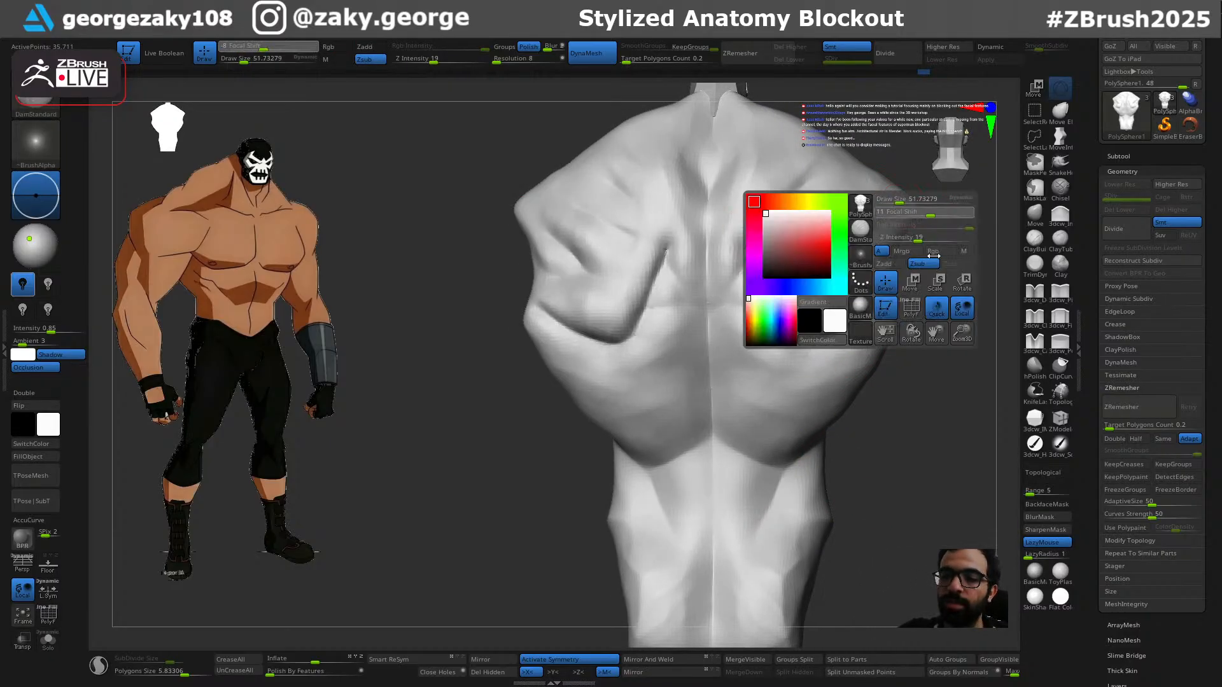
pyautogui.keyDown('alt'); pyautogui.moveTo(917, 220); pyautogui.dragTo(914, 344); pyautogui.keyUp('alt')
pyautogui.moveTo(745, 393)
pyautogui.mouseDown()
pyautogui.moveTo(739, 424)
pyautogui.moveTo(717, 443)
pyautogui.mouseUp()
pyautogui.press('s')
pyautogui.moveTo(932, 385)
pyautogui.keyDown('shift'); pyautogui.mouseDown()
pyautogui.moveTo(943, 380)
pyautogui.moveTo(938, 405)
pyautogui.mouseUp(); pyautogui.keyUp('shift')
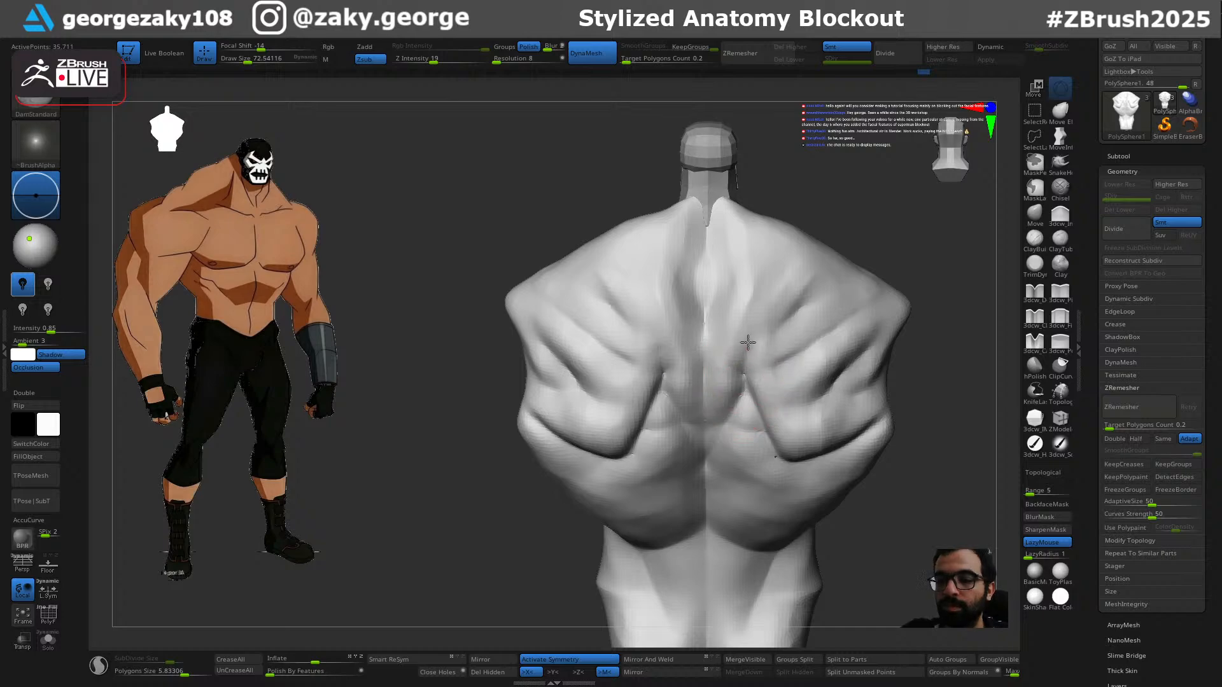
# Step: Cut the lower trapezius lines beside the spine and deepen the creases across the shoulder blades
pyautogui.moveTo(912, 364); pyautogui.dragTo(940, 349)
pyautogui.hotkey('ctrl', 'z')
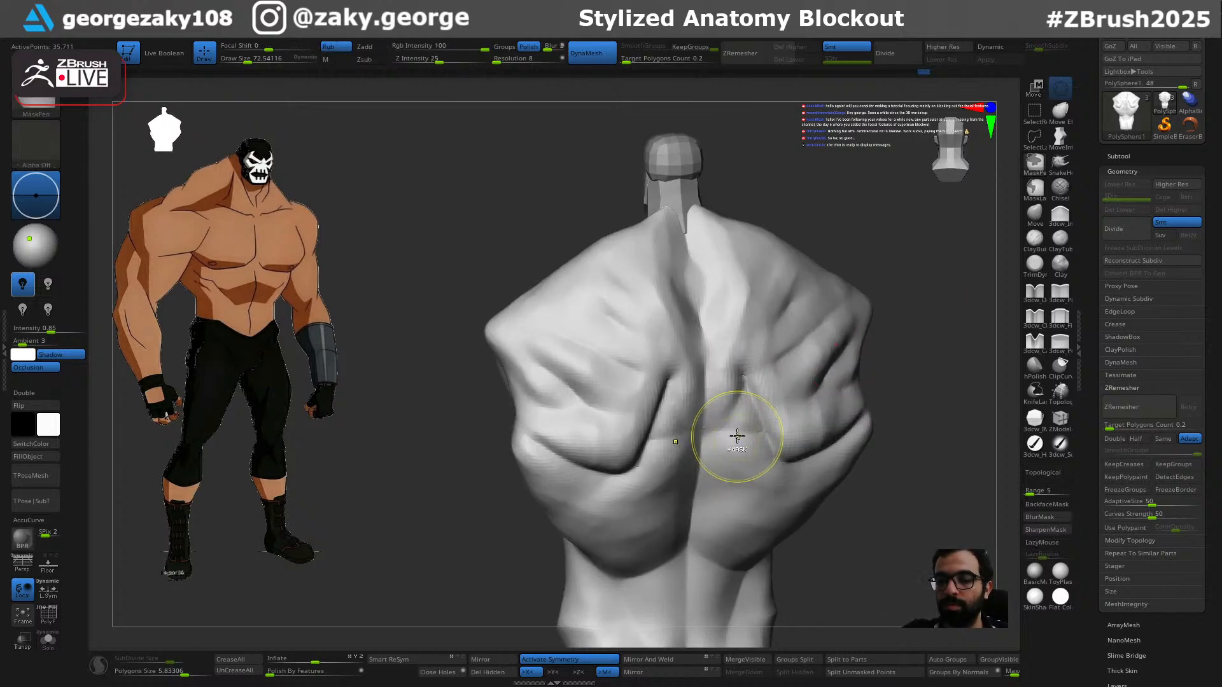
pyautogui.moveTo(677, 421); pyautogui.dragTo(695, 503)
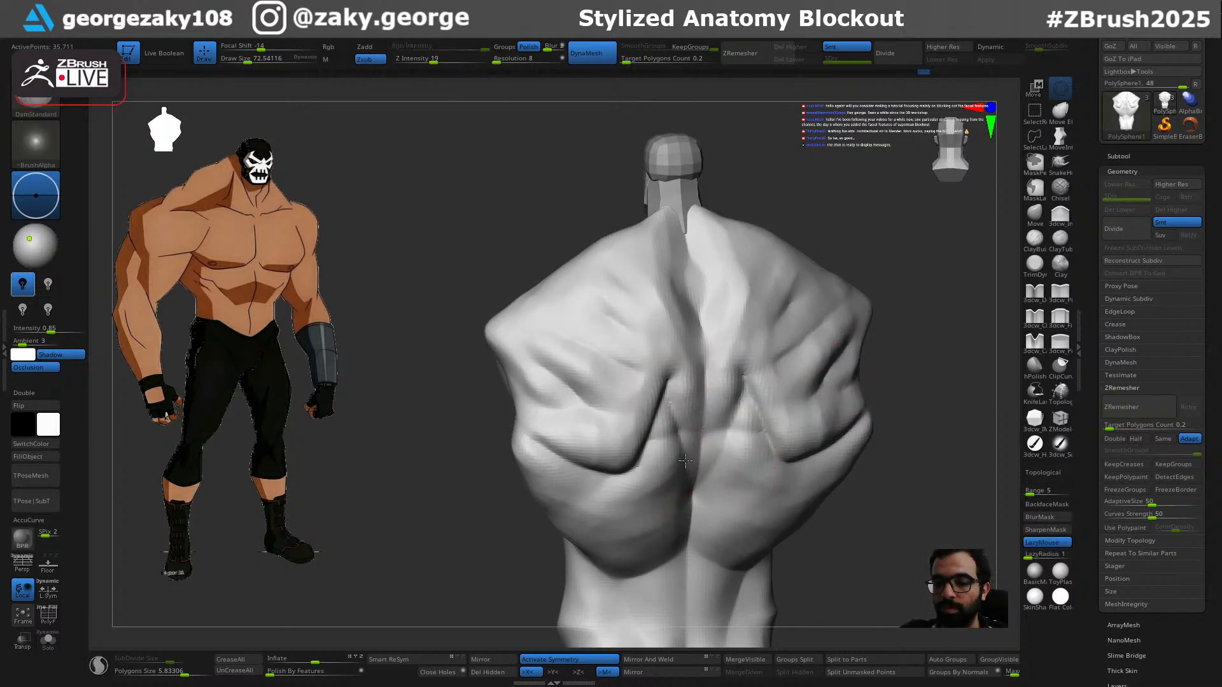
pyautogui.moveTo(682, 449); pyautogui.dragTo(679, 384)
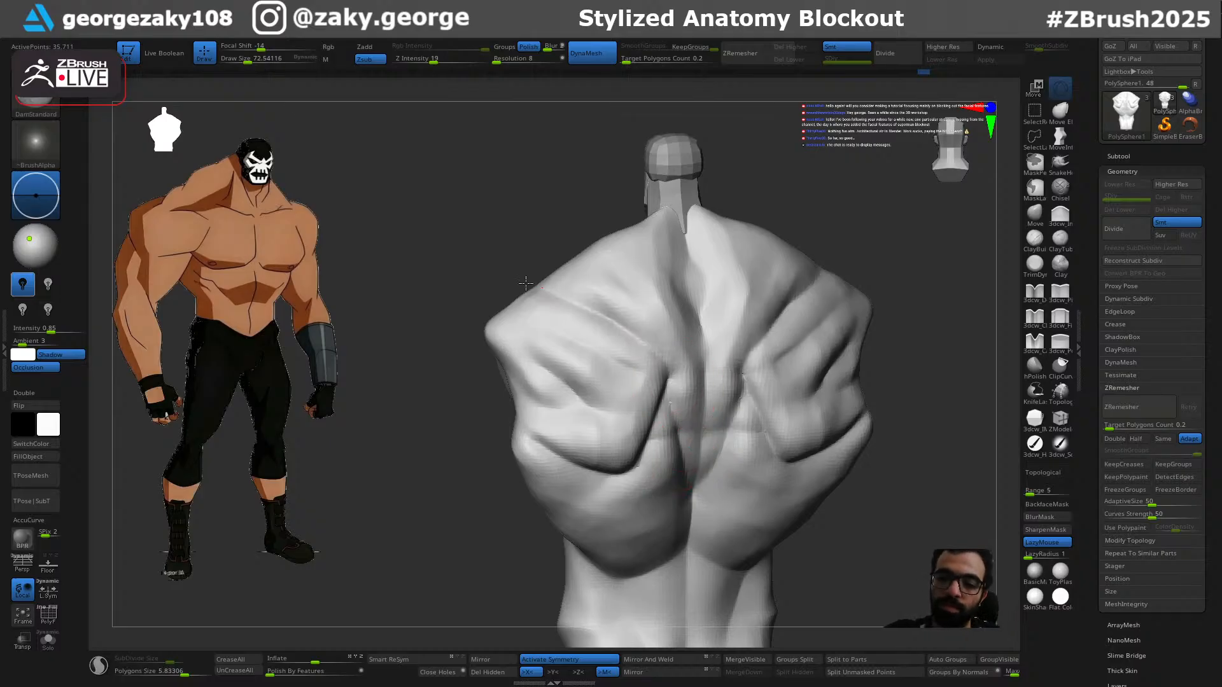
pyautogui.moveTo(900, 278); pyautogui.dragTo(764, 377)
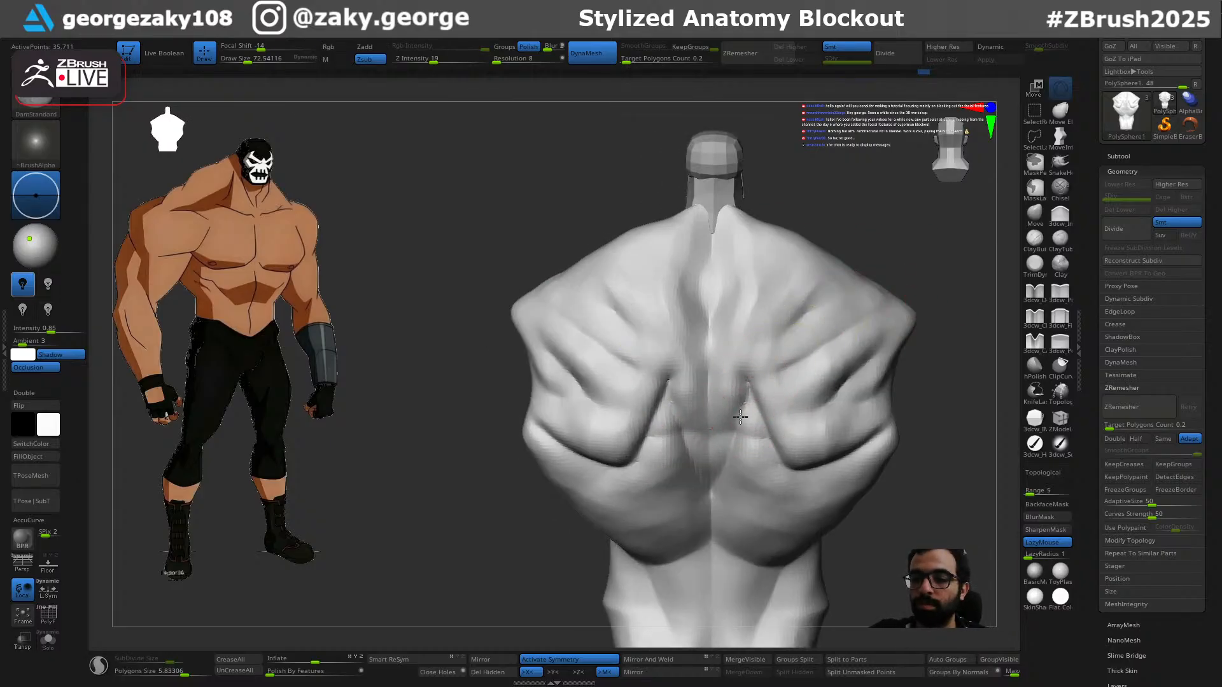
pyautogui.moveTo(916, 284); pyautogui.dragTo(852, 394)
pyautogui.moveTo(929, 327); pyautogui.dragTo(845, 381)
pyautogui.moveTo(904, 451)
pyautogui.mouseDown()
pyautogui.moveTo(898, 480)
pyautogui.moveTo(728, 566)
pyautogui.moveTo(733, 376)
pyautogui.mouseUp()
pyautogui.moveTo(738, 422); pyautogui.dragTo(737, 493)
# Step: Crease the outer chest near the armpit and switch to the Standard brush with a draw size of about 145
pyautogui.keyDown('alt'); pyautogui.moveTo(887, 603); pyautogui.dragTo(855, 488); pyautogui.keyUp('alt')
pyautogui.press('s')
pyautogui.moveTo(797, 408); pyautogui.dragTo(801, 414)
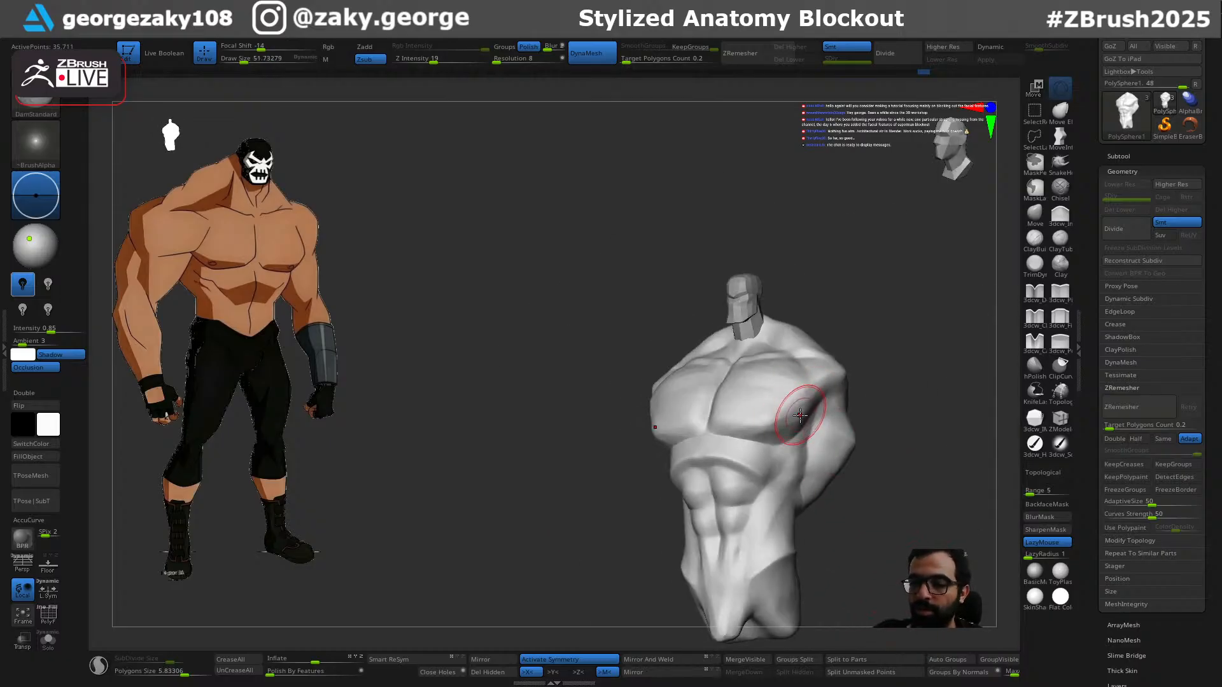
pyautogui.press('b')
pyautogui.press('s')
pyautogui.press('t')
pyautogui.press('s')
pyautogui.moveTo(790, 462)
pyautogui.mouseDown()
pyautogui.moveTo(738, 446)
pyautogui.moveTo(932, 455)
pyautogui.mouseUp()
pyautogui.hotkey('ctrl', 'z')
pyautogui.press('s')
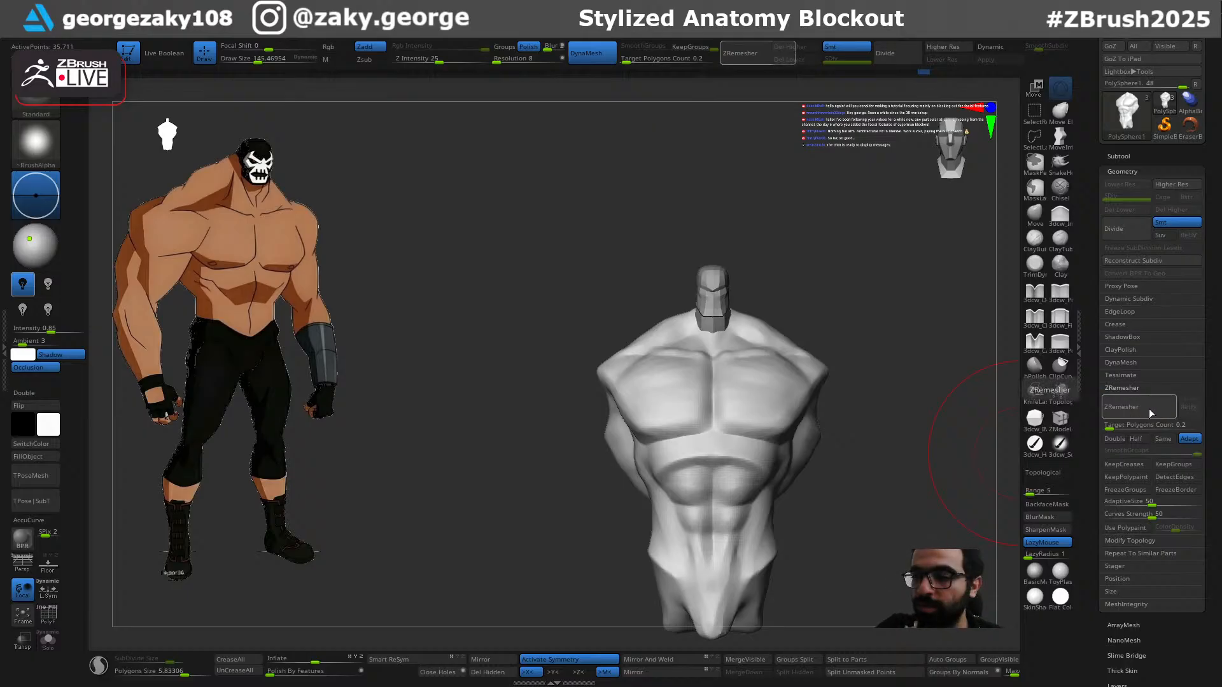
# Step: Try remeshing the torso at target polygon counts of 0.2 and 0.1, undoing each result
pyautogui.click(1172, 403)
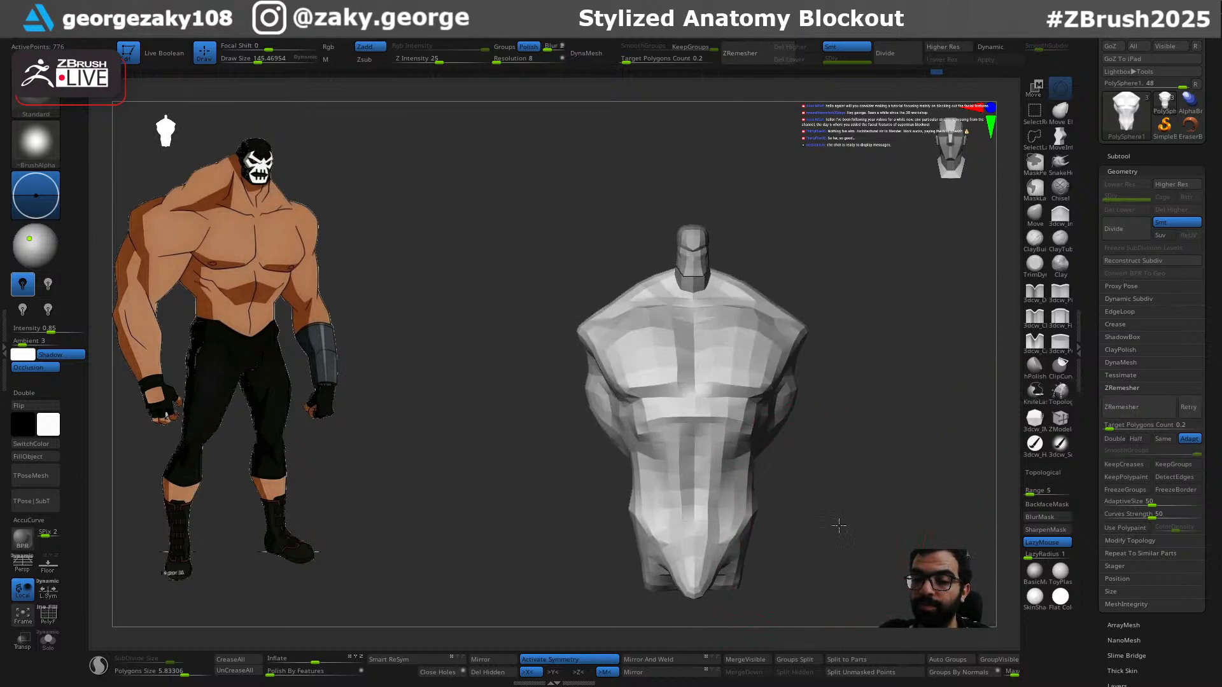
pyautogui.hotkey('ctrl', 'z')
pyautogui.click(1163, 438)
pyautogui.click(1163, 438)
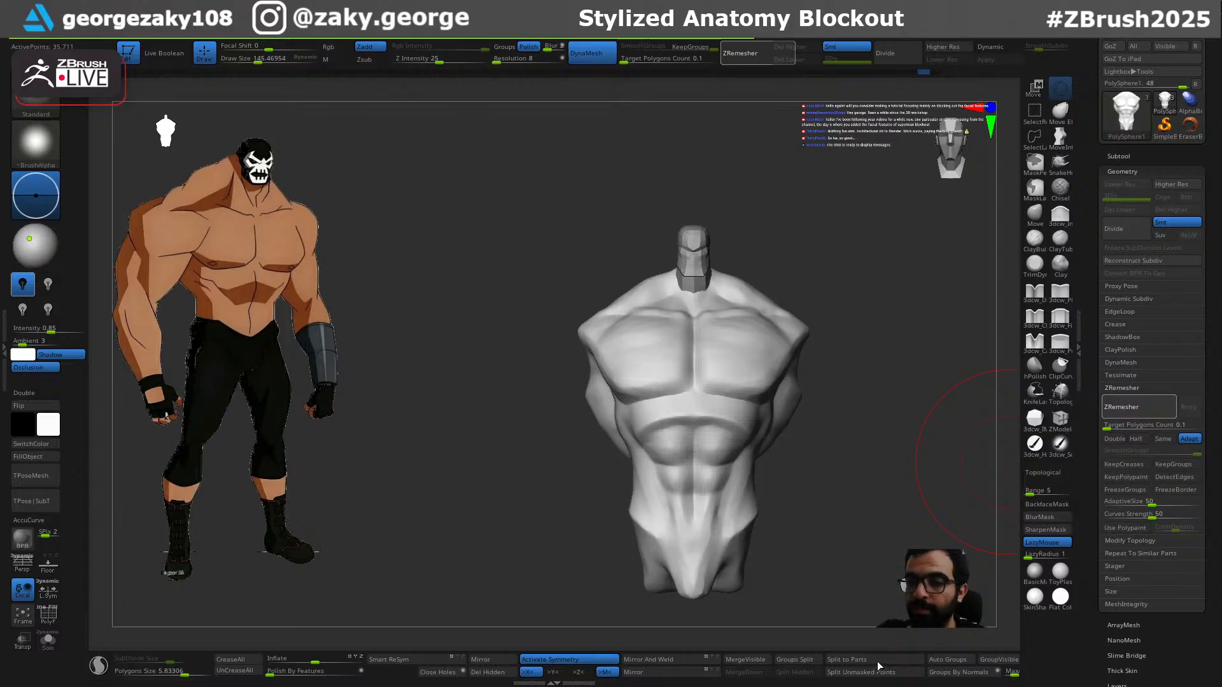
pyautogui.moveTo(896, 534); pyautogui.dragTo(848, 529)
pyautogui.hotkey('ctrl', 'z')
# Step: Remesh the torso with ZRemesher at a target polygon count of 0.2 with Adapt on
pyautogui.click(1157, 426)
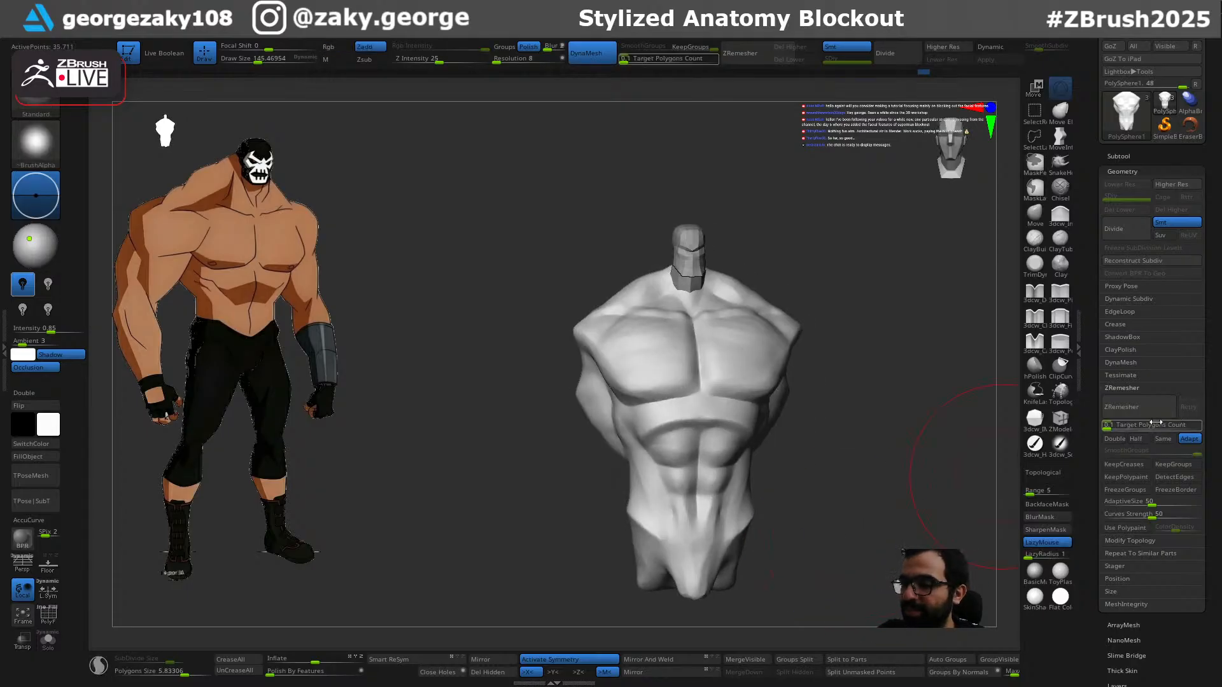
pyautogui.write('0.52')
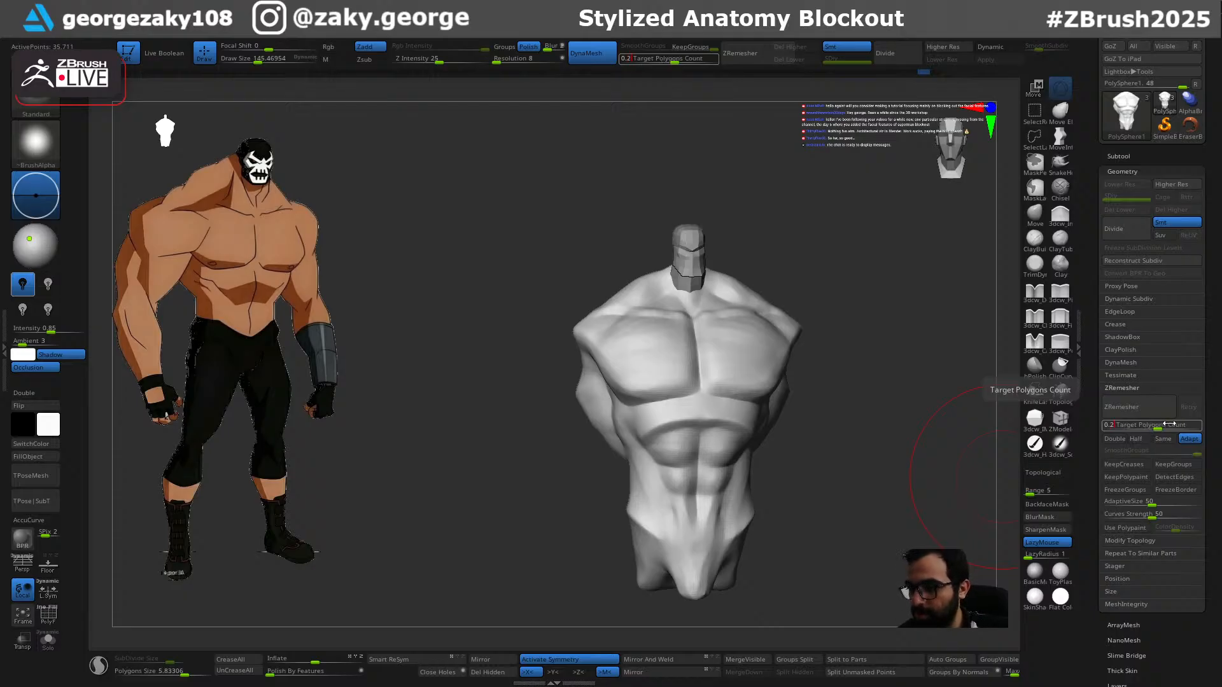
pyautogui.press('Return')
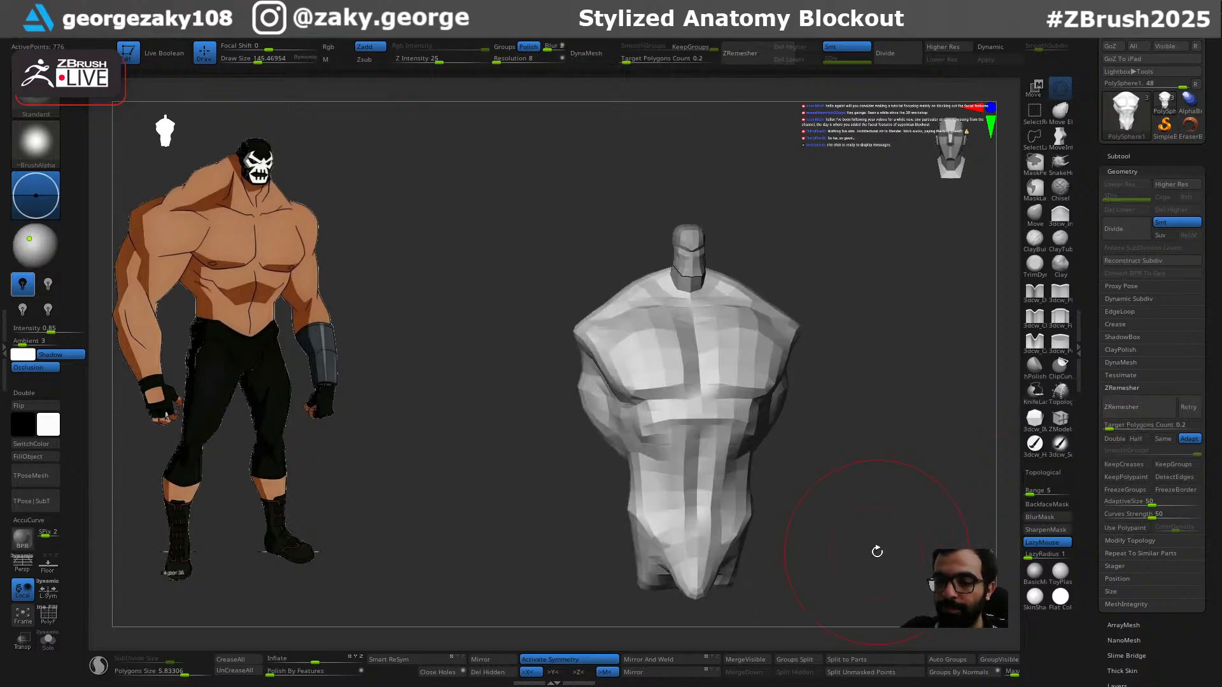
pyautogui.moveTo(860, 566)
pyautogui.mouseDown()
pyautogui.moveTo(815, 583)
pyautogui.moveTo(817, 529)
pyautogui.moveTo(818, 559)
pyautogui.moveTo(854, 537)
pyautogui.moveTo(821, 528)
pyautogui.moveTo(831, 504)
pyautogui.moveTo(957, 456)
pyautogui.moveTo(903, 499)
pyautogui.moveTo(826, 507)
pyautogui.moveTo(886, 507)
pyautogui.mouseUp()
# Step: Switch to the Move brush and try a small adjustment of the low-resolution torso's outer shoulder contour, and undo it
pyautogui.keyDown('alt'); pyautogui.moveTo(920, 321); pyautogui.dragTo(922, 357); pyautogui.keyUp('alt')
pyautogui.press('b')
pyautogui.press('m')
pyautogui.press('v')
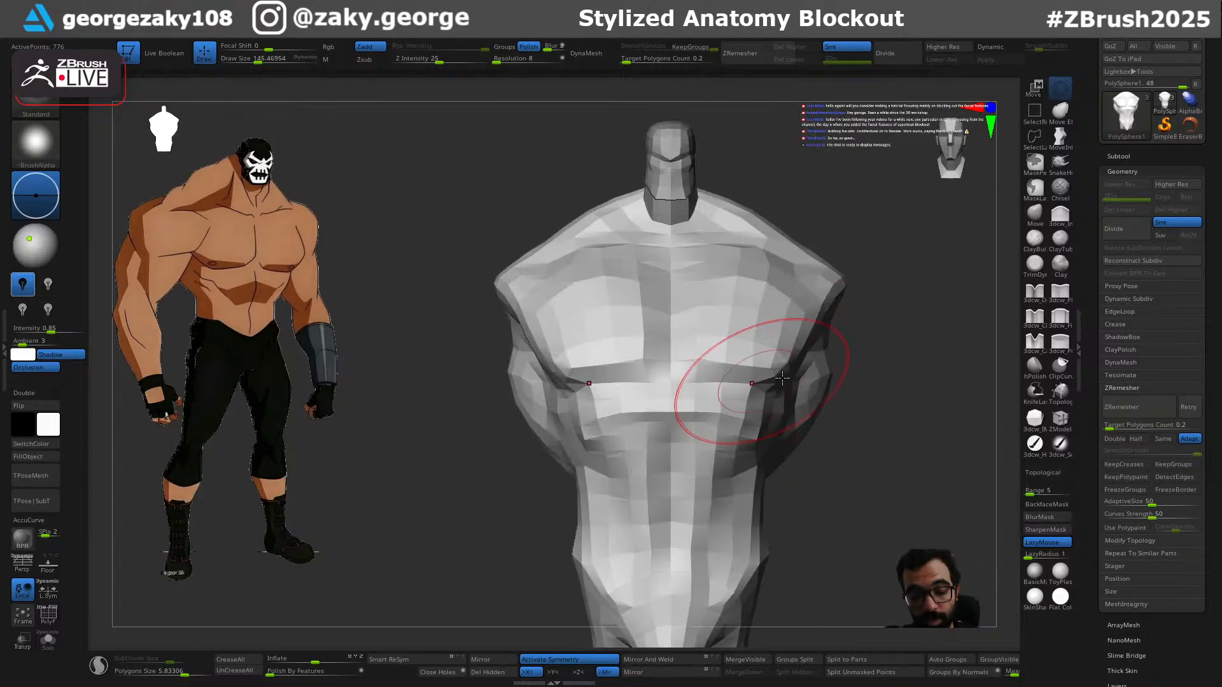
pyautogui.press('s')
pyautogui.moveTo(828, 321); pyautogui.dragTo(843, 319)
pyautogui.hotkey('ctrl', 'z')
pyautogui.moveTo(849, 377); pyautogui.dragTo(866, 386)
# Step: Reshape the side of the ribcage below the chest with Move brush strokes at different brush sizes
pyautogui.press('s')
pyautogui.moveTo(776, 448); pyautogui.dragTo(756, 449)
pyautogui.moveTo(873, 453); pyautogui.dragTo(776, 456)
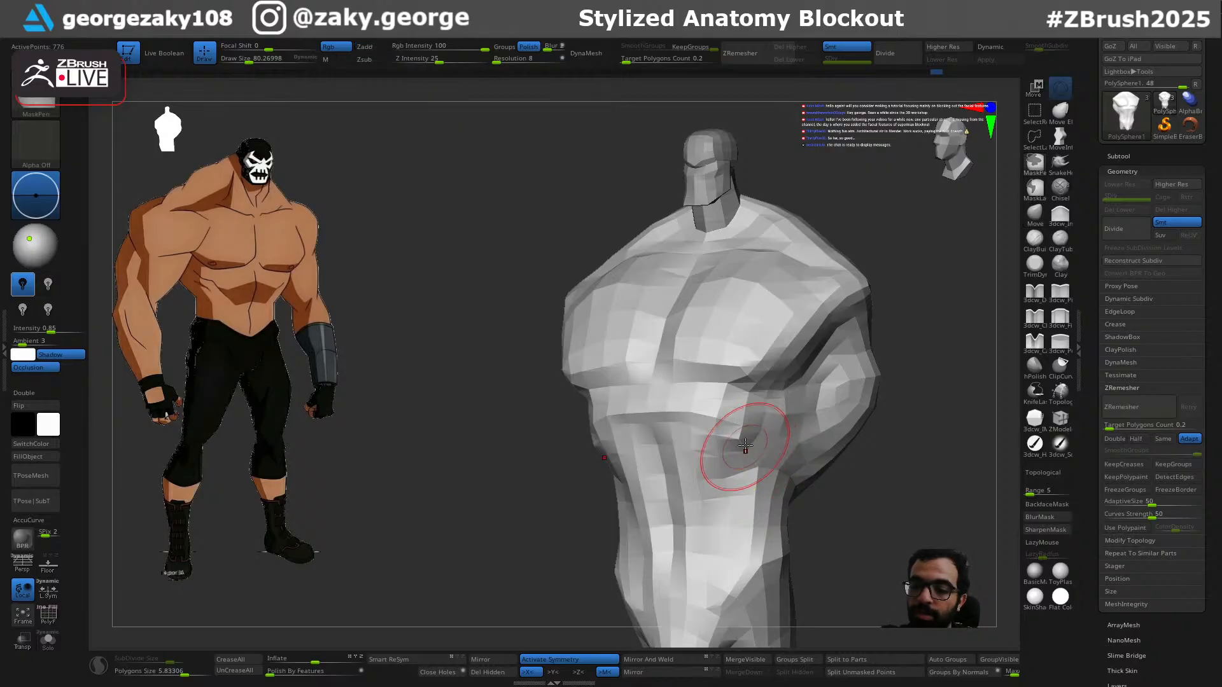
pyautogui.press('s')
pyautogui.press('s')
pyautogui.moveTo(746, 450)
pyautogui.mouseDown()
pyautogui.moveTo(838, 473)
pyautogui.moveTo(782, 398)
pyautogui.mouseUp()
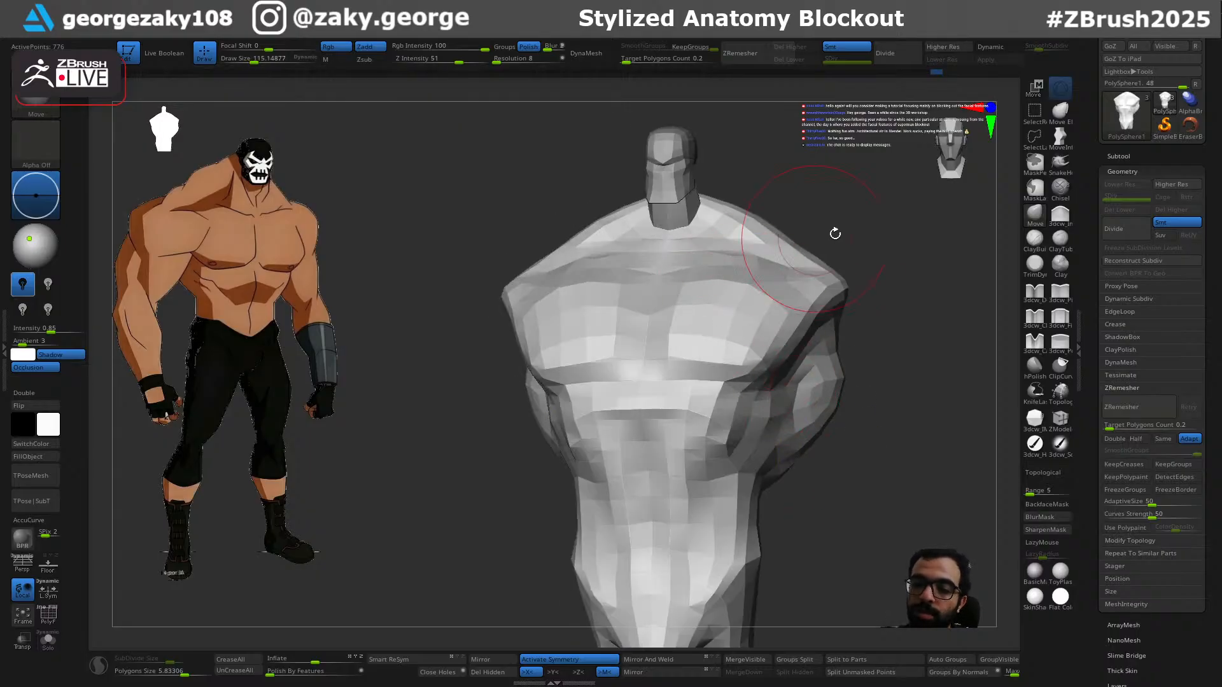
# Step: Adjust the contours of the back and waist with the Move brush at varying sizes
pyautogui.moveTo(818, 238); pyautogui.dragTo(743, 307)
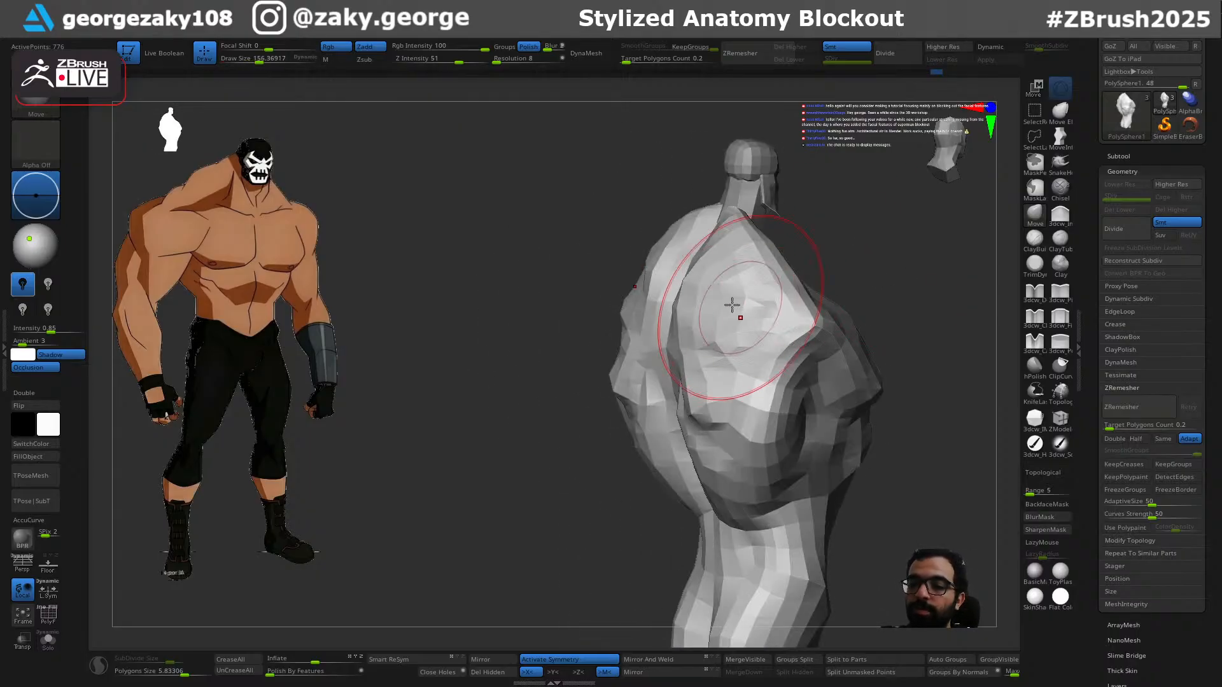
pyautogui.press('s')
pyautogui.moveTo(560, 509); pyautogui.dragTo(643, 528)
pyautogui.press('s')
pyautogui.moveTo(668, 494); pyautogui.dragTo(659, 494)
pyautogui.moveTo(724, 523)
pyautogui.mouseDown()
pyautogui.moveTo(874, 437)
pyautogui.moveTo(840, 440)
pyautogui.moveTo(781, 490)
pyautogui.mouseUp()
# Step: Adjust the front of the pelvis with the Move brush, undoing one stroke at the torso's lower edge
pyautogui.moveTo(872, 522); pyautogui.dragTo(747, 619)
pyautogui.moveTo(868, 563)
pyautogui.mouseDown()
pyautogui.moveTo(871, 541)
pyautogui.moveTo(881, 547)
pyautogui.moveTo(782, 547)
pyautogui.mouseUp()
pyautogui.hotkey('ctrl', 'z')
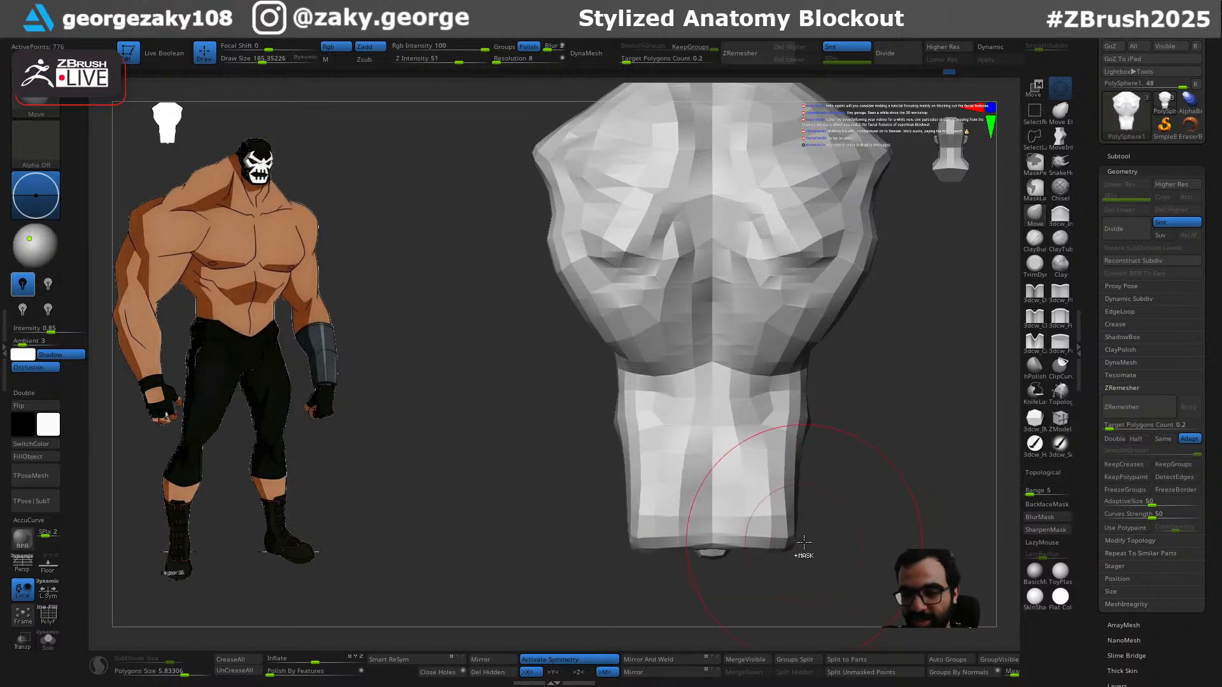
pyautogui.moveTo(821, 540); pyautogui.dragTo(874, 535)
pyautogui.moveTo(787, 533); pyautogui.dragTo(668, 491)
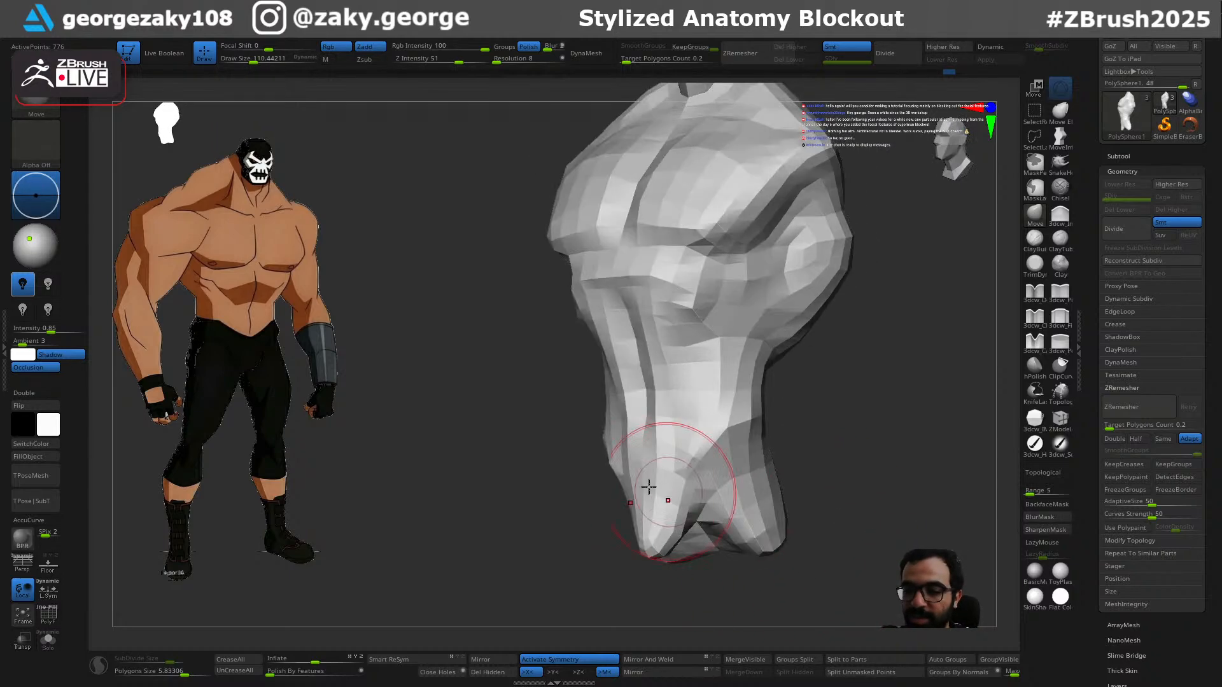
pyautogui.moveTo(637, 453)
pyautogui.mouseDown()
pyautogui.moveTo(586, 528)
pyautogui.moveTo(643, 518)
pyautogui.moveTo(654, 503)
pyautogui.mouseUp()
# Step: Refine the angled edges between the abdomen and hips using short Move brush strokes at smaller brush sizes
pyautogui.press('s')
pyautogui.press('s')
pyautogui.press('s')
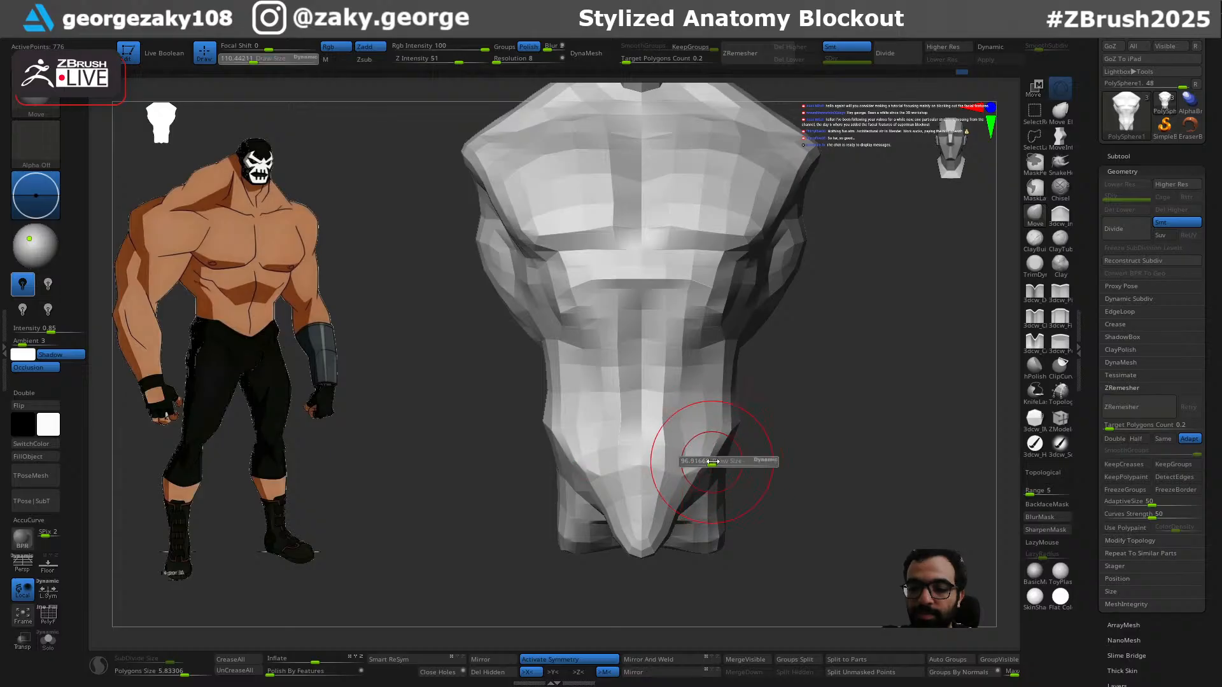
pyautogui.moveTo(759, 436)
pyautogui.mouseDown()
pyautogui.moveTo(788, 436)
pyautogui.moveTo(762, 440)
pyautogui.mouseUp()
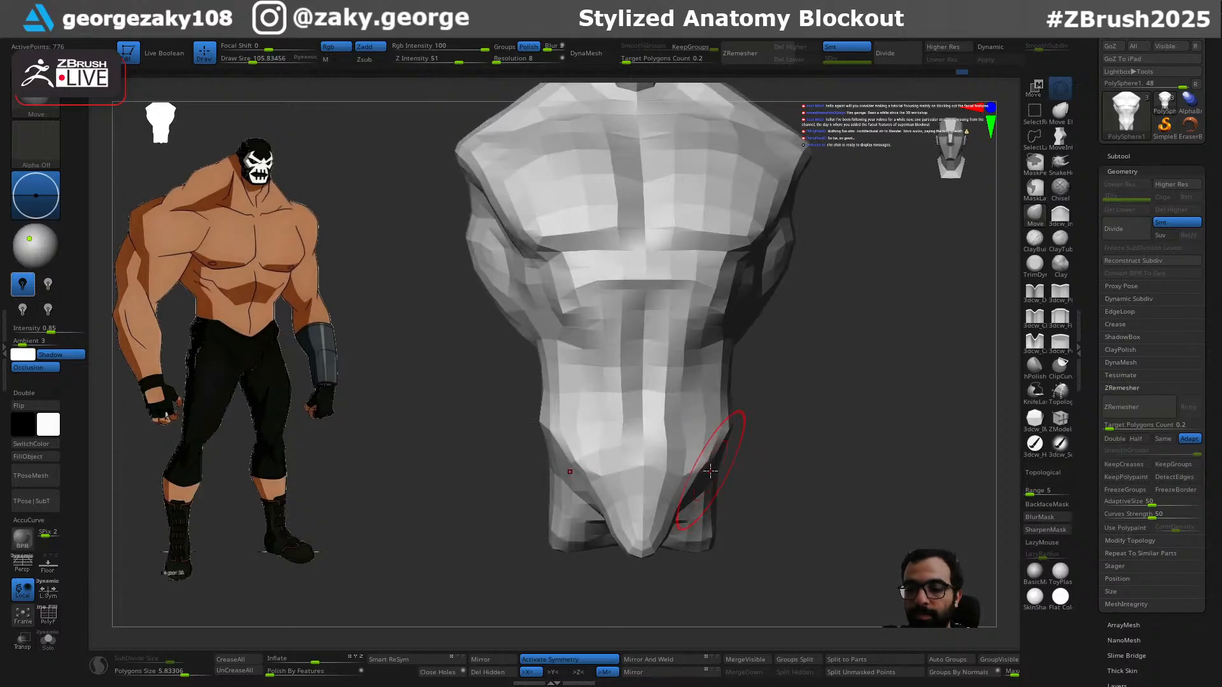
pyautogui.moveTo(689, 470); pyautogui.dragTo(686, 467)
pyautogui.moveTo(732, 477); pyautogui.dragTo(708, 481, button='right')
pyautogui.press('s')
pyautogui.moveTo(707, 483); pyautogui.dragTo(712, 483)
pyautogui.moveTo(751, 472); pyautogui.dragTo(713, 474, button='right')
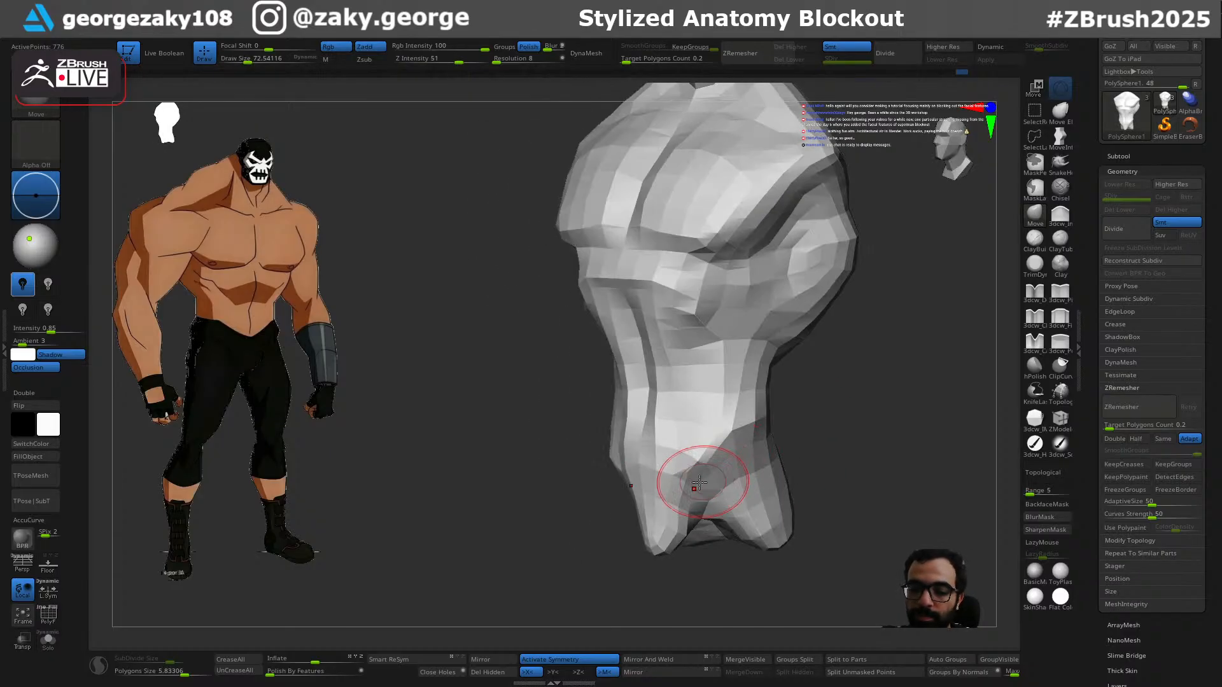
# Step: Reshape the side and rear contours of the hips with the Move brush at a draw size of about 110
pyautogui.moveTo(810, 410); pyautogui.dragTo(710, 440)
pyautogui.press('s')
pyautogui.press('s')
pyautogui.keyDown('shift'); pyautogui.moveTo(833, 397); pyautogui.dragTo(848, 417); pyautogui.keyUp('shift')
pyautogui.press(']')
pyautogui.moveTo(757, 426); pyautogui.dragTo(827, 434)
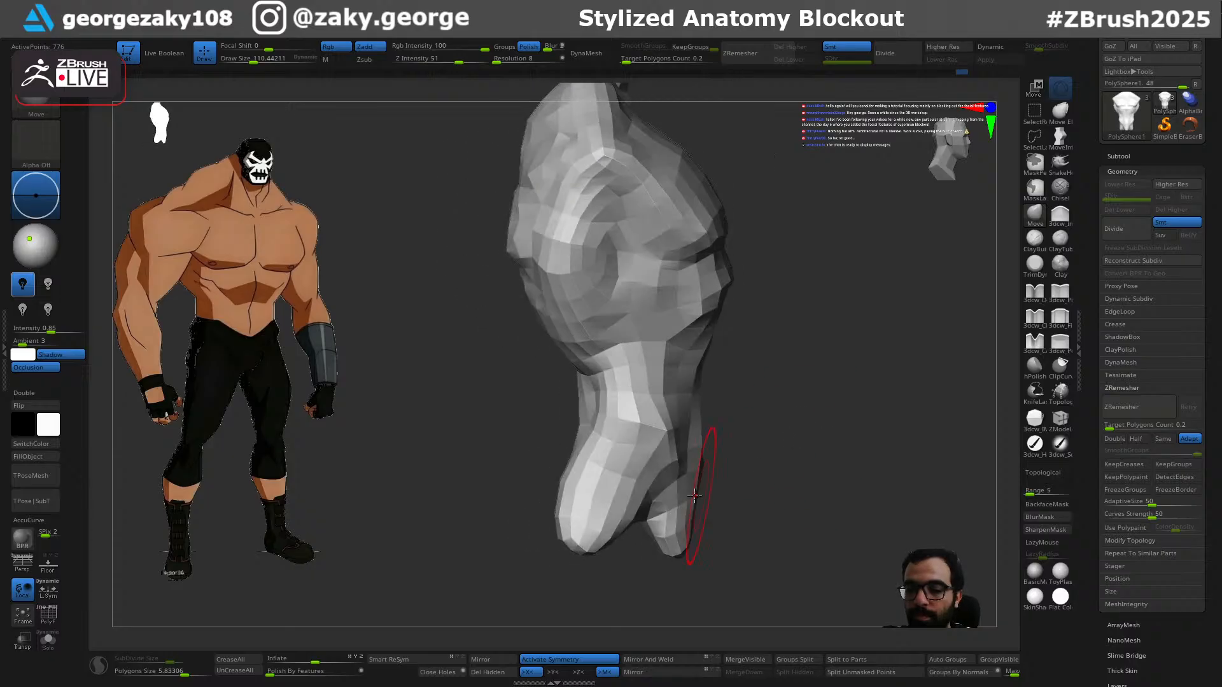
pyautogui.moveTo(681, 541)
pyautogui.keyDown('shift'); pyautogui.mouseDown()
pyautogui.moveTo(772, 524)
pyautogui.moveTo(694, 553)
pyautogui.mouseUp(); pyautogui.keyUp('shift')
pyautogui.moveTo(758, 529)
pyautogui.mouseDown()
pyautogui.moveTo(856, 506)
pyautogui.moveTo(842, 526)
pyautogui.moveTo(827, 471)
pyautogui.moveTo(859, 491)
pyautogui.moveTo(885, 476)
pyautogui.moveTo(771, 487)
pyautogui.mouseUp()
# Step: Display the polyframe on the torso and examine its topology from the front
pyautogui.hotkey('shift', 'f')
pyautogui.moveTo(848, 446); pyautogui.dragTo(850, 383)
pyautogui.moveTo(801, 505); pyautogui.dragTo(763, 474)
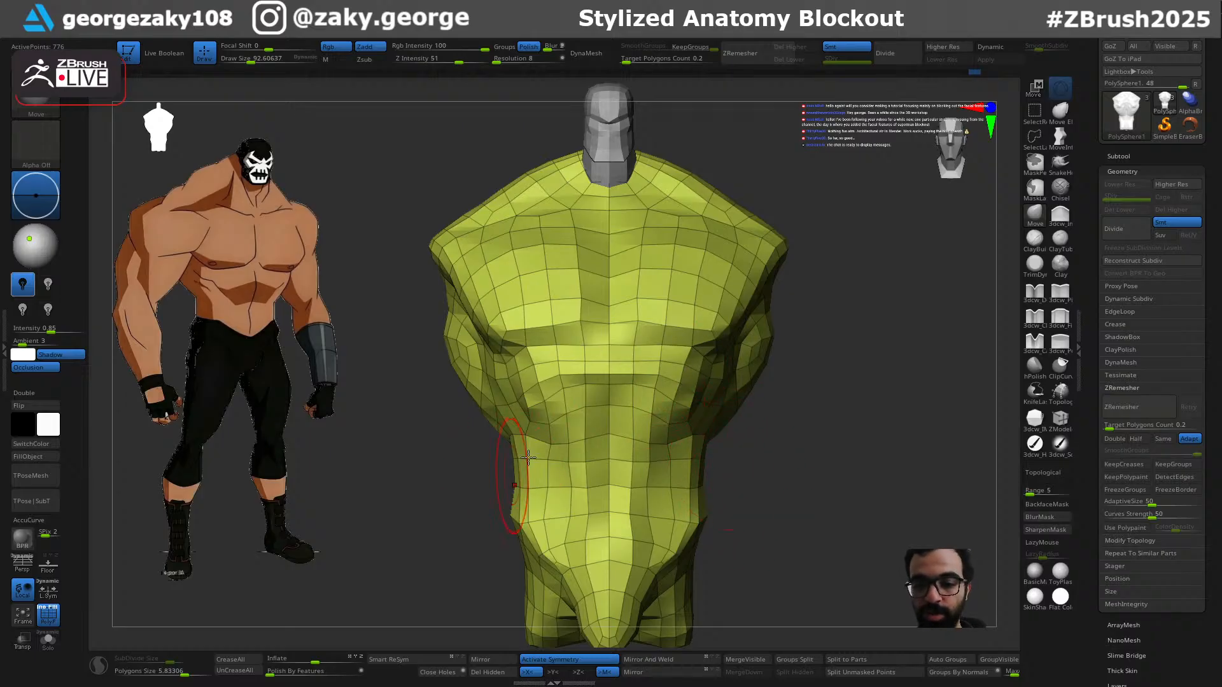
pyautogui.moveTo(774, 509); pyautogui.dragTo(755, 424)
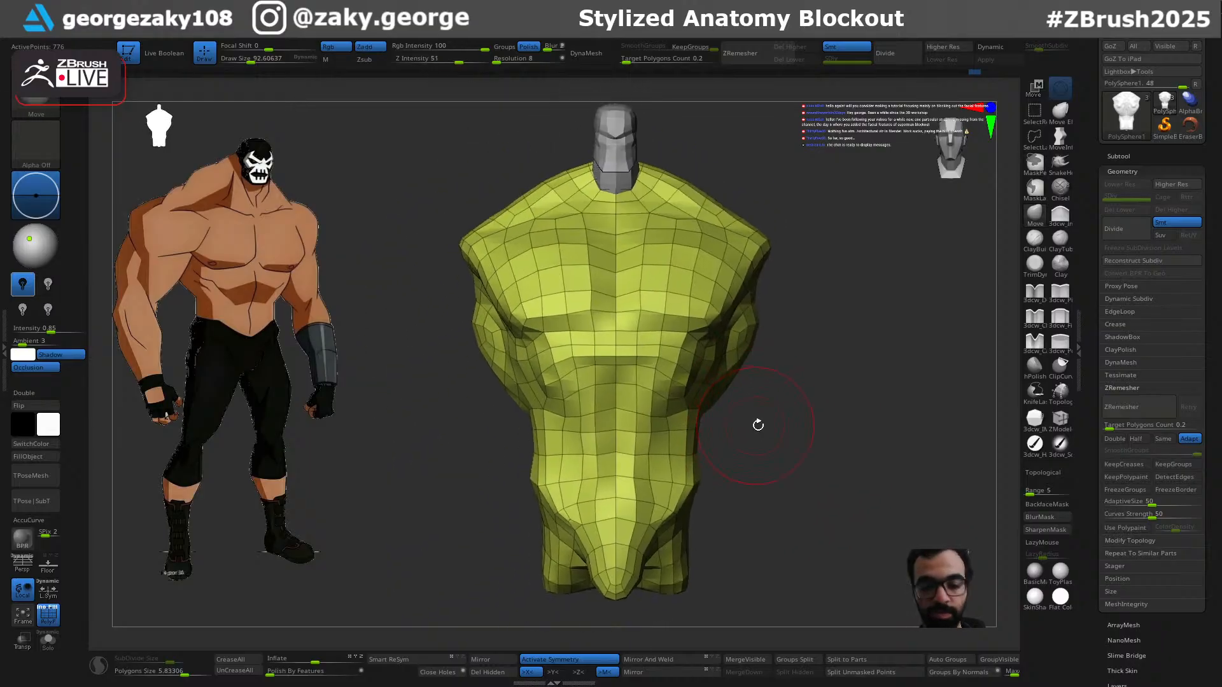
pyautogui.hotkey('shift', 'f')
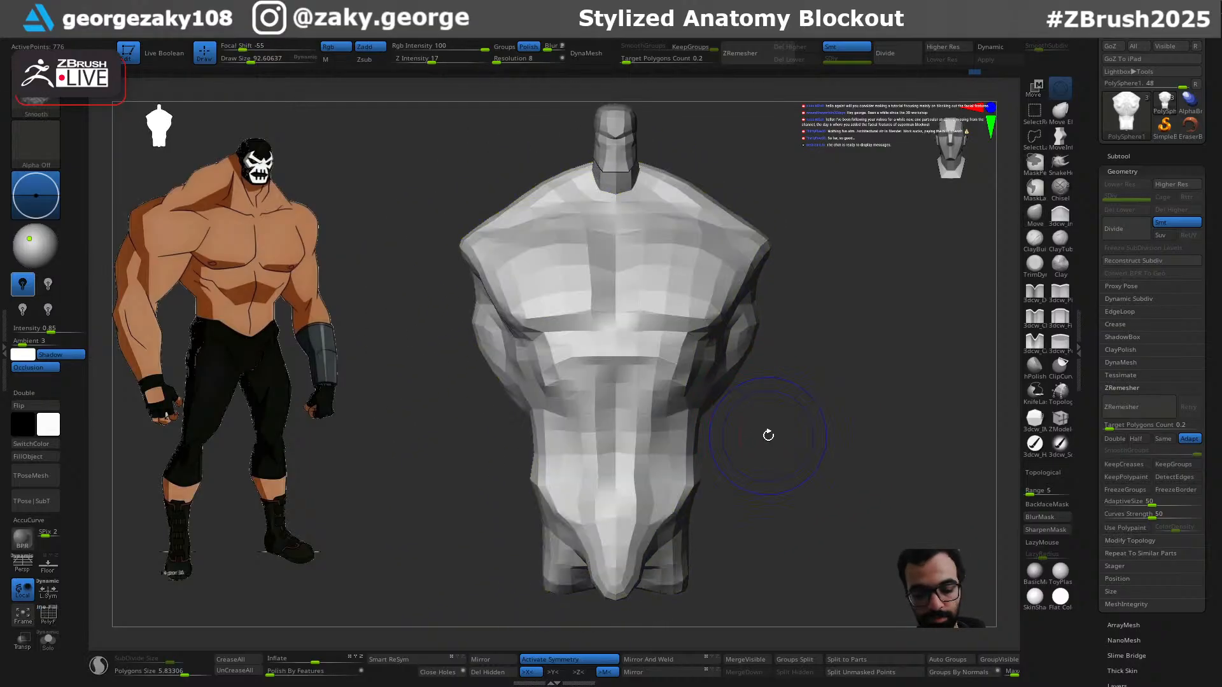
pyautogui.hotkey('shift', 'f')
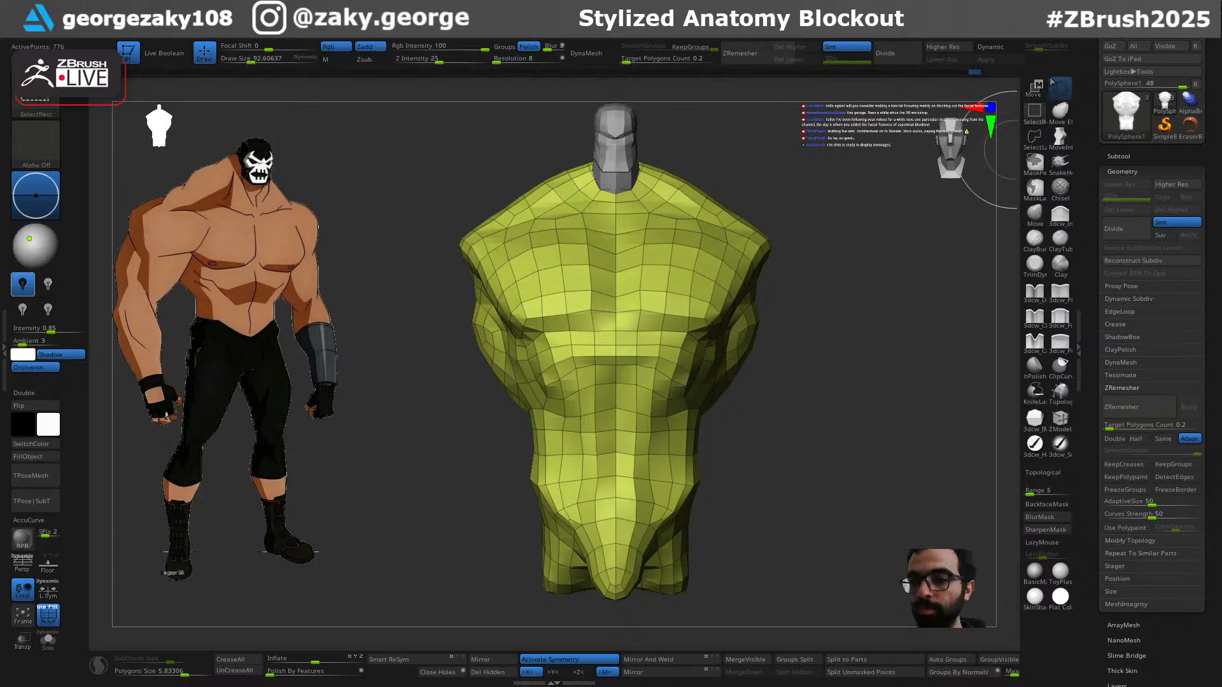
# Step: Choose the SliceCurve brush, try a curved slice across the torso below the chest, and undo it
pyautogui.keyDown('ctrl'); pyautogui.keyDown('shift'); pyautogui.click(54, 112); pyautogui.keyUp('shift'); pyautogui.keyUp('ctrl')
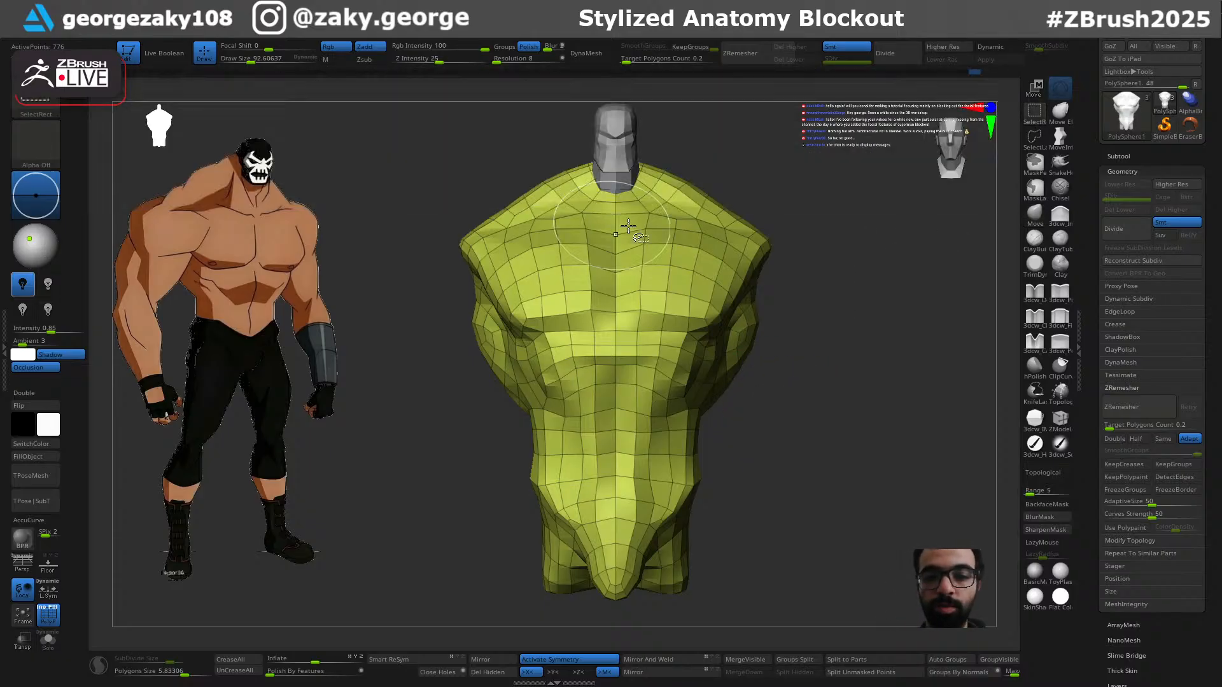
pyautogui.keyDown('ctrl'); pyautogui.keyDown('shift'); pyautogui.click(52, 103); pyautogui.keyUp('shift'); pyautogui.keyUp('ctrl')
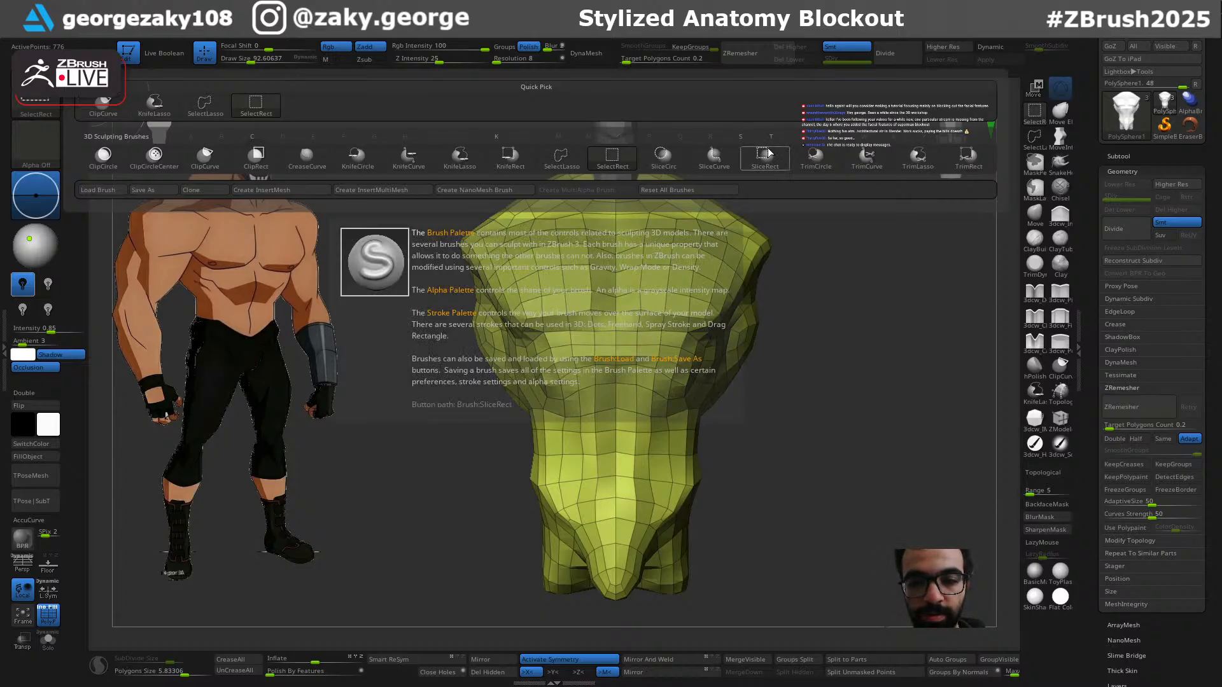
pyautogui.click(716, 156)
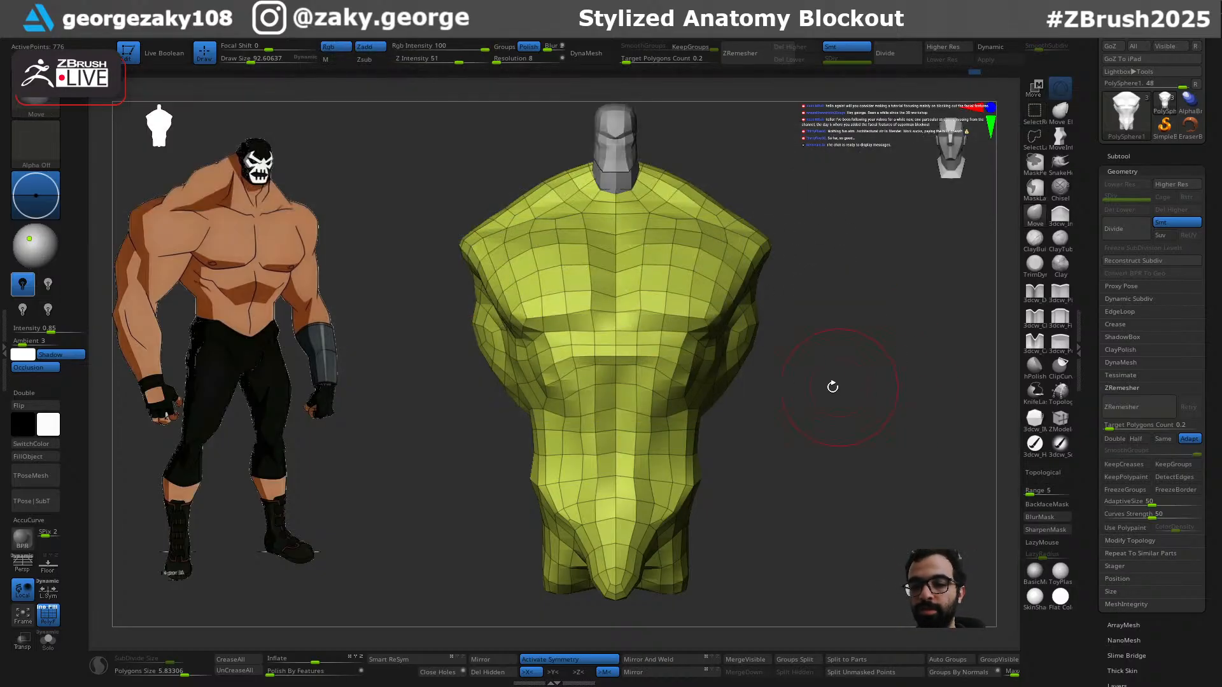
pyautogui.moveTo(772, 402); pyautogui.dragTo(756, 429)
pyautogui.hotkey('ctrl', 'shift')
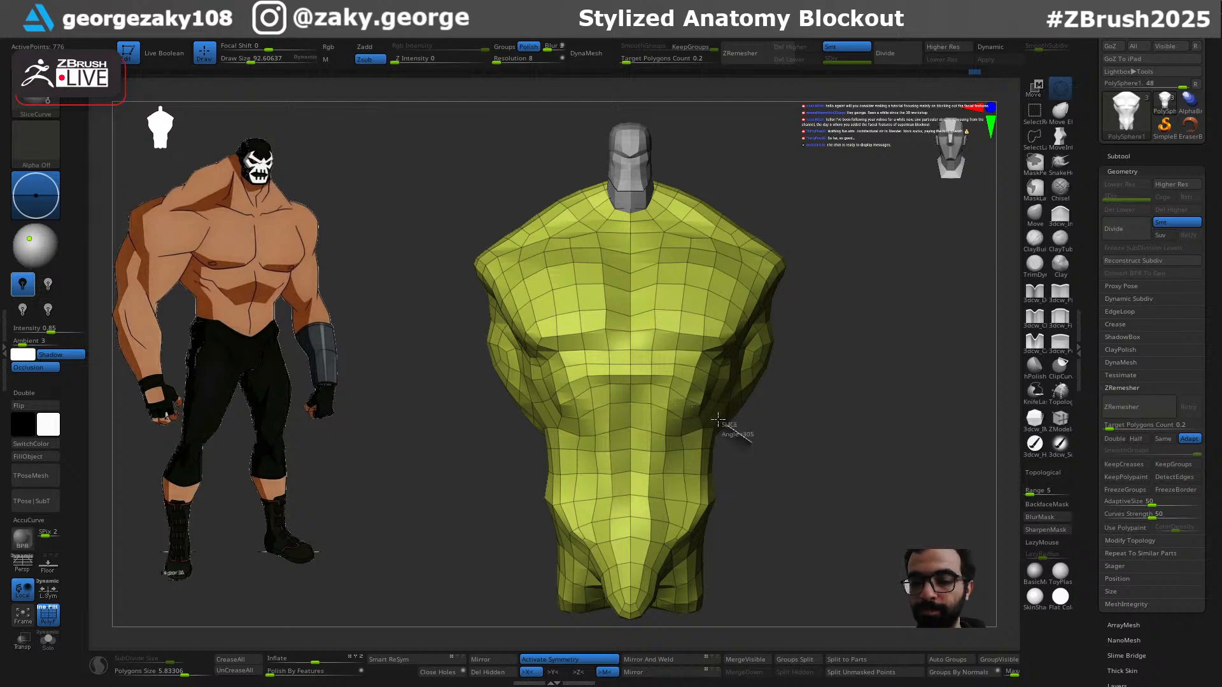
pyautogui.keyDown('ctrl'); pyautogui.keyDown('shift'); pyautogui.moveTo(681, 390); pyautogui.dragTo(555, 391); pyautogui.keyUp('shift'); pyautogui.keyUp('ctrl')
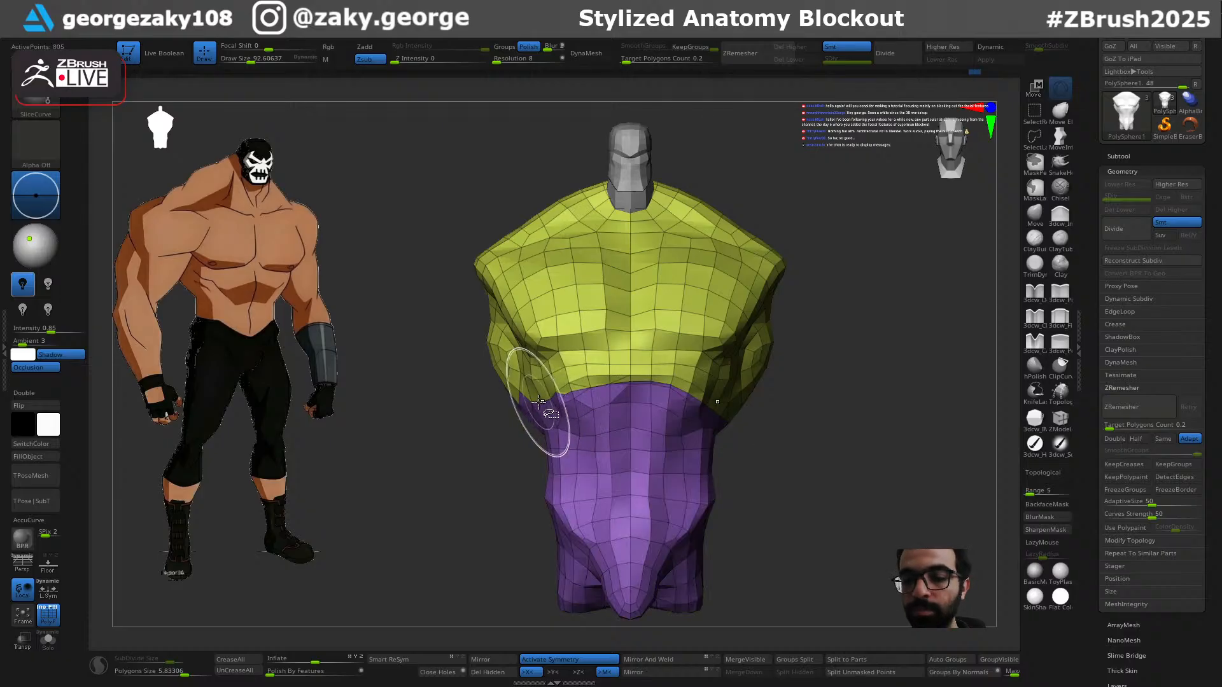
pyautogui.hotkey('ctrl', 'z')
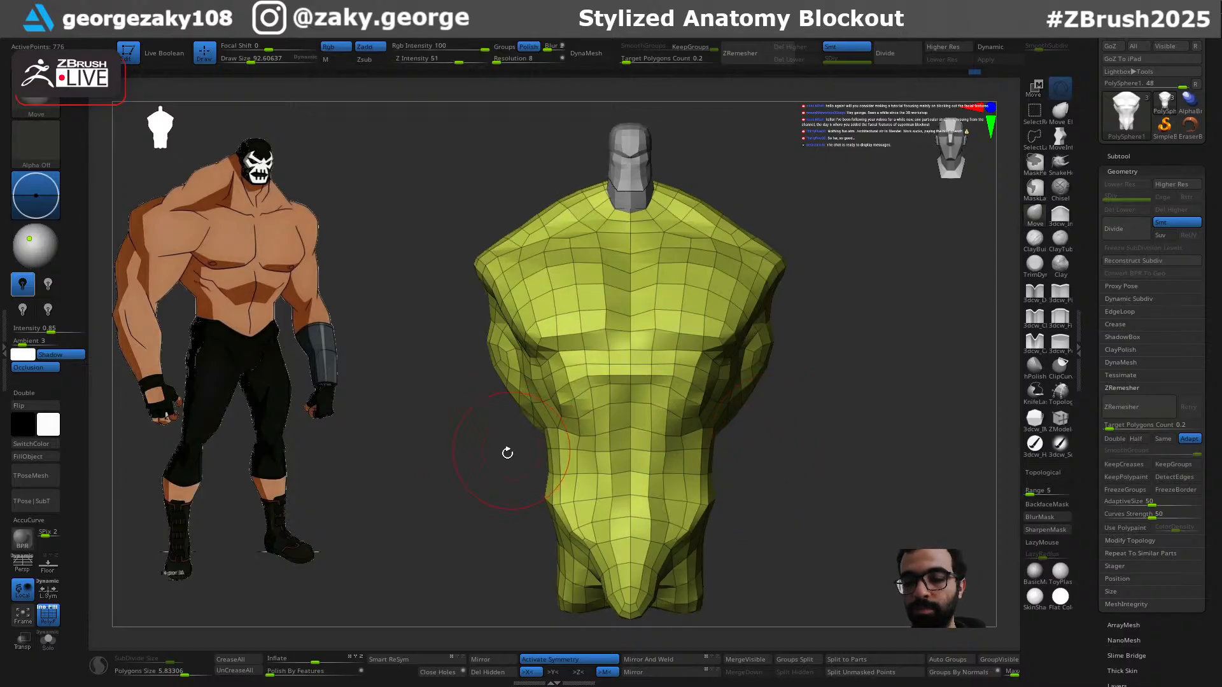
# Step: Duplicate the torso subtool and show the copy in the subtool list
pyautogui.moveTo(763, 403); pyautogui.dragTo(759, 425)
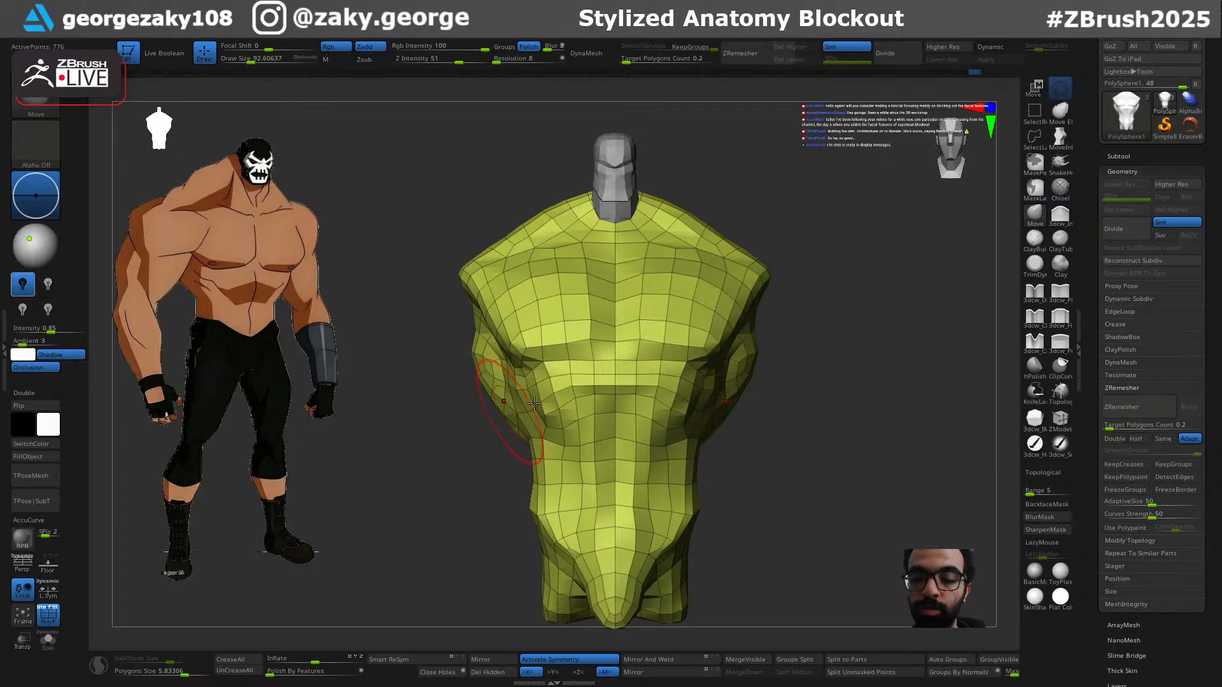
pyautogui.hotkey('shift', 'f')
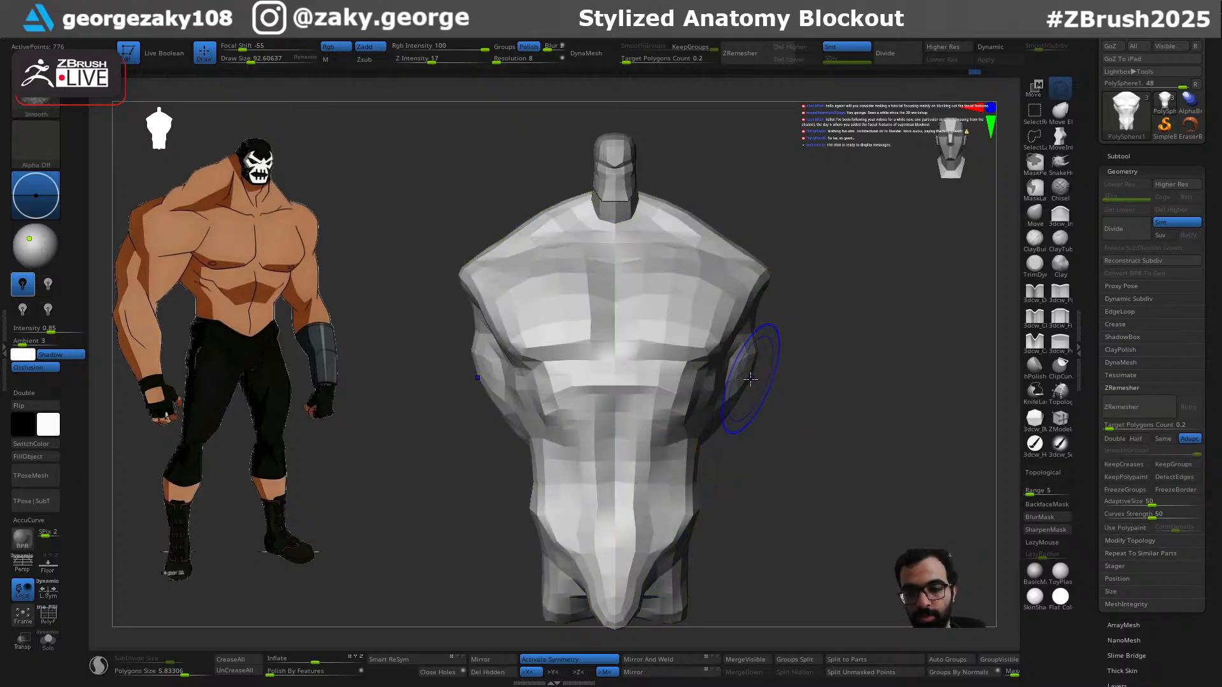
pyautogui.hotkey('shift', 'f')
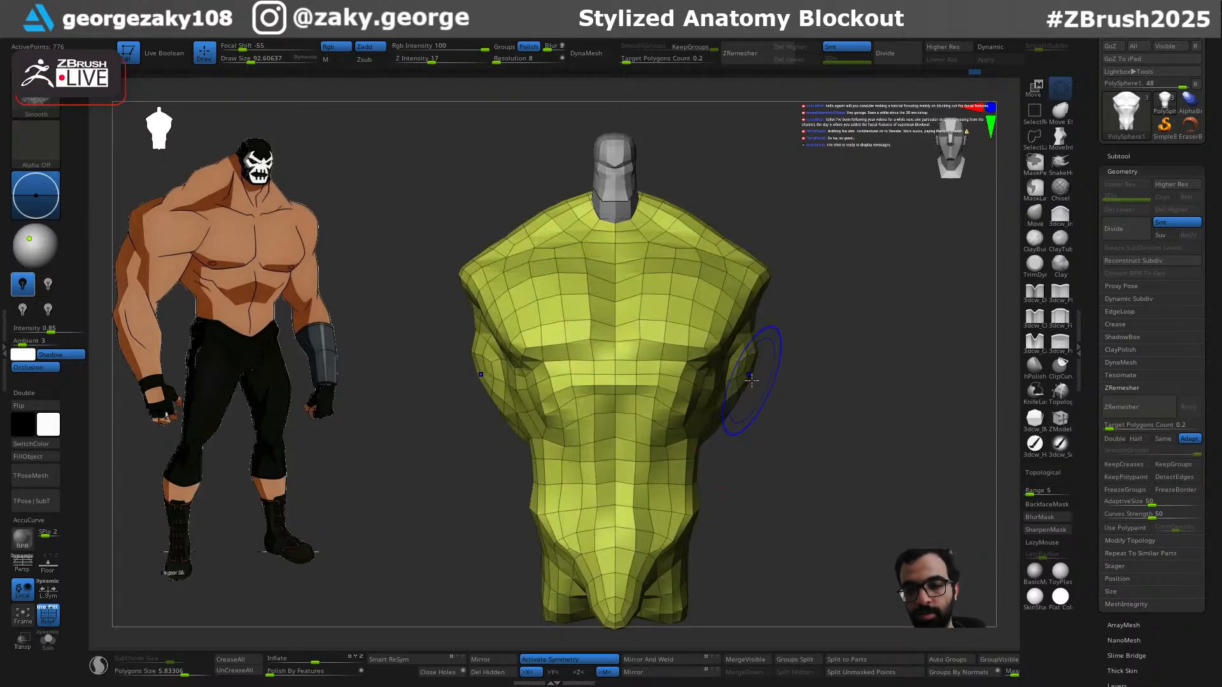
pyautogui.moveTo(889, 351); pyautogui.dragTo(850, 403)
pyautogui.hotkey('ctrl', 'shift')
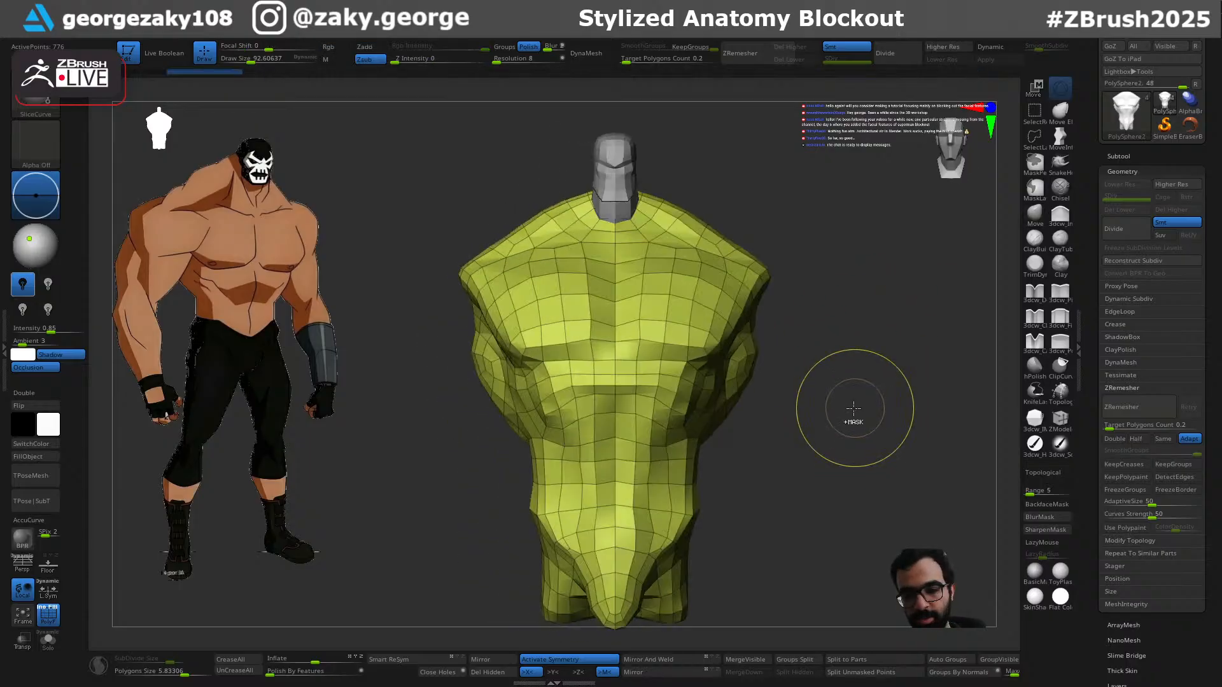
pyautogui.hotkey('shift', 'f')
pyautogui.hotkey('shift', 'f')
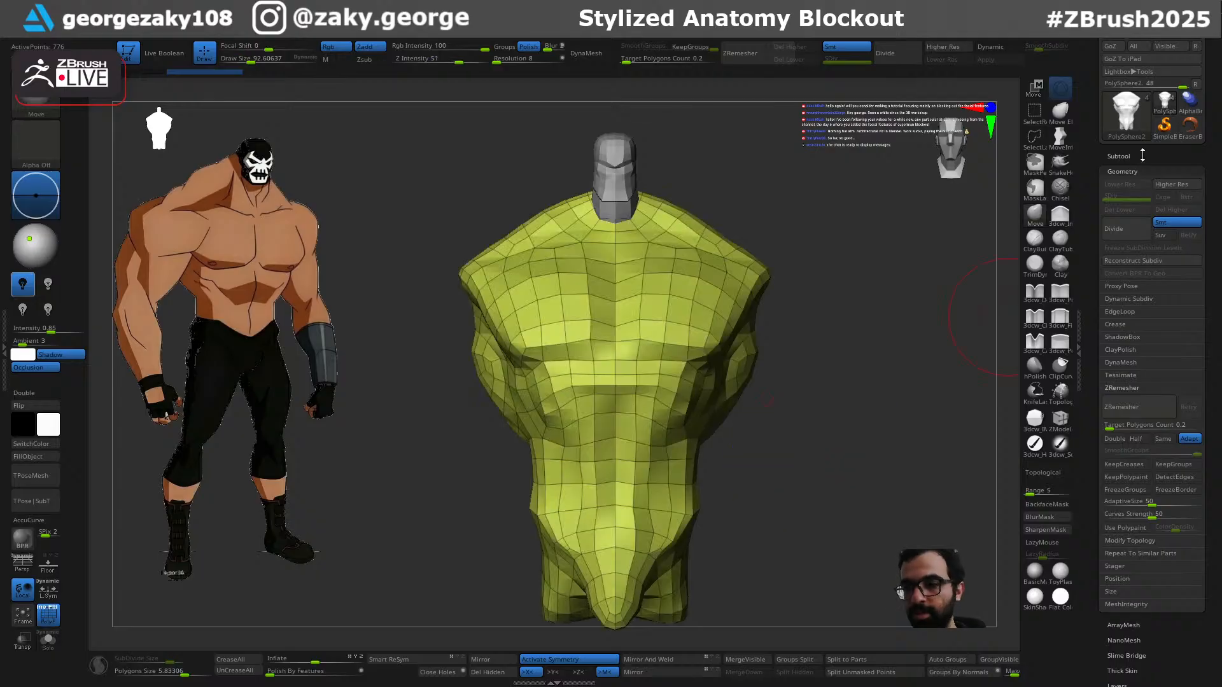
pyautogui.click(1125, 156)
pyautogui.click(1139, 137)
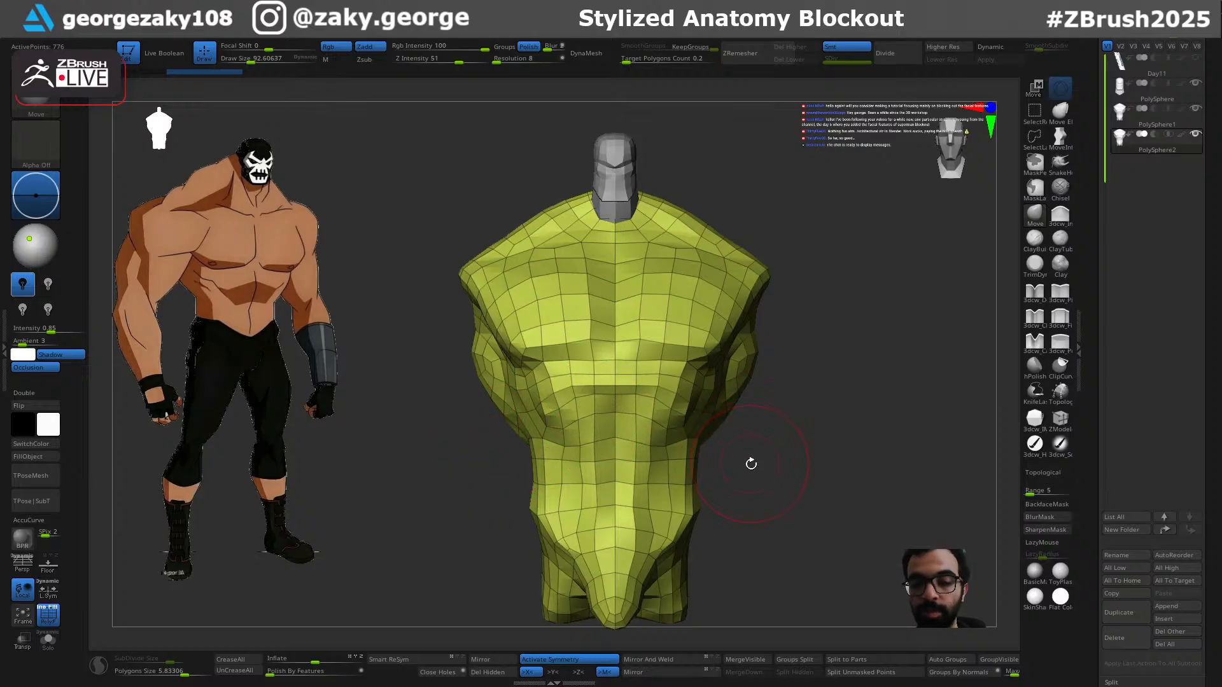
# Step: Adjust the front profile of the copied torso's abdomen in side view with the Move brush at a draw size of about 88
pyautogui.moveTo(804, 476); pyautogui.dragTo(717, 461)
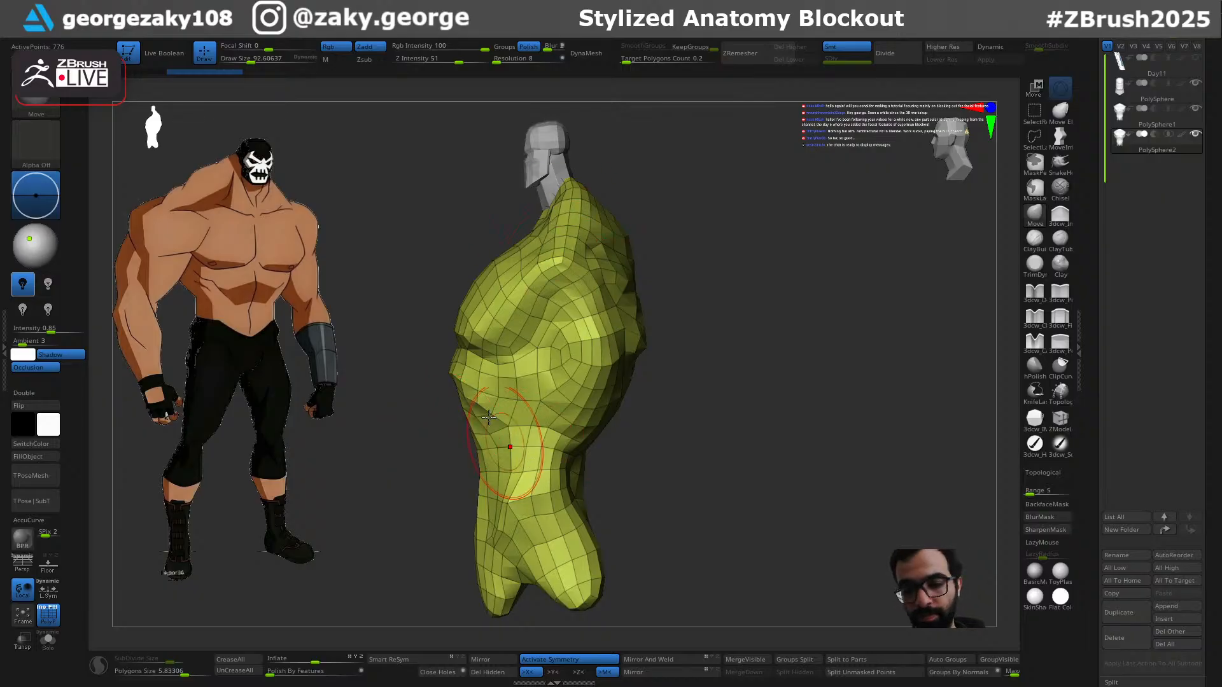
pyautogui.moveTo(433, 522)
pyautogui.mouseDown()
pyautogui.moveTo(460, 523)
pyautogui.moveTo(434, 517)
pyautogui.mouseUp()
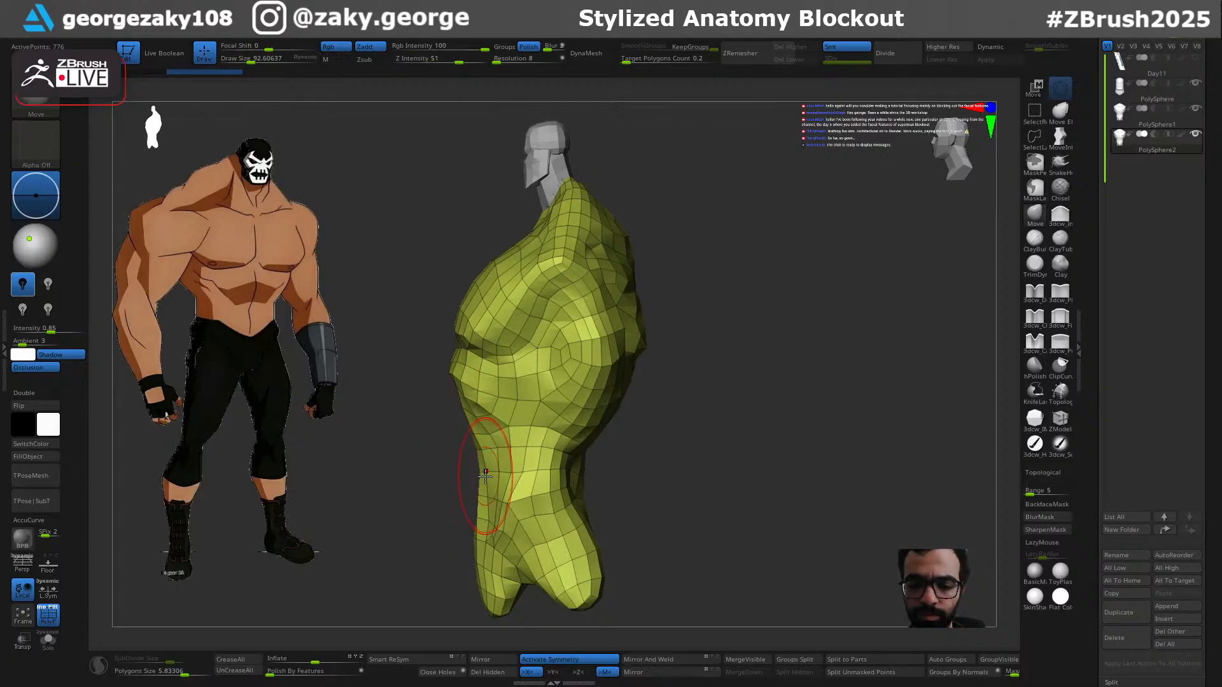
pyautogui.press('s')
pyautogui.moveTo(480, 477); pyautogui.dragTo(477, 460)
pyautogui.press('s')
pyautogui.moveTo(478, 481); pyautogui.dragTo(475, 478)
# Step: Try to slice the torso diagonally below the ribcage in side view, check one part on its own, and undo the slice
pyautogui.keyDown('ctrl'); pyautogui.keyDown('shift'); pyautogui.moveTo(438, 399); pyautogui.dragTo(502, 425); pyautogui.keyUp('shift'); pyautogui.keyUp('ctrl')
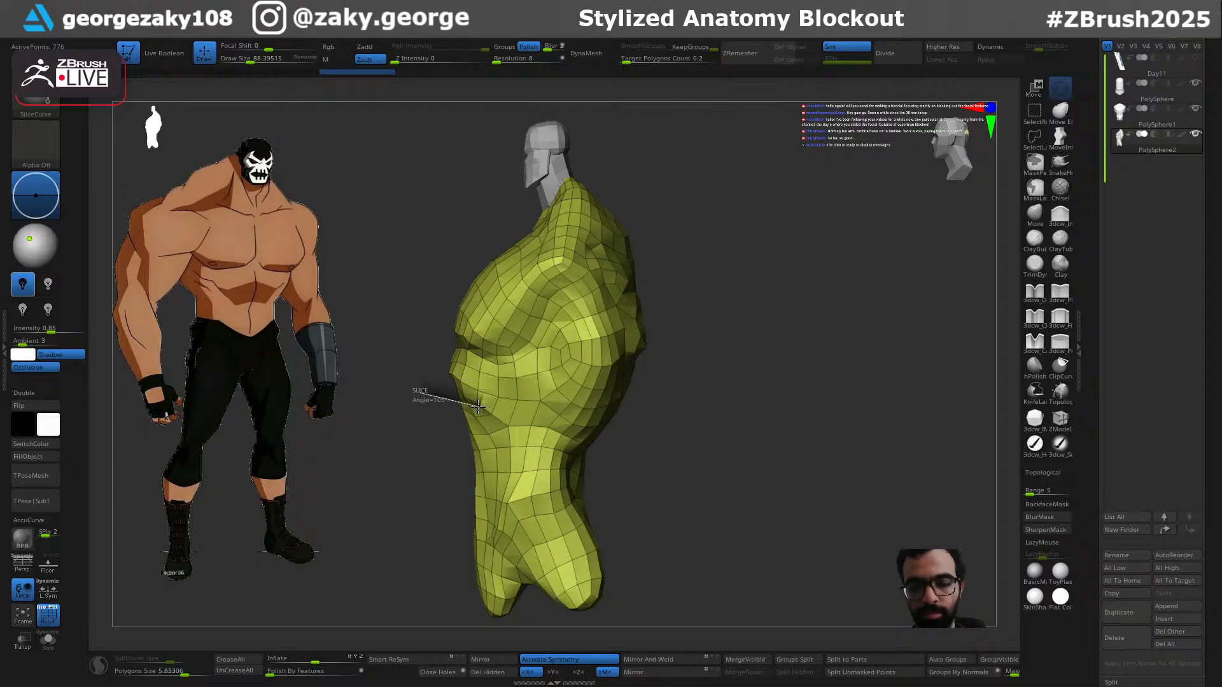
pyautogui.moveTo(564, 460)
pyautogui.keyDown('ctrl'); pyautogui.keyDown('shift'); pyautogui.mouseDown()
pyautogui.moveTo(604, 495)
pyautogui.moveTo(731, 532)
pyautogui.moveTo(706, 532)
pyautogui.moveTo(738, 532)
pyautogui.moveTo(714, 506)
pyautogui.moveTo(773, 508)
pyautogui.mouseUp(); pyautogui.keyUp('shift'); pyautogui.keyUp('ctrl')
pyautogui.keyDown('alt'); pyautogui.moveTo(655, 450); pyautogui.dragTo(784, 450); pyautogui.keyUp('alt')
pyautogui.keyDown('ctrl'); pyautogui.keyDown('shift'); pyautogui.click(672, 331); pyautogui.keyUp('shift'); pyautogui.keyUp('ctrl')
pyautogui.moveTo(778, 364)
pyautogui.mouseDown()
pyautogui.moveTo(891, 392)
pyautogui.moveTo(828, 456)
pyautogui.mouseUp()
pyautogui.keyDown('ctrl'); pyautogui.keyDown('shift'); pyautogui.click(870, 419); pyautogui.keyUp('shift'); pyautogui.keyUp('ctrl')
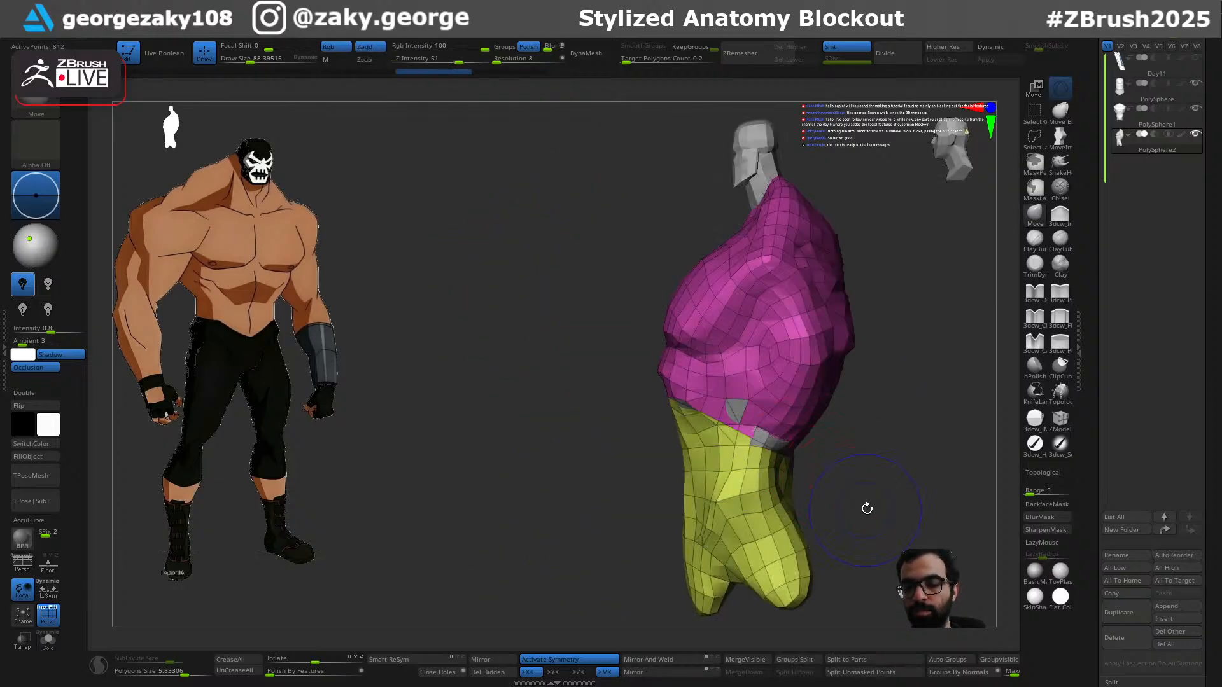
pyautogui.keyDown('alt'); pyautogui.moveTo(865, 509); pyautogui.dragTo(758, 477); pyautogui.keyUp('alt')
pyautogui.hotkey('ctrl', 'w')
# Step: Try steeper slices below the ribcage, including one bending down along the lower back, and undo them
pyautogui.keyDown('ctrl'); pyautogui.keyDown('shift'); pyautogui.moveTo(568, 350); pyautogui.dragTo(610, 369); pyautogui.keyUp('shift'); pyautogui.keyUp('ctrl')
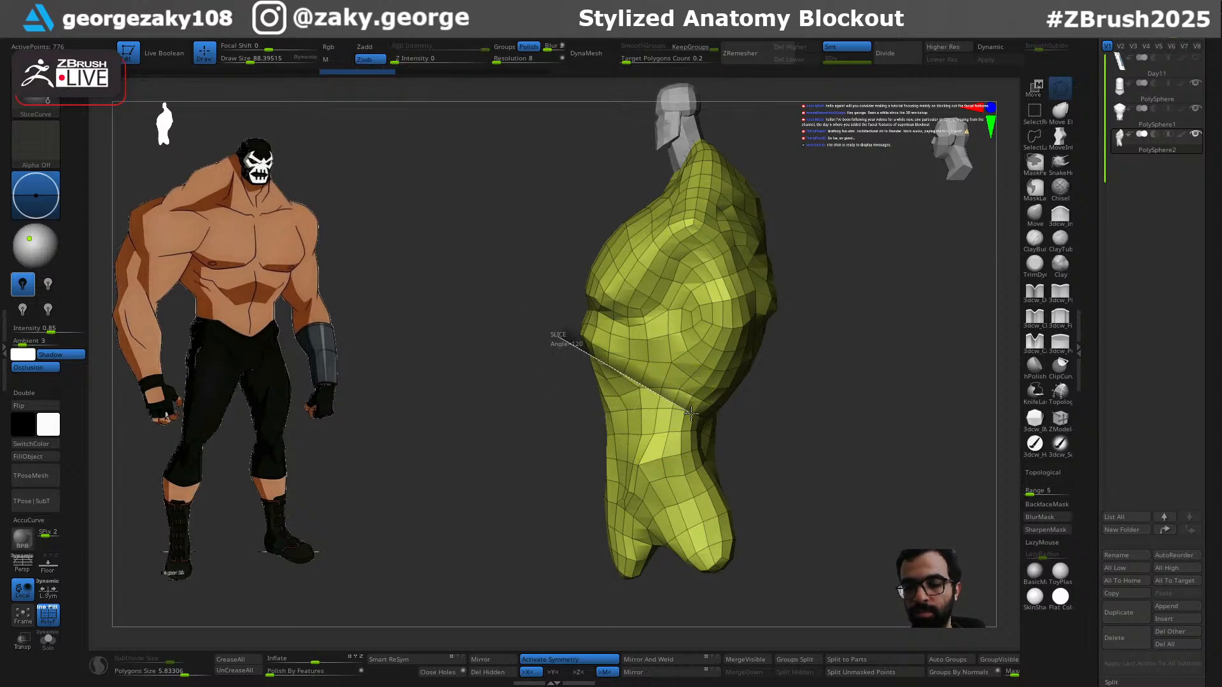
pyautogui.moveTo(701, 449)
pyautogui.keyDown('ctrl'); pyautogui.keyDown('shift'); pyautogui.mouseDown()
pyautogui.moveTo(705, 482)
pyautogui.moveTo(749, 518)
pyautogui.mouseUp(); pyautogui.keyUp('shift'); pyautogui.keyUp('ctrl')
pyautogui.hotkey('ctrl', 'w')
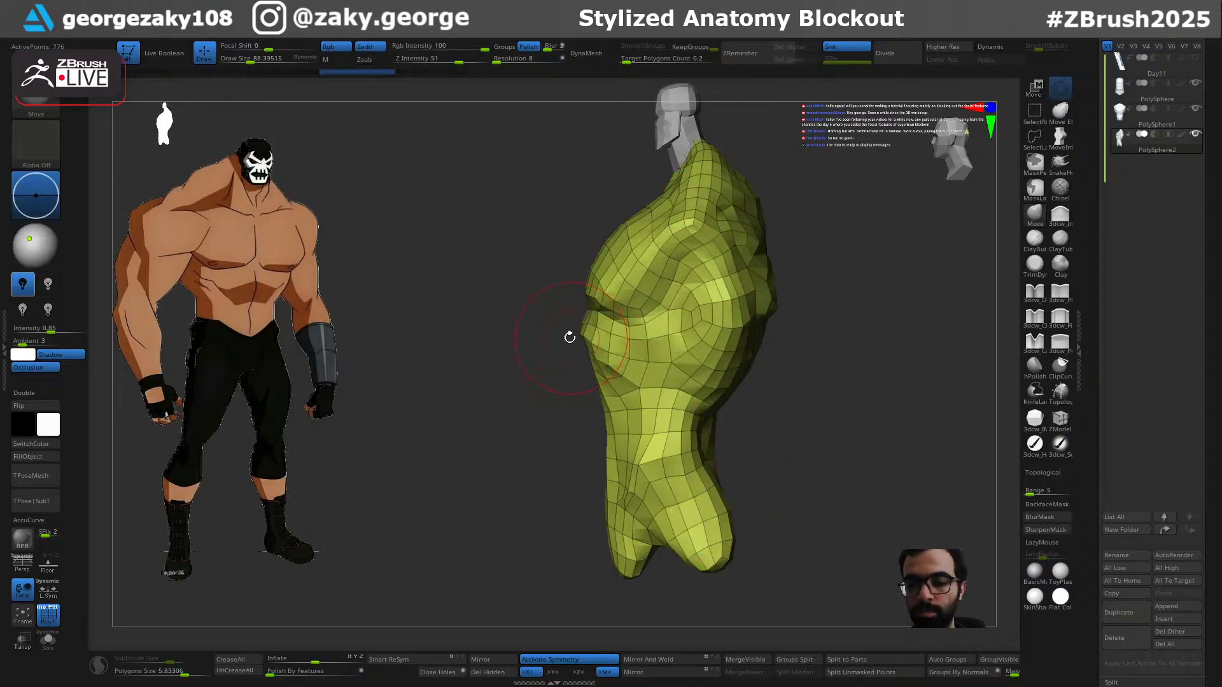
pyautogui.keyDown('ctrl'); pyautogui.keyDown('shift'); pyautogui.moveTo(556, 332); pyautogui.dragTo(645, 388); pyautogui.keyUp('shift'); pyautogui.keyUp('ctrl')
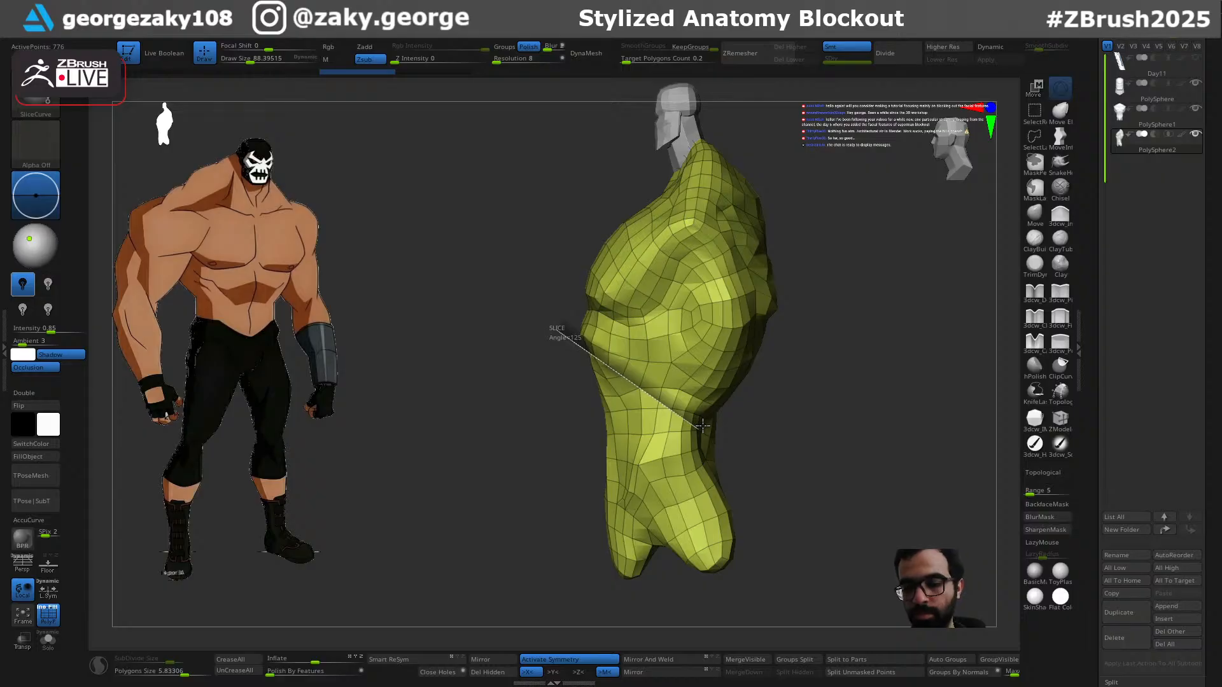
pyautogui.keyDown('ctrl'); pyautogui.keyDown('shift'); pyautogui.moveTo(702, 426); pyautogui.dragTo(707, 475); pyautogui.keyUp('shift'); pyautogui.keyUp('ctrl')
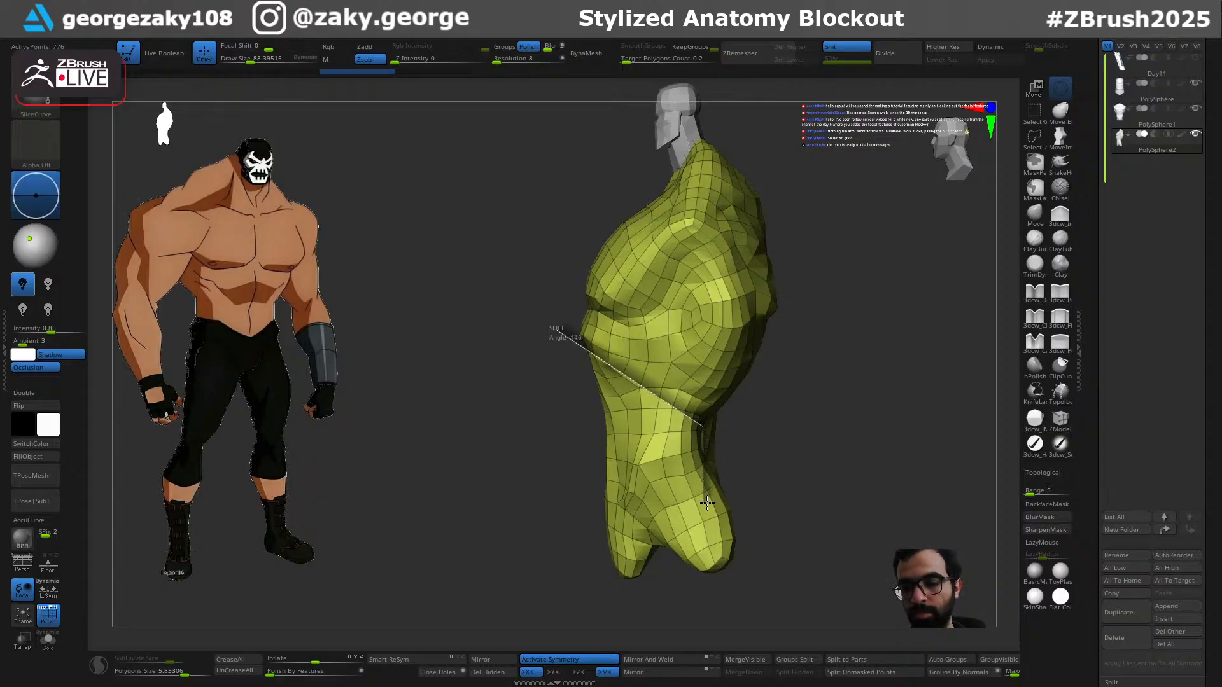
pyautogui.moveTo(803, 563)
pyautogui.keyDown('ctrl'); pyautogui.keyDown('shift'); pyautogui.mouseDown()
pyautogui.moveTo(808, 553)
pyautogui.moveTo(768, 569)
pyautogui.moveTo(711, 555)
pyautogui.mouseUp(); pyautogui.keyUp('shift'); pyautogui.keyUp('ctrl')
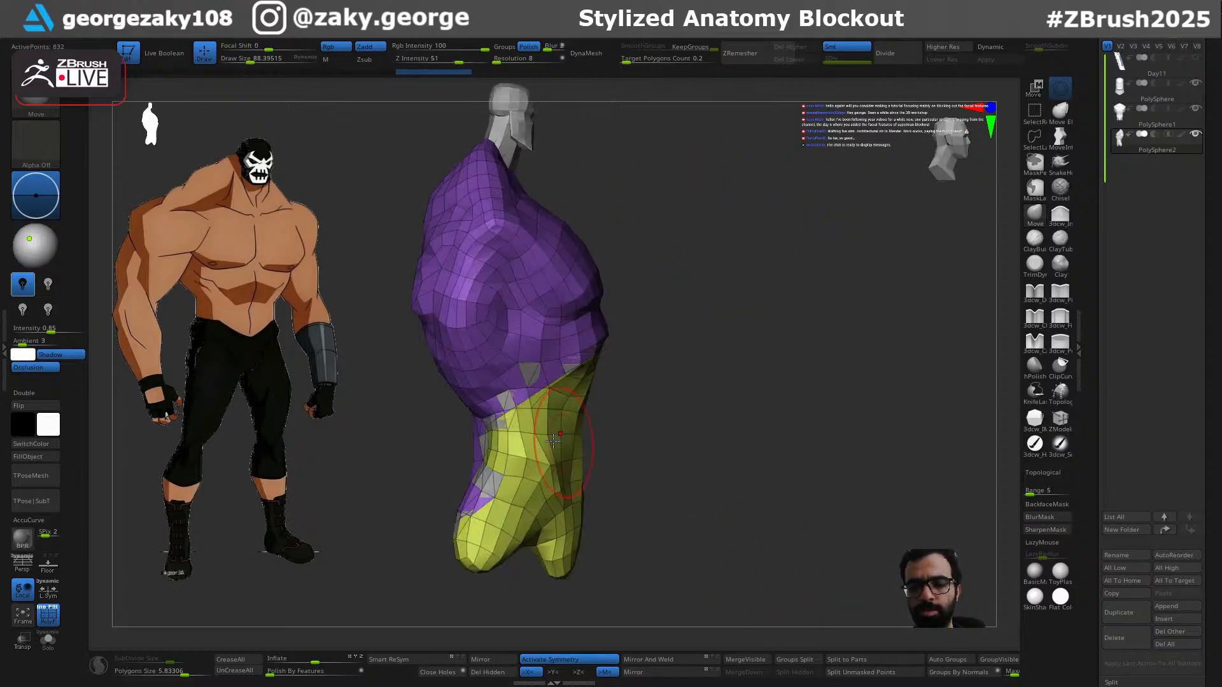
pyautogui.keyDown('ctrl'); pyautogui.keyDown('shift'); pyautogui.click(555, 354); pyautogui.keyUp('shift'); pyautogui.keyUp('ctrl')
pyautogui.moveTo(684, 420); pyautogui.dragTo(764, 507)
pyautogui.keyDown('ctrl'); pyautogui.keyDown('shift'); pyautogui.click(785, 484); pyautogui.keyUp('shift'); pyautogui.keyUp('ctrl')
pyautogui.hotkey('ctrl', 'w')
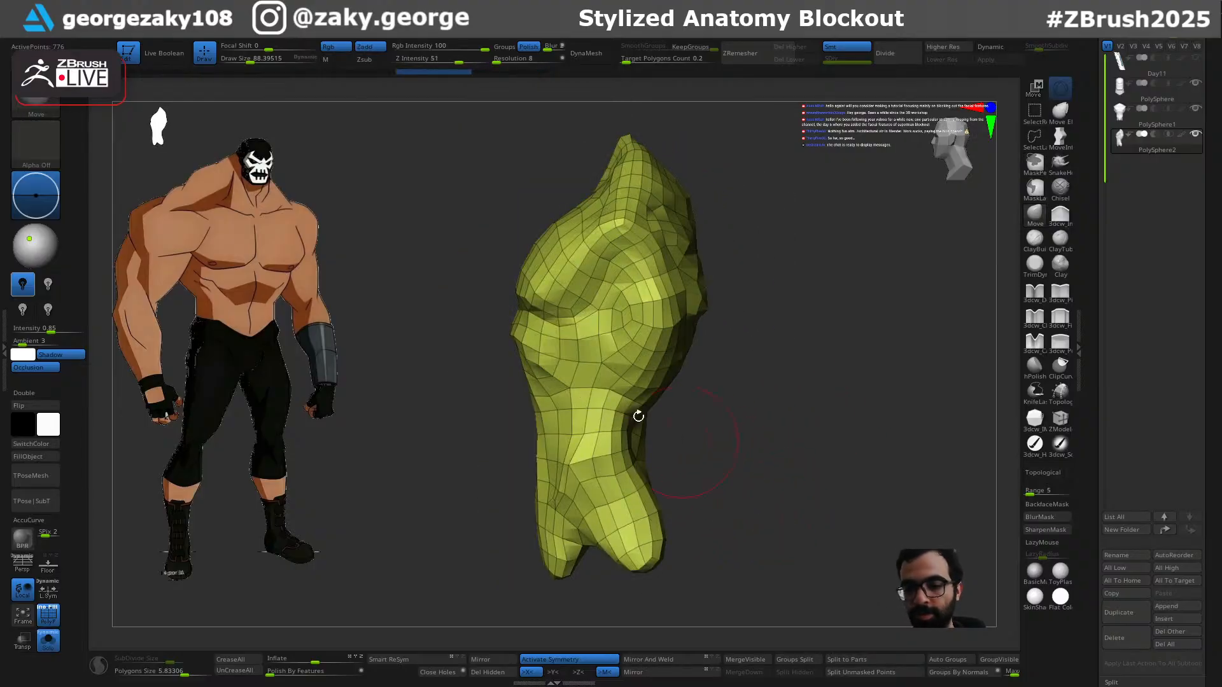
# Step: Slice the torso below the ribcage into upper and lower polygroups, and check the upper part on its own before showing everything
pyautogui.keyDown('ctrl'); pyautogui.keyDown('shift'); pyautogui.moveTo(472, 323); pyautogui.dragTo(725, 499); pyautogui.keyUp('shift'); pyautogui.keyUp('ctrl')
pyautogui.keyDown('ctrl'); pyautogui.keyDown('shift'); pyautogui.click(513, 383); pyautogui.keyUp('shift'); pyautogui.keyUp('ctrl')
pyautogui.moveTo(723, 456); pyautogui.dragTo(668, 469)
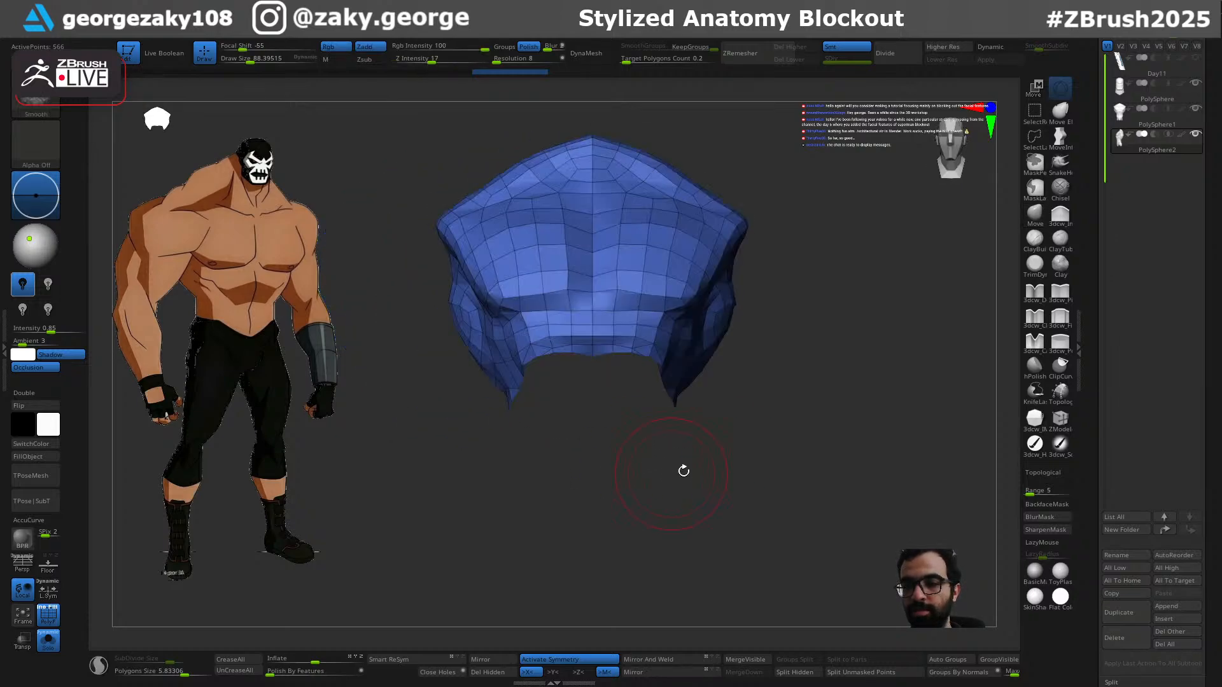
pyautogui.keyDown('ctrl'); pyautogui.keyDown('shift'); pyautogui.click(812, 428); pyautogui.keyUp('shift'); pyautogui.keyUp('ctrl')
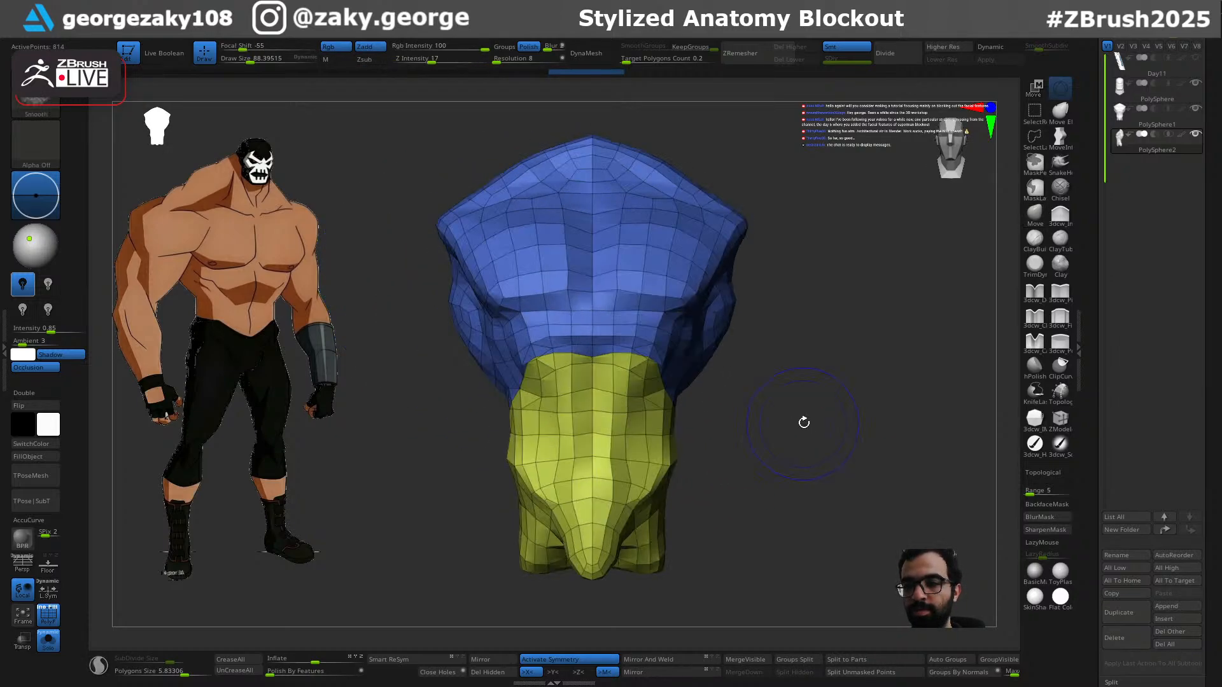
pyautogui.keyDown('ctrl'); pyautogui.keyDown('shift'); pyautogui.click(694, 321); pyautogui.keyUp('shift'); pyautogui.keyUp('ctrl')
pyautogui.keyDown('ctrl'); pyautogui.keyDown('shift'); pyautogui.click(697, 331); pyautogui.keyUp('shift'); pyautogui.keyUp('ctrl')
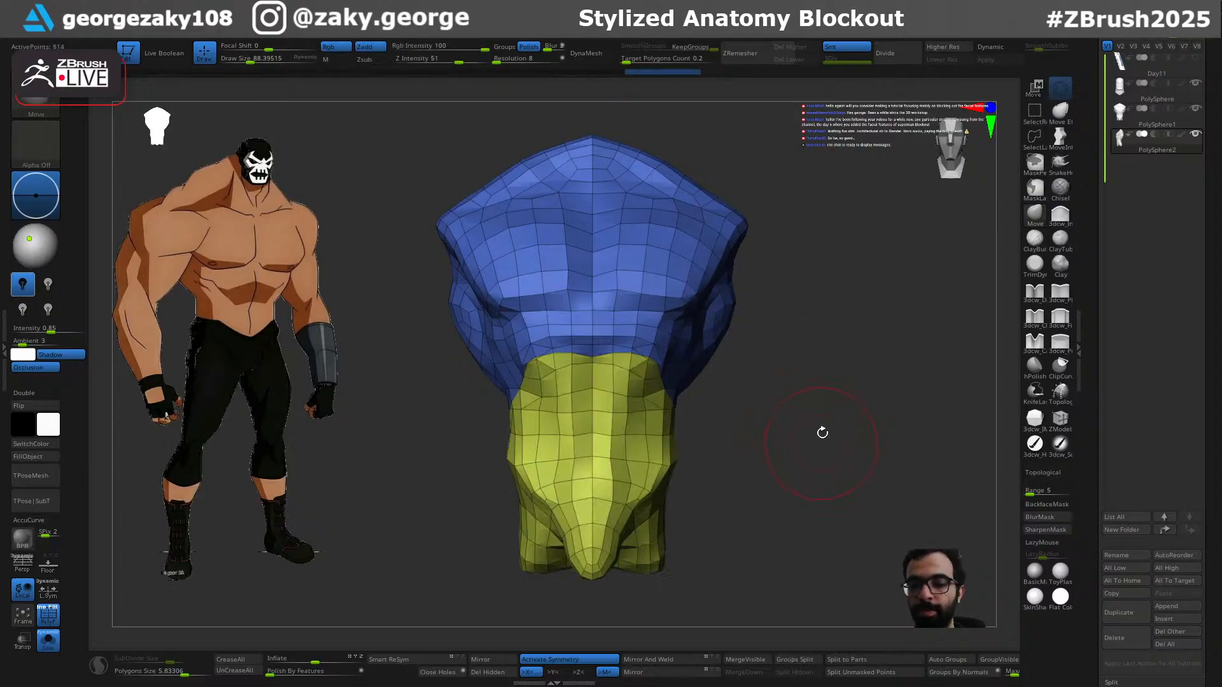
# Step: Isolate the sliced torso copy's upper ribcage, delete its hidden lower portion, and close the open hole underneath
pyautogui.keyDown('ctrl'); pyautogui.keyDown('shift'); pyautogui.click(694, 334); pyautogui.keyUp('shift'); pyautogui.keyUp('ctrl')
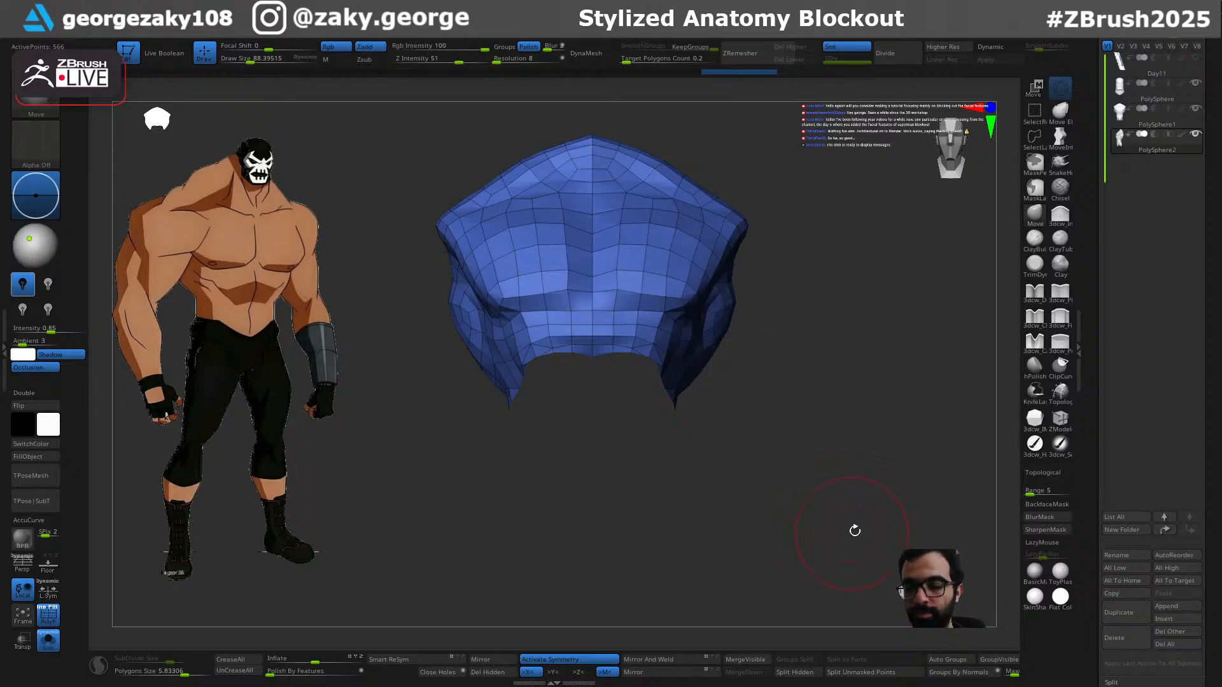
pyautogui.moveTo(857, 466); pyautogui.dragTo(849, 479)
pyautogui.keyDown('ctrl'); pyautogui.keyDown('shift'); pyautogui.click(858, 477); pyautogui.keyUp('shift'); pyautogui.keyUp('ctrl')
pyautogui.hotkey('alt', 's')
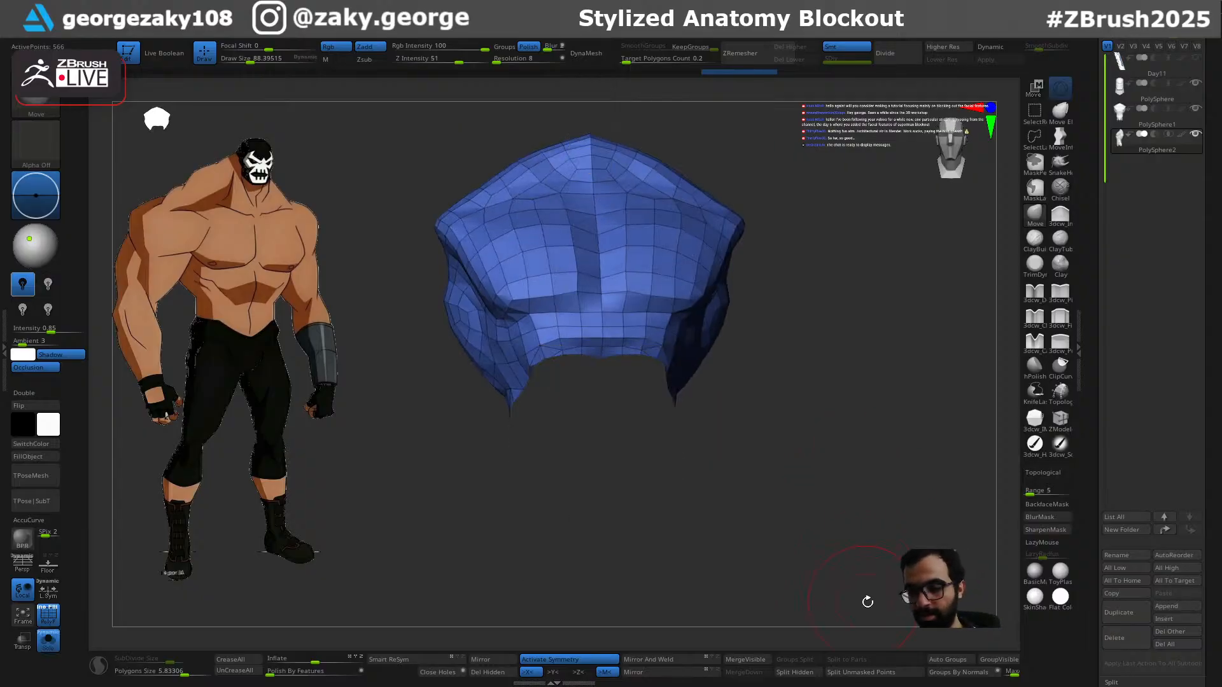
pyautogui.click(495, 674)
pyautogui.moveTo(840, 514); pyautogui.dragTo(807, 522)
pyautogui.click(449, 676)
pyautogui.moveTo(825, 468)
pyautogui.mouseDown()
pyautogui.moveTo(785, 458)
pyautogui.moveTo(813, 445)
pyautogui.moveTo(828, 471)
pyautogui.moveTo(783, 409)
pyautogui.moveTo(827, 441)
pyautogui.moveTo(880, 450)
pyautogui.moveTo(850, 449)
pyautogui.moveTo(807, 486)
pyautogui.moveTo(775, 479)
pyautogui.moveTo(886, 414)
pyautogui.moveTo(748, 571)
pyautogui.moveTo(869, 469)
pyautogui.mouseUp()
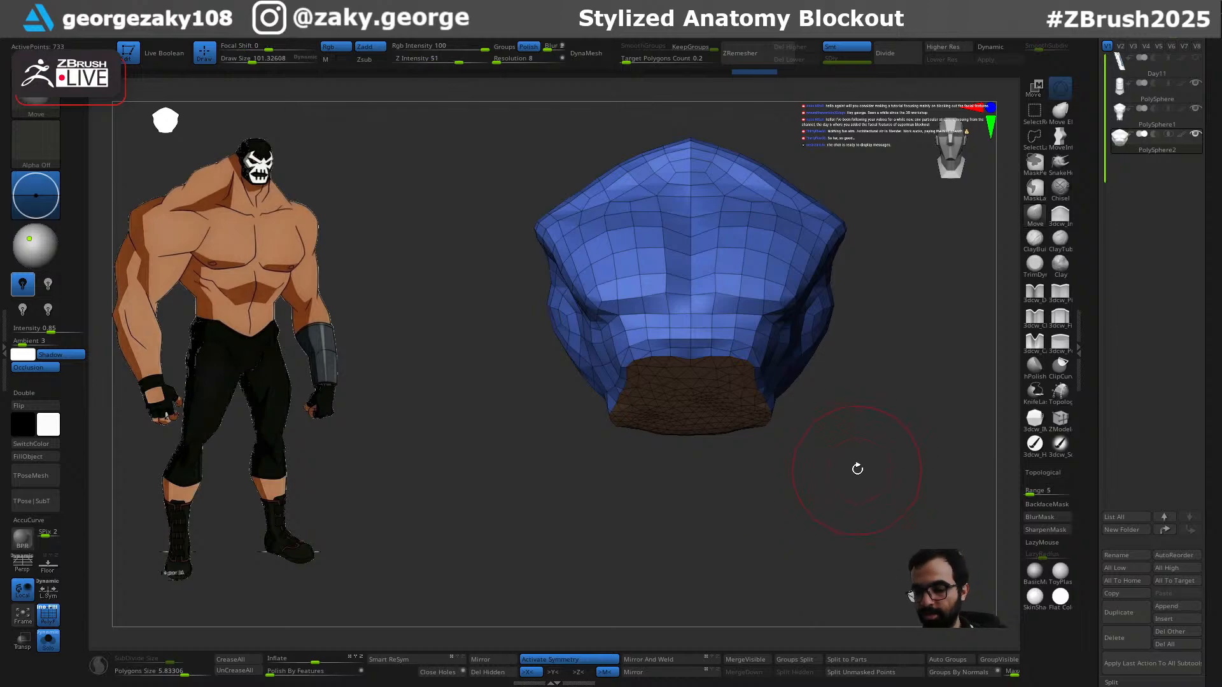
# Step: Show the other parts again and adjust the ribcage's lower front and side edges with the Move brush
pyautogui.hotkey('alt', 's')
pyautogui.moveTo(761, 387); pyautogui.dragTo(752, 372, button='right')
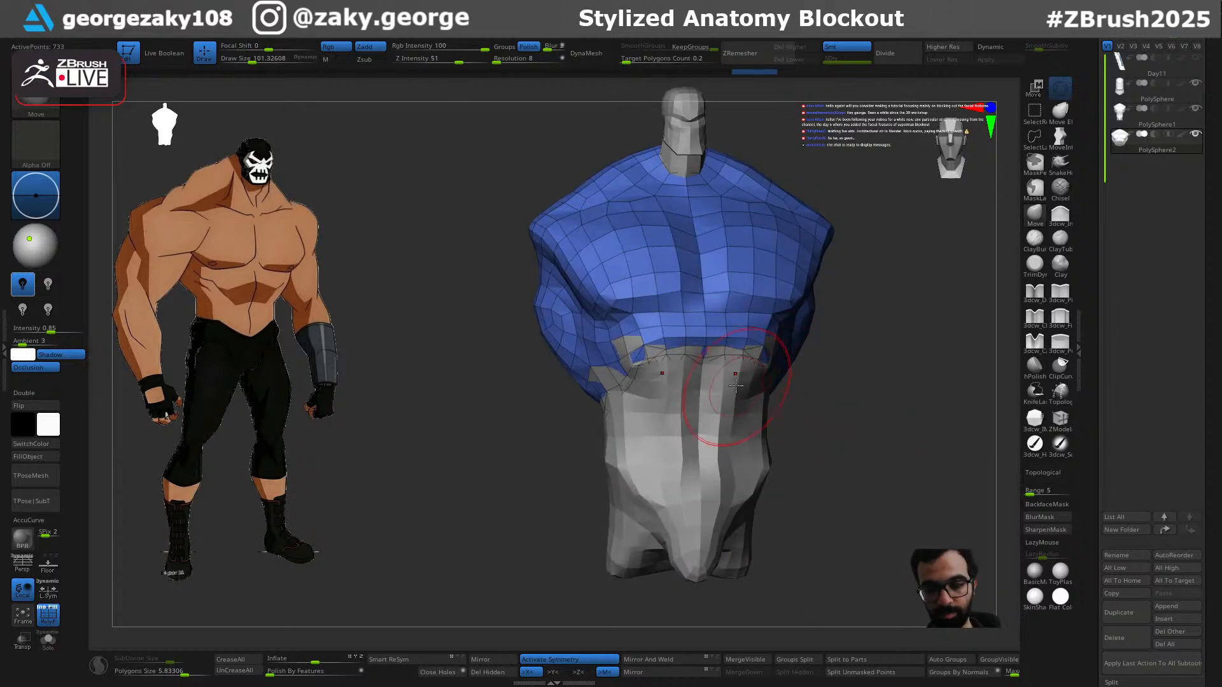
pyautogui.moveTo(833, 404); pyautogui.dragTo(736, 349)
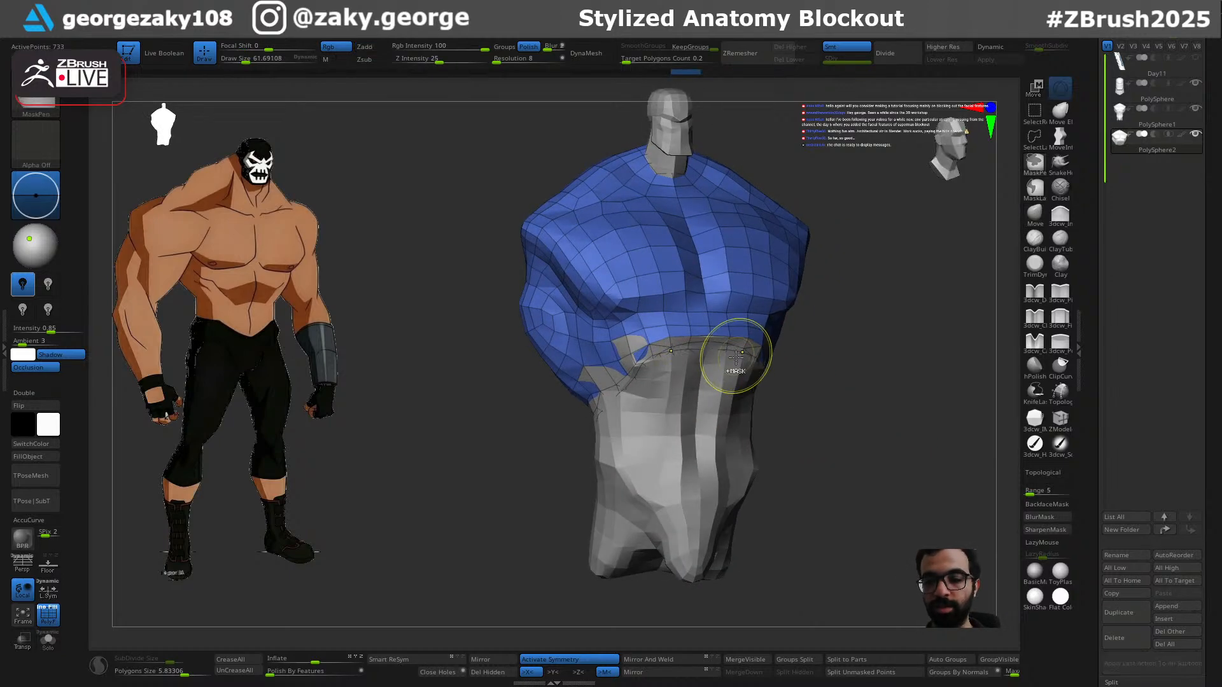
pyautogui.moveTo(860, 385); pyautogui.dragTo(786, 407)
pyautogui.press('s')
pyautogui.moveTo(776, 410); pyautogui.dragTo(779, 410)
pyautogui.moveTo(856, 440); pyautogui.dragTo(795, 451)
pyautogui.moveTo(622, 439); pyautogui.dragTo(610, 455)
pyautogui.press('s')
pyautogui.moveTo(588, 392); pyautogui.dragTo(593, 391)
pyautogui.hotkey('ctrl', 'z')
# Step: Reshape the ribcage's lower back edge with the Move brush at a draw size of about 110
pyautogui.moveTo(593, 446)
pyautogui.mouseDown()
pyautogui.moveTo(593, 474)
pyautogui.moveTo(609, 471)
pyautogui.moveTo(630, 407)
pyautogui.moveTo(601, 416)
pyautogui.mouseUp()
pyautogui.press('s')
pyautogui.moveTo(732, 428); pyautogui.dragTo(678, 429)
pyautogui.moveTo(624, 385); pyautogui.dragTo(627, 410)
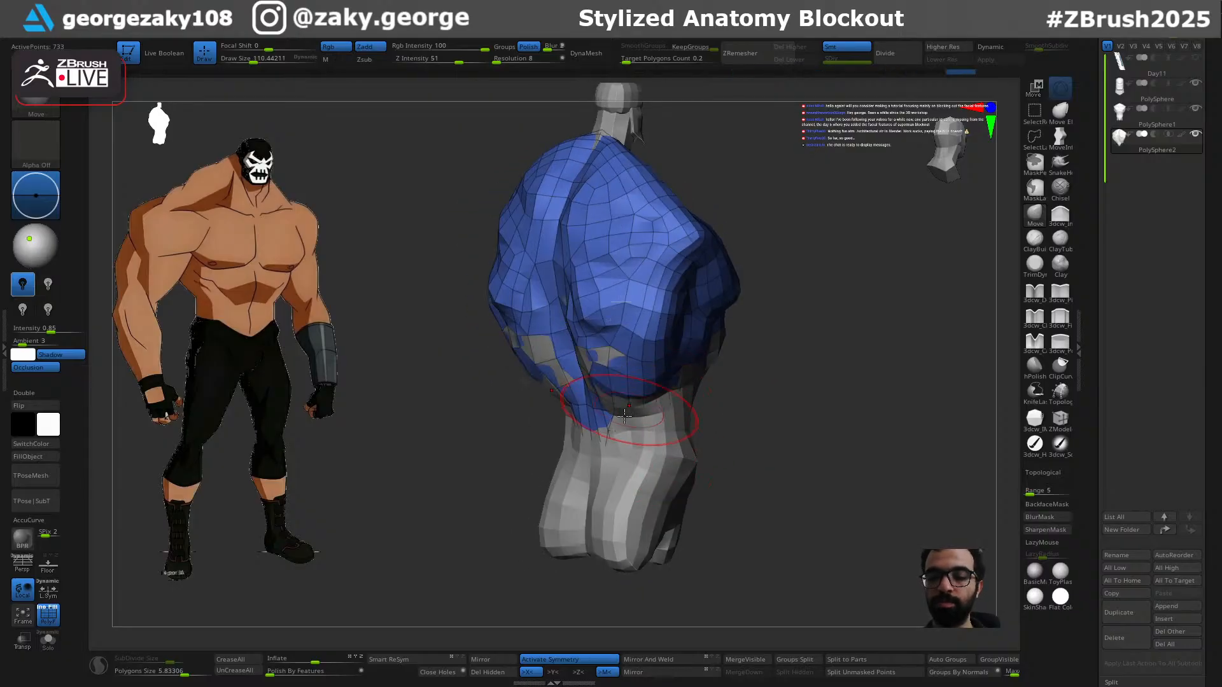
pyautogui.moveTo(777, 411); pyautogui.dragTo(717, 404)
pyautogui.moveTo(597, 366); pyautogui.dragTo(616, 372)
pyautogui.keyDown('shift'); pyautogui.moveTo(782, 471); pyautogui.dragTo(732, 448); pyautogui.keyUp('shift')
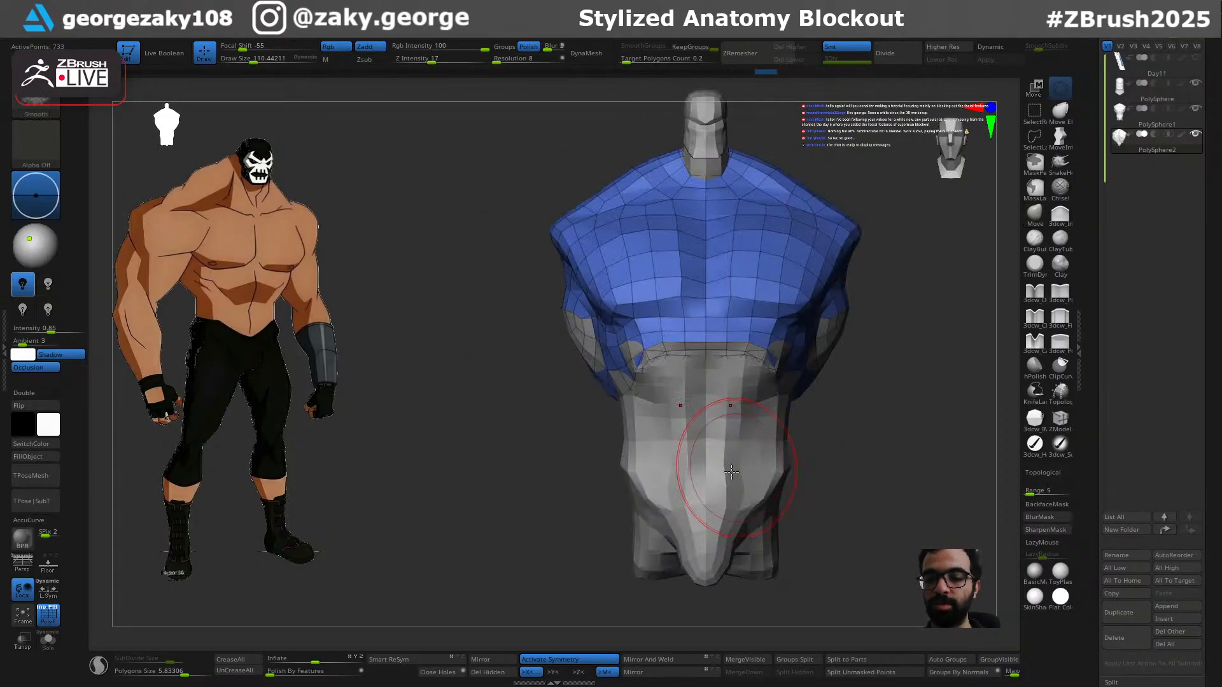
# Step: Make the original full torso the active subtool and centre it in front view
pyautogui.keyDown('alt'); pyautogui.click(760, 500); pyautogui.keyUp('alt')
pyautogui.keyDown('alt'); pyautogui.moveTo(854, 433); pyautogui.dragTo(802, 502); pyautogui.keyUp('alt')
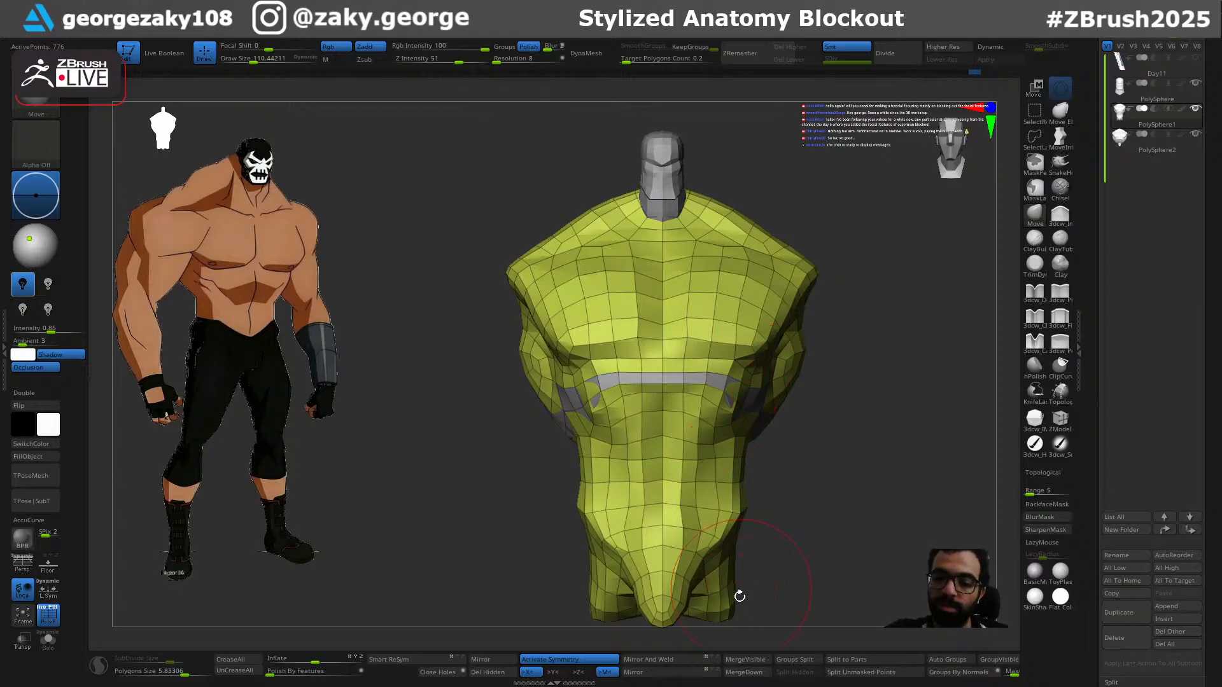
pyautogui.keyDown('alt'); pyautogui.moveTo(760, 519); pyautogui.dragTo(740, 499); pyautogui.keyUp('alt')
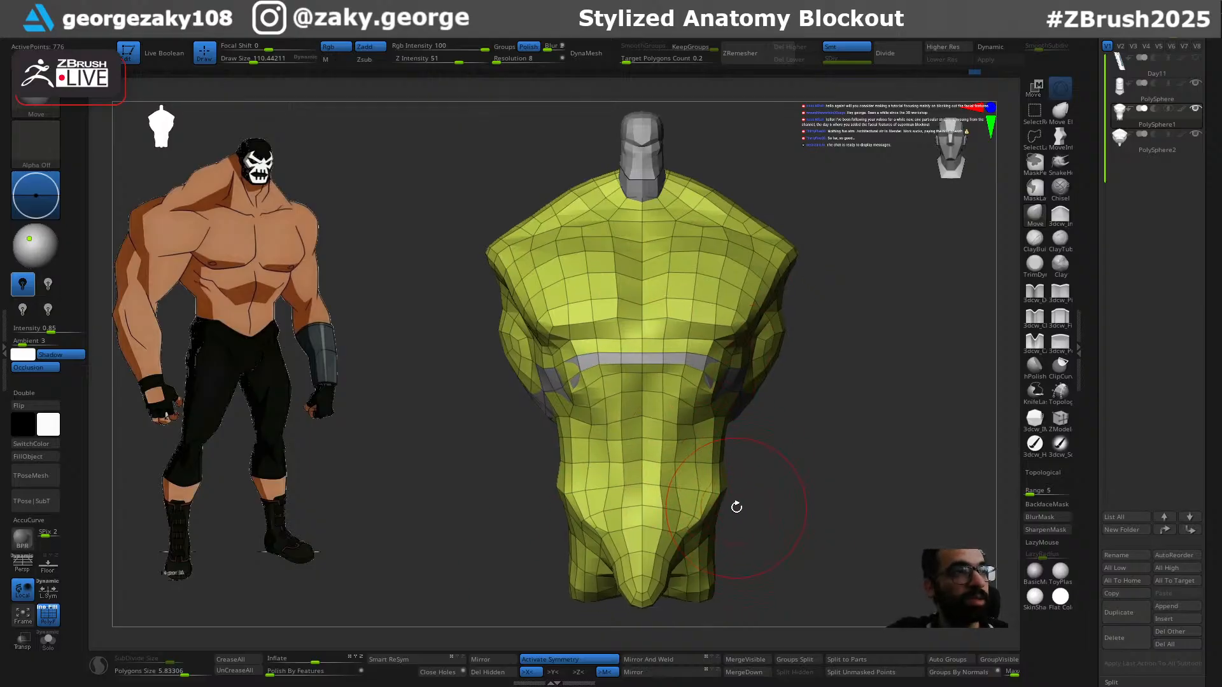
# Step: Try to slice the full torso across below the ribcage in front view, and undo the slice
pyautogui.moveTo(761, 441)
pyautogui.keyDown('ctrl'); pyautogui.keyDown('shift'); pyautogui.mouseDown()
pyautogui.moveTo(693, 379)
pyautogui.moveTo(485, 427)
pyautogui.mouseUp(); pyautogui.keyUp('shift'); pyautogui.keyUp('ctrl')
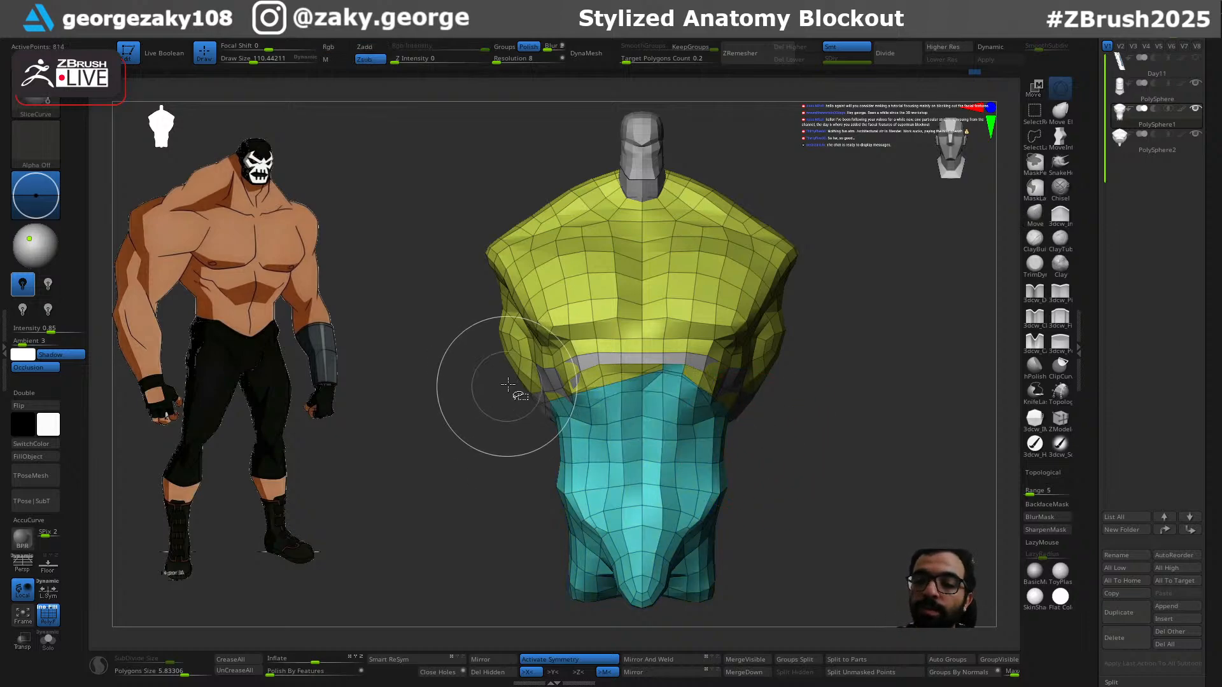
pyautogui.hotkey('ctrl', 'z')
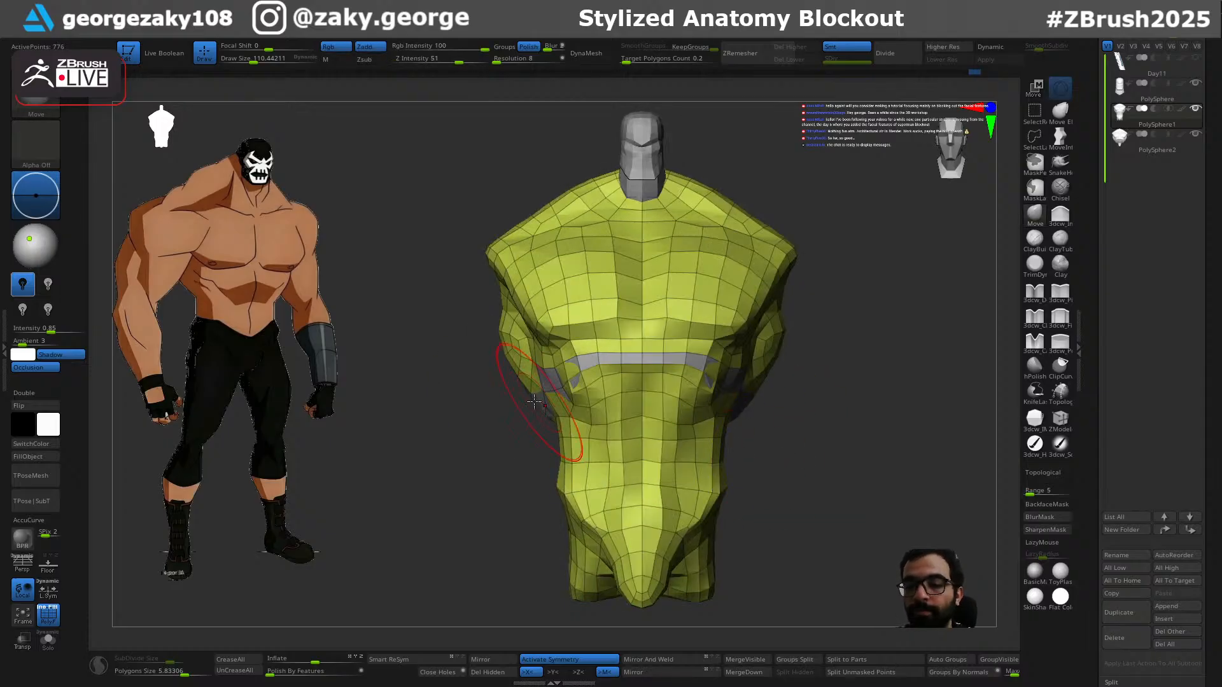
pyautogui.moveTo(478, 367); pyautogui.dragTo(794, 360)
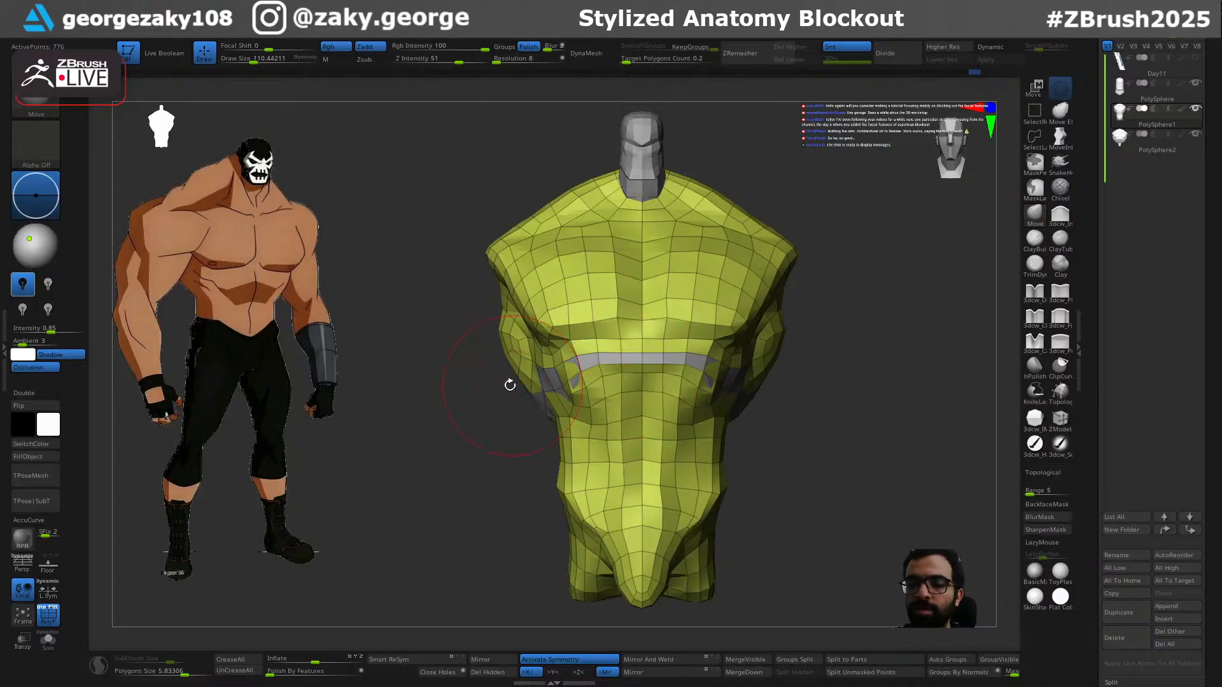
# Step: Slice the full torso diagonally below the chest in side view and show only the lower waist portion
pyautogui.moveTo(512, 385); pyautogui.dragTo(695, 382)
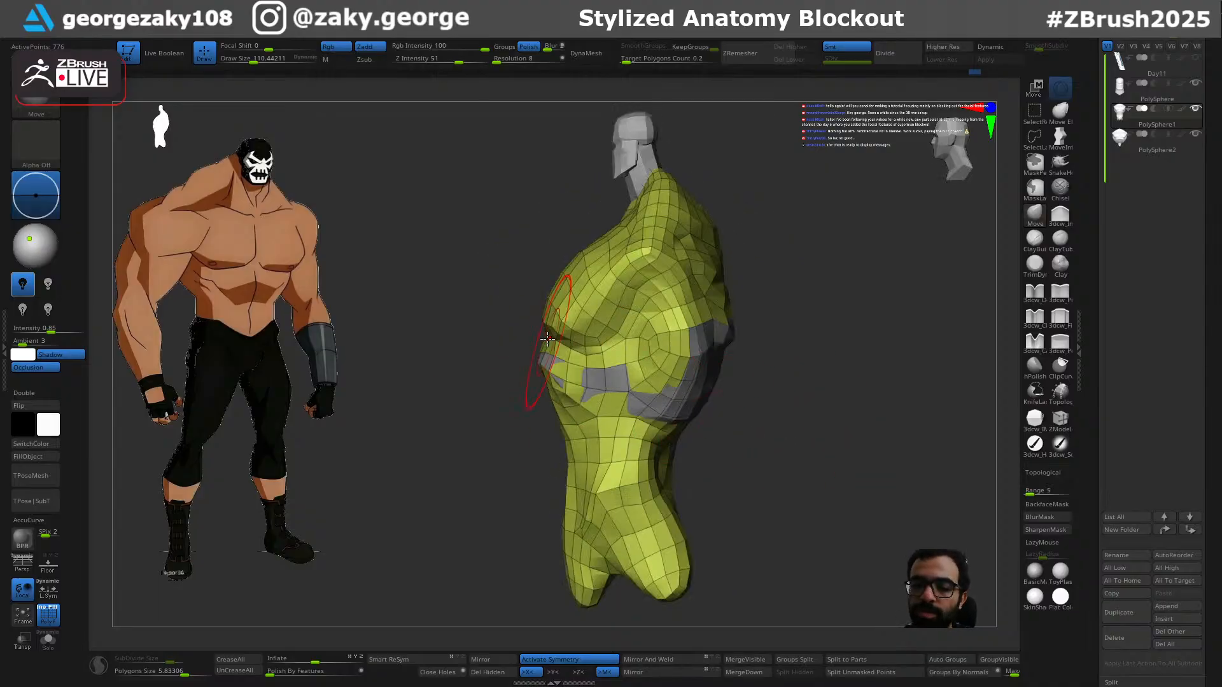
pyautogui.keyDown('ctrl'); pyautogui.keyDown('shift'); pyautogui.moveTo(537, 348); pyautogui.dragTo(648, 395); pyautogui.keyUp('shift'); pyautogui.keyUp('ctrl')
pyautogui.moveTo(763, 438)
pyautogui.keyDown('ctrl'); pyautogui.keyDown('shift'); pyautogui.mouseDown()
pyautogui.moveTo(810, 475)
pyautogui.moveTo(848, 475)
pyautogui.moveTo(501, 643)
pyautogui.mouseUp(); pyautogui.keyUp('shift'); pyautogui.keyUp('ctrl')
pyautogui.keyDown('ctrl'); pyautogui.keyDown('shift'); pyautogui.click(707, 508); pyautogui.keyUp('shift'); pyautogui.keyUp('ctrl')
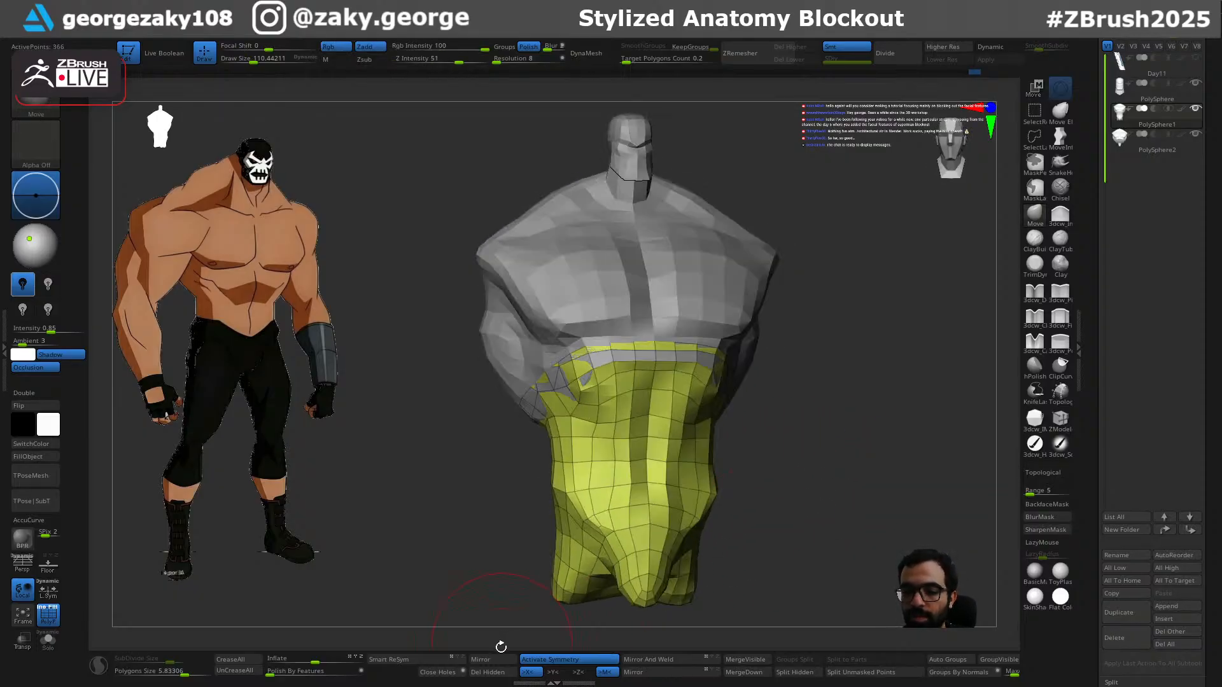
# Step: Delete the waist part's hidden upper torso and close the hole at its top
pyautogui.click(488, 673)
pyautogui.moveTo(818, 475); pyautogui.dragTo(781, 386)
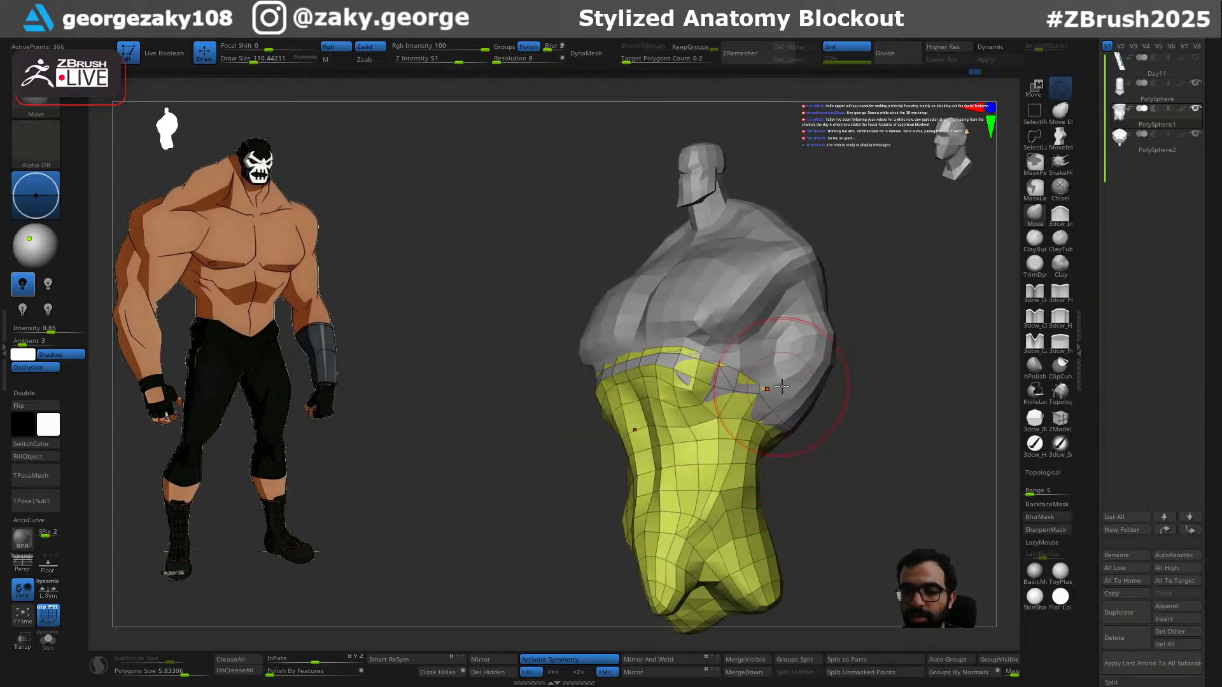
pyautogui.moveTo(845, 428); pyautogui.dragTo(563, 621)
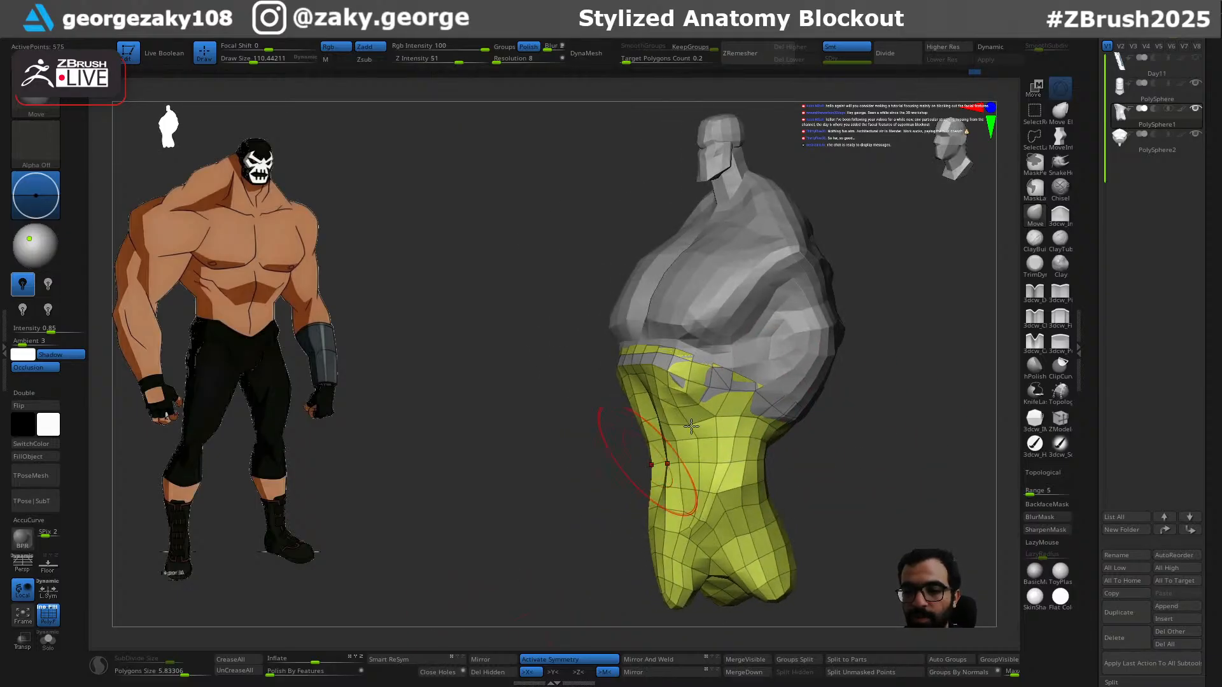
# Step: Lower and fit the waist's upper edge beneath the ribcage with the Move brush, using a draw size of about 125
pyautogui.keyDown('shift'); pyautogui.moveTo(742, 370); pyautogui.dragTo(672, 349); pyautogui.keyUp('shift')
pyautogui.moveTo(851, 349)
pyautogui.mouseDown()
pyautogui.moveTo(708, 405)
pyautogui.moveTo(669, 384)
pyautogui.mouseUp()
pyautogui.press(']')
pyautogui.press('ctrl')
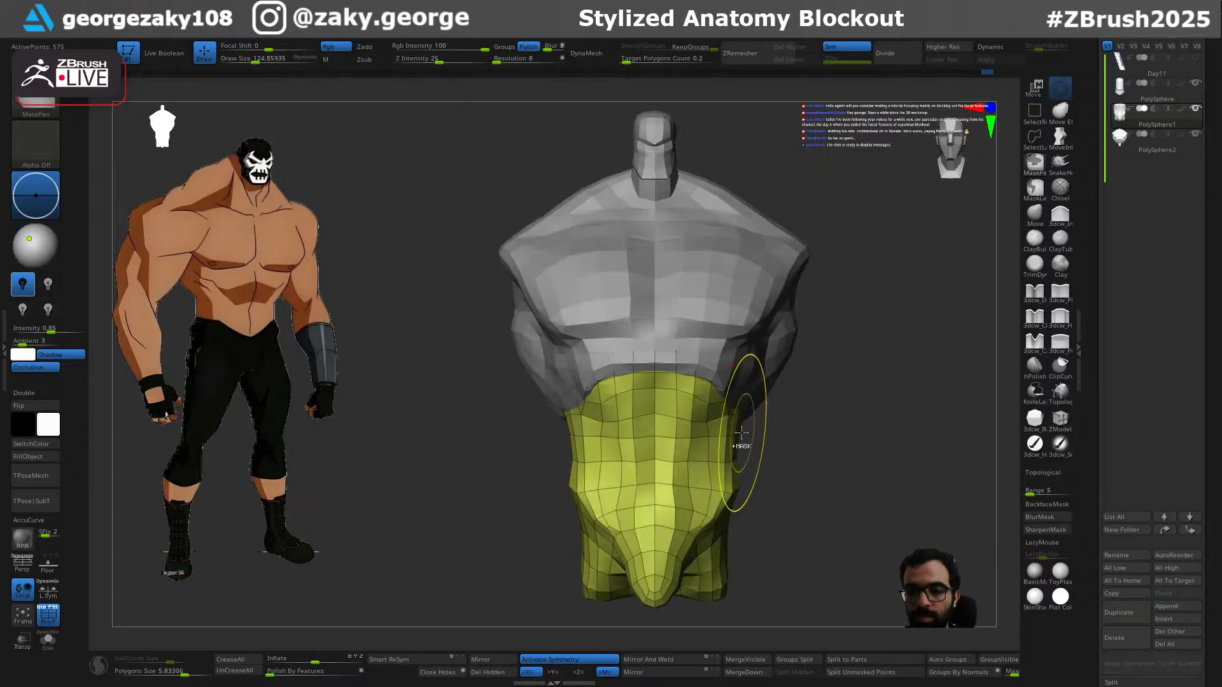
pyautogui.moveTo(740, 426); pyautogui.dragTo(735, 427)
pyautogui.moveTo(817, 436); pyautogui.dragTo(716, 441)
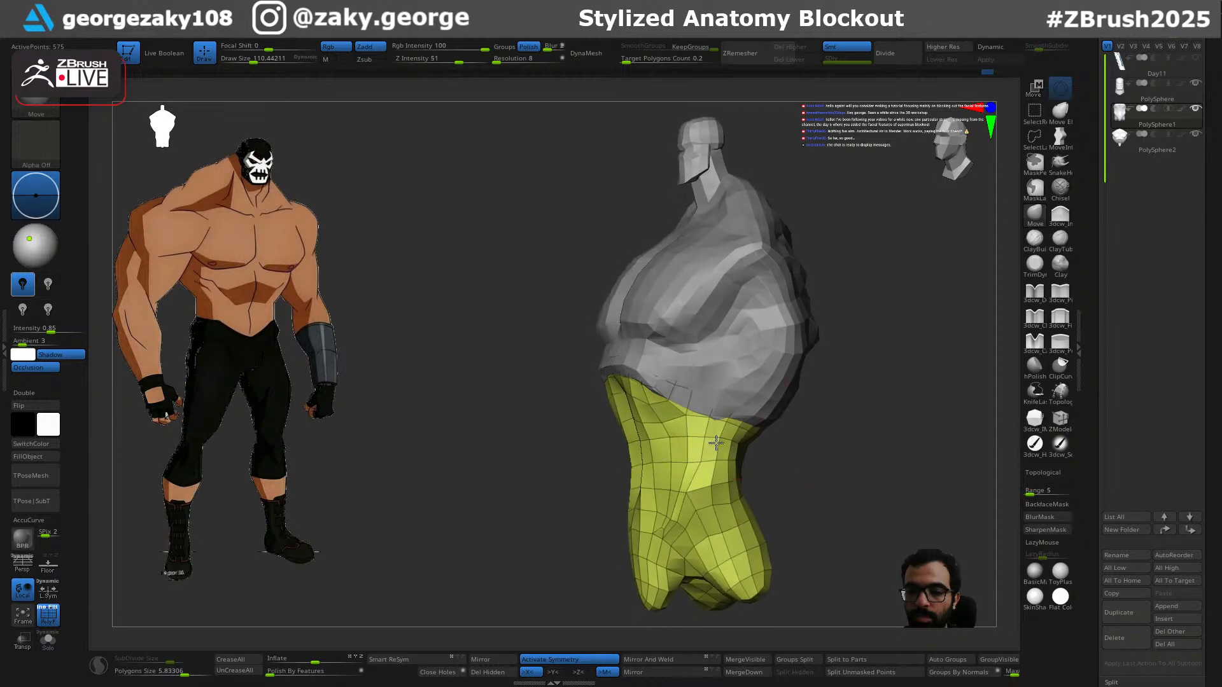
# Step: Pull the ribcage's lower back down into a pointed wedge over the waist at a draw size of about 115
pyautogui.keyDown('alt'); pyautogui.click(746, 391); pyautogui.keyUp('alt')
pyautogui.moveTo(811, 435); pyautogui.dragTo(766, 460)
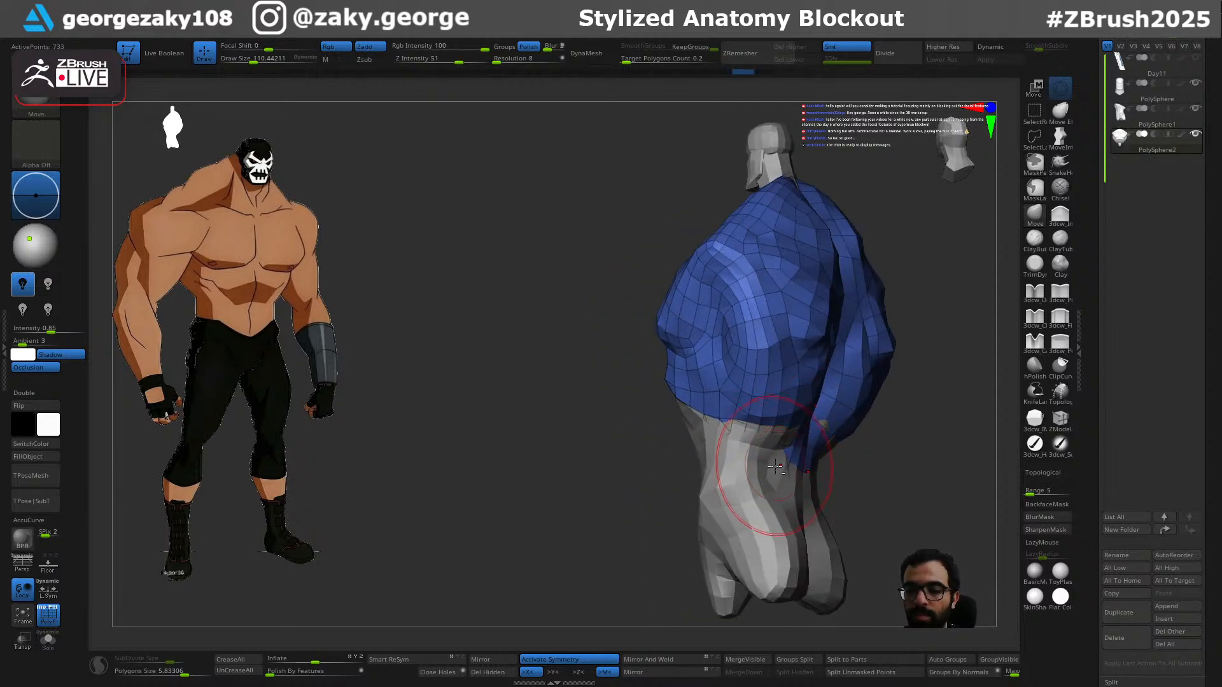
pyautogui.keyDown('alt'); pyautogui.click(795, 442); pyautogui.keyUp('alt')
pyautogui.moveTo(888, 449)
pyautogui.mouseDown()
pyautogui.moveTo(870, 424)
pyautogui.moveTo(812, 459)
pyautogui.mouseUp()
pyautogui.keyDown('alt'); pyautogui.click(779, 458); pyautogui.keyUp('alt')
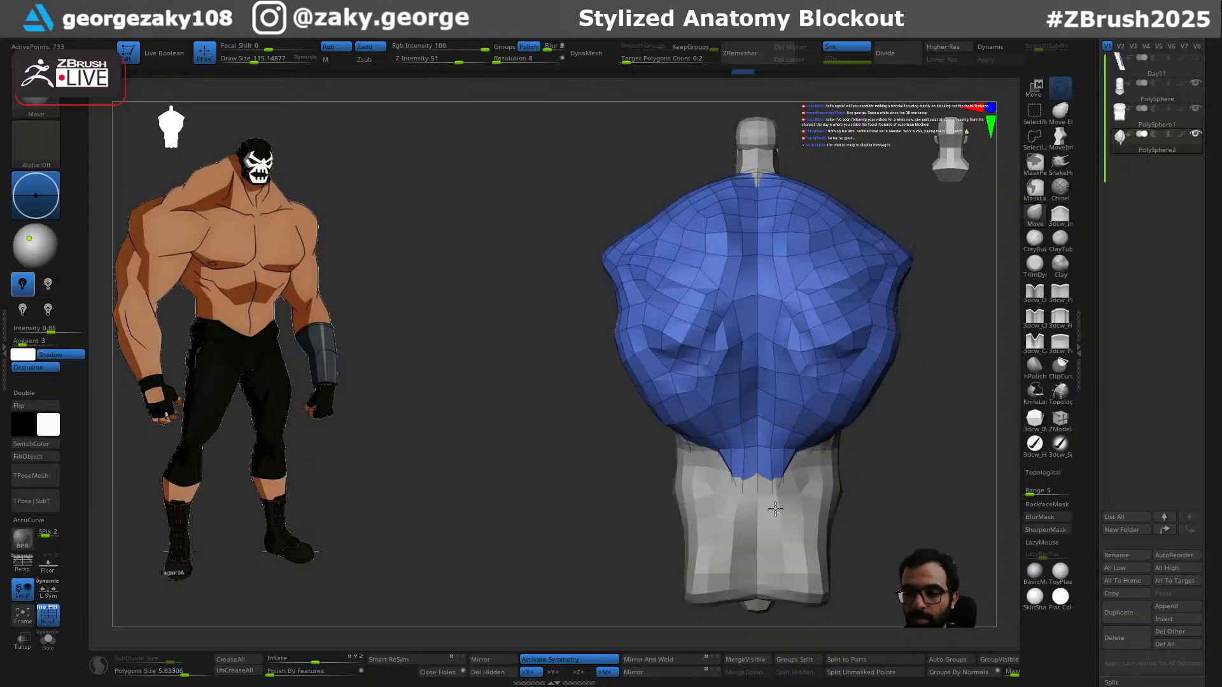
pyautogui.moveTo(774, 504); pyautogui.dragTo(844, 493)
pyautogui.keyDown('shift'); pyautogui.moveTo(765, 507); pyautogui.dragTo(792, 493); pyautogui.keyUp('shift')
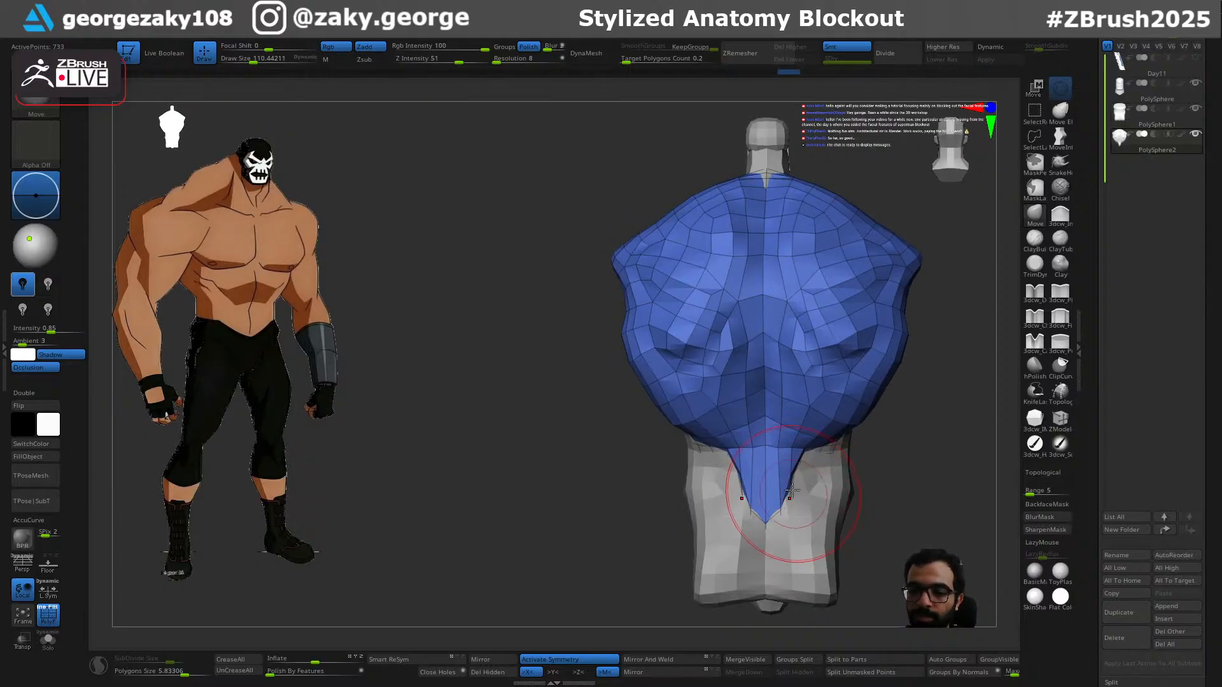
pyautogui.moveTo(865, 456); pyautogui.dragTo(789, 484)
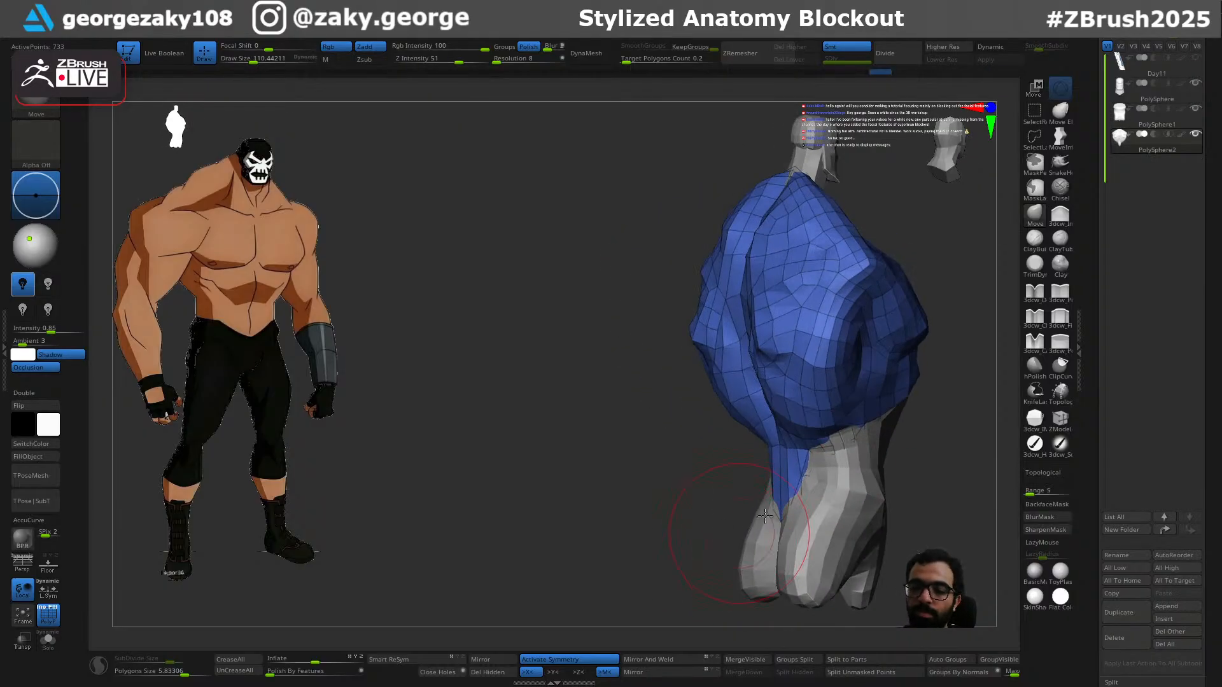
# Step: Check the waist part, and smooth the ribcage's chest surface at a draw size of about 97
pyautogui.keyDown('alt'); pyautogui.click(861, 467); pyautogui.keyUp('alt')
pyautogui.moveTo(917, 495)
pyautogui.mouseDown()
pyautogui.moveTo(764, 570)
pyautogui.moveTo(630, 586)
pyautogui.mouseUp()
pyautogui.moveTo(933, 455)
pyautogui.keyDown('shift'); pyautogui.mouseDown()
pyautogui.moveTo(885, 466)
pyautogui.moveTo(868, 496)
pyautogui.moveTo(892, 498)
pyautogui.moveTo(849, 474)
pyautogui.moveTo(840, 491)
pyautogui.moveTo(814, 484)
pyautogui.mouseUp(); pyautogui.keyUp('shift')
pyautogui.press('s')
pyautogui.keyDown('alt'); pyautogui.moveTo(856, 408); pyautogui.dragTo(823, 390); pyautogui.keyUp('alt')
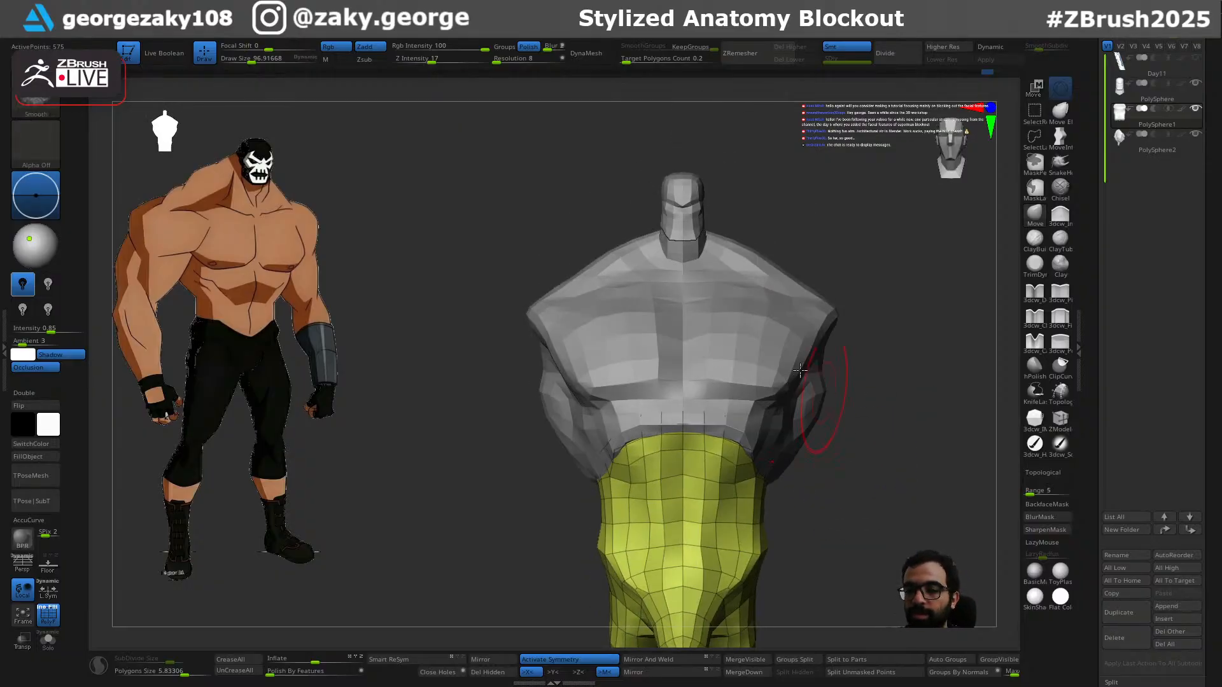
pyautogui.keyDown('alt'); pyautogui.click(738, 327); pyautogui.keyUp('alt')
pyautogui.moveTo(846, 299); pyautogui.dragTo(778, 396)
pyautogui.moveTo(875, 445); pyautogui.dragTo(859, 440)
# Step: Refine the ribcage's lower front edge with the DamStandard brush at a draw size of about 55
pyautogui.press('b')
pyautogui.press('d')
pyautogui.press('s')
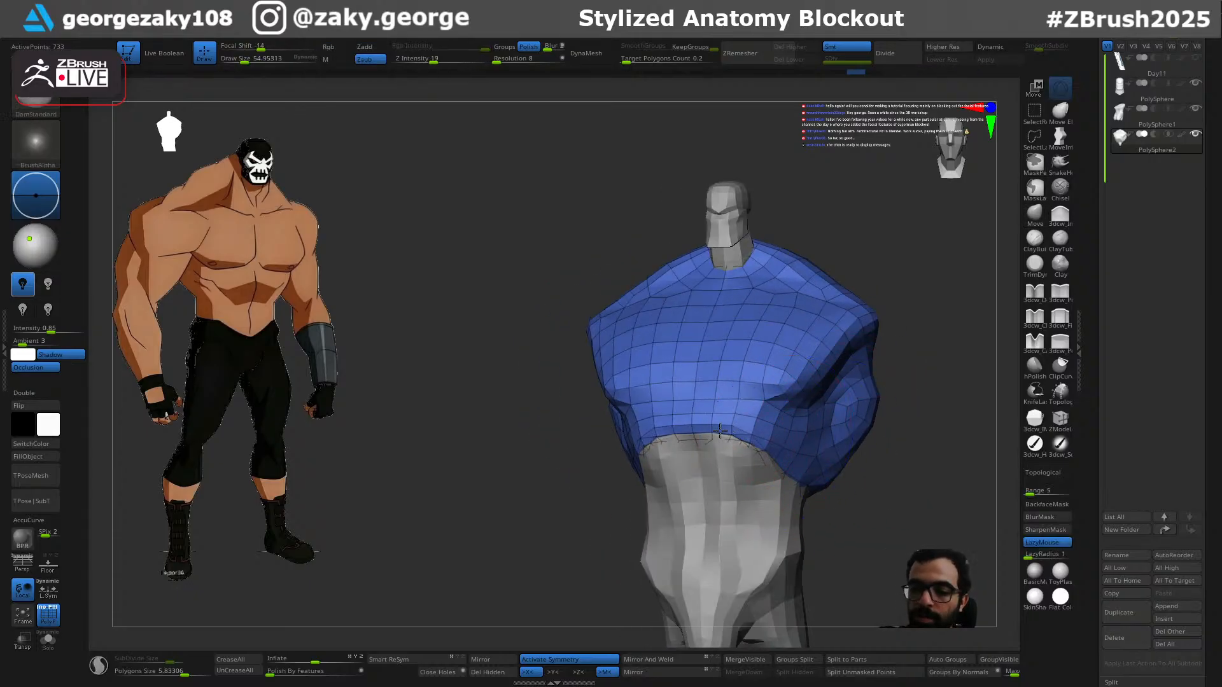
pyautogui.moveTo(576, 529); pyautogui.dragTo(630, 528)
pyautogui.press('s')
pyautogui.moveTo(705, 424); pyautogui.dragTo(700, 423)
pyautogui.moveTo(533, 570)
pyautogui.mouseDown()
pyautogui.moveTo(559, 575)
pyautogui.moveTo(535, 567)
pyautogui.mouseUp()
pyautogui.moveTo(881, 457)
pyautogui.mouseDown()
pyautogui.moveTo(838, 421)
pyautogui.moveTo(851, 422)
pyautogui.mouseUp()
# Step: Inflate the ribcage's lower sides with the 3dcw_Inflate brush at a draw size of about 110 and Z intensity 5
pyautogui.press('b')
pyautogui.press('i')
pyautogui.press('n')
pyautogui.press('s')
pyautogui.press('s')
pyautogui.hotkey('ctrl', 'z')
pyautogui.moveTo(869, 474); pyautogui.dragTo(881, 463)
pyautogui.press('s')
pyautogui.moveTo(846, 421); pyautogui.dragTo(842, 420)
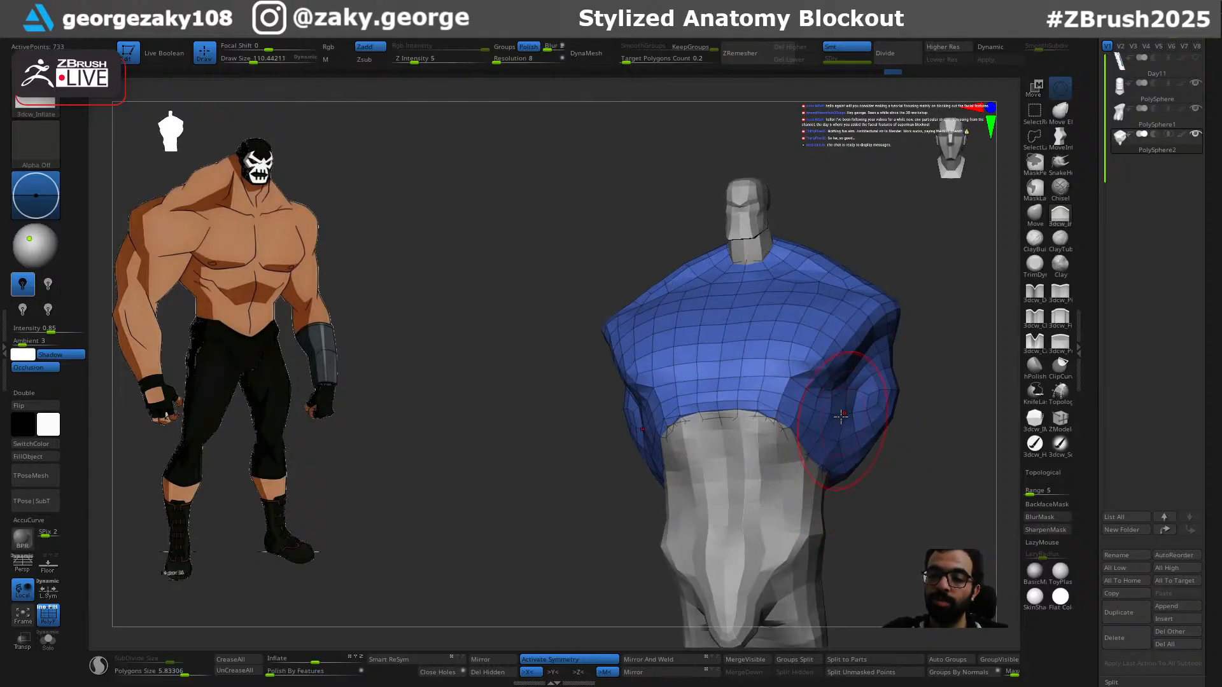
pyautogui.moveTo(851, 495)
pyautogui.mouseDown()
pyautogui.moveTo(829, 469)
pyautogui.moveTo(764, 466)
pyautogui.mouseUp()
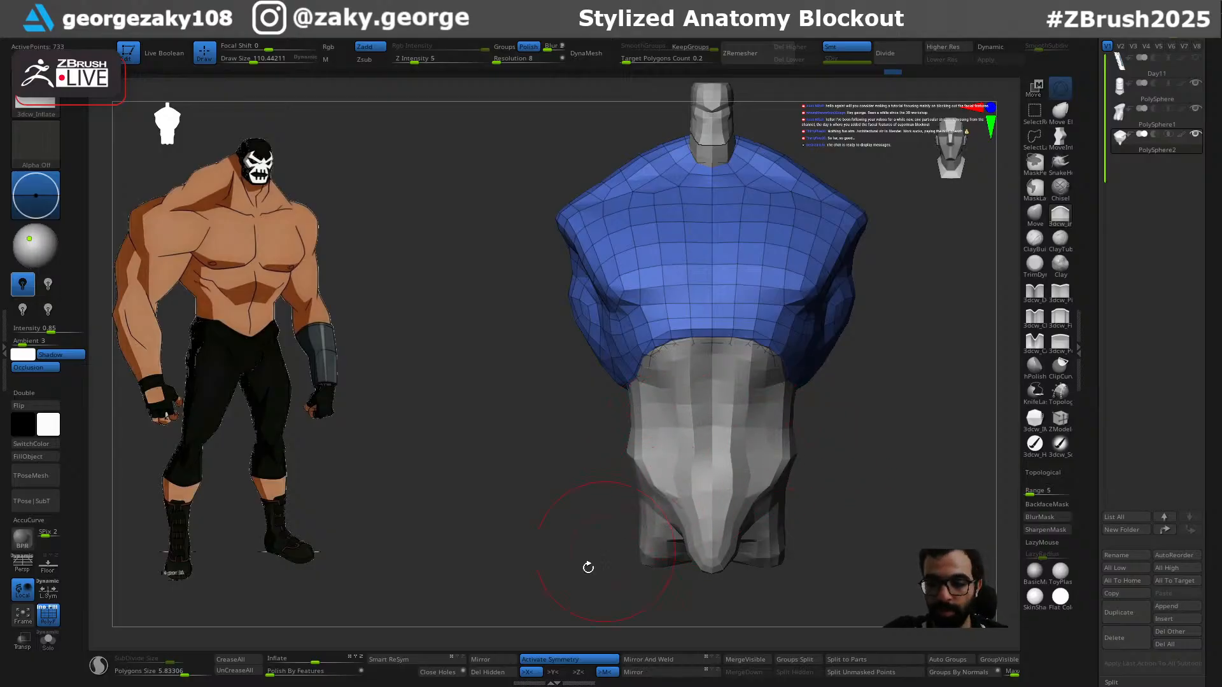
# Step: Make the waist active and define its hip lines with the DamStandard brush at a draw size of about 72
pyautogui.moveTo(607, 549); pyautogui.dragTo(665, 521)
pyautogui.press('b')
pyautogui.press('d')
pyautogui.press('s')
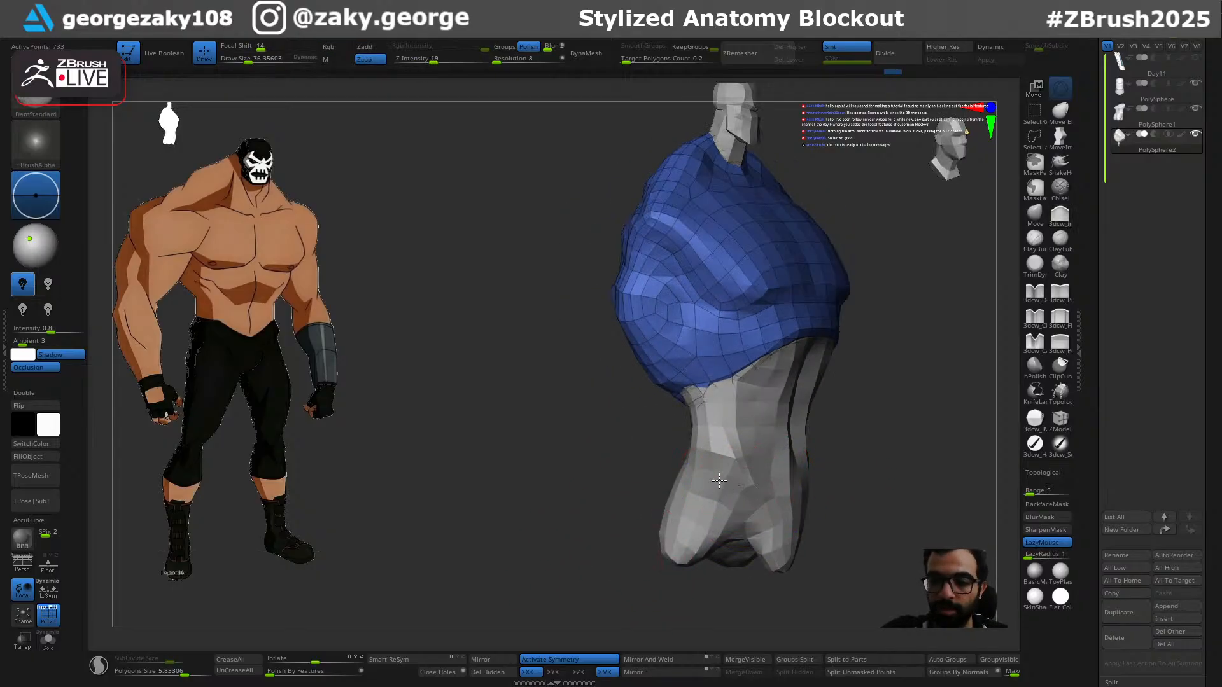
pyautogui.keyDown('alt'); pyautogui.click(725, 481); pyautogui.keyUp('alt')
pyautogui.press('s')
pyautogui.moveTo(732, 482); pyautogui.dragTo(740, 482)
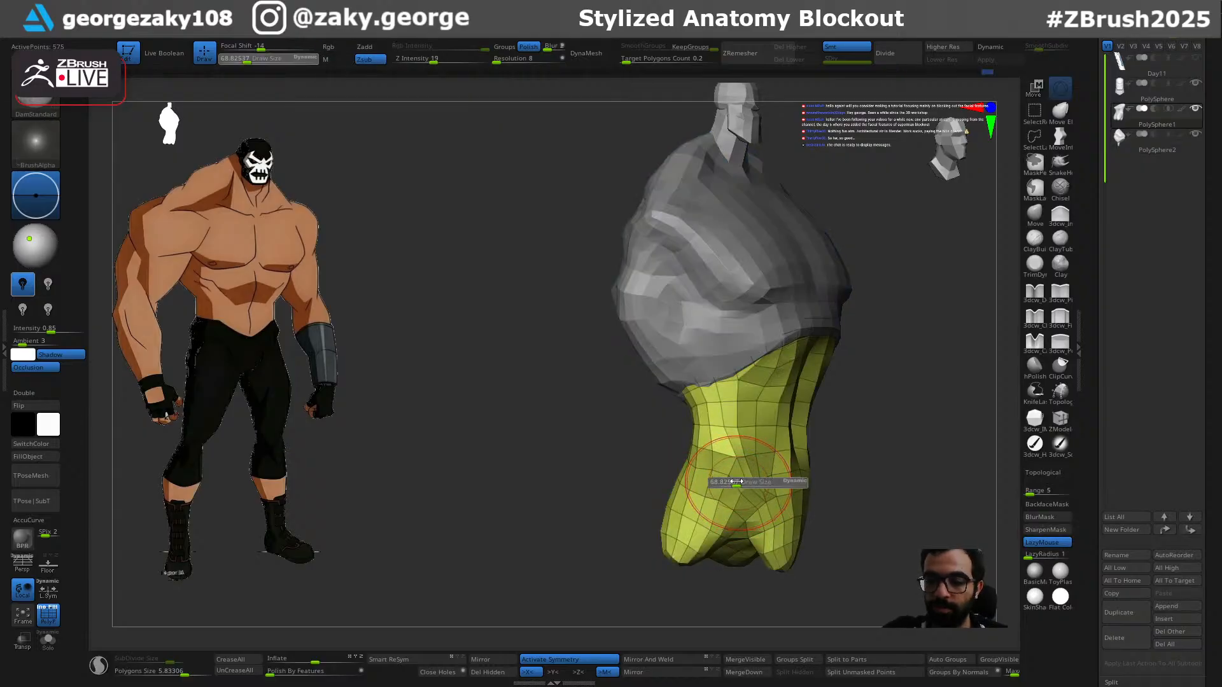
pyautogui.moveTo(912, 455); pyautogui.dragTo(796, 449)
pyautogui.moveTo(928, 472); pyautogui.dragTo(812, 537)
pyautogui.moveTo(913, 476); pyautogui.dragTo(849, 484)
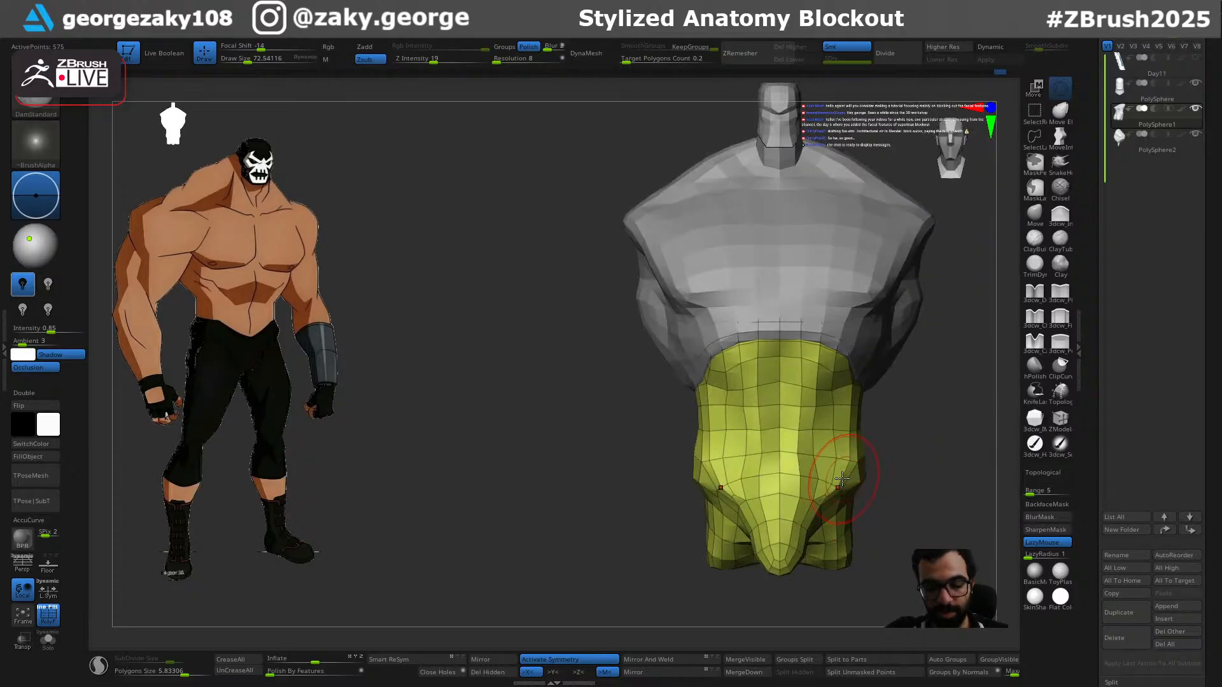
# Step: Adjust the waist and hip contour with the Move brush at a draw size of about 62
pyautogui.press('b')
pyautogui.press('m')
pyautogui.press('v')
pyautogui.moveTo(910, 448)
pyautogui.mouseDown()
pyautogui.moveTo(859, 459)
pyautogui.moveTo(894, 445)
pyautogui.moveTo(801, 439)
pyautogui.moveTo(819, 469)
pyautogui.moveTo(873, 471)
pyautogui.mouseUp()
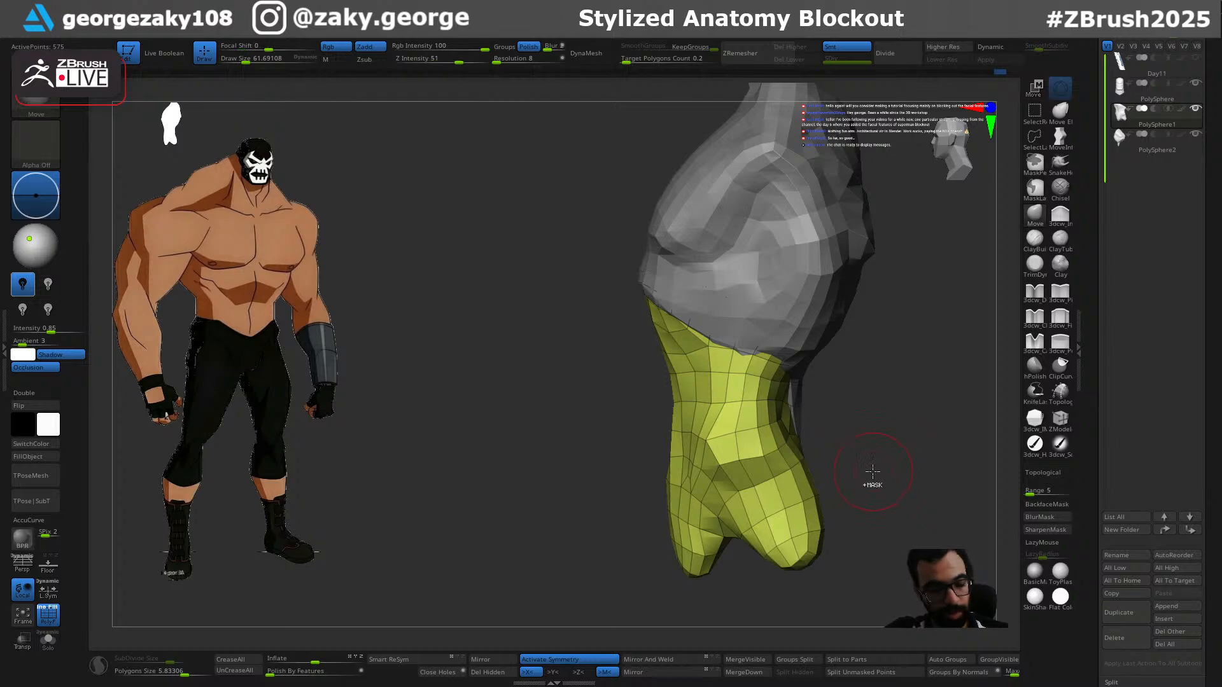
# Step: Duplicate the waist part and slice the copy diagonally across the hips into waist and pelvis polygroups
pyautogui.hotkey('ctrl', 'shift', 'd')
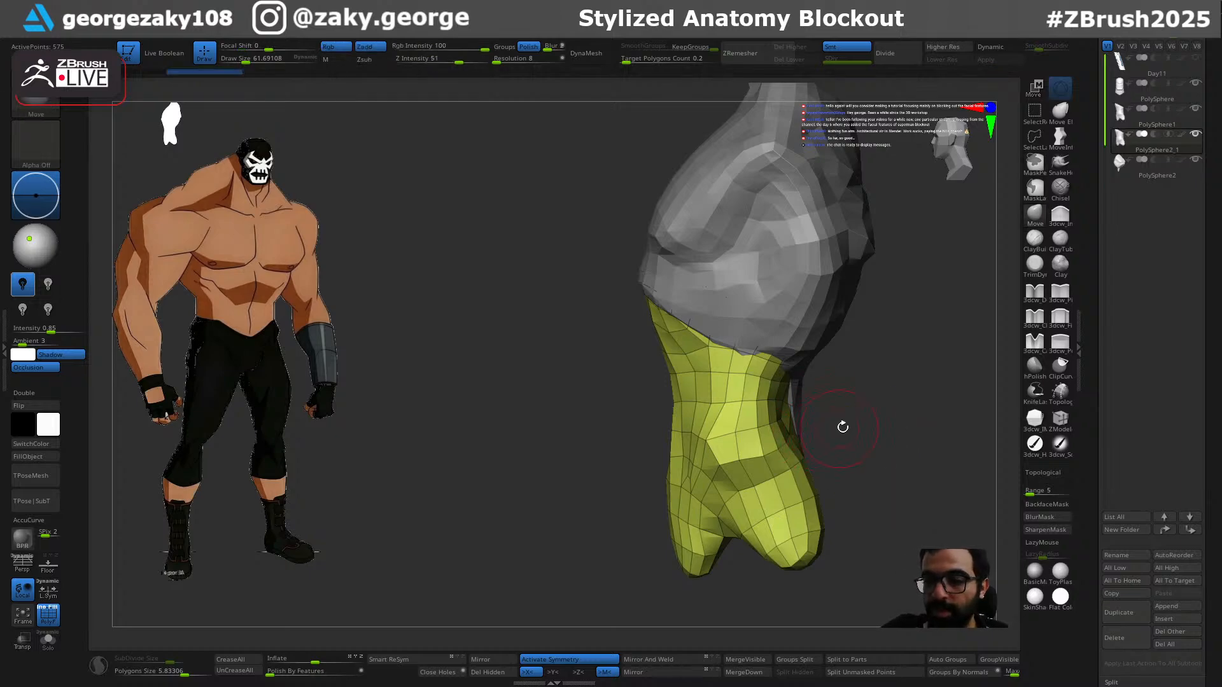
pyautogui.hotkey('ctrl', 'shift')
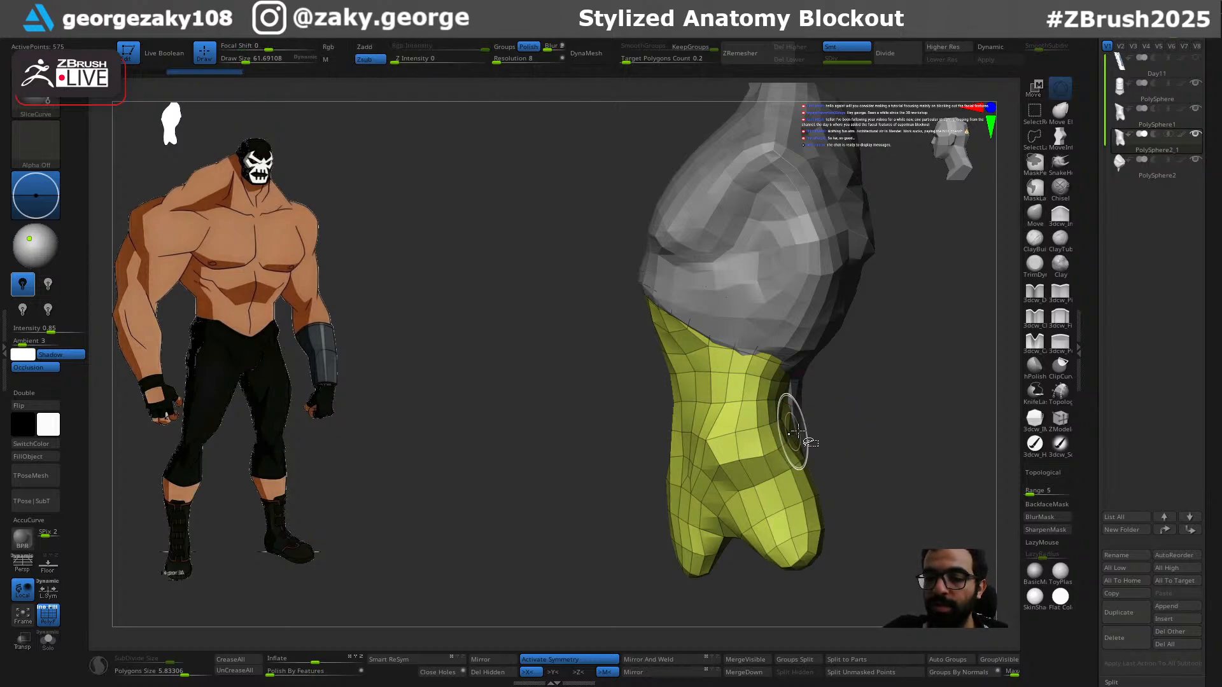
pyautogui.keyDown('ctrl'); pyautogui.keyDown('shift'); pyautogui.moveTo(825, 424); pyautogui.dragTo(576, 491); pyautogui.keyUp('shift'); pyautogui.keyUp('ctrl')
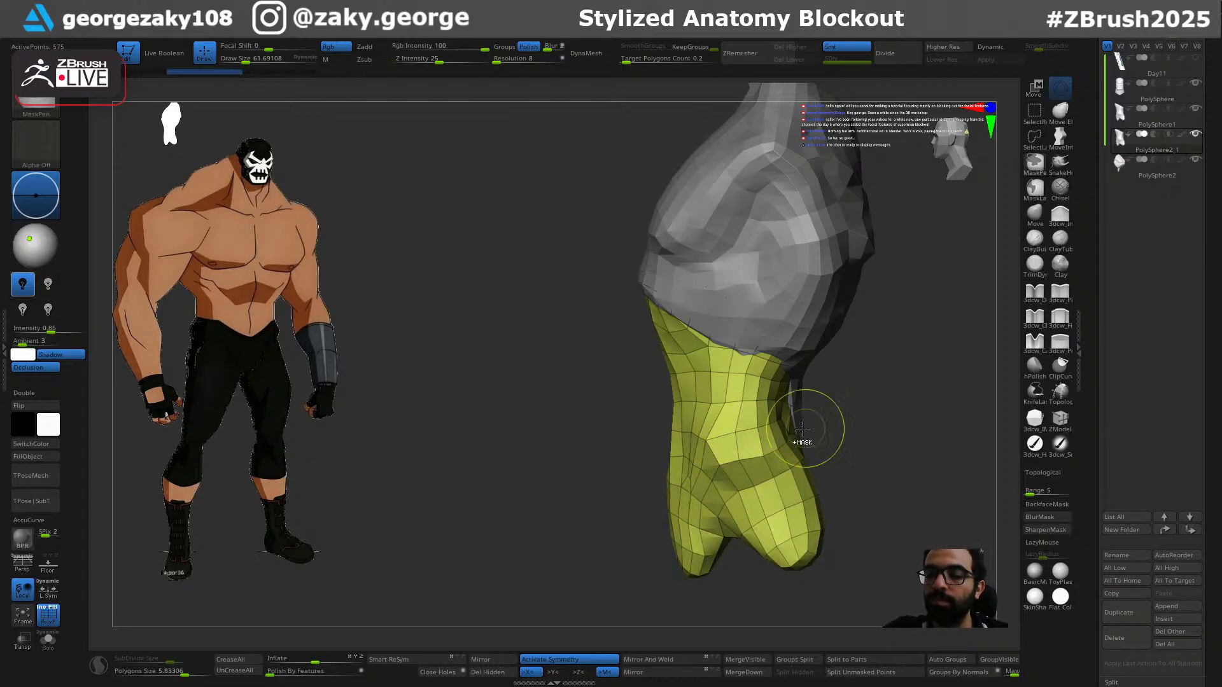
pyautogui.keyDown('ctrl'); pyautogui.keyDown('shift'); pyautogui.moveTo(856, 402); pyautogui.dragTo(592, 461); pyautogui.keyUp('shift'); pyautogui.keyUp('ctrl')
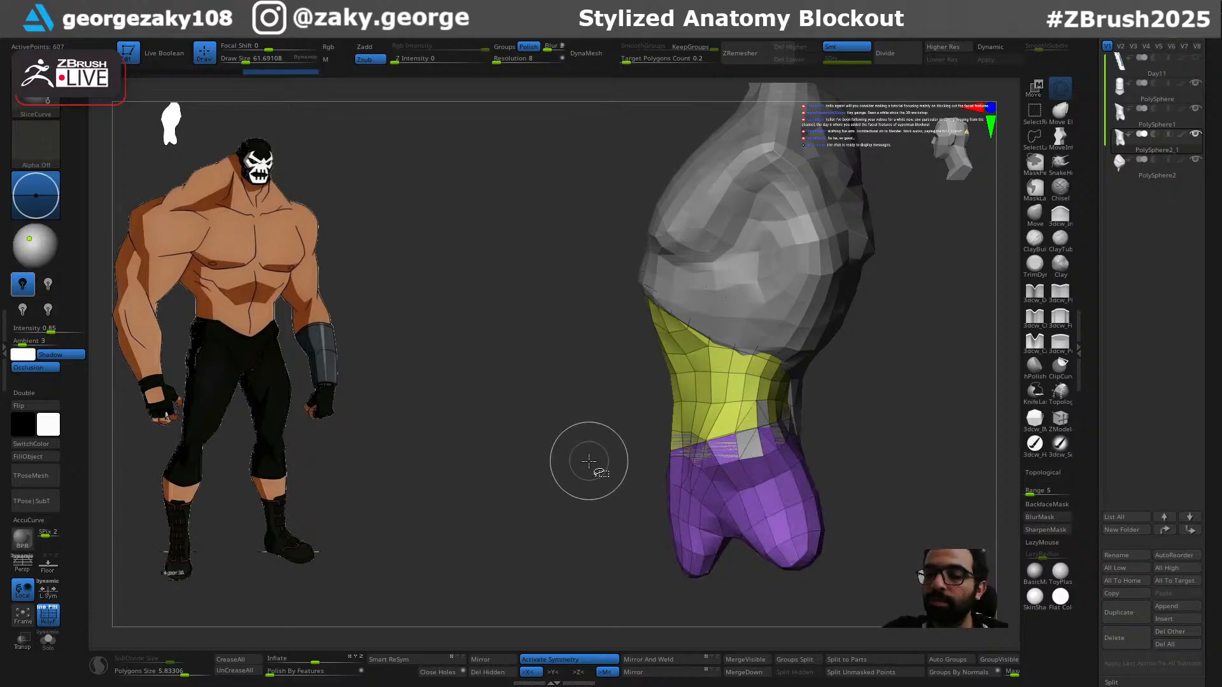
pyautogui.keyDown('shift'); pyautogui.moveTo(881, 463); pyautogui.dragTo(957, 437); pyautogui.keyUp('shift')
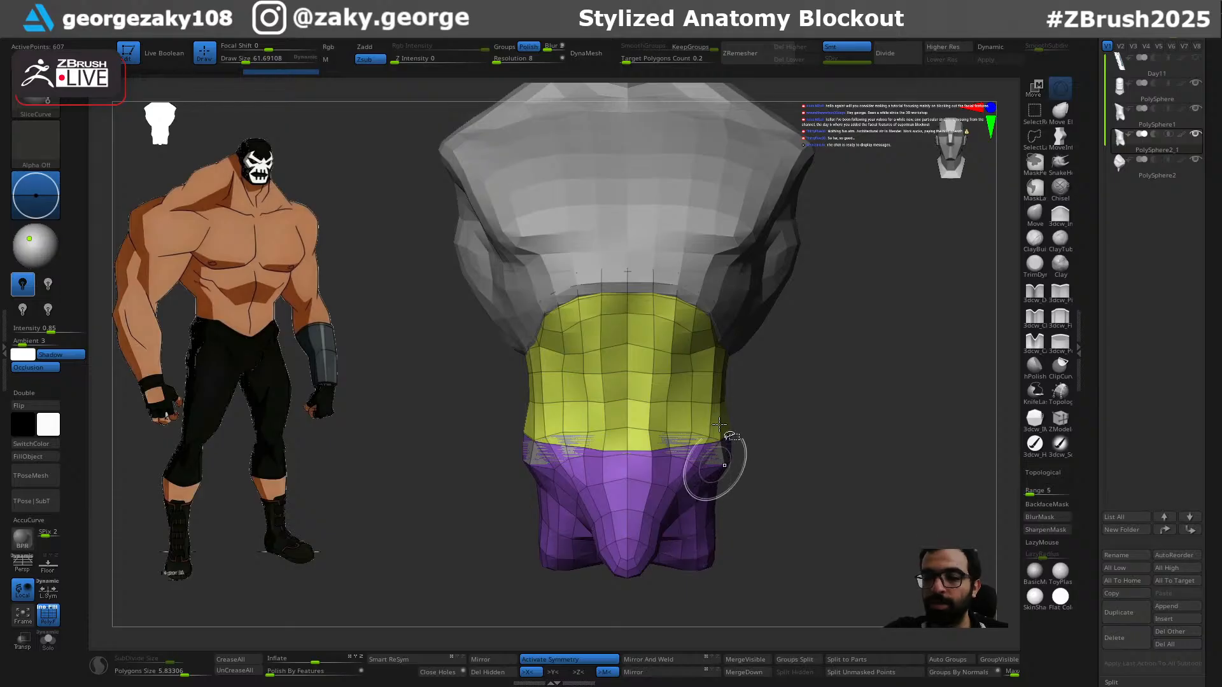
# Step: Keep only the pelvis polygroup of the duplicate, delete the hidden waist geometry and close the pelvis holes
pyautogui.keyDown('ctrl'); pyautogui.keyDown('alt'); pyautogui.keyDown('shift'); pyautogui.click(703, 385); pyautogui.keyUp('shift'); pyautogui.keyUp('alt'); pyautogui.keyUp('ctrl')
pyautogui.moveTo(696, 540)
pyautogui.mouseDown()
pyautogui.moveTo(867, 499)
pyautogui.moveTo(796, 528)
pyautogui.mouseUp()
pyautogui.click(454, 676)
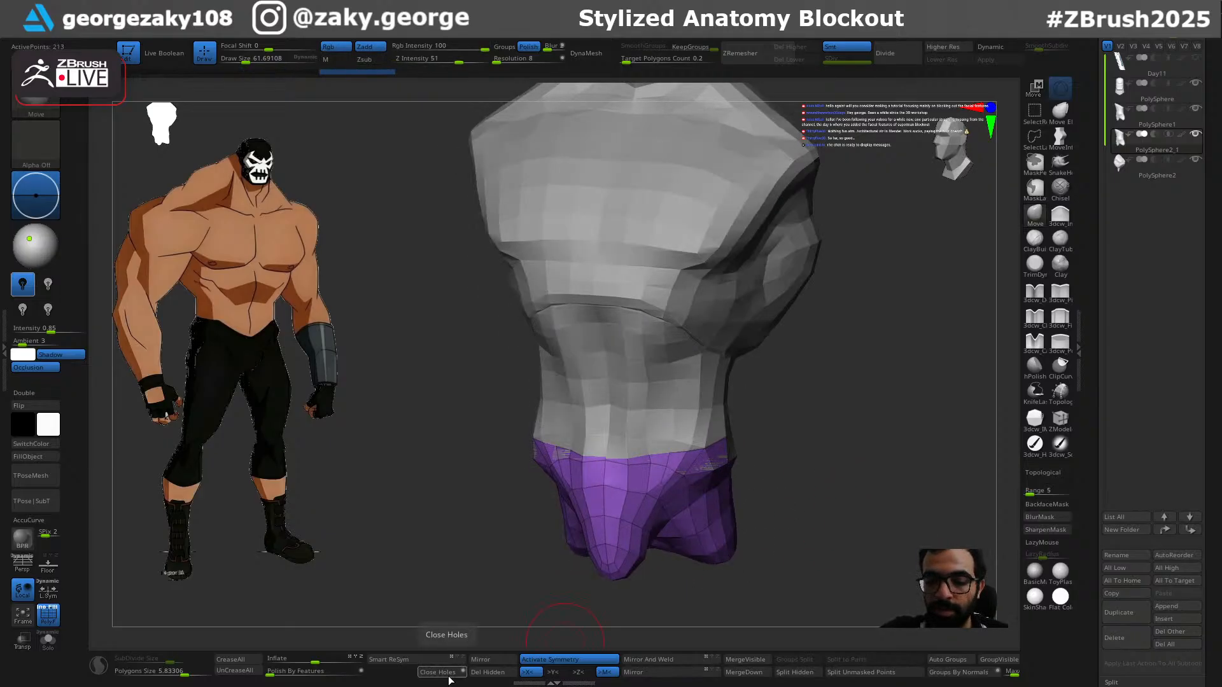
pyautogui.click(502, 675)
pyautogui.keyDown('shift'); pyautogui.moveTo(616, 600); pyautogui.dragTo(775, 520); pyautogui.keyUp('shift')
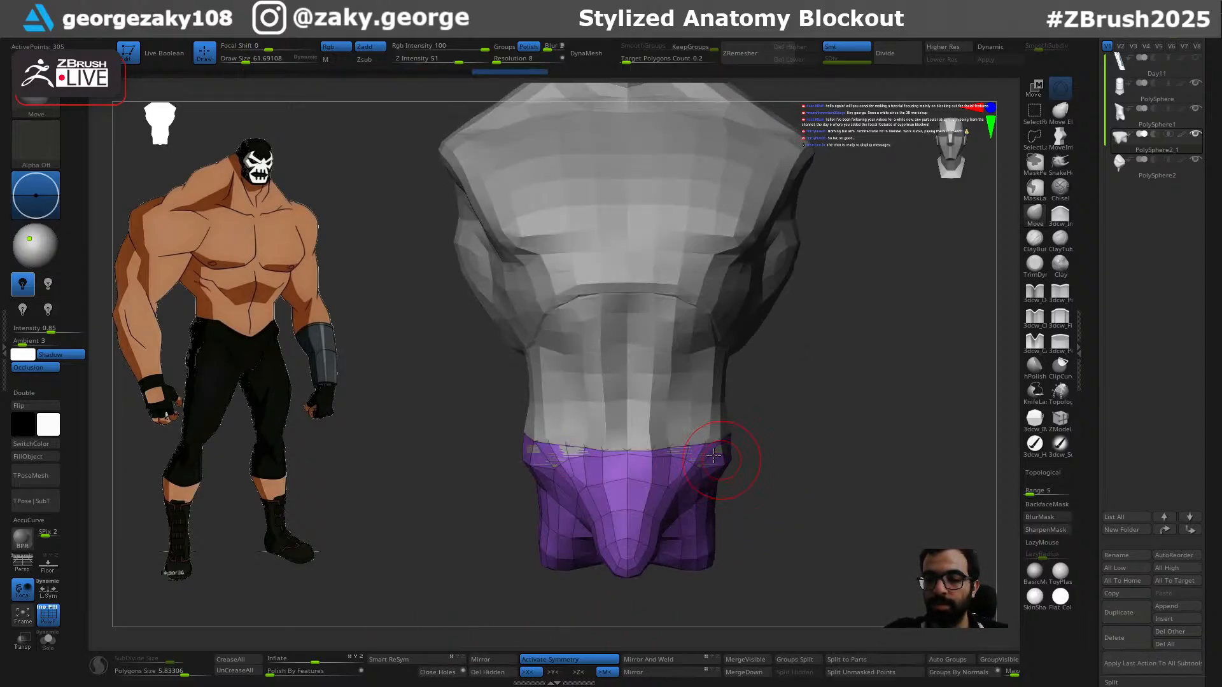
# Step: Smooth the pelvis's upper side edges and reshape the crotch with the Move brush at a draw size of about 88
pyautogui.keyDown('shift'); pyautogui.moveTo(721, 460); pyautogui.dragTo(690, 422); pyautogui.keyUp('shift')
pyautogui.moveTo(792, 439); pyautogui.dragTo(713, 436)
pyautogui.press('s')
pyautogui.moveTo(786, 410)
pyautogui.mouseDown()
pyautogui.moveTo(825, 403)
pyautogui.moveTo(706, 507)
pyautogui.moveTo(660, 522)
pyautogui.moveTo(649, 546)
pyautogui.mouseUp()
pyautogui.press('s')
pyautogui.moveTo(658, 560)
pyautogui.mouseDown()
pyautogui.moveTo(663, 571)
pyautogui.moveTo(645, 567)
pyautogui.mouseUp()
pyautogui.press('s')
pyautogui.press('s')
pyautogui.moveTo(644, 521); pyautogui.dragTo(643, 543)
# Step: Make the waist part active and try slicing it with a smooth curve from the lower back down to the front of the crotch
pyautogui.moveTo(777, 474); pyautogui.dragTo(712, 455)
pyautogui.moveTo(815, 424); pyautogui.dragTo(736, 438)
pyautogui.keyDown('alt'); pyautogui.click(738, 407); pyautogui.keyUp('alt')
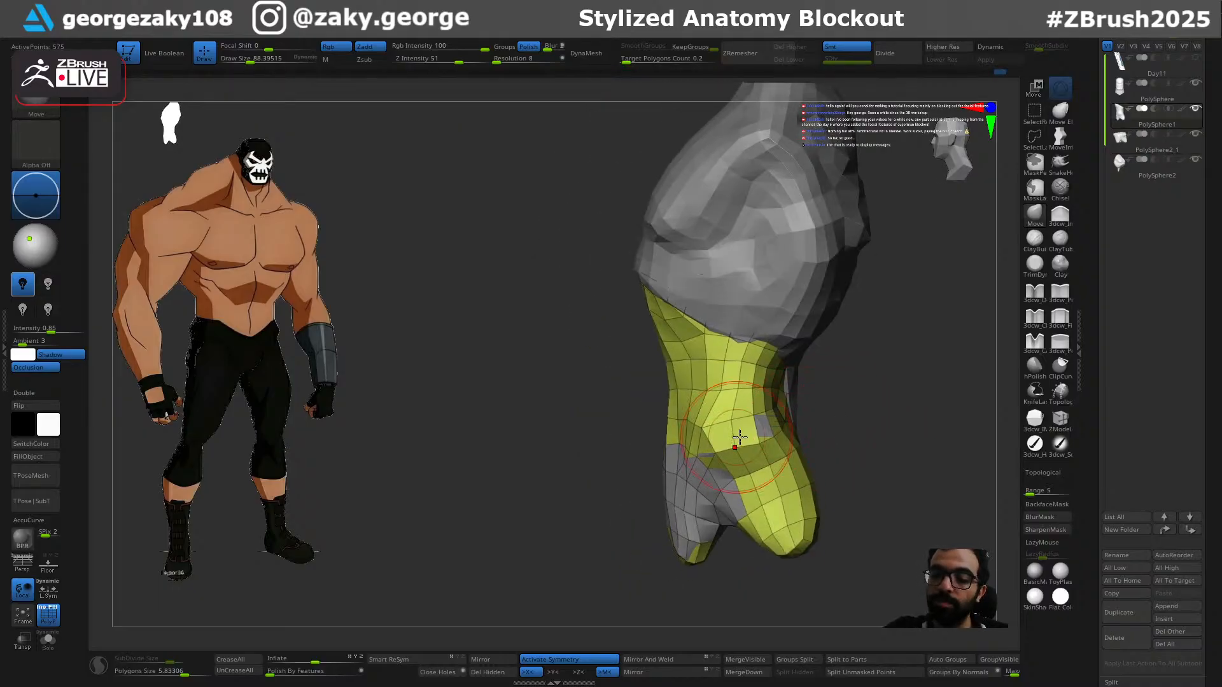
pyautogui.keyDown('ctrl'); pyautogui.keyDown('shift'); pyautogui.moveTo(824, 401); pyautogui.dragTo(722, 439); pyautogui.keyUp('shift'); pyautogui.keyUp('ctrl')
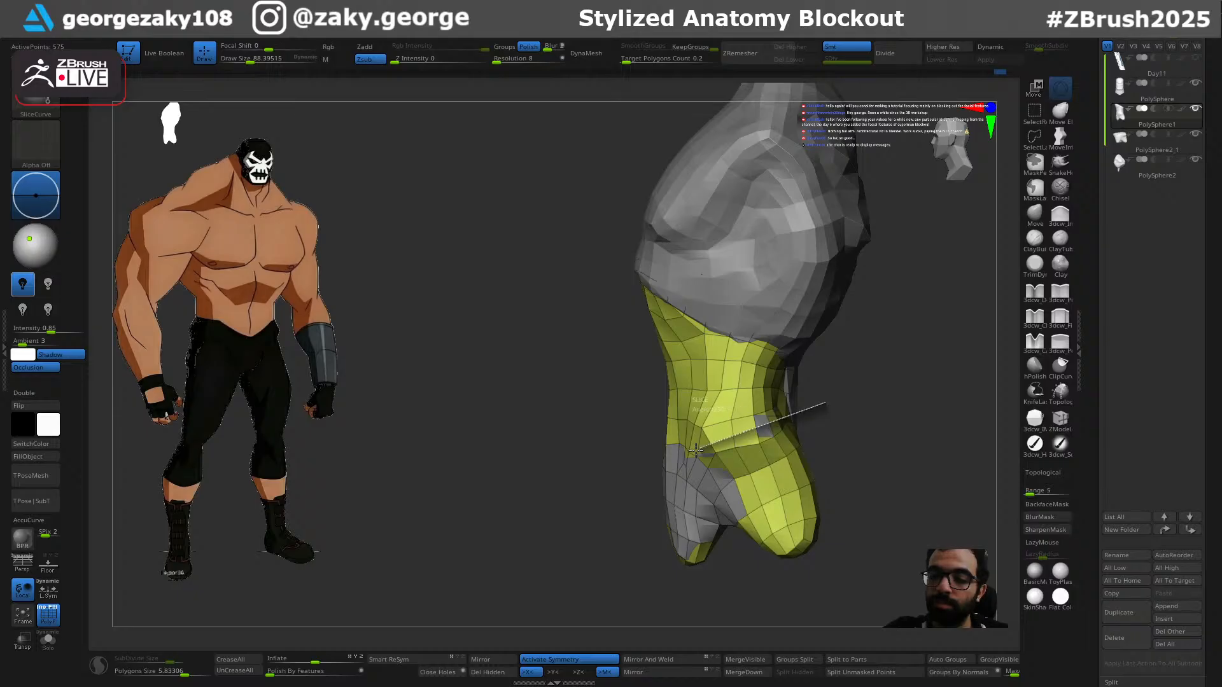
pyautogui.keyDown('ctrl'); pyautogui.keyDown('shift'); pyautogui.moveTo(661, 545); pyautogui.dragTo(661, 557); pyautogui.keyUp('shift'); pyautogui.keyUp('ctrl')
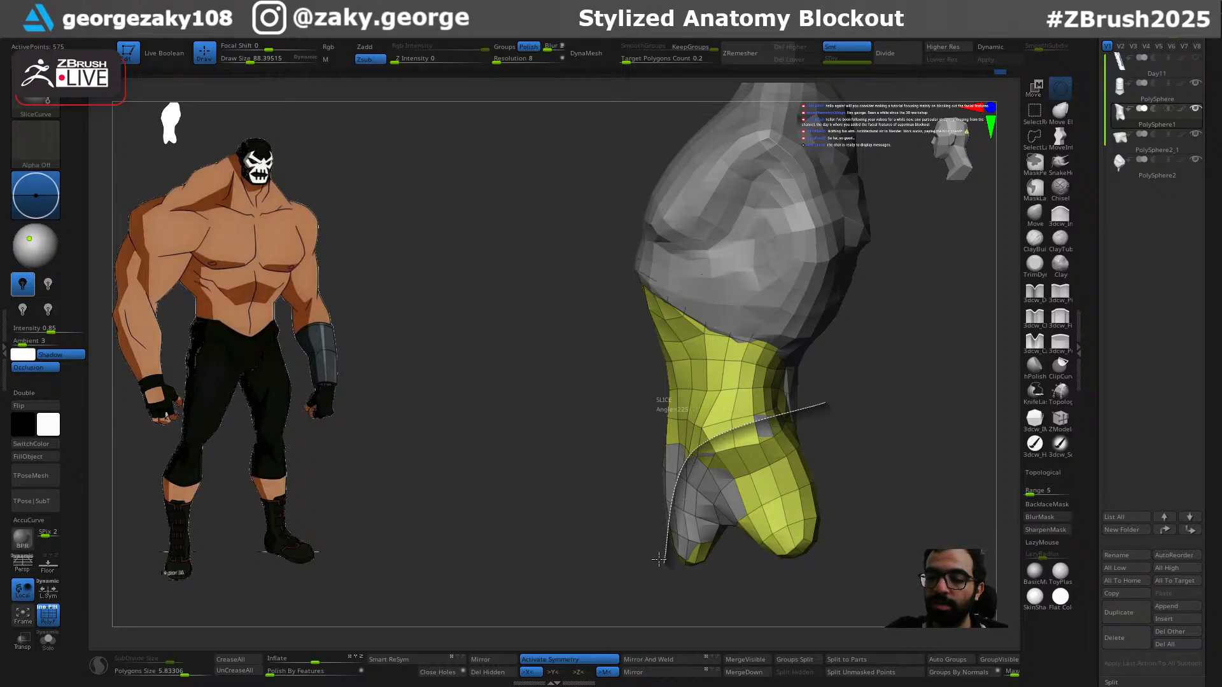
pyautogui.keyDown('ctrl'); pyautogui.keyDown('shift'); pyautogui.moveTo(658, 558); pyautogui.dragTo(660, 562); pyautogui.keyUp('shift'); pyautogui.keyUp('ctrl')
pyautogui.moveTo(920, 457); pyautogui.dragTo(868, 499)
pyautogui.keyDown('ctrl'); pyautogui.keyDown('shift'); pyautogui.click(712, 417); pyautogui.keyUp('shift'); pyautogui.keyUp('ctrl')
pyautogui.moveTo(834, 443)
pyautogui.mouseDown()
pyautogui.moveTo(795, 445)
pyautogui.moveTo(850, 452)
pyautogui.moveTo(802, 420)
pyautogui.mouseUp()
pyautogui.keyDown('ctrl'); pyautogui.keyDown('shift'); pyautogui.click(820, 430); pyautogui.keyUp('shift'); pyautogui.keyUp('ctrl')
pyautogui.hotkey('ctrl', 'z')
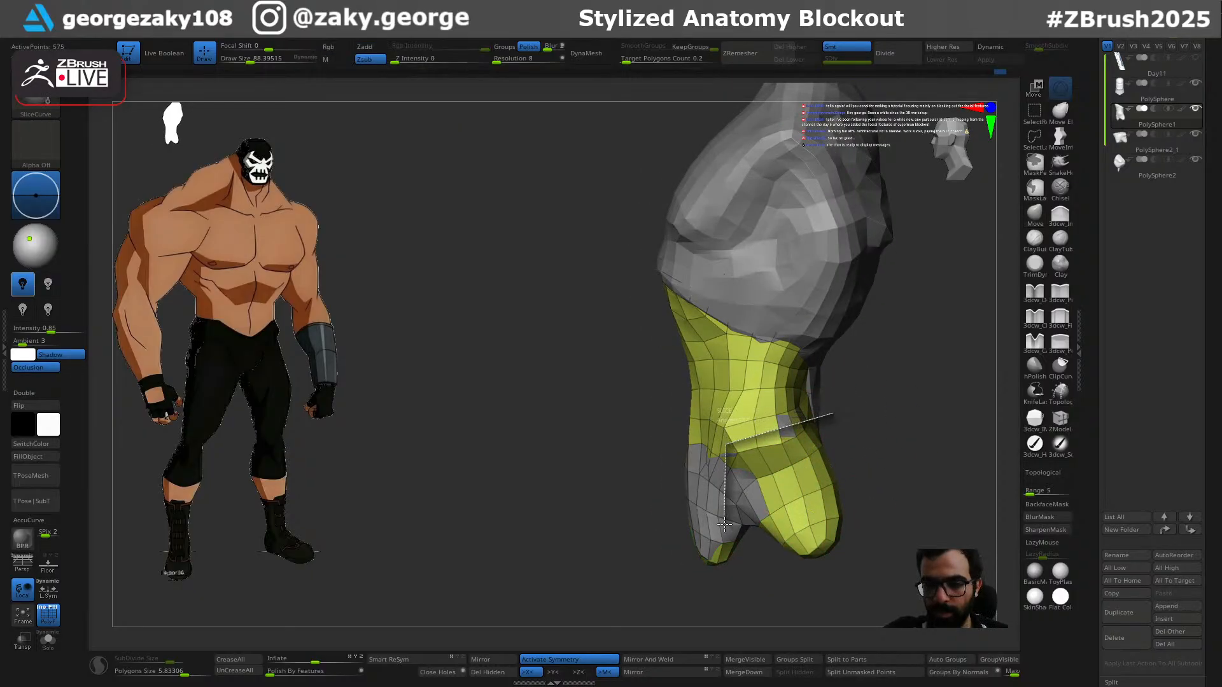
# Step: Slice the waist part along an angled hip line, isolate the upper waist polygroup and close its holes
pyautogui.keyDown('ctrl'); pyautogui.keyDown('shift'); pyautogui.moveTo(624, 540); pyautogui.dragTo(605, 572); pyautogui.keyUp('shift'); pyautogui.keyUp('ctrl')
pyautogui.moveTo(883, 466)
pyautogui.mouseDown()
pyautogui.moveTo(922, 467)
pyautogui.moveTo(876, 471)
pyautogui.moveTo(888, 470)
pyautogui.mouseUp()
pyautogui.keyDown('ctrl'); pyautogui.keyDown('shift'); pyautogui.click(750, 406); pyautogui.keyUp('shift'); pyautogui.keyUp('ctrl')
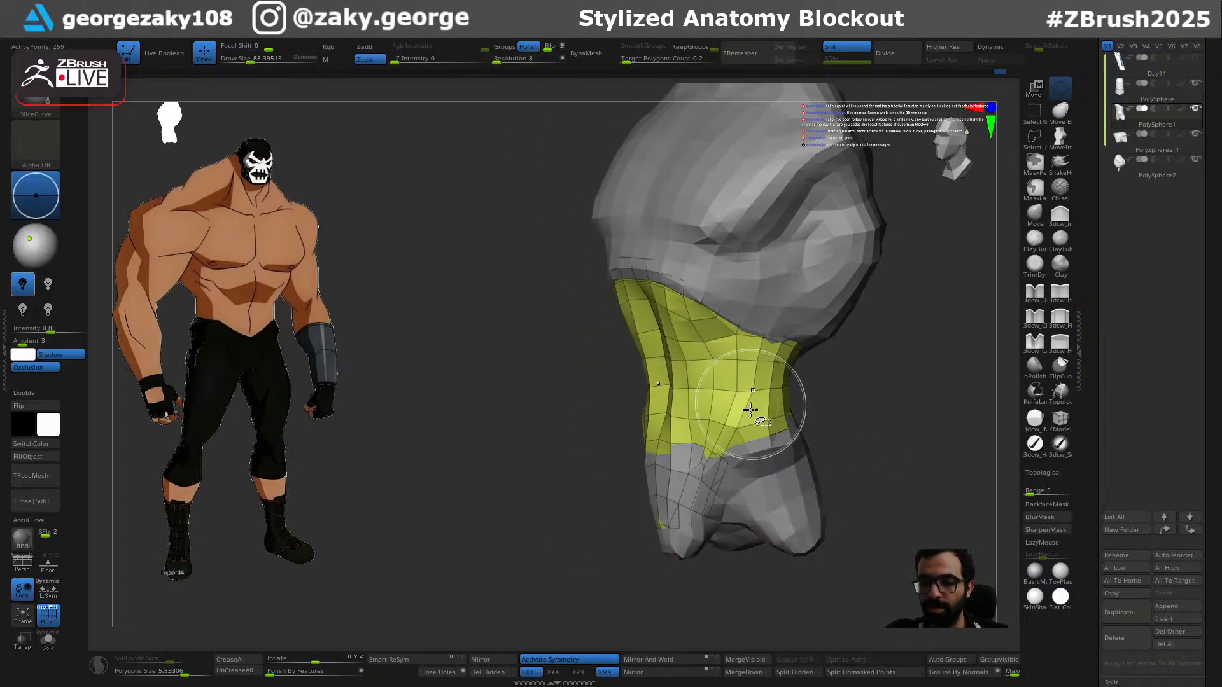
pyautogui.moveTo(873, 427)
pyautogui.mouseDown()
pyautogui.moveTo(875, 439)
pyautogui.moveTo(864, 396)
pyautogui.moveTo(834, 406)
pyautogui.moveTo(882, 430)
pyautogui.moveTo(852, 445)
pyautogui.mouseUp()
pyautogui.click(447, 677)
pyautogui.moveTo(860, 498)
pyautogui.mouseDown()
pyautogui.moveTo(779, 505)
pyautogui.moveTo(840, 486)
pyautogui.mouseUp()
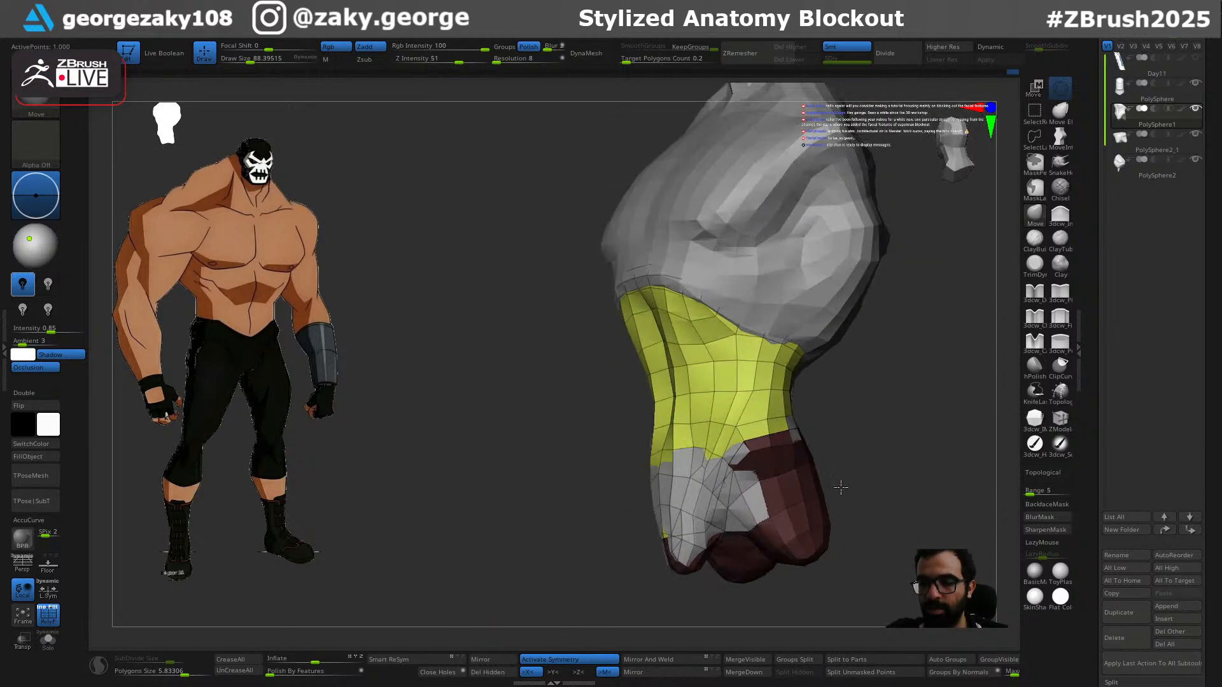
# Step: Make the pelvis active and set the Move brush's draw size to about 120
pyautogui.keyDown('alt'); pyautogui.click(725, 509); pyautogui.keyUp('alt')
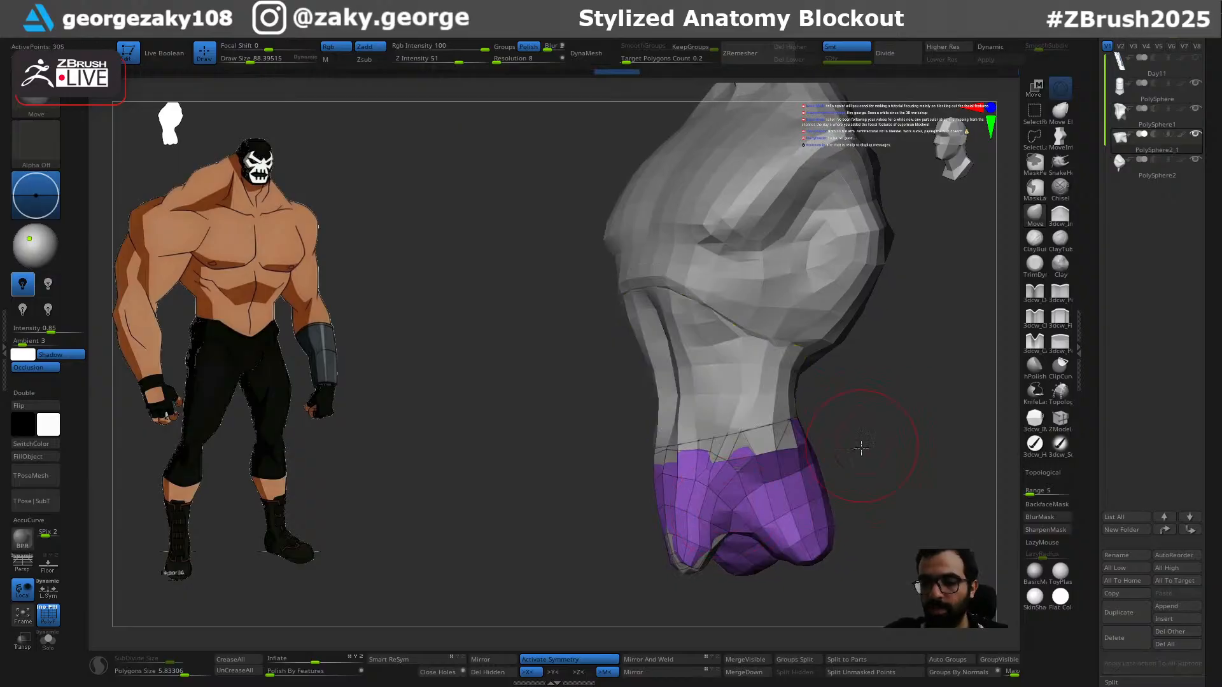
pyautogui.keyDown('shift'); pyautogui.moveTo(861, 446); pyautogui.dragTo(891, 463); pyautogui.keyUp('shift')
pyautogui.press('s')
pyautogui.moveTo(731, 520); pyautogui.dragTo(735, 520)
# Step: Make the waist part active, isolate its lower leftover pieces and assign them to a single polygroup
pyautogui.keyDown('alt'); pyautogui.click(770, 419); pyautogui.keyUp('alt')
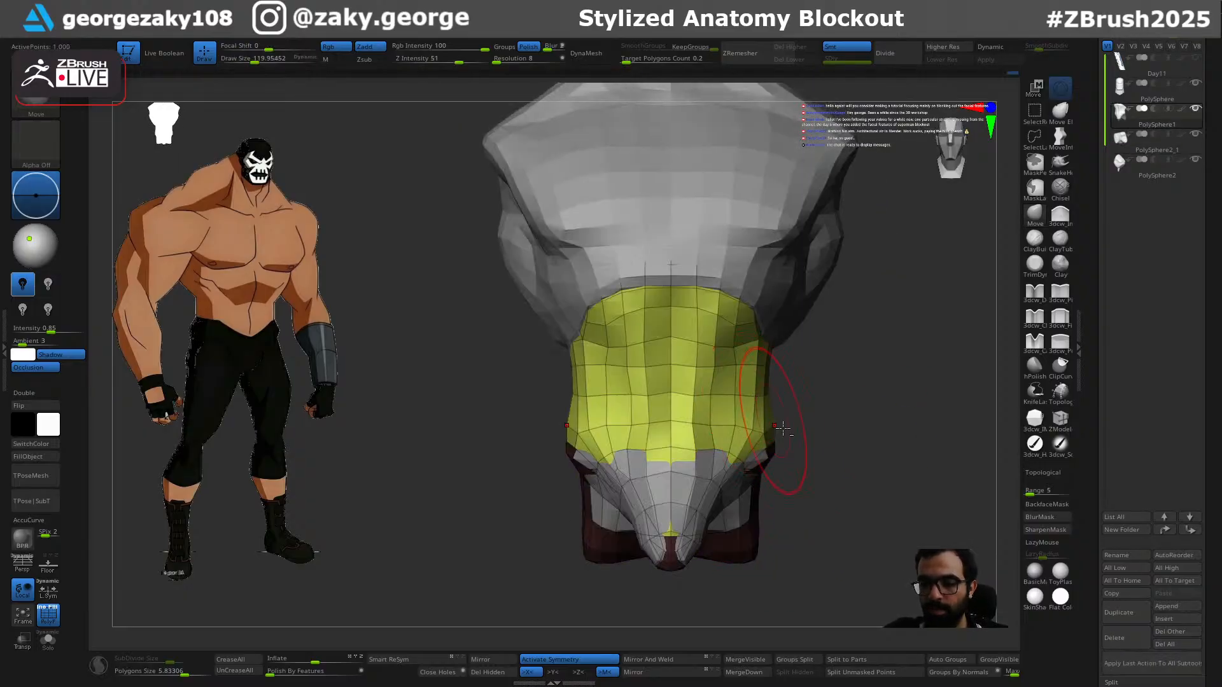
pyautogui.moveTo(810, 470); pyautogui.dragTo(741, 474)
pyautogui.keyDown('ctrl'); pyautogui.keyDown('shift'); pyautogui.click(729, 511); pyautogui.keyUp('shift'); pyautogui.keyUp('ctrl')
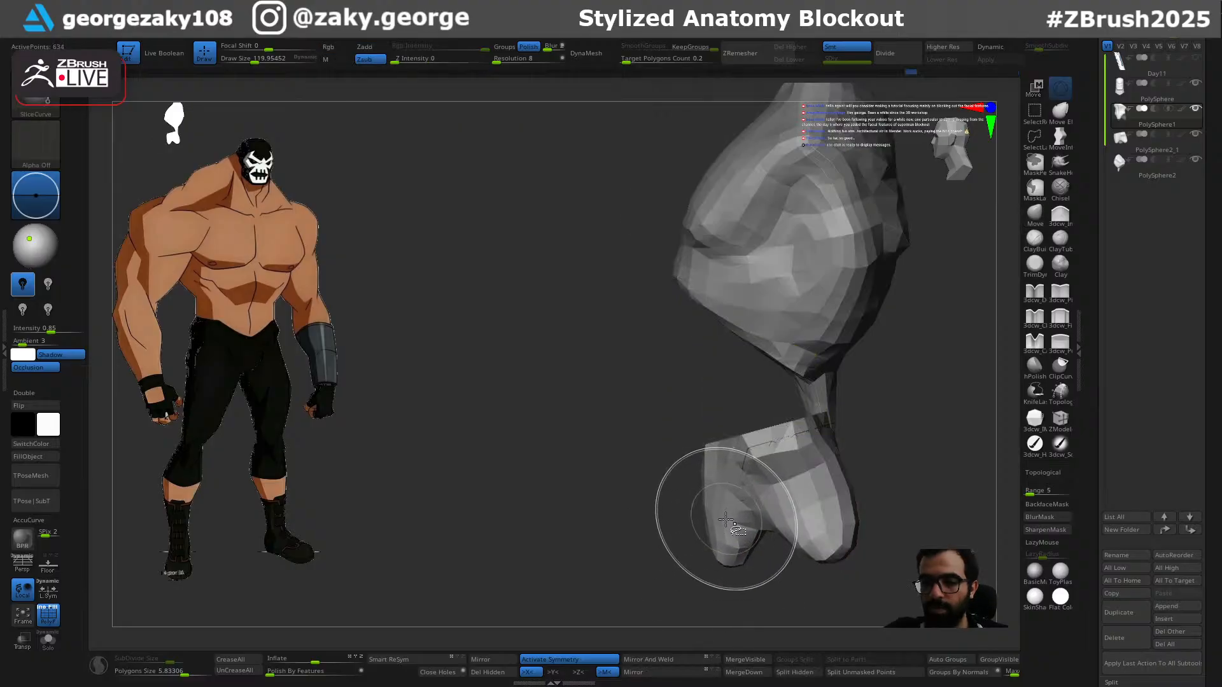
pyautogui.moveTo(731, 586); pyautogui.dragTo(841, 513)
pyautogui.keyDown('ctrl'); pyautogui.moveTo(871, 455); pyautogui.dragTo(860, 386, button='right'); pyautogui.keyUp('ctrl')
pyautogui.keyDown('ctrl'); pyautogui.moveTo(857, 220); pyautogui.dragTo(588, 608); pyautogui.keyUp('ctrl')
pyautogui.moveTo(851, 516); pyautogui.dragTo(803, 514)
pyautogui.hotkey('ctrl', 'w')
# Step: Isolate the upper waist polygroup, remove the remaining pelvis geometry from the part and close its holes
pyautogui.keyDown('ctrl'); pyautogui.keyDown('shift'); pyautogui.click(766, 475); pyautogui.keyUp('shift'); pyautogui.keyUp('ctrl')
pyautogui.moveTo(872, 458)
pyautogui.mouseDown()
pyautogui.moveTo(949, 458)
pyautogui.moveTo(930, 467)
pyautogui.moveTo(892, 469)
pyautogui.moveTo(954, 458)
pyautogui.moveTo(968, 436)
pyautogui.moveTo(948, 452)
pyautogui.mouseUp()
pyautogui.click(498, 676)
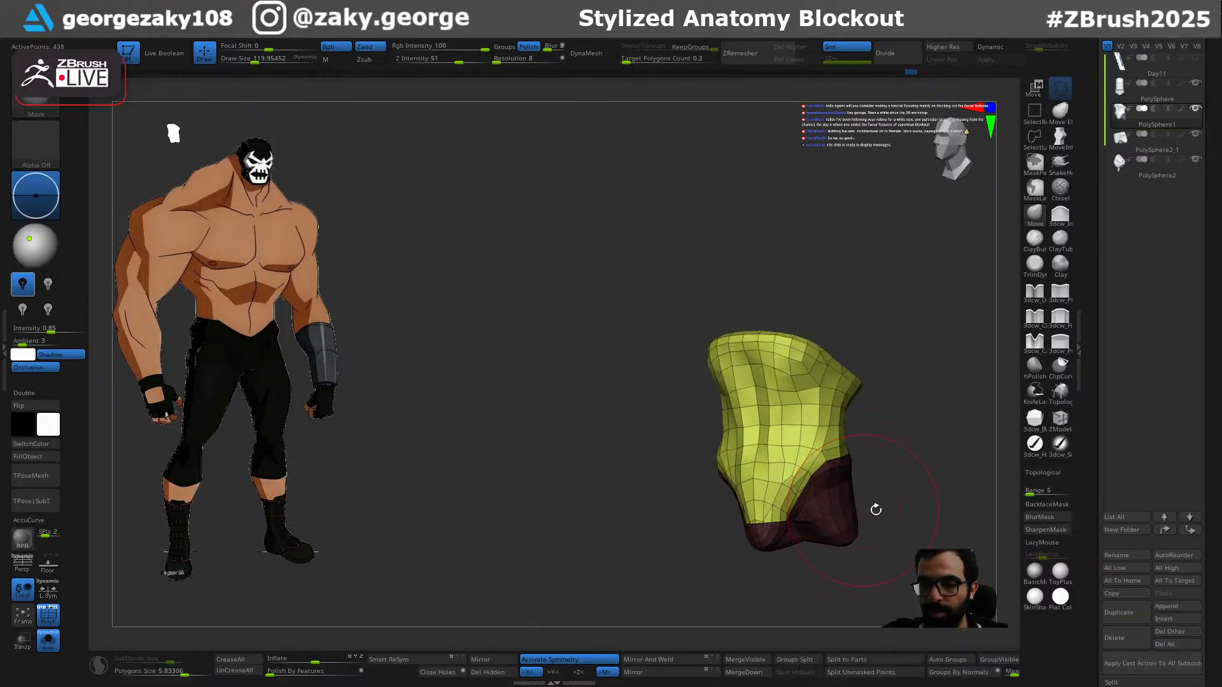
pyautogui.keyDown('ctrl'); pyautogui.keyDown('shift'); pyautogui.click(843, 515); pyautogui.keyUp('shift'); pyautogui.keyUp('ctrl')
pyautogui.moveTo(867, 522)
pyautogui.keyDown('ctrl'); pyautogui.keyDown('shift'); pyautogui.mouseDown()
pyautogui.moveTo(877, 510)
pyautogui.moveTo(717, 551)
pyautogui.mouseUp(); pyautogui.keyUp('shift'); pyautogui.keyUp('ctrl')
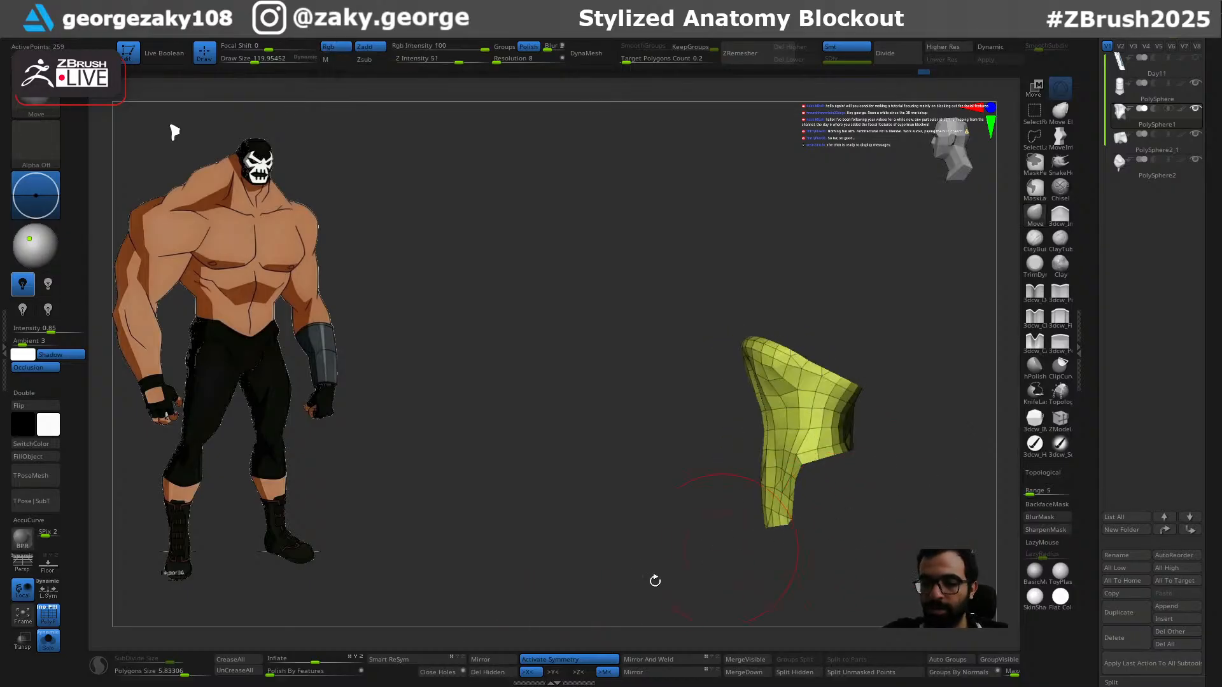
pyautogui.moveTo(861, 549); pyautogui.dragTo(809, 486)
pyautogui.hotkey('alt', 's')
pyautogui.hotkey('ctrl', 'z')
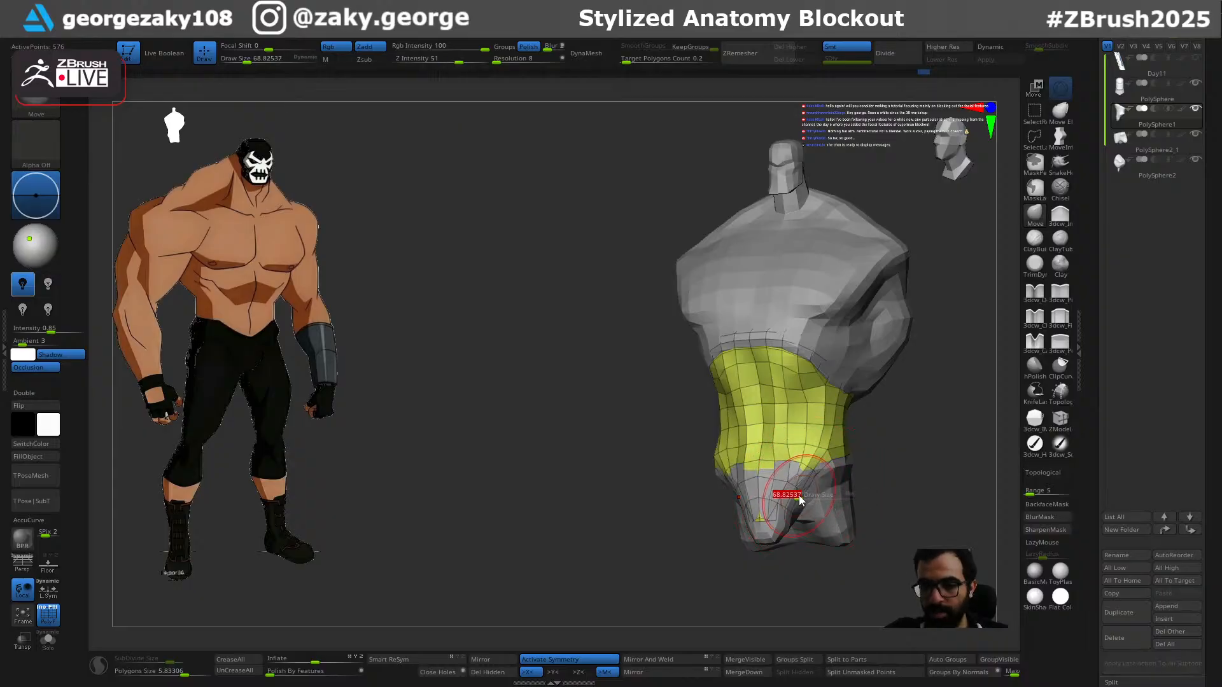
# Step: Shape the waist's lower hip edge with the Move brush at draw sizes of about 69 and 52, smoothing its front
pyautogui.moveTo(784, 511)
pyautogui.mouseDown()
pyautogui.moveTo(743, 533)
pyautogui.moveTo(792, 491)
pyautogui.moveTo(790, 474)
pyautogui.mouseUp()
pyautogui.press('s')
pyautogui.moveTo(843, 432); pyautogui.dragTo(881, 421)
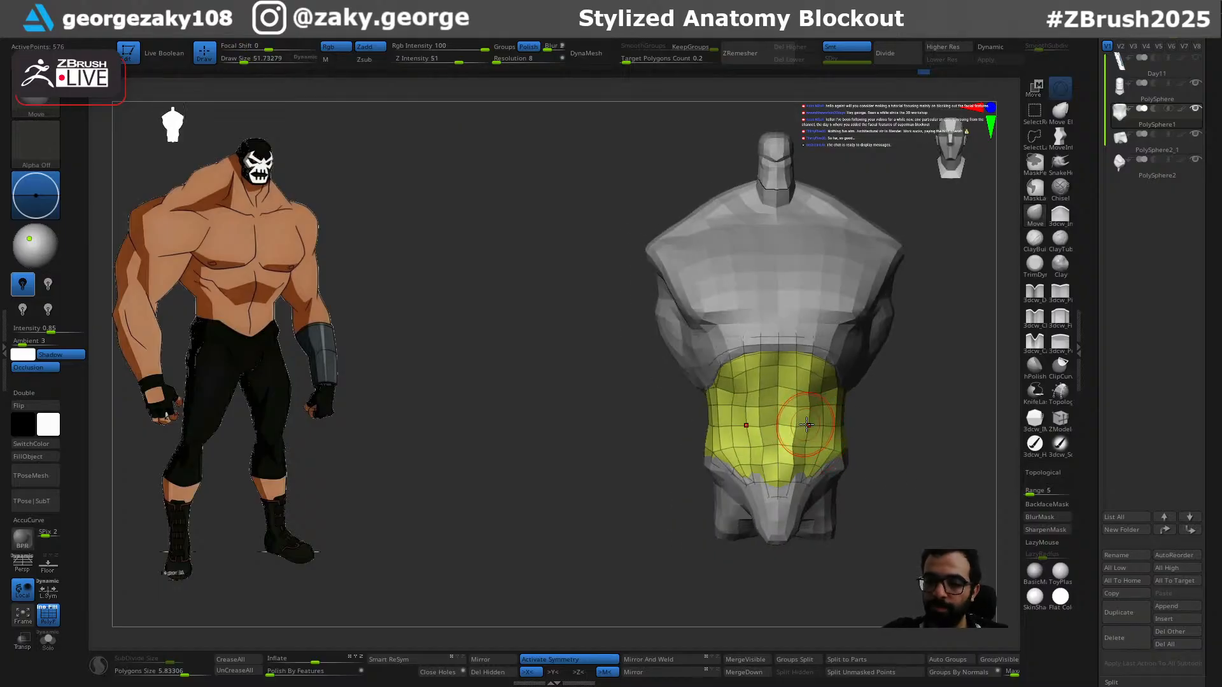
pyautogui.keyDown('shift'); pyautogui.moveTo(807, 418); pyautogui.dragTo(817, 416); pyautogui.keyUp('shift')
pyautogui.moveTo(916, 411)
pyautogui.mouseDown()
pyautogui.moveTo(815, 452)
pyautogui.moveTo(722, 464)
pyautogui.moveTo(868, 441)
pyautogui.mouseUp()
# Step: Make the pelvis active and adjust its upper back edge with the Move brush at a draw size of about 76
pyautogui.keyDown('alt'); pyautogui.click(831, 477); pyautogui.keyUp('alt')
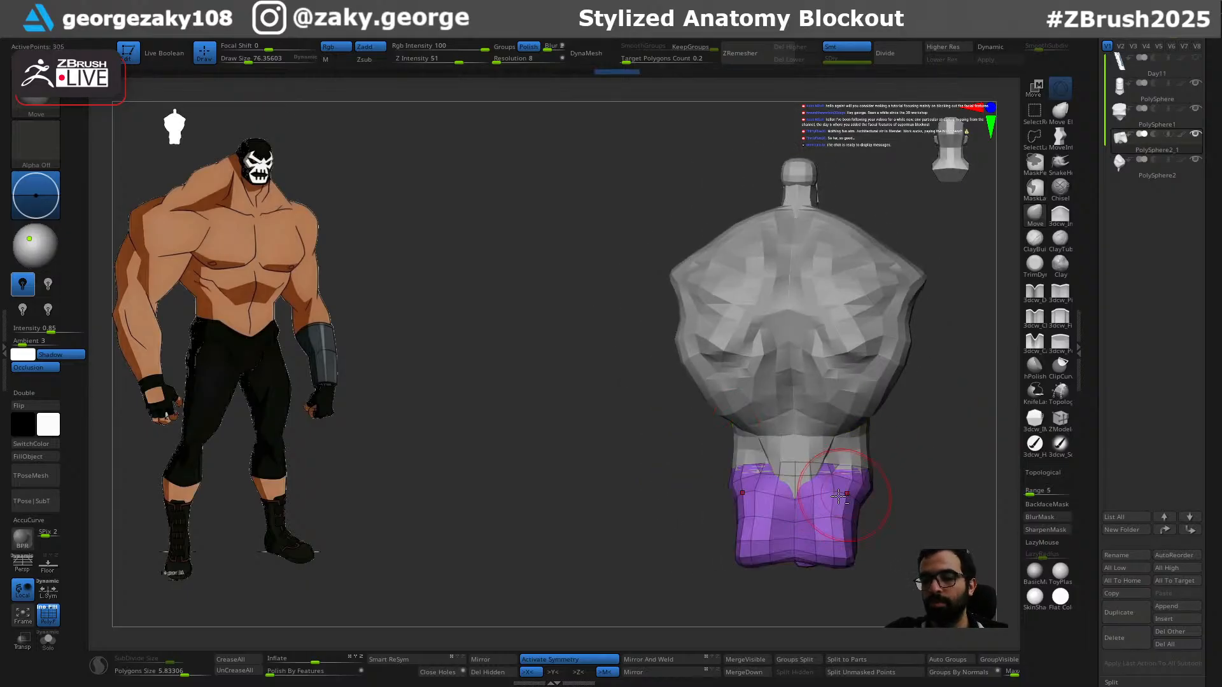
pyautogui.press('s')
pyautogui.click(791, 464)
pyautogui.moveTo(799, 462); pyautogui.dragTo(806, 460)
pyautogui.moveTo(923, 461); pyautogui.dragTo(748, 402)
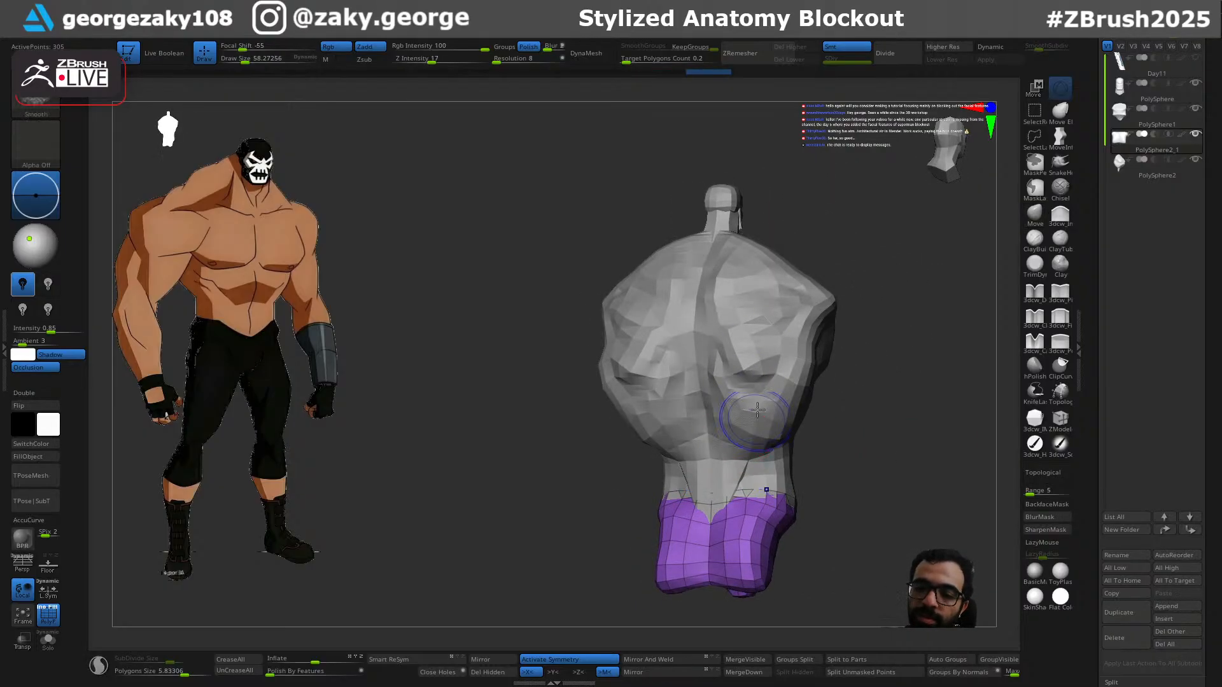
# Step: Make the ribcage active and smooth the back surface at a draw size of about 106
pyautogui.keyDown('alt'); pyautogui.click(758, 374); pyautogui.keyUp('alt')
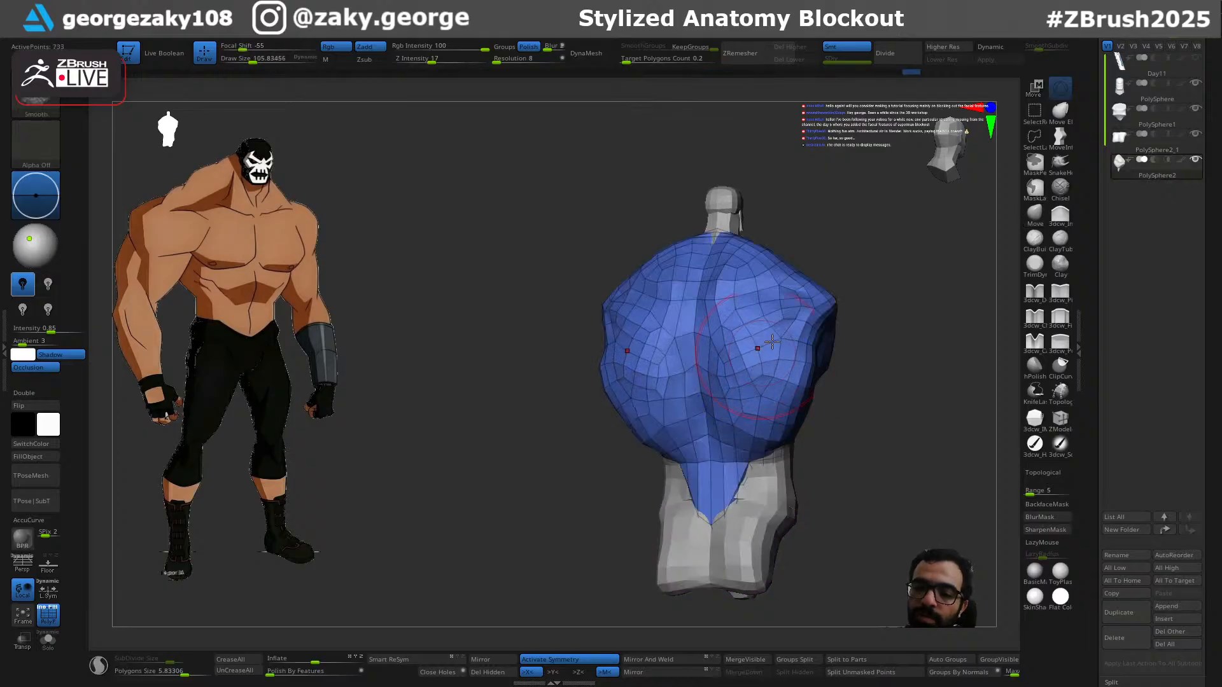
pyautogui.keyDown('shift'); pyautogui.moveTo(759, 355); pyautogui.dragTo(796, 333); pyautogui.keyUp('shift')
pyautogui.moveTo(874, 315); pyautogui.dragTo(729, 466)
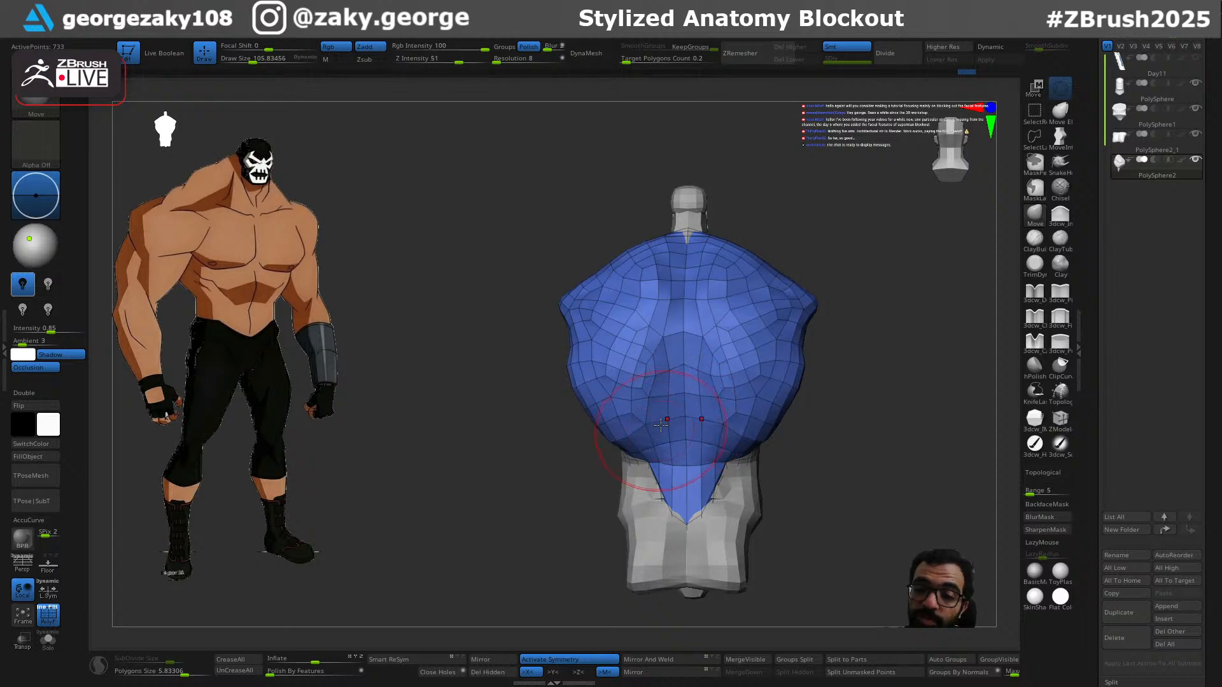
pyautogui.moveTo(587, 519)
pyautogui.mouseDown()
pyautogui.moveTo(798, 499)
pyautogui.moveTo(867, 546)
pyautogui.moveTo(819, 537)
pyautogui.moveTo(806, 481)
pyautogui.moveTo(705, 504)
pyautogui.mouseUp()
# Step: Make the waist active and refine its hip edge and belly profile, enlarging the Move brush to a draw size of about 120
pyautogui.keyDown('alt'); pyautogui.click(688, 492); pyautogui.keyUp('alt')
pyautogui.press('s')
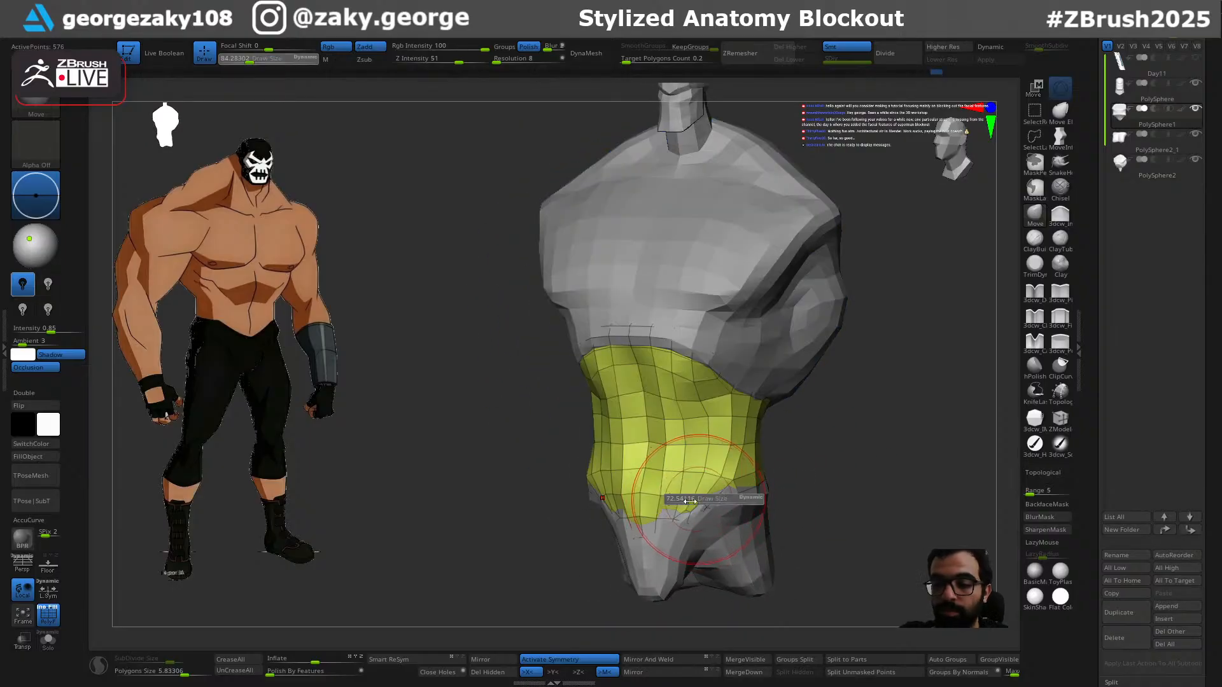
pyautogui.moveTo(703, 519); pyautogui.dragTo(728, 499)
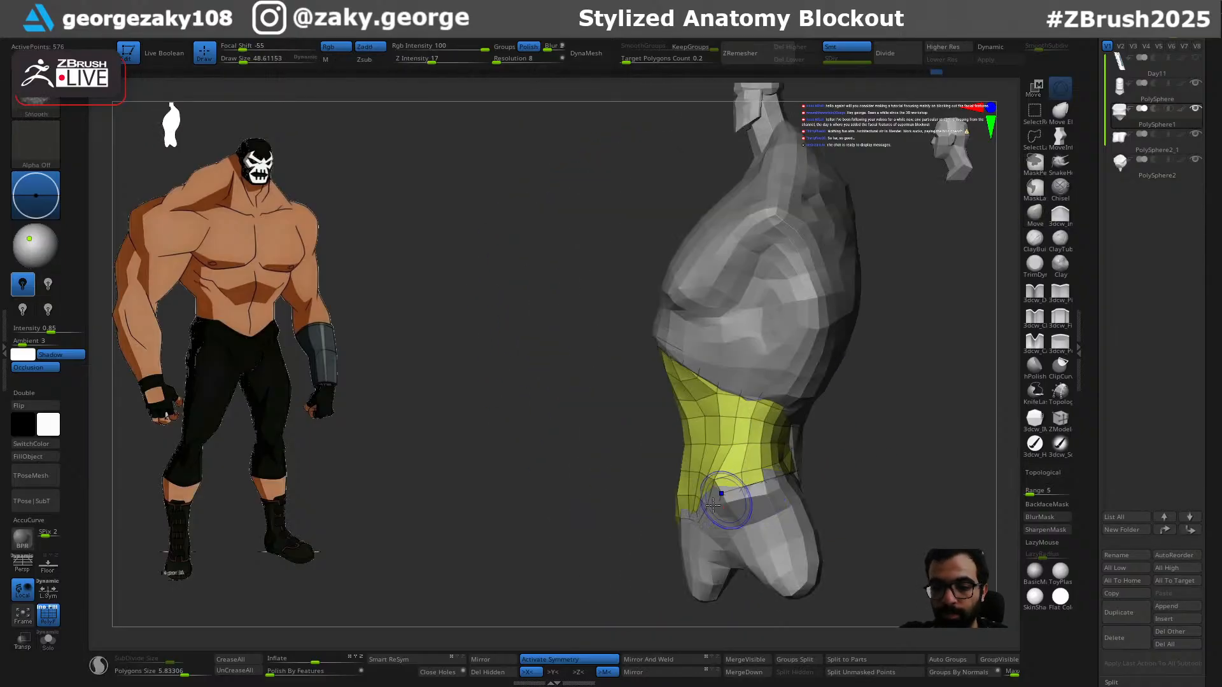
pyautogui.moveTo(686, 453); pyautogui.dragTo(685, 449)
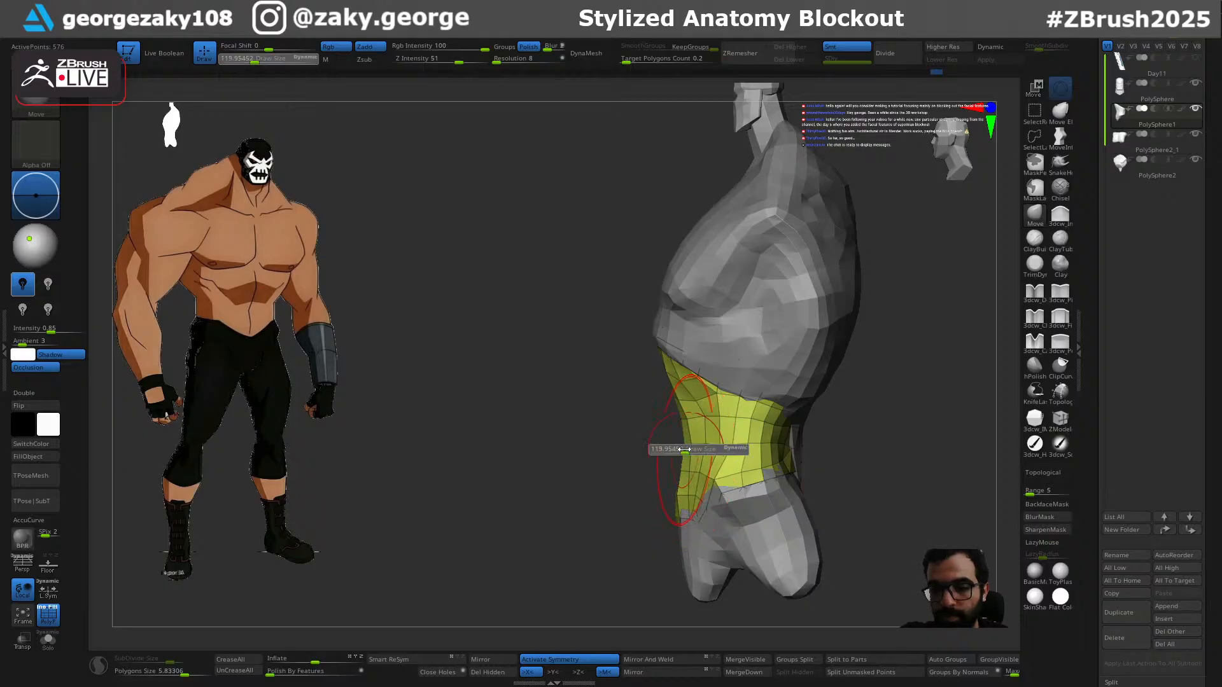
pyautogui.moveTo(681, 441)
pyautogui.mouseDown(button='right')
pyautogui.moveTo(821, 395)
pyautogui.moveTo(808, 490)
pyautogui.moveTo(822, 486)
pyautogui.moveTo(784, 406)
pyautogui.mouseUp(button='right')
# Step: Make the ribcage active and adjust the neckline and trapezius with the Move brush at a draw size of about 62
pyautogui.keyDown('alt'); pyautogui.click(715, 274); pyautogui.keyUp('alt')
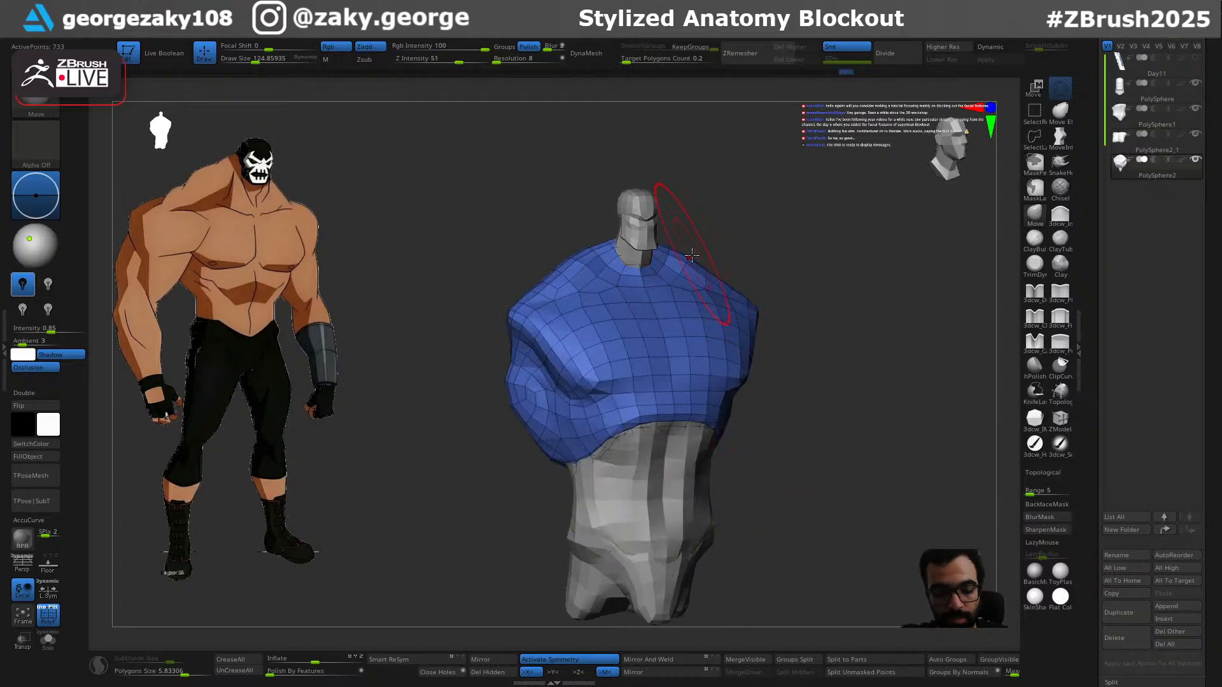
pyautogui.moveTo(714, 227); pyautogui.dragTo(681, 232, button='right')
pyautogui.press('s')
pyautogui.moveTo(621, 249); pyautogui.dragTo(620, 246)
pyautogui.press('s')
pyautogui.moveTo(615, 247); pyautogui.dragTo(619, 242)
pyautogui.moveTo(620, 241)
pyautogui.mouseDown(button='right')
pyautogui.moveTo(696, 237)
pyautogui.moveTo(723, 250)
pyautogui.moveTo(665, 269)
pyautogui.moveTo(619, 310)
pyautogui.mouseUp(button='right')
pyautogui.press('ctrl')
pyautogui.moveTo(684, 266); pyautogui.dragTo(701, 300, button='right')
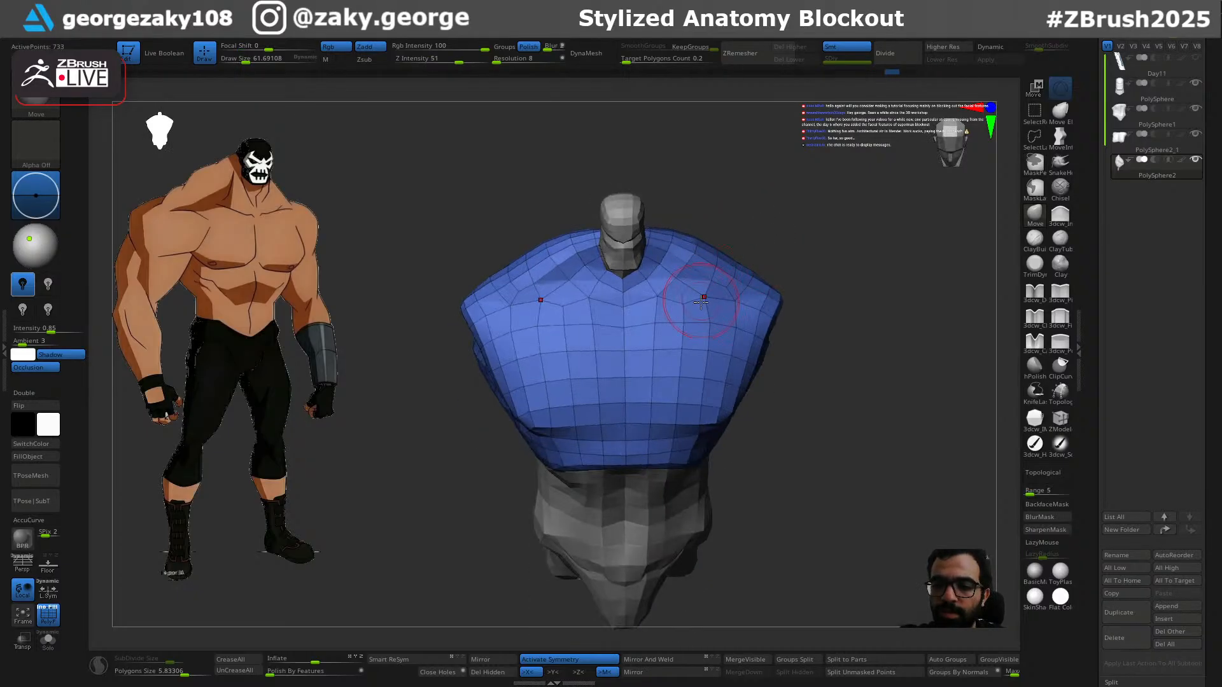
# Step: Define the ribcage's shoulder edge with the DamStandard brush at a draw size of about 55 and Z intensity 19
pyautogui.moveTo(803, 241)
pyautogui.mouseDown(button='right')
pyautogui.moveTo(766, 204)
pyautogui.moveTo(748, 212)
pyautogui.mouseUp(button='right')
pyautogui.moveTo(740, 325)
pyautogui.mouseDown(button='right')
pyautogui.moveTo(833, 286)
pyautogui.moveTo(750, 336)
pyautogui.mouseUp(button='right')
pyautogui.press('s')
pyautogui.press('s')
pyautogui.moveTo(740, 335); pyautogui.dragTo(738, 335)
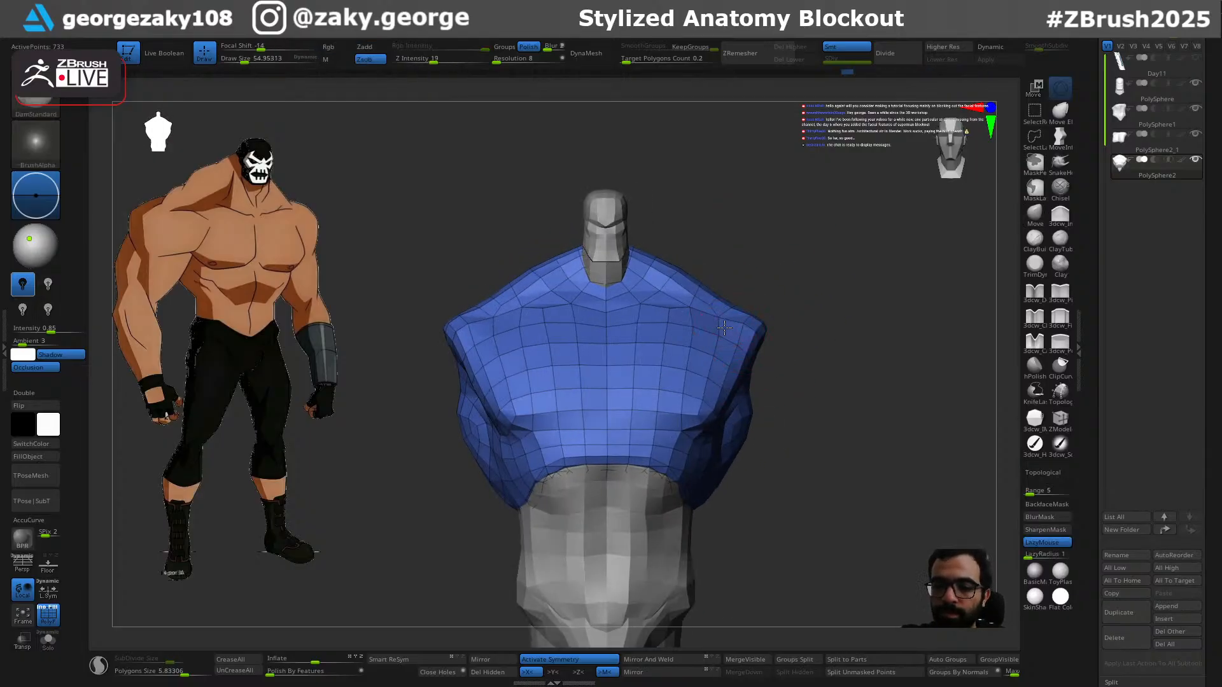
pyautogui.press('s')
pyautogui.moveTo(805, 380)
pyautogui.keyDown('ctrl'); pyautogui.mouseDown(button='right')
pyautogui.moveTo(713, 337)
pyautogui.moveTo(800, 385)
pyautogui.moveTo(763, 382)
pyautogui.moveTo(830, 403)
pyautogui.moveTo(766, 388)
pyautogui.mouseUp(button='right'); pyautogui.keyUp('ctrl')
# Step: Adjust the ribcage's shoulder contour with the Move brush
pyautogui.press('b')
pyautogui.press('m')
pyautogui.press('v')
pyautogui.moveTo(722, 314); pyautogui.dragTo(738, 321)
pyautogui.press(']')
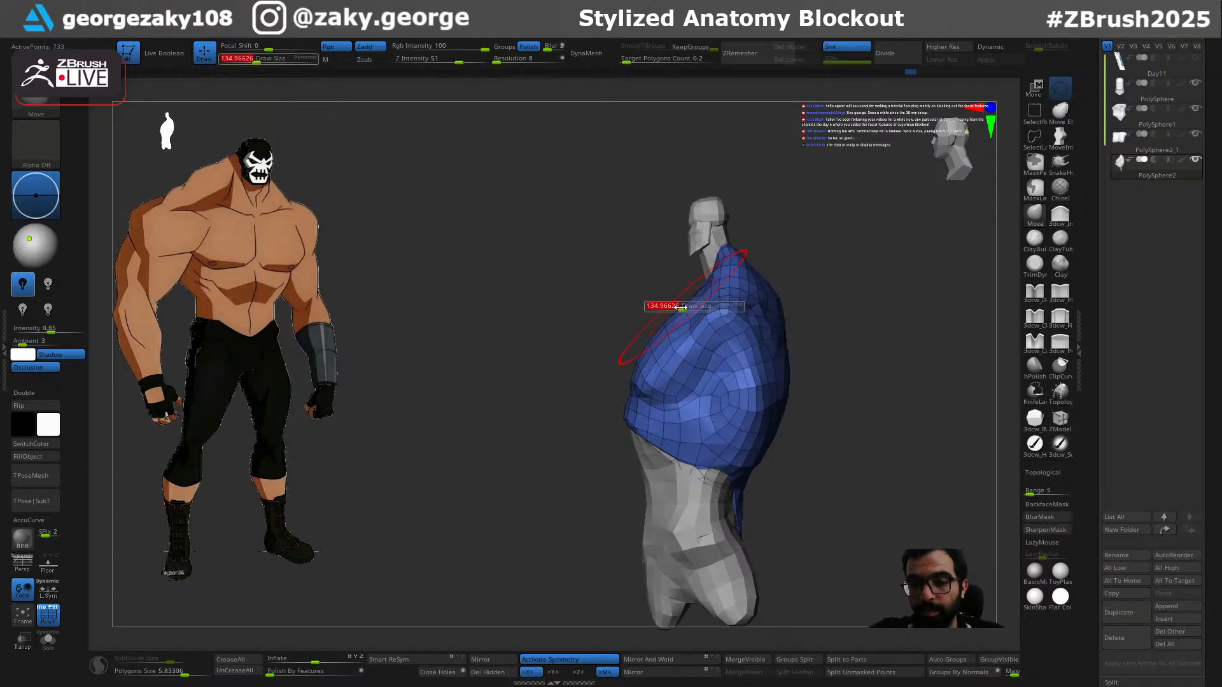
# Step: Reshape the ribcage's side profile with the Move brush at draw sizes of about 135 and 272
pyautogui.moveTo(808, 238); pyautogui.dragTo(692, 286, button='right')
pyautogui.press('s')
pyautogui.moveTo(675, 283); pyautogui.dragTo(683, 285)
pyautogui.moveTo(803, 291); pyautogui.dragTo(758, 325, button='right')
pyautogui.press('s')
pyautogui.moveTo(693, 390); pyautogui.dragTo(719, 396)
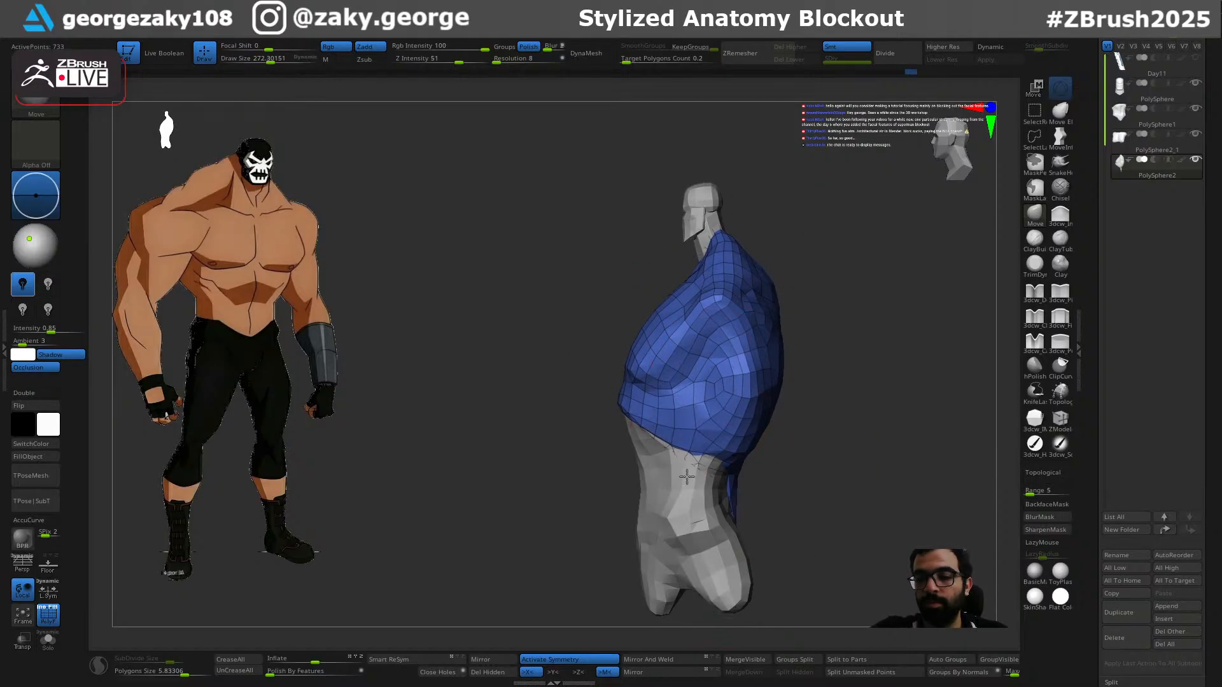
# Step: Make the ribcage active and remesh it with ZRemesher at a target polygon count of 0.1
pyautogui.keyDown('alt'); pyautogui.click(687, 477); pyautogui.keyUp('alt')
pyautogui.keyDown('alt'); pyautogui.click(694, 555); pyautogui.keyUp('alt')
pyautogui.moveTo(805, 509); pyautogui.dragTo(745, 497, button='right')
pyautogui.keyDown('alt'); pyautogui.click(840, 444); pyautogui.keyUp('alt')
pyautogui.moveTo(920, 465); pyautogui.dragTo(827, 442, button='right')
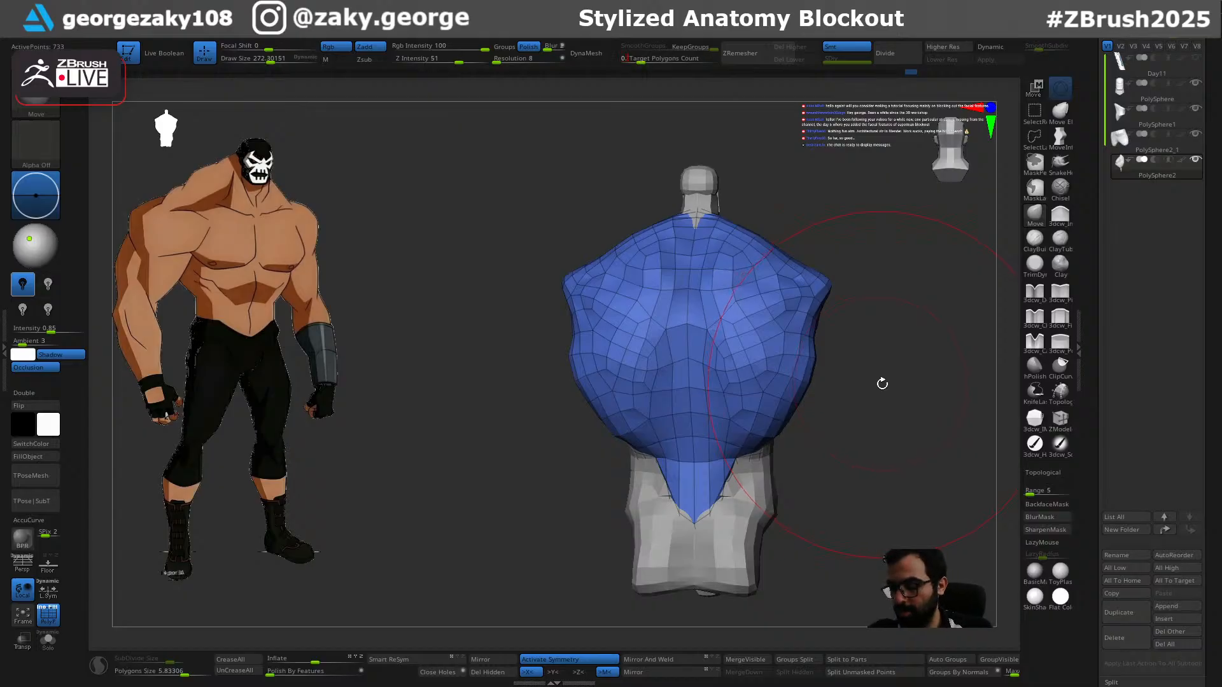
pyautogui.moveTo(862, 405); pyautogui.dragTo(821, 401, button='right')
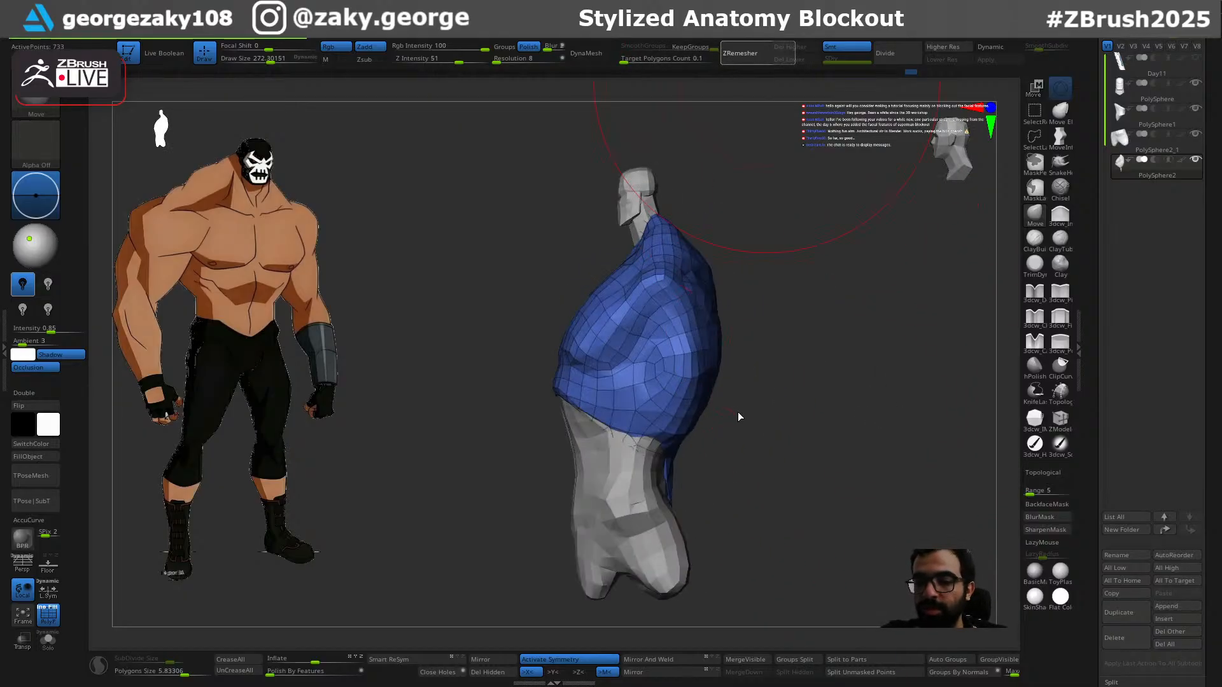
pyautogui.moveTo(731, 352)
pyautogui.mouseDown(button='right')
pyautogui.moveTo(783, 415)
pyautogui.moveTo(827, 416)
pyautogui.moveTo(663, 484)
pyautogui.moveTo(691, 459)
pyautogui.mouseUp(button='right')
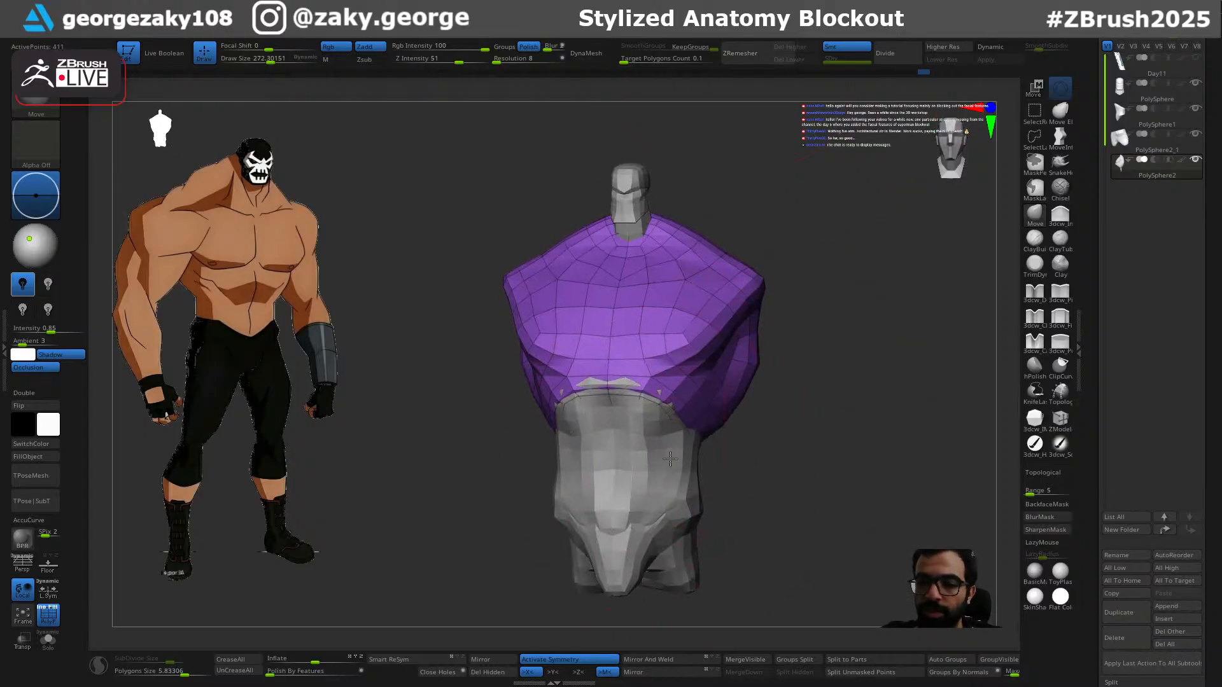
# Step: Remesh the waist and the pelvis with ZRemesher at a target polygon count of 0.1
pyautogui.keyDown('alt'); pyautogui.click(613, 459); pyautogui.keyUp('alt')
pyautogui.moveTo(758, 374); pyautogui.dragTo(803, 385, button='right')
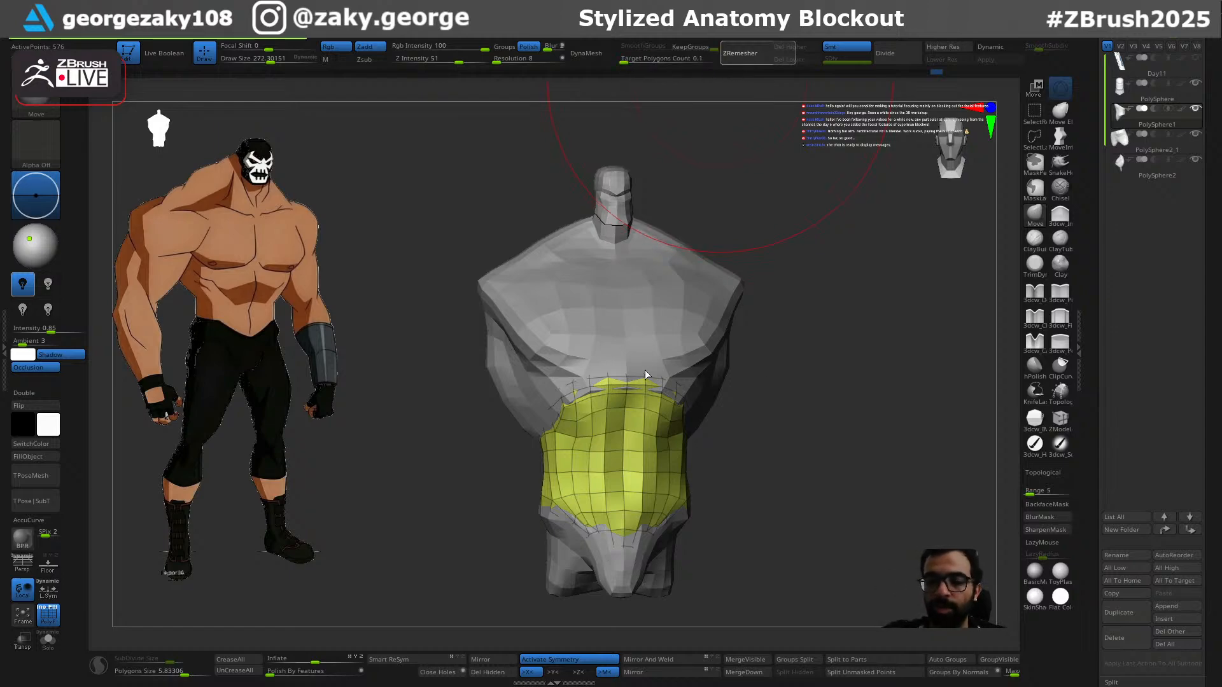
pyautogui.moveTo(778, 418); pyautogui.dragTo(768, 453, button='right')
pyautogui.keyDown('alt'); pyautogui.click(662, 524); pyautogui.keyUp('alt')
pyautogui.click(676, 60)
pyautogui.write('0')
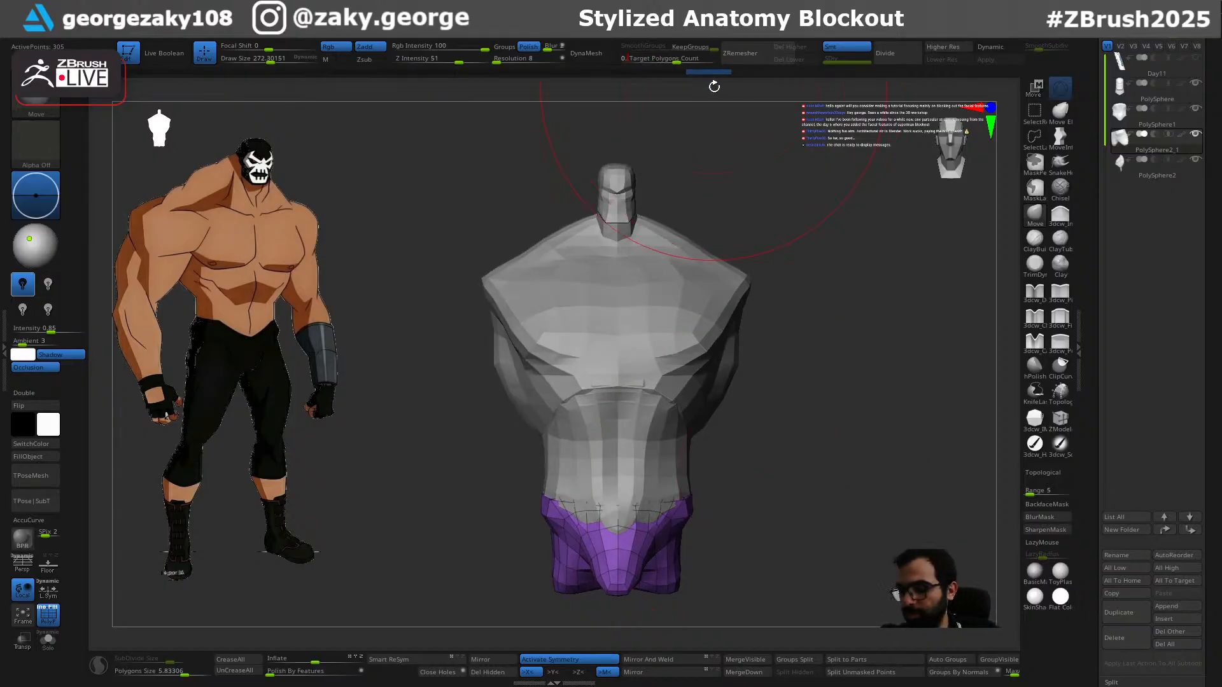
# Step: Adjust the pelvis's crotch area with the Move brush at a draw size of about 46, then make the waist active
pyautogui.moveTo(772, 456)
pyautogui.mouseDown(button='right')
pyautogui.moveTo(742, 507)
pyautogui.moveTo(681, 561)
pyautogui.mouseUp(button='right')
pyautogui.press('s')
pyautogui.moveTo(653, 573); pyautogui.dragTo(635, 589)
pyautogui.press('s')
pyautogui.keyDown('alt'); pyautogui.click(659, 466); pyautogui.keyUp('alt')
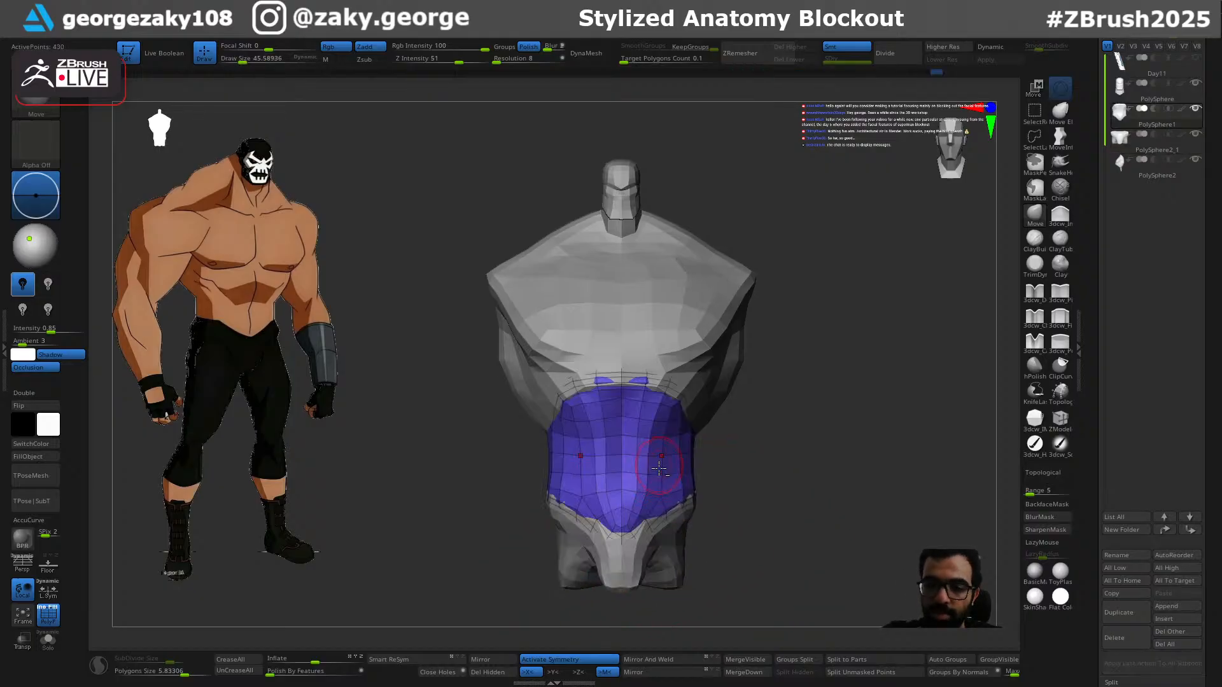
pyautogui.moveTo(699, 464); pyautogui.dragTo(731, 394, button='right')
# Step: Make the ribcage active and enlarge the Move brush to a draw size of about 151 for the back
pyautogui.keyDown('alt'); pyautogui.click(678, 353); pyautogui.keyUp('alt')
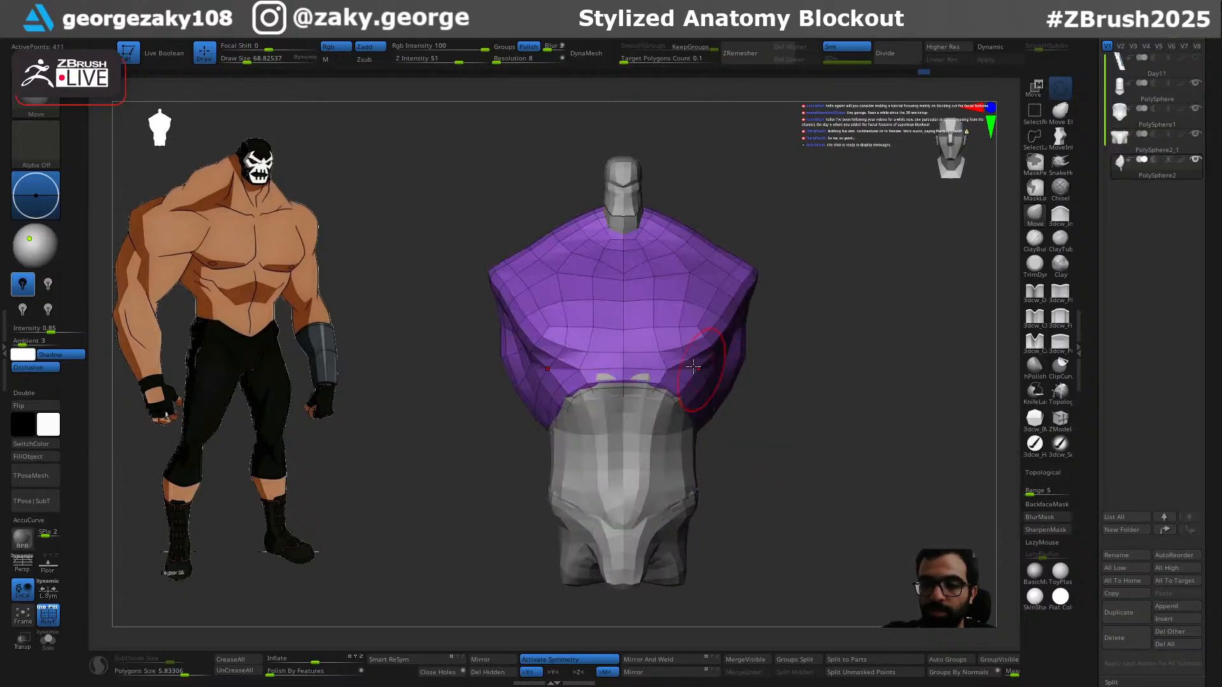
pyautogui.moveTo(723, 322); pyautogui.dragTo(636, 306, button='right')
pyautogui.press(']')
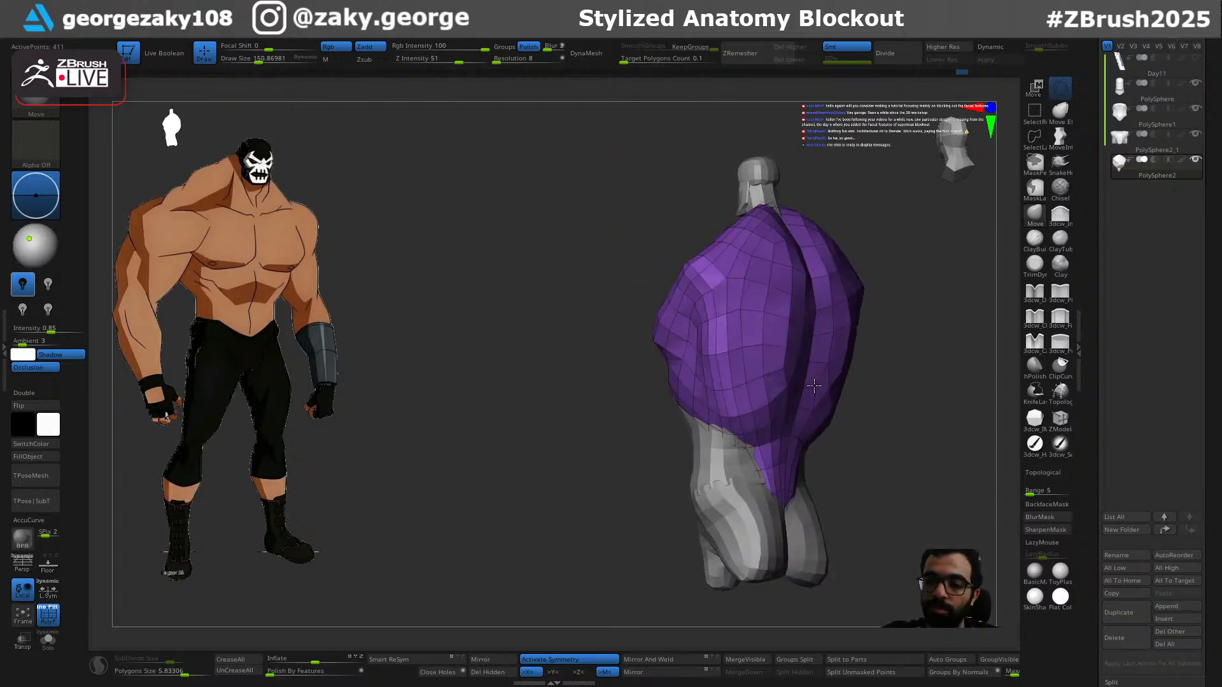
pyautogui.moveTo(892, 423)
pyautogui.mouseDown(button='right')
pyautogui.moveTo(805, 437)
pyautogui.moveTo(745, 516)
pyautogui.moveTo(697, 524)
pyautogui.mouseUp(button='right')
pyautogui.press(']')
# Step: Try to reshape the ribcage's back with two broad Move brush strokes
pyautogui.moveTo(760, 373); pyautogui.dragTo(752, 369)
pyautogui.hotkey('ctrl', 'z')
pyautogui.press('s')
pyautogui.moveTo(784, 299)
pyautogui.mouseDown()
pyautogui.moveTo(764, 298)
pyautogui.moveTo(776, 338)
pyautogui.mouseUp()
pyautogui.hotkey('ctrl', 'z')
# Step: Reshape the ribcage's upper back and shoulder profile with the Move brush at a draw size of about 110
pyautogui.press('s')
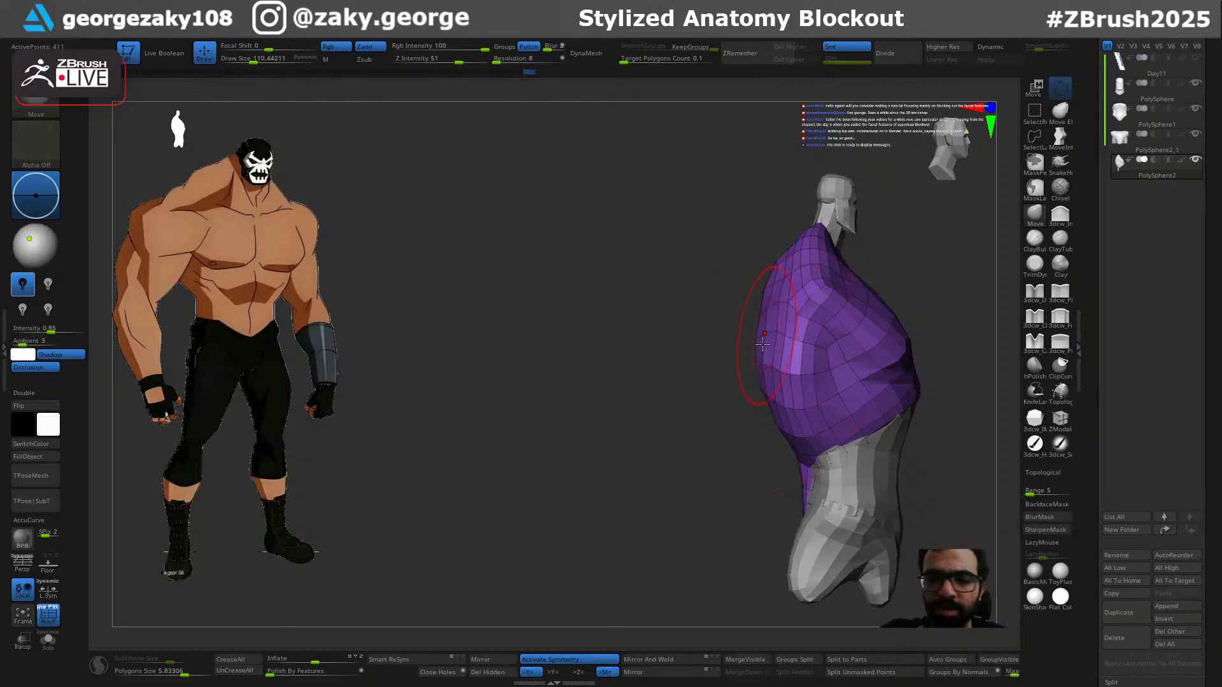
pyautogui.press('s')
pyautogui.moveTo(881, 261); pyautogui.dragTo(889, 262)
pyautogui.press('s')
pyautogui.moveTo(827, 232); pyautogui.dragTo(818, 232)
pyautogui.moveTo(684, 338)
pyautogui.mouseDown(button='right')
pyautogui.moveTo(742, 343)
pyautogui.moveTo(768, 270)
pyautogui.moveTo(840, 252)
pyautogui.moveTo(901, 389)
pyautogui.moveTo(841, 403)
pyautogui.moveTo(880, 409)
pyautogui.moveTo(851, 421)
pyautogui.moveTo(861, 464)
pyautogui.moveTo(912, 455)
pyautogui.moveTo(819, 425)
pyautogui.mouseUp(button='right')
# Step: Make the waist active and refine its upper front edge at a draw size of about 69, smoothing the surface
pyautogui.keyDown('alt'); pyautogui.click(751, 434); pyautogui.keyUp('alt')
pyautogui.press('s')
pyautogui.moveTo(755, 400); pyautogui.dragTo(741, 400)
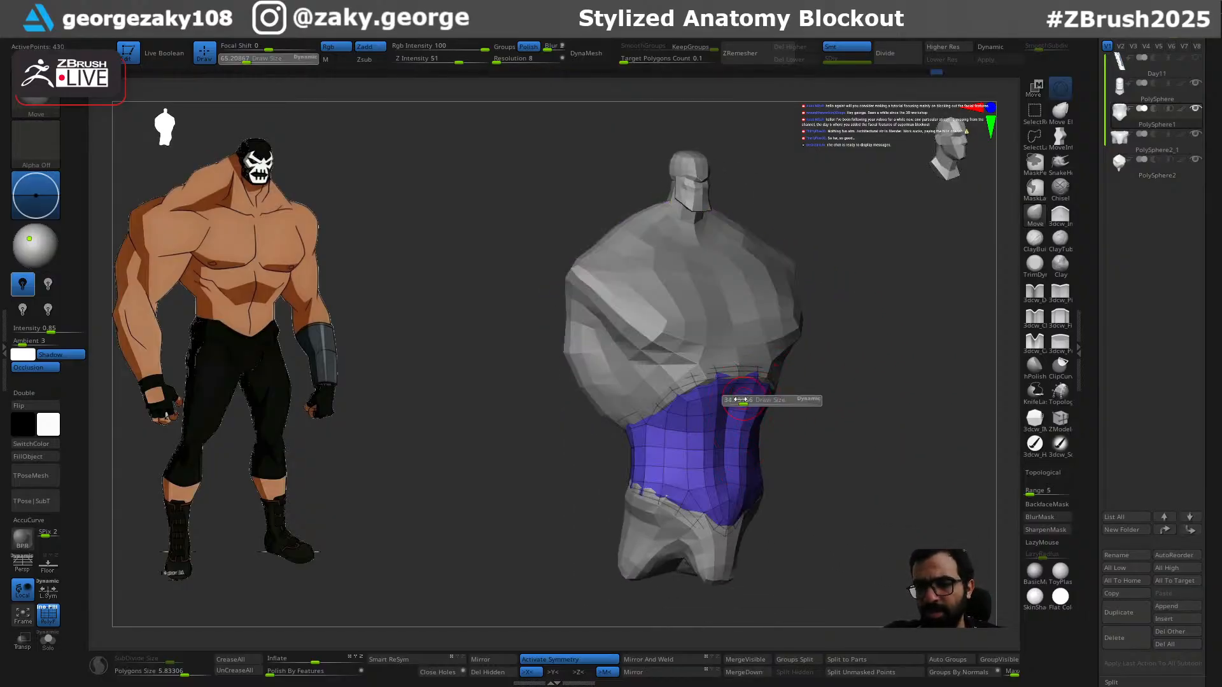
pyautogui.keyDown('shift'); pyautogui.moveTo(751, 367); pyautogui.dragTo(777, 372, button='right'); pyautogui.keyUp('shift')
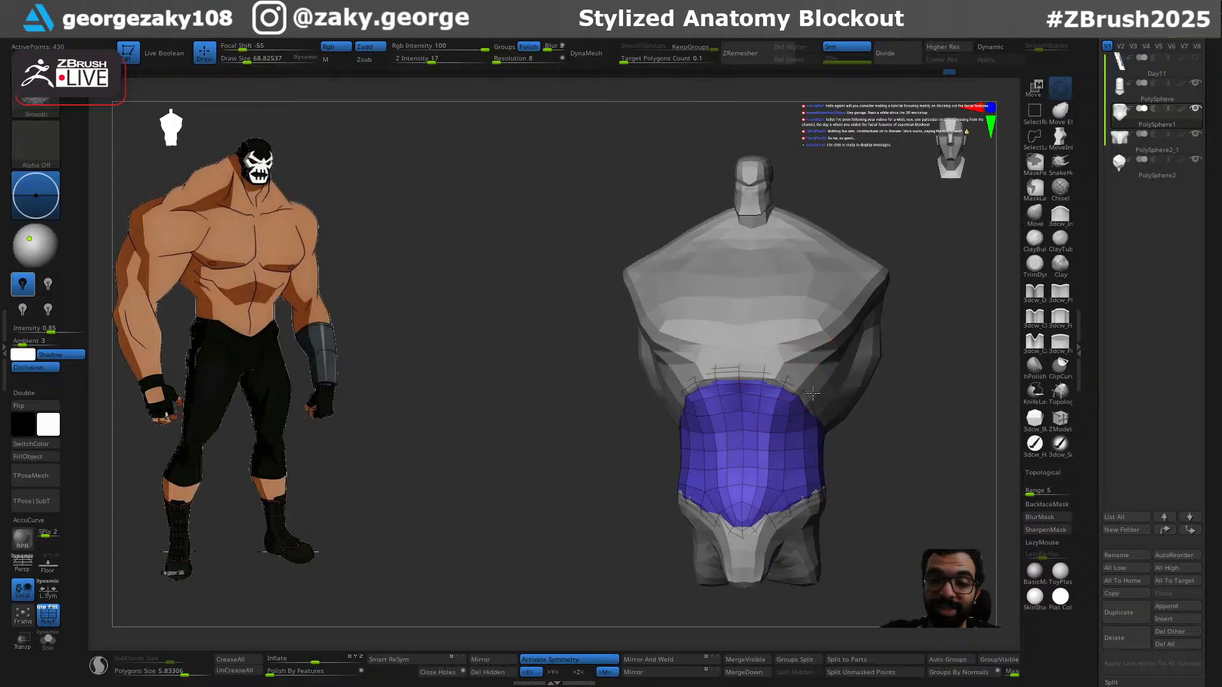
pyautogui.moveTo(848, 413); pyautogui.dragTo(796, 404, button='right')
# Step: Make the ribcage active and define its lower front edge with the DamStandard brush at a draw size of about 30
pyautogui.keyDown('alt'); pyautogui.click(765, 361); pyautogui.keyUp('alt')
pyautogui.moveTo(681, 468)
pyautogui.mouseDown(button='right')
pyautogui.moveTo(723, 496)
pyautogui.moveTo(743, 484)
pyautogui.mouseUp(button='right')
pyautogui.press('b')
pyautogui.press('d')
pyautogui.press('s')
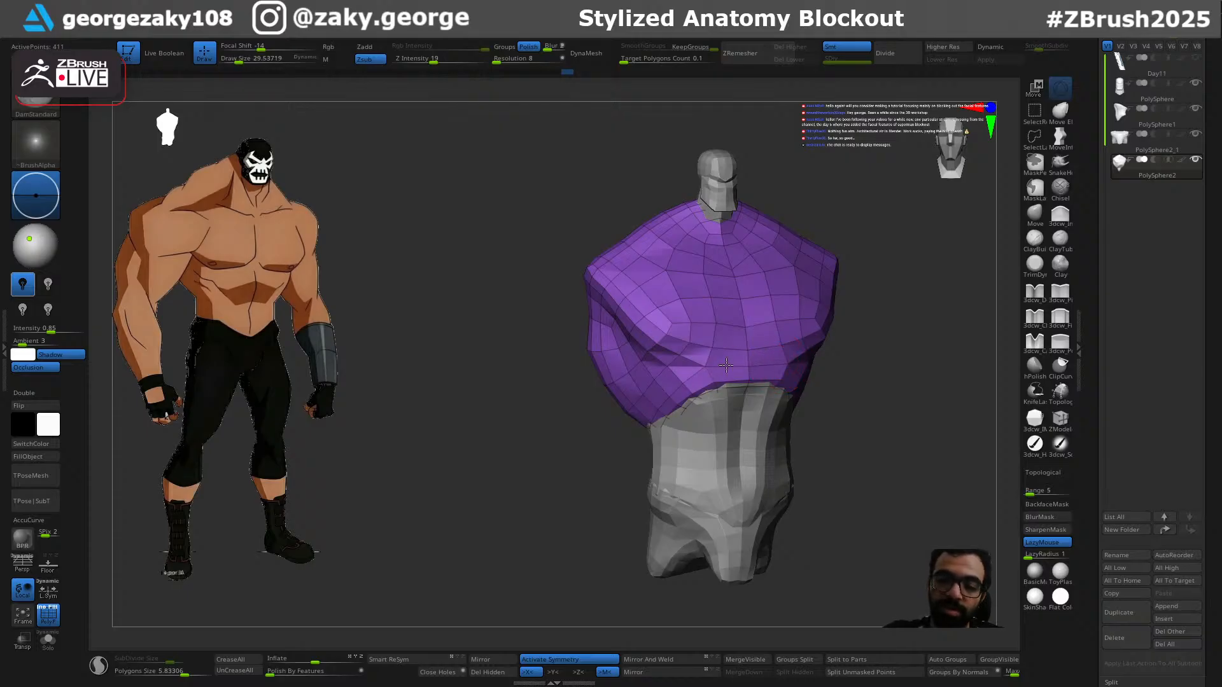
# Step: Adjust the ribcage's lower front edge with the Move brush at a draw size of about 55
pyautogui.moveTo(773, 360)
pyautogui.mouseDown(button='right')
pyautogui.moveTo(792, 357)
pyautogui.moveTo(784, 344)
pyautogui.moveTo(749, 341)
pyautogui.mouseUp(button='right')
pyautogui.press('b')
pyautogui.press('m')
pyautogui.press('v')
pyautogui.press('s')
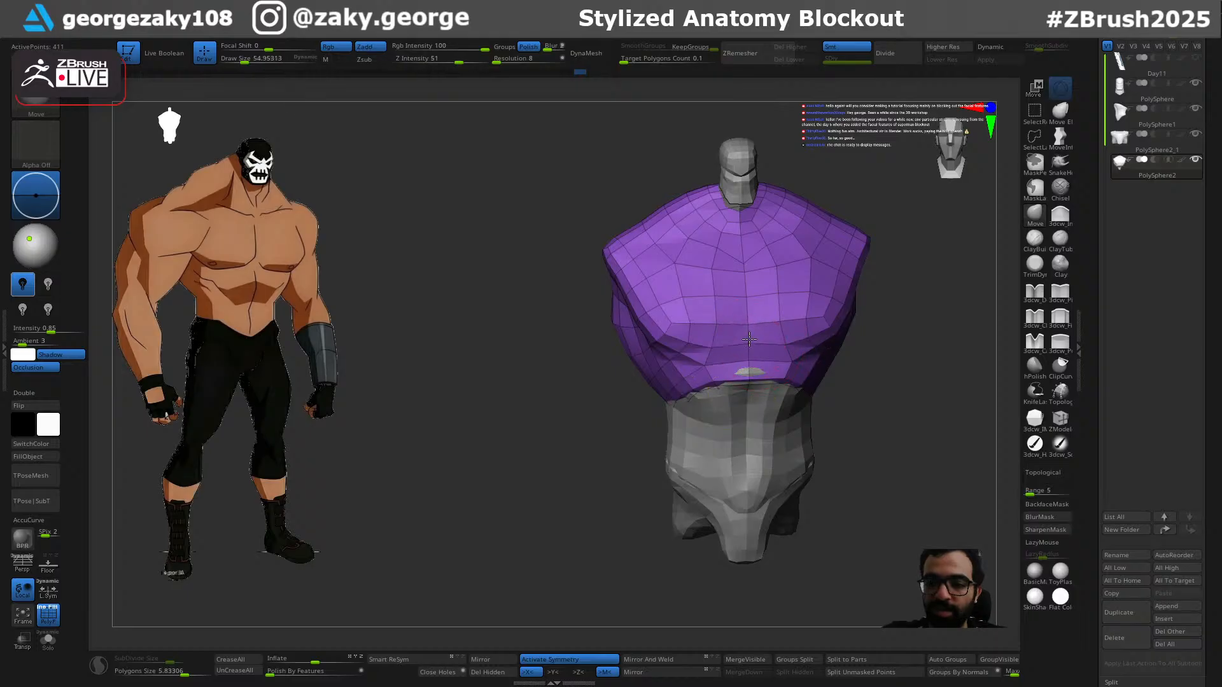
# Step: Refine the planes under the pecs on the torso mesh with the Move brush and light smoothing
pyautogui.press('s')
pyautogui.moveTo(708, 366); pyautogui.dragTo(703, 364)
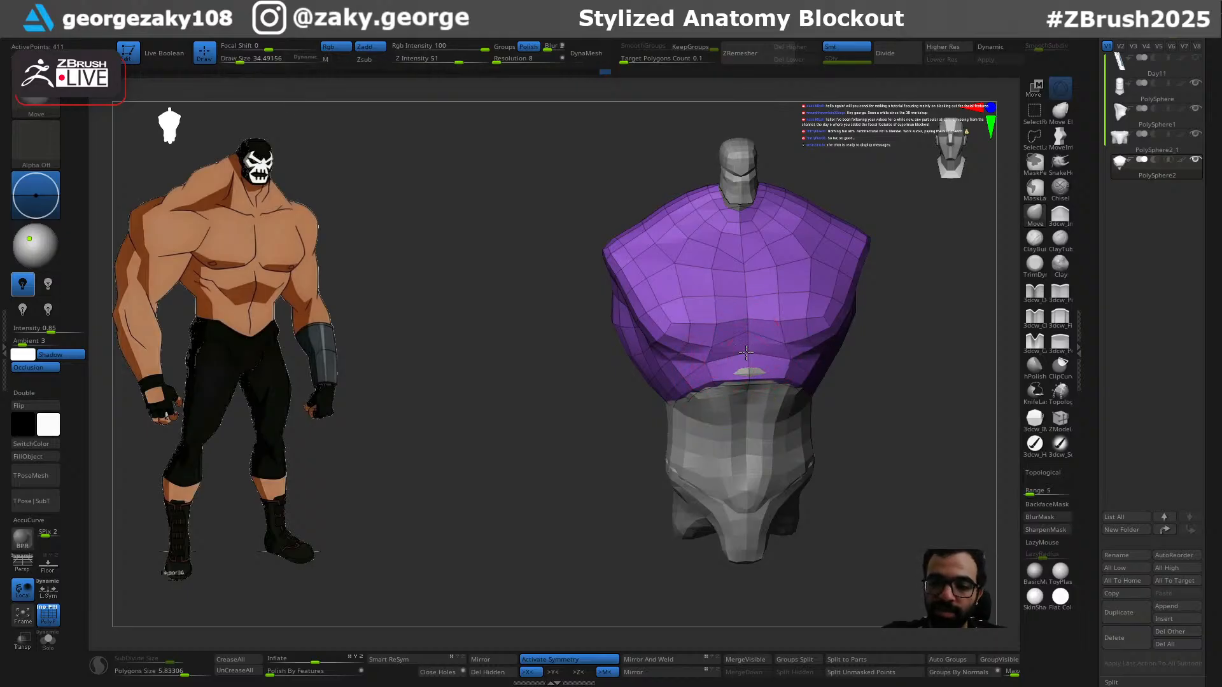
pyautogui.moveTo(690, 387)
pyautogui.mouseDown(button='right')
pyautogui.moveTo(916, 348)
pyautogui.moveTo(823, 348)
pyautogui.mouseUp(button='right')
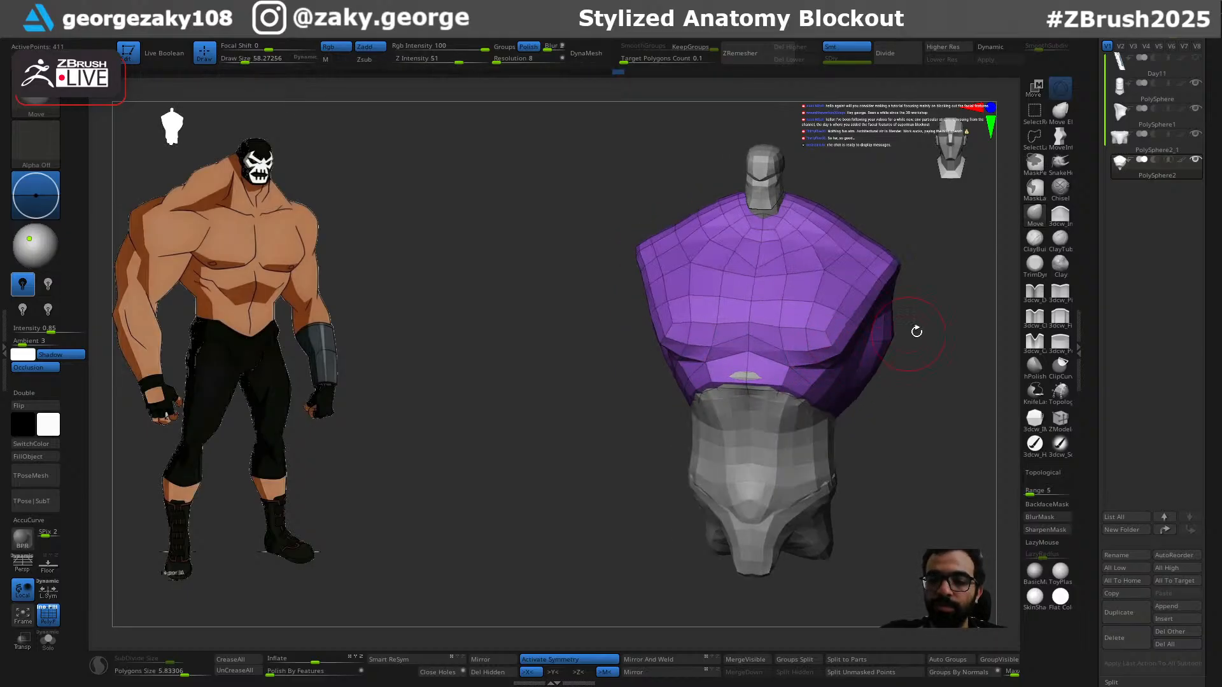
pyautogui.moveTo(912, 333); pyautogui.dragTo(911, 321, button='right')
pyautogui.moveTo(831, 344); pyautogui.dragTo(916, 325, button='right')
pyautogui.press('s')
pyautogui.moveTo(791, 360); pyautogui.dragTo(795, 360)
pyautogui.moveTo(891, 335)
pyautogui.mouseDown(button='right')
pyautogui.moveTo(843, 344)
pyautogui.moveTo(906, 327)
pyautogui.moveTo(859, 340)
pyautogui.mouseUp(button='right')
pyautogui.moveTo(798, 356); pyautogui.dragTo(780, 357)
pyautogui.moveTo(935, 327); pyautogui.dragTo(781, 327, button='right')
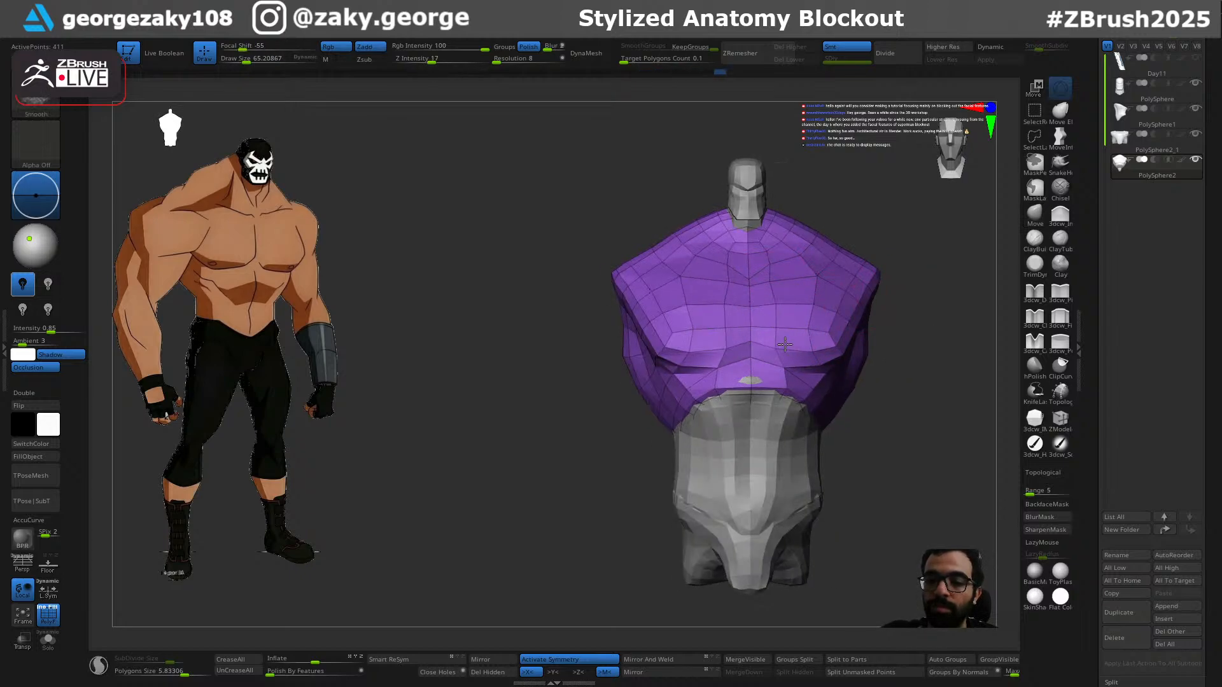
# Step: Shape the ribcage's lower arch around the abdomen with the Move brush, and make the abdomen mesh active
pyautogui.moveTo(854, 367)
pyautogui.mouseDown(button='right')
pyautogui.moveTo(912, 350)
pyautogui.moveTo(869, 275)
pyautogui.moveTo(925, 313)
pyautogui.moveTo(772, 394)
pyautogui.mouseUp(button='right')
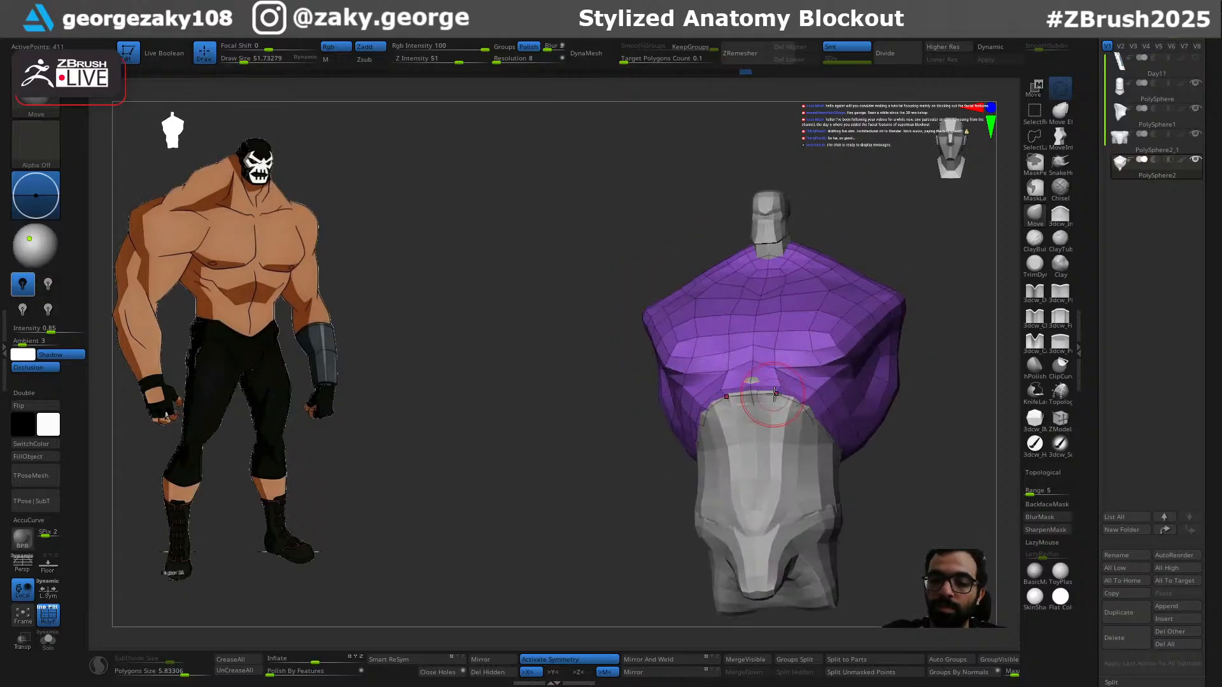
pyautogui.moveTo(927, 364); pyautogui.dragTo(807, 406, button='right')
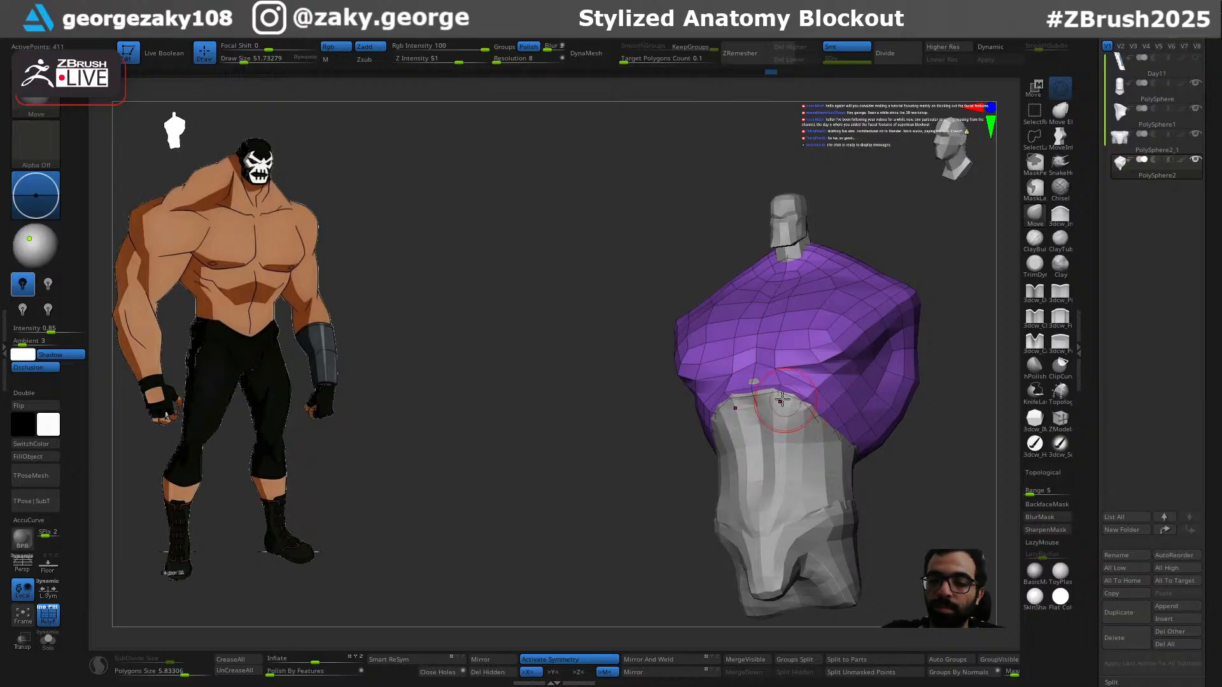
pyautogui.moveTo(830, 403); pyautogui.dragTo(819, 417)
pyautogui.moveTo(667, 520); pyautogui.dragTo(707, 498, button='right')
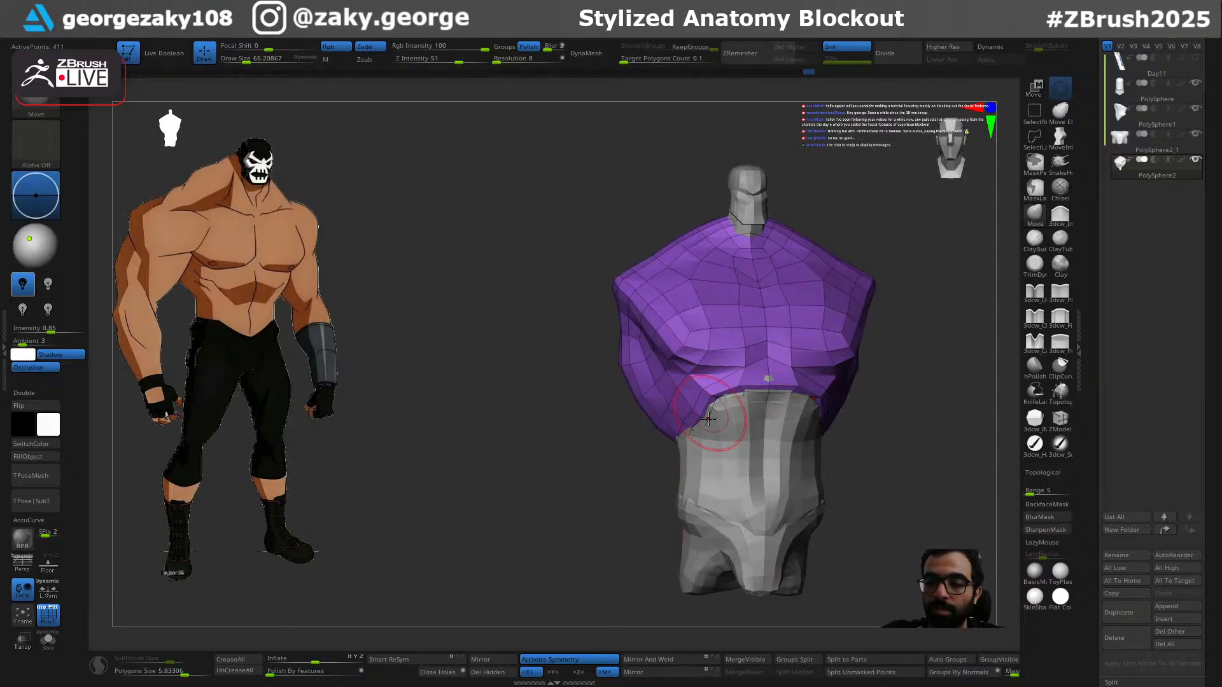
pyautogui.moveTo(773, 444)
pyautogui.mouseDown(button='right')
pyautogui.moveTo(846, 438)
pyautogui.moveTo(881, 450)
pyautogui.mouseUp(button='right')
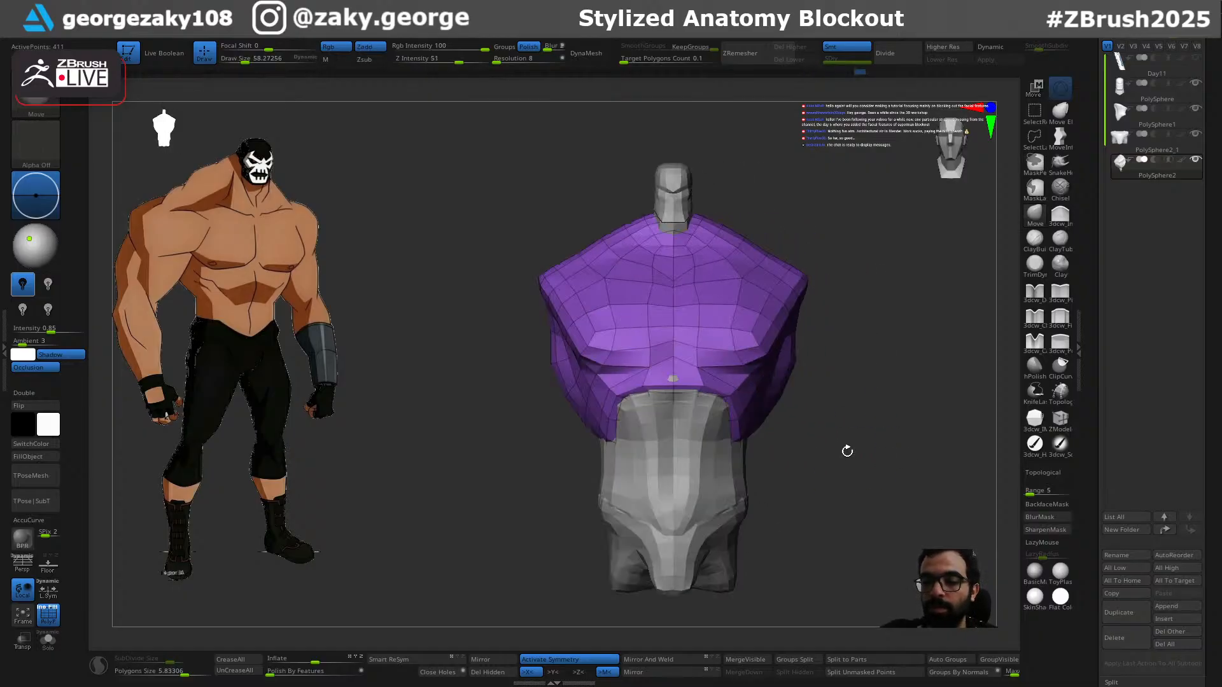
pyautogui.moveTo(803, 456)
pyautogui.mouseDown(button='right')
pyautogui.moveTo(810, 445)
pyautogui.moveTo(785, 429)
pyautogui.moveTo(758, 469)
pyautogui.moveTo(776, 483)
pyautogui.moveTo(804, 479)
pyautogui.moveTo(759, 482)
pyautogui.mouseUp(button='right')
pyautogui.keyDown('alt'); pyautogui.click(704, 475); pyautogui.keyUp('alt')
pyautogui.press('2')
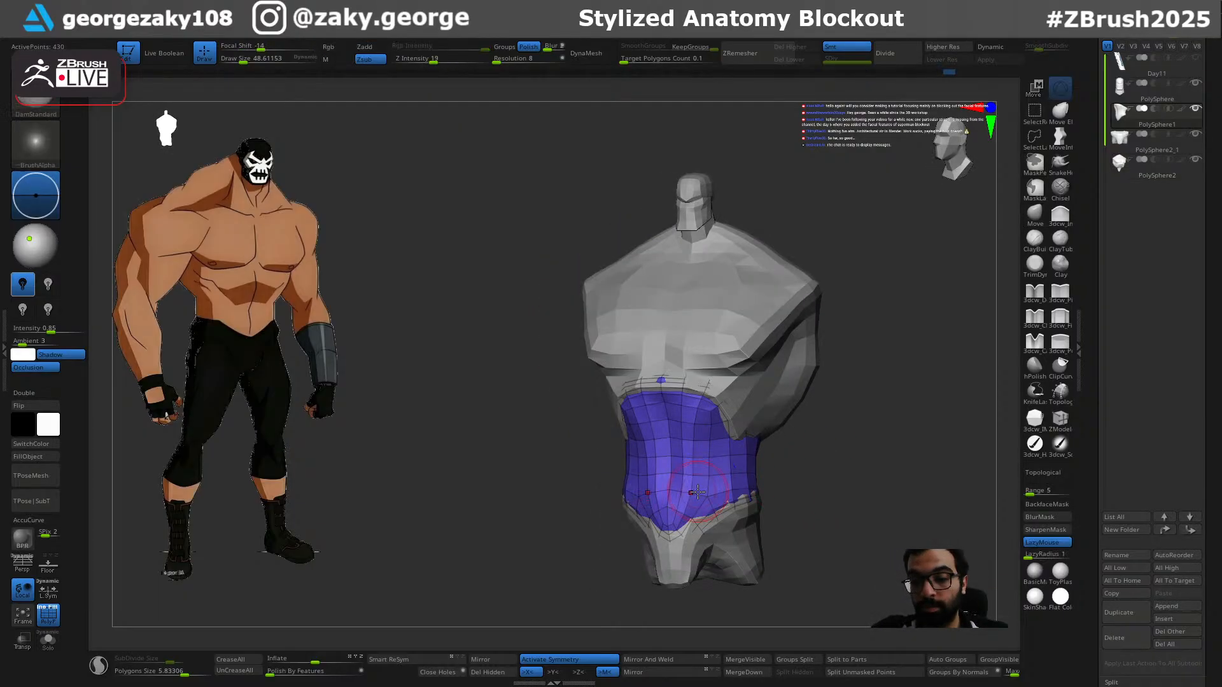
pyautogui.moveTo(711, 472)
pyautogui.keyDown('shift'); pyautogui.mouseDown()
pyautogui.moveTo(711, 486)
pyautogui.moveTo(743, 491)
pyautogui.mouseUp(); pyautogui.keyUp('shift')
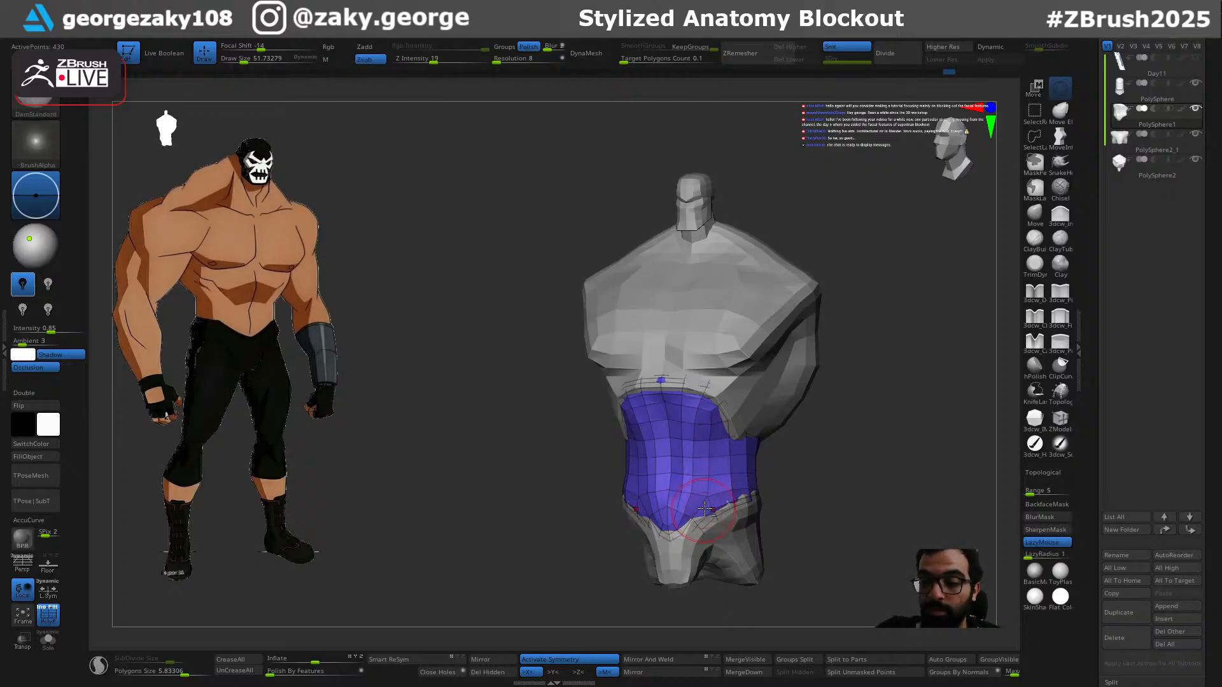
pyautogui.hotkey('ctrl', 'z')
# Step: Adjust and smooth the front and lower edge of the abdomen mesh with the Move brush
pyautogui.press('1')
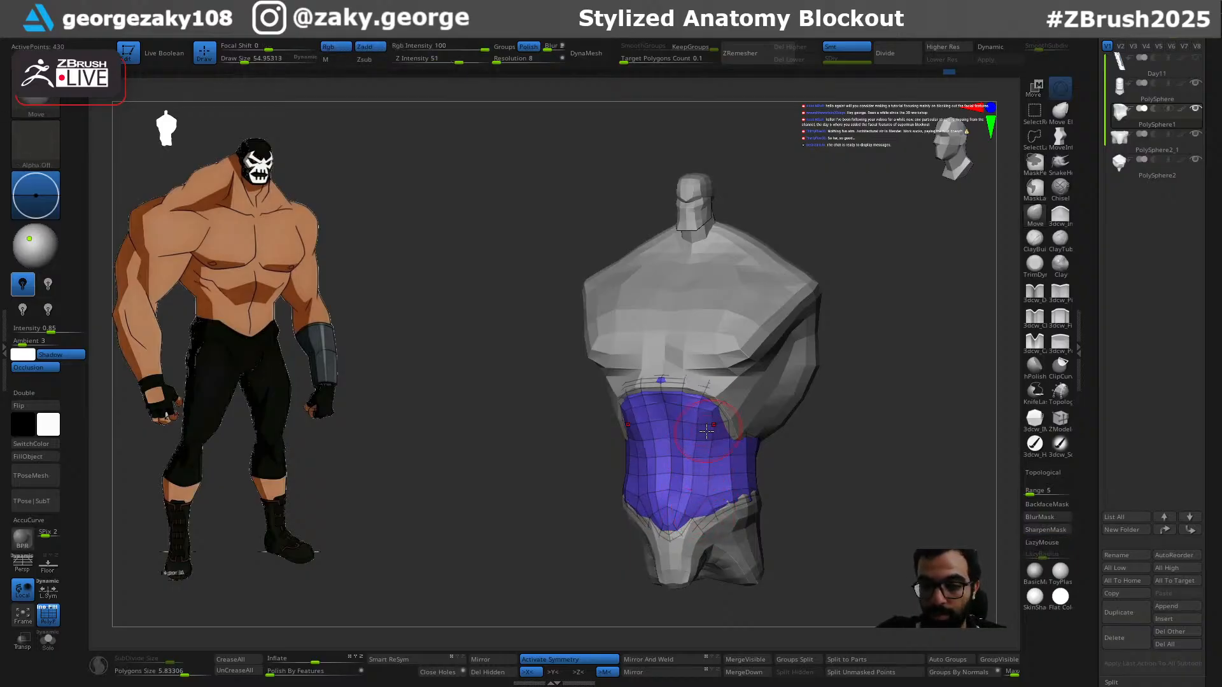
pyautogui.press('[')
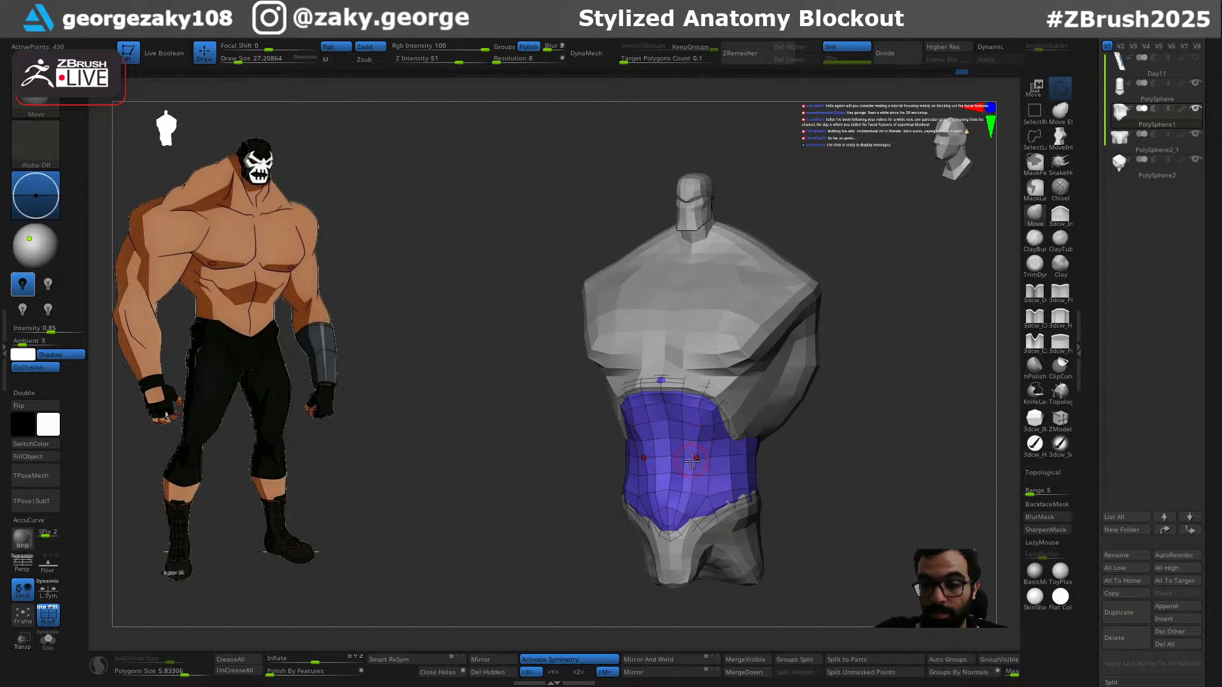
pyautogui.moveTo(828, 441)
pyautogui.mouseDown()
pyautogui.moveTo(843, 437)
pyautogui.moveTo(833, 438)
pyautogui.mouseUp()
pyautogui.press('s')
pyautogui.moveTo(691, 465); pyautogui.dragTo(694, 465)
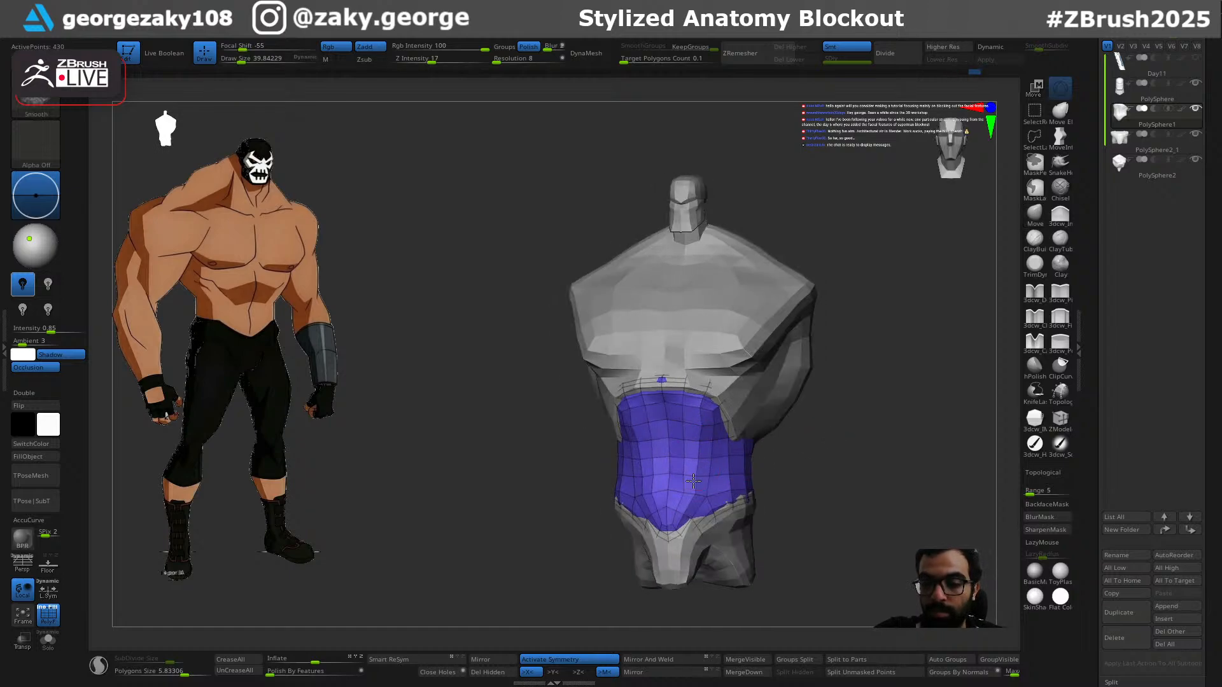
pyautogui.moveTo(853, 443); pyautogui.dragTo(831, 445)
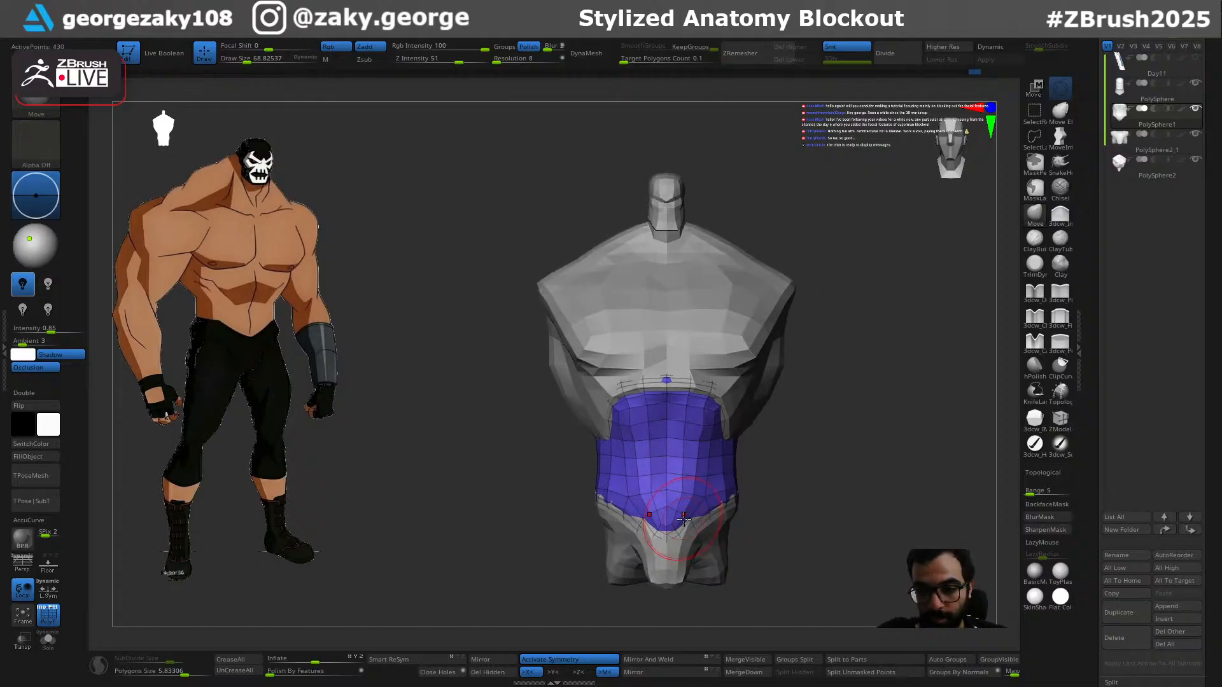
pyautogui.moveTo(743, 504); pyautogui.dragTo(736, 502)
pyautogui.keyDown('shift'); pyautogui.moveTo(675, 529); pyautogui.dragTo(686, 527); pyautogui.keyUp('shift')
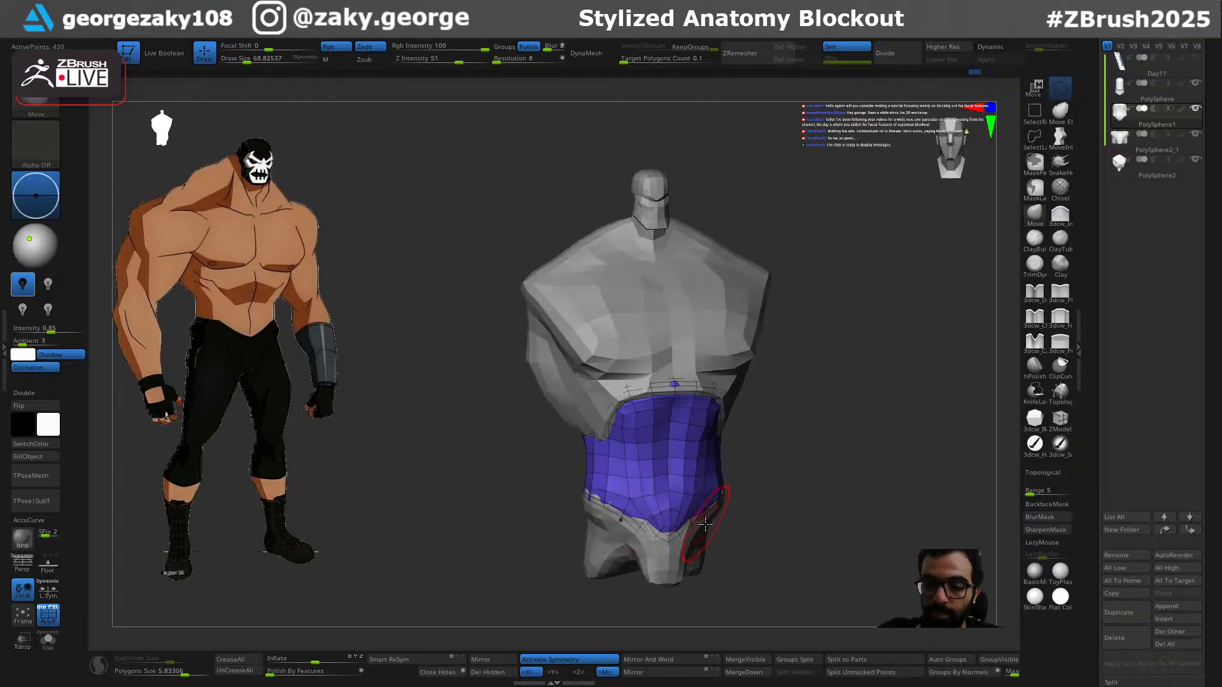
# Step: Select the pelvis mesh and adjust its upper edge at the waist with the Move brush
pyautogui.moveTo(773, 530); pyautogui.dragTo(684, 537)
pyautogui.keyDown('alt'); pyautogui.click(692, 545); pyautogui.keyUp('alt')
pyautogui.moveTo(808, 439)
pyautogui.mouseDown()
pyautogui.moveTo(821, 436)
pyautogui.moveTo(763, 443)
pyautogui.mouseUp()
pyautogui.press('b')
pyautogui.press('m')
pyautogui.press('v')
pyautogui.press('s')
pyautogui.moveTo(713, 518); pyautogui.dragTo(711, 519)
pyautogui.press('s')
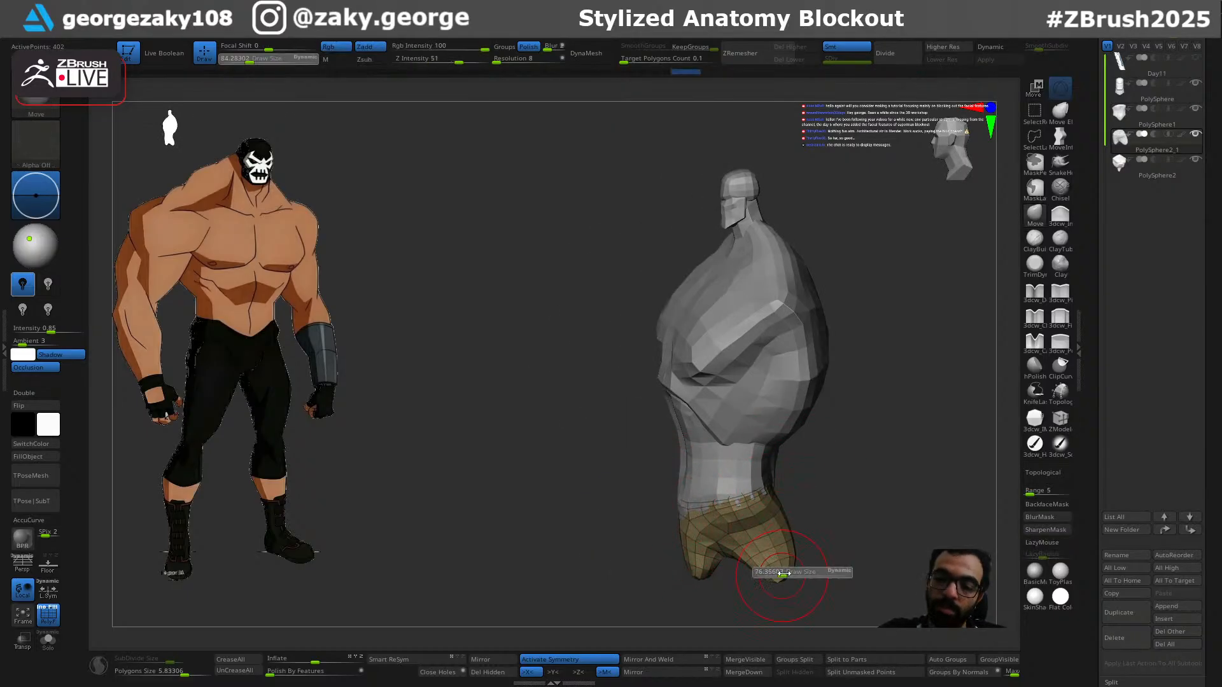
pyautogui.moveTo(834, 552)
pyautogui.keyDown('shift'); pyautogui.mouseDown(button='right')
pyautogui.moveTo(838, 456)
pyautogui.moveTo(846, 512)
pyautogui.moveTo(790, 465)
pyautogui.mouseUp(button='right'); pyautogui.keyUp('shift')
pyautogui.moveTo(780, 516); pyautogui.dragTo(780, 490, button='right')
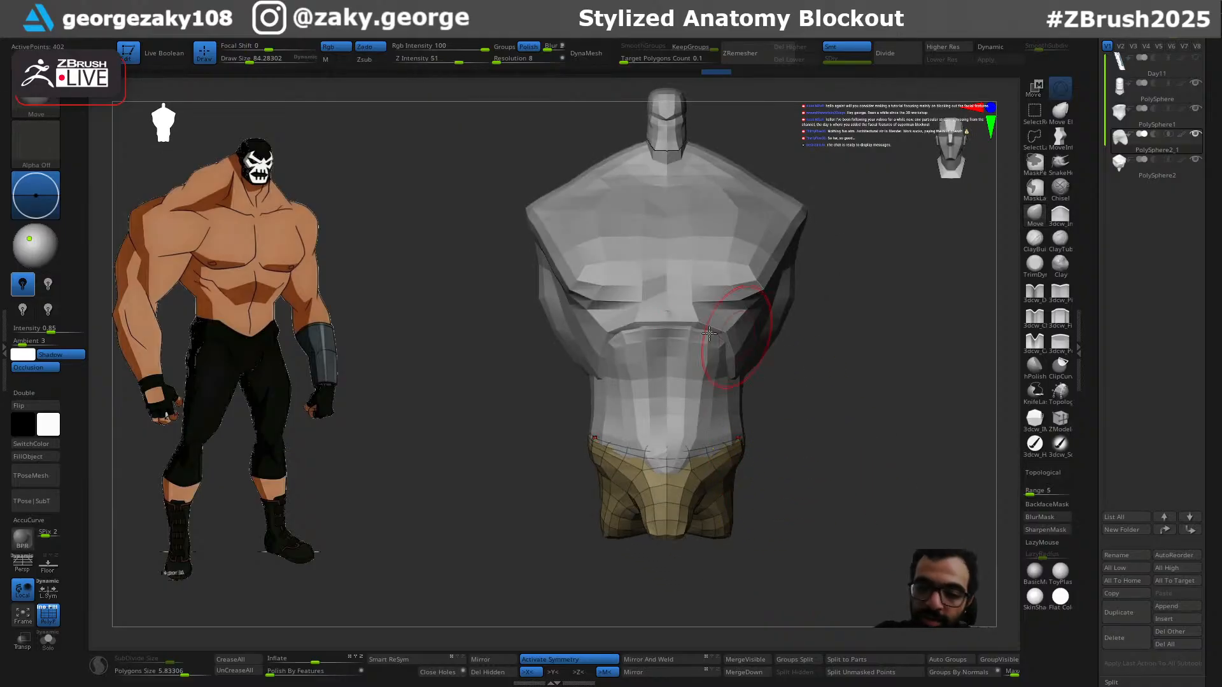
pyautogui.moveTo(807, 423)
pyautogui.mouseDown(button='right')
pyautogui.moveTo(764, 436)
pyautogui.moveTo(804, 425)
pyautogui.mouseUp(button='right')
# Step: Insert a mirrored pair of spheres above the shoulders from the head mesh and split them into their own subtool
pyautogui.keyDown('alt'); pyautogui.moveTo(821, 382); pyautogui.dragTo(644, 448, button='right'); pyautogui.keyUp('alt')
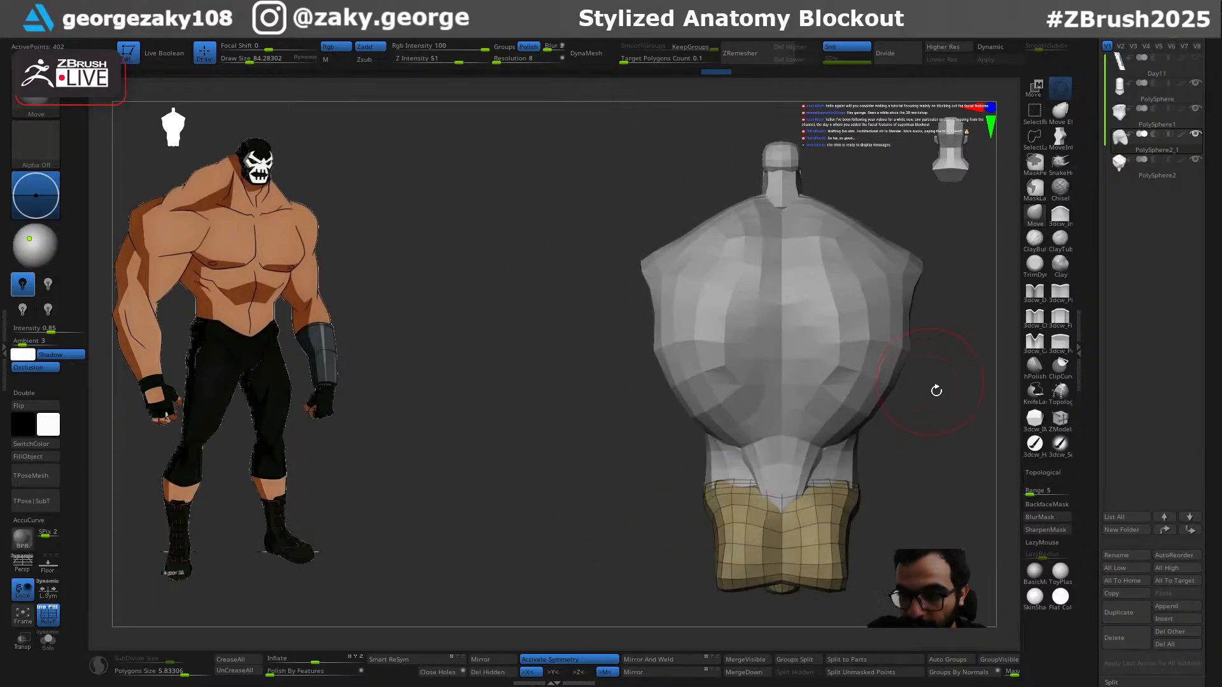
pyautogui.keyDown('alt'); pyautogui.moveTo(930, 380); pyautogui.dragTo(828, 466, button='right'); pyautogui.keyUp('alt')
pyautogui.keyDown('alt'); pyautogui.click(687, 281); pyautogui.keyUp('alt')
pyautogui.keyDown('ctrl'); pyautogui.moveTo(688, 280); pyautogui.dragTo(684, 310, button='right'); pyautogui.keyUp('ctrl')
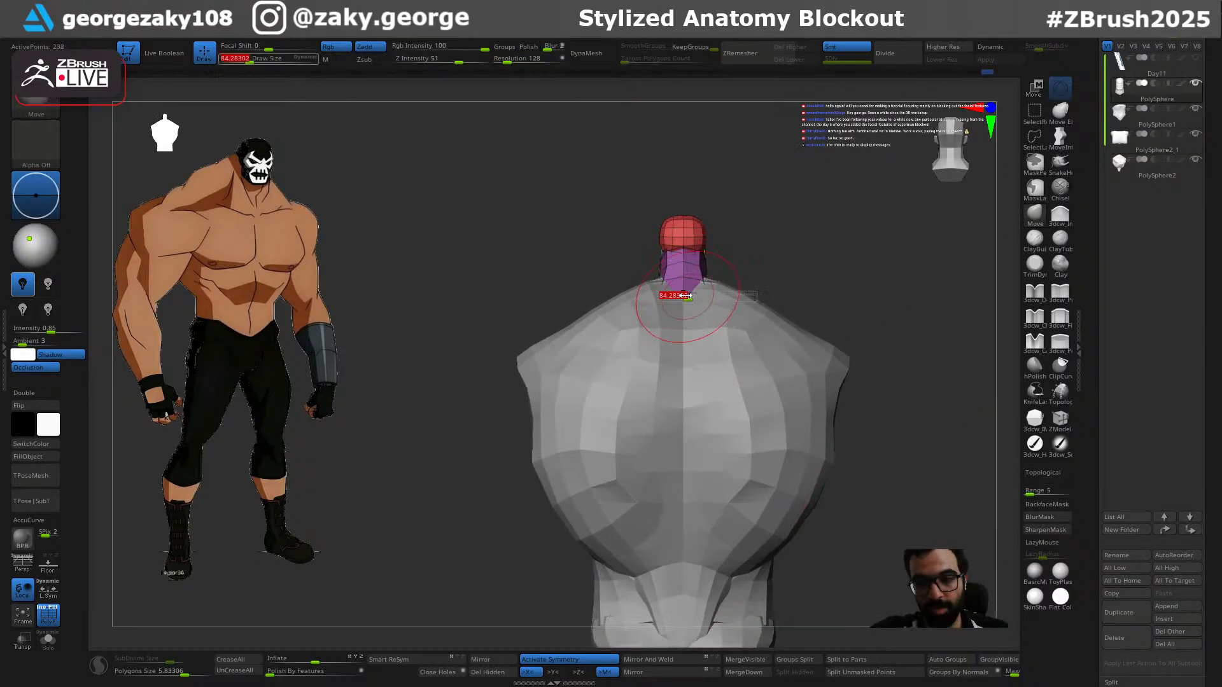
pyautogui.moveTo(544, 479)
pyautogui.mouseDown(button='right')
pyautogui.moveTo(884, 523)
pyautogui.moveTo(820, 404)
pyautogui.moveTo(767, 477)
pyautogui.mouseUp(button='right')
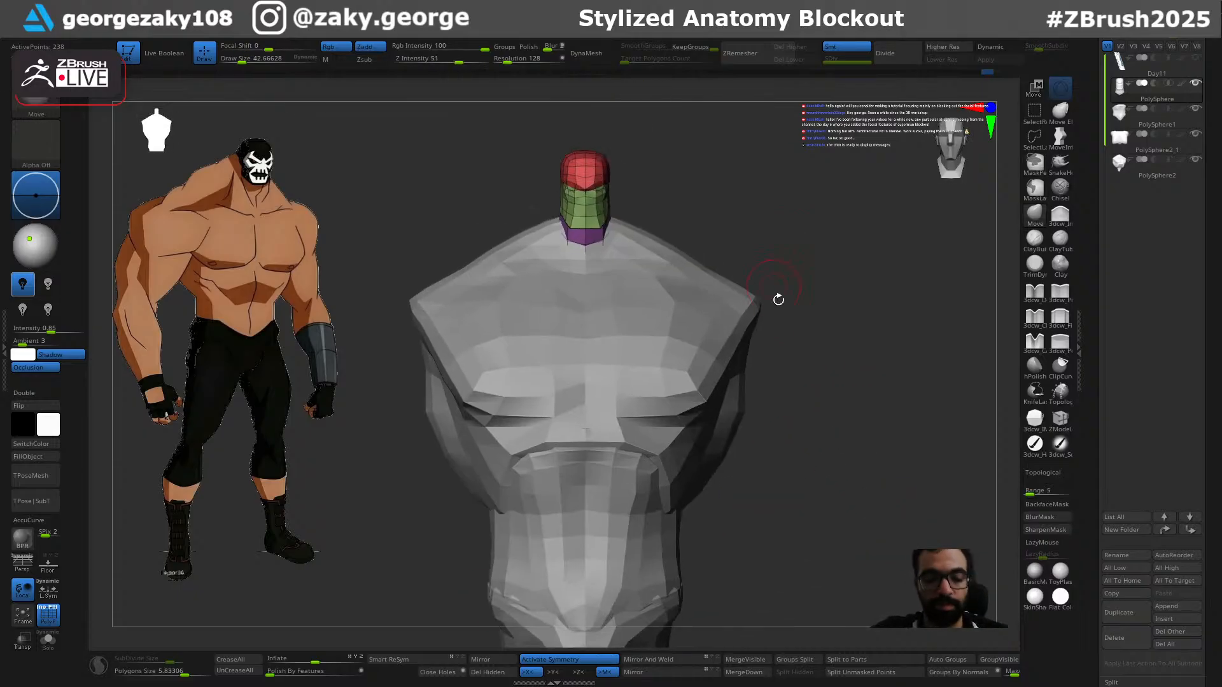
pyautogui.press('3')
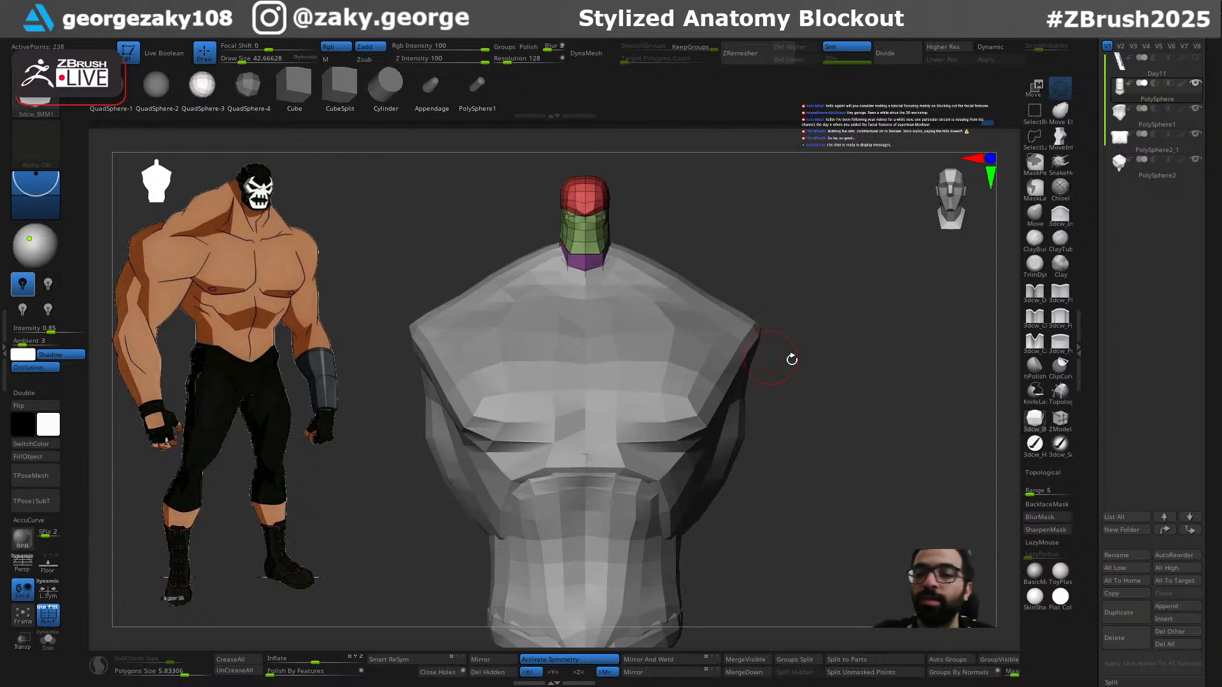
pyautogui.moveTo(772, 354); pyautogui.dragTo(775, 362, button='right')
pyautogui.moveTo(701, 344); pyautogui.dragTo(777, 428)
pyautogui.keyDown('shift'); pyautogui.moveTo(777, 429); pyautogui.dragTo(805, 423, button='right'); pyautogui.keyUp('shift')
pyautogui.moveTo(827, 509); pyautogui.dragTo(814, 500, button='right')
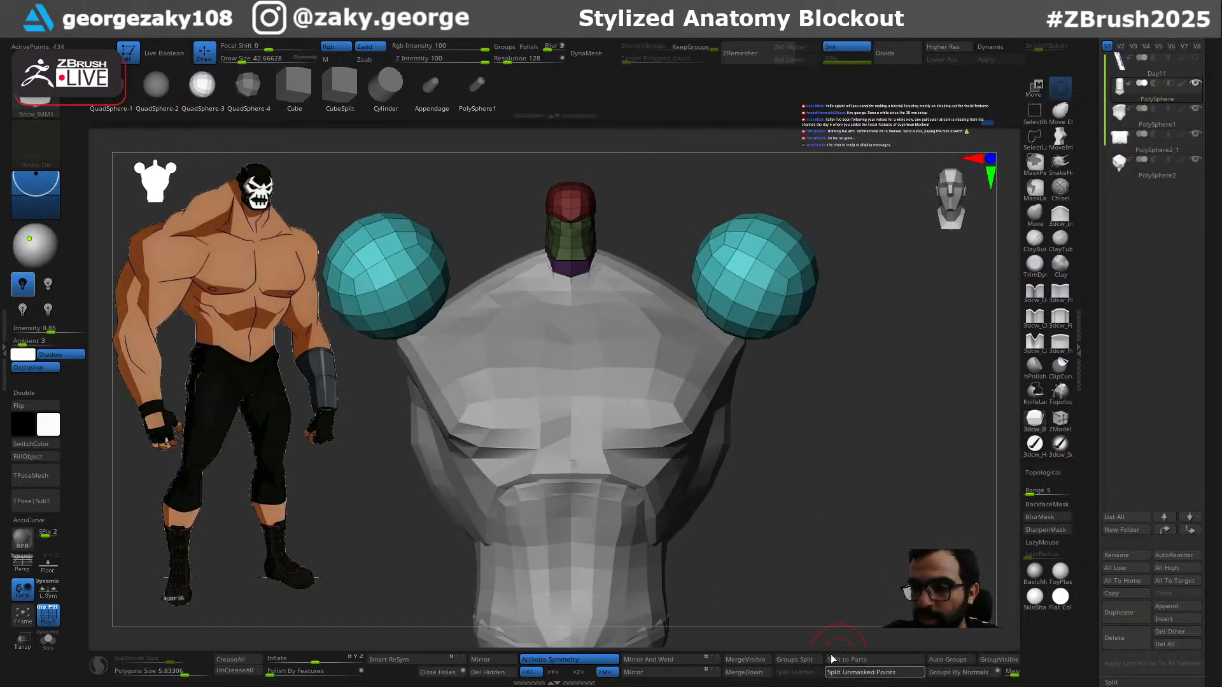
pyautogui.click(842, 672)
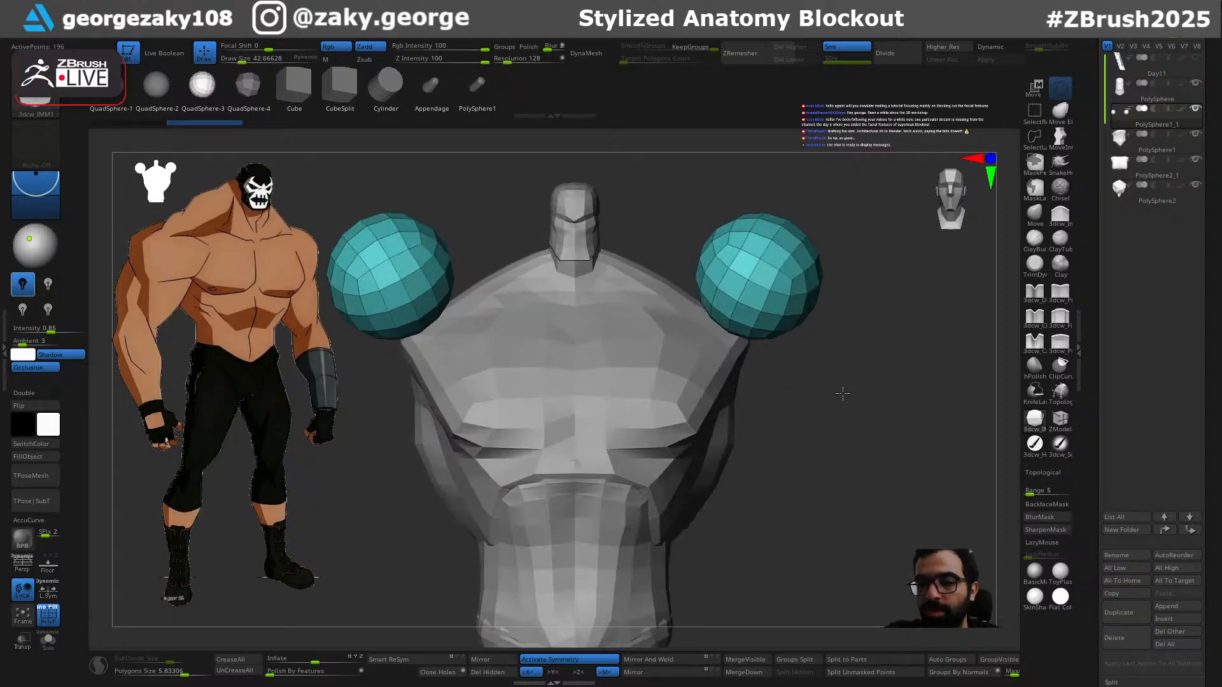
pyautogui.press('w')
pyautogui.moveTo(781, 375); pyautogui.dragTo(757, 441)
pyautogui.moveTo(884, 427); pyautogui.dragTo(768, 426)
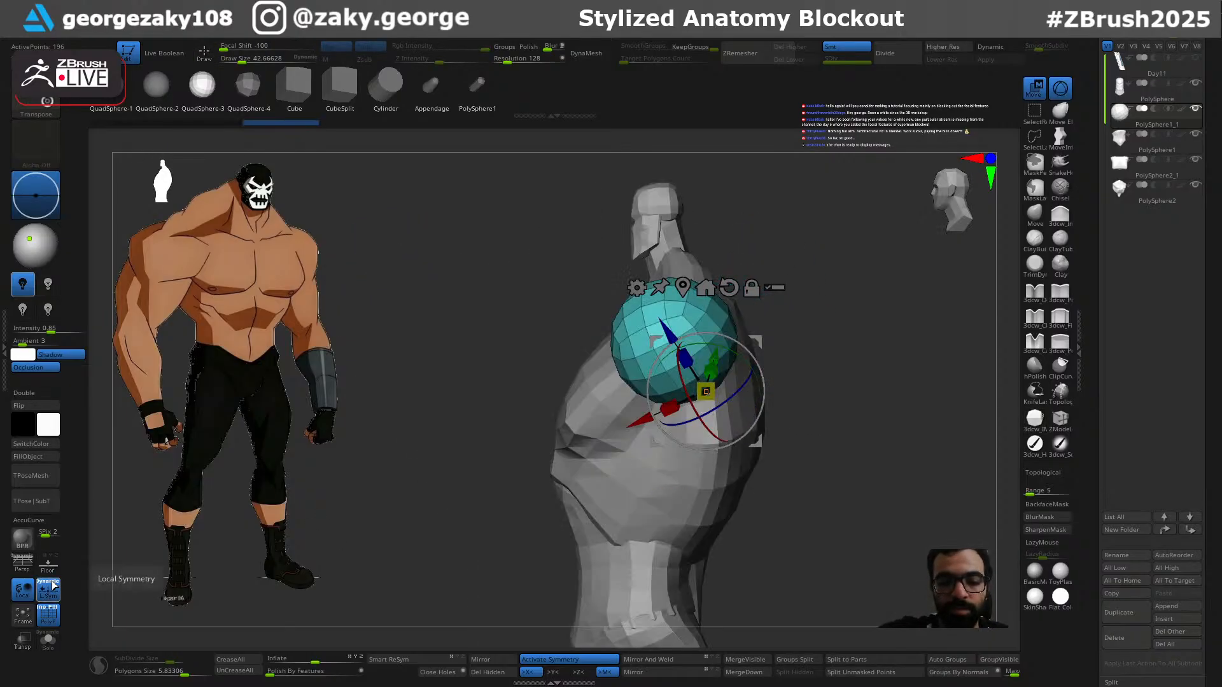
pyautogui.moveTo(741, 362); pyautogui.dragTo(756, 382)
pyautogui.moveTo(813, 338); pyautogui.dragTo(878, 341)
pyautogui.moveTo(706, 392); pyautogui.dragTo(716, 388)
pyautogui.moveTo(739, 325); pyautogui.dragTo(730, 344)
pyautogui.hotkey('ctrl', 'z')
pyautogui.hotkey('ctrl', 'z')
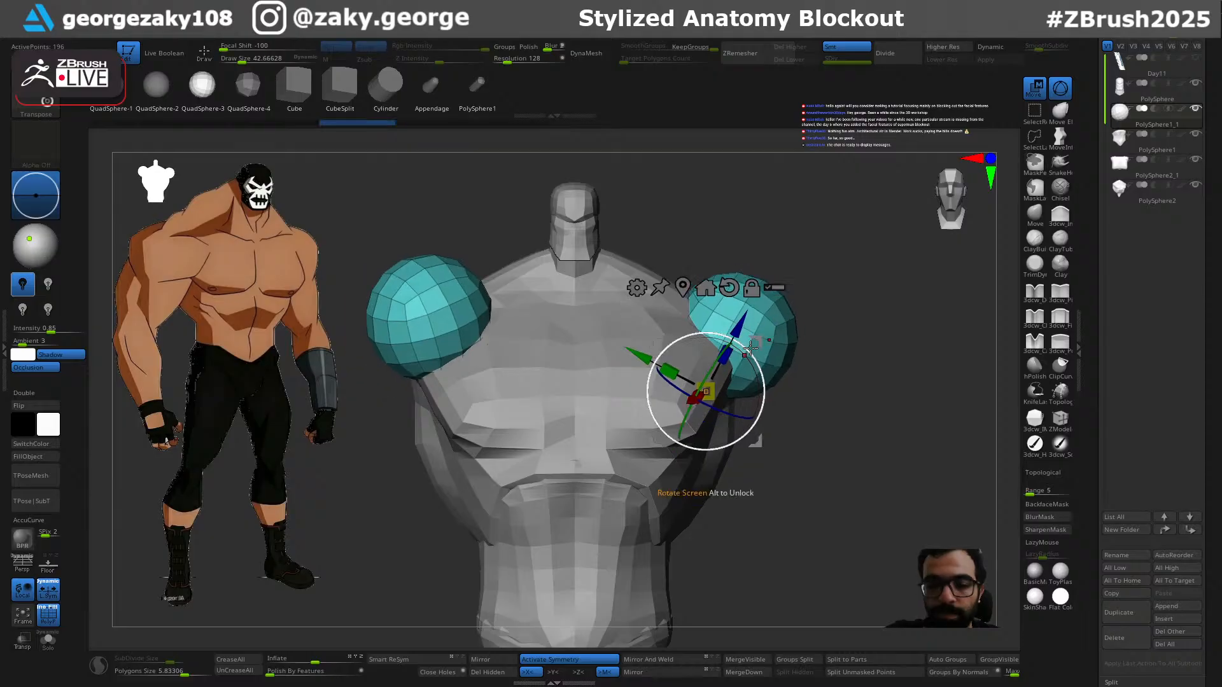
pyautogui.hotkey('ctrl', 'z')
pyautogui.hotkey('ctrl', 'z')
pyautogui.hotkey('ctrl', 'shift', 'z')
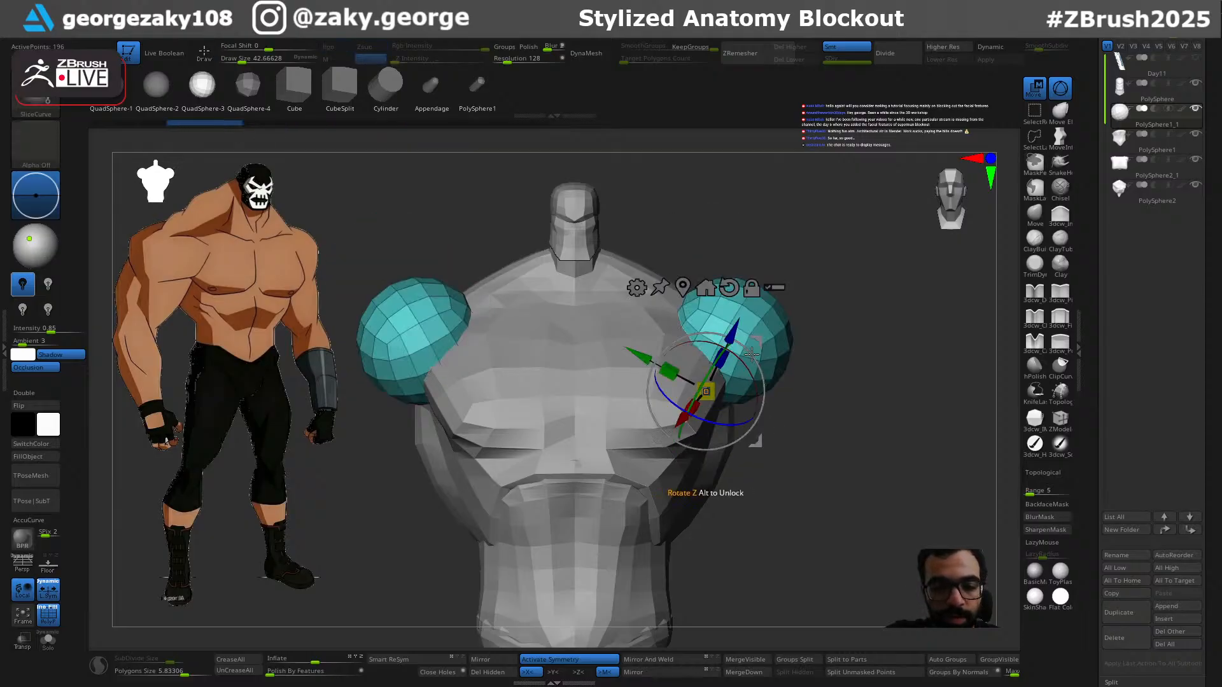
pyautogui.hotkey('ctrl', 'z')
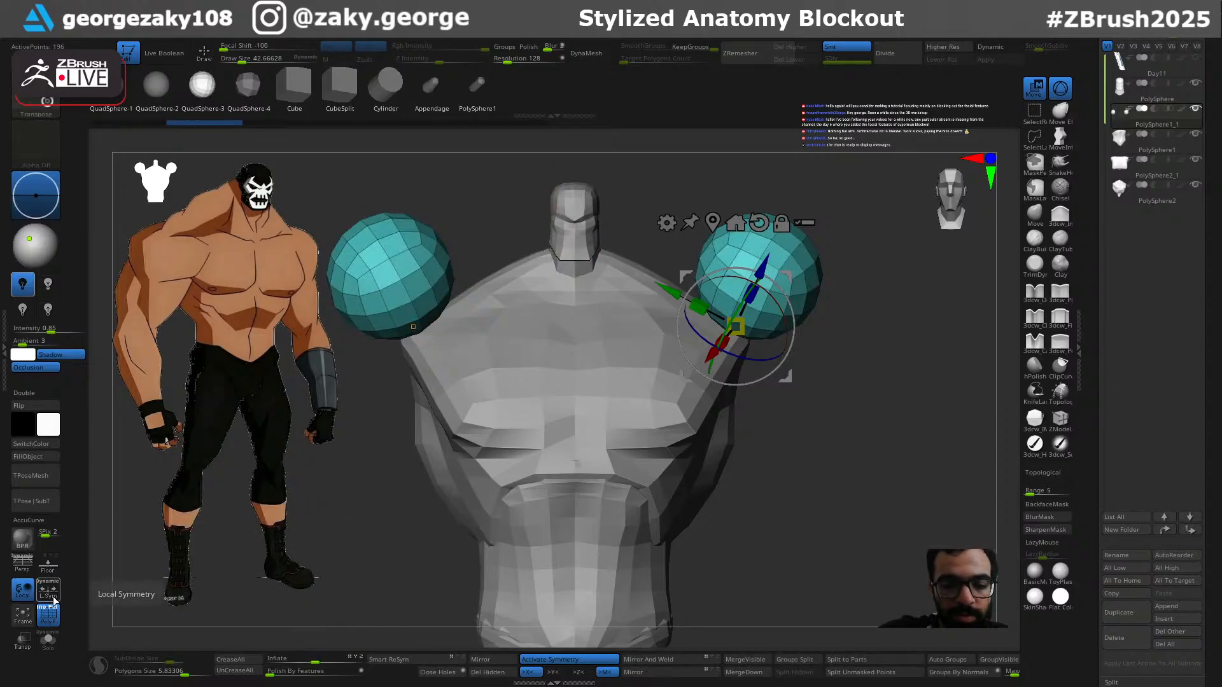
# Step: Move and rotate the mirrored spheres down onto the outer shoulder corners with local symmetry enabled
pyautogui.moveTo(747, 327)
pyautogui.mouseDown()
pyautogui.moveTo(758, 318)
pyautogui.moveTo(738, 336)
pyautogui.mouseUp()
pyautogui.moveTo(786, 377); pyautogui.dragTo(766, 420)
pyautogui.moveTo(891, 395); pyautogui.dragTo(777, 379)
pyautogui.moveTo(767, 326); pyautogui.dragTo(779, 359)
pyautogui.moveTo(707, 298); pyautogui.dragTo(710, 319)
pyautogui.moveTo(820, 317); pyautogui.dragTo(903, 319)
pyautogui.moveTo(754, 317)
pyautogui.mouseDown()
pyautogui.moveTo(750, 337)
pyautogui.moveTo(773, 344)
pyautogui.mouseUp()
# Step: Adjust the tops of the shoulder spheres with an enlarged Move brush, working from the front and from above
pyautogui.press('q')
pyautogui.press('b')
pyautogui.press('m')
pyautogui.press('v')
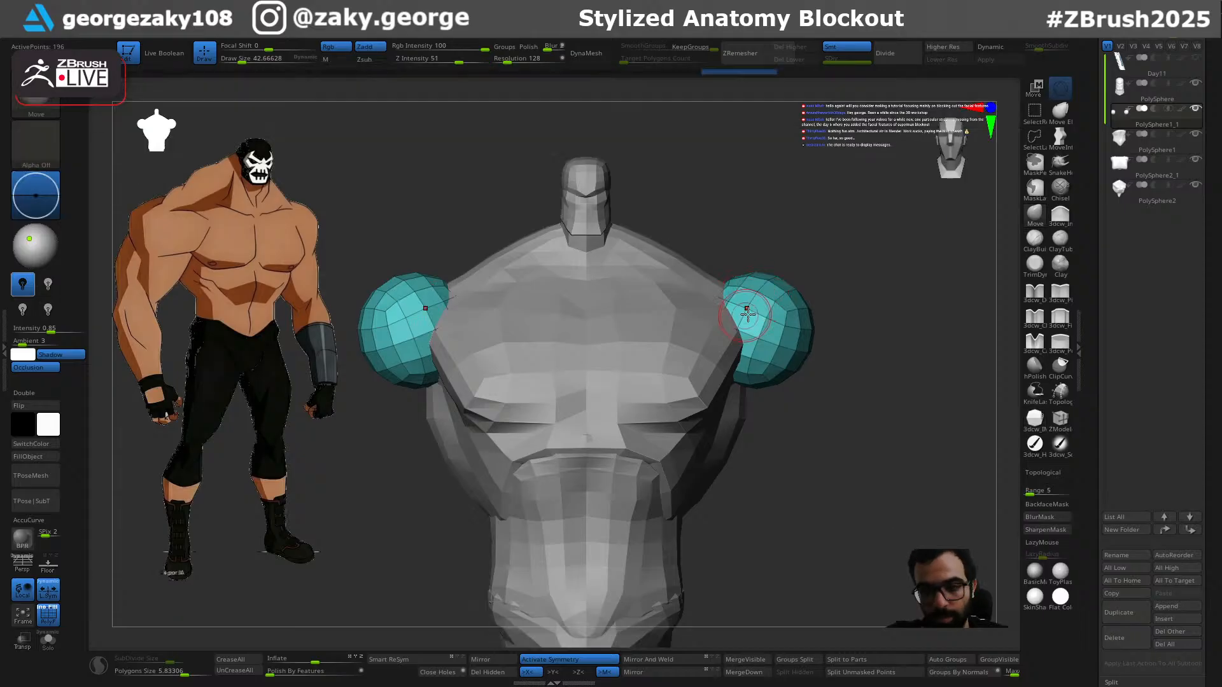
pyautogui.press(']')
pyautogui.moveTo(758, 289); pyautogui.dragTo(749, 295)
pyautogui.moveTo(856, 274); pyautogui.dragTo(824, 341)
pyautogui.moveTo(756, 262); pyautogui.dragTo(757, 267)
pyautogui.moveTo(859, 284)
pyautogui.mouseDown()
pyautogui.moveTo(853, 299)
pyautogui.moveTo(867, 300)
pyautogui.moveTo(830, 318)
pyautogui.mouseUp()
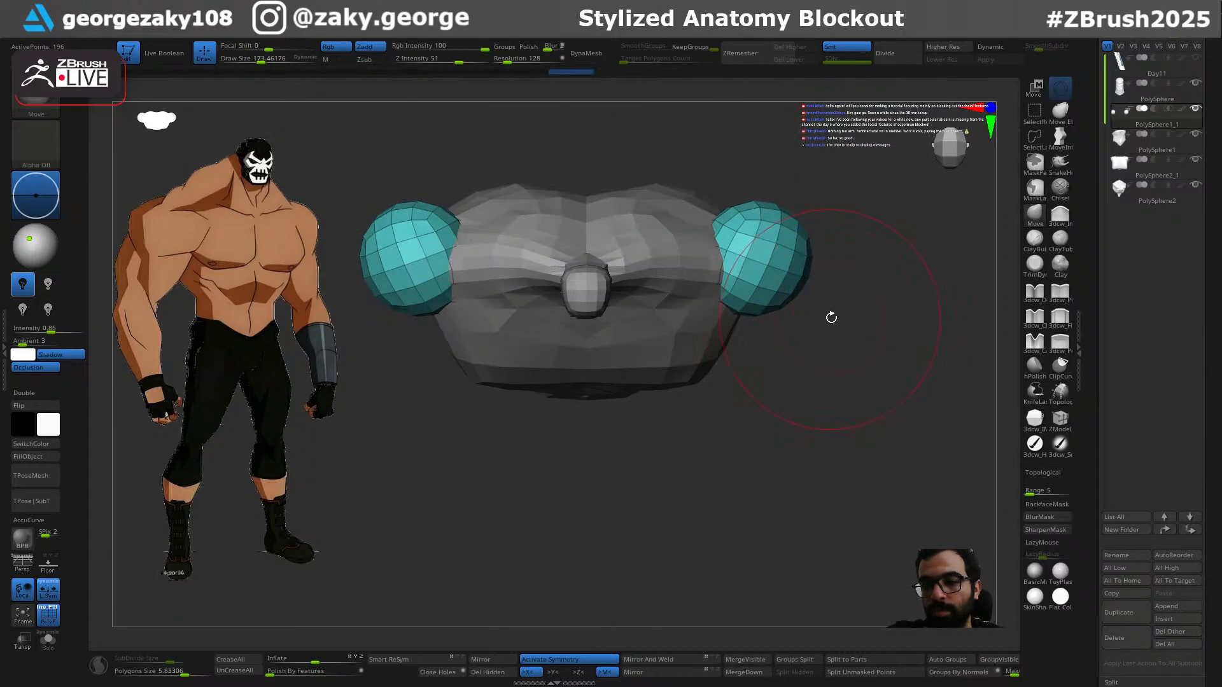
# Step: Reposition the shoulder spheres with the transform gizmo and return to brush mode
pyautogui.keyDown('alt'); pyautogui.moveTo(824, 255); pyautogui.dragTo(743, 352); pyautogui.keyUp('alt')
pyautogui.press('w')
pyautogui.moveTo(700, 438); pyautogui.dragTo(703, 463)
pyautogui.press('q')
pyautogui.press('s')
pyautogui.moveTo(715, 371)
pyautogui.mouseDown()
pyautogui.moveTo(693, 371)
pyautogui.moveTo(707, 392)
pyautogui.moveTo(678, 344)
pyautogui.mouseUp()
pyautogui.hotkey('ctrl', 'z')
pyautogui.moveTo(698, 435)
pyautogui.mouseDown()
pyautogui.moveTo(678, 453)
pyautogui.moveTo(694, 413)
pyautogui.mouseUp()
pyautogui.hotkey('ctrl', 'z')
# Step: Flatten the upper surfaces of the shoulder spheres into deltoid forms, varying the Move brush size
pyautogui.press('s')
pyautogui.moveTo(832, 471)
pyautogui.mouseDown()
pyautogui.moveTo(829, 406)
pyautogui.moveTo(830, 464)
pyautogui.mouseUp()
pyautogui.press('s')
pyautogui.moveTo(716, 414); pyautogui.dragTo(724, 413)
pyautogui.moveTo(838, 353); pyautogui.dragTo(840, 289)
pyautogui.press('s')
pyautogui.moveTo(725, 412); pyautogui.dragTo(745, 428)
pyautogui.press('s')
pyautogui.click(756, 409)
# Step: Stretch the deltoids' inner ends toward the neck and shape their outer contours with the Move brush
pyautogui.press('s')
pyautogui.moveTo(750, 510); pyautogui.dragTo(739, 511)
pyautogui.press('s')
pyautogui.moveTo(750, 441); pyautogui.dragTo(746, 425)
pyautogui.moveTo(728, 408); pyautogui.dragTo(716, 413)
pyautogui.press('s')
pyautogui.moveTo(766, 463); pyautogui.dragTo(761, 464)
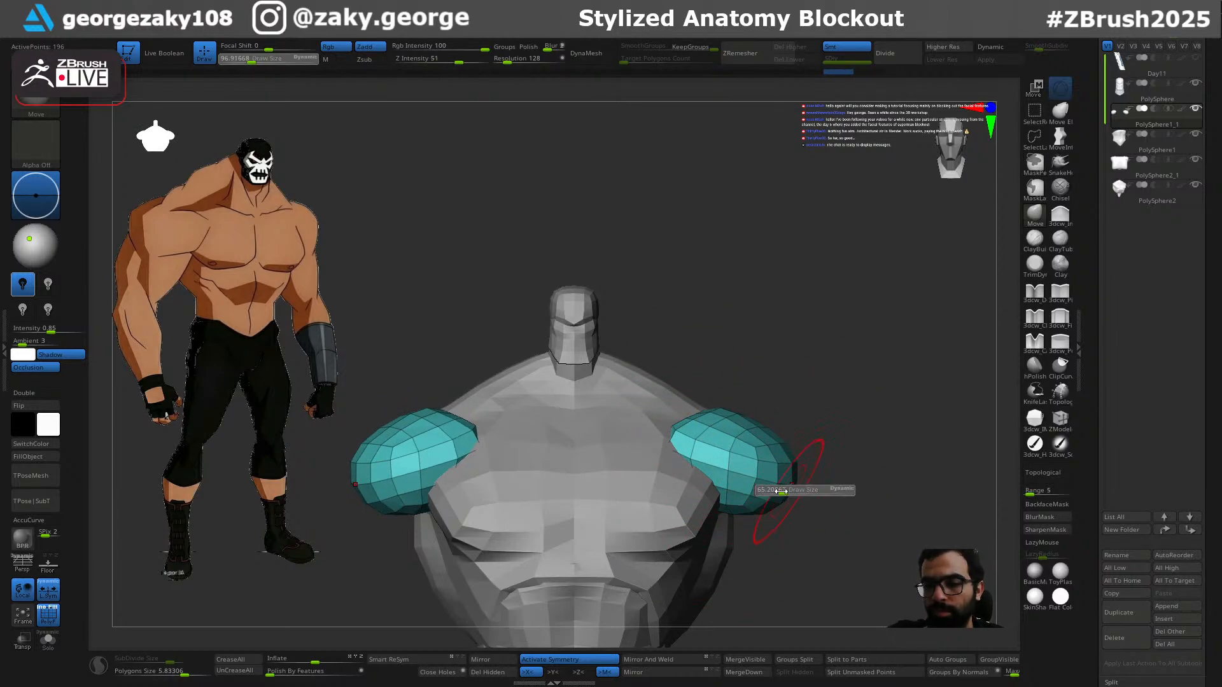
pyautogui.moveTo(803, 476); pyautogui.dragTo(806, 476)
pyautogui.moveTo(795, 472); pyautogui.dragTo(809, 453)
# Step: Shape the deltoids' undersides and inner edges with the Move brush, working from several angles
pyautogui.press('s')
pyautogui.moveTo(798, 460); pyautogui.dragTo(804, 461)
pyautogui.moveTo(744, 509); pyautogui.dragTo(742, 497)
pyautogui.moveTo(830, 436); pyautogui.dragTo(738, 436)
pyautogui.press('s')
pyautogui.moveTo(690, 439); pyautogui.dragTo(699, 438)
pyautogui.moveTo(903, 410); pyautogui.dragTo(715, 415)
pyautogui.moveTo(578, 489)
pyautogui.mouseDown()
pyautogui.moveTo(568, 519)
pyautogui.moveTo(564, 508)
pyautogui.moveTo(732, 474)
pyautogui.moveTo(802, 439)
pyautogui.mouseUp()
pyautogui.keyDown('alt'); pyautogui.moveTo(972, 341); pyautogui.dragTo(810, 313); pyautogui.keyUp('alt')
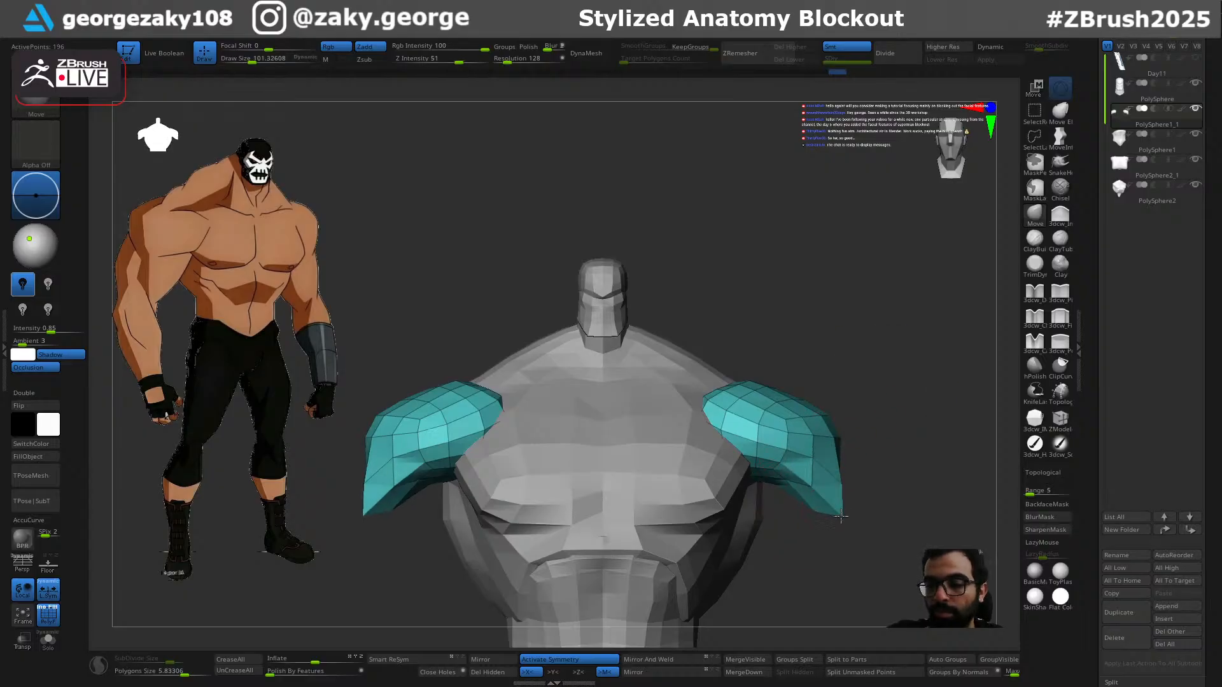
# Step: Refine the deltoids' tapered outer tips and inner front edges with a larger Move brush
pyautogui.moveTo(846, 510)
pyautogui.mouseDown()
pyautogui.moveTo(888, 479)
pyautogui.moveTo(903, 426)
pyautogui.mouseUp()
pyautogui.press(']')
pyautogui.moveTo(815, 409)
pyautogui.mouseDown()
pyautogui.moveTo(844, 381)
pyautogui.moveTo(860, 446)
pyautogui.mouseUp()
pyautogui.moveTo(719, 422); pyautogui.dragTo(726, 415)
pyautogui.moveTo(859, 420); pyautogui.dragTo(843, 487)
pyautogui.moveTo(719, 368); pyautogui.dragTo(750, 372)
pyautogui.moveTo(850, 300); pyautogui.dragTo(842, 340)
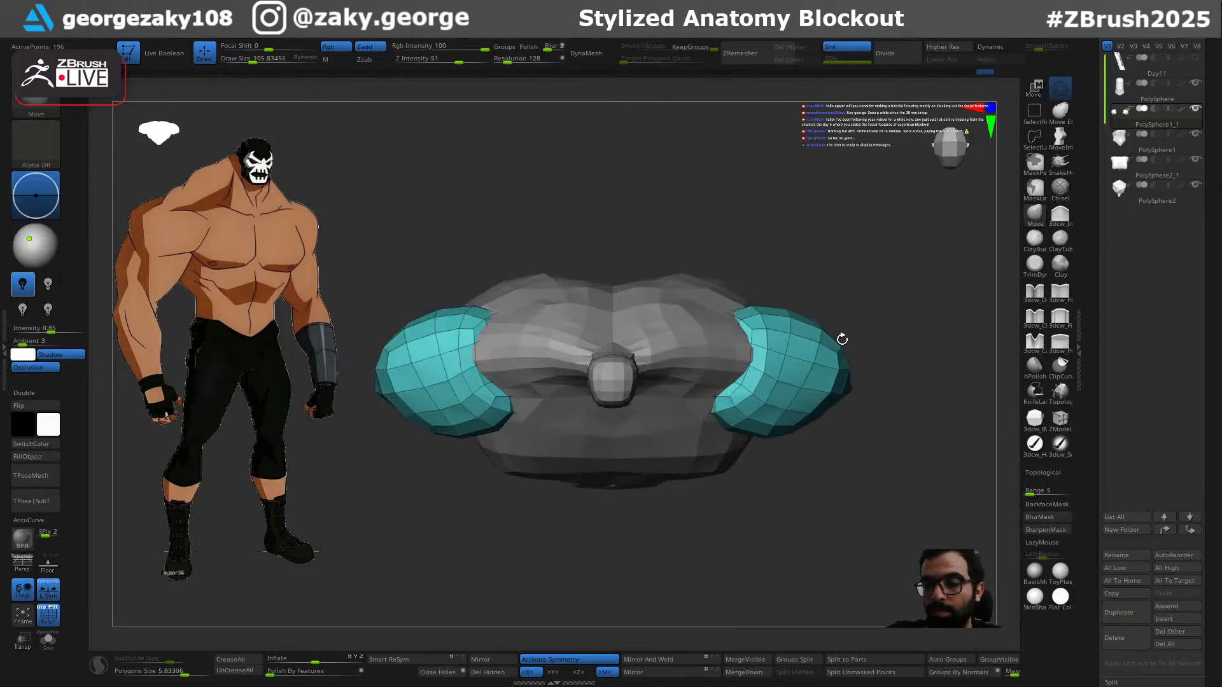
# Step: Refine how the deltoids' rear edges meet the upper back, and adjust their side profile with a larger Move brush
pyautogui.keyDown('alt'); pyautogui.click(730, 314); pyautogui.keyUp('alt')
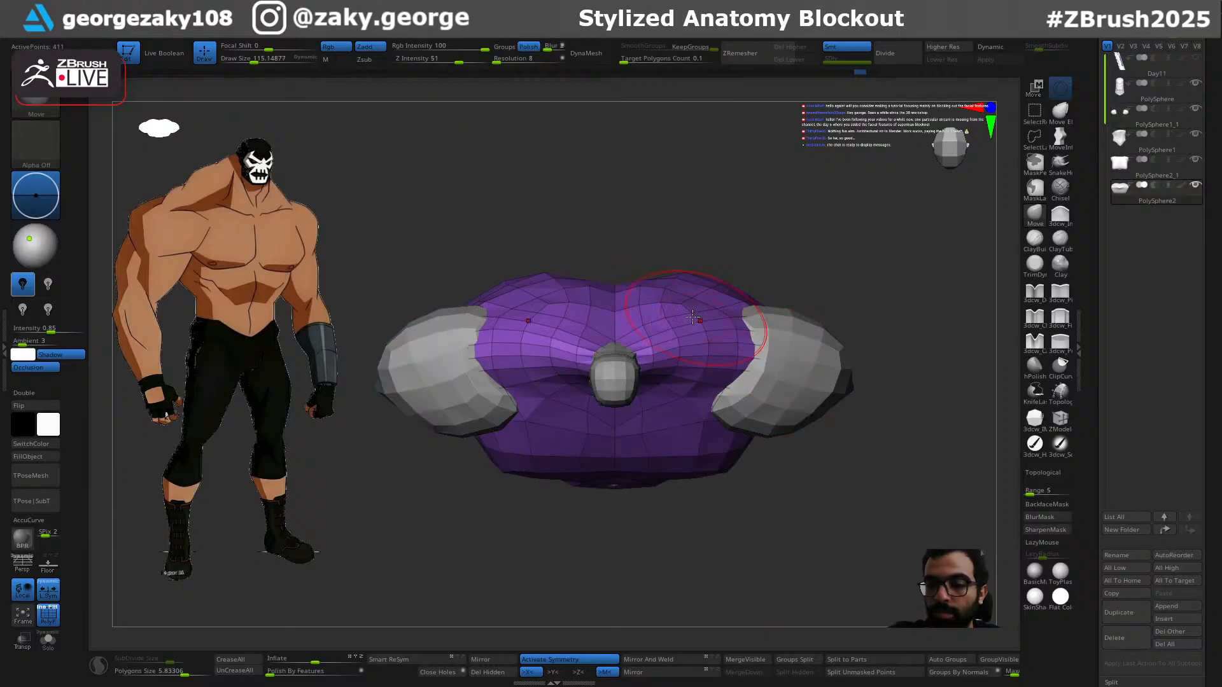
pyautogui.keyDown('alt'); pyautogui.click(770, 336); pyautogui.keyUp('alt')
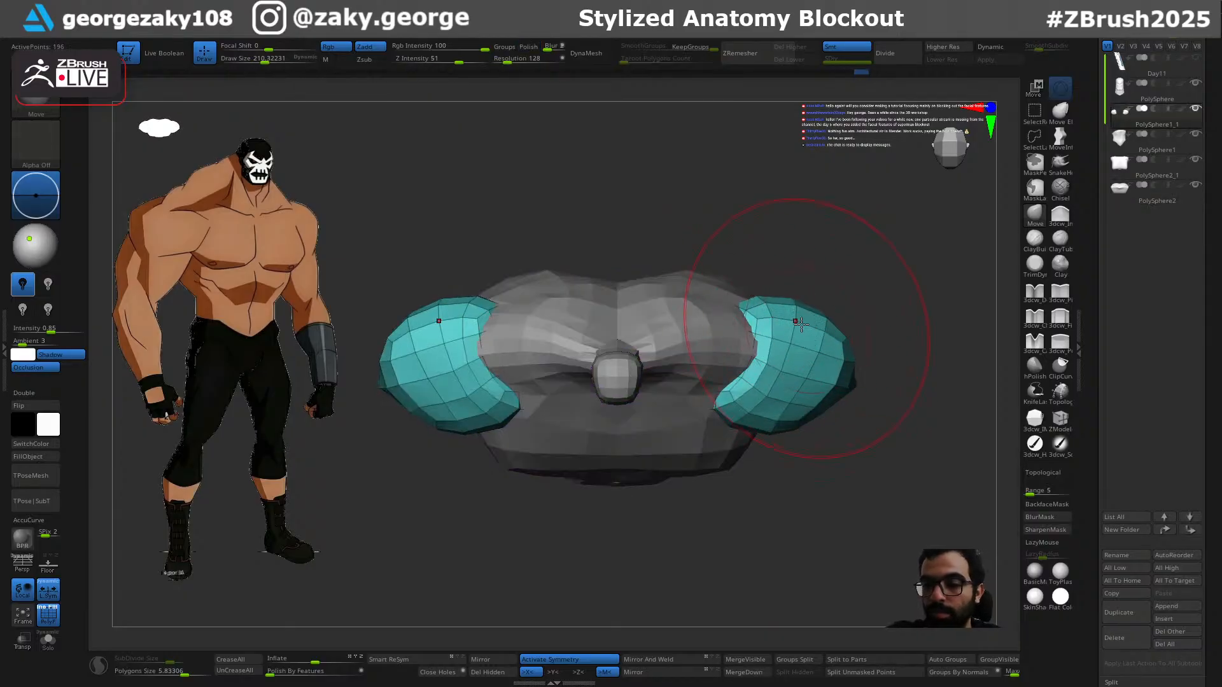
pyautogui.moveTo(738, 308); pyautogui.dragTo(737, 312)
pyautogui.moveTo(787, 245)
pyautogui.mouseDown()
pyautogui.moveTo(783, 315)
pyautogui.moveTo(735, 319)
pyautogui.mouseUp()
pyautogui.press(']')
pyautogui.moveTo(806, 382)
pyautogui.mouseDown()
pyautogui.moveTo(790, 386)
pyautogui.moveTo(782, 498)
pyautogui.moveTo(887, 368)
pyautogui.moveTo(859, 452)
pyautogui.moveTo(803, 387)
pyautogui.moveTo(821, 407)
pyautogui.moveTo(838, 389)
pyautogui.mouseUp()
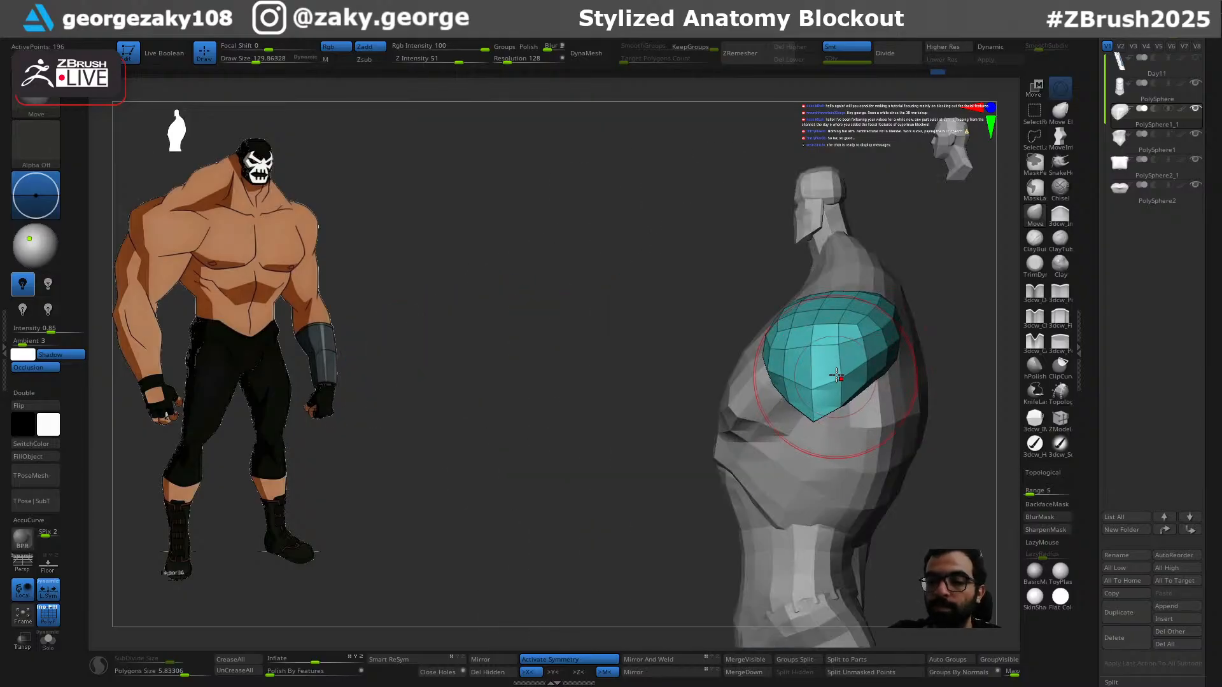
pyautogui.keyDown('shift'); pyautogui.moveTo(698, 453); pyautogui.dragTo(782, 446); pyautogui.keyUp('shift')
pyautogui.hotkey('ctrl', 'z')
pyautogui.moveTo(783, 398)
pyautogui.mouseDown()
pyautogui.moveTo(801, 377)
pyautogui.moveTo(766, 389)
pyautogui.mouseUp()
pyautogui.hotkey('ctrl', 'z')
pyautogui.press('s')
pyautogui.moveTo(765, 385)
pyautogui.mouseDown()
pyautogui.moveTo(775, 368)
pyautogui.moveTo(797, 373)
pyautogui.moveTo(843, 209)
pyautogui.mouseUp()
pyautogui.hotkey('ctrl', 'z')
pyautogui.press('s')
pyautogui.hotkey('ctrl', 'z')
# Step: Select the upper torso mesh and adjust its outer sides beneath the deltoids with the Move brush, undoing unwanted strokes
pyautogui.keyDown('alt'); pyautogui.click(717, 381); pyautogui.keyUp('alt')
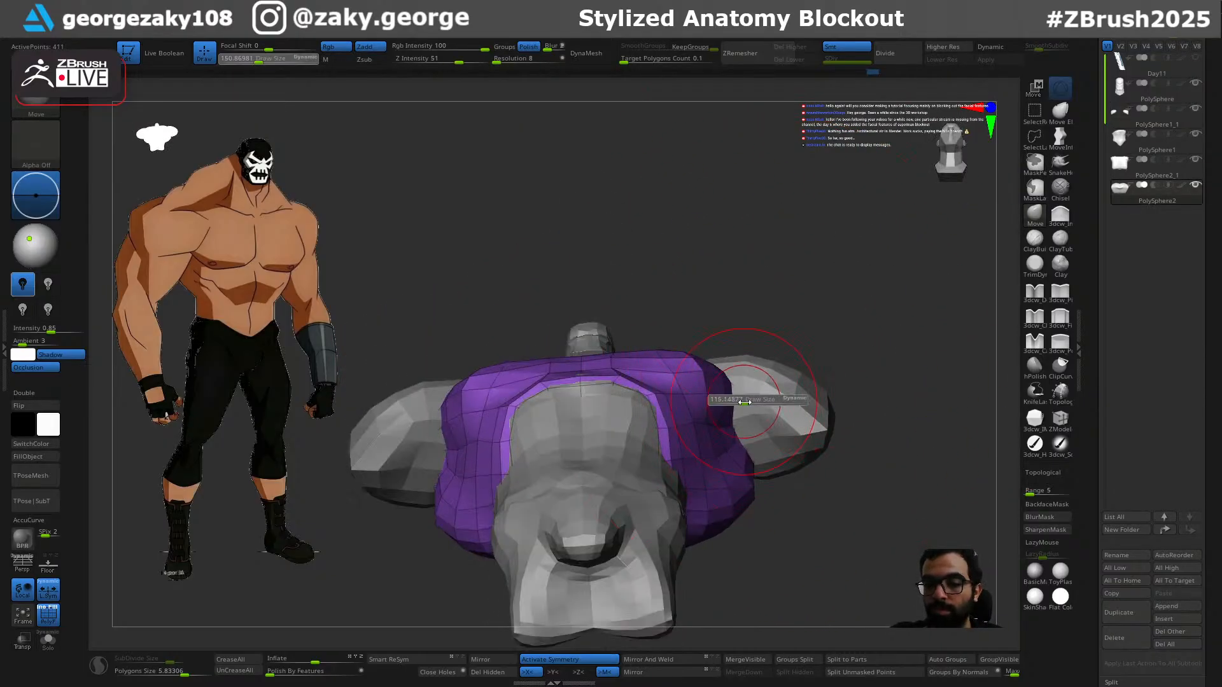
pyautogui.moveTo(758, 405); pyautogui.dragTo(764, 403)
pyautogui.moveTo(841, 353); pyautogui.dragTo(825, 474)
pyautogui.press('s')
pyautogui.moveTo(738, 361)
pyautogui.mouseDown()
pyautogui.moveTo(760, 389)
pyautogui.moveTo(815, 391)
pyautogui.moveTo(761, 388)
pyautogui.moveTo(846, 362)
pyautogui.moveTo(846, 374)
pyautogui.mouseUp()
pyautogui.hotkey('ctrl', 'z')
pyautogui.press('s')
pyautogui.hotkey('ctrl', 'z')
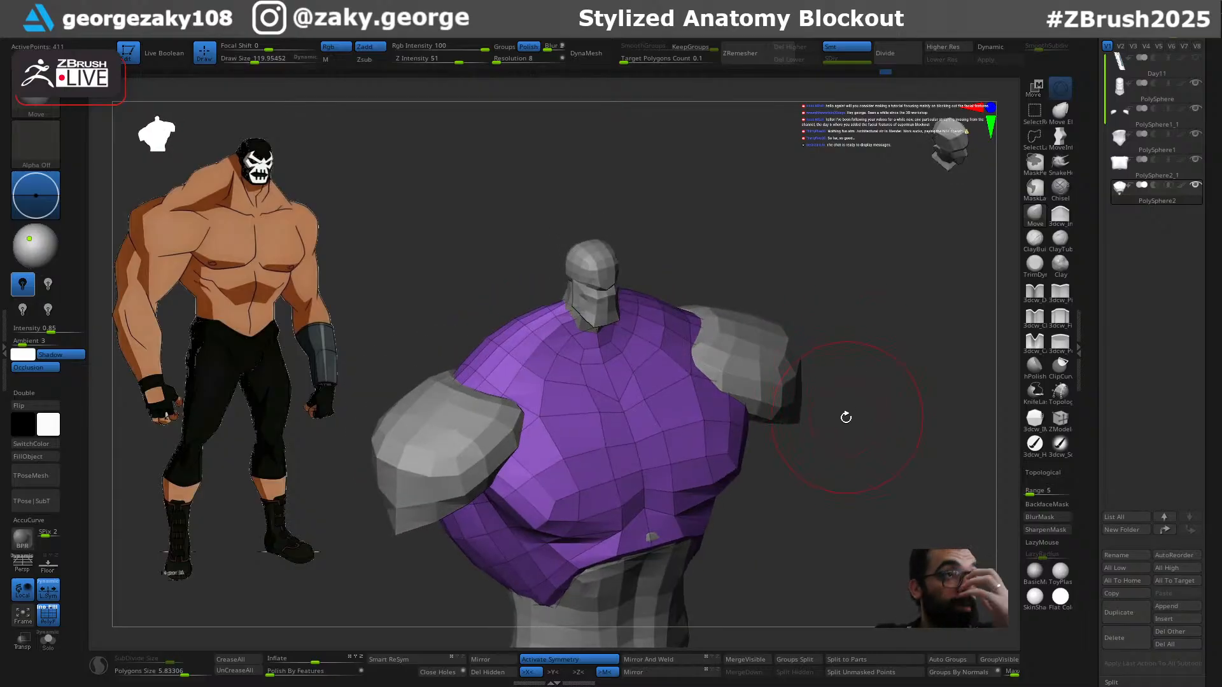
# Step: Shift the pectorals' lower inner edges outward near the sternum with a smaller Move brush
pyautogui.press('ctrl')
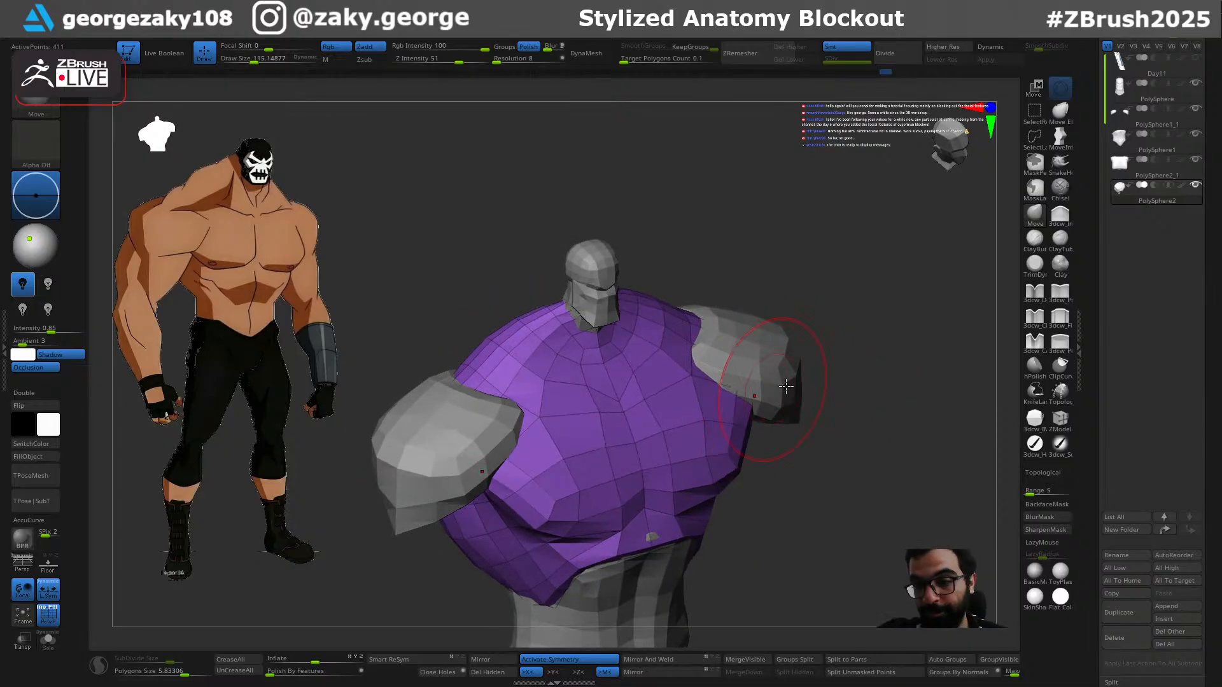
pyautogui.moveTo(824, 389); pyautogui.dragTo(789, 347)
pyautogui.press('s')
pyautogui.moveTo(728, 431); pyautogui.dragTo(716, 431)
pyautogui.moveTo(613, 465); pyautogui.dragTo(635, 463)
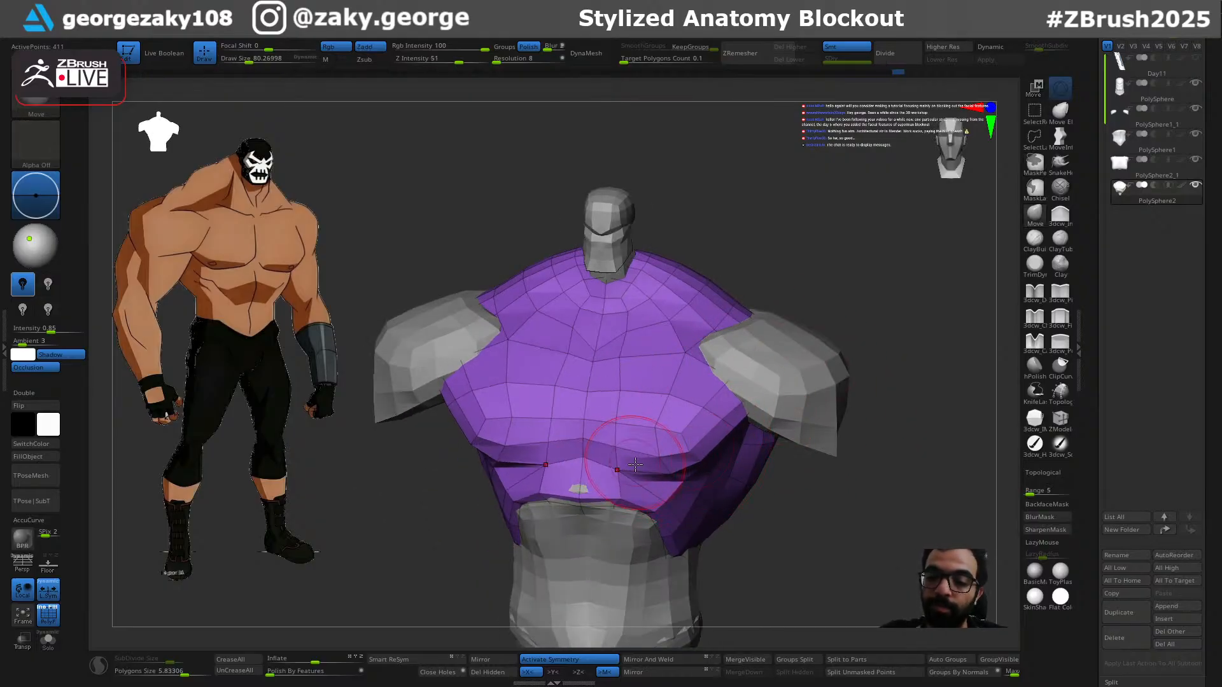
pyautogui.moveTo(811, 340); pyautogui.dragTo(894, 291)
# Step: Refine the pectorals' undersides from the sternum toward the armpits with the Move brush
pyautogui.press('s')
pyautogui.moveTo(659, 439); pyautogui.dragTo(687, 430)
pyautogui.moveTo(820, 382); pyautogui.dragTo(758, 390)
pyautogui.press('s')
pyautogui.moveTo(684, 465); pyautogui.dragTo(688, 481)
pyautogui.moveTo(817, 388); pyautogui.dragTo(799, 379)
pyautogui.press('s')
pyautogui.moveTo(680, 474); pyautogui.dragTo(677, 474)
# Step: Adjust the outer chest contours below the armpits with a larger Move brush, working from several angles
pyautogui.moveTo(891, 366)
pyautogui.mouseDown()
pyautogui.moveTo(845, 370)
pyautogui.moveTo(695, 466)
pyautogui.mouseUp()
pyautogui.moveTo(846, 325); pyautogui.dragTo(720, 381)
pyautogui.keyDown('shift'); pyautogui.moveTo(807, 355); pyautogui.dragTo(718, 409); pyautogui.keyUp('shift')
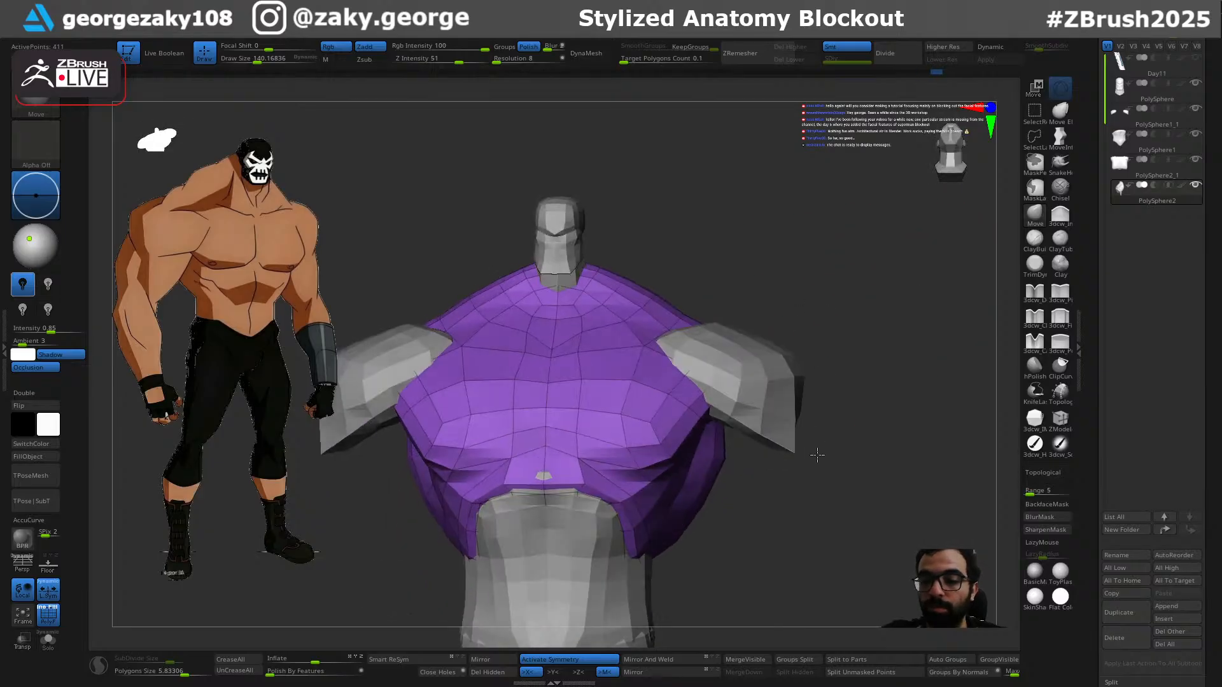
pyautogui.press('s')
pyautogui.keyDown('shift'); pyautogui.moveTo(805, 398); pyautogui.dragTo(707, 414); pyautogui.keyUp('shift')
pyautogui.press('s')
pyautogui.moveTo(768, 551); pyautogui.dragTo(778, 552)
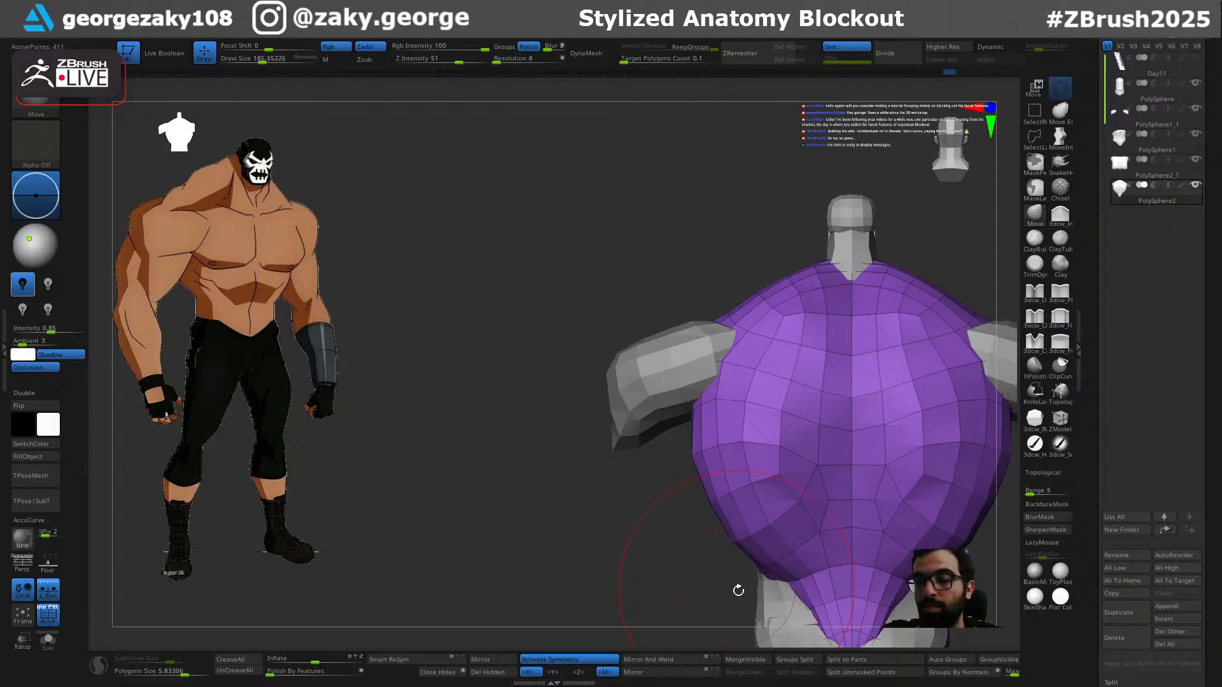
# Step: Reshape the torso's lower back contours from behind with a large Move brush
pyautogui.keyDown('alt'); pyautogui.moveTo(736, 588); pyautogui.dragTo(662, 506); pyautogui.keyUp('alt')
pyautogui.moveTo(911, 479); pyautogui.dragTo(896, 481)
pyautogui.moveTo(832, 502); pyautogui.dragTo(805, 512)
pyautogui.moveTo(855, 441); pyautogui.dragTo(826, 439)
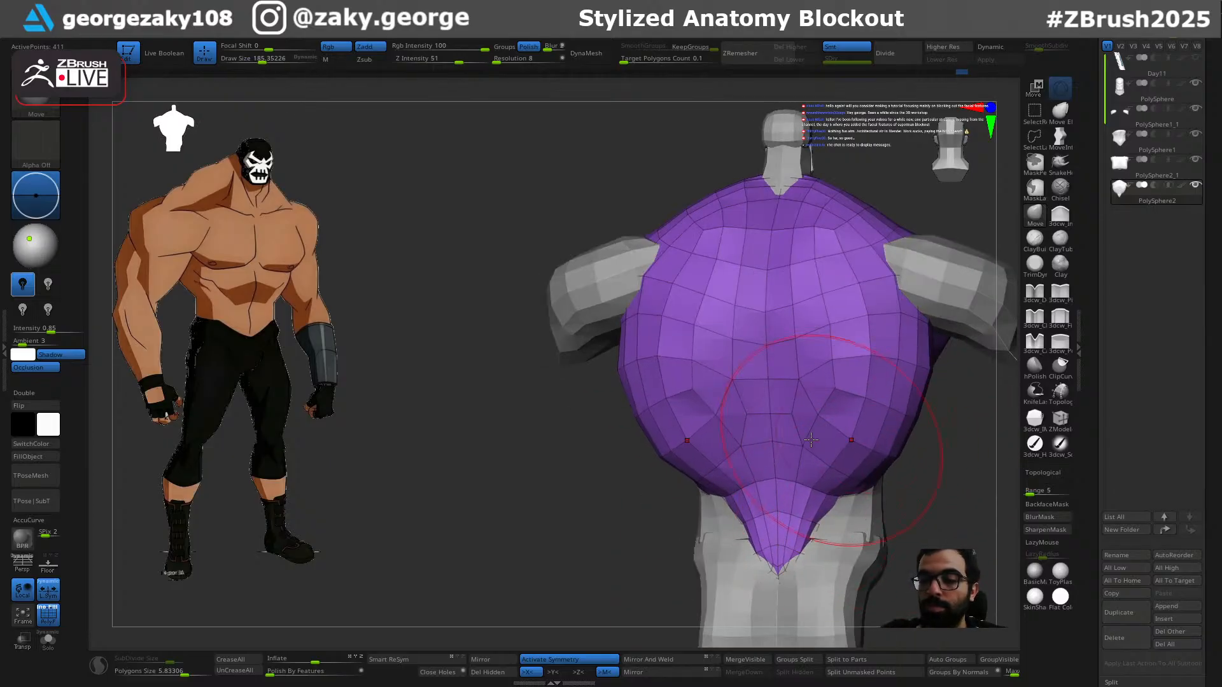
pyautogui.moveTo(964, 442)
pyautogui.mouseDown()
pyautogui.moveTo(802, 434)
pyautogui.moveTo(742, 478)
pyautogui.moveTo(777, 518)
pyautogui.moveTo(813, 453)
pyautogui.mouseUp()
pyautogui.press('s')
pyautogui.click(786, 425)
pyautogui.press('s')
pyautogui.click(817, 446)
pyautogui.hotkey('ctrl', 'z')
# Step: Refine the mid-back planes on both sides of the spine with a smaller Move brush
pyautogui.press('s')
pyautogui.click(789, 359)
pyautogui.moveTo(773, 360); pyautogui.dragTo(764, 357)
pyautogui.press('s')
pyautogui.click(755, 357)
pyautogui.moveTo(716, 412)
pyautogui.mouseDown()
pyautogui.moveTo(755, 425)
pyautogui.moveTo(754, 388)
pyautogui.mouseUp()
pyautogui.moveTo(662, 375); pyautogui.dragTo(804, 399, button='right')
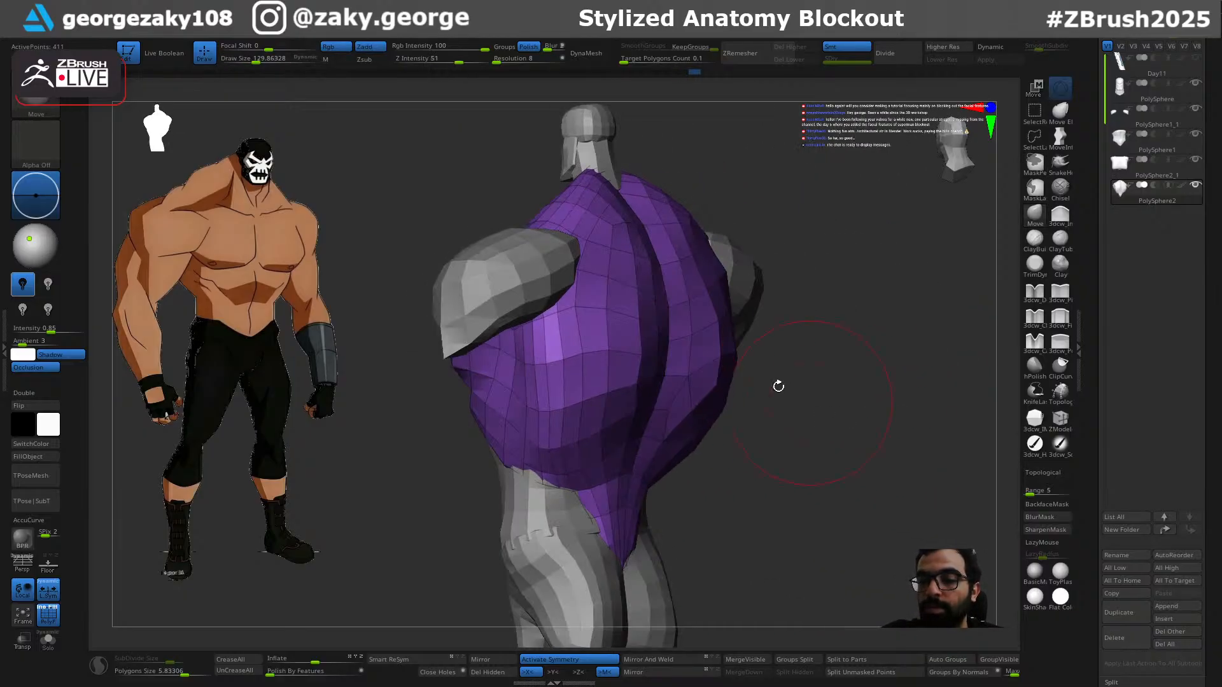
# Step: Deepen and shape the transition between the spine and the back muscles from a three-quarter rear view
pyautogui.press('s')
pyautogui.click(652, 334)
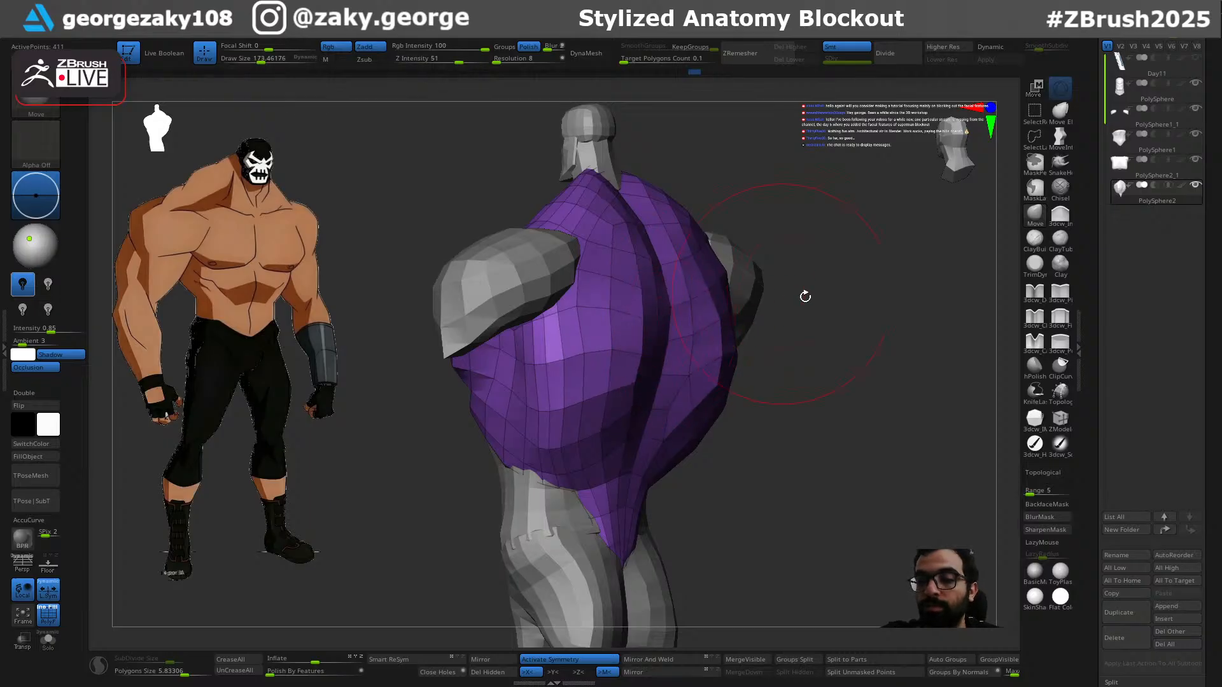
pyautogui.moveTo(791, 294); pyautogui.dragTo(658, 323)
pyautogui.hotkey('ctrl', 'z')
pyautogui.press('s')
pyautogui.click(639, 308)
pyautogui.press('s')
pyautogui.click(638, 303)
pyautogui.moveTo(677, 319); pyautogui.dragTo(754, 483)
pyautogui.press('s')
pyautogui.click(648, 320)
pyautogui.moveTo(661, 321); pyautogui.dragTo(676, 316)
# Step: Adjust the upper back's volume with the Standard brush and smooth the outer chest
pyautogui.moveTo(742, 289)
pyautogui.mouseDown()
pyautogui.moveTo(715, 407)
pyautogui.moveTo(703, 366)
pyautogui.mouseUp()
pyautogui.press('b')
pyautogui.press('s')
pyautogui.press('t')
pyautogui.moveTo(646, 265); pyautogui.dragTo(641, 268)
pyautogui.hotkey('ctrl', 'z')
pyautogui.press('s')
pyautogui.click(651, 263)
pyautogui.moveTo(789, 229)
pyautogui.mouseDown()
pyautogui.moveTo(813, 314)
pyautogui.moveTo(642, 310)
pyautogui.moveTo(668, 255)
pyautogui.mouseUp()
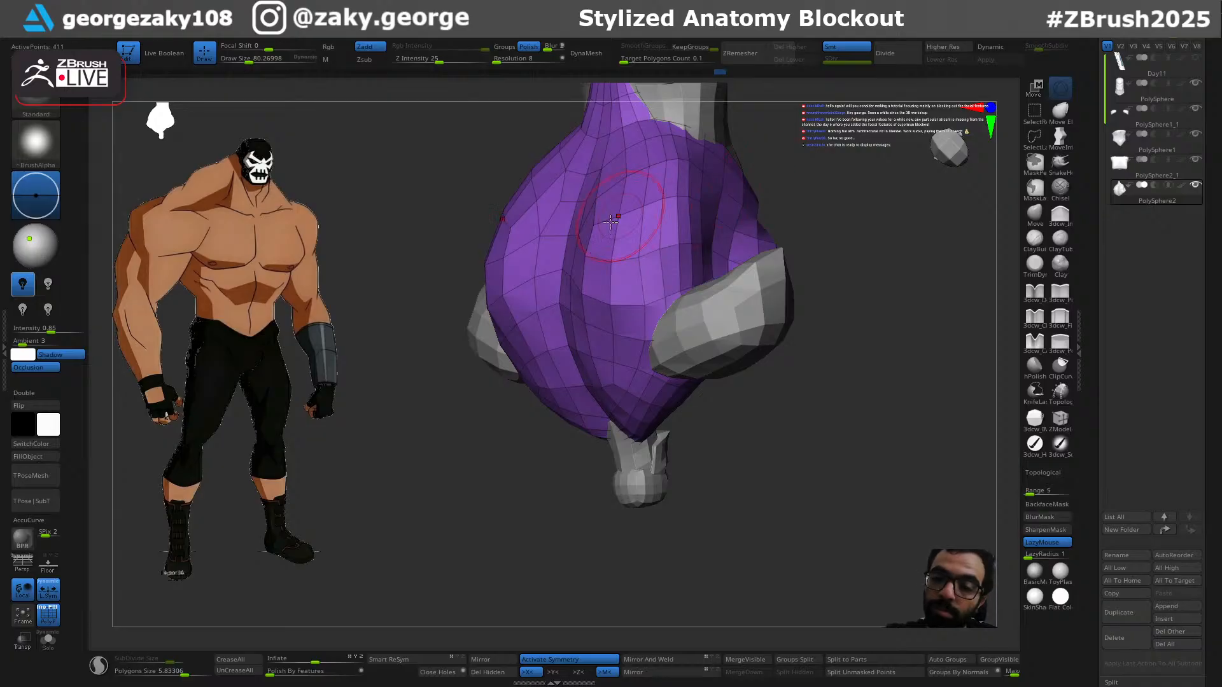
pyautogui.moveTo(821, 267)
pyautogui.mouseDown()
pyautogui.moveTo(897, 259)
pyautogui.moveTo(845, 237)
pyautogui.moveTo(633, 295)
pyautogui.mouseUp()
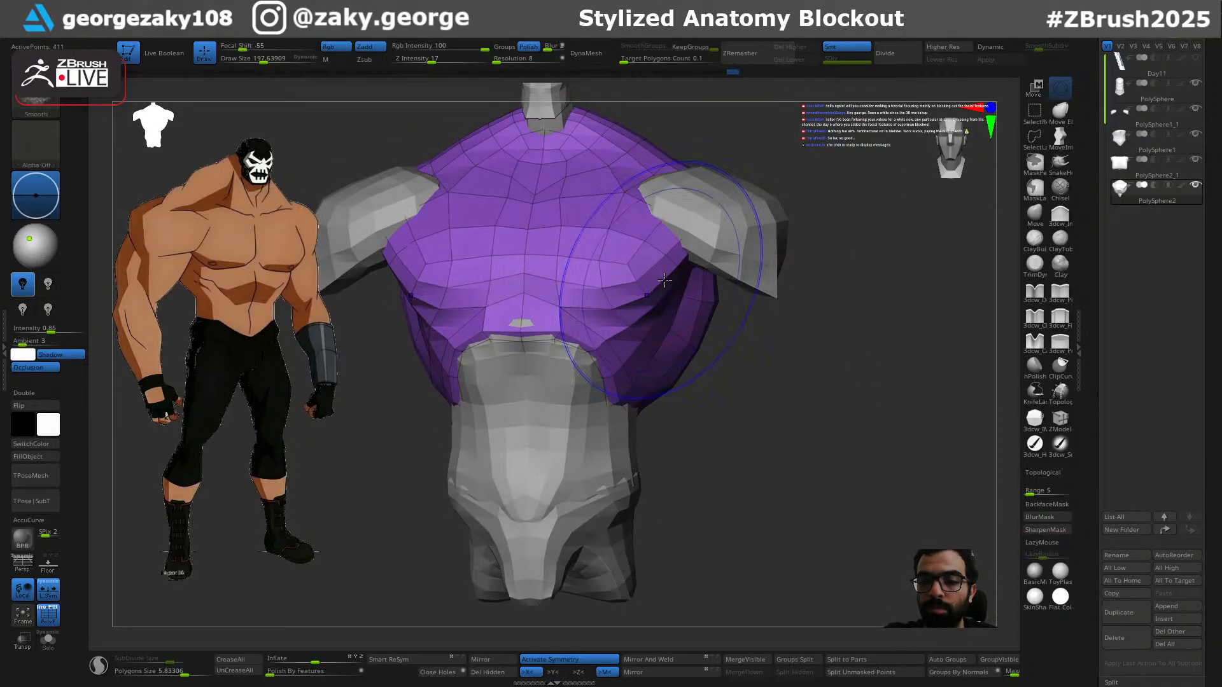
pyautogui.moveTo(791, 283); pyautogui.dragTo(817, 282)
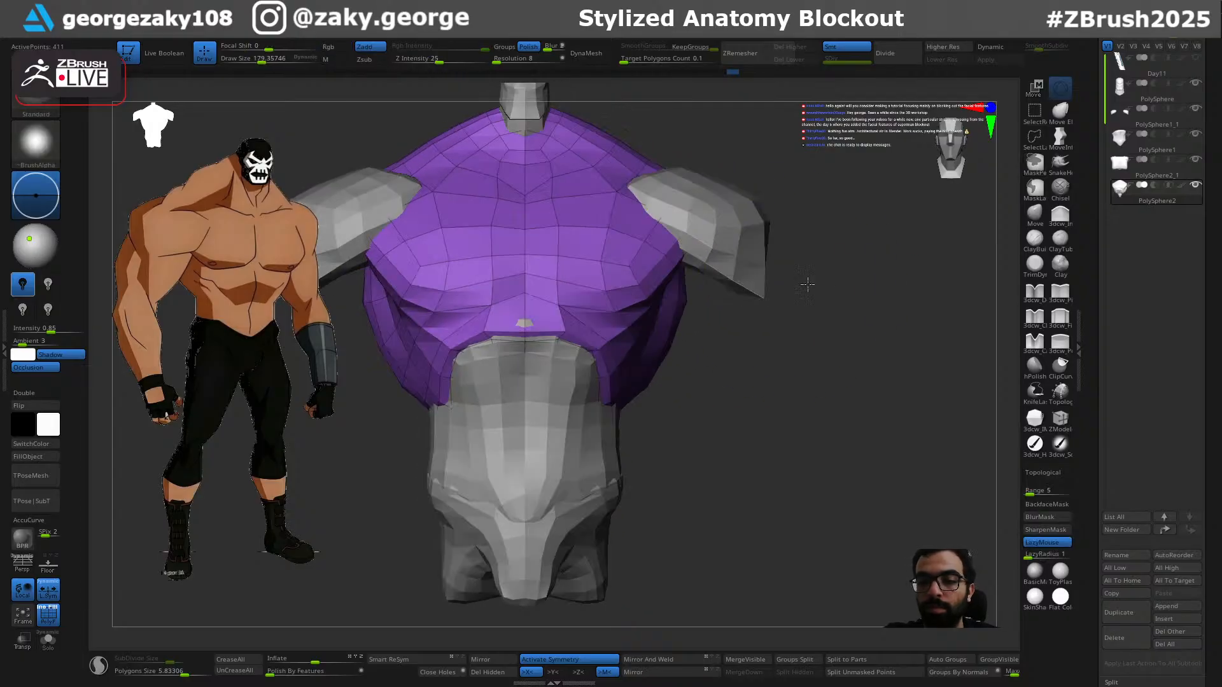
# Step: Return to the Move brush and refine the pectorals' outer corners and the torso's side contours from the front
pyautogui.press('b')
pyautogui.press('m')
pyautogui.press('v')
pyautogui.press('s')
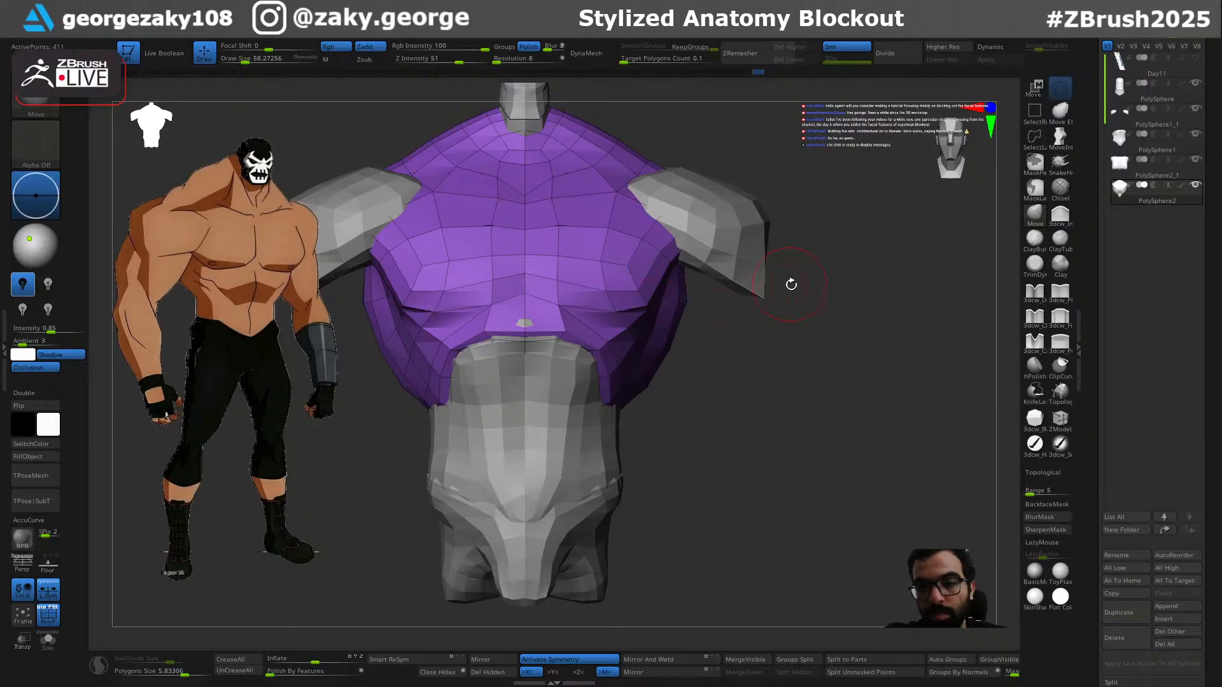
pyautogui.moveTo(790, 283); pyautogui.dragTo(653, 263)
pyautogui.press('s')
pyautogui.moveTo(688, 312)
pyautogui.mouseDown()
pyautogui.moveTo(712, 322)
pyautogui.moveTo(638, 324)
pyautogui.moveTo(677, 282)
pyautogui.moveTo(641, 267)
pyautogui.mouseUp()
pyautogui.press('s')
pyautogui.press('[')
pyautogui.press(']')
pyautogui.moveTo(541, 383); pyautogui.dragTo(655, 385)
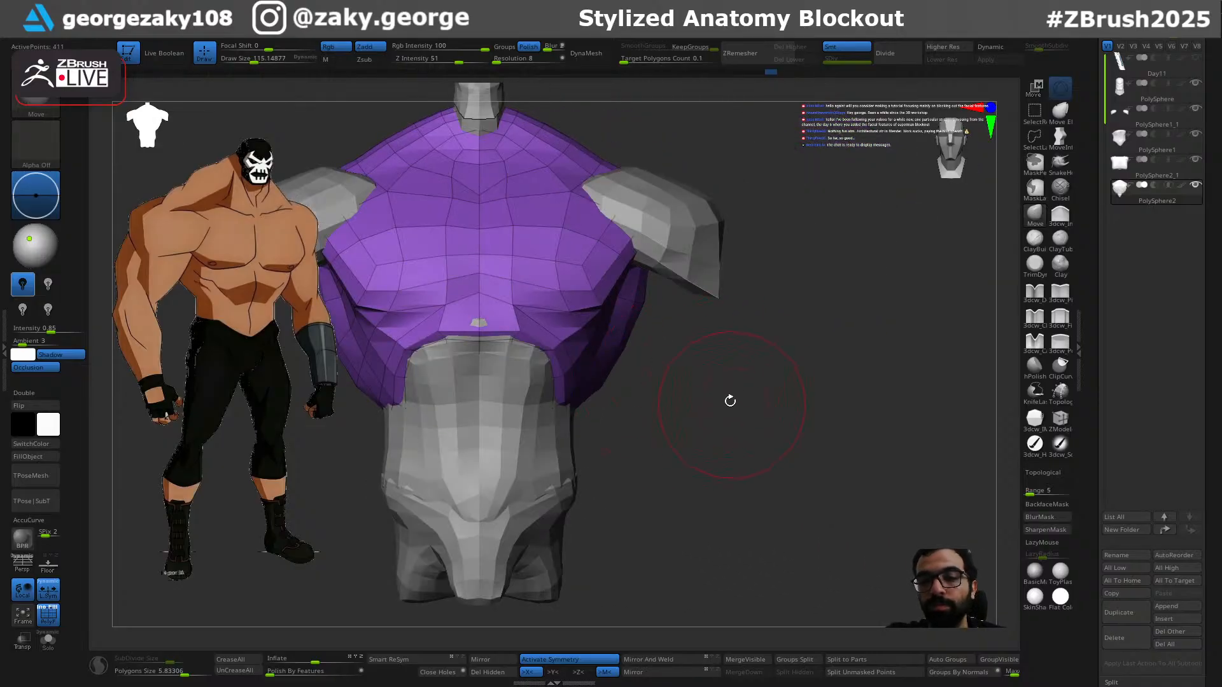
# Step: Select the deltoids and adjust their inner front edges where they meet the chest with the Move brush
pyautogui.keyDown('ctrl'); pyautogui.moveTo(731, 403); pyautogui.dragTo(657, 253, button='right'); pyautogui.keyUp('ctrl')
pyautogui.keyDown('alt'); pyautogui.moveTo(730, 332); pyautogui.dragTo(792, 386, button='right'); pyautogui.keyUp('alt')
pyautogui.keyDown('ctrl'); pyautogui.moveTo(756, 382); pyautogui.dragTo(755, 424, button='right'); pyautogui.keyUp('ctrl')
pyautogui.keyDown('alt'); pyautogui.click(508, 296); pyautogui.keyUp('alt')
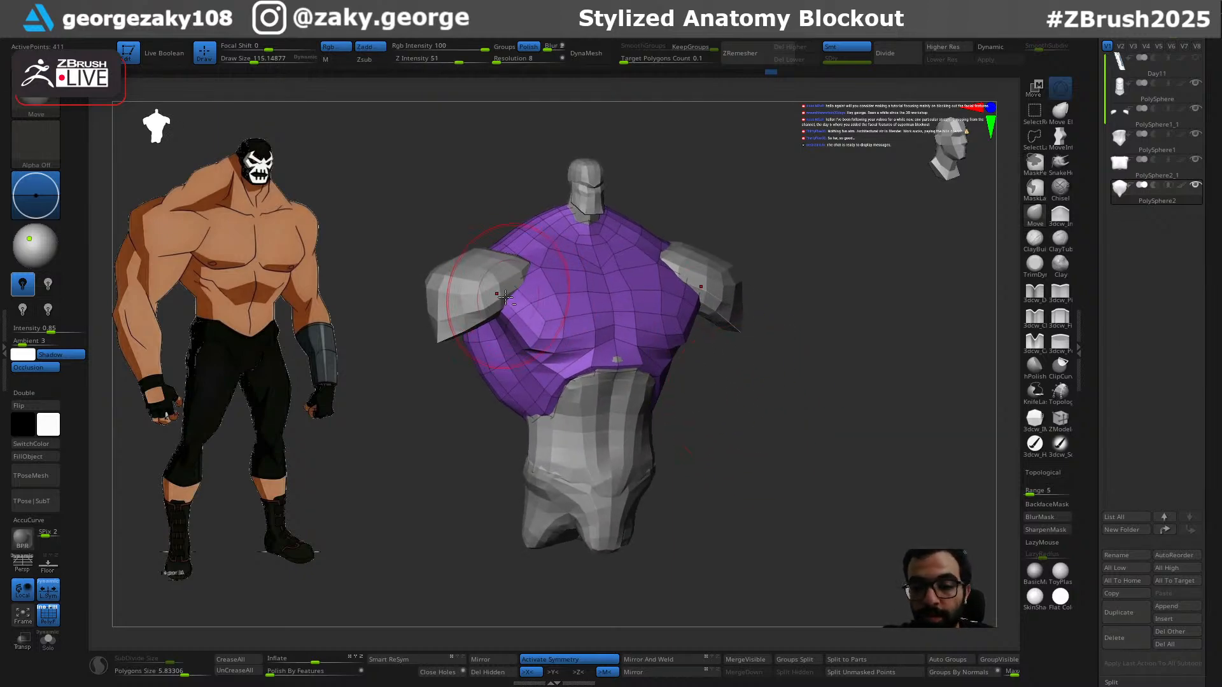
pyautogui.keyDown('alt'); pyautogui.click(508, 295); pyautogui.keyUp('alt')
pyautogui.press('s')
pyautogui.click(509, 297)
pyautogui.moveTo(522, 303); pyautogui.dragTo(536, 312)
pyautogui.moveTo(774, 383)
pyautogui.mouseDown(button='right')
pyautogui.moveTo(733, 397)
pyautogui.moveTo(745, 324)
pyautogui.mouseUp(button='right')
# Step: Insert a mirrored pair of PolySphere1 meshes beneath the deltoids as bases for the upper arms
pyautogui.press('4')
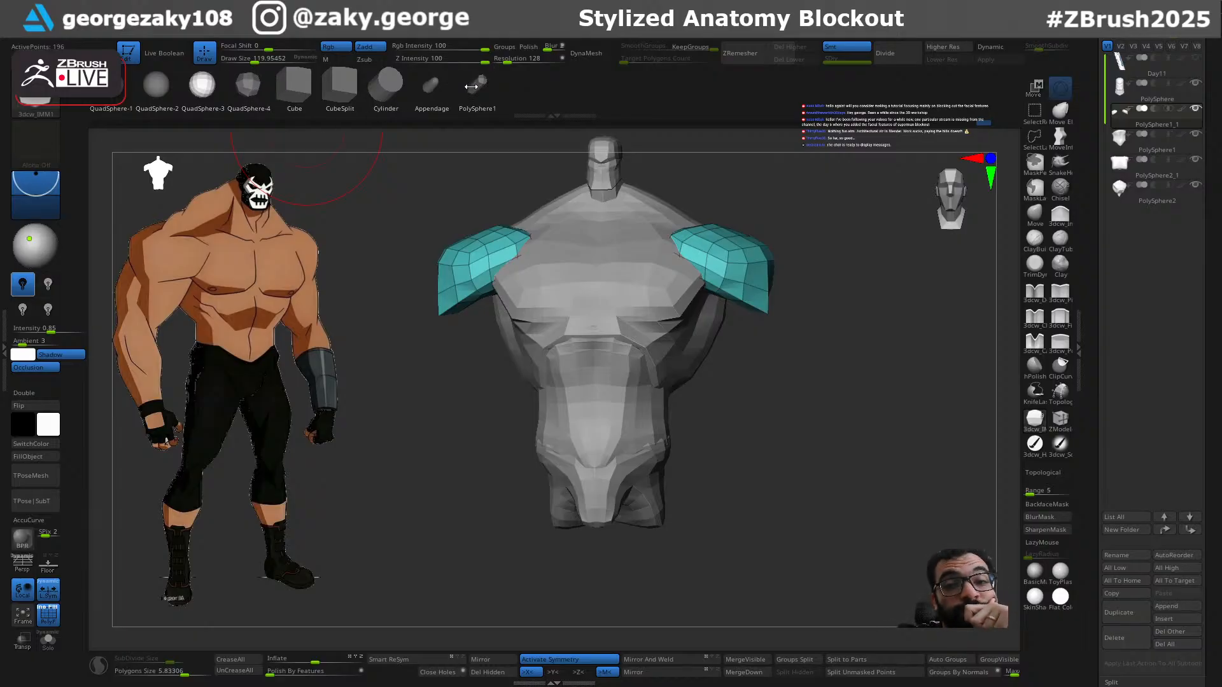
pyautogui.moveTo(845, 341); pyautogui.dragTo(819, 241)
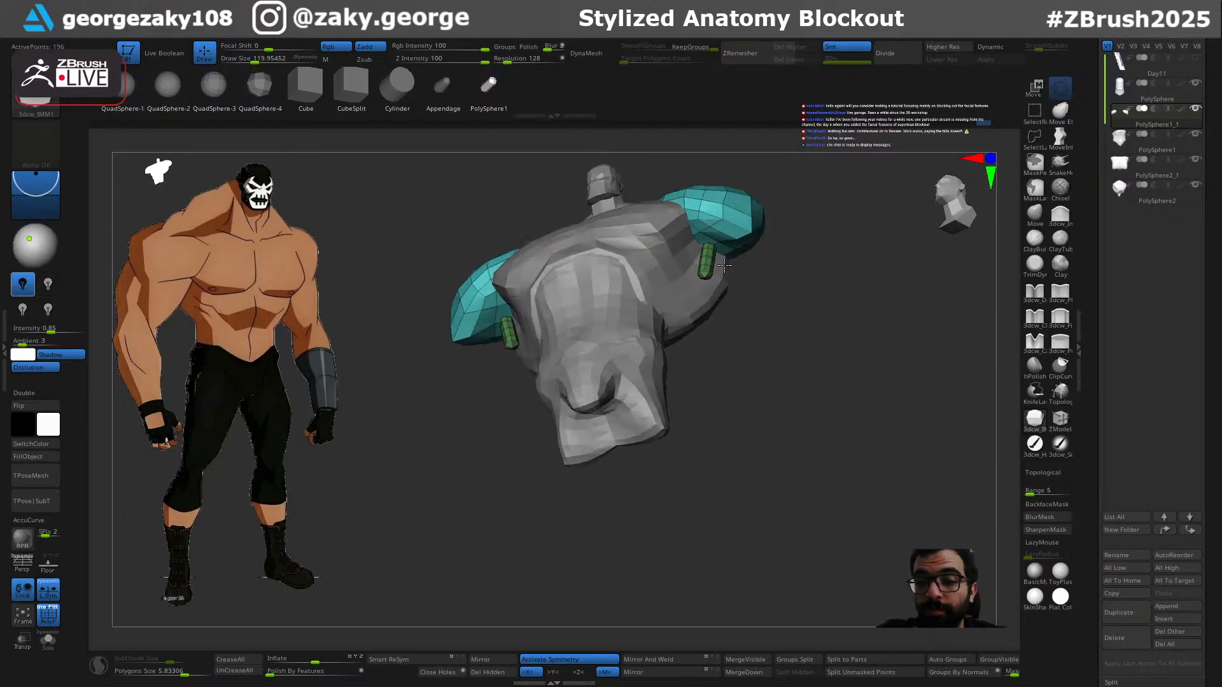
pyautogui.keyDown('shift'); pyautogui.moveTo(733, 280); pyautogui.dragTo(810, 348); pyautogui.keyUp('shift')
# Step: Scale, rotate and position the inserted meshes with the gizmo so they form thick upper arms below the deltoids
pyautogui.press('w')
pyautogui.moveTo(766, 249)
pyautogui.mouseDown()
pyautogui.moveTo(790, 203)
pyautogui.moveTo(752, 251)
pyautogui.moveTo(751, 277)
pyautogui.moveTo(763, 275)
pyautogui.moveTo(738, 290)
pyautogui.moveTo(749, 260)
pyautogui.mouseUp()
pyautogui.moveTo(846, 233); pyautogui.dragTo(758, 198)
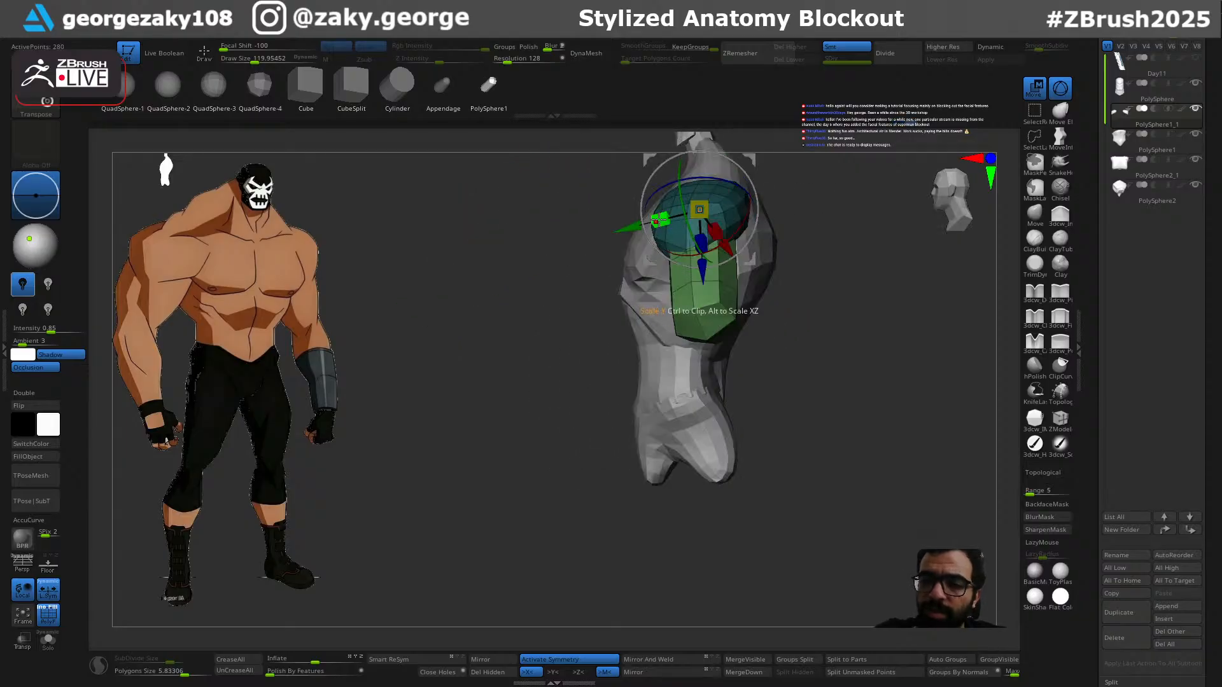
pyautogui.moveTo(628, 243); pyautogui.dragTo(834, 243)
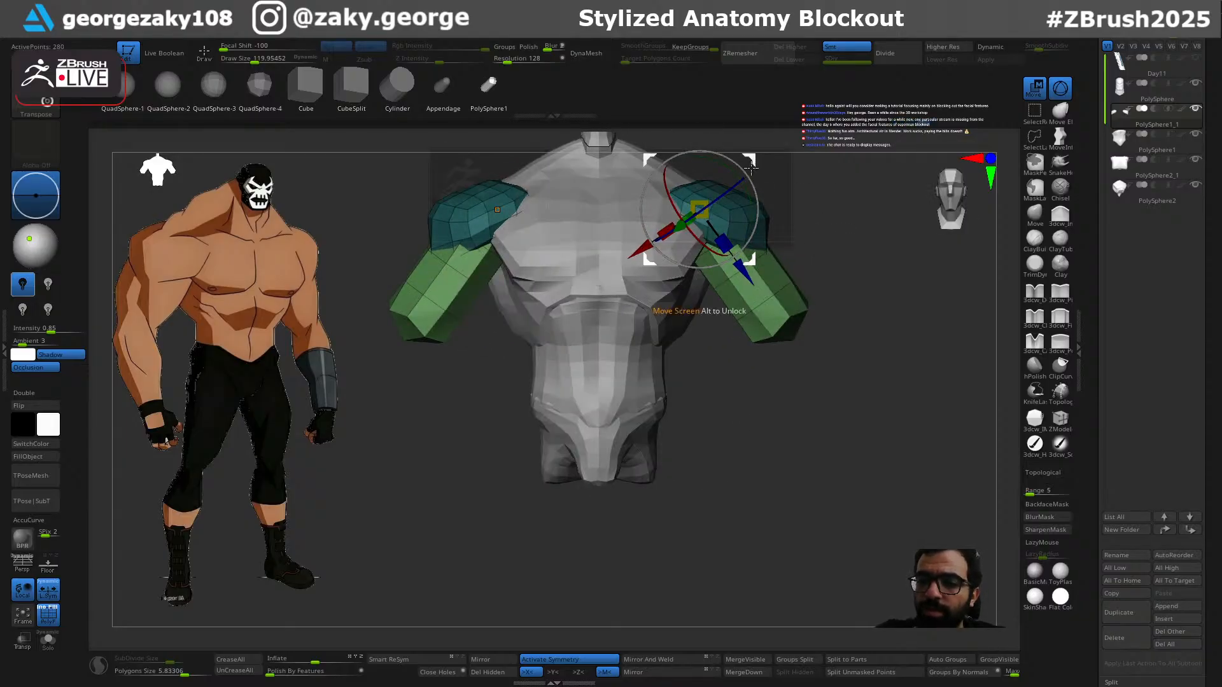
pyautogui.moveTo(744, 161); pyautogui.dragTo(718, 344)
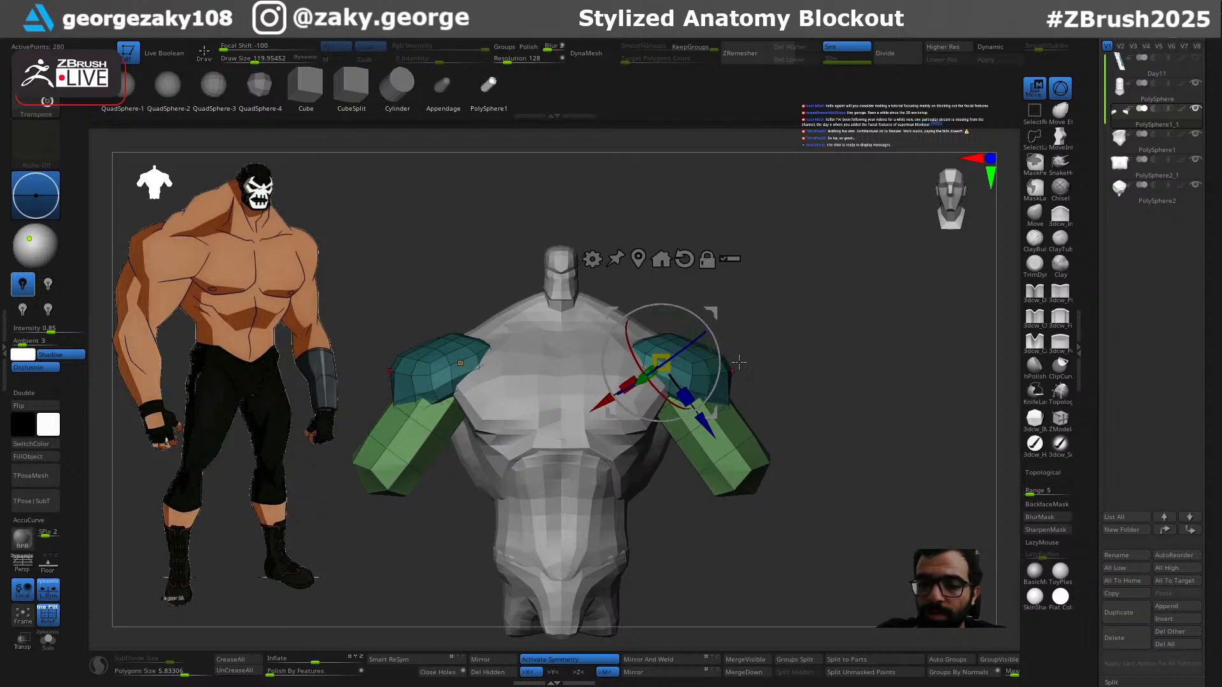
pyautogui.moveTo(717, 316)
pyautogui.mouseDown()
pyautogui.moveTo(700, 320)
pyautogui.moveTo(713, 313)
pyautogui.mouseUp()
pyautogui.moveTo(786, 341); pyautogui.dragTo(808, 388)
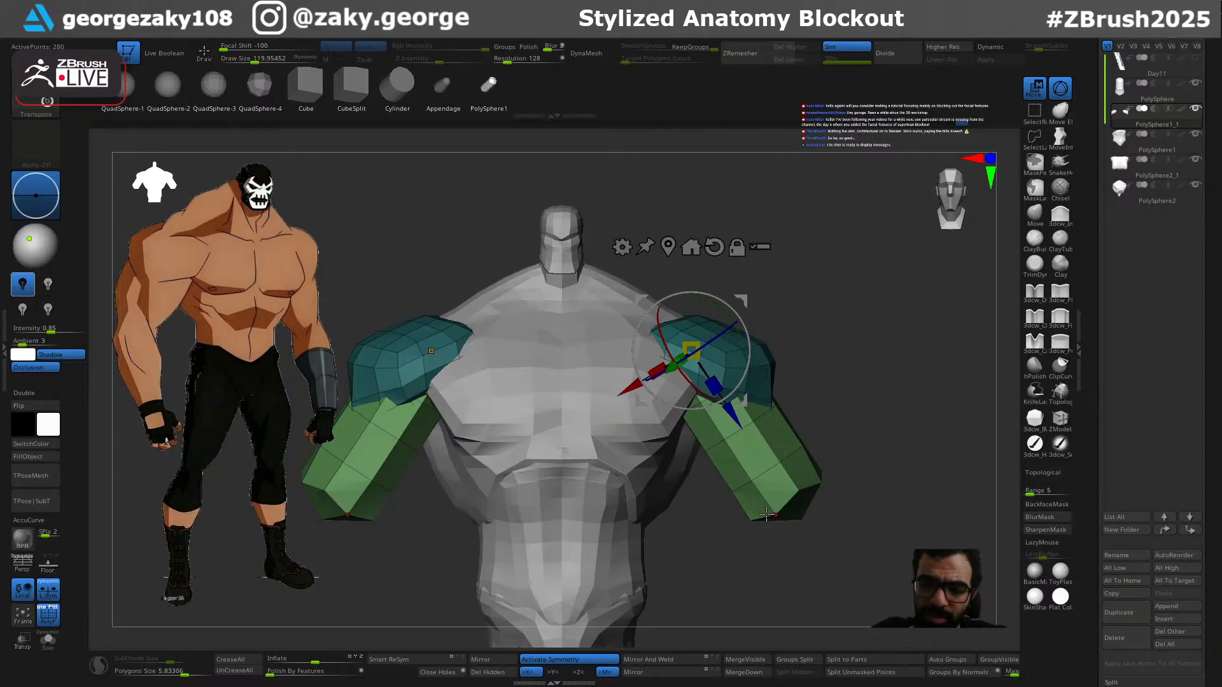
# Step: Split the unmasked upper arms from the deltoids into a separate subtool
pyautogui.moveTo(828, 398); pyautogui.dragTo(696, 458)
pyautogui.moveTo(852, 368); pyautogui.dragTo(721, 441)
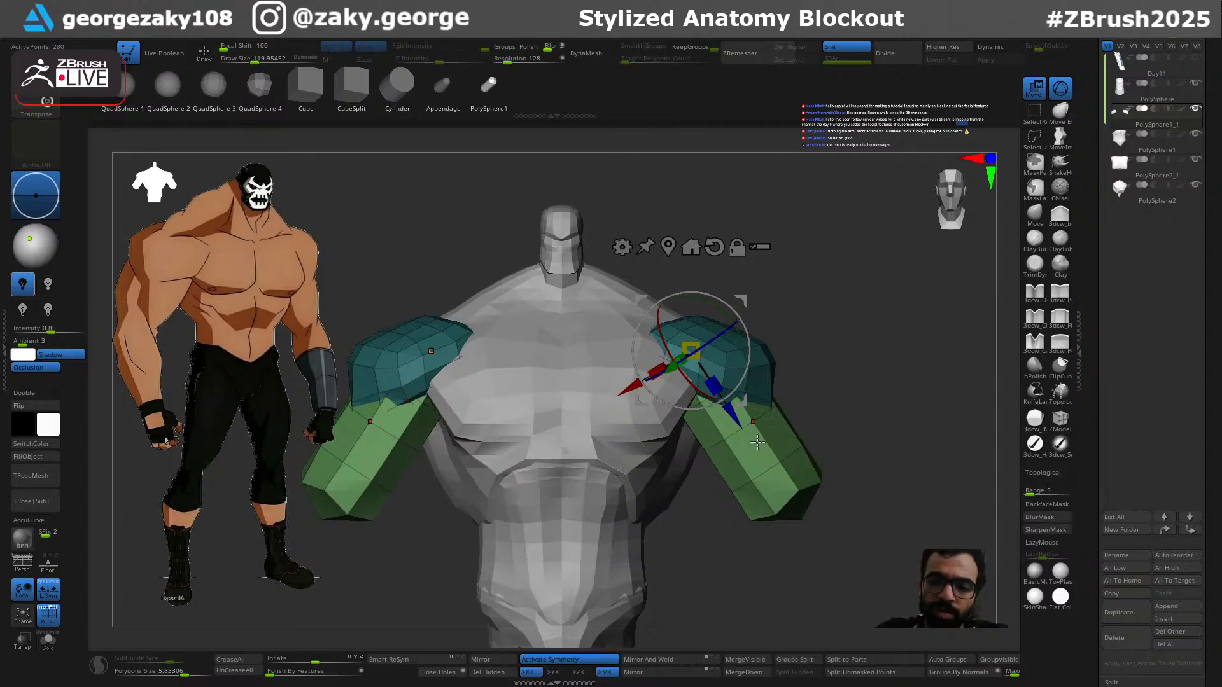
pyautogui.moveTo(838, 393)
pyautogui.mouseDown()
pyautogui.moveTo(833, 409)
pyautogui.moveTo(894, 419)
pyautogui.mouseUp()
pyautogui.press('q')
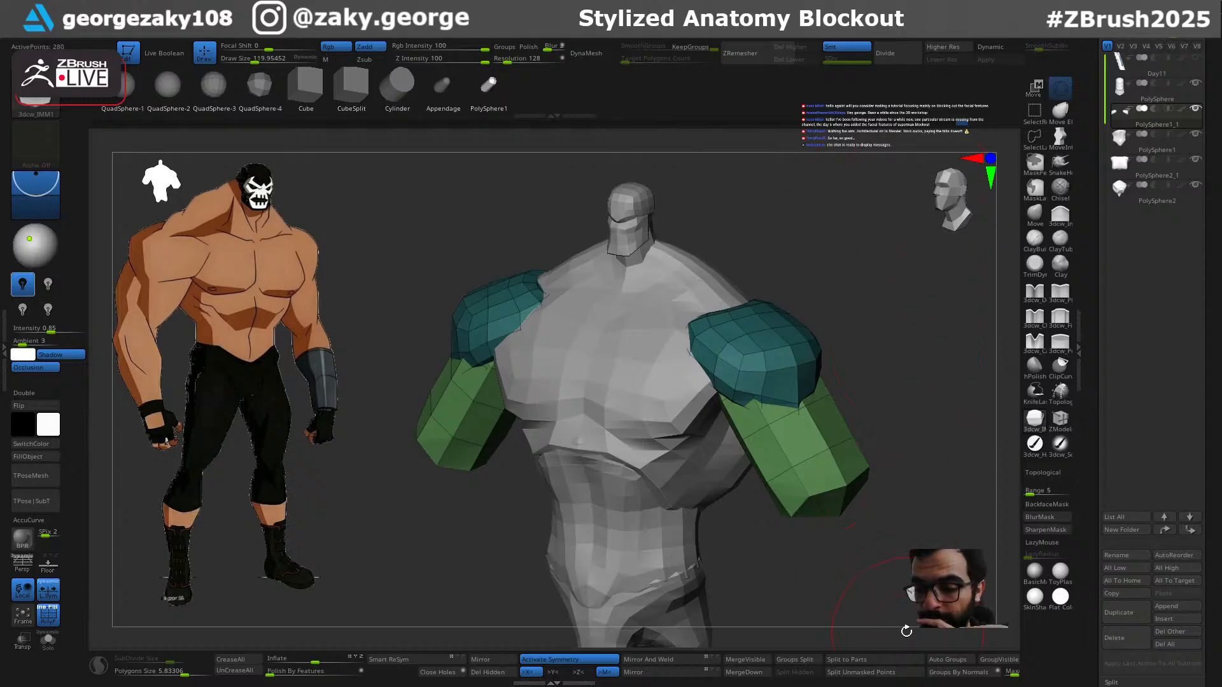
pyautogui.click(869, 674)
pyautogui.moveTo(881, 437); pyautogui.dragTo(802, 501)
pyautogui.moveTo(942, 447)
pyautogui.mouseDown()
pyautogui.moveTo(745, 489)
pyautogui.moveTo(775, 503)
pyautogui.mouseUp()
# Step: Shape the lower ends of the upper arms with a small Move brush, working from several angles
pyautogui.press('b')
pyautogui.press('m')
pyautogui.press('v')
pyautogui.press('s')
pyautogui.press('s')
pyautogui.moveTo(787, 490); pyautogui.dragTo(782, 490)
pyautogui.moveTo(926, 466); pyautogui.dragTo(881, 458)
pyautogui.press('s')
pyautogui.moveTo(805, 484); pyautogui.dragTo(831, 482)
pyautogui.moveTo(818, 477)
pyautogui.mouseDown()
pyautogui.moveTo(826, 526)
pyautogui.moveTo(787, 516)
pyautogui.moveTo(800, 495)
pyautogui.mouseUp()
pyautogui.press('s')
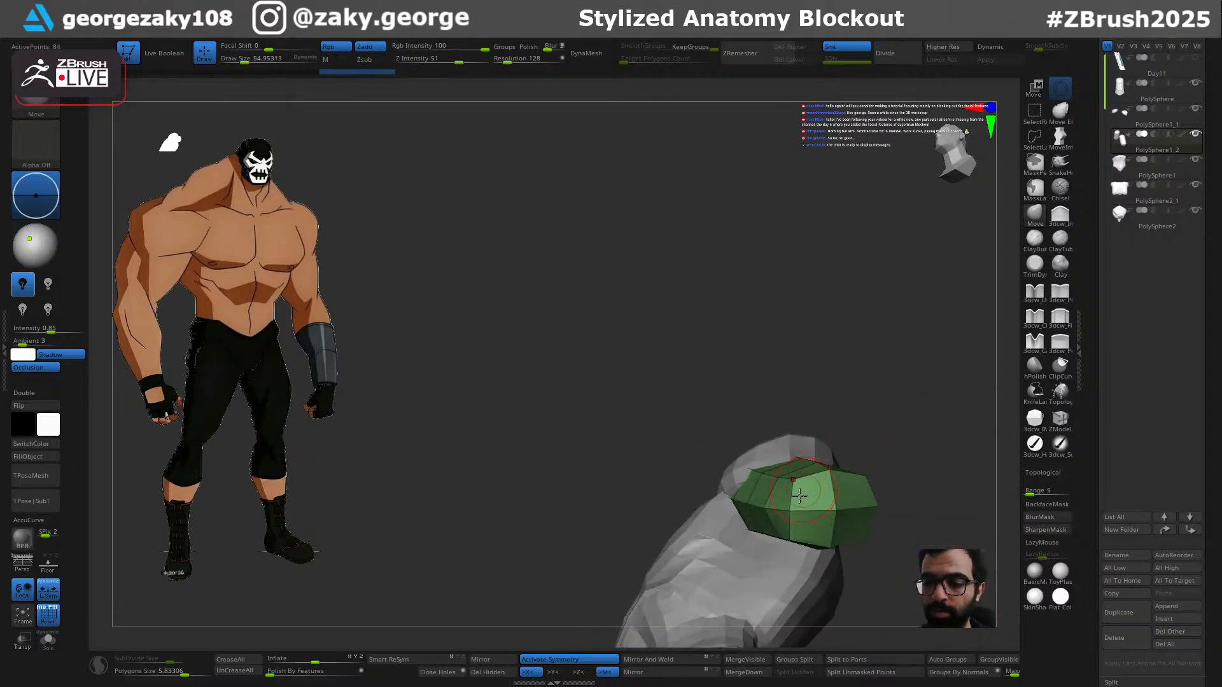
# Step: Refine the elbow ends of the upper arms from below and extend their outer edges
pyautogui.moveTo(928, 400); pyautogui.dragTo(919, 516)
pyautogui.press('s')
pyautogui.moveTo(803, 501); pyautogui.dragTo(814, 502)
pyautogui.moveTo(945, 495); pyautogui.dragTo(919, 480)
pyautogui.press('s')
pyautogui.moveTo(788, 469)
pyautogui.mouseDown()
pyautogui.moveTo(870, 477)
pyautogui.moveTo(873, 447)
pyautogui.mouseUp()
pyautogui.press('s')
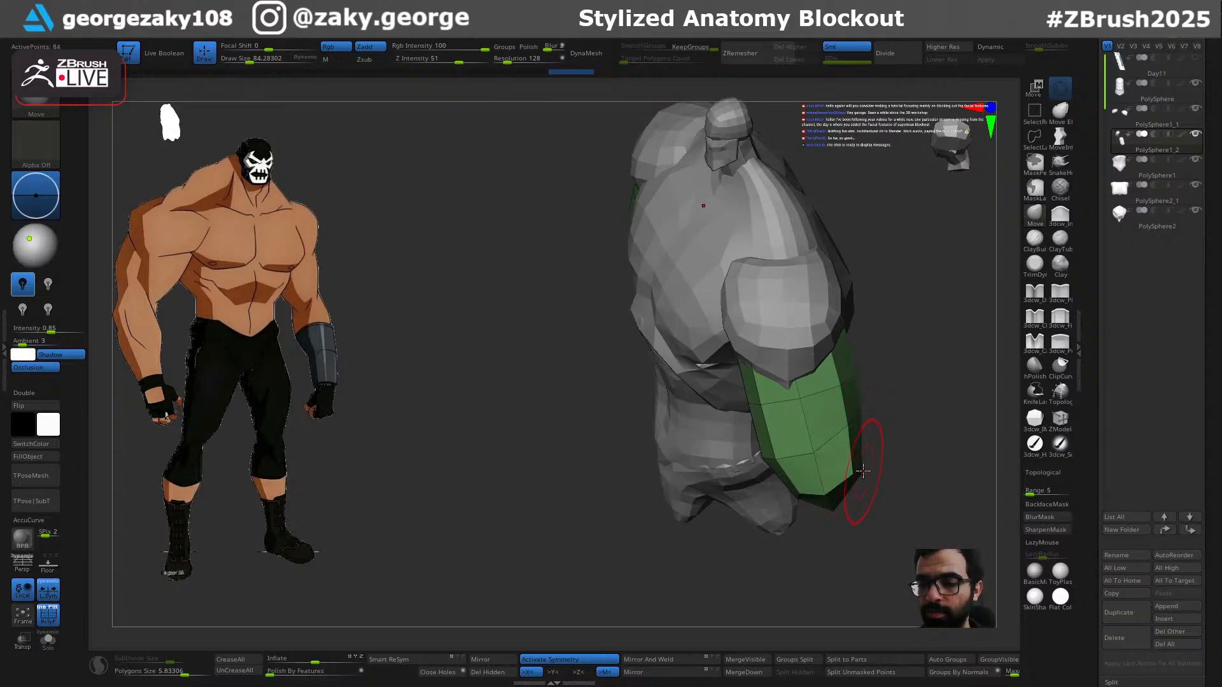
# Step: Adjust the upper arms' rear contour near the elbow with the Move brush
pyautogui.moveTo(862, 472)
pyautogui.mouseDown()
pyautogui.moveTo(870, 454)
pyautogui.moveTo(851, 455)
pyautogui.mouseUp()
pyautogui.press('s')
pyautogui.press('s')
pyautogui.moveTo(854, 458)
pyautogui.mouseDown()
pyautogui.moveTo(842, 465)
pyautogui.moveTo(916, 450)
pyautogui.moveTo(916, 439)
pyautogui.mouseUp()
pyautogui.press('s')
pyautogui.press('s')
# Step: Try reshaping the back of the elbow in side view with larger Move brush strokes, and undo them
pyautogui.moveTo(860, 485); pyautogui.dragTo(877, 476)
pyautogui.hotkey('ctrl', 'z')
pyautogui.hotkey('ctrl', 'z')
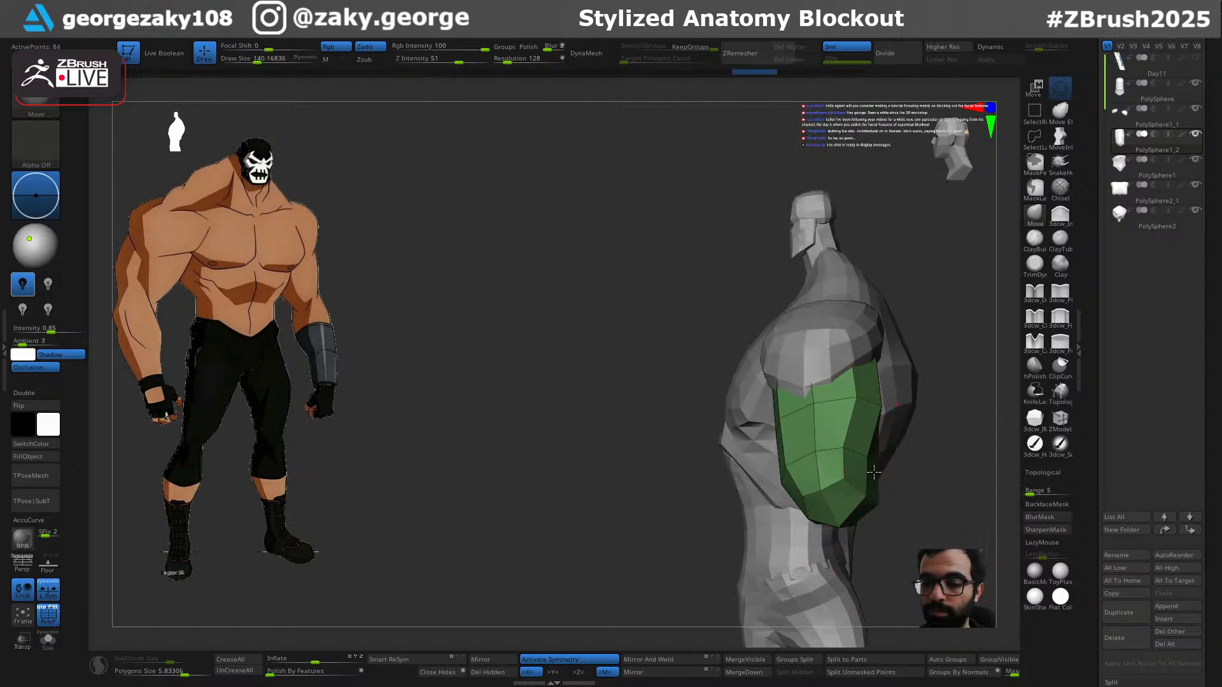
pyautogui.moveTo(861, 483)
pyautogui.mouseDown()
pyautogui.moveTo(871, 481)
pyautogui.moveTo(859, 482)
pyautogui.mouseUp()
pyautogui.hotkey('ctrl', 'z')
pyautogui.press('s')
pyautogui.hotkey('ctrl', 'z')
pyautogui.press('s')
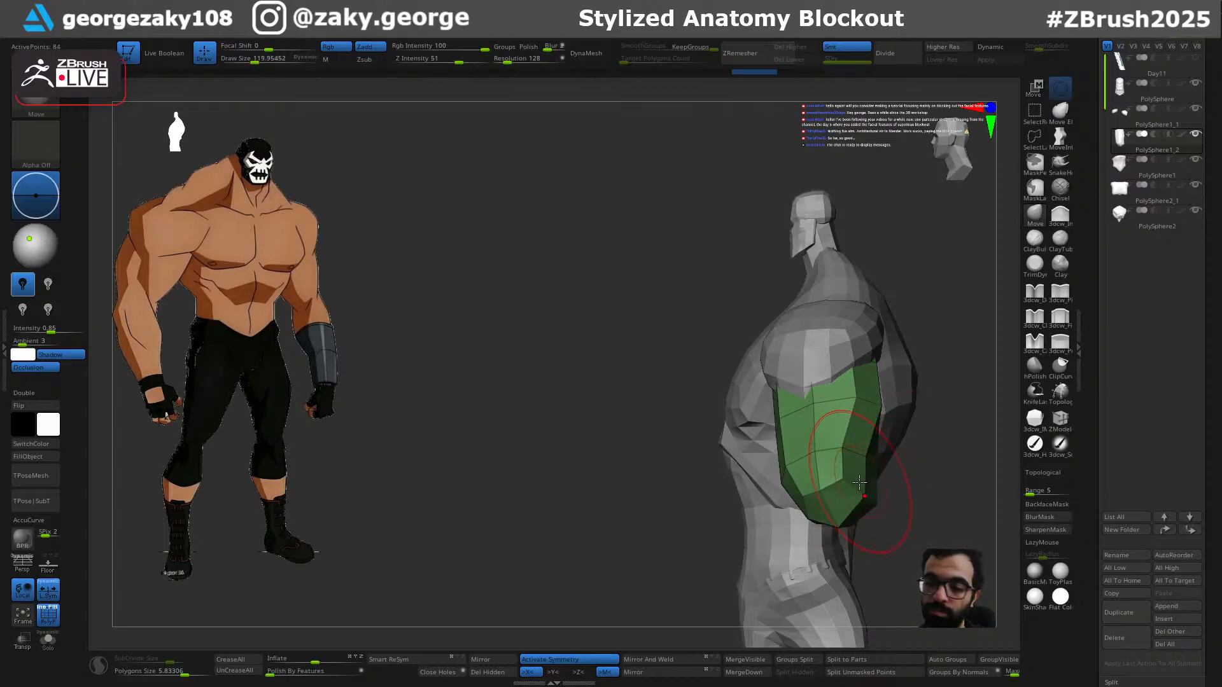
pyautogui.moveTo(935, 494); pyautogui.dragTo(872, 464)
pyautogui.press('w')
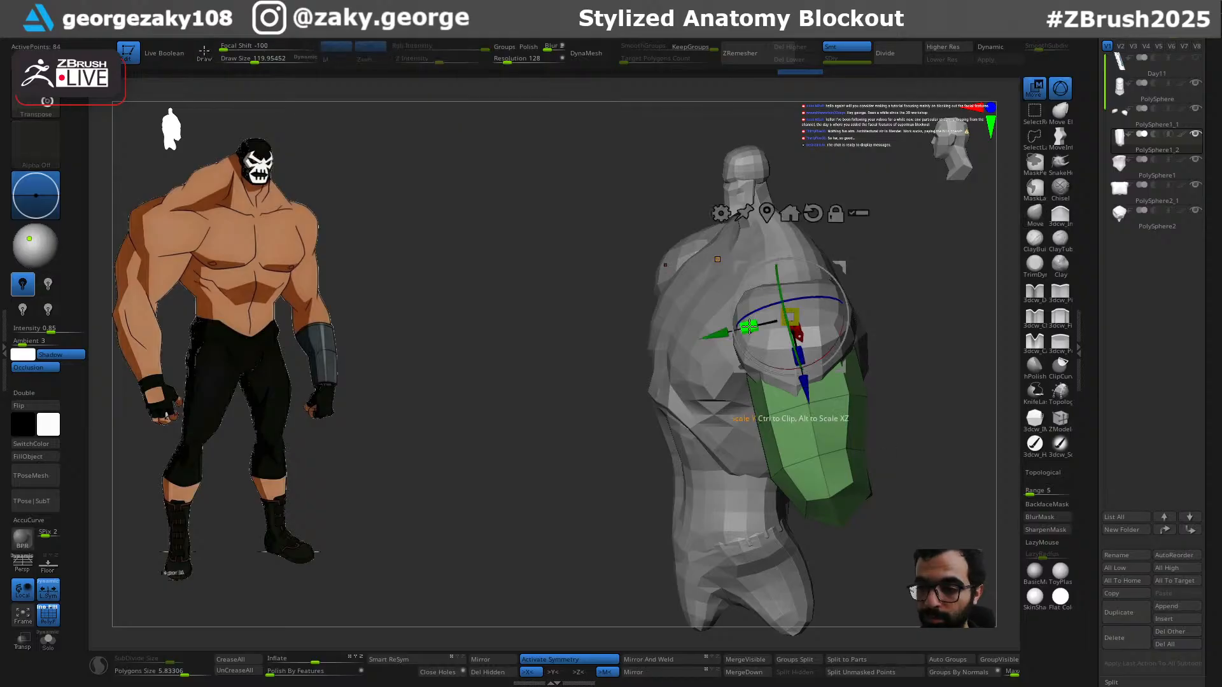
pyautogui.moveTo(875, 372); pyautogui.dragTo(946, 395)
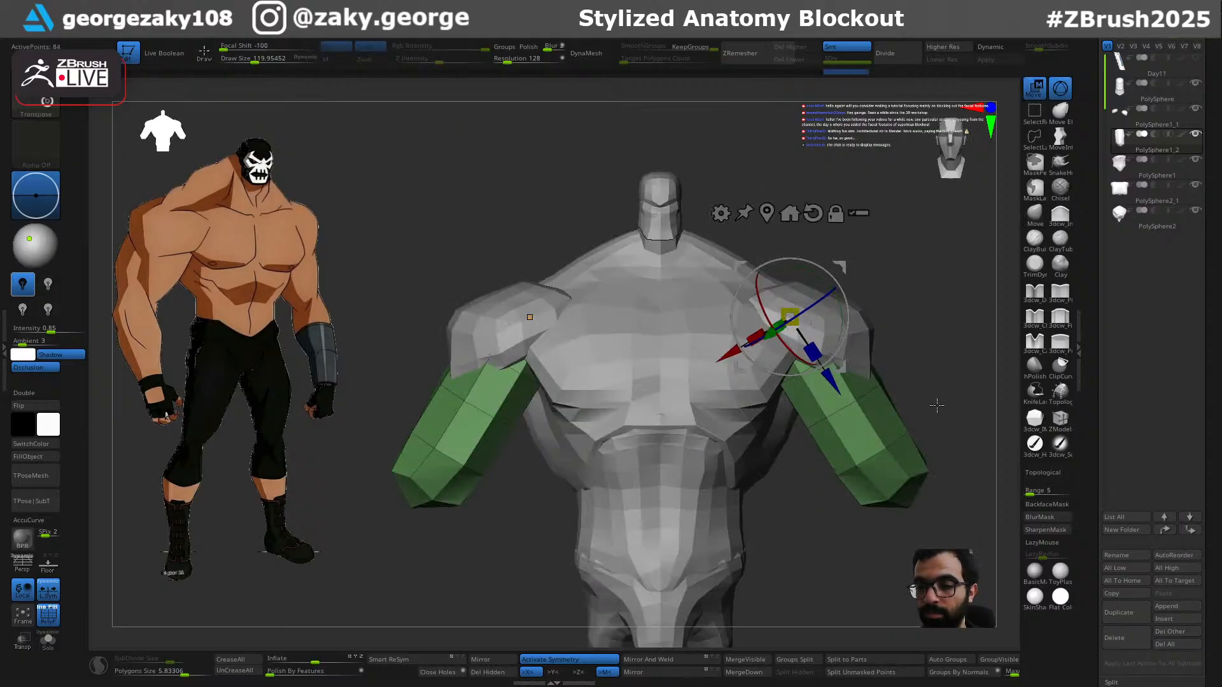
pyautogui.keyDown('ctrl'); pyautogui.moveTo(932, 422); pyautogui.dragTo(893, 404, button='right'); pyautogui.keyUp('ctrl')
pyautogui.moveTo(771, 336); pyautogui.dragTo(802, 368)
pyautogui.hotkey('ctrl', 'z')
# Step: Rotate the upper arms slightly with the transform gizmo in the rear view
pyautogui.moveTo(878, 302); pyautogui.dragTo(894, 411, button='right')
pyautogui.moveTo(918, 491)
pyautogui.mouseDown(button='right')
pyautogui.moveTo(789, 490)
pyautogui.moveTo(811, 461)
pyautogui.moveTo(730, 430)
pyautogui.moveTo(796, 508)
pyautogui.moveTo(794, 458)
pyautogui.moveTo(825, 511)
pyautogui.mouseUp(button='right')
pyautogui.press('q')
pyautogui.press(']')
pyautogui.press(']')
pyautogui.press(']')
pyautogui.press(']')
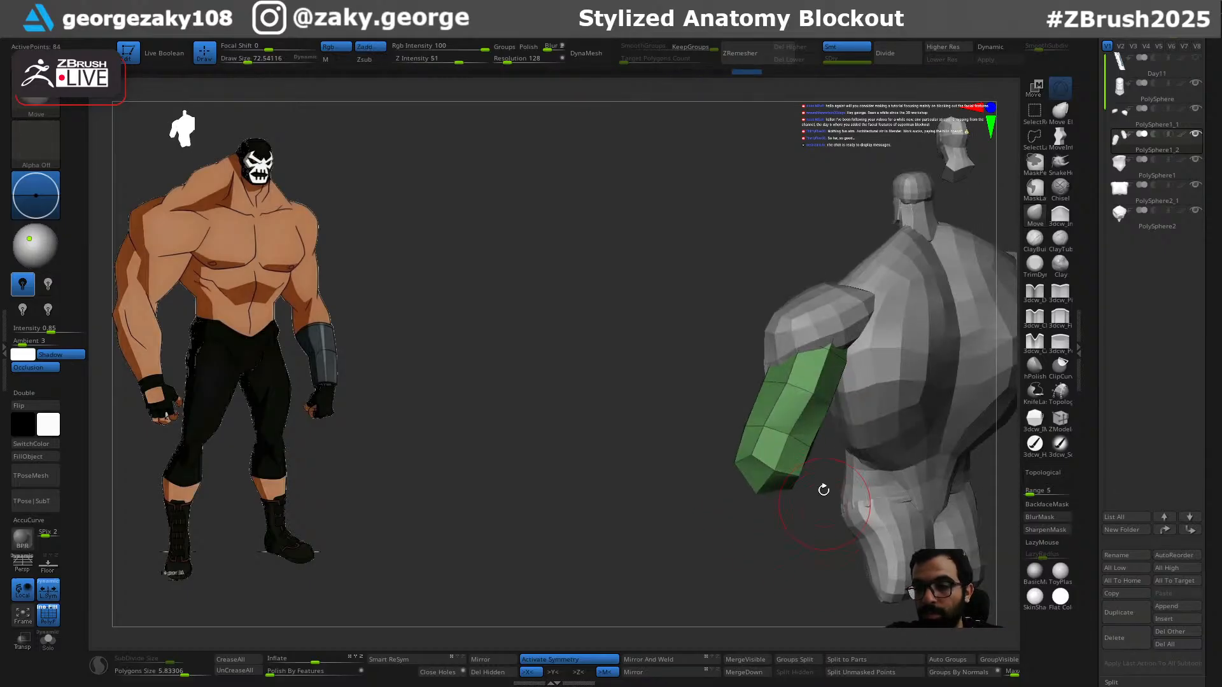
pyautogui.moveTo(751, 549); pyautogui.dragTo(741, 536, button='right')
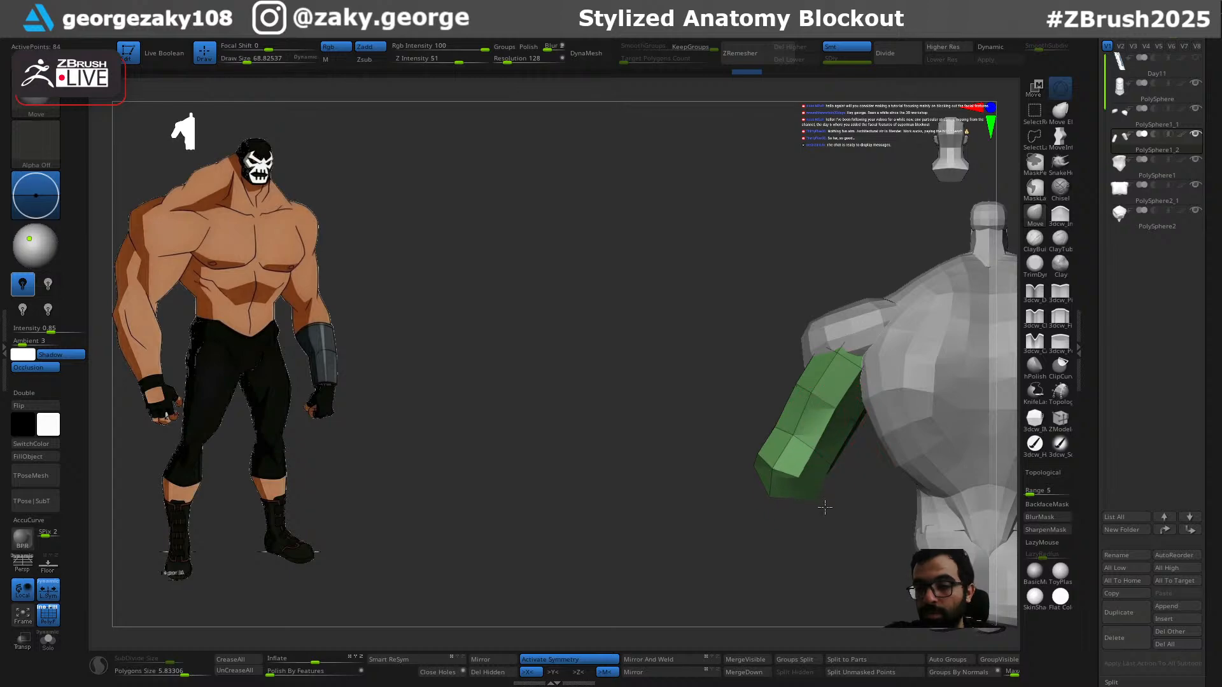
pyautogui.press('w')
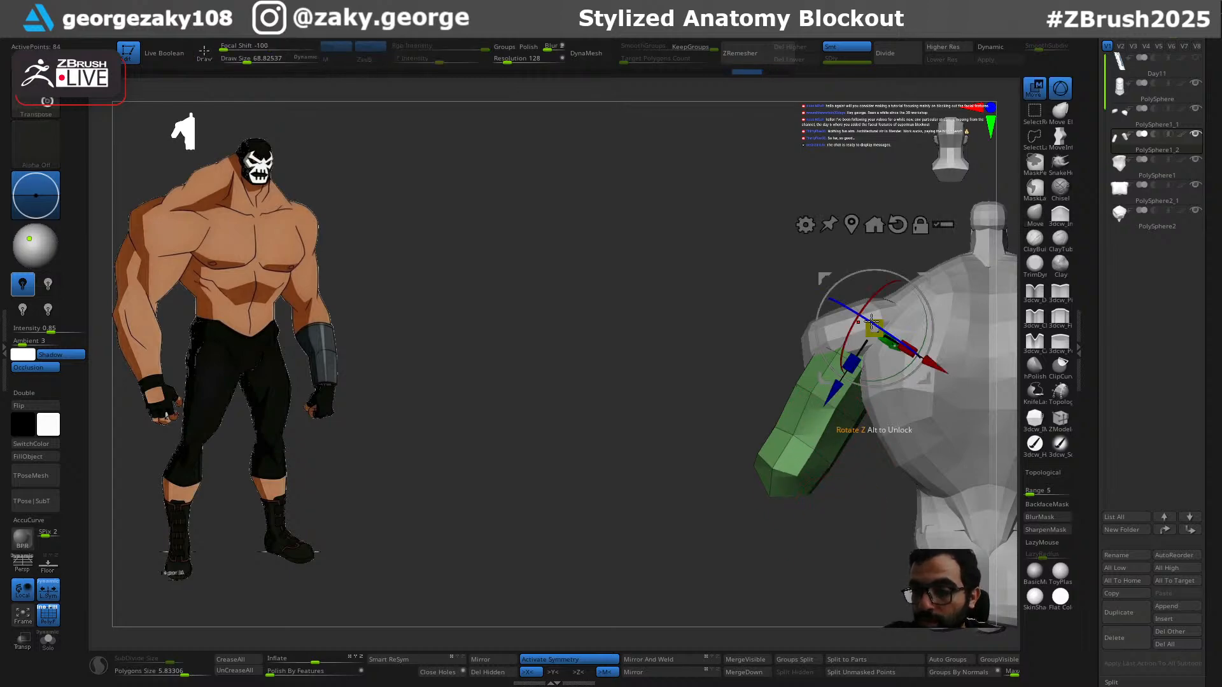
pyautogui.moveTo(845, 306); pyautogui.dragTo(849, 307)
# Step: Reshape the inner and rear contours of the upper arms with the Move brush from the back and side
pyautogui.press('q')
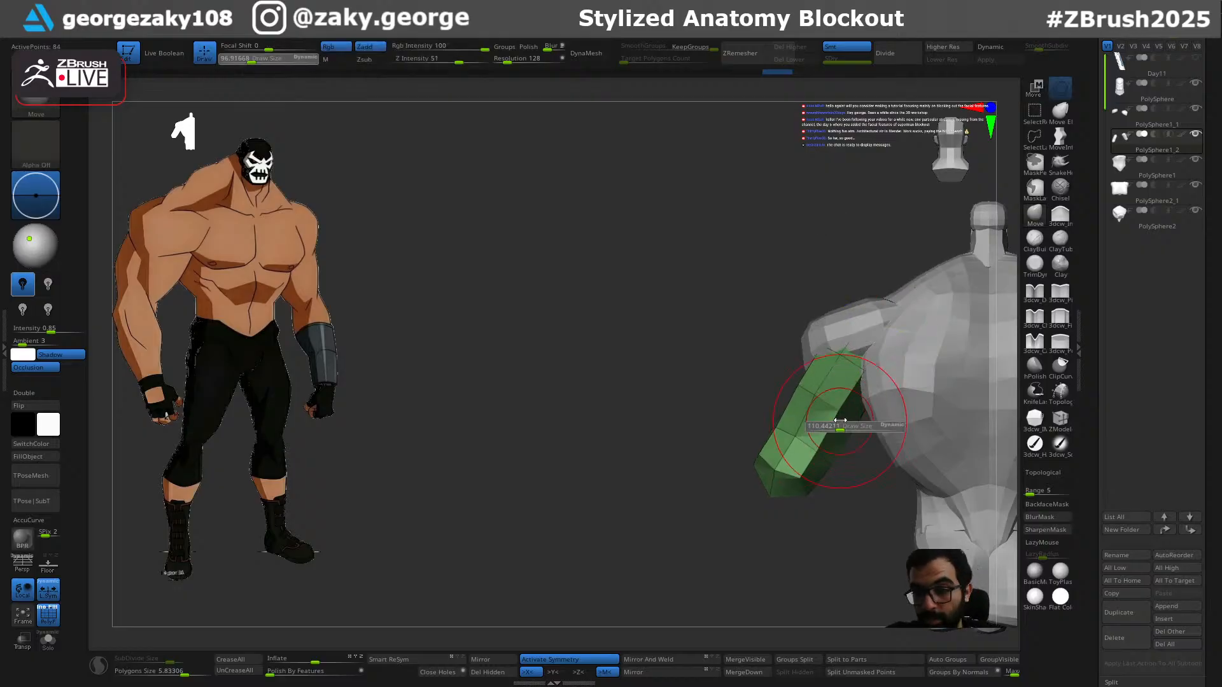
pyautogui.moveTo(854, 418); pyautogui.dragTo(856, 417)
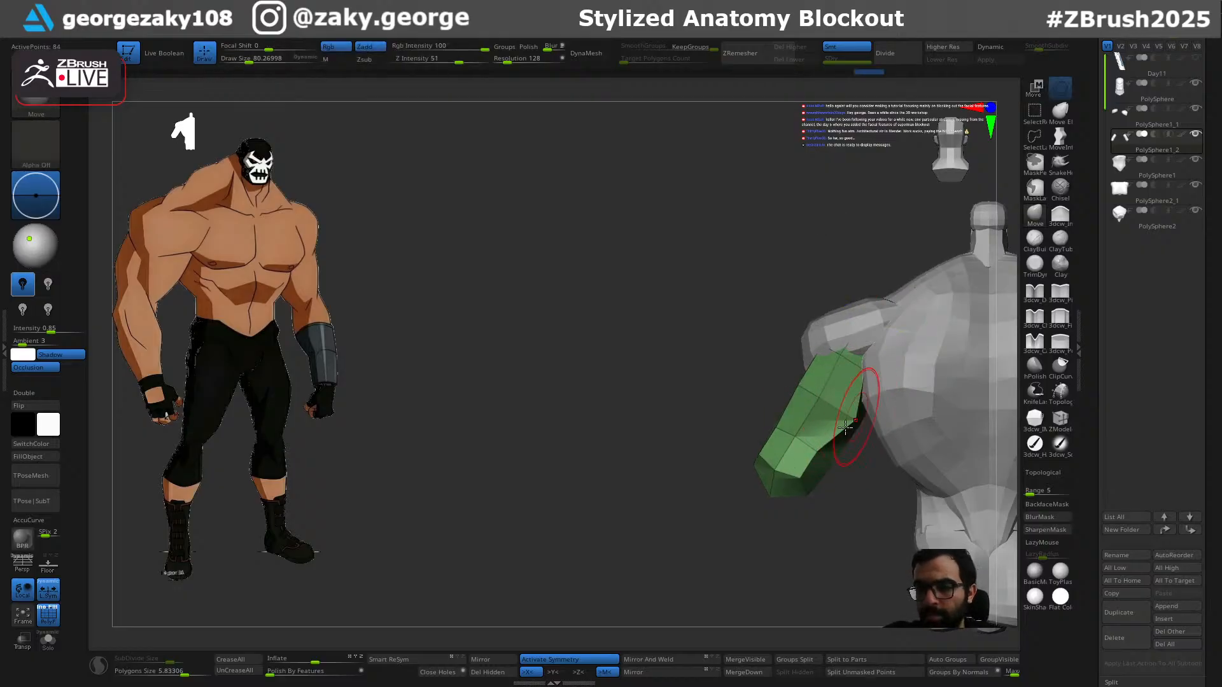
pyautogui.moveTo(769, 519); pyautogui.dragTo(821, 525)
pyautogui.press('s')
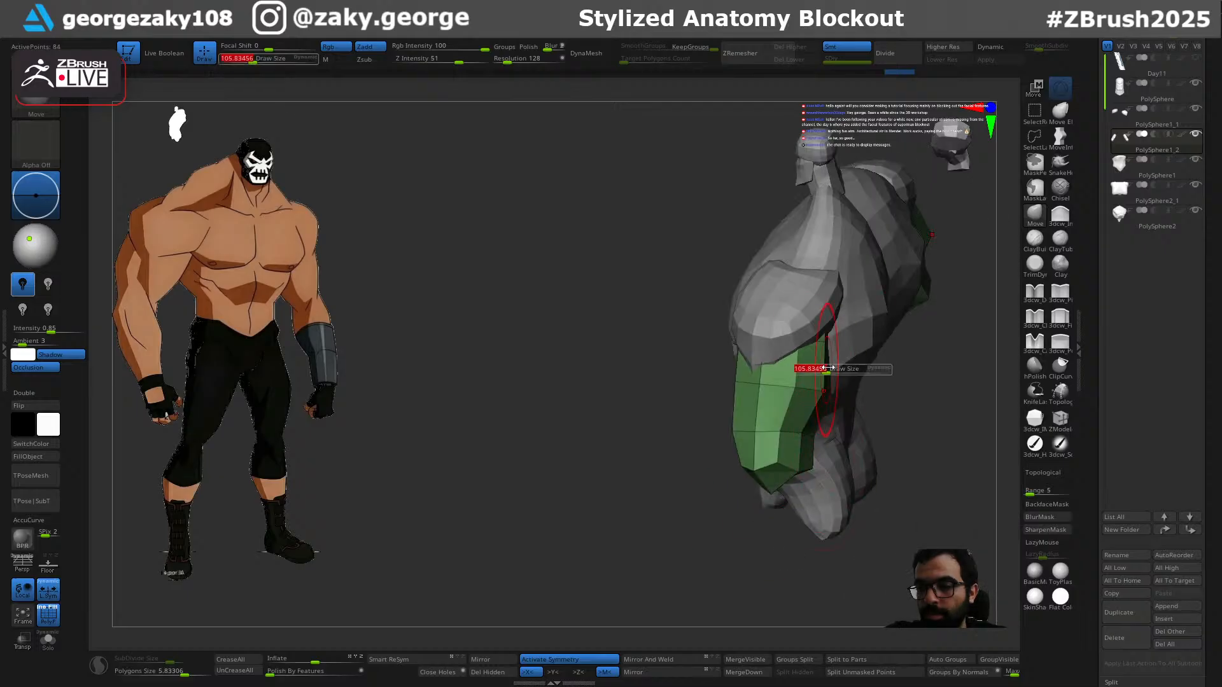
pyautogui.moveTo(748, 581)
pyautogui.mouseDown()
pyautogui.moveTo(734, 586)
pyautogui.moveTo(805, 547)
pyautogui.mouseUp()
pyautogui.press('s')
pyautogui.moveTo(837, 316); pyautogui.dragTo(829, 327)
pyautogui.press('s')
pyautogui.moveTo(828, 328); pyautogui.dragTo(831, 329)
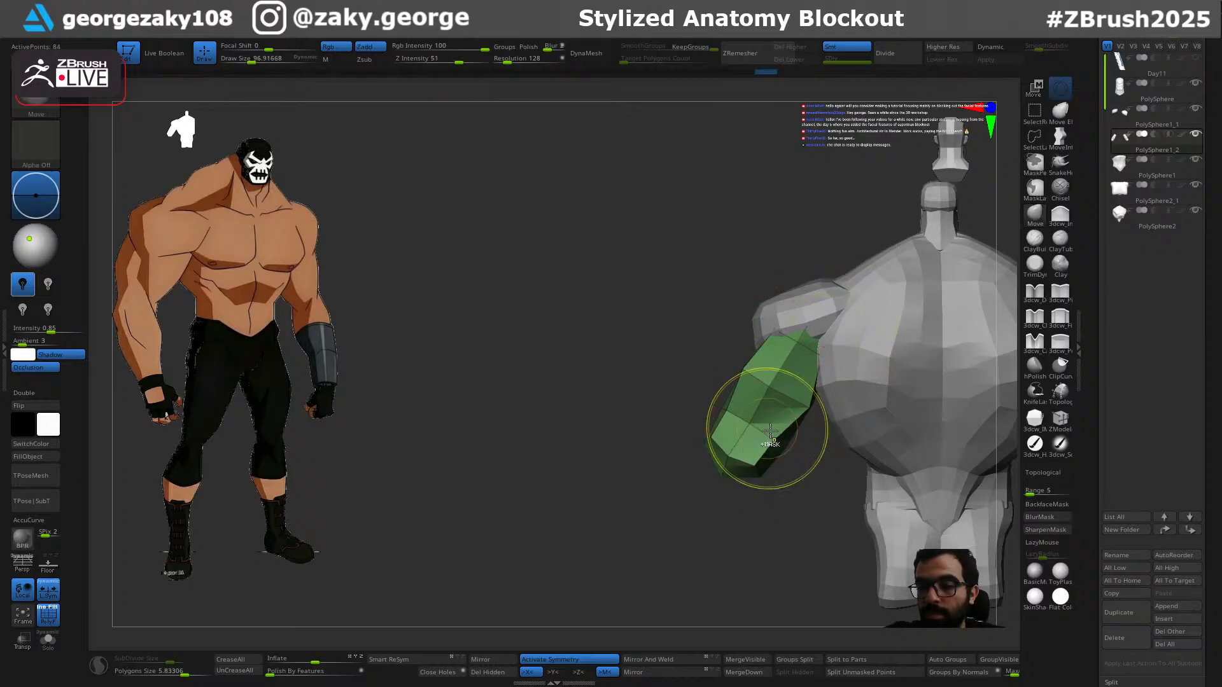
# Step: Refine the elbow end of the upper arms from behind with a resized Move brush
pyautogui.press('s')
pyautogui.moveTo(764, 439); pyautogui.dragTo(754, 451)
pyautogui.press('s')
pyautogui.moveTo(847, 382)
pyautogui.mouseDown()
pyautogui.moveTo(873, 395)
pyautogui.moveTo(926, 384)
pyautogui.moveTo(930, 363)
pyautogui.moveTo(845, 409)
pyautogui.mouseUp()
# Step: Insert mirrored low-poly meshes below the elbows as forearms
pyautogui.moveTo(908, 380)
pyautogui.mouseDown()
pyautogui.moveTo(939, 397)
pyautogui.moveTo(782, 509)
pyautogui.moveTo(744, 553)
pyautogui.moveTo(560, 573)
pyautogui.mouseUp()
pyautogui.moveTo(786, 382)
pyautogui.mouseDown()
pyautogui.moveTo(884, 346)
pyautogui.moveTo(881, 423)
pyautogui.moveTo(731, 533)
pyautogui.moveTo(866, 421)
pyautogui.moveTo(803, 435)
pyautogui.moveTo(785, 407)
pyautogui.moveTo(748, 439)
pyautogui.moveTo(731, 485)
pyautogui.moveTo(867, 420)
pyautogui.mouseUp()
pyautogui.press('i')
pyautogui.keyDown('alt'); pyautogui.moveTo(683, 248); pyautogui.dragTo(701, 319, button='right'); pyautogui.keyUp('alt')
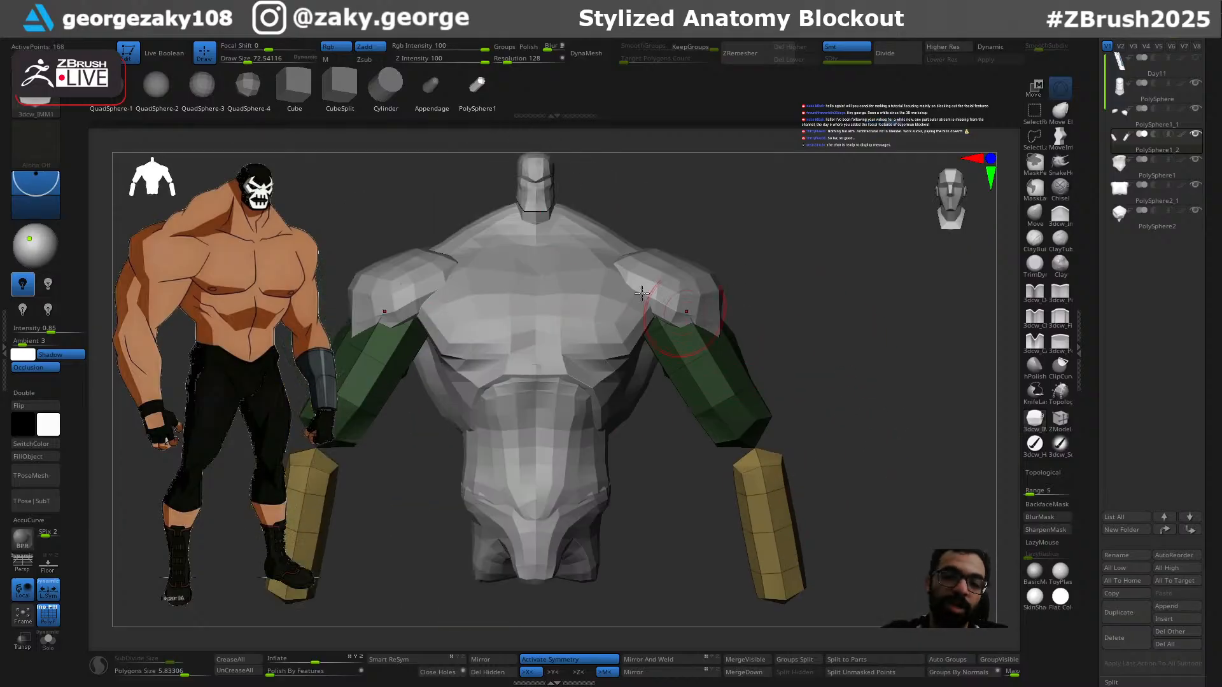
# Step: Move, rotate and scale the forearm meshes so their upper ends meet the elbows
pyautogui.press('w')
pyautogui.moveTo(777, 401); pyautogui.dragTo(819, 363)
pyautogui.keyDown('ctrl'); pyautogui.click(819, 363); pyautogui.keyUp('ctrl')
pyautogui.hotkey('ctrl', 'z')
pyautogui.hotkey('ctrl', 'z')
pyautogui.moveTo(742, 410); pyautogui.dragTo(775, 391)
pyautogui.moveTo(758, 453); pyautogui.dragTo(774, 491)
pyautogui.keyDown('alt'); pyautogui.moveTo(847, 508); pyautogui.dragTo(844, 434); pyautogui.keyUp('alt')
pyautogui.moveTo(763, 422); pyautogui.dragTo(760, 406)
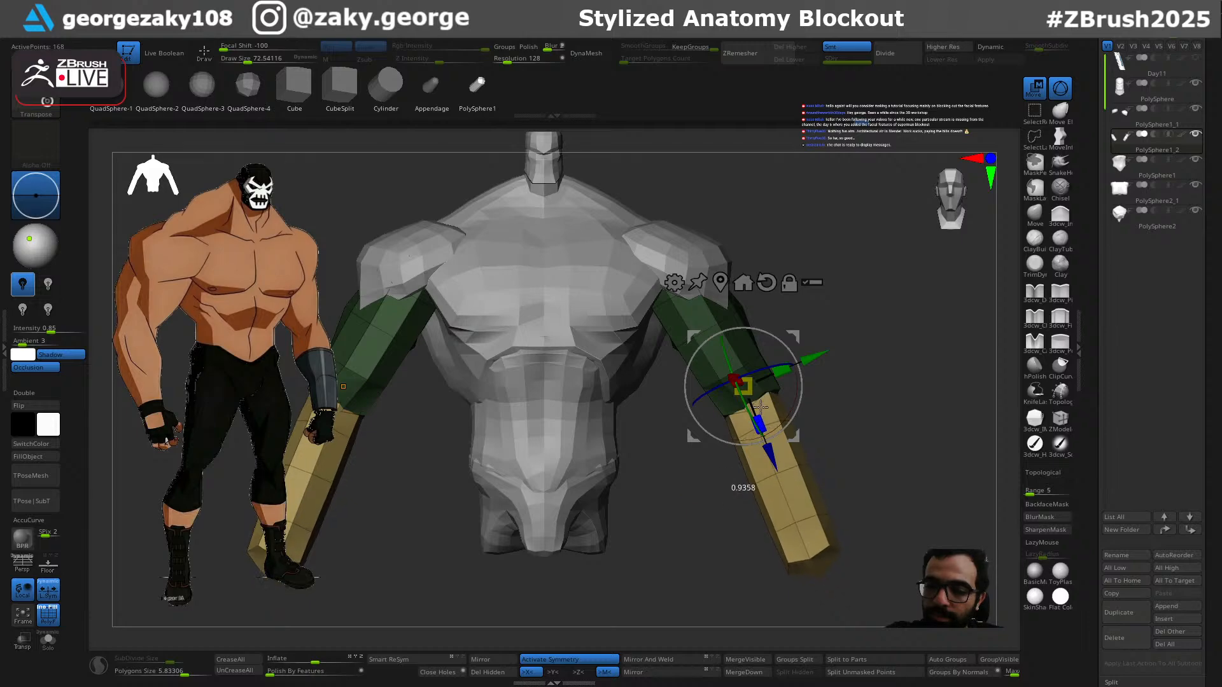
# Step: Fine-tune the forearms' scale and angle against the upper arms from the front and side
pyautogui.moveTo(799, 333); pyautogui.dragTo(793, 309)
pyautogui.moveTo(853, 433); pyautogui.dragTo(805, 449)
pyautogui.moveTo(781, 312); pyautogui.dragTo(779, 301)
pyautogui.moveTo(734, 395)
pyautogui.mouseDown()
pyautogui.moveTo(728, 413)
pyautogui.moveTo(840, 404)
pyautogui.mouseUp()
# Step: Give the forearms their own polygroup and mask the upper arms, ready for the Move brush
pyautogui.press('q')
pyautogui.keyDown('ctrl'); pyautogui.click(816, 426); pyautogui.keyUp('ctrl')
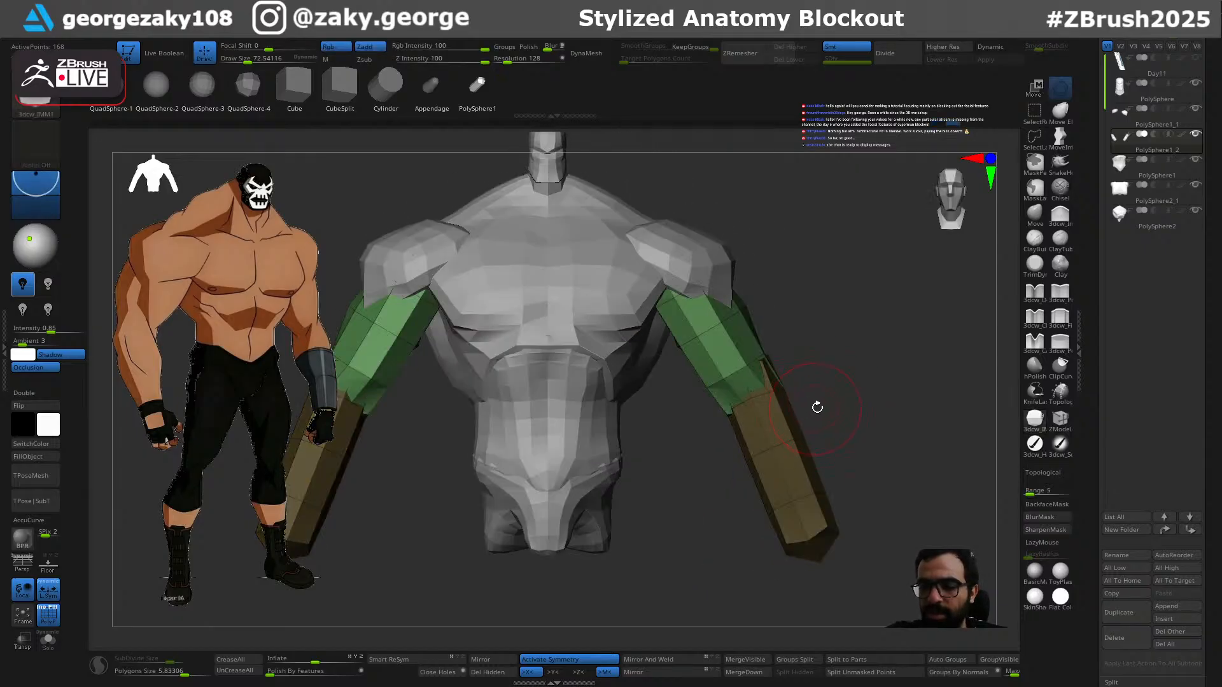
pyautogui.press('ctrl')
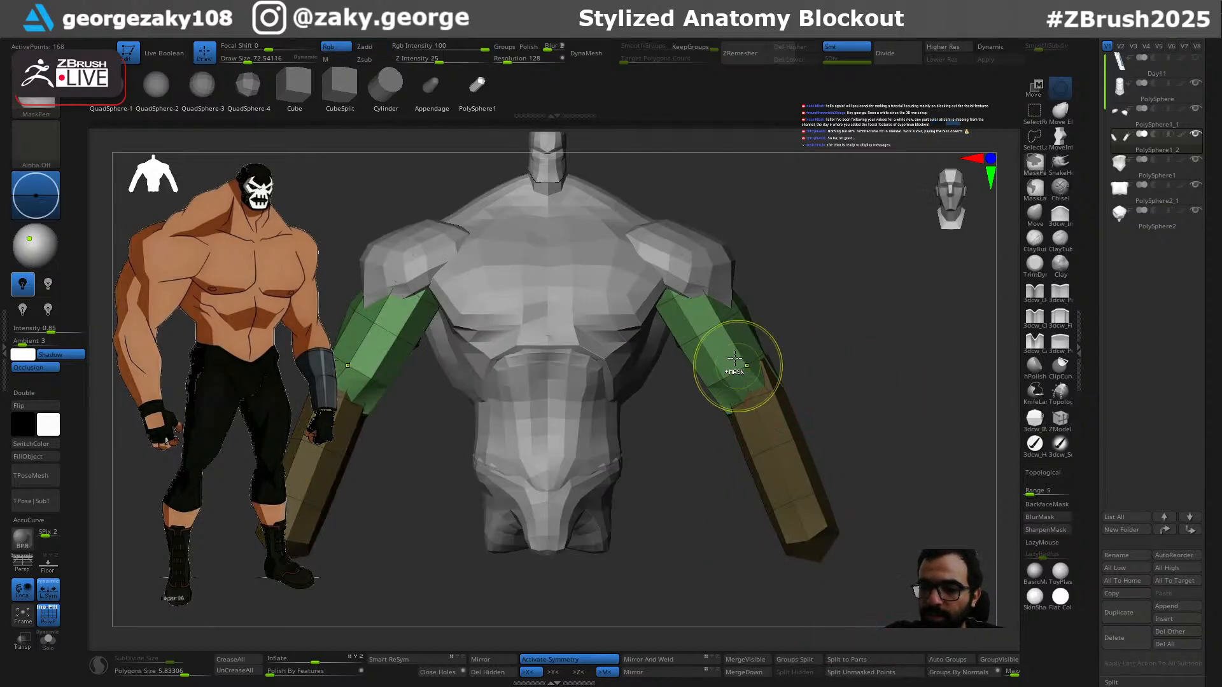
pyautogui.hotkey('ctrl', 'w')
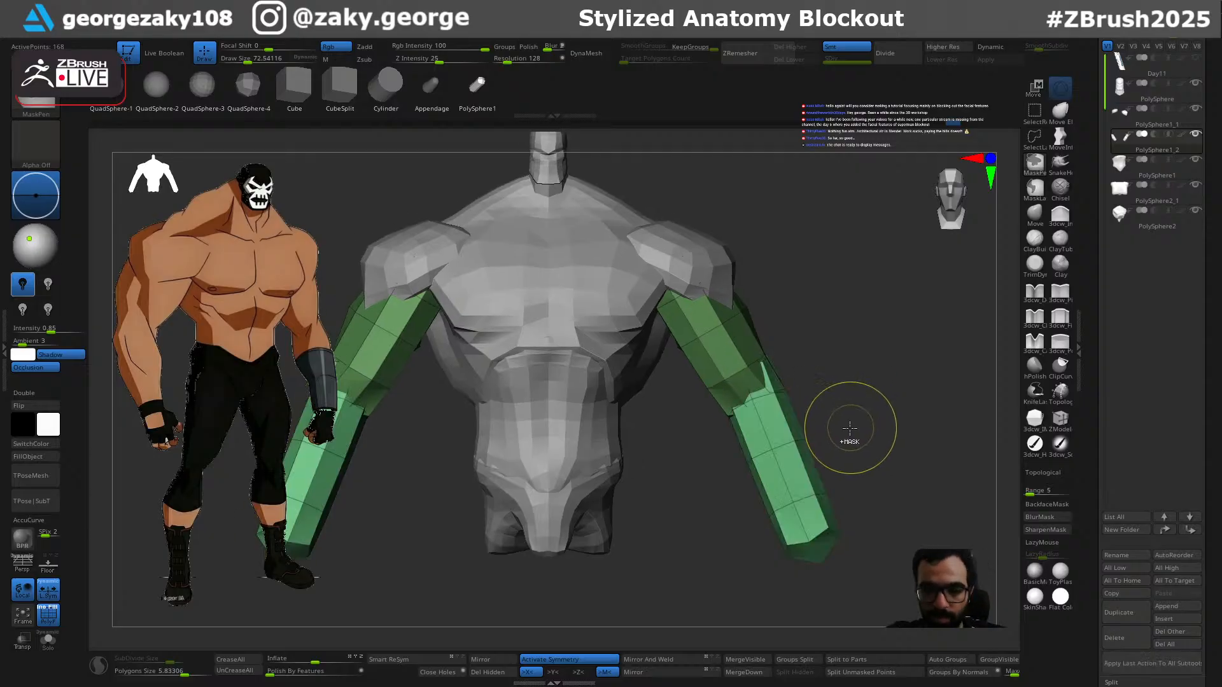
pyautogui.keyDown('ctrl'); pyautogui.keyDown('shift'); pyautogui.click(801, 487); pyautogui.keyUp('shift'); pyautogui.keyUp('ctrl')
pyautogui.keyDown('ctrl'); pyautogui.click(847, 457); pyautogui.keyUp('ctrl')
pyautogui.keyDown('ctrl'); pyautogui.keyDown('shift'); pyautogui.click(848, 456); pyautogui.keyUp('shift'); pyautogui.keyUp('ctrl')
pyautogui.keyDown('ctrl'); pyautogui.click(848, 455); pyautogui.keyUp('ctrl')
pyautogui.press('b')
pyautogui.press('m')
pyautogui.press('v')
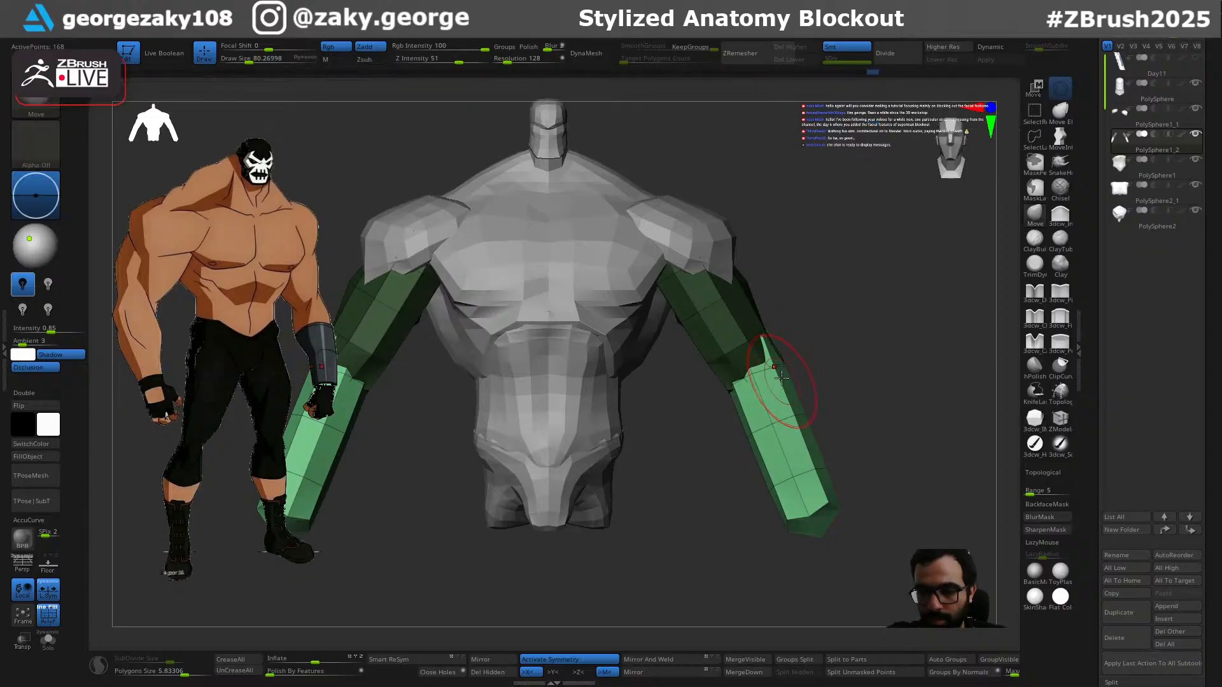
# Step: Widen the forearms at the elbow and taper them toward the wrist with the Move brush in front view
pyautogui.moveTo(779, 383); pyautogui.dragTo(787, 381)
pyautogui.press('s')
pyautogui.moveTo(760, 385); pyautogui.dragTo(725, 399)
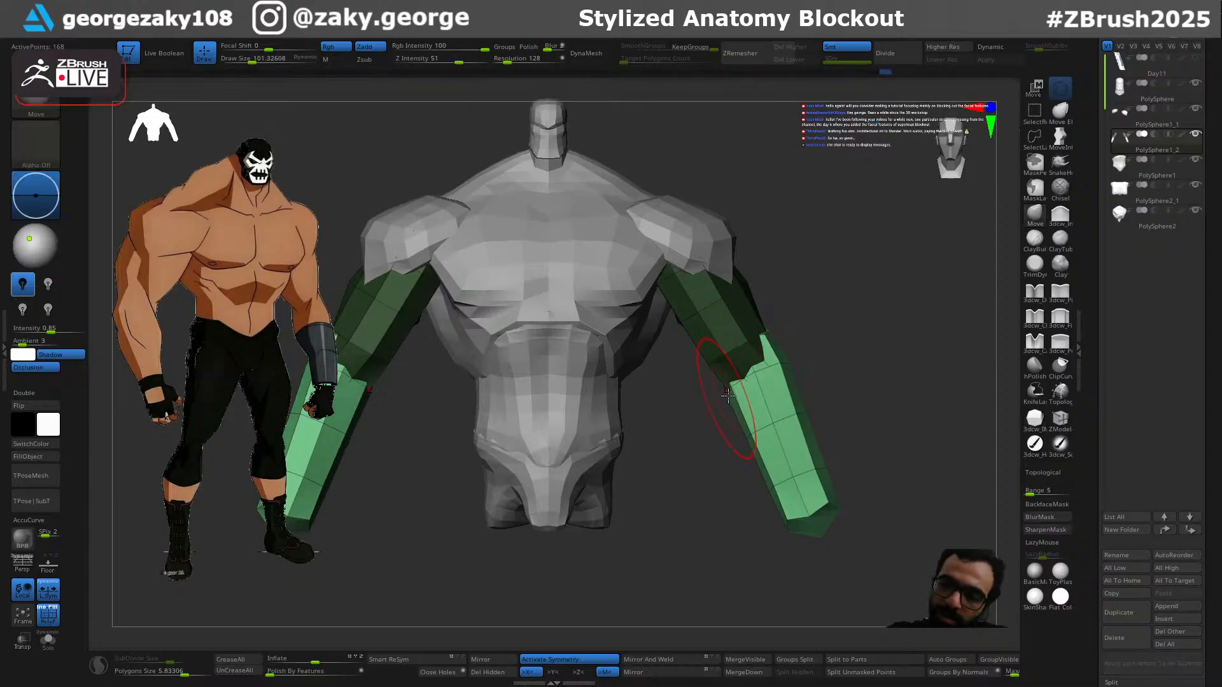
pyautogui.moveTo(773, 489); pyautogui.dragTo(785, 488)
pyautogui.press('s')
pyautogui.moveTo(786, 488)
pyautogui.mouseDown()
pyautogui.moveTo(805, 487)
pyautogui.moveTo(807, 458)
pyautogui.mouseUp()
pyautogui.press('s')
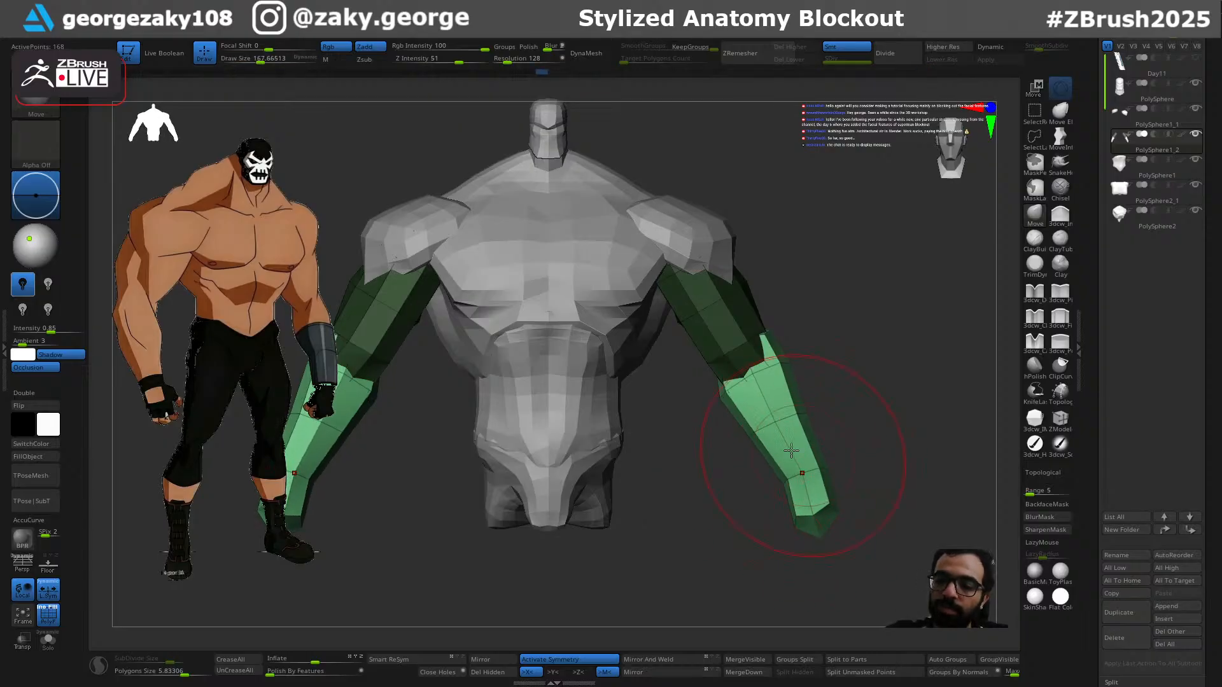
# Step: Adjust the forearms' upper edge where it overlaps the elbow in front view
pyautogui.moveTo(725, 396); pyautogui.dragTo(732, 387)
pyautogui.press('s')
pyautogui.moveTo(778, 340); pyautogui.dragTo(738, 350)
pyautogui.press('s')
pyautogui.moveTo(738, 350); pyautogui.dragTo(730, 349)
# Step: Shape the elbow end of the forearms from the side and back with the Move brush
pyautogui.moveTo(891, 349)
pyautogui.mouseDown()
pyautogui.moveTo(791, 342)
pyautogui.moveTo(837, 352)
pyautogui.moveTo(799, 387)
pyautogui.moveTo(822, 385)
pyautogui.mouseUp()
pyautogui.press('s')
pyautogui.press('s')
pyautogui.press('s')
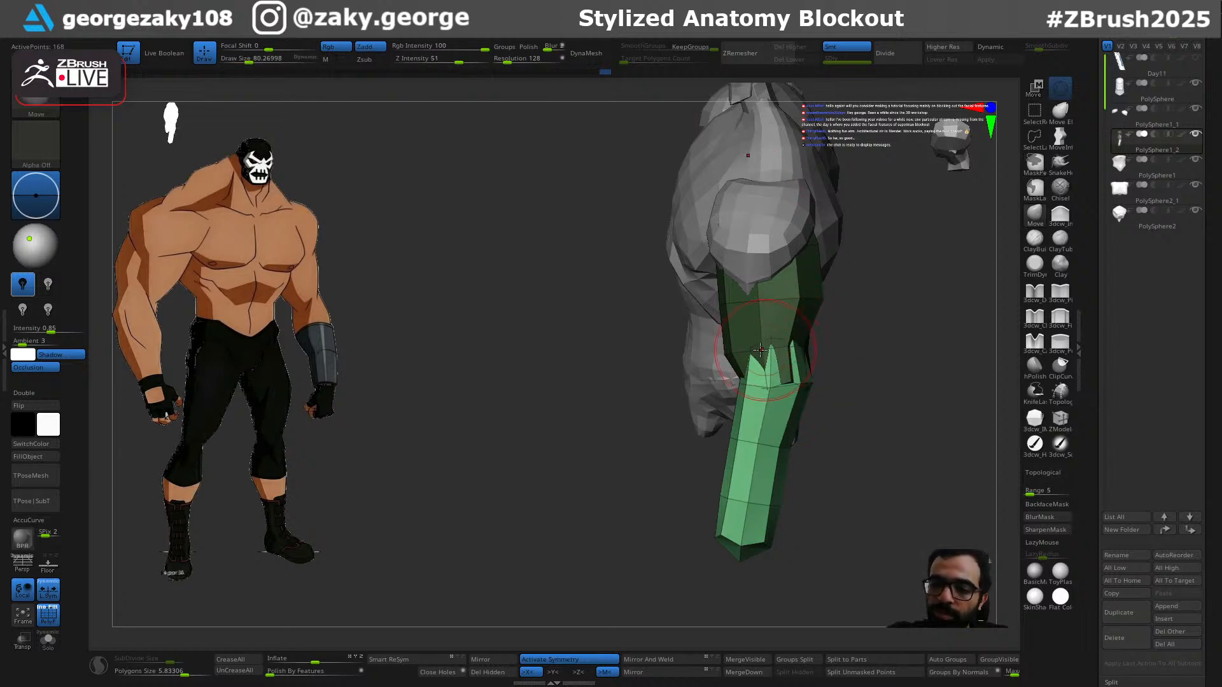
pyautogui.moveTo(874, 347); pyautogui.dragTo(809, 376)
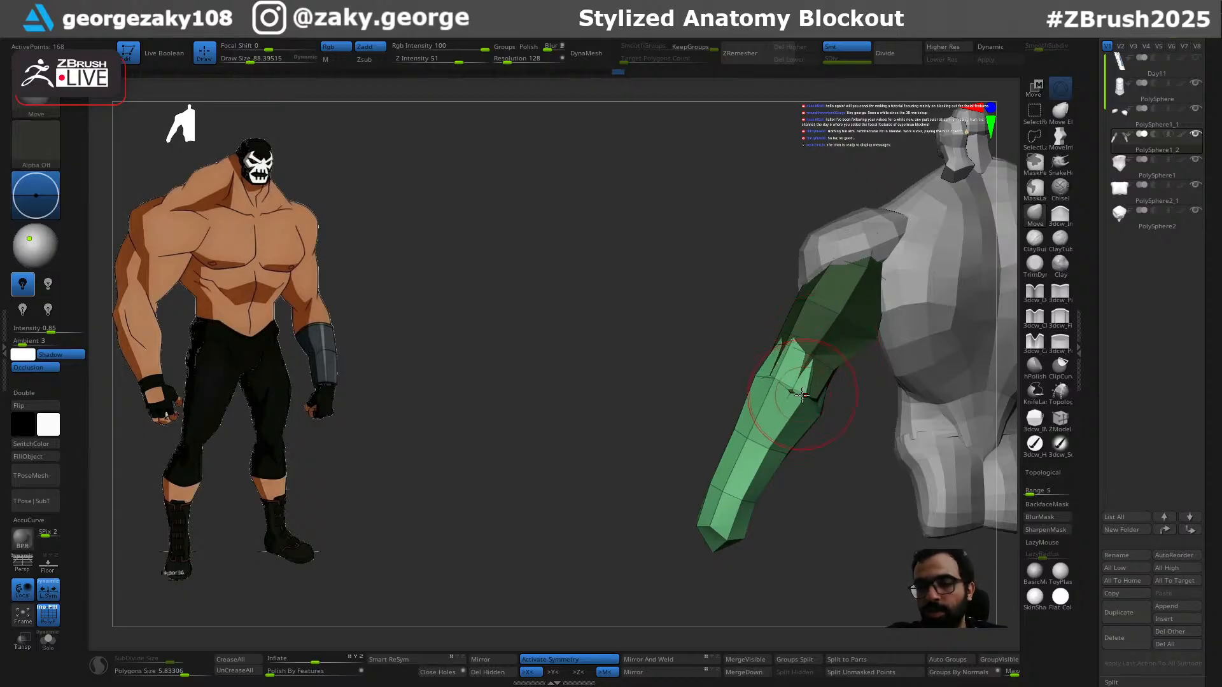
pyautogui.press('s')
pyautogui.moveTo(824, 351); pyautogui.dragTo(829, 351)
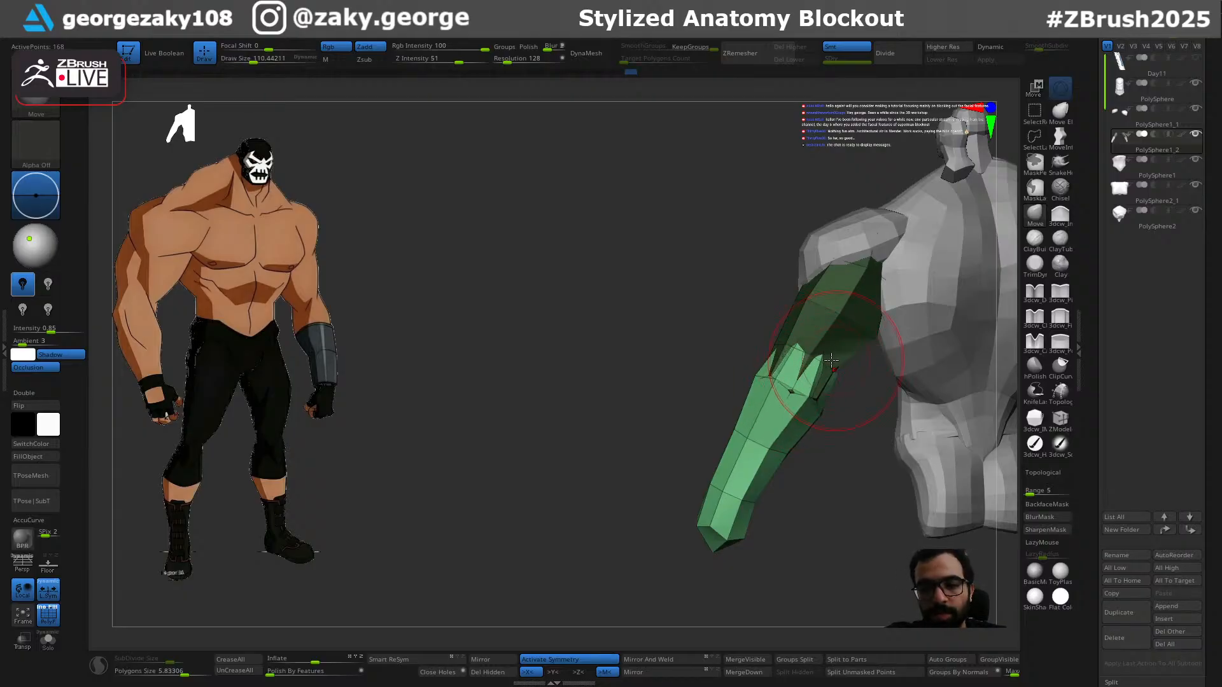
# Step: Refine the inner and outer edges of the upper forearms in front view
pyautogui.moveTo(684, 417)
pyautogui.mouseDown()
pyautogui.moveTo(952, 369)
pyautogui.moveTo(874, 385)
pyautogui.moveTo(851, 412)
pyautogui.mouseUp()
pyautogui.press('s')
pyautogui.moveTo(826, 420); pyautogui.dragTo(831, 428)
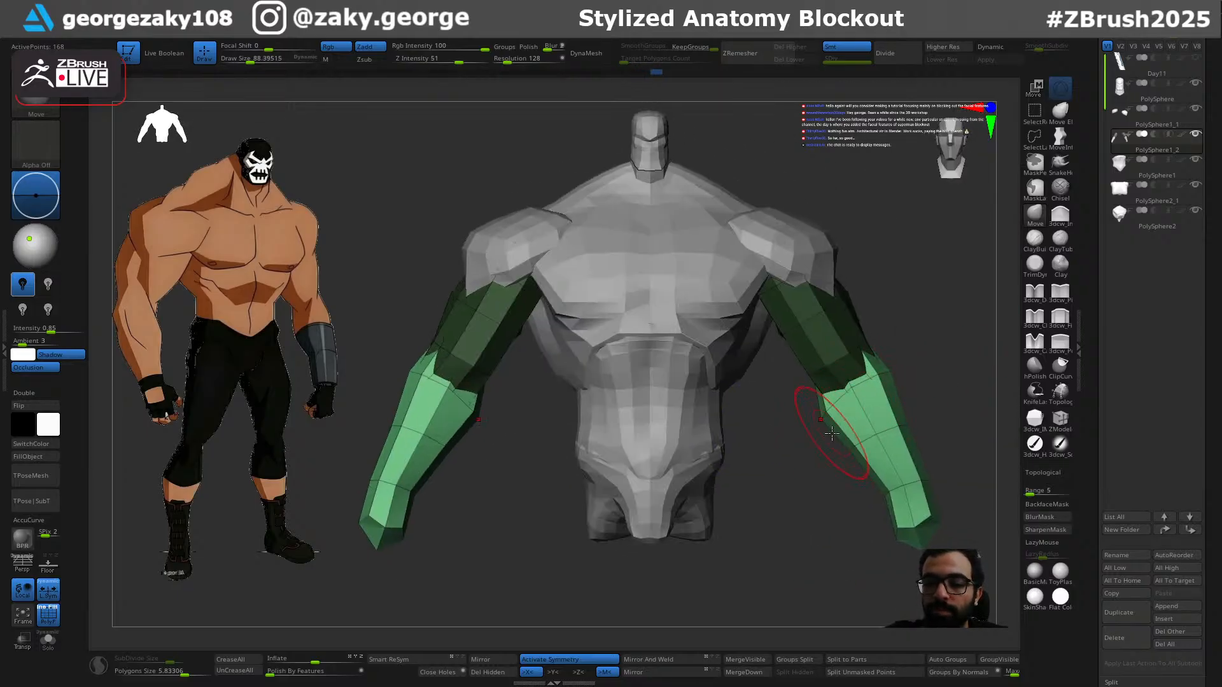
pyautogui.press('s')
pyautogui.moveTo(889, 389); pyautogui.dragTo(894, 388)
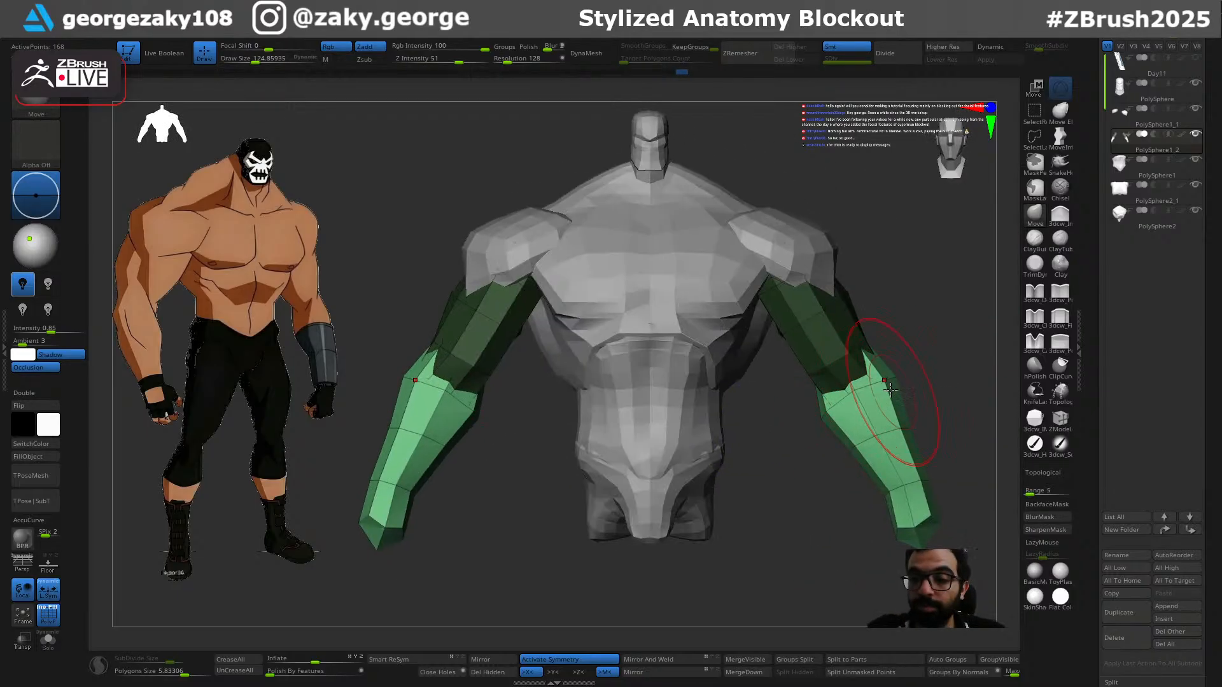
pyautogui.press('s')
pyautogui.moveTo(834, 420); pyautogui.dragTo(837, 420)
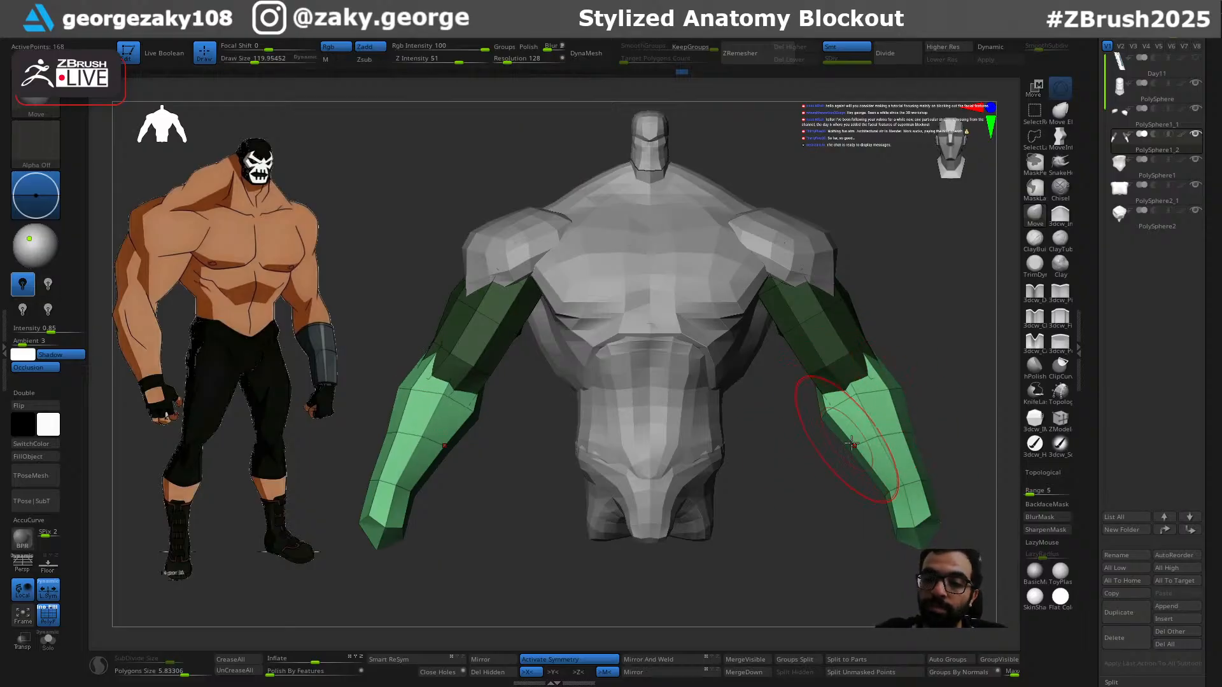
# Step: Adjust the forearms' inner contour toward the wrist, and twist the forearms about 21 degrees around their length
pyautogui.keyDown('alt'); pyautogui.moveTo(818, 510); pyautogui.dragTo(794, 485); pyautogui.keyUp('alt')
pyautogui.press('s')
pyautogui.moveTo(870, 448); pyautogui.dragTo(867, 448)
pyautogui.moveTo(850, 449); pyautogui.dragTo(869, 449)
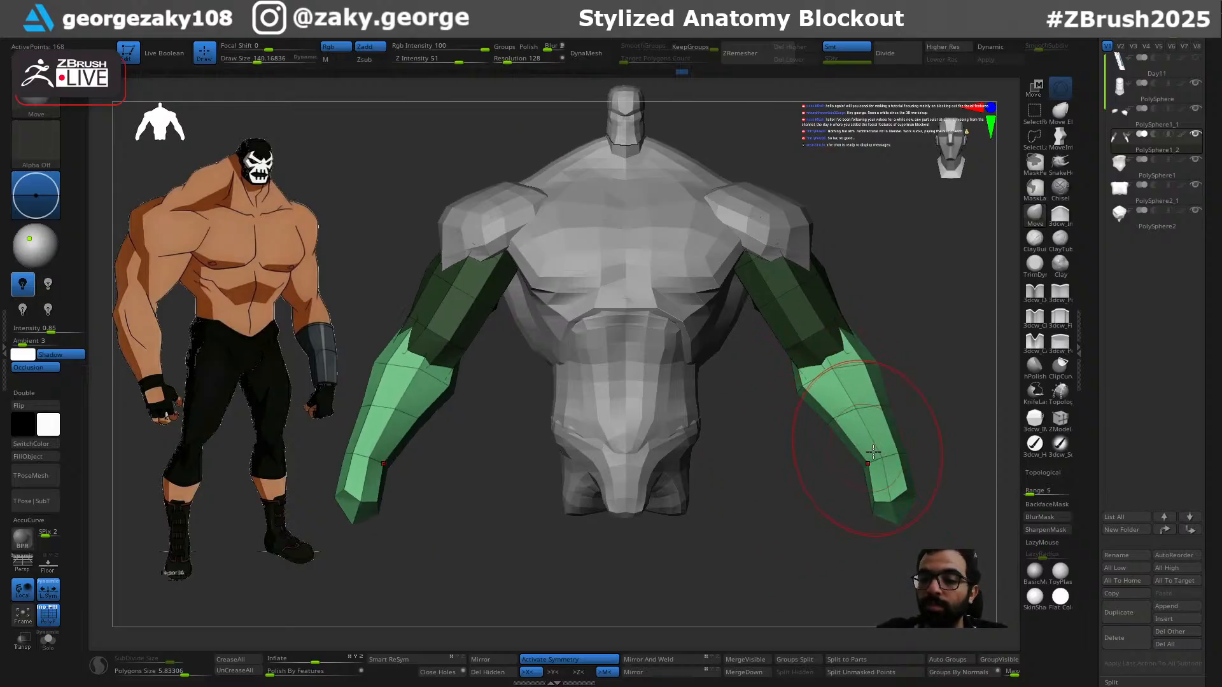
pyautogui.press('w')
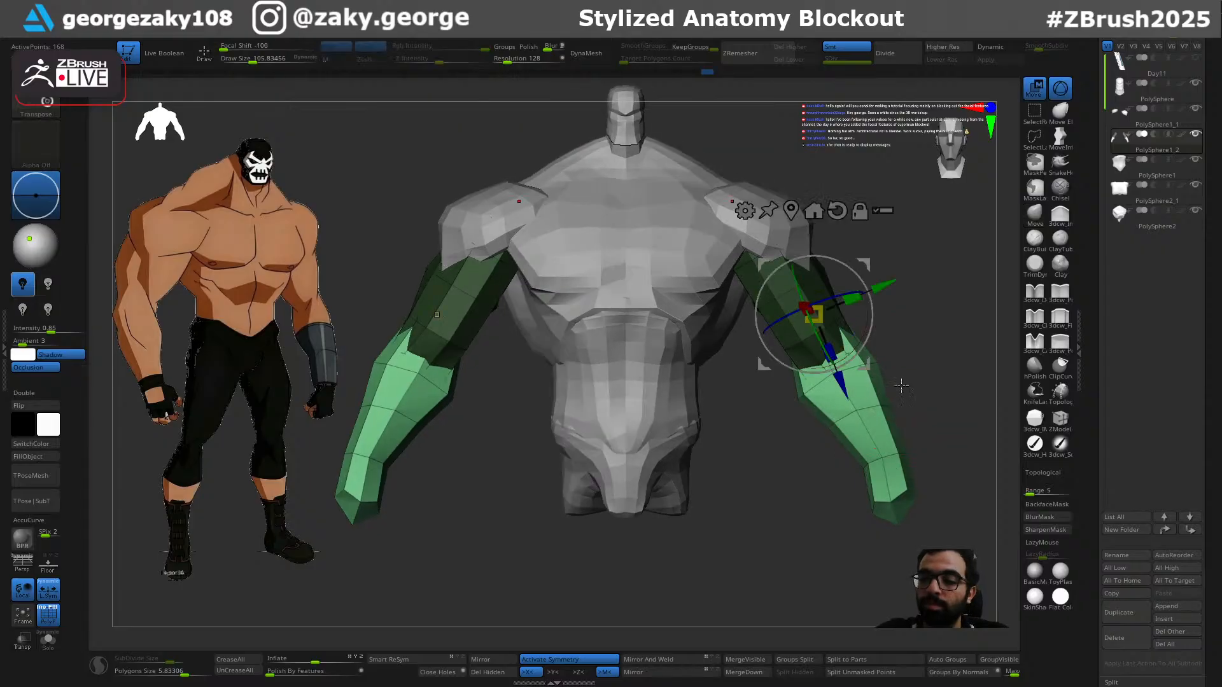
pyautogui.moveTo(855, 297); pyautogui.dragTo(826, 299)
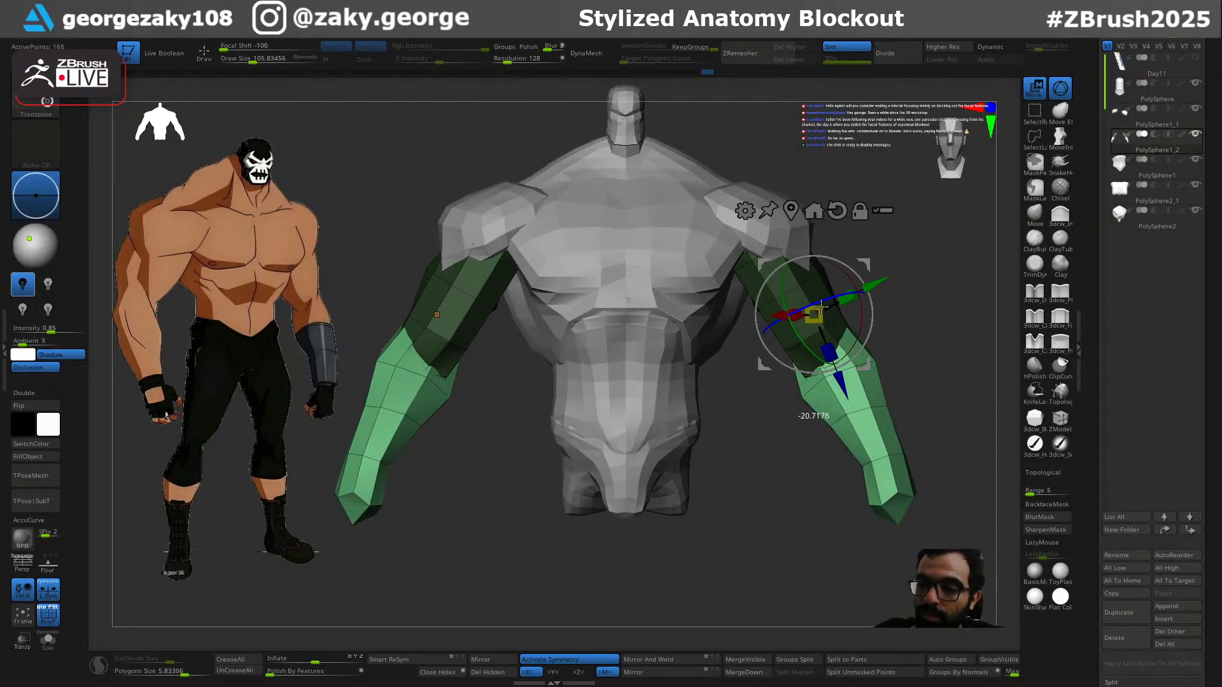
# Step: Pull the upper end of the forearms around the elbow with a small Move brush from a low rear angle
pyautogui.press('q')
pyautogui.moveTo(875, 353)
pyautogui.mouseDown(button='right')
pyautogui.moveTo(952, 289)
pyautogui.moveTo(900, 328)
pyautogui.moveTo(860, 429)
pyautogui.moveTo(849, 380)
pyautogui.mouseUp(button='right')
pyautogui.press('s')
pyautogui.moveTo(849, 376); pyautogui.dragTo(840, 376)
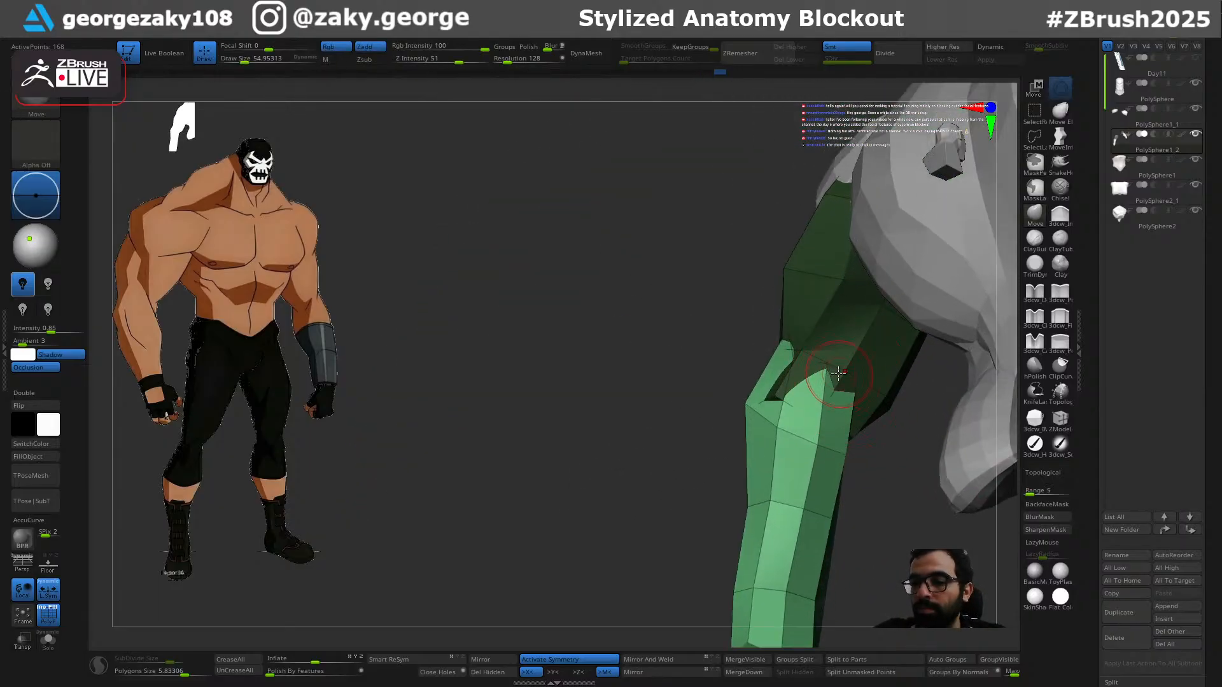
pyautogui.moveTo(859, 311); pyautogui.dragTo(844, 347)
pyautogui.press('s')
# Step: Shape the inner elbow corner and rear planes of the forearms with small Move strokes from several rear angles
pyautogui.moveTo(715, 486); pyautogui.dragTo(764, 475, button='right')
pyautogui.press('s')
pyautogui.moveTo(866, 398); pyautogui.dragTo(864, 398)
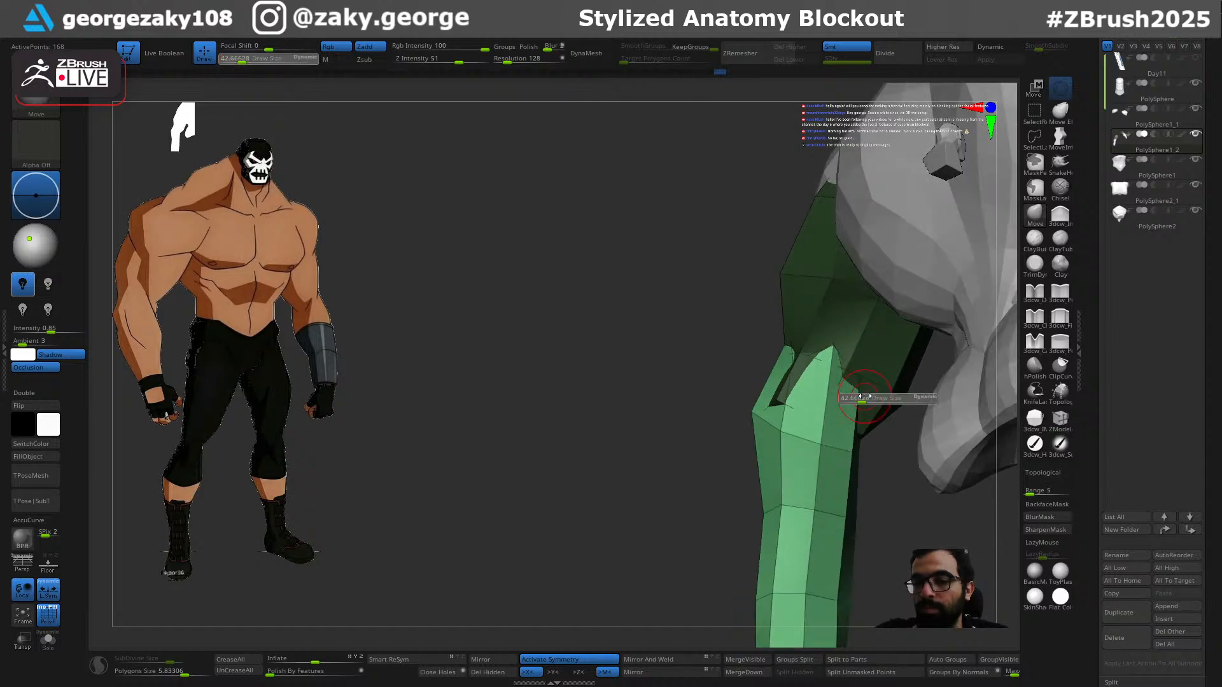
pyautogui.moveTo(705, 505); pyautogui.dragTo(735, 494, button='right')
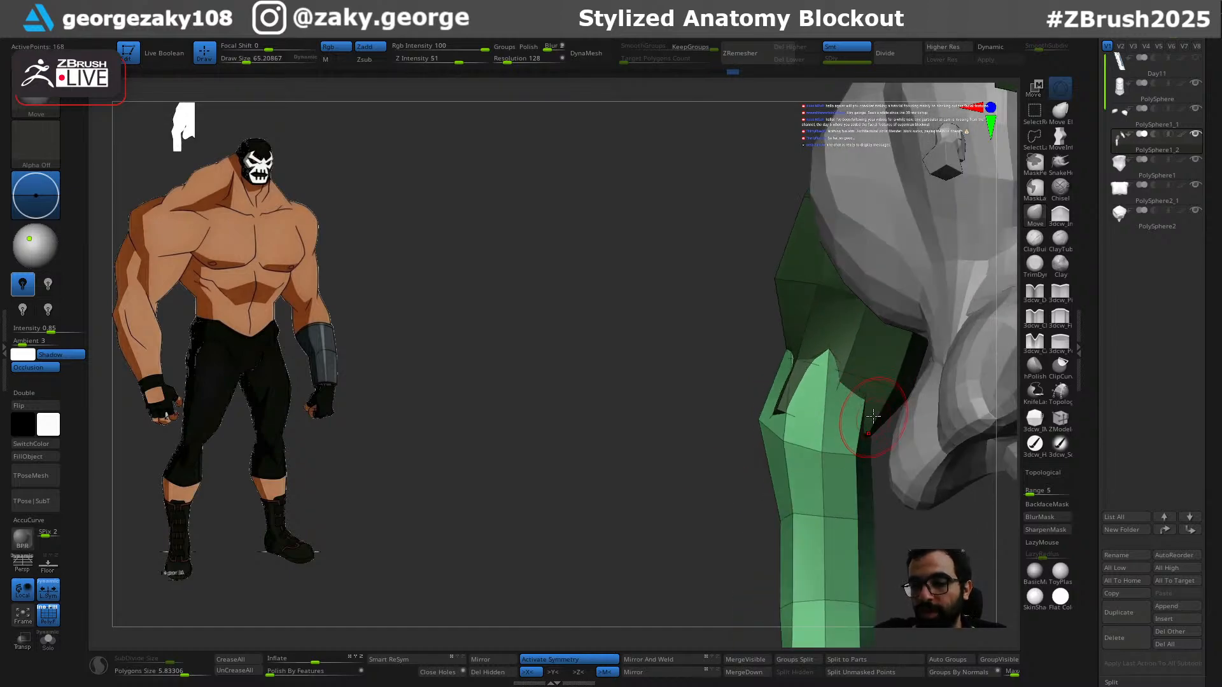
pyautogui.press('s')
pyautogui.moveTo(873, 426); pyautogui.dragTo(872, 427)
pyautogui.moveTo(735, 488)
pyautogui.mouseDown(button='right')
pyautogui.moveTo(785, 578)
pyautogui.moveTo(778, 568)
pyautogui.mouseUp(button='right')
pyautogui.press('s')
pyautogui.moveTo(846, 374); pyautogui.dragTo(839, 374)
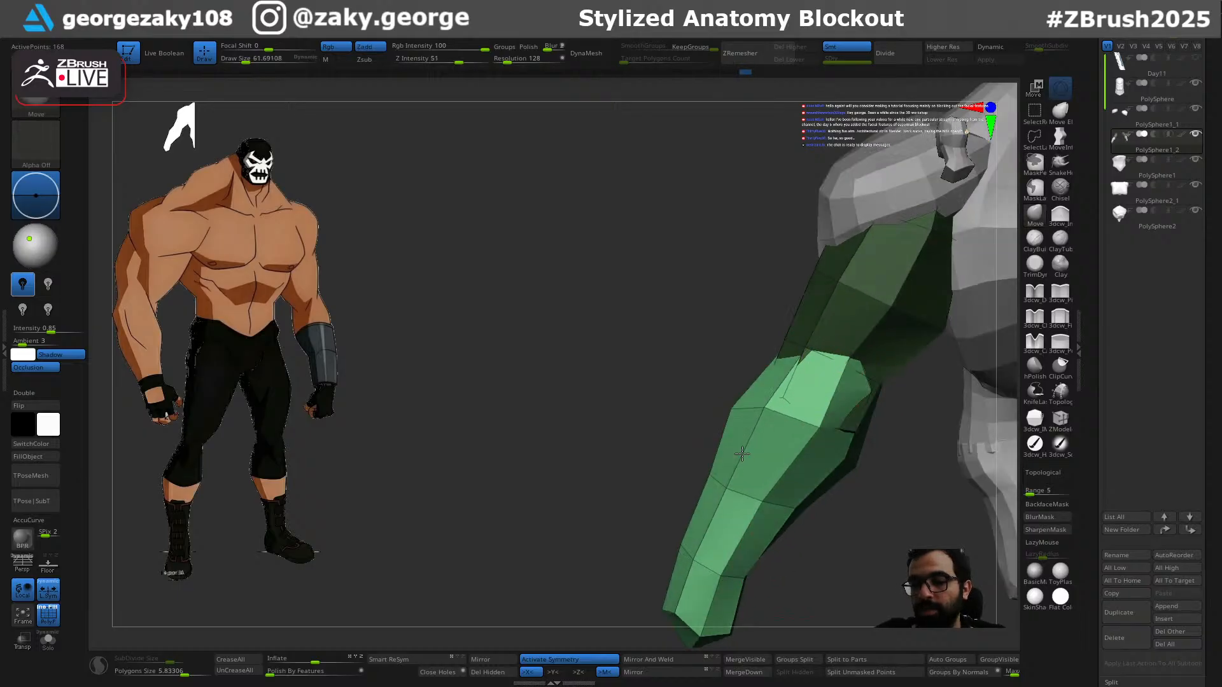
pyautogui.moveTo(796, 439); pyautogui.dragTo(796, 443, button='right')
# Step: Pull the outer tip of the forearms up along the upper arms in front view, undoing one inward stroke
pyautogui.moveTo(762, 326)
pyautogui.mouseDown(button='right')
pyautogui.moveTo(785, 277)
pyautogui.moveTo(709, 342)
pyautogui.mouseUp(button='right')
pyautogui.press('s')
pyautogui.moveTo(696, 345); pyautogui.dragTo(666, 343)
pyautogui.hotkey('ctrl', 'z')
pyautogui.press('s')
pyautogui.moveTo(691, 364); pyautogui.dragTo(700, 344)
pyautogui.moveTo(708, 314); pyautogui.dragTo(688, 325, button='right')
pyautogui.moveTo(692, 377); pyautogui.dragTo(695, 350)
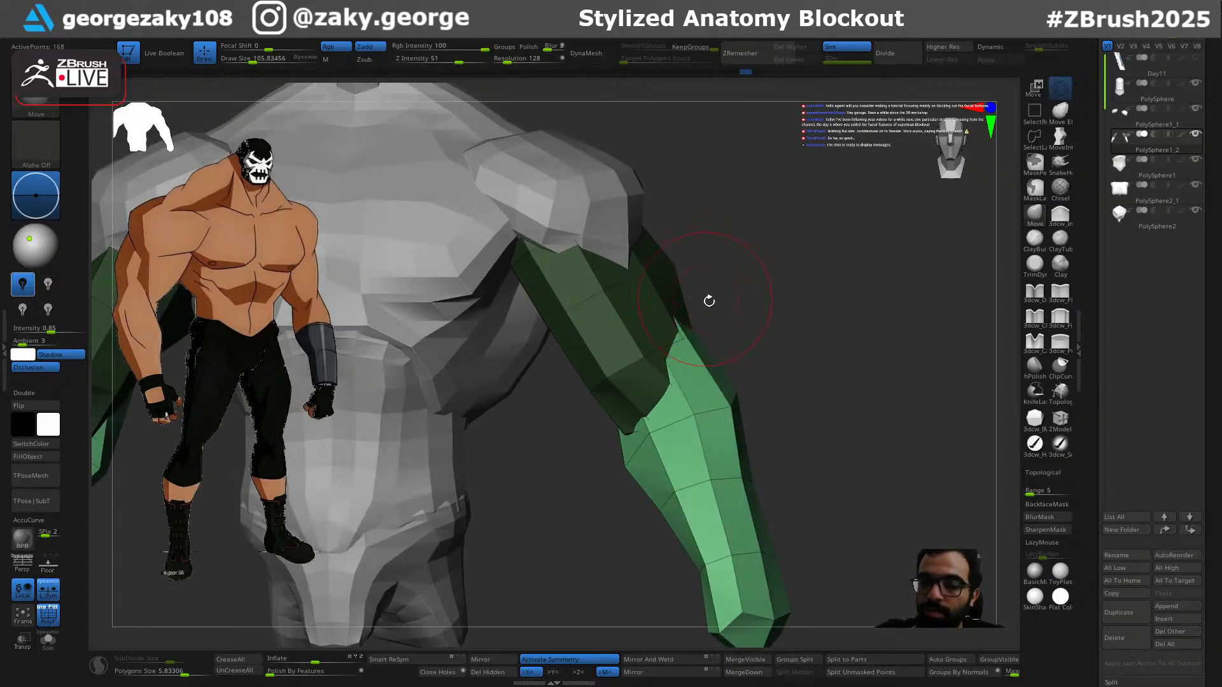
# Step: Raise the outer upper edge of the forearms further and smooth its transition into the upper arms
pyautogui.moveTo(702, 296); pyautogui.dragTo(676, 304, button='right')
pyautogui.press('s')
pyautogui.moveTo(699, 366); pyautogui.dragTo(719, 320)
pyautogui.moveTo(748, 316)
pyautogui.mouseDown(button='right')
pyautogui.moveTo(727, 336)
pyautogui.moveTo(786, 294)
pyautogui.moveTo(765, 364)
pyautogui.mouseUp(button='right')
pyautogui.moveTo(793, 410)
pyautogui.keyDown('ctrl'); pyautogui.mouseDown(button='right')
pyautogui.moveTo(793, 380)
pyautogui.moveTo(845, 398)
pyautogui.moveTo(793, 407)
pyautogui.mouseUp(button='right'); pyautogui.keyUp('ctrl')
pyautogui.press('s')
pyautogui.moveTo(794, 407); pyautogui.dragTo(798, 407)
# Step: Adjust the outer contour of the mid-forearm with the Move brush from side and three-quarter views
pyautogui.moveTo(851, 474)
pyautogui.mouseDown(button='right')
pyautogui.moveTo(785, 530)
pyautogui.moveTo(809, 525)
pyautogui.moveTo(791, 531)
pyautogui.moveTo(808, 467)
pyautogui.moveTo(791, 420)
pyautogui.moveTo(795, 446)
pyautogui.moveTo(807, 439)
pyautogui.mouseUp(button='right')
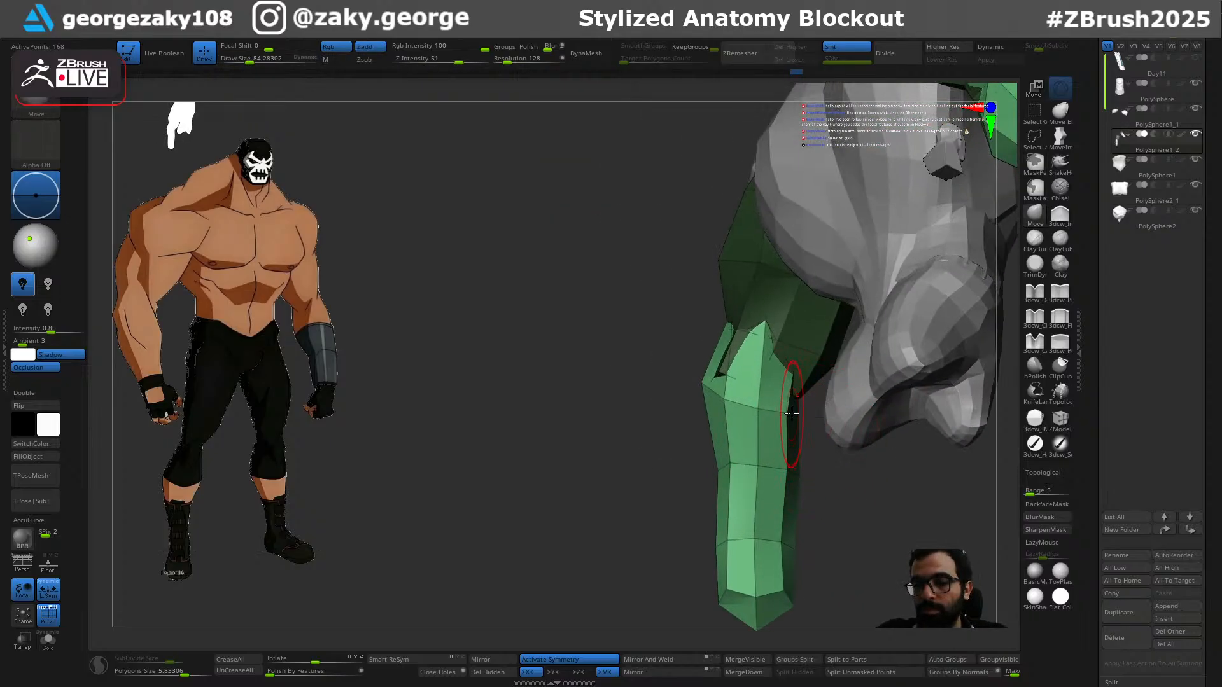
pyautogui.moveTo(832, 479); pyautogui.dragTo(850, 409, button='right')
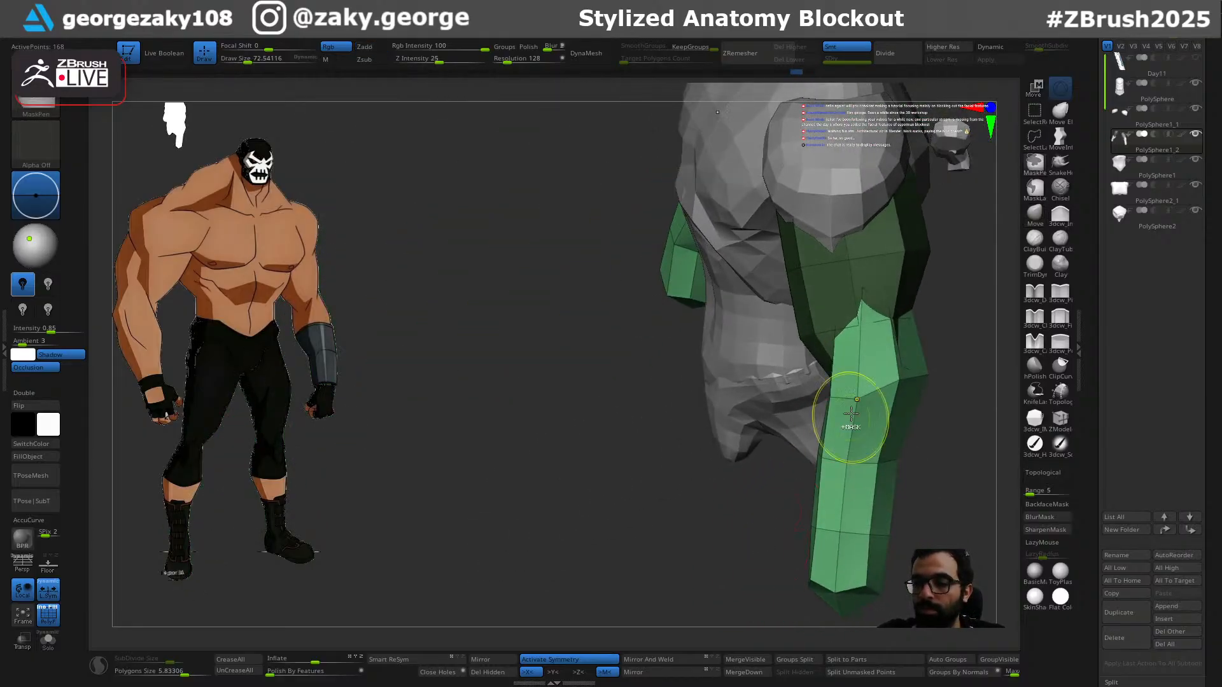
pyautogui.press('s')
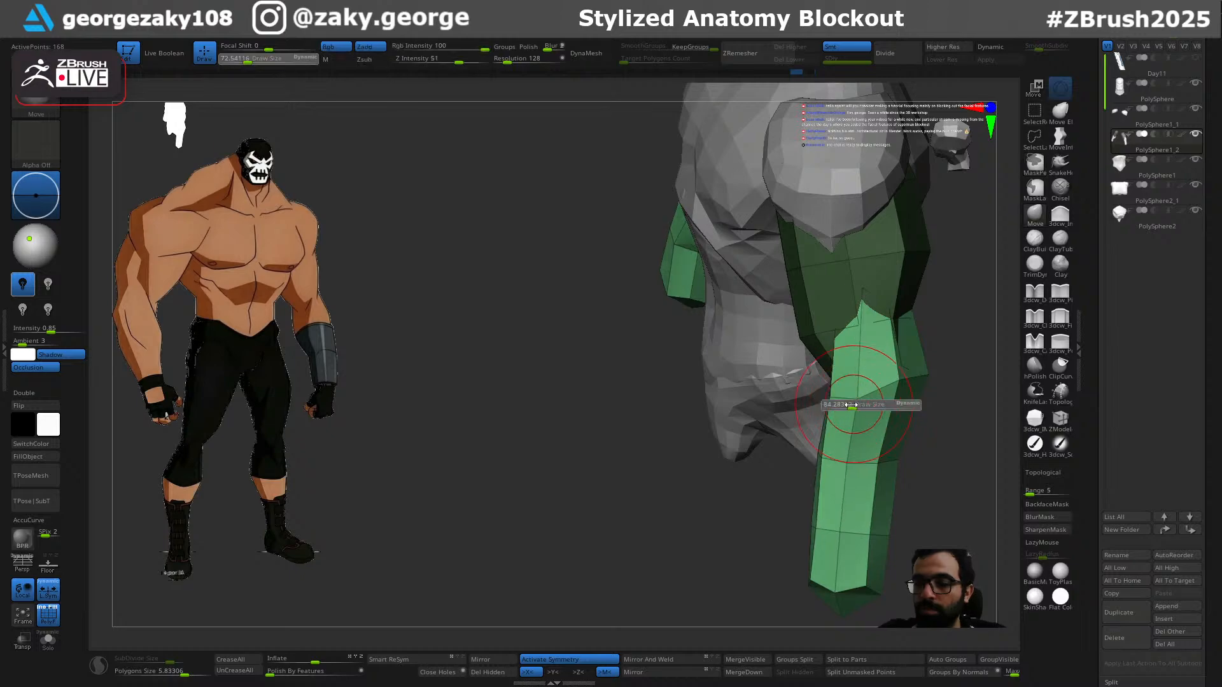
pyautogui.moveTo(737, 408)
pyautogui.mouseDown(button='right')
pyautogui.moveTo(763, 488)
pyautogui.moveTo(838, 477)
pyautogui.mouseUp(button='right')
pyautogui.press('s')
pyautogui.moveTo(840, 478); pyautogui.dragTo(845, 485)
pyautogui.moveTo(778, 559); pyautogui.dragTo(787, 549, button='right')
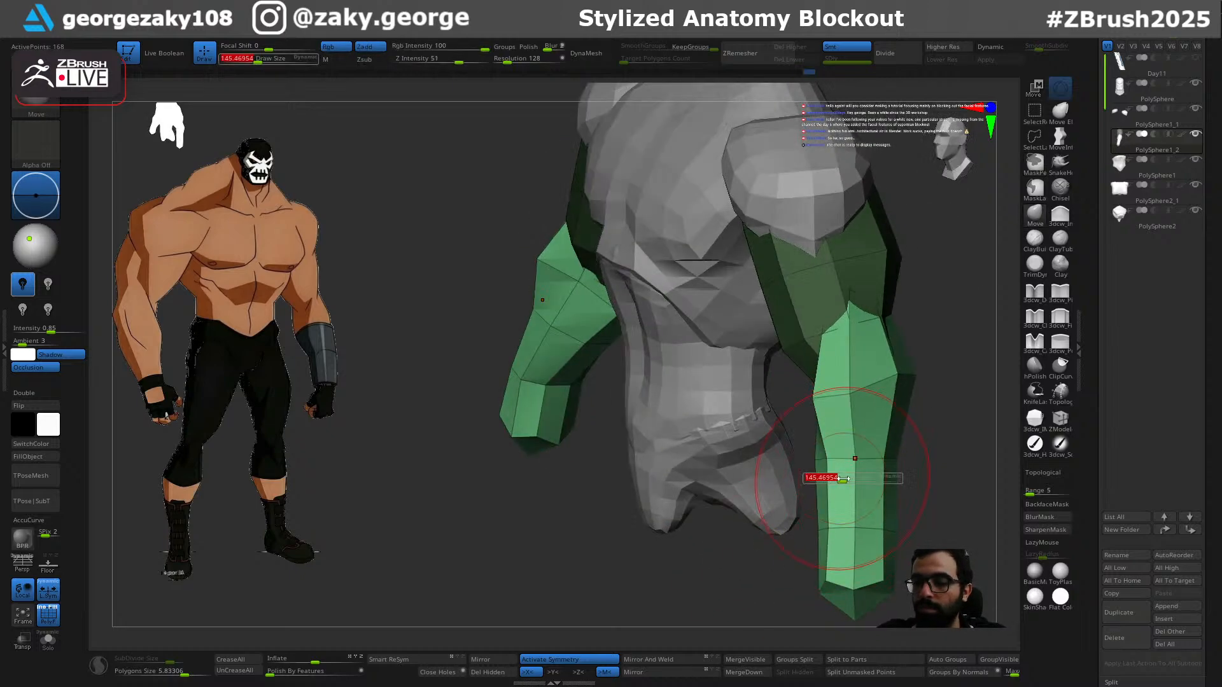
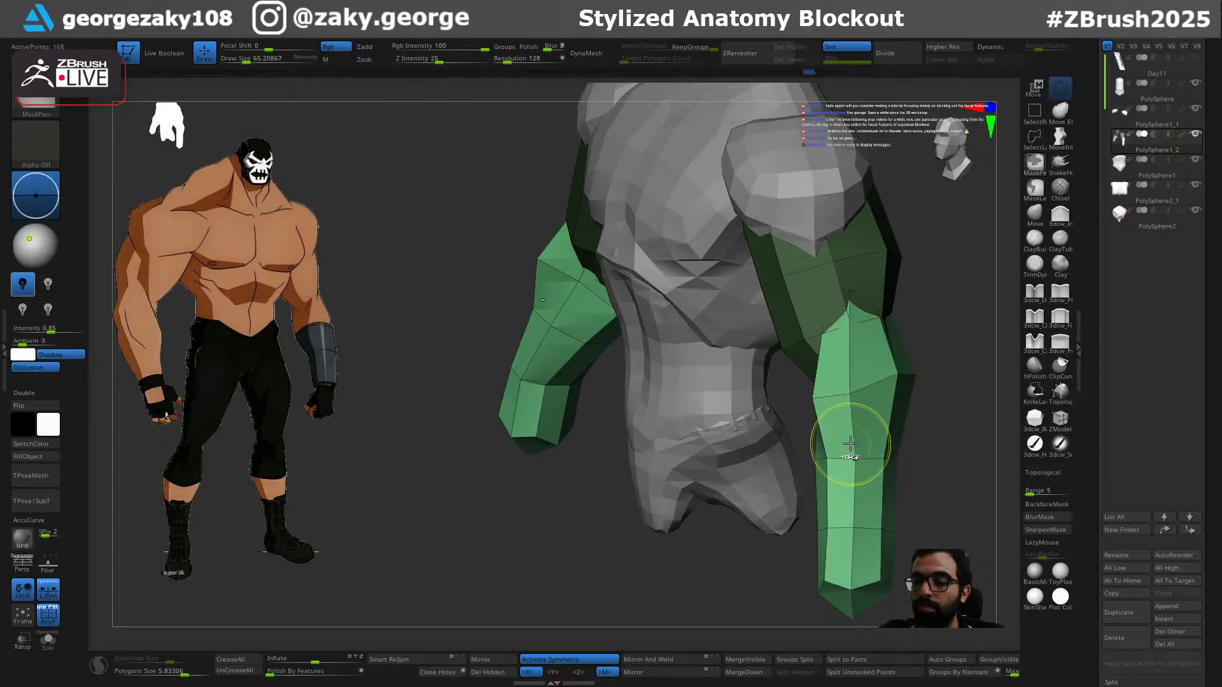
# Step: Compare the forearm shape before and after the latest Move strokes by undoing and redoing them
pyautogui.hotkey('ctrl', 'z')
pyautogui.hotkey('ctrl', 'shift', 'z')
pyautogui.hotkey('ctrl', 'shift', 'z')
pyautogui.hotkey('ctrl', 'z')
pyautogui.hotkey('ctrl', 'shift', 'z')
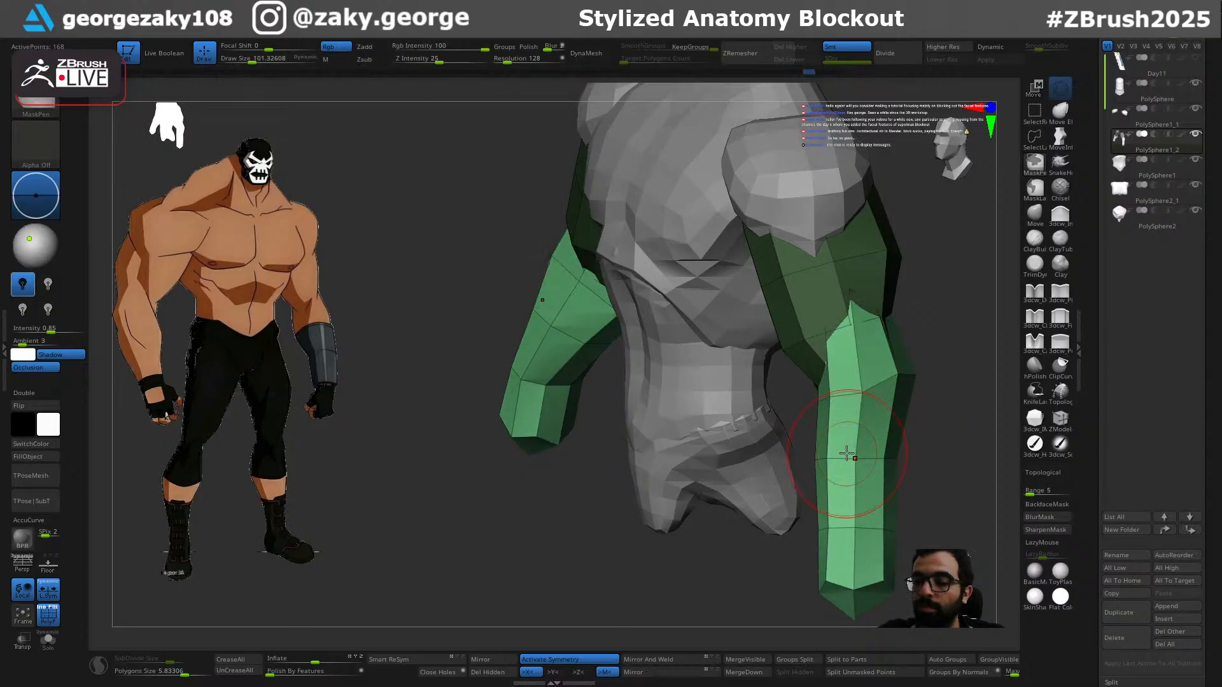
# Step: Refine the side contour of the lower forearms with the Move brush, adjusting its draw size between strokes
pyautogui.press('s')
pyautogui.moveTo(835, 463); pyautogui.dragTo(839, 462)
pyautogui.moveTo(905, 450)
pyautogui.mouseDown()
pyautogui.moveTo(911, 475)
pyautogui.moveTo(890, 468)
pyautogui.moveTo(867, 411)
pyautogui.moveTo(832, 462)
pyautogui.mouseUp()
pyautogui.press('s')
pyautogui.moveTo(850, 481); pyautogui.dragTo(877, 523)
pyautogui.moveTo(895, 470)
pyautogui.mouseDown()
pyautogui.moveTo(867, 437)
pyautogui.moveTo(916, 502)
pyautogui.moveTo(936, 507)
pyautogui.moveTo(917, 452)
pyautogui.mouseUp()
# Step: Adjust the wrist end of the forearms from below and behind, using a Move brush draw size of about 46
pyautogui.press('w')
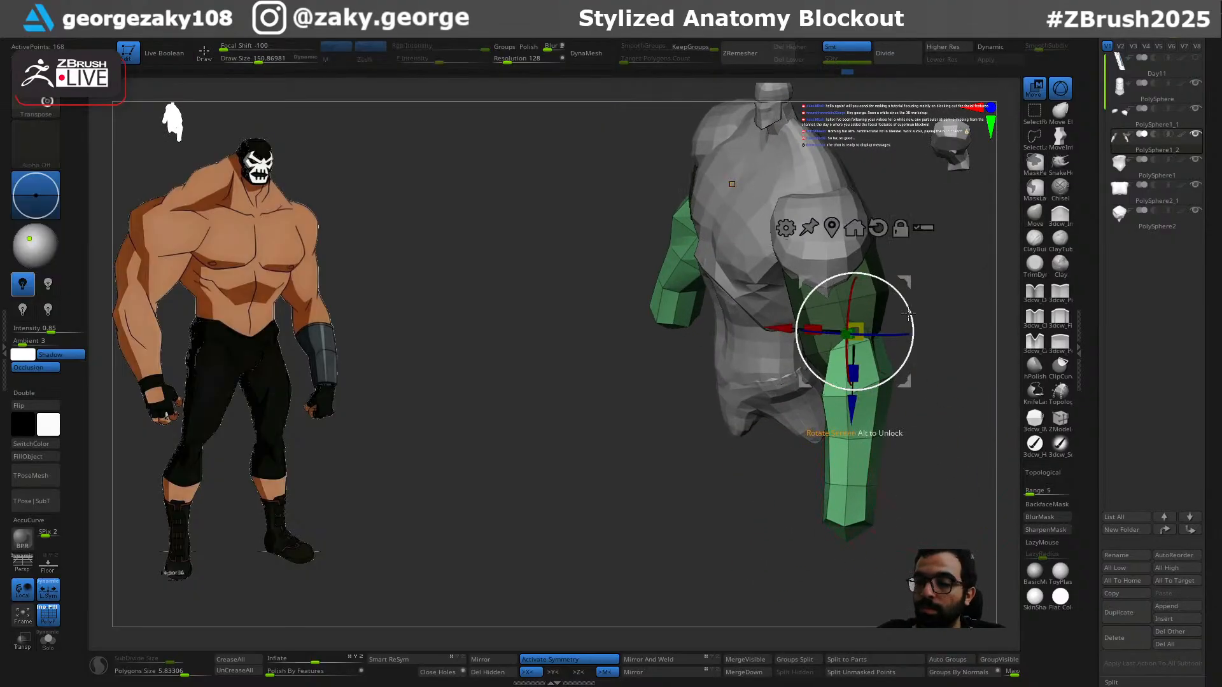
pyautogui.moveTo(921, 410)
pyautogui.mouseDown()
pyautogui.moveTo(946, 436)
pyautogui.moveTo(926, 453)
pyautogui.mouseUp()
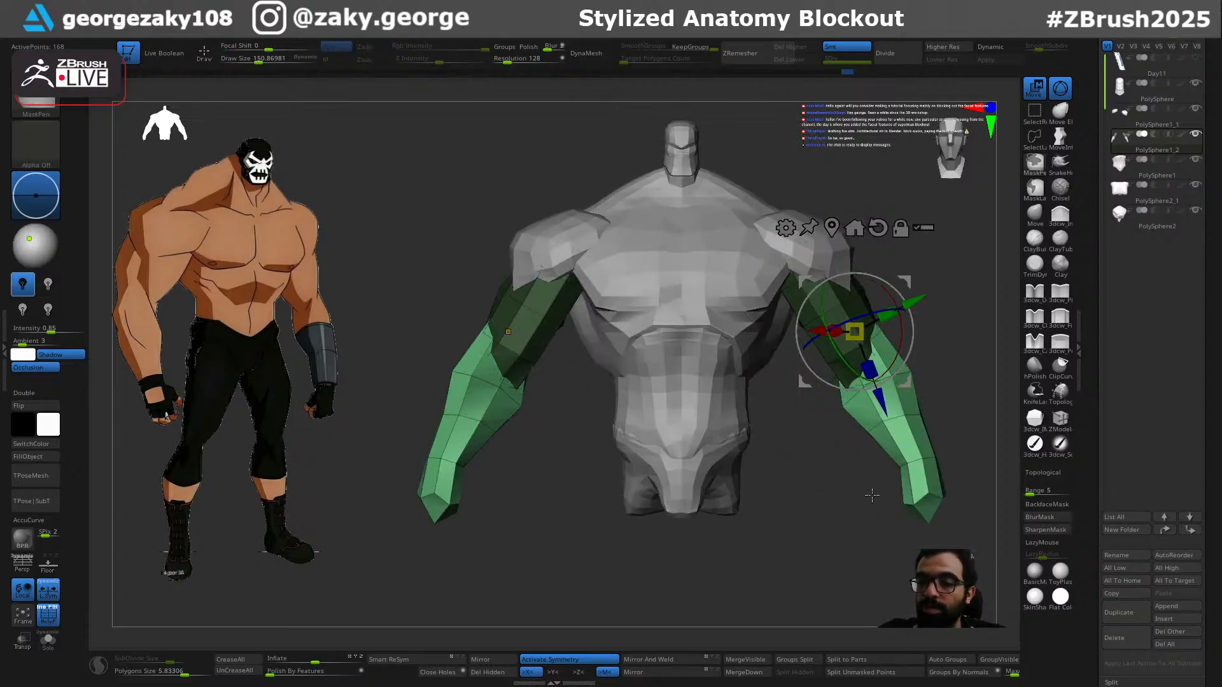
pyautogui.keyDown('alt'); pyautogui.moveTo(872, 496); pyautogui.dragTo(849, 469); pyautogui.keyUp('alt')
pyautogui.press('q')
pyautogui.moveTo(900, 532)
pyautogui.keyDown('ctrl'); pyautogui.mouseDown(button='right')
pyautogui.moveTo(853, 498)
pyautogui.moveTo(851, 540)
pyautogui.moveTo(872, 536)
pyautogui.moveTo(862, 519)
pyautogui.moveTo(848, 549)
pyautogui.mouseUp(button='right'); pyautogui.keyUp('ctrl')
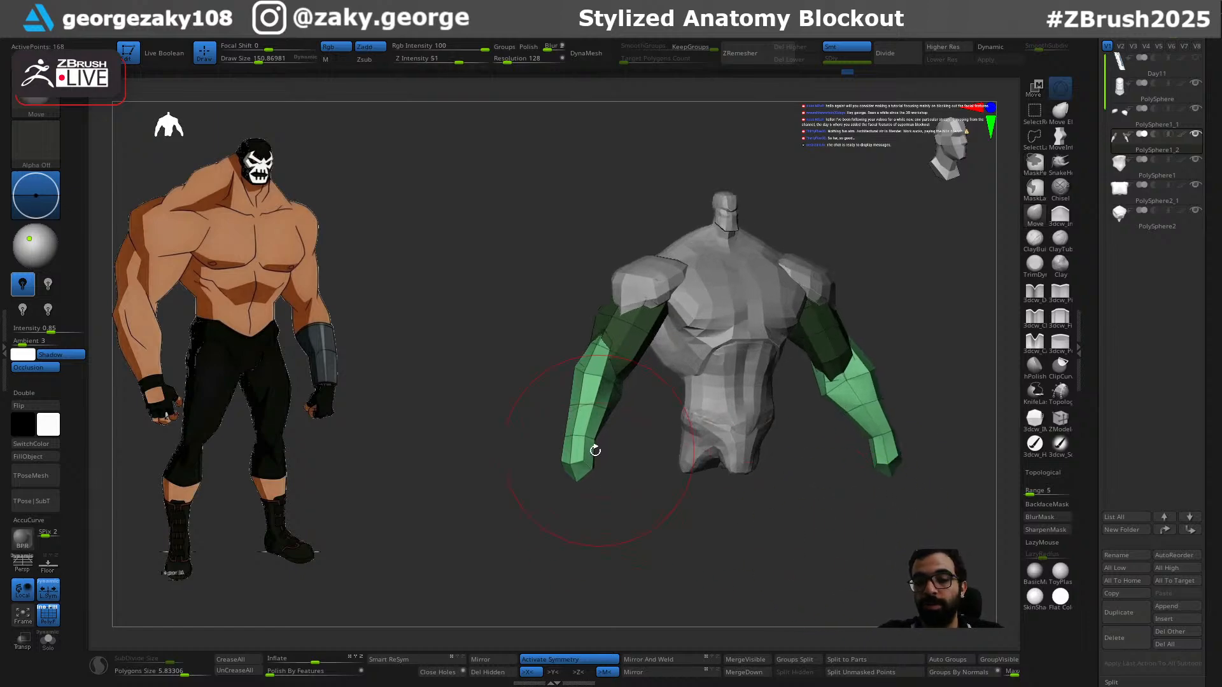
pyautogui.moveTo(611, 484); pyautogui.dragTo(641, 585, button='right')
pyautogui.moveTo(589, 445)
pyautogui.mouseDown(button='right')
pyautogui.moveTo(628, 477)
pyautogui.moveTo(586, 491)
pyautogui.mouseUp(button='right')
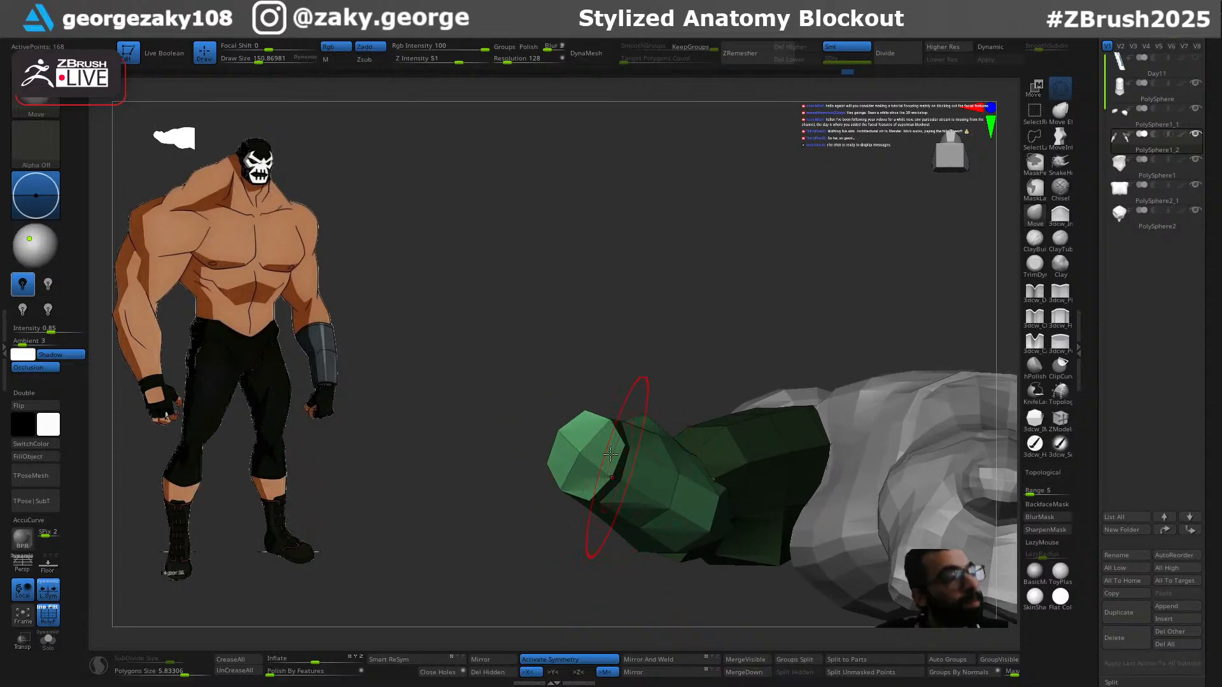
pyautogui.press('s')
pyautogui.moveTo(631, 469); pyautogui.dragTo(614, 467)
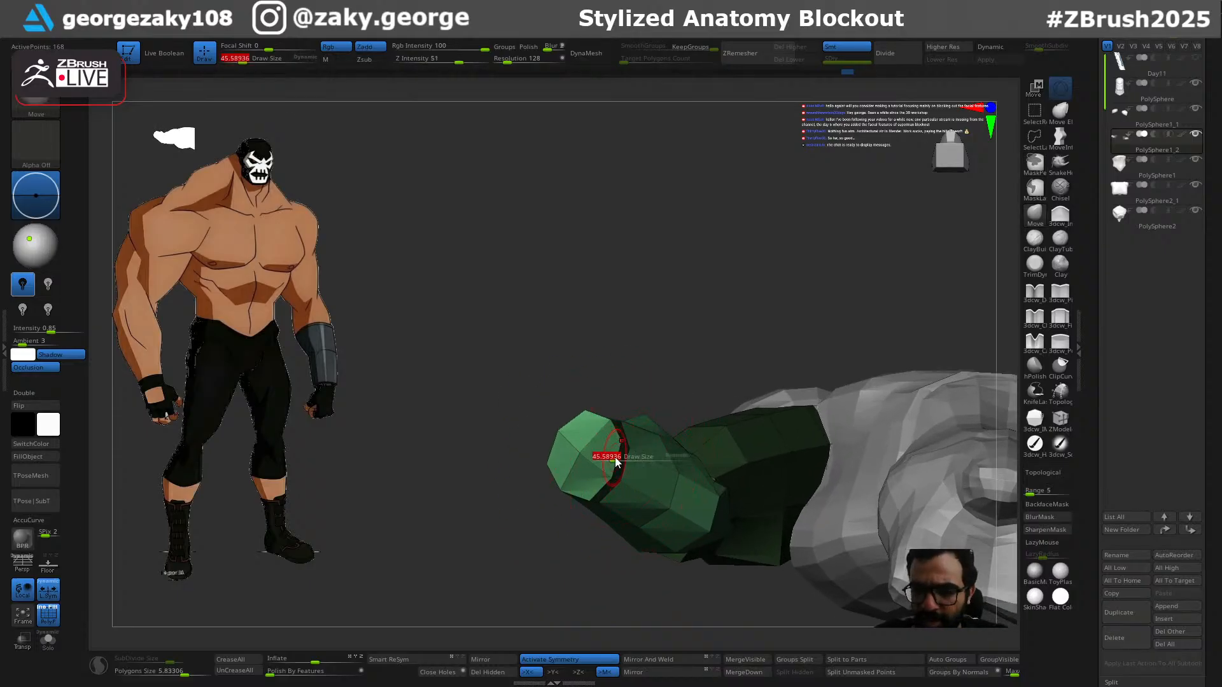
pyautogui.moveTo(594, 579); pyautogui.dragTo(667, 476, button='right')
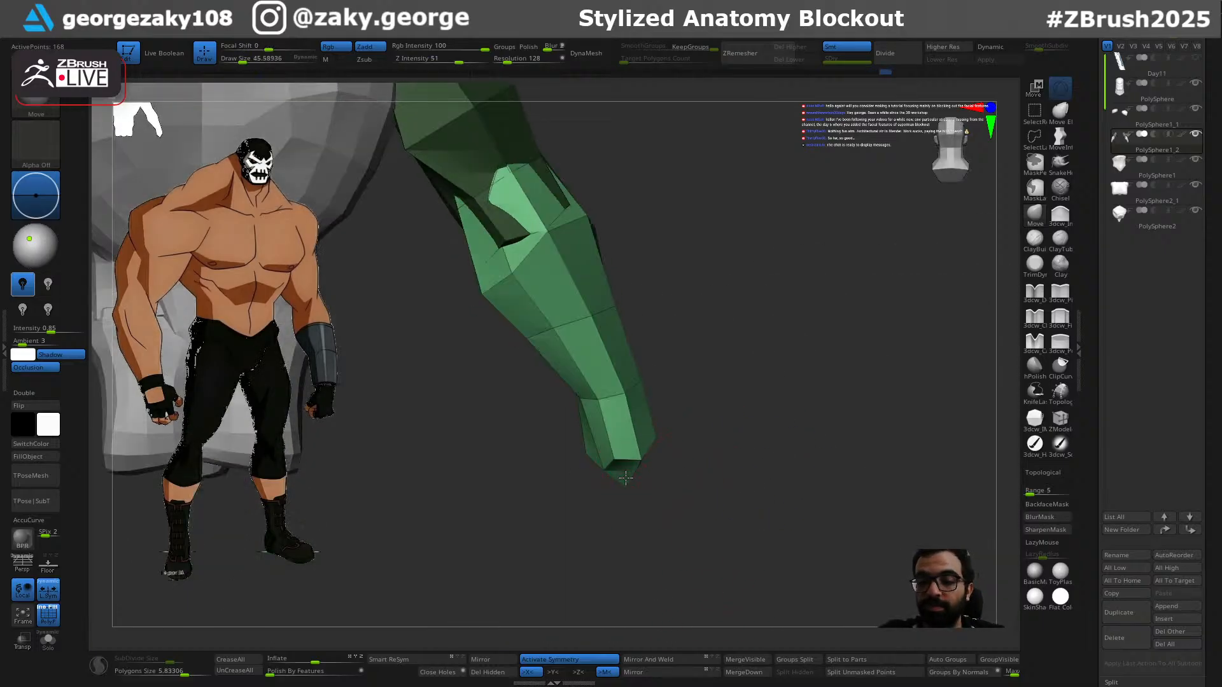
pyautogui.keyDown('ctrl'); pyautogui.moveTo(719, 420); pyautogui.dragTo(876, 600, button='right'); pyautogui.keyUp('ctrl')
pyautogui.moveTo(793, 450); pyautogui.dragTo(728, 455, button='right')
pyautogui.keyDown('ctrl'); pyautogui.moveTo(588, 350); pyautogui.dragTo(673, 456, button='right'); pyautogui.keyUp('ctrl')
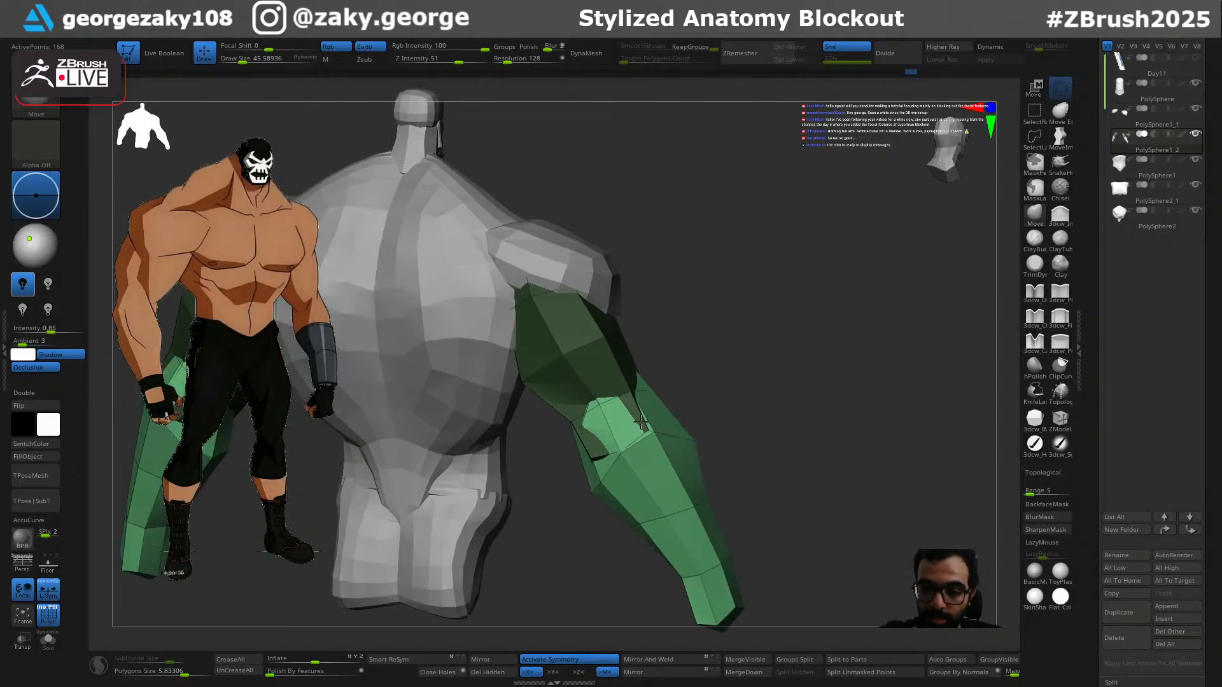
pyautogui.moveTo(629, 396); pyautogui.dragTo(599, 462, button='right')
pyautogui.moveTo(762, 586); pyautogui.dragTo(772, 486, button='right')
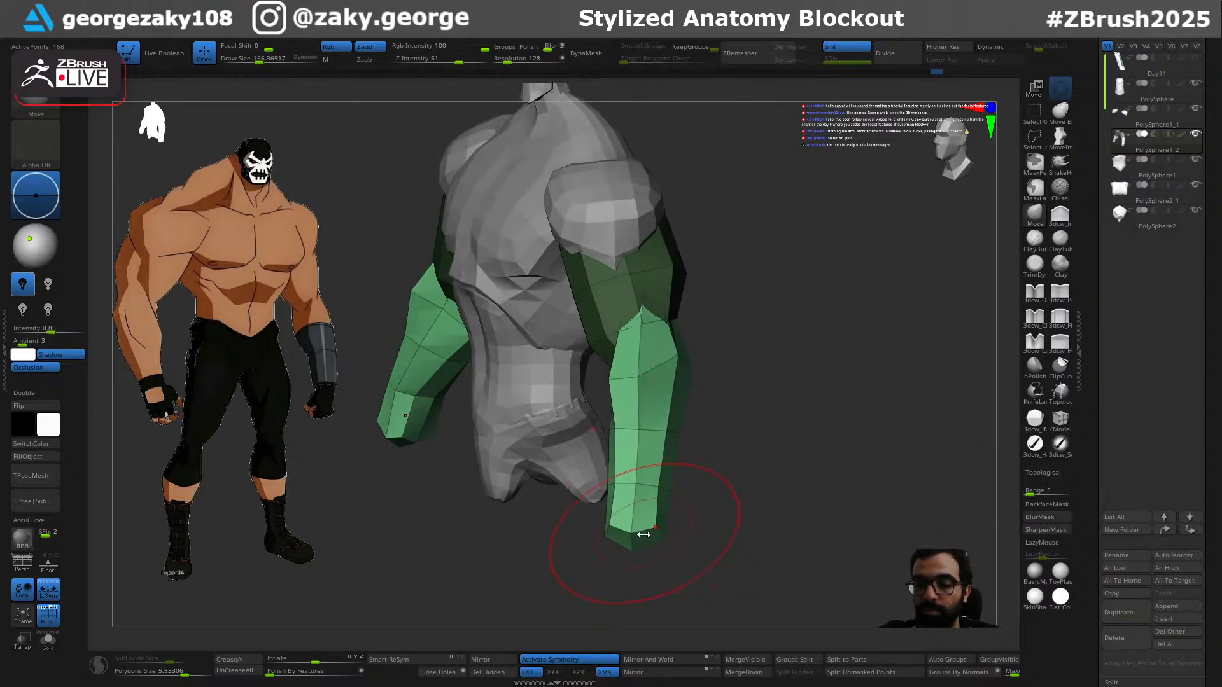
# Step: Reshape the silhouette of the lower forearms with a resized Move brush, working from three-quarter to front view
pyautogui.moveTo(640, 530); pyautogui.dragTo(684, 538, button='right')
pyautogui.press('s')
pyautogui.click(663, 541)
pyautogui.moveTo(609, 432); pyautogui.dragTo(625, 437)
pyautogui.moveTo(655, 501)
pyautogui.mouseDown(button='right')
pyautogui.moveTo(688, 477)
pyautogui.moveTo(706, 495)
pyautogui.moveTo(738, 484)
pyautogui.moveTo(706, 493)
pyautogui.moveTo(698, 583)
pyautogui.moveTo(780, 439)
pyautogui.mouseUp(button='right')
pyautogui.press('s')
pyautogui.moveTo(783, 429); pyautogui.dragTo(758, 428)
pyautogui.moveTo(750, 522)
pyautogui.keyDown('ctrl'); pyautogui.mouseDown(button='right')
pyautogui.moveTo(733, 387)
pyautogui.moveTo(826, 367)
pyautogui.moveTo(847, 459)
pyautogui.mouseUp(button='right'); pyautogui.keyUp('ctrl')
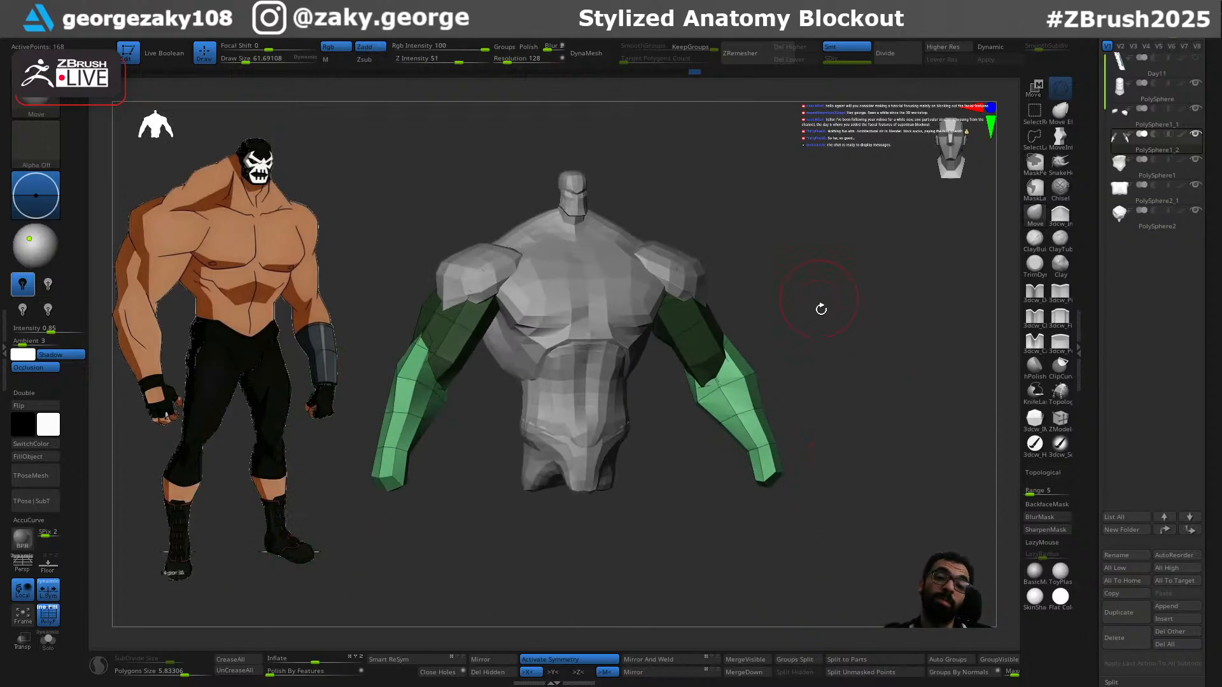
# Step: Clear the mask from the arms
pyautogui.keyDown('ctrl'); pyautogui.moveTo(847, 408); pyautogui.dragTo(848, 420); pyautogui.keyUp('ctrl')
pyautogui.moveTo(864, 402); pyautogui.dragTo(792, 549, button='right')
pyautogui.moveTo(824, 452)
pyautogui.mouseDown(button='right')
pyautogui.moveTo(913, 428)
pyautogui.moveTo(857, 428)
pyautogui.moveTo(862, 410)
pyautogui.moveTo(753, 437)
pyautogui.moveTo(848, 431)
pyautogui.moveTo(820, 425)
pyautogui.mouseUp(button='right')
# Step: Make the torso, arm, shoulder and pelvis pieces active in turn to compare the blockout with the reference
pyautogui.keyDown('alt'); pyautogui.click(632, 312); pyautogui.keyUp('alt')
pyautogui.moveTo(804, 297); pyautogui.dragTo(857, 312, button='right')
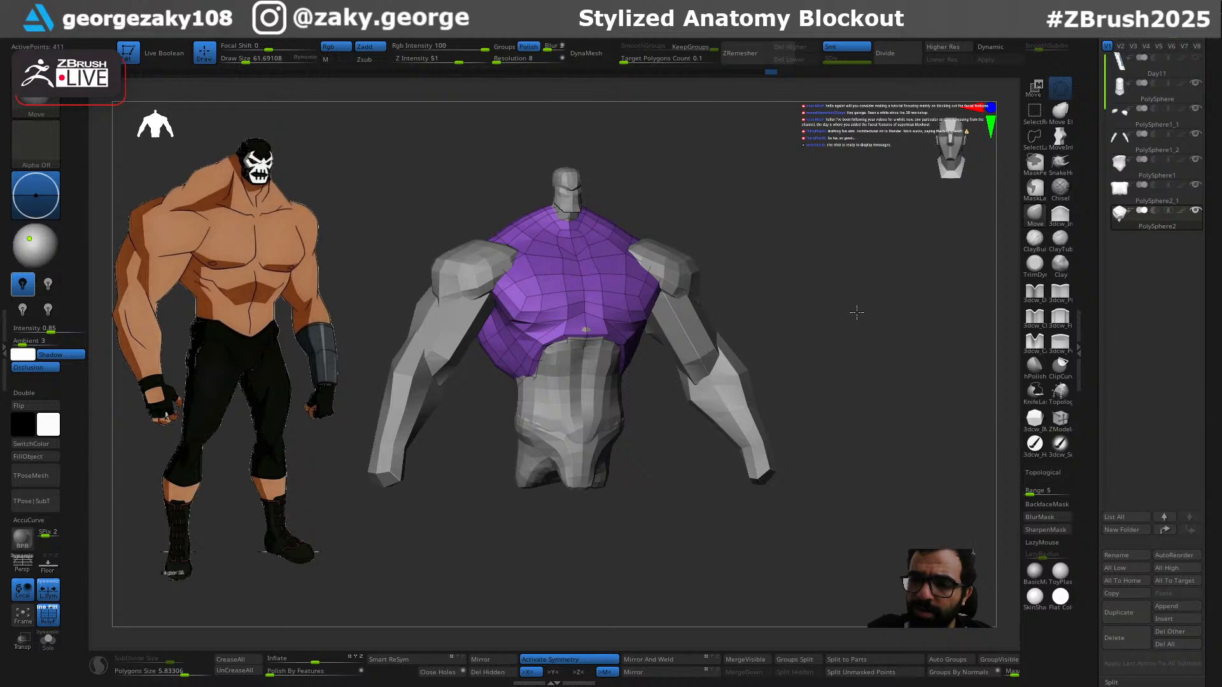
pyautogui.keyDown('alt'); pyautogui.click(735, 377); pyautogui.keyUp('alt')
pyautogui.keyDown('alt'); pyautogui.click(670, 275); pyautogui.keyUp('alt')
pyautogui.keyDown('alt'); pyautogui.click(622, 294); pyautogui.keyUp('alt')
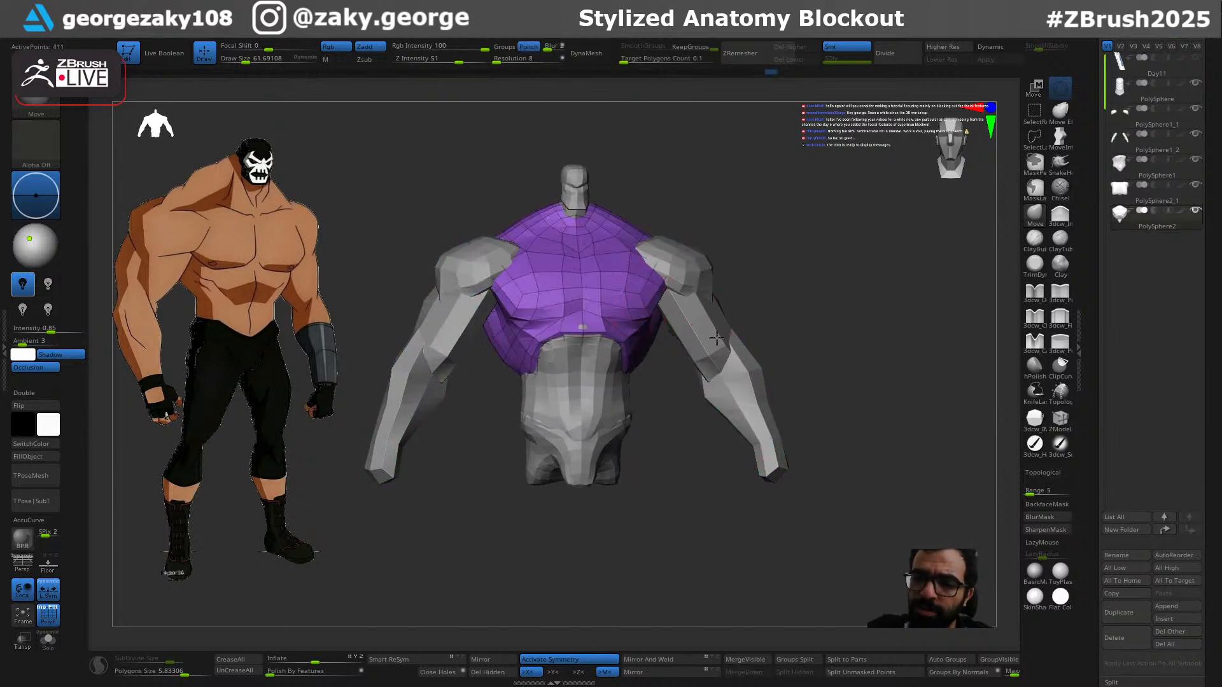
pyautogui.keyDown('alt'); pyautogui.click(730, 394); pyautogui.keyUp('alt')
pyautogui.keyDown('alt'); pyautogui.click(598, 331); pyautogui.keyUp('alt')
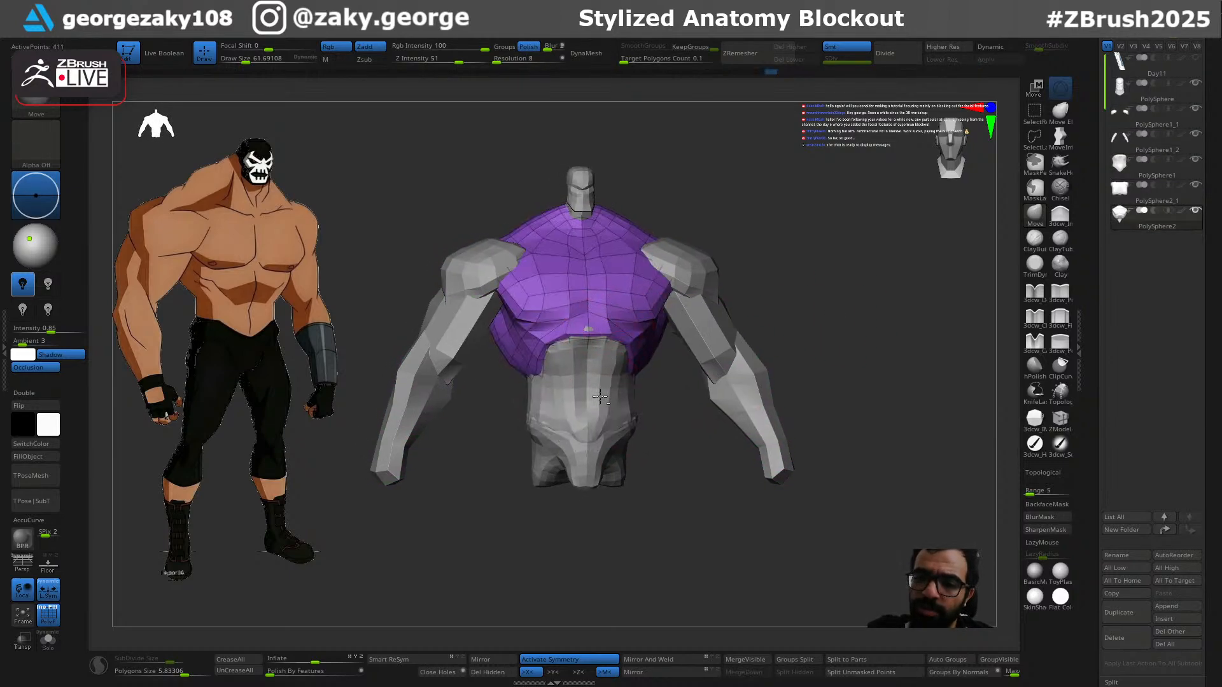
pyautogui.keyDown('alt'); pyautogui.click(602, 472); pyautogui.keyUp('alt')
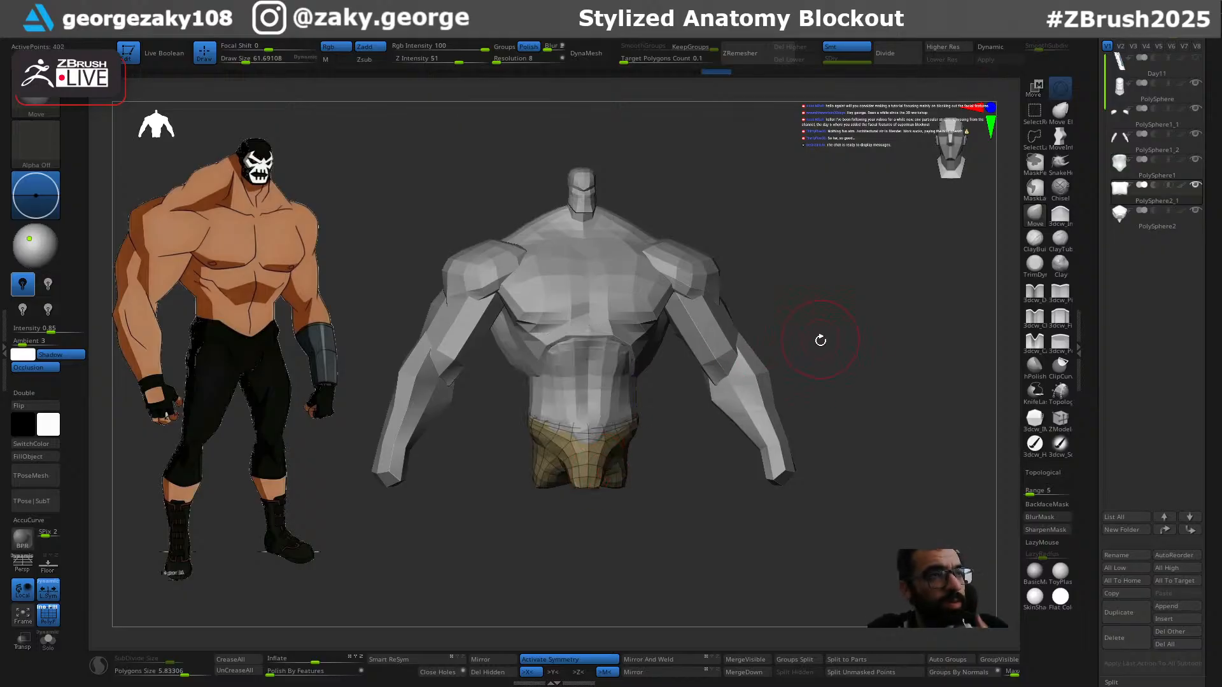
pyautogui.moveTo(893, 353); pyautogui.dragTo(803, 396)
# Step: Select the shoulders and shift them slightly along the front-to-back axis with the Gizmo in side view
pyautogui.keyDown('alt'); pyautogui.click(655, 270); pyautogui.keyUp('alt')
pyautogui.keyDown('alt'); pyautogui.moveTo(725, 247); pyautogui.dragTo(784, 375); pyautogui.keyUp('alt')
pyautogui.press('w')
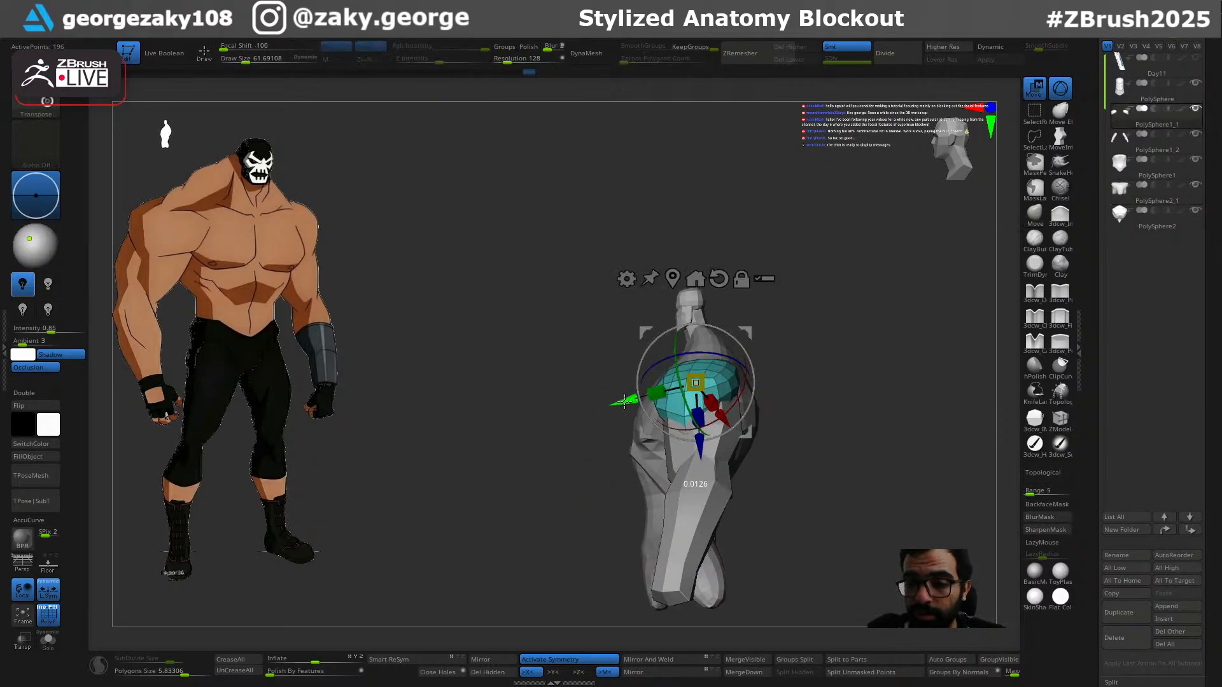
pyautogui.moveTo(624, 401); pyautogui.dragTo(629, 399)
pyautogui.keyDown('shift'); pyautogui.moveTo(812, 336); pyautogui.dragTo(761, 409); pyautogui.keyUp('shift')
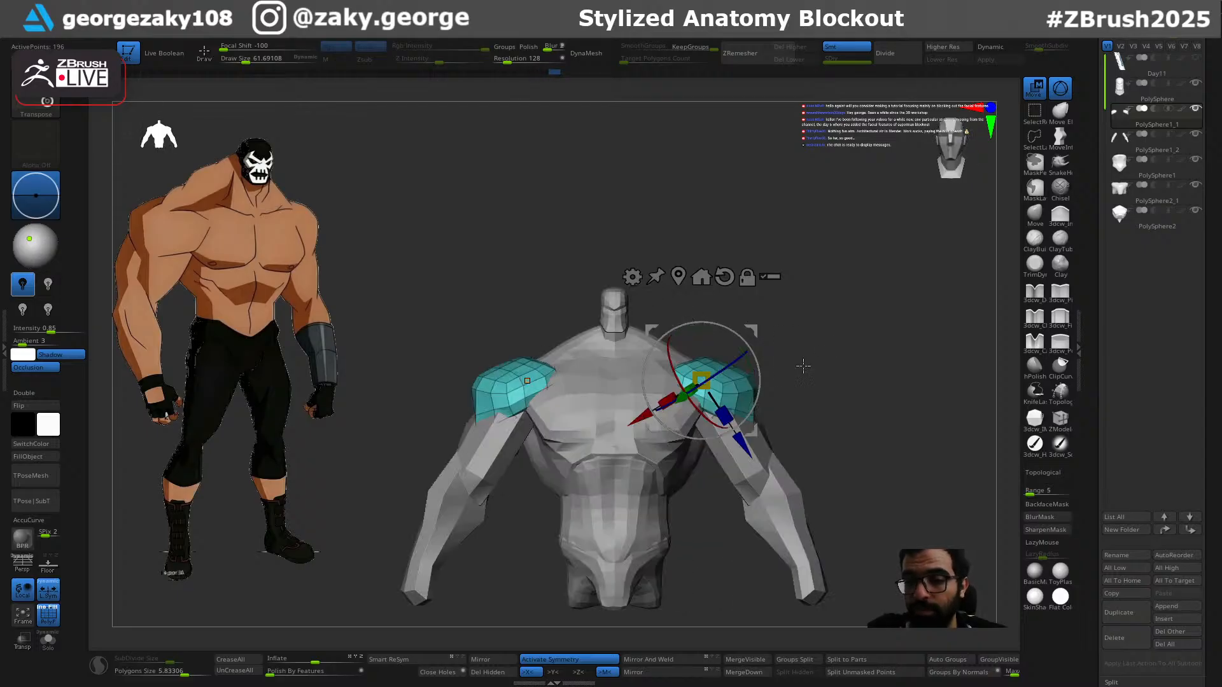
# Step: Smooth the rear edge of the shoulders from above and adjust the adjoining upper back with the Move brush
pyautogui.press('q')
pyautogui.moveTo(755, 398)
pyautogui.mouseDown(button='right')
pyautogui.moveTo(731, 436)
pyautogui.moveTo(723, 367)
pyautogui.moveTo(742, 382)
pyautogui.moveTo(741, 332)
pyautogui.mouseUp(button='right')
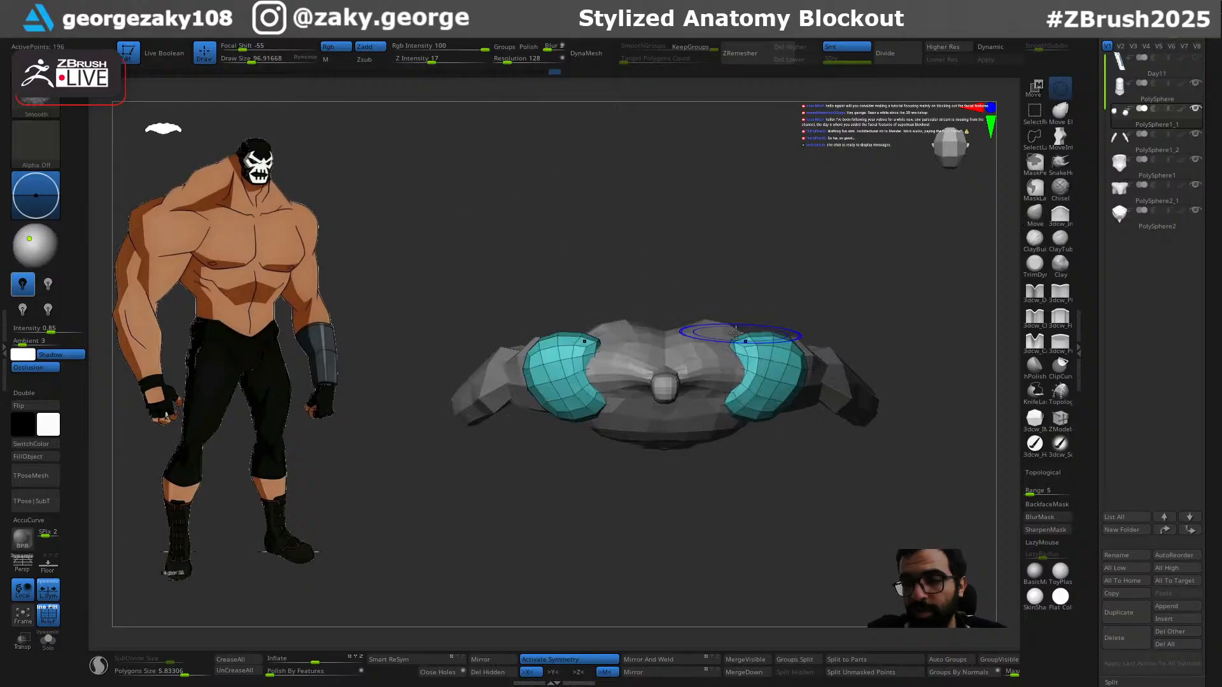
pyautogui.keyDown('alt'); pyautogui.click(726, 355); pyautogui.keyUp('alt')
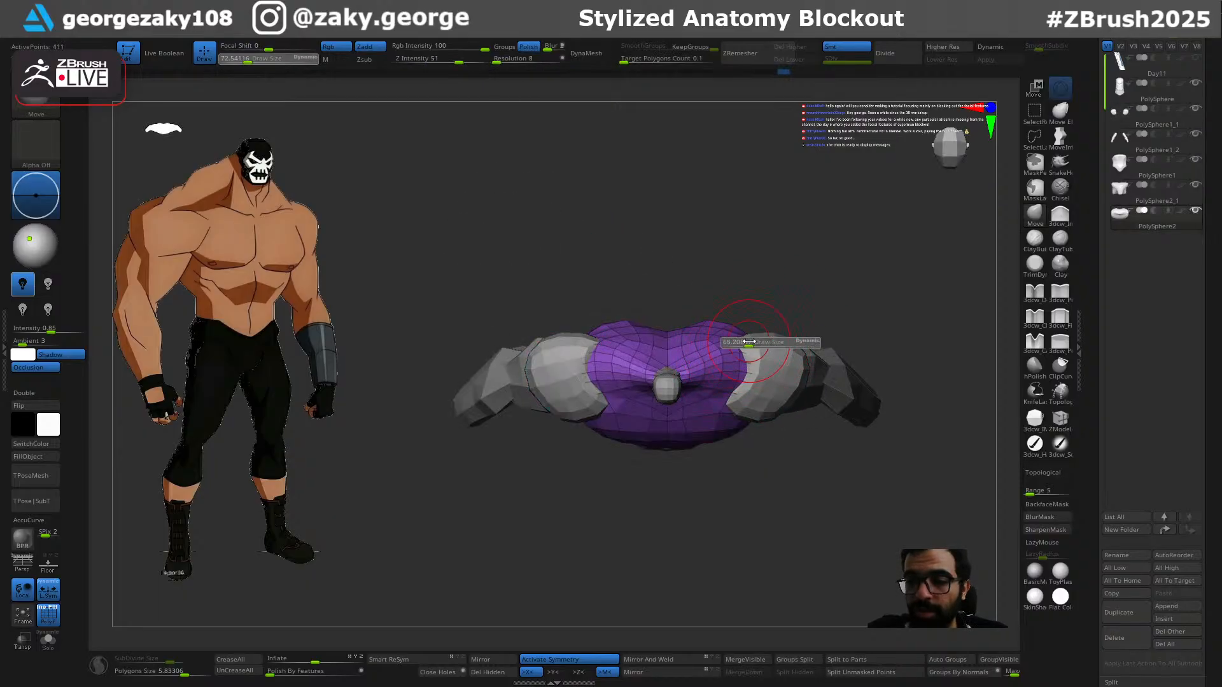
pyautogui.moveTo(748, 342); pyautogui.dragTo(756, 342)
pyautogui.keyDown('alt'); pyautogui.click(757, 340); pyautogui.keyUp('alt')
pyautogui.moveTo(763, 330); pyautogui.dragTo(789, 408, button='right')
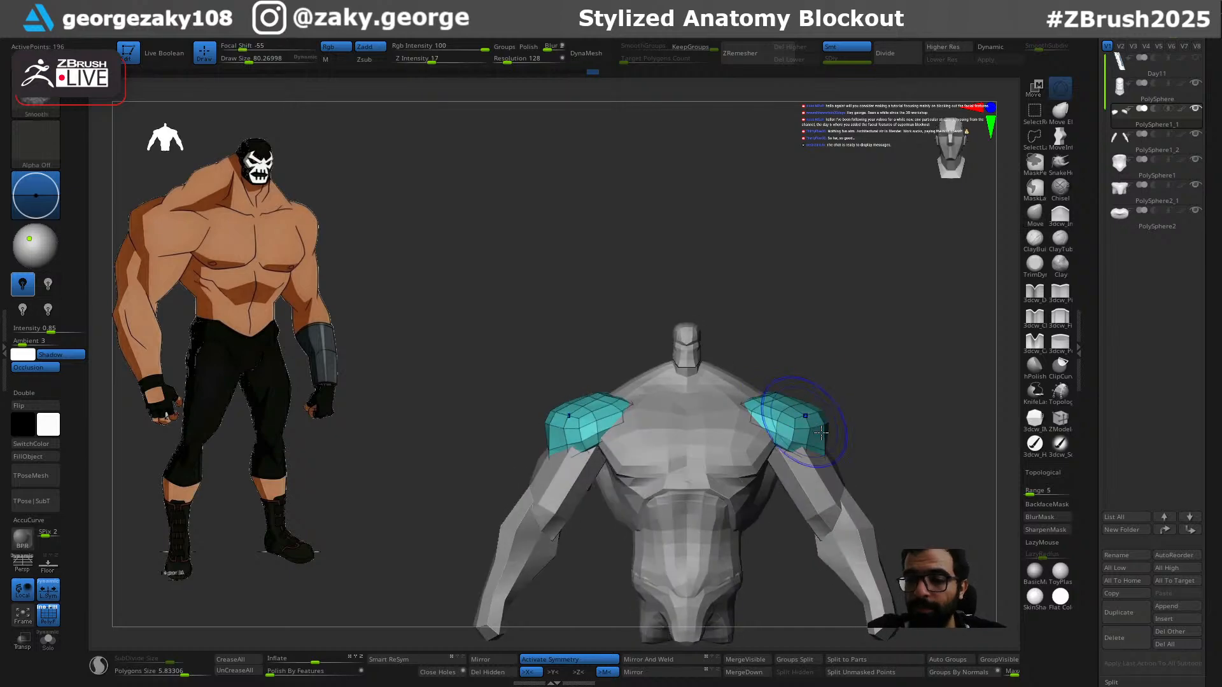
# Step: Select the arms, divide them once with Smt off, and delete the lower subdivision level
pyautogui.keyDown('alt'); pyautogui.click(818, 493); pyautogui.keyUp('alt')
pyautogui.keyDown('alt'); pyautogui.moveTo(903, 466); pyautogui.dragTo(849, 349, button='right'); pyautogui.keyUp('alt')
pyautogui.moveTo(849, 349)
pyautogui.keyDown('ctrl'); pyautogui.mouseDown(button='right')
pyautogui.moveTo(865, 409)
pyautogui.moveTo(812, 414)
pyautogui.moveTo(786, 320)
pyautogui.mouseUp(button='right'); pyautogui.keyUp('ctrl')
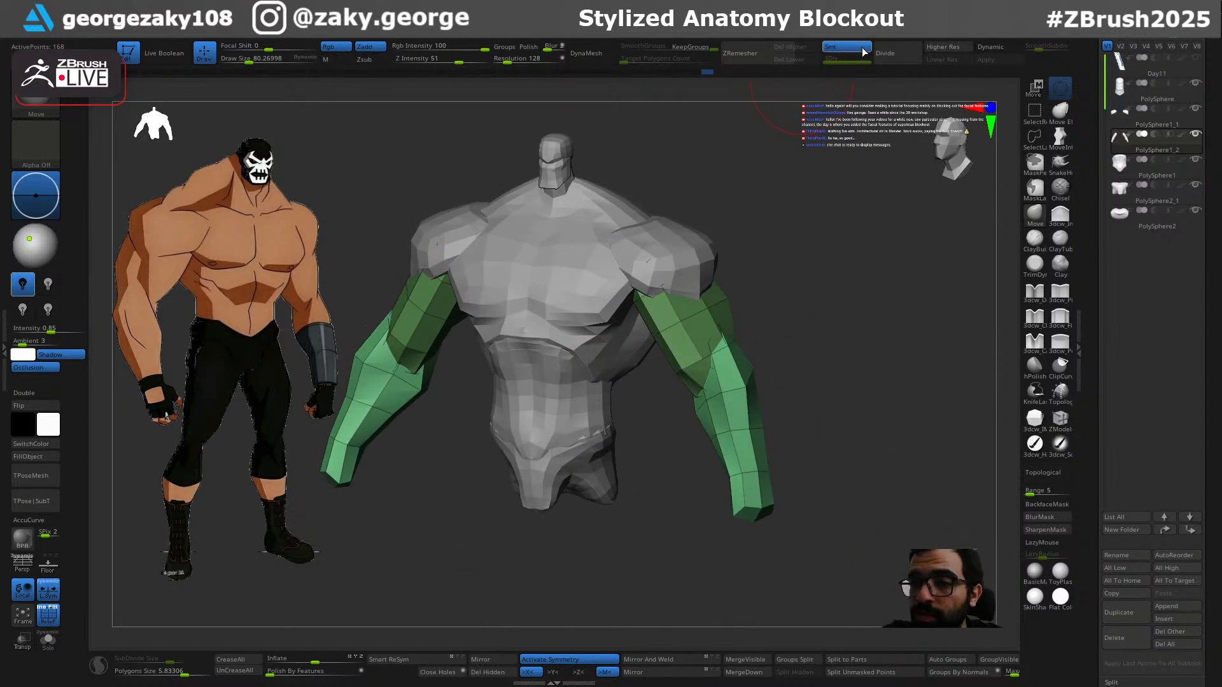
pyautogui.click(893, 60)
pyautogui.press('d')
pyautogui.keyDown('shift'); pyautogui.moveTo(829, 330); pyautogui.dragTo(784, 293, button='right'); pyautogui.keyUp('shift')
pyautogui.click(808, 59)
# Step: Apply Polish By Features to the subdivided arms
pyautogui.moveTo(791, 349); pyautogui.dragTo(283, 620, button='right')
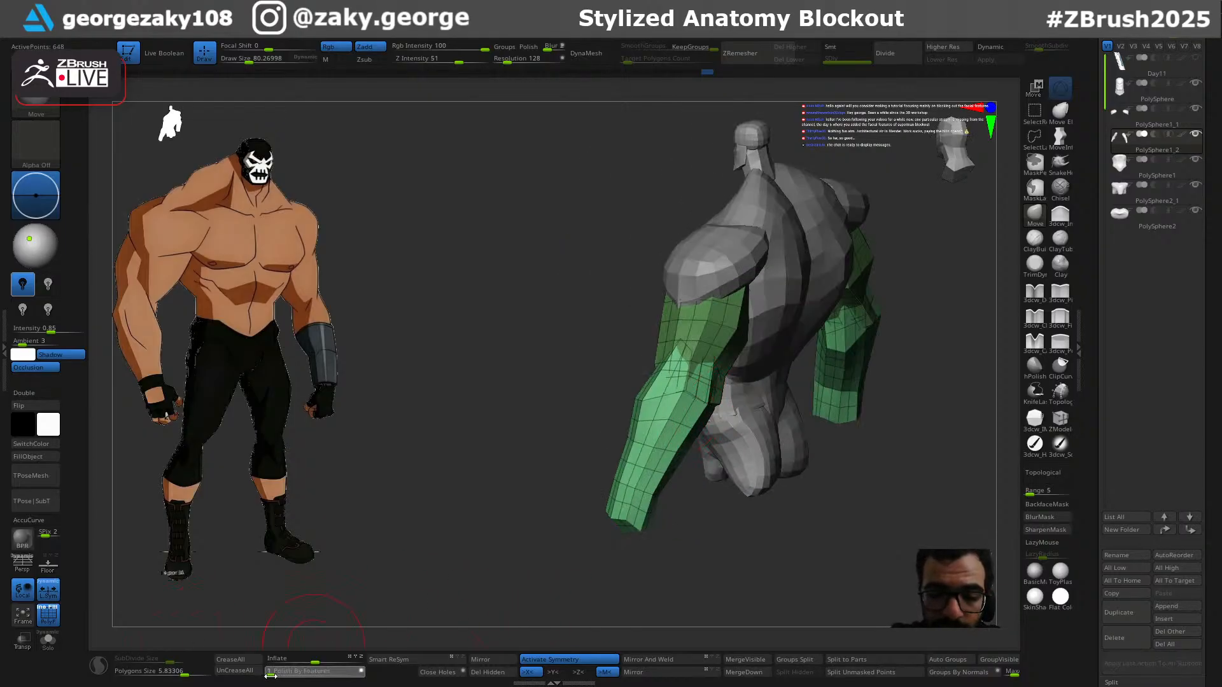
pyautogui.click(270, 676)
pyautogui.moveTo(556, 529); pyautogui.dragTo(699, 523, button='right')
pyautogui.moveTo(641, 447)
pyautogui.keyDown('ctrl'); pyautogui.mouseDown(button='right')
pyautogui.moveTo(676, 459)
pyautogui.moveTo(662, 453)
pyautogui.mouseUp(button='right'); pyautogui.keyUp('ctrl')
# Step: Switch to the DamStandard brush and refine the back of the elbows from behind
pyautogui.press('b')
pyautogui.press('d')
pyautogui.press('s')
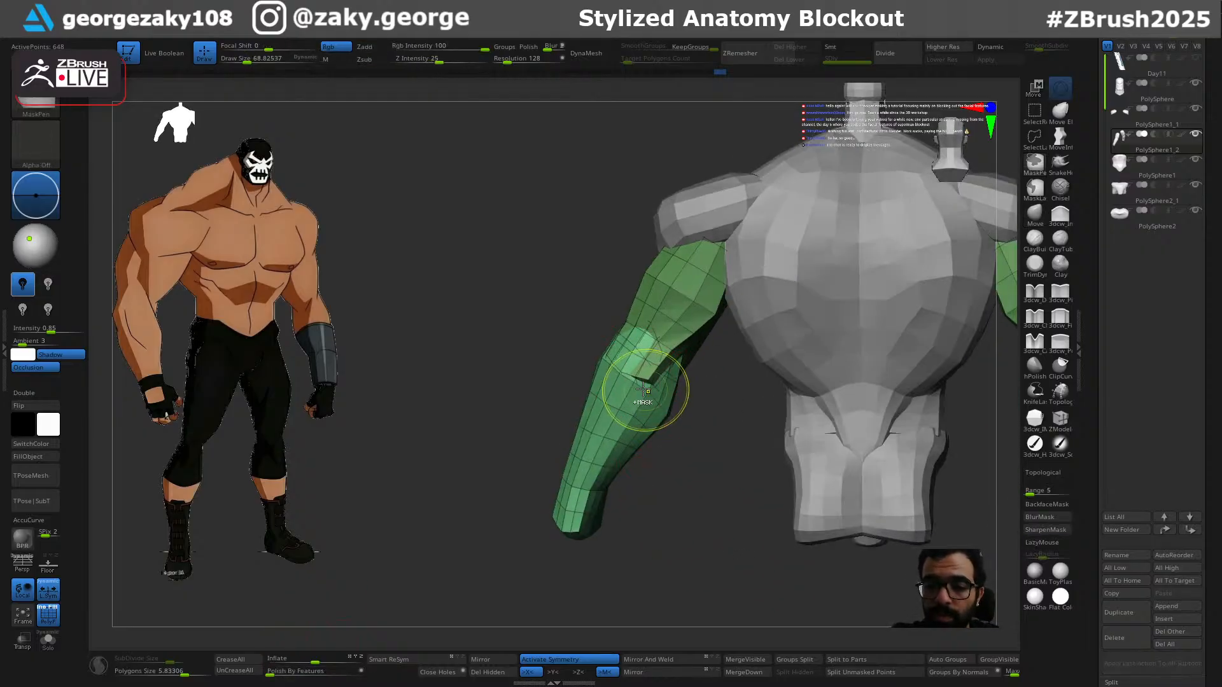
pyautogui.moveTo(674, 448); pyautogui.dragTo(657, 414, button='right')
pyautogui.keyDown('shift'); pyautogui.moveTo(657, 414); pyautogui.dragTo(652, 443); pyautogui.keyUp('shift')
pyautogui.moveTo(715, 548); pyautogui.dragTo(824, 532, button='right')
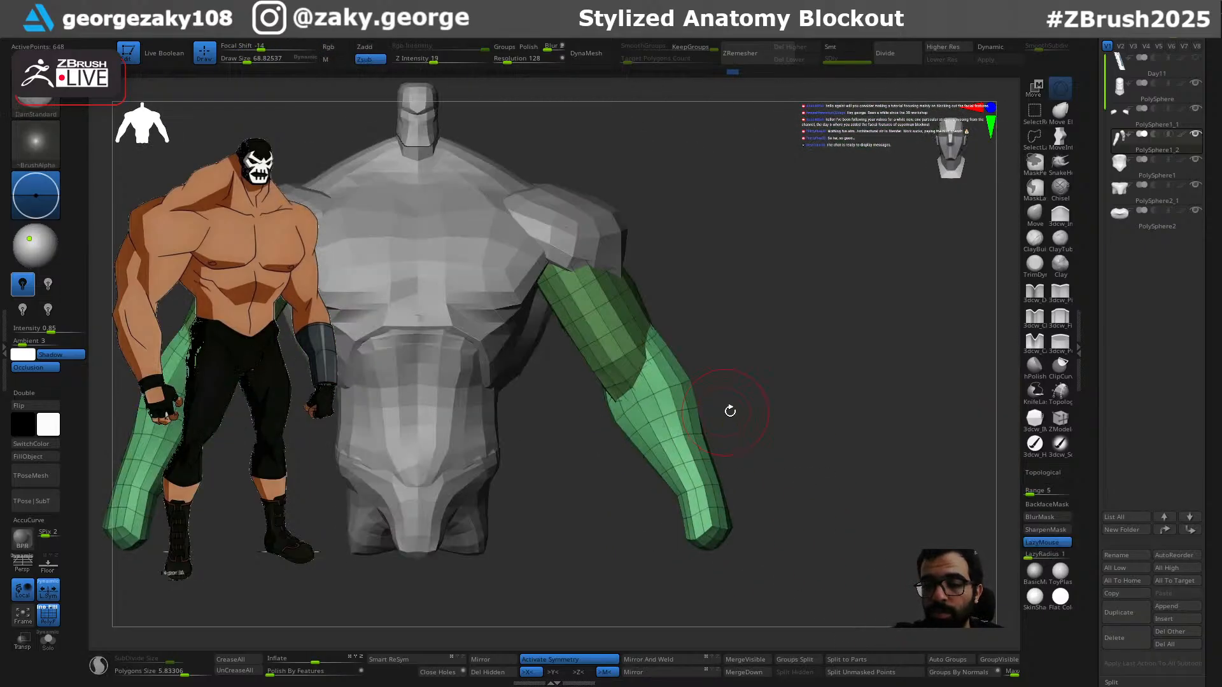
# Step: Adjust the contour of the forearms just below the elbow with the Move brush in three-quarter view
pyautogui.moveTo(725, 412); pyautogui.dragTo(604, 420, button='right')
pyautogui.press('b')
pyautogui.press('m')
pyautogui.press('v')
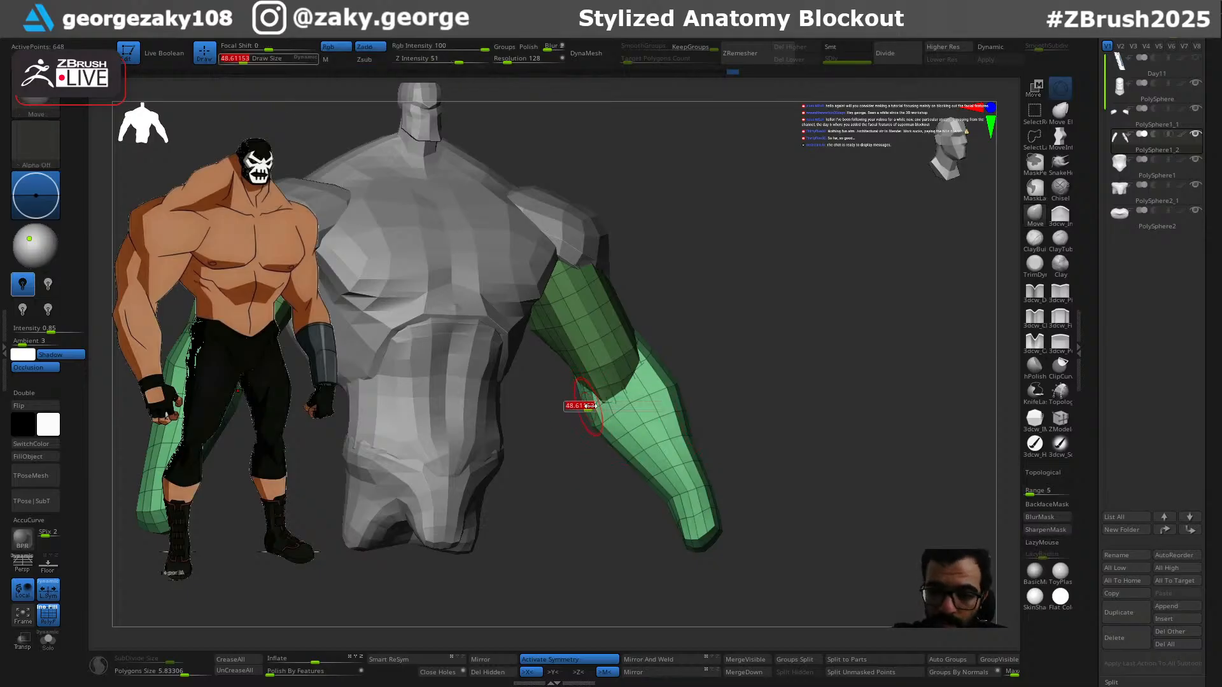
pyautogui.press('s')
pyautogui.moveTo(648, 378); pyautogui.dragTo(689, 411)
pyautogui.press('s')
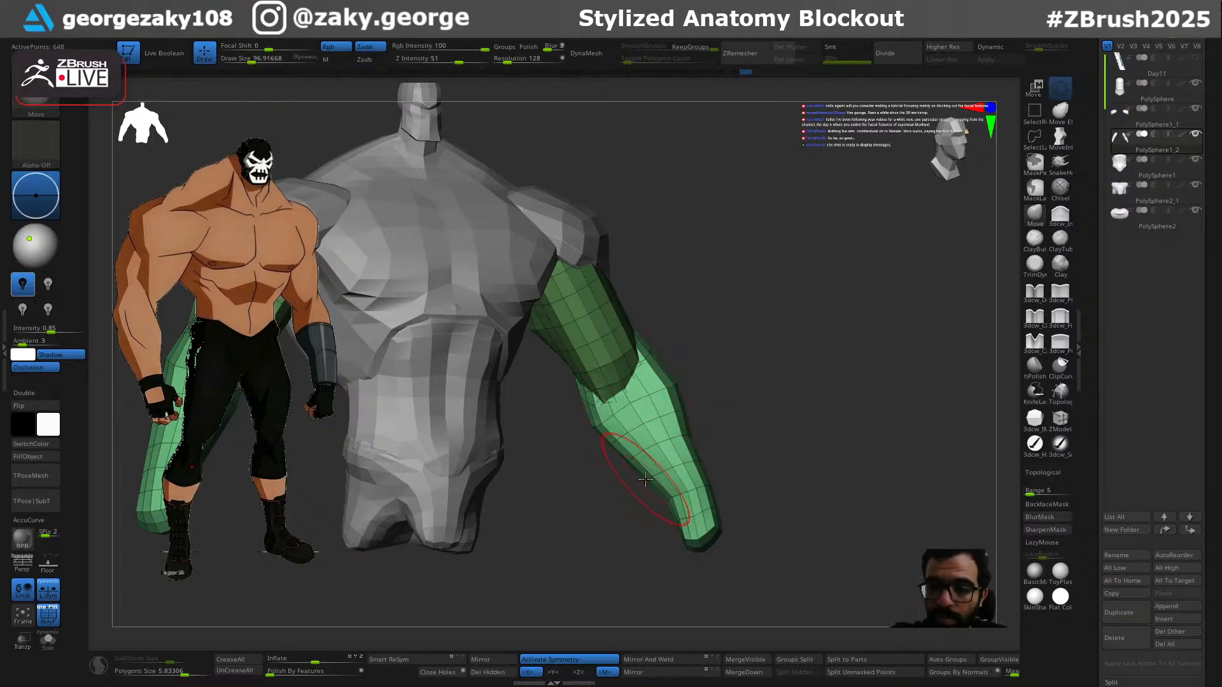
# Step: Nudge the wrist end of the forearms outward and undo the last stroke on the inner forearm
pyautogui.moveTo(677, 466); pyautogui.dragTo(722, 502, button='right')
pyautogui.moveTo(716, 535); pyautogui.dragTo(725, 537)
pyautogui.press('s')
pyautogui.moveTo(724, 538); pyautogui.dragTo(729, 537)
pyautogui.press('s')
pyautogui.moveTo(668, 460)
pyautogui.mouseDown()
pyautogui.moveTo(657, 465)
pyautogui.moveTo(698, 430)
pyautogui.mouseUp()
pyautogui.hotkey('ctrl', 'z')
# Step: Mask the forearms by polygroup so that only the upper arms can be edited
pyautogui.moveTo(714, 386)
pyautogui.keyDown('alt'); pyautogui.mouseDown(button='right')
pyautogui.moveTo(753, 412)
pyautogui.moveTo(728, 411)
pyautogui.mouseUp(button='right'); pyautogui.keyUp('alt')
pyautogui.press('s')
pyautogui.moveTo(667, 334); pyautogui.dragTo(662, 335)
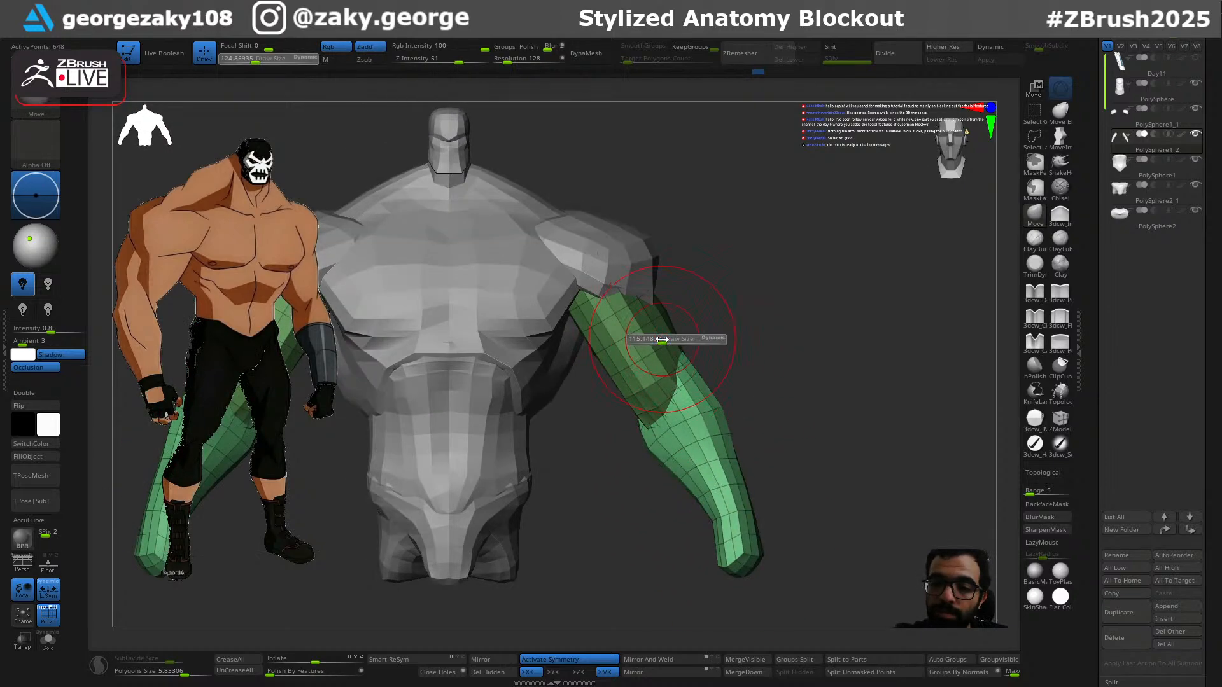
pyautogui.keyDown('ctrl'); pyautogui.click(687, 336); pyautogui.keyUp('ctrl')
pyautogui.keyDown('ctrl'); pyautogui.click(685, 338); pyautogui.keyUp('ctrl')
pyautogui.press('w')
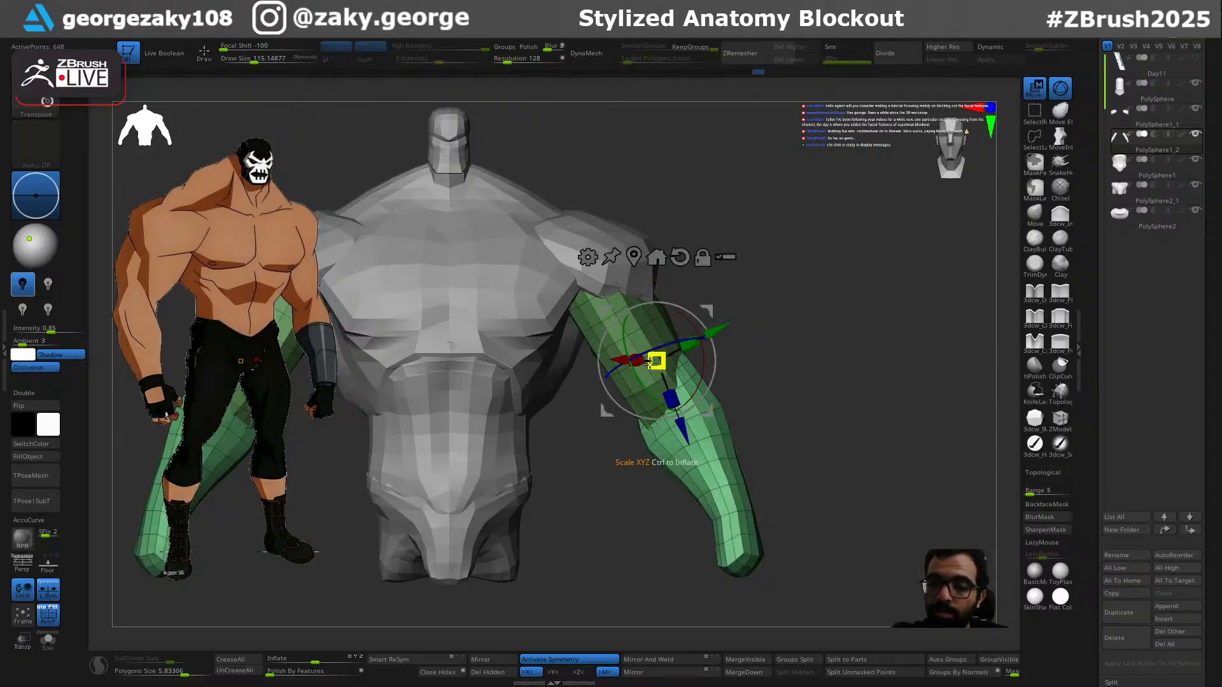
pyautogui.keyDown('ctrl'); pyautogui.click(728, 477); pyautogui.keyUp('ctrl')
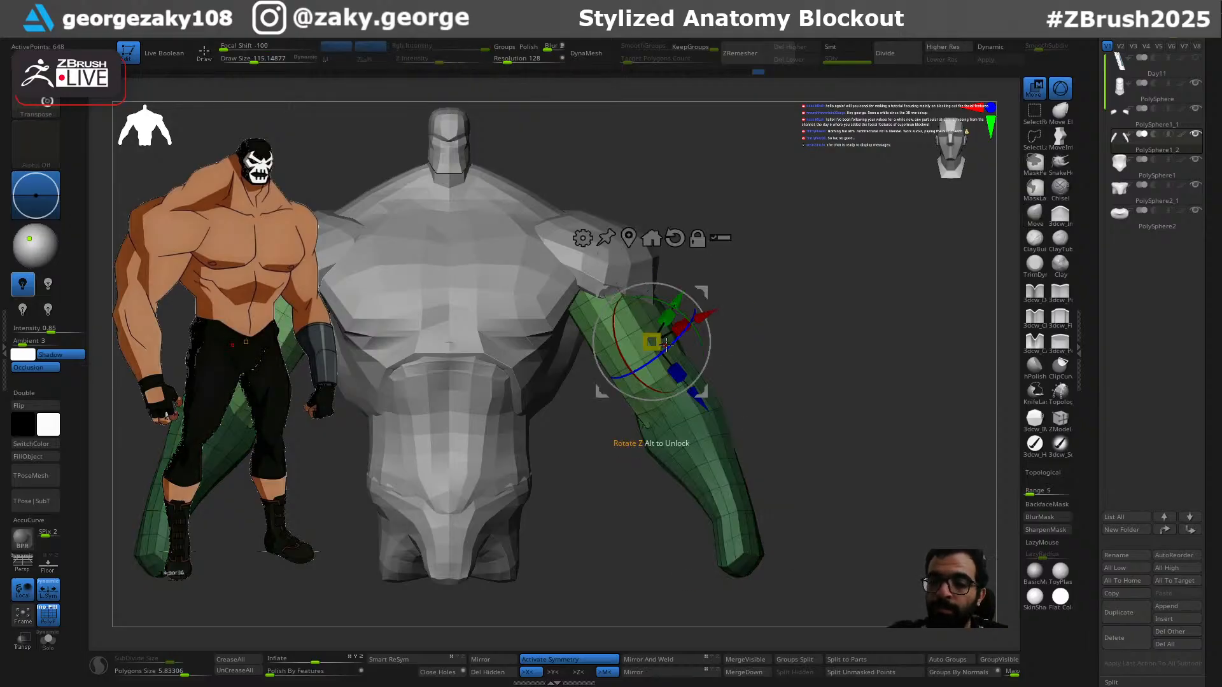
pyautogui.keyDown('ctrl'); pyautogui.click(706, 445); pyautogui.keyUp('ctrl')
pyautogui.keyDown('ctrl'); pyautogui.click(649, 337); pyautogui.keyUp('ctrl')
# Step: Pull in the outer contour of the upper arms and adjust their lower end with the Move brush
pyautogui.press('q')
pyautogui.moveTo(732, 303); pyautogui.dragTo(712, 304)
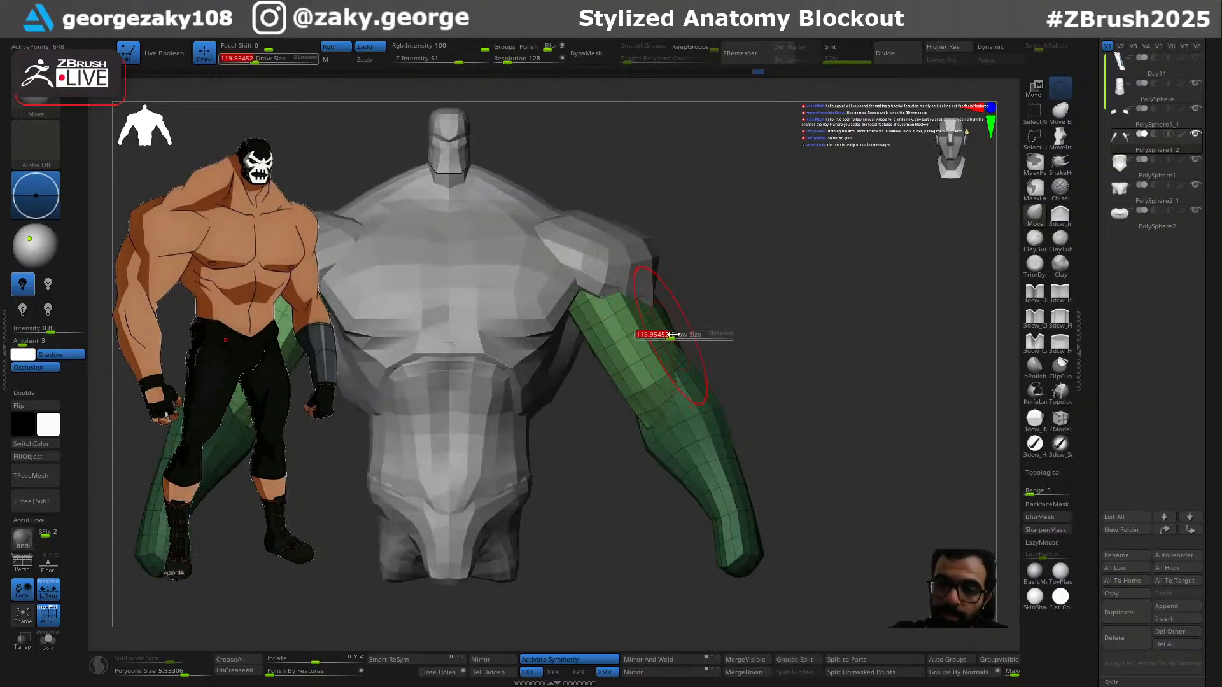
pyautogui.moveTo(726, 313); pyautogui.dragTo(689, 337)
pyautogui.moveTo(659, 435); pyautogui.dragTo(693, 409)
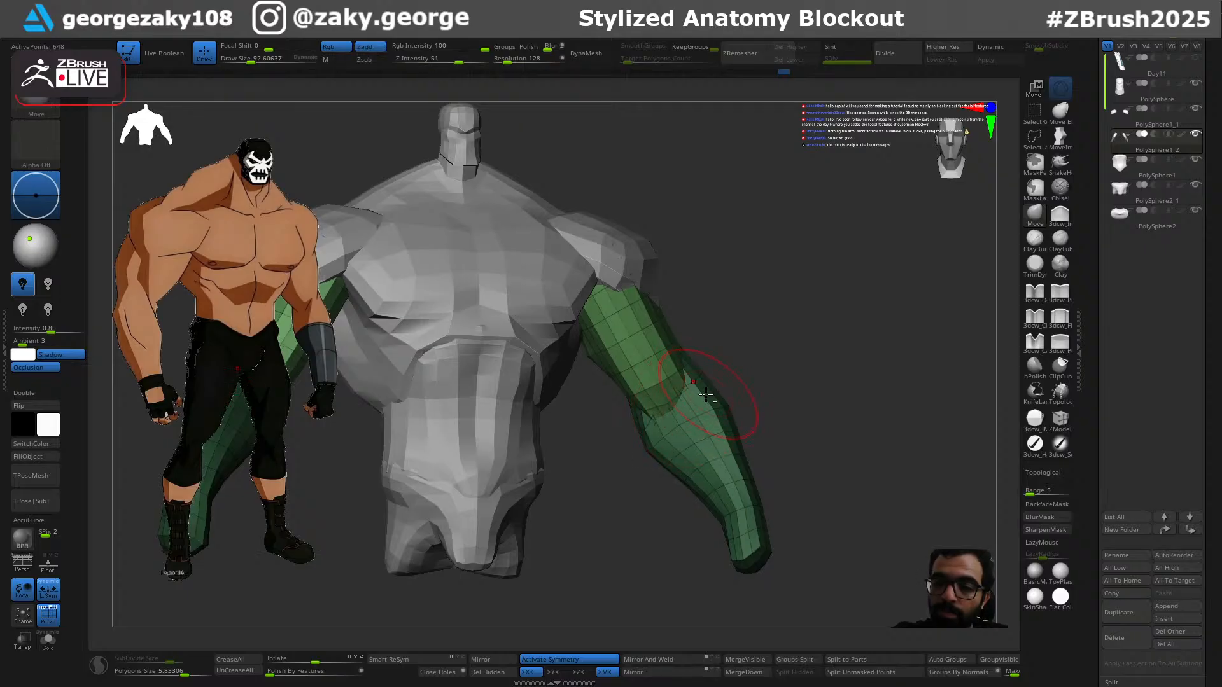
# Step: Invert the mask to free the forearms and reshape their elbow ends with the Move brush from front and behind
pyautogui.keyDown('ctrl'); pyautogui.click(733, 379); pyautogui.keyUp('ctrl')
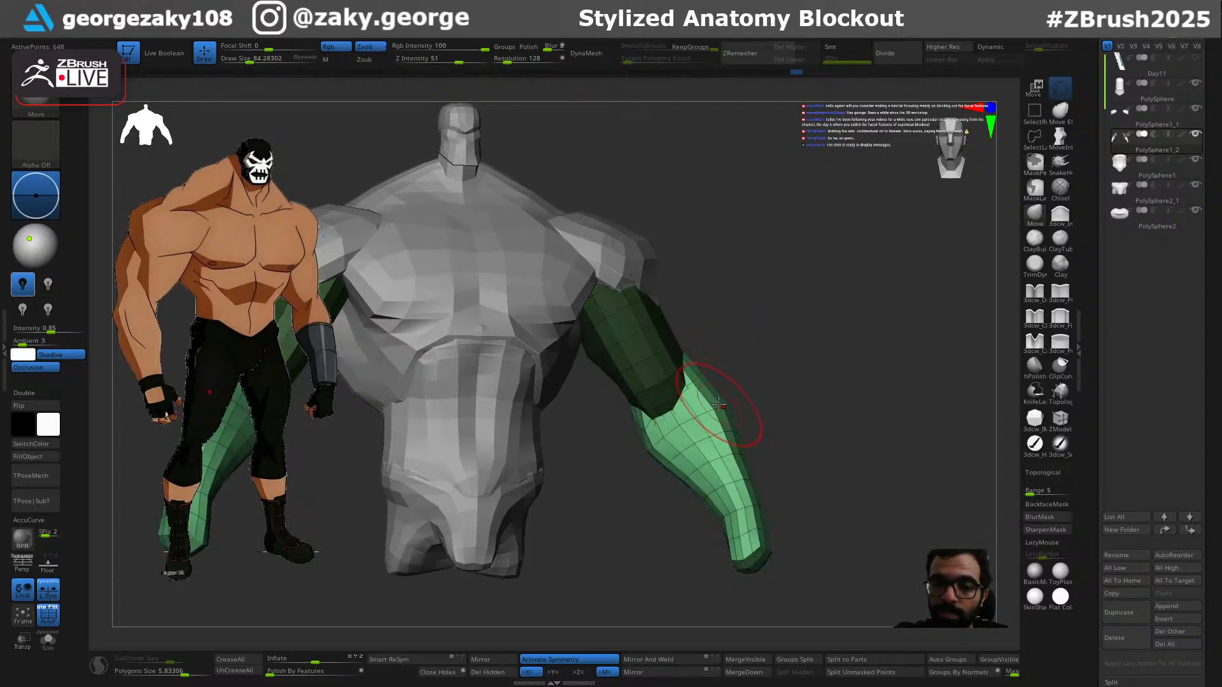
pyautogui.moveTo(753, 381); pyautogui.dragTo(831, 402)
pyautogui.keyDown('ctrl'); pyautogui.moveTo(832, 402); pyautogui.dragTo(761, 376, button='right'); pyautogui.keyUp('ctrl')
pyautogui.keyDown('alt'); pyautogui.moveTo(761, 376); pyautogui.dragTo(766, 291); pyautogui.keyUp('alt')
pyautogui.keyDown('shift'); pyautogui.moveTo(791, 357); pyautogui.dragTo(769, 366); pyautogui.keyUp('shift')
pyautogui.keyDown('ctrl'); pyautogui.moveTo(769, 366); pyautogui.dragTo(782, 368, button='right'); pyautogui.keyUp('ctrl')
pyautogui.moveTo(783, 369); pyautogui.dragTo(792, 407)
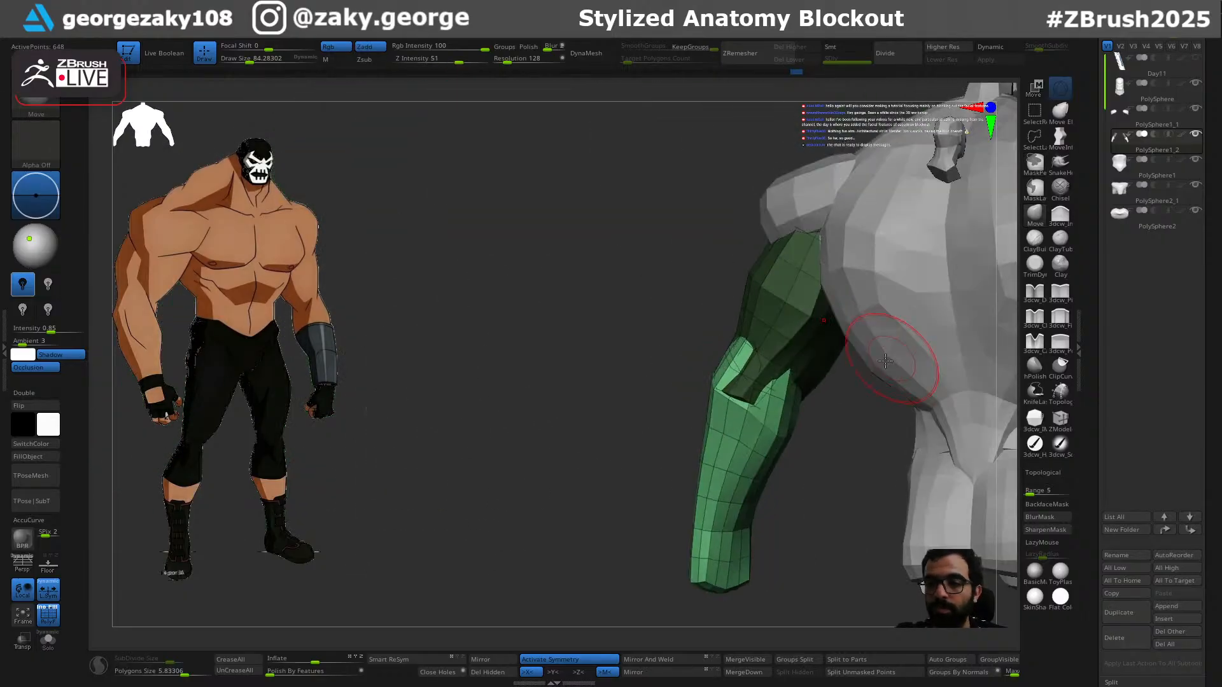
pyautogui.keyDown('ctrl'); pyautogui.moveTo(792, 407); pyautogui.dragTo(830, 461, button='right'); pyautogui.keyUp('ctrl')
pyautogui.moveTo(830, 461)
pyautogui.mouseDown()
pyautogui.moveTo(859, 496)
pyautogui.moveTo(859, 464)
pyautogui.moveTo(871, 516)
pyautogui.moveTo(789, 401)
pyautogui.mouseUp()
# Step: Invert the mask to free the upper arms, then reshape and smooth their lower ends around the back of the elbow
pyautogui.keyDown('ctrl'); pyautogui.click(840, 471); pyautogui.keyUp('ctrl')
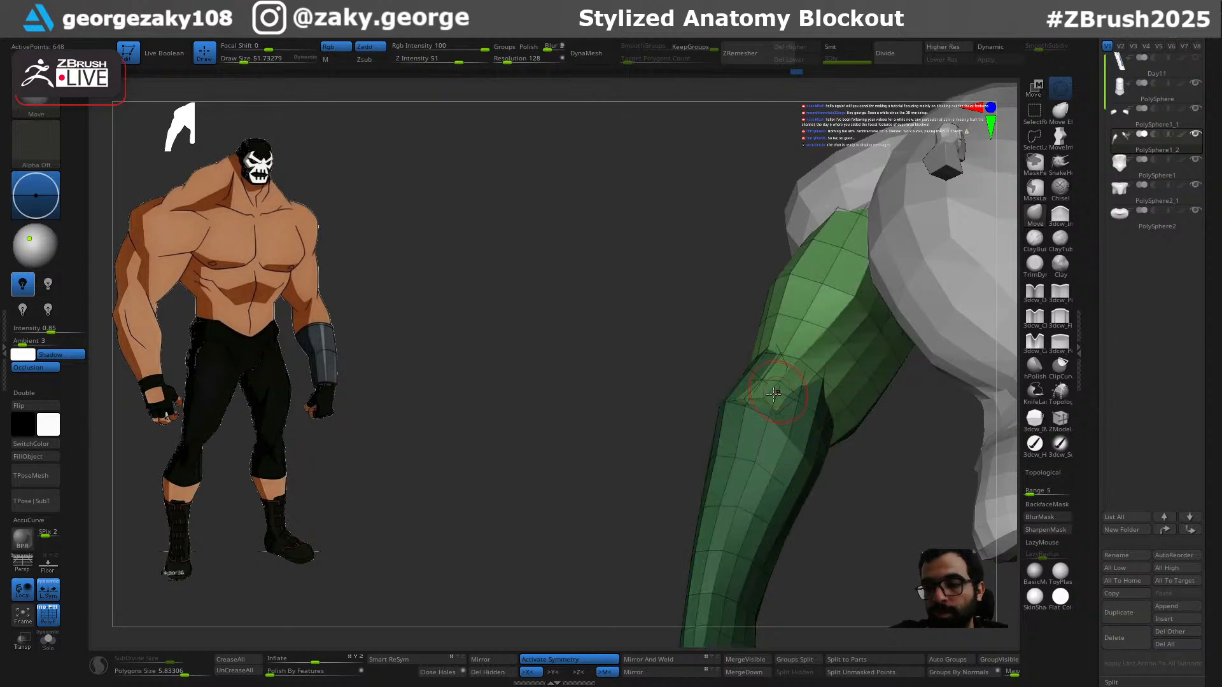
pyautogui.moveTo(666, 514); pyautogui.dragTo(770, 419)
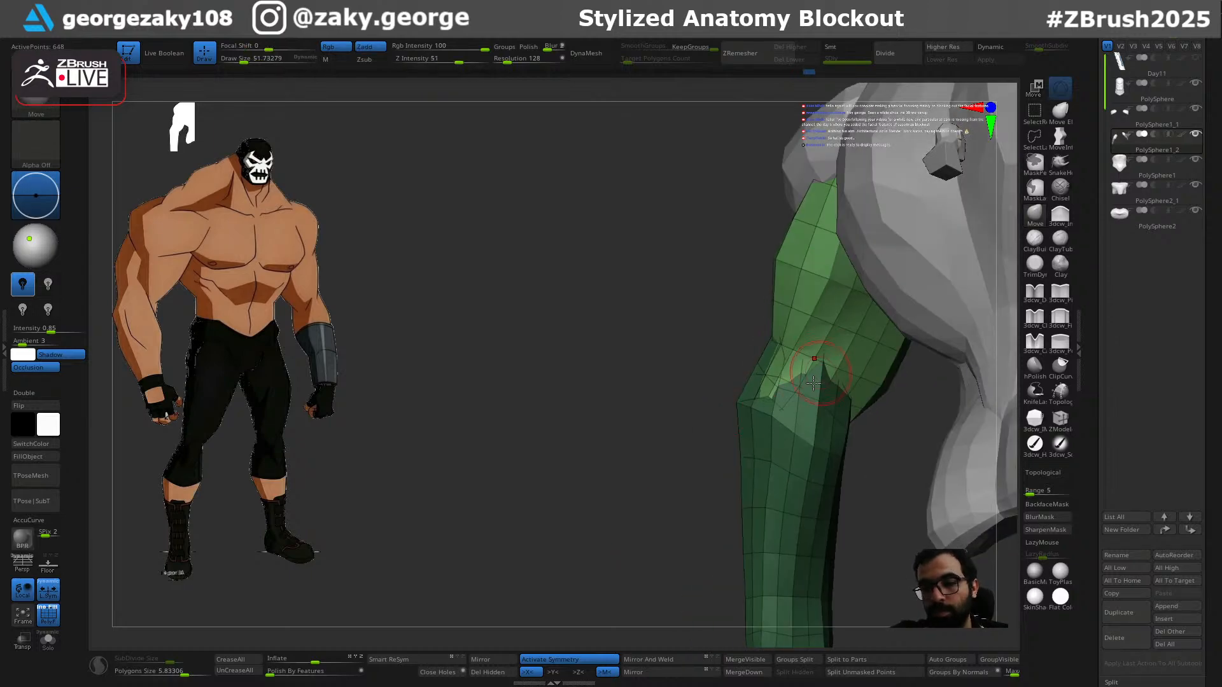
pyautogui.moveTo(731, 382); pyautogui.dragTo(774, 482)
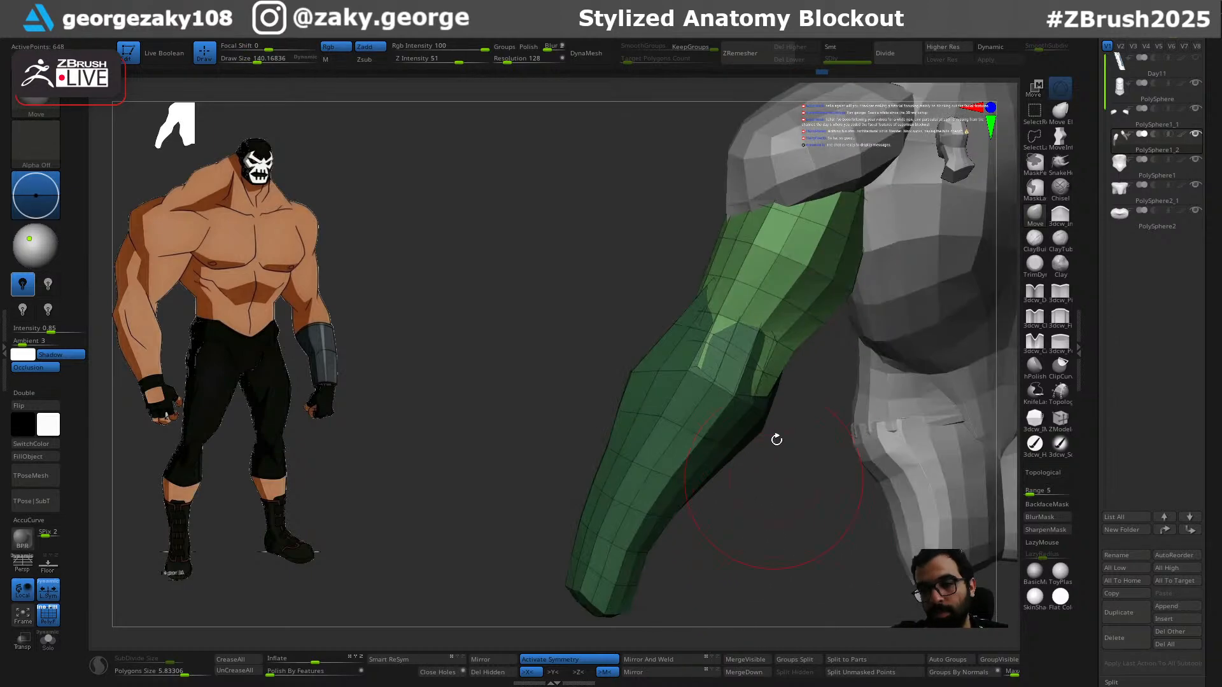
pyautogui.keyDown('shift'); pyautogui.moveTo(773, 369); pyautogui.dragTo(775, 379); pyautogui.keyUp('shift')
pyautogui.moveTo(803, 425)
pyautogui.mouseDown()
pyautogui.moveTo(851, 414)
pyautogui.moveTo(818, 408)
pyautogui.mouseUp()
pyautogui.keyDown('shift'); pyautogui.moveTo(681, 328); pyautogui.dragTo(691, 340); pyautogui.keyUp('shift')
pyautogui.moveTo(750, 455)
pyautogui.mouseDown()
pyautogui.moveTo(747, 483)
pyautogui.moveTo(767, 496)
pyautogui.mouseUp()
# Step: Insert an elongated PolySphere1 mesh beside the back of the elbow as a separate elbow piece
pyautogui.press('i')
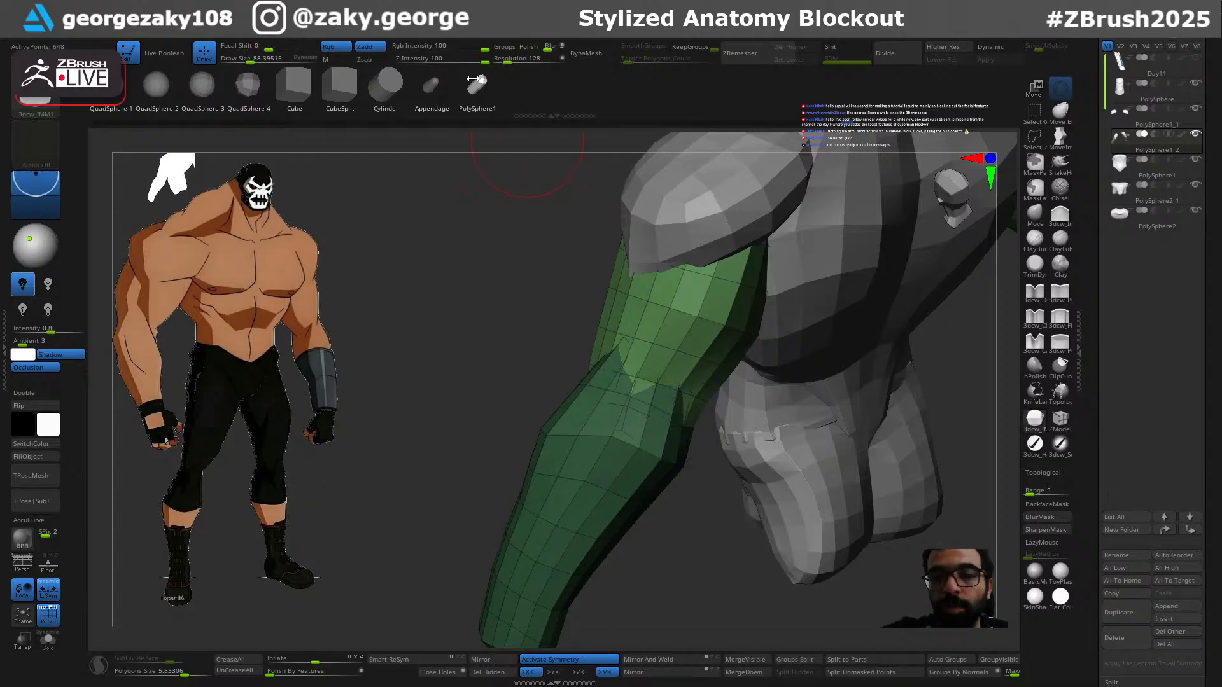
pyautogui.moveTo(658, 527); pyautogui.dragTo(627, 356)
pyautogui.press('w')
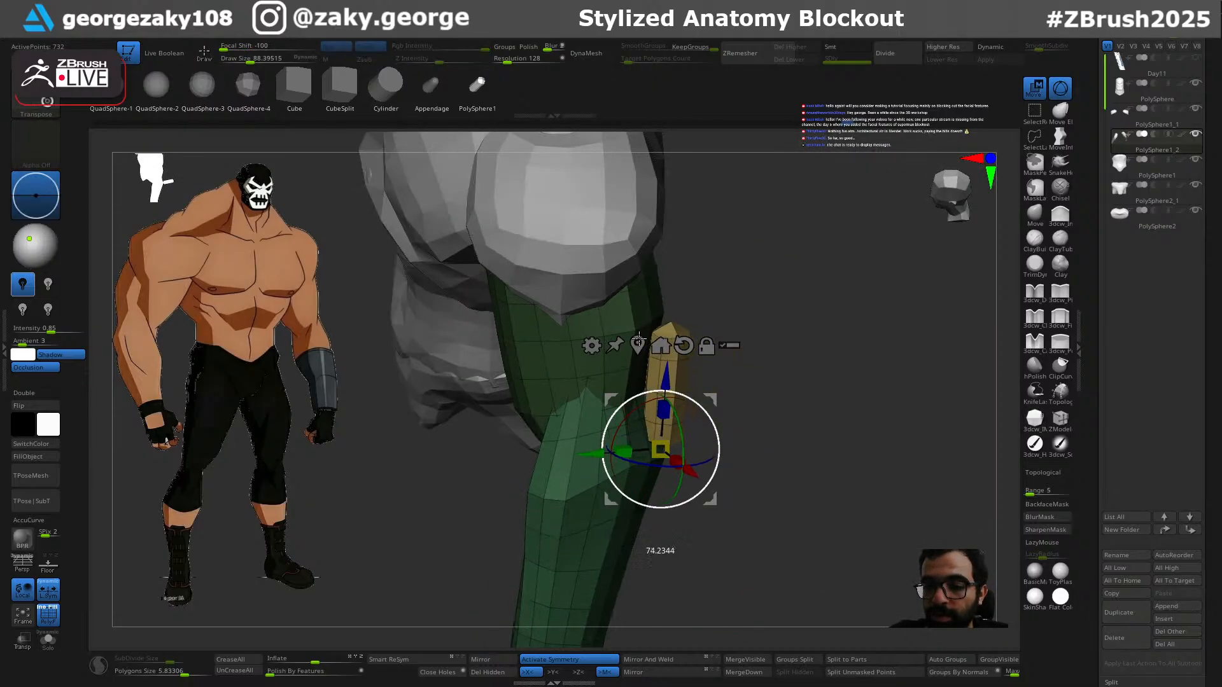
# Step: Move and rotate the inserted elbow piece so it follows the back of the forearm and elbow
pyautogui.moveTo(710, 401); pyautogui.dragTo(701, 469)
pyautogui.moveTo(731, 540); pyautogui.dragTo(693, 471)
pyautogui.moveTo(698, 558); pyautogui.dragTo(702, 450)
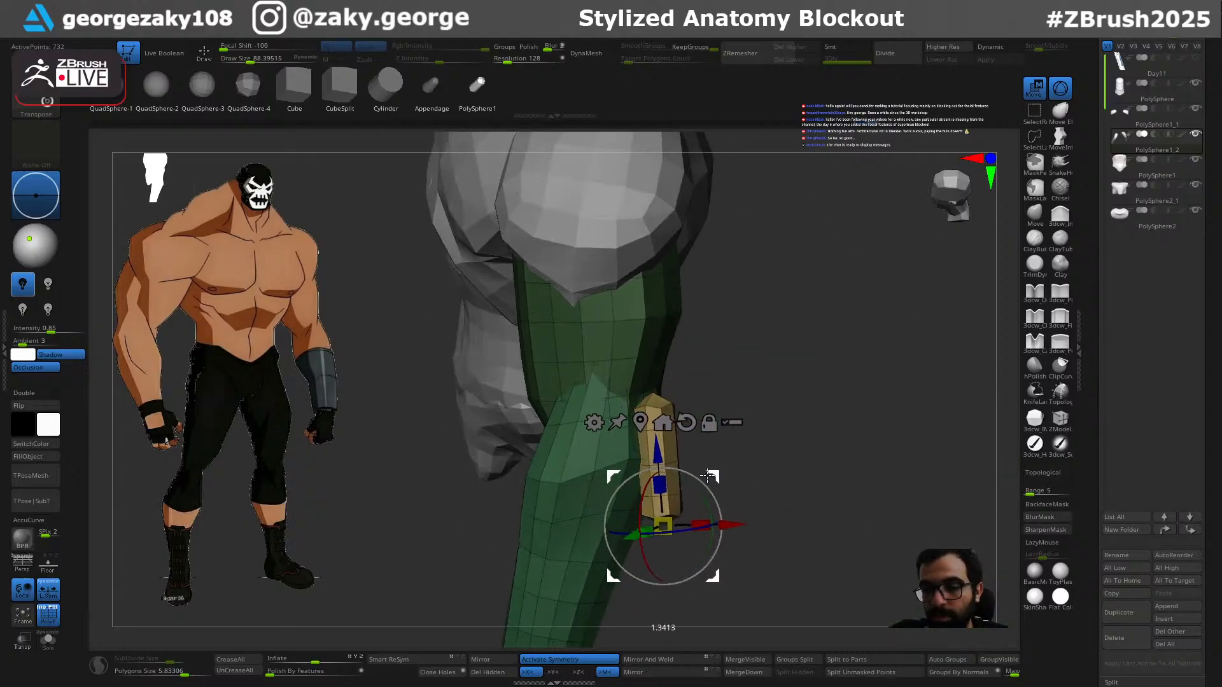
pyautogui.moveTo(711, 501); pyautogui.dragTo(708, 477)
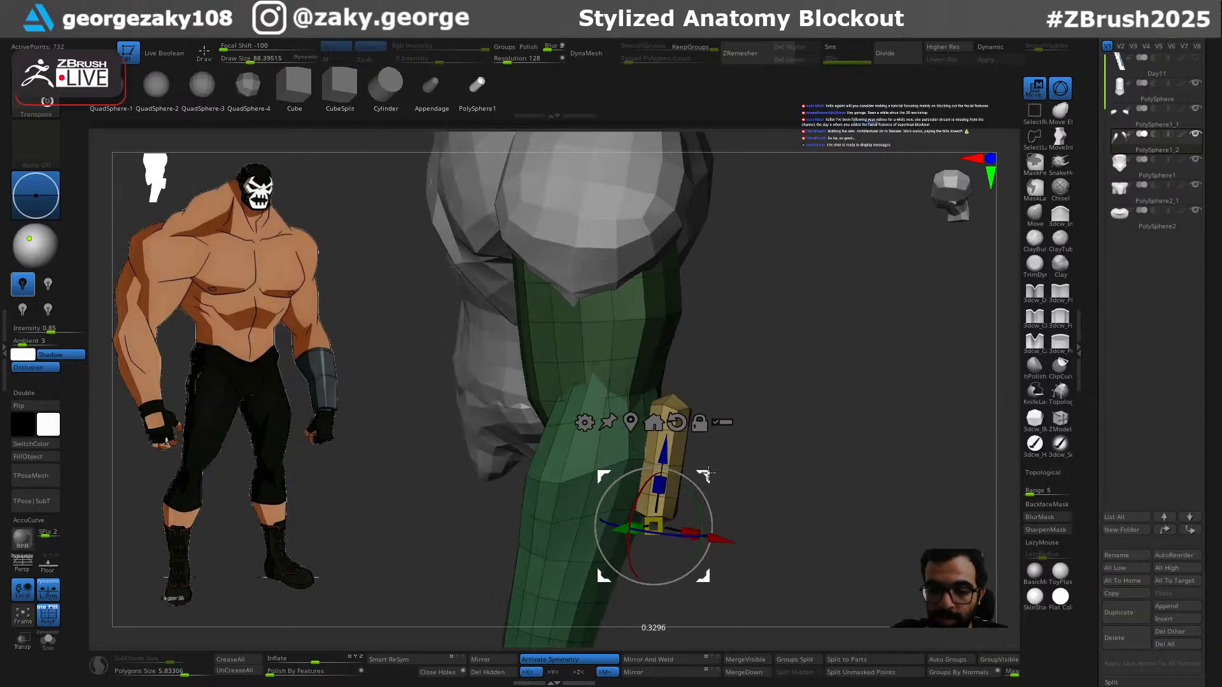
pyautogui.press('q')
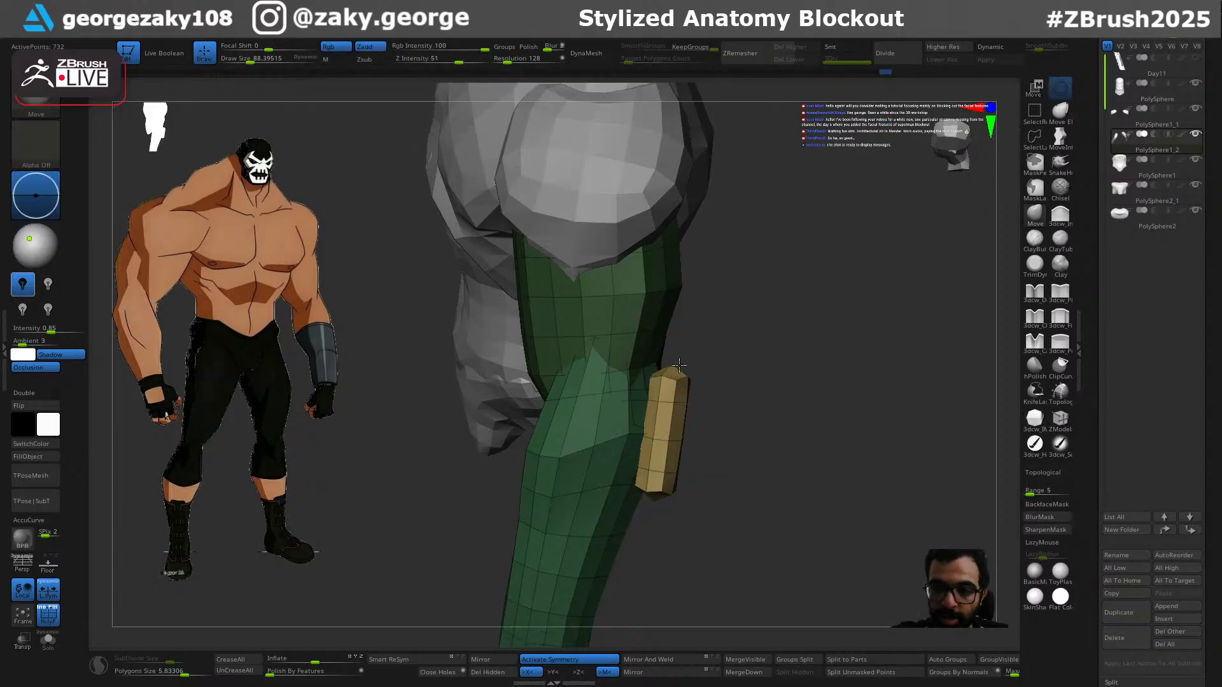
# Step: Pull the elbow piece's upper end up and in against the upper arm with the Move brush
pyautogui.press('s')
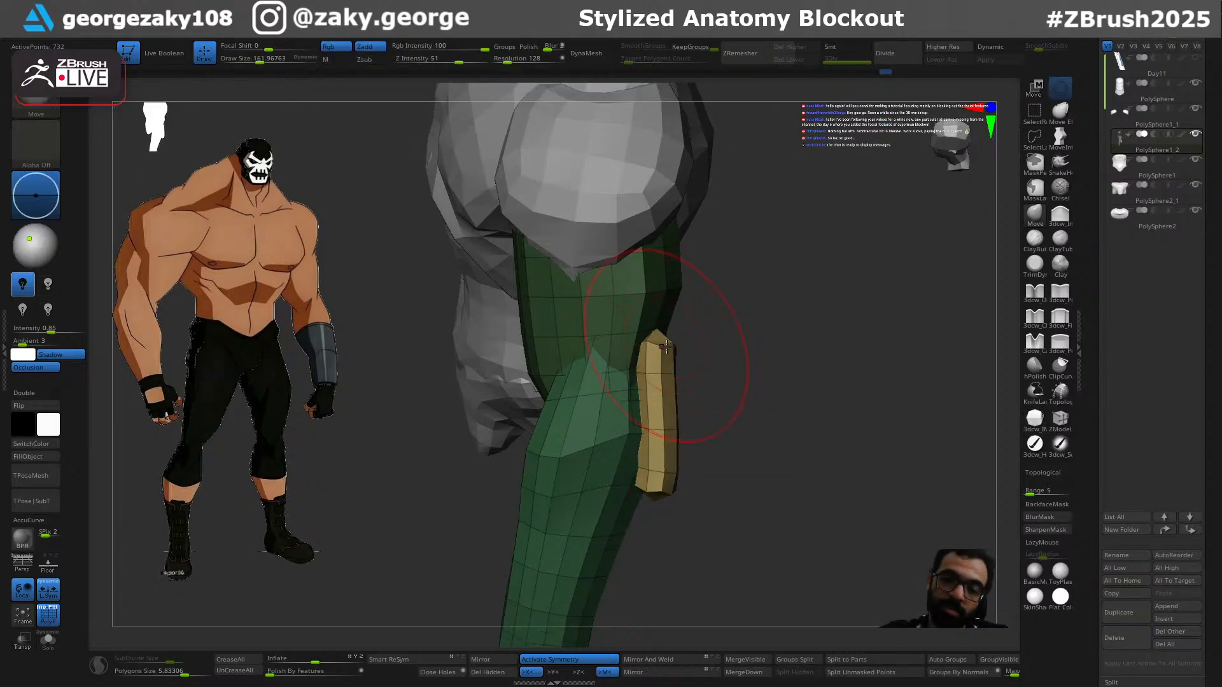
pyautogui.moveTo(788, 365)
pyautogui.mouseDown()
pyautogui.moveTo(740, 338)
pyautogui.moveTo(718, 355)
pyautogui.mouseUp()
pyautogui.press('s')
pyautogui.moveTo(757, 474)
pyautogui.mouseDown()
pyautogui.moveTo(750, 493)
pyautogui.moveTo(735, 455)
pyautogui.mouseUp()
# Step: Reposition and rotate the elbow piece with the gizmo so it sits centred on the back of the elbow
pyautogui.press('w')
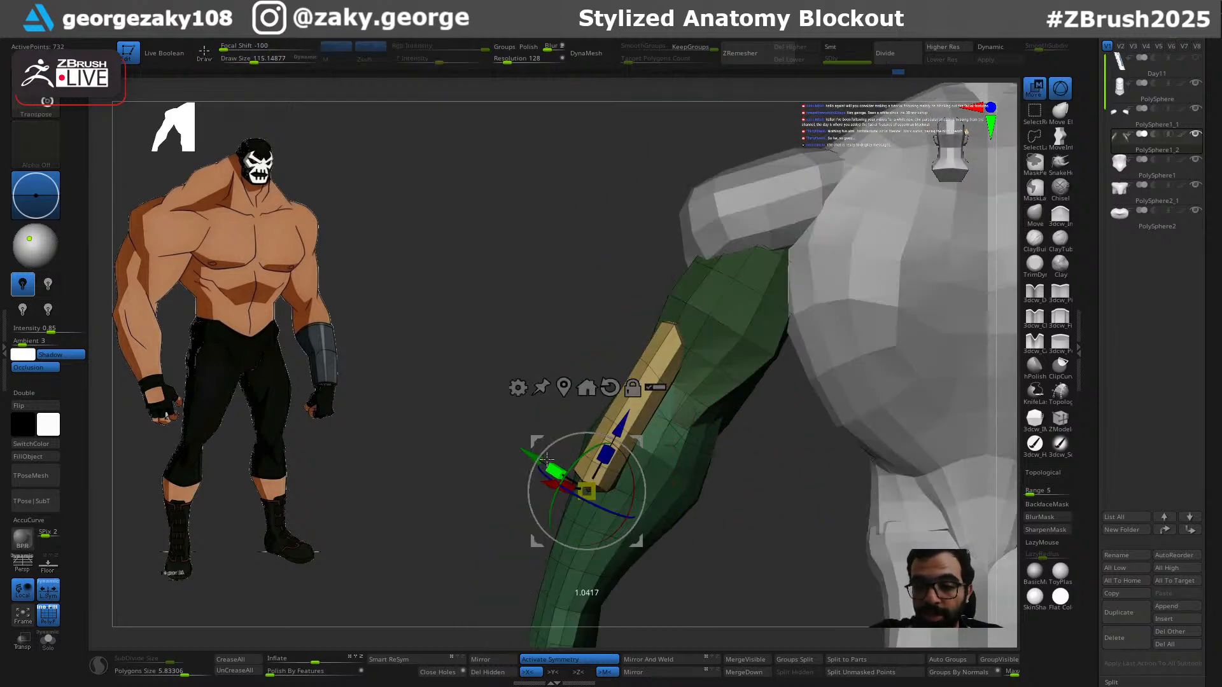
pyautogui.moveTo(531, 452); pyautogui.dragTo(620, 613)
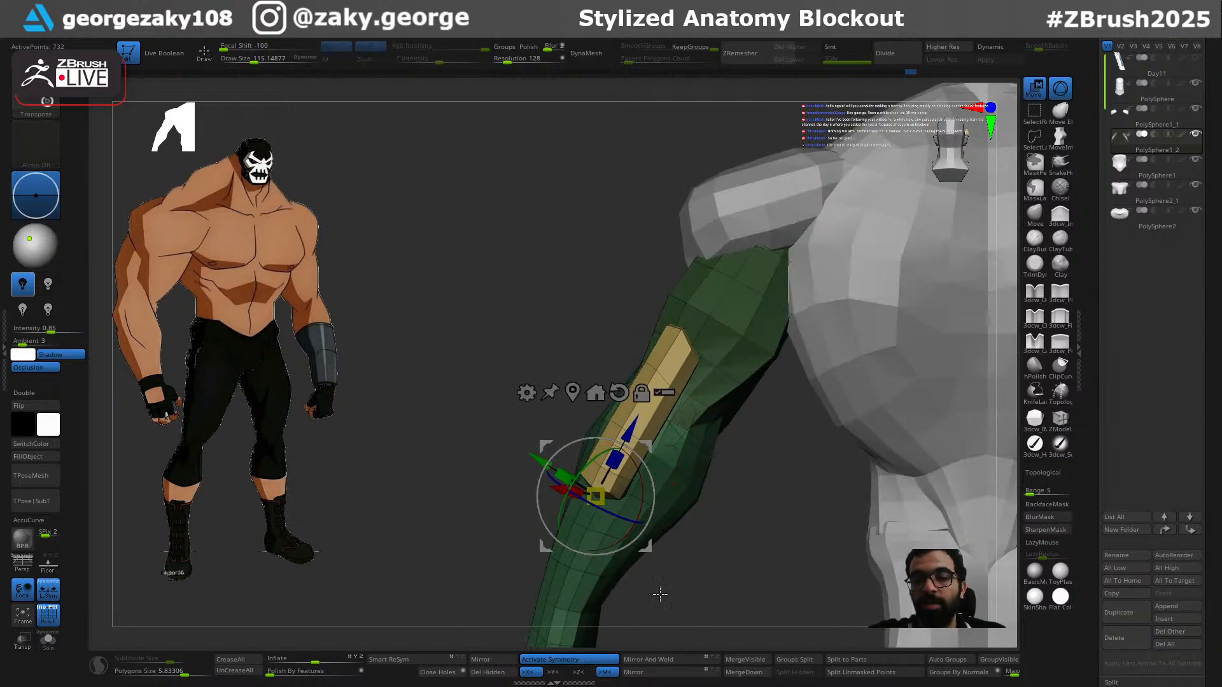
pyautogui.moveTo(537, 458); pyautogui.dragTo(539, 460)
pyautogui.moveTo(456, 586); pyautogui.dragTo(532, 618)
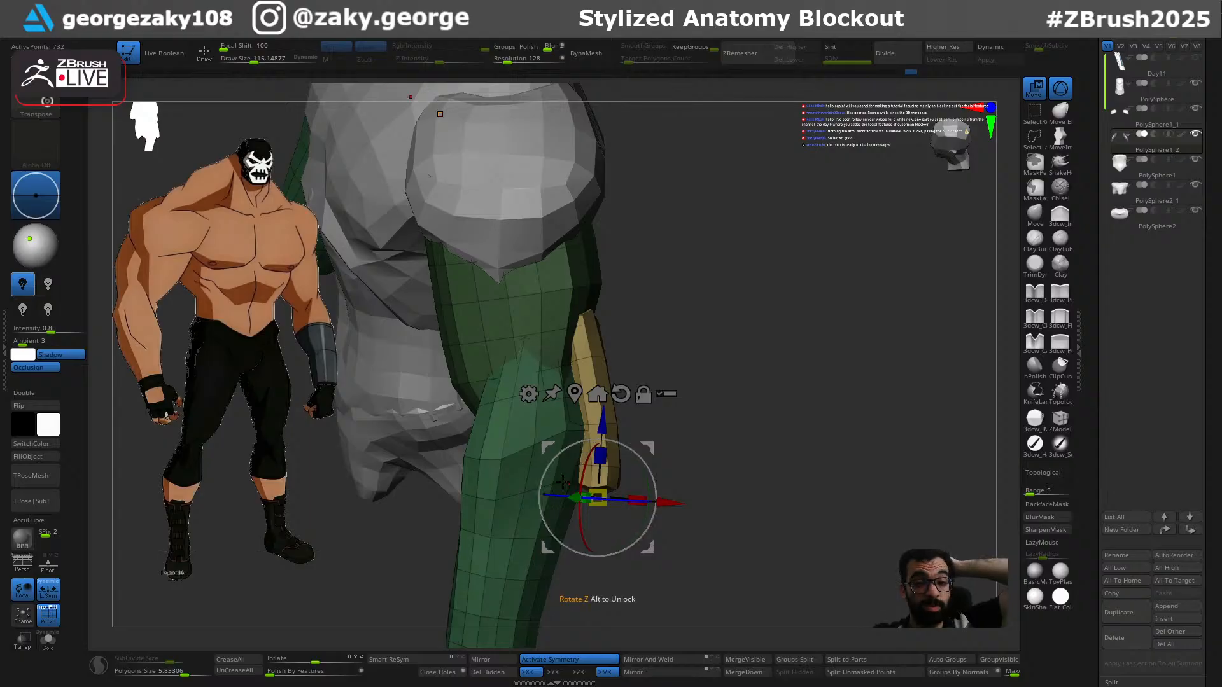
# Step: Reshape the elbow piece with the Move brush, bending it at the elbow and tapering its lower end along the forearm
pyautogui.press('q')
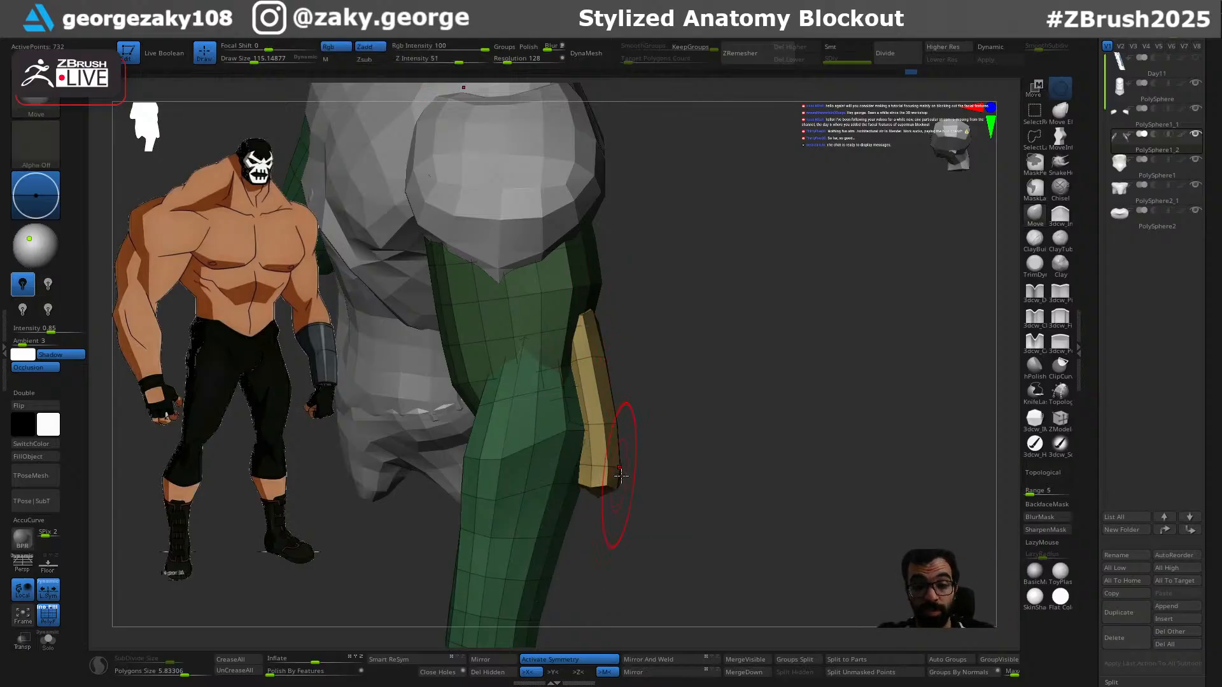
pyautogui.moveTo(567, 542)
pyautogui.mouseDown()
pyautogui.moveTo(615, 500)
pyautogui.moveTo(582, 529)
pyautogui.moveTo(624, 537)
pyautogui.moveTo(587, 534)
pyautogui.moveTo(620, 528)
pyautogui.moveTo(588, 521)
pyautogui.moveTo(700, 394)
pyautogui.moveTo(700, 347)
pyautogui.mouseUp()
pyautogui.press('s')
pyautogui.click(569, 535)
pyautogui.press('s')
pyautogui.click(690, 379)
pyautogui.moveTo(700, 521)
pyautogui.mouseDown()
pyautogui.moveTo(722, 521)
pyautogui.moveTo(711, 516)
pyautogui.mouseUp()
# Step: Thicken and widen the upper half of the elbow piece with the Inflate and Move brushes
pyautogui.press('i')
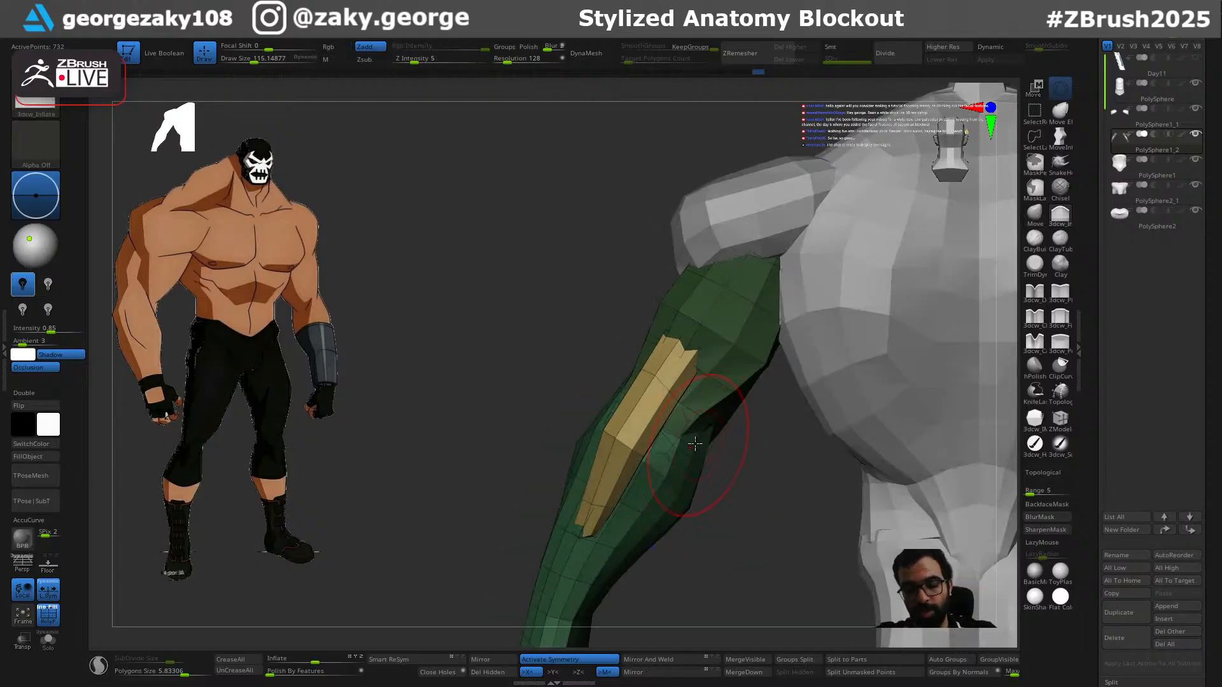
pyautogui.press('ctrl')
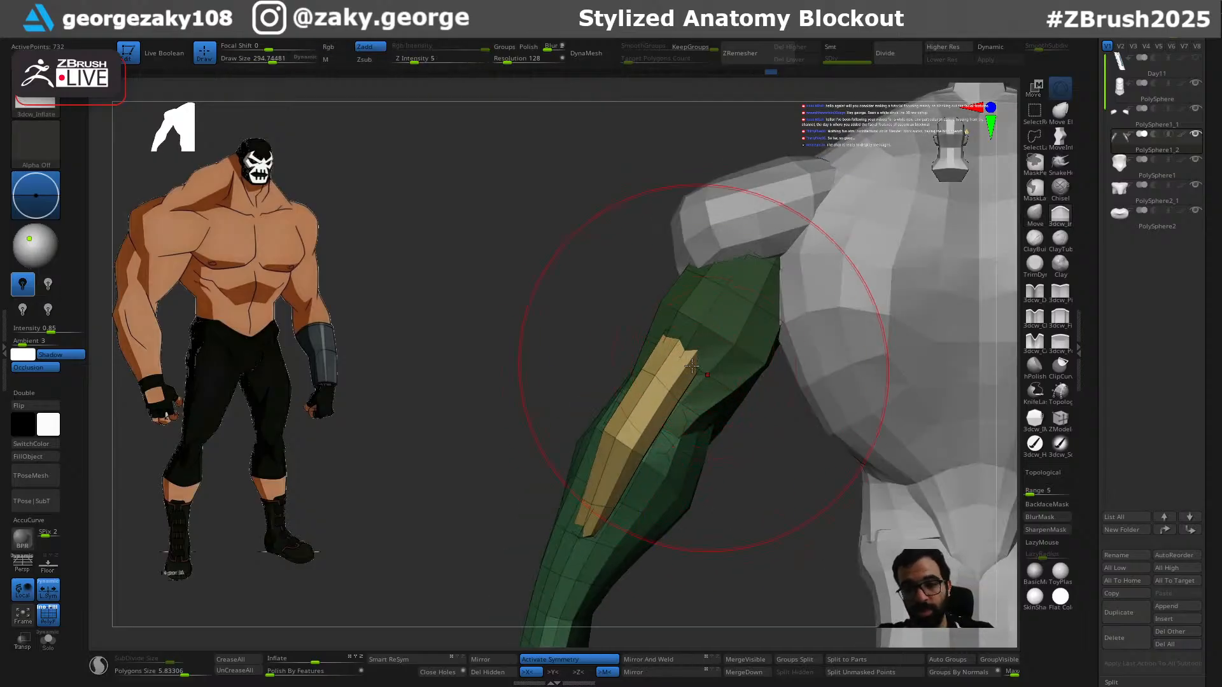
pyautogui.moveTo(731, 483)
pyautogui.mouseDown()
pyautogui.moveTo(725, 409)
pyautogui.moveTo(696, 400)
pyautogui.mouseUp()
pyautogui.press('s')
pyautogui.moveTo(535, 408); pyautogui.dragTo(693, 396)
pyautogui.press('s')
pyautogui.moveTo(783, 552); pyautogui.dragTo(643, 547)
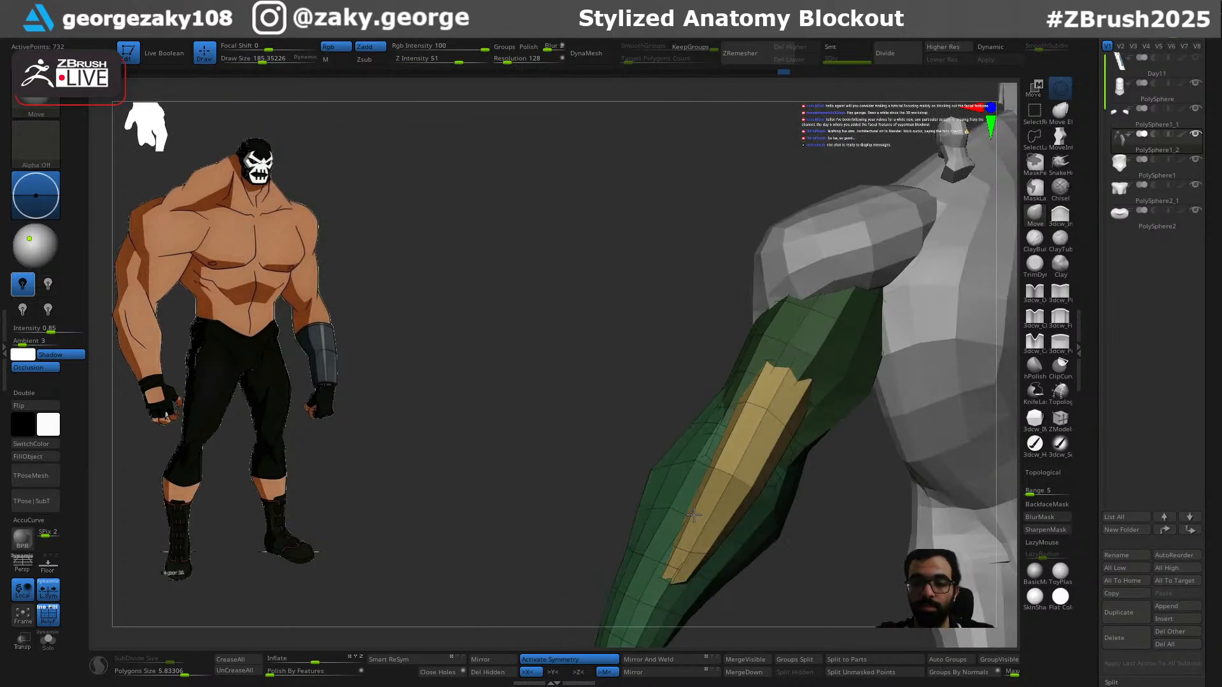
# Step: Refine the elbow piece's angular profile and seat it against the arm with the Move brush from several sides
pyautogui.keyDown('shift'); pyautogui.moveTo(831, 565); pyautogui.dragTo(818, 567); pyautogui.keyUp('shift')
pyautogui.press('s')
pyautogui.moveTo(757, 390); pyautogui.dragTo(765, 390)
pyautogui.moveTo(840, 497); pyautogui.dragTo(891, 493)
pyautogui.moveTo(790, 513); pyautogui.dragTo(784, 522)
pyautogui.moveTo(773, 417); pyautogui.dragTo(766, 431)
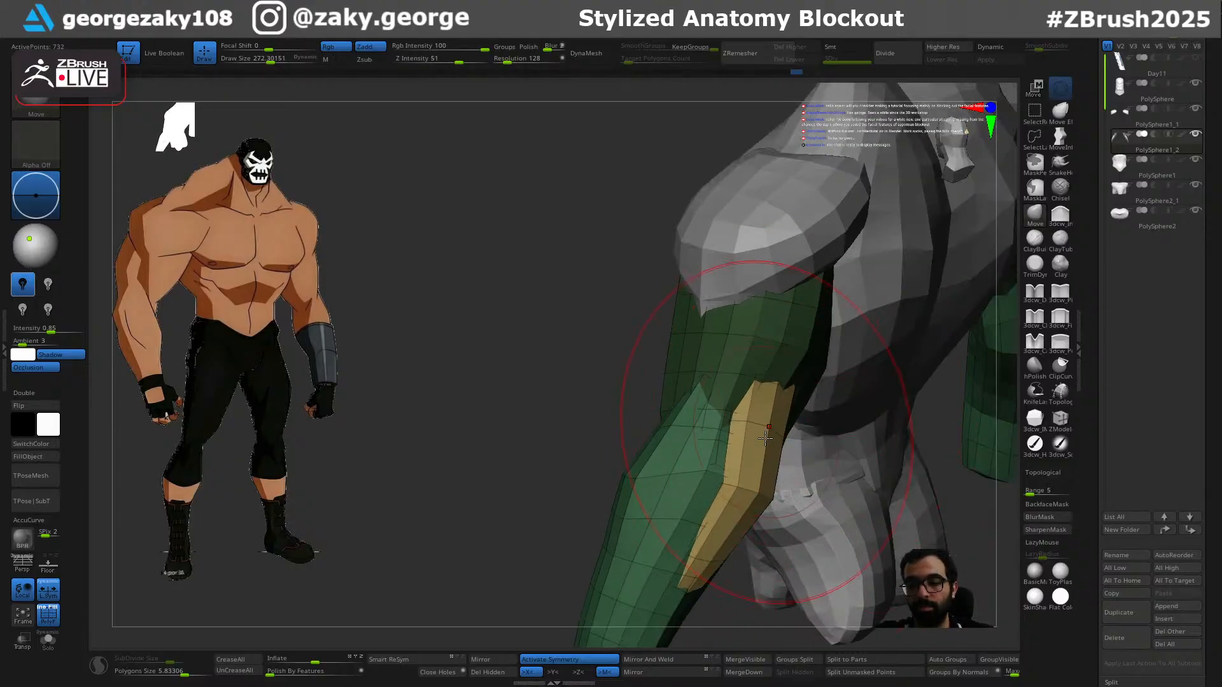
pyautogui.moveTo(754, 611); pyautogui.dragTo(796, 627)
pyautogui.moveTo(785, 579)
pyautogui.mouseDown()
pyautogui.moveTo(859, 480)
pyautogui.moveTo(827, 458)
pyautogui.mouseUp()
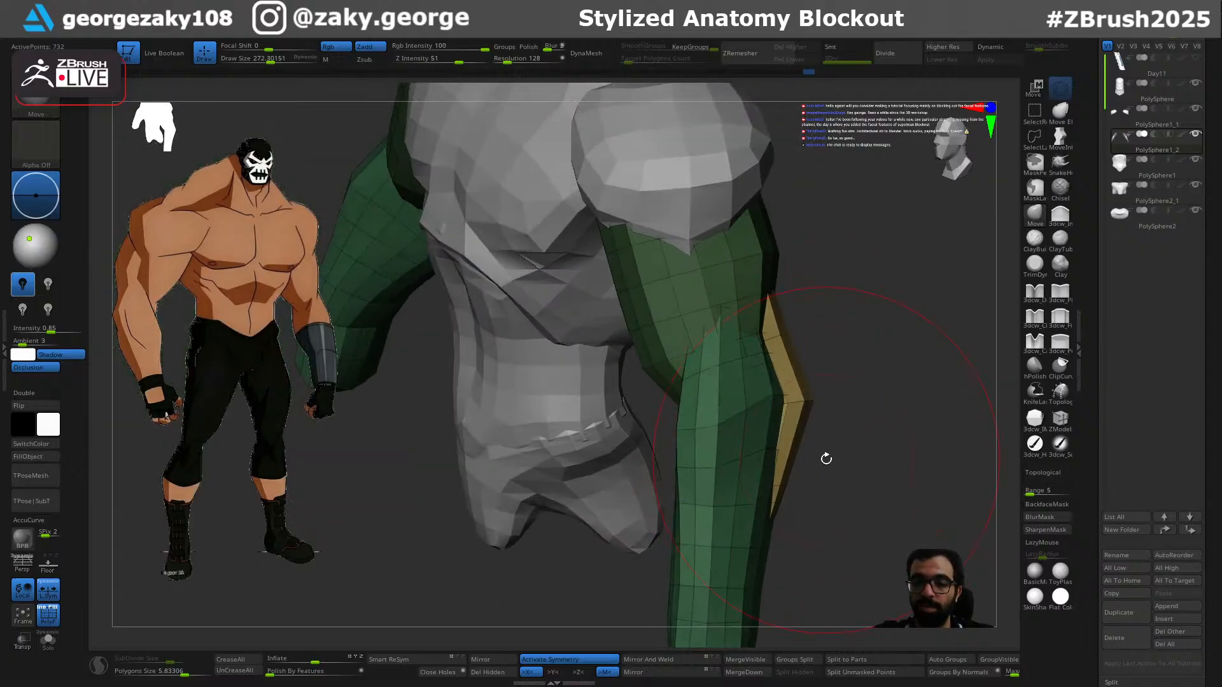
# Step: Clear the mask and convert the arms to DynaMesh with Groups enabled at resolution 8
pyautogui.keyDown('ctrl'); pyautogui.click(824, 462); pyautogui.keyUp('ctrl')
pyautogui.press('s')
pyautogui.moveTo(753, 482); pyautogui.dragTo(741, 482)
pyautogui.moveTo(819, 450)
pyautogui.mouseDown()
pyautogui.moveTo(794, 546)
pyautogui.moveTo(840, 578)
pyautogui.moveTo(754, 501)
pyautogui.moveTo(656, 454)
pyautogui.mouseUp()
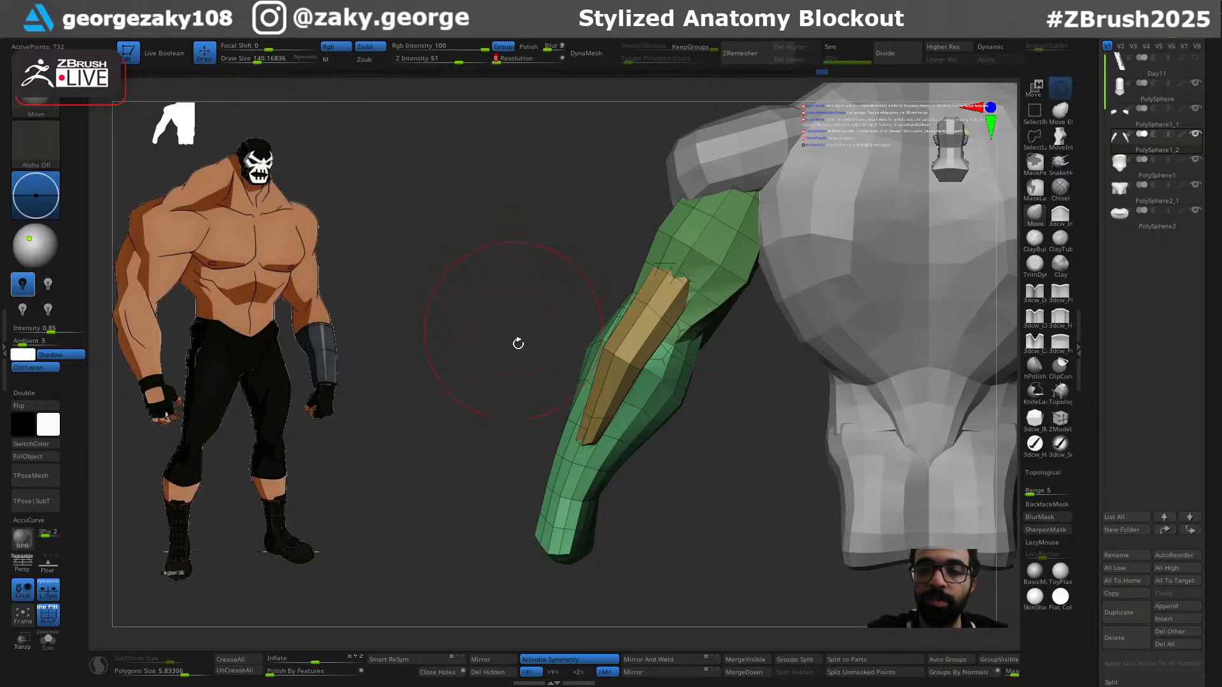
pyautogui.moveTo(512, 326); pyautogui.dragTo(581, 301)
pyautogui.click(602, 55)
# Step: Smooth the elbow piece's hard edges, isolate its polygroup to check its shape, and show the whole arm again
pyautogui.moveTo(689, 556); pyautogui.dragTo(706, 548)
pyautogui.keyDown('shift'); pyautogui.moveTo(713, 381); pyautogui.dragTo(714, 326); pyautogui.keyUp('shift')
pyautogui.moveTo(803, 390)
pyautogui.mouseDown()
pyautogui.moveTo(758, 409)
pyautogui.moveTo(728, 543)
pyautogui.moveTo(754, 484)
pyautogui.moveTo(749, 409)
pyautogui.moveTo(785, 406)
pyautogui.mouseUp()
pyautogui.press('s')
pyautogui.keyDown('ctrl'); pyautogui.keyDown('shift'); pyautogui.click(767, 388); pyautogui.keyUp('shift'); pyautogui.keyUp('ctrl')
pyautogui.moveTo(765, 388)
pyautogui.mouseDown(button='right')
pyautogui.moveTo(911, 346)
pyautogui.moveTo(916, 322)
pyautogui.moveTo(867, 338)
pyautogui.moveTo(922, 325)
pyautogui.moveTo(895, 336)
pyautogui.mouseUp(button='right')
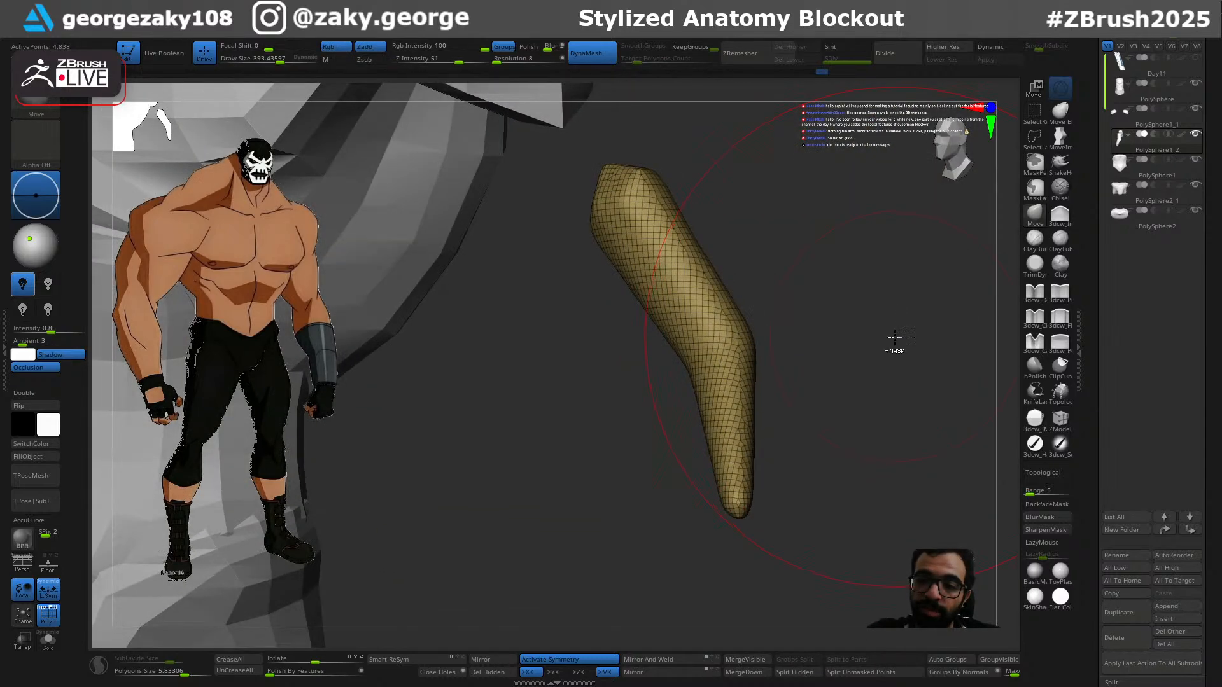
pyautogui.keyDown('ctrl'); pyautogui.keyDown('shift'); pyautogui.click(895, 336); pyautogui.keyUp('shift'); pyautogui.keyUp('ctrl')
# Step: Soften the faceted planes of the upper arms and forearms with the Smooth brush
pyautogui.moveTo(878, 381)
pyautogui.mouseDown(button='right')
pyautogui.moveTo(898, 385)
pyautogui.moveTo(834, 366)
pyautogui.mouseUp(button='right')
pyautogui.press('s')
pyautogui.moveTo(621, 280); pyautogui.dragTo(597, 280)
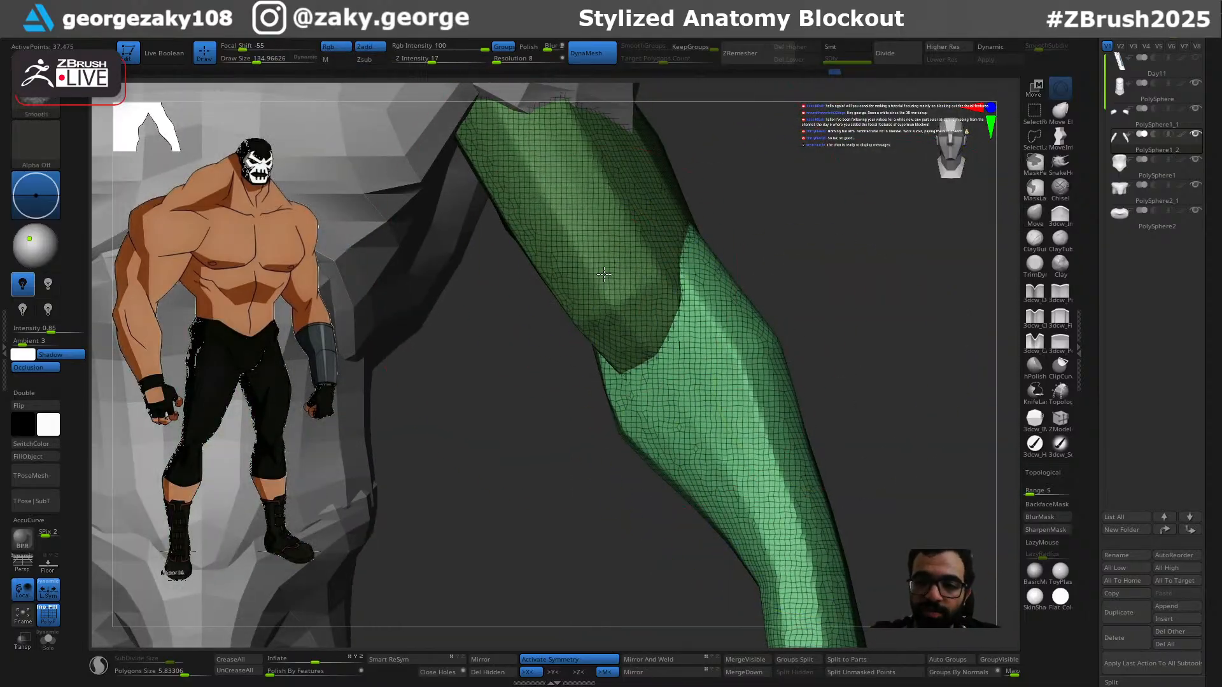
pyautogui.keyDown('shift'); pyautogui.moveTo(774, 289); pyautogui.dragTo(534, 243, button='right'); pyautogui.keyUp('shift')
pyautogui.moveTo(707, 390); pyautogui.dragTo(723, 362, button='right')
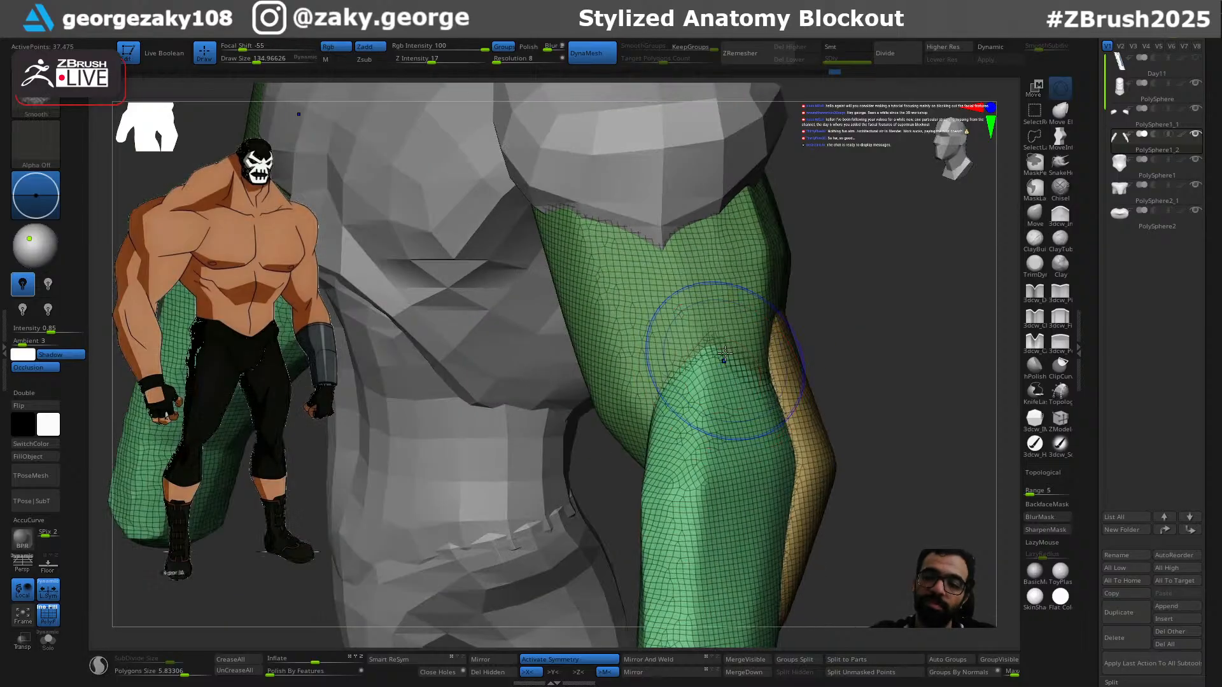
pyautogui.moveTo(783, 441); pyautogui.dragTo(783, 311, button='right')
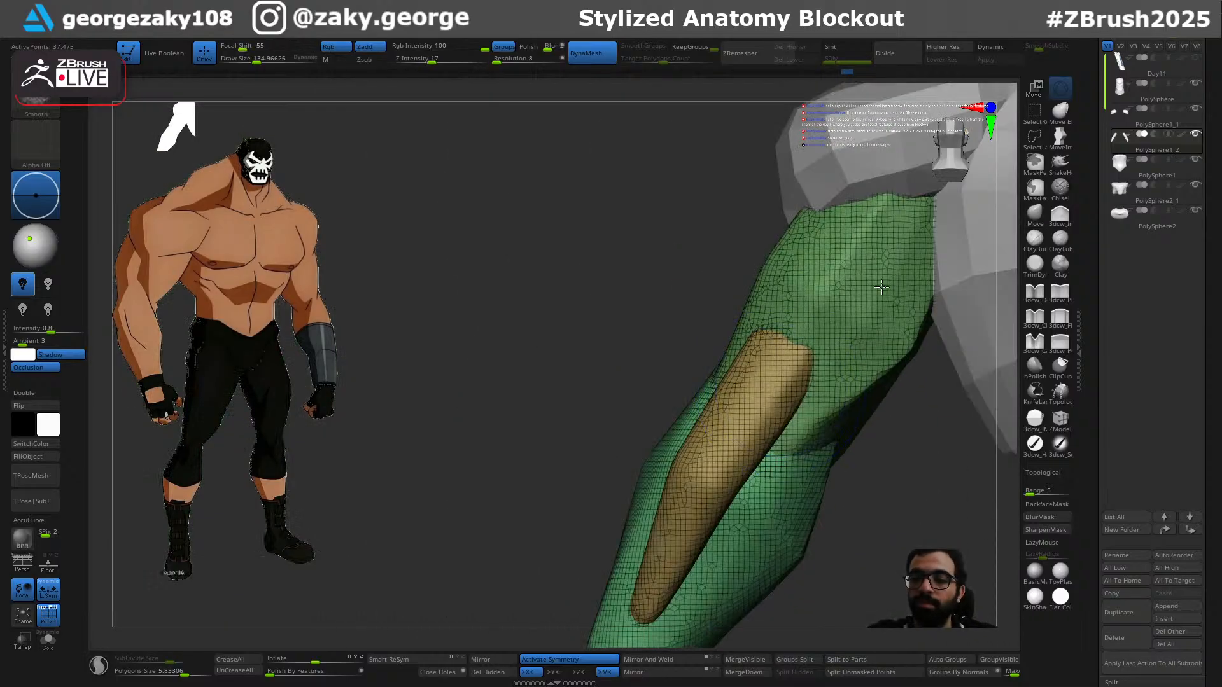
pyautogui.moveTo(906, 414)
pyautogui.mouseDown(button='right')
pyautogui.moveTo(791, 314)
pyautogui.moveTo(780, 368)
pyautogui.mouseUp(button='right')
# Step: Isolate the arms mesh and mask it by polygroup so that only the upper arms can be edited
pyautogui.keyDown('alt'); pyautogui.click(757, 311); pyautogui.keyUp('alt')
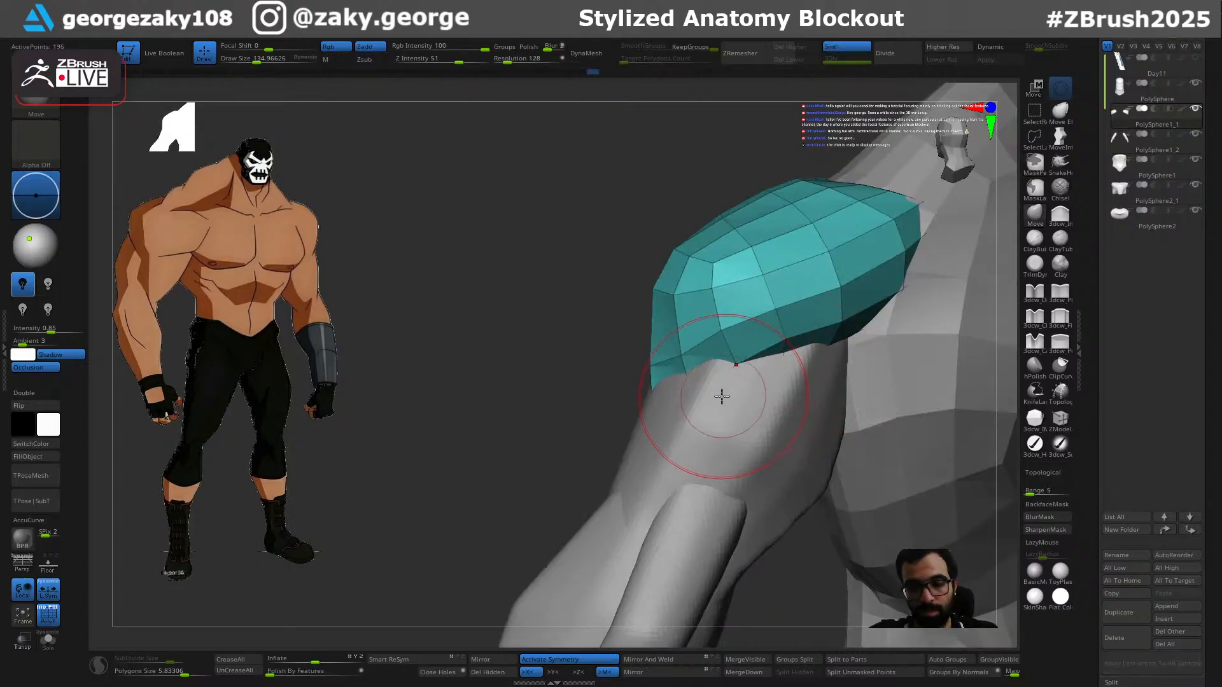
pyautogui.moveTo(722, 410); pyautogui.dragTo(835, 541, button='right')
pyautogui.keyDown('alt'); pyautogui.click(761, 437); pyautogui.keyUp('alt')
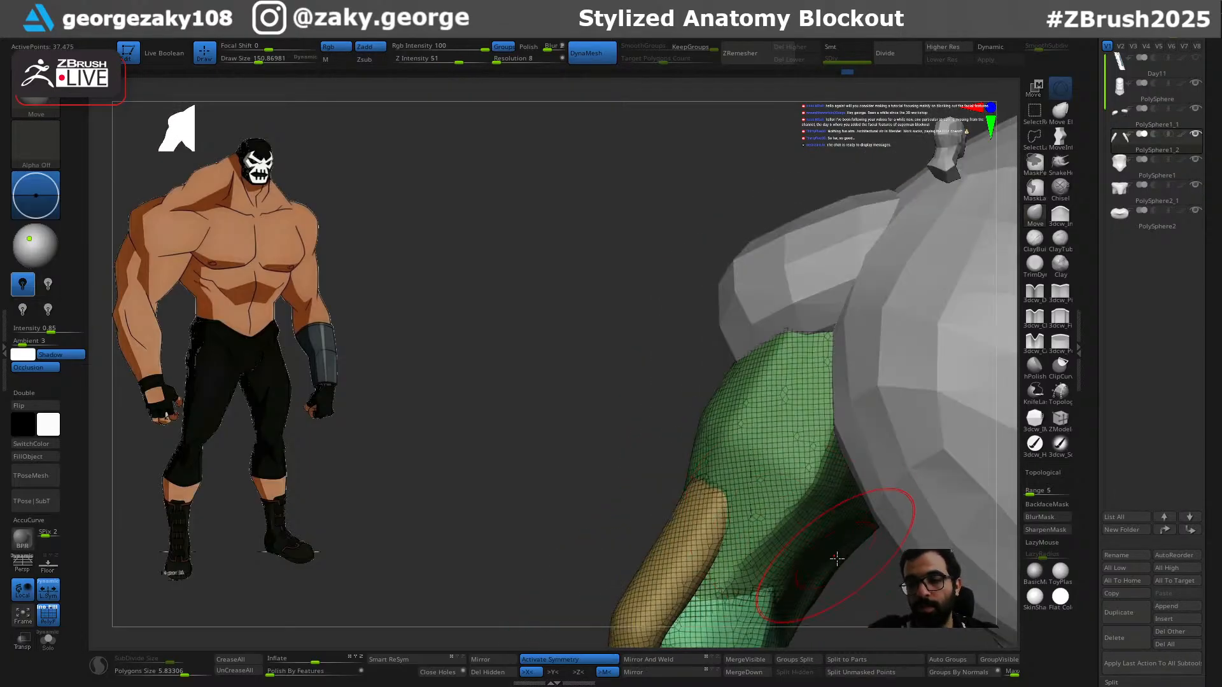
pyautogui.moveTo(869, 618); pyautogui.dragTo(760, 376, button='right')
pyautogui.press('w')
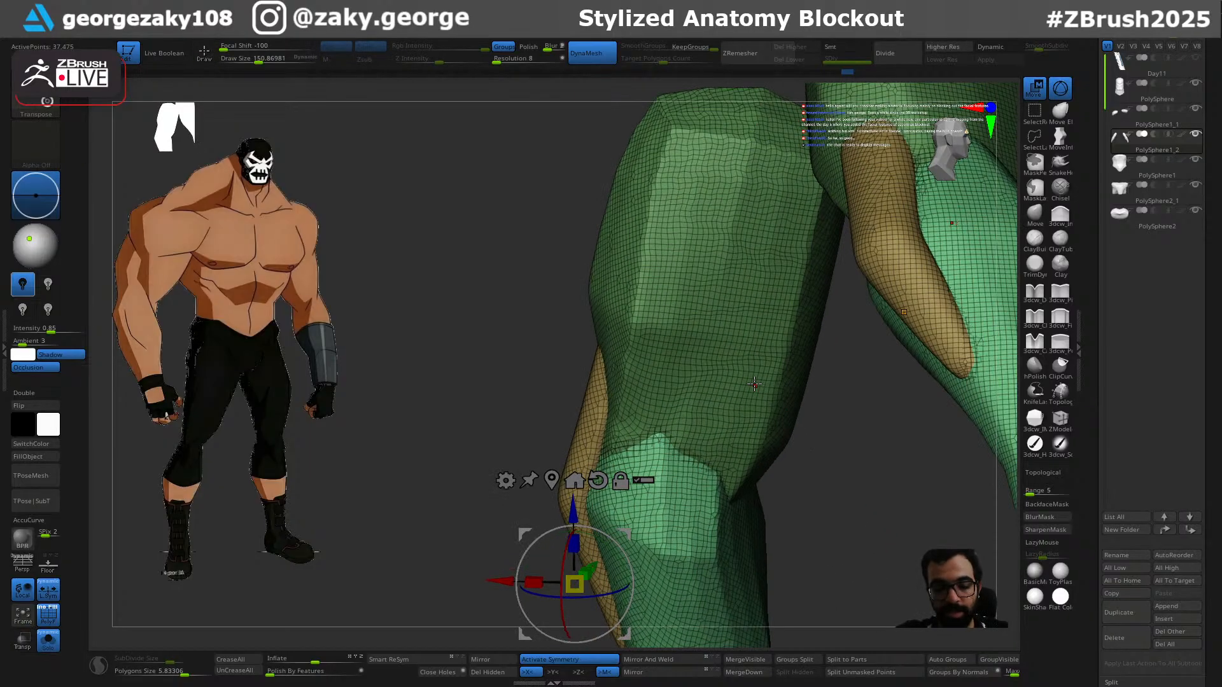
pyautogui.keyDown('ctrl'); pyautogui.click(760, 341); pyautogui.keyUp('ctrl')
pyautogui.press('q')
pyautogui.moveTo(804, 431)
pyautogui.mouseDown(button='right')
pyautogui.moveTo(763, 473)
pyautogui.moveTo(793, 485)
pyautogui.moveTo(777, 490)
pyautogui.mouseUp(button='right')
# Step: Switch to the DamStandard brush and reduce its draw size to about 52
pyautogui.press('b')
pyautogui.press('d')
pyautogui.press('s')
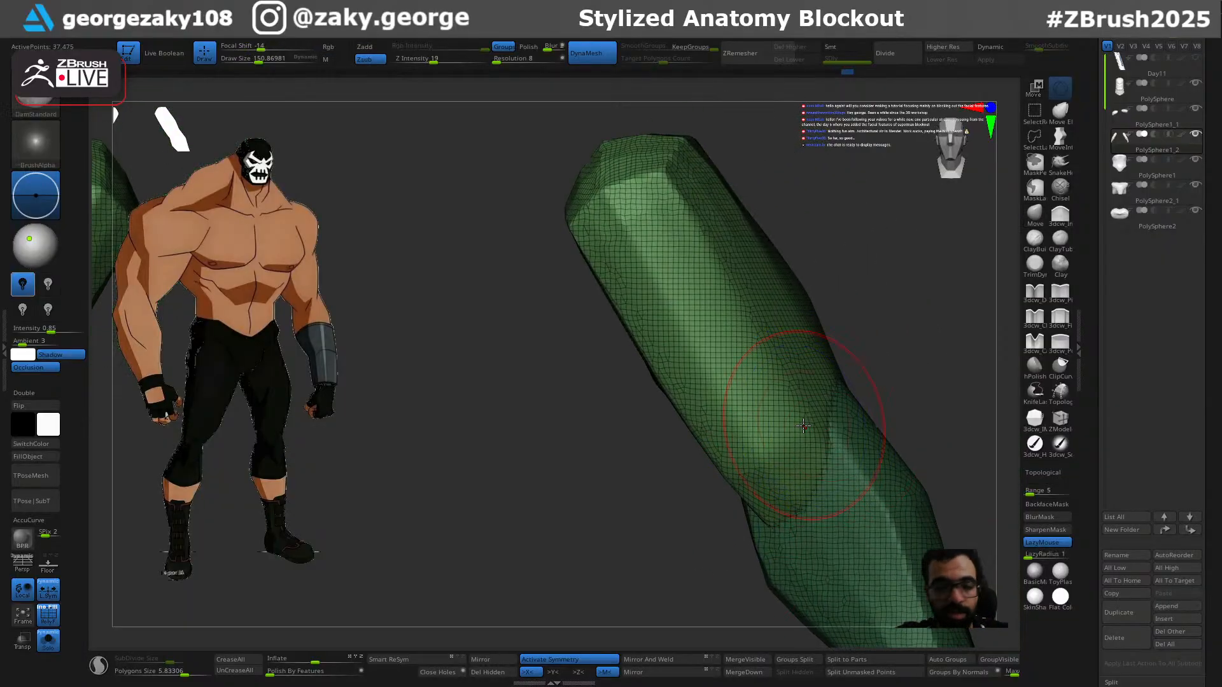
pyautogui.keyDown('alt'); pyautogui.moveTo(879, 361); pyautogui.dragTo(806, 400, button='right'); pyautogui.keyUp('alt')
pyautogui.press('s')
pyautogui.press('s')
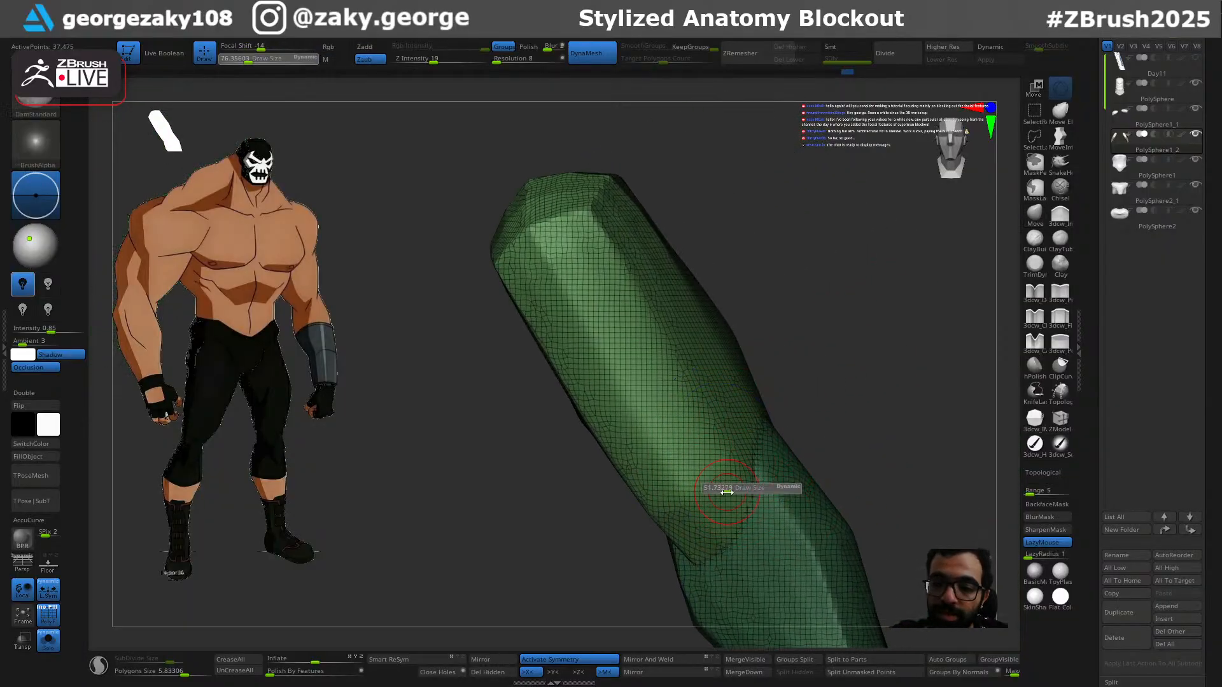
pyautogui.moveTo(737, 485); pyautogui.dragTo(726, 495)
# Step: Try to carve a lengthwise crease down the front of the upper arm with DamStandard
pyautogui.moveTo(821, 321); pyautogui.dragTo(742, 340, button='right')
pyautogui.moveTo(653, 203); pyautogui.dragTo(750, 440)
pyautogui.moveTo(859, 411); pyautogui.dragTo(785, 395, button='right')
pyautogui.hotkey('ctrl', 'z')
# Step: Hide the wireframe, enlarge the DamStandard brush and carve long creases down the side of the upper arm
pyautogui.press('s')
pyautogui.moveTo(689, 315); pyautogui.dragTo(692, 314)
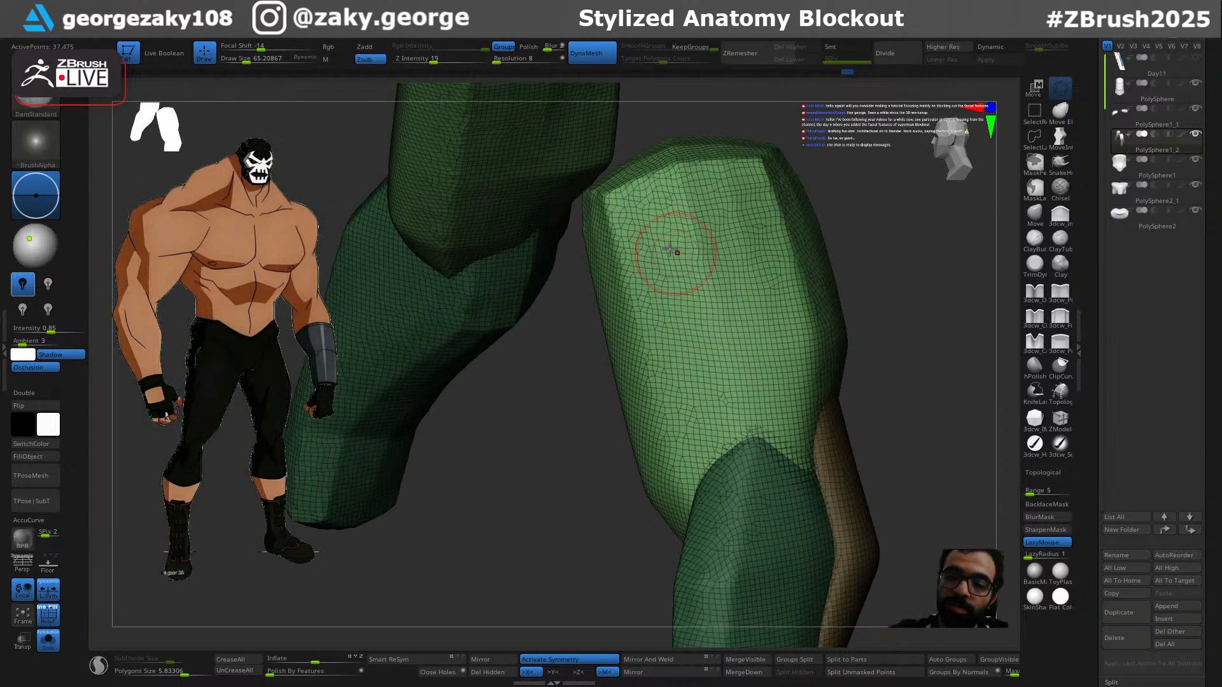
pyautogui.press('s')
pyautogui.moveTo(660, 232); pyautogui.dragTo(674, 233)
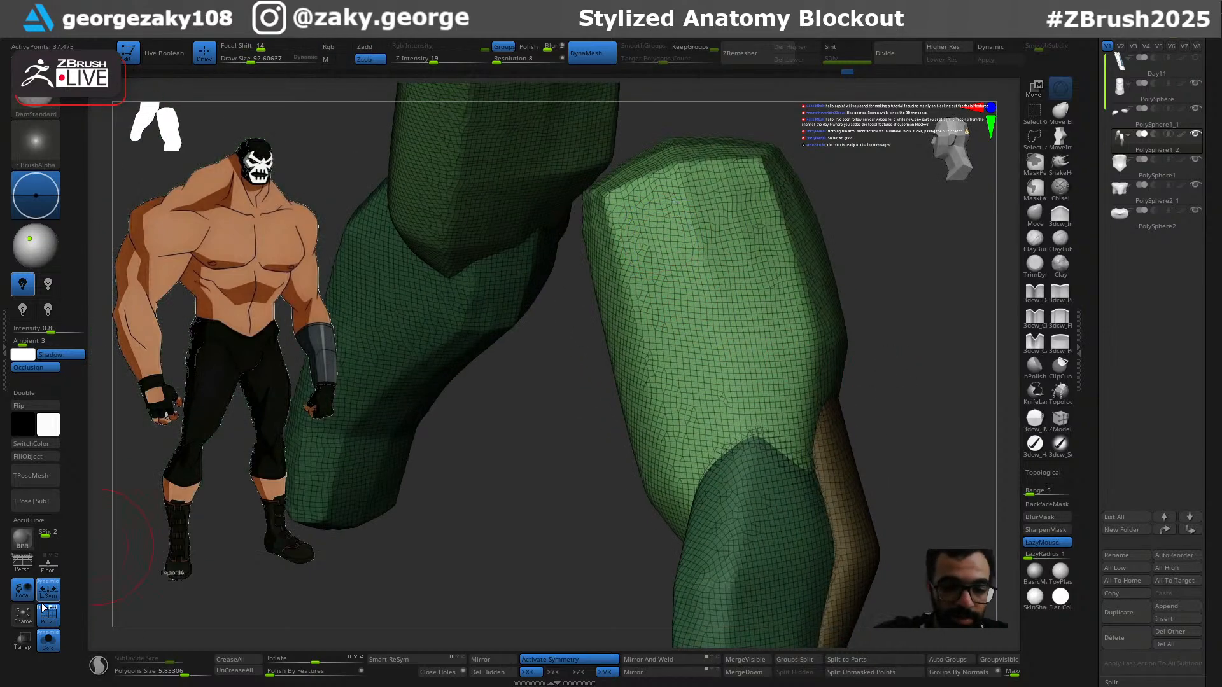
pyautogui.click(46, 611)
pyautogui.press('s')
pyautogui.moveTo(693, 324); pyautogui.dragTo(699, 539)
pyautogui.moveTo(922, 394); pyautogui.dragTo(893, 402, button='right')
pyautogui.moveTo(729, 161)
pyautogui.mouseDown()
pyautogui.moveTo(739, 363)
pyautogui.moveTo(762, 419)
pyautogui.mouseUp()
pyautogui.press('s')
# Step: Carve further muscle separations around the upper arm, adjusting the DamStandard brush size between strokes
pyautogui.moveTo(868, 413); pyautogui.dragTo(751, 429, button='right')
pyautogui.press('s')
pyautogui.click(705, 436)
pyautogui.press('s')
pyautogui.click(675, 444)
pyautogui.moveTo(659, 452); pyautogui.dragTo(739, 343)
pyautogui.moveTo(856, 439)
pyautogui.mouseDown(button='right')
pyautogui.moveTo(840, 445)
pyautogui.moveTo(794, 401)
pyautogui.mouseUp(button='right')
pyautogui.moveTo(731, 348); pyautogui.dragTo(771, 420)
pyautogui.moveTo(808, 423); pyautogui.dragTo(738, 435, button='right')
# Step: Carve diagonal creases across the side of the upper arm, running between the elbow and its top
pyautogui.moveTo(746, 459); pyautogui.dragTo(941, 255)
pyautogui.moveTo(937, 466); pyautogui.dragTo(850, 443, button='right')
pyautogui.hotkey('ctrl', 'z')
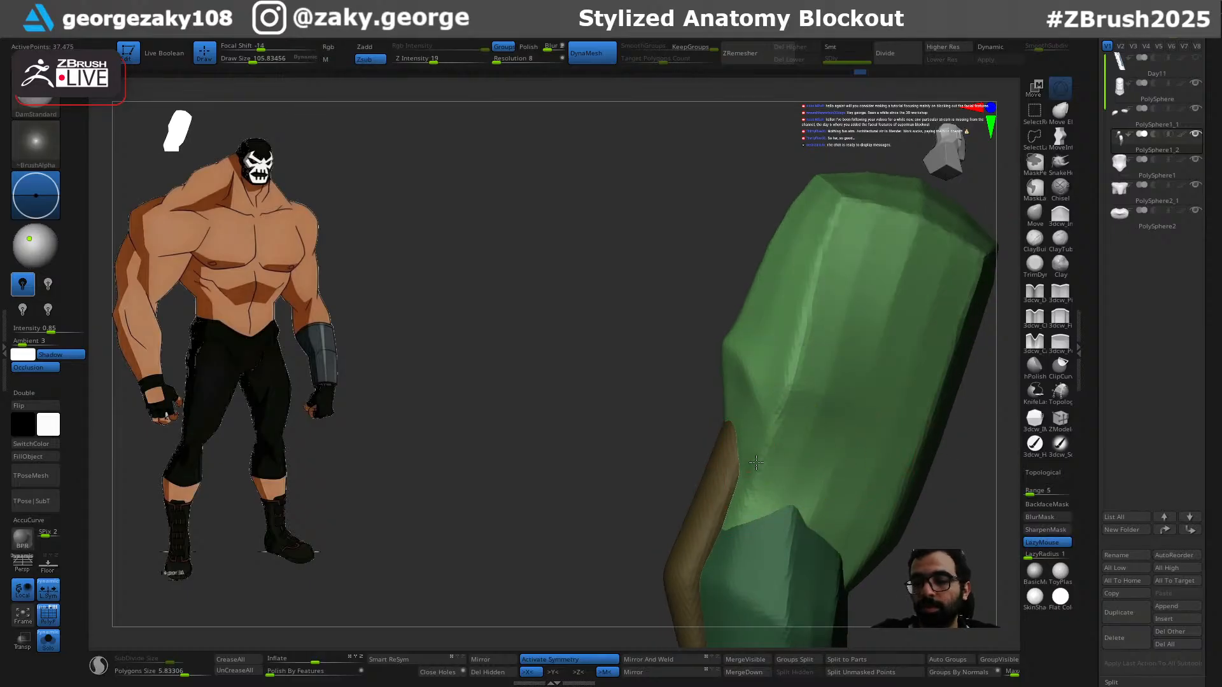
pyautogui.moveTo(749, 472); pyautogui.dragTo(903, 215)
pyautogui.moveTo(765, 530)
pyautogui.mouseDown()
pyautogui.moveTo(835, 432)
pyautogui.moveTo(914, 220)
pyautogui.mouseUp()
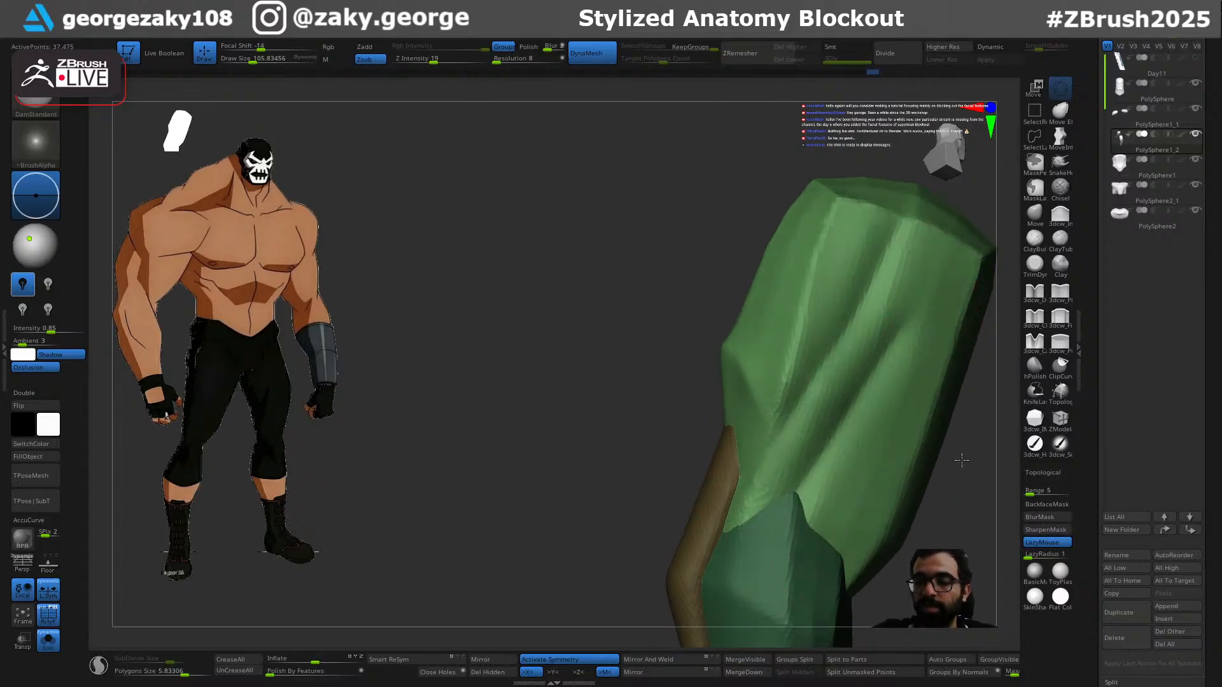
pyautogui.moveTo(960, 459); pyautogui.dragTo(916, 453, button='right')
pyautogui.moveTo(863, 405); pyautogui.dragTo(740, 561)
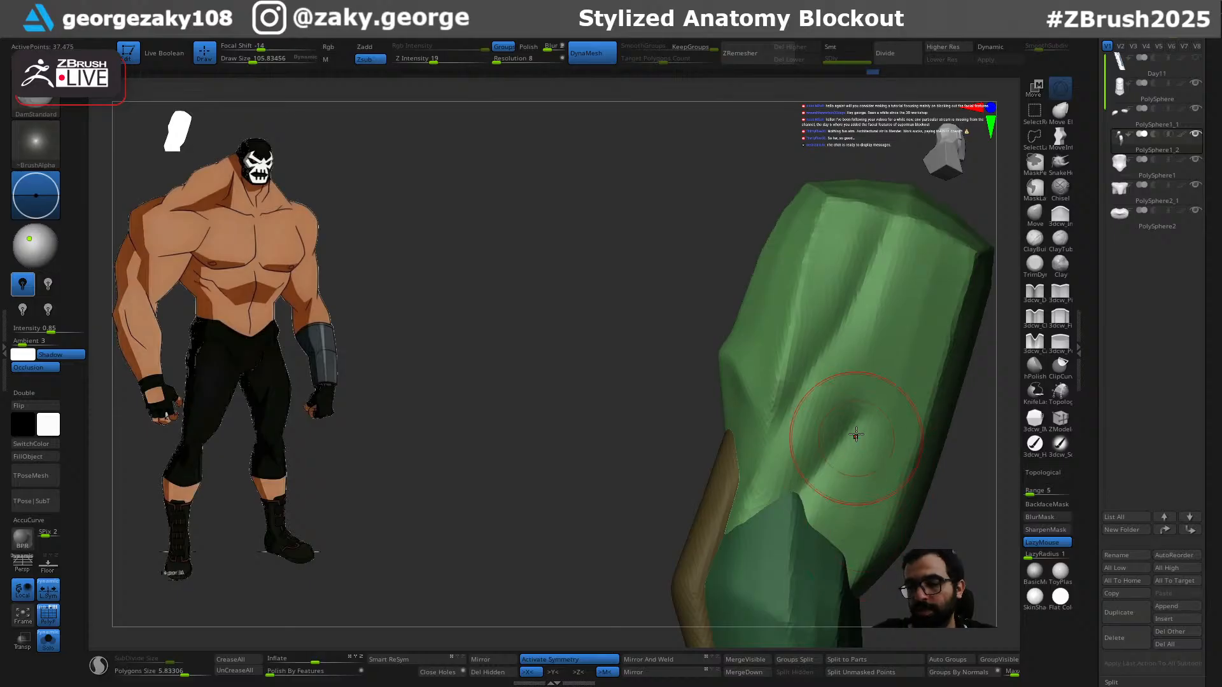
pyautogui.moveTo(855, 439); pyautogui.dragTo(859, 576)
pyautogui.moveTo(919, 546); pyautogui.dragTo(896, 511, button='right')
# Step: Try to extend a lengthwise crease from the middle of the upper arm to its top and branch it sideways
pyautogui.moveTo(856, 432); pyautogui.dragTo(855, 159)
pyautogui.hotkey('ctrl', 'z')
pyautogui.moveTo(865, 460); pyautogui.dragTo(849, 180)
pyautogui.hotkey('ctrl', 'z')
pyautogui.moveTo(856, 463); pyautogui.dragTo(850, 146)
pyautogui.moveTo(649, 582); pyautogui.dragTo(663, 590, button='right')
pyautogui.moveTo(868, 221)
pyautogui.mouseDown()
pyautogui.moveTo(883, 363)
pyautogui.moveTo(960, 195)
pyautogui.mouseUp()
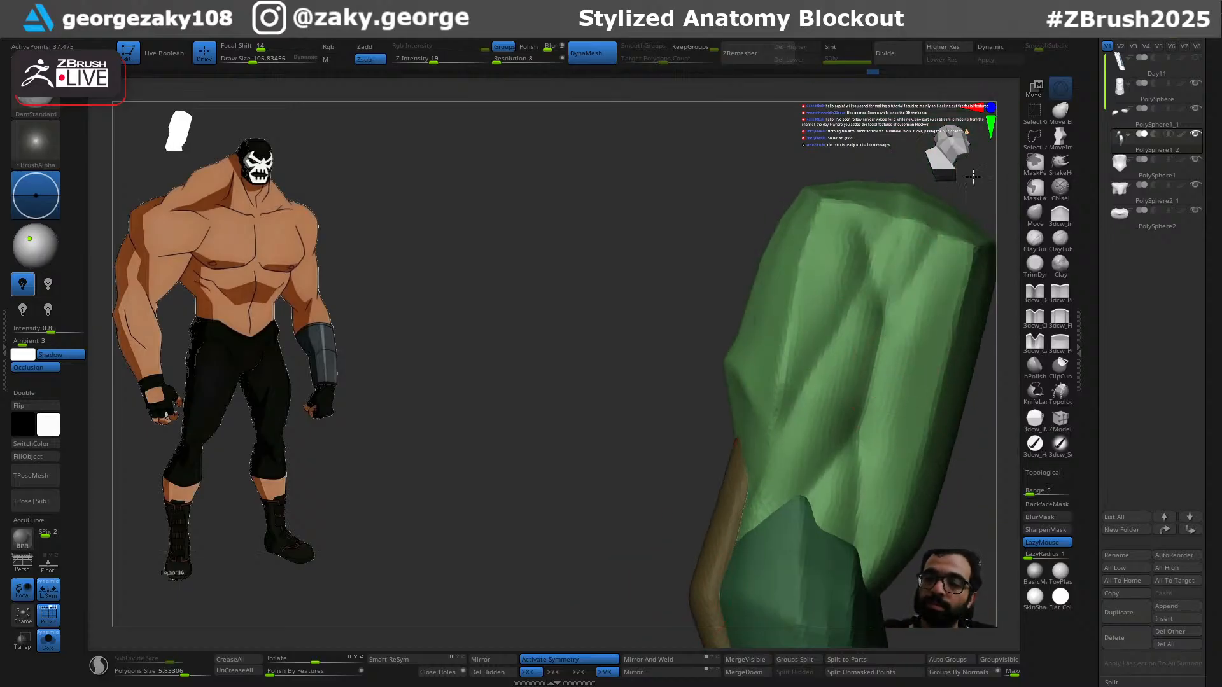
pyautogui.hotkey('ctrl', 'z')
pyautogui.hotkey('ctrl', 'z')
# Step: Carve short branching creases near the top of the upper arm with a resized DamStandard brush
pyautogui.press('s')
pyautogui.press('s')
pyautogui.moveTo(915, 266)
pyautogui.mouseDown()
pyautogui.moveTo(927, 250)
pyautogui.moveTo(893, 312)
pyautogui.mouseUp()
pyautogui.hotkey('ctrl', 'z')
pyautogui.moveTo(927, 245); pyautogui.dragTo(879, 350)
pyautogui.hotkey('ctrl', 'z')
pyautogui.moveTo(938, 242); pyautogui.dragTo(890, 292)
pyautogui.press('s')
pyautogui.hotkey('ctrl', 'z')
pyautogui.moveTo(884, 223); pyautogui.dragTo(872, 340)
# Step: Redraw the diagonal crease from the middle of the upper arm down to the elbow with a draw size of about 73
pyautogui.moveTo(874, 399)
pyautogui.mouseDown()
pyautogui.moveTo(808, 500)
pyautogui.moveTo(771, 513)
pyautogui.mouseUp()
pyautogui.hotkey('ctrl', 'z')
pyautogui.moveTo(858, 443); pyautogui.dragTo(773, 521)
pyautogui.press('s')
pyautogui.moveTo(841, 447); pyautogui.dragTo(728, 600)
pyautogui.hotkey('ctrl', 'z')
pyautogui.moveTo(854, 449); pyautogui.dragTo(735, 601)
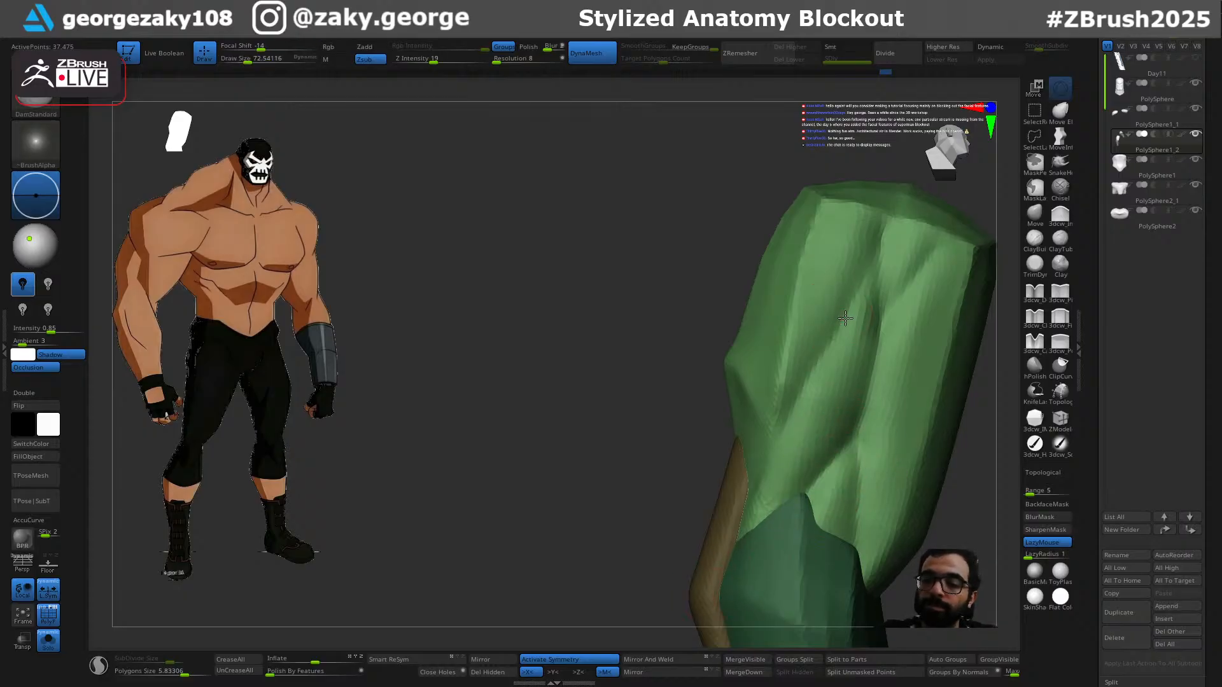
# Step: Carve a curved crease around the elbow piece's upper end on the back of the upper arm and smooth the surface
pyautogui.moveTo(655, 584); pyautogui.dragTo(777, 357)
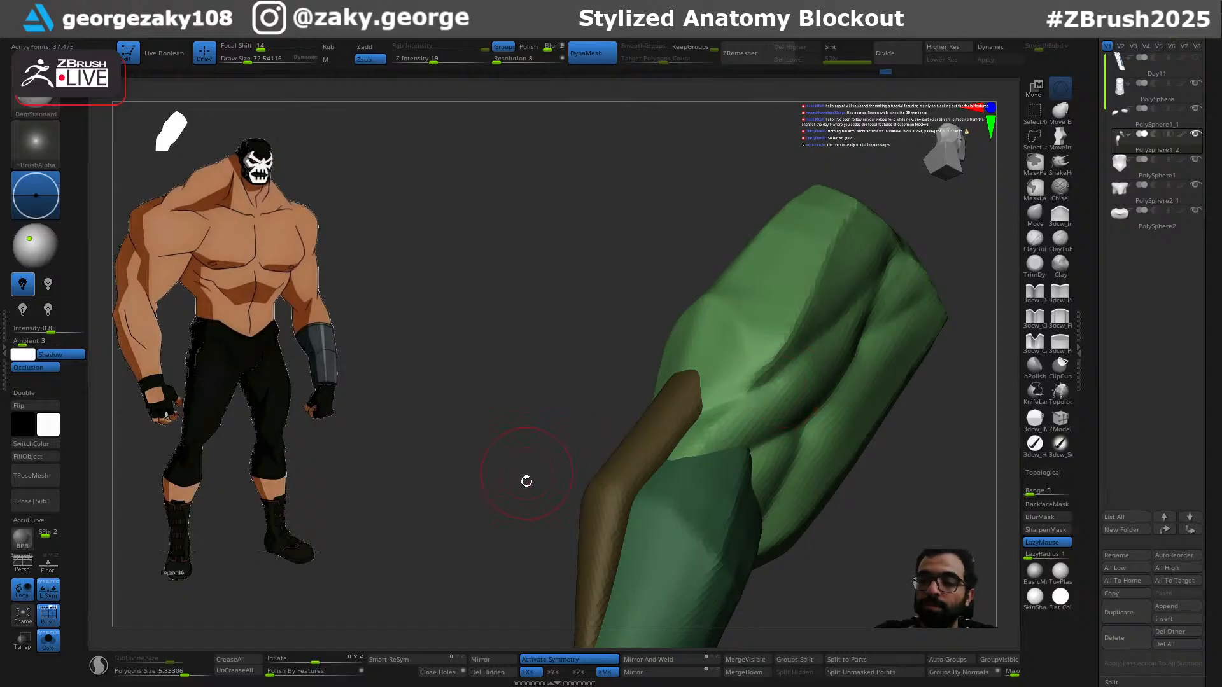
pyautogui.moveTo(529, 471); pyautogui.dragTo(523, 541)
pyautogui.moveTo(689, 430)
pyautogui.mouseDown()
pyautogui.moveTo(775, 387)
pyautogui.moveTo(690, 439)
pyautogui.mouseUp()
pyautogui.moveTo(827, 471); pyautogui.dragTo(859, 445)
pyautogui.hotkey('ctrl', 'z')
pyautogui.moveTo(771, 375); pyautogui.dragTo(761, 386)
pyautogui.moveTo(571, 501); pyautogui.dragTo(713, 407)
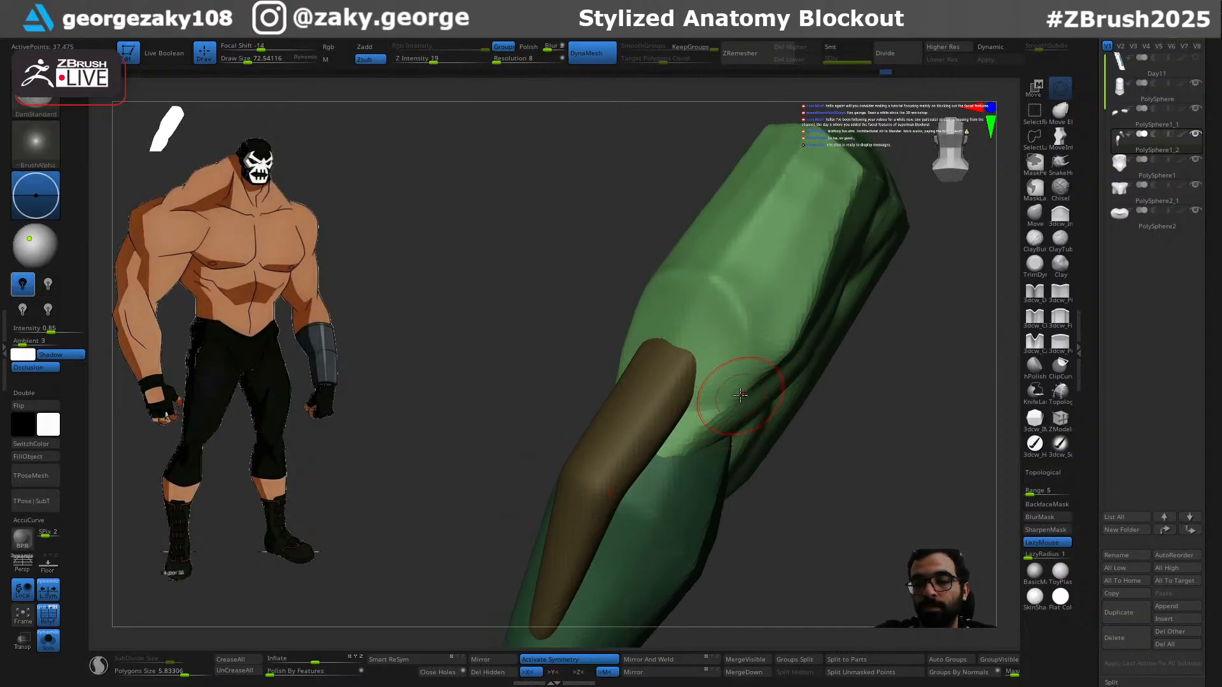
pyautogui.moveTo(803, 428); pyautogui.dragTo(800, 548)
pyautogui.press('shift')
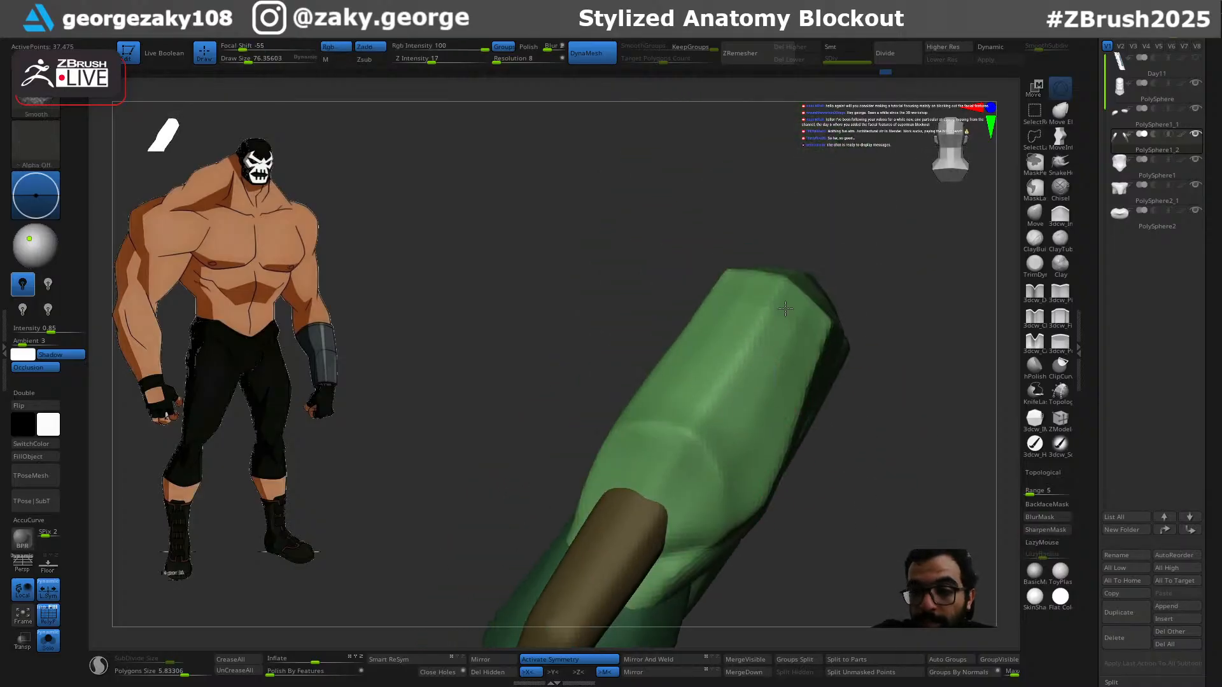
# Step: Smooth the hard lengthwise ridge on the back of the upper arm with a draw size of about 65
pyautogui.moveTo(800, 415); pyautogui.dragTo(885, 385, button='right')
pyautogui.press('2')
pyautogui.press('s')
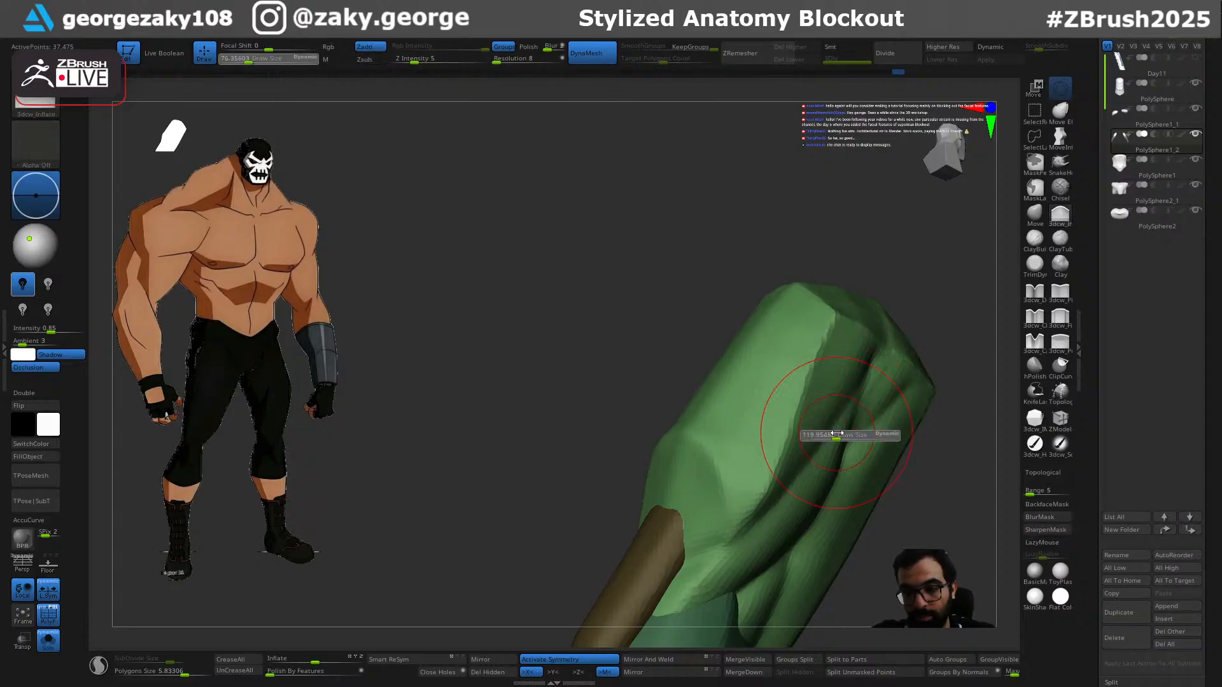
pyautogui.moveTo(787, 354)
pyautogui.keyDown('shift'); pyautogui.mouseDown()
pyautogui.moveTo(808, 414)
pyautogui.moveTo(772, 469)
pyautogui.moveTo(782, 447)
pyautogui.mouseUp(); pyautogui.keyUp('shift')
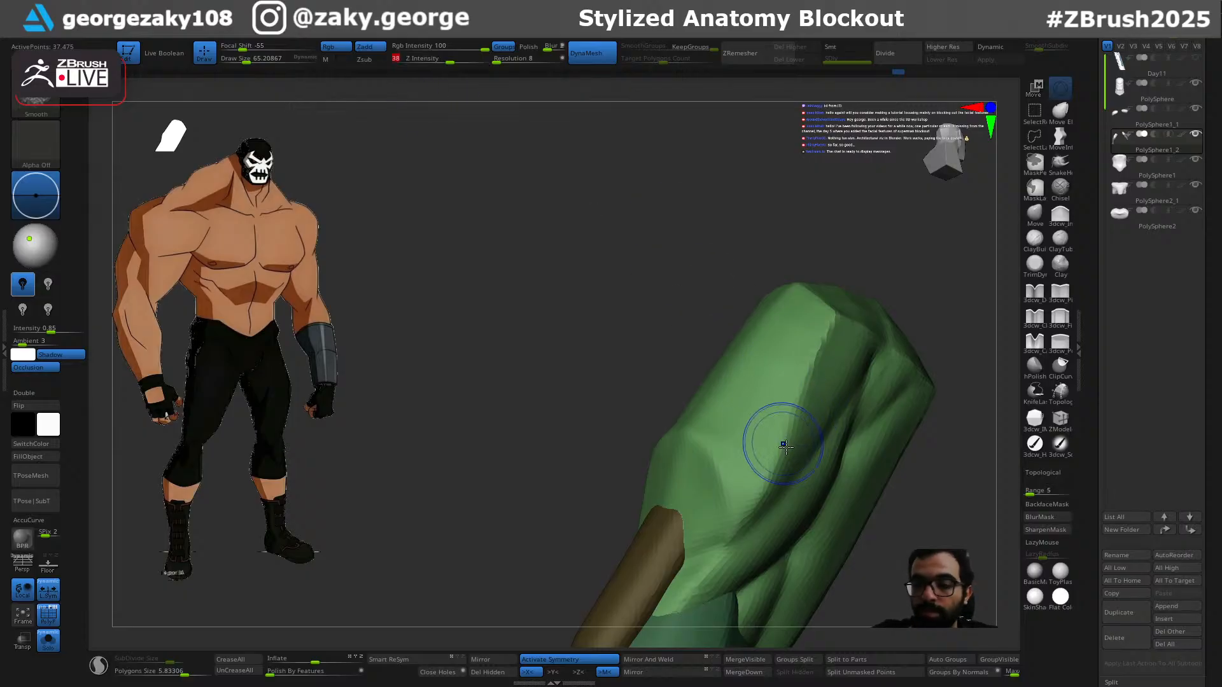
pyautogui.keyDown('shift'); pyautogui.moveTo(762, 468); pyautogui.dragTo(761, 498); pyautogui.keyUp('shift')
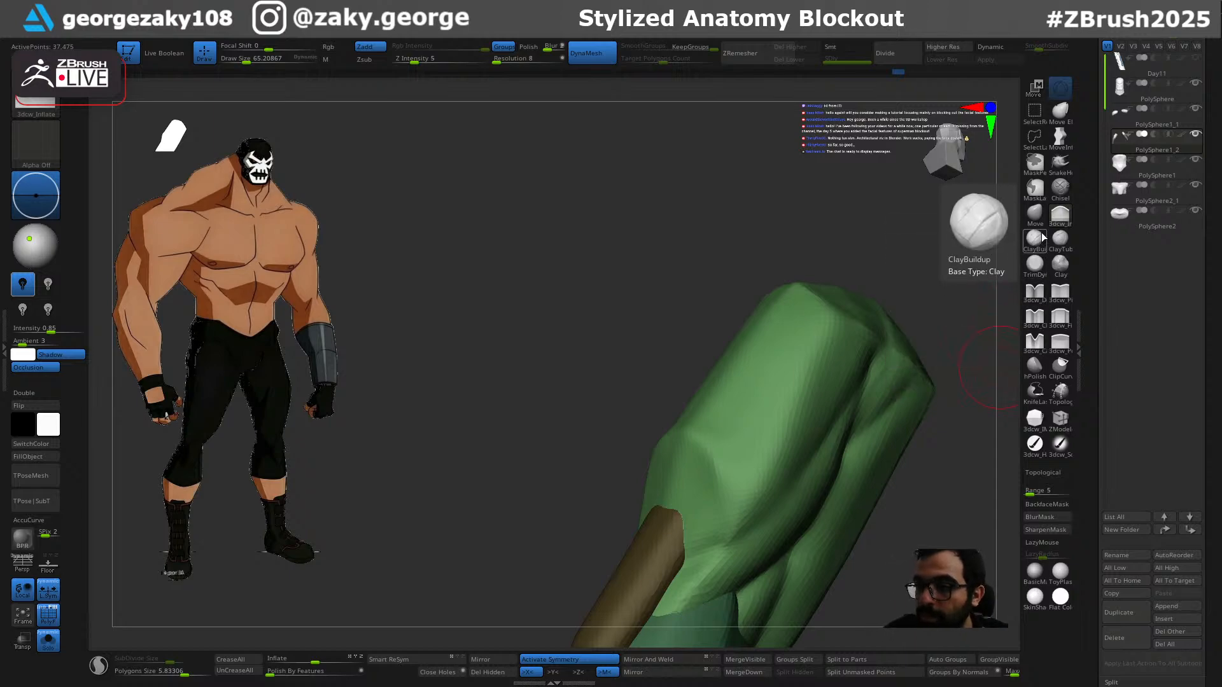
# Step: Try to build up muscle volume on the back of the upper arm with resized ClayBuildup strokes
pyautogui.click(1035, 239)
pyautogui.moveTo(823, 355); pyautogui.dragTo(803, 349, button='right')
pyautogui.press('s')
pyautogui.moveTo(792, 320); pyautogui.dragTo(752, 313)
pyautogui.moveTo(865, 338)
pyautogui.mouseDown()
pyautogui.moveTo(818, 350)
pyautogui.moveTo(768, 449)
pyautogui.mouseUp()
pyautogui.moveTo(815, 501); pyautogui.dragTo(789, 498)
pyautogui.hotkey('ctrl', 'z')
pyautogui.press('s')
pyautogui.moveTo(744, 547); pyautogui.dragTo(741, 547)
pyautogui.moveTo(751, 541)
pyautogui.mouseDown()
pyautogui.moveTo(862, 381)
pyautogui.moveTo(838, 399)
pyautogui.moveTo(832, 374)
pyautogui.moveTo(807, 395)
pyautogui.moveTo(784, 463)
pyautogui.mouseUp()
pyautogui.hotkey('ctrl', 'z')
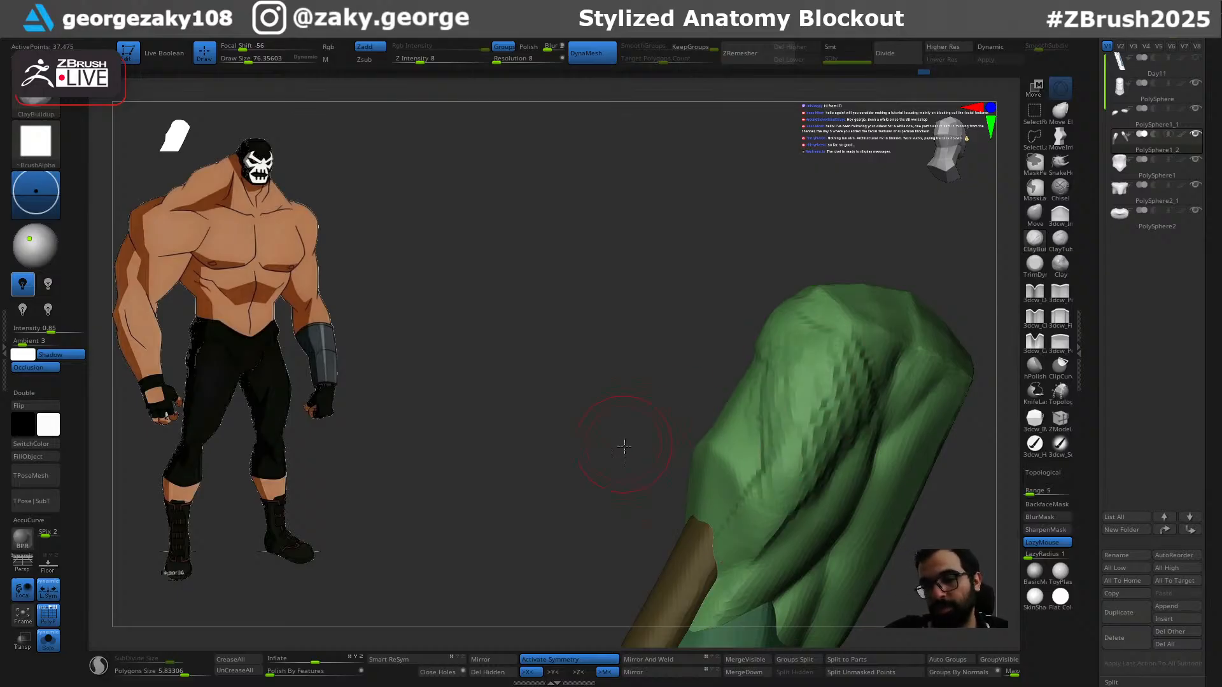
pyautogui.moveTo(624, 442); pyautogui.dragTo(673, 443)
pyautogui.moveTo(761, 389)
pyautogui.mouseDown()
pyautogui.moveTo(756, 455)
pyautogui.moveTo(694, 401)
pyautogui.mouseUp()
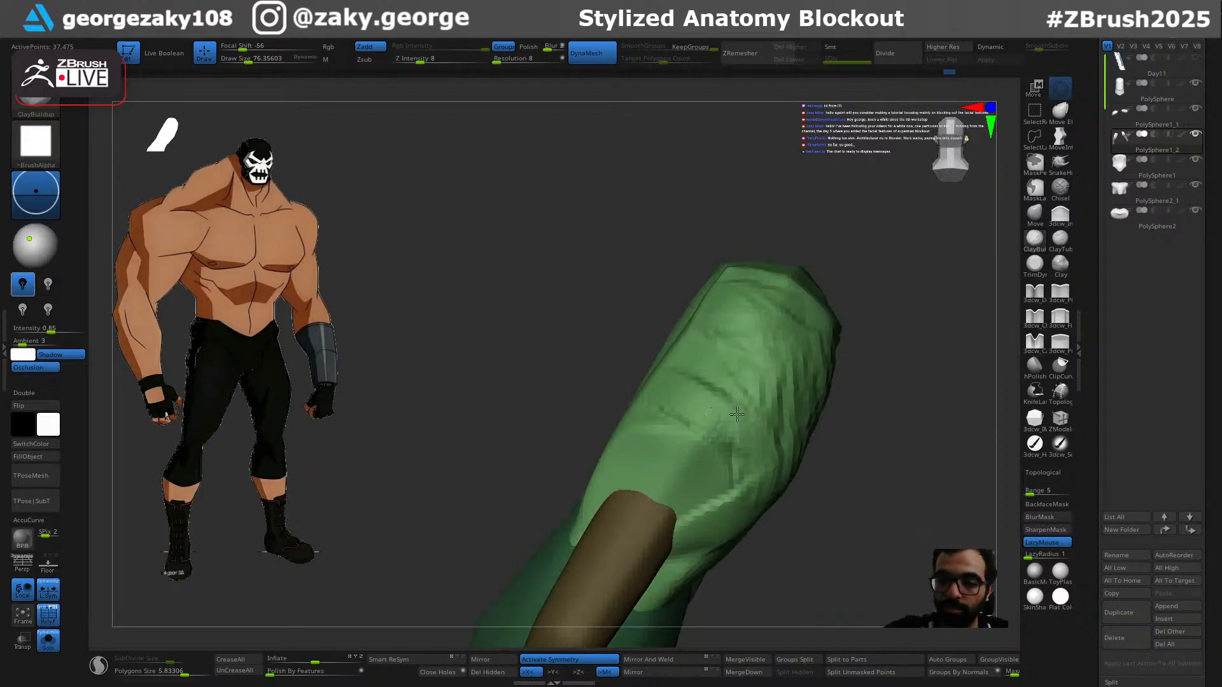
pyautogui.press('ctrl')
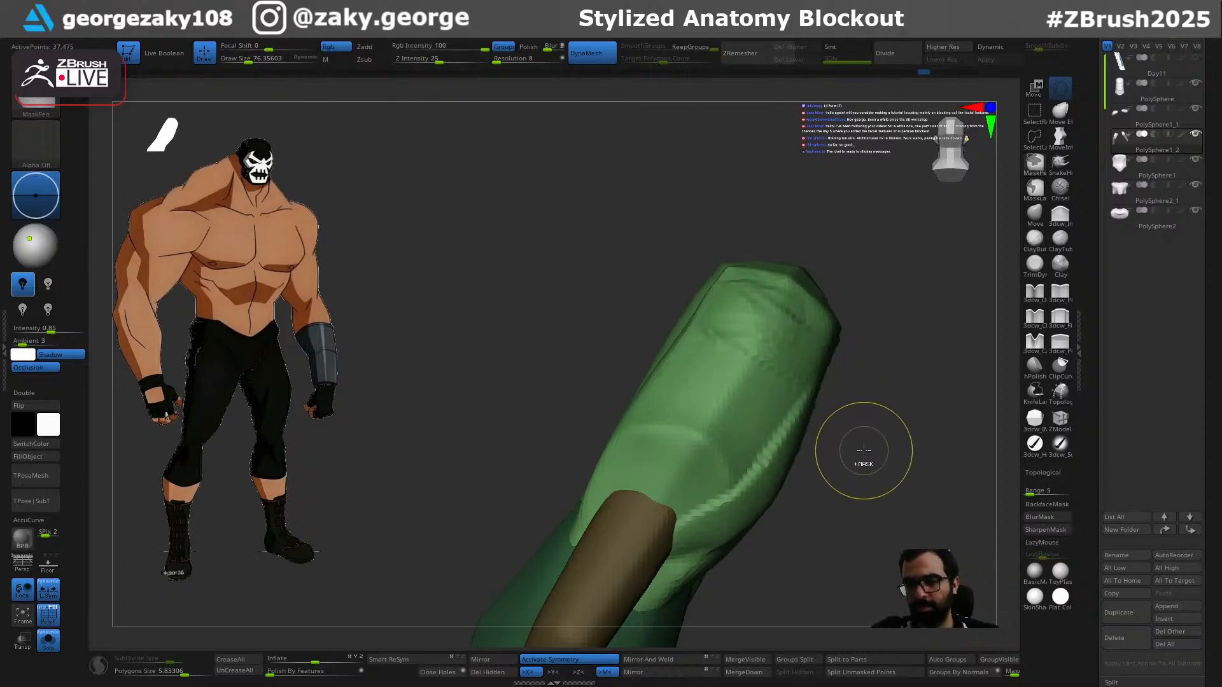
# Step: Carve around the elbow piece's upper end with a resized DamStandard brush, accepting the removal of 25 undo history entries
pyautogui.moveTo(876, 453)
pyautogui.mouseDown()
pyautogui.moveTo(895, 450)
pyautogui.moveTo(783, 467)
pyautogui.mouseUp()
pyautogui.press('b')
pyautogui.press('d')
pyautogui.press('s')
pyautogui.press('s')
pyautogui.moveTo(686, 525); pyautogui.dragTo(688, 525)
pyautogui.click(689, 531)
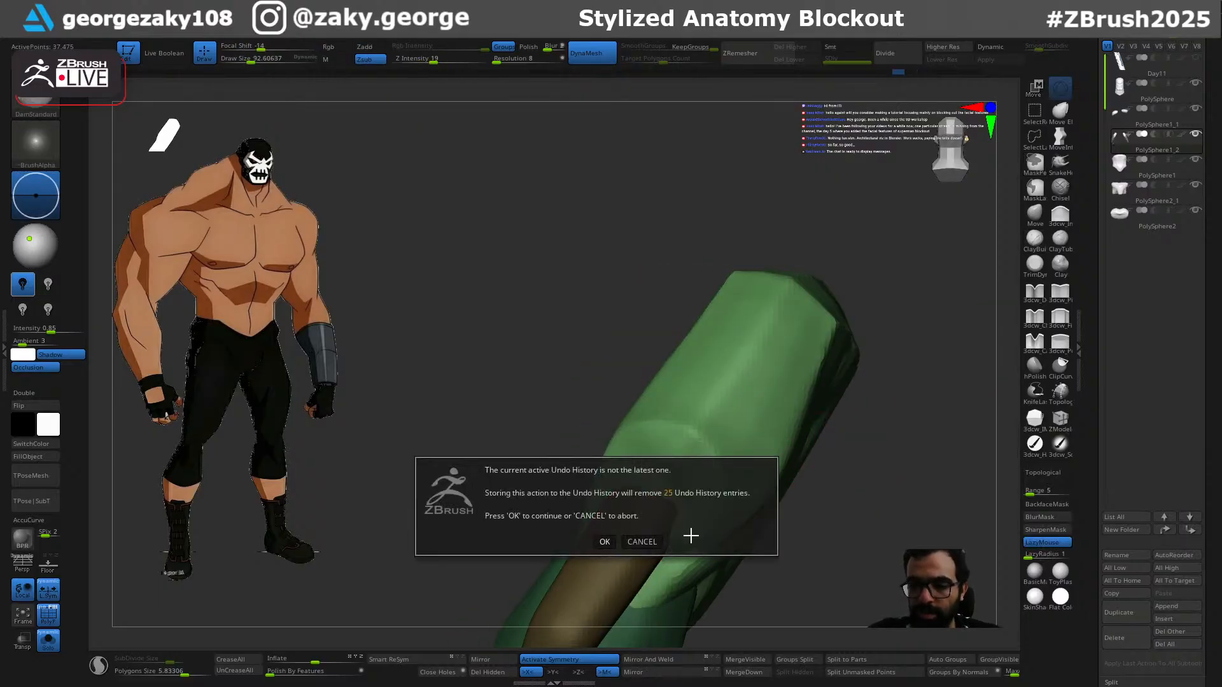
pyautogui.click(604, 541)
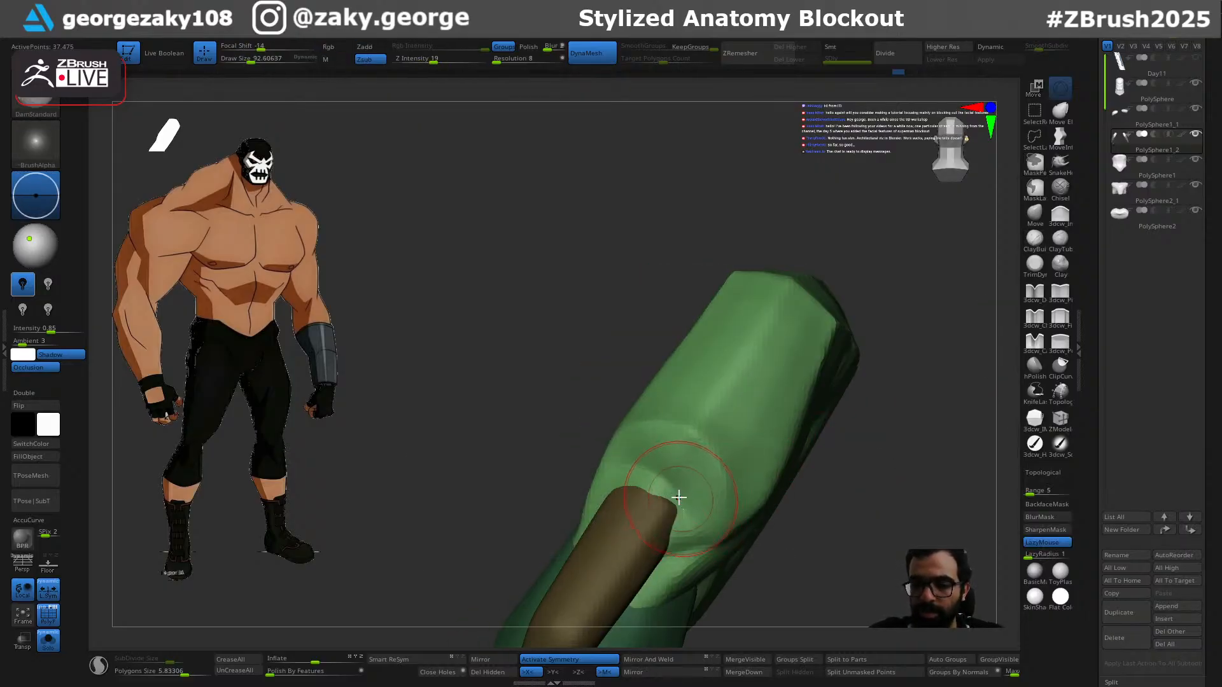
pyautogui.press('s')
pyautogui.click(684, 552)
pyautogui.moveTo(680, 546); pyautogui.dragTo(659, 474)
# Step: Adjust the upper arm's lower contour near the elbow with the Move brush at a draw size of about 217
pyautogui.moveTo(838, 480)
pyautogui.mouseDown()
pyautogui.moveTo(870, 534)
pyautogui.moveTo(906, 555)
pyautogui.moveTo(876, 363)
pyautogui.moveTo(848, 429)
pyautogui.moveTo(886, 349)
pyautogui.moveTo(857, 437)
pyautogui.moveTo(761, 480)
pyautogui.mouseUp()
pyautogui.press('b')
pyautogui.press('m')
pyautogui.press('v')
pyautogui.press('s')
pyautogui.moveTo(626, 486)
pyautogui.mouseDown()
pyautogui.moveTo(645, 487)
pyautogui.moveTo(619, 499)
pyautogui.mouseUp()
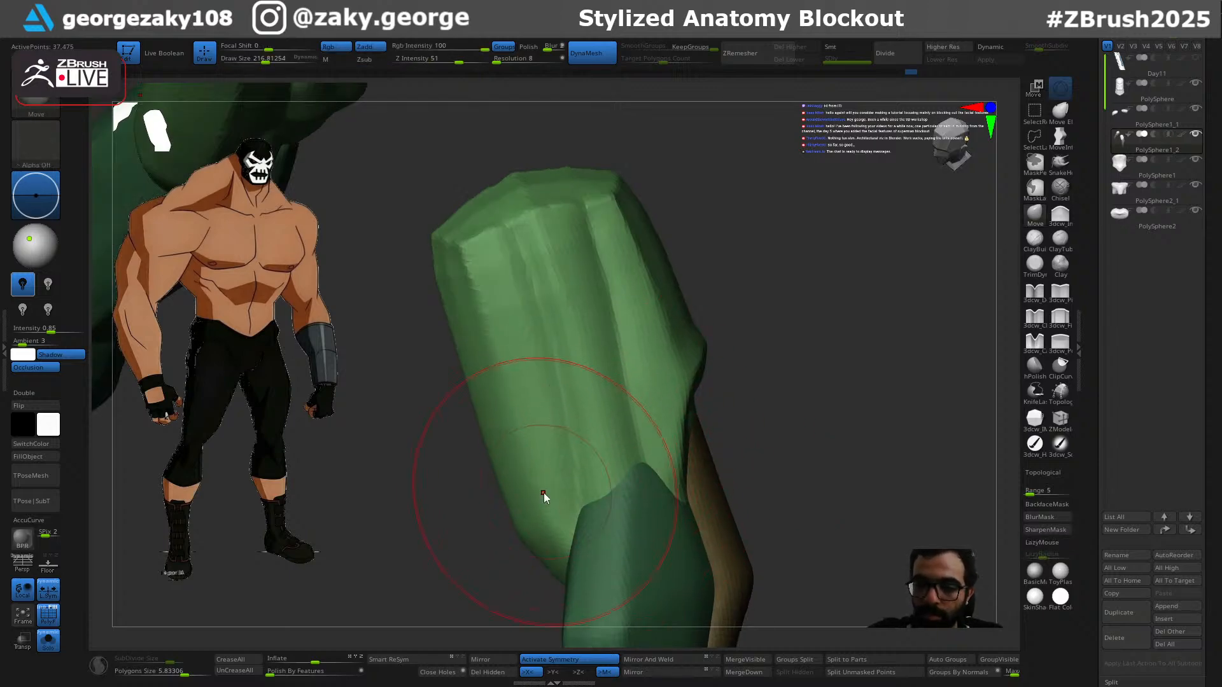
pyautogui.moveTo(558, 396); pyautogui.dragTo(740, 322)
pyautogui.moveTo(688, 380)
pyautogui.mouseDown()
pyautogui.moveTo(626, 381)
pyautogui.moveTo(604, 411)
pyautogui.moveTo(521, 266)
pyautogui.mouseUp()
pyautogui.hotkey('ctrl', 'z')
# Step: Hide the polygroup colours and inflate the front of the upper arm, settling on a draw size of about 179
pyautogui.hotkey('shift', 'f')
pyautogui.press('s')
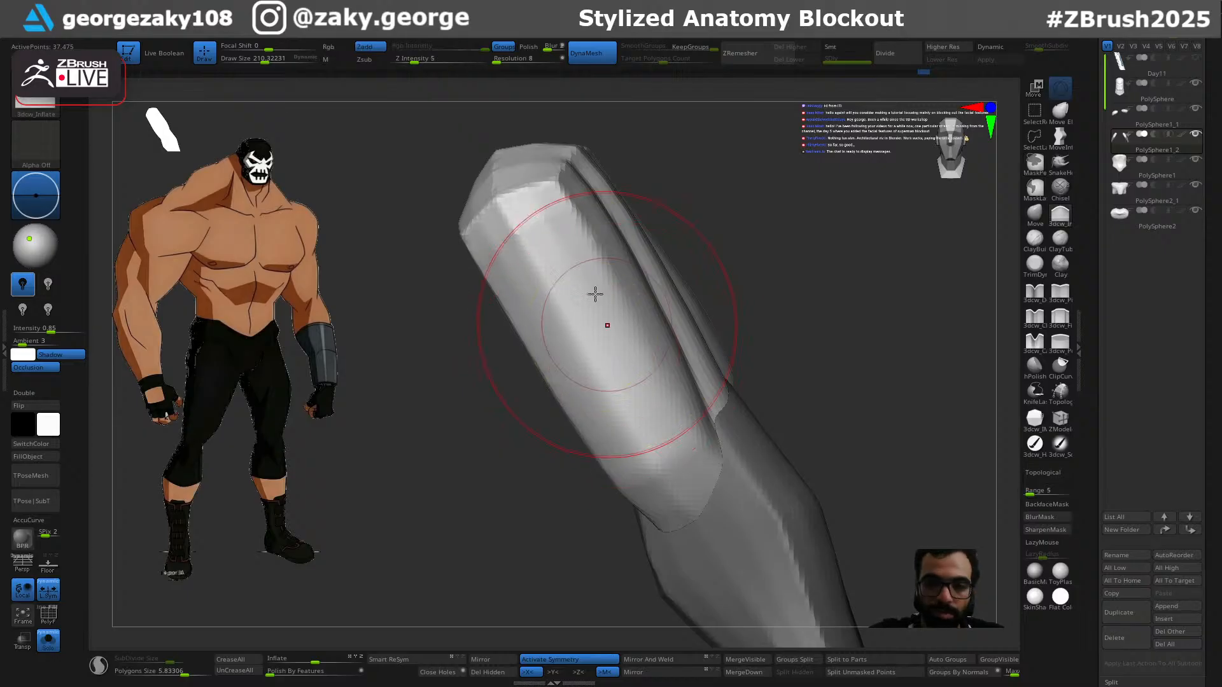
pyautogui.press('Return')
pyautogui.press('s')
pyautogui.moveTo(633, 417); pyautogui.dragTo(641, 438)
pyautogui.hotkey('ctrl', 'z')
pyautogui.press('s')
pyautogui.moveTo(569, 322); pyautogui.dragTo(573, 322)
pyautogui.moveTo(543, 270); pyautogui.dragTo(595, 369)
pyautogui.hotkey('ctrl', 'z')
pyautogui.press('s')
pyautogui.moveTo(564, 318); pyautogui.dragTo(554, 317)
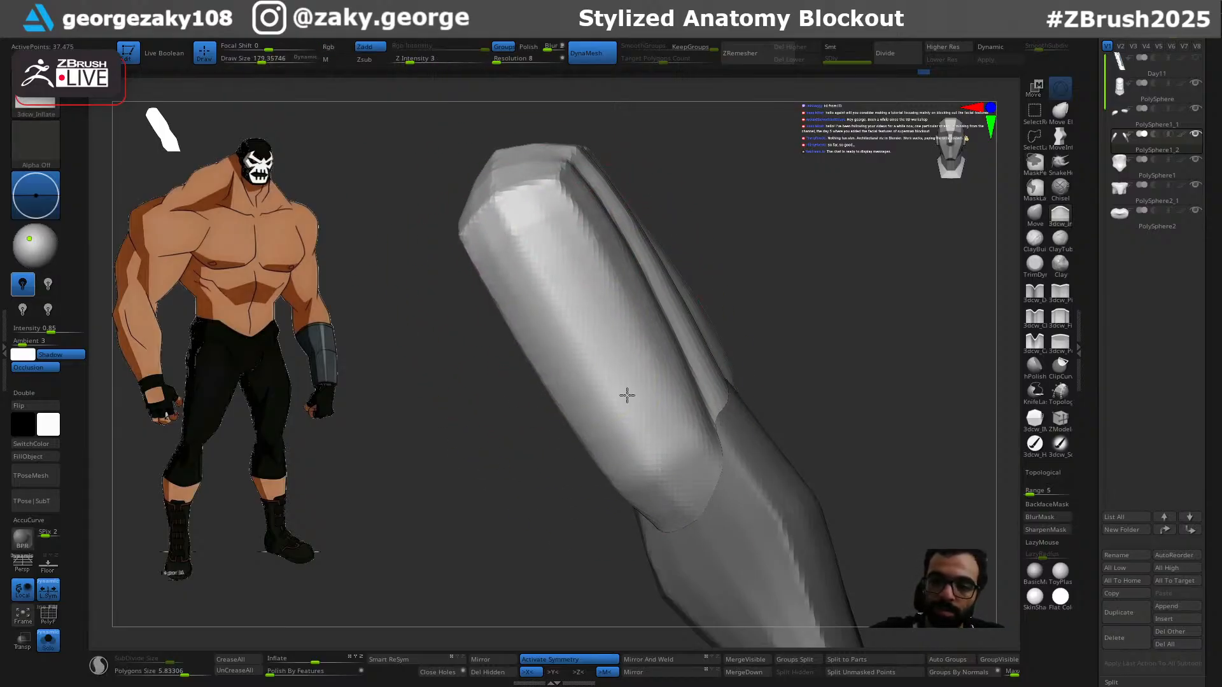
# Step: Reshape the bulge just above the elbow on the back of the upper arm with a large Move brush
pyautogui.moveTo(804, 404); pyautogui.dragTo(785, 437)
pyautogui.moveTo(851, 414); pyautogui.dragTo(825, 425)
pyautogui.press('b')
pyautogui.press('m')
pyautogui.press('v')
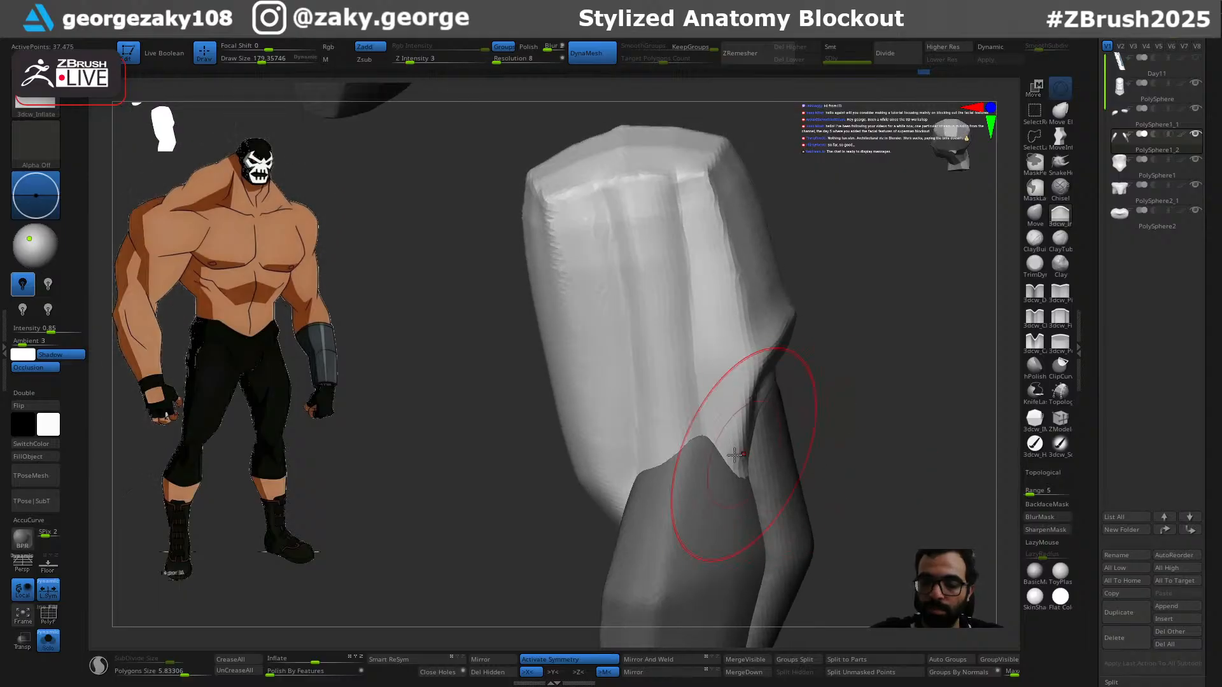
pyautogui.press('s')
pyautogui.moveTo(693, 463); pyautogui.dragTo(705, 463)
pyautogui.moveTo(682, 381); pyautogui.dragTo(665, 339)
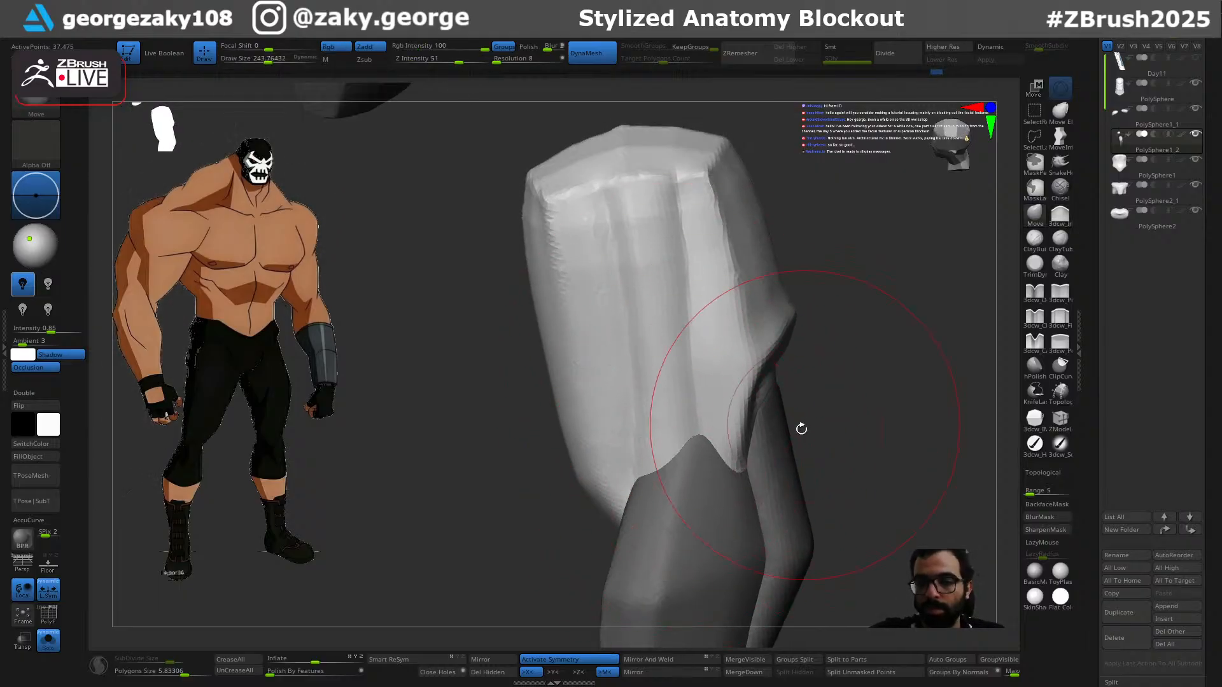
pyautogui.hotkey('ctrl', 'z')
pyautogui.press('s')
pyautogui.moveTo(788, 352); pyautogui.dragTo(774, 352)
pyautogui.moveTo(786, 316); pyautogui.dragTo(789, 342)
# Step: Fill out the back contour of the upper arm toward the shoulder with the Move brush at about 244 draw size
pyautogui.moveTo(873, 336); pyautogui.dragTo(844, 328)
pyautogui.press('s')
pyautogui.moveTo(788, 278)
pyautogui.mouseDown()
pyautogui.moveTo(807, 278)
pyautogui.moveTo(787, 254)
pyautogui.mouseUp()
pyautogui.press('s')
pyautogui.moveTo(773, 208); pyautogui.dragTo(765, 209)
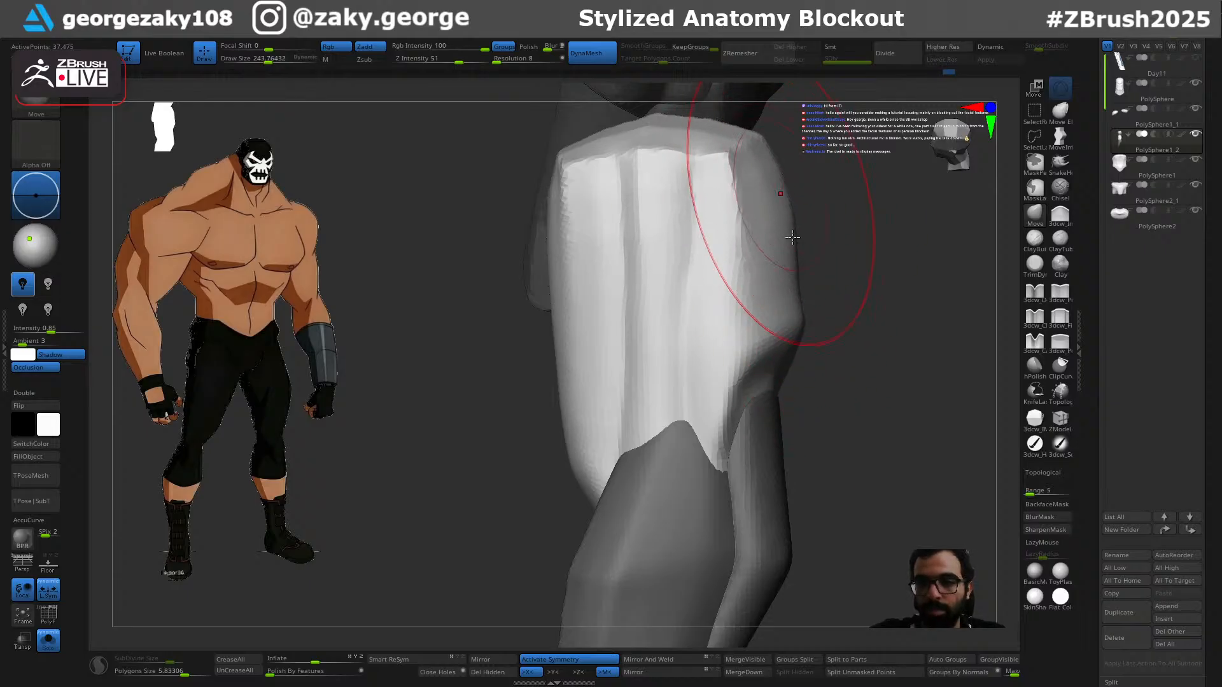
# Step: Redraw the lengthwise crease down the side of the upper arm to the elbow with DamStandard at about 46 draw size
pyautogui.moveTo(840, 254); pyautogui.dragTo(875, 264)
pyautogui.press('b')
pyautogui.press('d')
pyautogui.press('s')
pyautogui.moveTo(706, 343)
pyautogui.mouseDown()
pyautogui.moveTo(705, 124)
pyautogui.moveTo(710, 486)
pyautogui.mouseUp()
pyautogui.hotkey('ctrl', 'z')
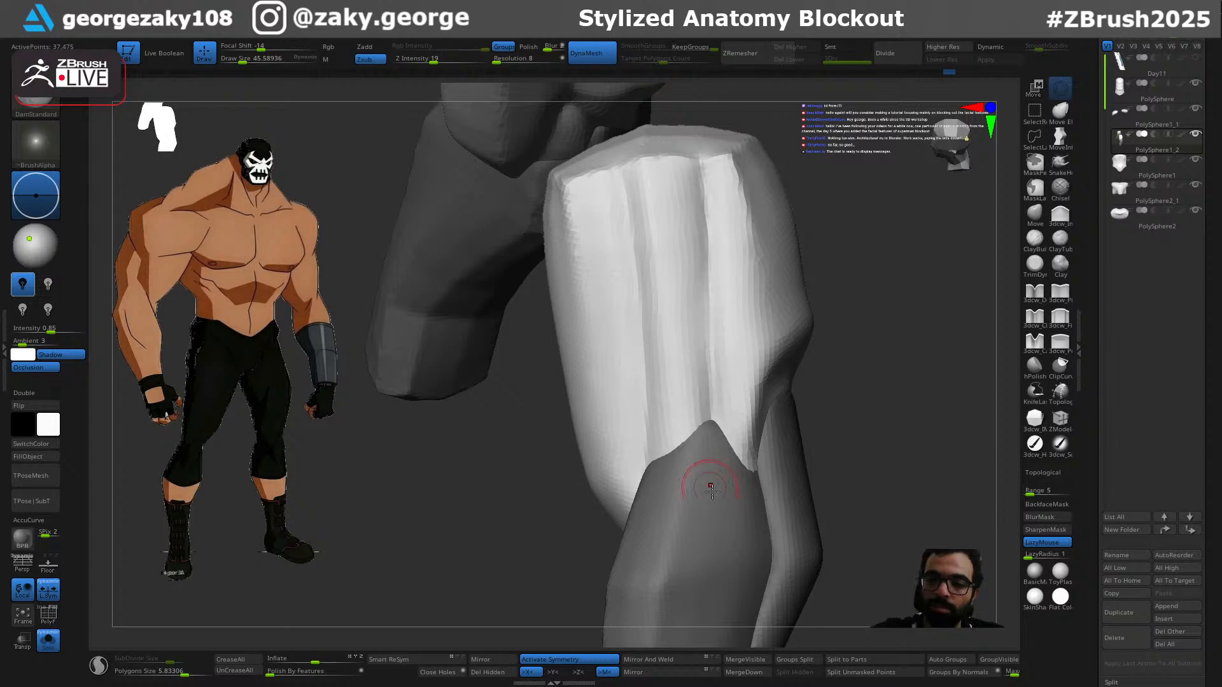
pyautogui.hotkey('ctrl', 'z')
pyautogui.moveTo(701, 156)
pyautogui.mouseDown()
pyautogui.moveTo(711, 270)
pyautogui.moveTo(690, 542)
pyautogui.mouseUp()
pyautogui.hotkey('ctrl', 'z')
pyautogui.moveTo(705, 163)
pyautogui.mouseDown()
pyautogui.moveTo(705, 465)
pyautogui.moveTo(700, 216)
pyautogui.moveTo(688, 499)
pyautogui.mouseUp()
pyautogui.hotkey('ctrl', 'z')
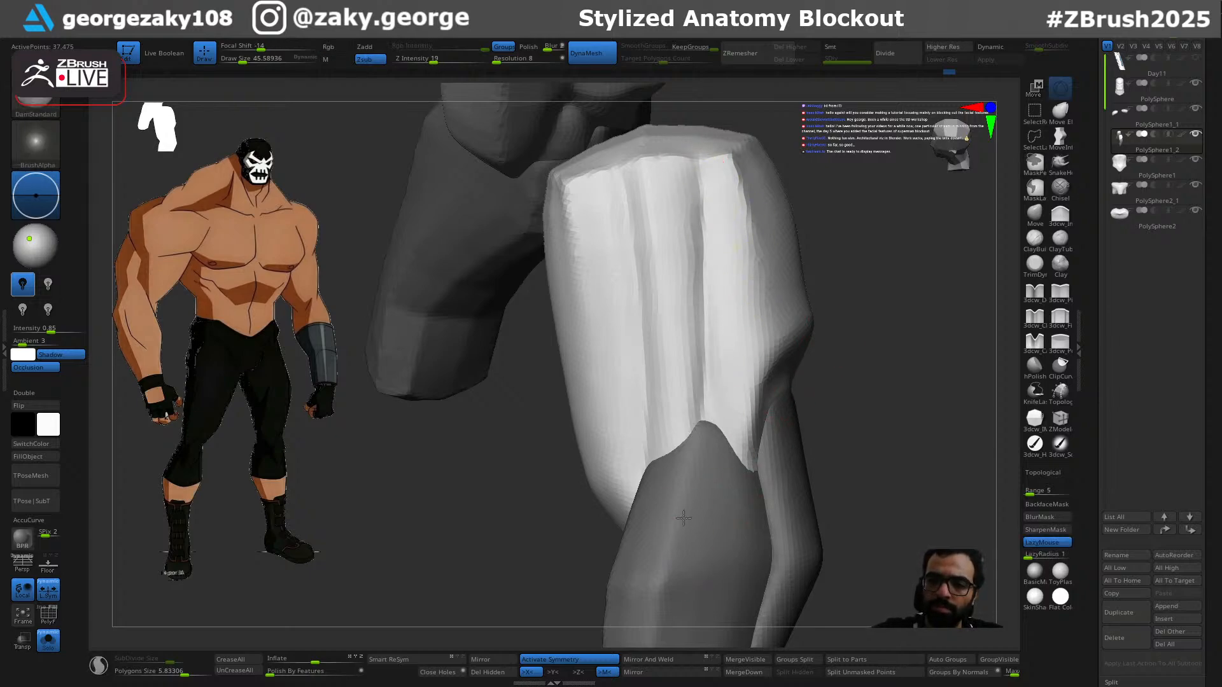
pyautogui.press('ctrl')
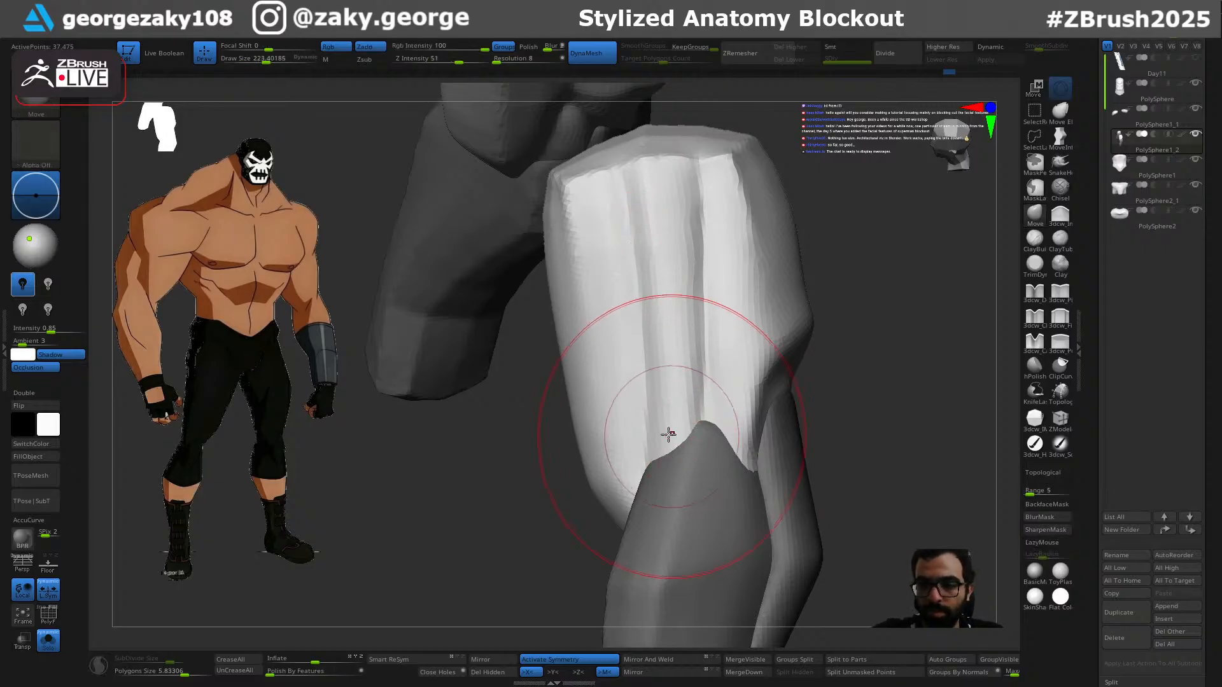
# Step: Inflate the muscle volume on the side of the upper arm with a resized Inflate brush
pyautogui.press('b')
pyautogui.press('m')
pyautogui.press('v')
pyautogui.moveTo(519, 490); pyautogui.dragTo(842, 469)
pyautogui.press('b')
pyautogui.press('i')
pyautogui.press('n')
pyautogui.press('s')
pyautogui.moveTo(540, 410); pyautogui.dragTo(547, 409)
pyautogui.moveTo(477, 318); pyautogui.dragTo(493, 407)
pyautogui.moveTo(480, 307)
pyautogui.mouseDown()
pyautogui.moveTo(473, 383)
pyautogui.moveTo(472, 308)
pyautogui.mouseUp()
# Step: Smooth the muscle on the back of the upper arm from its top toward the elbow with a resized Smooth brush
pyautogui.moveTo(732, 423)
pyautogui.mouseDown()
pyautogui.moveTo(526, 398)
pyautogui.moveTo(773, 369)
pyautogui.moveTo(788, 409)
pyautogui.moveTo(731, 449)
pyautogui.moveTo(586, 273)
pyautogui.moveTo(526, 300)
pyautogui.mouseUp()
pyautogui.moveTo(527, 301)
pyautogui.keyDown('ctrl'); pyautogui.mouseDown(button='right')
pyautogui.moveTo(573, 329)
pyautogui.moveTo(566, 360)
pyautogui.mouseUp(button='right'); pyautogui.keyUp('ctrl')
pyautogui.press('s')
pyautogui.moveTo(567, 360)
pyautogui.mouseDown()
pyautogui.moveTo(538, 374)
pyautogui.moveTo(551, 337)
pyautogui.mouseUp()
pyautogui.hotkey('ctrl', 'z')
pyautogui.moveTo(611, 359)
pyautogui.mouseDown(button='right')
pyautogui.moveTo(564, 365)
pyautogui.moveTo(608, 341)
pyautogui.mouseUp(button='right')
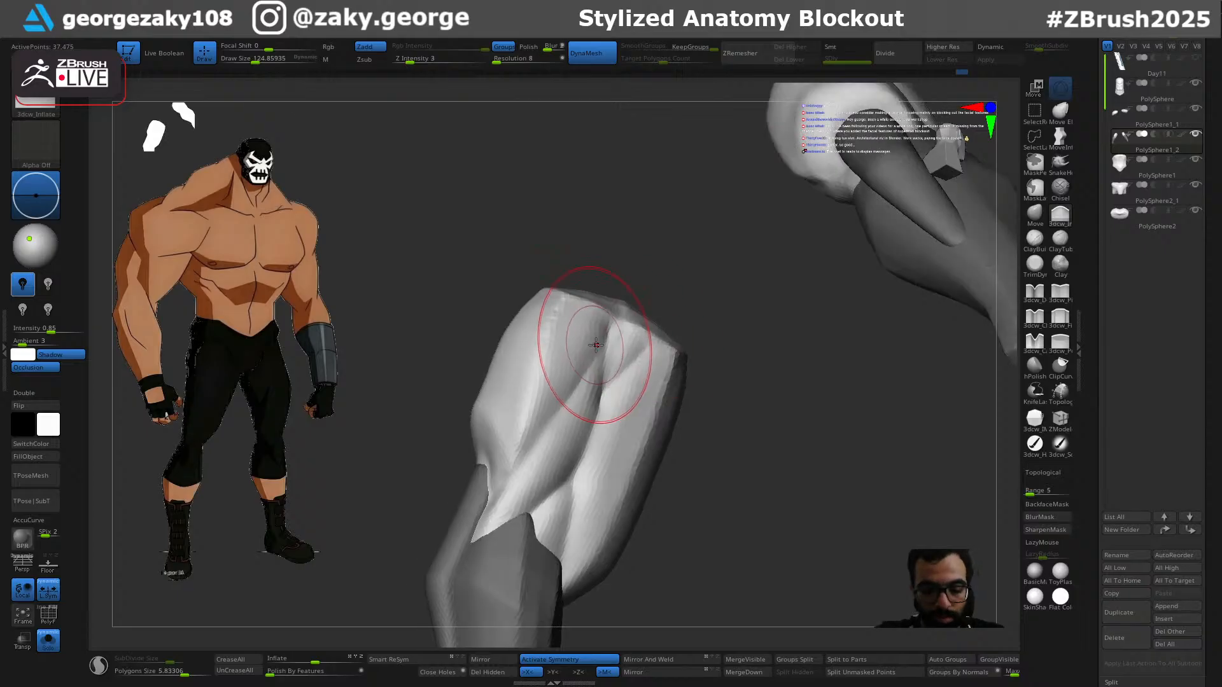
pyautogui.press('shift')
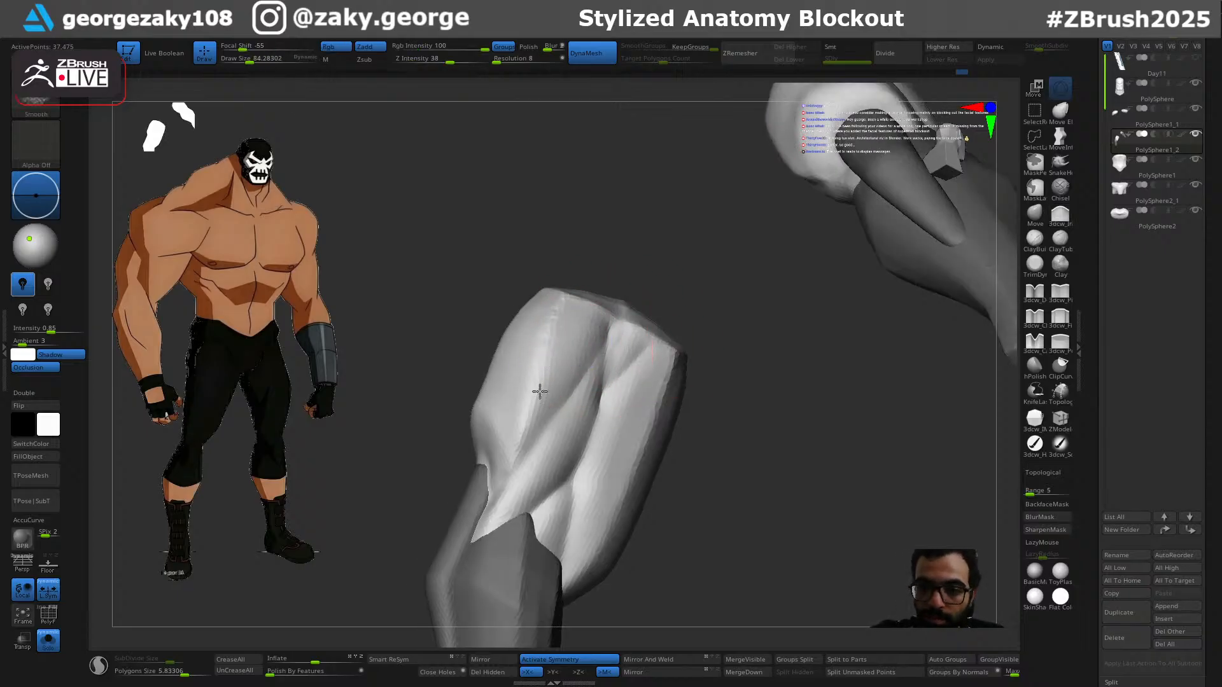
pyautogui.press('s')
pyautogui.moveTo(552, 341)
pyautogui.keyDown('shift'); pyautogui.mouseDown()
pyautogui.moveTo(533, 410)
pyautogui.moveTo(489, 415)
pyautogui.mouseUp(); pyautogui.keyUp('shift')
pyautogui.keyDown('shift'); pyautogui.moveTo(444, 392); pyautogui.dragTo(576, 342, button='right'); pyautogui.keyUp('shift')
# Step: Adjust the muscle edge beside the elbow piece with the Move brush at a draw size of about 106
pyautogui.press('s')
pyautogui.press('b')
pyautogui.press('m')
pyautogui.press('v')
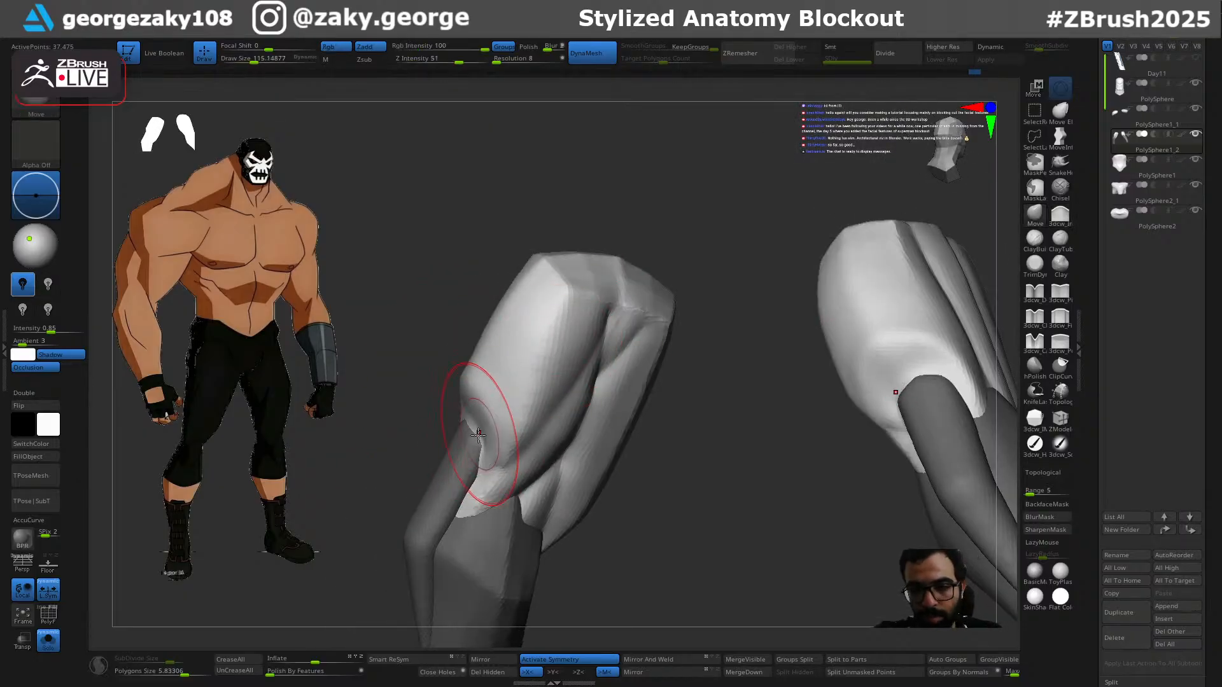
pyautogui.moveTo(621, 243); pyautogui.dragTo(607, 175, button='right')
pyautogui.press('s')
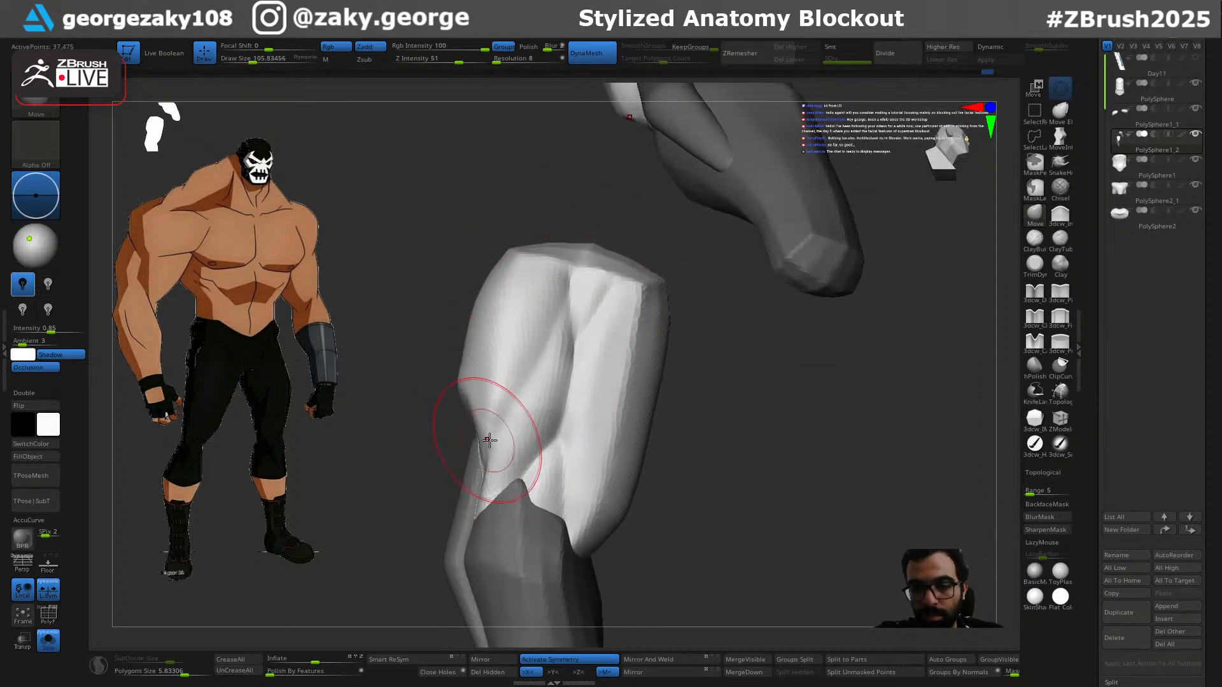
# Step: Deepen the diagonal crease from the elbow piece up the back of the upper arm with DamStandard at about 69 draw size
pyautogui.moveTo(477, 436); pyautogui.dragTo(486, 469, button='right')
pyautogui.press('b')
pyautogui.press('d')
pyautogui.press('s')
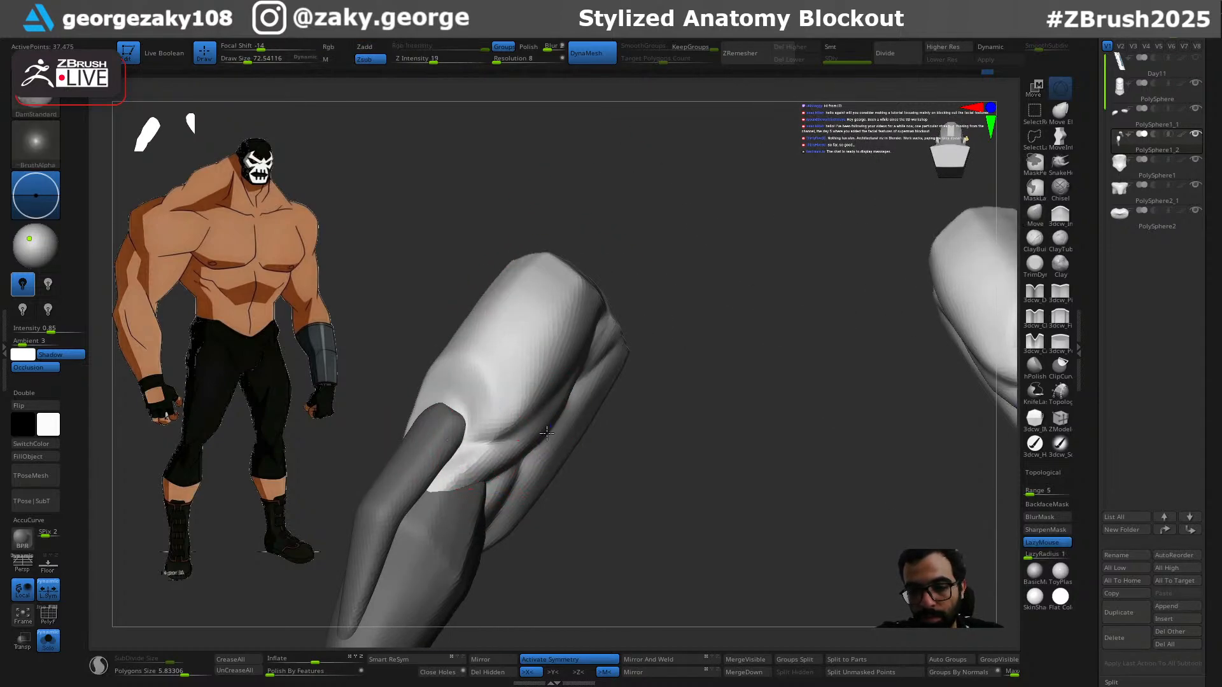
pyautogui.moveTo(555, 404); pyautogui.dragTo(565, 378, button='right')
pyautogui.moveTo(500, 404); pyautogui.dragTo(573, 297)
pyautogui.moveTo(482, 428); pyautogui.dragTo(457, 447)
pyautogui.moveTo(672, 303); pyautogui.dragTo(534, 447, button='right')
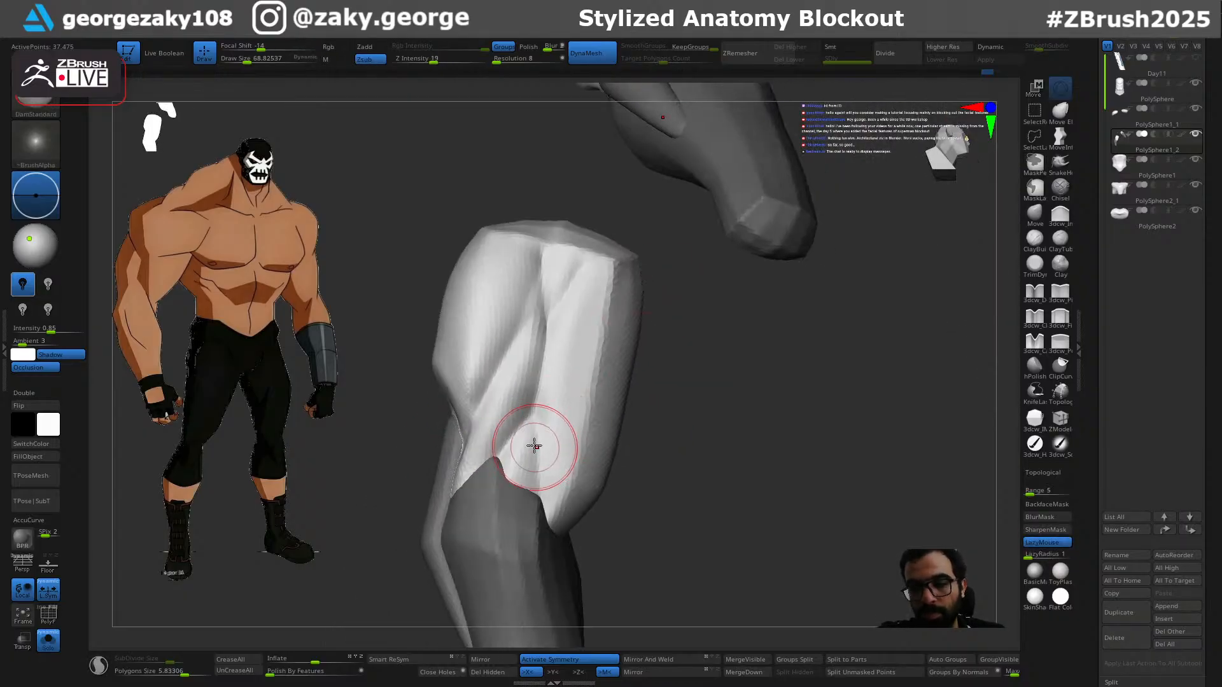
# Step: Mask everything except the forearm and reshape its upper tip at the elbow with the Move brush at about 52 draw size
pyautogui.keyDown('alt'); pyautogui.moveTo(668, 493); pyautogui.dragTo(614, 417, button='right'); pyautogui.keyUp('alt')
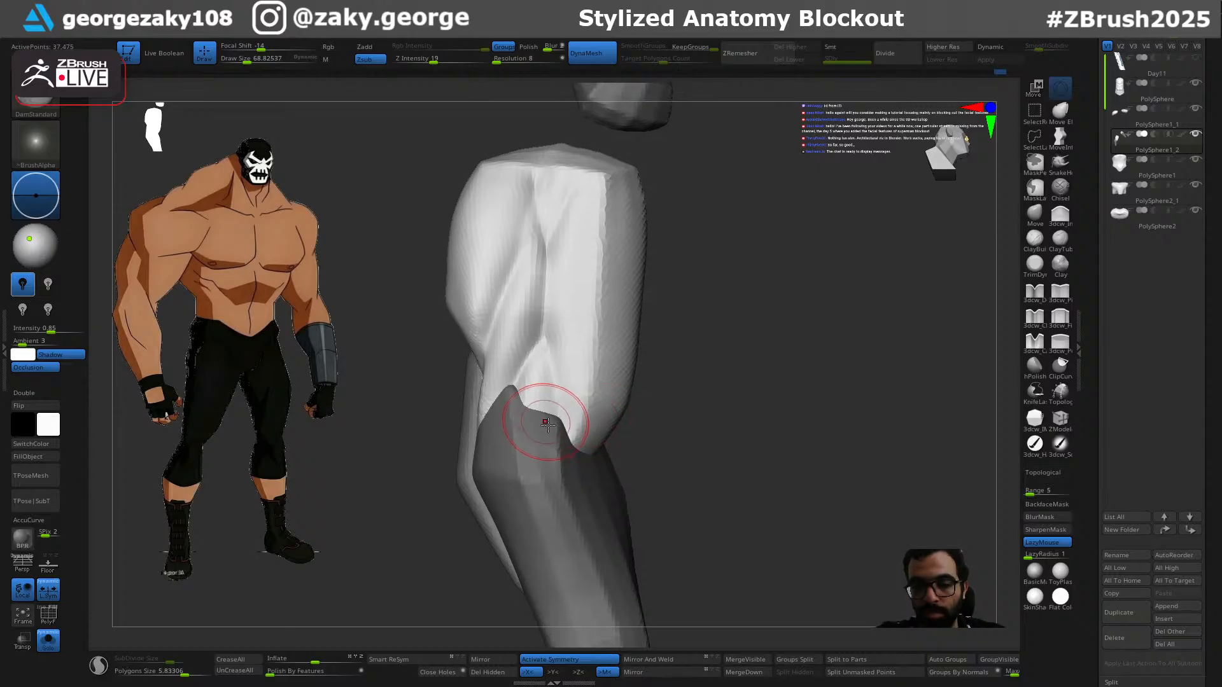
pyautogui.keyDown('ctrl'); pyautogui.click(658, 429); pyautogui.keyUp('ctrl')
pyautogui.press('w')
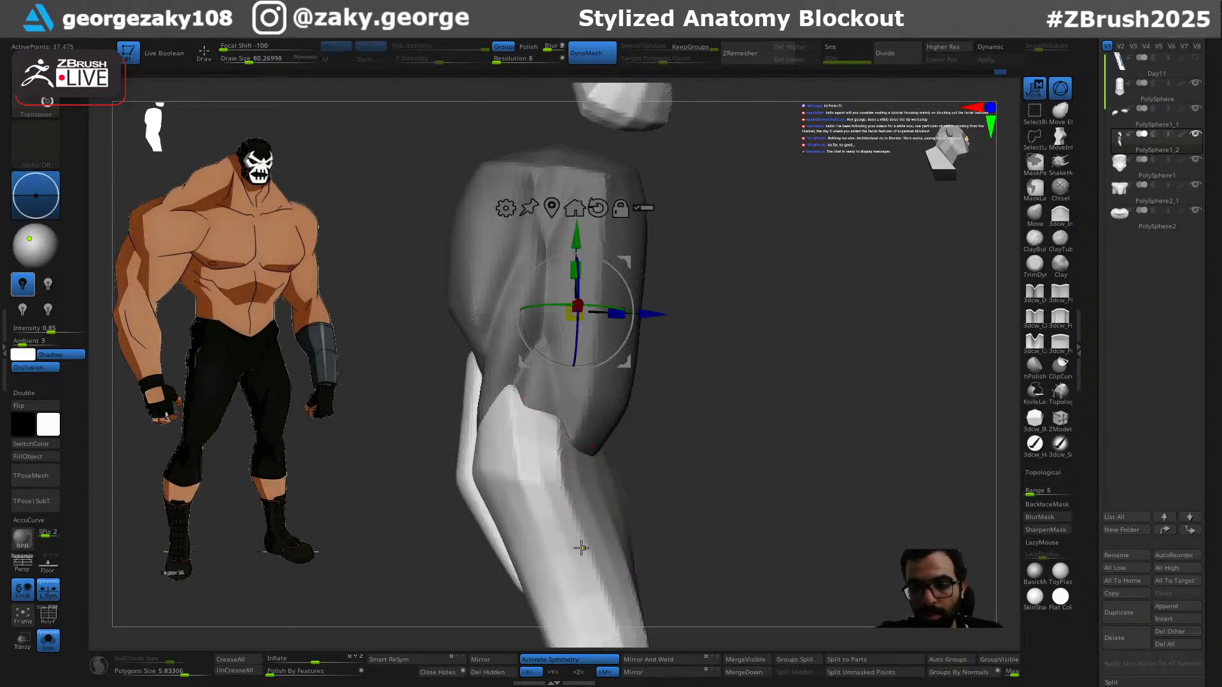
pyautogui.keyDown('ctrl'); pyautogui.click(584, 546); pyautogui.keyUp('ctrl')
pyautogui.press('q')
pyautogui.moveTo(597, 522); pyautogui.dragTo(635, 408, button='right')
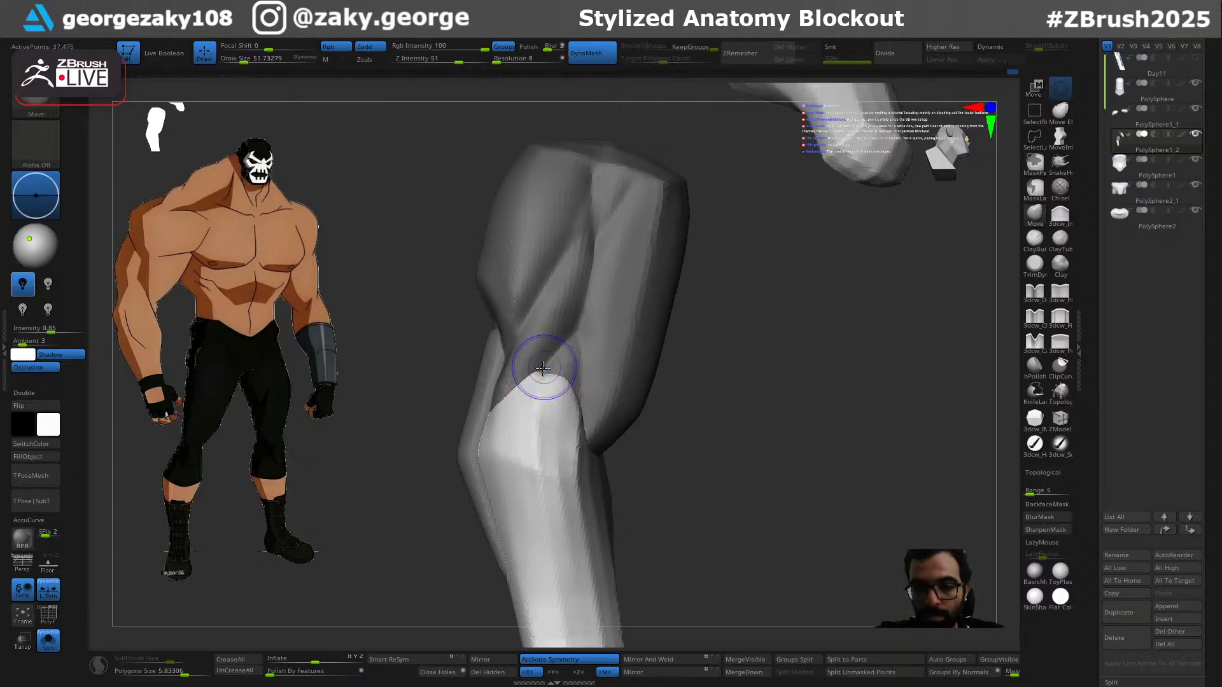
# Step: Invert the mask to free the upper arm and elbow piece, and set the Inflate brush's draw size to about 140
pyautogui.press('b')
pyautogui.press('d')
pyautogui.press('s')
pyautogui.moveTo(570, 380)
pyautogui.mouseDown(button='right')
pyautogui.moveTo(627, 495)
pyautogui.moveTo(688, 452)
pyautogui.moveTo(673, 505)
pyautogui.moveTo(656, 398)
pyautogui.moveTo(791, 395)
pyautogui.moveTo(700, 401)
pyautogui.mouseUp(button='right')
pyautogui.moveTo(571, 282); pyautogui.dragTo(645, 333, button='right')
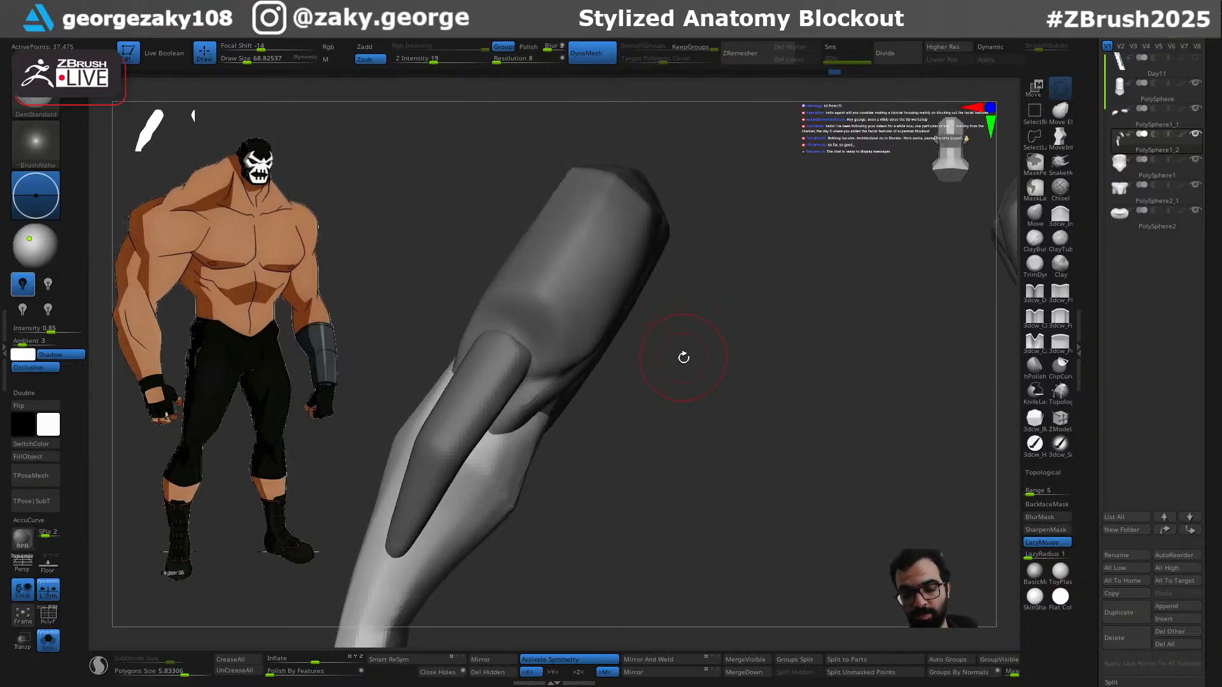
pyautogui.press('4')
pyautogui.press('s')
pyautogui.click(685, 364)
pyautogui.click(625, 250)
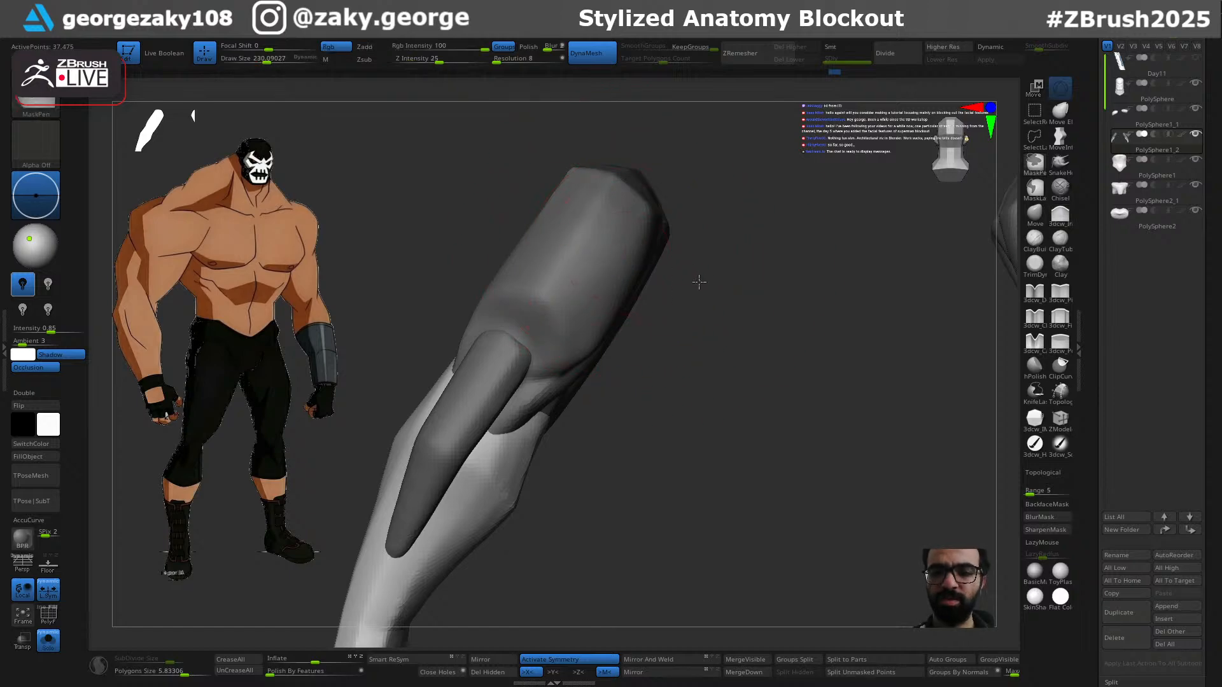
pyautogui.moveTo(698, 286); pyautogui.dragTo(706, 303, button='right')
pyautogui.press('s')
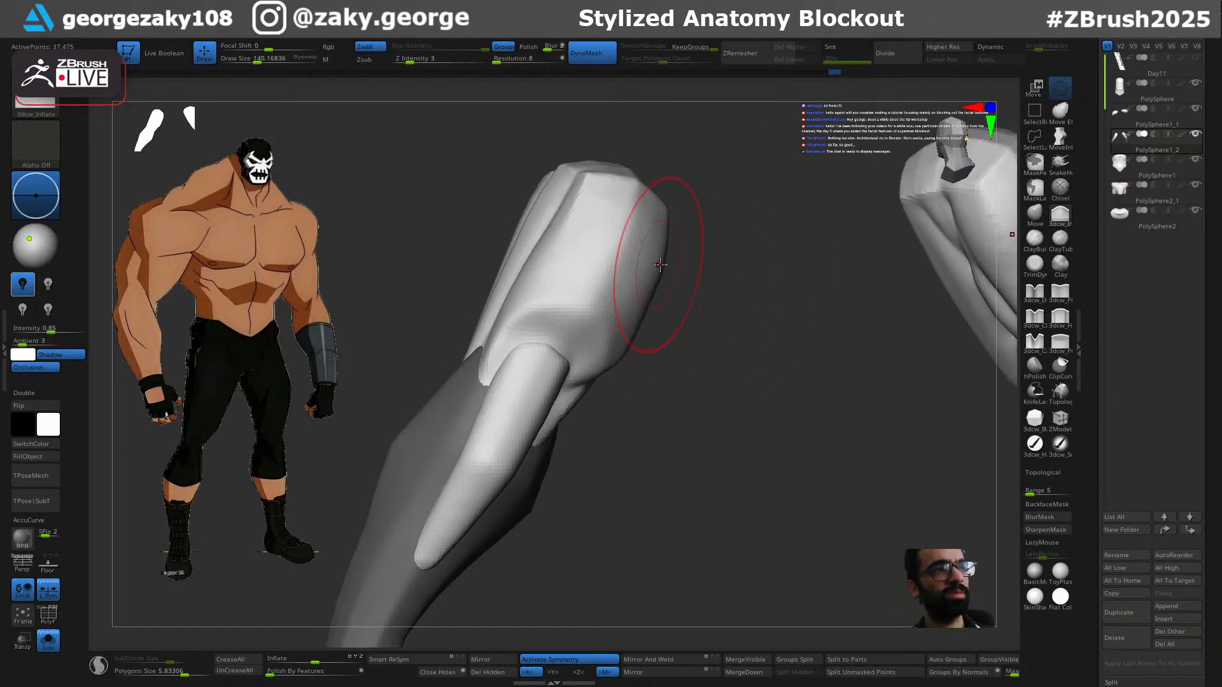
# Step: Inflate the muscle mass above the elbow piece, raising the Inflate brush's draw size to about 173
pyautogui.moveTo(700, 221); pyautogui.dragTo(642, 288, button='right')
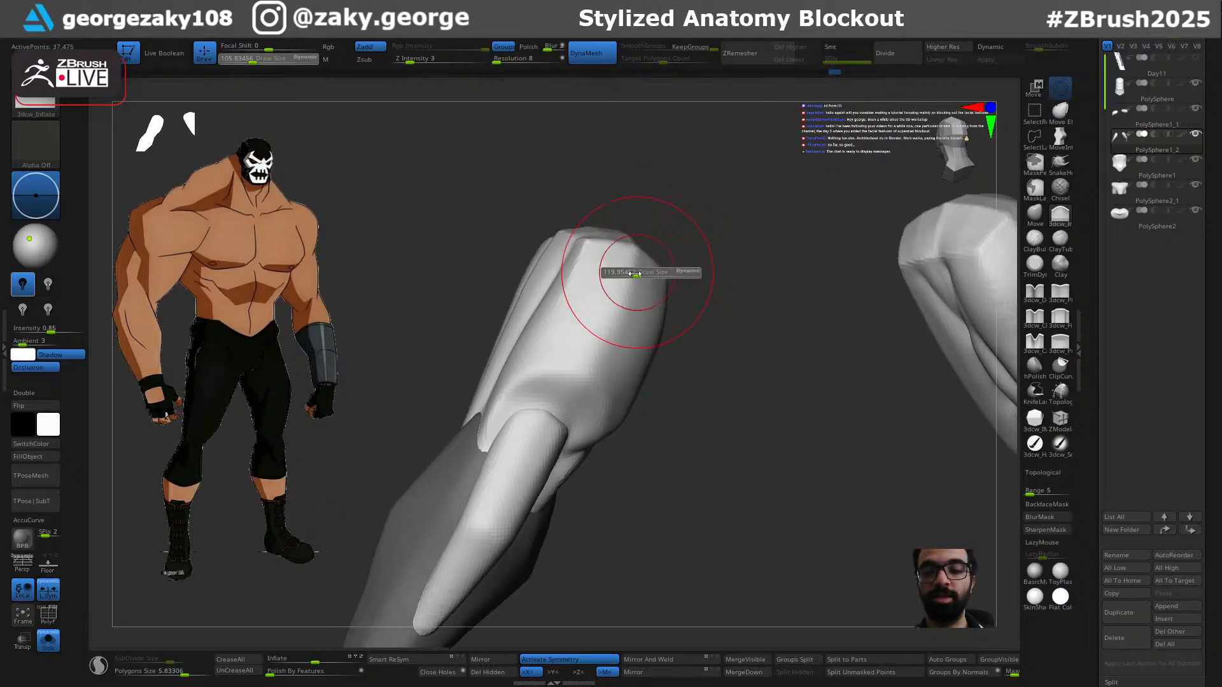
pyautogui.press('s')
pyautogui.moveTo(586, 319); pyautogui.dragTo(597, 320)
pyautogui.moveTo(587, 328)
pyautogui.mouseDown()
pyautogui.moveTo(591, 269)
pyautogui.moveTo(597, 283)
pyautogui.mouseUp()
pyautogui.hotkey('ctrl', 'z')
pyautogui.press('s')
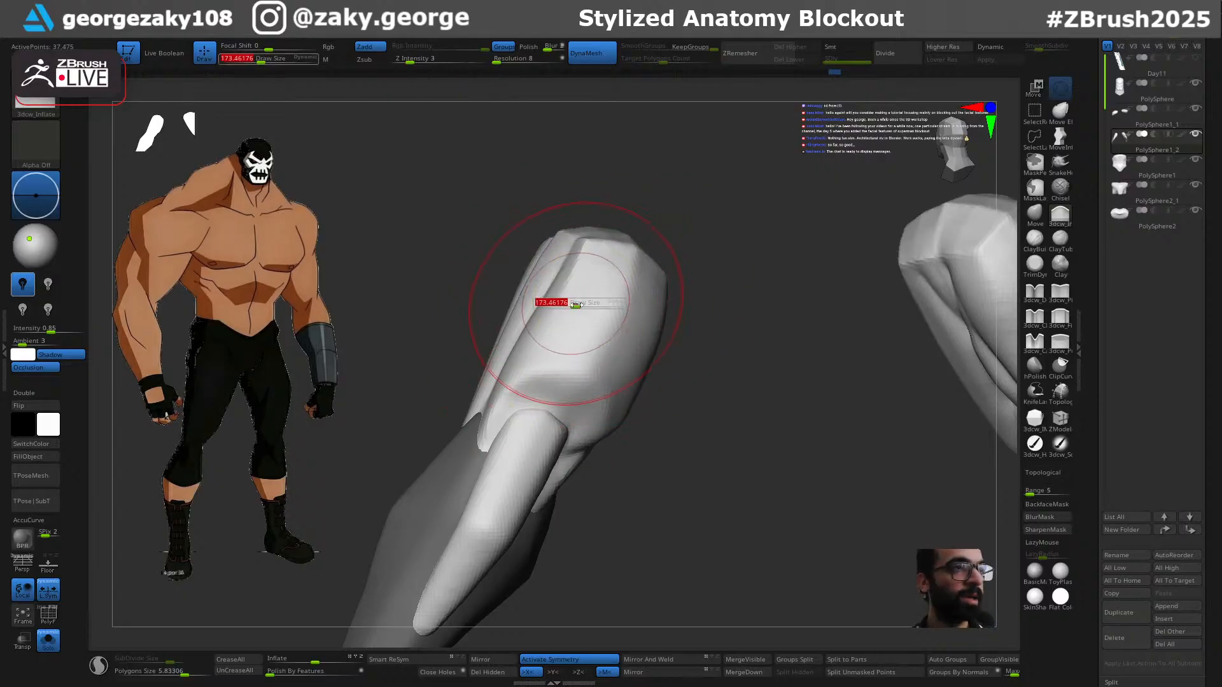
# Step: Round out the front of the upper arm with the Move and Inflate brushes, using an Inflate draw size of about 302
pyautogui.moveTo(678, 208)
pyautogui.mouseDown()
pyautogui.moveTo(581, 281)
pyautogui.moveTo(720, 268)
pyautogui.moveTo(737, 289)
pyautogui.moveTo(618, 313)
pyautogui.moveTo(660, 361)
pyautogui.moveTo(652, 354)
pyautogui.mouseUp()
pyautogui.press('b')
pyautogui.press('m')
pyautogui.press('v')
pyautogui.moveTo(542, 254)
pyautogui.mouseDown()
pyautogui.moveTo(582, 239)
pyautogui.moveTo(682, 261)
pyautogui.moveTo(731, 407)
pyautogui.moveTo(609, 425)
pyautogui.moveTo(570, 394)
pyautogui.mouseUp()
pyautogui.press('s')
pyautogui.press('b')
pyautogui.press('i')
pyautogui.press('n')
pyautogui.press('s')
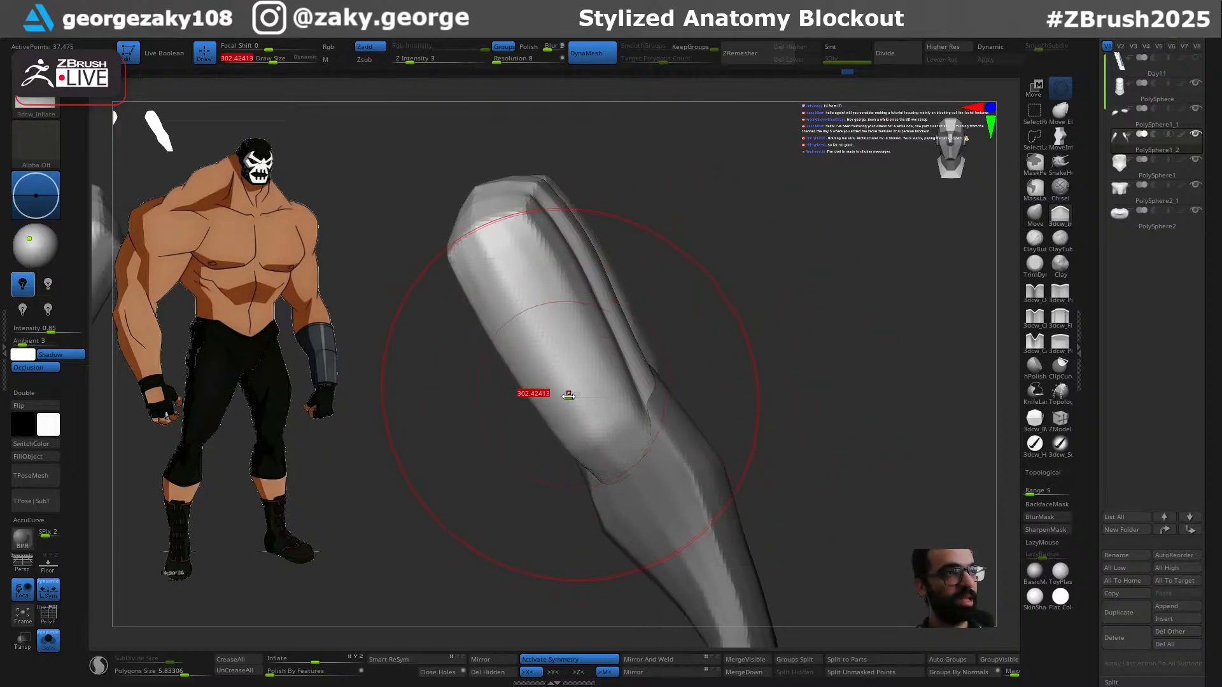
# Step: Mask the upper arm and elbow piece so that only the forearm can be edited
pyautogui.moveTo(714, 358)
pyautogui.mouseDown()
pyautogui.moveTo(728, 317)
pyautogui.moveTo(687, 259)
pyautogui.moveTo(761, 393)
pyautogui.moveTo(729, 390)
pyautogui.moveTo(763, 384)
pyautogui.moveTo(690, 413)
pyautogui.mouseUp()
pyautogui.press('w')
pyautogui.keyDown('ctrl'); pyautogui.click(677, 487); pyautogui.keyUp('ctrl')
pyautogui.press('q')
pyautogui.moveTo(752, 373); pyautogui.dragTo(790, 406)
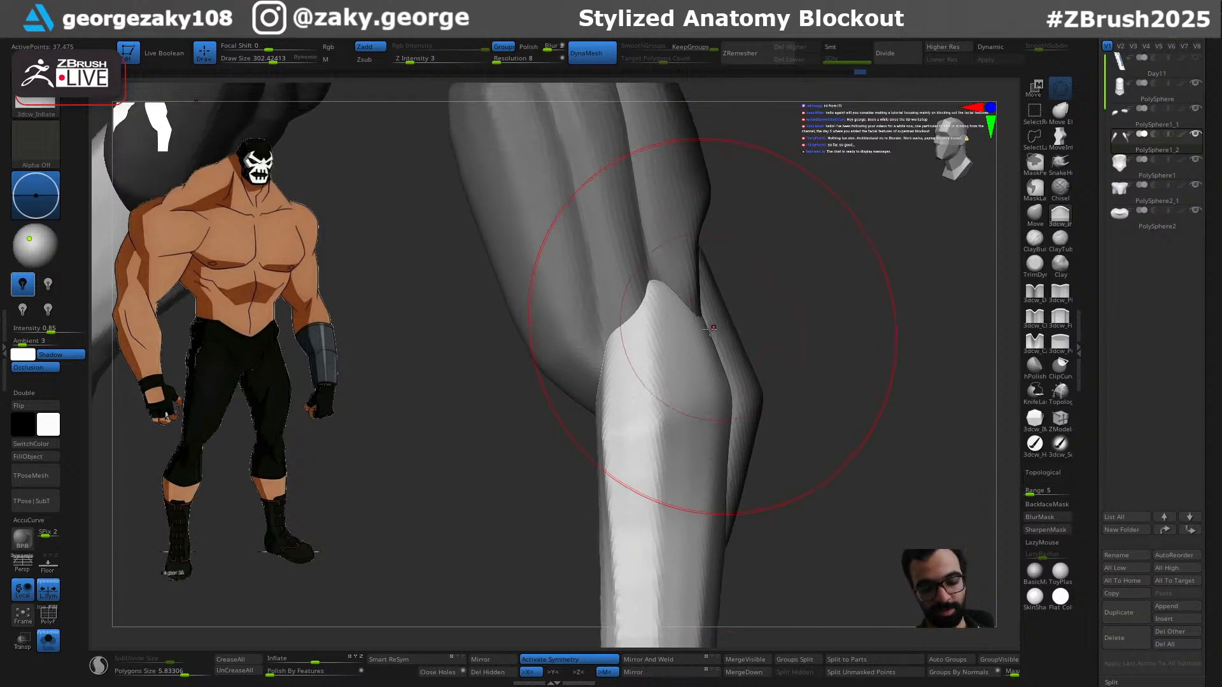
# Step: Pull the forearm's pointed upper end up between the upper-arm muscles with the Move brush at about 125 draw size
pyautogui.press('b')
pyautogui.press('m')
pyautogui.press('v')
pyautogui.moveTo(649, 280); pyautogui.dragTo(649, 286)
pyautogui.moveTo(649, 262); pyautogui.dragTo(663, 286, button='right')
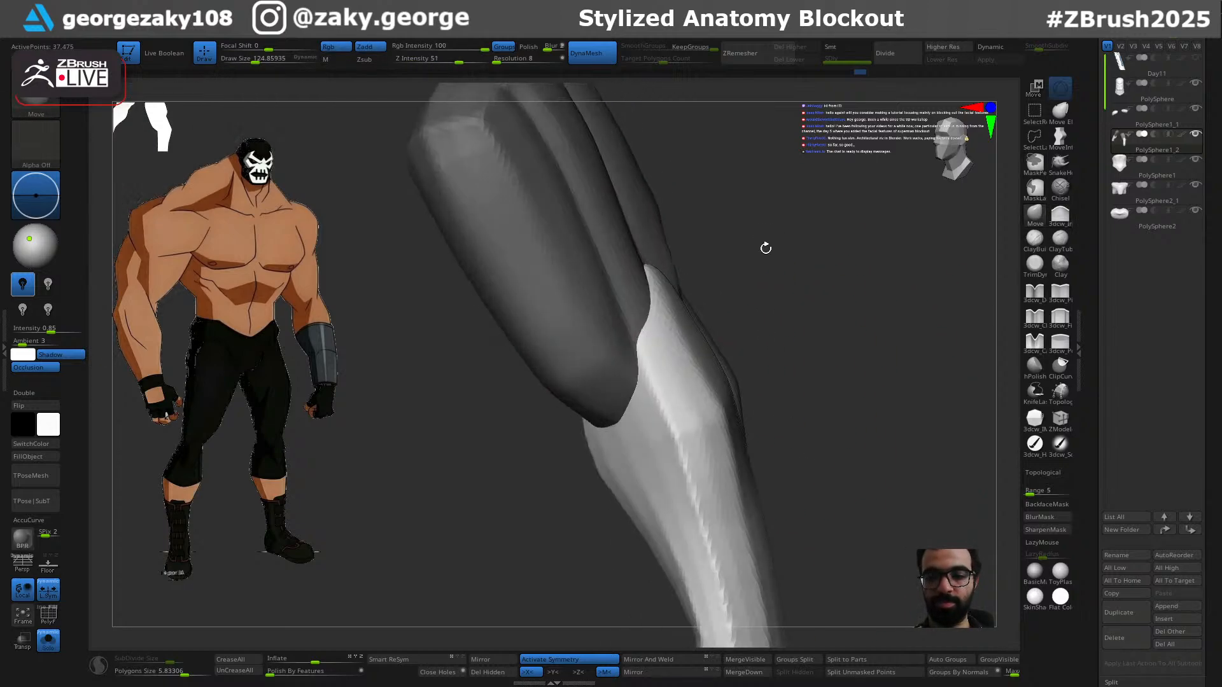
# Step: Adjust the edges of the forearm's pointed upper end with small Move brush strokes at about 125 draw size
pyautogui.press('s')
pyautogui.moveTo(651, 308); pyautogui.dragTo(646, 306)
pyautogui.moveTo(650, 299); pyautogui.dragTo(668, 309, button='right')
pyautogui.moveTo(658, 308); pyautogui.dragTo(649, 300)
pyautogui.moveTo(801, 318)
pyautogui.mouseDown(button='right')
pyautogui.moveTo(799, 292)
pyautogui.moveTo(614, 448)
pyautogui.mouseUp(button='right')
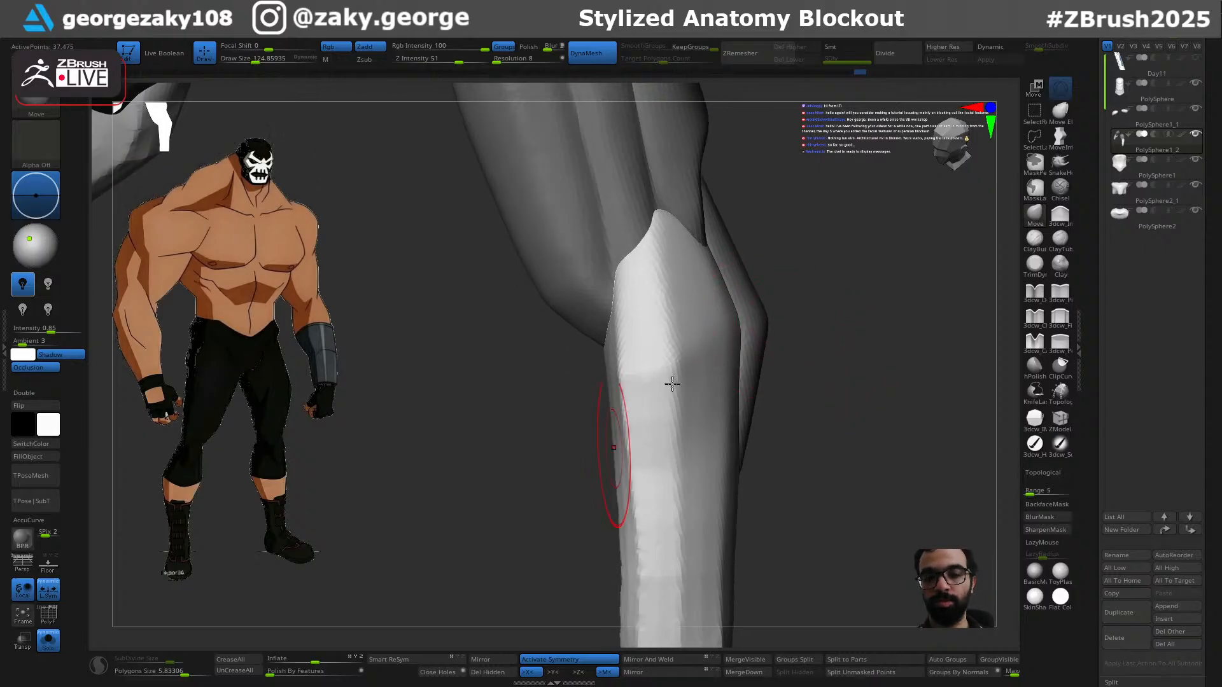
# Step: Switch to ClayBuildup at about 80 draw size and smooth the forearm surface just below its pointed tip
pyautogui.click(1035, 242)
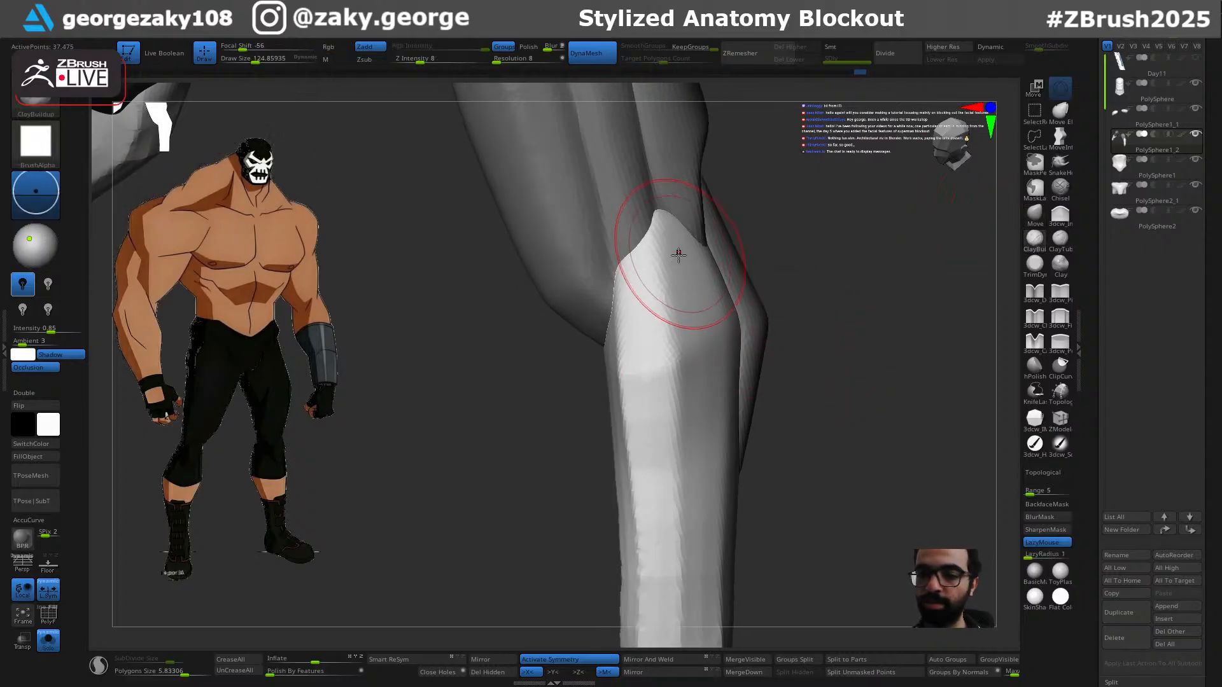
pyautogui.press('[')
pyautogui.moveTo(770, 190); pyautogui.dragTo(799, 193)
pyautogui.keyDown('shift'); pyautogui.moveTo(694, 252); pyautogui.dragTo(688, 234); pyautogui.keyUp('shift')
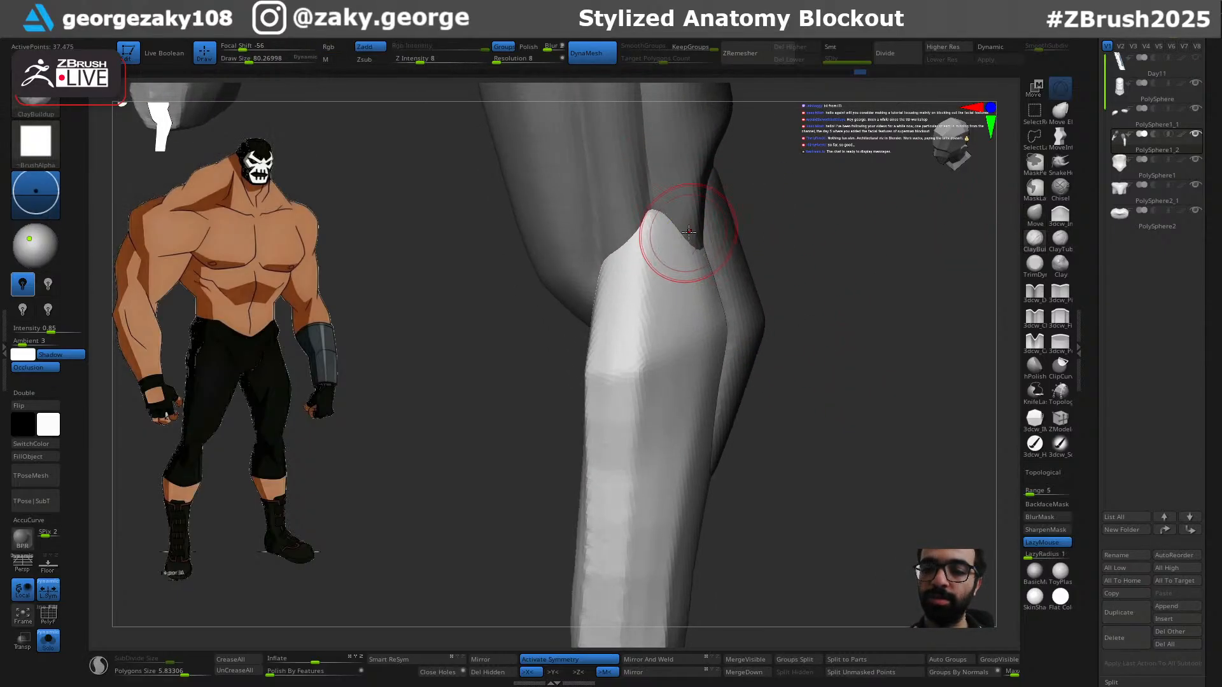
# Step: Reshape the upper forearm's sides around its pointed end with the Move brush at about 230 draw size
pyautogui.keyDown('alt'); pyautogui.moveTo(792, 180); pyautogui.dragTo(804, 270); pyautogui.keyUp('alt')
pyautogui.press('b')
pyautogui.press('m')
pyautogui.press('v')
pyautogui.press('s')
pyautogui.moveTo(700, 302); pyautogui.dragTo(785, 318)
pyautogui.hotkey('alt', 's')
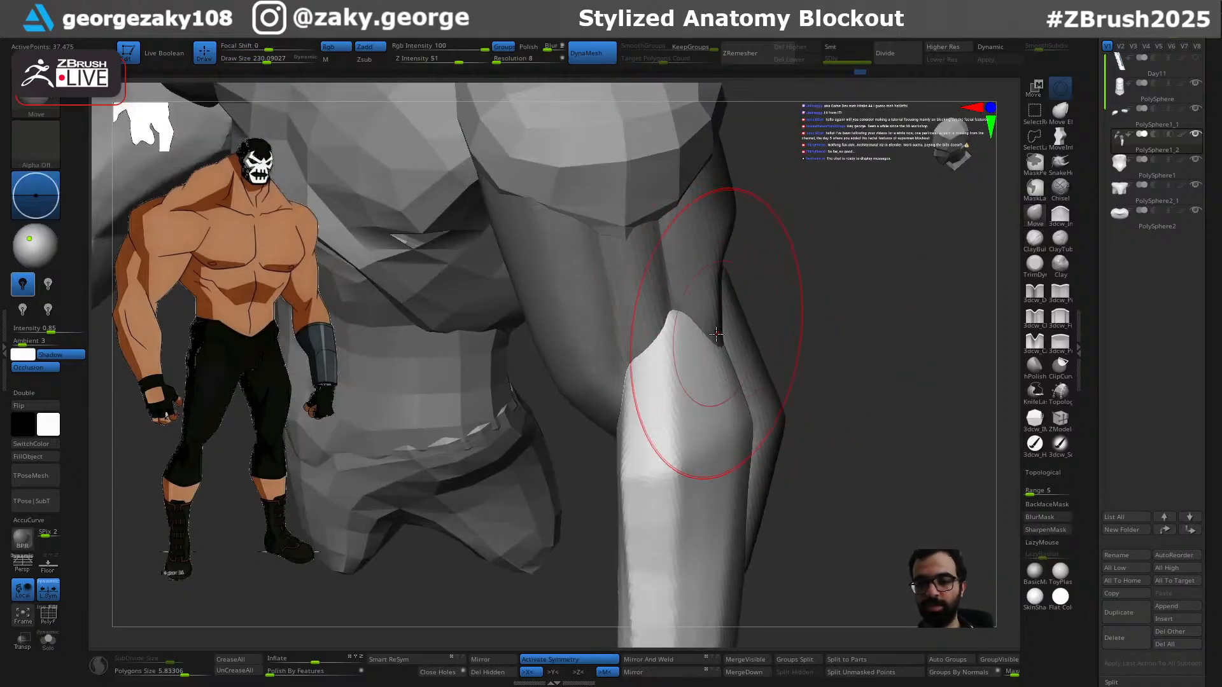
pyautogui.press('s')
pyautogui.moveTo(700, 347); pyautogui.dragTo(695, 347)
pyautogui.moveTo(692, 332); pyautogui.dragTo(690, 312)
pyautogui.press('s')
pyautogui.moveTo(690, 312); pyautogui.dragTo(675, 313)
pyautogui.press('s')
pyautogui.press('s')
pyautogui.press('s')
pyautogui.moveTo(666, 465)
pyautogui.mouseDown()
pyautogui.moveTo(687, 465)
pyautogui.moveTo(619, 482)
pyautogui.mouseUp()
pyautogui.hotkey('ctrl', 'z')
pyautogui.press('s')
pyautogui.moveTo(815, 426)
pyautogui.keyDown('alt'); pyautogui.mouseDown()
pyautogui.moveTo(791, 331)
pyautogui.moveTo(768, 376)
pyautogui.mouseUp(); pyautogui.keyUp('alt')
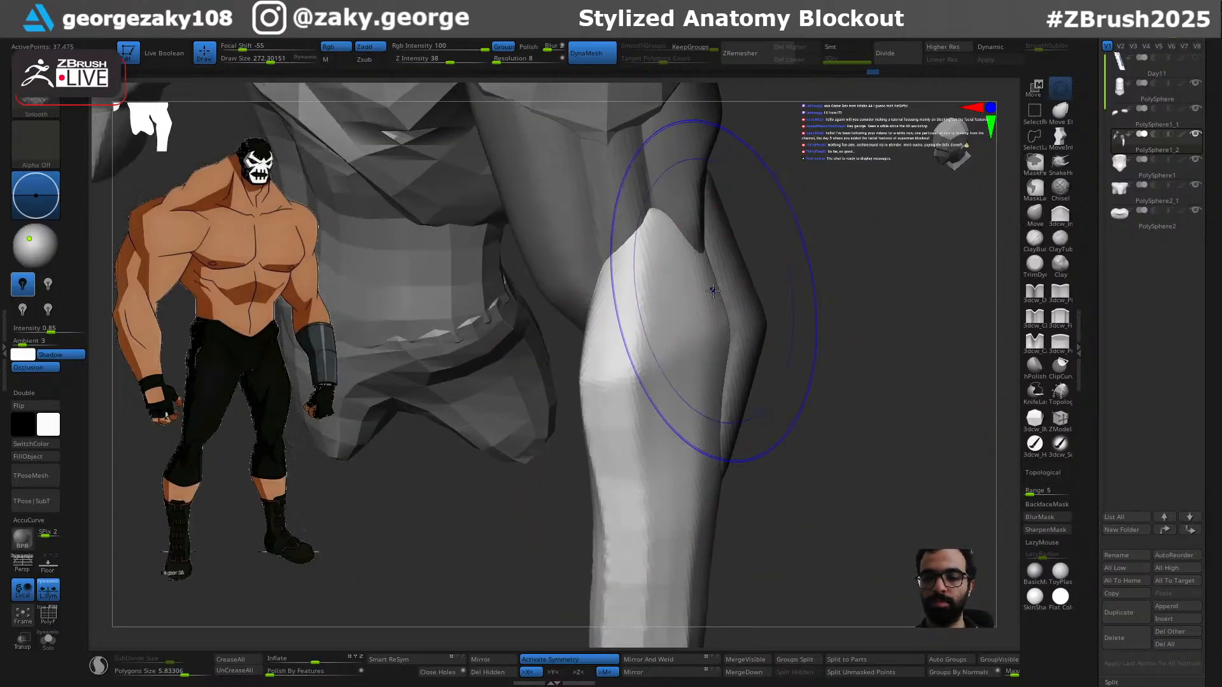
# Step: Smooth the upper forearm, then work the edge beside its tip with DamStandard at about 120 draw size
pyautogui.press('b')
pyautogui.press('d')
pyautogui.press('s')
pyautogui.keyDown('shift'); pyautogui.moveTo(681, 348); pyautogui.dragTo(664, 225); pyautogui.keyUp('shift')
pyautogui.moveTo(689, 350)
pyautogui.mouseDown()
pyautogui.moveTo(646, 428)
pyautogui.moveTo(682, 358)
pyautogui.mouseUp()
pyautogui.hotkey('ctrl', 'z')
pyautogui.press('s')
pyautogui.click(675, 253)
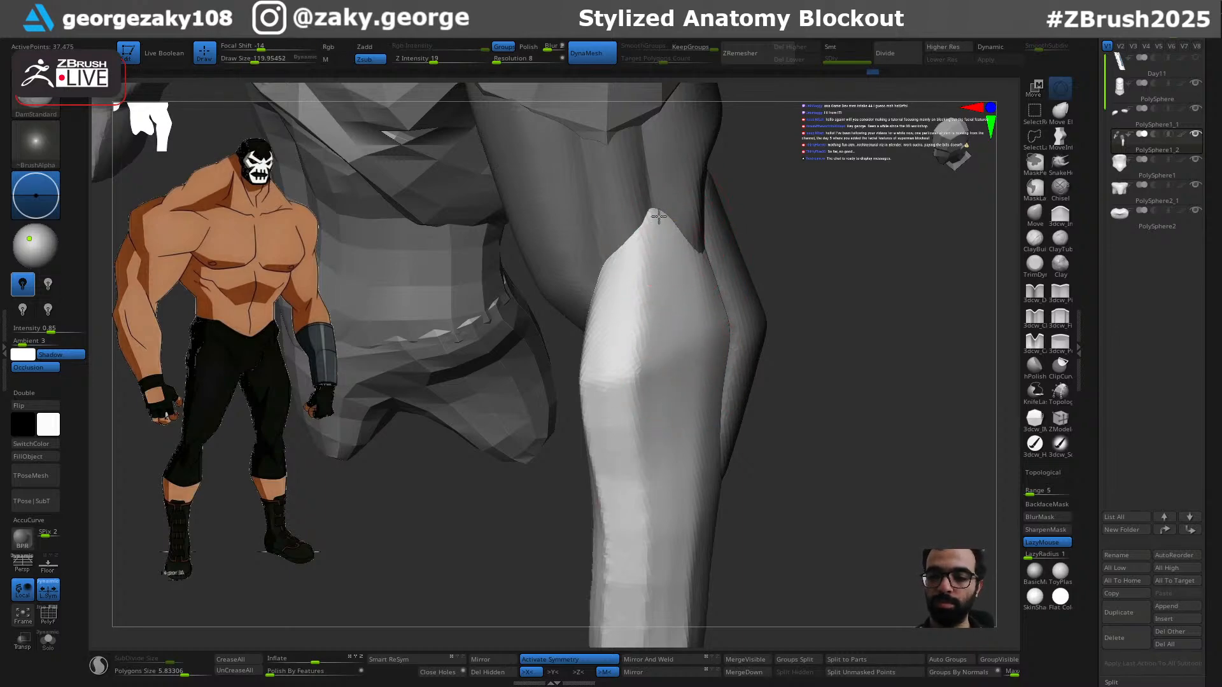
# Step: Carve the forearm back around the upper-arm muscle's lower tip with DamStandard at about 84 draw size
pyautogui.moveTo(812, 272); pyautogui.dragTo(736, 273)
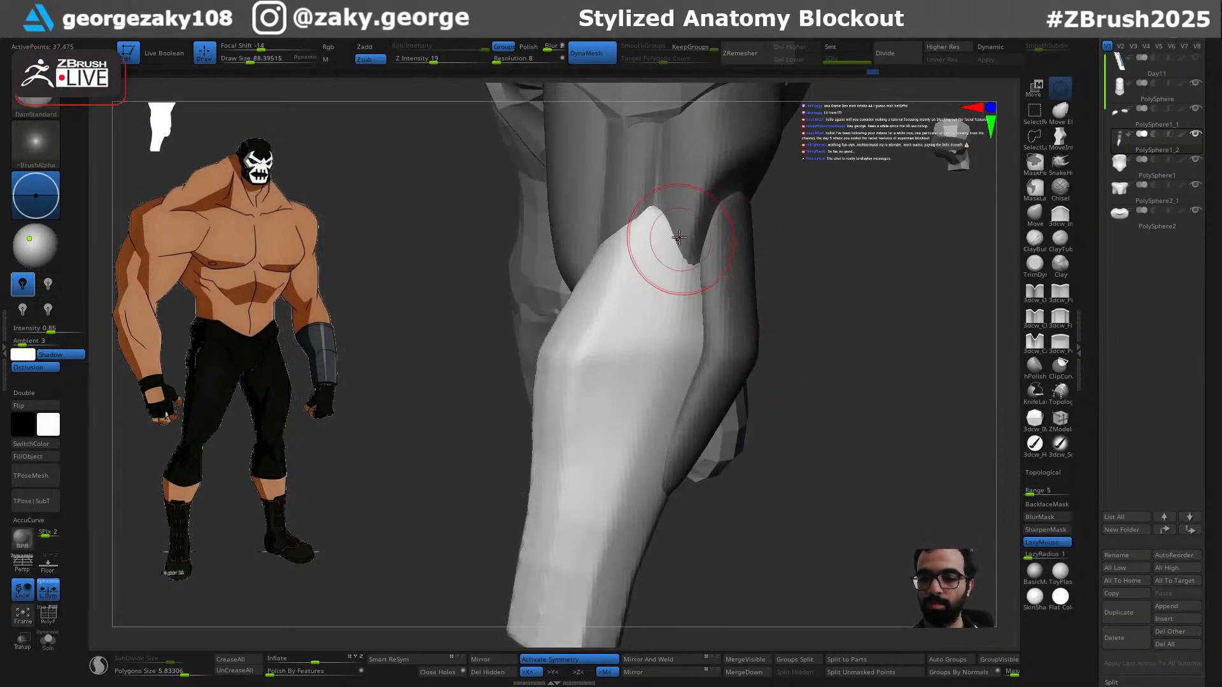
pyautogui.moveTo(821, 313); pyautogui.dragTo(780, 312)
pyautogui.keyDown('shift'); pyautogui.moveTo(693, 331); pyautogui.dragTo(688, 275); pyautogui.keyUp('shift')
pyautogui.press('s')
pyautogui.click(691, 273)
pyautogui.hotkey('ctrl', 'z')
pyautogui.press('s')
pyautogui.click(667, 261)
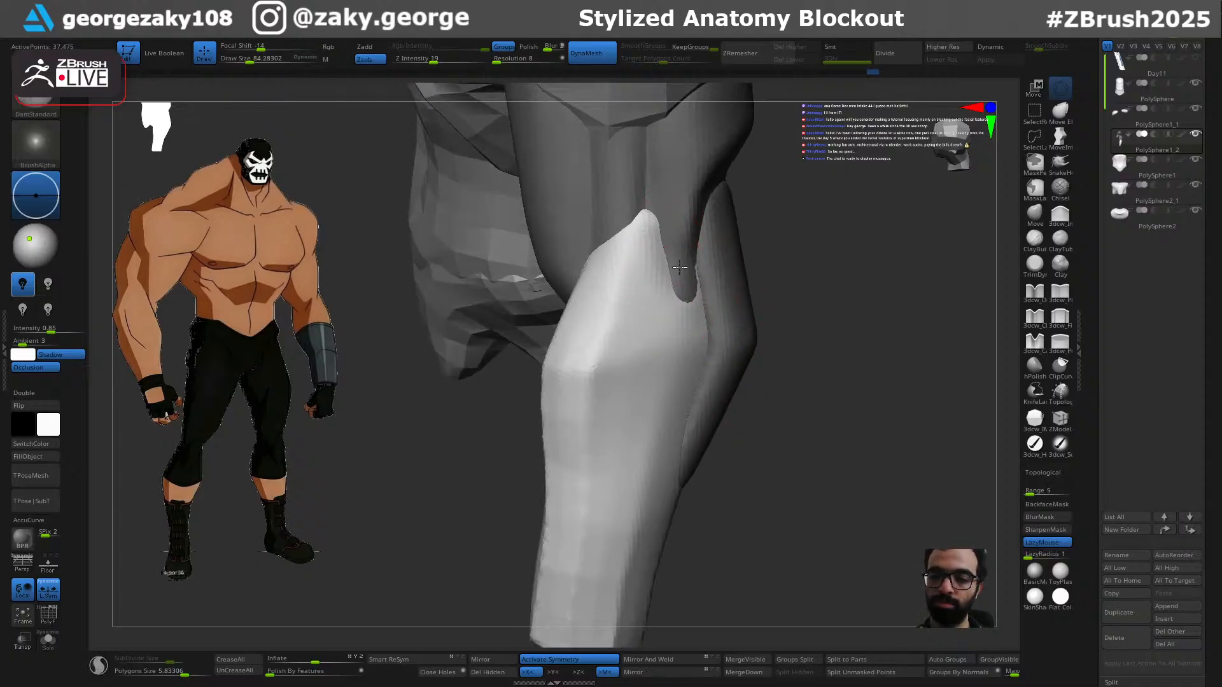
pyautogui.moveTo(729, 308); pyautogui.dragTo(713, 307)
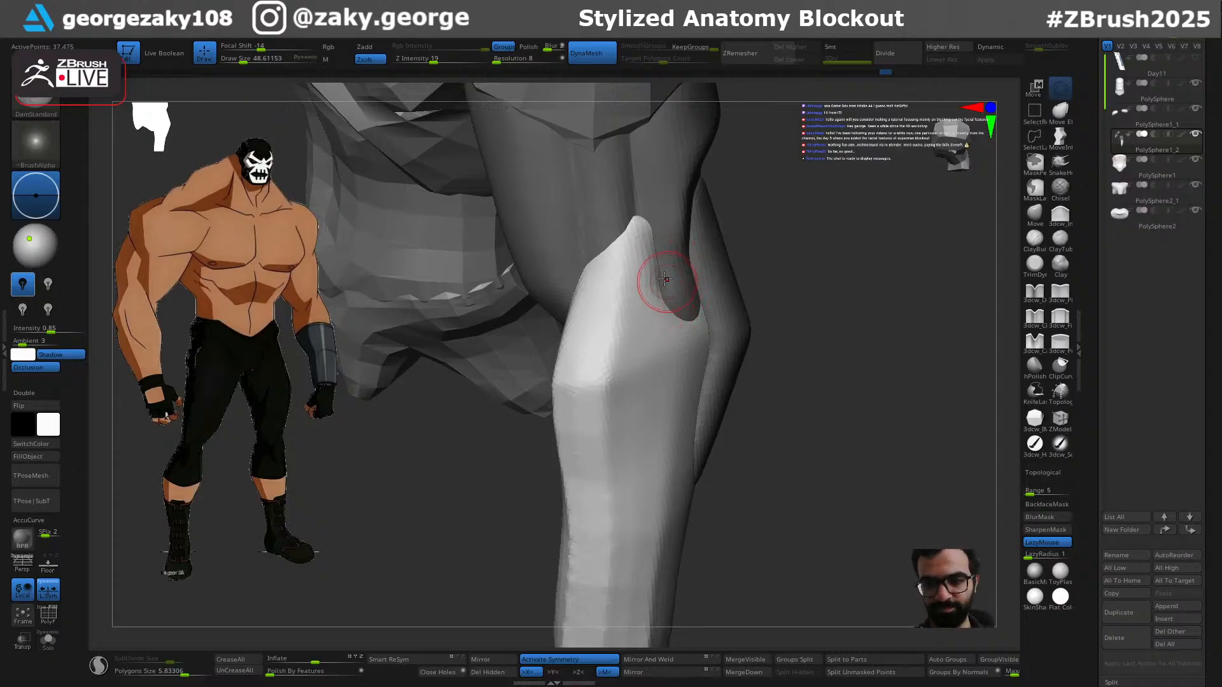
# Step: Deepen the notch beneath the upper-arm muscle's lower tip with DamStandard at about 65 to 84 draw size
pyautogui.press('ctrl')
pyautogui.press(']')
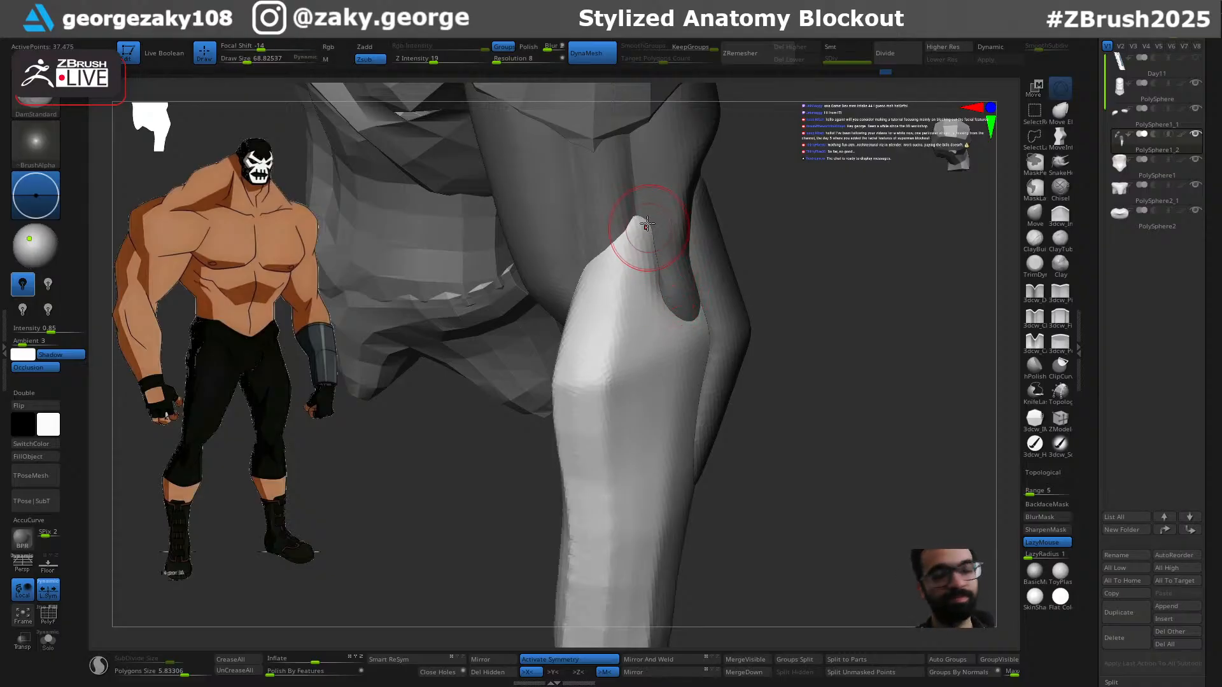
pyautogui.press('s')
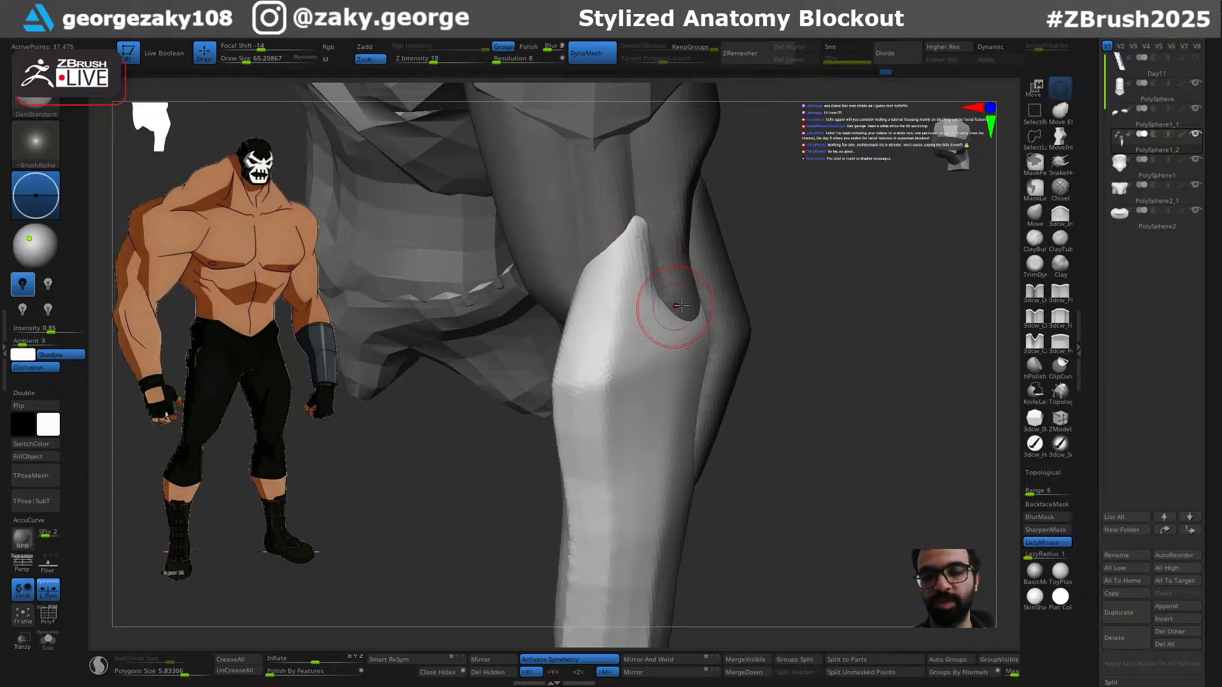
pyautogui.moveTo(671, 309); pyautogui.dragTo(728, 311, button='right')
pyautogui.press('s')
pyautogui.moveTo(659, 302); pyautogui.dragTo(581, 527)
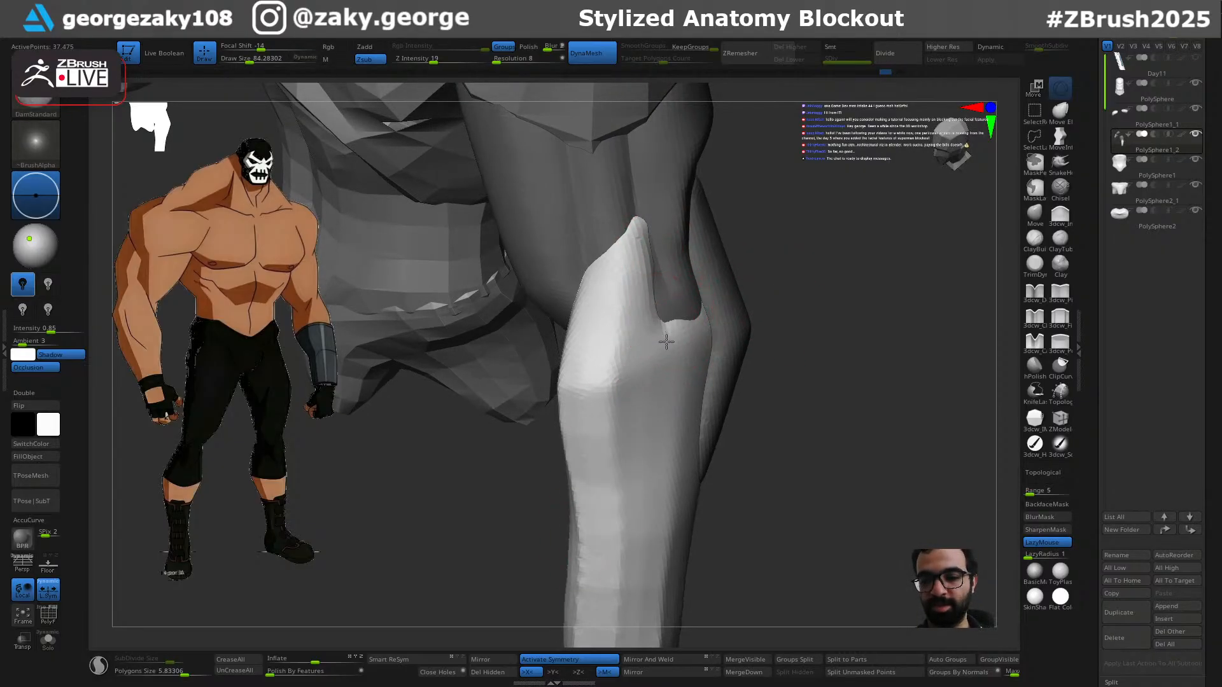
# Step: Carve a crease down the forearm from below the biceps with DamStandard at about 97 draw size
pyautogui.moveTo(666, 337)
pyautogui.mouseDown(button='right')
pyautogui.moveTo(818, 360)
pyautogui.moveTo(832, 414)
pyautogui.mouseUp(button='right')
pyautogui.press('s')
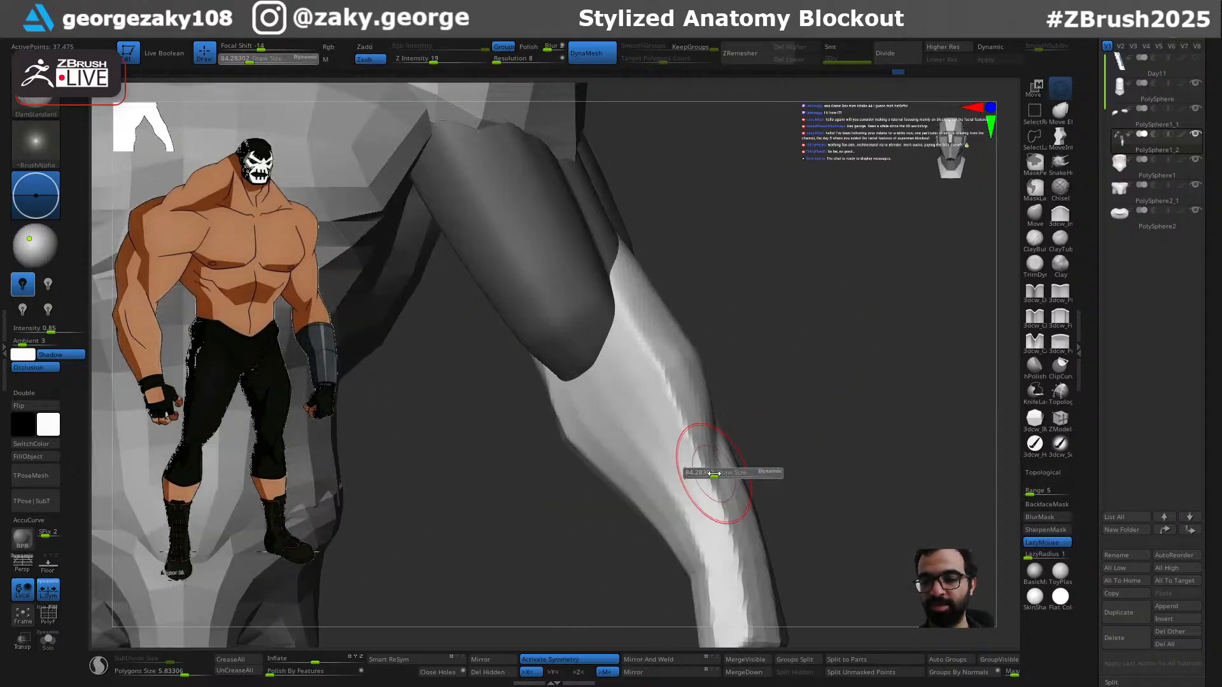
pyautogui.moveTo(755, 444); pyautogui.dragTo(706, 433, button='right')
pyautogui.press('s')
pyautogui.moveTo(599, 374); pyautogui.dragTo(714, 656)
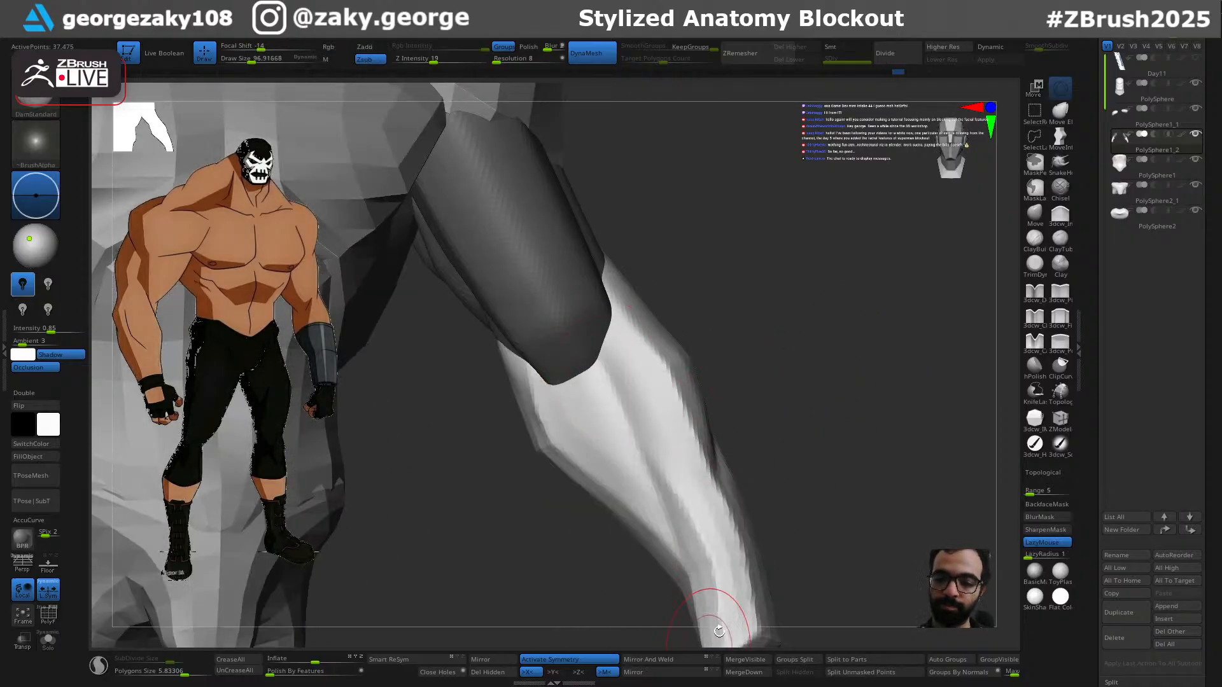
pyautogui.hotkey('ctrl', 'z')
pyautogui.moveTo(615, 427); pyautogui.dragTo(631, 498)
pyautogui.hotkey('ctrl', 'z')
pyautogui.moveTo(598, 395); pyautogui.dragTo(661, 517)
pyautogui.hotkey('ctrl', 'z')
pyautogui.moveTo(570, 368); pyautogui.dragTo(643, 504)
pyautogui.moveTo(720, 380); pyautogui.dragTo(614, 261, button='right')
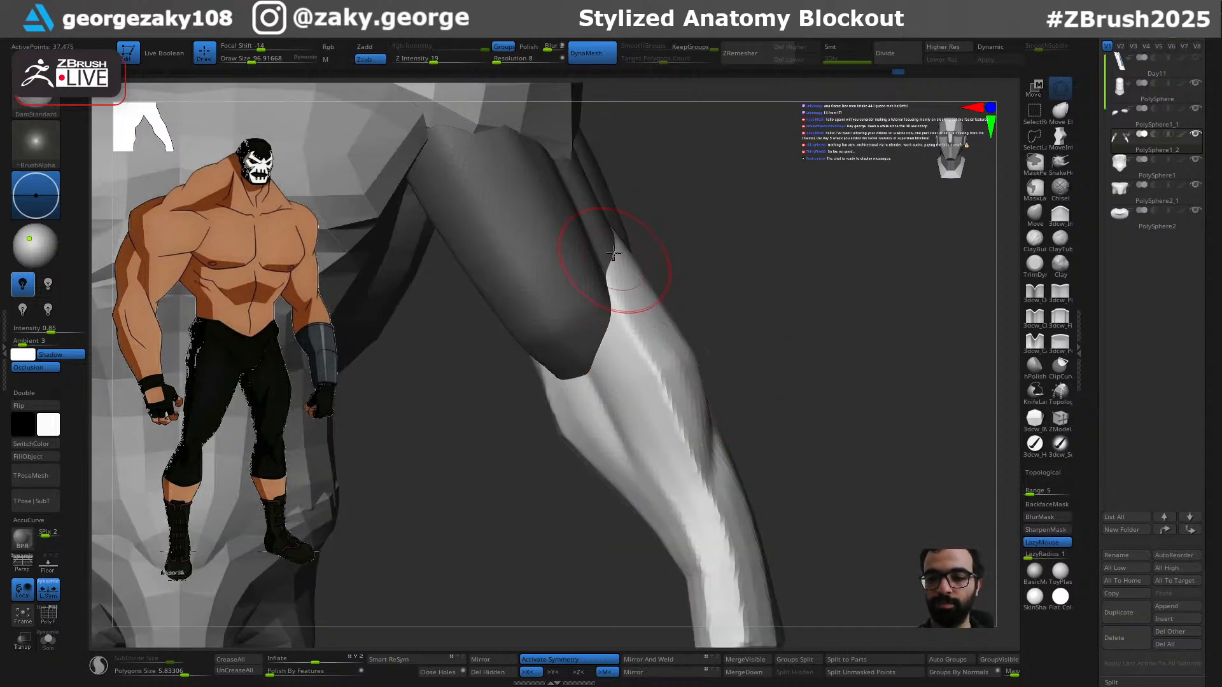
# Step: Refine the creases where the forearm meets the upper-arm muscles, using DamStandard at about 62 draw size
pyautogui.press('[')
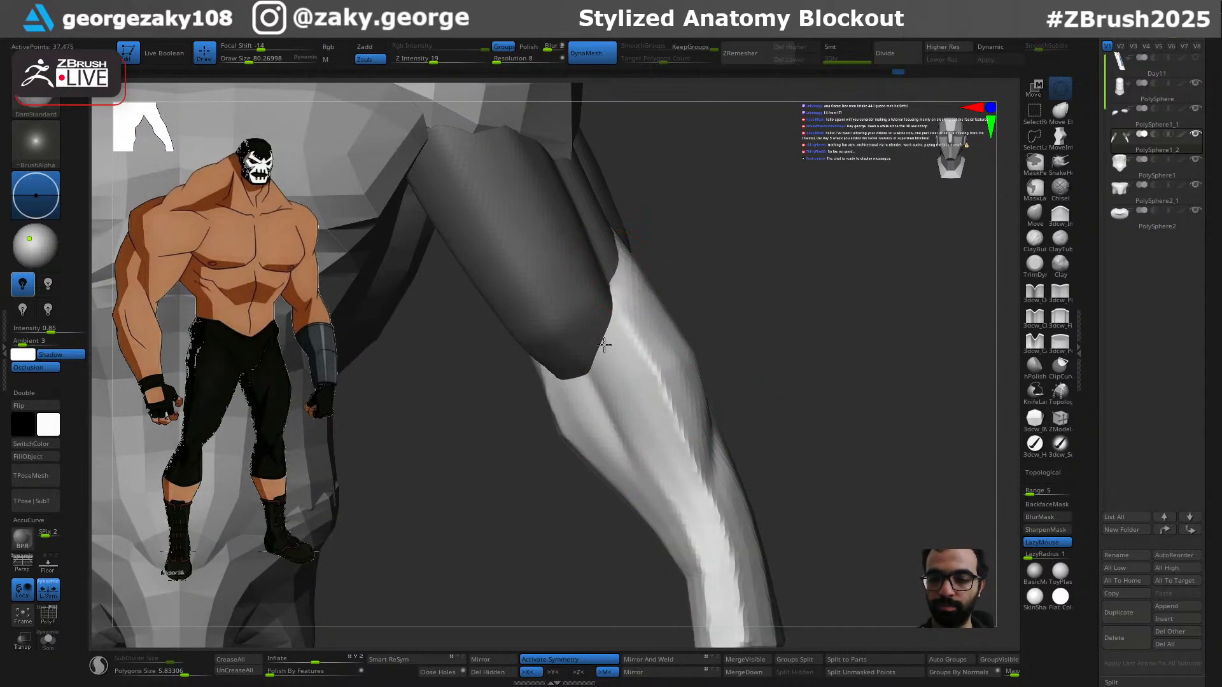
pyautogui.press('[')
pyautogui.moveTo(775, 373); pyautogui.dragTo(695, 312, button='right')
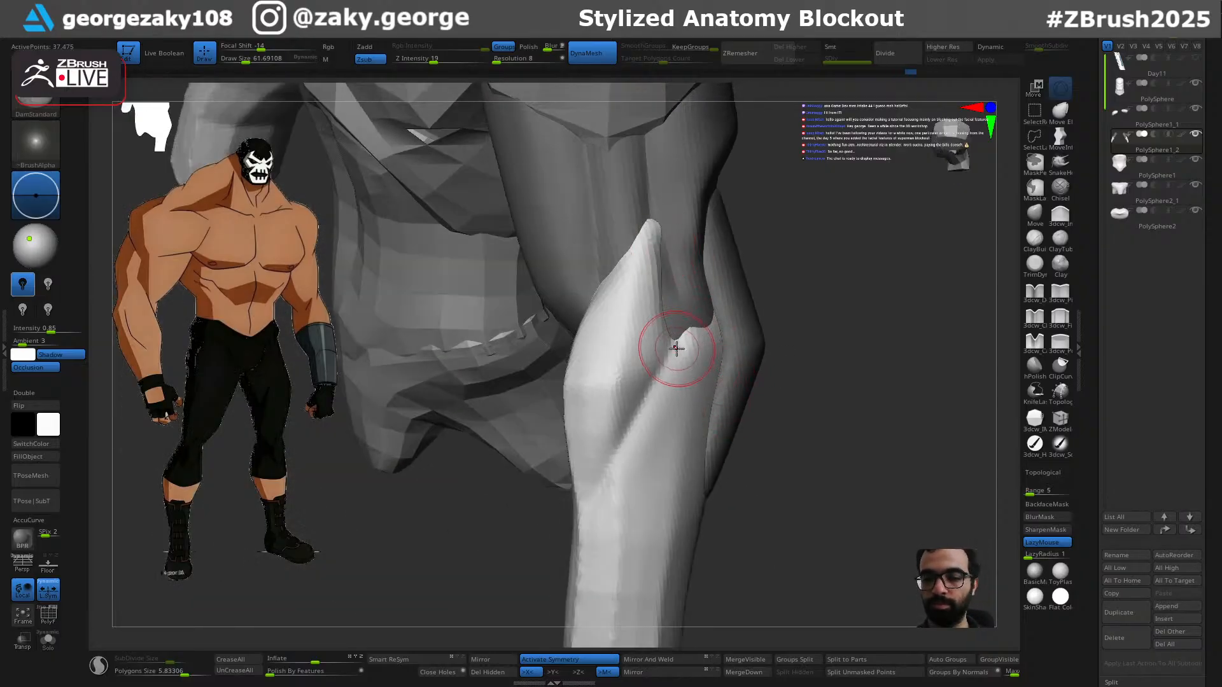
pyautogui.moveTo(586, 537)
pyautogui.mouseDown(button='right')
pyautogui.moveTo(741, 322)
pyautogui.moveTo(717, 273)
pyautogui.moveTo(774, 256)
pyautogui.moveTo(714, 264)
pyautogui.moveTo(837, 289)
pyautogui.moveTo(709, 321)
pyautogui.mouseUp(button='right')
pyautogui.press(']')
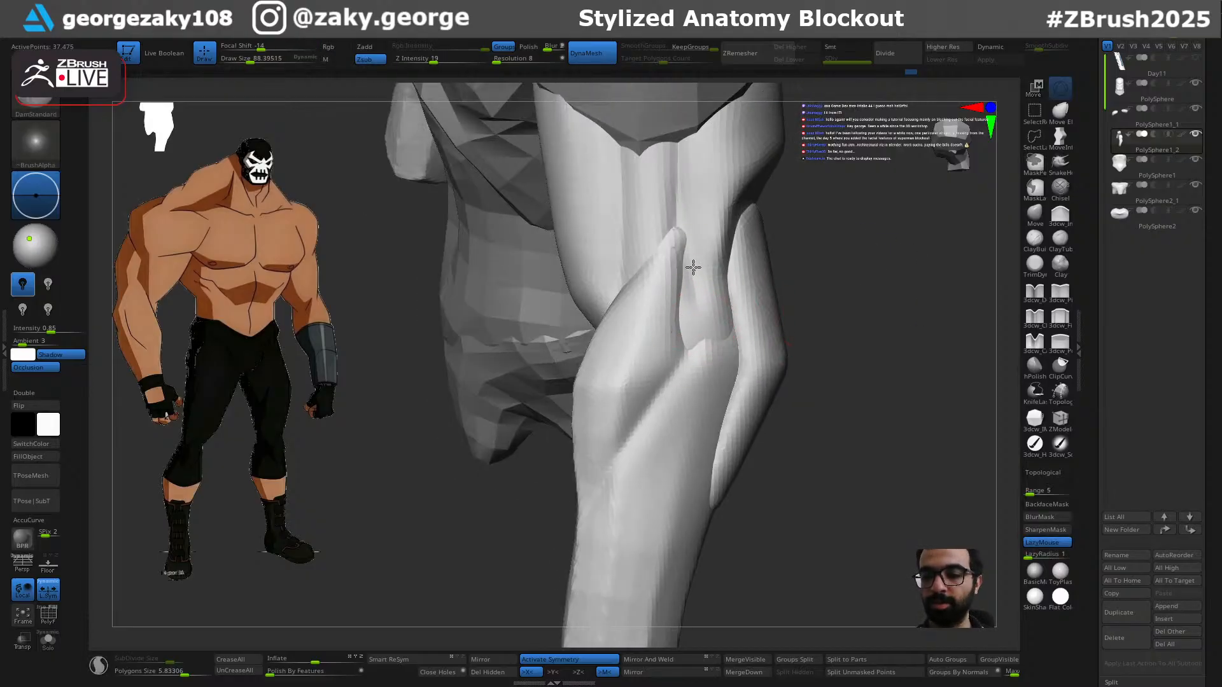
pyautogui.moveTo(784, 312); pyautogui.dragTo(776, 313, button='right')
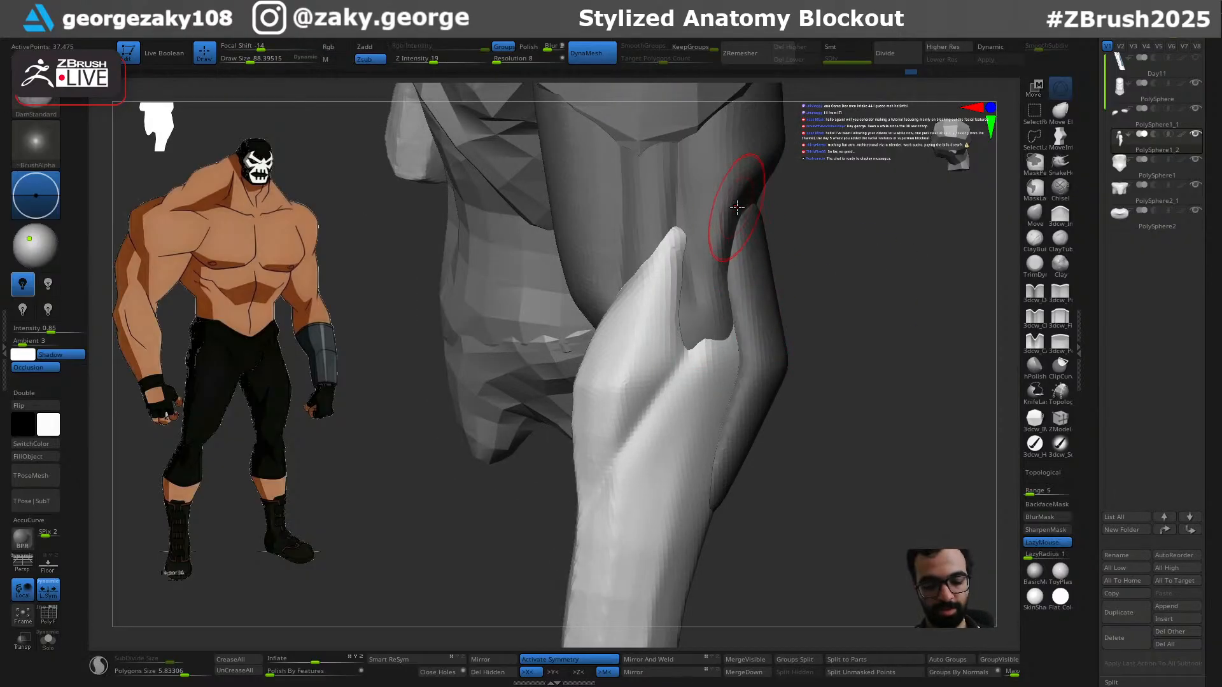
# Step: Switch the mask to cover the forearm and elbow piece, and smooth the upper-arm muscle's lower tip
pyautogui.press('w')
pyautogui.keyDown('ctrl'); pyautogui.click(757, 169); pyautogui.keyUp('ctrl')
pyautogui.press('q')
pyautogui.keyDown('shift'); pyautogui.moveTo(726, 308); pyautogui.dragTo(713, 327); pyautogui.keyUp('shift')
pyautogui.press('s')
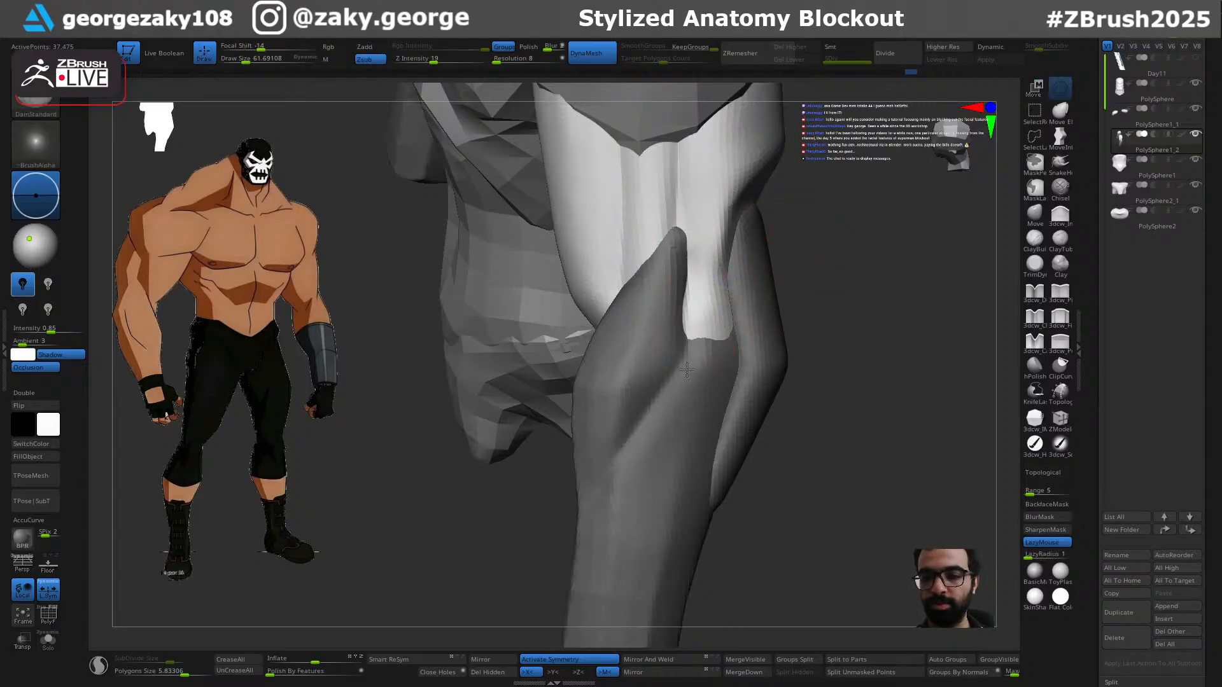
pyautogui.moveTo(803, 289); pyautogui.dragTo(782, 254)
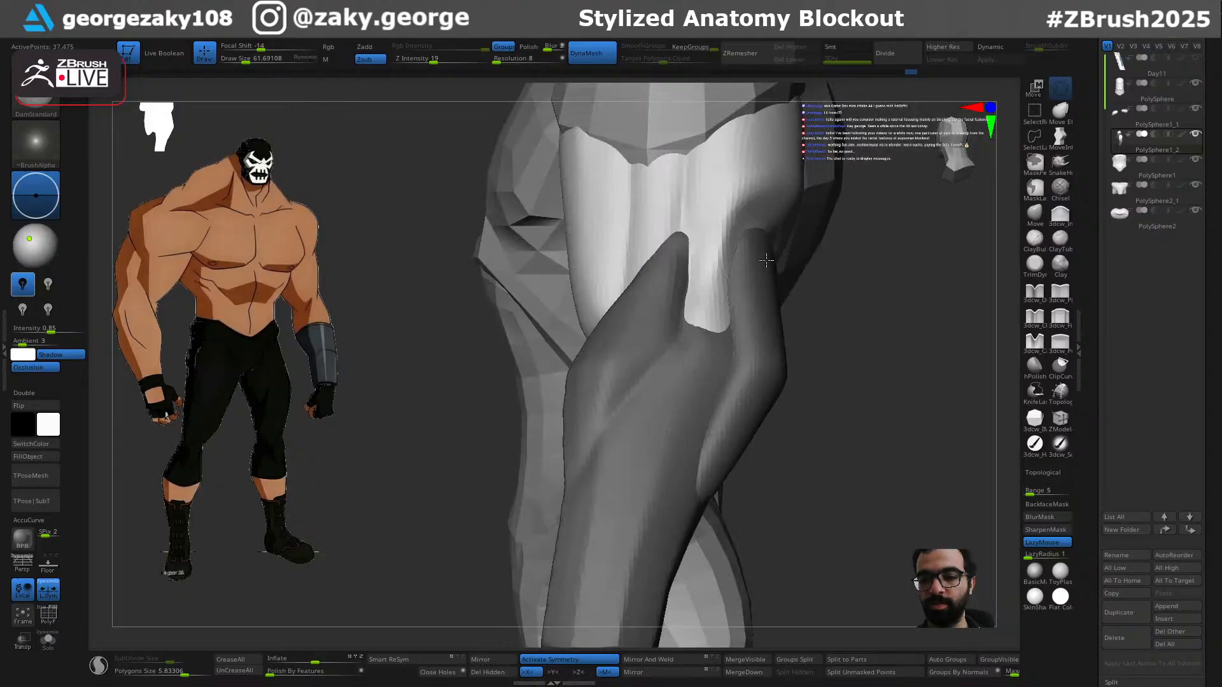
pyautogui.moveTo(865, 361); pyautogui.dragTo(916, 375)
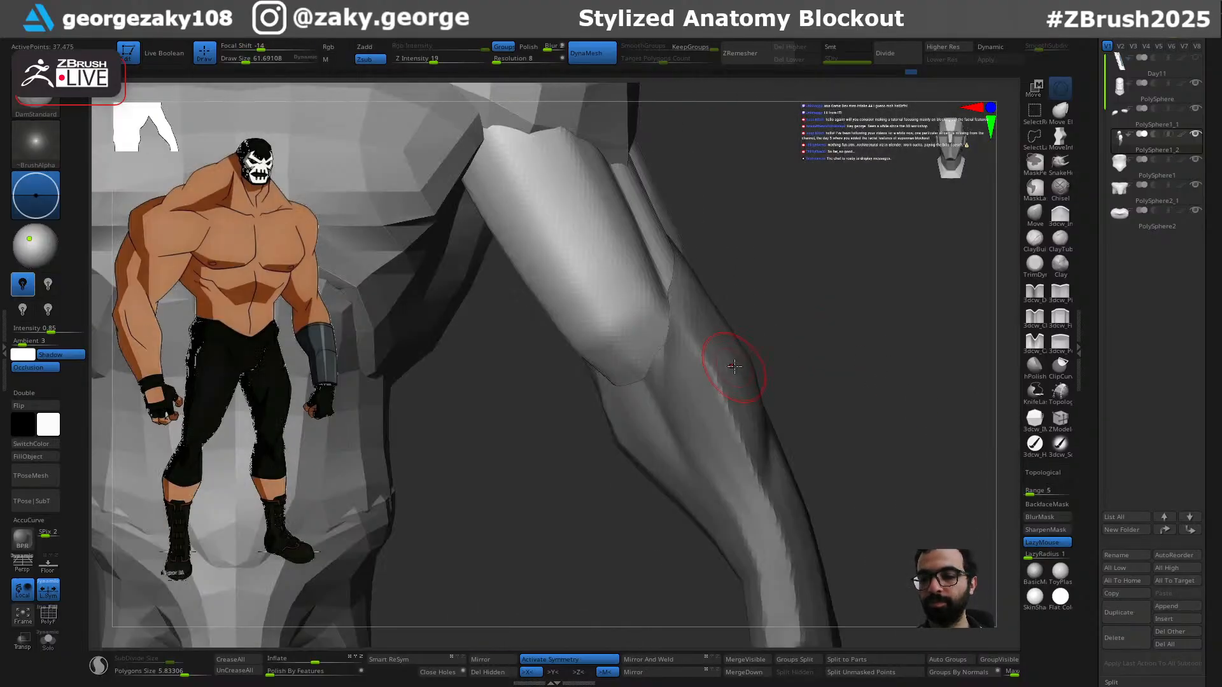
# Step: Invert the mask to free the forearm and work its surface with DamStandard at about 237 draw size
pyautogui.keyDown('ctrl'); pyautogui.click(789, 373); pyautogui.keyUp('ctrl')
pyautogui.press('s')
pyautogui.moveTo(739, 384)
pyautogui.mouseDown()
pyautogui.moveTo(767, 384)
pyautogui.moveTo(734, 365)
pyautogui.moveTo(746, 363)
pyautogui.moveTo(667, 386)
pyautogui.mouseUp()
pyautogui.moveTo(891, 337)
pyautogui.mouseDown()
pyautogui.moveTo(862, 341)
pyautogui.moveTo(823, 412)
pyautogui.moveTo(758, 394)
pyautogui.mouseUp()
pyautogui.press('b')
pyautogui.press('d')
pyautogui.press('s')
pyautogui.press('s')
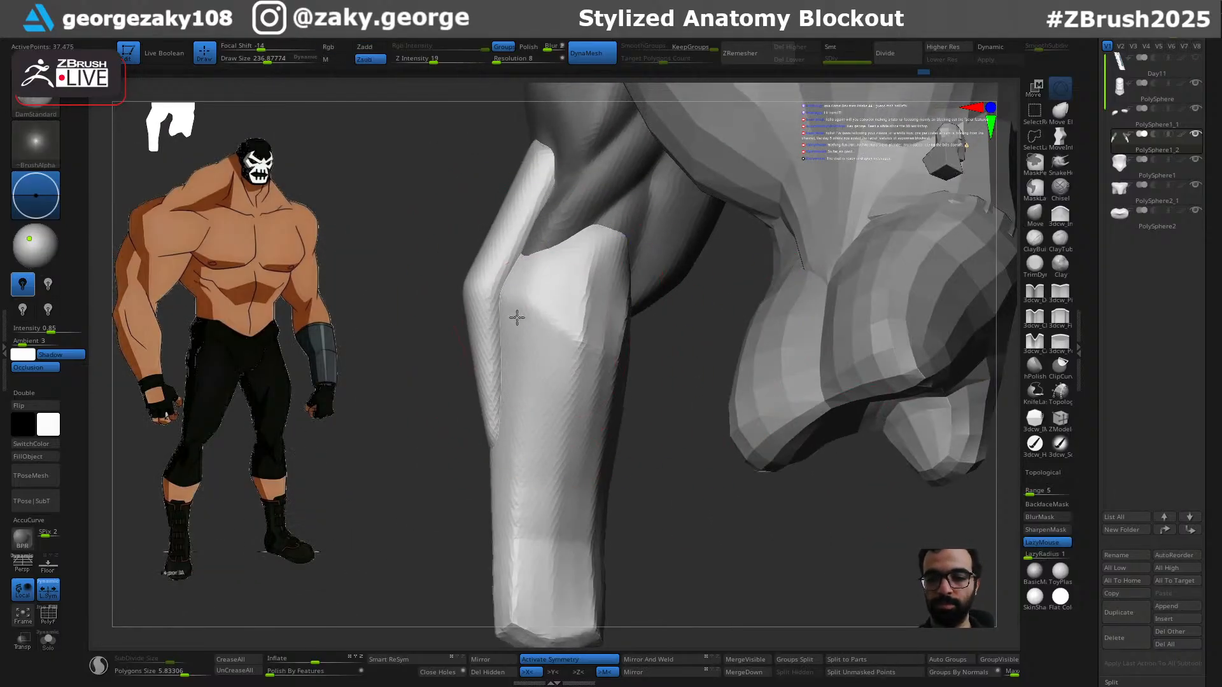
pyautogui.moveTo(625, 442)
pyautogui.mouseDown()
pyautogui.moveTo(526, 474)
pyautogui.moveTo(681, 528)
pyautogui.moveTo(686, 415)
pyautogui.mouseUp()
pyautogui.press('ctrl')
pyautogui.keyDown('ctrl'); pyautogui.moveTo(686, 415); pyautogui.dragTo(643, 374, button='right'); pyautogui.keyUp('ctrl')
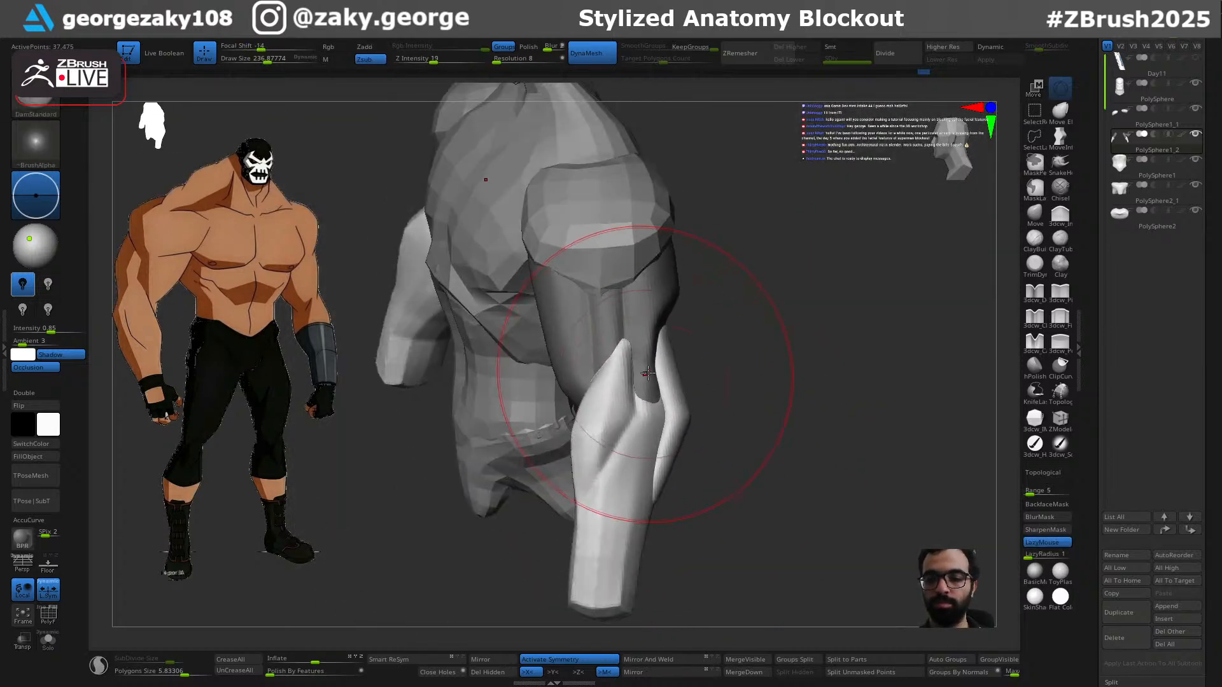
# Step: Free the upper arm by inverting the mask and adjust its muscle tip with the Move brush at about 65
pyautogui.keyDown('ctrl'); pyautogui.moveTo(733, 360); pyautogui.dragTo(750, 382); pyautogui.keyUp('ctrl')
pyautogui.hotkey('ctrl', 'z')
pyautogui.keyDown('ctrl'); pyautogui.moveTo(682, 388); pyautogui.dragTo(672, 398, button='right'); pyautogui.keyUp('ctrl')
pyautogui.press('b')
pyautogui.press('m')
pyautogui.press('v')
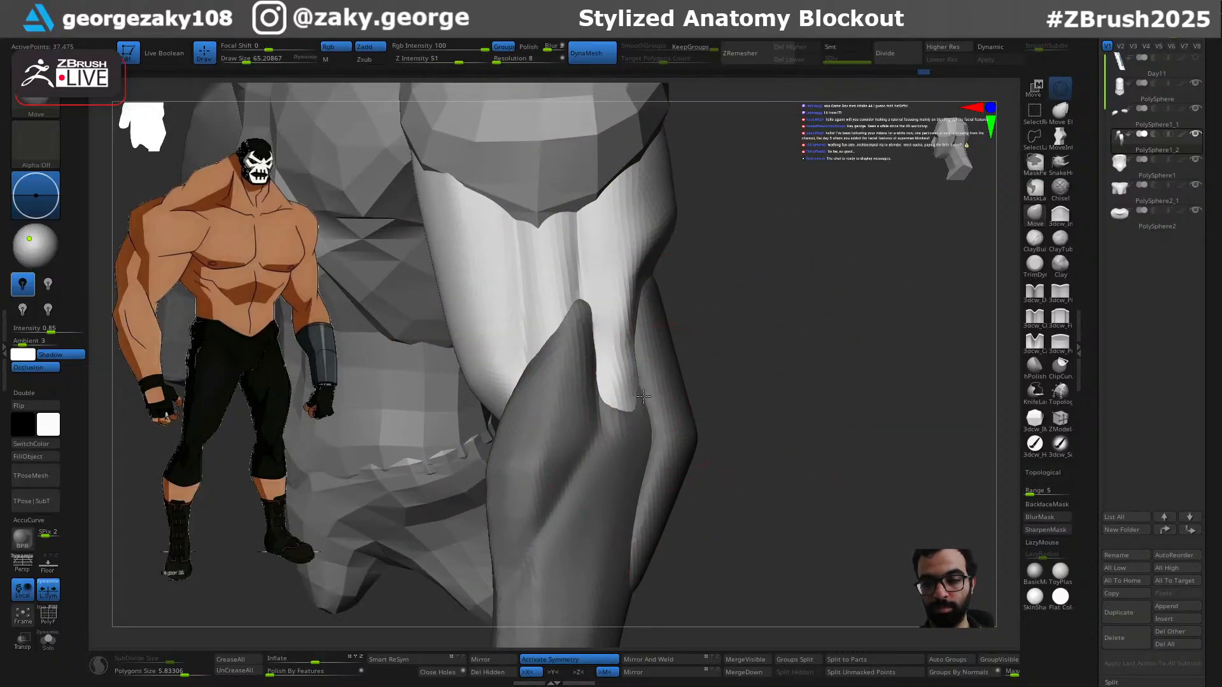
pyautogui.moveTo(612, 385)
pyautogui.mouseDown(button='right')
pyautogui.moveTo(704, 333)
pyautogui.moveTo(744, 327)
pyautogui.moveTo(615, 408)
pyautogui.mouseUp(button='right')
pyautogui.press('s')
pyautogui.moveTo(614, 397); pyautogui.dragTo(620, 392)
pyautogui.moveTo(623, 392)
pyautogui.mouseDown(button='right')
pyautogui.moveTo(668, 407)
pyautogui.moveTo(666, 427)
pyautogui.mouseUp(button='right')
# Step: Invert the mask and reshape the upper forearm around the muscle tip and along its outer bulge
pyautogui.keyDown('ctrl'); pyautogui.click(812, 318); pyautogui.keyUp('ctrl')
pyautogui.moveTo(813, 319); pyautogui.dragTo(810, 307, button='right')
pyautogui.press('2')
pyautogui.press('s')
pyautogui.moveTo(604, 389); pyautogui.dragTo(594, 346)
pyautogui.press('s')
pyautogui.moveTo(665, 352); pyautogui.dragTo(649, 359, button='right')
pyautogui.keyDown('shift'); pyautogui.moveTo(581, 436); pyautogui.dragTo(587, 442); pyautogui.keyUp('shift')
pyautogui.moveTo(722, 374)
pyautogui.mouseDown(button='right')
pyautogui.moveTo(747, 371)
pyautogui.moveTo(725, 374)
pyautogui.mouseUp(button='right')
pyautogui.press('s')
pyautogui.moveTo(542, 497); pyautogui.dragTo(575, 525)
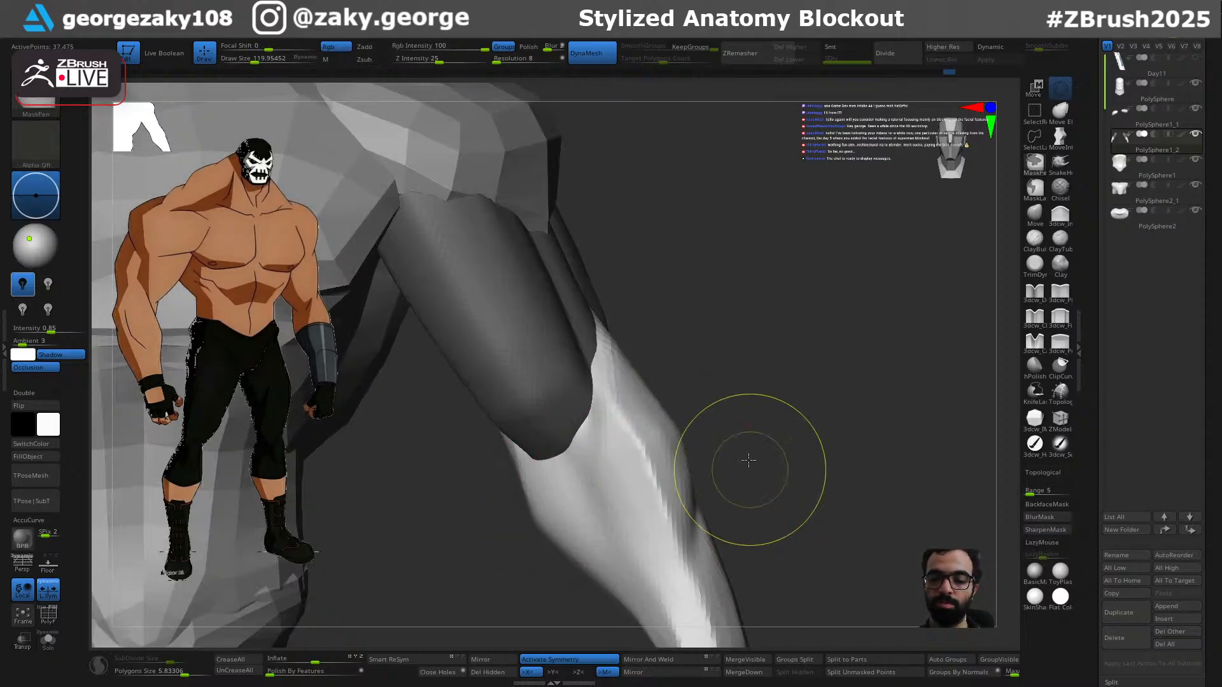
# Step: Smooth the lower forearm and its rounded wrist end at a draw size of about 162
pyautogui.keyDown('ctrl'); pyautogui.moveTo(750, 470); pyautogui.dragTo(692, 520, button='right'); pyautogui.keyUp('ctrl')
pyautogui.keyDown('alt'); pyautogui.moveTo(747, 564); pyautogui.dragTo(721, 436, button='right'); pyautogui.keyUp('alt')
pyautogui.press('s')
pyautogui.moveTo(661, 511); pyautogui.dragTo(681, 541)
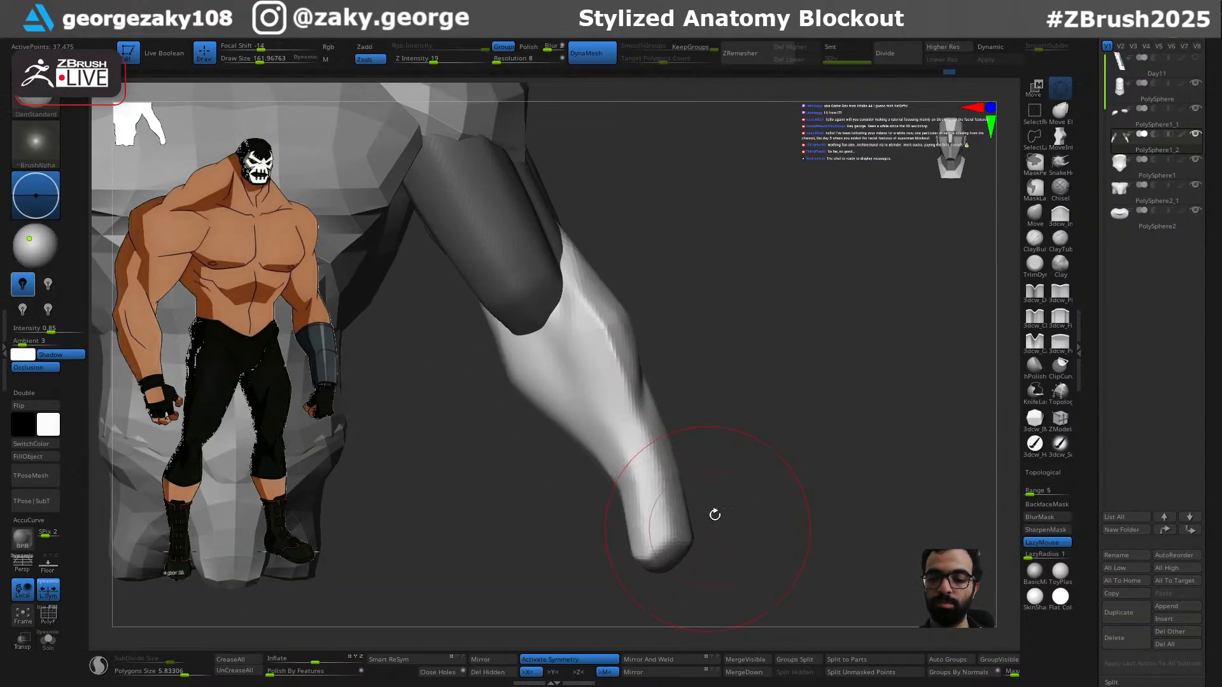
pyautogui.moveTo(732, 529); pyautogui.dragTo(694, 509, button='right')
pyautogui.keyDown('shift'); pyautogui.moveTo(695, 502); pyautogui.dragTo(705, 477); pyautogui.keyUp('shift')
pyautogui.moveTo(820, 502)
pyautogui.mouseDown(button='right')
pyautogui.moveTo(788, 499)
pyautogui.moveTo(734, 546)
pyautogui.moveTo(711, 541)
pyautogui.mouseUp(button='right')
pyautogui.keyDown('shift'); pyautogui.moveTo(667, 487); pyautogui.dragTo(660, 442); pyautogui.keyUp('shift')
pyautogui.moveTo(751, 516)
pyautogui.mouseDown(button='right')
pyautogui.moveTo(736, 545)
pyautogui.moveTo(750, 488)
pyautogui.mouseUp(button='right')
# Step: Clear the mask, then mask the forearm and elbow piece so that only the upper arm can be edited
pyautogui.moveTo(757, 356)
pyautogui.keyDown('alt'); pyautogui.mouseDown(button='right')
pyautogui.moveTo(780, 486)
pyautogui.moveTo(742, 484)
pyautogui.mouseUp(button='right'); pyautogui.keyUp('alt')
pyautogui.press('s')
pyautogui.moveTo(751, 384); pyautogui.dragTo(745, 384)
pyautogui.keyDown('ctrl'); pyautogui.moveTo(841, 499); pyautogui.dragTo(863, 509); pyautogui.keyUp('ctrl')
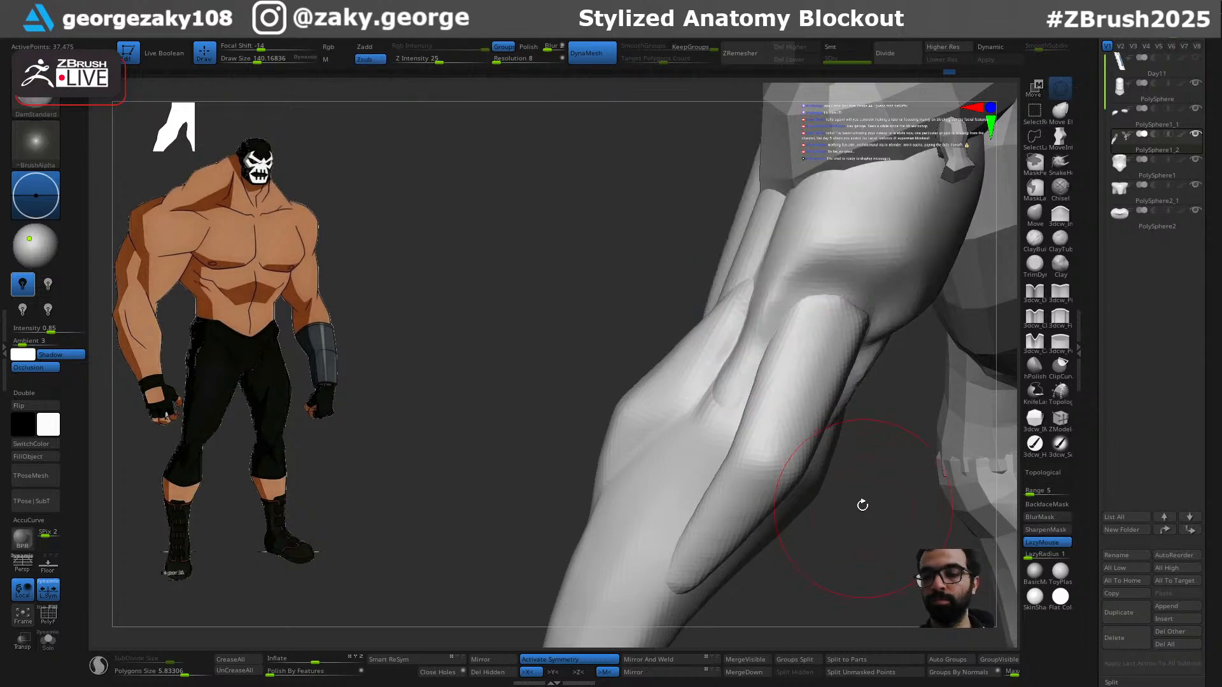
pyautogui.moveTo(863, 508); pyautogui.dragTo(818, 500, button='right')
pyautogui.keyDown('ctrl'); pyautogui.click(814, 434); pyautogui.keyUp('ctrl')
pyautogui.keyDown('ctrl'); pyautogui.click(865, 479); pyautogui.keyUp('ctrl')
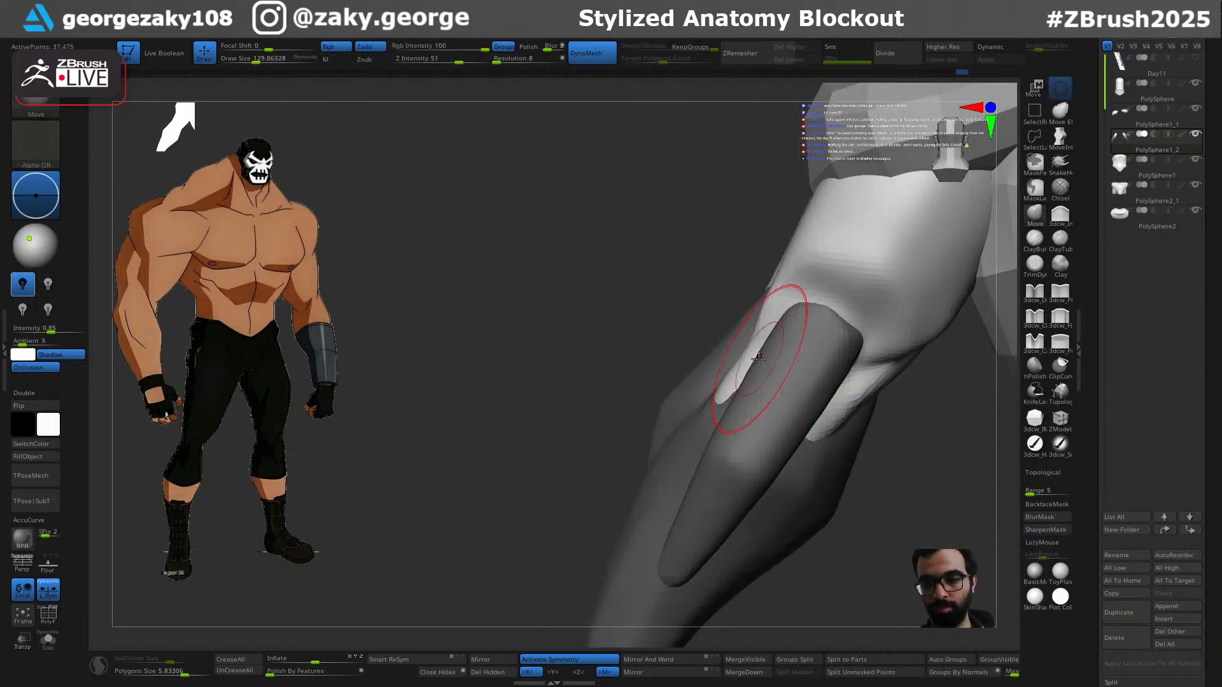
# Step: Try to pull the back of the upper arm upward with the Move brush at about 350 draw size
pyautogui.moveTo(923, 453)
pyautogui.mouseDown(button='right')
pyautogui.moveTo(922, 439)
pyautogui.moveTo(815, 461)
pyautogui.moveTo(827, 453)
pyautogui.mouseUp(button='right')
pyautogui.press('s')
pyautogui.moveTo(826, 267); pyautogui.dragTo(836, 263)
pyautogui.moveTo(807, 224); pyautogui.dragTo(824, 147)
pyautogui.hotkey('ctrl', 'z')
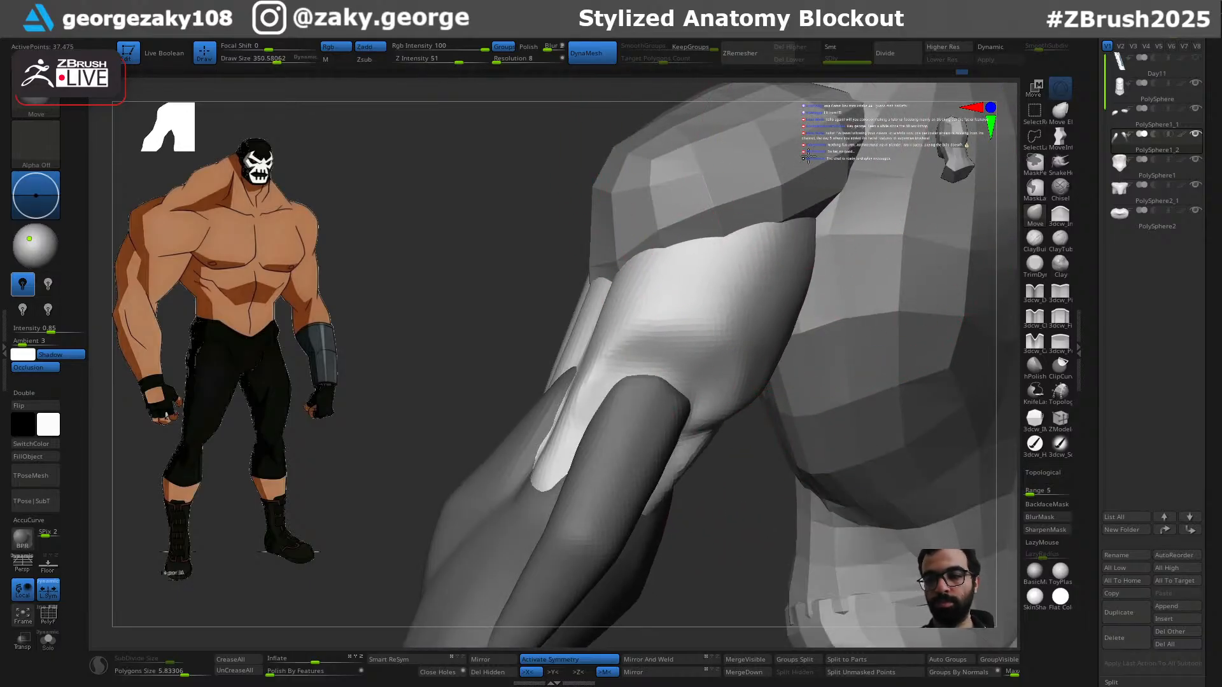
# Step: Reshape the triceps mass below the shoulder and beside the elbow piece with the Move brush at about 185 draw size
pyautogui.moveTo(525, 381); pyautogui.dragTo(846, 514, button='right')
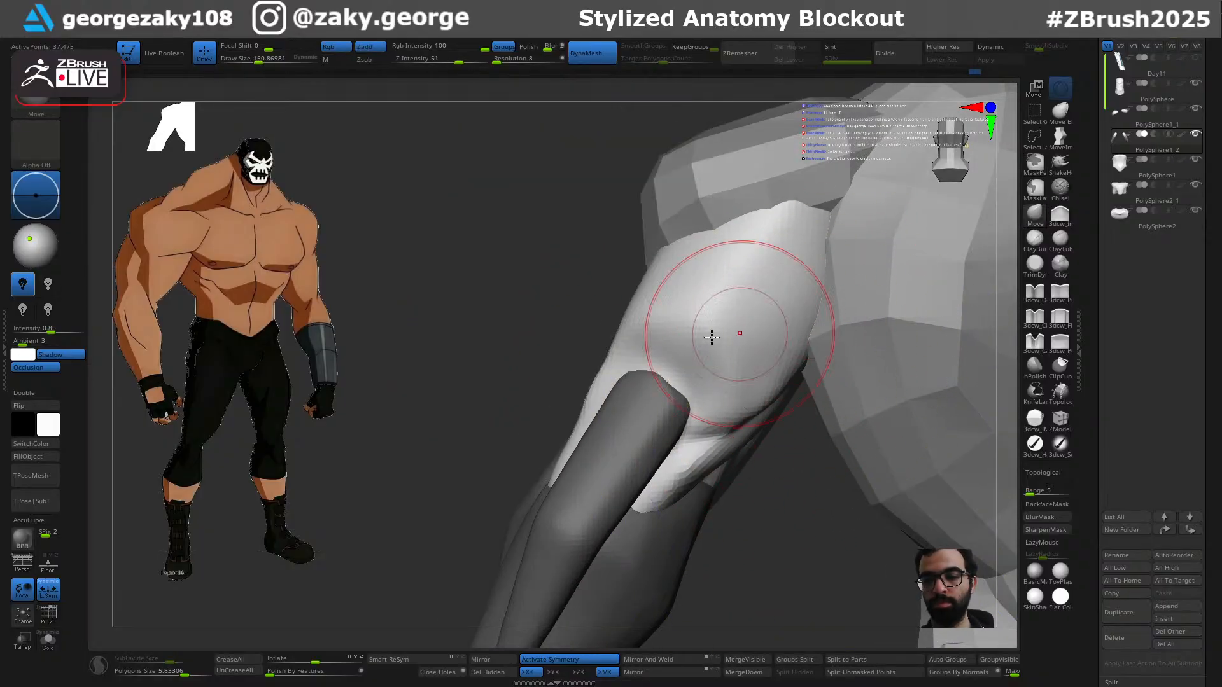
pyautogui.moveTo(786, 381); pyautogui.dragTo(809, 300, button='right')
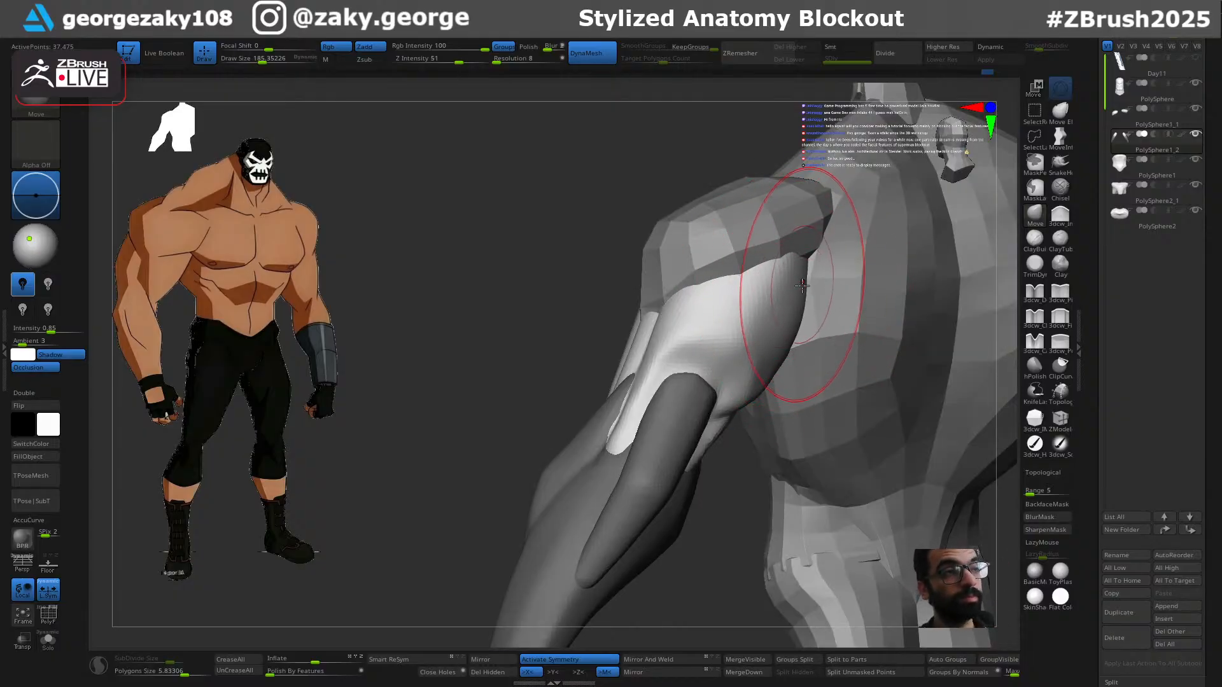
pyautogui.moveTo(796, 294); pyautogui.dragTo(834, 326, button='right')
pyautogui.moveTo(801, 266); pyautogui.dragTo(798, 266)
pyautogui.moveTo(800, 266); pyautogui.dragTo(869, 242, button='right')
pyautogui.press('s')
pyautogui.moveTo(814, 252); pyautogui.dragTo(812, 253)
pyautogui.moveTo(807, 243); pyautogui.dragTo(741, 280, button='right')
pyautogui.press('s')
pyautogui.moveTo(679, 392); pyautogui.dragTo(687, 392)
# Step: Push the upper-arm muscle inward beneath the shoulder with a large Move brush of about 237 draw size
pyautogui.moveTo(898, 446)
pyautogui.mouseDown(button='right')
pyautogui.moveTo(940, 442)
pyautogui.moveTo(851, 411)
pyautogui.moveTo(763, 296)
pyautogui.moveTo(791, 369)
pyautogui.moveTo(764, 458)
pyautogui.moveTo(827, 540)
pyautogui.mouseUp(button='right')
pyautogui.moveTo(827, 541)
pyautogui.mouseDown(button='right')
pyautogui.moveTo(761, 514)
pyautogui.moveTo(810, 570)
pyautogui.moveTo(679, 559)
pyautogui.moveTo(733, 492)
pyautogui.moveTo(746, 291)
pyautogui.mouseUp(button='right')
pyautogui.press('s')
pyautogui.moveTo(781, 270)
pyautogui.mouseDown()
pyautogui.moveTo(787, 261)
pyautogui.moveTo(741, 255)
pyautogui.mouseUp()
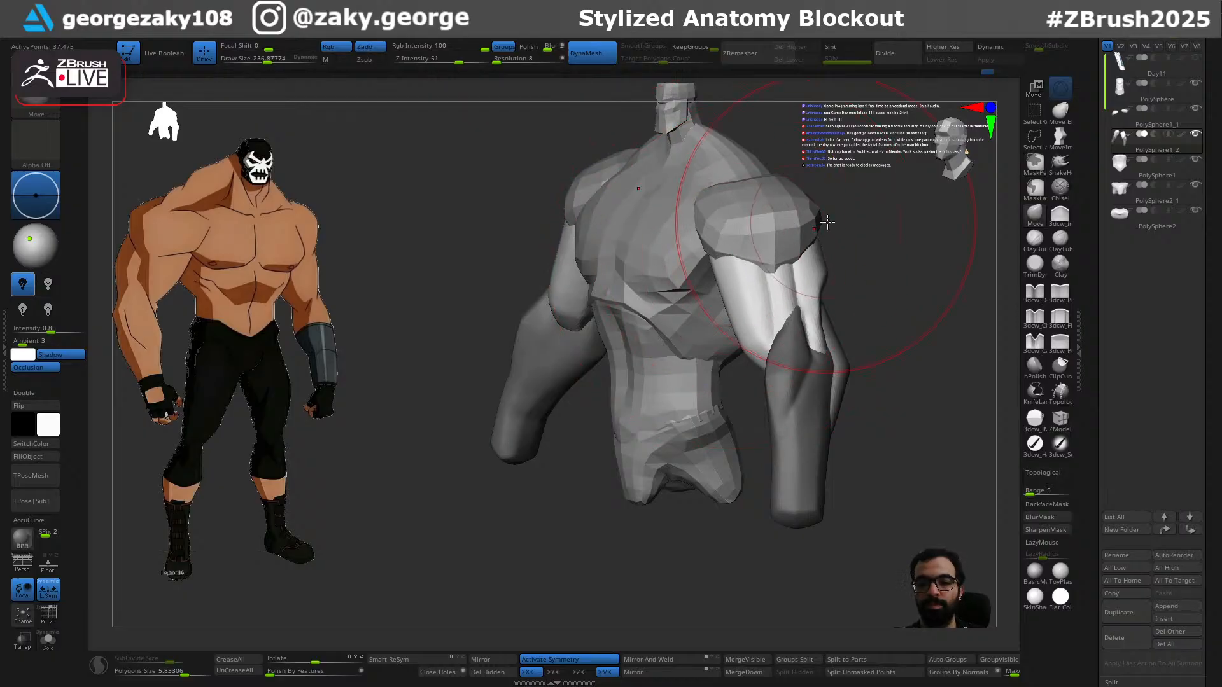
# Step: Select the chest subtool and nudge the chest beside the armpit with the Move brush at about 237 draw size
pyautogui.keyDown('shift'); pyautogui.moveTo(763, 233); pyautogui.dragTo(878, 207, button='right'); pyautogui.keyUp('shift')
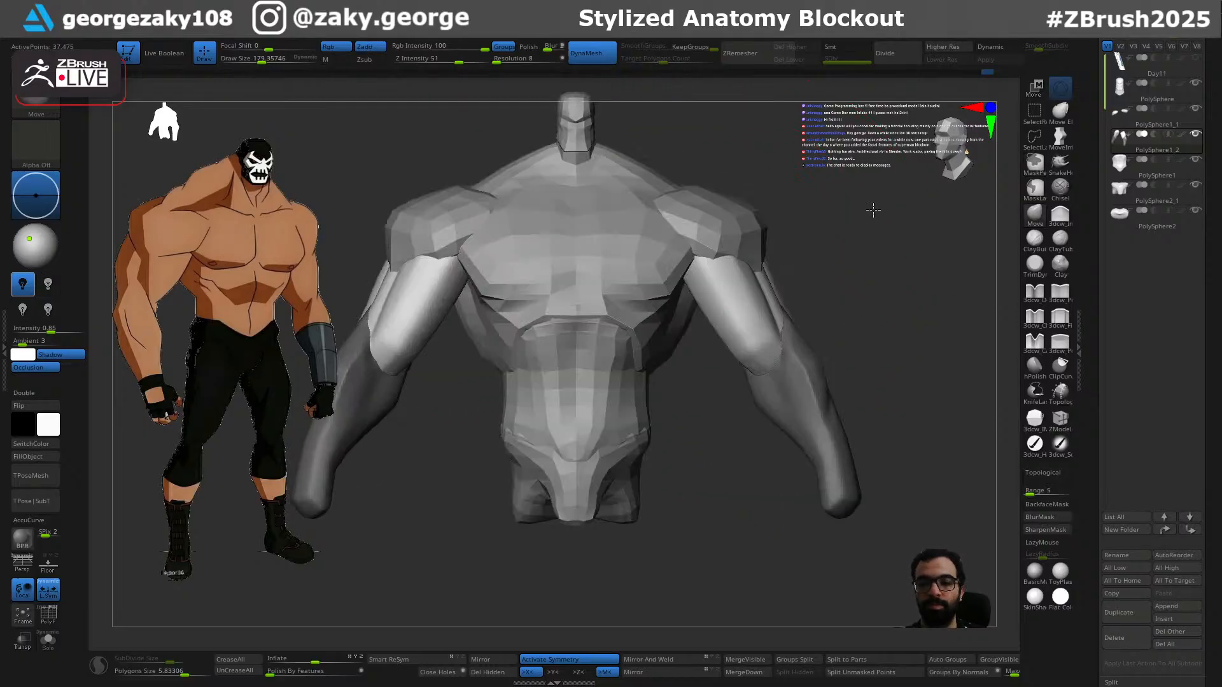
pyautogui.keyDown('alt'); pyautogui.click(623, 278); pyautogui.keyUp('alt')
pyautogui.press('s')
pyautogui.moveTo(647, 281); pyautogui.dragTo(656, 278)
pyautogui.moveTo(844, 256); pyautogui.dragTo(757, 422, button='right')
pyautogui.keyDown('ctrl'); pyautogui.moveTo(655, 418); pyautogui.dragTo(662, 541, button='right'); pyautogui.keyUp('ctrl')
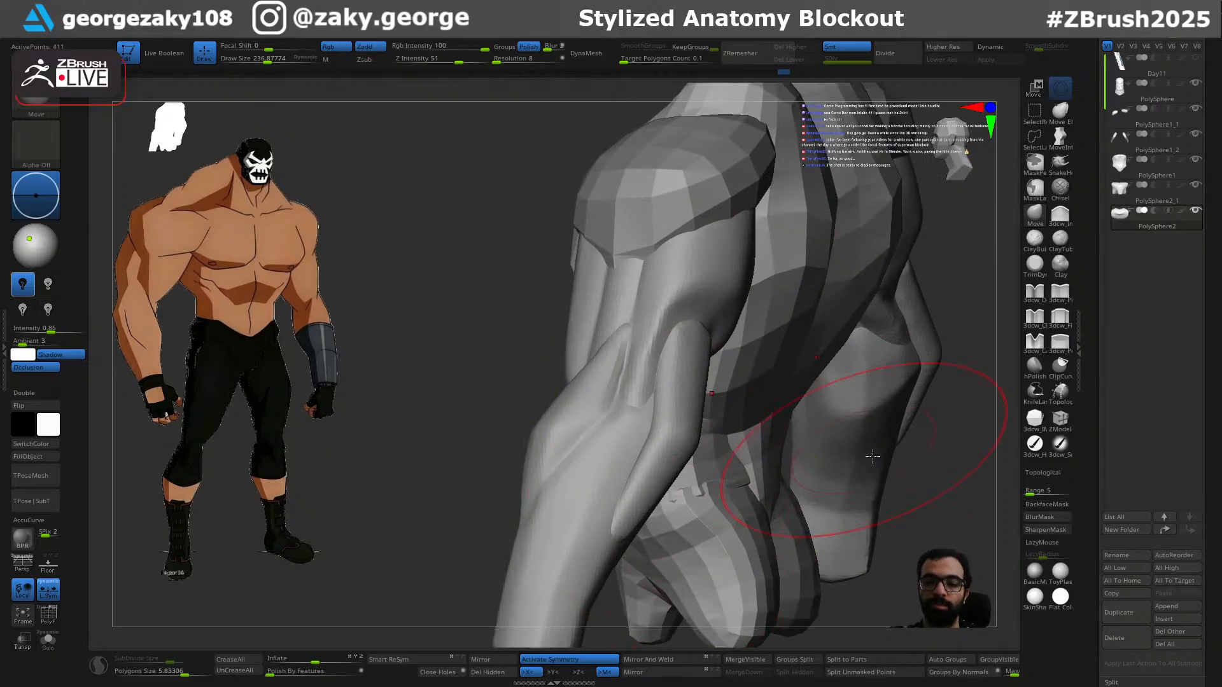
# Step: Insert a low-poly sphere mesh on the back of the forearm beside the elbow
pyautogui.moveTo(907, 546); pyautogui.dragTo(911, 580, button='right')
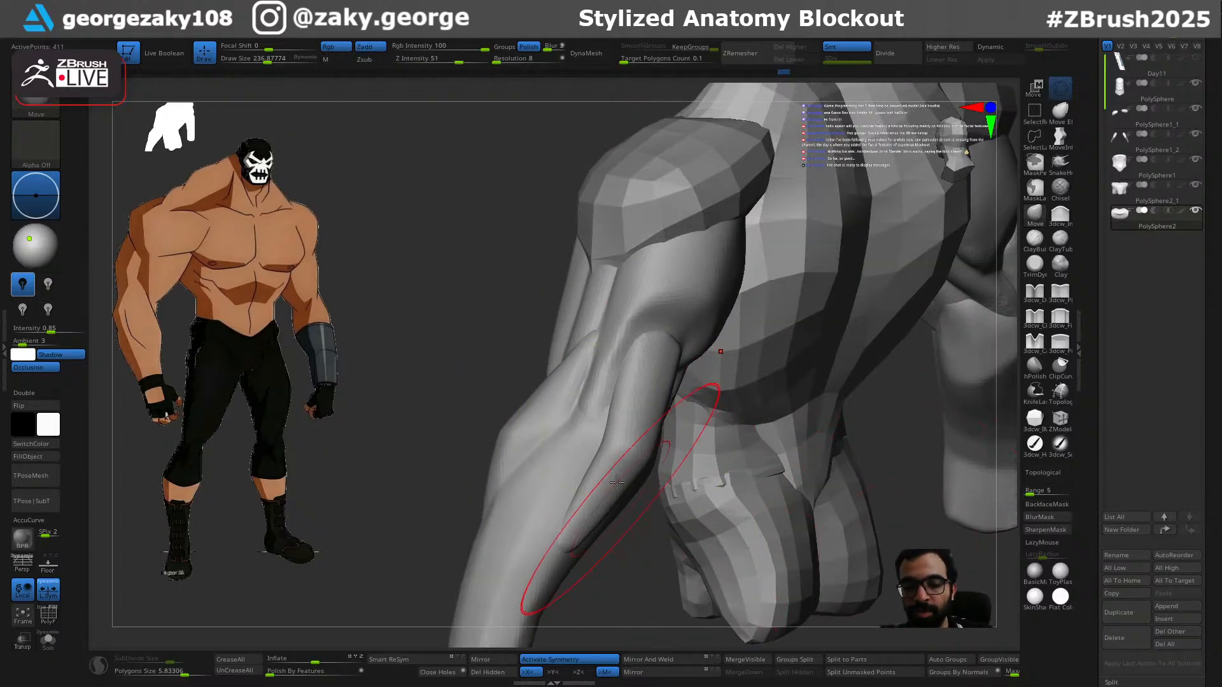
pyautogui.hotkey('shift', 'i')
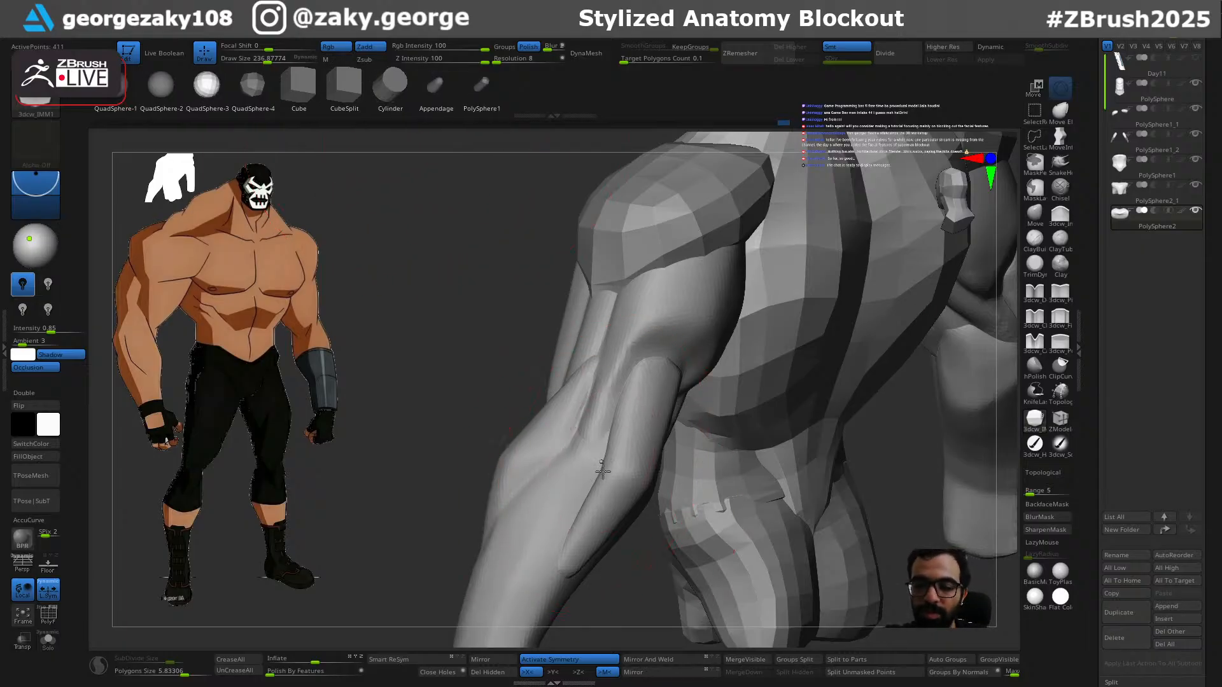
pyautogui.moveTo(607, 494); pyautogui.dragTo(609, 496)
# Step: Move and reorient the inserted sphere with the gizmo so it sits between the forearm muscle and the elbow
pyautogui.press('w')
pyautogui.moveTo(639, 509); pyautogui.dragTo(732, 474, button='right')
pyautogui.moveTo(642, 415); pyautogui.dragTo(627, 445)
pyautogui.moveTo(627, 444); pyautogui.dragTo(546, 442, button='right')
pyautogui.moveTo(542, 451); pyautogui.dragTo(559, 466)
pyautogui.moveTo(583, 468); pyautogui.dragTo(723, 142, button='right')
pyautogui.moveTo(716, 362); pyautogui.dragTo(668, 579, button='right')
pyautogui.moveTo(675, 498); pyautogui.dragTo(702, 486)
pyautogui.moveTo(709, 470); pyautogui.dragTo(687, 445, button='right')
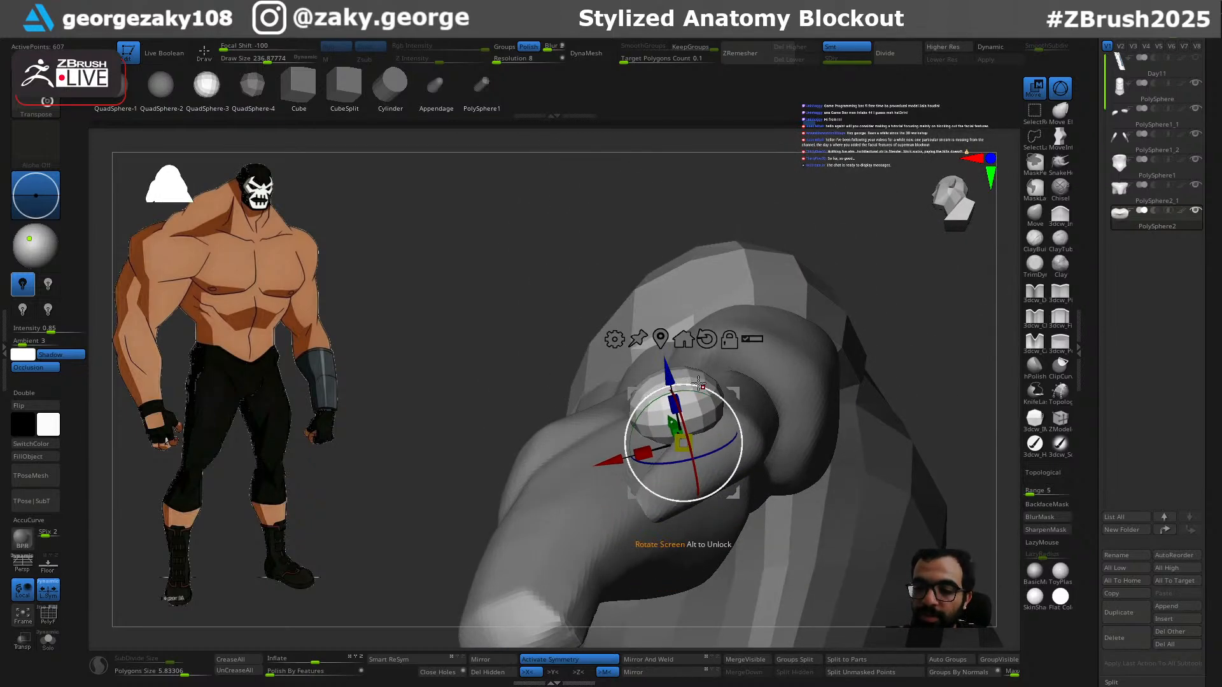
pyautogui.moveTo(731, 415)
pyautogui.mouseDown(button='right')
pyautogui.moveTo(744, 582)
pyautogui.moveTo(737, 417)
pyautogui.moveTo(688, 444)
pyautogui.mouseUp(button='right')
# Step: Shape the inserted sphere into a tapered wedge against the elbow with the Move and Smooth brushes at about 130 draw size
pyautogui.press('q')
pyautogui.press('s')
pyautogui.moveTo(732, 424); pyautogui.dragTo(716, 425)
pyautogui.moveTo(702, 405)
pyautogui.mouseDown(button='right')
pyautogui.moveTo(638, 340)
pyautogui.moveTo(647, 401)
pyautogui.moveTo(742, 347)
pyautogui.mouseUp(button='right')
pyautogui.press('s')
pyautogui.press('s')
pyautogui.moveTo(690, 472)
pyautogui.mouseDown(button='right')
pyautogui.moveTo(689, 458)
pyautogui.moveTo(682, 474)
pyautogui.moveTo(719, 445)
pyautogui.moveTo(689, 439)
pyautogui.mouseUp(button='right')
pyautogui.press('s')
pyautogui.click(684, 474)
pyautogui.keyDown('shift'); pyautogui.moveTo(688, 439); pyautogui.dragTo(693, 417); pyautogui.keyUp('shift')
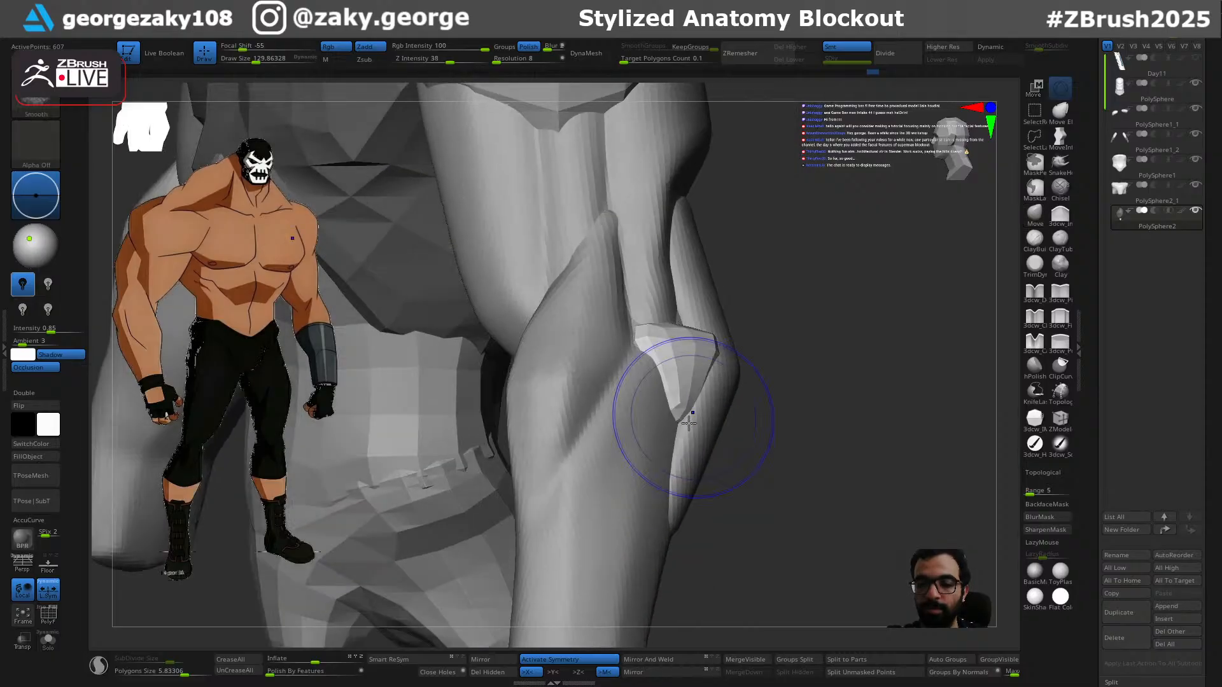
# Step: Pull the elbow wedge's upper outer corner toward the neighbouring muscle with the Move brush at about 115 draw size
pyautogui.moveTo(683, 458)
pyautogui.mouseDown(button='right')
pyautogui.moveTo(701, 446)
pyautogui.moveTo(668, 432)
pyautogui.moveTo(678, 391)
pyautogui.moveTo(719, 357)
pyautogui.mouseUp(button='right')
pyautogui.moveTo(724, 343); pyautogui.dragTo(717, 343)
pyautogui.moveTo(717, 350)
pyautogui.mouseDown(button='right')
pyautogui.moveTo(742, 384)
pyautogui.moveTo(748, 376)
pyautogui.mouseUp(button='right')
pyautogui.moveTo(671, 327)
pyautogui.mouseDown(button='right')
pyautogui.moveTo(725, 333)
pyautogui.moveTo(728, 367)
pyautogui.moveTo(704, 334)
pyautogui.moveTo(682, 346)
pyautogui.moveTo(709, 313)
pyautogui.mouseUp(button='right')
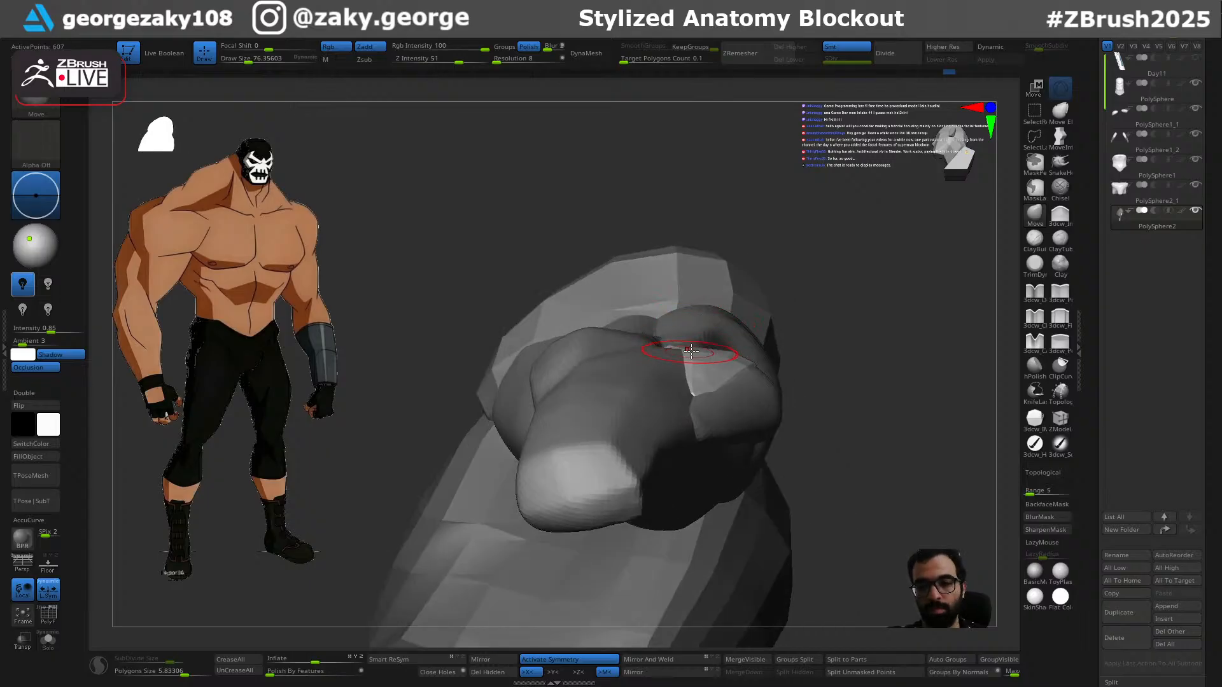
pyautogui.moveTo(685, 342); pyautogui.dragTo(688, 387, button='right')
pyautogui.press('[')
pyautogui.press('[')
pyautogui.press('[')
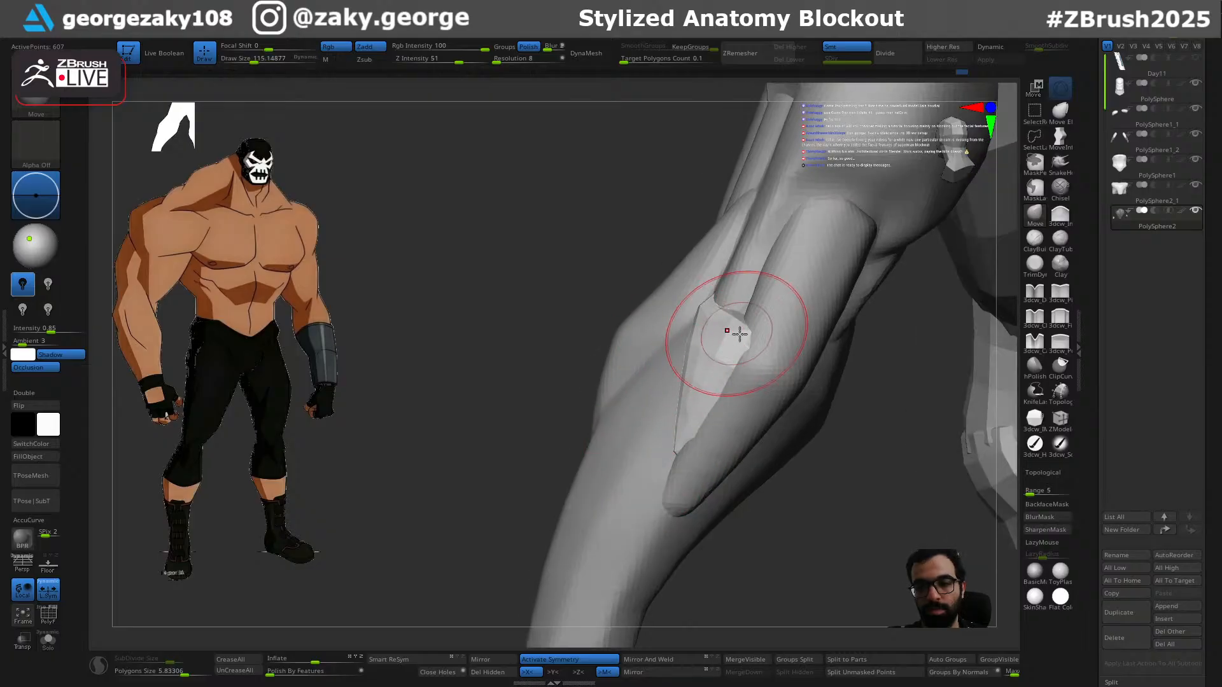
pyautogui.moveTo(729, 330); pyautogui.dragTo(756, 346)
pyautogui.moveTo(755, 346)
pyautogui.mouseDown(button='right')
pyautogui.moveTo(709, 280)
pyautogui.moveTo(731, 322)
pyautogui.mouseUp(button='right')
pyautogui.keyDown('alt'); pyautogui.click(725, 323); pyautogui.keyUp('alt')
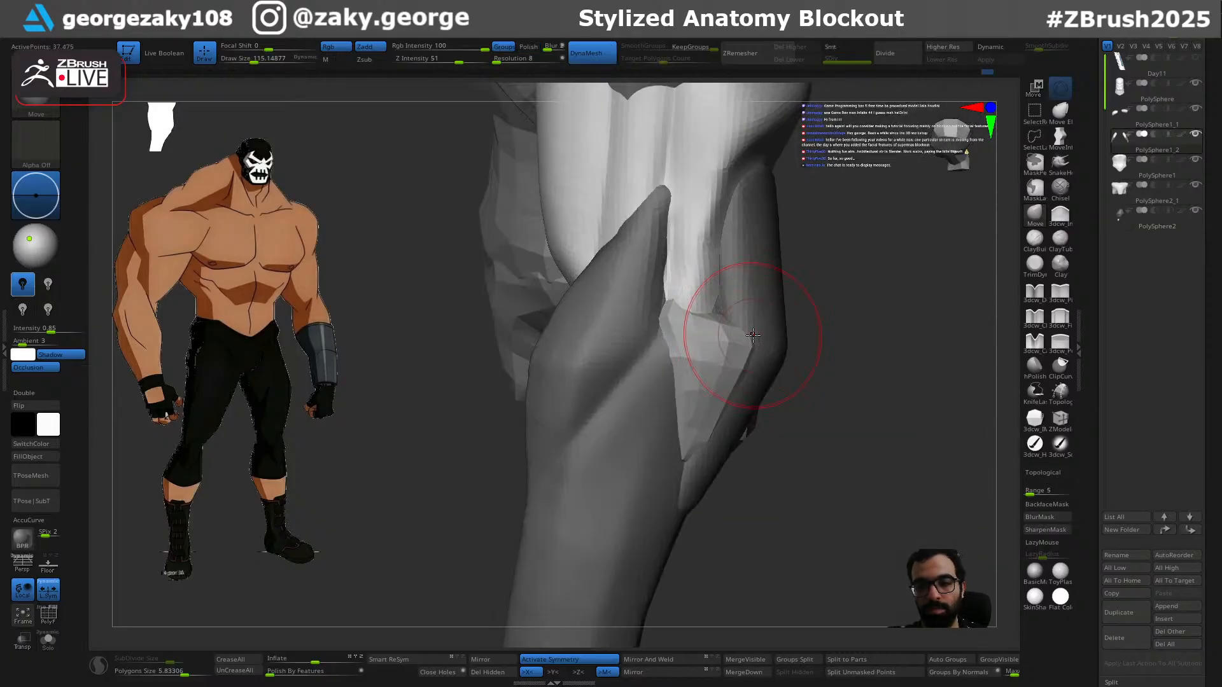
pyautogui.moveTo(740, 335)
pyautogui.mouseDown(button='right')
pyautogui.moveTo(745, 385)
pyautogui.moveTo(749, 372)
pyautogui.mouseUp(button='right')
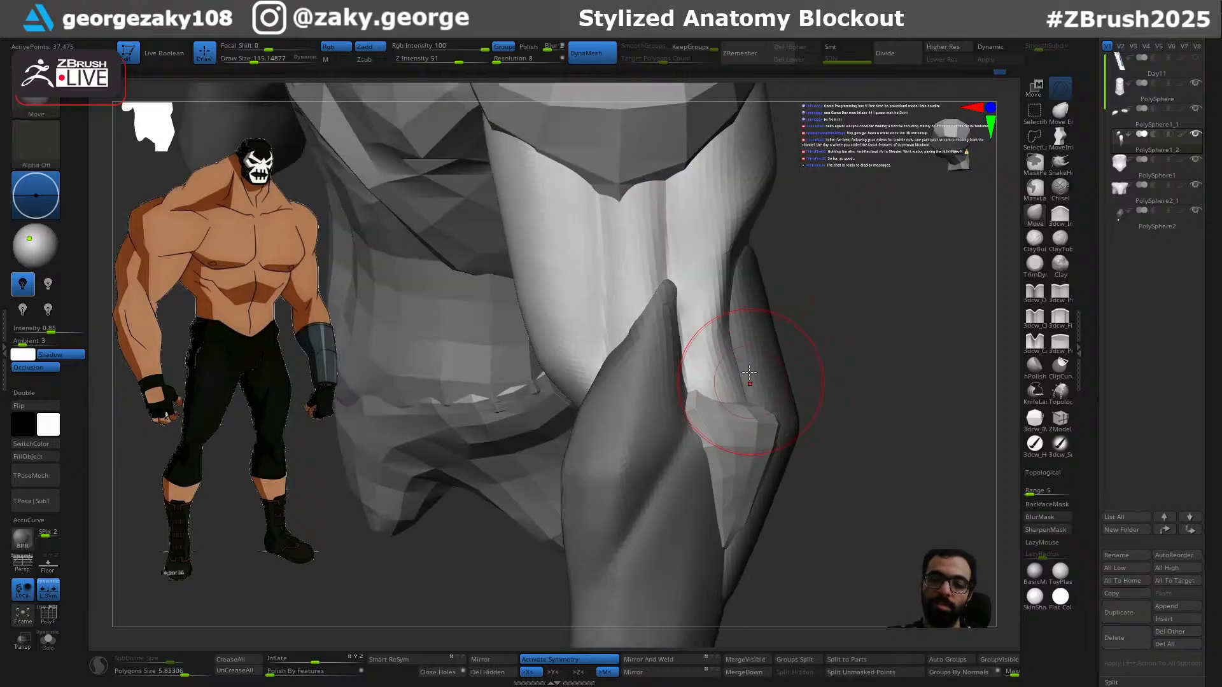
# Step: Reselect the elbow wedge and adjust its upper inner corner and edge with the brush at about 69 draw size
pyautogui.keyDown('alt'); pyautogui.click(723, 420); pyautogui.keyUp('alt')
pyautogui.moveTo(720, 428); pyautogui.dragTo(678, 408, button='right')
pyautogui.press('[')
pyautogui.press('[')
pyautogui.press('[')
pyautogui.press('[')
pyautogui.press('[')
pyautogui.moveTo(706, 404); pyautogui.dragTo(710, 410)
pyautogui.moveTo(710, 410); pyautogui.dragTo(732, 417, button='right')
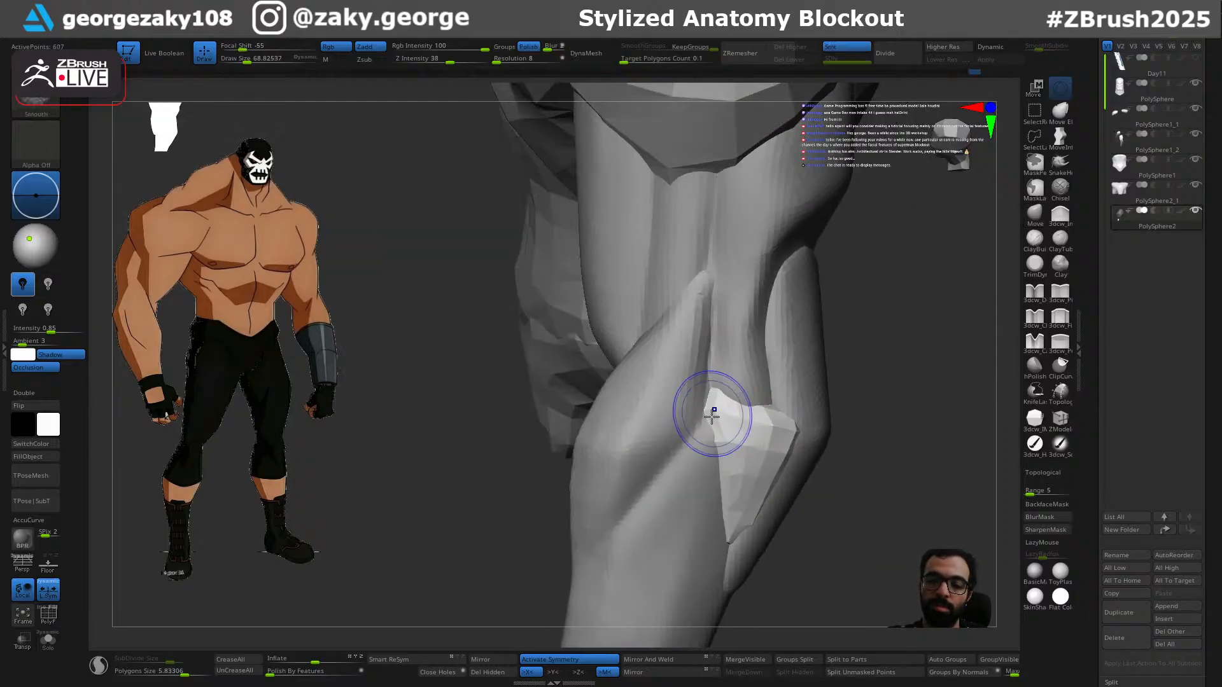
pyautogui.moveTo(726, 448); pyautogui.dragTo(728, 448)
pyautogui.moveTo(728, 448)
pyautogui.mouseDown(button='right')
pyautogui.moveTo(687, 445)
pyautogui.moveTo(712, 479)
pyautogui.mouseUp(button='right')
# Step: Check how the elbow wedge fits the arm by switching between the arm and elbow subtools from several angles
pyautogui.keyDown('alt'); pyautogui.click(803, 477); pyautogui.keyUp('alt')
pyautogui.moveTo(807, 476); pyautogui.dragTo(849, 509, button='right')
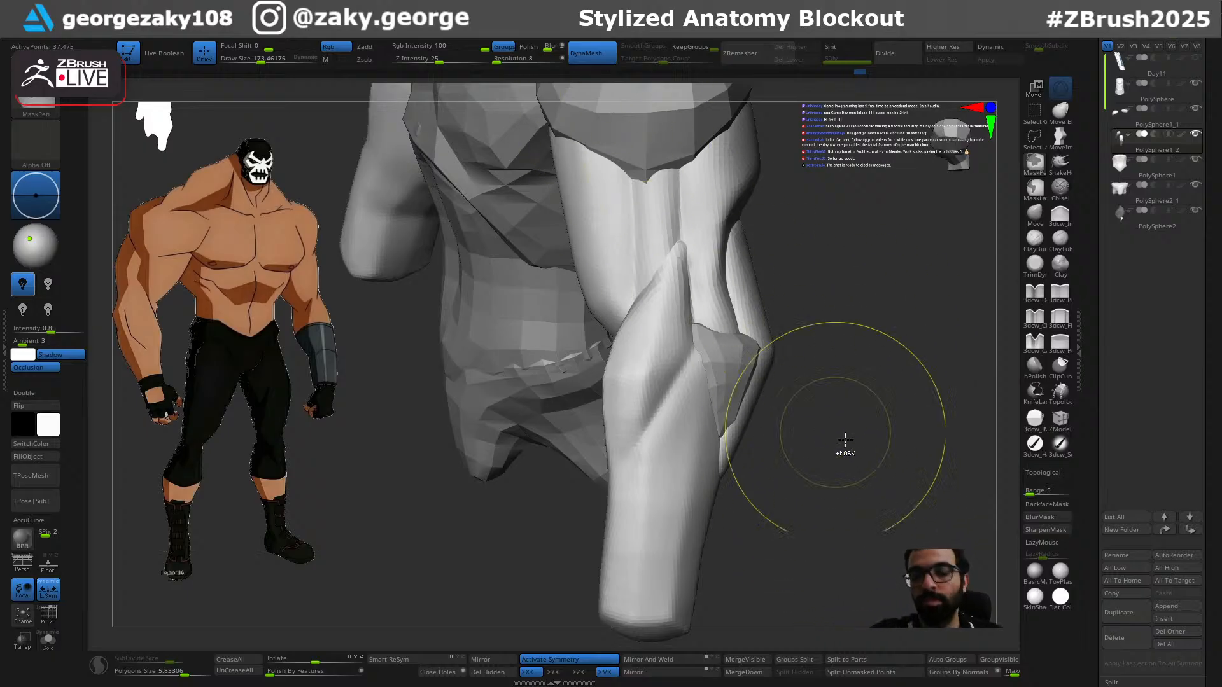
pyautogui.moveTo(856, 513); pyautogui.dragTo(774, 385, button='right')
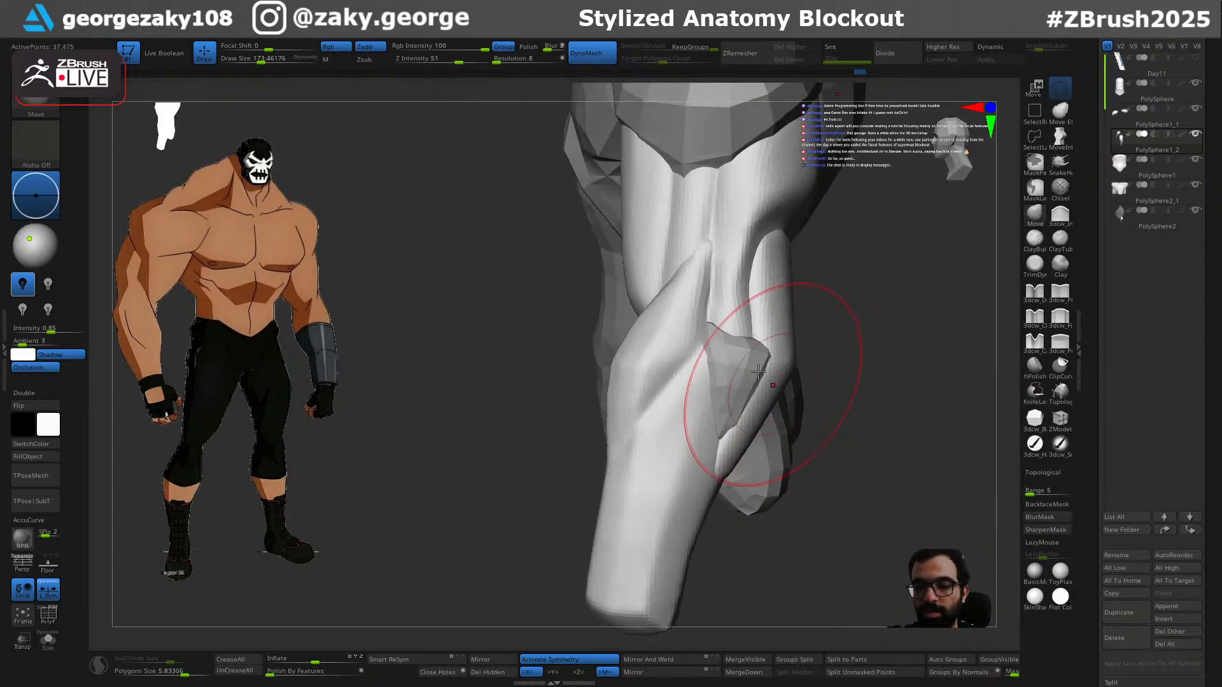
pyautogui.keyDown('alt'); pyautogui.click(748, 384); pyautogui.keyUp('alt')
pyautogui.keyDown('ctrl'); pyautogui.moveTo(852, 393); pyautogui.dragTo(784, 389, button='right'); pyautogui.keyUp('ctrl')
pyautogui.keyDown('alt'); pyautogui.click(714, 375); pyautogui.keyUp('alt')
pyautogui.moveTo(714, 375); pyautogui.dragTo(722, 389, button='right')
pyautogui.keyDown('alt'); pyautogui.click(726, 394); pyautogui.keyUp('alt')
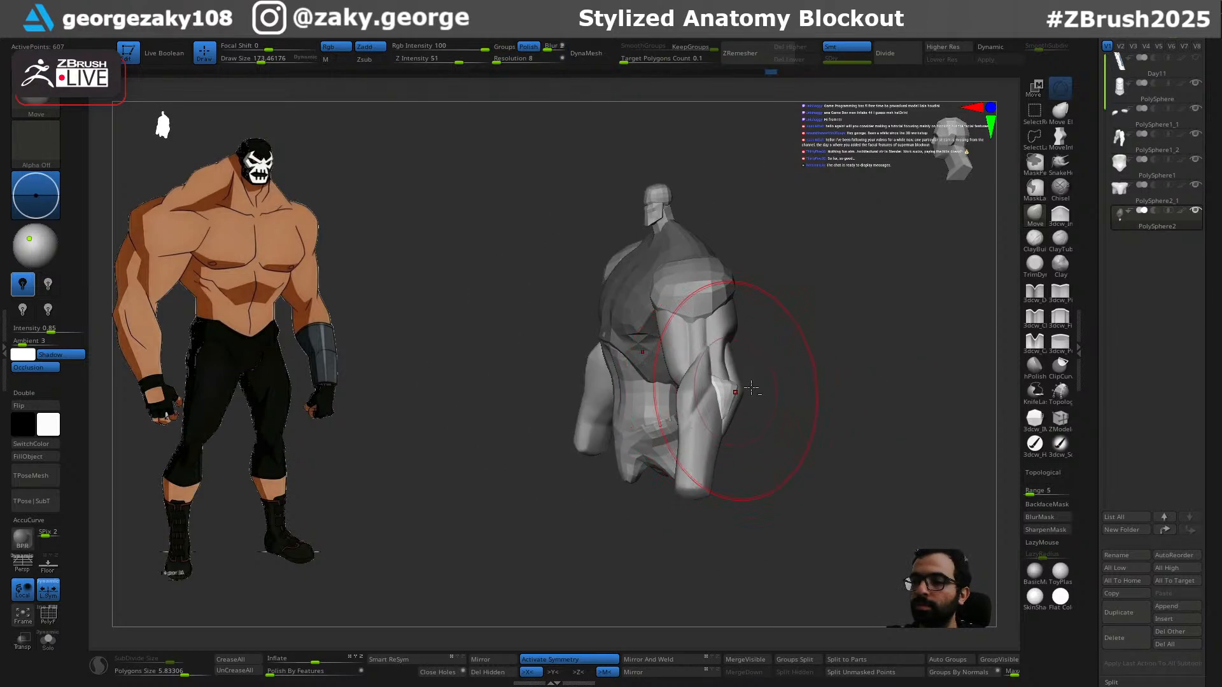
# Step: Place the subtool holding the elbow wedge directly below the arm subtool and merge it down into the arms
pyautogui.moveTo(1135, 156); pyautogui.dragTo(1158, 145)
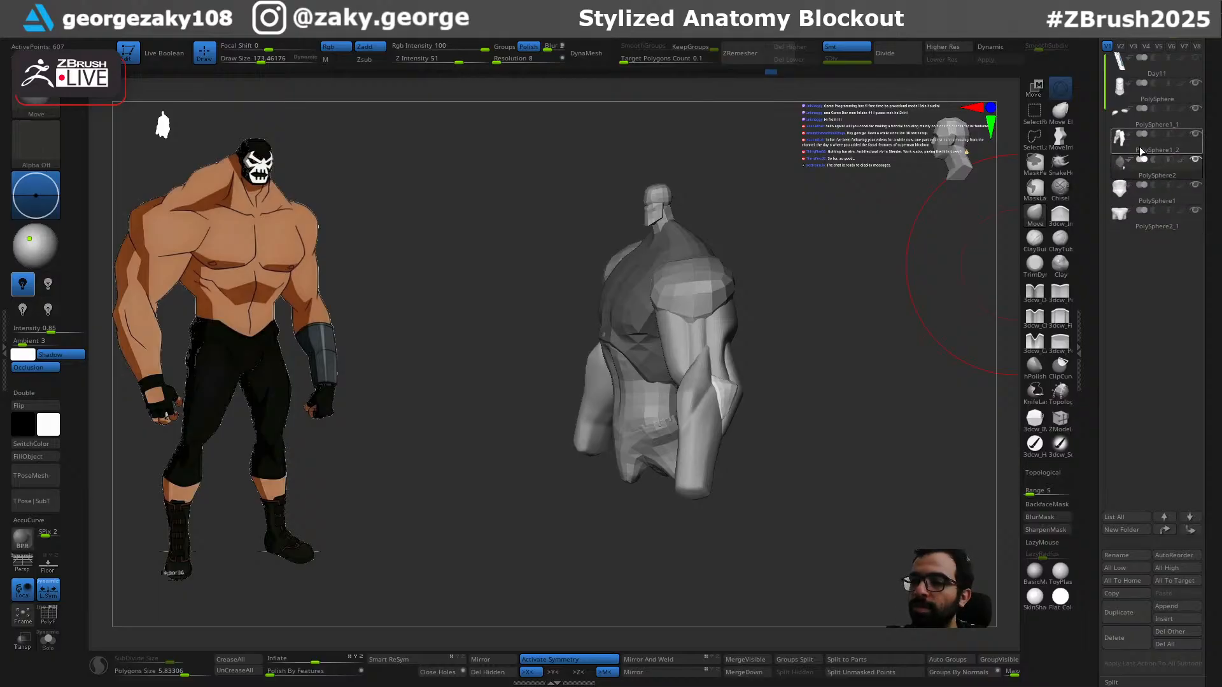
pyautogui.click(1127, 145)
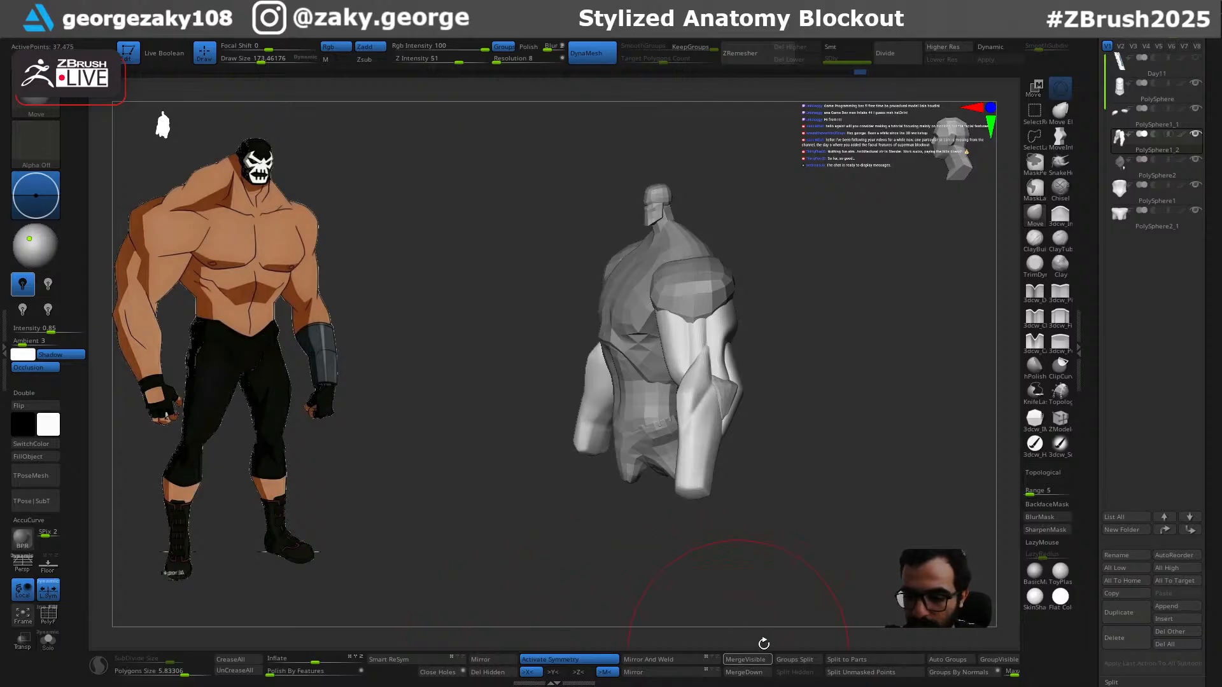
pyautogui.click(755, 673)
pyautogui.click(723, 673)
pyautogui.keyDown('ctrl'); pyautogui.moveTo(757, 390); pyautogui.dragTo(755, 414, button='right'); pyautogui.keyUp('ctrl')
# Step: Hide the chest polygroup of the merged arm subtool and split it off into its own subtool
pyautogui.keyDown('ctrl'); pyautogui.keyDown('shift'); pyautogui.click(715, 402); pyautogui.keyUp('shift'); pyautogui.keyUp('ctrl')
pyautogui.hotkey('ctrl', 'z')
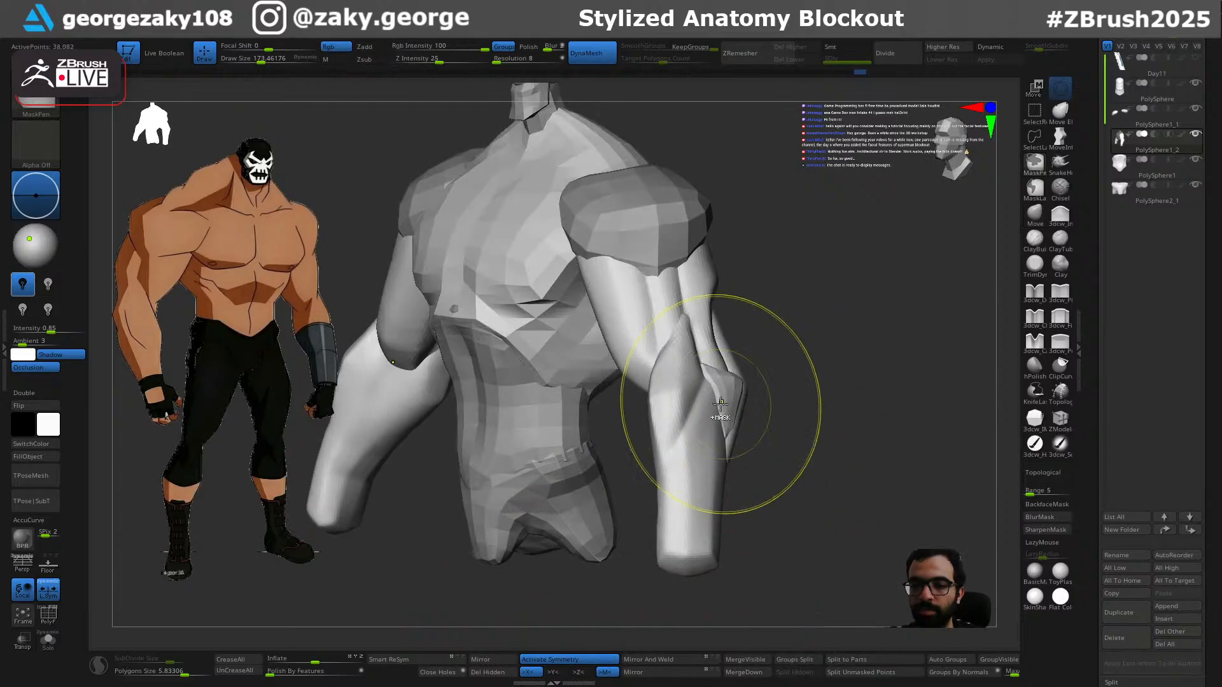
pyautogui.keyDown('ctrl'); pyautogui.keyDown('shift'); pyautogui.click(544, 284); pyautogui.keyUp('shift'); pyautogui.keyUp('ctrl')
pyautogui.keyDown('ctrl'); pyautogui.keyDown('shift'); pyautogui.click(541, 286); pyautogui.keyUp('shift'); pyautogui.keyUp('ctrl')
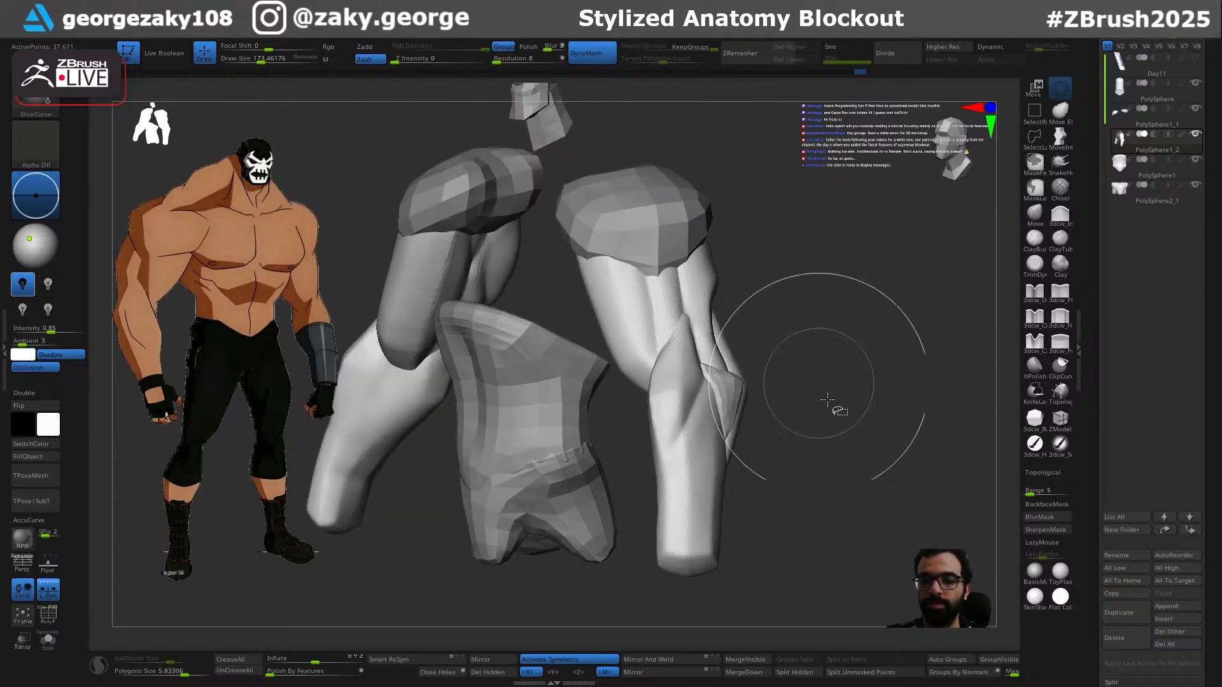
pyautogui.click(808, 675)
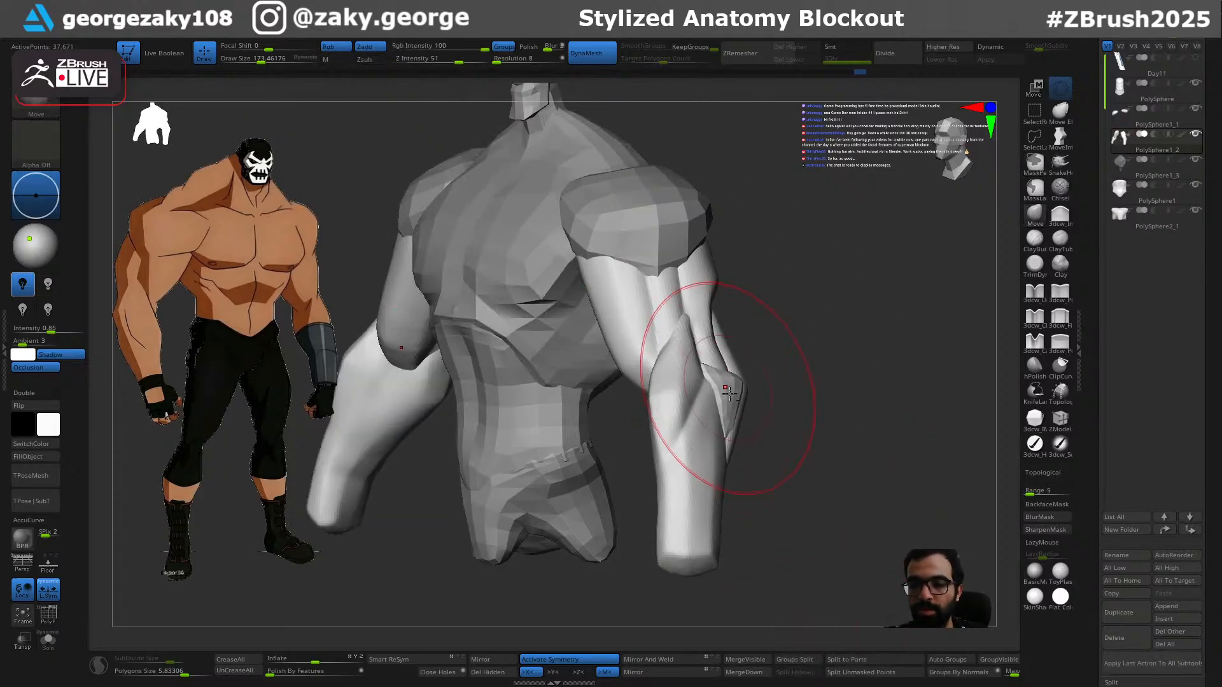
# Step: Remesh the merged arms with DynaMesh and check the elbow wedge polygroup in isolation
pyautogui.moveTo(851, 404); pyautogui.dragTo(744, 408)
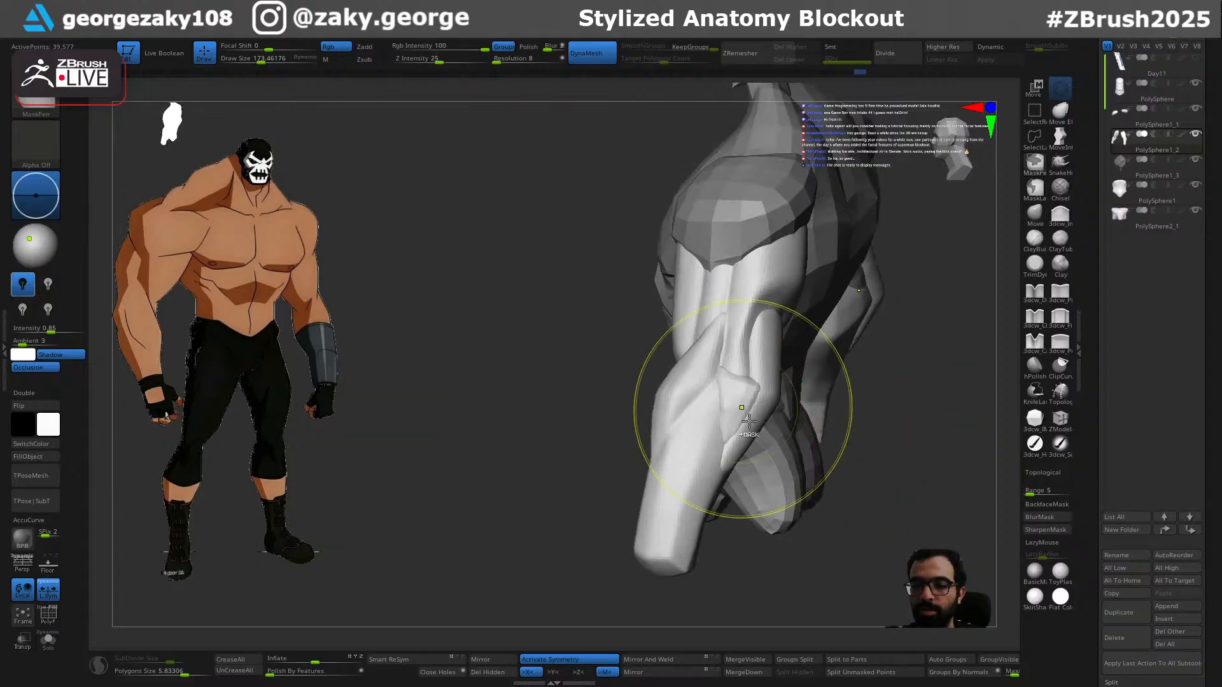
pyautogui.keyDown('ctrl'); pyautogui.moveTo(744, 410); pyautogui.dragTo(738, 408, button='right'); pyautogui.keyUp('ctrl')
pyautogui.press('s')
pyautogui.press('ctrl')
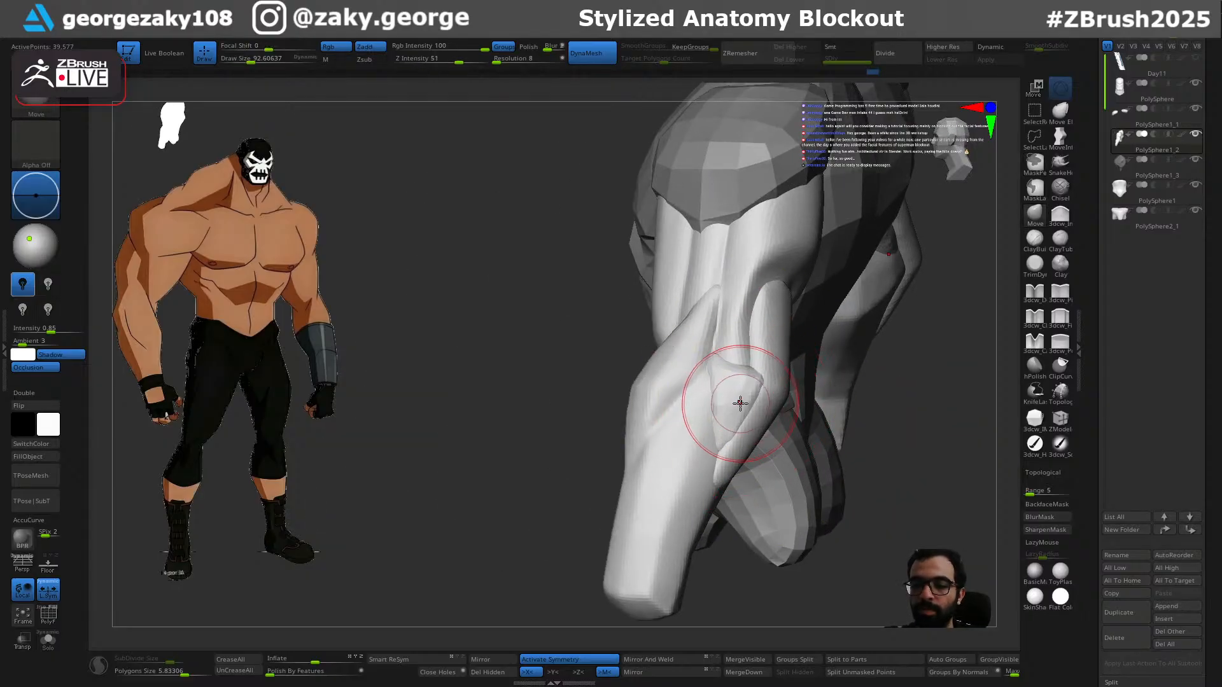
pyautogui.keyDown('ctrl'); pyautogui.keyDown('shift'); pyautogui.click(740, 403); pyautogui.keyUp('shift'); pyautogui.keyUp('ctrl')
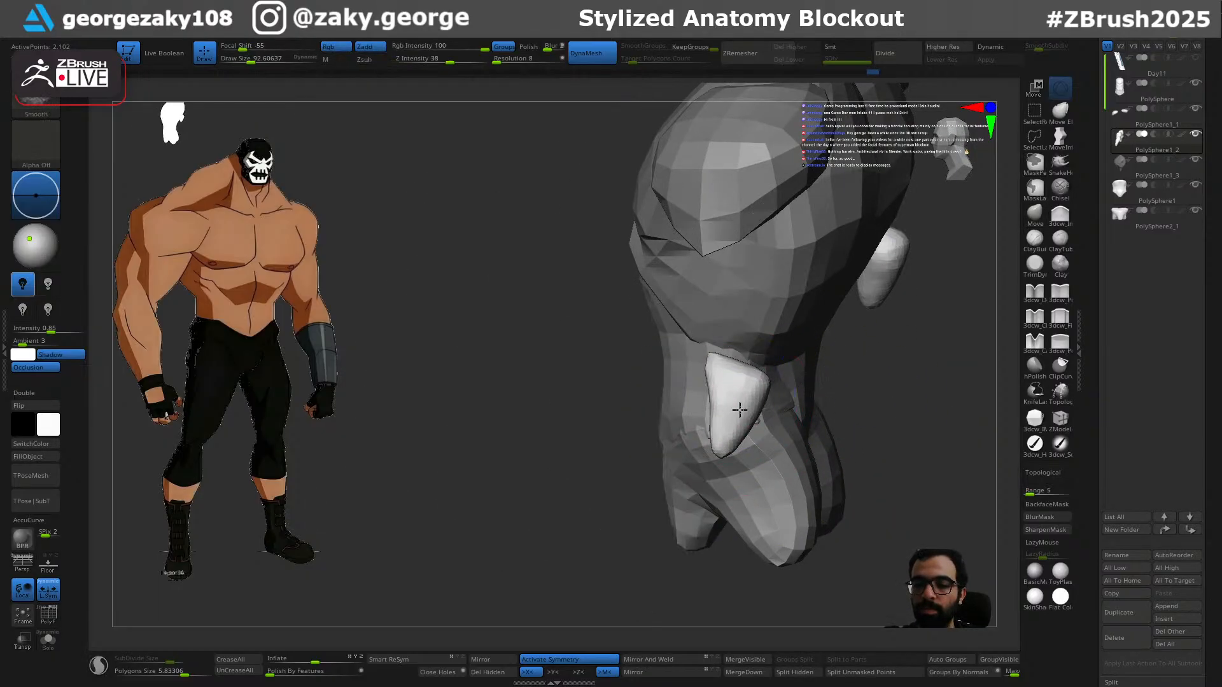
pyautogui.keyDown('ctrl'); pyautogui.keyDown('shift'); pyautogui.click(903, 423); pyautogui.keyUp('shift'); pyautogui.keyUp('ctrl')
pyautogui.moveTo(922, 502); pyautogui.dragTo(774, 348, button='right')
pyautogui.moveTo(797, 426)
pyautogui.keyDown('ctrl'); pyautogui.mouseDown(button='right')
pyautogui.moveTo(777, 518)
pyautogui.moveTo(743, 410)
pyautogui.moveTo(818, 382)
pyautogui.moveTo(826, 401)
pyautogui.moveTo(796, 368)
pyautogui.moveTo(842, 385)
pyautogui.moveTo(848, 456)
pyautogui.moveTo(836, 462)
pyautogui.moveTo(853, 450)
pyautogui.moveTo(826, 466)
pyautogui.moveTo(771, 458)
pyautogui.moveTo(819, 450)
pyautogui.moveTo(795, 428)
pyautogui.moveTo(804, 437)
pyautogui.mouseUp(button='right'); pyautogui.keyUp('ctrl')
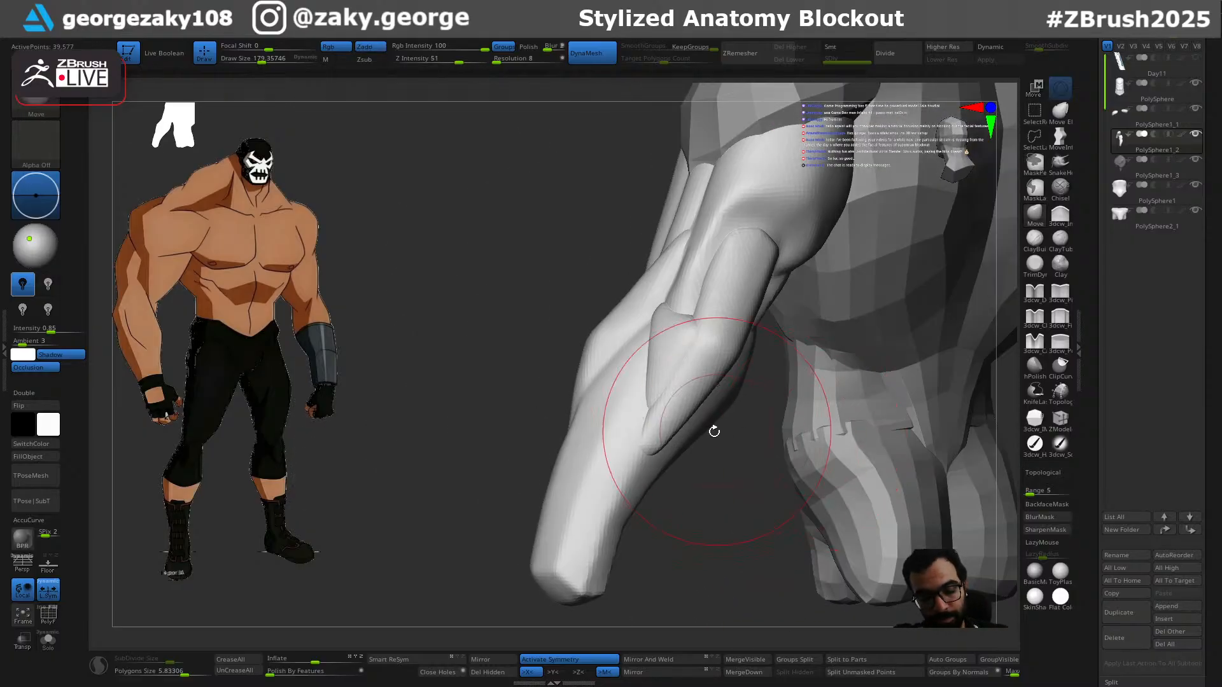
# Step: Set the Standard brush to about 101 draw size, display the arm's polygroups and hide them again
pyautogui.press('1')
pyautogui.press('s')
pyautogui.moveTo(702, 432); pyautogui.dragTo(698, 431)
pyautogui.moveTo(614, 418); pyautogui.dragTo(658, 369, button='right')
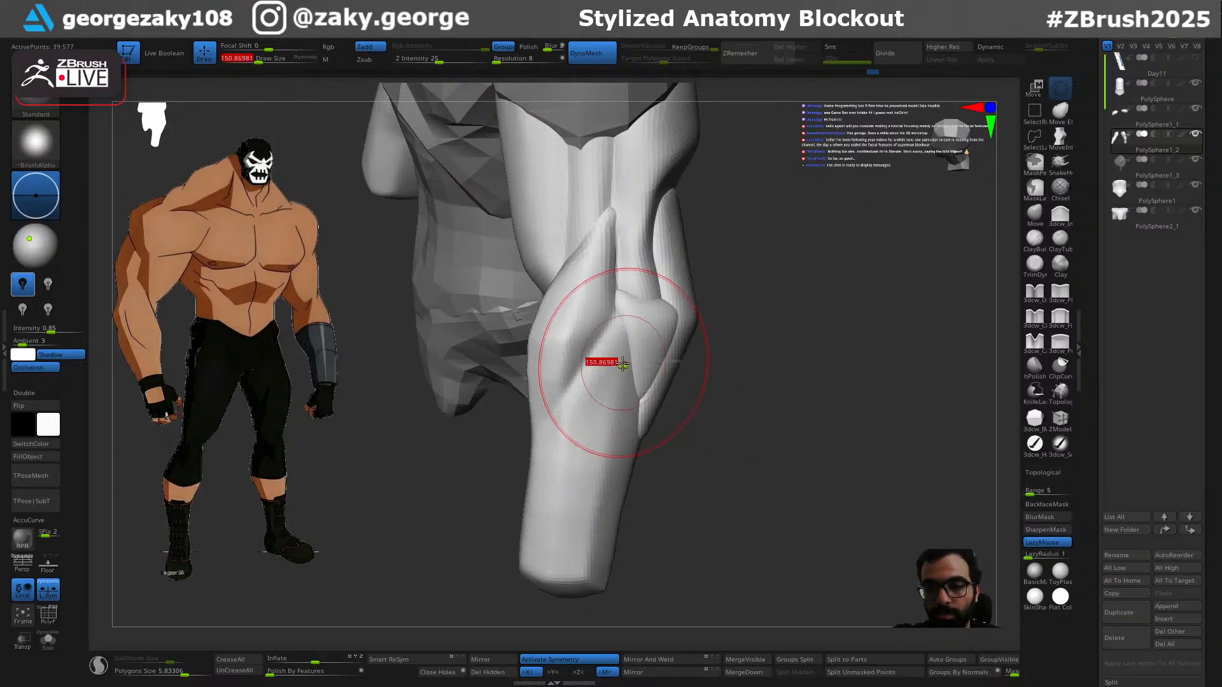
pyautogui.press('s')
pyautogui.moveTo(627, 362); pyautogui.dragTo(614, 362)
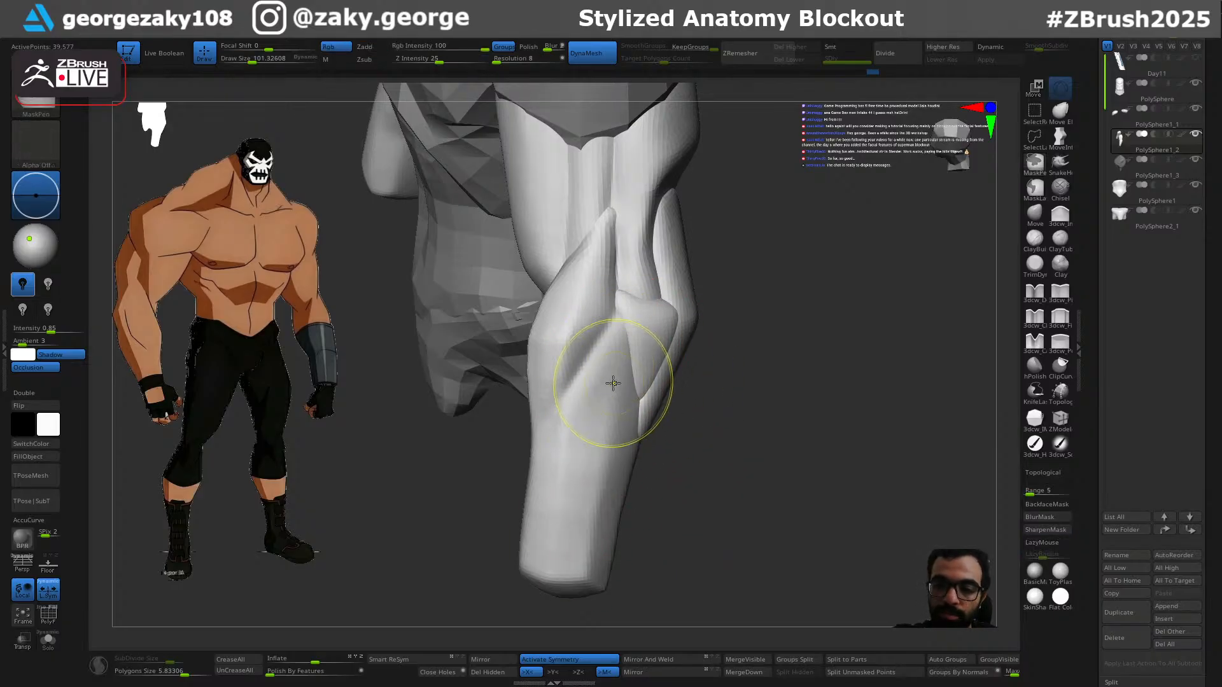
pyautogui.hotkey('shift', 'f')
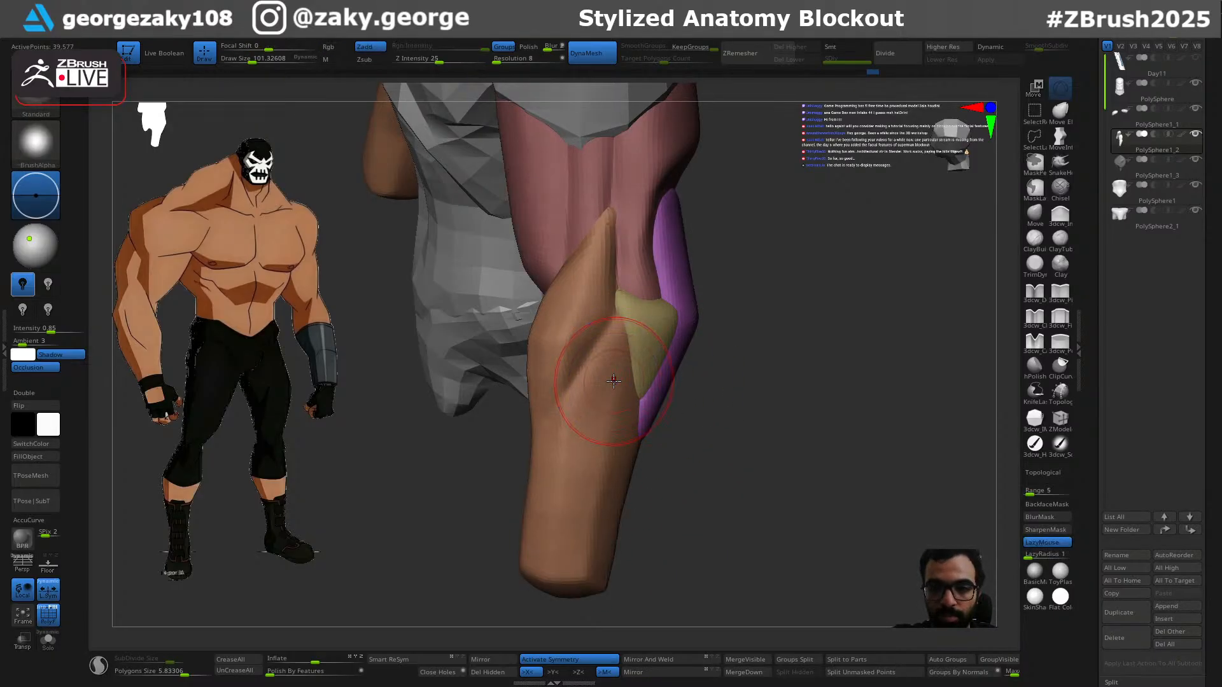
pyautogui.hotkey('shift', 'f')
pyautogui.moveTo(716, 358)
pyautogui.mouseDown()
pyautogui.moveTo(753, 360)
pyautogui.moveTo(749, 411)
pyautogui.moveTo(732, 414)
pyautogui.moveTo(774, 391)
pyautogui.moveTo(757, 389)
pyautogui.mouseUp()
pyautogui.hotkey('ctrl', 'z')
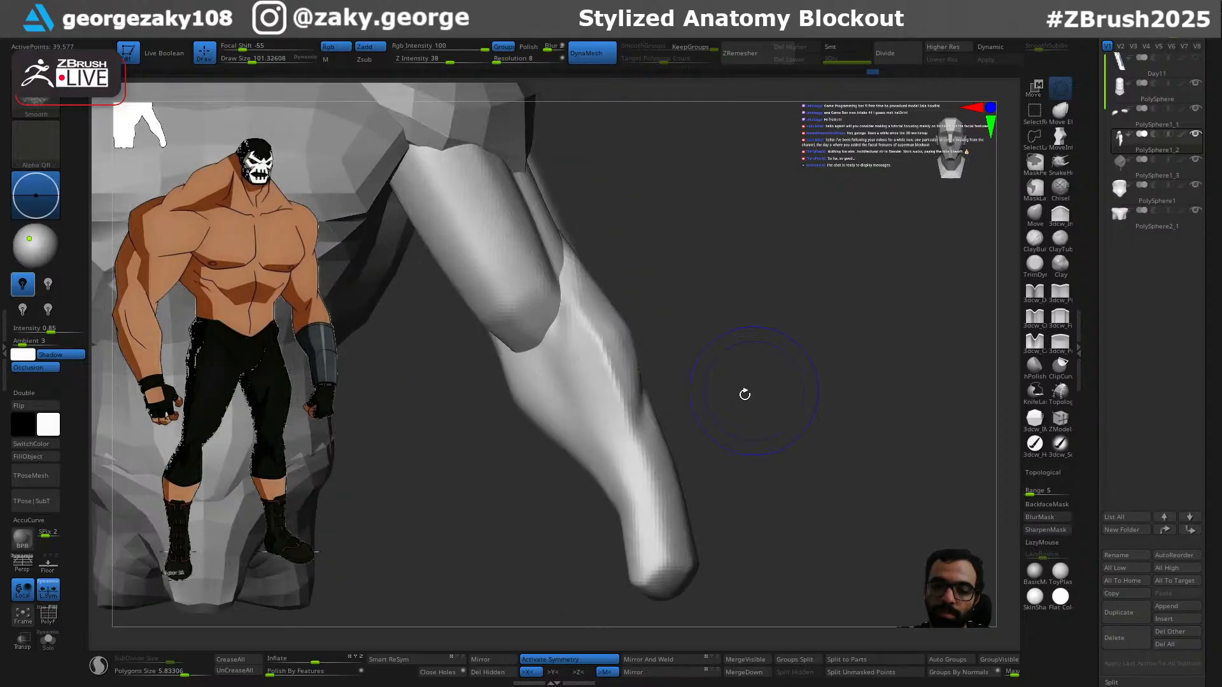
# Step: Carve the crease along the outer forearm with the DamStandard brush at about 52 draw size
pyautogui.press('s')
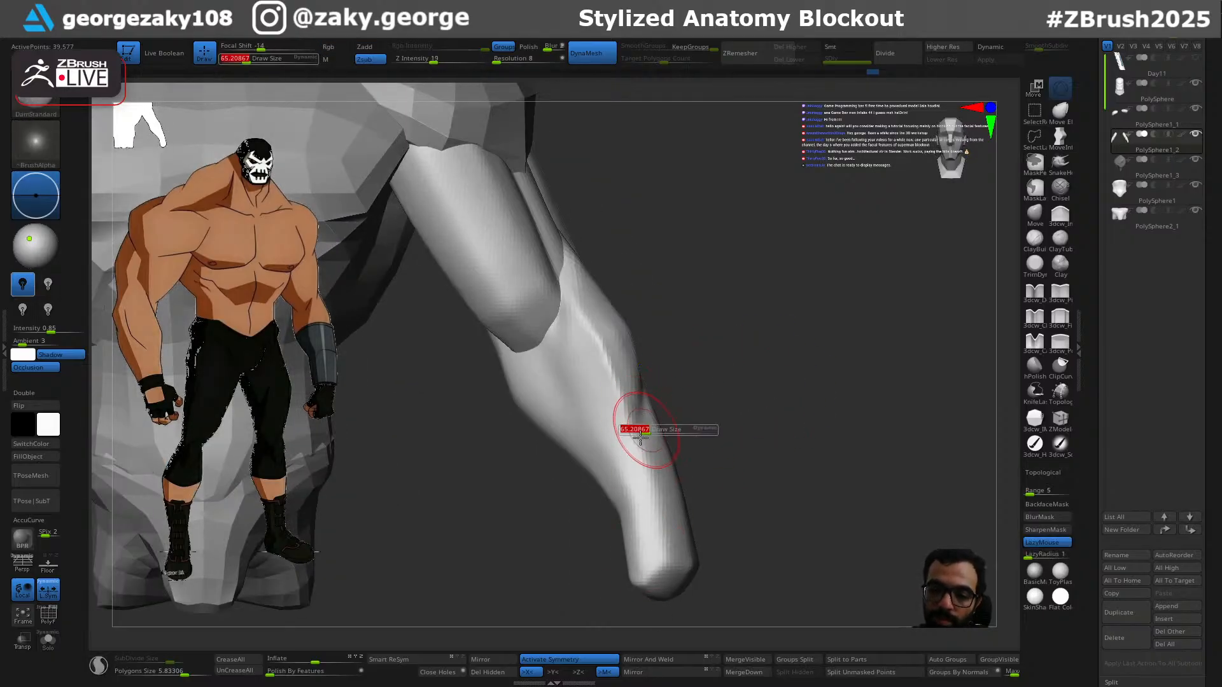
pyautogui.moveTo(633, 457); pyautogui.dragTo(646, 499)
pyautogui.moveTo(693, 423); pyautogui.dragTo(672, 419)
pyautogui.press('s')
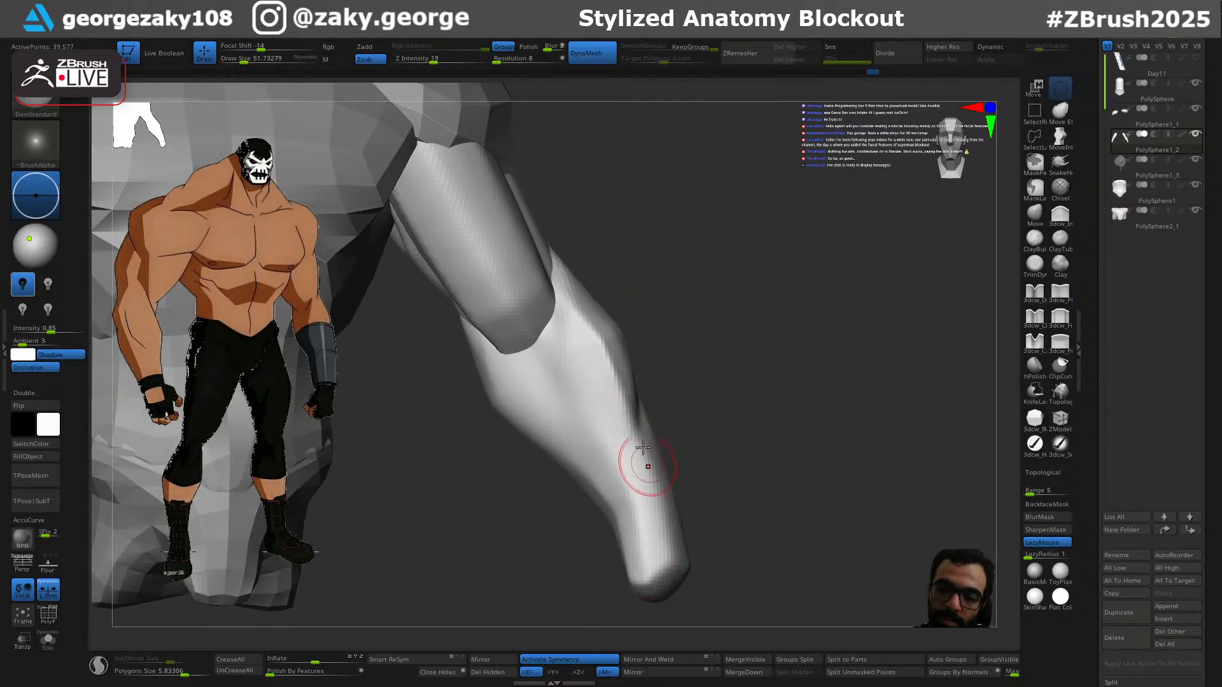
pyautogui.press('s')
pyautogui.moveTo(625, 260); pyautogui.dragTo(592, 278)
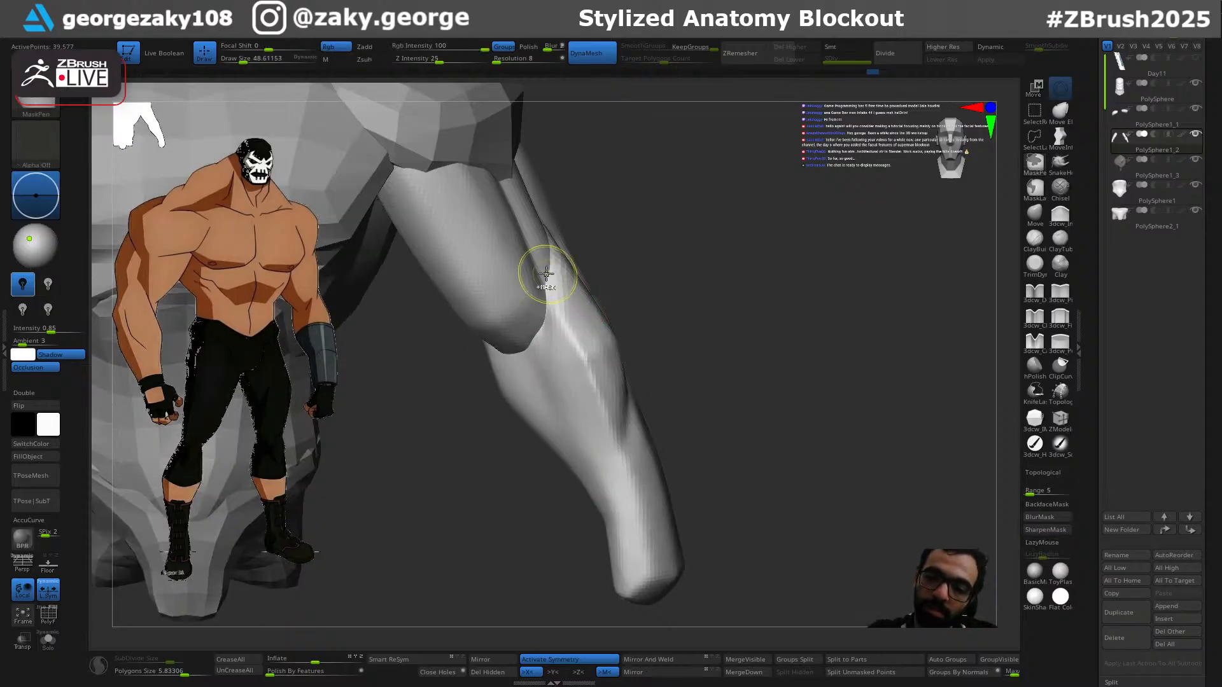
# Step: Isolate the upper-arm polygroup and mask the forearm and elbow so only the upper arm stays editable
pyautogui.keyDown('ctrl'); pyautogui.click(623, 240); pyautogui.keyUp('ctrl')
pyautogui.keyDown('ctrl'); pyautogui.click(636, 240); pyautogui.keyUp('ctrl')
pyautogui.keyDown('ctrl'); pyautogui.keyDown('shift'); pyautogui.click(524, 245); pyautogui.keyUp('shift'); pyautogui.keyUp('ctrl')
pyautogui.keyDown('ctrl'); pyautogui.keyDown('shift'); pyautogui.click(680, 260); pyautogui.keyUp('shift'); pyautogui.keyUp('ctrl')
pyautogui.keyDown('ctrl'); pyautogui.click(693, 273); pyautogui.keyUp('ctrl')
pyautogui.keyDown('ctrl'); pyautogui.click(704, 283); pyautogui.keyUp('ctrl')
pyautogui.keyDown('ctrl'); pyautogui.keyDown('shift'); pyautogui.click(525, 255); pyautogui.keyUp('shift'); pyautogui.keyUp('ctrl')
pyautogui.keyDown('ctrl'); pyautogui.click(629, 268); pyautogui.keyUp('ctrl')
pyautogui.keyDown('ctrl'); pyautogui.keyDown('shift'); pyautogui.click(656, 269); pyautogui.keyUp('shift'); pyautogui.keyUp('ctrl')
pyautogui.keyDown('ctrl'); pyautogui.click(686, 271); pyautogui.keyUp('ctrl')
pyautogui.moveTo(687, 272); pyautogui.dragTo(653, 324)
# Step: Adjust the unmasked upper arm where it meets the forearm with the Move brush at about 156 draw size
pyautogui.press('b')
pyautogui.press('m')
pyautogui.press('v')
pyautogui.press('s')
pyautogui.moveTo(572, 327); pyautogui.dragTo(563, 322)
pyautogui.press('s')
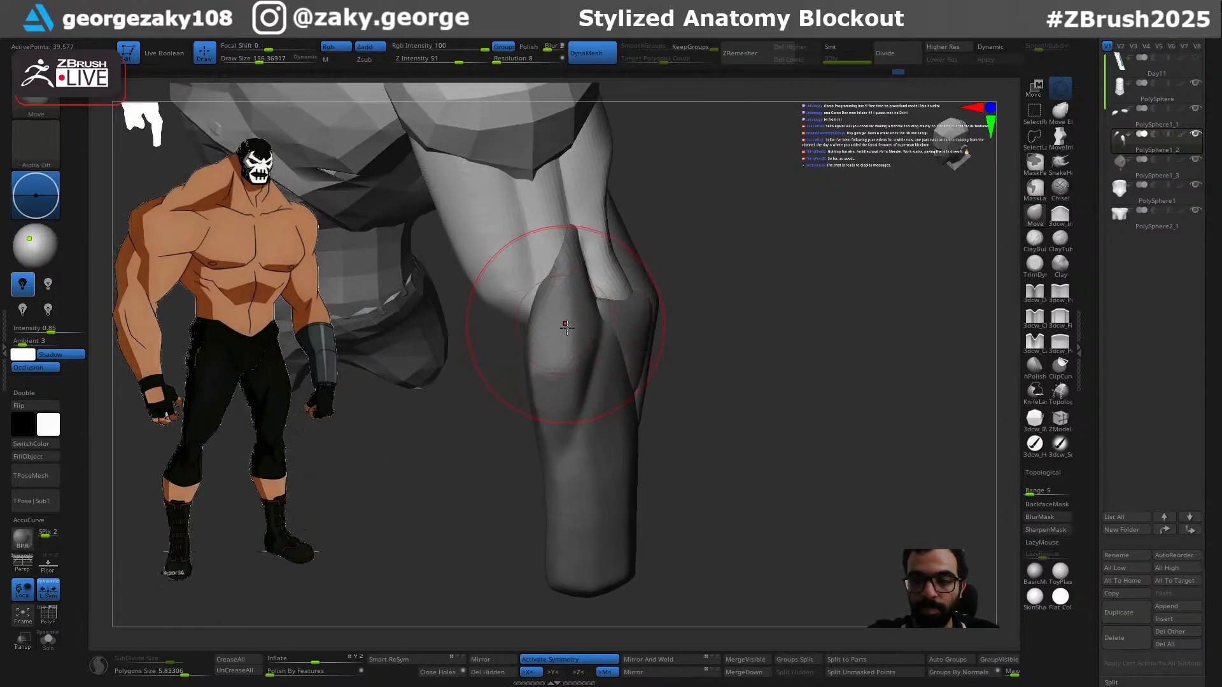
pyautogui.moveTo(692, 261); pyautogui.dragTo(641, 275)
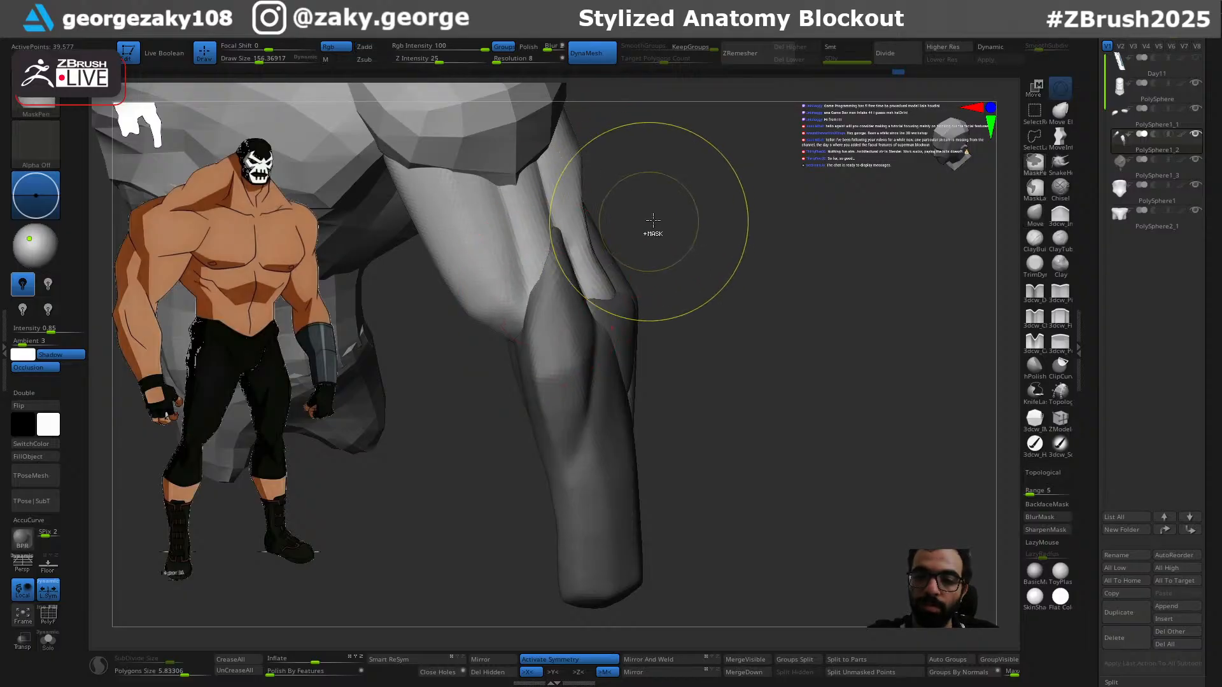
pyautogui.keyDown('alt'); pyautogui.moveTo(646, 228); pyautogui.dragTo(702, 439); pyautogui.keyUp('alt')
# Step: Select the shoulder subtool and pull the outer deltoid slightly upward with the Move brush at about 198 draw size
pyautogui.keyDown('alt'); pyautogui.click(589, 322); pyautogui.keyUp('alt')
pyautogui.moveTo(654, 350); pyautogui.dragTo(683, 357)
pyautogui.press('s')
pyautogui.moveTo(636, 369); pyautogui.dragTo(623, 375)
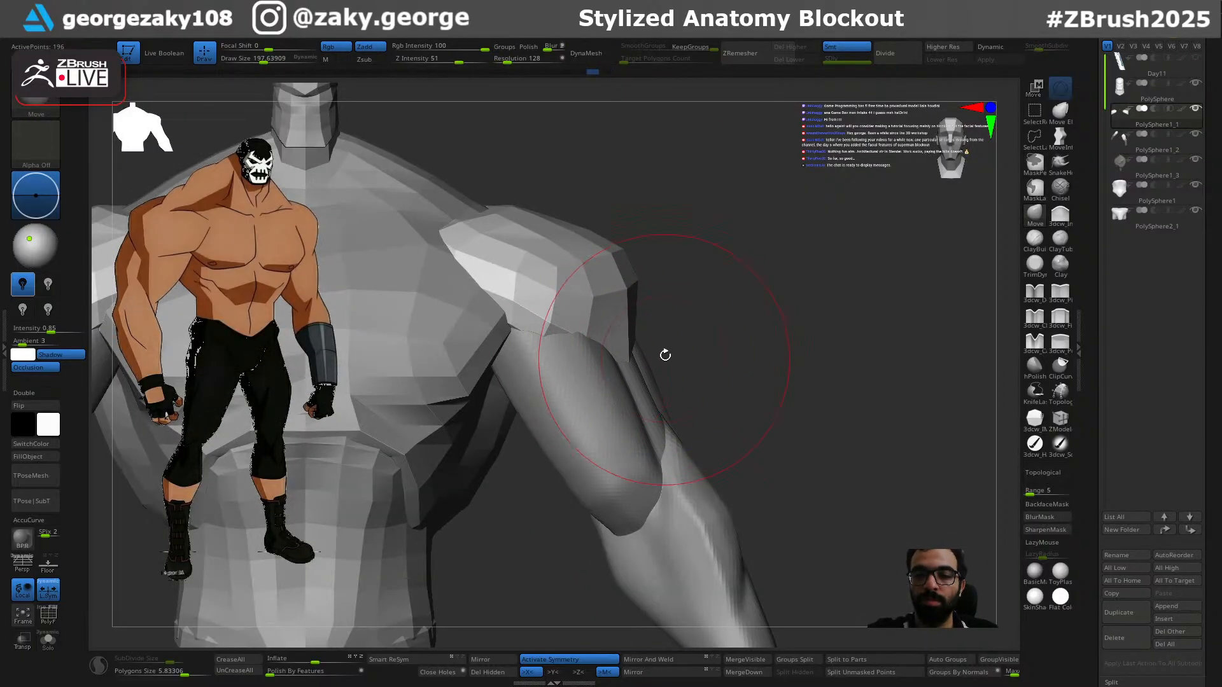
pyautogui.keyDown('alt'); pyautogui.moveTo(652, 286); pyautogui.dragTo(802, 322); pyautogui.keyUp('alt')
pyautogui.moveTo(729, 269); pyautogui.dragTo(727, 257)
# Step: Refine the outer contour of the deltoid above the upper arm with the Move brush at about 115 draw size
pyautogui.press('s')
pyautogui.press('s')
pyautogui.moveTo(769, 294); pyautogui.dragTo(777, 289)
pyautogui.press('s')
pyautogui.moveTo(774, 296); pyautogui.dragTo(766, 292)
pyautogui.keyDown('ctrl'); pyautogui.moveTo(799, 300); pyautogui.dragTo(750, 221, button='right'); pyautogui.keyUp('ctrl')
pyautogui.moveTo(750, 220); pyautogui.dragTo(822, 344)
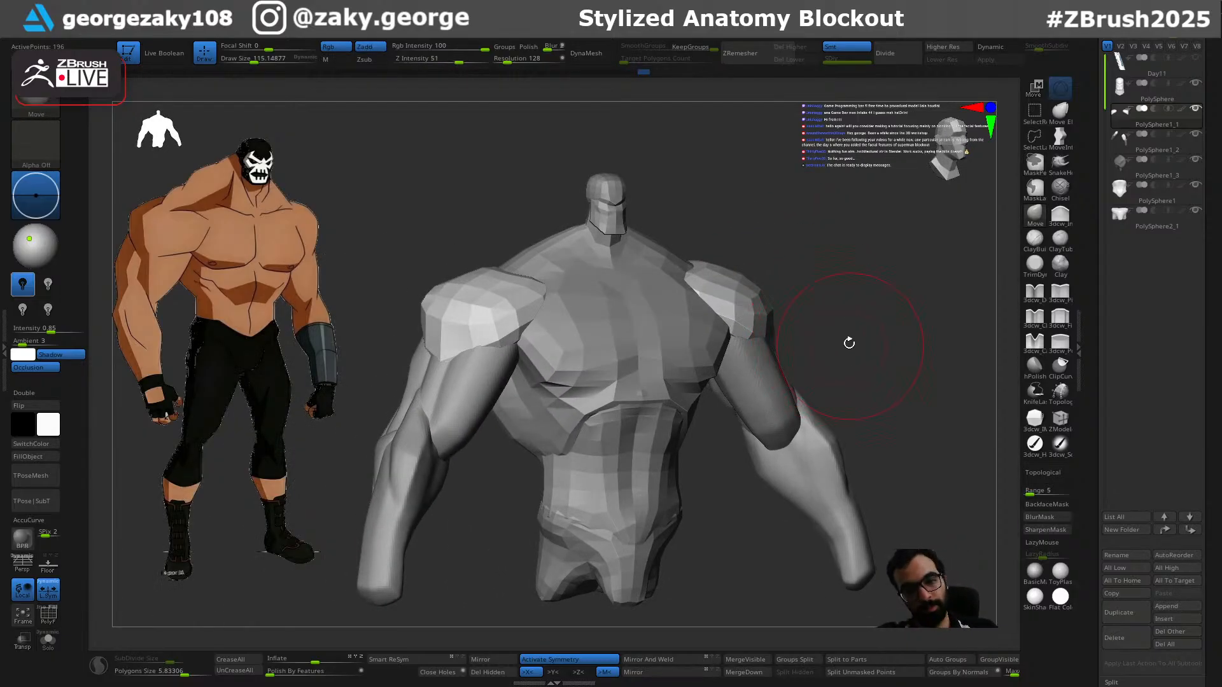
pyautogui.keyDown('shift'); pyautogui.moveTo(837, 349); pyautogui.dragTo(785, 399, button='right'); pyautogui.keyUp('shift')
pyautogui.moveTo(777, 343); pyautogui.dragTo(789, 338)
# Step: Select the arm subtool, invert its mask and reposition the lower end of the forearm with the Move brush
pyautogui.keyDown('alt'); pyautogui.click(787, 410); pyautogui.keyUp('alt')
pyautogui.moveTo(789, 414); pyautogui.dragTo(774, 525, button='right')
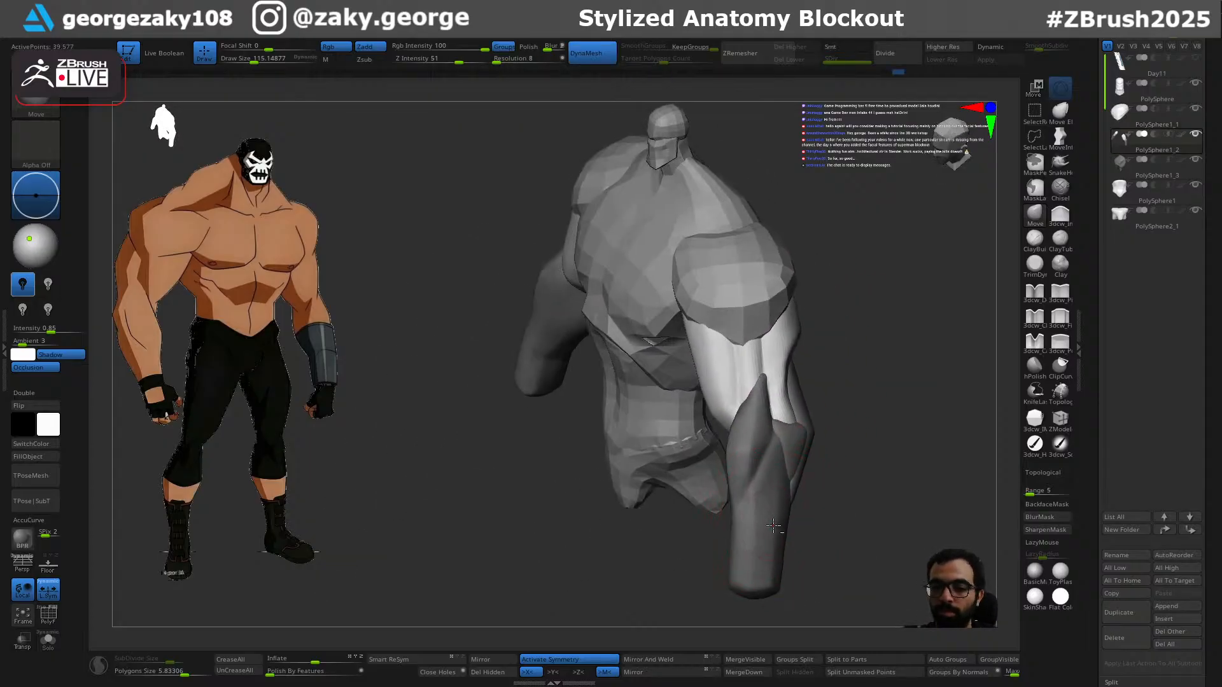
pyautogui.keyDown('ctrl'); pyautogui.click(816, 516); pyautogui.keyUp('ctrl')
pyautogui.press('s')
pyautogui.moveTo(775, 564)
pyautogui.mouseDown()
pyautogui.moveTo(786, 565)
pyautogui.moveTo(762, 591)
pyautogui.mouseUp()
pyautogui.press('s')
pyautogui.moveTo(759, 592)
pyautogui.mouseDown()
pyautogui.moveTo(728, 591)
pyautogui.moveTo(786, 594)
pyautogui.mouseUp()
# Step: Mask all arm pieces except the upper arm and refine its muscle grooves above the elbow with DamStandard at about 69 draw size
pyautogui.moveTo(810, 575)
pyautogui.mouseDown(button='right')
pyautogui.moveTo(853, 537)
pyautogui.moveTo(877, 450)
pyautogui.mouseUp(button='right')
pyautogui.moveTo(877, 450); pyautogui.dragTo(890, 474, button='right')
pyautogui.keyDown('alt'); pyautogui.moveTo(719, 523); pyautogui.dragTo(731, 452, button='right'); pyautogui.keyUp('alt')
pyautogui.keyDown('ctrl'); pyautogui.moveTo(833, 549); pyautogui.dragTo(739, 539, button='right'); pyautogui.keyUp('ctrl')
pyautogui.moveTo(808, 519)
pyautogui.mouseDown(button='right')
pyautogui.moveTo(734, 518)
pyautogui.moveTo(782, 522)
pyautogui.moveTo(805, 503)
pyautogui.mouseUp(button='right')
pyautogui.keyDown('alt'); pyautogui.moveTo(823, 395); pyautogui.dragTo(869, 473, button='right'); pyautogui.keyUp('alt')
pyautogui.moveTo(869, 473); pyautogui.dragTo(799, 349, button='right')
pyautogui.press('w')
pyautogui.keyDown('ctrl'); pyautogui.click(822, 359); pyautogui.keyUp('ctrl')
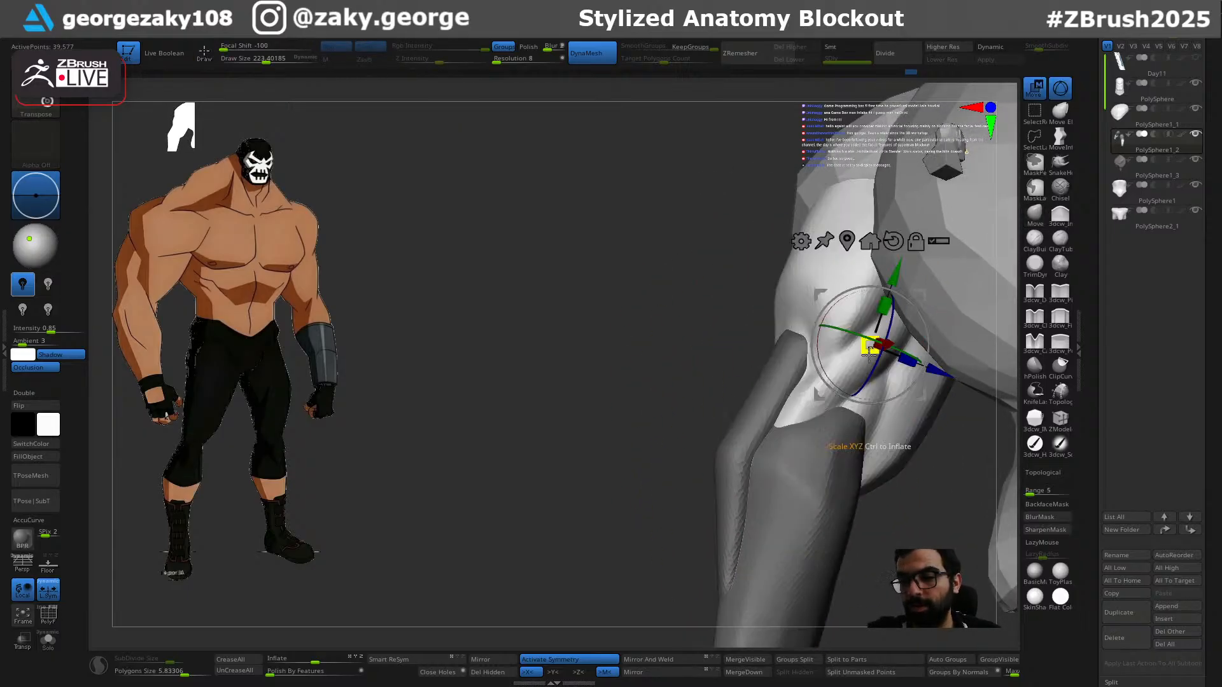
pyautogui.press('q')
pyautogui.keyDown('shift'); pyautogui.moveTo(818, 405); pyautogui.dragTo(814, 395); pyautogui.keyUp('shift')
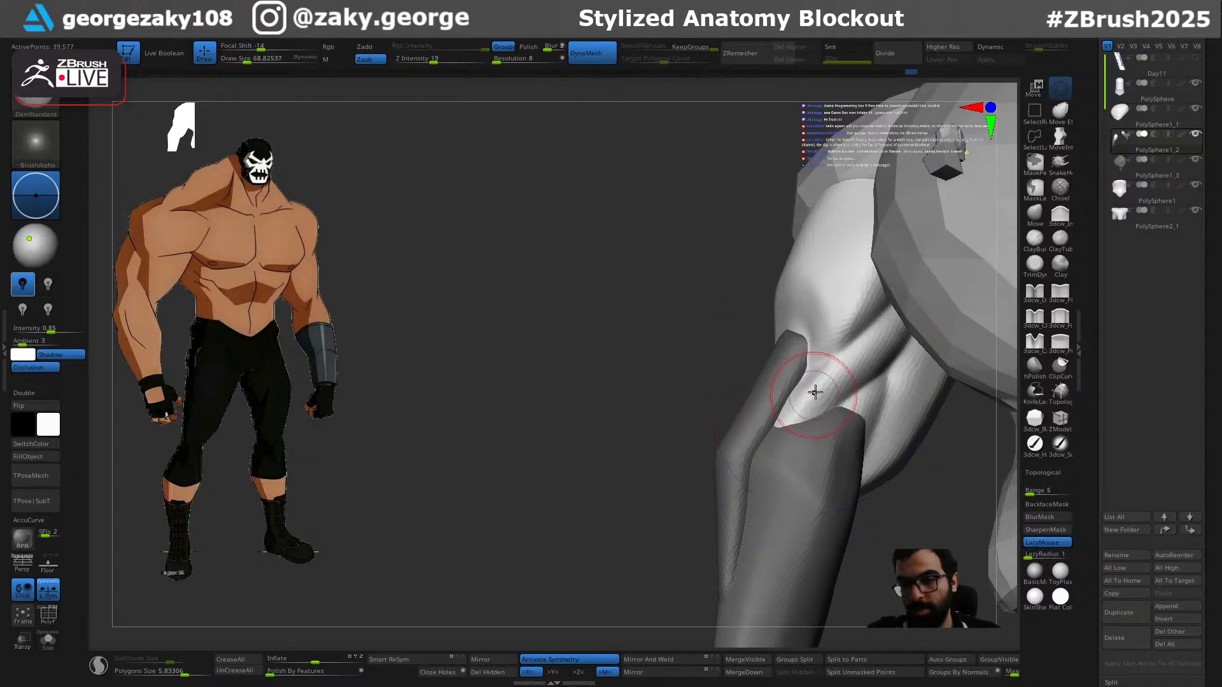
pyautogui.press('s')
pyautogui.moveTo(781, 471); pyautogui.dragTo(811, 445, button='right')
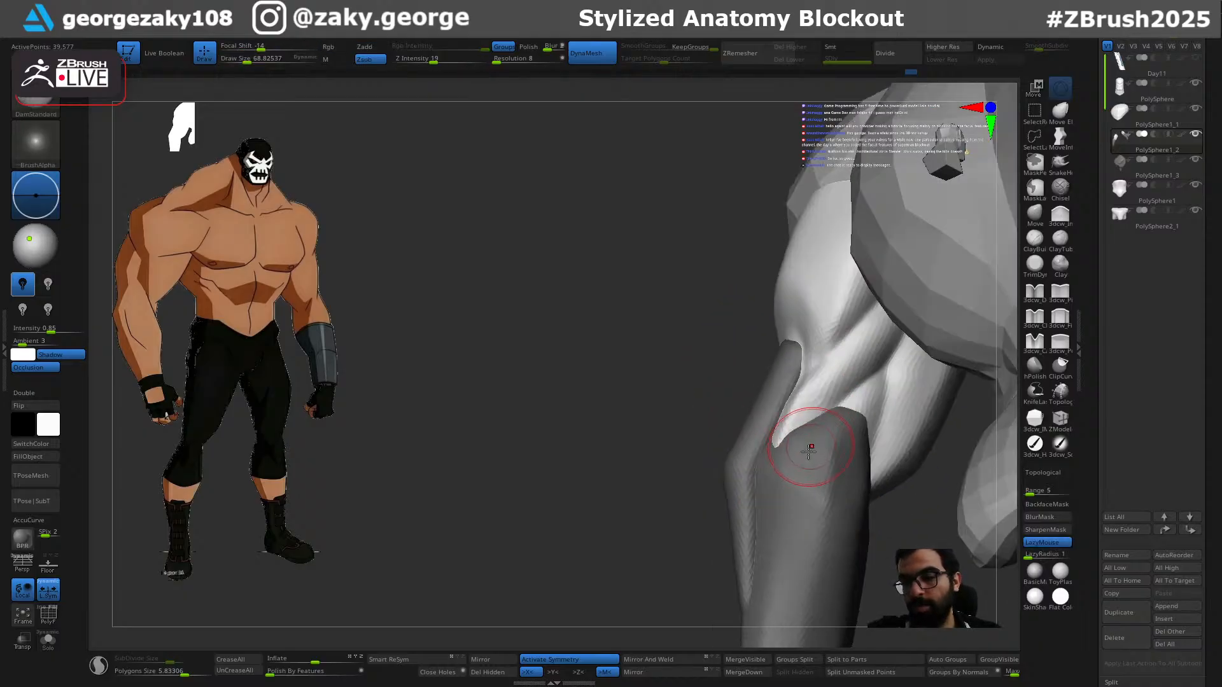
pyautogui.keyDown('shift'); pyautogui.moveTo(876, 368); pyautogui.dragTo(845, 393); pyautogui.keyUp('shift')
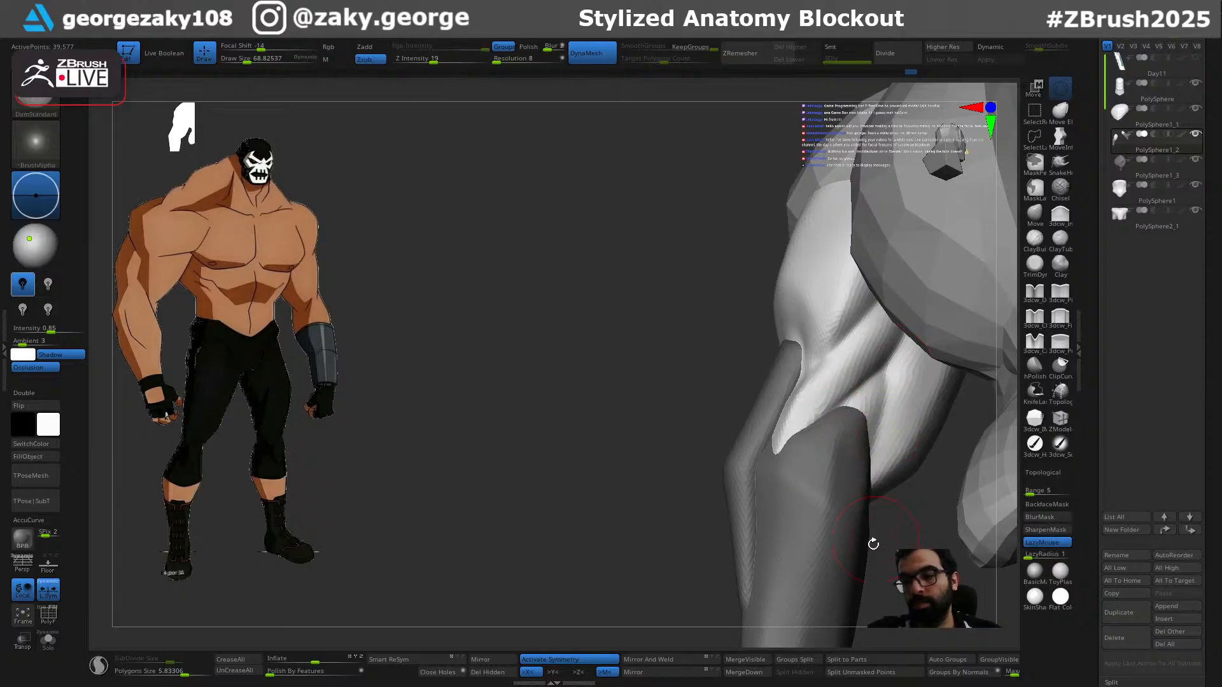
# Step: Switch the mask to leave the forearm free and adjust its junction with the upper arm using the Move brush at about 93 draw size
pyautogui.moveTo(888, 541); pyautogui.dragTo(878, 474, button='right')
pyautogui.press('w')
pyautogui.press('q')
pyautogui.keyDown('ctrl'); pyautogui.click(933, 456); pyautogui.keyUp('ctrl')
pyautogui.press('b')
pyautogui.press('m')
pyautogui.press('v')
pyautogui.moveTo(845, 411); pyautogui.dragTo(853, 392)
pyautogui.moveTo(871, 433); pyautogui.dragTo(831, 461, button='right')
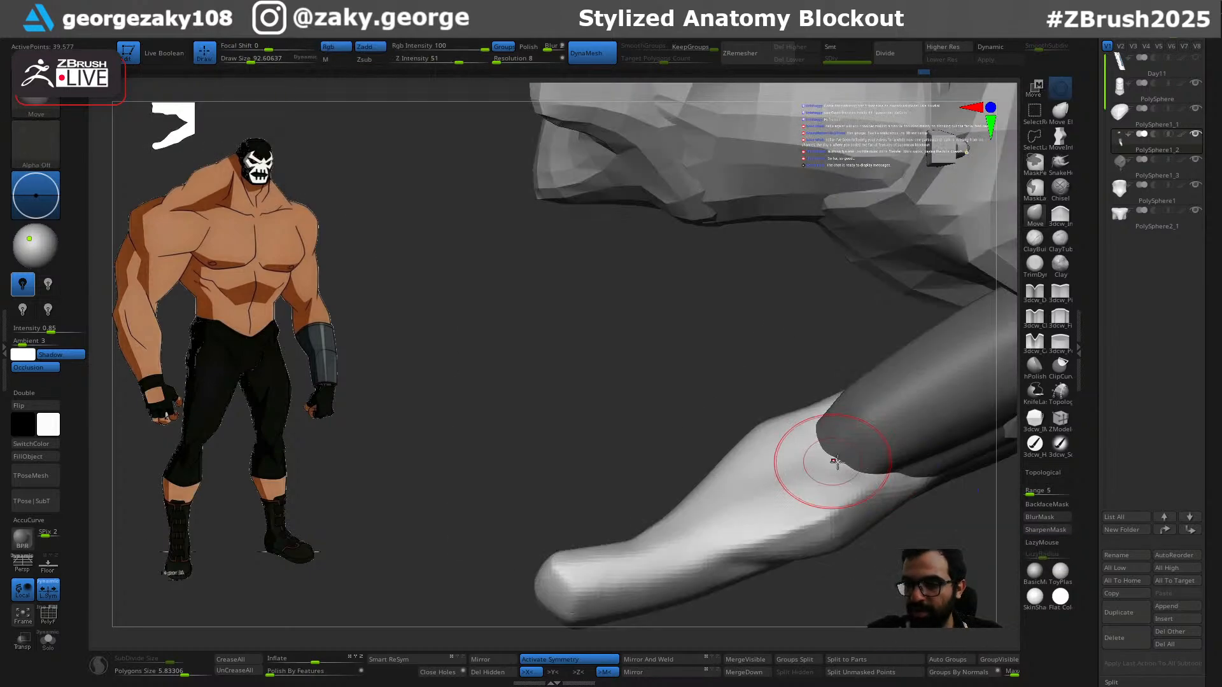
pyautogui.press('s')
pyautogui.moveTo(924, 483); pyautogui.dragTo(917, 483)
pyautogui.moveTo(844, 537)
pyautogui.mouseDown(button='right')
pyautogui.moveTo(945, 579)
pyautogui.moveTo(926, 495)
pyautogui.moveTo(781, 429)
pyautogui.mouseUp(button='right')
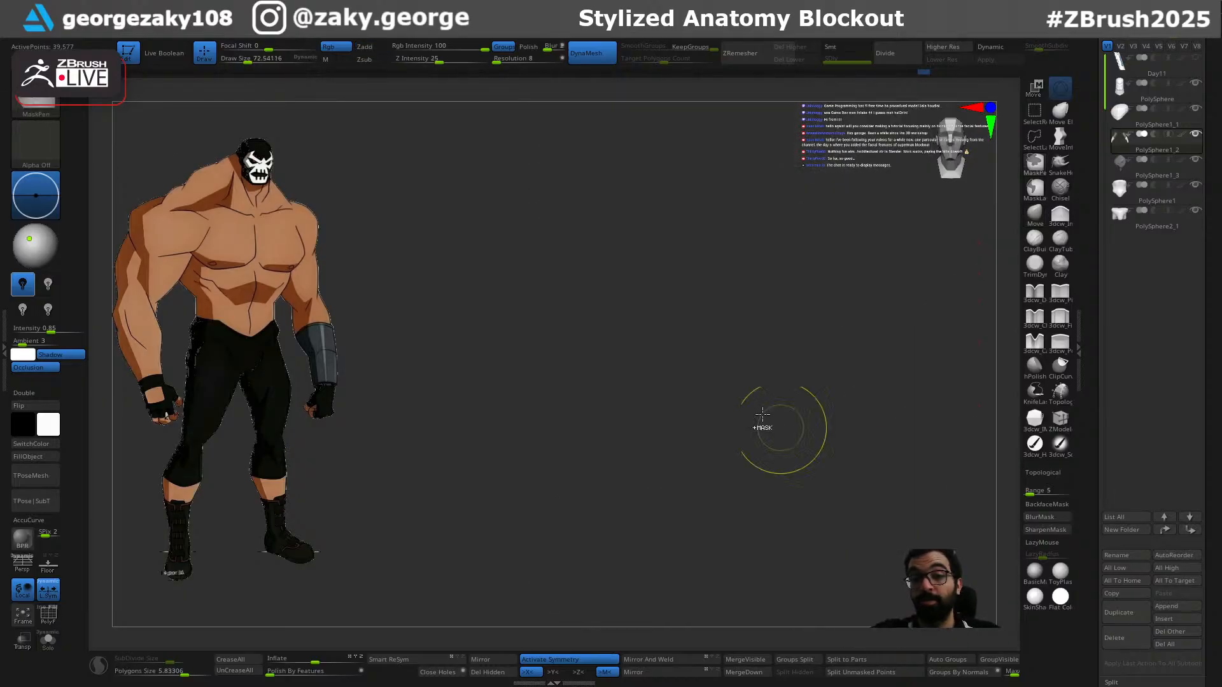
pyautogui.moveTo(737, 388)
pyautogui.keyDown('alt'); pyautogui.mouseDown(button='right')
pyautogui.moveTo(719, 387)
pyautogui.moveTo(722, 417)
pyautogui.moveTo(758, 567)
pyautogui.moveTo(814, 535)
pyautogui.moveTo(898, 525)
pyautogui.mouseUp(button='right'); pyautogui.keyUp('alt')
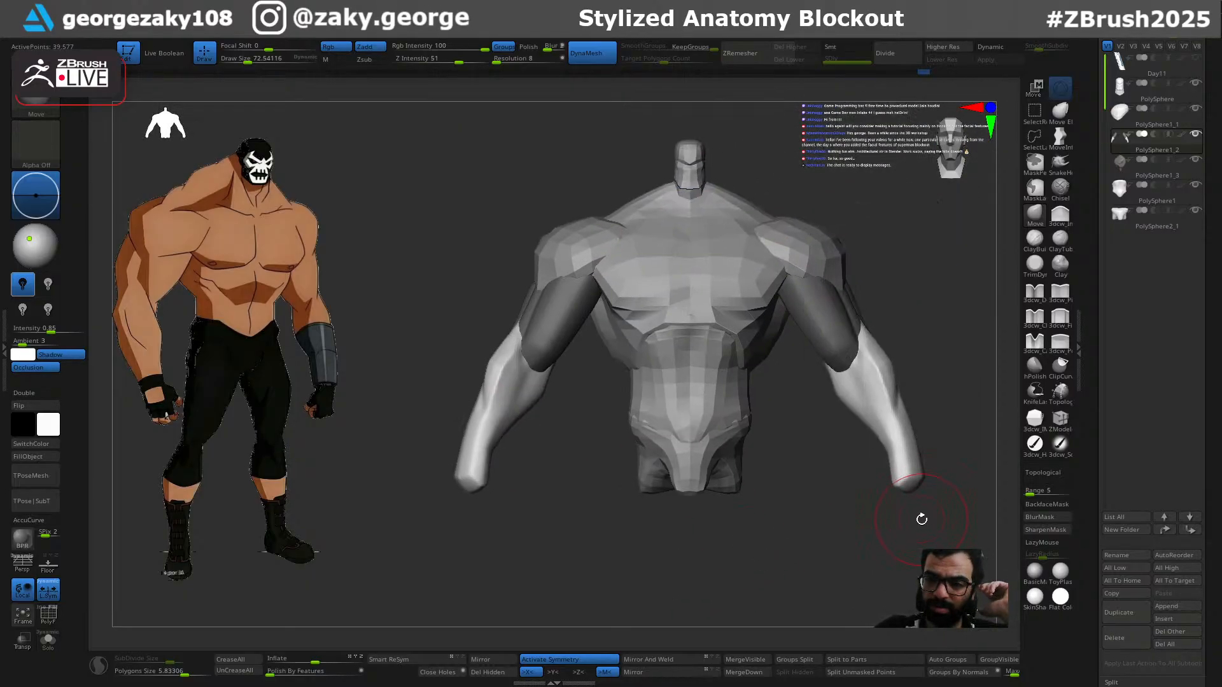
# Step: Mask everything on the arm except the small elbow piece and scale that piece down to about 0.93
pyautogui.moveTo(976, 388)
pyautogui.mouseDown(button='right')
pyautogui.moveTo(990, 404)
pyautogui.moveTo(952, 414)
pyautogui.moveTo(948, 444)
pyautogui.moveTo(960, 403)
pyautogui.moveTo(888, 406)
pyautogui.moveTo(924, 431)
pyautogui.moveTo(913, 367)
pyautogui.mouseUp(button='right')
pyautogui.press('w')
pyautogui.keyDown('ctrl'); pyautogui.click(923, 376); pyautogui.keyUp('ctrl')
pyautogui.press('q')
pyautogui.press('w')
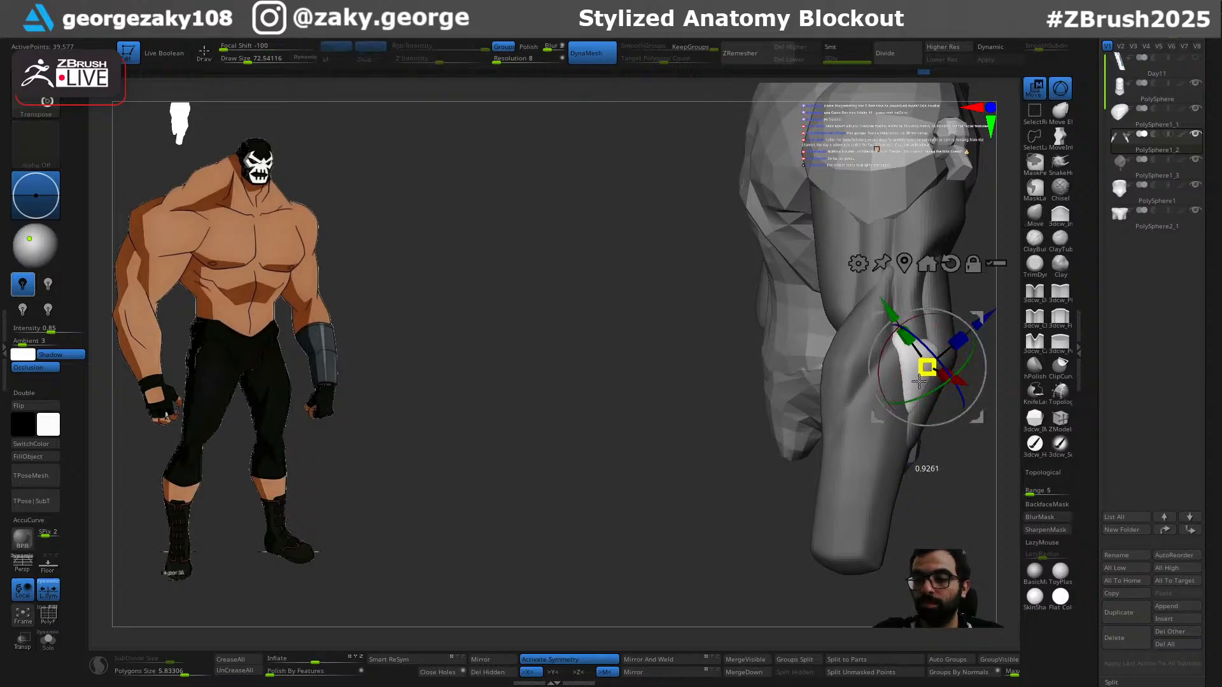
pyautogui.press('q')
# Step: Isolate the thin rear forearm piece with a mask, and clear the mask from the whole arm
pyautogui.moveTo(940, 471)
pyautogui.mouseDown(button='right')
pyautogui.moveTo(877, 472)
pyautogui.moveTo(924, 467)
pyautogui.moveTo(938, 444)
pyautogui.moveTo(933, 386)
pyautogui.mouseUp(button='right')
pyautogui.press('w')
pyautogui.keyDown('ctrl'); pyautogui.click(957, 318); pyautogui.keyUp('ctrl')
pyautogui.press('q')
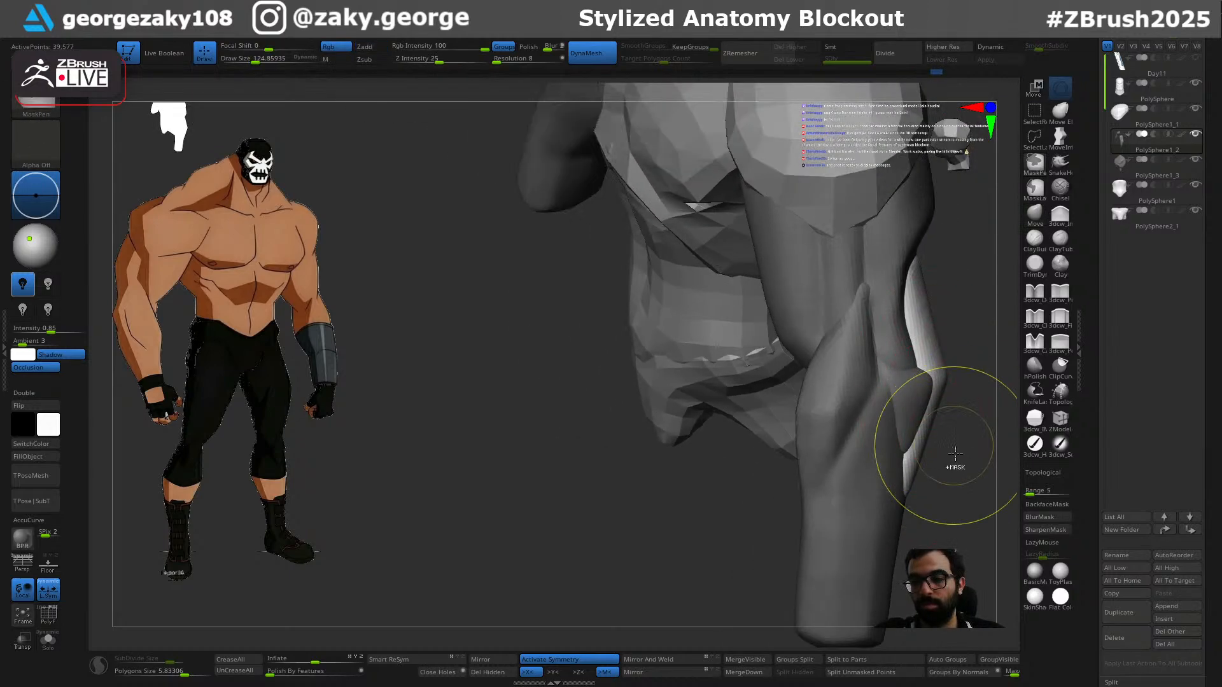
pyautogui.keyDown('ctrl'); pyautogui.click(953, 445); pyautogui.keyUp('ctrl')
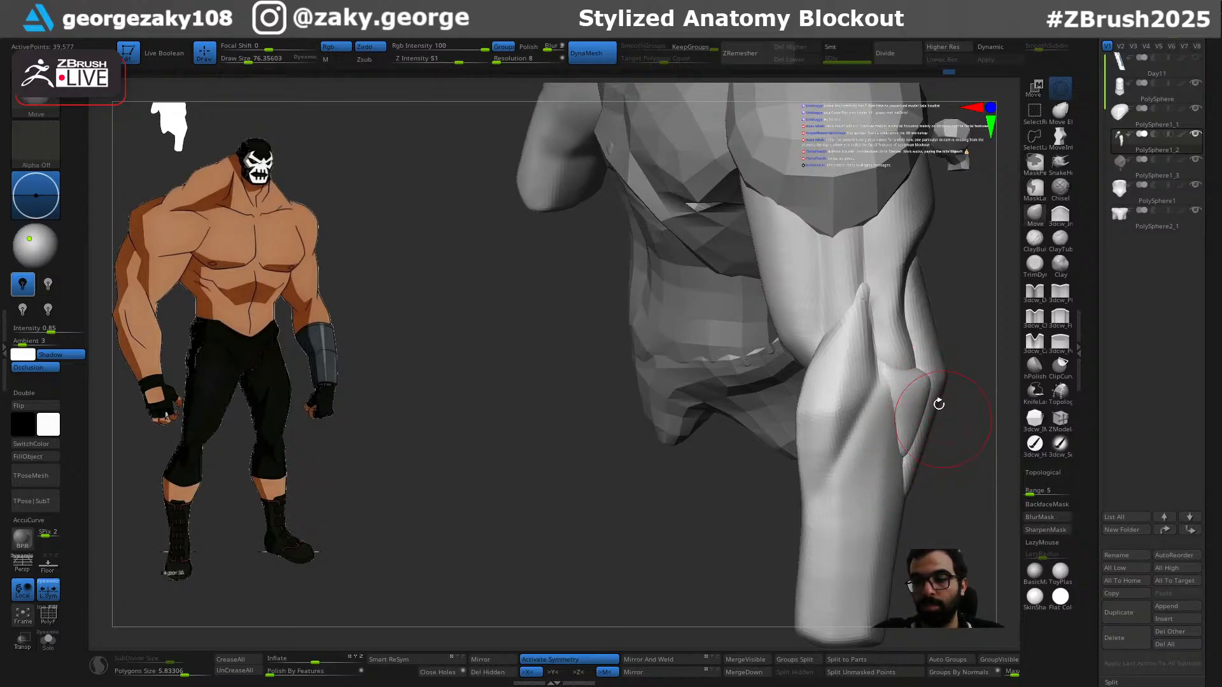
# Step: Select the shoulder subtool, adjust the deltoid's edge over the upper arm with the Move brush, and reselect the arm subtool
pyautogui.moveTo(947, 317); pyautogui.dragTo(914, 457, button='right')
pyautogui.moveTo(910, 380); pyautogui.dragTo(899, 399, button='right')
pyautogui.press('s')
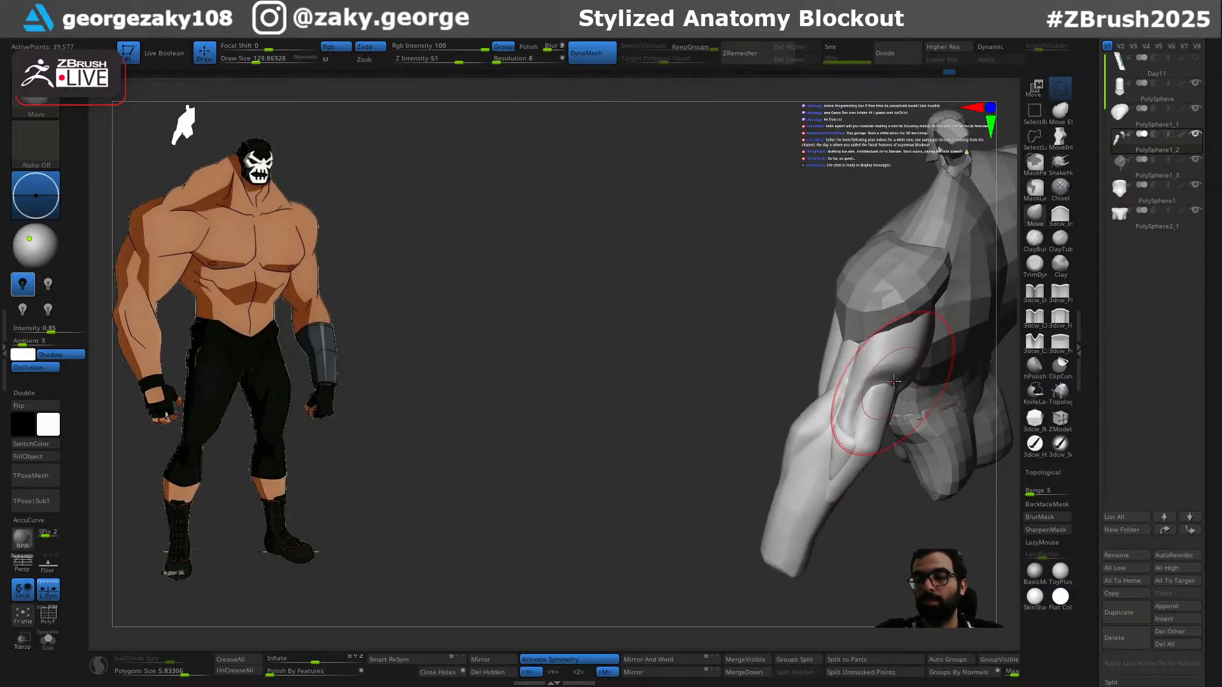
pyautogui.moveTo(932, 310)
pyautogui.mouseDown(button='right')
pyautogui.moveTo(948, 316)
pyautogui.moveTo(958, 279)
pyautogui.moveTo(935, 318)
pyautogui.moveTo(914, 322)
pyautogui.moveTo(968, 314)
pyautogui.moveTo(970, 295)
pyautogui.moveTo(928, 311)
pyautogui.moveTo(927, 294)
pyautogui.mouseUp(button='right')
pyautogui.keyDown('alt'); pyautogui.click(927, 294); pyautogui.keyUp('alt')
pyautogui.moveTo(797, 366); pyautogui.dragTo(902, 331)
pyautogui.moveTo(731, 443)
pyautogui.mouseDown(button='right')
pyautogui.moveTo(811, 459)
pyautogui.moveTo(869, 509)
pyautogui.moveTo(731, 509)
pyautogui.mouseUp(button='right')
pyautogui.keyDown('ctrl'); pyautogui.moveTo(731, 509); pyautogui.dragTo(828, 493, button='right'); pyautogui.keyUp('ctrl')
pyautogui.moveTo(827, 493)
pyautogui.mouseDown(button='right')
pyautogui.moveTo(930, 470)
pyautogui.moveTo(863, 479)
pyautogui.mouseUp(button='right')
pyautogui.moveTo(787, 367); pyautogui.dragTo(776, 360)
pyautogui.keyDown('alt'); pyautogui.click(776, 359); pyautogui.keyUp('alt')
pyautogui.moveTo(849, 349); pyautogui.dragTo(888, 344, button='right')
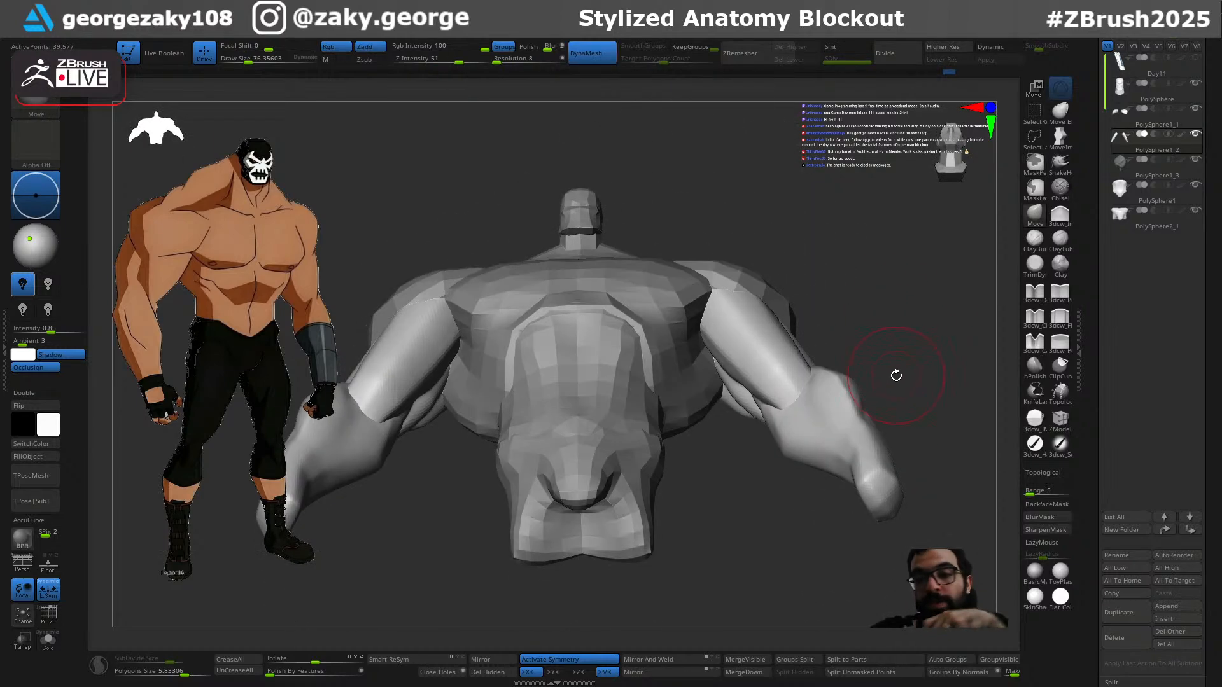
# Step: Isolate the arms in Solo display, turn off symmetry and show the polygroup colors
pyautogui.hotkey('alt', 's')
pyautogui.moveTo(908, 324); pyautogui.dragTo(838, 298, button='right')
pyautogui.keyDown('alt'); pyautogui.moveTo(873, 346); pyautogui.dragTo(881, 304, button='right'); pyautogui.keyUp('alt')
pyautogui.moveTo(881, 304); pyautogui.dragTo(883, 321, button='right')
pyautogui.moveTo(660, 288); pyautogui.dragTo(639, 281, button='right')
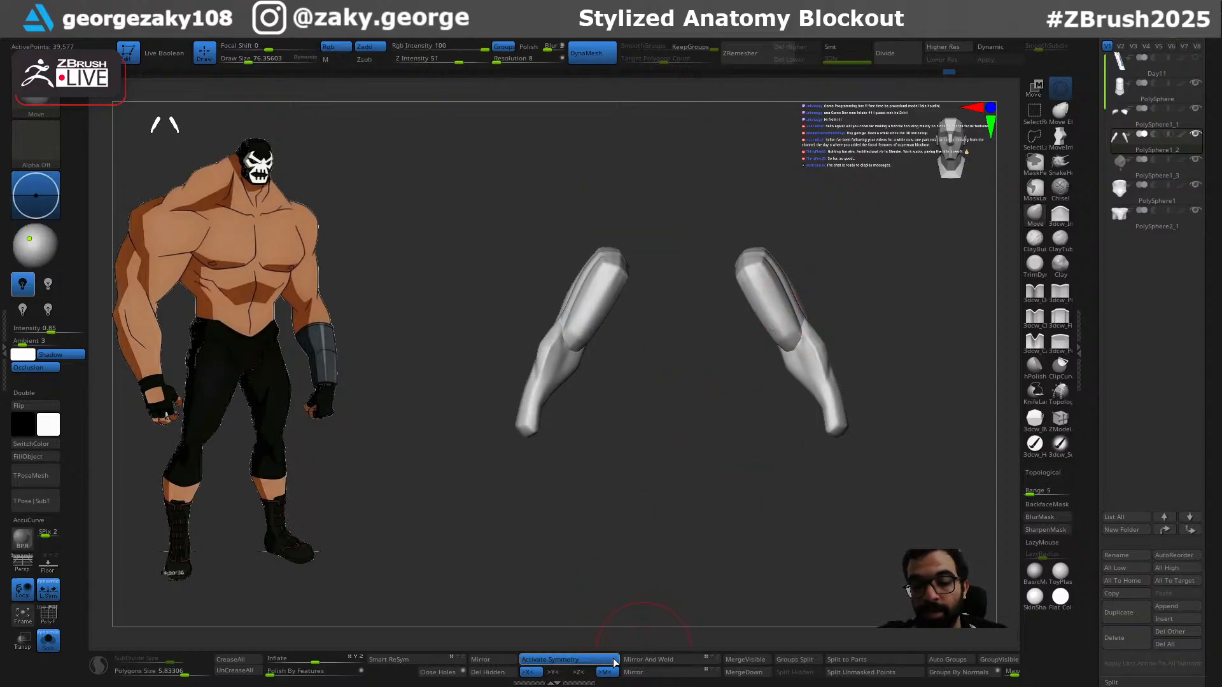
pyautogui.keyDown('ctrl'); pyautogui.keyDown('shift'); pyautogui.moveTo(627, 180); pyautogui.dragTo(537, 560); pyautogui.keyUp('shift'); pyautogui.keyUp('ctrl')
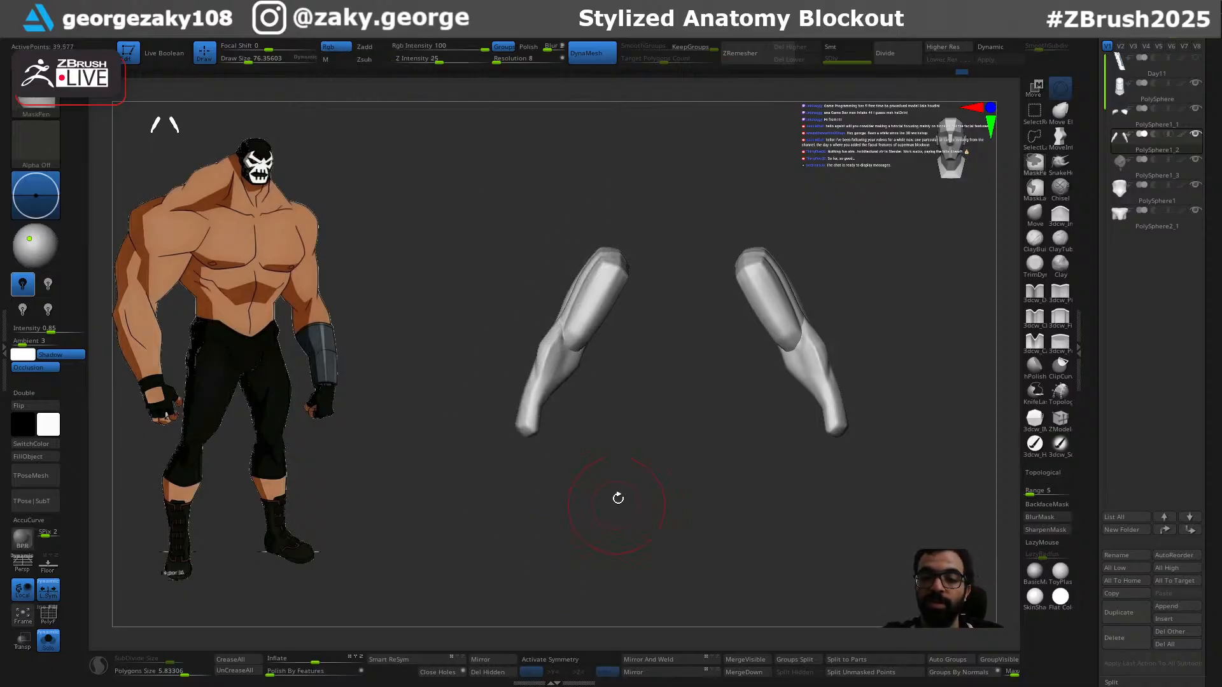
pyautogui.hotkey('shift', 'f')
pyautogui.keyDown('alt'); pyautogui.moveTo(643, 351); pyautogui.dragTo(595, 366, button='right'); pyautogui.keyUp('alt')
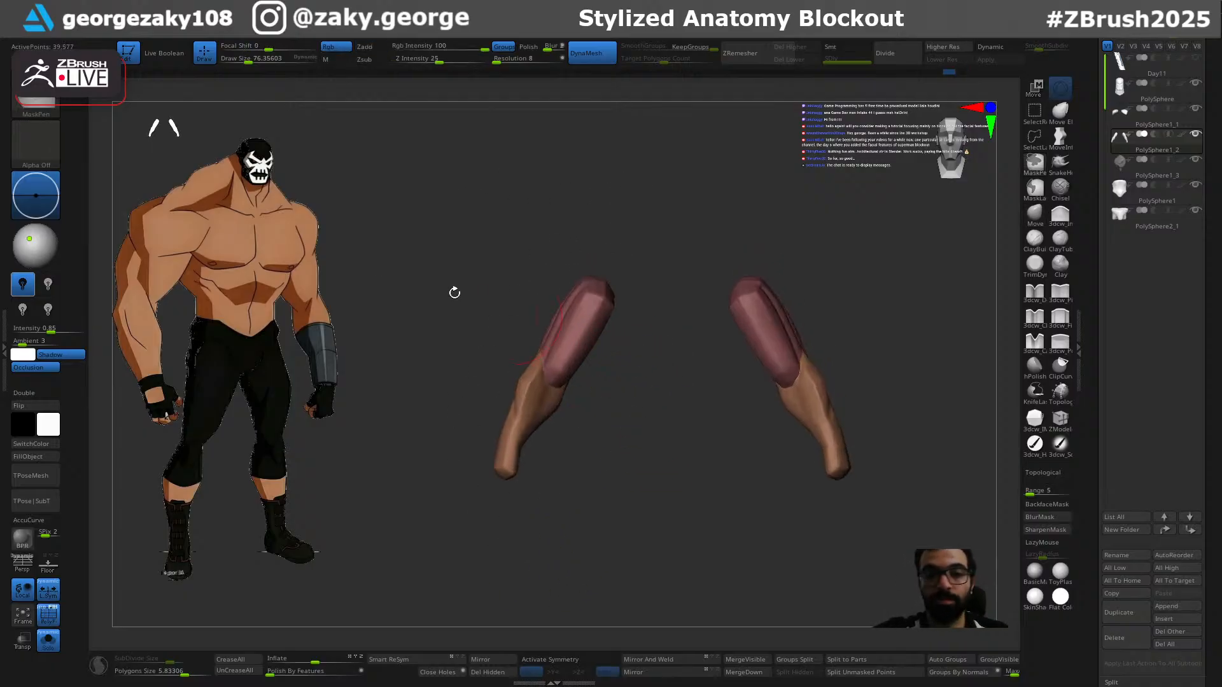
# Step: Isolate the character's right arm with the SelectRect brush and delete the hidden opposite arm
pyautogui.click(46, 100)
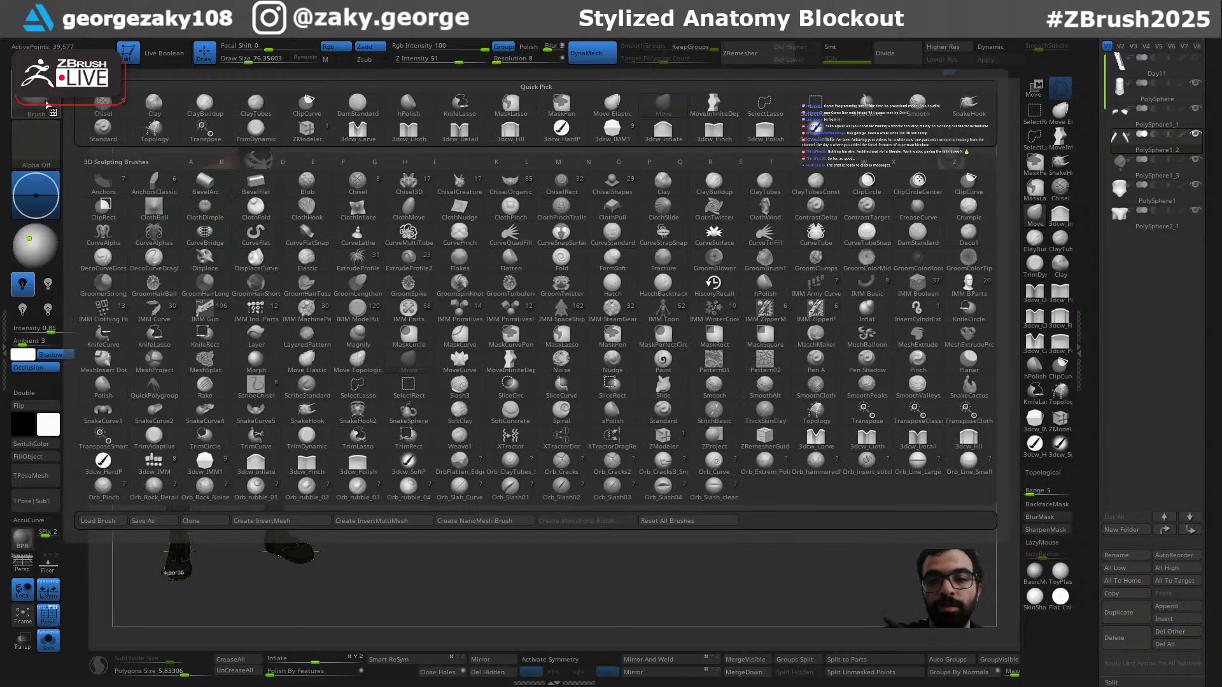
pyautogui.keyDown('ctrl'); pyautogui.keyDown('shift'); pyautogui.click(53, 100); pyautogui.keyUp('shift'); pyautogui.keyUp('ctrl')
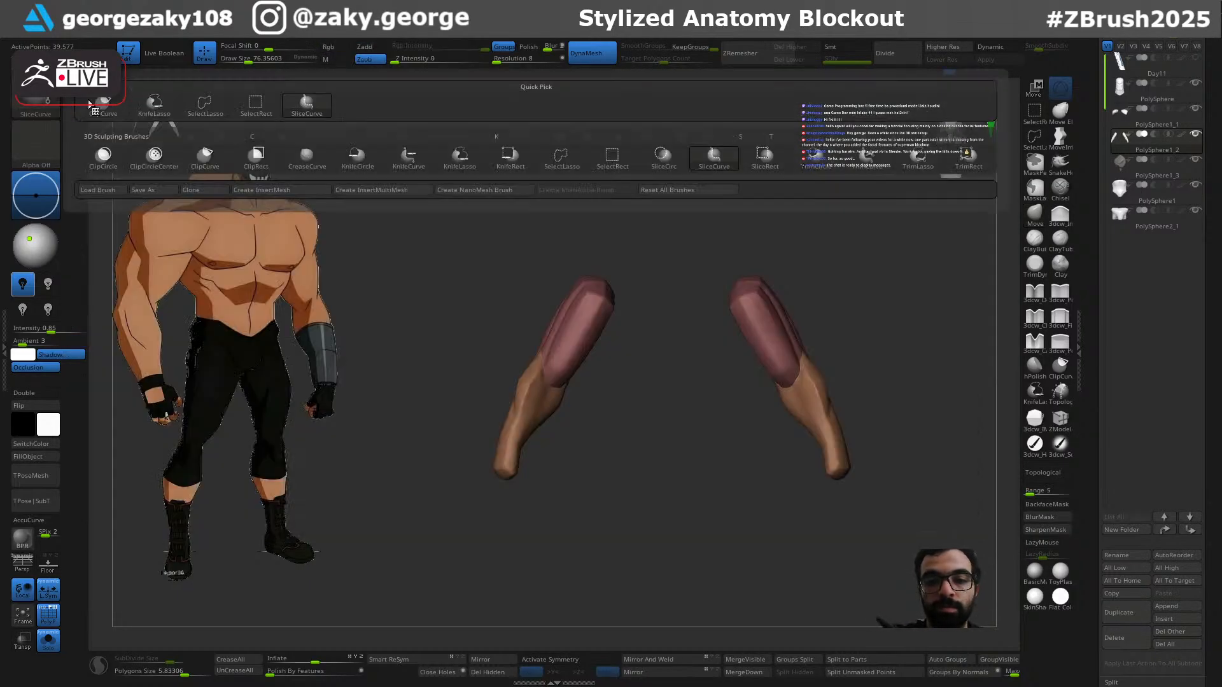
pyautogui.click(255, 106)
pyautogui.keyDown('ctrl'); pyautogui.keyDown('shift'); pyautogui.moveTo(666, 214); pyautogui.dragTo(474, 492); pyautogui.keyUp('shift'); pyautogui.keyUp('ctrl')
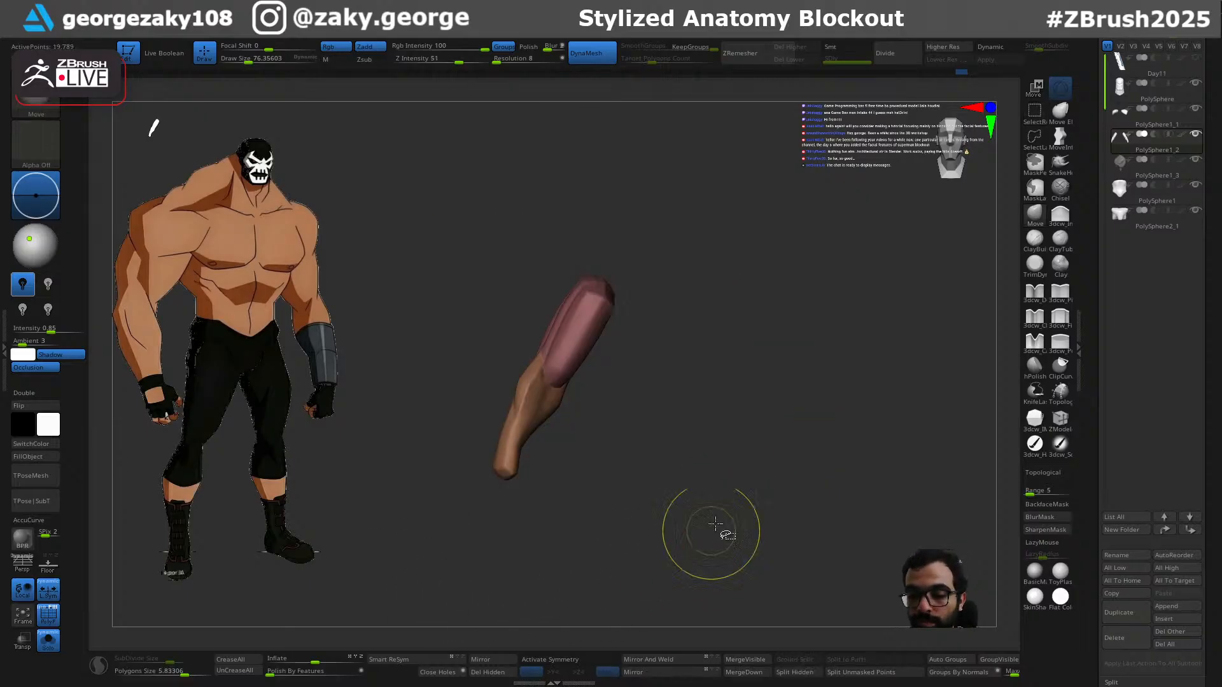
pyautogui.keyDown('ctrl'); pyautogui.keyDown('shift'); pyautogui.click(710, 533); pyautogui.keyUp('shift'); pyautogui.keyUp('ctrl')
pyautogui.moveTo(748, 560); pyautogui.dragTo(655, 599)
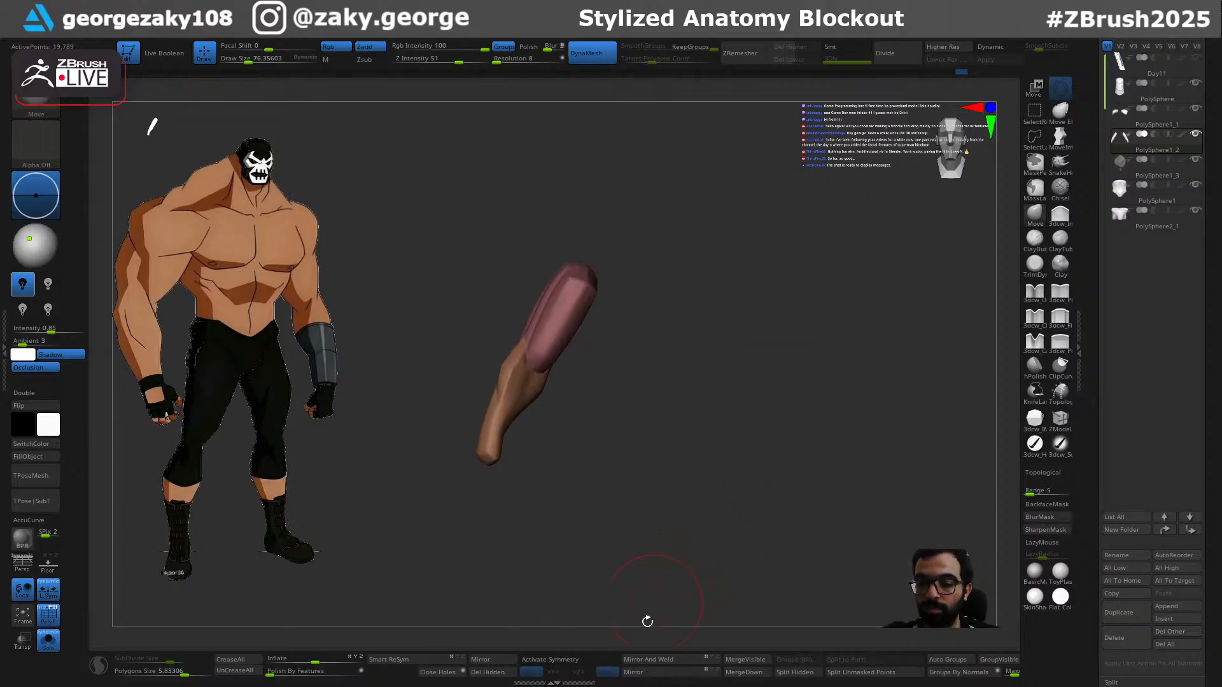
pyautogui.click(500, 678)
# Step: Examine the remaining arm's muscle pieces and polygroups from the front, side and back
pyautogui.moveTo(567, 573); pyautogui.dragTo(738, 407, button='right')
pyautogui.keyDown('ctrl'); pyautogui.moveTo(832, 314); pyautogui.dragTo(967, 371, button='right'); pyautogui.keyUp('ctrl')
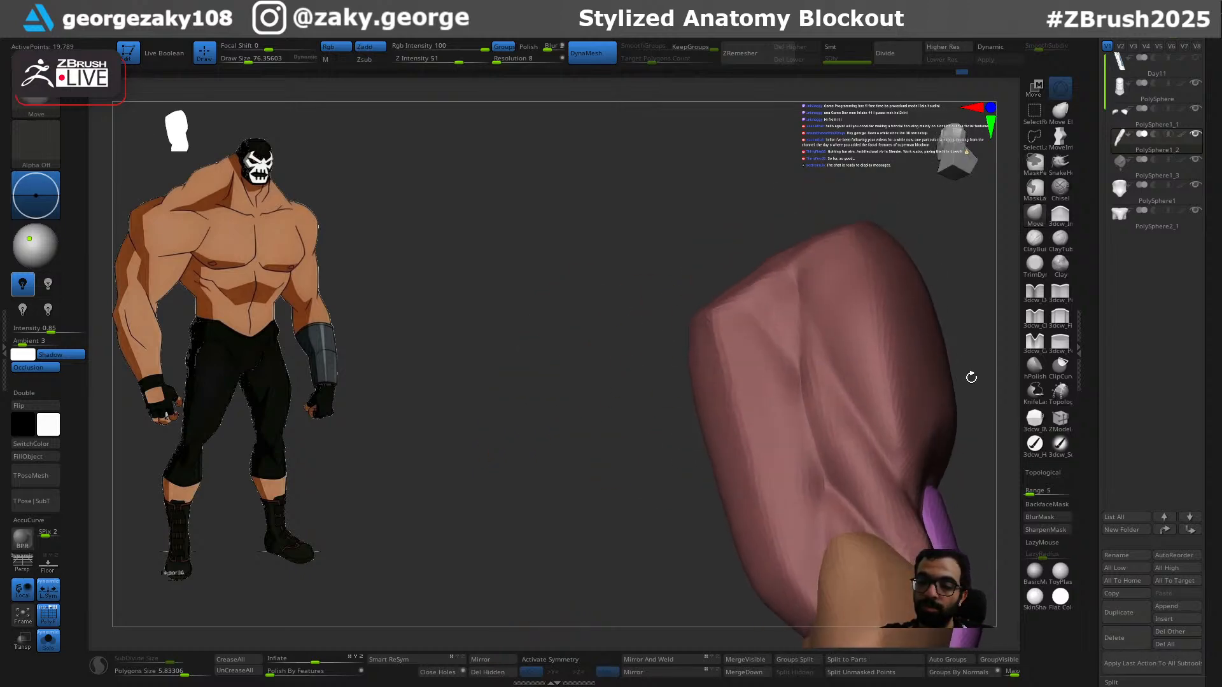
pyautogui.keyDown('ctrl'); pyautogui.moveTo(829, 287); pyautogui.dragTo(834, 300, button='right'); pyautogui.keyUp('ctrl')
pyautogui.moveTo(950, 418)
pyautogui.mouseDown(button='right')
pyautogui.moveTo(821, 506)
pyautogui.moveTo(832, 510)
pyautogui.mouseUp(button='right')
pyautogui.moveTo(915, 433)
pyautogui.keyDown('ctrl'); pyautogui.mouseDown(button='right')
pyautogui.moveTo(917, 458)
pyautogui.moveTo(963, 472)
pyautogui.moveTo(919, 428)
pyautogui.moveTo(842, 409)
pyautogui.moveTo(768, 349)
pyautogui.mouseUp(button='right'); pyautogui.keyUp('ctrl')
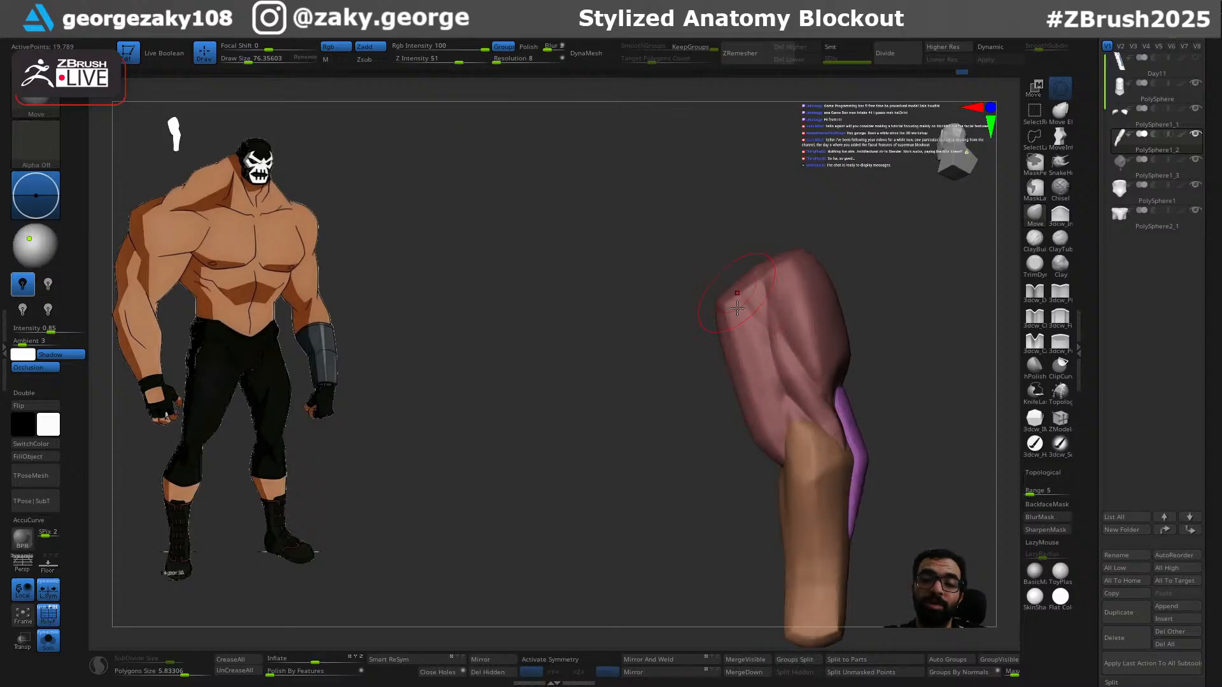
pyautogui.moveTo(690, 523)
pyautogui.mouseDown(button='right')
pyautogui.moveTo(805, 602)
pyautogui.moveTo(833, 592)
pyautogui.mouseUp(button='right')
pyautogui.moveTo(922, 466)
pyautogui.mouseDown(button='right')
pyautogui.moveTo(829, 417)
pyautogui.moveTo(835, 341)
pyautogui.mouseUp(button='right')
pyautogui.press('s')
pyautogui.moveTo(845, 337); pyautogui.dragTo(842, 337)
pyautogui.moveTo(883, 384); pyautogui.dragTo(868, 416, button='right')
pyautogui.moveTo(882, 345)
pyautogui.mouseDown(button='right')
pyautogui.moveTo(876, 390)
pyautogui.moveTo(824, 263)
pyautogui.mouseUp(button='right')
pyautogui.moveTo(807, 450); pyautogui.dragTo(837, 369, button='right')
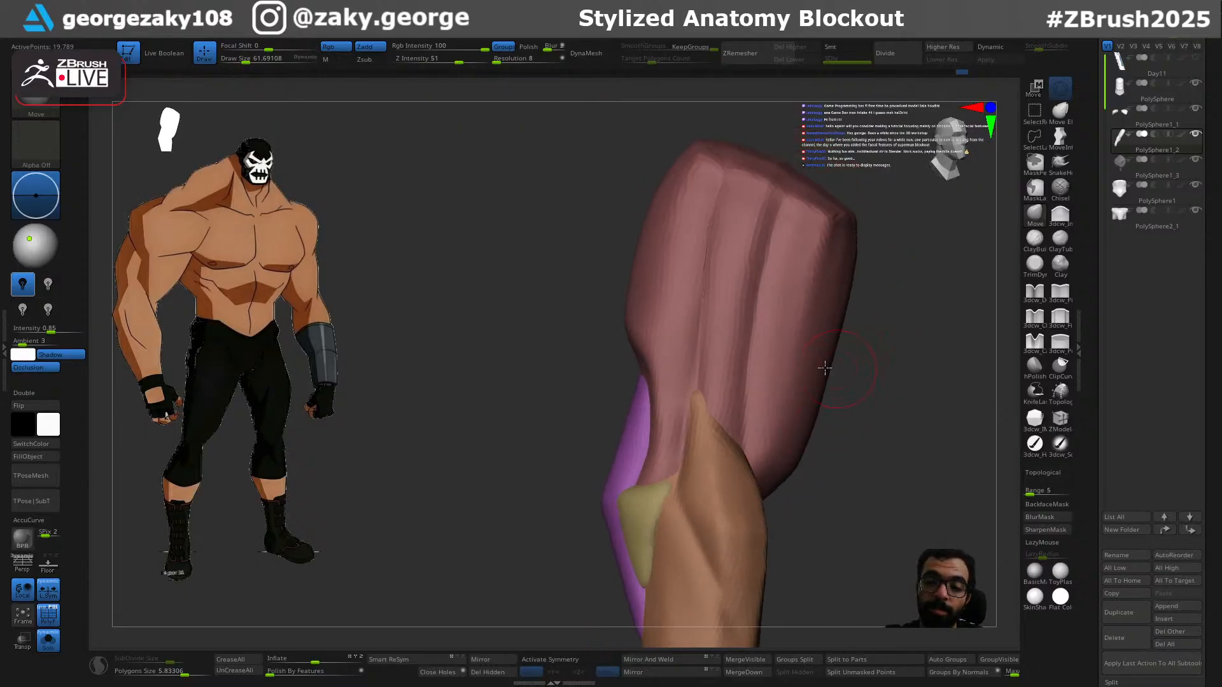
pyautogui.keyDown('ctrl'); pyautogui.keyDown('shift'); pyautogui.click(815, 364); pyautogui.keyUp('shift'); pyautogui.keyUp('ctrl')
pyautogui.keyDown('ctrl'); pyautogui.keyDown('shift'); pyautogui.click(860, 416); pyautogui.keyUp('shift'); pyautogui.keyUp('ctrl')
pyautogui.keyDown('ctrl'); pyautogui.moveTo(861, 426); pyautogui.dragTo(840, 363, button='right'); pyautogui.keyUp('ctrl')
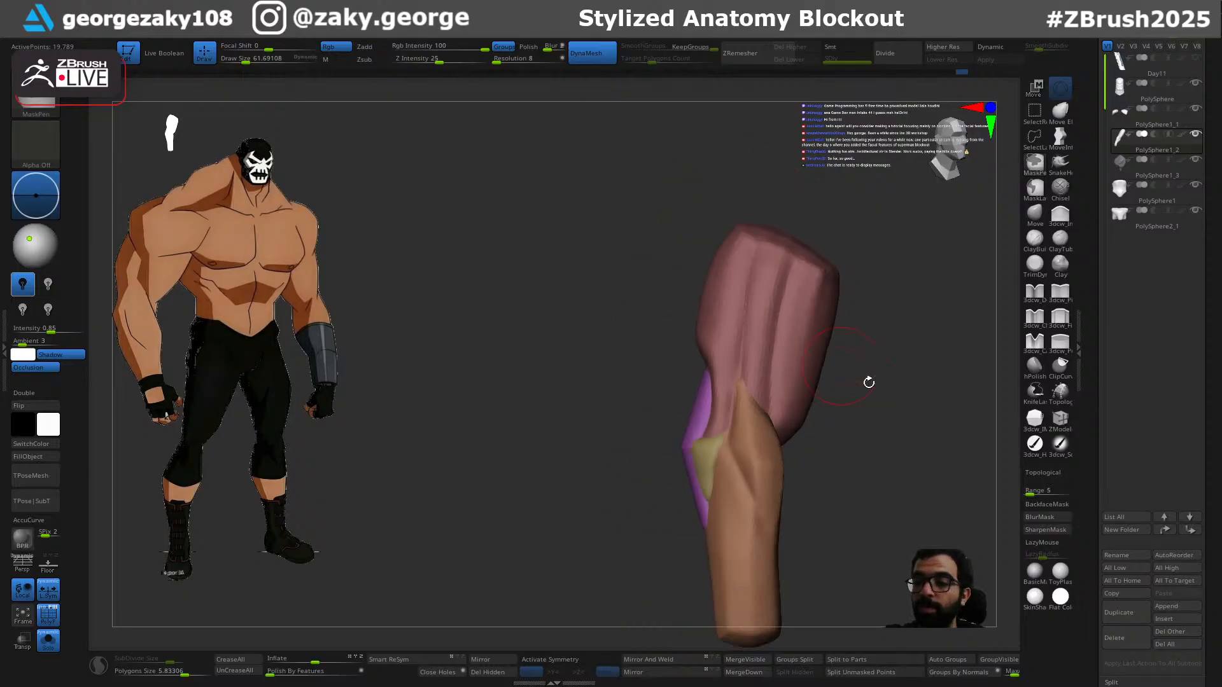
# Step: Create a subtool folder named Arm for the arm subtool
pyautogui.click(1132, 532)
pyautogui.write('Arm')
pyautogui.press('Return')
# Step: Try masking the triceps strip above the elbow at about 55 draw size, and undo the mask
pyautogui.moveTo(889, 277)
pyautogui.mouseDown()
pyautogui.moveTo(887, 294)
pyautogui.moveTo(750, 344)
pyautogui.moveTo(723, 424)
pyautogui.mouseUp()
pyautogui.press('s')
pyautogui.keyDown('ctrl'); pyautogui.moveTo(725, 434); pyautogui.dragTo(732, 450, button='right'); pyautogui.keyUp('ctrl')
pyautogui.press('s')
pyautogui.moveTo(735, 451)
pyautogui.mouseDown()
pyautogui.moveTo(728, 457)
pyautogui.moveTo(739, 452)
pyautogui.moveTo(720, 394)
pyautogui.moveTo(705, 147)
pyautogui.mouseUp()
pyautogui.press('s')
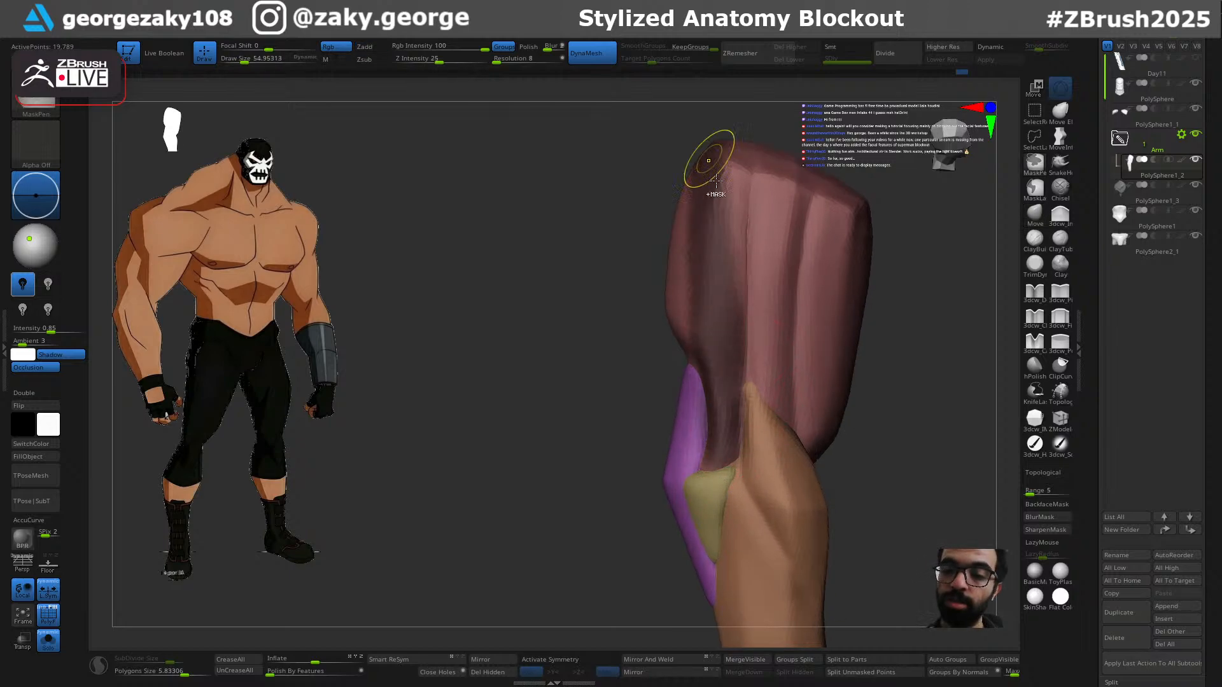
pyautogui.hotkey('ctrl', 'z')
# Step: Set the draw size to about 40, split the arm into separate subtools by polygroup, and leave Solo display
pyautogui.press('s')
pyautogui.moveTo(723, 438); pyautogui.dragTo(721, 438)
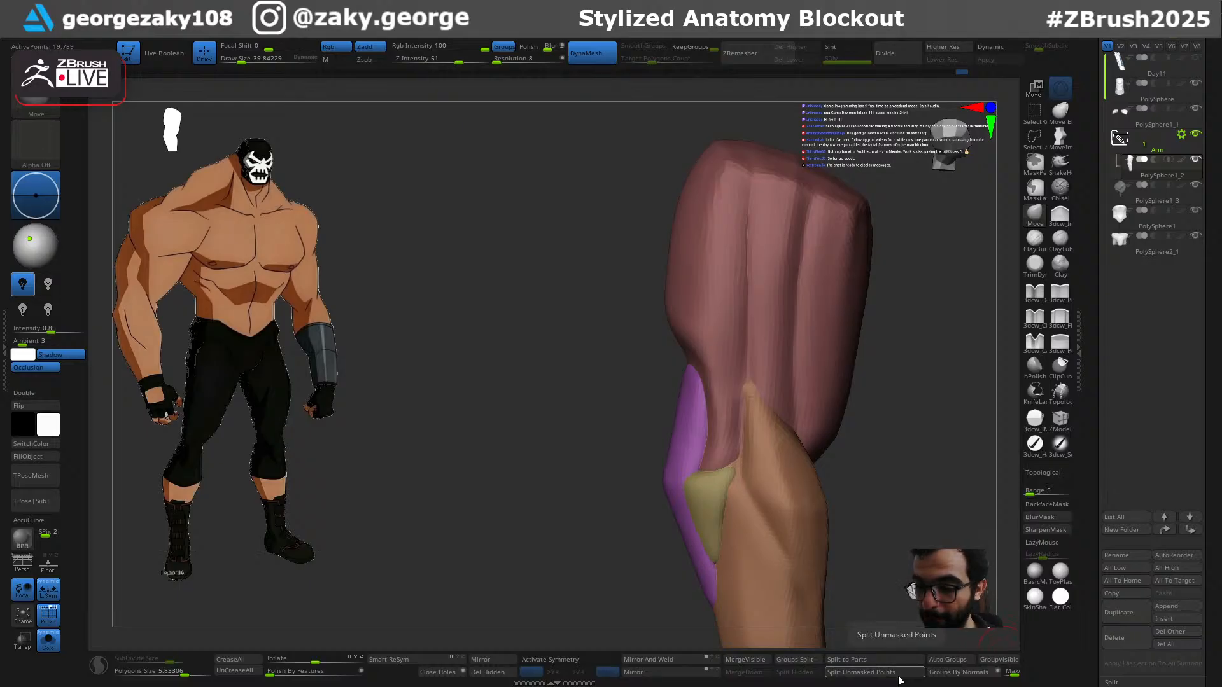
pyautogui.click(796, 660)
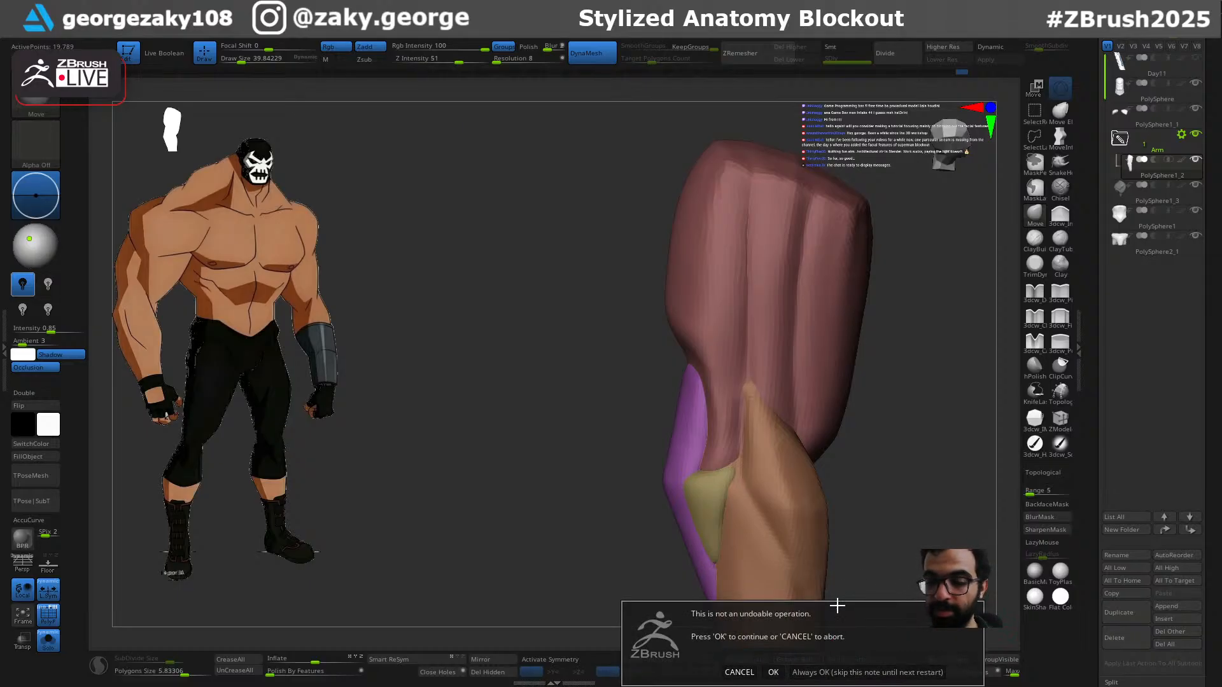
pyautogui.click(774, 673)
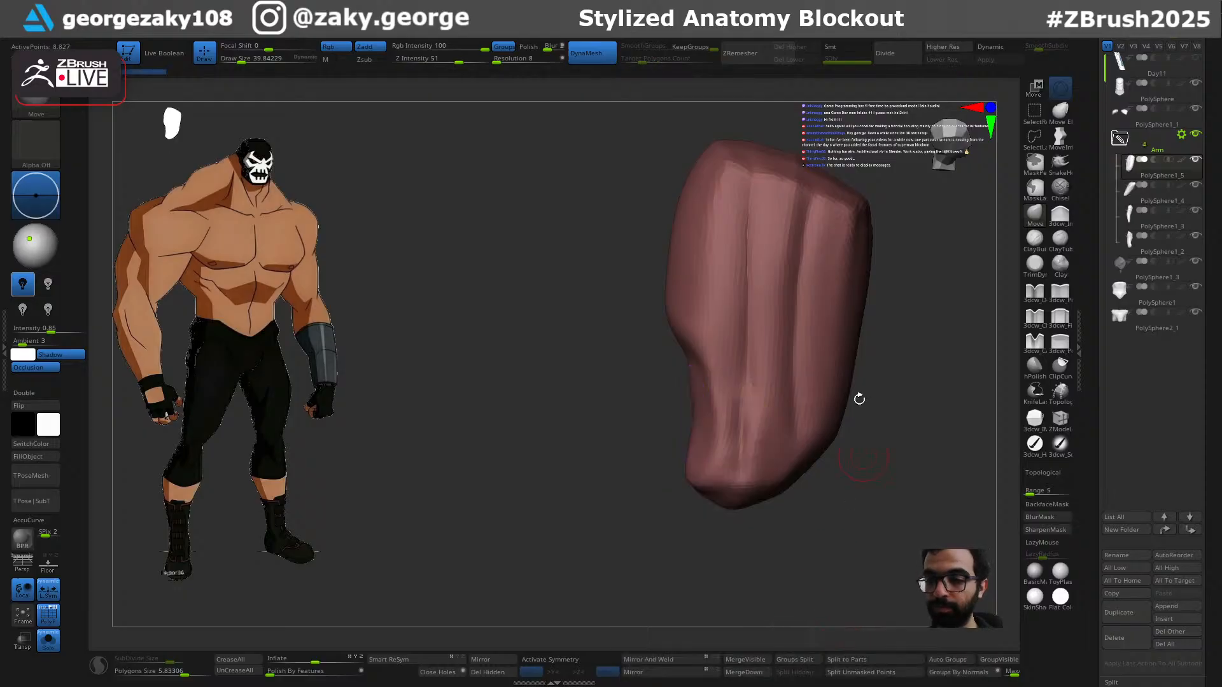
pyautogui.click(949, 525)
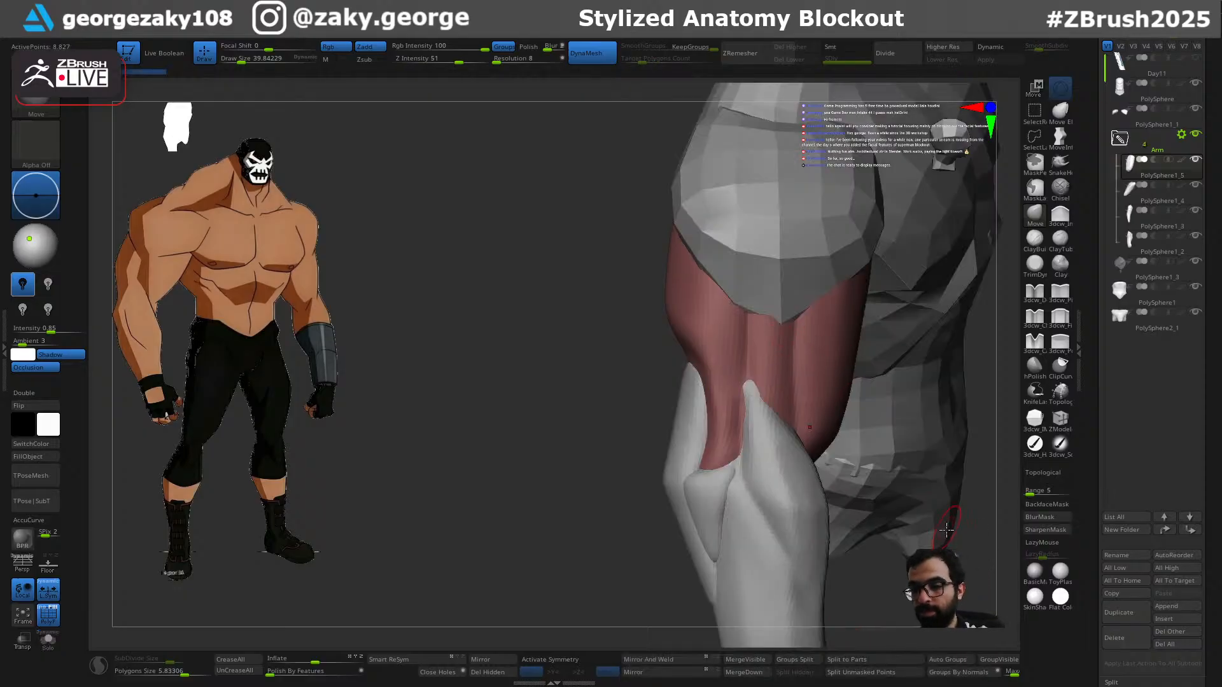
# Step: Hide the body subtools outside the Arm folder, including the shoulders, torso and waist pieces, leaving only the arm pieces displayed
pyautogui.click(1198, 94)
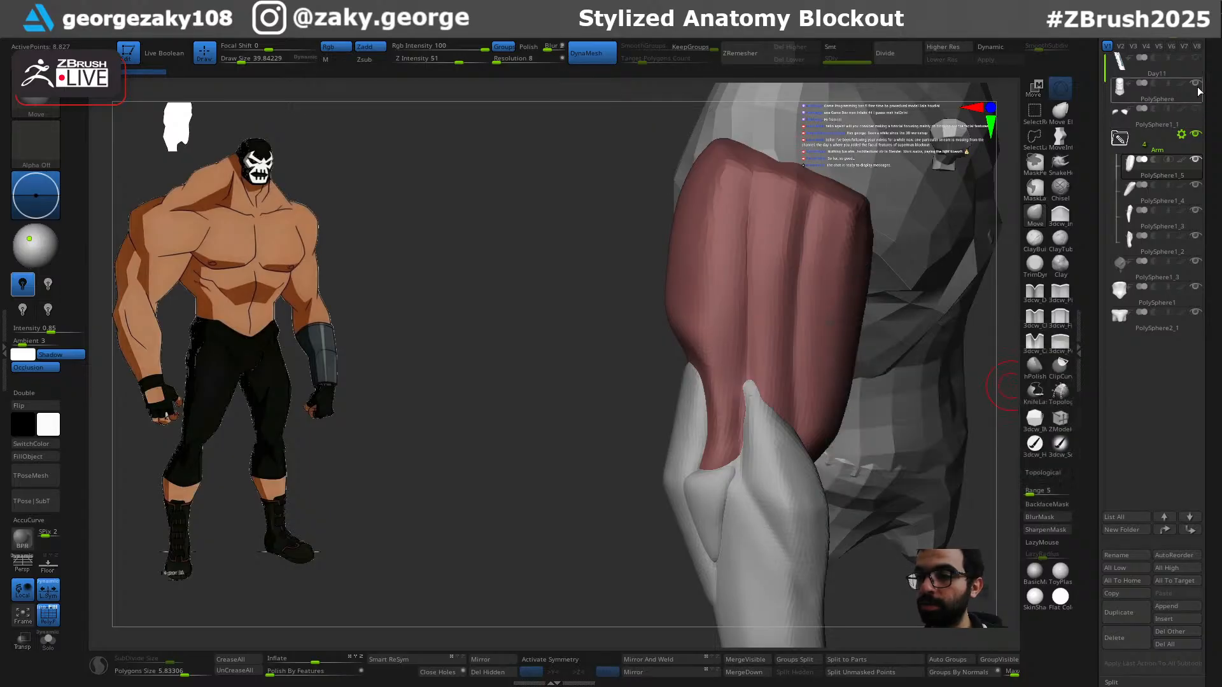
pyautogui.click(1195, 288)
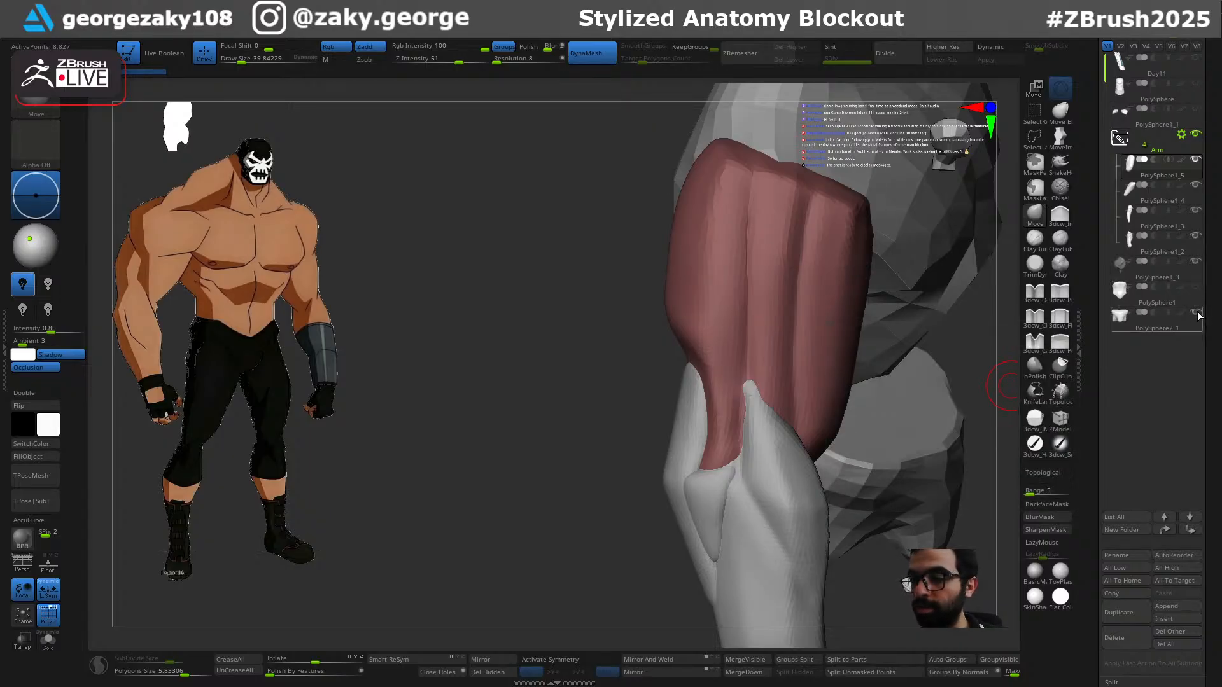
pyautogui.click(1195, 312)
pyautogui.moveTo(903, 479)
pyautogui.mouseDown()
pyautogui.moveTo(878, 499)
pyautogui.moveTo(973, 394)
pyautogui.mouseUp()
pyautogui.moveTo(700, 422); pyautogui.dragTo(724, 517)
pyautogui.keyDown('alt'); pyautogui.click(651, 572); pyautogui.keyUp('alt')
pyautogui.keyDown('alt'); pyautogui.click(690, 450); pyautogui.keyUp('alt')
pyautogui.keyDown('alt'); pyautogui.moveTo(766, 587); pyautogui.dragTo(726, 581); pyautogui.keyUp('alt')
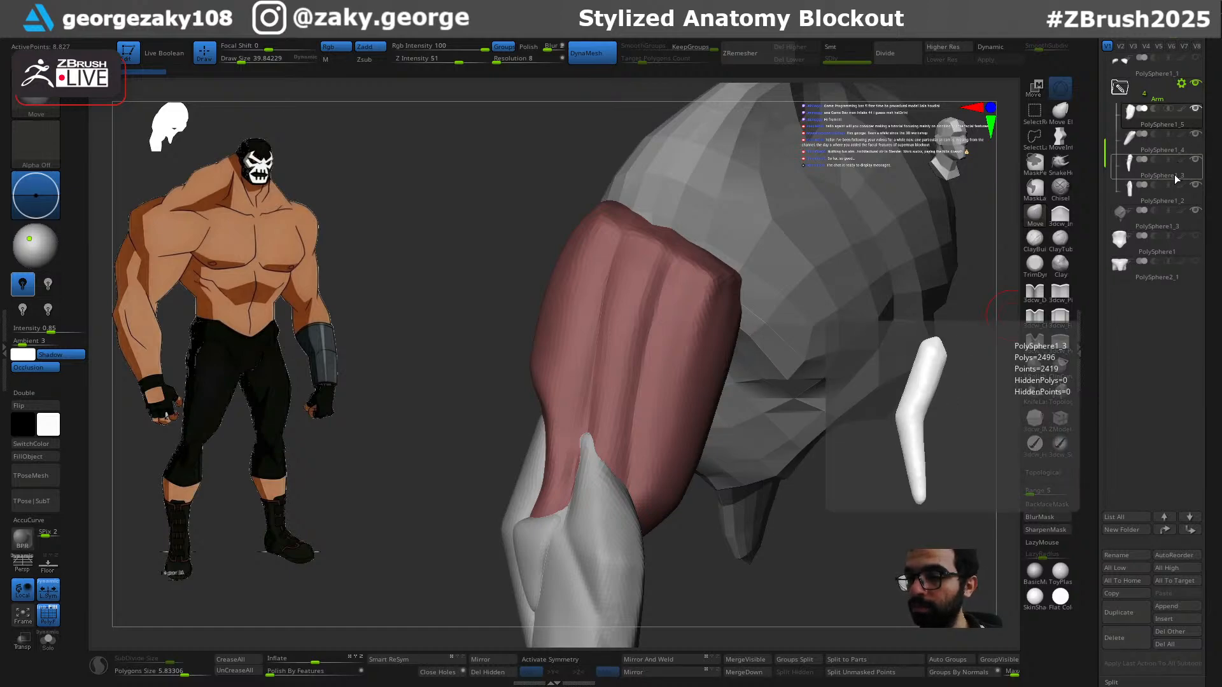
pyautogui.click(1198, 211)
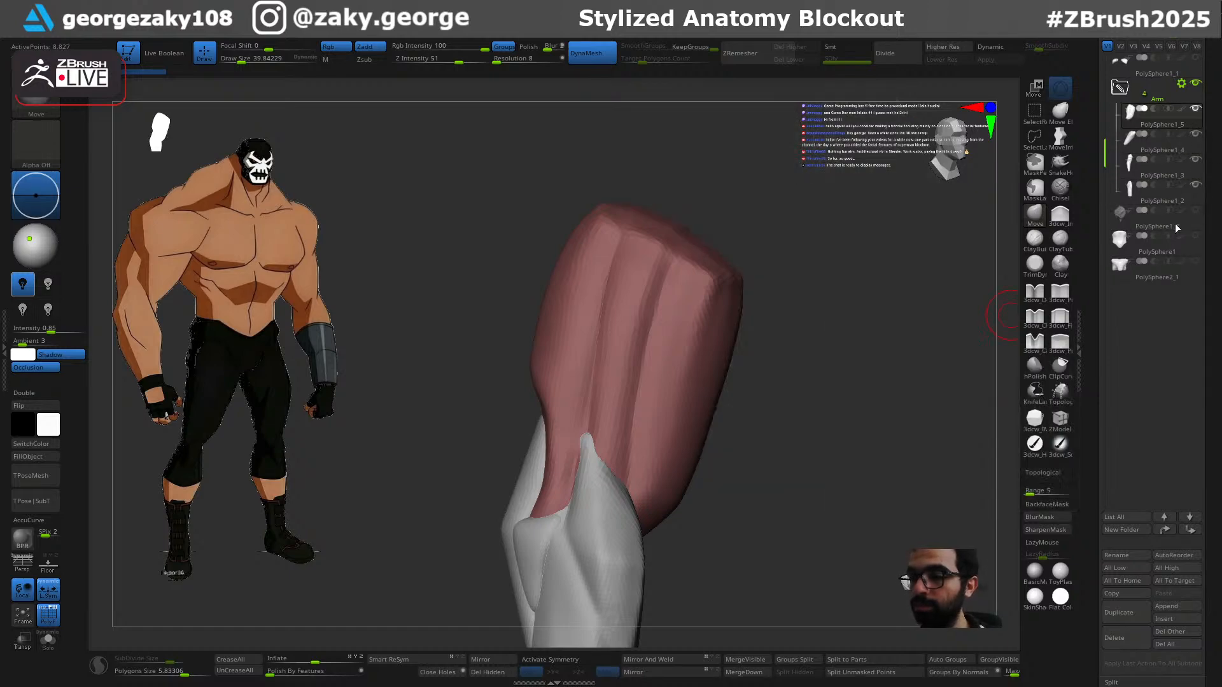
# Step: Set the draw size to about 43 and duplicate the upper-arm muscle subtool
pyautogui.moveTo(726, 418)
pyautogui.mouseDown()
pyautogui.moveTo(764, 409)
pyautogui.moveTo(758, 417)
pyautogui.moveTo(680, 328)
pyautogui.mouseUp()
pyautogui.press('space')
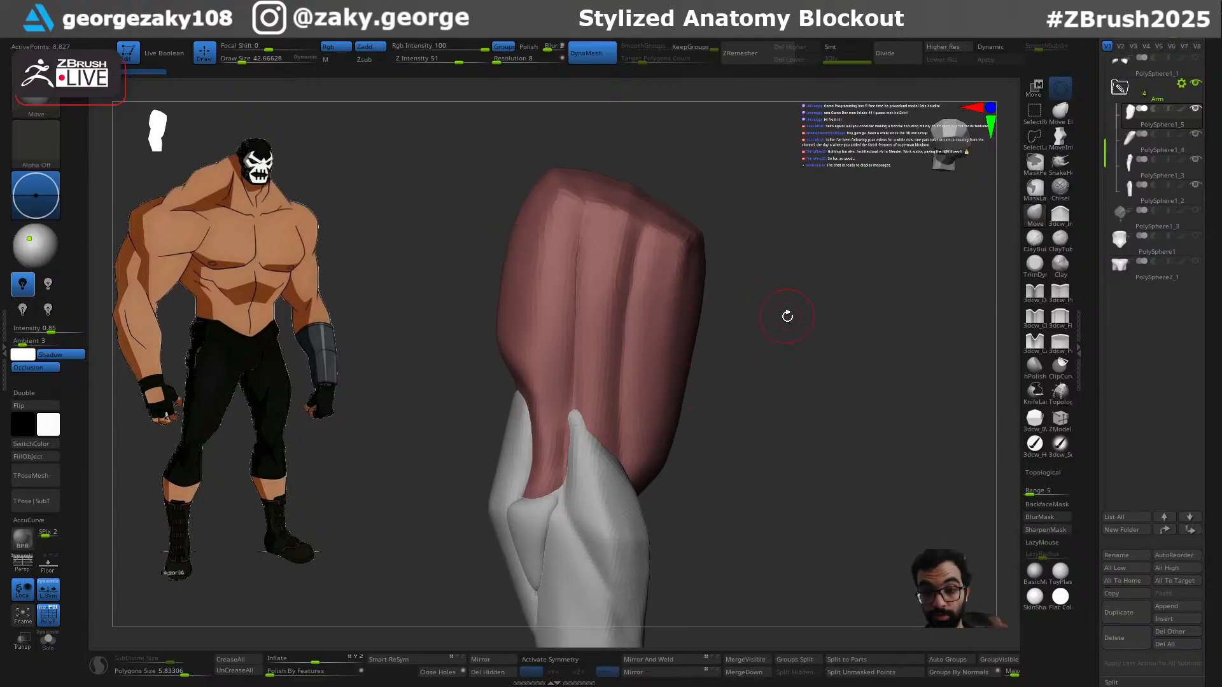
pyautogui.moveTo(794, 327); pyautogui.dragTo(758, 363)
pyautogui.hotkey('ctrl', 'shift', 'd')
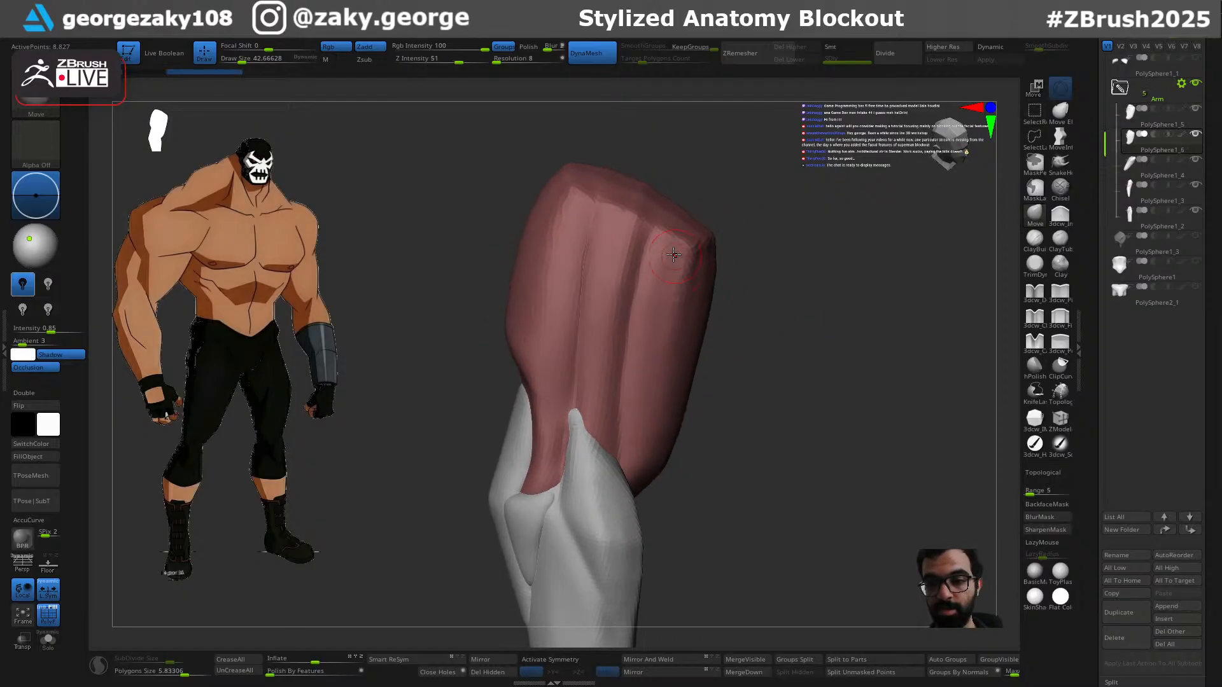
# Step: Mask the long triceps strip along the outer rear edge of the duplicated upper-arm piece
pyautogui.moveTo(667, 234)
pyautogui.keyDown('ctrl'); pyautogui.mouseDown()
pyautogui.moveTo(640, 445)
pyautogui.moveTo(655, 290)
pyautogui.mouseUp(); pyautogui.keyUp('ctrl')
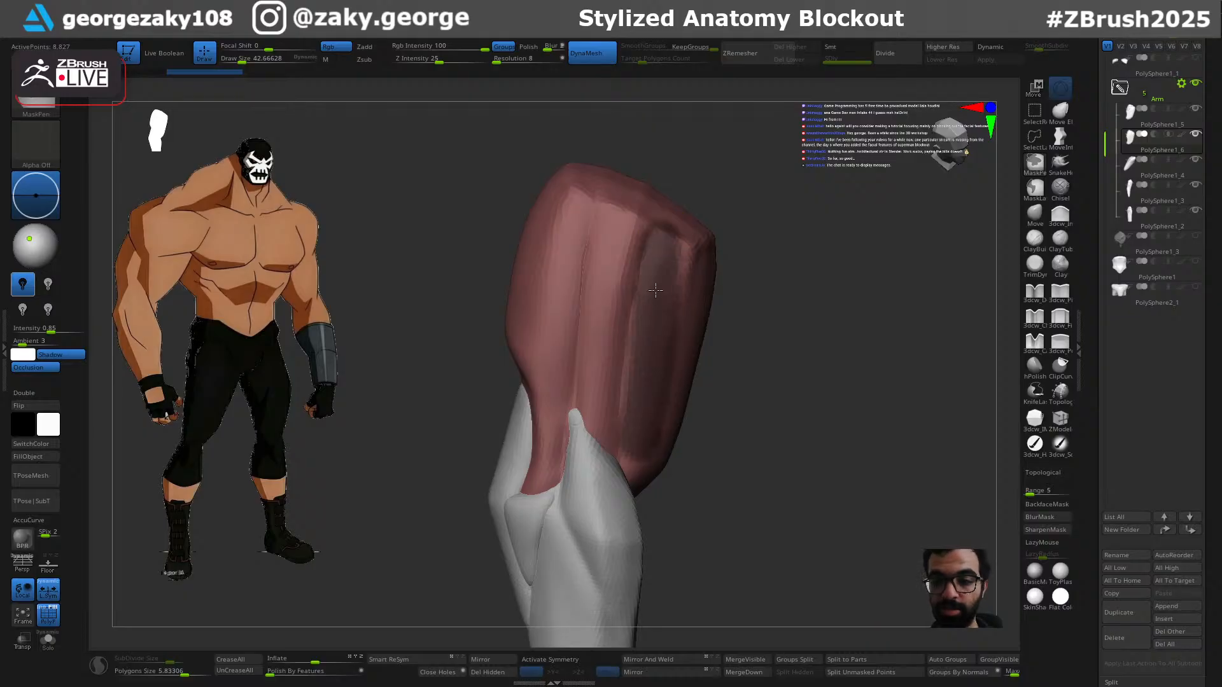
pyautogui.moveTo(673, 513)
pyautogui.mouseDown()
pyautogui.moveTo(731, 382)
pyautogui.moveTo(591, 425)
pyautogui.moveTo(590, 447)
pyautogui.moveTo(636, 388)
pyautogui.moveTo(703, 246)
pyautogui.mouseUp()
pyautogui.moveTo(797, 275); pyautogui.dragTo(742, 319)
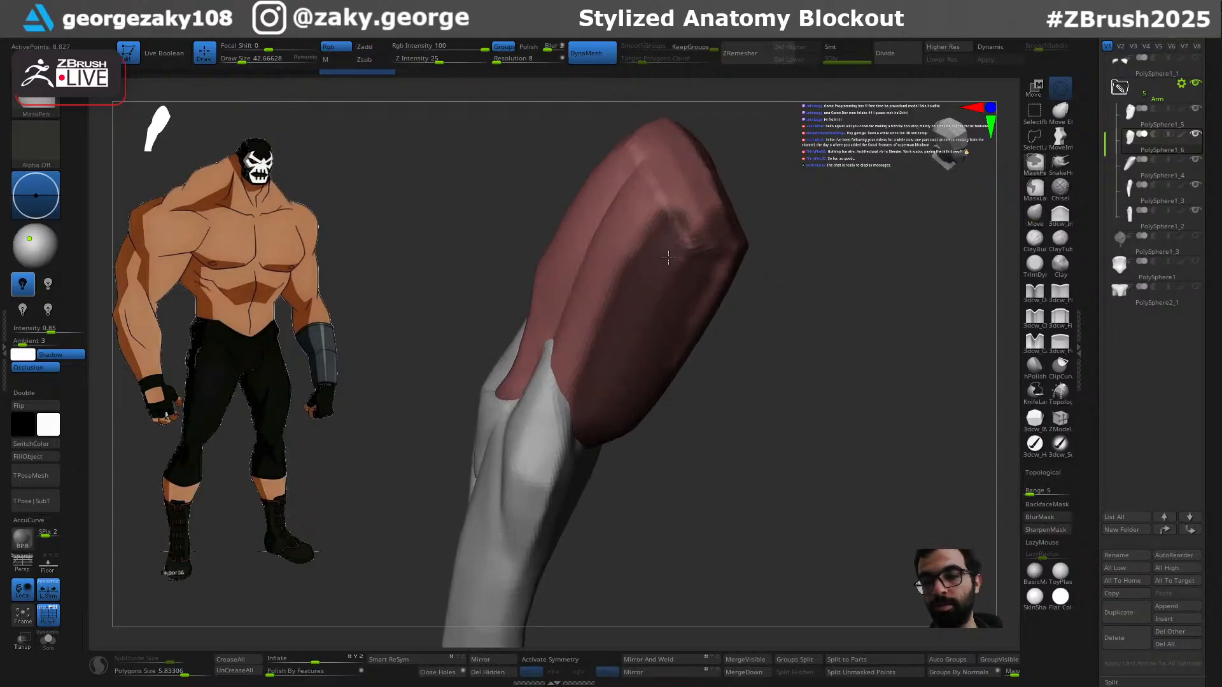
pyautogui.moveTo(700, 210); pyautogui.dragTo(774, 242)
pyautogui.keyDown('ctrl'); pyautogui.moveTo(741, 237); pyautogui.dragTo(700, 322); pyautogui.keyUp('ctrl')
pyautogui.moveTo(821, 312); pyautogui.dragTo(751, 300)
pyautogui.moveTo(696, 373)
pyautogui.keyDown('ctrl'); pyautogui.mouseDown()
pyautogui.moveTo(697, 310)
pyautogui.moveTo(683, 427)
pyautogui.mouseUp(); pyautogui.keyUp('ctrl')
# Step: Extend the triceps mask around the other side of the upper-arm piece, filling it down to the elbow end
pyautogui.moveTo(859, 321); pyautogui.dragTo(898, 322)
pyautogui.moveTo(741, 255)
pyautogui.keyDown('ctrl'); pyautogui.mouseDown()
pyautogui.moveTo(714, 276)
pyautogui.moveTo(775, 293)
pyautogui.moveTo(763, 449)
pyautogui.mouseUp(); pyautogui.keyUp('ctrl')
pyautogui.moveTo(927, 346); pyautogui.dragTo(911, 285)
pyautogui.moveTo(775, 538)
pyautogui.keyDown('ctrl'); pyautogui.mouseDown()
pyautogui.moveTo(754, 467)
pyautogui.moveTo(741, 293)
pyautogui.mouseUp(); pyautogui.keyUp('ctrl')
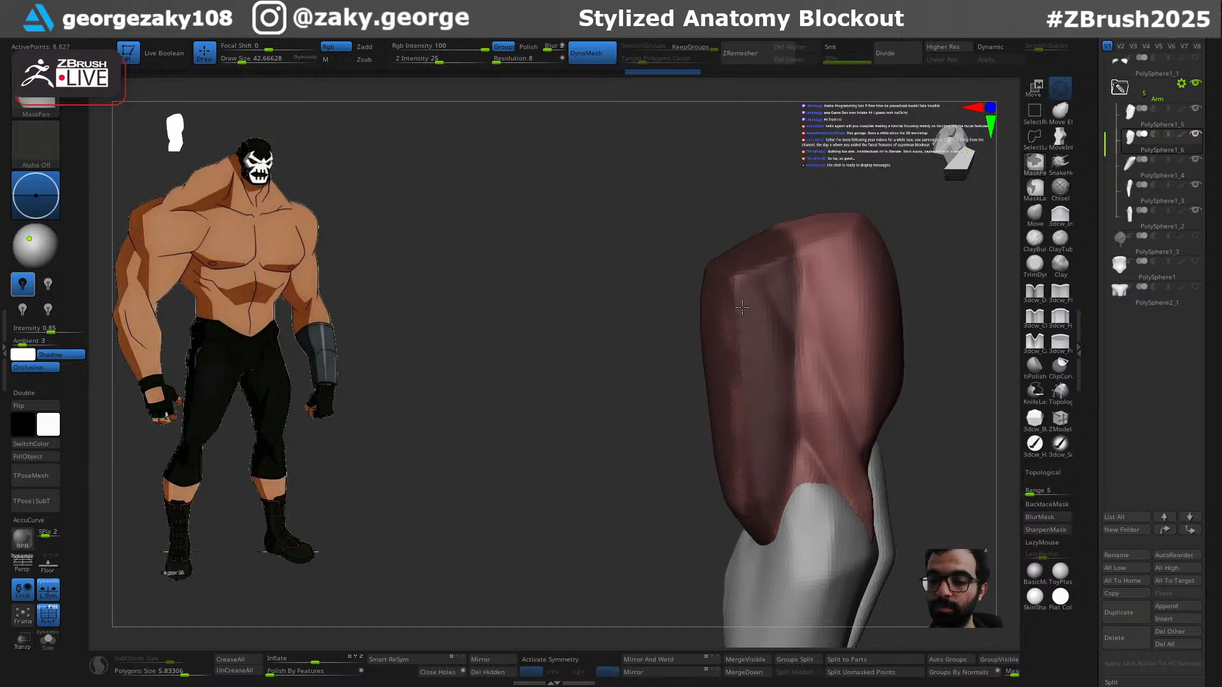
pyautogui.keyDown('ctrl'); pyautogui.moveTo(772, 453); pyautogui.dragTo(764, 534); pyautogui.keyUp('ctrl')
pyautogui.moveTo(964, 408)
pyautogui.mouseDown()
pyautogui.moveTo(941, 409)
pyautogui.moveTo(970, 419)
pyautogui.moveTo(958, 410)
pyautogui.mouseUp()
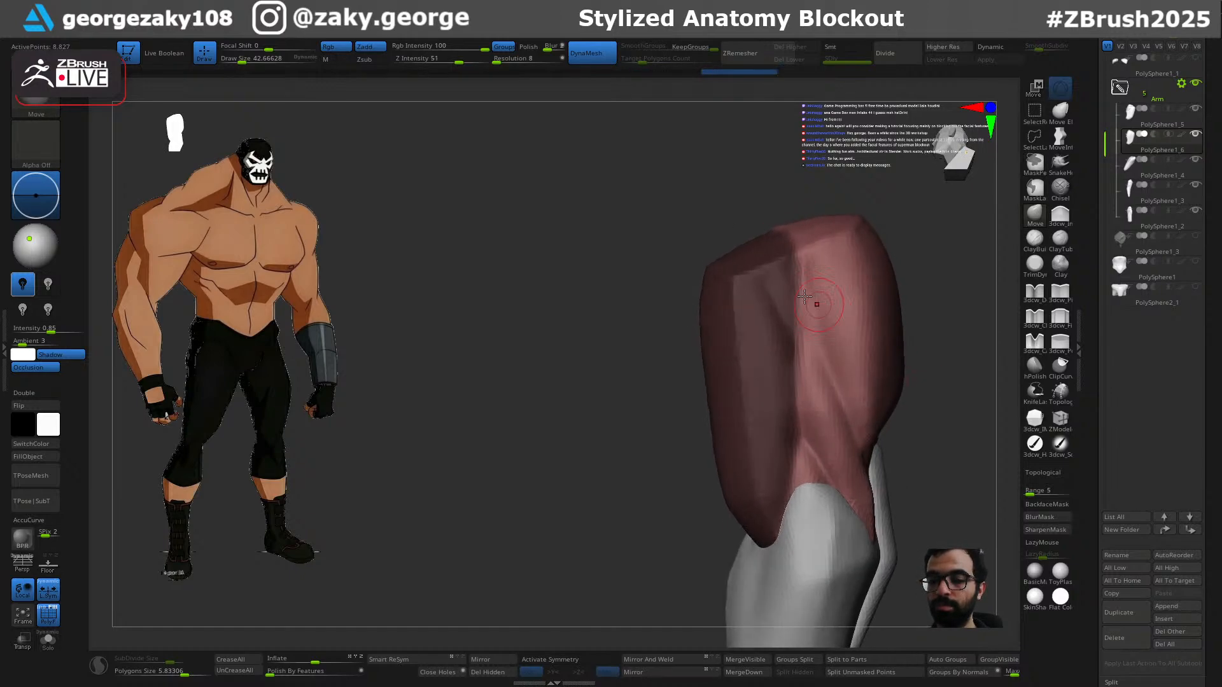
# Step: Erase the excess mask near the upper end of the triceps strip to clean its border
pyautogui.keyDown('ctrl'); pyautogui.keyDown('alt'); pyautogui.moveTo(773, 235); pyautogui.dragTo(764, 240); pyautogui.keyUp('alt'); pyautogui.keyUp('ctrl')
pyautogui.moveTo(677, 222)
pyautogui.mouseDown()
pyautogui.moveTo(892, 292)
pyautogui.moveTo(932, 289)
pyautogui.mouseUp()
pyautogui.keyDown('ctrl'); pyautogui.keyDown('alt'); pyautogui.moveTo(791, 284); pyautogui.dragTo(732, 269); pyautogui.keyUp('alt'); pyautogui.keyUp('ctrl')
pyautogui.moveTo(852, 280); pyautogui.dragTo(908, 274)
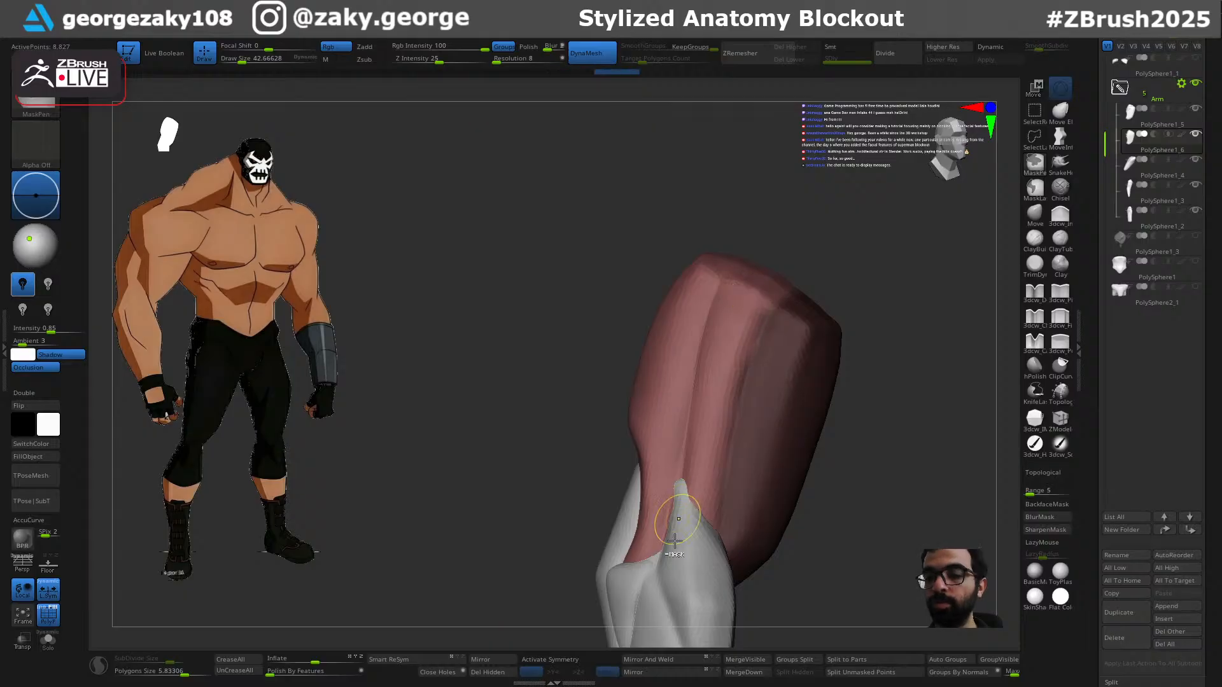
# Step: Separate the masked triceps strip as its own polygroup, deleting the rest of the duplicate and closing the open holes
pyautogui.moveTo(878, 459); pyautogui.dragTo(851, 431)
pyautogui.hotkey('ctrl', 'w')
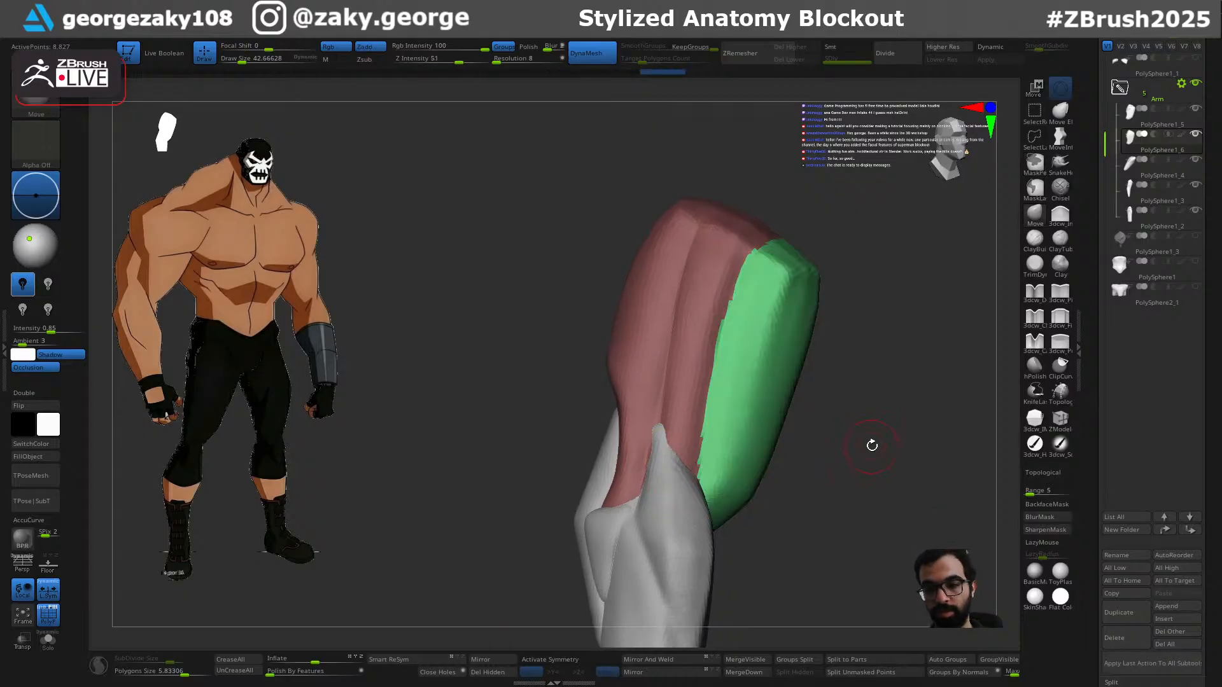
pyautogui.moveTo(879, 478); pyautogui.dragTo(845, 478)
pyautogui.keyDown('ctrl'); pyautogui.keyDown('shift'); pyautogui.click(743, 417); pyautogui.keyUp('shift'); pyautogui.keyUp('ctrl')
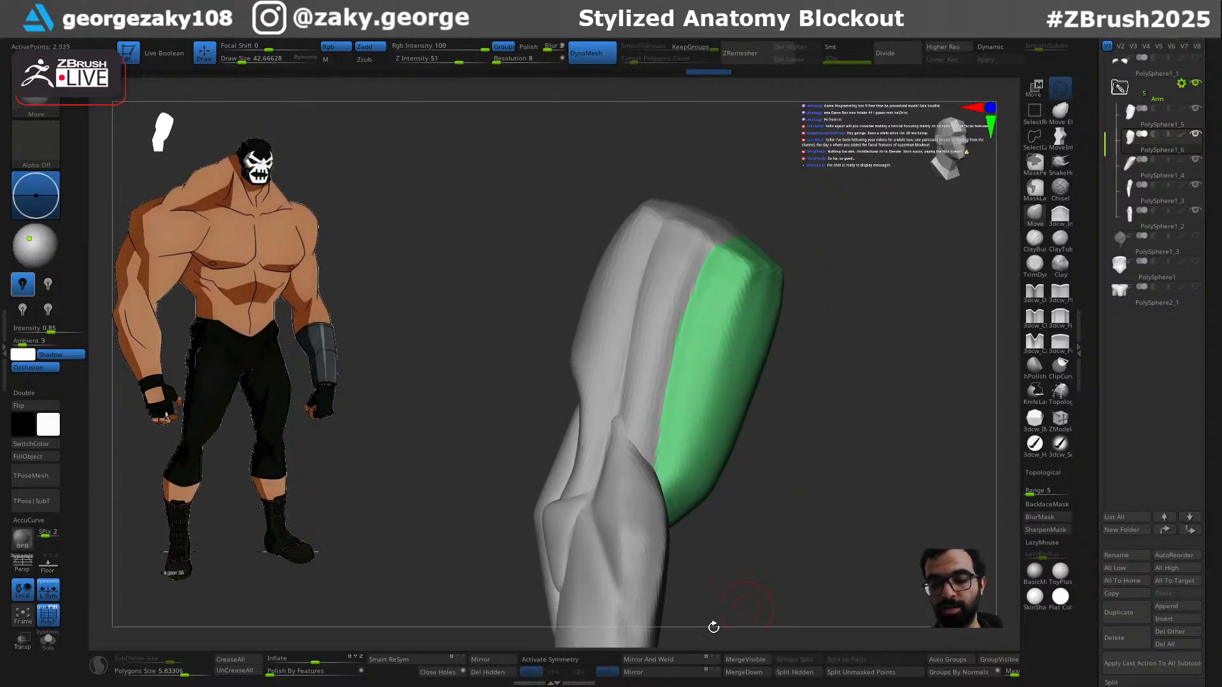
pyautogui.click(490, 672)
pyautogui.click(455, 672)
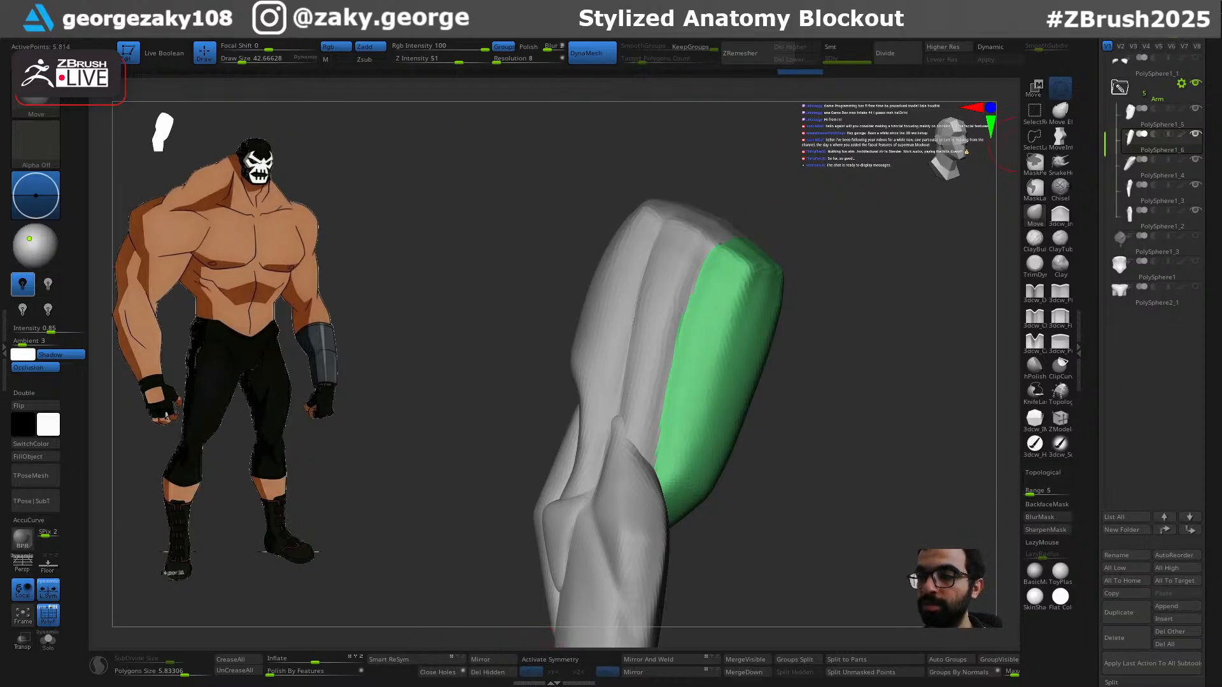
# Step: ZRemesh the triceps piece at a target polygon count of 0.1, and remesh it again in Solo display with the Half option
pyautogui.moveTo(1128, 484); pyautogui.dragTo(1130, 39)
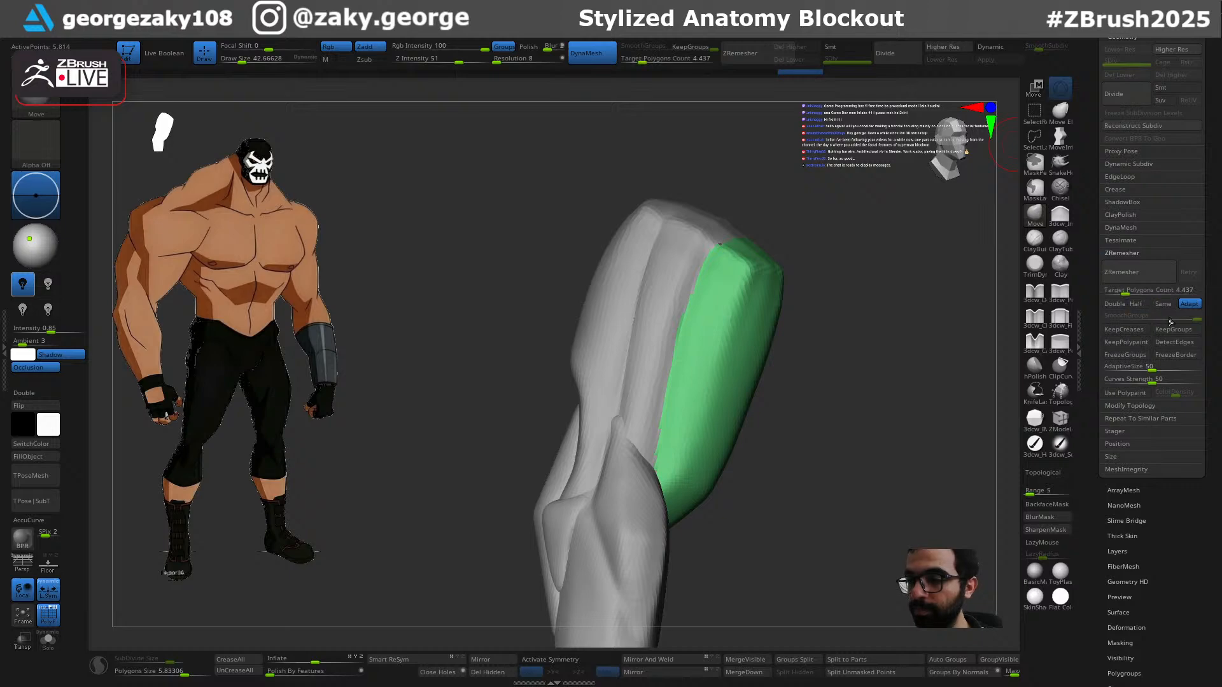
pyautogui.moveTo(1125, 294); pyautogui.dragTo(1099, 293)
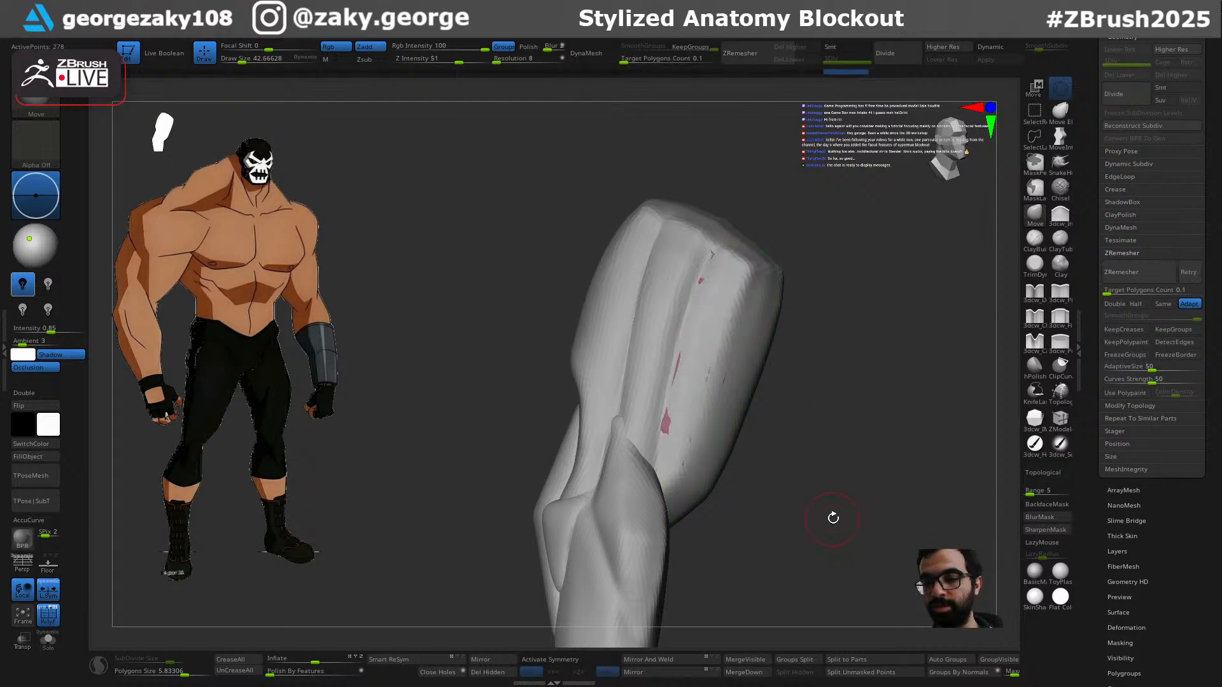
pyautogui.moveTo(831, 513); pyautogui.dragTo(805, 499)
pyautogui.hotkey('ctrl', 'shift', 's')
pyautogui.press(']')
pyautogui.press(']')
pyautogui.press(']')
pyautogui.click(1138, 305)
pyautogui.click(1132, 280)
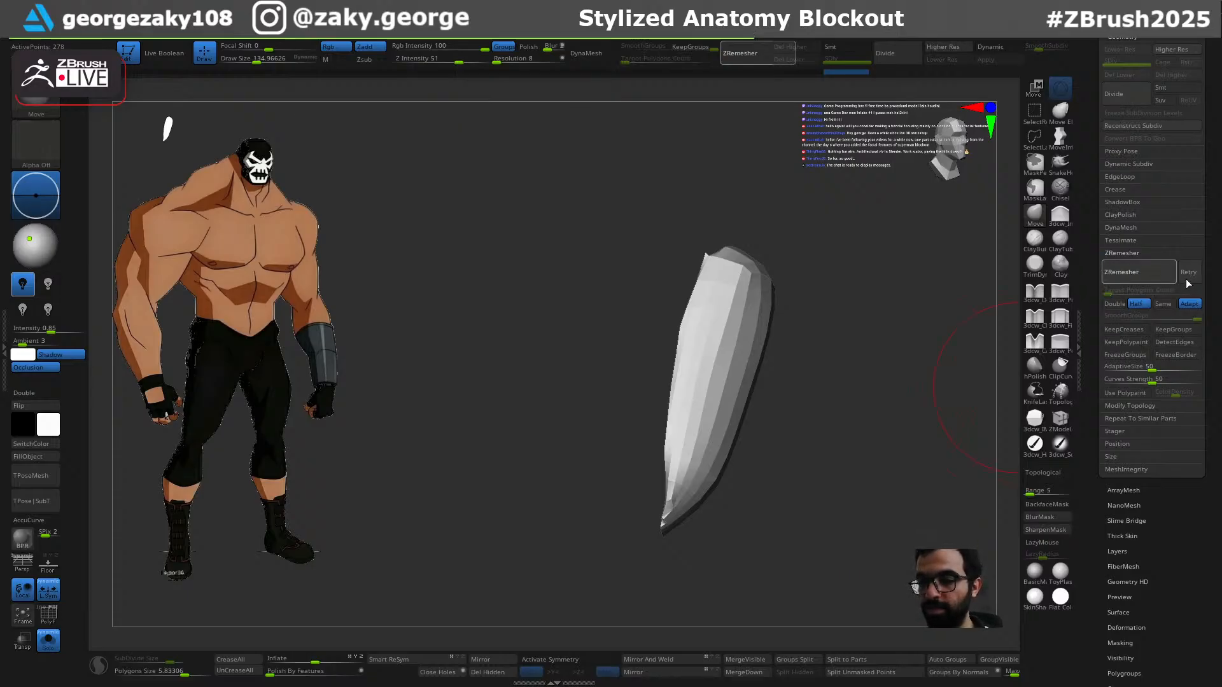
pyautogui.moveTo(871, 482)
pyautogui.mouseDown()
pyautogui.moveTo(839, 455)
pyautogui.moveTo(845, 431)
pyautogui.moveTo(917, 453)
pyautogui.moveTo(992, 389)
pyautogui.mouseUp()
pyautogui.click(1135, 273)
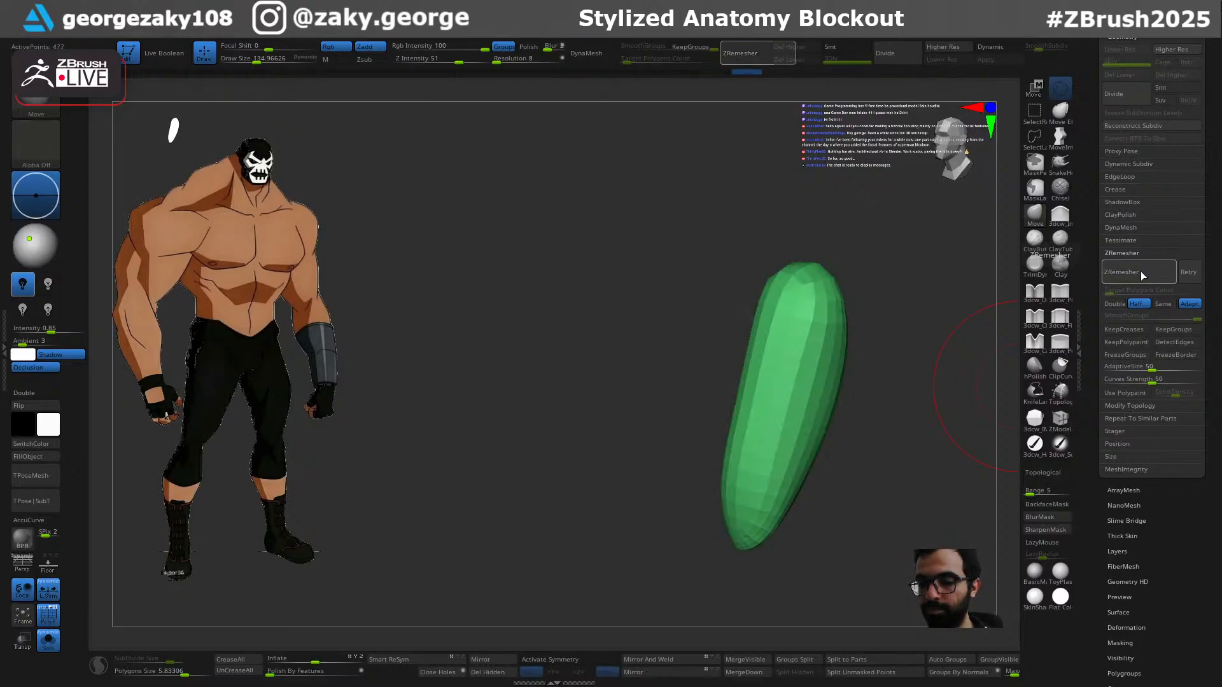
# Step: Smooth the triceps piece's lower end, remesh it at Half with Adapt off, and leave Solo display
pyautogui.moveTo(921, 401)
pyautogui.mouseDown()
pyautogui.moveTo(959, 467)
pyautogui.moveTo(910, 479)
pyautogui.moveTo(933, 481)
pyautogui.mouseUp()
pyautogui.keyDown('shift'); pyautogui.moveTo(766, 510); pyautogui.dragTo(752, 473); pyautogui.keyUp('shift')
pyautogui.moveTo(837, 499)
pyautogui.mouseDown()
pyautogui.moveTo(800, 500)
pyautogui.moveTo(821, 499)
pyautogui.moveTo(765, 382)
pyautogui.moveTo(764, 348)
pyautogui.moveTo(755, 470)
pyautogui.moveTo(853, 530)
pyautogui.mouseUp()
pyautogui.press('3')
pyautogui.press('s')
pyautogui.hotkey('ctrl', 'z')
pyautogui.moveTo(1206, 309); pyautogui.dragTo(1206, 309)
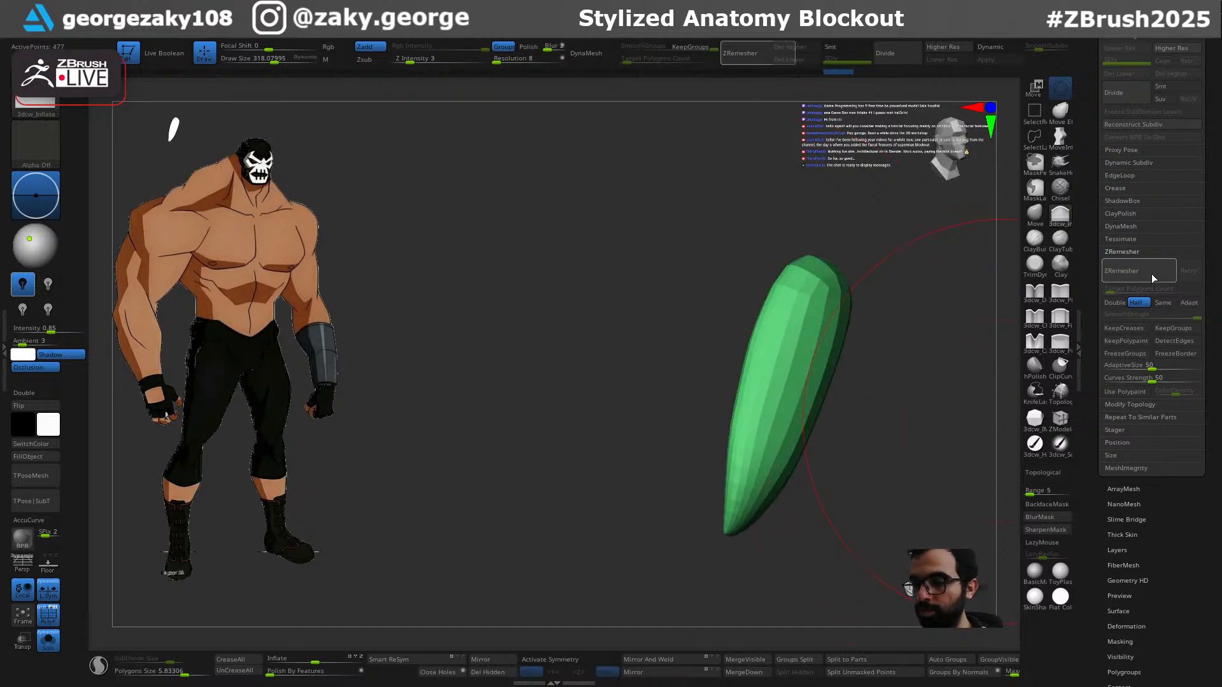
pyautogui.moveTo(865, 501); pyautogui.dragTo(920, 456)
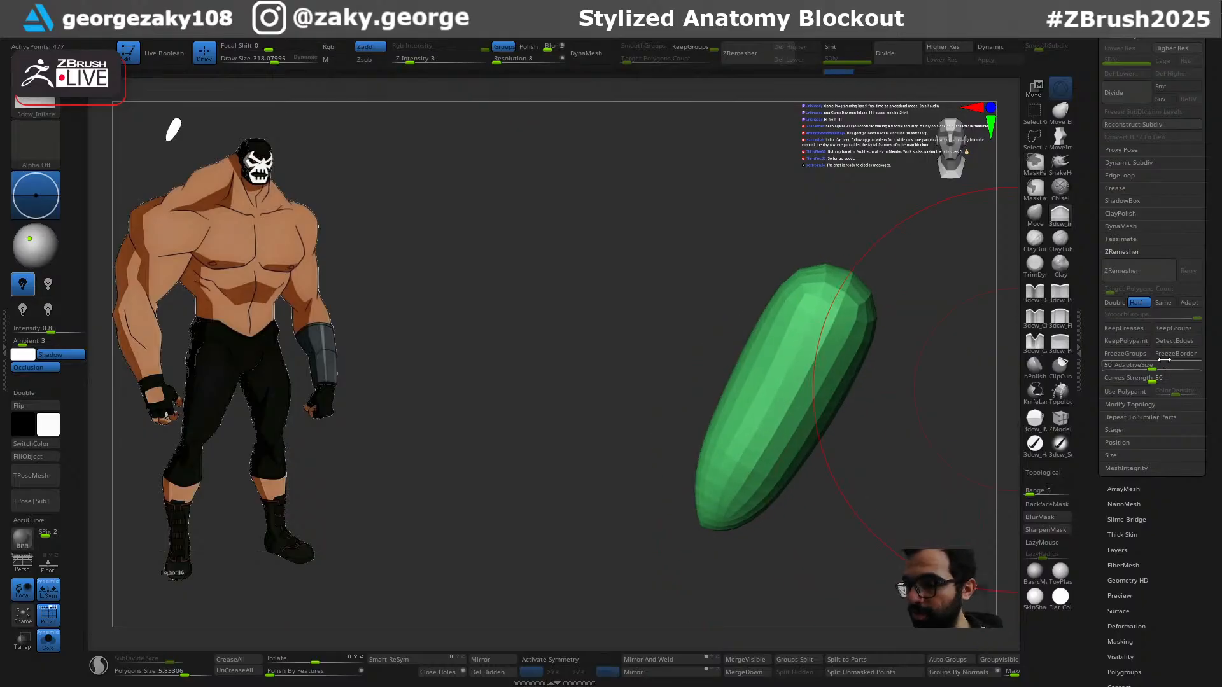
pyautogui.moveTo(983, 439); pyautogui.dragTo(1002, 438)
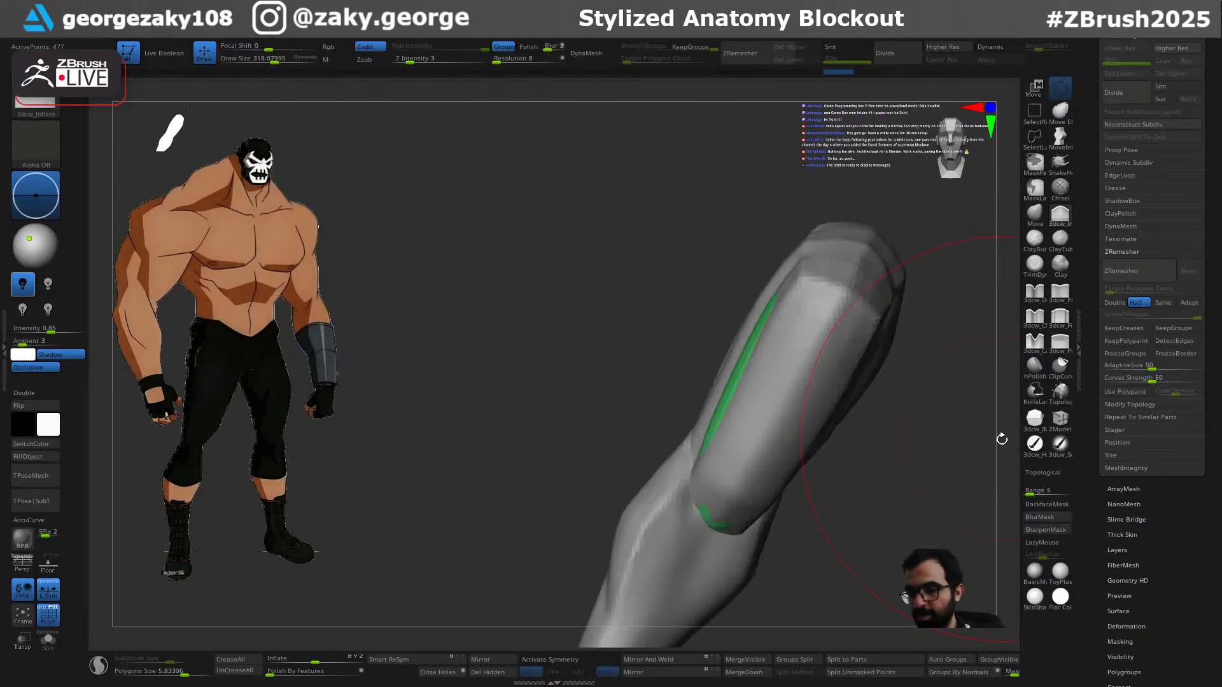
# Step: Push the low-poly triceps piece outward over the rear arm strip with the Move brush, reducing the draw size to about 160
pyautogui.moveTo(882, 480); pyautogui.dragTo(834, 395)
pyautogui.press('ctrl')
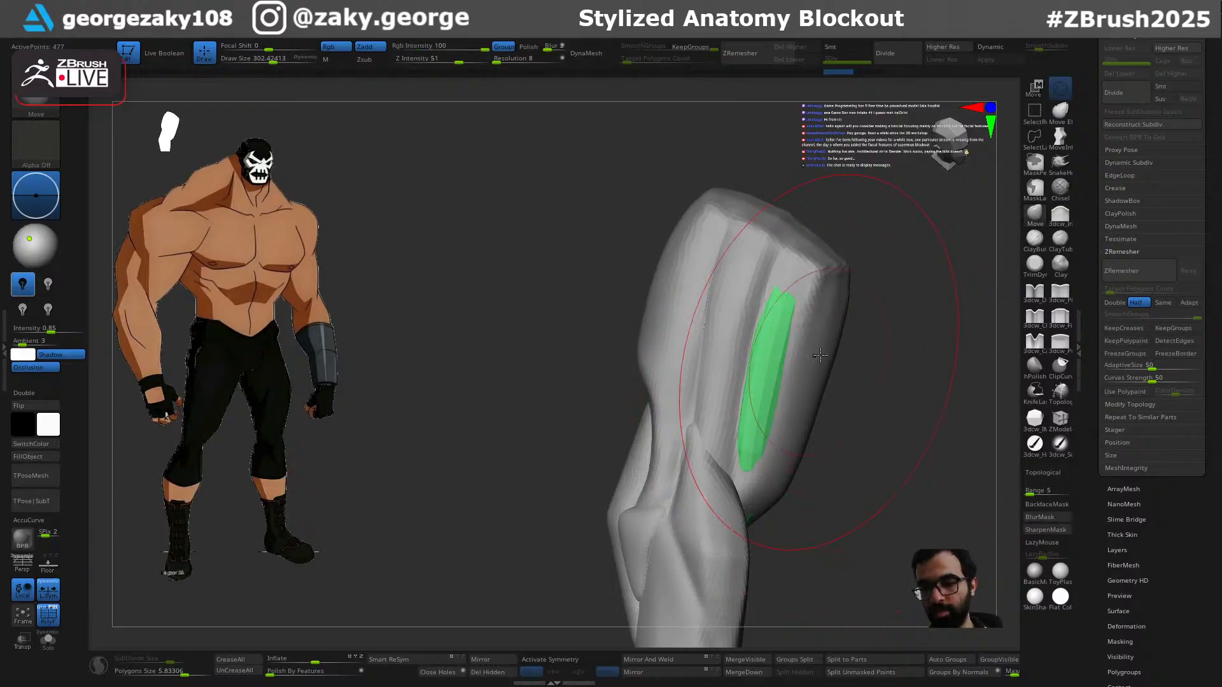
pyautogui.moveTo(833, 353); pyautogui.dragTo(837, 341)
pyautogui.press('[')
pyautogui.press('[')
pyautogui.moveTo(814, 275); pyautogui.dragTo(784, 288)
pyautogui.press('[')
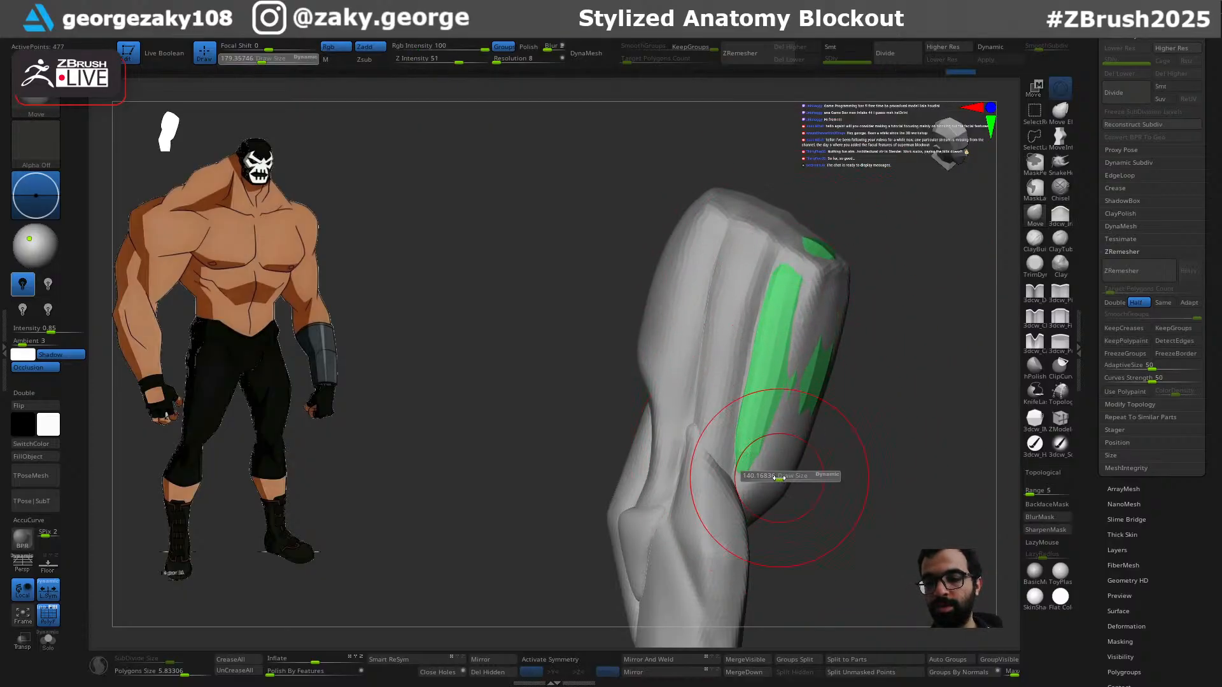
pyautogui.moveTo(786, 460); pyautogui.dragTo(792, 450)
pyautogui.moveTo(827, 446); pyautogui.dragTo(758, 407, button='right')
pyautogui.moveTo(853, 363); pyautogui.dragTo(841, 357)
pyautogui.moveTo(709, 388)
pyautogui.mouseDown(button='right')
pyautogui.moveTo(745, 399)
pyautogui.moveTo(798, 388)
pyautogui.mouseUp(button='right')
pyautogui.press(']')
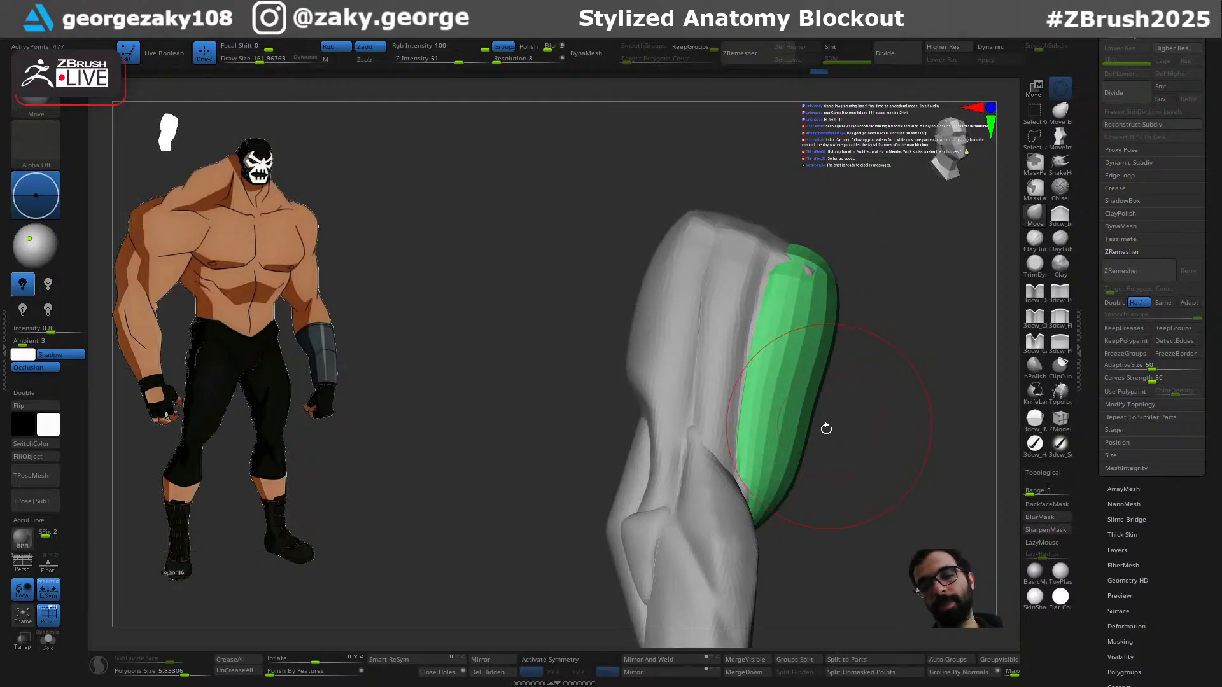
# Step: Shape the triceps piece's lower tip and inner edge around the elbow with a smaller Move brush, down to about 93 draw size
pyautogui.press('[')
pyautogui.moveTo(833, 515); pyautogui.dragTo(766, 505, button='right')
pyautogui.press('[')
pyautogui.moveTo(757, 502); pyautogui.dragTo(761, 513)
pyautogui.moveTo(764, 517)
pyautogui.mouseDown(button='right')
pyautogui.moveTo(800, 527)
pyautogui.moveTo(770, 519)
pyautogui.mouseUp(button='right')
pyautogui.moveTo(763, 509); pyautogui.dragTo(761, 518)
pyautogui.moveTo(853, 569); pyautogui.dragTo(779, 570, button='right')
pyautogui.press('[')
pyautogui.press('[')
pyautogui.moveTo(764, 535); pyautogui.dragTo(757, 542)
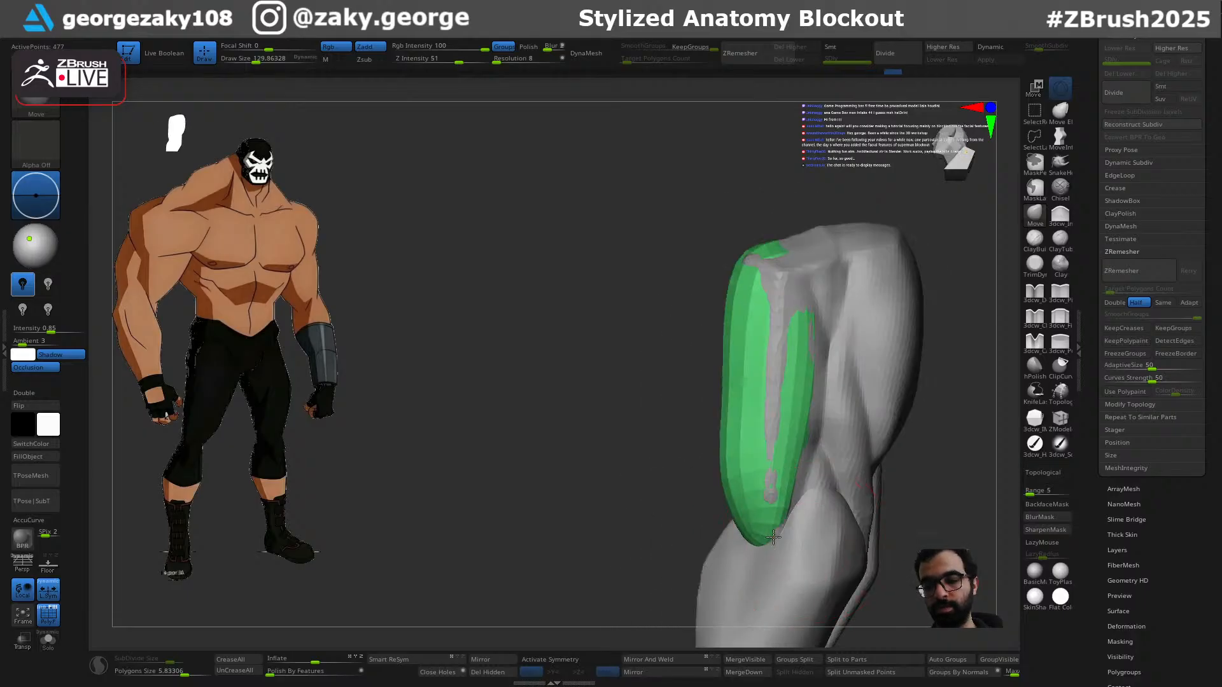
pyautogui.moveTo(789, 501); pyautogui.dragTo(798, 502)
pyautogui.moveTo(820, 503); pyautogui.dragTo(773, 468, button='right')
pyautogui.press(']')
pyautogui.moveTo(791, 454); pyautogui.dragTo(801, 448)
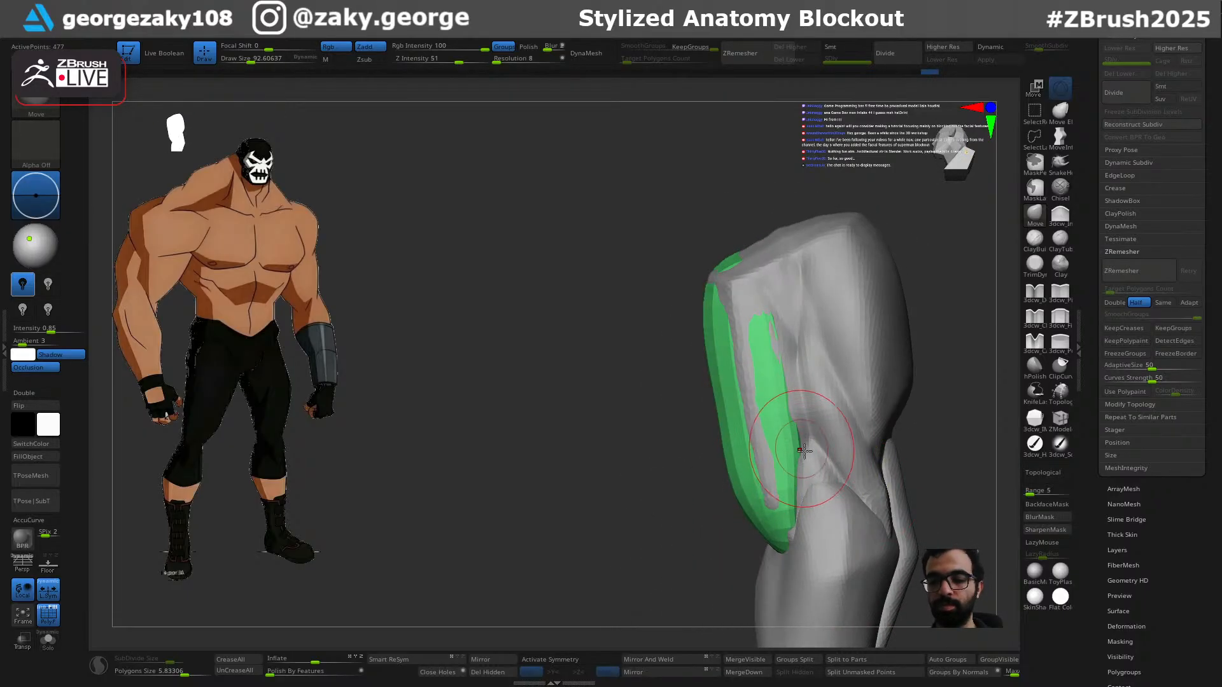
# Step: Inflate and smooth the triceps piece, and reshape its upper end with the Move brush at about 198 draw size
pyautogui.moveTo(664, 550); pyautogui.dragTo(725, 417, button='right')
pyautogui.press(']')
pyautogui.press('3')
pyautogui.press('s')
pyautogui.moveTo(754, 372); pyautogui.dragTo(773, 288)
pyautogui.keyDown('shift'); pyautogui.moveTo(875, 313); pyautogui.dragTo(857, 302); pyautogui.keyUp('shift')
pyautogui.press('1')
pyautogui.press('[')
pyautogui.moveTo(797, 260); pyautogui.dragTo(731, 232)
pyautogui.press('s')
pyautogui.moveTo(791, 294); pyautogui.dragTo(782, 293)
pyautogui.moveTo(752, 369); pyautogui.dragTo(741, 364)
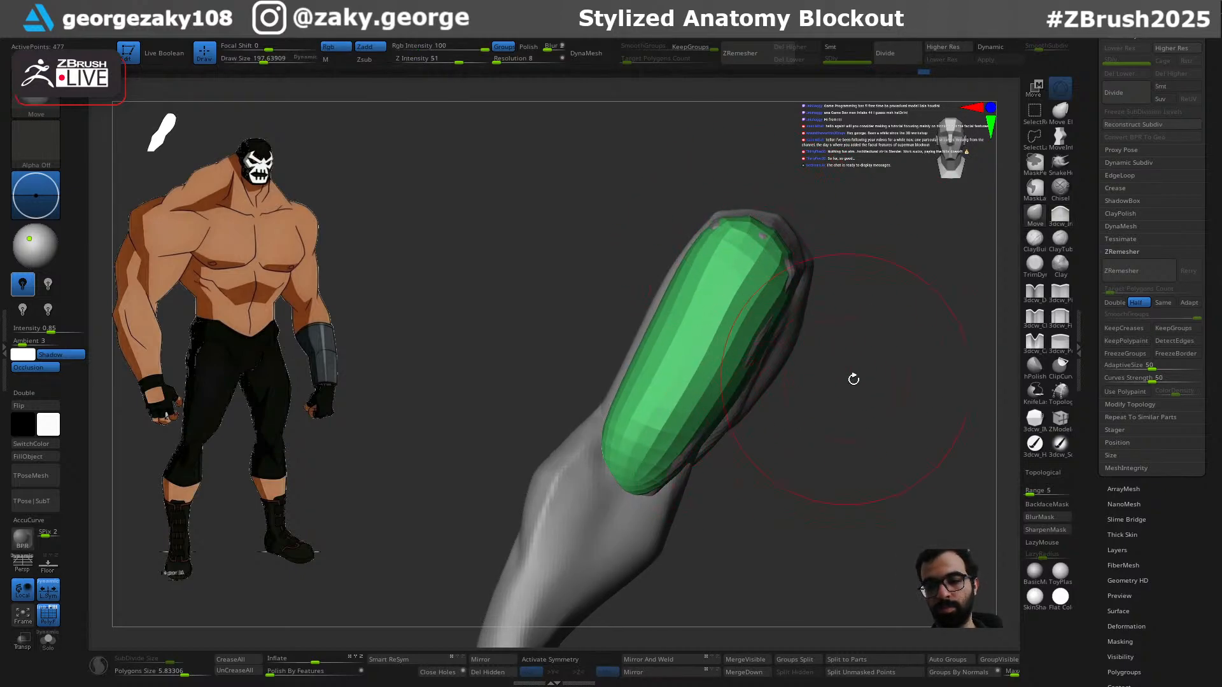
# Step: Select the full upper-arm subtool, reduce the draw size to about 52, and isolate it in Solo display
pyautogui.moveTo(846, 378); pyautogui.dragTo(794, 365)
pyautogui.keyDown('alt'); pyautogui.click(652, 305); pyautogui.keyUp('alt')
pyautogui.moveTo(841, 483)
pyautogui.mouseDown()
pyautogui.moveTo(834, 431)
pyautogui.moveTo(834, 509)
pyautogui.moveTo(848, 501)
pyautogui.mouseUp()
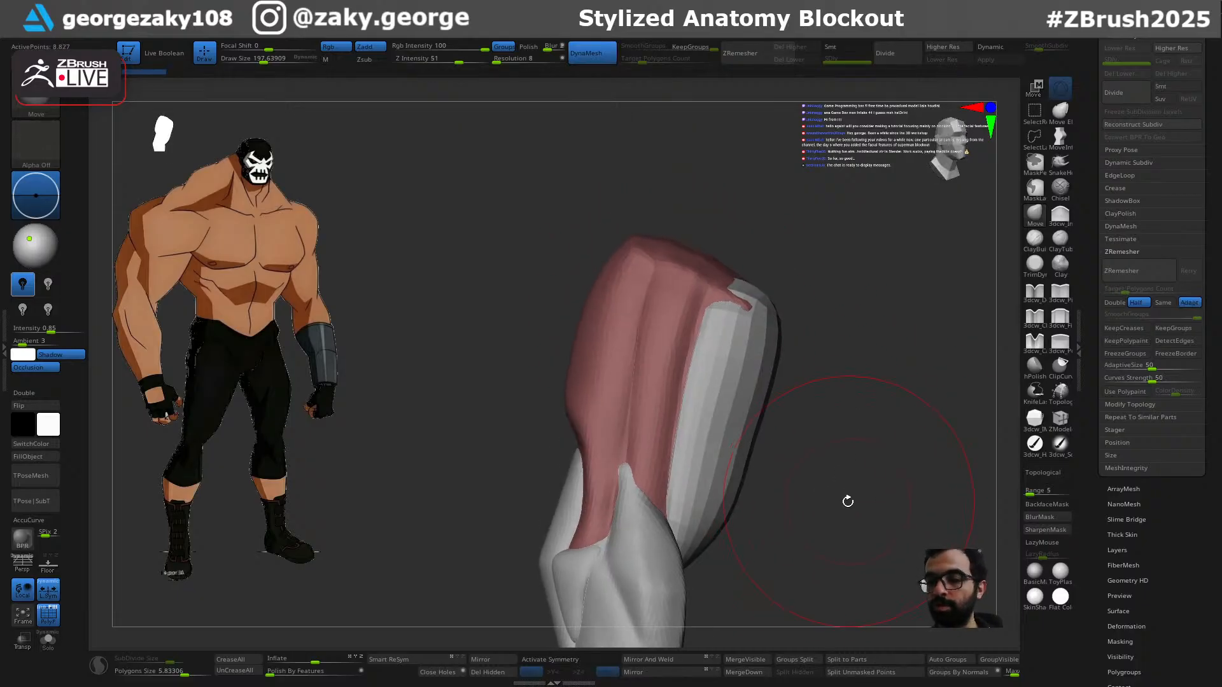
pyautogui.press('s')
pyautogui.moveTo(818, 387); pyautogui.dragTo(808, 387)
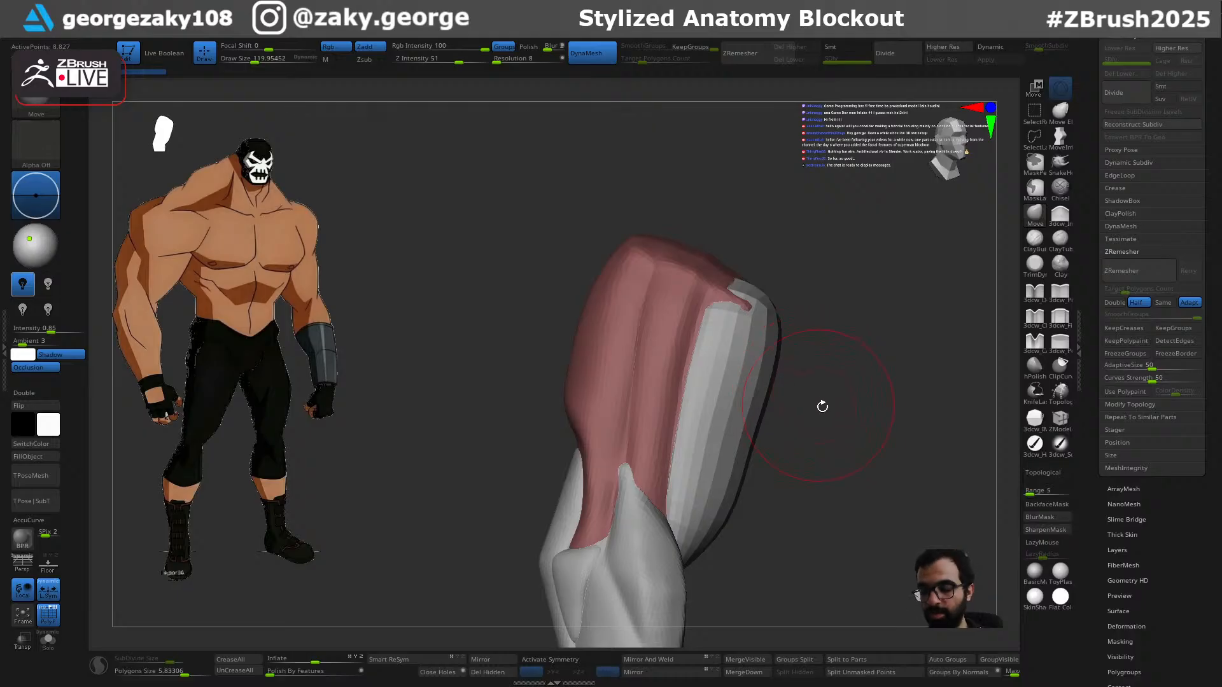
pyautogui.hotkey('alt', 'shift', 's')
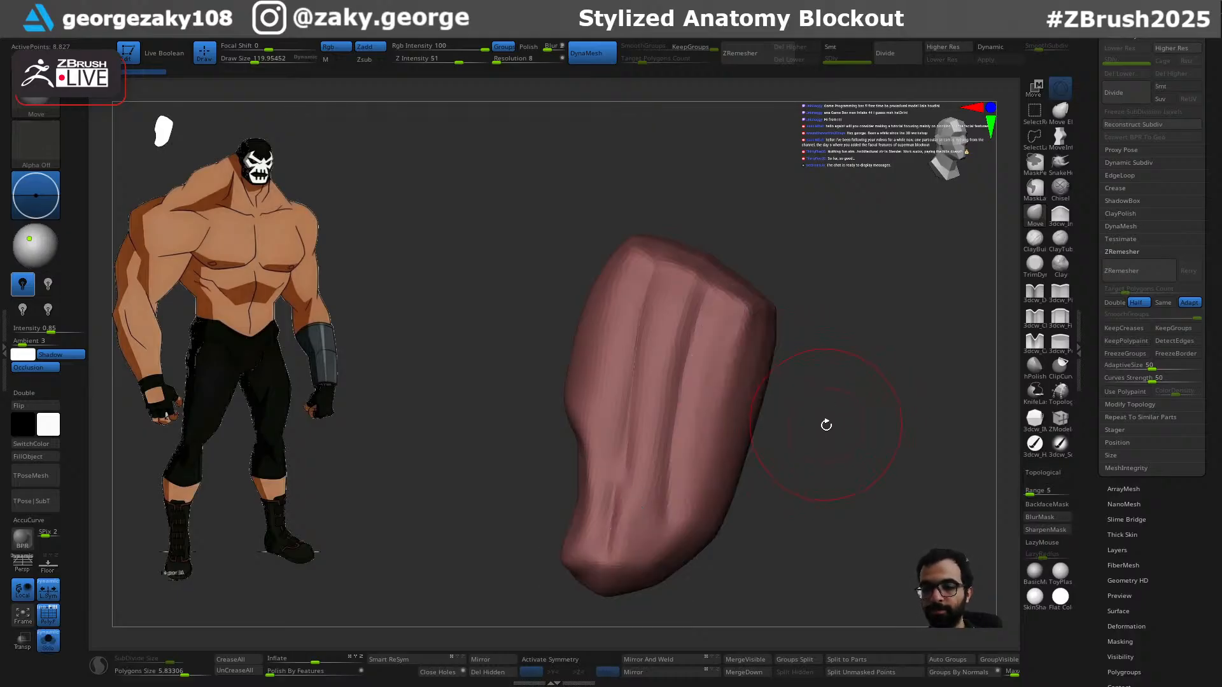
pyautogui.hotkey('alt', 'shift', 's')
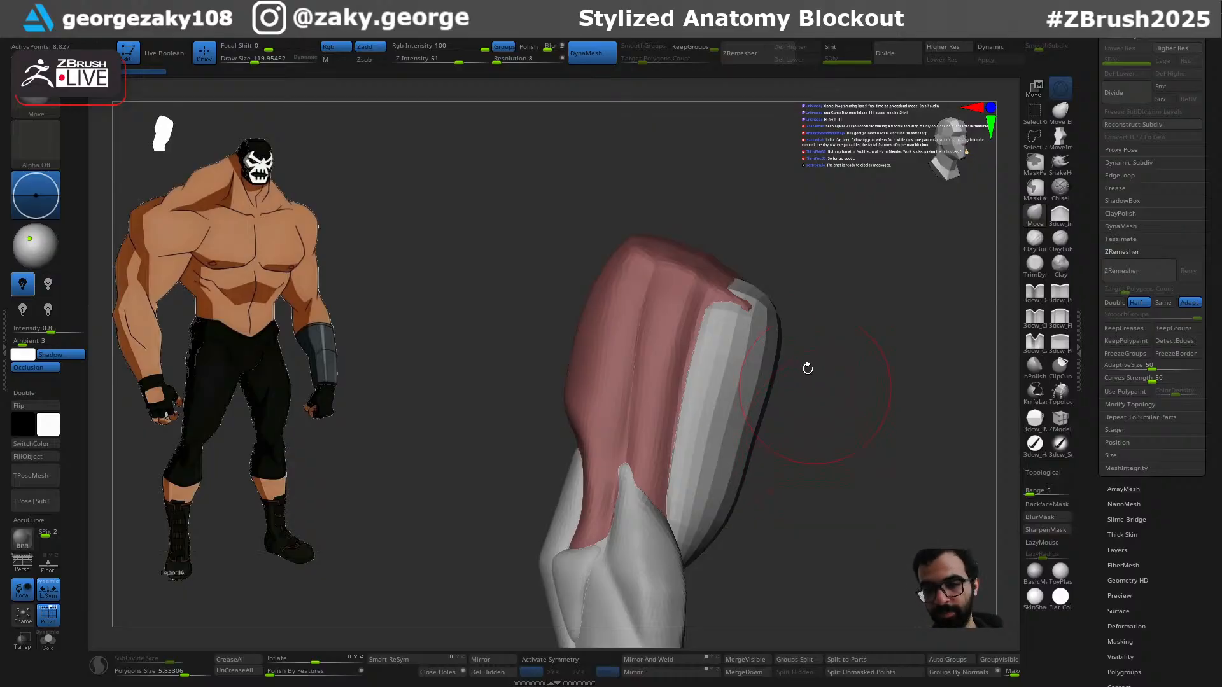
pyautogui.moveTo(817, 448); pyautogui.dragTo(790, 458)
pyautogui.press('[')
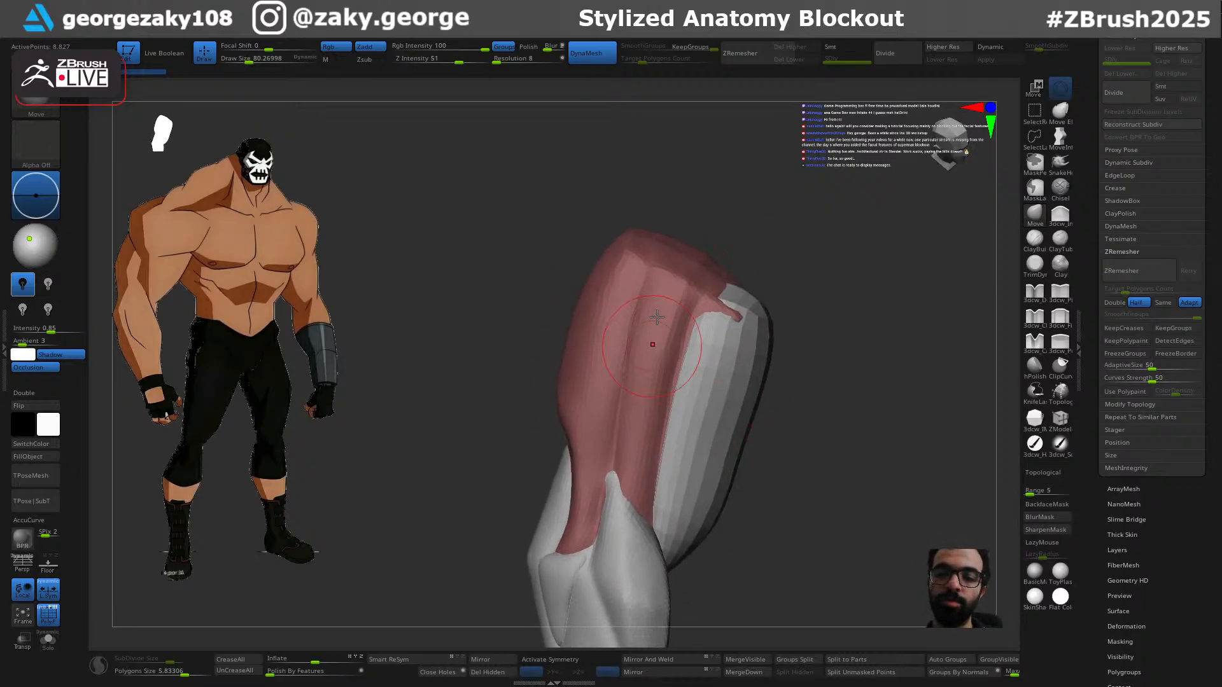
pyautogui.moveTo(810, 418); pyautogui.dragTo(814, 339)
pyautogui.moveTo(771, 464)
pyautogui.mouseDown()
pyautogui.moveTo(766, 450)
pyautogui.moveTo(802, 396)
pyautogui.mouseUp()
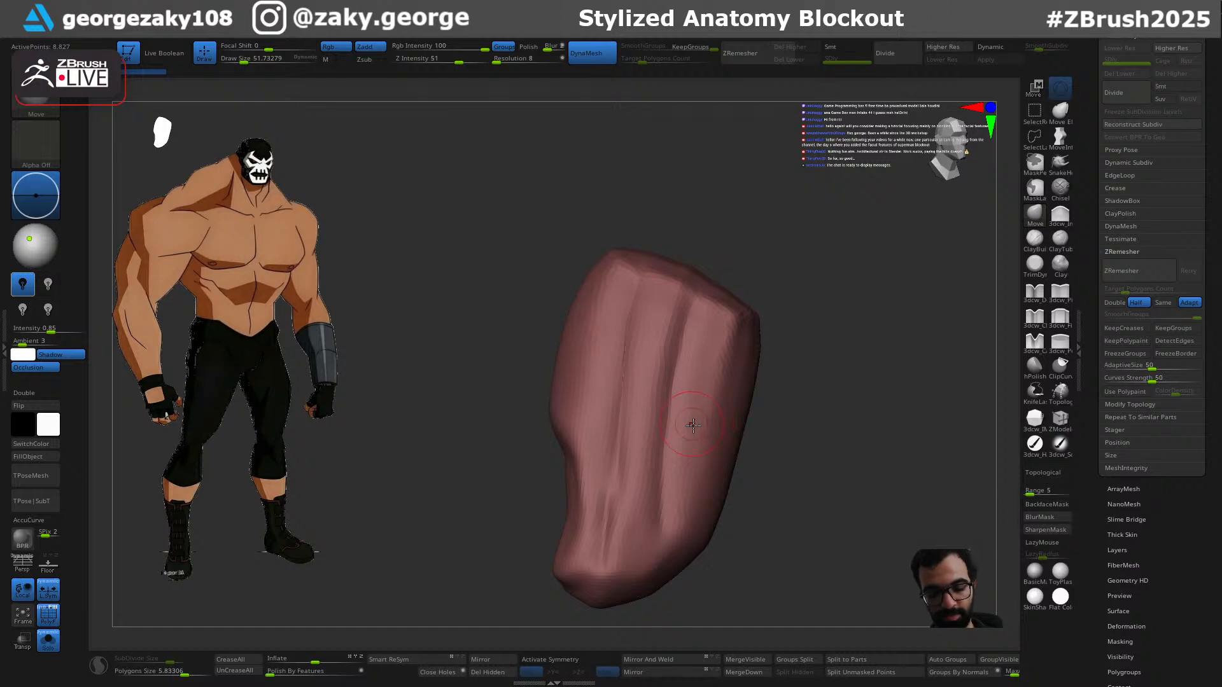
# Step: Mask the narrow muscle strip along the middle of the upper arm at about 49 draw size, wrapping over both ends
pyautogui.keyDown('ctrl'); pyautogui.moveTo(645, 563); pyautogui.dragTo(667, 275); pyautogui.keyUp('ctrl')
pyautogui.moveTo(653, 614)
pyautogui.mouseDown()
pyautogui.moveTo(806, 499)
pyautogui.moveTo(679, 286)
pyautogui.mouseUp()
pyautogui.moveTo(620, 546)
pyautogui.mouseDown()
pyautogui.moveTo(761, 379)
pyautogui.moveTo(592, 448)
pyautogui.mouseUp()
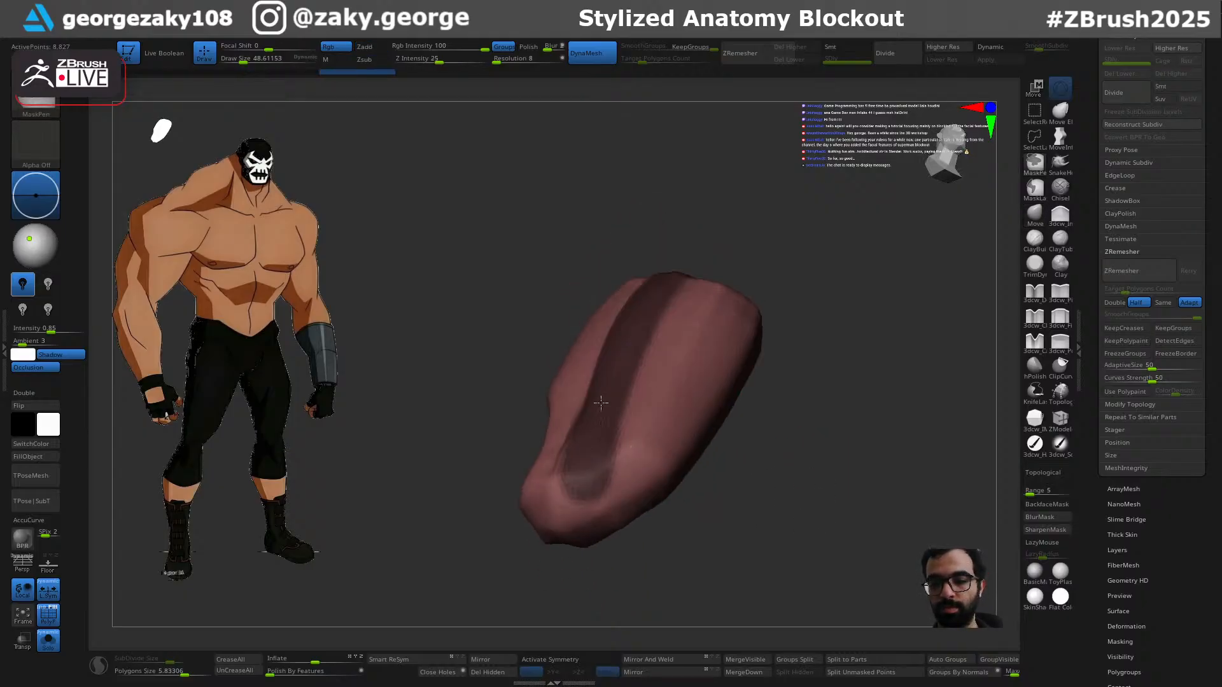
pyautogui.moveTo(784, 237)
pyautogui.mouseDown()
pyautogui.moveTo(731, 408)
pyautogui.moveTo(865, 273)
pyautogui.moveTo(810, 267)
pyautogui.mouseUp()
pyautogui.moveTo(818, 320)
pyautogui.mouseDown()
pyautogui.moveTo(778, 405)
pyautogui.moveTo(784, 423)
pyautogui.moveTo(840, 443)
pyautogui.mouseUp()
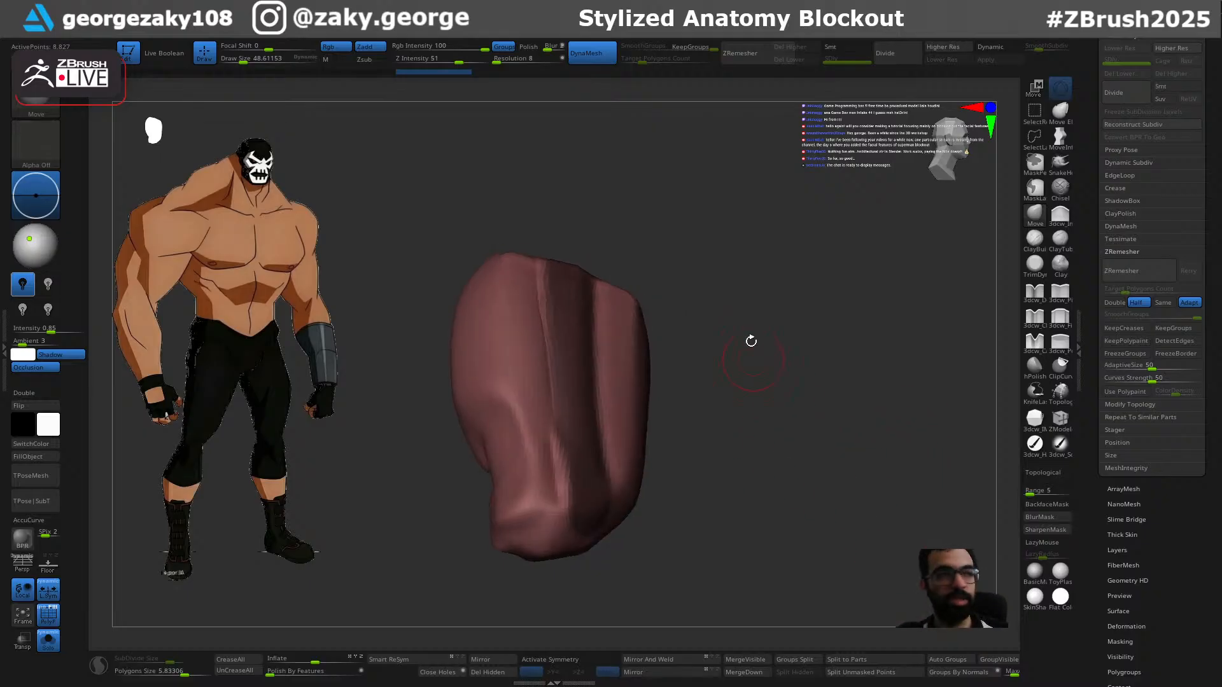
# Step: Extract the masked middle strip as its own polygroup, deleting the hidden remainder of the arm and closing its holes
pyautogui.moveTo(728, 353)
pyautogui.mouseDown()
pyautogui.moveTo(772, 414)
pyautogui.moveTo(772, 403)
pyautogui.moveTo(791, 412)
pyautogui.moveTo(821, 395)
pyautogui.moveTo(773, 408)
pyautogui.mouseUp()
pyautogui.hotkey('ctrl', 'w')
pyautogui.keyDown('ctrl'); pyautogui.keyDown('shift'); pyautogui.click(642, 407); pyautogui.keyUp('shift'); pyautogui.keyUp('ctrl')
pyautogui.moveTo(712, 432); pyautogui.dragTo(739, 445)
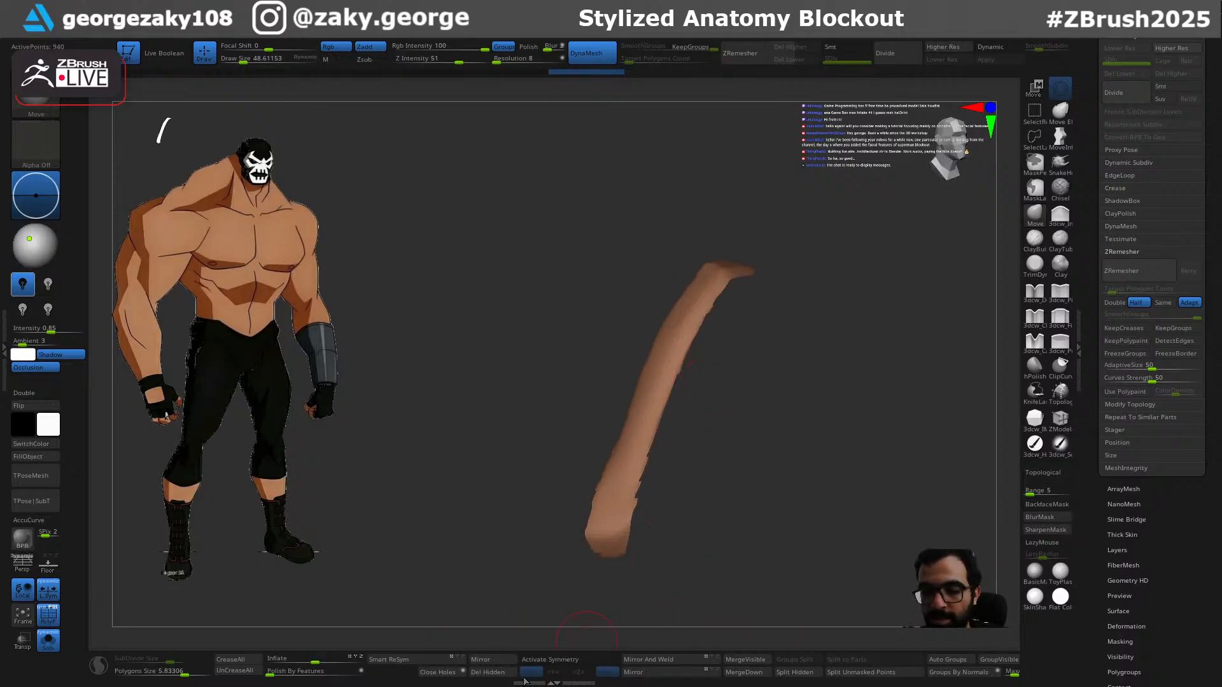
pyautogui.click(485, 673)
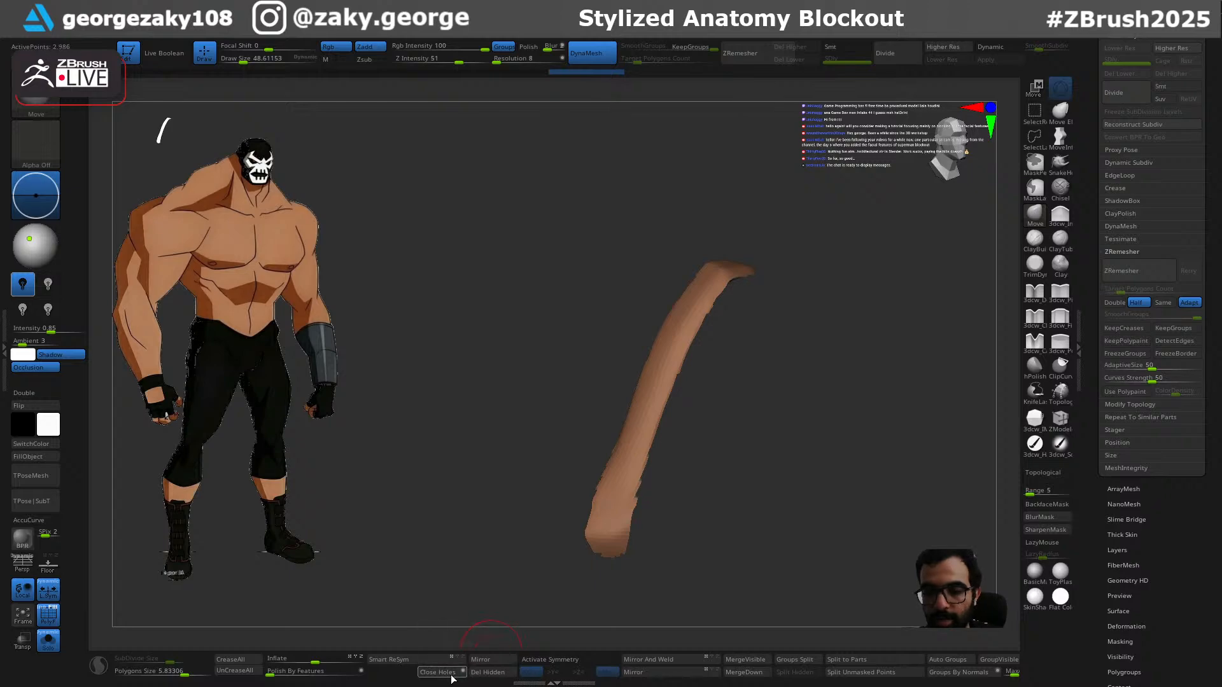
pyautogui.click(458, 676)
# Step: Apply Polish By Features with a value of 1 to the extracted middle strip
pyautogui.moveTo(736, 450); pyautogui.dragTo(696, 442)
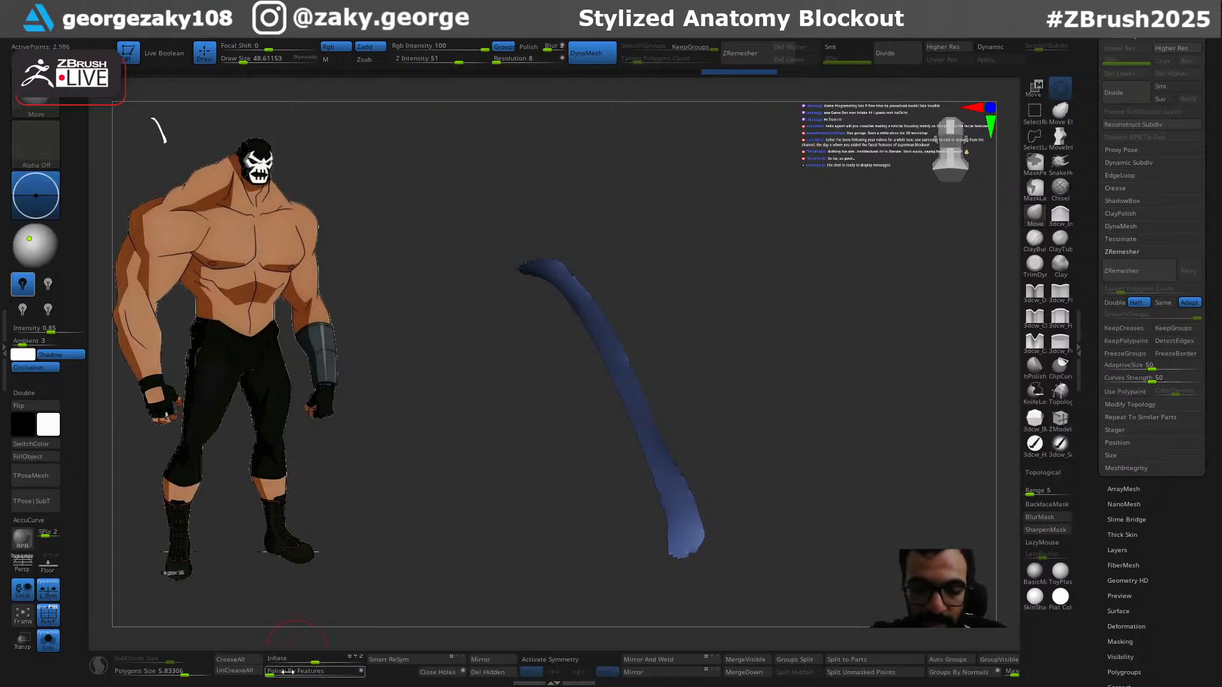
pyautogui.write('1')
pyautogui.press('Return')
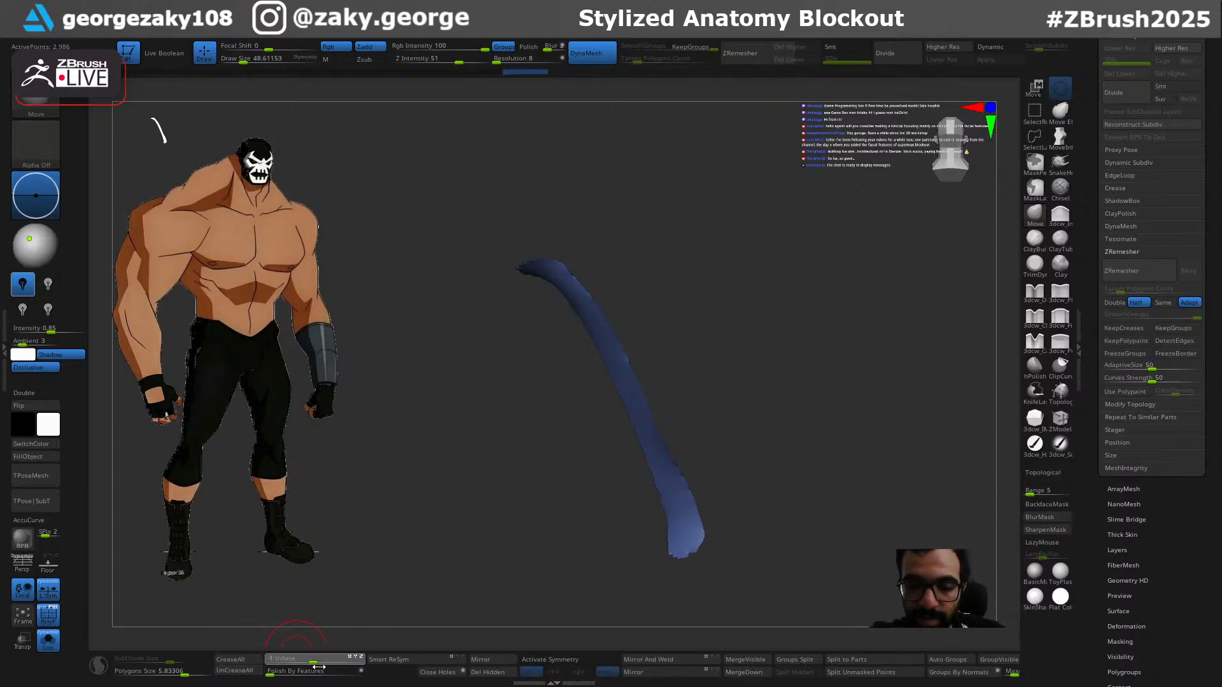
# Step: Undo the last polish, inflate the extracted middle strip, re-DynaMesh it, and smooth it with Polish By Features
pyautogui.hotkey('ctrl', 'z')
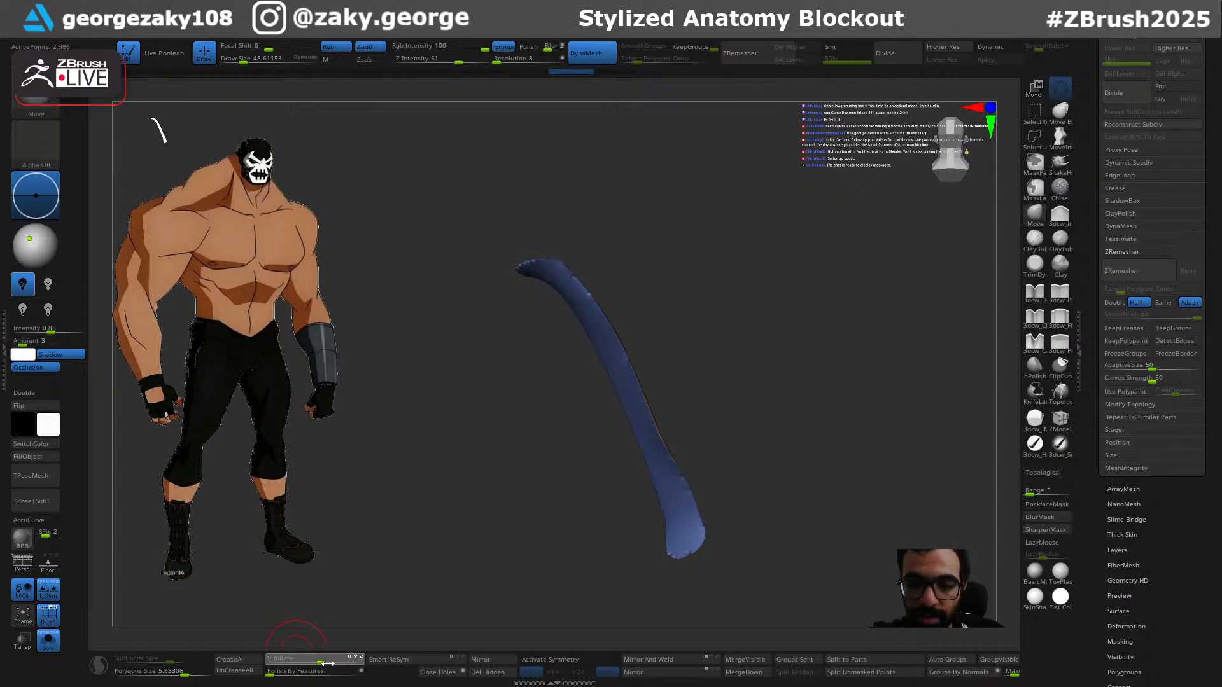
pyautogui.moveTo(317, 659); pyautogui.dragTo(339, 662)
pyautogui.moveTo(733, 398)
pyautogui.mouseDown()
pyautogui.moveTo(671, 407)
pyautogui.moveTo(681, 369)
pyautogui.moveTo(707, 352)
pyautogui.mouseUp()
pyautogui.press('ctrl')
pyautogui.moveTo(741, 399); pyautogui.dragTo(704, 459)
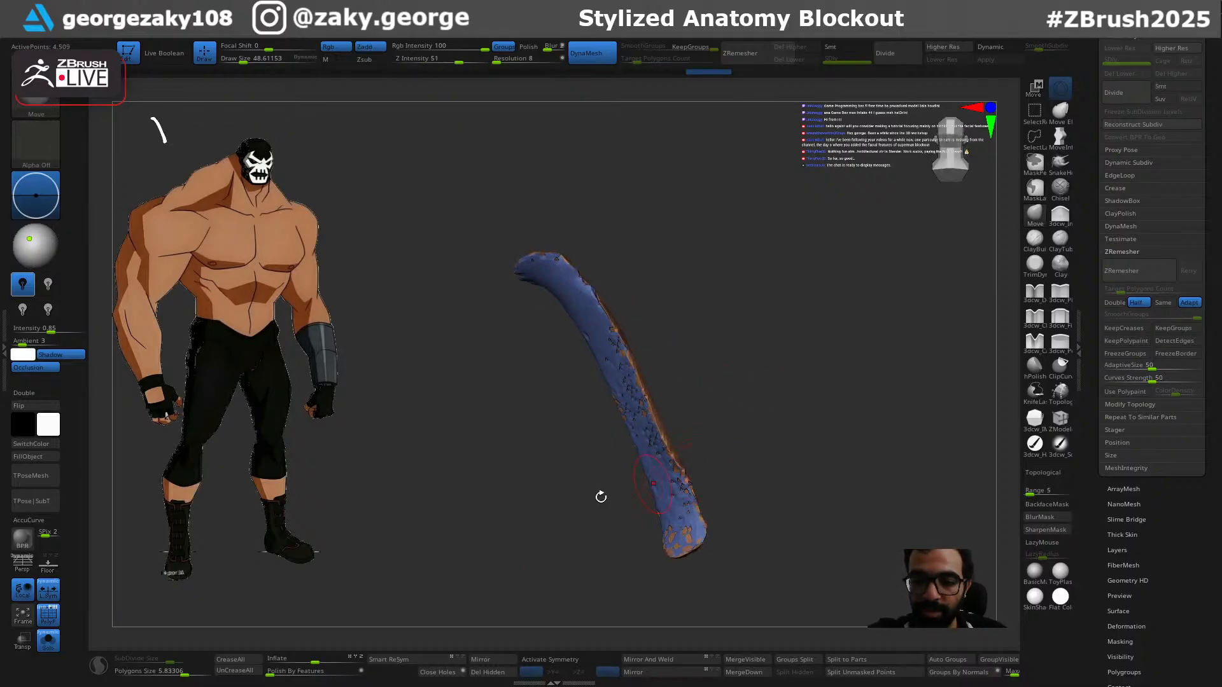
pyautogui.moveTo(315, 663)
pyautogui.mouseDown()
pyautogui.moveTo(335, 659)
pyautogui.moveTo(300, 676)
pyautogui.mouseUp()
pyautogui.hotkey('ctrl', 'z')
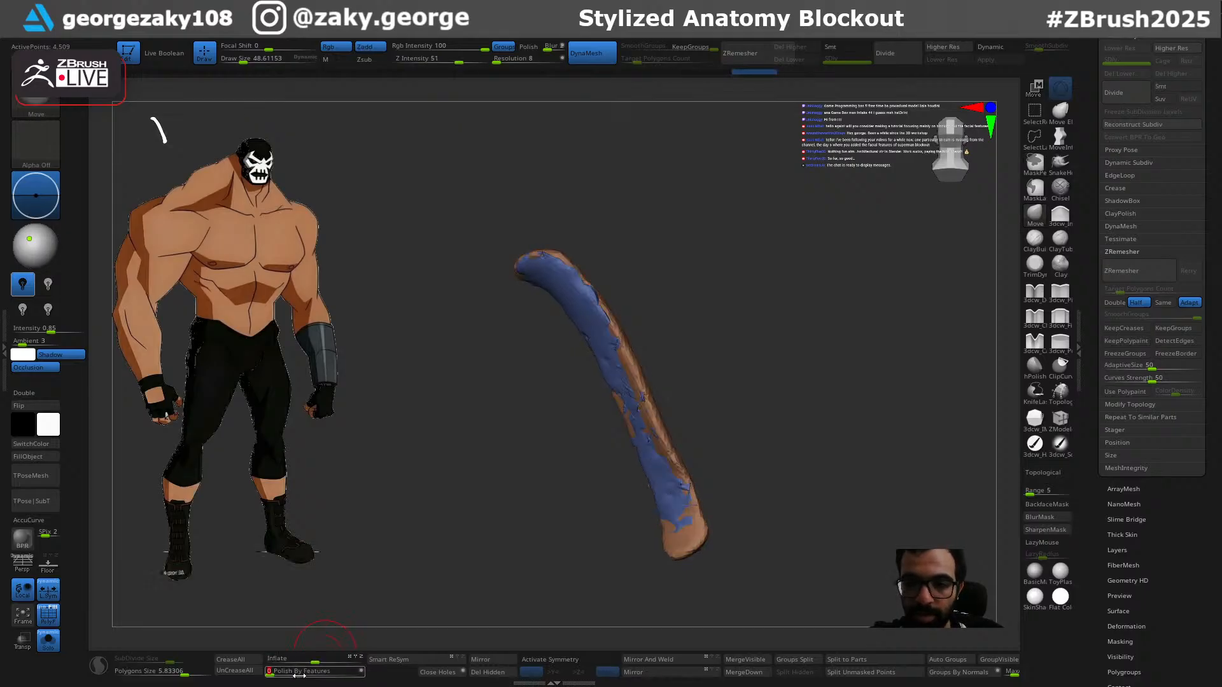
pyautogui.moveTo(735, 372); pyautogui.dragTo(916, 531)
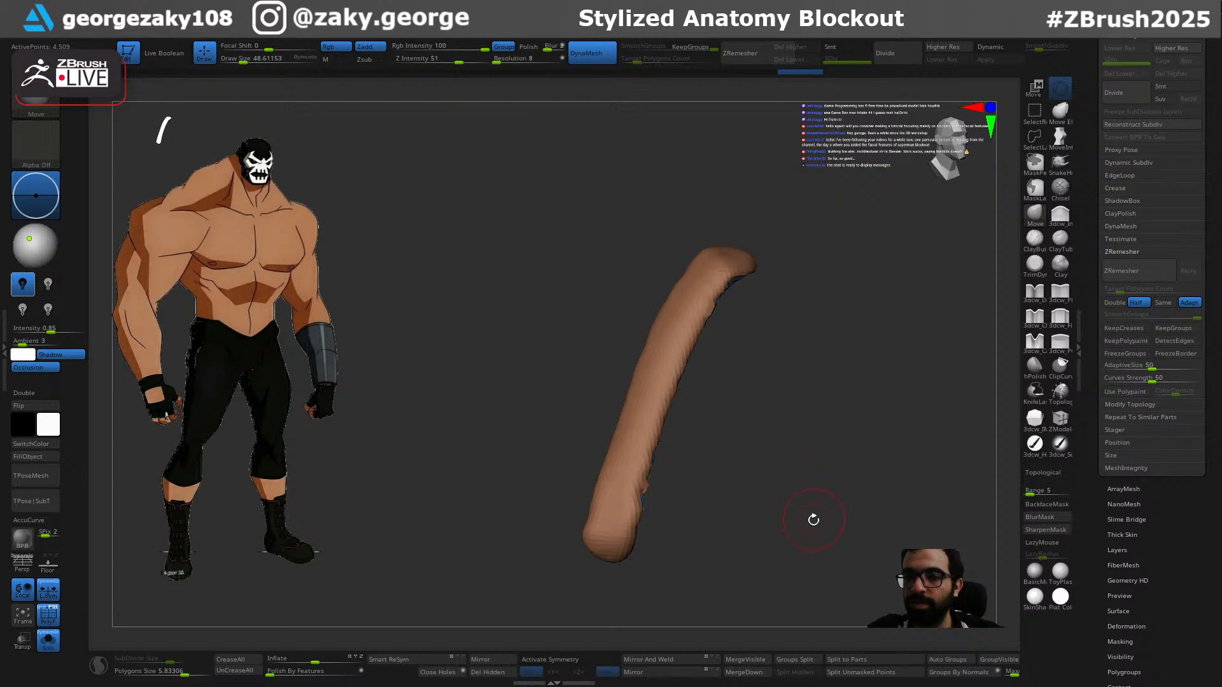
# Step: Isolate the strip's main polygroup, delete the hidden geometry, and assign the remaining mesh a new polygroup
pyautogui.click(1137, 303)
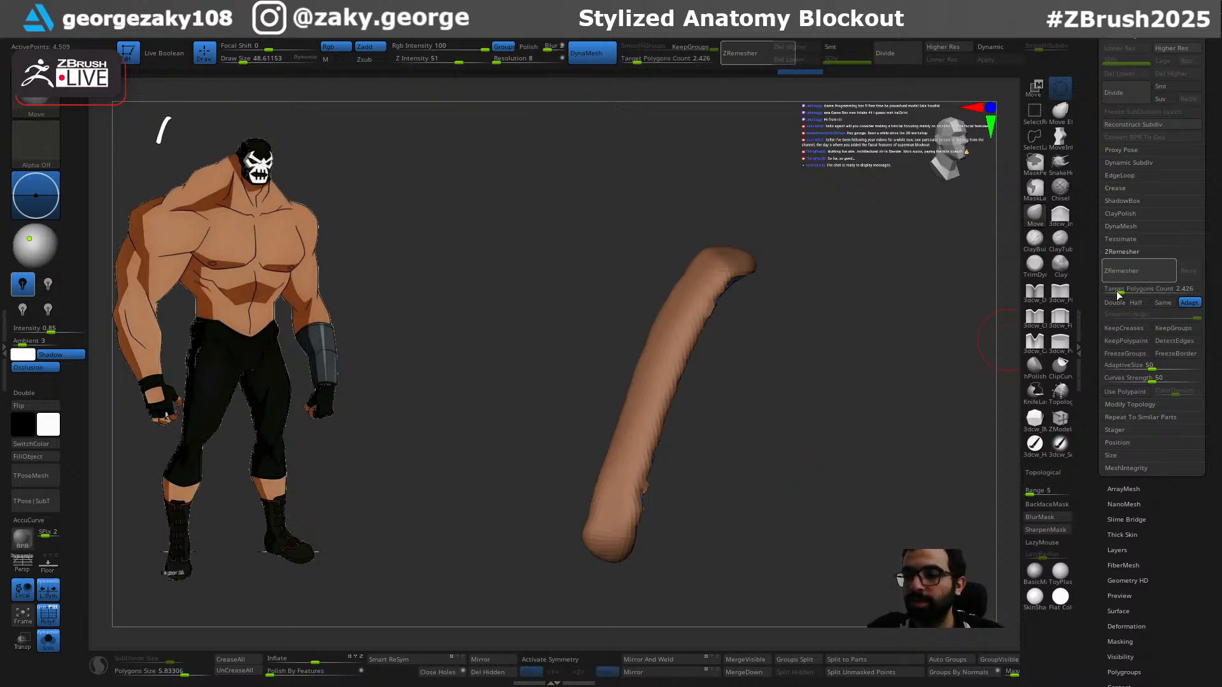
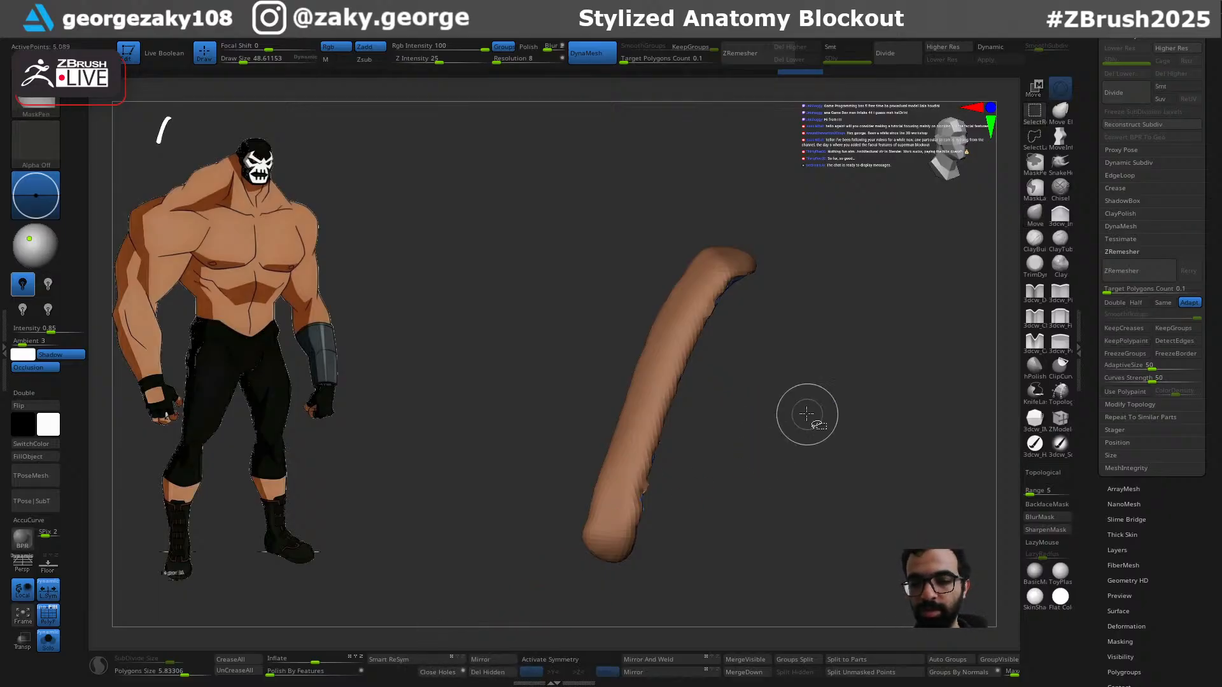
pyautogui.moveTo(807, 349)
pyautogui.keyDown('ctrl'); pyautogui.keyDown('shift'); pyautogui.mouseDown()
pyautogui.moveTo(839, 459)
pyautogui.moveTo(824, 429)
pyautogui.moveTo(753, 409)
pyautogui.moveTo(771, 406)
pyautogui.moveTo(712, 405)
pyautogui.mouseUp(); pyautogui.keyUp('shift'); pyautogui.keyUp('ctrl')
pyautogui.keyDown('ctrl'); pyautogui.keyDown('shift'); pyautogui.click(656, 374); pyautogui.keyUp('shift'); pyautogui.keyUp('ctrl')
pyautogui.keyDown('ctrl'); pyautogui.keyDown('shift'); pyautogui.click(755, 349); pyautogui.keyUp('shift'); pyautogui.keyUp('ctrl')
pyautogui.keyDown('ctrl'); pyautogui.keyDown('shift'); pyautogui.click(667, 367); pyautogui.keyUp('shift'); pyautogui.keyUp('ctrl')
pyautogui.keyDown('ctrl'); pyautogui.keyDown('shift'); pyautogui.click(676, 362); pyautogui.keyUp('shift'); pyautogui.keyUp('ctrl')
pyautogui.moveTo(756, 402)
pyautogui.mouseDown()
pyautogui.moveTo(736, 407)
pyautogui.moveTo(750, 420)
pyautogui.moveTo(675, 483)
pyautogui.moveTo(593, 534)
pyautogui.mouseUp()
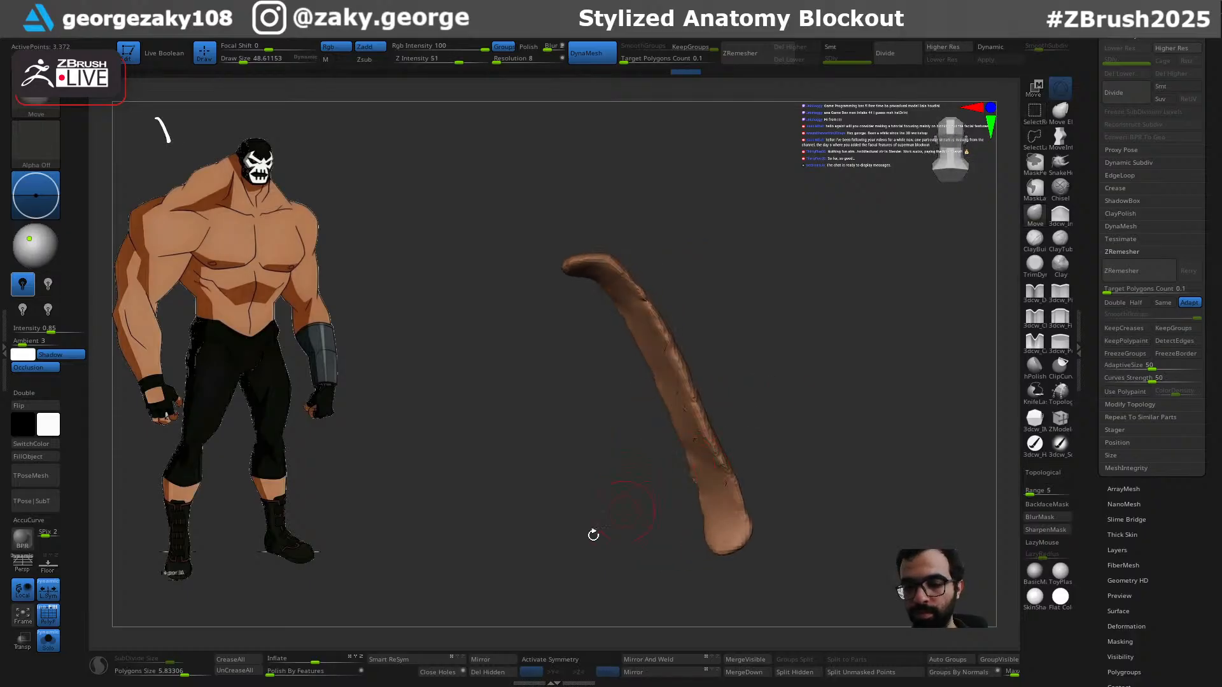
pyautogui.click(501, 675)
pyautogui.hotkey('ctrl', 'w')
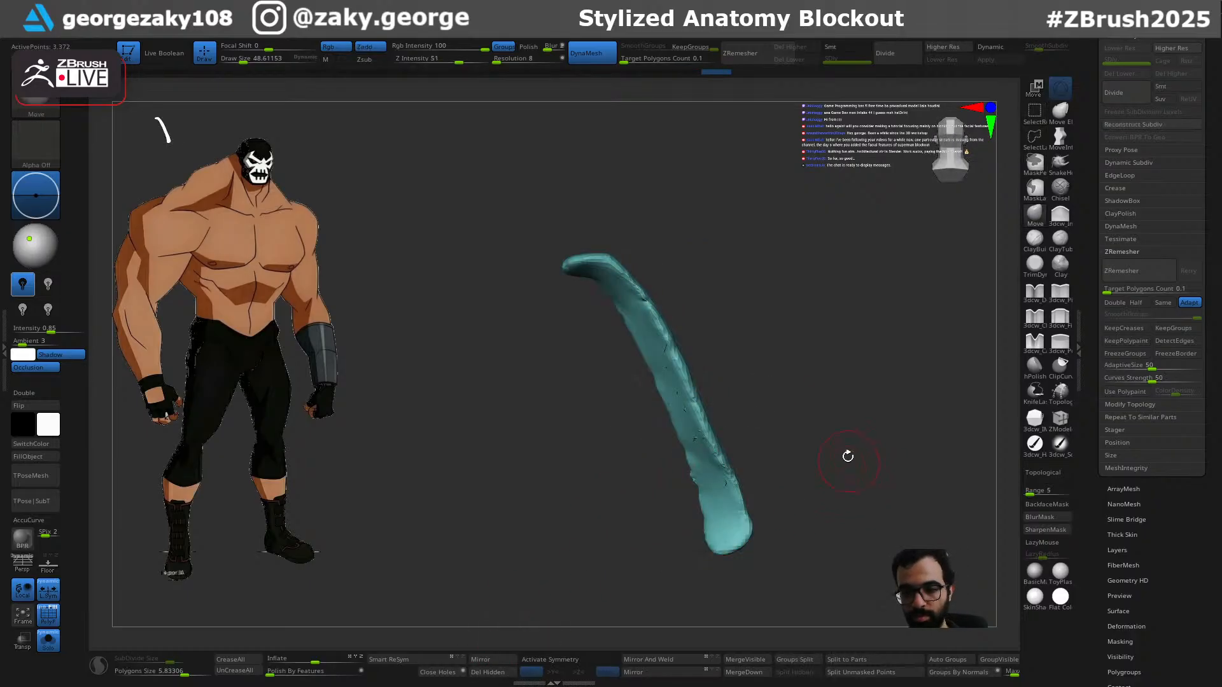
# Step: ZRemesh the cleaned strip at a target polygon count of 0.1, and remesh it again with Half enabled
pyautogui.moveTo(859, 455); pyautogui.dragTo(866, 438)
pyautogui.keyDown('alt'); pyautogui.moveTo(788, 469); pyautogui.dragTo(799, 521); pyautogui.keyUp('alt')
pyautogui.keyDown('ctrl'); pyautogui.moveTo(807, 385); pyautogui.dragTo(827, 509); pyautogui.keyUp('ctrl')
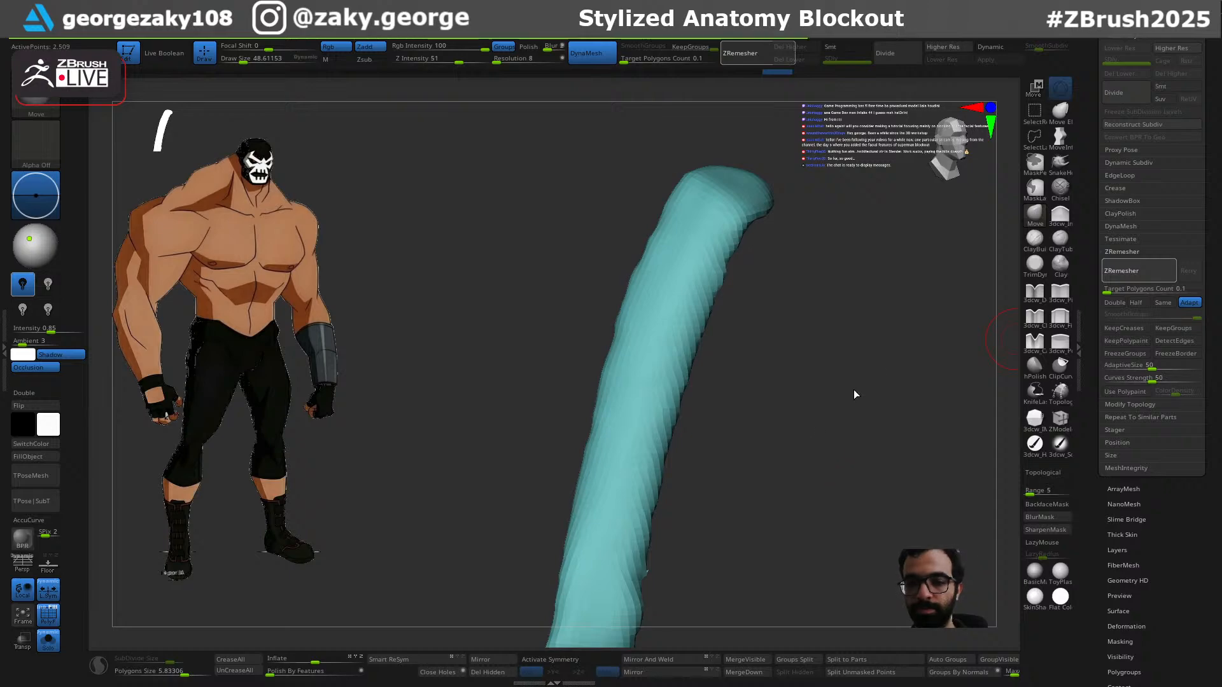
pyautogui.keyDown('ctrl'); pyautogui.moveTo(818, 431); pyautogui.dragTo(756, 428, button='right'); pyautogui.keyUp('ctrl')
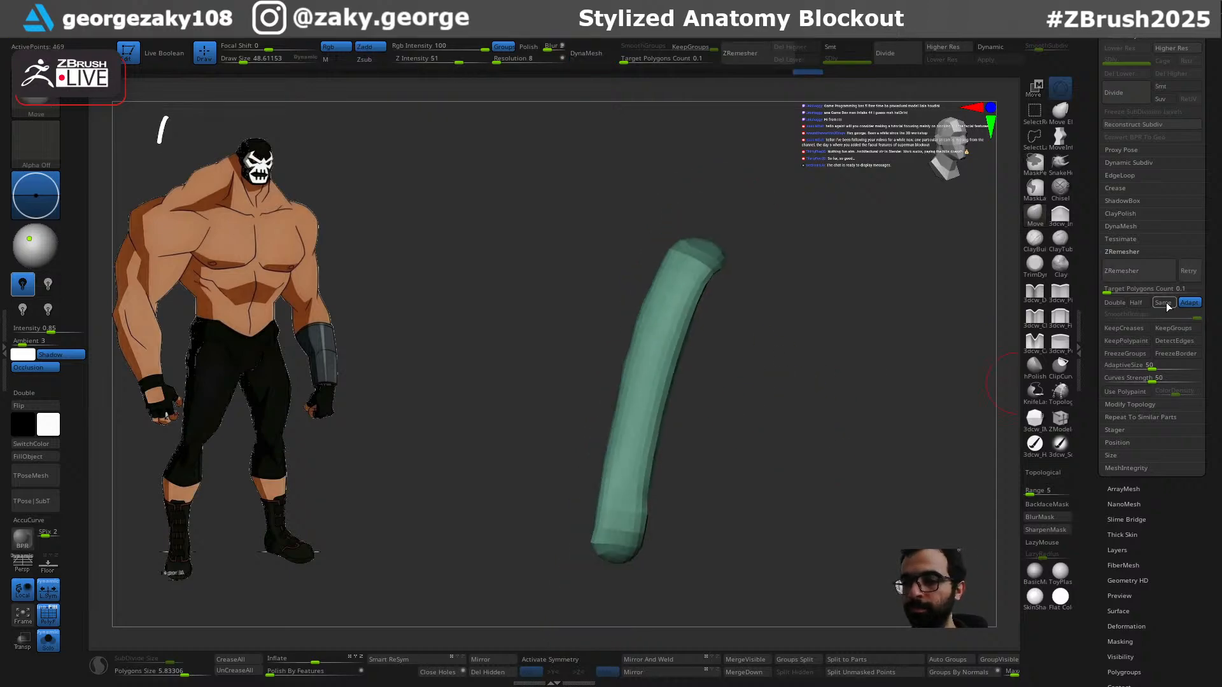
pyautogui.click(1144, 303)
pyautogui.click(1144, 269)
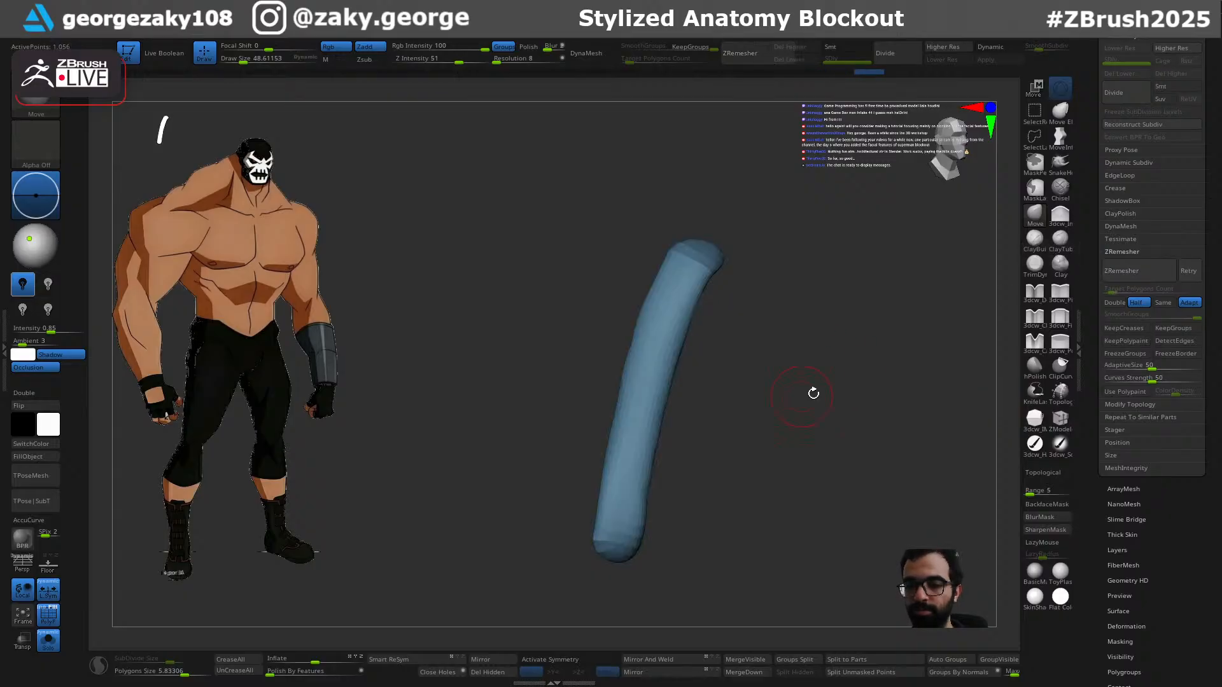
# Step: Bring back the other arm pieces and compare the remeshed strip's fit against the neighbouring muscles
pyautogui.hotkey('ctrl', 'shift', 's')
pyautogui.moveTo(832, 406); pyautogui.dragTo(684, 380)
pyautogui.hotkey('ctrl', 'shift')
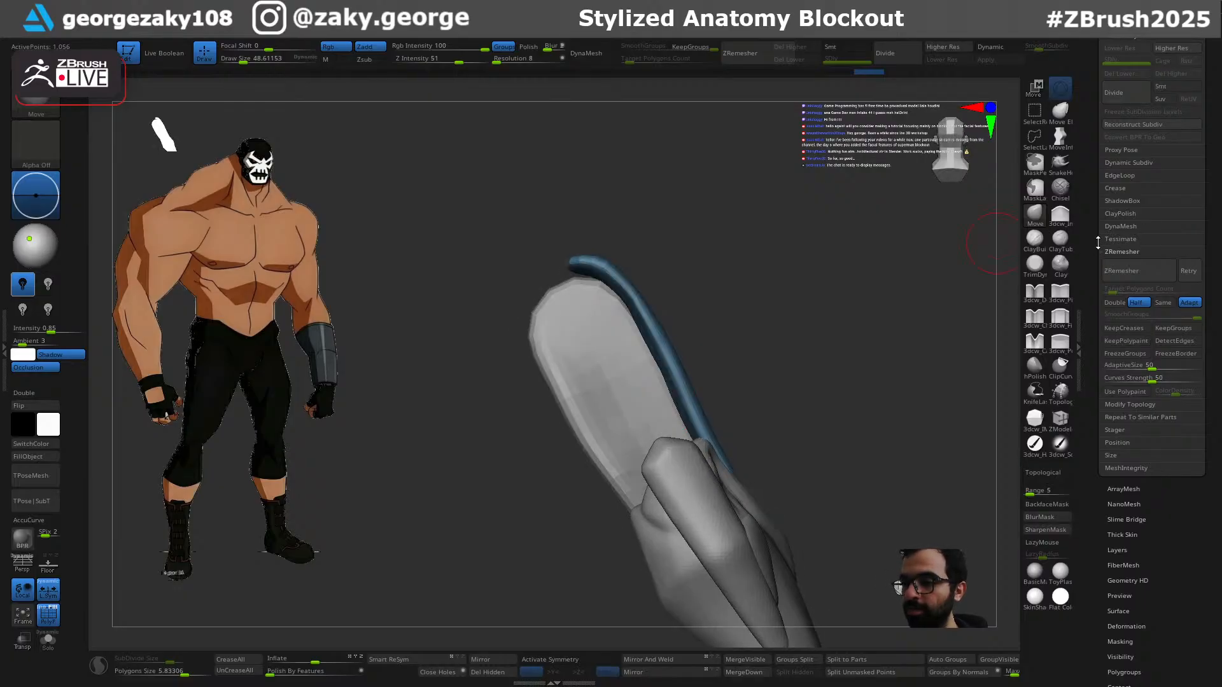
pyautogui.moveTo(1098, 243); pyautogui.dragTo(1097, 362)
pyautogui.click(1120, 227)
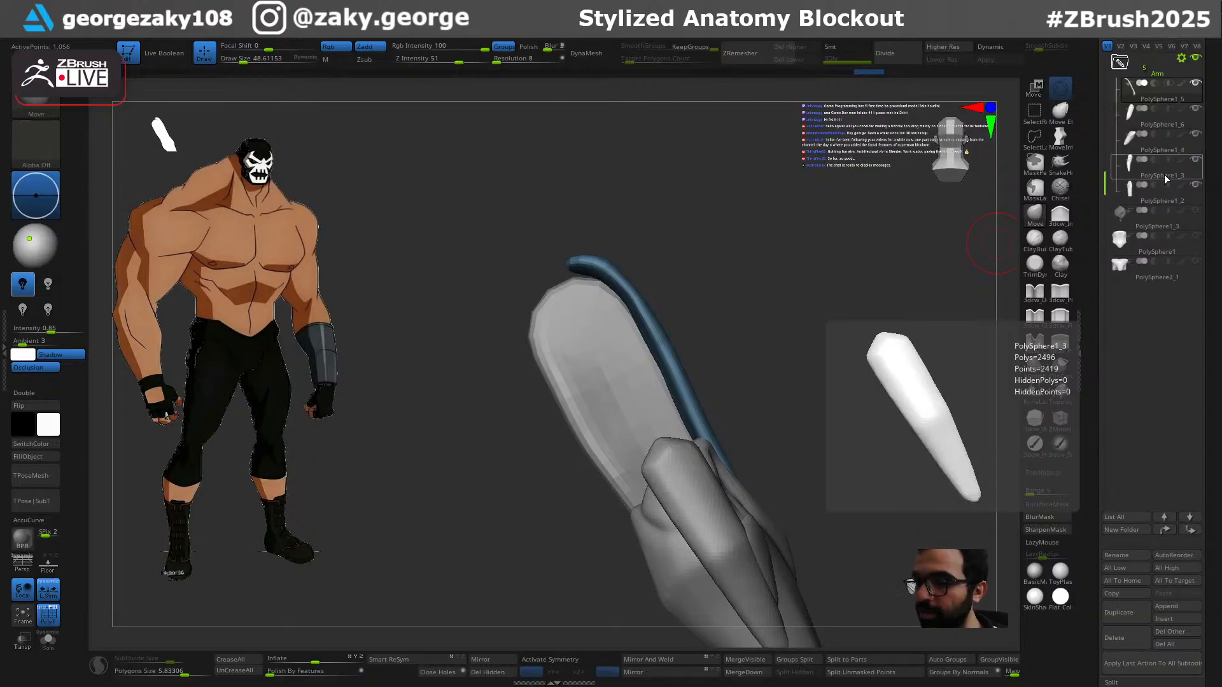
pyautogui.moveTo(1158, 139)
pyautogui.moveTo(895, 403)
pyautogui.mouseDown()
pyautogui.moveTo(800, 417)
pyautogui.moveTo(827, 479)
pyautogui.moveTo(807, 523)
pyautogui.moveTo(691, 398)
pyautogui.moveTo(845, 384)
pyautogui.mouseUp()
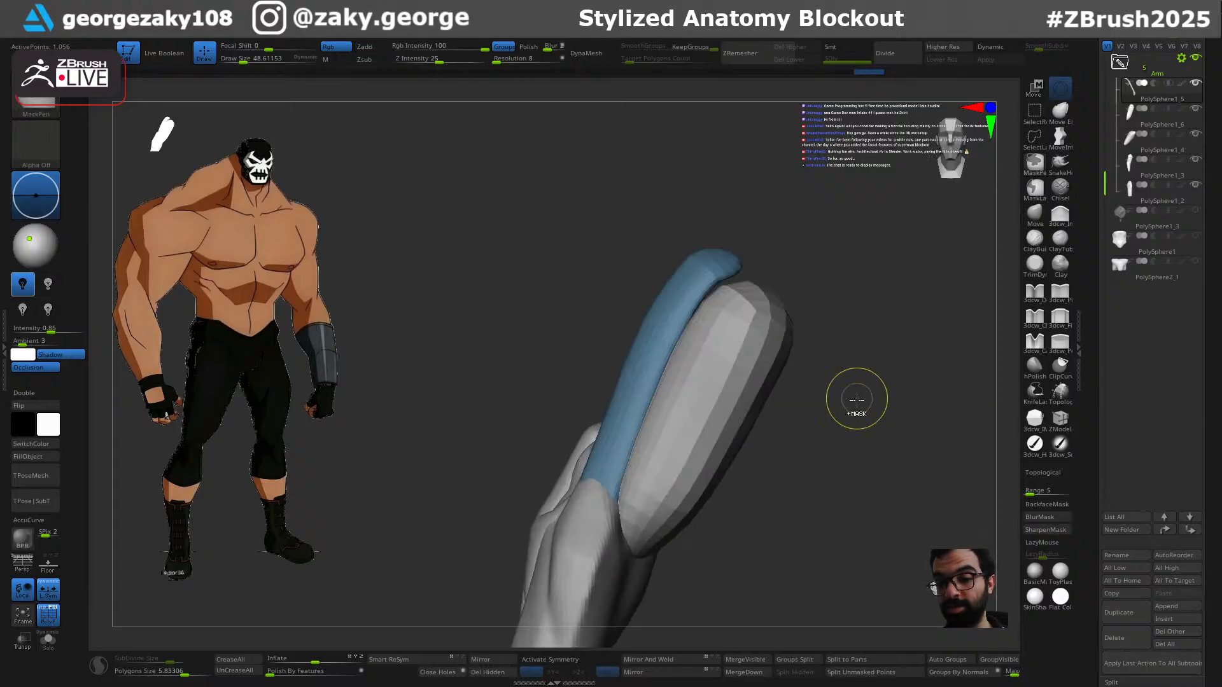
# Step: Undo the strip extraction and remeshing back to the full upper arm with its mask
pyautogui.hotkey('ctrl', 'z')
pyautogui.hotkey('ctrl', 'z')
pyautogui.hotkey('ctrl', 'z')
pyautogui.hotkey('ctrl', 'z')
pyautogui.hotkey('ctrl', 'z')
pyautogui.hotkey('ctrl', 'z')
pyautogui.hotkey('ctrl', 'z')
pyautogui.hotkey('ctrl', 'z')
pyautogui.hotkey('ctrl', 'z')
pyautogui.hotkey('ctrl', 'z')
pyautogui.hotkey('ctrl', 'z')
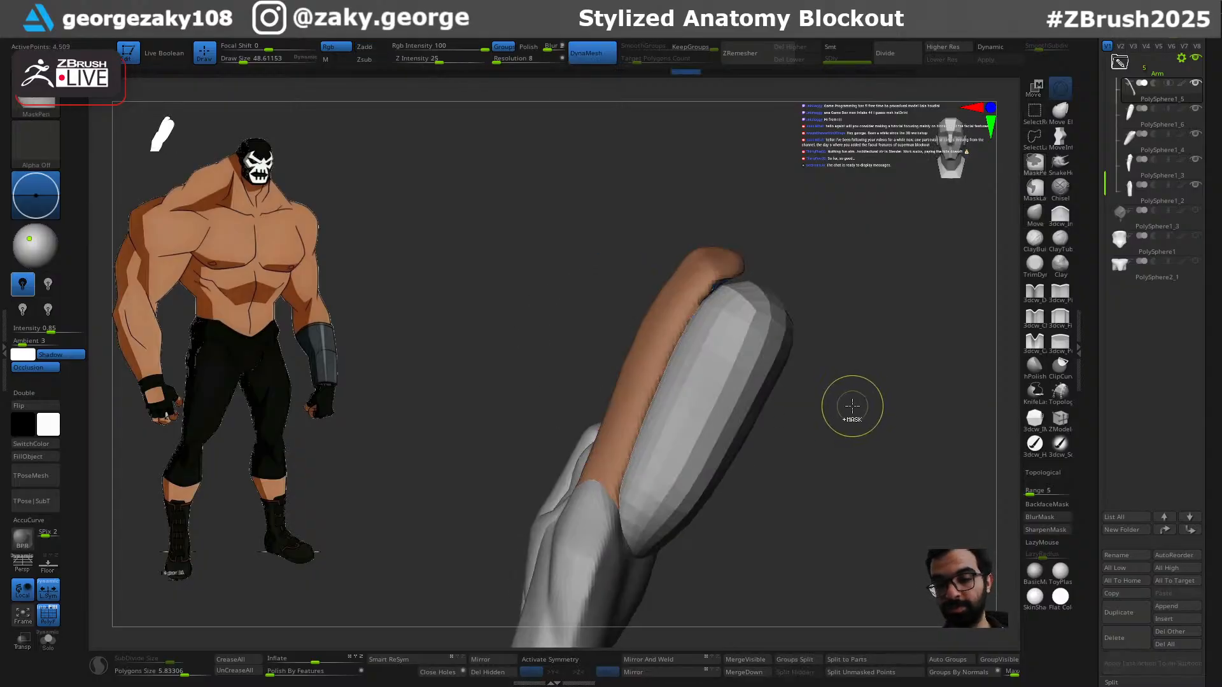
pyautogui.hotkey('ctrl', 'z')
pyautogui.hotkey('ctrl', 'z')
pyautogui.hotkey('ctrl', 'z')
pyautogui.hotkey('ctrl', 'z')
pyautogui.hotkey('ctrl', 'z')
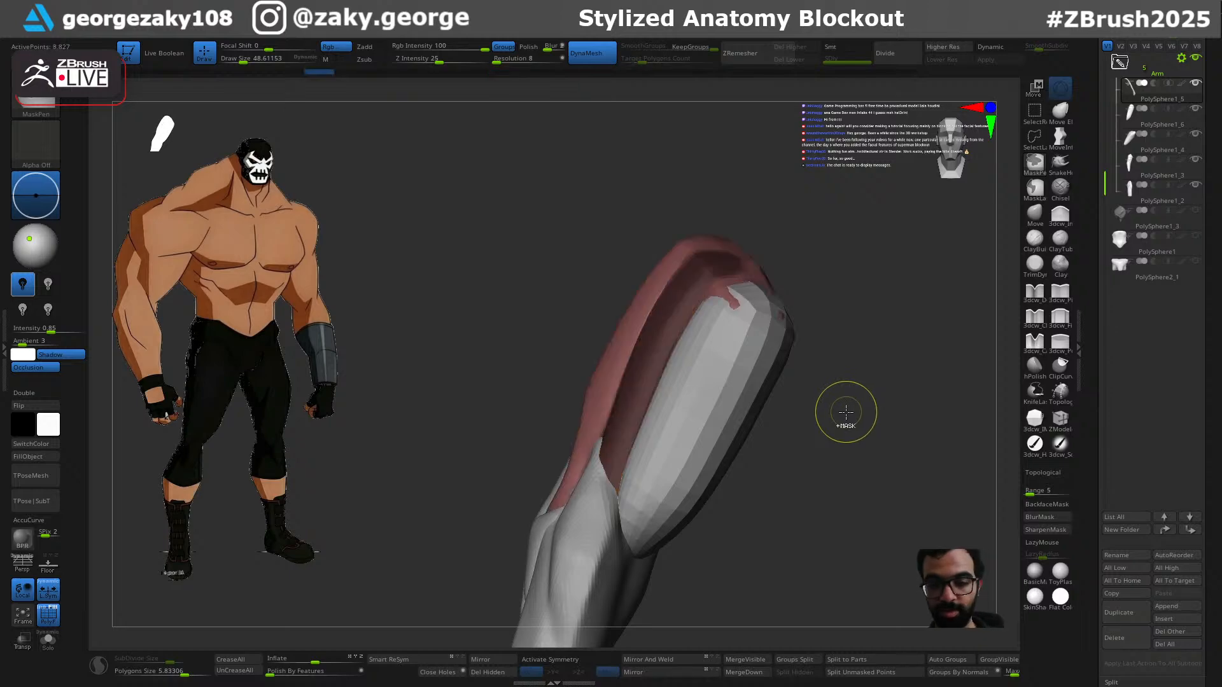
# Step: Turn the masked middle strip into its own polygroup in Solo display, isolate it, and split the hidden remainder into a separate subtool
pyautogui.moveTo(843, 414)
pyautogui.mouseDown()
pyautogui.moveTo(889, 414)
pyautogui.moveTo(851, 434)
pyautogui.mouseUp()
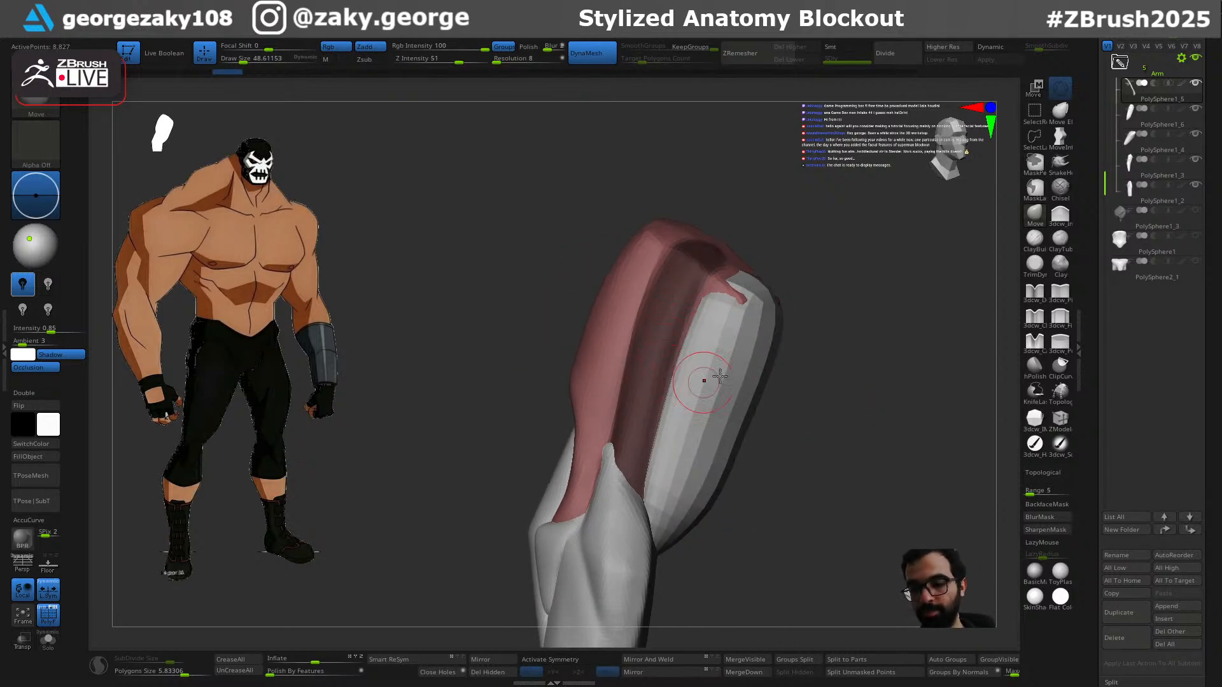
pyautogui.moveTo(868, 322); pyautogui.dragTo(870, 357)
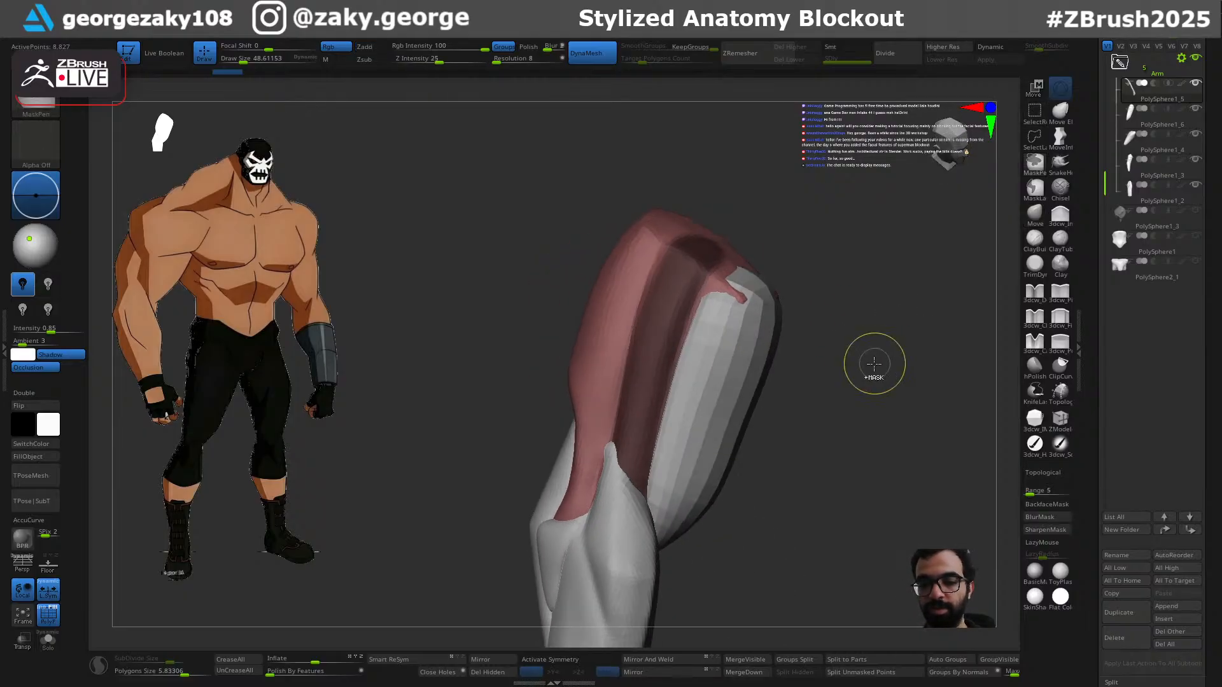
pyautogui.press('s')
pyautogui.hotkey('ctrl', 'w')
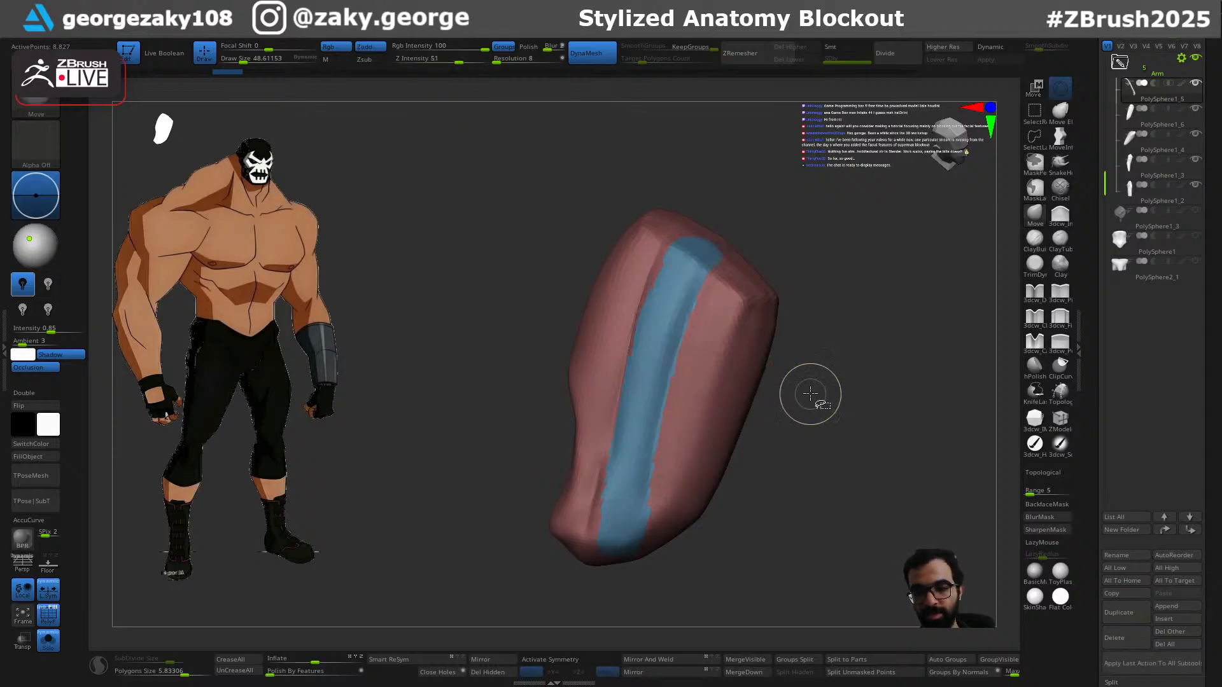
pyautogui.keyDown('ctrl'); pyautogui.keyDown('shift'); pyautogui.click(655, 375); pyautogui.keyUp('shift'); pyautogui.keyUp('ctrl')
pyautogui.moveTo(732, 380)
pyautogui.mouseDown()
pyautogui.moveTo(837, 369)
pyautogui.moveTo(839, 464)
pyautogui.mouseUp()
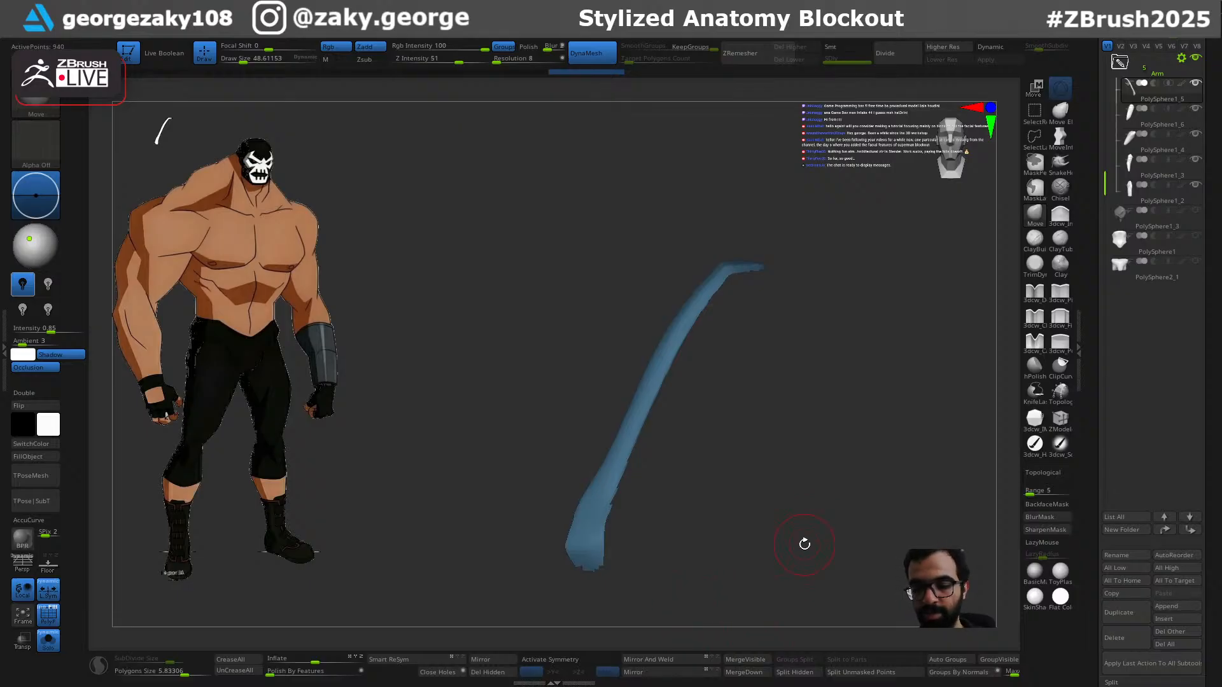
pyautogui.click(796, 673)
# Step: Close the strip's holes, inflate it slightly, and re-DynaMesh it with Groups turned off
pyautogui.moveTo(797, 438); pyautogui.dragTo(687, 497)
pyautogui.click(439, 673)
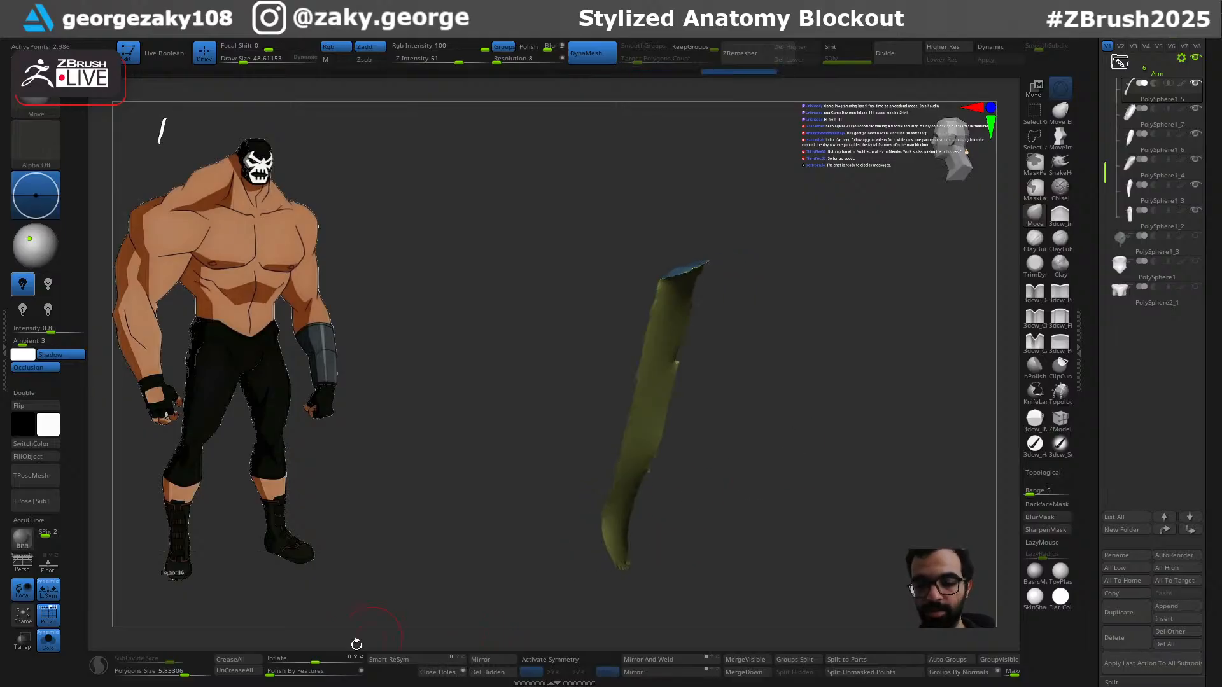
pyautogui.moveTo(314, 662); pyautogui.dragTo(347, 663)
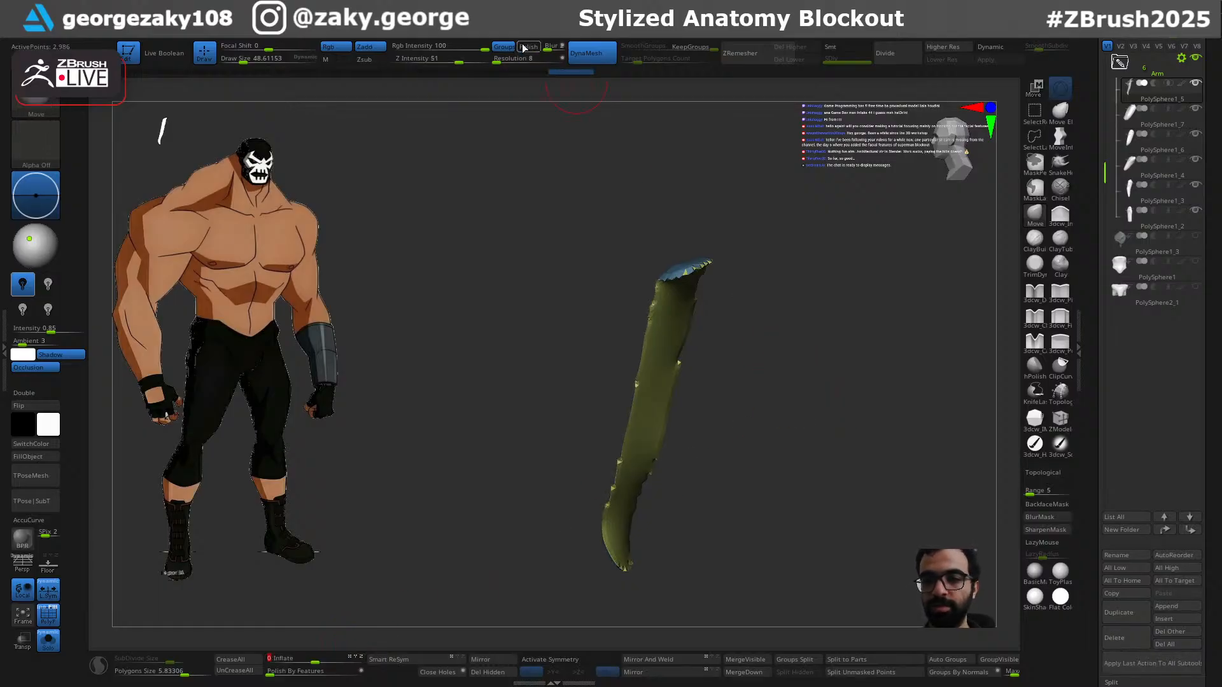
pyautogui.keyDown('ctrl'); pyautogui.moveTo(789, 341); pyautogui.dragTo(999, 394); pyautogui.keyUp('ctrl')
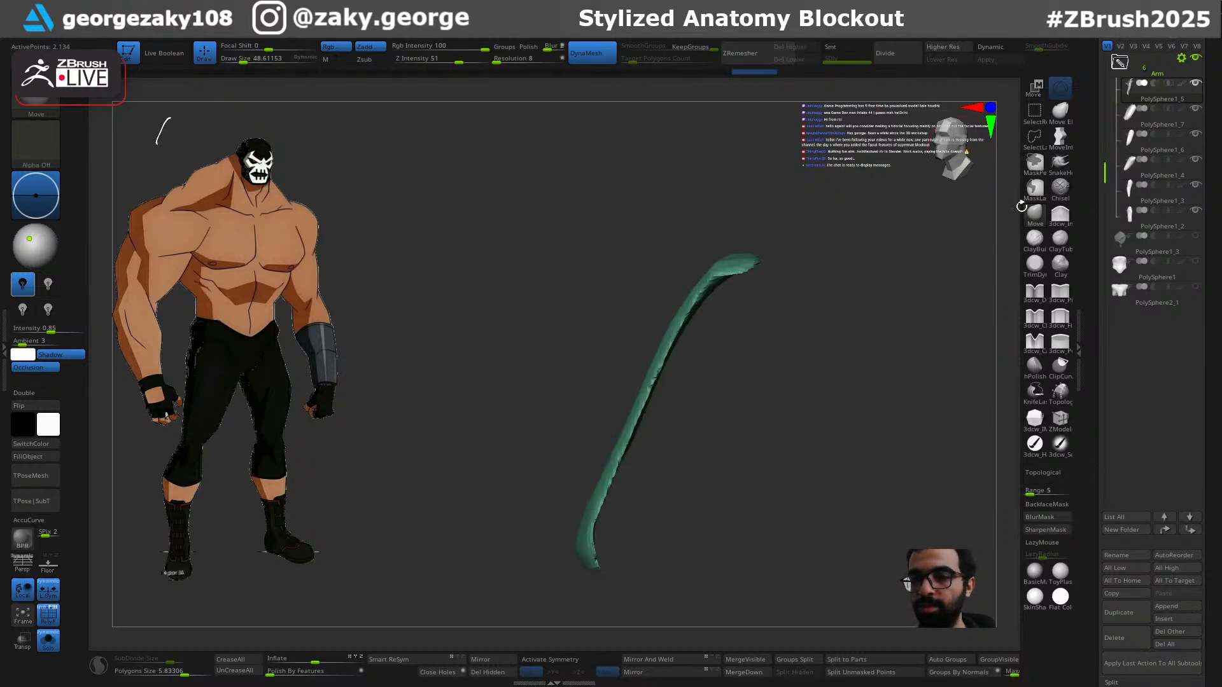
# Step: ZRemesh the strip with a target polygon count of 0.1
pyautogui.scroll(-10, 1162, 339)
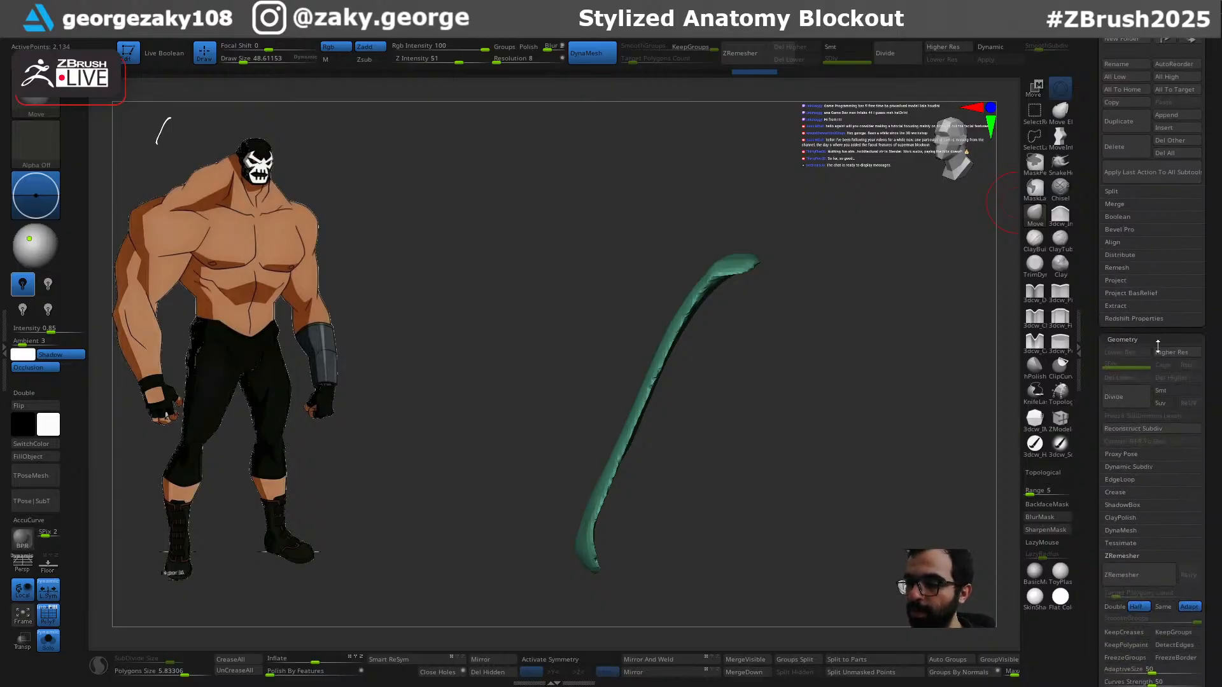
pyautogui.click(1124, 593)
pyautogui.click(1122, 577)
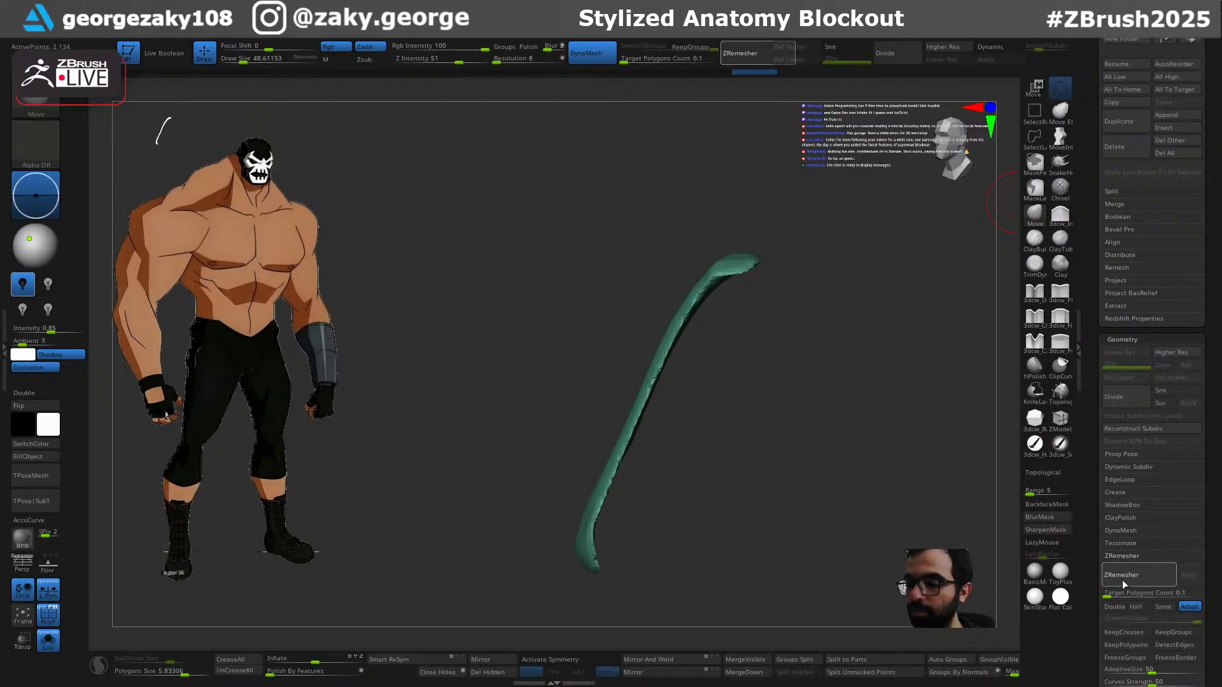
pyautogui.moveTo(807, 384)
pyautogui.mouseDown()
pyautogui.moveTo(787, 358)
pyautogui.moveTo(785, 402)
pyautogui.mouseUp()
# Step: Thicken the strip along its length with the 3dcw_Inflate brush at a draw size of about 420
pyautogui.press('3')
pyautogui.press('s')
pyautogui.moveTo(677, 308); pyautogui.dragTo(651, 524)
pyautogui.moveTo(736, 458); pyautogui.dragTo(488, 600)
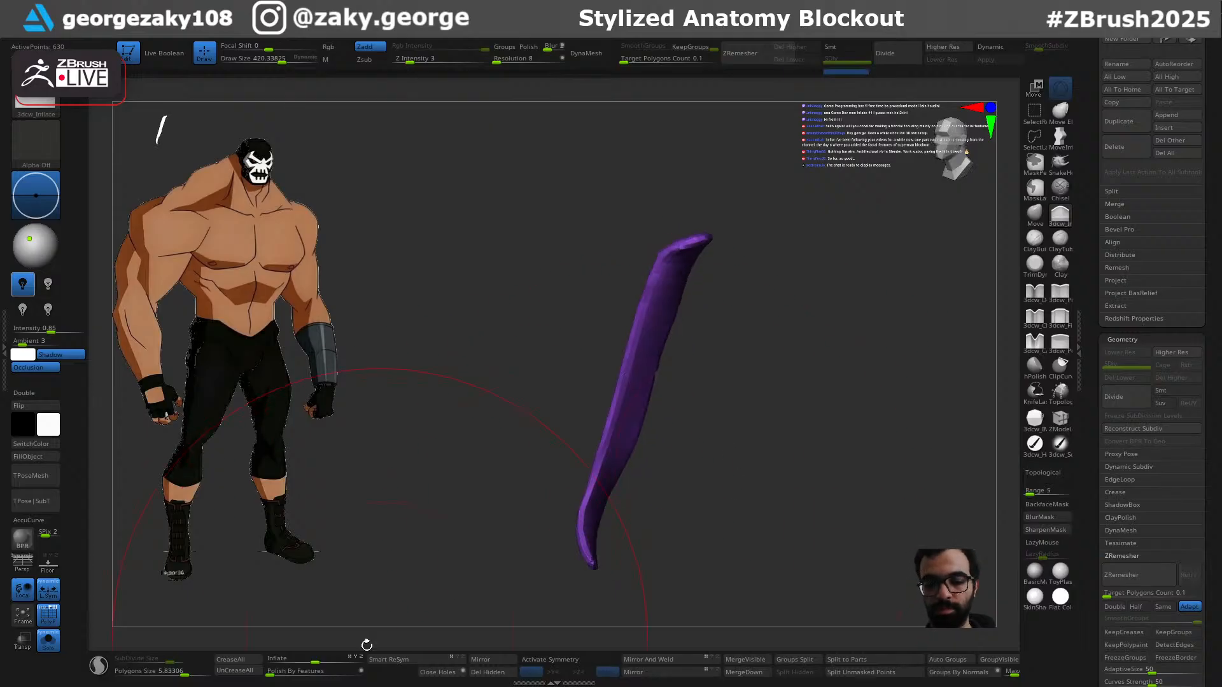
# Step: ZRemesh the thickened strip with Half enabled and smooth both of its ends
pyautogui.moveTo(764, 436); pyautogui.dragTo(923, 450)
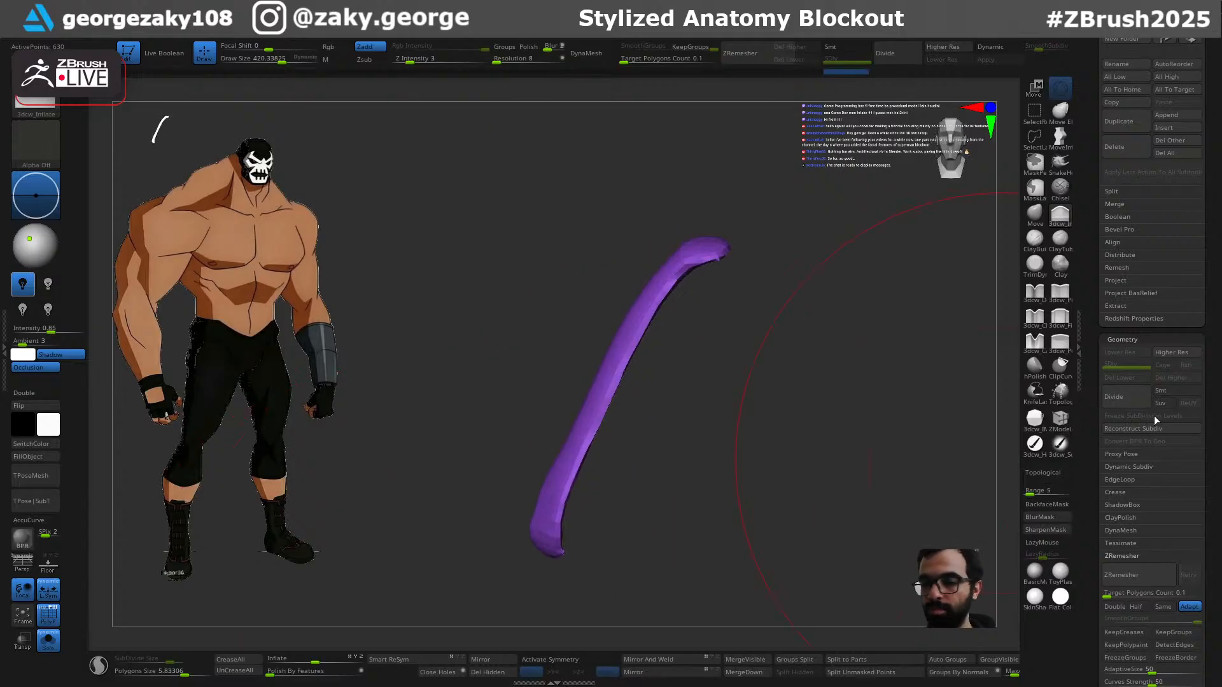
pyautogui.click(1146, 606)
pyautogui.click(1144, 574)
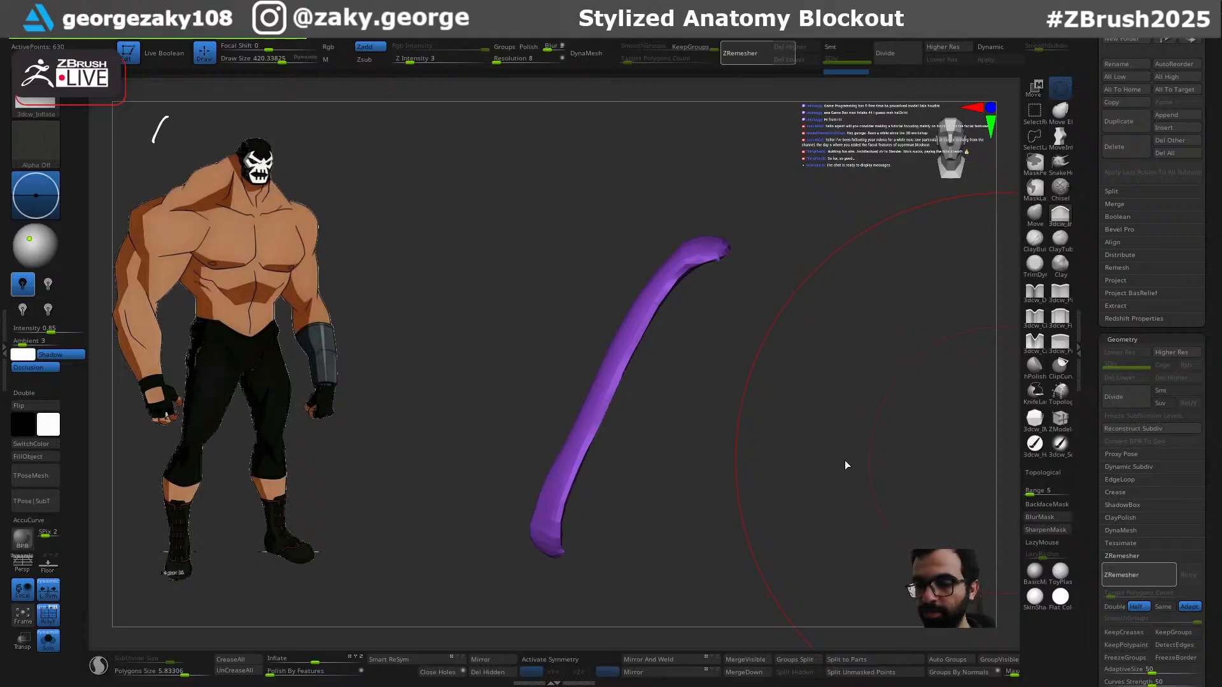
pyautogui.press('shift')
pyautogui.keyDown('shift'); pyautogui.moveTo(726, 271); pyautogui.dragTo(712, 295); pyautogui.keyUp('shift')
pyautogui.keyDown('shift'); pyautogui.moveTo(569, 540); pyautogui.dragTo(579, 574); pyautogui.keyUp('shift')
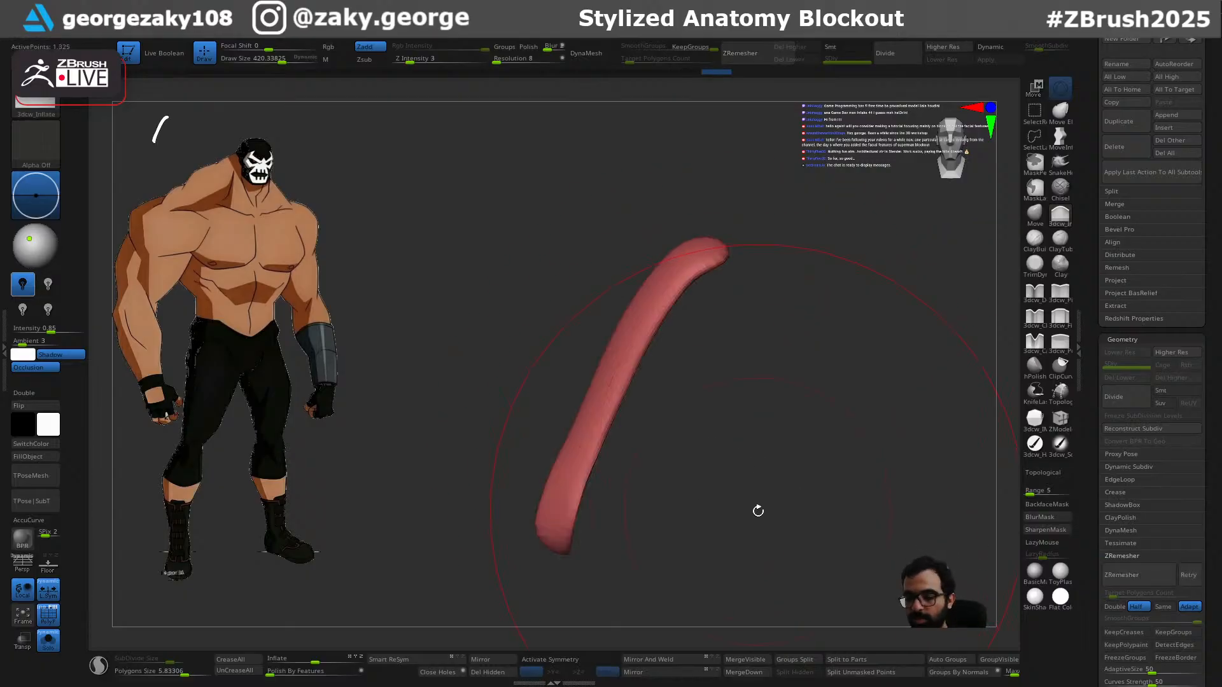
# Step: Select the split-off remainder of the upper arm, isolate it in Solo display, and reduce the draw size to about 52
pyautogui.click(757, 511)
pyautogui.moveTo(777, 459); pyautogui.dragTo(841, 482)
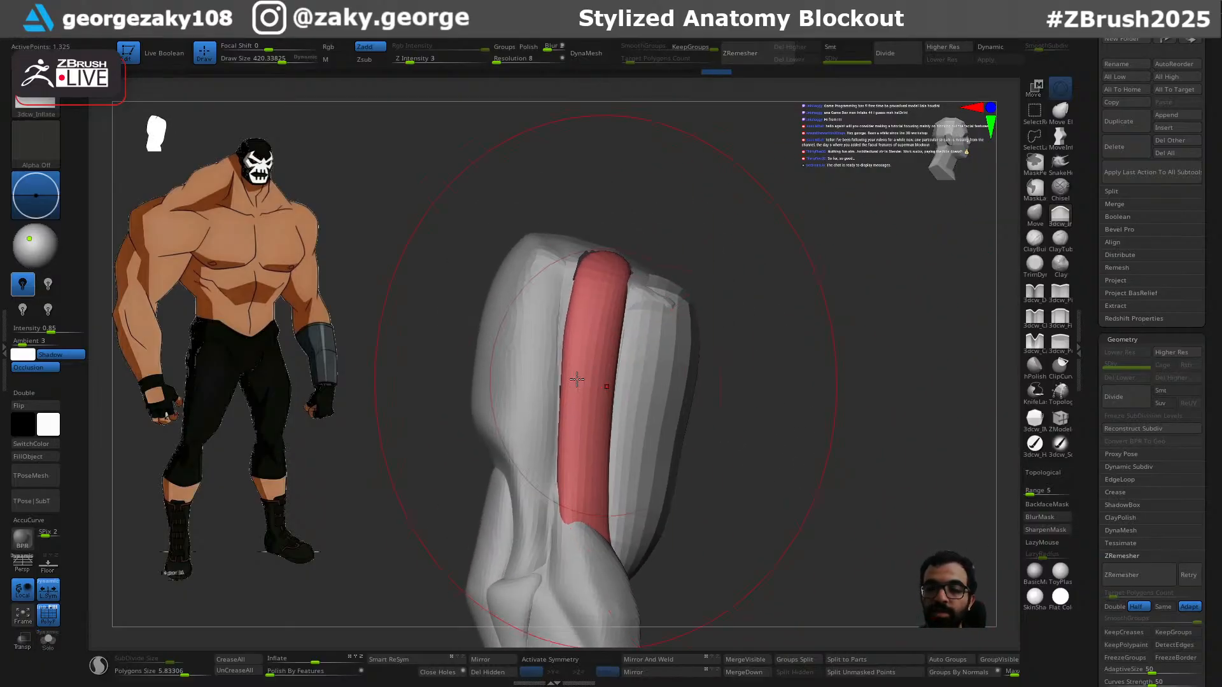
pyautogui.keyDown('alt'); pyautogui.click(540, 357); pyautogui.keyUp('alt')
pyautogui.moveTo(743, 357); pyautogui.dragTo(707, 464)
pyautogui.click(781, 429)
pyautogui.moveTo(749, 445)
pyautogui.mouseDown()
pyautogui.moveTo(641, 510)
pyautogui.moveTo(762, 462)
pyautogui.moveTo(701, 493)
pyautogui.moveTo(557, 516)
pyautogui.moveTo(517, 234)
pyautogui.moveTo(545, 218)
pyautogui.moveTo(542, 365)
pyautogui.mouseUp()
pyautogui.press('s')
pyautogui.press('s')
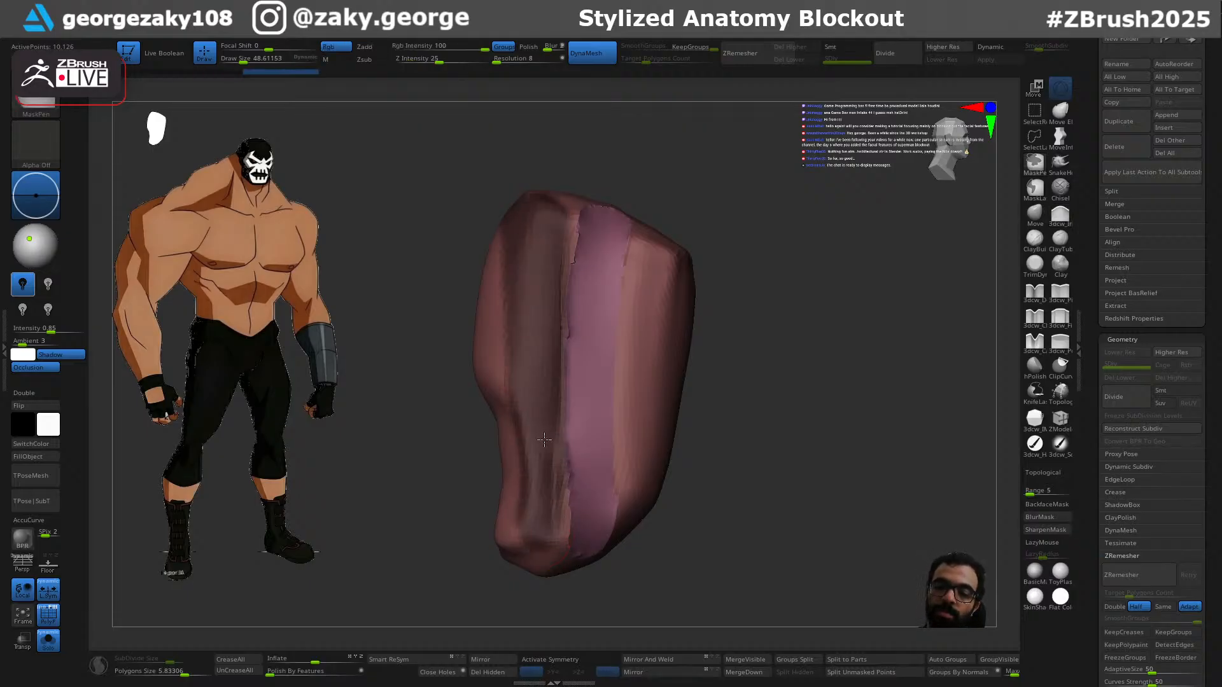
# Step: Mask the muscle beside the extracted middle strip, covering its surface along the length of the upper arm
pyautogui.keyDown('ctrl'); pyautogui.moveTo(544, 431); pyautogui.dragTo(547, 436); pyautogui.keyUp('ctrl')
pyautogui.moveTo(548, 433); pyautogui.dragTo(609, 407, button='right')
pyautogui.keyDown('ctrl'); pyautogui.moveTo(582, 406); pyautogui.dragTo(510, 422); pyautogui.keyUp('ctrl')
pyautogui.keyDown('shift'); pyautogui.moveTo(719, 328); pyautogui.dragTo(792, 325); pyautogui.keyUp('shift')
pyautogui.moveTo(562, 382)
pyautogui.keyDown('ctrl'); pyautogui.mouseDown()
pyautogui.moveTo(507, 362)
pyautogui.moveTo(466, 290)
pyautogui.moveTo(440, 361)
pyautogui.mouseUp(); pyautogui.keyUp('ctrl')
pyautogui.moveTo(509, 386); pyautogui.dragTo(575, 341, button='right')
pyautogui.moveTo(523, 452)
pyautogui.keyDown('ctrl'); pyautogui.mouseDown()
pyautogui.moveTo(500, 432)
pyautogui.moveTo(439, 254)
pyautogui.mouseUp(); pyautogui.keyUp('ctrl')
pyautogui.moveTo(487, 258); pyautogui.dragTo(602, 255, button='right')
pyautogui.moveTo(524, 456)
pyautogui.keyDown('ctrl'); pyautogui.mouseDown()
pyautogui.moveTo(455, 323)
pyautogui.moveTo(445, 223)
pyautogui.mouseUp(); pyautogui.keyUp('ctrl')
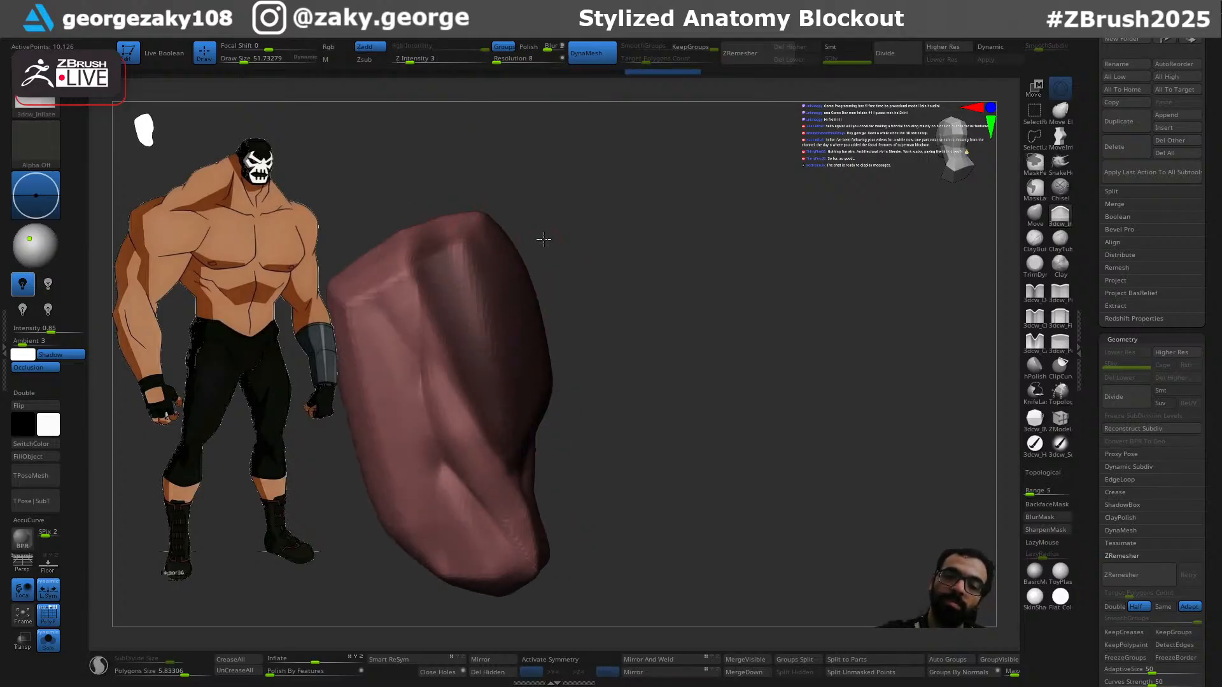
# Step: Extend the mask across the muscle's upper bulge and around its upper end, filling the remaining gaps
pyautogui.moveTo(541, 245); pyautogui.dragTo(576, 249, button='right')
pyautogui.keyDown('ctrl'); pyautogui.moveTo(519, 414); pyautogui.dragTo(479, 293); pyautogui.keyUp('ctrl')
pyautogui.moveTo(562, 240); pyautogui.dragTo(560, 312, button='right')
pyautogui.keyDown('ctrl'); pyautogui.moveTo(498, 288); pyautogui.dragTo(500, 196); pyautogui.keyUp('ctrl')
pyautogui.moveTo(543, 208); pyautogui.dragTo(540, 283, button='right')
pyautogui.moveTo(485, 317)
pyautogui.mouseDown(button='right')
pyautogui.moveTo(603, 262)
pyautogui.moveTo(614, 330)
pyautogui.moveTo(522, 401)
pyautogui.mouseUp(button='right')
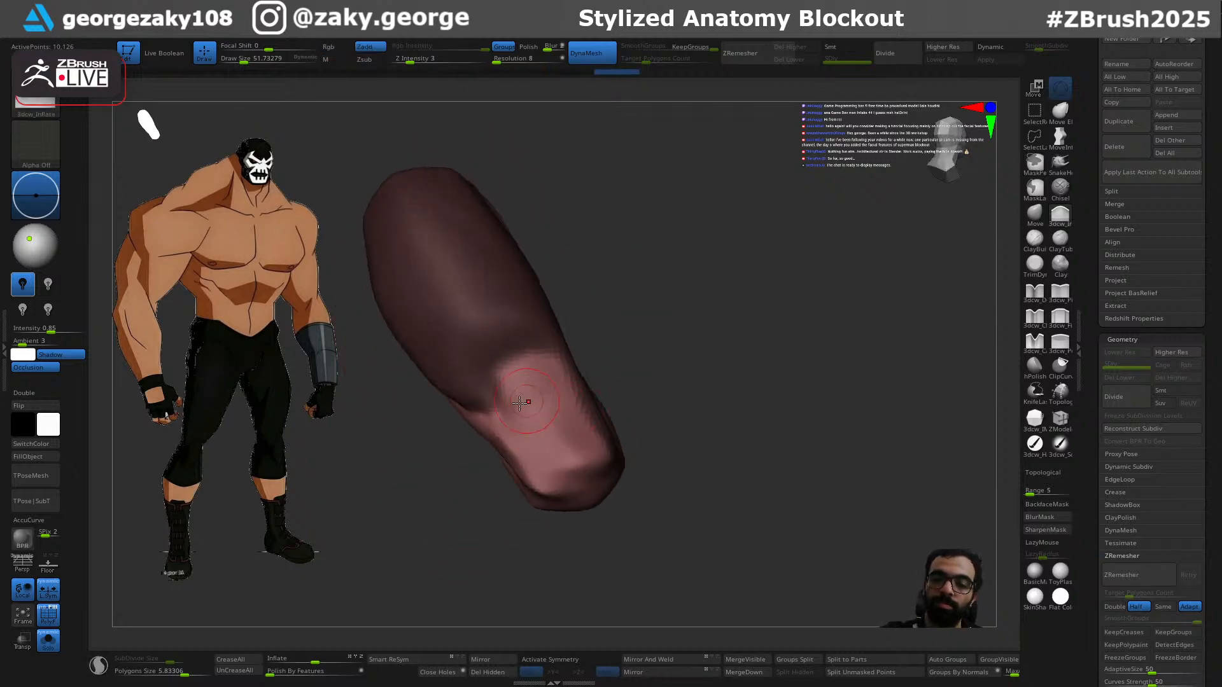
pyautogui.moveTo(668, 390)
pyautogui.mouseDown(button='right')
pyautogui.moveTo(637, 458)
pyautogui.moveTo(676, 581)
pyautogui.moveTo(720, 491)
pyautogui.moveTo(709, 509)
pyautogui.mouseUp(button='right')
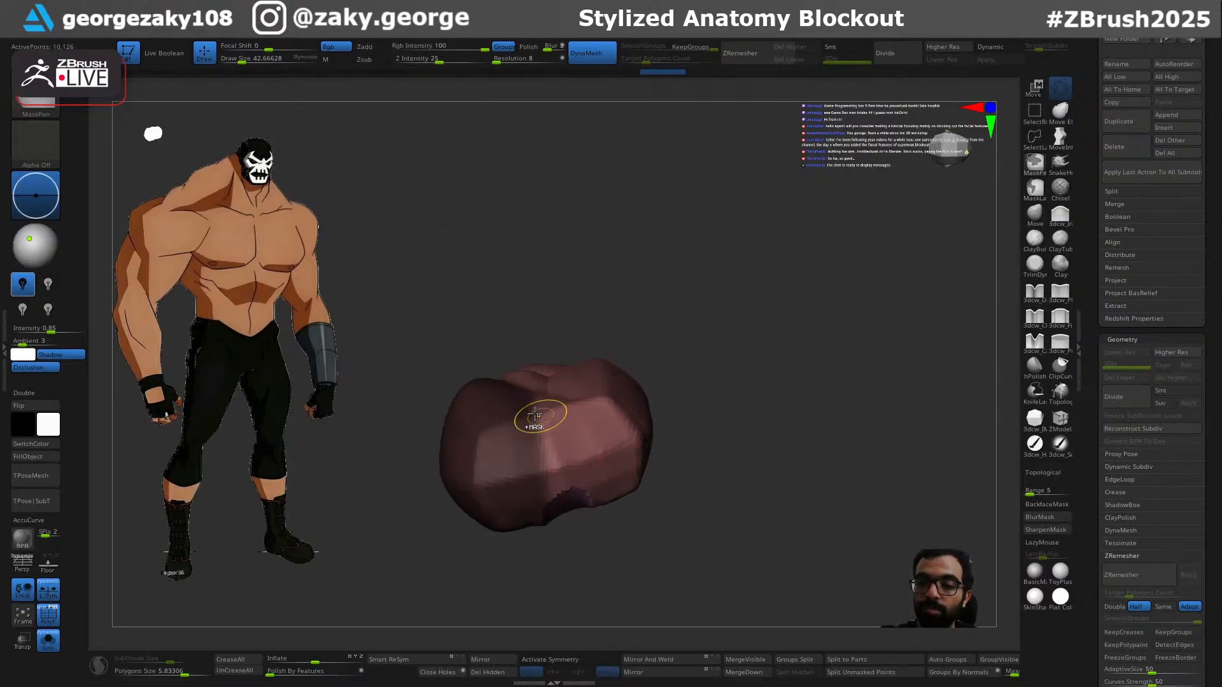
# Step: Mask the bulky side of the pink muscle mesh plus the narrow strip running up from it, and turn the mask into a polygroup
pyautogui.keyDown('ctrl'); pyautogui.moveTo(539, 487); pyautogui.dragTo(536, 486); pyautogui.keyUp('ctrl')
pyautogui.moveTo(685, 357)
pyautogui.mouseDown(button='right')
pyautogui.moveTo(675, 280)
pyautogui.moveTo(752, 426)
pyautogui.moveTo(717, 377)
pyautogui.moveTo(739, 398)
pyautogui.moveTo(693, 363)
pyautogui.moveTo(668, 368)
pyautogui.mouseUp(button='right')
pyautogui.keyDown('ctrl'); pyautogui.moveTo(541, 370); pyautogui.dragTo(551, 358); pyautogui.keyUp('ctrl')
pyautogui.moveTo(609, 337); pyautogui.dragTo(600, 336, button='right')
pyautogui.moveTo(562, 433)
pyautogui.keyDown('ctrl'); pyautogui.mouseDown()
pyautogui.moveTo(528, 434)
pyautogui.moveTo(479, 404)
pyautogui.mouseUp(); pyautogui.keyUp('ctrl')
pyautogui.moveTo(644, 305); pyautogui.dragTo(677, 325, button='right')
pyautogui.moveTo(483, 435)
pyautogui.mouseDown()
pyautogui.moveTo(494, 428)
pyautogui.moveTo(481, 429)
pyautogui.mouseUp()
pyautogui.moveTo(424, 311)
pyautogui.mouseDown(button='right')
pyautogui.moveTo(594, 250)
pyautogui.moveTo(616, 343)
pyautogui.moveTo(590, 404)
pyautogui.moveTo(550, 427)
pyautogui.moveTo(484, 372)
pyautogui.mouseUp(button='right')
pyautogui.press('s')
pyautogui.moveTo(516, 362); pyautogui.dragTo(481, 370)
pyautogui.moveTo(470, 369)
pyautogui.mouseDown(button='right')
pyautogui.moveTo(583, 341)
pyautogui.moveTo(734, 431)
pyautogui.moveTo(731, 398)
pyautogui.mouseUp(button='right')
pyautogui.hotkey('ctrl', 'w')
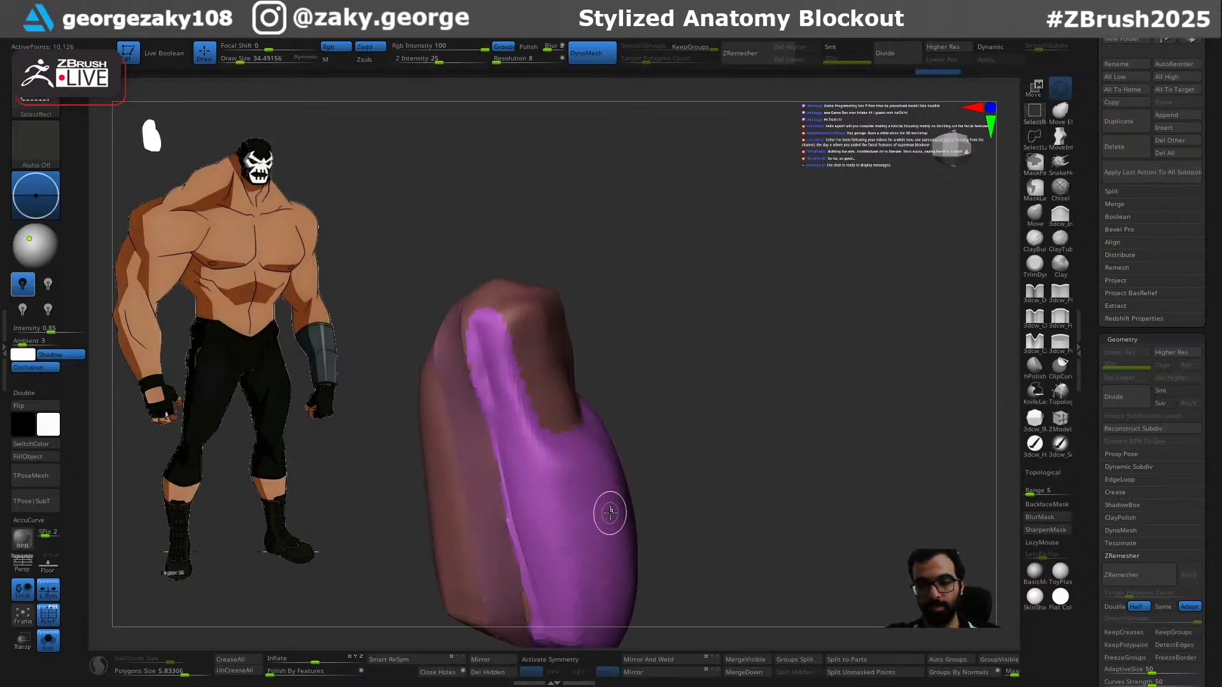
# Step: Isolate the purple polygroup and split the hidden remainder of the mesh into a separate subtool
pyautogui.keyDown('ctrl'); pyautogui.keyDown('shift'); pyautogui.click(614, 514); pyautogui.keyUp('shift'); pyautogui.keyUp('ctrl')
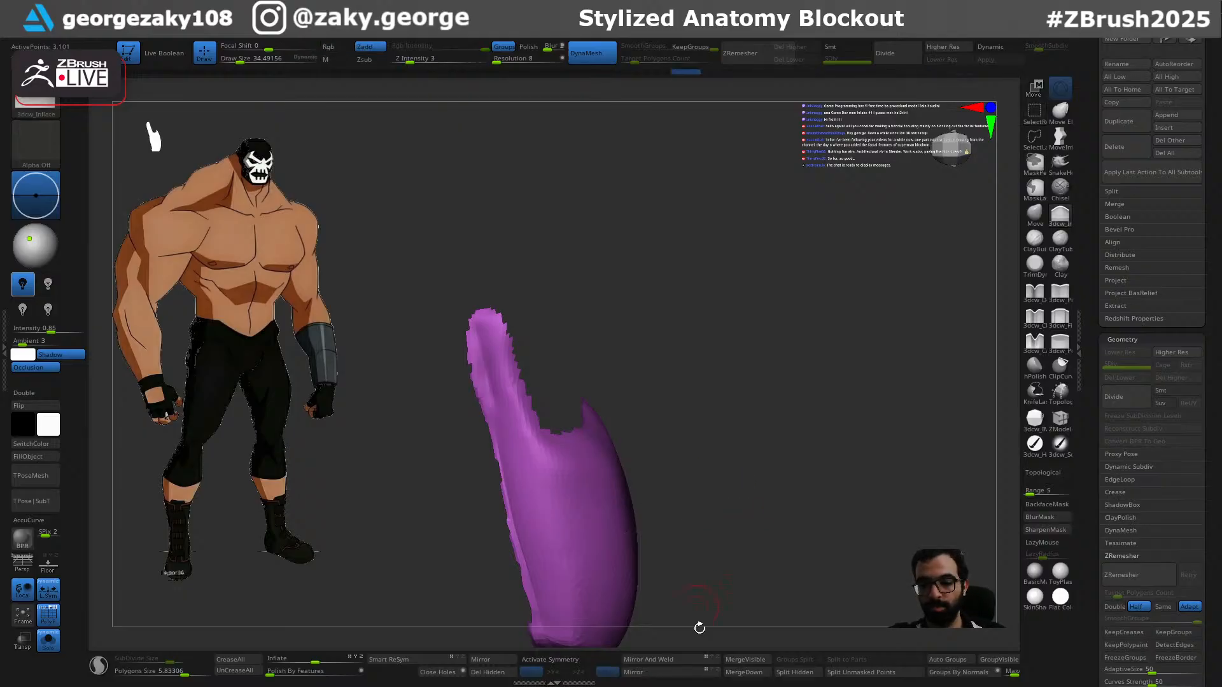
pyautogui.click(812, 673)
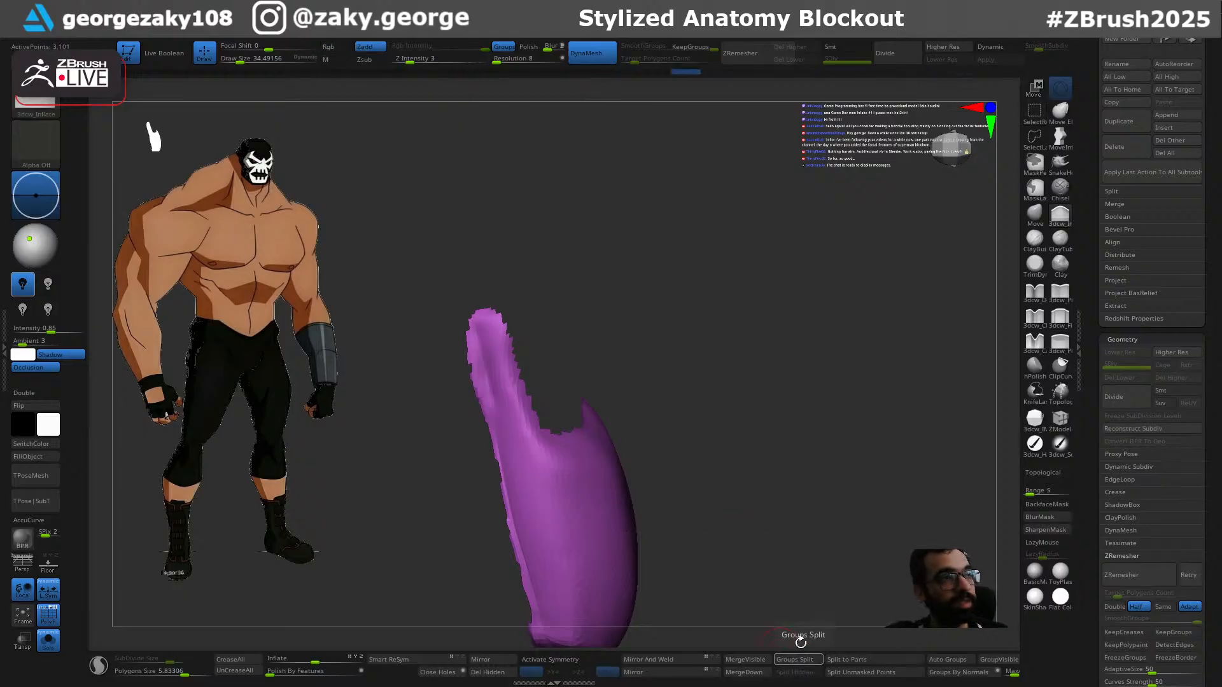
pyautogui.moveTo(794, 439); pyautogui.dragTo(649, 474)
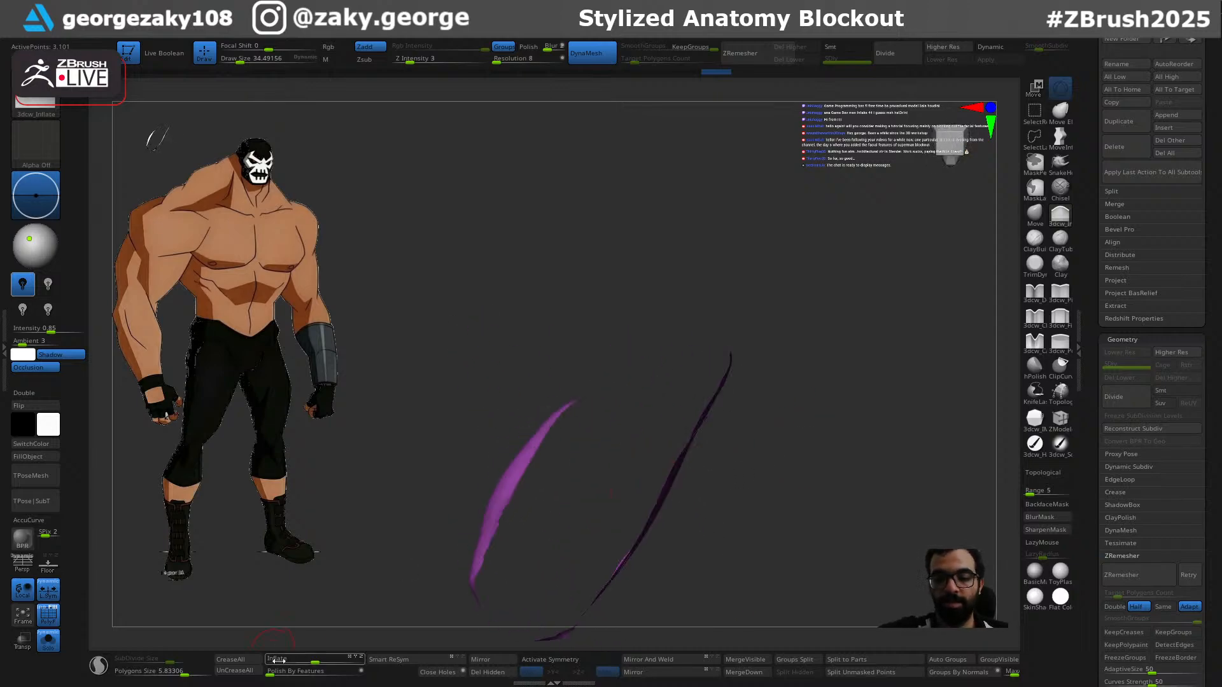
# Step: Close the split muscle's holes, inflate it by 100 and rebuild it as one polygroup with DynaMesh
pyautogui.click(453, 674)
pyautogui.moveTo(773, 492); pyautogui.dragTo(366, 650)
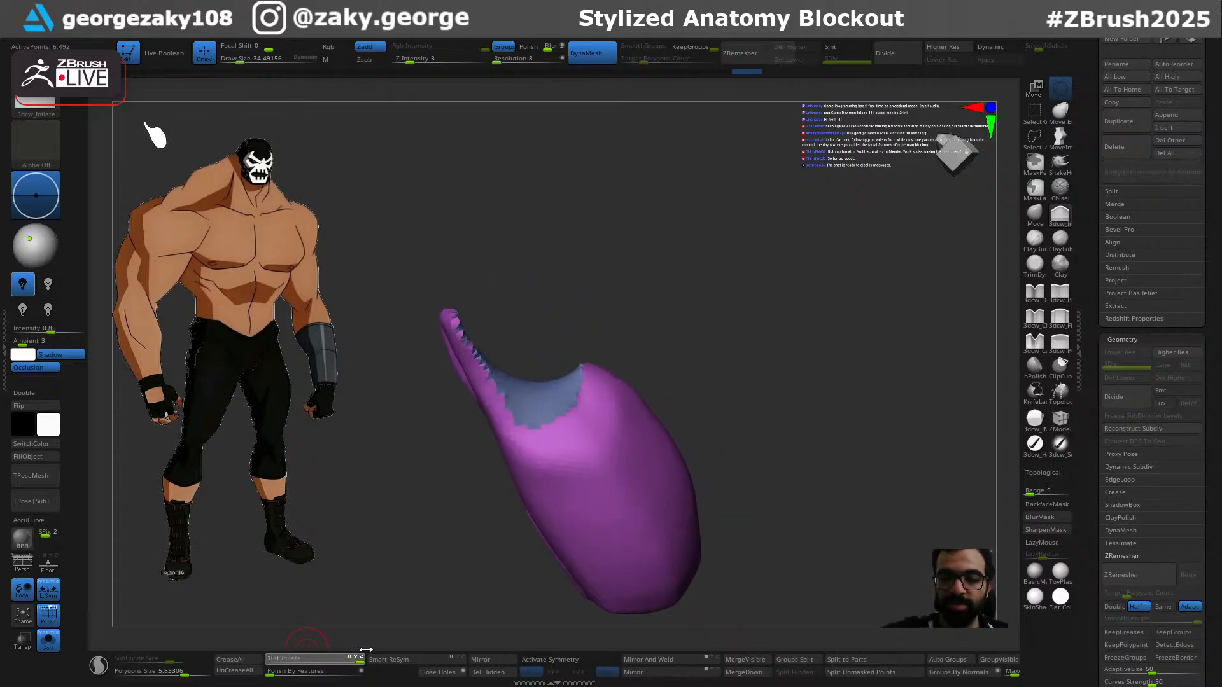
pyautogui.hotkey('ctrl', 'w')
pyautogui.moveTo(783, 460); pyautogui.dragTo(901, 499)
pyautogui.moveTo(646, 452); pyautogui.dragTo(821, 471)
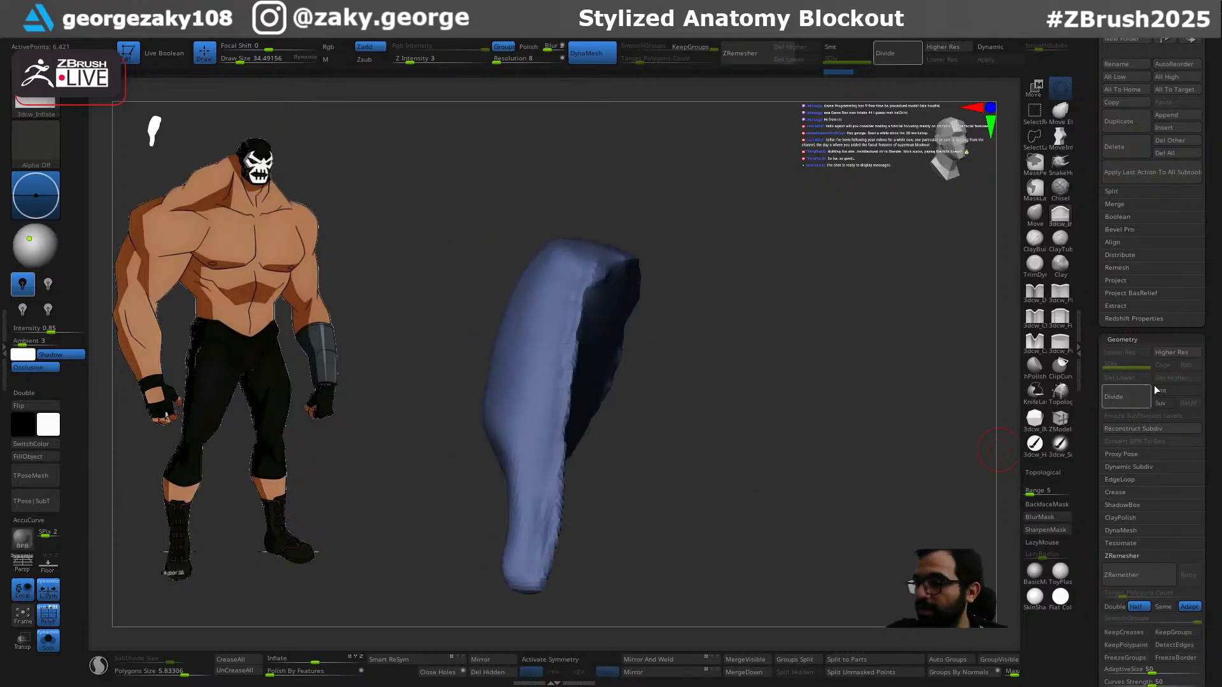
# Step: ZRemesh the muscle with Half off and a target polygon count of 0.1, and smooth its lower tail and upper body
pyautogui.click(1139, 607)
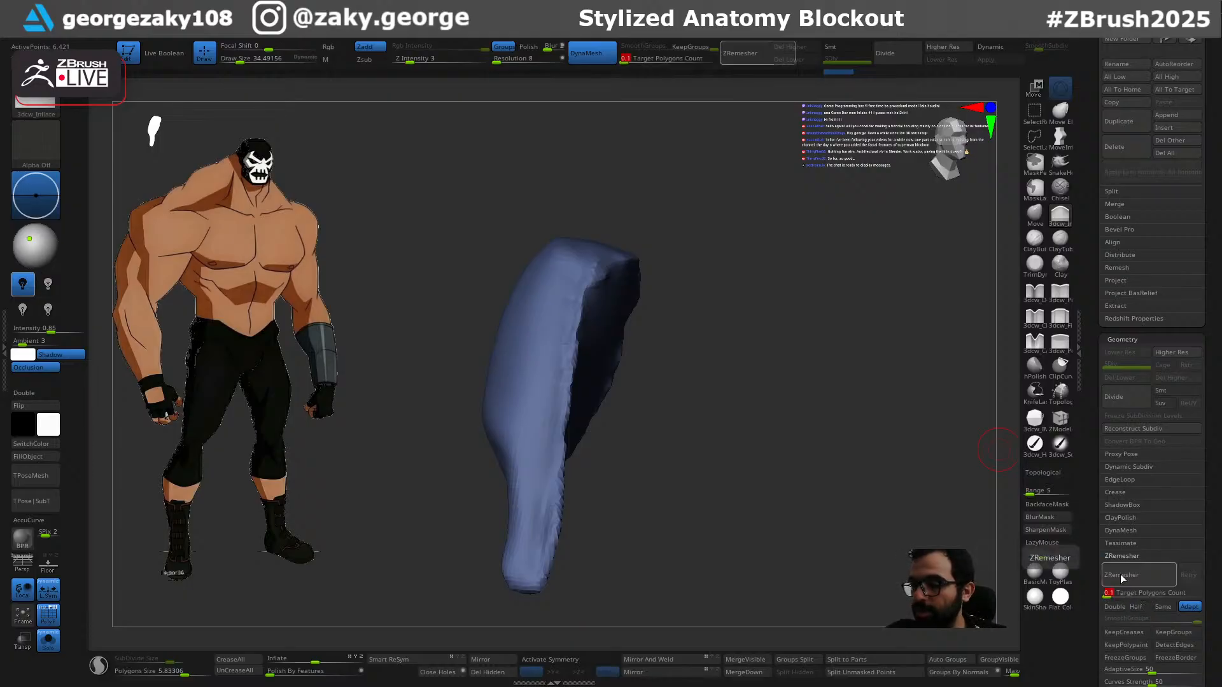
pyautogui.moveTo(876, 476); pyautogui.dragTo(1011, 472)
pyautogui.moveTo(891, 534); pyautogui.dragTo(729, 539)
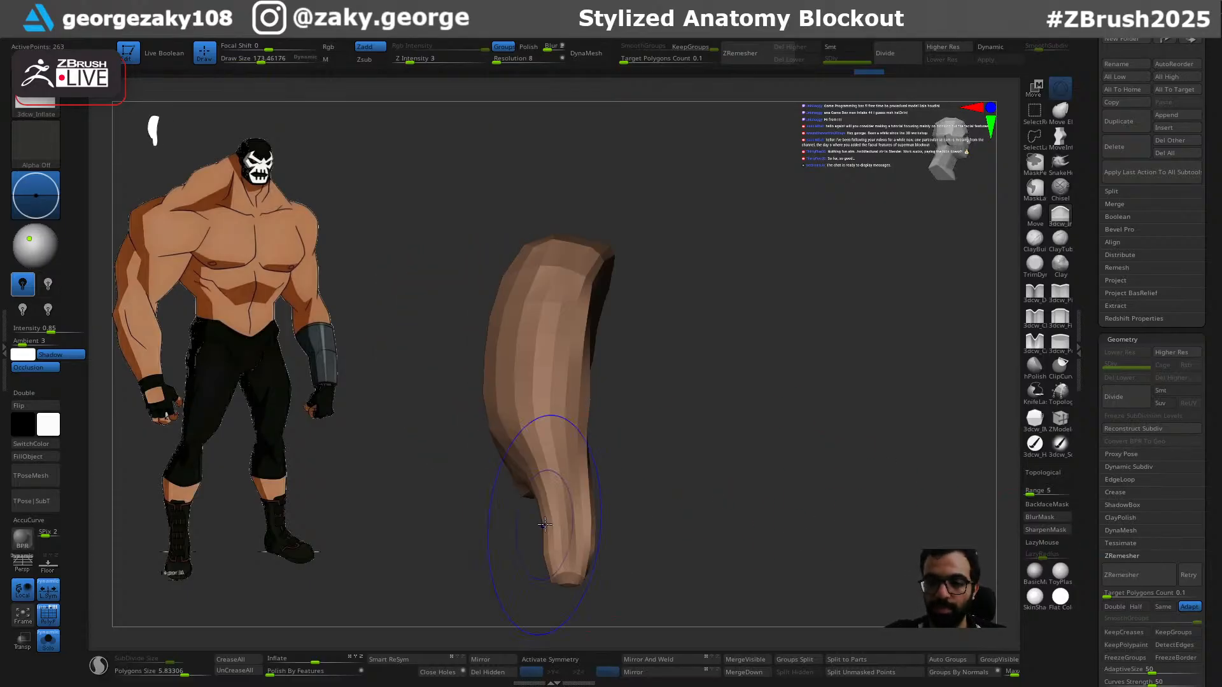
pyautogui.keyDown('shift'); pyautogui.moveTo(555, 529); pyautogui.dragTo(568, 497); pyautogui.keyUp('shift')
pyautogui.keyDown('shift'); pyautogui.moveTo(566, 395); pyautogui.dragTo(592, 279); pyautogui.keyUp('shift')
# Step: Show the surrounding muscles and smooth the upper inner edge of the brown muscle with a larger brush
pyautogui.hotkey('alt', 's')
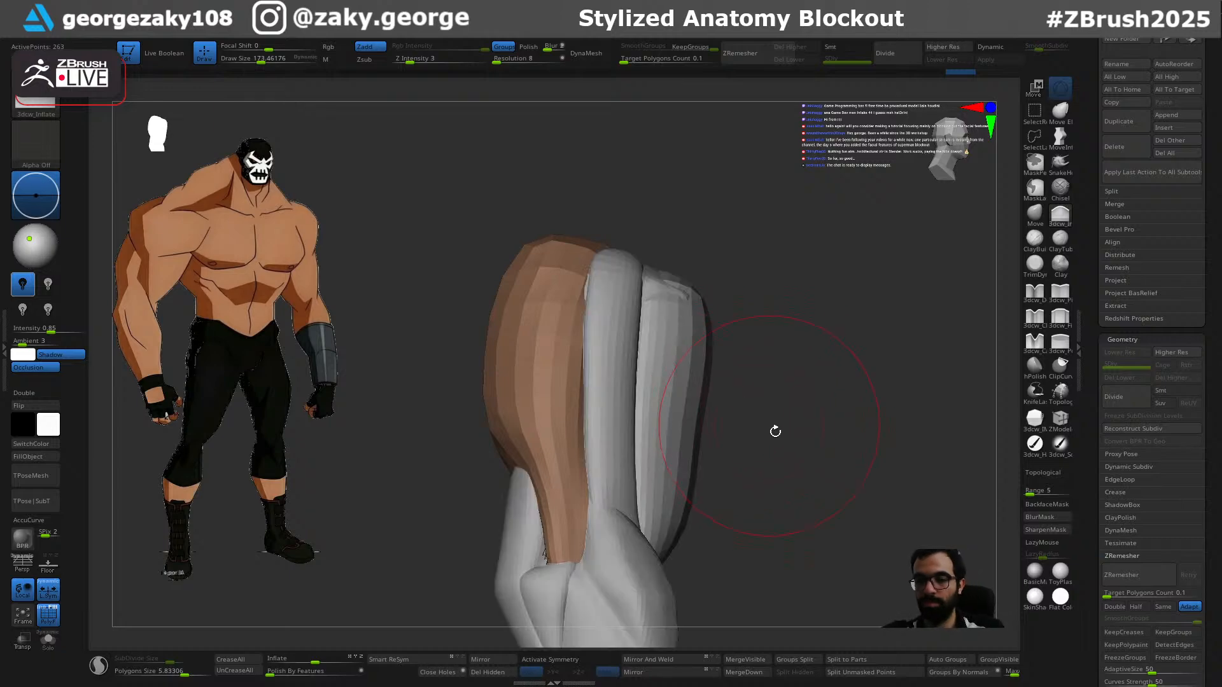
pyautogui.moveTo(747, 432); pyautogui.dragTo(723, 420)
pyautogui.press('s')
pyautogui.moveTo(645, 390); pyautogui.dragTo(654, 390)
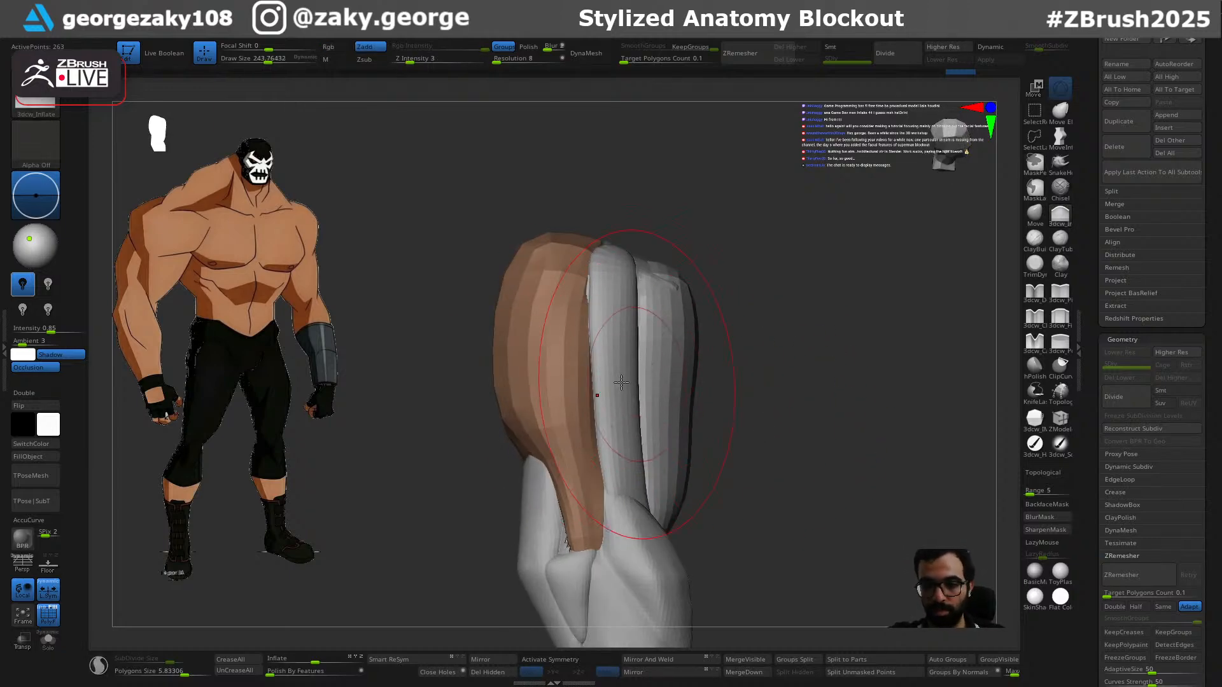
pyautogui.keyDown('shift'); pyautogui.moveTo(595, 299); pyautogui.dragTo(597, 250); pyautogui.keyUp('shift')
pyautogui.moveTo(706, 190); pyautogui.dragTo(784, 224)
pyautogui.moveTo(661, 396); pyautogui.dragTo(748, 416)
# Step: Isolate the remaining pink muscle mesh and close its open holes
pyautogui.keyDown('alt'); pyautogui.click(473, 417); pyautogui.keyUp('alt')
pyautogui.hotkey('alt', 'shift', 's')
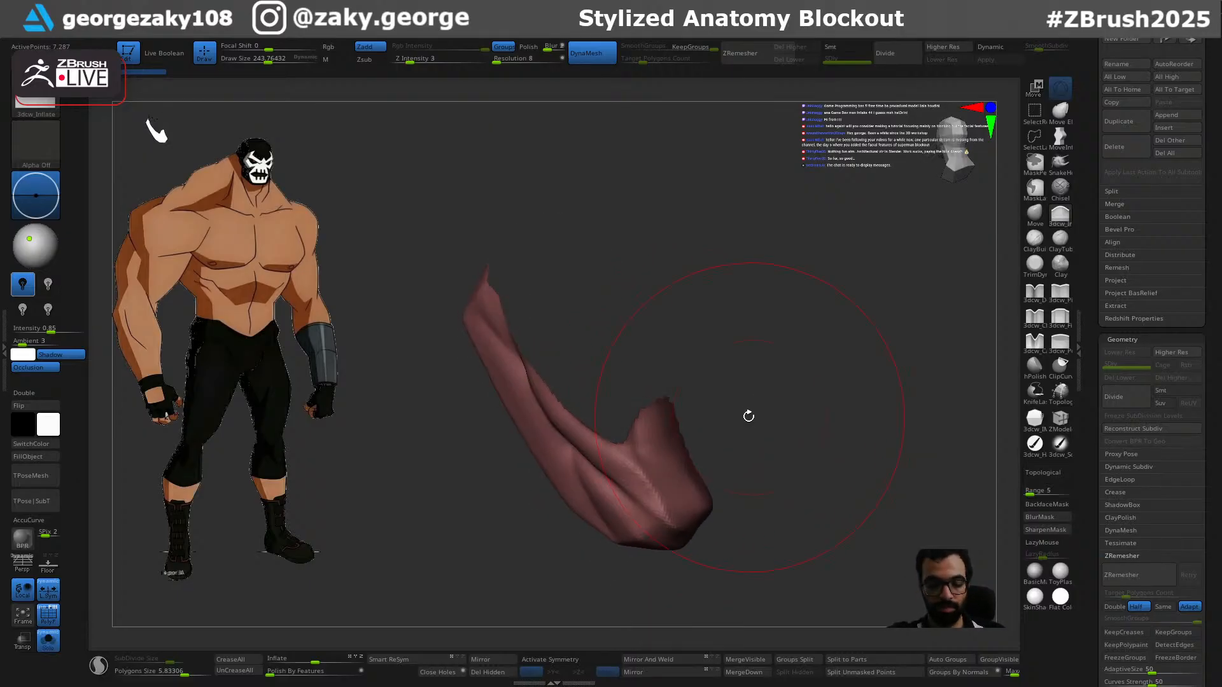
pyautogui.click(451, 675)
pyautogui.moveTo(655, 449)
pyautogui.mouseDown()
pyautogui.moveTo(723, 450)
pyautogui.moveTo(712, 459)
pyautogui.moveTo(783, 392)
pyautogui.moveTo(780, 405)
pyautogui.mouseUp()
# Step: Examine the capped pink mesh from several sides to locate the next muscle strip beside the green cap
pyautogui.press('s')
pyautogui.moveTo(556, 434); pyautogui.dragTo(545, 434)
pyautogui.press('ctrl')
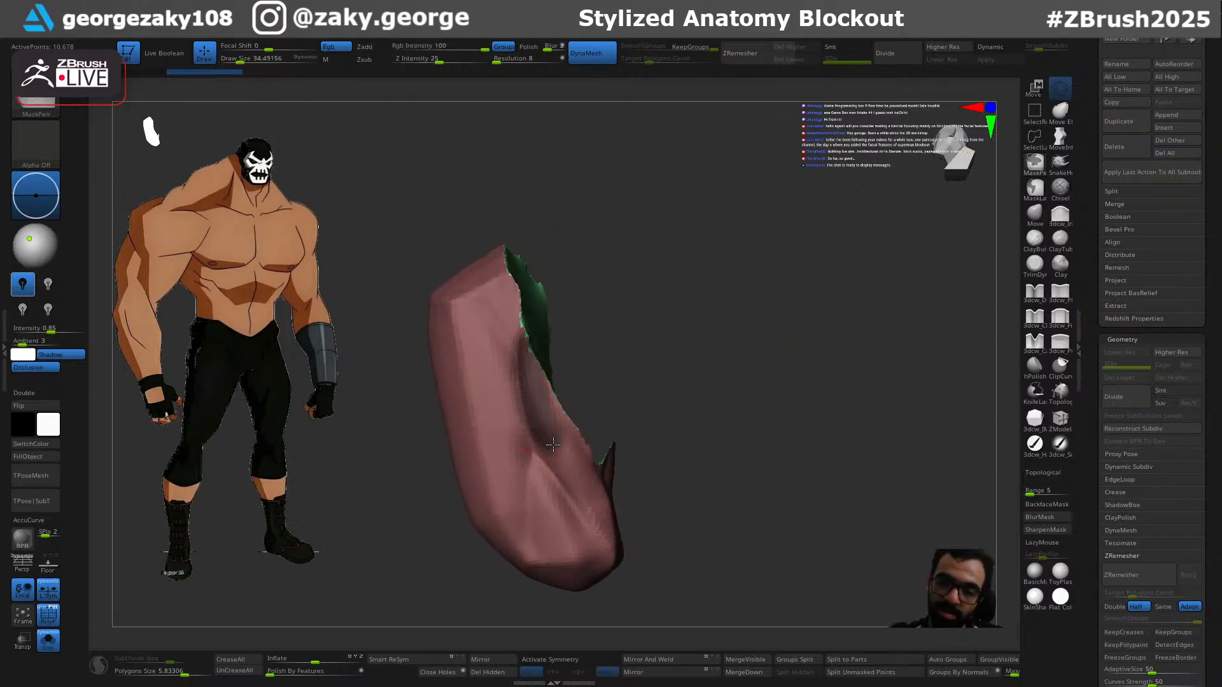
pyautogui.moveTo(676, 518); pyautogui.dragTo(548, 399)
pyautogui.moveTo(749, 512); pyautogui.dragTo(788, 382)
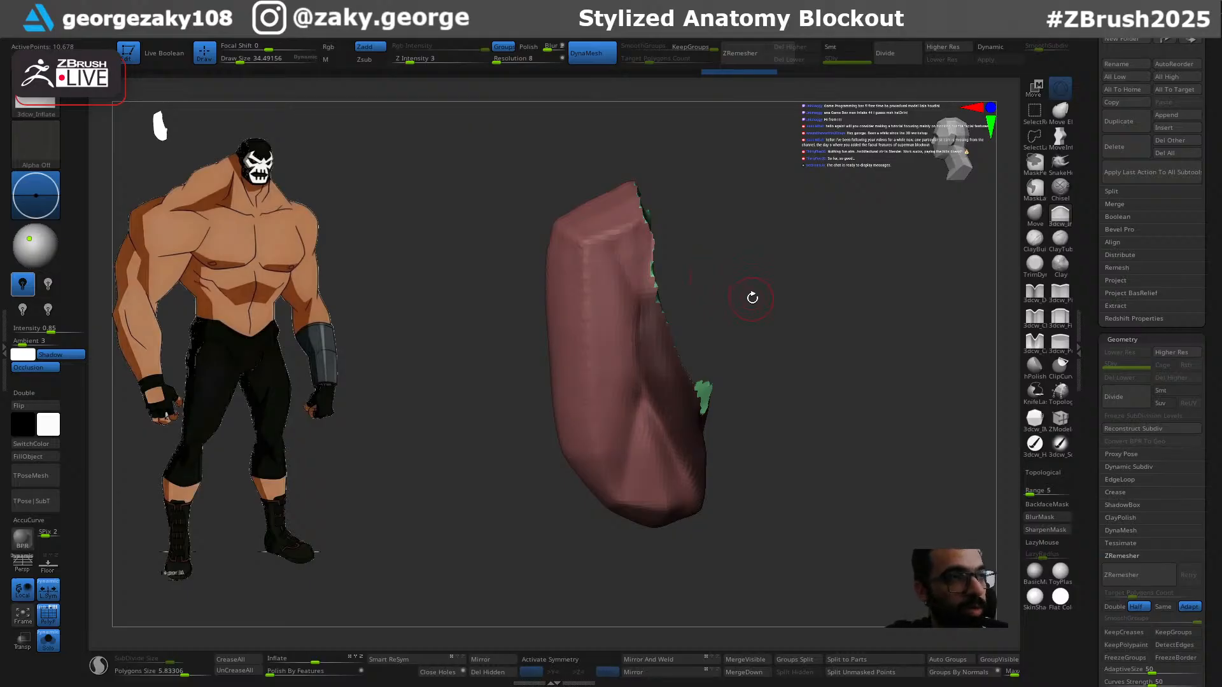
pyautogui.moveTo(781, 300); pyautogui.dragTo(620, 306)
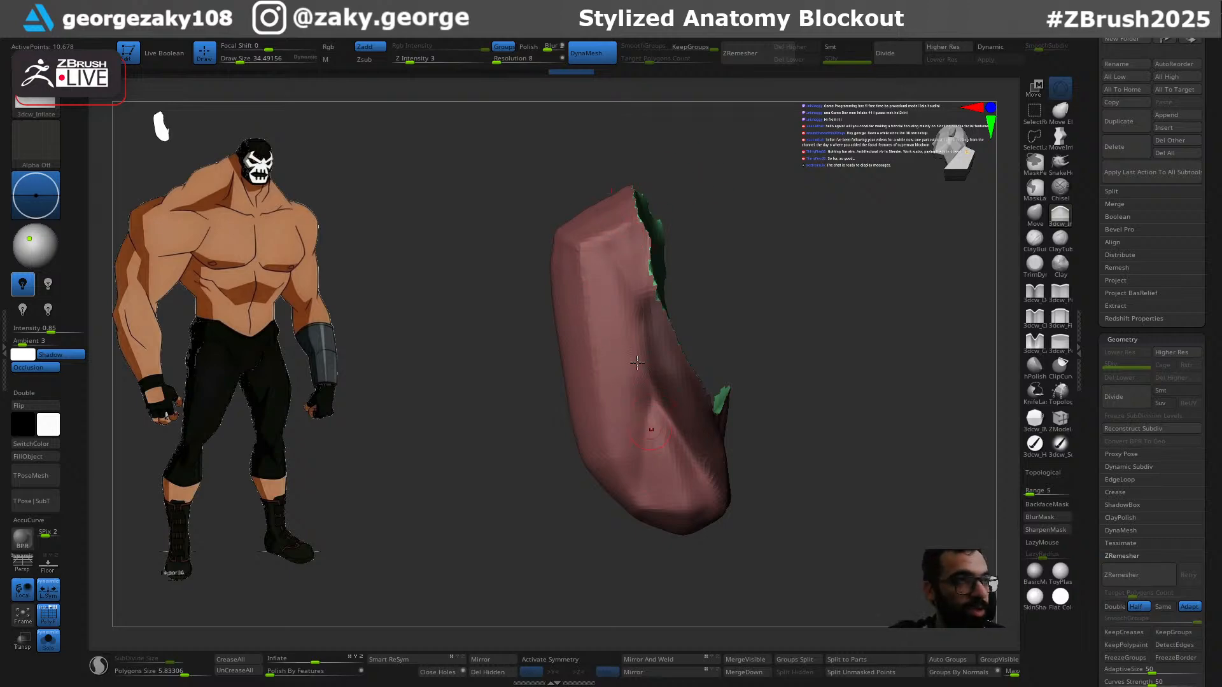
pyautogui.moveTo(772, 465)
pyautogui.mouseDown()
pyautogui.moveTo(761, 404)
pyautogui.moveTo(776, 391)
pyautogui.moveTo(796, 419)
pyautogui.mouseUp()
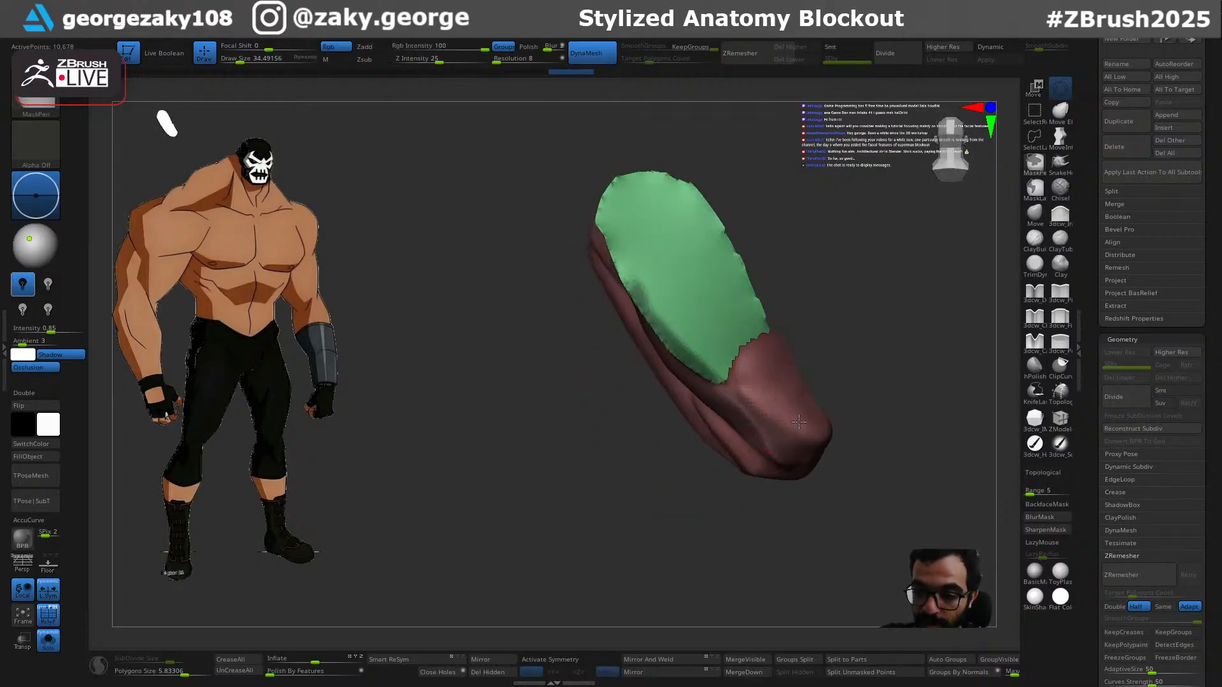
pyautogui.moveTo(882, 455)
pyautogui.mouseDown()
pyautogui.moveTo(866, 423)
pyautogui.moveTo(834, 428)
pyautogui.mouseUp()
pyautogui.moveTo(941, 424)
pyautogui.mouseDown()
pyautogui.moveTo(1003, 400)
pyautogui.moveTo(894, 426)
pyautogui.moveTo(917, 379)
pyautogui.moveTo(896, 474)
pyautogui.mouseUp()
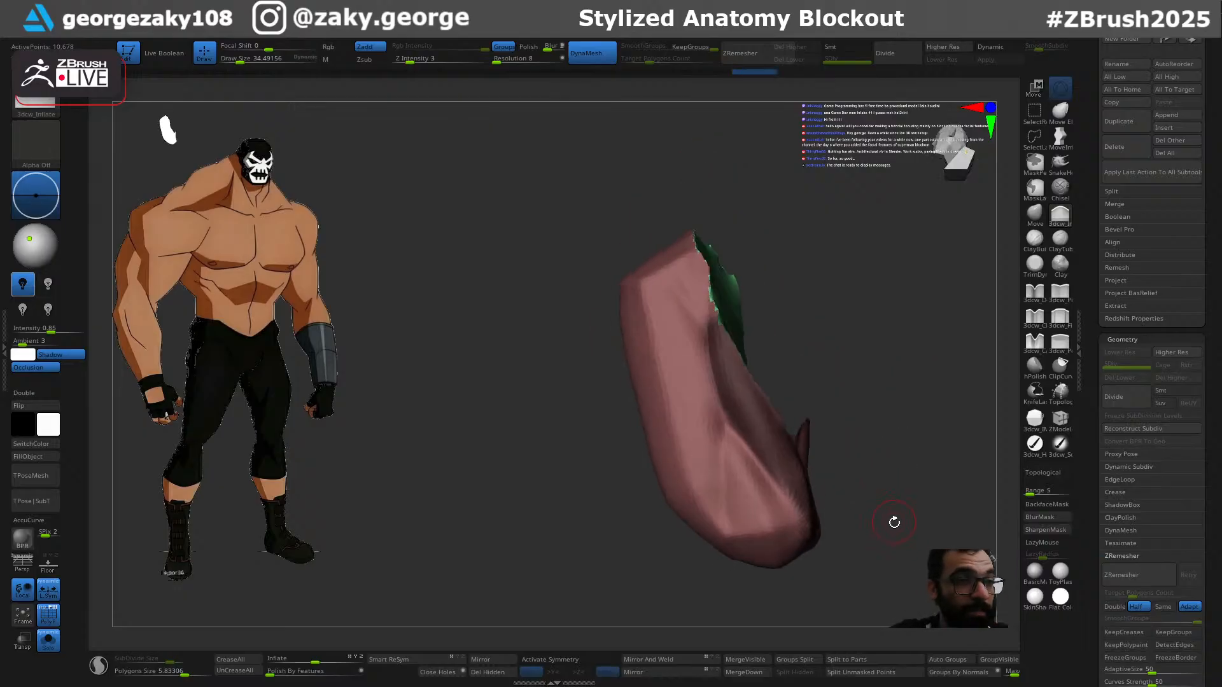
pyautogui.moveTo(915, 435); pyautogui.dragTo(845, 389)
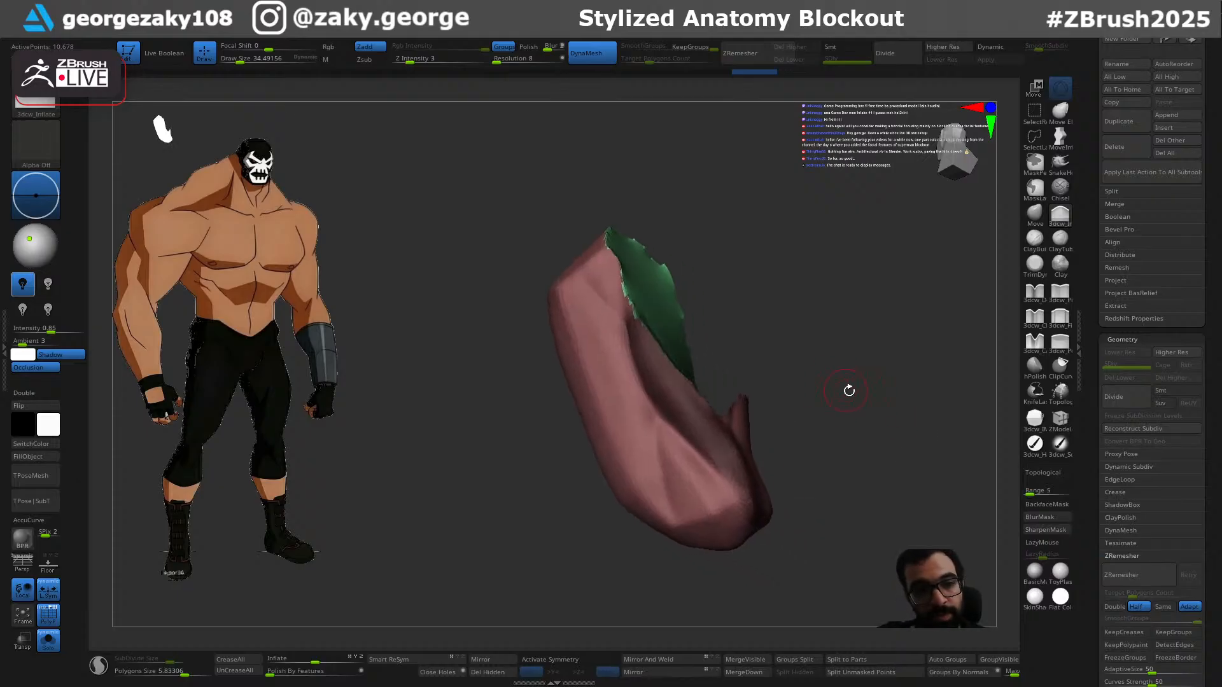
pyautogui.moveTo(704, 335)
pyautogui.mouseDown()
pyautogui.moveTo(832, 357)
pyautogui.moveTo(886, 404)
pyautogui.moveTo(821, 439)
pyautogui.moveTo(837, 453)
pyautogui.moveTo(873, 437)
pyautogui.moveTo(878, 486)
pyautogui.moveTo(790, 450)
pyautogui.moveTo(800, 436)
pyautogui.moveTo(535, 296)
pyautogui.mouseUp()
# Step: Mask the narrow diagonal strip between the green cap and the pink outer mass, and turn it into a polygroup
pyautogui.press('ctrl')
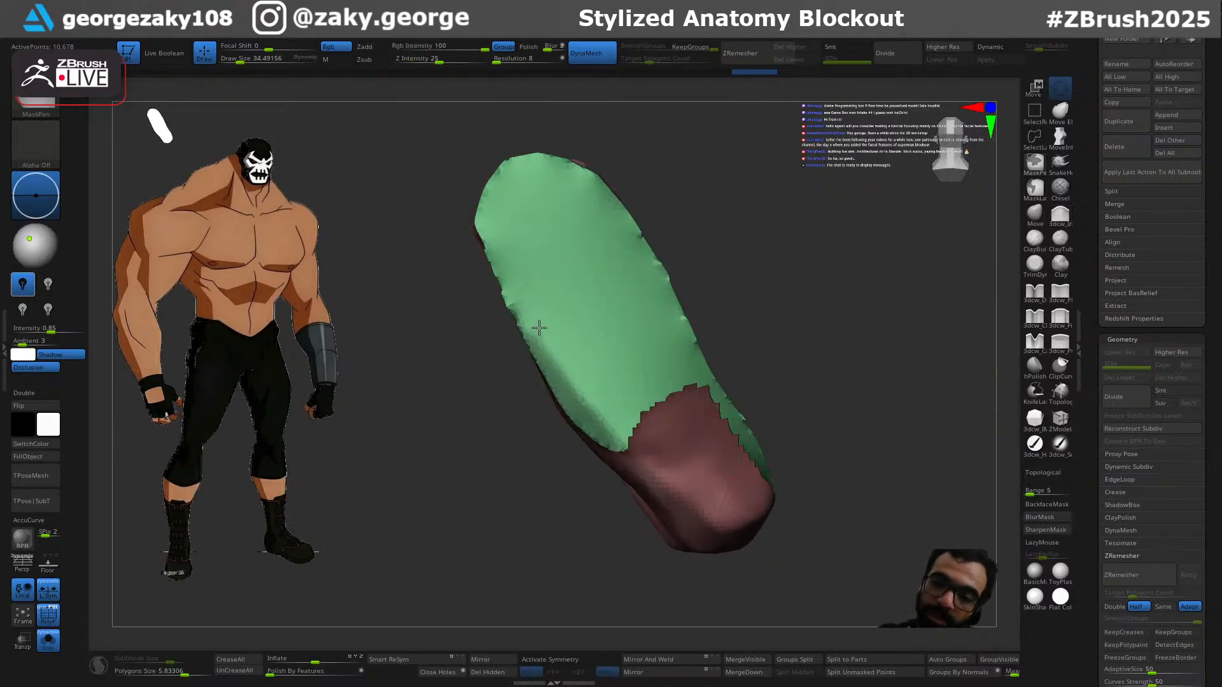
pyautogui.moveTo(621, 438)
pyautogui.mouseDown()
pyautogui.moveTo(878, 381)
pyautogui.moveTo(911, 332)
pyautogui.moveTo(867, 341)
pyautogui.moveTo(857, 361)
pyautogui.mouseUp()
pyautogui.press('ctrl')
pyautogui.moveTo(860, 405)
pyautogui.mouseDown()
pyautogui.moveTo(891, 428)
pyautogui.moveTo(862, 401)
pyautogui.mouseUp()
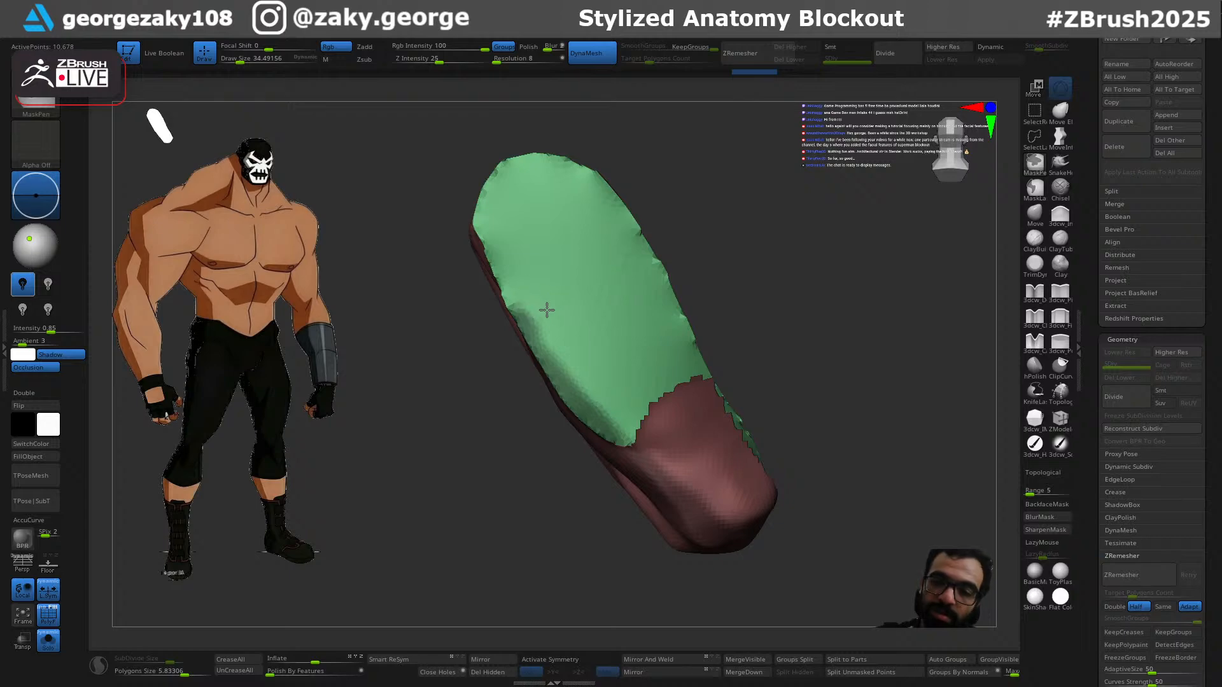
pyautogui.moveTo(821, 325)
pyautogui.mouseDown()
pyautogui.moveTo(882, 248)
pyautogui.moveTo(924, 264)
pyautogui.moveTo(853, 318)
pyautogui.moveTo(796, 396)
pyautogui.mouseUp()
pyautogui.hotkey('ctrl', 'w')
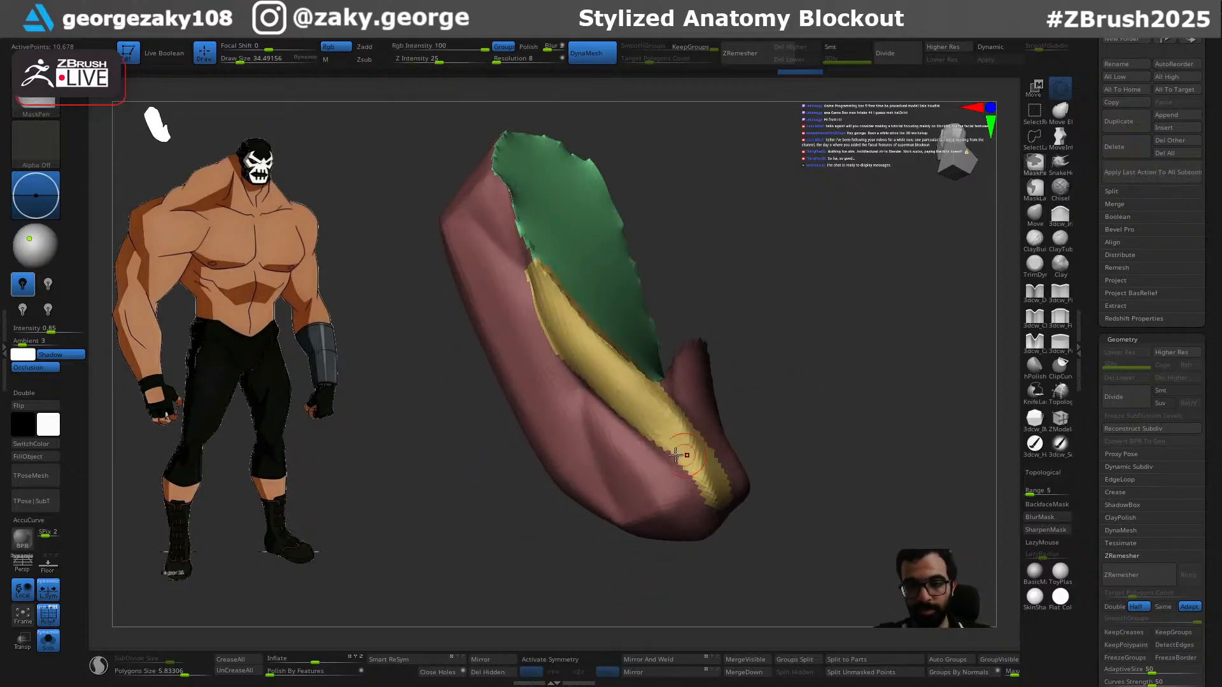
# Step: Split the yellow strip into its own subtool and thicken it into a closed volume with Inflate and DynaMesh
pyautogui.keyDown('ctrl'); pyautogui.keyDown('shift'); pyautogui.click(683, 419); pyautogui.keyUp('shift'); pyautogui.keyUp('ctrl')
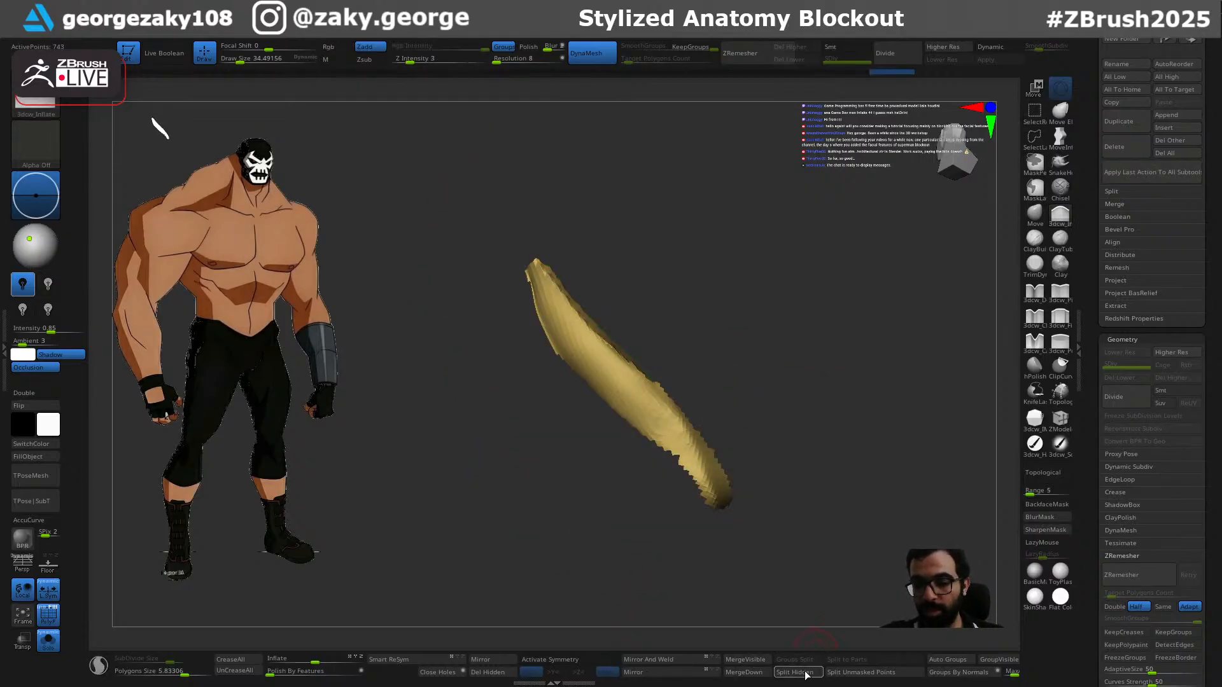
pyautogui.moveTo(838, 493); pyautogui.dragTo(726, 465)
pyautogui.moveTo(313, 660); pyautogui.dragTo(338, 662)
pyautogui.keyDown('ctrl'); pyautogui.moveTo(761, 462); pyautogui.dragTo(794, 403); pyautogui.keyUp('ctrl')
pyautogui.moveTo(848, 471); pyautogui.dragTo(739, 331)
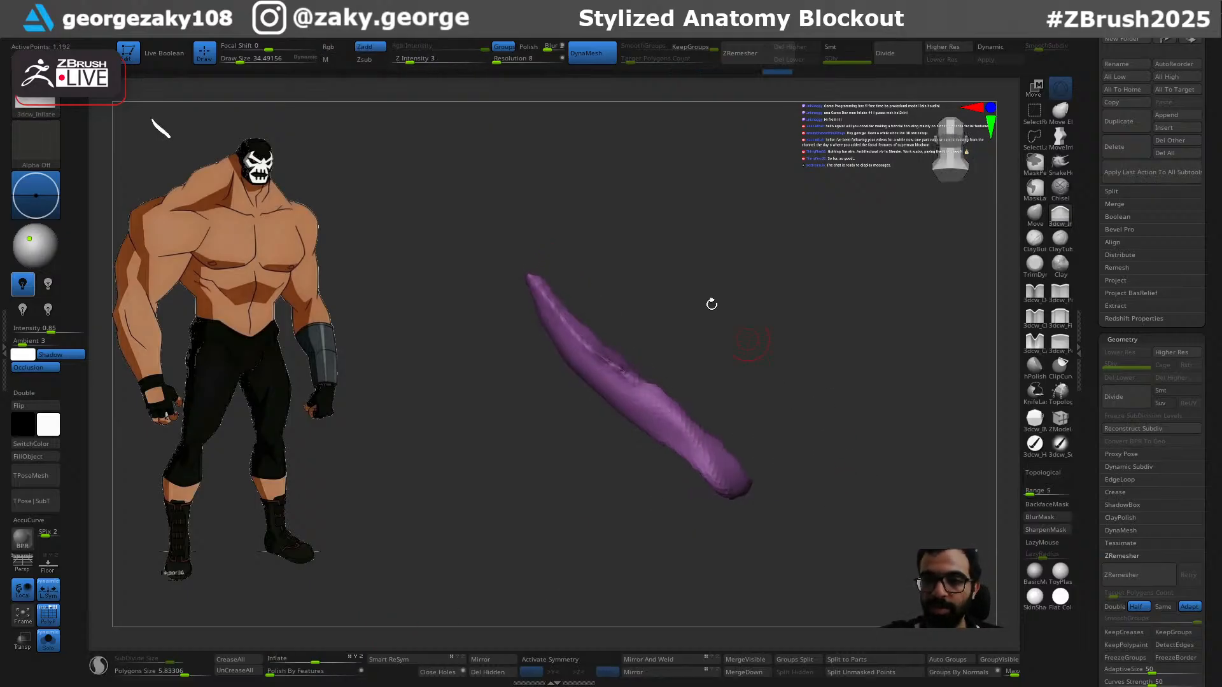
# Step: Fill out and smooth the purple strip's uneven surface, and rebuild it using DynaMesh with Polish
pyautogui.moveTo(731, 273); pyautogui.dragTo(737, 457)
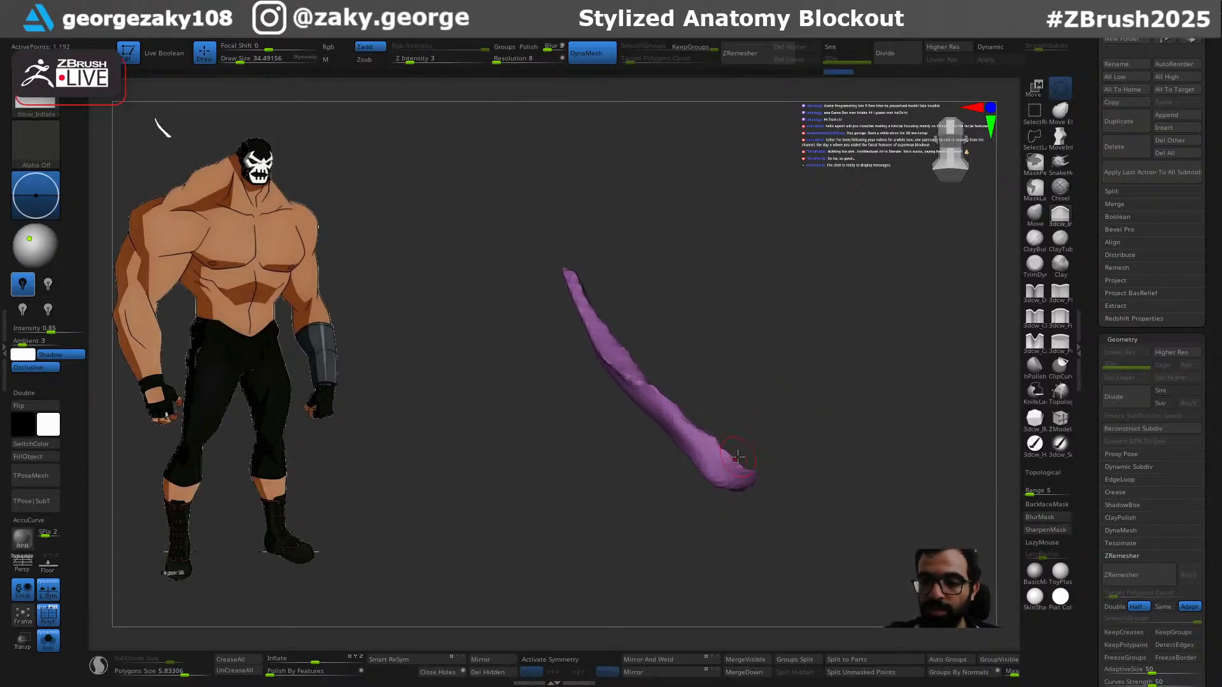
pyautogui.moveTo(799, 384)
pyautogui.mouseDown()
pyautogui.moveTo(781, 428)
pyautogui.moveTo(687, 443)
pyautogui.moveTo(717, 449)
pyautogui.mouseUp()
pyautogui.moveTo(758, 455); pyautogui.dragTo(681, 432)
pyautogui.moveTo(681, 432)
pyautogui.mouseDown()
pyautogui.moveTo(678, 408)
pyautogui.moveTo(728, 399)
pyautogui.moveTo(808, 469)
pyautogui.moveTo(820, 461)
pyautogui.mouseUp()
pyautogui.click(535, 47)
pyautogui.keyDown('ctrl'); pyautogui.moveTo(719, 292); pyautogui.dragTo(764, 369); pyautogui.keyUp('ctrl')
pyautogui.moveTo(767, 382); pyautogui.dragTo(697, 435)
pyautogui.moveTo(703, 372); pyautogui.dragTo(1009, 503)
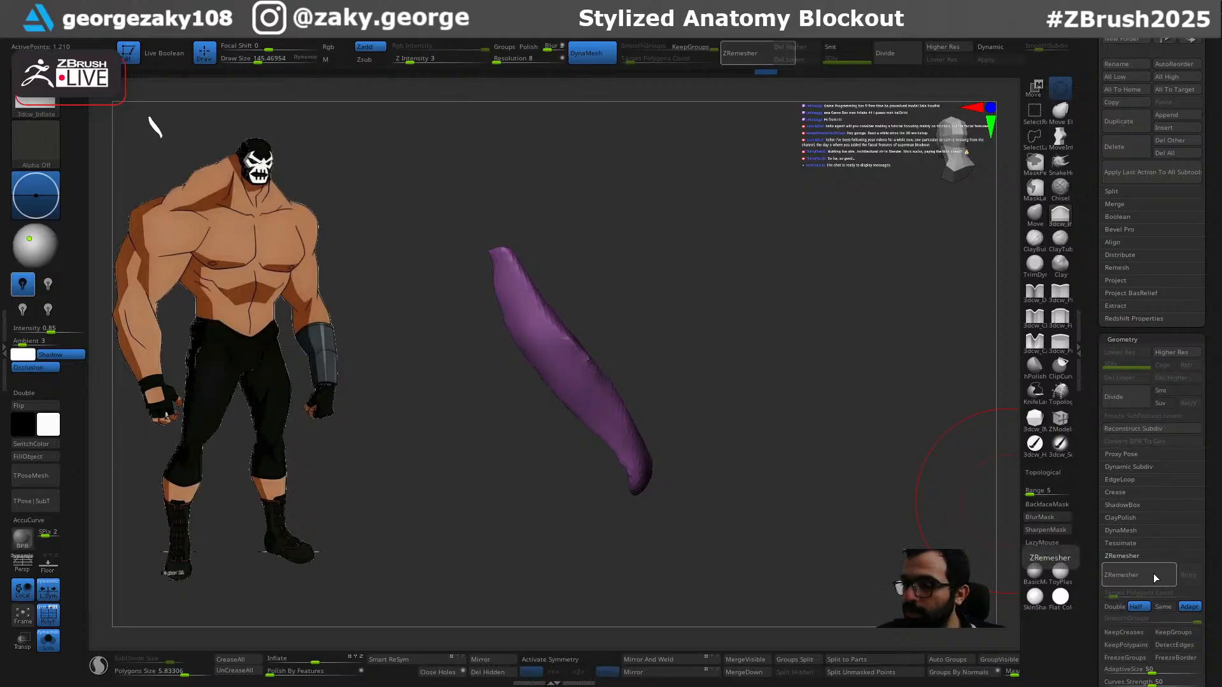
# Step: ZRemesh the strip with Half off and a target polygon count of 0.1, and even out its length with a large brush
pyautogui.click(1138, 607)
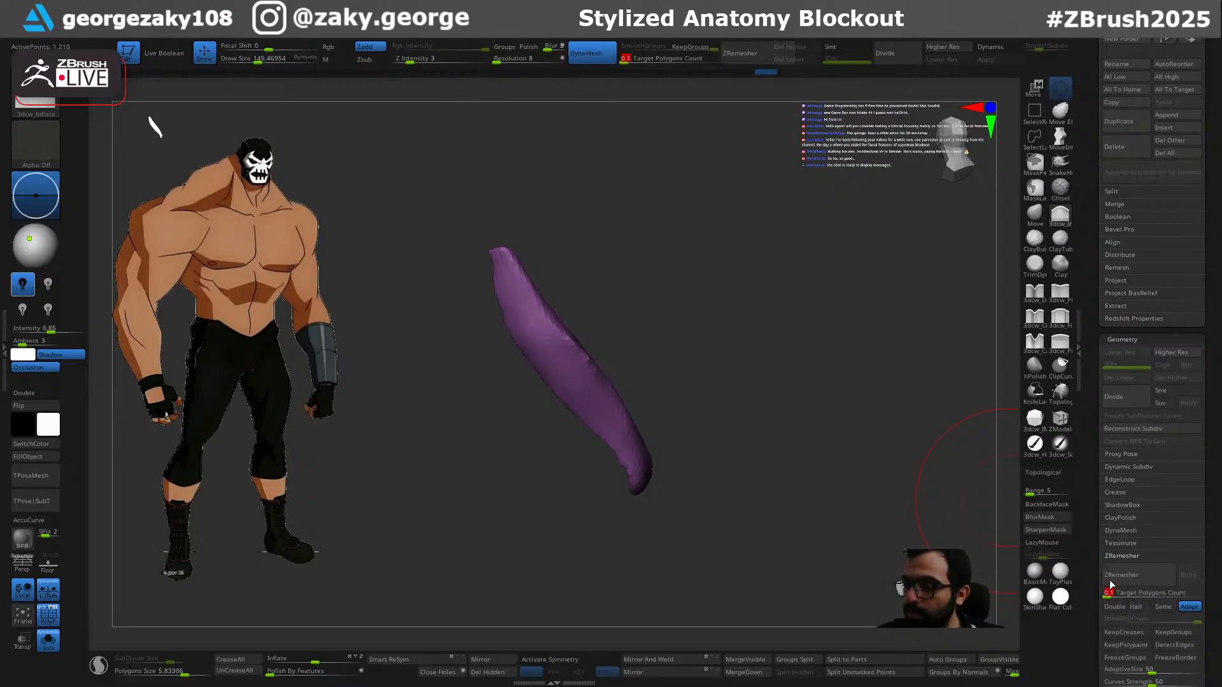
pyautogui.moveTo(801, 517); pyautogui.dragTo(714, 409)
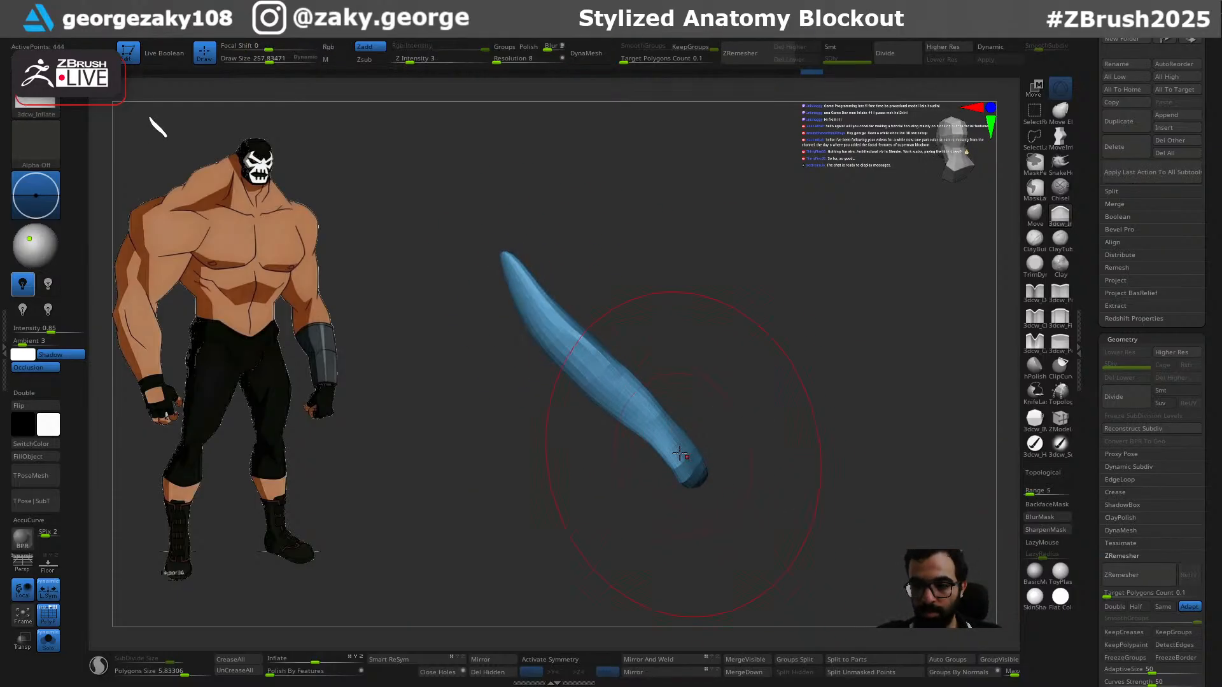
pyautogui.press('s')
pyautogui.moveTo(684, 453)
pyautogui.mouseDown()
pyautogui.moveTo(573, 316)
pyautogui.moveTo(566, 339)
pyautogui.moveTo(577, 352)
pyautogui.mouseUp()
pyautogui.moveTo(537, 304); pyautogui.dragTo(674, 455)
pyautogui.moveTo(832, 581)
pyautogui.mouseDown()
pyautogui.moveTo(827, 570)
pyautogui.moveTo(856, 553)
pyautogui.mouseUp()
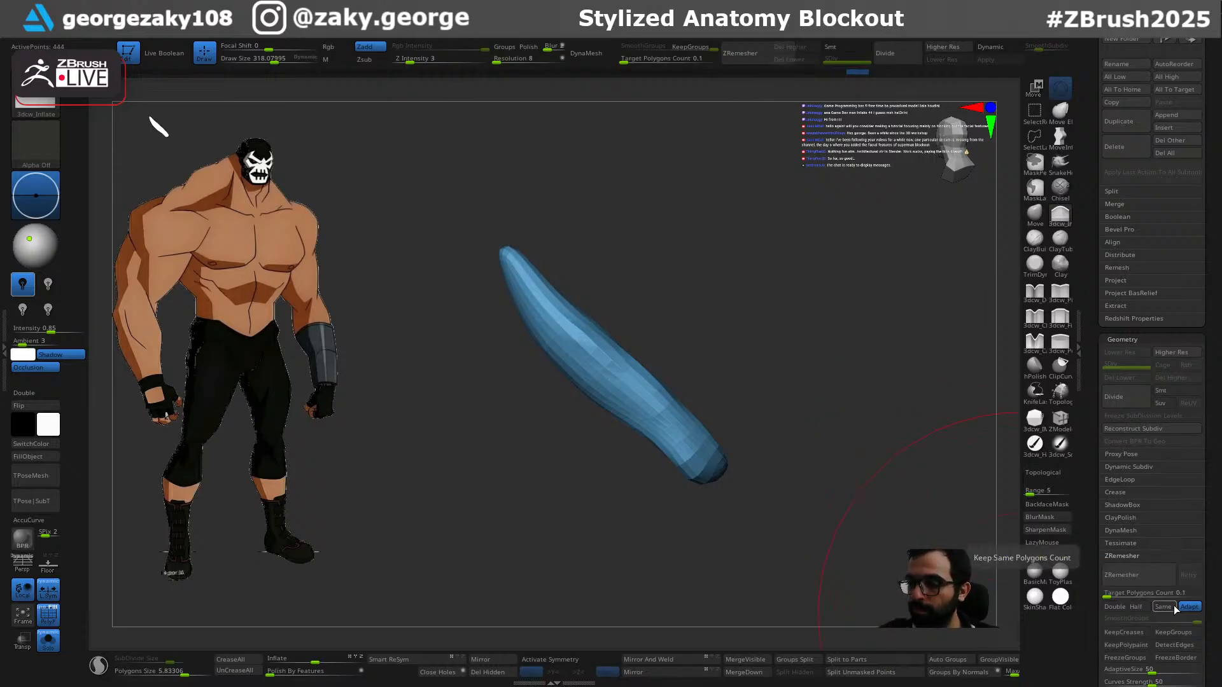
# Step: Show the surrounding muscles and reshape the blue muscle's lower end with the Move brush
pyautogui.hotkey('alt', 's')
pyautogui.keyDown('shift'); pyautogui.moveTo(829, 455); pyautogui.dragTo(812, 412); pyautogui.keyUp('shift')
pyautogui.press('b')
pyautogui.press('m')
pyautogui.press('v')
pyautogui.press('s')
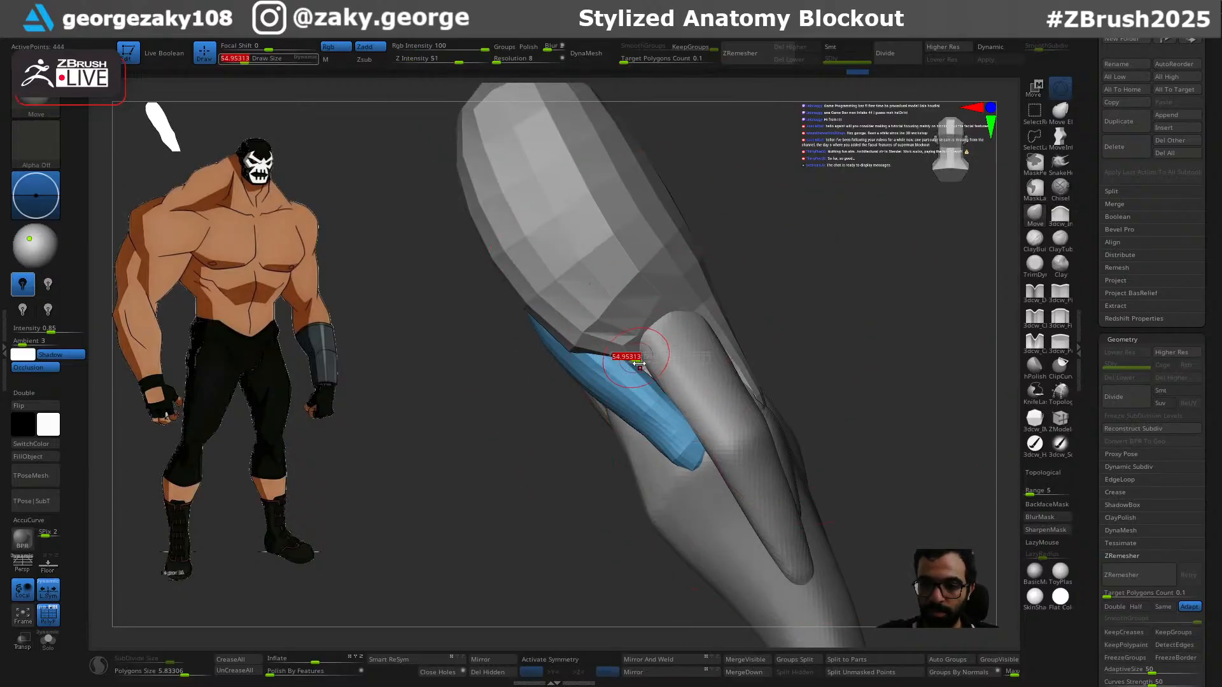
pyautogui.press('s')
pyautogui.press(']')
pyautogui.moveTo(786, 313); pyautogui.dragTo(801, 246)
pyautogui.moveTo(690, 441); pyautogui.dragTo(694, 438)
pyautogui.moveTo(777, 393); pyautogui.dragTo(841, 357)
# Step: Adjust the blue muscle's lower tip and middle bulge with the Move brush so it tucks against the neighbouring muscle
pyautogui.press('[')
pyautogui.moveTo(679, 431); pyautogui.dragTo(687, 427)
pyautogui.moveTo(833, 317); pyautogui.dragTo(838, 284)
pyautogui.press(']')
pyautogui.moveTo(649, 396); pyautogui.dragTo(659, 381)
pyautogui.moveTo(798, 294); pyautogui.dragTo(806, 268)
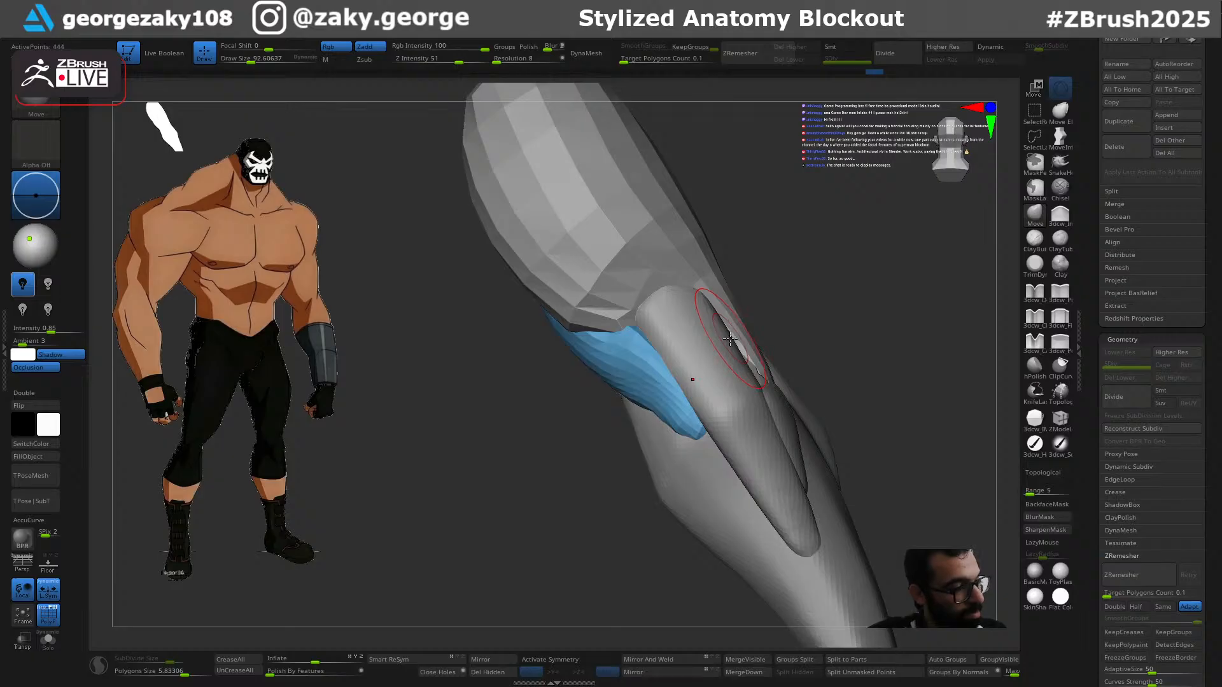
# Step: Undo the last two changes and pull the blue muscle's upper tip up between the two large muscles
pyautogui.moveTo(752, 329)
pyautogui.mouseDown()
pyautogui.moveTo(831, 314)
pyautogui.moveTo(818, 284)
pyautogui.moveTo(824, 414)
pyautogui.moveTo(659, 295)
pyautogui.moveTo(616, 227)
pyautogui.mouseUp()
pyautogui.press('s')
pyautogui.hotkey('ctrl', 'z')
pyautogui.press('s')
pyautogui.hotkey('ctrl', 'z')
pyautogui.press('s')
pyautogui.moveTo(635, 290); pyautogui.dragTo(622, 266)
pyautogui.press('s')
pyautogui.moveTo(611, 338); pyautogui.dragTo(615, 338)
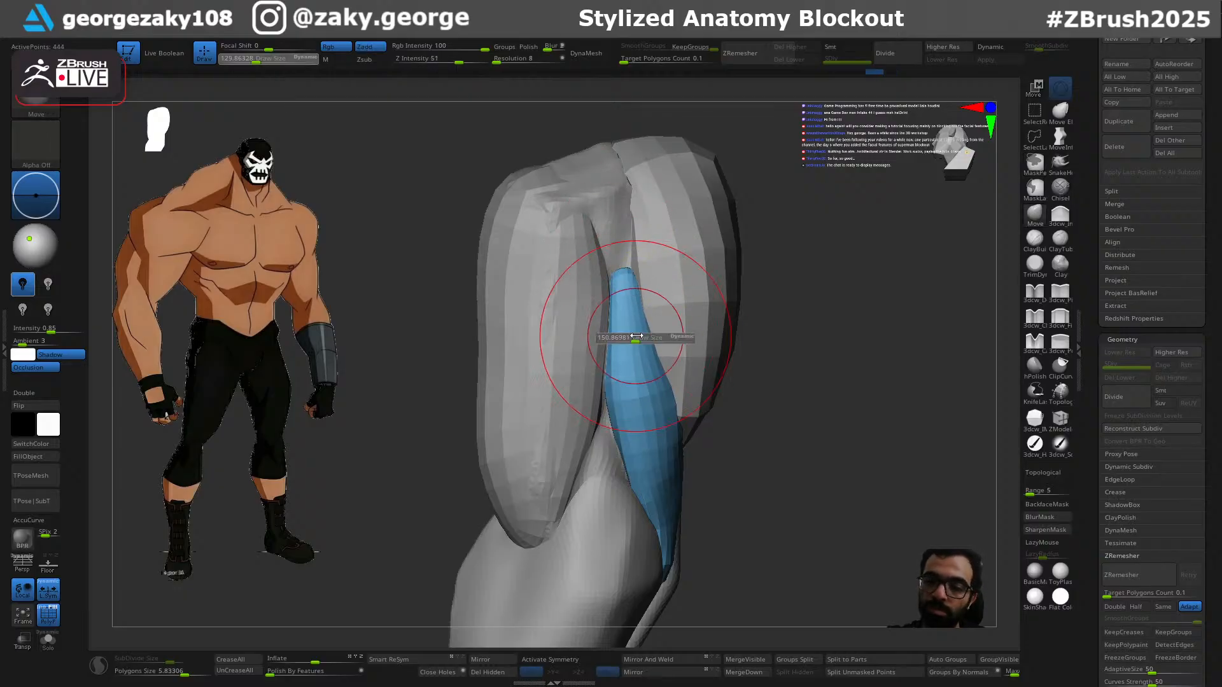
# Step: Pull the middle and lower edge of the blue muscle outward with a smaller Move brush to widen its belly
pyautogui.press('s')
pyautogui.moveTo(599, 422); pyautogui.dragTo(589, 422)
pyautogui.moveTo(770, 415); pyautogui.dragTo(739, 396)
pyautogui.moveTo(635, 452); pyautogui.dragTo(627, 425)
pyautogui.moveTo(765, 322); pyautogui.dragTo(739, 327)
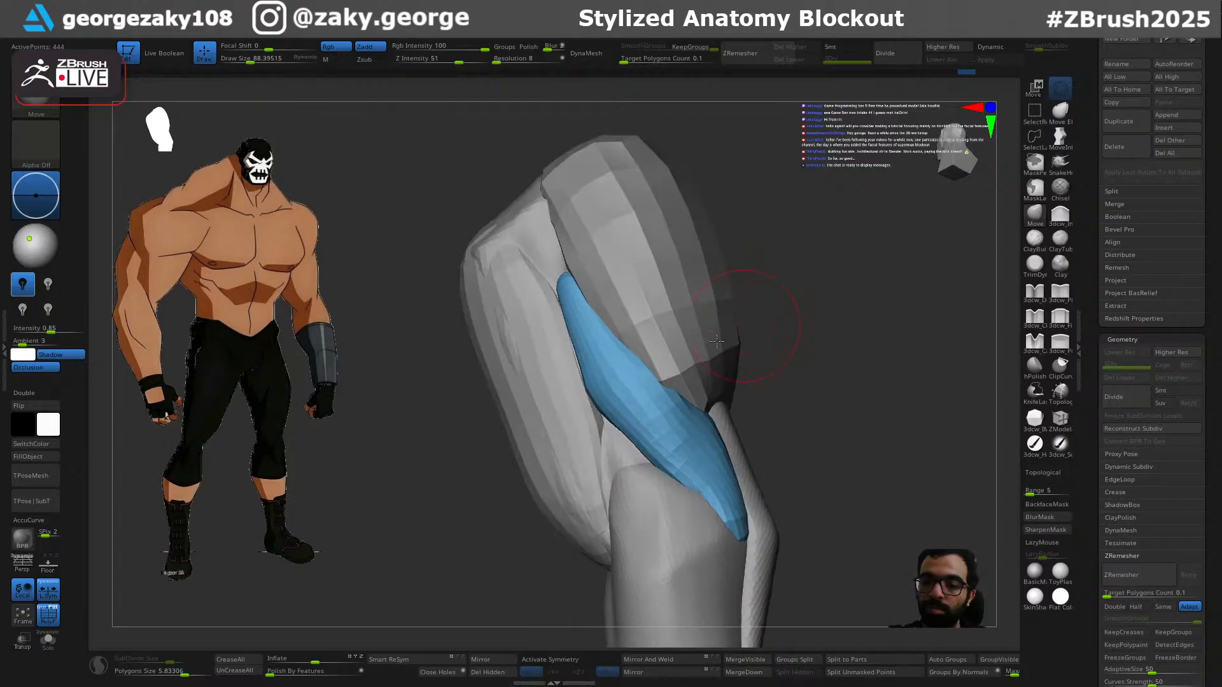
pyautogui.moveTo(824, 466)
pyautogui.mouseDown()
pyautogui.moveTo(803, 481)
pyautogui.moveTo(821, 452)
pyautogui.moveTo(787, 431)
pyautogui.moveTo(766, 436)
pyautogui.mouseUp()
pyautogui.moveTo(707, 469); pyautogui.dragTo(687, 469)
pyautogui.moveTo(792, 417)
pyautogui.mouseDown()
pyautogui.moveTo(850, 403)
pyautogui.moveTo(838, 411)
pyautogui.mouseUp()
pyautogui.moveTo(715, 428); pyautogui.dragTo(693, 418)
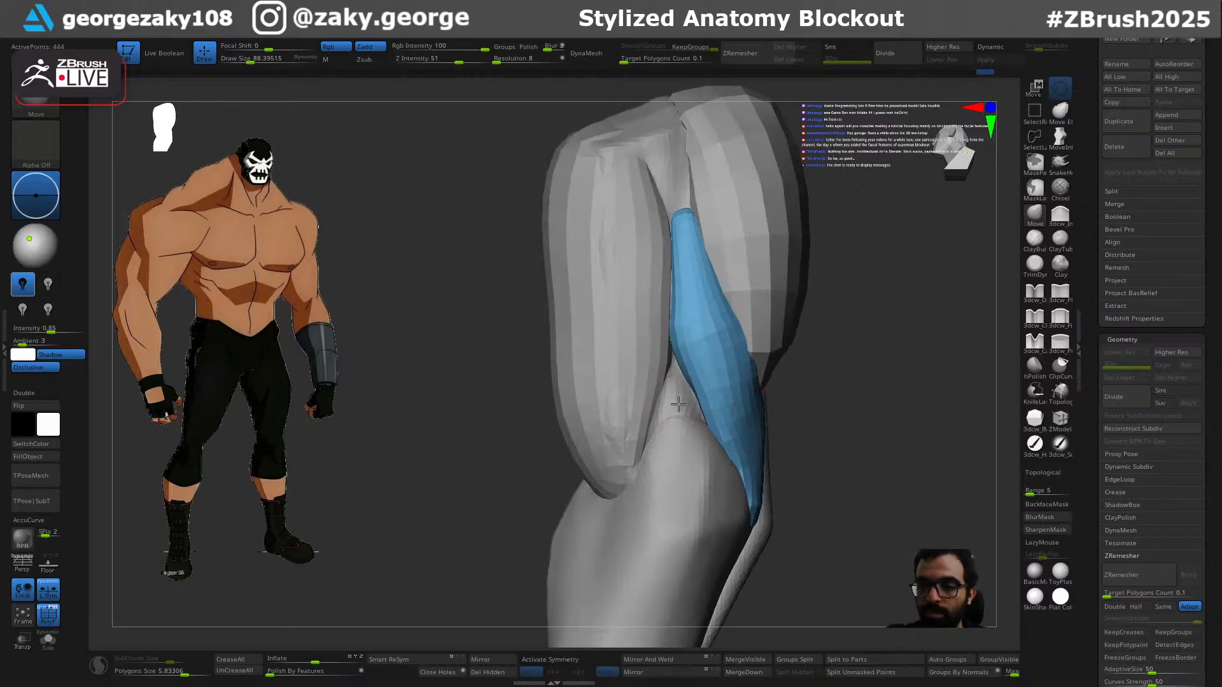
# Step: Isolate the pink muscle mesh again and close the hole left by the removed strip
pyautogui.keyDown('alt'); pyautogui.click(677, 402); pyautogui.keyUp('alt')
pyautogui.hotkey('alt', 's')
pyautogui.moveTo(815, 374); pyautogui.dragTo(780, 380)
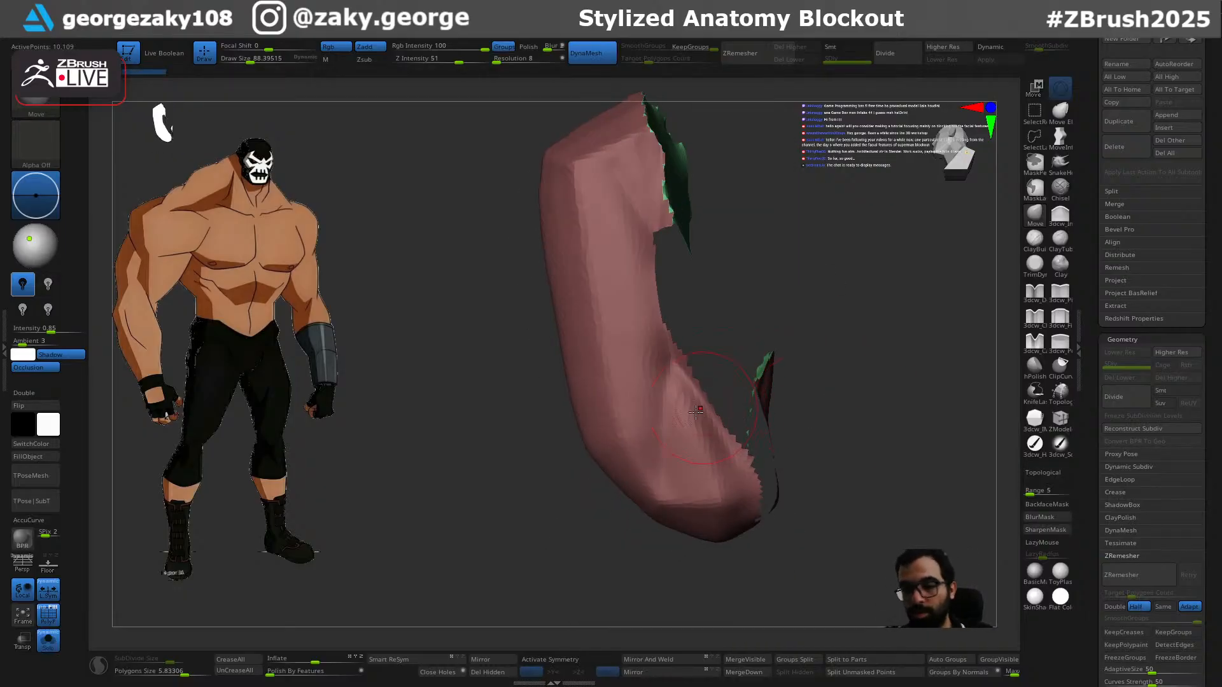
pyautogui.moveTo(745, 483)
pyautogui.mouseDown()
pyautogui.moveTo(793, 509)
pyautogui.moveTo(630, 557)
pyautogui.mouseUp()
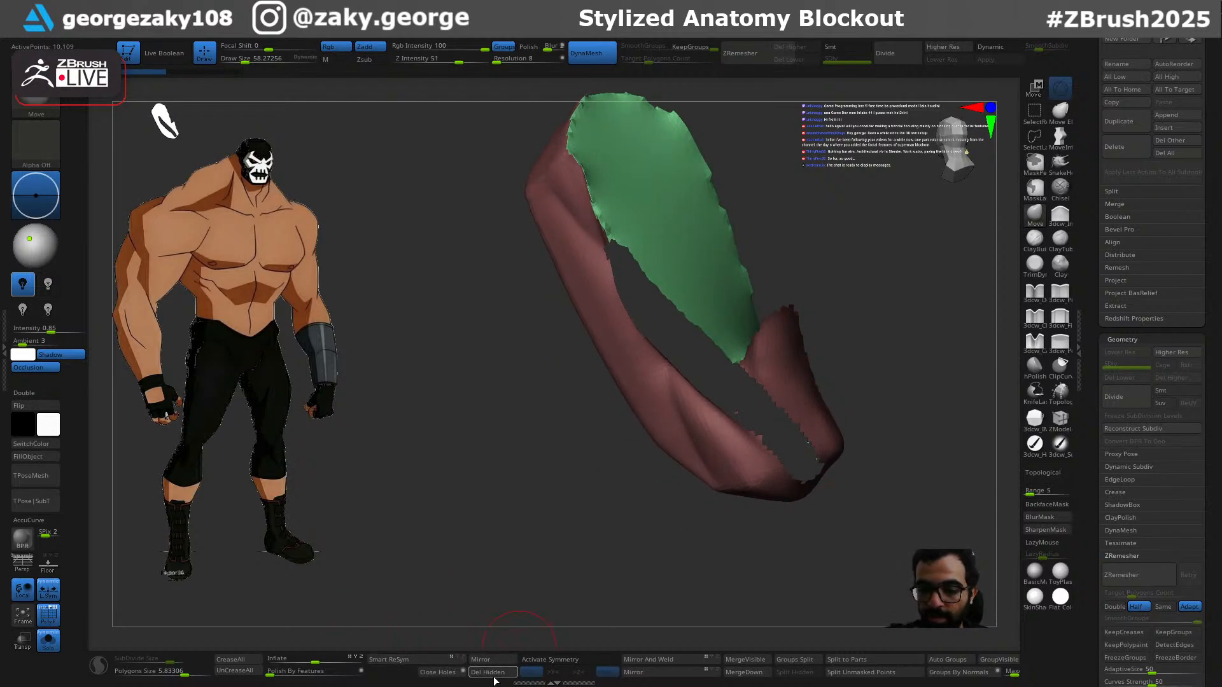
pyautogui.click(436, 673)
pyautogui.moveTo(895, 422)
pyautogui.mouseDown()
pyautogui.moveTo(732, 453)
pyautogui.moveTo(671, 491)
pyautogui.mouseUp()
# Step: Undo the last change, mask the lower front patch of the pink muscle mesh beside the purple strip, and give it its own polygroup
pyautogui.hotkey('ctrl', 'z')
pyautogui.press('[')
pyautogui.moveTo(675, 382)
pyautogui.keyDown('ctrl'); pyautogui.mouseDown()
pyautogui.moveTo(662, 483)
pyautogui.moveTo(718, 498)
pyautogui.mouseUp(); pyautogui.keyUp('ctrl')
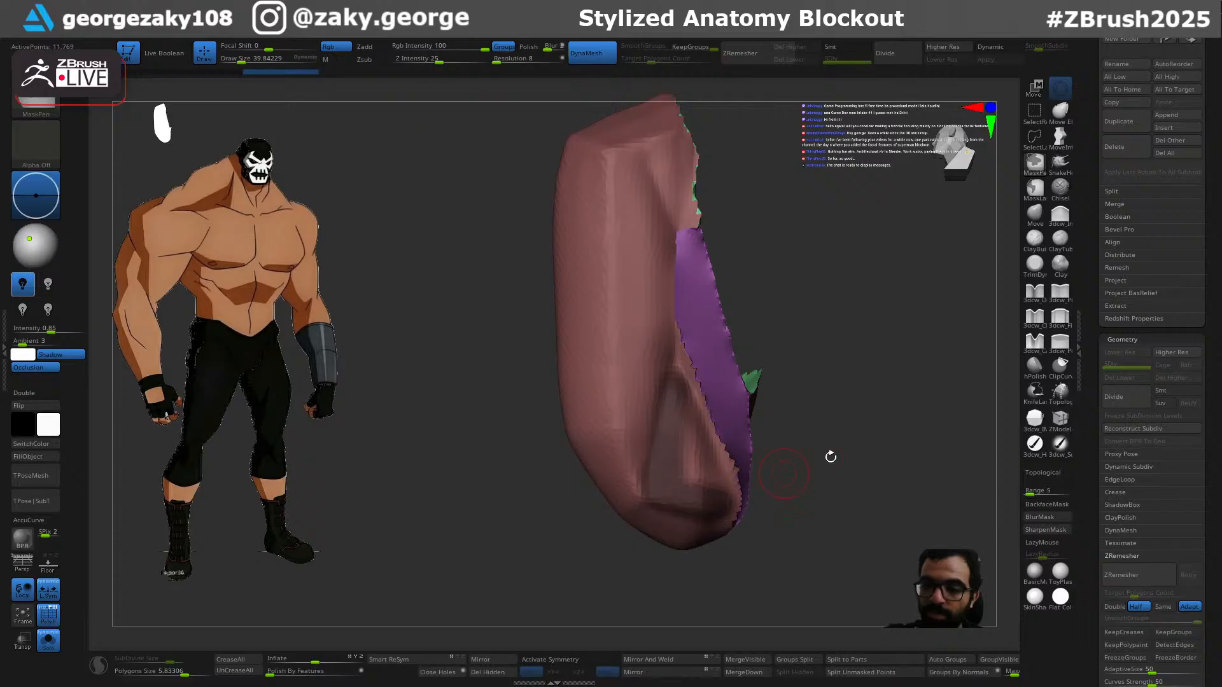
pyautogui.moveTo(806, 463); pyautogui.dragTo(853, 445)
pyautogui.moveTo(756, 497)
pyautogui.keyDown('ctrl'); pyautogui.mouseDown()
pyautogui.moveTo(705, 407)
pyautogui.moveTo(726, 486)
pyautogui.mouseUp(); pyautogui.keyUp('ctrl')
pyautogui.moveTo(856, 380); pyautogui.dragTo(813, 415)
pyautogui.moveTo(755, 489)
pyautogui.keyDown('ctrl'); pyautogui.mouseDown()
pyautogui.moveTo(725, 499)
pyautogui.moveTo(697, 384)
pyautogui.mouseUp(); pyautogui.keyUp('ctrl')
pyautogui.moveTo(866, 378)
pyautogui.mouseDown()
pyautogui.moveTo(852, 374)
pyautogui.moveTo(826, 399)
pyautogui.mouseUp()
pyautogui.hotkey('ctrl', 'w')
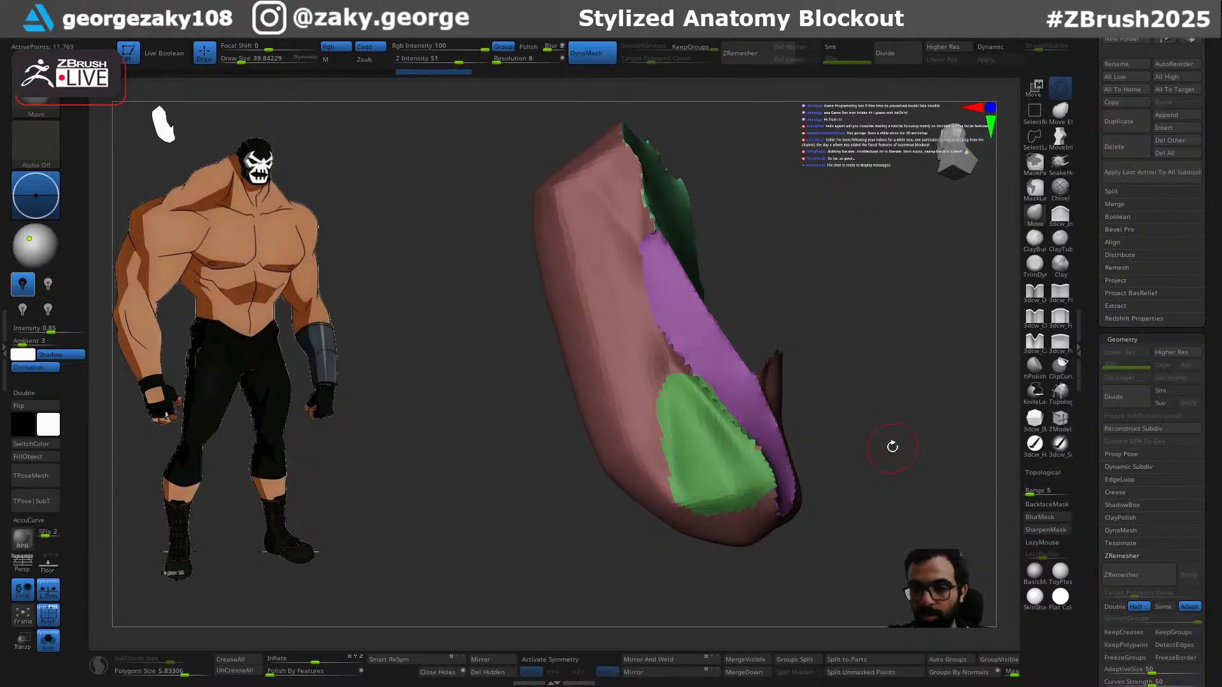
# Step: Split the new green polygroup off into its own mesh and close its open side
pyautogui.keyDown('ctrl'); pyautogui.keyDown('shift'); pyautogui.click(720, 468); pyautogui.keyUp('shift'); pyautogui.keyUp('ctrl')
pyautogui.moveTo(886, 440); pyautogui.dragTo(744, 581)
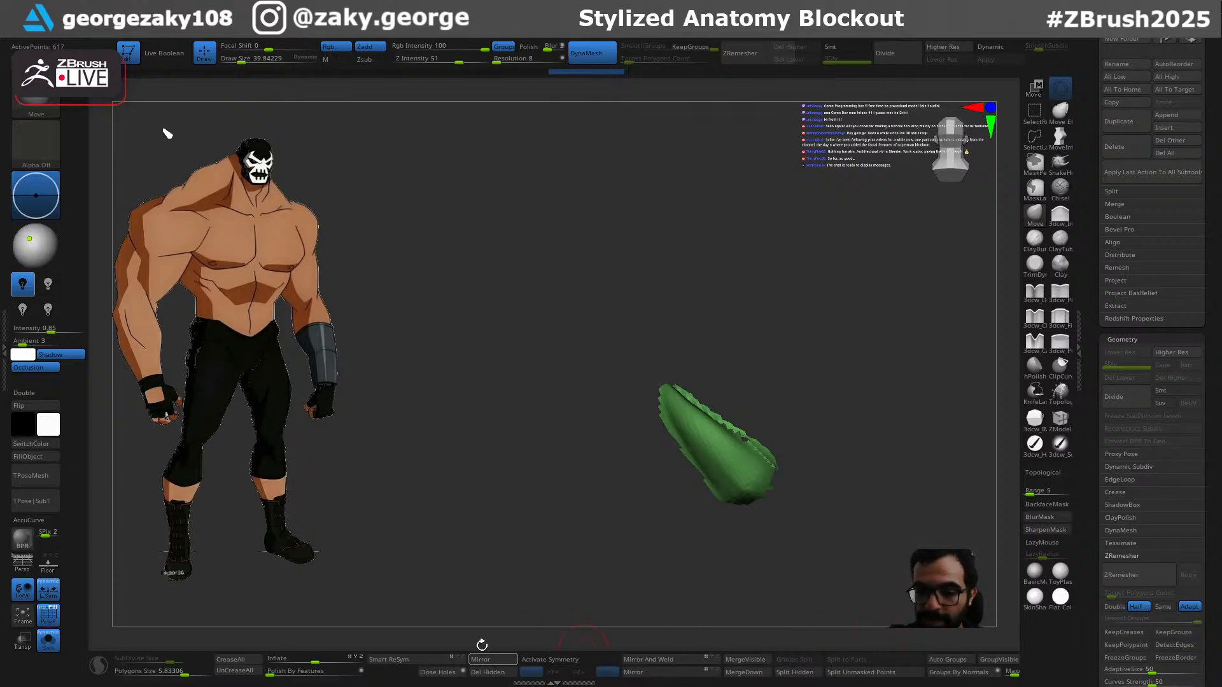
pyautogui.click(808, 676)
pyautogui.moveTo(848, 487); pyautogui.dragTo(834, 504)
pyautogui.click(443, 672)
pyautogui.moveTo(687, 537); pyautogui.dragTo(832, 491)
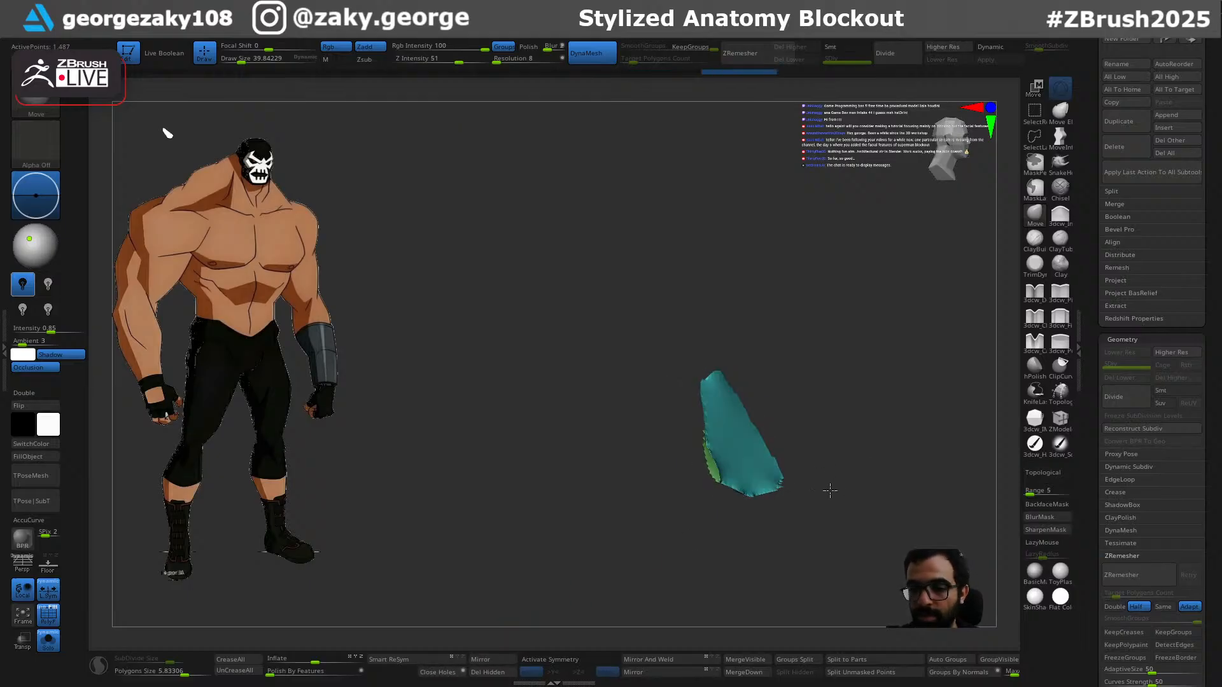
# Step: Inflate the split-off piece to thicken it and rebuild it with DynaMesh
pyautogui.moveTo(313, 662); pyautogui.dragTo(334, 663)
pyautogui.press('ctrl')
pyautogui.keyDown('ctrl'); pyautogui.moveTo(851, 469); pyautogui.dragTo(858, 448); pyautogui.keyUp('ctrl')
pyautogui.moveTo(883, 495); pyautogui.dragTo(953, 437)
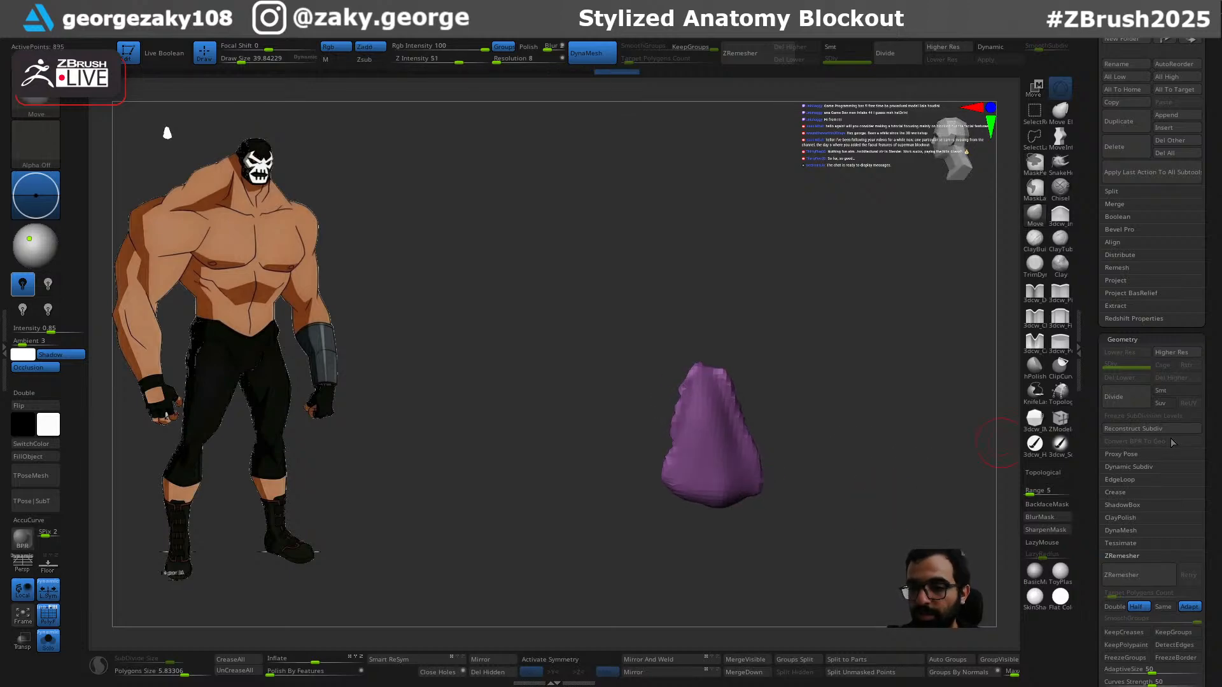
# Step: ZRemesh the piece at a target polygon count of 0.1, and once more with the Half option
pyautogui.click(1134, 608)
pyautogui.click(1139, 575)
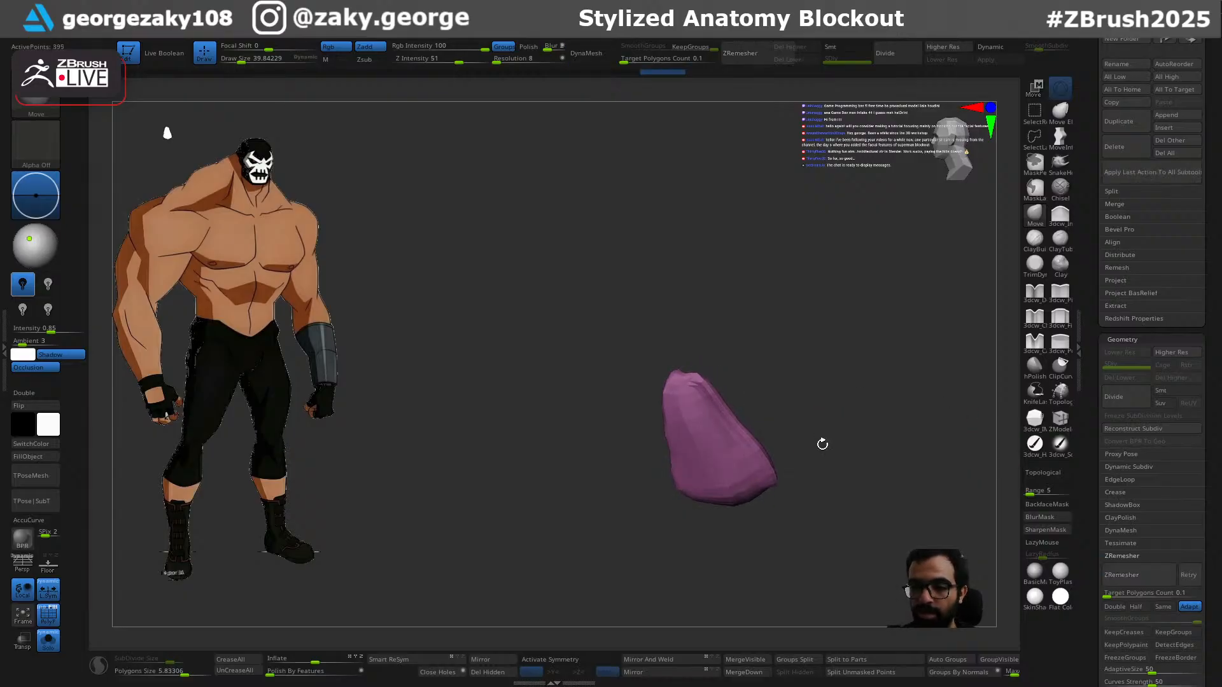
pyautogui.click(1139, 606)
pyautogui.click(1145, 571)
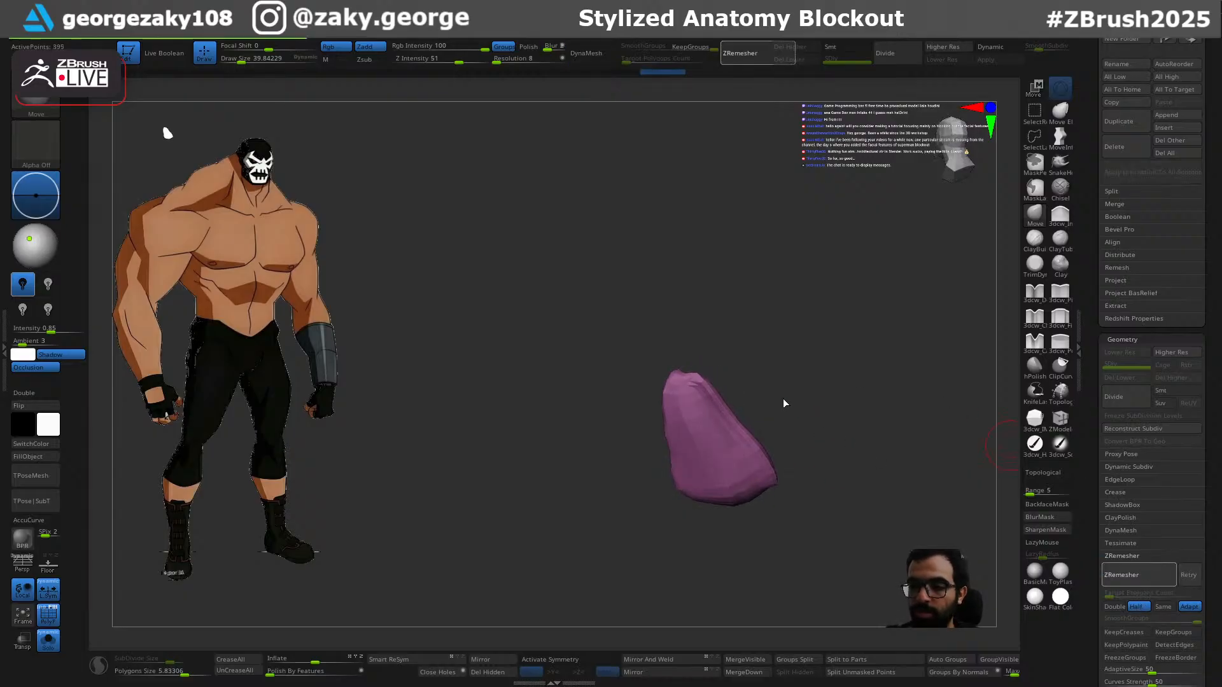
# Step: Puff up the remeshed piece with the Inflate brush and show the surrounding muscles again
pyautogui.press('3')
pyautogui.press('s')
pyautogui.moveTo(751, 454)
pyautogui.mouseDown()
pyautogui.moveTo(765, 464)
pyautogui.moveTo(720, 436)
pyautogui.moveTo(736, 438)
pyautogui.moveTo(728, 450)
pyautogui.moveTo(700, 412)
pyautogui.moveTo(746, 438)
pyautogui.mouseUp()
pyautogui.press('s')
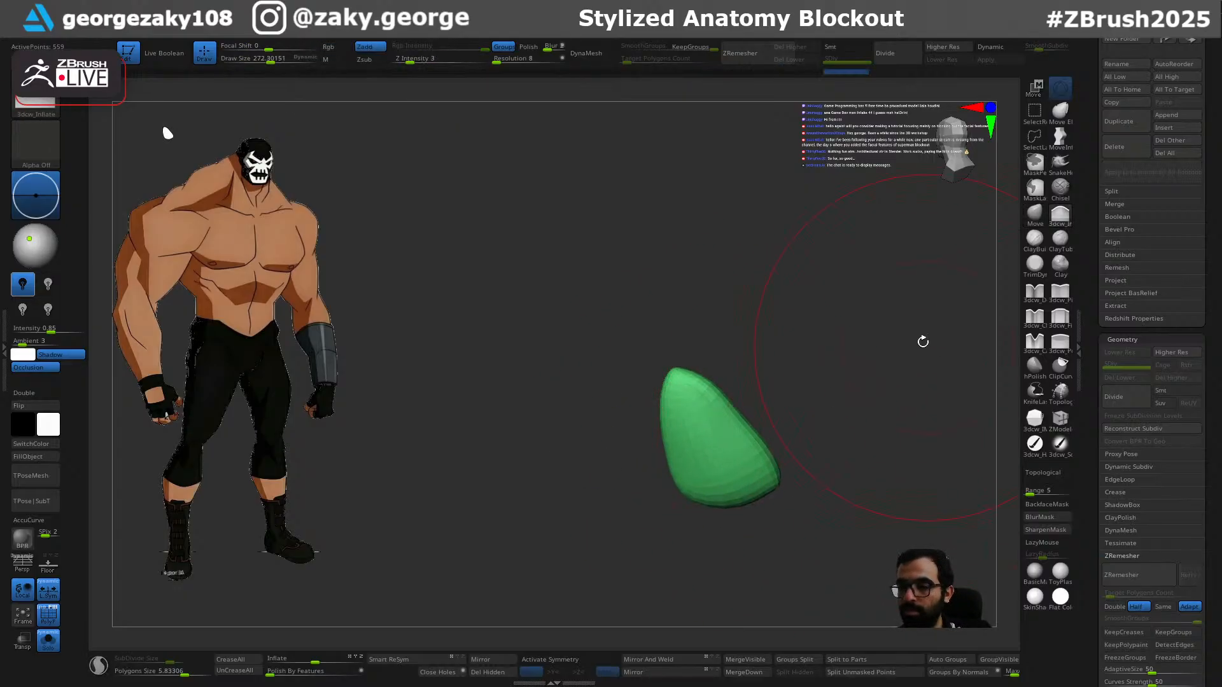
pyautogui.hotkey('alt', 's')
pyautogui.moveTo(824, 406); pyautogui.dragTo(850, 385)
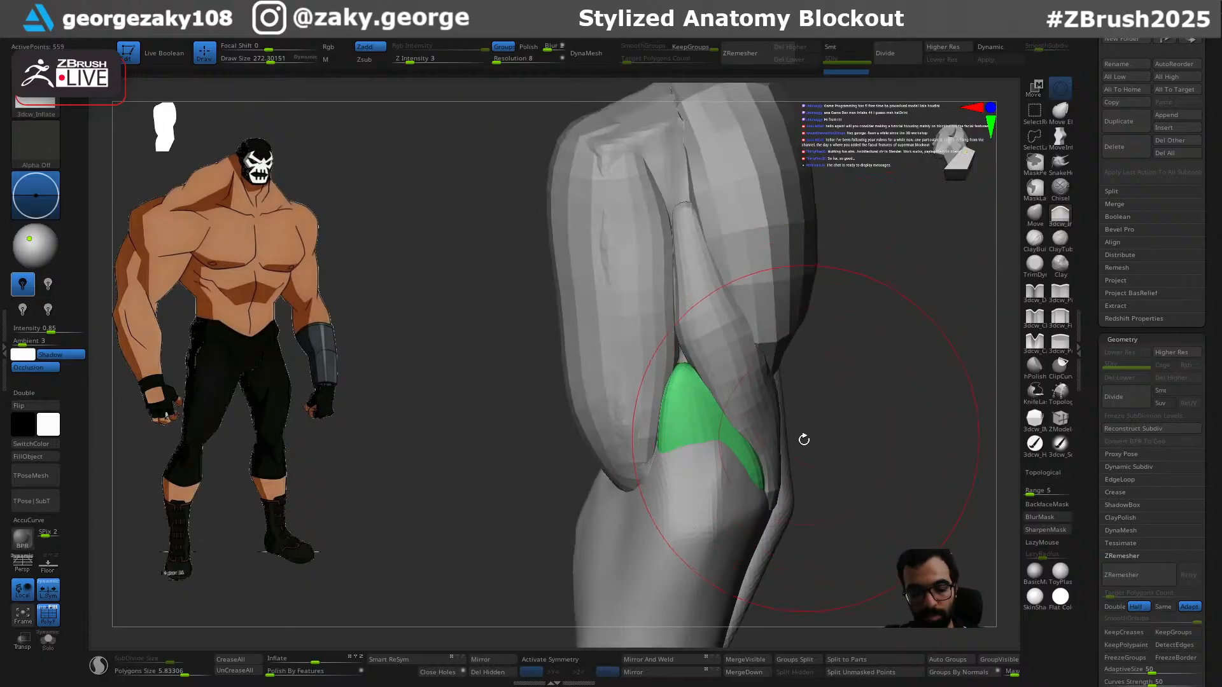
# Step: Shape the small green muscle's edges and tip with the Move brush so it fits between the neighbouring muscles
pyautogui.press('1')
pyautogui.moveTo(771, 474); pyautogui.dragTo(755, 476)
pyautogui.press('s')
pyautogui.moveTo(757, 474); pyautogui.dragTo(729, 439)
pyautogui.press('s')
pyautogui.moveTo(683, 393); pyautogui.dragTo(681, 345)
pyautogui.moveTo(824, 347); pyautogui.dragTo(856, 351)
pyautogui.press('s')
pyautogui.moveTo(638, 471); pyautogui.dragTo(643, 470)
pyautogui.moveTo(637, 453); pyautogui.dragTo(631, 468)
pyautogui.moveTo(780, 435); pyautogui.dragTo(856, 382)
pyautogui.moveTo(863, 445); pyautogui.dragTo(774, 439)
# Step: Isolate the pink base mesh and close the hole left by the removed lower patch
pyautogui.keyDown('alt'); pyautogui.click(624, 262); pyautogui.keyUp('alt')
pyautogui.moveTo(818, 238); pyautogui.dragTo(789, 191)
pyautogui.moveTo(703, 255); pyautogui.dragTo(729, 272)
pyautogui.moveTo(845, 479); pyautogui.dragTo(802, 482)
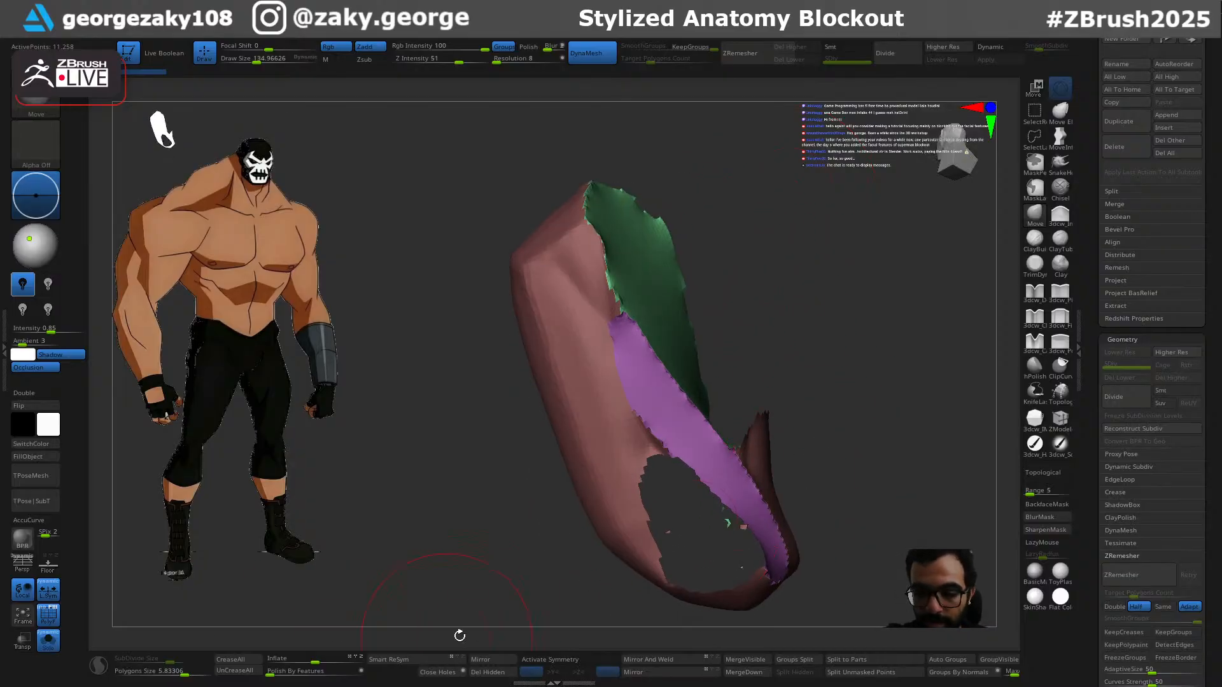
pyautogui.click(456, 672)
# Step: Mask a patch at the upper front of the pink mesh above the purple strip and isolate it as its own polygroup
pyautogui.moveTo(749, 341); pyautogui.dragTo(801, 346)
pyautogui.press('s')
pyautogui.moveTo(660, 275)
pyautogui.mouseDown()
pyautogui.moveTo(647, 275)
pyautogui.moveTo(648, 257)
pyautogui.moveTo(666, 288)
pyautogui.moveTo(668, 268)
pyautogui.moveTo(669, 289)
pyautogui.mouseUp()
pyautogui.moveTo(745, 285); pyautogui.dragTo(723, 302)
pyautogui.keyDown('ctrl'); pyautogui.keyDown('alt'); pyautogui.moveTo(663, 203); pyautogui.dragTo(635, 200); pyautogui.keyUp('alt'); pyautogui.keyUp('ctrl')
pyautogui.moveTo(786, 267); pyautogui.dragTo(767, 332)
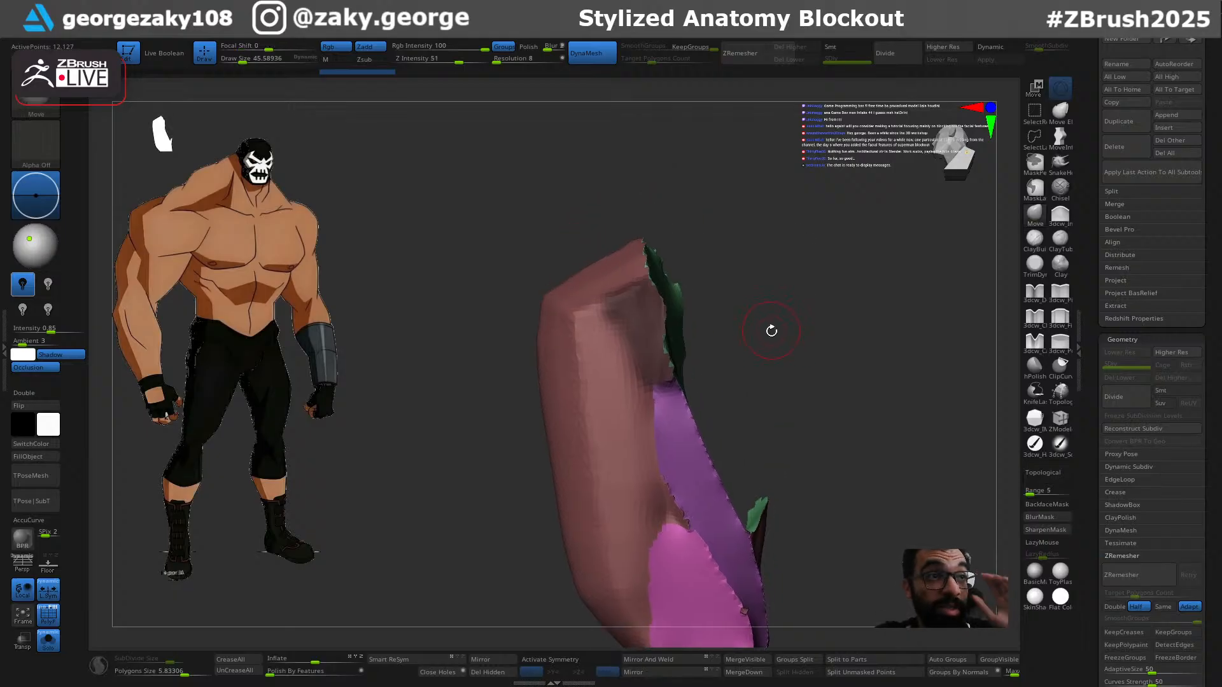
pyautogui.moveTo(786, 272)
pyautogui.mouseDown()
pyautogui.moveTo(771, 316)
pyautogui.moveTo(728, 346)
pyautogui.moveTo(690, 270)
pyautogui.moveTo(706, 363)
pyautogui.mouseUp()
pyautogui.press('[')
pyautogui.press('[')
pyautogui.moveTo(846, 306)
pyautogui.mouseDown()
pyautogui.moveTo(878, 262)
pyautogui.moveTo(892, 163)
pyautogui.mouseUp()
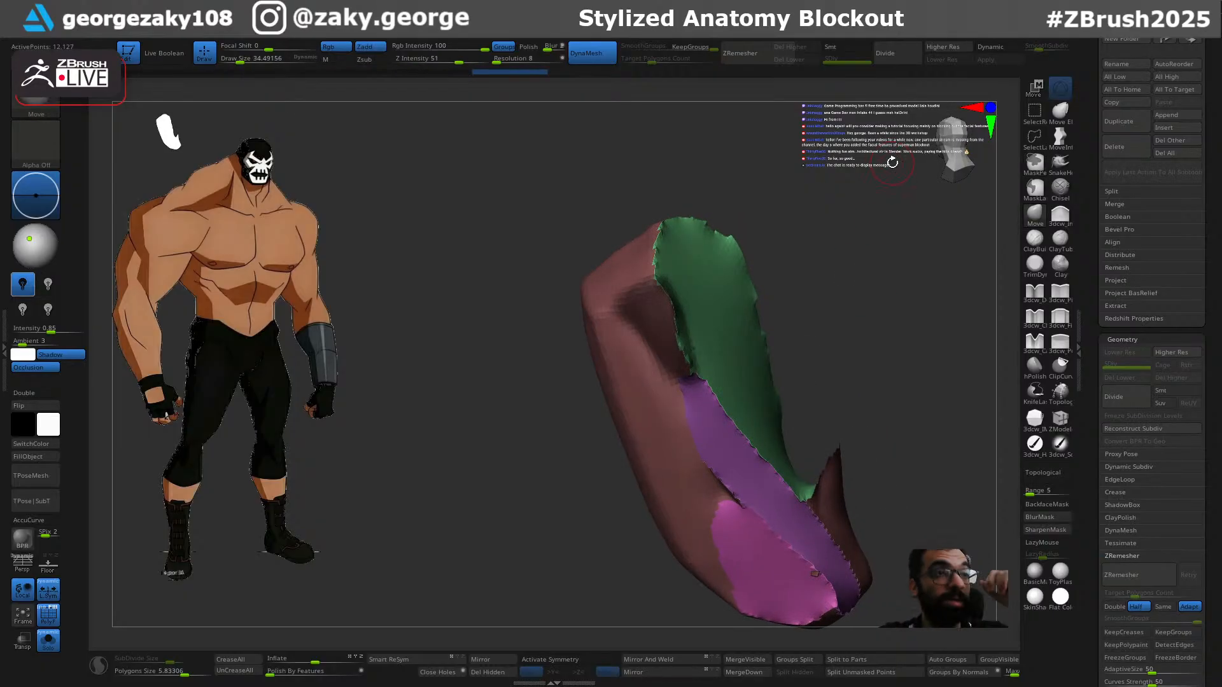
pyautogui.moveTo(852, 189); pyautogui.dragTo(853, 248)
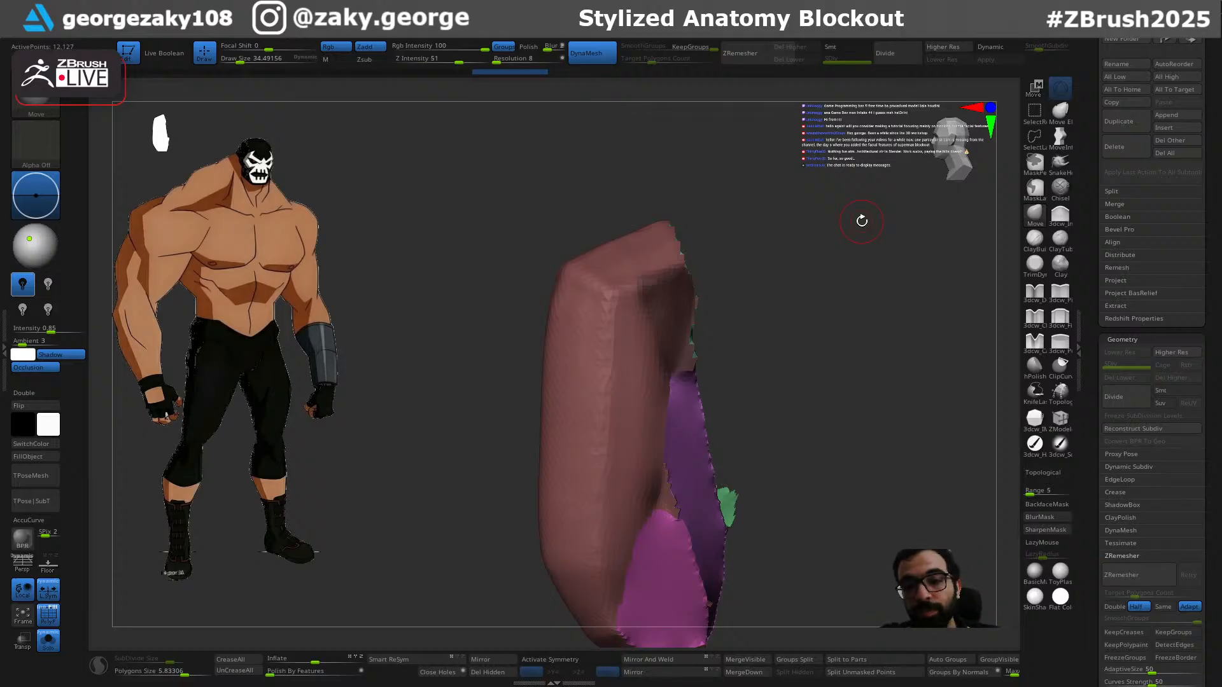
pyautogui.moveTo(759, 369); pyautogui.dragTo(782, 342)
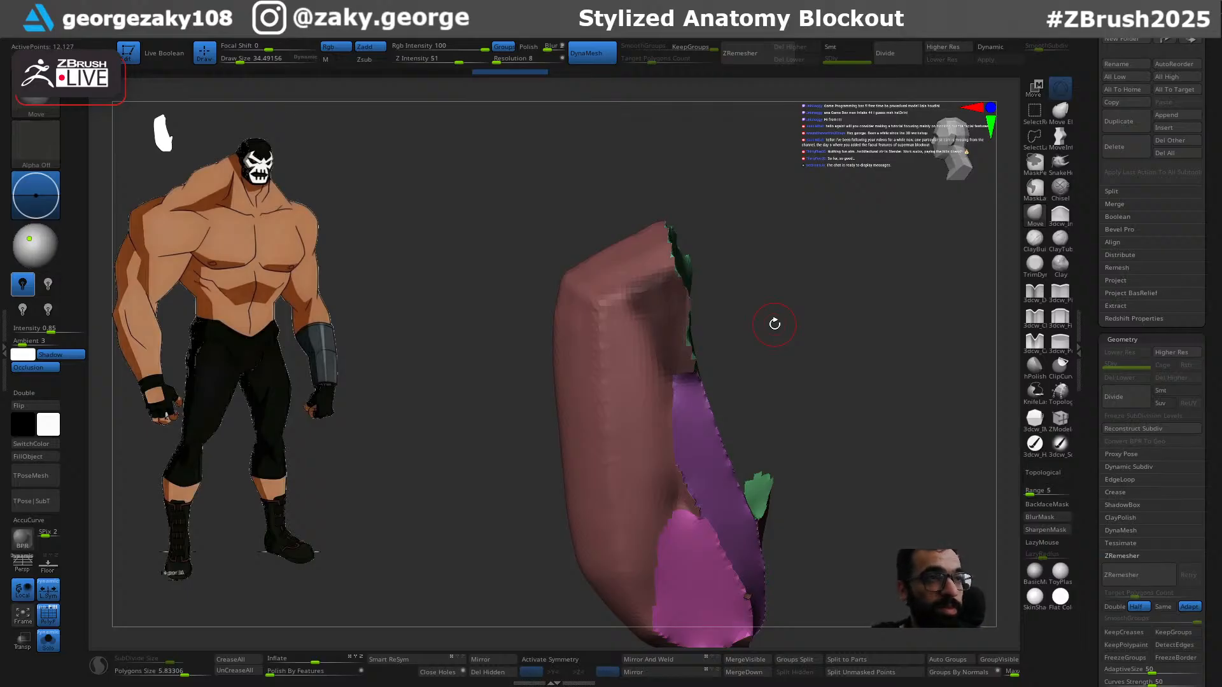
pyautogui.moveTo(774, 324); pyautogui.dragTo(804, 375)
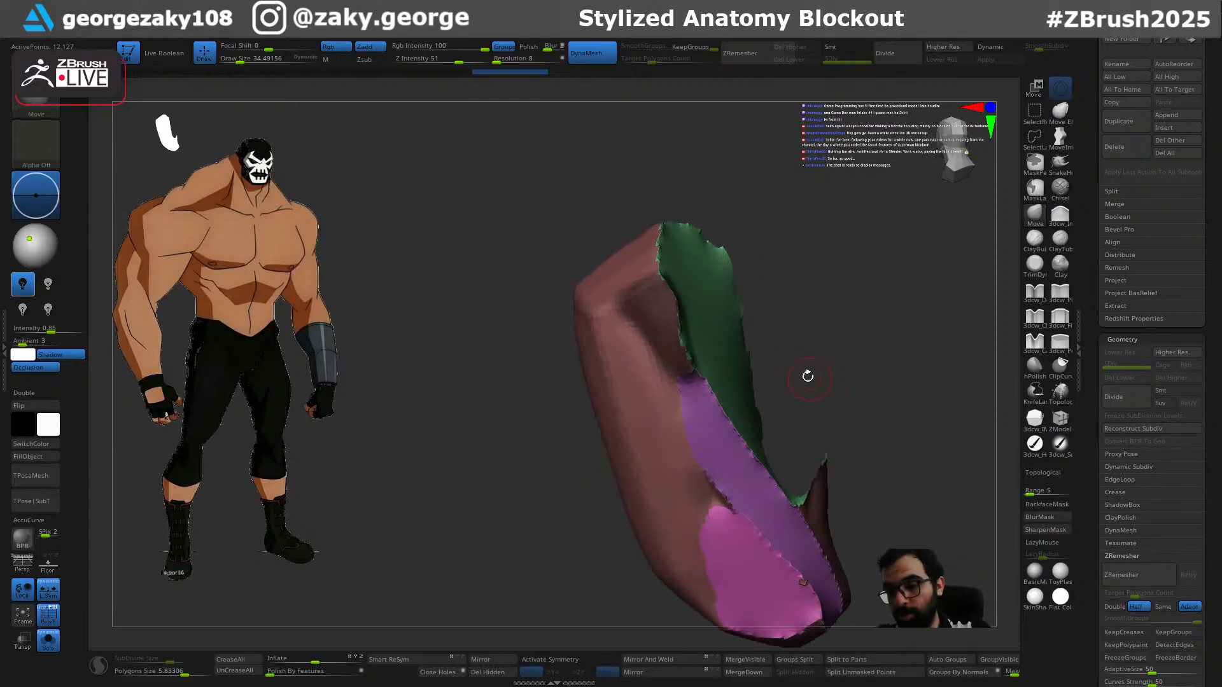
pyautogui.keyDown('ctrl'); pyautogui.keyDown('shift'); pyautogui.click(675, 322); pyautogui.keyUp('shift'); pyautogui.keyUp('ctrl')
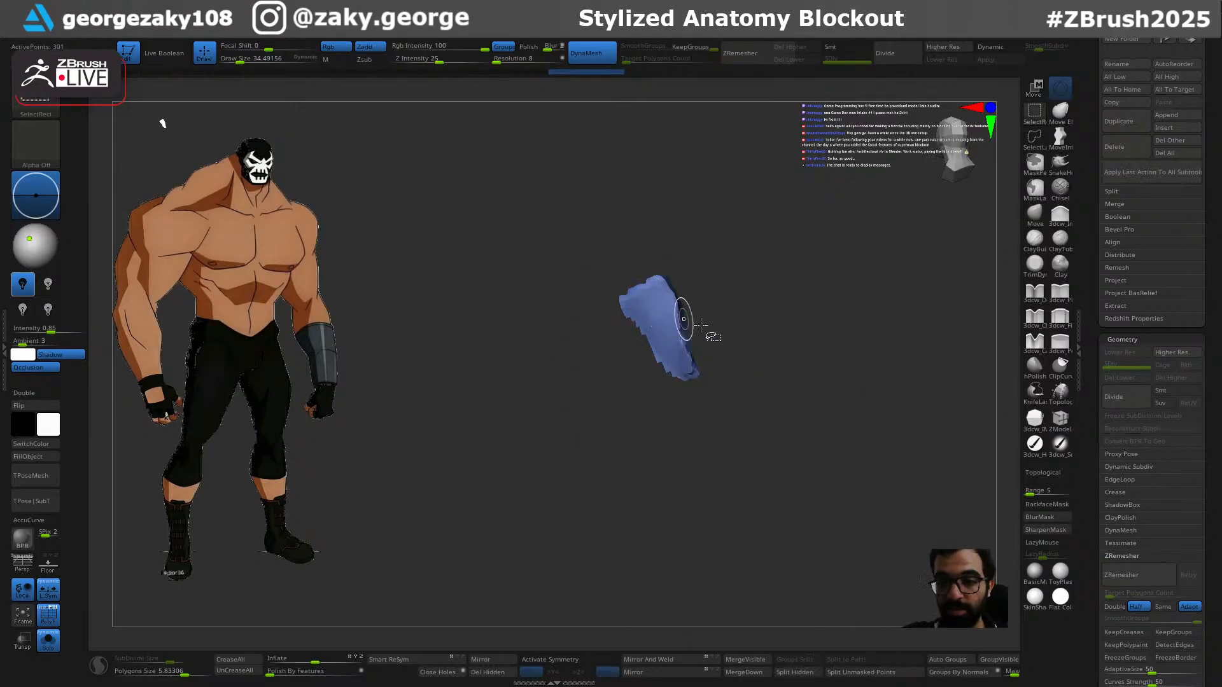
pyautogui.moveTo(861, 392)
pyautogui.mouseDown()
pyautogui.moveTo(805, 433)
pyautogui.moveTo(812, 426)
pyautogui.moveTo(776, 436)
pyautogui.moveTo(821, 428)
pyautogui.moveTo(863, 465)
pyautogui.moveTo(834, 471)
pyautogui.moveTo(765, 444)
pyautogui.moveTo(849, 445)
pyautogui.moveTo(833, 396)
pyautogui.moveTo(811, 427)
pyautogui.mouseUp()
pyautogui.click(452, 673)
pyautogui.keyDown('ctrl'); pyautogui.keyDown('shift'); pyautogui.click(642, 539); pyautogui.keyUp('shift'); pyautogui.keyUp('ctrl')
pyautogui.moveTo(647, 535); pyautogui.dragTo(784, 454)
pyautogui.hotkey('ctrl', 'z')
pyautogui.hotkey('ctrl', 'z')
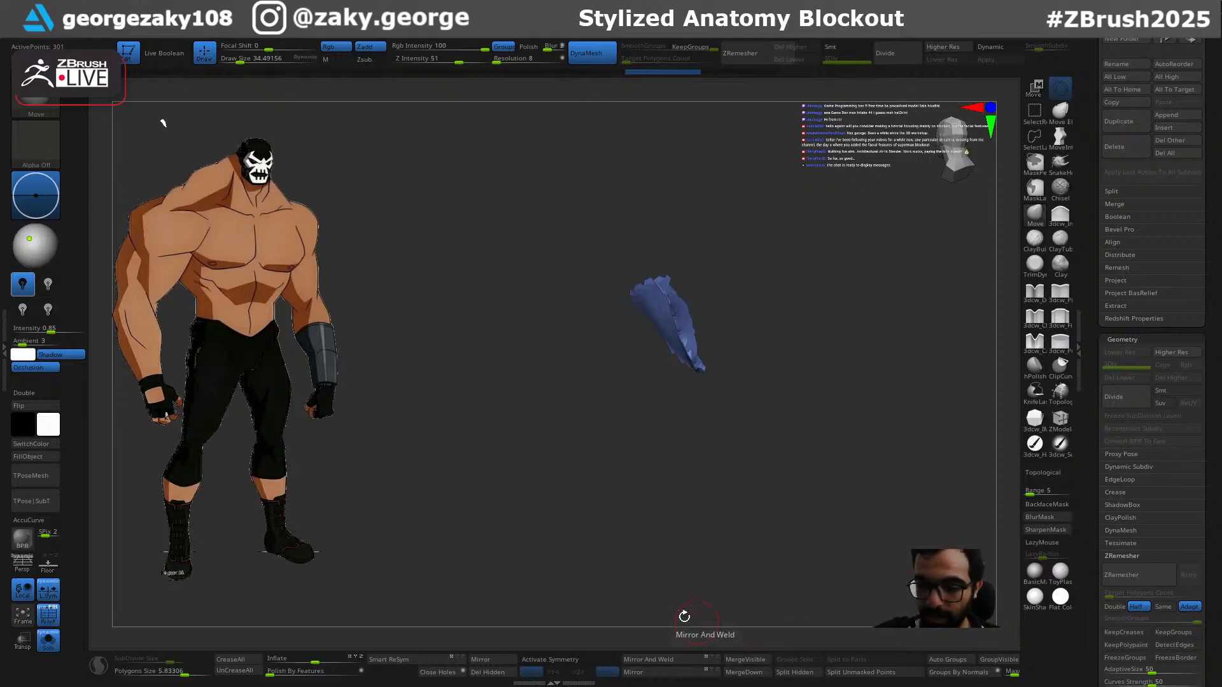
# Step: Split the isolated upper patch into its own mesh and close its open side
pyautogui.click(798, 674)
pyautogui.moveTo(773, 400); pyautogui.dragTo(697, 416)
pyautogui.click(449, 674)
pyautogui.moveTo(773, 425); pyautogui.dragTo(675, 433)
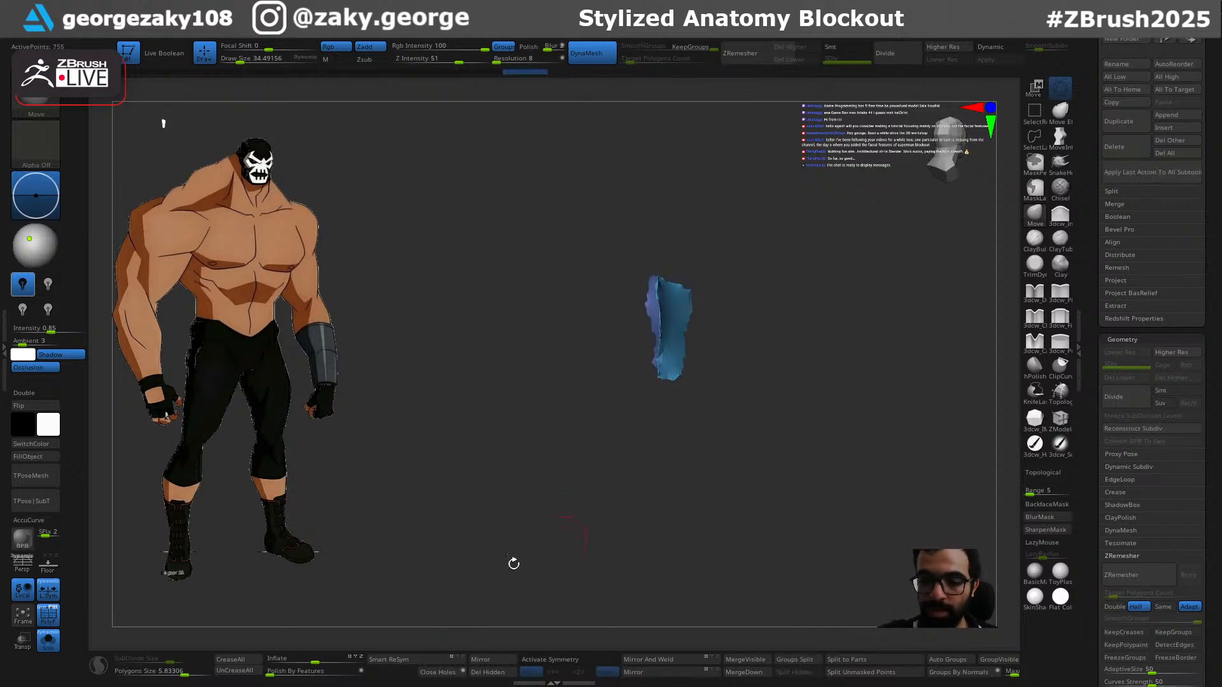
# Step: Inflate the upper piece and DynaMesh it with Groups turned off, merging it into a single polygroup
pyautogui.moveTo(317, 662); pyautogui.dragTo(336, 662)
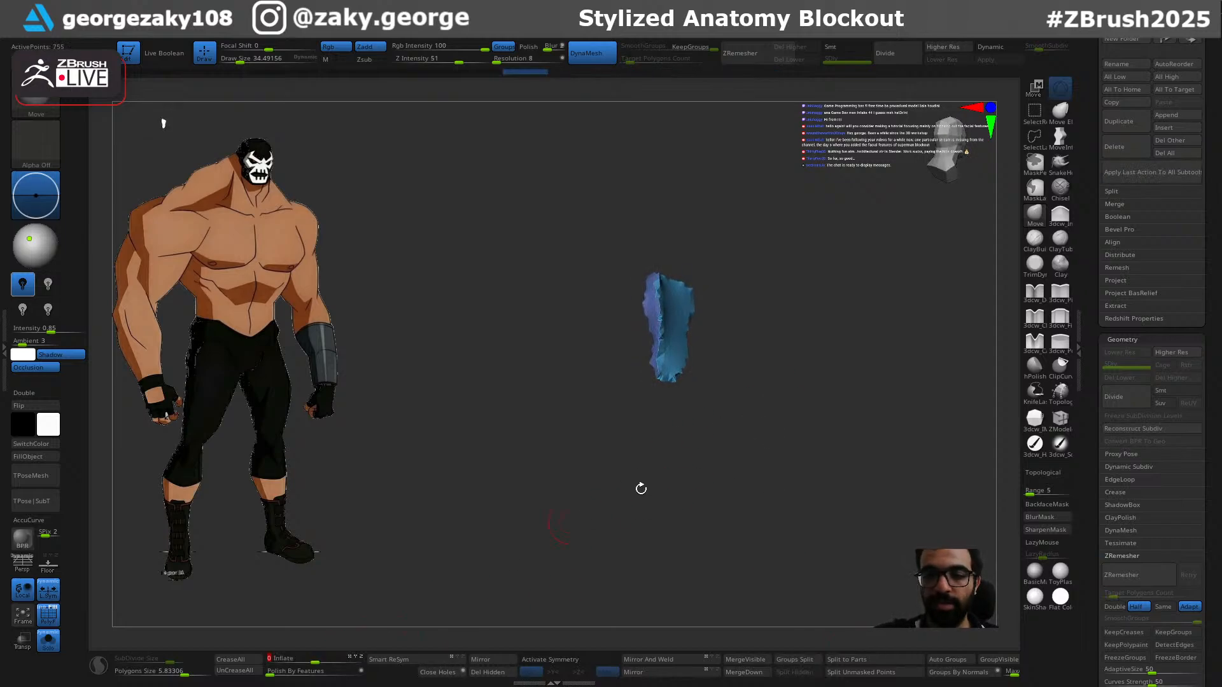
pyautogui.press('ctrl')
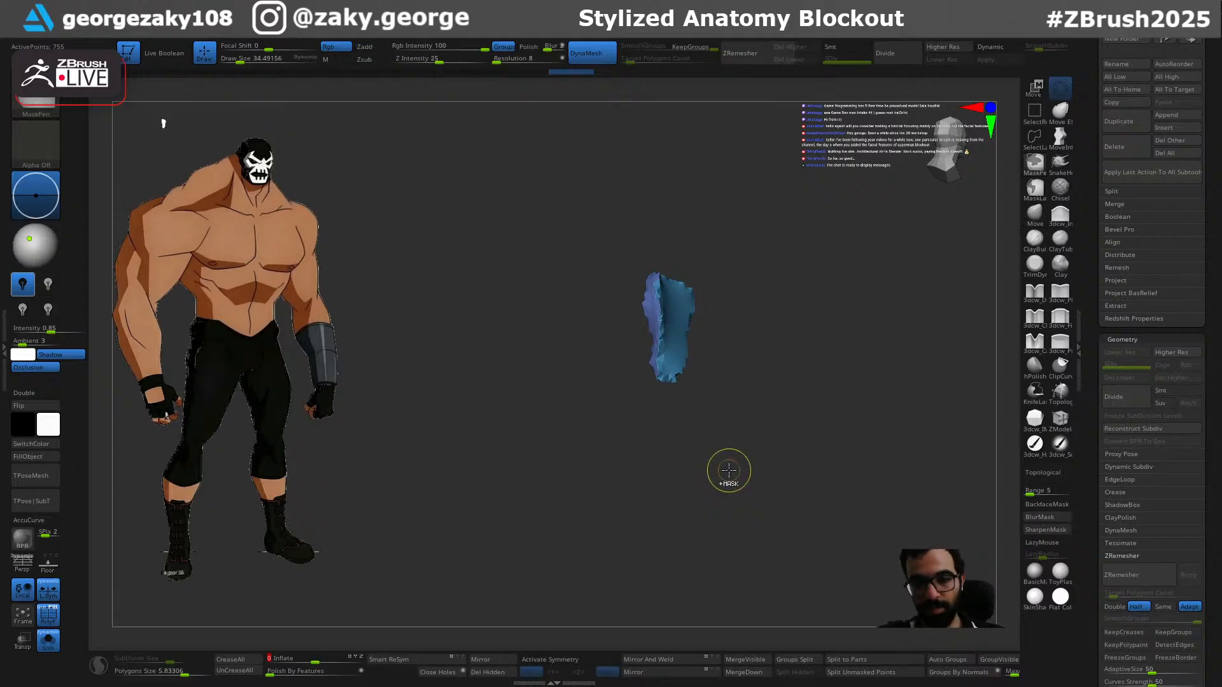
pyautogui.moveTo(830, 420); pyautogui.dragTo(763, 416)
pyautogui.press('s')
pyautogui.moveTo(692, 360); pyautogui.dragTo(708, 356)
pyautogui.click(511, 50)
pyautogui.moveTo(775, 297)
pyautogui.keyDown('ctrl'); pyautogui.mouseDown()
pyautogui.moveTo(793, 325)
pyautogui.moveTo(721, 435)
pyautogui.moveTo(740, 430)
pyautogui.moveTo(777, 382)
pyautogui.moveTo(851, 349)
pyautogui.moveTo(897, 346)
pyautogui.mouseUp(); pyautogui.keyUp('ctrl')
pyautogui.press('s')
pyautogui.hotkey('ctrl', 'w')
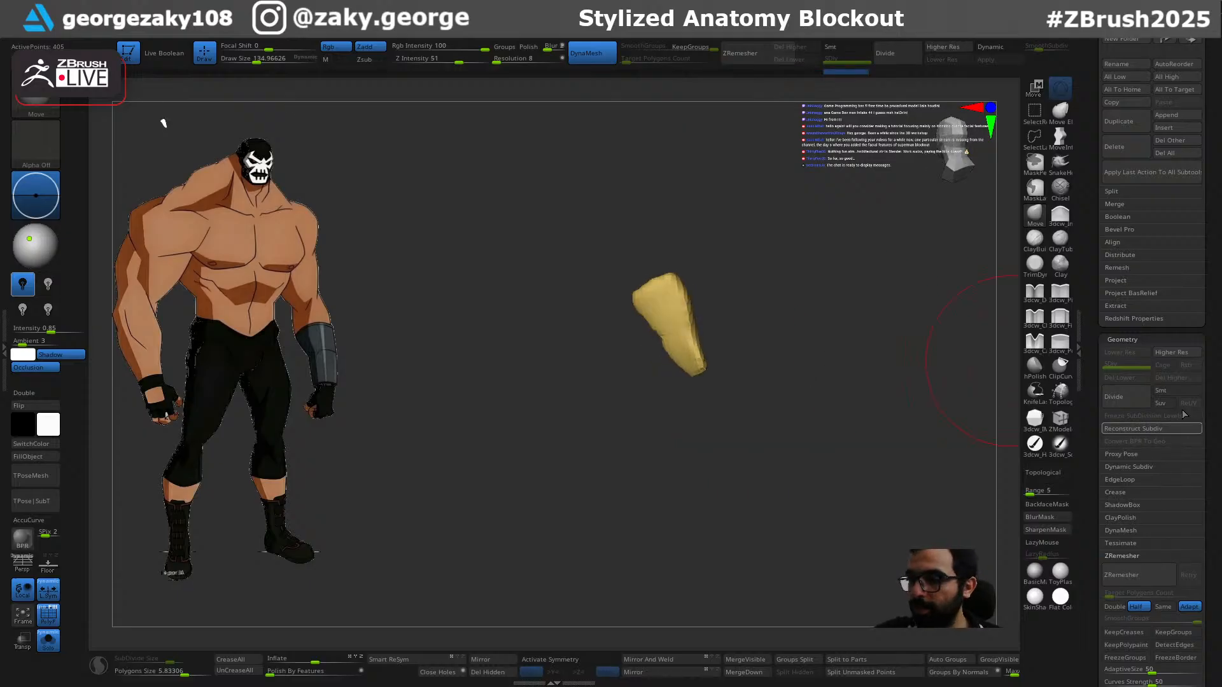
# Step: ZRemesh the upper piece at a target polygon count of 0.1 with Half off, and once more with Adapt off
pyautogui.click(1136, 606)
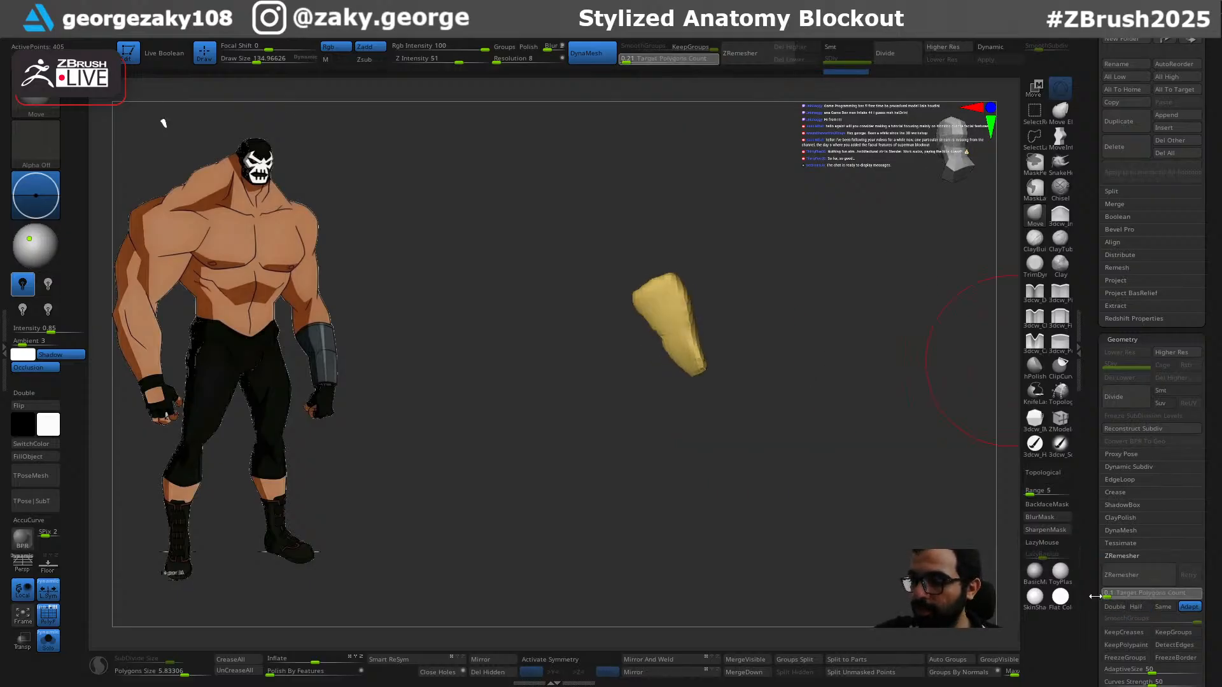
pyautogui.click(1128, 576)
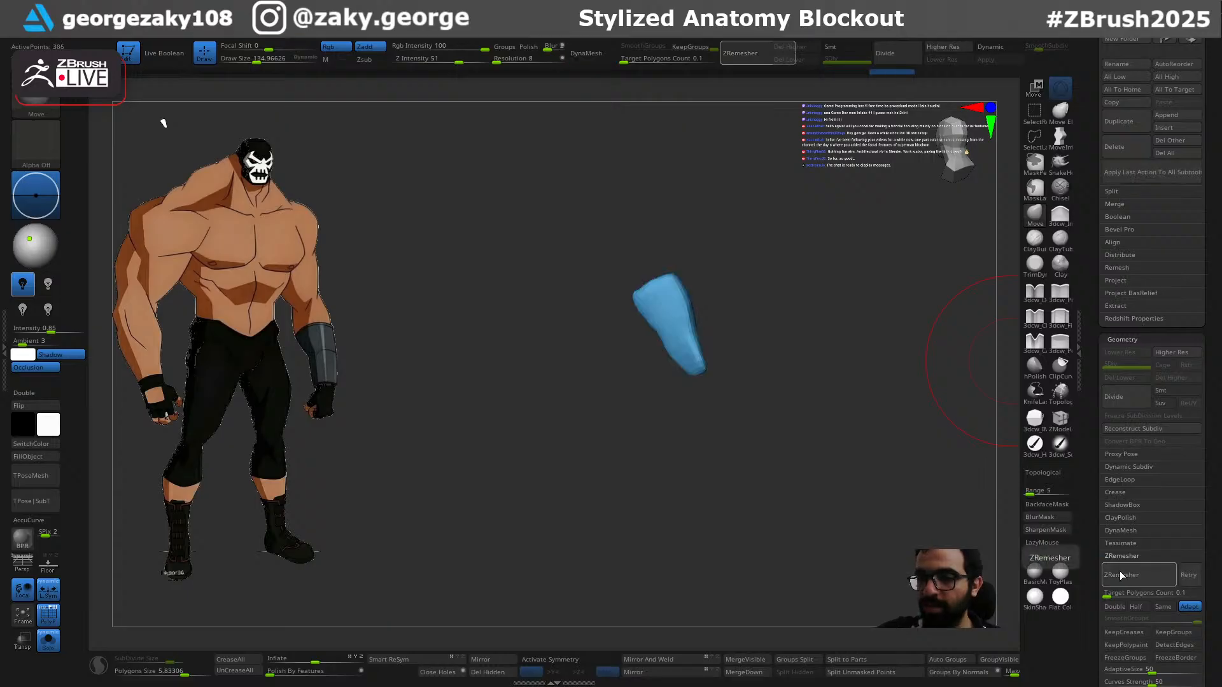
pyautogui.click(1186, 607)
pyautogui.click(1137, 576)
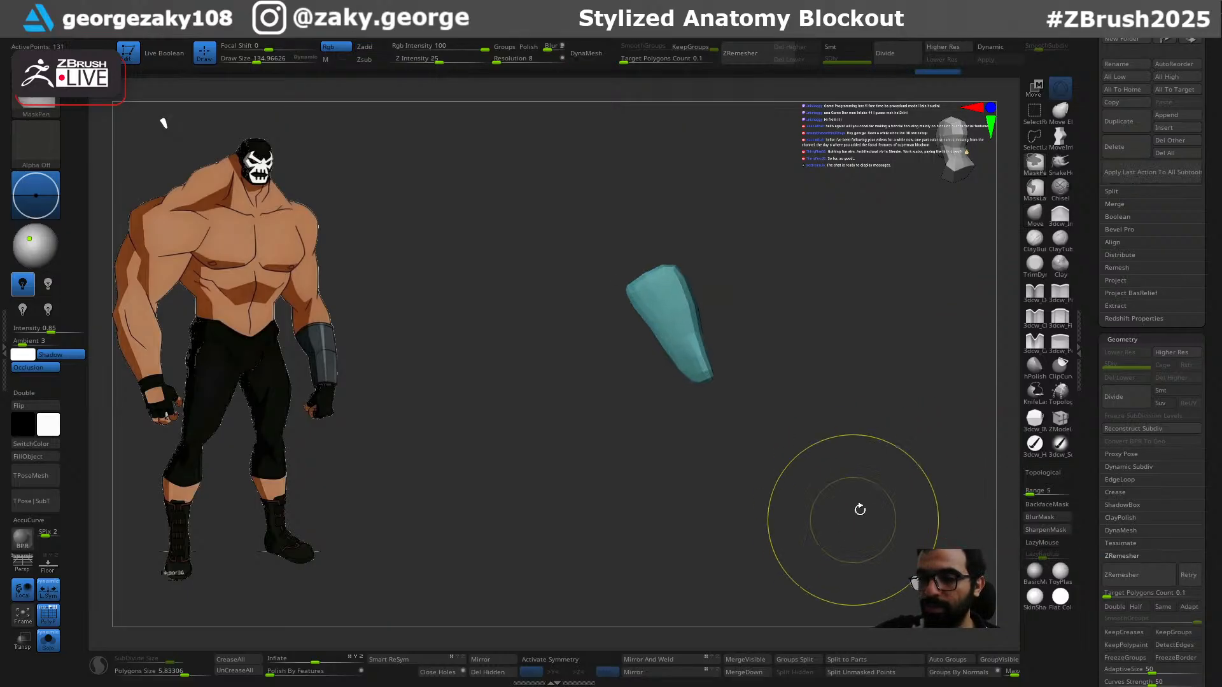
pyautogui.moveTo(903, 515); pyautogui.dragTo(905, 502)
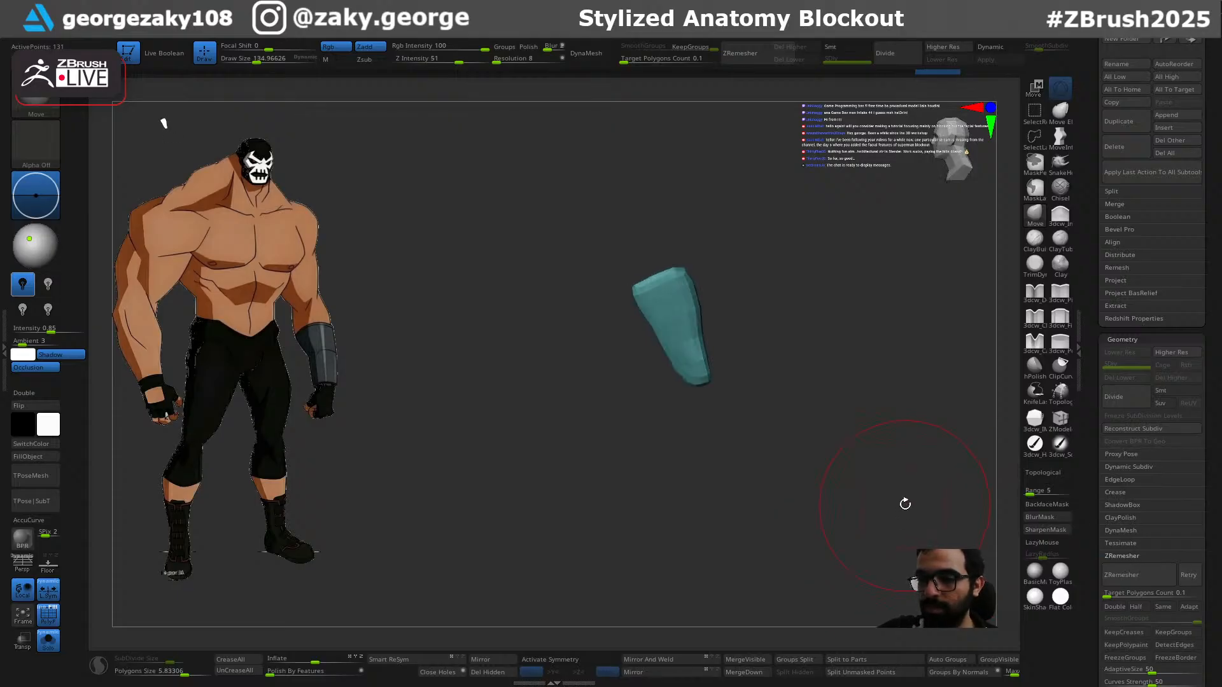
# Step: Show the surrounding muscles again, enlarge the teal muscle with the Move brush, and smooth its lower end
pyautogui.hotkey('alt', 's')
pyautogui.moveTo(887, 318); pyautogui.dragTo(853, 302)
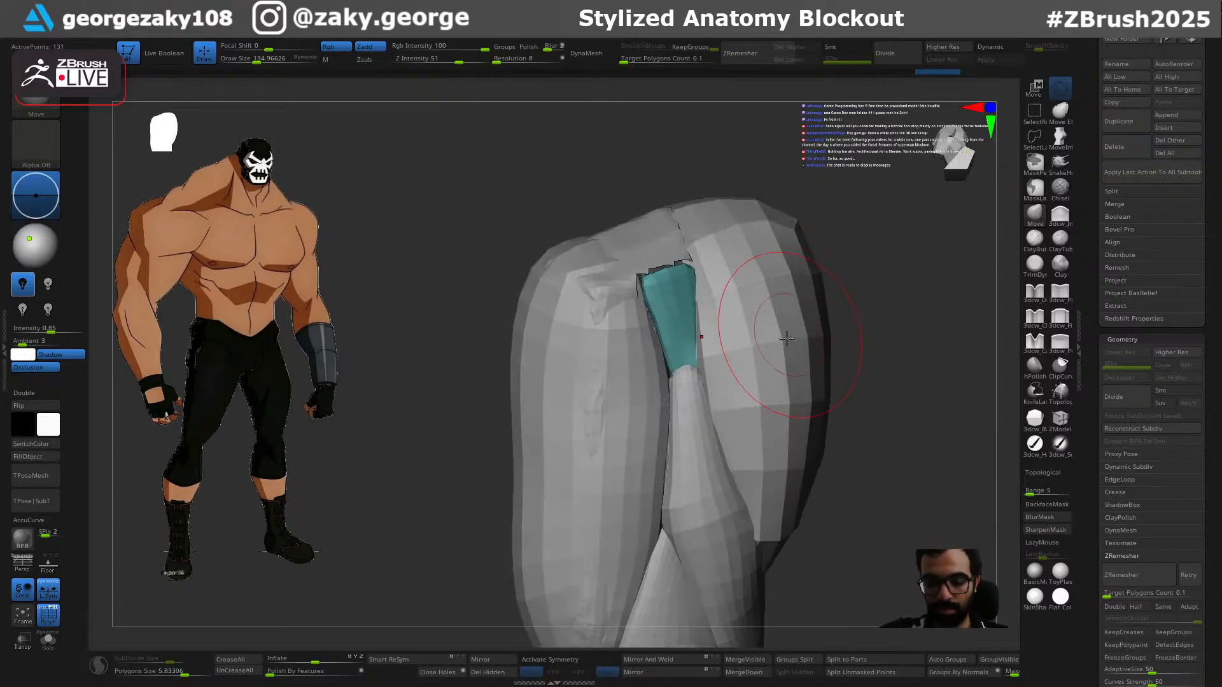
pyautogui.press('i')
pyautogui.press('s')
pyautogui.click(792, 352)
pyautogui.moveTo(682, 310); pyautogui.dragTo(689, 338)
pyautogui.press('s')
pyautogui.click(704, 390)
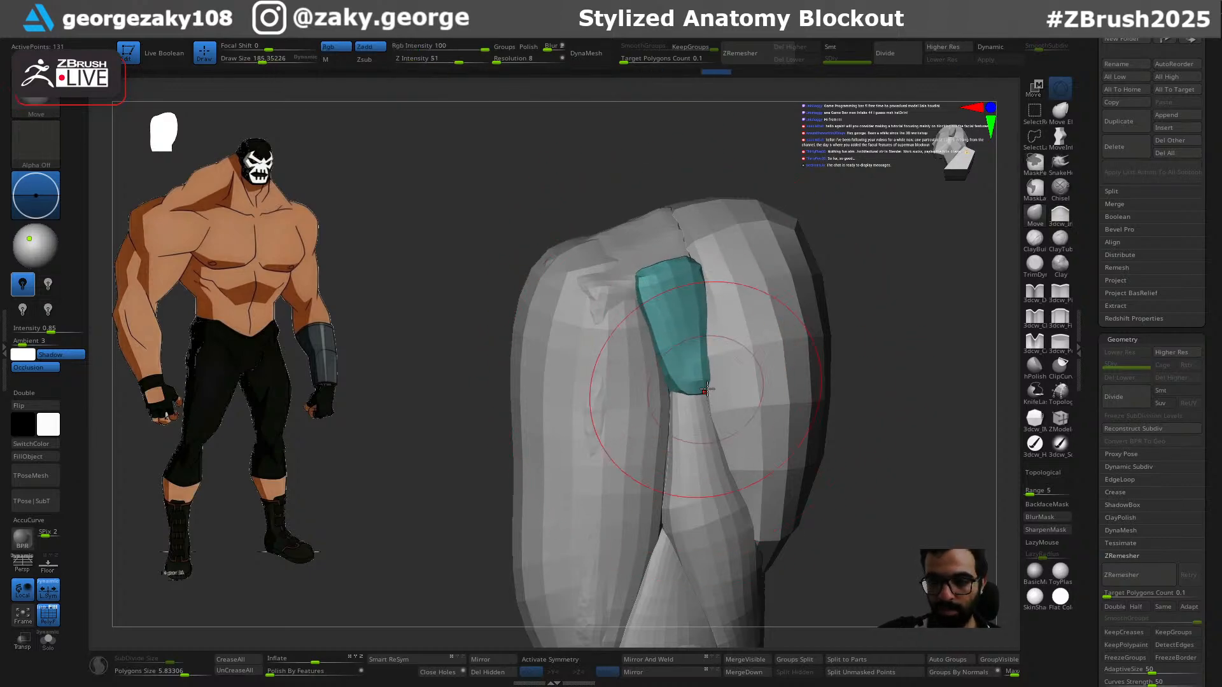
pyautogui.moveTo(736, 376); pyautogui.dragTo(704, 390, button='right')
pyautogui.keyDown('shift'); pyautogui.moveTo(704, 390); pyautogui.dragTo(692, 409); pyautogui.keyUp('shift')
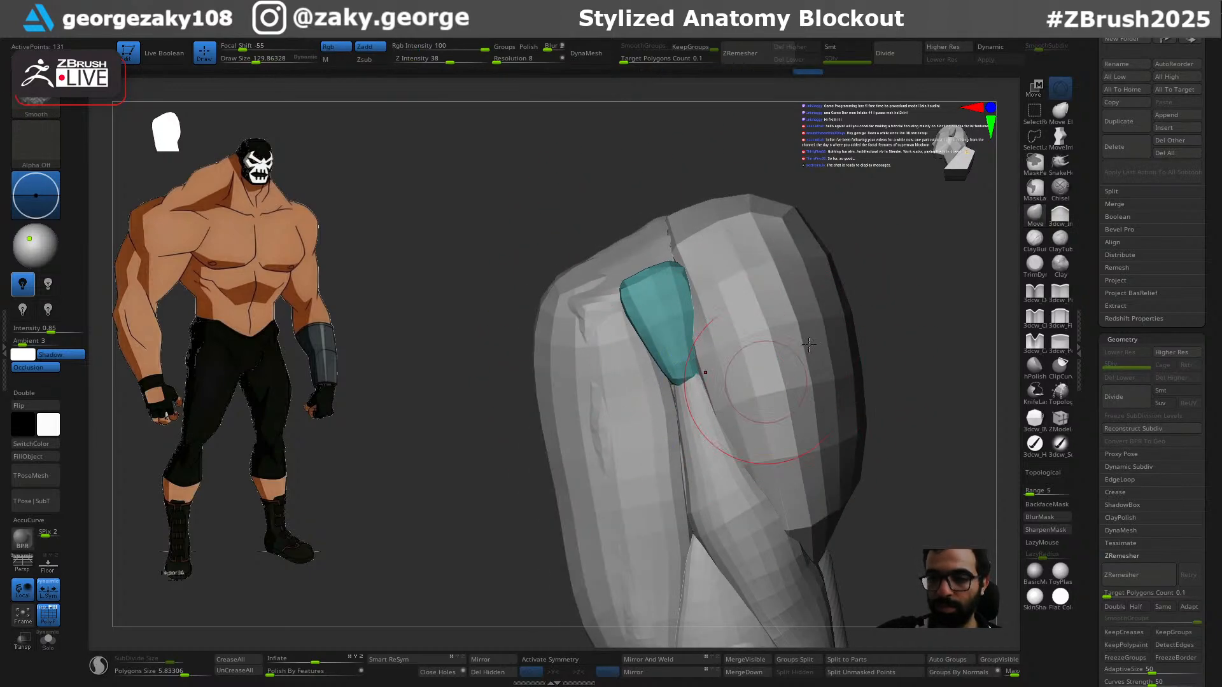
# Step: Widen the teal muscle's upper edge and pull its lower end into a narrow tip with the Move brush
pyautogui.moveTo(775, 376); pyautogui.dragTo(789, 350, button='right')
pyautogui.moveTo(682, 396); pyautogui.dragTo(667, 417)
pyautogui.hotkey('ctrl', 'z')
pyautogui.press('s')
pyautogui.moveTo(781, 382); pyautogui.dragTo(679, 438, button='right')
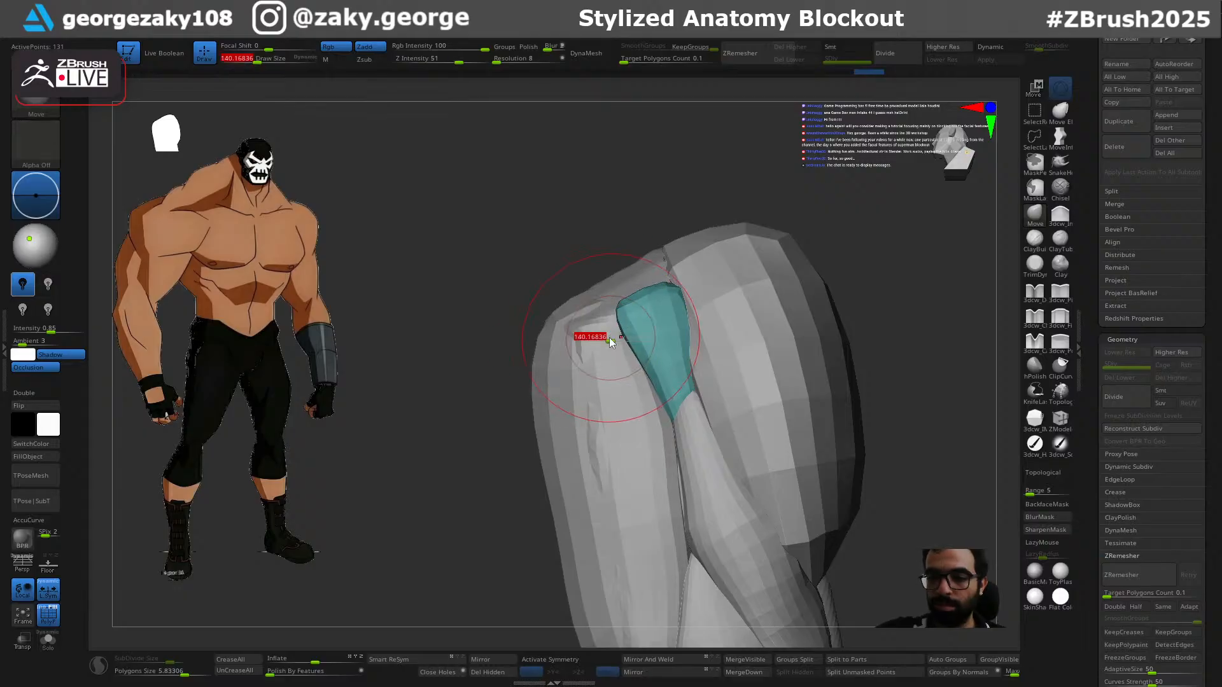
pyautogui.moveTo(727, 271); pyautogui.dragTo(730, 269)
pyautogui.moveTo(901, 232); pyautogui.dragTo(870, 254, button='right')
pyautogui.press('s')
pyautogui.moveTo(690, 306); pyautogui.dragTo(692, 306)
pyautogui.moveTo(827, 267); pyautogui.dragTo(803, 280, button='right')
pyautogui.press('s')
pyautogui.moveTo(676, 406)
pyautogui.mouseDown()
pyautogui.moveTo(666, 422)
pyautogui.moveTo(681, 418)
pyautogui.mouseUp()
pyautogui.press('s')
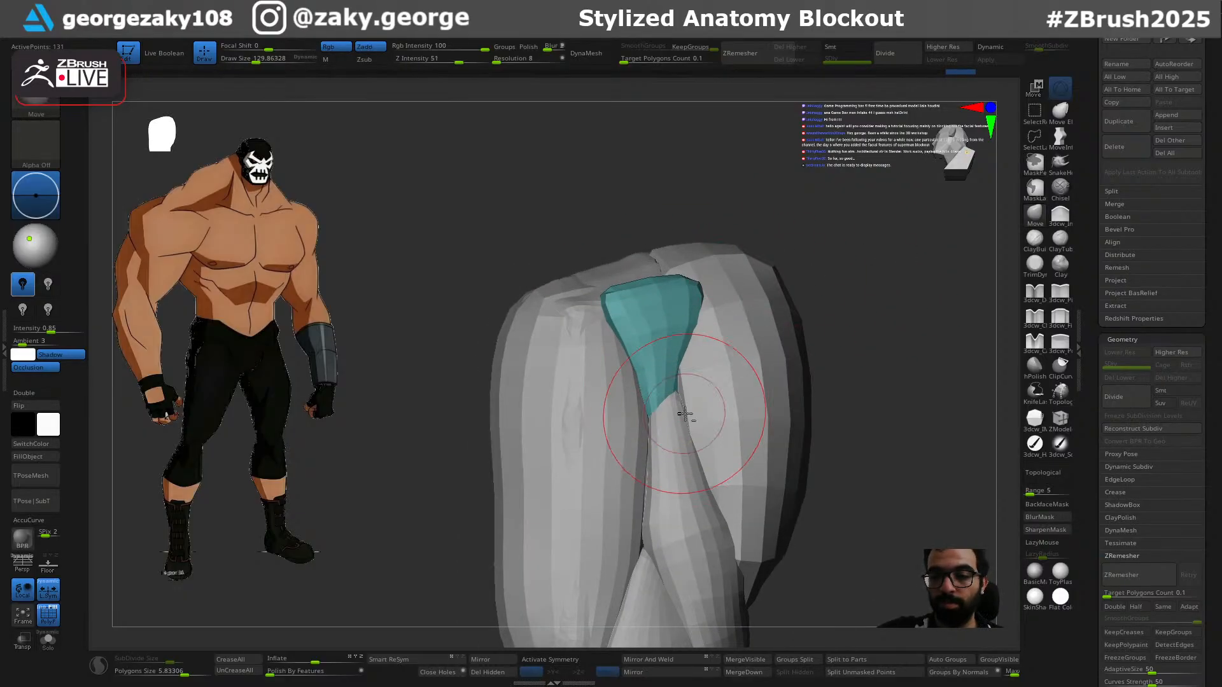
# Step: Pull the blue muscle's upper tip over the teal muscle's lower end and adjust the teal muscle's upper corners
pyautogui.keyDown('alt'); pyautogui.click(678, 420); pyautogui.keyUp('alt')
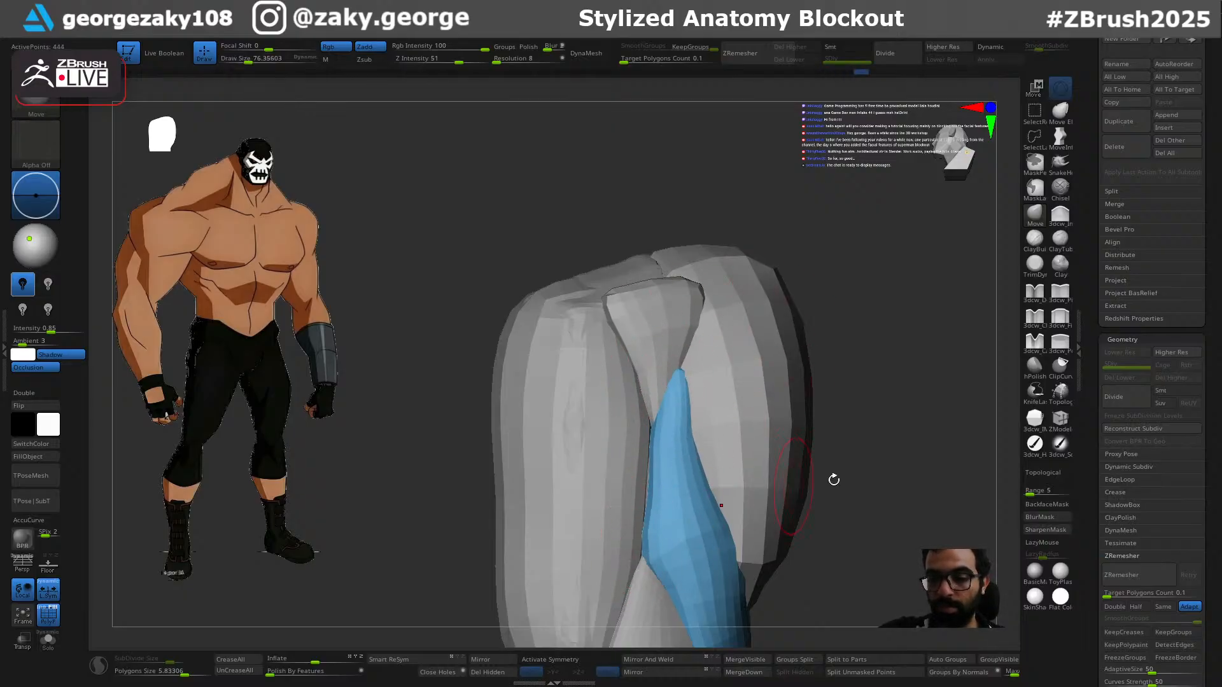
pyautogui.moveTo(799, 485); pyautogui.dragTo(659, 564, button='right')
pyautogui.moveTo(827, 377)
pyautogui.mouseDown(button='right')
pyautogui.moveTo(804, 384)
pyautogui.moveTo(789, 369)
pyautogui.mouseUp(button='right')
pyautogui.keyDown('alt'); pyautogui.click(712, 344); pyautogui.keyUp('alt')
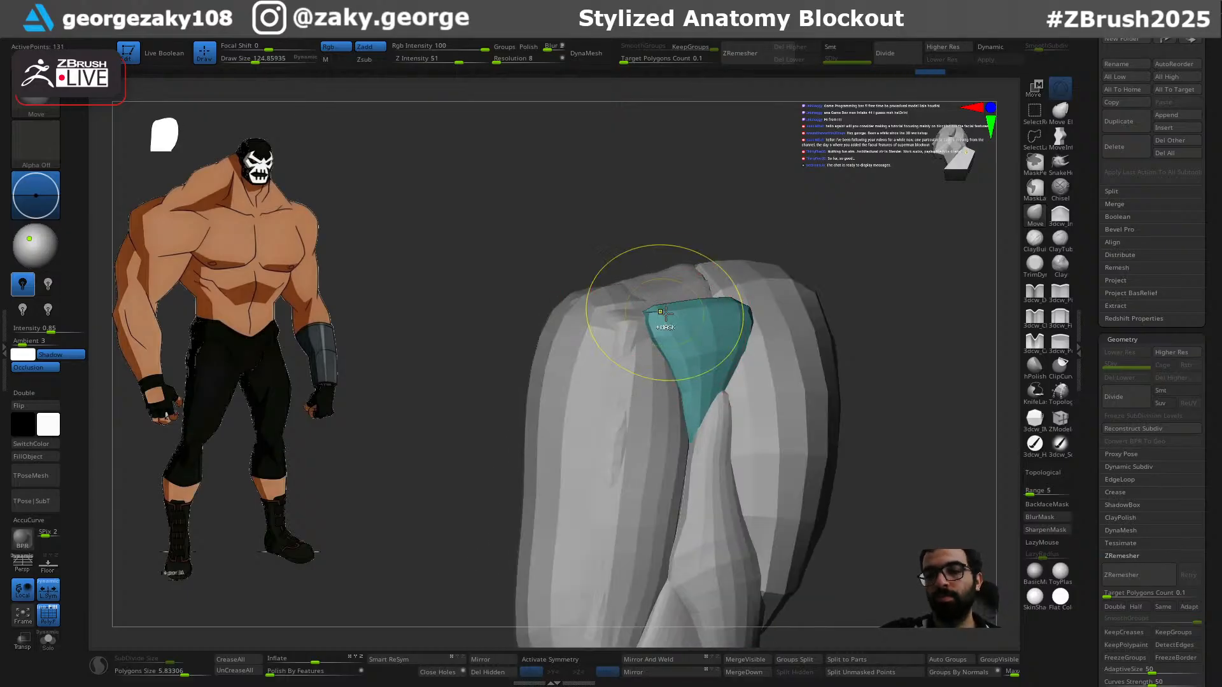
pyautogui.moveTo(800, 279); pyautogui.dragTo(795, 280, button='right')
pyautogui.moveTo(852, 224); pyautogui.dragTo(881, 280, button='right')
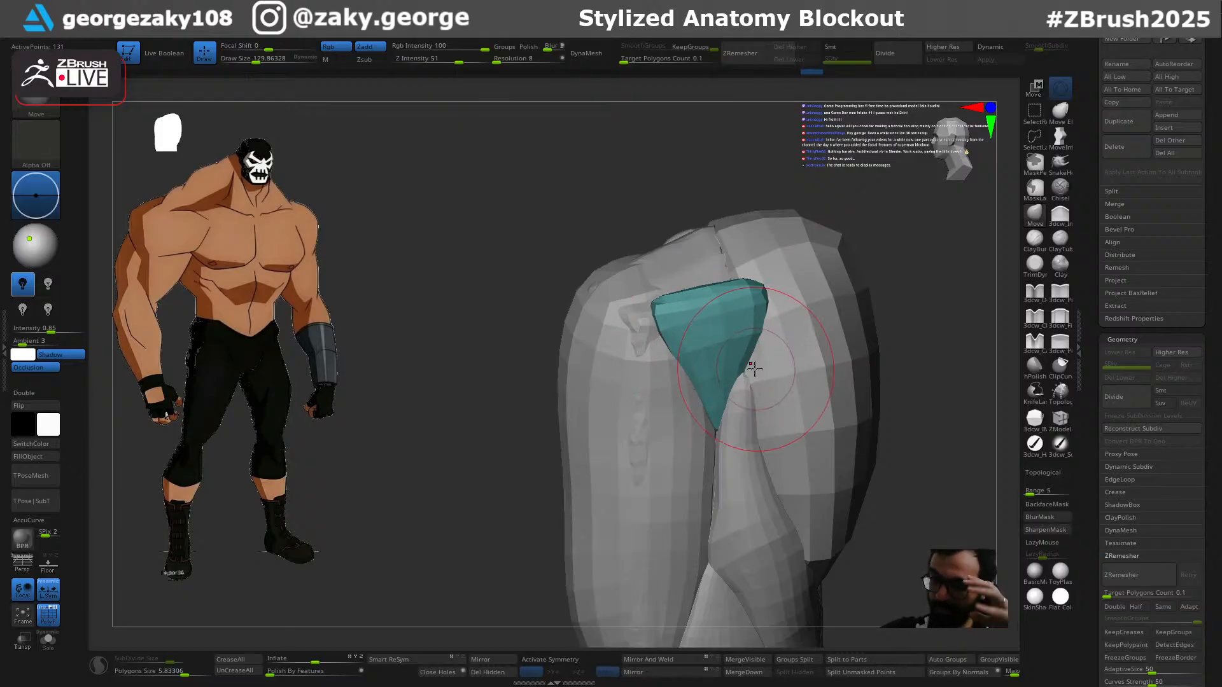
# Step: Try to reshape the long red muscle beside the large rounded one with a larger Move brush
pyautogui.keyDown('alt'); pyautogui.click(694, 265); pyautogui.keyUp('alt')
pyautogui.moveTo(809, 364)
pyautogui.mouseDown(button='right')
pyautogui.moveTo(813, 326)
pyautogui.moveTo(803, 469)
pyautogui.moveTo(800, 406)
pyautogui.moveTo(632, 381)
pyautogui.mouseUp(button='right')
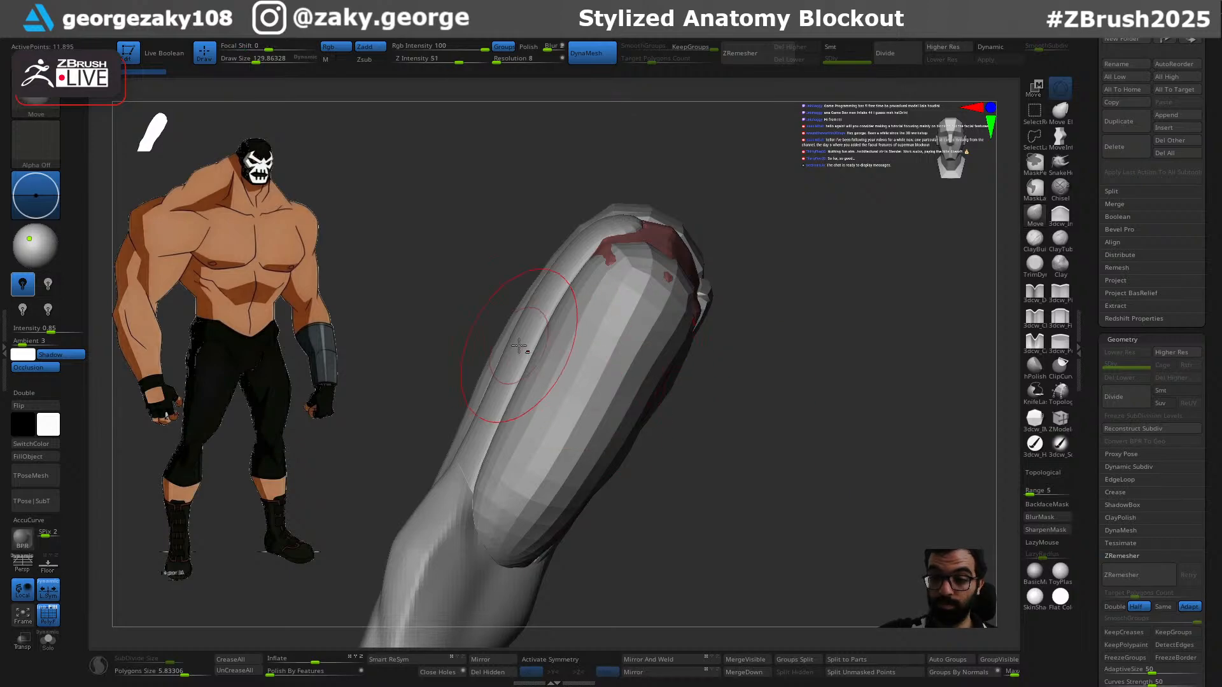
pyautogui.keyDown('alt'); pyautogui.click(538, 325); pyautogui.keyUp('alt')
pyautogui.press('s')
pyautogui.moveTo(574, 311)
pyautogui.mouseDown()
pyautogui.moveTo(588, 311)
pyautogui.moveTo(573, 297)
pyautogui.mouseUp()
pyautogui.hotkey('ctrl', 'z')
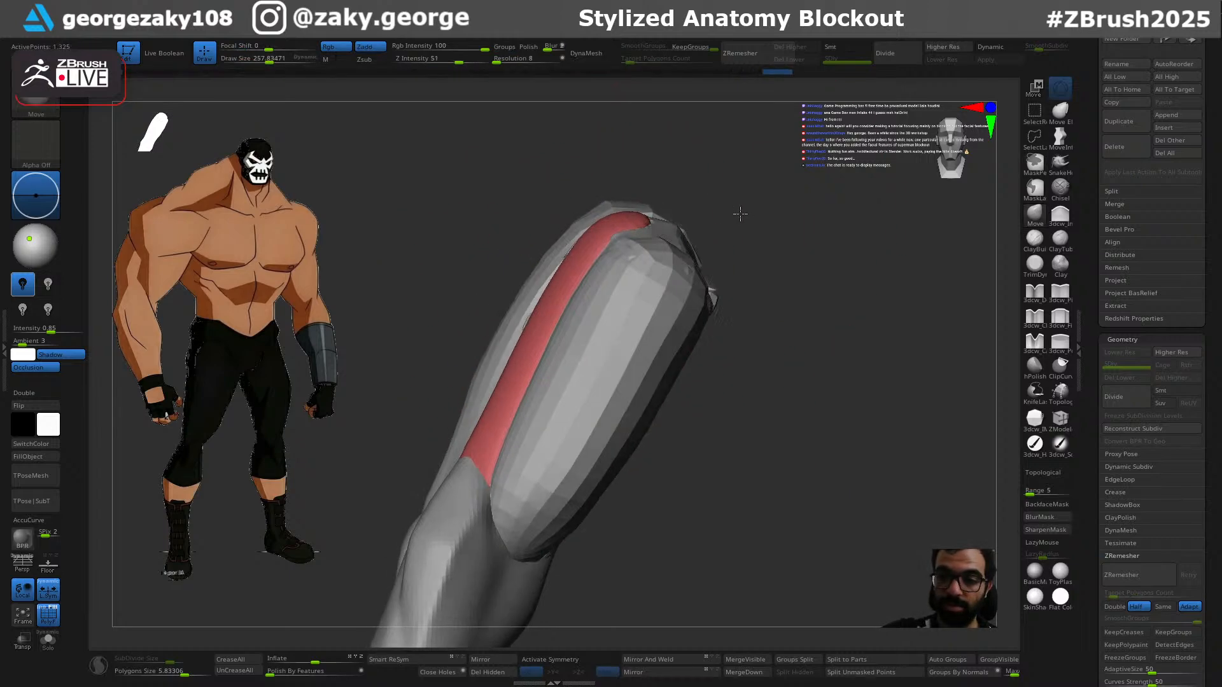
# Step: Make the torso, pelvis, shoulder and head meshes visible again around the isolated arm muscles
pyautogui.hotkey('alt', 's')
pyautogui.hotkey('alt', 's')
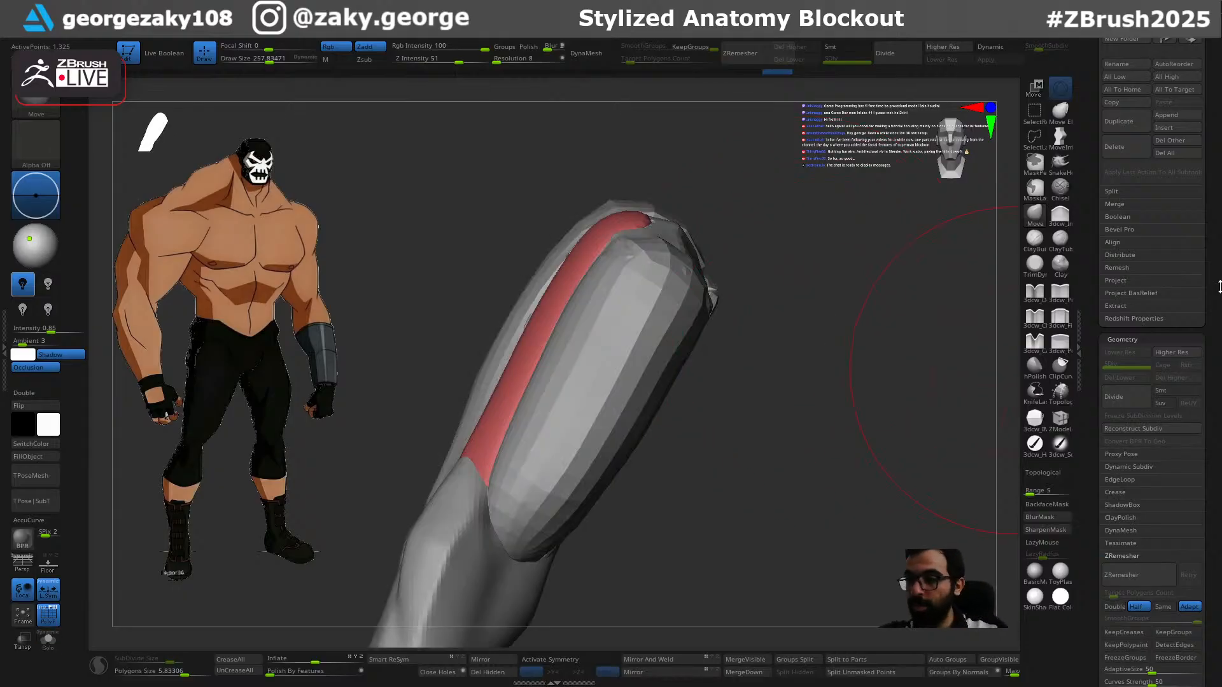
pyautogui.moveTo(1101, 336); pyautogui.dragTo(1089, 494)
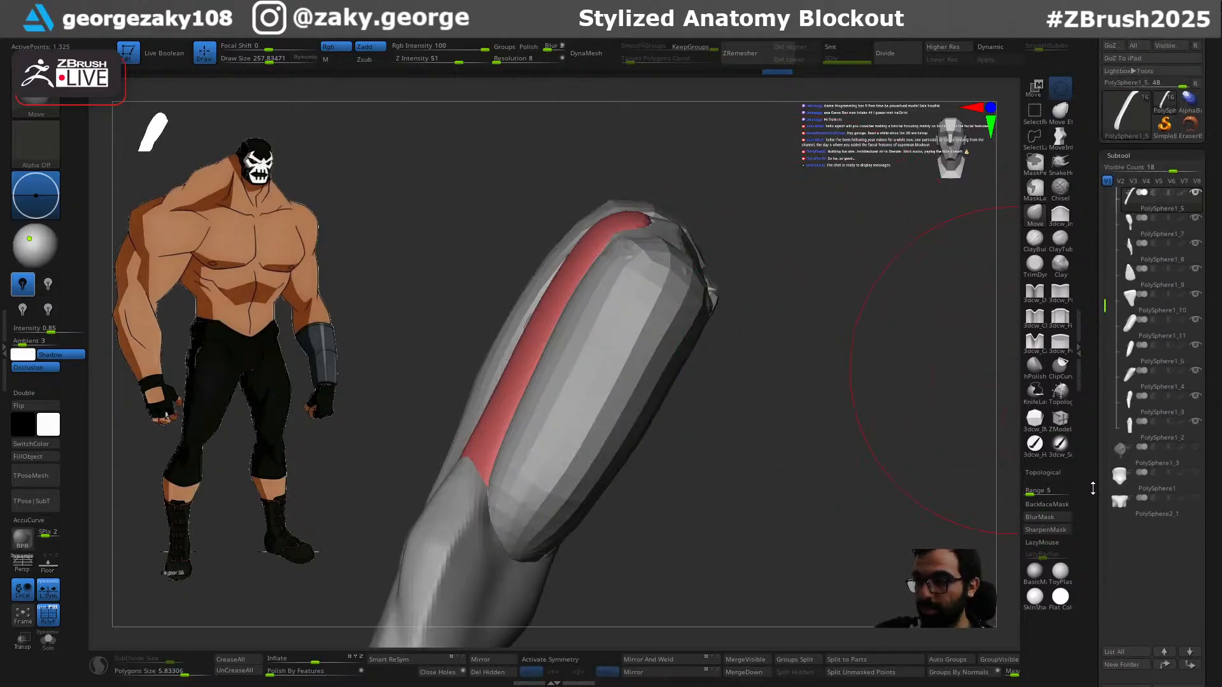
pyautogui.click(1198, 448)
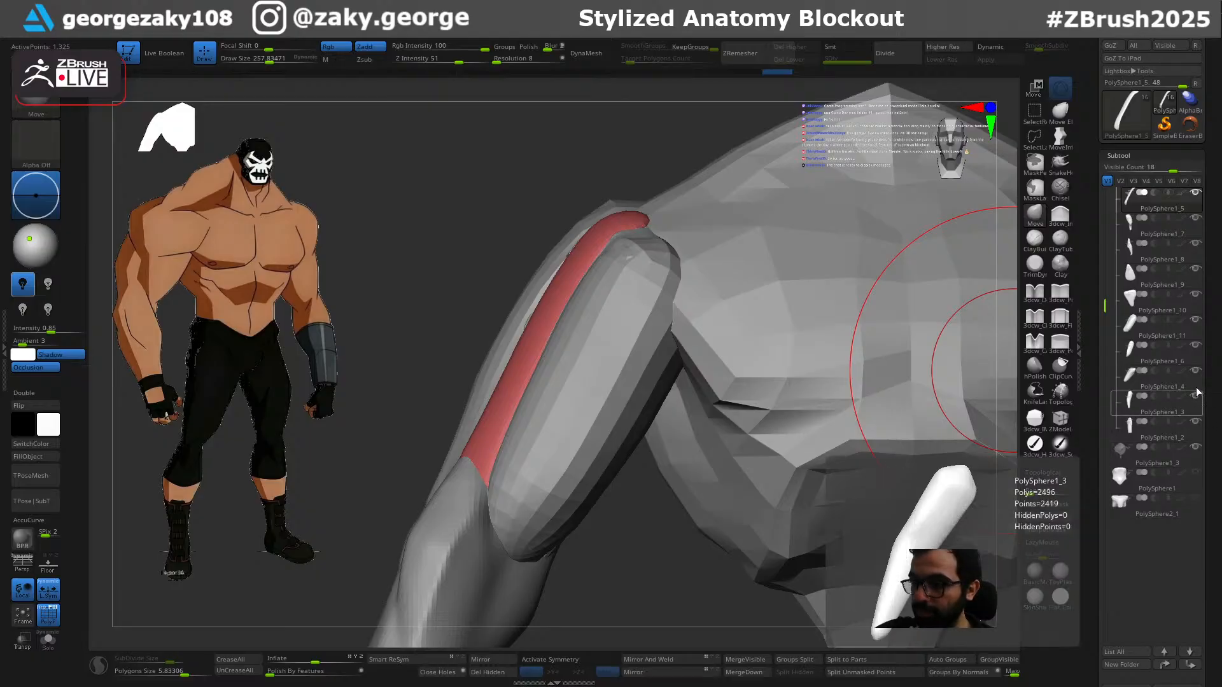
pyautogui.moveTo(1196, 474); pyautogui.dragTo(1196, 499)
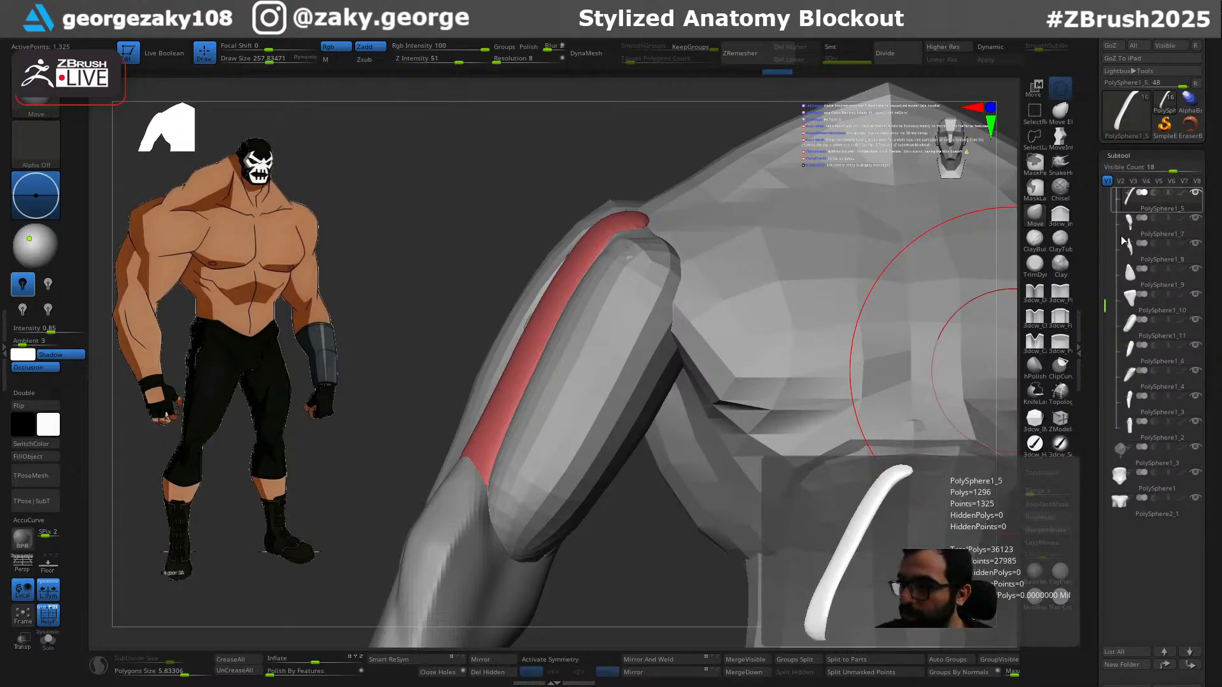
pyautogui.moveTo(1105, 306); pyautogui.dragTo(1108, 191)
pyautogui.click(1197, 244)
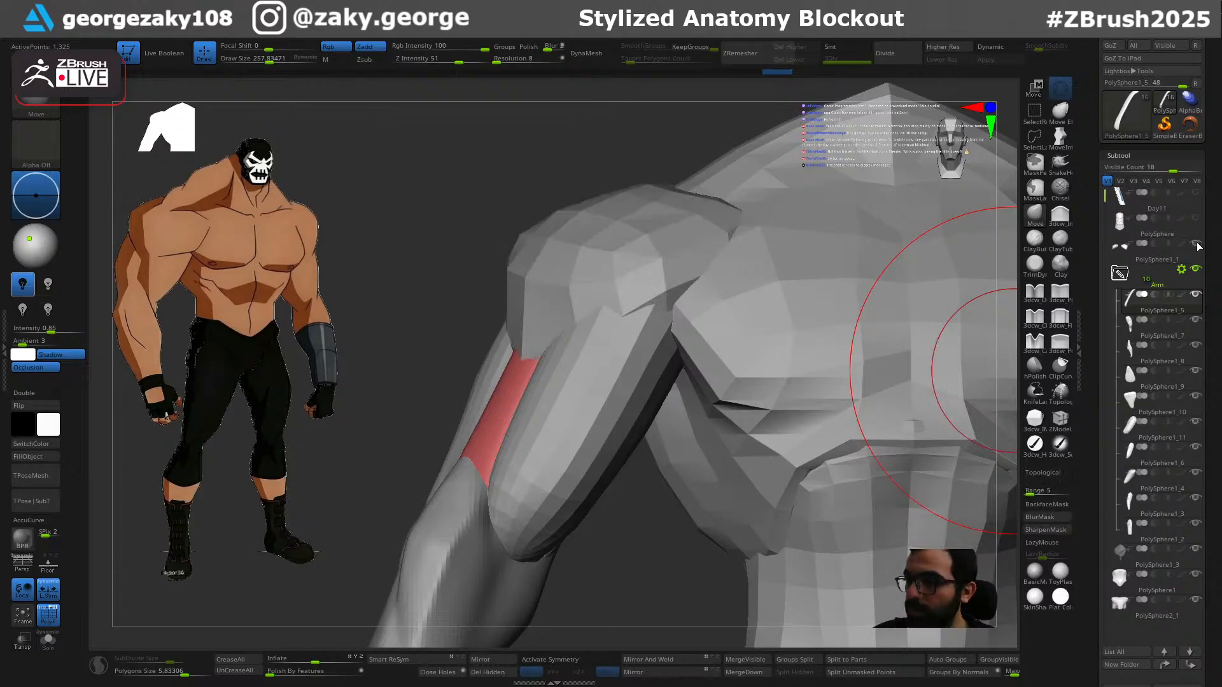
pyautogui.click(1197, 231)
pyautogui.click(1196, 220)
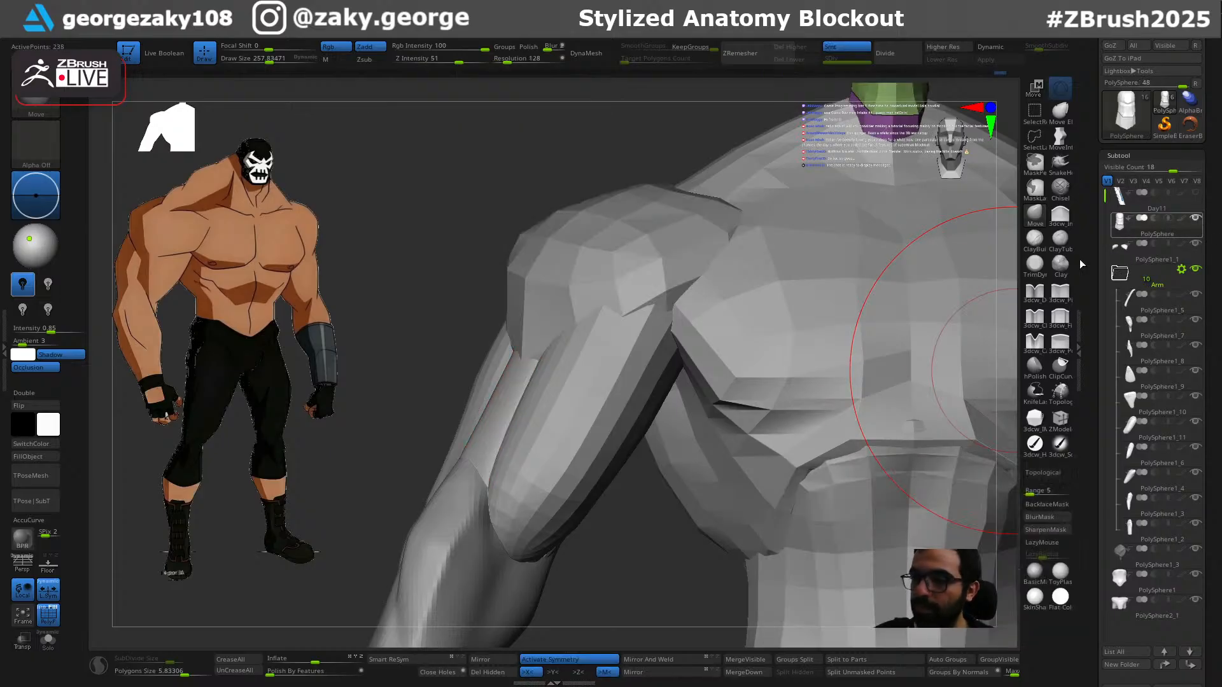
# Step: From the back and below, reshape the blue muscle under the upper arm with the Move brush so it fits its neighbours
pyautogui.moveTo(720, 445)
pyautogui.keyDown('ctrl'); pyautogui.mouseDown(button='right')
pyautogui.moveTo(736, 420)
pyautogui.moveTo(698, 489)
pyautogui.moveTo(796, 394)
pyautogui.moveTo(946, 320)
pyautogui.moveTo(676, 363)
pyautogui.mouseUp(button='right'); pyautogui.keyUp('ctrl')
pyautogui.keyDown('shift'); pyautogui.moveTo(881, 356); pyautogui.dragTo(896, 355, button='right'); pyautogui.keyUp('shift')
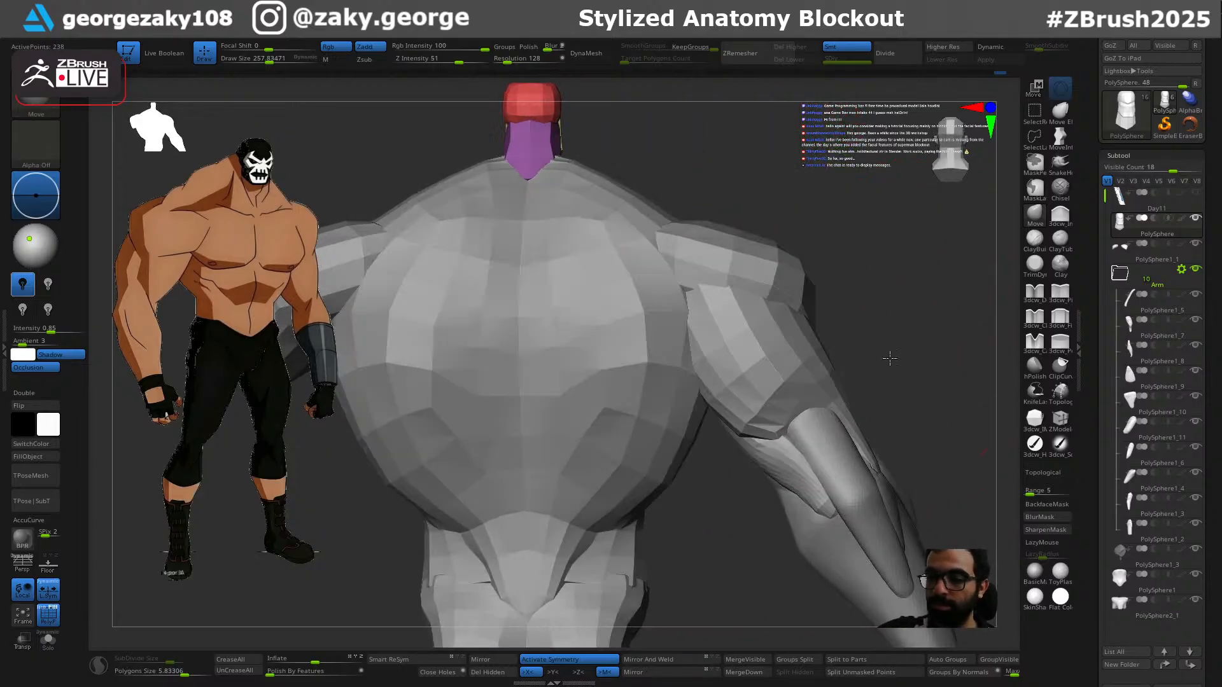
pyautogui.keyDown('alt'); pyautogui.click(801, 400); pyautogui.keyUp('alt')
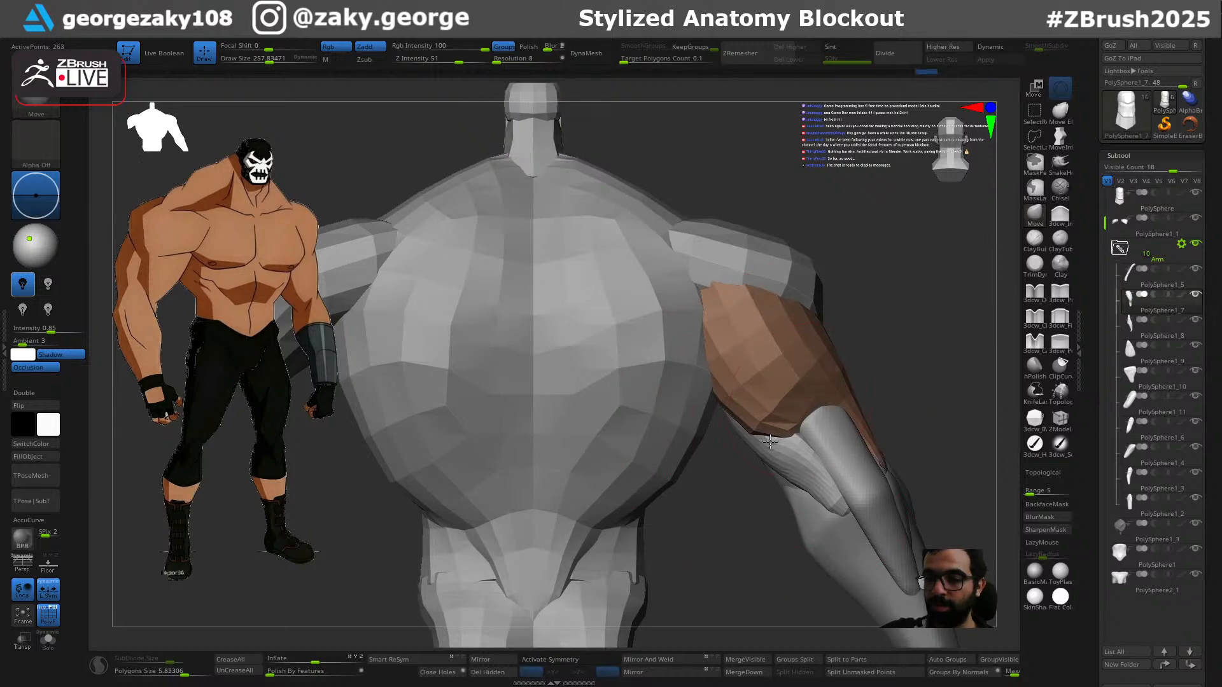
pyautogui.keyDown('alt'); pyautogui.click(789, 458); pyautogui.keyUp('alt')
pyautogui.moveTo(925, 337)
pyautogui.mouseDown(button='right')
pyautogui.moveTo(922, 244)
pyautogui.moveTo(787, 420)
pyautogui.mouseUp(button='right')
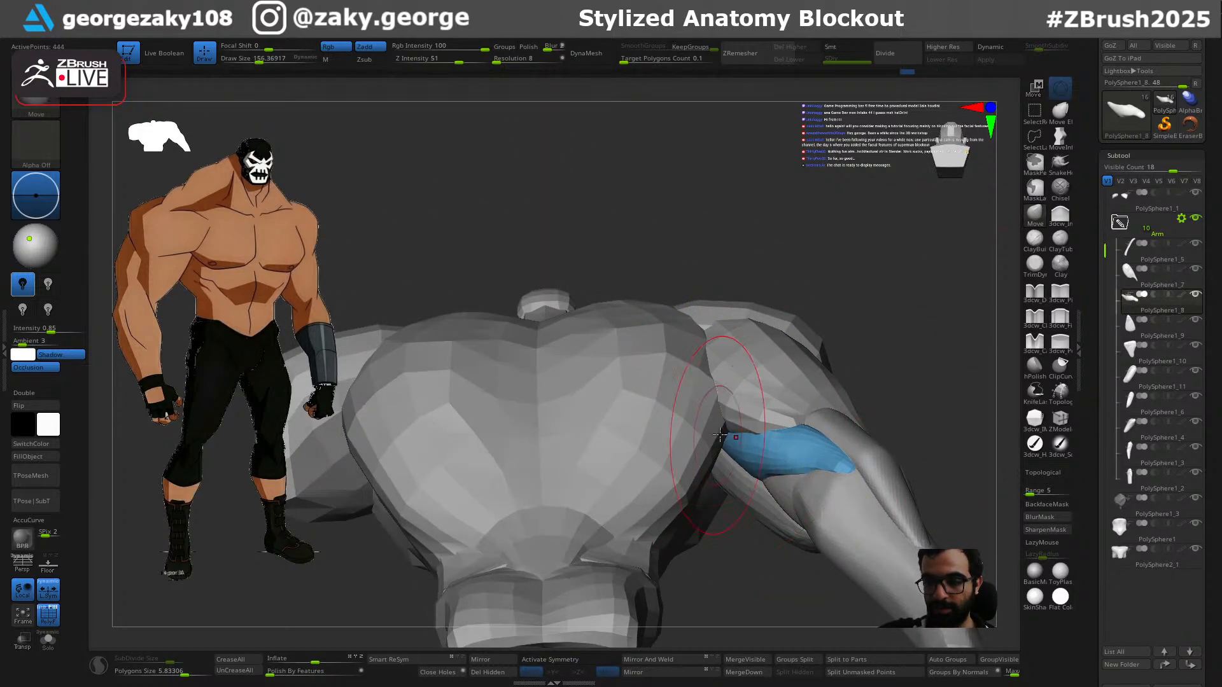
pyautogui.moveTo(897, 345); pyautogui.dragTo(752, 473, button='right')
pyautogui.press('s')
pyautogui.moveTo(834, 409); pyautogui.dragTo(846, 382, button='right')
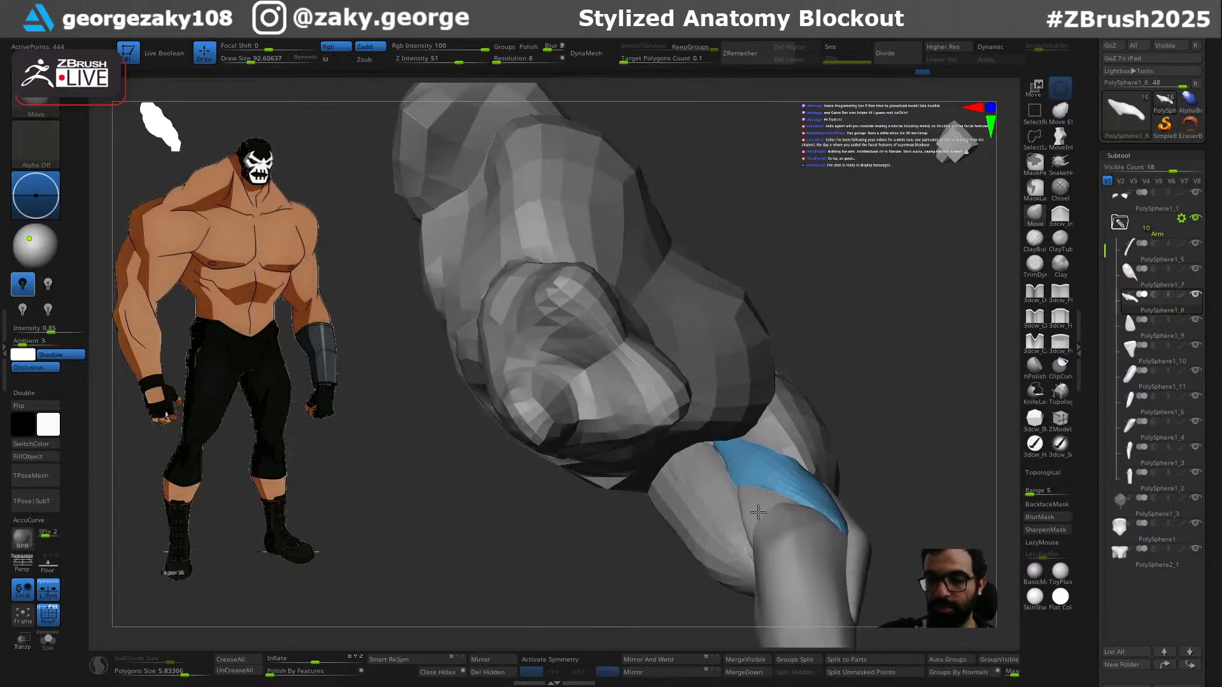
# Step: Reshape the green front upper-arm muscle with the Move brush, pushing its upper outer edge outward beneath the shoulder
pyautogui.keyDown('alt'); pyautogui.click(752, 521); pyautogui.keyUp('alt')
pyautogui.moveTo(875, 502)
pyautogui.mouseDown(button='right')
pyautogui.moveTo(849, 451)
pyautogui.moveTo(885, 509)
pyautogui.mouseUp(button='right')
pyautogui.moveTo(719, 554); pyautogui.dragTo(744, 490, button='right')
pyautogui.keyDown('alt'); pyautogui.click(744, 489); pyautogui.keyUp('alt')
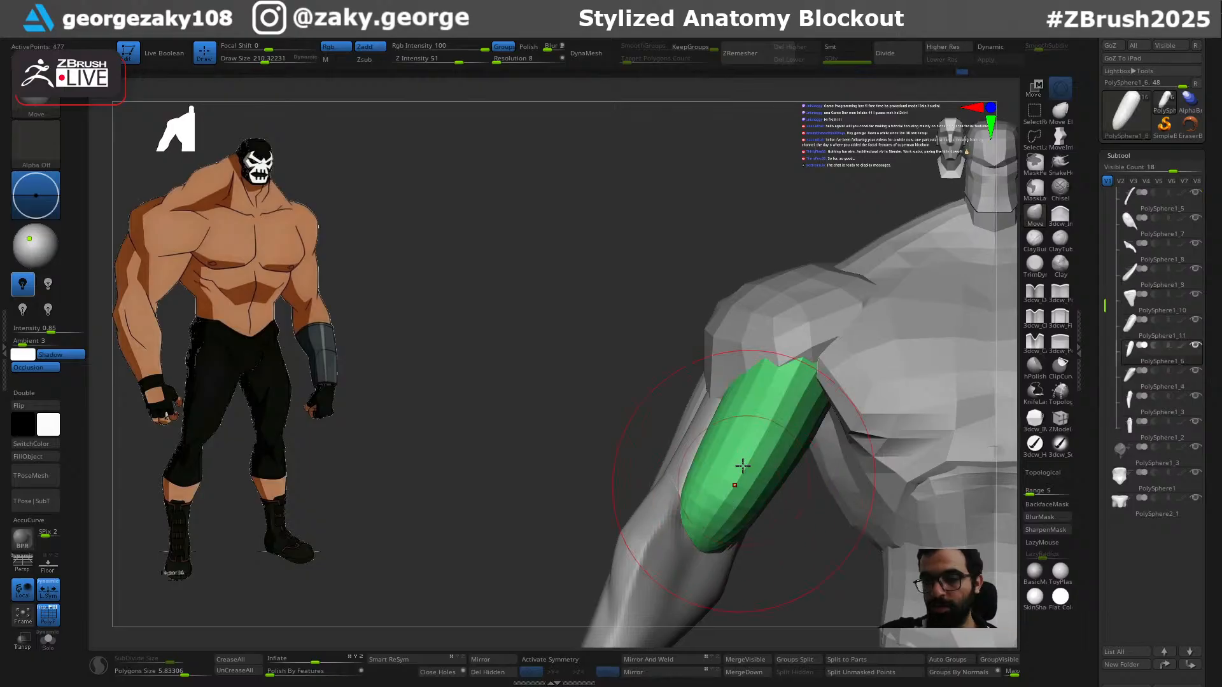
pyautogui.press('s')
pyautogui.moveTo(754, 376); pyautogui.dragTo(745, 371)
pyautogui.moveTo(770, 490); pyautogui.dragTo(764, 445, button='right')
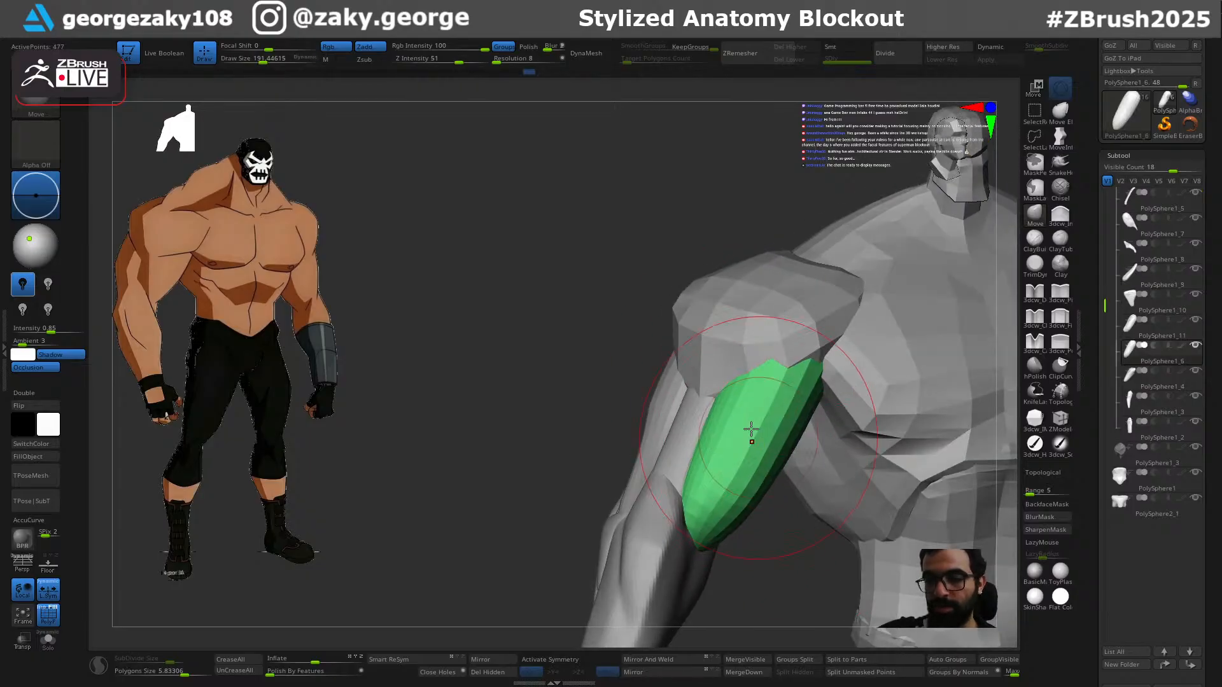
# Step: Delete the short dark red muscle mesh on the outer side of the front upper-arm muscle
pyautogui.keyDown('alt'); pyautogui.click(736, 408); pyautogui.keyUp('alt')
pyautogui.moveTo(777, 568)
pyautogui.mouseDown(button='right')
pyautogui.moveTo(761, 564)
pyautogui.moveTo(771, 560)
pyautogui.mouseUp(button='right')
pyautogui.scroll(-5, 1143, 551)
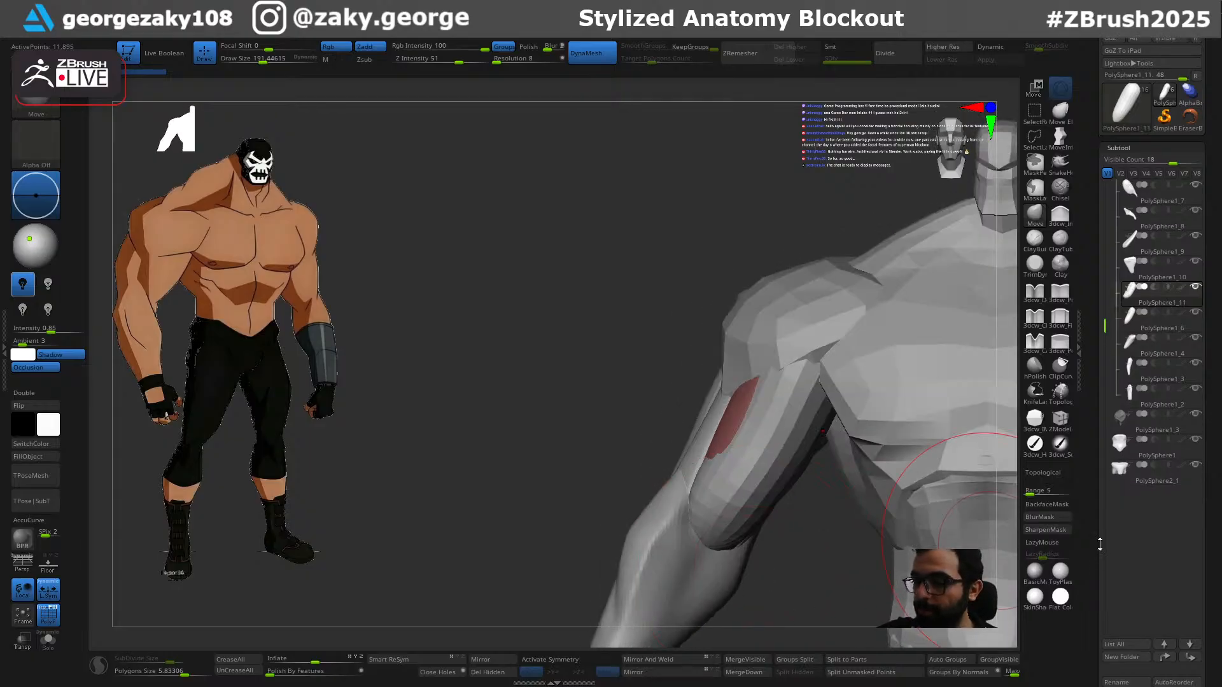
pyautogui.click(1117, 601)
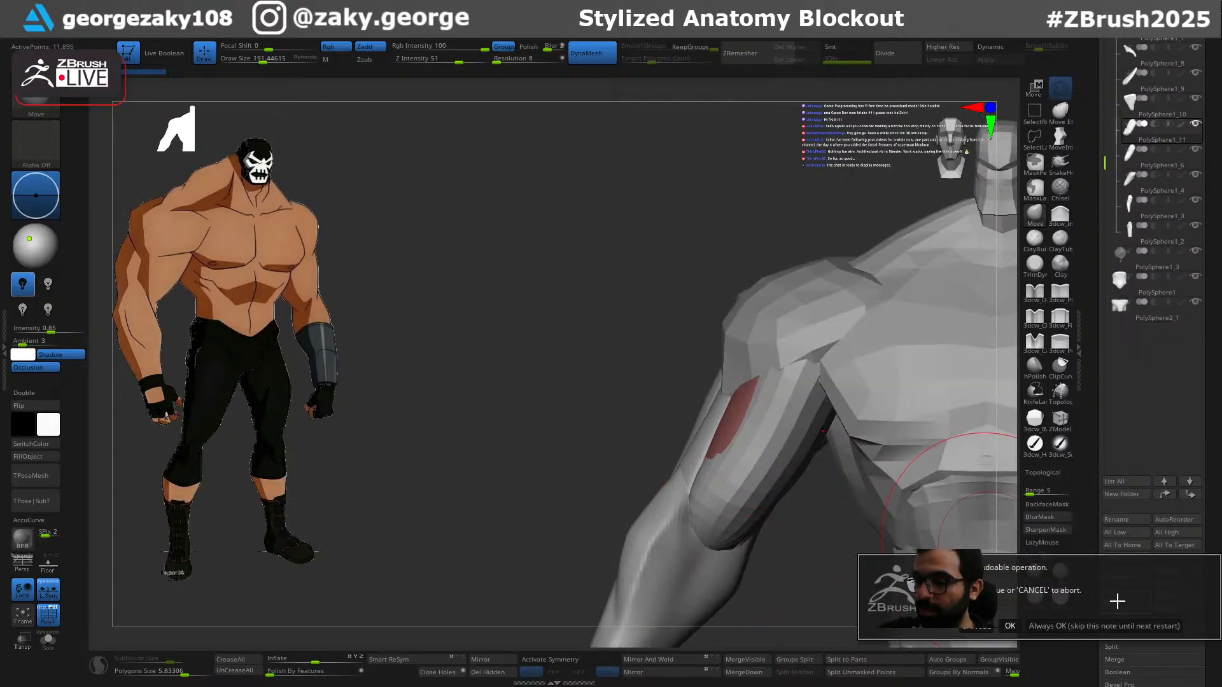
pyautogui.click(1009, 626)
pyautogui.moveTo(838, 567); pyautogui.dragTo(725, 429, button='right')
pyautogui.press('s')
pyautogui.moveTo(719, 437)
pyautogui.mouseDown()
pyautogui.moveTo(717, 407)
pyautogui.moveTo(767, 382)
pyautogui.moveTo(774, 363)
pyautogui.mouseUp()
pyautogui.hotkey('ctrl', 'z')
pyautogui.press('s')
pyautogui.press('s')
pyautogui.press('s')
# Step: Use transparency to extend the long red muscle's lower end down between the front upper-arm muscle and forearm with the Move brush
pyautogui.moveTo(687, 439)
pyautogui.mouseDown(button='right')
pyautogui.moveTo(773, 442)
pyautogui.moveTo(779, 498)
pyautogui.mouseUp(button='right')
pyautogui.keyDown('alt'); pyautogui.click(699, 454); pyautogui.keyUp('alt')
pyautogui.moveTo(704, 461)
pyautogui.mouseDown(button='right')
pyautogui.moveTo(682, 460)
pyautogui.moveTo(704, 460)
pyautogui.mouseUp(button='right')
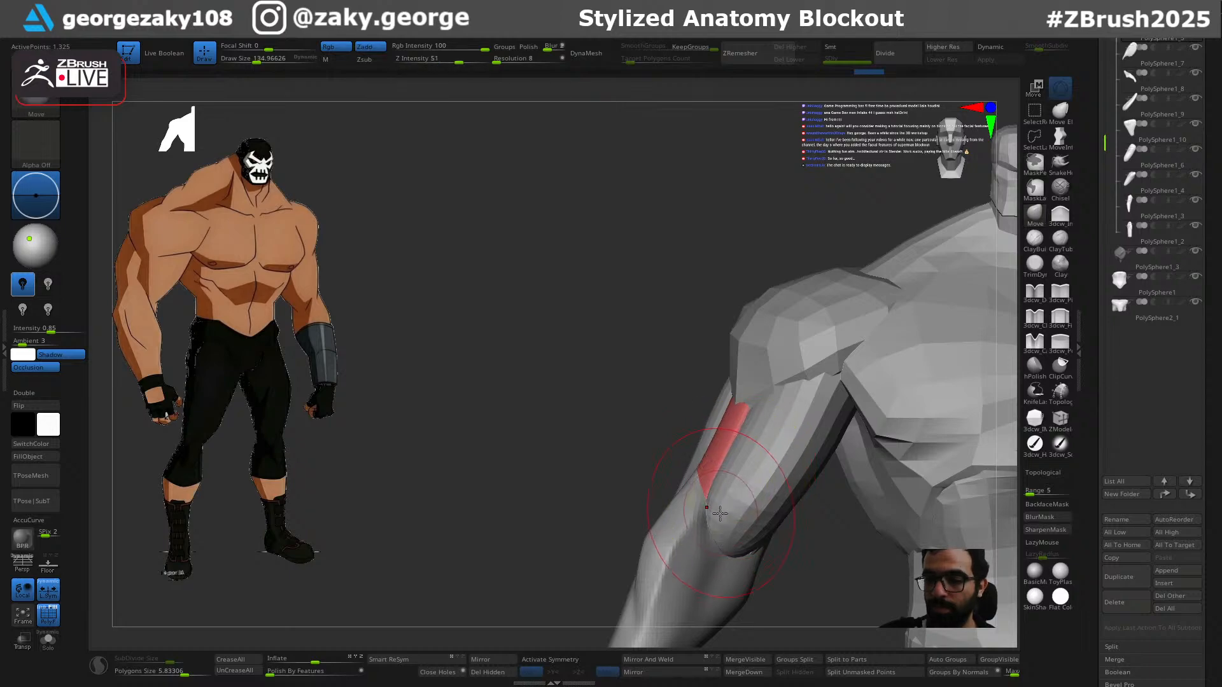
pyautogui.hotkey('shift', 't')
pyautogui.moveTo(717, 515); pyautogui.dragTo(750, 551, button='right')
pyautogui.hotkey('ctrl', 'z')
pyautogui.press('s')
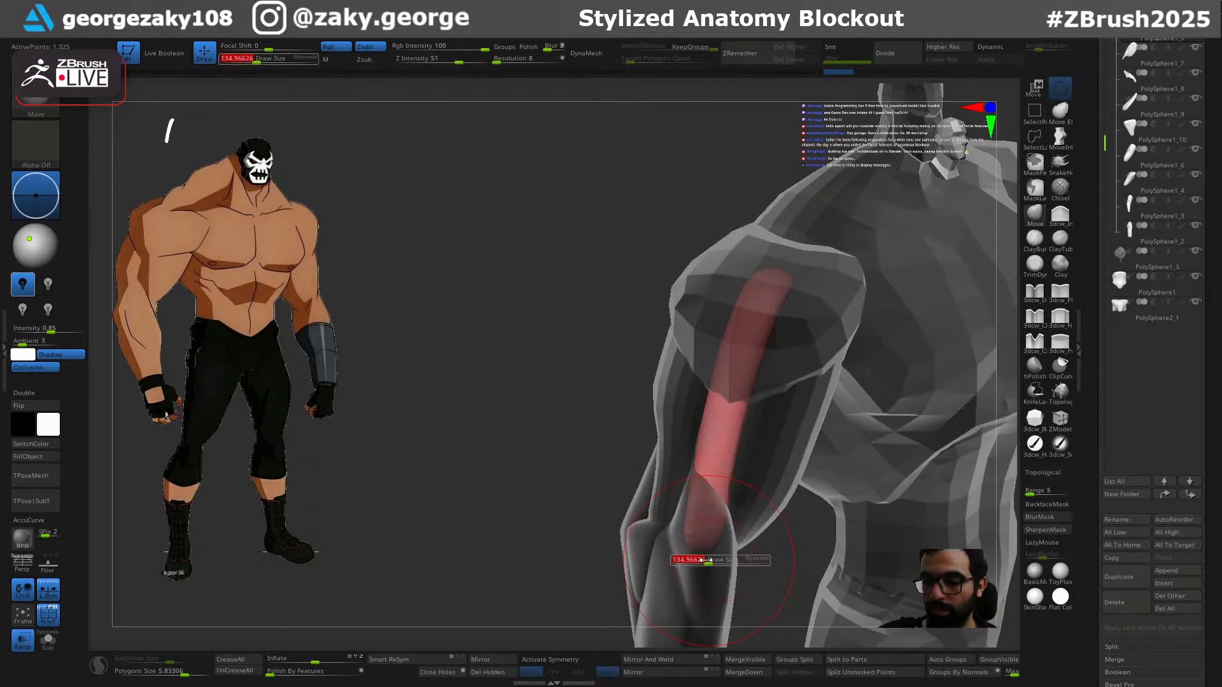
pyautogui.moveTo(782, 598)
pyautogui.mouseDown(button='right')
pyautogui.moveTo(856, 567)
pyautogui.moveTo(806, 583)
pyautogui.moveTo(766, 549)
pyautogui.moveTo(698, 526)
pyautogui.moveTo(684, 503)
pyautogui.moveTo(745, 556)
pyautogui.moveTo(754, 591)
pyautogui.moveTo(732, 592)
pyautogui.moveTo(732, 607)
pyautogui.moveTo(753, 605)
pyautogui.mouseUp(button='right')
pyautogui.hotkey('shift', 't')
pyautogui.press('s')
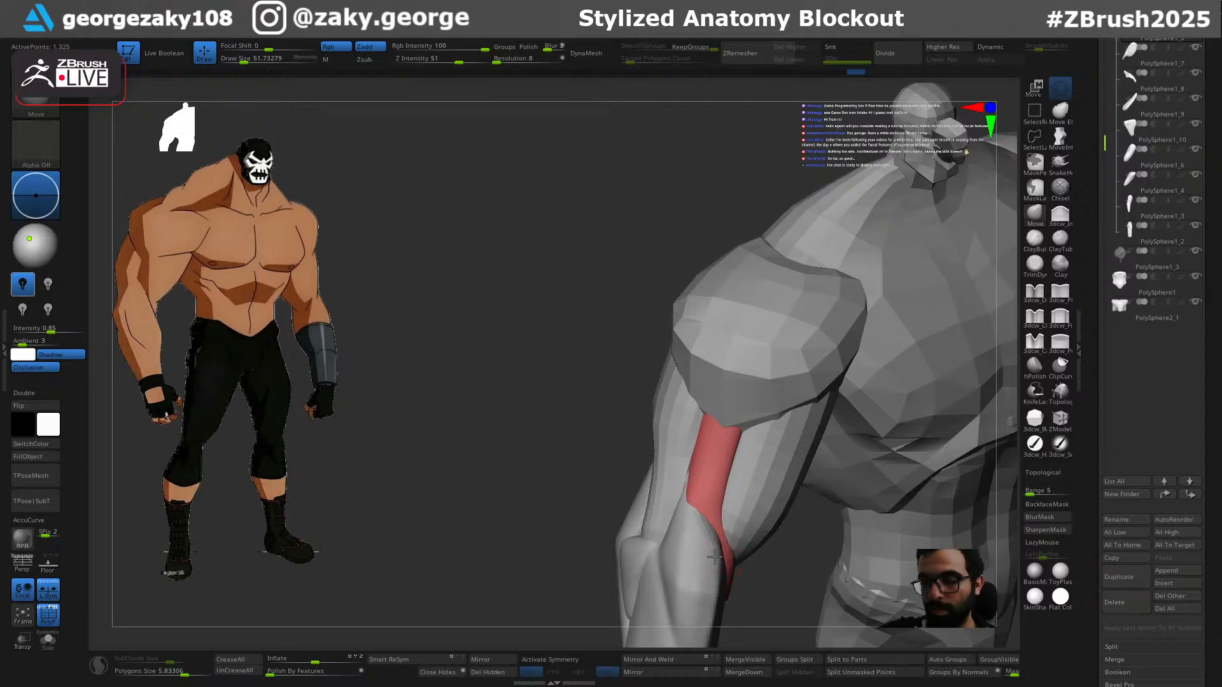
# Step: Pull the forearm's upper end into a point alongside the long red muscle with a small Move brush
pyautogui.keyDown('alt'); pyautogui.click(714, 540); pyautogui.keyUp('alt')
pyautogui.moveTo(699, 496); pyautogui.dragTo(703, 497, button='right')
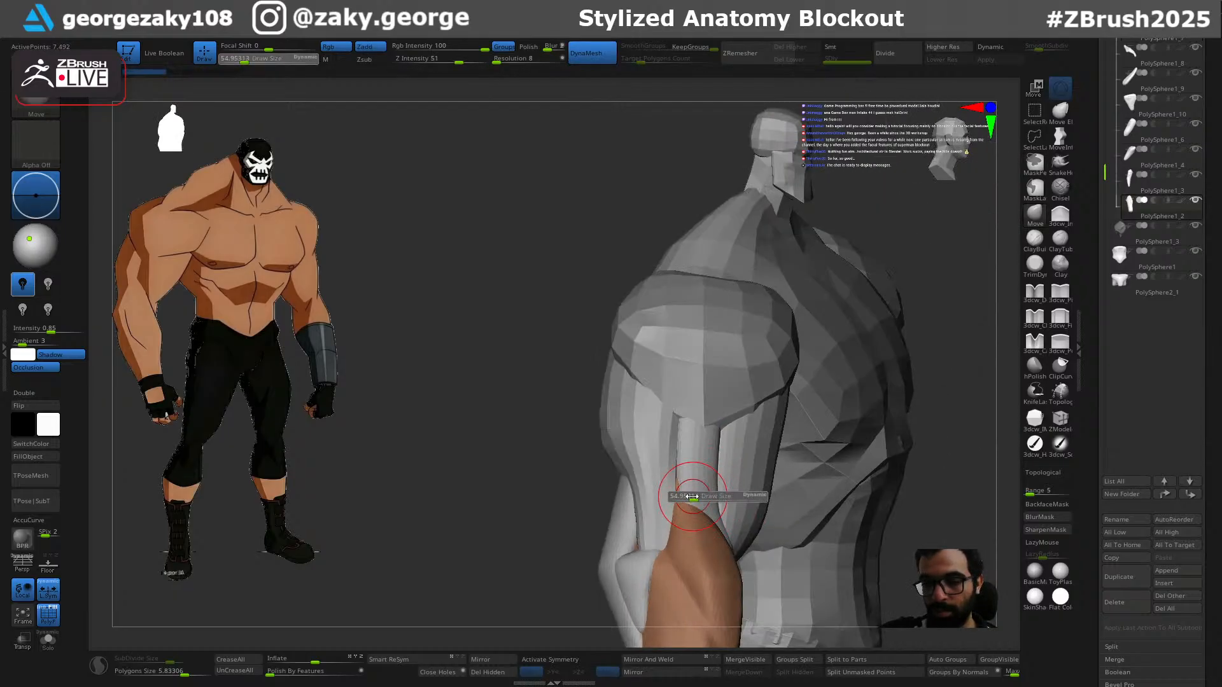
pyautogui.moveTo(692, 488); pyautogui.dragTo(700, 502, button='right')
pyautogui.press('s')
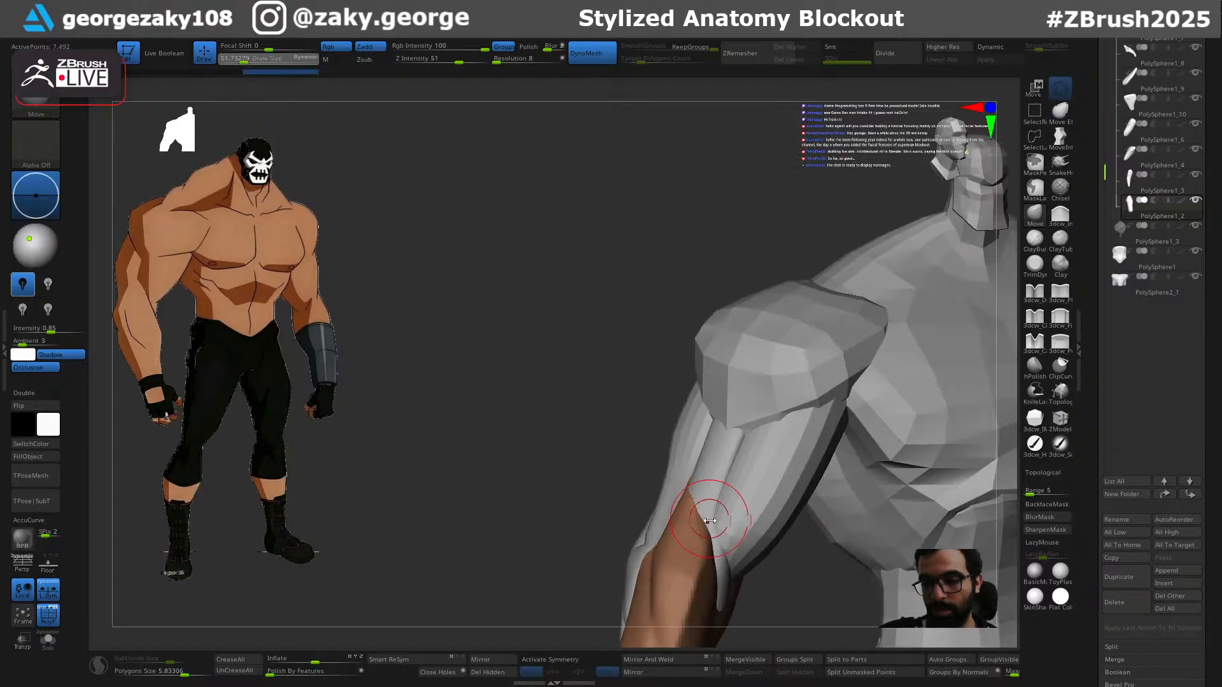
pyautogui.press('ctrl')
pyautogui.moveTo(720, 546)
pyautogui.mouseDown(button='right')
pyautogui.moveTo(724, 521)
pyautogui.moveTo(712, 521)
pyautogui.mouseUp(button='right')
# Step: Adjust the long red muscle, forearm and front upper-arm muscle with the Move brush where they meet at the elbow
pyautogui.keyDown('alt'); pyautogui.click(724, 522); pyautogui.keyUp('alt')
pyautogui.press('s')
pyautogui.keyDown('alt'); pyautogui.click(698, 514); pyautogui.keyUp('alt')
pyautogui.press('s')
pyautogui.press('s')
pyautogui.moveTo(712, 521); pyautogui.dragTo(712, 521)
pyautogui.moveTo(714, 522)
pyautogui.mouseDown(button='right')
pyautogui.moveTo(742, 598)
pyautogui.moveTo(740, 552)
pyautogui.moveTo(736, 582)
pyautogui.mouseUp(button='right')
pyautogui.press(']')
pyautogui.keyDown('alt'); pyautogui.click(739, 560); pyautogui.keyUp('alt')
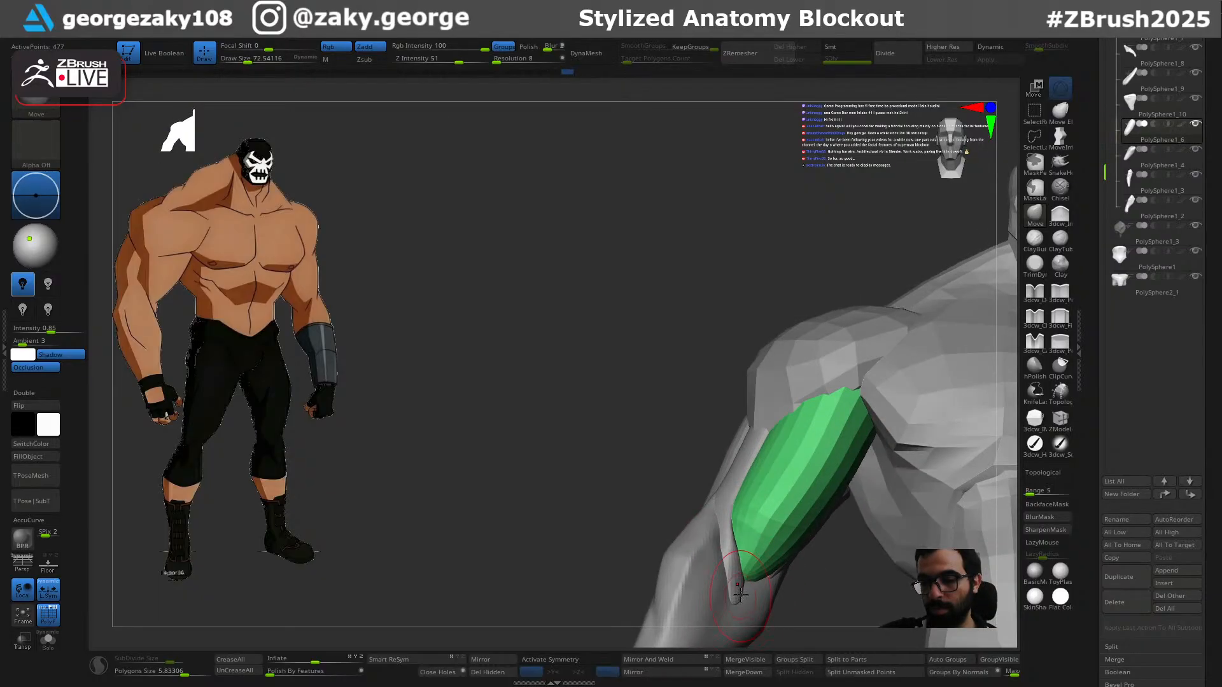
# Step: Build up the lower end of the long red muscle with a small Standard brush
pyautogui.keyDown('alt'); pyautogui.click(736, 582); pyautogui.keyUp('alt')
pyautogui.press('b')
pyautogui.press('s')
pyautogui.press('t')
pyautogui.press('s')
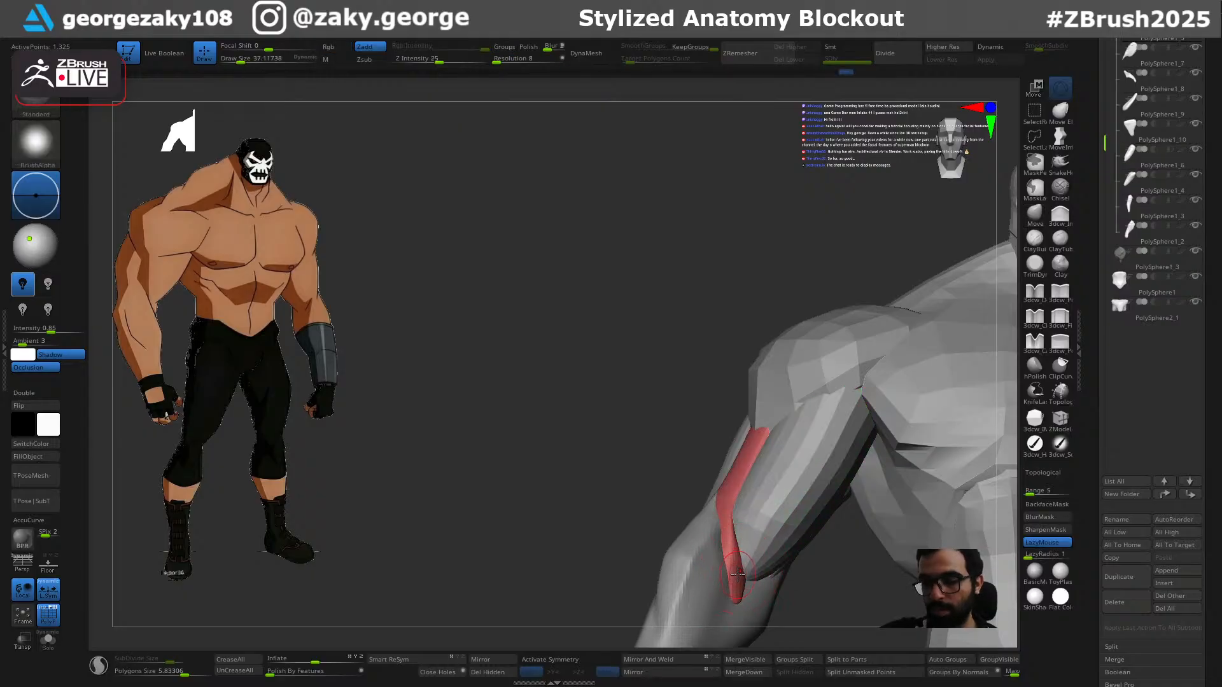
pyautogui.hotkey('ctrl', 'z')
pyautogui.press('s')
pyautogui.moveTo(737, 566); pyautogui.dragTo(733, 566)
pyautogui.moveTo(734, 565); pyautogui.dragTo(746, 574, button='right')
pyautogui.press('s')
pyautogui.moveTo(722, 560); pyautogui.dragTo(729, 560)
pyautogui.moveTo(729, 561)
pyautogui.mouseDown(button='right')
pyautogui.moveTo(747, 578)
pyautogui.moveTo(722, 547)
pyautogui.mouseUp(button='right')
# Step: Refine the forearm surface around the long red muscle's lower tip with the DamStandard brush
pyautogui.keyDown('alt'); pyautogui.click(718, 574); pyautogui.keyUp('alt')
pyautogui.keyDown('alt'); pyautogui.moveTo(684, 478); pyautogui.dragTo(623, 361, button='right'); pyautogui.keyUp('alt')
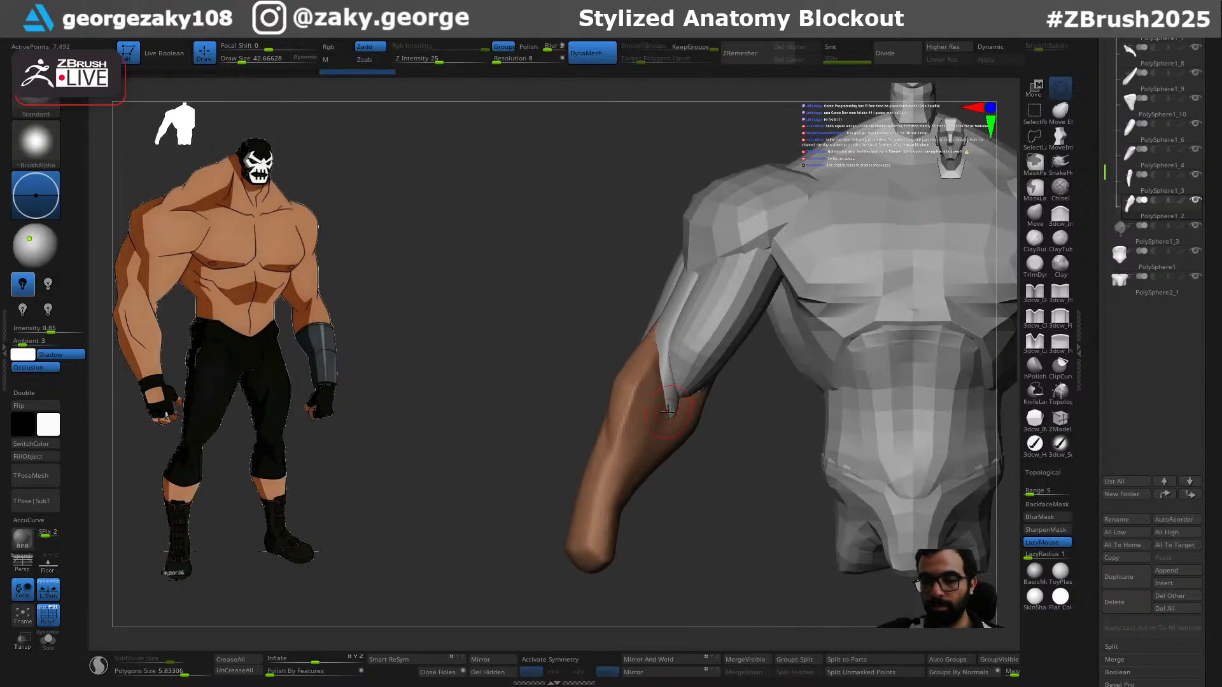
pyautogui.moveTo(639, 502); pyautogui.dragTo(614, 509, button='right')
pyautogui.press('b')
pyautogui.press('d')
pyautogui.press('s')
pyautogui.press('s')
pyautogui.moveTo(663, 418); pyautogui.dragTo(667, 418)
pyautogui.moveTo(664, 415); pyautogui.dragTo(666, 412, button='right')
# Step: Narrow the long red muscle's lower end to a finer tip with the Move brush
pyautogui.keyDown('alt'); pyautogui.click(666, 411); pyautogui.keyUp('alt')
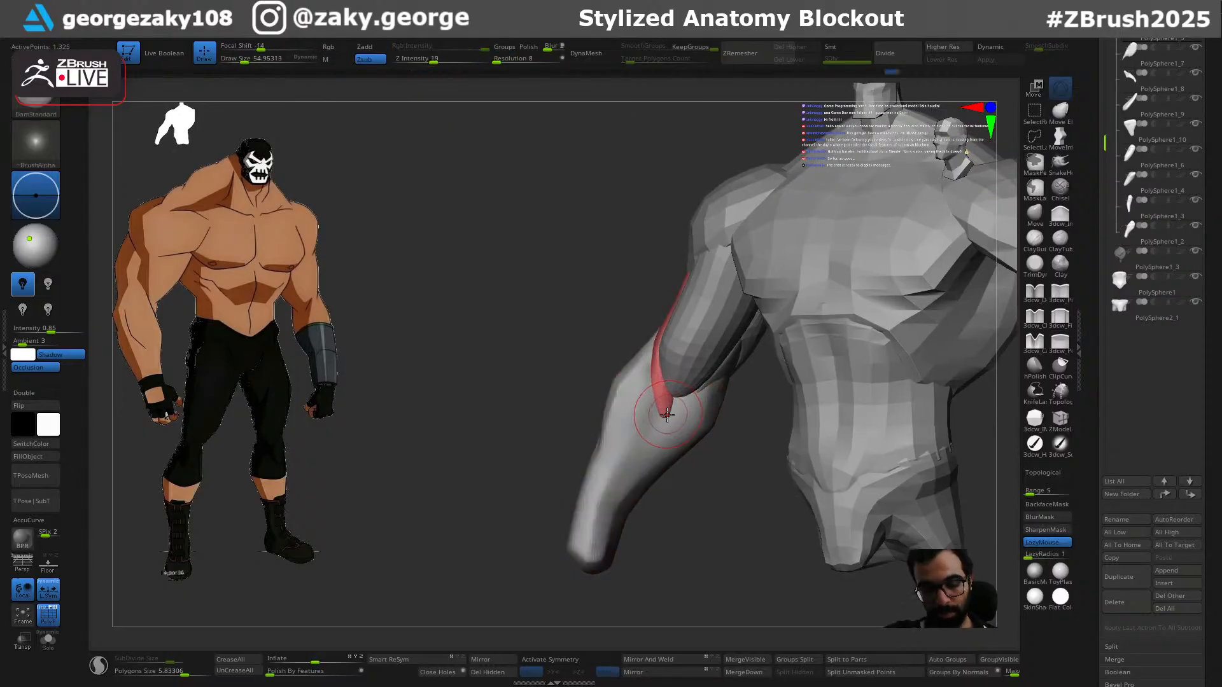
pyautogui.press('b')
pyautogui.press('m')
pyautogui.press('v')
pyautogui.press('s')
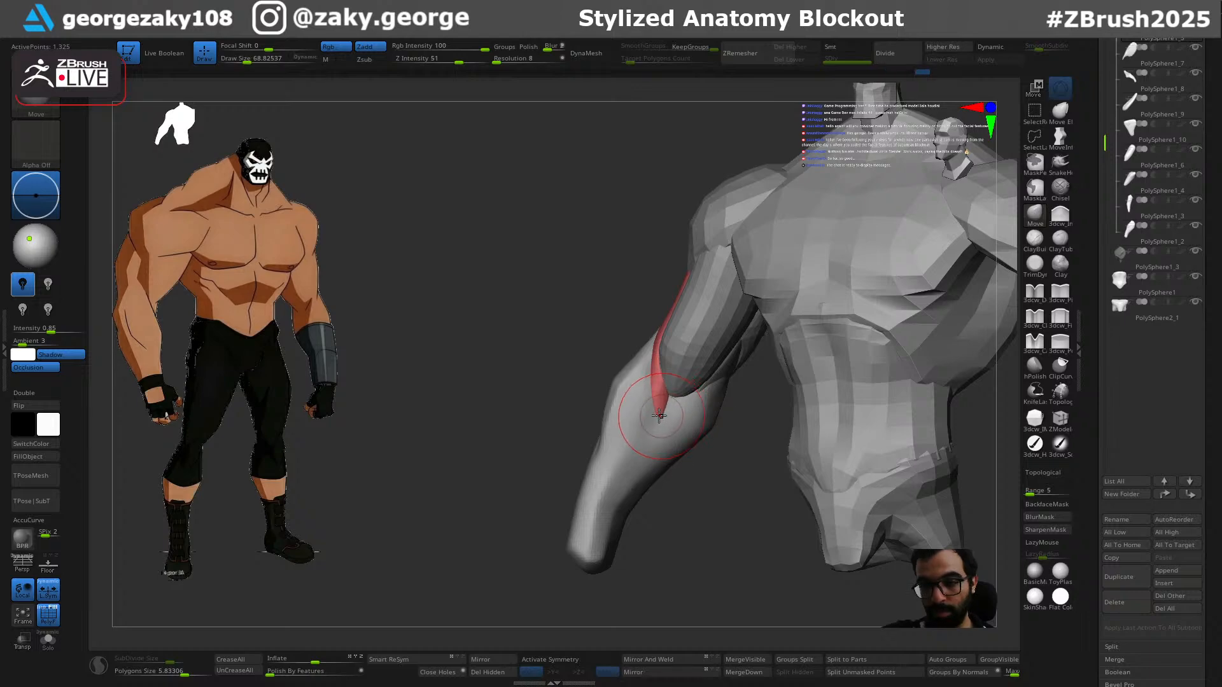
pyautogui.moveTo(644, 390)
pyautogui.mouseDown(button='right')
pyautogui.moveTo(668, 391)
pyautogui.moveTo(640, 340)
pyautogui.moveTo(643, 375)
pyautogui.moveTo(628, 395)
pyautogui.moveTo(598, 394)
pyautogui.moveTo(605, 410)
pyautogui.moveTo(609, 382)
pyautogui.moveTo(577, 366)
pyautogui.mouseUp(button='right')
# Step: Adjust the brown back upper-arm muscle's tapered tail beside the elbow with the Move brush
pyautogui.press('s')
pyautogui.keyDown('alt'); pyautogui.click(649, 401); pyautogui.keyUp('alt')
pyautogui.press('s')
pyautogui.press('ctrl')
pyautogui.press('ctrl')
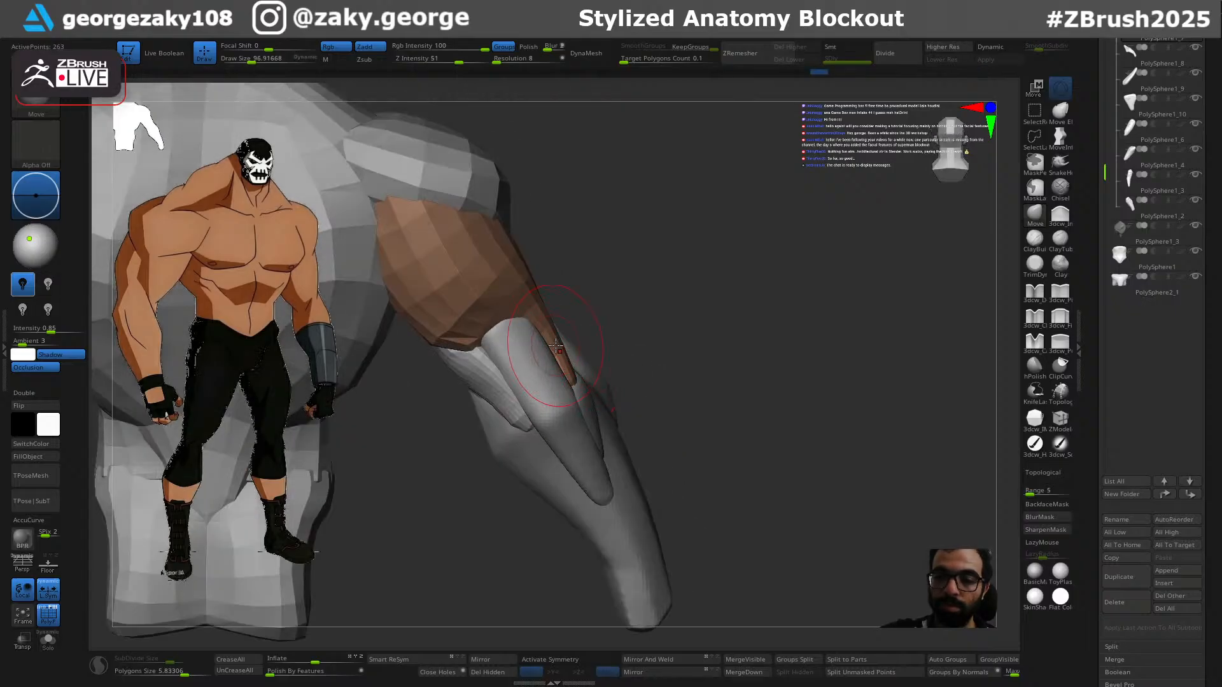
pyautogui.moveTo(570, 310); pyautogui.dragTo(464, 284, button='right')
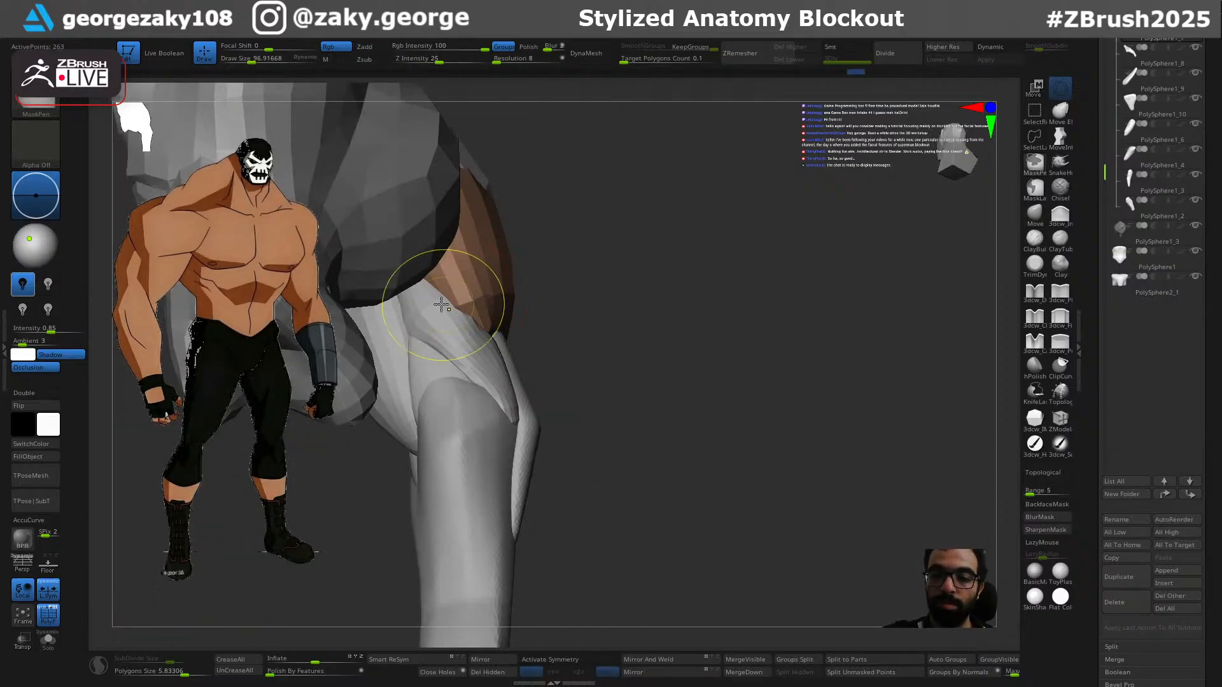
pyautogui.moveTo(540, 309); pyautogui.dragTo(474, 294, button='right')
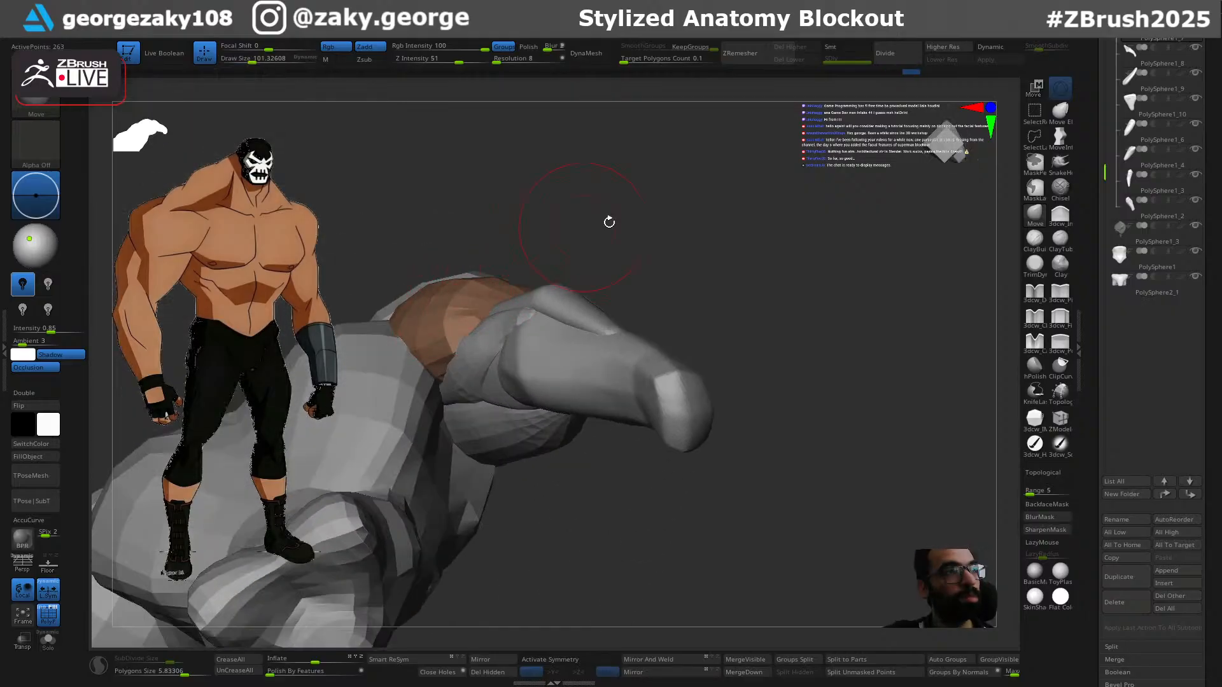
# Step: Refine the upper end of the forearm mesh around the elbow with a smaller Move brush
pyautogui.moveTo(657, 319); pyautogui.dragTo(602, 462, button='right')
pyautogui.keyDown('alt'); pyautogui.click(599, 442); pyautogui.keyUp('alt')
pyautogui.moveTo(635, 393)
pyautogui.mouseDown(button='right')
pyautogui.moveTo(618, 398)
pyautogui.moveTo(665, 401)
pyautogui.moveTo(672, 424)
pyautogui.mouseUp(button='right')
pyautogui.press('s')
pyautogui.click(674, 329)
pyautogui.moveTo(732, 374)
pyautogui.mouseDown(button='right')
pyautogui.moveTo(705, 371)
pyautogui.moveTo(679, 447)
pyautogui.moveTo(741, 479)
pyautogui.moveTo(810, 480)
pyautogui.mouseUp(button='right')
pyautogui.press('s')
pyautogui.click(744, 254)
pyautogui.moveTo(744, 252); pyautogui.dragTo(706, 235, button='right')
pyautogui.press('s')
pyautogui.click(739, 211)
# Step: Isolate the forearm and paint mask strokes outlining the outer forearm muscle from the elbow downward
pyautogui.keyDown('ctrl'); pyautogui.moveTo(731, 201); pyautogui.dragTo(711, 296); pyautogui.keyUp('ctrl')
pyautogui.hotkey('alt', 's')
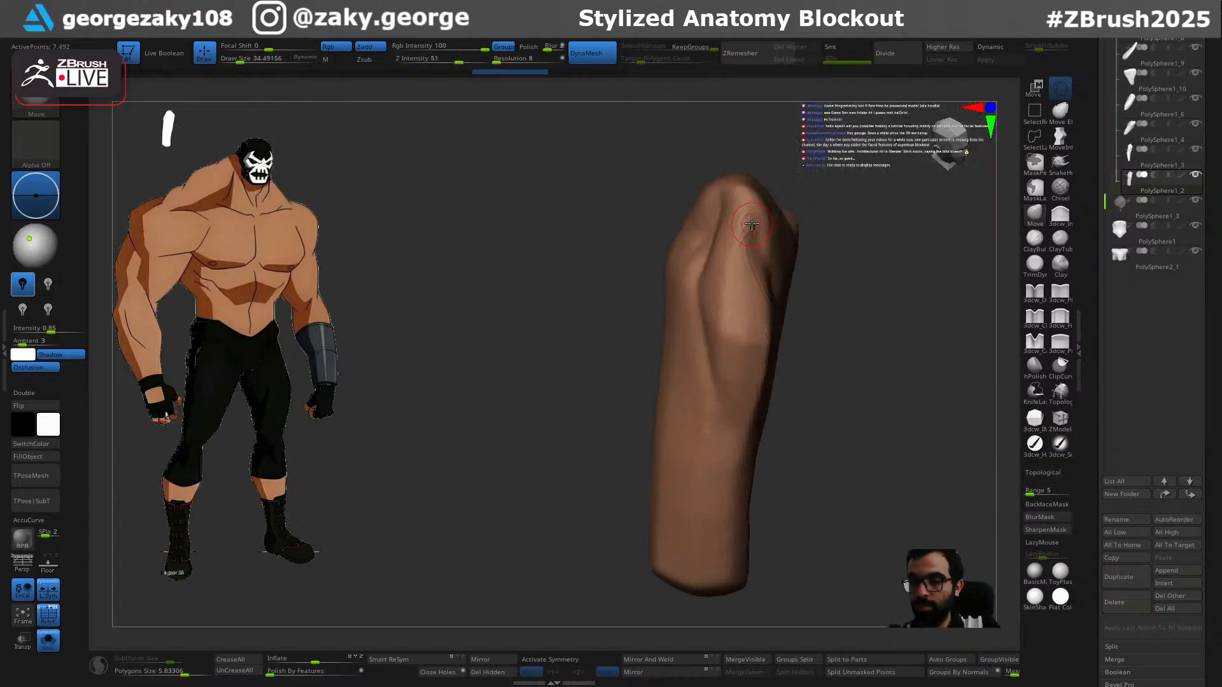
pyautogui.moveTo(748, 225); pyautogui.dragTo(766, 219, button='right')
pyautogui.keyDown('ctrl'); pyautogui.moveTo(725, 193); pyautogui.dragTo(717, 272); pyautogui.keyUp('ctrl')
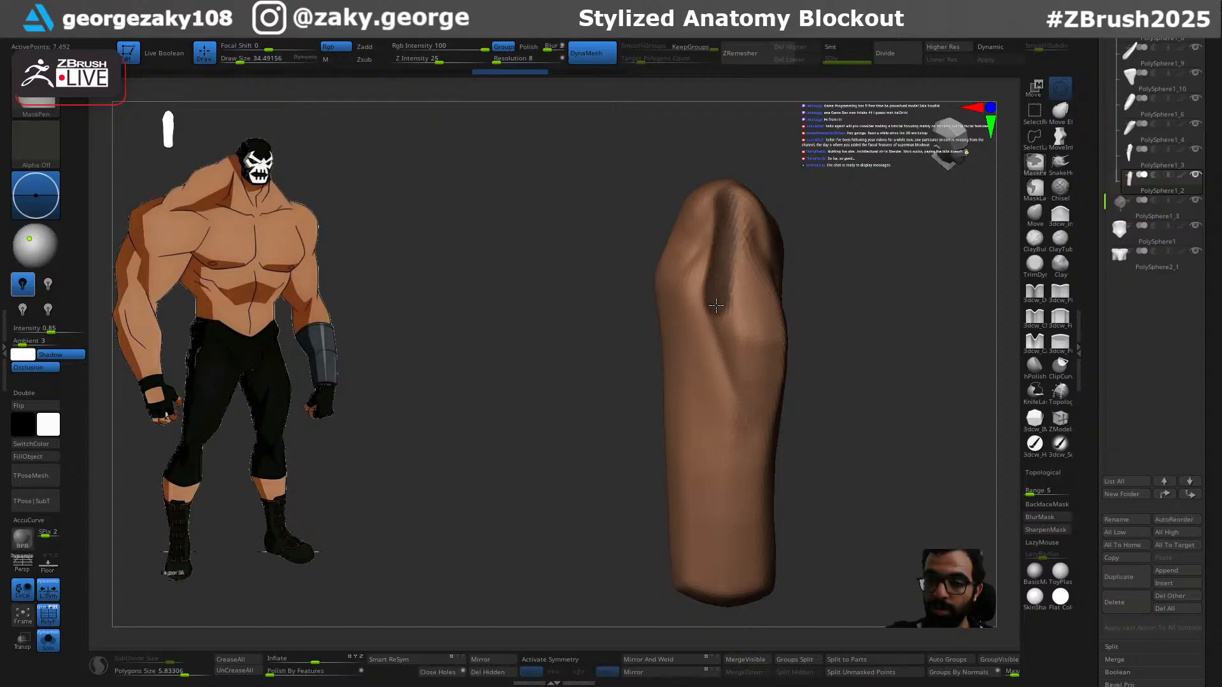
pyautogui.moveTo(740, 364); pyautogui.dragTo(639, 394, button='right')
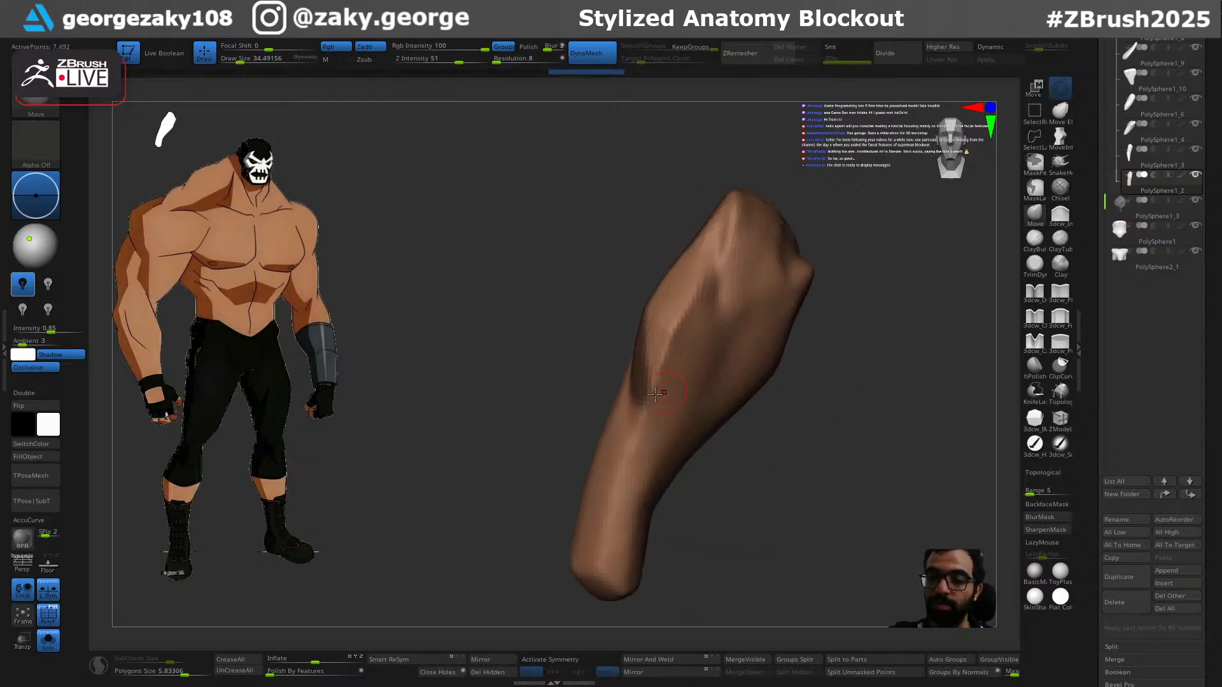
pyautogui.keyDown('ctrl'); pyautogui.moveTo(635, 443); pyautogui.dragTo(660, 444); pyautogui.keyUp('ctrl')
# Step: Fill in the mask over the outer forearm muscle, undoing the stray stroke and extending coverage around its back
pyautogui.moveTo(721, 456); pyautogui.dragTo(708, 361, button='right')
pyautogui.moveTo(701, 367)
pyautogui.keyDown('ctrl'); pyautogui.mouseDown()
pyautogui.moveTo(678, 444)
pyautogui.moveTo(665, 431)
pyautogui.moveTo(669, 318)
pyautogui.moveTo(690, 266)
pyautogui.moveTo(675, 414)
pyautogui.moveTo(658, 439)
pyautogui.mouseUp(); pyautogui.keyUp('ctrl')
pyautogui.hotkey('ctrl', 'z')
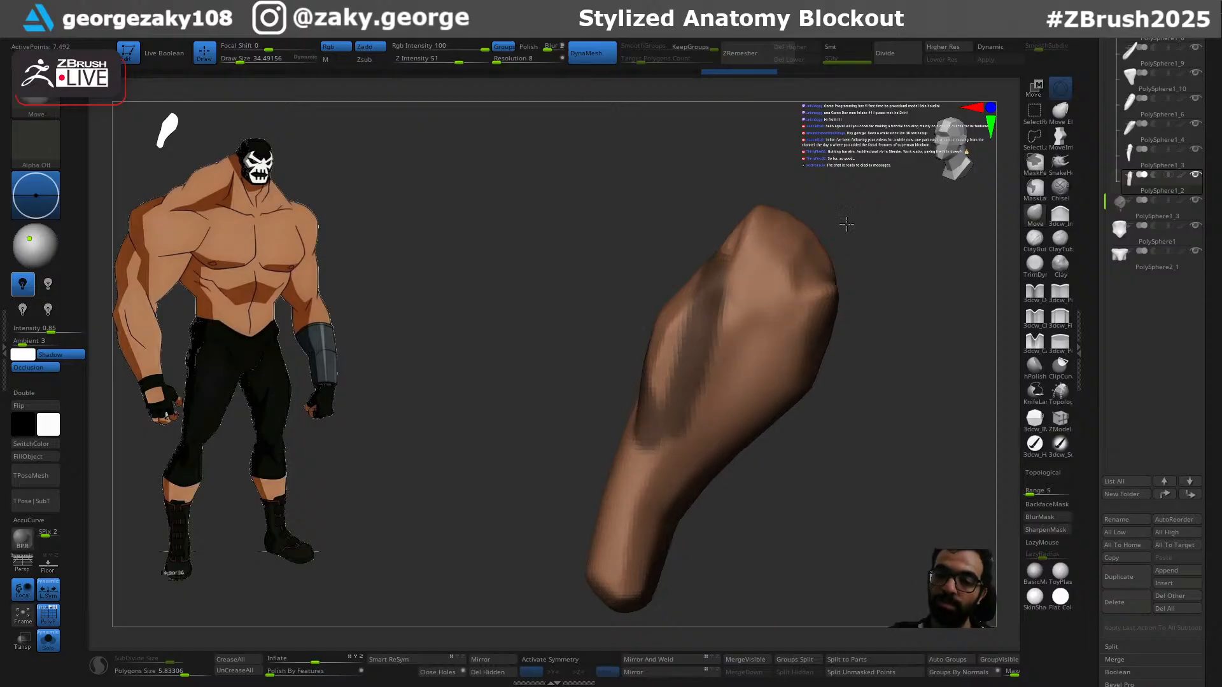
pyautogui.moveTo(845, 218); pyautogui.dragTo(777, 333, button='right')
pyautogui.keyDown('ctrl'); pyautogui.moveTo(714, 363); pyautogui.dragTo(704, 336); pyautogui.keyUp('ctrl')
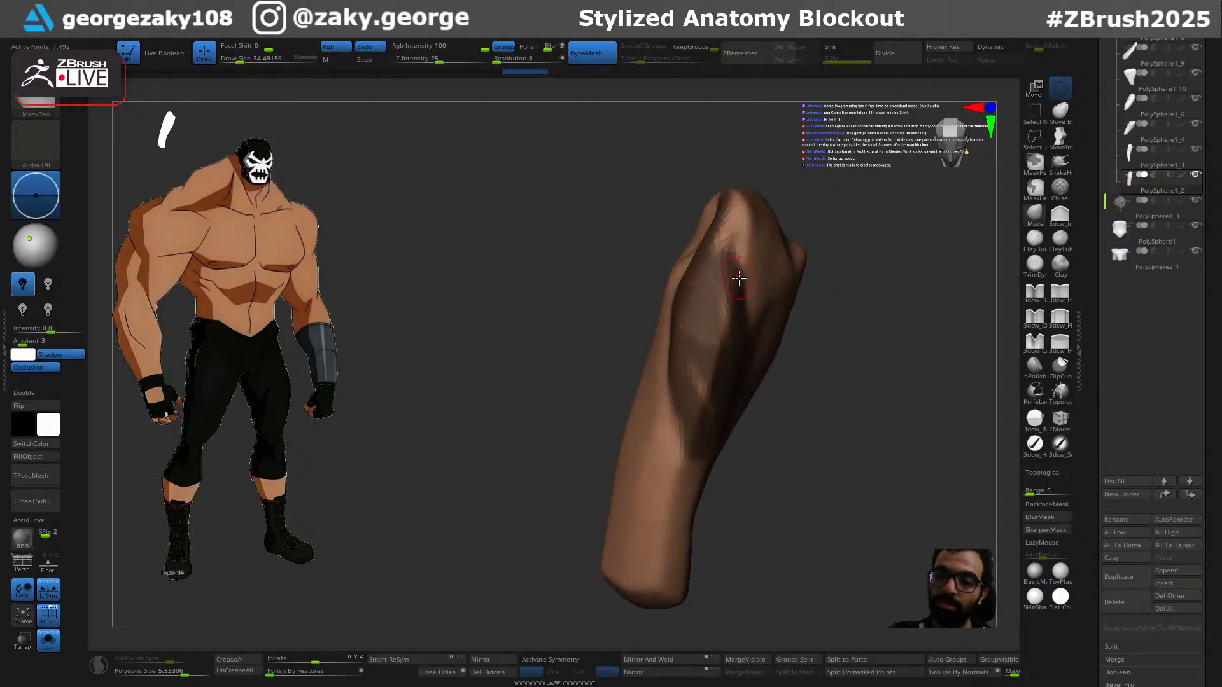
pyautogui.moveTo(738, 278); pyautogui.dragTo(763, 246, button='right')
pyautogui.moveTo(688, 320); pyautogui.dragTo(711, 262, button='right')
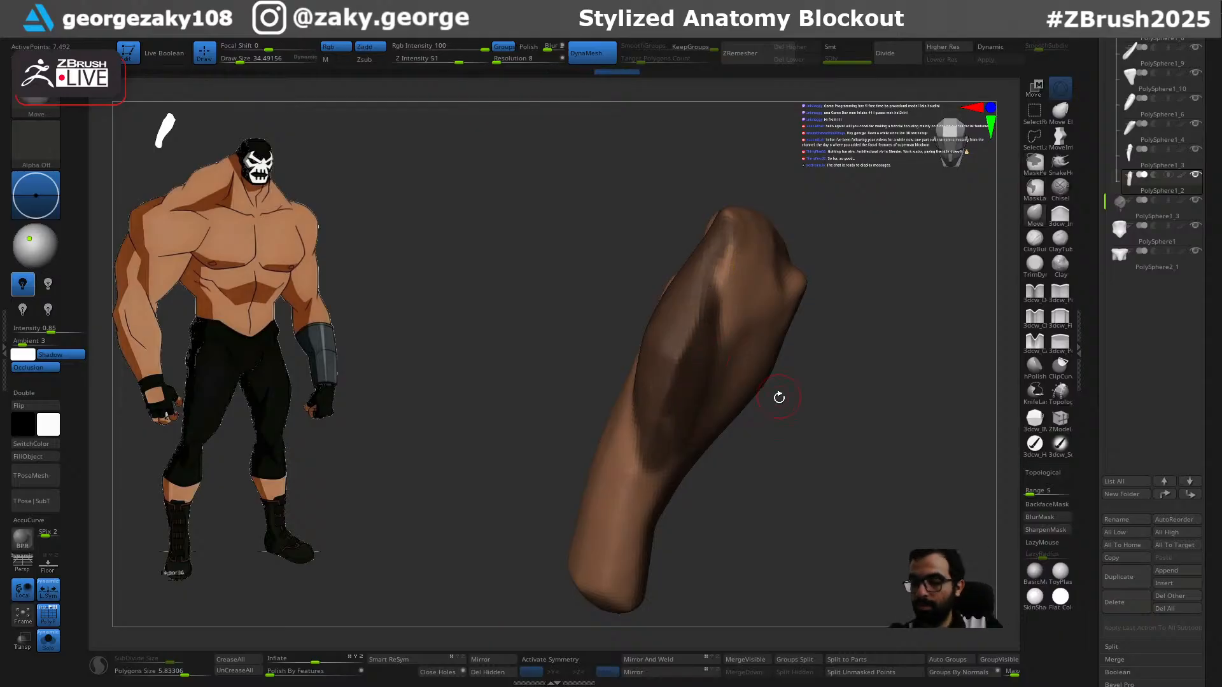
# Step: Show the whole figure and extend the mask along the front and lower edge of the outer forearm muscle
pyautogui.hotkey('alt', 's')
pyautogui.moveTo(791, 420); pyautogui.dragTo(738, 438, button='right')
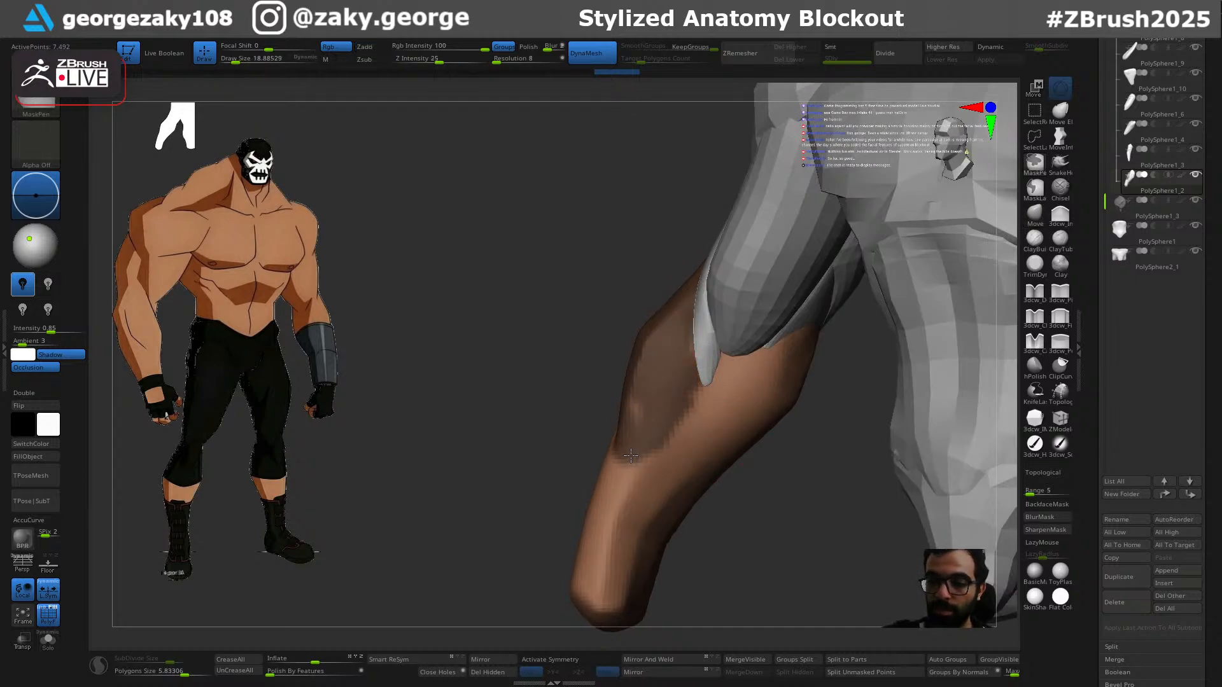
pyautogui.moveTo(633, 420); pyautogui.dragTo(594, 465, button='right')
pyautogui.moveTo(657, 519); pyautogui.dragTo(687, 501, button='right')
pyautogui.press('s')
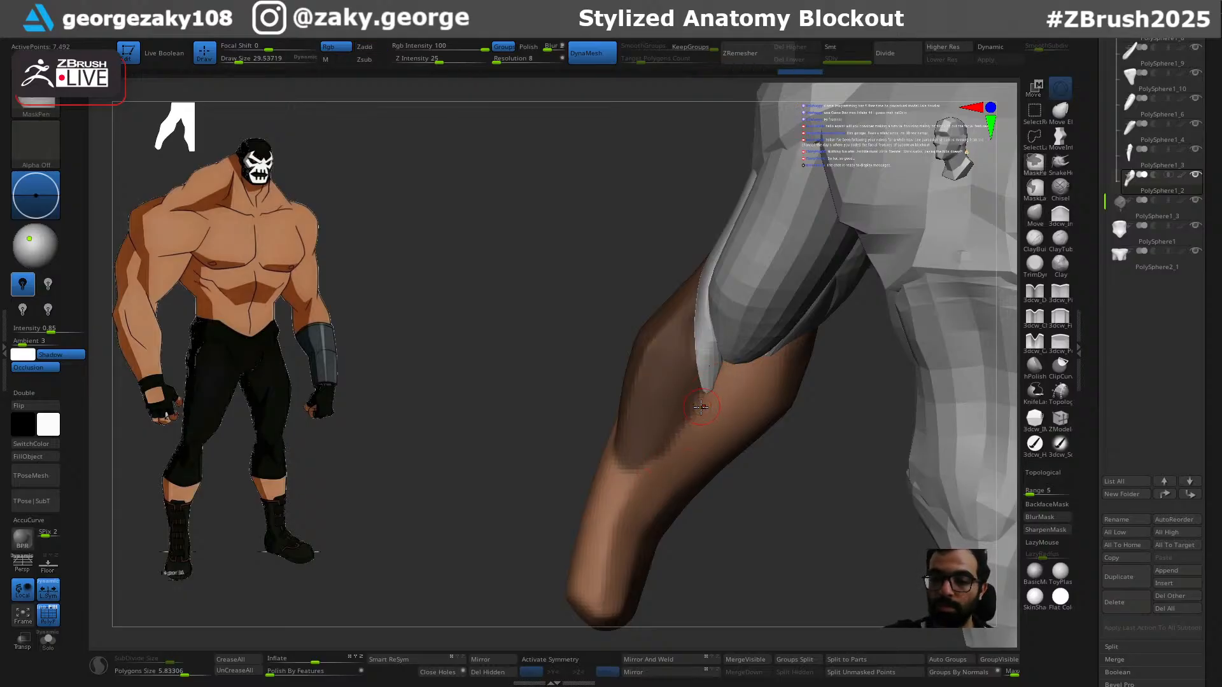
pyautogui.moveTo(690, 436); pyautogui.dragTo(701, 404, button='right')
pyautogui.keyDown('ctrl'); pyautogui.moveTo(701, 395); pyautogui.dragTo(674, 432); pyautogui.keyUp('ctrl')
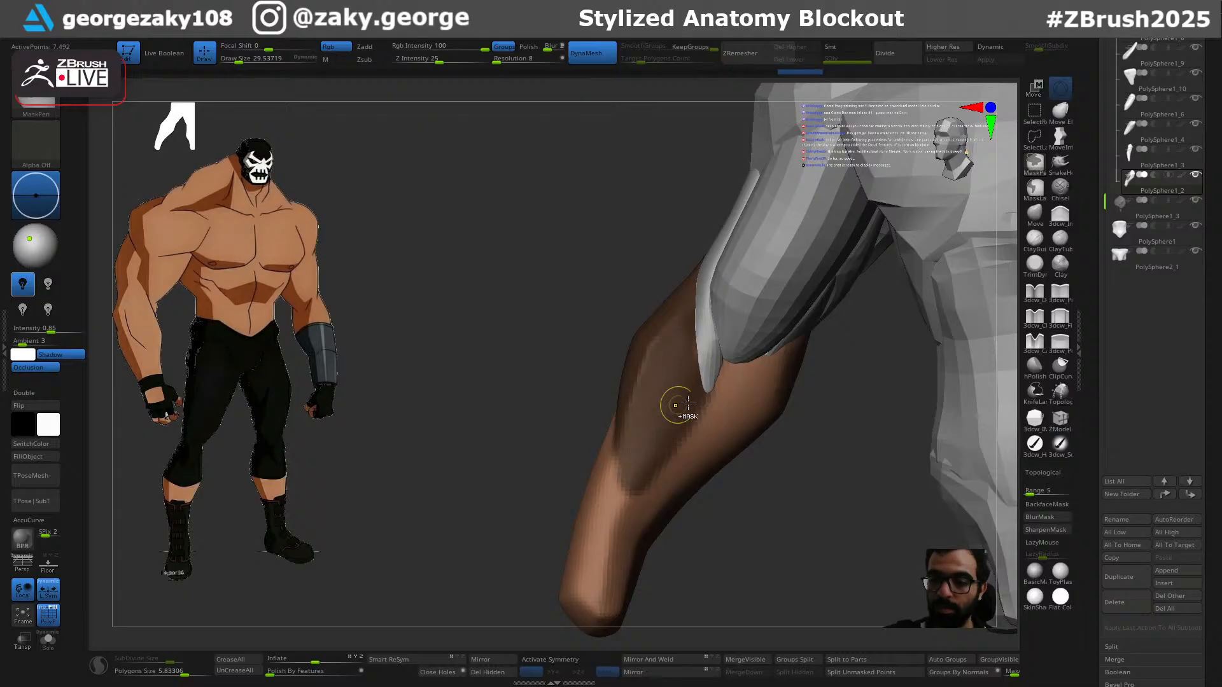
pyautogui.press('s')
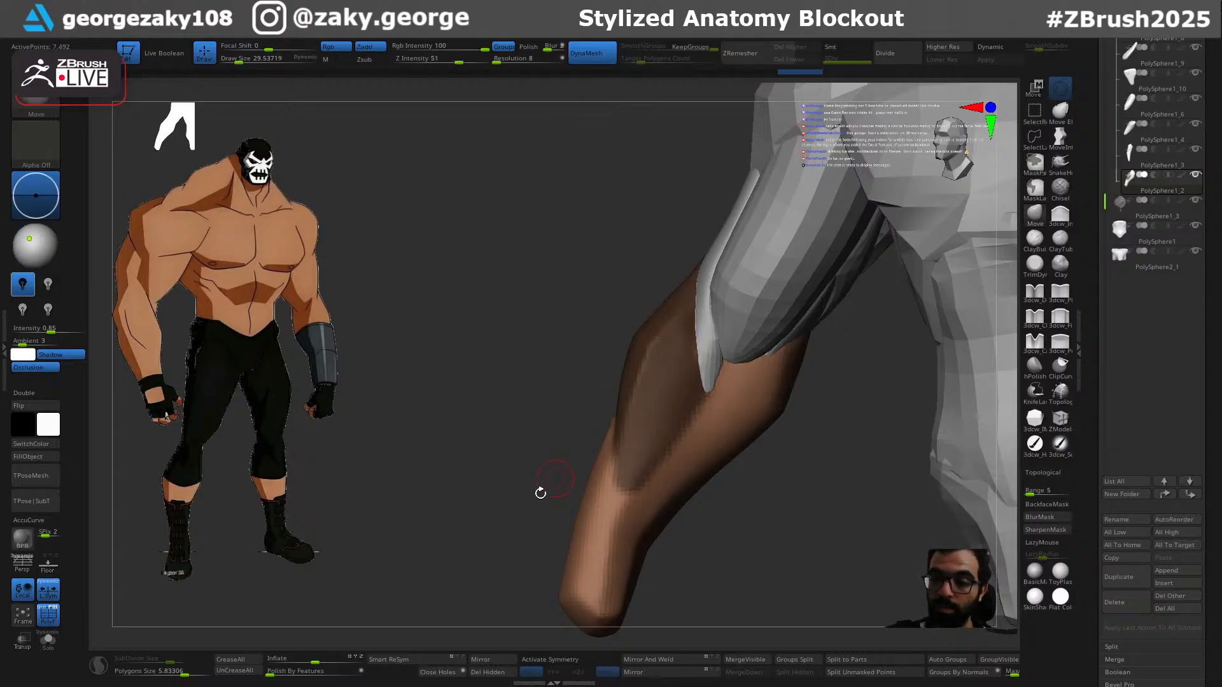
# Step: Complete the outer forearm muscle's mask at its upper end, where it meets the upper-arm muscles behind the elbow
pyautogui.moveTo(557, 476); pyautogui.dragTo(702, 432, button='right')
pyautogui.moveTo(698, 532)
pyautogui.mouseDown(button='right')
pyautogui.moveTo(637, 553)
pyautogui.moveTo(747, 559)
pyautogui.moveTo(755, 518)
pyautogui.moveTo(624, 397)
pyautogui.moveTo(862, 507)
pyautogui.moveTo(731, 464)
pyautogui.mouseUp(button='right')
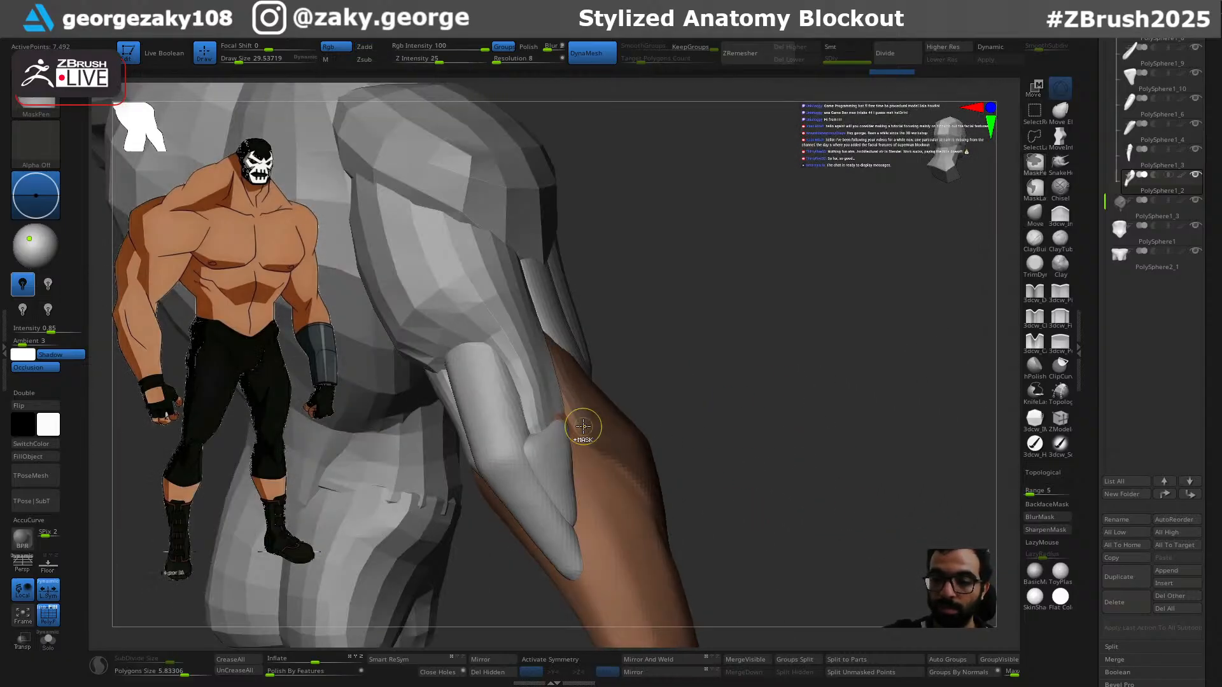
pyautogui.moveTo(674, 365); pyautogui.dragTo(588, 414, button='right')
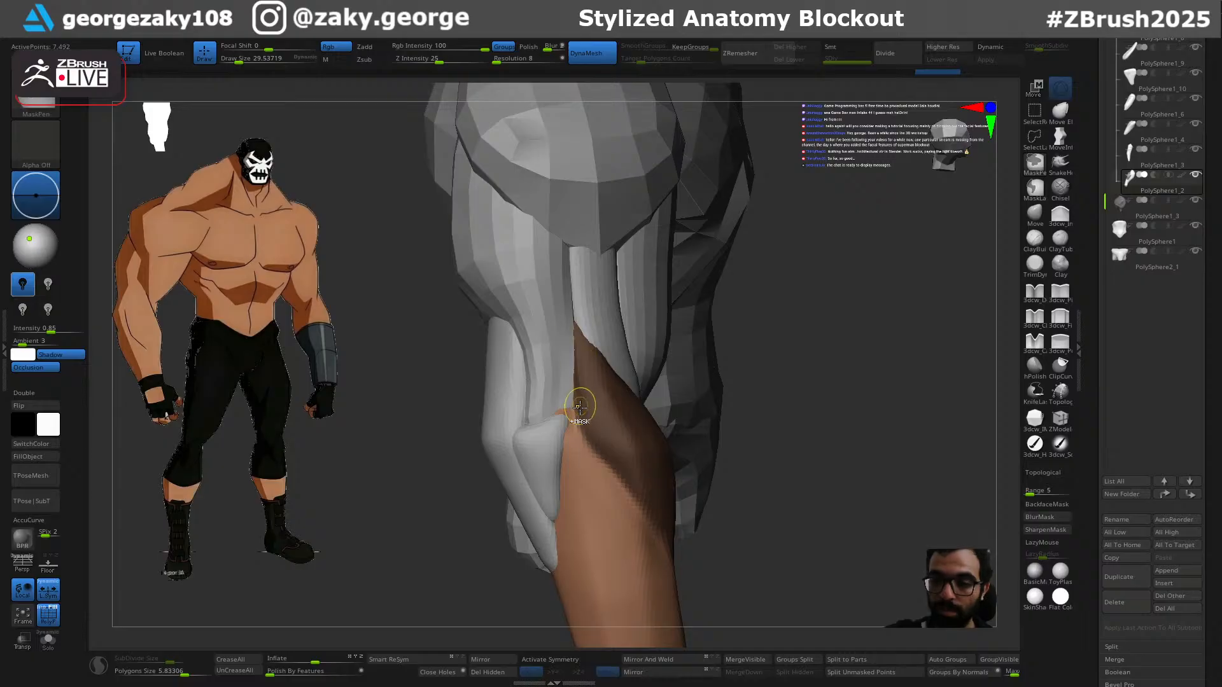
pyautogui.hotkey('shift', 's')
pyautogui.moveTo(821, 467); pyautogui.dragTo(647, 390, button='right')
pyautogui.keyDown('ctrl'); pyautogui.moveTo(622, 376); pyautogui.dragTo(622, 375); pyautogui.keyUp('ctrl')
pyautogui.moveTo(756, 308)
pyautogui.mouseDown(button='right')
pyautogui.moveTo(691, 332)
pyautogui.moveTo(810, 382)
pyautogui.moveTo(783, 417)
pyautogui.moveTo(750, 430)
pyautogui.moveTo(753, 479)
pyautogui.moveTo(698, 442)
pyautogui.moveTo(711, 431)
pyautogui.moveTo(750, 463)
pyautogui.mouseUp(button='right')
# Step: Isolate the outer forearm muscle's polygroup and try to delete that muscle area from the forearm mesh
pyautogui.keyDown('ctrl'); pyautogui.keyDown('shift'); pyautogui.click(557, 426); pyautogui.keyUp('shift'); pyautogui.keyUp('ctrl')
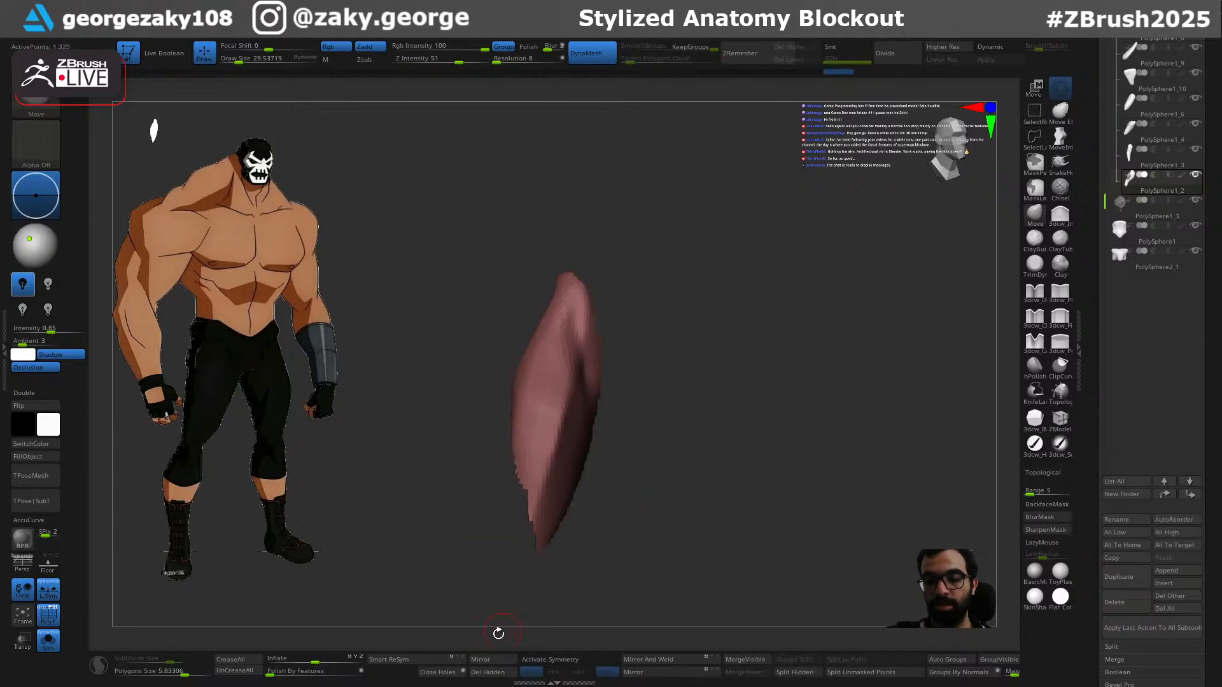
pyautogui.keyDown('ctrl'); pyautogui.keyDown('shift'); pyautogui.click(509, 608); pyautogui.keyUp('shift'); pyautogui.keyUp('ctrl')
pyautogui.moveTo(684, 468); pyautogui.dragTo(642, 481, button='right')
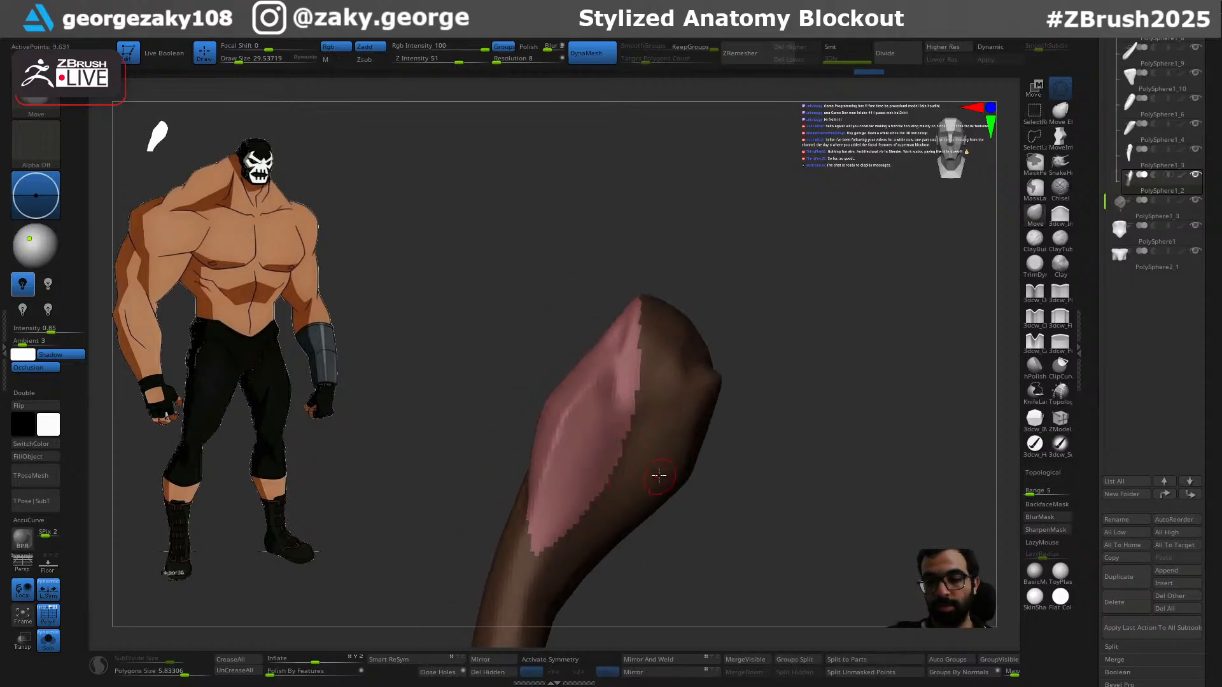
pyautogui.keyDown('ctrl'); pyautogui.keyDown('shift'); pyautogui.click(665, 476); pyautogui.keyUp('shift'); pyautogui.keyUp('ctrl')
pyautogui.click(495, 673)
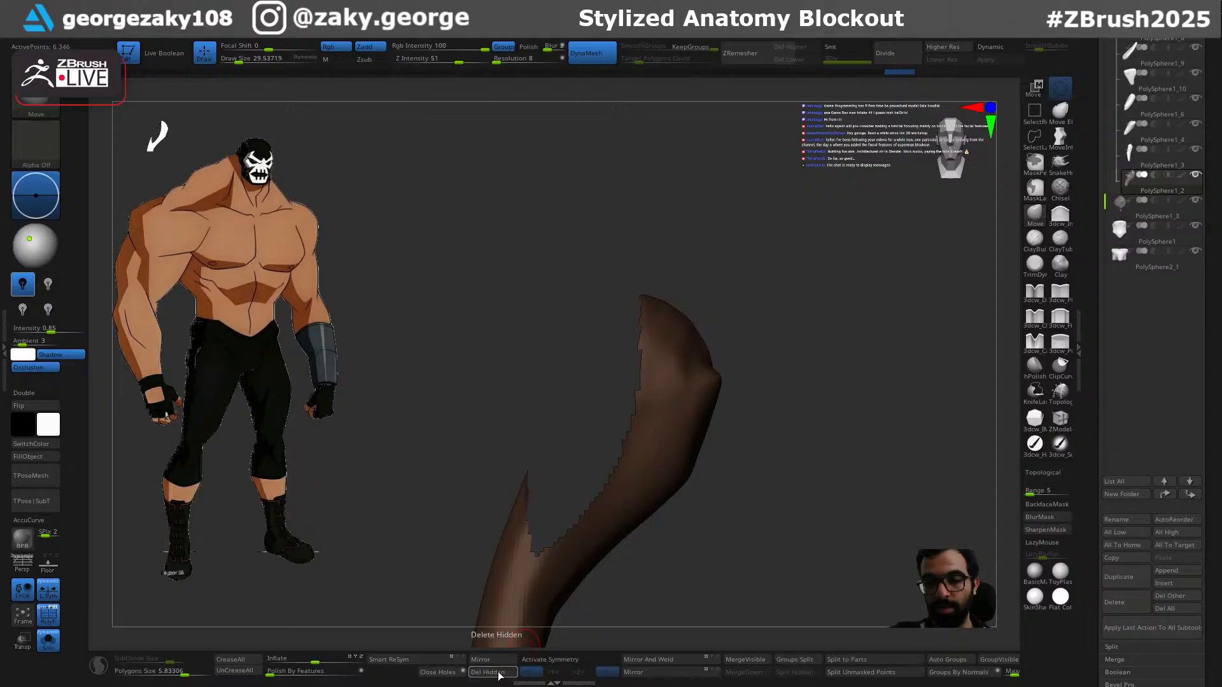
pyautogui.hotkey('ctrl', 'z')
# Step: Try closing the open holes on the rest of the forearm and on the outer muscle's shell
pyautogui.keyDown('ctrl'); pyautogui.keyDown('shift'); pyautogui.click(518, 617); pyautogui.keyUp('shift'); pyautogui.keyUp('ctrl')
pyautogui.keyDown('ctrl'); pyautogui.keyDown('shift'); pyautogui.click(518, 617); pyautogui.keyUp('shift'); pyautogui.keyUp('ctrl')
pyautogui.click(459, 672)
pyautogui.keyDown('ctrl'); pyautogui.keyDown('shift'); pyautogui.click(670, 455); pyautogui.keyUp('shift'); pyautogui.keyUp('ctrl')
pyautogui.moveTo(705, 456); pyautogui.dragTo(706, 503)
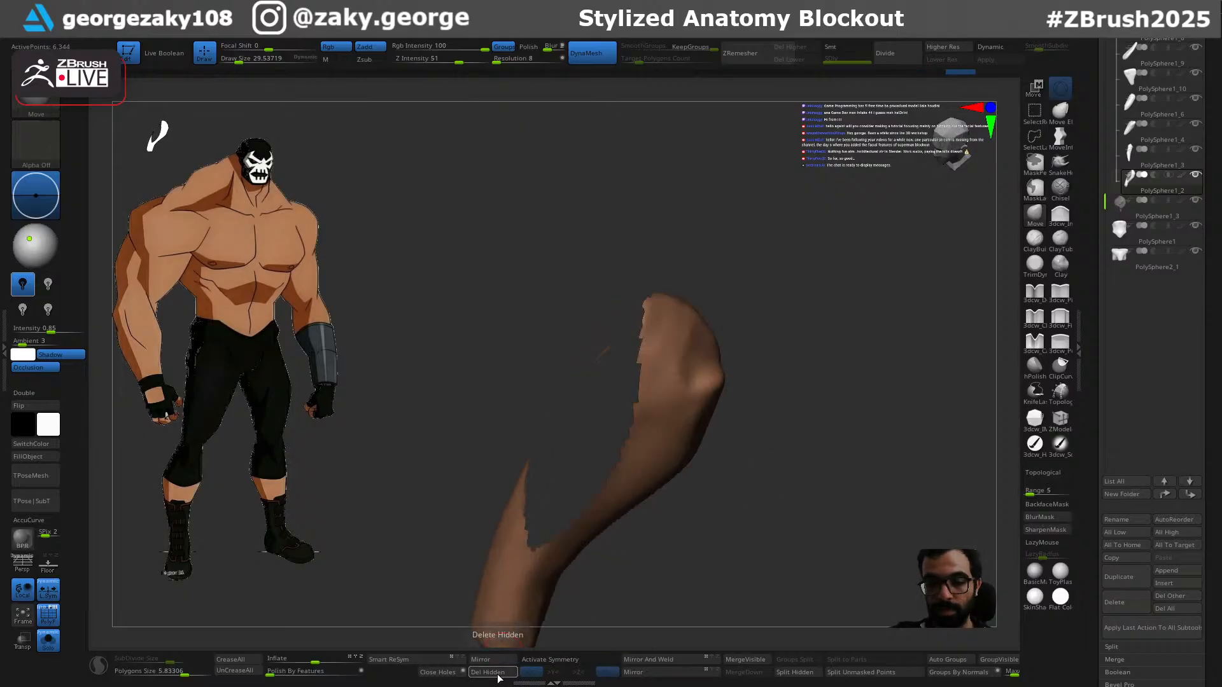
pyautogui.click(456, 675)
pyautogui.keyDown('ctrl'); pyautogui.keyDown('shift'); pyautogui.click(601, 457); pyautogui.keyUp('shift'); pyautogui.keyUp('ctrl')
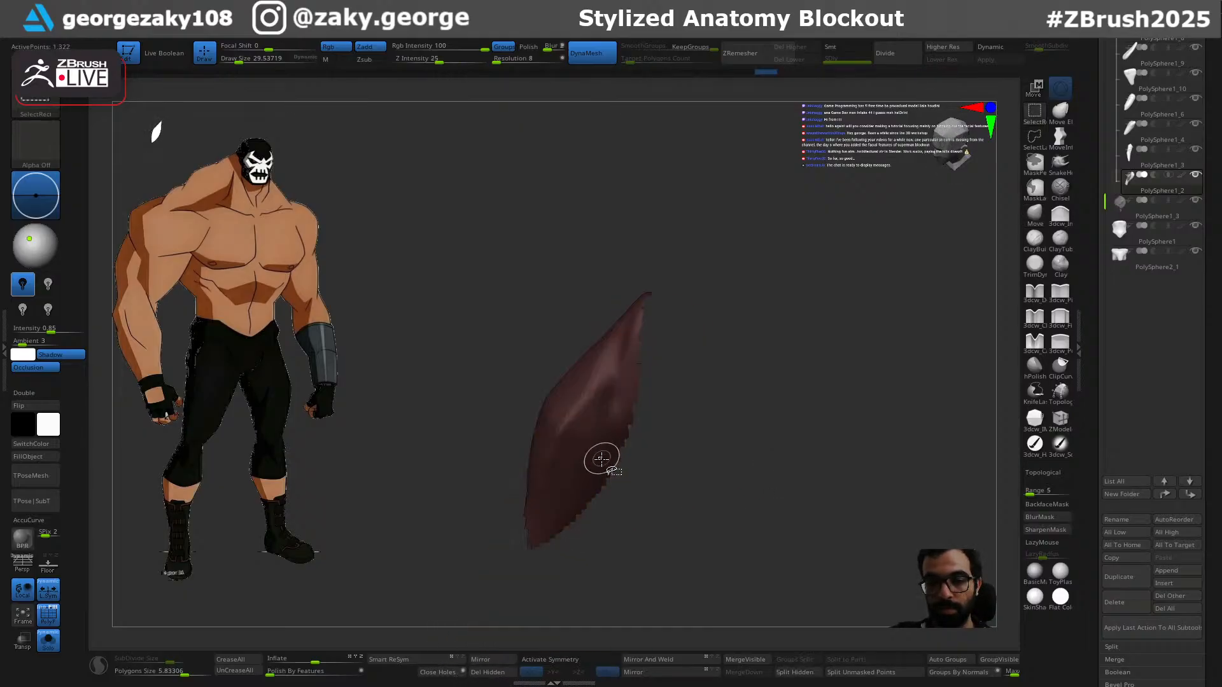
pyautogui.moveTo(711, 471); pyautogui.dragTo(807, 482)
pyautogui.click(453, 676)
# Step: Try capping the isolated outer forearm muscle's open side again with Close Holes
pyautogui.keyDown('ctrl'); pyautogui.keyDown('shift'); pyautogui.click(598, 449); pyautogui.keyUp('shift'); pyautogui.keyUp('ctrl')
pyautogui.keyDown('ctrl'); pyautogui.keyDown('shift'); pyautogui.click(759, 437); pyautogui.keyUp('shift'); pyautogui.keyUp('ctrl')
pyautogui.moveTo(710, 426); pyautogui.dragTo(753, 426)
pyautogui.keyDown('ctrl'); pyautogui.keyDown('shift'); pyautogui.click(602, 431); pyautogui.keyUp('shift'); pyautogui.keyUp('ctrl')
pyautogui.keyDown('ctrl'); pyautogui.keyDown('shift'); pyautogui.click(609, 431); pyautogui.keyUp('shift'); pyautogui.keyUp('ctrl')
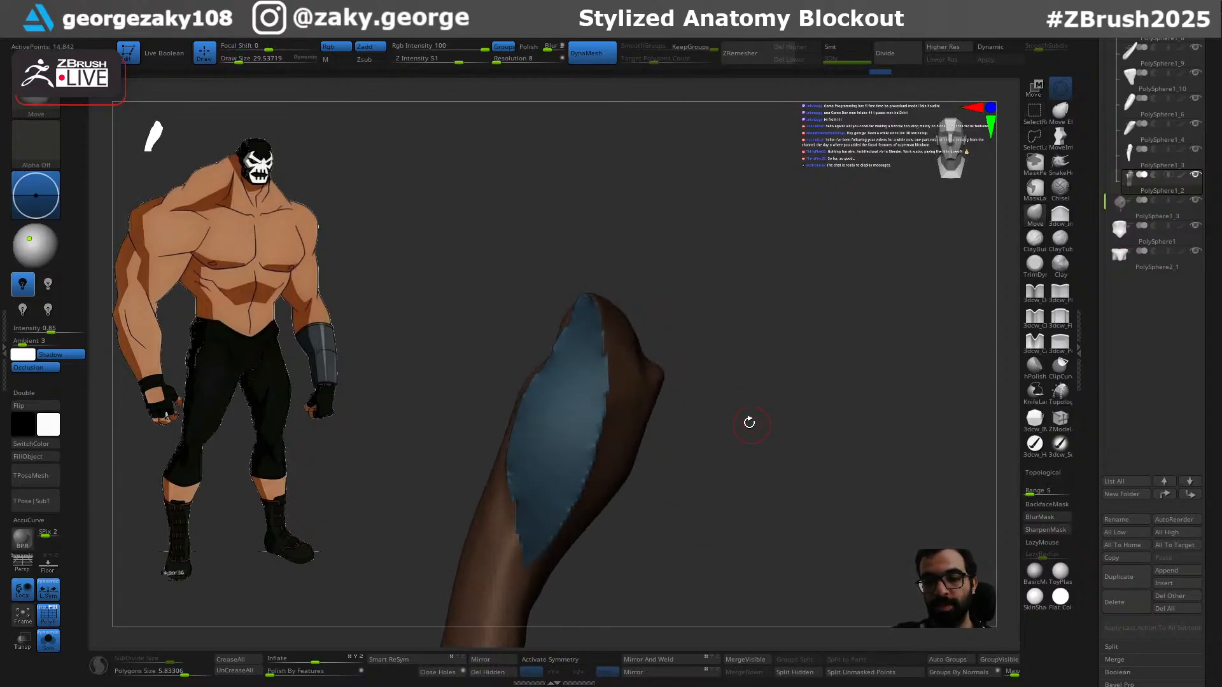
pyautogui.keyDown('alt'); pyautogui.moveTo(753, 488); pyautogui.dragTo(531, 593); pyautogui.keyUp('alt')
pyautogui.keyDown('ctrl'); pyautogui.keyDown('shift'); pyautogui.click(779, 441); pyautogui.keyUp('shift'); pyautogui.keyUp('ctrl')
pyautogui.keyDown('ctrl'); pyautogui.keyDown('shift'); pyautogui.click(605, 397); pyautogui.keyUp('shift'); pyautogui.keyUp('ctrl')
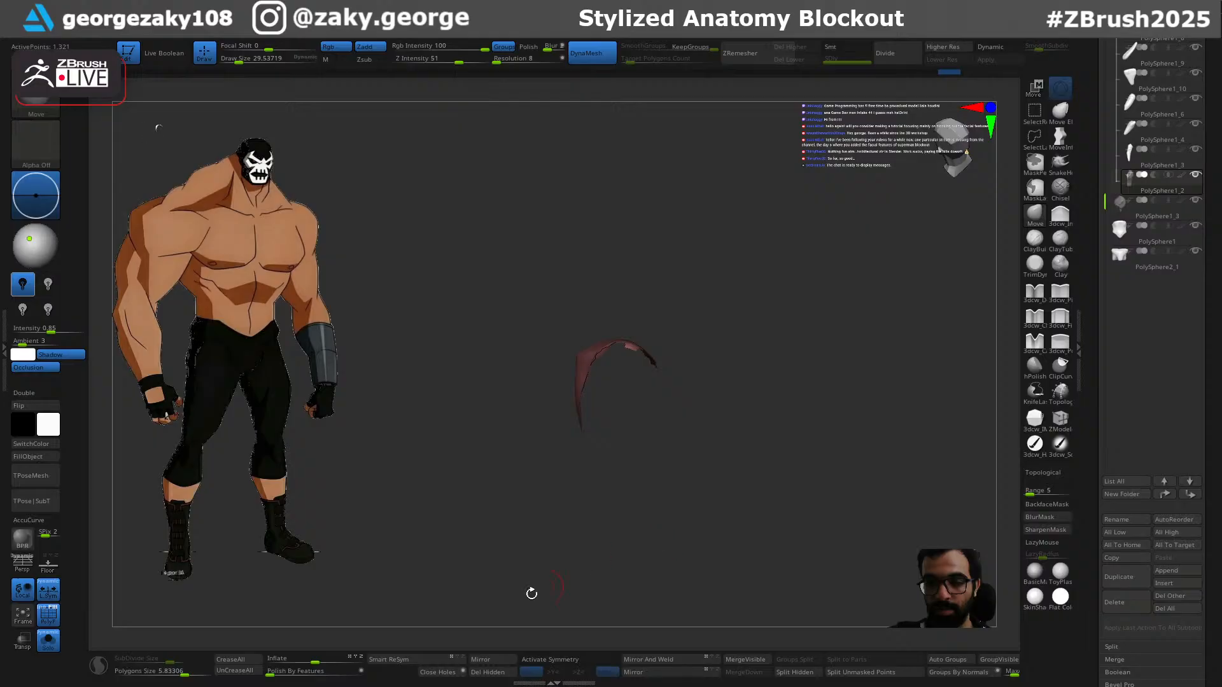
pyautogui.click(462, 673)
pyautogui.moveTo(767, 434); pyautogui.dragTo(791, 461)
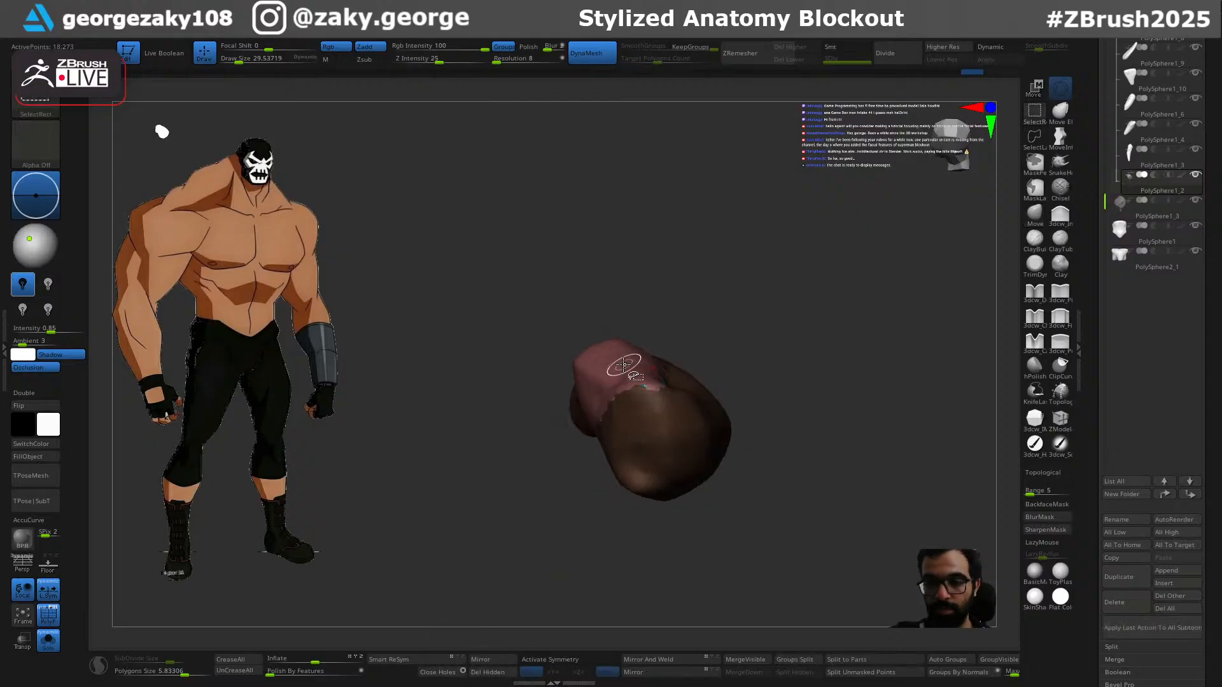
pyautogui.keyDown('ctrl'); pyautogui.keyDown('shift'); pyautogui.click(625, 367); pyautogui.keyUp('shift'); pyautogui.keyUp('ctrl')
pyautogui.moveTo(758, 350); pyautogui.dragTo(508, 607)
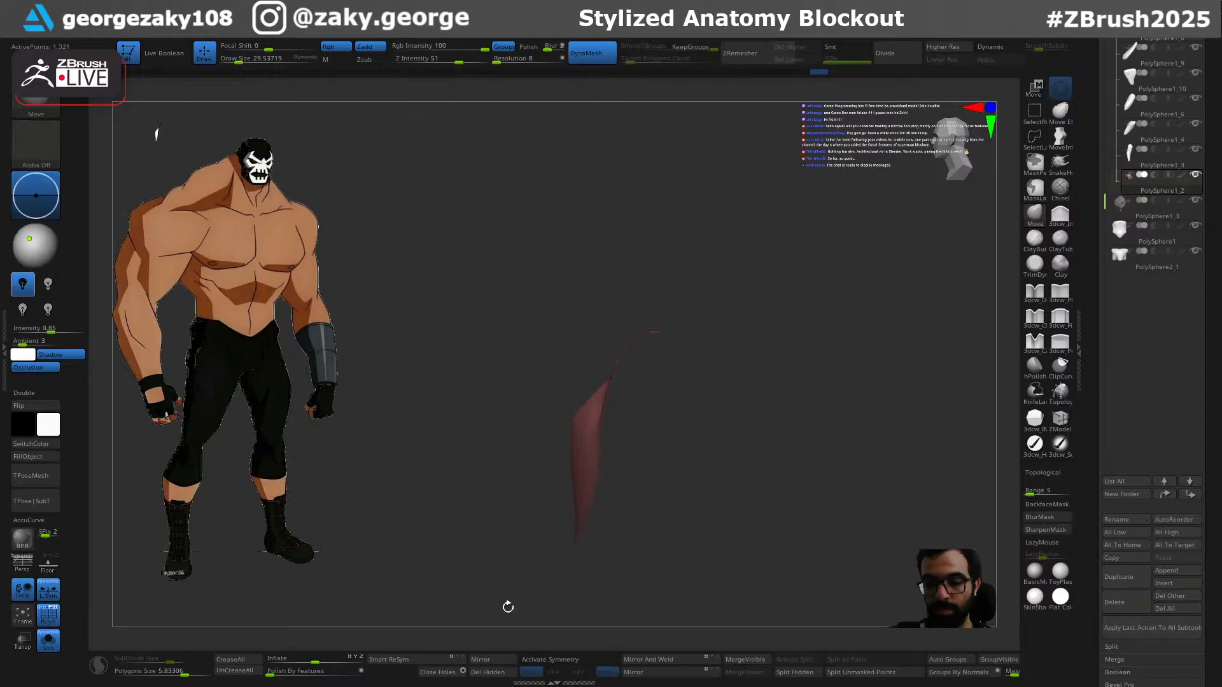
pyautogui.click(455, 674)
# Step: Isolate the muscle and forearm polygroups in turn to examine the surfaces closing them
pyautogui.moveTo(755, 445); pyautogui.dragTo(826, 509)
pyautogui.keyDown('ctrl'); pyautogui.keyDown('shift'); pyautogui.click(702, 493); pyautogui.keyUp('shift'); pyautogui.keyUp('ctrl')
pyautogui.moveTo(751, 495); pyautogui.dragTo(794, 441)
pyautogui.keyDown('ctrl'); pyautogui.keyDown('shift'); pyautogui.click(710, 489); pyautogui.keyUp('shift'); pyautogui.keyUp('ctrl')
pyautogui.keyDown('ctrl'); pyautogui.keyDown('shift'); pyautogui.click(710, 489); pyautogui.keyUp('shift'); pyautogui.keyUp('ctrl')
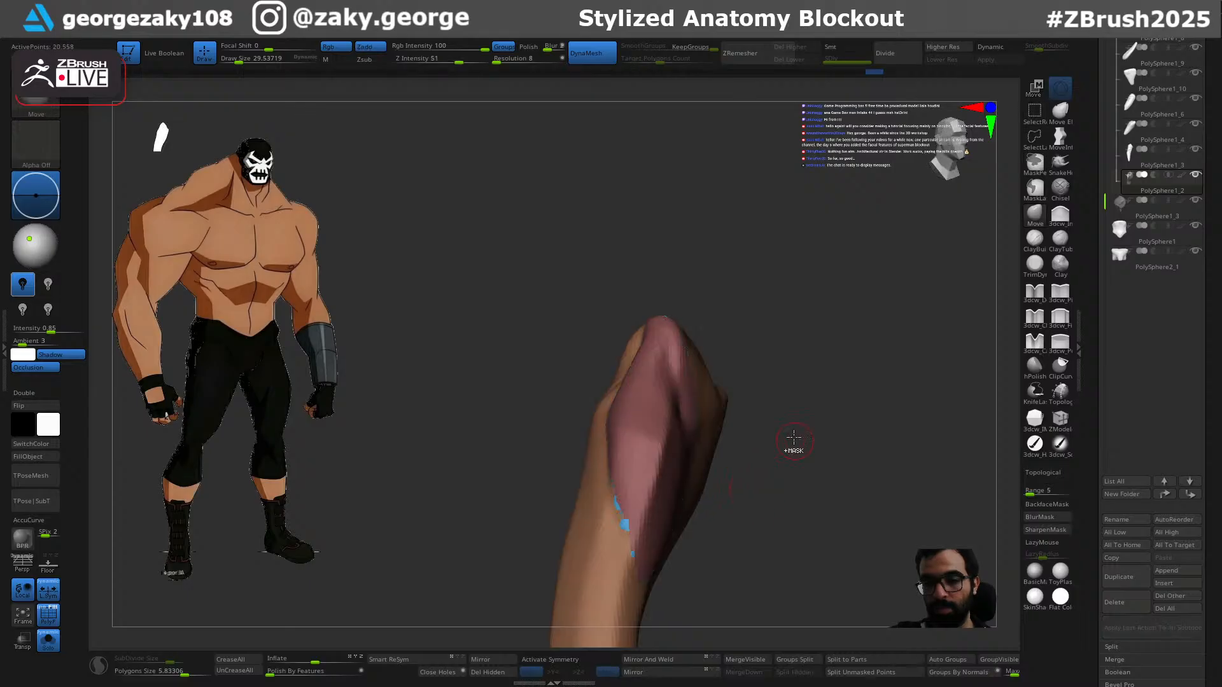
pyautogui.moveTo(804, 501); pyautogui.dragTo(768, 480)
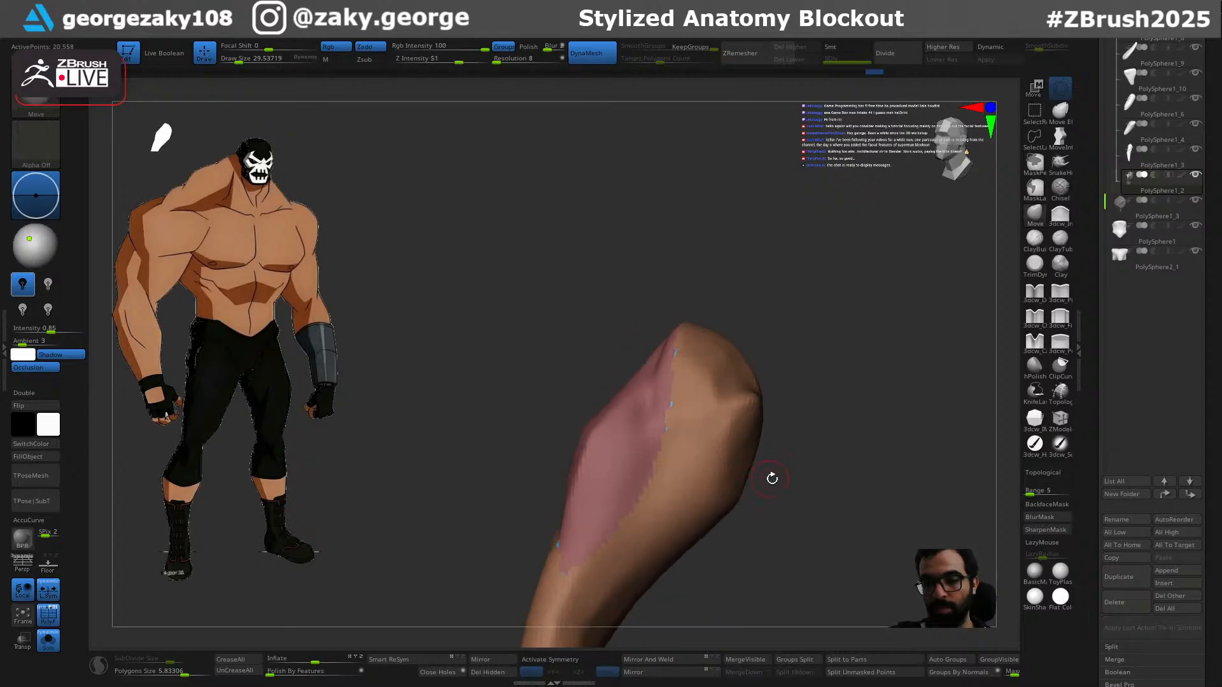
pyautogui.keyDown('ctrl'); pyautogui.keyDown('shift'); pyautogui.click(615, 459); pyautogui.keyUp('shift'); pyautogui.keyUp('ctrl')
pyautogui.keyDown('ctrl'); pyautogui.keyDown('shift'); pyautogui.click(619, 459); pyautogui.keyUp('shift'); pyautogui.keyUp('ctrl')
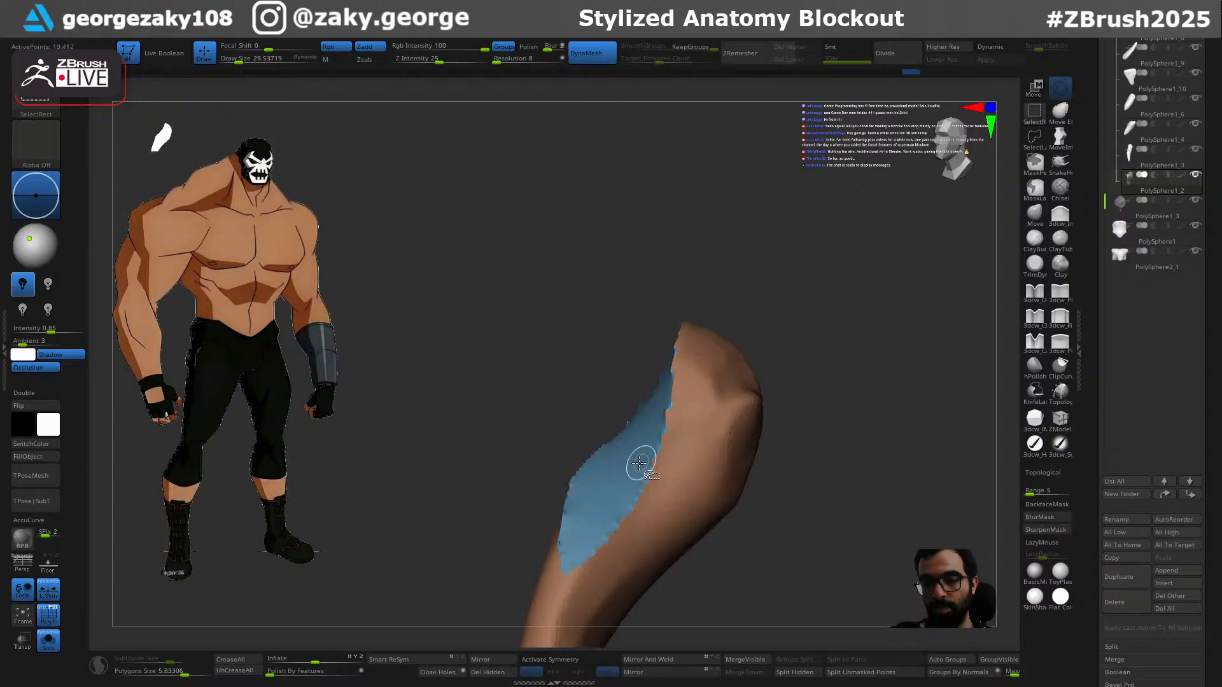
pyautogui.press('ctrl')
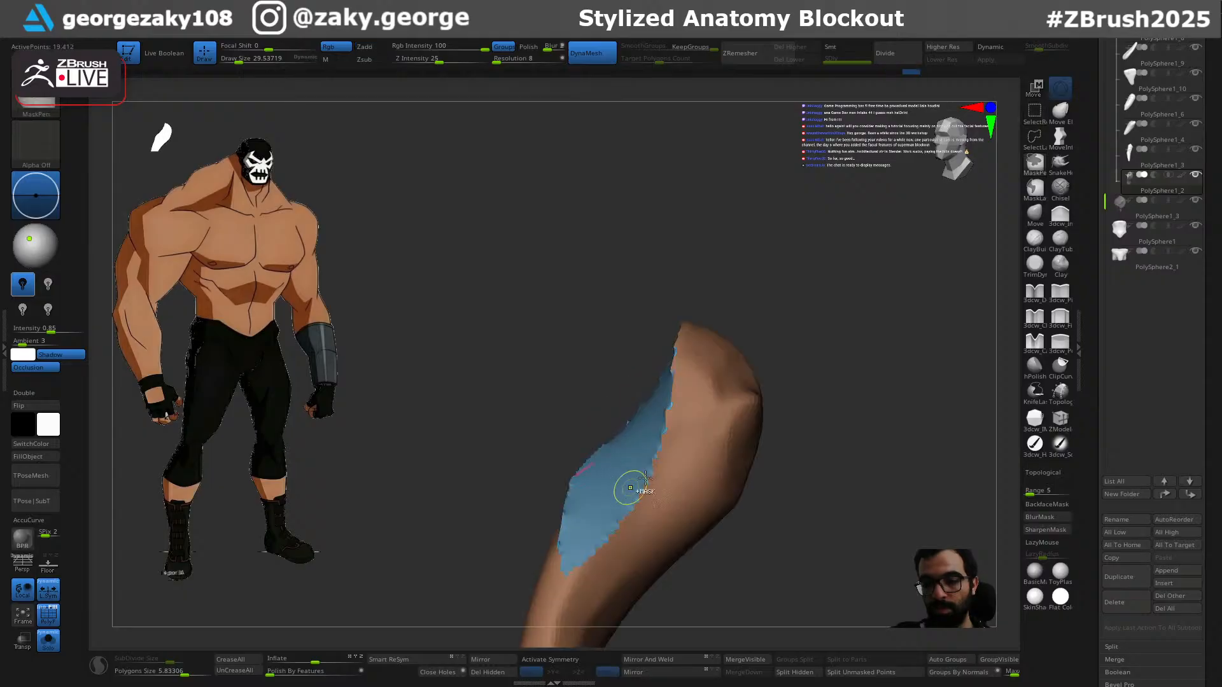
pyautogui.keyDown('ctrl'); pyautogui.keyDown('shift'); pyautogui.click(800, 379); pyautogui.keyUp('shift'); pyautogui.keyUp('ctrl')
# Step: Undo the hole-closing attempts back to the intact forearm with its outer muscle as a separate polygroup
pyautogui.hotkey('ctrl', 'z')
pyautogui.hotkey('ctrl', 'z')
pyautogui.hotkey('ctrl', 'z')
pyautogui.hotkey('ctrl', 'z')
pyautogui.hotkey('ctrl', 'z')
pyautogui.hotkey('ctrl', 'z')
pyautogui.hotkey('ctrl', 'z')
pyautogui.hotkey('ctrl', 'z')
pyautogui.hotkey('ctrl', 'z')
pyautogui.hotkey('ctrl', 'z')
pyautogui.hotkey('ctrl', 'z')
pyautogui.hotkey('ctrl', 'z')
pyautogui.hotkey('ctrl', 'z')
pyautogui.hotkey('ctrl', 'z')
pyautogui.hotkey('ctrl', 'z')
pyautogui.hotkey('ctrl', 'z')
pyautogui.hotkey('ctrl', 'z')
pyautogui.hotkey('ctrl', 'z')
pyautogui.hotkey('ctrl', 'z')
pyautogui.hotkey('ctrl', 'z')
pyautogui.hotkey('ctrl', 'z')
pyautogui.hotkey('ctrl', 'shift', 'z')
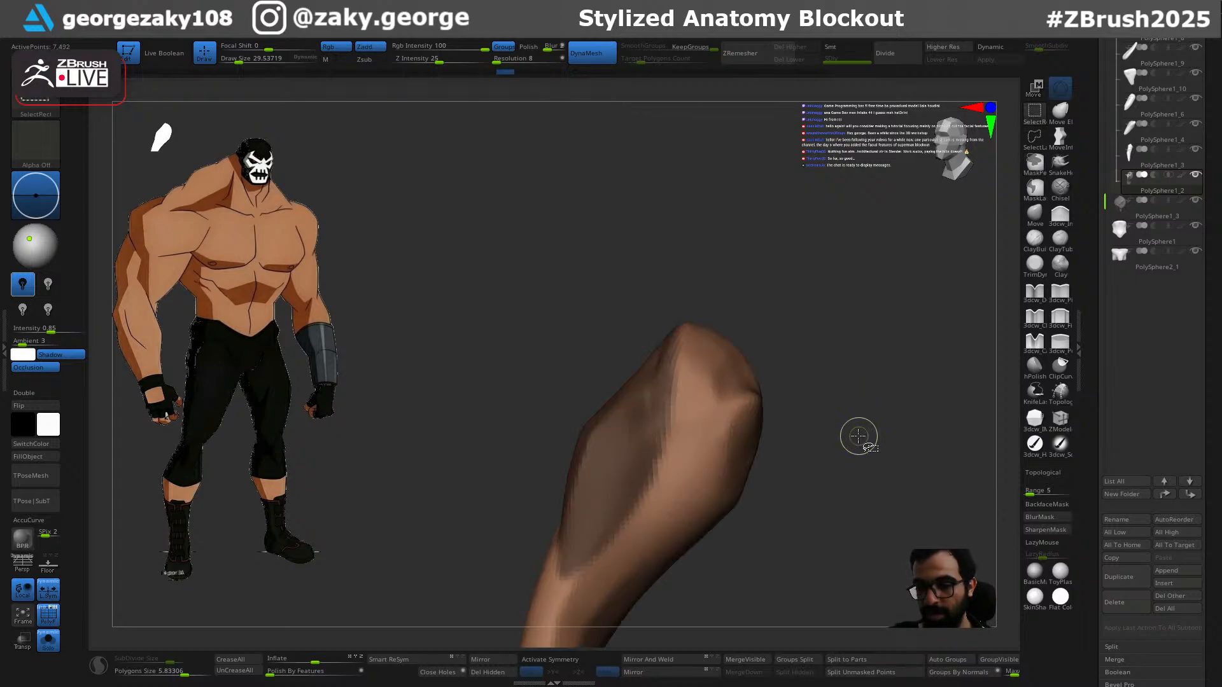
pyautogui.hotkey('ctrl', 'shift', 'z')
# Step: Isolate the outer forearm muscle's polygroup, split the hidden forearm into its own subtool, and show all subtools again
pyautogui.moveTo(826, 445); pyautogui.dragTo(624, 467)
pyautogui.keyDown('ctrl'); pyautogui.keyDown('shift'); pyautogui.click(623, 467); pyautogui.keyUp('shift'); pyautogui.keyUp('ctrl')
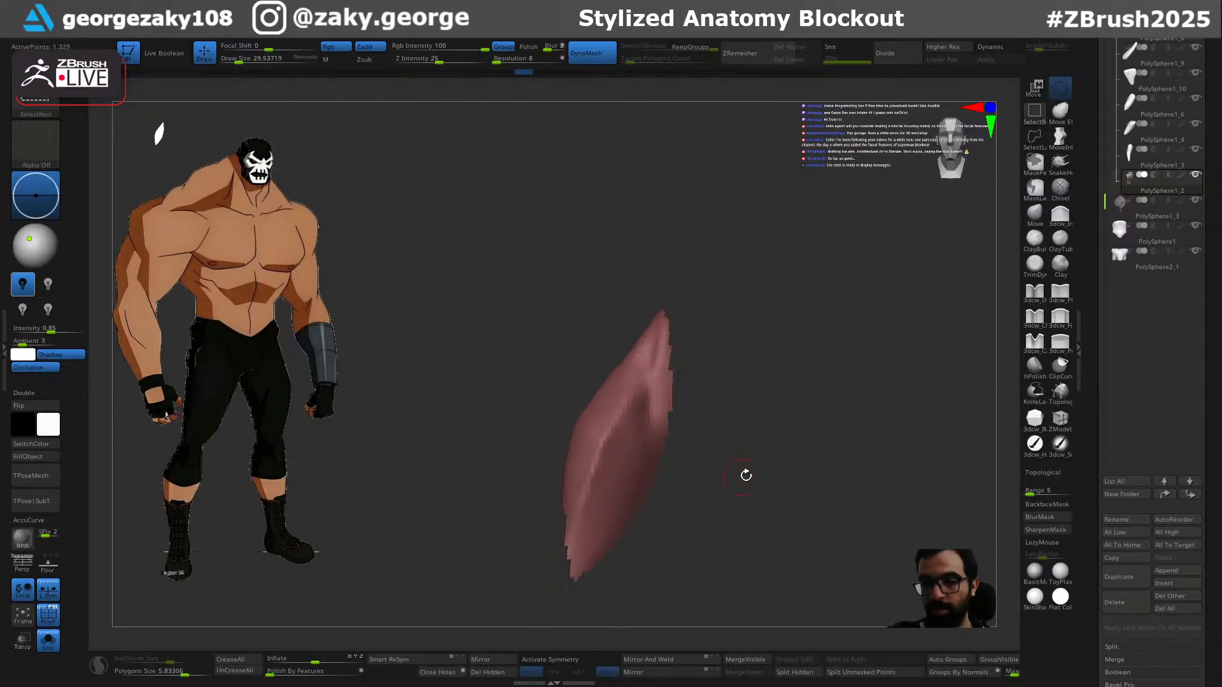
pyautogui.click(796, 672)
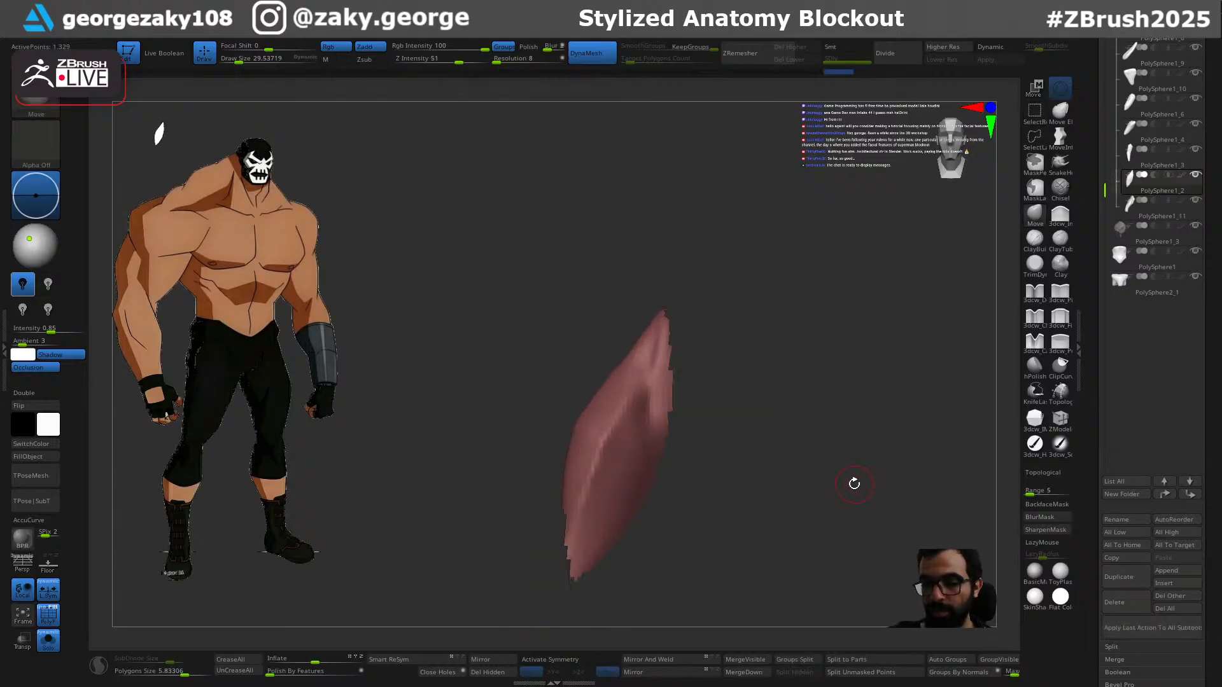
pyautogui.hotkey('alt', 's')
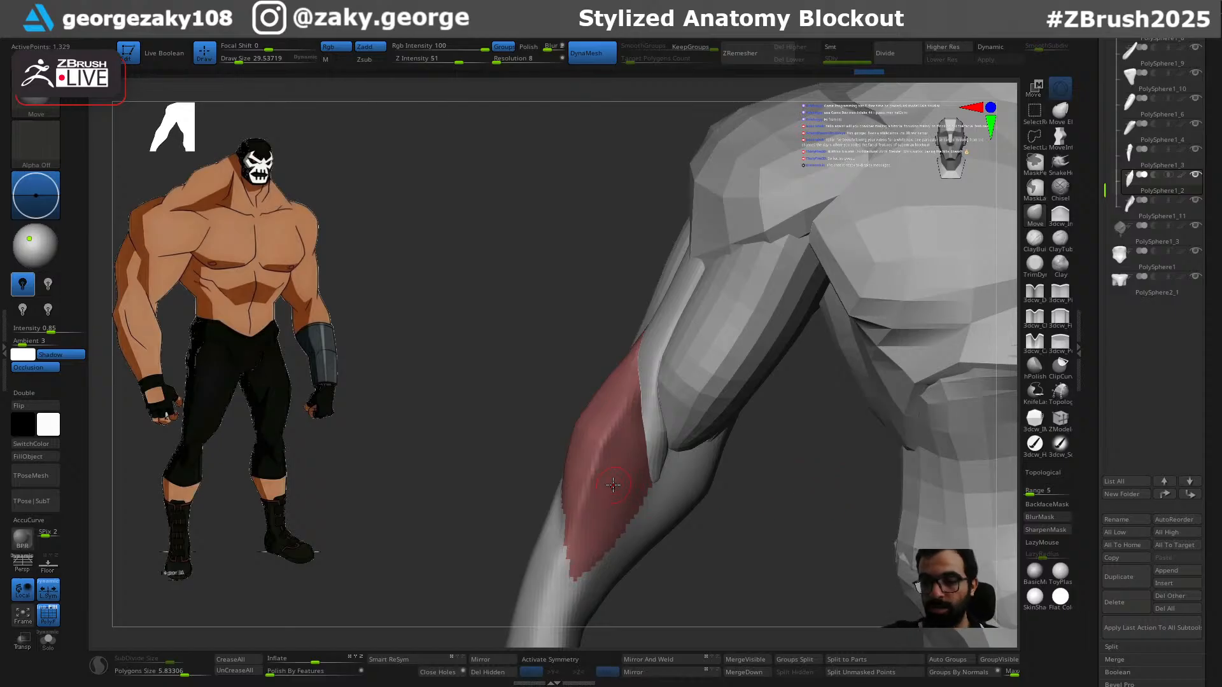
# Step: Close the open back of the split outer forearm muscle and isolate the muscle
pyautogui.moveTo(754, 520); pyautogui.dragTo(817, 531)
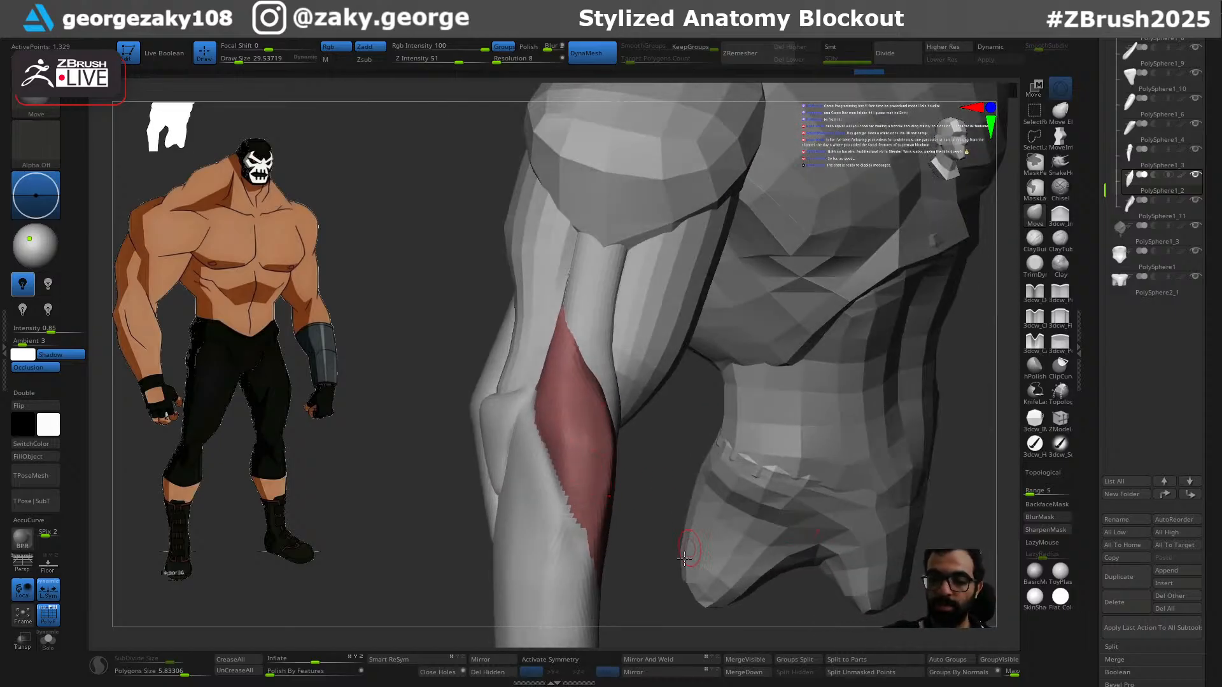
pyautogui.moveTo(675, 514); pyautogui.dragTo(586, 559)
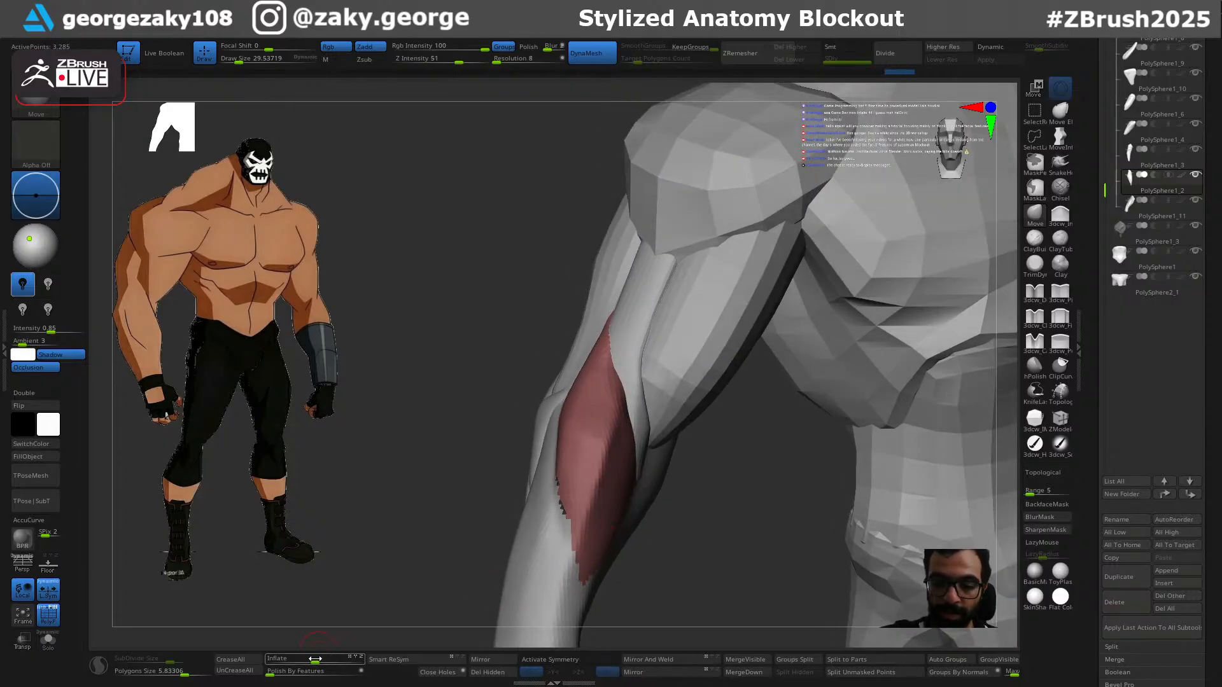
pyautogui.moveTo(703, 545); pyautogui.dragTo(722, 568)
pyautogui.hotkey('alt', 's')
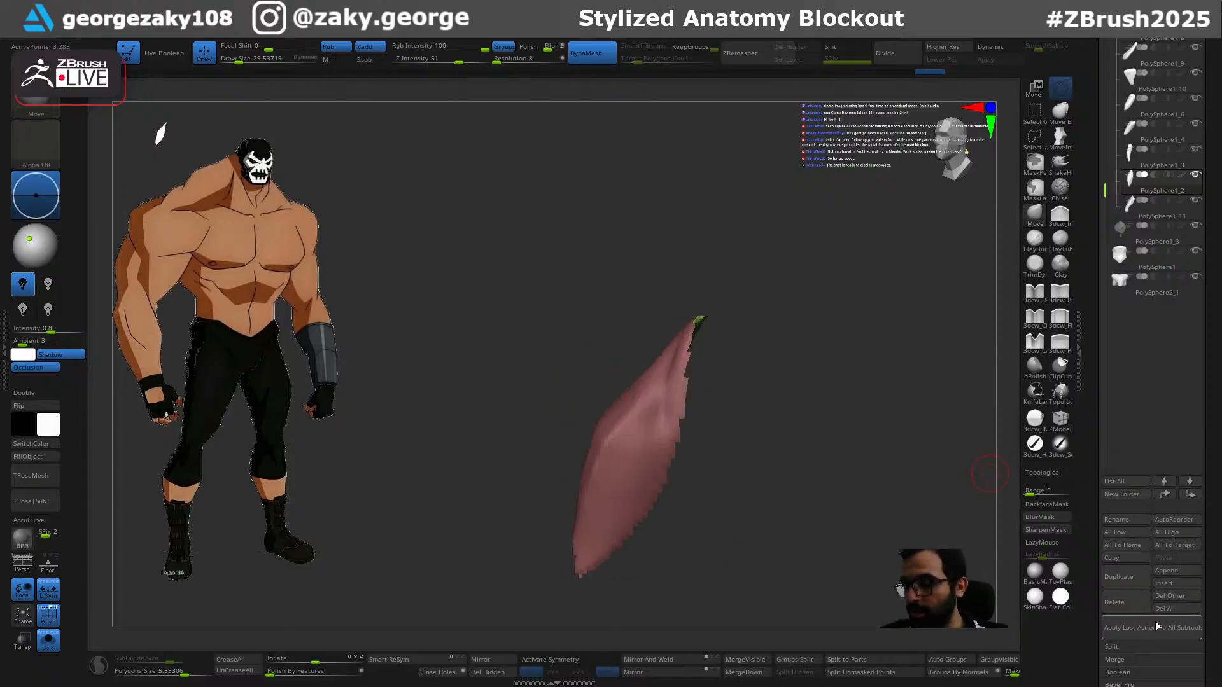
# Step: Set ZRemesher to a target polygon count of 0.1 with Half and Adapt off, and try remeshing the muscle
pyautogui.scroll(-15, 1154, 621)
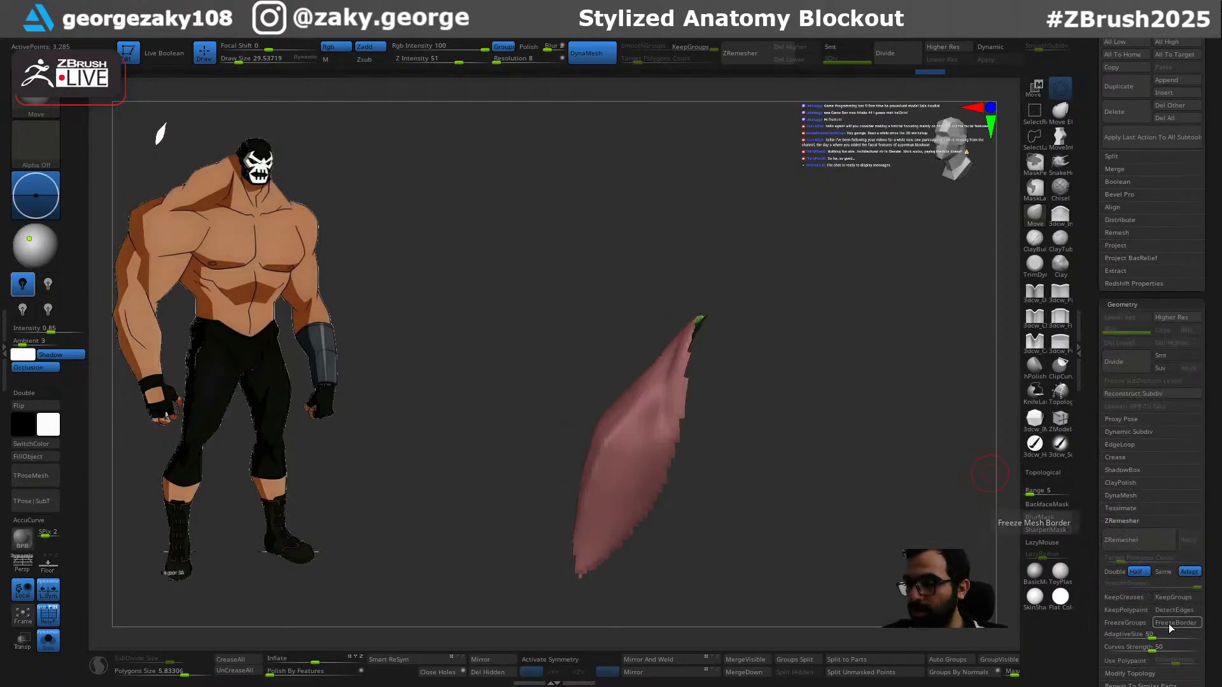
pyautogui.click(1132, 571)
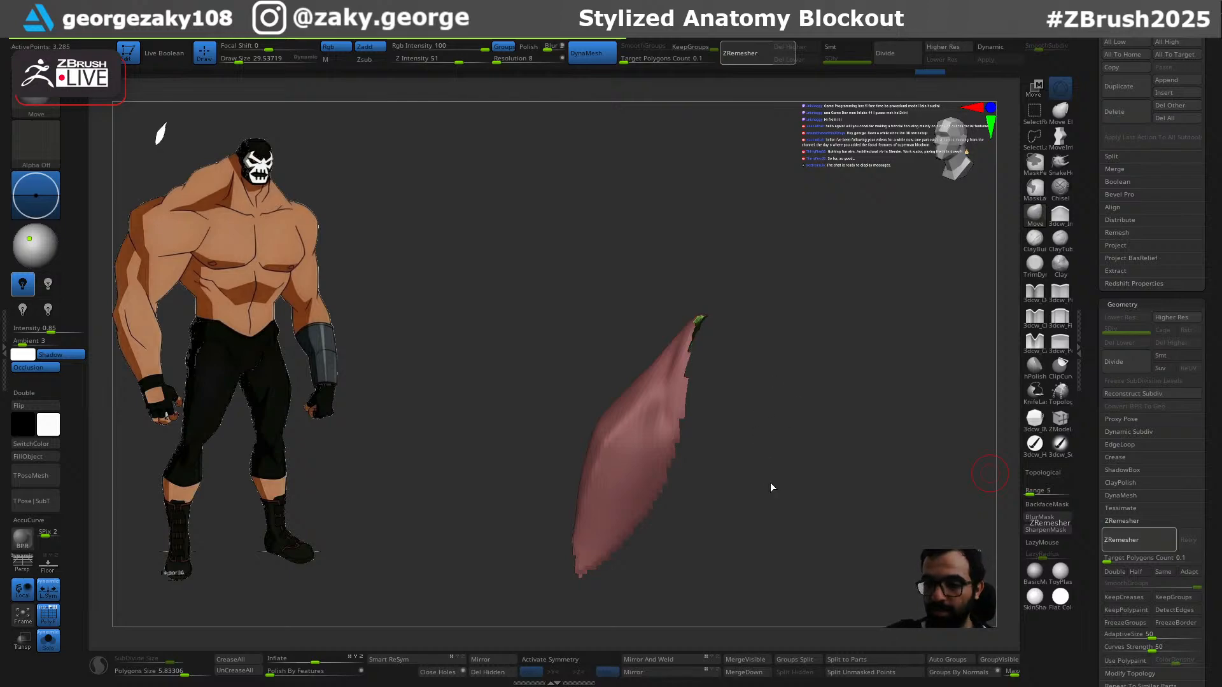
pyautogui.moveTo(761, 494); pyautogui.dragTo(725, 441)
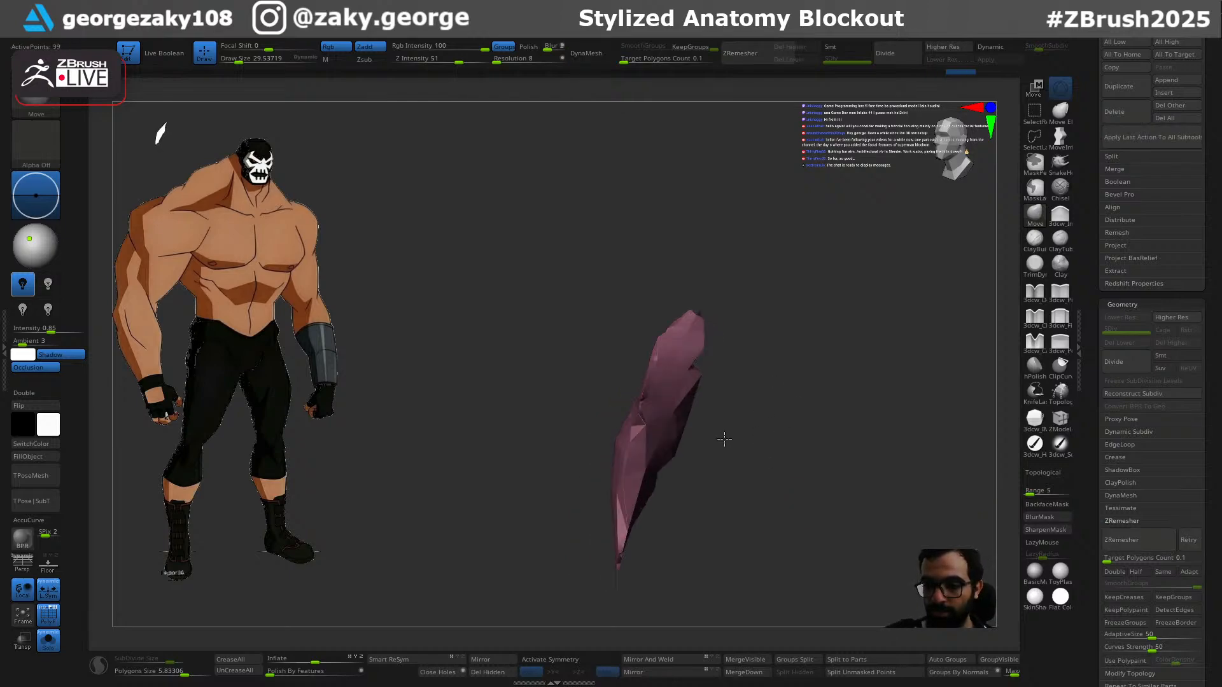
pyautogui.hotkey('ctrl', 'z')
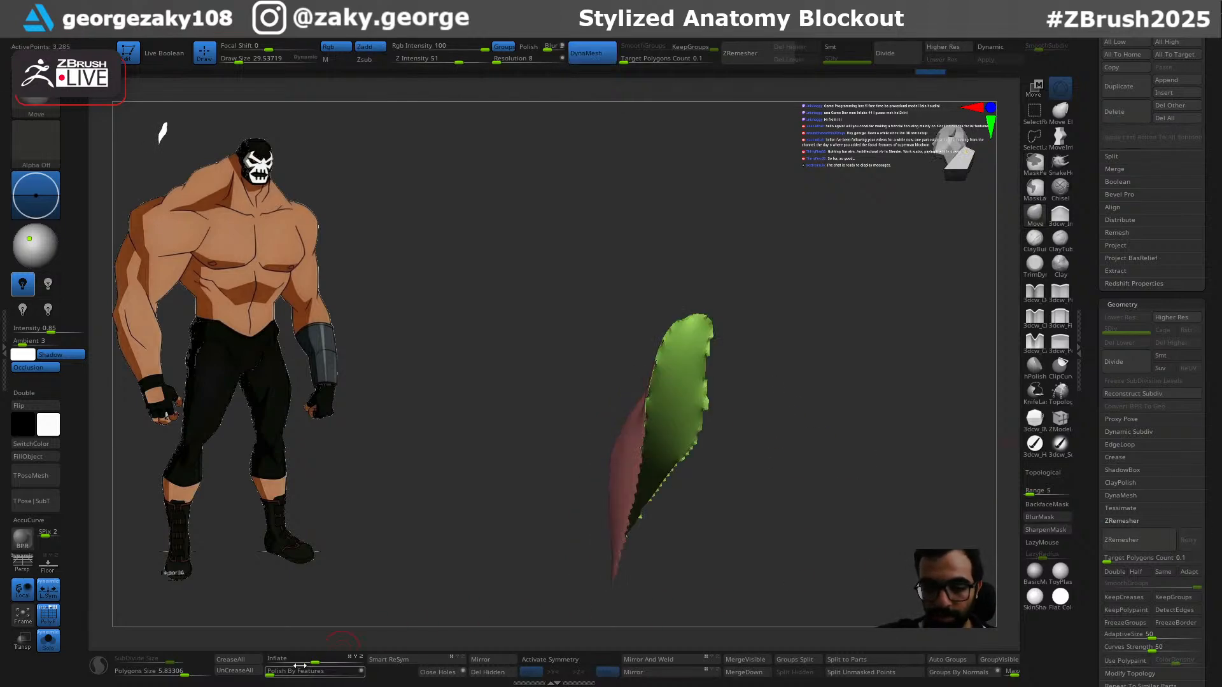
# Step: Turn off DynaMesh's Groups option and re-DynaMesh the capped outer forearm muscle as one volume
pyautogui.moveTo(791, 444)
pyautogui.mouseDown()
pyautogui.moveTo(769, 499)
pyautogui.moveTo(532, 435)
pyautogui.mouseUp()
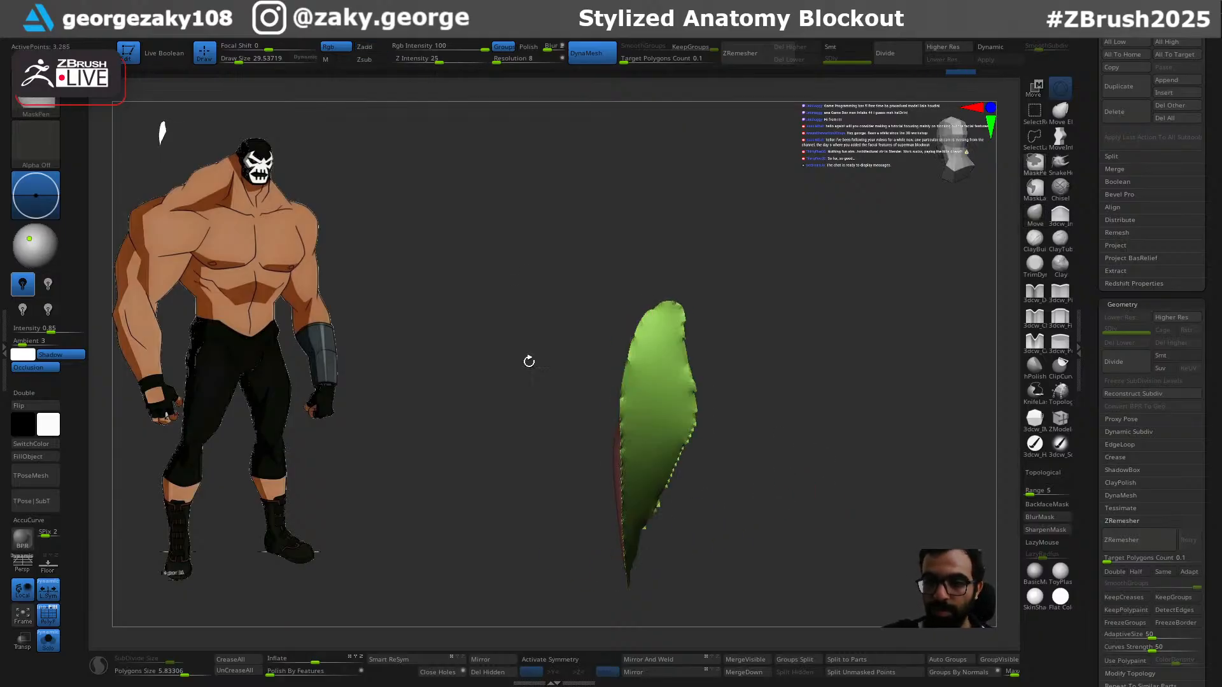
pyautogui.click(503, 47)
pyautogui.hotkey('ctrl', 'z')
pyautogui.keyDown('ctrl'); pyautogui.moveTo(778, 334); pyautogui.dragTo(805, 384); pyautogui.keyUp('ctrl')
# Step: Thicken and smooth the muscle's flat inner side with a large Inflate brush, and re-DynaMesh the mesh
pyautogui.press('s')
pyautogui.moveTo(705, 419); pyautogui.dragTo(727, 420)
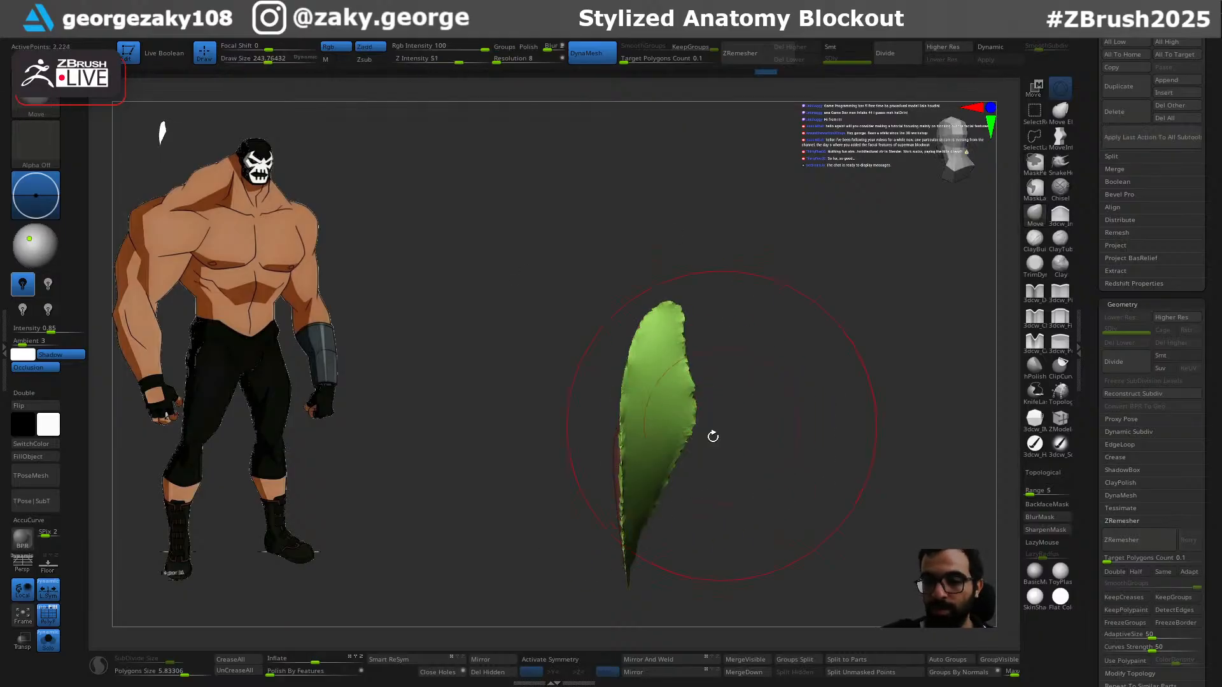
pyautogui.press('i')
pyautogui.press('s')
pyautogui.moveTo(660, 476); pyautogui.dragTo(659, 414)
pyautogui.moveTo(659, 414)
pyautogui.keyDown('shift'); pyautogui.mouseDown()
pyautogui.moveTo(663, 371)
pyautogui.moveTo(647, 449)
pyautogui.moveTo(671, 394)
pyautogui.mouseUp(); pyautogui.keyUp('shift')
pyautogui.keyDown('ctrl'); pyautogui.moveTo(752, 419); pyautogui.dragTo(831, 509); pyautogui.keyUp('ctrl')
pyautogui.moveTo(929, 547)
pyautogui.mouseDown()
pyautogui.moveTo(973, 522)
pyautogui.moveTo(802, 595)
pyautogui.mouseUp()
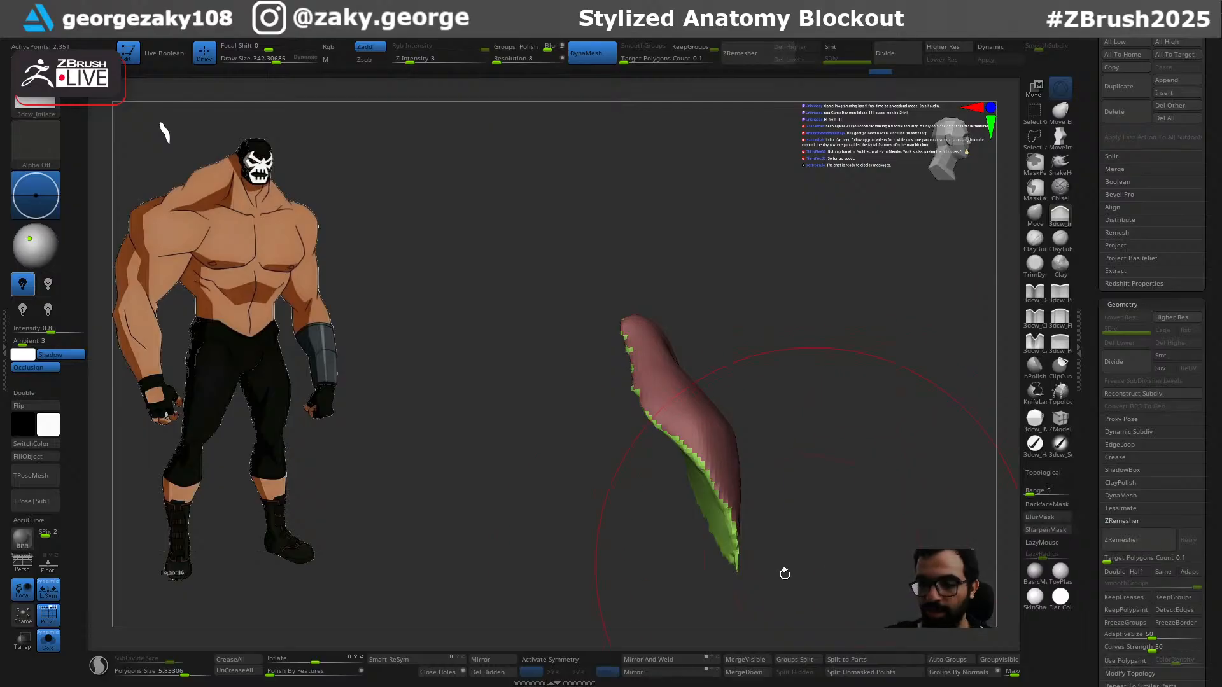
pyautogui.moveTo(884, 559); pyautogui.dragTo(876, 537)
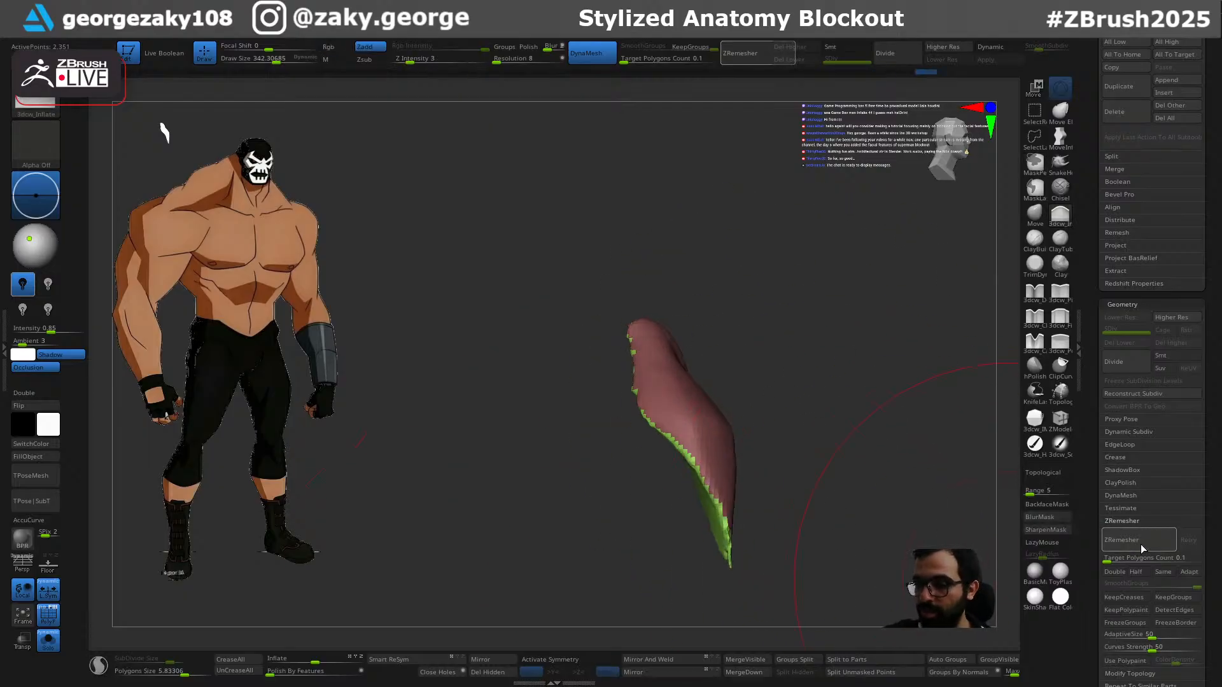
pyautogui.hotkey('ctrl', 'shift')
pyautogui.moveTo(901, 528)
pyautogui.mouseDown()
pyautogui.moveTo(793, 535)
pyautogui.moveTo(499, 612)
pyautogui.mouseUp()
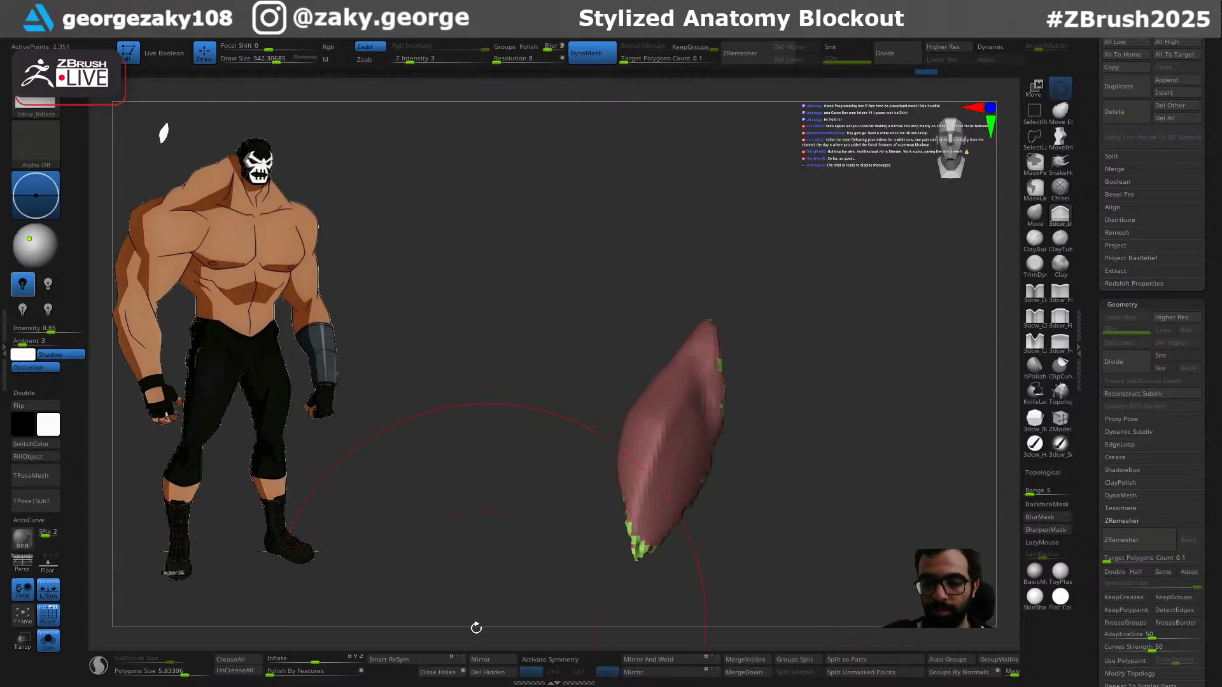
# Step: ZRemesh the thickened outer forearm muscle at a target polygon count of 0.1 and bring the other muscles back into view
pyautogui.moveTo(774, 514); pyautogui.dragTo(828, 503)
pyautogui.press('s')
pyautogui.moveTo(757, 519)
pyautogui.mouseDown()
pyautogui.moveTo(724, 517)
pyautogui.moveTo(727, 507)
pyautogui.mouseUp()
pyautogui.click(1147, 542)
pyautogui.press('s')
pyautogui.hotkey('shift', 'alt', 's')
pyautogui.moveTo(745, 575); pyautogui.dragTo(727, 585)
# Step: Reshape the low-poly outer forearm muscle's upper part and side edges with the Move brush so it fits the upper-arm muscles
pyautogui.press('b')
pyautogui.press('m')
pyautogui.press('v')
pyautogui.press('s')
pyautogui.moveTo(663, 415); pyautogui.dragTo(630, 417)
pyautogui.moveTo(531, 542); pyautogui.dragTo(589, 541)
pyautogui.press('s')
pyautogui.moveTo(644, 421)
pyautogui.mouseDown()
pyautogui.moveTo(640, 456)
pyautogui.moveTo(659, 425)
pyautogui.moveTo(649, 386)
pyautogui.mouseUp()
pyautogui.moveTo(649, 394); pyautogui.dragTo(576, 411, button='right')
pyautogui.press('s')
pyautogui.moveTo(648, 429); pyautogui.dragTo(660, 429)
pyautogui.moveTo(560, 436); pyautogui.dragTo(643, 439, button='right')
pyautogui.moveTo(631, 433); pyautogui.dragTo(626, 435)
pyautogui.moveTo(611, 437); pyautogui.dragTo(477, 443, button='right')
pyautogui.moveTo(683, 490); pyautogui.dragTo(673, 503)
pyautogui.hotkey('ctrl', 'z')
# Step: Refine the outer forearm muscle's lower tip and inner edge with the Move brush so they sit on the remaining forearm
pyautogui.moveTo(753, 568); pyautogui.dragTo(712, 568, button='right')
pyautogui.moveTo(732, 567); pyautogui.dragTo(739, 566)
pyautogui.moveTo(768, 584)
pyautogui.mouseDown(button='right')
pyautogui.moveTo(822, 597)
pyautogui.moveTo(795, 590)
pyautogui.mouseUp(button='right')
pyautogui.press('s')
pyautogui.moveTo(745, 579); pyautogui.dragTo(737, 586)
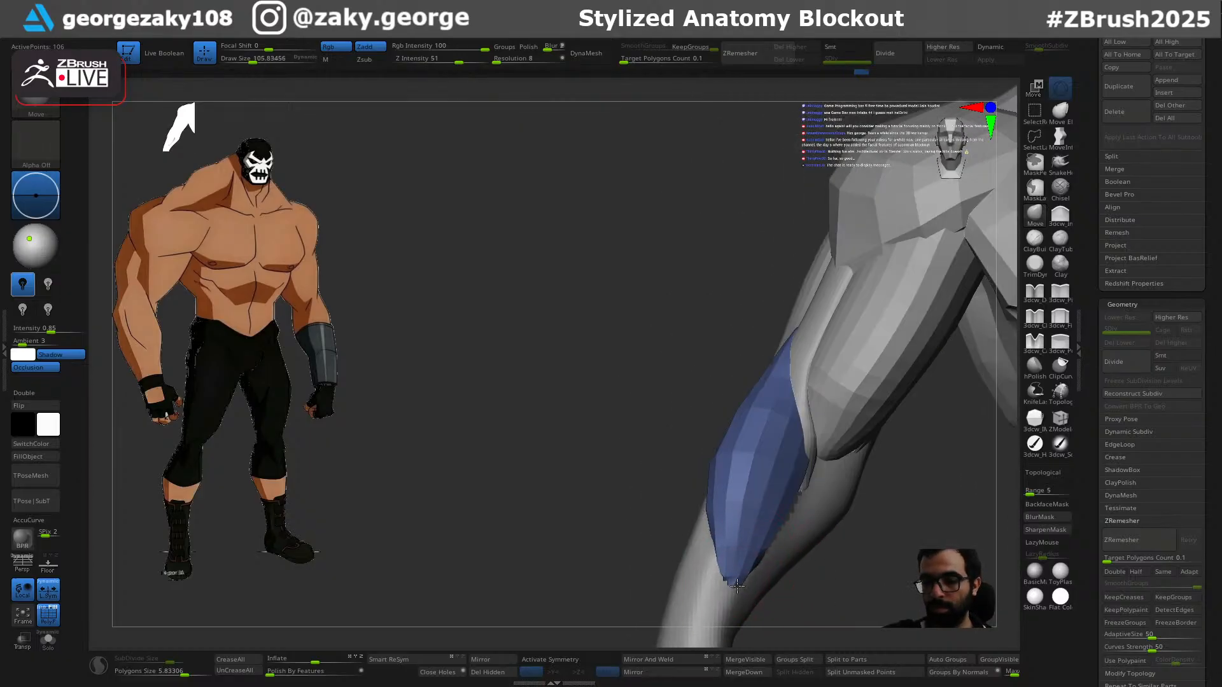
pyautogui.moveTo(804, 480); pyautogui.dragTo(811, 477)
pyautogui.moveTo(870, 496); pyautogui.dragTo(873, 532, button='right')
pyautogui.moveTo(803, 483); pyautogui.dragTo(811, 487)
pyautogui.moveTo(872, 569); pyautogui.dragTo(873, 592, button='right')
pyautogui.press('s')
pyautogui.moveTo(827, 458)
pyautogui.mouseDown()
pyautogui.moveTo(807, 466)
pyautogui.moveTo(804, 495)
pyautogui.mouseUp()
pyautogui.moveTo(804, 503); pyautogui.dragTo(803, 548, button='right')
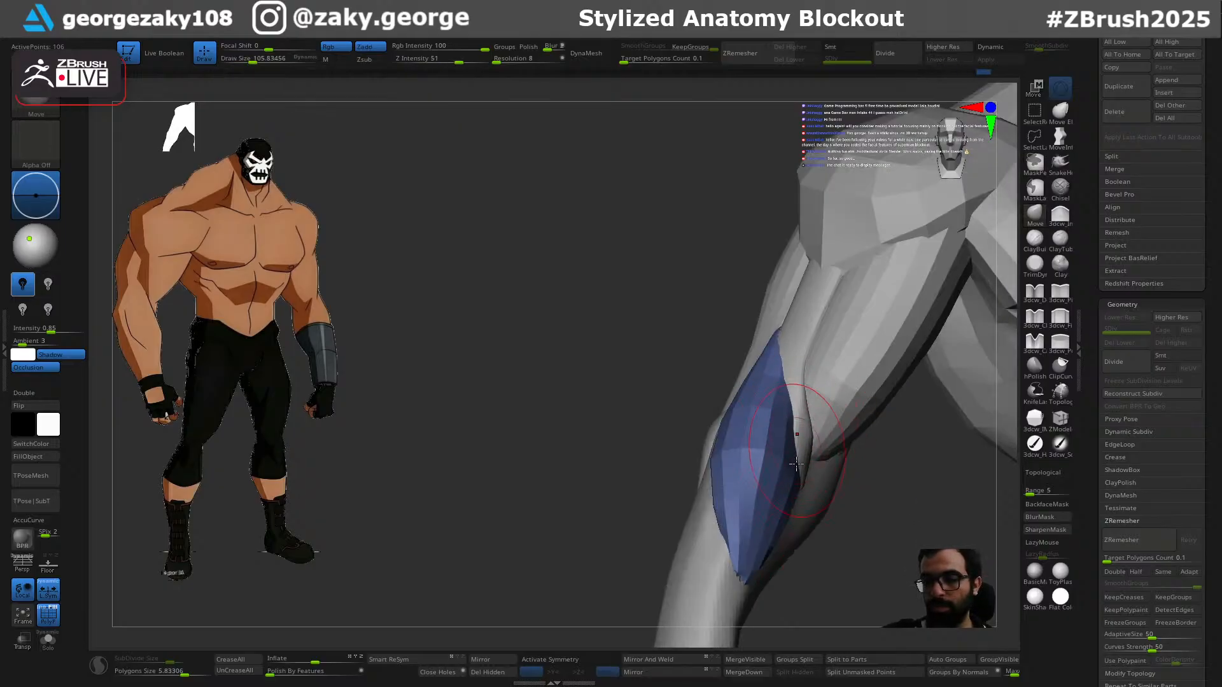
pyautogui.moveTo(804, 484); pyautogui.dragTo(800, 449, button='right')
pyautogui.moveTo(777, 386)
pyautogui.mouseDown(button='right')
pyautogui.moveTo(803, 541)
pyautogui.moveTo(778, 527)
pyautogui.mouseUp(button='right')
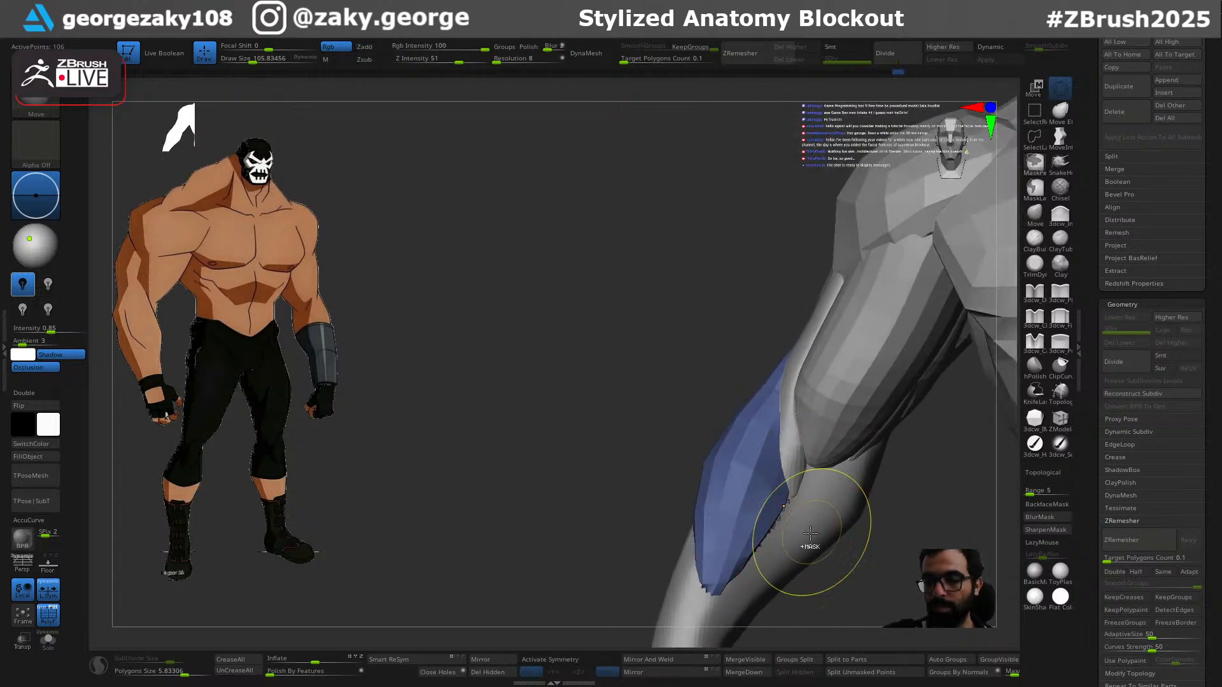
# Step: Isolate the remaining forearm mesh, close the hole left by the split muscle and regroup it as one polygroup
pyautogui.keyDown('alt'); pyautogui.click(809, 534); pyautogui.keyUp('alt')
pyautogui.hotkey('alt', 's')
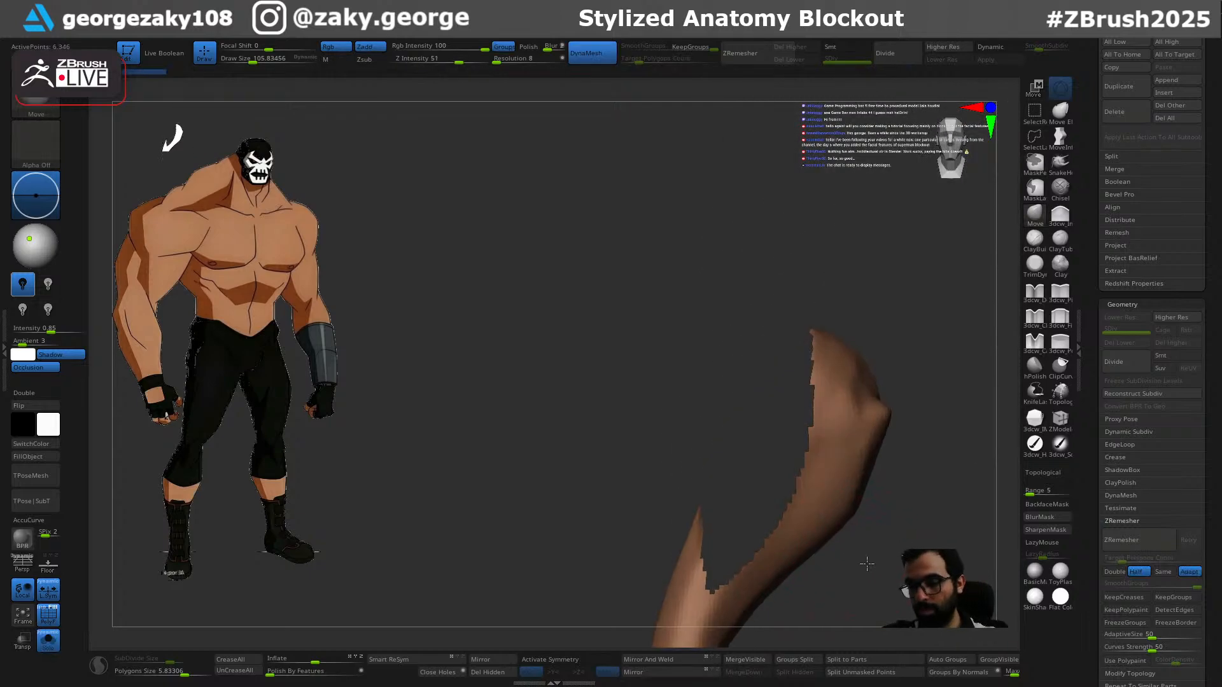
pyautogui.moveTo(866, 559); pyautogui.dragTo(815, 590, button='right')
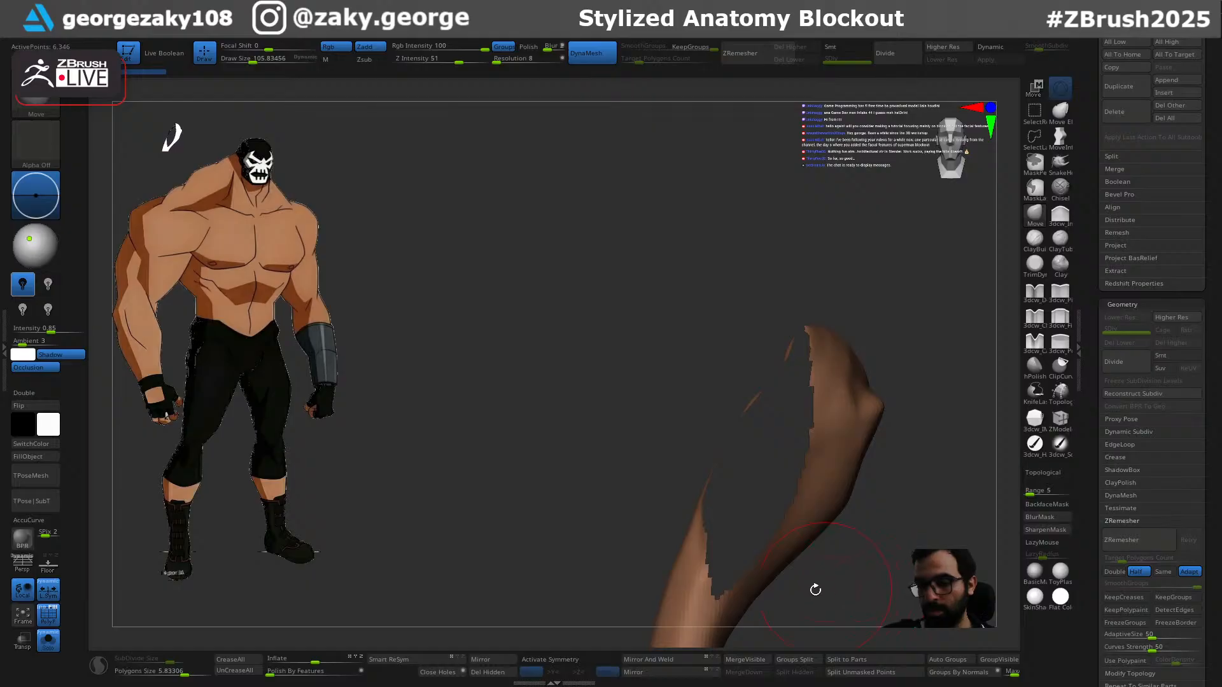
pyautogui.click(438, 671)
pyautogui.moveTo(892, 524); pyautogui.dragTo(737, 361, button='right')
pyautogui.hotkey('ctrl', 'w')
# Step: Show the whole body and paint a mask over the forearm's outer back side from the elbow to the wrist
pyautogui.press('s')
pyautogui.press('s')
pyautogui.moveTo(734, 364); pyautogui.dragTo(722, 365)
pyautogui.moveTo(789, 382)
pyautogui.mouseDown(button='right')
pyautogui.moveTo(844, 401)
pyautogui.moveTo(889, 366)
pyautogui.moveTo(863, 377)
pyautogui.moveTo(726, 362)
pyautogui.mouseUp(button='right')
pyautogui.hotkey('alt', 's')
pyautogui.press('ctrl')
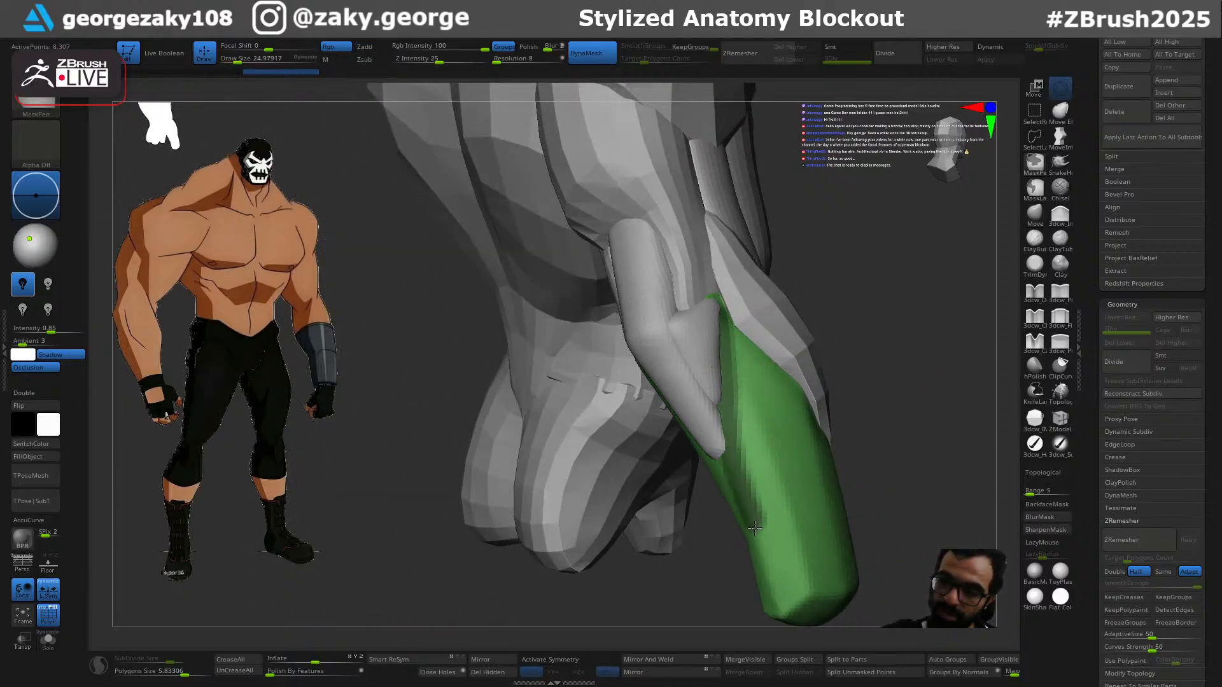
pyautogui.moveTo(827, 533); pyautogui.dragTo(878, 464, button='right')
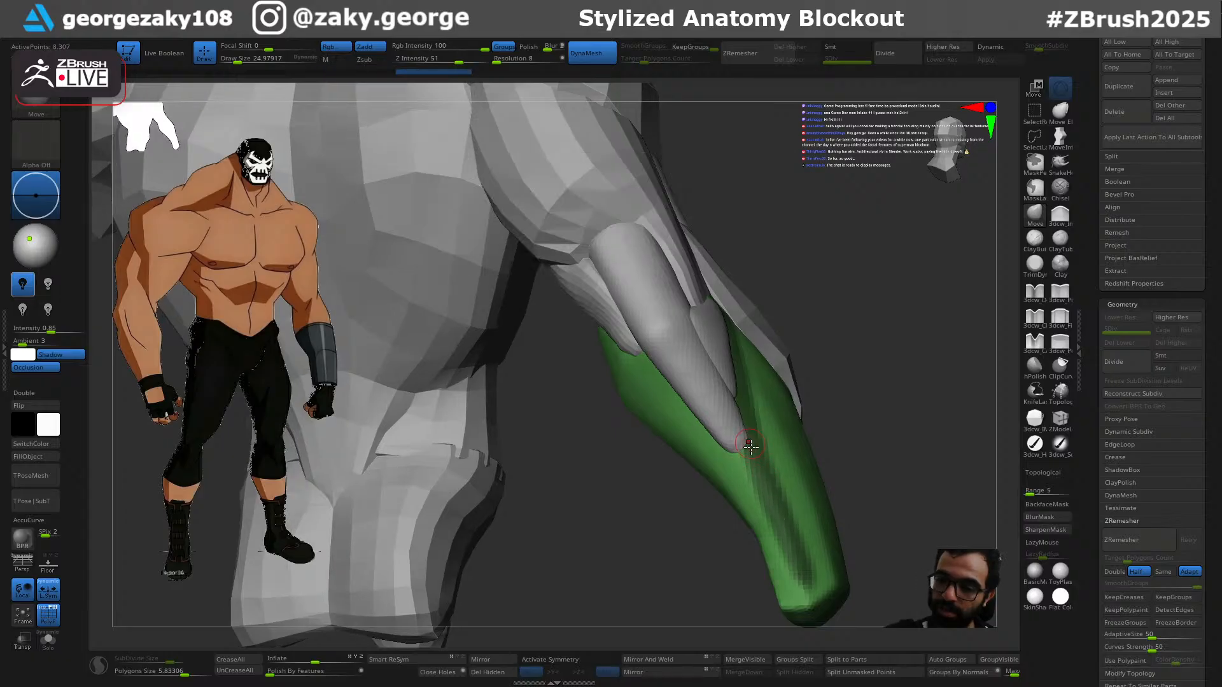
pyautogui.moveTo(806, 577); pyautogui.dragTo(867, 527, button='right')
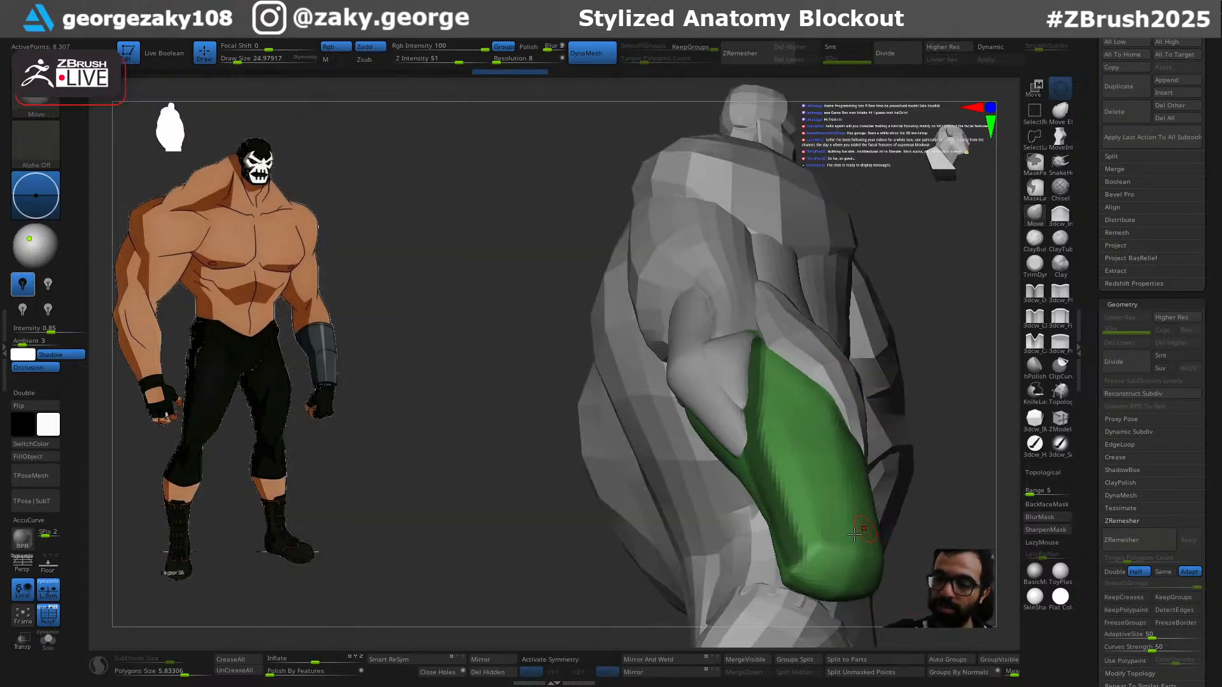
pyautogui.moveTo(824, 565); pyautogui.dragTo(866, 518, button='right')
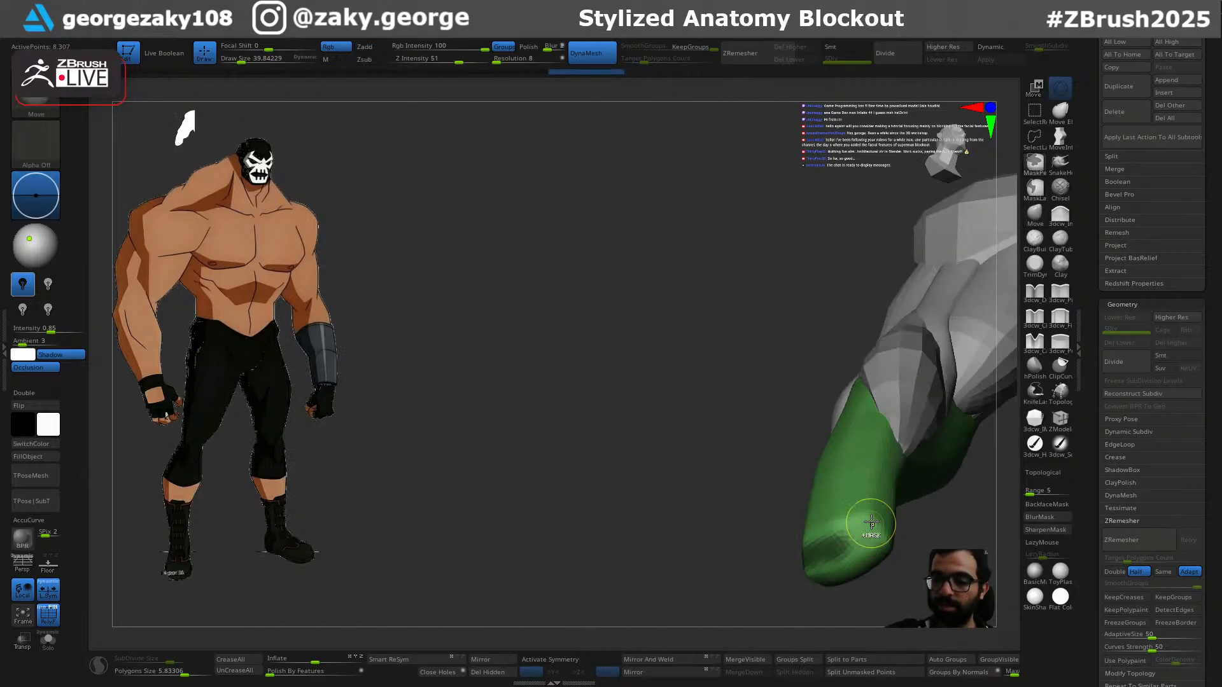
pyautogui.moveTo(773, 586); pyautogui.dragTo(810, 551, button='right')
pyautogui.moveTo(825, 504)
pyautogui.keyDown('ctrl'); pyautogui.mouseDown()
pyautogui.moveTo(798, 270)
pyautogui.moveTo(784, 493)
pyautogui.mouseUp(); pyautogui.keyUp('ctrl')
pyautogui.moveTo(766, 576); pyautogui.dragTo(700, 568, button='right')
pyautogui.moveTo(780, 340)
pyautogui.keyDown('ctrl'); pyautogui.mouseDown()
pyautogui.moveTo(740, 312)
pyautogui.moveTo(760, 484)
pyautogui.mouseUp(); pyautogui.keyUp('ctrl')
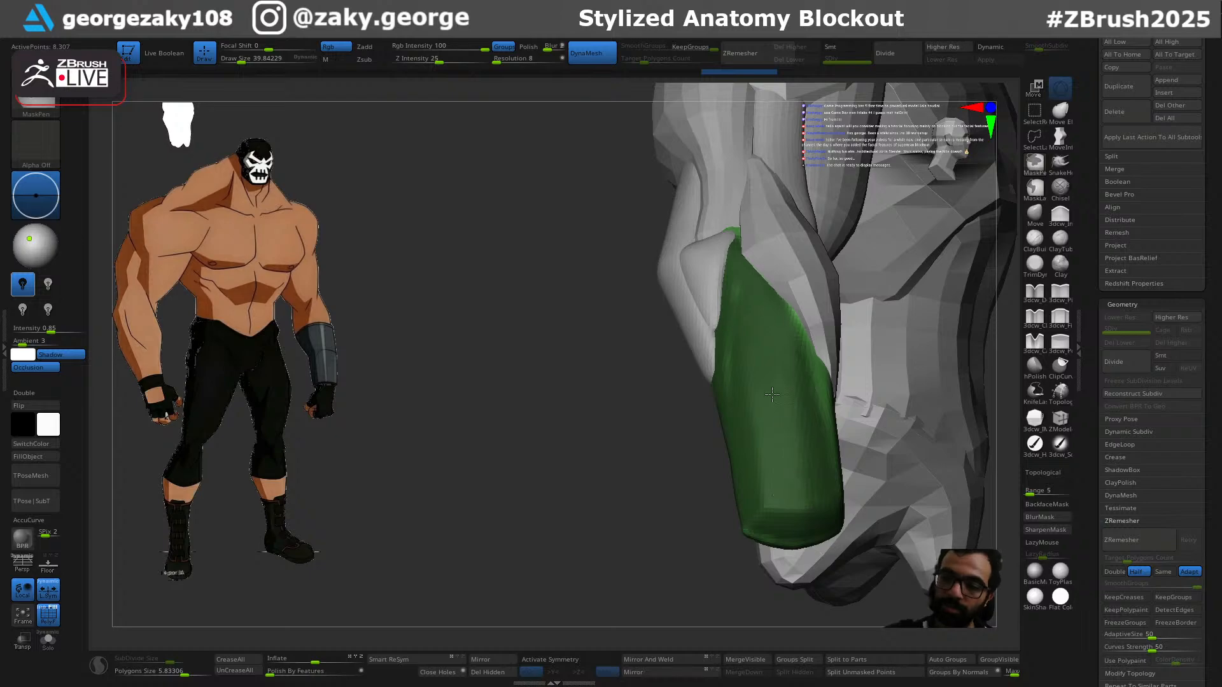
pyautogui.moveTo(788, 603); pyautogui.dragTo(728, 595, button='right')
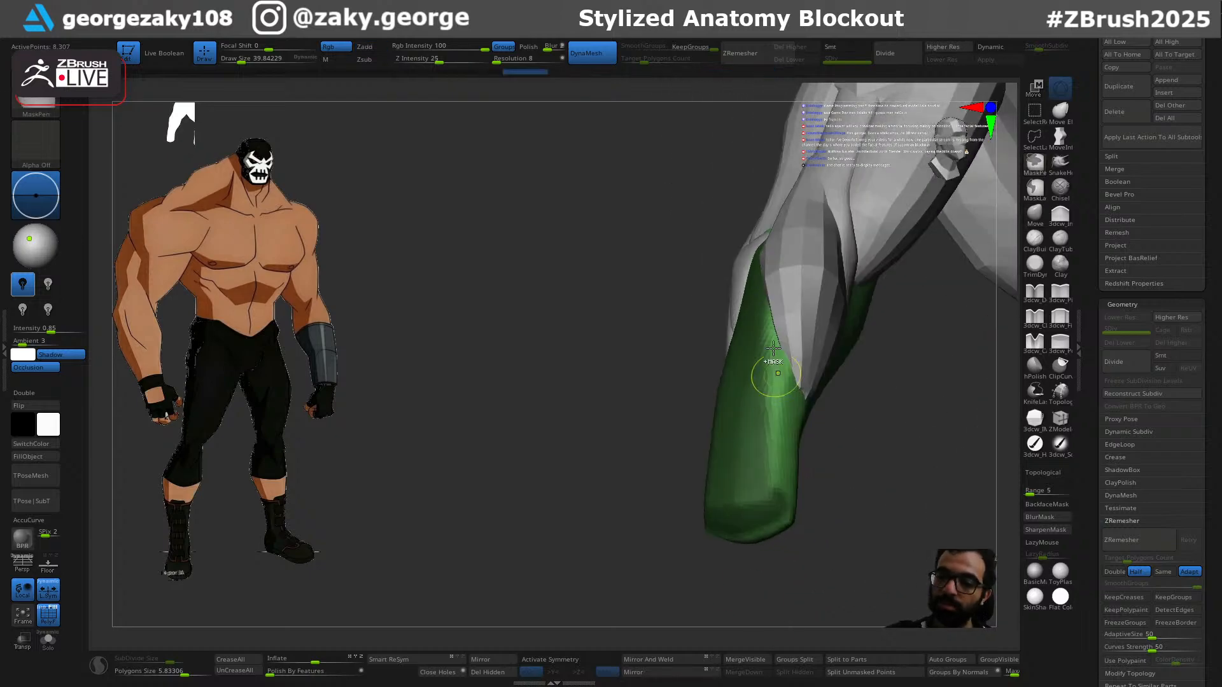
pyautogui.keyDown('ctrl'); pyautogui.moveTo(773, 355); pyautogui.dragTo(823, 480); pyautogui.keyUp('ctrl')
# Step: Isolate the masked back forearm region as its own polygroup and split it off into a separate subtool
pyautogui.moveTo(823, 480); pyautogui.dragTo(787, 369, button='right')
pyautogui.moveTo(762, 455); pyautogui.dragTo(787, 373, button='right')
pyautogui.moveTo(731, 581); pyautogui.dragTo(816, 402, button='right')
pyautogui.moveTo(730, 573)
pyautogui.mouseDown(button='right')
pyautogui.moveTo(807, 604)
pyautogui.moveTo(867, 605)
pyautogui.moveTo(880, 573)
pyautogui.moveTo(861, 573)
pyautogui.moveTo(823, 369)
pyautogui.mouseUp(button='right')
pyautogui.moveTo(873, 427)
pyautogui.mouseDown(button='right')
pyautogui.moveTo(907, 458)
pyautogui.moveTo(831, 546)
pyautogui.moveTo(891, 409)
pyautogui.moveTo(826, 515)
pyautogui.mouseUp(button='right')
pyautogui.keyDown('ctrl'); pyautogui.keyDown('shift'); pyautogui.click(809, 453); pyautogui.keyUp('shift'); pyautogui.keyUp('ctrl')
pyautogui.moveTo(856, 457); pyautogui.dragTo(816, 644, button='right')
pyautogui.click(812, 674)
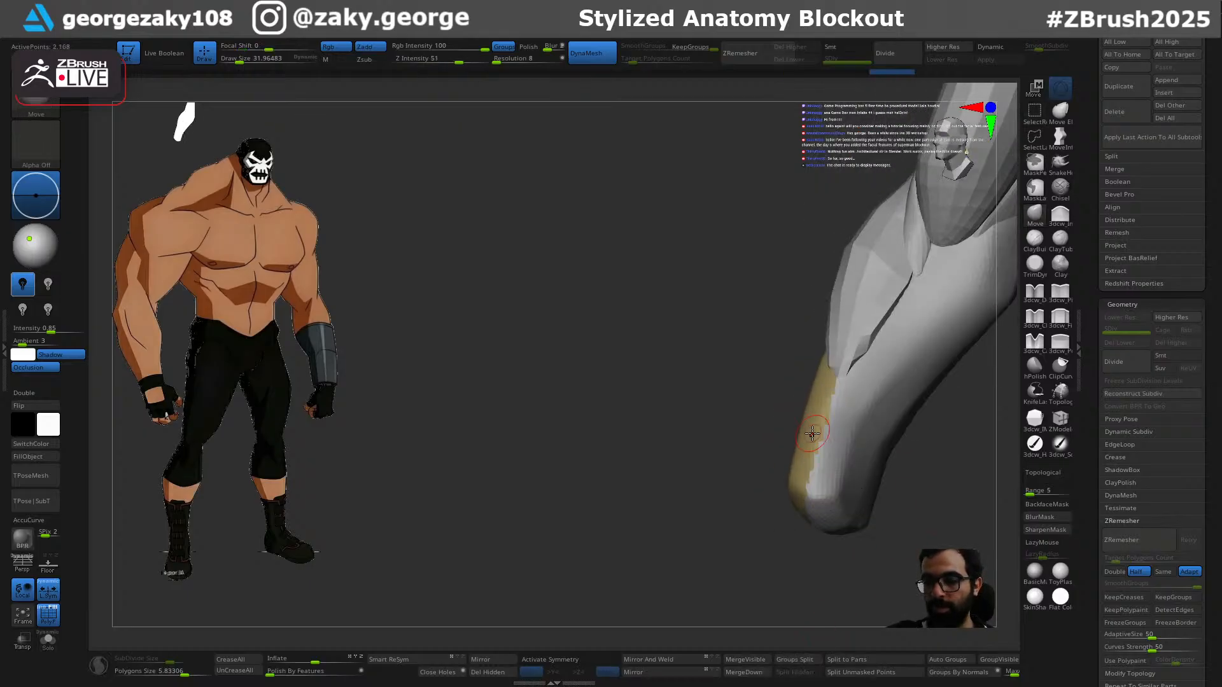
# Step: Isolate the split back forearm muscle, close its open side and DynaMesh it as one volume with Groups off
pyautogui.hotkey('alt', 's')
pyautogui.moveTo(892, 488); pyautogui.dragTo(556, 603, button='right')
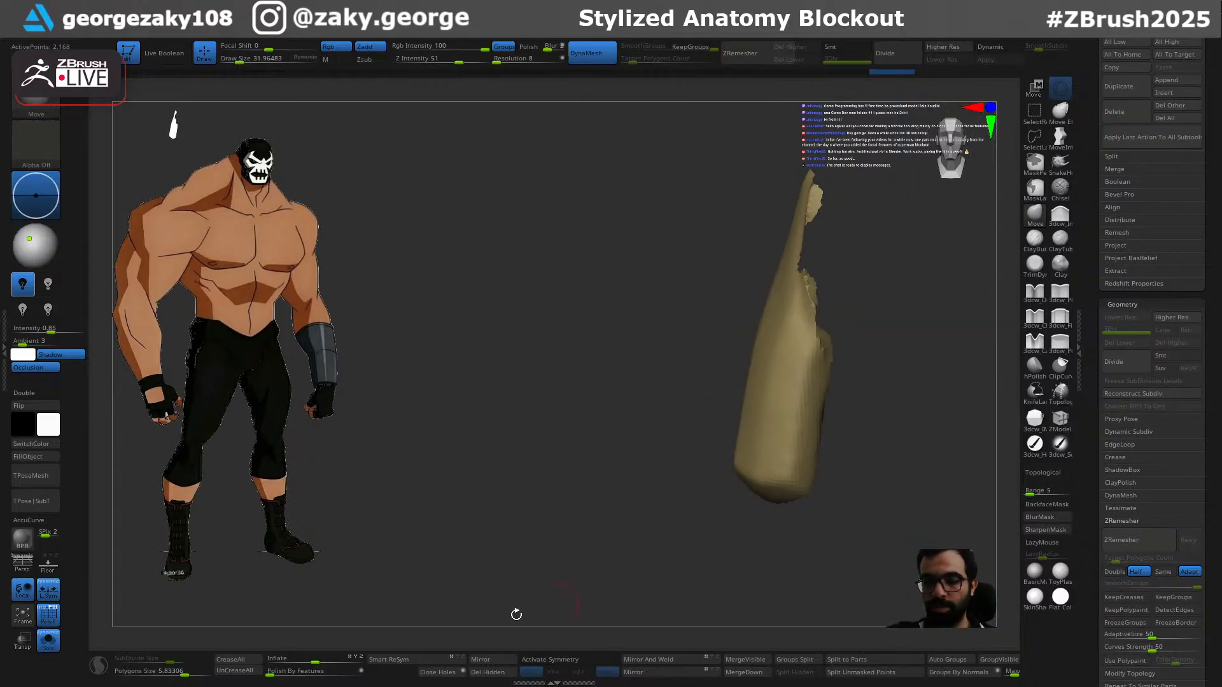
pyautogui.moveTo(854, 471); pyautogui.dragTo(732, 509, button='right')
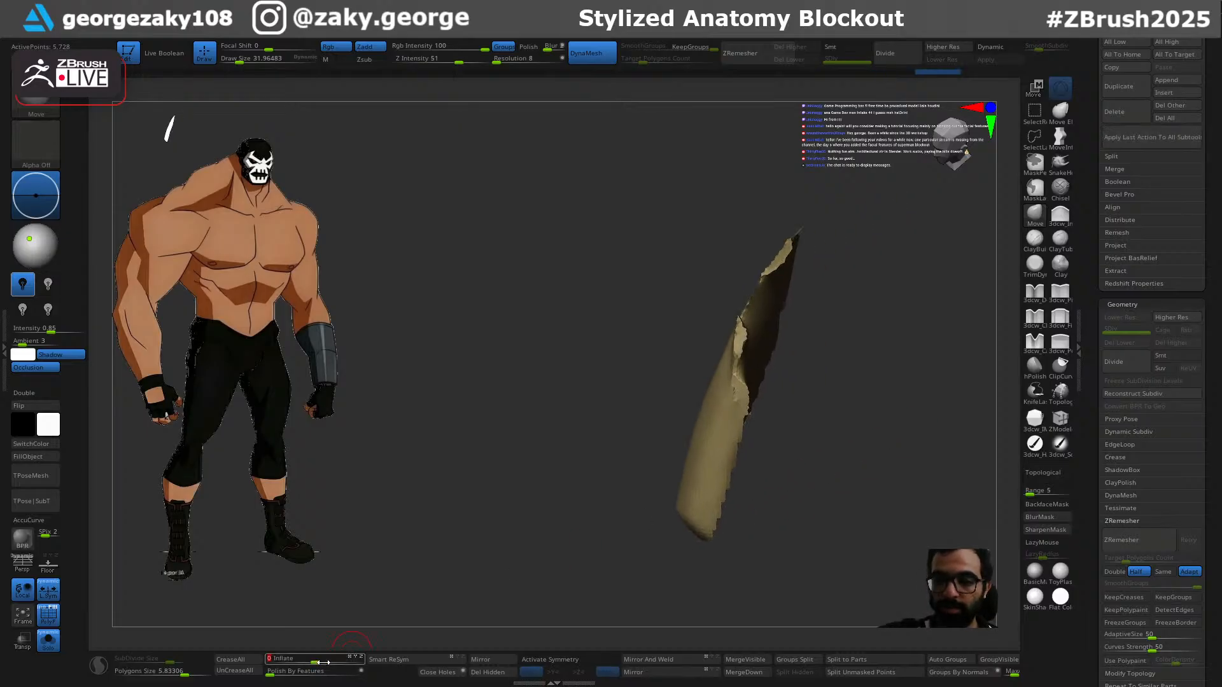
pyautogui.moveTo(322, 663); pyautogui.dragTo(327, 661)
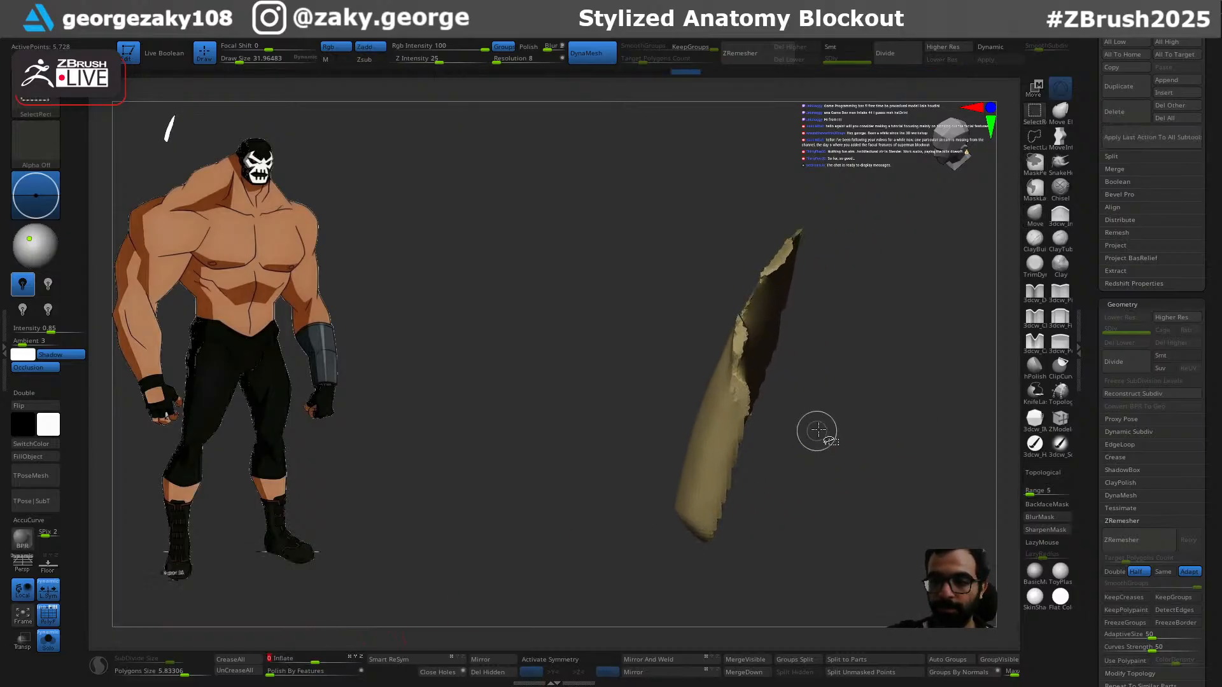
pyautogui.keyDown('ctrl'); pyautogui.moveTo(844, 466); pyautogui.dragTo(865, 524); pyautogui.keyUp('ctrl')
pyautogui.moveTo(836, 477); pyautogui.dragTo(486, 544, button='right')
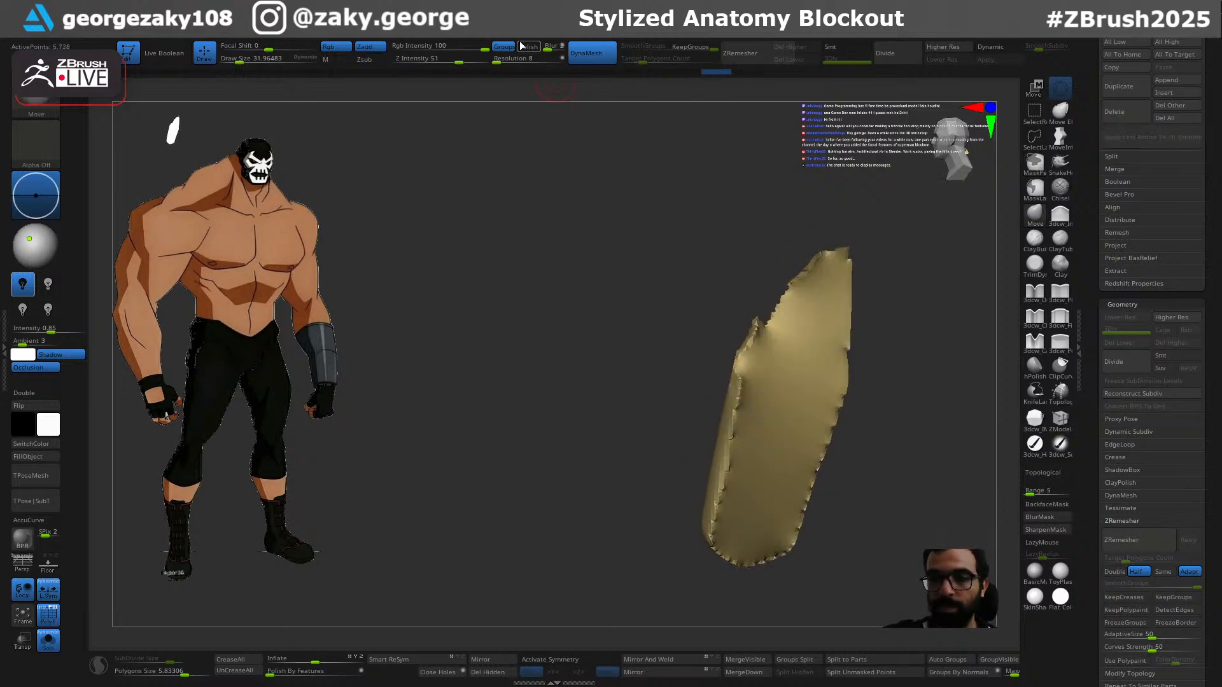
pyautogui.keyDown('ctrl'); pyautogui.moveTo(943, 416); pyautogui.dragTo(942, 480); pyautogui.keyUp('ctrl')
# Step: Thicken the back forearm muscle's hollow inner side with the Inflate brush and re-DynaMesh it
pyautogui.moveTo(834, 427); pyautogui.dragTo(452, 632, button='right')
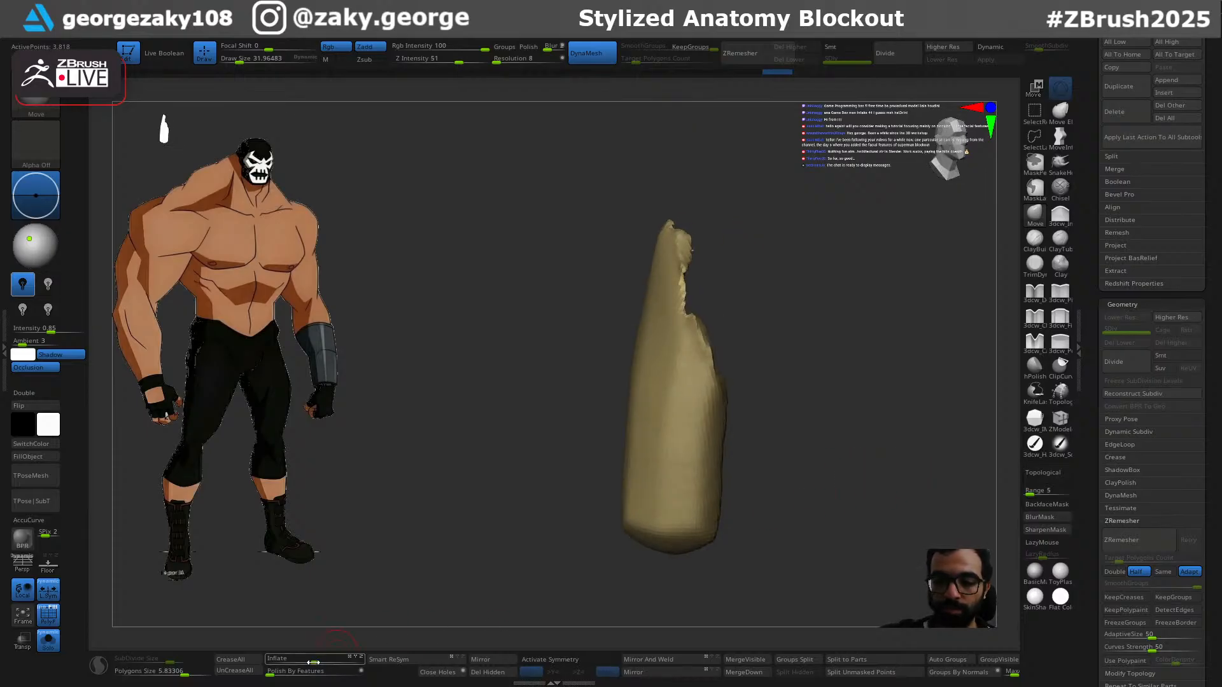
pyautogui.moveTo(812, 436); pyautogui.dragTo(765, 410, button='right')
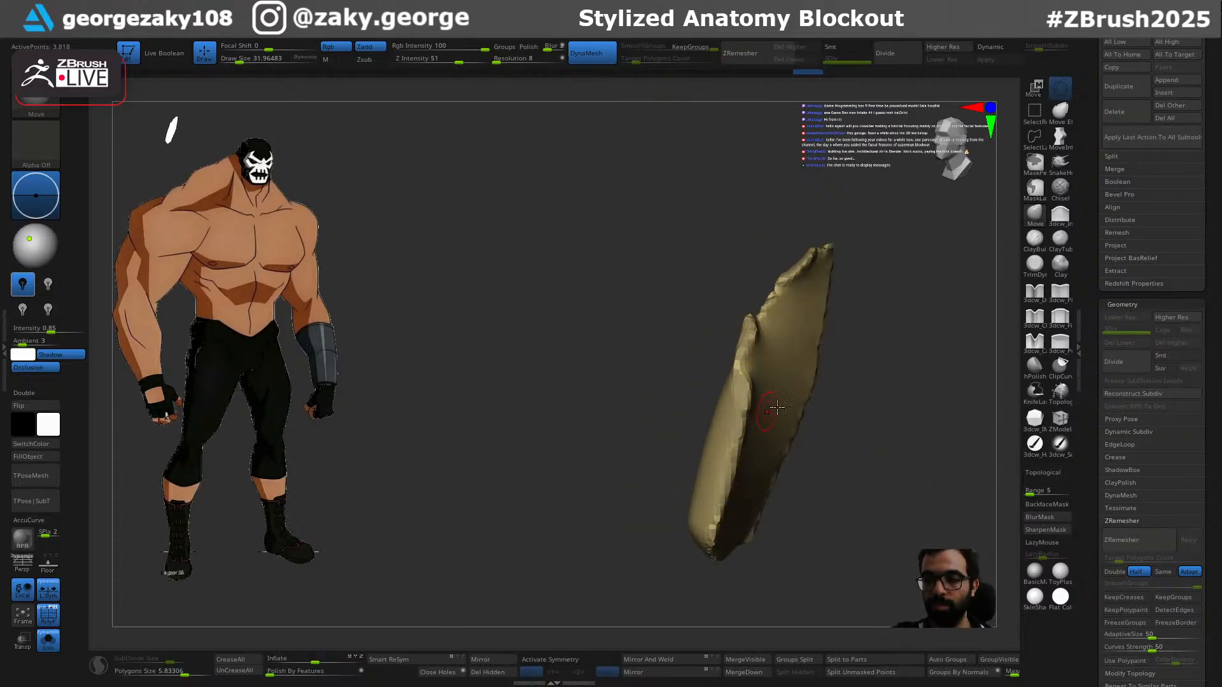
pyautogui.press('2')
pyautogui.press('s')
pyautogui.moveTo(787, 407); pyautogui.dragTo(811, 409)
pyautogui.press('s')
pyautogui.moveTo(784, 338); pyautogui.dragTo(793, 338)
pyautogui.moveTo(785, 358); pyautogui.dragTo(798, 358)
pyautogui.keyDown('ctrl'); pyautogui.moveTo(867, 374); pyautogui.dragTo(857, 406); pyautogui.keyUp('ctrl')
# Step: Smooth the back forearm muscle's ragged edges and assign it a single new polygroup
pyautogui.press('s')
pyautogui.moveTo(821, 339)
pyautogui.mouseDown()
pyautogui.moveTo(801, 338)
pyautogui.moveTo(761, 401)
pyautogui.mouseUp()
pyautogui.moveTo(820, 485)
pyautogui.mouseDown()
pyautogui.moveTo(755, 461)
pyautogui.moveTo(760, 509)
pyautogui.moveTo(779, 446)
pyautogui.mouseUp()
pyautogui.moveTo(847, 321)
pyautogui.mouseDown()
pyautogui.moveTo(887, 323)
pyautogui.moveTo(865, 387)
pyautogui.moveTo(885, 394)
pyautogui.mouseUp()
pyautogui.hotkey('ctrl', 'w')
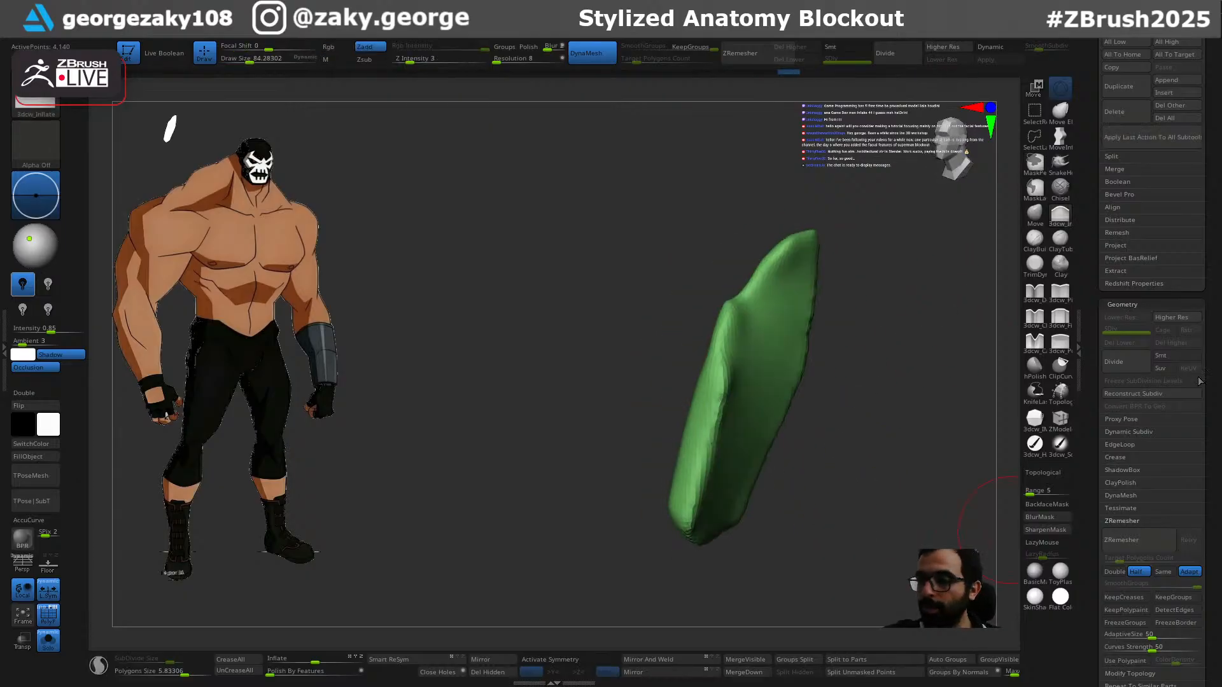
# Step: ZRemesh the back forearm muscle to low-poly with a reduced target polygon count, Half on and Adapt off
pyautogui.click(1136, 571)
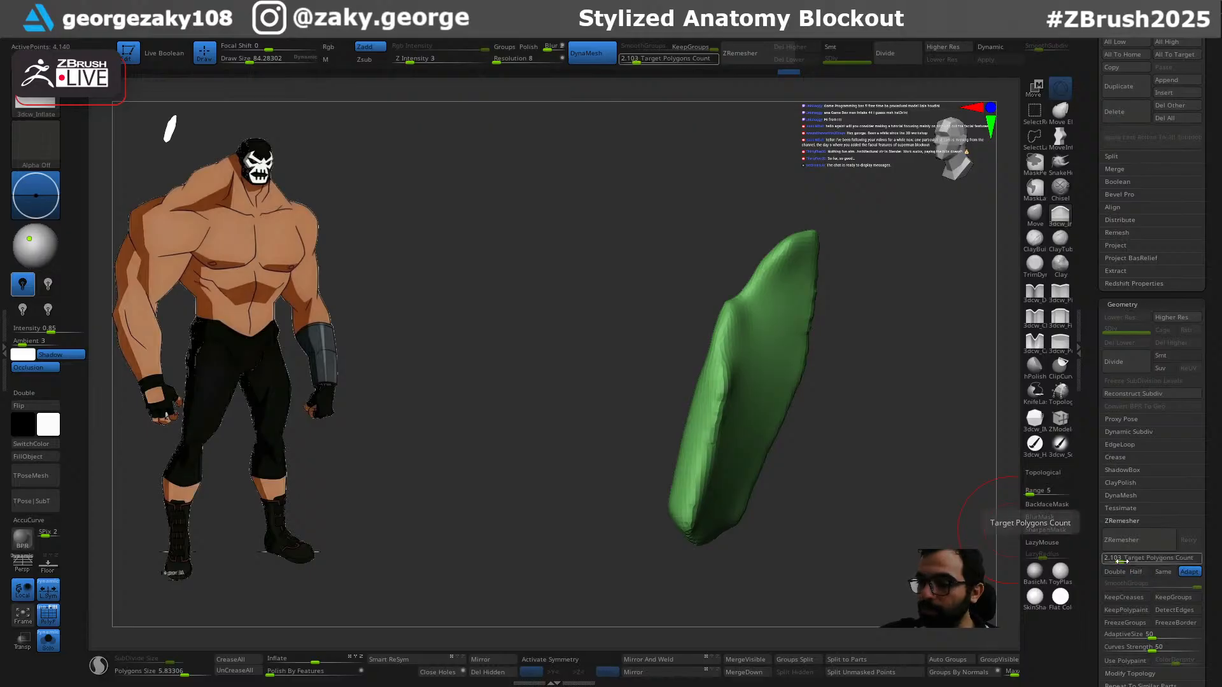
pyautogui.moveTo(873, 387); pyautogui.dragTo(1005, 494)
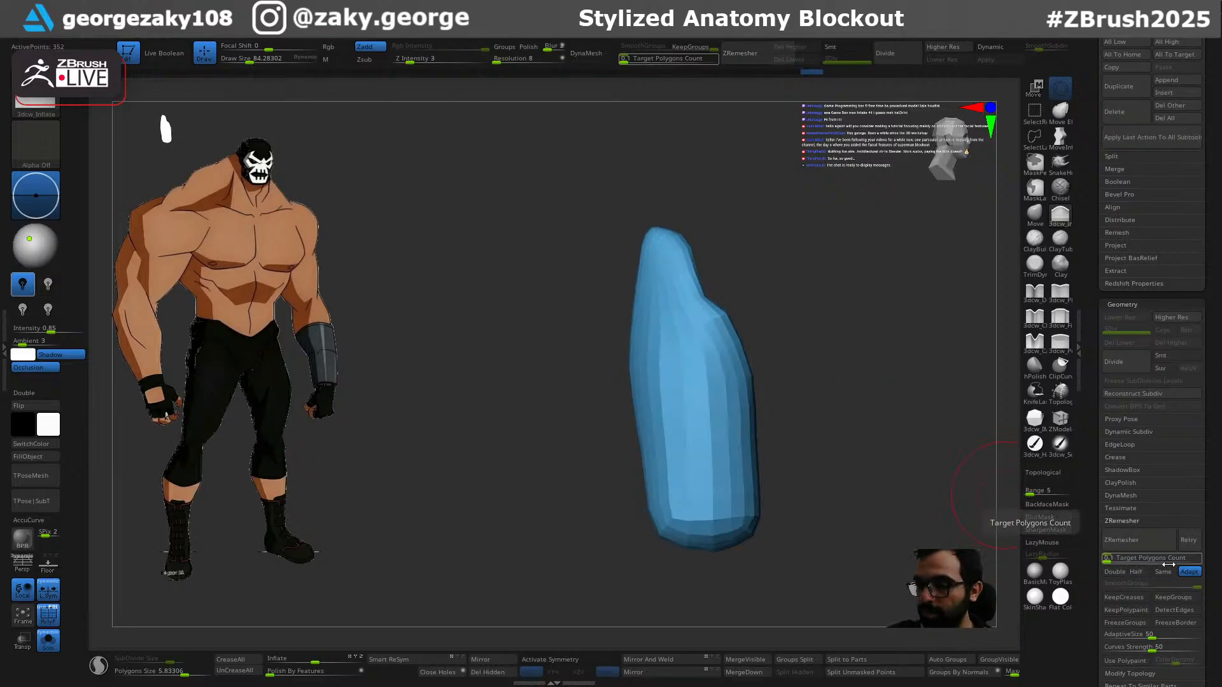
pyautogui.click(1137, 571)
pyautogui.click(1139, 539)
pyautogui.moveTo(840, 503); pyautogui.dragTo(847, 512)
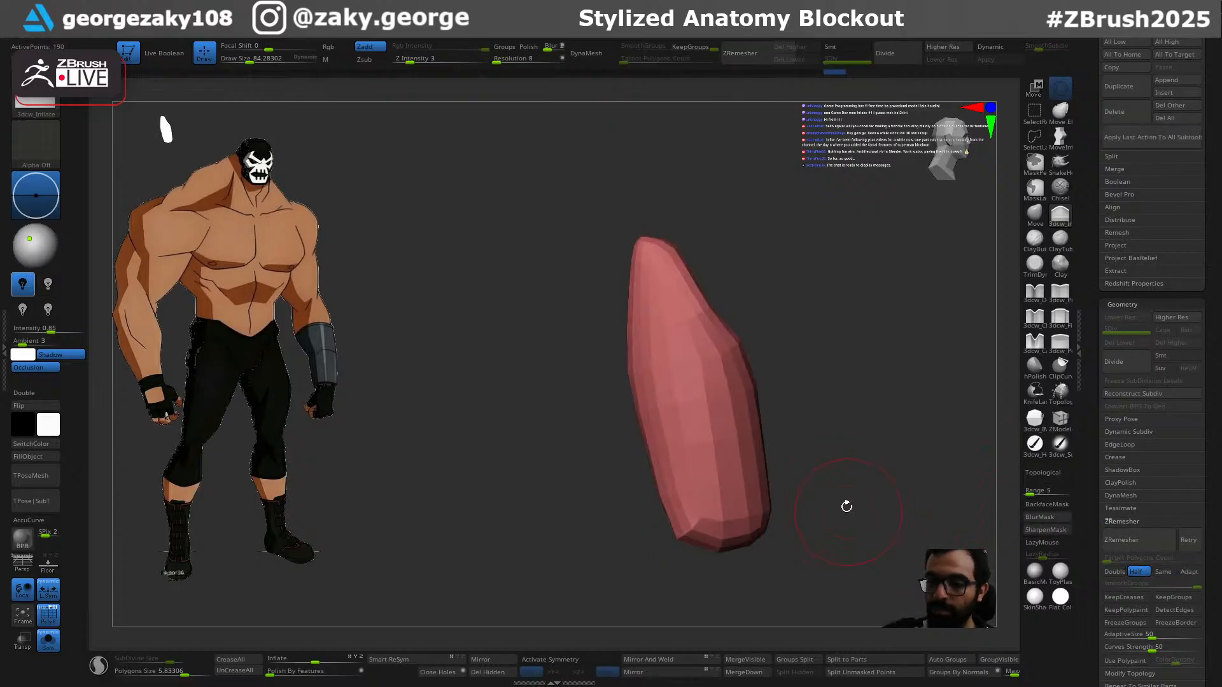
# Step: Show the other muscles and pull the back forearm muscle's upper tip up toward the elbow with the Move brush
pyautogui.hotkey('alt', 's')
pyautogui.moveTo(833, 435)
pyautogui.mouseDown()
pyautogui.moveTo(840, 494)
pyautogui.moveTo(856, 480)
pyautogui.mouseUp()
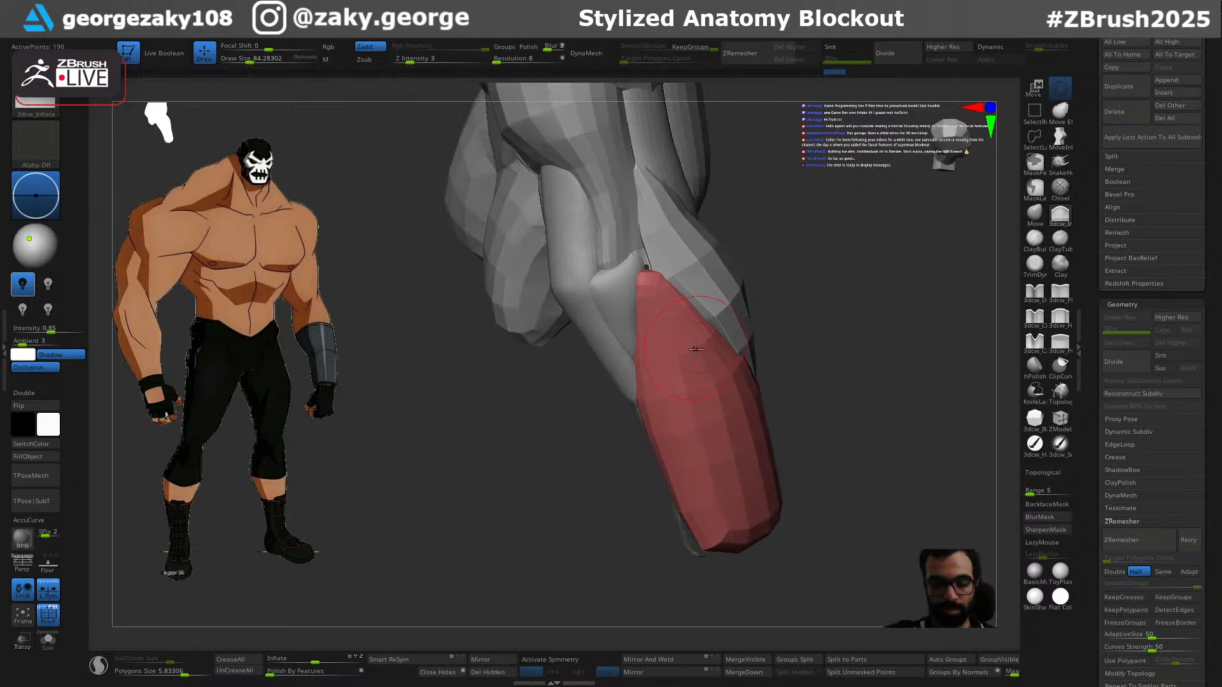
pyautogui.press('b')
pyautogui.press('m')
pyautogui.press('v')
pyautogui.press('s')
pyautogui.moveTo(648, 263); pyautogui.dragTo(644, 264)
pyautogui.moveTo(640, 256); pyautogui.dragTo(641, 249)
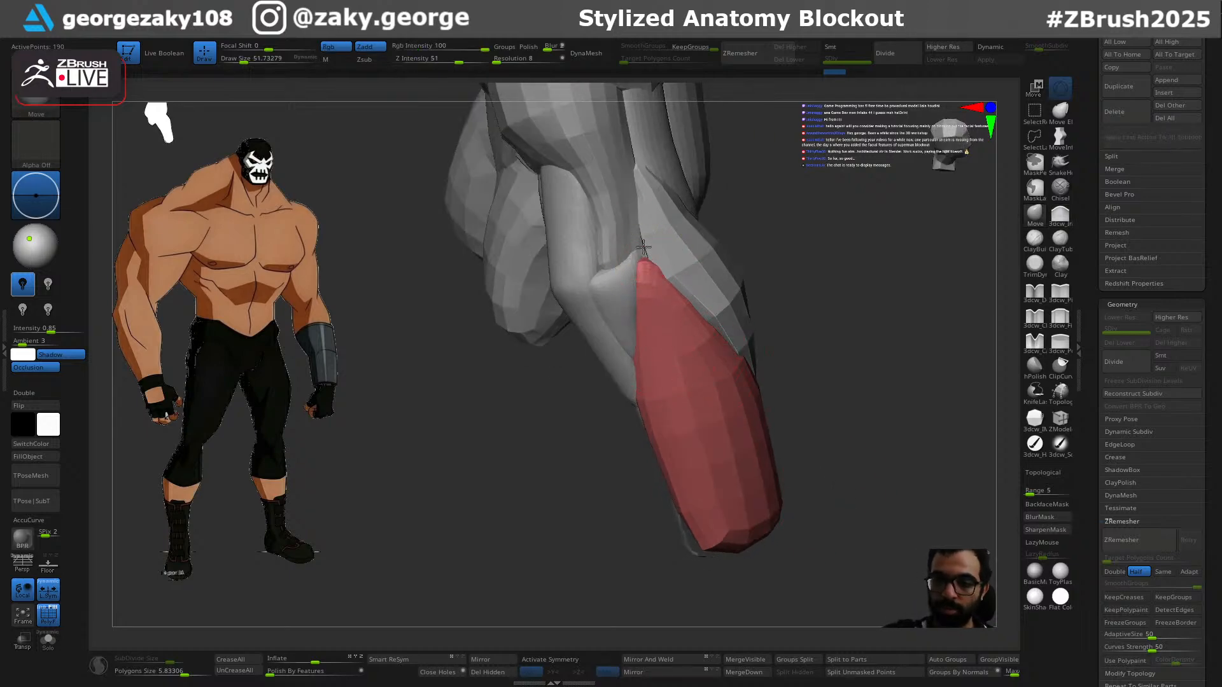
pyautogui.keyDown('shift'); pyautogui.moveTo(796, 306); pyautogui.dragTo(726, 261); pyautogui.keyUp('shift')
# Step: Narrow the back forearm muscle's upper end to a point and fit its side edge against the elbow muscle
pyautogui.press('s')
pyautogui.moveTo(626, 261); pyautogui.dragTo(645, 274)
pyautogui.hotkey('ctrl', 'z')
pyautogui.press('s')
pyautogui.moveTo(613, 324); pyautogui.dragTo(653, 261)
pyautogui.moveTo(636, 342); pyautogui.dragTo(630, 347)
pyautogui.moveTo(837, 548)
pyautogui.mouseDown()
pyautogui.moveTo(723, 568)
pyautogui.moveTo(676, 597)
pyautogui.moveTo(654, 535)
pyautogui.mouseUp()
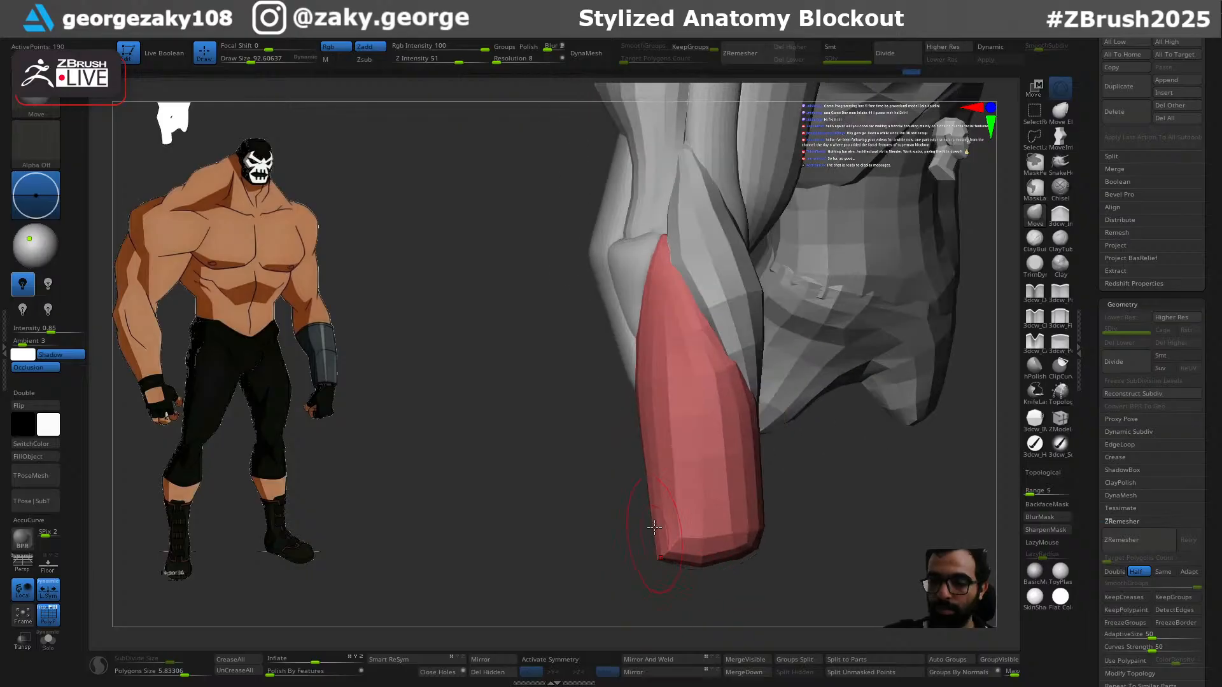
# Step: Reshape the back forearm muscle's lower end around the wrist with the Move brush
pyautogui.press('s')
pyautogui.moveTo(759, 551); pyautogui.dragTo(767, 530)
pyautogui.press('s')
pyautogui.press('s')
pyautogui.moveTo(813, 565); pyautogui.dragTo(711, 541)
pyautogui.press('s')
pyautogui.moveTo(821, 505); pyautogui.dragTo(833, 509)
pyautogui.moveTo(772, 544)
pyautogui.mouseDown()
pyautogui.moveTo(813, 496)
pyautogui.moveTo(904, 499)
pyautogui.mouseUp()
# Step: Select the small triangular elbow muscle and ZRemesh it at a low target polygon count with Half and Adapt off
pyautogui.keyDown('alt'); pyautogui.moveTo(827, 509); pyautogui.dragTo(865, 445); pyautogui.keyUp('alt')
pyautogui.keyDown('alt'); pyautogui.click(699, 437); pyautogui.keyUp('alt')
pyautogui.keyDown('ctrl'); pyautogui.moveTo(700, 438); pyautogui.dragTo(715, 466, button='right'); pyautogui.keyUp('ctrl')
pyautogui.press('s')
pyautogui.moveTo(710, 368); pyautogui.dragTo(913, 355, button='right')
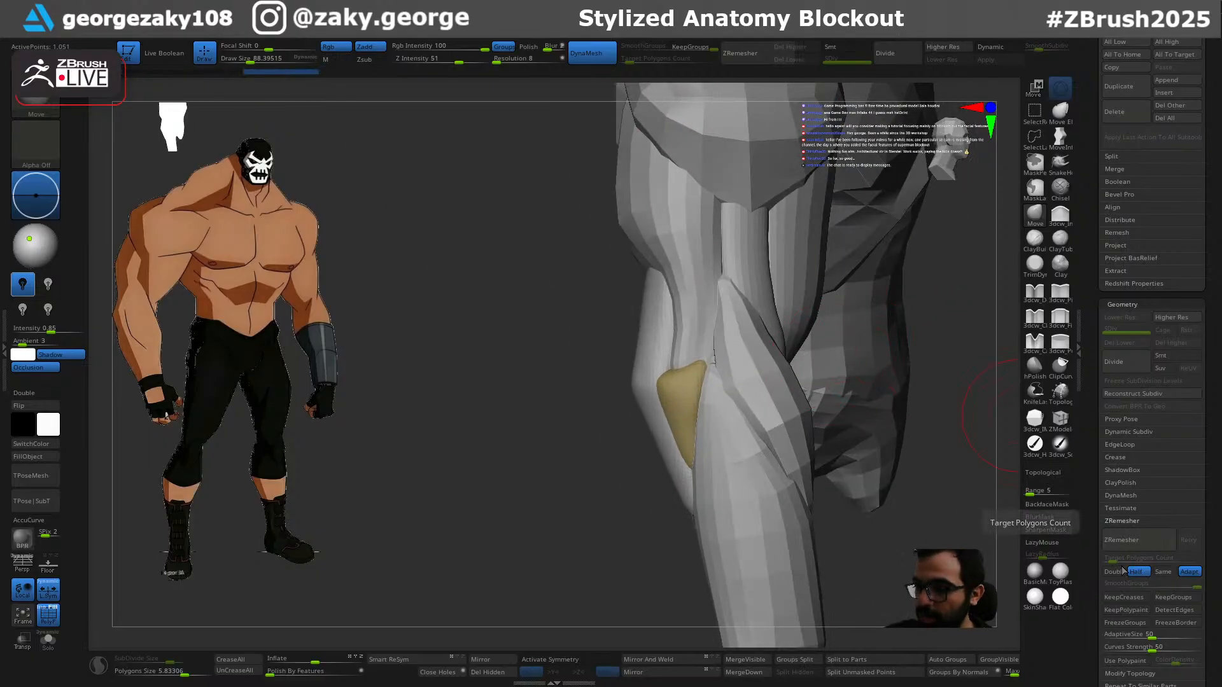
pyautogui.moveTo(1145, 558); pyautogui.dragTo(1106, 559)
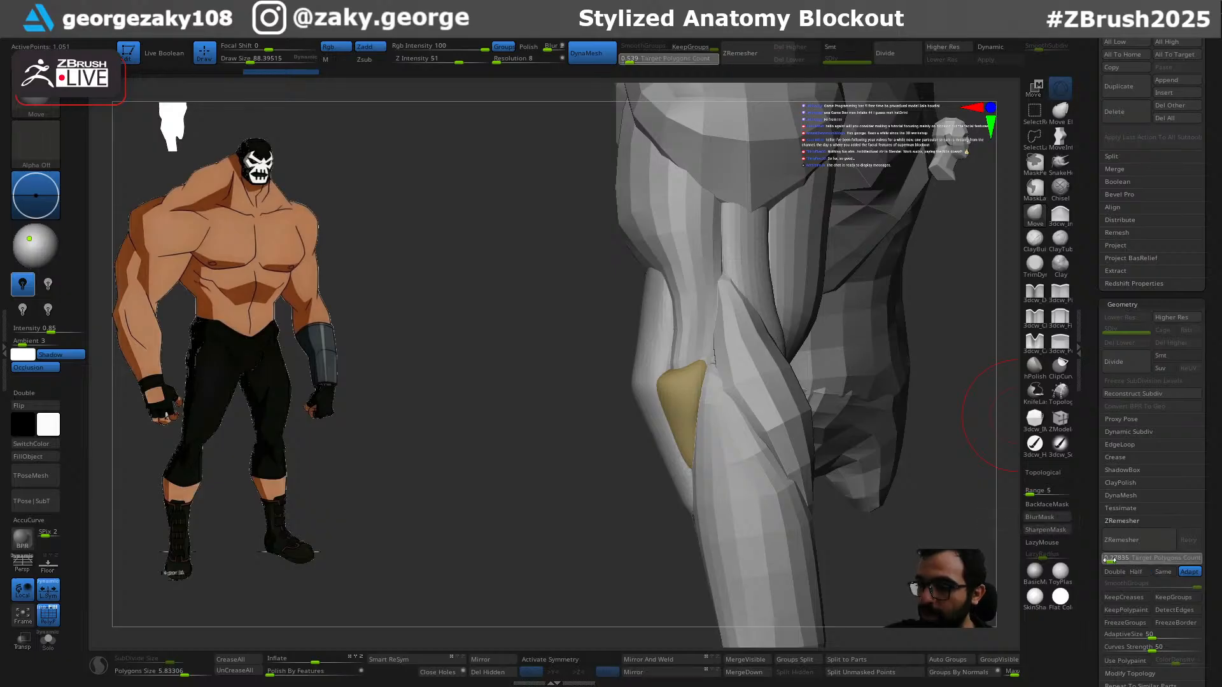
pyautogui.click(1202, 572)
pyautogui.moveTo(932, 449); pyautogui.dragTo(799, 497, button='right')
pyautogui.moveTo(851, 435); pyautogui.dragTo(726, 463, button='right')
pyautogui.press('s')
pyautogui.moveTo(882, 444)
pyautogui.mouseDown(button='right')
pyautogui.moveTo(862, 482)
pyautogui.moveTo(903, 469)
pyautogui.moveTo(853, 467)
pyautogui.moveTo(817, 501)
pyautogui.moveTo(791, 507)
pyautogui.moveTo(772, 469)
pyautogui.moveTo(752, 477)
pyautogui.moveTo(851, 478)
pyautogui.moveTo(773, 467)
pyautogui.moveTo(845, 428)
pyautogui.moveTo(783, 518)
pyautogui.moveTo(758, 526)
pyautogui.moveTo(799, 567)
pyautogui.moveTo(912, 587)
pyautogui.moveTo(704, 559)
pyautogui.mouseUp(button='right')
# Step: Select and isolate the remaining inner forearm muscle and close its open side
pyautogui.keyDown('alt'); pyautogui.click(651, 446); pyautogui.keyUp('alt')
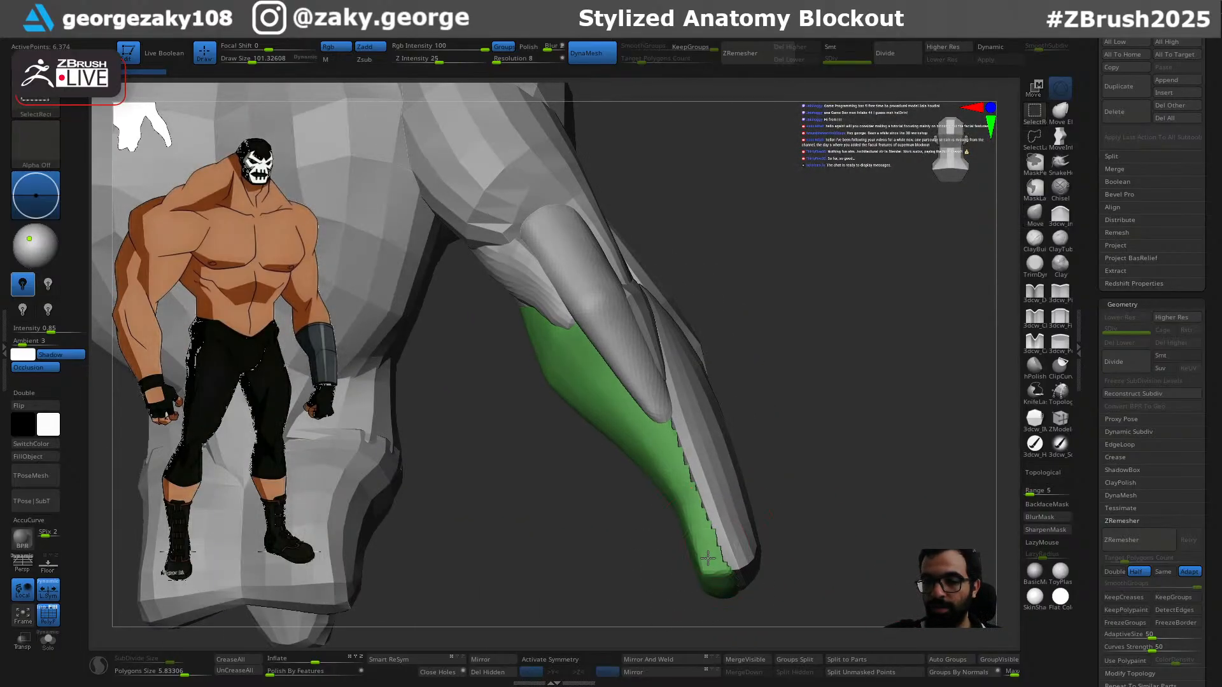
pyautogui.keyDown('ctrl'); pyautogui.keyDown('shift'); pyautogui.click(719, 563); pyautogui.keyUp('shift'); pyautogui.keyUp('ctrl')
pyautogui.moveTo(763, 409); pyautogui.dragTo(671, 446, button='right')
pyautogui.click(455, 675)
pyautogui.moveTo(850, 428)
pyautogui.mouseDown(button='right')
pyautogui.moveTo(889, 415)
pyautogui.moveTo(857, 428)
pyautogui.moveTo(913, 377)
pyautogui.moveTo(905, 450)
pyautogui.mouseUp(button='right')
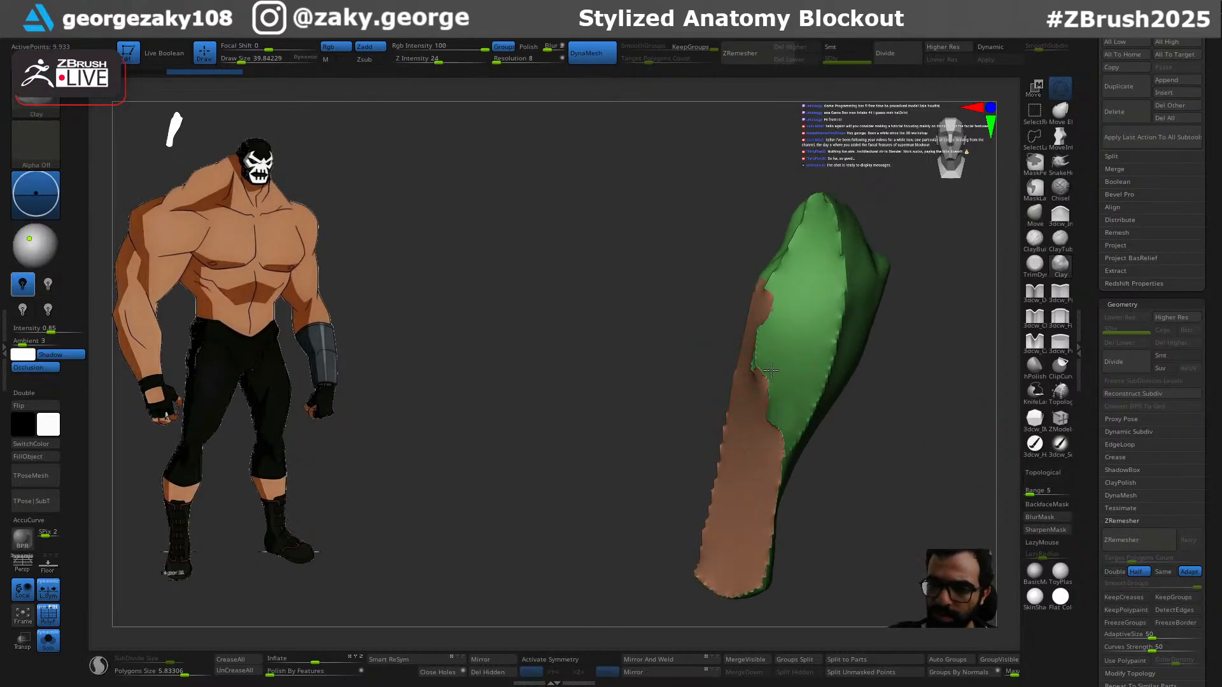
# Step: Fill and smooth the seam and dents on the inner forearm muscle's capped side with the Clay brush
pyautogui.moveTo(754, 371); pyautogui.dragTo(757, 377)
pyautogui.moveTo(856, 390); pyautogui.dragTo(933, 425, button='right')
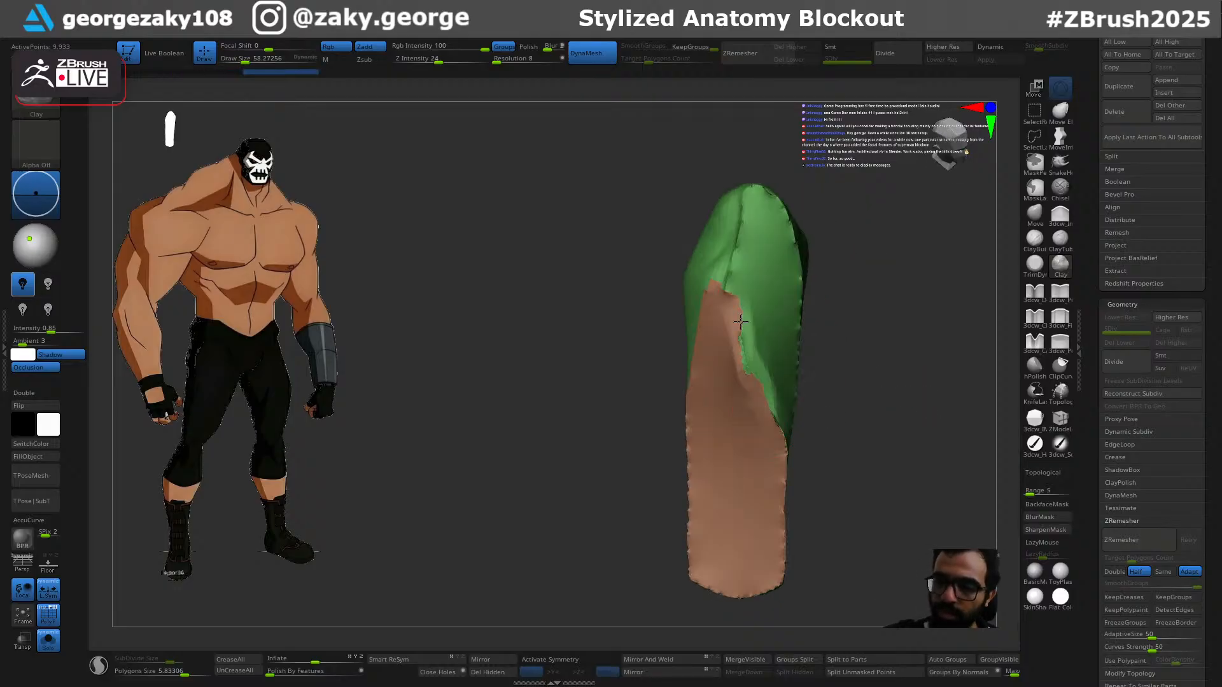
pyautogui.moveTo(751, 376); pyautogui.dragTo(757, 376)
pyautogui.moveTo(742, 319)
pyautogui.mouseDown()
pyautogui.moveTo(746, 366)
pyautogui.moveTo(740, 292)
pyautogui.moveTo(748, 373)
pyautogui.moveTo(761, 340)
pyautogui.mouseUp()
pyautogui.moveTo(854, 420); pyautogui.dragTo(907, 417, button='right')
pyautogui.press('s')
pyautogui.moveTo(762, 391); pyautogui.dragTo(759, 391)
pyautogui.moveTo(740, 293); pyautogui.dragTo(733, 337)
# Step: Set up the DamStandard brush at a size of about 84 over the inner forearm muscle's upper end
pyautogui.moveTo(884, 287)
pyautogui.mouseDown(button='right')
pyautogui.moveTo(822, 305)
pyautogui.moveTo(848, 289)
pyautogui.moveTo(866, 317)
pyautogui.moveTo(853, 241)
pyautogui.moveTo(885, 225)
pyautogui.mouseUp(button='right')
pyautogui.moveTo(787, 223); pyautogui.dragTo(777, 226, button='right')
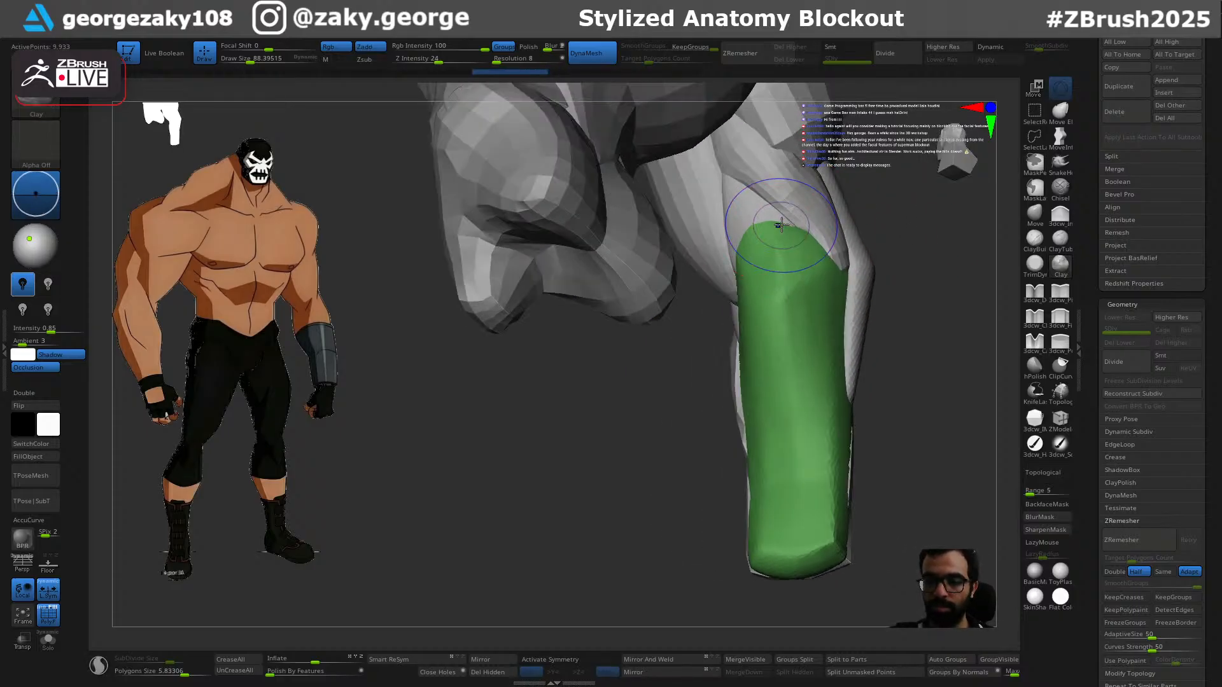
pyautogui.press('b')
pyautogui.press('d')
pyautogui.press('s')
pyautogui.press('s')
pyautogui.moveTo(774, 230); pyautogui.dragTo(786, 230)
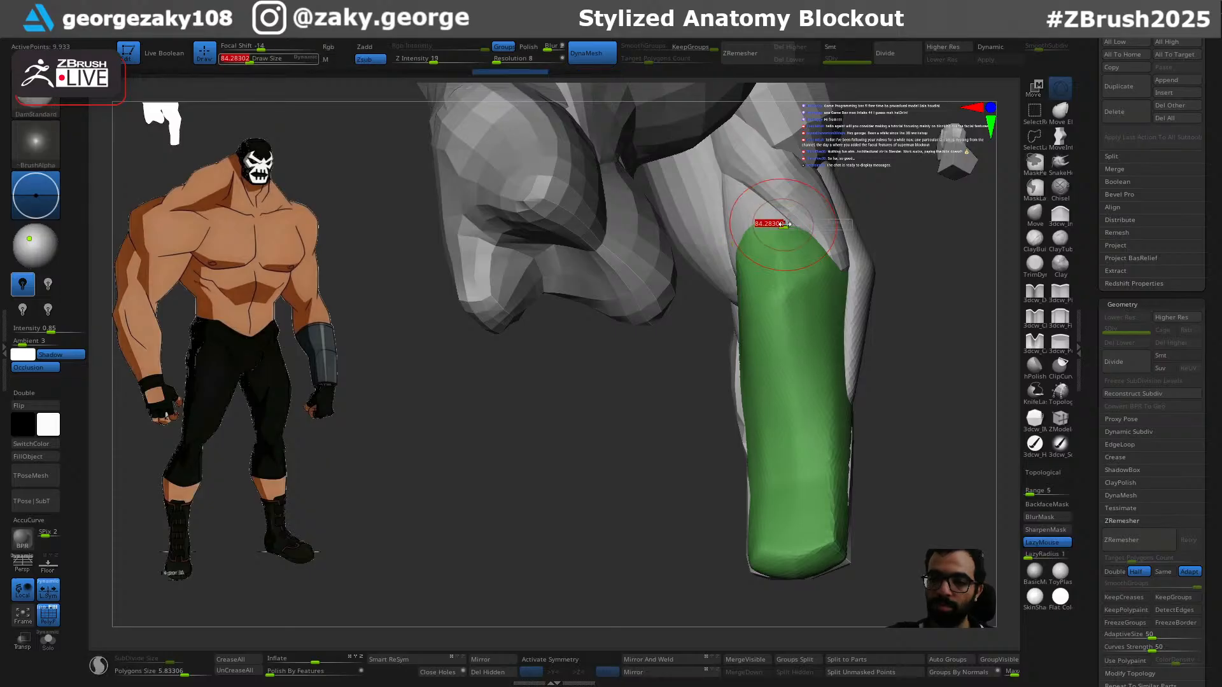
# Step: Adjust the muscle at the inner elbow with the Move brush and reselect the remaining inner forearm muscle
pyautogui.moveTo(701, 319)
pyautogui.mouseDown(button='right')
pyautogui.moveTo(700, 409)
pyautogui.moveTo(761, 227)
pyautogui.moveTo(794, 341)
pyautogui.moveTo(789, 407)
pyautogui.moveTo(783, 355)
pyautogui.moveTo(728, 426)
pyautogui.moveTo(778, 375)
pyautogui.moveTo(726, 388)
pyautogui.moveTo(768, 365)
pyautogui.moveTo(746, 368)
pyautogui.mouseUp(button='right')
pyautogui.press('b')
pyautogui.press('m')
pyautogui.press('v')
pyautogui.press('s')
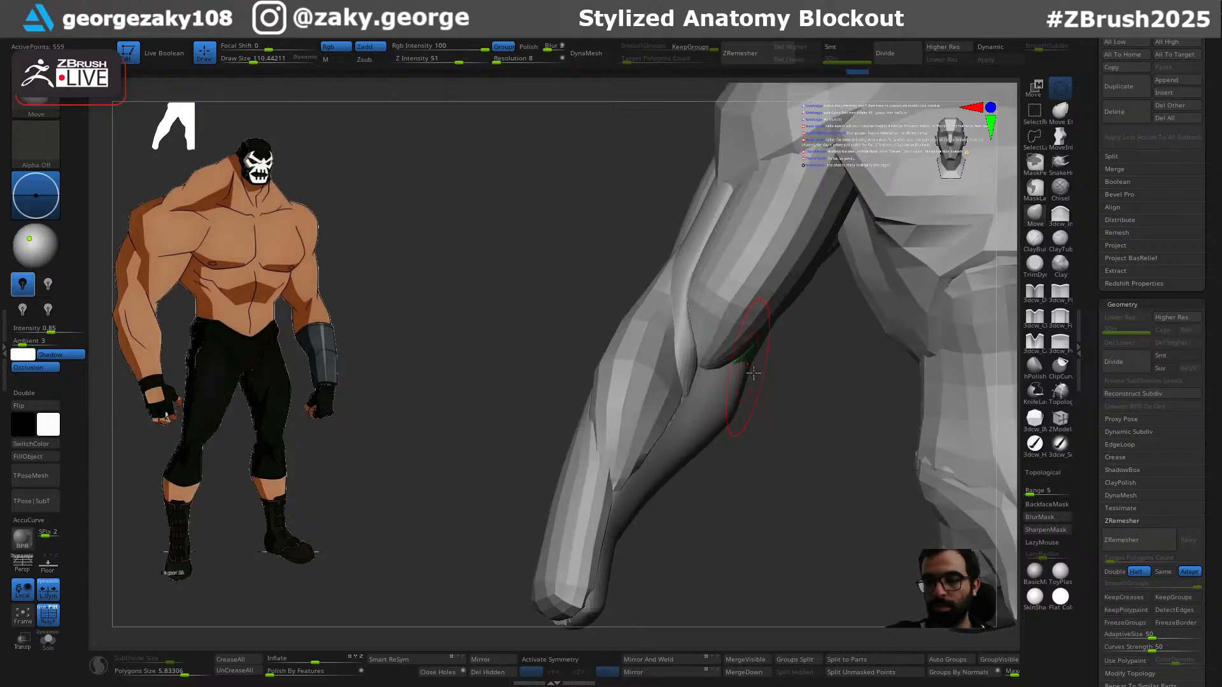
pyautogui.keyDown('alt'); pyautogui.click(726, 405); pyautogui.keyUp('alt')
pyautogui.moveTo(745, 446); pyautogui.dragTo(953, 424, button='right')
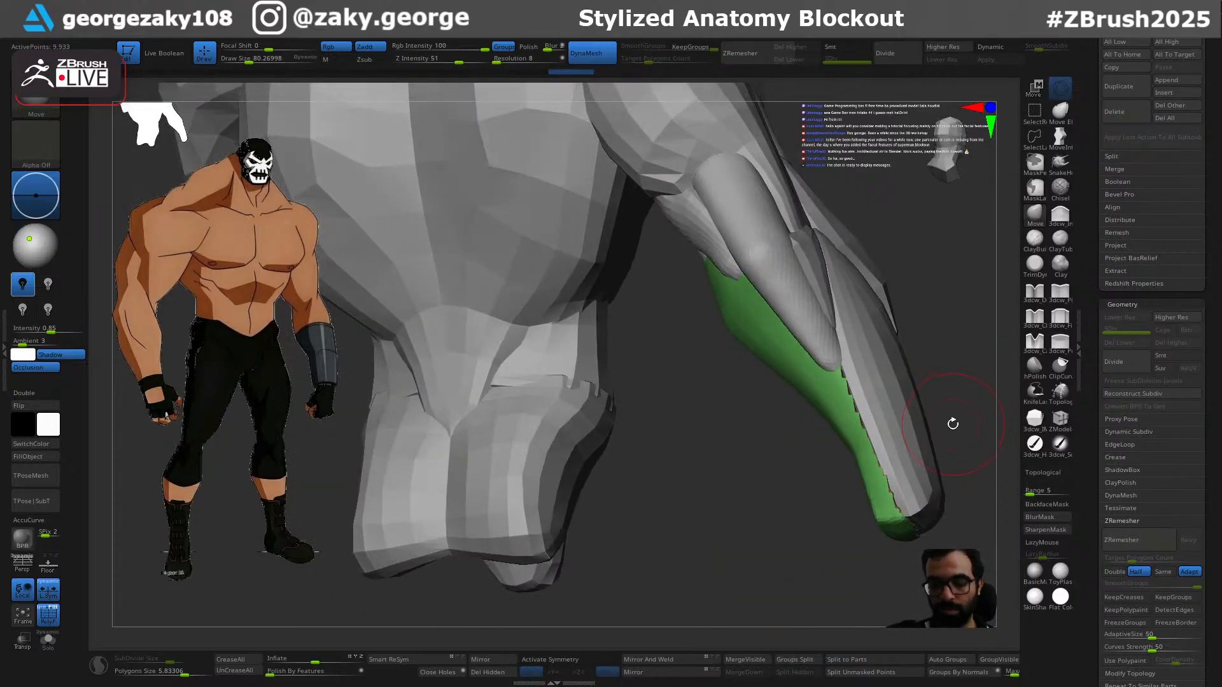
# Step: Turn off the polyframe display, choose a large Inflate brush and re-DynaMesh the inner forearm muscle
pyautogui.hotkey('shift', 'f')
pyautogui.press('s')
pyautogui.moveTo(941, 439); pyautogui.dragTo(882, 444)
pyautogui.keyDown('ctrl'); pyautogui.moveTo(941, 377); pyautogui.dragTo(952, 396); pyautogui.keyUp('ctrl')
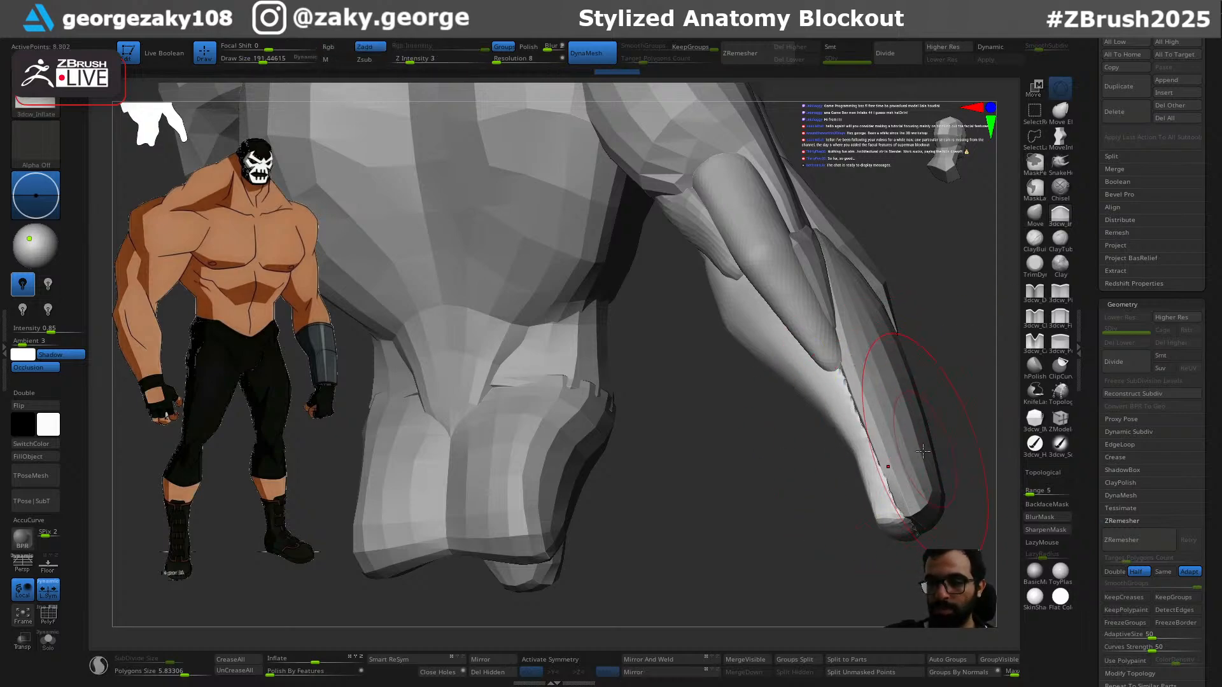
# Step: Swell the inner forearm muscle along its seam toward the wrist with a large Inflate brush
pyautogui.moveTo(895, 456)
pyautogui.mouseDown()
pyautogui.moveTo(906, 451)
pyautogui.moveTo(914, 476)
pyautogui.moveTo(897, 442)
pyautogui.moveTo(891, 491)
pyautogui.mouseUp()
pyautogui.press('s')
pyautogui.moveTo(939, 510); pyautogui.dragTo(946, 516, button='right')
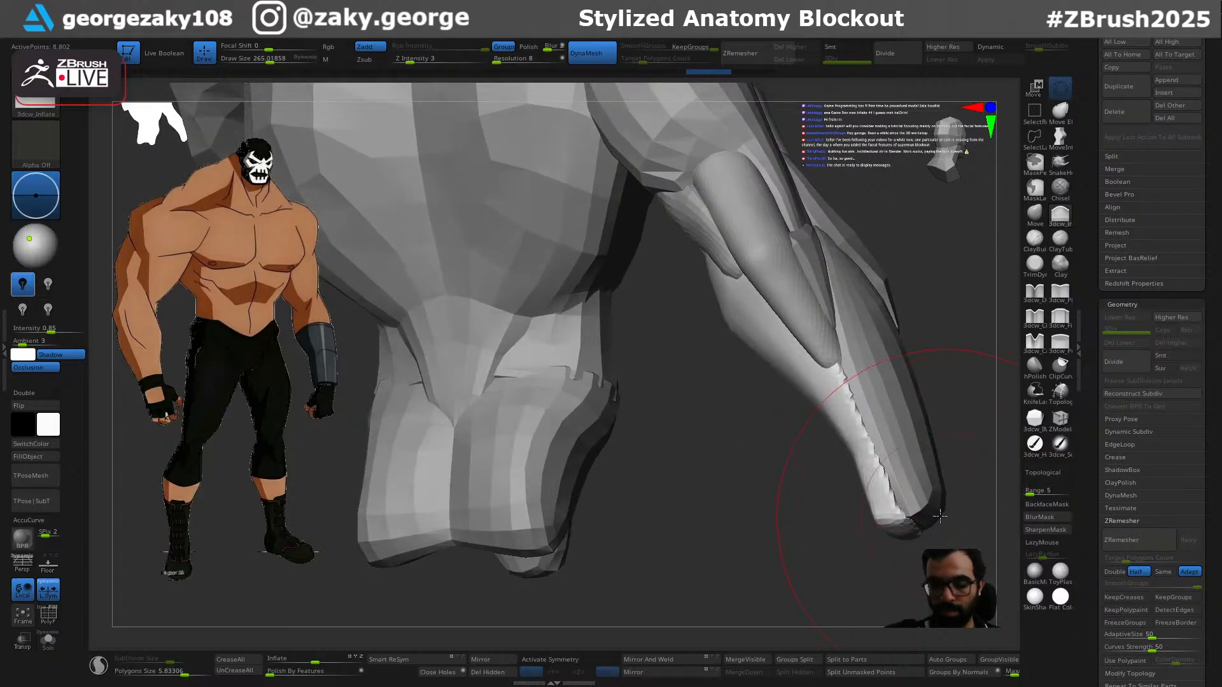
# Step: Adjust the inner forearm muscle's wrist end and outer edge with the Move brush at a size of about 217
pyautogui.press('b')
pyautogui.press('m')
pyautogui.press('v')
pyautogui.press('s')
pyautogui.moveTo(927, 517); pyautogui.dragTo(922, 517)
pyautogui.moveTo(868, 405)
pyautogui.mouseDown(button='right')
pyautogui.moveTo(962, 469)
pyautogui.moveTo(871, 419)
pyautogui.mouseUp(button='right')
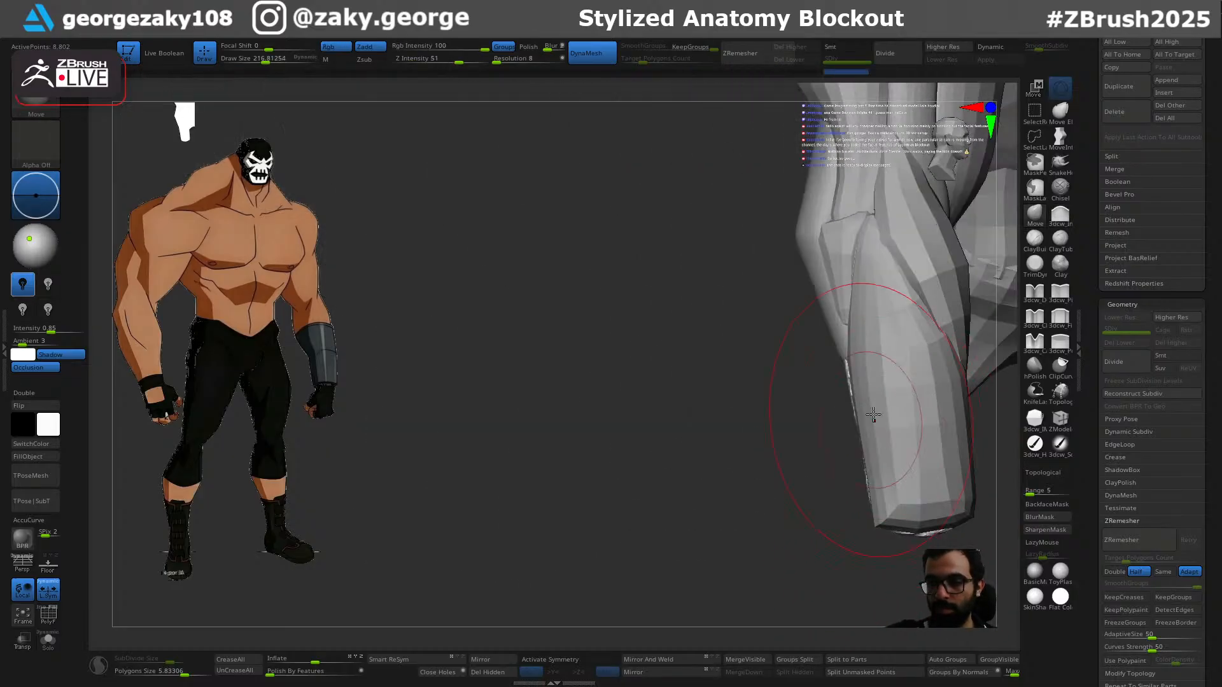
pyautogui.moveTo(964, 561)
pyautogui.mouseDown(button='right')
pyautogui.moveTo(878, 517)
pyautogui.moveTo(899, 562)
pyautogui.moveTo(938, 576)
pyautogui.moveTo(821, 611)
pyautogui.moveTo(881, 586)
pyautogui.moveTo(822, 472)
pyautogui.moveTo(848, 480)
pyautogui.moveTo(848, 494)
pyautogui.moveTo(798, 428)
pyautogui.moveTo(821, 439)
pyautogui.mouseUp(button='right')
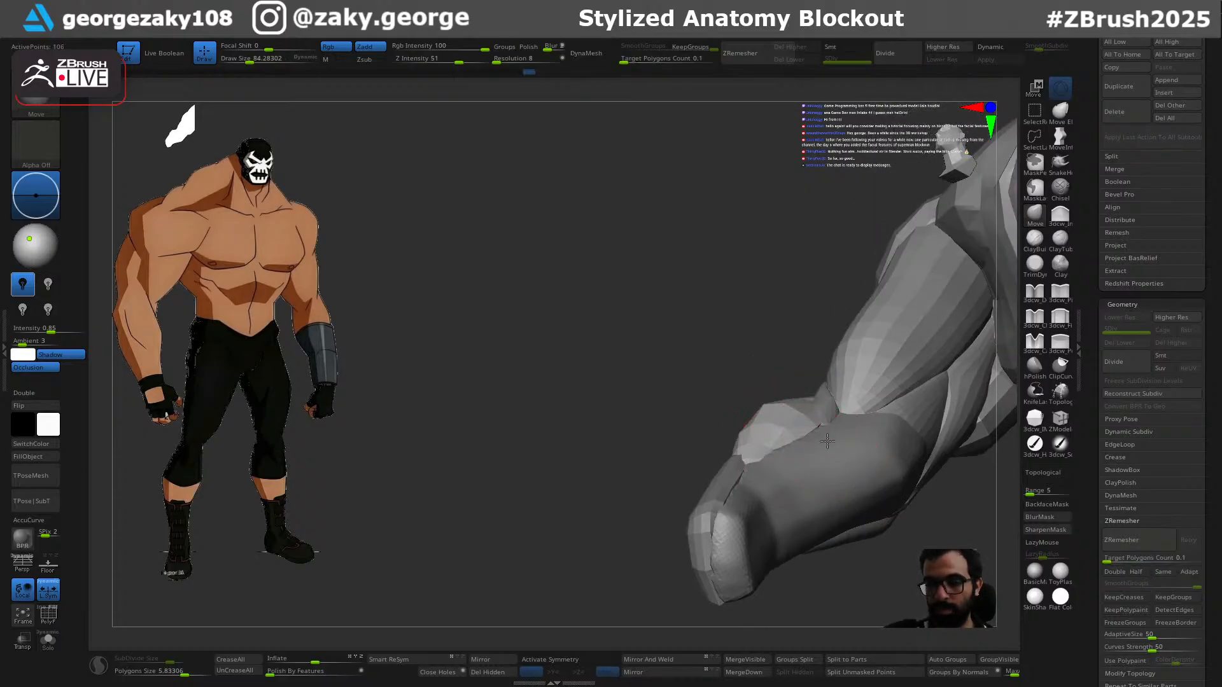
# Step: Reselect the inner forearm muscle and fill the gap below the elbow with the Move brush at a size of about 115
pyautogui.keyDown('alt'); pyautogui.click(841, 507); pyautogui.keyUp('alt')
pyautogui.moveTo(866, 506); pyautogui.dragTo(882, 606, button='right')
pyautogui.press('s')
pyautogui.moveTo(822, 459); pyautogui.dragTo(827, 459)
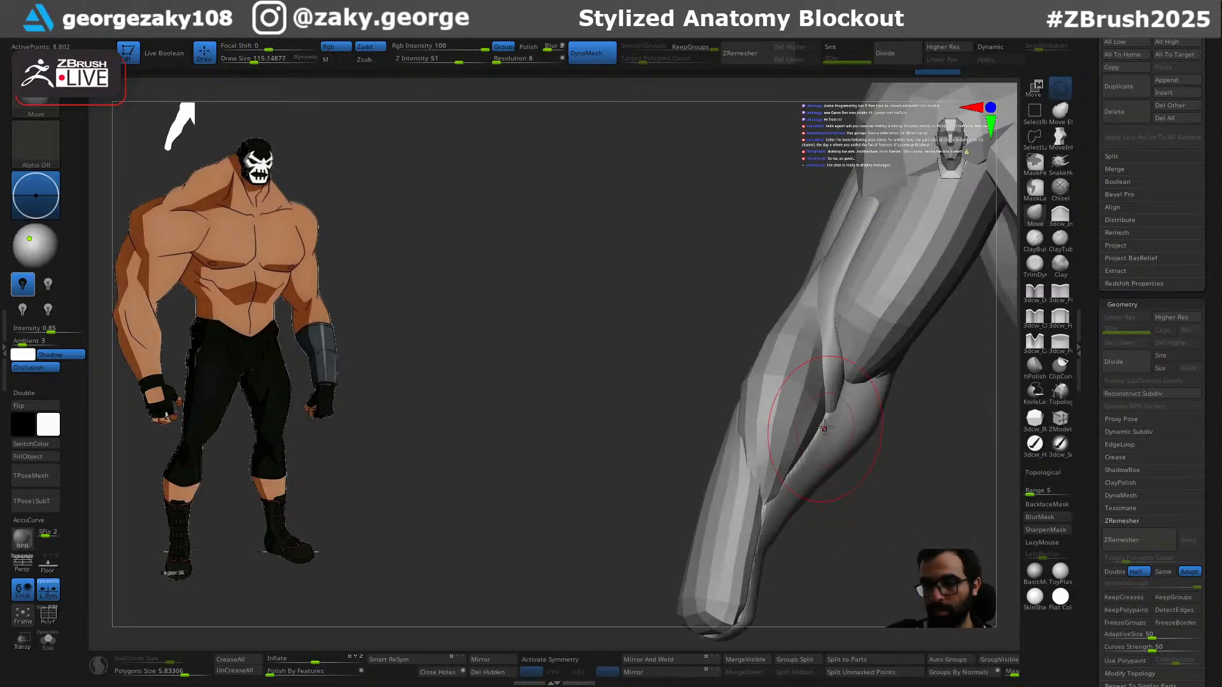
pyautogui.moveTo(835, 439); pyautogui.dragTo(832, 476, button='right')
pyautogui.moveTo(769, 505); pyautogui.dragTo(761, 523, button='right')
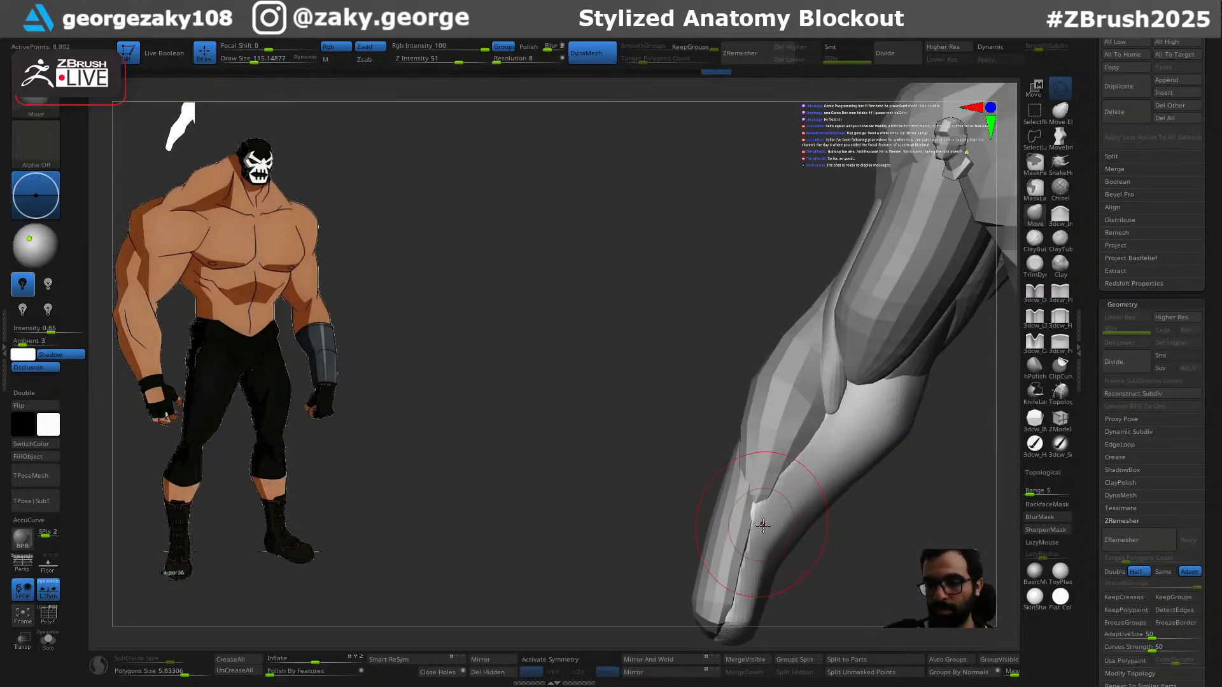
# Step: Crease the inner forearm muscle along its border with the outer forearm using the DamStandard brush at a size of about 43
pyautogui.press('b')
pyautogui.press('d')
pyautogui.press('s')
pyautogui.press('s')
pyautogui.moveTo(758, 504); pyautogui.dragTo(746, 504)
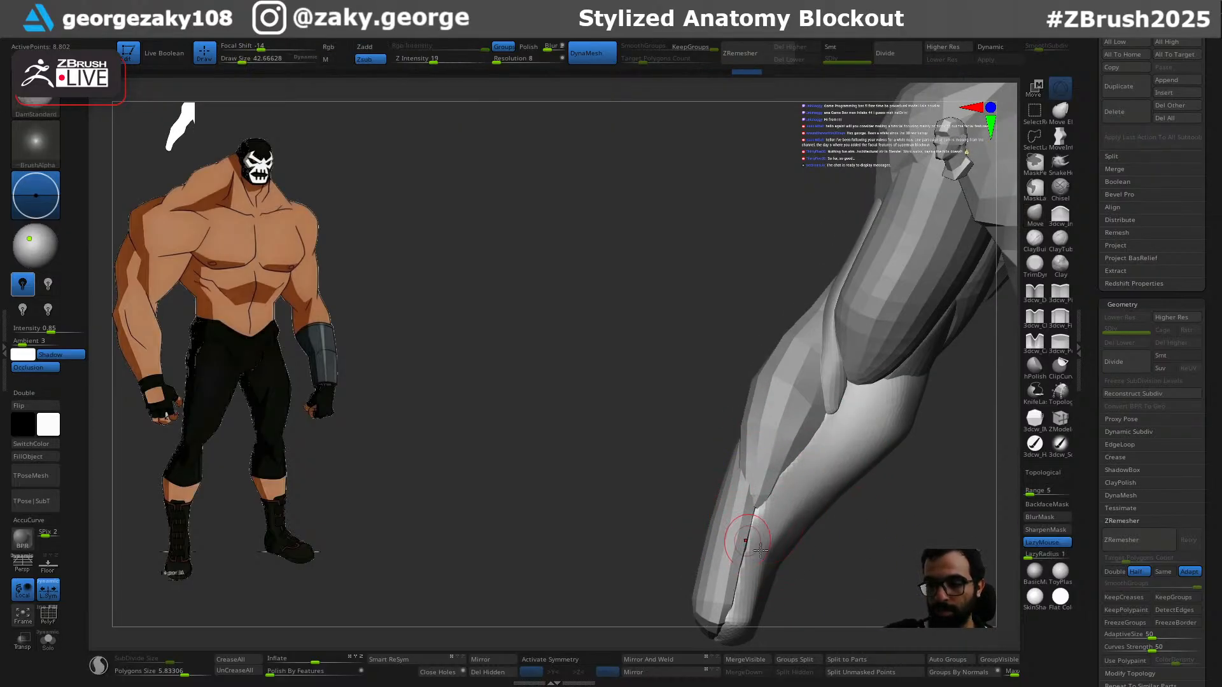
pyautogui.keyDown('ctrl'); pyautogui.moveTo(840, 516); pyautogui.dragTo(760, 443, button='right'); pyautogui.keyUp('ctrl')
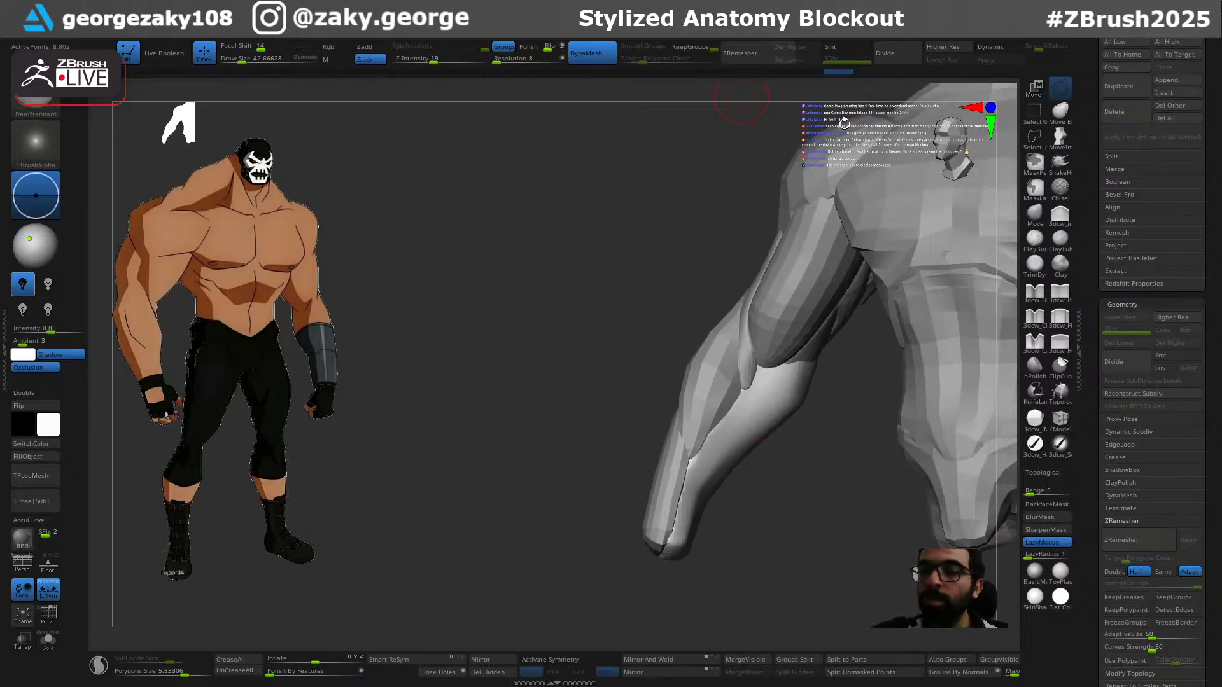
# Step: ZRemesh the inner forearm muscle with Half turned off and a target polygons count of 0.1
pyautogui.click(1142, 573)
pyautogui.moveTo(1129, 560); pyautogui.dragTo(1104, 561)
pyautogui.click(1122, 541)
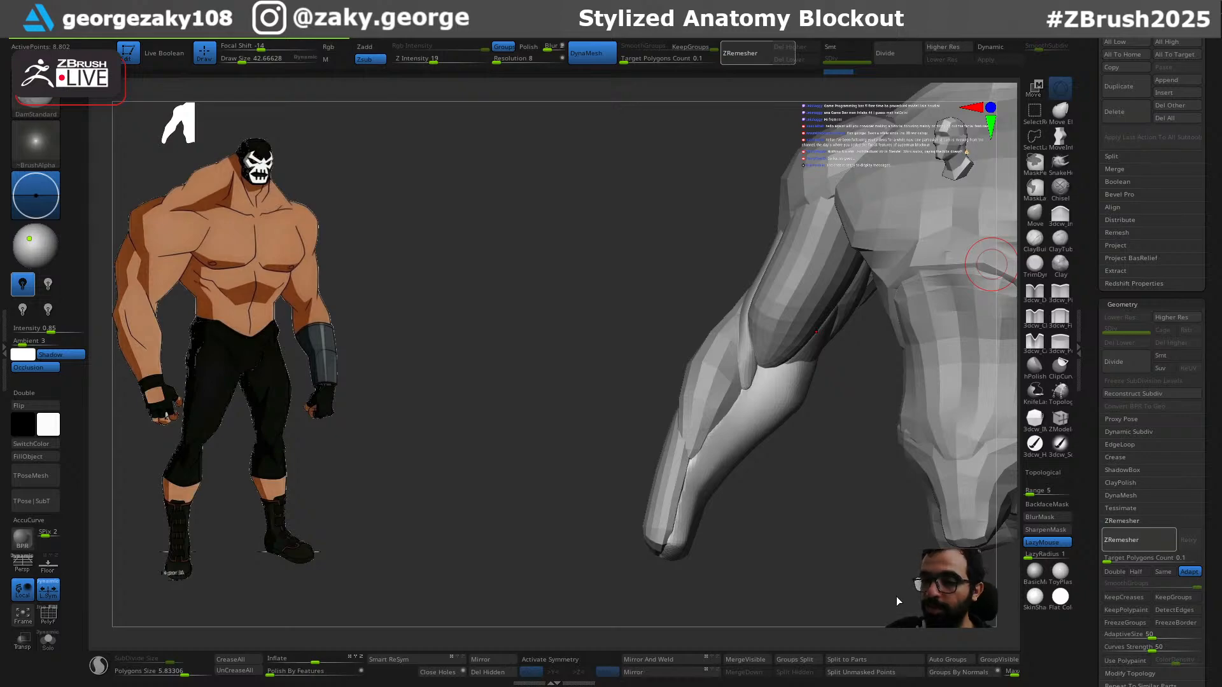
# Step: Adjust the remeshed inner forearm muscle at its wrist end with a small Move brush
pyautogui.press('b')
pyautogui.press('m')
pyautogui.press('v')
pyautogui.press('s')
pyautogui.moveTo(682, 527); pyautogui.dragTo(684, 527)
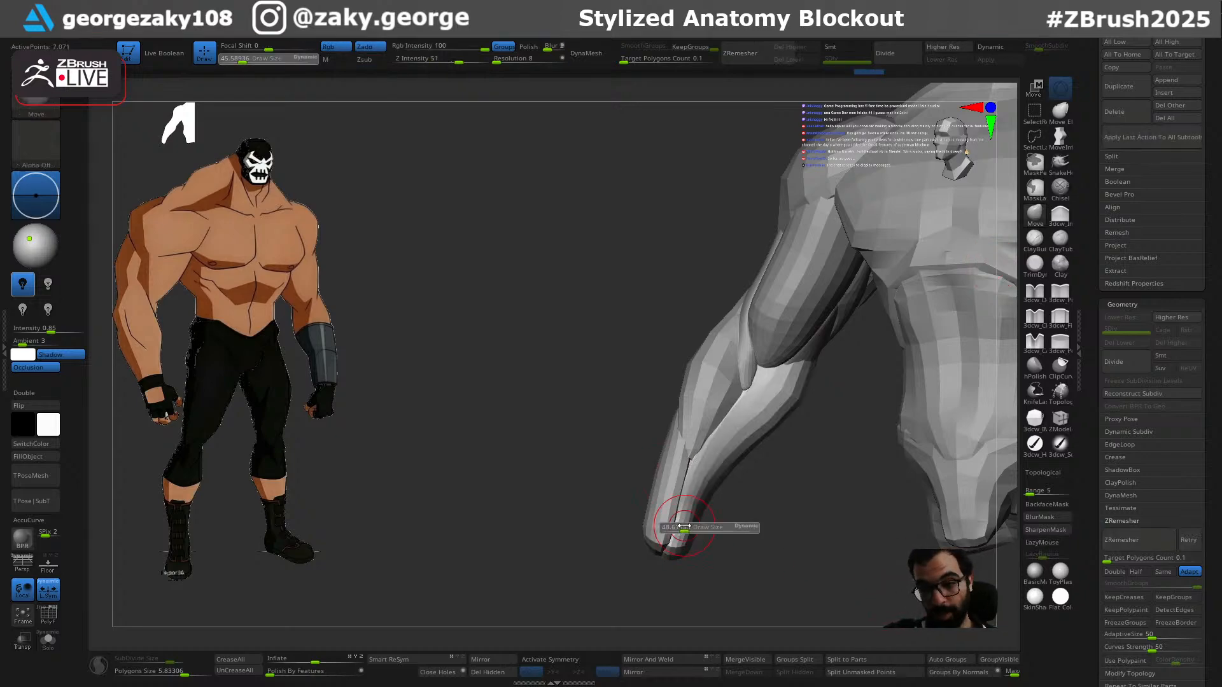
pyautogui.moveTo(723, 562)
pyautogui.mouseDown()
pyautogui.moveTo(669, 549)
pyautogui.moveTo(694, 553)
pyautogui.moveTo(738, 598)
pyautogui.moveTo(779, 598)
pyautogui.mouseUp()
pyautogui.press('s')
pyautogui.moveTo(779, 598)
pyautogui.keyDown('alt'); pyautogui.mouseDown(button='right')
pyautogui.moveTo(651, 570)
pyautogui.moveTo(657, 518)
pyautogui.mouseUp(button='right'); pyautogui.keyUp('alt')
pyautogui.moveTo(675, 592)
pyautogui.mouseDown(button='right')
pyautogui.moveTo(758, 600)
pyautogui.moveTo(829, 589)
pyautogui.moveTo(731, 513)
pyautogui.moveTo(717, 453)
pyautogui.moveTo(754, 468)
pyautogui.moveTo(760, 560)
pyautogui.mouseUp(button='right')
pyautogui.moveTo(630, 341)
pyautogui.mouseDown(button='right')
pyautogui.moveTo(636, 273)
pyautogui.moveTo(643, 305)
pyautogui.mouseUp(button='right')
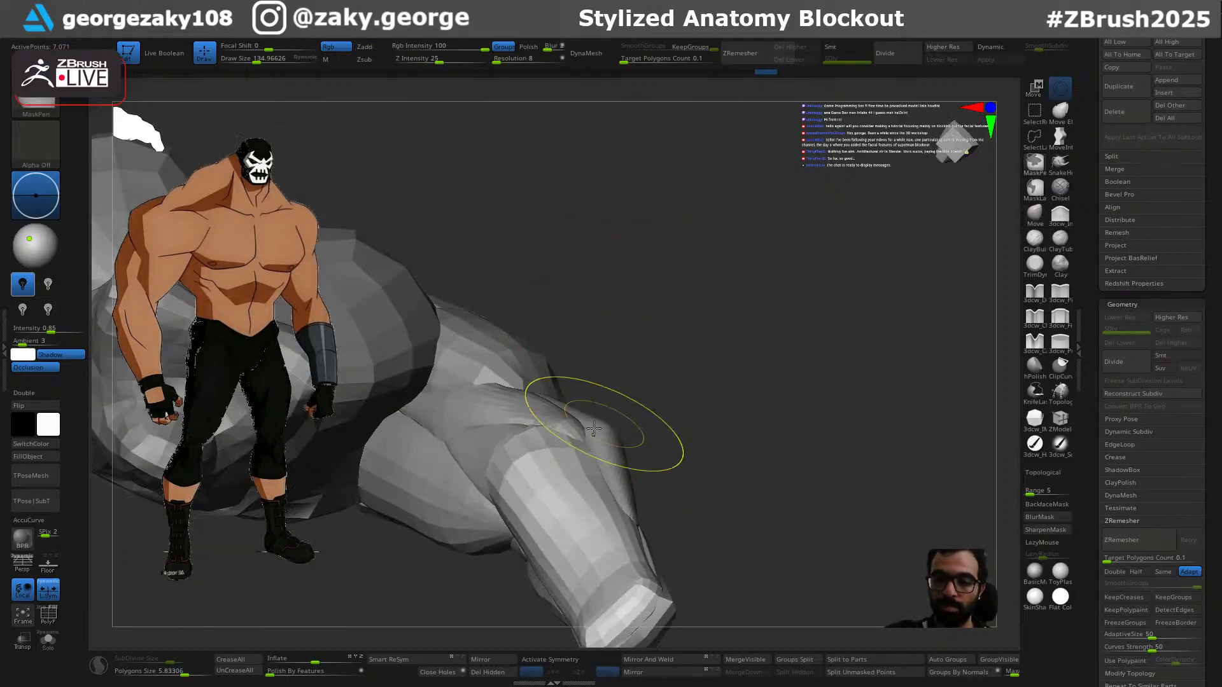
# Step: Select the short inner elbow muscle and fit it below the triceps with the Move brush at a size of about 115
pyautogui.keyDown('alt'); pyautogui.click(586, 413); pyautogui.keyUp('alt')
pyautogui.moveTo(586, 412)
pyautogui.mouseDown(button='right')
pyautogui.moveTo(642, 449)
pyautogui.moveTo(659, 428)
pyautogui.moveTo(594, 469)
pyautogui.mouseUp(button='right')
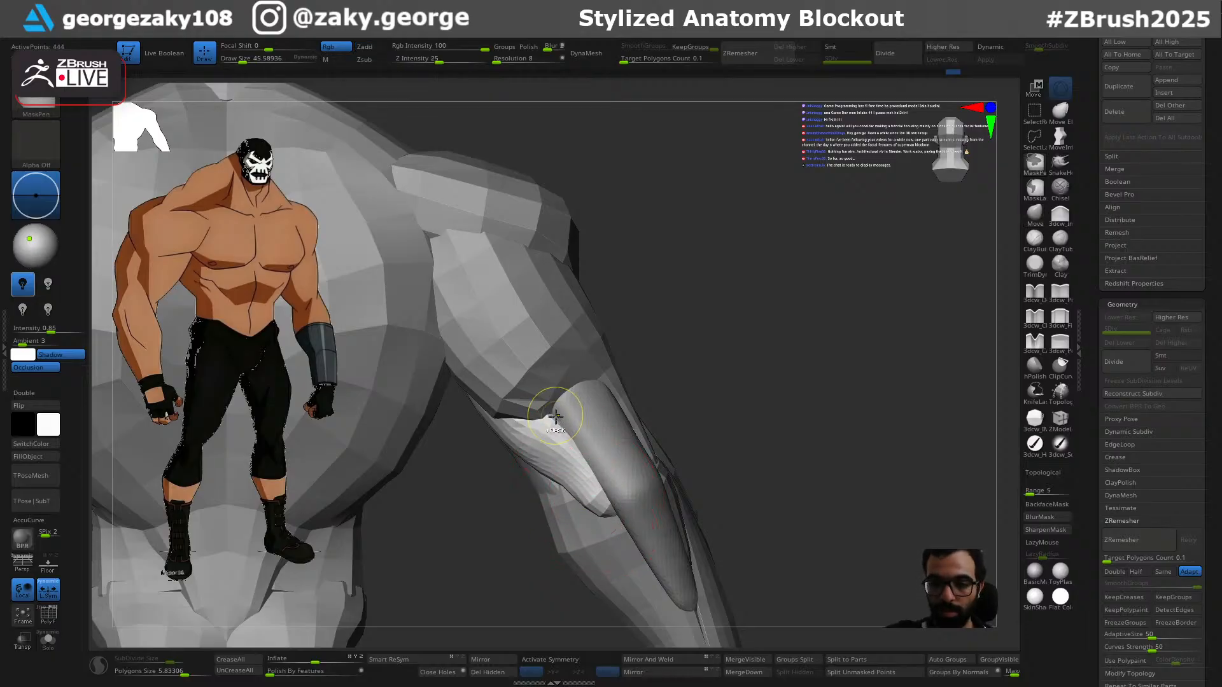
pyautogui.moveTo(644, 446)
pyautogui.mouseDown(button='right')
pyautogui.moveTo(655, 392)
pyautogui.moveTo(646, 344)
pyautogui.mouseUp(button='right')
pyautogui.press('s')
pyautogui.moveTo(594, 478); pyautogui.dragTo(602, 491)
pyautogui.moveTo(648, 479)
pyautogui.mouseDown(button='right')
pyautogui.moveTo(665, 474)
pyautogui.moveTo(616, 502)
pyautogui.mouseUp(button='right')
pyautogui.press('s')
pyautogui.moveTo(595, 486); pyautogui.dragTo(592, 487)
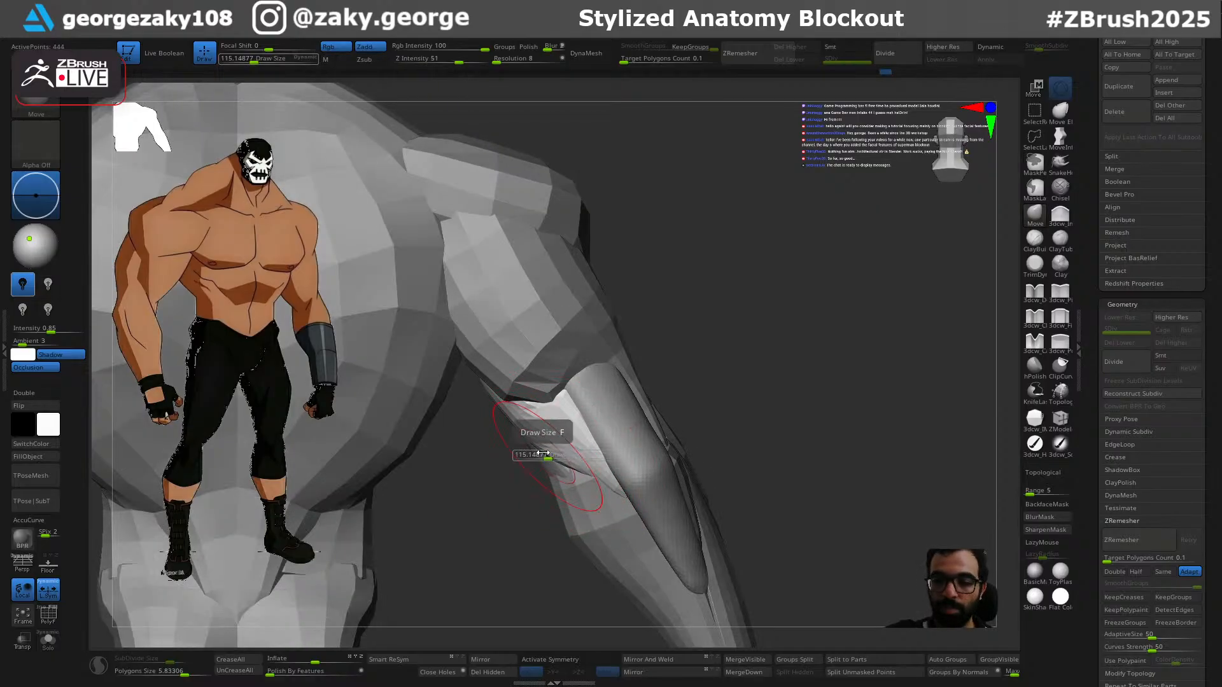
pyautogui.moveTo(583, 434)
pyautogui.mouseDown(button='right')
pyautogui.moveTo(621, 484)
pyautogui.moveTo(609, 457)
pyautogui.mouseUp(button='right')
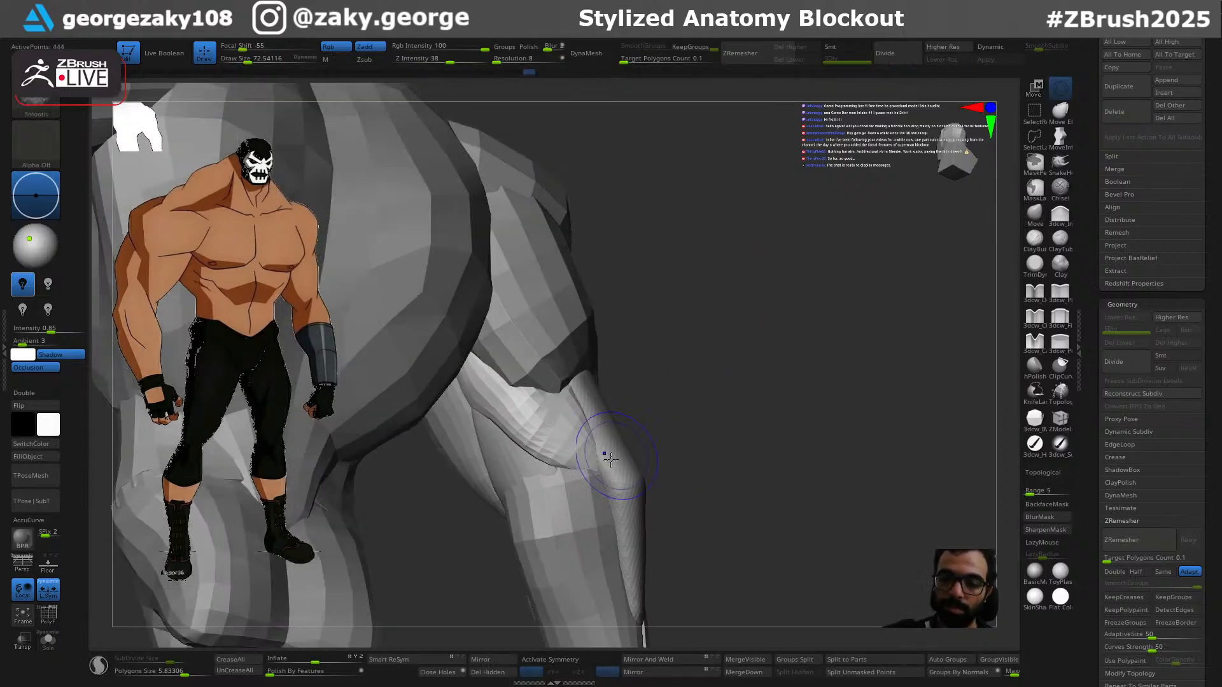
# Step: Crease the inner elbow muscle where it meets the rear forearm muscle with the DamStandard brush
pyautogui.press('b')
pyautogui.press('d')
pyautogui.press('s')
pyautogui.press('s')
pyautogui.moveTo(609, 463); pyautogui.dragTo(603, 464)
pyautogui.moveTo(626, 433); pyautogui.dragTo(644, 412, button='right')
# Step: Tuck the inner elbow muscle against the rear forearm muscle with the Move brush at a size of about 101
pyautogui.press('b')
pyautogui.press('m')
pyautogui.press('v')
pyautogui.press('s')
pyautogui.moveTo(581, 439); pyautogui.dragTo(587, 439)
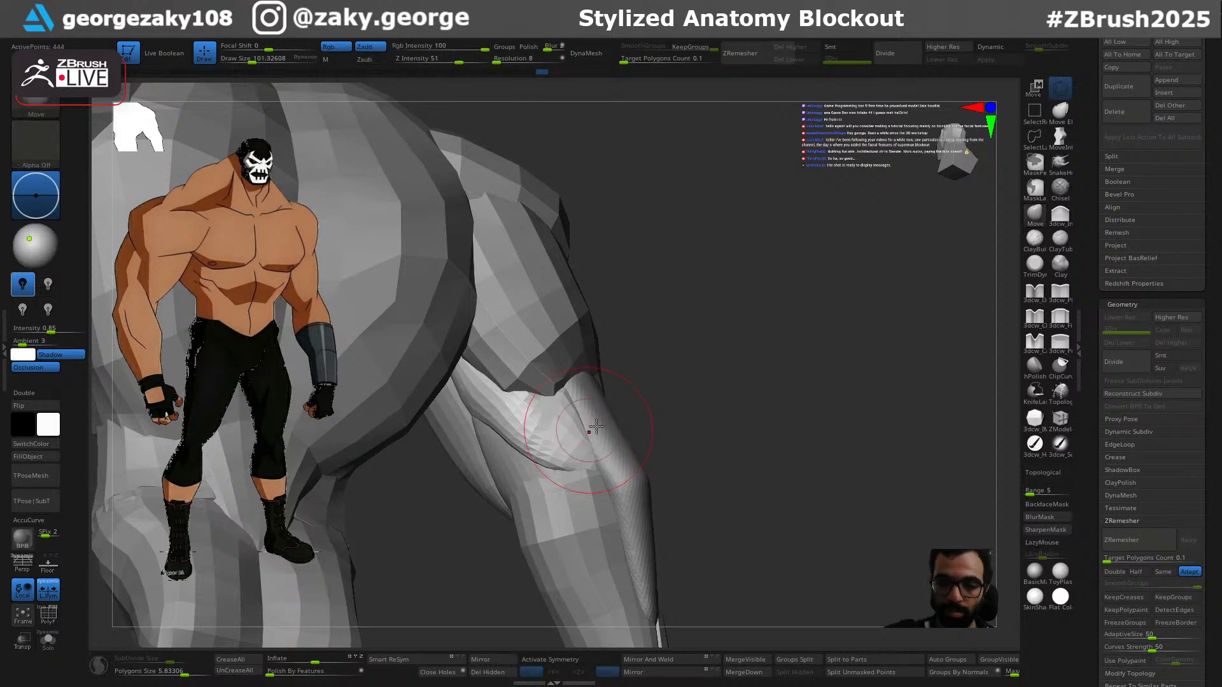
pyautogui.moveTo(586, 428); pyautogui.dragTo(560, 391, button='right')
pyautogui.moveTo(638, 418); pyautogui.dragTo(607, 479, button='right')
pyautogui.moveTo(594, 421); pyautogui.dragTo(655, 346, button='right')
# Step: Select the triceps and reshape its lower edge above the elbow with the Move brush at a size of about 179
pyautogui.press('s')
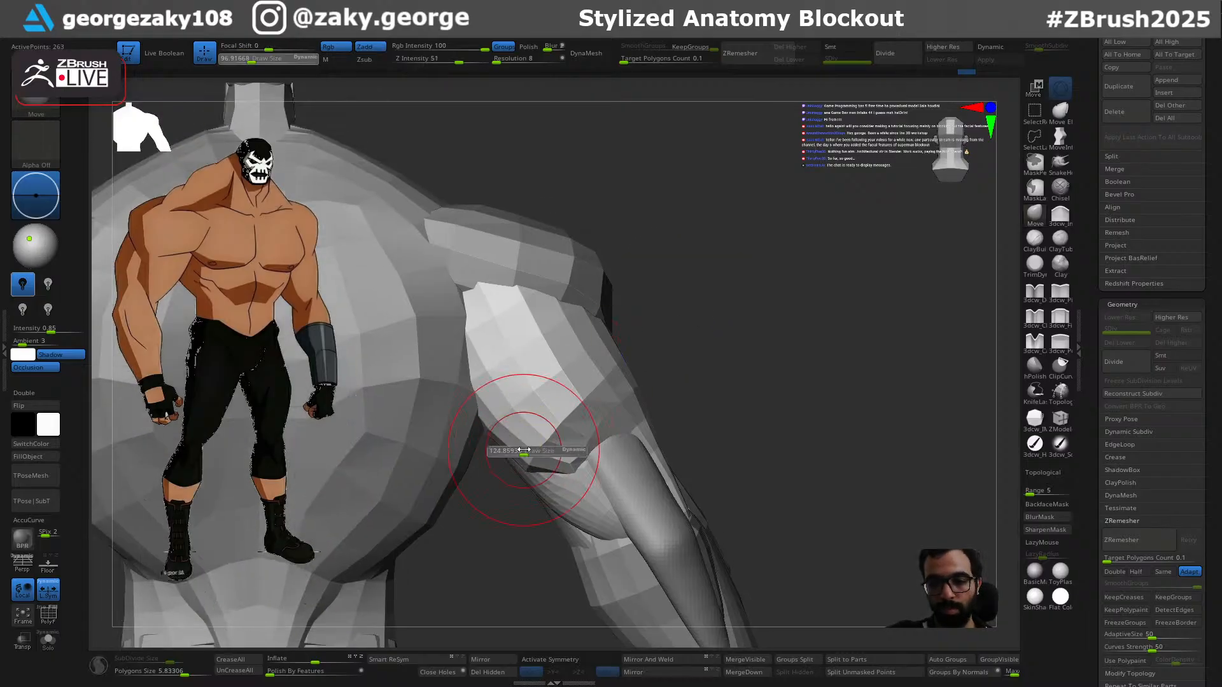
pyautogui.moveTo(612, 381); pyautogui.dragTo(652, 384, button='right')
pyautogui.press('s')
pyautogui.click(564, 332)
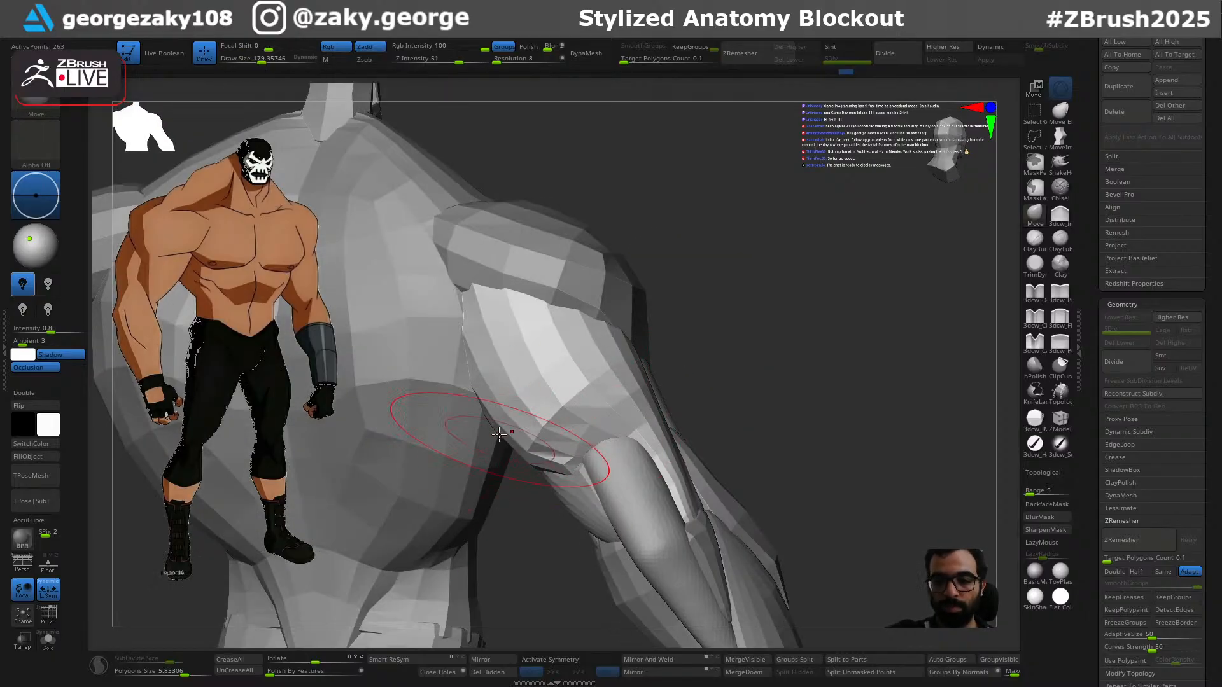
pyautogui.moveTo(499, 439); pyautogui.dragTo(518, 490, button='right')
pyautogui.press('s')
pyautogui.click(502, 437)
# Step: Undo the last Move stroke and refine the inner elbow muscle's fit under the upper arm with a brush size of about 97
pyautogui.moveTo(502, 437)
pyautogui.mouseDown(button='right')
pyautogui.moveTo(578, 425)
pyautogui.moveTo(589, 376)
pyautogui.moveTo(483, 406)
pyautogui.mouseUp(button='right')
pyautogui.press('shift')
pyautogui.hotkey('ctrl', 'z')
pyautogui.press('s')
pyautogui.click(463, 392)
pyautogui.press('ctrl')
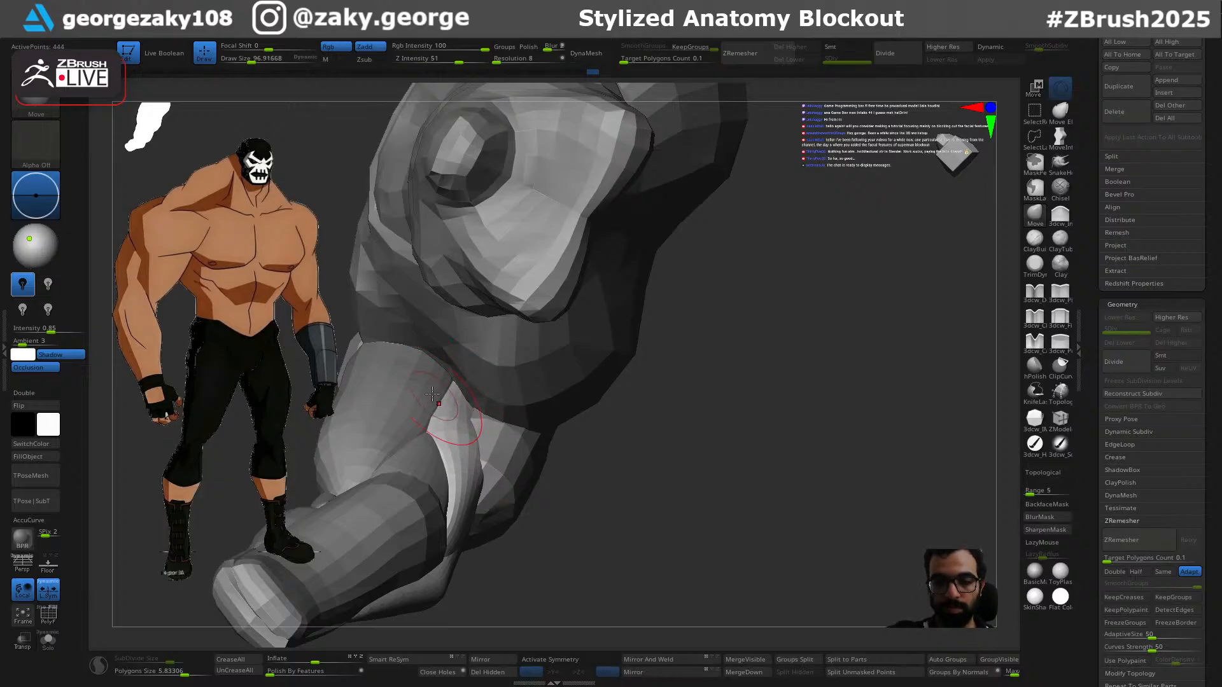
# Step: Mirror and weld the biceps onto the opposite arm, undoing the first try and repeating it from the front view
pyautogui.moveTo(575, 492)
pyautogui.mouseDown(button='right')
pyautogui.moveTo(658, 493)
pyautogui.moveTo(496, 564)
pyautogui.moveTo(507, 573)
pyautogui.moveTo(583, 453)
pyautogui.moveTo(674, 469)
pyautogui.moveTo(674, 491)
pyautogui.moveTo(661, 447)
pyautogui.moveTo(695, 518)
pyautogui.mouseUp(button='right')
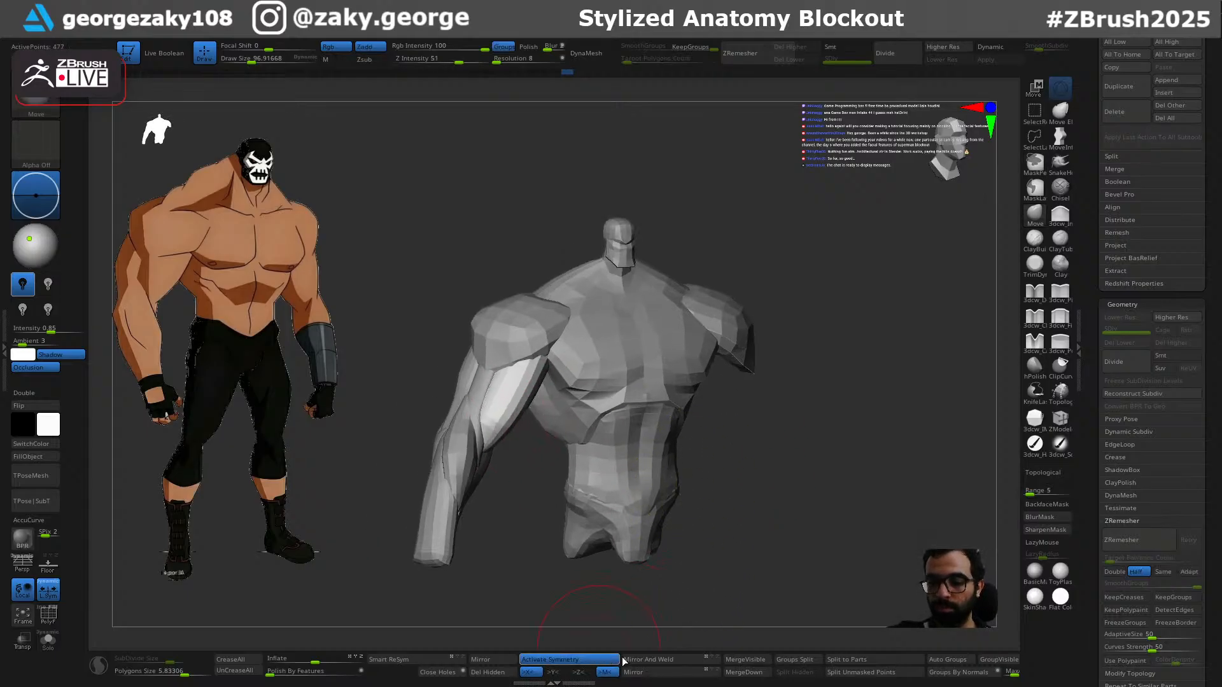
pyautogui.click(646, 659)
pyautogui.hotkey('ctrl', 'z')
pyautogui.moveTo(749, 554)
pyautogui.keyDown('shift'); pyautogui.mouseDown(button='right')
pyautogui.moveTo(732, 555)
pyautogui.moveTo(750, 527)
pyautogui.mouseUp(button='right'); pyautogui.keyUp('shift')
pyautogui.click(671, 660)
# Step: Mirror and weld the narrow muscle beside the biceps and the triceps onto the opposite arm
pyautogui.keyDown('alt'); pyautogui.click(477, 395); pyautogui.keyUp('alt')
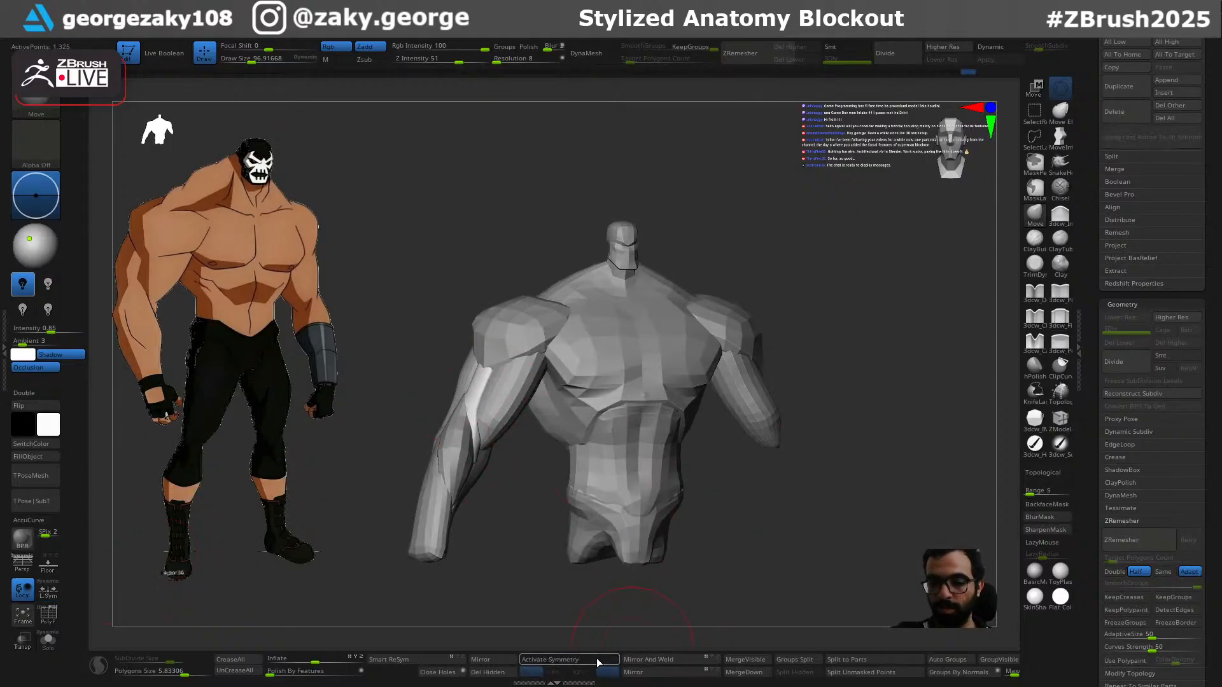
pyautogui.click(652, 662)
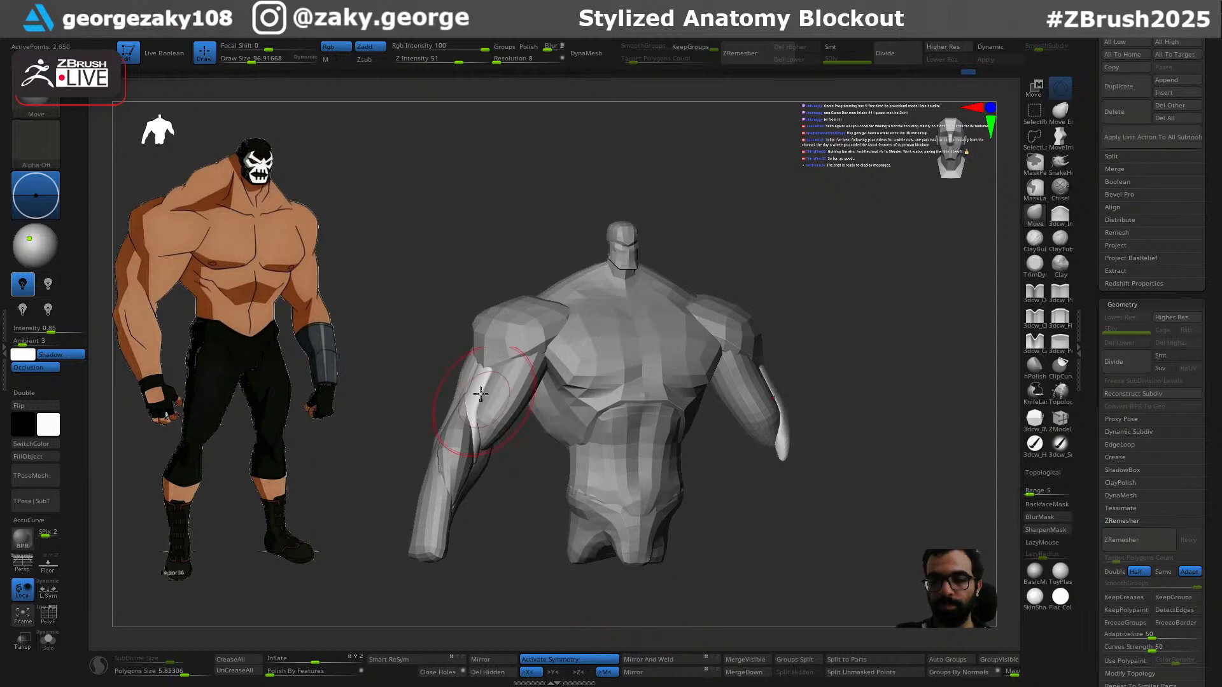
pyautogui.keyDown('alt'); pyautogui.click(599, 541); pyautogui.keyUp('alt')
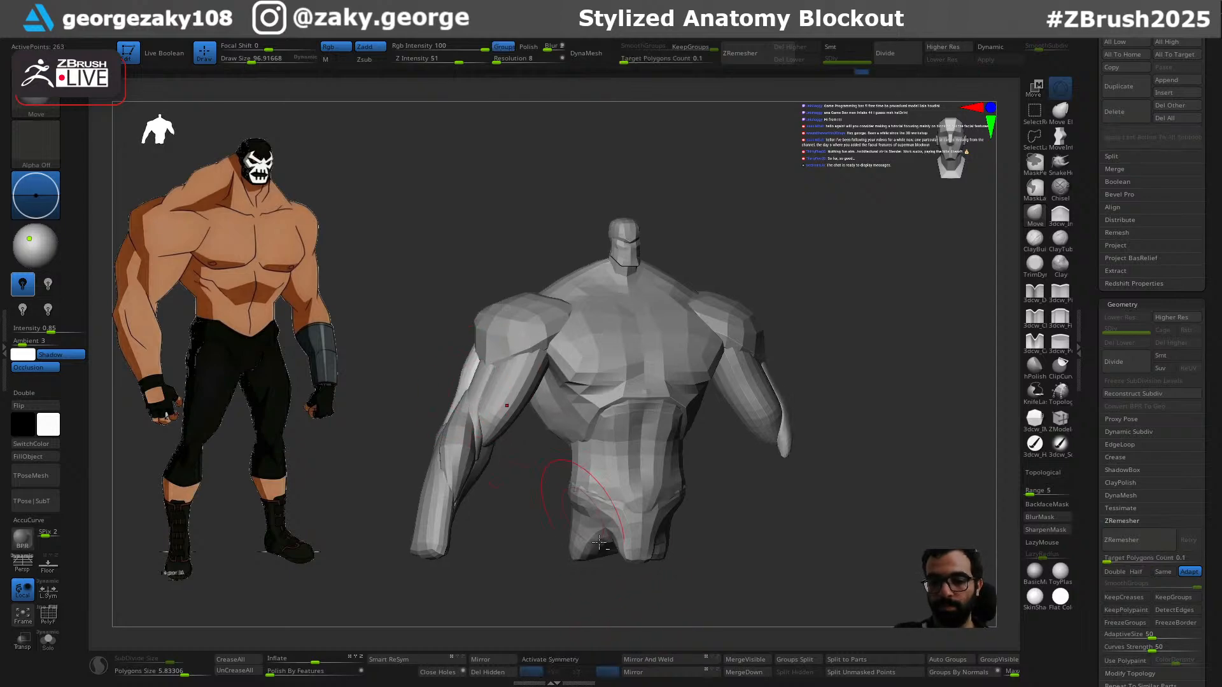
pyautogui.click(635, 659)
pyautogui.press('x')
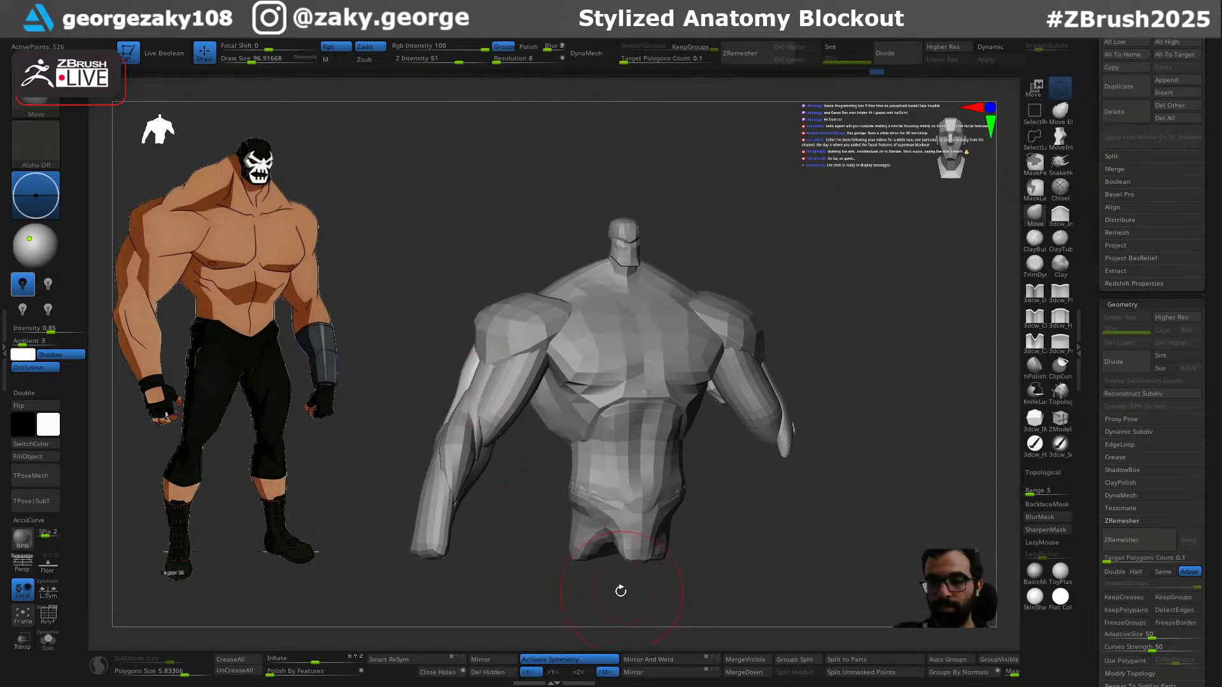
# Step: Mirror and weld the pointed outer elbow muscle and the long outer forearm muscle onto the opposite arm
pyautogui.moveTo(622, 592); pyautogui.dragTo(605, 523)
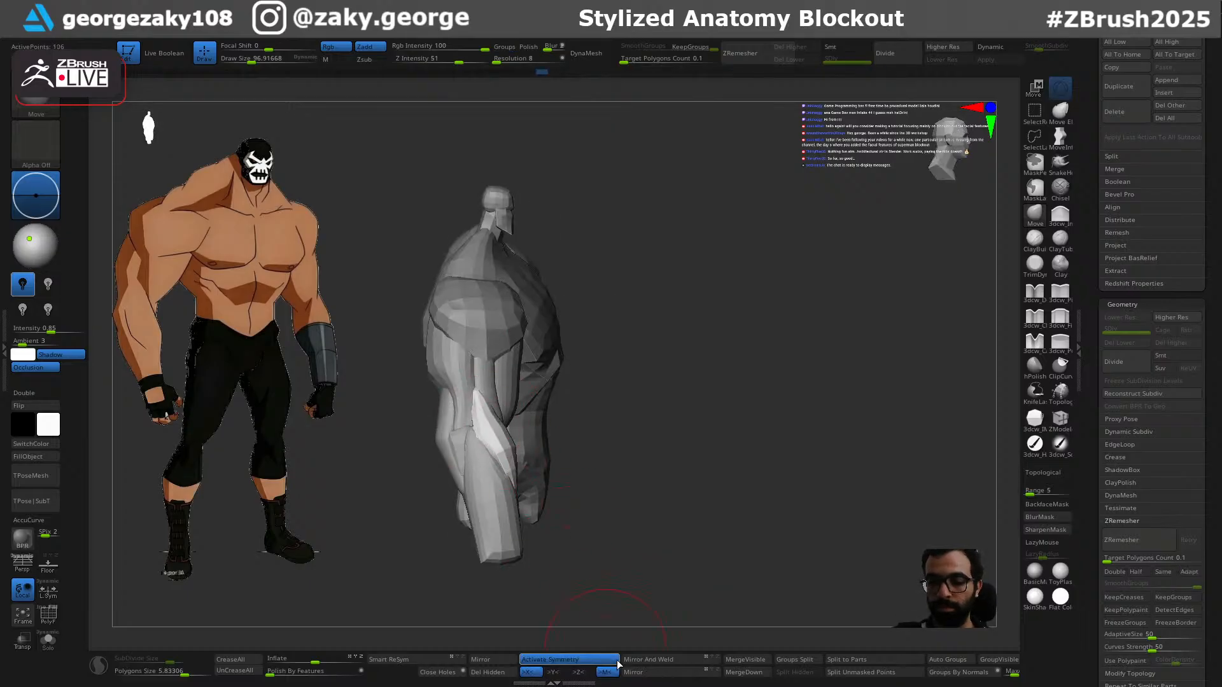
pyautogui.moveTo(623, 568); pyautogui.dragTo(720, 523)
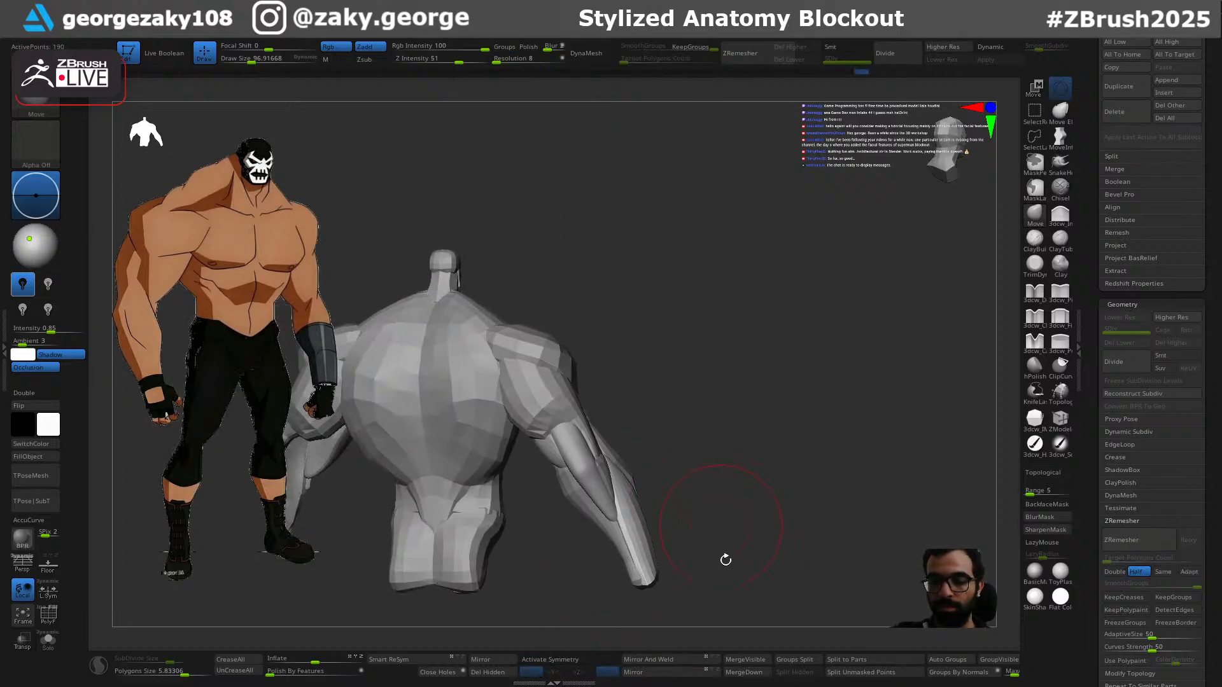
pyautogui.click(677, 661)
pyautogui.press('x')
pyautogui.moveTo(636, 578); pyautogui.dragTo(731, 518)
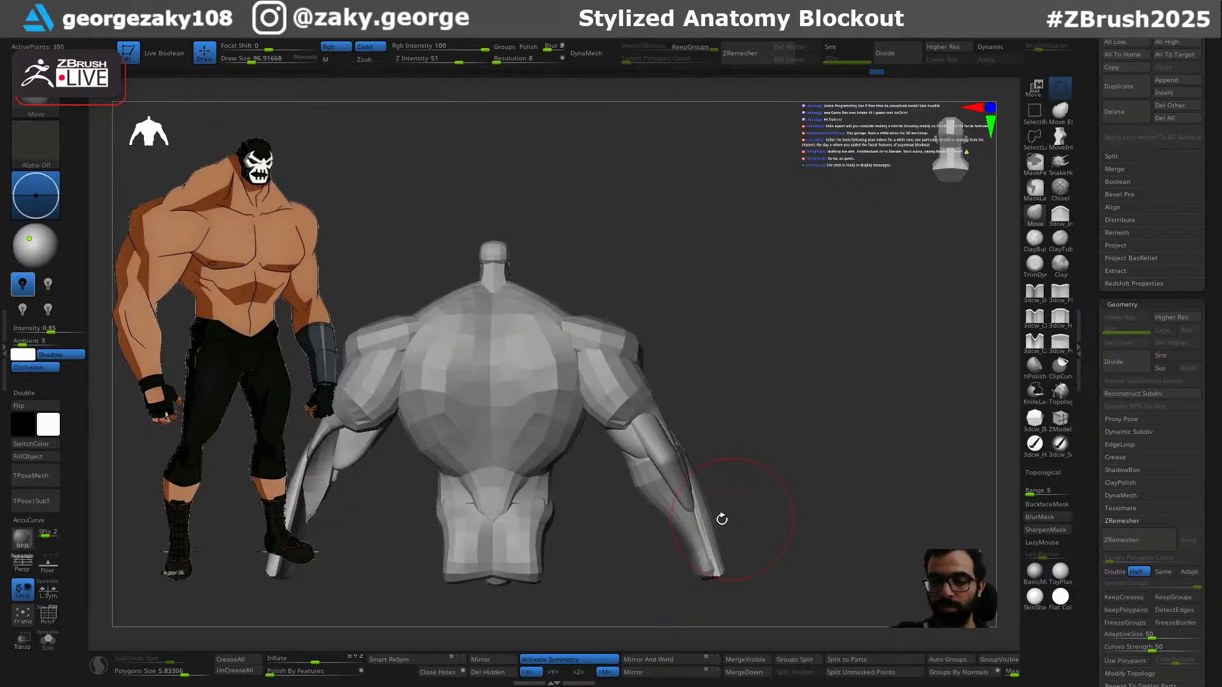
# Step: Mirror and weld the inner forearm muscle and the short inner elbow muscle onto the opposite arm
pyautogui.keyDown('alt'); pyautogui.click(665, 502); pyautogui.keyUp('alt')
pyautogui.click(630, 664)
pyautogui.click(600, 663)
pyautogui.keyDown('alt'); pyautogui.click(637, 444); pyautogui.keyUp('alt')
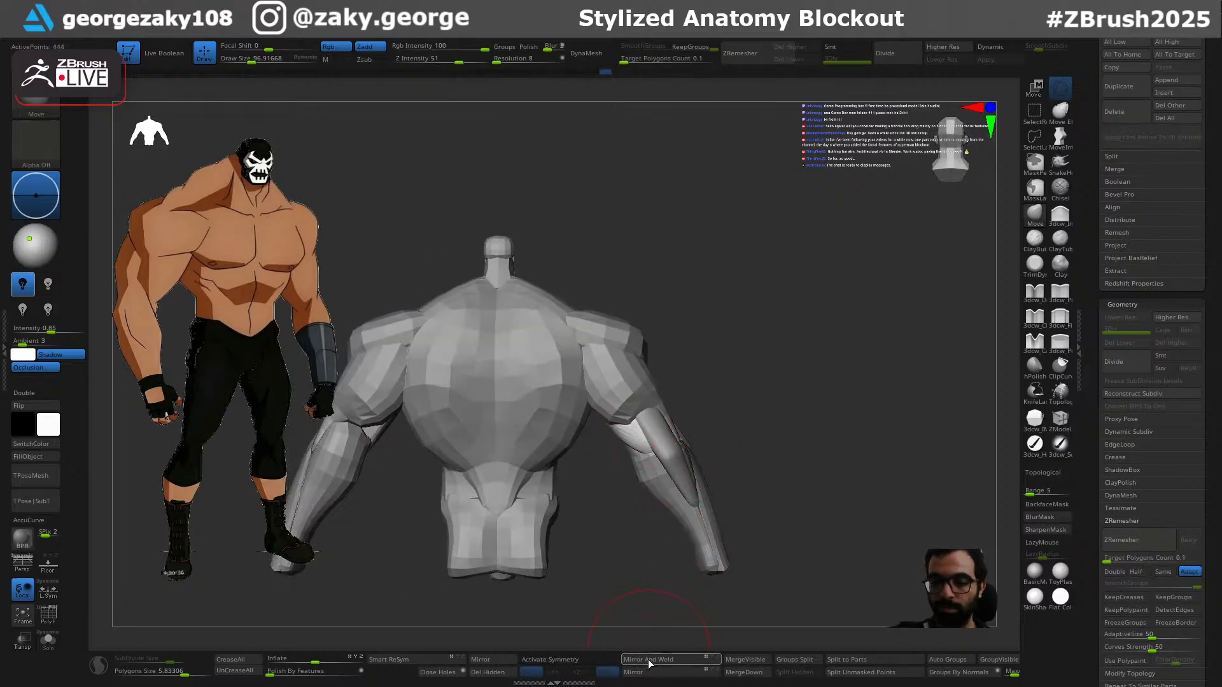
pyautogui.click(599, 662)
pyautogui.moveTo(728, 443); pyautogui.dragTo(743, 416)
# Step: Select the dense rear forearm muscle and ZRemesh it with Half off and a target polygons count of 0.1
pyautogui.keyDown('alt'); pyautogui.click(665, 441); pyautogui.keyUp('alt')
pyautogui.moveTo(699, 458); pyautogui.dragTo(960, 357)
pyautogui.click(1136, 571)
pyautogui.moveTo(1117, 559); pyautogui.dragTo(1104, 558)
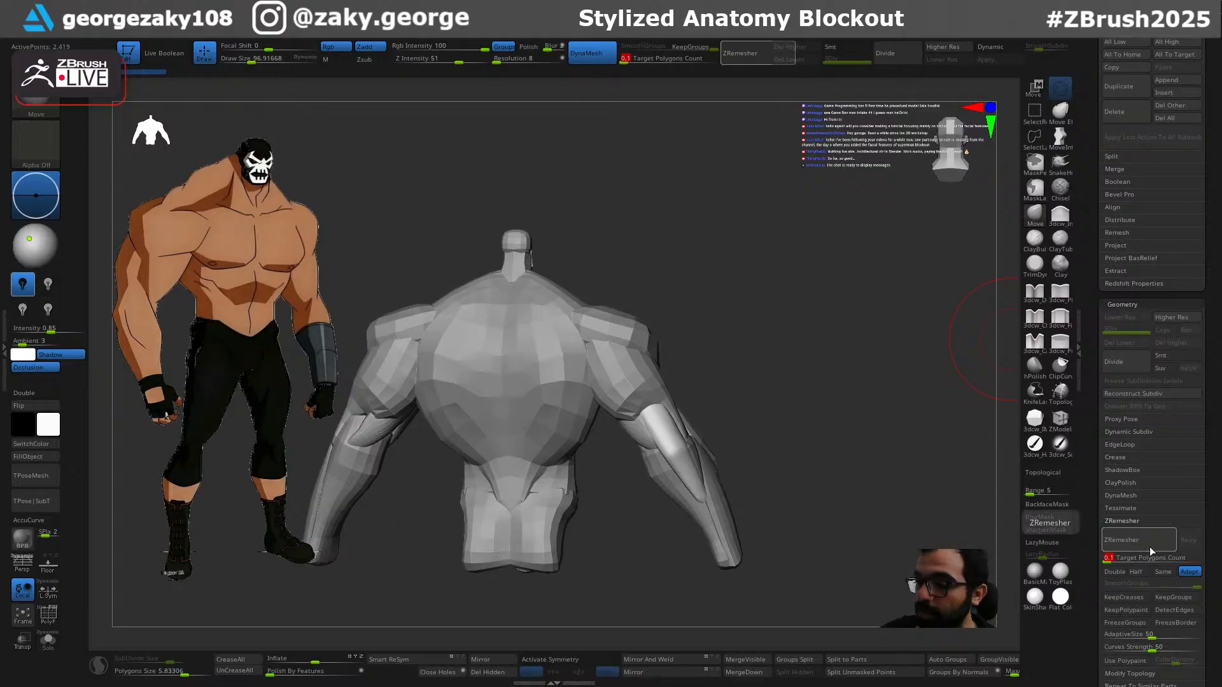
pyautogui.click(1151, 546)
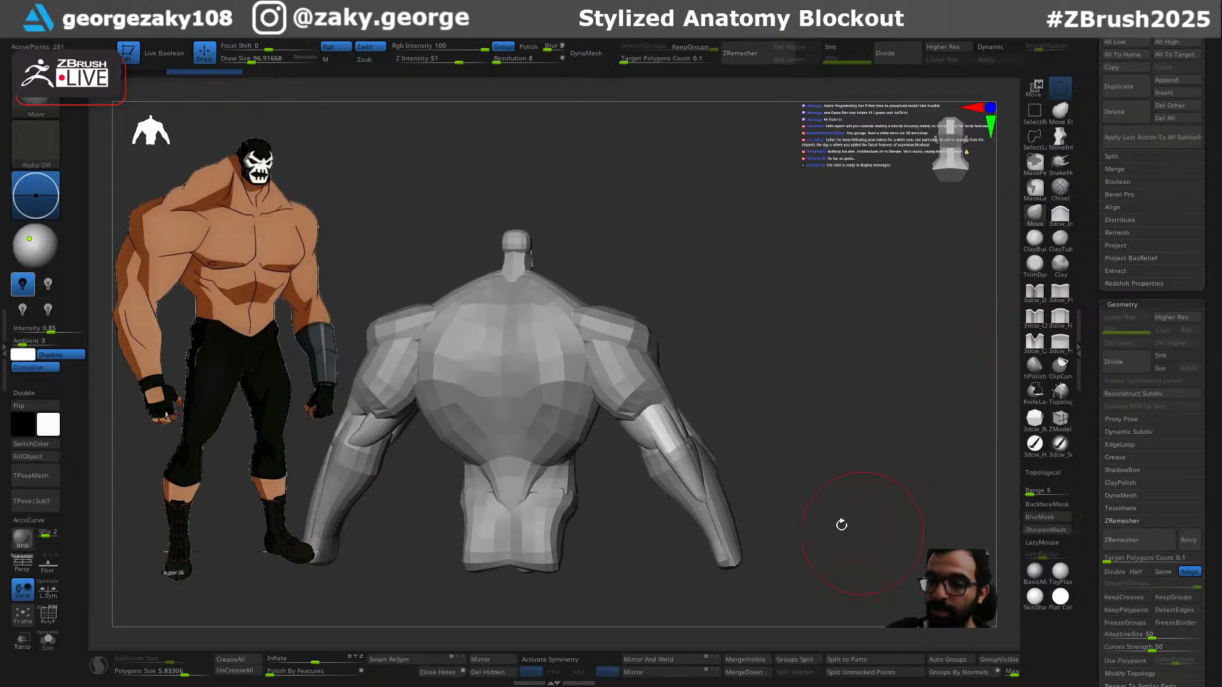
# Step: Crease the rear forearm muscle below the elbow with the DamStandard brush at a size of about 76
pyautogui.keyDown('ctrl'); pyautogui.moveTo(719, 474); pyautogui.dragTo(731, 554, button='right'); pyautogui.keyUp('ctrl')
pyautogui.press('s')
pyautogui.moveTo(673, 416); pyautogui.dragTo(665, 425)
pyautogui.press('s')
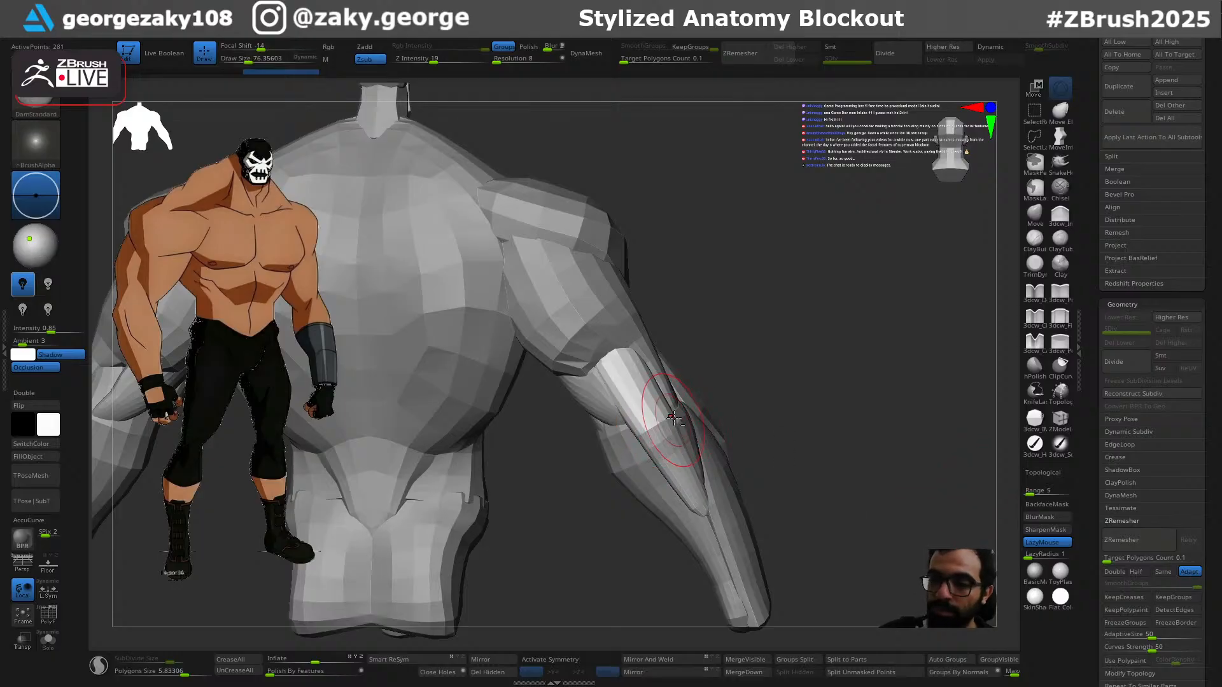
pyautogui.press('s')
pyautogui.moveTo(668, 426); pyautogui.dragTo(676, 427)
pyautogui.moveTo(761, 406)
pyautogui.mouseDown(button='right')
pyautogui.moveTo(642, 423)
pyautogui.moveTo(627, 468)
pyautogui.mouseUp(button='right')
# Step: Switch to the Move brush and ZRemesh the rear forearm muscle again with Adapt off and Half on
pyautogui.press('b')
pyautogui.press('m')
pyautogui.press('v')
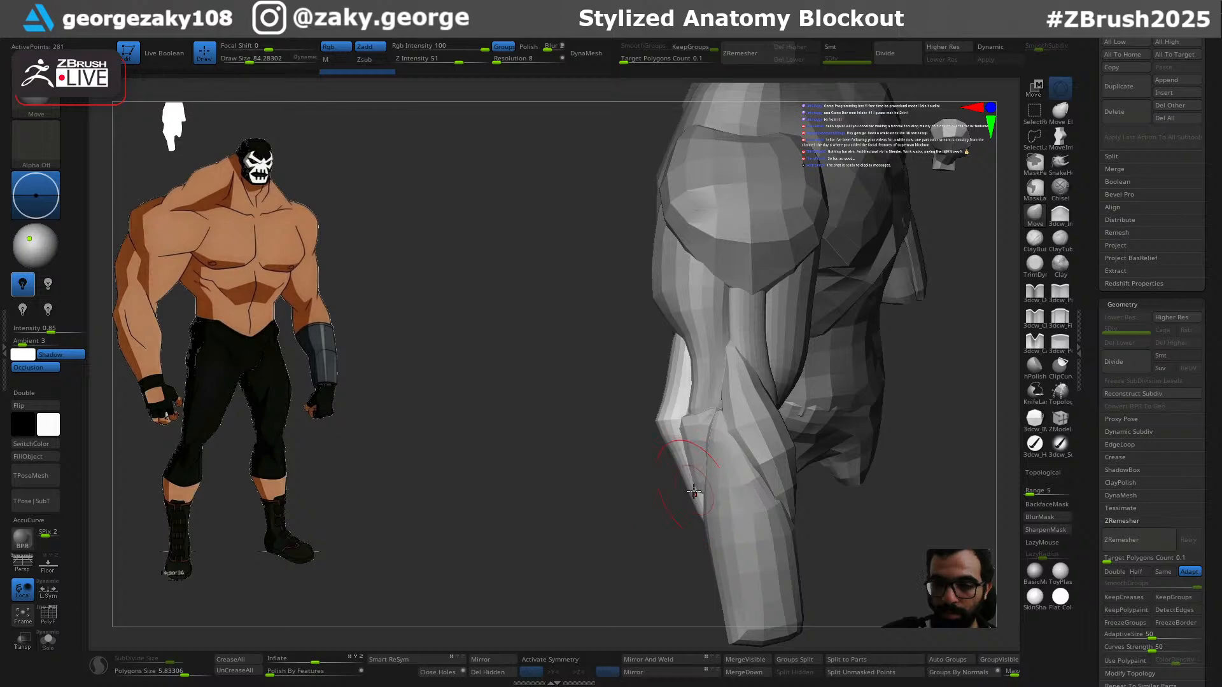
pyautogui.click(1189, 573)
pyautogui.click(1139, 572)
pyautogui.click(1144, 544)
# Step: Reshape the rear forearm muscle's lower end and side profile with an enlarged Move brush
pyautogui.press('[')
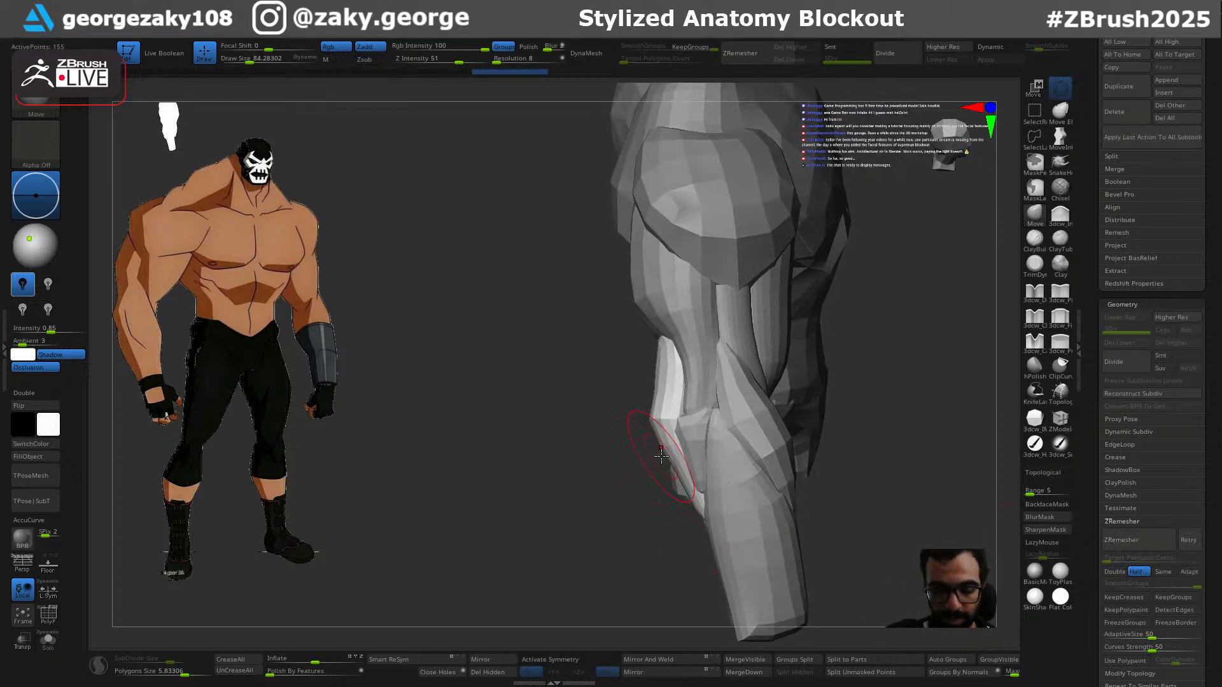
pyautogui.press(']')
pyautogui.press(']')
pyautogui.press(']')
pyautogui.press(']')
pyautogui.moveTo(686, 504); pyautogui.dragTo(675, 504)
pyautogui.moveTo(595, 528)
pyautogui.mouseDown()
pyautogui.moveTo(649, 524)
pyautogui.moveTo(803, 417)
pyautogui.mouseUp()
pyautogui.moveTo(716, 426); pyautogui.dragTo(722, 373)
# Step: Fit the rear forearm muscle's upper end against the triceps and elbow muscle with the Move brush at a size of about 97
pyautogui.press('[')
pyautogui.press('[')
pyautogui.press('[')
pyautogui.press('[')
pyautogui.press('[')
pyautogui.moveTo(642, 355); pyautogui.dragTo(638, 355)
pyautogui.moveTo(637, 349); pyautogui.dragTo(695, 357, button='right')
pyautogui.press('[')
pyautogui.press('[')
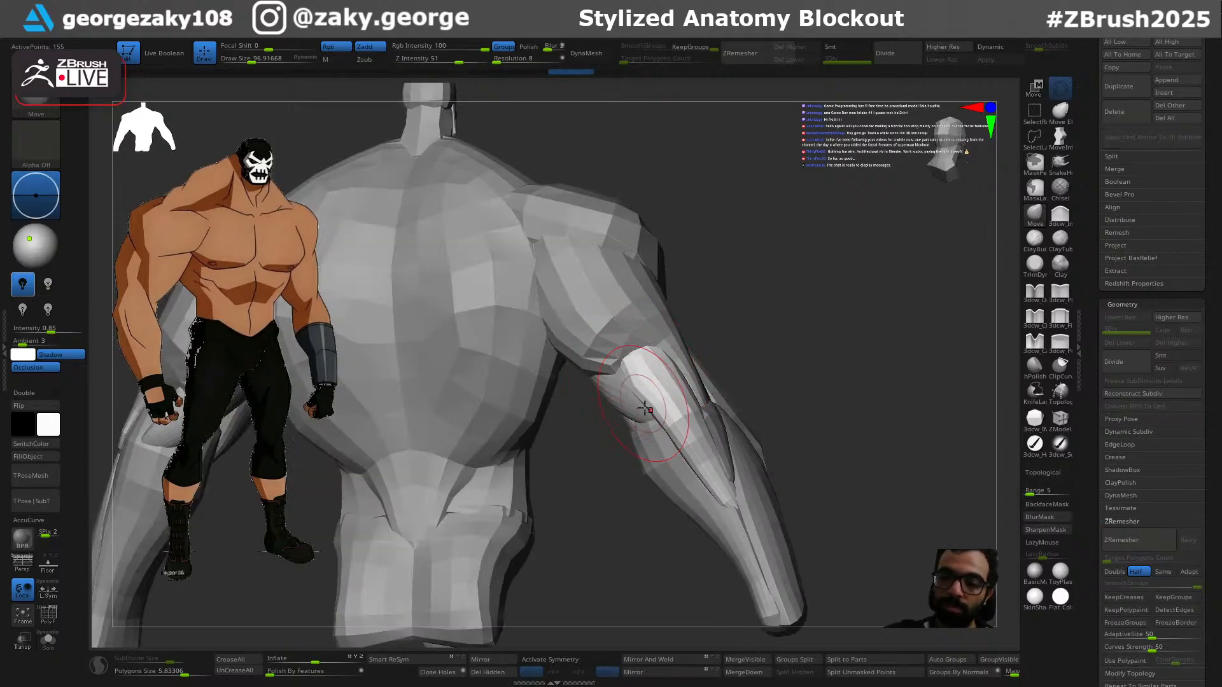
# Step: Hide the mirrored copies of the inner and outer forearm muscles, keeping one side of each
pyautogui.moveTo(795, 367); pyautogui.dragTo(705, 531, button='right')
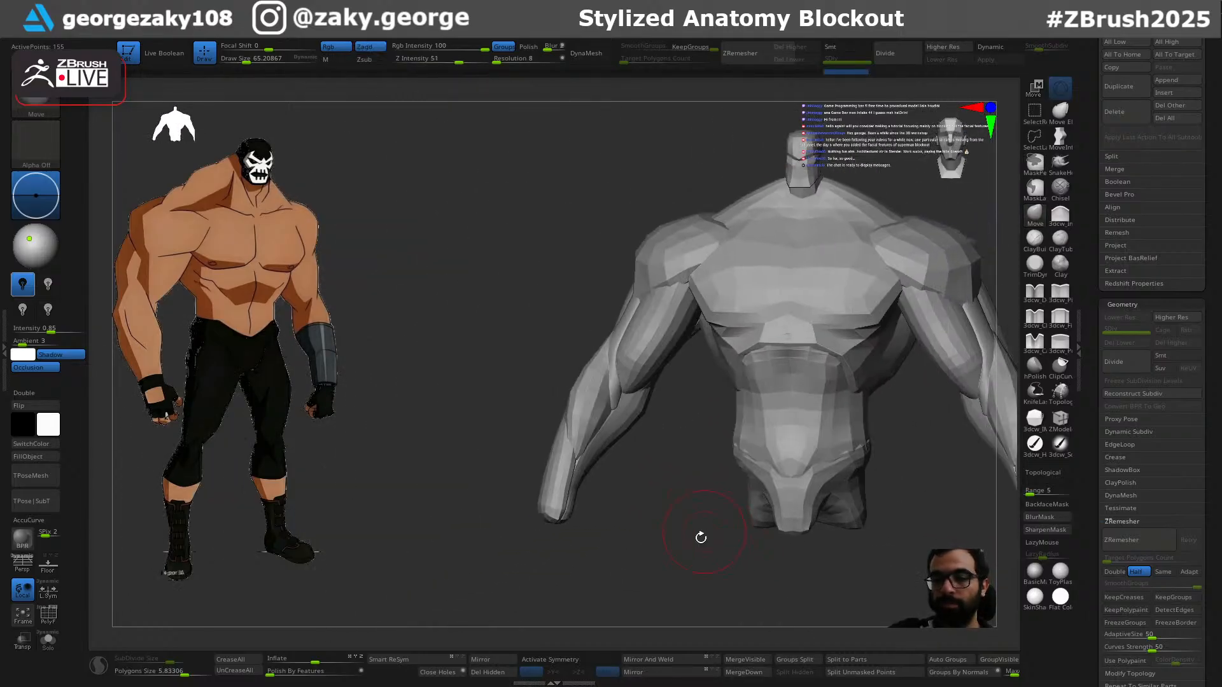
pyautogui.moveTo(747, 581); pyautogui.dragTo(720, 546, button='right')
pyautogui.keyDown('alt'); pyautogui.click(439, 376); pyautogui.keyUp('alt')
pyautogui.keyDown('ctrl'); pyautogui.moveTo(440, 376); pyautogui.dragTo(456, 415, button='right'); pyautogui.keyUp('ctrl')
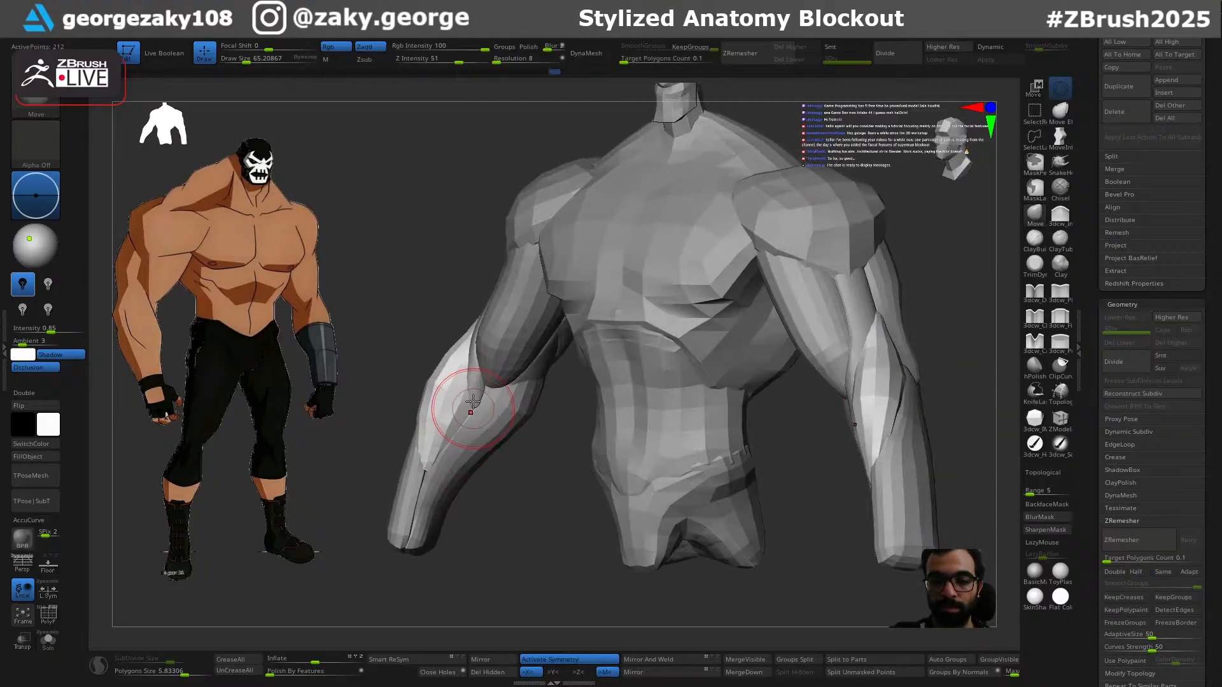
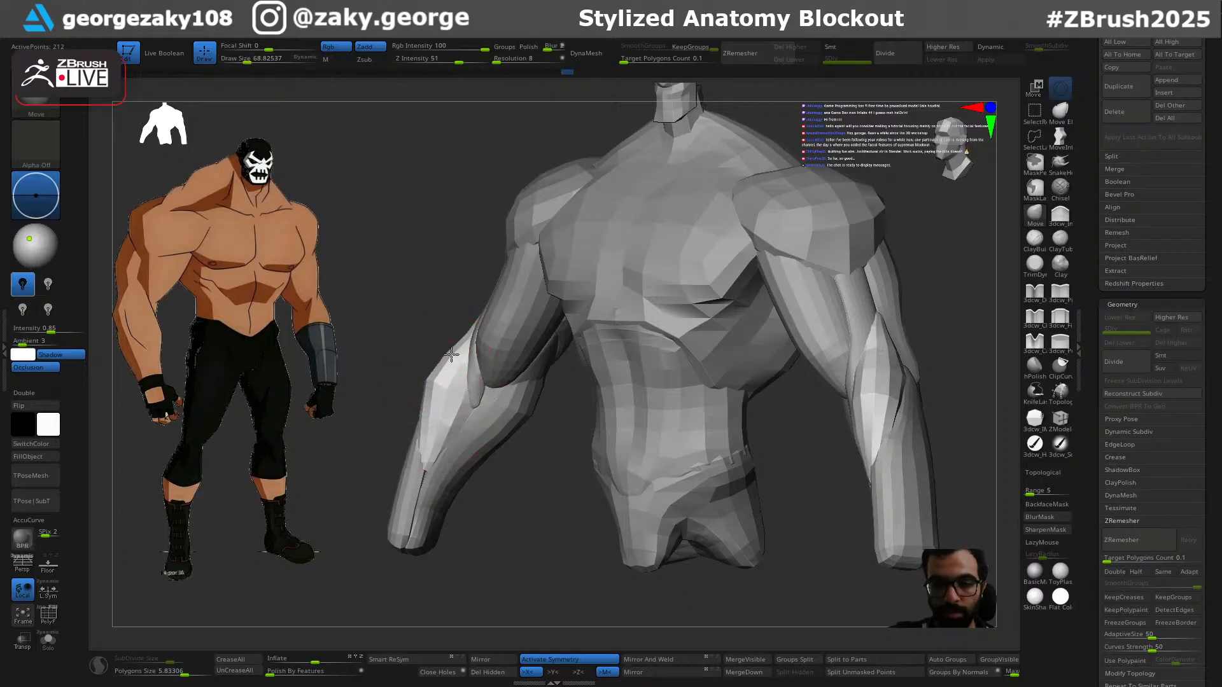
pyautogui.keyDown('alt'); pyautogui.click(507, 438); pyautogui.keyUp('alt')
pyautogui.keyDown('shift'); pyautogui.moveTo(509, 449); pyautogui.dragTo(516, 445, button='right'); pyautogui.keyUp('shift')
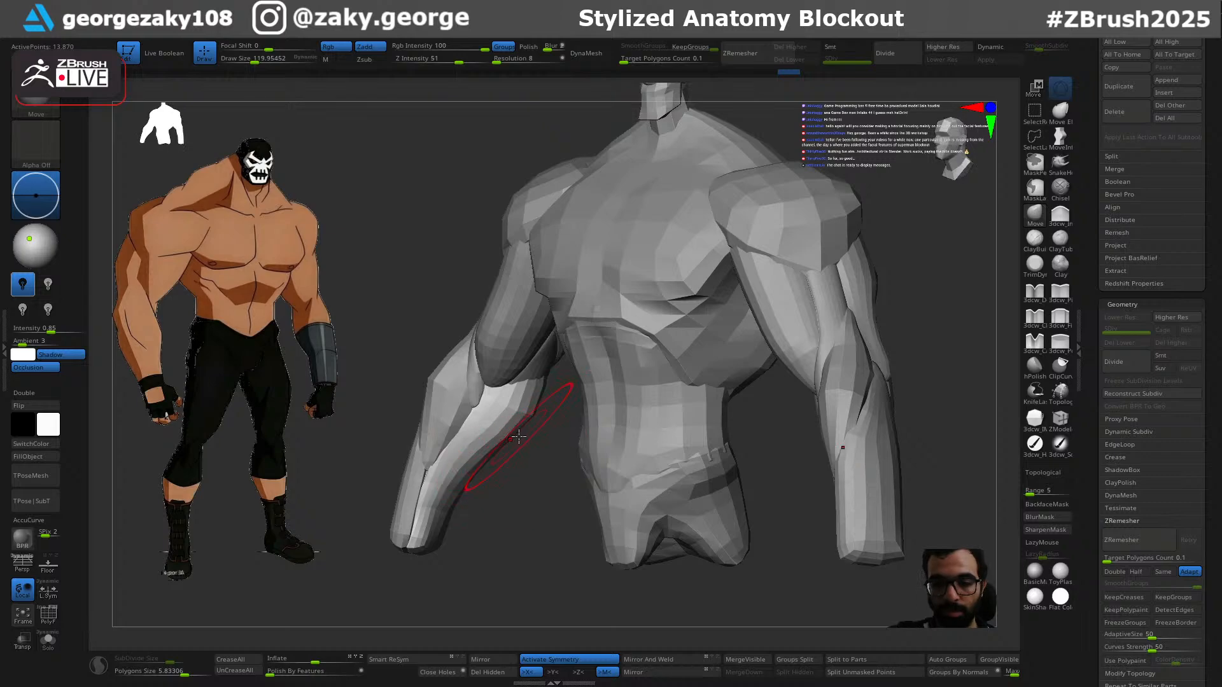
pyautogui.press('ctrl')
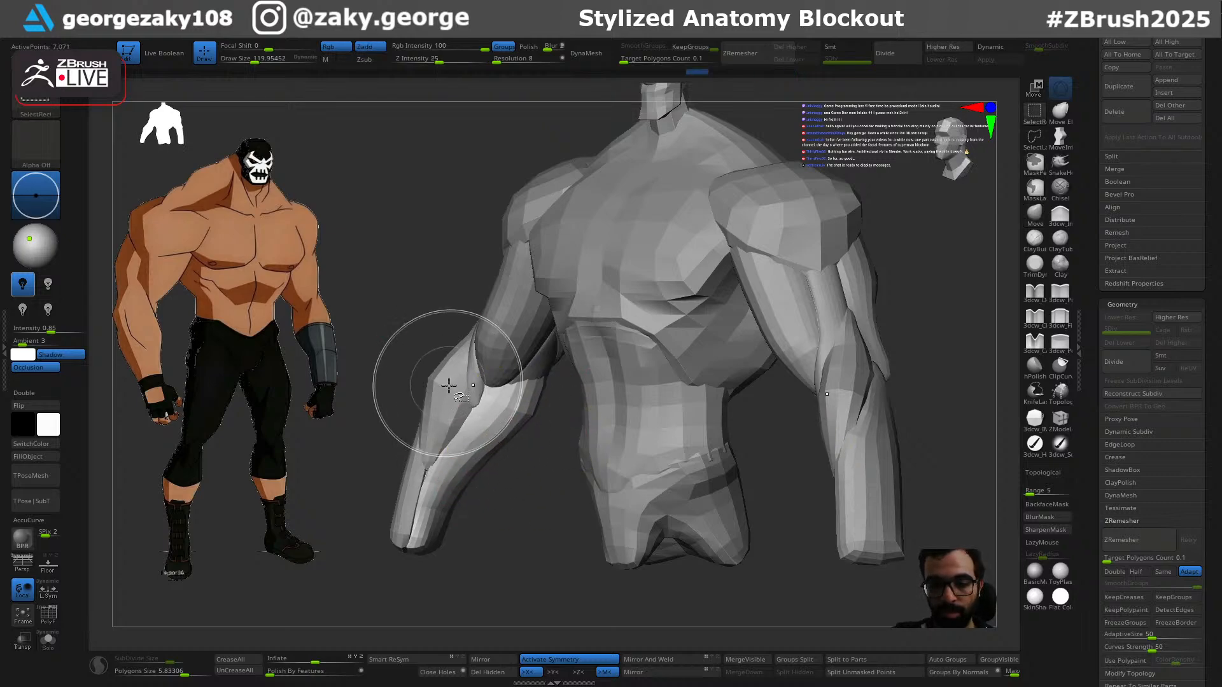
pyautogui.keyDown('alt'); pyautogui.click(451, 387); pyautogui.keyUp('alt')
pyautogui.press('ctrl')
pyautogui.keyDown('ctrl'); pyautogui.keyDown('shift'); pyautogui.click(471, 377); pyautogui.keyUp('shift'); pyautogui.keyUp('ctrl')
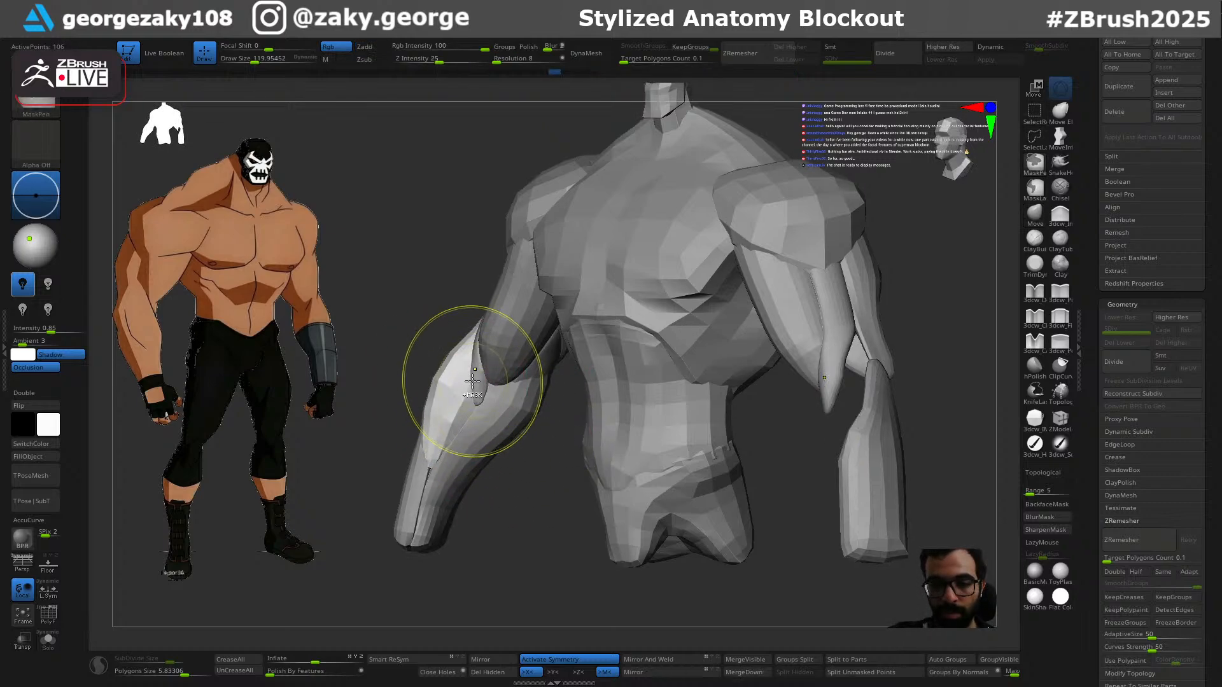
# Step: Fit the outer forearm muscle's upper end between the upper-arm muscles with the Move brush at sizes of about 46 to 69
pyautogui.press('s')
pyautogui.press('s')
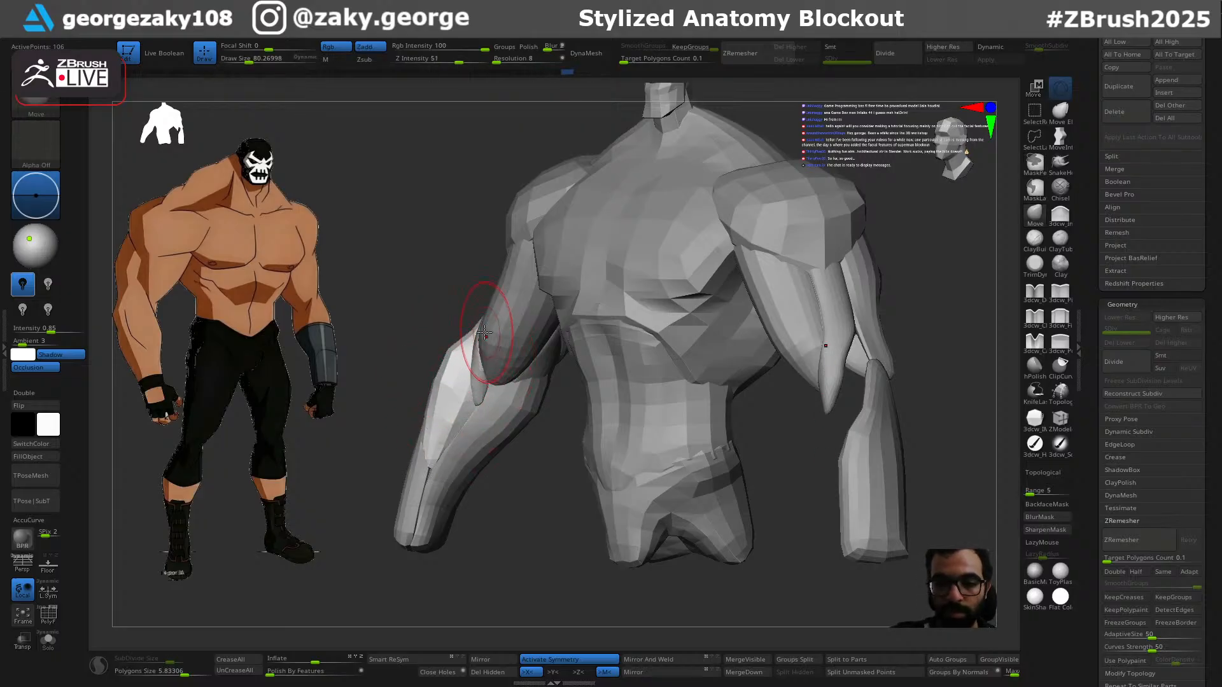
pyautogui.moveTo(468, 326); pyautogui.dragTo(508, 421, button='right')
pyautogui.press('[')
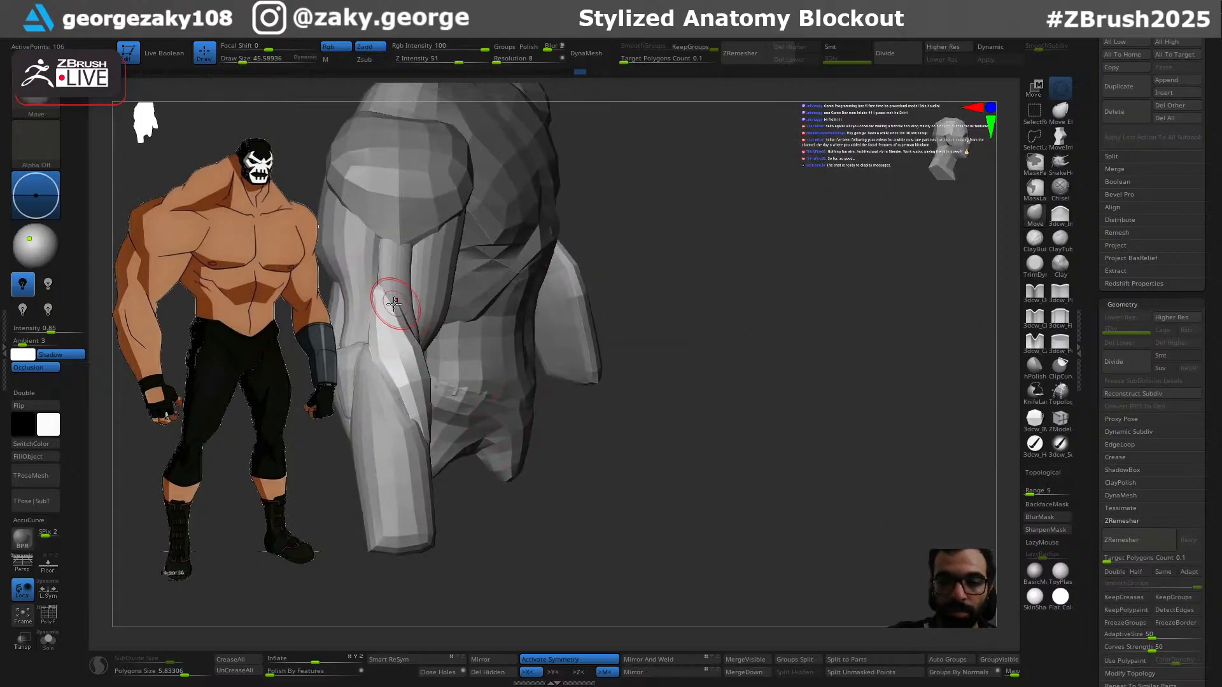
pyautogui.moveTo(394, 306); pyautogui.dragTo(393, 296)
pyautogui.press('s')
pyautogui.moveTo(384, 299); pyautogui.dragTo(423, 294, button='right')
pyautogui.press('s')
pyautogui.moveTo(384, 285); pyautogui.dragTo(376, 281)
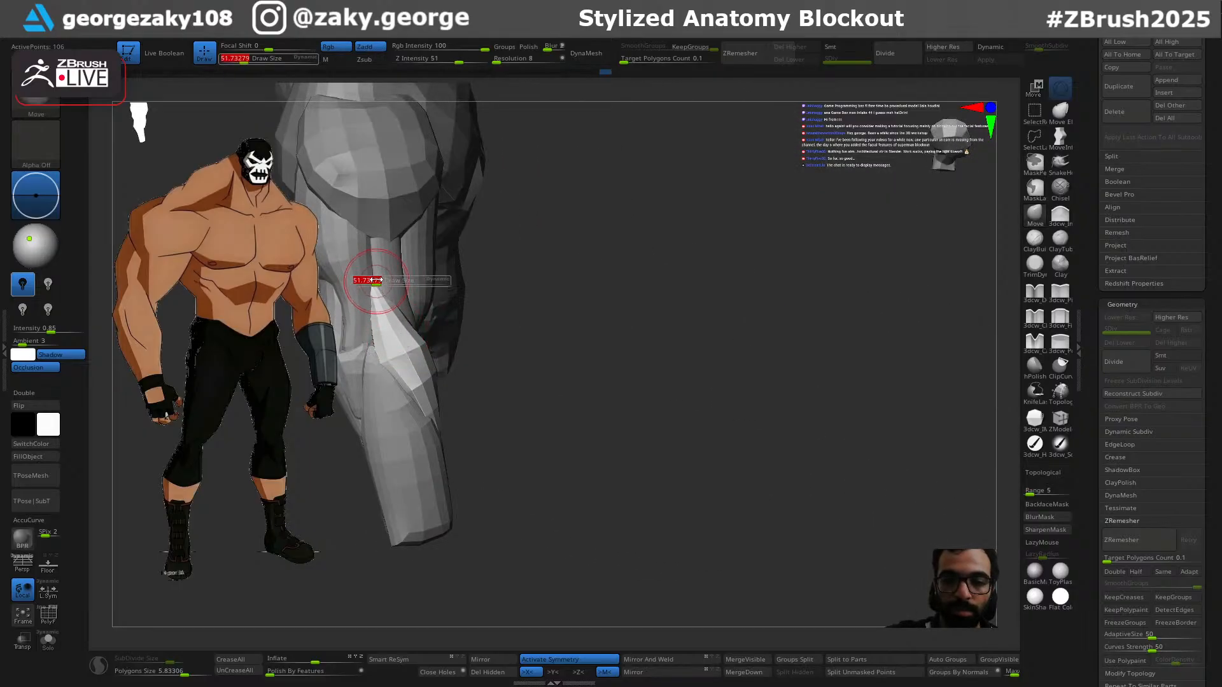
pyautogui.moveTo(384, 361); pyautogui.dragTo(407, 360, button='right')
pyautogui.press('s')
pyautogui.moveTo(381, 360); pyautogui.dragTo(380, 366)
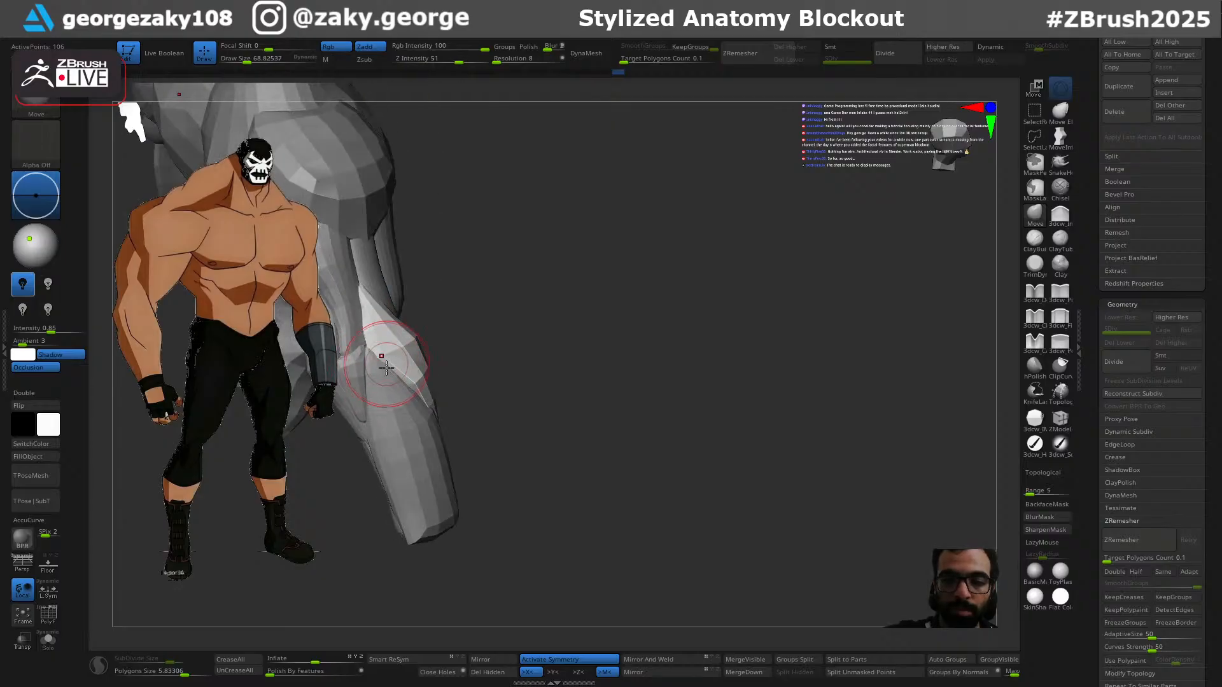
pyautogui.moveTo(380, 366); pyautogui.dragTo(372, 367, button='right')
# Step: Reshape the inner forearm muscle's upper part beneath the biceps with the Move brush at a size of about 69
pyautogui.press('f')
pyautogui.moveTo(444, 382)
pyautogui.mouseDown(button='right')
pyautogui.moveTo(417, 442)
pyautogui.moveTo(403, 414)
pyautogui.moveTo(478, 433)
pyautogui.mouseUp(button='right')
pyautogui.keyDown('alt'); pyautogui.click(469, 401); pyautogui.keyUp('alt')
pyautogui.press('s')
pyautogui.moveTo(481, 412); pyautogui.dragTo(475, 414)
pyautogui.moveTo(498, 439); pyautogui.dragTo(488, 437, button='right')
pyautogui.moveTo(472, 423); pyautogui.dragTo(477, 419)
pyautogui.press('s')
pyautogui.moveTo(479, 418); pyautogui.dragTo(485, 407)
pyautogui.moveTo(485, 407); pyautogui.dragTo(499, 400, button='right')
pyautogui.press('s')
pyautogui.moveTo(499, 399); pyautogui.dragTo(502, 397)
pyautogui.moveTo(499, 381); pyautogui.dragTo(497, 373)
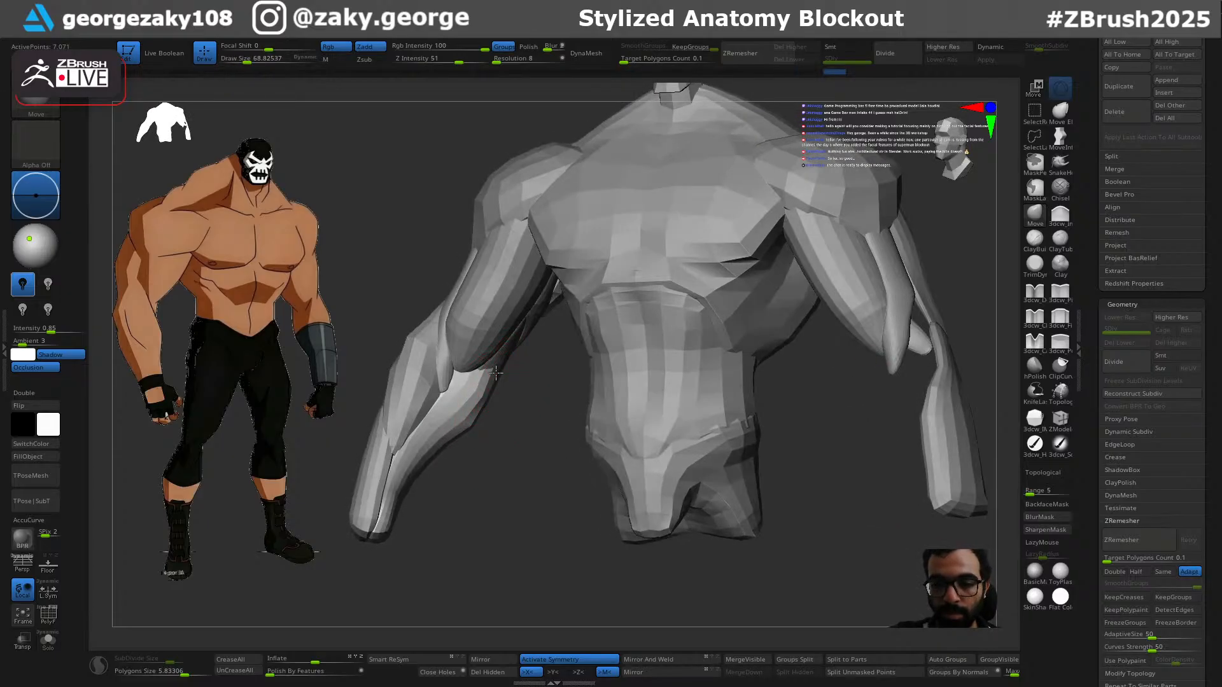
# Step: Adjust the outer forearm muscle's profile with the Move brush enlarged to about 140
pyautogui.moveTo(484, 397)
pyautogui.mouseDown(button='right')
pyautogui.moveTo(485, 423)
pyautogui.moveTo(423, 369)
pyautogui.moveTo(414, 339)
pyautogui.mouseUp(button='right')
pyautogui.moveTo(541, 416)
pyautogui.mouseDown(button='right')
pyautogui.moveTo(508, 419)
pyautogui.moveTo(433, 376)
pyautogui.mouseUp(button='right')
pyautogui.press('s')
pyautogui.moveTo(427, 367); pyautogui.dragTo(440, 368)
# Step: Mirror and weld the outer, inner and lower forearm muscles onto the opposite arm
pyautogui.moveTo(528, 392); pyautogui.dragTo(644, 415, button='right')
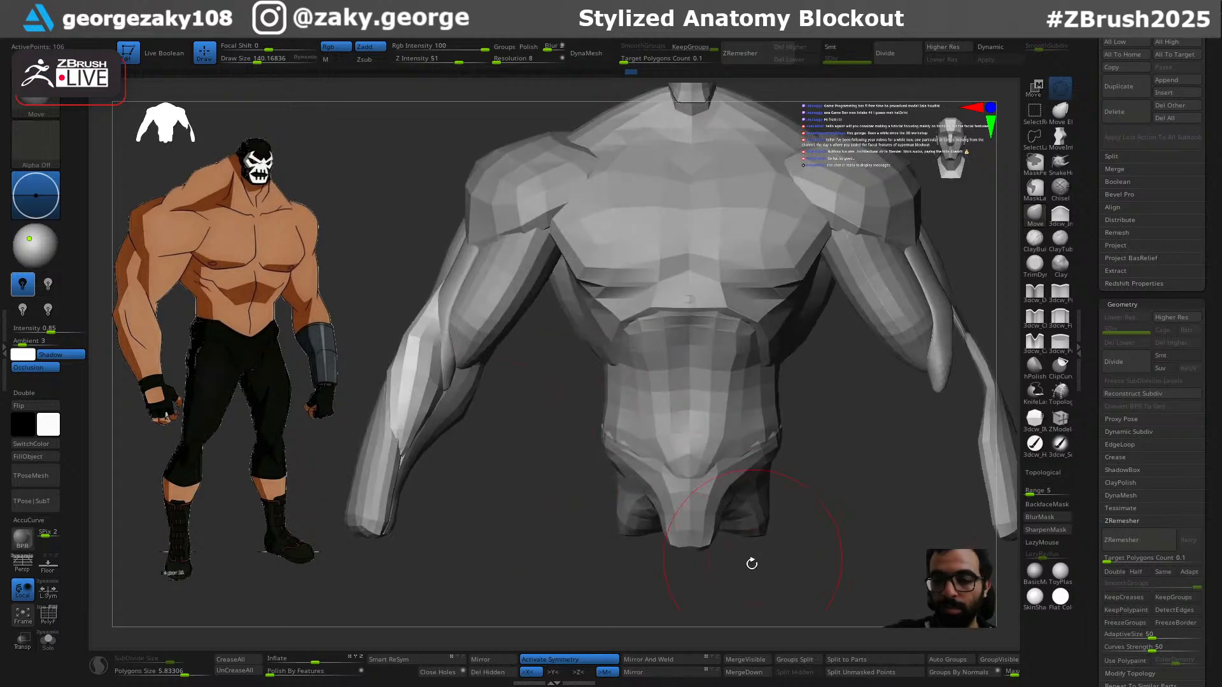
pyautogui.click(656, 662)
pyautogui.keyDown('alt'); pyautogui.click(432, 436); pyautogui.keyUp('alt')
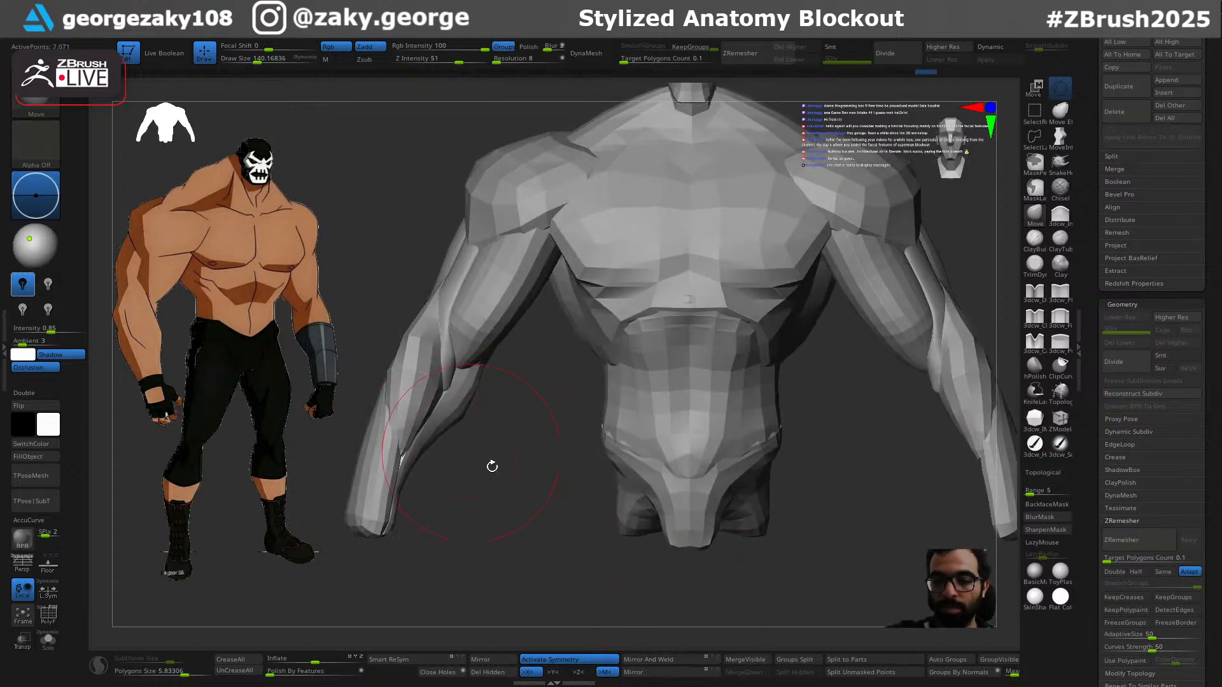
pyautogui.click(657, 662)
pyautogui.keyDown('alt'); pyautogui.click(385, 482); pyautogui.keyUp('alt')
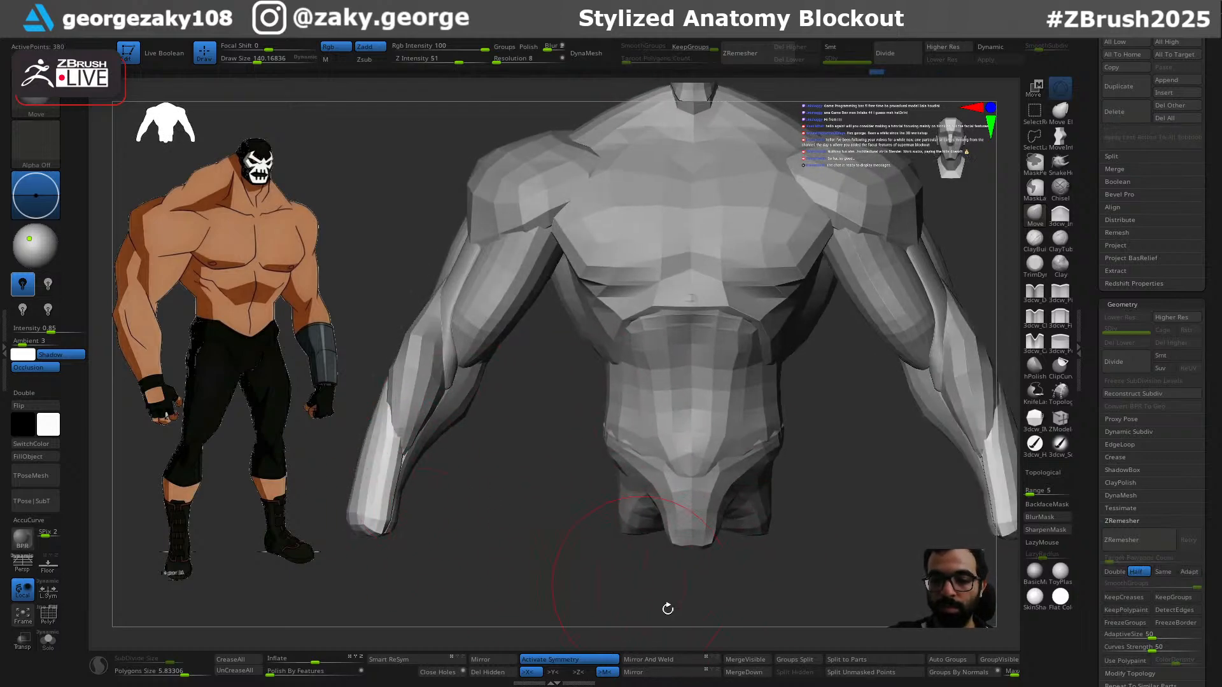
pyautogui.click(647, 663)
# Step: Mirror and weld the rear forearm muscle at the elbow onto the opposite arm
pyautogui.moveTo(591, 547)
pyautogui.mouseDown()
pyautogui.moveTo(546, 510)
pyautogui.moveTo(491, 497)
pyautogui.mouseUp()
pyautogui.moveTo(474, 567)
pyautogui.mouseDown()
pyautogui.moveTo(589, 569)
pyautogui.moveTo(493, 610)
pyautogui.moveTo(439, 538)
pyautogui.mouseUp()
pyautogui.keyDown('alt'); pyautogui.click(514, 365); pyautogui.keyUp('alt')
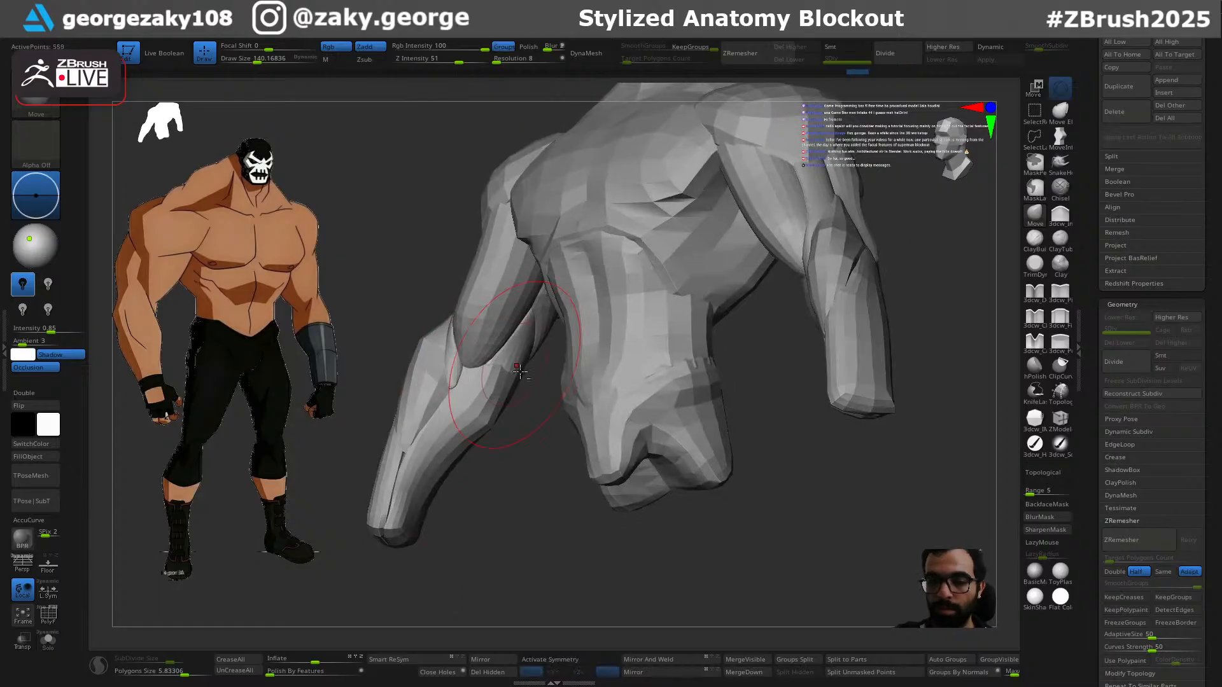
pyautogui.press('x')
pyautogui.moveTo(597, 550)
pyautogui.mouseDown()
pyautogui.moveTo(615, 576)
pyautogui.moveTo(612, 560)
pyautogui.moveTo(548, 556)
pyautogui.moveTo(554, 577)
pyautogui.moveTo(458, 499)
pyautogui.moveTo(545, 537)
pyautogui.moveTo(534, 446)
pyautogui.moveTo(571, 649)
pyautogui.moveTo(572, 570)
pyautogui.moveTo(504, 399)
pyautogui.moveTo(821, 384)
pyautogui.moveTo(789, 369)
pyautogui.moveTo(698, 379)
pyautogui.moveTo(730, 389)
pyautogui.moveTo(668, 368)
pyautogui.moveTo(666, 403)
pyautogui.mouseUp()
pyautogui.press('x')
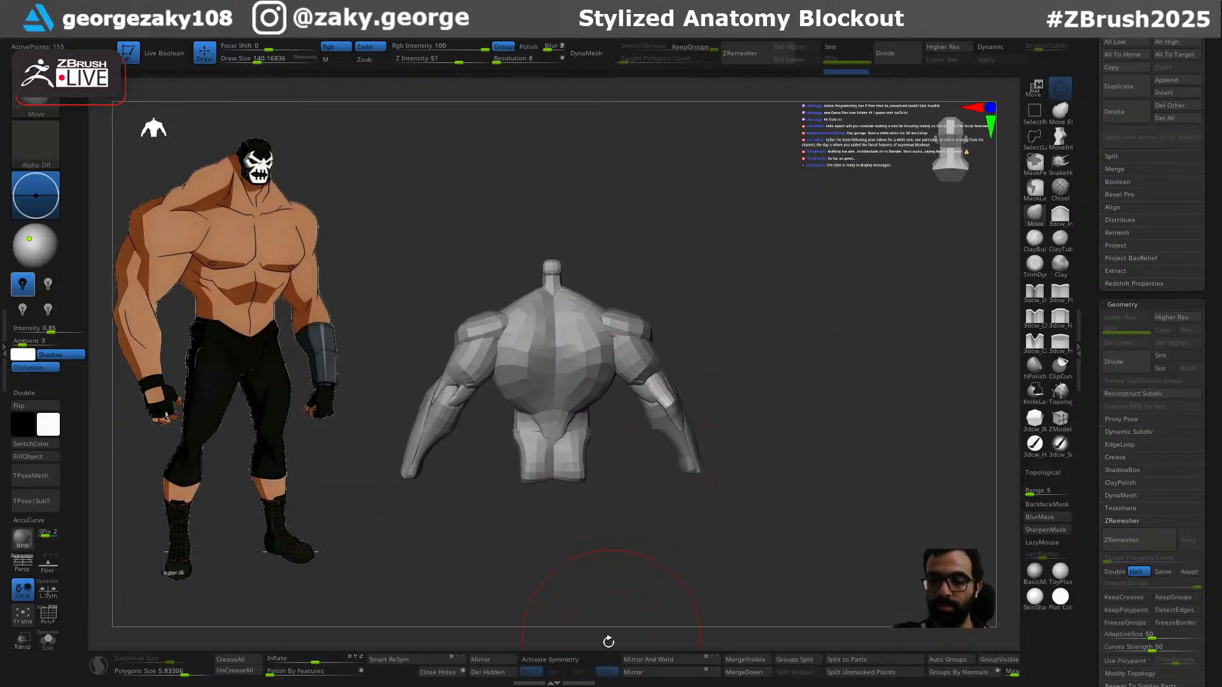
pyautogui.click(643, 665)
pyautogui.moveTo(656, 555); pyautogui.dragTo(694, 505)
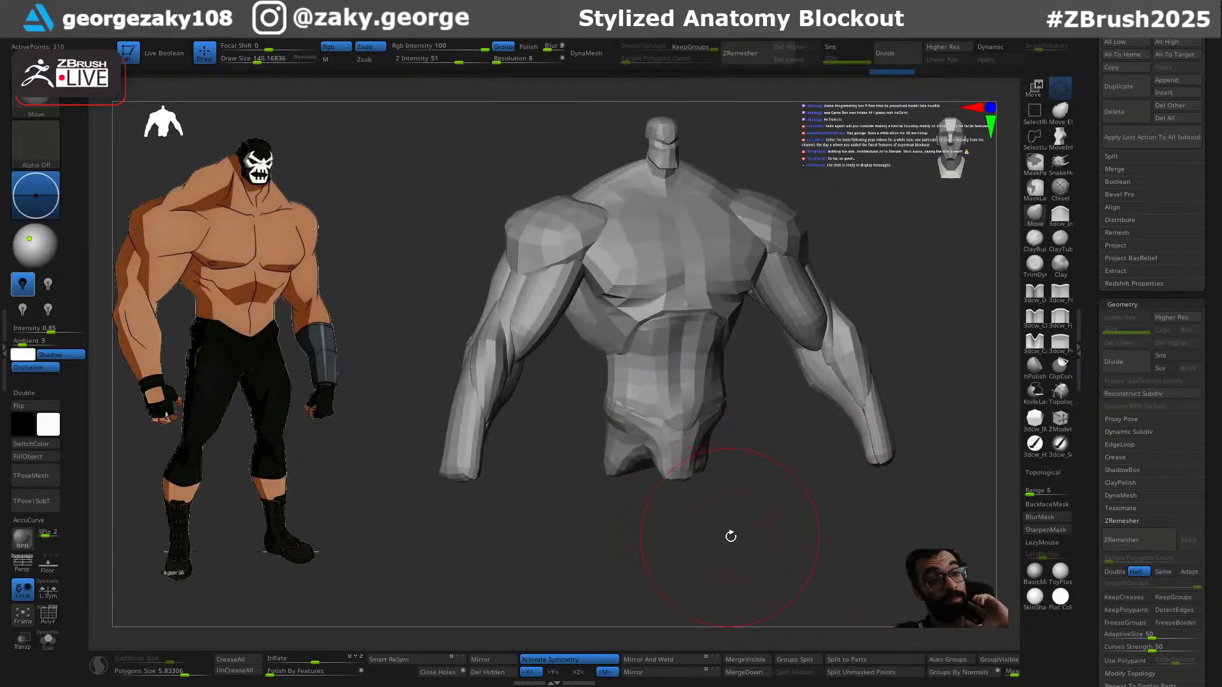
# Step: Examine how the mirrored upper-arm and forearm muscles fit together on both arms
pyautogui.moveTo(818, 417); pyautogui.dragTo(868, 309)
pyautogui.keyDown('alt'); pyautogui.click(795, 296); pyautogui.keyUp('alt')
pyautogui.keyDown('ctrl'); pyautogui.moveTo(849, 304); pyautogui.dragTo(854, 369, button='right'); pyautogui.keyUp('ctrl')
pyautogui.moveTo(653, 272)
pyautogui.keyDown('ctrl'); pyautogui.mouseDown(button='right')
pyautogui.moveTo(682, 344)
pyautogui.moveTo(712, 306)
pyautogui.mouseUp(button='right'); pyautogui.keyUp('ctrl')
pyautogui.moveTo(774, 269)
pyautogui.mouseDown()
pyautogui.moveTo(751, 299)
pyautogui.moveTo(695, 321)
pyautogui.moveTo(723, 349)
pyautogui.moveTo(850, 356)
pyautogui.moveTo(891, 344)
pyautogui.moveTo(878, 357)
pyautogui.moveTo(895, 330)
pyautogui.moveTo(874, 342)
pyautogui.moveTo(903, 342)
pyautogui.moveTo(875, 352)
pyautogui.moveTo(891, 346)
pyautogui.moveTo(901, 361)
pyautogui.mouseUp()
pyautogui.moveTo(939, 505)
pyautogui.mouseDown()
pyautogui.moveTo(850, 335)
pyautogui.moveTo(786, 404)
pyautogui.moveTo(823, 490)
pyautogui.moveTo(806, 492)
pyautogui.mouseUp()
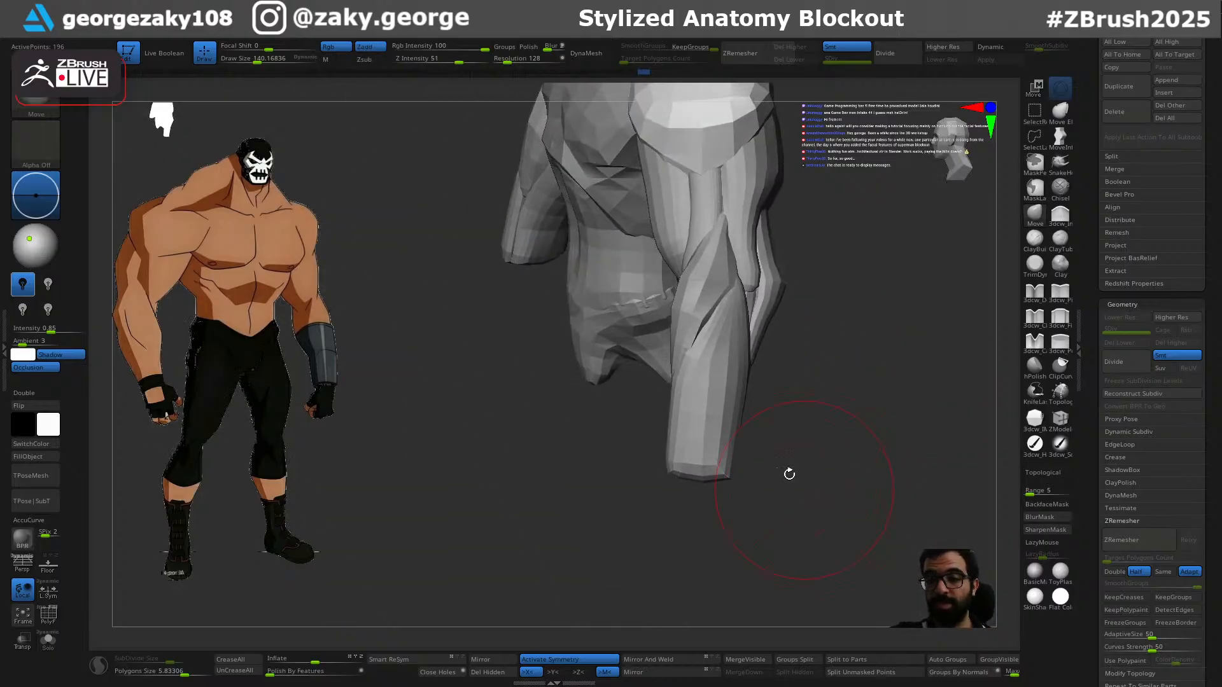
pyautogui.moveTo(726, 457); pyautogui.dragTo(812, 494)
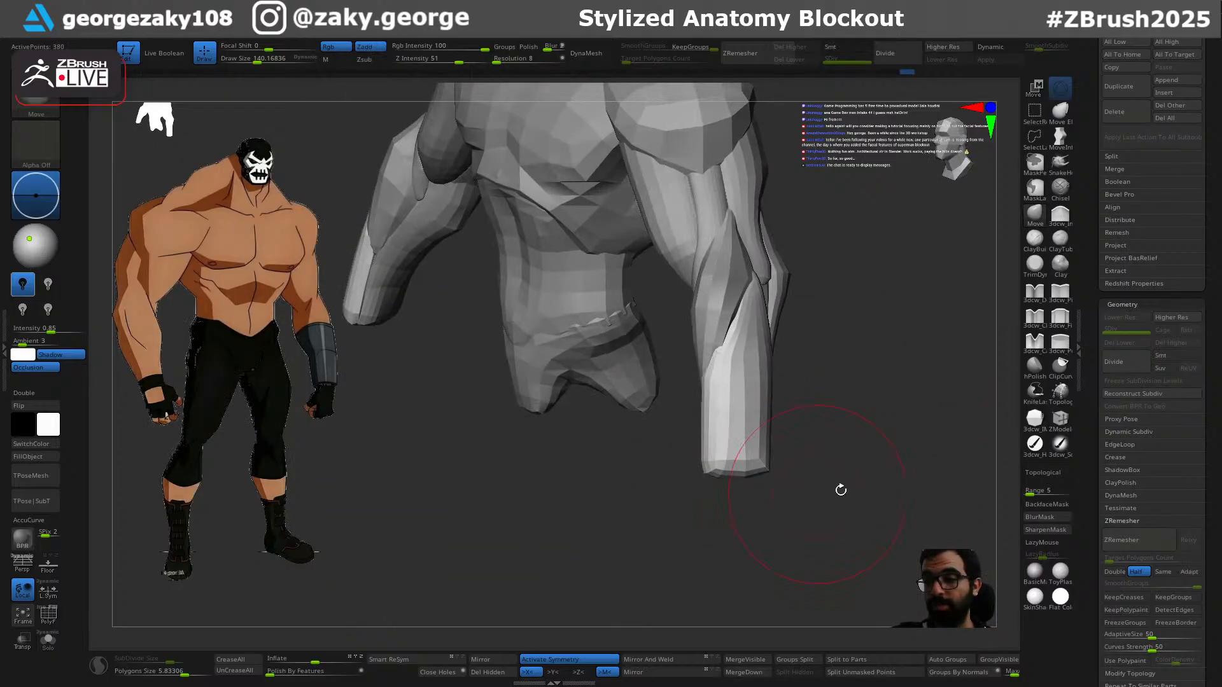
# Step: Hide and show the Arm subtool folder to check which muscles it contains
pyautogui.click(1131, 303)
pyautogui.moveTo(1101, 327); pyautogui.dragTo(1083, 511)
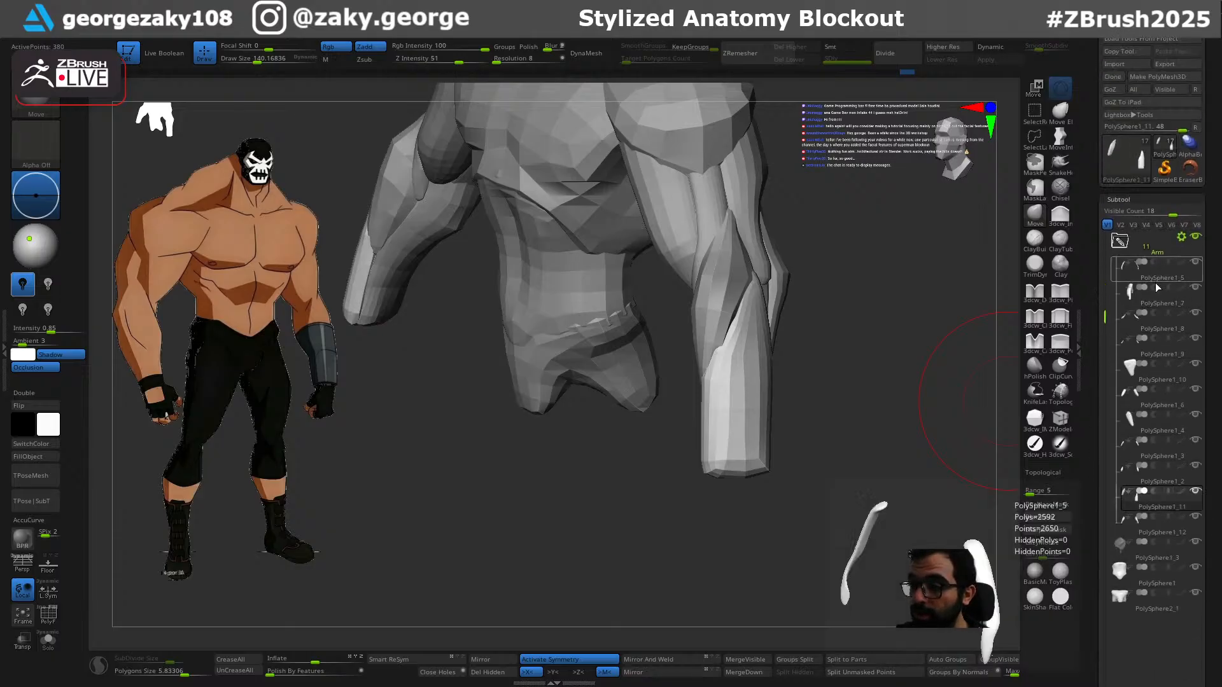
pyautogui.click(1197, 238)
pyautogui.click(1196, 238)
pyautogui.click(1197, 237)
pyautogui.click(1198, 237)
pyautogui.click(1196, 238)
pyautogui.click(1196, 238)
# Step: Merge all the muscle subtools in the Arm folder down into PolySphere1_5, skipping the merge warning until the next restart
pyautogui.click(1129, 272)
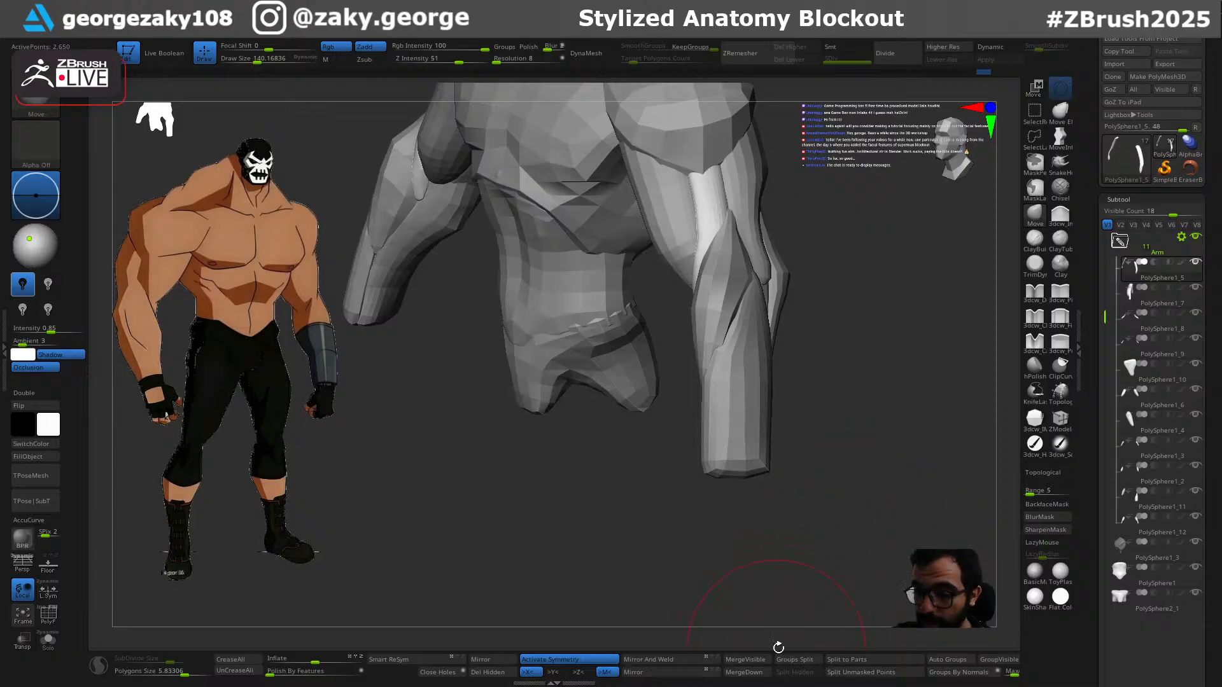
pyautogui.click(746, 674)
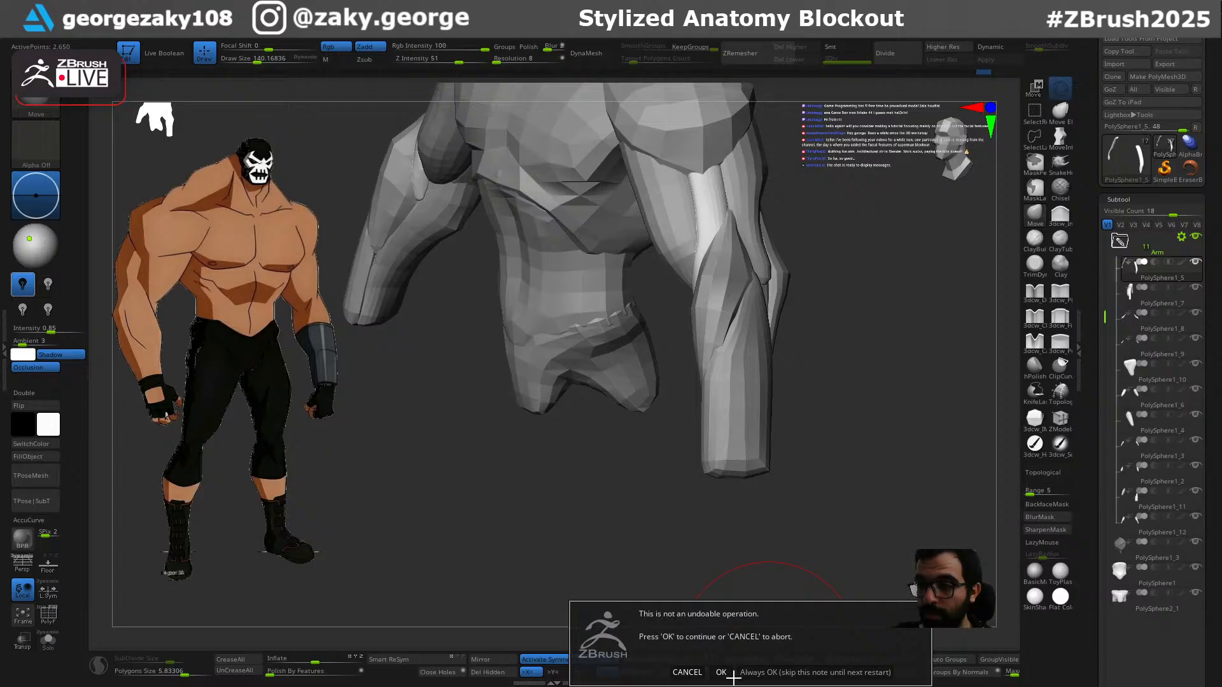
pyautogui.click(721, 673)
pyautogui.click(759, 671)
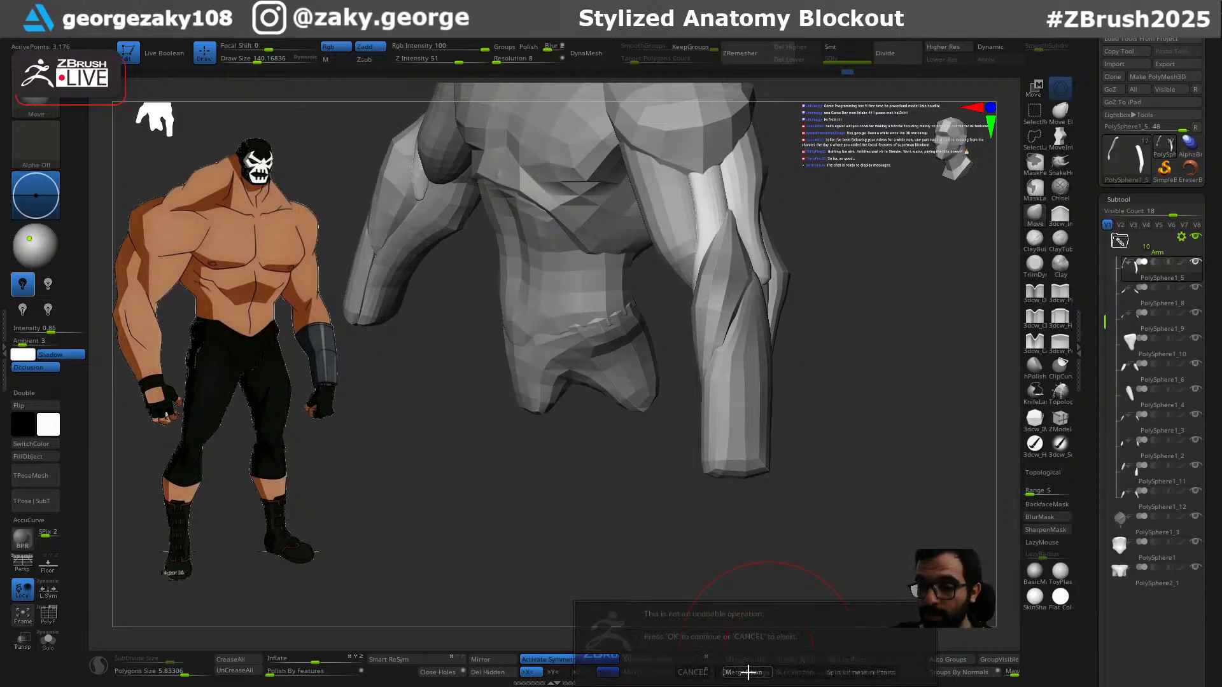
pyautogui.click(721, 673)
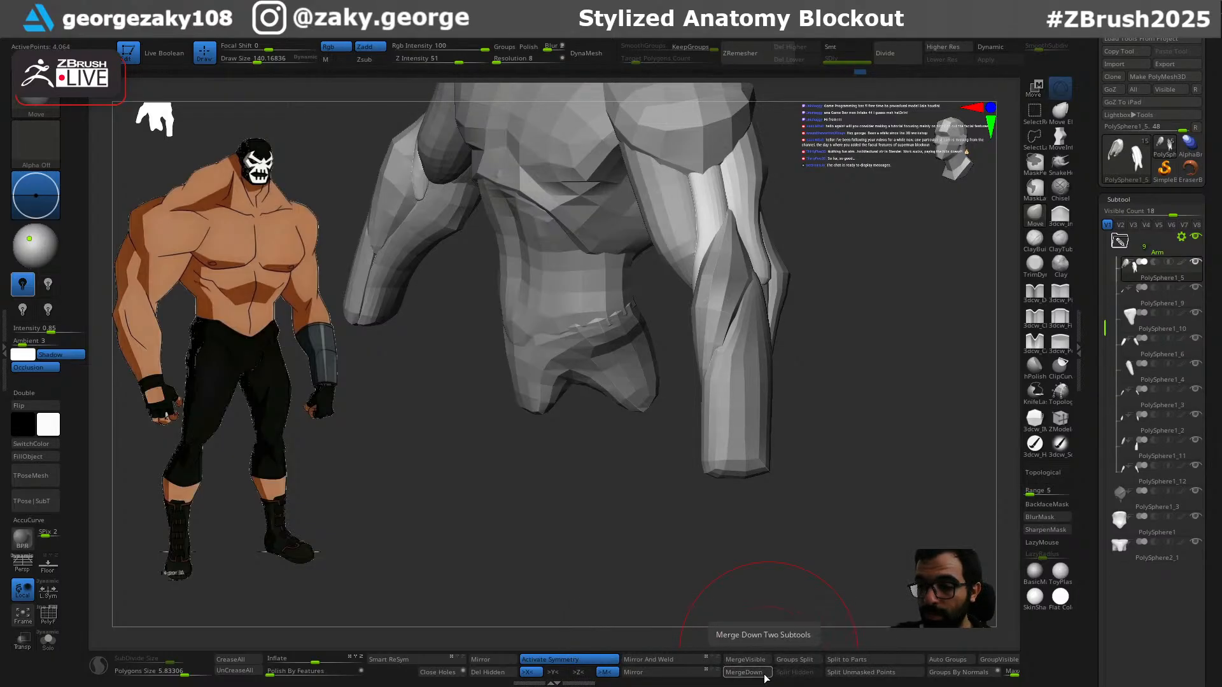
pyautogui.click(762, 674)
pyautogui.click(734, 675)
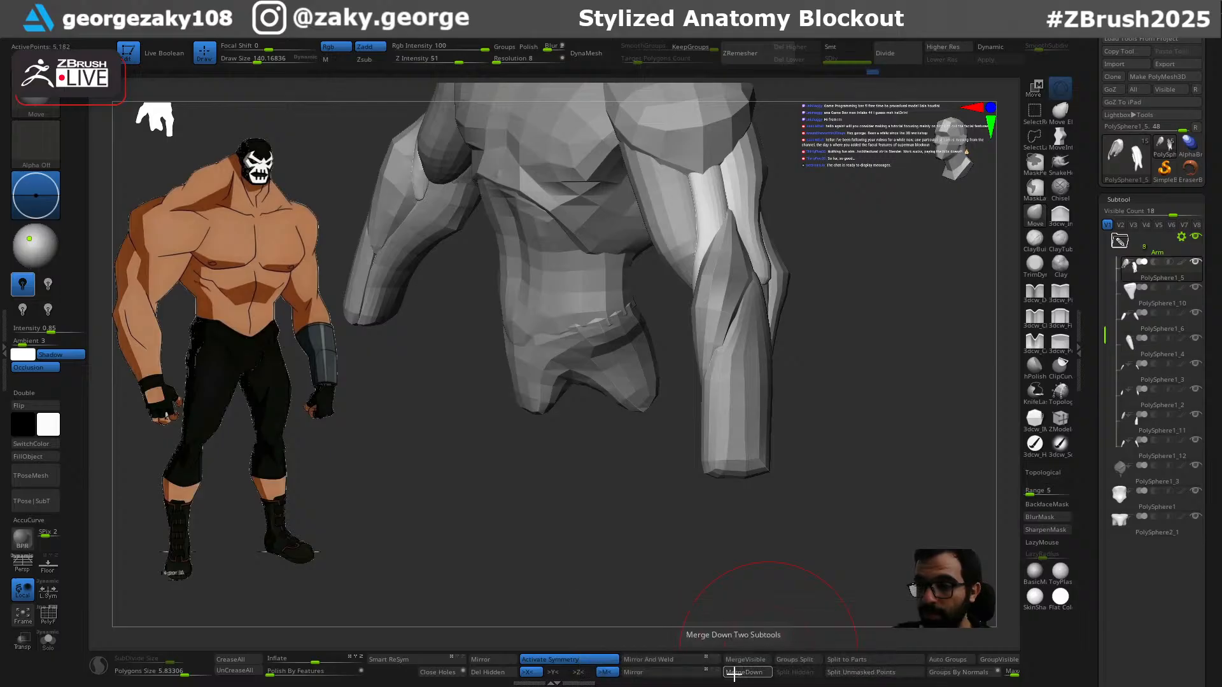
pyautogui.click(760, 672)
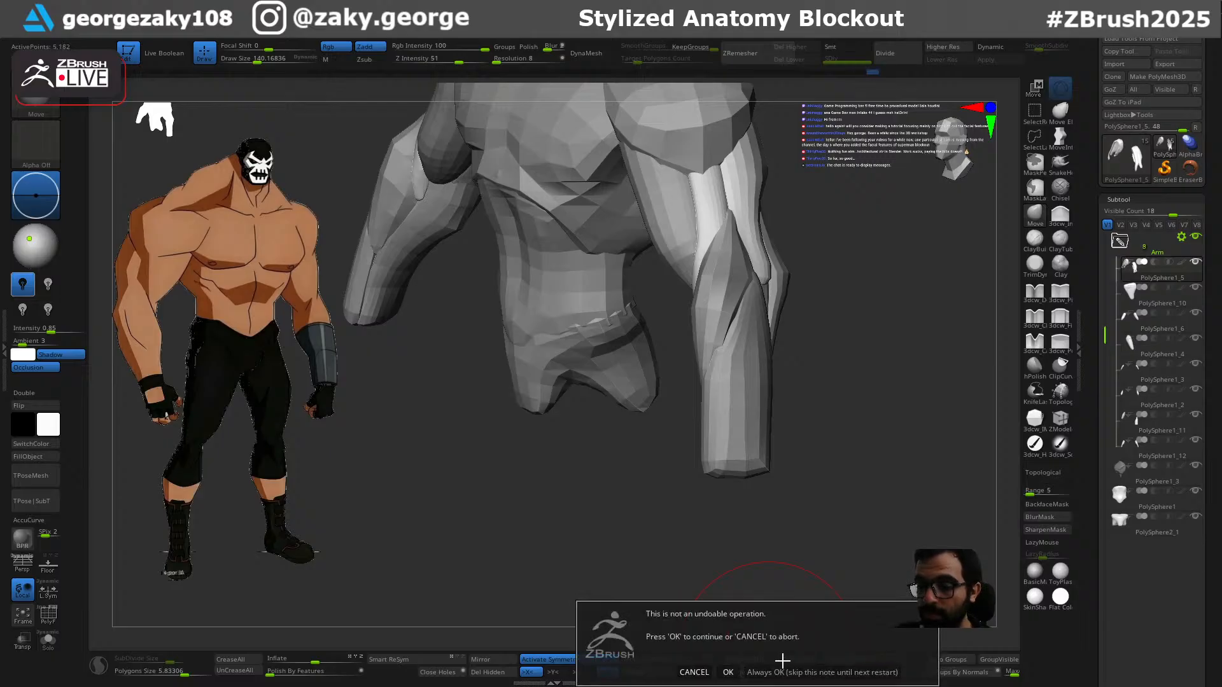
pyautogui.click(775, 672)
pyautogui.click(763, 675)
pyautogui.click(763, 675)
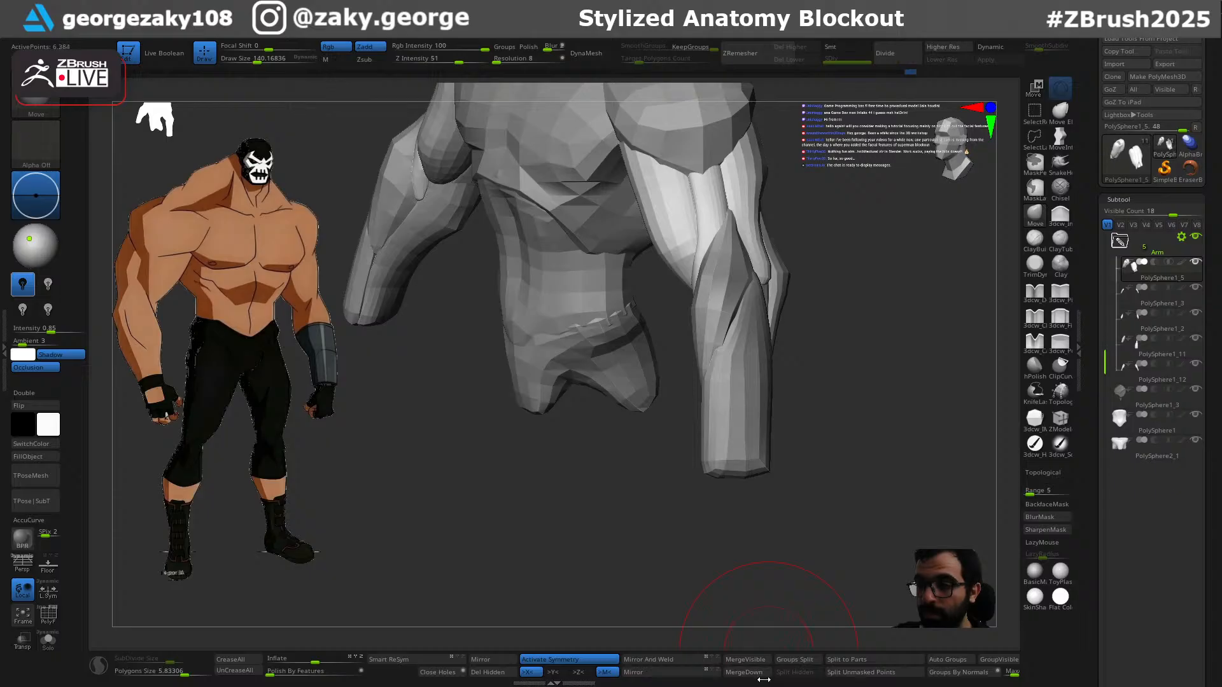
pyautogui.click(764, 674)
pyautogui.click(764, 674)
pyautogui.click(764, 674)
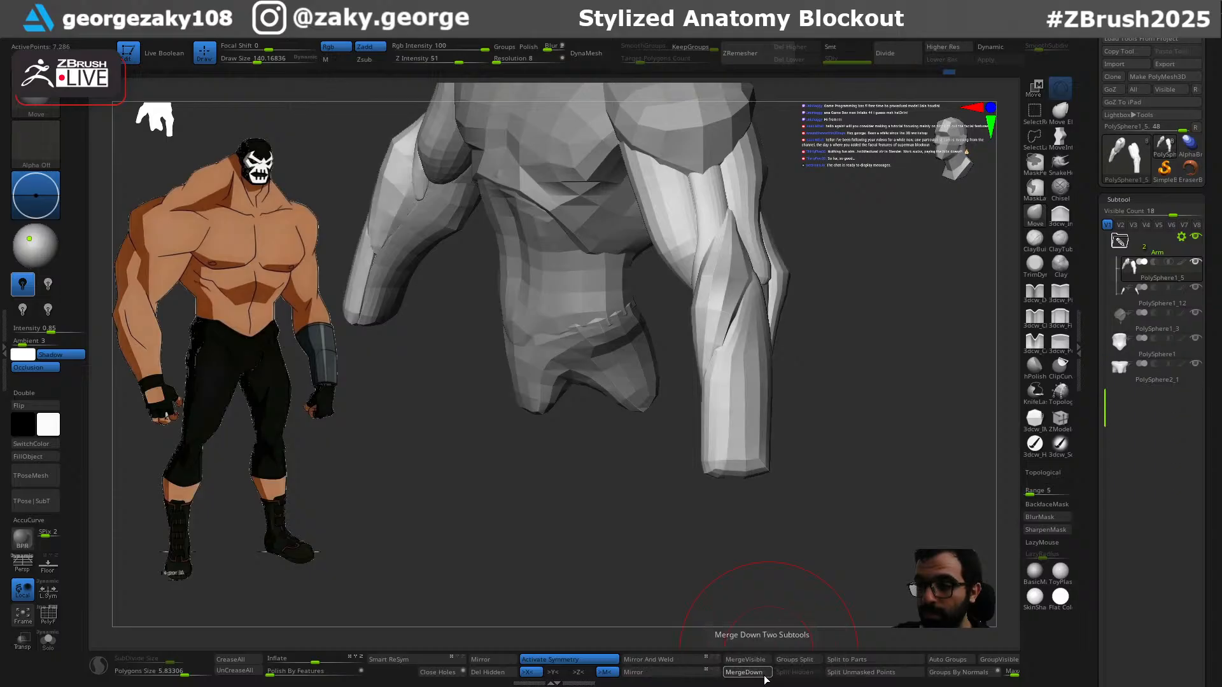
pyautogui.click(764, 675)
# Step: Display the polyframe and examine the polygroups of the merged arm muscles from front and back
pyautogui.keyDown('shift'); pyautogui.moveTo(840, 494); pyautogui.dragTo(794, 371); pyautogui.keyUp('shift')
pyautogui.hotkey('shift', 'f')
pyautogui.keyDown('alt'); pyautogui.moveTo(820, 417); pyautogui.dragTo(927, 494); pyautogui.keyUp('alt')
pyautogui.keyDown('alt'); pyautogui.moveTo(808, 461); pyautogui.dragTo(818, 551); pyautogui.keyUp('alt')
pyautogui.moveTo(850, 506)
pyautogui.mouseDown()
pyautogui.moveTo(714, 513)
pyautogui.moveTo(865, 440)
pyautogui.mouseUp()
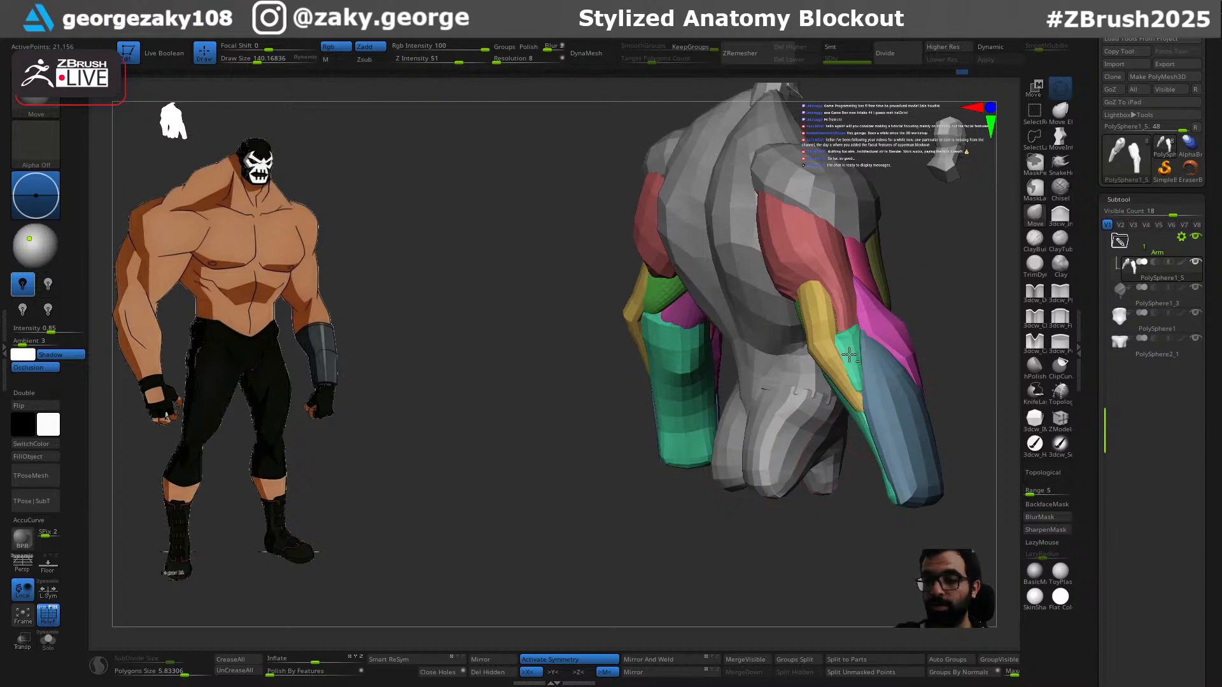
pyautogui.moveTo(856, 517); pyautogui.dragTo(843, 552)
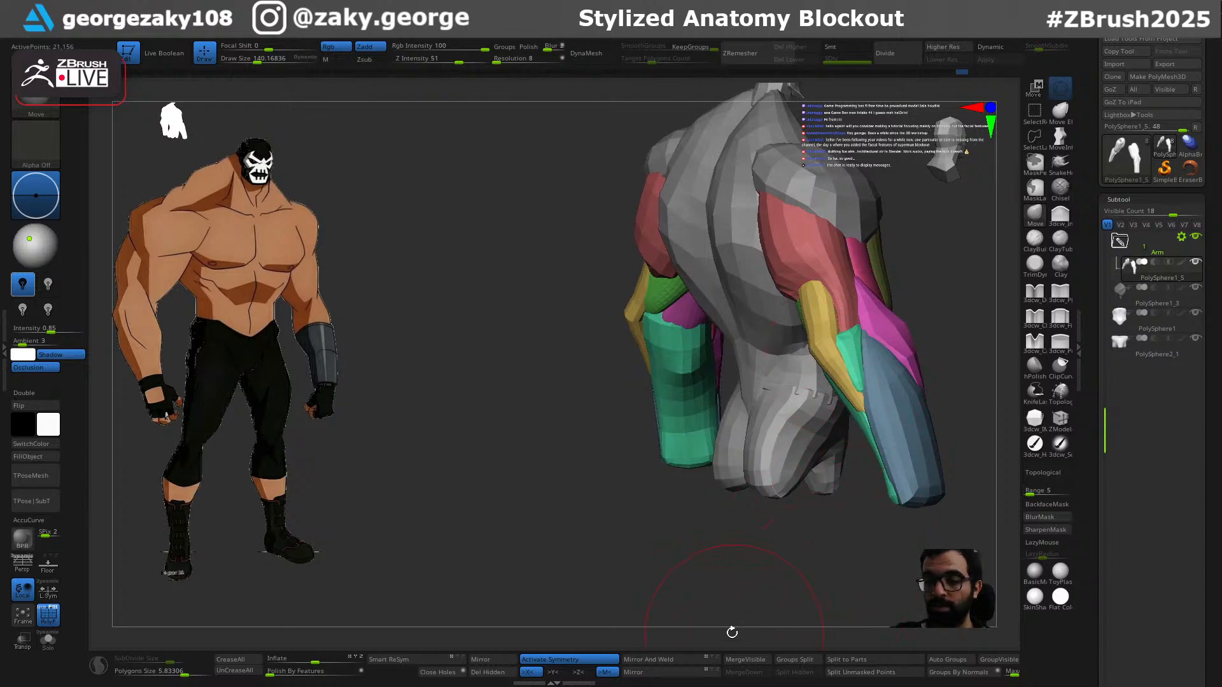
# Step: Insert a QuadSphere-4 primitive at the wrist end of the forearm as the base for the hand
pyautogui.moveTo(709, 586)
pyautogui.mouseDown()
pyautogui.moveTo(858, 599)
pyautogui.moveTo(623, 522)
pyautogui.mouseUp()
pyautogui.moveTo(920, 537)
pyautogui.mouseDown()
pyautogui.moveTo(687, 534)
pyautogui.moveTo(720, 502)
pyautogui.moveTo(673, 466)
pyautogui.moveTo(714, 491)
pyautogui.mouseUp()
pyautogui.press('i')
pyautogui.click(209, 87)
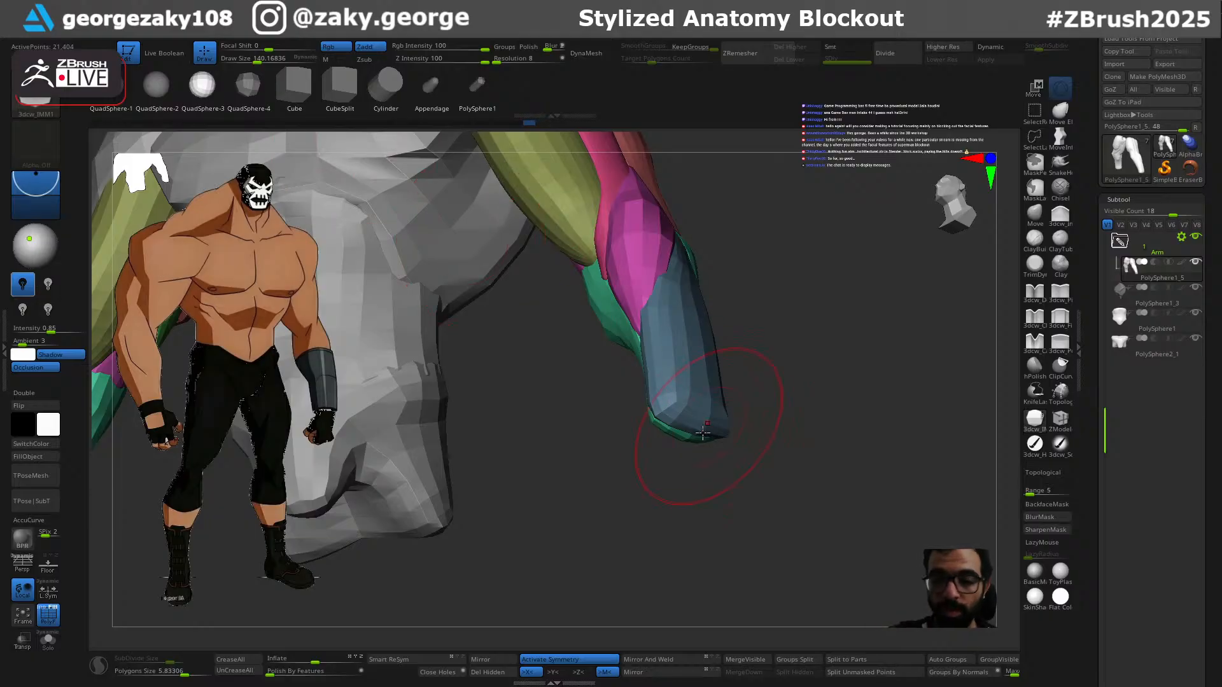
pyautogui.click(249, 84)
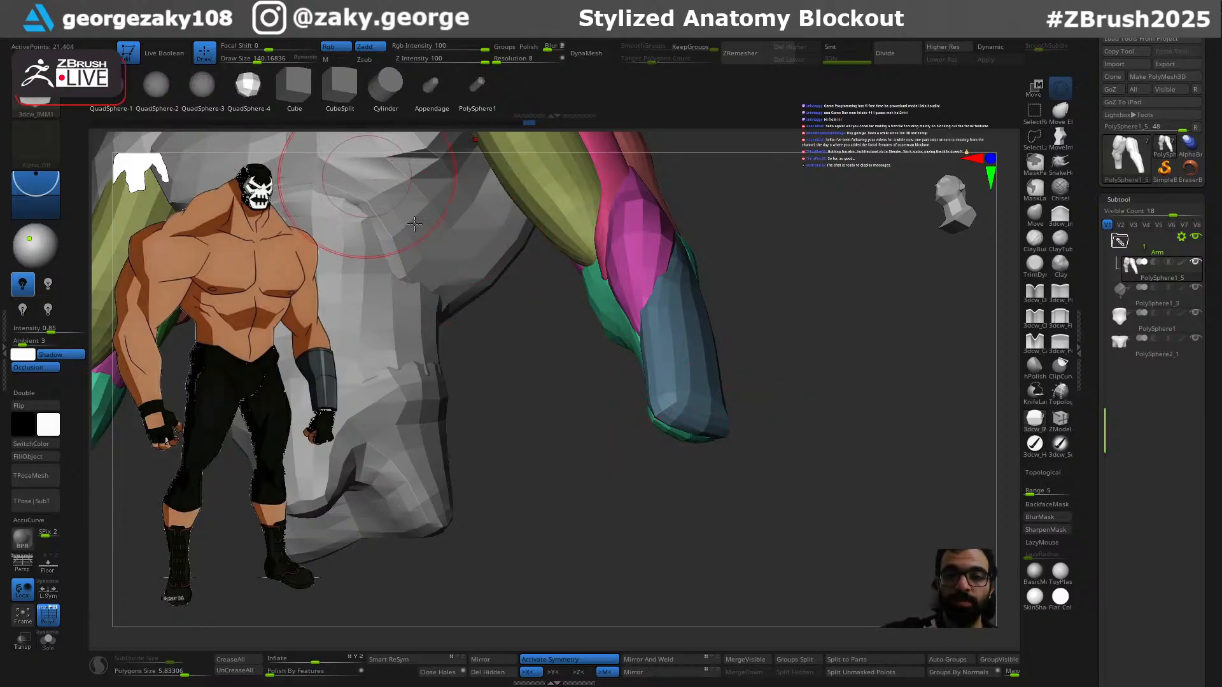
pyautogui.moveTo(682, 476); pyautogui.dragTo(677, 530)
pyautogui.moveTo(852, 443); pyautogui.dragTo(794, 464)
# Step: Enable local symmetry and position the hand spheres against the ends of the forearms with the gizmo
pyautogui.press('w')
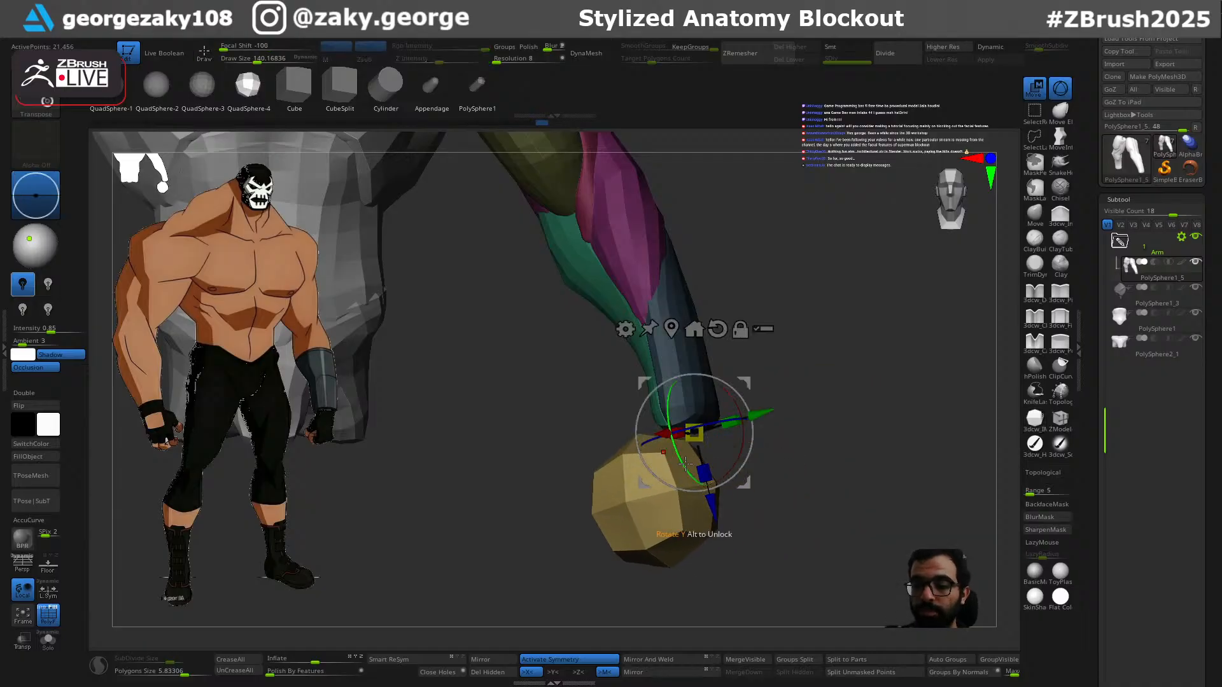
pyautogui.click(56, 591)
pyautogui.moveTo(700, 431); pyautogui.dragTo(579, 542)
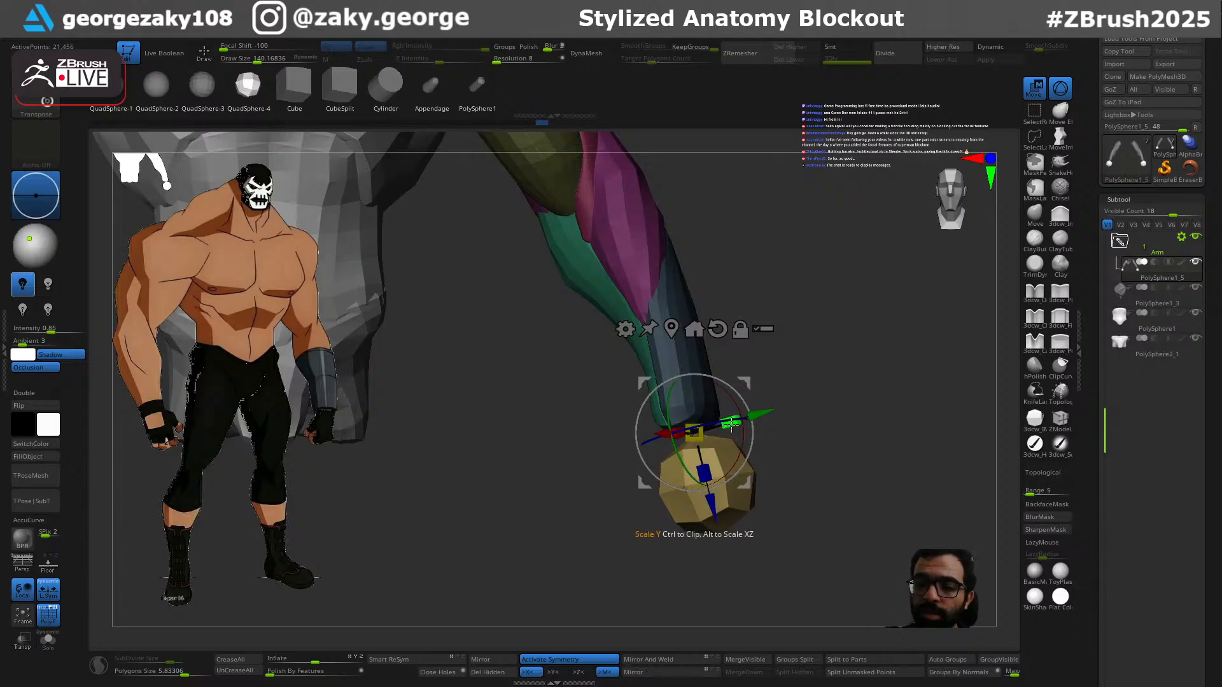
pyautogui.moveTo(801, 474); pyautogui.dragTo(689, 477)
pyautogui.moveTo(801, 448); pyautogui.dragTo(795, 415)
pyautogui.moveTo(700, 402); pyautogui.dragTo(704, 398)
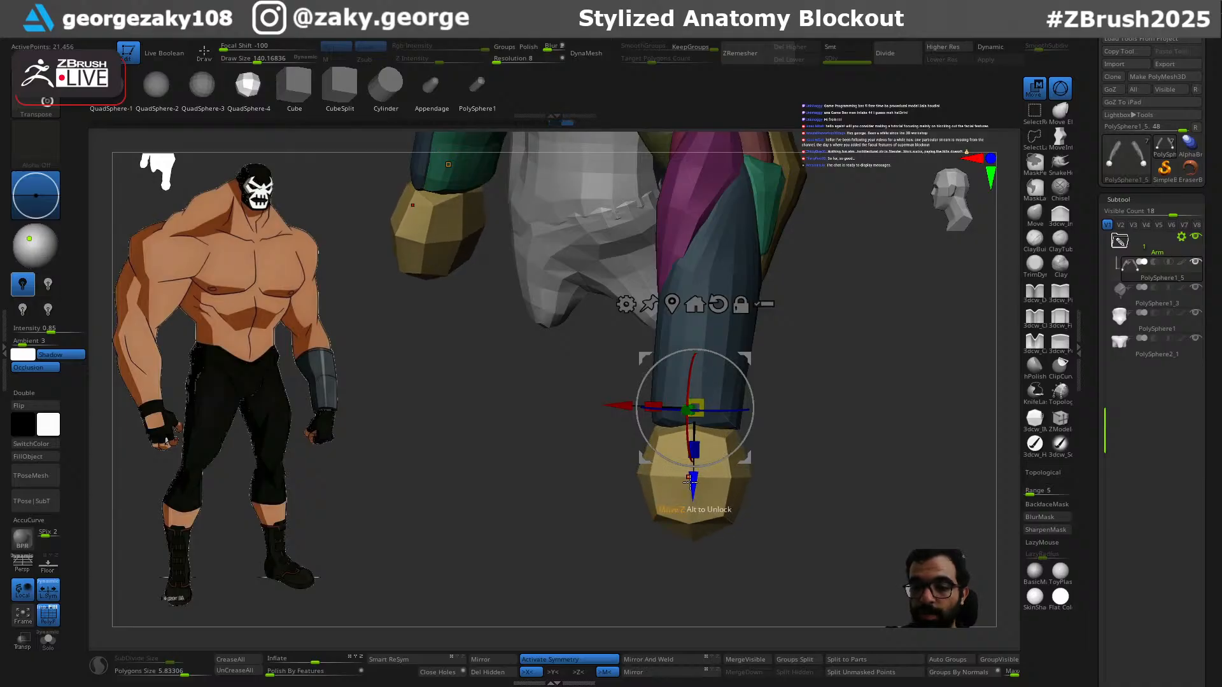
# Step: Fit the top of the hand sphere to the wrist with the Move brush and rotate it to follow the forearm's angle
pyautogui.press('q')
pyautogui.press('b')
pyautogui.press('m')
pyautogui.press('v')
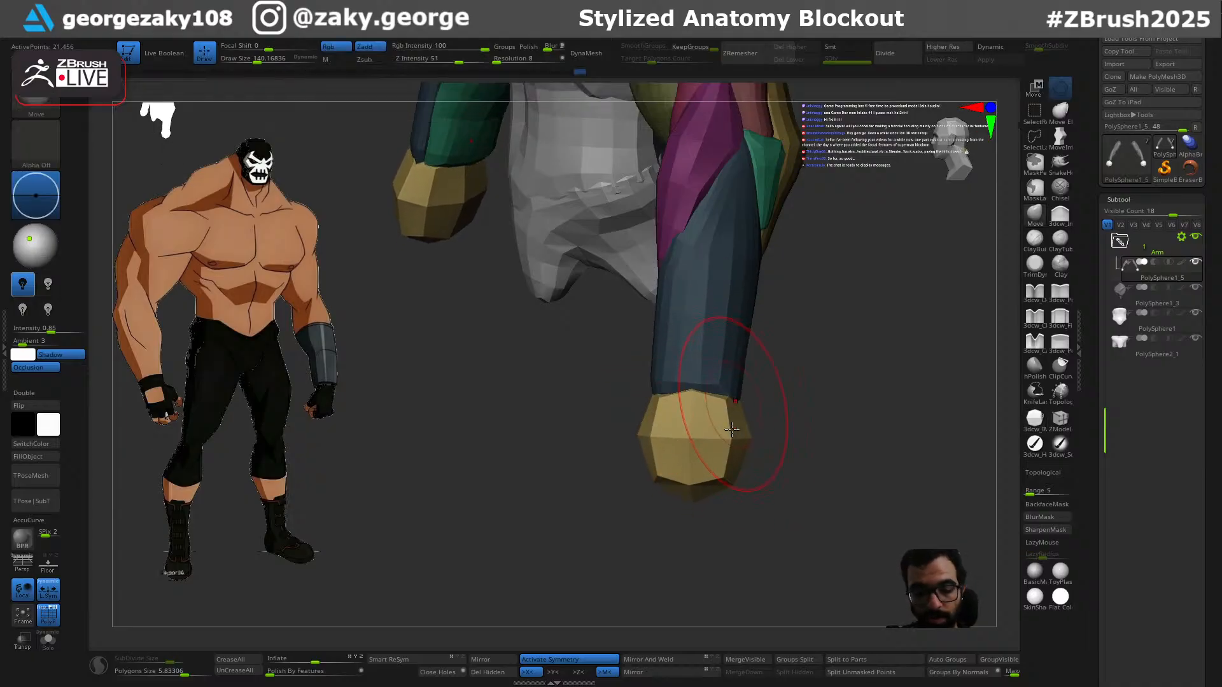
pyautogui.press('s')
pyautogui.moveTo(733, 430); pyautogui.dragTo(722, 429)
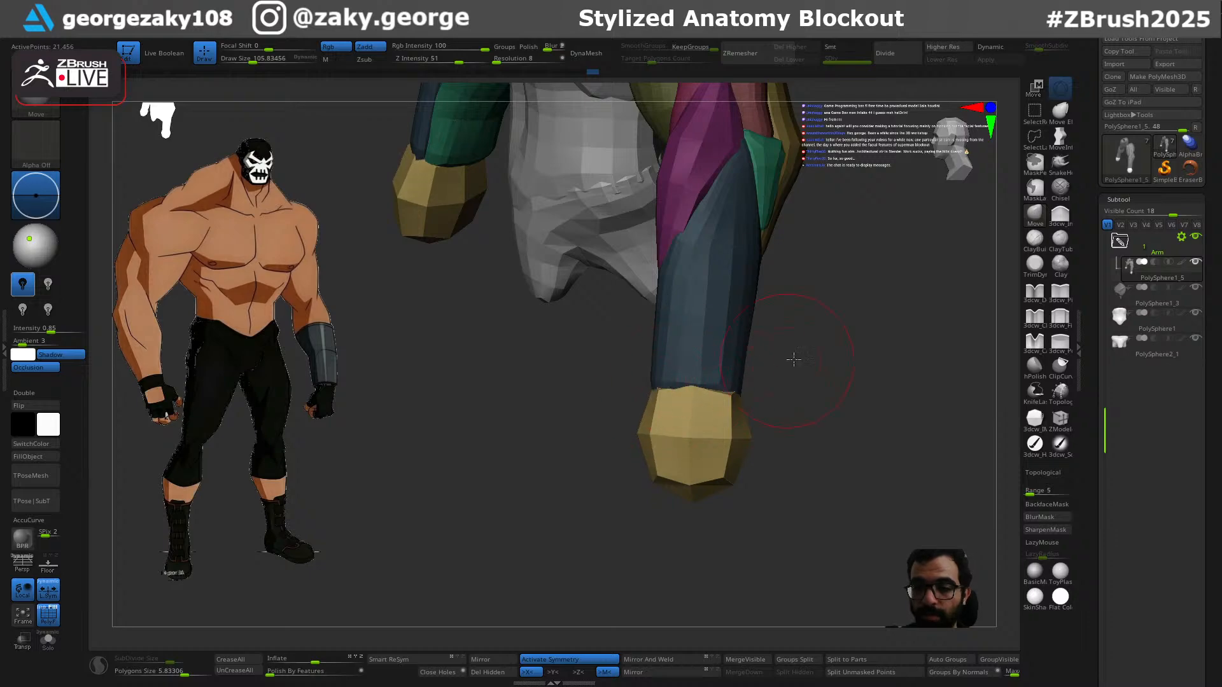
pyautogui.moveTo(782, 360); pyautogui.dragTo(775, 365)
pyautogui.press('w')
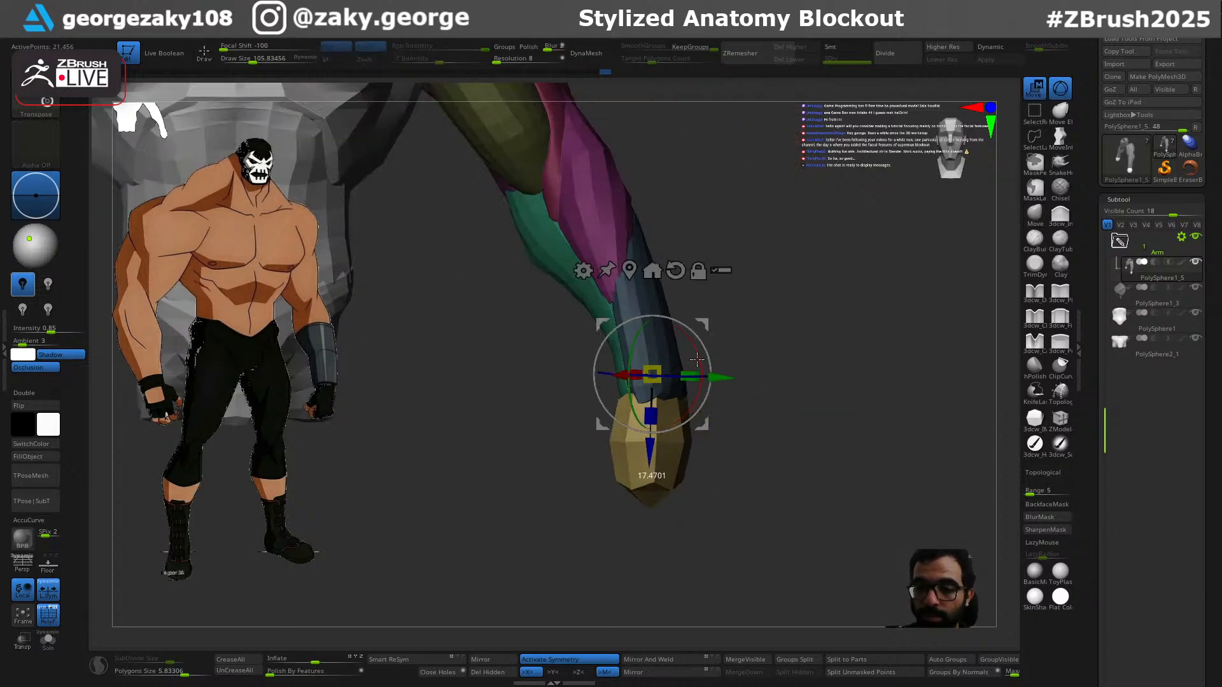
pyautogui.moveTo(698, 358)
pyautogui.mouseDown()
pyautogui.moveTo(683, 399)
pyautogui.moveTo(705, 401)
pyautogui.mouseUp()
# Step: Flatten the hand sphere into a thin palm block with the Move brush, narrowing it in side view
pyautogui.press('q')
pyautogui.press('s')
pyautogui.press('s')
pyautogui.moveTo(714, 509); pyautogui.dragTo(628, 495)
pyautogui.press('ctrl')
pyautogui.hotkey('ctrl', 'z')
pyautogui.press('s')
pyautogui.moveTo(619, 441); pyautogui.dragTo(625, 442)
pyautogui.moveTo(731, 464); pyautogui.dragTo(746, 489)
pyautogui.press('s')
pyautogui.moveTo(691, 491)
pyautogui.mouseDown()
pyautogui.moveTo(711, 526)
pyautogui.moveTo(713, 510)
pyautogui.mouseUp()
pyautogui.press('s')
pyautogui.moveTo(734, 440); pyautogui.dragTo(731, 439)
pyautogui.moveTo(731, 498)
pyautogui.mouseDown()
pyautogui.moveTo(752, 467)
pyautogui.moveTo(723, 513)
pyautogui.moveTo(796, 482)
pyautogui.moveTo(749, 485)
pyautogui.moveTo(760, 529)
pyautogui.moveTo(714, 540)
pyautogui.moveTo(737, 539)
pyautogui.moveTo(709, 504)
pyautogui.mouseUp()
pyautogui.press('s')
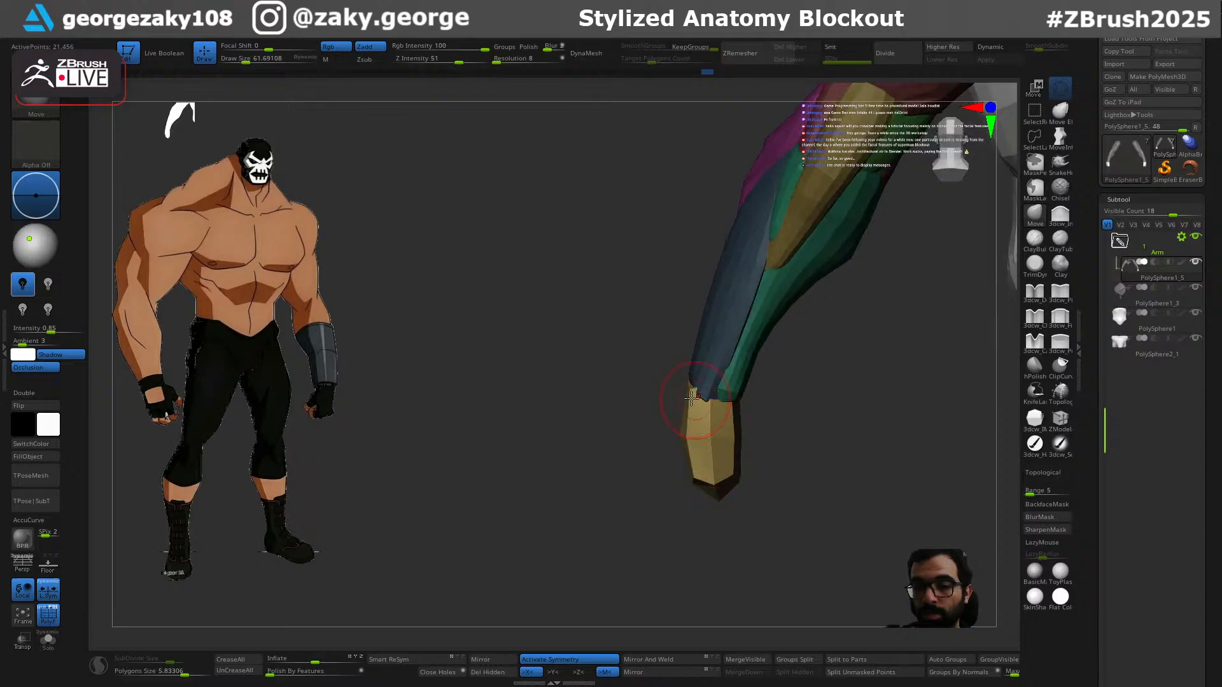
# Step: Shape the palm into a wedge that flares from the wrist toward the knuckles using the Move brush
pyautogui.press('s')
pyautogui.moveTo(712, 432); pyautogui.dragTo(733, 440)
pyautogui.moveTo(729, 489); pyautogui.dragTo(723, 489)
pyautogui.moveTo(701, 505); pyautogui.dragTo(727, 502)
pyautogui.moveTo(683, 438); pyautogui.dragTo(696, 424)
pyautogui.moveTo(642, 388); pyautogui.dragTo(641, 382)
pyautogui.moveTo(725, 359)
pyautogui.mouseDown()
pyautogui.moveTo(773, 358)
pyautogui.moveTo(707, 397)
pyautogui.mouseUp()
pyautogui.press('s')
pyautogui.press('s')
pyautogui.moveTo(640, 444)
pyautogui.mouseDown()
pyautogui.moveTo(655, 447)
pyautogui.moveTo(624, 472)
pyautogui.mouseUp()
pyautogui.moveTo(595, 503)
pyautogui.mouseDown()
pyautogui.moveTo(632, 504)
pyautogui.moveTo(615, 478)
pyautogui.mouseUp()
pyautogui.hotkey('ctrl', 'z')
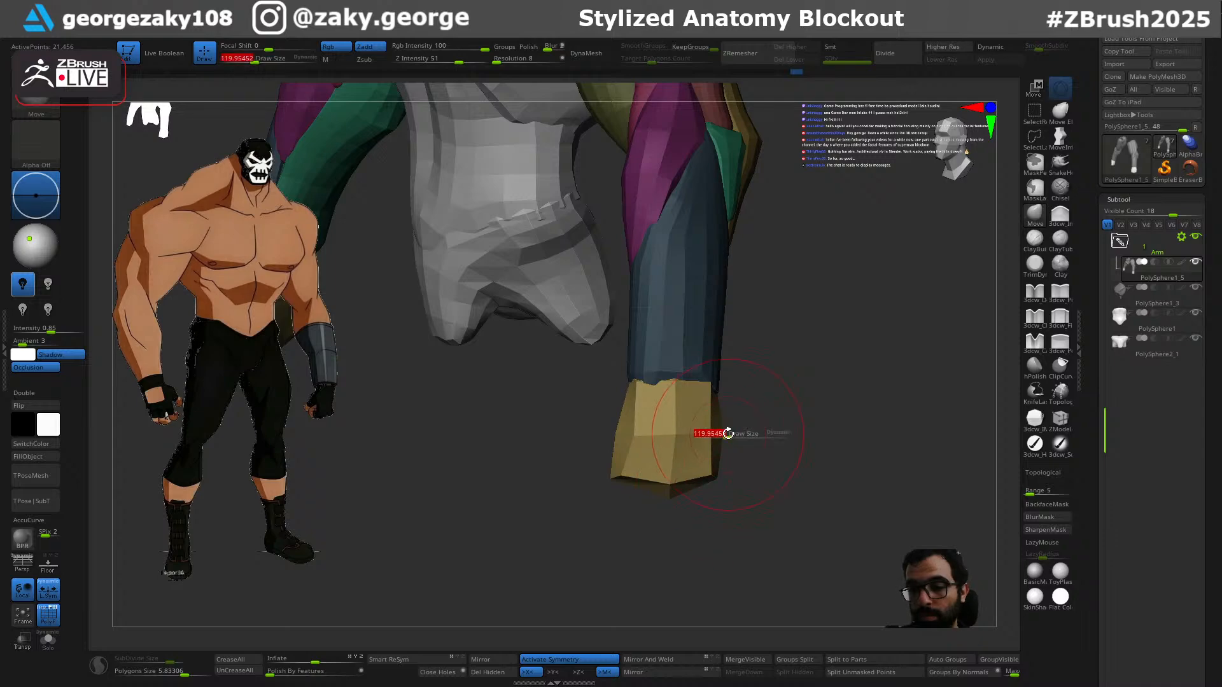
# Step: Refine the palm's lower corners and side edges with the Move brush, undoing the last stroke
pyautogui.moveTo(713, 479); pyautogui.dragTo(715, 485)
pyautogui.press('s')
pyautogui.moveTo(619, 437); pyautogui.dragTo(612, 438)
pyautogui.moveTo(614, 439)
pyautogui.mouseDown()
pyautogui.moveTo(690, 425)
pyautogui.moveTo(671, 430)
pyautogui.mouseUp()
pyautogui.press('s')
pyautogui.moveTo(669, 430)
pyautogui.mouseDown(button='right')
pyautogui.moveTo(679, 420)
pyautogui.moveTo(665, 408)
pyautogui.moveTo(722, 355)
pyautogui.moveTo(742, 306)
pyautogui.moveTo(736, 349)
pyautogui.moveTo(683, 431)
pyautogui.mouseUp(button='right')
pyautogui.moveTo(670, 467); pyautogui.dragTo(672, 467)
pyautogui.moveTo(667, 471); pyautogui.dragTo(655, 464)
pyautogui.hotkey('ctrl', 'z')
# Step: Invert the mask to protect the hand and adjust the forearm's wrist end with the Move brush
pyautogui.moveTo(647, 356)
pyautogui.mouseDown(button='right')
pyautogui.moveTo(679, 374)
pyautogui.moveTo(664, 377)
pyautogui.mouseUp(button='right')
pyautogui.keyDown('ctrl'); pyautogui.click(664, 377); pyautogui.keyUp('ctrl')
pyautogui.press('s')
pyautogui.moveTo(651, 367); pyautogui.dragTo(659, 368)
pyautogui.moveTo(644, 371)
pyautogui.mouseDown()
pyautogui.moveTo(651, 363)
pyautogui.moveTo(638, 372)
pyautogui.mouseUp()
pyautogui.hotkey('ctrl', 'z')
pyautogui.press('s')
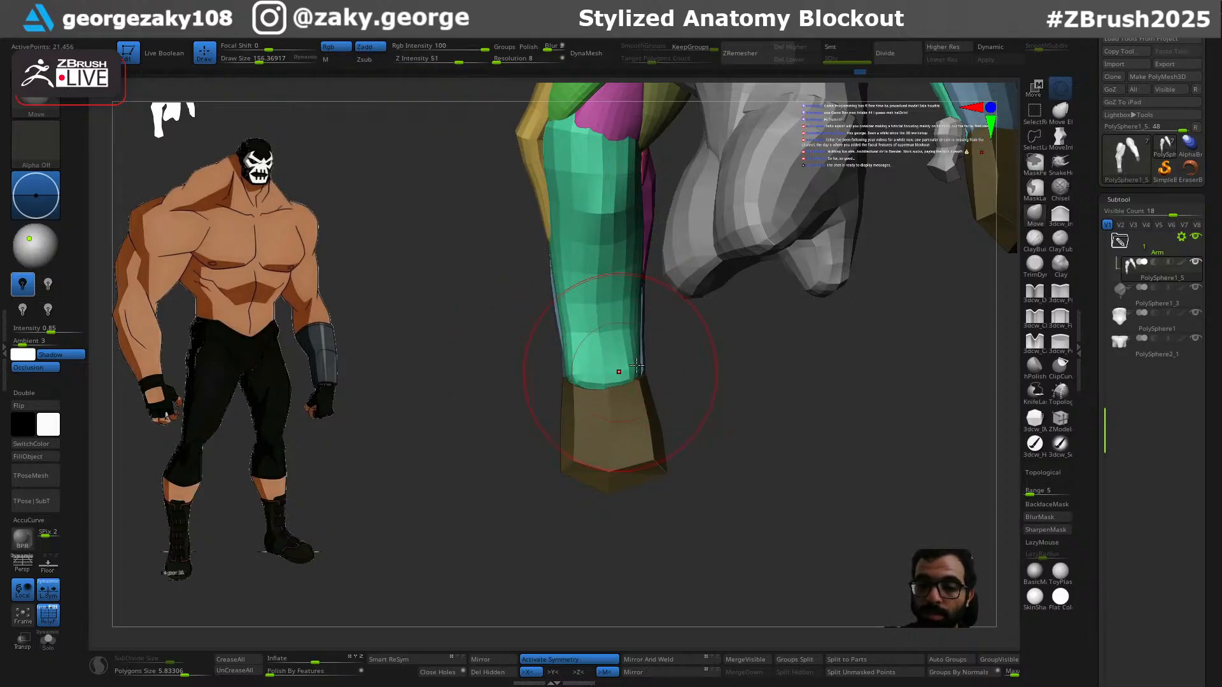
pyautogui.press('[')
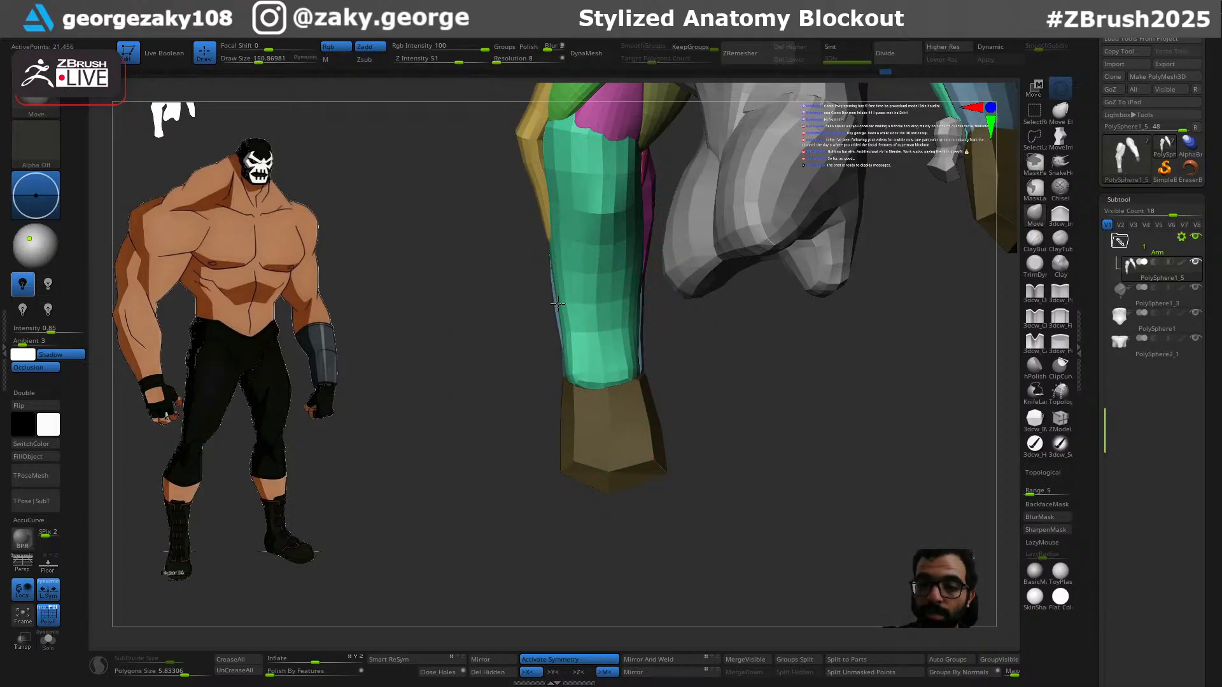
pyautogui.moveTo(647, 327); pyautogui.dragTo(834, 461)
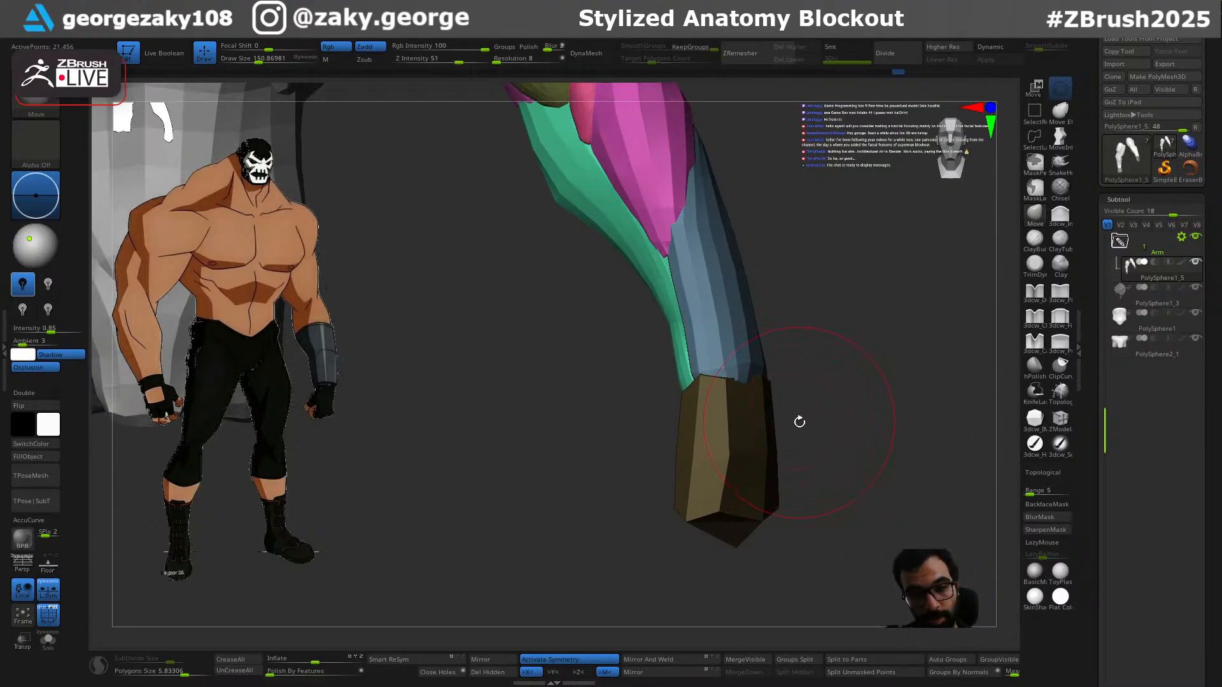
# Step: Insert a QuadSphere-4 primitive on the inner side of the palm near the wrist as the thumb base
pyautogui.hotkey('shift', 'i')
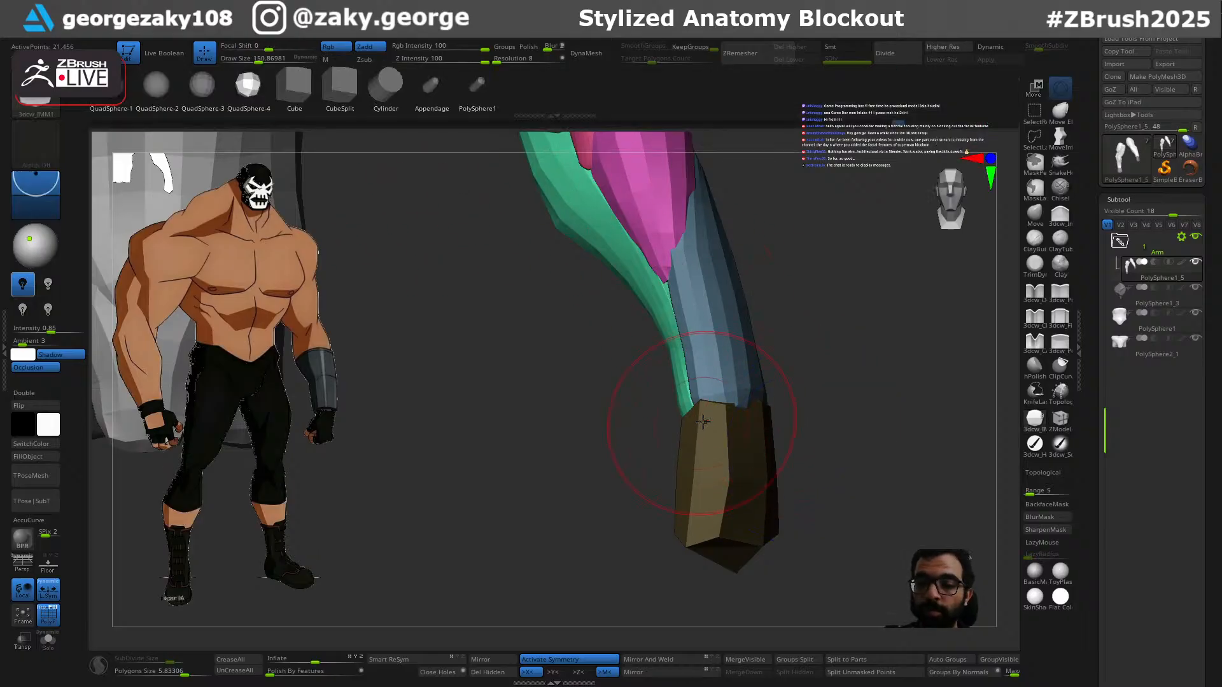
pyautogui.moveTo(702, 459); pyautogui.dragTo(702, 460)
pyautogui.moveTo(795, 439)
pyautogui.mouseDown()
pyautogui.moveTo(813, 426)
pyautogui.moveTo(796, 426)
pyautogui.mouseUp()
pyautogui.press('w')
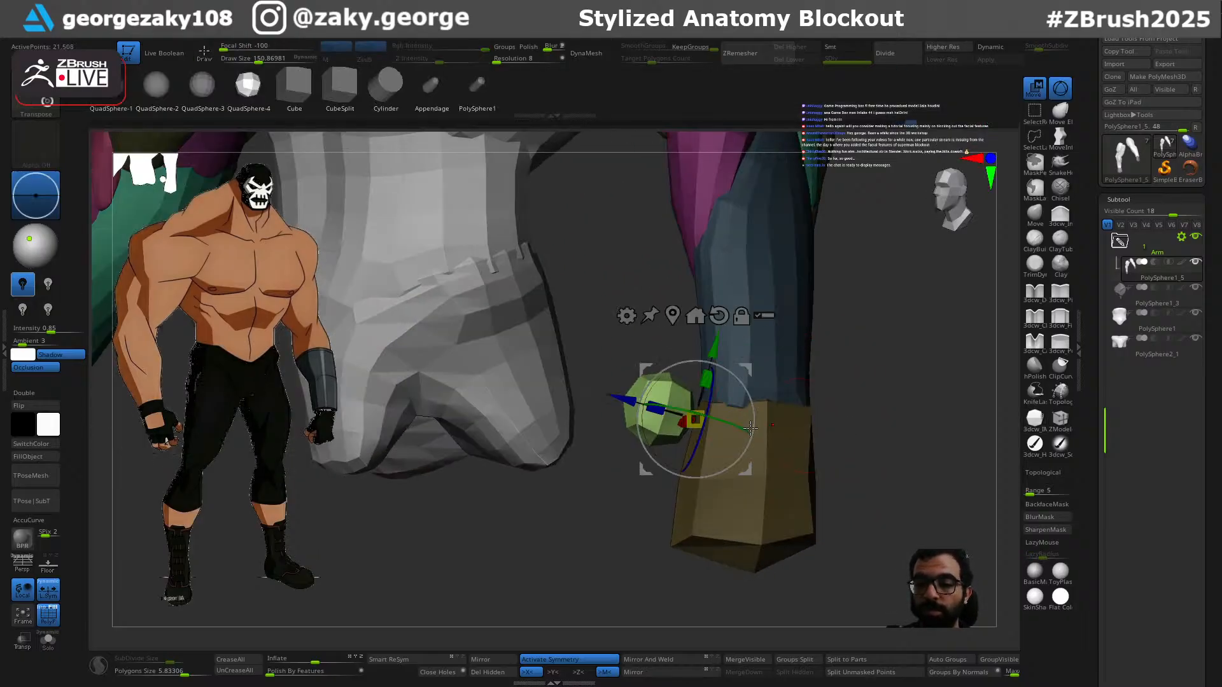
pyautogui.moveTo(626, 497); pyautogui.dragTo(647, 518)
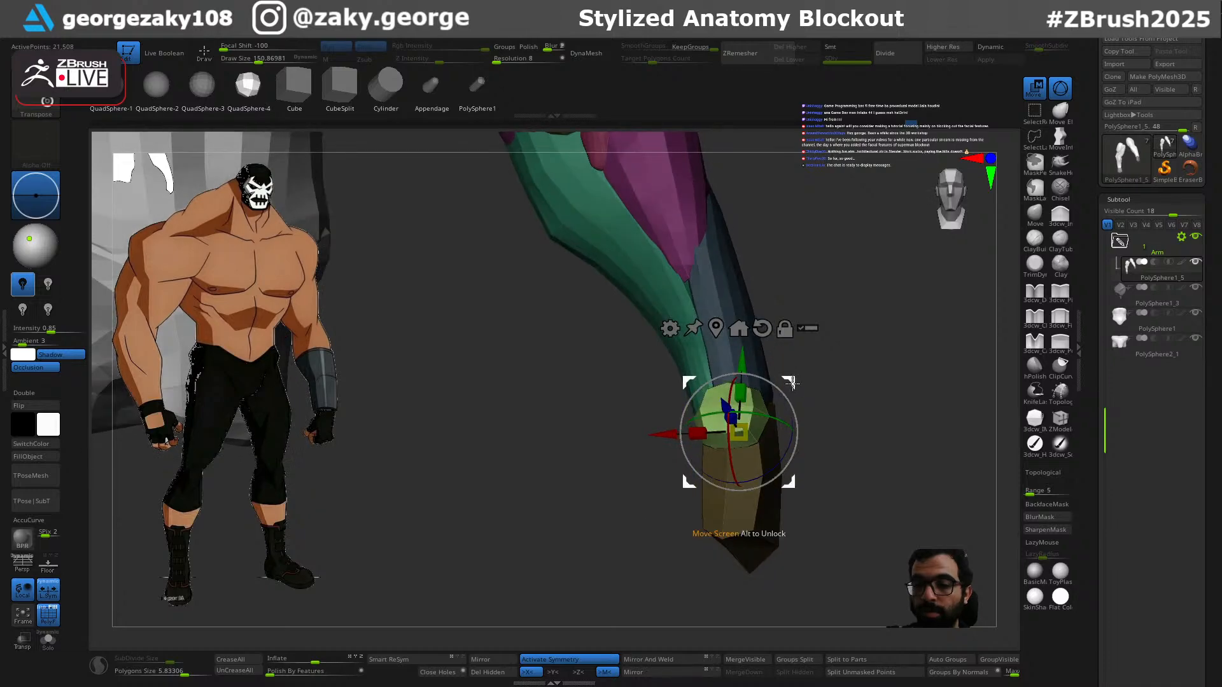
pyautogui.moveTo(818, 394); pyautogui.dragTo(765, 385)
pyautogui.press('q')
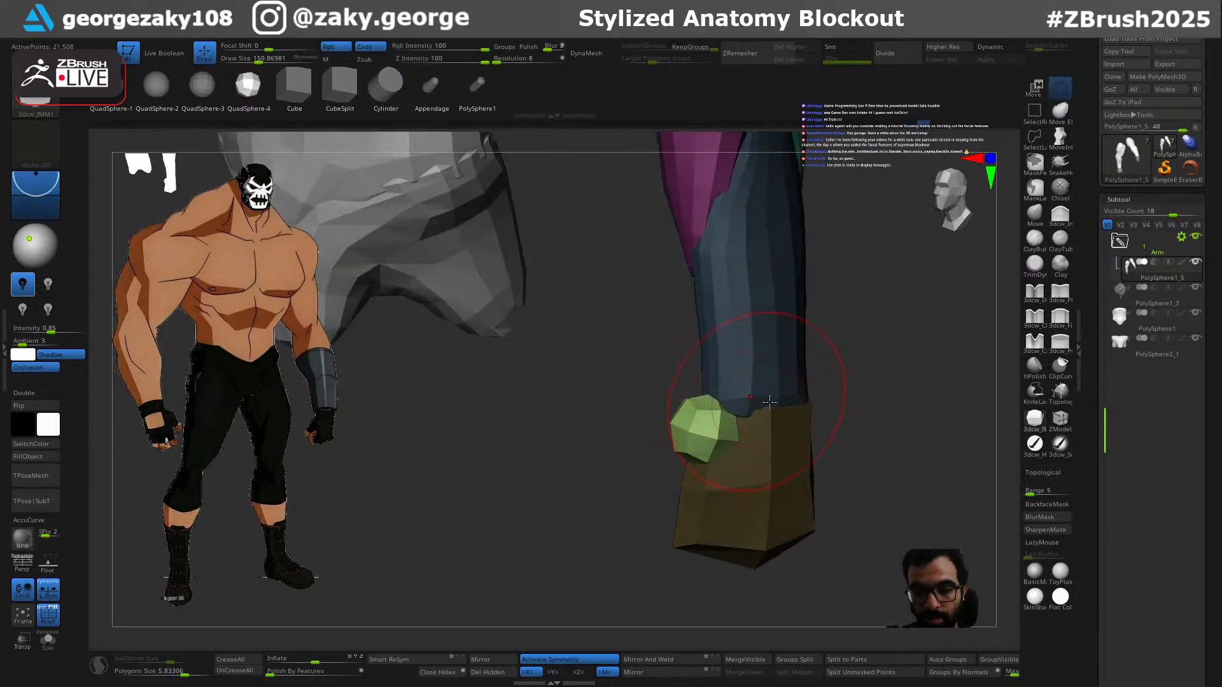
# Step: Rotate and shift the thumb-base sphere with the gizmo so it sits against the palm's inner edge
pyautogui.press('w')
pyautogui.moveTo(853, 412); pyautogui.dragTo(824, 408)
pyautogui.moveTo(796, 362); pyautogui.dragTo(812, 282)
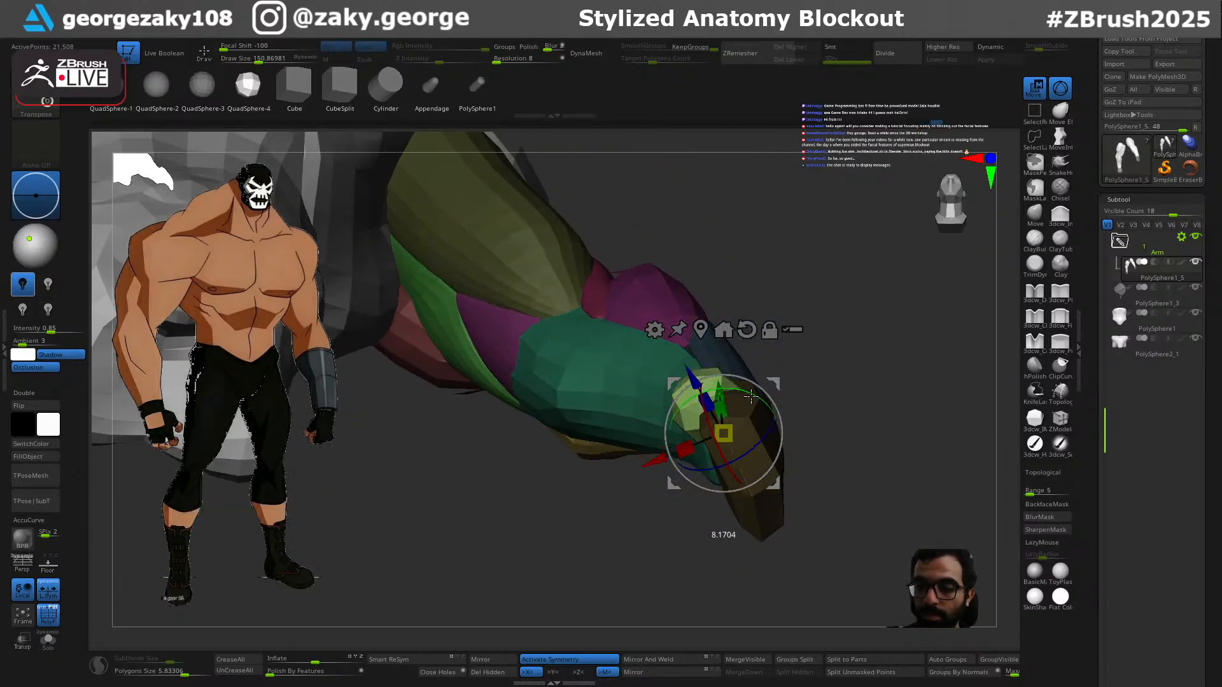
pyautogui.moveTo(823, 360)
pyautogui.mouseDown()
pyautogui.moveTo(838, 417)
pyautogui.moveTo(803, 423)
pyautogui.mouseUp()
pyautogui.press('q')
pyautogui.moveTo(770, 426); pyautogui.dragTo(755, 409, button='right')
pyautogui.press('w')
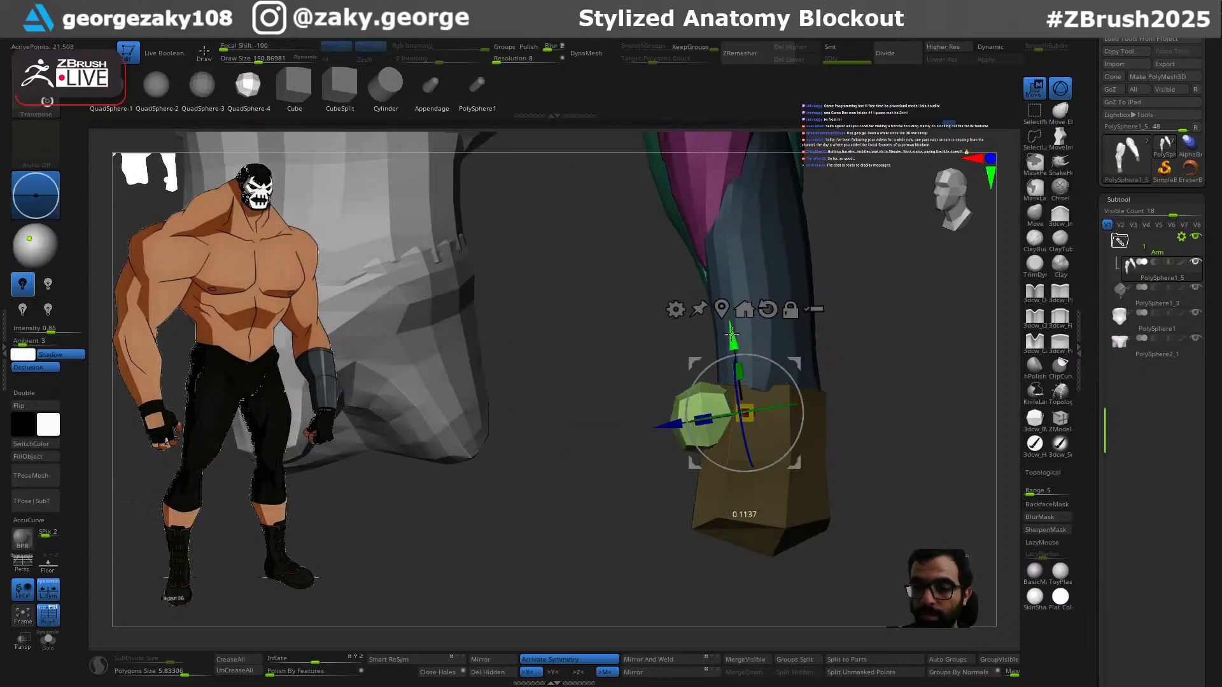
pyautogui.press('q')
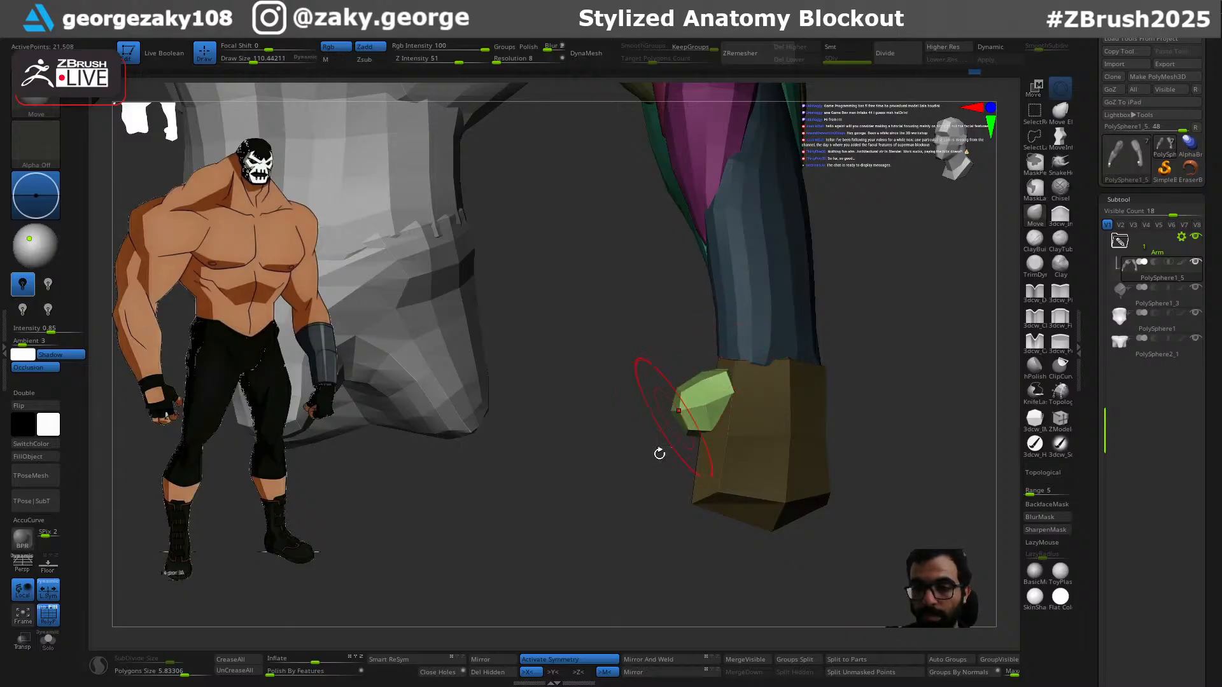
# Step: Stretch the thumb-base sphere into an angled wedge tapering away from the palm with the Move brush
pyautogui.moveTo(671, 423); pyautogui.dragTo(706, 503)
pyautogui.moveTo(713, 368)
pyautogui.mouseDown(button='right')
pyautogui.moveTo(743, 328)
pyautogui.moveTo(734, 350)
pyautogui.mouseUp(button='right')
pyautogui.press('[')
pyautogui.press('s')
pyautogui.moveTo(700, 408); pyautogui.dragTo(710, 409)
pyautogui.moveTo(711, 408)
pyautogui.mouseDown(button='right')
pyautogui.moveTo(691, 401)
pyautogui.moveTo(701, 404)
pyautogui.mouseUp(button='right')
pyautogui.press('s')
pyautogui.moveTo(699, 395); pyautogui.dragTo(685, 369)
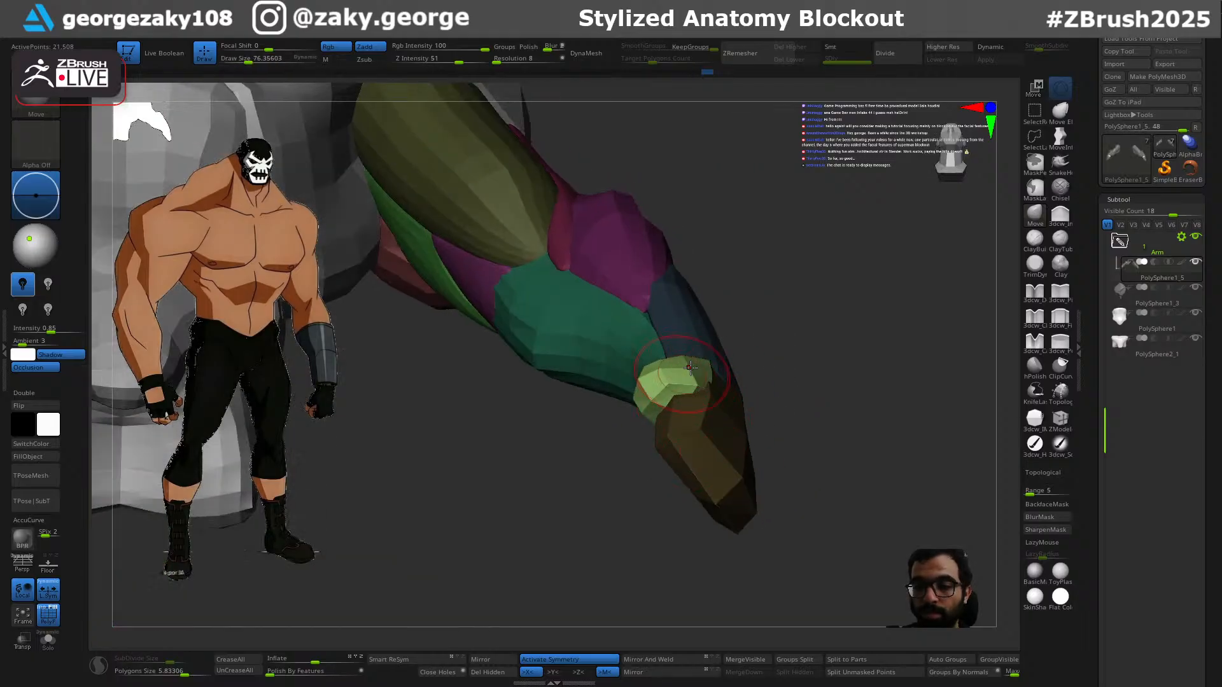
pyautogui.moveTo(699, 382); pyautogui.dragTo(730, 400, button='right')
pyautogui.press('s')
pyautogui.moveTo(661, 362); pyautogui.dragTo(658, 362)
pyautogui.moveTo(634, 370); pyautogui.dragTo(654, 387, button='right')
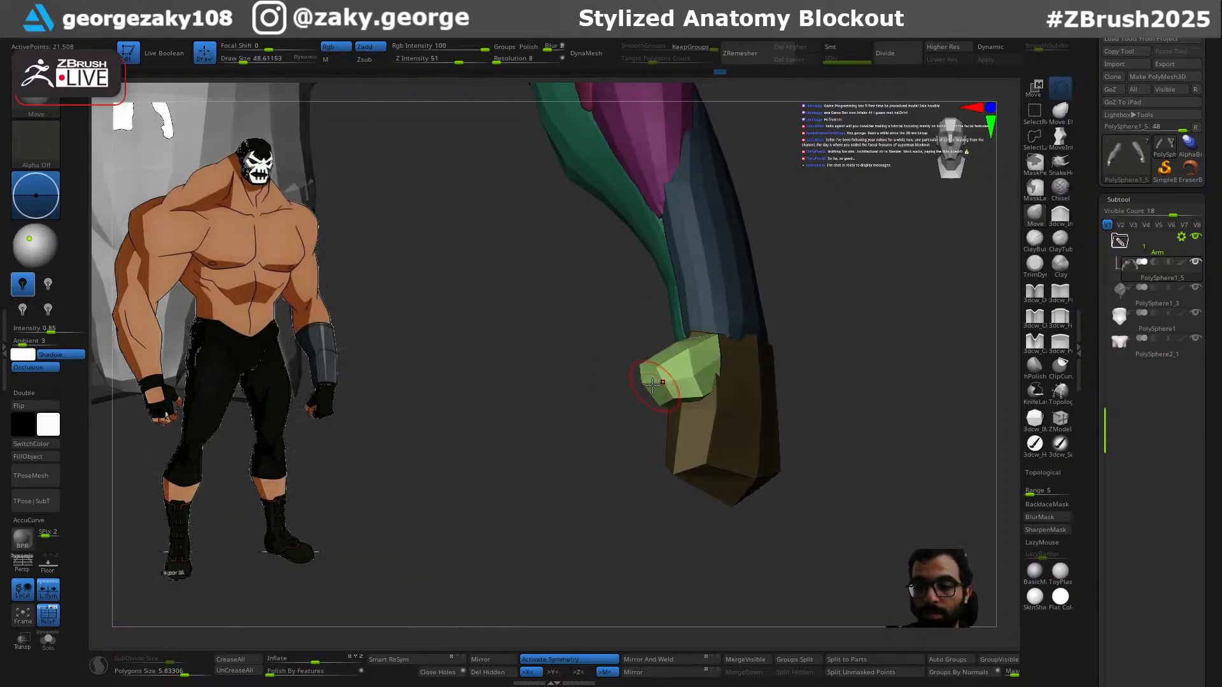
# Step: Adjust the thumb base's outline from several angles with the Move brush, undoing one stroke
pyautogui.moveTo(630, 427); pyautogui.dragTo(682, 378, button='right')
pyautogui.moveTo(600, 431); pyautogui.dragTo(654, 384, button='right')
pyautogui.moveTo(678, 367); pyautogui.dragTo(719, 326)
pyautogui.moveTo(751, 322)
pyautogui.mouseDown(button='right')
pyautogui.moveTo(766, 326)
pyautogui.moveTo(677, 340)
pyautogui.mouseUp(button='right')
pyautogui.hotkey('ctrl', 'z')
pyautogui.press('[')
pyautogui.moveTo(674, 342); pyautogui.dragTo(659, 337)
pyautogui.moveTo(643, 375)
pyautogui.mouseDown(button='right')
pyautogui.moveTo(697, 397)
pyautogui.moveTo(737, 389)
pyautogui.moveTo(687, 422)
pyautogui.moveTo(789, 331)
pyautogui.moveTo(695, 341)
pyautogui.moveTo(763, 322)
pyautogui.mouseUp(button='right')
# Step: Extend the upper end of the thumb base toward the wrist with the Move brush at varying brush sizes
pyautogui.press(']')
pyautogui.press(']')
pyautogui.press(']')
pyautogui.press('[')
pyautogui.press('[')
pyautogui.press(']')
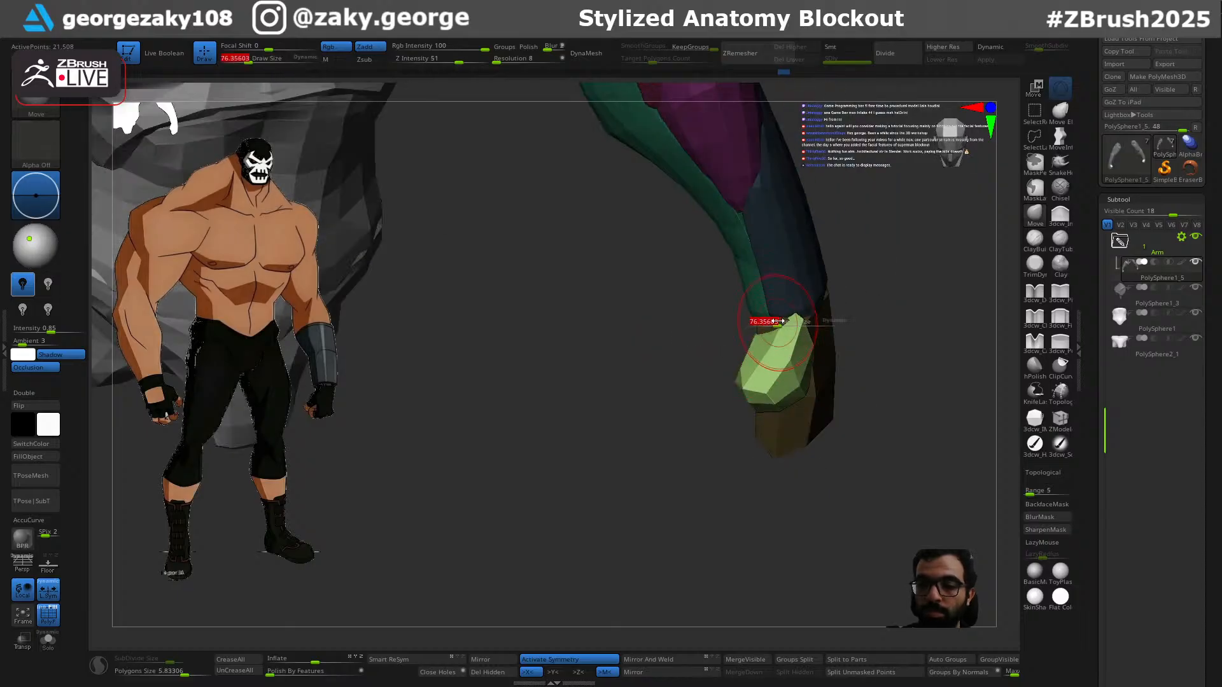
pyautogui.moveTo(705, 369); pyautogui.dragTo(733, 409, button='right')
pyautogui.press('[')
pyautogui.press('[')
pyautogui.press('[')
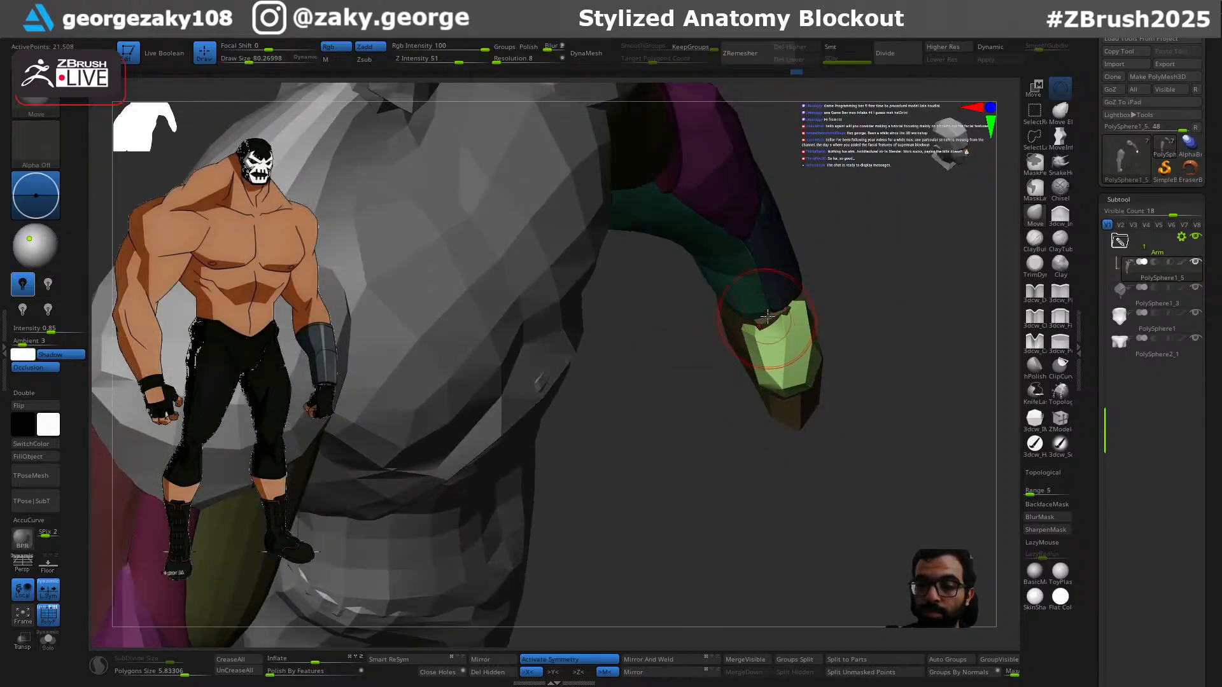
pyautogui.moveTo(834, 315); pyautogui.dragTo(768, 331, button='right')
pyautogui.press(']')
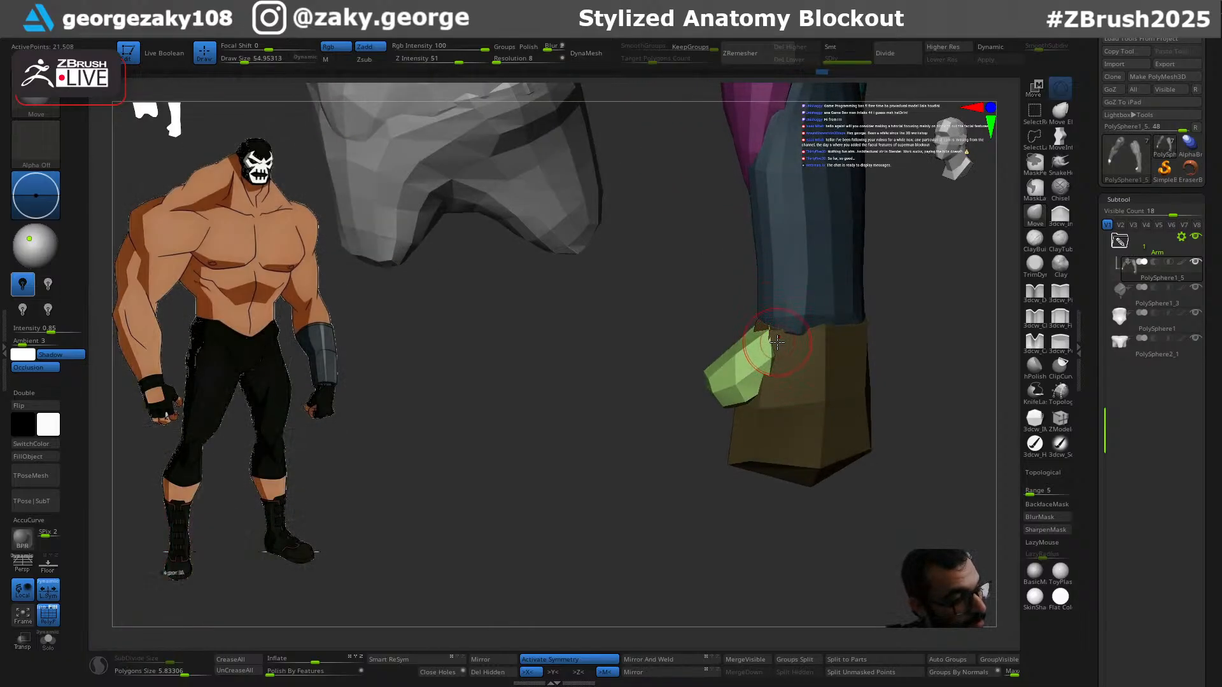
# Step: Widen the thumb base against the palm and refine its tip with the Move and Smooth brushes
pyautogui.moveTo(779, 341)
pyautogui.mouseDown(button='right')
pyautogui.moveTo(685, 478)
pyautogui.moveTo(777, 364)
pyautogui.mouseUp(button='right')
pyautogui.press(']')
pyautogui.press(']')
pyautogui.press(']')
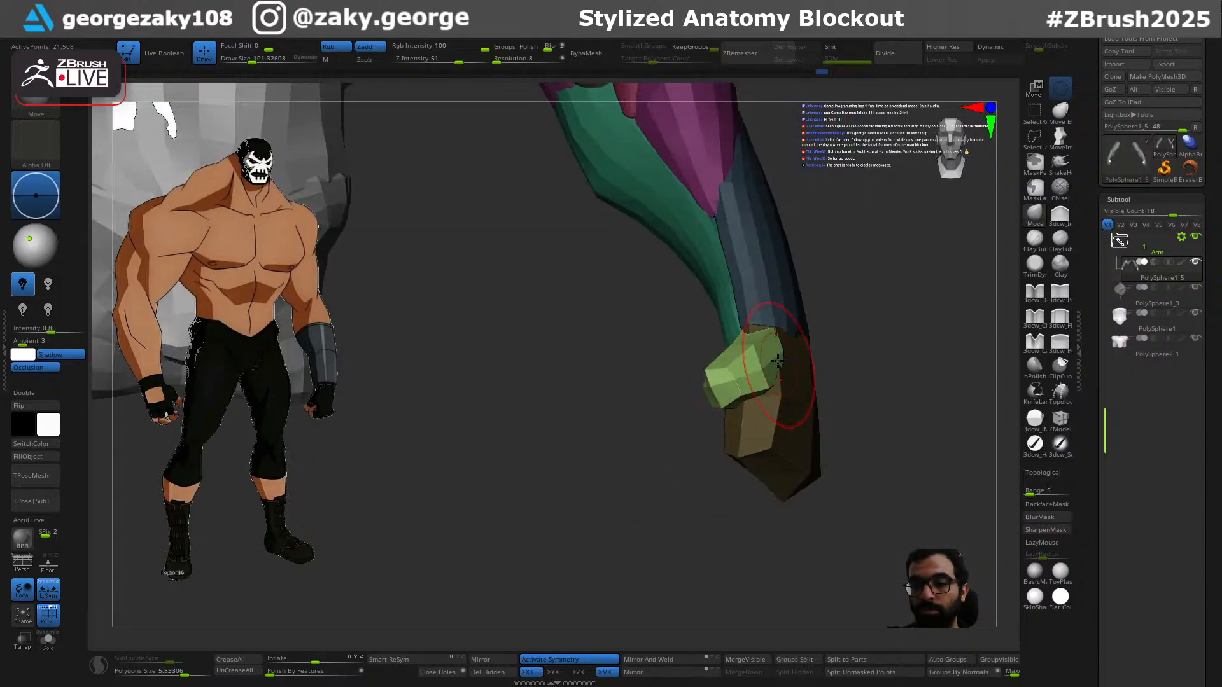
pyautogui.moveTo(663, 490); pyautogui.dragTo(746, 372, button='right')
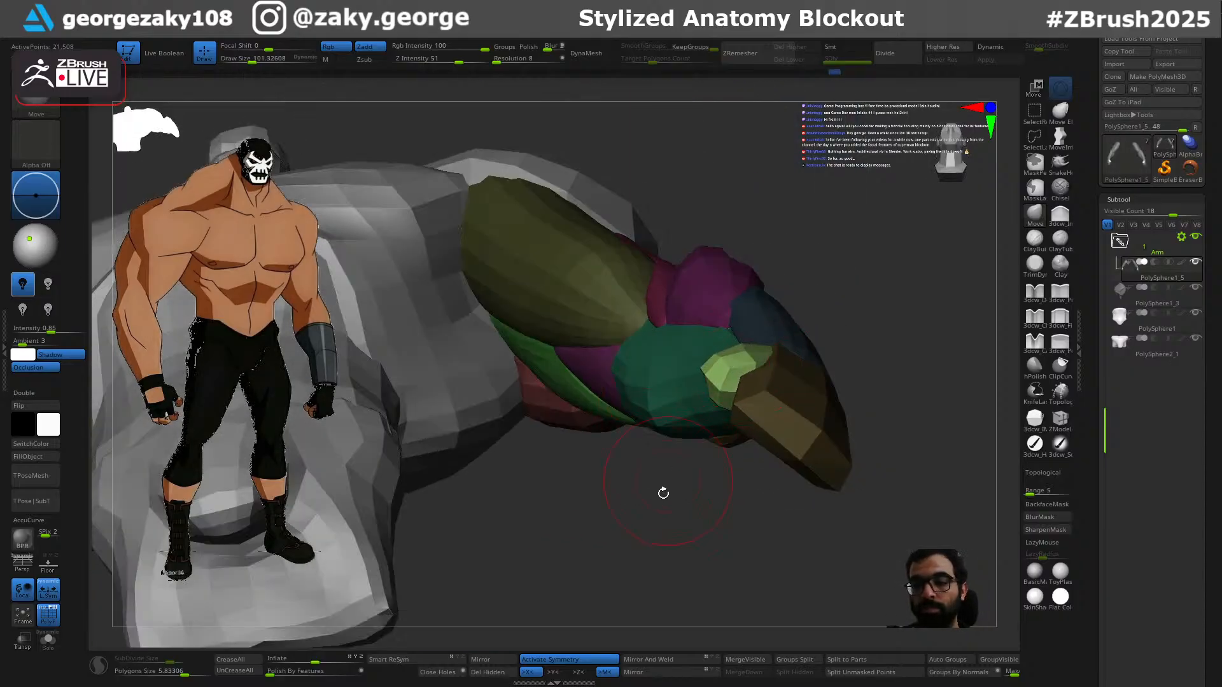
pyautogui.moveTo(666, 482); pyautogui.dragTo(658, 551, button='right')
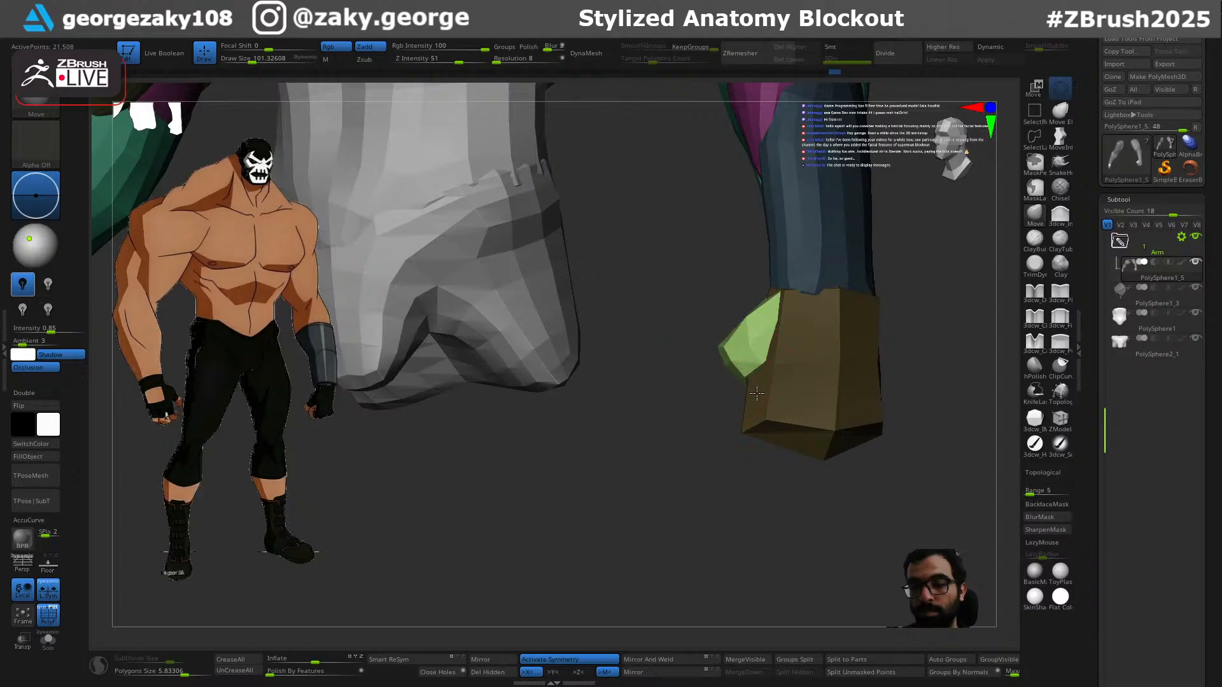
pyautogui.moveTo(714, 342); pyautogui.dragTo(744, 420, button='right')
pyautogui.moveTo(677, 336); pyautogui.dragTo(652, 427, button='right')
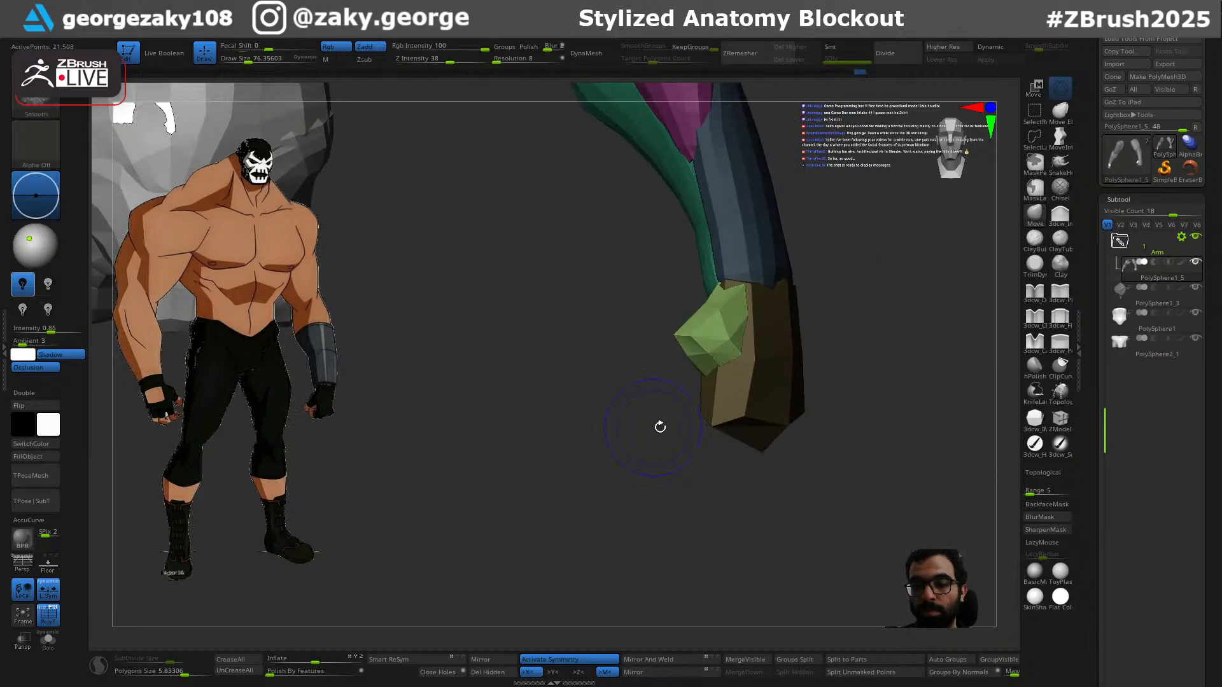
pyautogui.keyDown('ctrl'); pyautogui.moveTo(702, 505); pyautogui.dragTo(696, 414, button='right'); pyautogui.keyUp('ctrl')
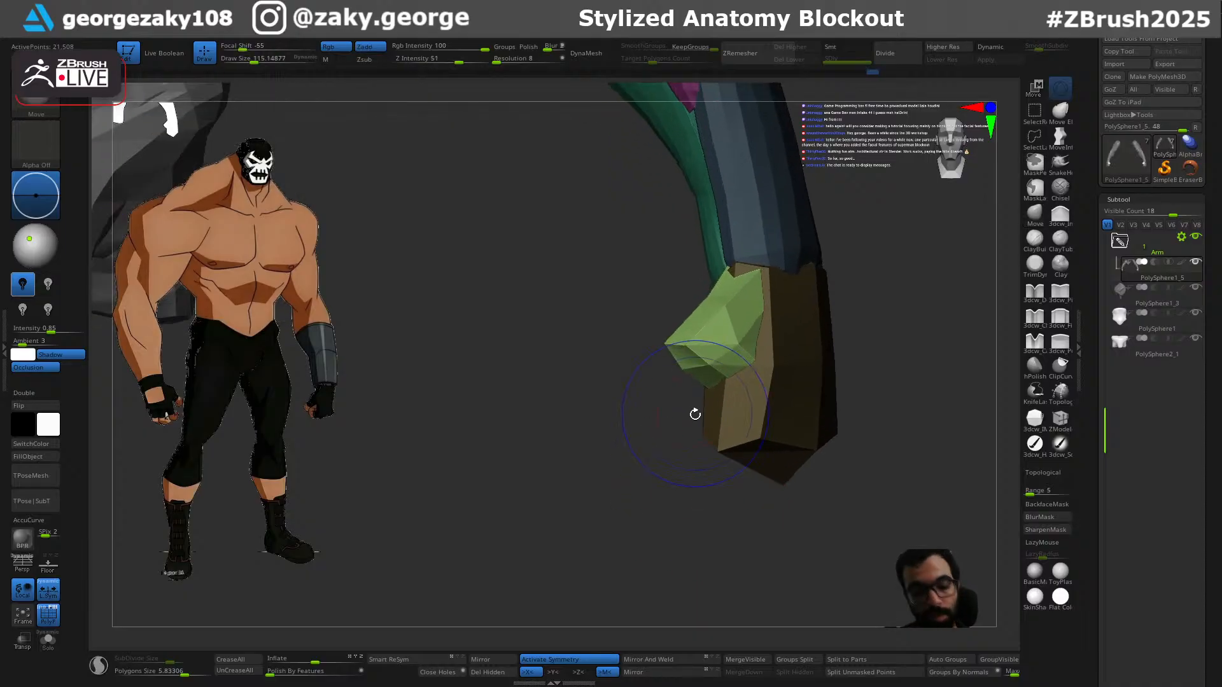
# Step: Insert the elongated PolySphere1 mesh at the tip of the thumb base as the thumb and align it with the gizmo
pyautogui.press('i')
pyautogui.moveTo(625, 451); pyautogui.dragTo(738, 373)
pyautogui.press('w')
pyautogui.moveTo(655, 474); pyautogui.dragTo(654, 577)
pyautogui.moveTo(679, 386); pyautogui.dragTo(659, 404)
pyautogui.keyDown('ctrl'); pyautogui.moveTo(681, 526); pyautogui.dragTo(687, 576, button='right'); pyautogui.keyUp('ctrl')
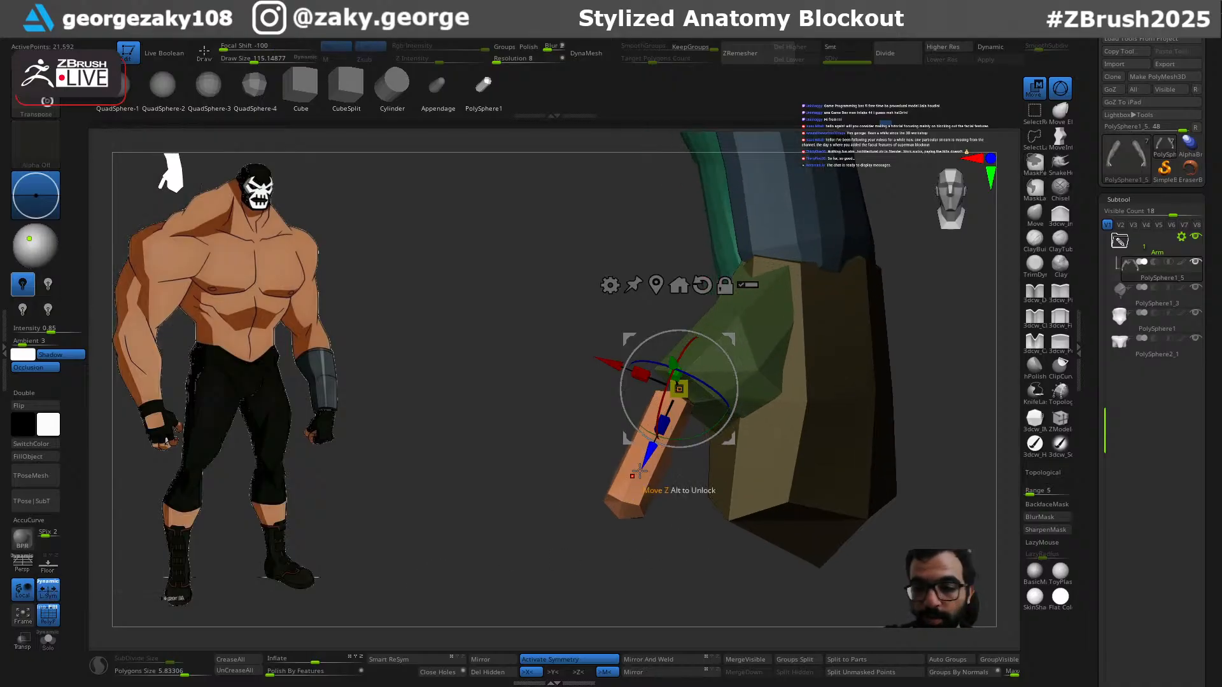
# Step: Shape the thumb's side contour with the Move brush
pyautogui.press('q')
pyautogui.moveTo(662, 544); pyautogui.dragTo(669, 575, button='right')
pyautogui.press('b')
pyautogui.press('m')
pyautogui.press('v')
pyautogui.press('s')
pyautogui.moveTo(660, 500)
pyautogui.mouseDown()
pyautogui.moveTo(649, 499)
pyautogui.moveTo(667, 470)
pyautogui.mouseUp()
pyautogui.press('s')
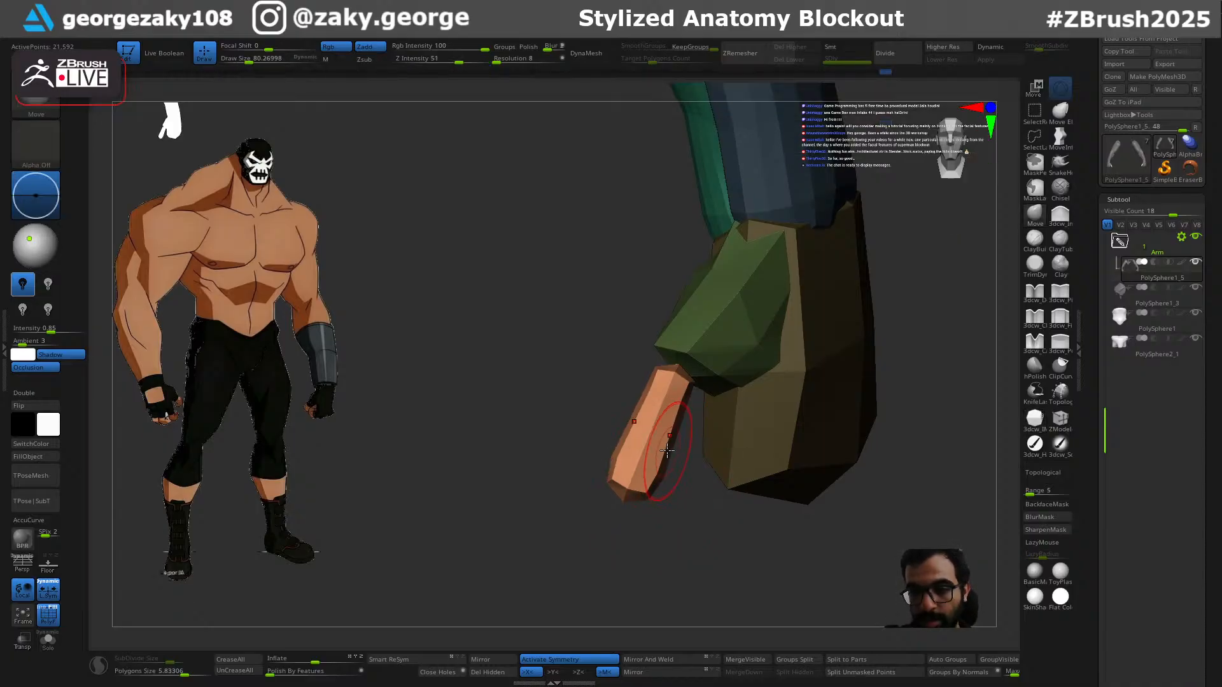
pyautogui.moveTo(678, 513); pyautogui.dragTo(731, 516, button='right')
pyautogui.press('s')
pyautogui.moveTo(682, 404); pyautogui.dragTo(689, 404)
# Step: Reposition and tilt the thumb with the gizmo so it connects to the end of the thumb base
pyautogui.moveTo(796, 325); pyautogui.dragTo(869, 343, button='right')
pyautogui.press('w')
pyautogui.moveTo(728, 346); pyautogui.dragTo(737, 343)
pyautogui.moveTo(683, 439); pyautogui.dragTo(679, 421)
pyautogui.moveTo(735, 374); pyautogui.dragTo(600, 469, button='right')
pyautogui.moveTo(590, 518); pyautogui.dragTo(611, 507, button='right')
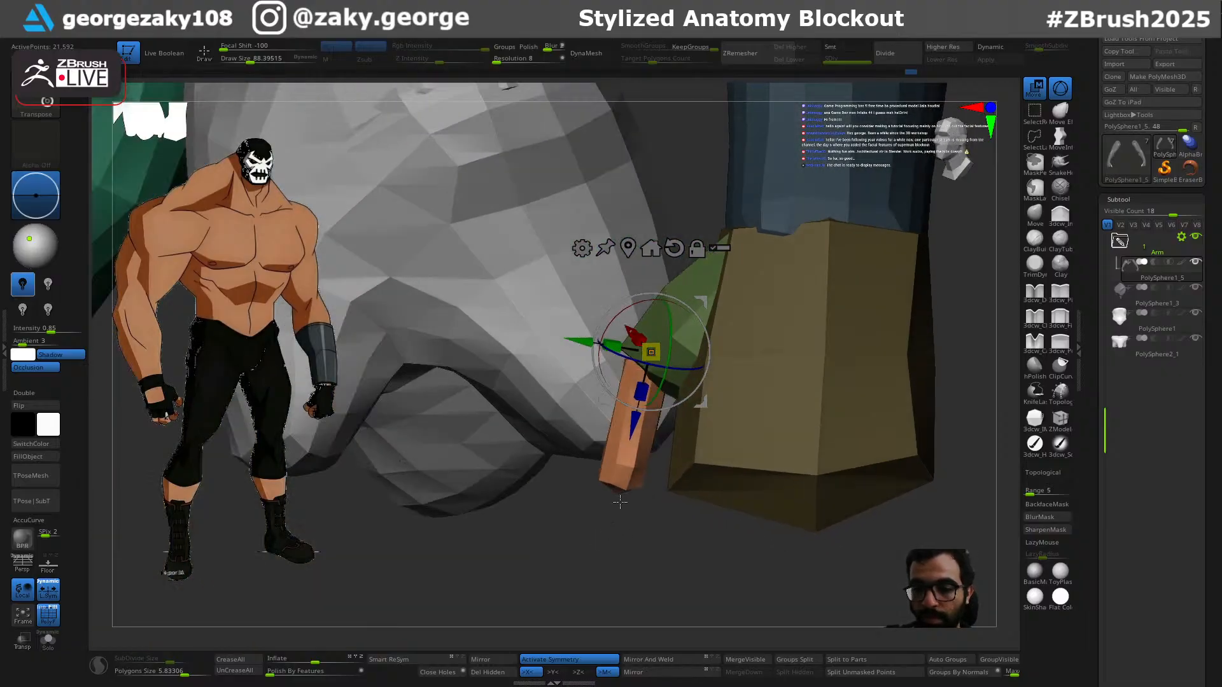
# Step: Curve the thumb in front view by reshaping its middle with the Move brush
pyautogui.press('q')
pyautogui.moveTo(648, 393); pyautogui.dragTo(627, 441, button='right')
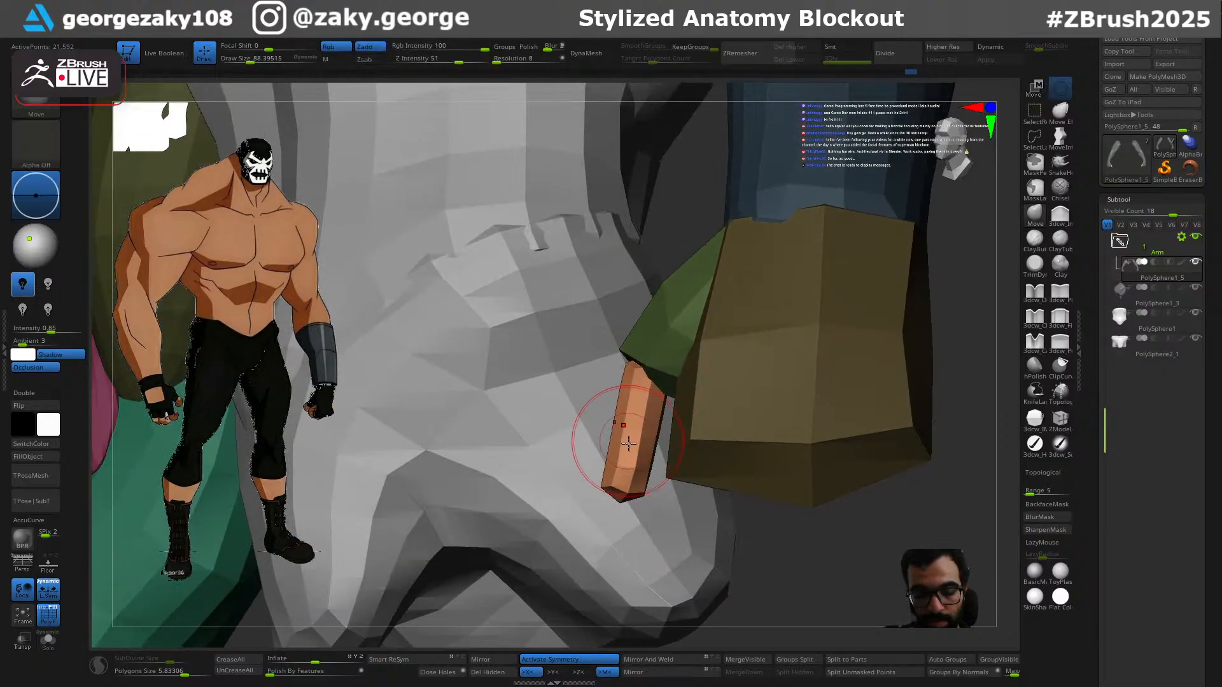
pyautogui.moveTo(637, 447); pyautogui.dragTo(638, 448)
pyautogui.moveTo(661, 427); pyautogui.dragTo(649, 429)
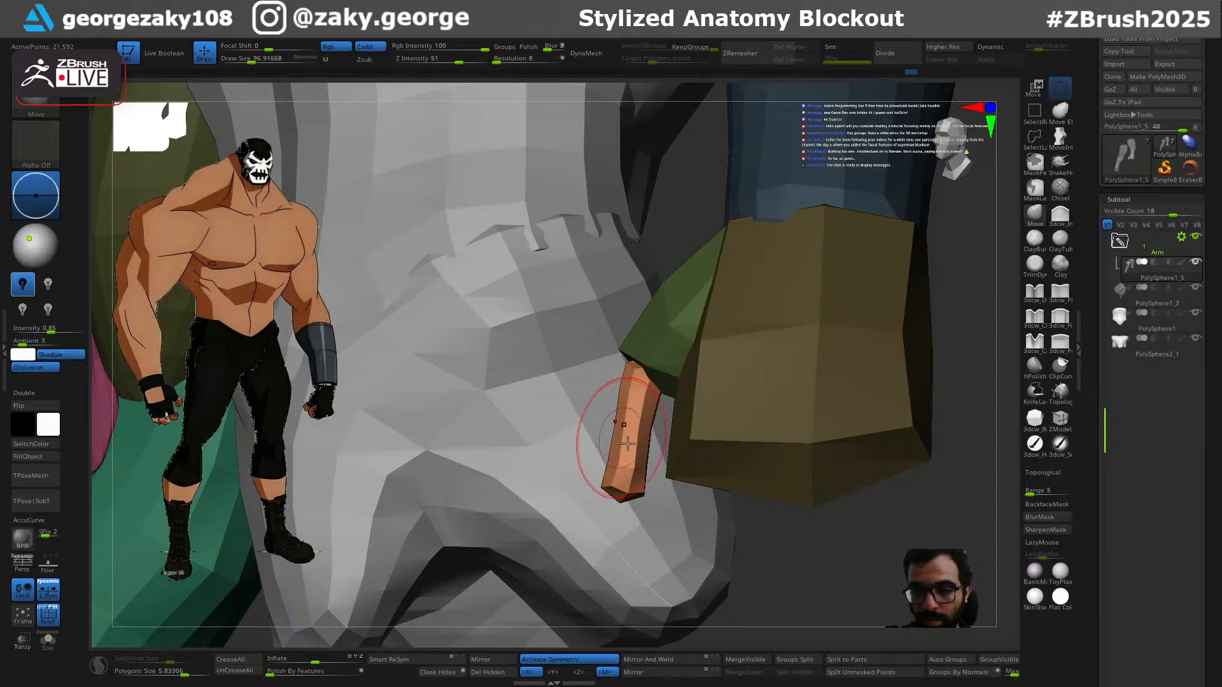
pyautogui.moveTo(648, 540)
pyautogui.mouseDown(button='right')
pyautogui.moveTo(629, 442)
pyautogui.moveTo(660, 520)
pyautogui.mouseUp(button='right')
pyautogui.press('s')
pyautogui.moveTo(653, 427); pyautogui.dragTo(654, 429)
# Step: Form the thumb's end segment and pointed tip with the Move brush, working from below and the side
pyautogui.moveTo(656, 433); pyautogui.dragTo(652, 342, button='right')
pyautogui.press('[')
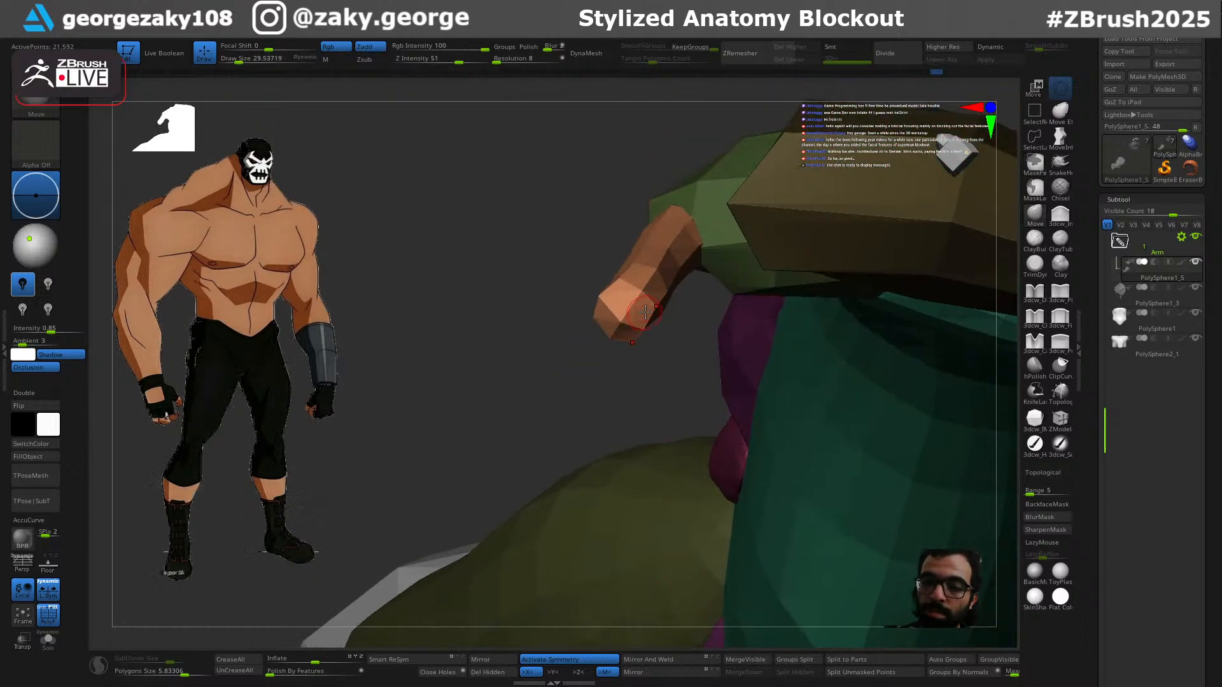
pyautogui.moveTo(643, 297); pyautogui.dragTo(615, 389, button='right')
pyautogui.press(']')
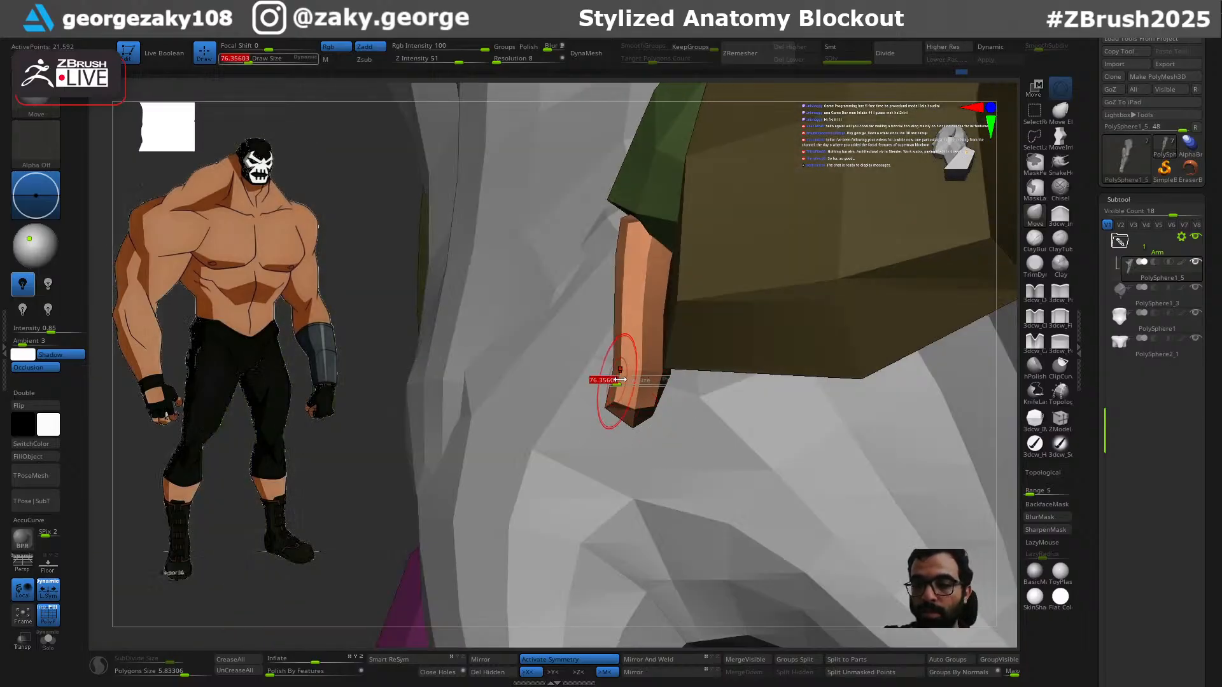
pyautogui.moveTo(631, 298)
pyautogui.mouseDown(button='right')
pyautogui.moveTo(694, 376)
pyautogui.moveTo(678, 362)
pyautogui.mouseUp(button='right')
pyautogui.moveTo(603, 469); pyautogui.dragTo(634, 457)
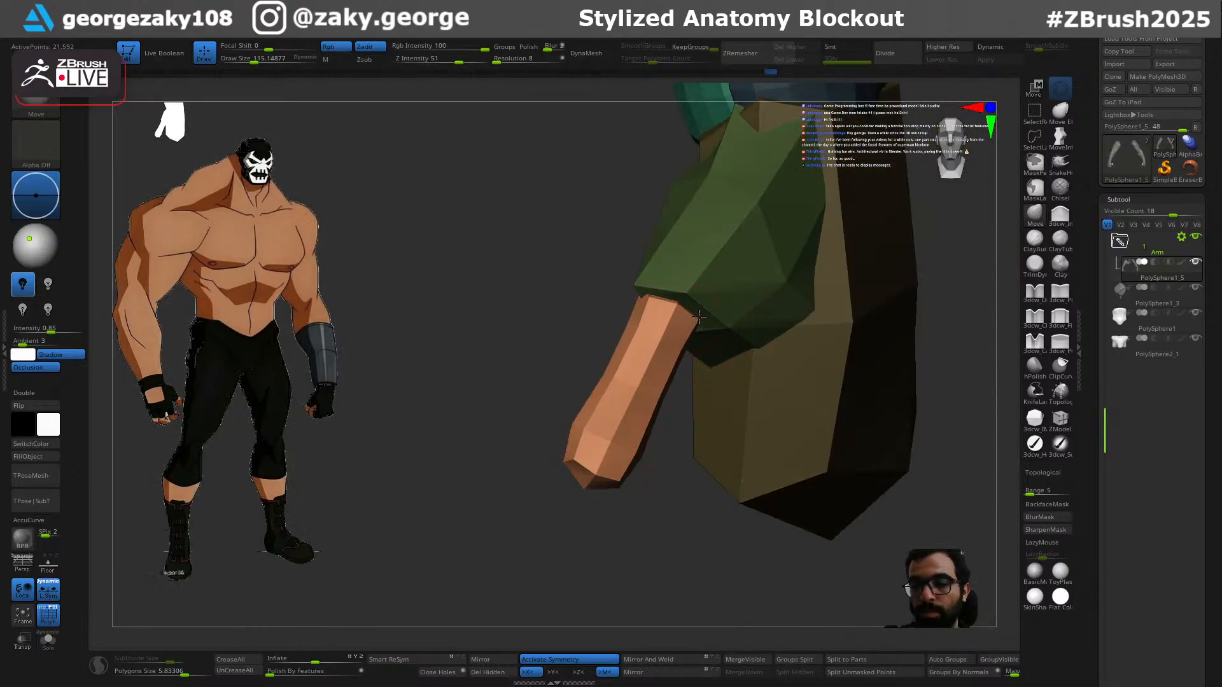
# Step: Rotate the thumb with the gizmo to adjust its angle where it meets the thumb base
pyautogui.moveTo(706, 320); pyautogui.dragTo(661, 425, button='right')
pyautogui.press('w')
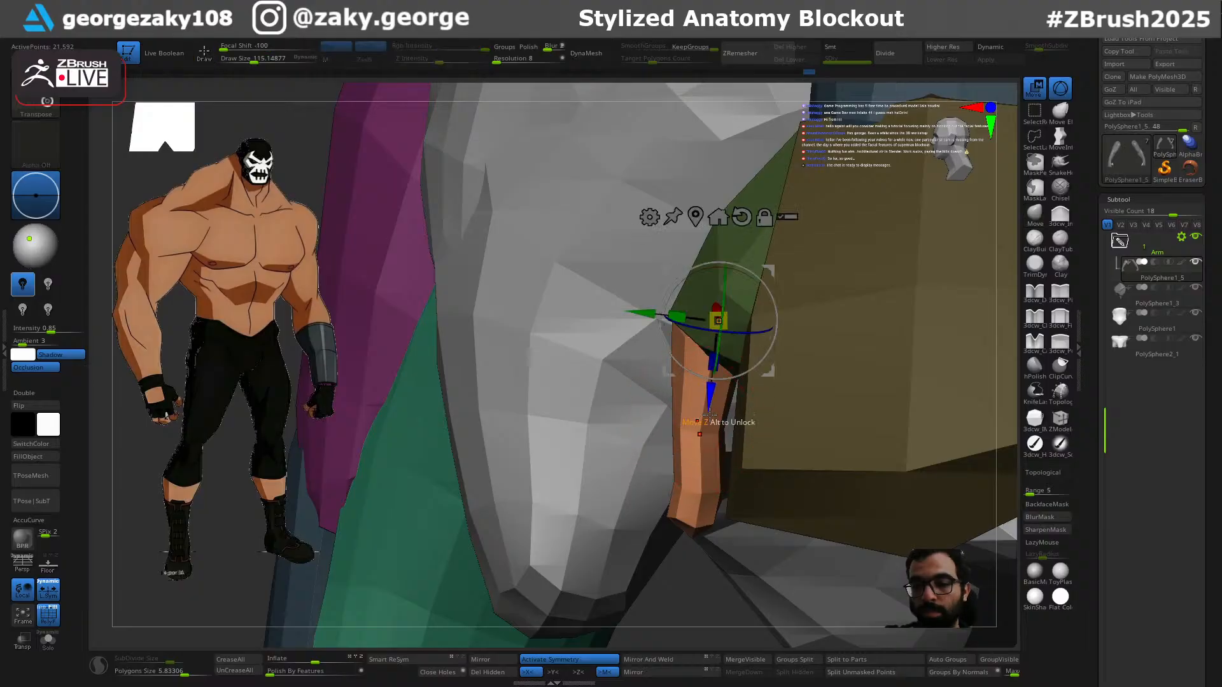
pyautogui.moveTo(735, 275); pyautogui.dragTo(751, 276)
pyautogui.moveTo(750, 287); pyautogui.dragTo(770, 410, button='right')
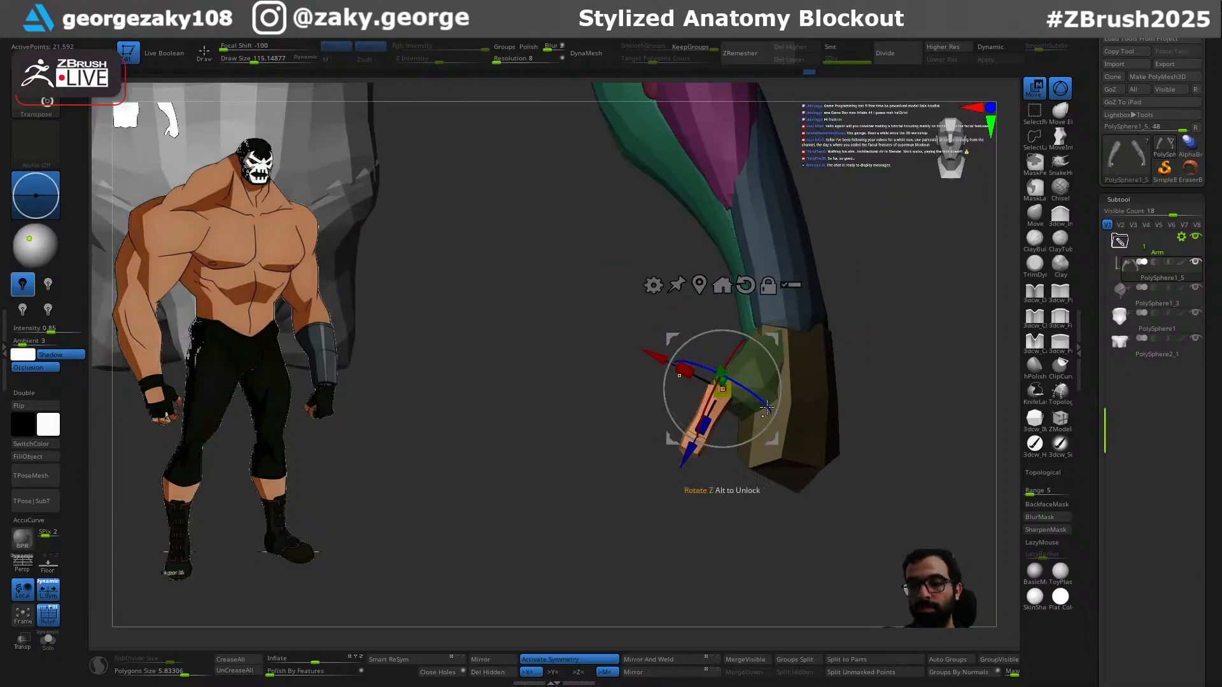
pyautogui.press('q')
pyautogui.keyDown('ctrl'); pyautogui.moveTo(700, 470); pyautogui.dragTo(708, 545, button='right'); pyautogui.keyUp('ctrl')
pyautogui.press('s')
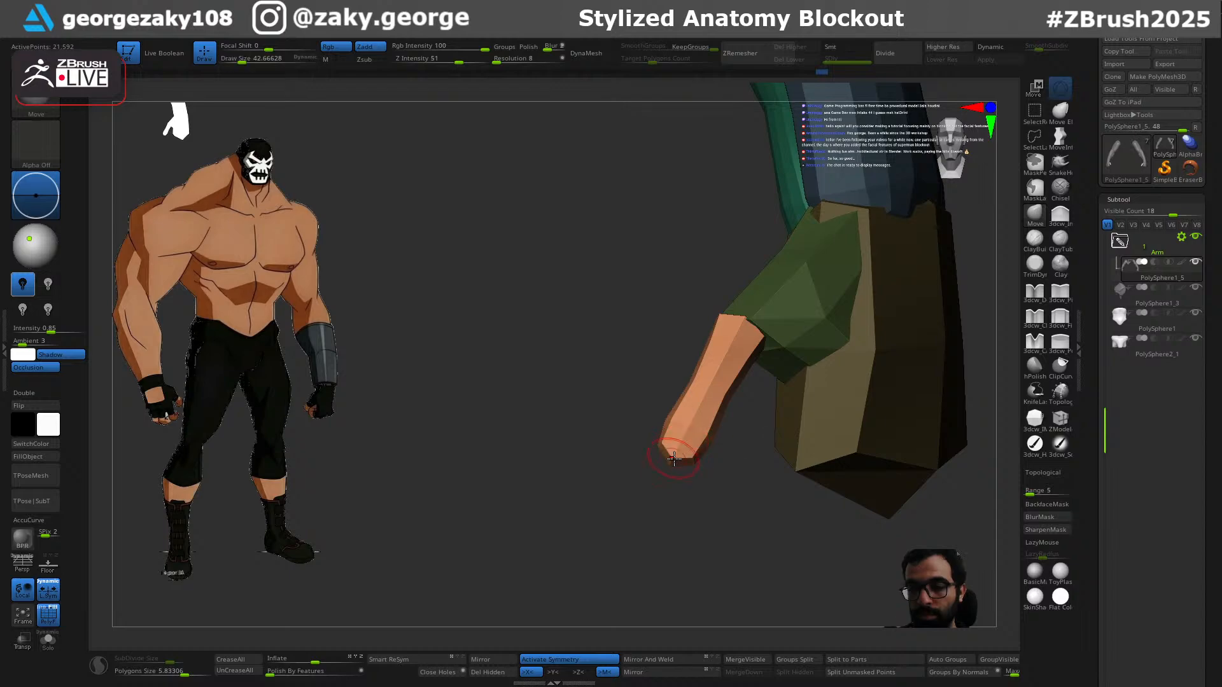
# Step: Refine the thumb's tip segment and base contour with the Move brush from the front and the back
pyautogui.moveTo(674, 462)
pyautogui.mouseDown(button='right')
pyautogui.moveTo(702, 455)
pyautogui.moveTo(712, 429)
pyautogui.mouseUp(button='right')
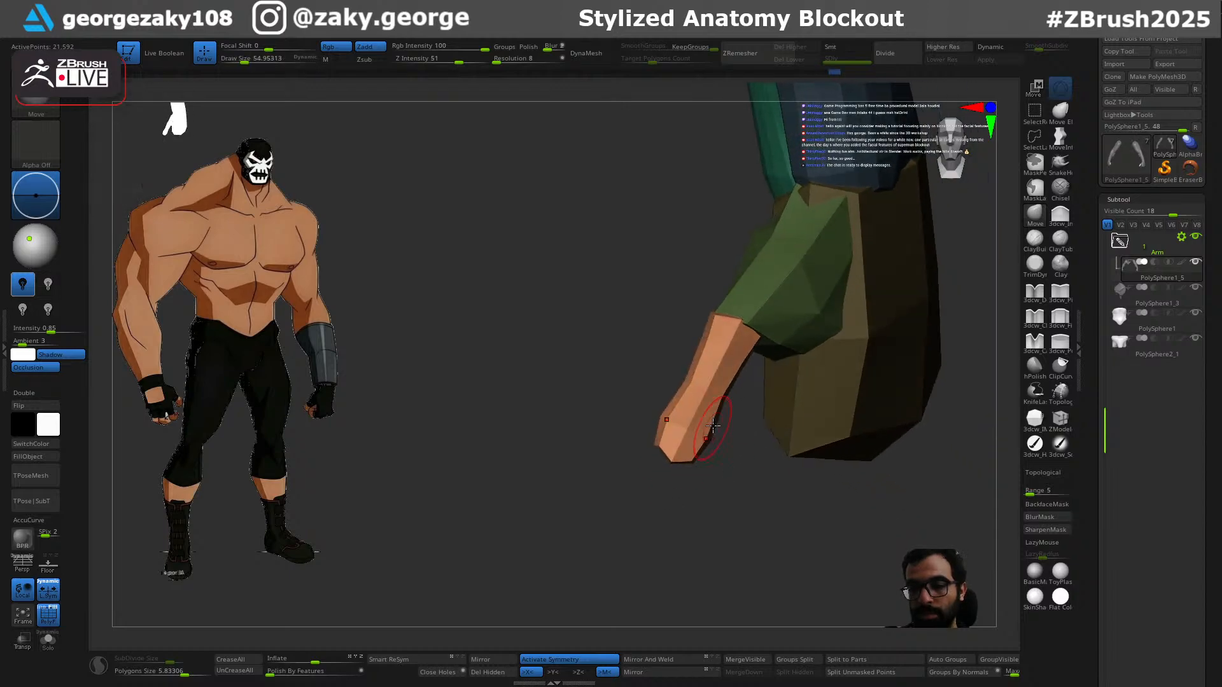
pyautogui.moveTo(689, 493)
pyautogui.mouseDown(button='right')
pyautogui.moveTo(742, 539)
pyautogui.moveTo(762, 524)
pyautogui.mouseUp(button='right')
pyautogui.press('s')
pyautogui.moveTo(706, 460); pyautogui.dragTo(708, 459)
pyautogui.moveTo(688, 482)
pyautogui.mouseDown(button='right')
pyautogui.moveTo(710, 491)
pyautogui.moveTo(694, 451)
pyautogui.mouseUp(button='right')
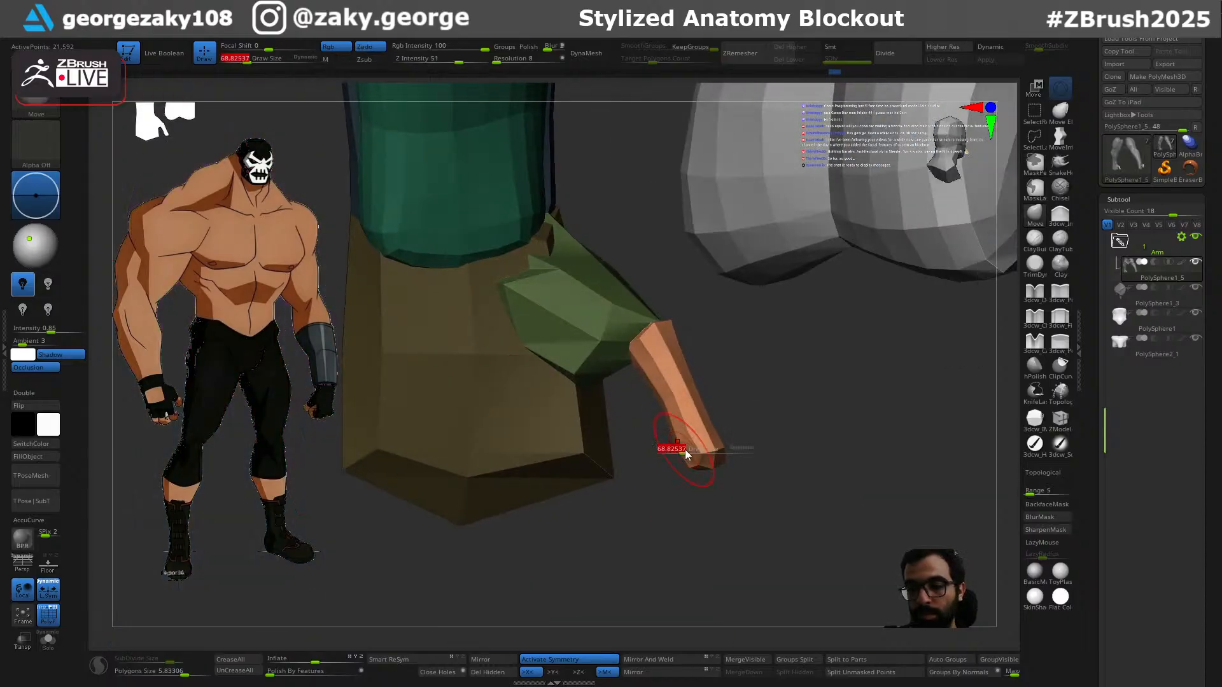
pyautogui.moveTo(664, 490); pyautogui.dragTo(644, 474, button='right')
pyautogui.press('s')
pyautogui.moveTo(644, 339); pyautogui.dragTo(638, 339)
# Step: Scale and reposition the thumb on the thumb base with the gizmo, masking the rest of the arm
pyautogui.moveTo(659, 310)
pyautogui.mouseDown(button='right')
pyautogui.moveTo(704, 286)
pyautogui.moveTo(663, 248)
pyautogui.moveTo(784, 394)
pyautogui.moveTo(734, 305)
pyautogui.moveTo(736, 251)
pyautogui.moveTo(740, 277)
pyautogui.mouseUp(button='right')
pyautogui.press('w')
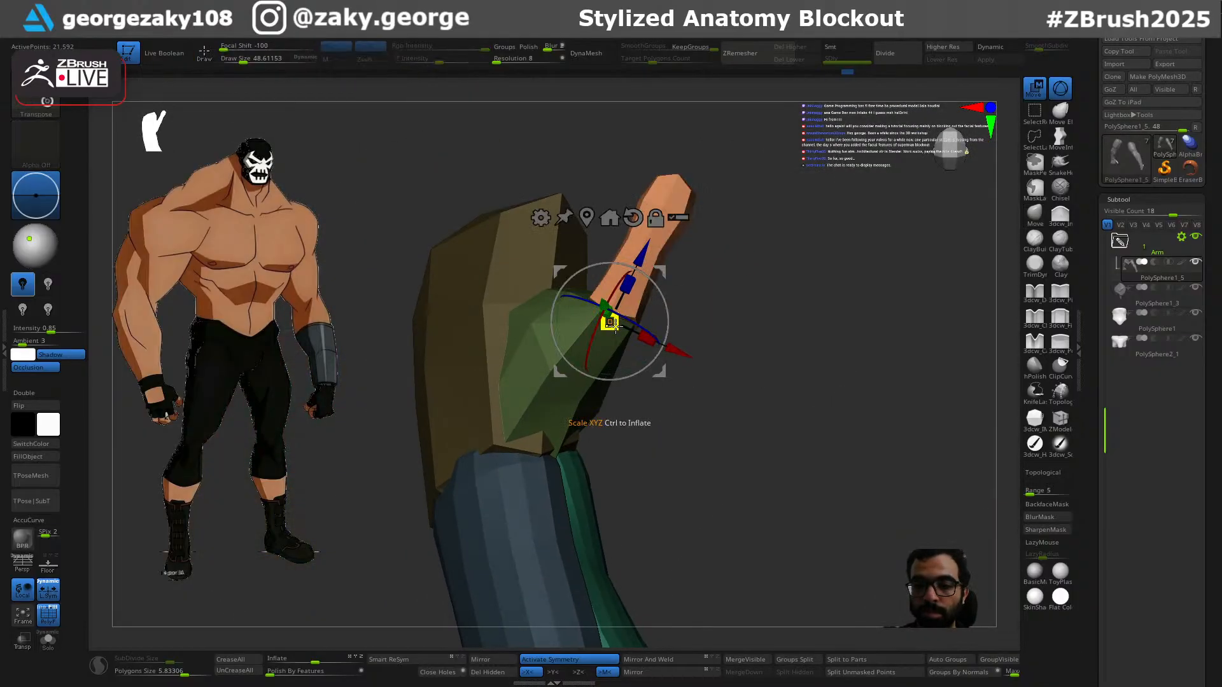
pyautogui.moveTo(636, 352); pyautogui.dragTo(613, 326)
pyautogui.moveTo(652, 362); pyautogui.dragTo(677, 395, button='right')
pyautogui.moveTo(683, 354); pyautogui.dragTo(678, 351)
pyautogui.moveTo(677, 350)
pyautogui.mouseDown(button='right')
pyautogui.moveTo(637, 310)
pyautogui.moveTo(681, 341)
pyautogui.moveTo(700, 328)
pyautogui.mouseUp(button='right')
pyautogui.press('q')
pyautogui.press(']')
pyautogui.moveTo(593, 296)
pyautogui.mouseDown(button='right')
pyautogui.moveTo(773, 309)
pyautogui.moveTo(676, 265)
pyautogui.moveTo(741, 413)
pyautogui.mouseUp(button='right')
pyautogui.press('w')
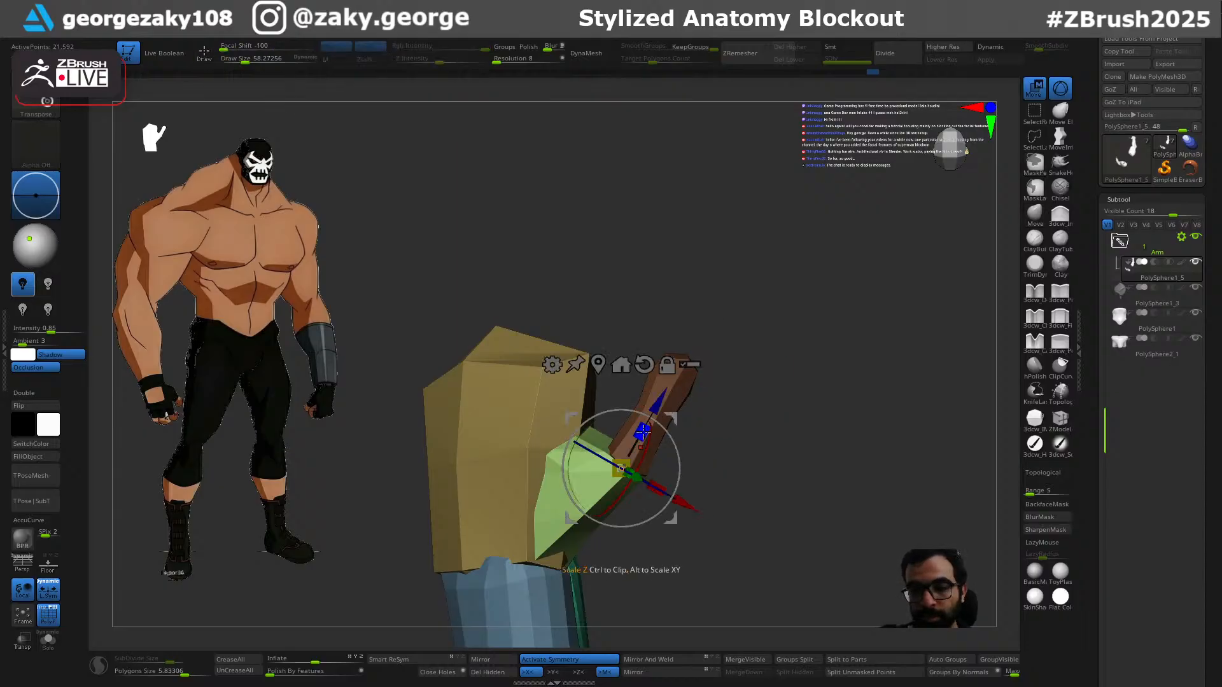
pyautogui.keyDown('ctrl'); pyautogui.click(647, 424); pyautogui.keyUp('ctrl')
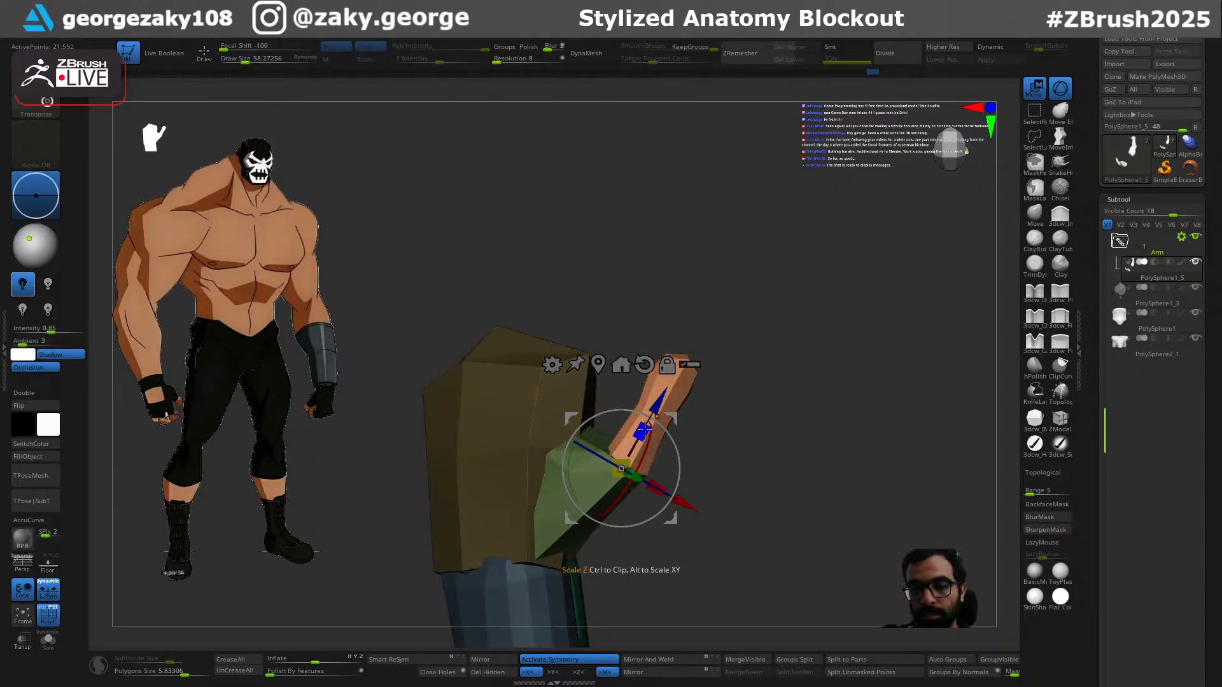
pyautogui.moveTo(742, 303)
pyautogui.mouseDown(button='right')
pyautogui.moveTo(753, 352)
pyautogui.moveTo(646, 333)
pyautogui.moveTo(536, 405)
pyautogui.mouseUp(button='right')
pyautogui.press('q')
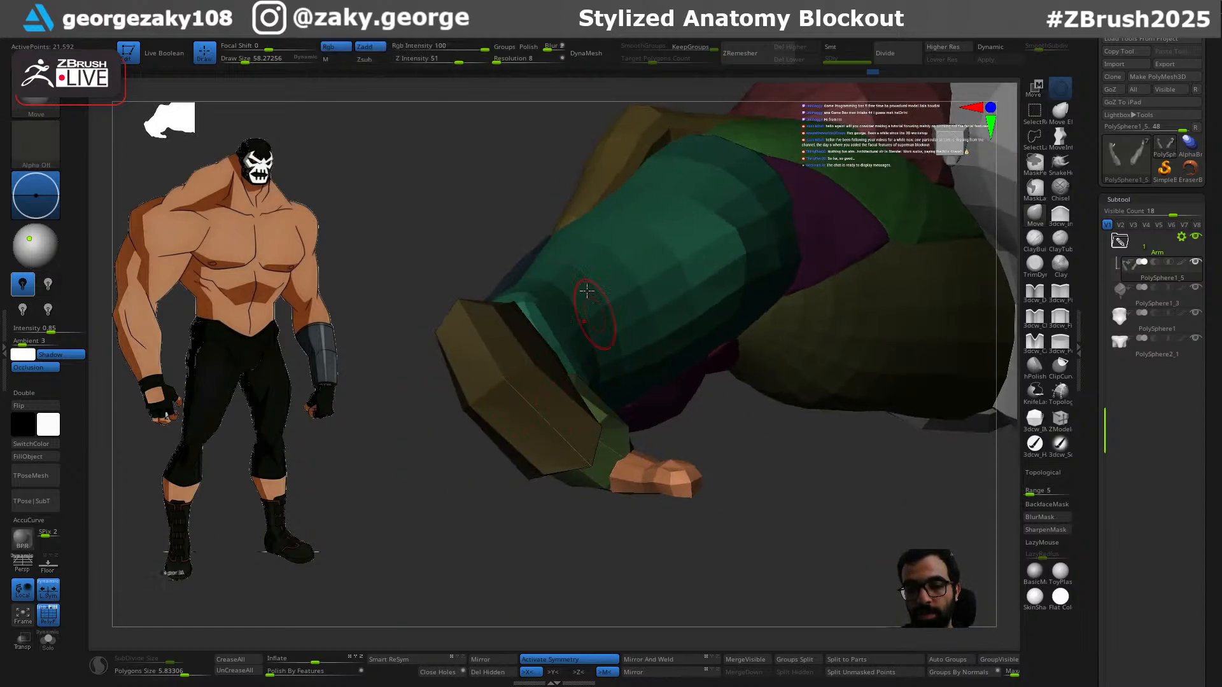
# Step: Invert the mask to protect the thumb, and refine the palm and thumb base with the Move brush from several angles
pyautogui.keyDown('ctrl'); pyautogui.click(522, 198); pyautogui.keyUp('ctrl')
pyautogui.press('s')
pyautogui.moveTo(527, 401); pyautogui.dragTo(504, 395)
pyautogui.press('s')
pyautogui.moveTo(507, 352)
pyautogui.mouseDown()
pyautogui.moveTo(480, 314)
pyautogui.moveTo(485, 288)
pyautogui.moveTo(527, 385)
pyautogui.mouseUp()
pyautogui.moveTo(552, 544); pyautogui.dragTo(555, 529)
pyautogui.press('s')
pyautogui.moveTo(493, 375); pyautogui.dragTo(498, 376)
pyautogui.moveTo(496, 373); pyautogui.dragTo(485, 347)
pyautogui.press('s')
pyautogui.moveTo(489, 541)
pyautogui.mouseDown()
pyautogui.moveTo(494, 504)
pyautogui.moveTo(570, 406)
pyautogui.moveTo(574, 417)
pyautogui.mouseUp()
pyautogui.press('s')
pyautogui.moveTo(529, 521); pyautogui.dragTo(525, 521)
pyautogui.moveTo(562, 508); pyautogui.dragTo(578, 489)
pyautogui.press('s')
pyautogui.moveTo(483, 450); pyautogui.dragTo(493, 447)
pyautogui.moveTo(551, 412)
pyautogui.mouseDown()
pyautogui.moveTo(594, 551)
pyautogui.moveTo(585, 426)
pyautogui.moveTo(744, 395)
pyautogui.moveTo(747, 382)
pyautogui.mouseUp()
pyautogui.press('s')
pyautogui.moveTo(531, 433); pyautogui.dragTo(525, 433)
pyautogui.press('s')
pyautogui.moveTo(442, 441)
pyautogui.mouseDown()
pyautogui.moveTo(453, 441)
pyautogui.moveTo(449, 409)
pyautogui.mouseUp()
pyautogui.press('s')
pyautogui.press('s')
pyautogui.moveTo(600, 411); pyautogui.dragTo(614, 411)
pyautogui.press('s')
pyautogui.moveTo(642, 475)
pyautogui.mouseDown()
pyautogui.moveTo(631, 475)
pyautogui.moveTo(640, 480)
pyautogui.mouseUp()
pyautogui.moveTo(695, 417)
pyautogui.mouseDown()
pyautogui.moveTo(679, 573)
pyautogui.moveTo(689, 418)
pyautogui.moveTo(662, 413)
pyautogui.mouseUp()
pyautogui.press('s')
pyautogui.moveTo(609, 396)
pyautogui.mouseDown()
pyautogui.moveTo(662, 386)
pyautogui.moveTo(642, 386)
pyautogui.mouseUp()
pyautogui.press('s')
pyautogui.moveTo(604, 486); pyautogui.dragTo(599, 486)
pyautogui.moveTo(672, 465)
pyautogui.mouseDown()
pyautogui.moveTo(804, 457)
pyautogui.moveTo(803, 480)
pyautogui.moveTo(731, 500)
pyautogui.mouseUp()
pyautogui.press('s')
pyautogui.moveTo(803, 477); pyautogui.dragTo(850, 476)
pyautogui.press('s')
pyautogui.moveTo(831, 417); pyautogui.dragTo(825, 415)
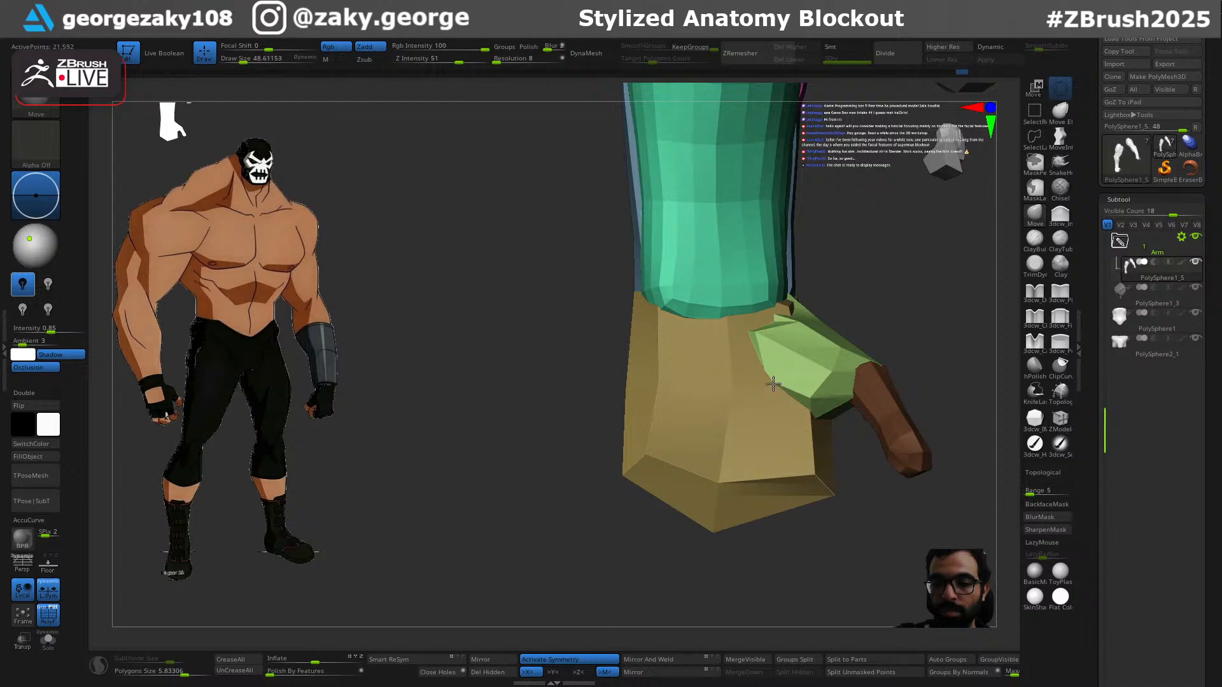
# Step: Isolate the thumb base with a mask and clean up its wrist end with the Move brush and smoothing
pyautogui.moveTo(835, 294); pyautogui.dragTo(824, 299)
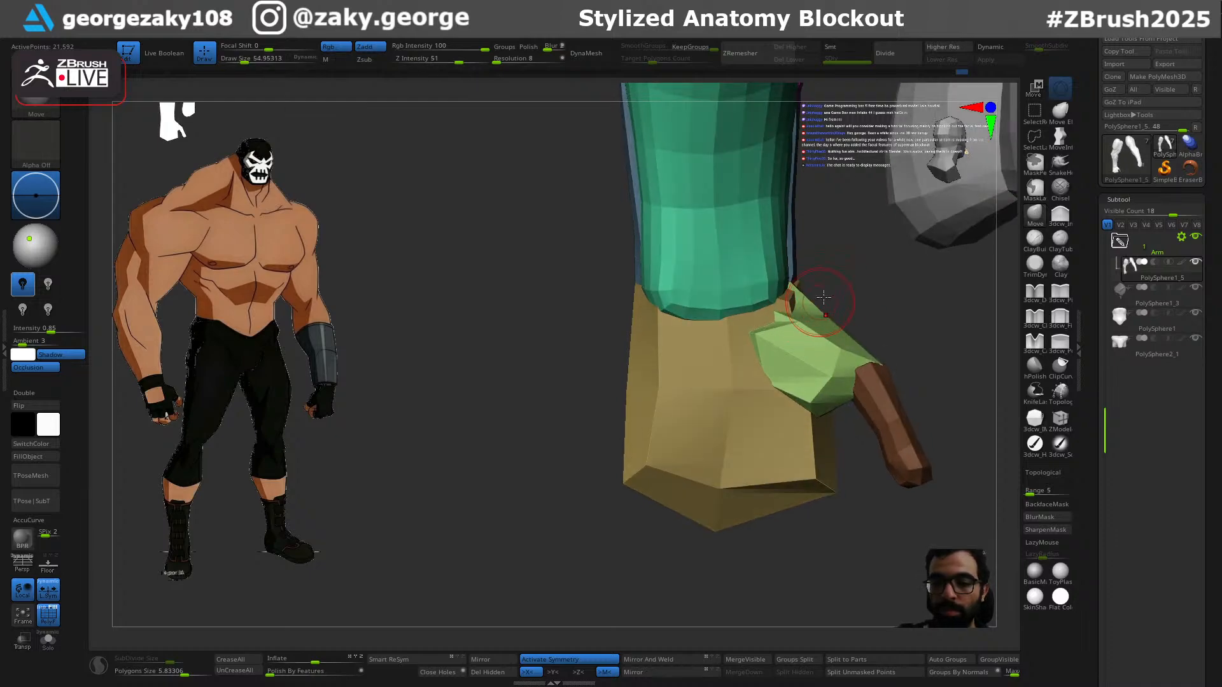
pyautogui.press('w')
pyautogui.keyDown('ctrl'); pyautogui.click(822, 359); pyautogui.keyUp('ctrl')
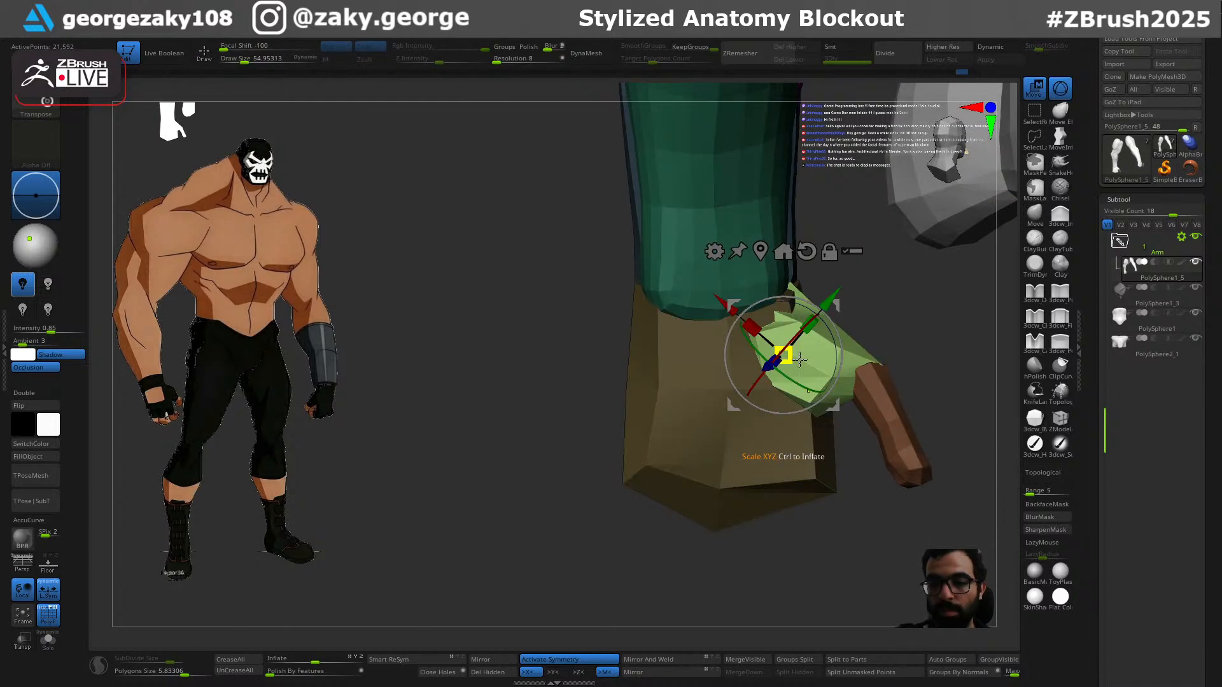
pyautogui.press('q')
pyautogui.moveTo(806, 269)
pyautogui.mouseDown()
pyautogui.moveTo(783, 301)
pyautogui.moveTo(808, 290)
pyautogui.moveTo(795, 309)
pyautogui.mouseUp()
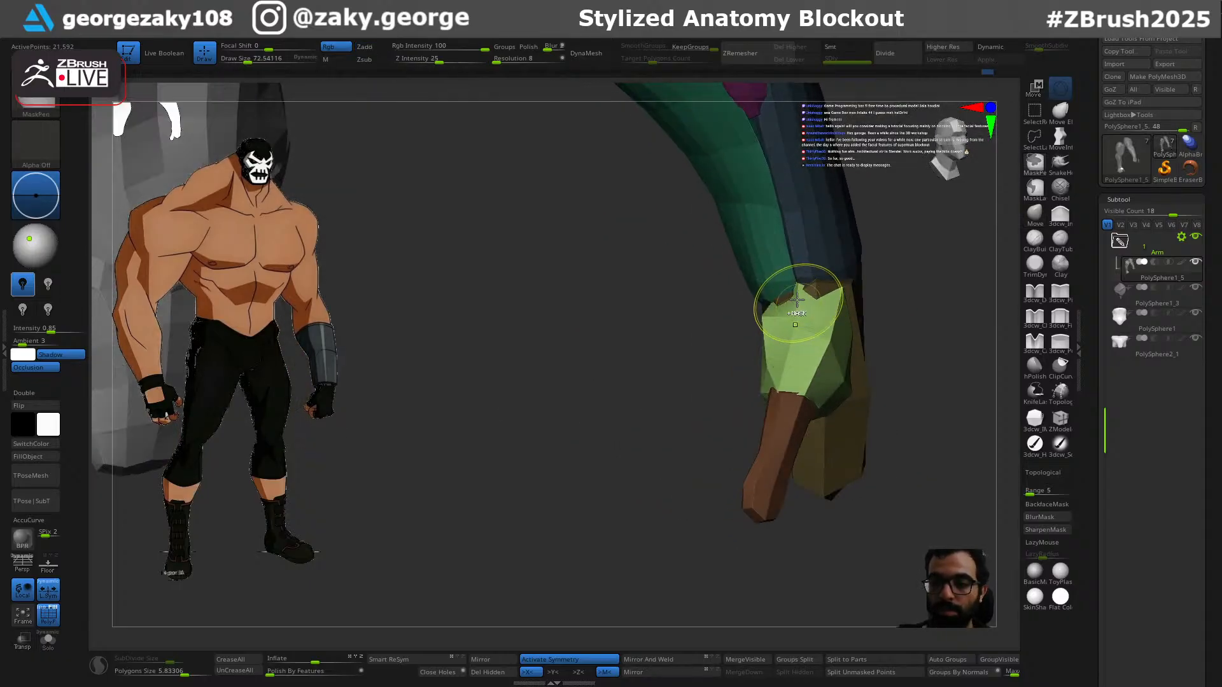
pyautogui.moveTo(802, 319)
pyautogui.mouseDown(button='right')
pyautogui.moveTo(742, 332)
pyautogui.moveTo(734, 299)
pyautogui.moveTo(832, 330)
pyautogui.moveTo(742, 341)
pyautogui.moveTo(840, 300)
pyautogui.moveTo(764, 314)
pyautogui.moveTo(879, 294)
pyautogui.mouseUp(button='right')
pyautogui.keyDown('shift'); pyautogui.moveTo(823, 368); pyautogui.dragTo(801, 351); pyautogui.keyUp('shift')
pyautogui.moveTo(803, 358)
pyautogui.mouseDown(button='right')
pyautogui.moveTo(840, 344)
pyautogui.moveTo(866, 277)
pyautogui.mouseUp(button='right')
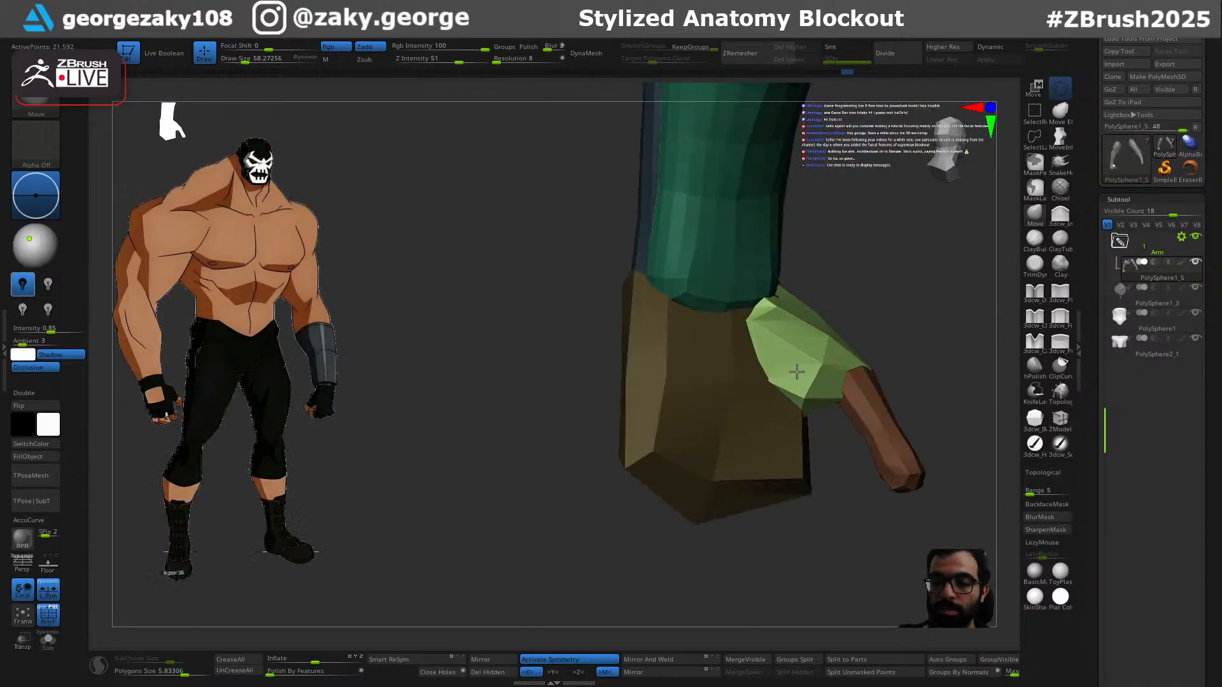
# Step: Isolate the palm with a mask and arch its knuckle edge with the Move brush
pyautogui.moveTo(846, 278); pyautogui.dragTo(850, 573, button='right')
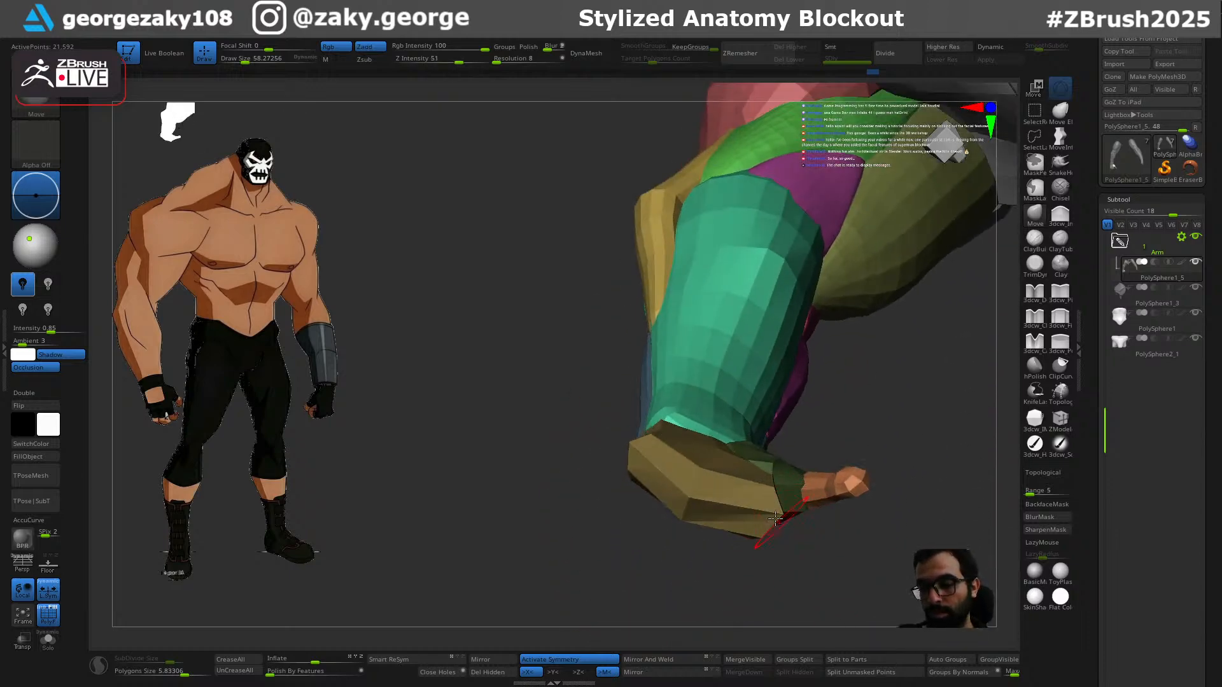
pyautogui.press('w')
pyautogui.press('q')
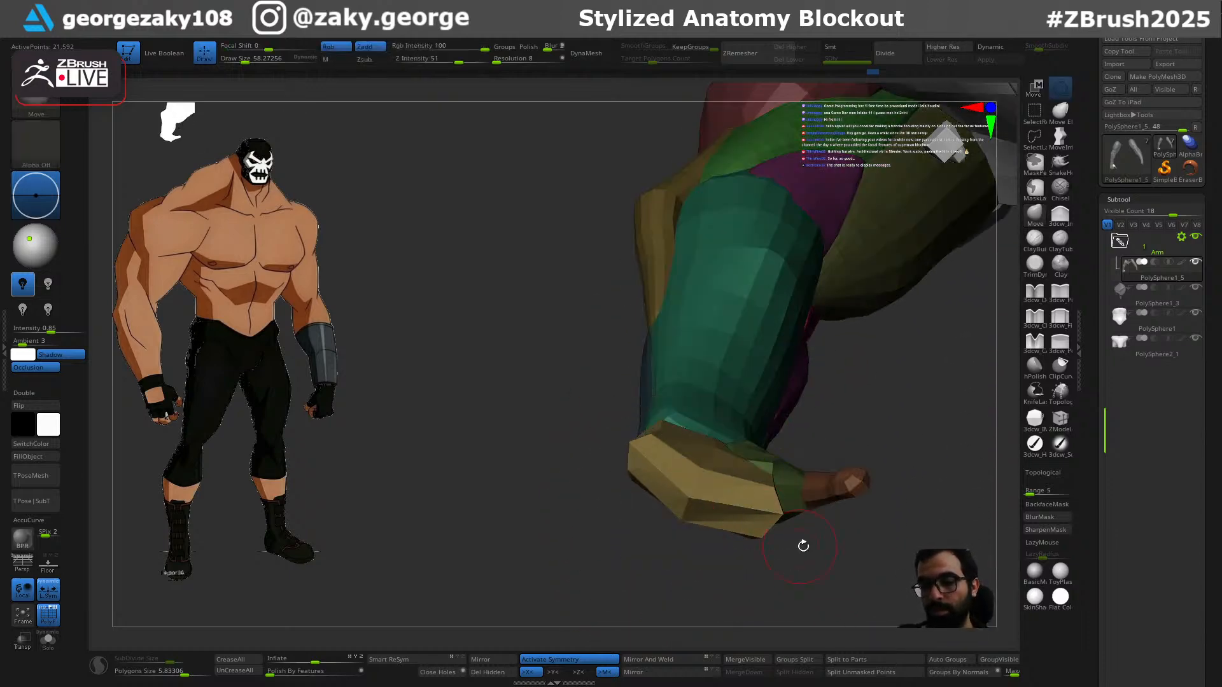
pyautogui.moveTo(800, 542); pyautogui.dragTo(778, 519, button='right')
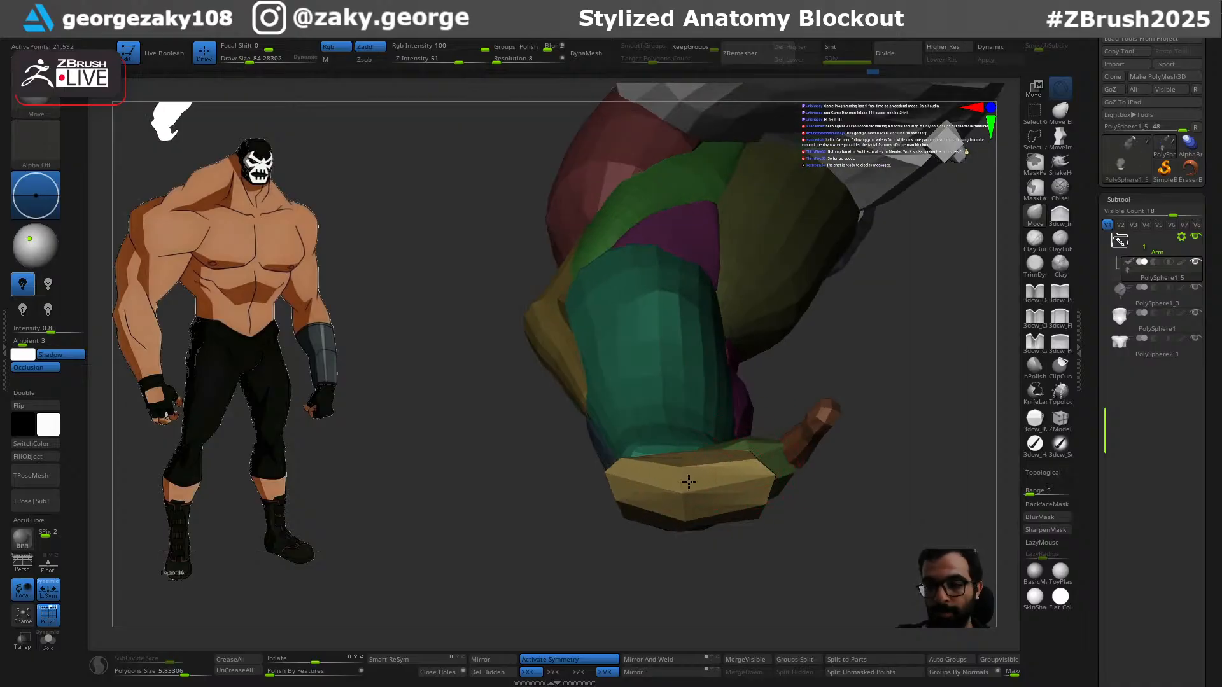
pyautogui.press('[')
pyautogui.moveTo(689, 511); pyautogui.dragTo(689, 505)
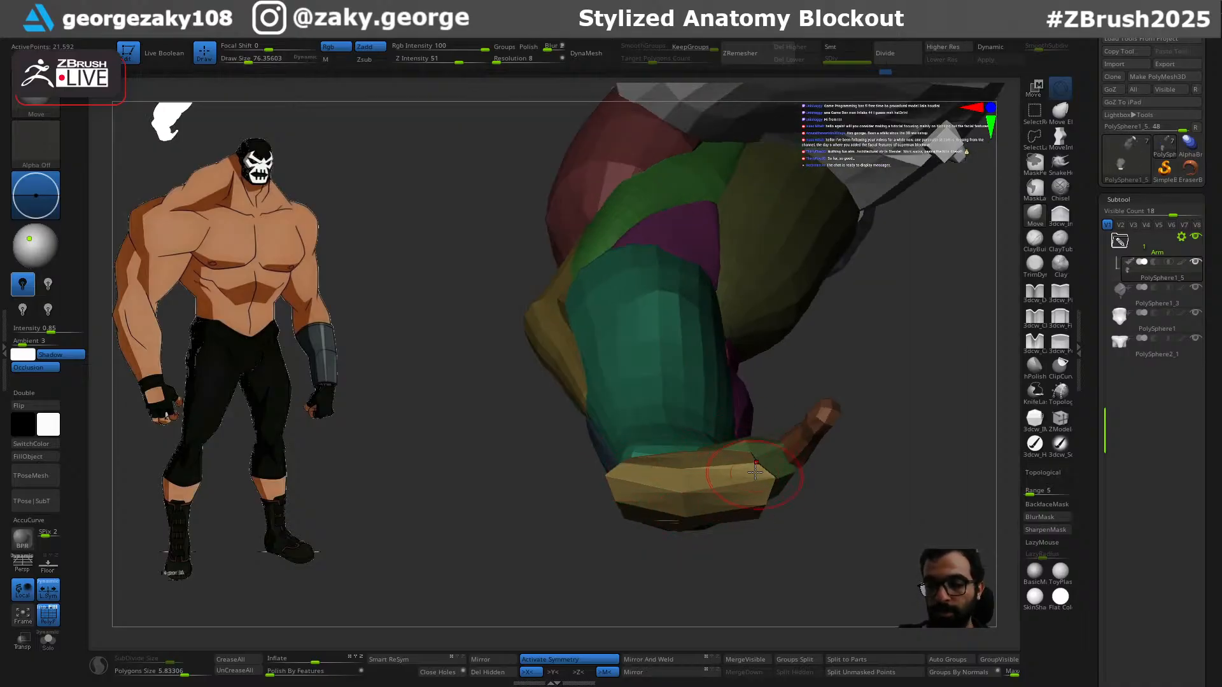
pyautogui.moveTo(691, 513)
pyautogui.mouseDown(button='right')
pyautogui.moveTo(785, 423)
pyautogui.moveTo(757, 445)
pyautogui.mouseUp(button='right')
pyautogui.press('[')
pyautogui.press('[')
pyautogui.click(775, 465)
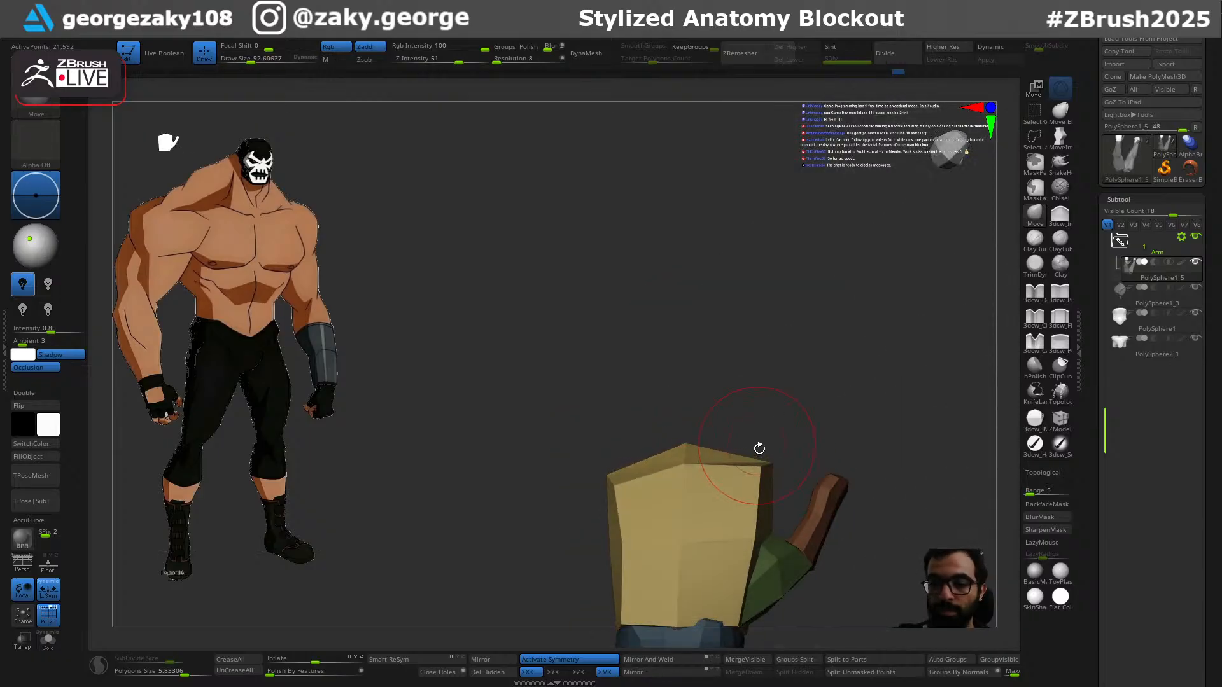
pyautogui.click(689, 456)
pyautogui.moveTo(687, 450); pyautogui.dragTo(686, 455)
pyautogui.moveTo(726, 378); pyautogui.dragTo(762, 510, button='right')
# Step: Duplicate the palm block with the gizmo, then position, rotate and scale the copy beyond the knuckles as the finger mass
pyautogui.press('i')
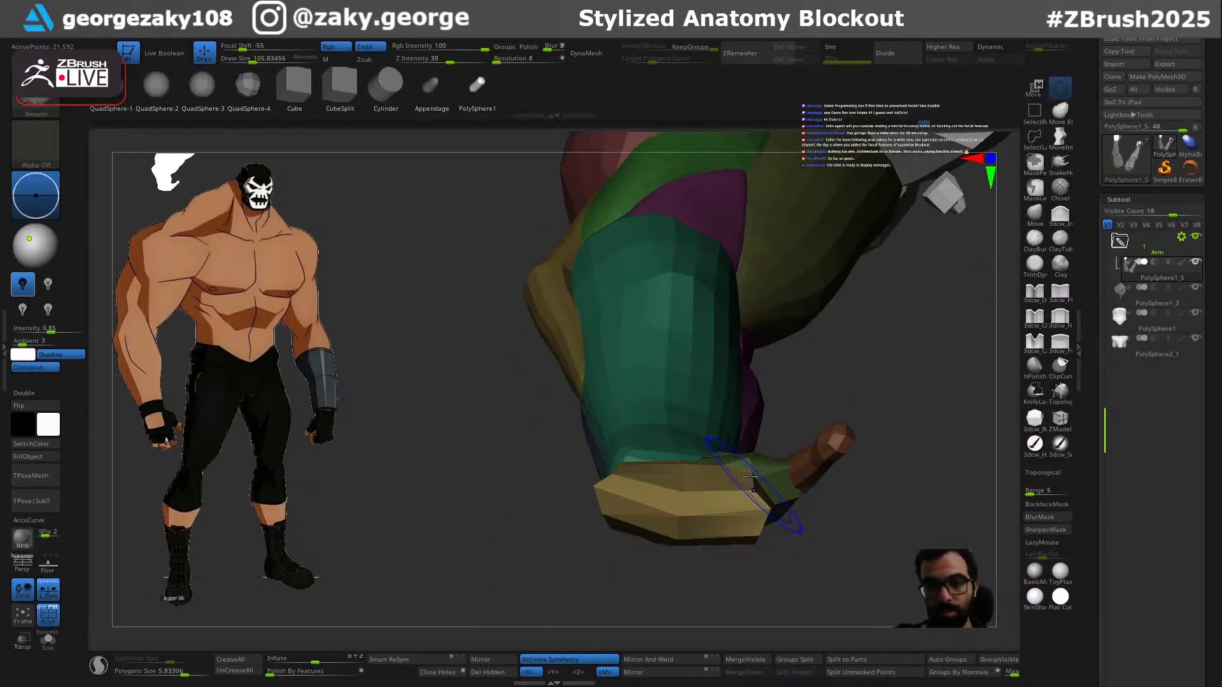
pyautogui.click(247, 89)
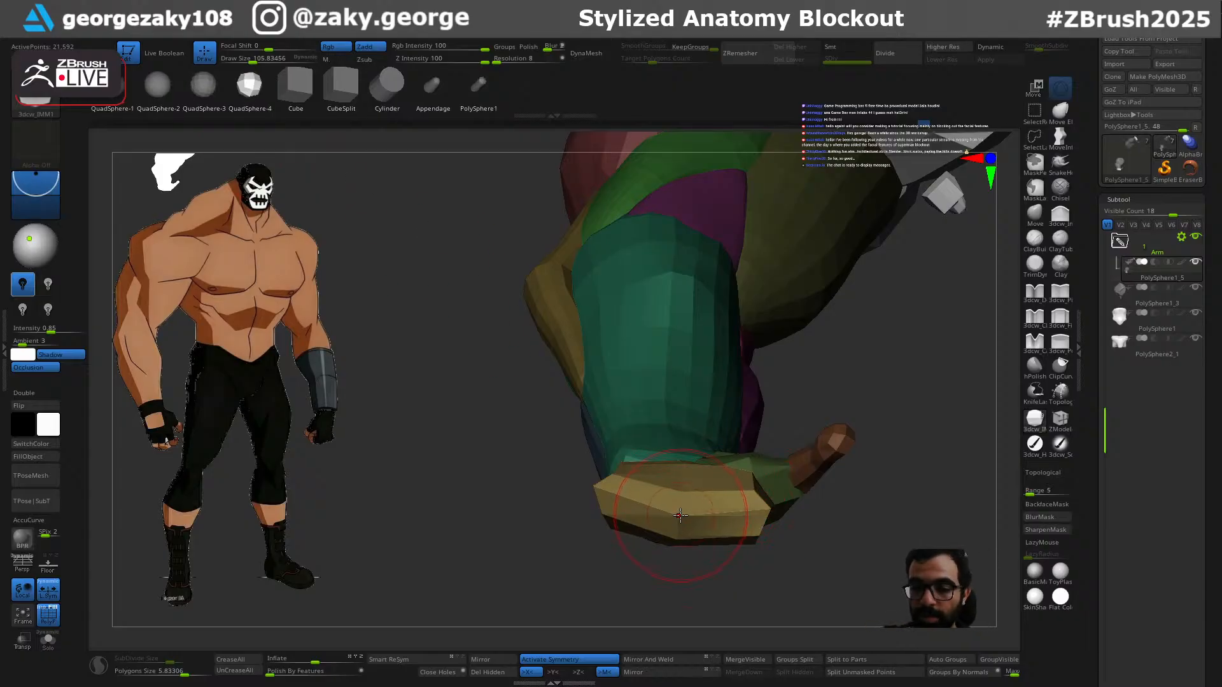
pyautogui.moveTo(793, 616)
pyautogui.mouseDown(button='right')
pyautogui.moveTo(720, 382)
pyautogui.moveTo(713, 398)
pyautogui.mouseUp(button='right')
pyautogui.press('w')
pyautogui.keyDown('ctrl'); pyautogui.moveTo(689, 493); pyautogui.dragTo(770, 353); pyautogui.keyUp('ctrl')
pyautogui.moveTo(781, 333); pyautogui.dragTo(773, 376, button='right')
pyautogui.moveTo(742, 421); pyautogui.dragTo(808, 415)
pyautogui.moveTo(828, 483)
pyautogui.mouseDown(button='right')
pyautogui.moveTo(853, 504)
pyautogui.moveTo(878, 472)
pyautogui.moveTo(903, 469)
pyautogui.moveTo(879, 524)
pyautogui.moveTo(862, 494)
pyautogui.mouseUp(button='right')
pyautogui.moveTo(814, 424); pyautogui.dragTo(777, 370)
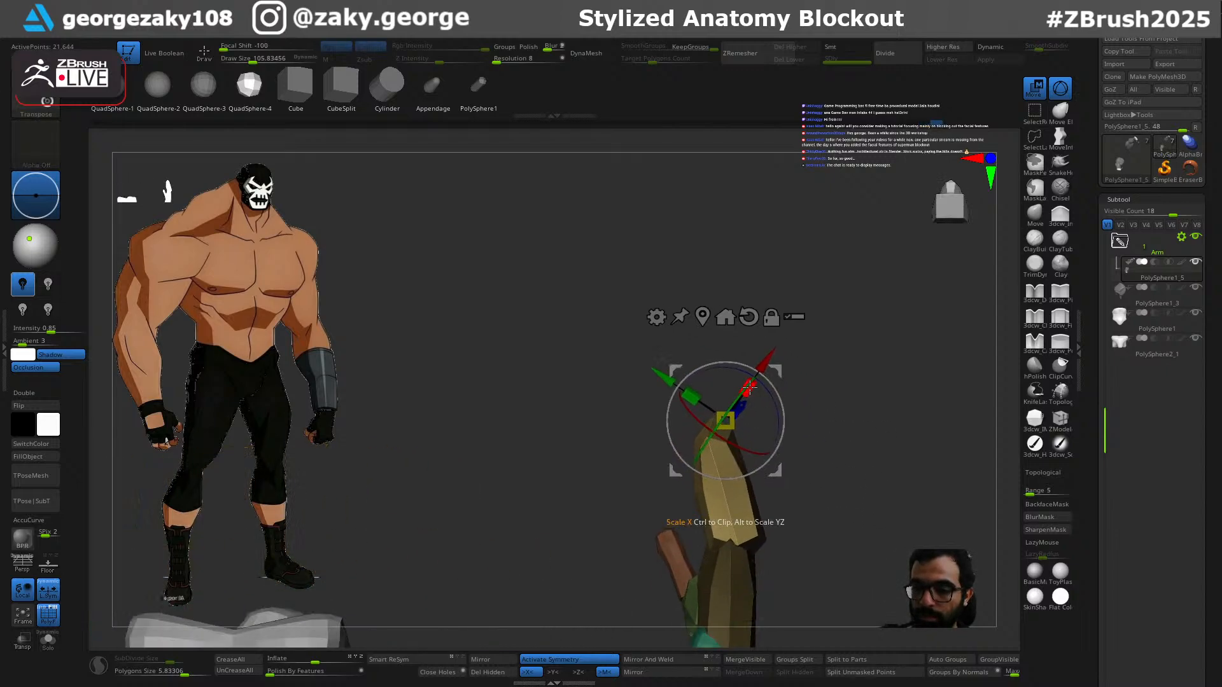
pyautogui.moveTo(872, 459); pyautogui.dragTo(685, 469, button='right')
# Step: Shape the finger block's side profile with the Move brush so it tapers away from the palm
pyautogui.press('q')
pyautogui.moveTo(563, 433)
pyautogui.keyDown('alt'); pyautogui.mouseDown(button='right')
pyautogui.moveTo(681, 404)
pyautogui.moveTo(725, 422)
pyautogui.moveTo(755, 384)
pyautogui.mouseUp(button='right'); pyautogui.keyUp('alt')
pyautogui.moveTo(875, 465)
pyautogui.keyDown('alt'); pyautogui.mouseDown(button='right')
pyautogui.moveTo(834, 401)
pyautogui.moveTo(830, 420)
pyautogui.mouseUp(button='right'); pyautogui.keyUp('alt')
pyautogui.press('b')
pyautogui.press('m')
pyautogui.press('v')
pyautogui.moveTo(818, 442); pyautogui.dragTo(779, 445)
pyautogui.press('s')
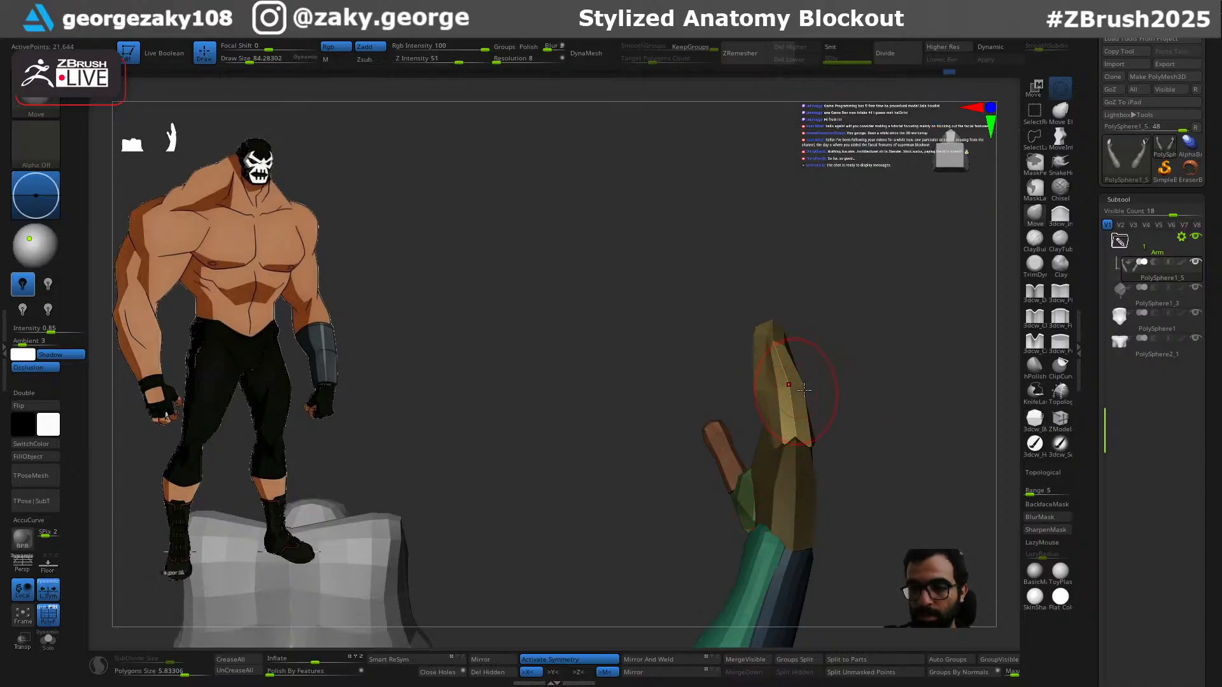
pyautogui.moveTo(796, 392); pyautogui.dragTo(788, 380, button='right')
pyautogui.press('s')
pyautogui.moveTo(773, 366); pyautogui.dragTo(778, 365)
pyautogui.moveTo(779, 357); pyautogui.dragTo(745, 377)
pyautogui.hotkey('ctrl', 'z')
pyautogui.press('s')
pyautogui.moveTo(821, 445); pyautogui.dragTo(819, 445)
# Step: Fit the finger block's base to the palm's width with the Move brush, and realign the block with the gizmo
pyautogui.moveTo(852, 450); pyautogui.dragTo(728, 437, button='right')
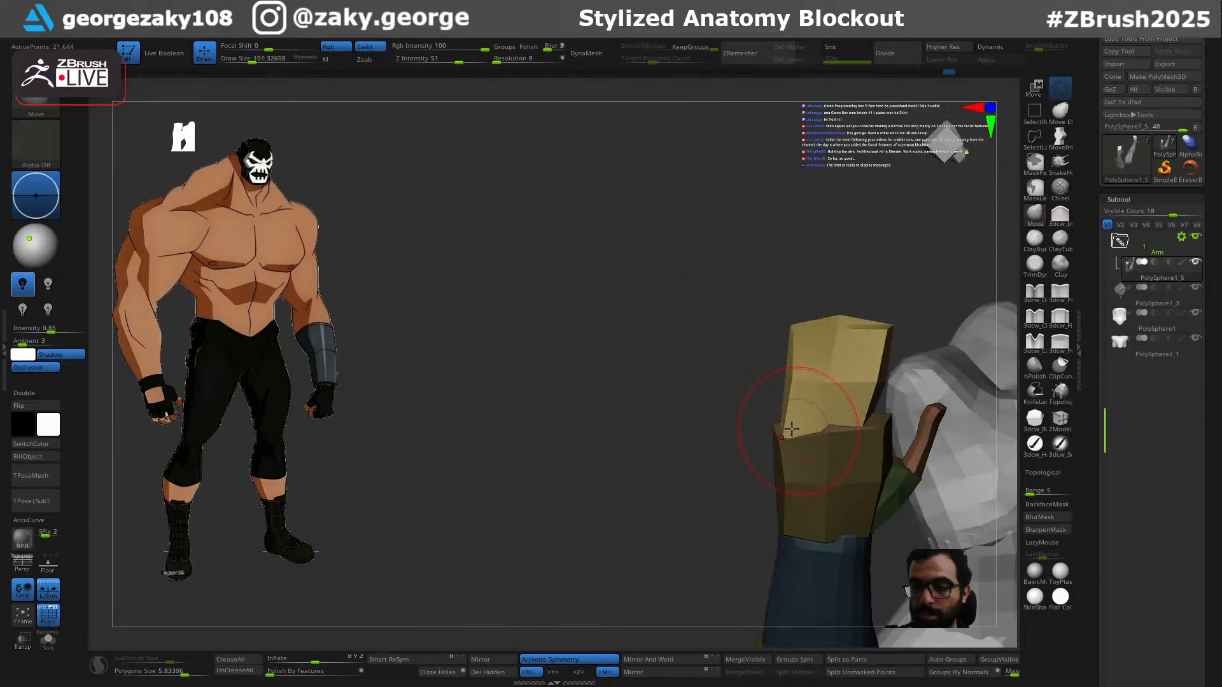
pyautogui.press('s')
pyautogui.moveTo(869, 424); pyautogui.dragTo(873, 425)
pyautogui.moveTo(863, 427); pyautogui.dragTo(869, 429)
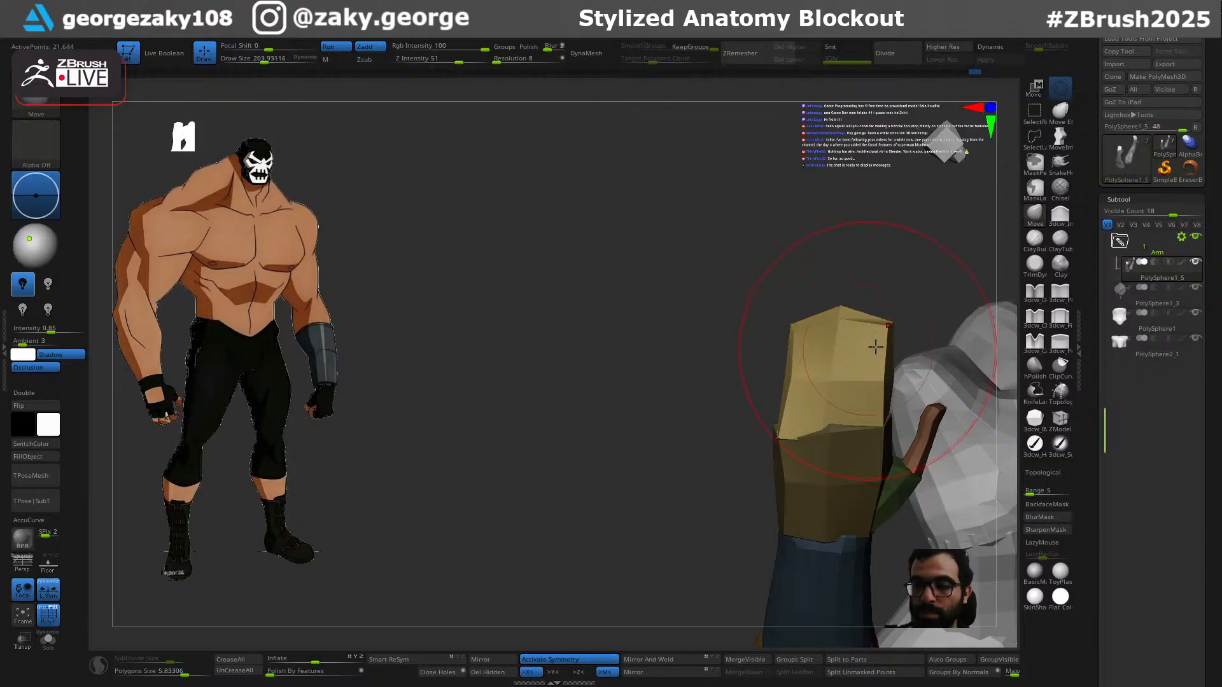
pyautogui.press('w')
pyautogui.moveTo(862, 284); pyautogui.dragTo(884, 389)
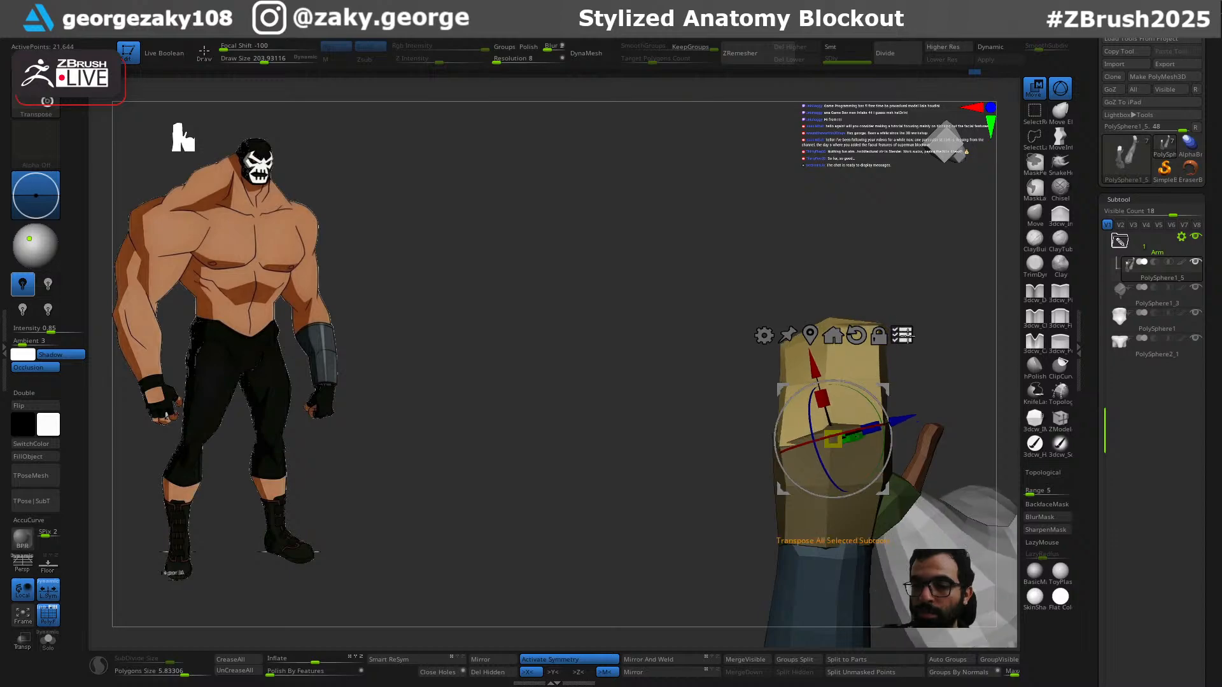
pyautogui.moveTo(867, 394); pyautogui.dragTo(867, 396)
pyautogui.moveTo(687, 526); pyautogui.dragTo(777, 518)
# Step: Thin and curve the finger block toward the fingertips with the Move brush, working from the back, side and below
pyautogui.press('q')
pyautogui.moveTo(895, 442)
pyautogui.mouseDown()
pyautogui.moveTo(861, 438)
pyautogui.moveTo(908, 428)
pyautogui.moveTo(794, 423)
pyautogui.mouseUp()
pyautogui.moveTo(897, 402); pyautogui.dragTo(893, 363)
pyautogui.press('s')
pyautogui.moveTo(884, 361)
pyautogui.mouseDown()
pyautogui.moveTo(885, 387)
pyautogui.moveTo(922, 435)
pyautogui.moveTo(941, 439)
pyautogui.moveTo(807, 491)
pyautogui.moveTo(897, 403)
pyautogui.moveTo(904, 495)
pyautogui.moveTo(855, 493)
pyautogui.mouseUp()
pyautogui.press('s')
pyautogui.moveTo(963, 399)
pyautogui.mouseDown()
pyautogui.moveTo(905, 403)
pyautogui.moveTo(829, 433)
pyautogui.mouseUp()
pyautogui.press('s')
pyautogui.moveTo(781, 392); pyautogui.dragTo(786, 393)
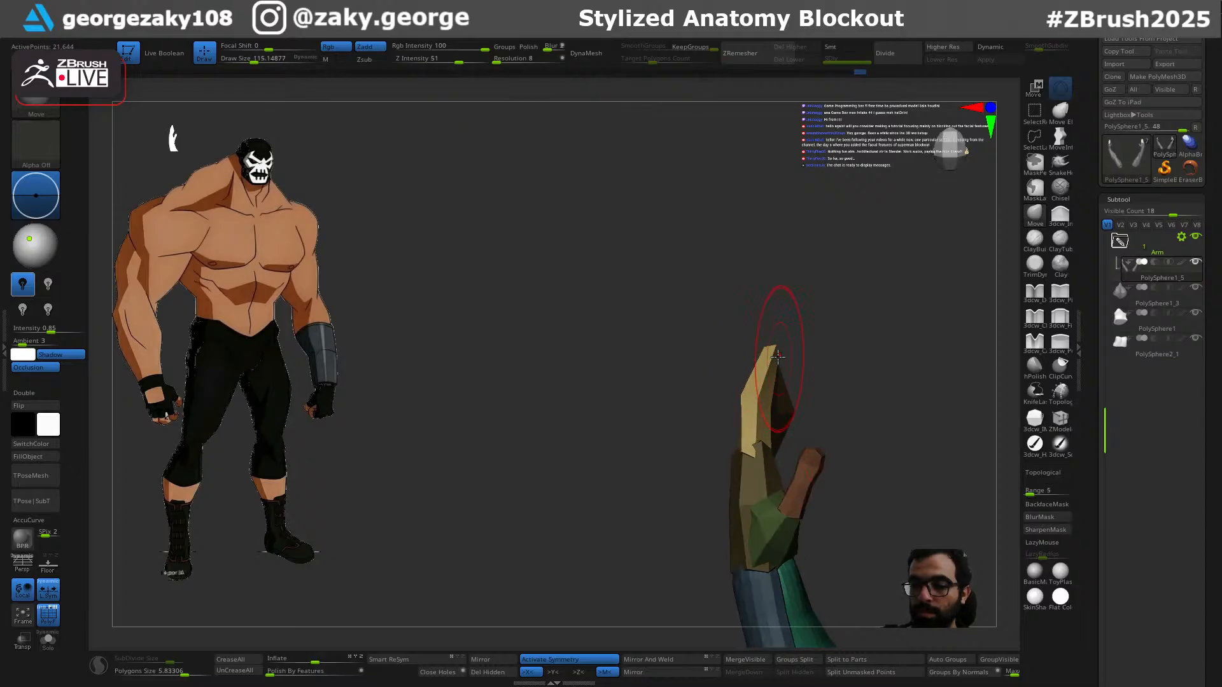
pyautogui.moveTo(818, 421)
pyautogui.mouseDown()
pyautogui.moveTo(867, 458)
pyautogui.moveTo(820, 536)
pyautogui.mouseUp()
pyautogui.press('s')
pyautogui.moveTo(700, 450); pyautogui.dragTo(691, 448)
pyautogui.moveTo(639, 396)
pyautogui.mouseDown()
pyautogui.moveTo(619, 380)
pyautogui.moveTo(642, 460)
pyautogui.mouseUp()
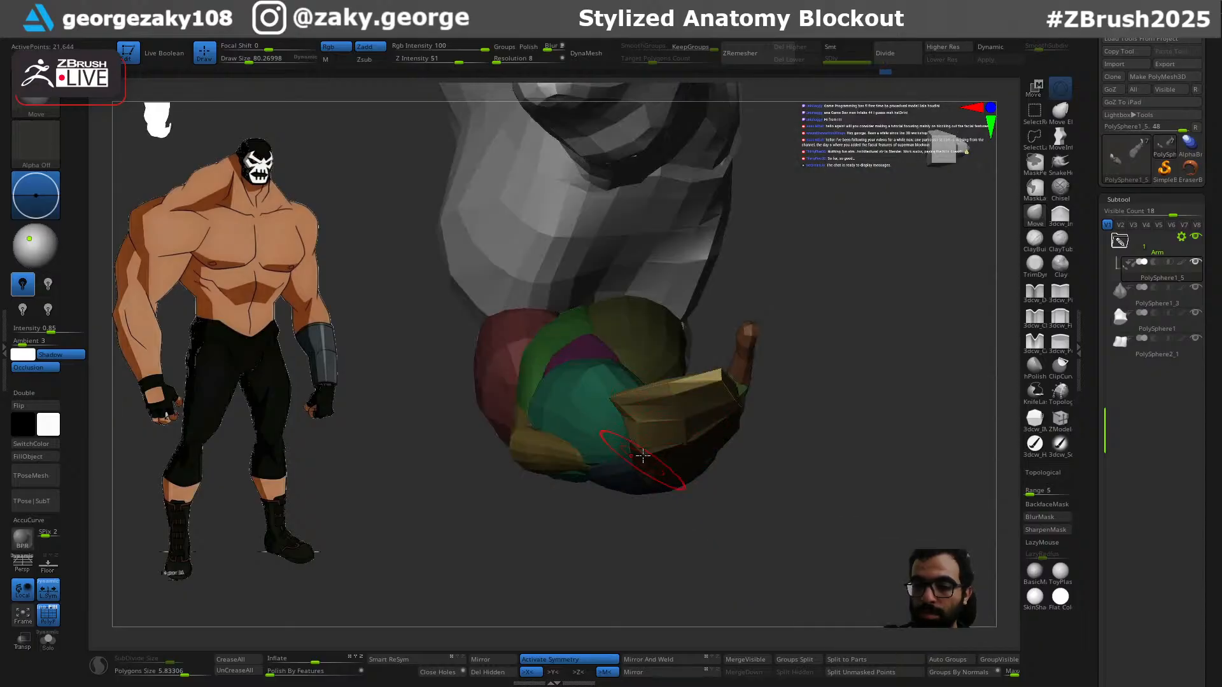
# Step: Examine the whole figure's proportions in front view, selecting the abdomen and chest subtools in turn
pyautogui.moveTo(833, 370); pyautogui.dragTo(833, 548)
pyautogui.keyDown('ctrl'); pyautogui.moveTo(817, 472); pyautogui.dragTo(941, 357, button='right'); pyautogui.keyUp('ctrl')
pyautogui.keyDown('ctrl'); pyautogui.moveTo(750, 490); pyautogui.dragTo(750, 535, button='right'); pyautogui.keyUp('ctrl')
pyautogui.keyDown('alt'); pyautogui.moveTo(750, 536); pyautogui.dragTo(795, 519, button='right'); pyautogui.keyUp('alt')
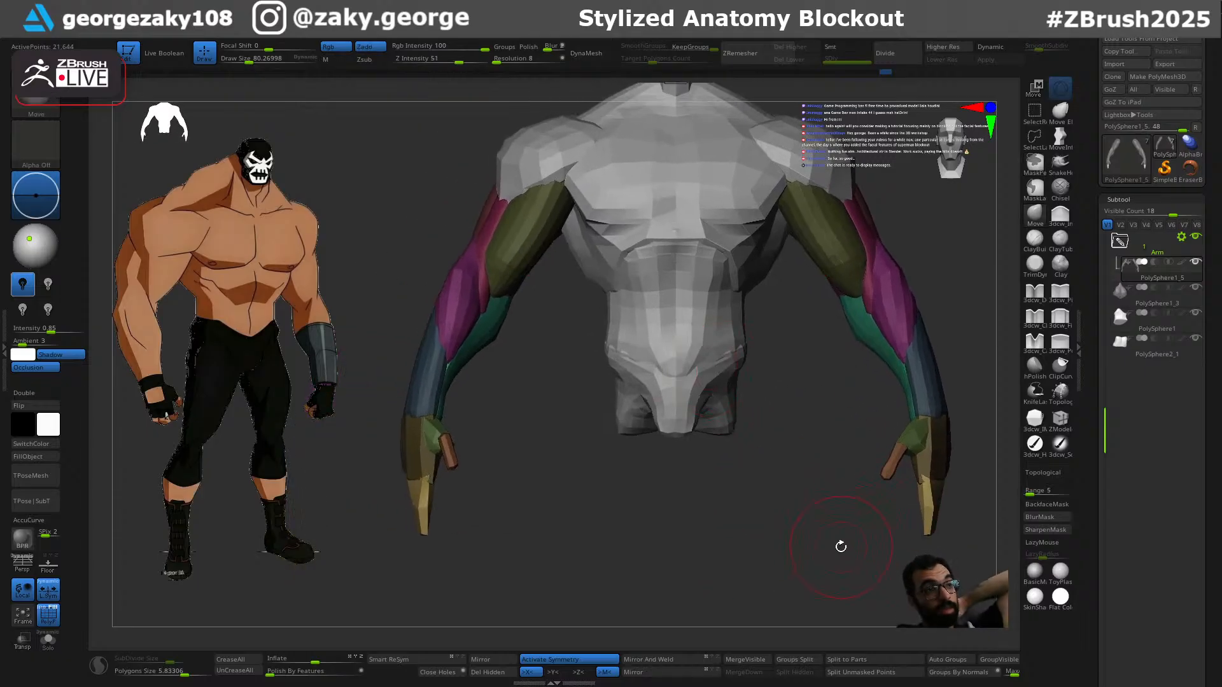
pyautogui.keyDown('alt'); pyautogui.click(713, 345); pyautogui.keyUp('alt')
pyautogui.keyDown('alt'); pyautogui.moveTo(795, 403); pyautogui.dragTo(784, 603, button='right'); pyautogui.keyUp('alt')
pyautogui.keyDown('alt'); pyautogui.click(743, 398); pyautogui.keyUp('alt')
pyautogui.keyDown('alt'); pyautogui.click(718, 482); pyautogui.keyUp('alt')
pyautogui.hotkey('shift', 'f')
pyautogui.moveTo(815, 543); pyautogui.dragTo(859, 506, button='right')
pyautogui.keyDown('alt'); pyautogui.click(773, 558); pyautogui.keyUp('alt')
pyautogui.keyDown('alt'); pyautogui.click(728, 502); pyautogui.keyUp('alt')
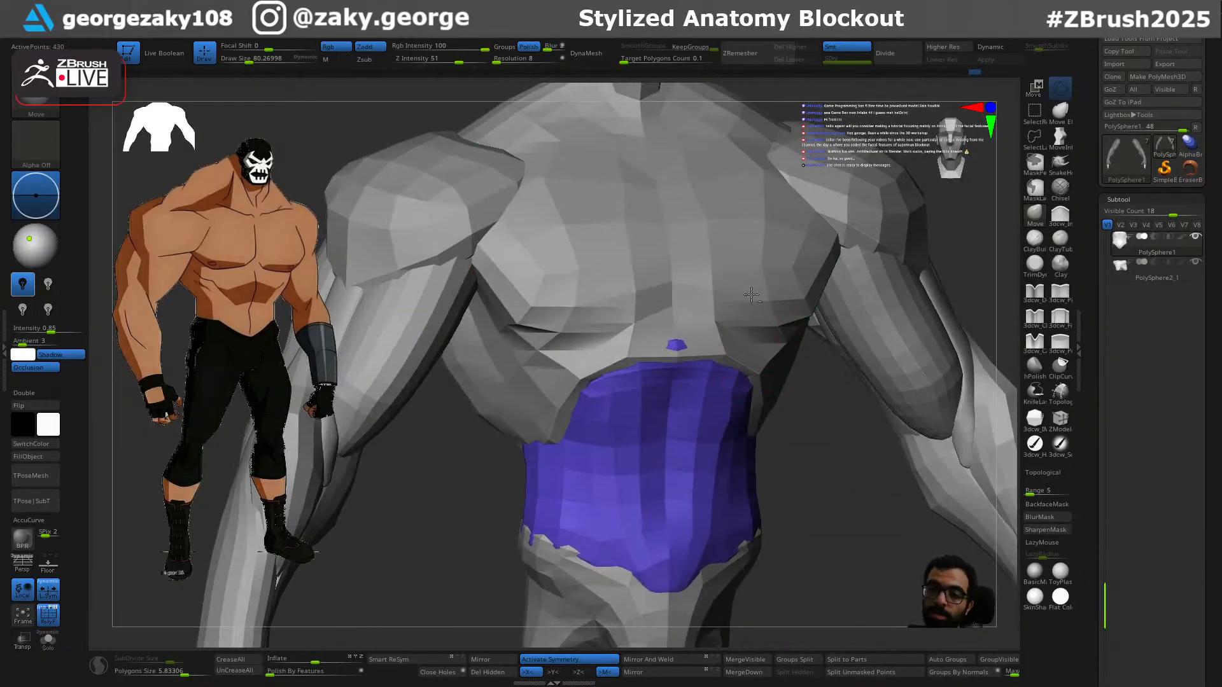
pyautogui.keyDown('alt'); pyautogui.click(750, 292); pyautogui.keyUp('alt')
pyautogui.moveTo(838, 436); pyautogui.dragTo(839, 567, button='right')
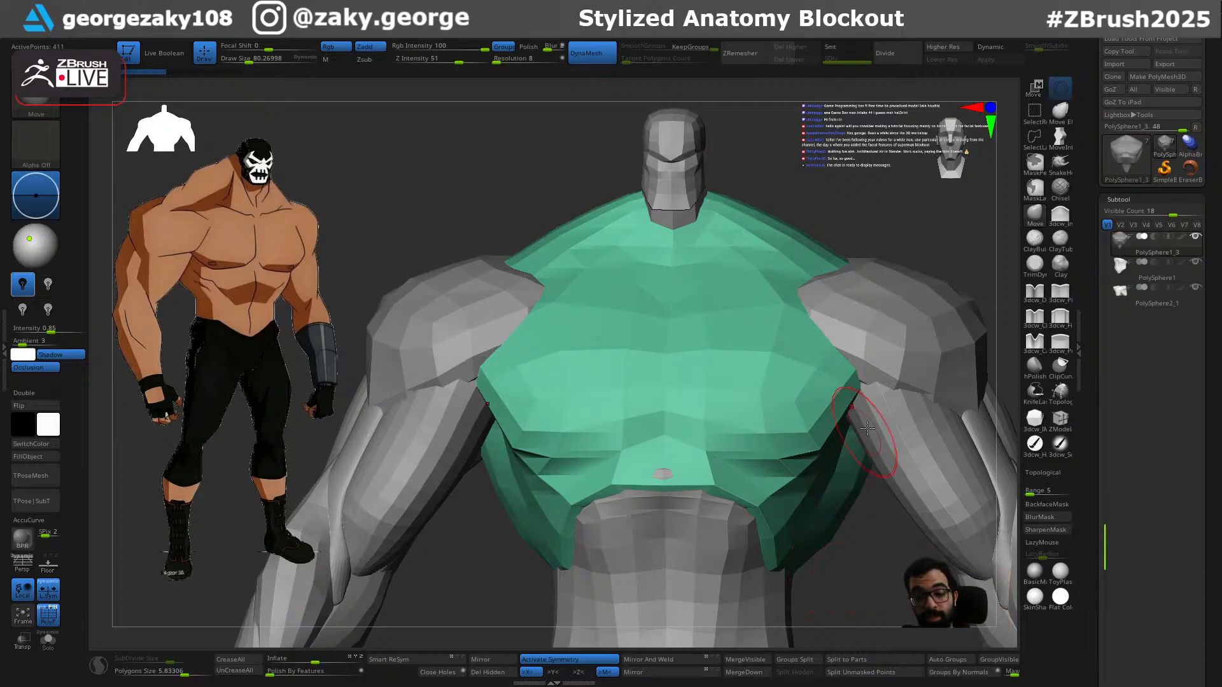
pyautogui.press(']')
pyautogui.moveTo(859, 399)
pyautogui.mouseDown(button='right')
pyautogui.moveTo(878, 401)
pyautogui.moveTo(853, 375)
pyautogui.mouseUp(button='right')
pyautogui.press('[')
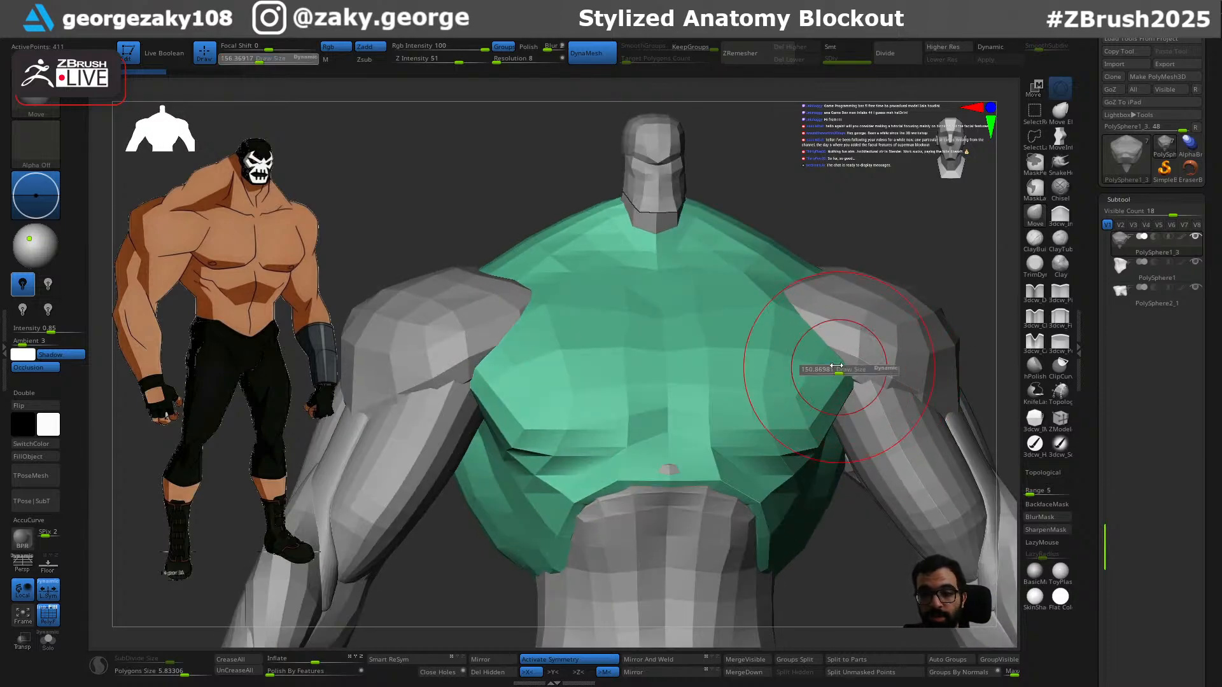
# Step: Select the arm subtool, clear its mask and mirror the finished hand onto the opposite arm
pyautogui.moveTo(887, 432)
pyautogui.keyDown('ctrl'); pyautogui.mouseDown(button='right')
pyautogui.moveTo(839, 354)
pyautogui.moveTo(878, 287)
pyautogui.moveTo(869, 275)
pyautogui.mouseUp(button='right'); pyautogui.keyUp('ctrl')
pyautogui.keyDown('alt'); pyautogui.click(920, 535); pyautogui.keyUp('alt')
pyautogui.keyDown('alt'); pyautogui.moveTo(968, 574); pyautogui.dragTo(944, 482, button='right'); pyautogui.keyUp('alt')
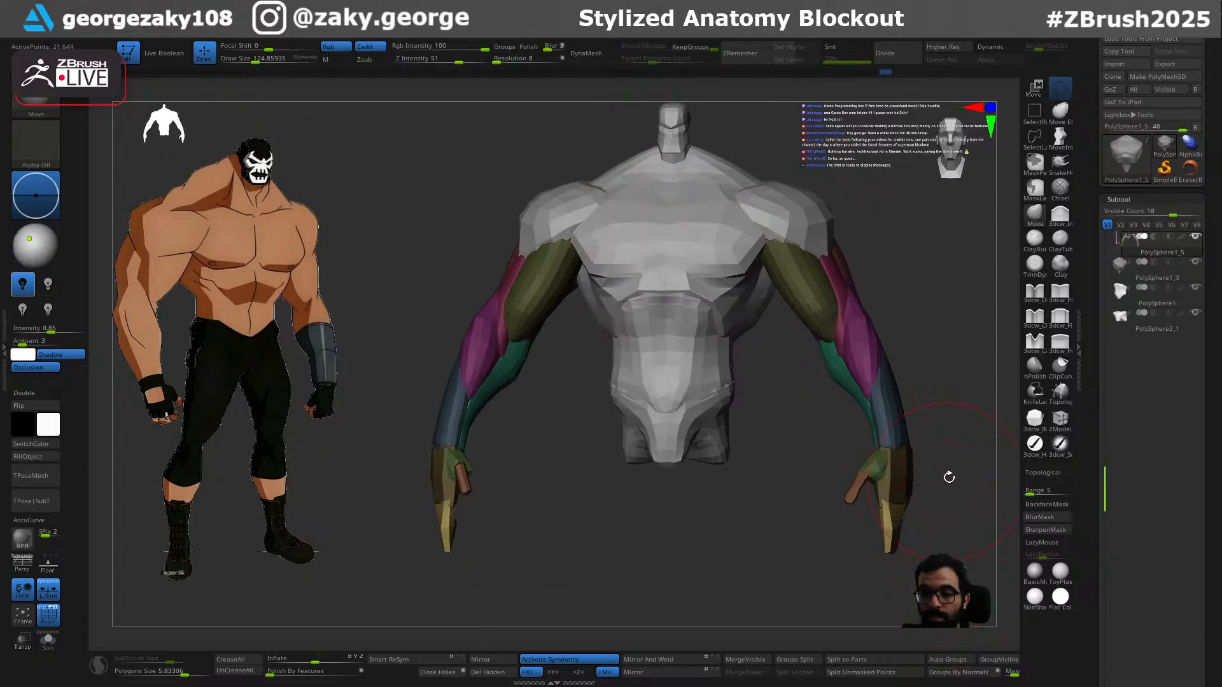
pyautogui.keyDown('ctrl'); pyautogui.moveTo(946, 483); pyautogui.dragTo(953, 530); pyautogui.keyUp('ctrl')
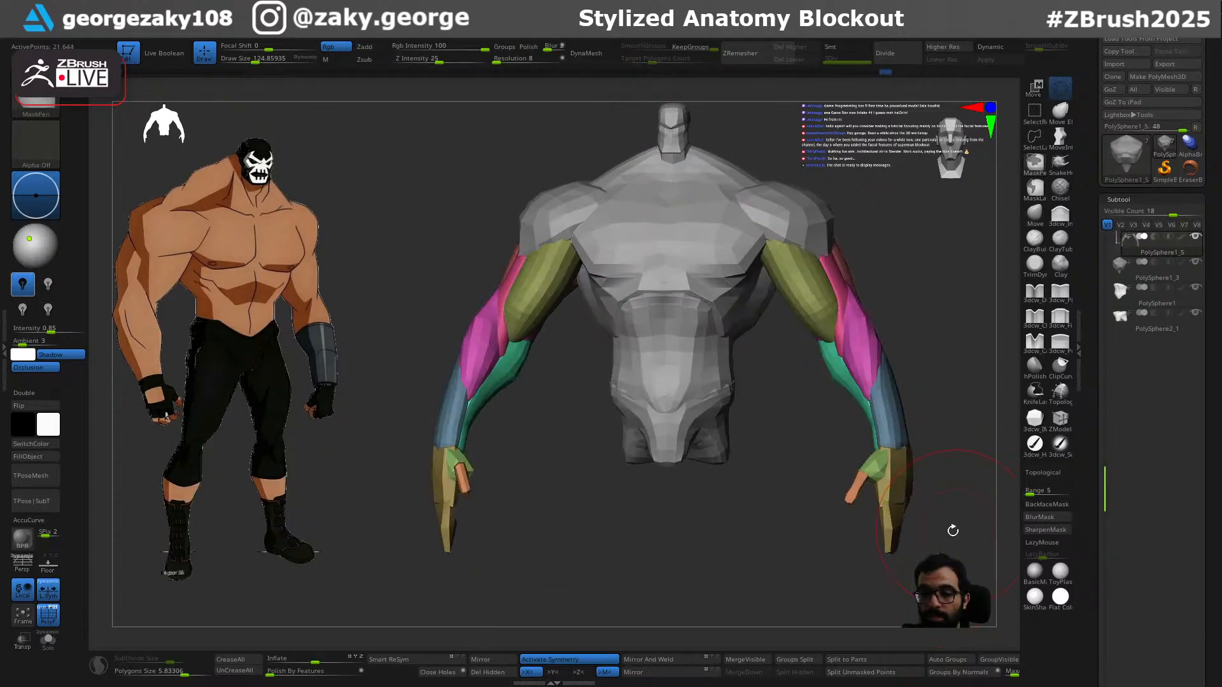
pyautogui.click(691, 673)
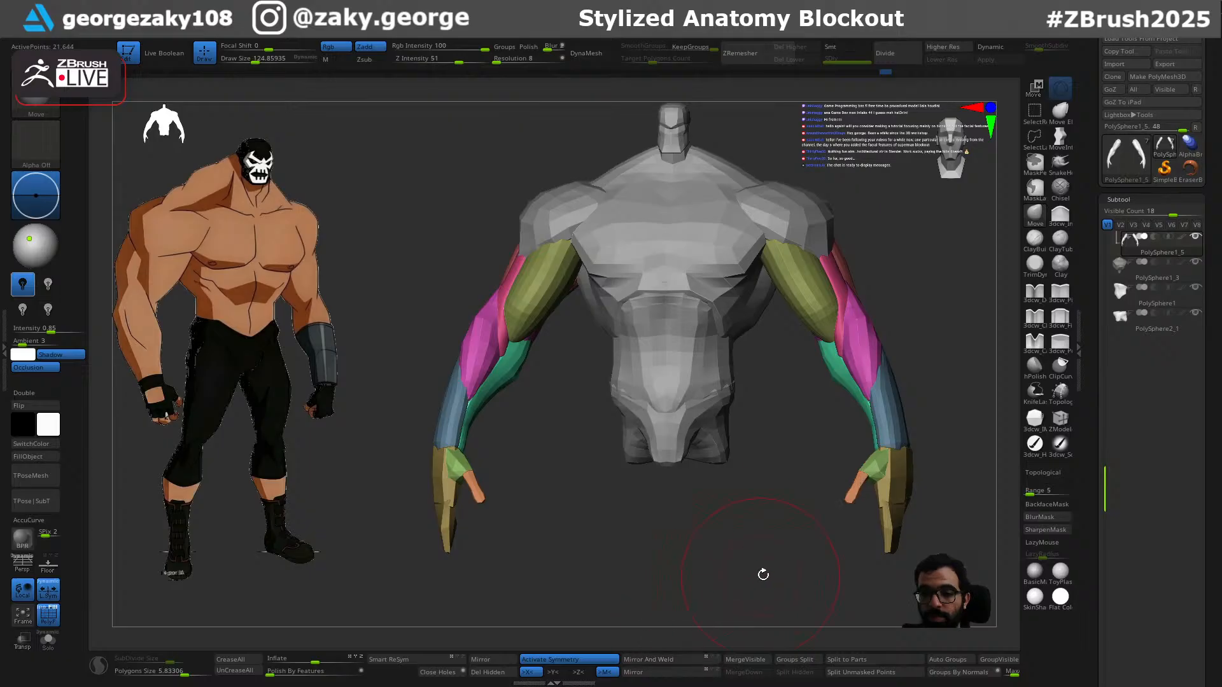
# Step: Select the chest subtool between the arms and enlarge the Move brush to about 223
pyautogui.keyDown('alt'); pyautogui.moveTo(761, 577); pyautogui.dragTo(723, 654, button='right'); pyautogui.keyUp('alt')
pyautogui.keyDown('alt'); pyautogui.click(771, 291); pyautogui.keyUp('alt')
pyautogui.keyDown('alt'); pyautogui.click(681, 316); pyautogui.keyUp('alt')
pyautogui.keyDown('ctrl'); pyautogui.moveTo(682, 317); pyautogui.dragTo(693, 350, button='right'); pyautogui.keyUp('ctrl')
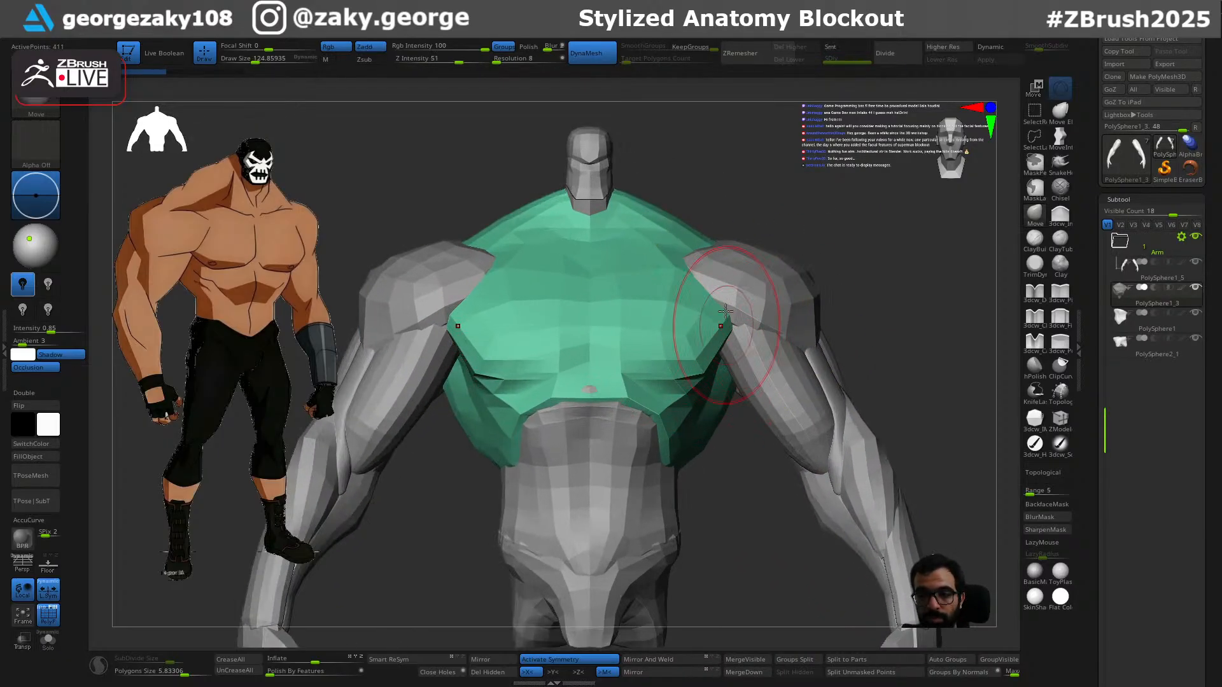
pyautogui.press('s')
pyautogui.moveTo(730, 318); pyautogui.dragTo(740, 319)
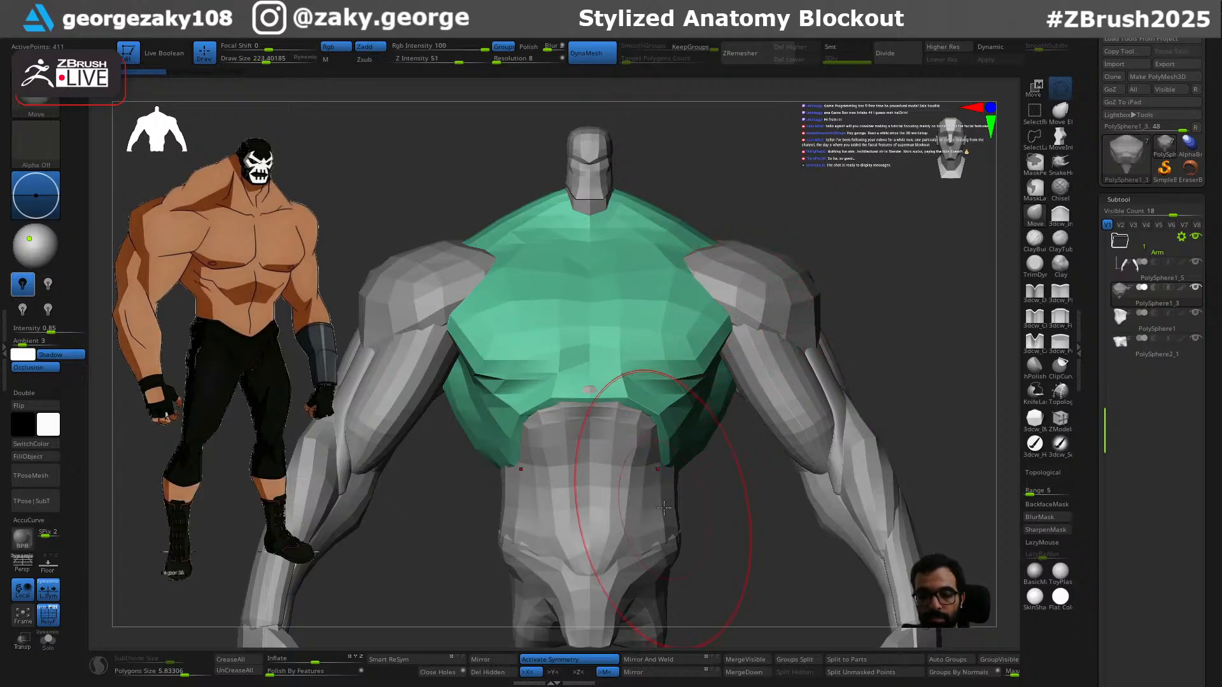
pyautogui.press('b')
pyautogui.press('s')
pyautogui.press('t')
pyautogui.moveTo(42, 31)
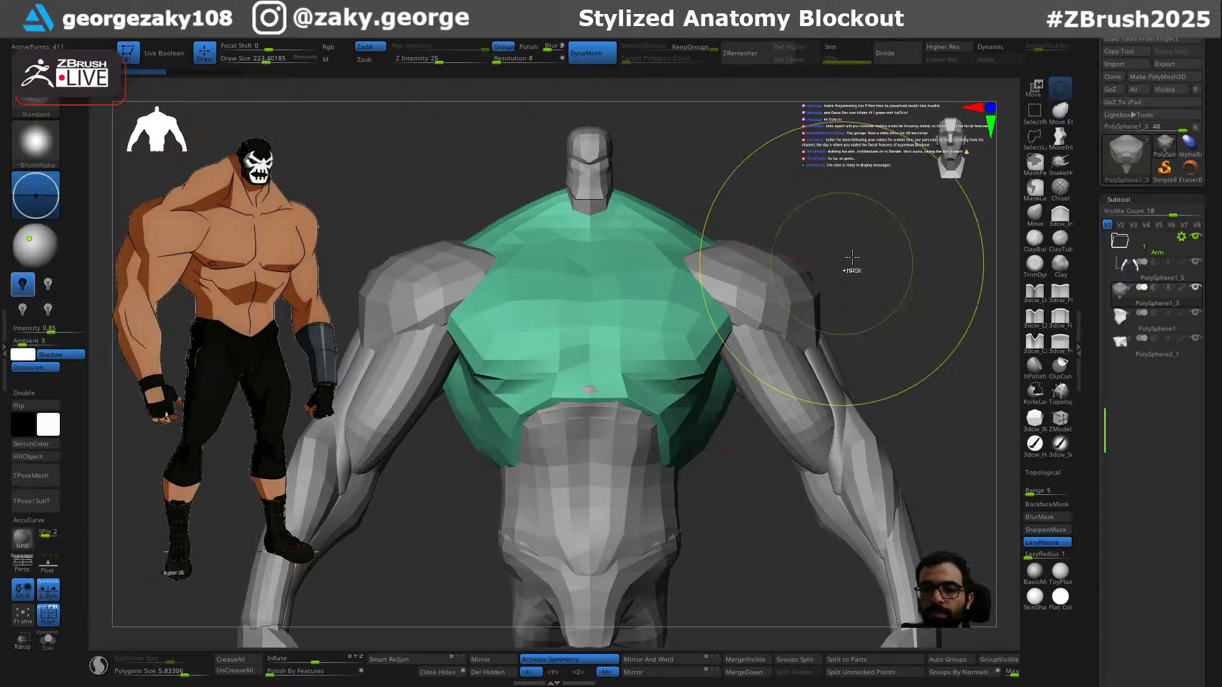
pyautogui.moveTo(712, 347)
pyautogui.mouseDown()
pyautogui.moveTo(694, 338)
pyautogui.moveTo(705, 351)
pyautogui.moveTo(766, 314)
pyautogui.moveTo(742, 314)
pyautogui.moveTo(747, 337)
pyautogui.mouseUp()
pyautogui.hotkey('ctrl', 'z')
pyautogui.press('s')
pyautogui.hotkey('ctrl', 'z')
pyautogui.press('s')
pyautogui.hotkey('ctrl', 'z')
pyautogui.press('s')
pyautogui.moveTo(830, 299)
pyautogui.mouseDown()
pyautogui.moveTo(850, 303)
pyautogui.moveTo(836, 305)
pyautogui.mouseUp()
pyautogui.hotkey('ctrl', 'z')
pyautogui.press('s')
# Step: Refine the low-poly chest's silhouette and lower front with a large Move brush, working from the side and front
pyautogui.moveTo(754, 329); pyautogui.dragTo(761, 328)
pyautogui.moveTo(835, 308); pyautogui.dragTo(743, 315)
pyautogui.press('s')
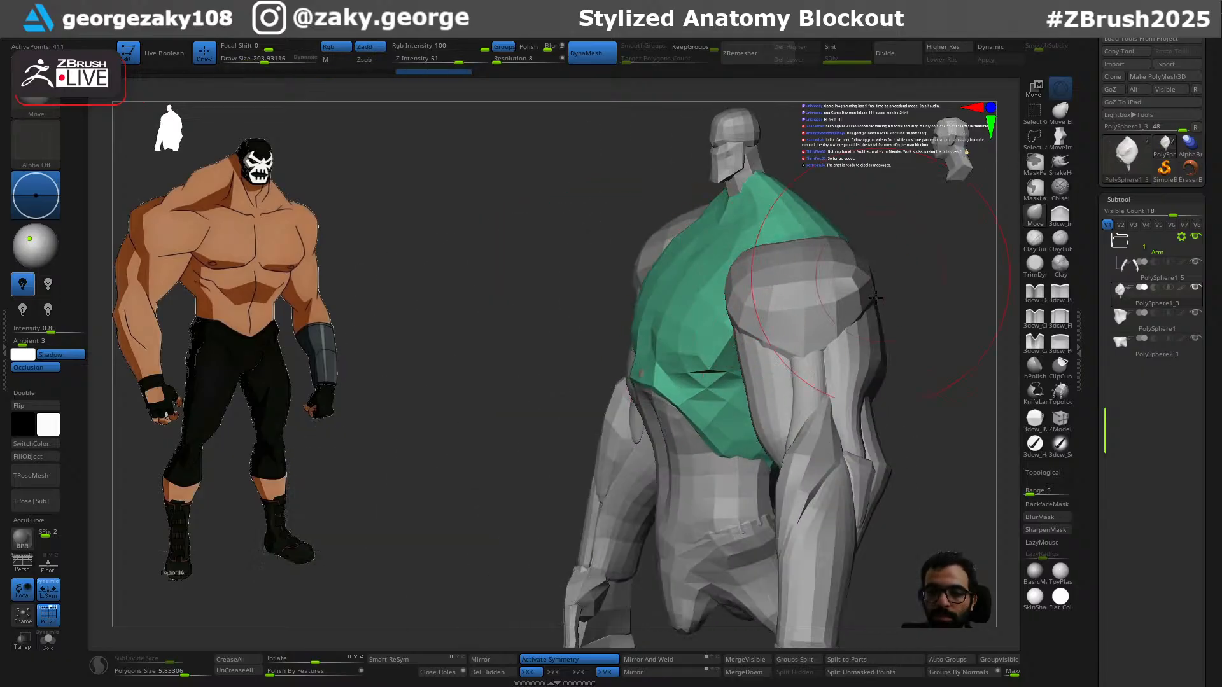
pyautogui.keyDown('shift'); pyautogui.moveTo(945, 336); pyautogui.dragTo(973, 330); pyautogui.keyUp('shift')
pyautogui.keyDown('alt'); pyautogui.moveTo(821, 401); pyautogui.dragTo(850, 414); pyautogui.keyUp('alt')
pyautogui.keyDown('alt'); pyautogui.moveTo(773, 480); pyautogui.dragTo(773, 453); pyautogui.keyUp('alt')
pyautogui.press('s')
pyautogui.moveTo(622, 404)
pyautogui.mouseDown()
pyautogui.moveTo(616, 417)
pyautogui.moveTo(608, 395)
pyautogui.mouseUp()
pyautogui.press('s')
pyautogui.hotkey('ctrl', 'z')
pyautogui.press('s')
pyautogui.moveTo(620, 392)
pyautogui.mouseDown()
pyautogui.moveTo(628, 403)
pyautogui.moveTo(585, 397)
pyautogui.moveTo(629, 402)
pyautogui.mouseUp()
pyautogui.press('s')
pyautogui.moveTo(853, 305)
pyautogui.mouseDown()
pyautogui.moveTo(732, 312)
pyautogui.moveTo(846, 318)
pyautogui.mouseUp()
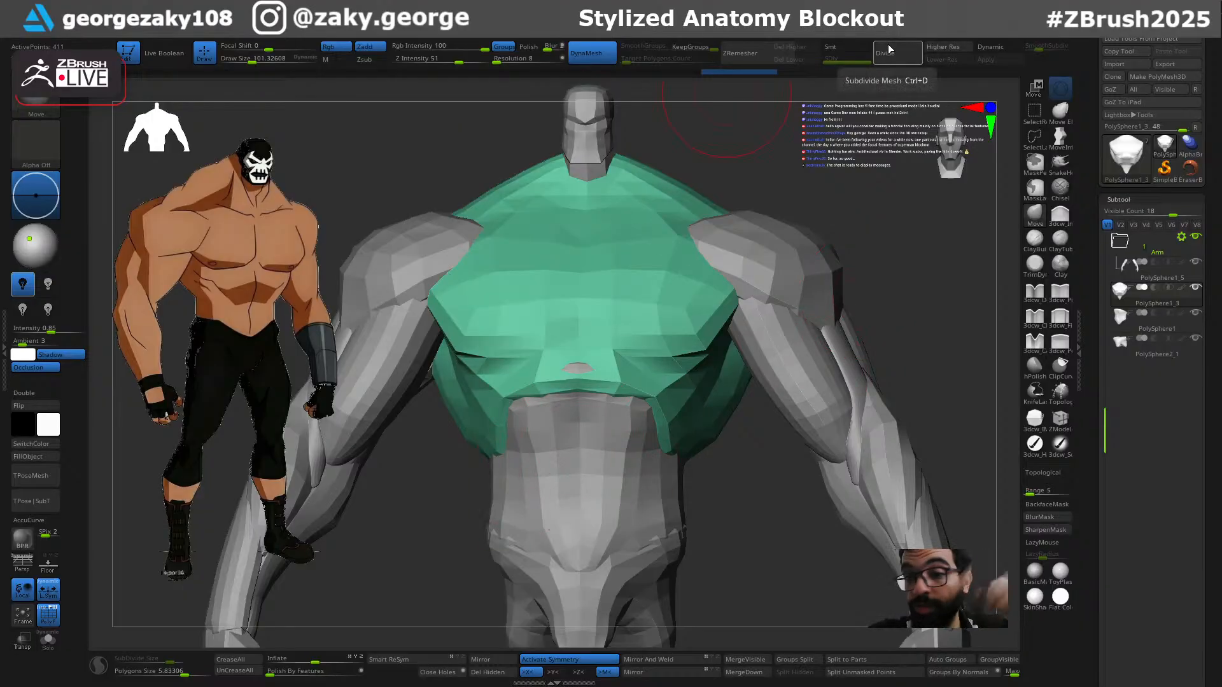
# Step: Raise the chest subtool's mesh density and smooth its faceted surface
pyautogui.moveTo(861, 182); pyautogui.dragTo(747, 83)
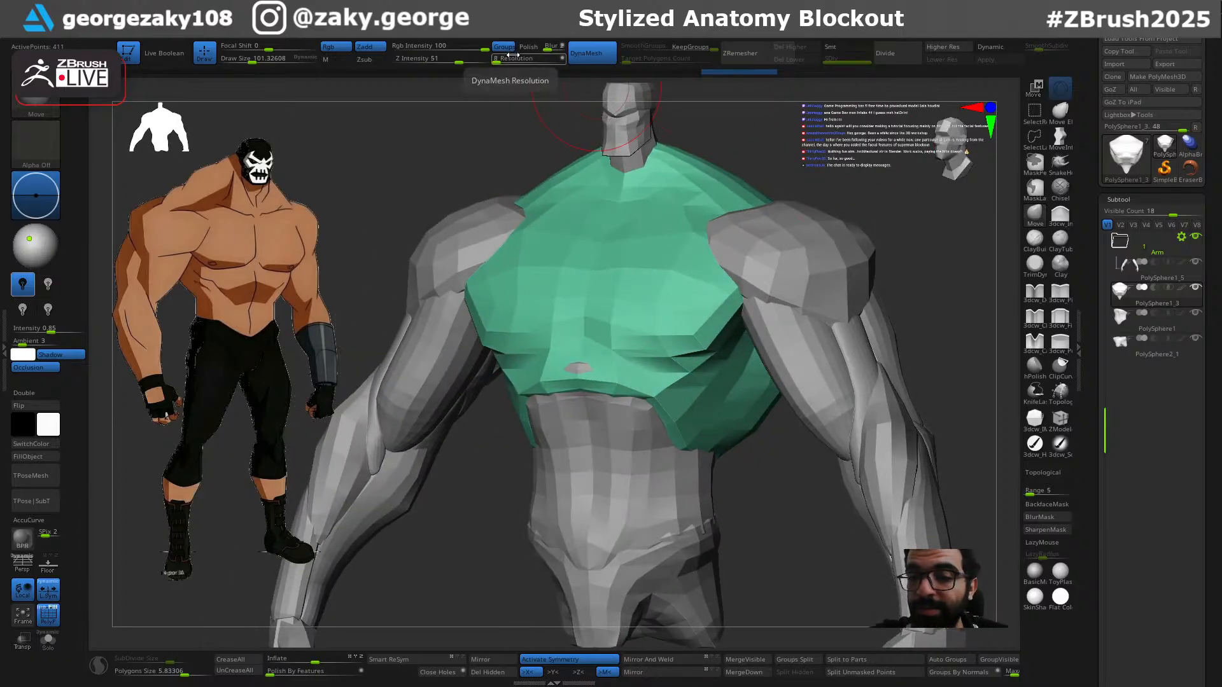
pyautogui.moveTo(868, 253); pyautogui.dragTo(868, 285)
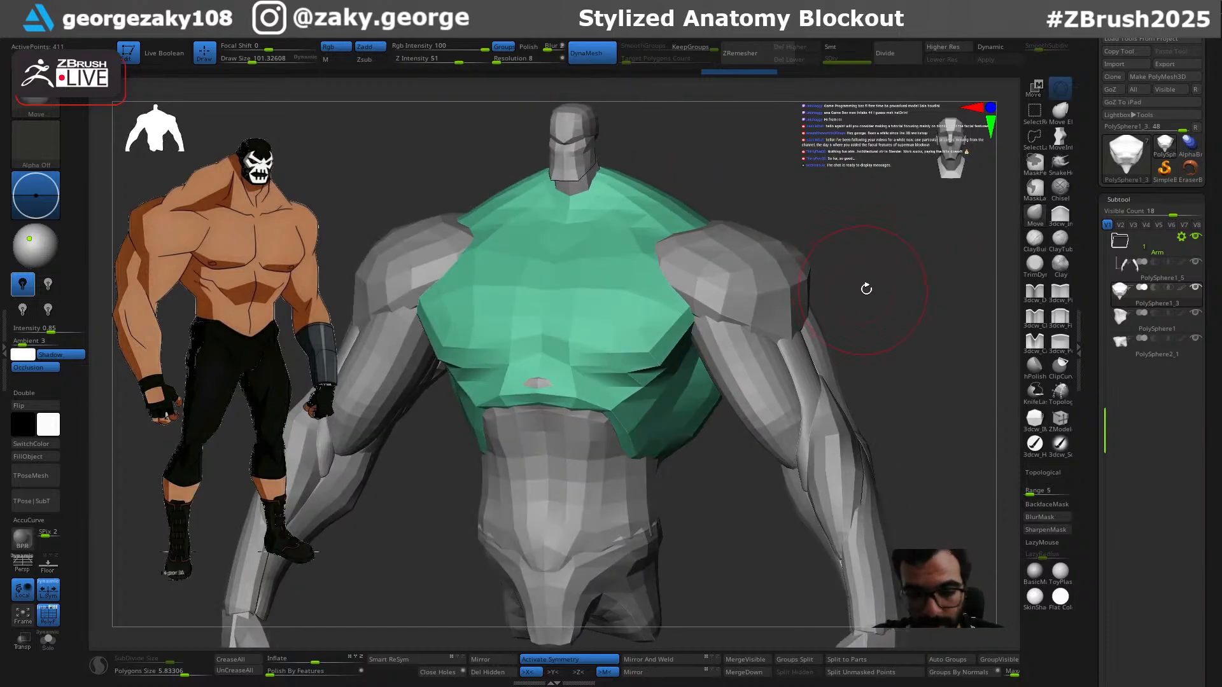
pyautogui.keyDown('shift'); pyautogui.moveTo(878, 341); pyautogui.dragTo(648, 353); pyautogui.keyUp('shift')
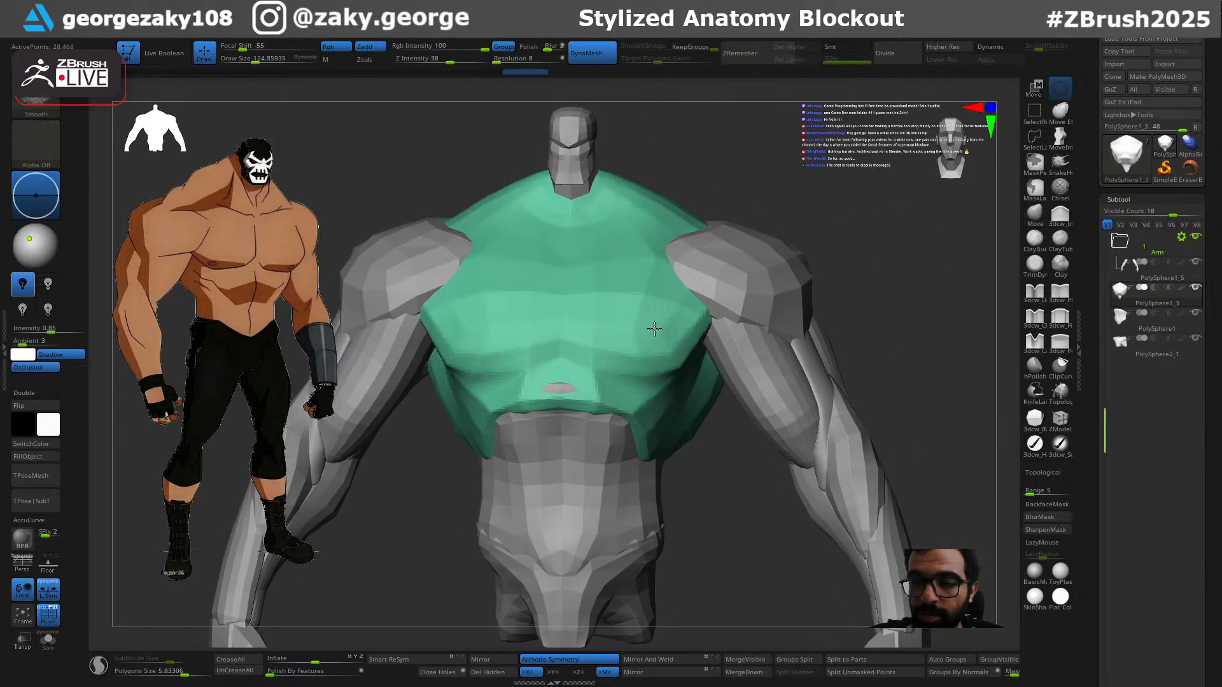
pyautogui.moveTo(530, 394)
pyautogui.mouseDown()
pyautogui.moveTo(730, 450)
pyautogui.moveTo(649, 464)
pyautogui.mouseUp()
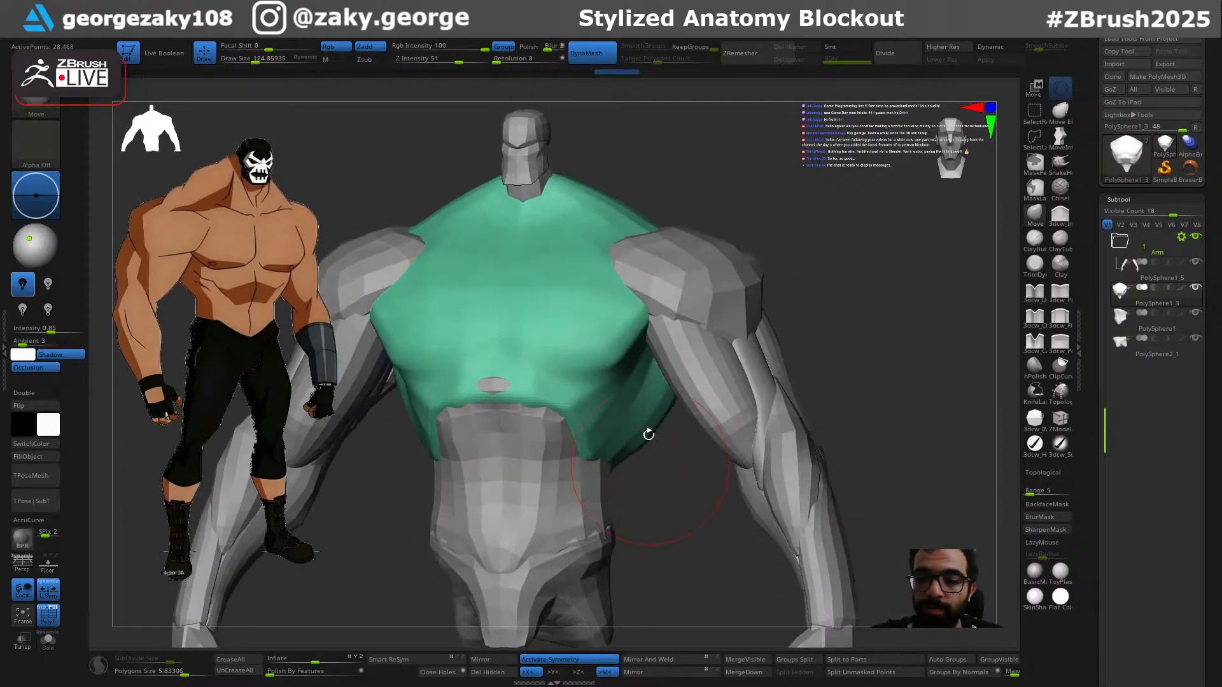
# Step: Carve the lower edges of the pectorals and the sternum line between them with the DamStandard brush
pyautogui.press('b')
pyautogui.press('d')
pyautogui.press('s')
pyautogui.press('s')
pyautogui.moveTo(634, 367); pyautogui.dragTo(625, 368)
pyautogui.moveTo(663, 371); pyautogui.dragTo(642, 345, button='right')
pyautogui.moveTo(622, 365); pyautogui.dragTo(491, 374)
pyautogui.moveTo(560, 379)
pyautogui.mouseDown(button='right')
pyautogui.moveTo(627, 385)
pyautogui.moveTo(604, 369)
pyautogui.mouseUp(button='right')
pyautogui.hotkey('ctrl', 'z')
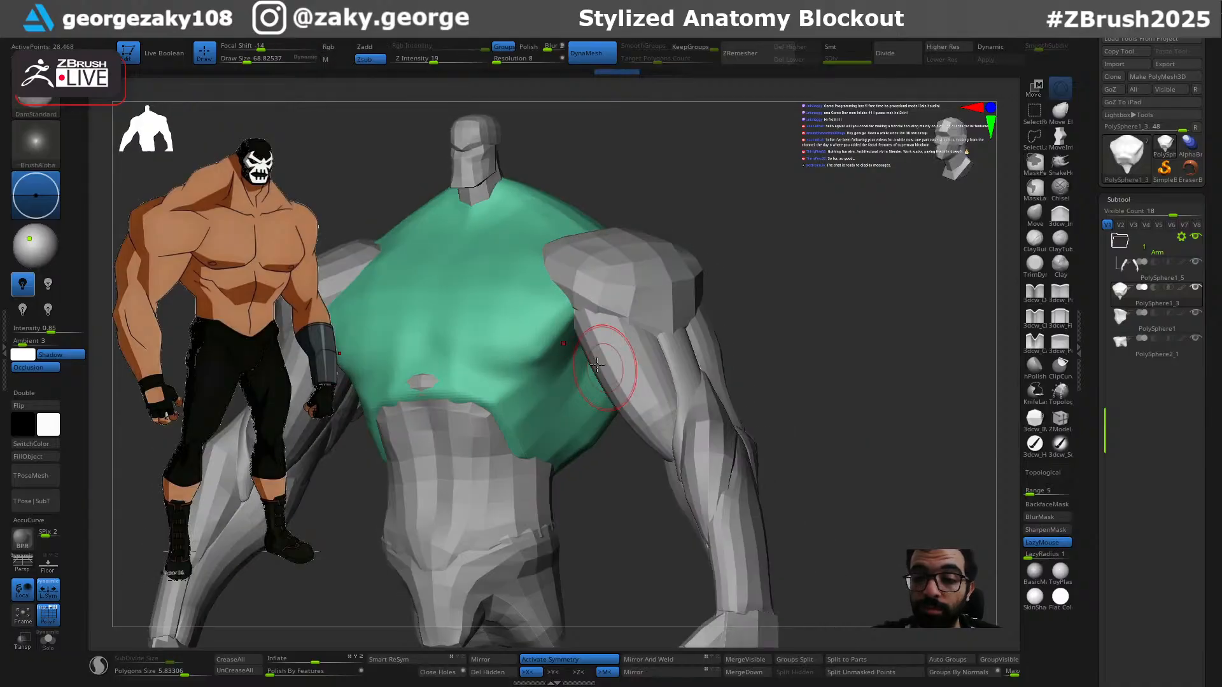
pyautogui.moveTo(497, 382)
pyautogui.mouseDown(button='right')
pyautogui.moveTo(572, 378)
pyautogui.moveTo(572, 356)
pyautogui.mouseUp(button='right')
pyautogui.moveTo(417, 358)
pyautogui.mouseDown(button='right')
pyautogui.moveTo(474, 418)
pyautogui.moveTo(460, 458)
pyautogui.mouseUp(button='right')
pyautogui.moveTo(455, 416); pyautogui.dragTo(439, 464, button='right')
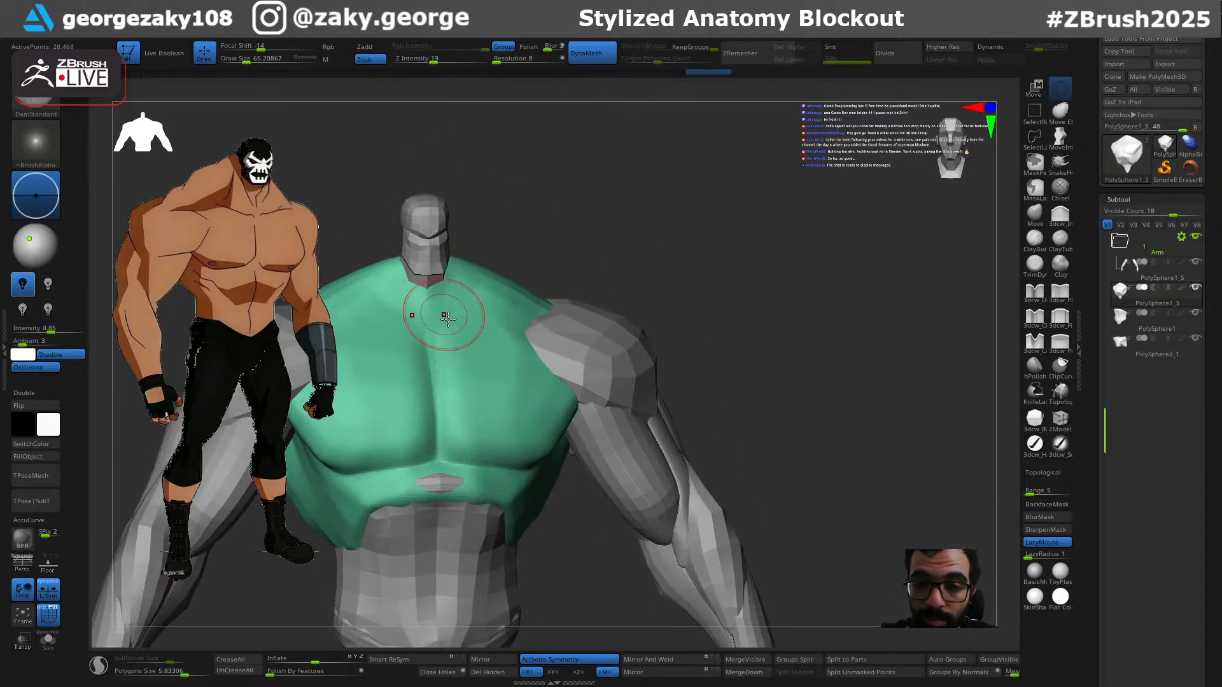
pyautogui.keyDown('ctrl'); pyautogui.moveTo(448, 346); pyautogui.dragTo(451, 321, button='right'); pyautogui.keyUp('ctrl')
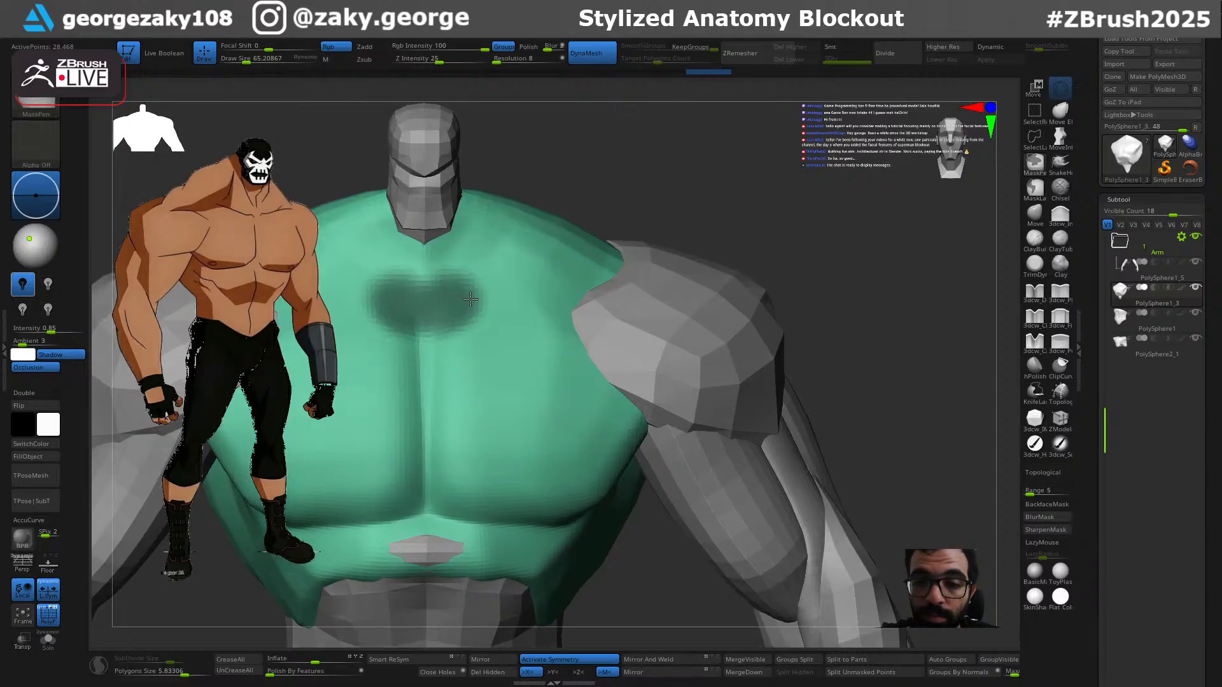
pyautogui.moveTo(449, 319)
pyautogui.mouseDown()
pyautogui.moveTo(499, 316)
pyautogui.moveTo(469, 301)
pyautogui.mouseUp()
pyautogui.hotkey('ctrl', 'z')
pyautogui.hotkey('ctrl', 'z')
pyautogui.moveTo(469, 310); pyautogui.dragTo(468, 328, button='right')
pyautogui.moveTo(458, 317)
pyautogui.mouseDown()
pyautogui.moveTo(452, 287)
pyautogui.moveTo(534, 312)
pyautogui.mouseUp()
pyautogui.hotkey('ctrl', 'z')
# Step: Carve the grooves below and above the collarbones from the sternum to the shoulders with DamStandard, working from above
pyautogui.moveTo(726, 174); pyautogui.dragTo(725, 245)
pyautogui.moveTo(445, 337); pyautogui.dragTo(551, 329)
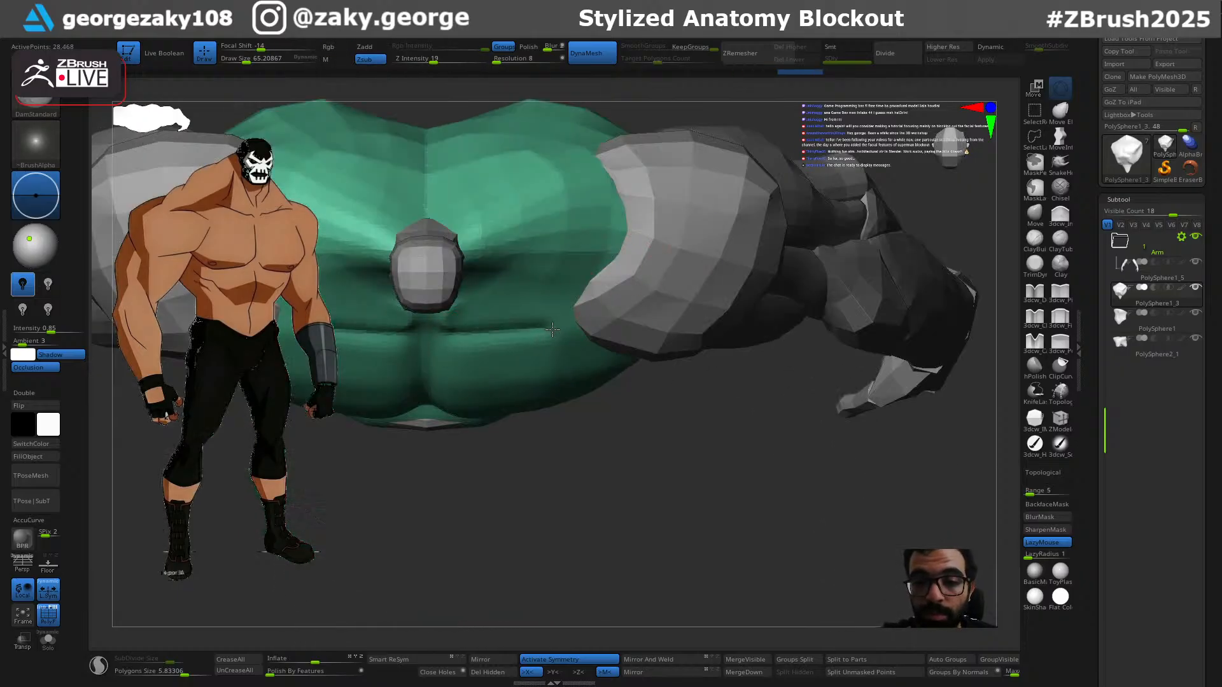
pyautogui.moveTo(432, 335); pyautogui.dragTo(534, 334)
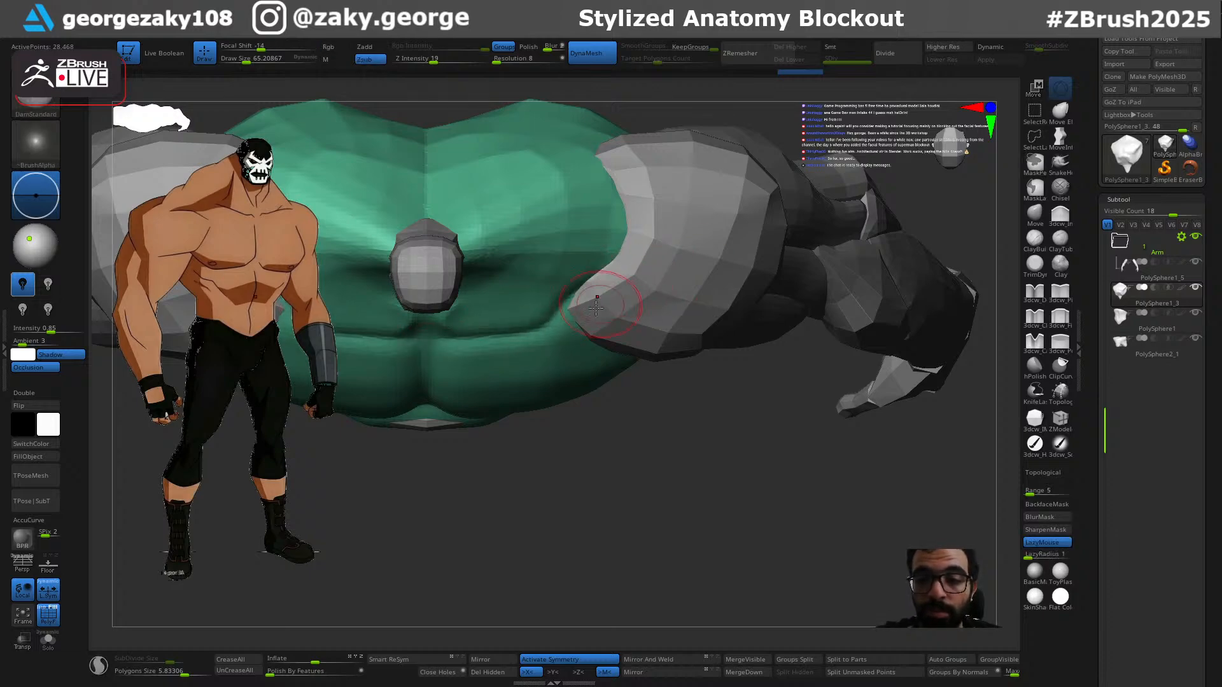
pyautogui.moveTo(462, 301)
pyautogui.mouseDown()
pyautogui.moveTo(569, 292)
pyautogui.moveTo(465, 305)
pyautogui.moveTo(530, 300)
pyautogui.mouseUp()
pyautogui.hotkey('ctrl', 'z')
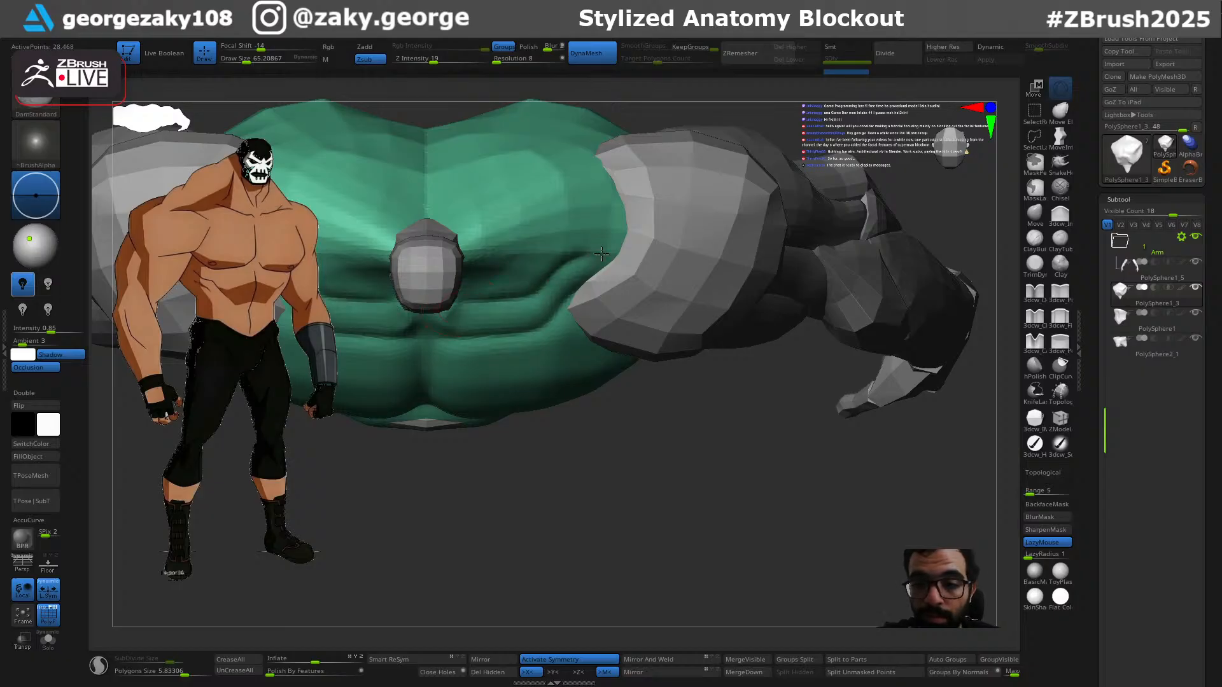
pyautogui.moveTo(636, 272); pyautogui.dragTo(591, 246, button='right')
pyautogui.moveTo(577, 429); pyautogui.dragTo(681, 363, button='right')
pyautogui.moveTo(721, 281); pyautogui.dragTo(567, 409, button='right')
# Step: Adjust the inner collarbone area beside the base of the neck with the Move brush
pyautogui.press('b')
pyautogui.press('m')
pyautogui.press('v')
pyautogui.moveTo(551, 417)
pyautogui.mouseDown()
pyautogui.moveTo(545, 403)
pyautogui.moveTo(581, 390)
pyautogui.moveTo(616, 350)
pyautogui.mouseUp()
pyautogui.moveTo(616, 350)
pyautogui.mouseDown(button='right')
pyautogui.moveTo(720, 342)
pyautogui.moveTo(665, 363)
pyautogui.mouseUp(button='right')
# Step: Build up the collarbones with the Standard brush and smooth the area around them
pyautogui.press('b')
pyautogui.press('s')
pyautogui.press('t')
pyautogui.moveTo(558, 417); pyautogui.dragTo(627, 425)
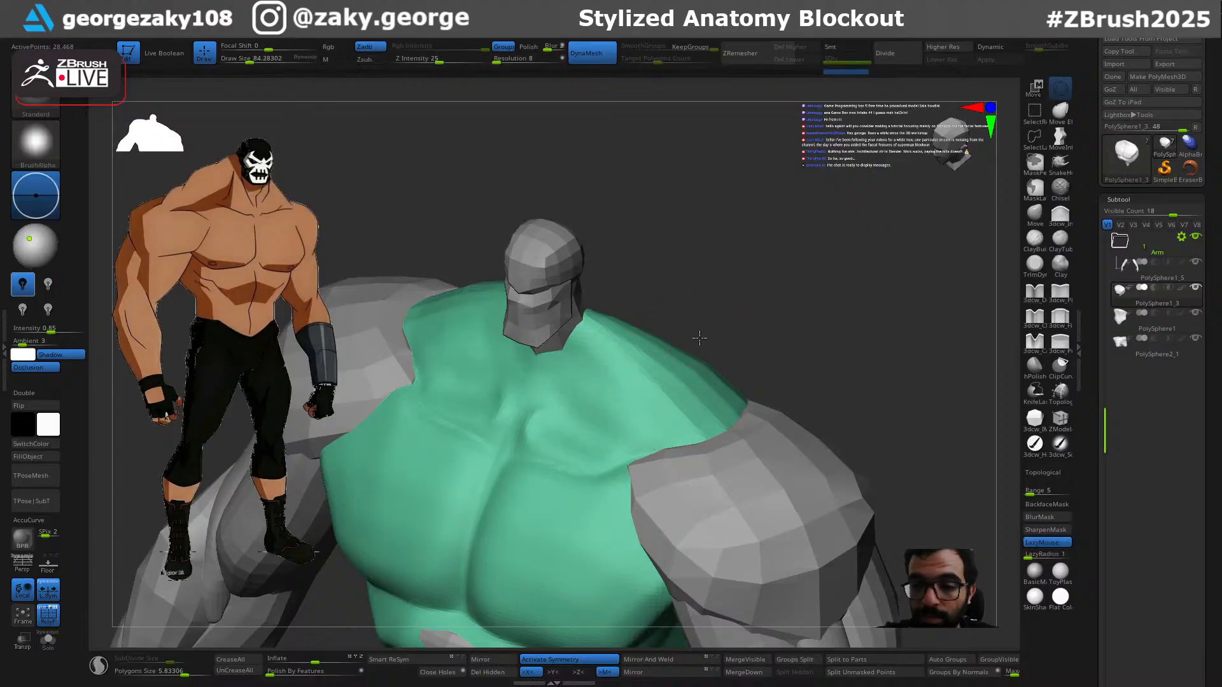
pyautogui.moveTo(700, 336); pyautogui.dragTo(723, 369, button='right')
pyautogui.moveTo(559, 422)
pyautogui.mouseDown()
pyautogui.moveTo(570, 418)
pyautogui.moveTo(518, 447)
pyautogui.moveTo(565, 412)
pyautogui.moveTo(648, 415)
pyautogui.moveTo(686, 394)
pyautogui.mouseUp()
pyautogui.moveTo(781, 381); pyautogui.dragTo(820, 350, button='right')
pyautogui.moveTo(650, 402)
pyautogui.keyDown('shift'); pyautogui.mouseDown()
pyautogui.moveTo(693, 394)
pyautogui.moveTo(639, 396)
pyautogui.moveTo(578, 422)
pyautogui.moveTo(615, 393)
pyautogui.moveTo(572, 417)
pyautogui.mouseUp(); pyautogui.keyUp('shift')
pyautogui.moveTo(710, 296)
pyautogui.mouseDown(button='right')
pyautogui.moveTo(682, 225)
pyautogui.moveTo(692, 167)
pyautogui.moveTo(699, 183)
pyautogui.mouseUp(button='right')
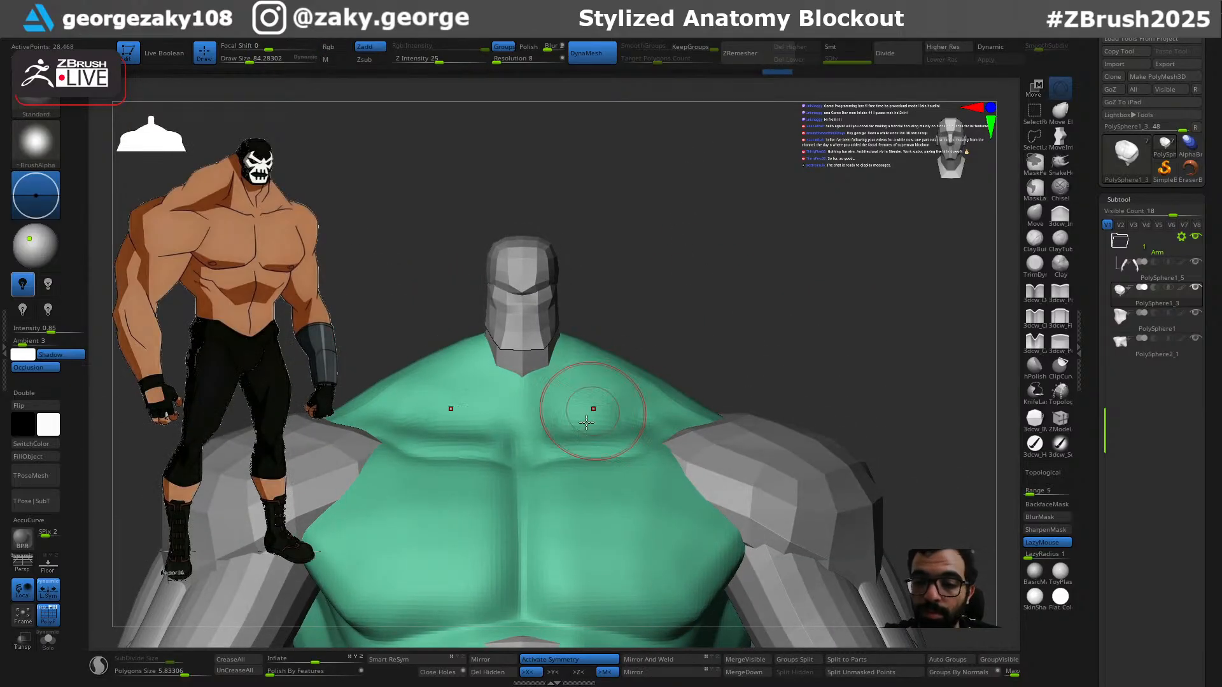
# Step: Carve the groove between the outer pectoral and the shoulder with DamStandard, redoing the stroke until its curve fits
pyautogui.keyDown('alt'); pyautogui.moveTo(756, 338); pyautogui.dragTo(730, 270, button='right'); pyautogui.keyUp('alt')
pyautogui.press('b')
pyautogui.press('d')
pyautogui.press('s')
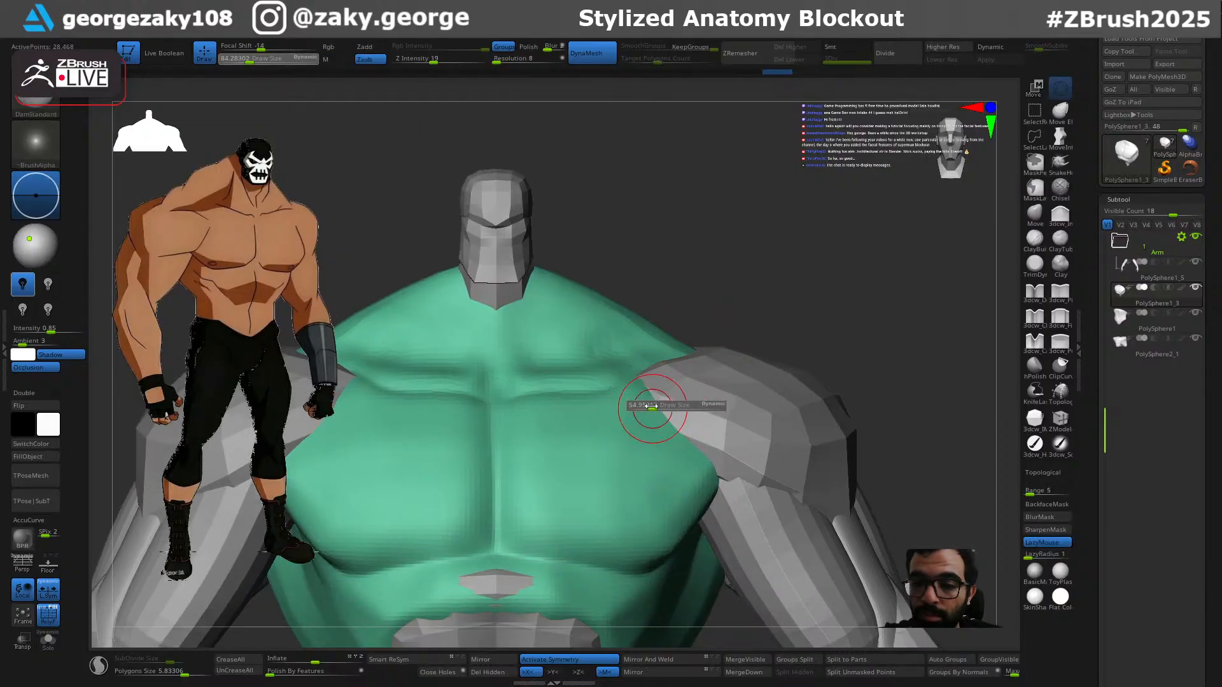
pyautogui.moveTo(630, 392); pyautogui.dragTo(644, 403)
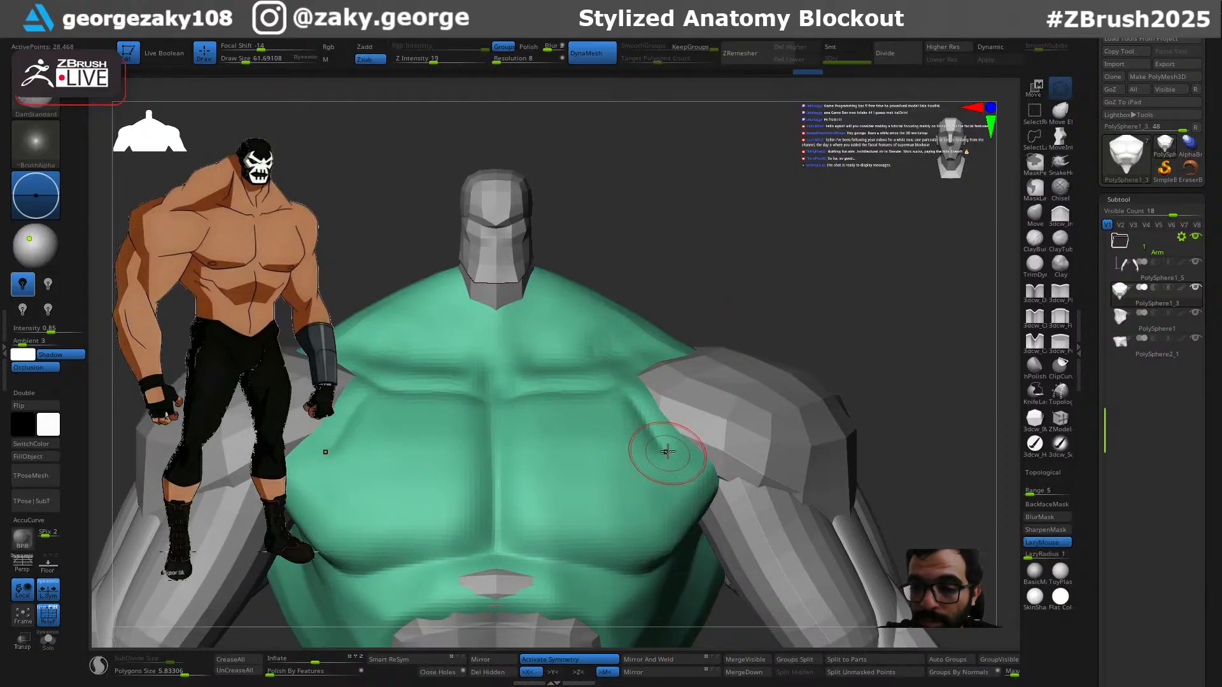
pyautogui.hotkey('ctrl', 'z')
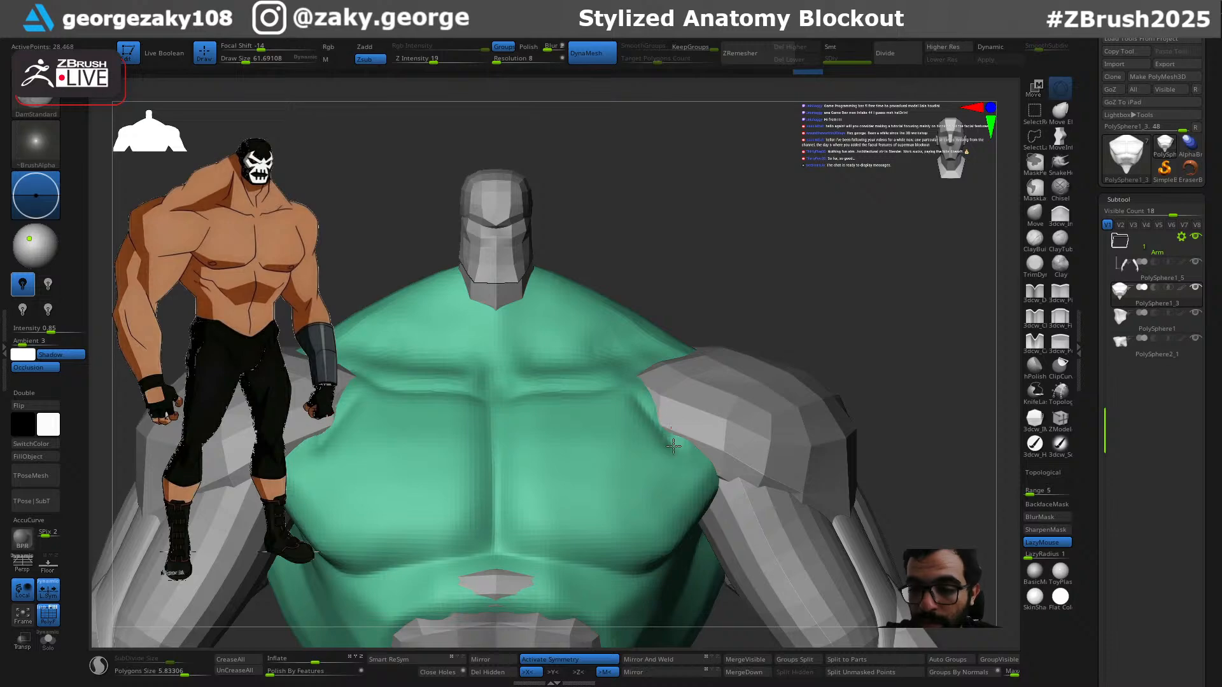
pyautogui.hotkey('ctrl', 'z')
pyautogui.hotkey('ctrl', 'z')
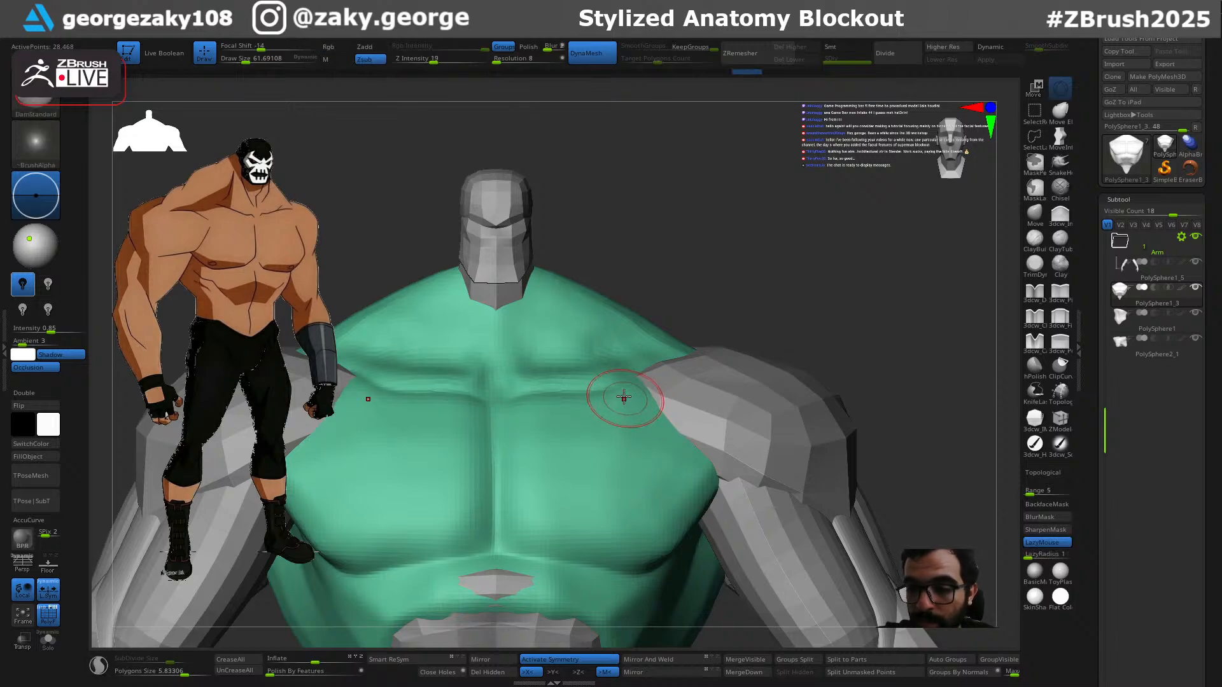
pyautogui.hotkey('ctrl', 'z')
pyautogui.hotkey('ctrl', 'z')
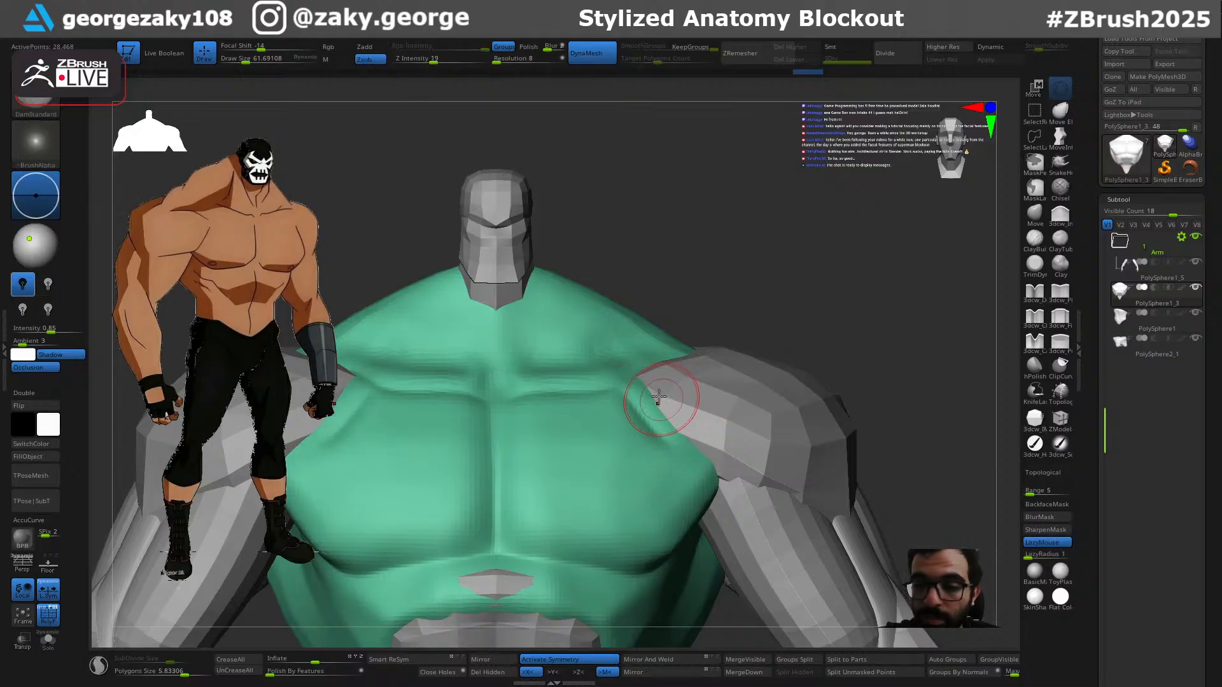
pyautogui.moveTo(669, 441); pyautogui.dragTo(680, 453)
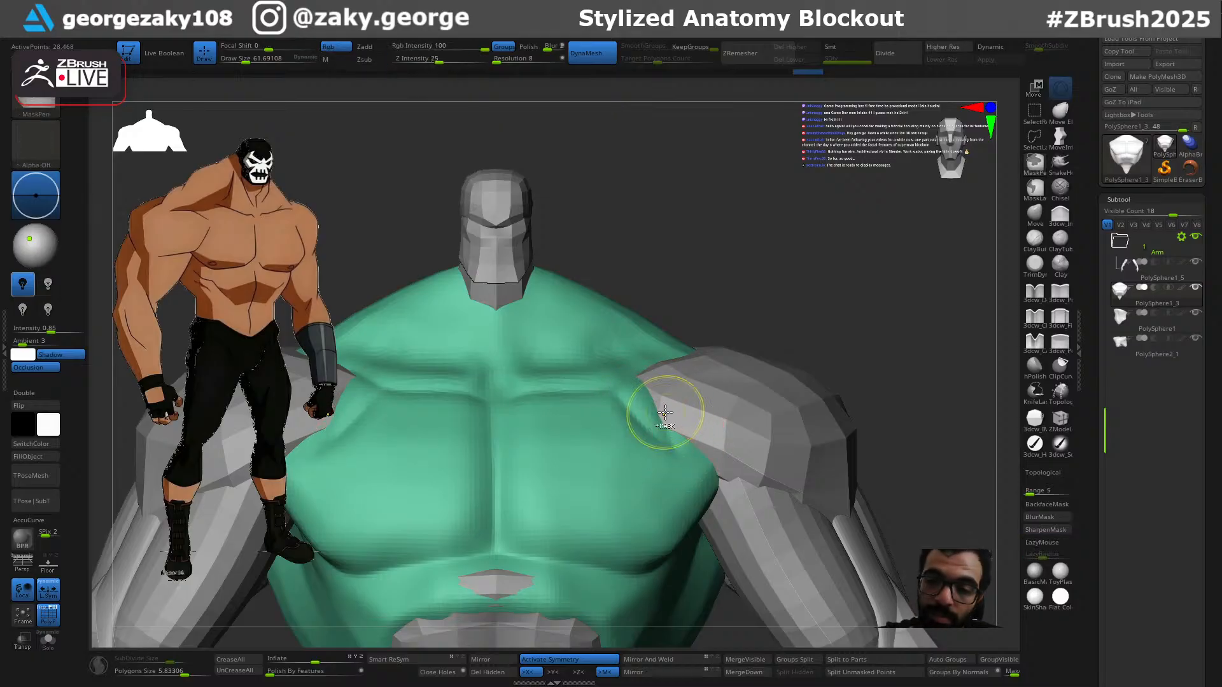
# Step: Soften and fill the surface beside the shoulder groove on the outer pectoral with the Standard and Clay brushes
pyautogui.moveTo(669, 414)
pyautogui.keyDown('alt'); pyautogui.mouseDown(button='right')
pyautogui.moveTo(714, 338)
pyautogui.moveTo(723, 346)
pyautogui.mouseUp(button='right'); pyautogui.keyUp('alt')
pyautogui.press('ctrl')
pyautogui.moveTo(469, 317); pyautogui.dragTo(422, 361)
pyautogui.moveTo(466, 360); pyautogui.dragTo(445, 368, button='right')
pyautogui.press('ctrl')
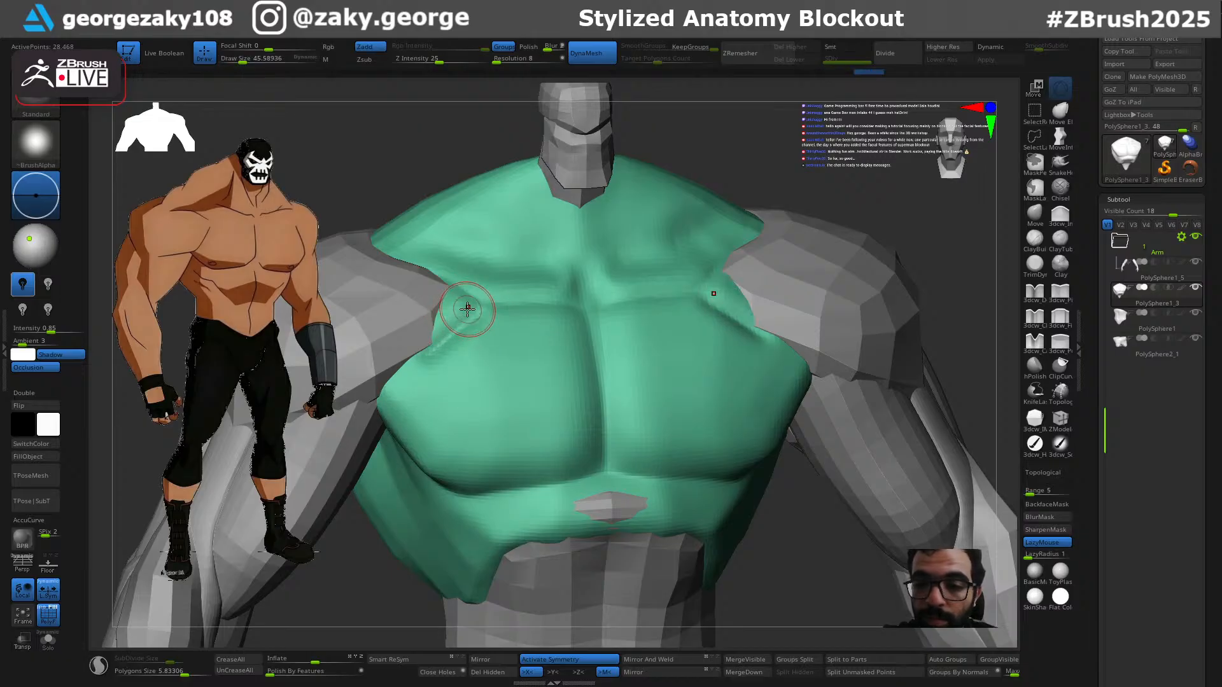
pyautogui.press('ctrl')
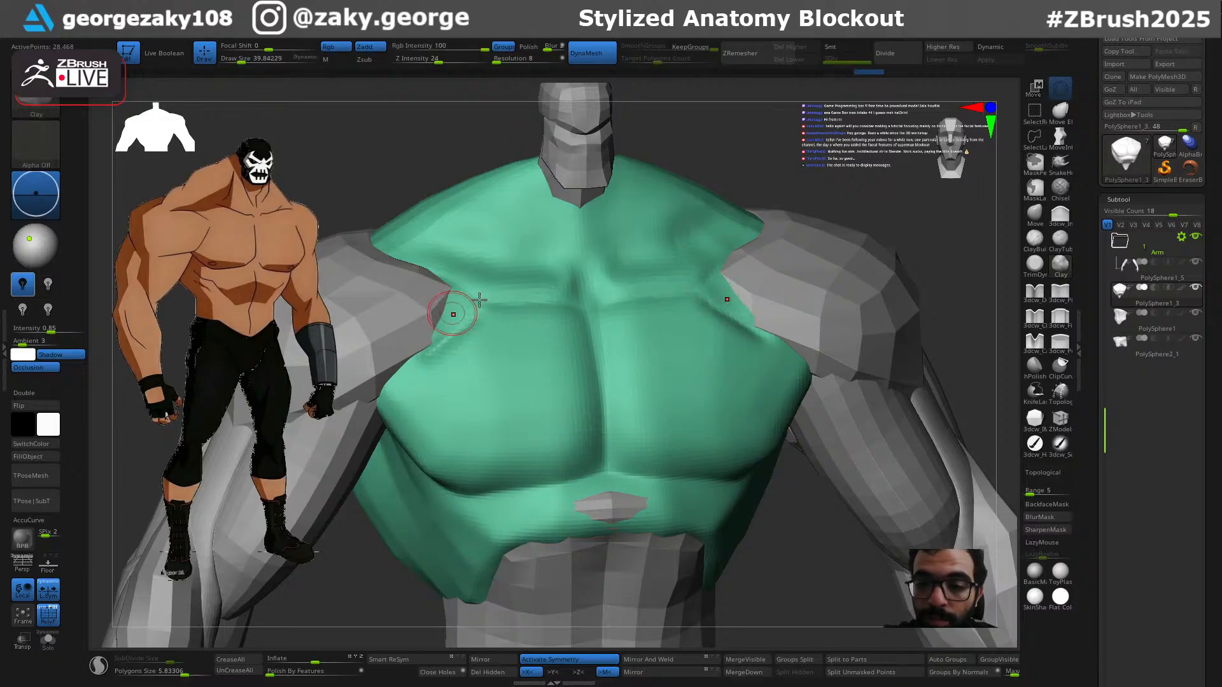
# Step: Sharpen the collarbone's form from the sternum out to the shoulder with DamStandard
pyautogui.moveTo(692, 305)
pyautogui.mouseDown(button='right')
pyautogui.moveTo(681, 341)
pyautogui.moveTo(630, 289)
pyautogui.mouseUp(button='right')
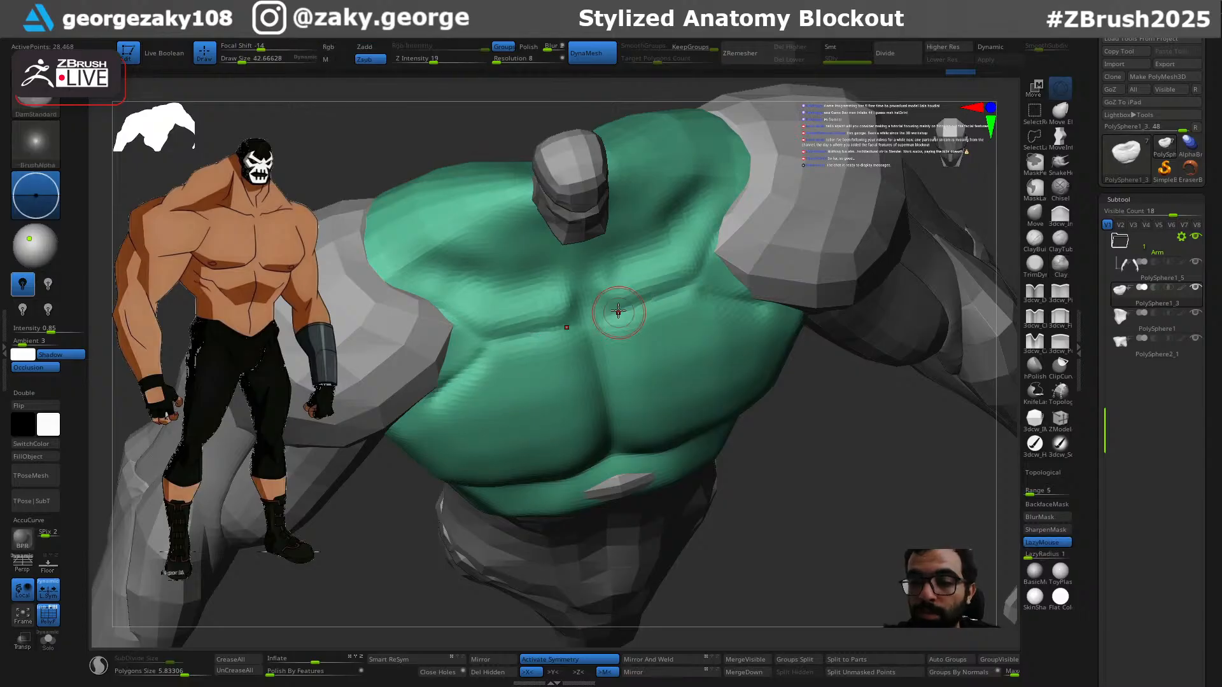
pyautogui.press('s')
pyautogui.moveTo(600, 304)
pyautogui.mouseDown()
pyautogui.moveTo(641, 273)
pyautogui.moveTo(629, 306)
pyautogui.moveTo(603, 287)
pyautogui.mouseUp()
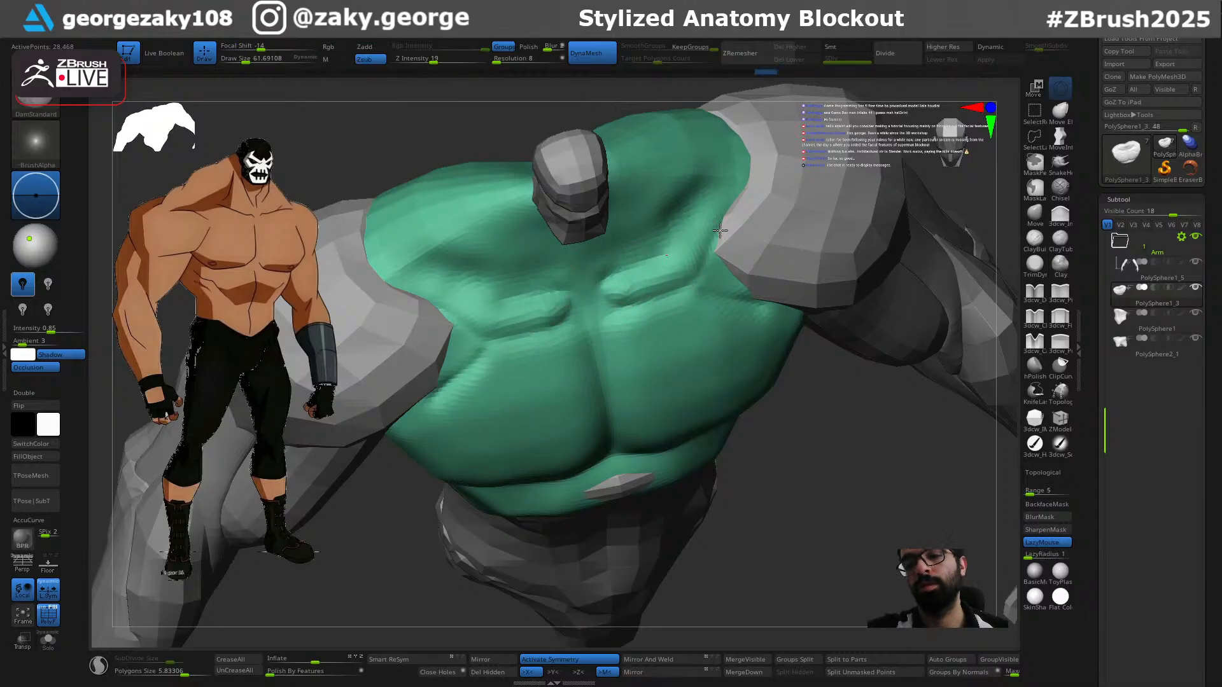
pyautogui.press('b')
pyautogui.press('m')
pyautogui.press('v')
pyautogui.press('b')
pyautogui.press('d')
pyautogui.press('s')
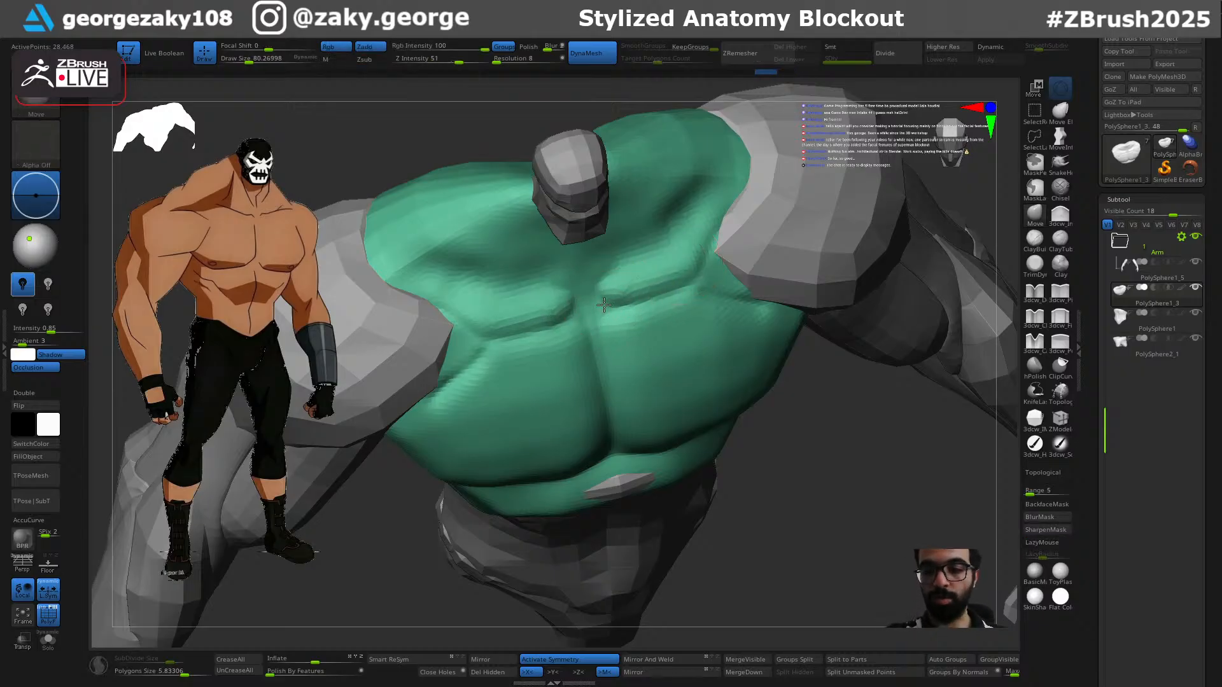
pyautogui.press('s')
pyautogui.moveTo(604, 291); pyautogui.dragTo(679, 252)
pyautogui.hotkey('ctrl', 'z')
pyautogui.moveTo(607, 286)
pyautogui.mouseDown()
pyautogui.moveTo(682, 248)
pyautogui.moveTo(709, 193)
pyautogui.moveTo(764, 169)
pyautogui.mouseUp()
pyautogui.moveTo(822, 154)
pyautogui.mouseDown(button='right')
pyautogui.moveTo(761, 146)
pyautogui.moveTo(751, 274)
pyautogui.mouseUp(button='right')
# Step: Nudge the chest's edge beside the shoulder with the Move brush
pyautogui.press('b')
pyautogui.press('m')
pyautogui.press('v')
pyautogui.press('s')
pyautogui.moveTo(731, 274); pyautogui.dragTo(738, 259)
pyautogui.keyDown('alt'); pyautogui.moveTo(894, 261); pyautogui.dragTo(886, 187, button='right'); pyautogui.keyUp('alt')
pyautogui.moveTo(770, 416)
pyautogui.mouseDown(button='right')
pyautogui.moveTo(738, 468)
pyautogui.moveTo(703, 448)
pyautogui.mouseUp(button='right')
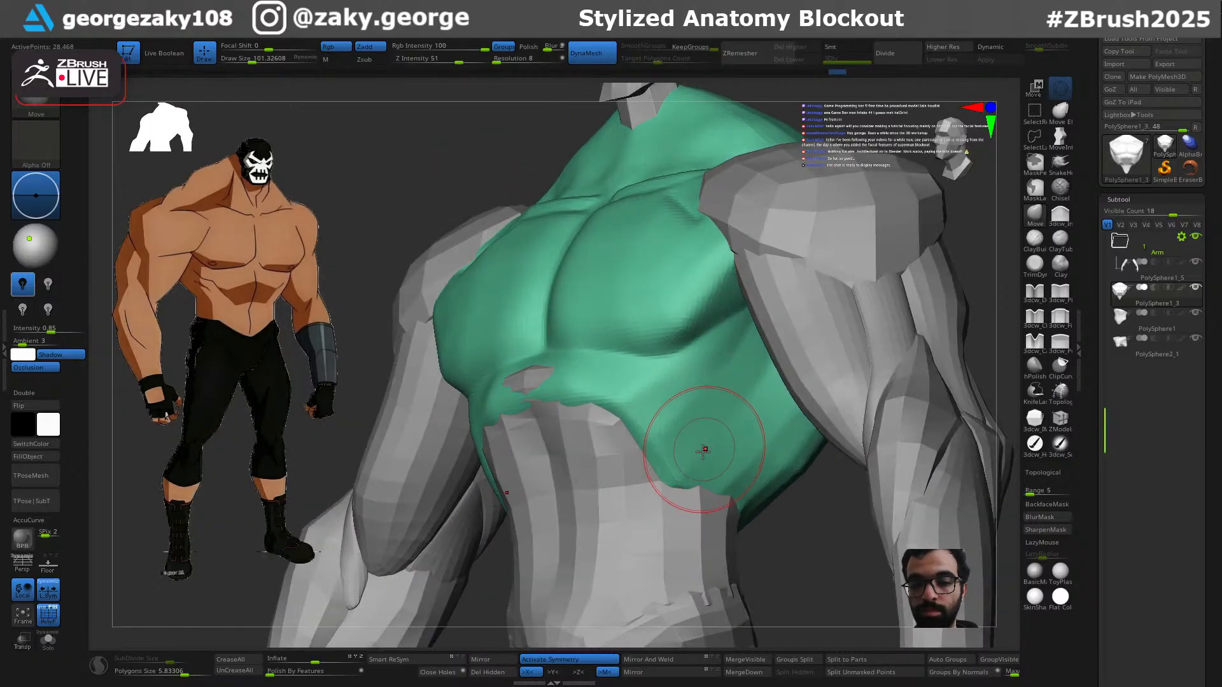
# Step: Try carving a line up the side of the ribcage with DamStandard, and isolate the chest subtool
pyautogui.press('b')
pyautogui.press('d')
pyautogui.press('s')
pyautogui.press('s')
pyautogui.moveTo(703, 486)
pyautogui.mouseDown()
pyautogui.moveTo(675, 488)
pyautogui.moveTo(788, 391)
pyautogui.mouseUp()
pyautogui.hotkey('ctrl', 'z')
pyautogui.press('s')
pyautogui.moveTo(717, 462); pyautogui.dragTo(723, 462)
pyautogui.moveTo(755, 401); pyautogui.dragTo(784, 350, button='right')
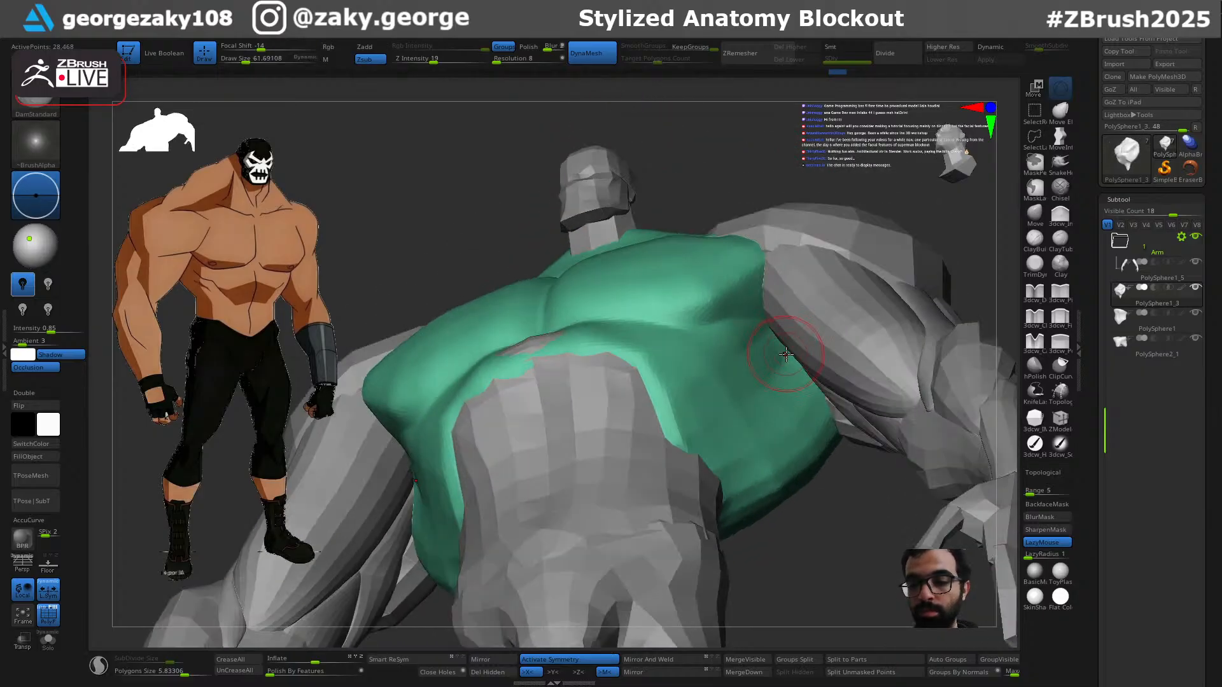
pyautogui.hotkey('alt', 's')
pyautogui.moveTo(875, 487); pyautogui.dragTo(830, 582, button='right')
# Step: Carve the lat's front edge from the armpit down the side of the ribcage with DamStandard
pyautogui.press('s')
pyautogui.moveTo(769, 388); pyautogui.dragTo(777, 387)
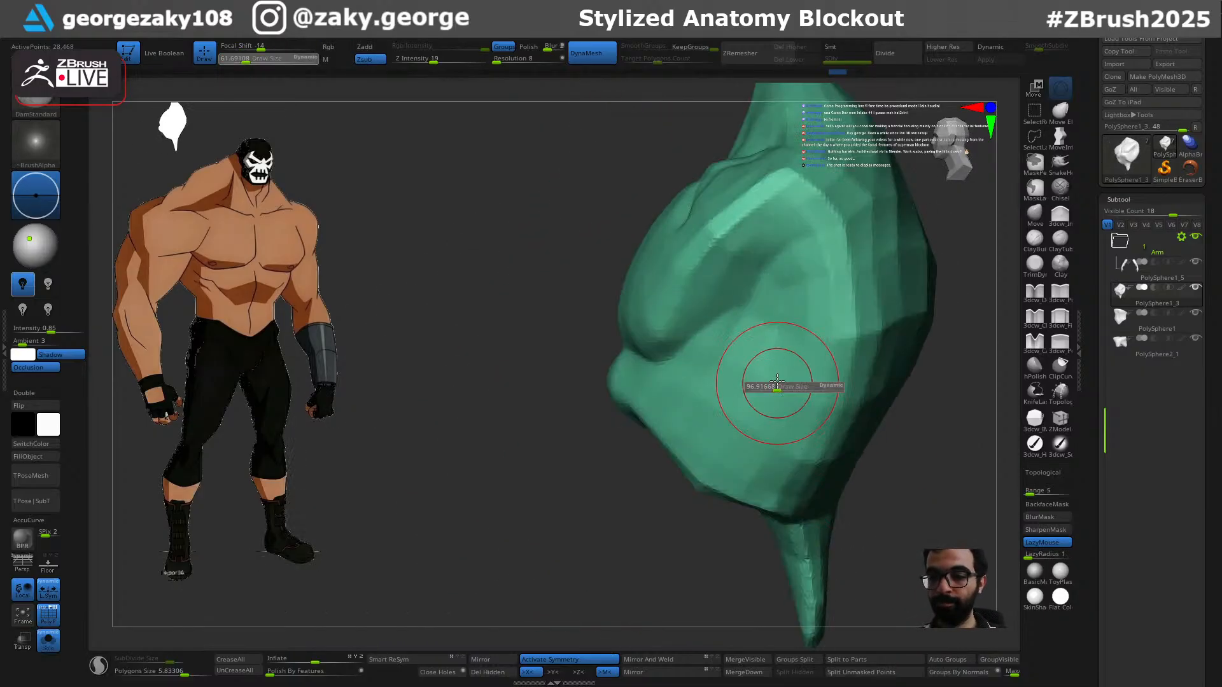
pyautogui.moveTo(765, 247); pyautogui.dragTo(769, 500)
pyautogui.hotkey('ctrl', 'z')
pyautogui.moveTo(740, 304); pyautogui.dragTo(779, 503)
pyautogui.moveTo(740, 308); pyautogui.dragTo(785, 521)
pyautogui.moveTo(954, 523)
pyautogui.mouseDown(button='right')
pyautogui.moveTo(922, 512)
pyautogui.moveTo(903, 455)
pyautogui.mouseUp(button='right')
pyautogui.moveTo(796, 480); pyautogui.dragTo(839, 542)
pyautogui.moveTo(819, 546)
pyautogui.mouseDown(button='right')
pyautogui.moveTo(818, 598)
pyautogui.moveTo(907, 427)
pyautogui.mouseUp(button='right')
# Step: Build up the lat's volume behind the carved line with the Clay brush and smooth it
pyautogui.press('ctrl')
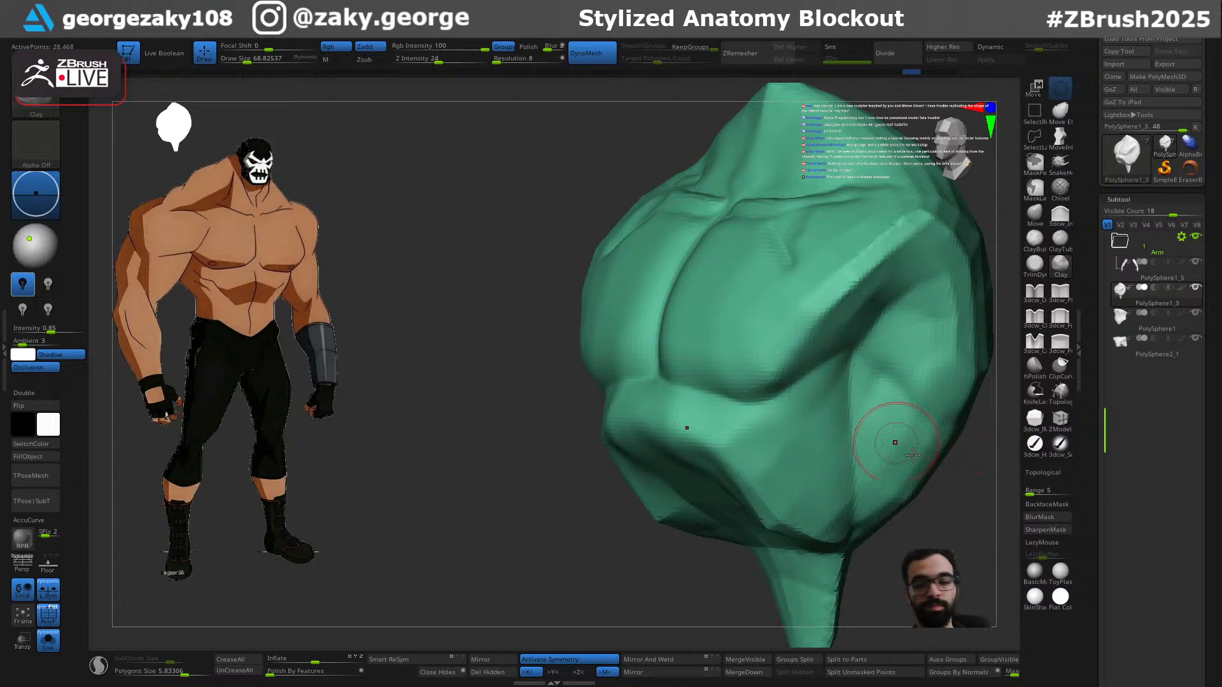
pyautogui.moveTo(936, 413)
pyautogui.mouseDown()
pyautogui.moveTo(890, 390)
pyautogui.moveTo(875, 445)
pyautogui.mouseUp()
pyautogui.moveTo(872, 401); pyautogui.dragTo(871, 468)
pyautogui.keyDown('shift'); pyautogui.moveTo(905, 429); pyautogui.dragTo(910, 348); pyautogui.keyUp('shift')
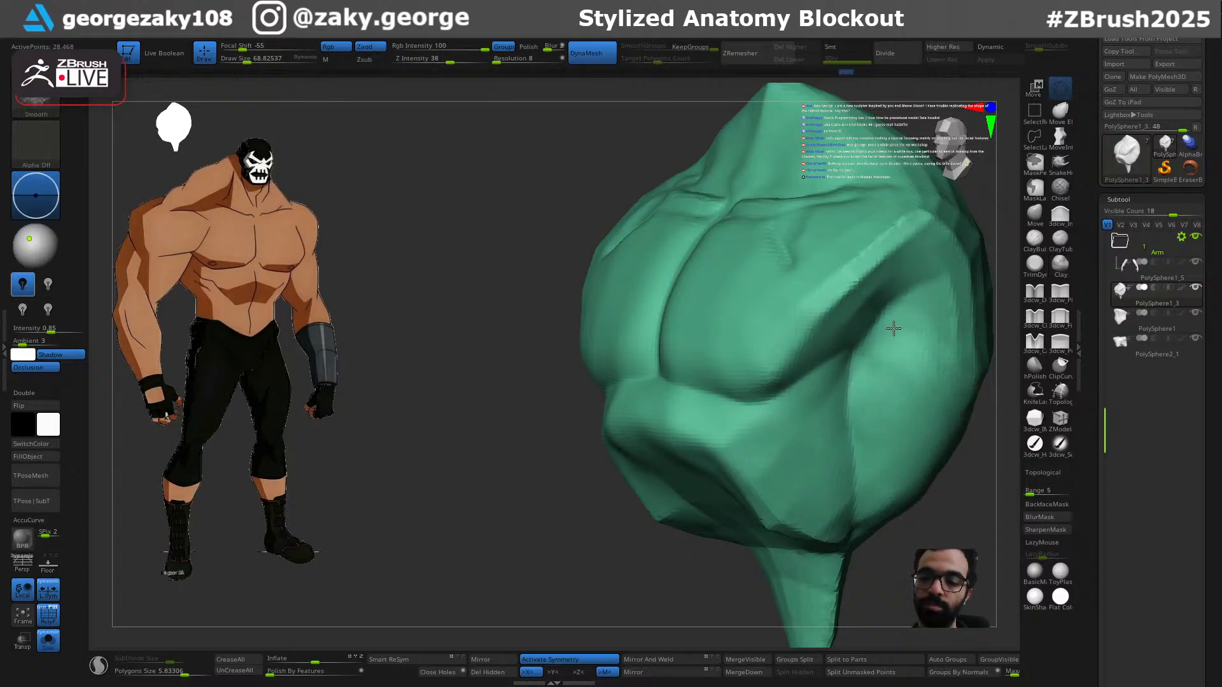
pyautogui.keyDown('shift'); pyautogui.moveTo(663, 584); pyautogui.dragTo(750, 570); pyautogui.keyUp('shift')
pyautogui.moveTo(856, 554); pyautogui.dragTo(810, 480)
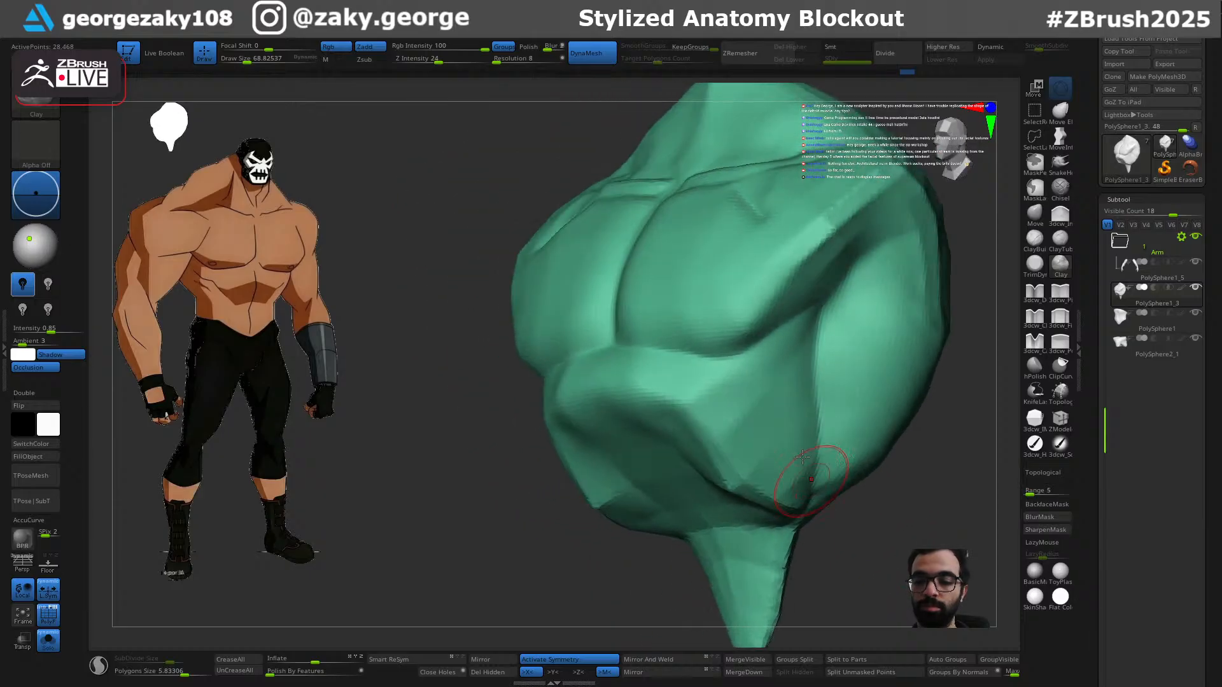
# Step: Build up the ribcage surface between the pectoral and the lat with a smaller Clay brush
pyautogui.press('s')
pyautogui.moveTo(811, 339); pyautogui.dragTo(806, 339)
pyautogui.moveTo(824, 318)
pyautogui.mouseDown()
pyautogui.moveTo(717, 401)
pyautogui.moveTo(785, 336)
pyautogui.mouseUp()
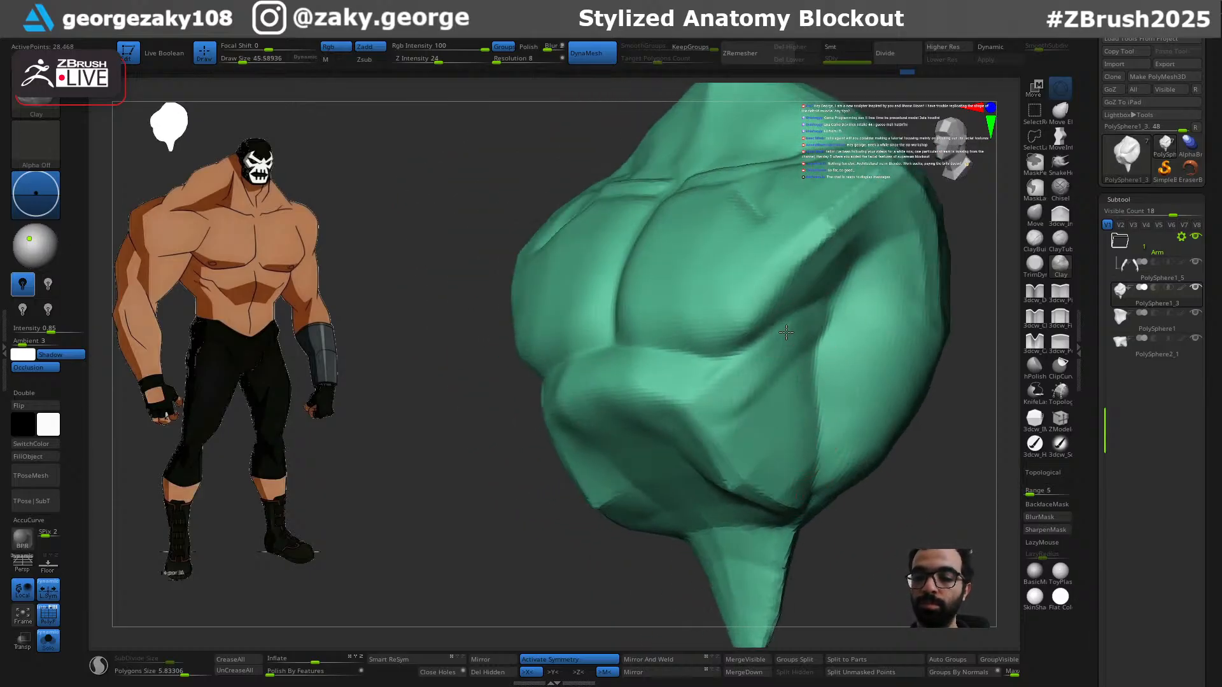
pyautogui.moveTo(709, 421); pyautogui.dragTo(788, 352)
pyautogui.hotkey('ctrl', 'z')
# Step: Carve the upper serratus segments just below the pectoral's outer corner with DamStandard, undoing the strokes that miss
pyautogui.press('s')
pyautogui.press('b')
pyautogui.press('d')
pyautogui.press('s')
pyautogui.moveTo(769, 377); pyautogui.dragTo(783, 365)
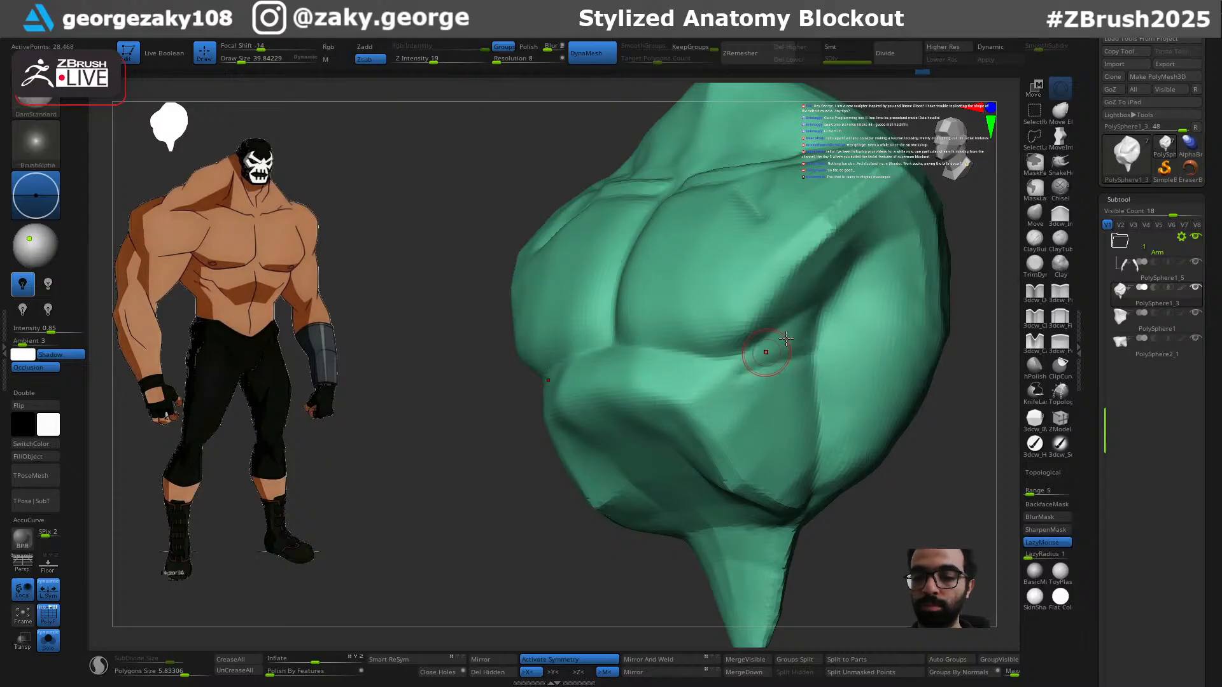
pyautogui.hotkey('ctrl', 'z')
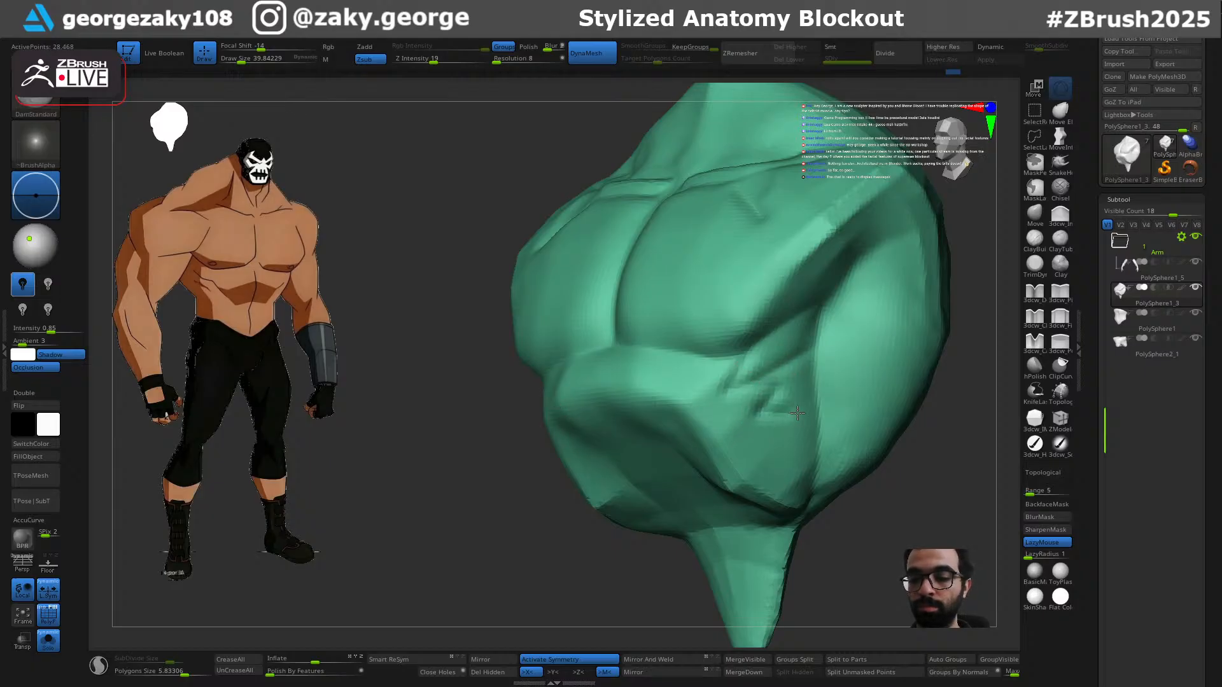
pyautogui.hotkey('ctrl', 'z')
pyautogui.hotkey('ctrl', 'z')
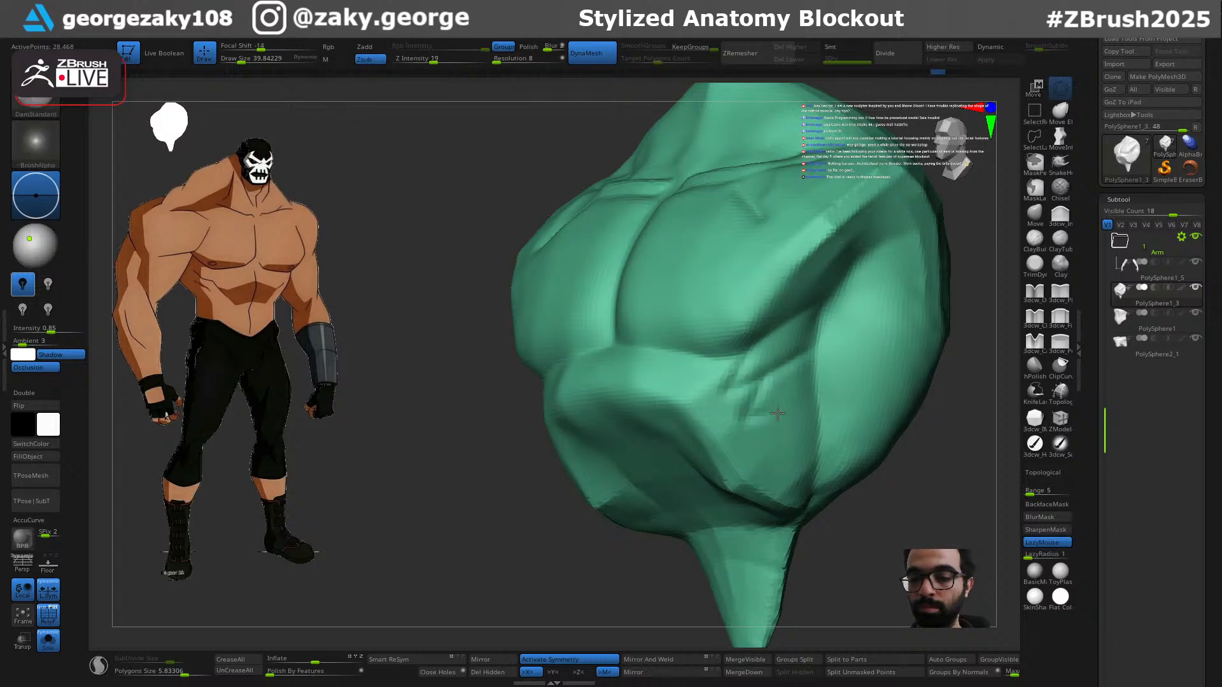
# Step: Carve the remaining serratus segments down the side of the ribcage along the lat's front edge
pyautogui.moveTo(859, 475); pyautogui.dragTo(849, 512)
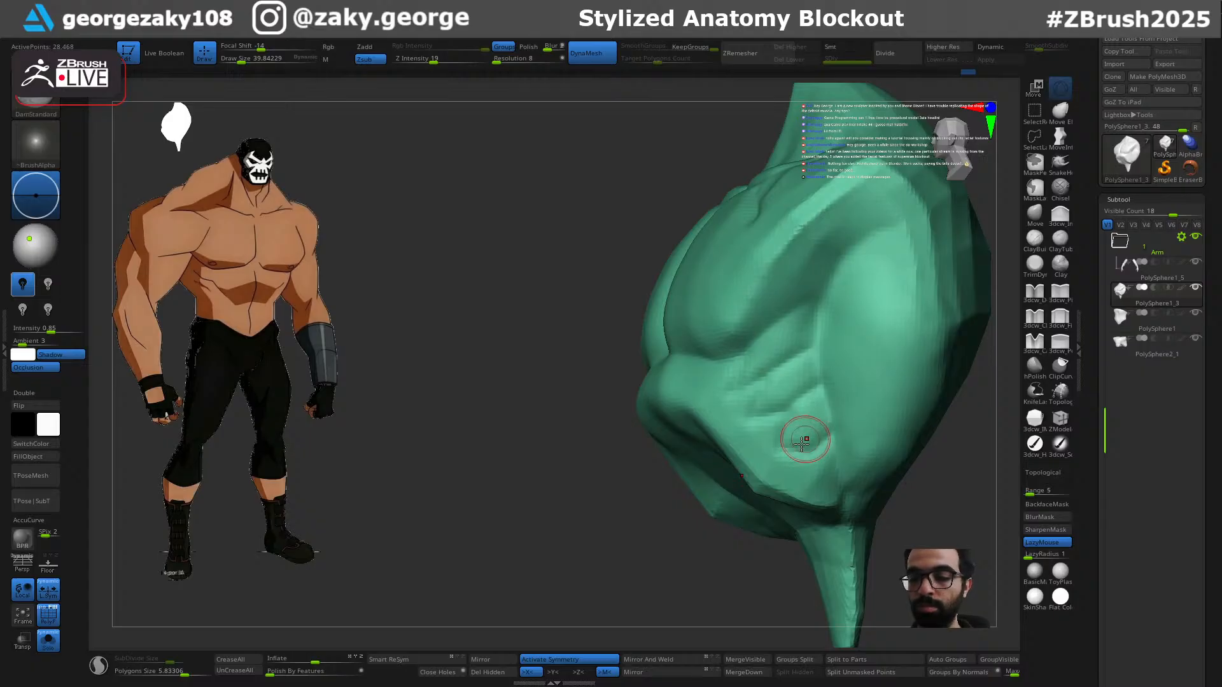
pyautogui.moveTo(825, 417); pyautogui.dragTo(829, 409)
pyautogui.moveTo(715, 575)
pyautogui.mouseDown()
pyautogui.moveTo(741, 572)
pyautogui.moveTo(731, 573)
pyautogui.mouseUp()
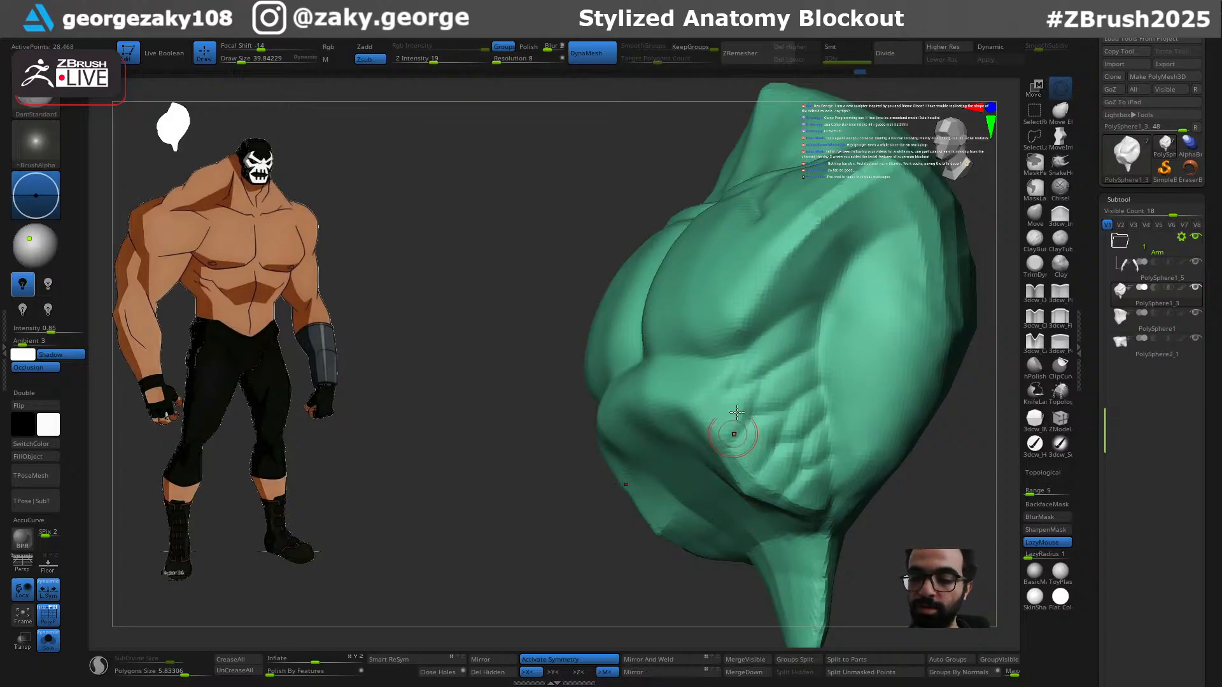
# Step: Show the rest of the body again around the isolated chest and frame the waist
pyautogui.moveTo(636, 624)
pyautogui.mouseDown()
pyautogui.moveTo(668, 646)
pyautogui.moveTo(777, 575)
pyautogui.moveTo(804, 518)
pyautogui.mouseUp()
pyautogui.hotkey('alt', 's')
pyautogui.moveTo(853, 560)
pyautogui.mouseDown()
pyautogui.moveTo(874, 551)
pyautogui.moveTo(807, 539)
pyautogui.mouseUp()
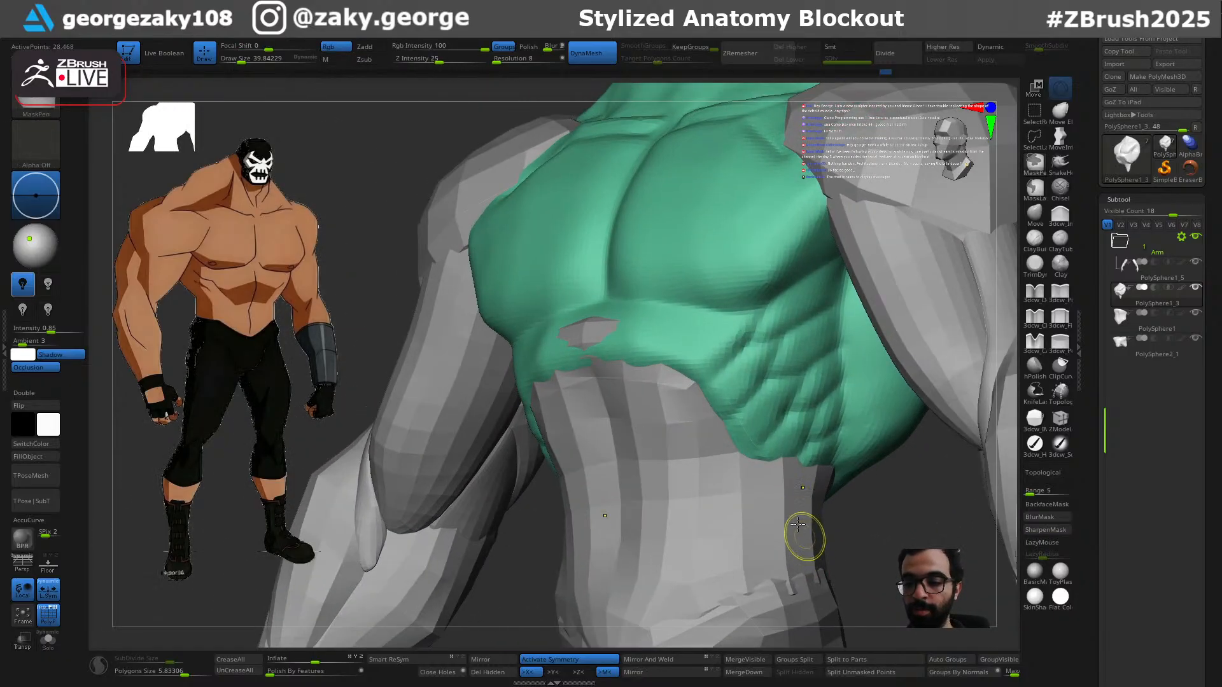
# Step: Try to pull the ribcage's lower corner down over the waist with the SnakeHook brush at Z Intensity 35
pyautogui.press('b')
pyautogui.press('m')
pyautogui.press('v')
pyautogui.press('s')
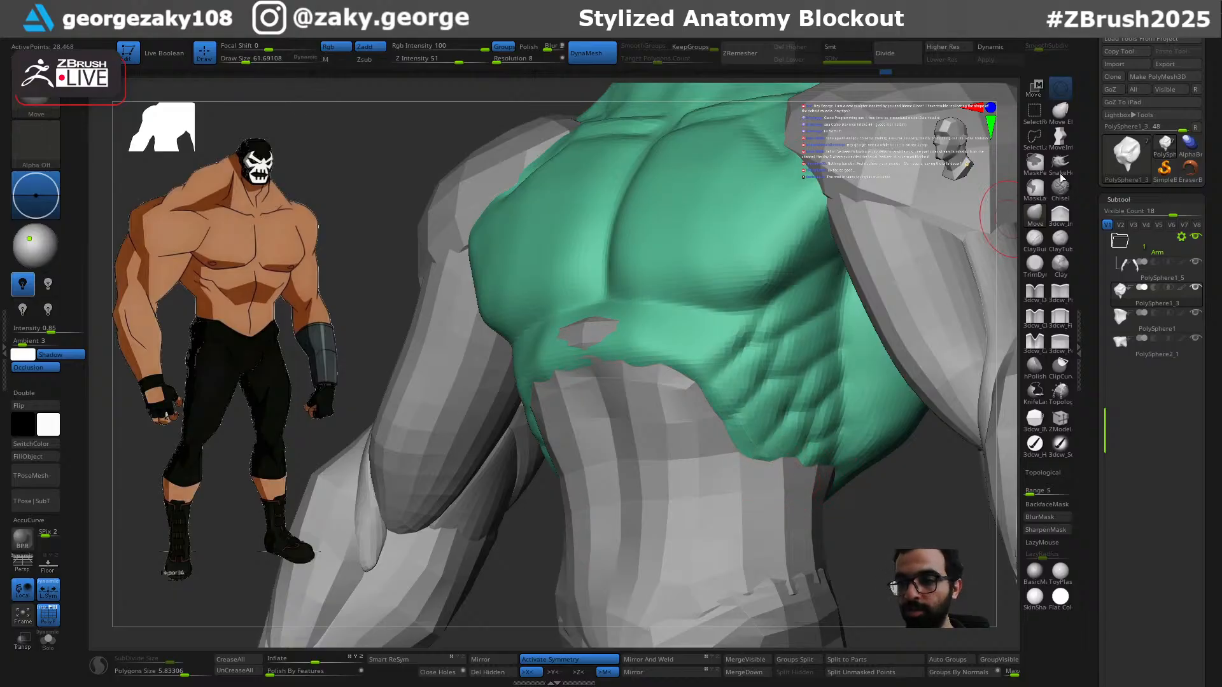
pyautogui.click(1057, 181)
pyautogui.click(1012, 194)
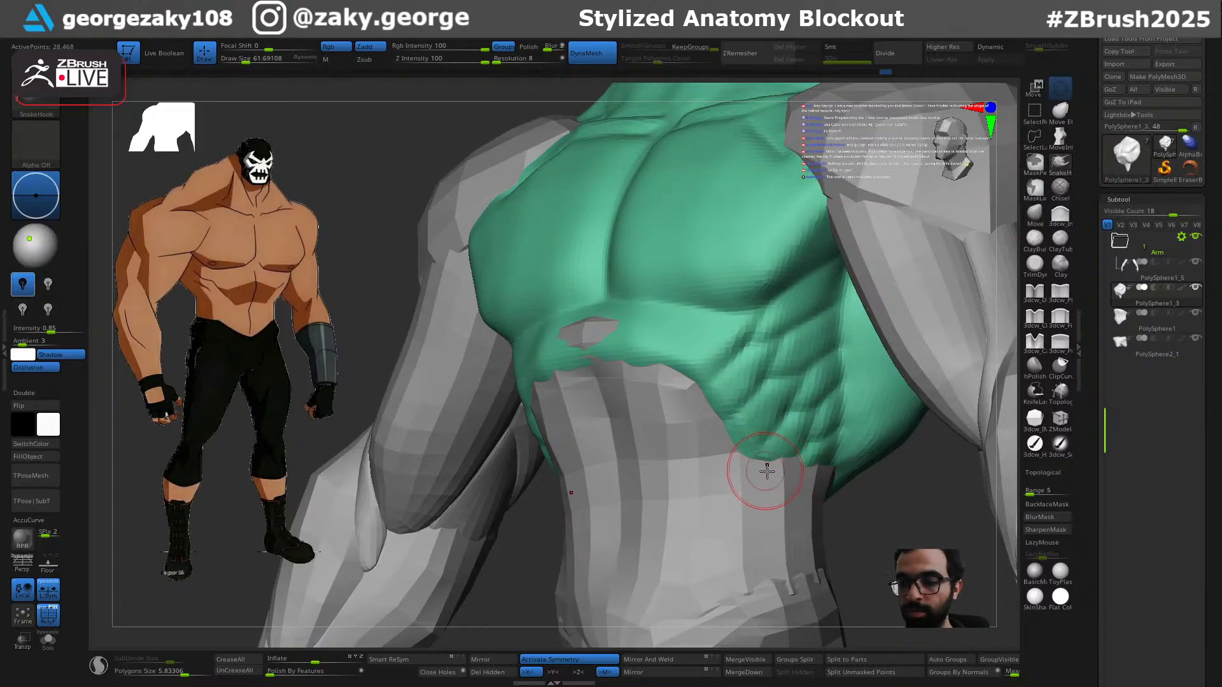
pyautogui.moveTo(755, 502)
pyautogui.mouseDown(button='right')
pyautogui.moveTo(636, 512)
pyautogui.moveTo(776, 488)
pyautogui.mouseUp(button='right')
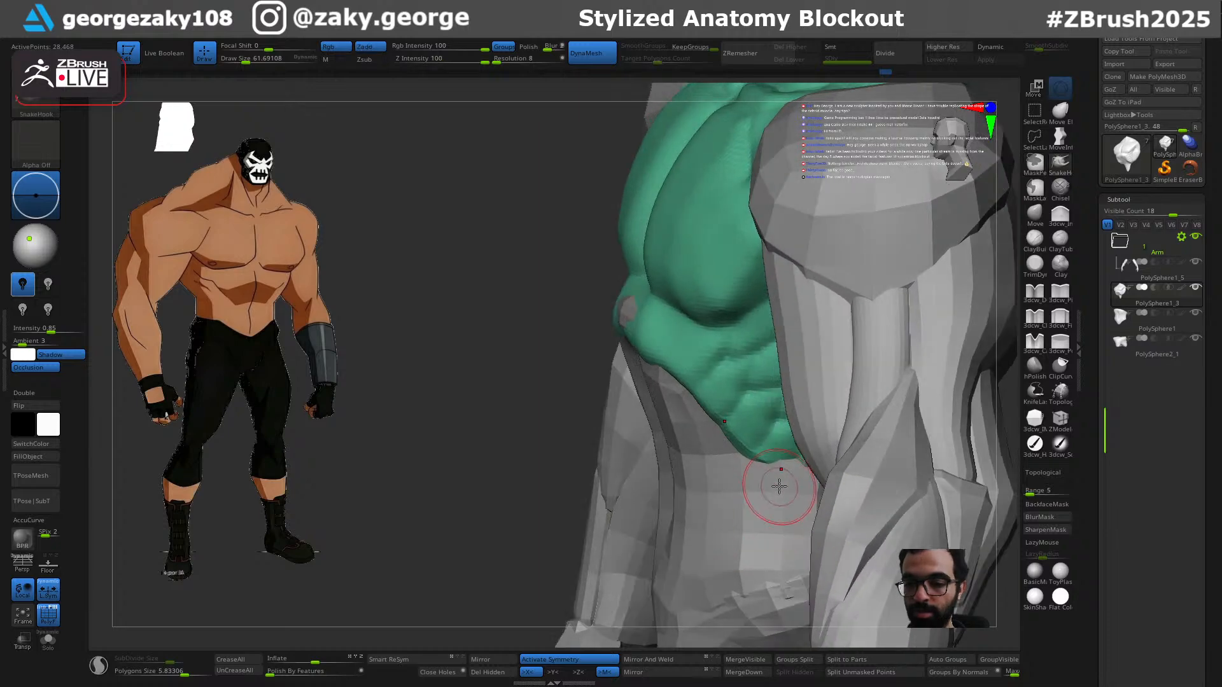
pyautogui.press('s')
pyautogui.click(776, 483)
pyautogui.press('shift')
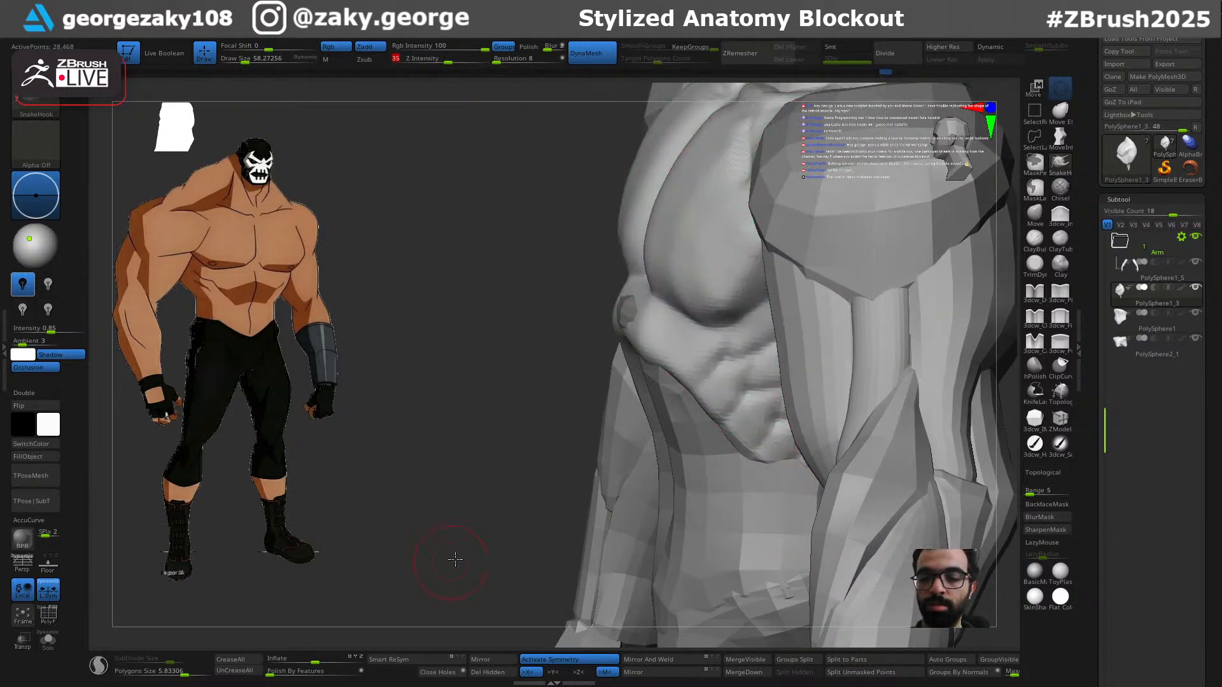
pyautogui.moveTo(451, 562); pyautogui.dragTo(792, 482, button='right')
pyautogui.press(']')
pyautogui.press(']')
pyautogui.moveTo(783, 459); pyautogui.dragTo(781, 473)
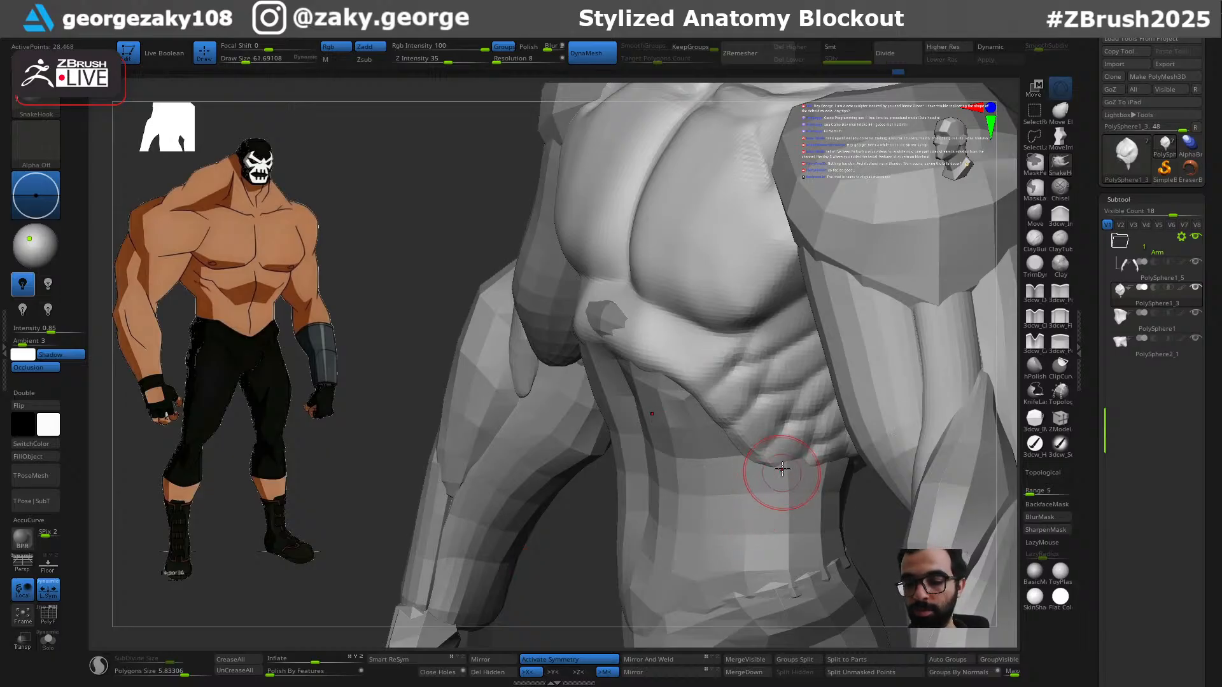
pyautogui.hotkey('shift', 'f')
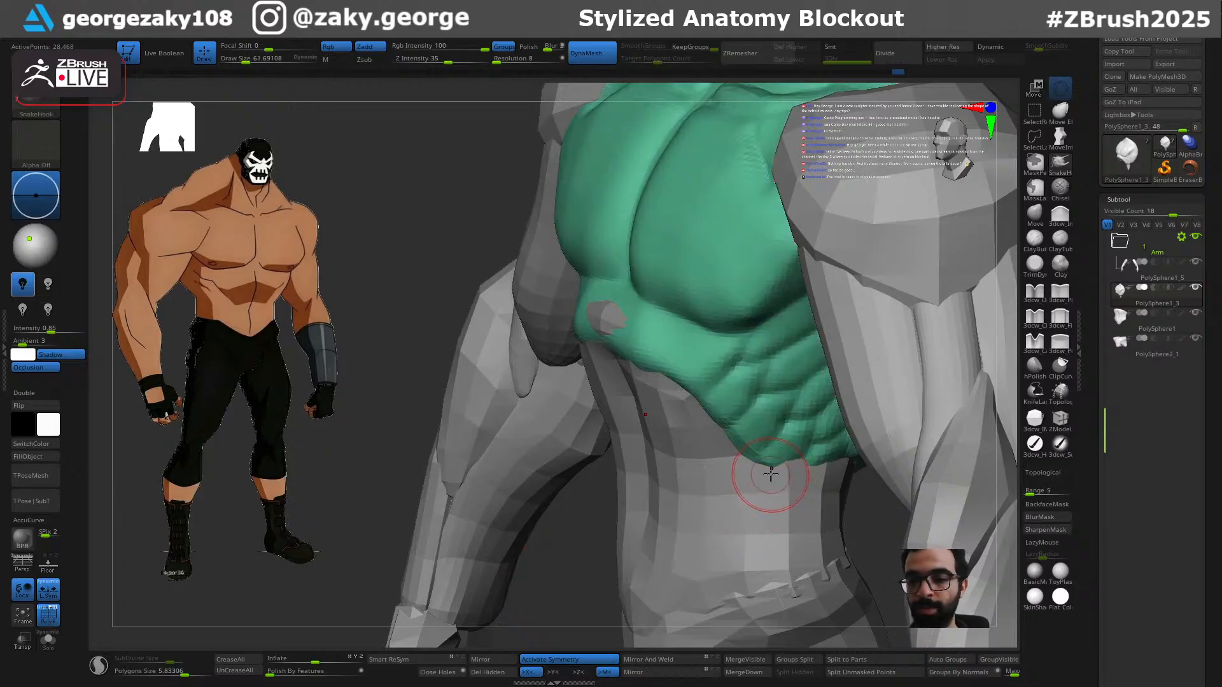
# Step: Raise SnakeHook's Z Intensity to 54, enlarge the brush to about 80, and try pulling the ribcage's lower corner down again
pyautogui.moveTo(815, 493); pyautogui.dragTo(584, 254, button='right')
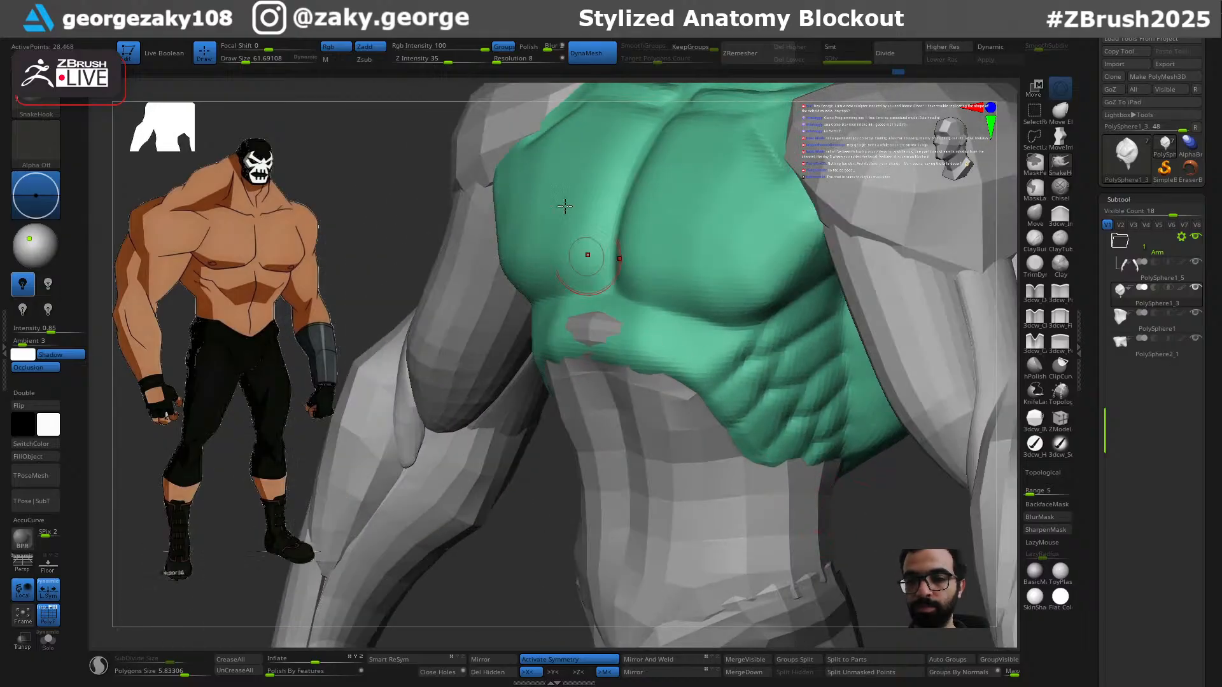
pyautogui.press('b')
pyautogui.click(584, 220)
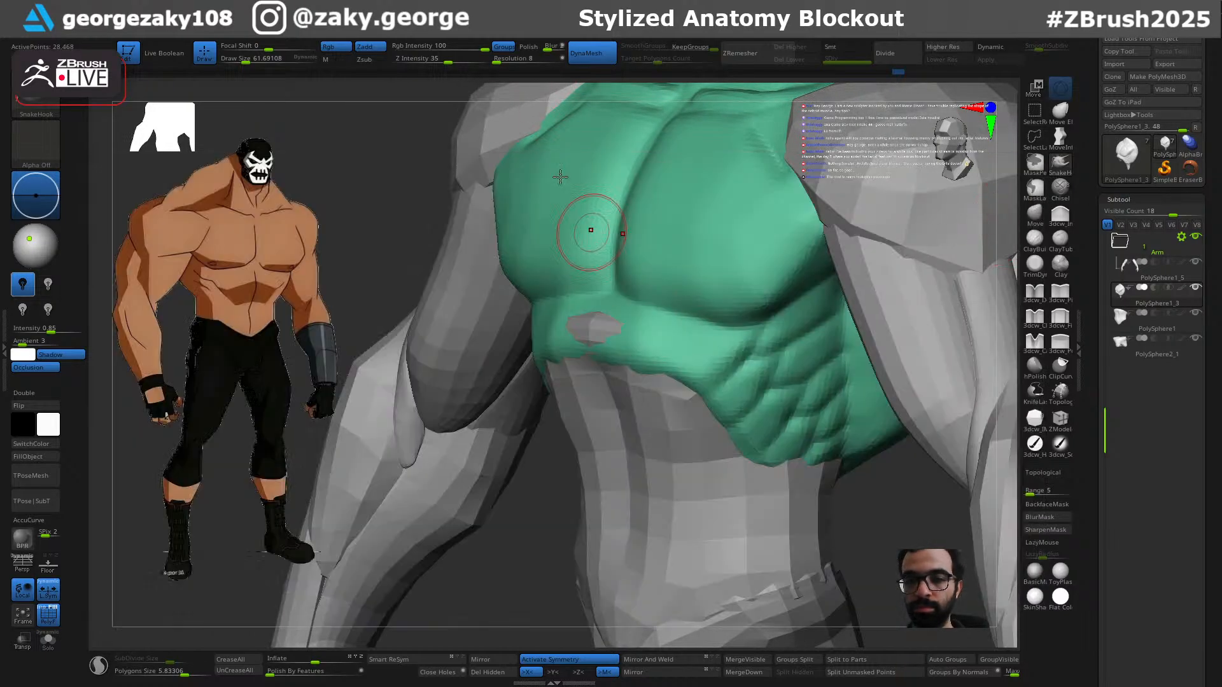
pyautogui.moveTo(461, 59); pyautogui.dragTo(463, 58)
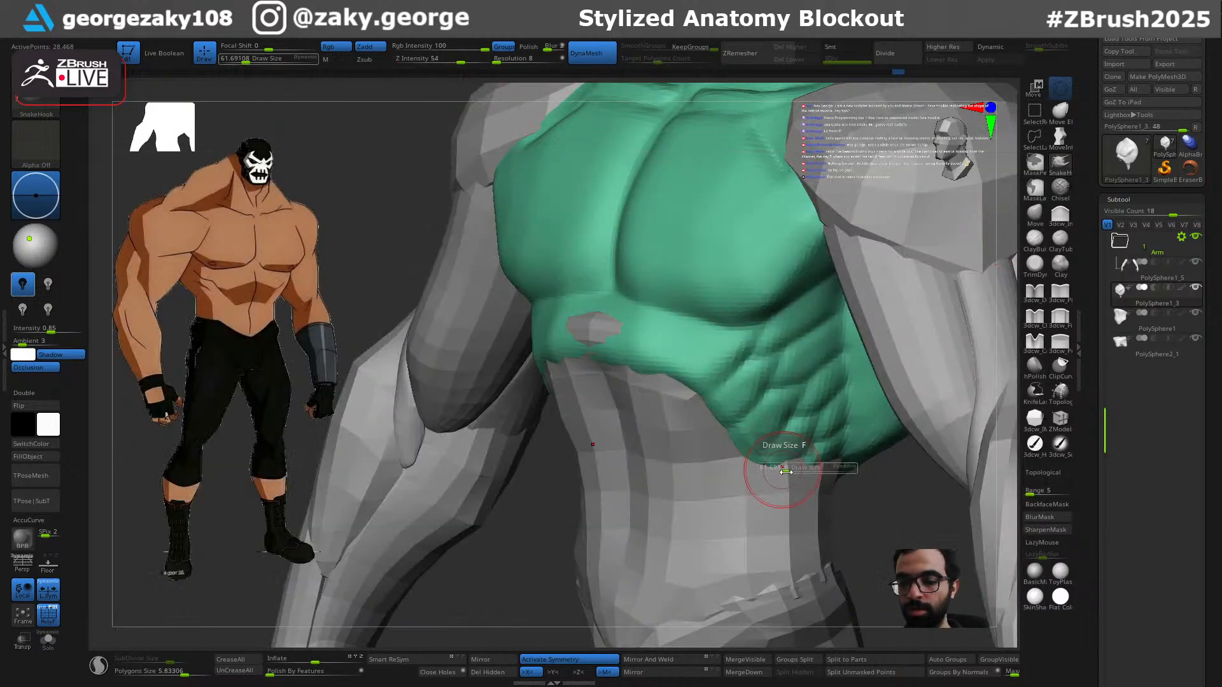
pyautogui.press(']')
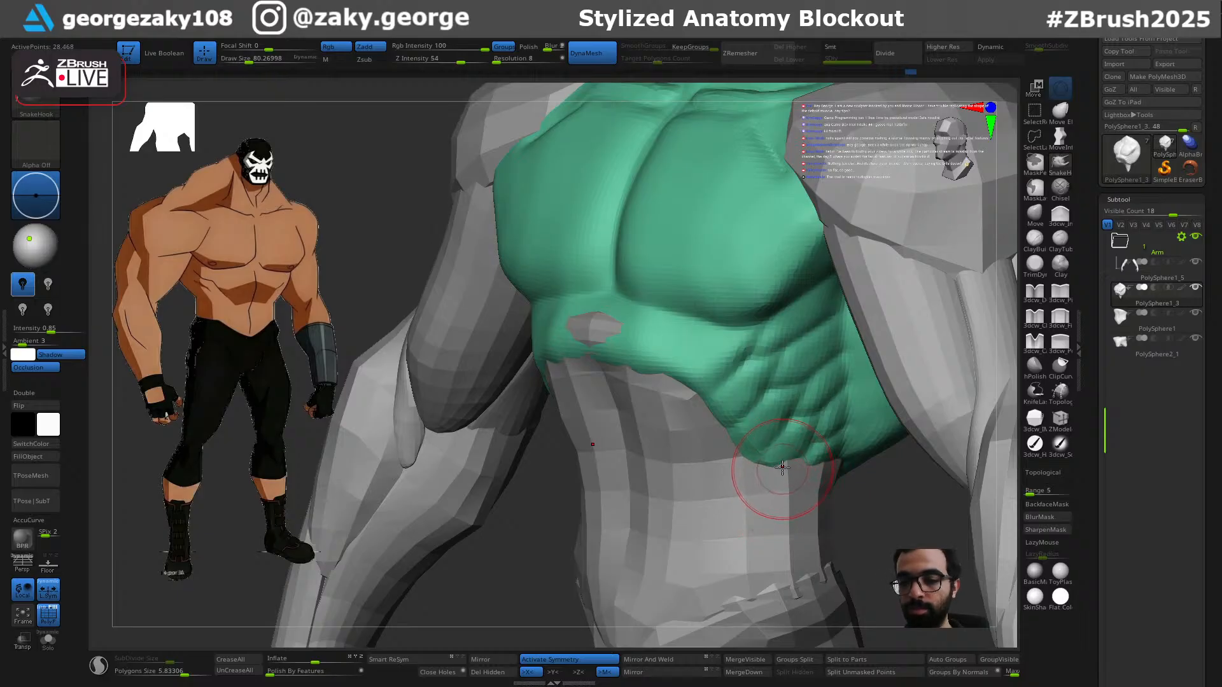
pyautogui.moveTo(752, 520); pyautogui.dragTo(742, 558)
pyautogui.moveTo(884, 510); pyautogui.dragTo(821, 507)
pyautogui.hotkey('ctrl', 'z')
# Step: Smooth the ribcage's lower side edge and pull its corner down into a short point with the Move brush
pyautogui.moveTo(881, 544)
pyautogui.mouseDown()
pyautogui.moveTo(825, 526)
pyautogui.moveTo(879, 508)
pyautogui.mouseUp()
pyautogui.moveTo(836, 456)
pyautogui.keyDown('shift'); pyautogui.mouseDown()
pyautogui.moveTo(846, 453)
pyautogui.moveTo(817, 470)
pyautogui.mouseUp(); pyautogui.keyUp('shift')
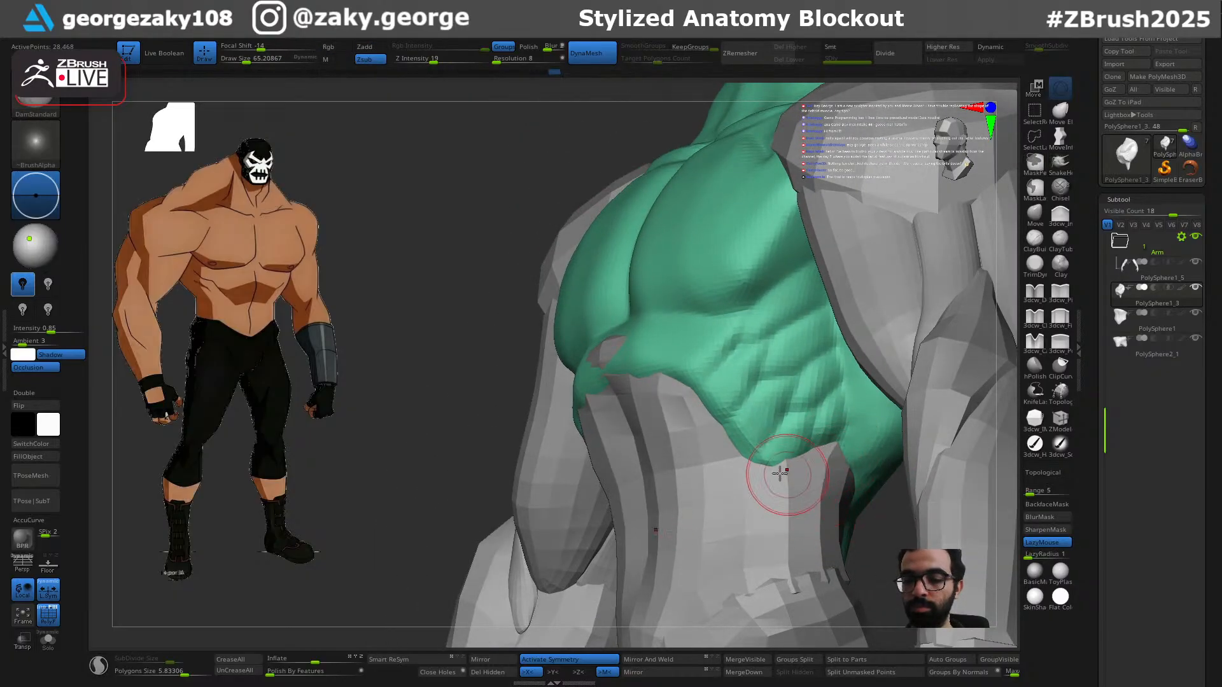
pyautogui.press('b')
pyautogui.press('m')
pyautogui.press('v')
pyautogui.moveTo(776, 481); pyautogui.dragTo(756, 534)
pyautogui.moveTo(764, 537); pyautogui.dragTo(771, 543, button='right')
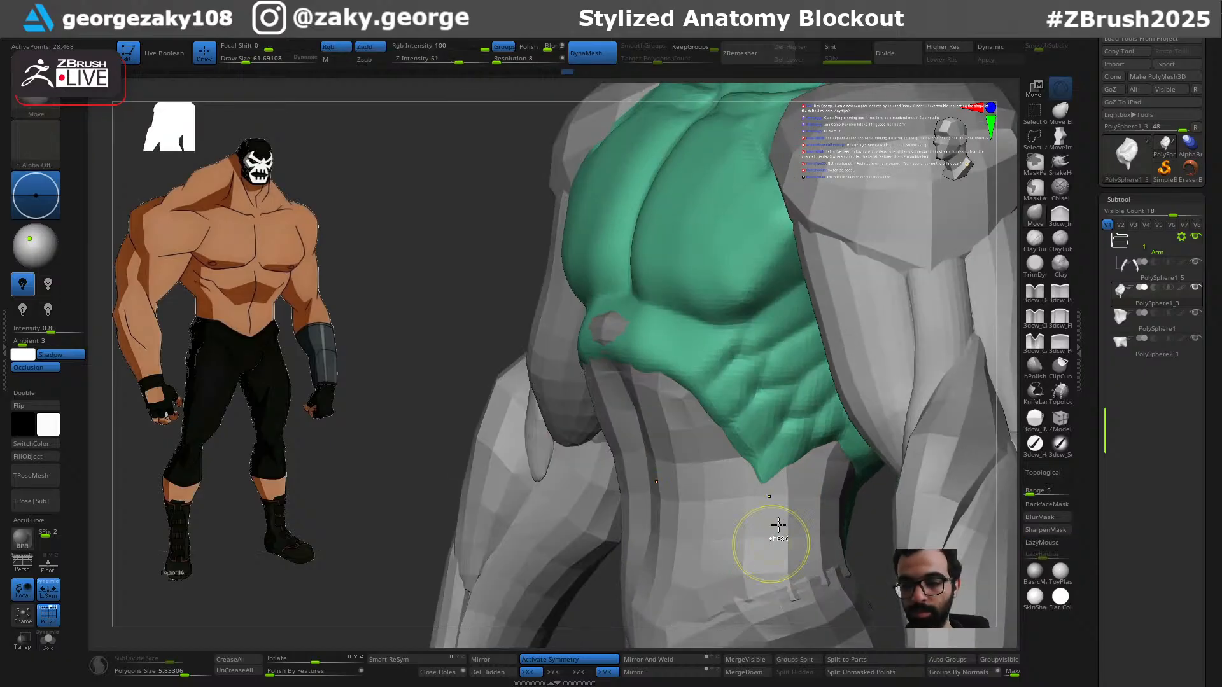
# Step: Try to stretch the ribcage's lower point further down the side of the abdomen with the Move brush
pyautogui.moveTo(782, 479)
pyautogui.mouseDown()
pyautogui.moveTo(766, 532)
pyautogui.moveTo(765, 515)
pyautogui.moveTo(735, 566)
pyautogui.mouseUp()
pyautogui.moveTo(734, 567); pyautogui.dragTo(766, 532, button='right')
pyautogui.hotkey('ctrl', 'z')
pyautogui.moveTo(779, 485); pyautogui.dragTo(753, 552)
pyautogui.moveTo(765, 553); pyautogui.dragTo(756, 547, button='right')
pyautogui.hotkey('ctrl', 'z')
# Step: Pull the ribcage's lower point down the side of the waist into a long tapering strip with an enlarged Move brush
pyautogui.moveTo(774, 490); pyautogui.dragTo(756, 542)
pyautogui.moveTo(754, 548); pyautogui.dragTo(722, 587, button='right')
pyautogui.press('s')
pyautogui.moveTo(738, 559)
pyautogui.mouseDown()
pyautogui.moveTo(725, 559)
pyautogui.moveTo(730, 534)
pyautogui.moveTo(725, 602)
pyautogui.moveTo(740, 576)
pyautogui.mouseUp()
pyautogui.hotkey('ctrl', 'z')
pyautogui.press('s')
pyautogui.moveTo(737, 560); pyautogui.dragTo(711, 633)
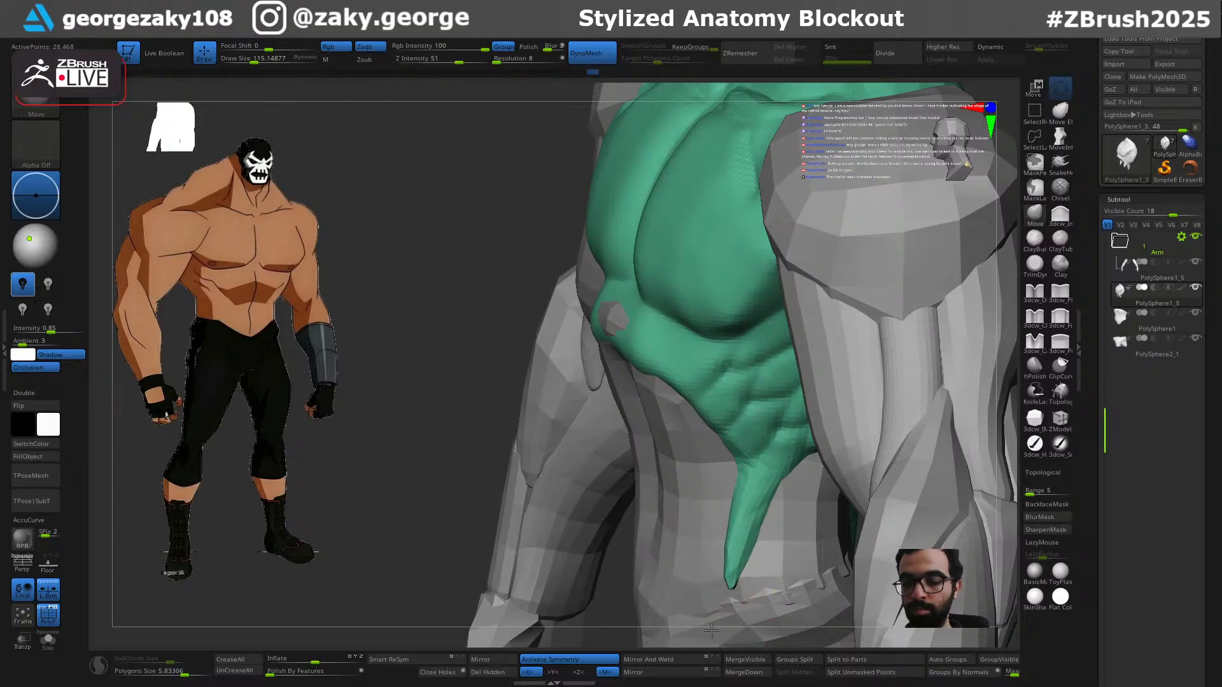
# Step: Adjust the strip's tip and extend it down to the top of the hip
pyautogui.moveTo(742, 579)
pyautogui.mouseDown()
pyautogui.moveTo(774, 540)
pyautogui.moveTo(722, 561)
pyautogui.mouseUp()
pyautogui.press('s')
pyautogui.moveTo(687, 605)
pyautogui.mouseDown(button='right')
pyautogui.moveTo(736, 629)
pyautogui.moveTo(769, 580)
pyautogui.mouseUp(button='right')
pyautogui.press('s')
pyautogui.moveTo(729, 582)
pyautogui.mouseDown()
pyautogui.moveTo(742, 582)
pyautogui.moveTo(717, 614)
pyautogui.mouseUp()
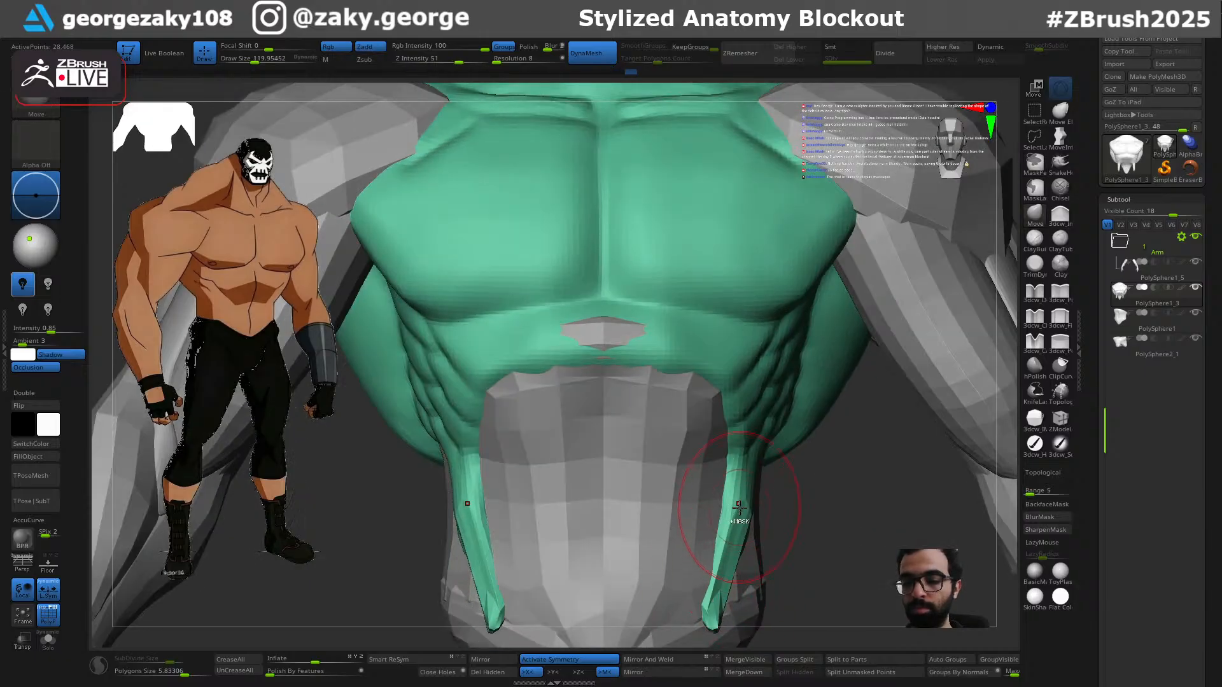
# Step: Undo the last pull and reshape the strip against the side of the waist with a smaller Move brush
pyautogui.hotkey('ctrl', 'z')
pyautogui.press('s')
pyautogui.moveTo(745, 510); pyautogui.dragTo(737, 509)
pyautogui.moveTo(739, 508); pyautogui.dragTo(729, 506)
pyautogui.moveTo(735, 603)
pyautogui.mouseDown()
pyautogui.moveTo(715, 596)
pyautogui.moveTo(737, 567)
pyautogui.mouseUp()
pyautogui.moveTo(886, 541)
pyautogui.mouseDown(button='right')
pyautogui.moveTo(816, 533)
pyautogui.moveTo(751, 572)
pyautogui.mouseUp(button='right')
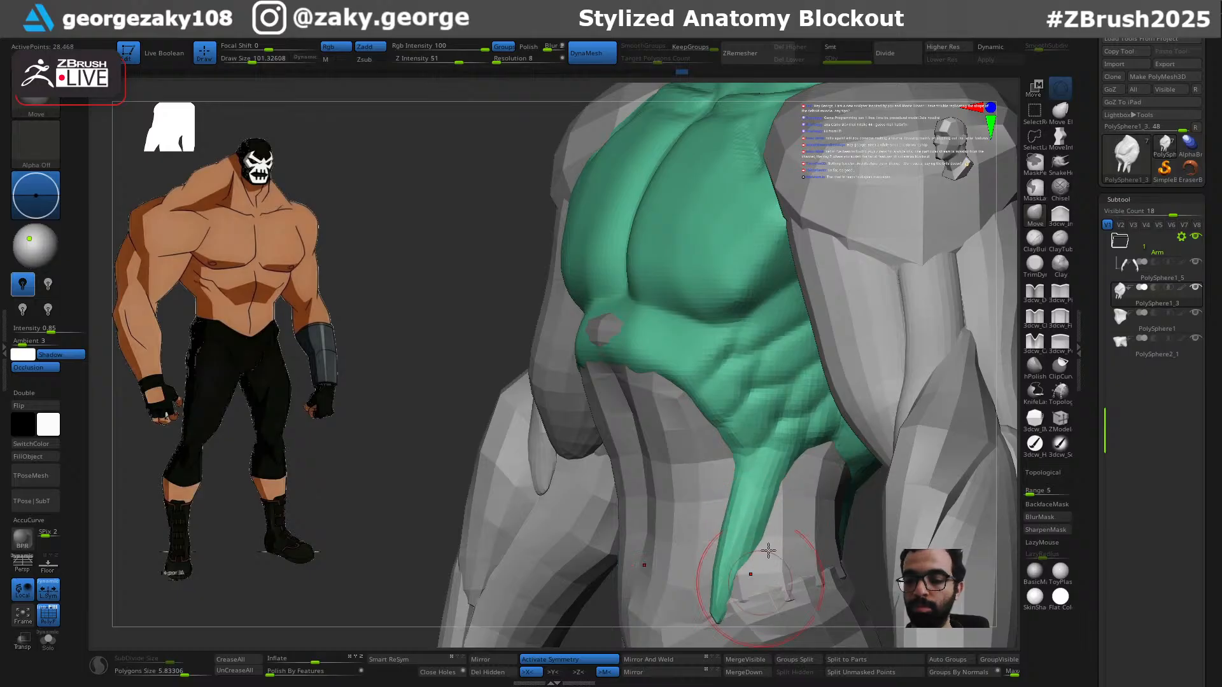
# Step: Smooth the strip's surface and define its upper end below the serratus with DamStandard
pyautogui.moveTo(769, 520); pyautogui.dragTo(779, 517, button='right')
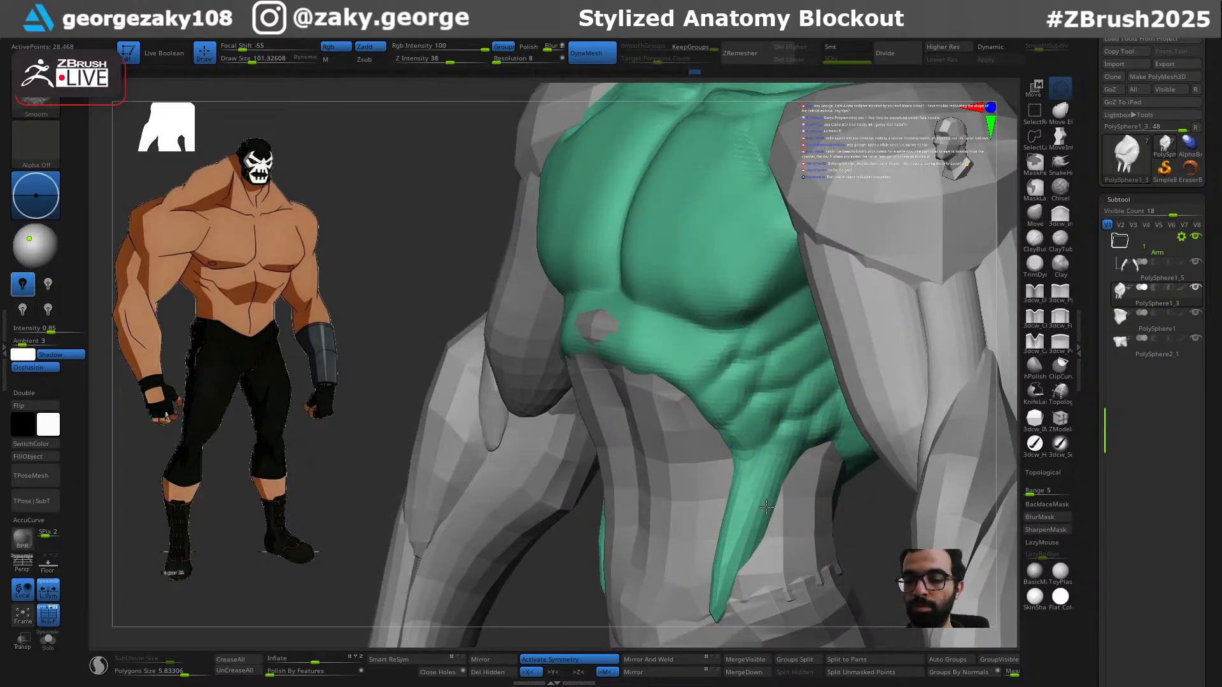
pyautogui.press('2')
pyautogui.moveTo(840, 434); pyautogui.dragTo(788, 424)
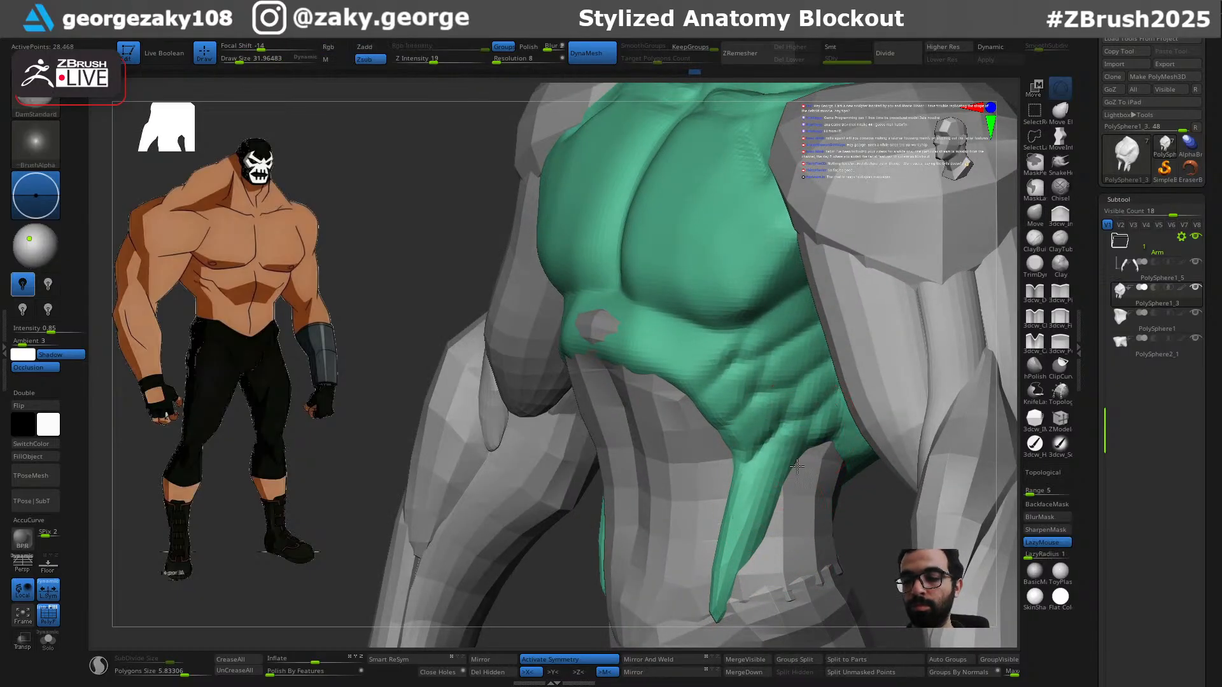
pyautogui.press('1')
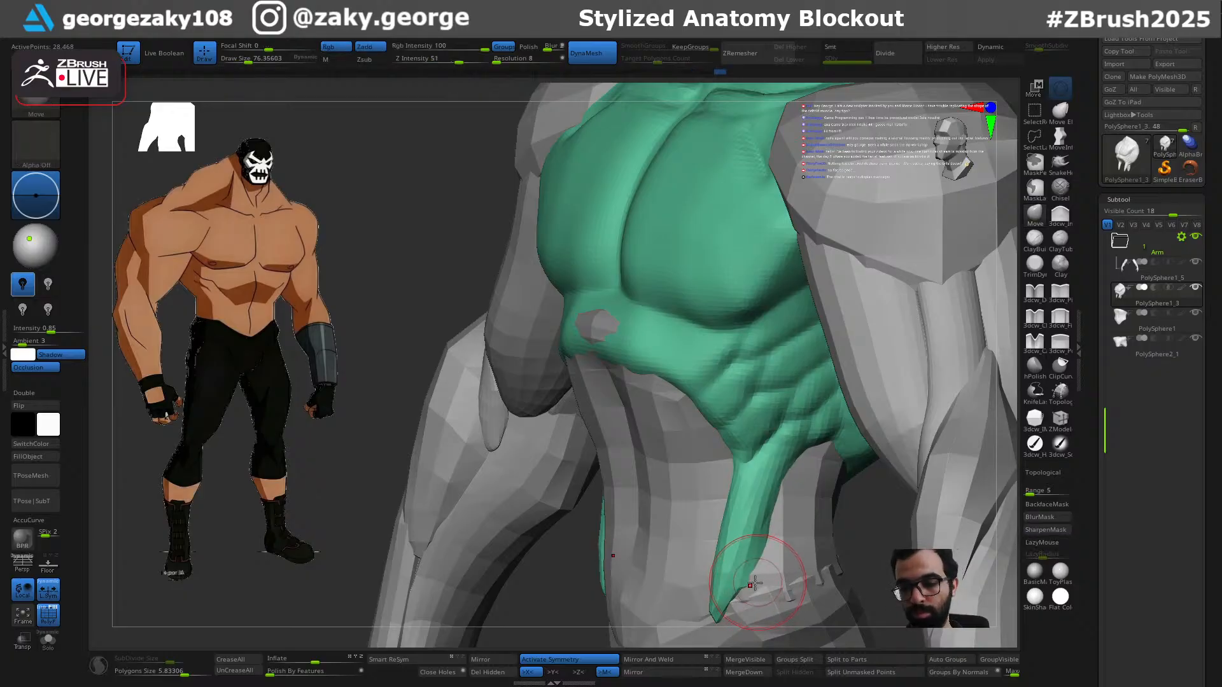
# Step: Refine the strip's width and tip with the Move brush and smoothing, checking it from the front and both sides
pyautogui.moveTo(756, 603)
pyautogui.mouseDown(button='right')
pyautogui.moveTo(784, 541)
pyautogui.moveTo(767, 547)
pyautogui.moveTo(821, 499)
pyautogui.moveTo(745, 474)
pyautogui.moveTo(810, 443)
pyautogui.moveTo(777, 437)
pyautogui.moveTo(737, 518)
pyautogui.moveTo(735, 407)
pyautogui.mouseUp(button='right')
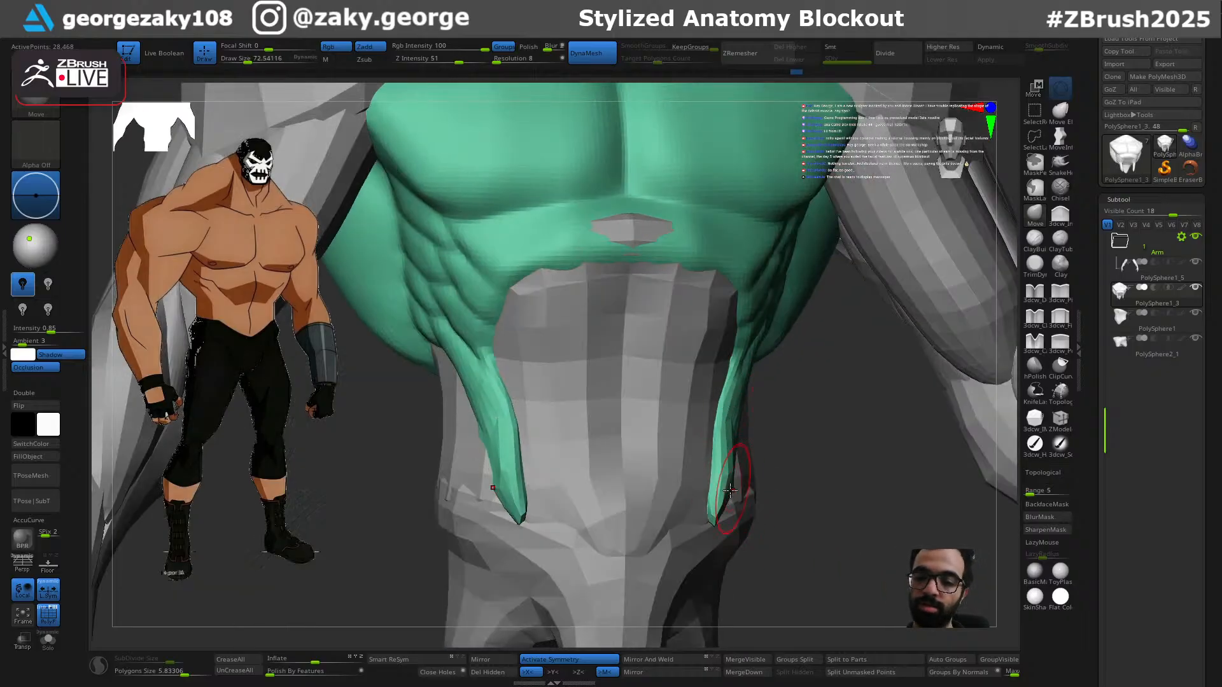
pyautogui.moveTo(483, 420); pyautogui.dragTo(537, 395, button='right')
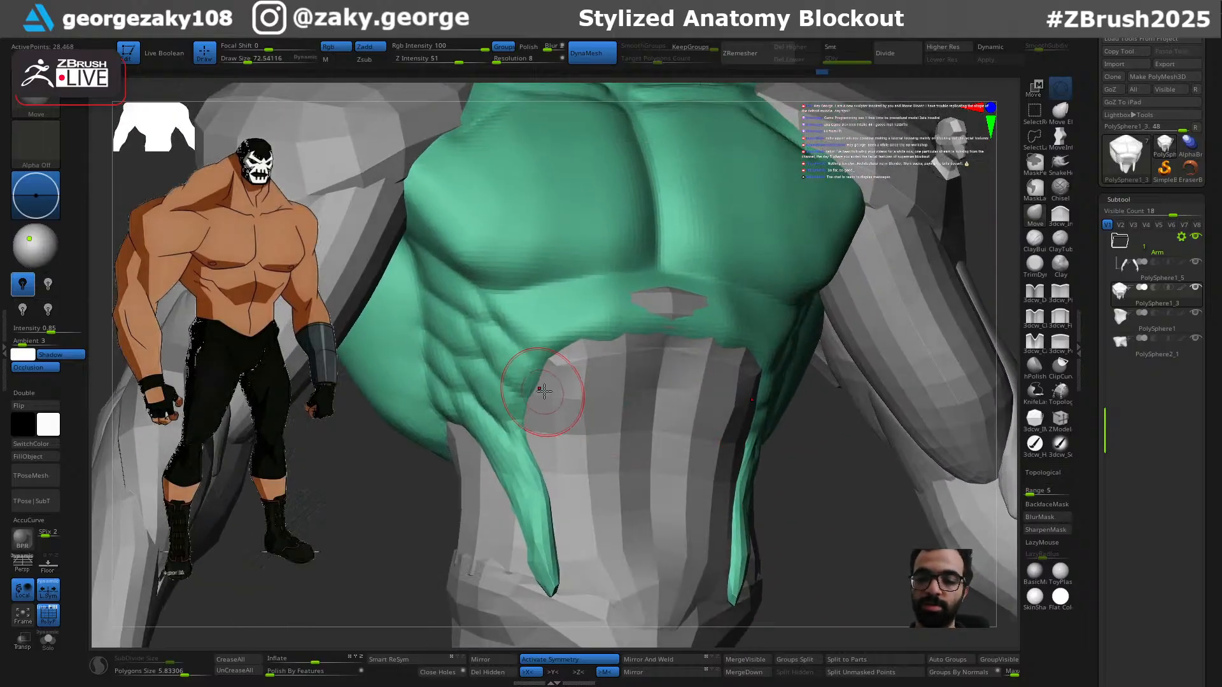
pyautogui.moveTo(823, 478); pyautogui.dragTo(715, 490, button='right')
pyautogui.keyDown('shift'); pyautogui.moveTo(716, 601); pyautogui.dragTo(736, 612); pyautogui.keyUp('shift')
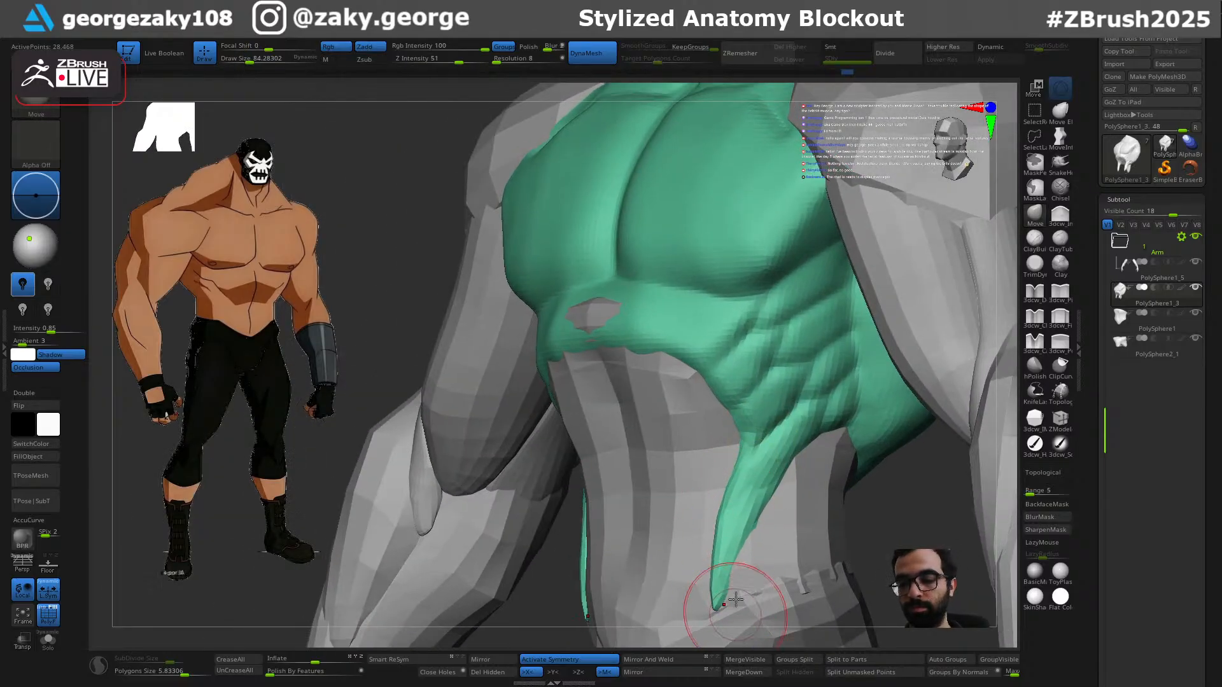
# Step: Smooth the oblique strip beside the abdomen and deepen the creases between the serratus muscles with the DamStandard brush
pyautogui.moveTo(730, 567)
pyautogui.keyDown('shift'); pyautogui.mouseDown()
pyautogui.moveTo(725, 589)
pyautogui.moveTo(736, 559)
pyautogui.mouseUp(); pyautogui.keyUp('shift')
pyautogui.moveTo(772, 521)
pyautogui.mouseDown(button='right')
pyautogui.moveTo(757, 574)
pyautogui.moveTo(757, 505)
pyautogui.moveTo(777, 450)
pyautogui.mouseUp(button='right')
pyautogui.press('b')
pyautogui.press('d')
pyautogui.press('s')
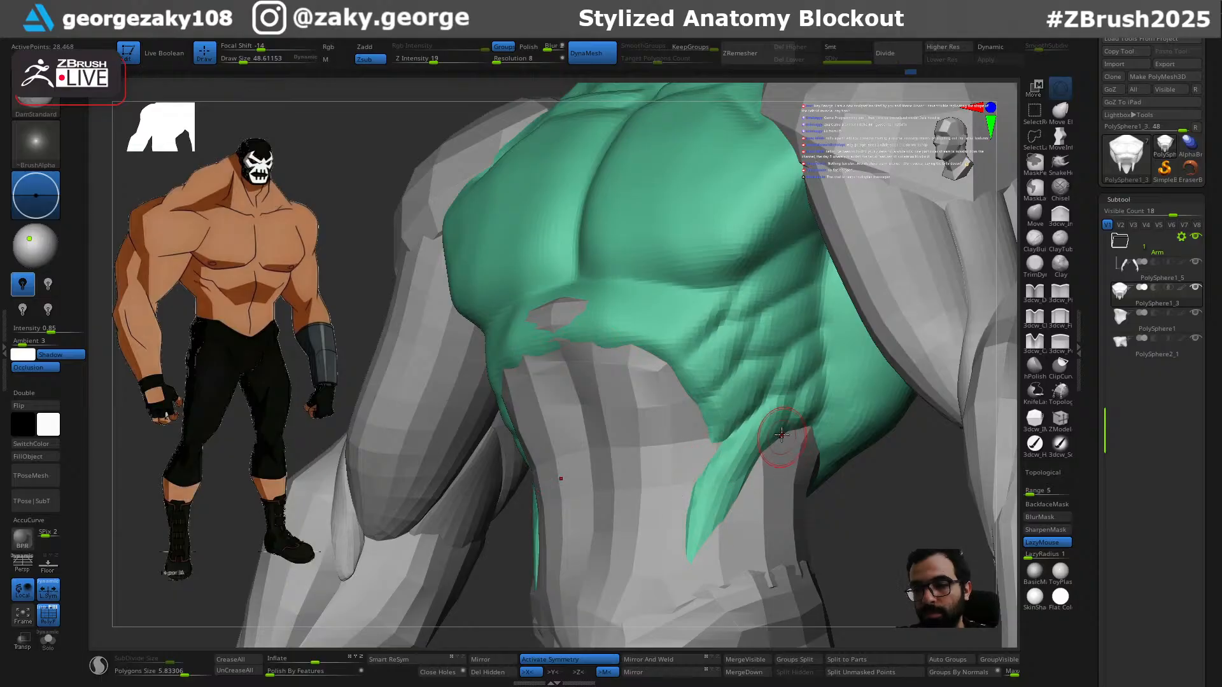
pyautogui.press('[')
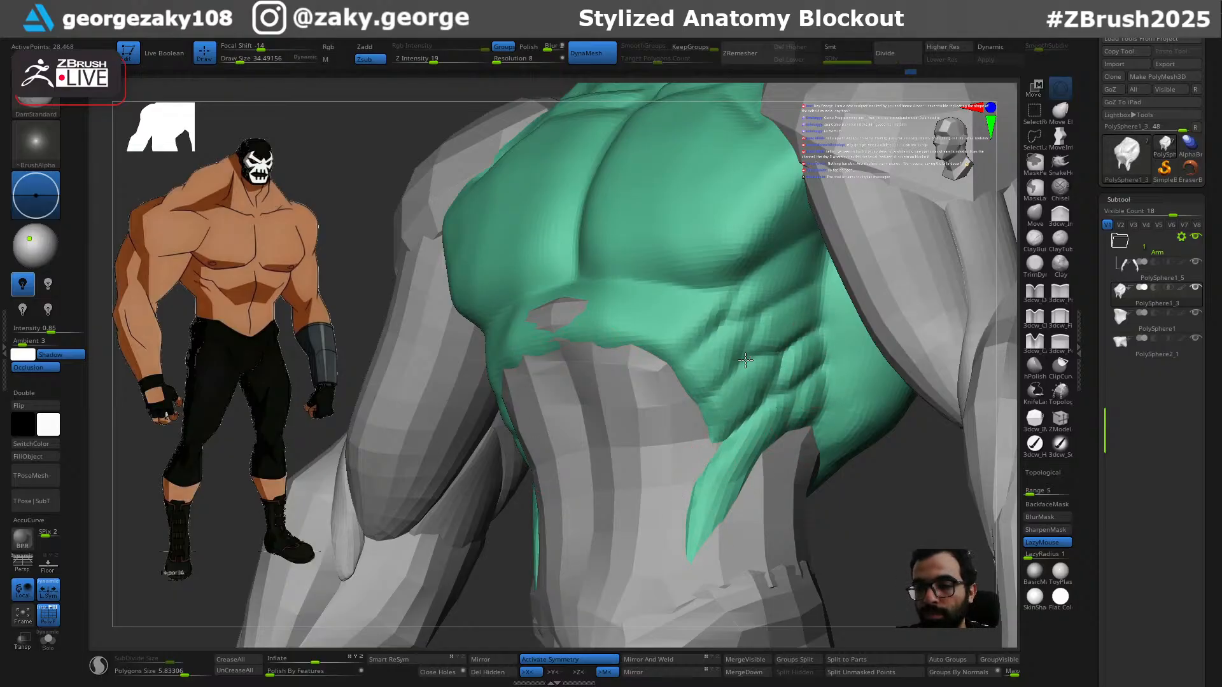
# Step: Build out the rib cage area below the sternum to close the gap between the chest and the abdomen
pyautogui.moveTo(732, 308); pyautogui.dragTo(750, 458, button='right')
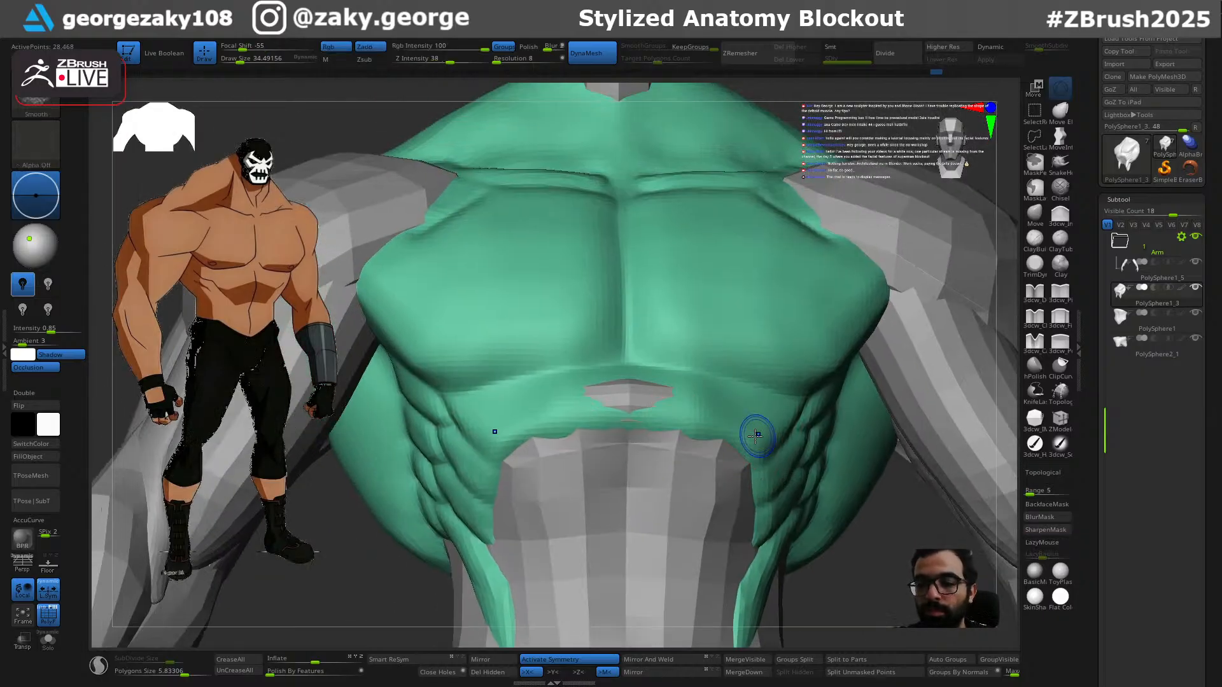
pyautogui.press(']')
pyautogui.press(']')
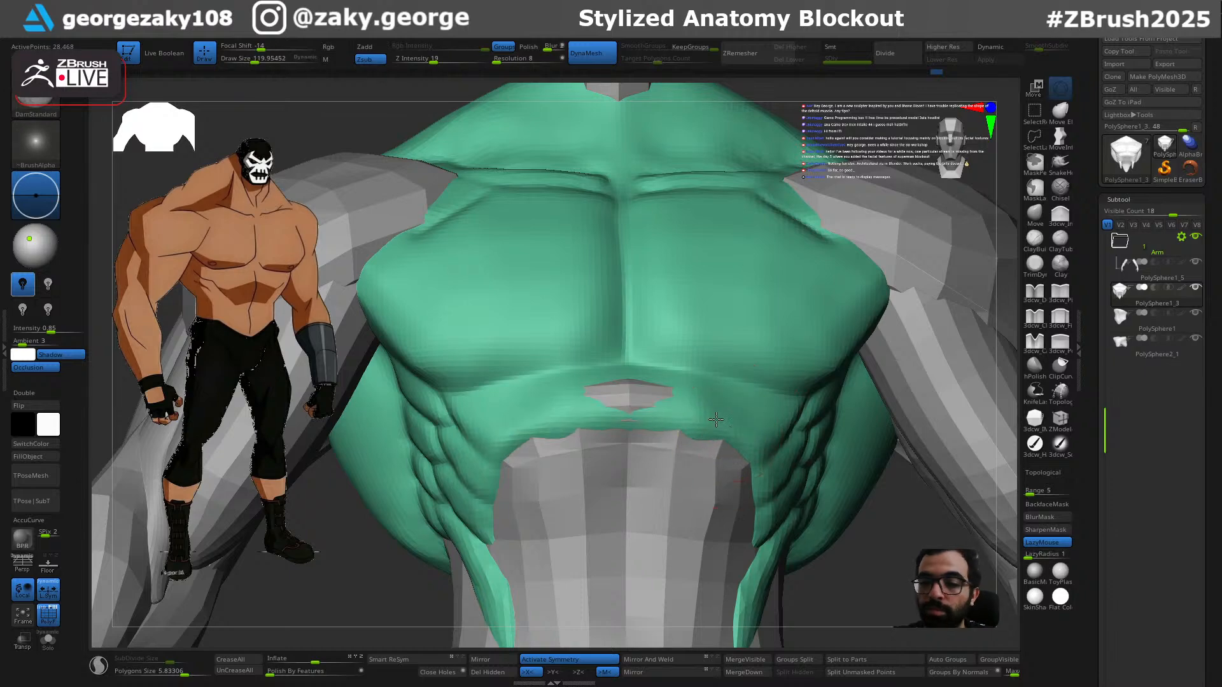
pyautogui.press(']')
pyautogui.press('ctrl')
pyautogui.press('[')
pyautogui.moveTo(706, 356)
pyautogui.mouseDown(button='right')
pyautogui.moveTo(750, 383)
pyautogui.moveTo(773, 376)
pyautogui.mouseUp(button='right')
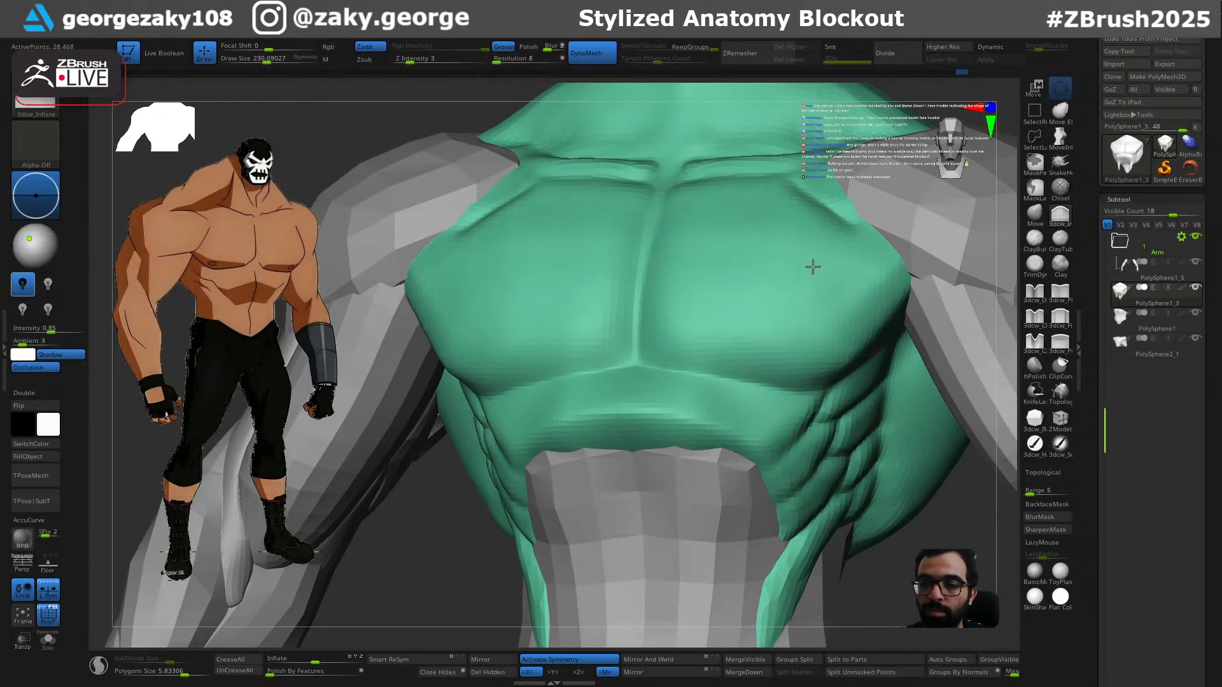
# Step: Refine the volume of both pectorals with large Inflate brush strokes
pyautogui.moveTo(813, 319)
pyautogui.mouseDown(button='right')
pyautogui.moveTo(820, 291)
pyautogui.moveTo(723, 354)
pyautogui.mouseUp(button='right')
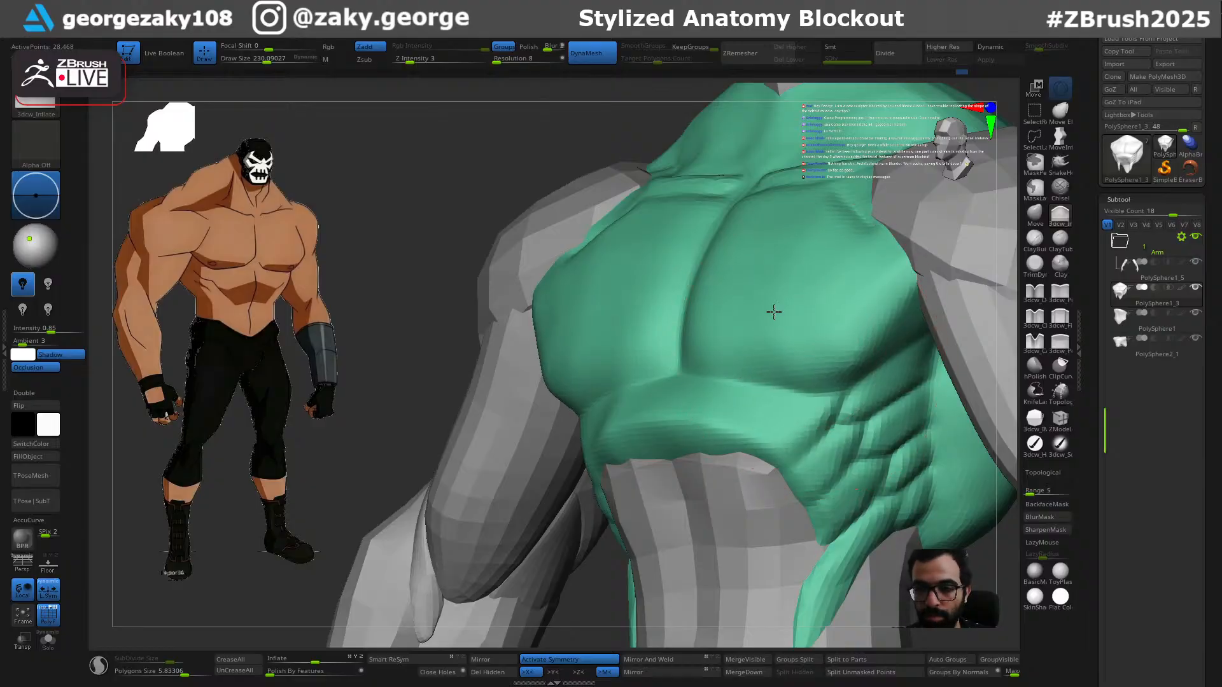
pyautogui.moveTo(783, 381)
pyautogui.mouseDown(button='right')
pyautogui.moveTo(738, 369)
pyautogui.moveTo(821, 364)
pyautogui.moveTo(848, 376)
pyautogui.moveTo(858, 361)
pyautogui.mouseUp(button='right')
pyautogui.moveTo(819, 310); pyautogui.dragTo(851, 307, button='right')
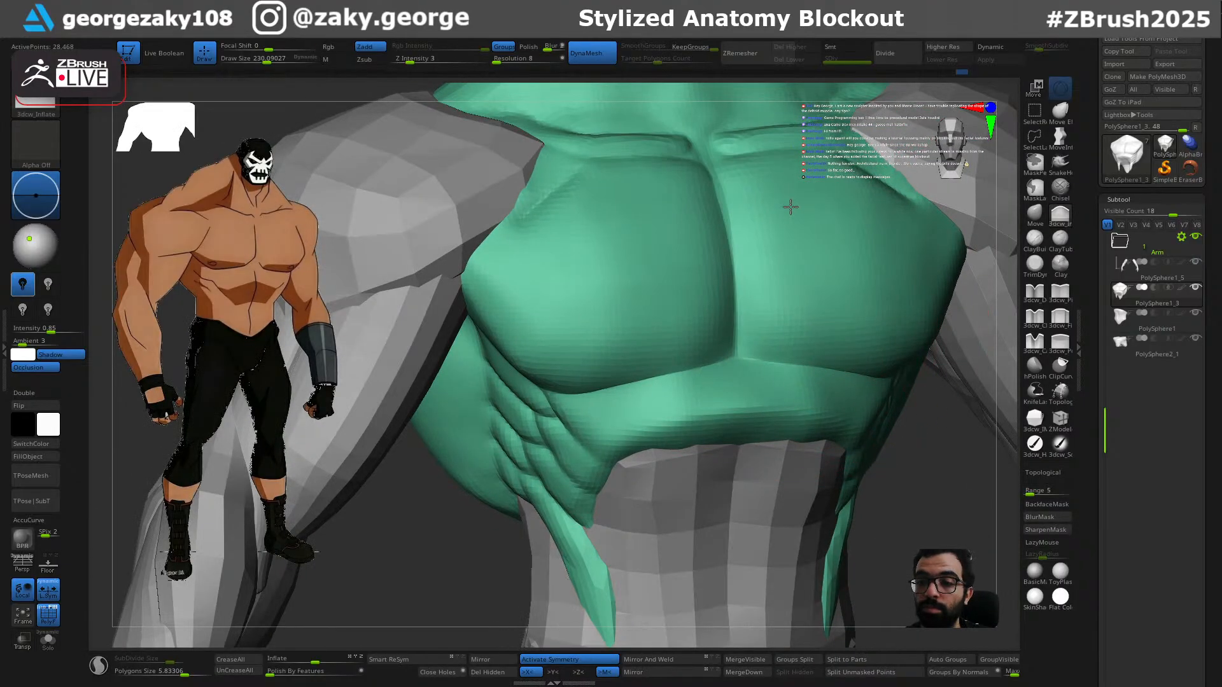
pyautogui.moveTo(771, 218); pyautogui.dragTo(782, 299, button='right')
pyautogui.moveTo(785, 403)
pyautogui.mouseDown(button='right')
pyautogui.moveTo(818, 403)
pyautogui.moveTo(843, 347)
pyautogui.mouseUp(button='right')
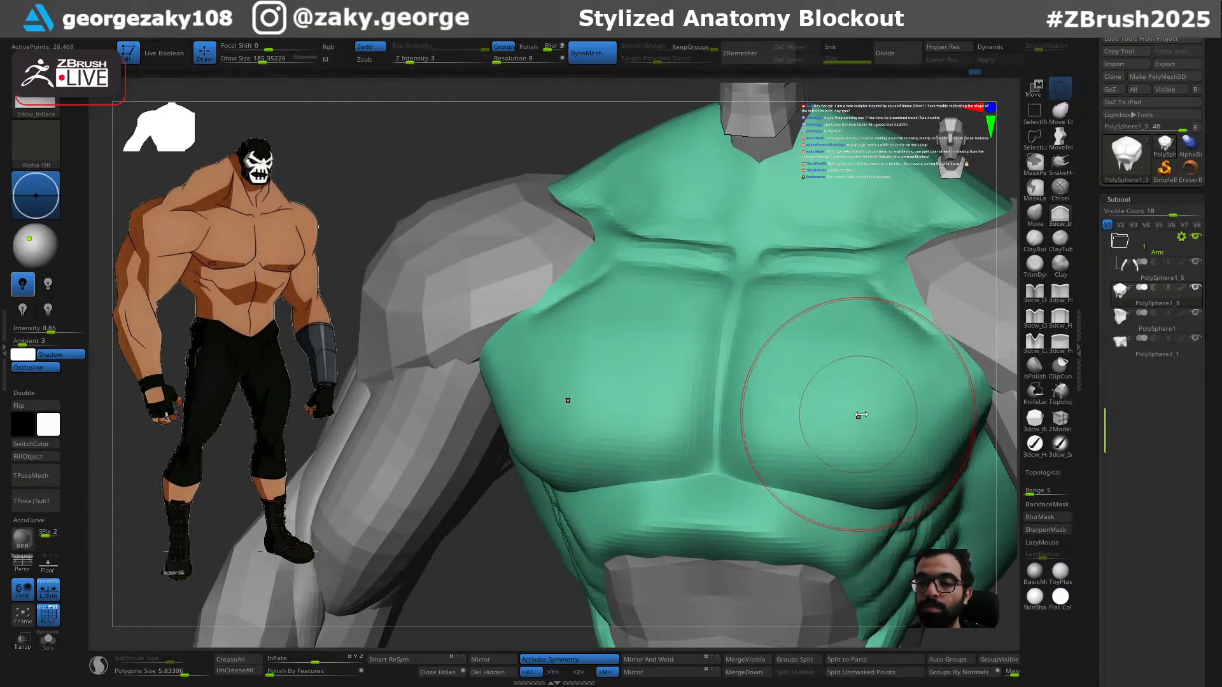
pyautogui.moveTo(807, 409); pyautogui.dragTo(872, 353, button='right')
pyautogui.moveTo(856, 438)
pyautogui.mouseDown(button='right')
pyautogui.moveTo(877, 443)
pyautogui.moveTo(856, 467)
pyautogui.moveTo(792, 495)
pyautogui.moveTo(808, 390)
pyautogui.moveTo(766, 442)
pyautogui.moveTo(805, 519)
pyautogui.moveTo(810, 563)
pyautogui.mouseUp(button='right')
# Step: Select the torso mesh and smooth out the faceted planes across its back
pyautogui.keyDown('alt'); pyautogui.click(788, 493); pyautogui.keyUp('alt')
pyautogui.keyDown('alt'); pyautogui.click(808, 391); pyautogui.keyUp('alt')
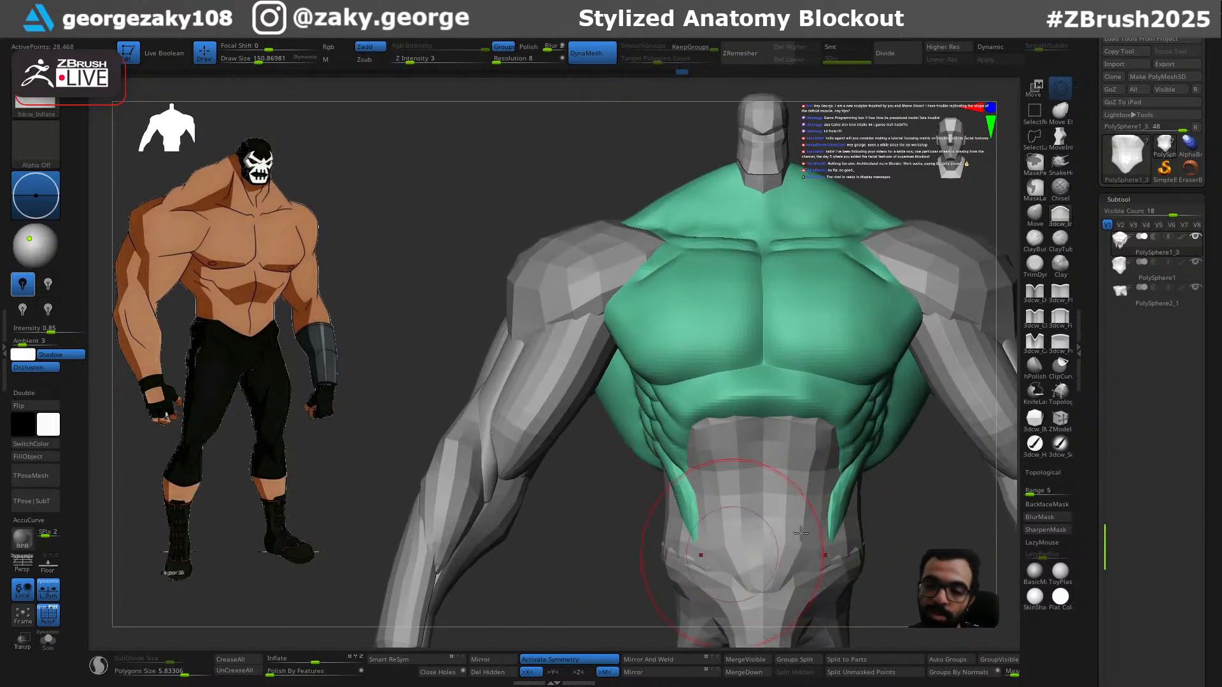
pyautogui.moveTo(944, 532)
pyautogui.mouseDown(button='right')
pyautogui.moveTo(846, 537)
pyautogui.moveTo(839, 496)
pyautogui.mouseUp(button='right')
pyautogui.moveTo(848, 440)
pyautogui.keyDown('shift'); pyautogui.mouseDown(button='right')
pyautogui.moveTo(838, 480)
pyautogui.moveTo(769, 502)
pyautogui.mouseUp(button='right'); pyautogui.keyUp('shift')
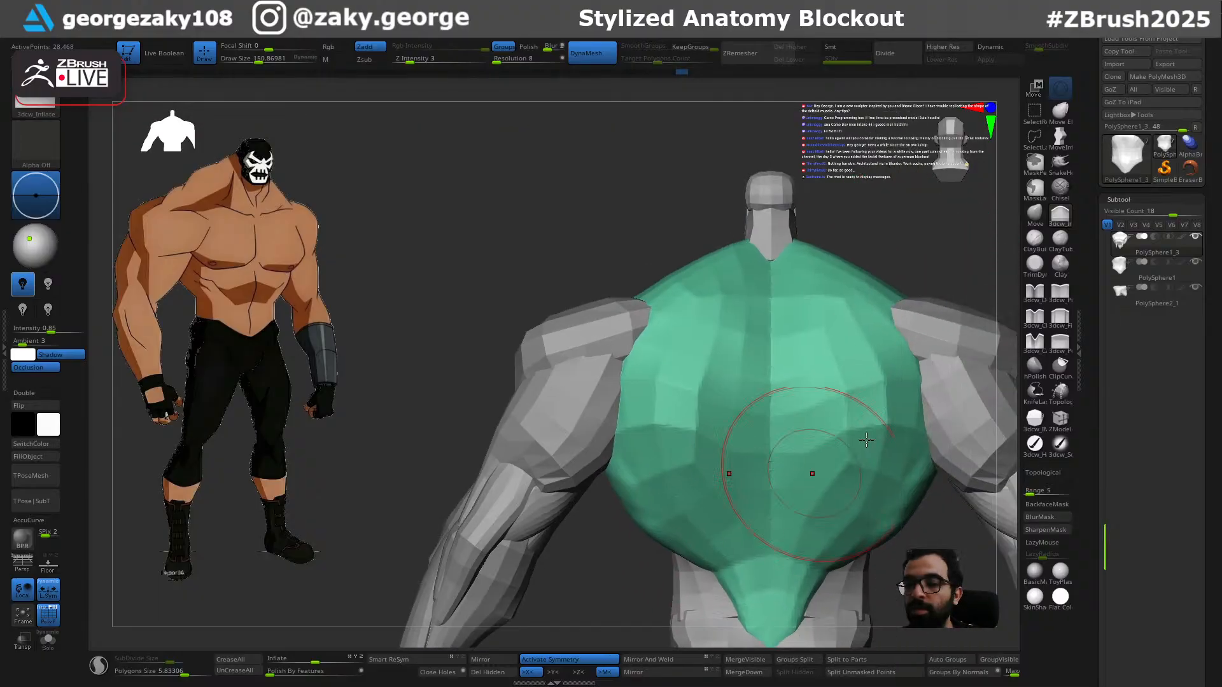
pyautogui.press('[')
pyautogui.press('shift')
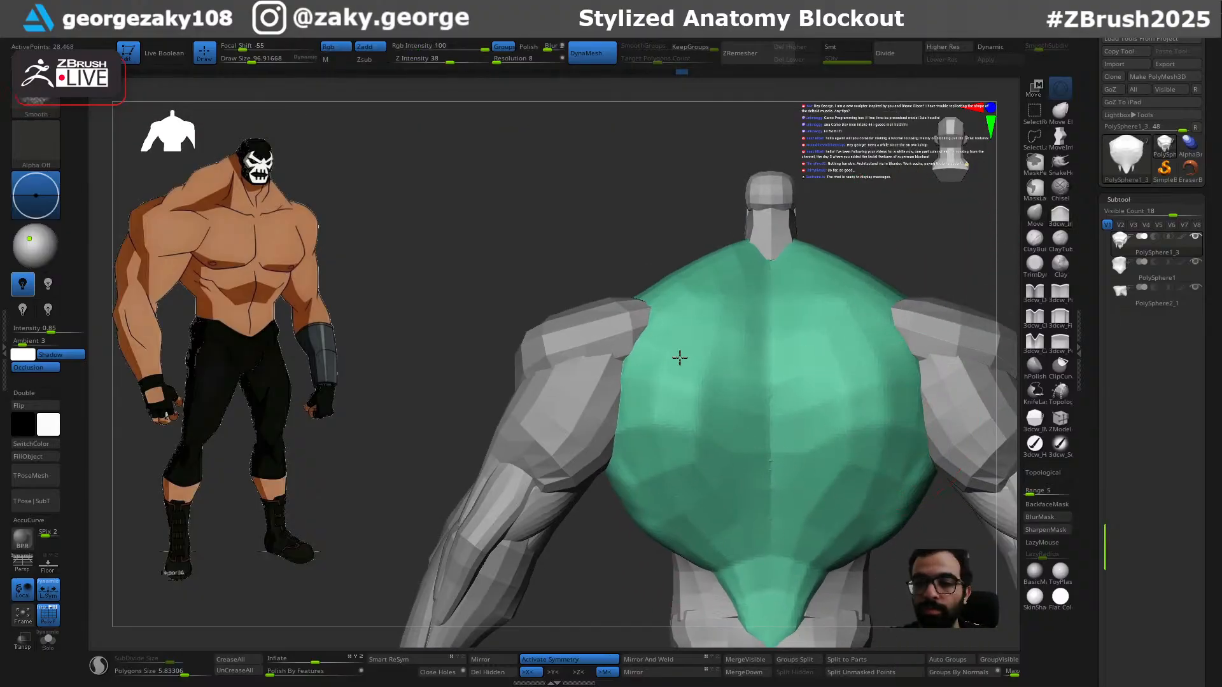
pyautogui.keyDown('shift'); pyautogui.moveTo(718, 541); pyautogui.dragTo(719, 577); pyautogui.keyUp('shift')
pyautogui.moveTo(948, 548)
pyautogui.mouseDown(button='right')
pyautogui.moveTo(903, 575)
pyautogui.moveTo(898, 563)
pyautogui.mouseUp(button='right')
pyautogui.keyDown('ctrl'); pyautogui.moveTo(745, 327); pyautogui.dragTo(718, 439, button='right'); pyautogui.keyUp('ctrl')
# Step: Carve the spine and inner edge of the shoulder blades on the upper back with the DamStandard brush
pyautogui.press('b')
pyautogui.press('d')
pyautogui.press('s')
pyautogui.press('[')
pyautogui.moveTo(662, 366); pyautogui.dragTo(667, 370)
pyautogui.hotkey('ctrl', 'z')
pyautogui.press('[')
pyautogui.moveTo(575, 332); pyautogui.dragTo(675, 382)
pyautogui.moveTo(606, 524); pyautogui.dragTo(728, 517, button='right')
pyautogui.moveTo(784, 444)
pyautogui.keyDown('ctrl'); pyautogui.mouseDown(button='right')
pyautogui.moveTo(831, 385)
pyautogui.moveTo(796, 405)
pyautogui.moveTo(831, 396)
pyautogui.moveTo(707, 393)
pyautogui.mouseUp(button='right'); pyautogui.keyUp('ctrl')
pyautogui.moveTo(708, 393)
pyautogui.keyDown('ctrl'); pyautogui.mouseDown(button='right')
pyautogui.moveTo(712, 413)
pyautogui.moveTo(765, 362)
pyautogui.mouseUp(button='right'); pyautogui.keyUp('ctrl')
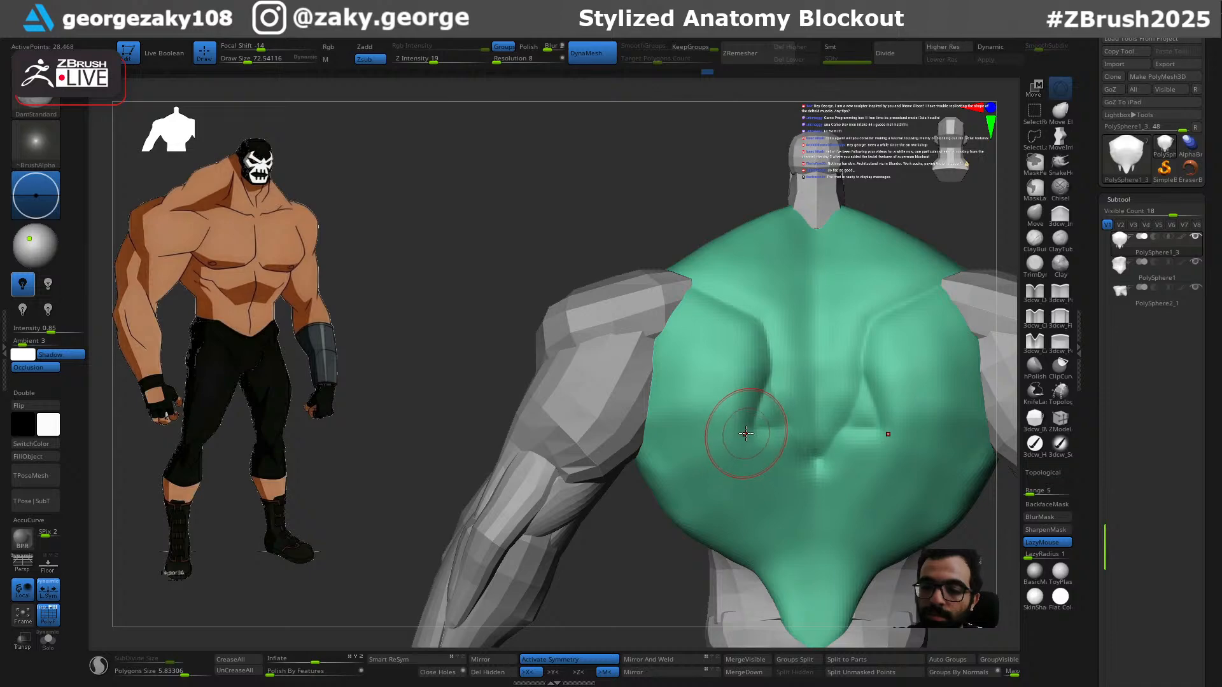
# Step: Try to carve the lower border of the shoulder blades out toward the armpits
pyautogui.moveTo(730, 442); pyautogui.dragTo(660, 396)
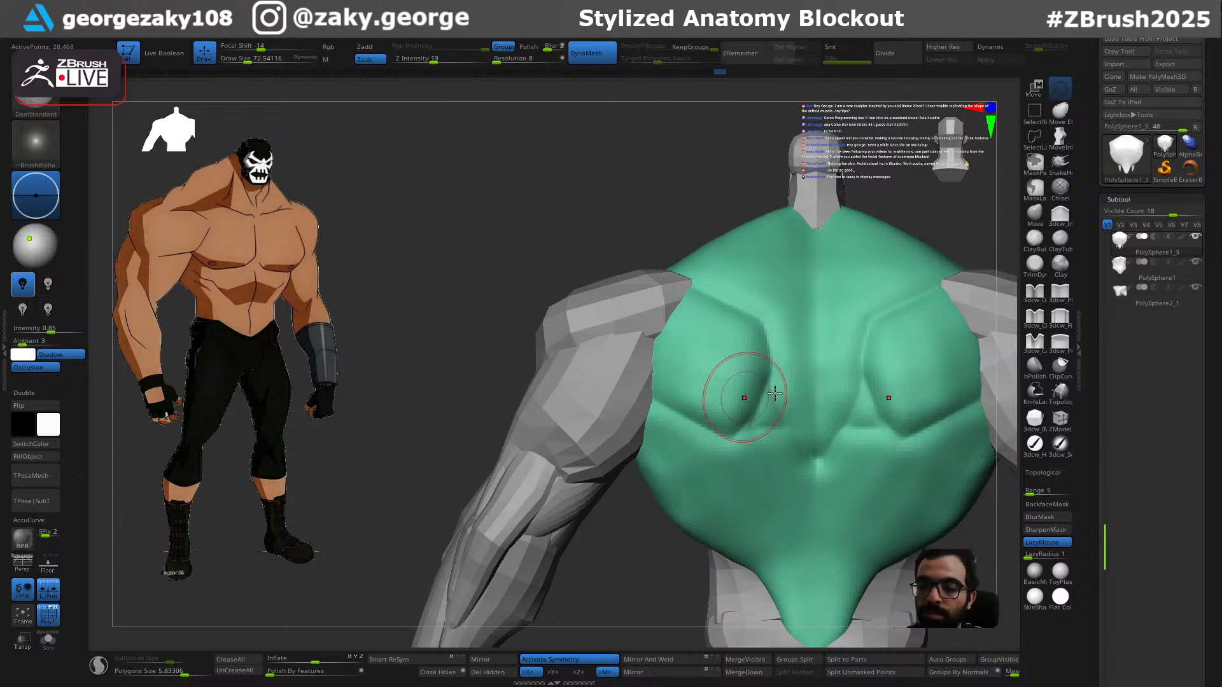
pyautogui.hotkey('ctrl', 'z')
pyautogui.moveTo(701, 438); pyautogui.dragTo(663, 425)
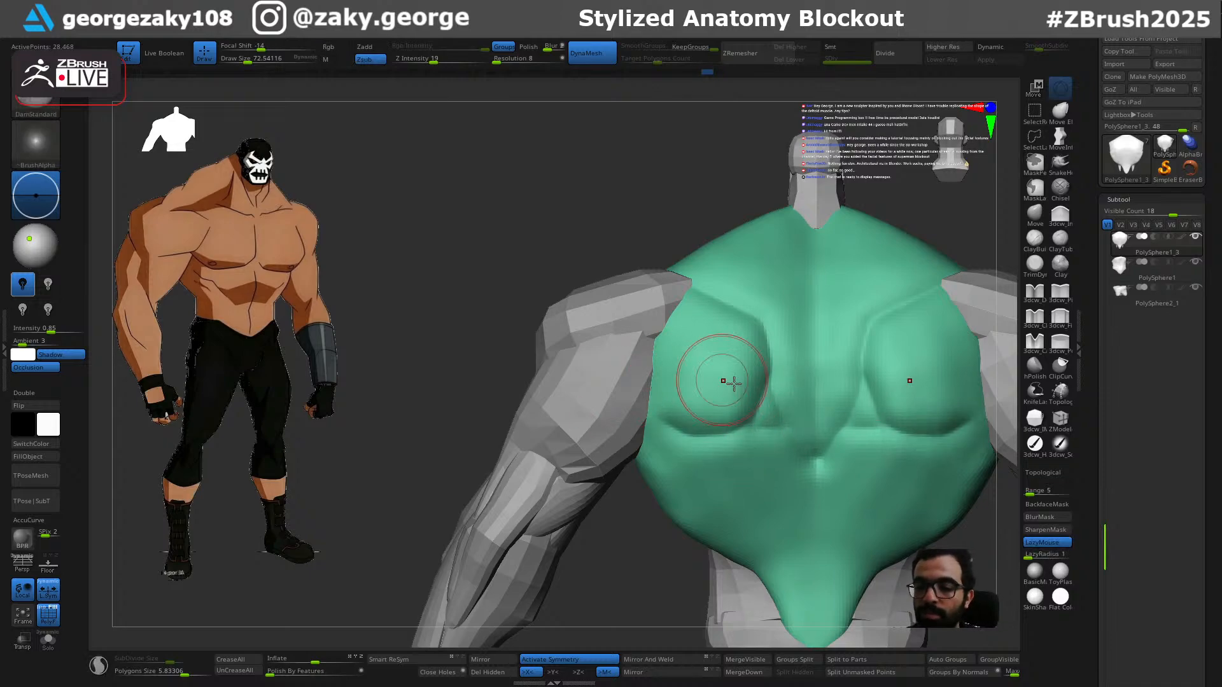
pyautogui.hotkey('ctrl', 'z')
pyautogui.moveTo(739, 430); pyautogui.dragTo(668, 433)
pyautogui.hotkey('ctrl', 'z')
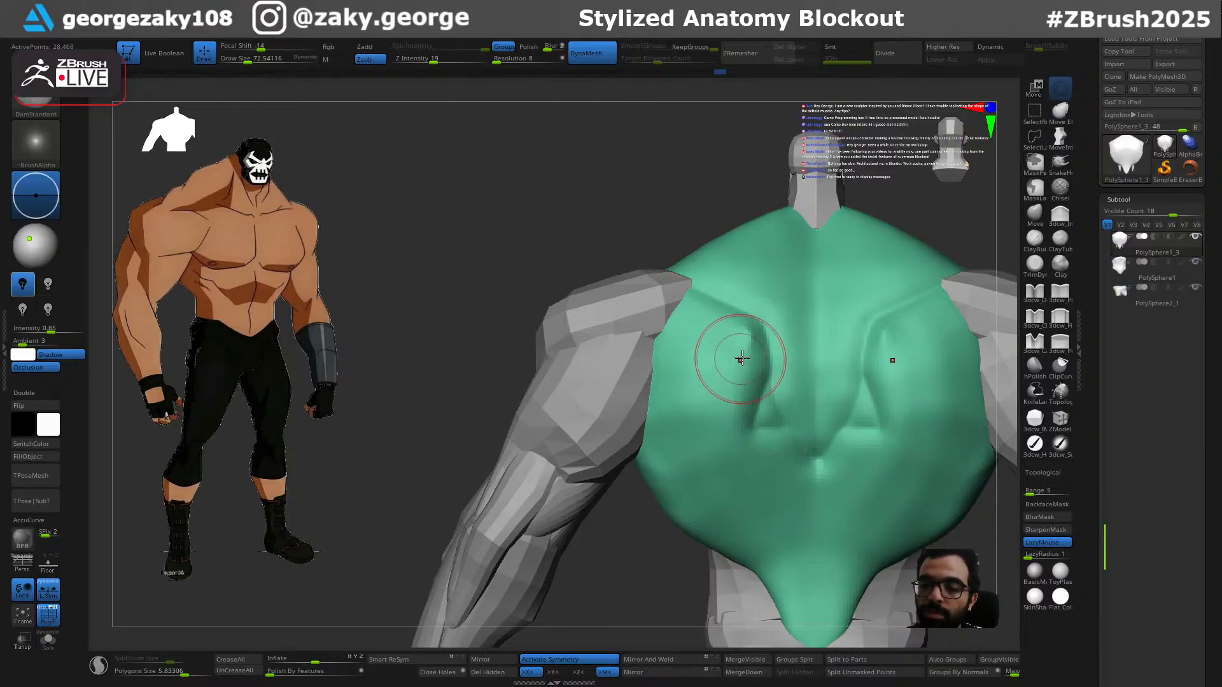
# Step: Strengthen the crease along the spine of the shoulder blades toward the rear shoulders
pyautogui.moveTo(744, 330); pyautogui.dragTo(679, 289)
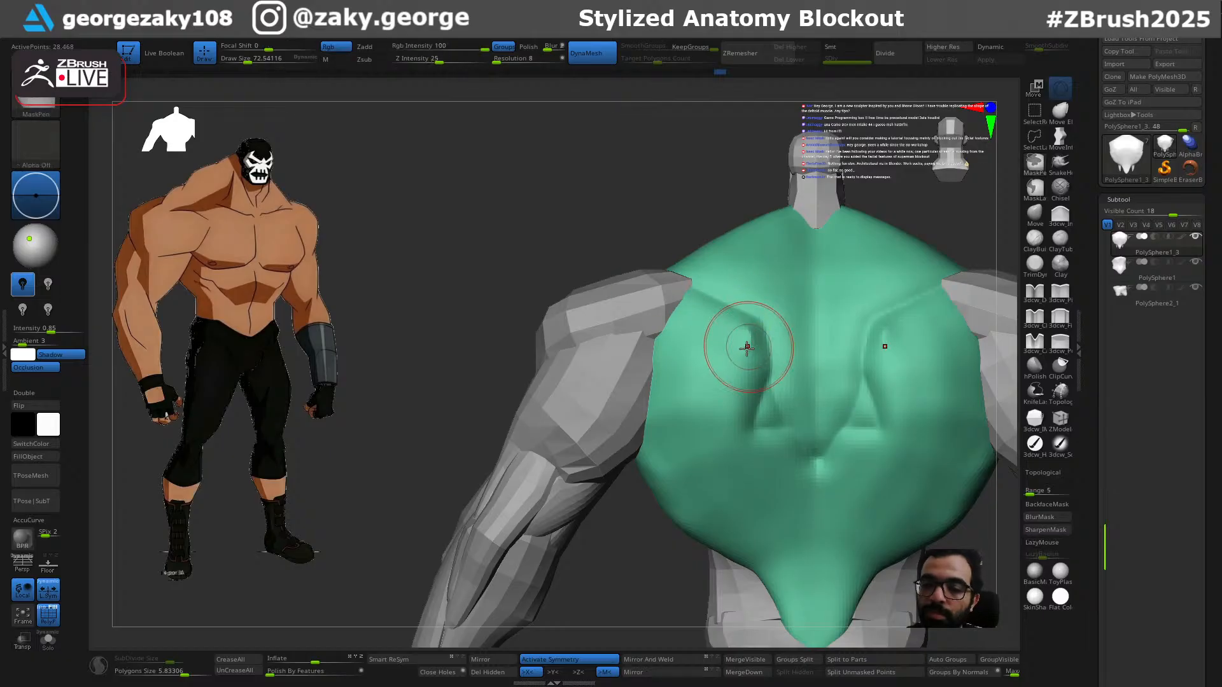
pyautogui.moveTo(746, 346); pyautogui.dragTo(603, 297)
pyautogui.moveTo(761, 360)
pyautogui.mouseDown(button='right')
pyautogui.moveTo(777, 361)
pyautogui.moveTo(743, 340)
pyautogui.mouseUp(button='right')
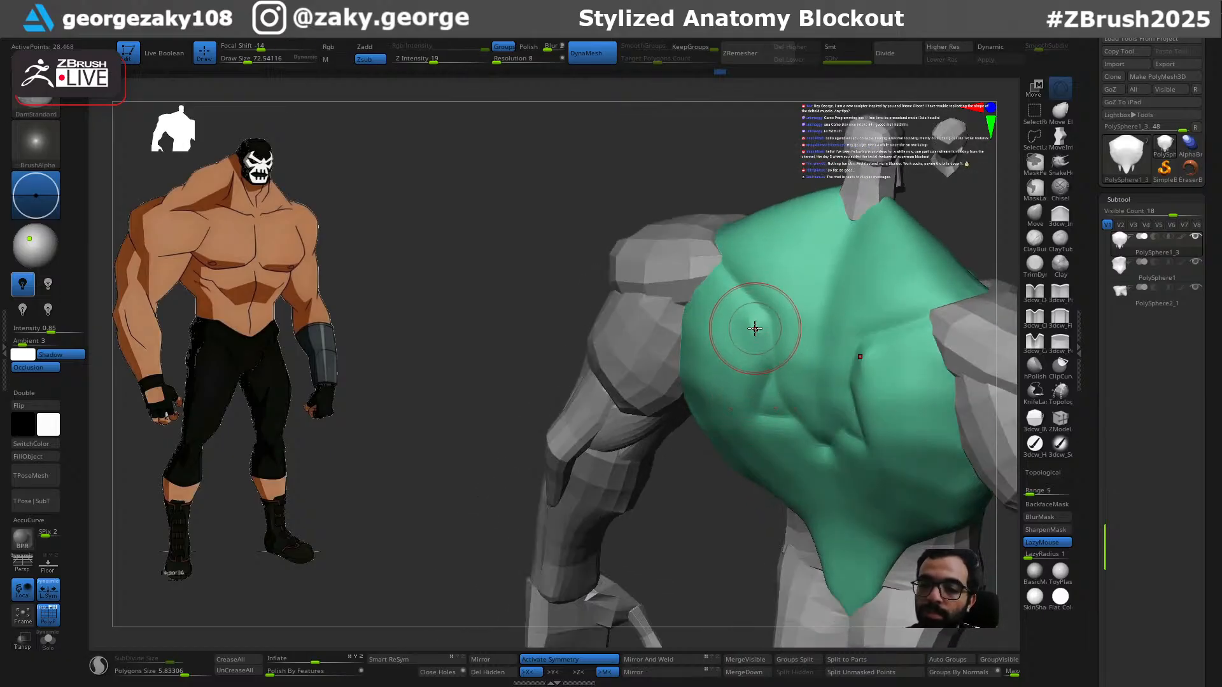
pyautogui.moveTo(717, 270)
pyautogui.mouseDown(button='right')
pyautogui.moveTo(772, 254)
pyautogui.moveTo(774, 340)
pyautogui.mouseUp(button='right')
pyautogui.hotkey('ctrl', 'z')
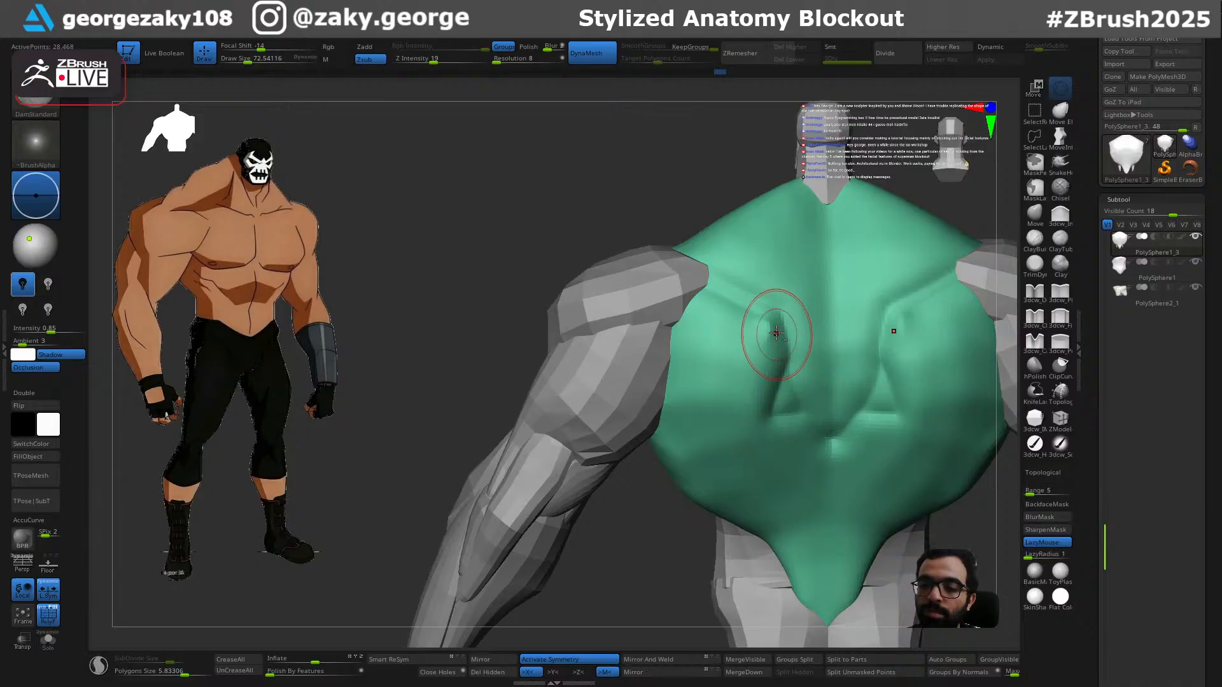
# Step: Deepen the groove along the inner edge of the shoulder blades down to their lower corner
pyautogui.moveTo(777, 394); pyautogui.dragTo(772, 414)
pyautogui.keyDown('shift'); pyautogui.moveTo(778, 375); pyautogui.dragTo(775, 339); pyautogui.keyUp('shift')
pyautogui.moveTo(752, 477); pyautogui.dragTo(736, 382, button='right')
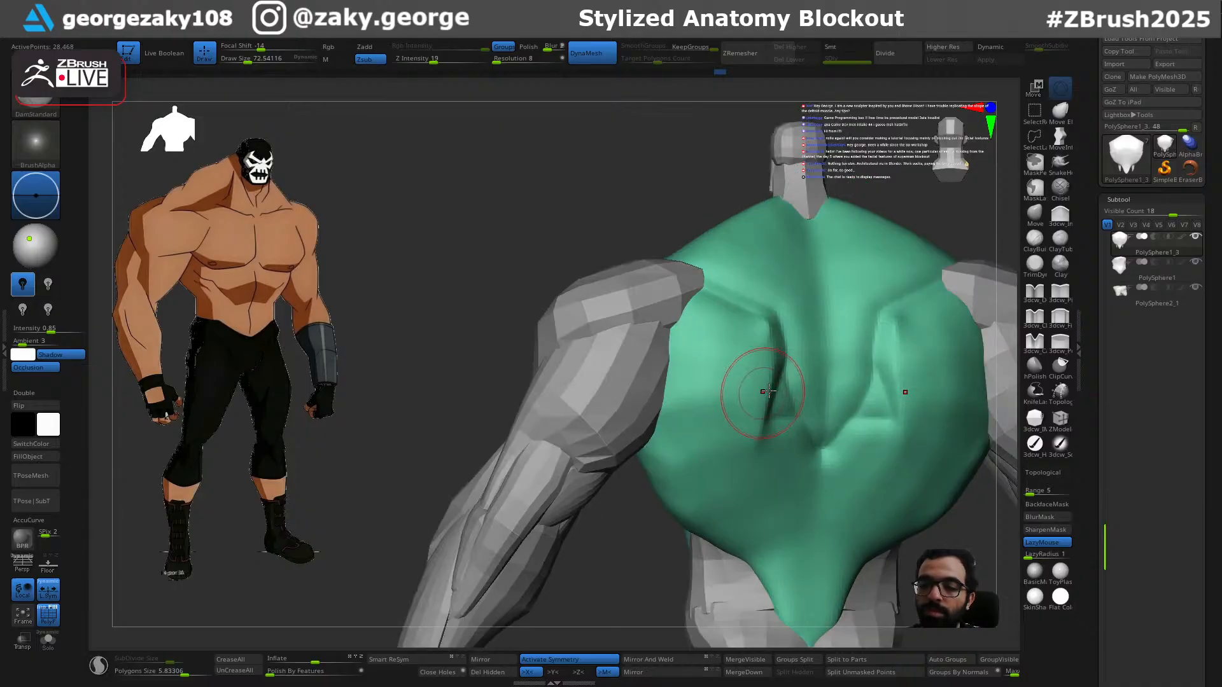
pyautogui.keyDown('shift'); pyautogui.moveTo(756, 421); pyautogui.dragTo(770, 332); pyautogui.keyUp('shift')
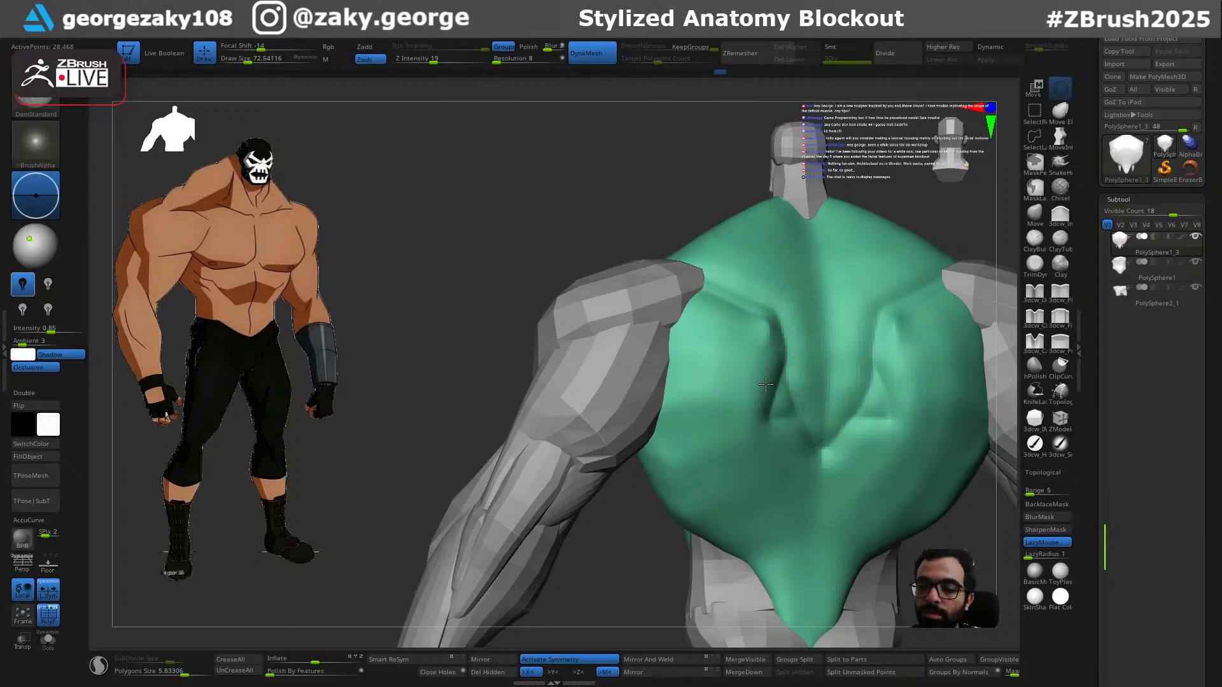
pyautogui.keyDown('shift'); pyautogui.moveTo(748, 450); pyautogui.dragTo(771, 335); pyautogui.keyUp('shift')
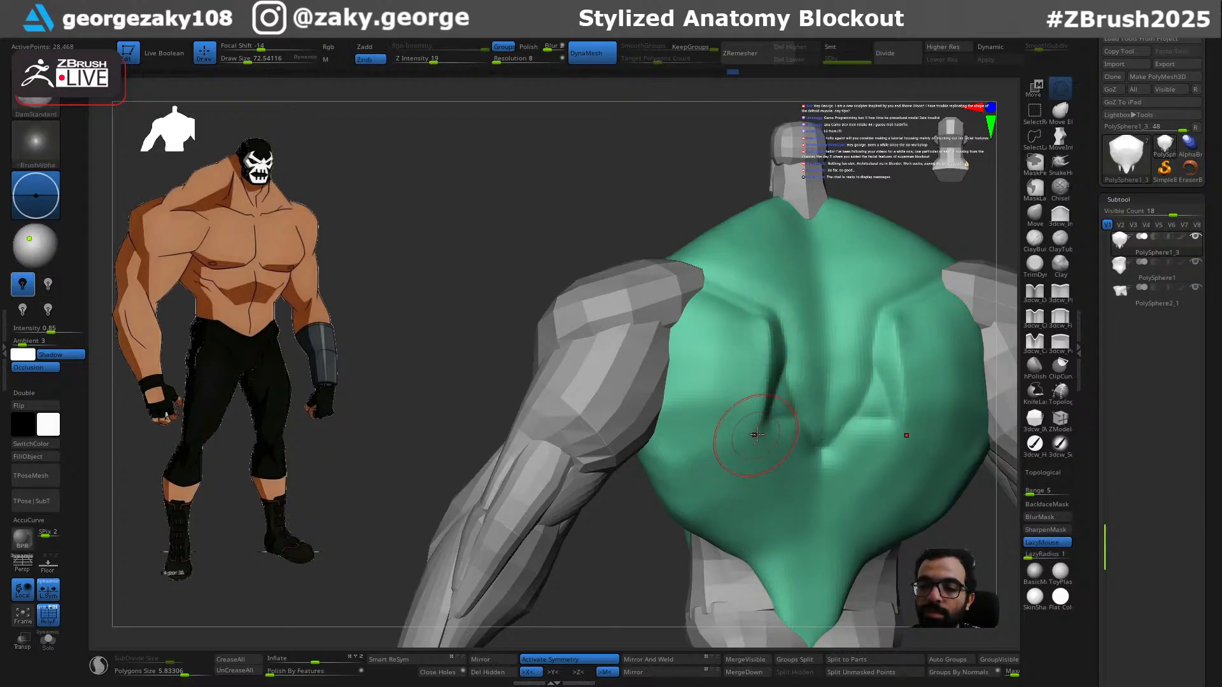
pyautogui.moveTo(690, 366)
pyautogui.mouseDown(button='right')
pyautogui.moveTo(717, 380)
pyautogui.moveTo(750, 428)
pyautogui.mouseUp(button='right')
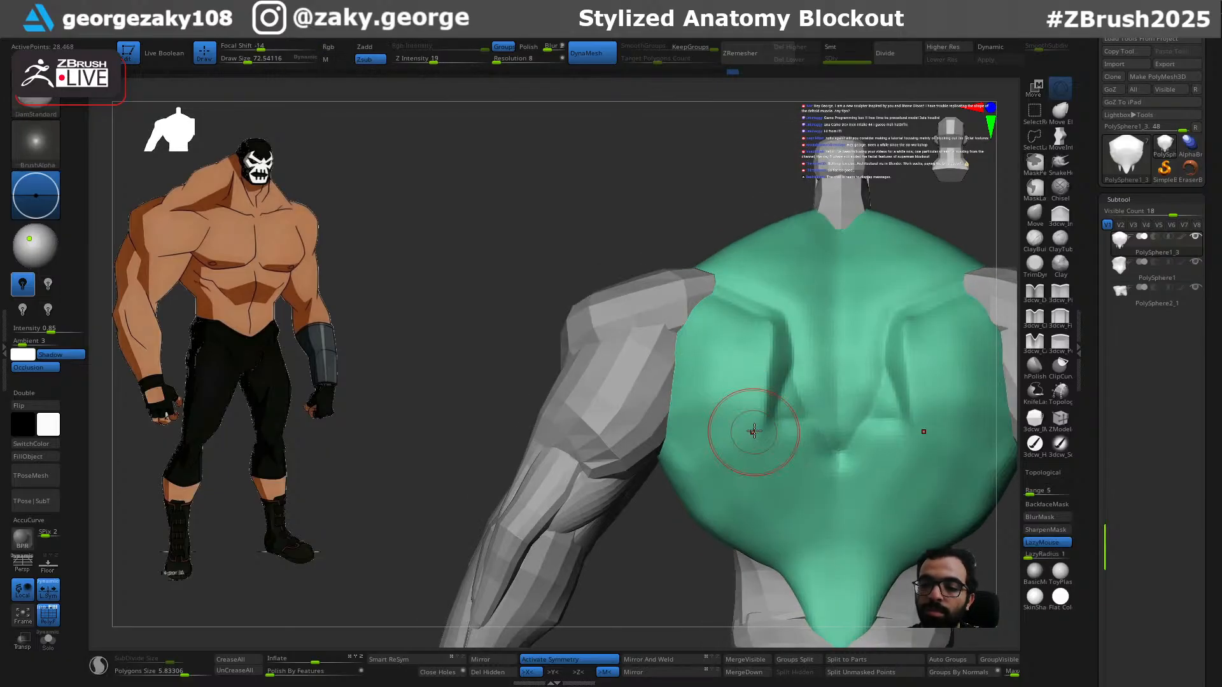
# Step: Try to build up the lower part of the shoulder blades with a small Clay brush
pyautogui.press('s')
pyautogui.moveTo(748, 421)
pyautogui.mouseDown()
pyautogui.moveTo(725, 404)
pyautogui.moveTo(708, 413)
pyautogui.moveTo(736, 413)
pyautogui.mouseUp()
pyautogui.hotkey('ctrl', 'z')
pyautogui.press('s')
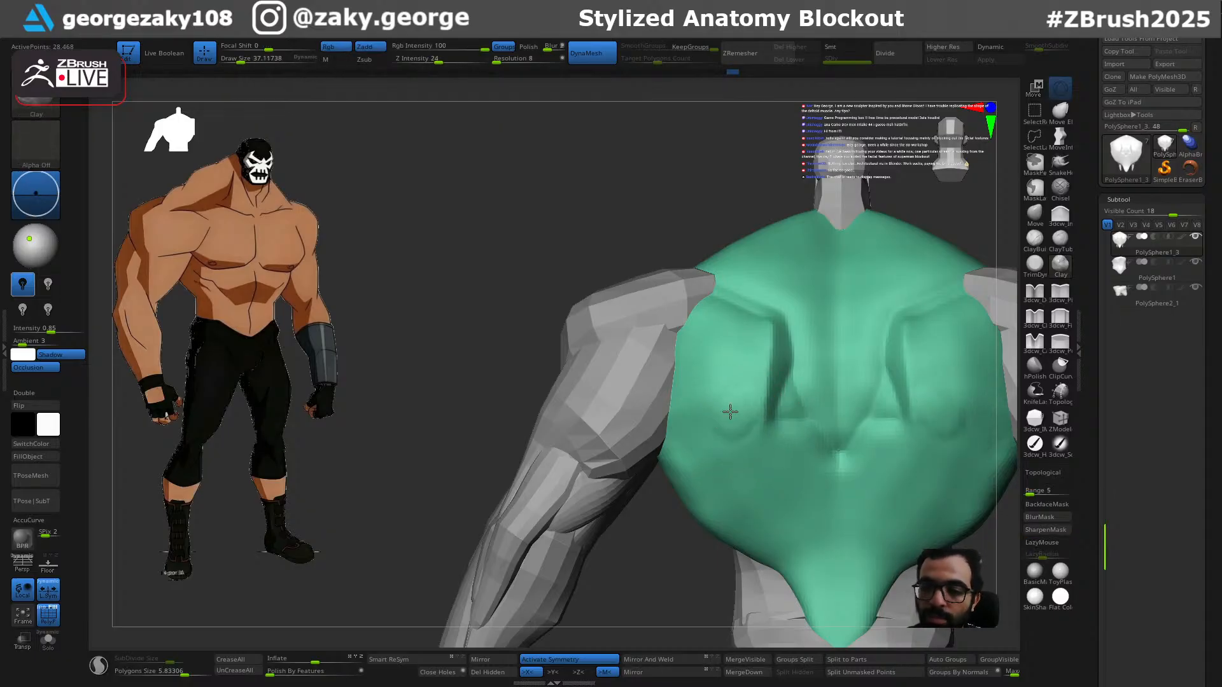
pyautogui.press('s')
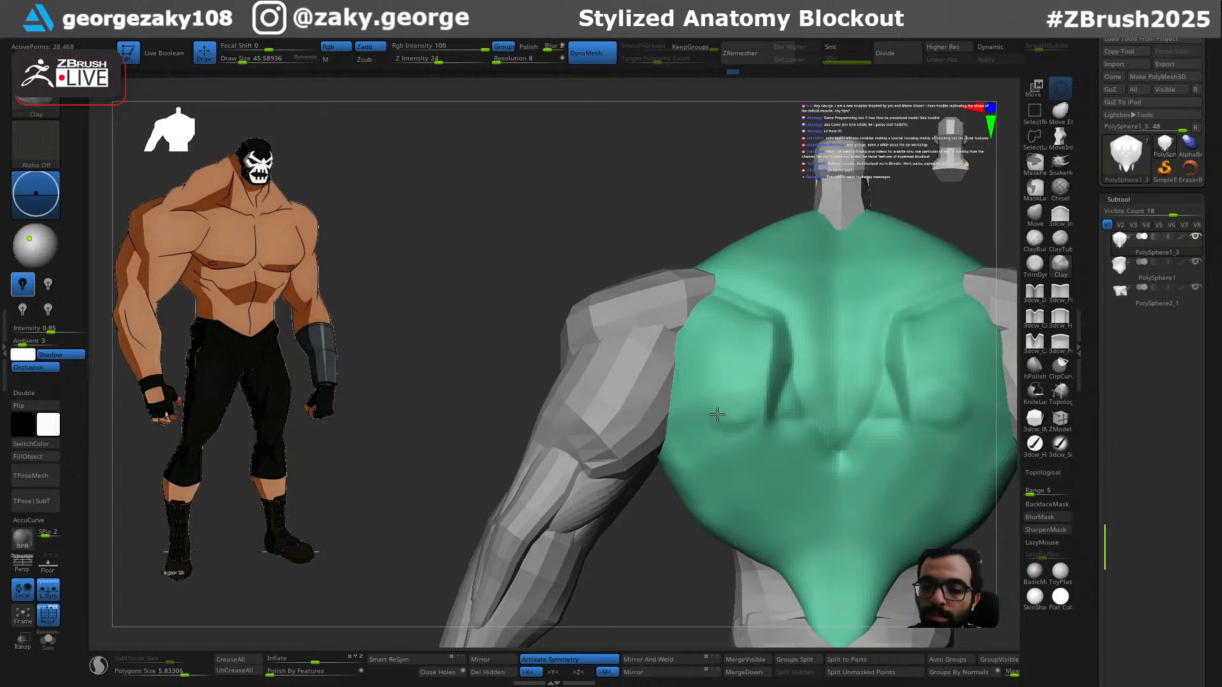
pyautogui.hotkey('ctrl', 'z')
# Step: Try to build up the muscle at the lower shoulder blade with the Standard brush
pyautogui.press('1')
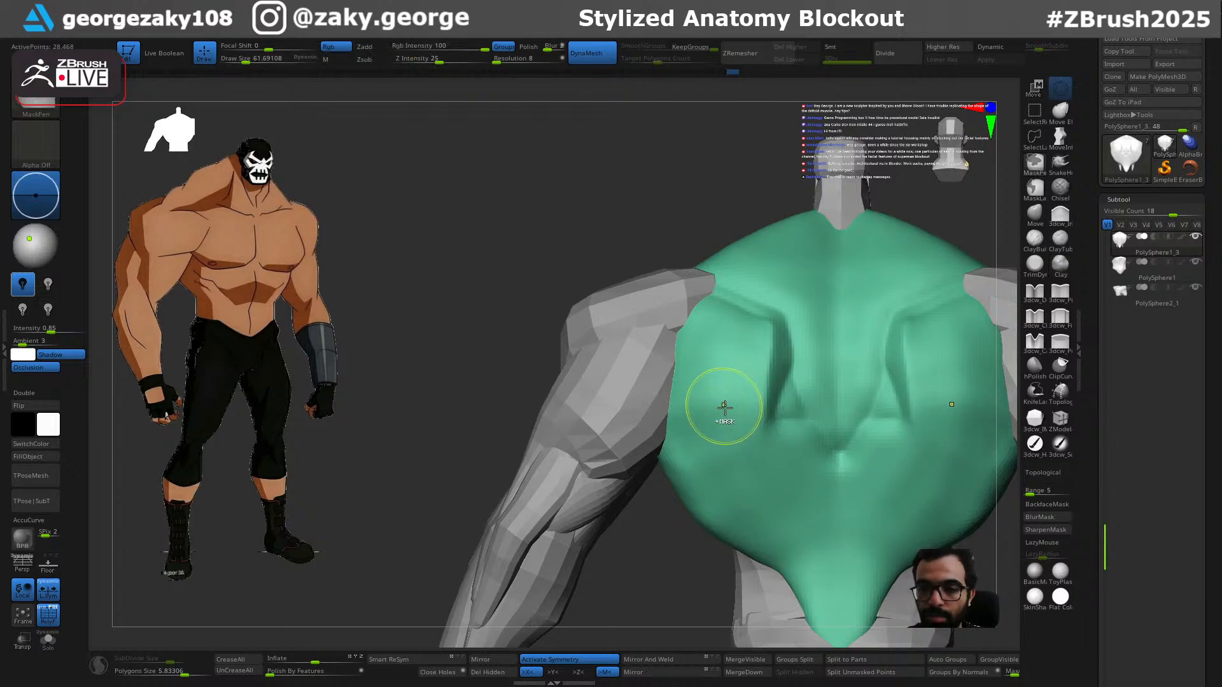
pyautogui.keyDown('ctrl'); pyautogui.moveTo(723, 409); pyautogui.dragTo(756, 409, button='right'); pyautogui.keyUp('ctrl')
pyautogui.press('2')
pyautogui.press('s')
pyautogui.moveTo(755, 419); pyautogui.dragTo(758, 421)
pyautogui.press('s')
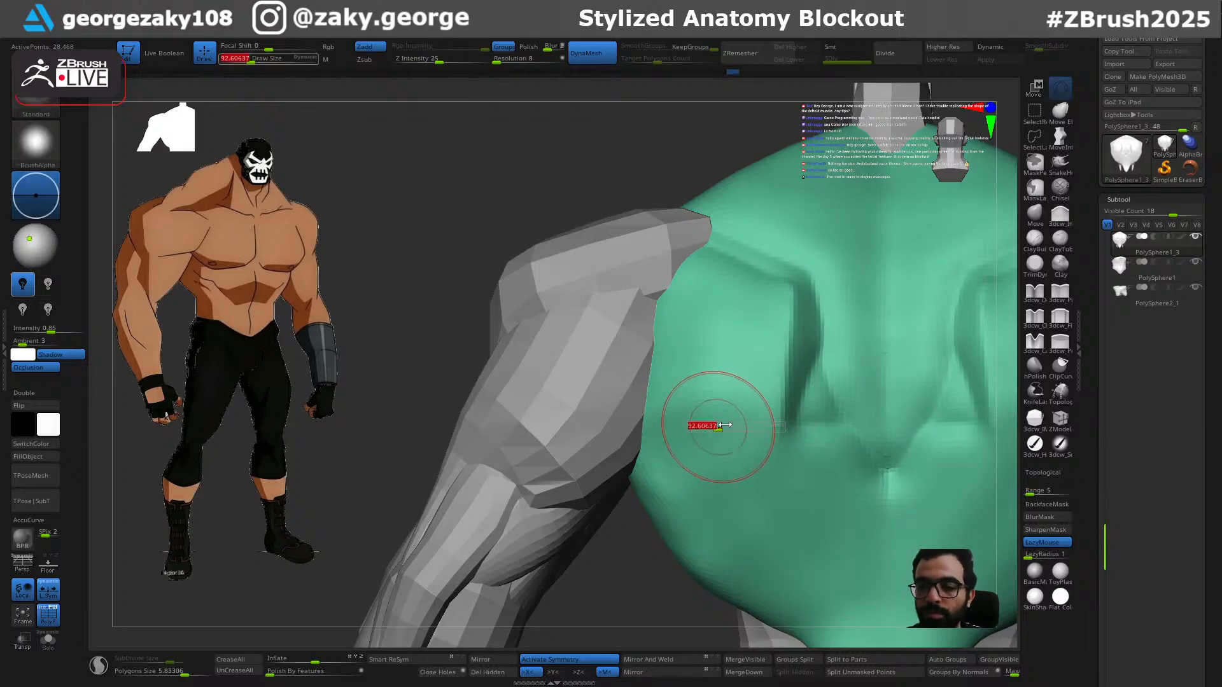
pyautogui.moveTo(641, 418); pyautogui.dragTo(703, 462, button='right')
pyautogui.moveTo(639, 413); pyautogui.dragTo(654, 408)
pyautogui.hotkey('ctrl', 'z')
# Step: Carve a diagonal crease across the shoulder blade muscles from the armpit inward with the DamStandard brush
pyautogui.press('3')
pyautogui.press('s')
pyautogui.moveTo(685, 335); pyautogui.dragTo(676, 321)
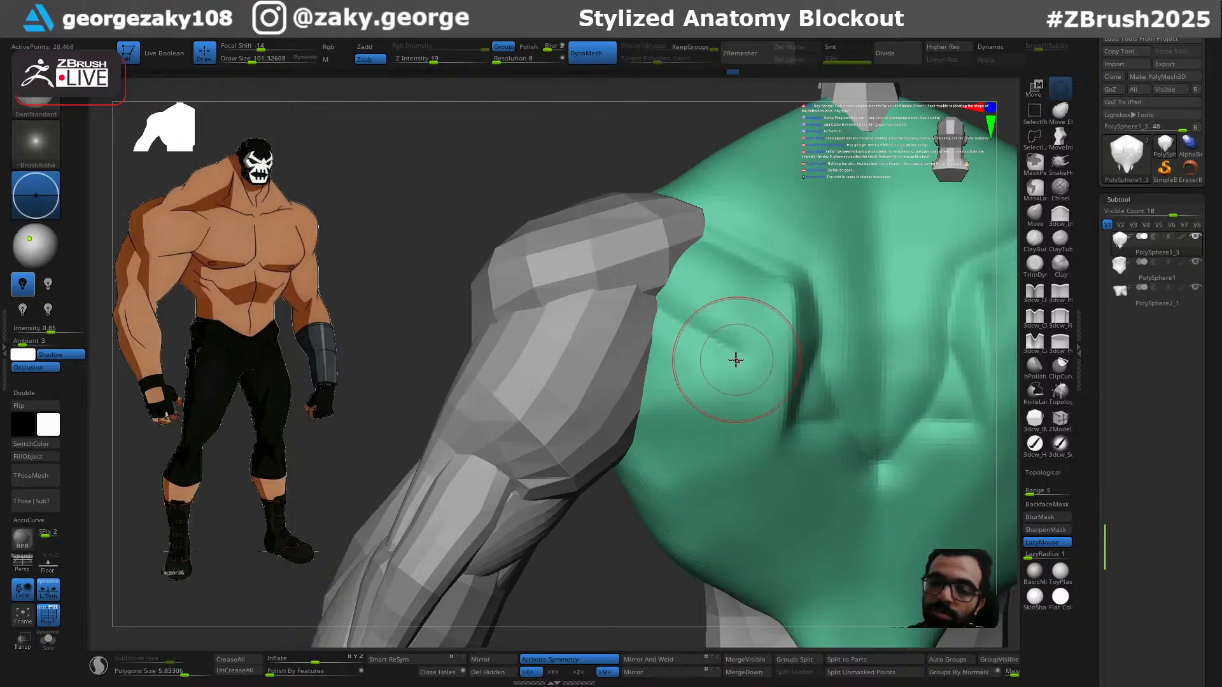
pyautogui.hotkey('ctrl', 'z')
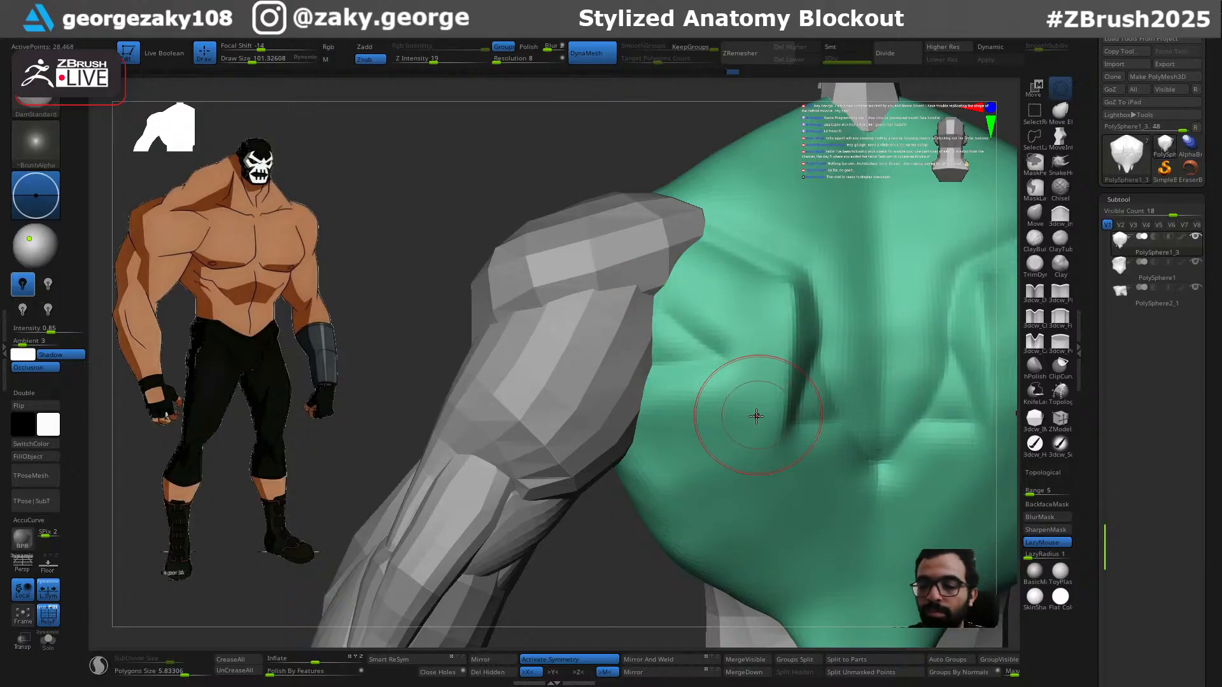
pyautogui.hotkey('ctrl', 'z')
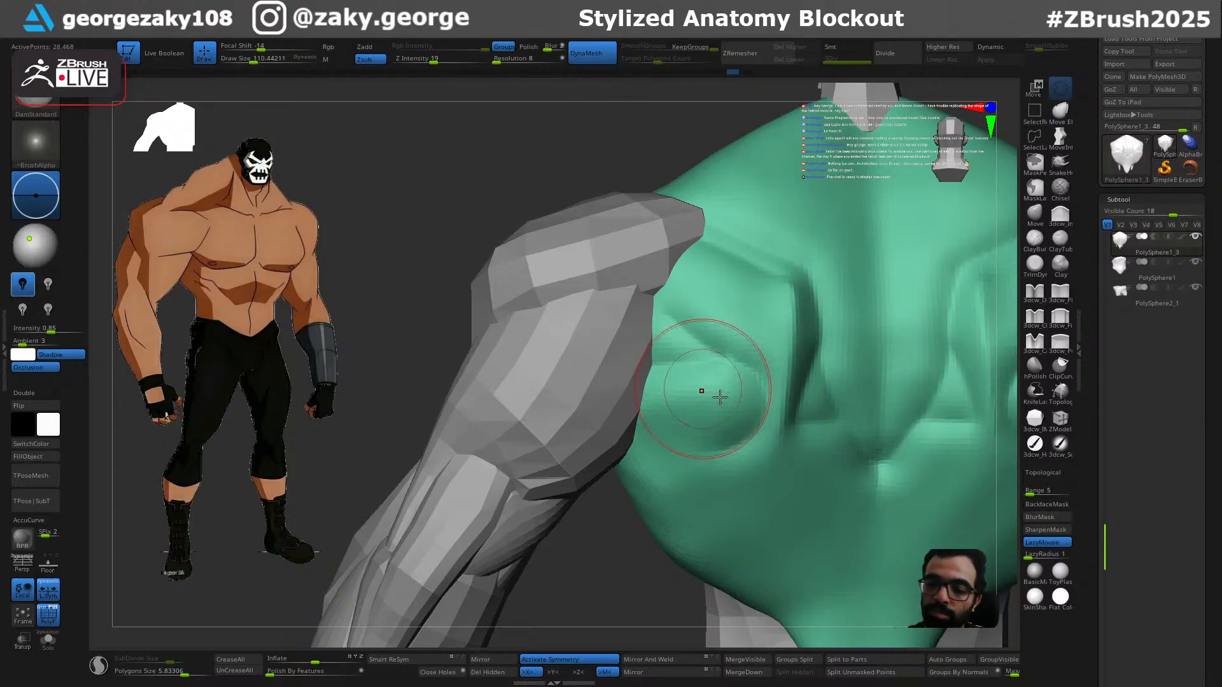
# Step: Try to define a rounded lower muscle beneath the diagonal shoulder blade crease
pyautogui.moveTo(717, 334); pyautogui.dragTo(763, 294, button='right')
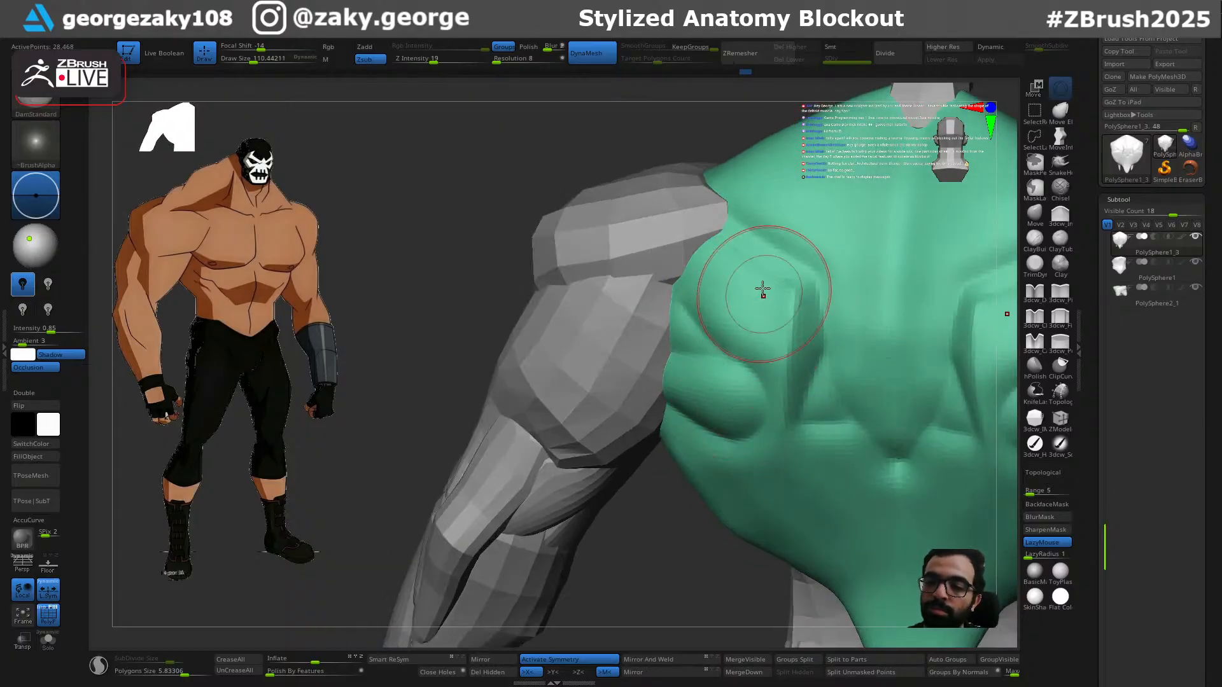
pyautogui.moveTo(731, 380); pyautogui.dragTo(763, 363, button='right')
pyautogui.keyDown('ctrl'); pyautogui.moveTo(772, 242); pyautogui.dragTo(787, 210, button='right'); pyautogui.keyUp('ctrl')
pyautogui.moveTo(891, 362); pyautogui.dragTo(853, 357, button='right')
pyautogui.press('ctrl')
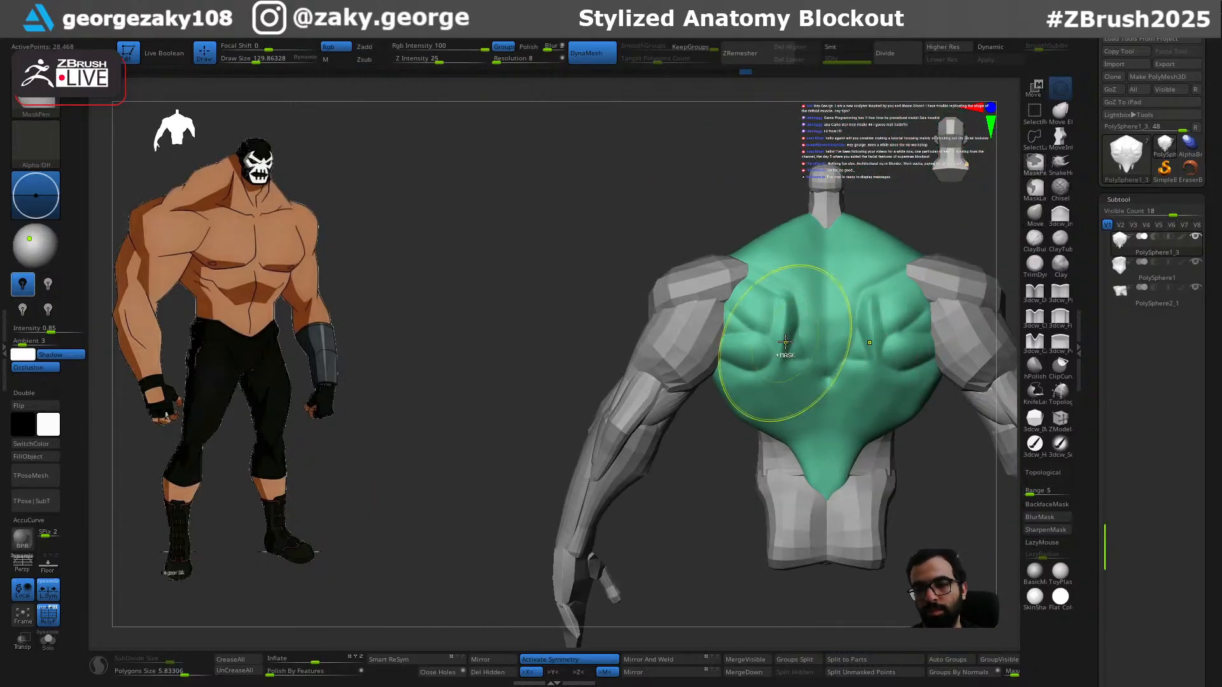
pyautogui.hotkey('ctrl', 'z')
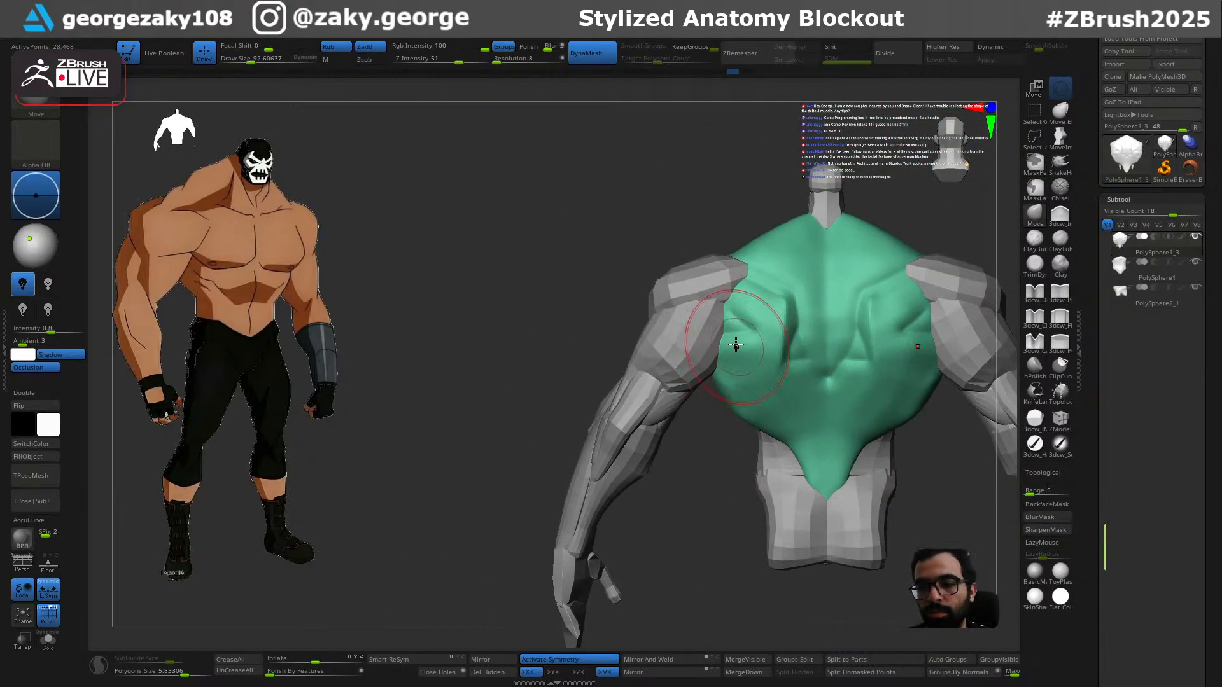
# Step: Reshape the shoulder blade muscles beside the armpit with the Move brush
pyautogui.moveTo(717, 310); pyautogui.dragTo(706, 313)
pyautogui.press('s')
pyautogui.moveTo(703, 316); pyautogui.dragTo(716, 320)
pyautogui.moveTo(729, 334)
pyautogui.mouseDown(button='right')
pyautogui.moveTo(750, 347)
pyautogui.moveTo(746, 366)
pyautogui.mouseUp(button='right')
pyautogui.moveTo(732, 296); pyautogui.dragTo(726, 289)
pyautogui.moveTo(726, 289); pyautogui.dragTo(741, 302, button='right')
pyautogui.keyDown('ctrl'); pyautogui.moveTo(741, 303); pyautogui.dragTo(722, 337, button='right'); pyautogui.keyUp('ctrl')
pyautogui.moveTo(722, 325); pyautogui.dragTo(732, 318)
pyautogui.moveTo(738, 318); pyautogui.dragTo(709, 318, button='right')
# Step: Carve the outlines of the upper and lower shoulder blade muscles with a smaller DamStandard brush
pyautogui.press('shift')
pyautogui.press('b')
pyautogui.press('d')
pyautogui.press('s')
pyautogui.press('s')
pyautogui.moveTo(789, 311); pyautogui.dragTo(782, 300)
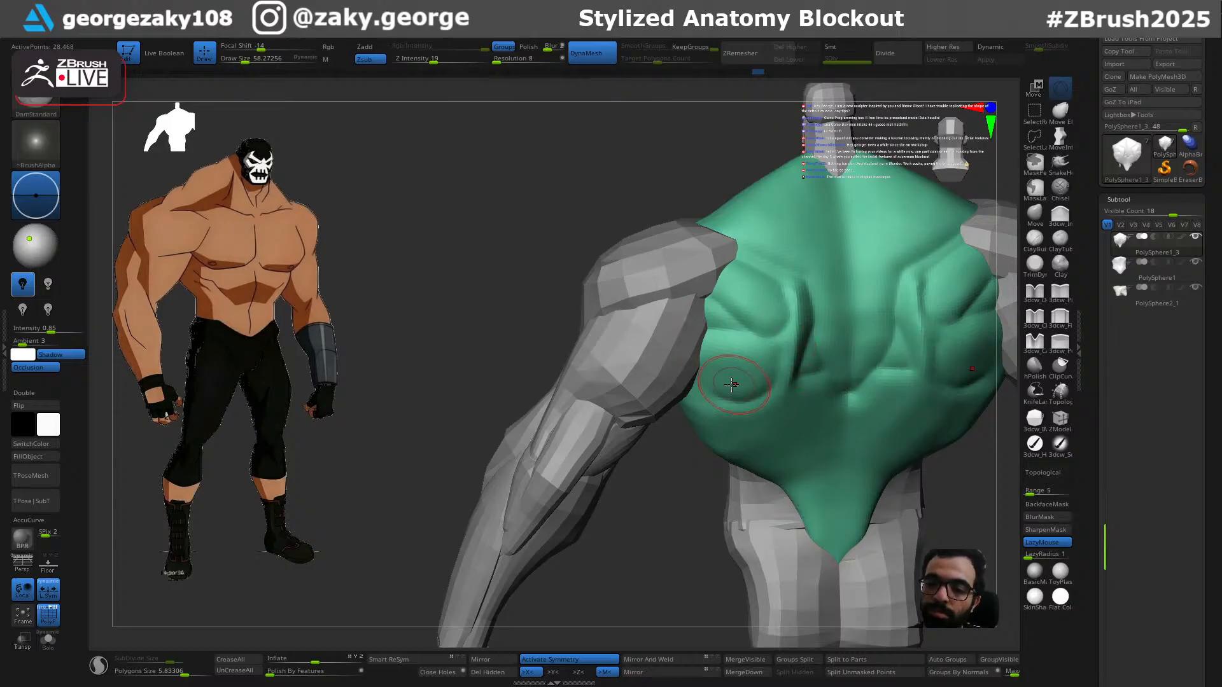
# Step: Swell the lower shoulder blade muscle below the armpit with the Inflate brush
pyautogui.moveTo(685, 335); pyautogui.dragTo(754, 372, button='right')
pyautogui.press('4')
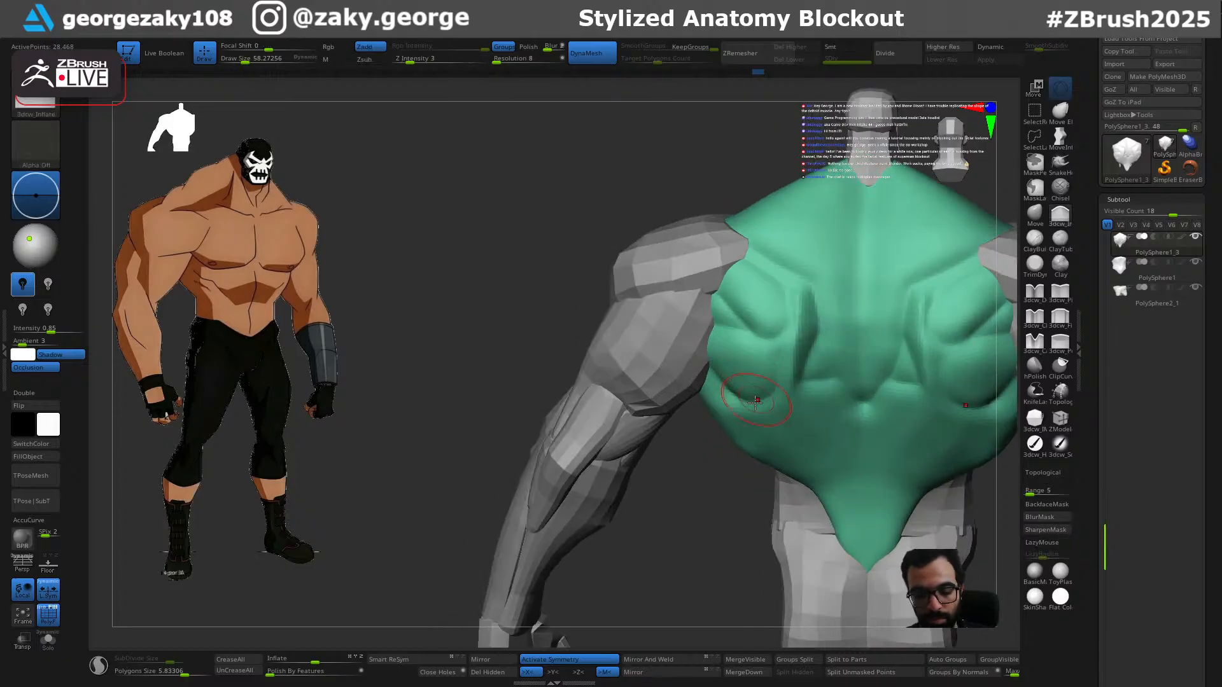
pyautogui.moveTo(761, 394); pyautogui.dragTo(770, 398, button='right')
pyautogui.press(']')
pyautogui.moveTo(761, 360); pyautogui.dragTo(751, 375)
pyautogui.moveTo(745, 425)
pyautogui.mouseDown(button='right')
pyautogui.moveTo(798, 430)
pyautogui.moveTo(818, 449)
pyautogui.mouseUp(button='right')
# Step: Define the lower trapezius between the shoulder blades with DamStandard and Standard brush strokes
pyautogui.press('3')
pyautogui.press('s')
pyautogui.moveTo(873, 379)
pyautogui.mouseDown()
pyautogui.moveTo(854, 380)
pyautogui.moveTo(828, 349)
pyautogui.mouseUp()
pyautogui.moveTo(830, 407); pyautogui.dragTo(859, 362, button='right')
pyautogui.press('2')
pyautogui.press('s')
pyautogui.moveTo(859, 362); pyautogui.dragTo(872, 363)
pyautogui.moveTo(883, 404); pyautogui.dragTo(866, 344)
pyautogui.moveTo(850, 222); pyautogui.dragTo(859, 369, button='right')
pyautogui.moveTo(864, 376); pyautogui.dragTo(864, 370)
pyautogui.hotkey('shift', 'f')
pyautogui.hotkey('shift', 'f')
pyautogui.hotkey('shift', 'f')
pyautogui.hotkey('shift', 'f')
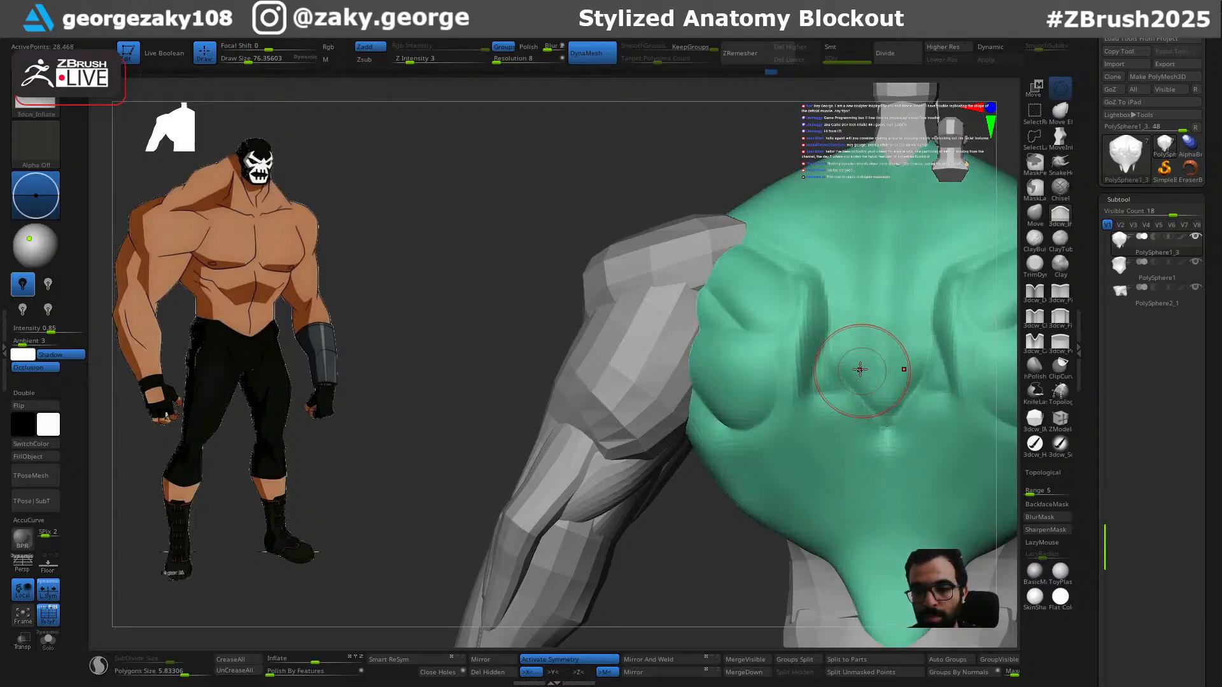
# Step: Shape the spine line between the two trapezius halves with Standard brush strokes
pyautogui.moveTo(859, 349); pyautogui.dragTo(820, 391, button='right')
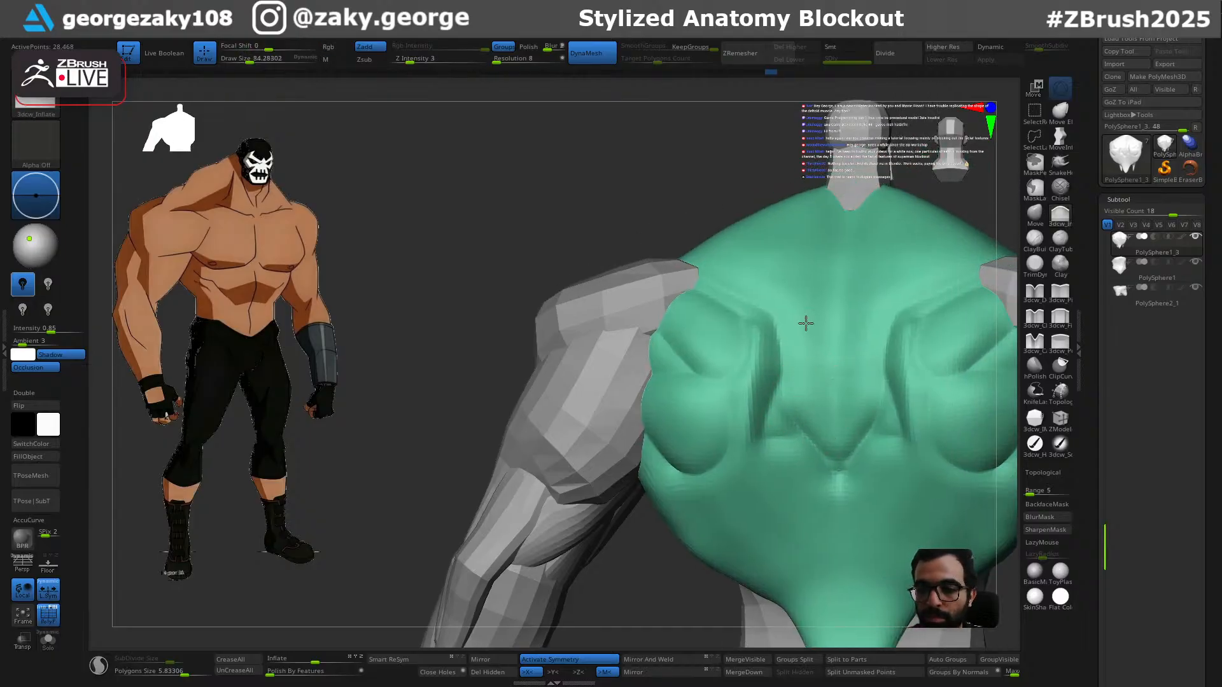
pyautogui.press('b')
pyautogui.press('s')
pyautogui.press('t')
pyautogui.press('s')
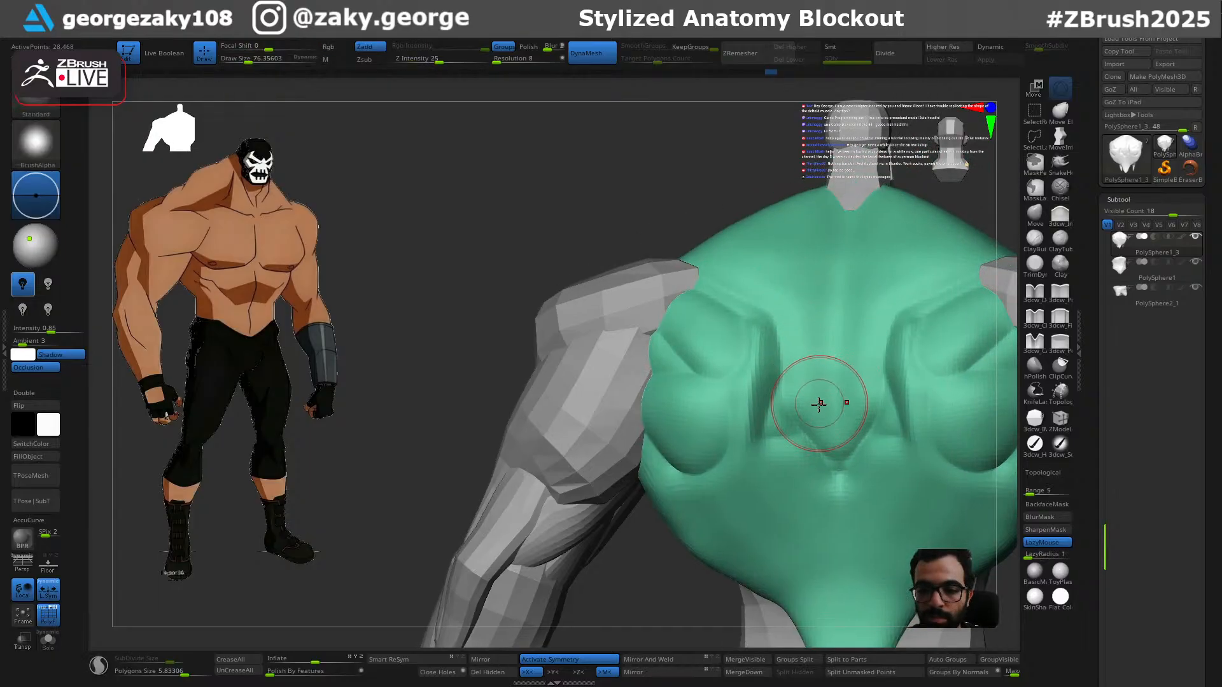
pyautogui.moveTo(810, 266); pyautogui.dragTo(818, 409, button='right')
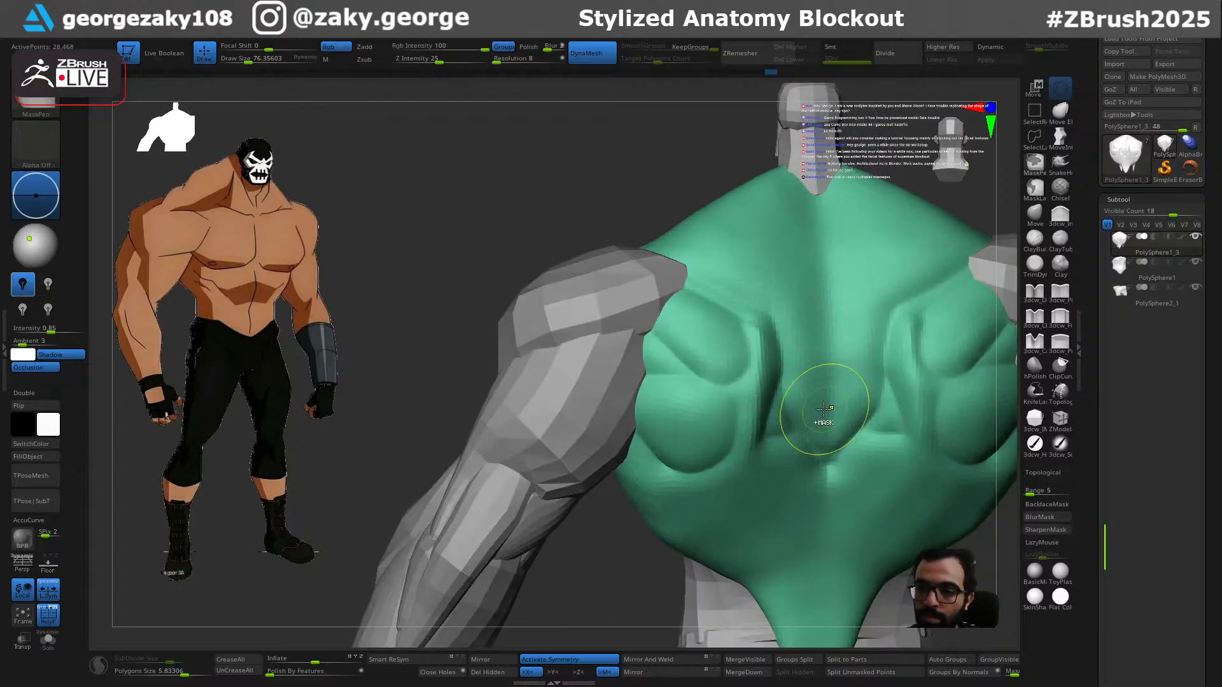
pyautogui.moveTo(790, 195); pyautogui.dragTo(806, 278, button='right')
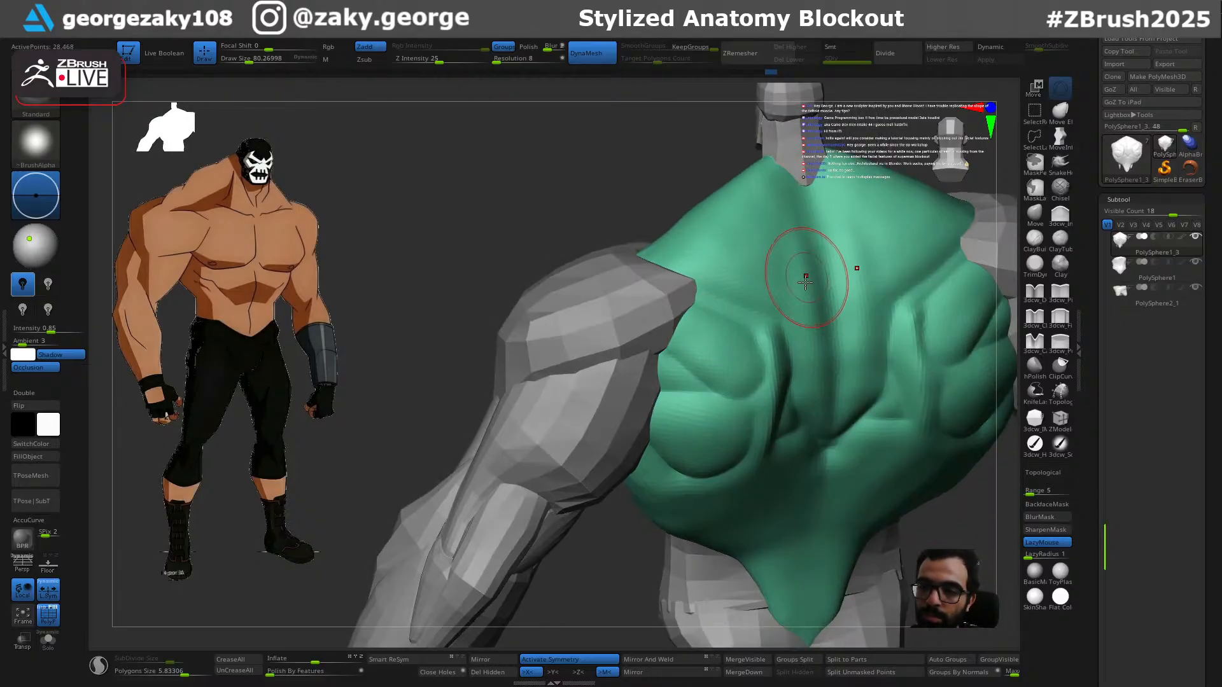
# Step: Swell the trapezius along both sides of the spine with the Inflate brush at Z Intensity 9
pyautogui.press('1')
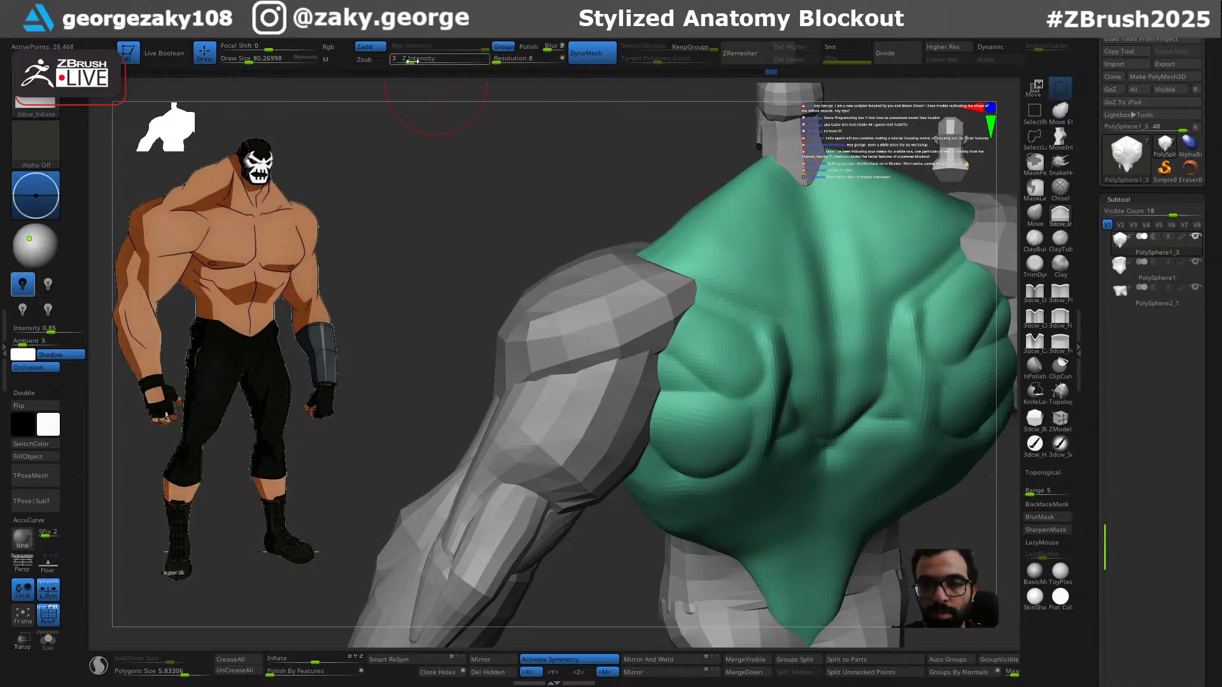
pyautogui.moveTo(429, 65); pyautogui.dragTo(429, 65)
pyautogui.hotkey('ctrl', 'z')
pyautogui.moveTo(818, 330)
pyautogui.mouseDown()
pyautogui.moveTo(777, 261)
pyautogui.moveTo(775, 220)
pyautogui.mouseUp()
pyautogui.press('s')
pyautogui.hotkey('ctrl', 'z')
pyautogui.press('s')
pyautogui.moveTo(799, 262); pyautogui.dragTo(802, 261)
pyautogui.moveTo(794, 207)
pyautogui.mouseDown()
pyautogui.moveTo(791, 272)
pyautogui.moveTo(812, 353)
pyautogui.mouseUp()
pyautogui.moveTo(845, 400); pyautogui.dragTo(813, 362, button='right')
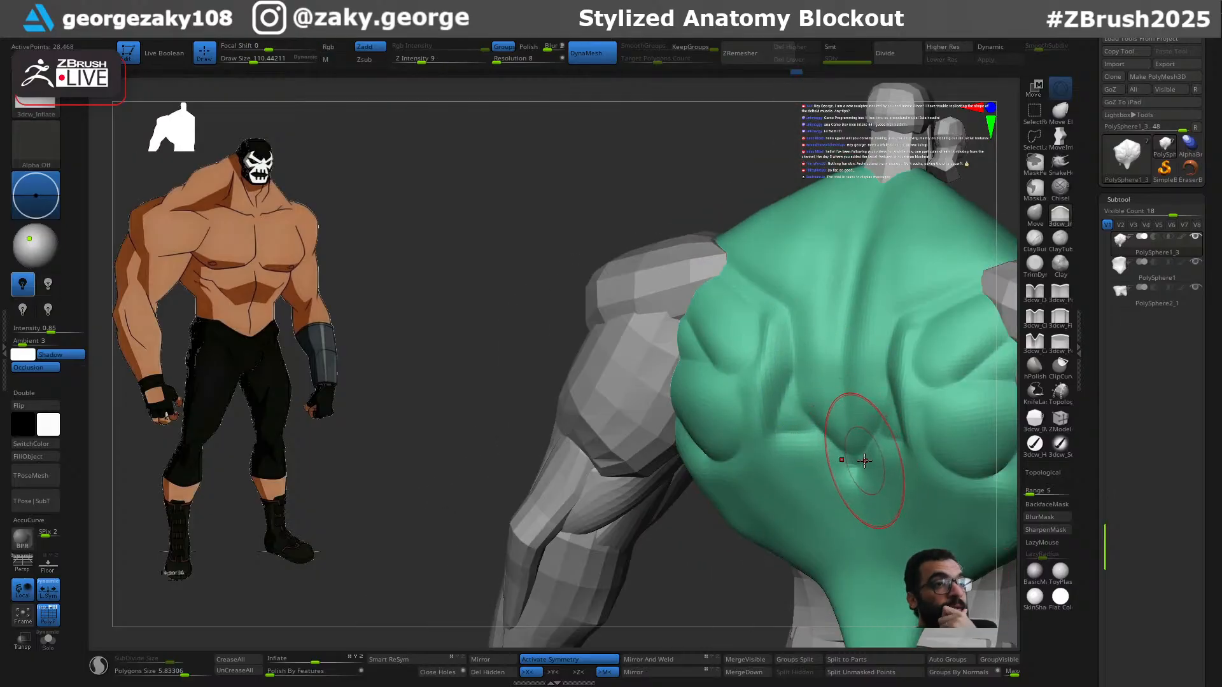
pyautogui.moveTo(791, 354); pyautogui.dragTo(731, 315, button='right')
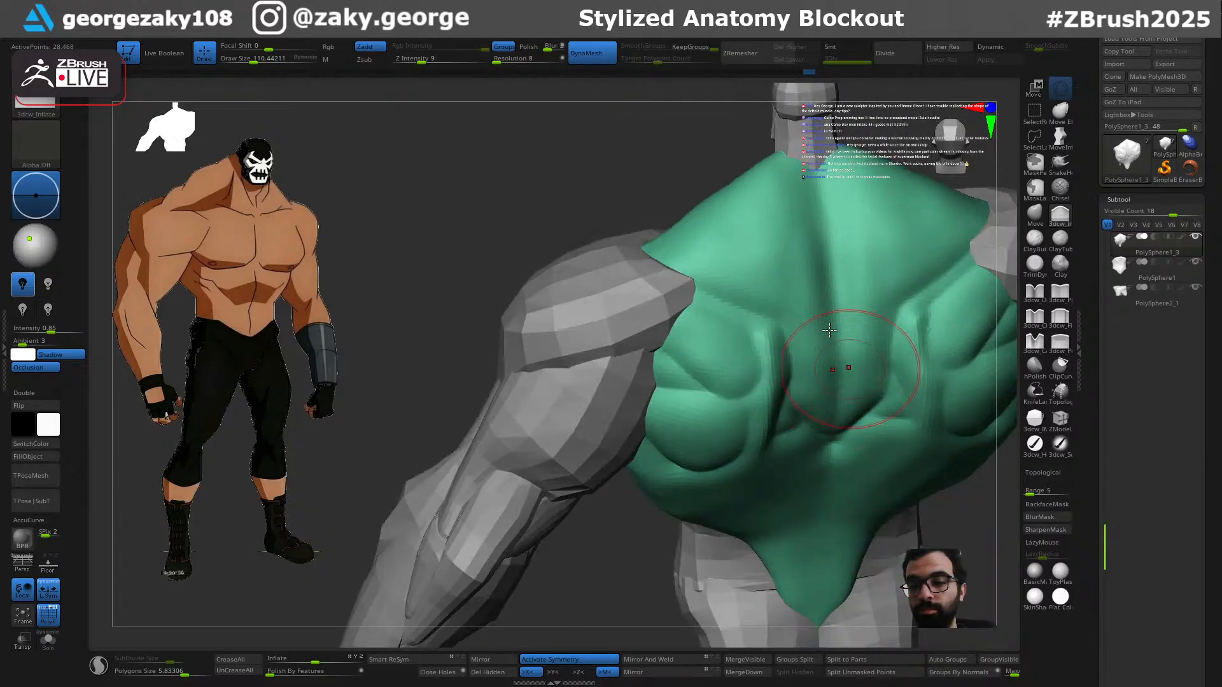
pyautogui.moveTo(742, 245); pyautogui.dragTo(695, 259, button='right')
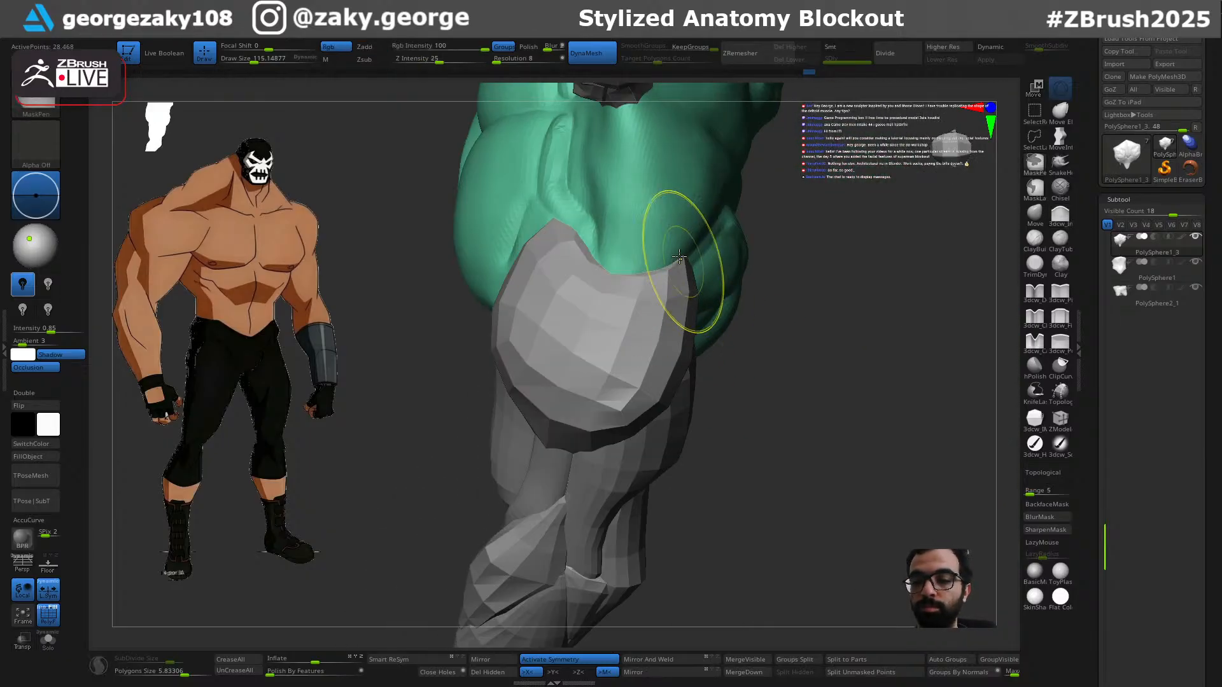
# Step: Carve the muscle edges around the shoulder and upper trapezius with the DamStandard brush
pyautogui.moveTo(598, 296)
pyautogui.mouseDown(button='right')
pyautogui.moveTo(641, 327)
pyautogui.moveTo(605, 186)
pyautogui.moveTo(565, 191)
pyautogui.mouseUp(button='right')
pyautogui.press('shift')
pyautogui.press('b')
pyautogui.press('d')
pyautogui.press('s')
pyautogui.press('s')
pyautogui.moveTo(524, 251)
pyautogui.mouseDown()
pyautogui.moveTo(483, 231)
pyautogui.moveTo(445, 168)
pyautogui.mouseUp()
pyautogui.moveTo(445, 168)
pyautogui.mouseDown(button='right')
pyautogui.moveTo(468, 159)
pyautogui.moveTo(483, 253)
pyautogui.mouseUp(button='right')
pyautogui.press('s')
pyautogui.moveTo(482, 253); pyautogui.dragTo(469, 240)
pyautogui.moveTo(437, 305); pyautogui.dragTo(445, 270, button='right')
pyautogui.press('i')
pyautogui.moveTo(441, 292)
pyautogui.mouseDown()
pyautogui.moveTo(459, 244)
pyautogui.moveTo(425, 259)
pyautogui.mouseUp()
# Step: Swell the upper trapezius between neck and shoulder with an enlarged Inflate brush, reducing its Z Intensity to 6
pyautogui.moveTo(497, 203); pyautogui.dragTo(412, 255, button='right')
pyautogui.moveTo(479, 181)
pyautogui.mouseDown(button='right')
pyautogui.moveTo(592, 185)
pyautogui.moveTo(682, 231)
pyautogui.moveTo(772, 212)
pyautogui.moveTo(717, 193)
pyautogui.moveTo(831, 292)
pyautogui.moveTo(851, 294)
pyautogui.mouseUp(button='right')
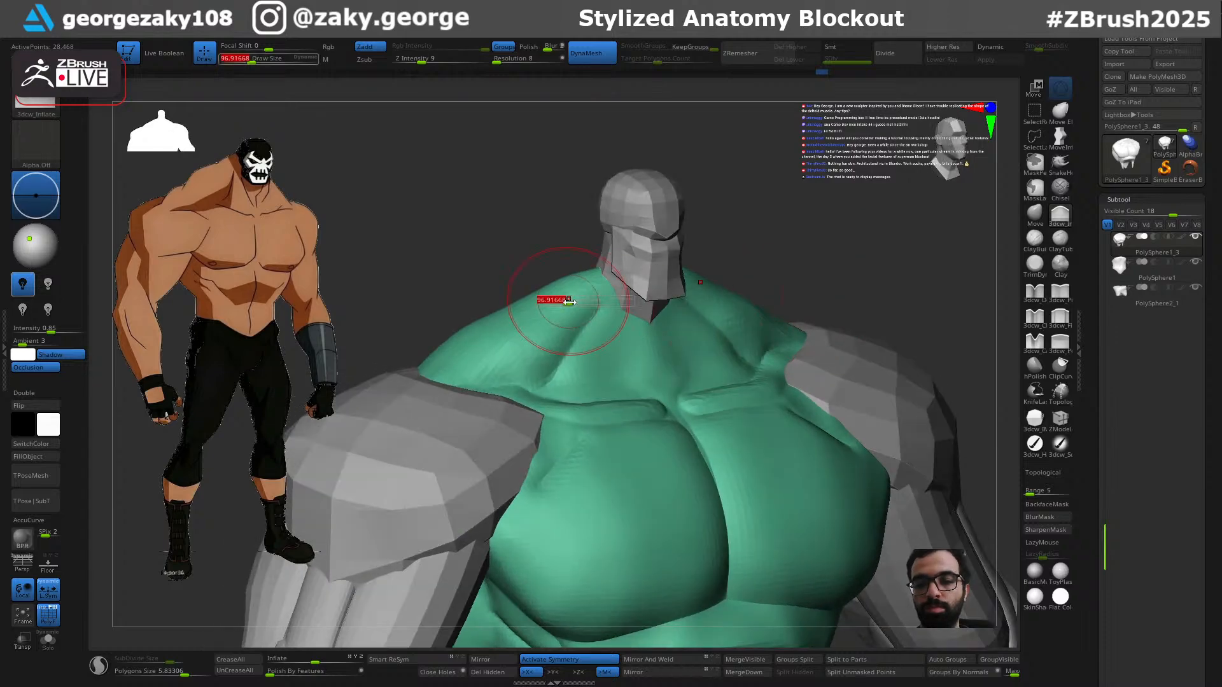
pyautogui.moveTo(545, 294); pyautogui.dragTo(531, 314)
pyautogui.moveTo(556, 253); pyautogui.dragTo(643, 289, button='right')
pyautogui.press('s')
pyautogui.moveTo(541, 311); pyautogui.dragTo(546, 310)
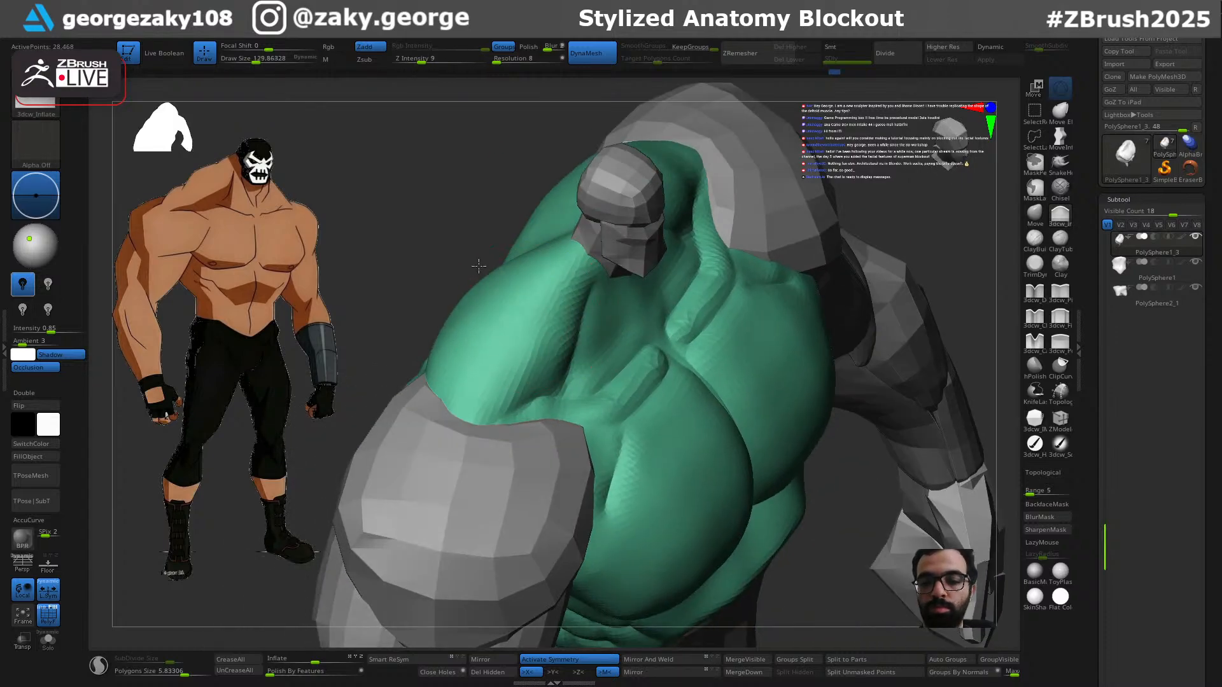
pyautogui.moveTo(493, 284); pyautogui.dragTo(532, 299, button='right')
pyautogui.press('s')
pyautogui.moveTo(533, 301); pyautogui.dragTo(548, 303)
pyautogui.moveTo(472, 264); pyautogui.dragTo(518, 294, button='right')
pyautogui.press('s')
pyautogui.moveTo(518, 296); pyautogui.dragTo(495, 329)
pyautogui.moveTo(470, 394); pyautogui.dragTo(459, 388)
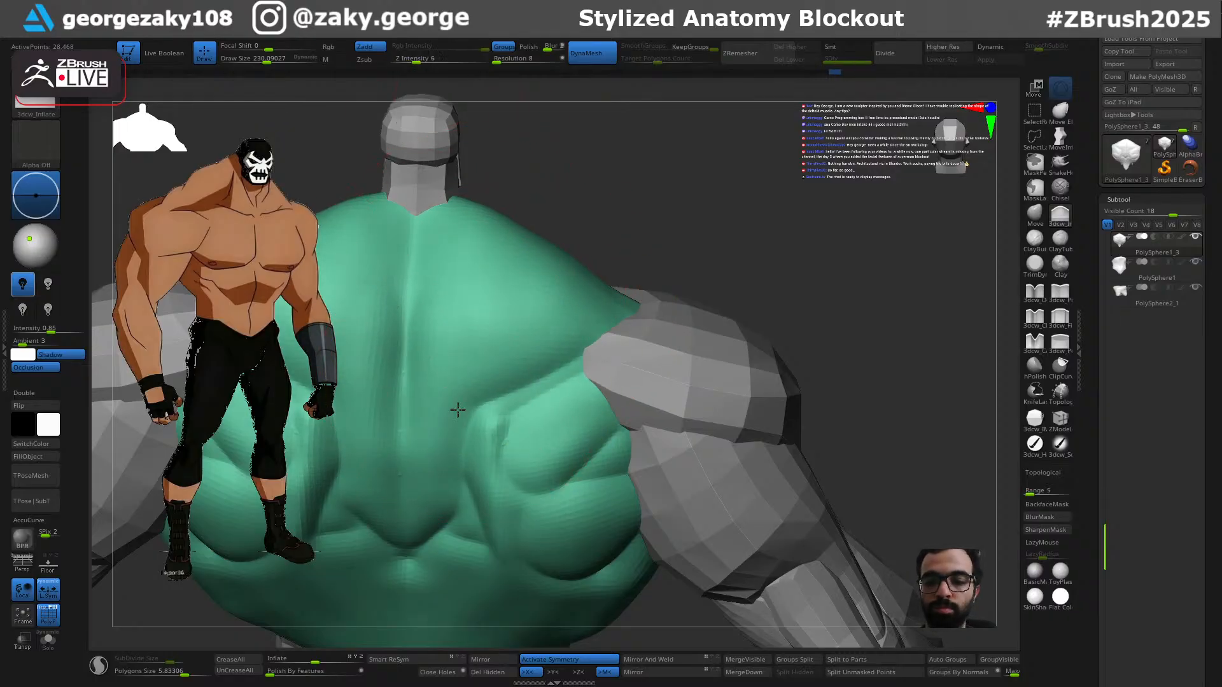
# Step: Add volume to the middle back beside the spine with large Inflate brush strokes
pyautogui.moveTo(764, 322)
pyautogui.mouseDown(button='right')
pyautogui.moveTo(821, 344)
pyautogui.moveTo(844, 368)
pyautogui.moveTo(806, 363)
pyautogui.moveTo(890, 268)
pyautogui.mouseUp(button='right')
pyautogui.press('s')
pyautogui.moveTo(531, 330); pyautogui.dragTo(525, 330)
pyautogui.moveTo(420, 331); pyautogui.dragTo(498, 337, button='right')
pyautogui.moveTo(498, 338)
pyautogui.mouseDown()
pyautogui.moveTo(480, 333)
pyautogui.moveTo(471, 347)
pyautogui.mouseUp()
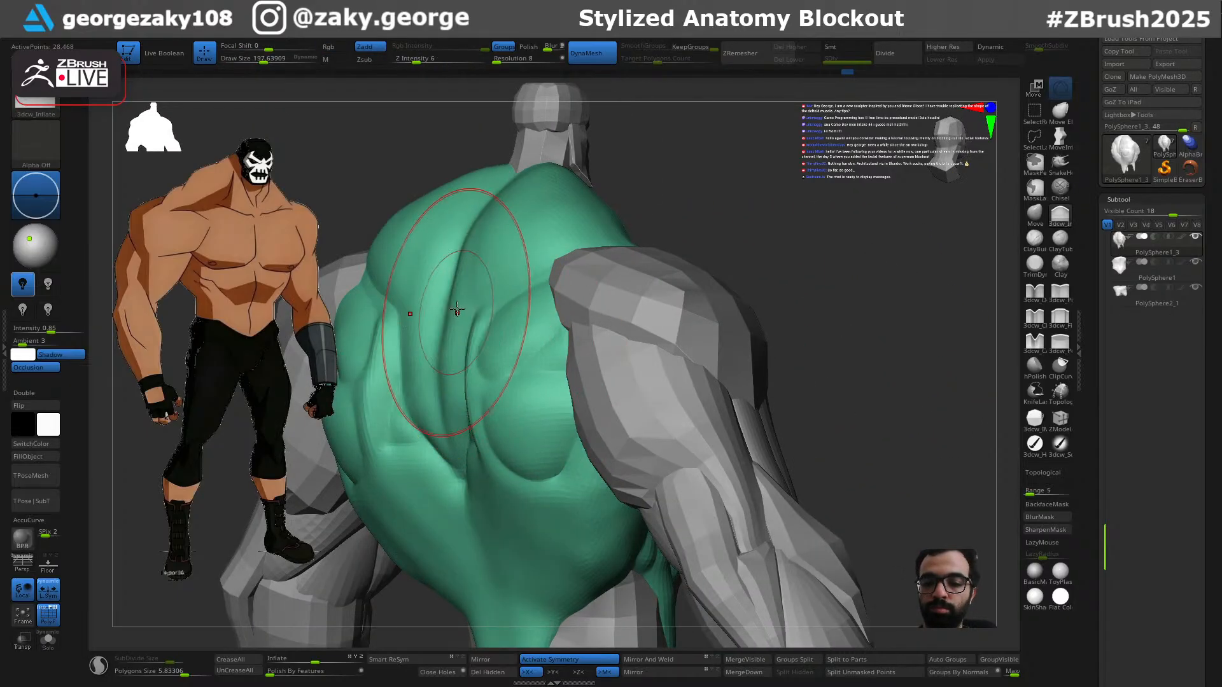
pyautogui.moveTo(493, 405); pyautogui.dragTo(502, 318)
pyautogui.keyDown('alt'); pyautogui.moveTo(863, 343); pyautogui.dragTo(875, 274, button='right'); pyautogui.keyUp('alt')
pyautogui.moveTo(815, 325); pyautogui.dragTo(737, 357, button='right')
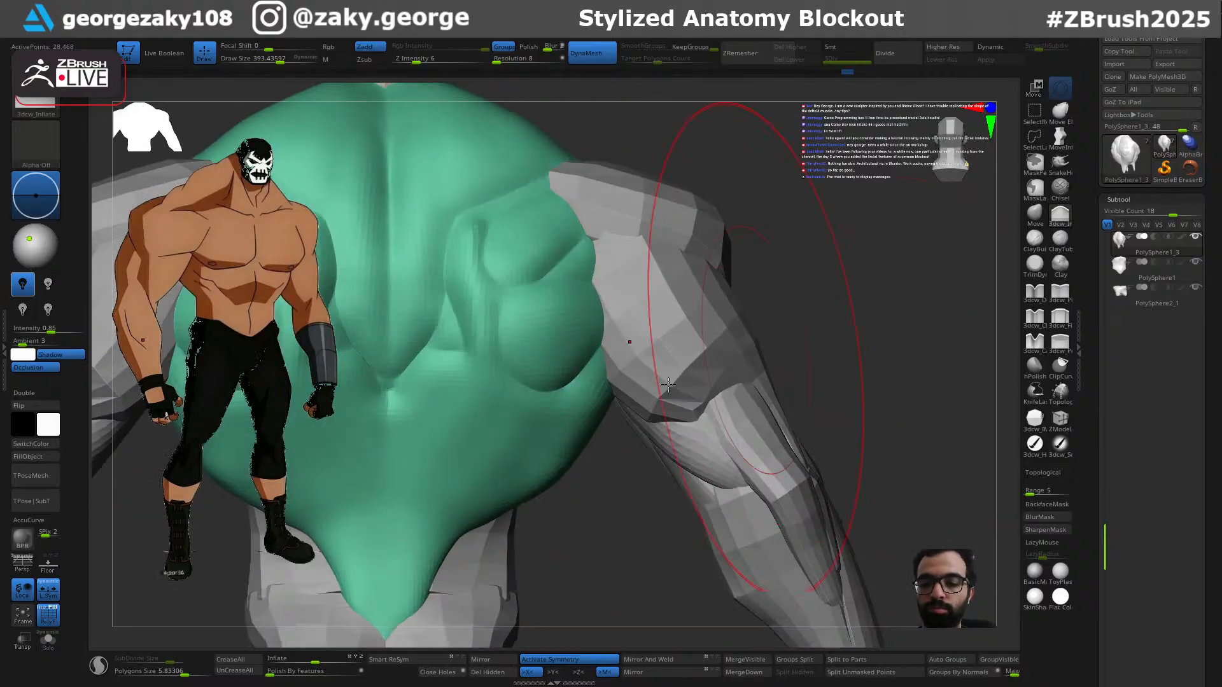
# Step: Carve diagonal lines from the trapezius tip down the lower back with DamStandard to outline the latissimus edges
pyautogui.press('b')
pyautogui.press('d')
pyautogui.press('s')
pyautogui.press('s')
pyautogui.moveTo(430, 450); pyautogui.dragTo(423, 449)
pyautogui.moveTo(420, 403)
pyautogui.keyDown('alt'); pyautogui.mouseDown(button='right')
pyautogui.moveTo(630, 406)
pyautogui.moveTo(575, 432)
pyautogui.mouseUp(button='right'); pyautogui.keyUp('alt')
pyautogui.press('s')
pyautogui.moveTo(575, 431)
pyautogui.mouseDown()
pyautogui.moveTo(533, 506)
pyautogui.moveTo(557, 427)
pyautogui.mouseUp()
pyautogui.hotkey('ctrl', 'z')
pyautogui.press('s')
pyautogui.keyDown('shift'); pyautogui.moveTo(465, 540); pyautogui.dragTo(566, 418); pyautogui.keyUp('shift')
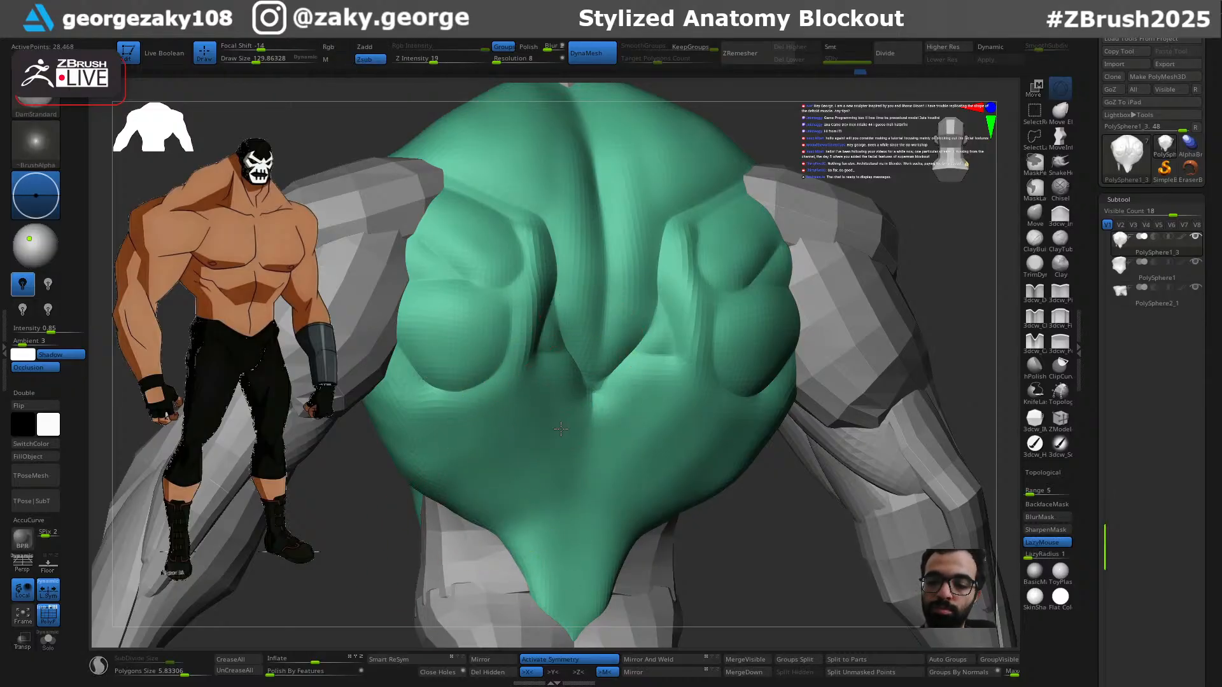
pyautogui.moveTo(543, 482); pyautogui.dragTo(512, 541)
pyautogui.hotkey('ctrl', 'z')
pyautogui.moveTo(555, 425); pyautogui.dragTo(471, 569)
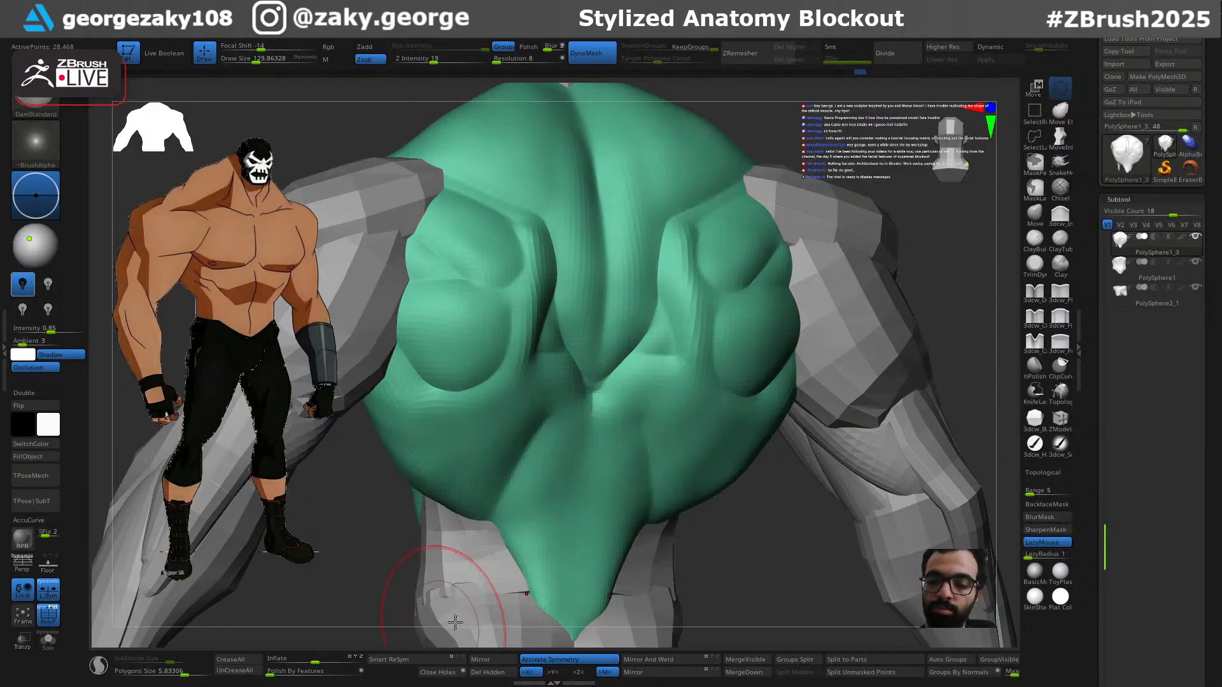
# Step: Carve the lower spine groove from the trapezius tip down to the waist with a smaller DamStandard brush
pyautogui.moveTo(649, 568); pyautogui.dragTo(701, 568, button='right')
pyautogui.press('s')
pyautogui.moveTo(609, 612); pyautogui.dragTo(600, 613)
pyautogui.moveTo(600, 614); pyautogui.dragTo(602, 503, button='right')
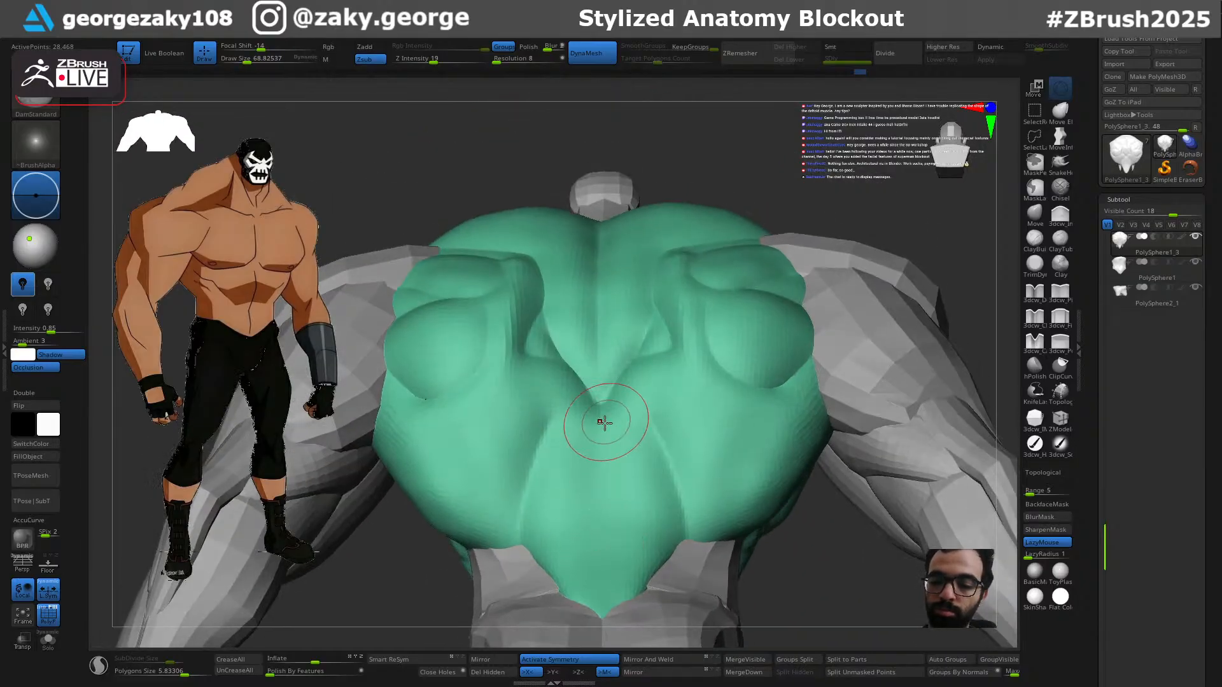
pyautogui.moveTo(608, 546)
pyautogui.mouseDown(button='right')
pyautogui.moveTo(582, 366)
pyautogui.moveTo(605, 369)
pyautogui.moveTo(609, 343)
pyautogui.mouseUp(button='right')
pyautogui.press('s')
pyautogui.moveTo(598, 341); pyautogui.dragTo(605, 341)
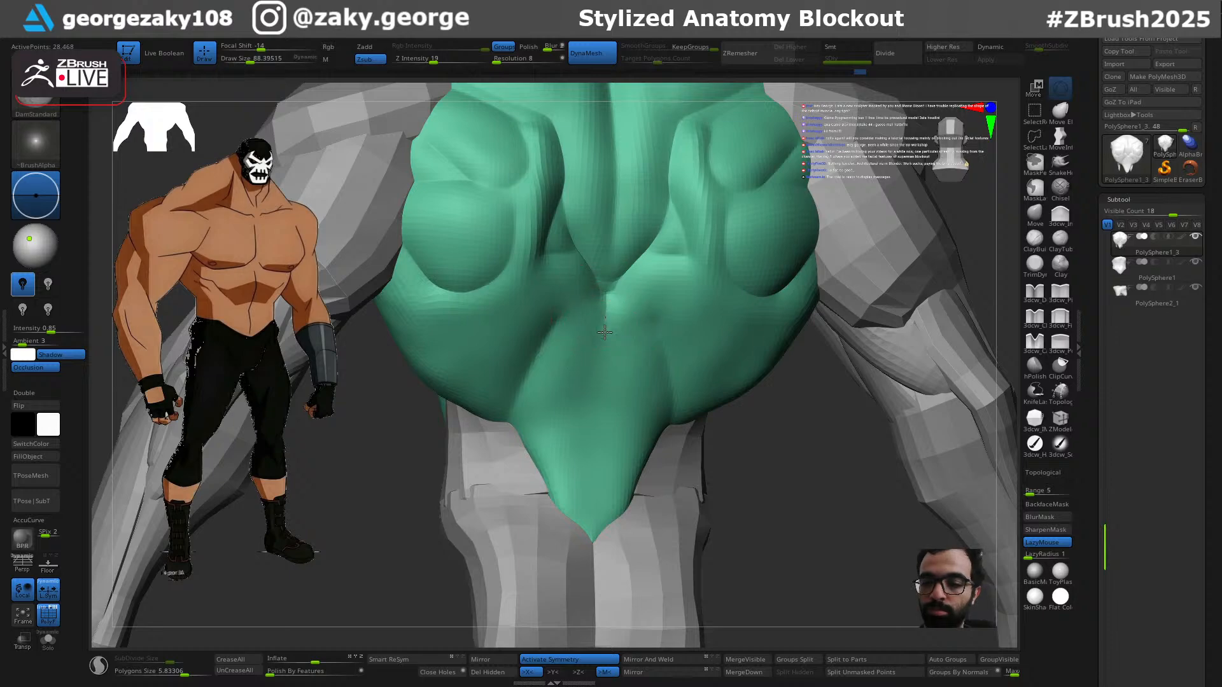
pyautogui.moveTo(596, 555); pyautogui.dragTo(611, 329, button='right')
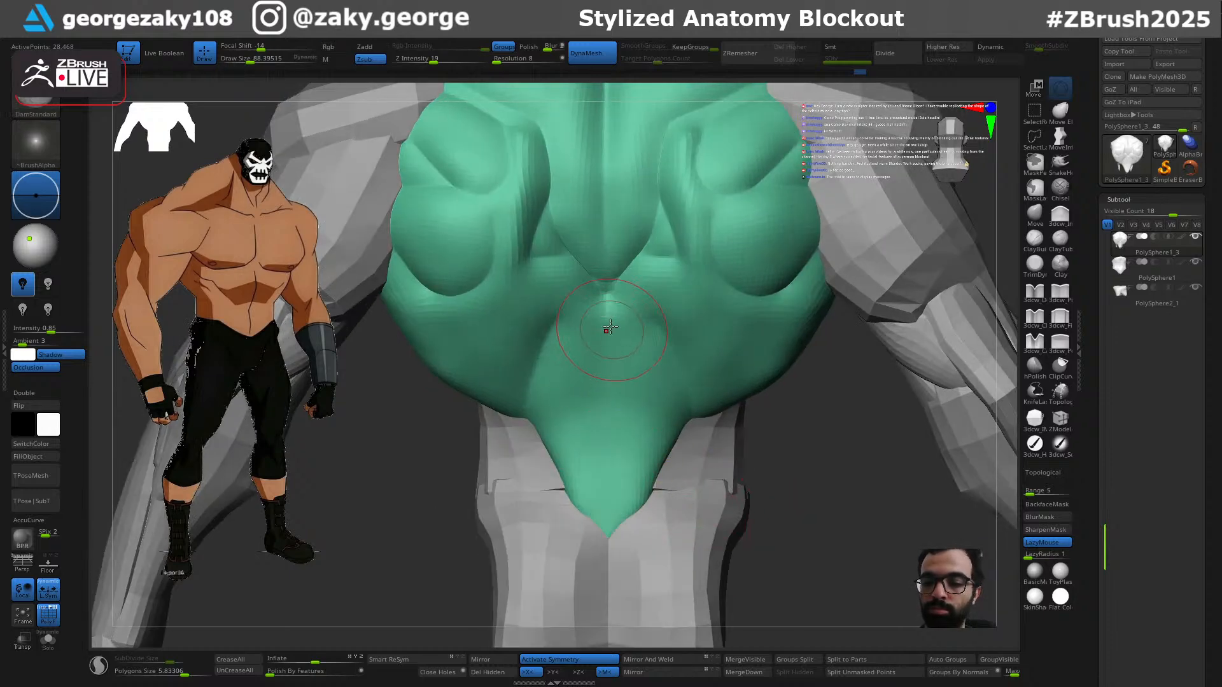
pyautogui.moveTo(759, 475)
pyautogui.mouseDown(button='right')
pyautogui.moveTo(715, 477)
pyautogui.moveTo(731, 472)
pyautogui.mouseUp(button='right')
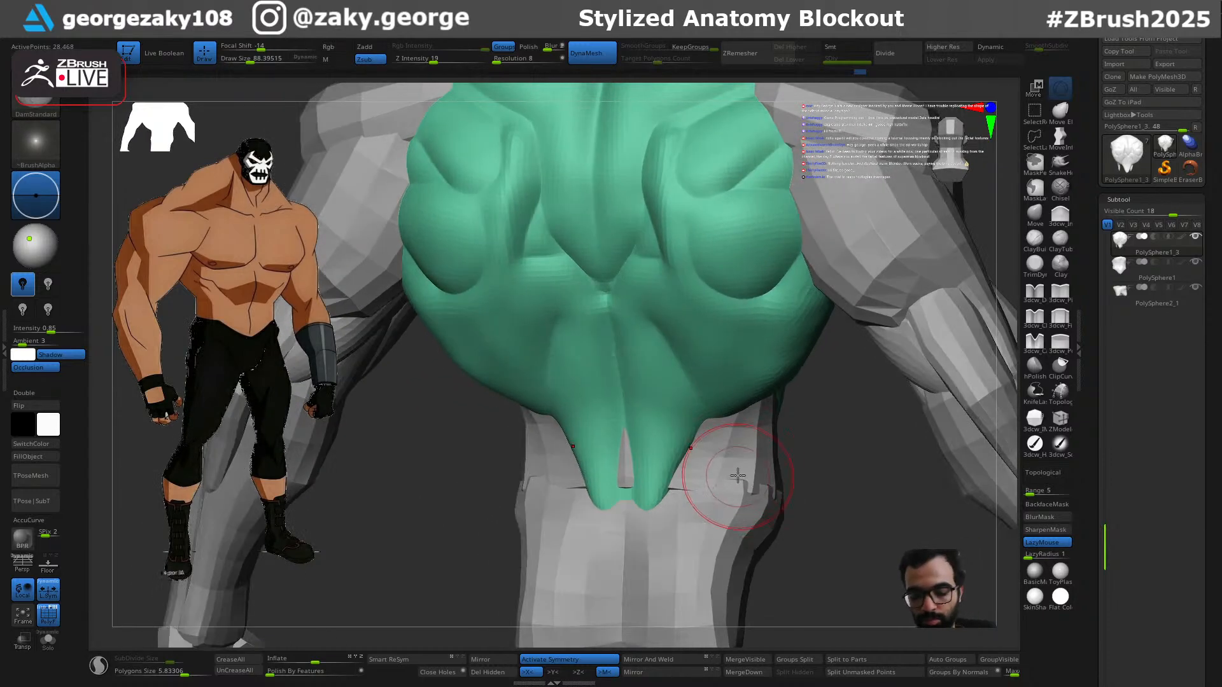
# Step: Swell the two lower back columns beside the spine groove with the Inflate brush
pyautogui.press('2')
pyautogui.press('s')
pyautogui.moveTo(717, 496); pyautogui.dragTo(726, 494)
pyautogui.press('s')
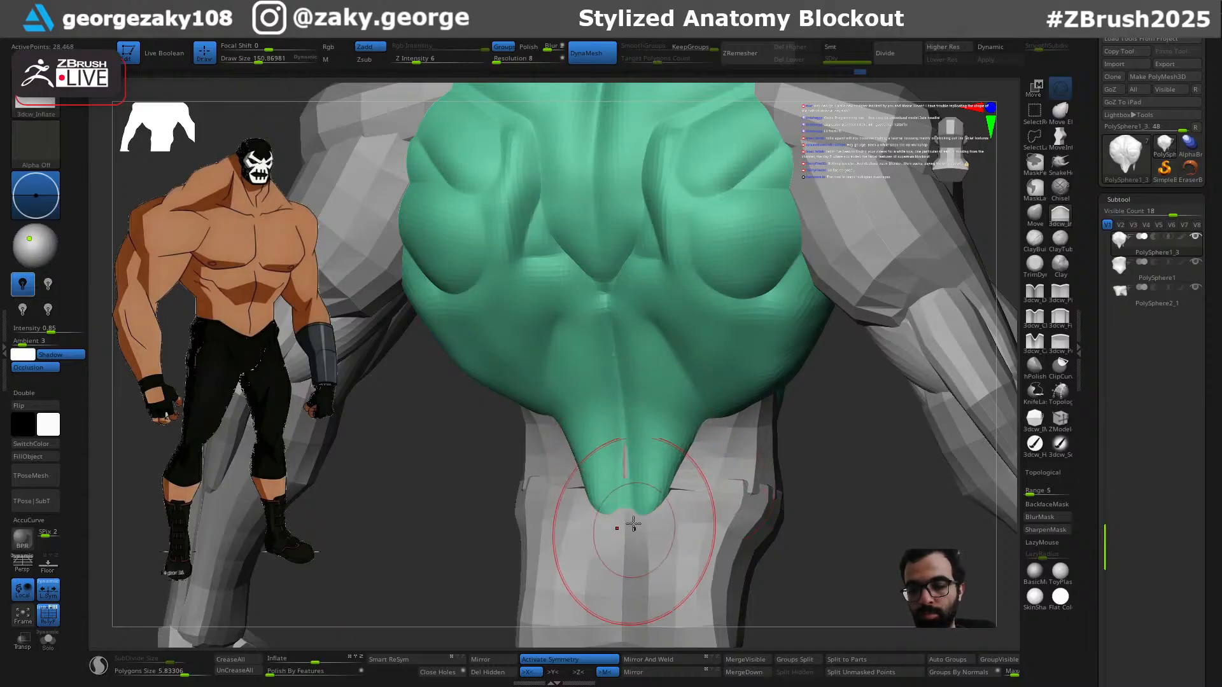
pyautogui.keyDown('shift'); pyautogui.moveTo(634, 530); pyautogui.dragTo(647, 496, button='right'); pyautogui.keyUp('shift')
pyautogui.press('1')
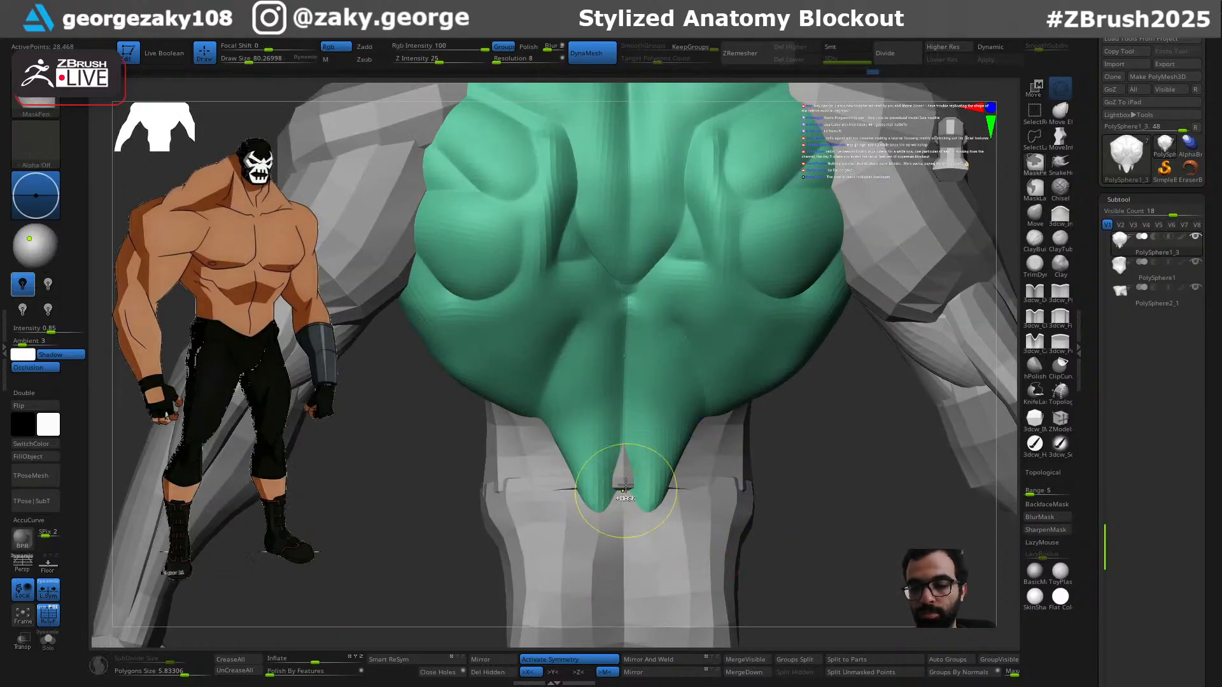
pyautogui.moveTo(678, 515); pyautogui.dragTo(671, 513, button='right')
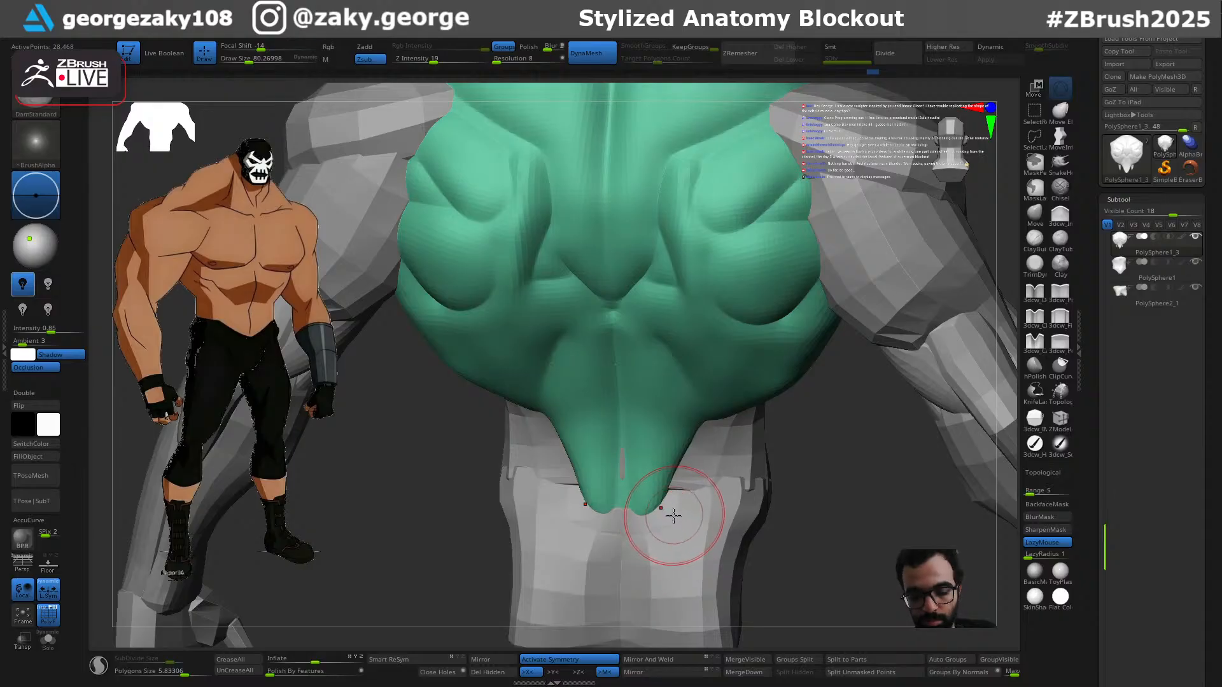
# Step: Widen the lower end of the back columns at the waist with the Move brush
pyautogui.press('b')
pyautogui.press('m')
pyautogui.press('v')
pyautogui.moveTo(668, 507); pyautogui.dragTo(693, 491)
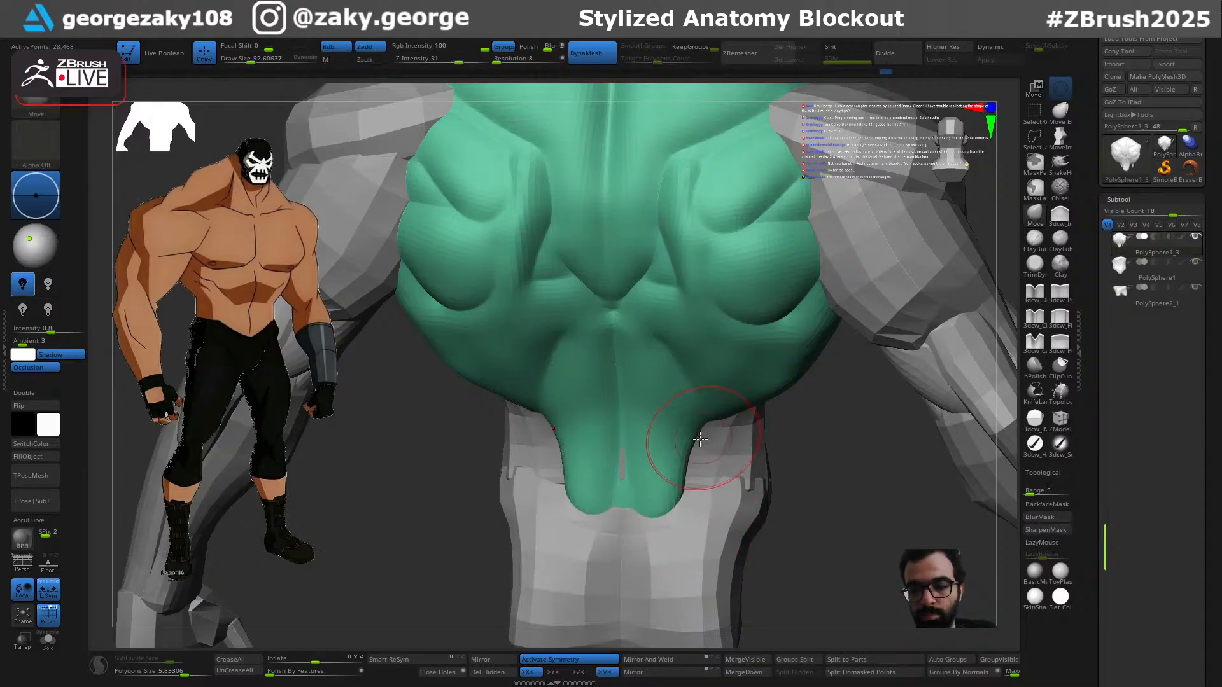
pyautogui.moveTo(710, 494)
pyautogui.mouseDown(button='right')
pyautogui.moveTo(761, 437)
pyautogui.moveTo(819, 409)
pyautogui.moveTo(944, 420)
pyautogui.moveTo(866, 375)
pyautogui.mouseUp(button='right')
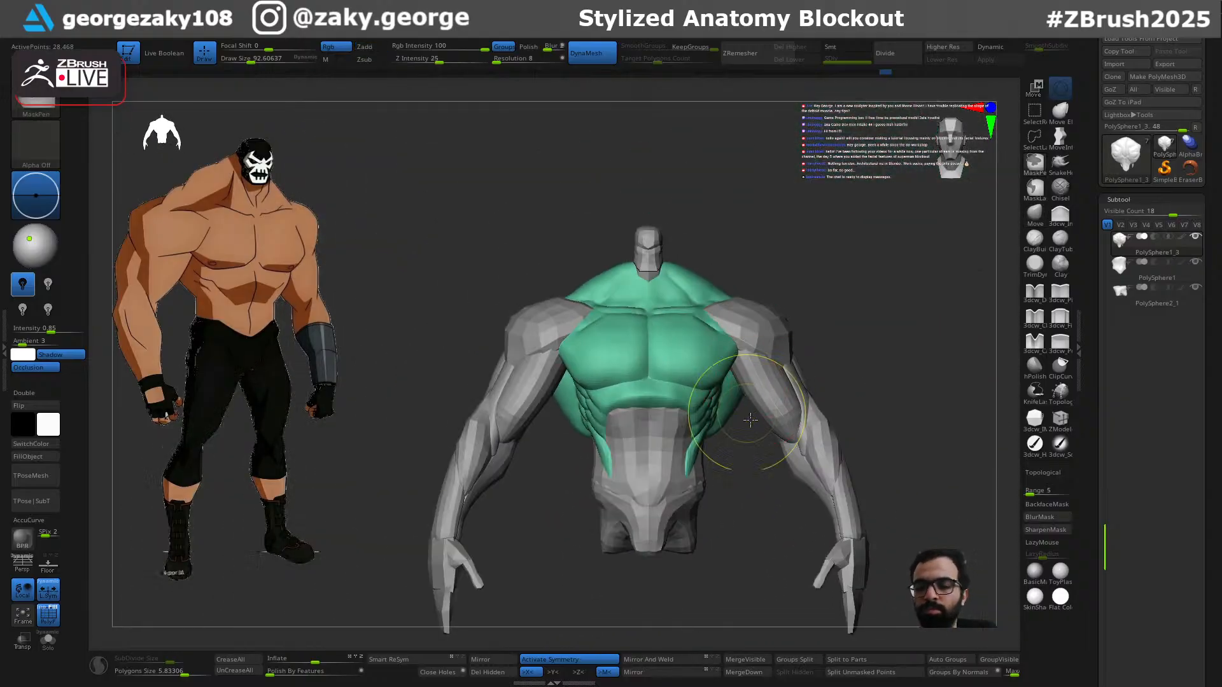
# Step: Try to build up the latissimus beside the ribs with Standard brush strokes, undoing the attempts
pyautogui.keyDown('ctrl'); pyautogui.moveTo(747, 414); pyautogui.dragTo(800, 513, button='right'); pyautogui.keyUp('ctrl')
pyautogui.moveTo(846, 470); pyautogui.dragTo(669, 432, button='right')
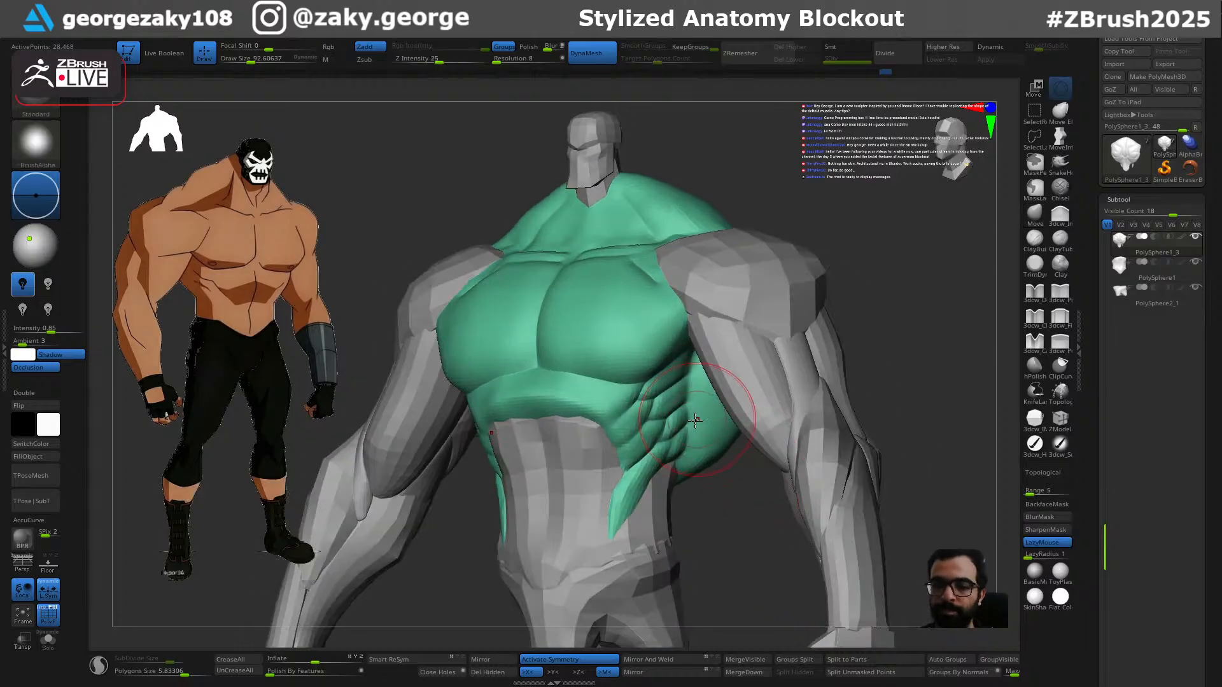
pyautogui.moveTo(668, 415)
pyautogui.mouseDown()
pyautogui.moveTo(654, 492)
pyautogui.moveTo(676, 395)
pyautogui.mouseUp()
pyautogui.hotkey('ctrl', 'z')
pyautogui.hotkey('ctrl', 'z')
pyautogui.hotkey('ctrl', 'z')
pyautogui.moveTo(693, 490); pyautogui.dragTo(711, 449, button='right')
pyautogui.moveTo(692, 423); pyautogui.dragTo(685, 325)
pyautogui.hotkey('ctrl', 'z')
pyautogui.click(251, 60)
pyautogui.moveTo(694, 404); pyautogui.dragTo(691, 340)
pyautogui.press('s')
pyautogui.moveTo(686, 406); pyautogui.dragTo(688, 394)
pyautogui.moveTo(694, 445); pyautogui.dragTo(715, 366, button='right')
pyautogui.hotkey('ctrl', 'z')
# Step: Swell the latissimus surface behind the ribs with the Inflate brush, adjusting its size and undoing unwanted strokes
pyautogui.press('3')
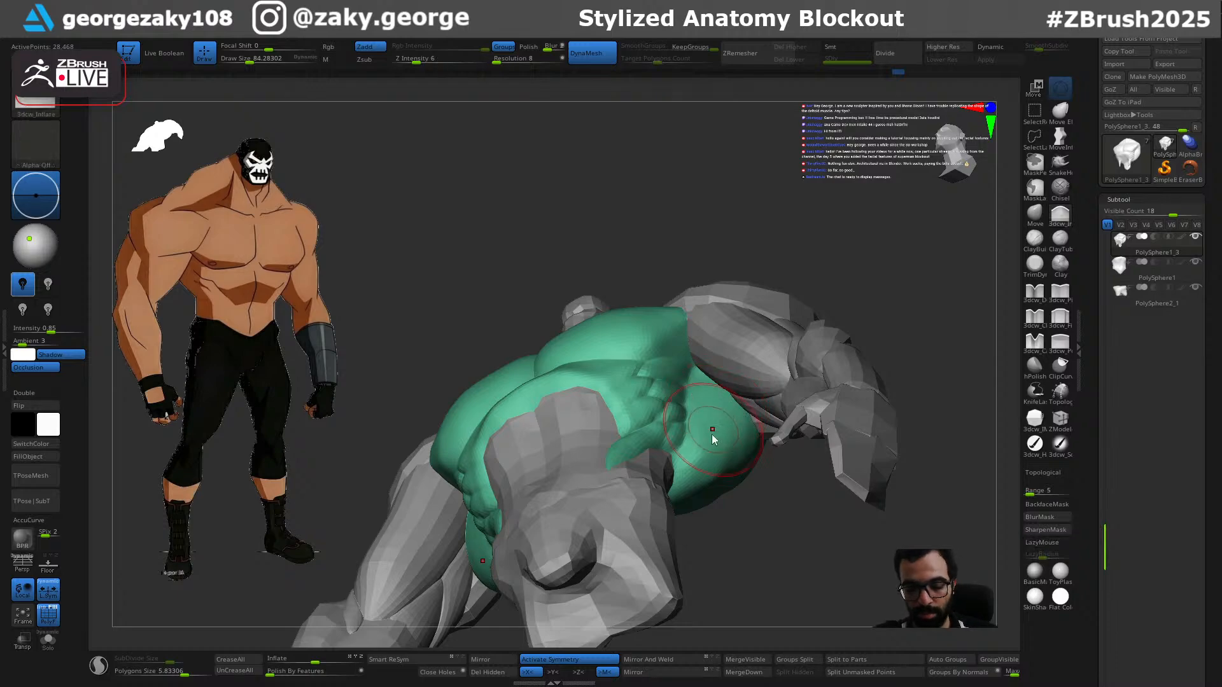
pyautogui.moveTo(700, 448)
pyautogui.mouseDown()
pyautogui.moveTo(704, 409)
pyautogui.moveTo(686, 407)
pyautogui.moveTo(690, 396)
pyautogui.mouseUp()
pyautogui.hotkey('ctrl', 'z')
pyautogui.press('[')
pyautogui.press('[')
pyautogui.hotkey('ctrl', 'z')
pyautogui.hotkey('ctrl', 'z')
pyautogui.press('s')
pyautogui.click(700, 408)
pyautogui.moveTo(701, 378); pyautogui.dragTo(692, 437, button='right')
pyautogui.press('s')
pyautogui.moveTo(695, 440); pyautogui.dragTo(699, 440)
pyautogui.moveTo(697, 382)
pyautogui.mouseDown(button='right')
pyautogui.moveTo(674, 458)
pyautogui.moveTo(714, 548)
pyautogui.moveTo(727, 524)
pyautogui.moveTo(662, 500)
pyautogui.moveTo(681, 532)
pyautogui.moveTo(628, 526)
pyautogui.moveTo(884, 499)
pyautogui.moveTo(885, 541)
pyautogui.mouseUp(button='right')
pyautogui.keyDown('ctrl'); pyautogui.moveTo(731, 308); pyautogui.dragTo(748, 280, button='right'); pyautogui.keyUp('ctrl')
pyautogui.moveTo(750, 255); pyautogui.dragTo(748, 309)
pyautogui.keyDown('alt'); pyautogui.moveTo(747, 309); pyautogui.dragTo(656, 583, button='right'); pyautogui.keyUp('alt')
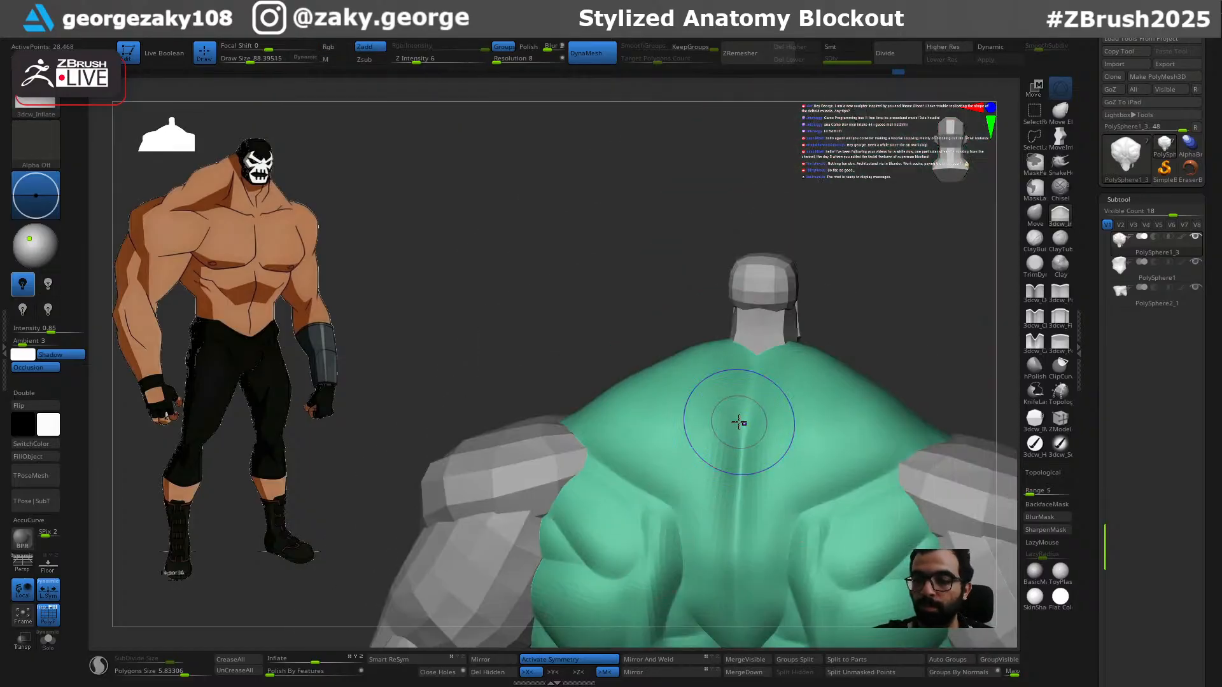
# Step: Carve the notch at the top of the spine below the neck with the DamStandard brush
pyautogui.press('b')
pyautogui.press('d')
pyautogui.press('s')
pyautogui.moveTo(755, 368)
pyautogui.mouseDown()
pyautogui.moveTo(743, 425)
pyautogui.moveTo(743, 378)
pyautogui.mouseUp()
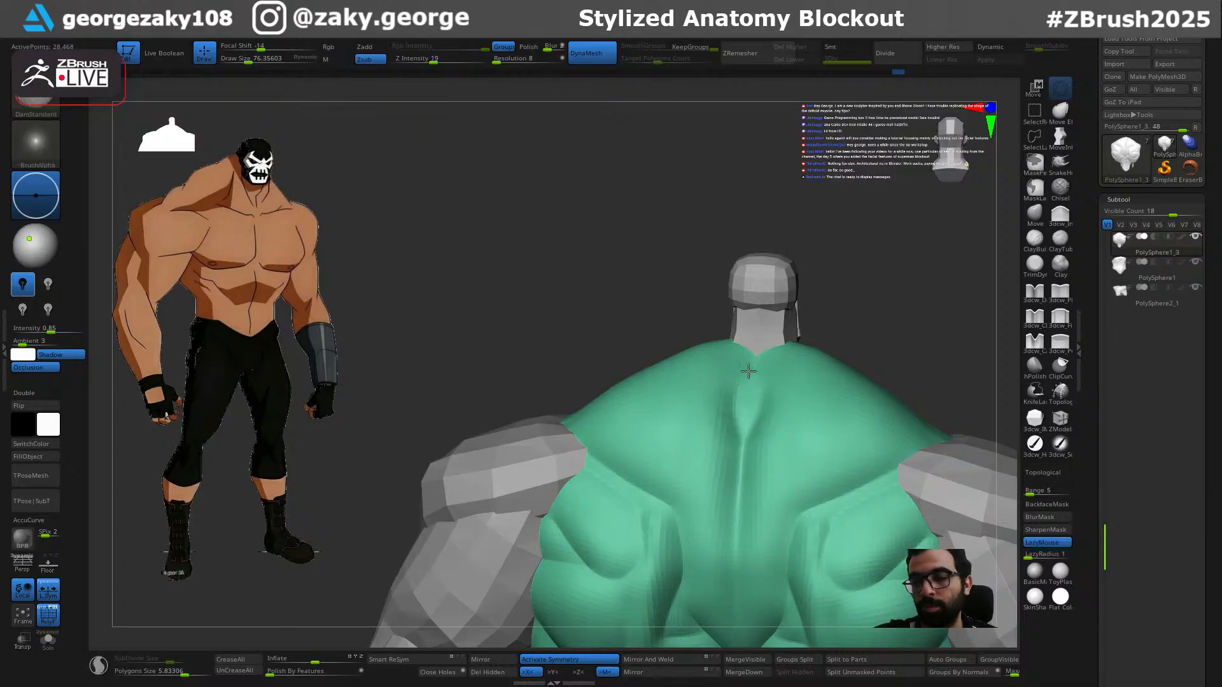
pyautogui.moveTo(755, 367)
pyautogui.mouseDown(button='right')
pyautogui.moveTo(778, 314)
pyautogui.moveTo(762, 332)
pyautogui.moveTo(770, 281)
pyautogui.moveTo(782, 327)
pyautogui.moveTo(801, 304)
pyautogui.mouseUp(button='right')
# Step: Reshape the top of the trapezius at the base of the neck with the Move brush and isolate the torso
pyautogui.press('b')
pyautogui.press('m')
pyautogui.press('v')
pyautogui.press('s')
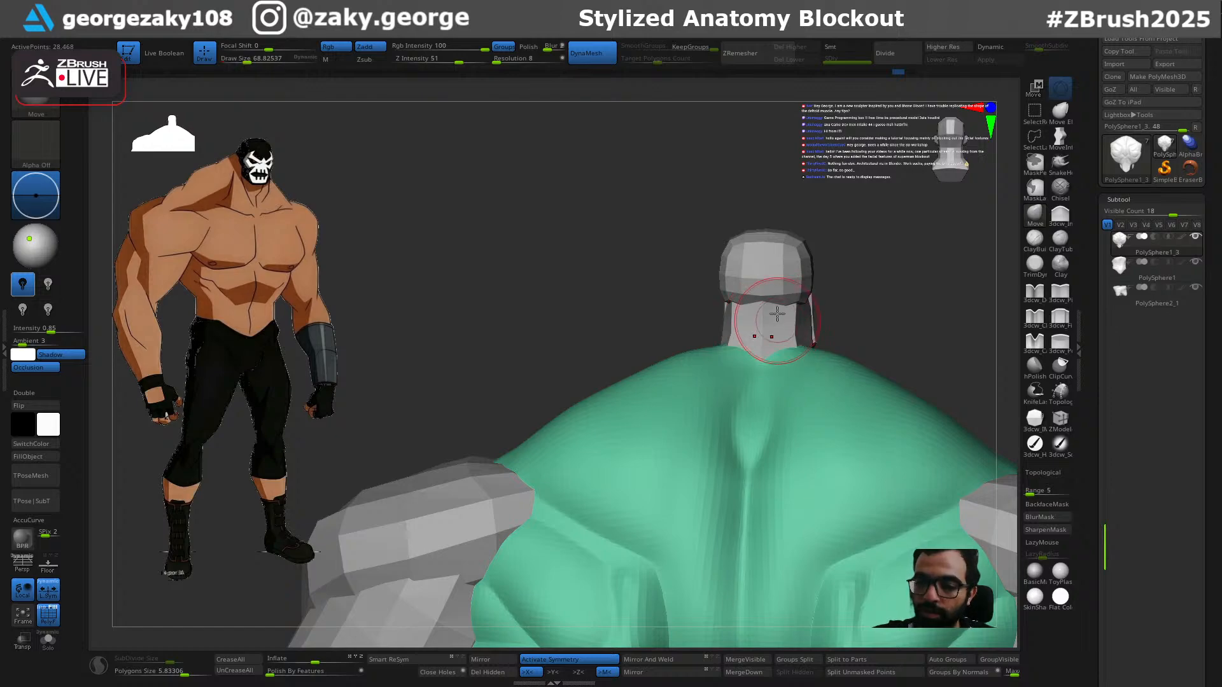
pyautogui.moveTo(849, 287)
pyautogui.mouseDown(button='right')
pyautogui.moveTo(772, 318)
pyautogui.moveTo(916, 292)
pyautogui.moveTo(899, 315)
pyautogui.moveTo(859, 284)
pyautogui.moveTo(809, 337)
pyautogui.moveTo(827, 333)
pyautogui.moveTo(804, 311)
pyautogui.moveTo(831, 313)
pyautogui.moveTo(828, 326)
pyautogui.moveTo(875, 312)
pyautogui.moveTo(822, 273)
pyautogui.moveTo(823, 294)
pyautogui.moveTo(871, 294)
pyautogui.moveTo(811, 302)
pyautogui.moveTo(859, 337)
pyautogui.moveTo(764, 356)
pyautogui.mouseUp(button='right')
pyautogui.hotkey('alt', 's')
# Step: Deepen the diagonal latissimus edges below the trapezius tip with DamStandard, undoing unwanted strokes
pyautogui.moveTo(915, 552)
pyautogui.mouseDown(button='right')
pyautogui.moveTo(894, 527)
pyautogui.moveTo(878, 542)
pyautogui.moveTo(758, 382)
pyautogui.moveTo(833, 352)
pyautogui.moveTo(869, 371)
pyautogui.moveTo(924, 488)
pyautogui.moveTo(881, 499)
pyautogui.moveTo(789, 474)
pyautogui.moveTo(808, 420)
pyautogui.moveTo(861, 387)
pyautogui.moveTo(900, 540)
pyautogui.moveTo(895, 519)
pyautogui.moveTo(799, 469)
pyautogui.moveTo(867, 526)
pyautogui.moveTo(851, 576)
pyautogui.moveTo(955, 501)
pyautogui.moveTo(878, 429)
pyautogui.moveTo(922, 388)
pyautogui.moveTo(884, 404)
pyautogui.moveTo(861, 524)
pyautogui.moveTo(853, 502)
pyautogui.moveTo(670, 355)
pyautogui.moveTo(647, 417)
pyautogui.mouseUp(button='right')
pyautogui.press('b')
pyautogui.press('d')
pyautogui.press('s')
pyautogui.press('s')
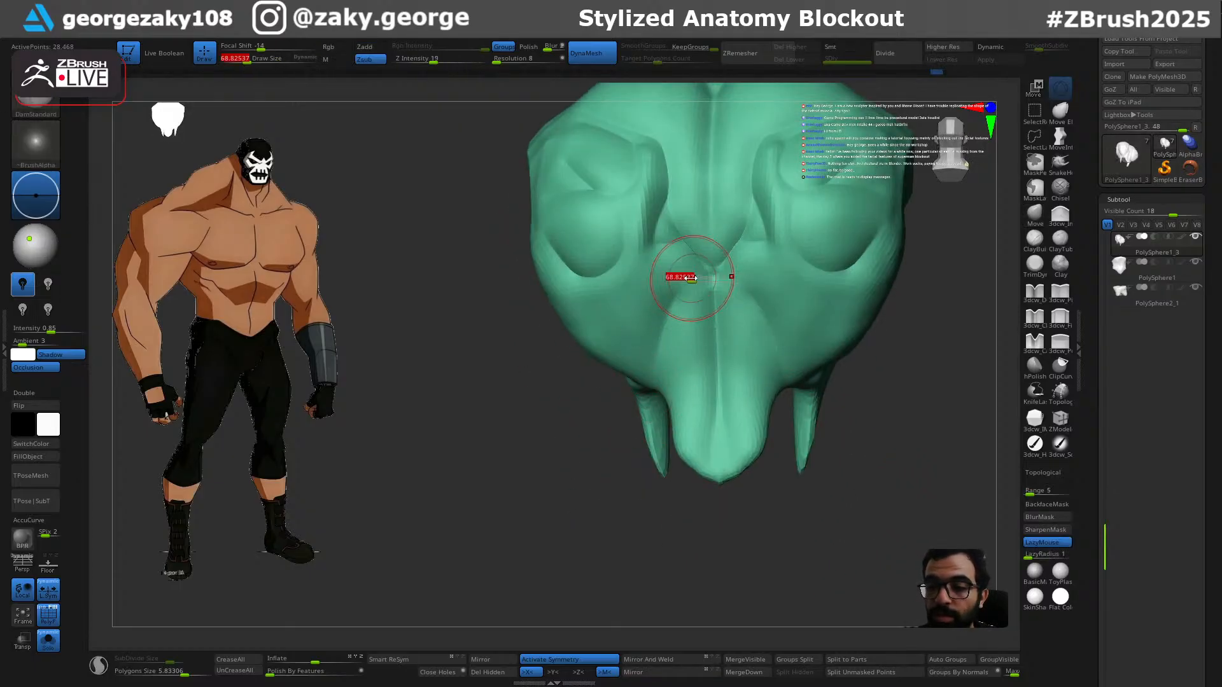
pyautogui.moveTo(696, 268); pyautogui.dragTo(709, 278, button='right')
pyautogui.moveTo(678, 326); pyautogui.dragTo(652, 374)
pyautogui.hotkey('ctrl', 'z')
pyautogui.moveTo(699, 287); pyautogui.dragTo(665, 337)
pyautogui.hotkey('ctrl', 'z')
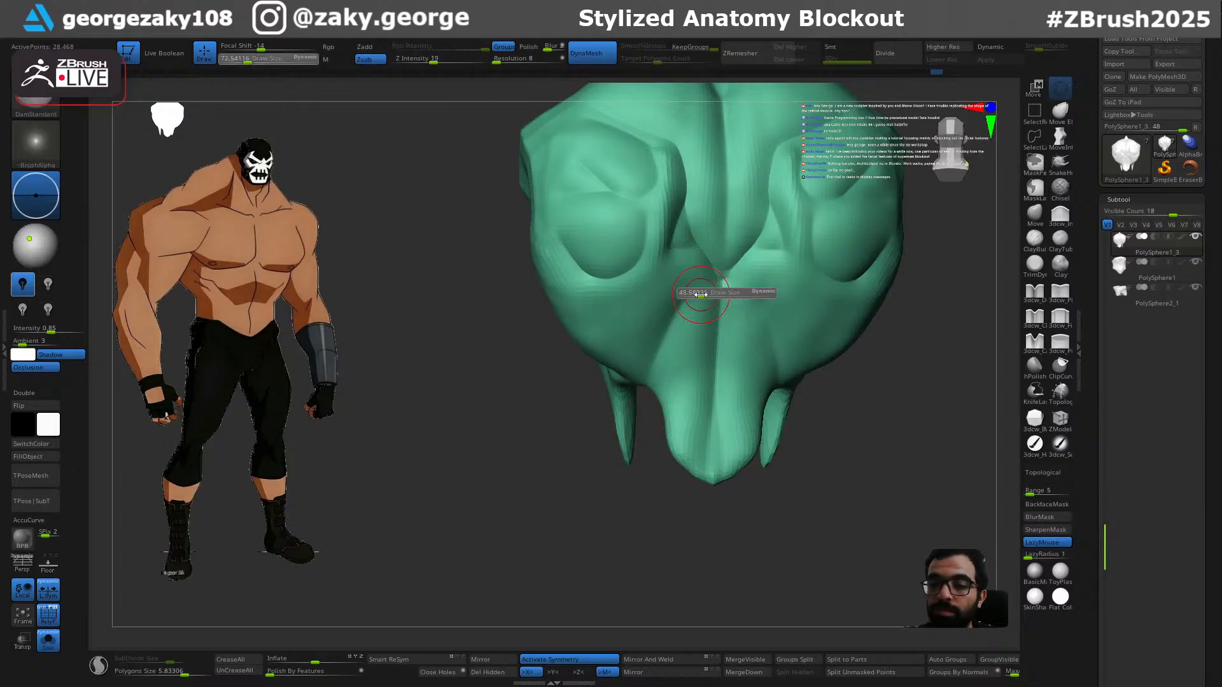
pyautogui.keyDown('ctrl'); pyautogui.moveTo(713, 272); pyautogui.dragTo(695, 305); pyautogui.keyUp('ctrl')
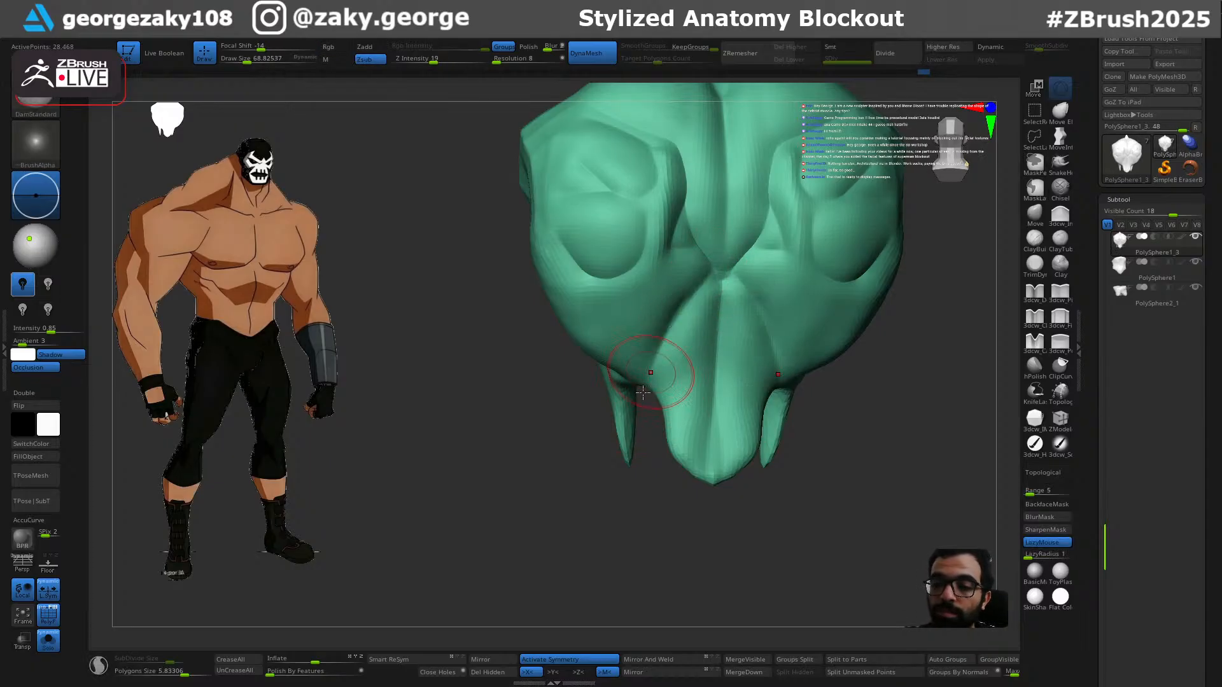
# Step: Sharpen the lower spine groove below the trapezius tip with a smaller DamStandard brush
pyautogui.moveTo(682, 324); pyautogui.dragTo(712, 316, button='right')
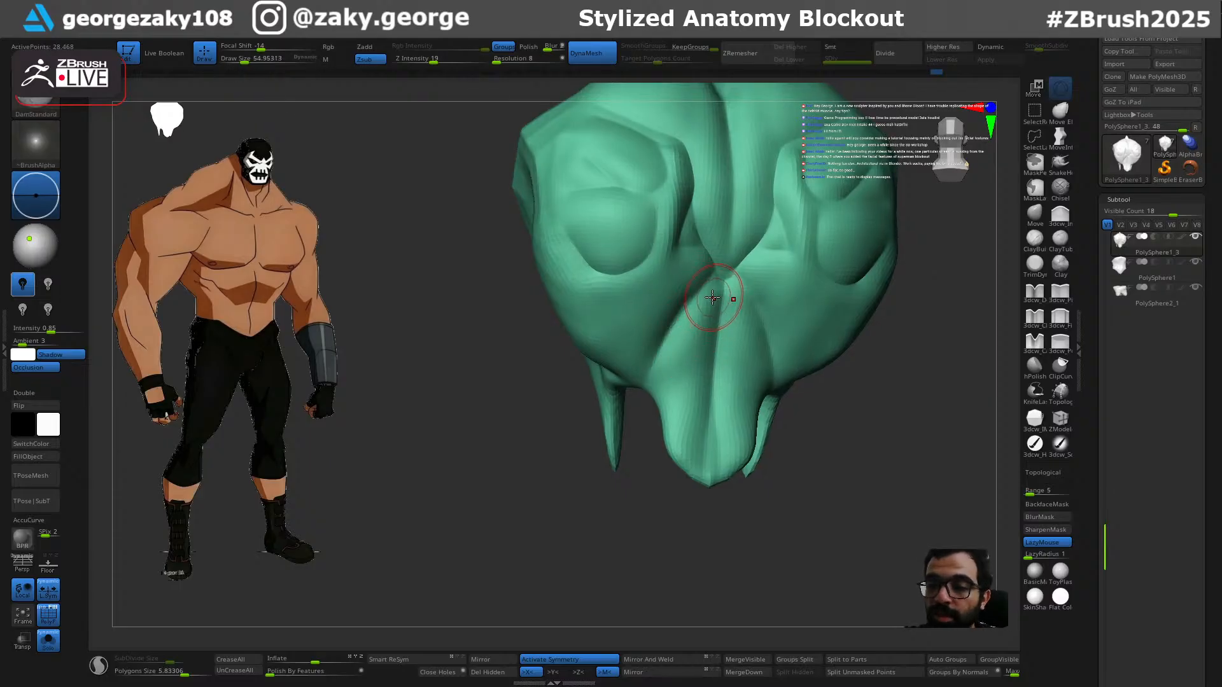
pyautogui.moveTo(715, 286)
pyautogui.keyDown('ctrl'); pyautogui.mouseDown()
pyautogui.moveTo(692, 320)
pyautogui.moveTo(710, 389)
pyautogui.mouseUp(); pyautogui.keyUp('ctrl')
pyautogui.moveTo(708, 468)
pyautogui.mouseDown(button='right')
pyautogui.moveTo(731, 521)
pyautogui.moveTo(667, 387)
pyautogui.mouseUp(button='right')
pyautogui.moveTo(676, 457); pyautogui.dragTo(653, 364, button='right')
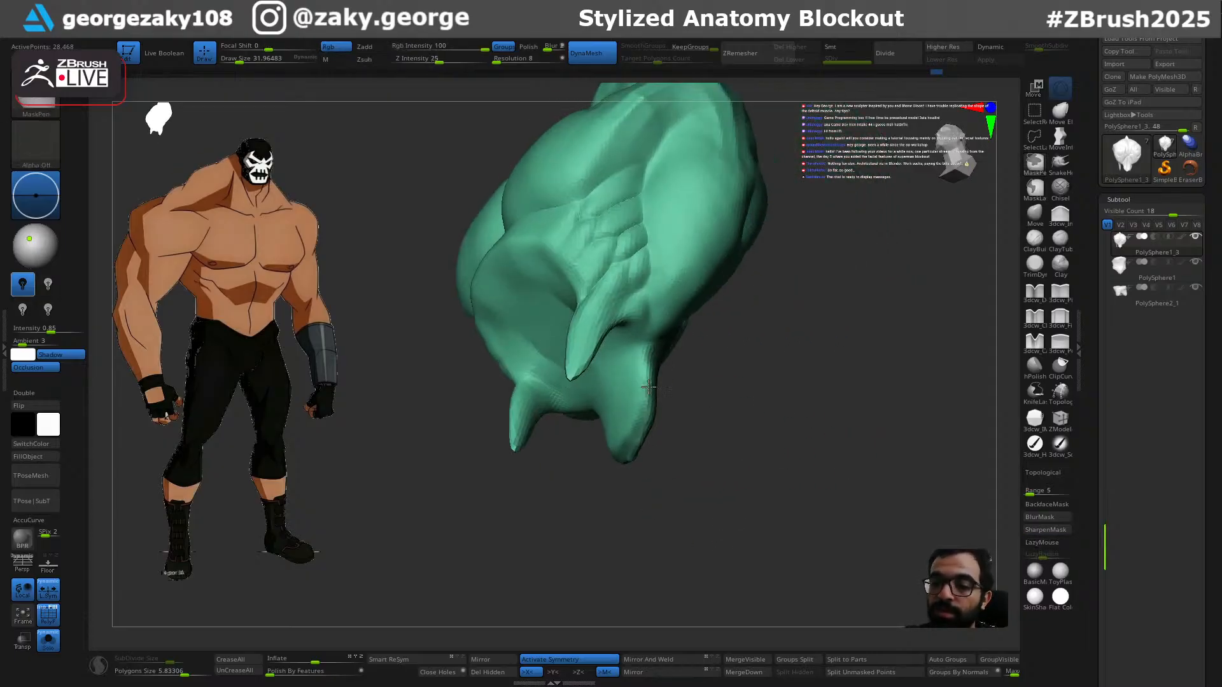
pyautogui.moveTo(684, 448); pyautogui.dragTo(717, 452)
pyautogui.moveTo(759, 491)
pyautogui.mouseDown()
pyautogui.moveTo(687, 507)
pyautogui.moveTo(737, 540)
pyautogui.mouseUp()
pyautogui.moveTo(766, 502)
pyautogui.mouseDown()
pyautogui.moveTo(668, 471)
pyautogui.moveTo(732, 524)
pyautogui.moveTo(829, 316)
pyautogui.moveTo(832, 523)
pyautogui.mouseUp()
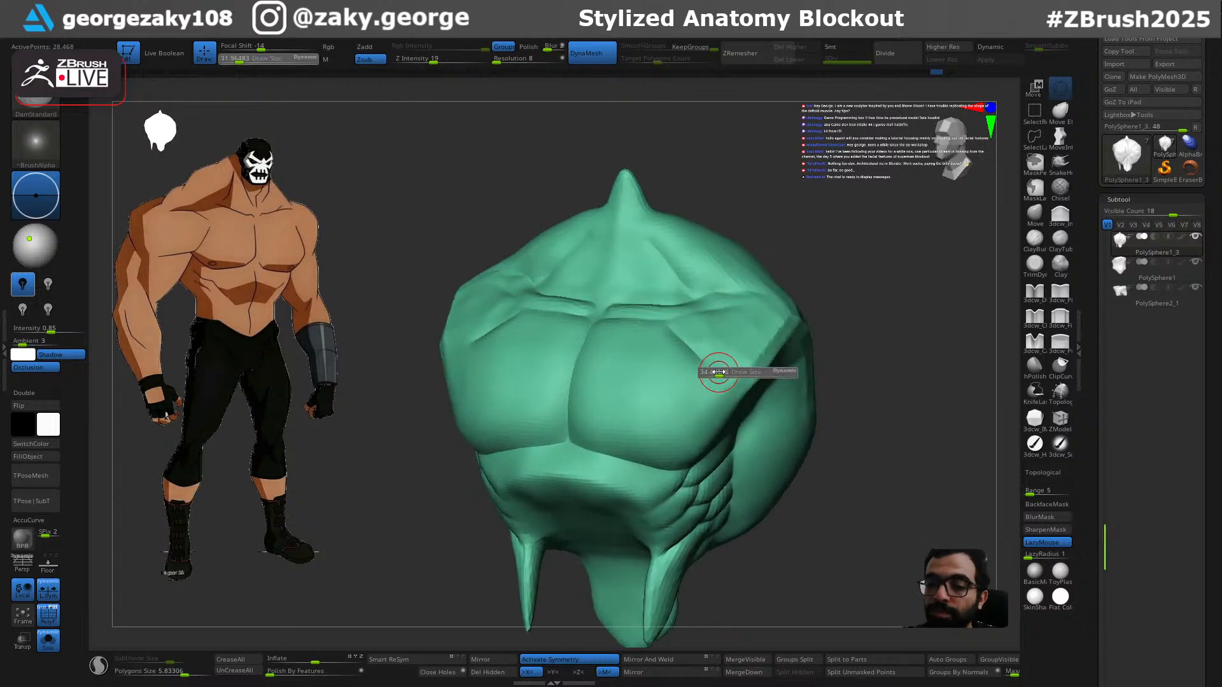
# Step: Paint a mask along the borders of both pectoral muscles and fill in their surfaces
pyautogui.press('ctrl')
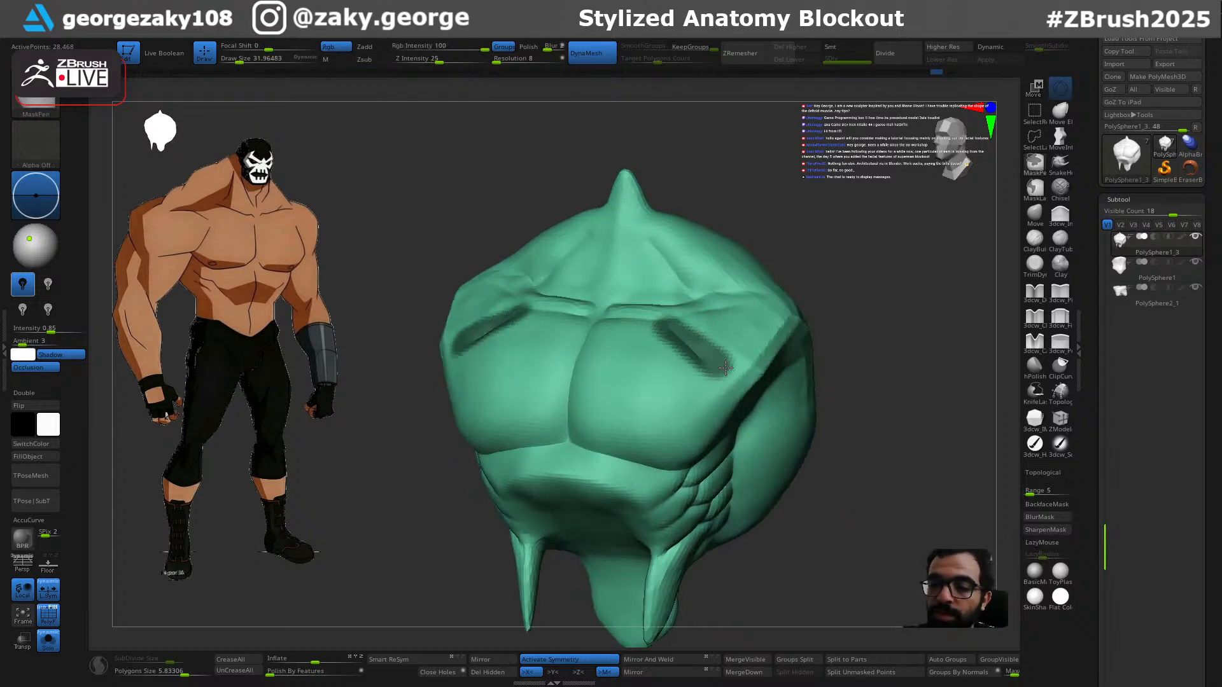
pyautogui.moveTo(781, 377); pyautogui.dragTo(711, 376, button='right')
pyautogui.keyDown('ctrl'); pyautogui.moveTo(648, 433); pyautogui.dragTo(597, 439); pyautogui.keyUp('ctrl')
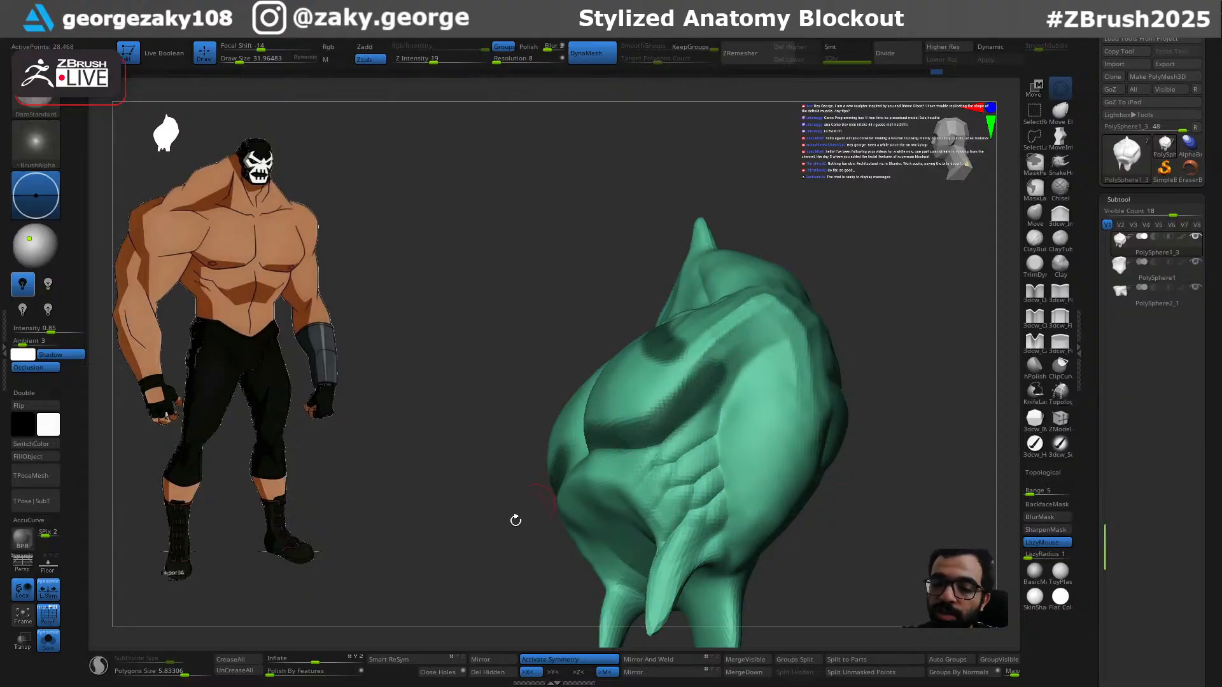
pyautogui.moveTo(529, 510); pyautogui.dragTo(598, 517, button='right')
pyautogui.moveTo(575, 413)
pyautogui.keyDown('ctrl'); pyautogui.mouseDown()
pyautogui.moveTo(539, 402)
pyautogui.moveTo(565, 317)
pyautogui.mouseUp(); pyautogui.keyUp('ctrl')
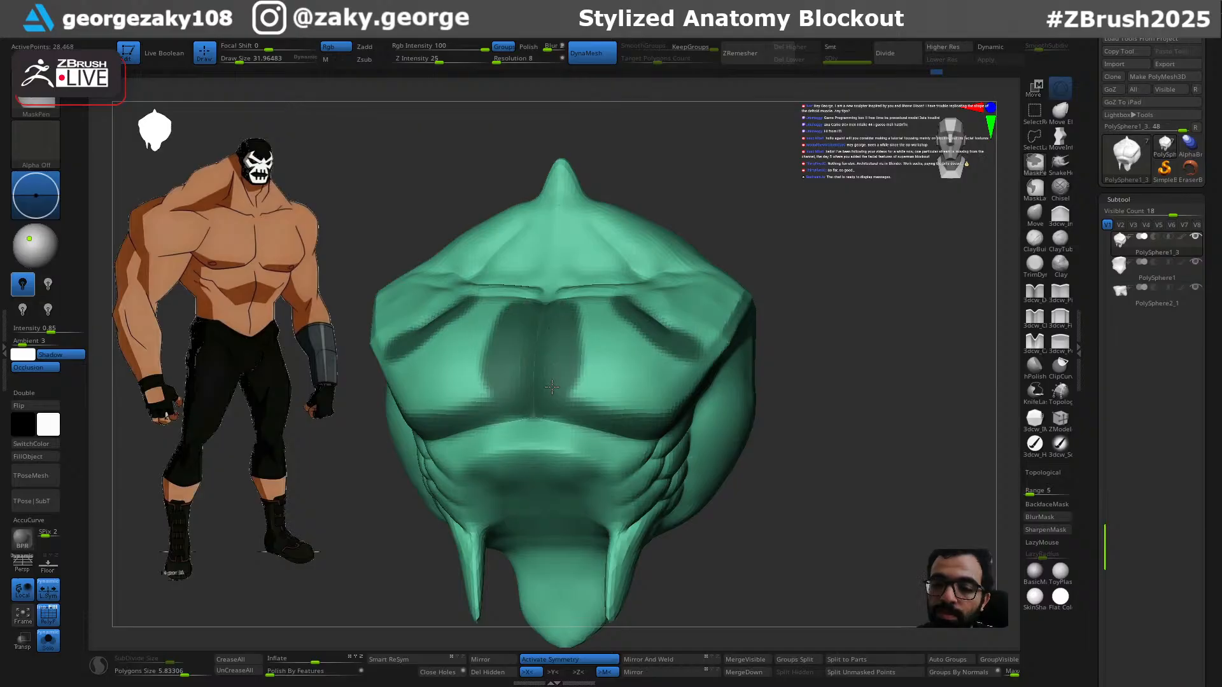
pyautogui.keyDown('ctrl'); pyautogui.moveTo(575, 371); pyautogui.dragTo(645, 408); pyautogui.keyUp('ctrl')
pyautogui.keyDown('ctrl'); pyautogui.moveTo(686, 373); pyautogui.dragTo(710, 343); pyautogui.keyUp('ctrl')
# Step: Complete the chest mask along the collarbone and outer edges, undoing the stray mask strokes
pyautogui.moveTo(810, 313)
pyautogui.mouseDown()
pyautogui.moveTo(741, 337)
pyautogui.moveTo(685, 377)
pyautogui.moveTo(586, 292)
pyautogui.mouseUp()
pyautogui.moveTo(731, 203); pyautogui.dragTo(761, 275)
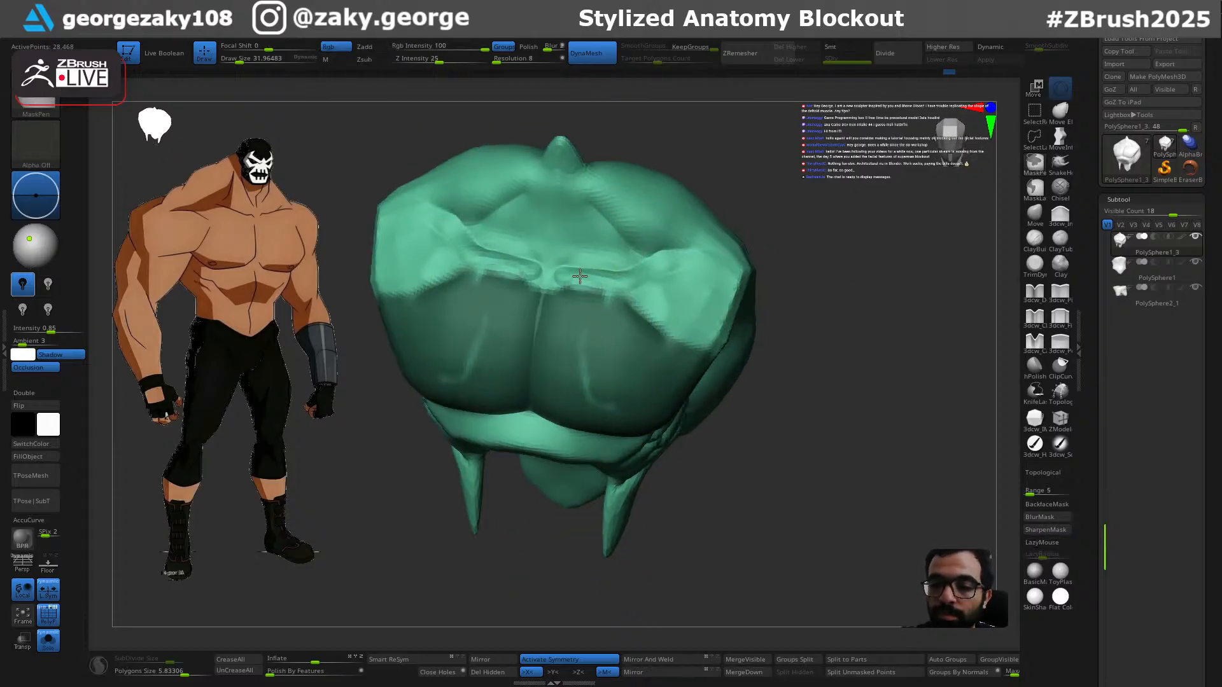
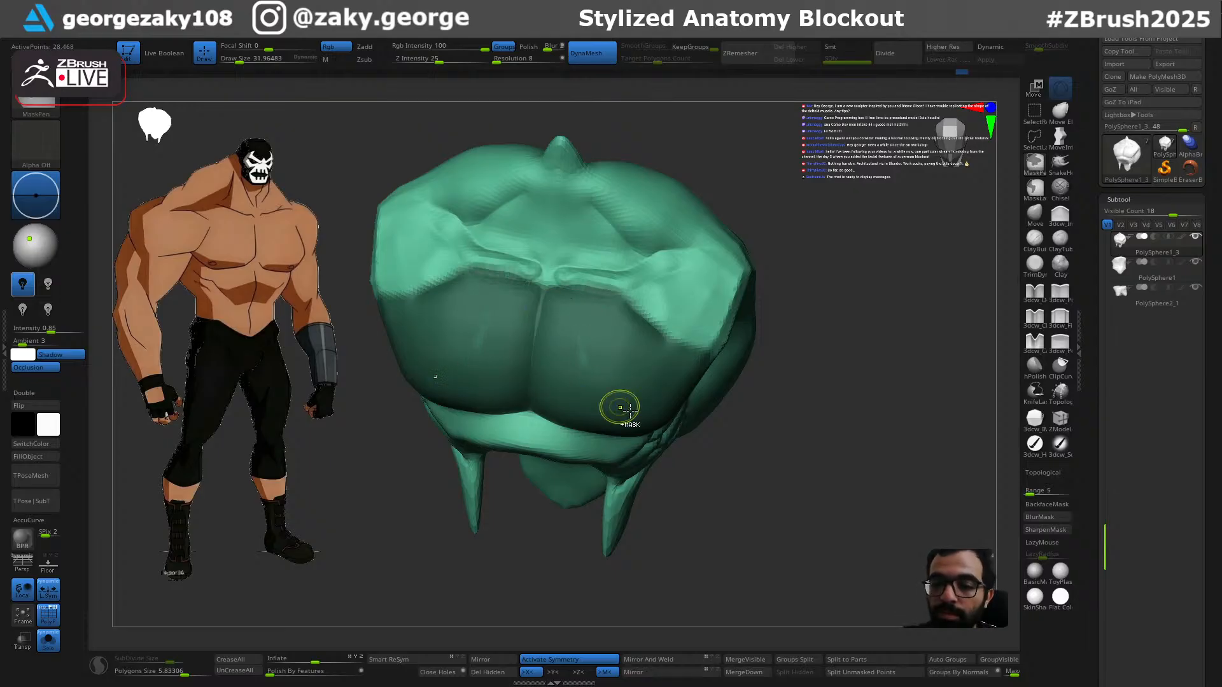
pyautogui.moveTo(827, 373)
pyautogui.mouseDown()
pyautogui.moveTo(788, 262)
pyautogui.moveTo(864, 319)
pyautogui.mouseUp()
pyautogui.moveTo(623, 286)
pyautogui.keyDown('ctrl'); pyautogui.mouseDown()
pyautogui.moveTo(704, 325)
pyautogui.moveTo(676, 320)
pyautogui.mouseUp(); pyautogui.keyUp('ctrl')
pyautogui.hotkey('ctrl', 'z')
pyautogui.hotkey('ctrl', 'z')
pyautogui.moveTo(770, 273); pyautogui.dragTo(624, 338)
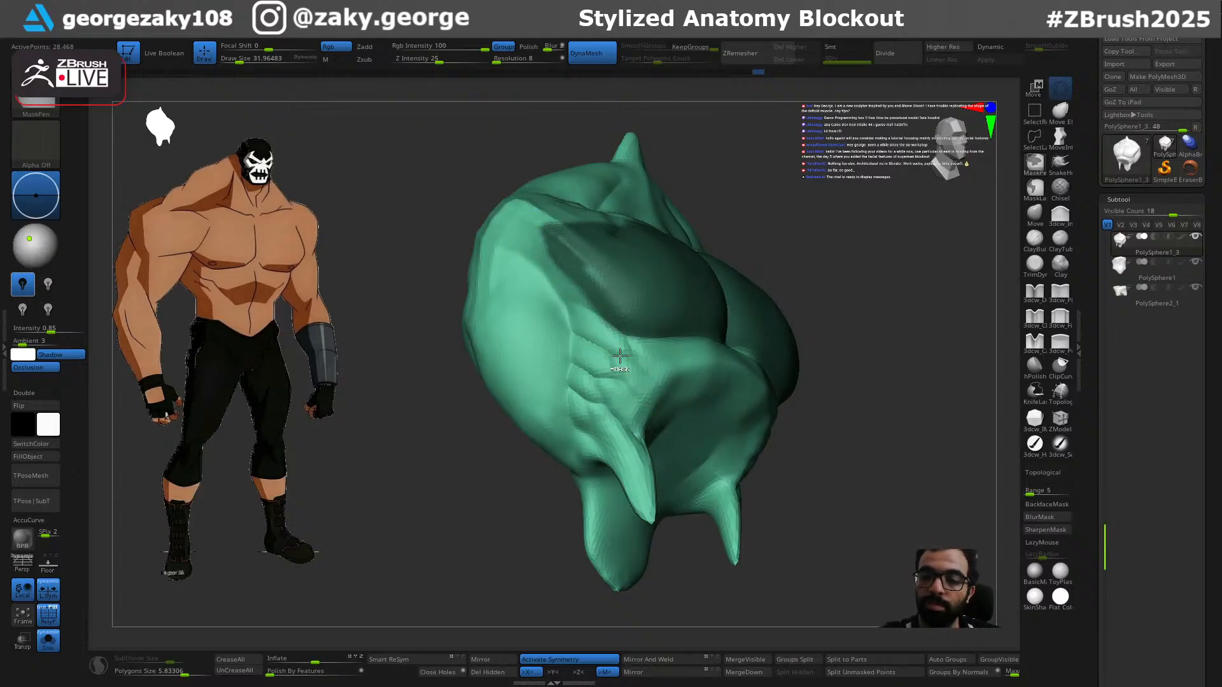
pyautogui.moveTo(842, 230); pyautogui.dragTo(834, 204)
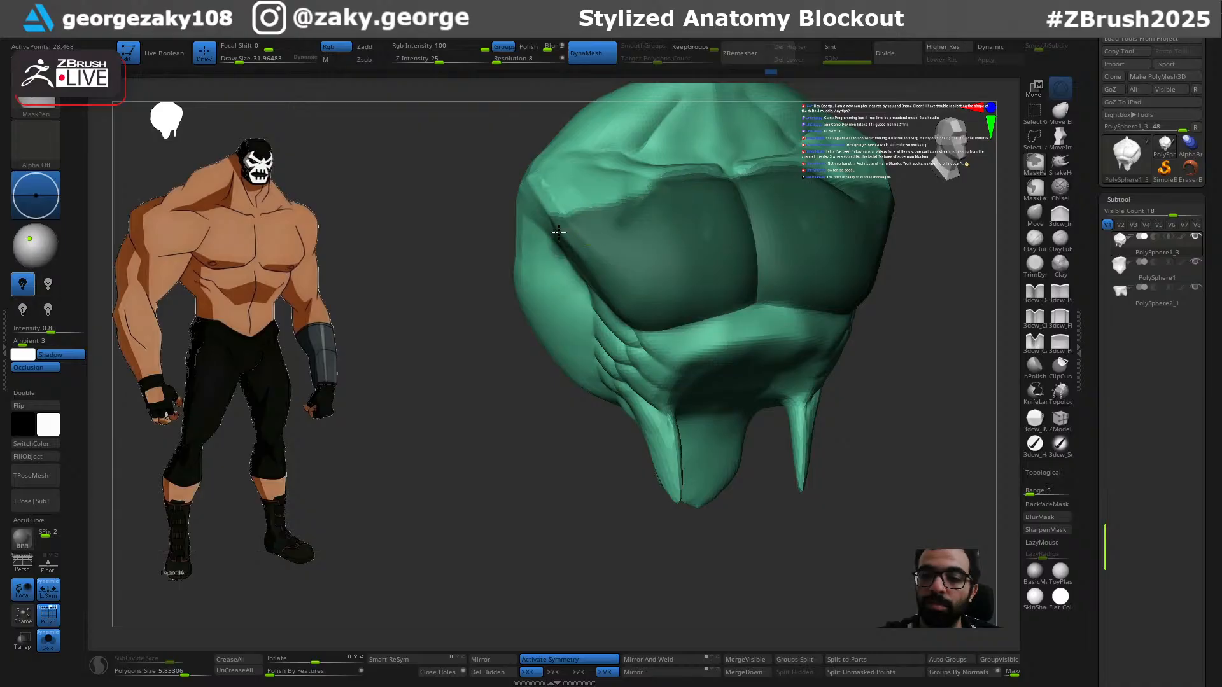
pyautogui.moveTo(948, 425); pyautogui.dragTo(886, 433)
pyautogui.keyDown('alt'); pyautogui.moveTo(968, 369); pyautogui.dragTo(671, 534); pyautogui.keyUp('alt')
# Step: Turn the masked chest into its own polygroup and split it from the torso into a separate subtool
pyautogui.hotkey('ctrl', 'w')
pyautogui.keyDown('ctrl'); pyautogui.keyDown('shift'); pyautogui.click(757, 376); pyautogui.keyUp('shift'); pyautogui.keyUp('ctrl')
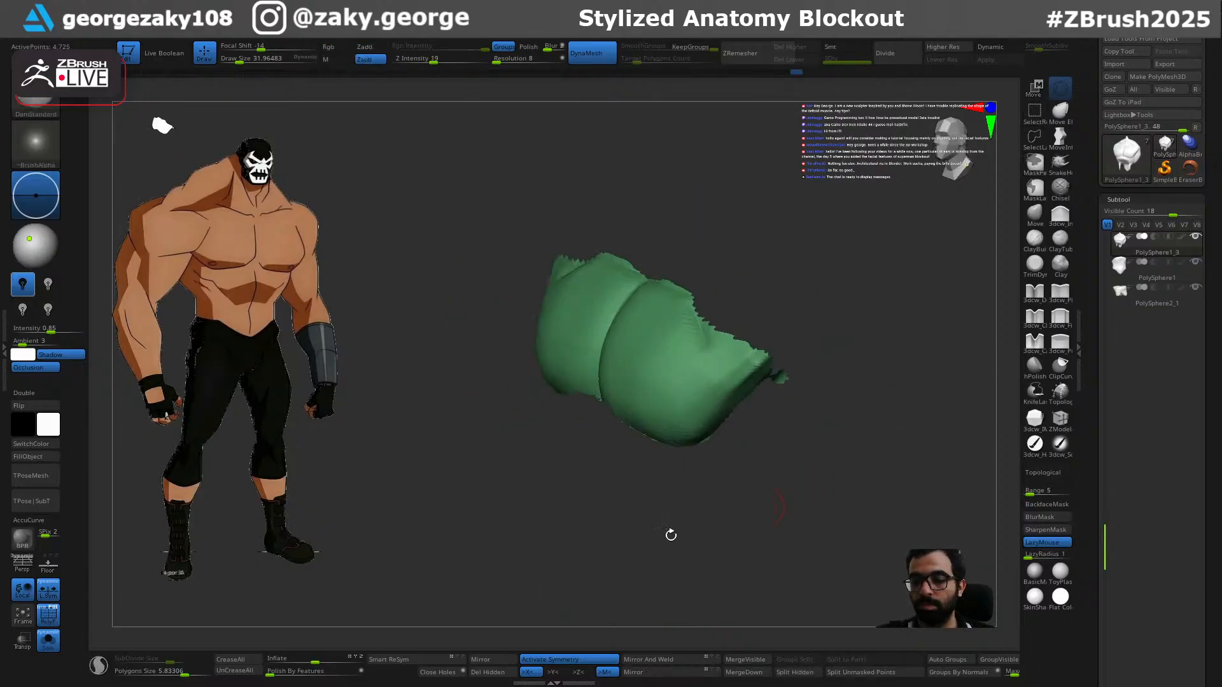
pyautogui.click(446, 674)
pyautogui.moveTo(907, 500)
pyautogui.mouseDown()
pyautogui.moveTo(789, 507)
pyautogui.moveTo(840, 494)
pyautogui.moveTo(848, 507)
pyautogui.mouseUp()
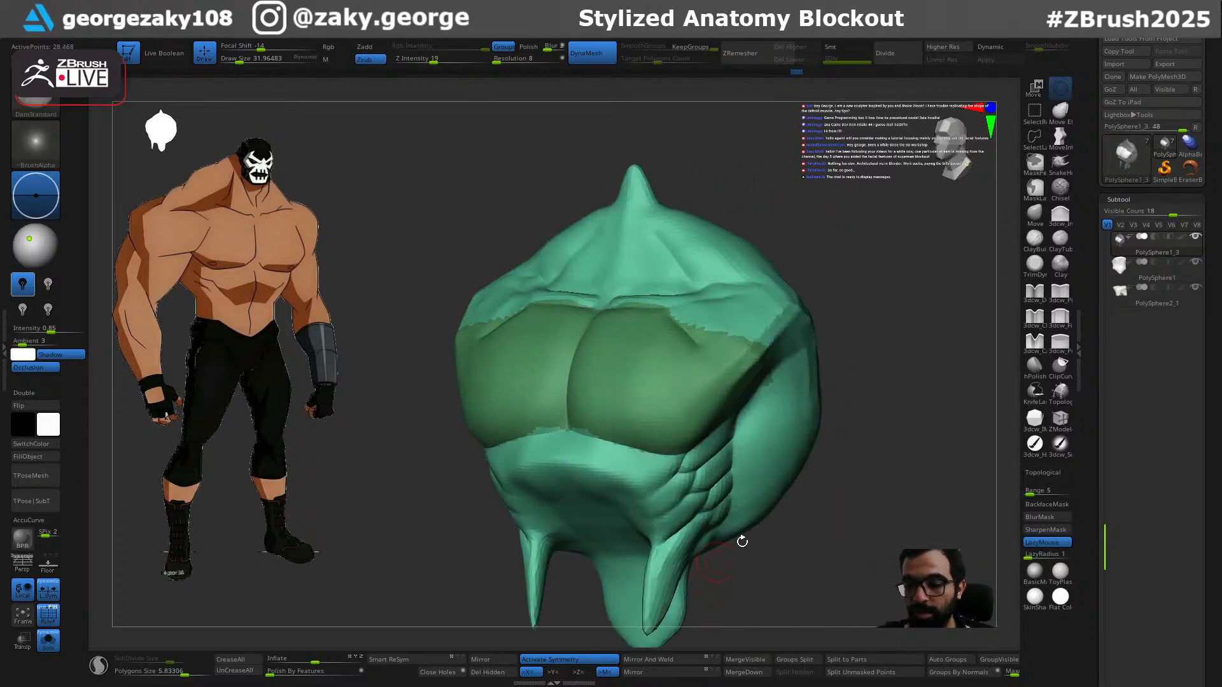
pyautogui.keyDown('ctrl'); pyautogui.keyDown('shift'); pyautogui.click(668, 395); pyautogui.keyUp('shift'); pyautogui.keyUp('ctrl')
pyautogui.click(796, 673)
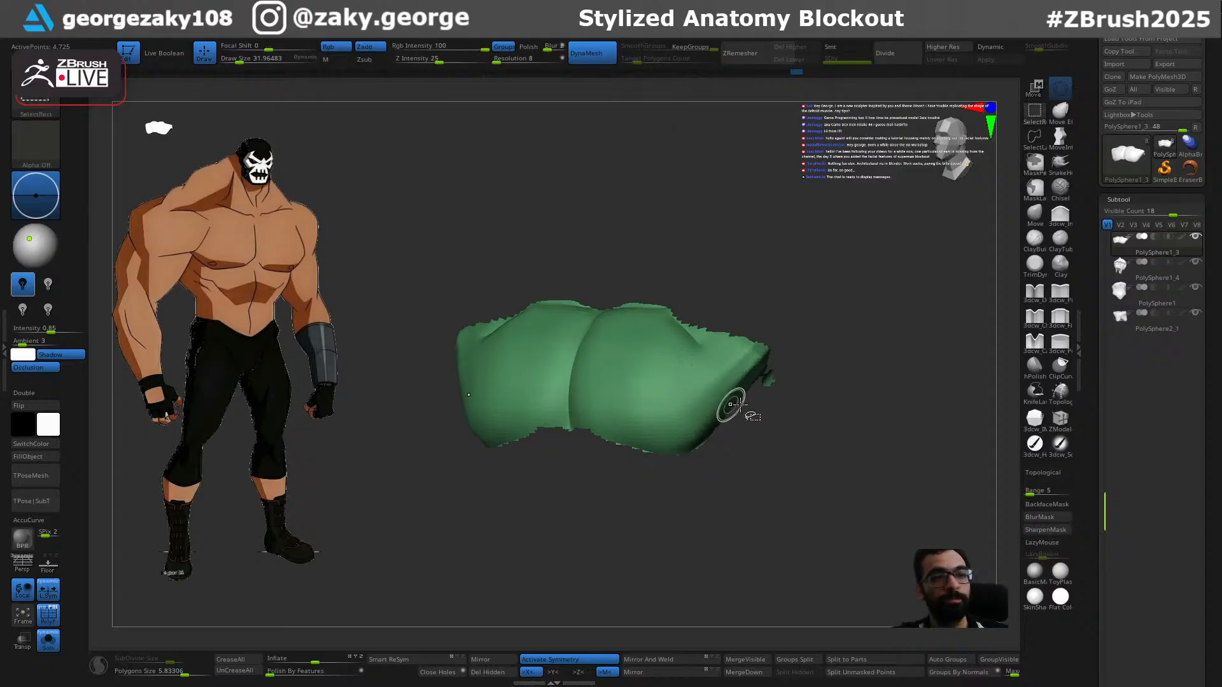
# Step: Check the separated chest against the full body, then isolate it and close its holes
pyautogui.keyDown('ctrl'); pyautogui.keyDown('shift'); pyautogui.click(814, 385); pyautogui.keyUp('shift'); pyautogui.keyUp('ctrl')
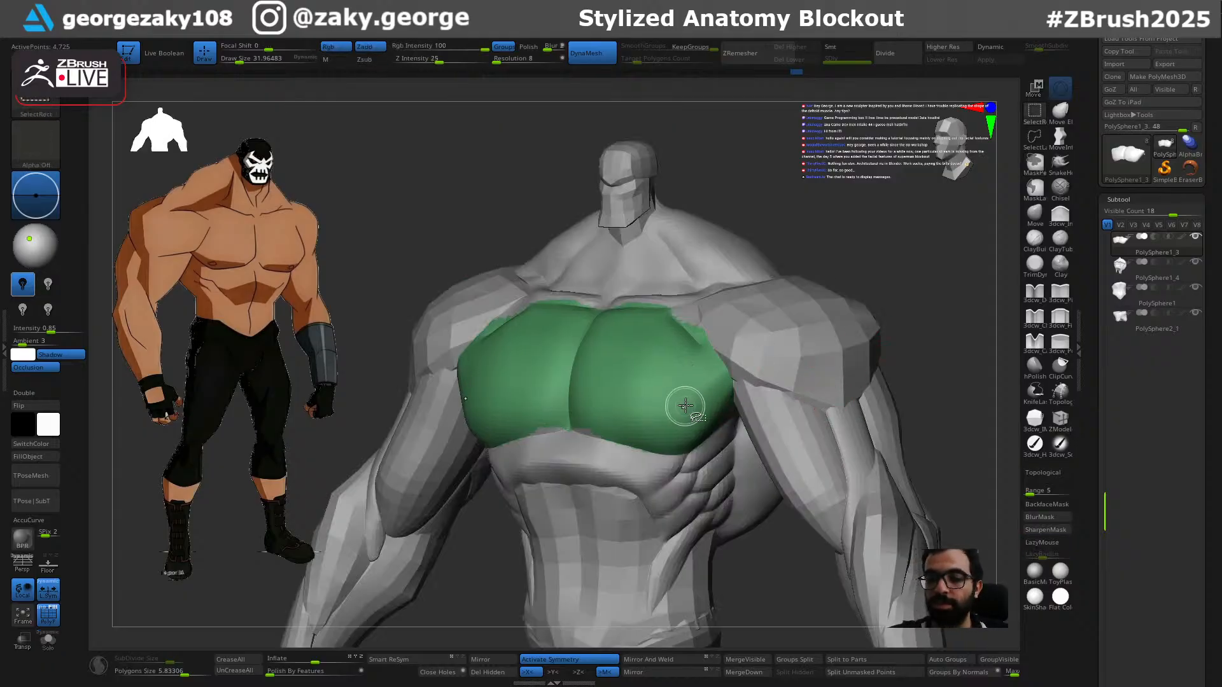
pyautogui.keyDown('alt'); pyautogui.moveTo(683, 407); pyautogui.dragTo(686, 405, button='right'); pyautogui.keyUp('alt')
pyautogui.moveTo(897, 284); pyautogui.dragTo(673, 394)
pyautogui.hotkey('ctrl', 'shift', 's')
pyautogui.moveTo(772, 412); pyautogui.dragTo(849, 472)
pyautogui.click(438, 673)
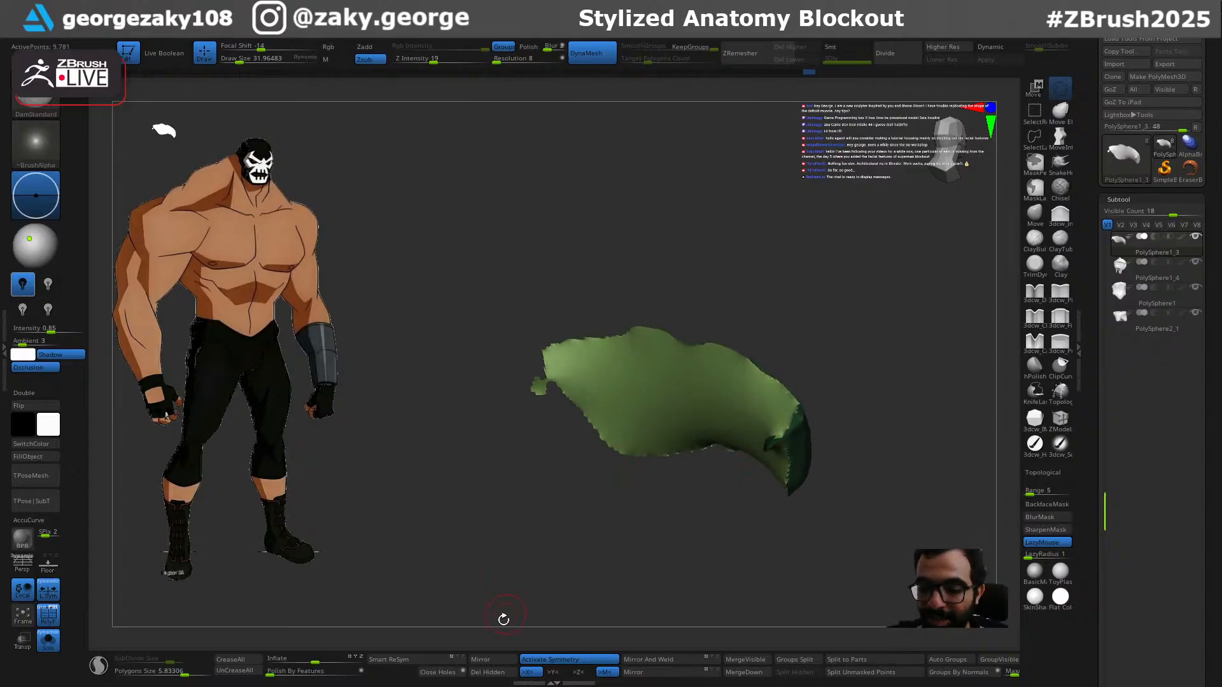
pyautogui.moveTo(801, 417)
pyautogui.mouseDown()
pyautogui.moveTo(736, 409)
pyautogui.moveTo(717, 390)
pyautogui.moveTo(808, 392)
pyautogui.moveTo(826, 415)
pyautogui.moveTo(793, 399)
pyautogui.mouseUp()
# Step: Mask the stray tips at the chest's outer ends with MaskLasso and make them a separate polygroup
pyautogui.press('ctrl')
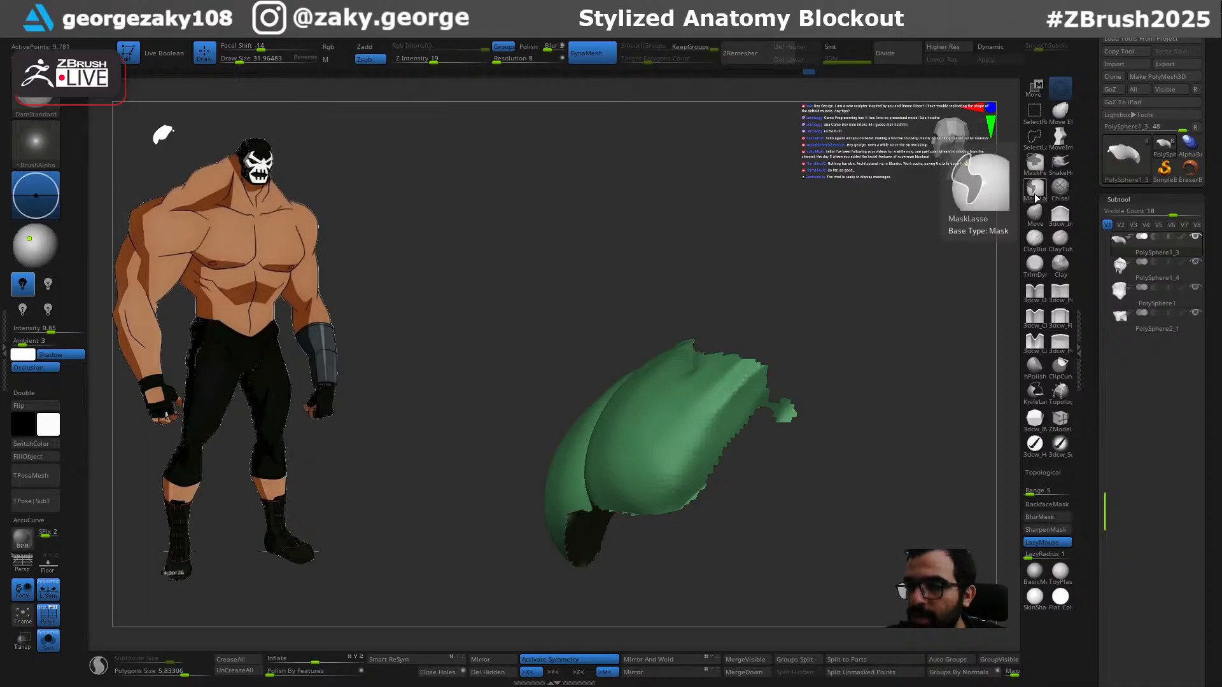
pyautogui.click(1035, 192)
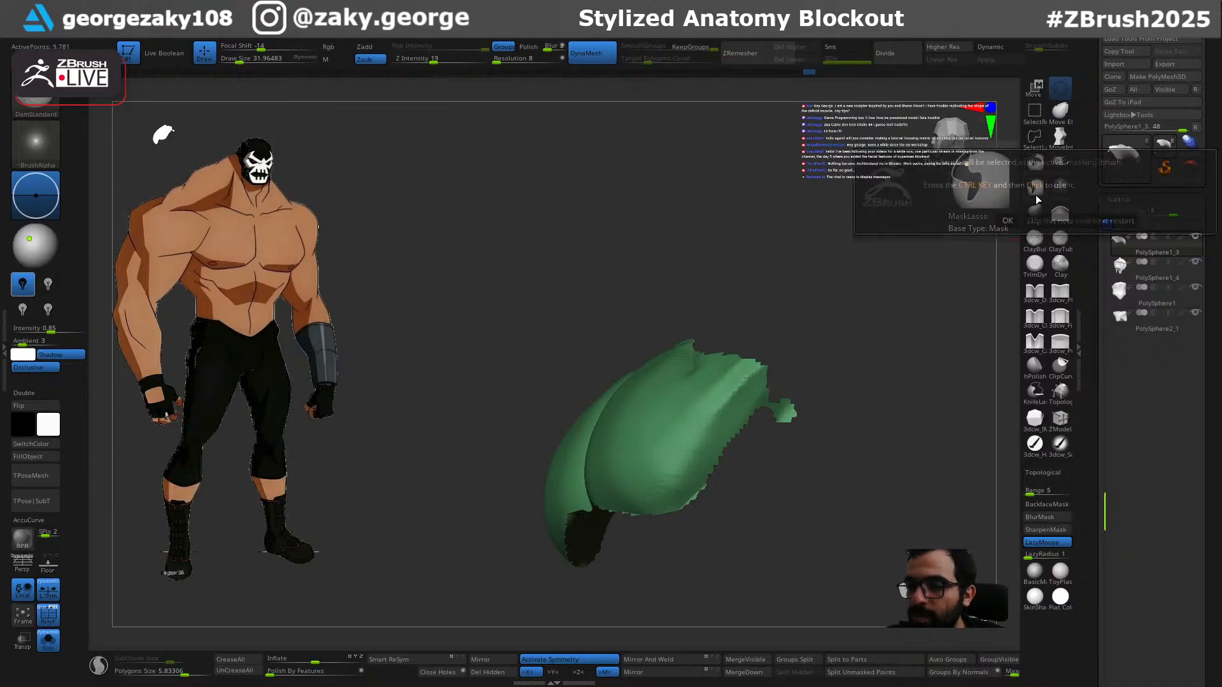
pyautogui.click(1008, 220)
pyautogui.keyDown('ctrl'); pyautogui.moveTo(768, 471); pyautogui.dragTo(877, 369); pyautogui.keyUp('ctrl')
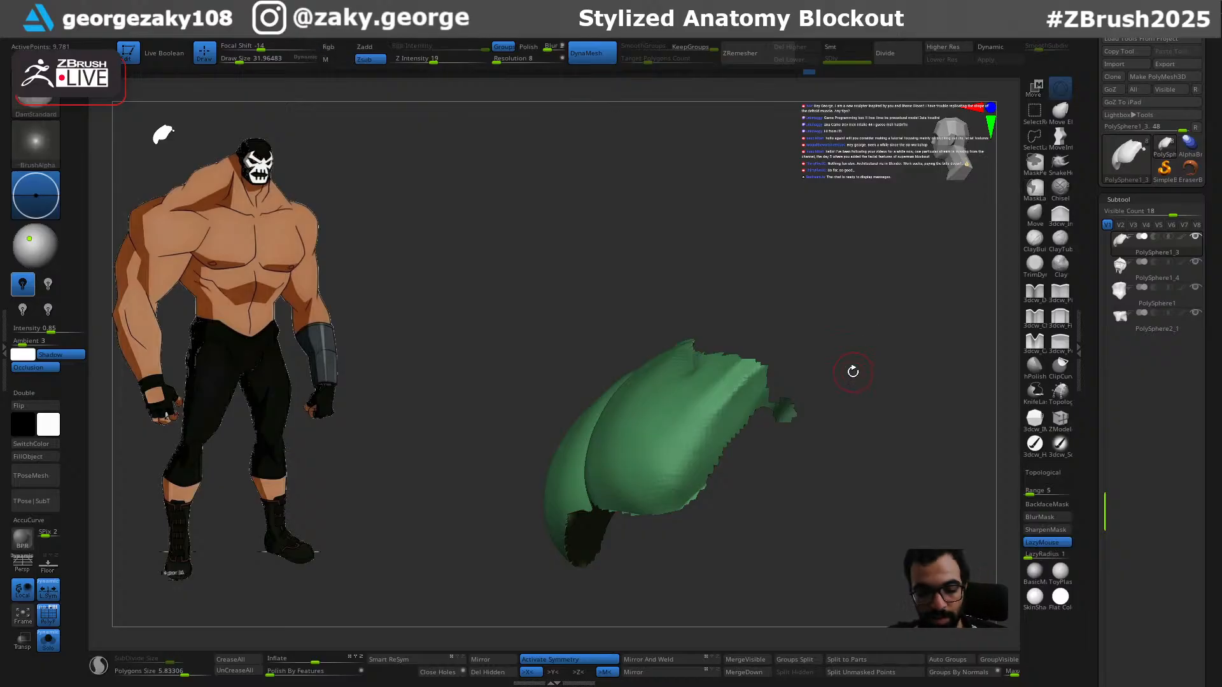
pyautogui.hotkey('ctrl', 'w')
pyautogui.press('ctrl')
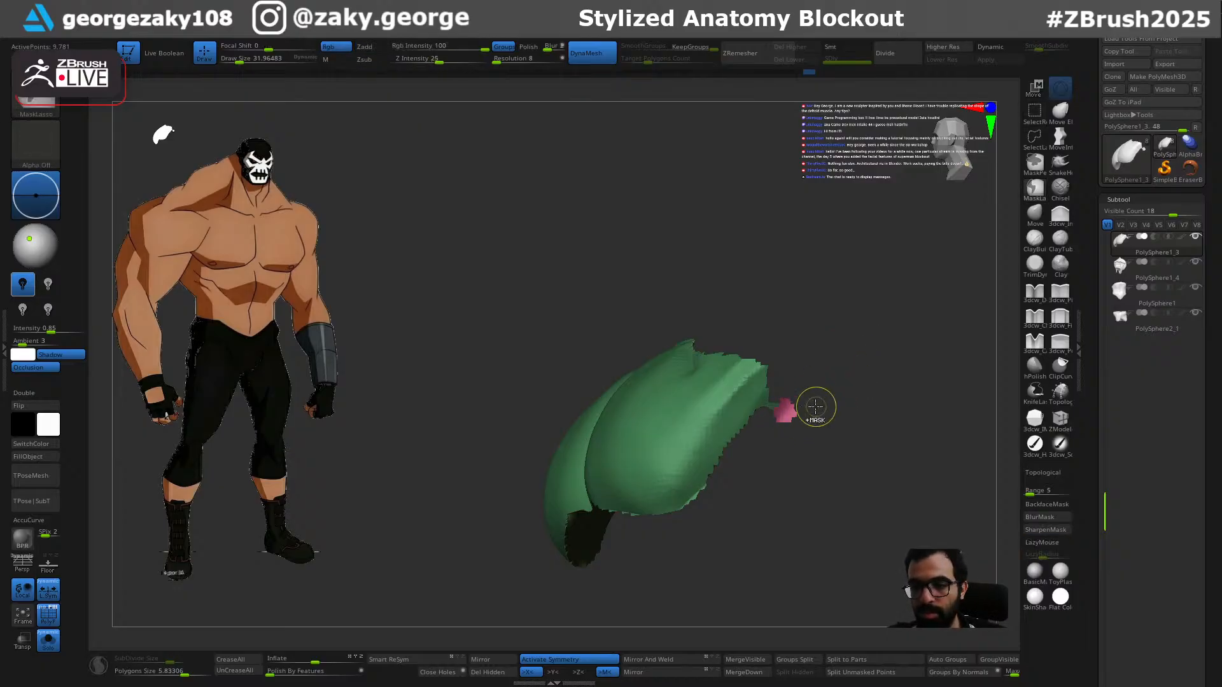
pyautogui.hotkey('ctrl', 'w')
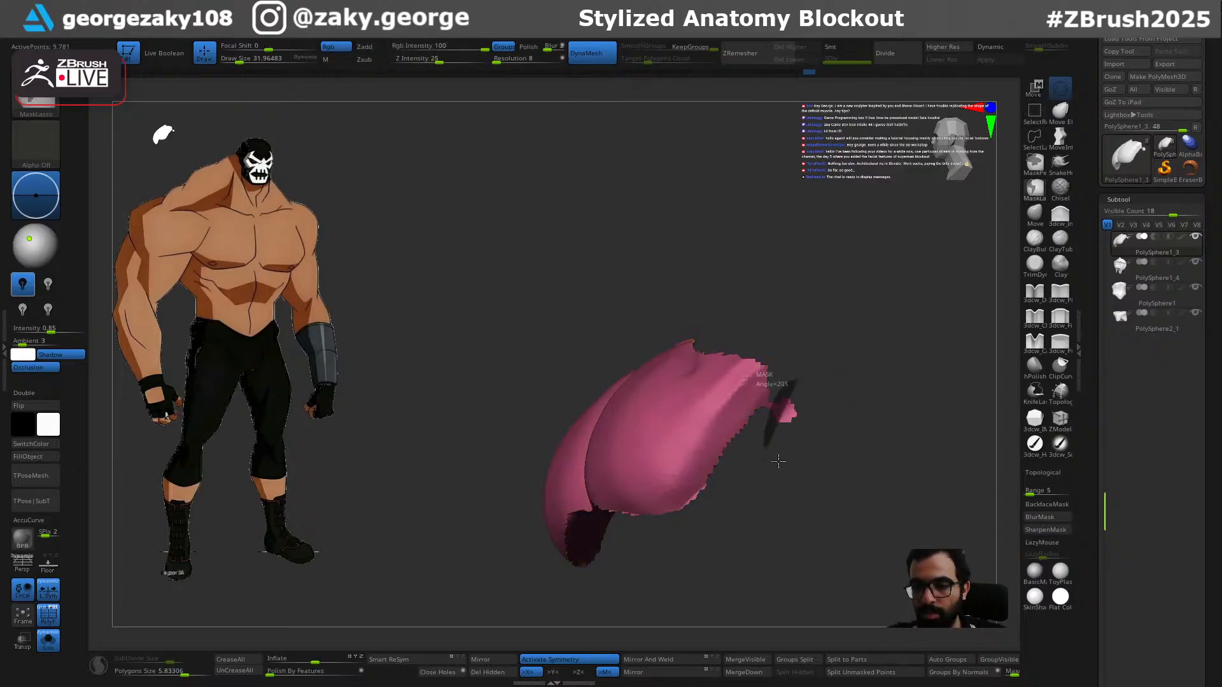
pyautogui.keyDown('ctrl'); pyautogui.moveTo(767, 454); pyautogui.dragTo(862, 362); pyautogui.keyUp('ctrl')
# Step: Hide the stray tip polygroup and delete it from the chest mesh
pyautogui.hotkey('ctrl', 'shift')
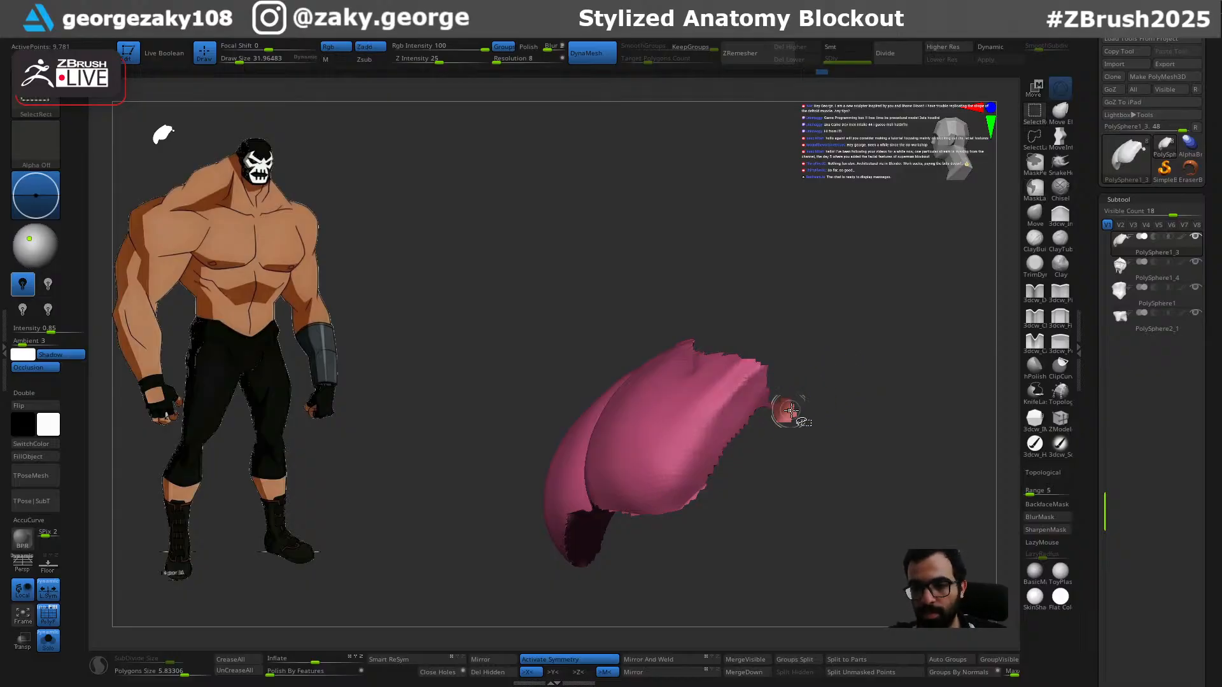
pyautogui.keyDown('ctrl'); pyautogui.keyDown('shift'); pyautogui.click(787, 415); pyautogui.keyUp('shift'); pyautogui.keyUp('ctrl')
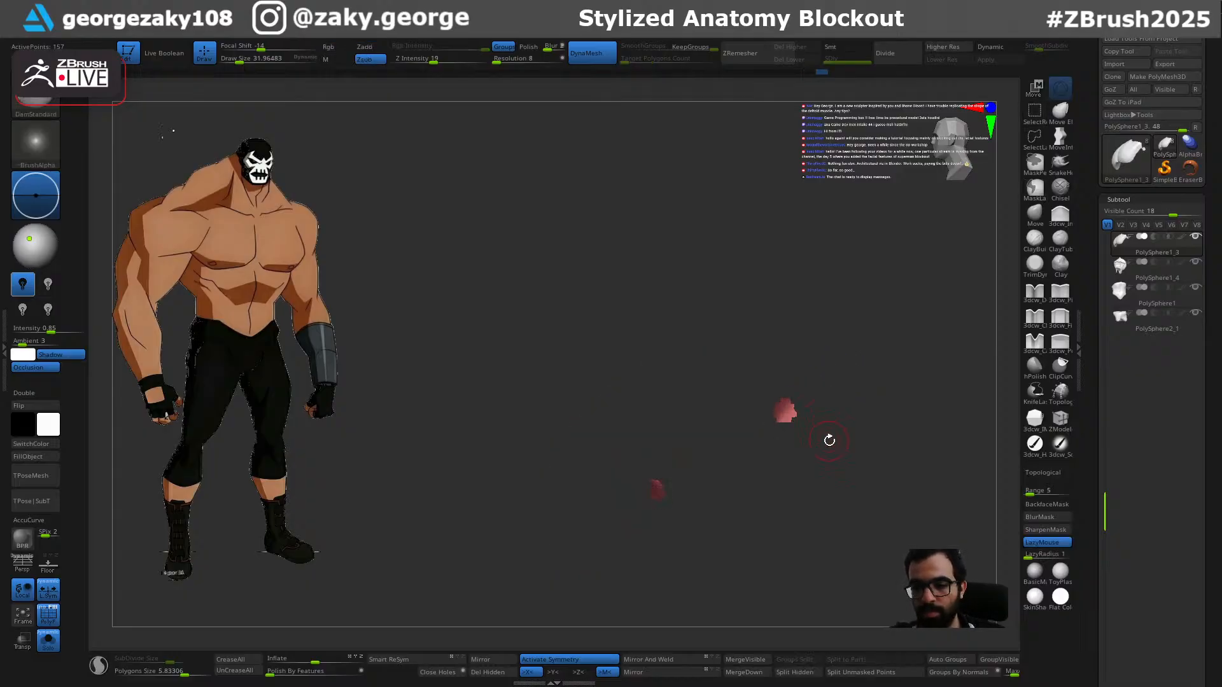
pyautogui.keyDown('ctrl'); pyautogui.keyDown('shift'); pyautogui.click(842, 437); pyautogui.keyUp('shift'); pyautogui.keyUp('ctrl')
pyautogui.hotkey('ctrl', 'z')
pyautogui.keyDown('ctrl'); pyautogui.keyDown('shift'); pyautogui.moveTo(842, 439); pyautogui.dragTo(843, 485); pyautogui.keyUp('shift'); pyautogui.keyUp('ctrl')
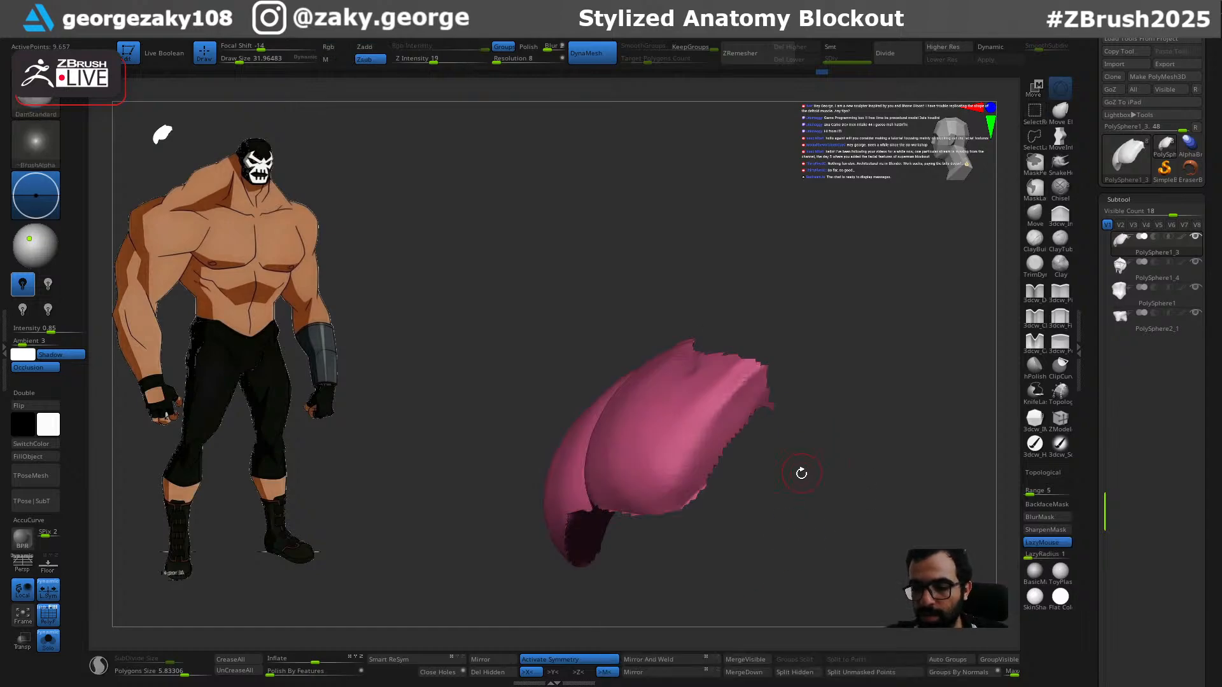
pyautogui.click(493, 673)
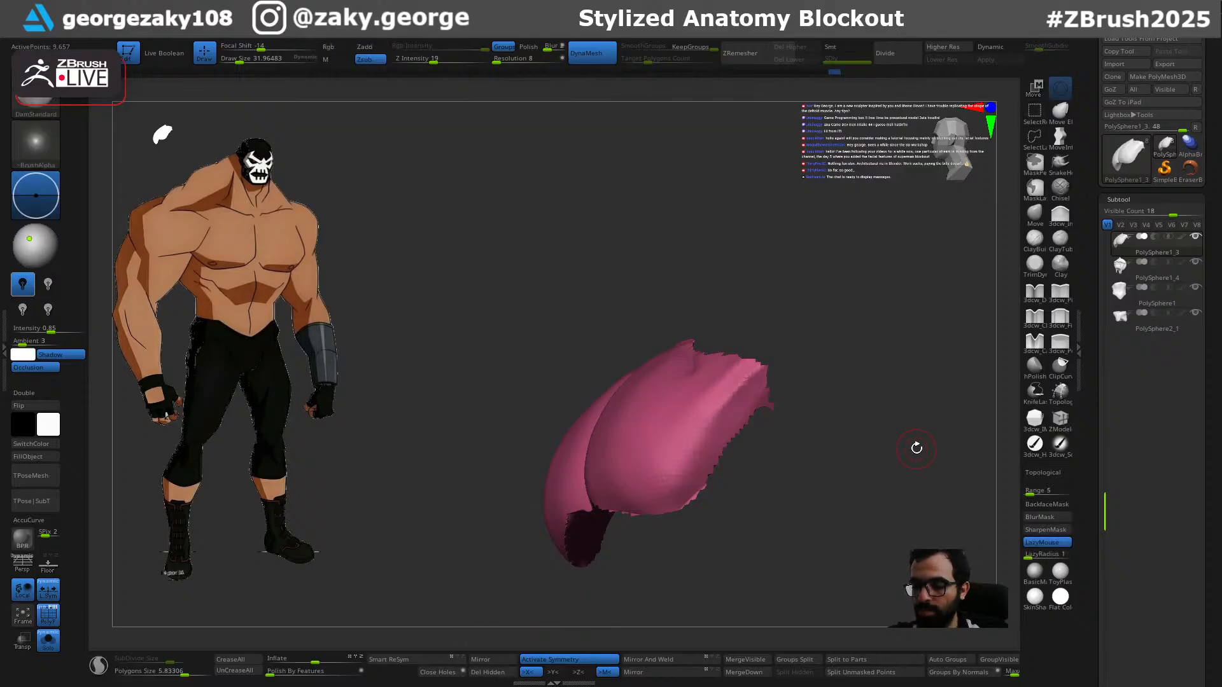
# Step: Inflate the cleaned chest piece with the Inflate deformation
pyautogui.click(916, 448)
pyautogui.moveTo(921, 431); pyautogui.dragTo(840, 505)
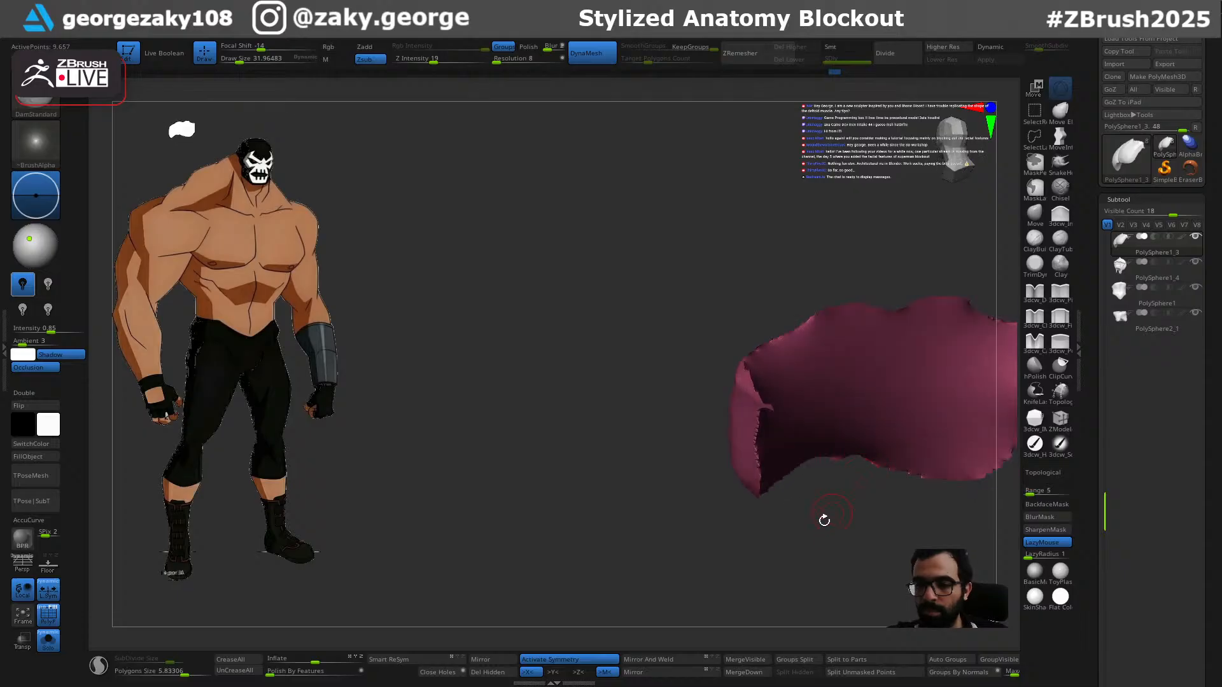
pyautogui.moveTo(760, 582); pyautogui.dragTo(1005, 461)
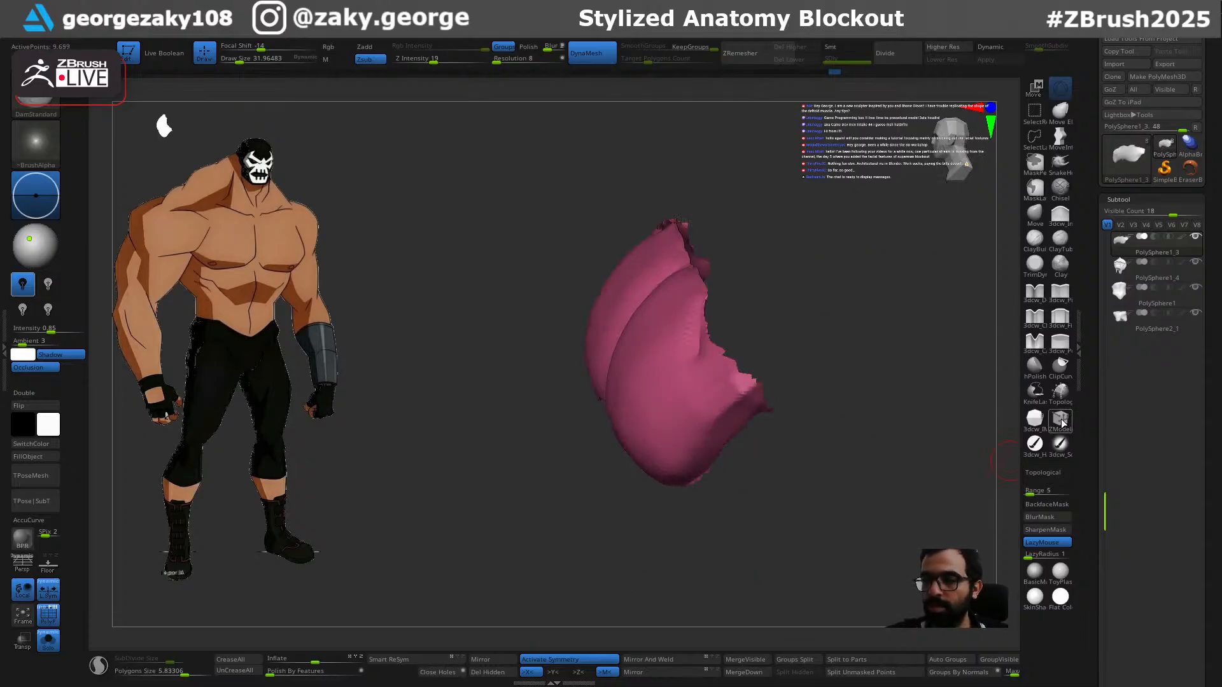
pyautogui.moveTo(867, 545); pyautogui.dragTo(730, 451)
pyautogui.moveTo(321, 662); pyautogui.dragTo(325, 662)
pyautogui.moveTo(317, 662); pyautogui.dragTo(325, 662)
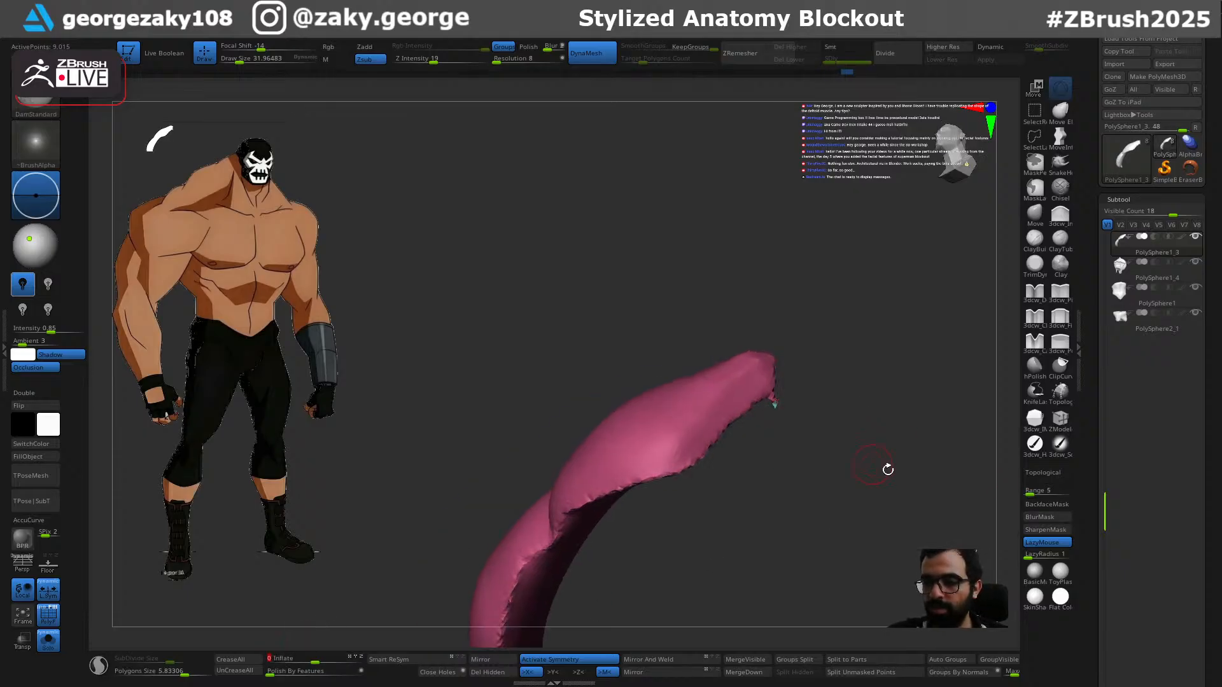
# Step: Remesh the chest with ZRemesher at a target polygon count of 0.1 and bring back the other body parts
pyautogui.moveTo(1103, 529); pyautogui.dragTo(1109, 391)
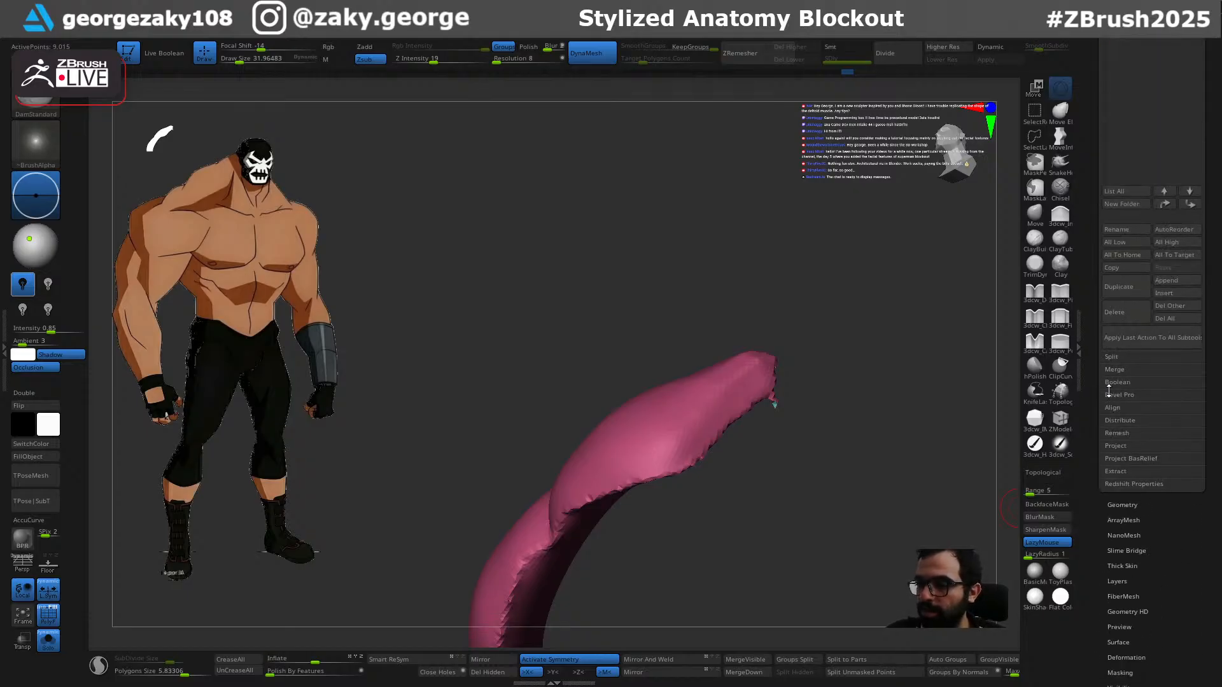
pyautogui.click(1133, 504)
pyautogui.click(1144, 508)
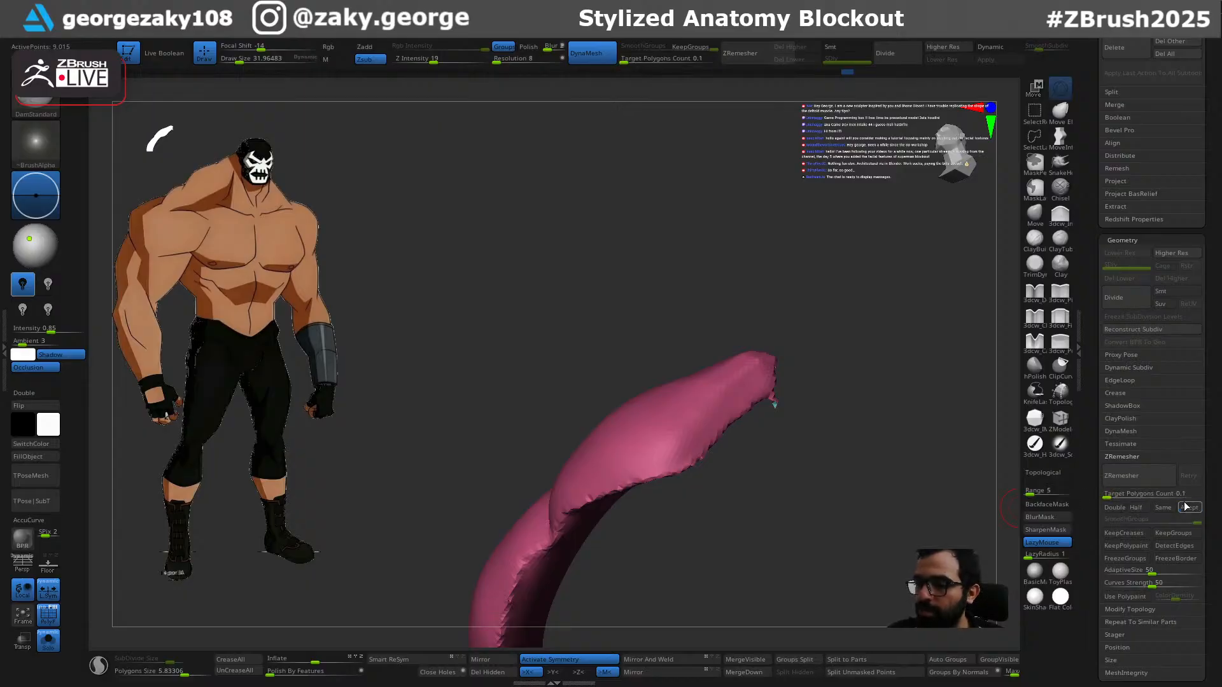
pyautogui.moveTo(814, 432); pyautogui.dragTo(883, 538)
pyautogui.moveTo(974, 389); pyautogui.dragTo(833, 306)
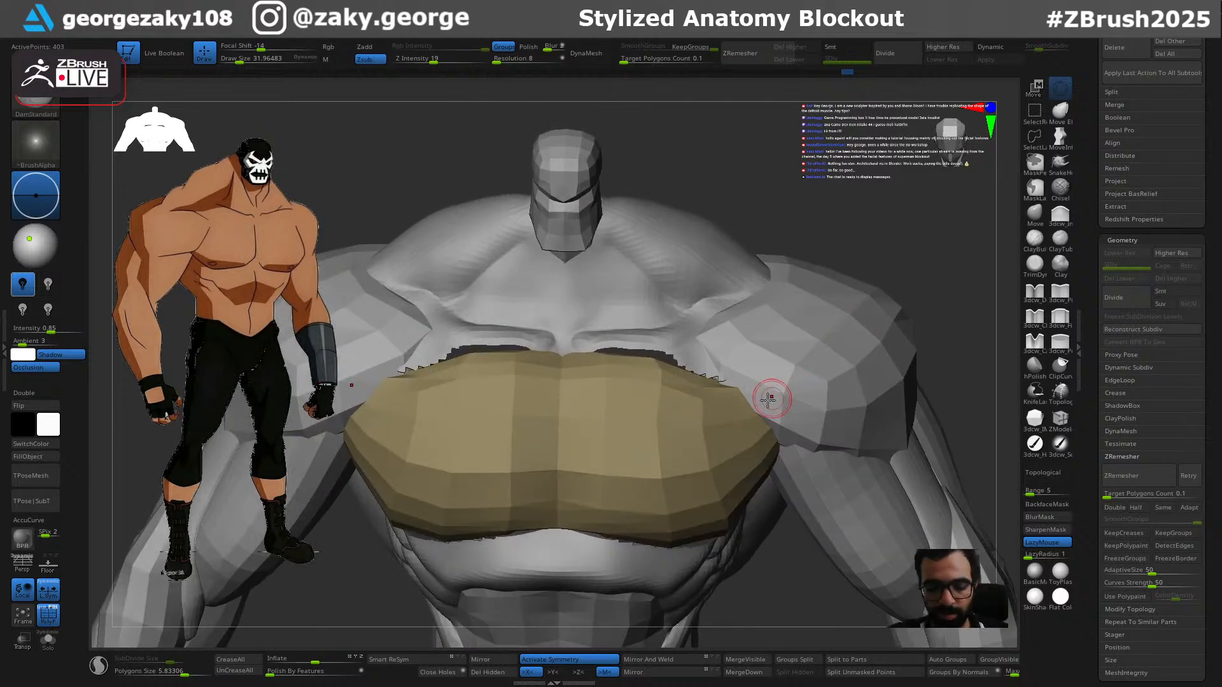
# Step: Pull the chest's upper edge up toward the collarbone with a larger Move brush
pyautogui.press('b')
pyautogui.press('m')
pyautogui.press('v')
pyautogui.moveTo(651, 363)
pyautogui.mouseDown()
pyautogui.moveTo(734, 334)
pyautogui.moveTo(655, 371)
pyautogui.mouseUp()
pyautogui.hotkey('ctrl', 'z')
pyautogui.press('s')
pyautogui.moveTo(658, 364); pyautogui.dragTo(723, 322)
pyautogui.moveTo(821, 236); pyautogui.dragTo(866, 284)
pyautogui.moveTo(657, 374); pyautogui.dragTo(668, 383)
pyautogui.moveTo(810, 257)
pyautogui.mouseDown()
pyautogui.moveTo(841, 301)
pyautogui.moveTo(789, 254)
pyautogui.moveTo(821, 261)
pyautogui.moveTo(796, 246)
pyautogui.mouseUp()
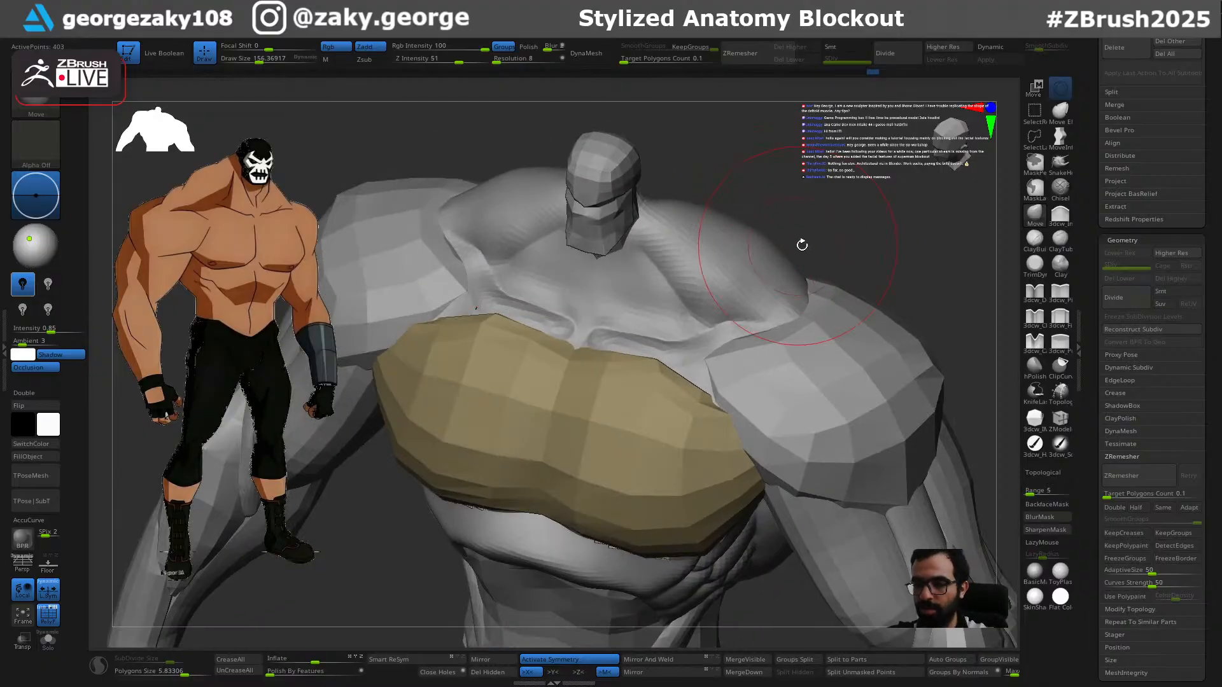
# Step: Isolate the chest, remesh it with ZRemesher using the Same option, and show the full body again
pyautogui.hotkey('alt', 's')
pyautogui.moveTo(882, 293); pyautogui.dragTo(785, 253)
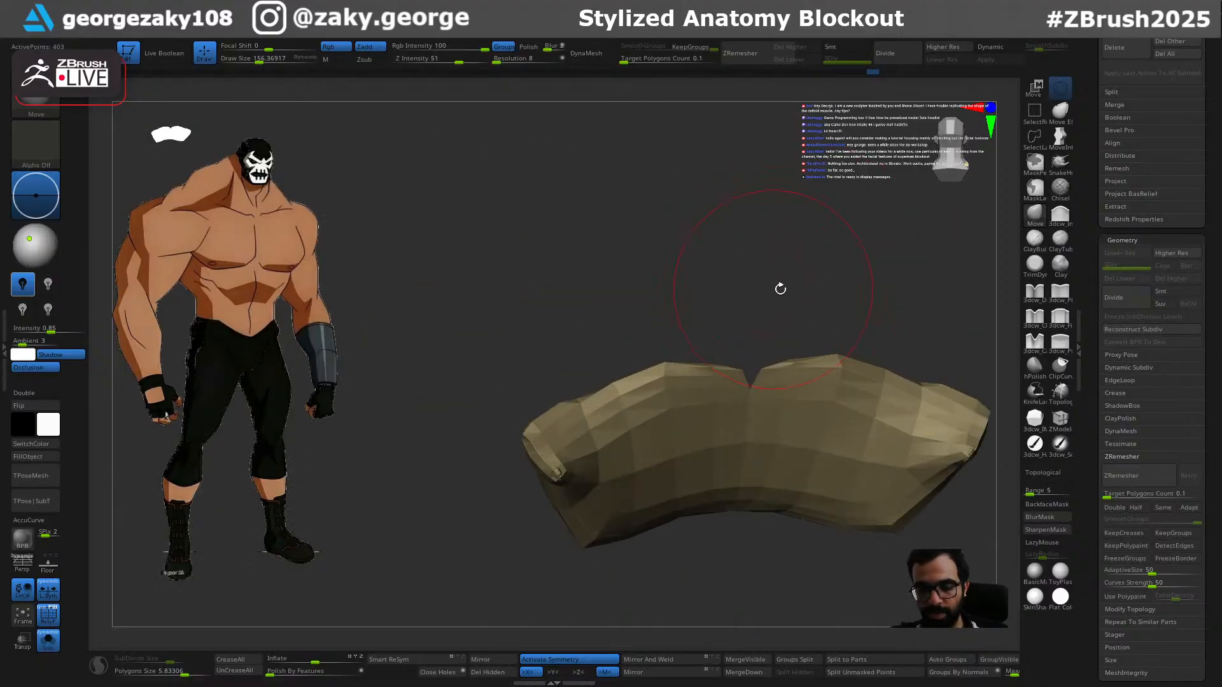
pyautogui.moveTo(1024, 385); pyautogui.dragTo(1209, 495)
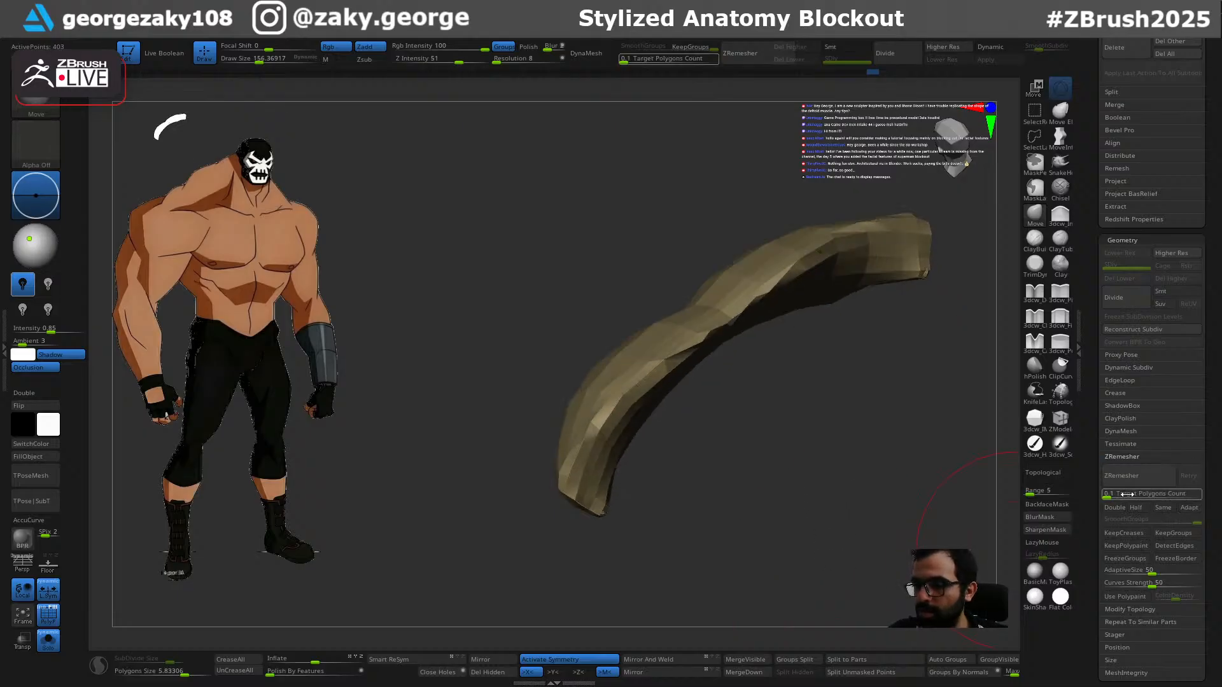
pyautogui.click(1169, 507)
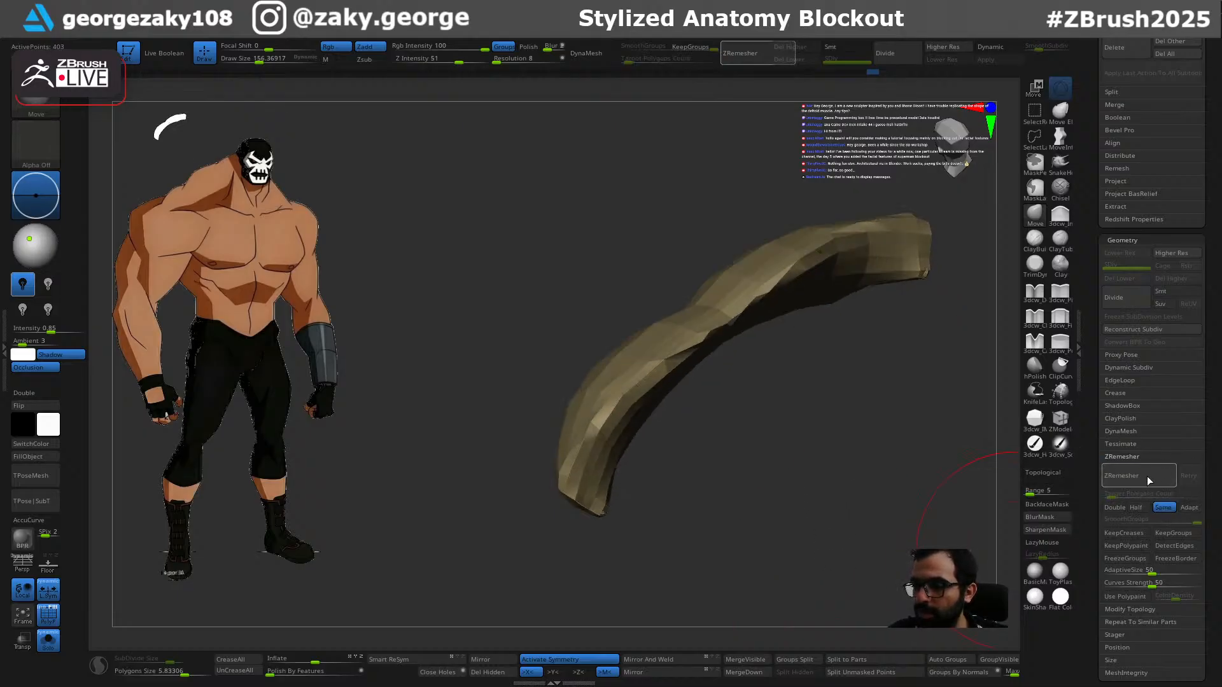
pyautogui.moveTo(848, 502); pyautogui.dragTo(572, 635)
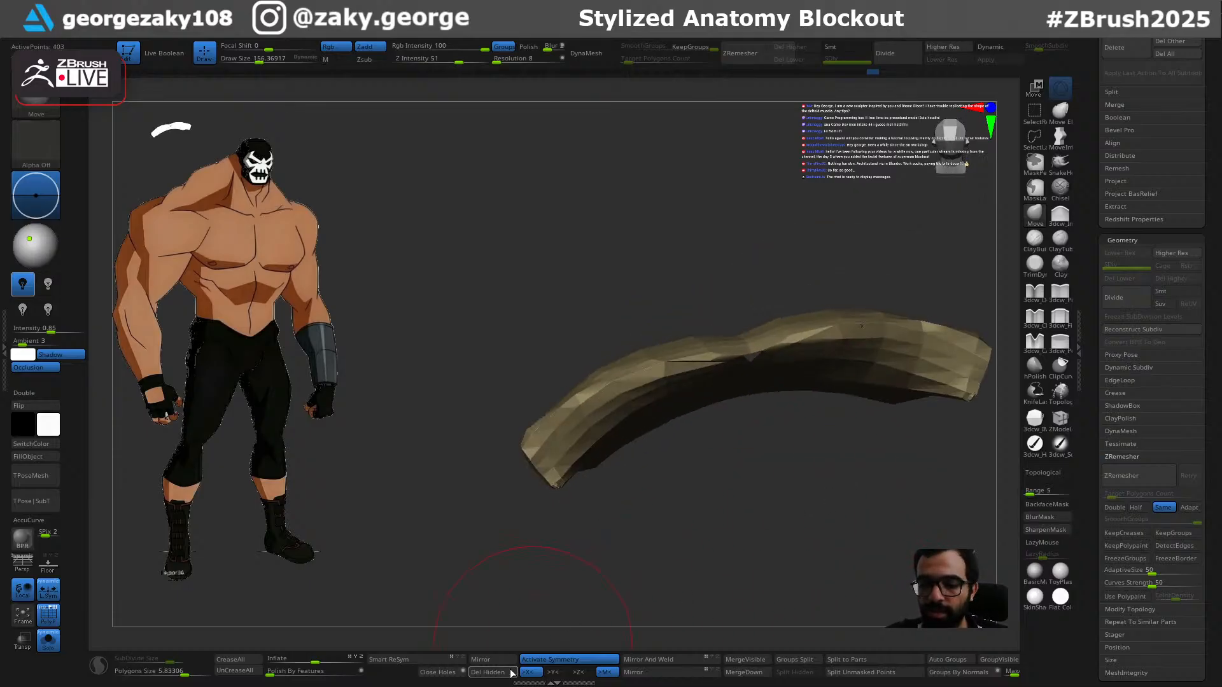
pyautogui.click(1154, 480)
pyautogui.moveTo(796, 504); pyautogui.dragTo(859, 496)
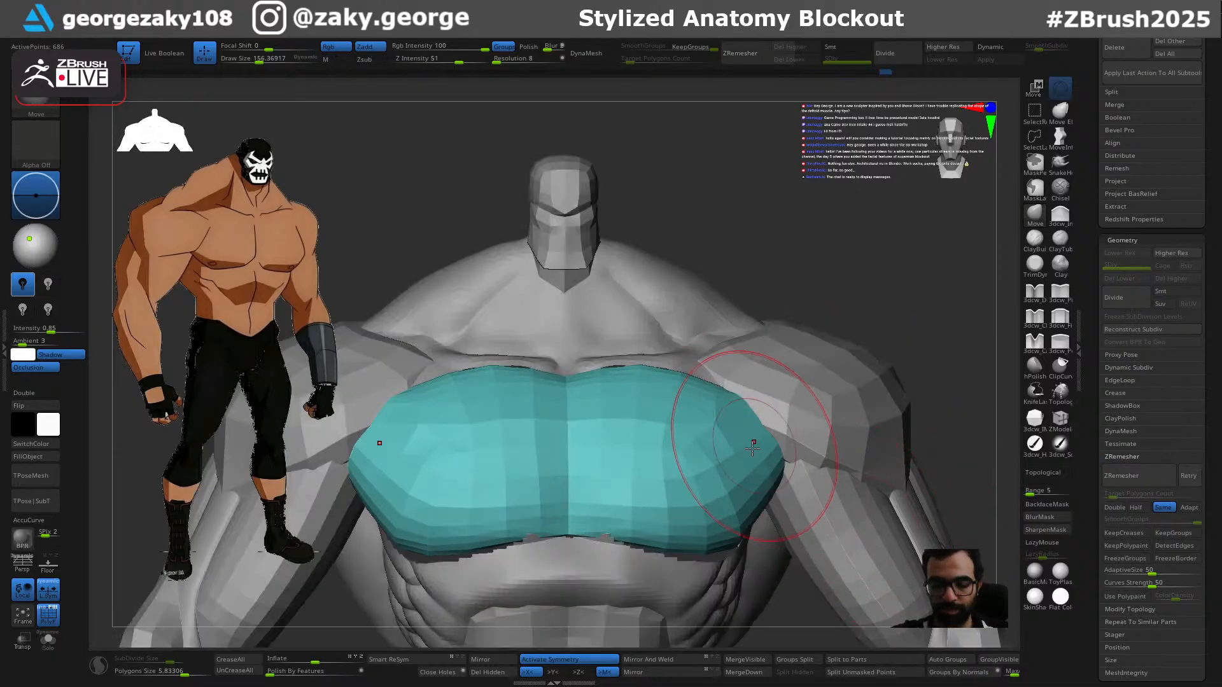
# Step: Inflate the outer side of the chest with an enlarged Inflate brush
pyautogui.press('b')
pyautogui.press('i')
pyautogui.press('n')
pyautogui.moveTo(731, 471)
pyautogui.mouseDown()
pyautogui.moveTo(729, 536)
pyautogui.moveTo(733, 504)
pyautogui.moveTo(742, 513)
pyautogui.moveTo(779, 439)
pyautogui.mouseUp()
pyautogui.press(']')
pyautogui.press(']')
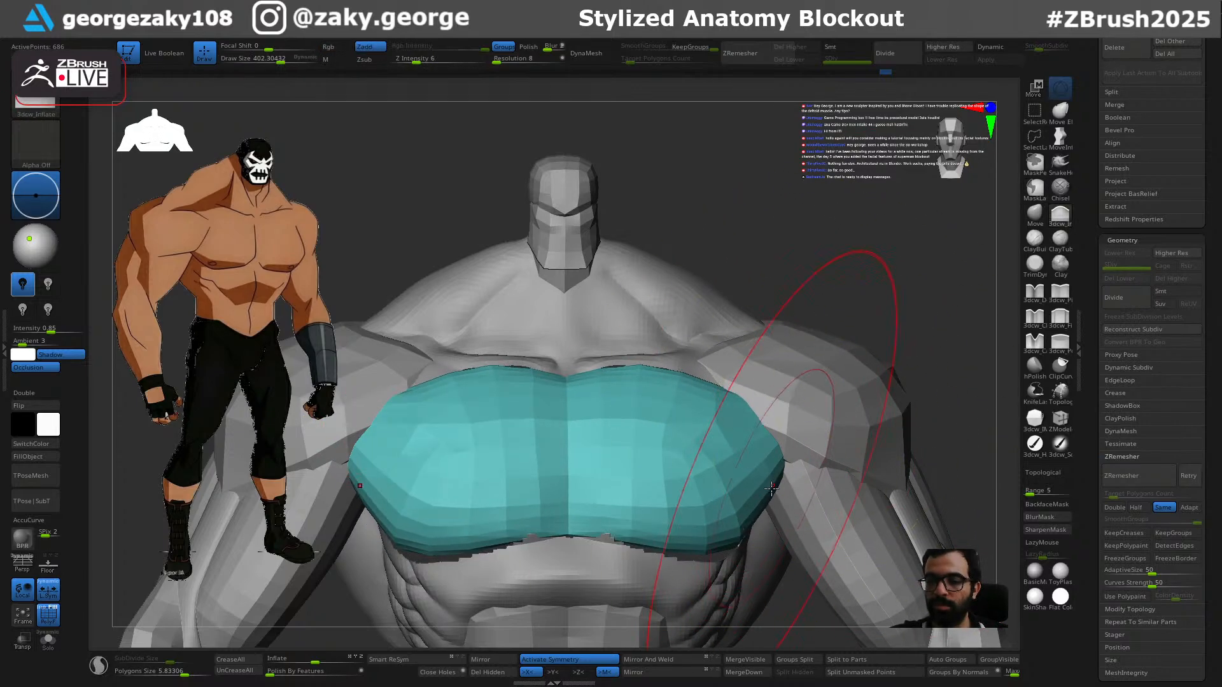
pyautogui.moveTo(904, 390)
pyautogui.mouseDown()
pyautogui.moveTo(900, 420)
pyautogui.moveTo(764, 541)
pyautogui.mouseUp()
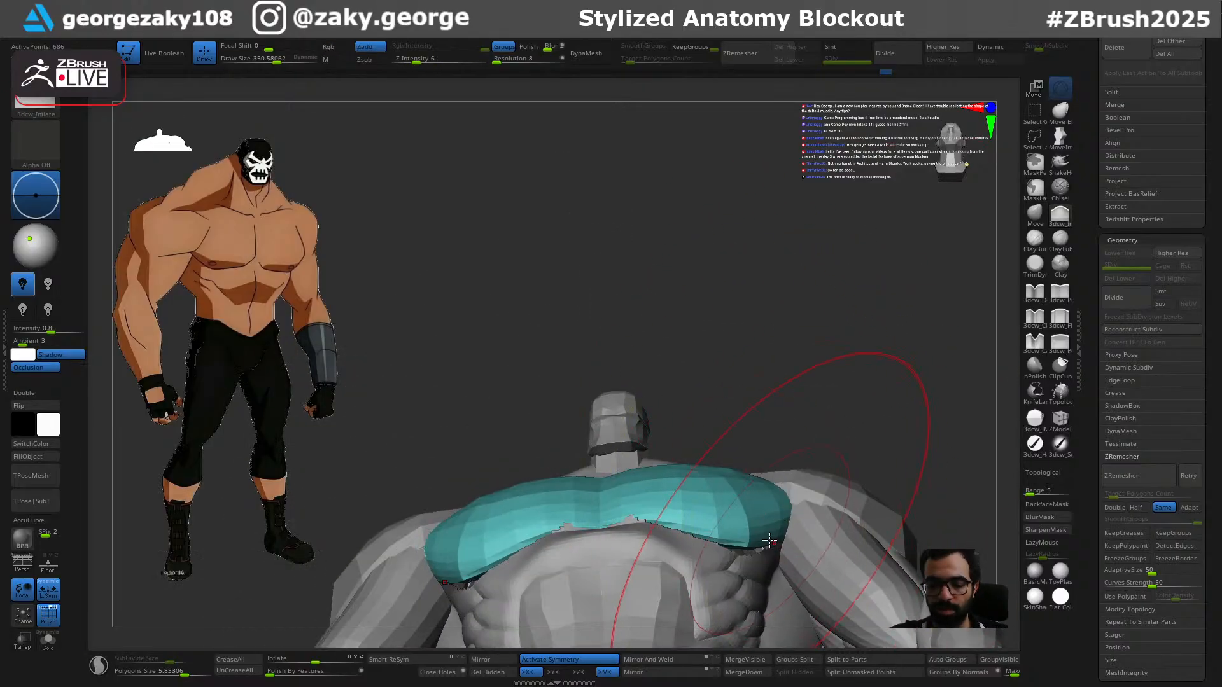
# Step: Swell the chest's lower outer corner below the armpit with the Inflate brush, undoing the first stroke
pyautogui.press('b')
pyautogui.press('m')
pyautogui.press('v')
pyautogui.press('s')
pyautogui.press('b')
pyautogui.press('i')
pyautogui.press('n')
pyautogui.moveTo(799, 495)
pyautogui.mouseDown()
pyautogui.moveTo(771, 538)
pyautogui.moveTo(742, 546)
pyautogui.mouseUp()
pyautogui.hotkey('ctrl', 'z')
pyautogui.press('s')
pyautogui.press('s')
pyautogui.moveTo(749, 542); pyautogui.dragTo(742, 565)
# Step: Pull the chest's lower outer corner and side edge outward with the Move brush
pyautogui.moveTo(862, 466); pyautogui.dragTo(892, 407)
pyautogui.press('b')
pyautogui.press('m')
pyautogui.press('v')
pyautogui.moveTo(757, 563); pyautogui.dragTo(773, 540)
pyautogui.keyDown('shift'); pyautogui.moveTo(870, 436); pyautogui.dragTo(870, 495); pyautogui.keyUp('shift')
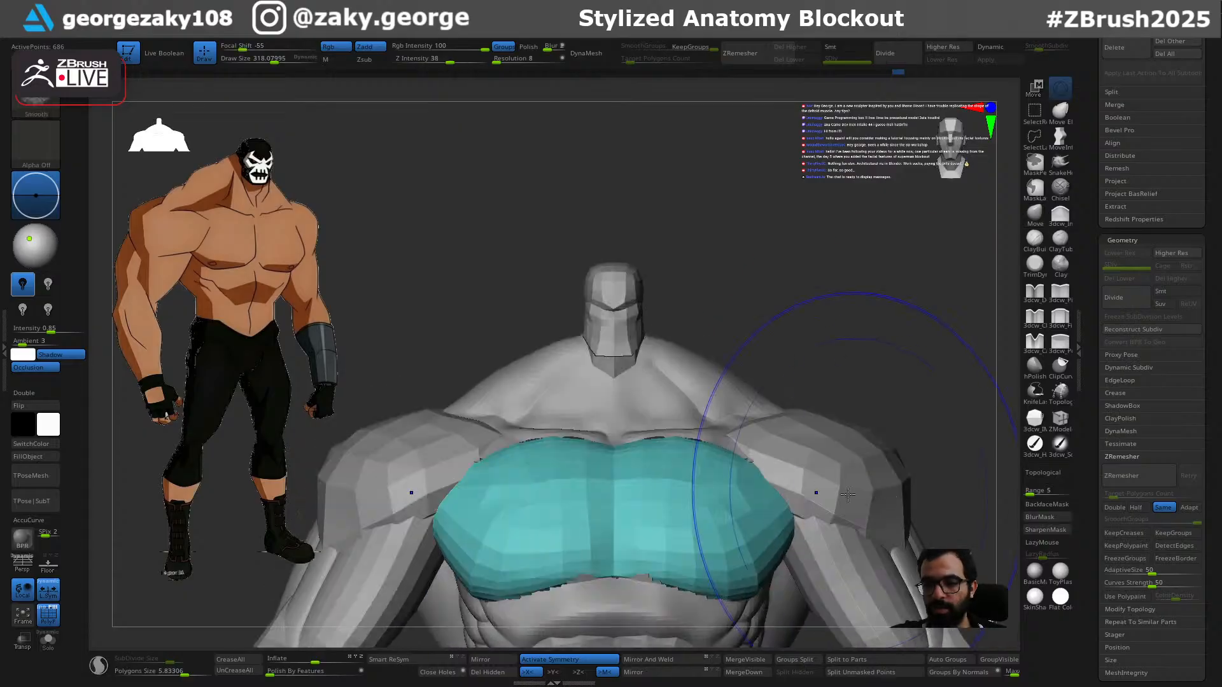
pyautogui.moveTo(793, 498); pyautogui.dragTo(799, 498)
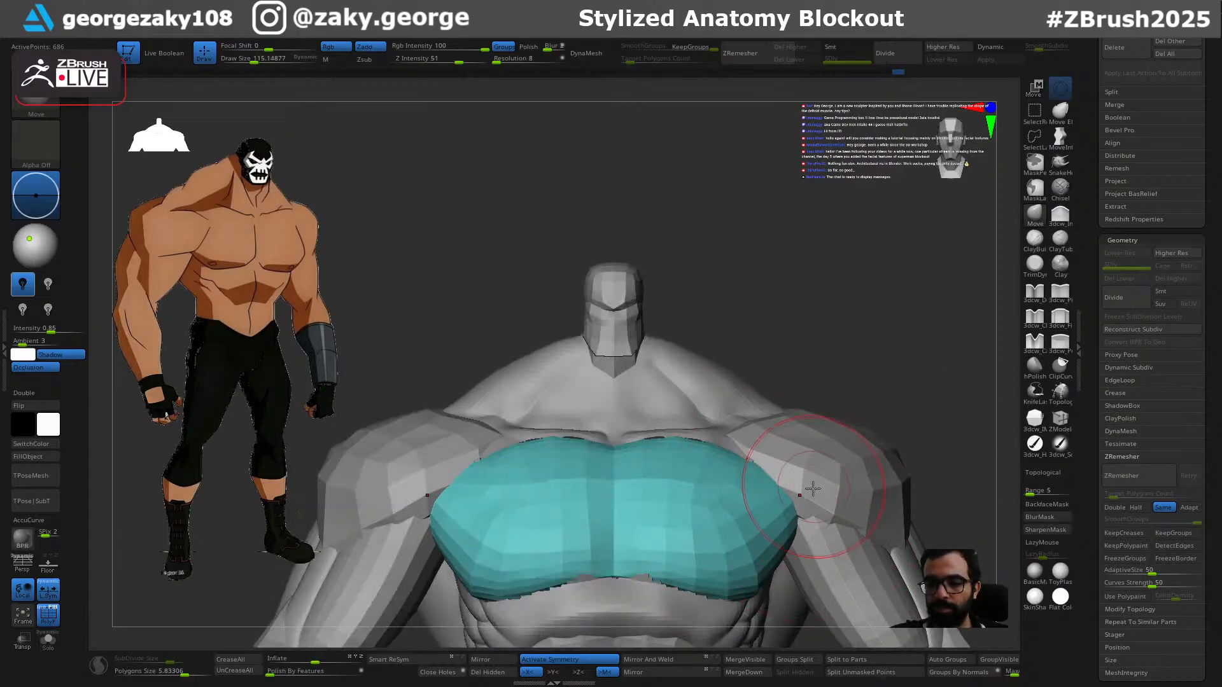
# Step: Refine the chest's outer contour beside the armpit with a smaller Move brush
pyautogui.moveTo(911, 415); pyautogui.dragTo(803, 482)
pyautogui.press('s')
pyautogui.moveTo(945, 394); pyautogui.dragTo(921, 414)
pyautogui.press('s')
pyautogui.moveTo(810, 513); pyautogui.dragTo(798, 509)
pyautogui.moveTo(929, 420)
pyautogui.mouseDown()
pyautogui.moveTo(966, 425)
pyautogui.moveTo(948, 433)
pyautogui.mouseUp()
pyautogui.press('s')
pyautogui.moveTo(804, 513); pyautogui.dragTo(803, 513)
pyautogui.moveTo(924, 447); pyautogui.dragTo(721, 454)
# Step: Shape the chest's upper edge below the collarbones and at the centre with the Move brush
pyautogui.press('s')
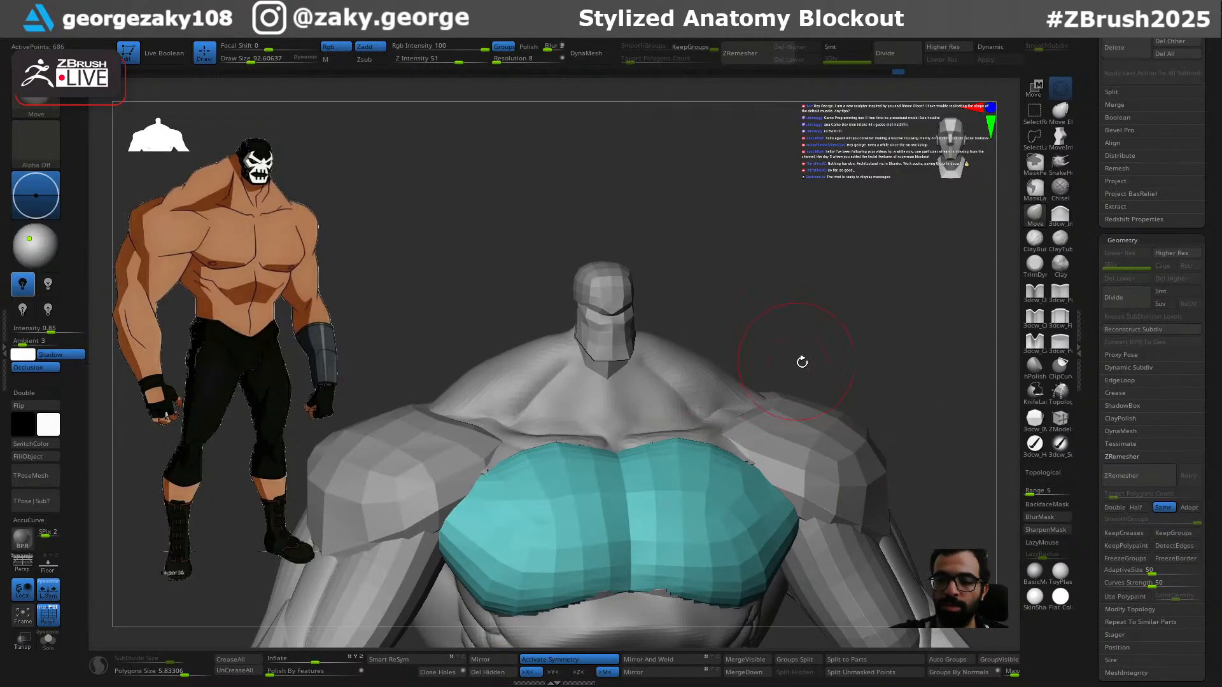
pyautogui.moveTo(793, 362); pyautogui.dragTo(771, 395)
pyautogui.press('s')
pyautogui.moveTo(718, 453); pyautogui.dragTo(625, 442)
pyautogui.press('s')
pyautogui.moveTo(628, 445); pyautogui.dragTo(630, 438)
pyautogui.moveTo(831, 335)
pyautogui.mouseDown()
pyautogui.moveTo(862, 303)
pyautogui.moveTo(812, 339)
pyautogui.mouseUp()
pyautogui.press('s')
pyautogui.moveTo(693, 446); pyautogui.dragTo(699, 445)
pyautogui.moveTo(817, 387)
pyautogui.keyDown('alt'); pyautogui.mouseDown()
pyautogui.moveTo(807, 333)
pyautogui.moveTo(821, 335)
pyautogui.moveTo(817, 407)
pyautogui.mouseUp(); pyautogui.keyUp('alt')
pyautogui.moveTo(840, 347); pyautogui.dragTo(833, 366)
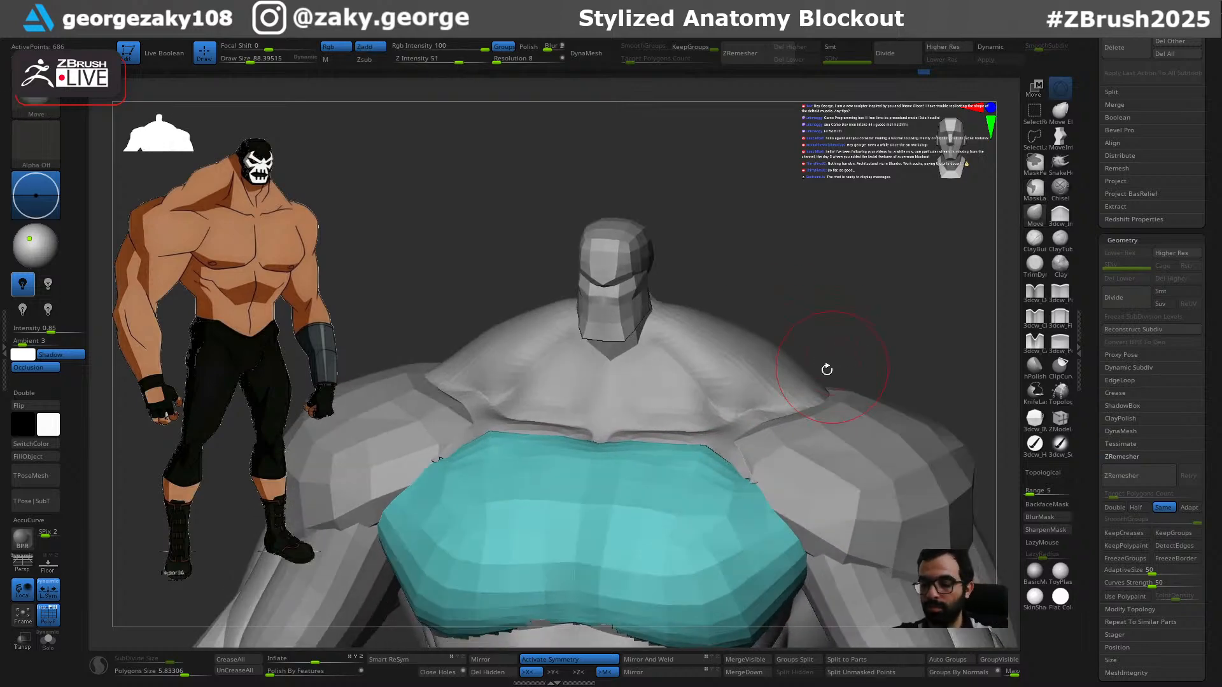
# Step: Isolate the torso subtool, close its open chest hole, and assign the whole mesh a single polygroup
pyautogui.keyDown('alt'); pyautogui.click(739, 387); pyautogui.keyUp('alt')
pyautogui.hotkey('alt', 's')
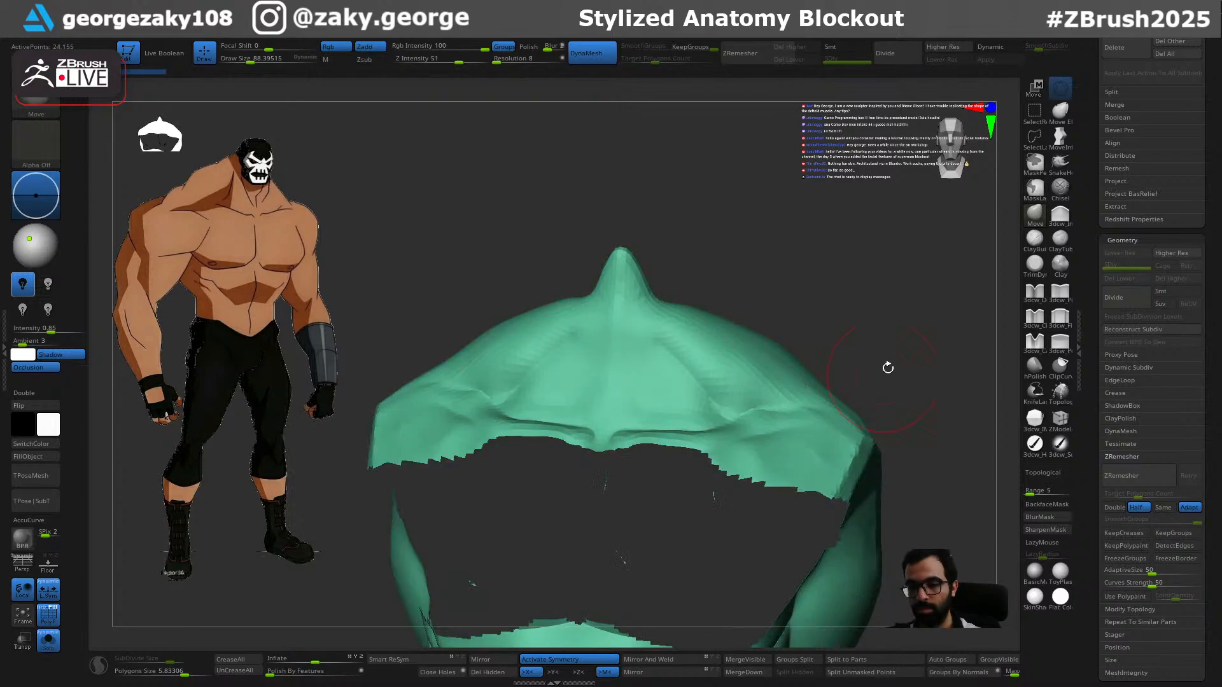
pyautogui.moveTo(894, 432); pyautogui.dragTo(618, 617)
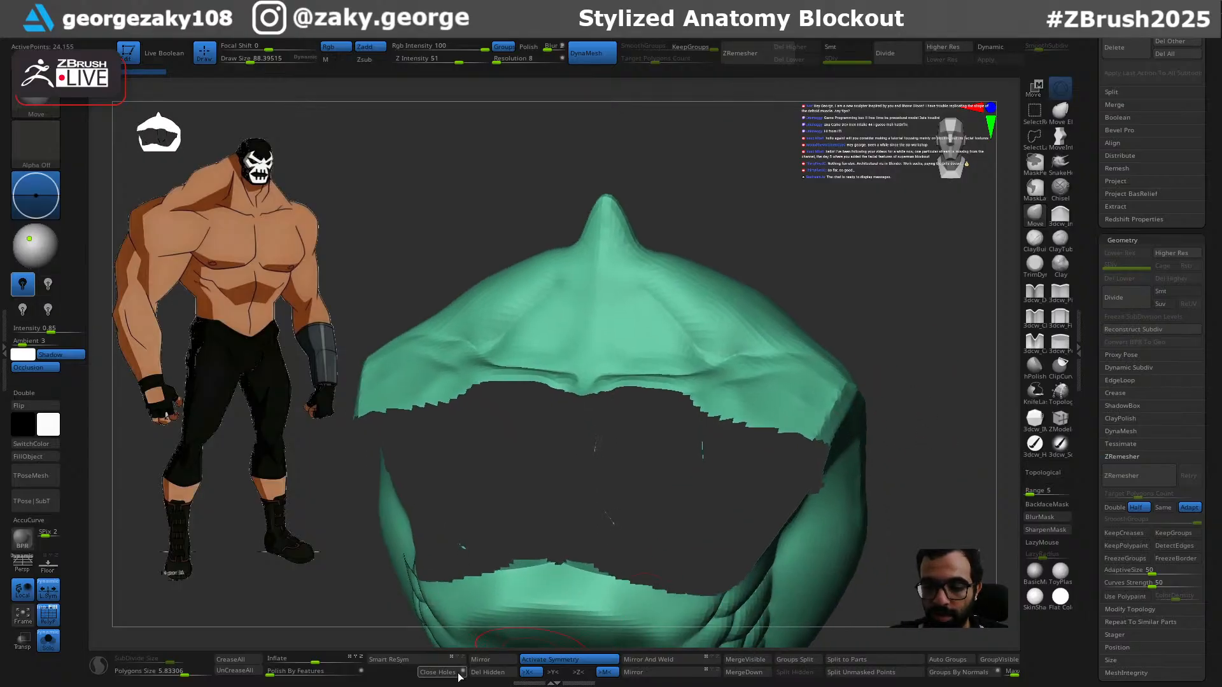
pyautogui.click(488, 673)
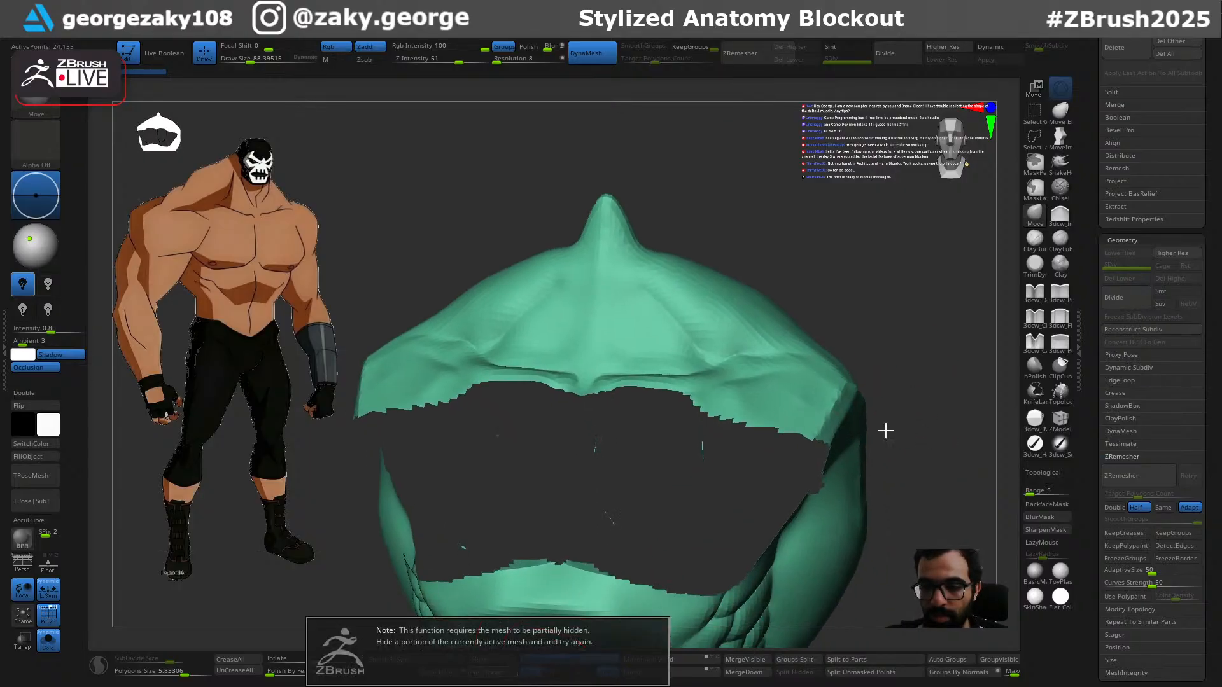
pyautogui.click(610, 635)
pyautogui.click(460, 673)
pyautogui.moveTo(903, 376)
pyautogui.mouseDown()
pyautogui.moveTo(891, 346)
pyautogui.moveTo(920, 350)
pyautogui.moveTo(876, 402)
pyautogui.moveTo(929, 393)
pyautogui.moveTo(878, 382)
pyautogui.moveTo(897, 415)
pyautogui.moveTo(856, 414)
pyautogui.moveTo(925, 410)
pyautogui.moveTo(890, 413)
pyautogui.moveTo(937, 421)
pyautogui.moveTo(895, 425)
pyautogui.moveTo(871, 411)
pyautogui.moveTo(919, 402)
pyautogui.moveTo(916, 415)
pyautogui.moveTo(854, 417)
pyautogui.moveTo(869, 385)
pyautogui.mouseUp()
pyautogui.hotkey('ctrl', 'w')
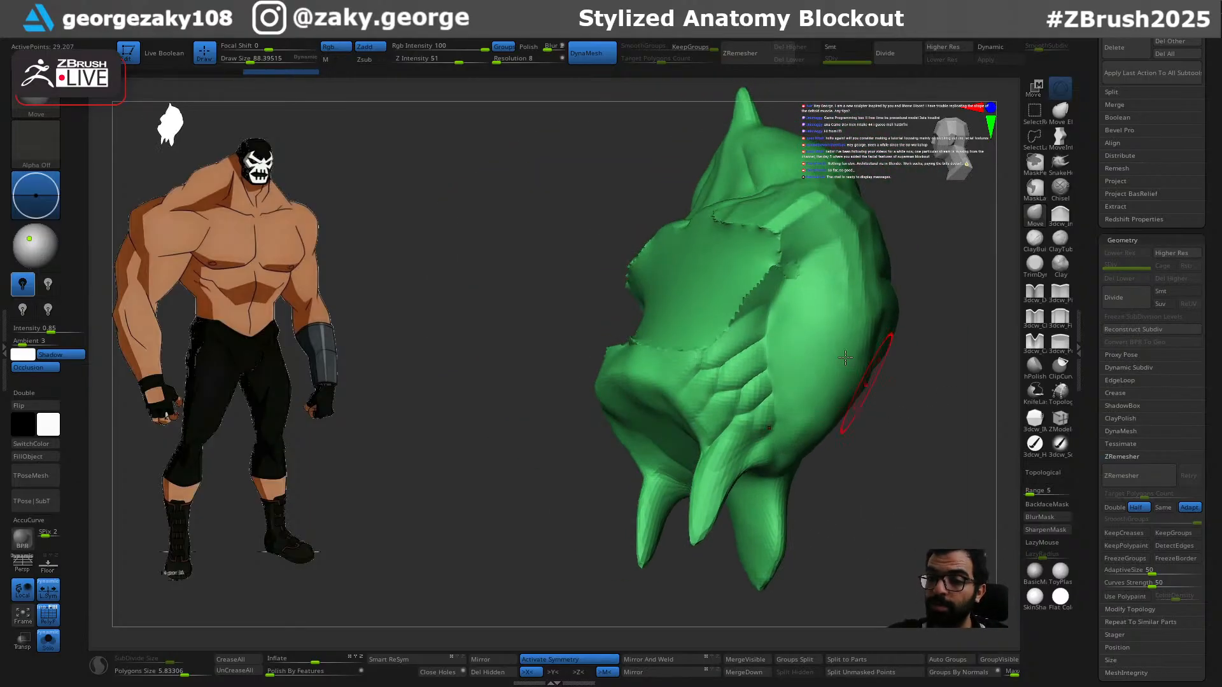
# Step: Mask the upper rib muscle just below the chest with a small MaskPen brush and convert it to its own polygroup
pyautogui.keyDown('ctrl'); pyautogui.moveTo(740, 394); pyautogui.dragTo(742, 464, button='right'); pyautogui.keyUp('ctrl')
pyautogui.press('s')
pyautogui.moveTo(762, 300); pyautogui.dragTo(749, 307)
pyautogui.press('ctrl')
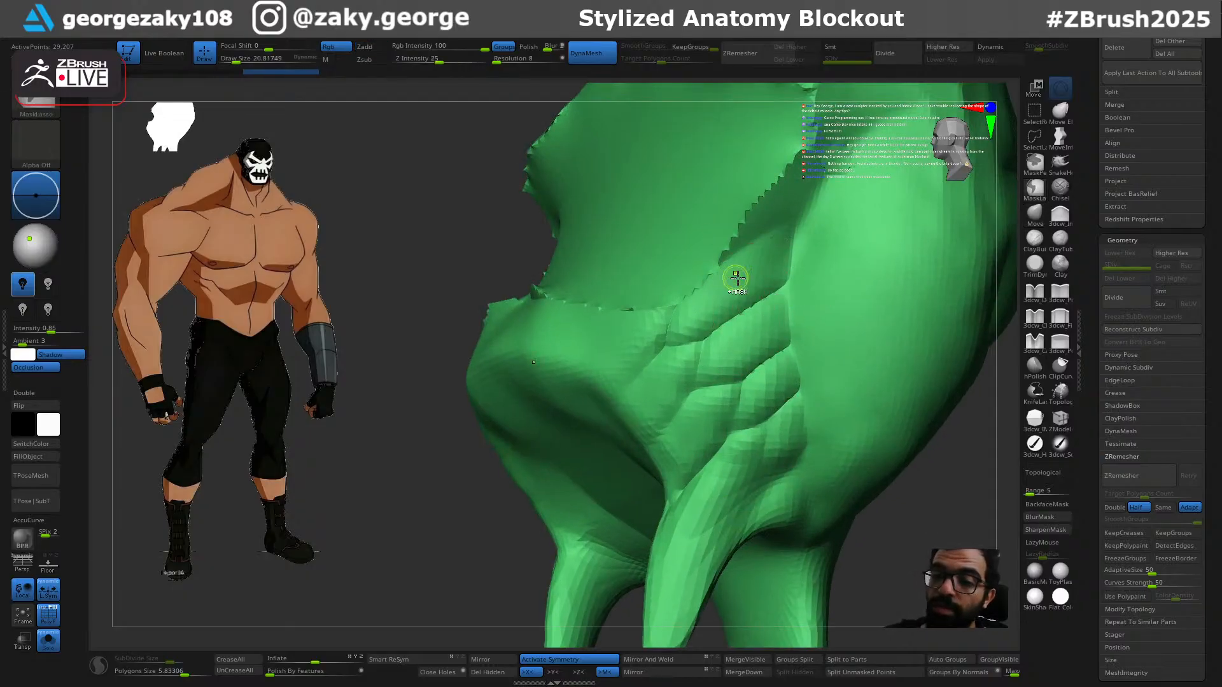
pyautogui.click(1035, 169)
pyautogui.click(1008, 198)
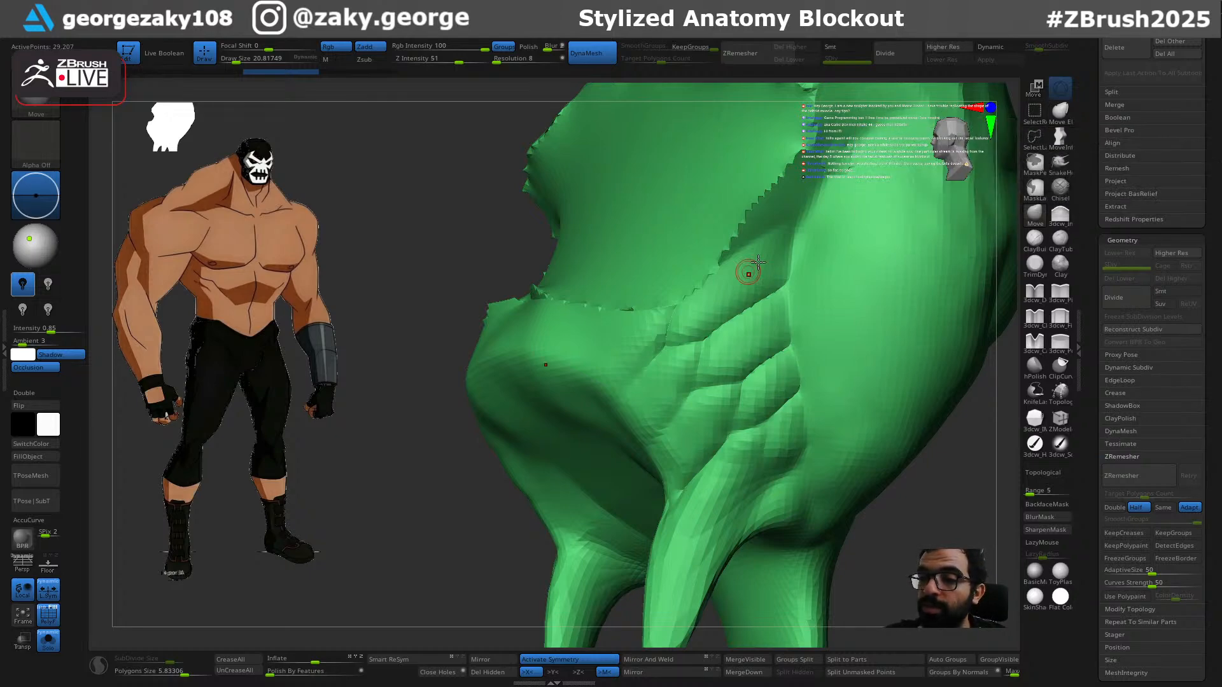
pyautogui.press('ctrl')
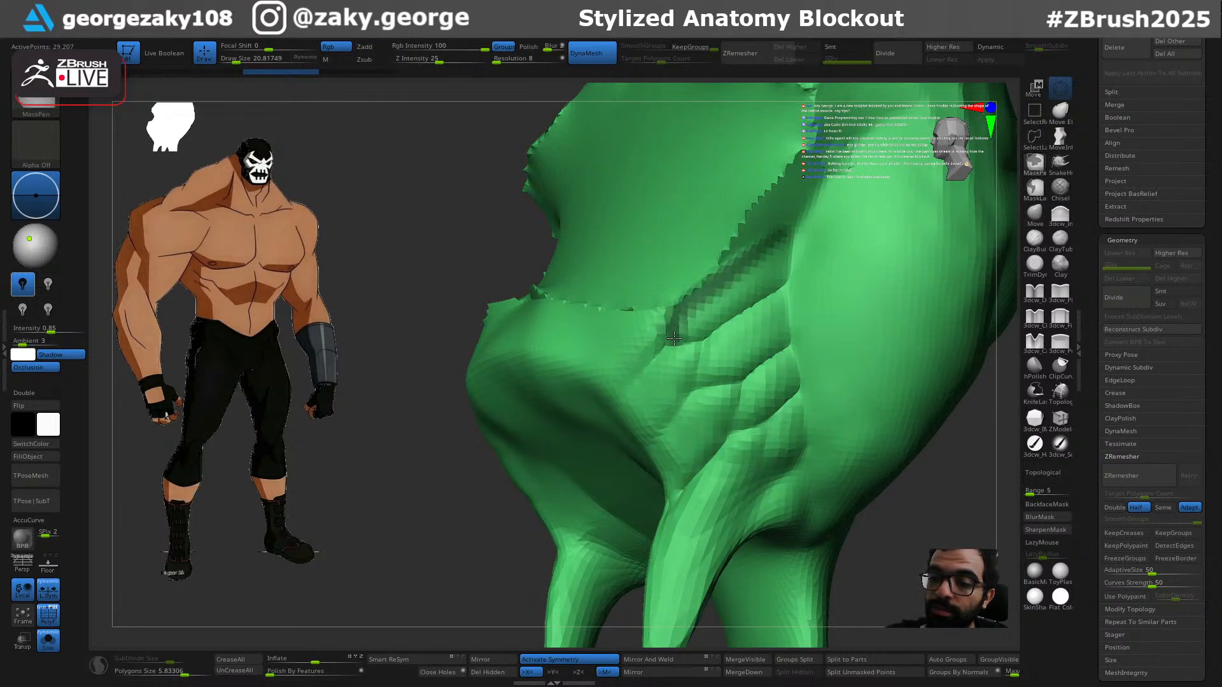
pyautogui.keyDown('ctrl'); pyautogui.moveTo(715, 322); pyautogui.dragTo(795, 257); pyautogui.keyUp('ctrl')
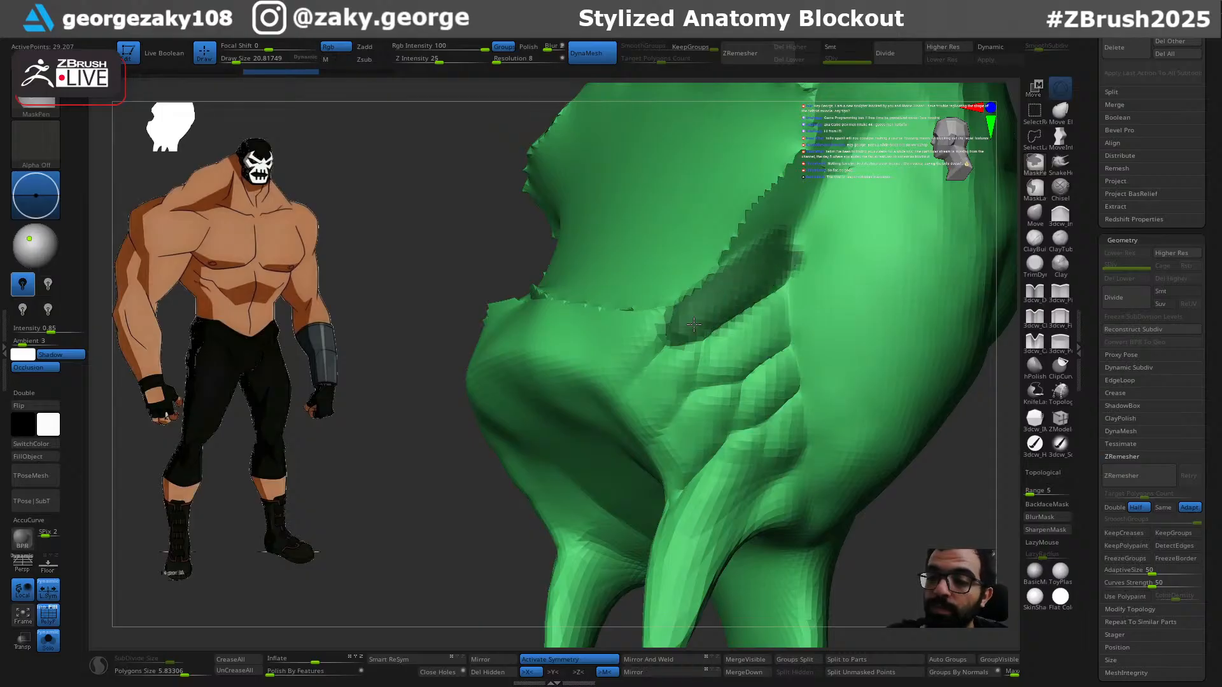
pyautogui.keyDown('ctrl'); pyautogui.moveTo(706, 351); pyautogui.dragTo(736, 374, button='right'); pyautogui.keyUp('ctrl')
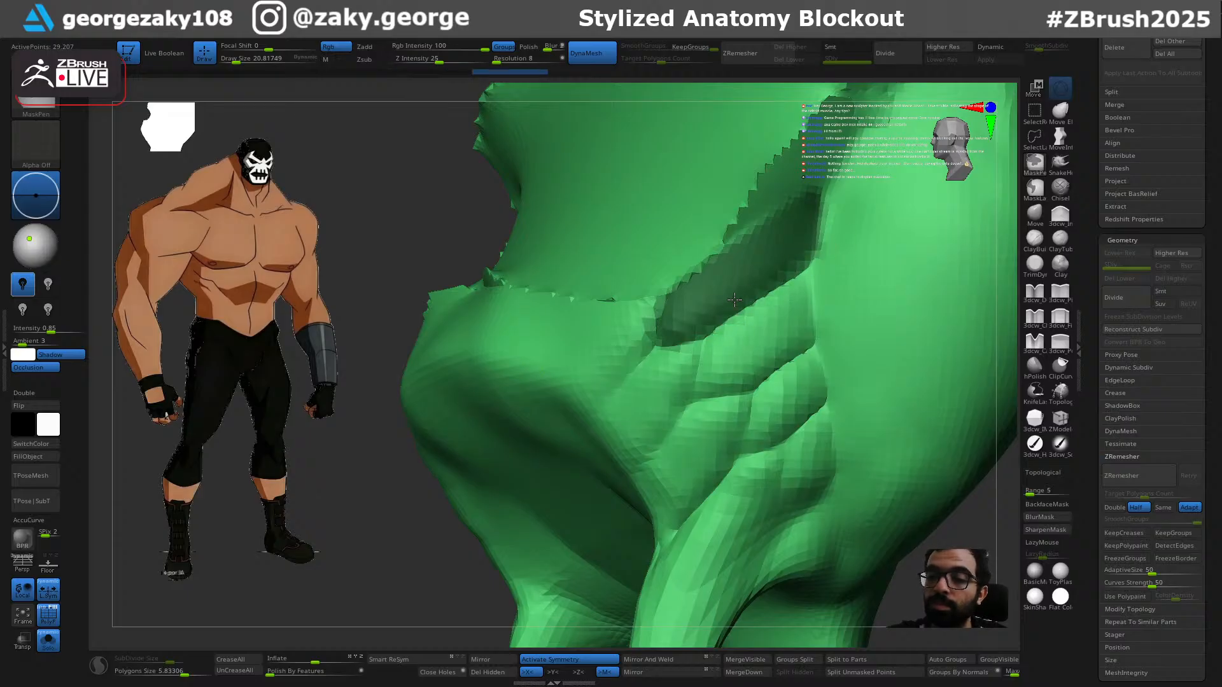
pyautogui.moveTo(744, 309)
pyautogui.mouseDown(button='right')
pyautogui.moveTo(794, 314)
pyautogui.moveTo(763, 312)
pyautogui.mouseUp(button='right')
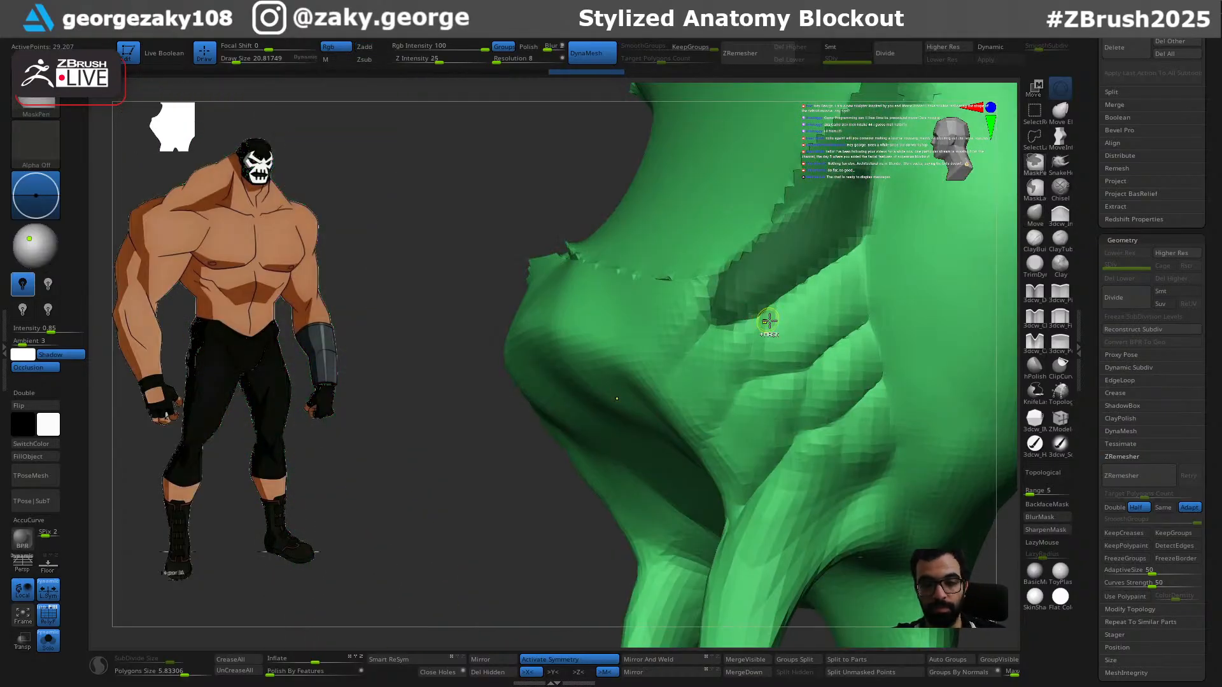
pyautogui.hotkey('ctrl', 'w')
pyautogui.hotkey('ctrl', 'shift')
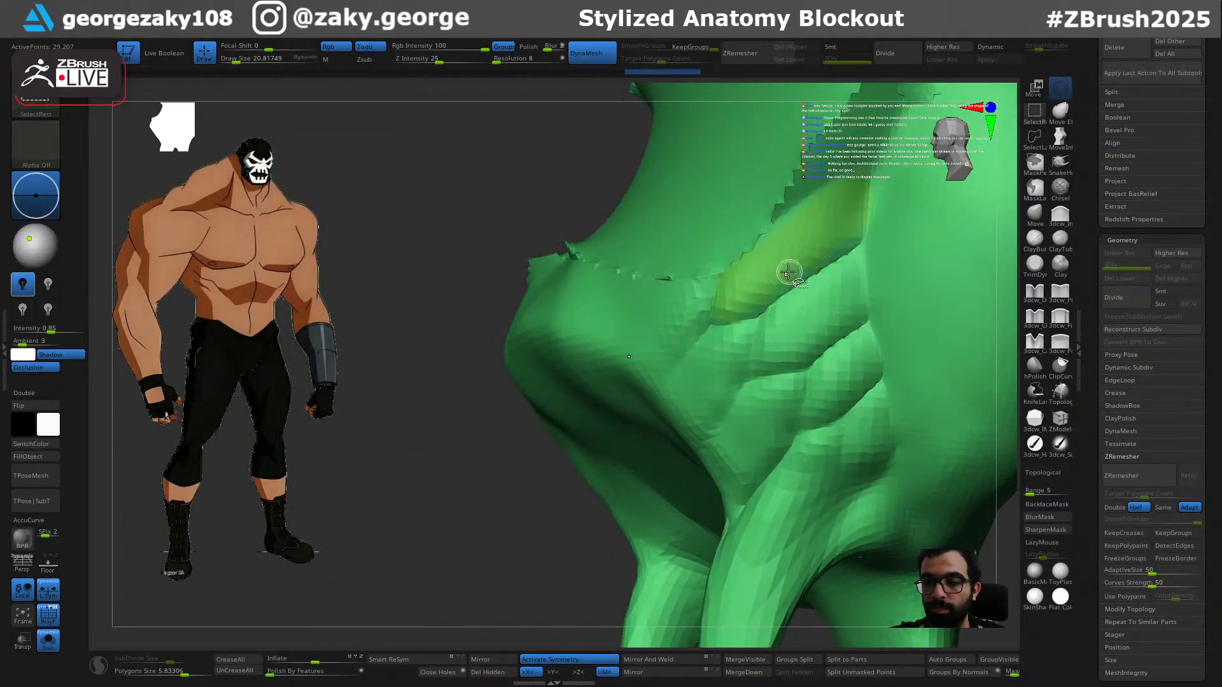
# Step: Mask the lower rib muscle above the oblique and turn the mask into its own polygroup
pyautogui.moveTo(800, 284)
pyautogui.mouseDown(button='right')
pyautogui.moveTo(816, 294)
pyautogui.moveTo(831, 350)
pyautogui.moveTo(832, 339)
pyautogui.moveTo(761, 401)
pyautogui.mouseUp(button='right')
pyautogui.moveTo(791, 386)
pyautogui.keyDown('ctrl'); pyautogui.mouseDown()
pyautogui.moveTo(735, 408)
pyautogui.moveTo(685, 467)
pyautogui.moveTo(676, 506)
pyautogui.moveTo(687, 517)
pyautogui.moveTo(757, 439)
pyautogui.moveTo(726, 458)
pyautogui.mouseUp(); pyautogui.keyUp('ctrl')
pyautogui.keyDown('ctrl'); pyautogui.moveTo(734, 412); pyautogui.dragTo(730, 427); pyautogui.keyUp('ctrl')
pyautogui.keyDown('ctrl'); pyautogui.moveTo(780, 414); pyautogui.dragTo(733, 343, button='right'); pyautogui.keyUp('ctrl')
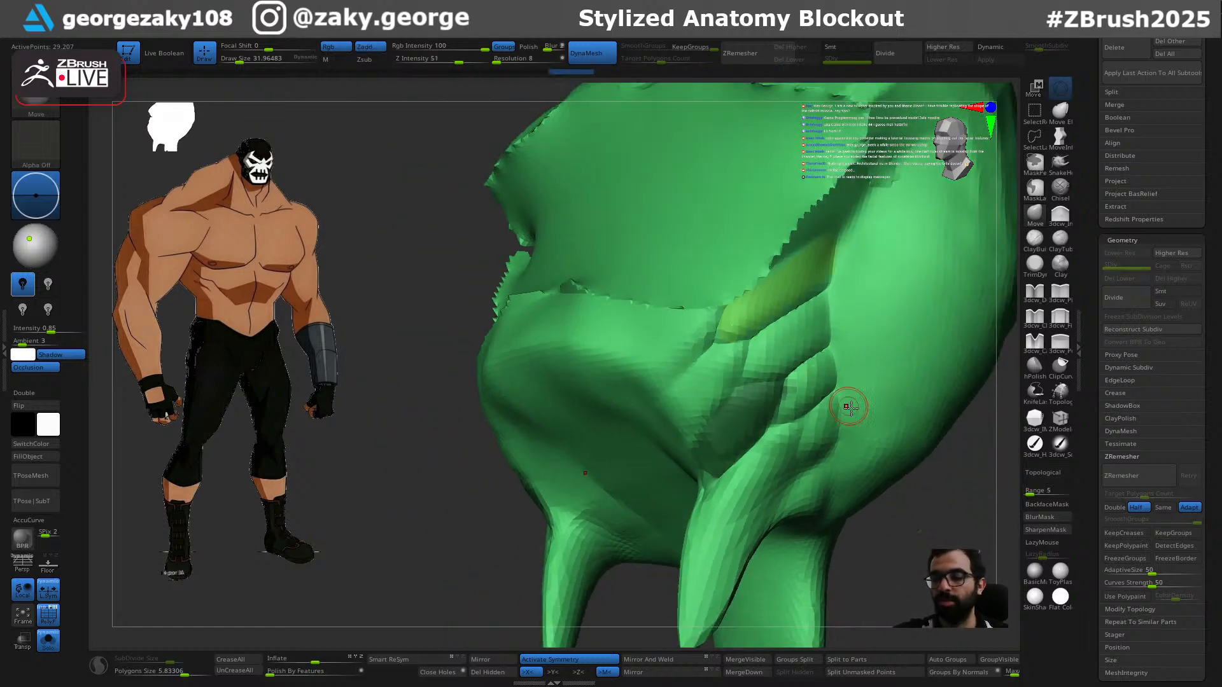
pyautogui.hotkey('alt', 's')
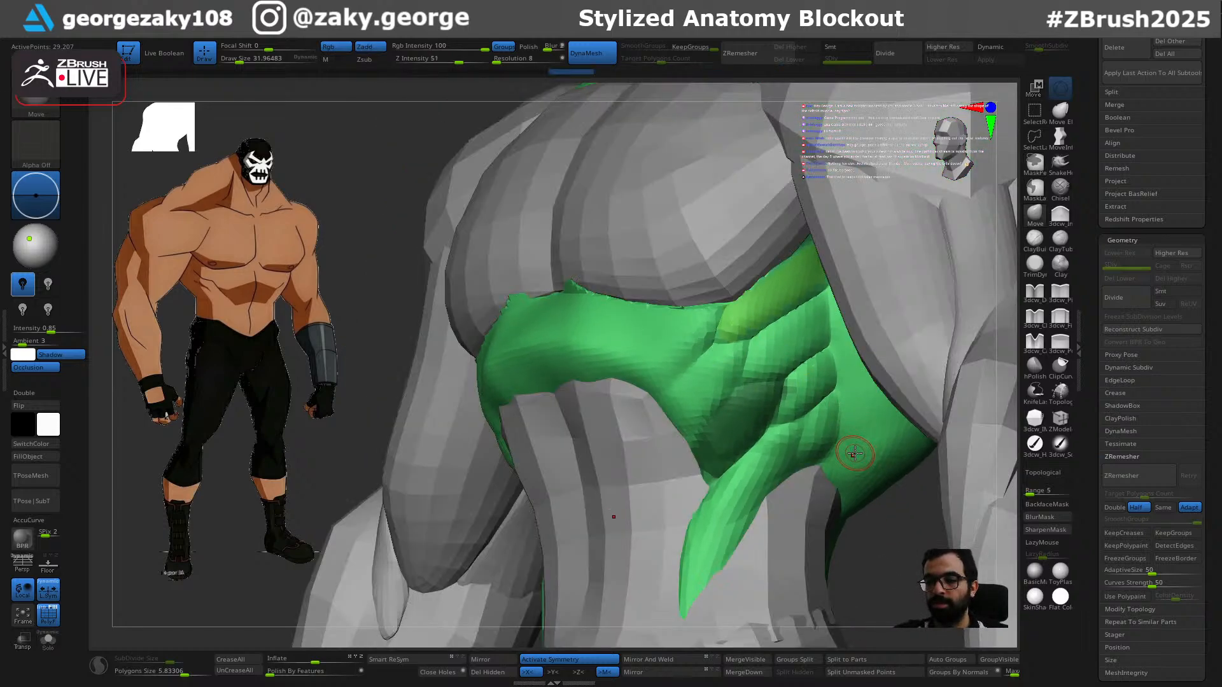
pyautogui.hotkey('alt', 's')
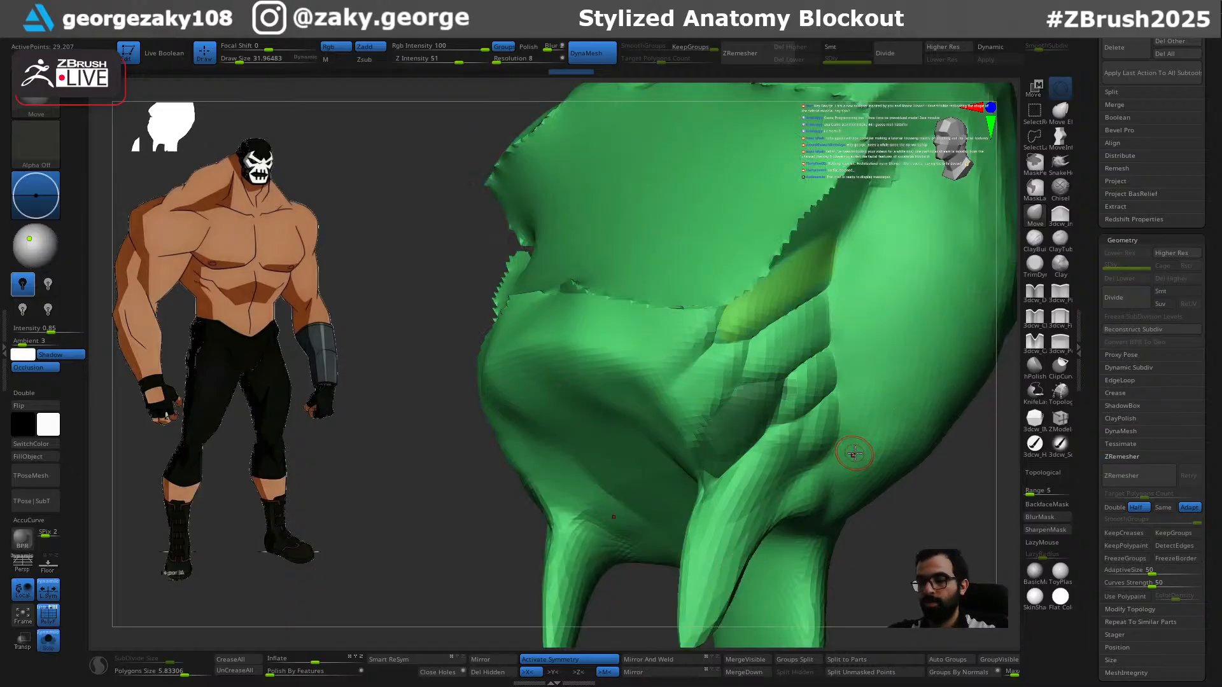
pyautogui.press('ctrl')
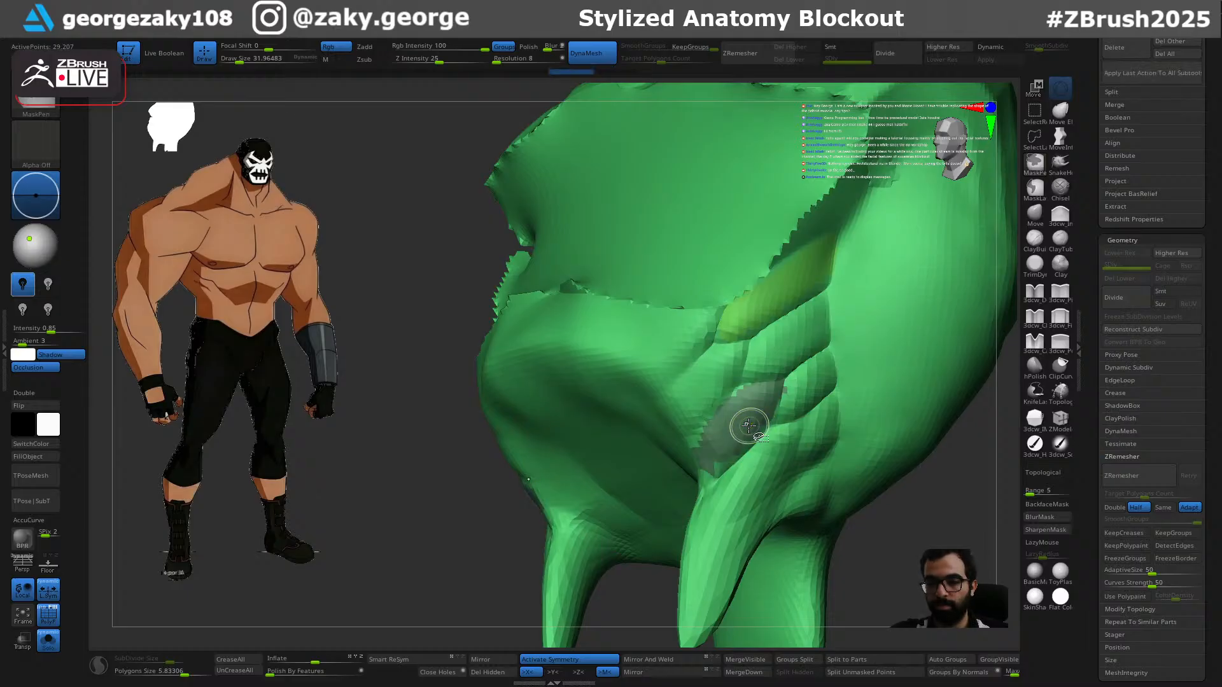
# Step: Isolate the two rib muscle polygroups and split them from the torso into a separate subtool
pyautogui.keyDown('ctrl'); pyautogui.keyDown('shift'); pyautogui.click(741, 416); pyautogui.keyUp('shift'); pyautogui.keyUp('ctrl')
pyautogui.keyDown('ctrl'); pyautogui.keyDown('shift'); pyautogui.click(757, 404); pyautogui.keyUp('shift'); pyautogui.keyUp('ctrl')
pyautogui.keyDown('ctrl'); pyautogui.keyDown('shift'); pyautogui.click(777, 290); pyautogui.keyUp('shift'); pyautogui.keyUp('ctrl')
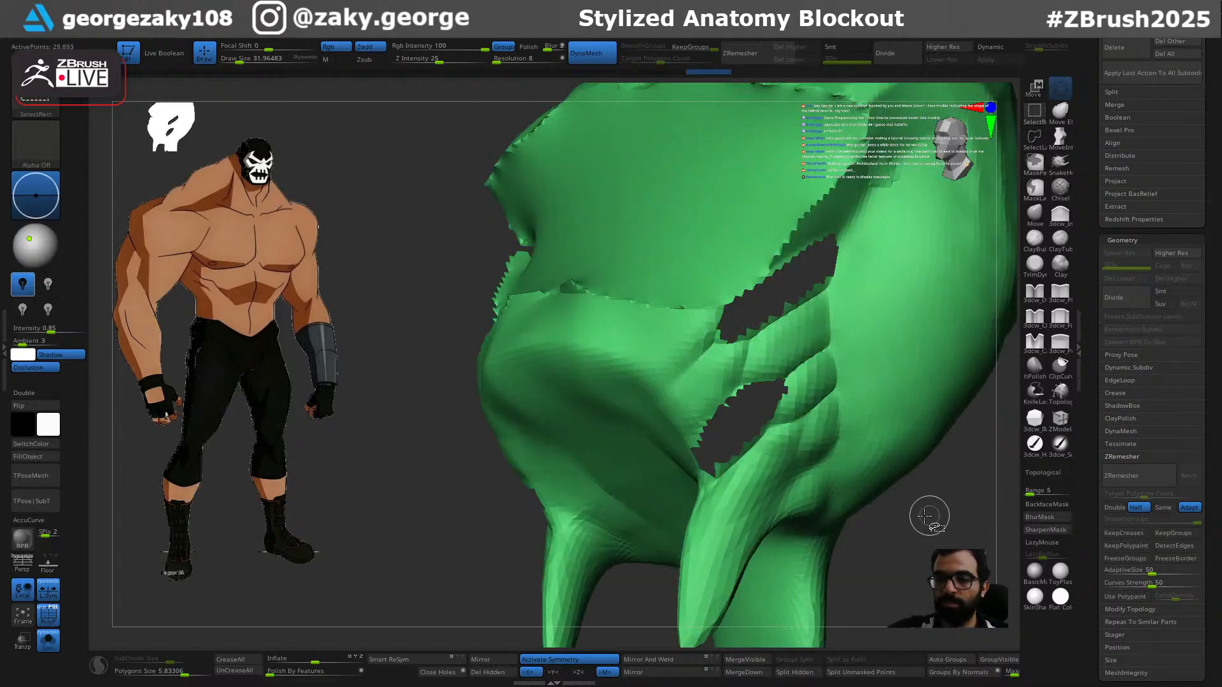
pyautogui.keyDown('ctrl'); pyautogui.keyDown('shift'); pyautogui.click(938, 545); pyautogui.keyUp('shift'); pyautogui.keyUp('ctrl')
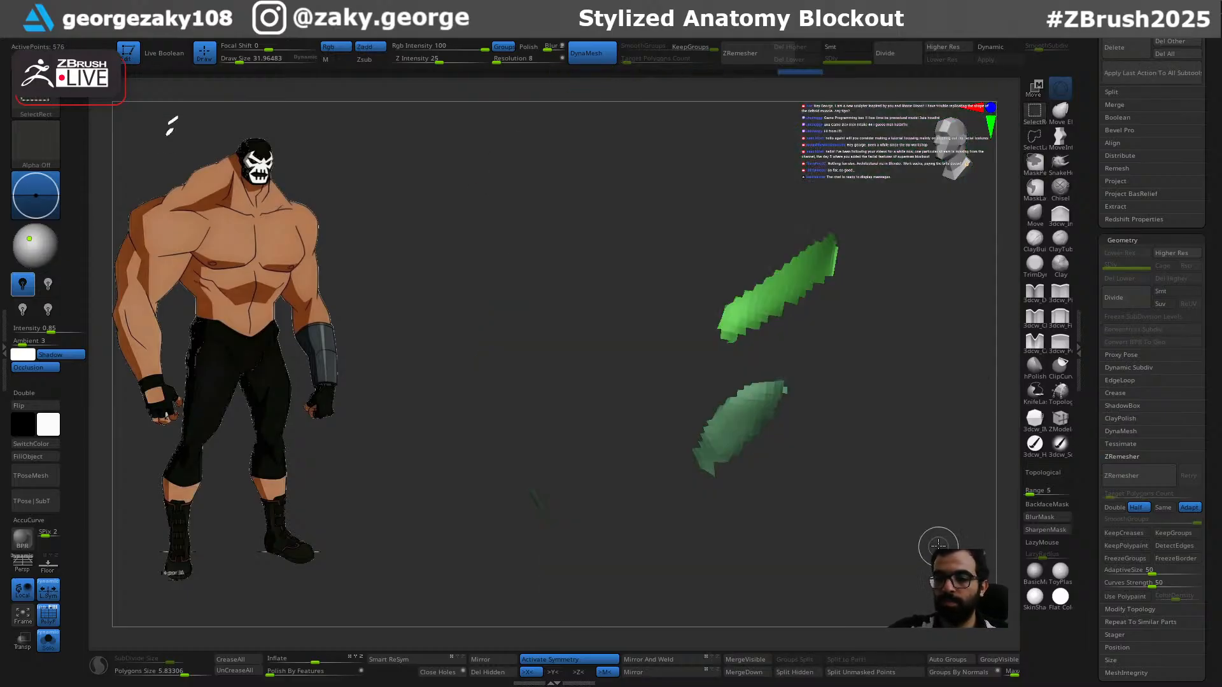
pyautogui.click(799, 672)
# Step: Close the holes of the separated rib muscle pieces and thicken them with the Inflate deformation
pyautogui.moveTo(831, 469); pyautogui.dragTo(870, 486)
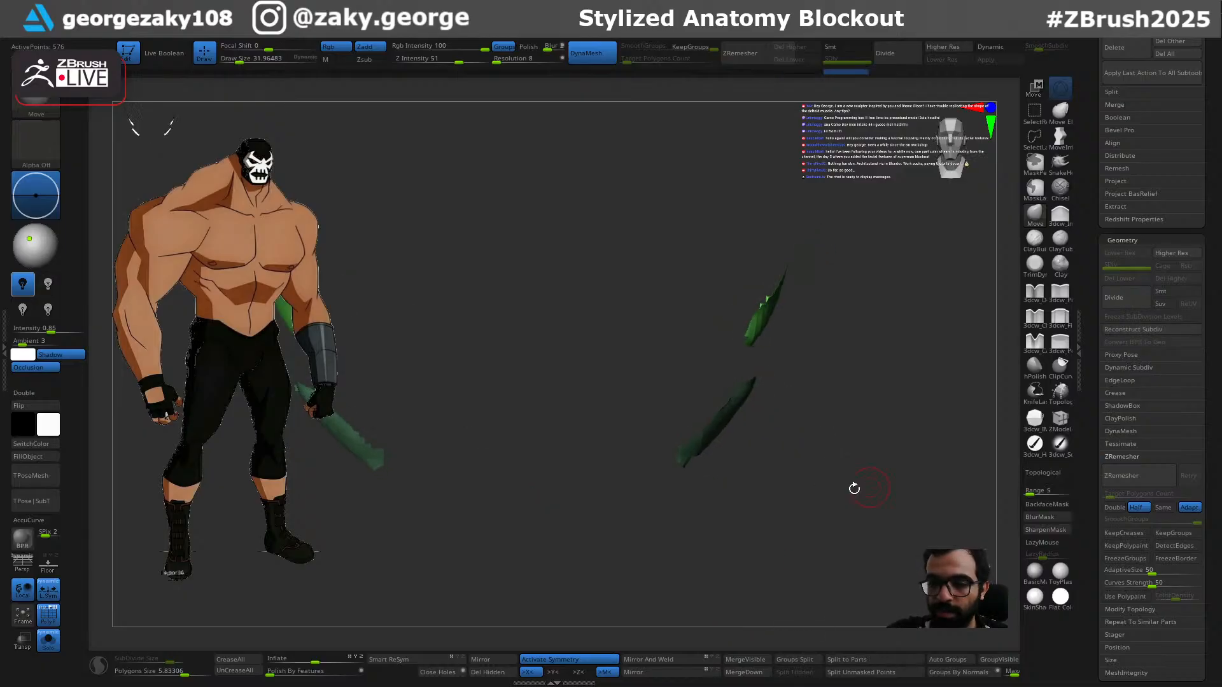
pyautogui.click(486, 673)
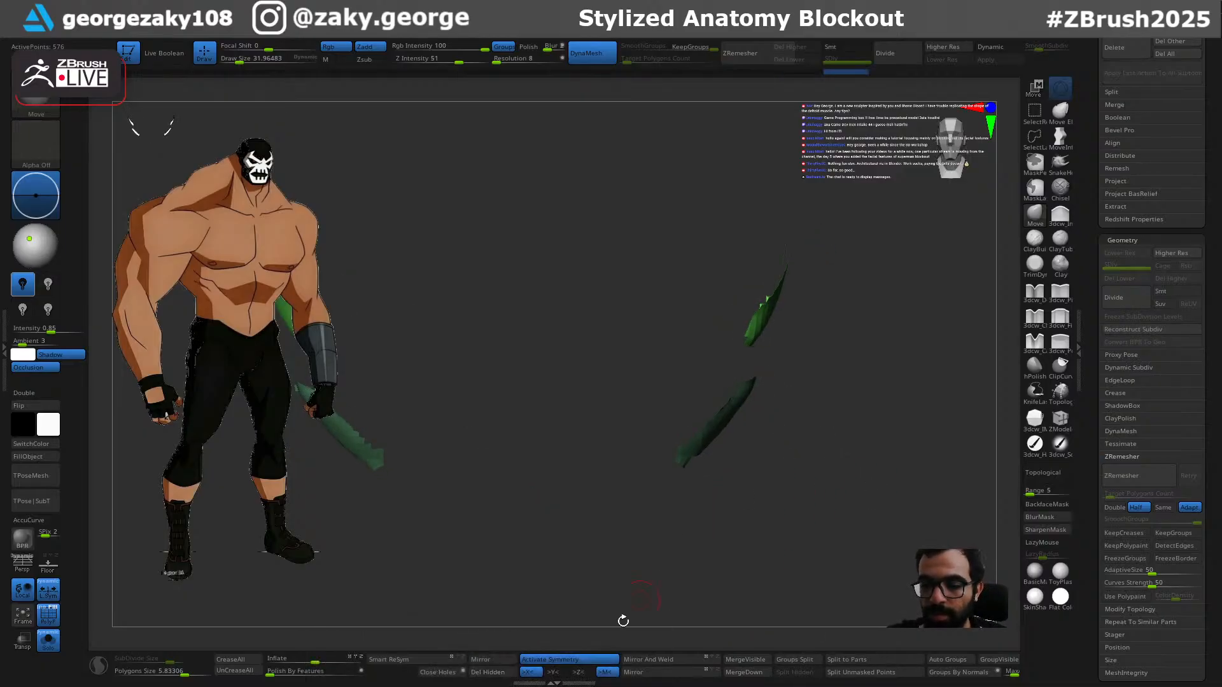
pyautogui.moveTo(664, 504)
pyautogui.mouseDown()
pyautogui.moveTo(821, 410)
pyautogui.moveTo(681, 492)
pyautogui.mouseUp()
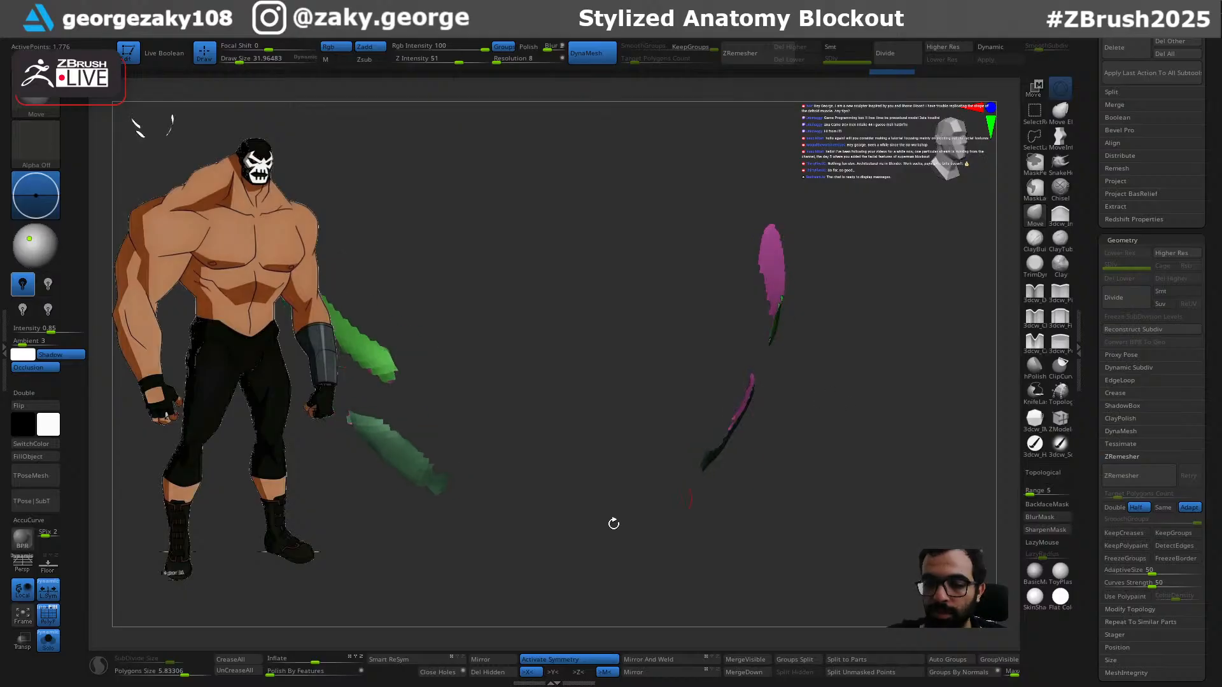
pyautogui.moveTo(323, 658); pyautogui.dragTo(345, 672)
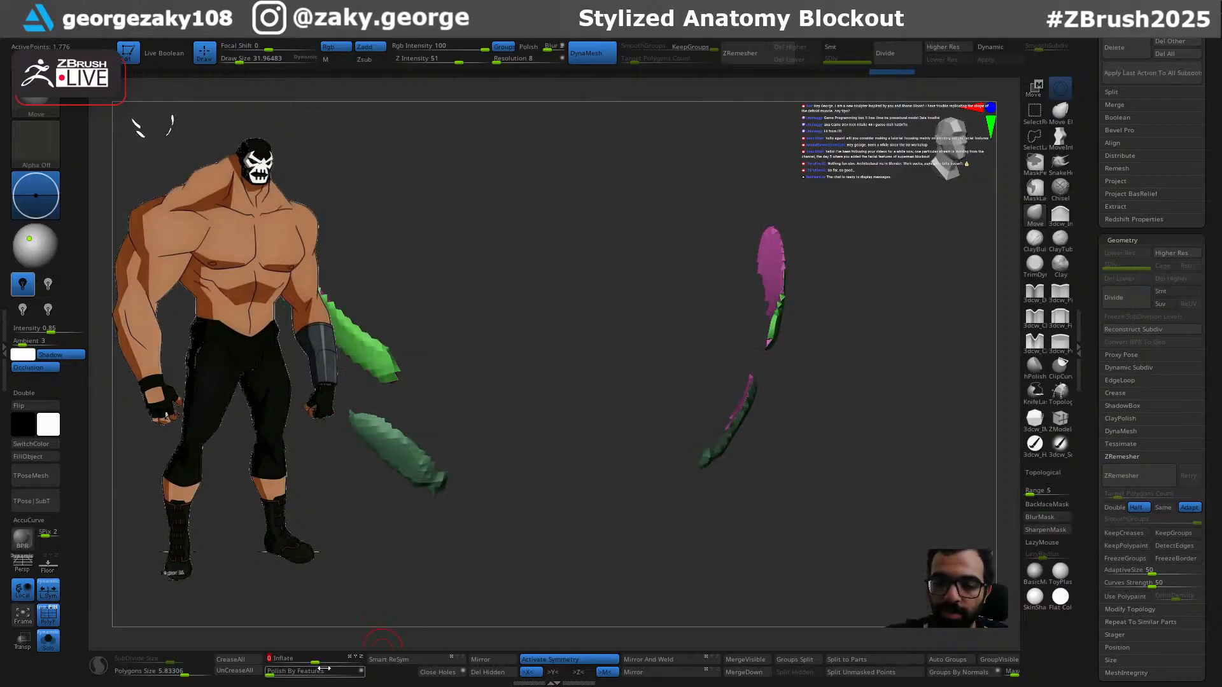
pyautogui.moveTo(859, 428); pyautogui.dragTo(894, 445)
# Step: Rebuild the rib muscle pieces with DynaMesh with Groups off and try adding volume with a large Inflate brush
pyautogui.hotkey('ctrl', 'z')
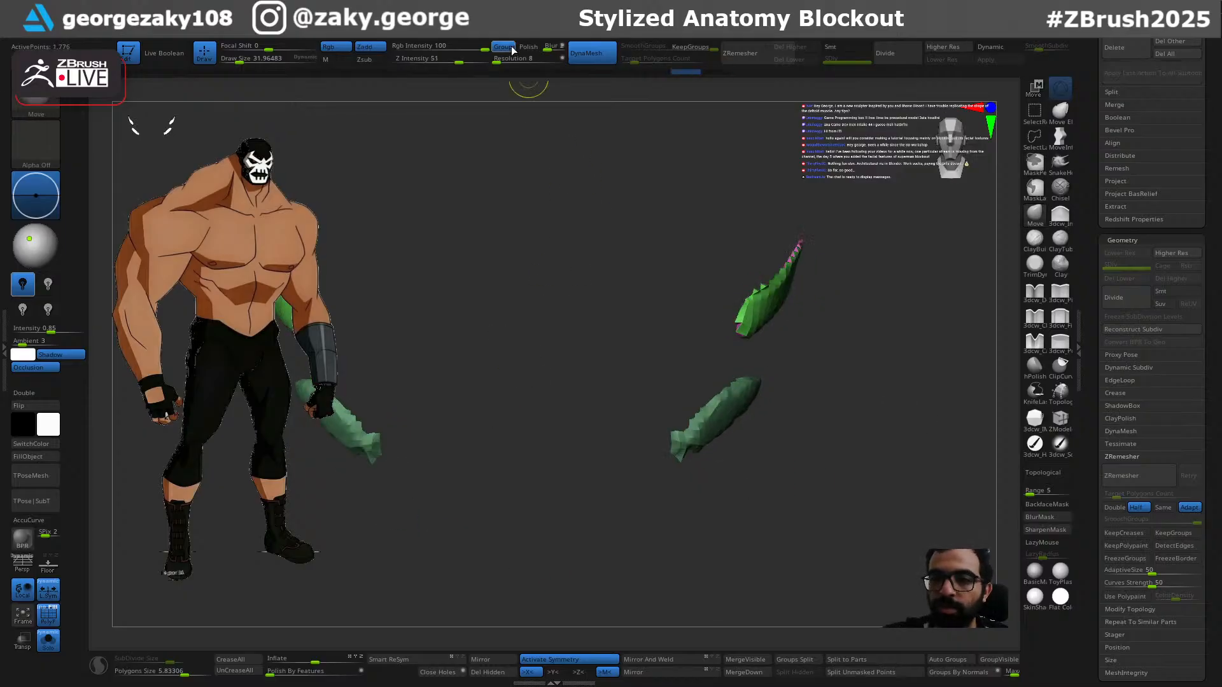
pyautogui.hotkey('ctrl', 'z')
pyautogui.moveTo(885, 507); pyautogui.dragTo(850, 469)
pyautogui.press('2')
pyautogui.click(738, 410)
pyautogui.hotkey('ctrl', 'z')
pyautogui.moveTo(733, 420); pyautogui.dragTo(728, 429)
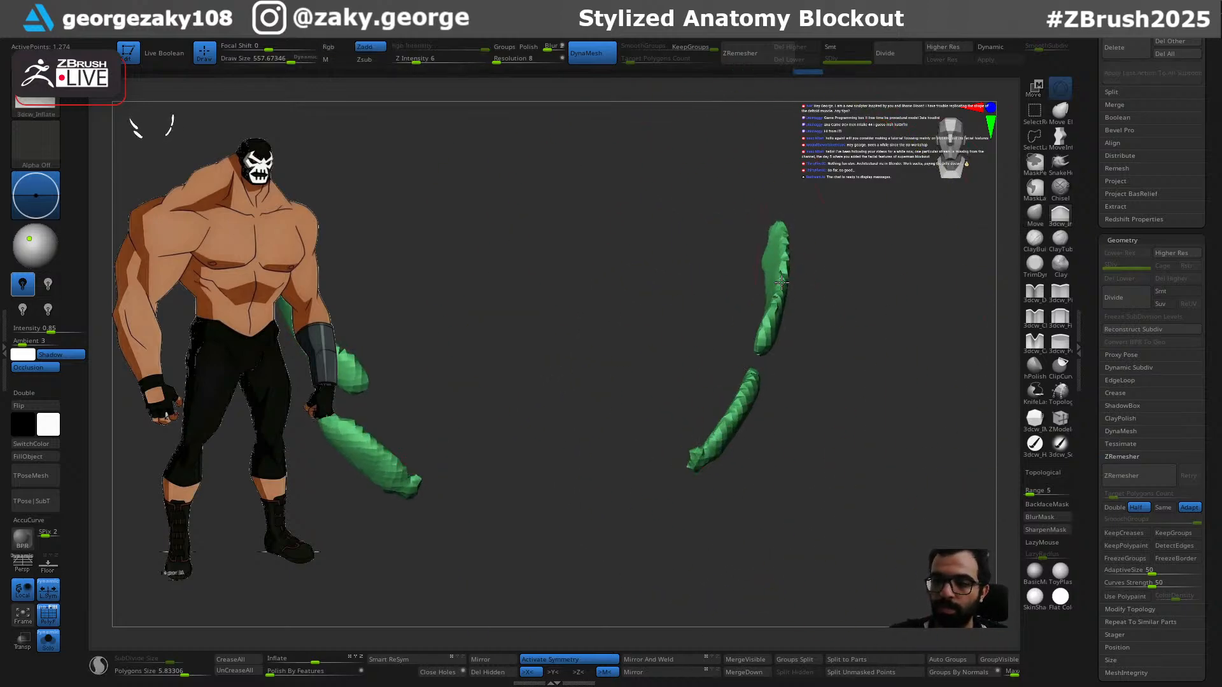
pyautogui.hotkey('ctrl', 'z')
# Step: Remesh the rib muscle pieces with ZRemesher at a target polygon count of 0.1 with Half off, and show the full body
pyautogui.click(1135, 509)
pyautogui.click(1130, 477)
pyautogui.moveTo(855, 502); pyautogui.dragTo(868, 506)
pyautogui.click(1132, 475)
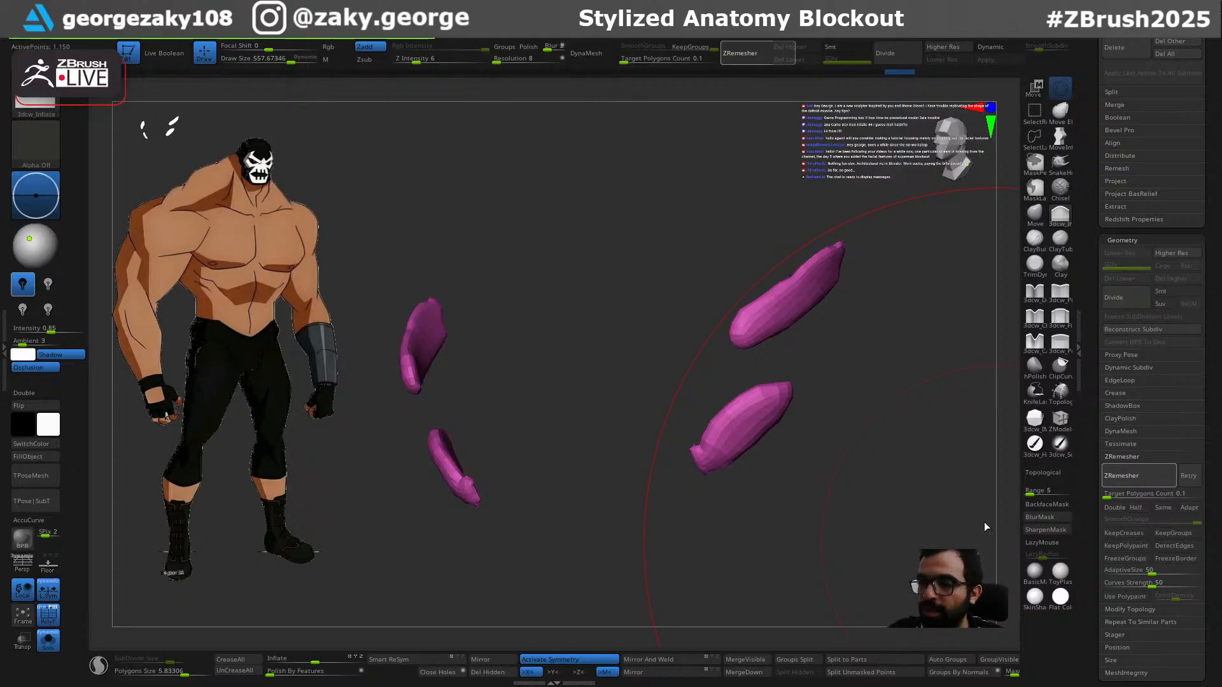
pyautogui.moveTo(865, 552); pyautogui.dragTo(852, 521)
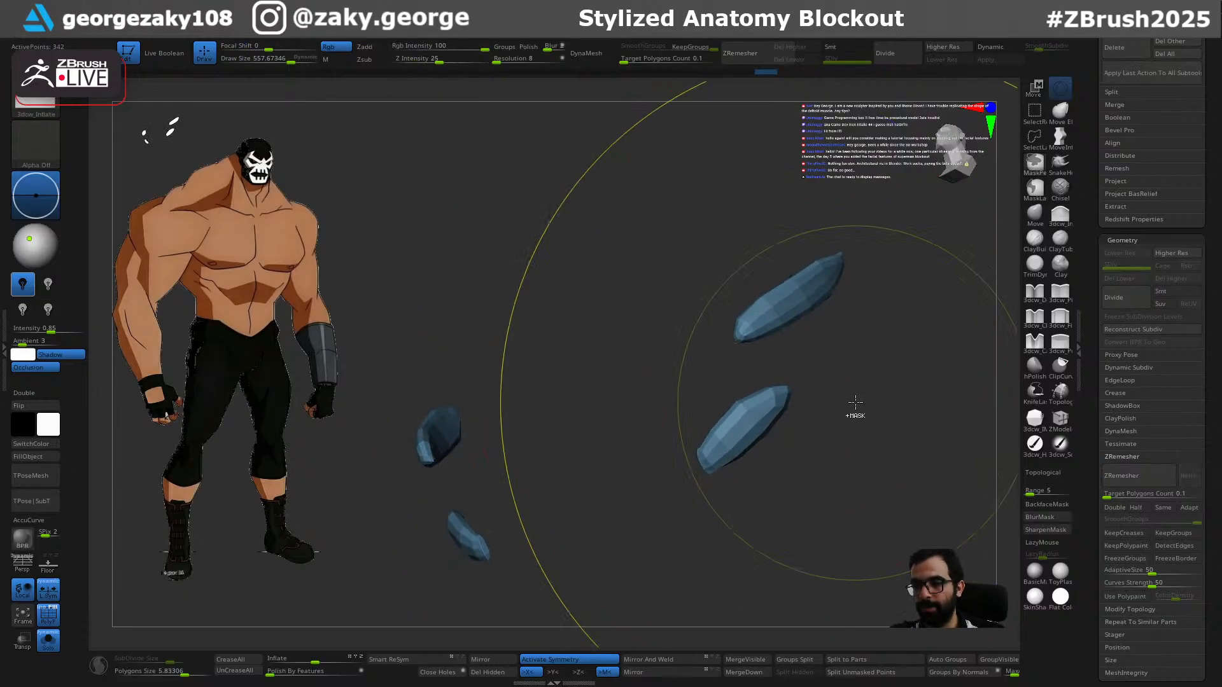
pyautogui.hotkey('alt', 's')
pyautogui.hotkey('ctrl', 'z')
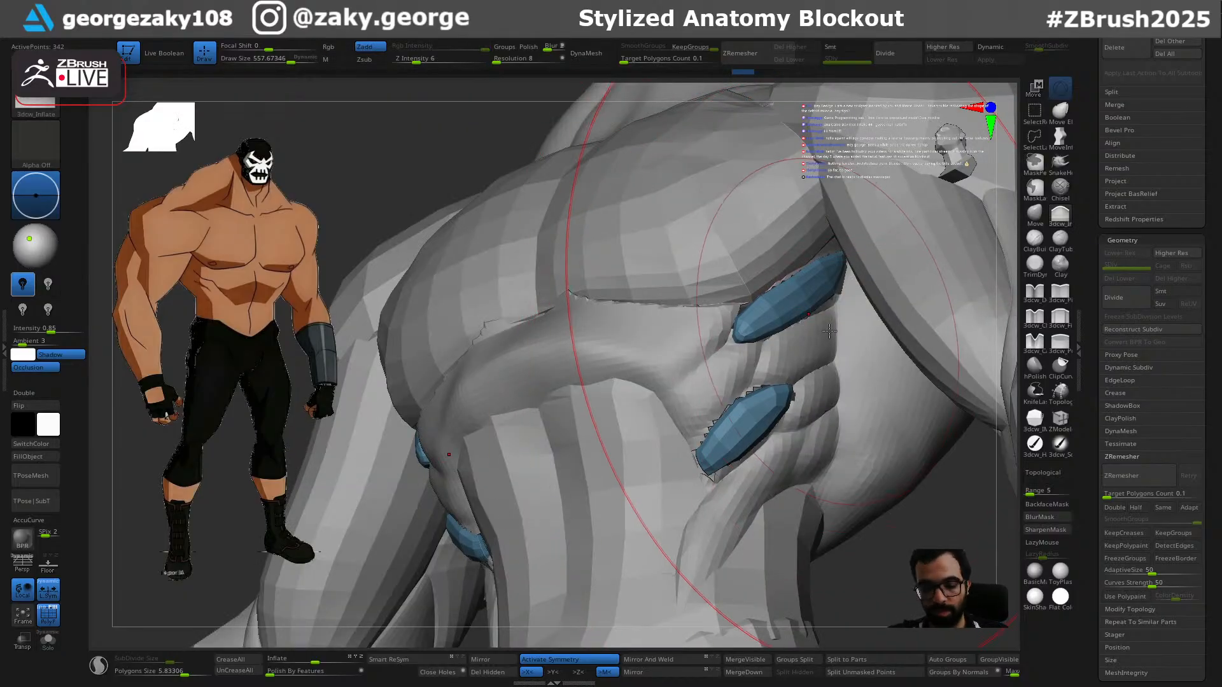
pyautogui.hotkey('ctrl', 'shift', 'z')
pyautogui.moveTo(856, 541); pyautogui.dragTo(916, 551)
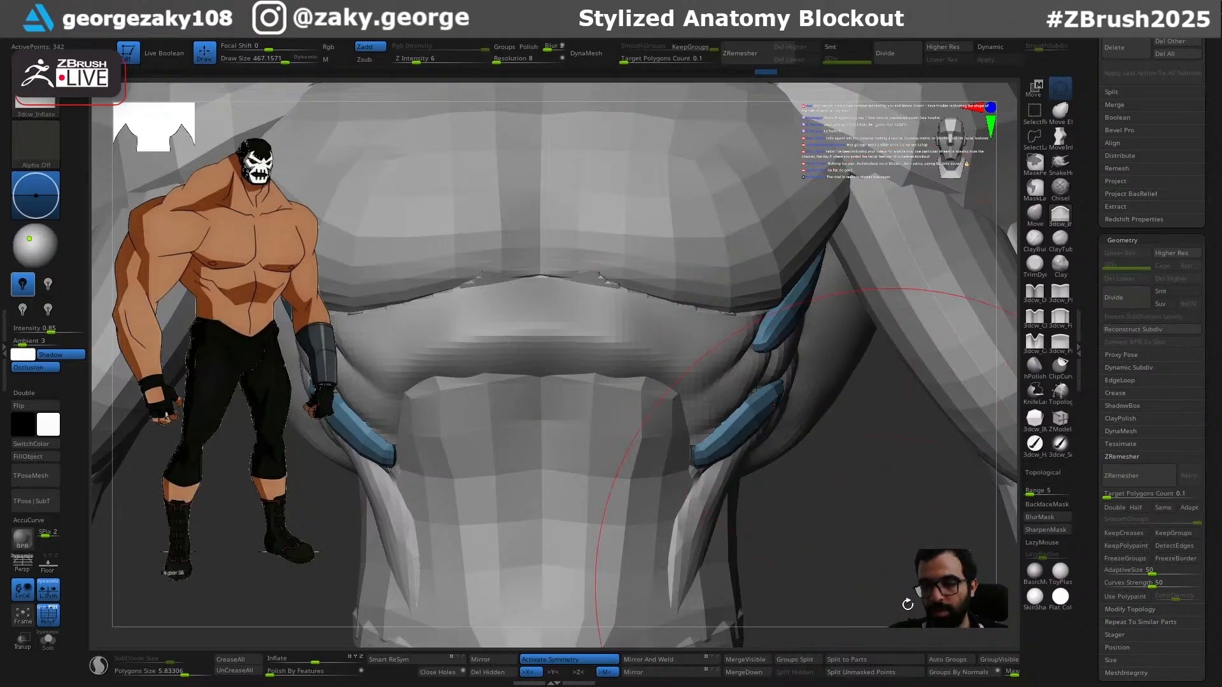
# Step: Give each rib muscle piece its own polygroup with Auto Groups, and apply Mirror And Weld
pyautogui.click(956, 661)
pyautogui.click(641, 661)
pyautogui.moveTo(856, 507); pyautogui.dragTo(793, 457)
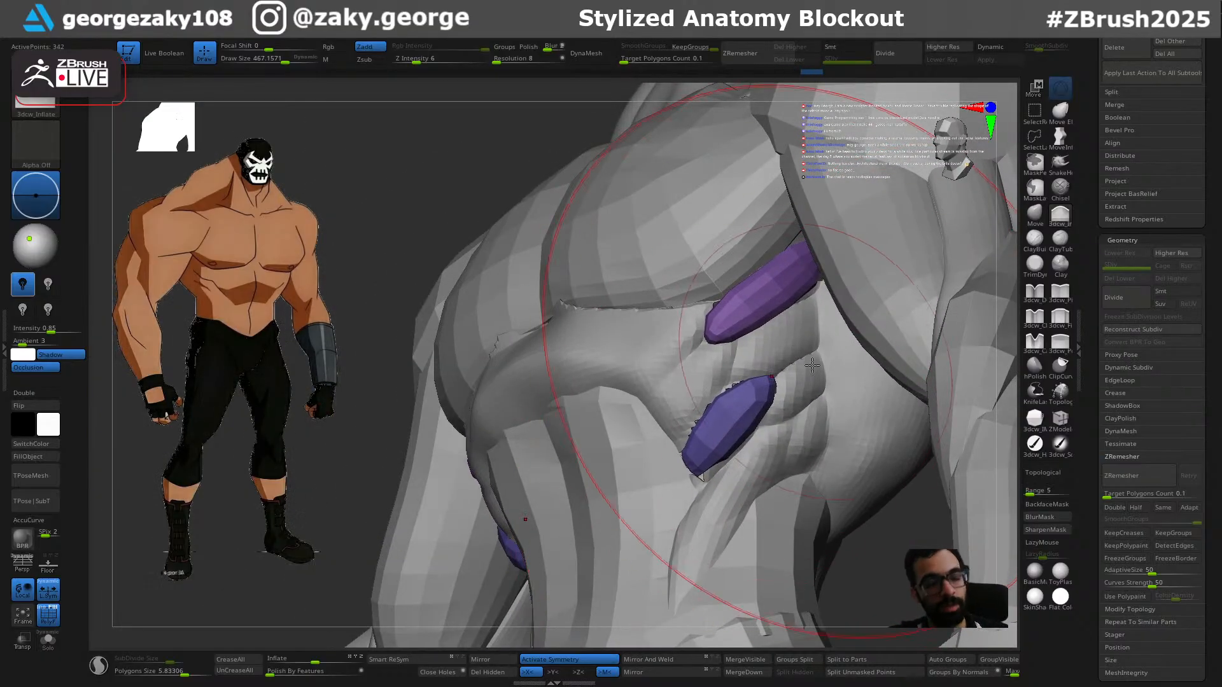
# Step: Adjust the shape and placement of the rib muscle pieces against the torso with the Move brush
pyautogui.press('b')
pyautogui.press('m')
pyautogui.press('v')
pyautogui.press('s')
pyautogui.moveTo(802, 393); pyautogui.dragTo(775, 393)
pyautogui.keyDown('shift'); pyautogui.moveTo(752, 396); pyautogui.dragTo(789, 388, button='right'); pyautogui.keyUp('shift')
pyautogui.press('s')
pyautogui.moveTo(789, 388); pyautogui.dragTo(791, 388)
pyautogui.moveTo(780, 390)
pyautogui.mouseDown()
pyautogui.moveTo(768, 385)
pyautogui.moveTo(772, 404)
pyautogui.mouseUp()
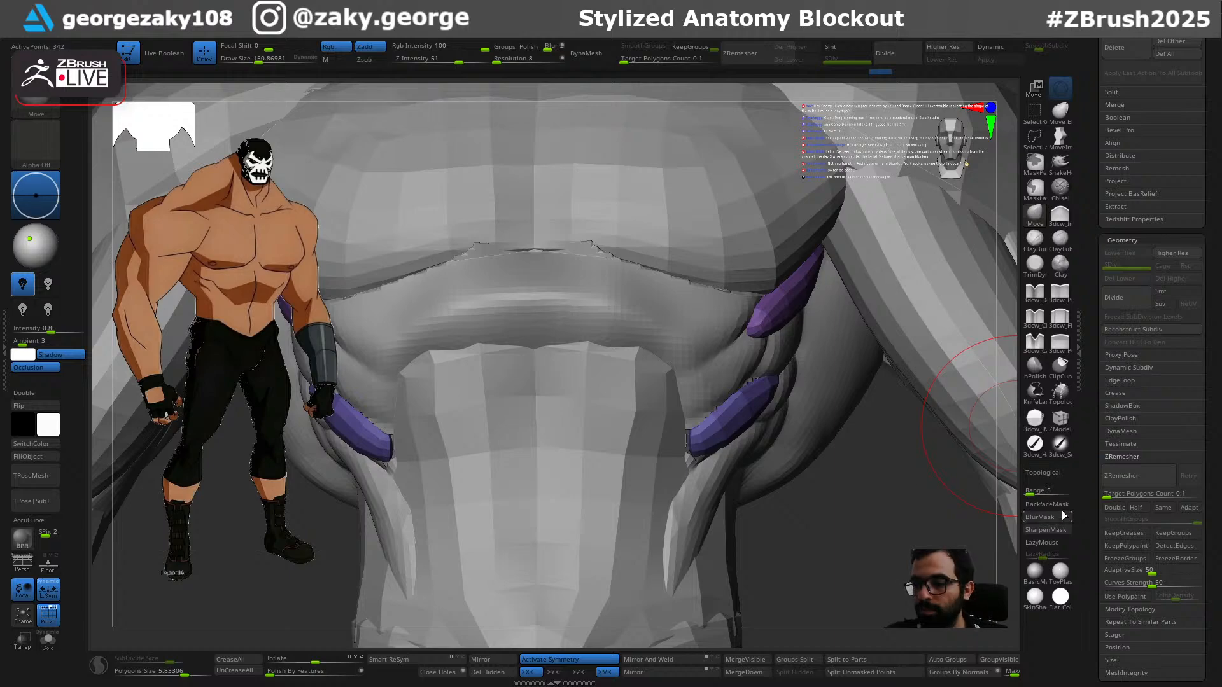
# Step: Turn on Topological for the Move brush and adjust the shape of the lower rib muscle piece
pyautogui.click(1064, 473)
pyautogui.moveTo(706, 455); pyautogui.dragTo(702, 459)
pyautogui.moveTo(713, 509); pyautogui.dragTo(691, 460, button='right')
pyautogui.moveTo(699, 455); pyautogui.dragTo(690, 474)
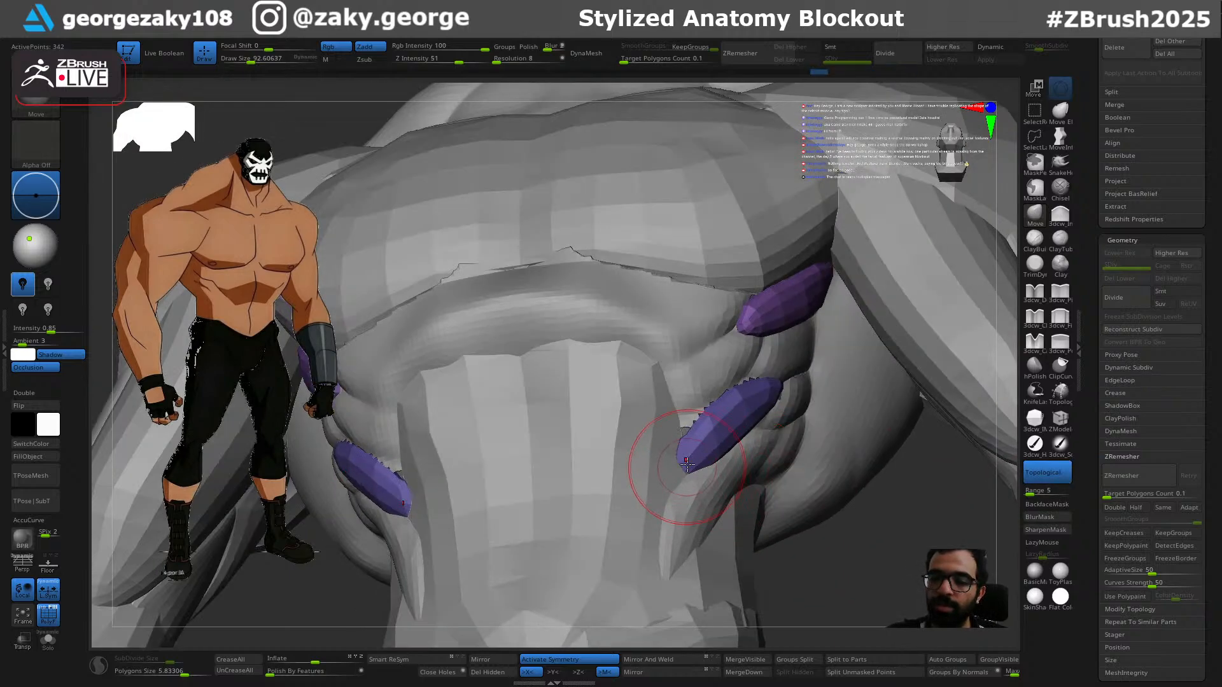
pyautogui.press('s')
pyautogui.moveTo(805, 546); pyautogui.dragTo(773, 386, button='right')
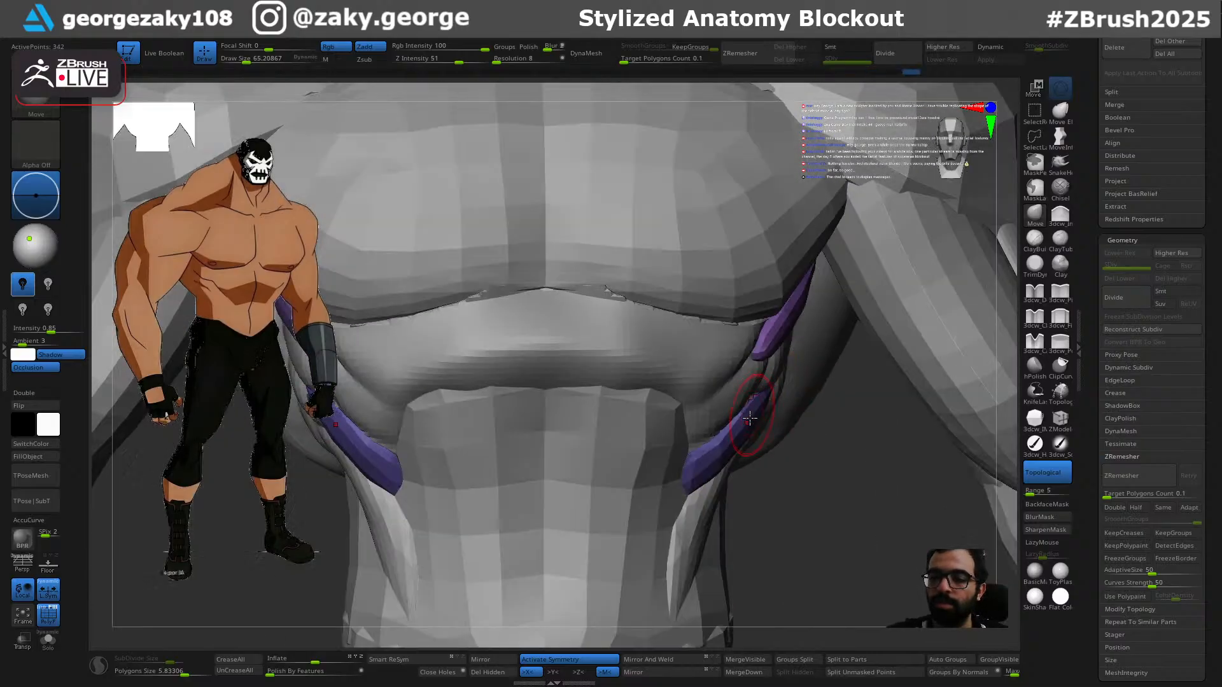
# Step: Refine the upper rib muscle piece with the Move brush so it tucks in between the pectoral and the side of the torso
pyautogui.moveTo(771, 343); pyautogui.dragTo(856, 311, button='right')
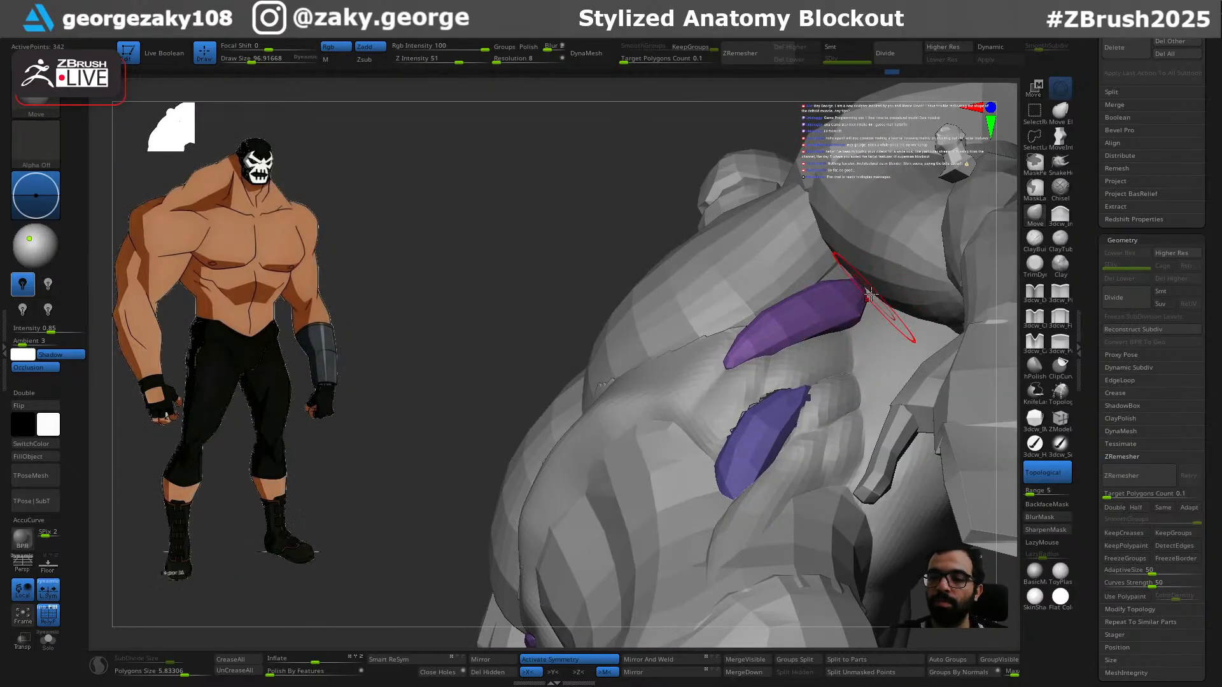
pyautogui.moveTo(843, 270); pyautogui.dragTo(853, 276, button='right')
pyautogui.press('s')
pyautogui.moveTo(853, 276); pyautogui.dragTo(856, 276)
pyautogui.moveTo(856, 299); pyautogui.dragTo(870, 319, button='right')
pyautogui.moveTo(780, 346); pyautogui.dragTo(731, 382, button='right')
pyautogui.moveTo(769, 344)
pyautogui.mouseDown(button='right')
pyautogui.moveTo(817, 306)
pyautogui.moveTo(806, 291)
pyautogui.moveTo(728, 376)
pyautogui.moveTo(753, 347)
pyautogui.mouseUp(button='right')
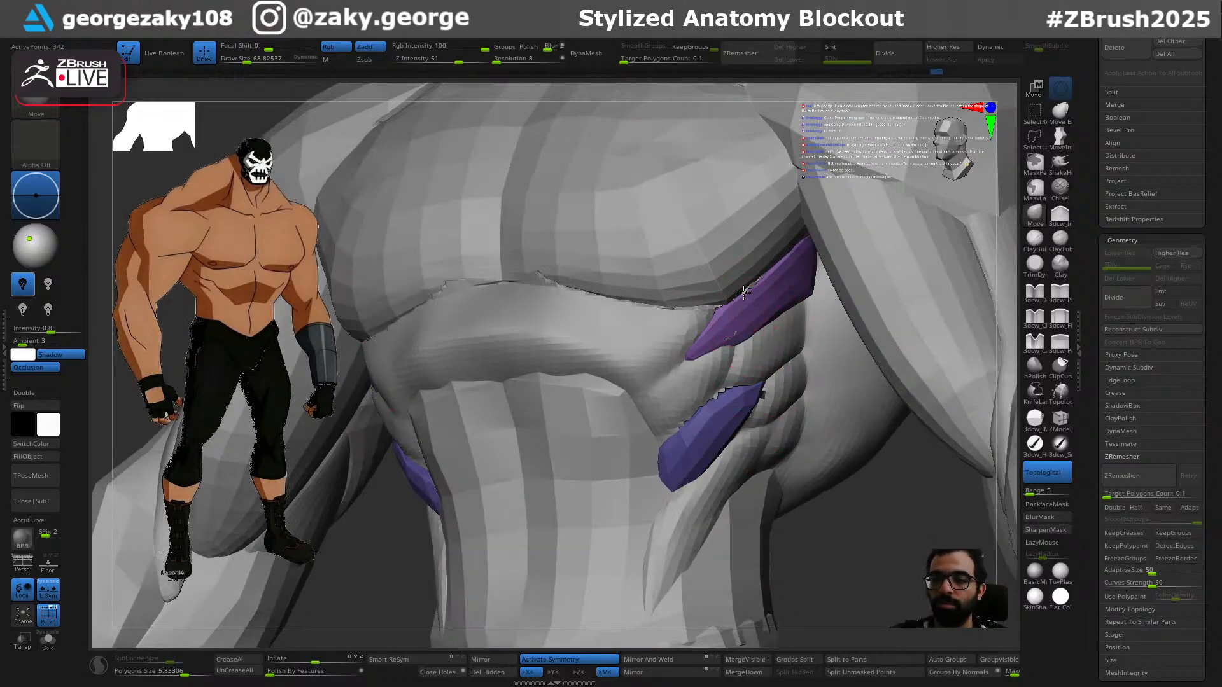
pyautogui.moveTo(743, 296); pyautogui.dragTo(762, 298, button='right')
pyautogui.moveTo(733, 341)
pyautogui.mouseDown(button='right')
pyautogui.moveTo(711, 410)
pyautogui.moveTo(722, 407)
pyautogui.moveTo(733, 438)
pyautogui.moveTo(727, 425)
pyautogui.mouseUp(button='right')
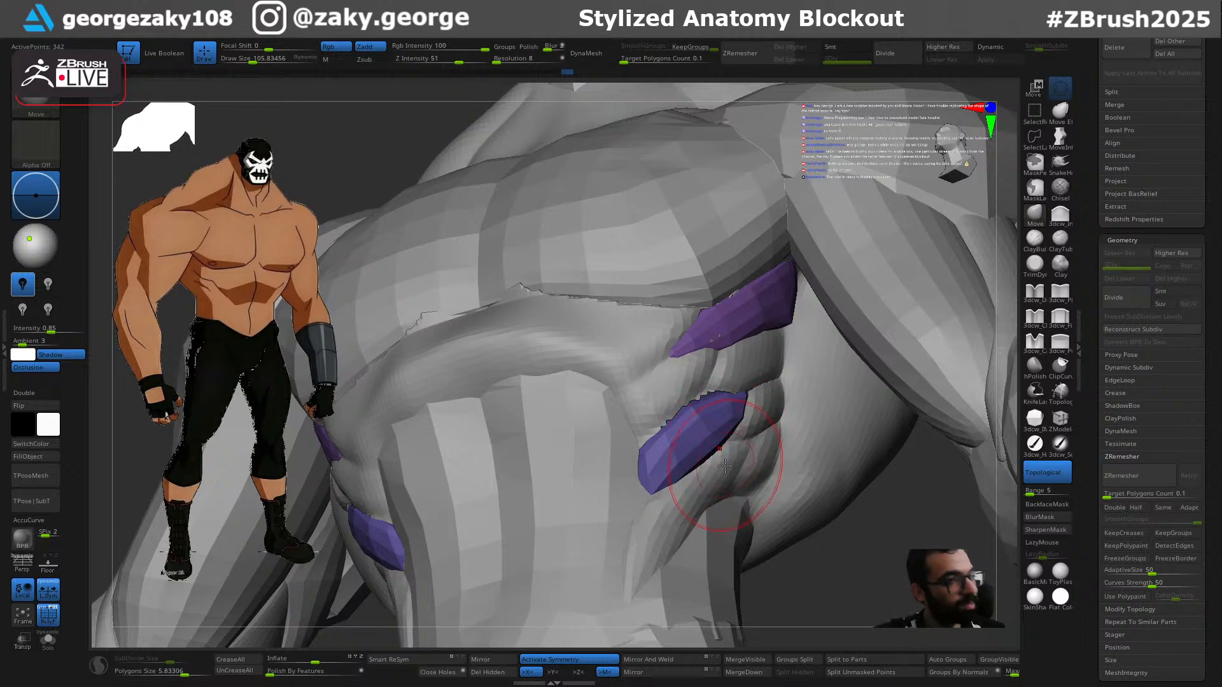
pyautogui.moveTo(894, 466)
pyautogui.mouseDown(button='right')
pyautogui.moveTo(708, 457)
pyautogui.moveTo(777, 441)
pyautogui.moveTo(820, 469)
pyautogui.mouseUp(button='right')
pyautogui.press('s')
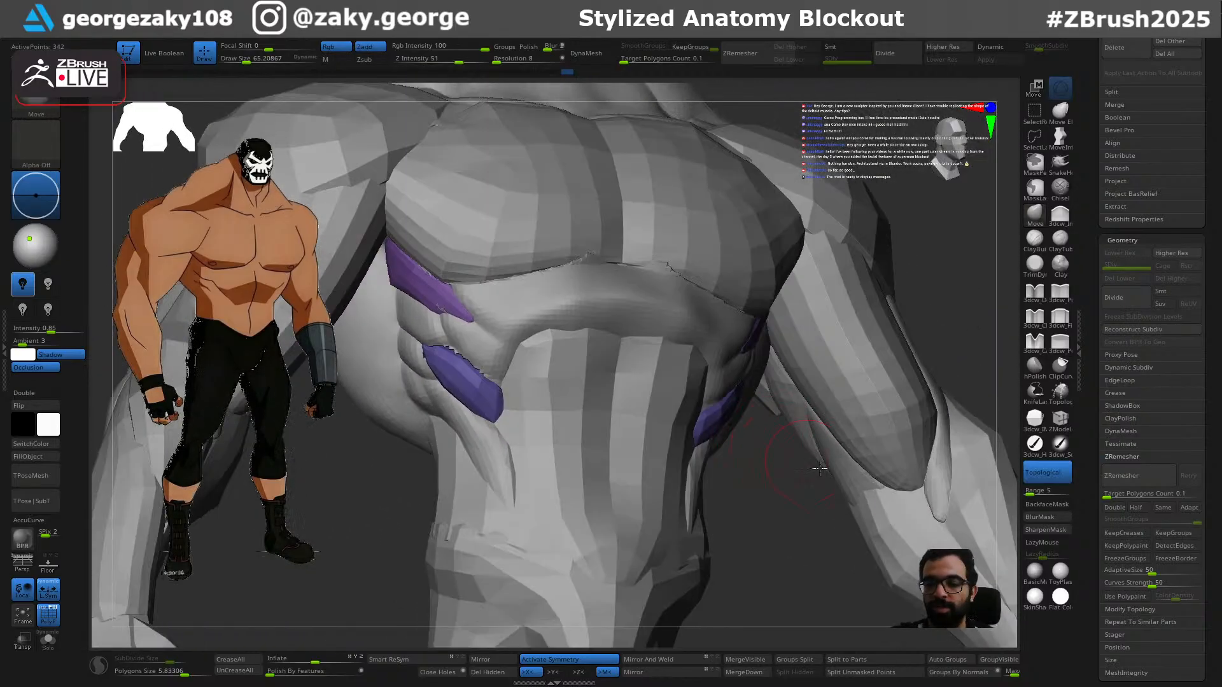
# Step: Reassign polygroups to the rib muscle pieces with Auto Groups and apply Mirror And Weld
pyautogui.click(948, 659)
pyautogui.click(946, 661)
pyautogui.moveTo(818, 525); pyautogui.dragTo(750, 467, button='right')
pyautogui.click(666, 674)
pyautogui.click(673, 660)
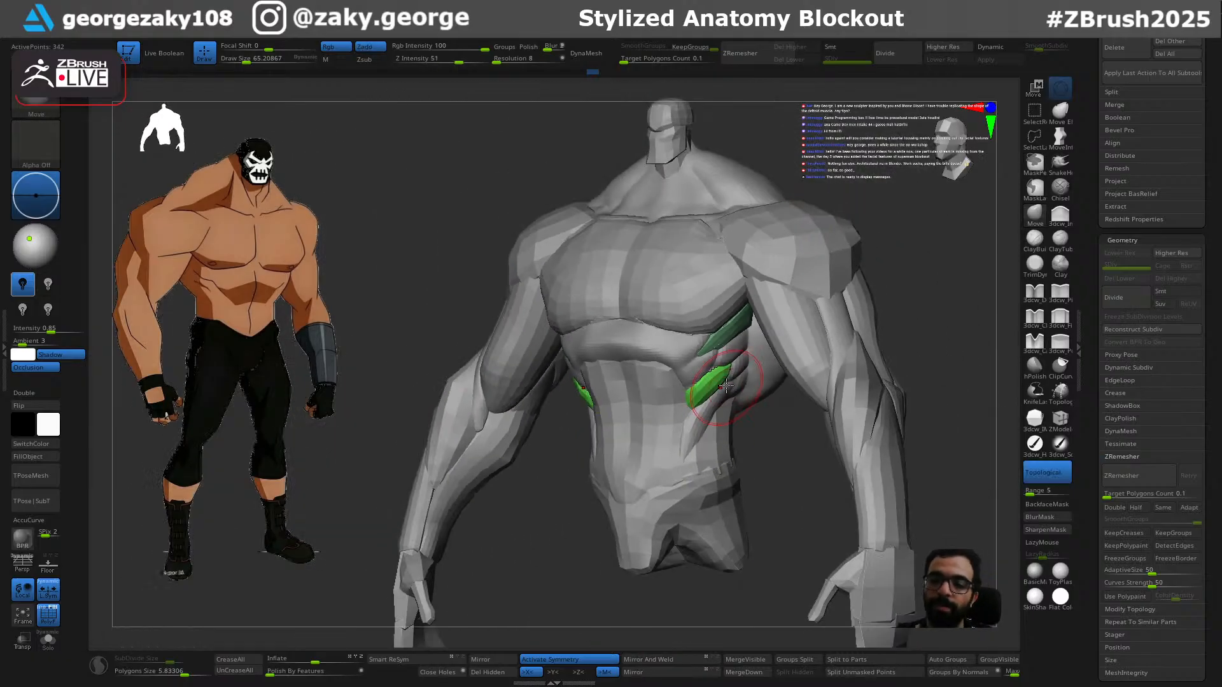
# Step: Select and isolate the rib cage mesh, close its holes and give the whole mesh a single polygroup
pyautogui.hotkey('alt', 's')
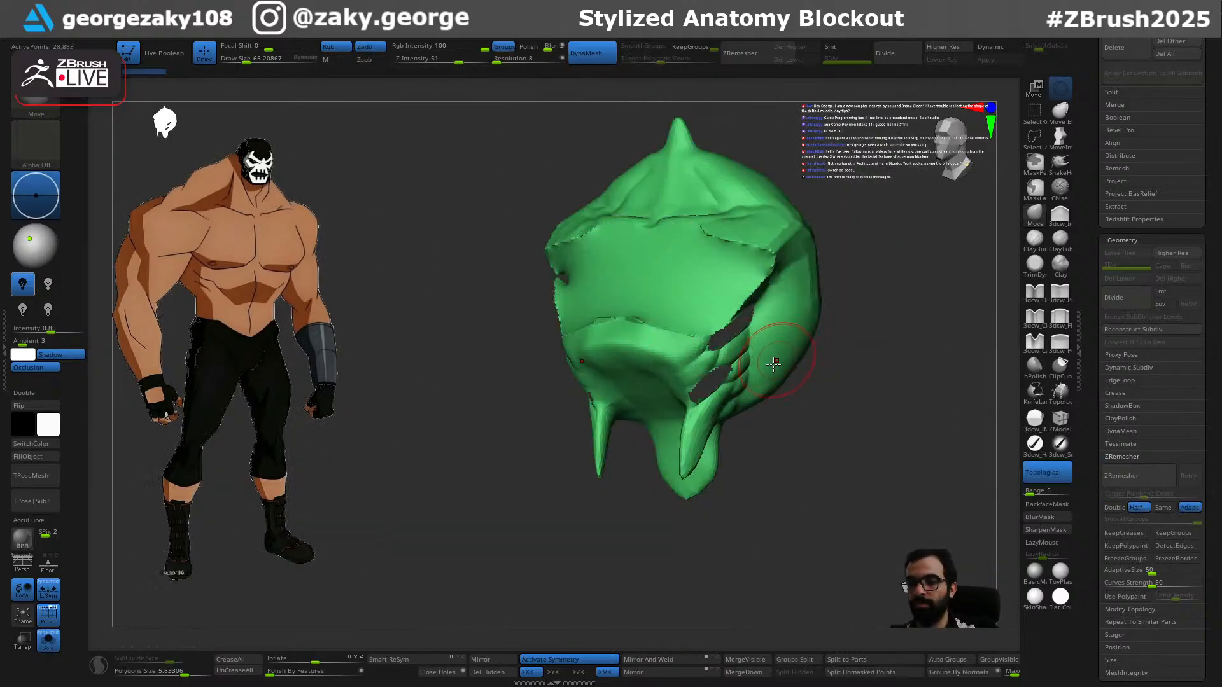
pyautogui.keyDown('ctrl'); pyautogui.moveTo(736, 365); pyautogui.dragTo(756, 297, button='right'); pyautogui.keyUp('ctrl')
pyautogui.click(454, 675)
pyautogui.hotkey('ctrl', 'w')
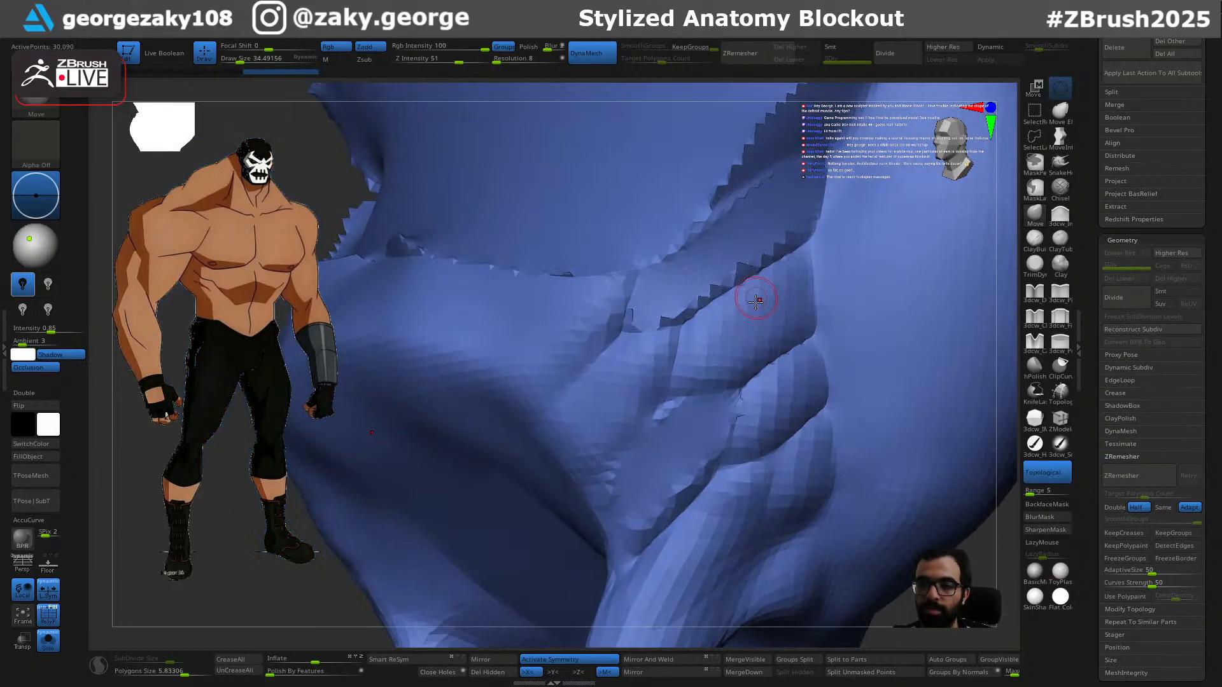
pyautogui.hotkey('ctrl', 'w')
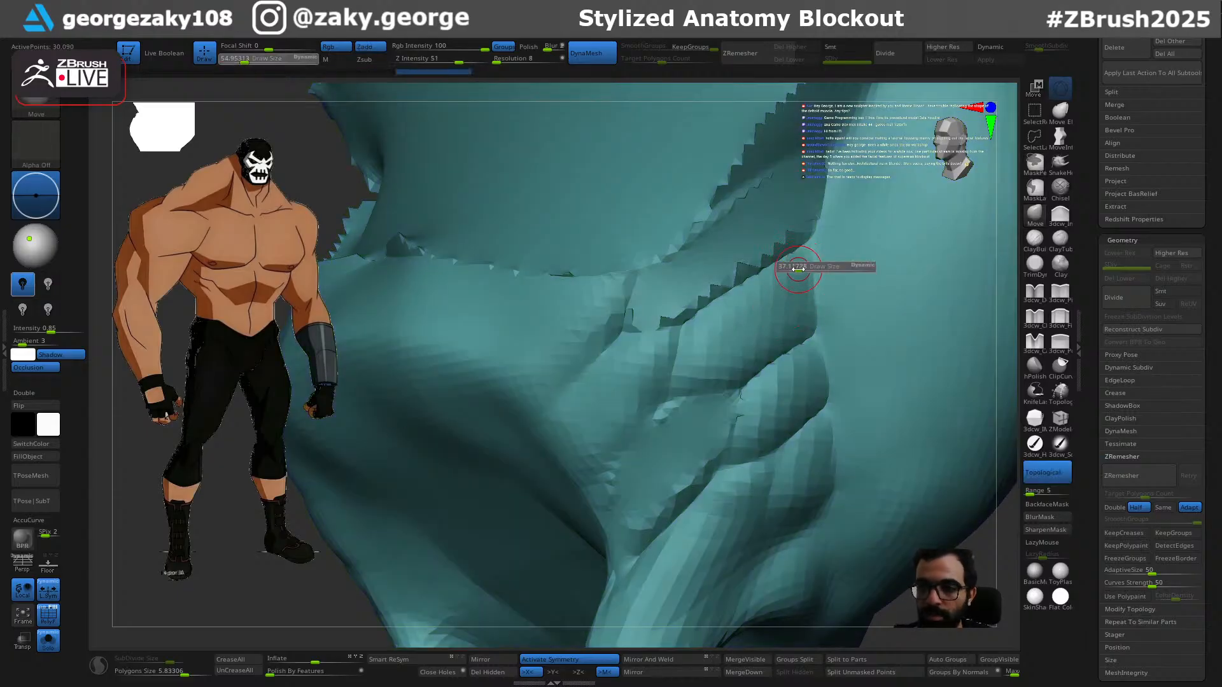
# Step: Paint a mask over the lowest tapered muscle that hangs down the side of the rib cage
pyautogui.moveTo(794, 381)
pyautogui.mouseDown(button='right')
pyautogui.moveTo(773, 403)
pyautogui.moveTo(791, 491)
pyautogui.moveTo(776, 434)
pyautogui.mouseUp(button='right')
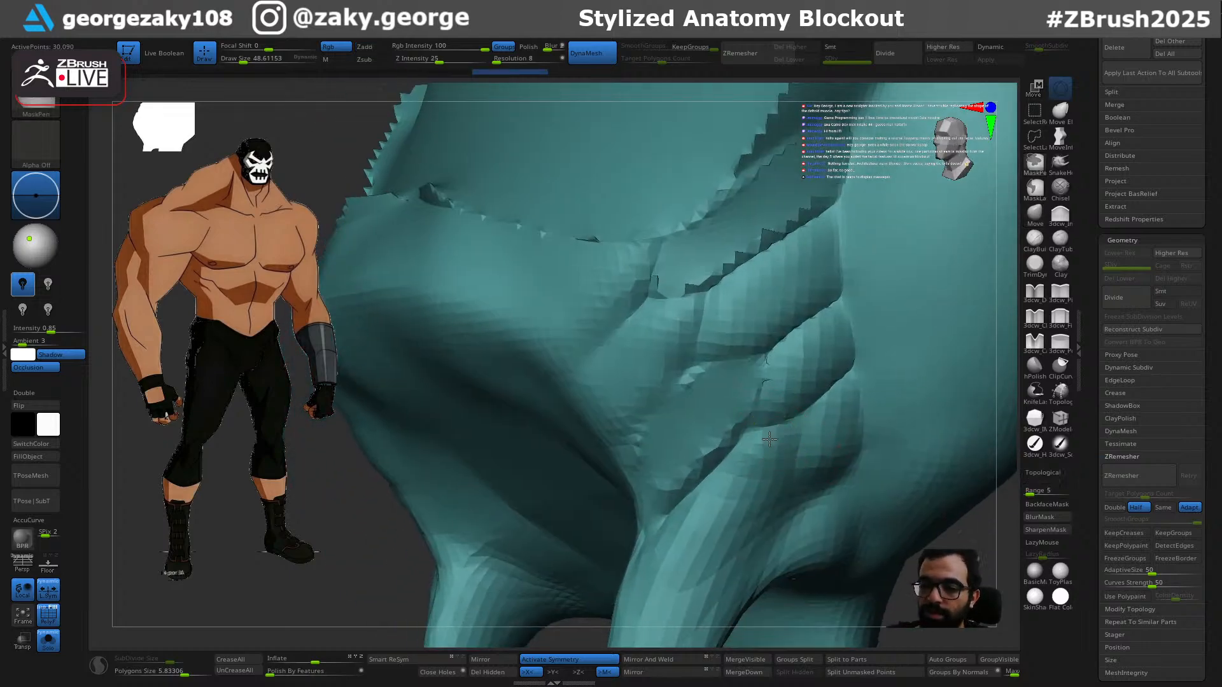
pyautogui.keyDown('ctrl'); pyautogui.moveTo(764, 448); pyautogui.dragTo(655, 597); pyautogui.keyUp('ctrl')
pyautogui.moveTo(733, 512)
pyautogui.keyDown('ctrl'); pyautogui.mouseDown(button='right')
pyautogui.moveTo(736, 430)
pyautogui.moveTo(726, 456)
pyautogui.moveTo(702, 463)
pyautogui.mouseUp(button='right'); pyautogui.keyUp('ctrl')
pyautogui.keyDown('ctrl'); pyautogui.click(736, 431); pyautogui.keyUp('ctrl')
pyautogui.press('s')
pyautogui.moveTo(724, 447); pyautogui.dragTo(730, 447)
pyautogui.moveTo(719, 412); pyautogui.dragTo(717, 551, button='right')
pyautogui.keyDown('ctrl'); pyautogui.moveTo(709, 549); pyautogui.dragTo(707, 437); pyautogui.keyUp('ctrl')
pyautogui.keyDown('ctrl'); pyautogui.click(715, 476); pyautogui.keyUp('ctrl')
pyautogui.press('s')
pyautogui.moveTo(705, 485); pyautogui.dragTo(698, 444)
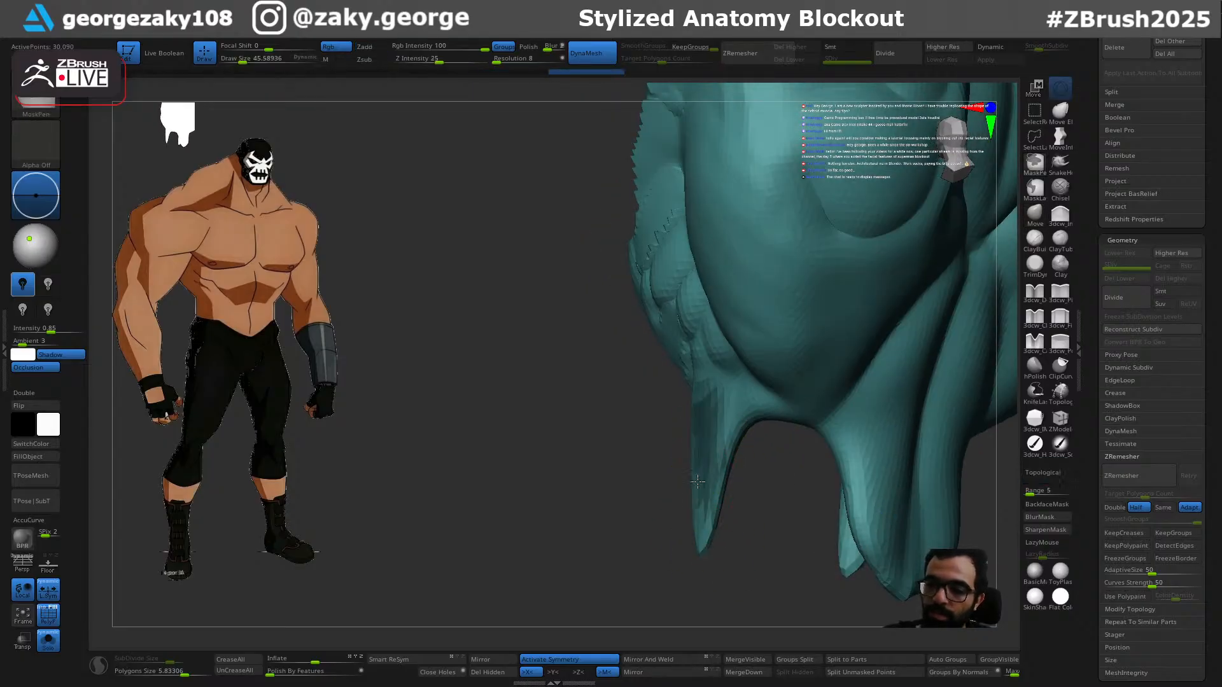
# Step: Extend the mask over the inner and back sides of the tapered muscle and clean up its upper edge
pyautogui.keyDown('ctrl'); pyautogui.moveTo(709, 400); pyautogui.dragTo(724, 449); pyautogui.keyUp('ctrl')
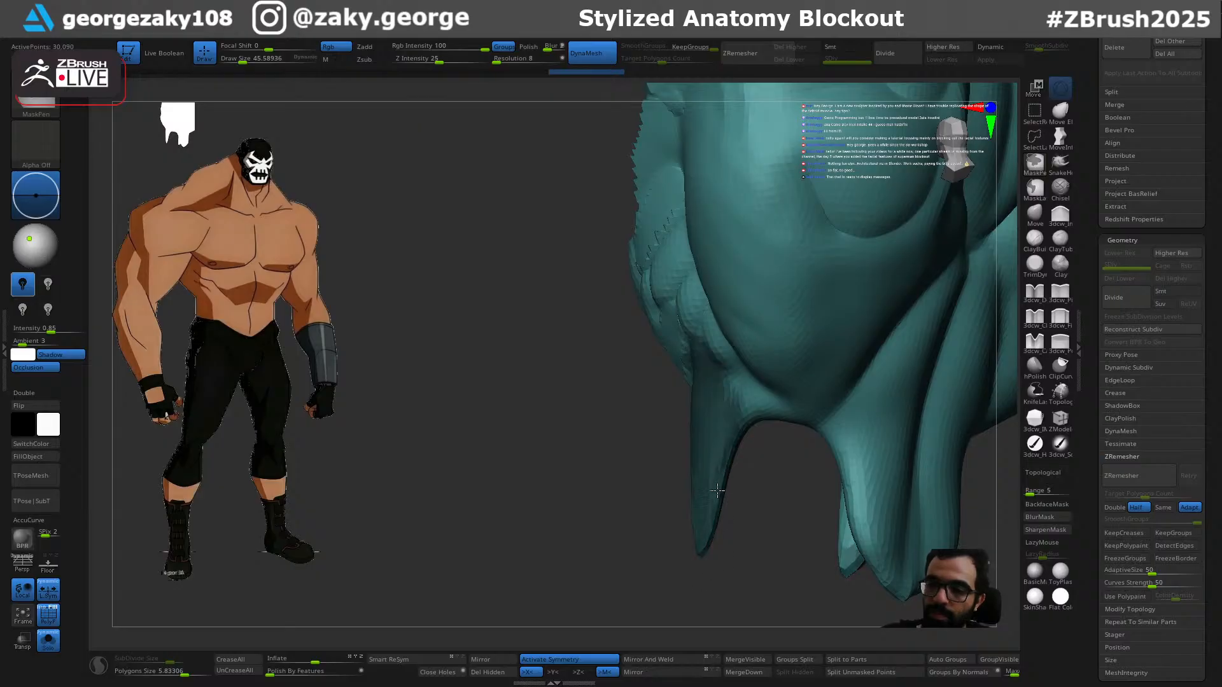
pyautogui.moveTo(671, 566); pyautogui.dragTo(767, 563, button='right')
pyautogui.moveTo(715, 513)
pyautogui.keyDown('ctrl'); pyautogui.mouseDown()
pyautogui.moveTo(717, 447)
pyautogui.moveTo(693, 506)
pyautogui.mouseUp(); pyautogui.keyUp('ctrl')
pyautogui.keyDown('ctrl'); pyautogui.moveTo(696, 426); pyautogui.dragTo(695, 435); pyautogui.keyUp('ctrl')
pyautogui.moveTo(756, 420)
pyautogui.mouseDown(button='right')
pyautogui.moveTo(728, 417)
pyautogui.moveTo(735, 493)
pyautogui.mouseUp(button='right')
pyautogui.keyDown('ctrl'); pyautogui.moveTo(744, 372); pyautogui.dragTo(728, 379); pyautogui.keyUp('ctrl')
pyautogui.moveTo(777, 430); pyautogui.dragTo(703, 397, button='right')
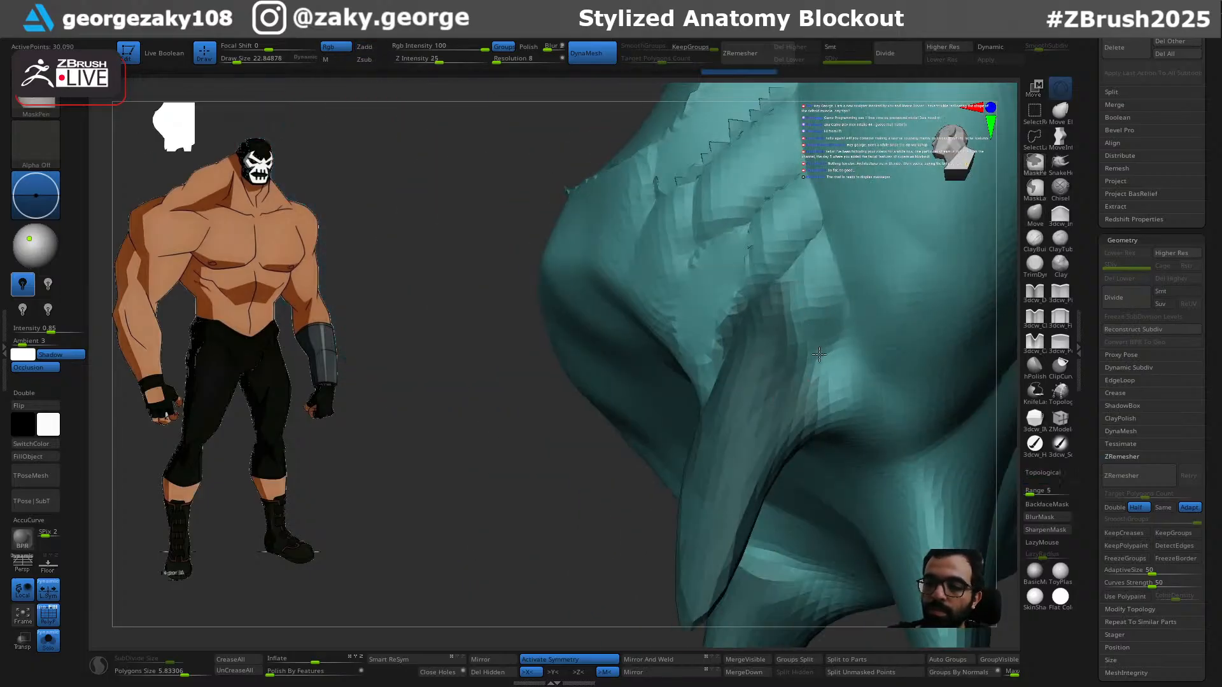
pyautogui.moveTo(813, 439); pyautogui.dragTo(843, 210, button='right')
pyautogui.keyDown('ctrl'); pyautogui.keyDown('alt'); pyautogui.moveTo(745, 416); pyautogui.dragTo(752, 409); pyautogui.keyUp('alt'); pyautogui.keyUp('ctrl')
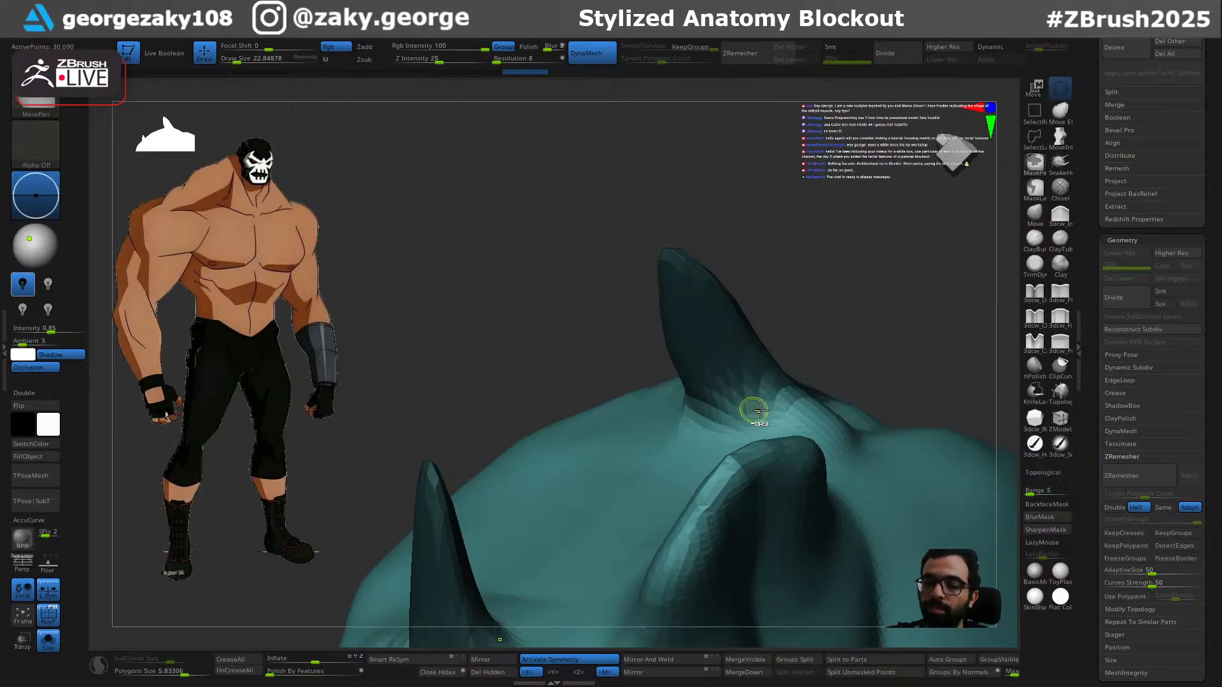
# Step: Mask the rib muscle between the two filled gaps with a smaller brush, and turn all masked areas into a new polygroup
pyautogui.moveTo(861, 284)
pyautogui.mouseDown(button='right')
pyautogui.moveTo(857, 442)
pyautogui.moveTo(846, 469)
pyautogui.moveTo(799, 499)
pyautogui.moveTo(780, 380)
pyautogui.mouseUp(button='right')
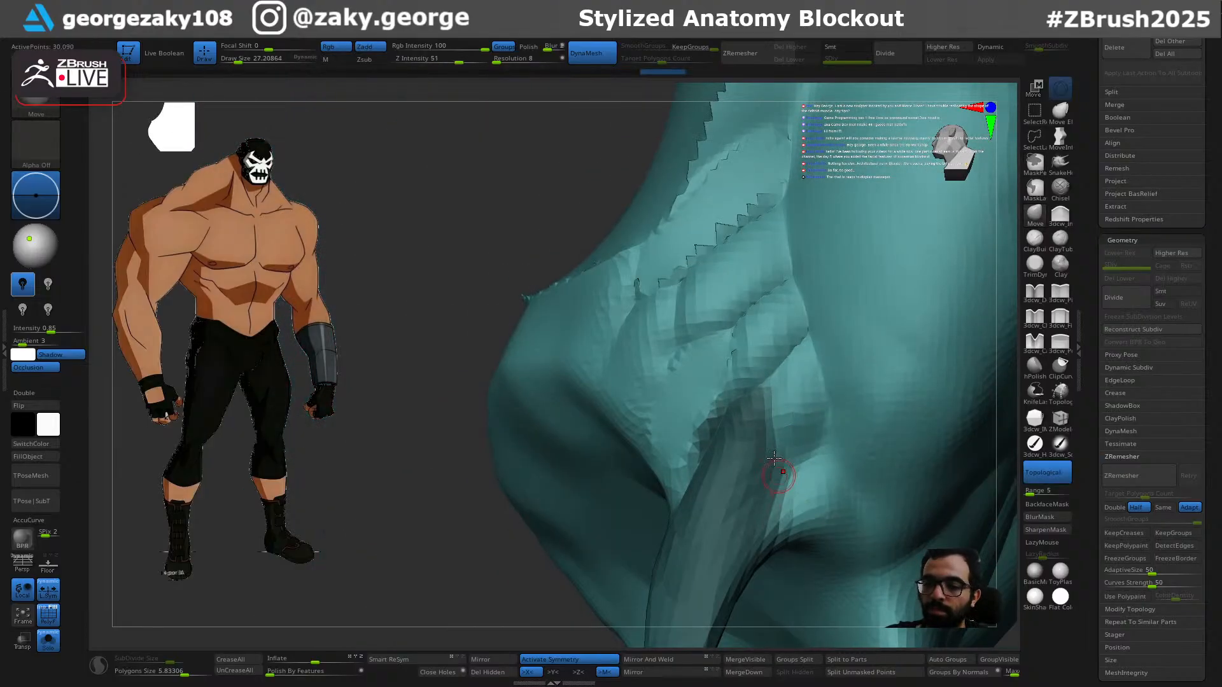
pyautogui.moveTo(744, 425); pyautogui.dragTo(760, 420, button='right')
pyautogui.moveTo(693, 551); pyautogui.dragTo(750, 437, button='right')
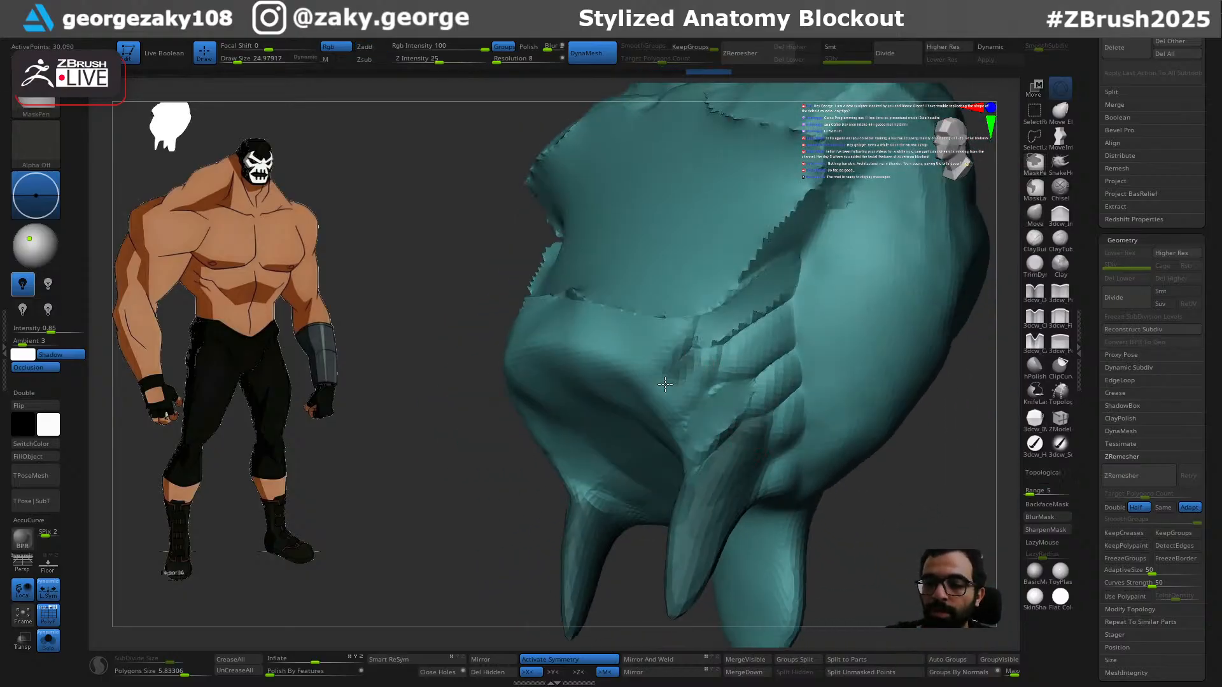
pyautogui.hotkey('ctrl', 'z')
pyautogui.press('s')
pyautogui.click(708, 364)
pyautogui.keyDown('ctrl'); pyautogui.moveTo(713, 354); pyautogui.dragTo(702, 382); pyautogui.keyUp('ctrl')
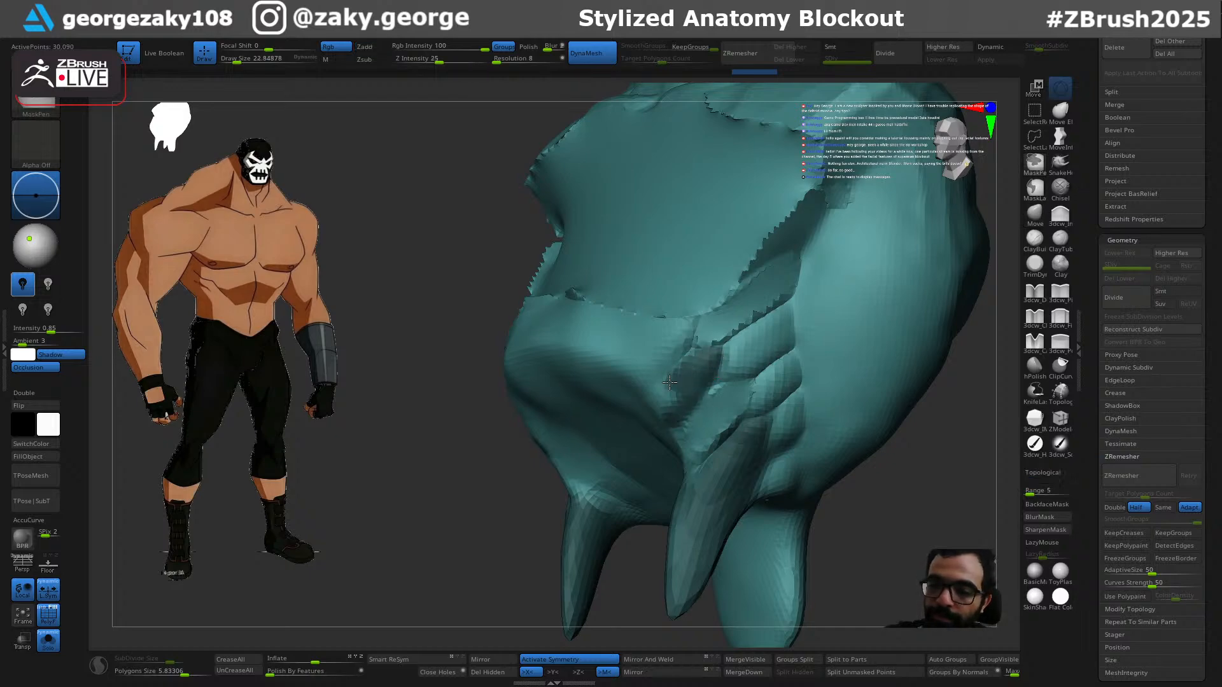
pyautogui.moveTo(695, 354); pyautogui.dragTo(655, 404, button='right')
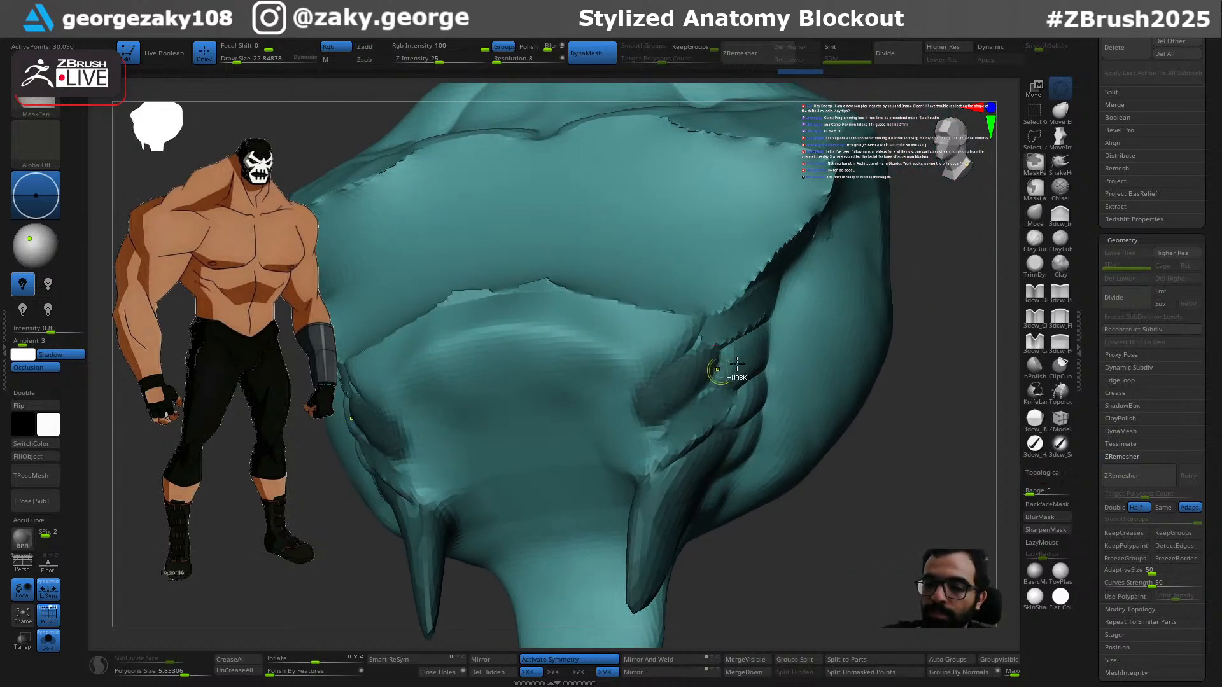
pyautogui.hotkey('ctrl', 'w')
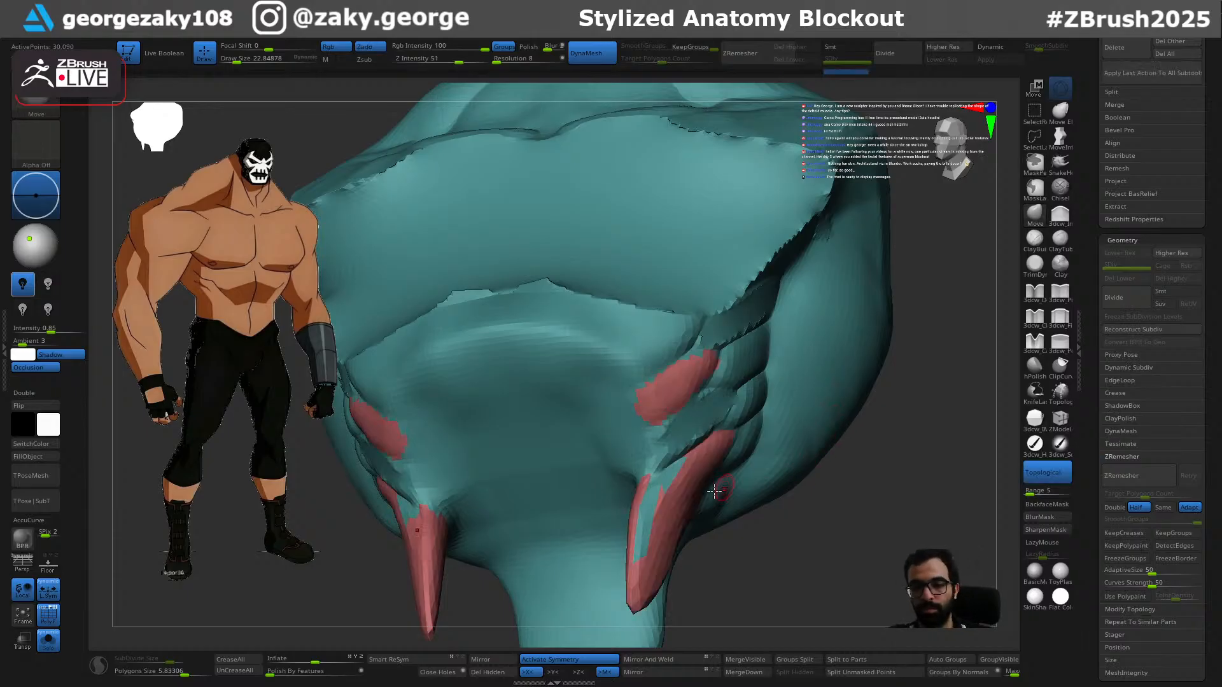
# Step: Check the new polygroup against the full body, isolate it, and separate it into its own subtool with Split Hidden
pyautogui.keyDown('shift'); pyautogui.moveTo(673, 513); pyautogui.dragTo(666, 600, button='right'); pyautogui.keyUp('shift')
pyautogui.press('s')
pyautogui.moveTo(654, 539); pyautogui.dragTo(661, 538)
pyautogui.moveTo(662, 536)
pyautogui.mouseDown(button='right')
pyautogui.moveTo(650, 529)
pyautogui.moveTo(676, 546)
pyautogui.moveTo(762, 499)
pyautogui.mouseUp(button='right')
pyautogui.hotkey('alt', 's')
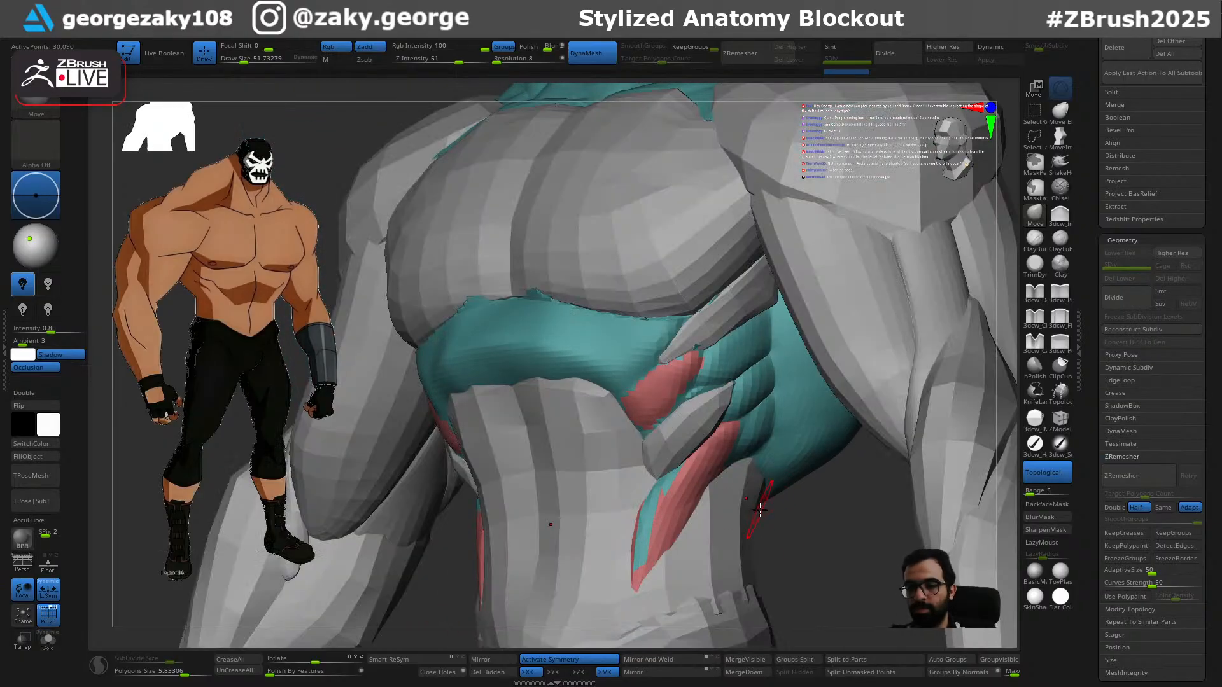
pyautogui.click(759, 527)
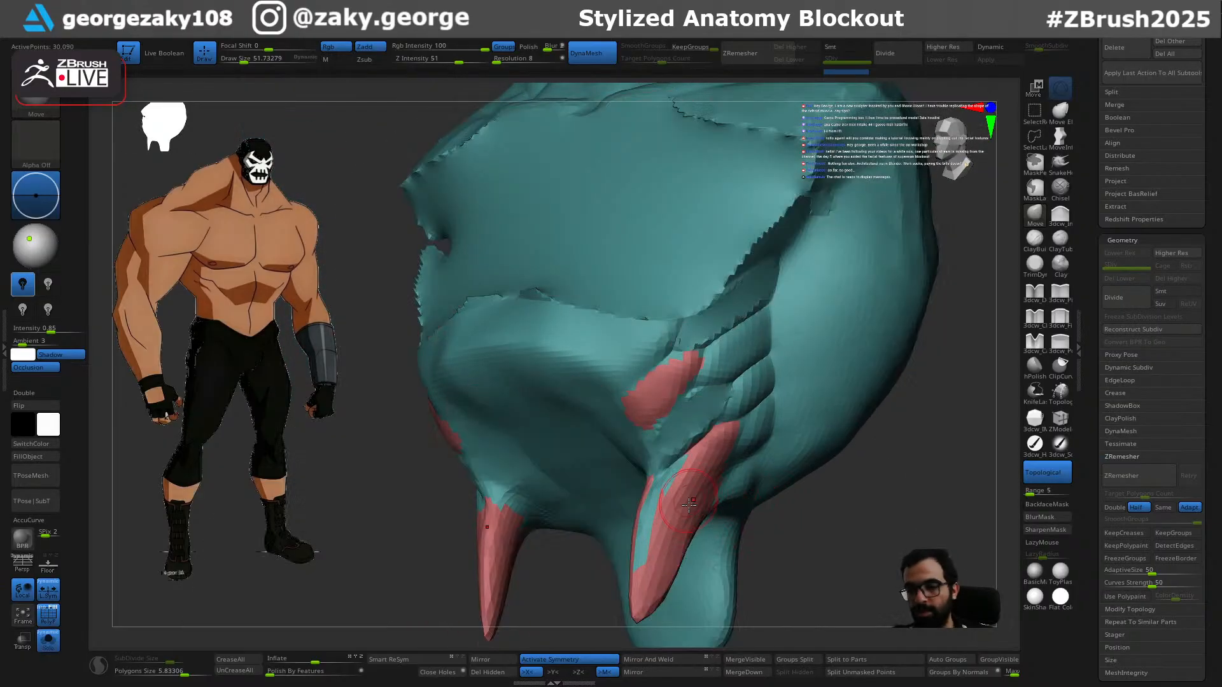
pyautogui.keyDown('ctrl'); pyautogui.keyDown('shift'); pyautogui.click(682, 511); pyautogui.keyUp('shift'); pyautogui.keyUp('ctrl')
pyautogui.moveTo(829, 480); pyautogui.dragTo(723, 523)
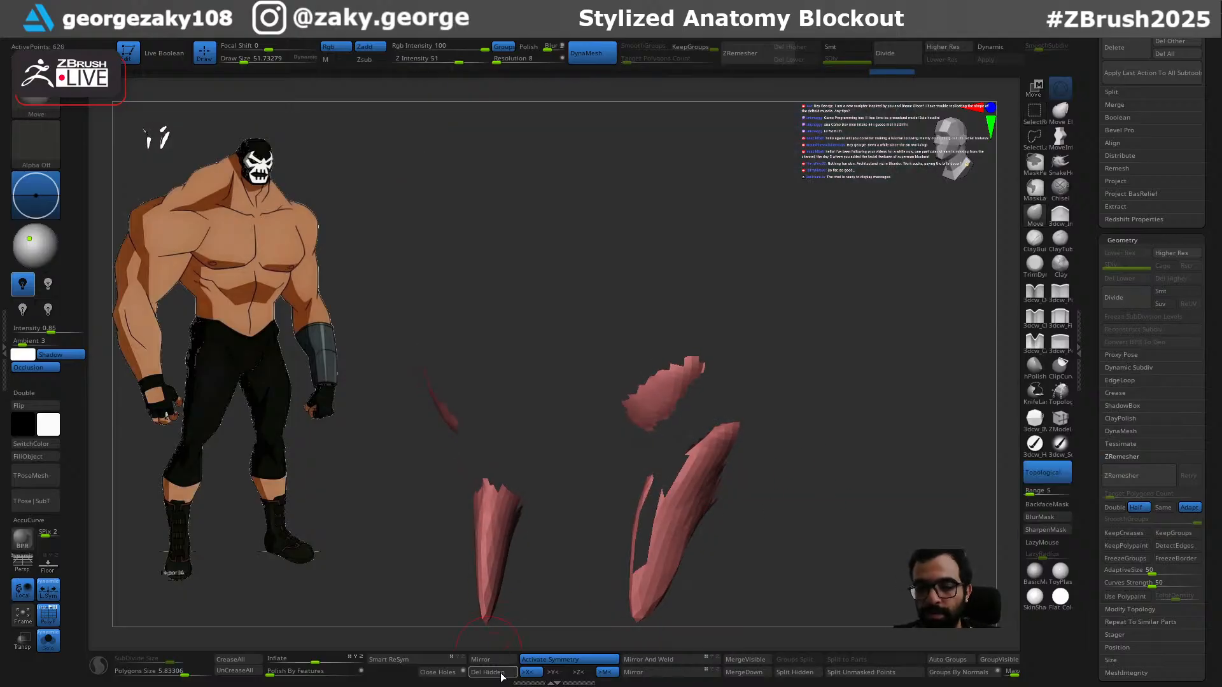
pyautogui.click(450, 673)
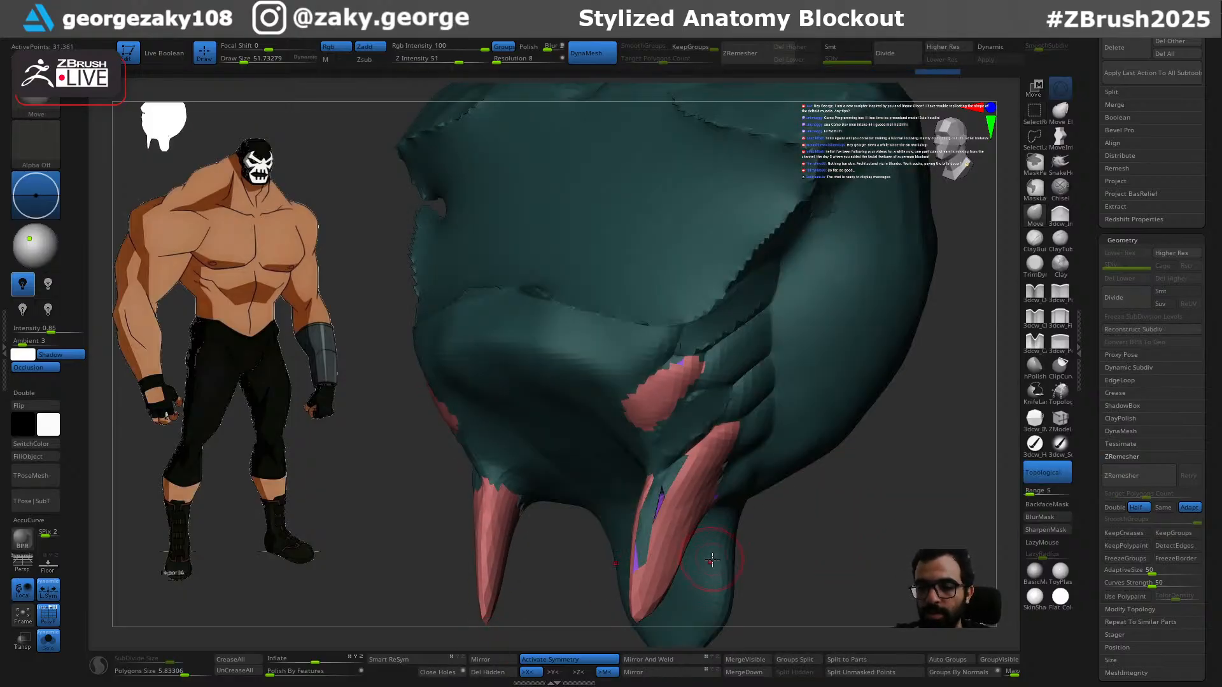
pyautogui.hotkey('ctrl', 'z')
pyautogui.click(803, 673)
# Step: Close the holes of the separated muscle pieces and thicken them with the Inflate deformation
pyautogui.keyDown('ctrl'); pyautogui.moveTo(823, 485); pyautogui.dragTo(724, 611); pyautogui.keyUp('ctrl')
pyautogui.click(447, 675)
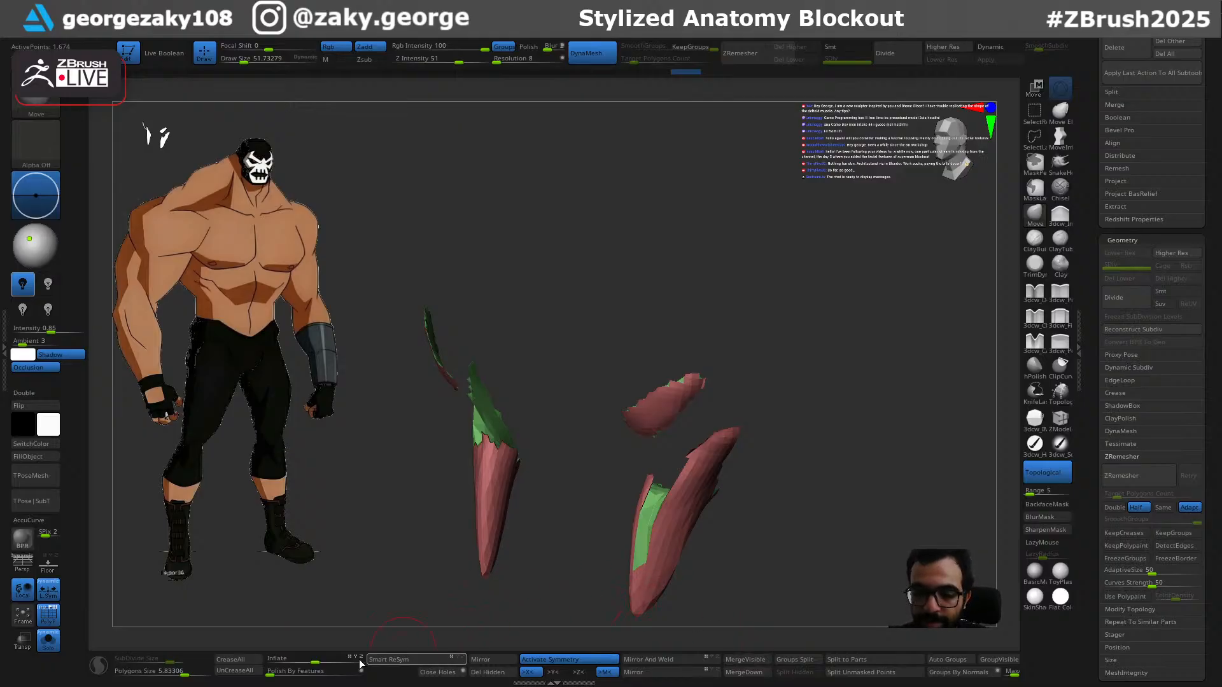
pyautogui.moveTo(319, 662); pyautogui.dragTo(356, 656)
pyautogui.moveTo(802, 394); pyautogui.dragTo(833, 384)
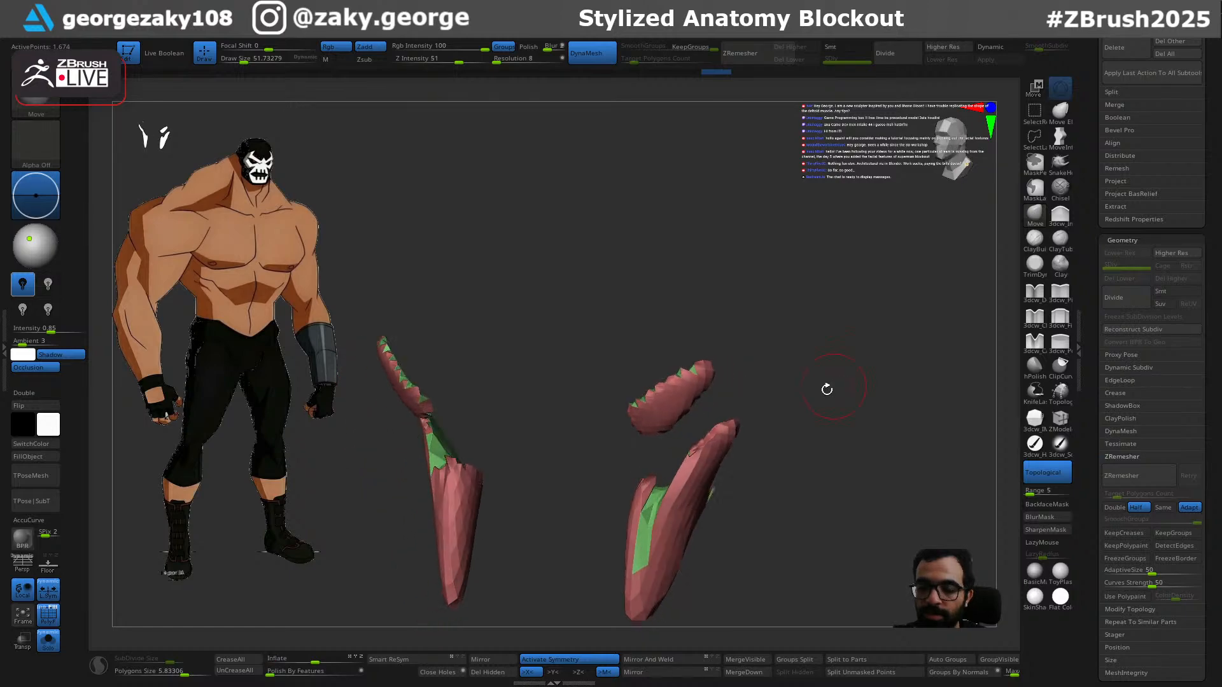
# Step: Rebuild the separated muscle pieces with DynaMesh with Groups off, and give them a single polygroup
pyautogui.keyDown('ctrl'); pyautogui.moveTo(880, 348); pyautogui.dragTo(847, 406); pyautogui.keyUp('ctrl')
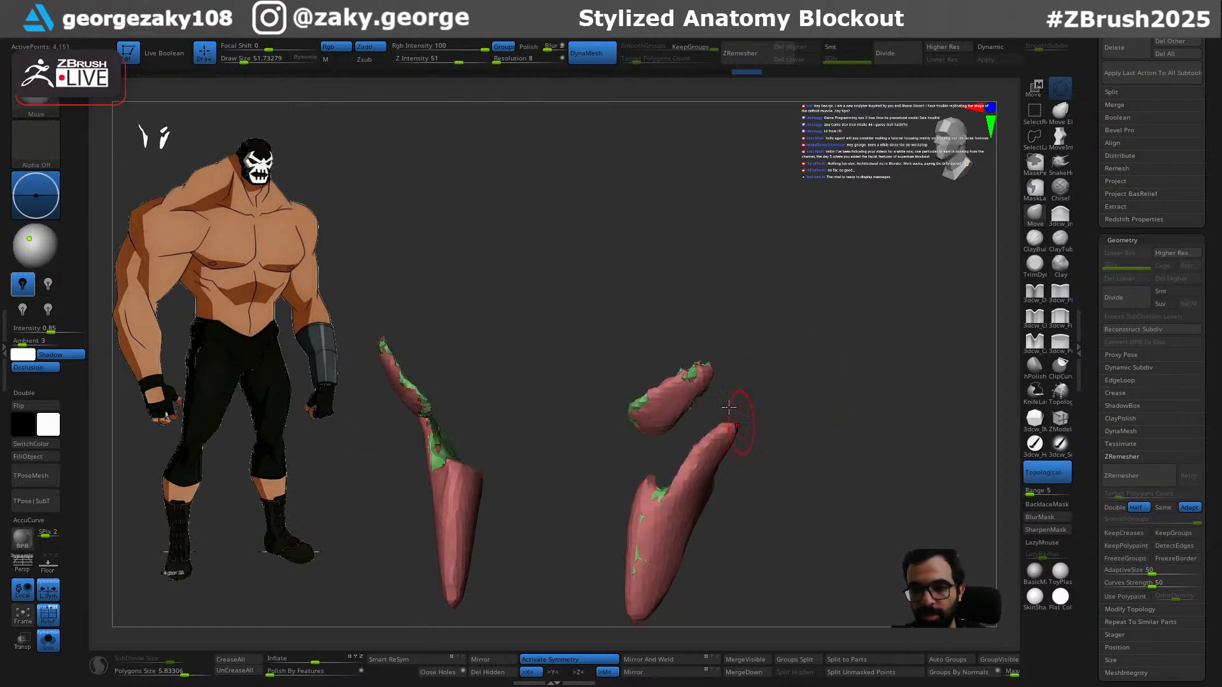
pyautogui.keyDown('ctrl'); pyautogui.moveTo(799, 332); pyautogui.dragTo(780, 408); pyautogui.keyUp('ctrl')
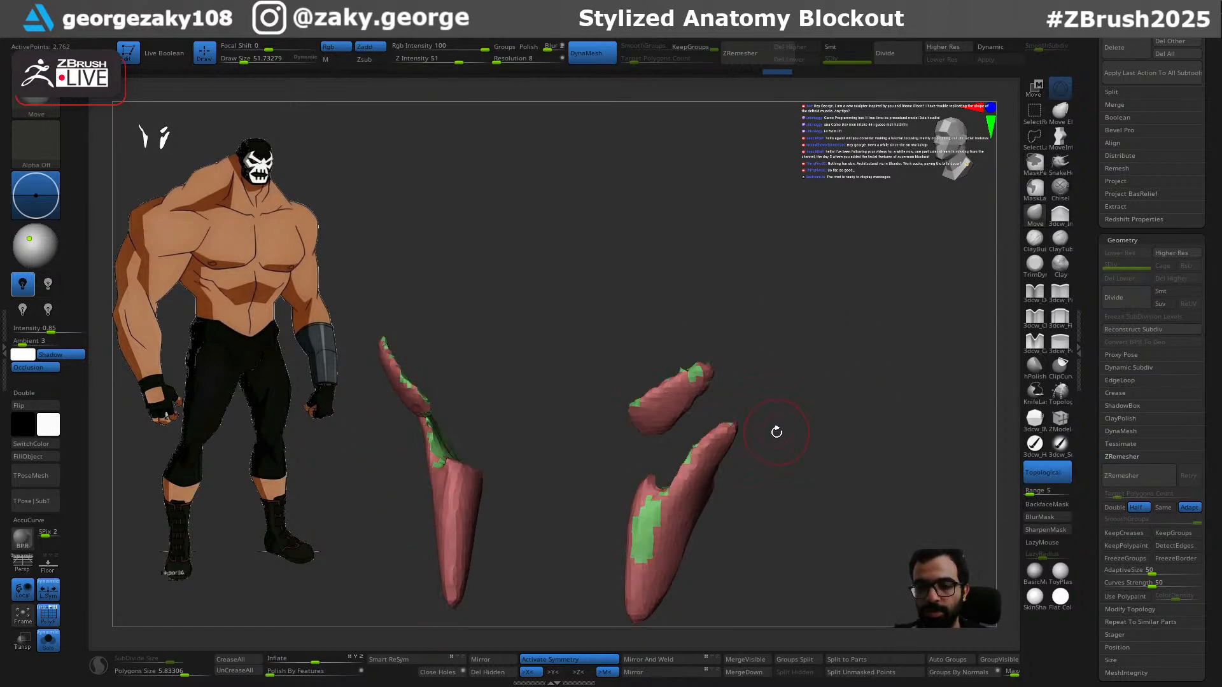
pyautogui.hotkey('shift', 'f')
pyautogui.keyDown('ctrl'); pyautogui.moveTo(829, 438); pyautogui.dragTo(830, 440); pyautogui.keyUp('ctrl')
# Step: Add volume to the separated muscle pieces with a large Inflate brush at Z Intensity 6
pyautogui.press('s')
pyautogui.click(815, 451)
pyautogui.moveTo(685, 470); pyautogui.dragTo(703, 453)
pyautogui.moveTo(800, 401); pyautogui.dragTo(878, 389)
# Step: Remesh the muscle pieces with ZRemesher at a target polygon count of 0.1 with Half off, and show the full body
pyautogui.click(1139, 507)
pyautogui.click(1138, 475)
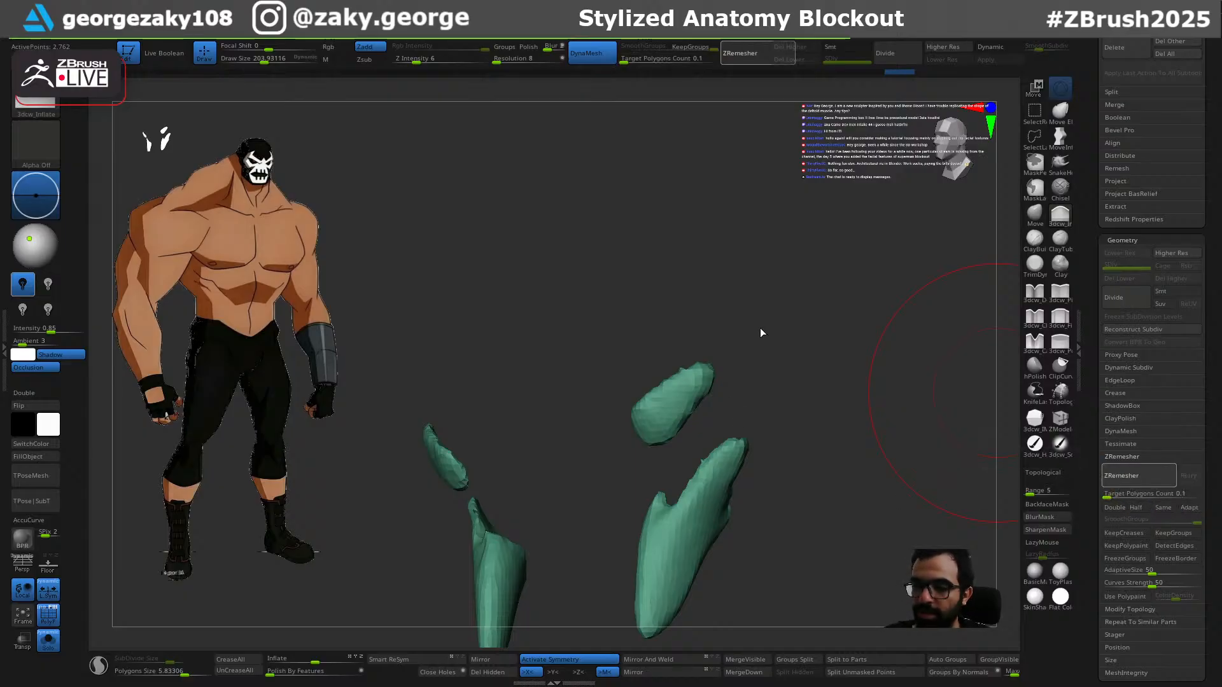
pyautogui.moveTo(802, 507); pyautogui.dragTo(807, 526)
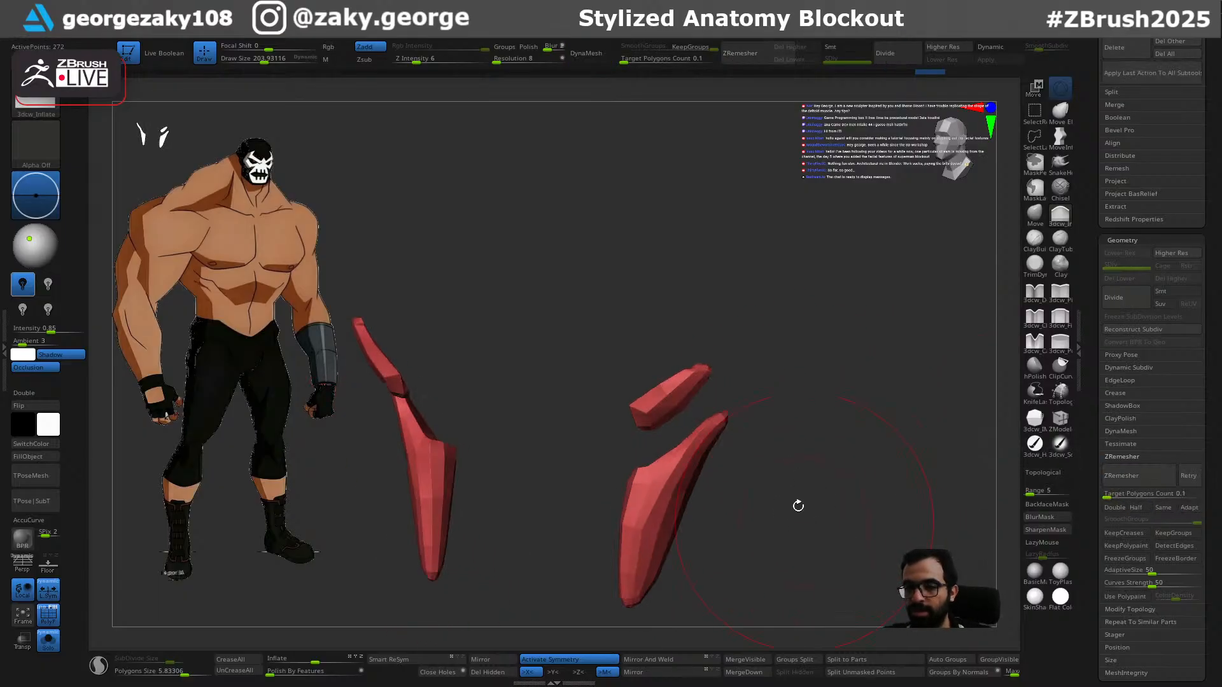
pyautogui.moveTo(701, 374); pyautogui.dragTo(796, 383)
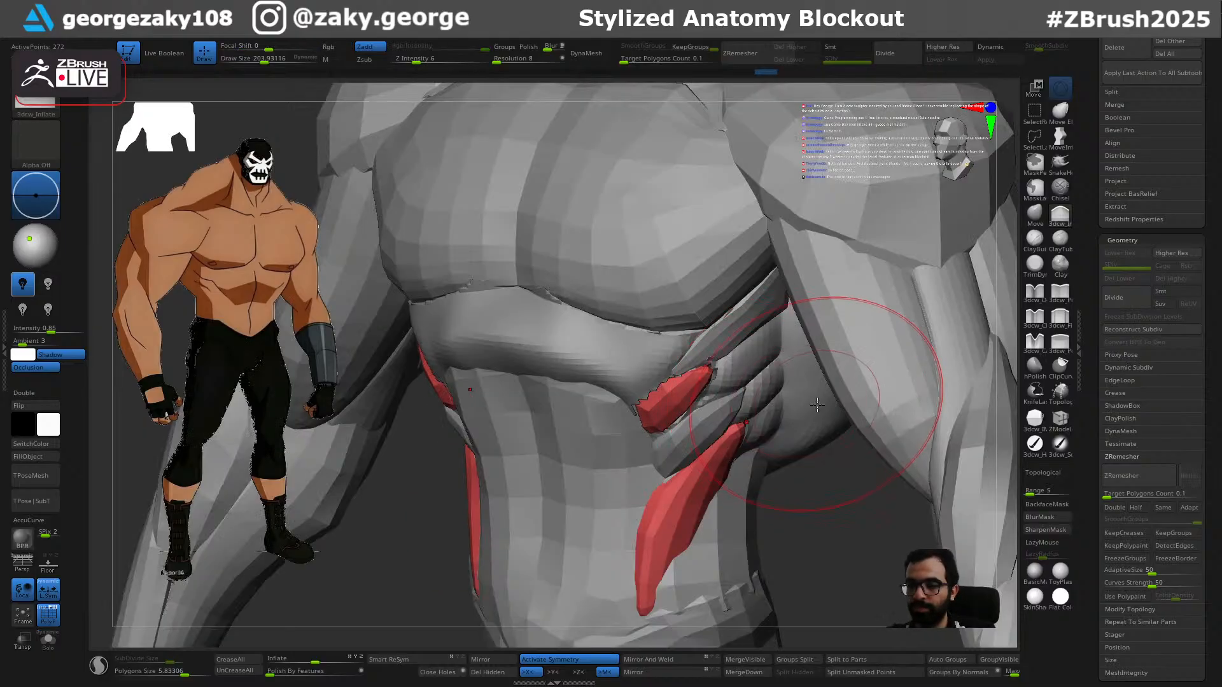
# Step: Fit the middle rib muscle piece between the neighbouring rib muscles with the Move brush
pyautogui.moveTo(700, 394)
pyautogui.mouseDown()
pyautogui.moveTo(674, 420)
pyautogui.moveTo(646, 366)
pyautogui.mouseUp()
pyautogui.moveTo(654, 320)
pyautogui.mouseDown(button='right')
pyautogui.moveTo(705, 326)
pyautogui.moveTo(662, 319)
pyautogui.mouseUp(button='right')
pyautogui.moveTo(663, 319); pyautogui.dragTo(667, 314)
pyautogui.moveTo(591, 343); pyautogui.dragTo(587, 336)
pyautogui.moveTo(598, 356); pyautogui.dragTo(541, 318, button='right')
pyautogui.moveTo(578, 445); pyautogui.dragTo(566, 436)
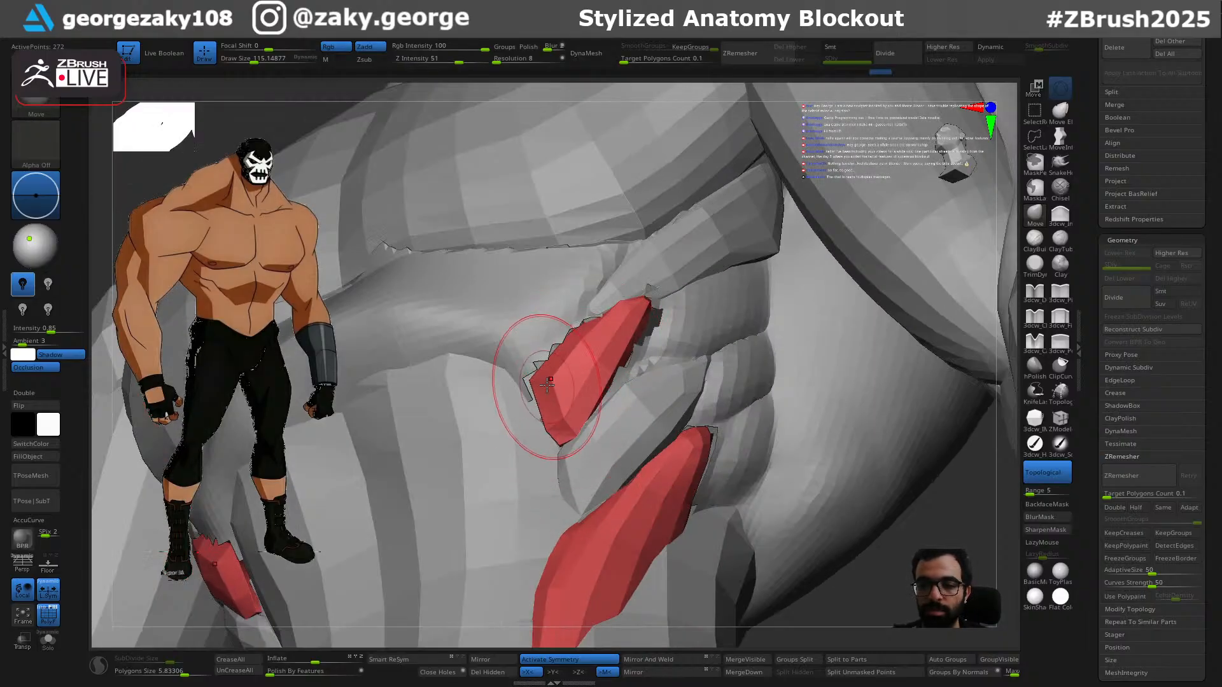
pyautogui.moveTo(538, 383); pyautogui.dragTo(545, 389)
pyautogui.moveTo(547, 401); pyautogui.dragTo(588, 411, button='right')
pyautogui.moveTo(586, 410); pyautogui.dragTo(580, 394)
pyautogui.moveTo(583, 348)
pyautogui.mouseDown(button='right')
pyautogui.moveTo(645, 342)
pyautogui.moveTo(663, 372)
pyautogui.mouseUp(button='right')
pyautogui.press(']')
pyautogui.moveTo(660, 331); pyautogui.dragTo(674, 336)
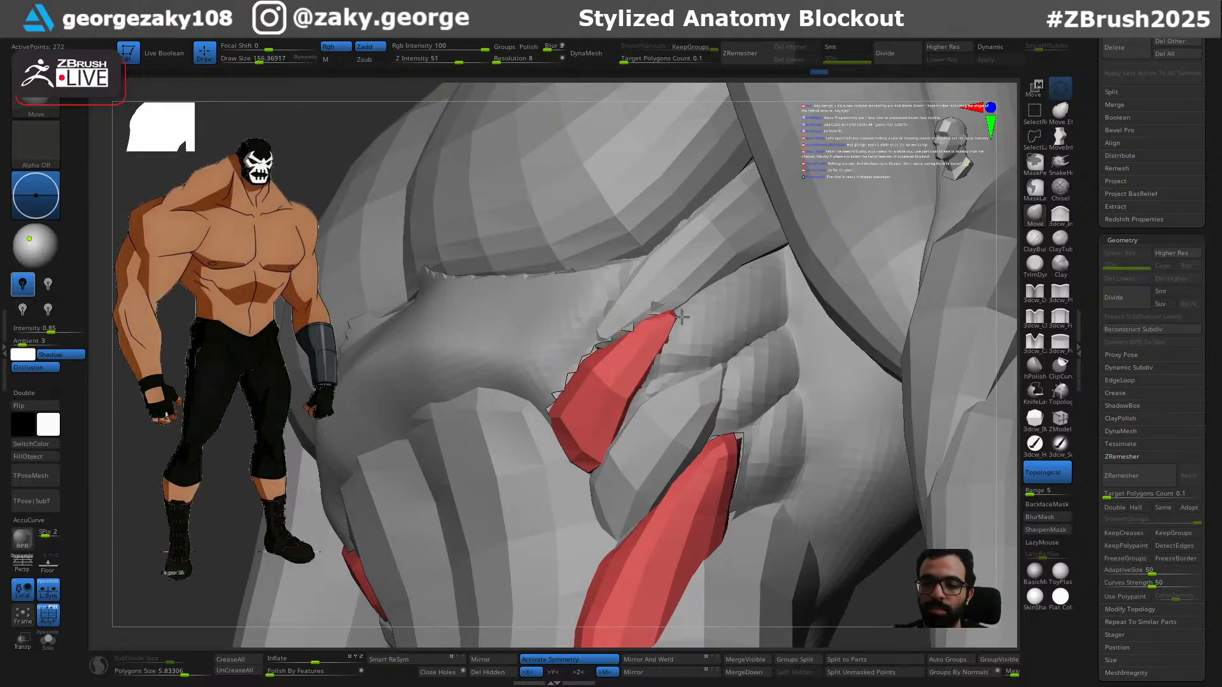
# Step: Refine the lower end of the middle rib muscle piece where it meets the abdomen with a smaller Move brush
pyautogui.moveTo(672, 336); pyautogui.dragTo(665, 385, button='right')
pyautogui.moveTo(589, 431); pyautogui.dragTo(602, 368, button='right')
pyautogui.press('s')
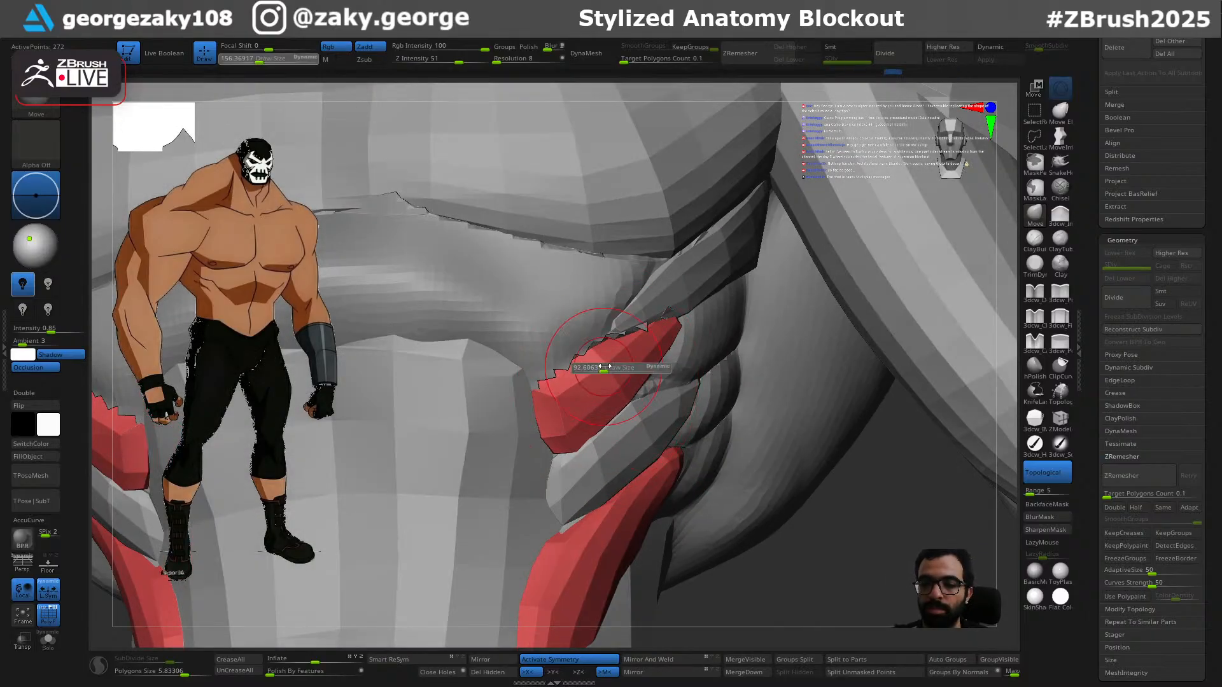
pyautogui.moveTo(632, 425); pyautogui.dragTo(578, 453, button='right')
pyautogui.press('s')
pyautogui.moveTo(575, 463); pyautogui.dragTo(569, 464)
pyautogui.moveTo(569, 445); pyautogui.dragTo(580, 478, button='right')
pyautogui.moveTo(575, 454); pyautogui.dragTo(571, 462)
pyautogui.moveTo(544, 453); pyautogui.dragTo(539, 451, button='right')
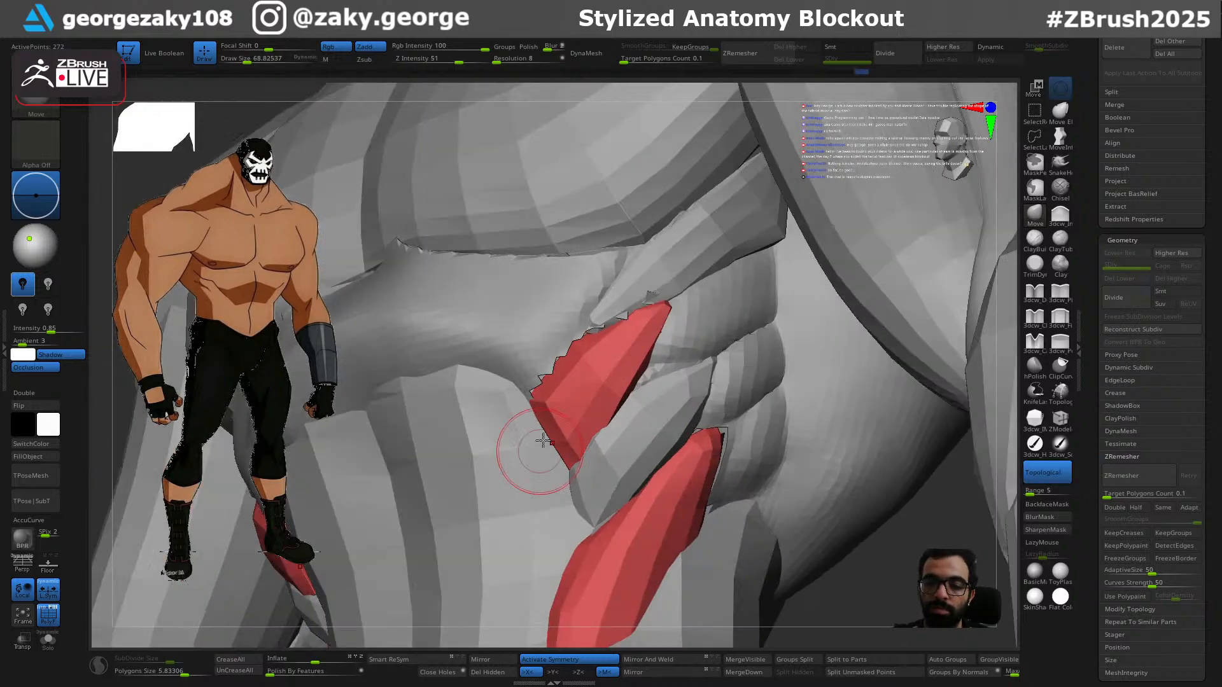
# Step: Adjust the upper tip of the upper red rib muscle piece with the Move brush
pyautogui.moveTo(648, 355); pyautogui.dragTo(653, 320, button='right')
pyautogui.press('s')
pyautogui.moveTo(653, 321); pyautogui.dragTo(656, 319)
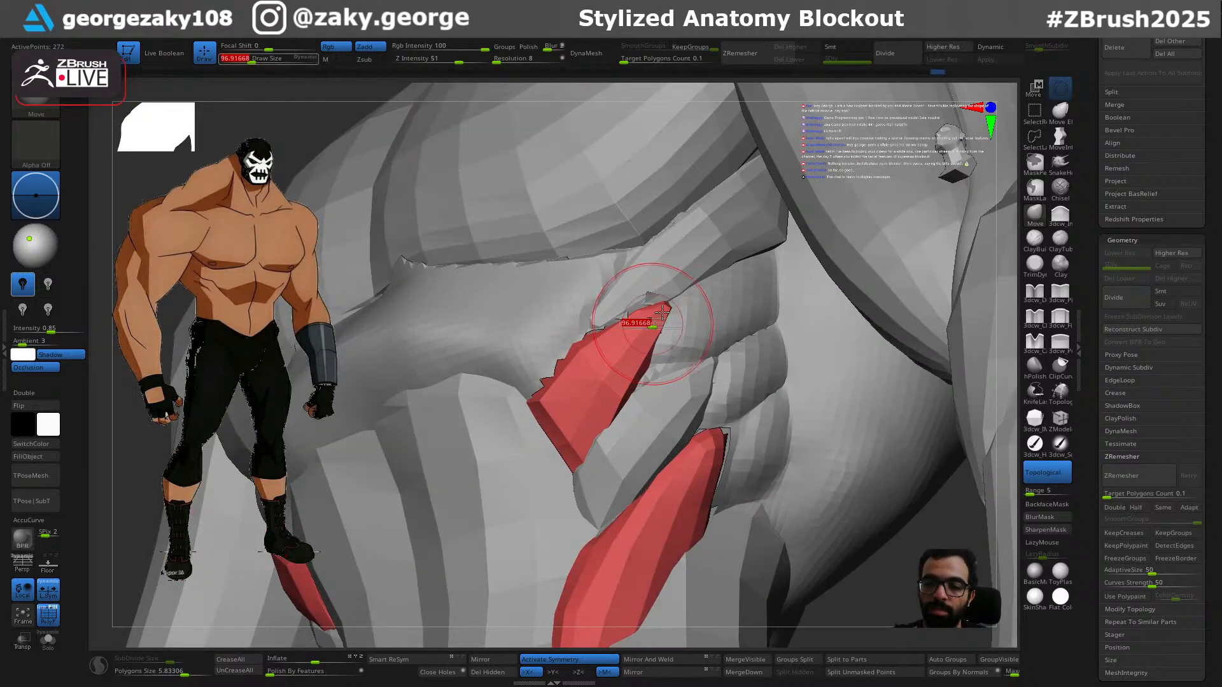
# Step: Fit the upper end of the lower red rib muscle piece against the neighbouring side muscles with the Move brush
pyautogui.moveTo(622, 397)
pyautogui.mouseDown(button='right')
pyautogui.moveTo(637, 388)
pyautogui.moveTo(660, 409)
pyautogui.moveTo(674, 358)
pyautogui.moveTo(754, 416)
pyautogui.moveTo(755, 390)
pyautogui.mouseUp(button='right')
pyautogui.press('s')
pyautogui.moveTo(755, 408); pyautogui.dragTo(751, 408)
pyautogui.moveTo(751, 408)
pyautogui.mouseDown(button='right')
pyautogui.moveTo(758, 384)
pyautogui.moveTo(762, 395)
pyautogui.mouseUp(button='right')
pyautogui.press('s')
pyautogui.moveTo(762, 396); pyautogui.dragTo(760, 396)
pyautogui.moveTo(760, 395); pyautogui.dragTo(768, 390, button='right')
pyautogui.press('s')
pyautogui.moveTo(757, 392); pyautogui.dragTo(764, 392)
pyautogui.moveTo(763, 393); pyautogui.dragTo(769, 392)
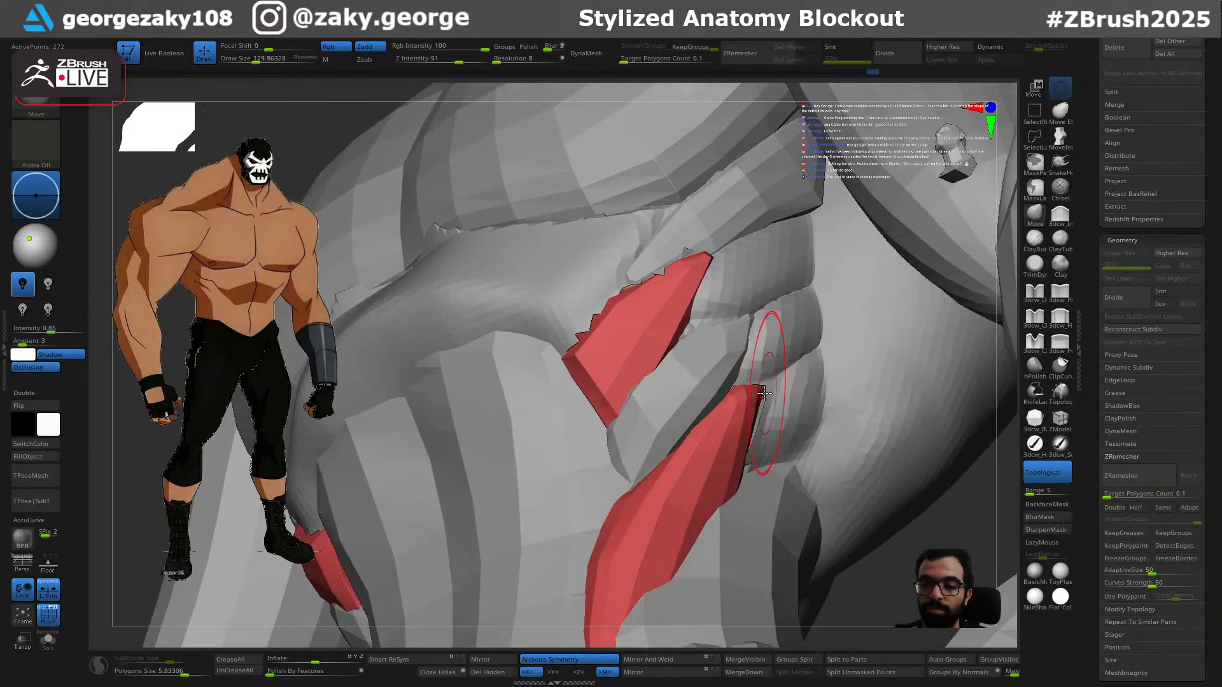
# Step: Refine the outer edge of the lower red rib muscle piece from the front and side with varying Move brush sizes
pyautogui.press('s')
pyautogui.moveTo(765, 395); pyautogui.dragTo(747, 394, button='right')
pyautogui.press('s')
pyautogui.press('s')
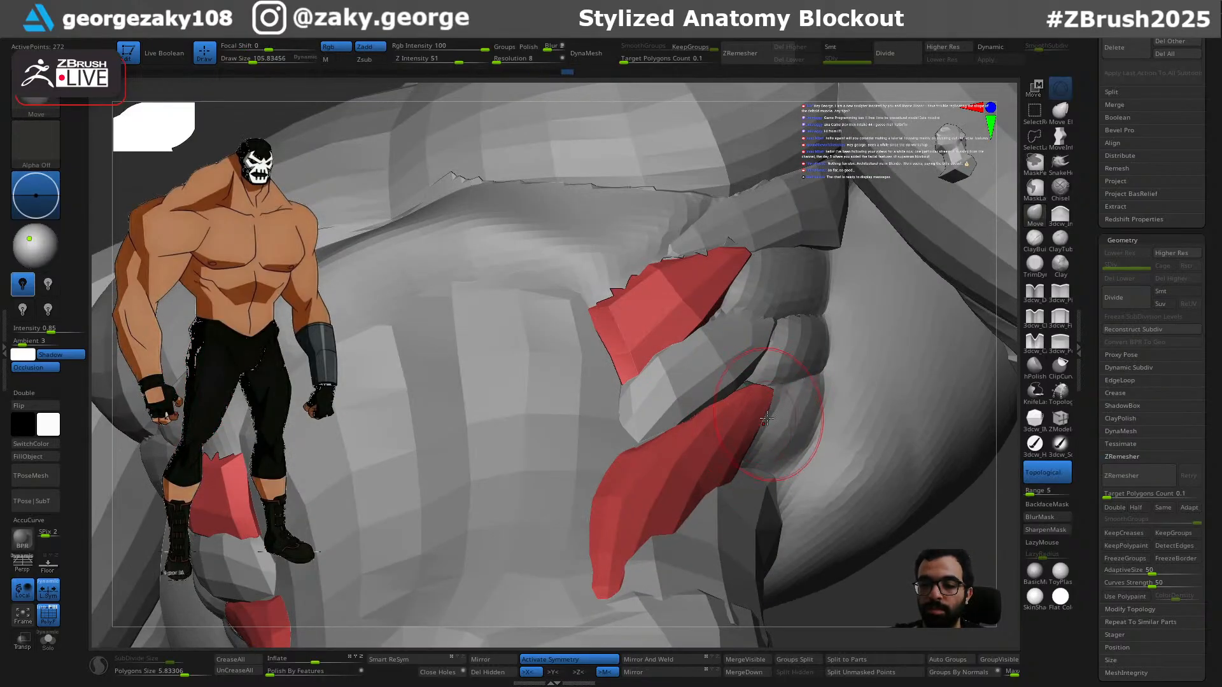
pyautogui.moveTo(768, 417); pyautogui.dragTo(739, 418, button='right')
pyautogui.press('[')
pyautogui.press(']')
pyautogui.moveTo(738, 463)
pyautogui.mouseDown(button='right')
pyautogui.moveTo(753, 493)
pyautogui.moveTo(742, 446)
pyautogui.moveTo(750, 477)
pyautogui.moveTo(791, 458)
pyautogui.moveTo(723, 469)
pyautogui.moveTo(709, 500)
pyautogui.mouseUp(button='right')
pyautogui.press(']')
pyautogui.press(']')
pyautogui.press(']')
pyautogui.press('s')
pyautogui.moveTo(716, 457); pyautogui.dragTo(725, 472, button='right')
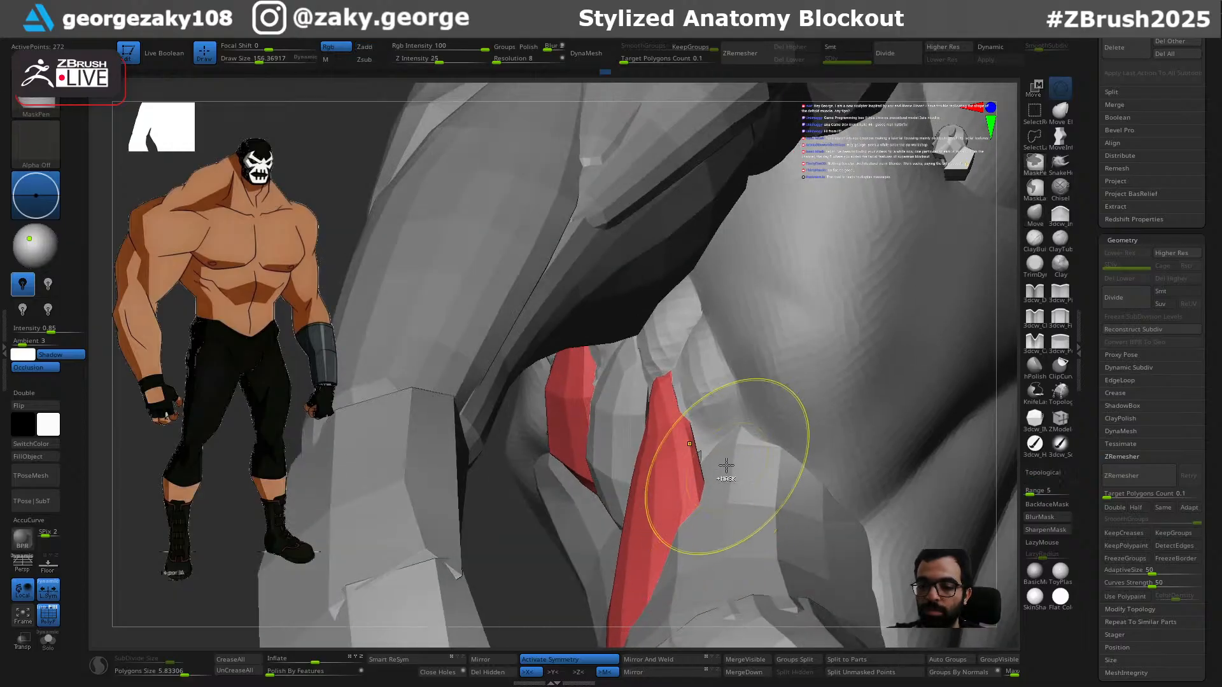
pyautogui.press('s')
pyautogui.moveTo(707, 467); pyautogui.dragTo(700, 465)
pyautogui.moveTo(697, 459)
pyautogui.mouseDown(button='right')
pyautogui.moveTo(732, 477)
pyautogui.moveTo(708, 407)
pyautogui.mouseUp(button='right')
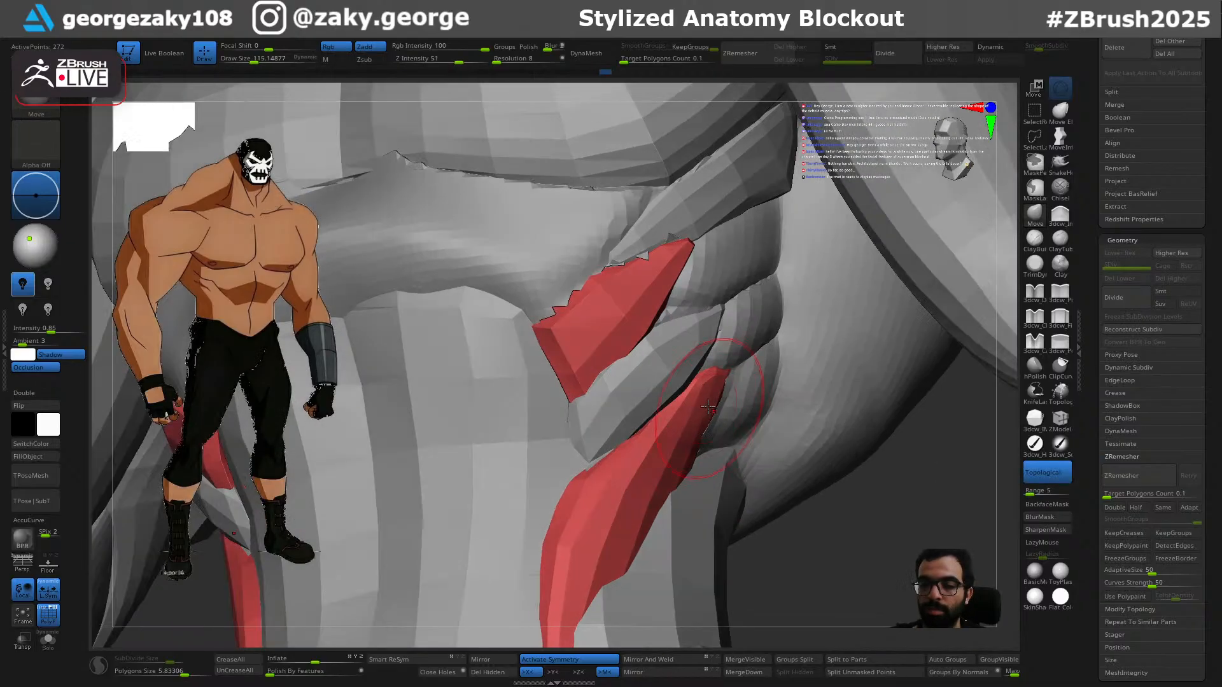
# Step: Select the base torso mesh and isolate it from the other subtools
pyautogui.keyDown('alt'); pyautogui.click(681, 363); pyautogui.keyUp('alt')
pyautogui.moveTo(703, 319); pyautogui.dragTo(742, 300, button='right')
pyautogui.keyDown('alt'); pyautogui.click(751, 320); pyautogui.keyUp('alt')
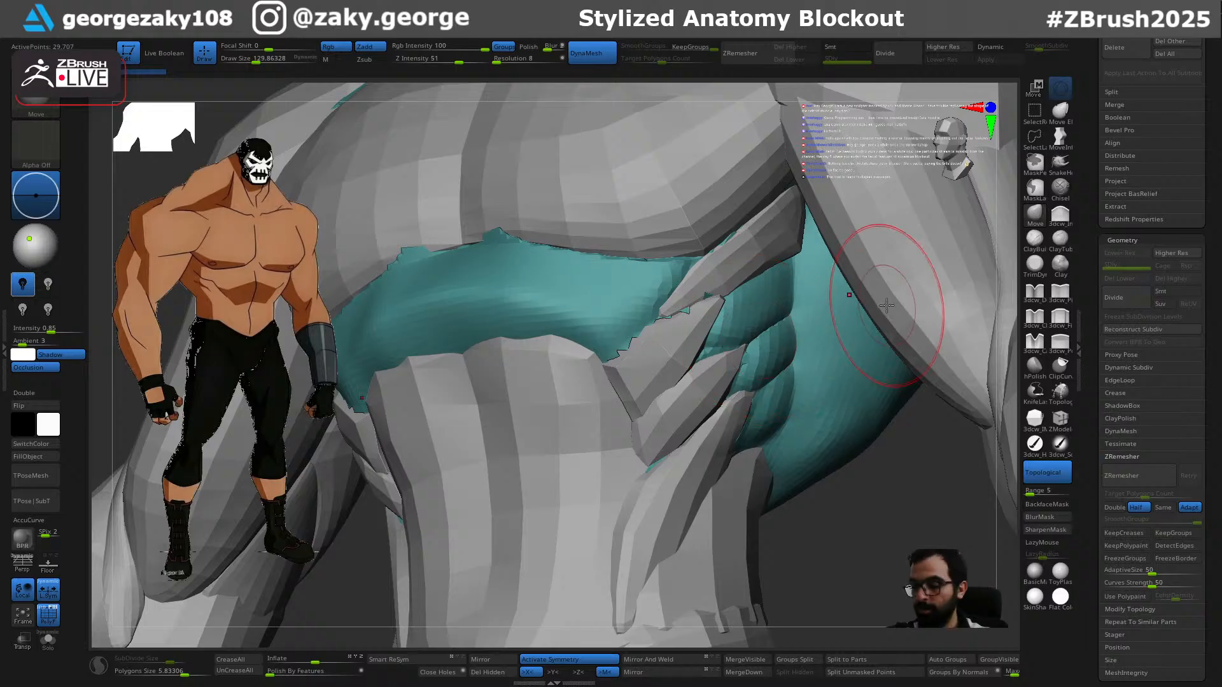
pyautogui.hotkey('alt', 's')
# Step: Mask the thin leftover strips hanging from the torso mesh's lower edge and assign them to their own polygroup
pyautogui.moveTo(788, 361)
pyautogui.mouseDown(button='right')
pyautogui.moveTo(732, 382)
pyautogui.moveTo(741, 417)
pyautogui.moveTo(781, 459)
pyautogui.moveTo(777, 510)
pyautogui.moveTo(738, 519)
pyautogui.mouseUp(button='right')
pyautogui.press('[')
pyautogui.press('[')
pyautogui.moveTo(683, 551)
pyautogui.mouseDown(button='right')
pyautogui.moveTo(708, 528)
pyautogui.moveTo(692, 560)
pyautogui.mouseUp(button='right')
pyautogui.press('ctrl')
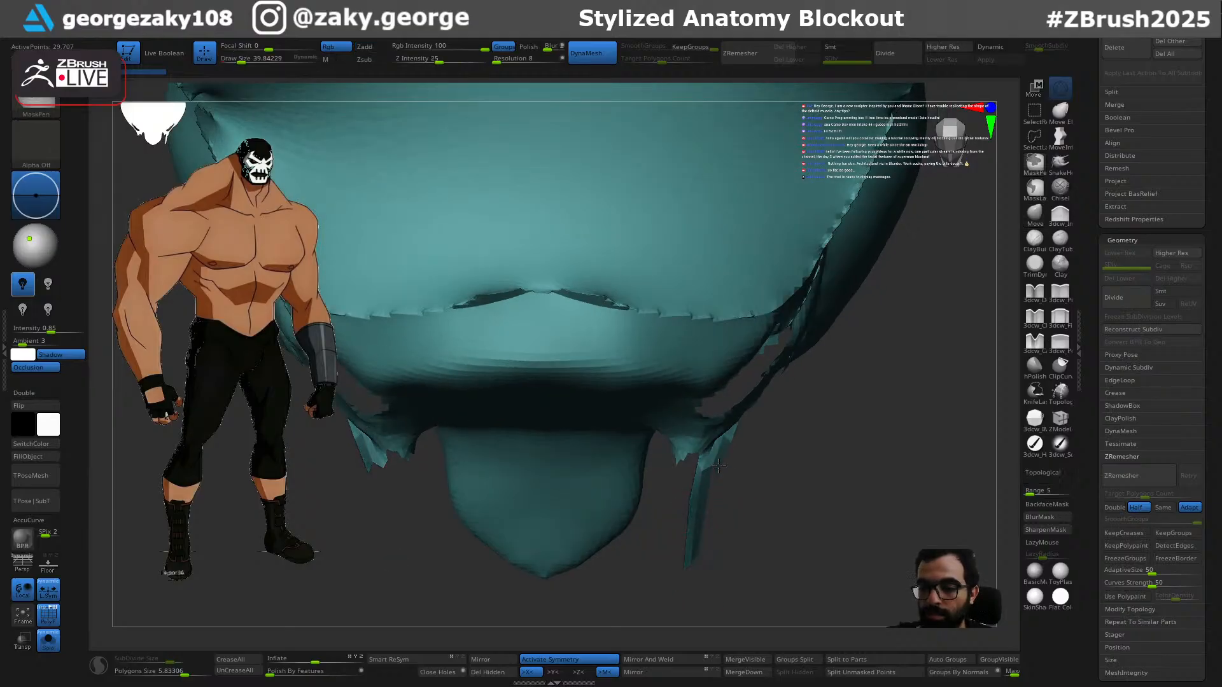
pyautogui.moveTo(805, 477); pyautogui.dragTo(764, 478, button='right')
pyautogui.hotkey('ctrl', 'w')
pyautogui.moveTo(732, 551); pyautogui.dragTo(821, 554, button='right')
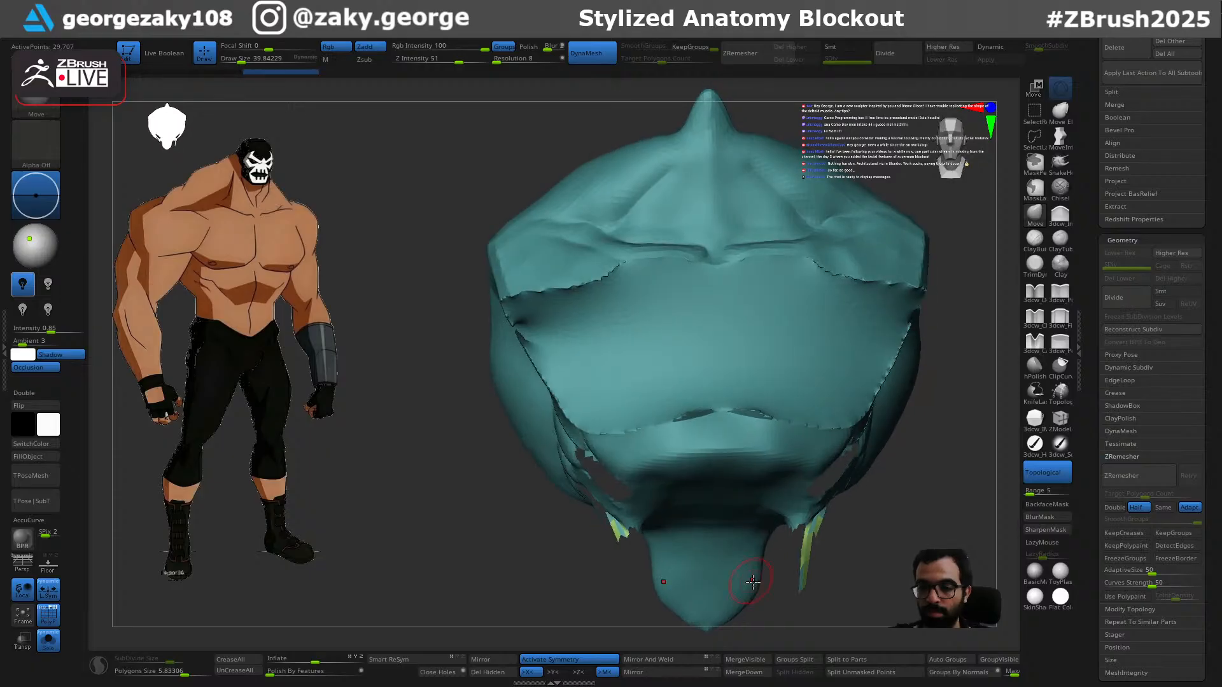
pyautogui.press('ctrl')
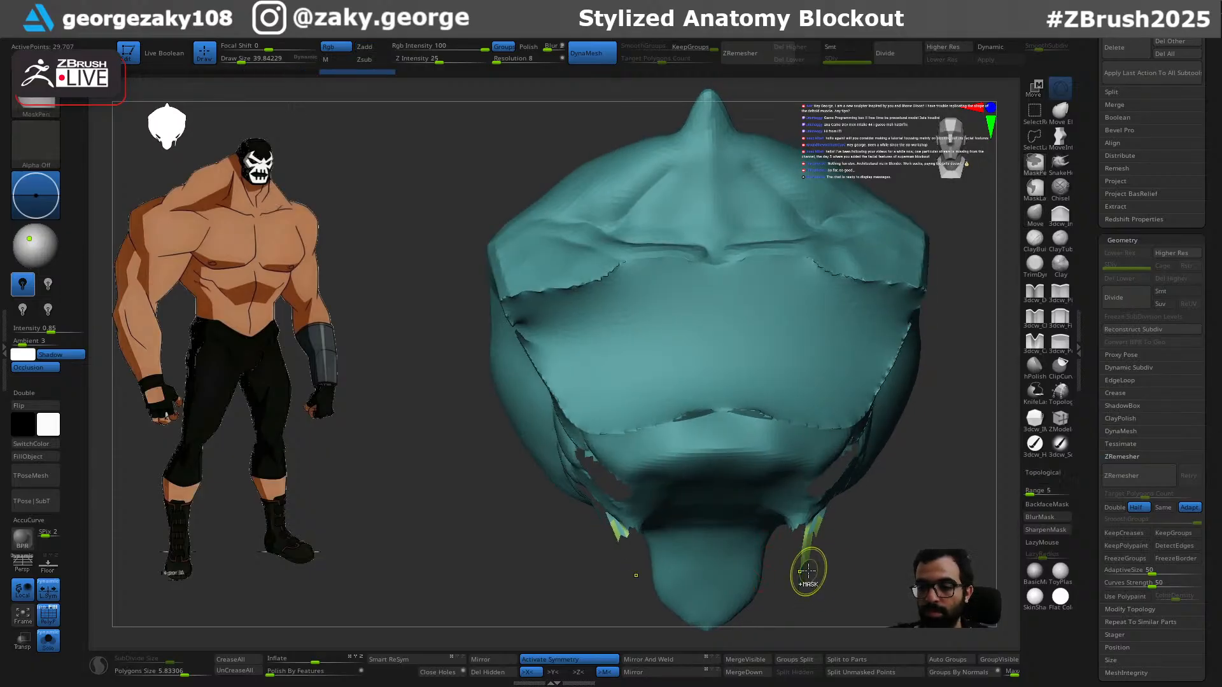
pyautogui.keyDown('ctrl'); pyautogui.moveTo(789, 548); pyautogui.dragTo(777, 600); pyautogui.keyUp('ctrl')
pyautogui.hotkey('ctrl', 'w')
# Step: Hide the leftover strips, delete the hidden geometry, and close the holes in the torso mesh
pyautogui.moveTo(837, 567)
pyautogui.keyDown('alt'); pyautogui.mouseDown(button='right')
pyautogui.moveTo(833, 489)
pyautogui.moveTo(864, 516)
pyautogui.moveTo(805, 491)
pyautogui.moveTo(737, 494)
pyautogui.mouseUp(button='right'); pyautogui.keyUp('alt')
pyautogui.keyDown('ctrl'); pyautogui.keyDown('shift'); pyautogui.click(764, 464); pyautogui.keyUp('shift'); pyautogui.keyUp('ctrl')
pyautogui.keyDown('ctrl'); pyautogui.keyDown('shift'); pyautogui.click(762, 460); pyautogui.keyUp('shift'); pyautogui.keyUp('ctrl')
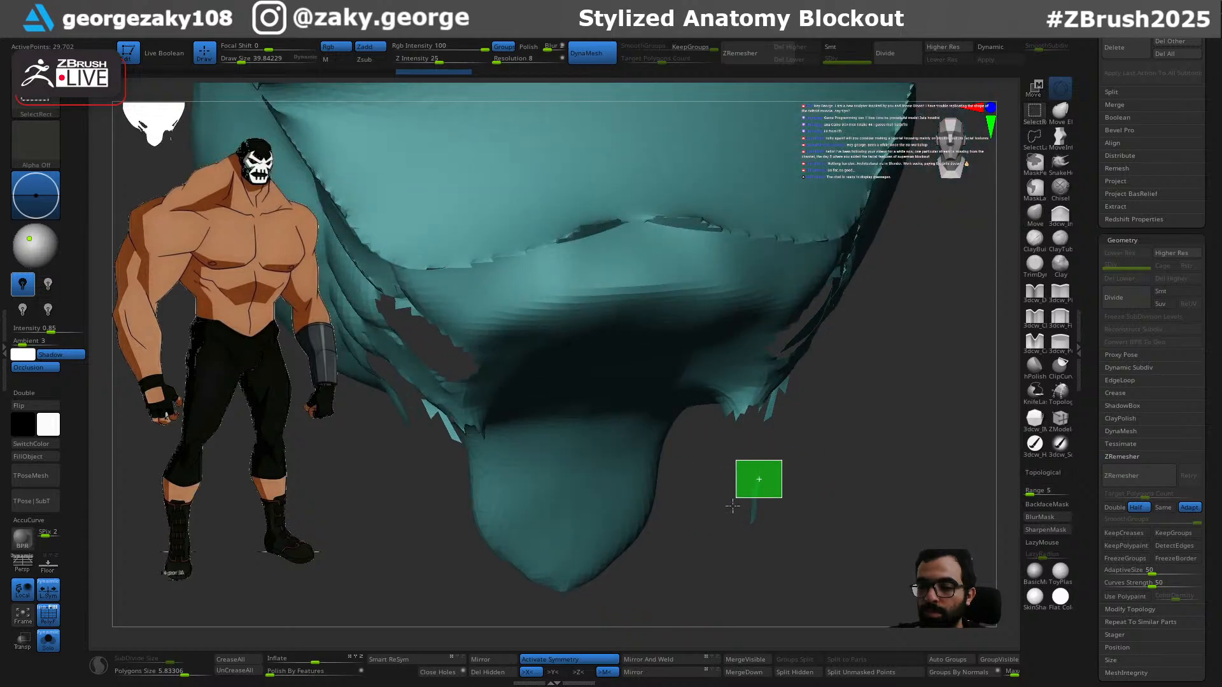
pyautogui.keyDown('ctrl'); pyautogui.keyDown('shift'); pyautogui.click(748, 506); pyautogui.keyUp('shift'); pyautogui.keyUp('ctrl')
pyautogui.keyDown('ctrl'); pyautogui.keyDown('shift'); pyautogui.click(780, 477); pyautogui.keyUp('shift'); pyautogui.keyUp('ctrl')
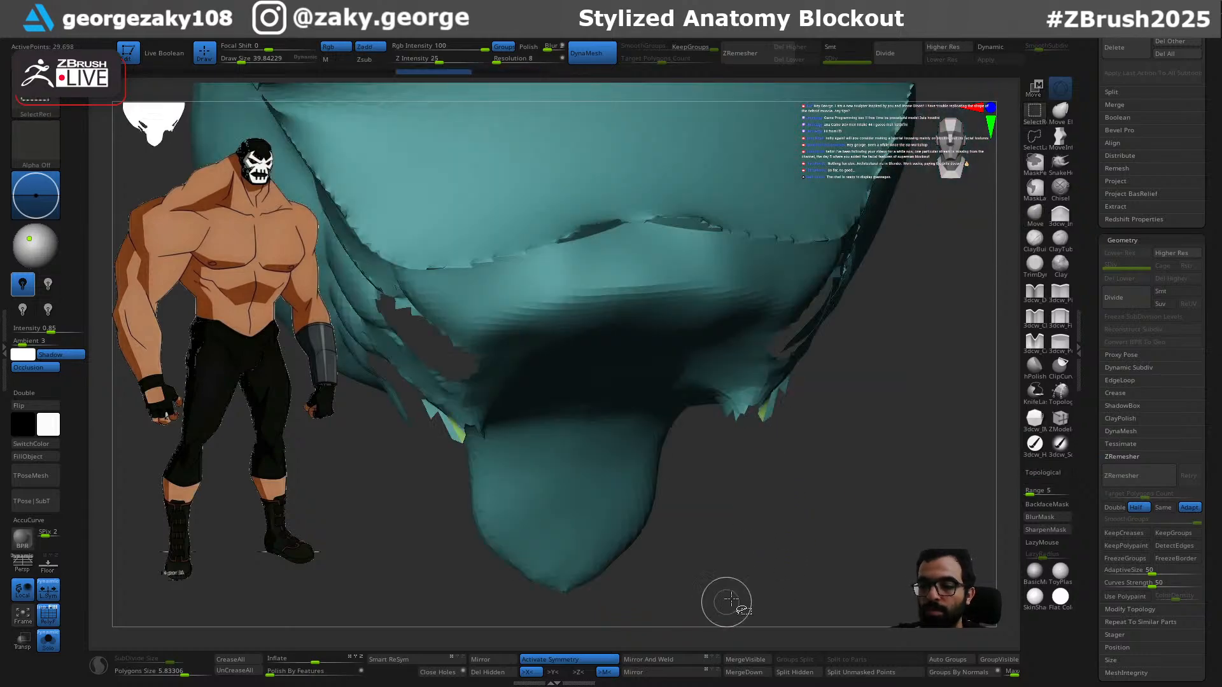
pyautogui.moveTo(842, 509)
pyautogui.mouseDown(button='right')
pyautogui.moveTo(795, 487)
pyautogui.moveTo(835, 495)
pyautogui.moveTo(538, 642)
pyautogui.mouseUp(button='right')
pyautogui.click(500, 675)
pyautogui.moveTo(832, 504); pyautogui.dragTo(476, 598, button='right')
pyautogui.click(449, 672)
# Step: Smooth the torso mesh's lower side where the strips were removed, and show the full body
pyautogui.moveTo(877, 493)
pyautogui.mouseDown(button='right')
pyautogui.moveTo(827, 439)
pyautogui.moveTo(811, 448)
pyautogui.mouseUp(button='right')
pyautogui.press('s')
pyautogui.moveTo(806, 456)
pyautogui.mouseDown()
pyautogui.moveTo(824, 456)
pyautogui.moveTo(777, 433)
pyautogui.mouseUp()
pyautogui.moveTo(795, 455); pyautogui.dragTo(786, 442)
pyautogui.press('s')
pyautogui.keyDown('shift'); pyautogui.moveTo(772, 423); pyautogui.dragTo(812, 467); pyautogui.keyUp('shift')
pyautogui.moveTo(925, 527); pyautogui.dragTo(868, 439, button='right')
pyautogui.hotkey('alt', 's')
# Step: Reselect and isolate the base torso mesh, and turn it into a single polygroup
pyautogui.moveTo(824, 394); pyautogui.dragTo(778, 364, button='right')
pyautogui.keyDown('alt'); pyautogui.click(777, 364); pyautogui.keyUp('alt')
pyautogui.keyDown('alt'); pyautogui.click(783, 412); pyautogui.keyUp('alt')
pyautogui.keyDown('alt'); pyautogui.click(832, 341); pyautogui.keyUp('alt')
pyautogui.moveTo(856, 420); pyautogui.dragTo(845, 279, button='right')
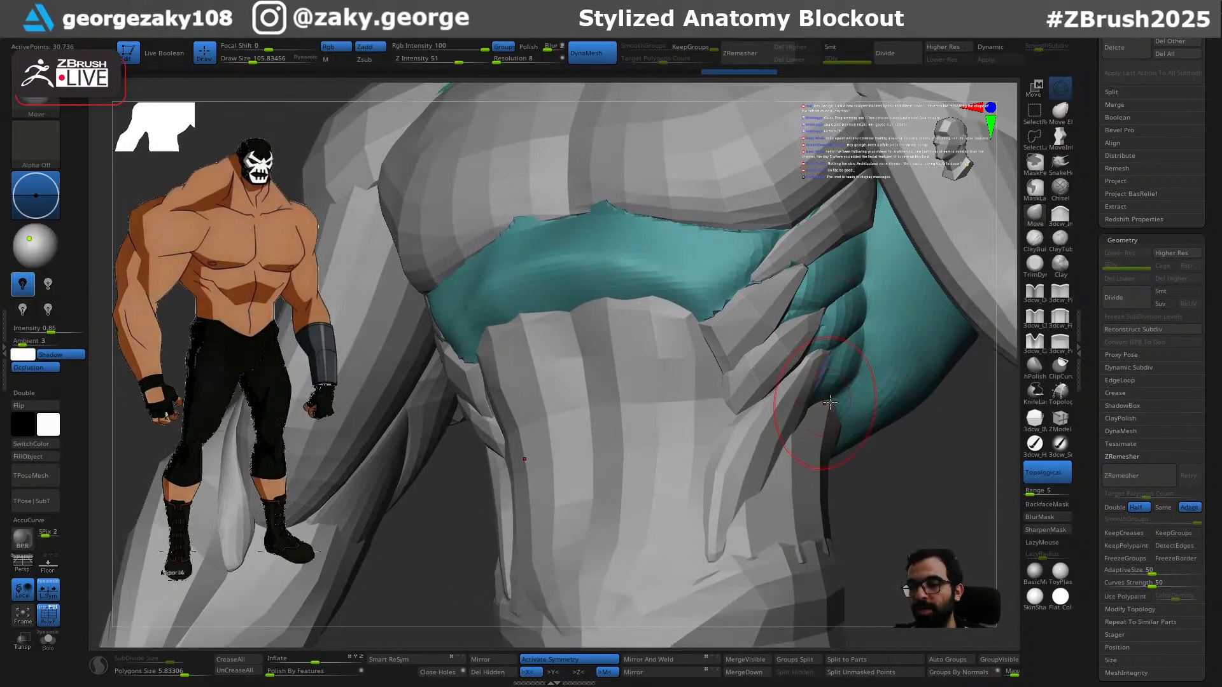
pyautogui.hotkey('alt', 's')
pyautogui.moveTo(844, 392)
pyautogui.mouseDown(button='right')
pyautogui.moveTo(832, 360)
pyautogui.moveTo(861, 376)
pyautogui.mouseUp(button='right')
pyautogui.press('s')
pyautogui.moveTo(862, 376); pyautogui.dragTo(848, 377)
pyautogui.moveTo(847, 413)
pyautogui.mouseDown(button='right')
pyautogui.moveTo(835, 411)
pyautogui.moveTo(846, 402)
pyautogui.mouseUp(button='right')
pyautogui.hotkey('ctrl', 'w')
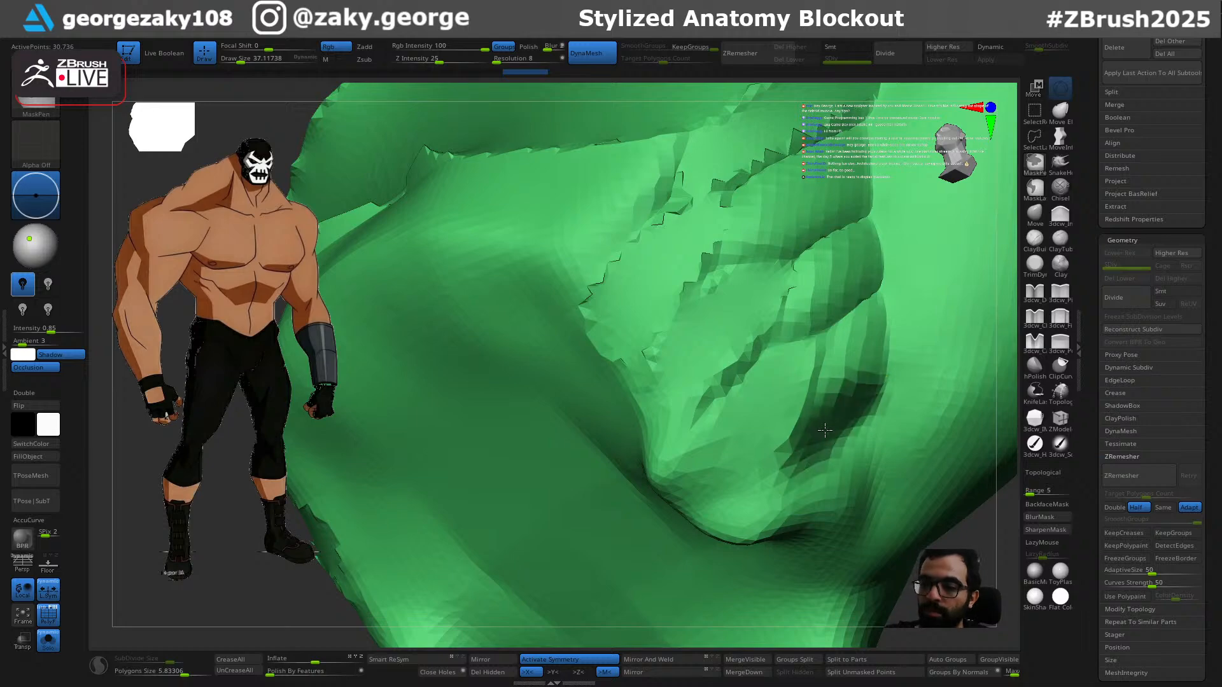
# Step: Mask the upper and lower bulges on the side of the ribs and isolate them as their own polygroup
pyautogui.moveTo(859, 333); pyautogui.dragTo(862, 336)
pyautogui.press('s')
pyautogui.moveTo(841, 196)
pyautogui.mouseDown()
pyautogui.moveTo(726, 256)
pyautogui.moveTo(824, 157)
pyautogui.moveTo(719, 219)
pyautogui.moveTo(857, 148)
pyautogui.moveTo(863, 166)
pyautogui.mouseUp()
pyautogui.moveTo(707, 214)
pyautogui.keyDown('ctrl'); pyautogui.keyDown('alt'); pyautogui.mouseDown()
pyautogui.moveTo(710, 196)
pyautogui.moveTo(671, 282)
pyautogui.mouseUp(); pyautogui.keyUp('alt'); pyautogui.keyUp('ctrl')
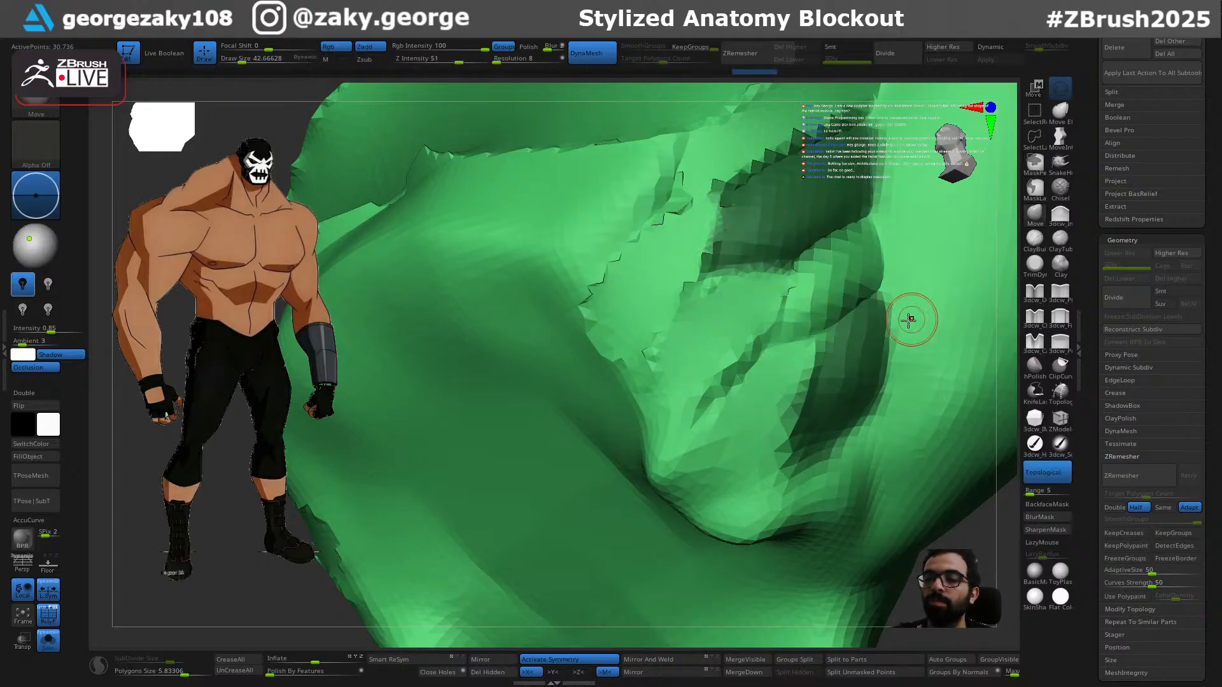
pyautogui.moveTo(914, 320); pyautogui.dragTo(876, 307, button='right')
pyautogui.keyDown('ctrl'); pyautogui.keyDown('alt'); pyautogui.moveTo(832, 303); pyautogui.dragTo(778, 484); pyautogui.keyUp('alt'); pyautogui.keyUp('ctrl')
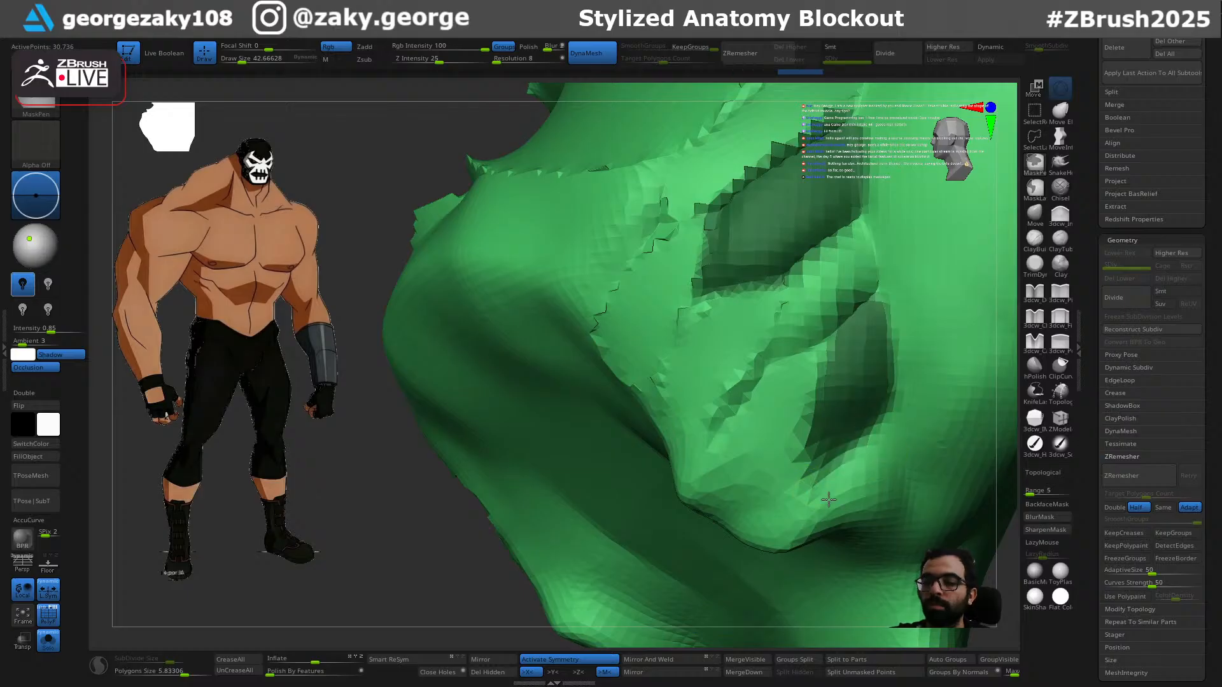
pyautogui.keyDown('ctrl'); pyautogui.moveTo(879, 398); pyautogui.dragTo(835, 339, button='right'); pyautogui.keyUp('ctrl')
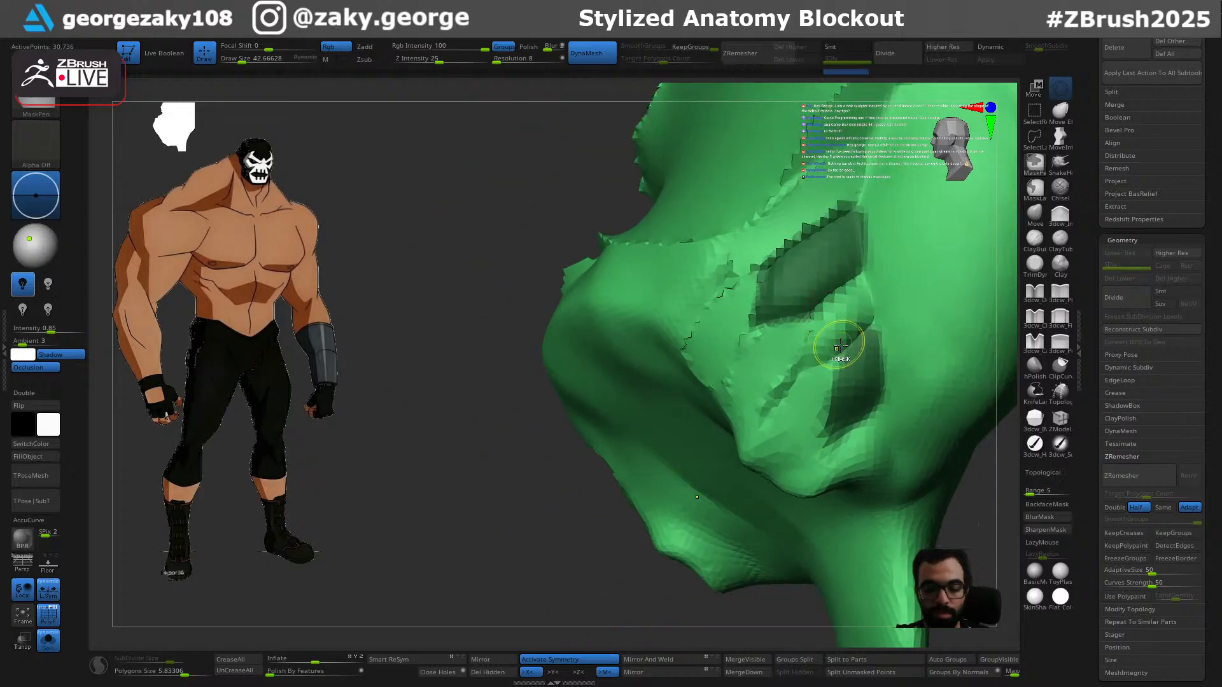
pyautogui.hotkey('ctrl', 'w')
pyautogui.keyDown('ctrl'); pyautogui.keyDown('shift'); pyautogui.click(862, 380); pyautogui.keyUp('shift'); pyautogui.keyUp('ctrl')
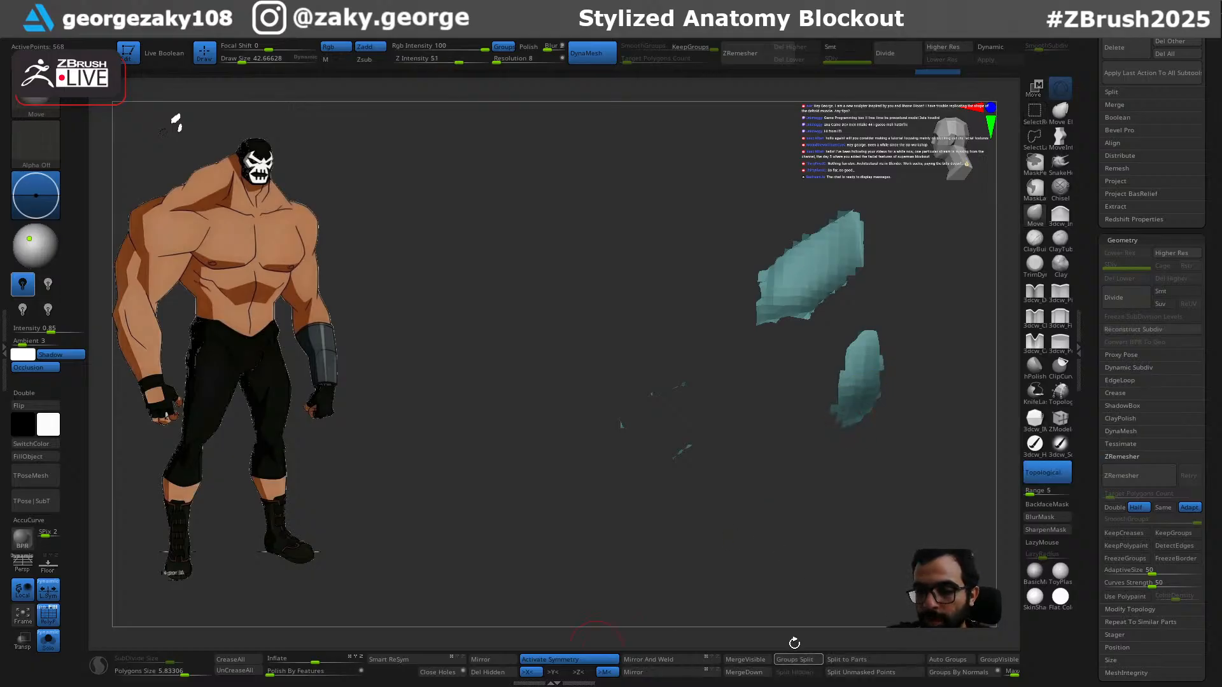
# Step: Split the two rib muscle areas into a separate subtool and close their holes
pyautogui.moveTo(864, 478); pyautogui.dragTo(879, 521, button='right')
pyautogui.moveTo(802, 455); pyautogui.dragTo(558, 632, button='right')
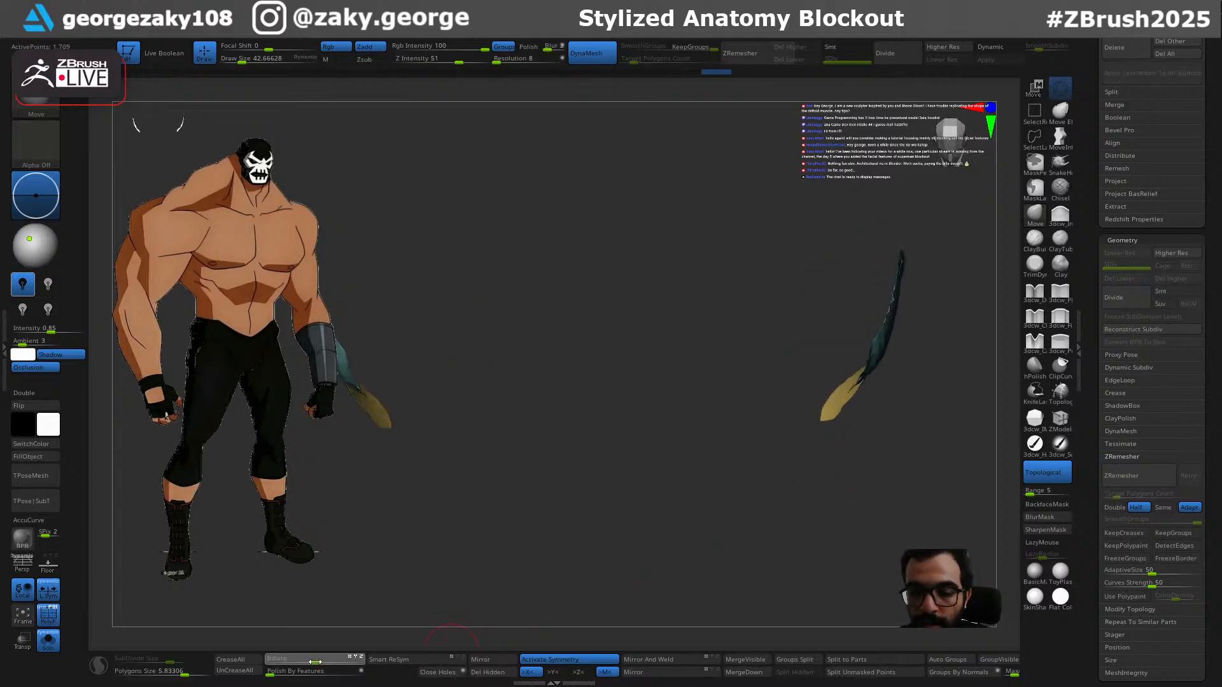
pyautogui.moveTo(745, 526)
pyautogui.mouseDown(button='right')
pyautogui.moveTo(826, 484)
pyautogui.moveTo(810, 471)
pyautogui.moveTo(848, 502)
pyautogui.moveTo(867, 494)
pyautogui.moveTo(888, 507)
pyautogui.moveTo(838, 464)
pyautogui.moveTo(905, 436)
pyautogui.mouseUp(button='right')
pyautogui.press('s')
pyautogui.moveTo(906, 451); pyautogui.dragTo(945, 448)
# Step: Add volume to the two separated rib muscle pieces with a large Inflate brush at Z Intensity 6
pyautogui.press('3')
pyautogui.press('s')
pyautogui.moveTo(842, 312); pyautogui.dragTo(843, 280)
pyautogui.hotkey('ctrl', 'z')
pyautogui.moveTo(918, 425)
pyautogui.mouseDown(button='right')
pyautogui.moveTo(914, 461)
pyautogui.moveTo(929, 500)
pyautogui.moveTo(910, 498)
pyautogui.mouseUp(button='right')
# Step: Show the full body and remesh the two rib muscle pieces with ZRemesher at target polygon count 0.1, Half and Adapt off
pyautogui.hotkey('alt', 's')
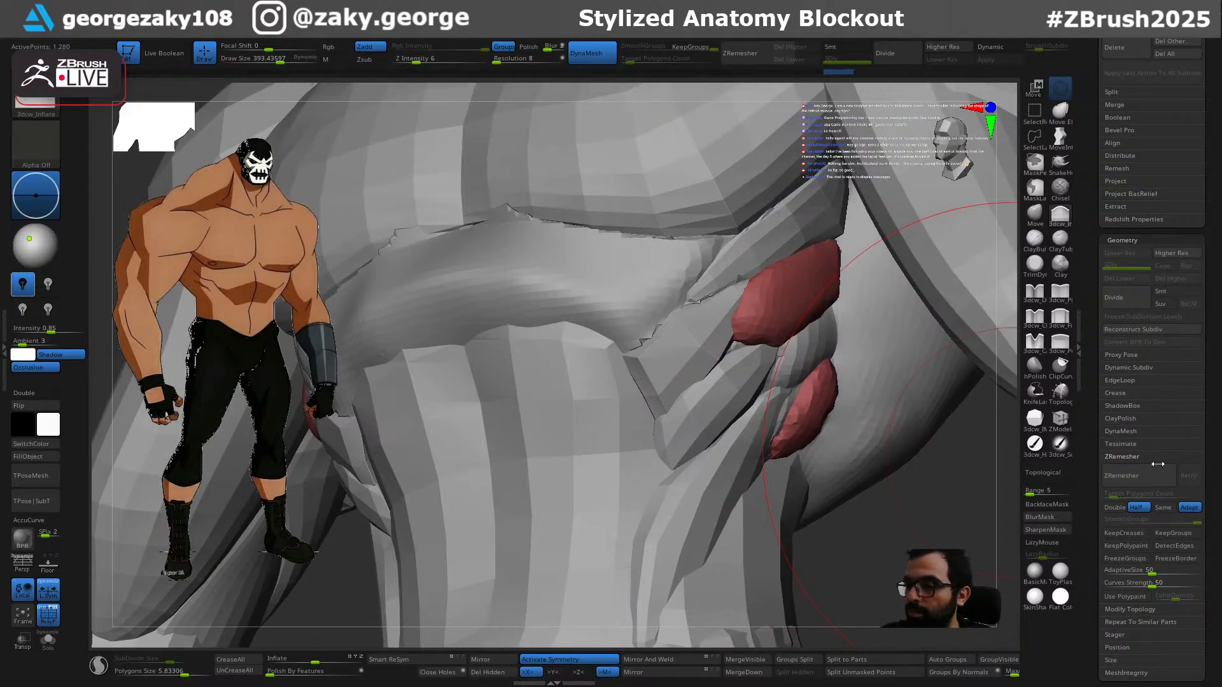
pyautogui.moveTo(1114, 495); pyautogui.dragTo(1098, 498)
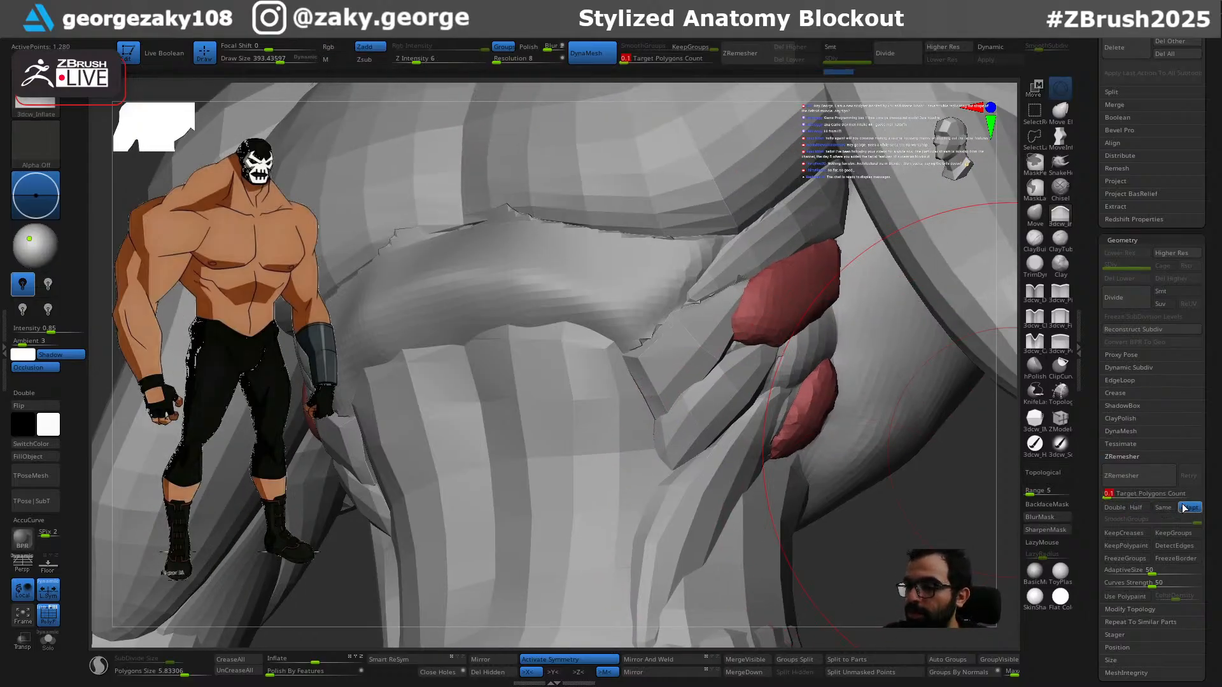
pyautogui.moveTo(909, 508); pyautogui.dragTo(889, 521, button='right')
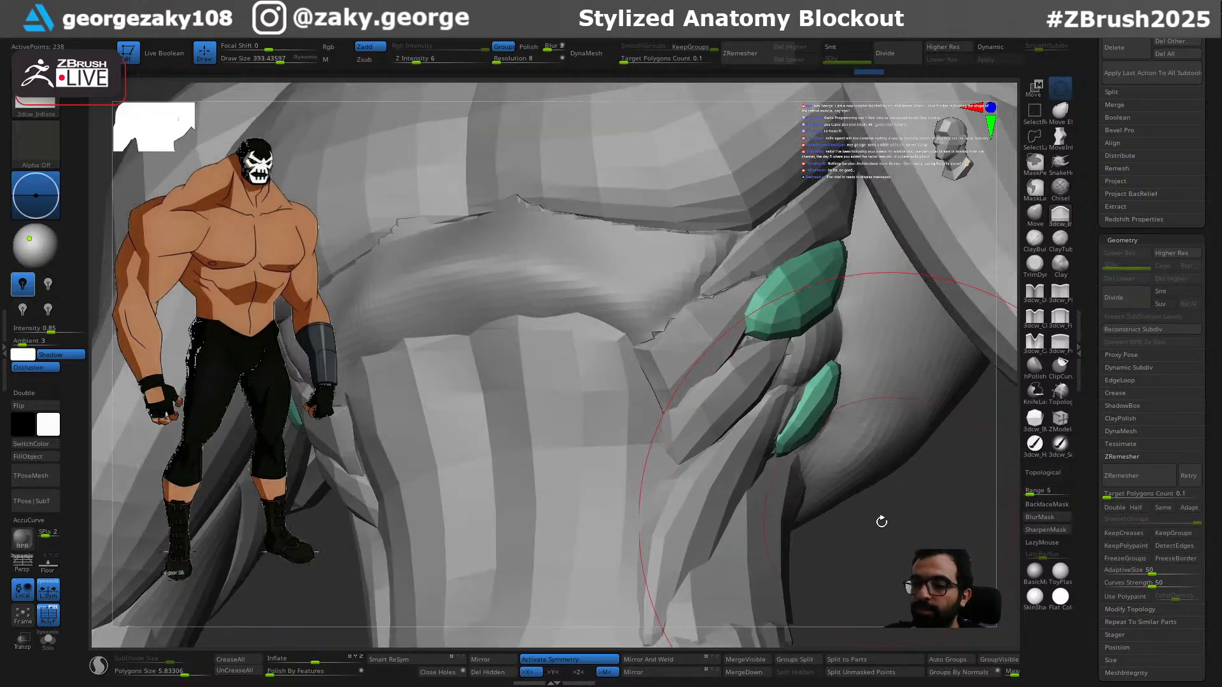
# Step: Fit the lower green rib muscle piece to the side of the torso with the Move brush
pyautogui.press('b')
pyautogui.press('m')
pyautogui.press('v')
pyautogui.moveTo(821, 449)
pyautogui.mouseDown(button='right')
pyautogui.moveTo(774, 440)
pyautogui.moveTo(803, 461)
pyautogui.mouseUp(button='right')
pyautogui.press('[')
pyautogui.press('[')
pyautogui.press('[')
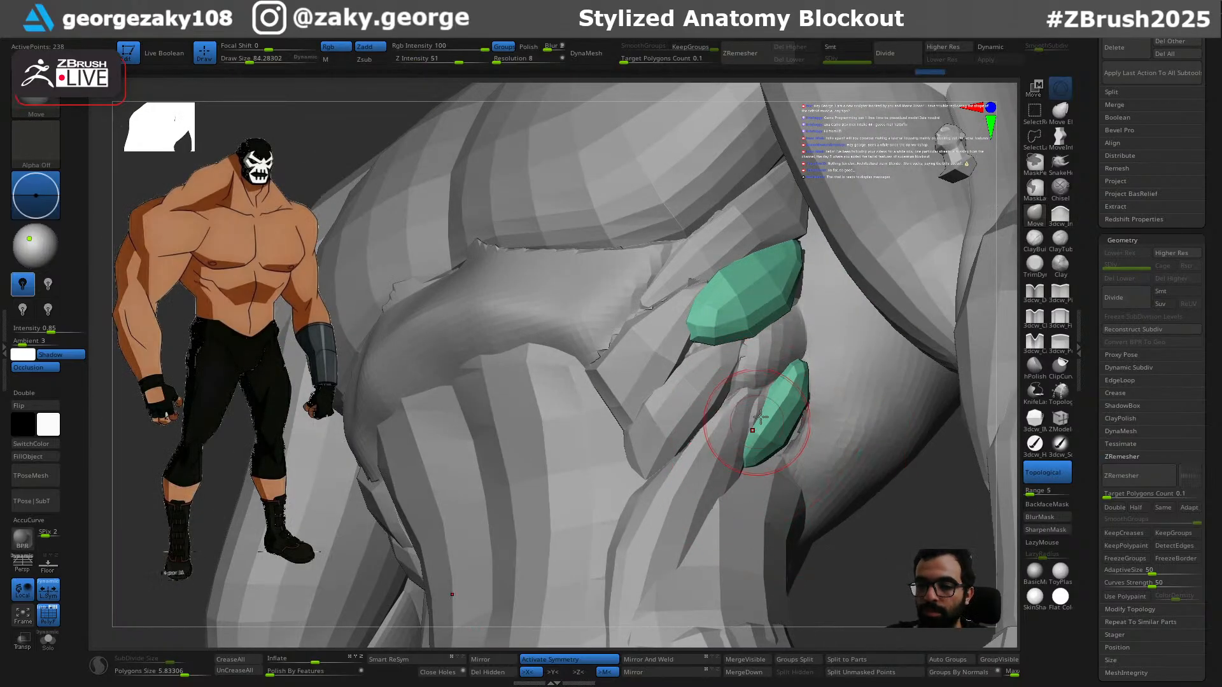
pyautogui.moveTo(756, 423); pyautogui.dragTo(792, 420, button='right')
pyautogui.press('s')
pyautogui.moveTo(801, 418); pyautogui.dragTo(799, 417)
pyautogui.moveTo(803, 370)
pyautogui.mouseDown(button='right')
pyautogui.moveTo(797, 403)
pyautogui.moveTo(753, 413)
pyautogui.moveTo(784, 419)
pyautogui.moveTo(751, 422)
pyautogui.mouseUp(button='right')
pyautogui.press('s')
pyautogui.moveTo(751, 422); pyautogui.dragTo(743, 417)
pyautogui.moveTo(746, 420); pyautogui.dragTo(785, 432, button='right')
pyautogui.moveTo(774, 445); pyautogui.dragTo(790, 440)
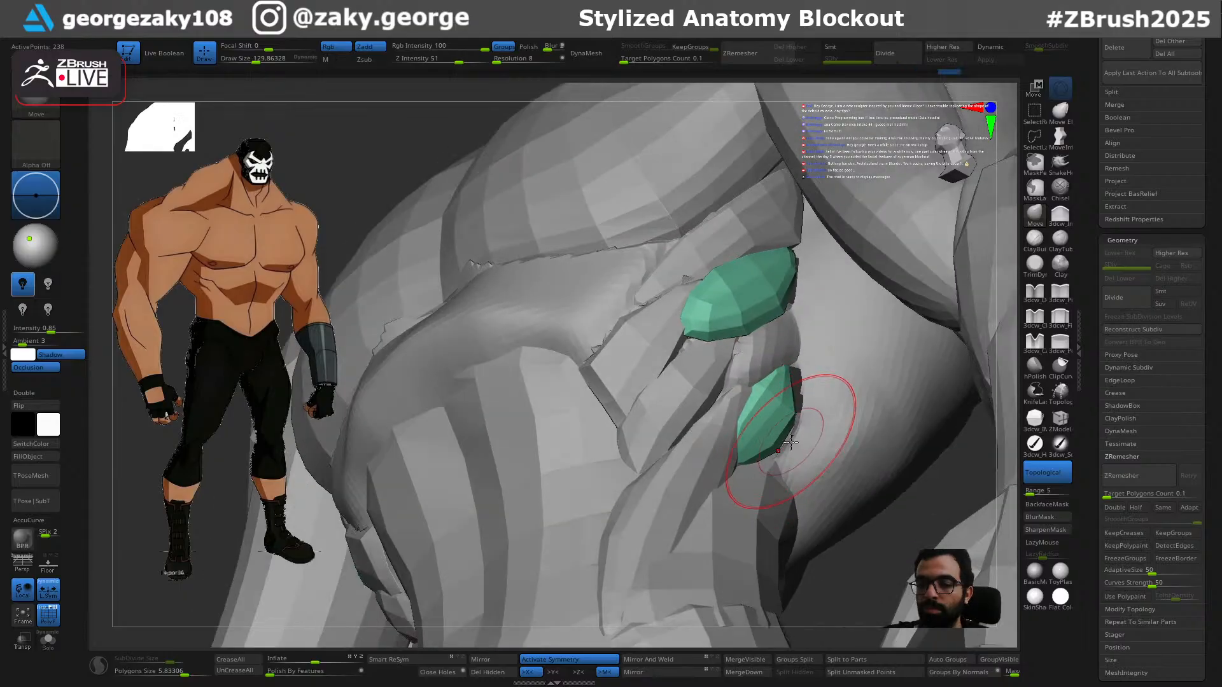
# Step: Refine the outer edge and upper tip of the lower green rib muscle piece from the side with smaller Move strokes
pyautogui.moveTo(791, 439); pyautogui.dragTo(809, 424, button='right')
pyautogui.moveTo(799, 472); pyautogui.dragTo(800, 435, button='right')
pyautogui.press('s')
pyautogui.moveTo(800, 435); pyautogui.dragTo(793, 434)
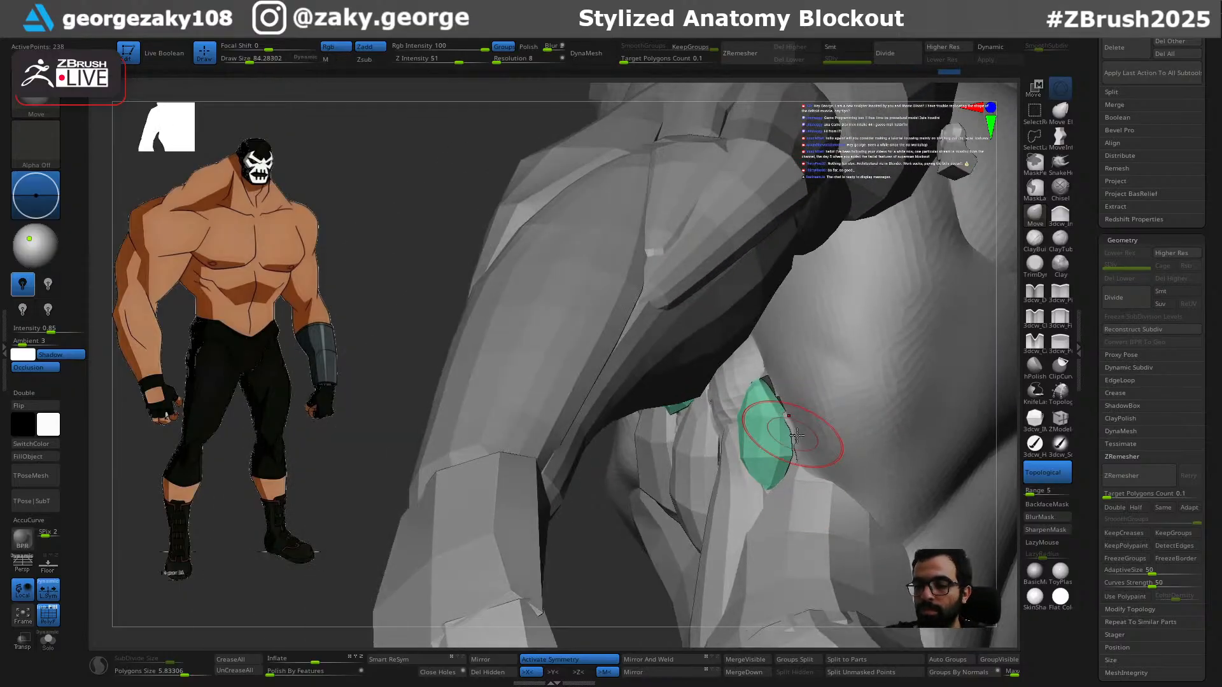
pyautogui.moveTo(799, 436); pyautogui.dragTo(789, 390, button='right')
pyautogui.press('s')
pyautogui.moveTo(801, 358); pyautogui.dragTo(801, 364)
pyautogui.moveTo(801, 375)
pyautogui.mouseDown(button='right')
pyautogui.moveTo(802, 398)
pyautogui.moveTo(796, 390)
pyautogui.mouseUp(button='right')
pyautogui.press('s')
pyautogui.moveTo(792, 390); pyautogui.dragTo(801, 389)
# Step: Adjust the inner end of the upper green rib muscle piece where it meets the neighbouring muscle strips
pyautogui.moveTo(799, 364)
pyautogui.mouseDown(button='right')
pyautogui.moveTo(802, 390)
pyautogui.moveTo(781, 382)
pyautogui.moveTo(778, 326)
pyautogui.mouseUp(button='right')
pyautogui.press('s')
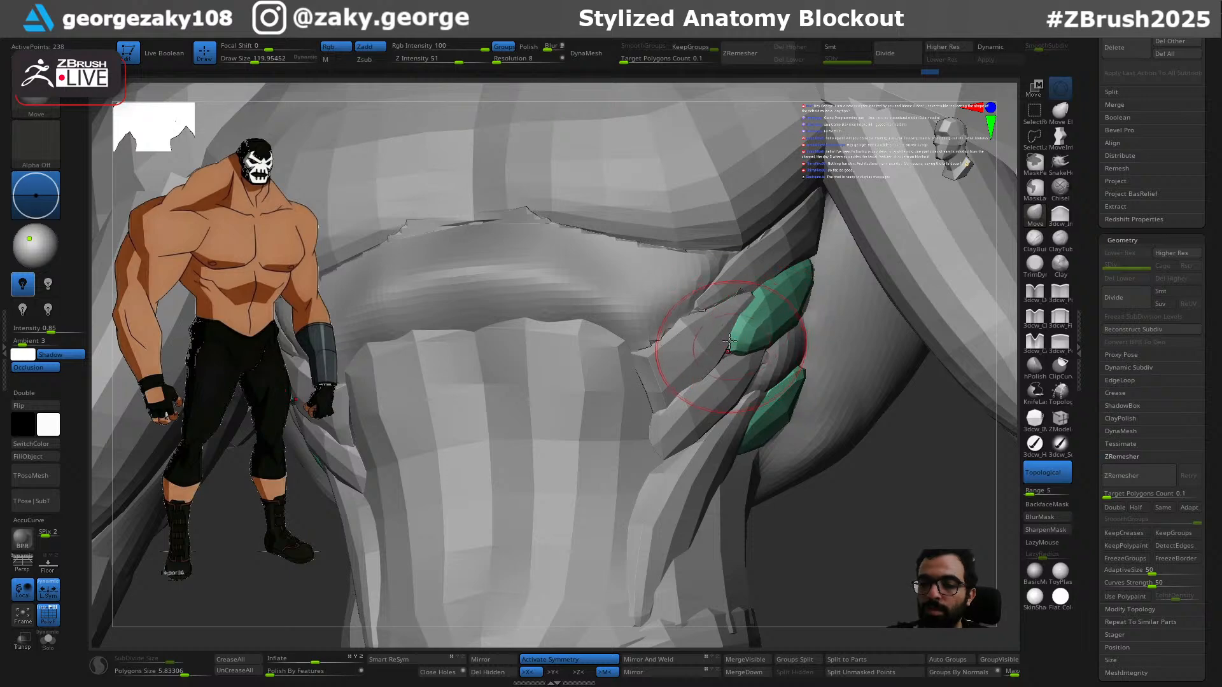
pyautogui.moveTo(730, 347); pyautogui.dragTo(730, 348)
pyautogui.moveTo(729, 349); pyautogui.dragTo(739, 348, button='right')
pyautogui.press('s')
pyautogui.moveTo(739, 349); pyautogui.dragTo(733, 349)
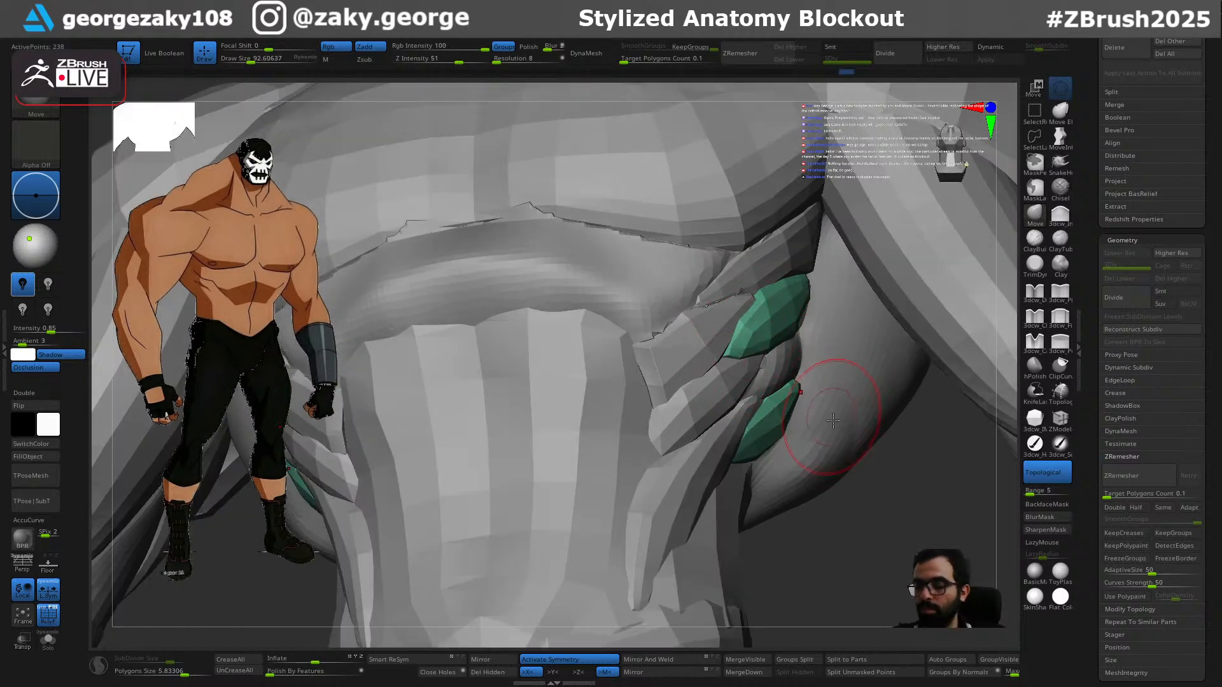
# Step: Isolate the base torso mesh and close the holes left by the separated rib muscles
pyautogui.hotkey('alt', 's')
pyautogui.hotkey('alt', 's')
pyautogui.keyDown('alt'); pyautogui.click(865, 408); pyautogui.keyUp('alt')
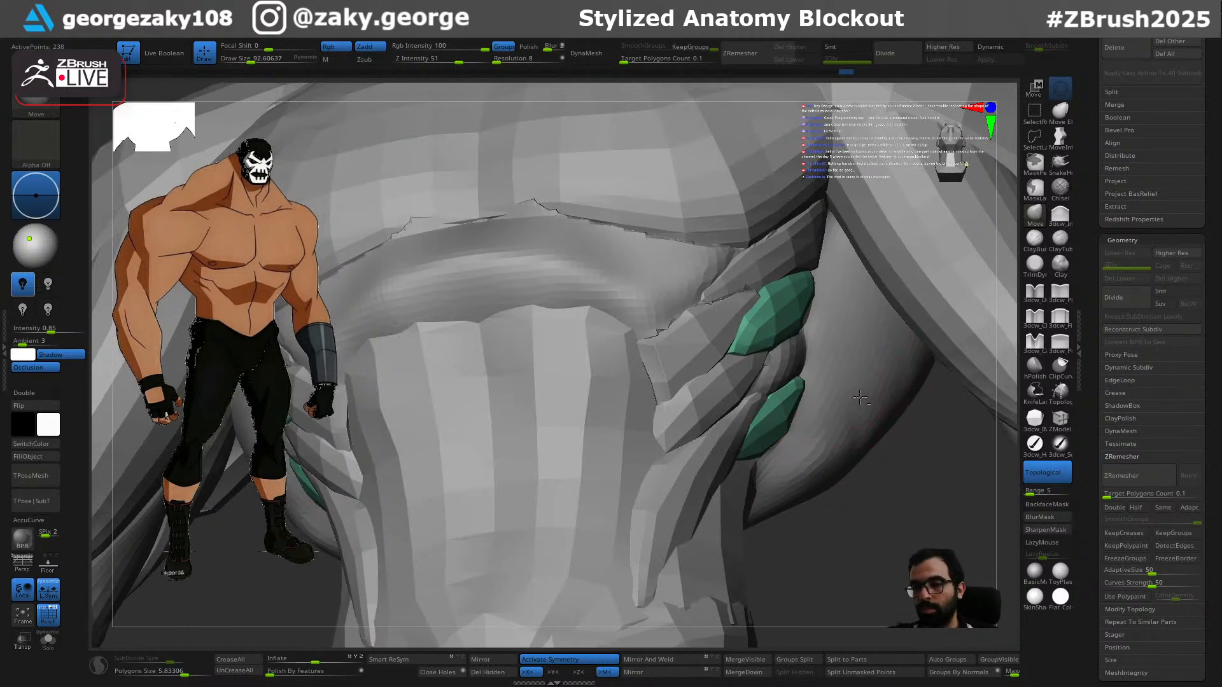
pyautogui.hotkey('alt', 's')
pyautogui.moveTo(863, 409); pyautogui.dragTo(794, 458, button='right')
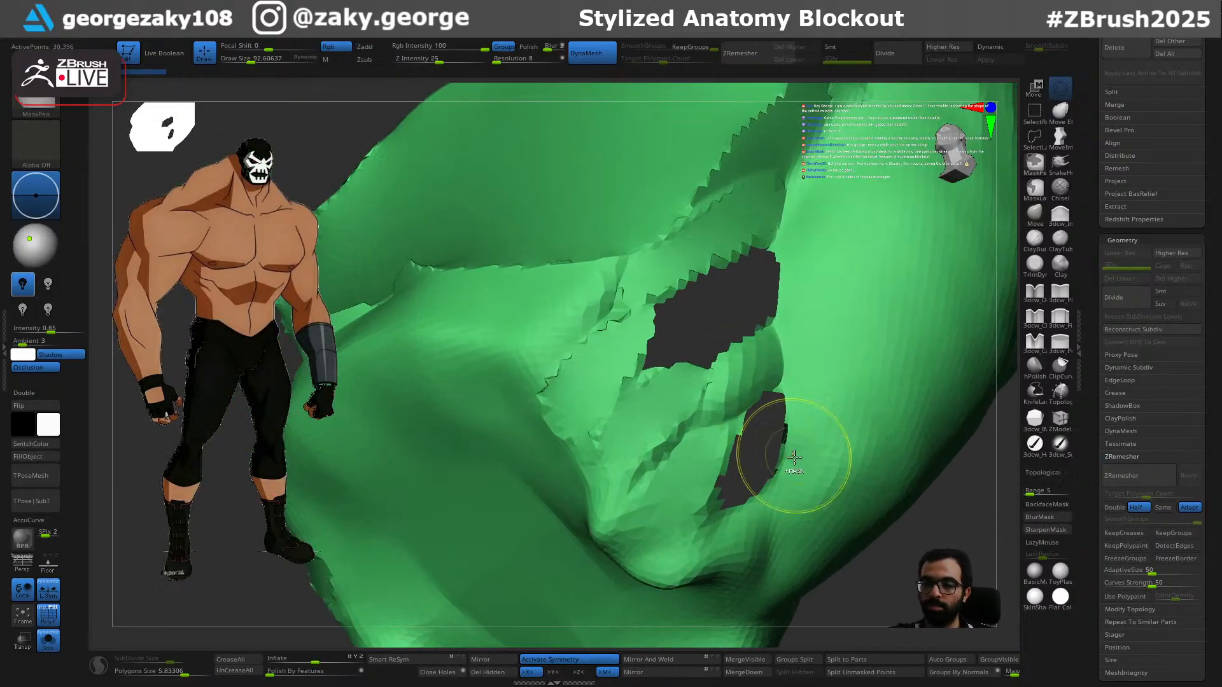
pyautogui.click(443, 675)
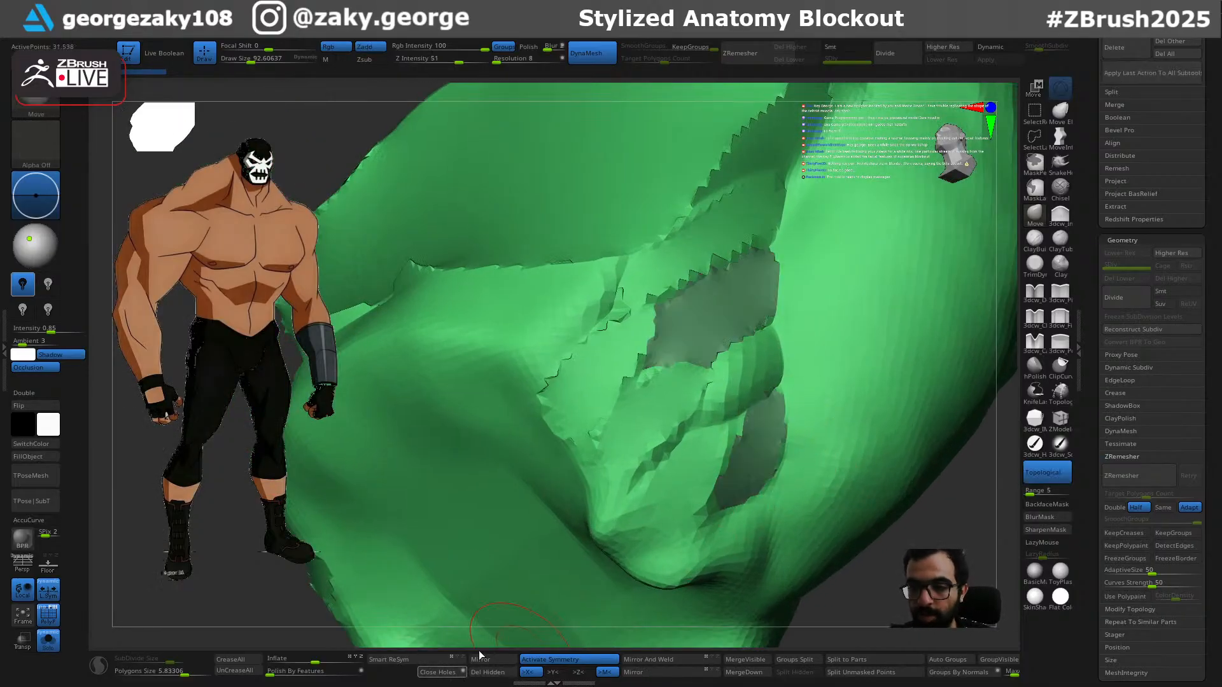
# Step: Merge the torso mesh into one polygroup and mask the rib bulge between the two filled areas
pyautogui.hotkey('ctrl', 'w')
pyautogui.press('s')
pyautogui.moveTo(776, 360)
pyautogui.mouseDown()
pyautogui.moveTo(732, 375)
pyautogui.moveTo(706, 420)
pyautogui.moveTo(765, 350)
pyautogui.mouseUp()
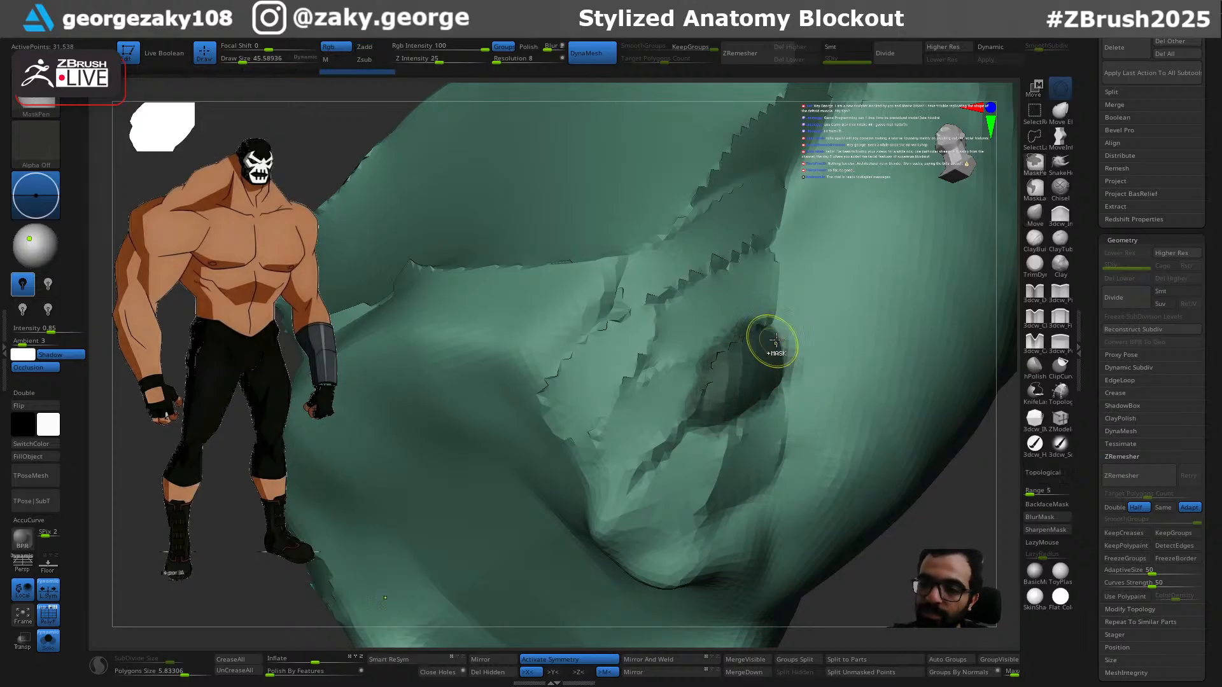
pyautogui.keyDown('ctrl'); pyautogui.keyDown('alt'); pyautogui.moveTo(753, 308); pyautogui.dragTo(679, 376); pyautogui.keyUp('alt'); pyautogui.keyUp('ctrl')
pyautogui.moveTo(696, 436)
pyautogui.keyDown('ctrl'); pyautogui.keyDown('alt'); pyautogui.mouseDown()
pyautogui.moveTo(795, 384)
pyautogui.moveTo(770, 385)
pyautogui.mouseUp(); pyautogui.keyUp('alt'); pyautogui.keyUp('ctrl')
pyautogui.hotkey('ctrl', 'z')
pyautogui.hotkey('ctrl', 'z')
pyautogui.press('s')
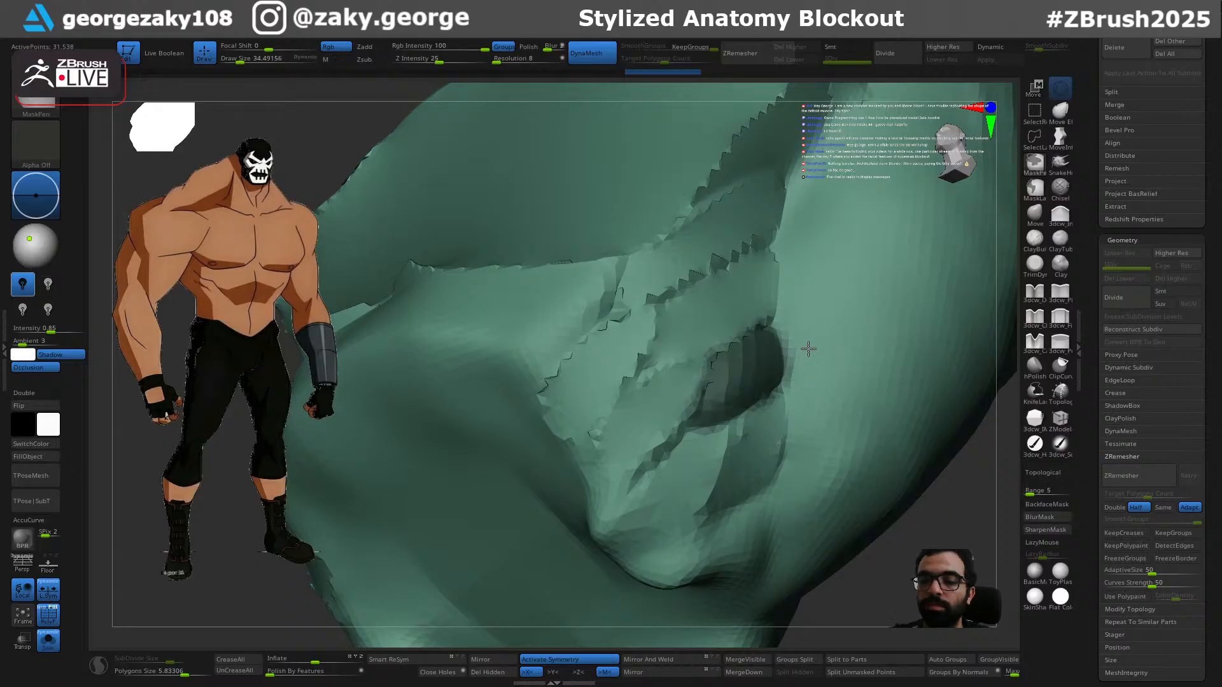
# Step: Isolate the masked rib bulge as its own piece, close its holes, and inflate it into a solid volume
pyautogui.keyDown('ctrl'); pyautogui.keyDown('shift'); pyautogui.click(763, 382); pyautogui.keyUp('shift'); pyautogui.keyUp('ctrl')
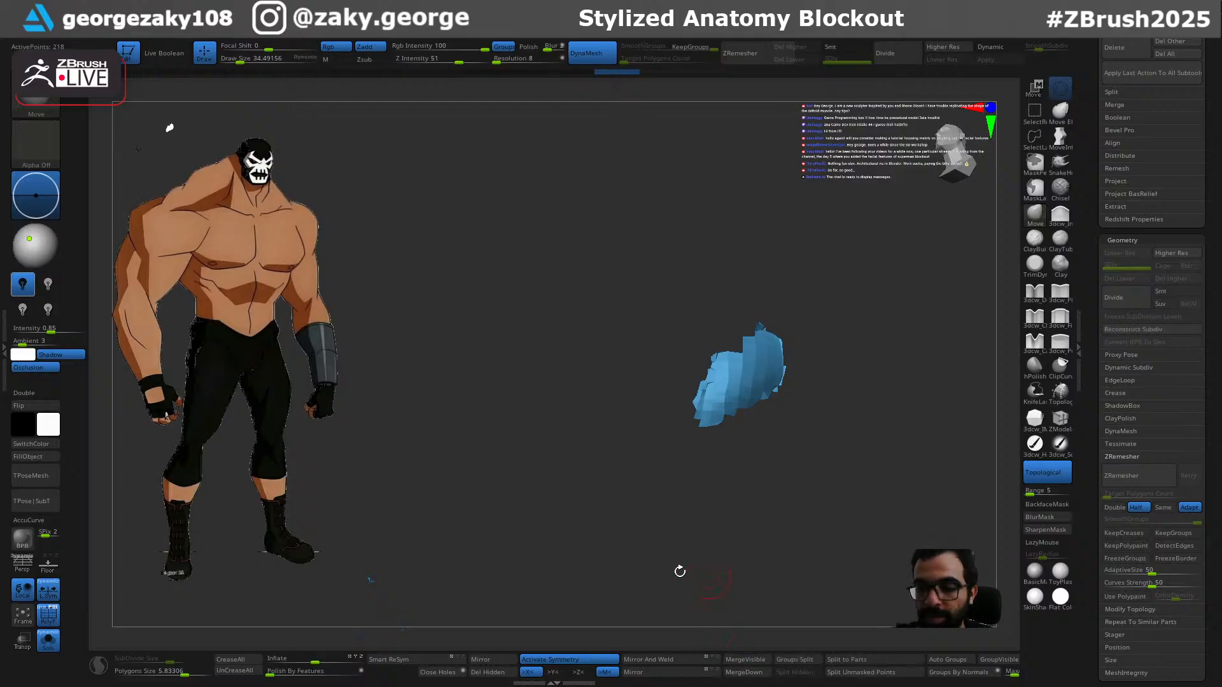
pyautogui.click(438, 672)
pyautogui.moveTo(315, 662); pyautogui.dragTo(339, 663)
pyautogui.keyDown('ctrl'); pyautogui.moveTo(662, 476); pyautogui.dragTo(883, 490); pyautogui.keyUp('ctrl')
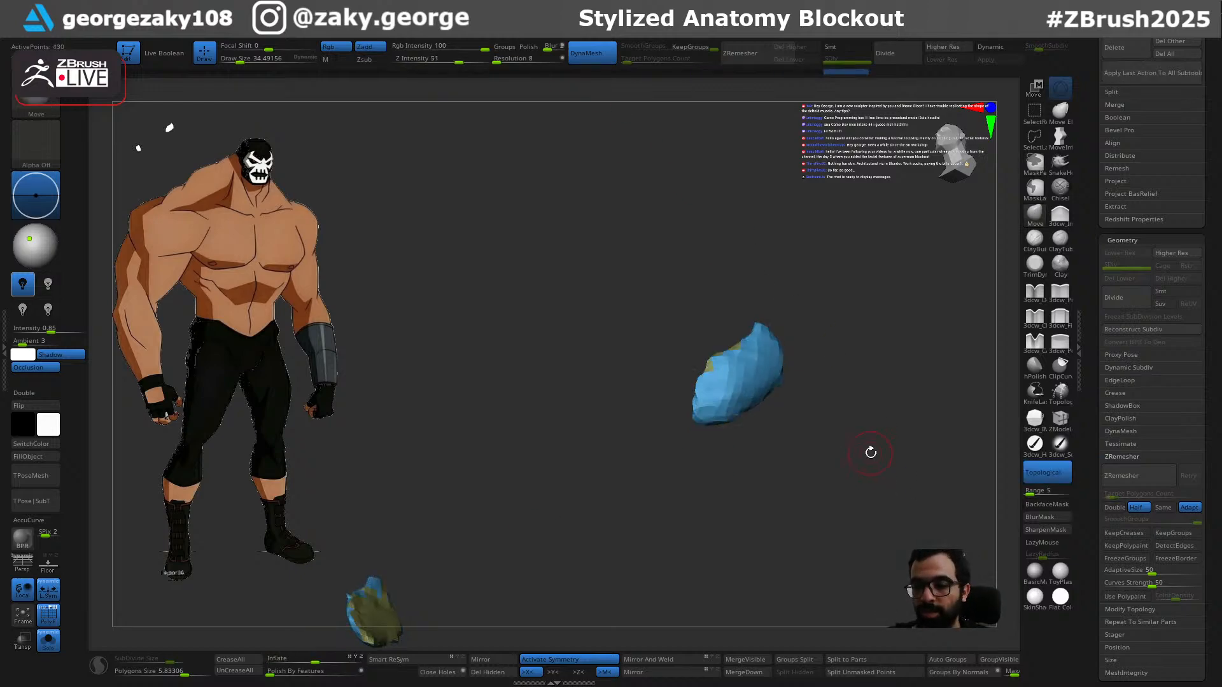
pyautogui.hotkey('ctrl', 'w')
pyautogui.moveTo(869, 453); pyautogui.dragTo(891, 493)
# Step: Remesh the new rib muscle piece with ZRemesher at a target polygon count of 0.1 with Half and Adapt off
pyautogui.click(1144, 511)
pyautogui.moveTo(1129, 496); pyautogui.dragTo(1094, 497)
pyautogui.click(1189, 508)
pyautogui.click(1154, 477)
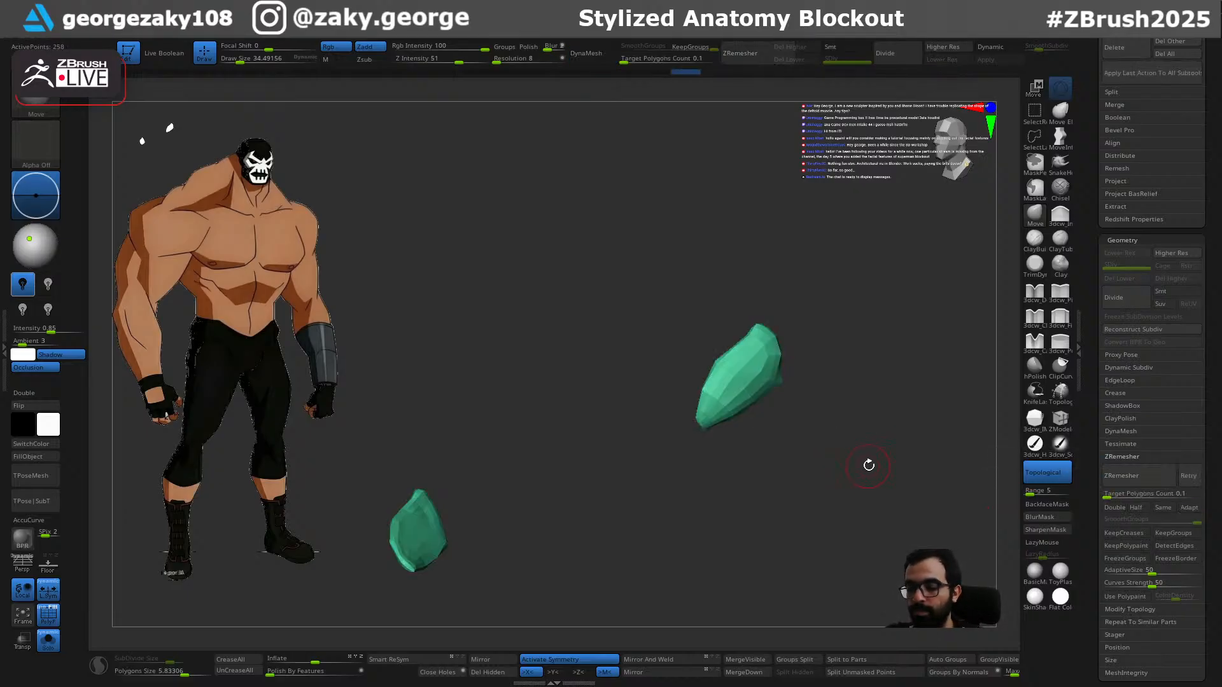
# Step: Bring back the full body and fit the new rib muscle piece between its neighbours with the Move brush
pyautogui.hotkey('alt', 's')
pyautogui.moveTo(774, 348)
pyautogui.mouseDown(button='right')
pyautogui.moveTo(770, 390)
pyautogui.moveTo(804, 374)
pyautogui.mouseUp(button='right')
pyautogui.press('s')
pyautogui.moveTo(771, 322); pyautogui.dragTo(780, 328)
pyautogui.press('s')
pyautogui.moveTo(776, 315)
pyautogui.mouseDown()
pyautogui.moveTo(775, 302)
pyautogui.moveTo(808, 341)
pyautogui.mouseUp()
pyautogui.press('s')
pyautogui.press('s')
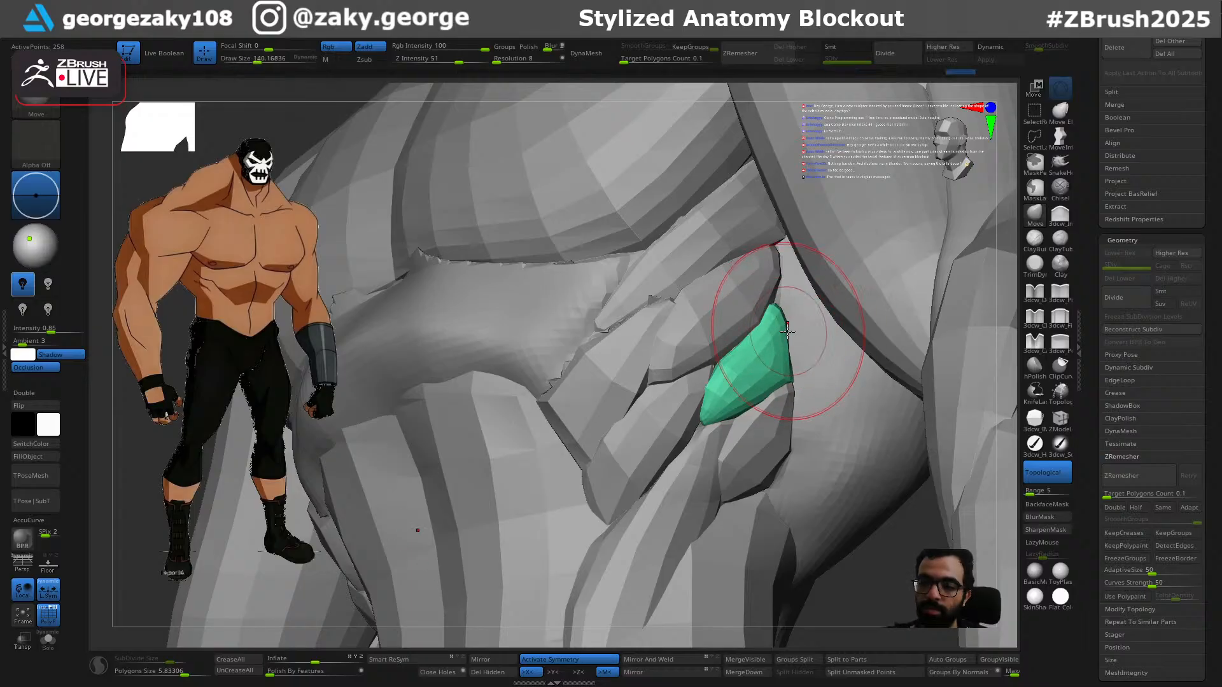
# Step: Make the torso mesh active from the back of the figure and isolate it from the other parts
pyautogui.moveTo(803, 338); pyautogui.dragTo(795, 370, button='right')
pyautogui.moveTo(783, 423); pyautogui.dragTo(770, 366, button='right')
pyautogui.moveTo(769, 366)
pyautogui.mouseDown(button='right')
pyautogui.moveTo(784, 404)
pyautogui.moveTo(849, 402)
pyautogui.moveTo(789, 407)
pyautogui.moveTo(790, 530)
pyautogui.moveTo(713, 531)
pyautogui.moveTo(629, 555)
pyautogui.mouseUp(button='right')
pyautogui.moveTo(821, 548)
pyautogui.keyDown('ctrl'); pyautogui.mouseDown(button='right')
pyautogui.moveTo(834, 485)
pyautogui.moveTo(813, 482)
pyautogui.moveTo(832, 482)
pyautogui.moveTo(825, 541)
pyautogui.mouseUp(button='right'); pyautogui.keyUp('ctrl')
pyautogui.moveTo(714, 360)
pyautogui.mouseDown(button='right')
pyautogui.moveTo(751, 450)
pyautogui.moveTo(718, 493)
pyautogui.mouseUp(button='right')
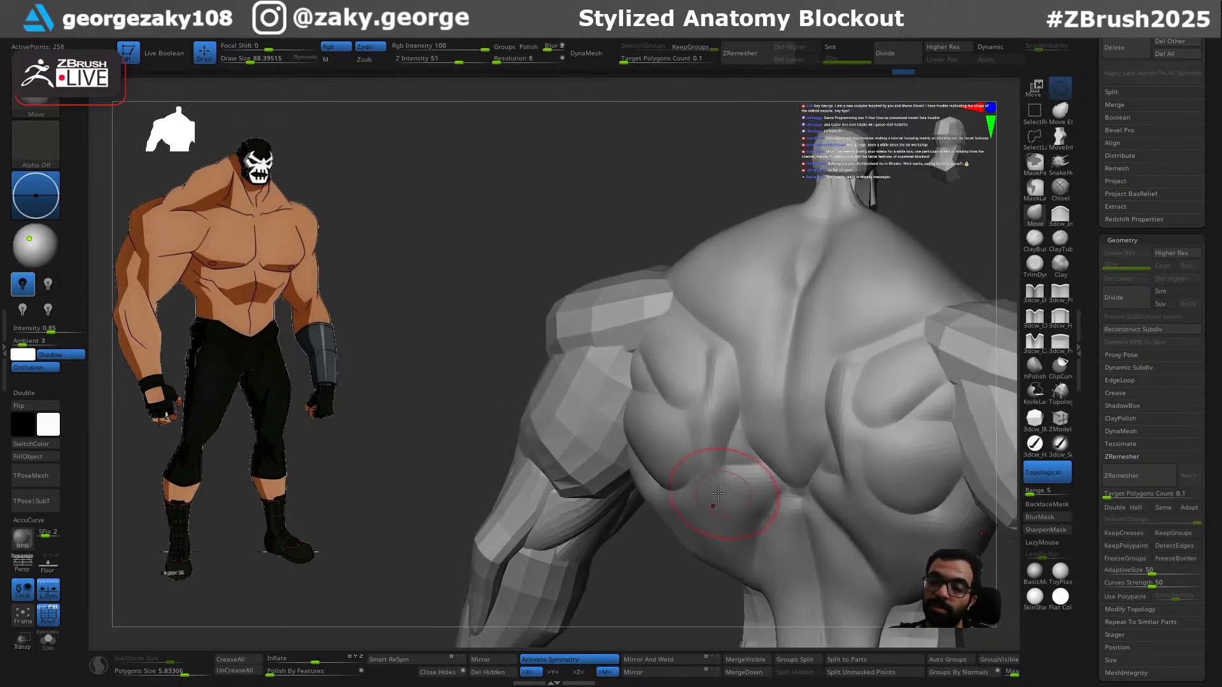
pyautogui.keyDown('alt'); pyautogui.click(654, 453); pyautogui.keyUp('alt')
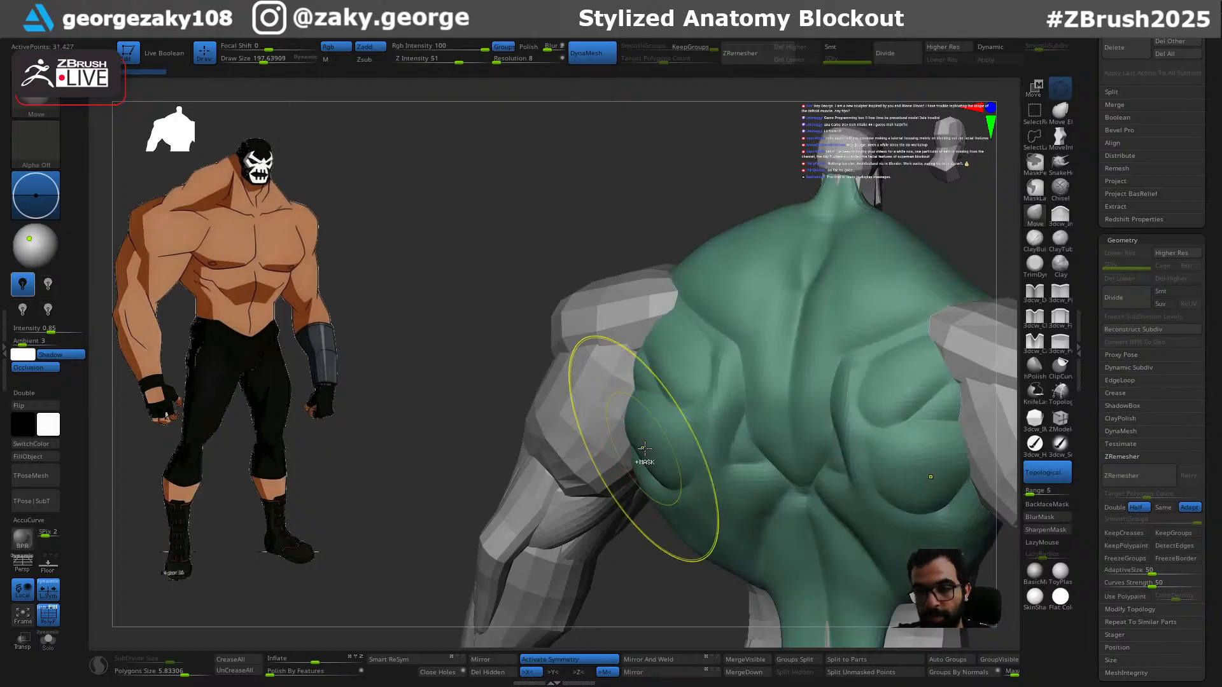
pyautogui.moveTo(645, 444); pyautogui.dragTo(655, 561, button='right')
pyautogui.moveTo(683, 544)
pyautogui.mouseDown(button='right')
pyautogui.moveTo(714, 540)
pyautogui.moveTo(646, 554)
pyautogui.moveTo(723, 532)
pyautogui.moveTo(846, 413)
pyautogui.mouseUp(button='right')
pyautogui.moveTo(809, 449); pyautogui.dragTo(810, 450, button='right')
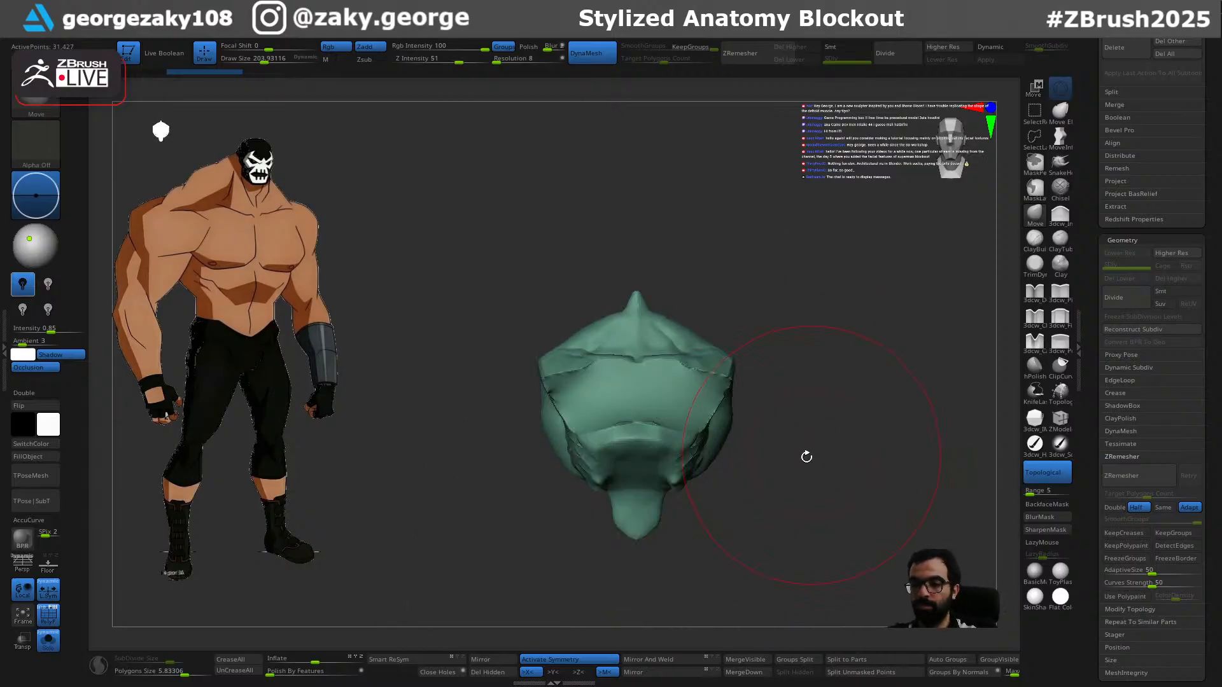
# Step: Close the remaining hole at the torso's ribs and merge the whole mesh into one polygroup
pyautogui.moveTo(770, 490)
pyautogui.mouseDown(button='right')
pyautogui.moveTo(785, 469)
pyautogui.moveTo(763, 473)
pyautogui.moveTo(753, 515)
pyautogui.moveTo(513, 636)
pyautogui.mouseUp(button='right')
pyautogui.moveTo(787, 474)
pyautogui.mouseDown(button='right')
pyautogui.moveTo(804, 526)
pyautogui.moveTo(878, 501)
pyautogui.mouseUp(button='right')
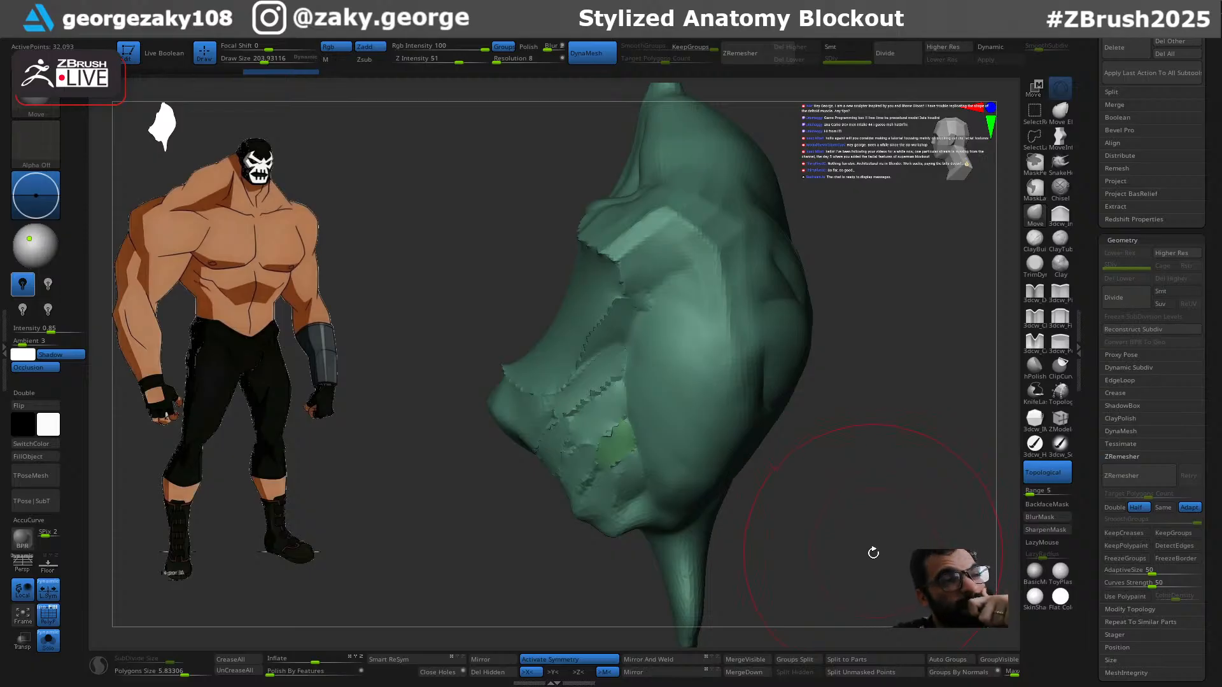
pyautogui.moveTo(913, 502); pyautogui.dragTo(844, 527, button='right')
pyautogui.hotkey('ctrl', 'w')
pyautogui.moveTo(841, 585)
pyautogui.mouseDown(button='right')
pyautogui.moveTo(764, 560)
pyautogui.moveTo(742, 578)
pyautogui.moveTo(788, 576)
pyautogui.moveTo(731, 542)
pyautogui.mouseUp(button='right')
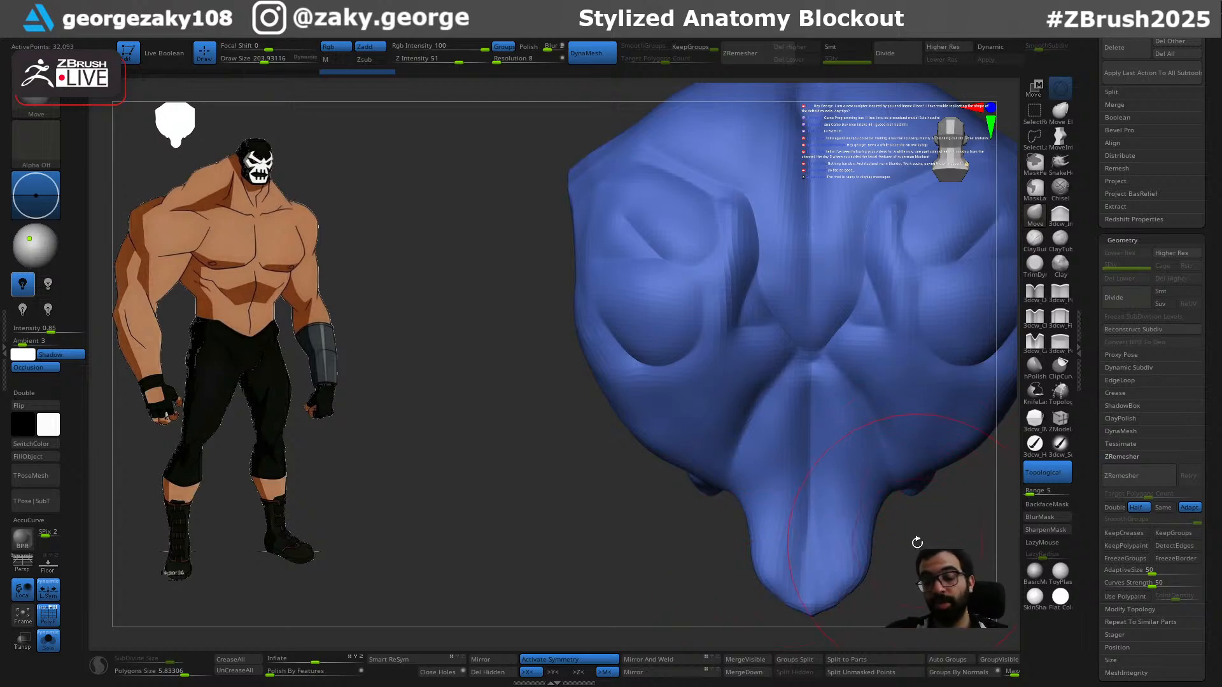
pyautogui.moveTo(944, 524)
pyautogui.mouseDown(button='right')
pyautogui.moveTo(873, 505)
pyautogui.moveTo(876, 545)
pyautogui.moveTo(901, 508)
pyautogui.moveTo(960, 480)
pyautogui.moveTo(722, 477)
pyautogui.moveTo(896, 495)
pyautogui.moveTo(878, 458)
pyautogui.moveTo(861, 499)
pyautogui.moveTo(579, 520)
pyautogui.moveTo(772, 518)
pyautogui.mouseUp(button='right')
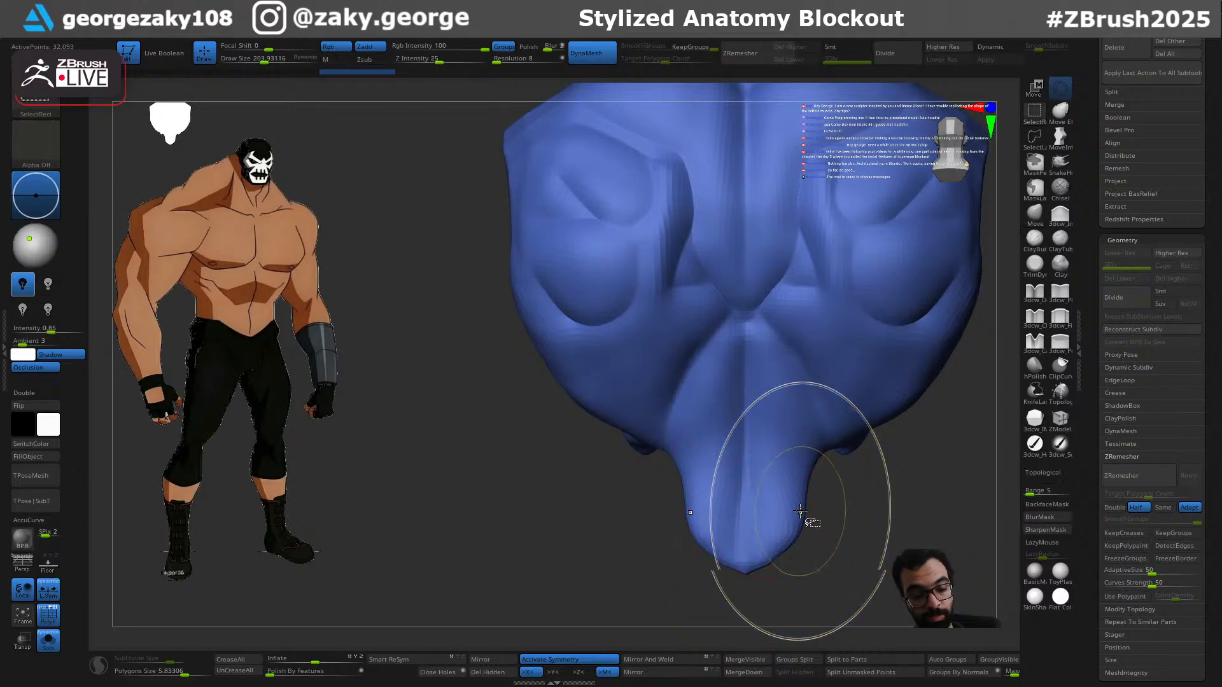
# Step: Choose the KnifeLasso brush for cutting the isolated torso mesh
pyautogui.keyDown('alt'); pyautogui.moveTo(900, 494); pyautogui.dragTo(864, 540, button='right'); pyautogui.keyUp('alt')
pyautogui.keyDown('ctrl'); pyautogui.keyDown('shift'); pyautogui.click(41, 93); pyautogui.keyUp('shift'); pyautogui.keyUp('ctrl')
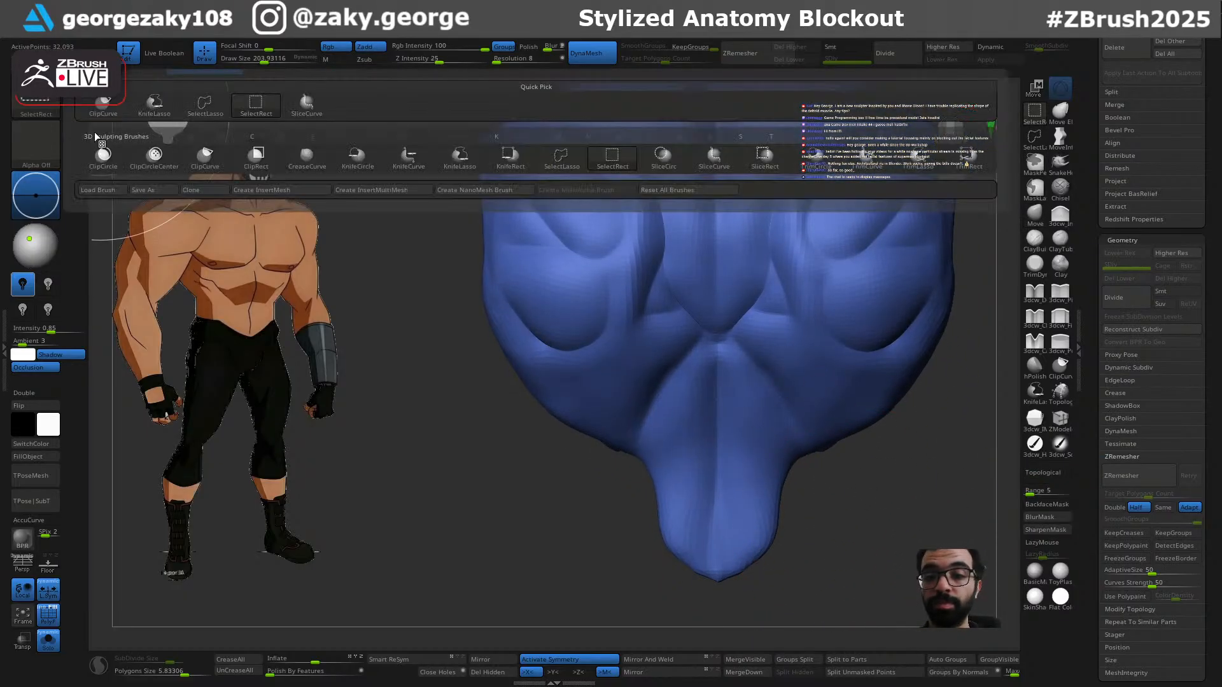
pyautogui.keyDown('ctrl'); pyautogui.keyDown('shift'); pyautogui.click(47, 97); pyautogui.keyUp('shift'); pyautogui.keyUp('ctrl')
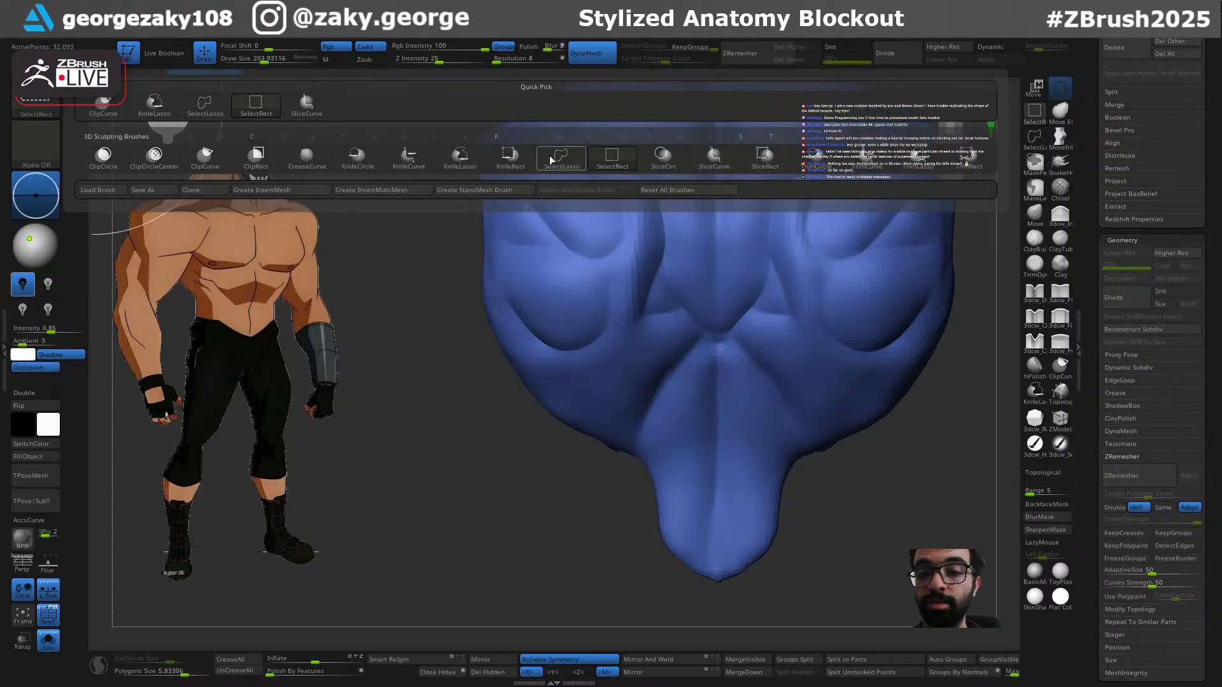
pyautogui.click(472, 161)
pyautogui.moveTo(618, 490); pyautogui.dragTo(617, 294)
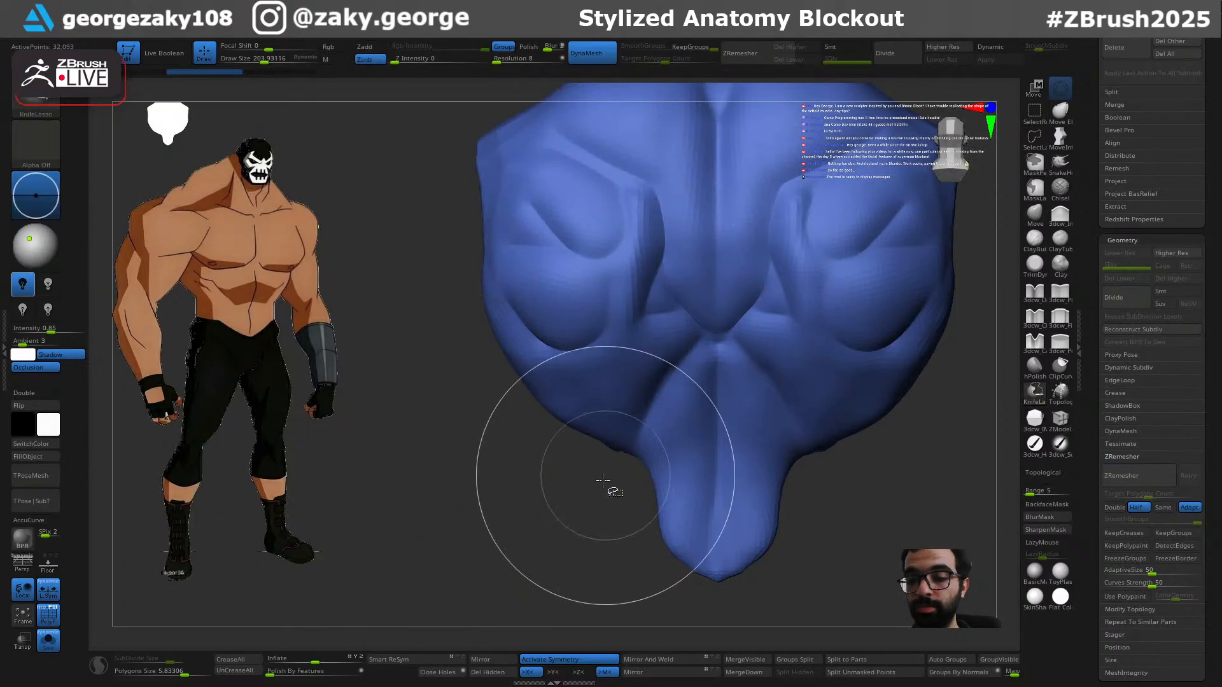
pyautogui.keyDown('ctrl'); pyautogui.keyDown('shift'); pyautogui.moveTo(700, 273); pyautogui.dragTo(586, 528); pyautogui.keyUp('shift'); pyautogui.keyUp('ctrl')
pyautogui.hotkey('ctrl', 'z')
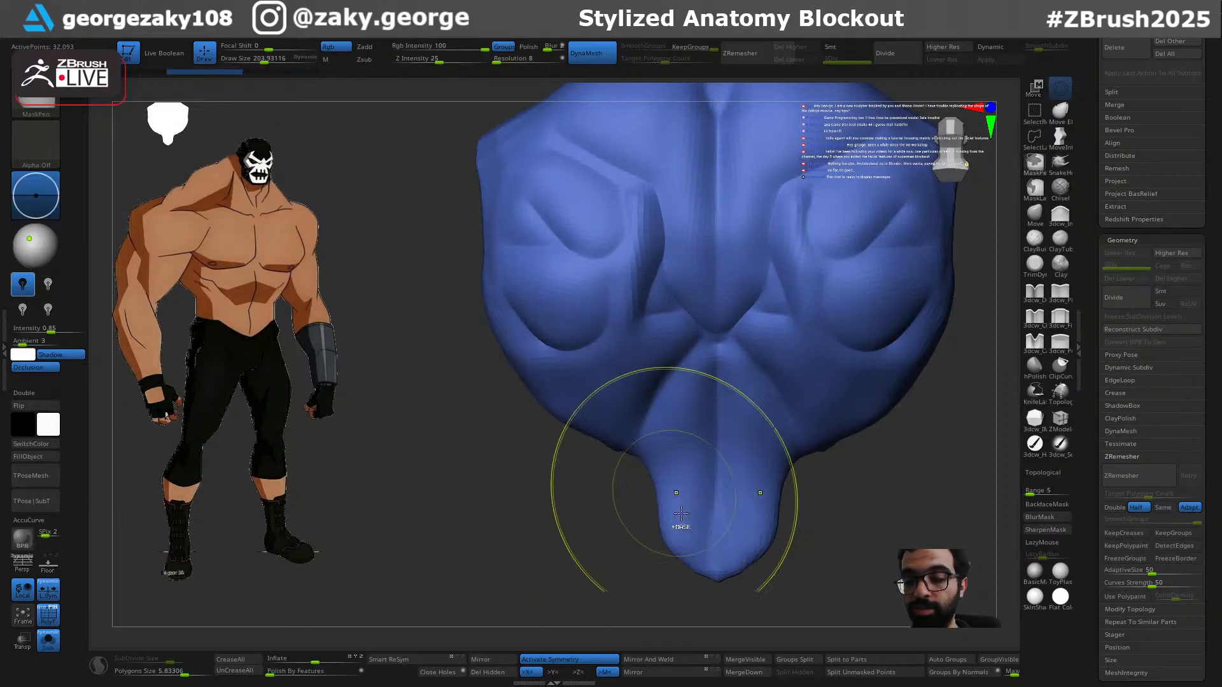
# Step: Cut away the flanks, front and upper back of the torso copy with KnifeLasso, keeping the central lower back
pyautogui.keyDown('ctrl'); pyautogui.keyDown('shift'); pyautogui.moveTo(696, 322); pyautogui.dragTo(595, 205); pyautogui.keyUp('shift'); pyautogui.keyUp('ctrl')
pyautogui.moveTo(825, 445)
pyautogui.mouseDown()
pyautogui.moveTo(808, 427)
pyautogui.moveTo(843, 435)
pyautogui.moveTo(845, 458)
pyautogui.mouseUp()
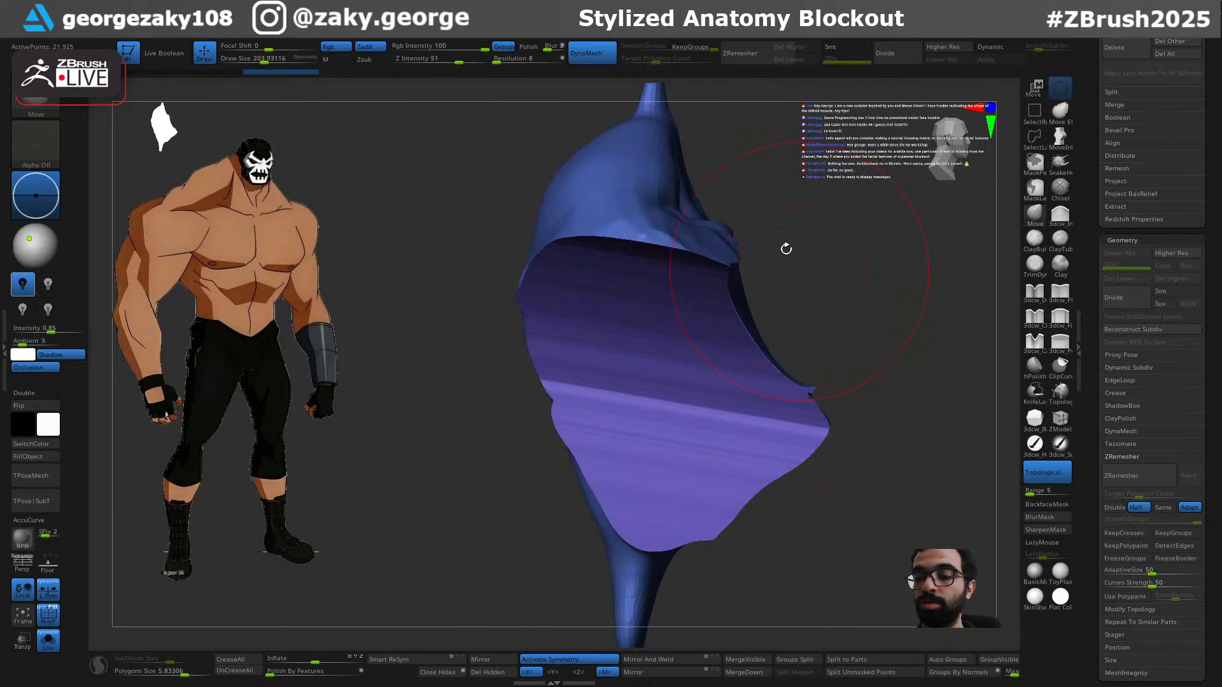
pyautogui.keyDown('alt'); pyautogui.moveTo(832, 519); pyautogui.dragTo(819, 425); pyautogui.keyUp('alt')
pyautogui.moveTo(672, 565)
pyautogui.keyDown('ctrl'); pyautogui.keyDown('shift'); pyautogui.mouseDown()
pyautogui.moveTo(788, 93)
pyautogui.moveTo(868, 567)
pyautogui.mouseUp(); pyautogui.keyUp('shift'); pyautogui.keyUp('ctrl')
pyautogui.keyDown('ctrl'); pyautogui.keyDown('shift'); pyautogui.click(829, 441); pyautogui.keyUp('shift'); pyautogui.keyUp('ctrl')
pyautogui.moveTo(764, 145)
pyautogui.keyDown('ctrl'); pyautogui.keyDown('shift'); pyautogui.mouseDown()
pyautogui.moveTo(766, 575)
pyautogui.moveTo(888, 185)
pyautogui.mouseUp(); pyautogui.keyUp('shift'); pyautogui.keyUp('ctrl')
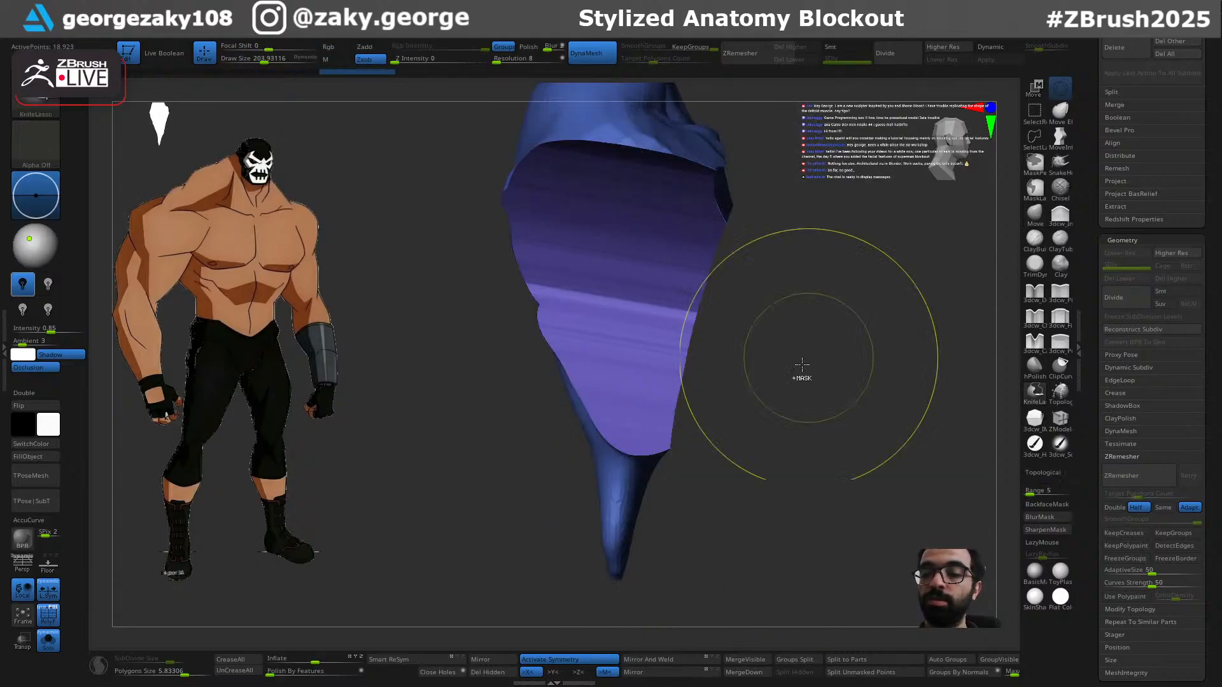
pyautogui.keyDown('alt'); pyautogui.moveTo(780, 402); pyautogui.dragTo(795, 426); pyautogui.keyUp('alt')
pyautogui.hotkey('ctrl', 'shift')
pyautogui.moveTo(628, 323)
pyautogui.keyDown('ctrl'); pyautogui.keyDown('shift'); pyautogui.mouseDown()
pyautogui.moveTo(497, 111)
pyautogui.moveTo(878, 279)
pyautogui.moveTo(829, 327)
pyautogui.mouseUp(); pyautogui.keyUp('shift'); pyautogui.keyUp('ctrl')
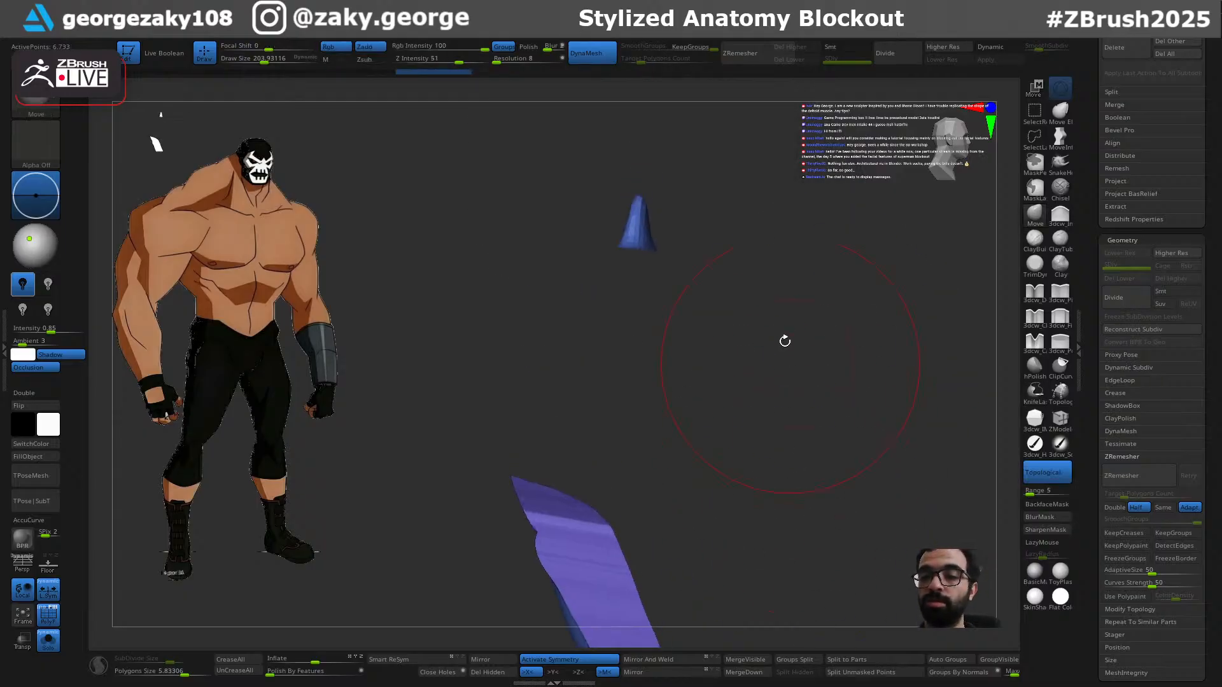
pyautogui.moveTo(749, 384)
pyautogui.mouseDown()
pyautogui.moveTo(785, 406)
pyautogui.moveTo(802, 317)
pyautogui.mouseUp()
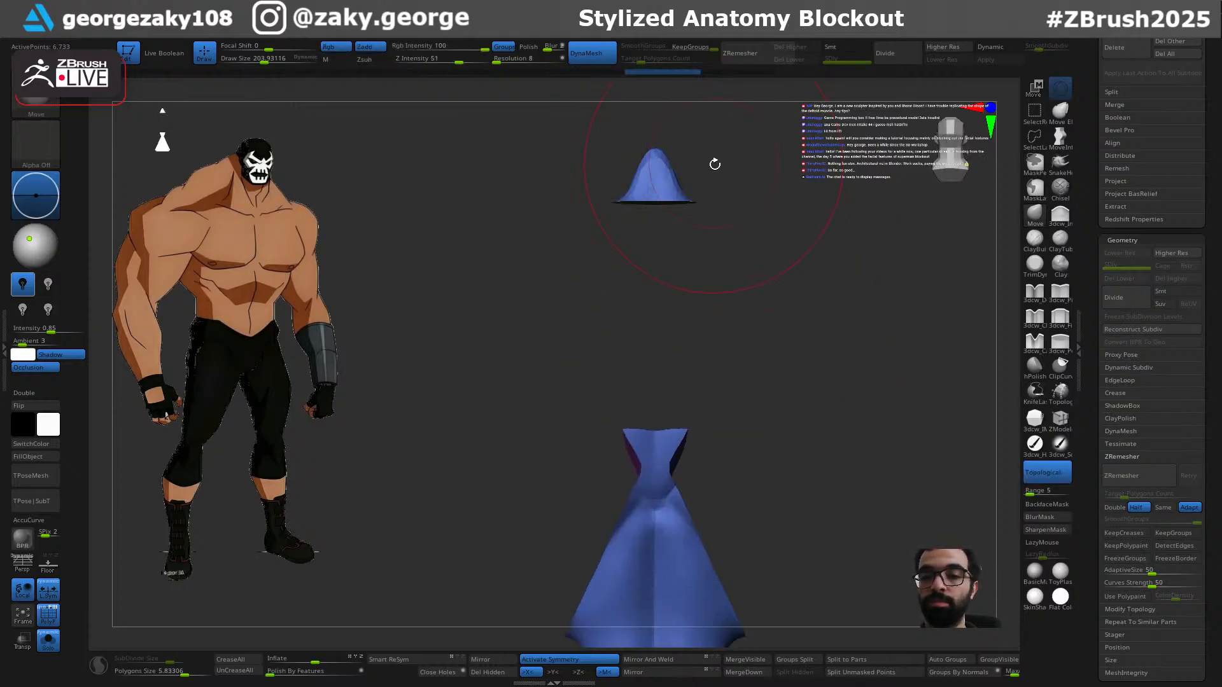
pyautogui.keyDown('ctrl'); pyautogui.moveTo(719, 199); pyautogui.dragTo(724, 162); pyautogui.keyUp('ctrl')
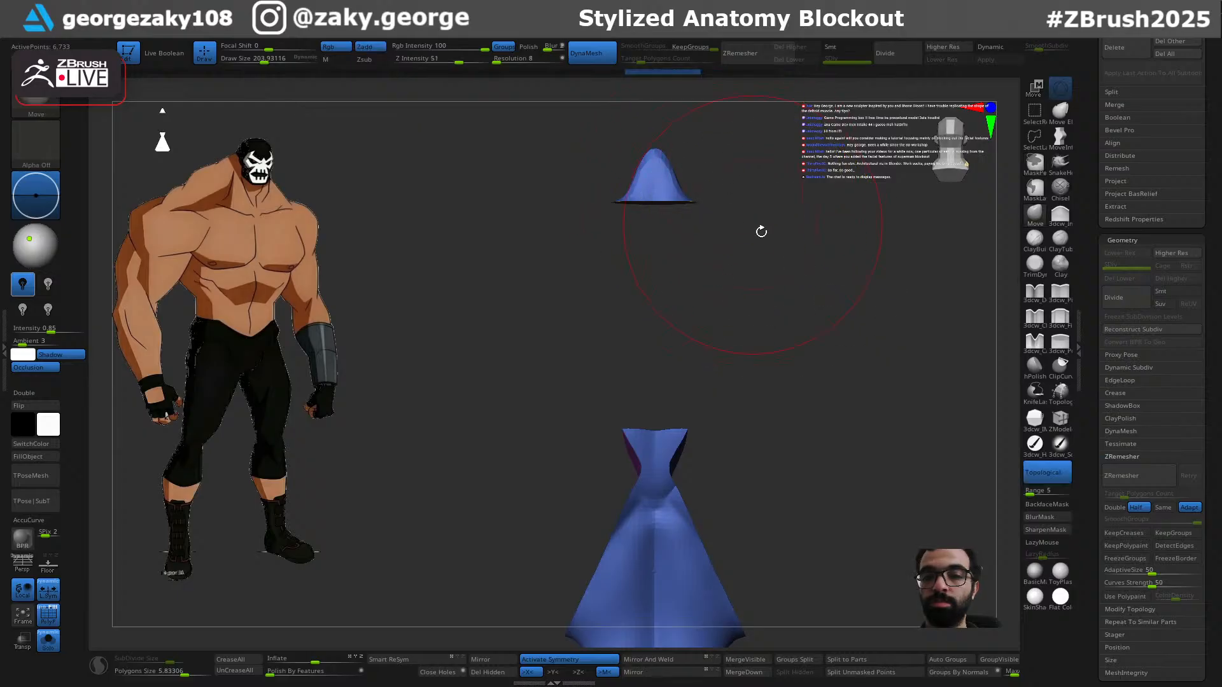
pyautogui.moveTo(838, 409); pyautogui.dragTo(789, 294)
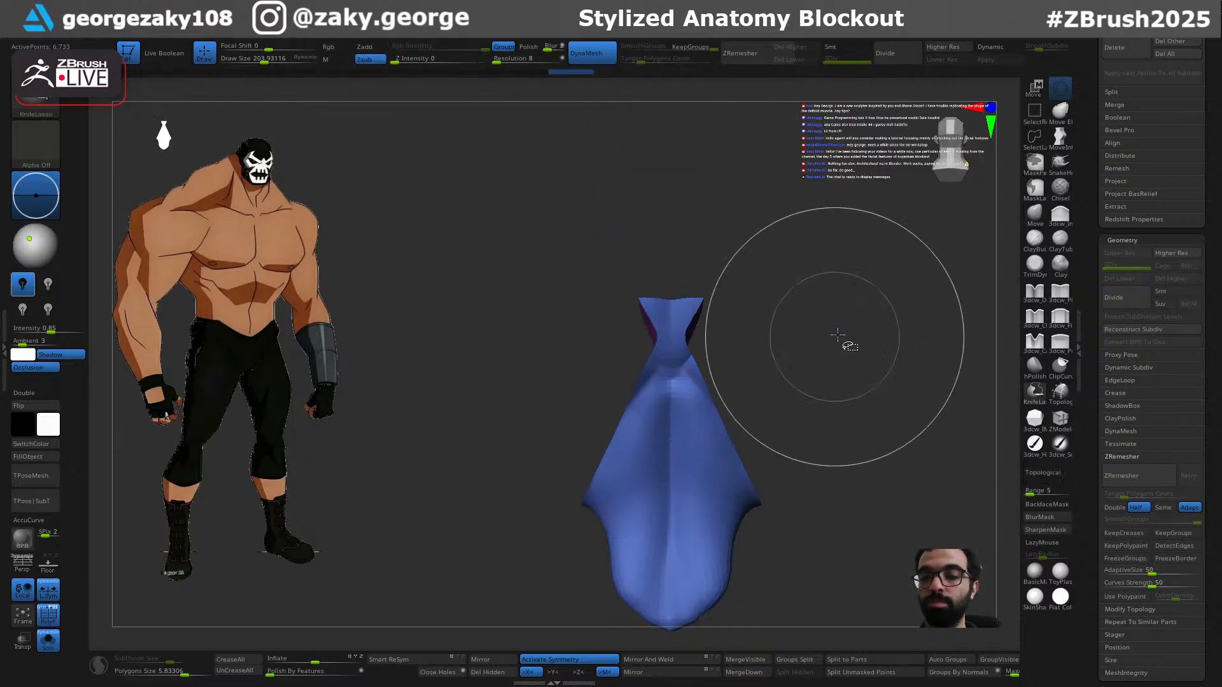
pyautogui.moveTo(751, 225)
pyautogui.keyDown('ctrl'); pyautogui.keyDown('shift'); pyautogui.mouseDown()
pyautogui.moveTo(549, 311)
pyautogui.moveTo(827, 350)
pyautogui.mouseUp(); pyautogui.keyUp('shift'); pyautogui.keyUp('ctrl')
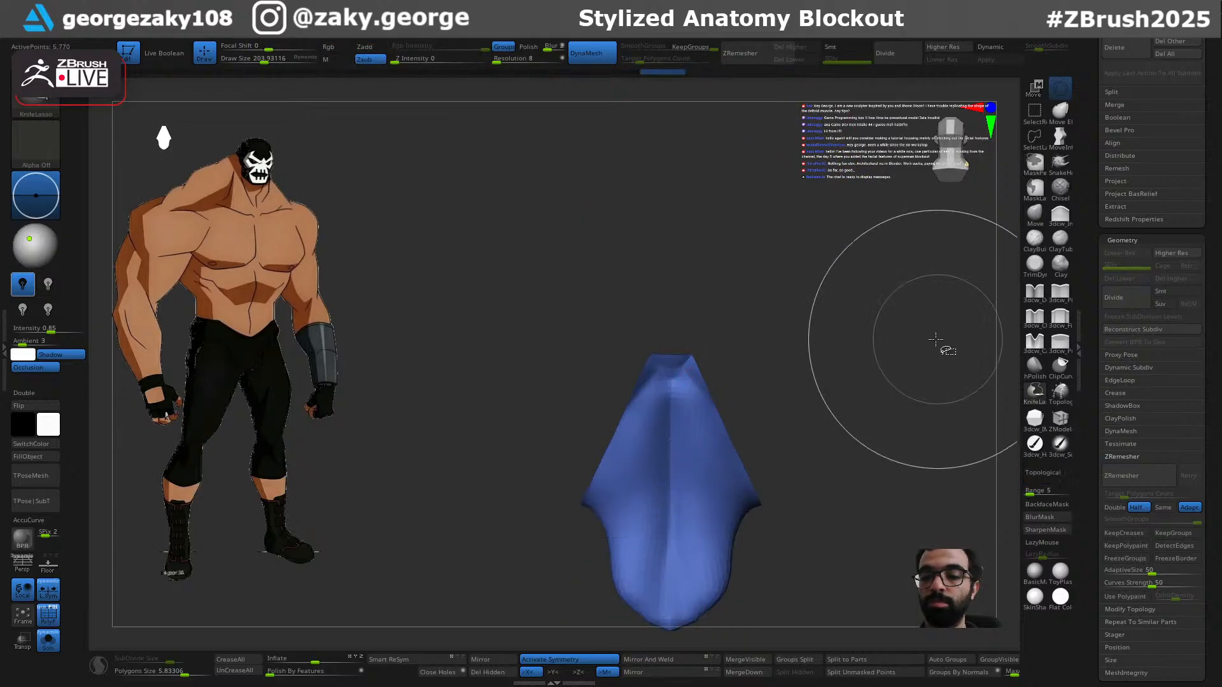
pyautogui.hotkey('ctrl', 'z')
pyautogui.hotkey('ctrl', 'z')
# Step: Trim the upper end of the lower back piece with KnifeLasso cuts
pyautogui.keyDown('ctrl'); pyautogui.keyDown('shift'); pyautogui.moveTo(712, 245); pyautogui.dragTo(853, 337); pyautogui.keyUp('shift'); pyautogui.keyUp('ctrl')
pyautogui.moveTo(801, 353)
pyautogui.keyDown('shift'); pyautogui.mouseDown()
pyautogui.moveTo(745, 447)
pyautogui.moveTo(740, 394)
pyautogui.mouseUp(); pyautogui.keyUp('shift')
pyautogui.keyDown('ctrl'); pyautogui.keyDown('shift'); pyautogui.moveTo(728, 231); pyautogui.dragTo(922, 282); pyautogui.keyUp('shift'); pyautogui.keyUp('ctrl')
pyautogui.moveTo(722, 337)
pyautogui.mouseDown()
pyautogui.moveTo(728, 279)
pyautogui.moveTo(736, 344)
pyautogui.moveTo(763, 382)
pyautogui.mouseUp()
pyautogui.moveTo(682, 226)
pyautogui.keyDown('ctrl'); pyautogui.keyDown('shift'); pyautogui.mouseDown()
pyautogui.moveTo(502, 314)
pyautogui.moveTo(891, 365)
pyautogui.mouseUp(); pyautogui.keyUp('shift'); pyautogui.keyUp('ctrl')
pyautogui.hotkey('ctrl', 'z')
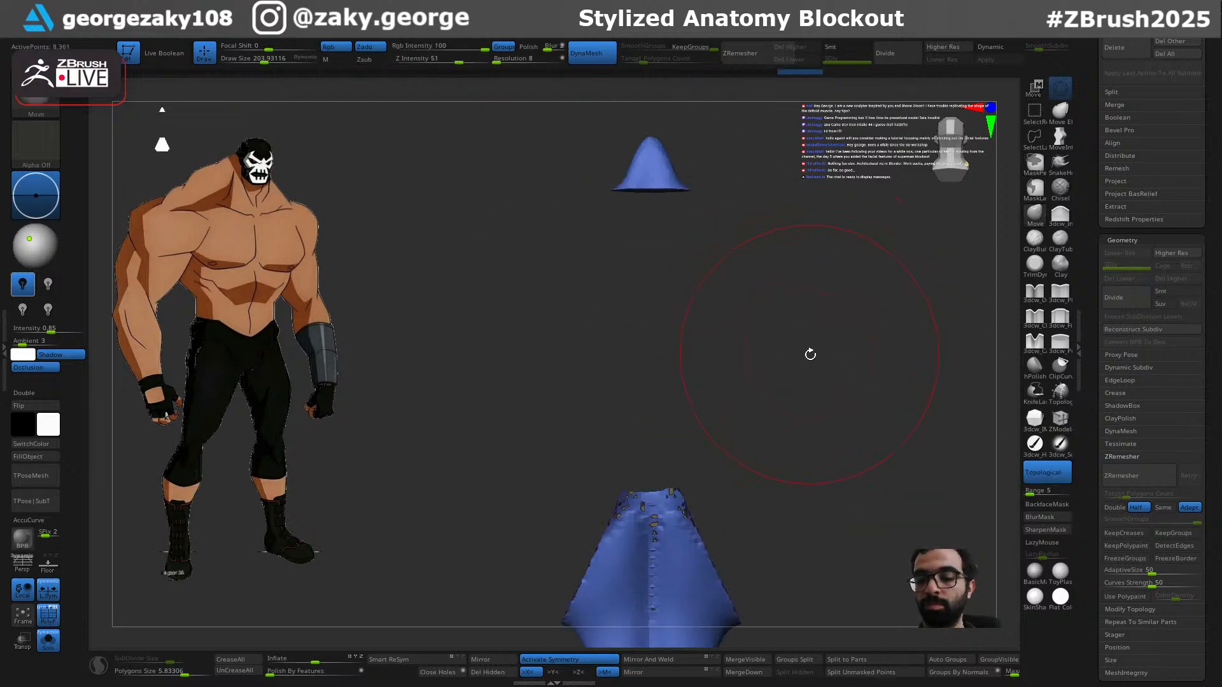
# Step: Slice the front portion off the lower back piece with KnifeLasso from the side view
pyautogui.moveTo(816, 368)
pyautogui.mouseDown()
pyautogui.moveTo(777, 404)
pyautogui.moveTo(657, 410)
pyautogui.mouseUp()
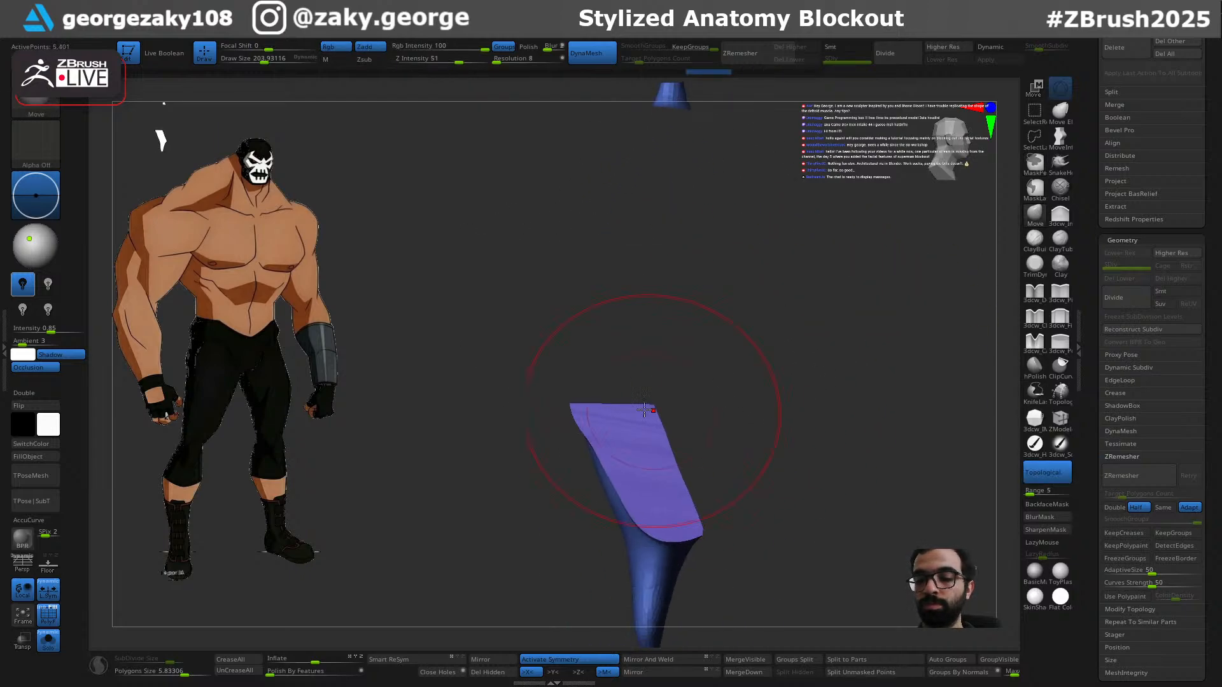
pyautogui.keyDown('ctrl'); pyautogui.keyDown('shift'); pyautogui.moveTo(700, 586); pyautogui.dragTo(805, 373); pyautogui.keyUp('shift'); pyautogui.keyUp('ctrl')
pyautogui.keyDown('alt'); pyautogui.moveTo(766, 286); pyautogui.dragTo(771, 316); pyautogui.keyUp('alt')
pyautogui.hotkey('ctrl', 'z')
pyautogui.keyDown('ctrl'); pyautogui.moveTo(771, 436); pyautogui.dragTo(728, 357, button='right'); pyautogui.keyUp('ctrl')
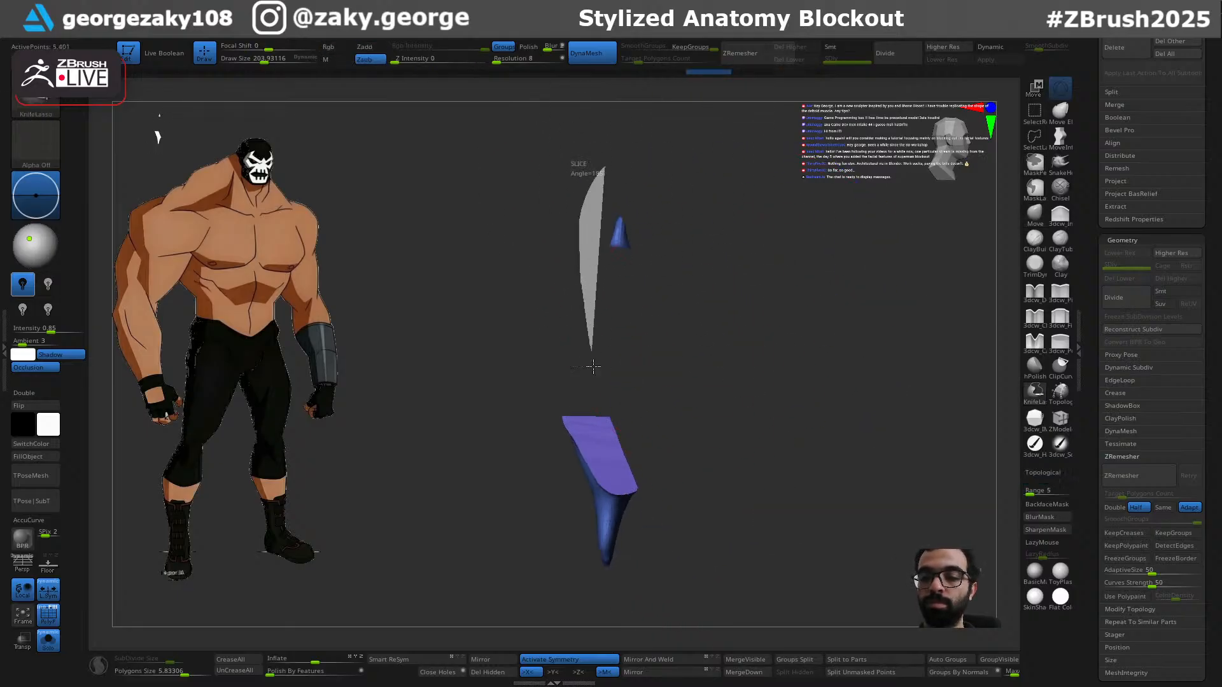
pyautogui.keyDown('ctrl'); pyautogui.keyDown('shift'); pyautogui.moveTo(625, 485); pyautogui.dragTo(625, 485); pyautogui.keyUp('shift'); pyautogui.keyUp('ctrl')
pyautogui.moveTo(736, 376); pyautogui.dragTo(712, 423)
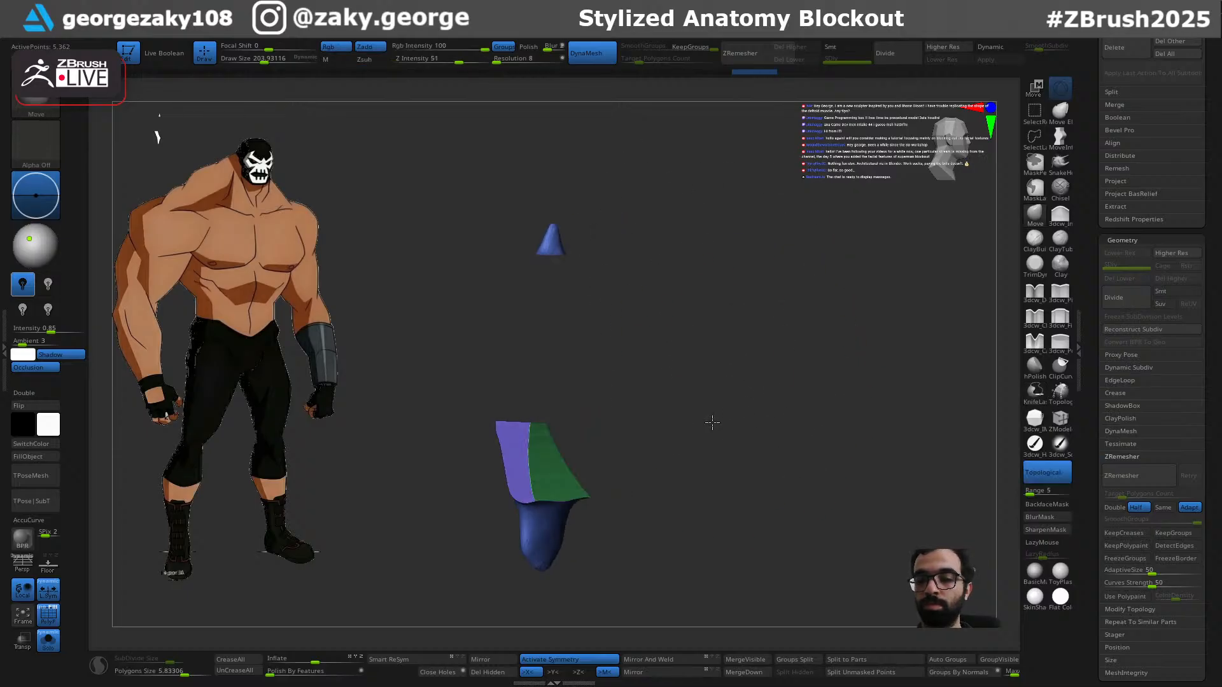
# Step: Split the mesh with Auto Groups and delete the leftover neck fragment
pyautogui.click(943, 661)
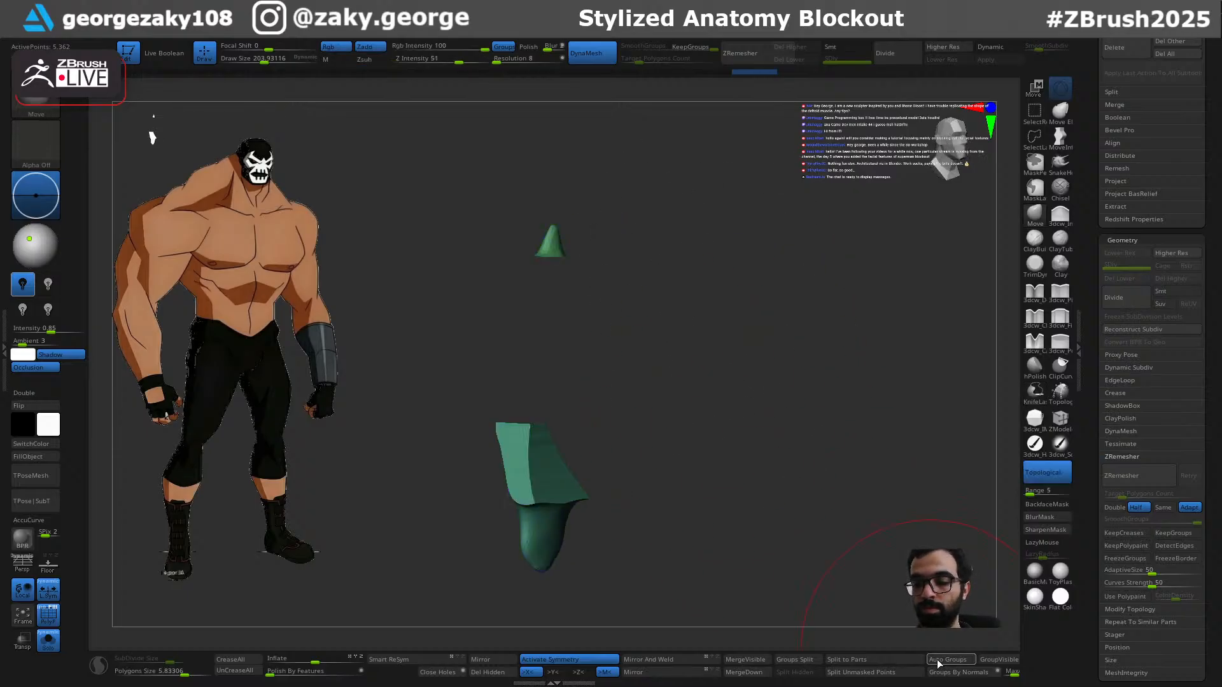
pyautogui.keyDown('ctrl'); pyautogui.keyDown('shift'); pyautogui.click(553, 247); pyautogui.keyUp('shift'); pyautogui.keyUp('ctrl')
pyautogui.hotkey('ctrl', 'w')
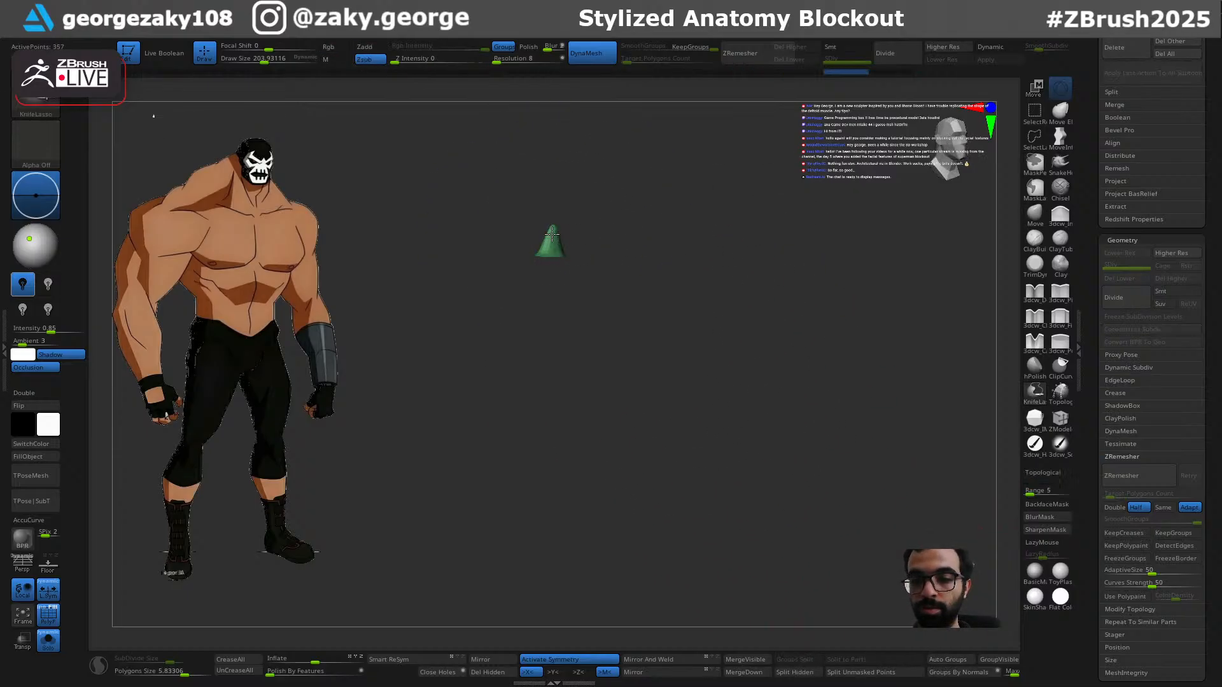
pyautogui.keyDown('ctrl'); pyautogui.keyDown('shift'); pyautogui.click(552, 234); pyautogui.keyUp('shift'); pyautogui.keyUp('ctrl')
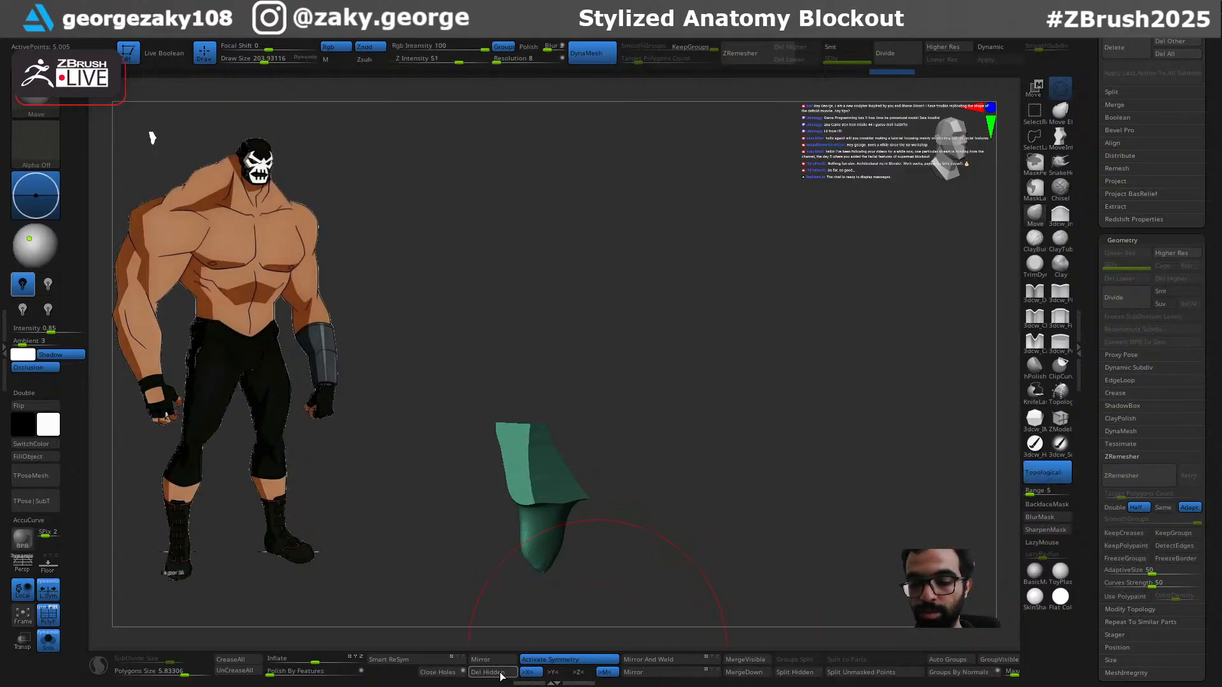
# Step: Trim the inner side of the lower back piece thinner with further KnifeLasso cuts
pyautogui.moveTo(674, 476); pyautogui.dragTo(714, 475)
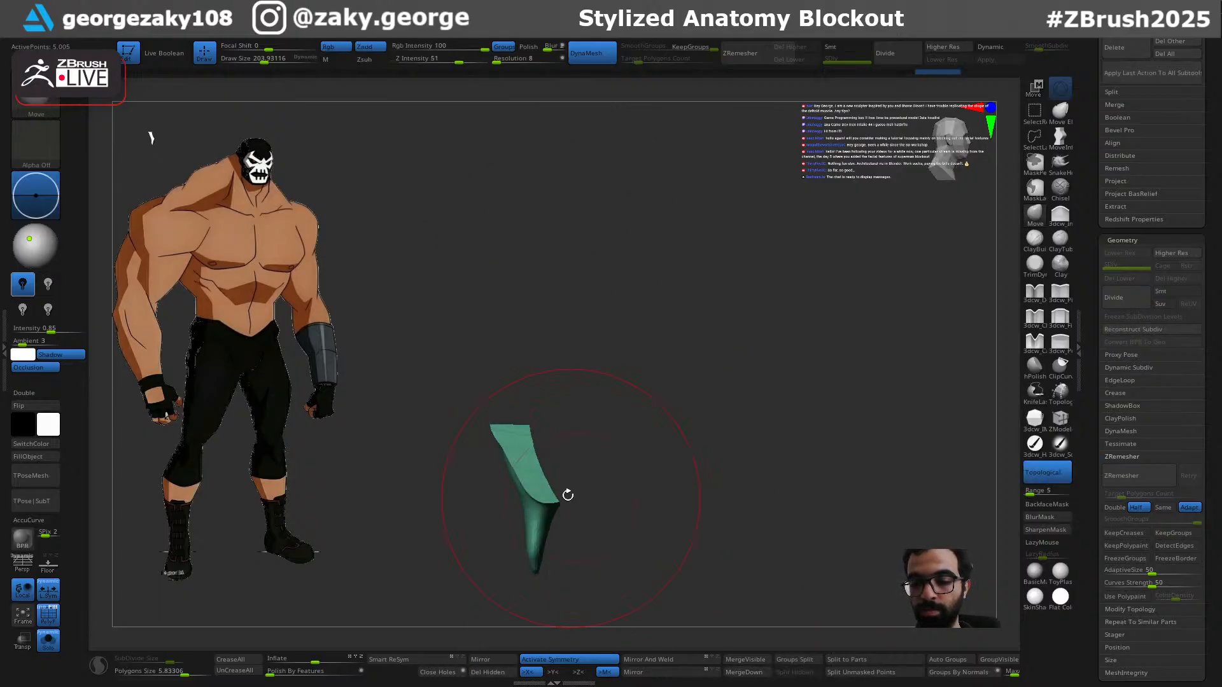
pyautogui.keyDown('ctrl'); pyautogui.keyDown('shift'); pyautogui.moveTo(551, 504); pyautogui.dragTo(653, 150); pyautogui.keyUp('shift'); pyautogui.keyUp('ctrl')
pyautogui.moveTo(661, 483); pyautogui.dragTo(707, 487)
pyautogui.moveTo(642, 449)
pyautogui.mouseDown()
pyautogui.moveTo(651, 431)
pyautogui.moveTo(666, 439)
pyautogui.mouseUp()
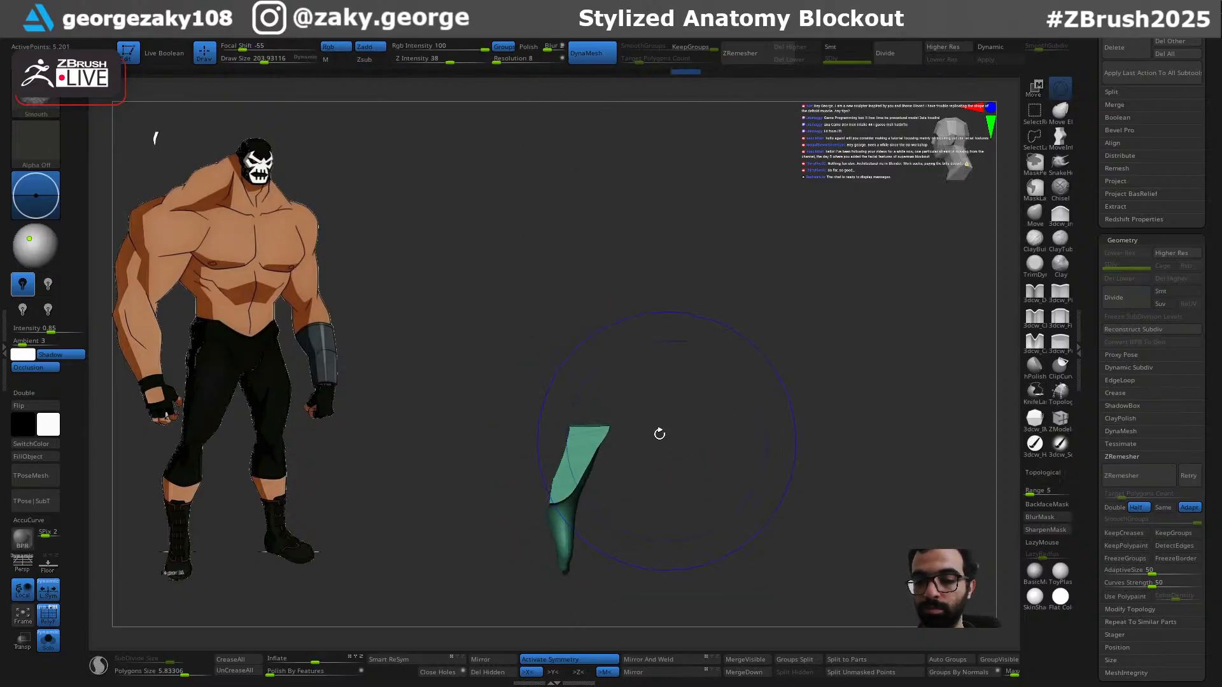
pyautogui.moveTo(608, 401)
pyautogui.keyDown('ctrl'); pyautogui.keyDown('shift'); pyautogui.mouseDown()
pyautogui.moveTo(713, 300)
pyautogui.moveTo(687, 379)
pyautogui.moveTo(717, 406)
pyautogui.moveTo(661, 414)
pyautogui.moveTo(706, 511)
pyautogui.mouseUp(); pyautogui.keyUp('shift'); pyautogui.keyUp('ctrl')
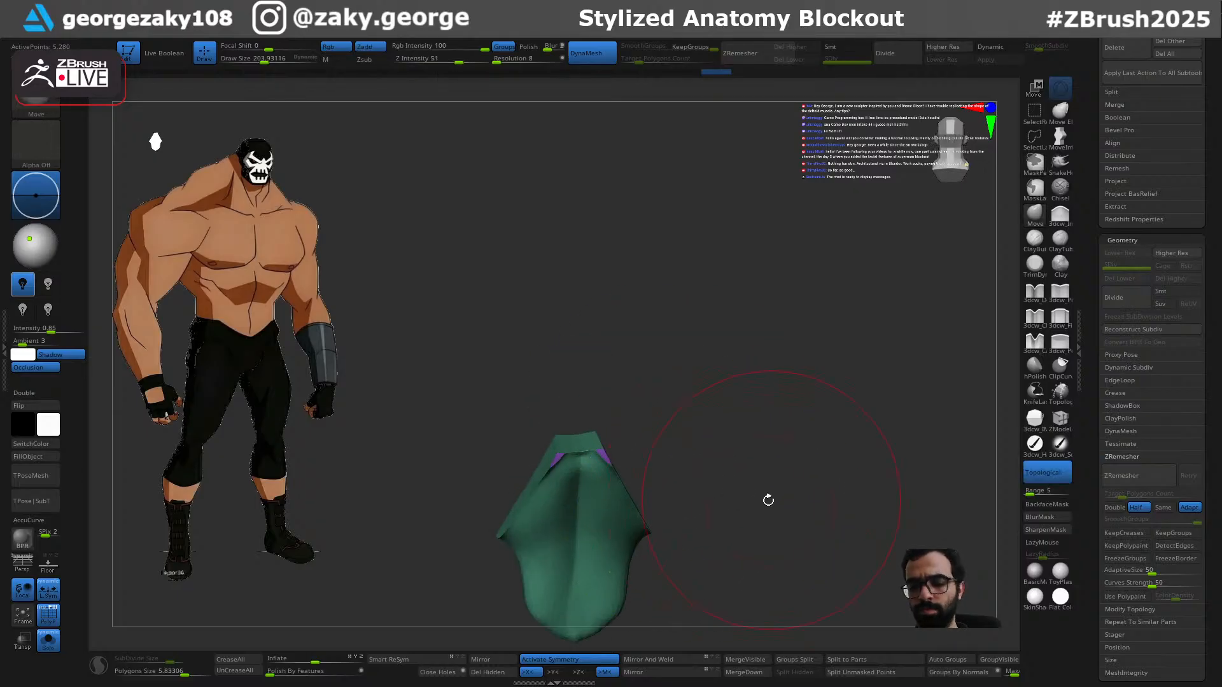
# Step: Merge the lower back piece into one polygroup and smooth the sharp corners at its upper end
pyautogui.hotkey('ctrl', 'w')
pyautogui.moveTo(788, 513); pyautogui.dragTo(741, 449)
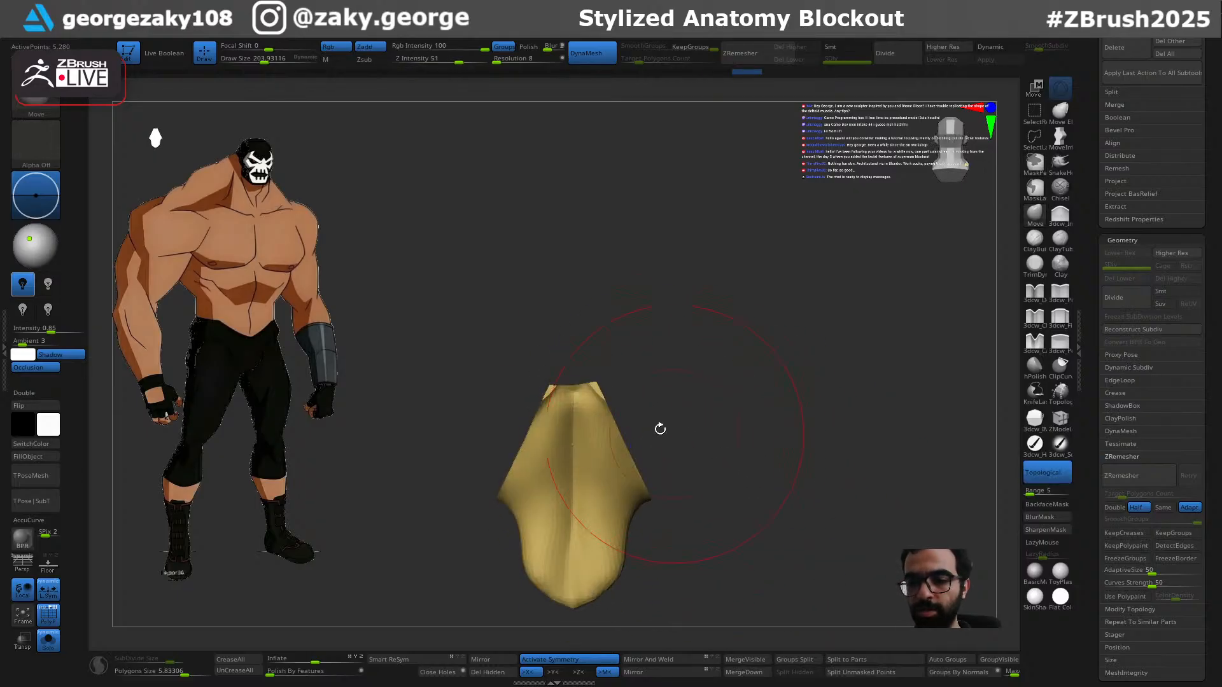
pyautogui.keyDown('shift'); pyautogui.moveTo(598, 403); pyautogui.dragTo(616, 439); pyautogui.keyUp('shift')
# Step: Remesh the lower back piece with ZRemesher at a target polygon count of 0.1 with Half and Adapt off
pyautogui.moveTo(718, 445)
pyautogui.mouseDown()
pyautogui.moveTo(682, 453)
pyautogui.moveTo(669, 486)
pyautogui.mouseUp()
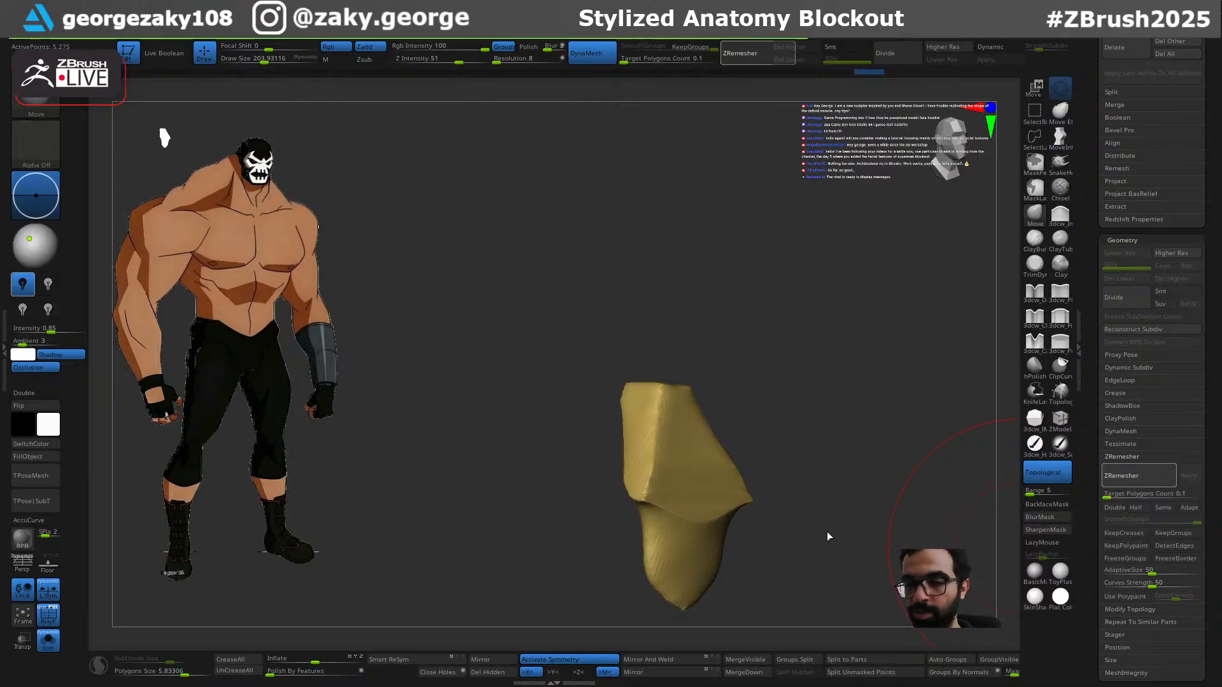
pyautogui.keyDown('shift'); pyautogui.moveTo(818, 532); pyautogui.dragTo(876, 525); pyautogui.keyUp('shift')
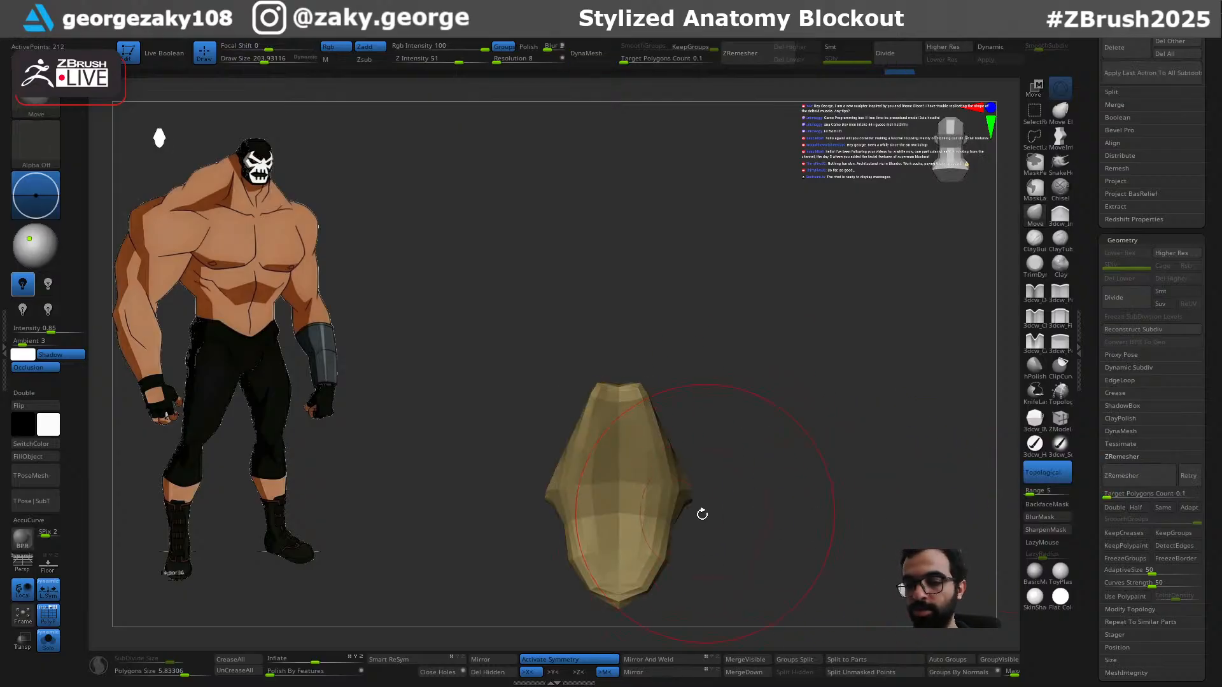
pyautogui.press('shift')
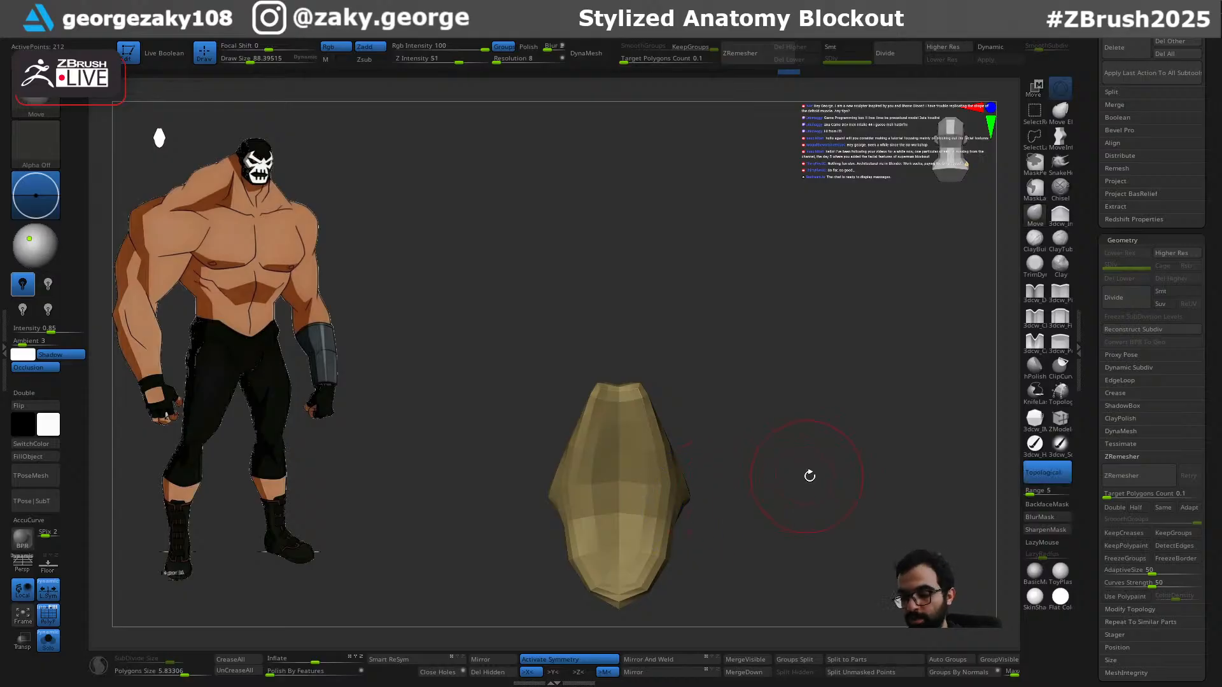
# Step: Bring back the full body and inflate the lower back piece outward from the torso surface with the Inflate brush at draw size about 173
pyautogui.hotkey('alt', 's')
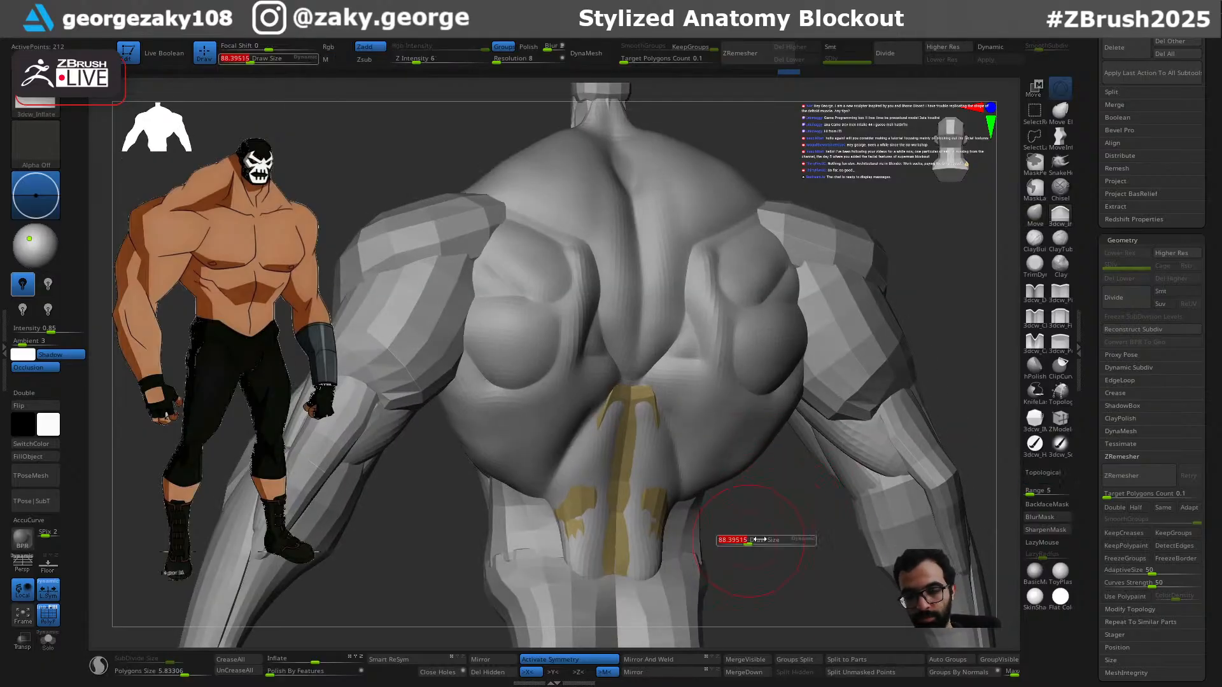
pyautogui.moveTo(756, 539); pyautogui.dragTo(767, 540)
pyautogui.moveTo(762, 536); pyautogui.dragTo(749, 534)
pyautogui.moveTo(661, 519); pyautogui.dragTo(653, 539)
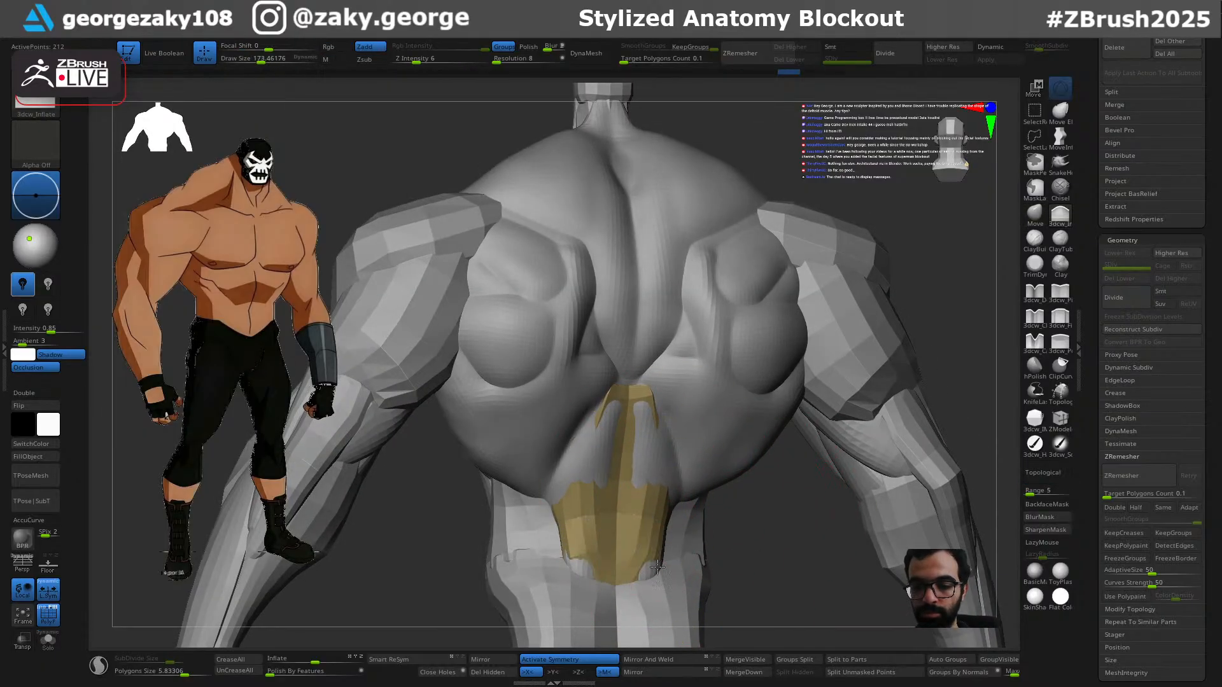
pyautogui.moveTo(687, 490); pyautogui.dragTo(685, 491, button='right')
# Step: Adjust the lower back piece against the torso surface with the Move brush at draw size about 145
pyautogui.press('b')
pyautogui.press('m')
pyautogui.press('v')
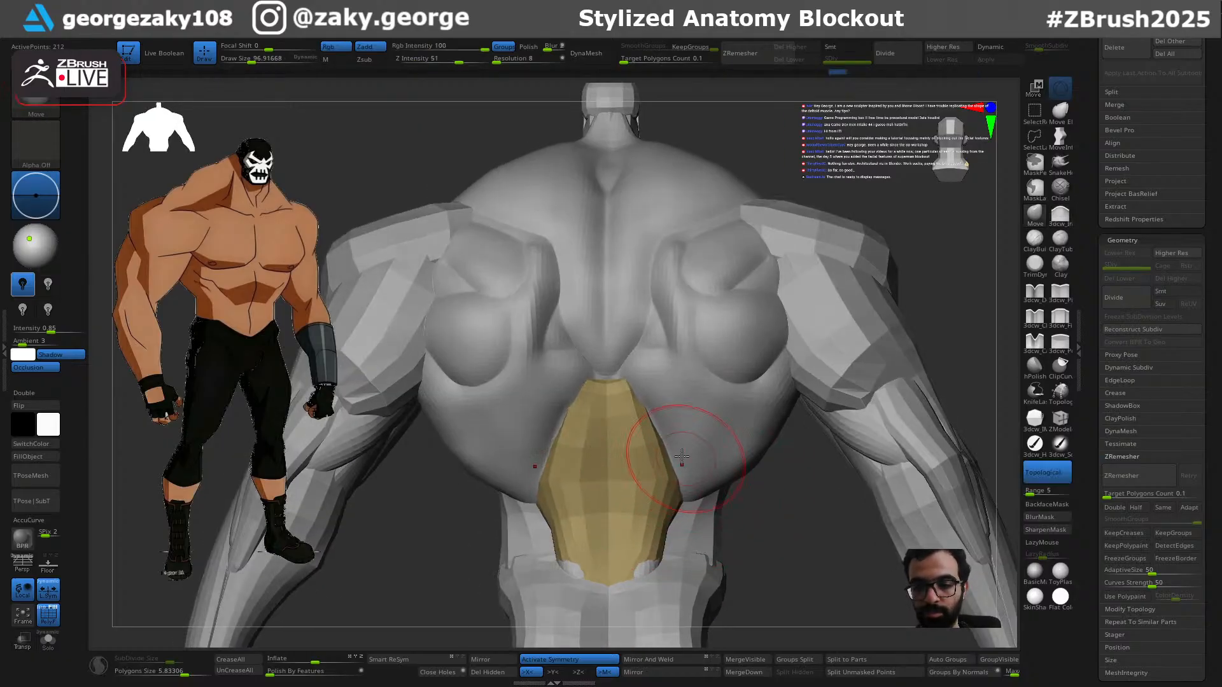
pyautogui.moveTo(812, 518); pyautogui.dragTo(641, 455, button='right')
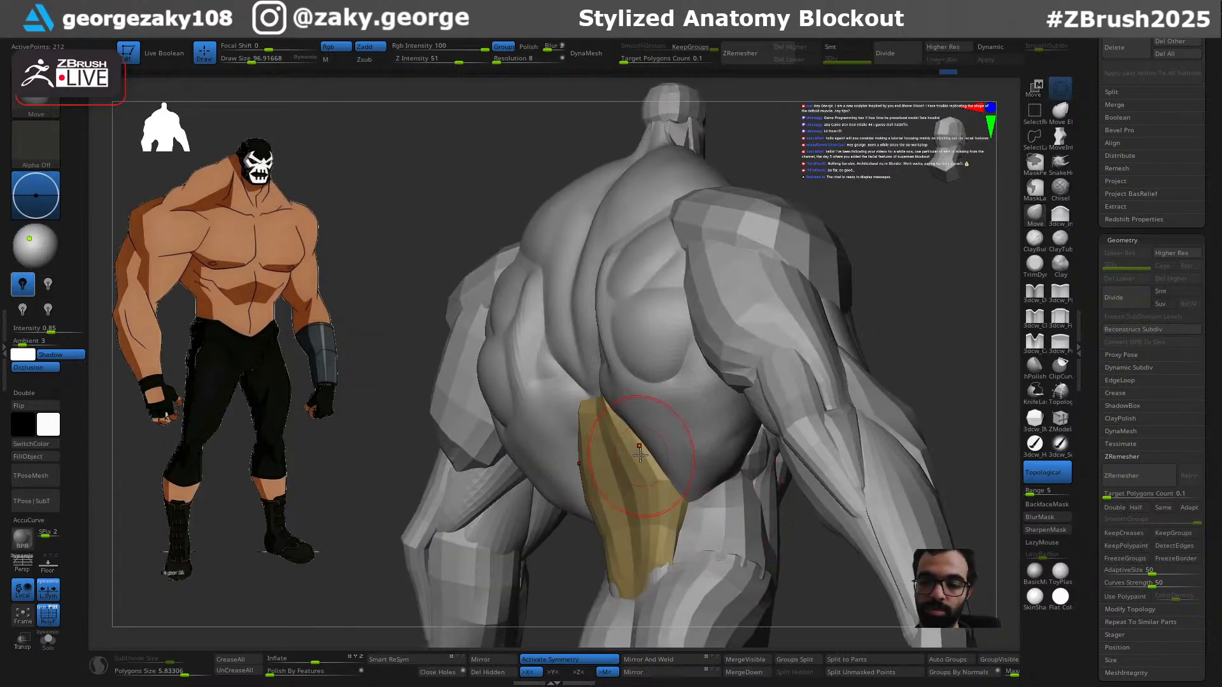
pyautogui.press('s')
pyautogui.moveTo(627, 459); pyautogui.dragTo(629, 459)
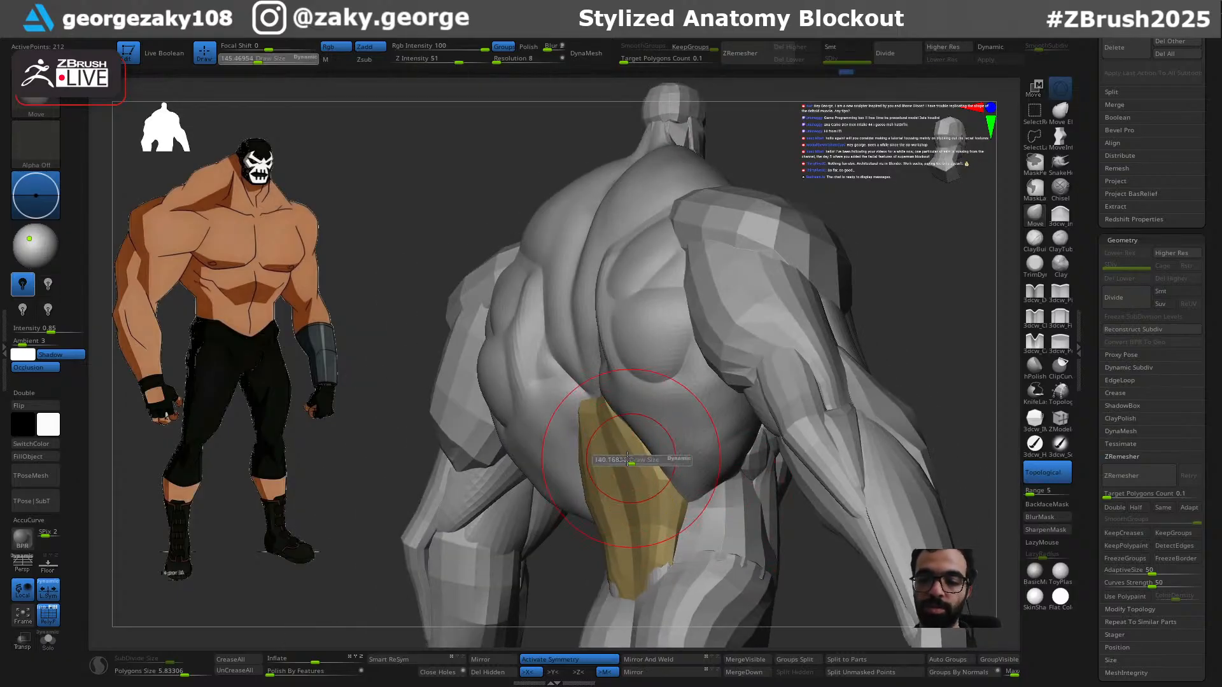
pyautogui.keyDown('shift'); pyautogui.moveTo(631, 472); pyautogui.dragTo(675, 479, button='right'); pyautogui.keyUp('shift')
# Step: Select the upper torso mesh, reduce the brush draw size to about 125, and isolate the mesh from the rest of the body
pyautogui.keyDown('alt'); pyautogui.click(702, 447); pyautogui.keyUp('alt')
pyautogui.moveTo(803, 489); pyautogui.dragTo(758, 471, button='right')
pyautogui.press('s')
pyautogui.moveTo(719, 453); pyautogui.dragTo(719, 446)
pyautogui.press('s')
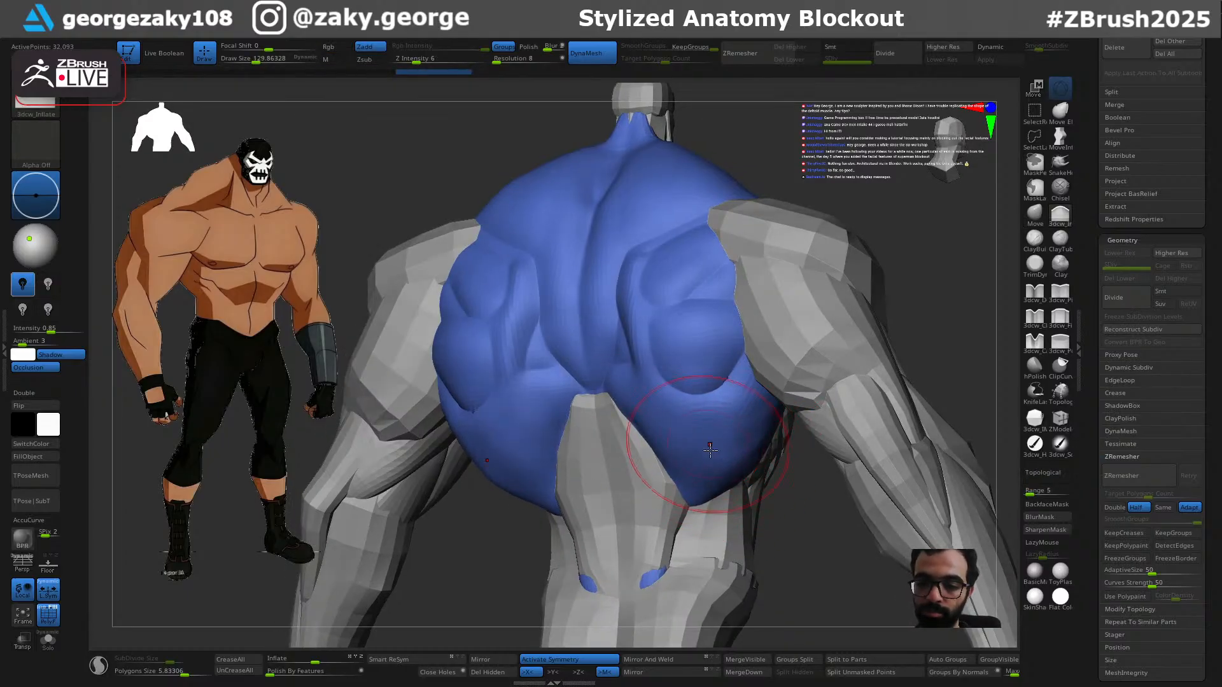
pyautogui.moveTo(695, 474)
pyautogui.mouseDown(button='right')
pyautogui.moveTo(702, 486)
pyautogui.moveTo(727, 472)
pyautogui.mouseUp(button='right')
pyautogui.press('ctrl')
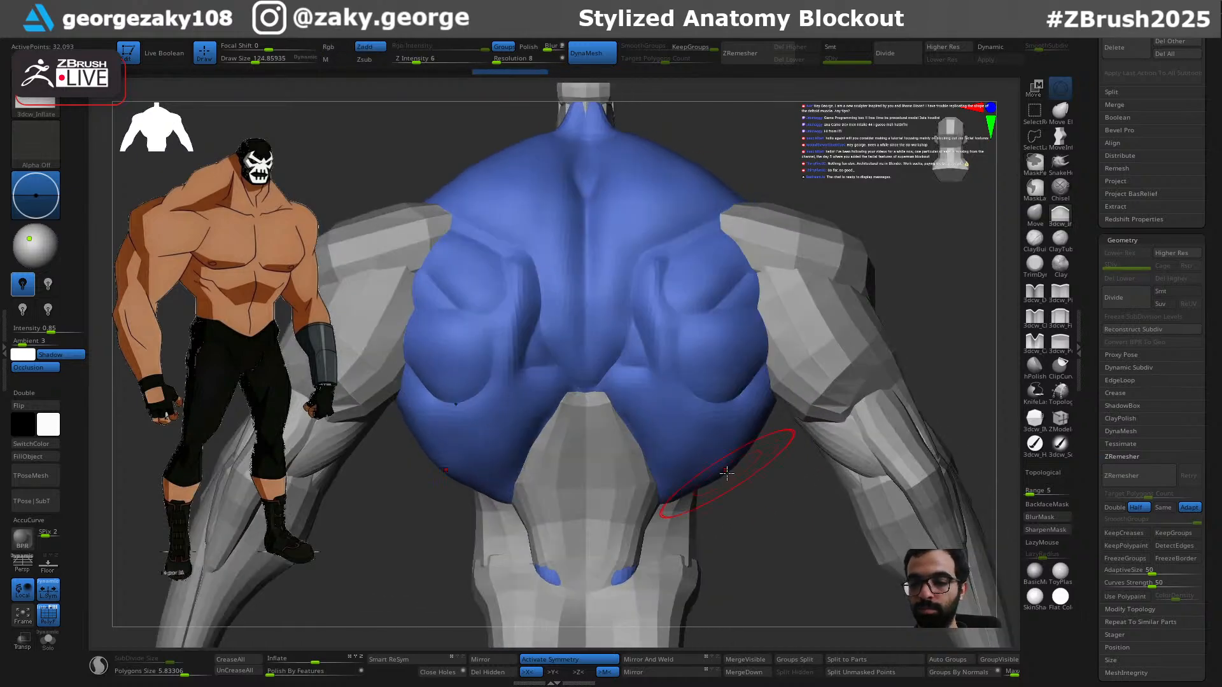
pyautogui.hotkey('alt', 's')
pyautogui.hotkey('shift', 'f')
pyautogui.hotkey('shift', 'f')
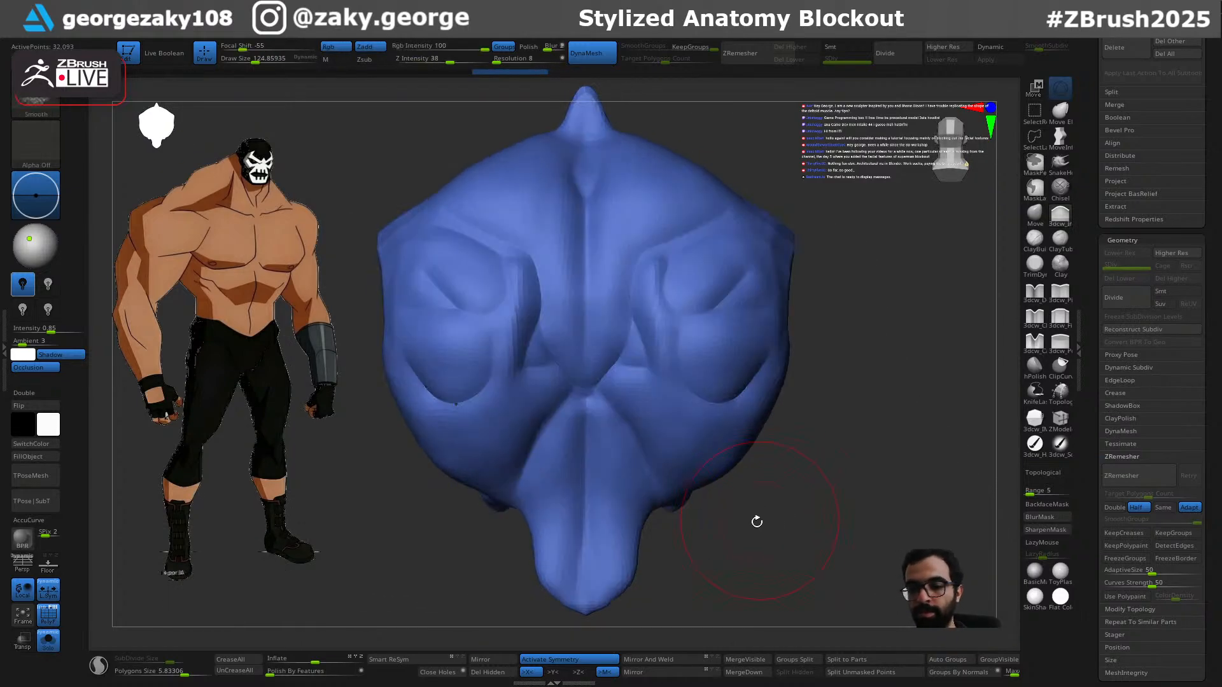
pyautogui.moveTo(754, 516); pyautogui.dragTo(755, 439, button='right')
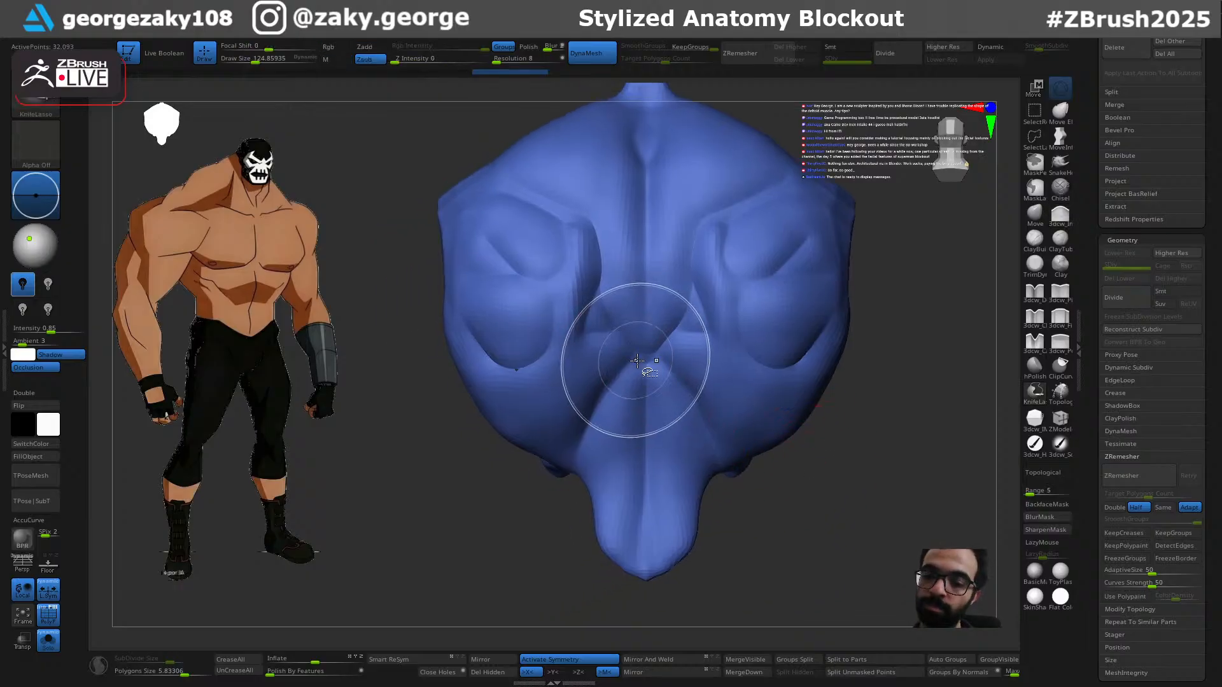
# Step: Try a KnifeLasso cut down the lower middle of the torso mesh and undo it
pyautogui.moveTo(640, 358)
pyautogui.keyDown('ctrl'); pyautogui.keyDown('shift'); pyautogui.mouseDown()
pyautogui.moveTo(551, 586)
pyautogui.moveTo(711, 605)
pyautogui.mouseUp(); pyautogui.keyUp('shift'); pyautogui.keyUp('ctrl')
pyautogui.hotkey('ctrl', 'z')
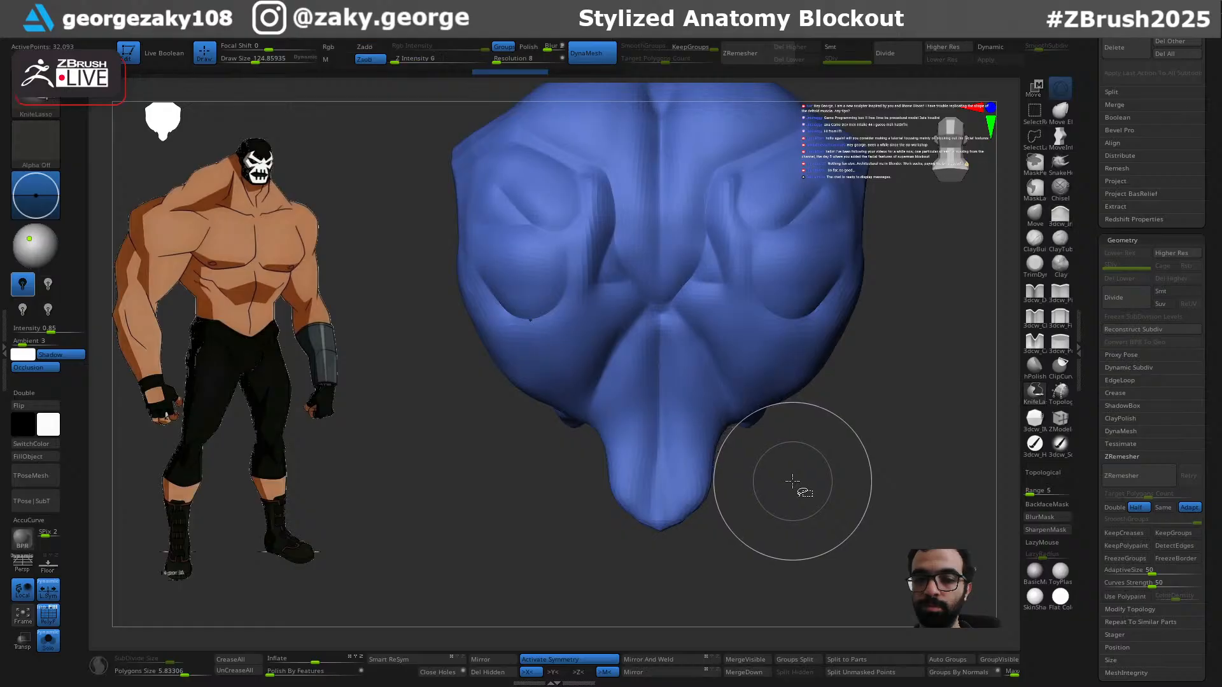
pyautogui.moveTo(789, 473); pyautogui.dragTo(851, 491, button='right')
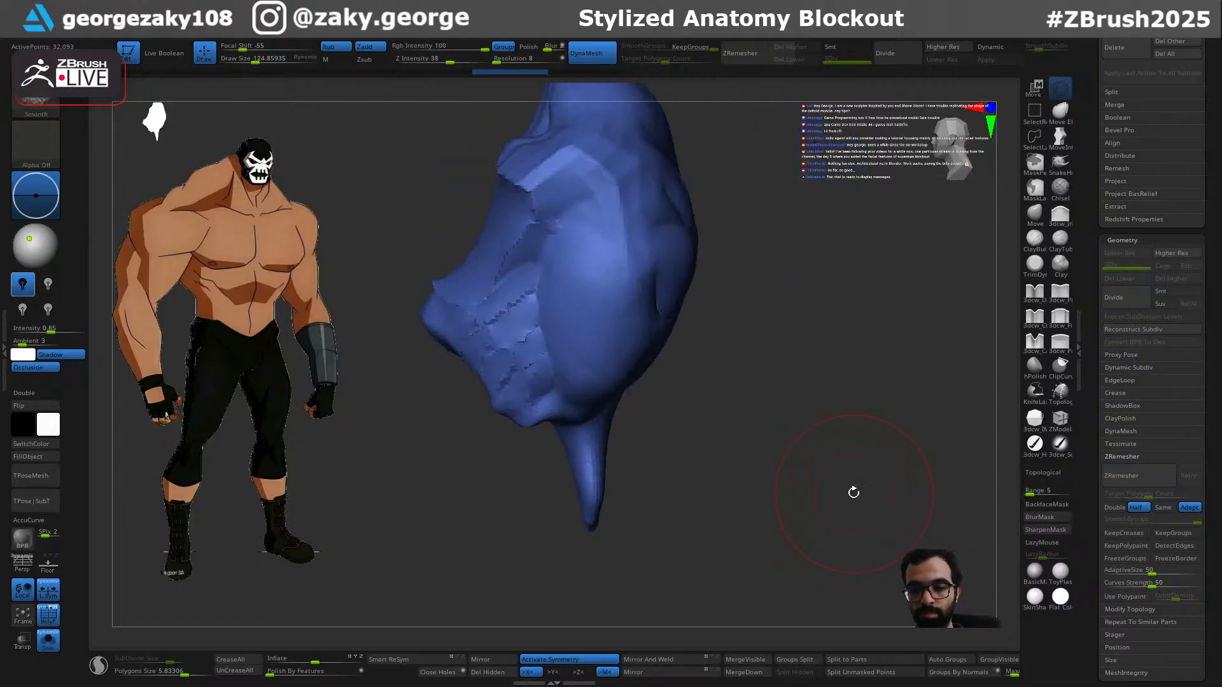
# Step: Merge the torso mesh into one polygroup and cut off its narrow lower tail with KnifeLasso
pyautogui.hotkey('ctrl', 'w')
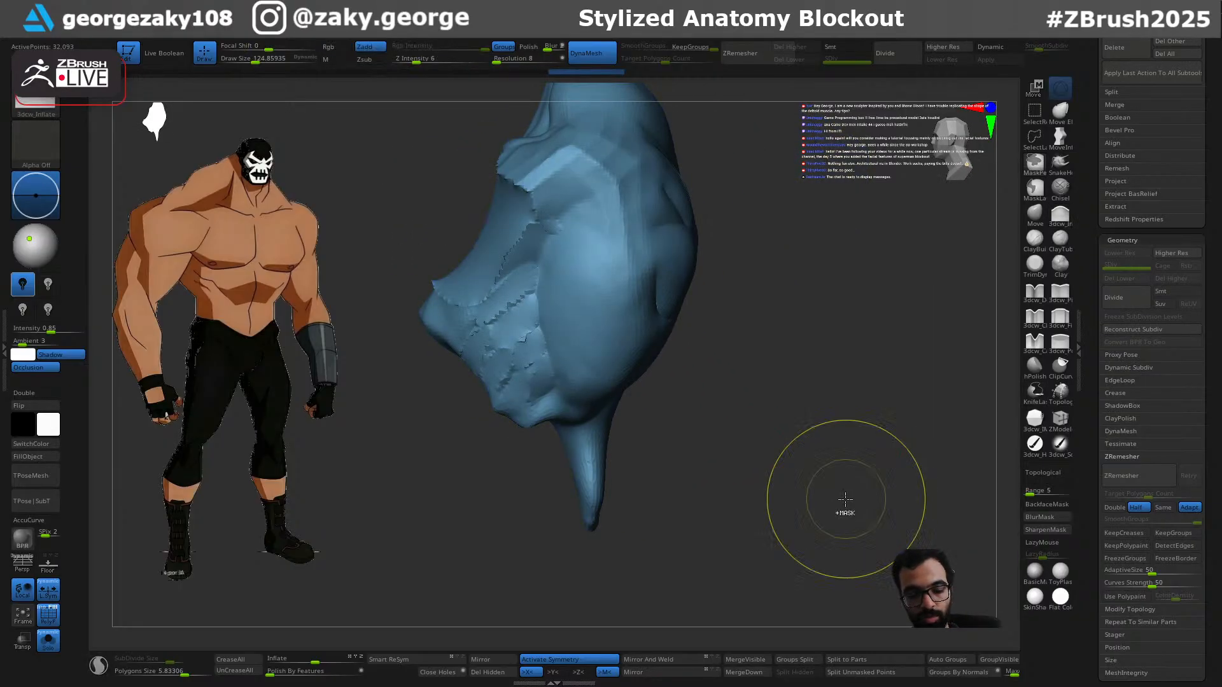
pyautogui.keyDown('shift'); pyautogui.moveTo(844, 502); pyautogui.dragTo(744, 519, button='right'); pyautogui.keyUp('shift')
pyautogui.keyDown('ctrl'); pyautogui.keyDown('shift'); pyautogui.moveTo(641, 316); pyautogui.dragTo(722, 572); pyautogui.keyUp('shift'); pyautogui.keyUp('ctrl')
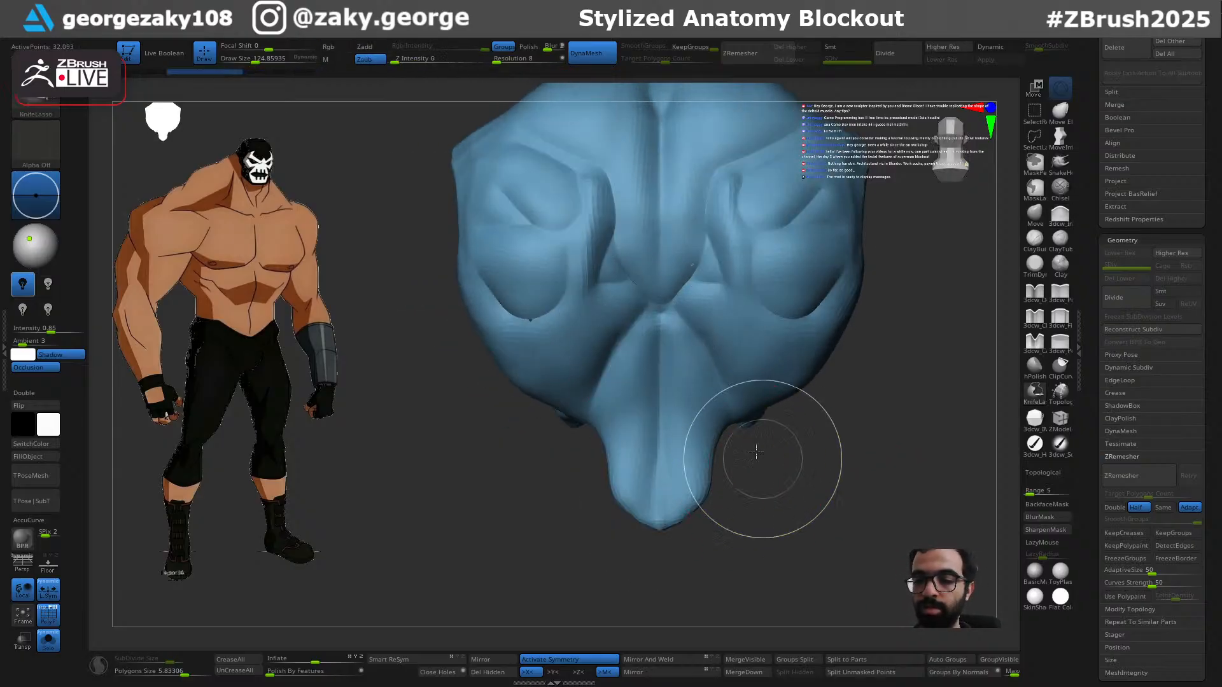
pyautogui.hotkey('ctrl', 'z')
pyautogui.keyDown('ctrl'); pyautogui.keyDown('shift'); pyautogui.moveTo(759, 464); pyautogui.dragTo(758, 541); pyautogui.keyUp('shift'); pyautogui.keyUp('ctrl')
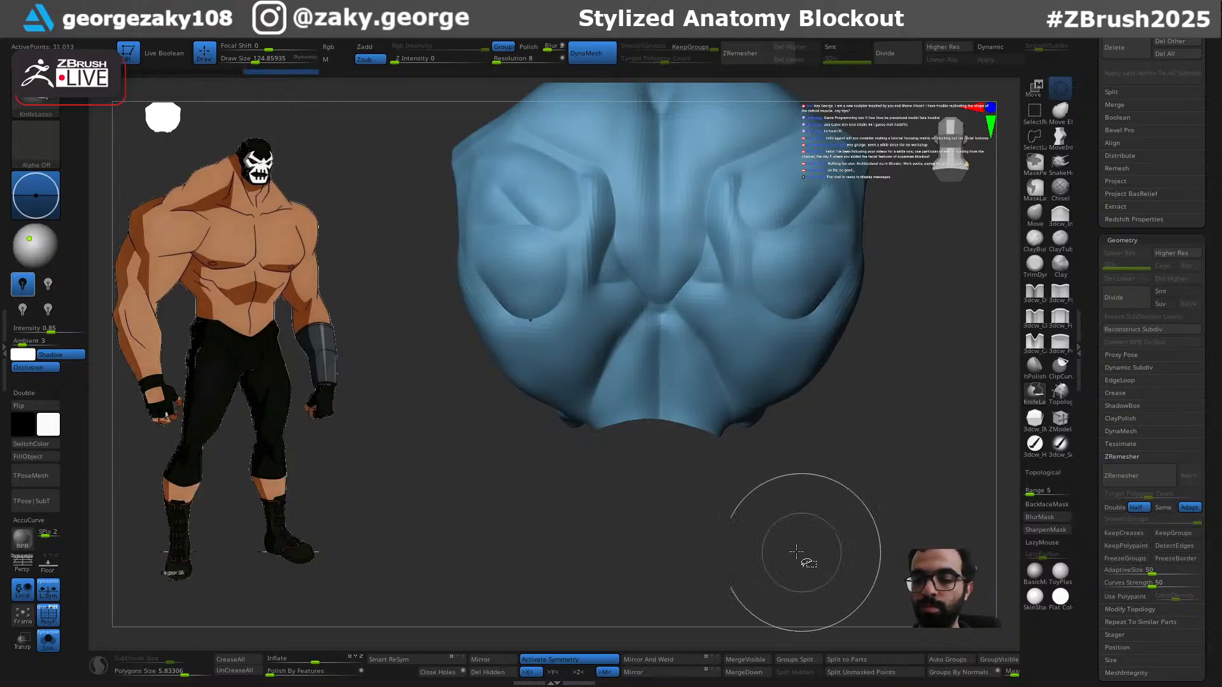
# Step: Carve an arched notch into the lower middle of the back with KnifeLasso and make it symmetrical with Mirror And Weld
pyautogui.keyDown('alt'); pyautogui.keyDown('shift'); pyautogui.moveTo(747, 487); pyautogui.dragTo(759, 577, button='right'); pyautogui.keyUp('shift'); pyautogui.keyUp('alt')
pyautogui.keyDown('ctrl'); pyautogui.keyDown('shift'); pyautogui.moveTo(668, 515); pyautogui.dragTo(674, 582); pyautogui.keyUp('shift'); pyautogui.keyUp('ctrl')
pyautogui.hotkey('ctrl', 'z')
pyautogui.moveTo(750, 567)
pyautogui.keyDown('ctrl'); pyautogui.keyDown('shift'); pyautogui.mouseDown()
pyautogui.moveTo(682, 459)
pyautogui.moveTo(633, 624)
pyautogui.mouseUp(); pyautogui.keyUp('shift'); pyautogui.keyUp('ctrl')
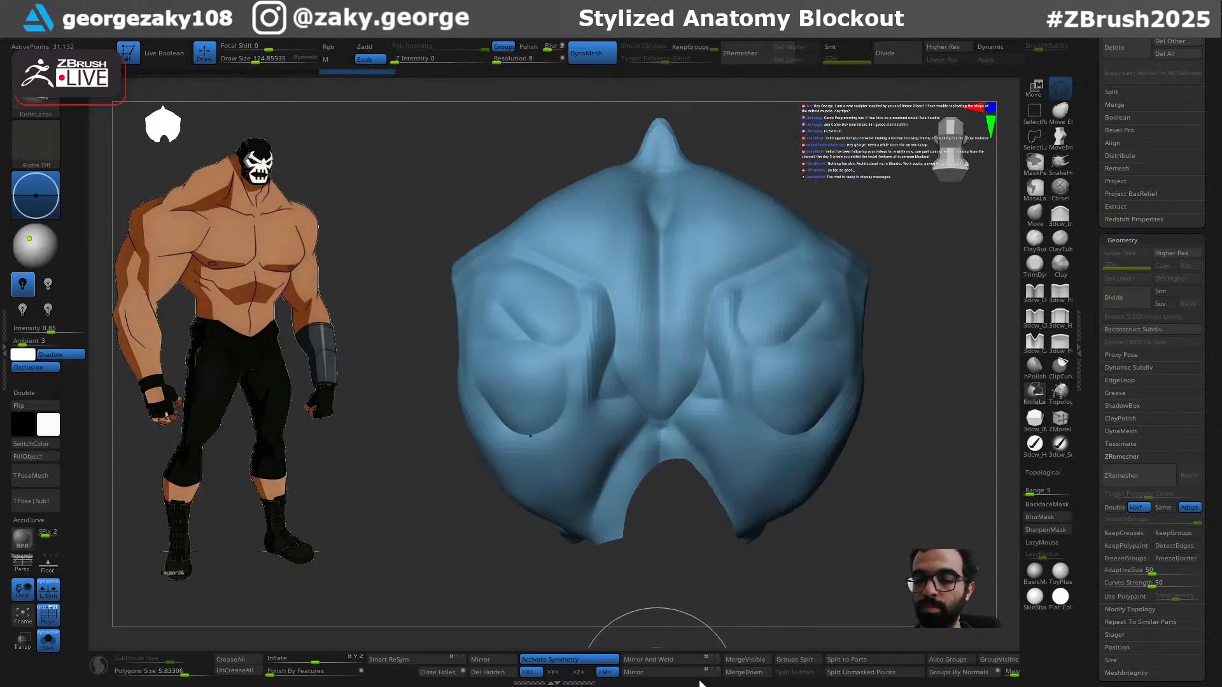
pyautogui.moveTo(742, 573)
pyautogui.mouseDown()
pyautogui.moveTo(764, 582)
pyautogui.moveTo(739, 564)
pyautogui.mouseUp()
pyautogui.keyDown('ctrl'); pyautogui.keyDown('shift'); pyautogui.moveTo(671, 426); pyautogui.dragTo(746, 636); pyautogui.keyUp('shift'); pyautogui.keyUp('ctrl')
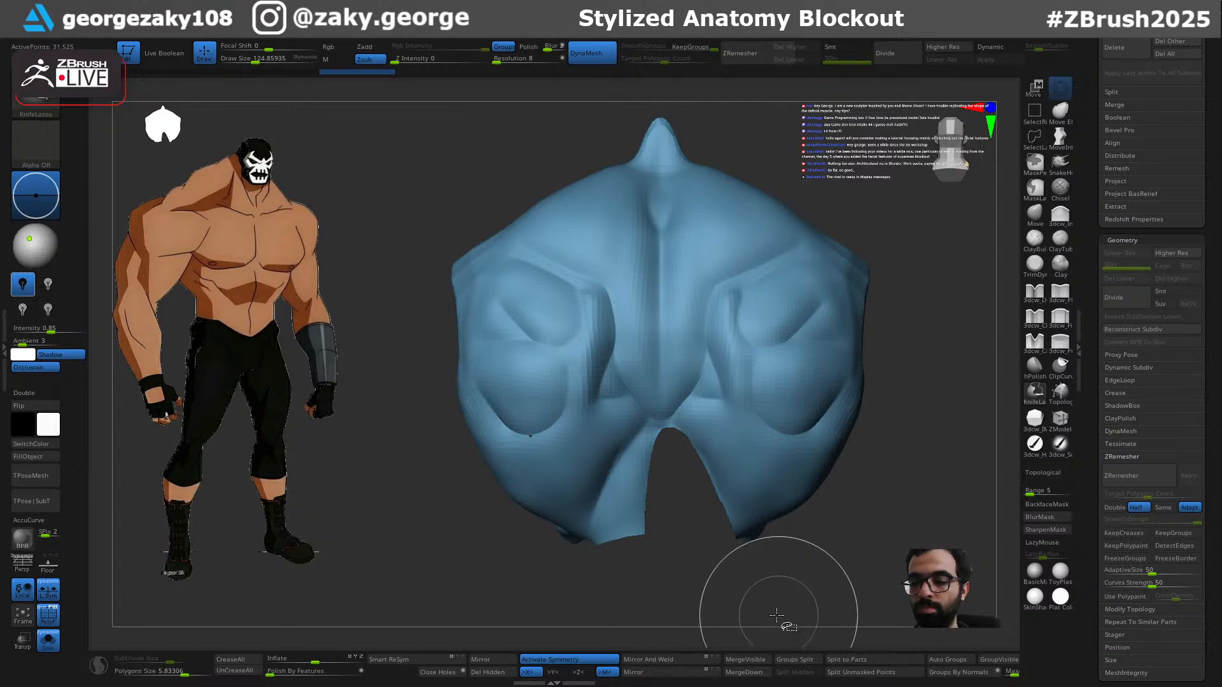
pyautogui.click(677, 662)
pyautogui.moveTo(838, 546); pyautogui.dragTo(773, 510)
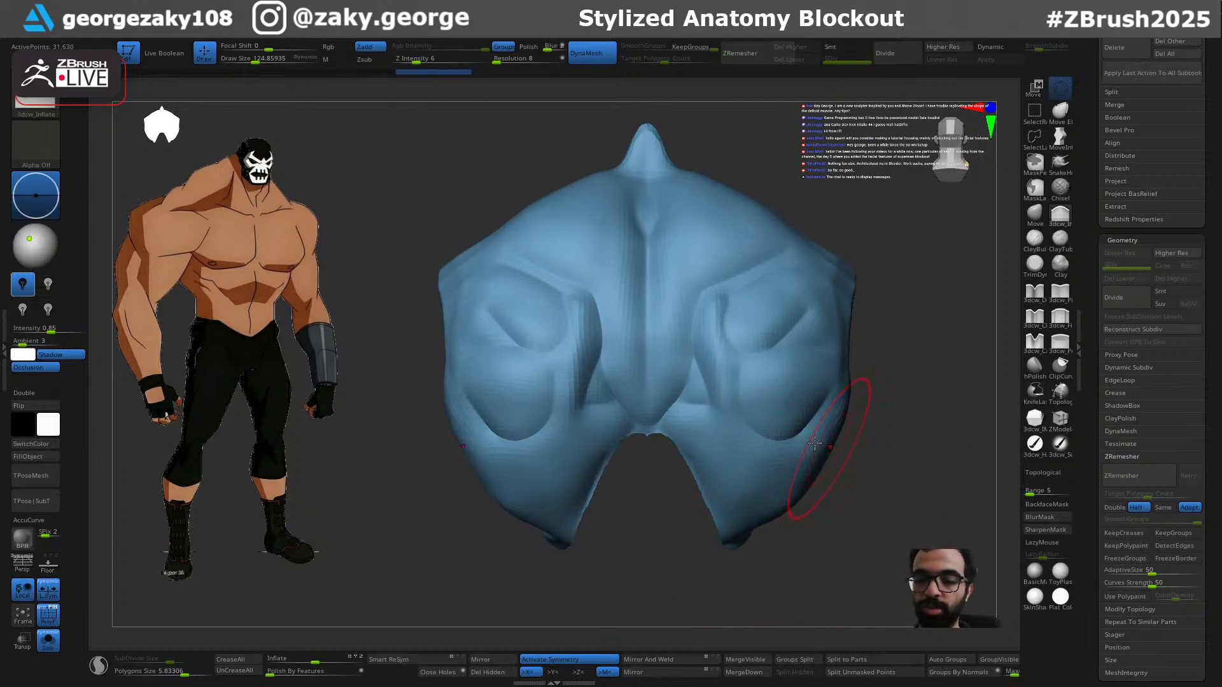
# Step: Cut away the upper torso straight across the shoulder blade area with KnifeLasso, keeping the lower back muscles on both sides
pyautogui.moveTo(867, 349)
pyautogui.keyDown('ctrl'); pyautogui.keyDown('shift'); pyautogui.mouseDown()
pyautogui.moveTo(651, 415)
pyautogui.moveTo(663, 612)
pyautogui.moveTo(888, 587)
pyautogui.moveTo(879, 595)
pyautogui.mouseUp(); pyautogui.keyUp('shift'); pyautogui.keyUp('ctrl')
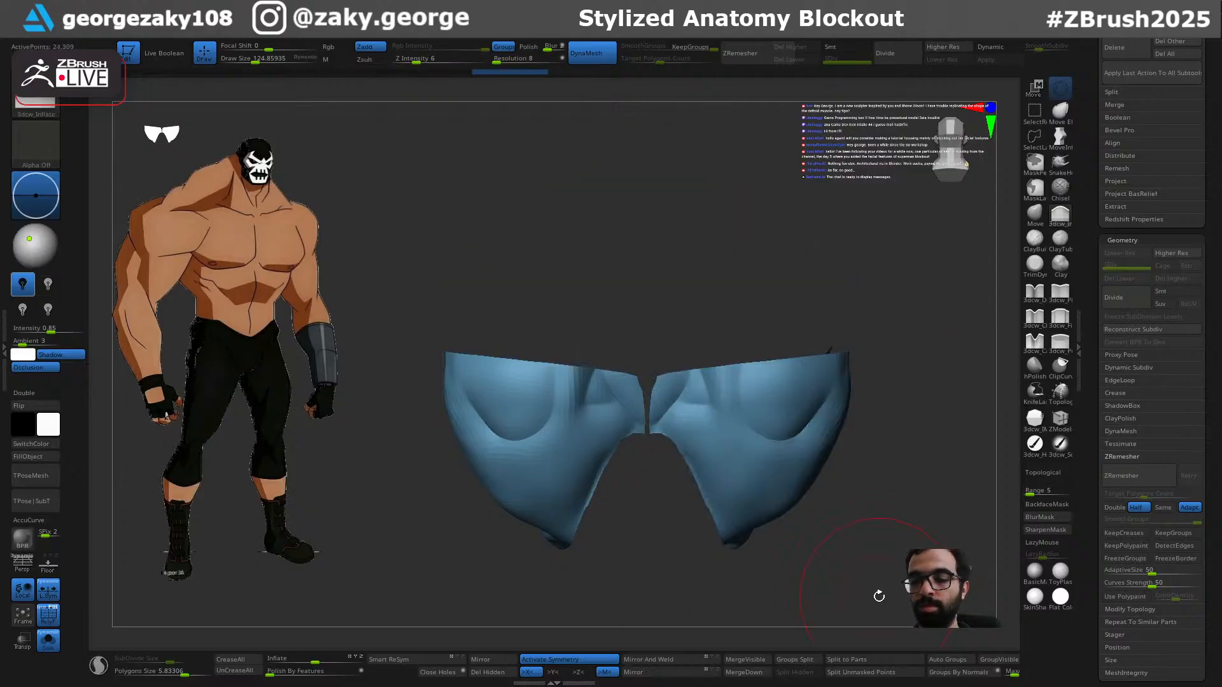
pyautogui.moveTo(895, 525); pyautogui.dragTo(895, 531)
pyautogui.hotkey('ctrl', 'z')
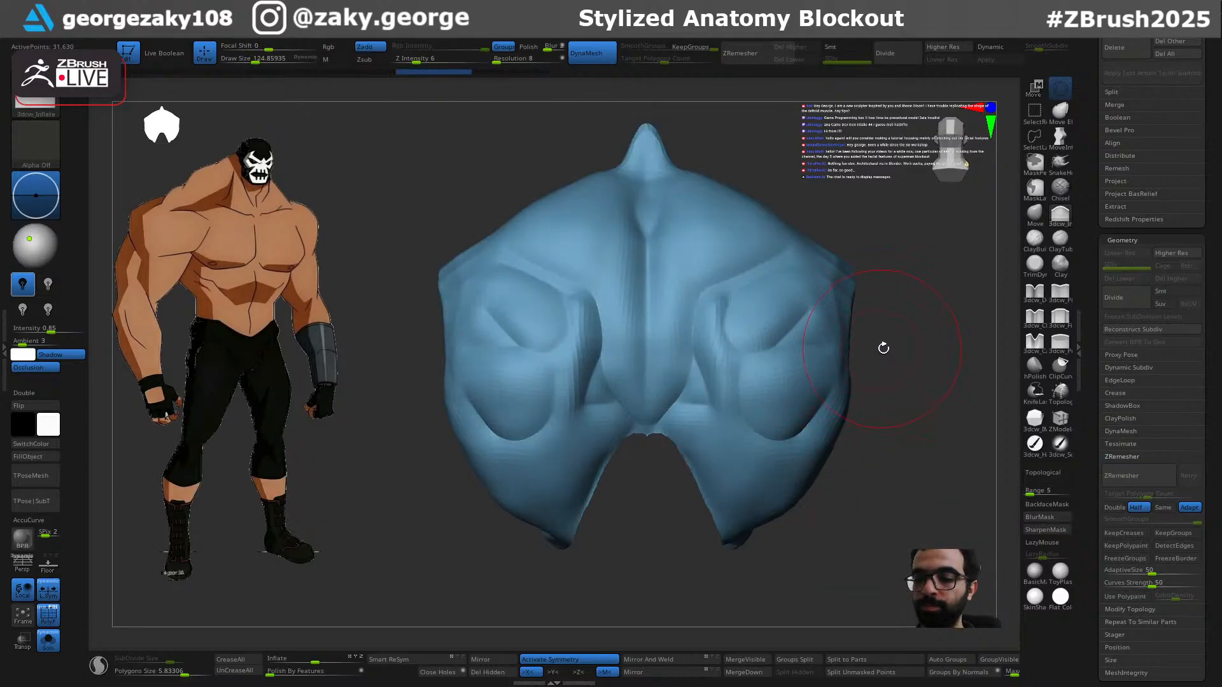
pyautogui.hotkey('ctrl', 'shift')
pyautogui.moveTo(708, 352)
pyautogui.keyDown('ctrl'); pyautogui.keyDown('shift'); pyautogui.mouseDown()
pyautogui.moveTo(382, 390)
pyautogui.moveTo(439, 630)
pyautogui.moveTo(910, 636)
pyautogui.mouseUp(); pyautogui.keyUp('shift'); pyautogui.keyUp('ctrl')
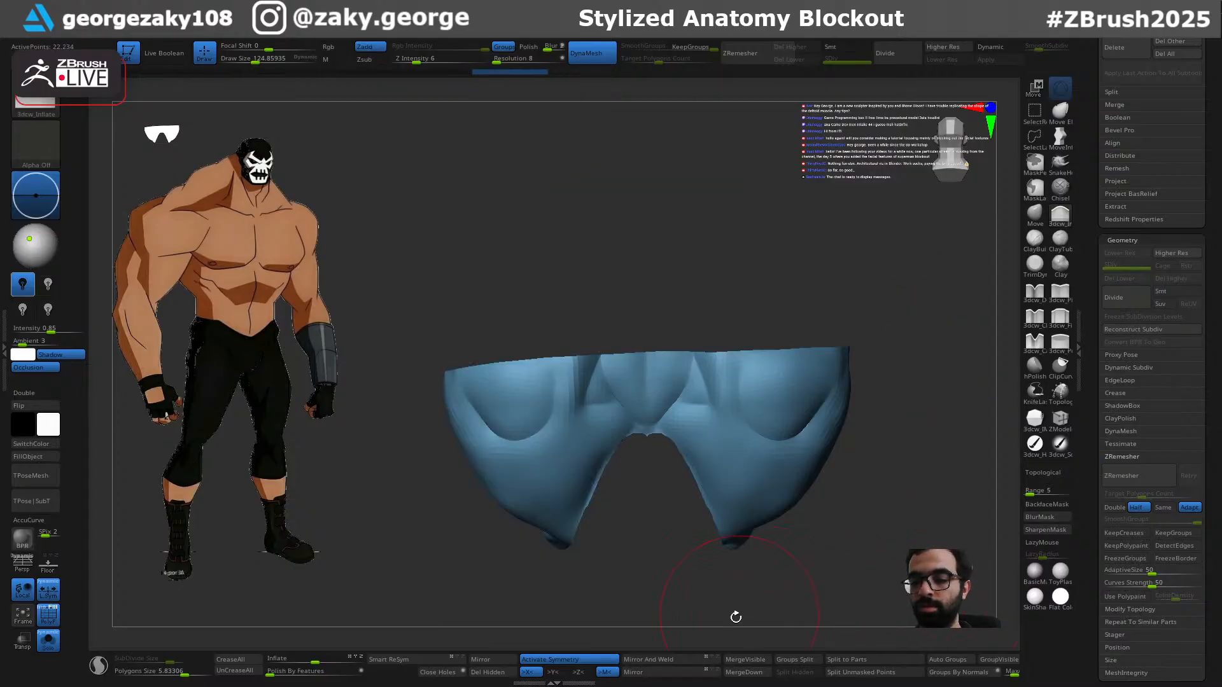
pyautogui.moveTo(851, 521); pyautogui.dragTo(805, 533)
# Step: Try to separate the lat muscle from the front ribs with KnifeLasso cuts in side view, undoing the attempts
pyautogui.hotkey('ctrl', 'shift')
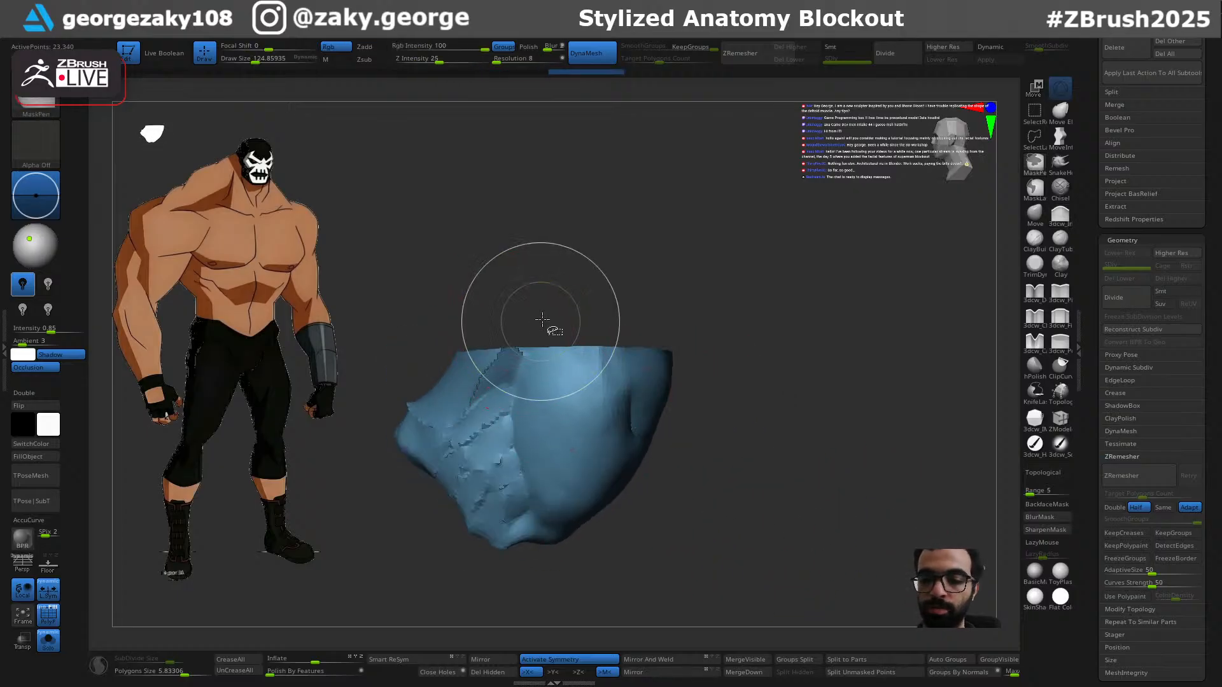
pyautogui.moveTo(516, 463)
pyautogui.keyDown('ctrl'); pyautogui.keyDown('shift'); pyautogui.mouseDown()
pyautogui.moveTo(593, 595)
pyautogui.moveTo(693, 531)
pyautogui.moveTo(741, 252)
pyautogui.mouseUp(); pyautogui.keyUp('shift'); pyautogui.keyUp('ctrl')
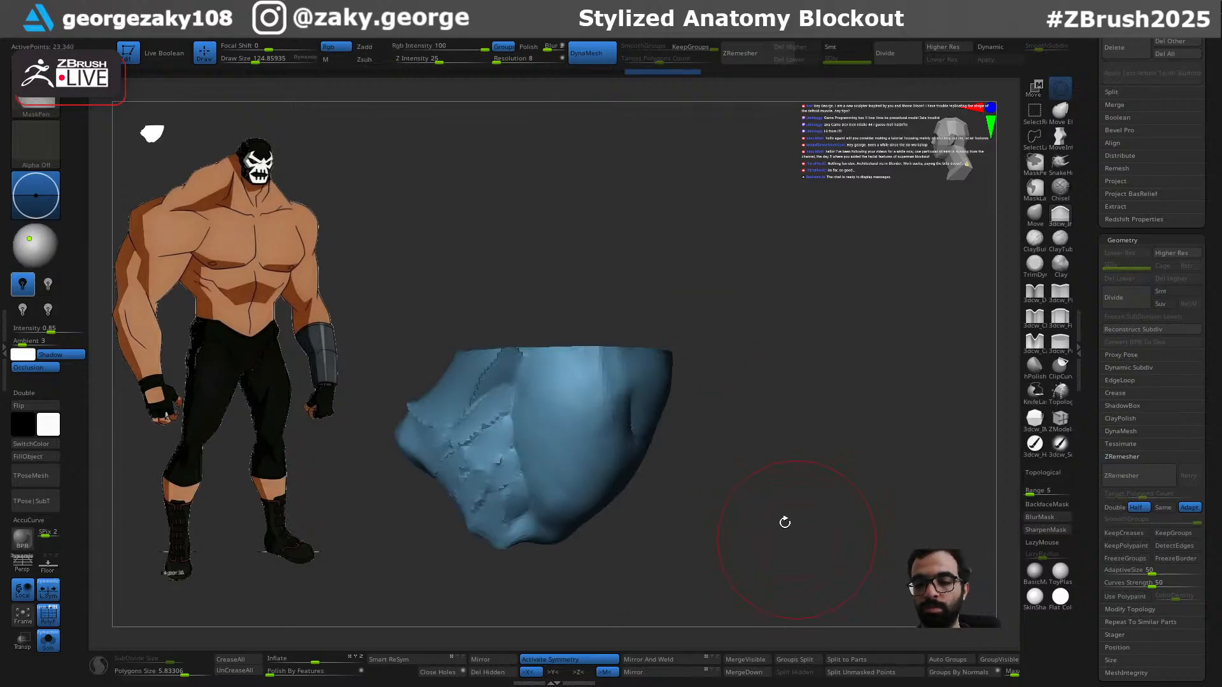
pyautogui.moveTo(520, 487)
pyautogui.keyDown('ctrl'); pyautogui.keyDown('shift'); pyautogui.mouseDown()
pyautogui.moveTo(713, 575)
pyautogui.moveTo(872, 272)
pyautogui.moveTo(826, 395)
pyautogui.mouseUp(); pyautogui.keyUp('shift'); pyautogui.keyUp('ctrl')
pyautogui.hotkey('ctrl', 'shift')
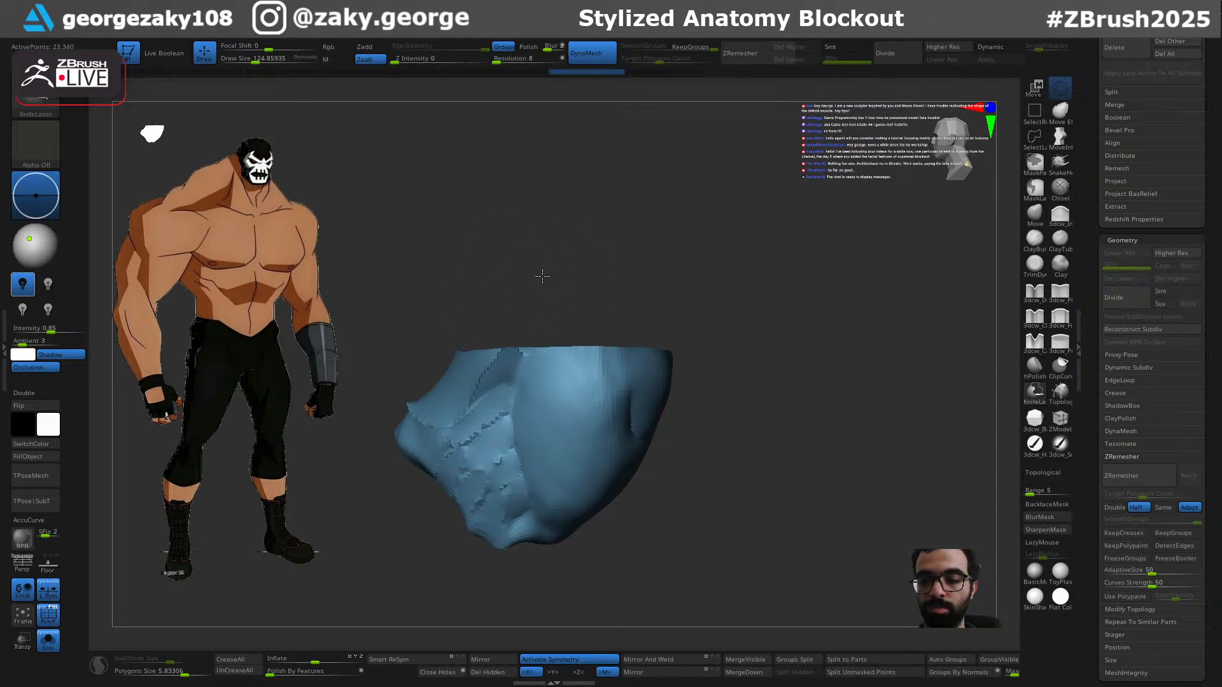
pyautogui.moveTo(553, 541)
pyautogui.keyDown('ctrl'); pyautogui.keyDown('shift'); pyautogui.mouseDown()
pyautogui.moveTo(519, 611)
pyautogui.moveTo(582, 150)
pyautogui.moveTo(592, 153)
pyautogui.mouseUp(); pyautogui.keyUp('shift'); pyautogui.keyUp('ctrl')
pyautogui.hotkey('ctrl', 'z')
pyautogui.moveTo(739, 425); pyautogui.dragTo(623, 274)
pyautogui.hotkey('ctrl', 'shift')
pyautogui.moveTo(624, 488)
pyautogui.keyDown('ctrl'); pyautogui.keyDown('shift'); pyautogui.mouseDown()
pyautogui.moveTo(537, 583)
pyautogui.moveTo(410, 261)
pyautogui.mouseUp(); pyautogui.keyUp('shift'); pyautogui.keyUp('ctrl')
pyautogui.hotkey('ctrl', 'z')
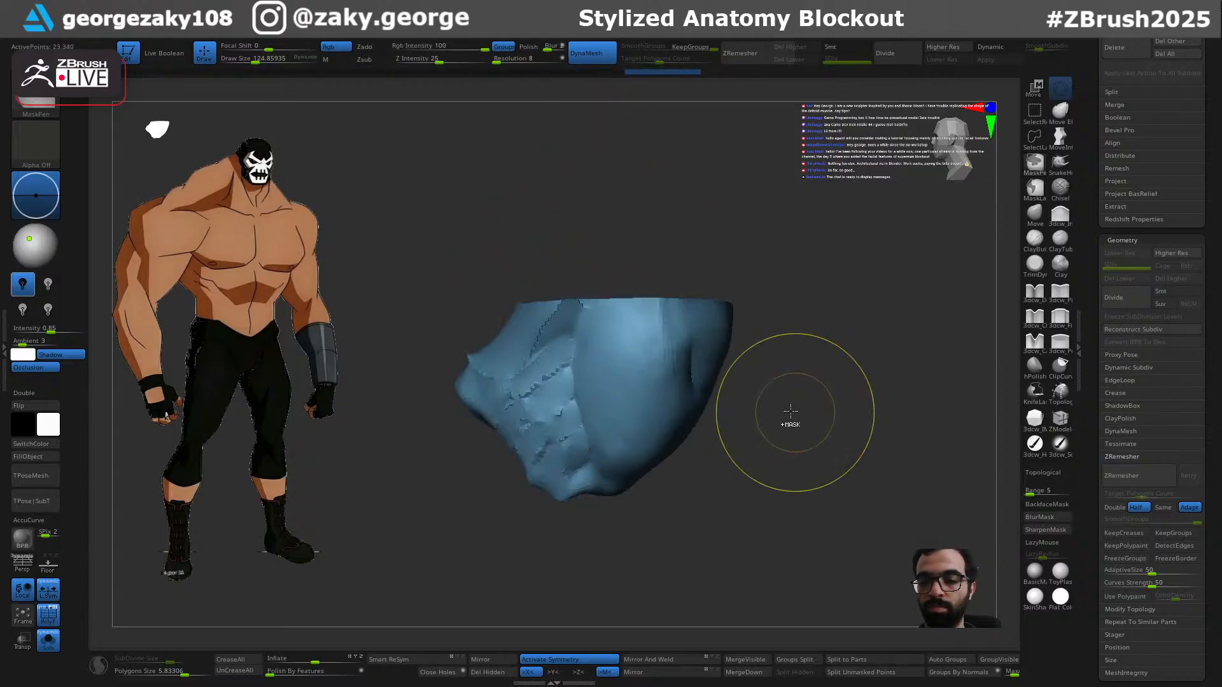
# Step: Try further KnifeLasso cuts following the crease between the ribs and the lat muscle, undoing each one
pyautogui.keyDown('ctrl'); pyautogui.keyDown('shift'); pyautogui.moveTo(591, 270); pyautogui.dragTo(576, 327); pyautogui.keyUp('shift'); pyautogui.keyUp('ctrl')
pyautogui.keyDown('ctrl'); pyautogui.keyDown('shift'); pyautogui.moveTo(622, 556); pyautogui.dragTo(563, 184); pyautogui.keyUp('shift'); pyautogui.keyUp('ctrl')
pyautogui.hotkey('ctrl', 'z')
pyautogui.keyDown('ctrl'); pyautogui.keyDown('shift'); pyautogui.moveTo(592, 280); pyautogui.dragTo(587, 304); pyautogui.keyUp('shift'); pyautogui.keyUp('ctrl')
pyautogui.moveTo(583, 417)
pyautogui.keyDown('ctrl'); pyautogui.keyDown('shift'); pyautogui.mouseDown()
pyautogui.moveTo(658, 523)
pyautogui.moveTo(465, 474)
pyautogui.moveTo(563, 210)
pyautogui.moveTo(581, 268)
pyautogui.mouseUp(); pyautogui.keyUp('shift'); pyautogui.keyUp('ctrl')
pyautogui.hotkey('ctrl', 'z')
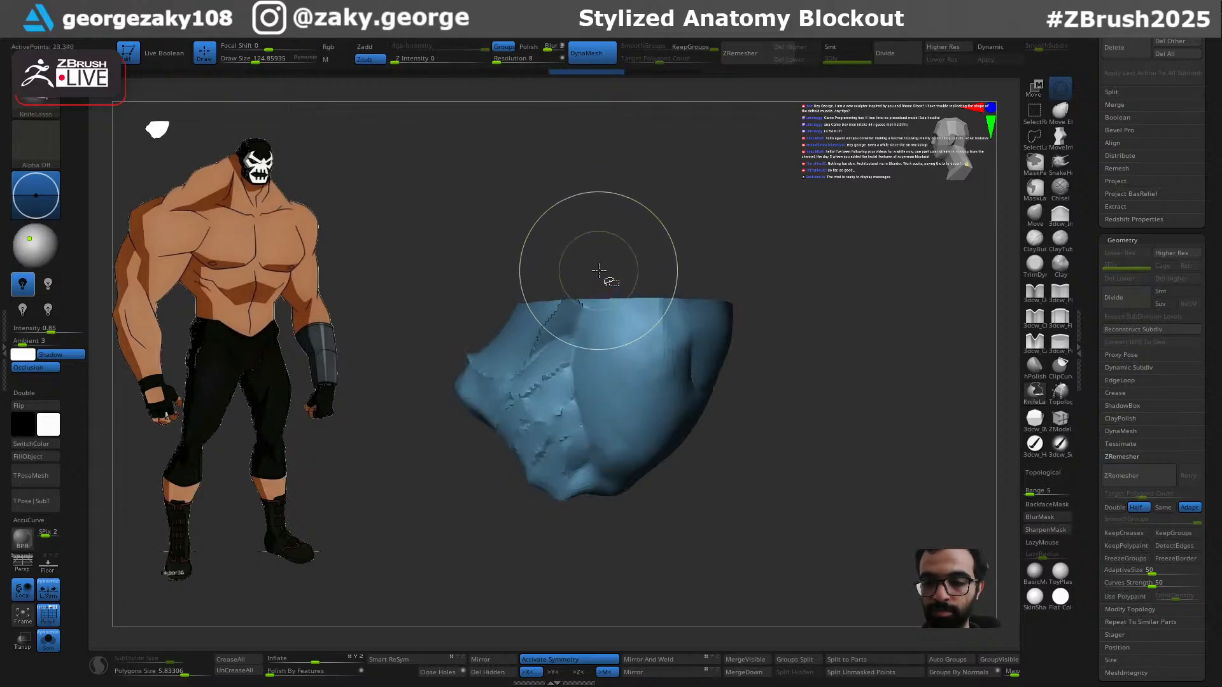
pyautogui.moveTo(596, 467)
pyautogui.keyDown('ctrl'); pyautogui.keyDown('shift'); pyautogui.mouseDown()
pyautogui.moveTo(700, 490)
pyautogui.moveTo(628, 240)
pyautogui.mouseUp(); pyautogui.keyUp('shift'); pyautogui.keyUp('ctrl')
pyautogui.hotkey('ctrl', 'z')
pyautogui.moveTo(611, 472)
pyautogui.keyDown('ctrl'); pyautogui.keyDown('shift'); pyautogui.mouseDown()
pyautogui.moveTo(681, 502)
pyautogui.moveTo(646, 532)
pyautogui.moveTo(657, 588)
pyautogui.moveTo(449, 270)
pyautogui.moveTo(683, 296)
pyautogui.mouseUp(); pyautogui.keyUp('shift'); pyautogui.keyUp('ctrl')
pyautogui.hotkey('ctrl', 'z')
# Step: Try a curved KnifeLasso slice starting at the upper end of the rib crease and undo it
pyautogui.keyDown('ctrl'); pyautogui.keyDown('shift'); pyautogui.moveTo(602, 274); pyautogui.dragTo(588, 295); pyautogui.keyUp('shift'); pyautogui.keyUp('ctrl')
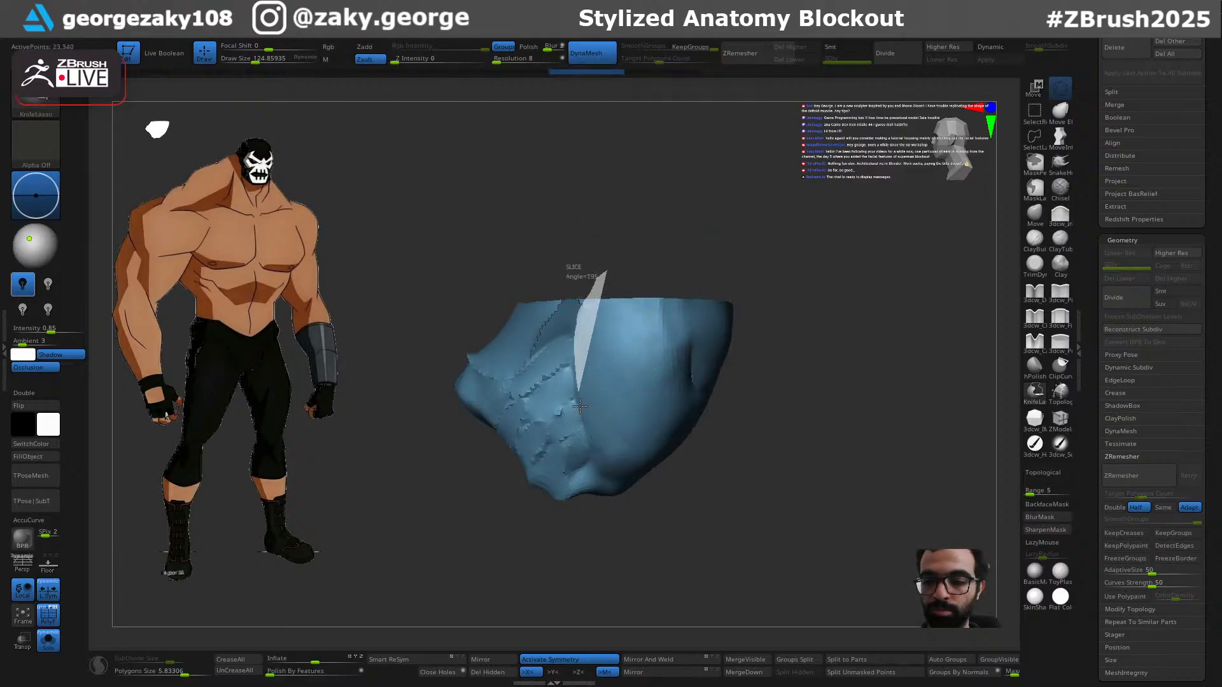
pyautogui.moveTo(622, 490)
pyautogui.keyDown('ctrl'); pyautogui.keyDown('shift'); pyautogui.mouseDown()
pyautogui.moveTo(785, 333)
pyautogui.moveTo(751, 213)
pyautogui.moveTo(761, 229)
pyautogui.mouseUp(); pyautogui.keyUp('shift'); pyautogui.keyUp('ctrl')
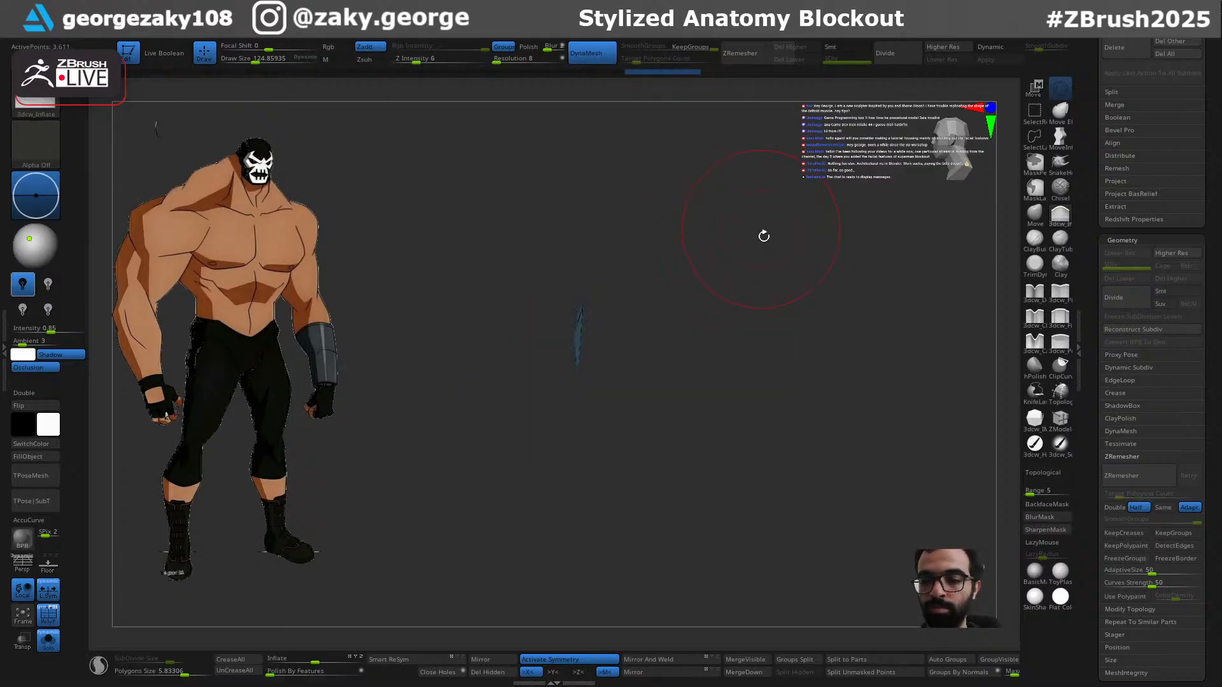
pyautogui.hotkey('ctrl', 'z')
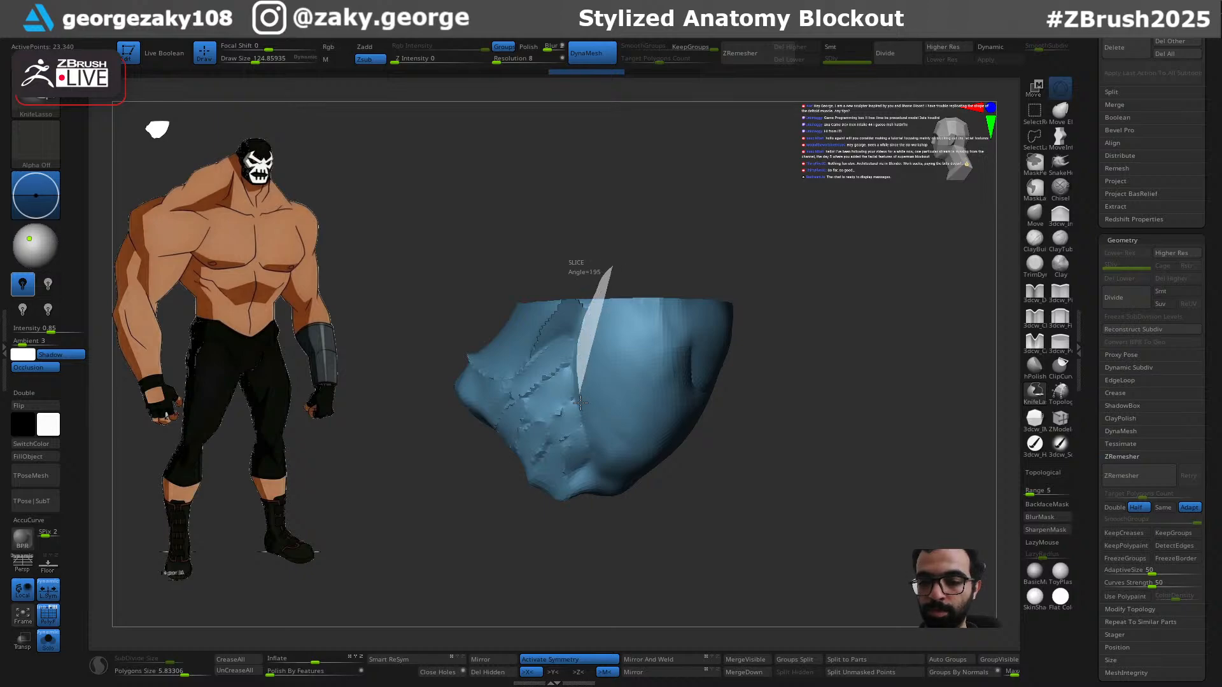
pyautogui.moveTo(603, 472)
pyautogui.keyDown('ctrl'); pyautogui.keyDown('shift'); pyautogui.mouseDown()
pyautogui.moveTo(706, 481)
pyautogui.moveTo(755, 235)
pyautogui.mouseUp(); pyautogui.keyUp('shift'); pyautogui.keyUp('ctrl')
pyautogui.hotkey('ctrl', 'z')
# Step: Step back through the edit history and restore the trimmed back mesh as a single polygroup
pyautogui.hotkey('ctrl', 'z')
pyautogui.hotkey('ctrl', 'z')
pyautogui.hotkey('ctrl', 'z')
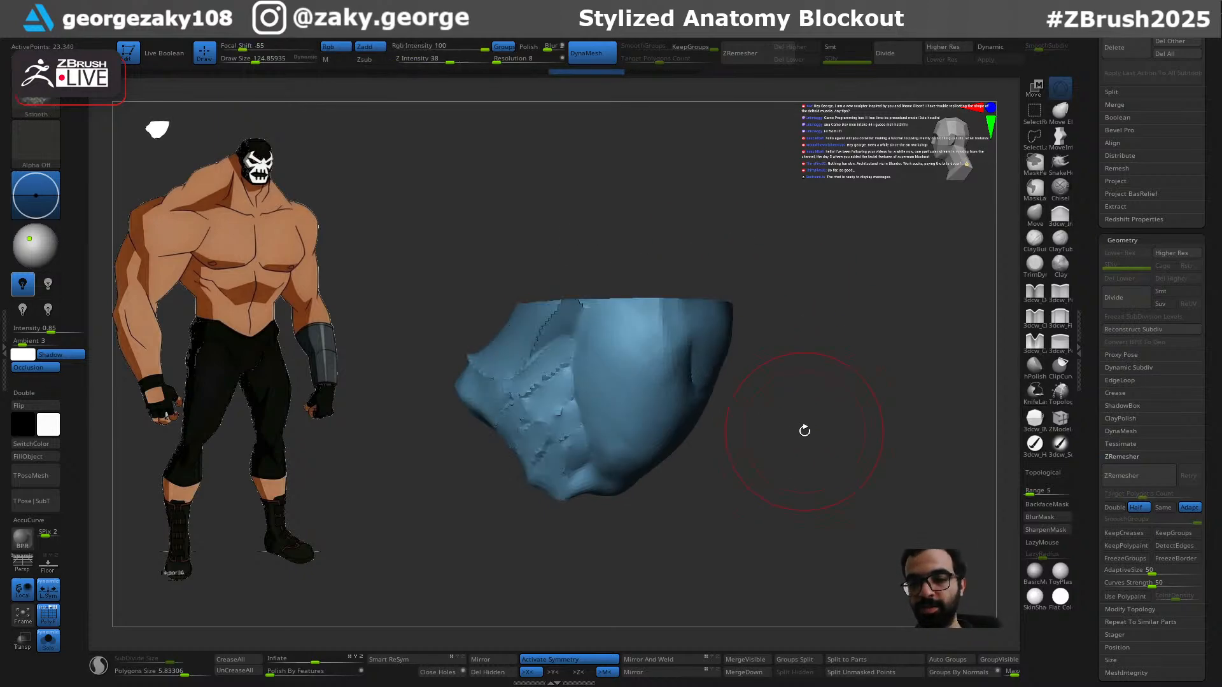
pyautogui.hotkey('ctrl', 'z')
pyautogui.hotkey('ctrl', 'z')
pyautogui.hotkey('ctrl', 'z')
pyautogui.hotkey('ctrl', 'z')
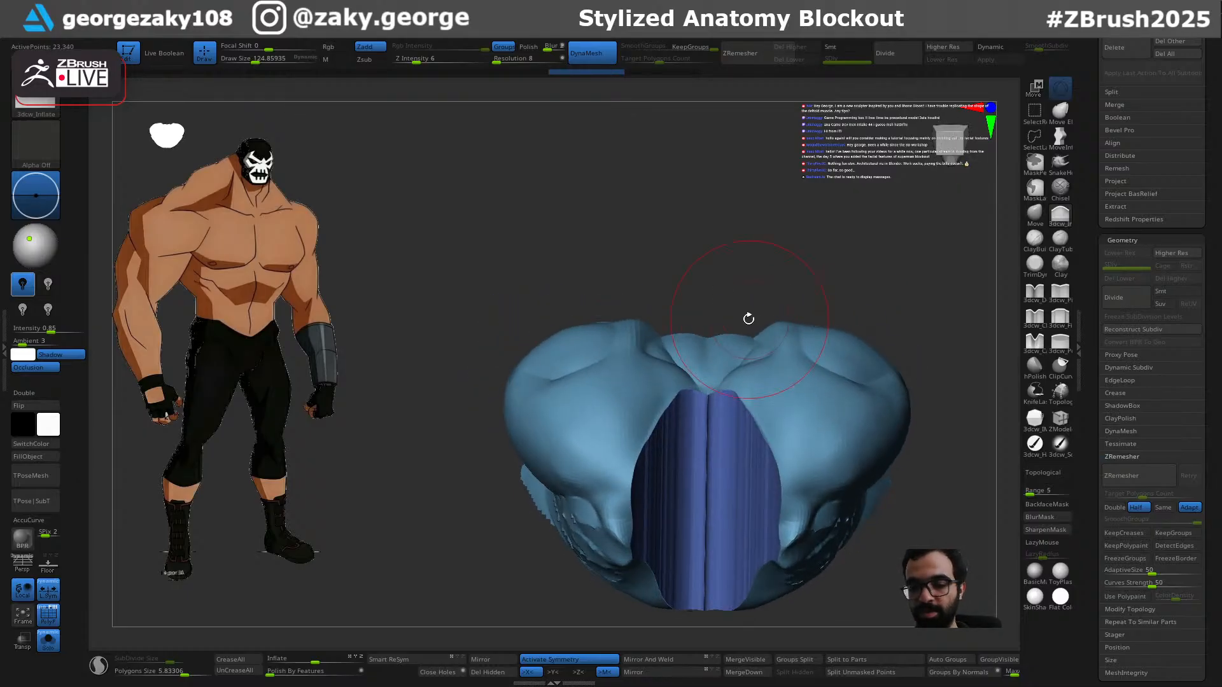
pyautogui.hotkey('ctrl', 'shift', 'z')
pyautogui.hotkey('ctrl', 'shift', 'z')
pyautogui.hotkey('ctrl', 'shift', 'z')
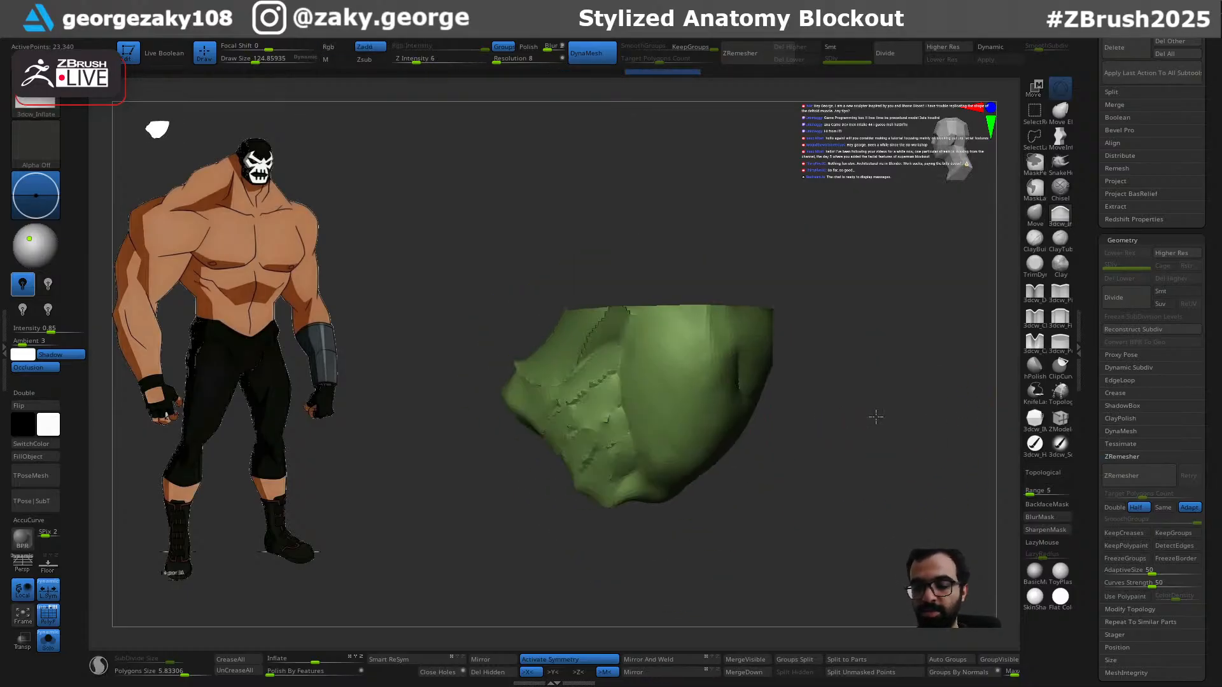
# Step: Try again to slice the regrouped mesh along the front edge of the lat muscle with KnifeLasso, undoing each cut
pyautogui.moveTo(666, 523)
pyautogui.keyDown('ctrl'); pyautogui.keyDown('shift'); pyautogui.mouseDown()
pyautogui.moveTo(782, 117)
pyautogui.moveTo(787, 127)
pyautogui.mouseUp(); pyautogui.keyUp('shift'); pyautogui.keyUp('ctrl')
pyautogui.hotkey('ctrl', 'z')
pyautogui.keyDown('ctrl'); pyautogui.keyDown('shift'); pyautogui.moveTo(678, 271); pyautogui.dragTo(669, 285); pyautogui.keyUp('shift'); pyautogui.keyUp('ctrl')
pyautogui.moveTo(660, 448)
pyautogui.keyDown('ctrl'); pyautogui.keyDown('shift'); pyautogui.mouseDown()
pyautogui.moveTo(568, 586)
pyautogui.moveTo(689, 161)
pyautogui.moveTo(700, 163)
pyautogui.mouseUp(); pyautogui.keyUp('shift'); pyautogui.keyUp('ctrl')
pyautogui.hotkey('ctrl', 'z')
pyautogui.hotkey('ctrl', 'z')
pyautogui.keyDown('ctrl'); pyautogui.keyDown('shift'); pyautogui.moveTo(681, 269); pyautogui.dragTo(672, 280); pyautogui.keyUp('shift'); pyautogui.keyUp('ctrl')
pyautogui.keyDown('ctrl'); pyautogui.keyDown('shift'); pyautogui.moveTo(652, 421); pyautogui.dragTo(878, 341); pyautogui.keyUp('shift'); pyautogui.keyUp('ctrl')
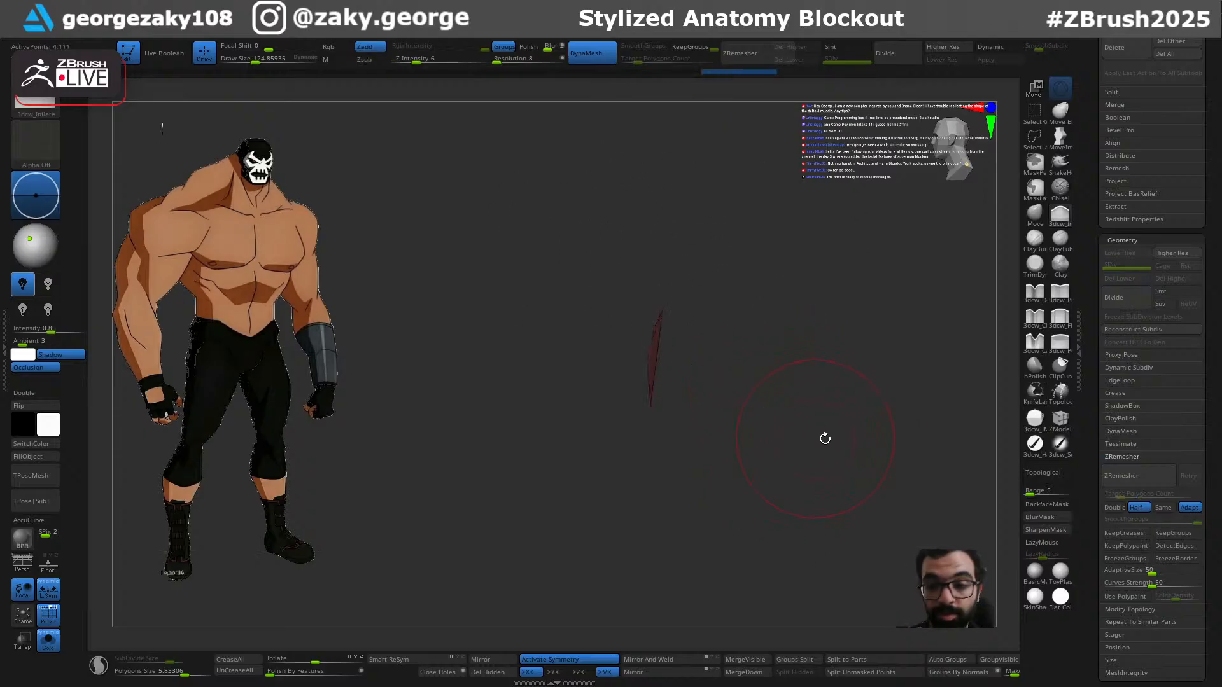
pyautogui.hotkey('ctrl', 'z')
# Step: Try to cut off the rib area from the front side of the mesh with KnifeLasso and check the mirror symmetry setting
pyautogui.moveTo(821, 446)
pyautogui.mouseDown()
pyautogui.moveTo(826, 513)
pyautogui.moveTo(840, 346)
pyautogui.moveTo(818, 422)
pyautogui.moveTo(737, 567)
pyautogui.moveTo(677, 454)
pyautogui.mouseUp()
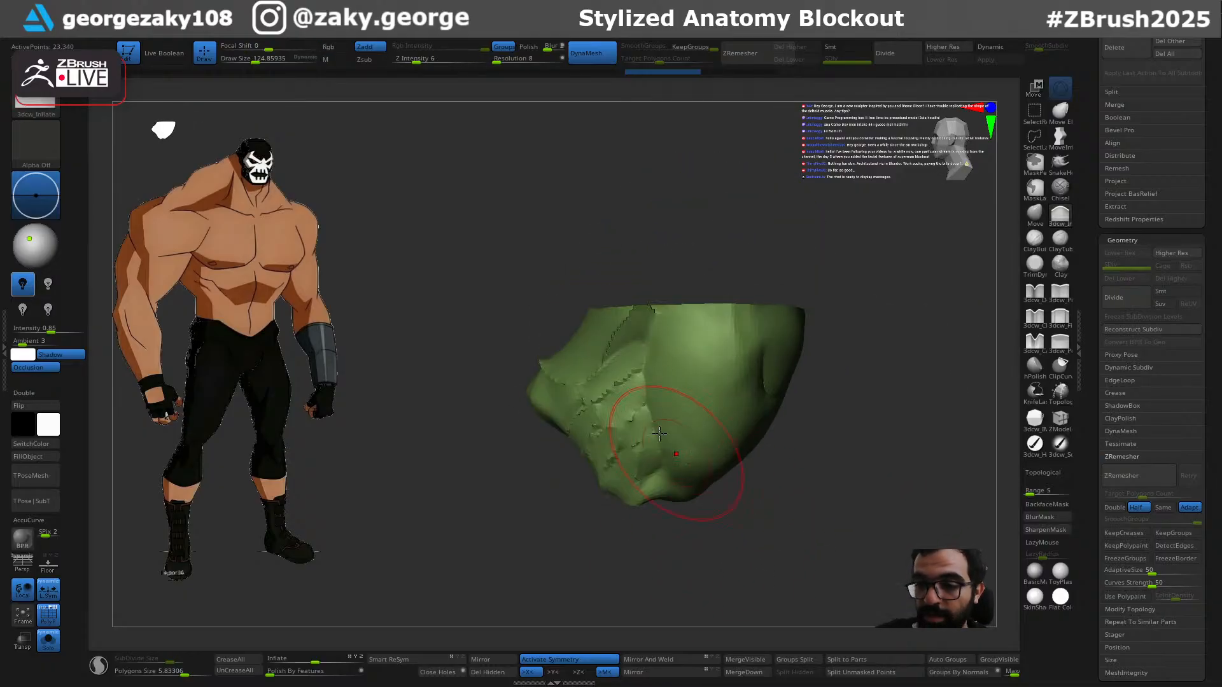
pyautogui.keyDown('ctrl'); pyautogui.keyDown('shift'); pyautogui.moveTo(599, 247); pyautogui.dragTo(608, 413); pyautogui.keyUp('shift'); pyautogui.keyUp('ctrl')
pyautogui.hotkey('ctrl', 'z')
pyautogui.moveTo(530, 240)
pyautogui.keyDown('ctrl'); pyautogui.keyDown('shift'); pyautogui.mouseDown()
pyautogui.moveTo(488, 403)
pyautogui.moveTo(649, 572)
pyautogui.moveTo(674, 493)
pyautogui.mouseUp(); pyautogui.keyUp('shift'); pyautogui.keyUp('ctrl')
pyautogui.keyDown('ctrl'); pyautogui.keyDown('shift'); pyautogui.moveTo(648, 402); pyautogui.dragTo(646, 407); pyautogui.keyUp('shift'); pyautogui.keyUp('ctrl')
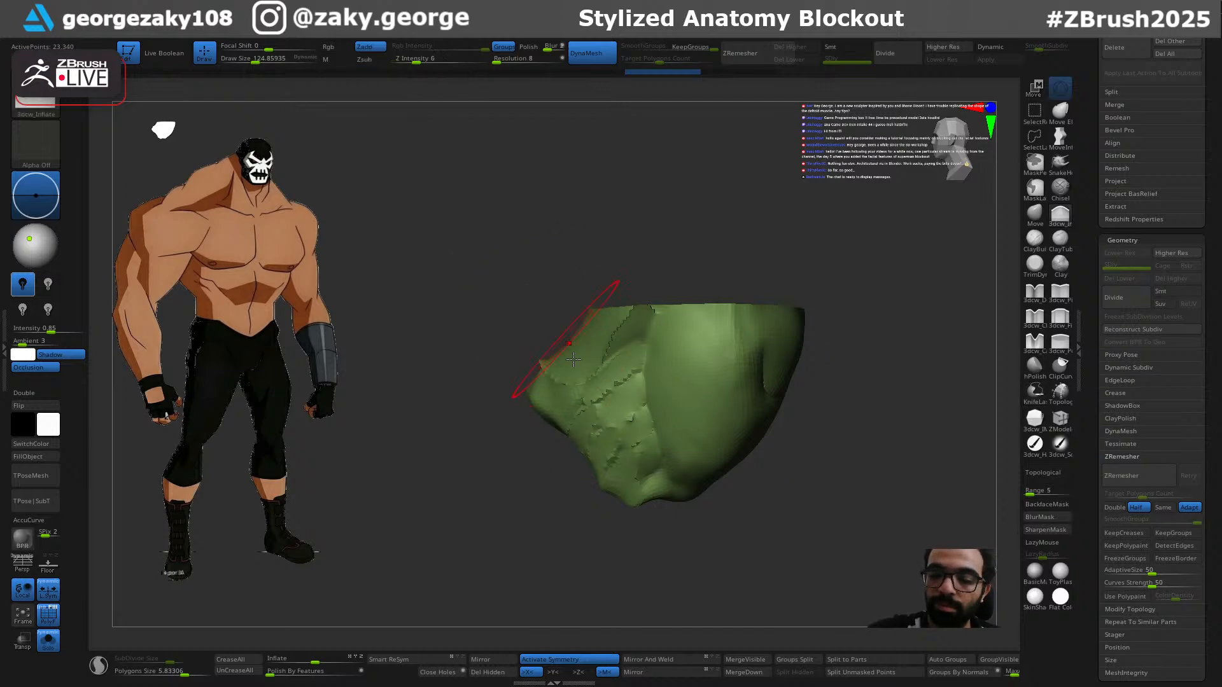
pyautogui.moveTo(712, 552); pyautogui.dragTo(690, 573)
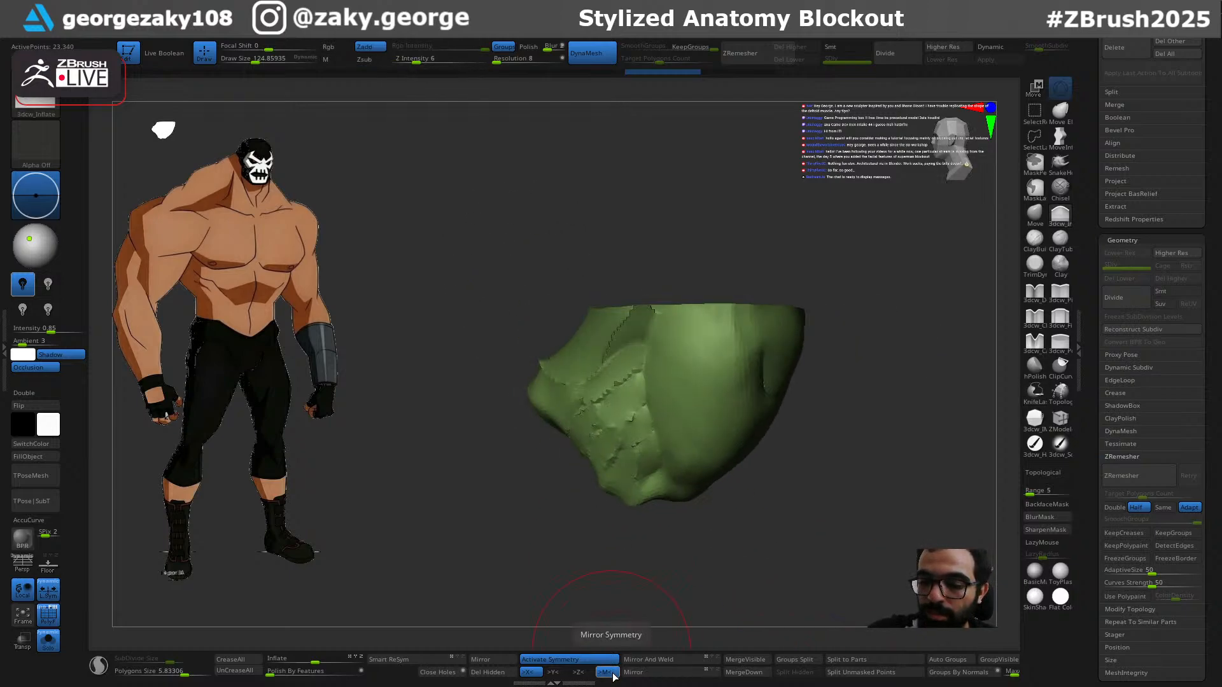
# Step: Trim away the front rib area in successive KnifeLasso cuts back toward the front edge of the lat muscle
pyautogui.moveTo(544, 255)
pyautogui.keyDown('ctrl'); pyautogui.keyDown('shift'); pyautogui.mouseDown()
pyautogui.moveTo(575, 430)
pyautogui.moveTo(570, 274)
pyautogui.mouseUp(); pyautogui.keyUp('shift'); pyautogui.keyUp('ctrl')
pyautogui.keyDown('ctrl'); pyautogui.keyDown('shift'); pyautogui.moveTo(526, 382); pyautogui.dragTo(586, 280); pyautogui.keyUp('shift'); pyautogui.keyUp('ctrl')
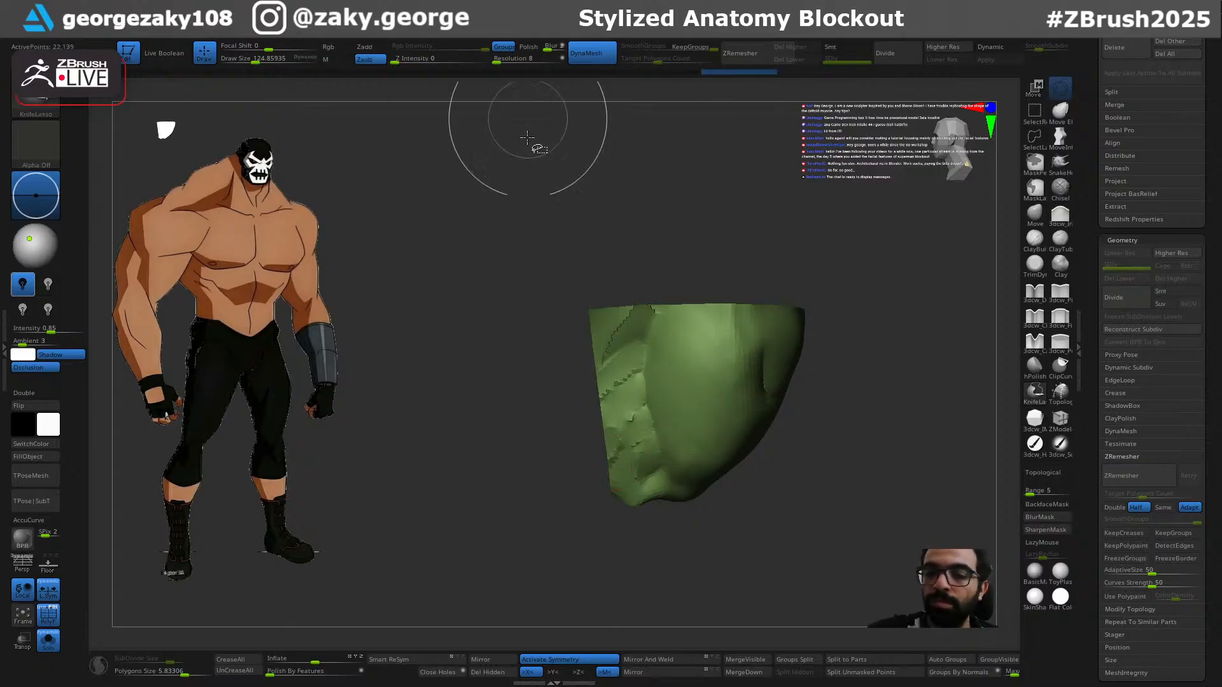
pyautogui.keyDown('ctrl'); pyautogui.keyDown('shift'); pyautogui.moveTo(586, 555); pyautogui.dragTo(586, 555); pyautogui.keyUp('shift'); pyautogui.keyUp('ctrl')
pyautogui.keyDown('ctrl'); pyautogui.keyDown('shift'); pyautogui.moveTo(560, 380); pyautogui.dragTo(587, 564); pyautogui.keyUp('shift'); pyautogui.keyUp('ctrl')
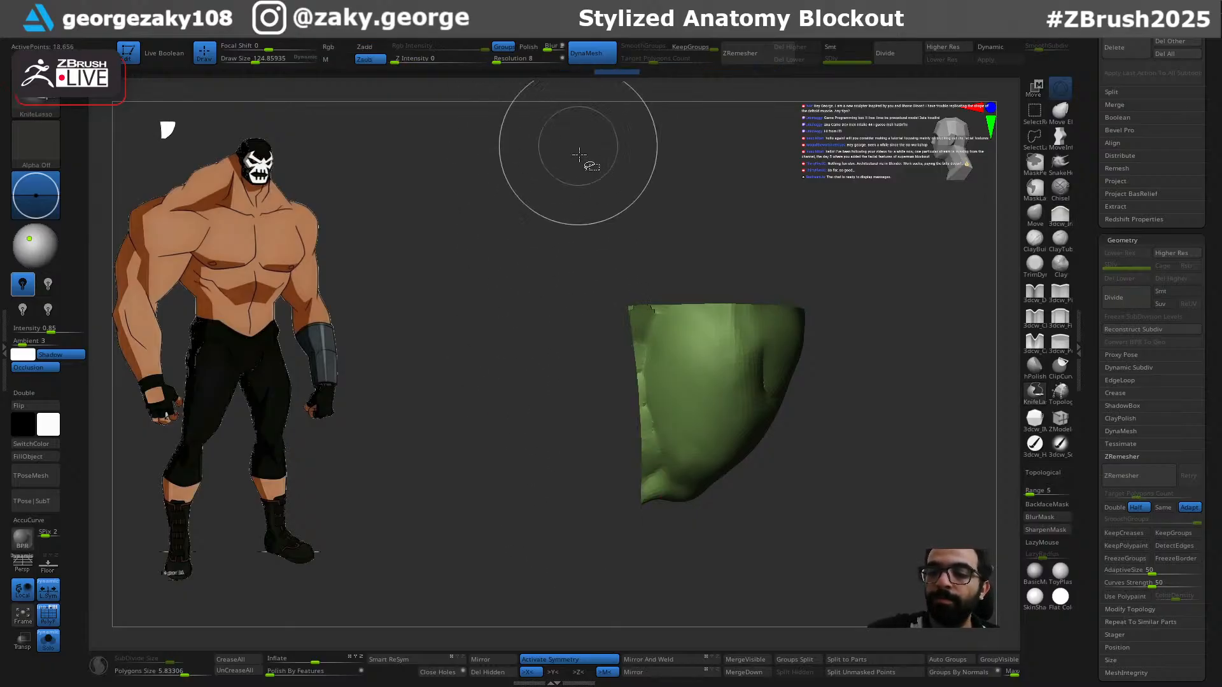
# Step: Trim the upper corner and lower part of the lat piece's front edge with KnifeLasso, undoing the stray cuts
pyautogui.keyDown('ctrl'); pyautogui.keyDown('shift'); pyautogui.moveTo(612, 267); pyautogui.dragTo(663, 179); pyautogui.keyUp('shift'); pyautogui.keyUp('ctrl')
pyautogui.hotkey('ctrl', 'z')
pyautogui.keyDown('ctrl'); pyautogui.keyDown('shift'); pyautogui.moveTo(612, 268); pyautogui.dragTo(630, 372); pyautogui.keyUp('shift'); pyautogui.keyUp('ctrl')
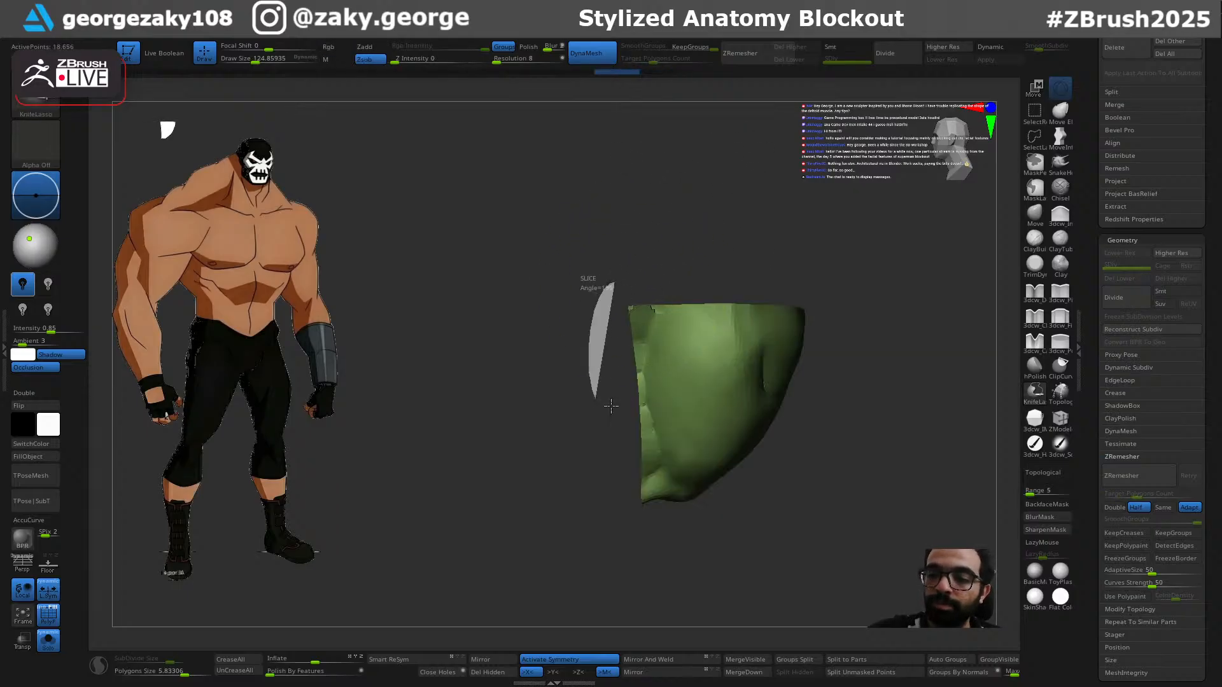
pyautogui.hotkey('ctrl', 'z')
pyautogui.moveTo(612, 277)
pyautogui.keyDown('ctrl'); pyautogui.keyDown('shift'); pyautogui.mouseDown()
pyautogui.moveTo(605, 299)
pyautogui.moveTo(654, 255)
pyautogui.mouseUp(); pyautogui.keyUp('shift'); pyautogui.keyUp('ctrl')
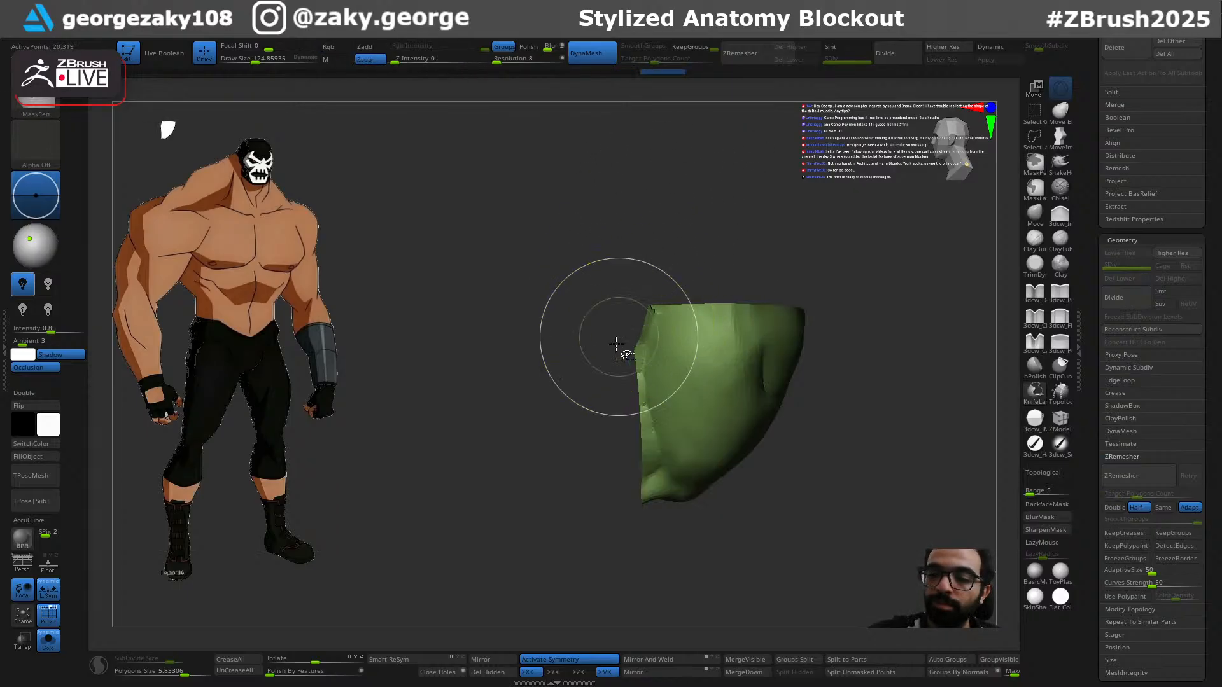
pyautogui.keyDown('ctrl'); pyautogui.keyDown('shift'); pyautogui.moveTo(672, 520); pyautogui.dragTo(637, 423); pyautogui.keyUp('shift'); pyautogui.keyUp('ctrl')
pyautogui.moveTo(732, 519)
pyautogui.mouseDown()
pyautogui.moveTo(850, 543)
pyautogui.moveTo(883, 480)
pyautogui.moveTo(824, 502)
pyautogui.mouseUp()
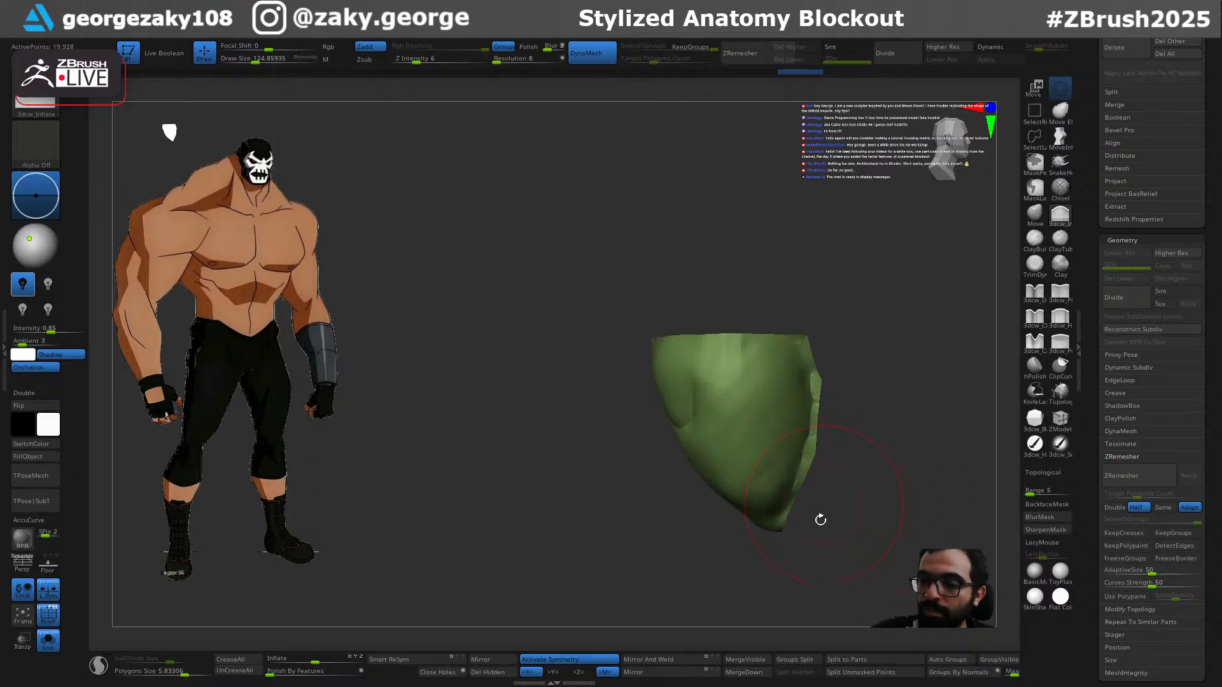
# Step: Shave the upper front edge of the lat piece from the opposite side with KnifeLasso, undoing the unwanted cuts
pyautogui.moveTo(782, 546)
pyautogui.keyDown('ctrl'); pyautogui.keyDown('shift'); pyautogui.mouseDown()
pyautogui.moveTo(783, 404)
pyautogui.moveTo(786, 490)
pyautogui.mouseUp(); pyautogui.keyUp('shift'); pyautogui.keyUp('ctrl')
pyautogui.hotkey('ctrl', 'z')
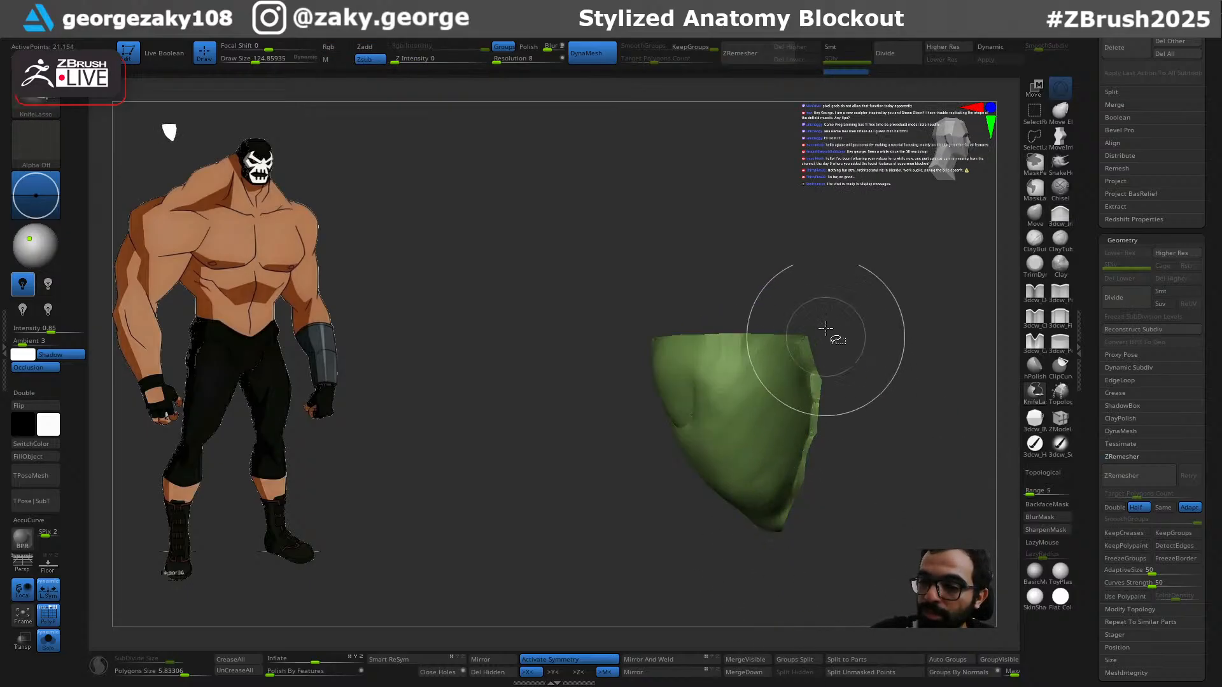
pyautogui.moveTo(808, 454)
pyautogui.keyDown('ctrl'); pyautogui.keyDown('shift'); pyautogui.mouseDown()
pyautogui.moveTo(844, 530)
pyautogui.moveTo(806, 237)
pyautogui.mouseUp(); pyautogui.keyUp('shift'); pyautogui.keyUp('ctrl')
pyautogui.hotkey('ctrl', 'z')
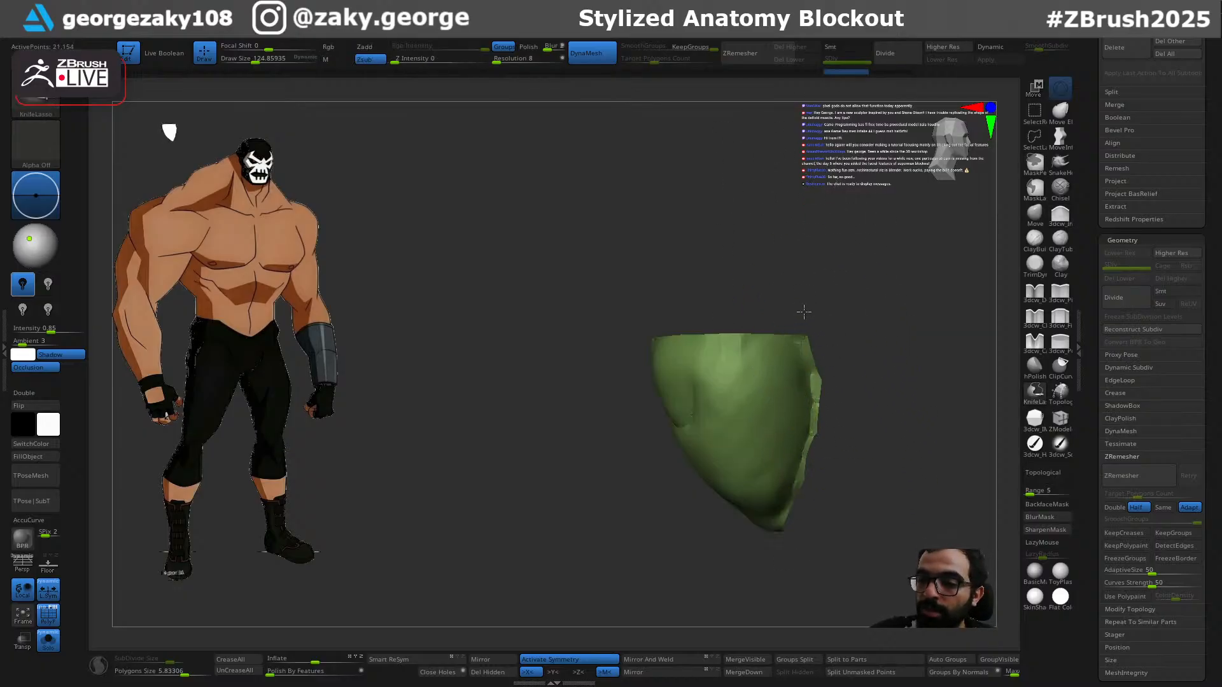
pyautogui.keyDown('ctrl'); pyautogui.keyDown('shift'); pyautogui.moveTo(832, 413); pyautogui.dragTo(831, 410); pyautogui.keyUp('shift'); pyautogui.keyUp('ctrl')
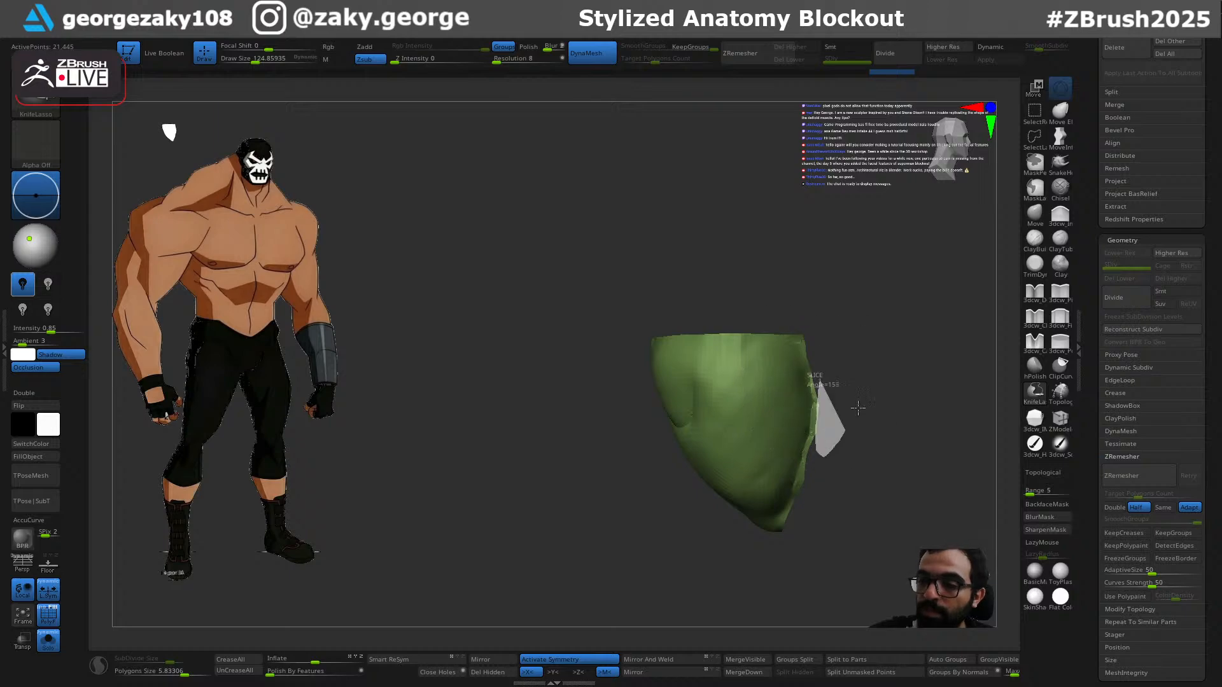
pyautogui.keyDown('ctrl'); pyautogui.keyDown('shift'); pyautogui.moveTo(813, 429); pyautogui.dragTo(856, 407); pyautogui.keyUp('shift'); pyautogui.keyUp('ctrl')
pyautogui.hotkey('ctrl', 'z')
# Step: Assign the trimmed lat piece a single polygroup and rebuild it with DynaMesh
pyautogui.moveTo(865, 467)
pyautogui.mouseDown()
pyautogui.moveTo(900, 483)
pyautogui.moveTo(901, 509)
pyautogui.moveTo(846, 509)
pyautogui.moveTo(841, 548)
pyautogui.moveTo(750, 536)
pyautogui.moveTo(706, 551)
pyautogui.moveTo(727, 540)
pyautogui.mouseUp()
pyautogui.hotkey('ctrl', 'w')
pyautogui.moveTo(804, 522); pyautogui.dragTo(816, 570)
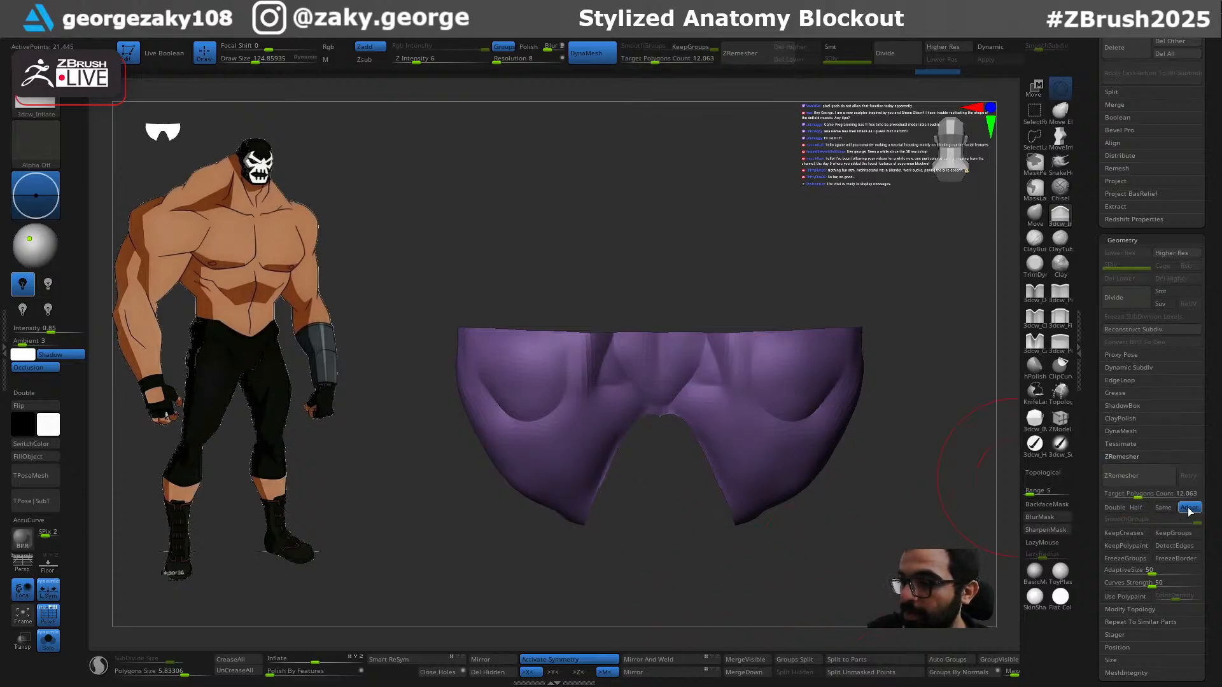
pyautogui.keyDown('ctrl'); pyautogui.moveTo(915, 532); pyautogui.dragTo(911, 439); pyautogui.keyUp('ctrl')
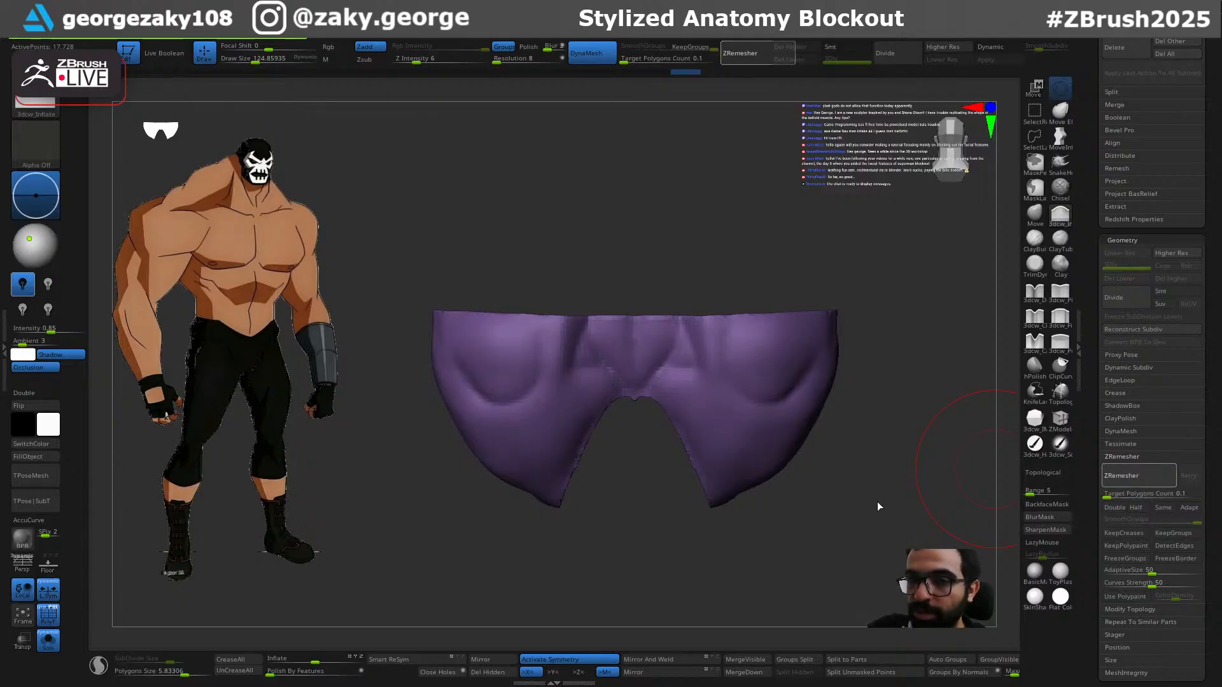
# Step: Undo the coarse remesh and ZRemesh the lat piece with a target polygon count of 0.17927
pyautogui.moveTo(848, 470)
pyautogui.mouseDown()
pyautogui.moveTo(831, 459)
pyautogui.moveTo(844, 450)
pyautogui.mouseUp()
pyautogui.hotkey('ctrl', 'z')
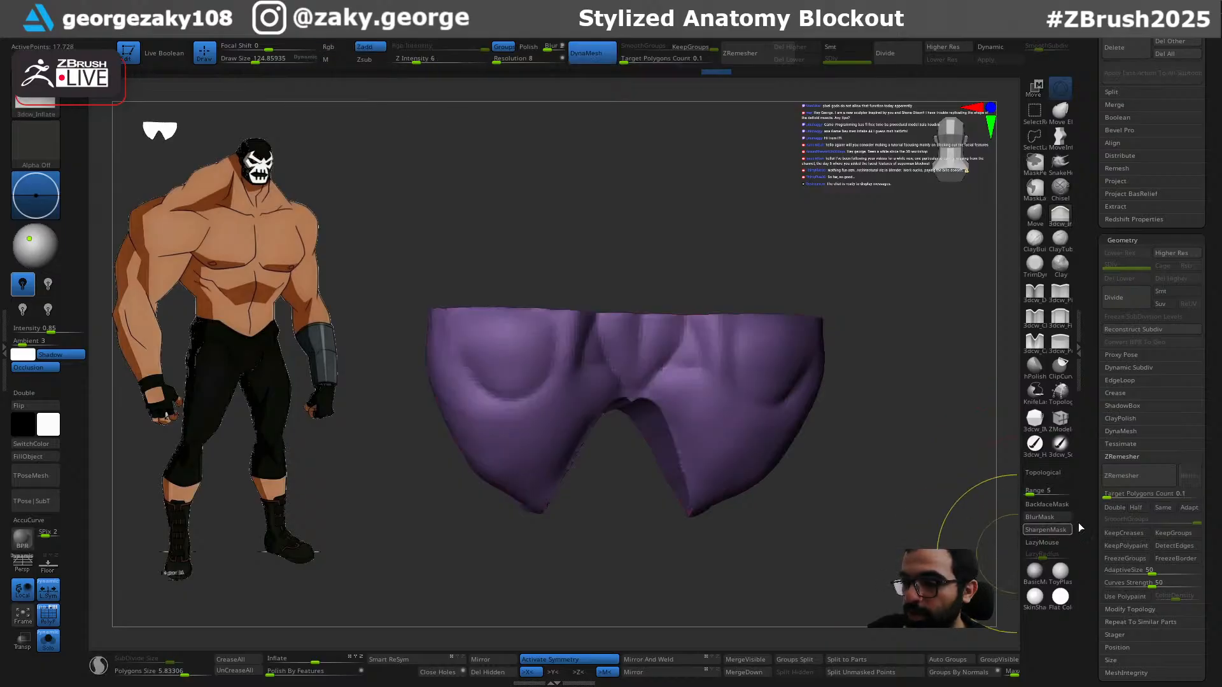
pyautogui.click(1110, 496)
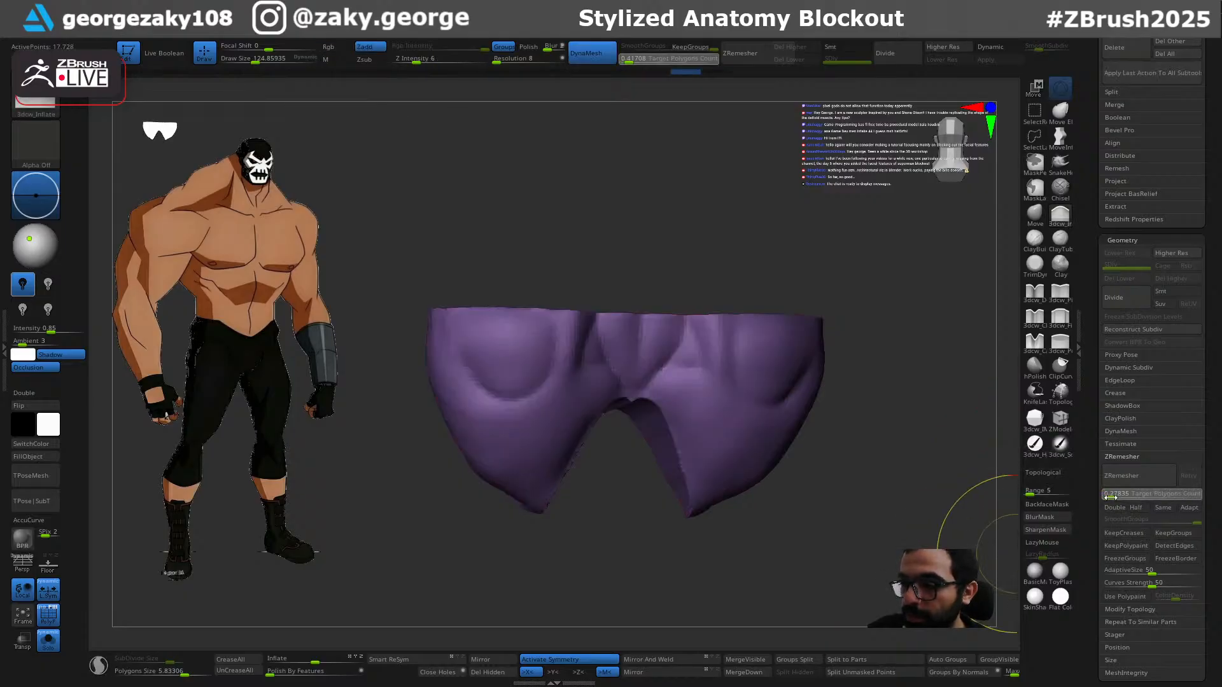
pyautogui.moveTo(1116, 493); pyautogui.dragTo(1114, 496)
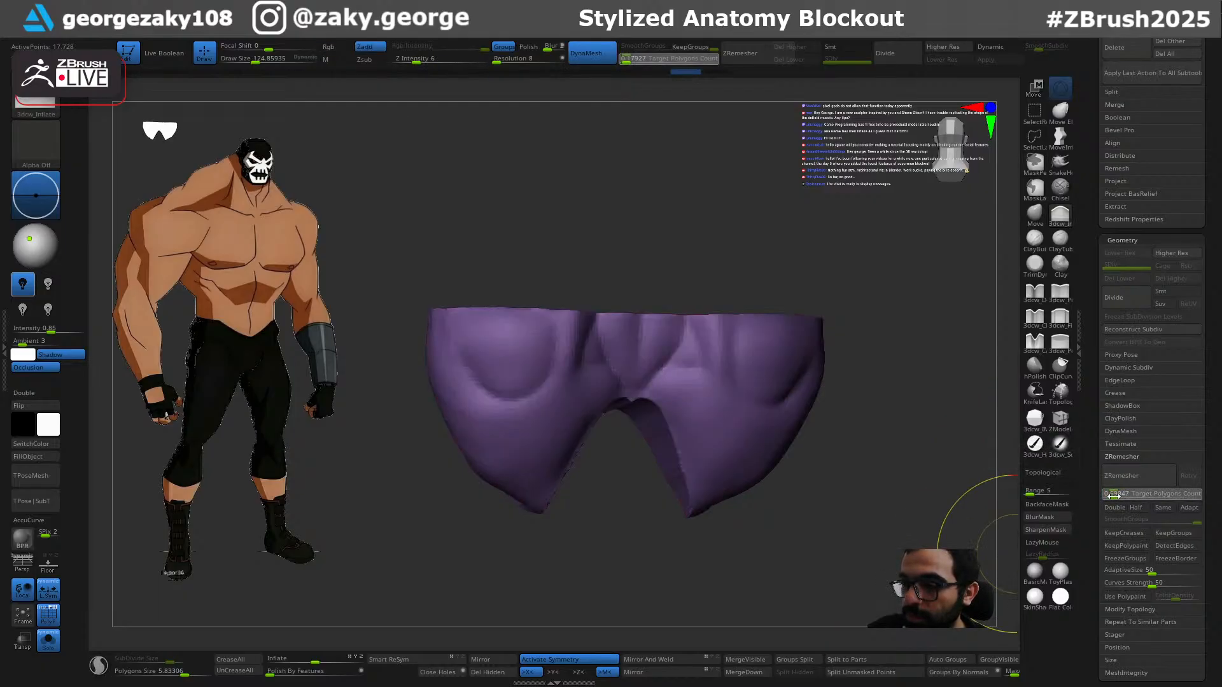
pyautogui.click(1125, 480)
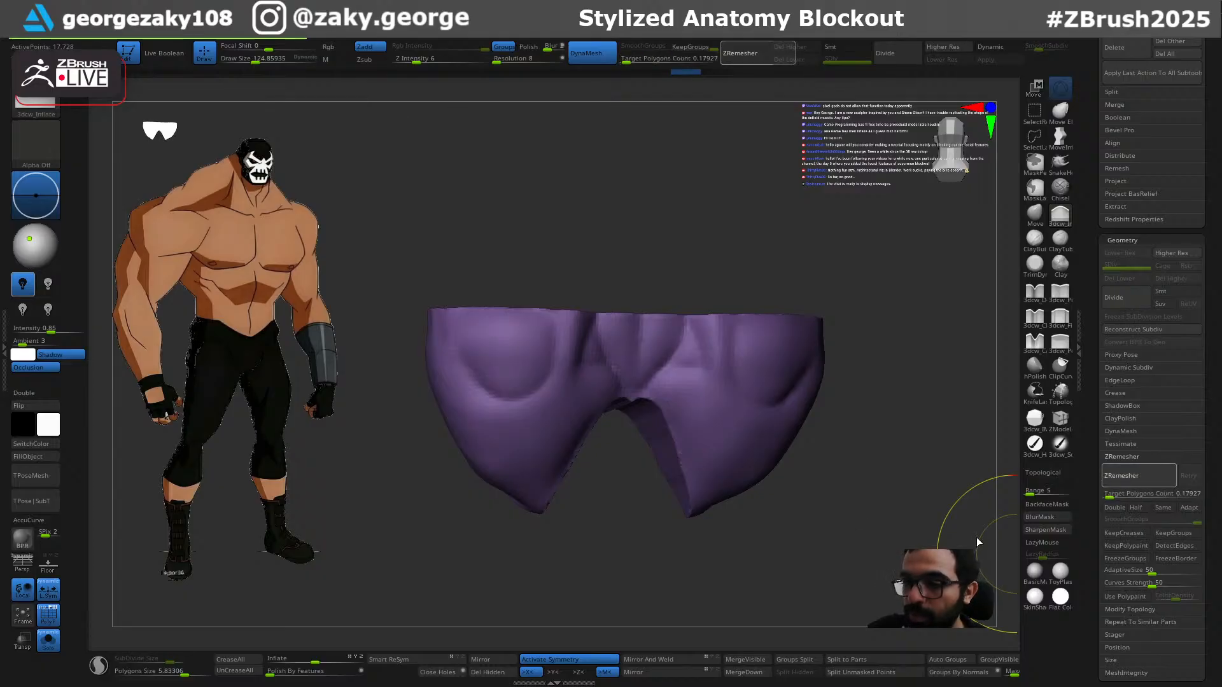
pyautogui.moveTo(821, 525); pyautogui.dragTo(794, 518)
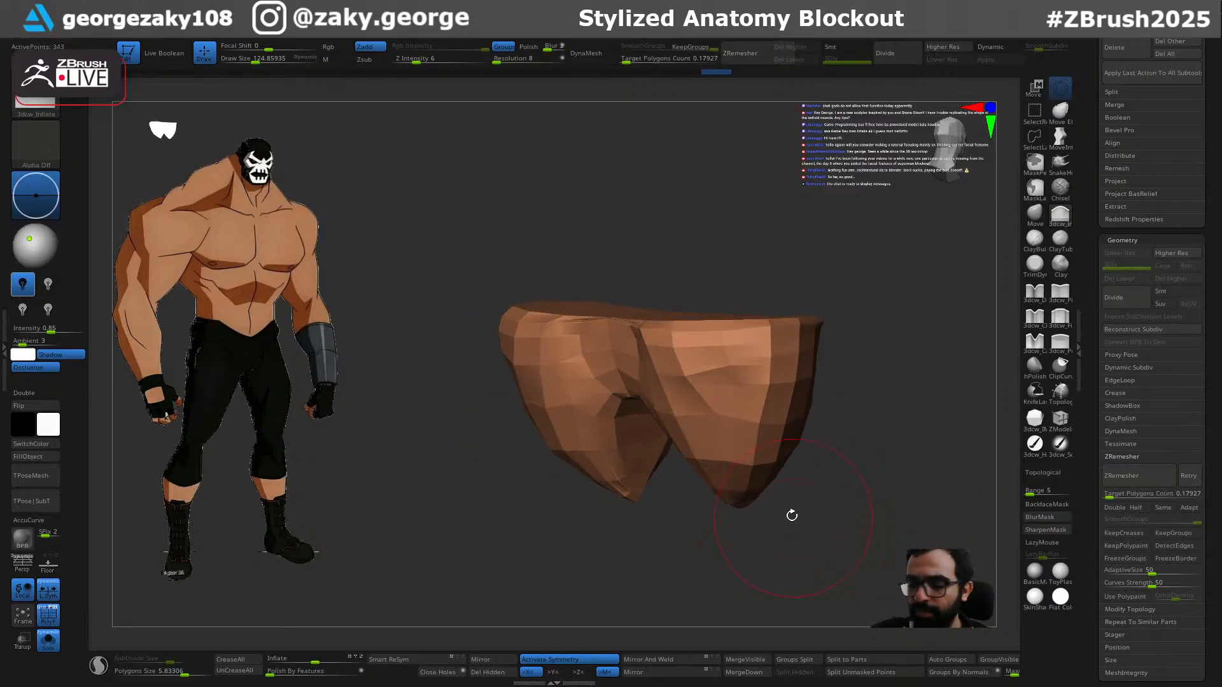
# Step: Show the whole body again and inflate the upper part of the low-poly lat piece below the shoulder blades
pyautogui.hotkey('alt', 's')
pyautogui.press(']')
pyautogui.moveTo(751, 449); pyautogui.dragTo(711, 449)
pyautogui.hotkey('ctrl', 'z')
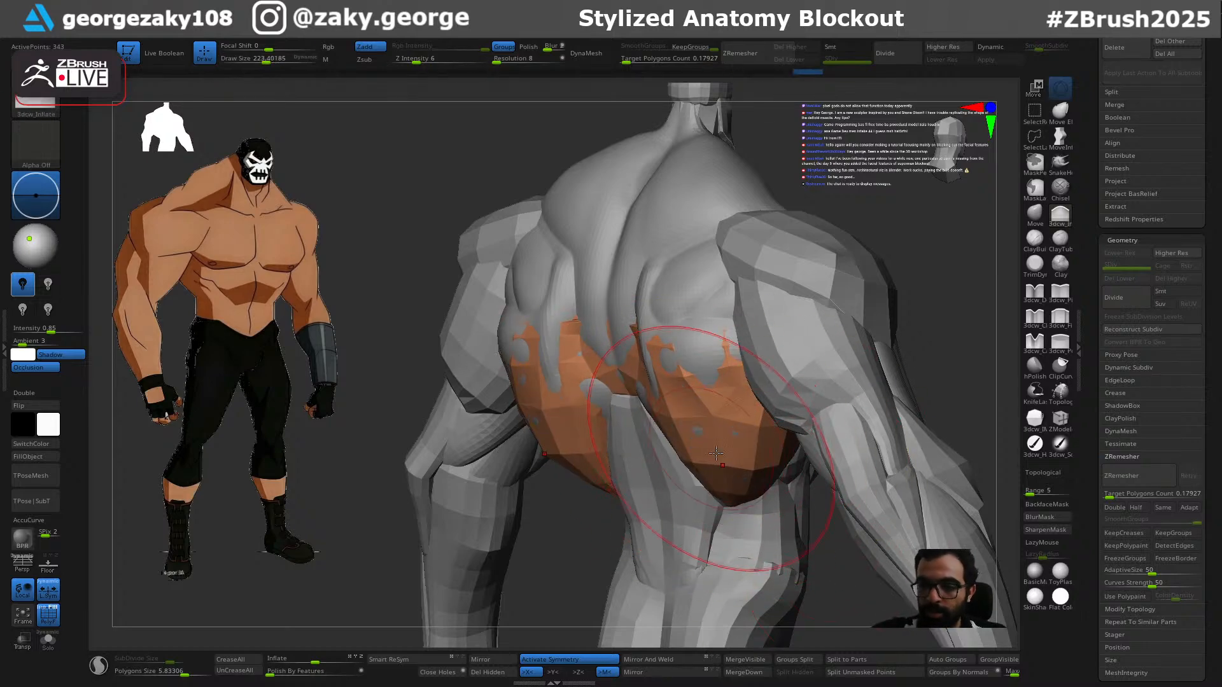
pyautogui.moveTo(710, 449); pyautogui.dragTo(724, 471, button='right')
pyautogui.press('s')
pyautogui.moveTo(627, 395)
pyautogui.mouseDown(button='right')
pyautogui.moveTo(636, 382)
pyautogui.moveTo(655, 398)
pyautogui.mouseUp(button='right')
pyautogui.press('s')
pyautogui.moveTo(656, 398); pyautogui.dragTo(651, 398)
pyautogui.moveTo(620, 375)
pyautogui.mouseDown()
pyautogui.moveTo(632, 355)
pyautogui.moveTo(707, 353)
pyautogui.mouseUp()
pyautogui.moveTo(789, 375); pyautogui.dragTo(759, 374, button='right')
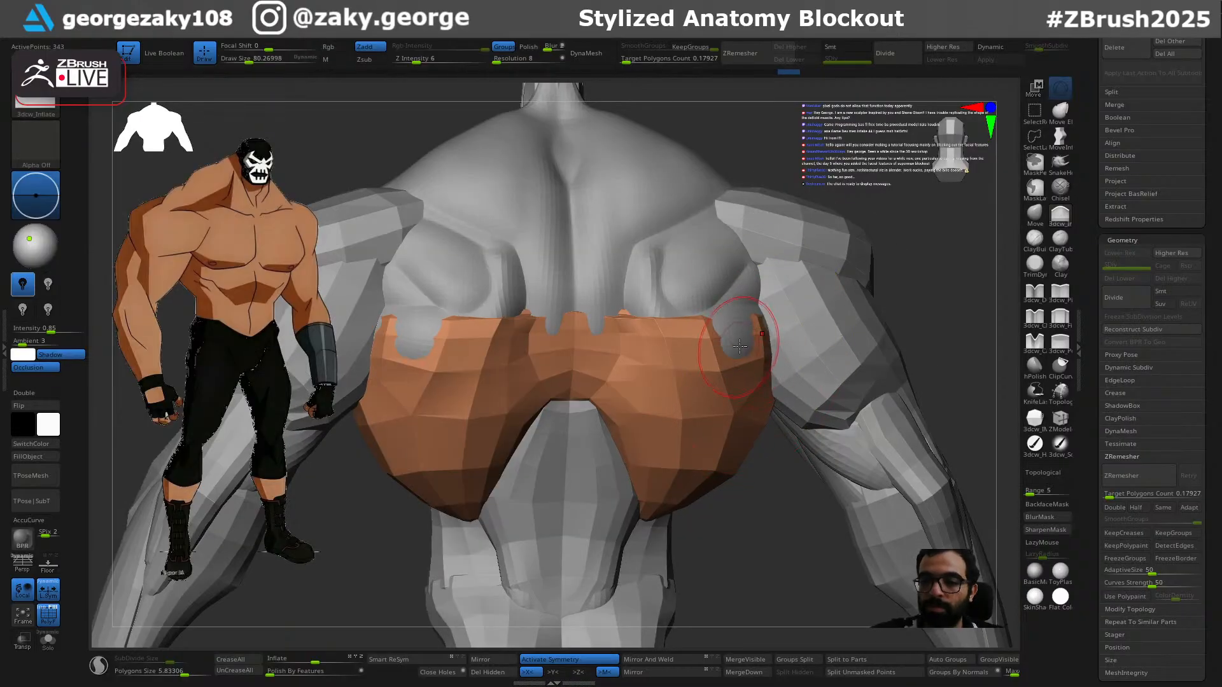
# Step: Switch to the Move brush and try to reshape the upper edge of the lat piece, undoing the strokes
pyautogui.press('s')
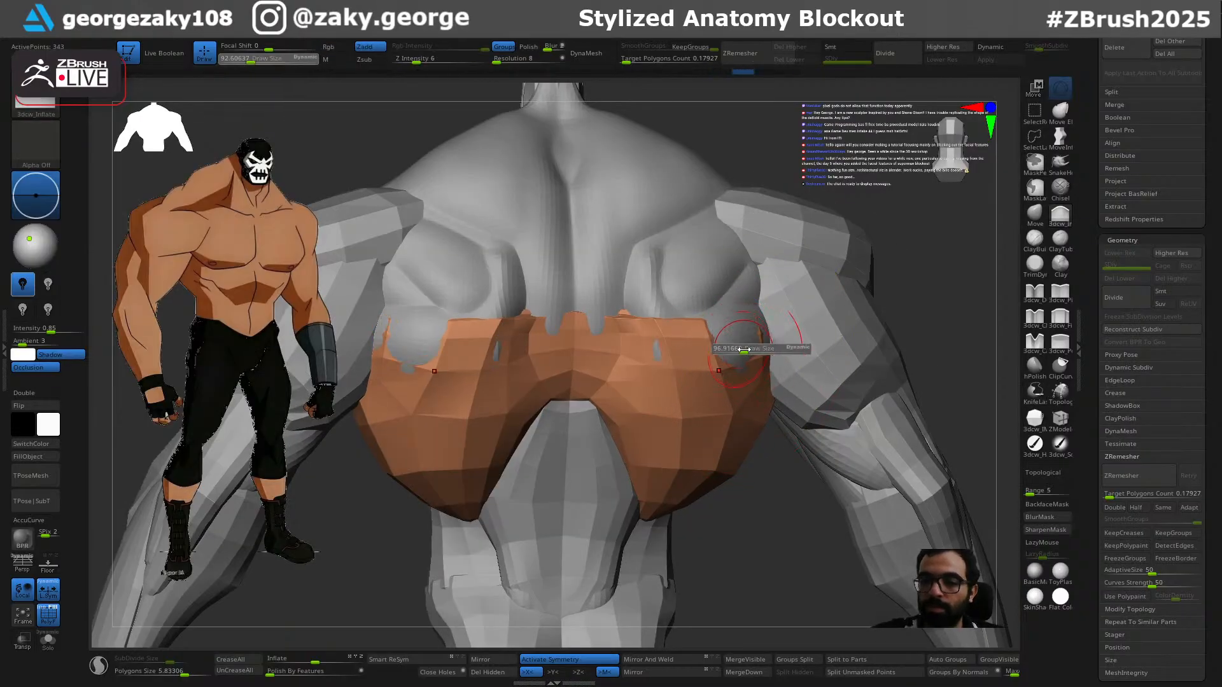
pyautogui.press('b')
pyautogui.press('m')
pyautogui.press('v')
pyautogui.press('s')
pyautogui.moveTo(736, 348); pyautogui.dragTo(749, 350)
pyautogui.moveTo(642, 343); pyautogui.dragTo(603, 364)
pyautogui.hotkey('ctrl', 'z')
pyautogui.press('s')
pyautogui.moveTo(596, 371)
pyautogui.mouseDown(button='right')
pyautogui.moveTo(596, 358)
pyautogui.moveTo(622, 378)
pyautogui.mouseUp(button='right')
pyautogui.hotkey('ctrl', 'z')
pyautogui.hotkey('ctrl', 'z')
# Step: Push the upper edge and side of the lat piece into place against the back with the Move brush
pyautogui.press('s')
pyautogui.moveTo(621, 378); pyautogui.dragTo(635, 377)
pyautogui.moveTo(645, 341); pyautogui.dragTo(605, 343, button='right')
pyautogui.moveTo(719, 318); pyautogui.dragTo(720, 311)
pyautogui.moveTo(720, 312)
pyautogui.mouseDown(button='right')
pyautogui.moveTo(735, 330)
pyautogui.moveTo(737, 314)
pyautogui.mouseUp(button='right')
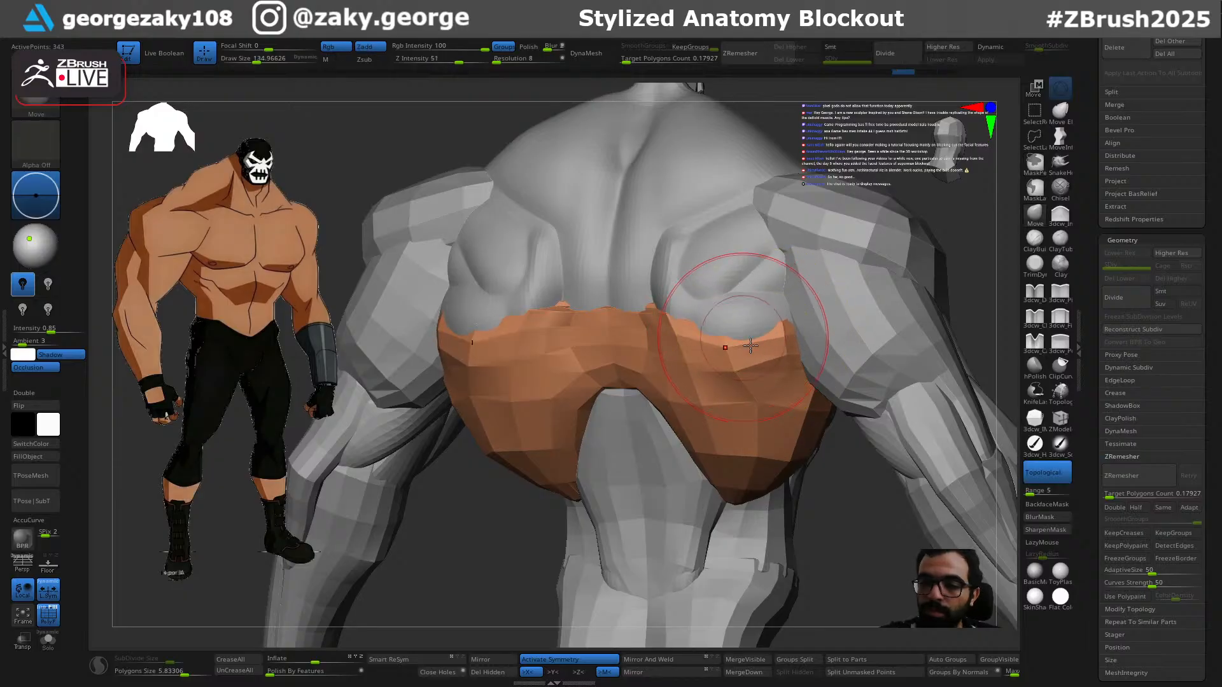
pyautogui.moveTo(770, 429); pyautogui.dragTo(767, 423)
pyautogui.moveTo(767, 423)
pyautogui.mouseDown(button='right')
pyautogui.moveTo(786, 433)
pyautogui.moveTo(777, 452)
pyautogui.moveTo(752, 389)
pyautogui.moveTo(739, 425)
pyautogui.moveTo(784, 450)
pyautogui.mouseUp(button='right')
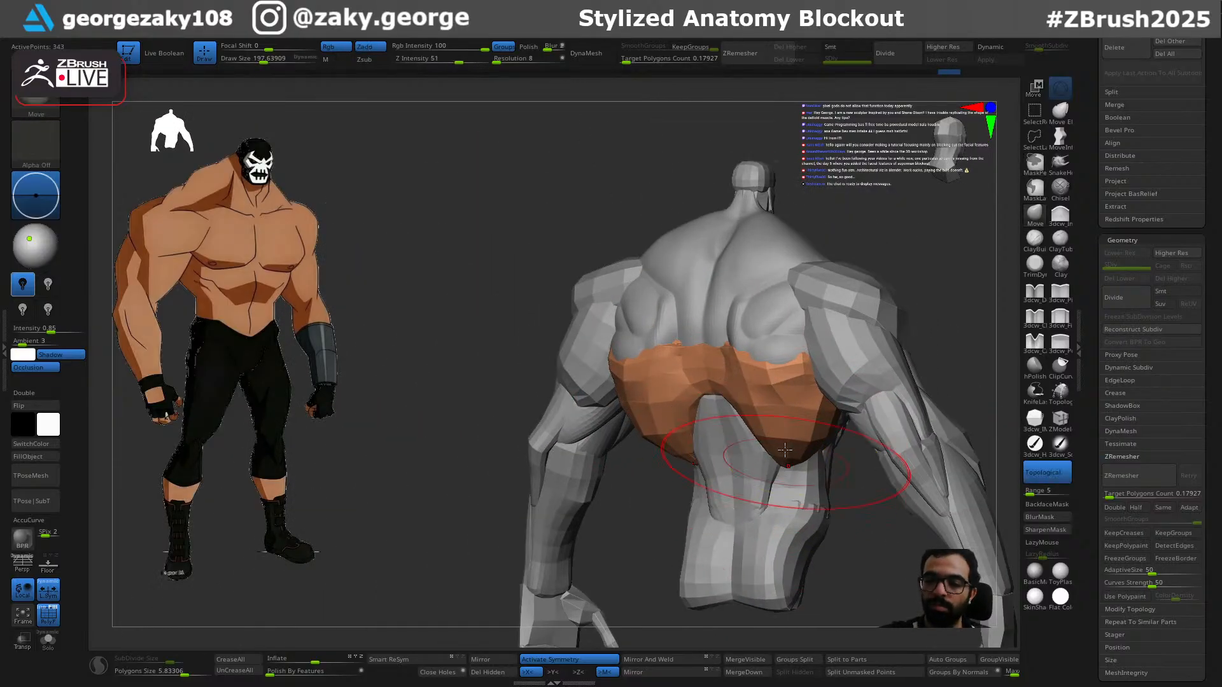
# Step: Isolate the upper back mesh and mask the trapezius from its lower point along the spine to the shoulder blade edges
pyautogui.keyDown('alt'); pyautogui.click(749, 309); pyautogui.keyUp('alt')
pyautogui.hotkey('alt', 's')
pyautogui.moveTo(733, 349)
pyautogui.keyDown('ctrl'); pyautogui.mouseDown(button='right')
pyautogui.moveTo(719, 402)
pyautogui.moveTo(735, 395)
pyautogui.mouseUp(button='right'); pyautogui.keyUp('ctrl')
pyautogui.press('s')
pyautogui.moveTo(715, 383); pyautogui.dragTo(712, 382)
pyautogui.keyDown('alt'); pyautogui.moveTo(713, 379); pyautogui.dragTo(707, 477, button='right'); pyautogui.keyUp('alt')
pyautogui.keyDown('ctrl'); pyautogui.moveTo(696, 492); pyautogui.dragTo(692, 466); pyautogui.keyUp('ctrl')
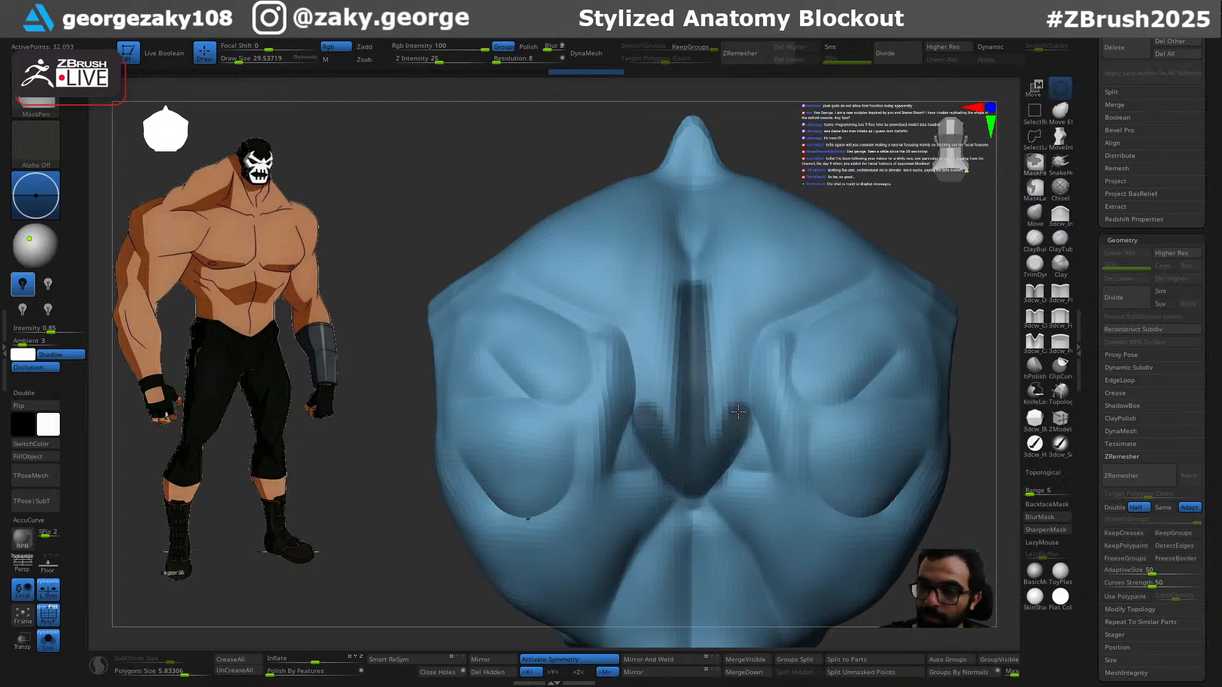
pyautogui.keyDown('ctrl'); pyautogui.moveTo(735, 344); pyautogui.dragTo(872, 255); pyautogui.keyUp('ctrl')
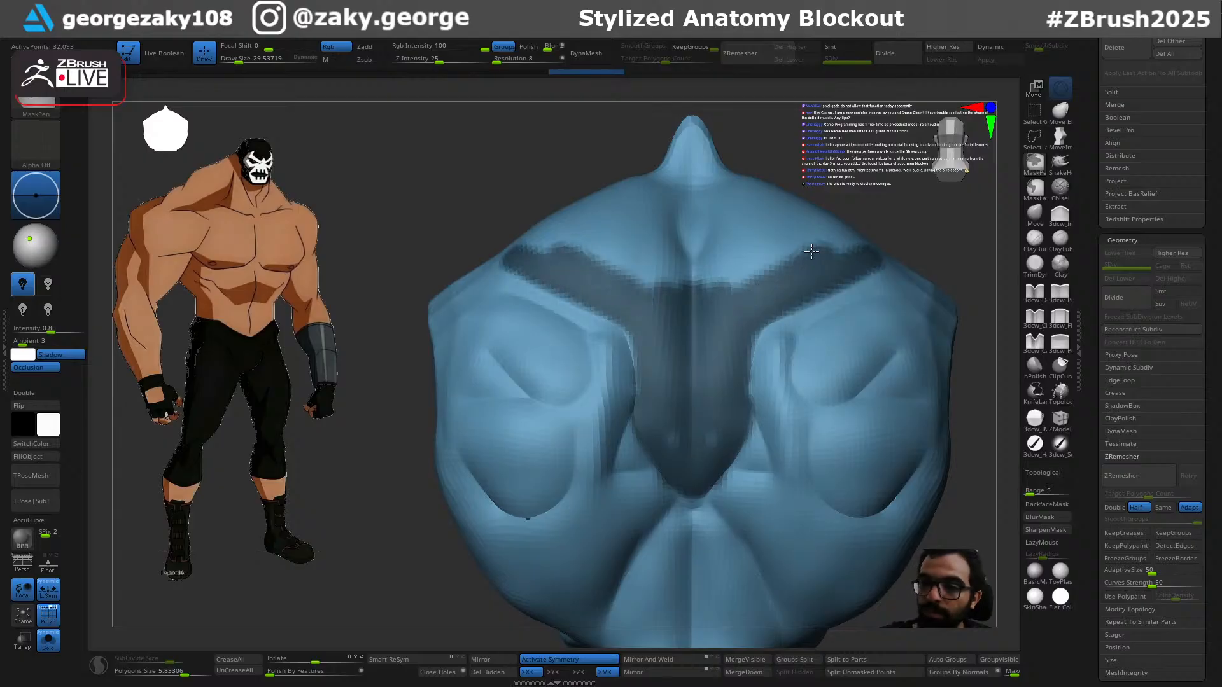
pyautogui.moveTo(751, 311); pyautogui.dragTo(745, 341, button='right')
pyautogui.moveTo(658, 408)
pyautogui.keyDown('ctrl'); pyautogui.mouseDown()
pyautogui.moveTo(611, 293)
pyautogui.moveTo(684, 245)
pyautogui.moveTo(700, 356)
pyautogui.moveTo(687, 406)
pyautogui.moveTo(738, 409)
pyautogui.mouseUp(); pyautogui.keyUp('ctrl')
pyautogui.moveTo(851, 292); pyautogui.dragTo(757, 382)
# Step: Continue the trapezius mask over the shoulders and along its front border beside the neck
pyautogui.moveTo(822, 420)
pyautogui.mouseDown(button='right')
pyautogui.moveTo(887, 316)
pyautogui.moveTo(743, 369)
pyautogui.moveTo(782, 240)
pyautogui.moveTo(670, 282)
pyautogui.moveTo(733, 248)
pyautogui.moveTo(728, 289)
pyautogui.moveTo(744, 278)
pyautogui.moveTo(688, 339)
pyautogui.mouseUp(button='right')
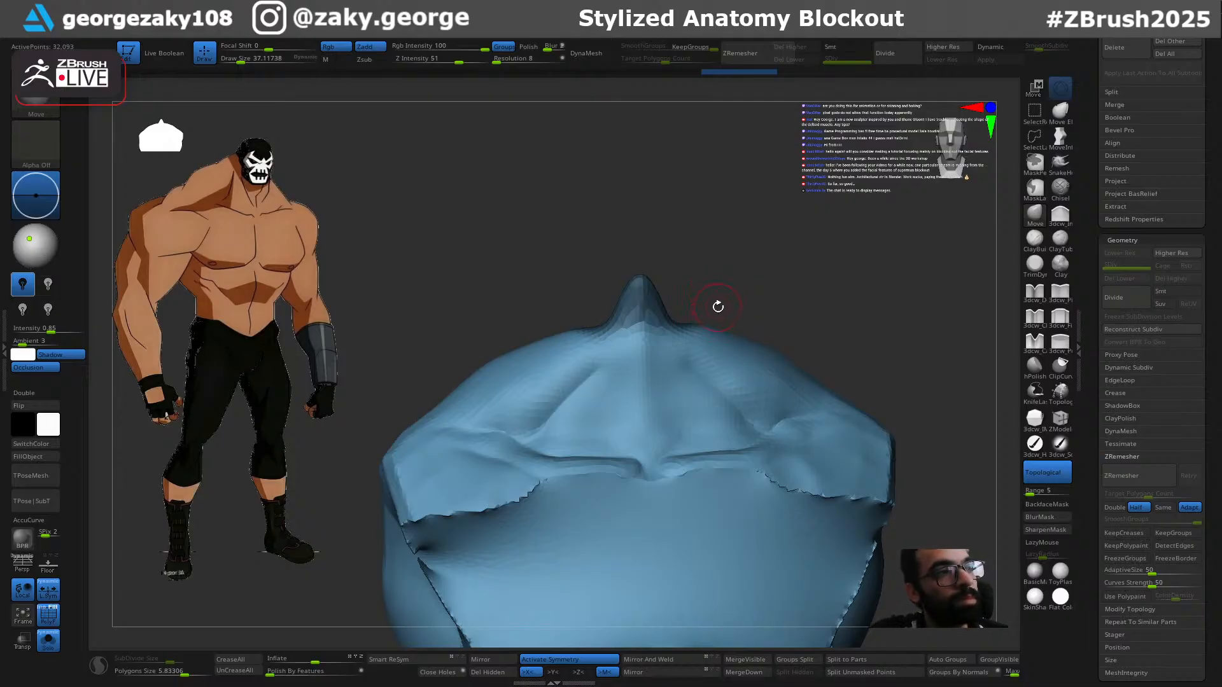
pyautogui.moveTo(770, 284)
pyautogui.mouseDown(button='right')
pyautogui.moveTo(764, 269)
pyautogui.moveTo(733, 291)
pyautogui.mouseUp(button='right')
pyautogui.moveTo(652, 319)
pyautogui.keyDown('ctrl'); pyautogui.mouseDown()
pyautogui.moveTo(541, 343)
pyautogui.moveTo(593, 346)
pyautogui.moveTo(509, 414)
pyautogui.moveTo(478, 388)
pyautogui.mouseUp(); pyautogui.keyUp('ctrl')
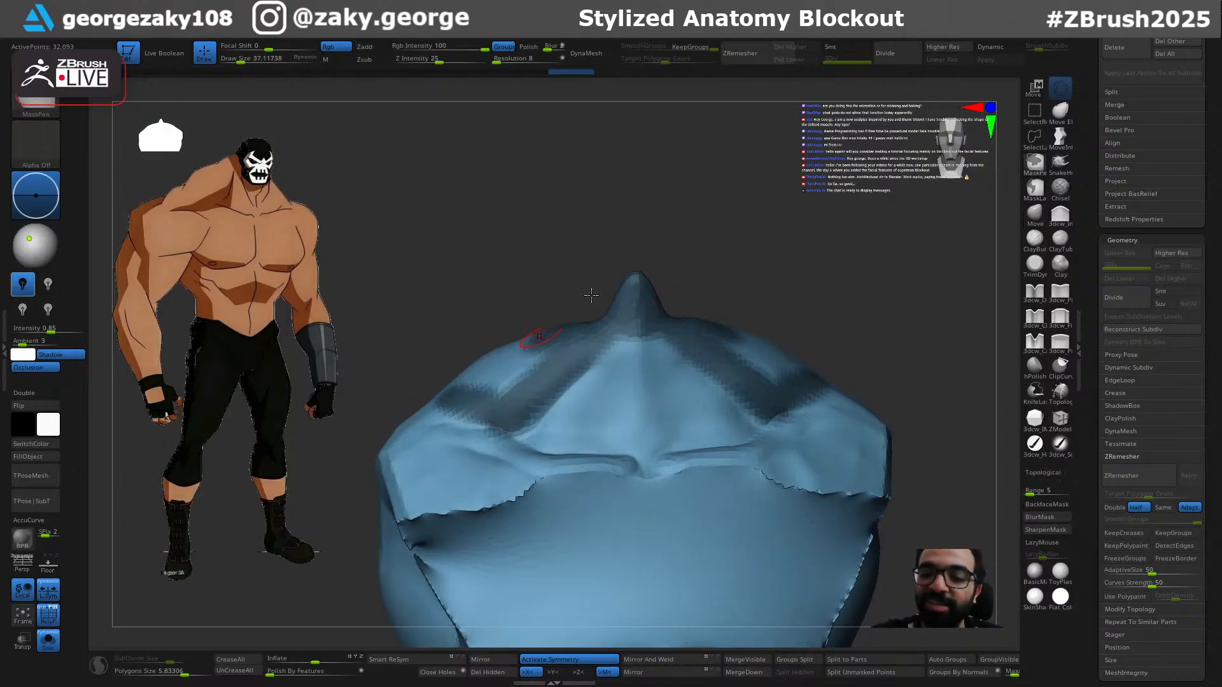
pyautogui.moveTo(482, 371); pyautogui.dragTo(595, 376, button='right')
pyautogui.moveTo(542, 395)
pyautogui.keyDown('ctrl'); pyautogui.mouseDown()
pyautogui.moveTo(517, 417)
pyautogui.moveTo(490, 415)
pyautogui.mouseUp(); pyautogui.keyUp('ctrl')
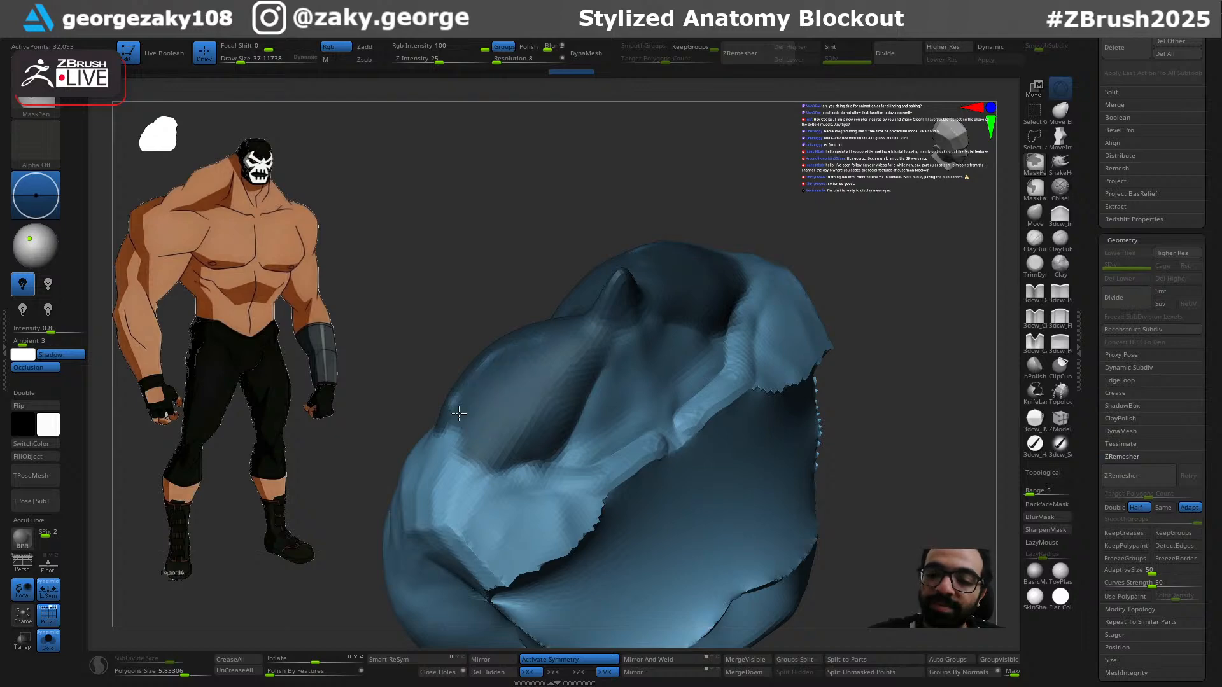
pyautogui.moveTo(701, 204); pyautogui.dragTo(701, 314, button='right')
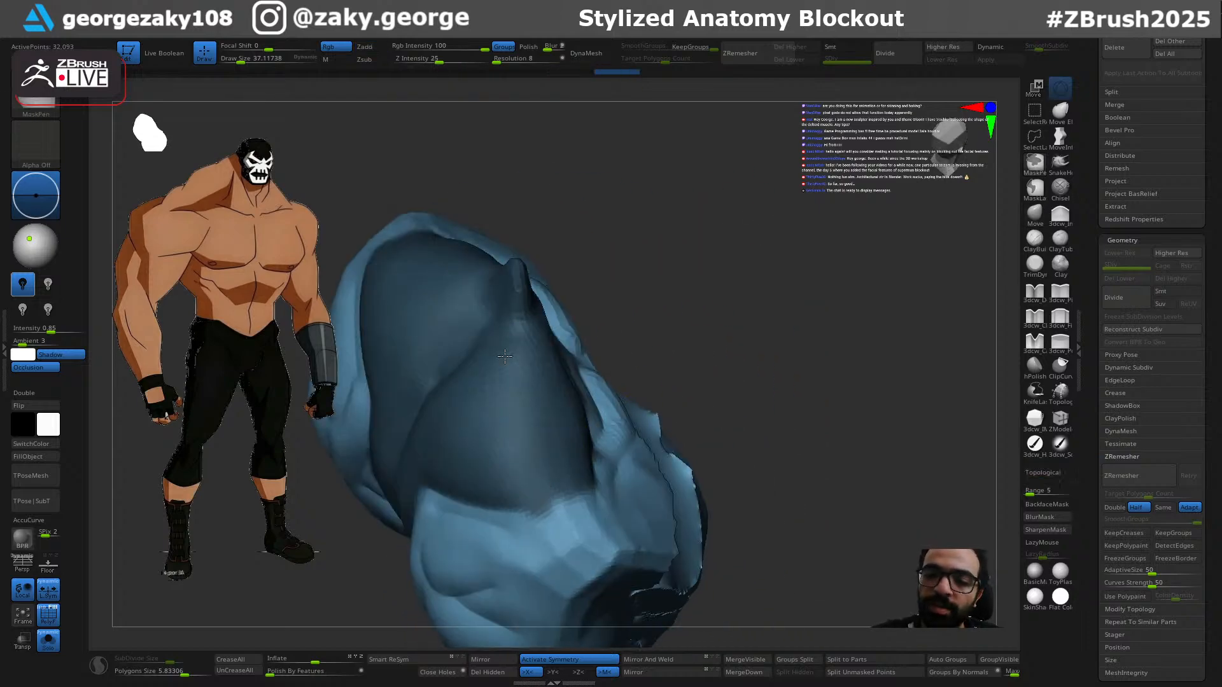
pyautogui.moveTo(655, 275)
pyautogui.mouseDown(button='right')
pyautogui.moveTo(717, 246)
pyautogui.moveTo(676, 343)
pyautogui.moveTo(689, 352)
pyautogui.moveTo(853, 275)
pyautogui.mouseUp(button='right')
pyautogui.keyDown('alt'); pyautogui.moveTo(889, 338); pyautogui.dragTo(894, 244, button='right'); pyautogui.keyUp('alt')
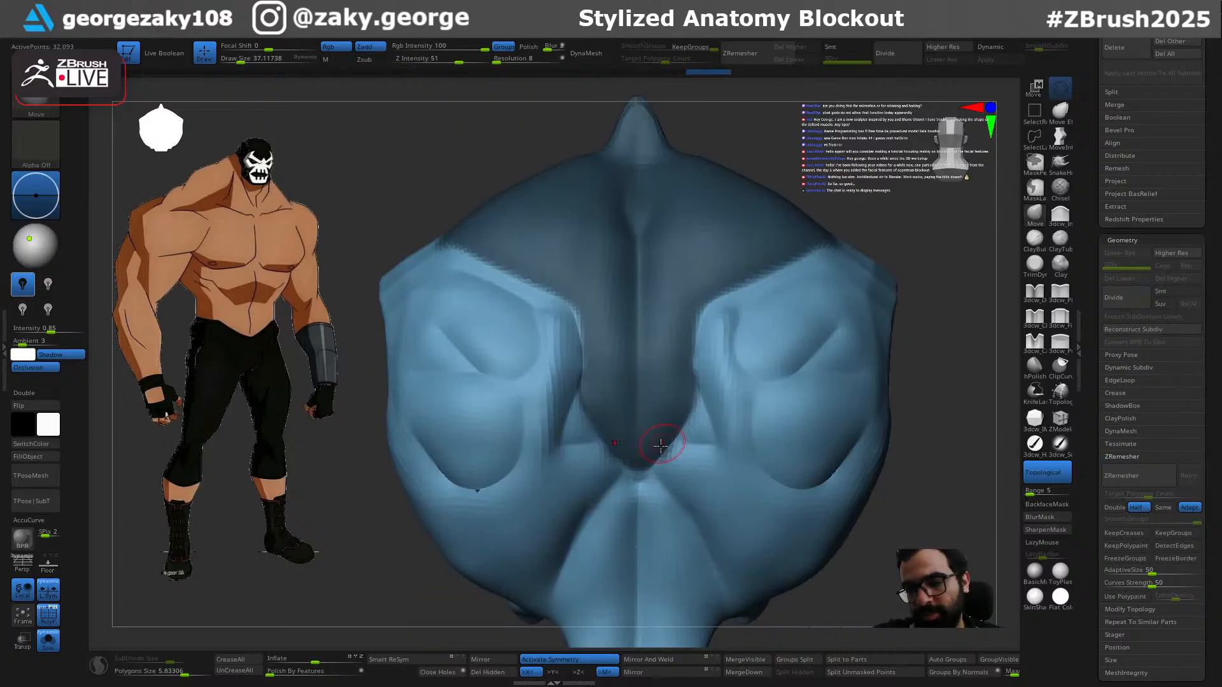
# Step: Refine the outer border of the trapezius mask on top of the shoulder
pyautogui.moveTo(698, 330); pyautogui.dragTo(738, 449, button='right')
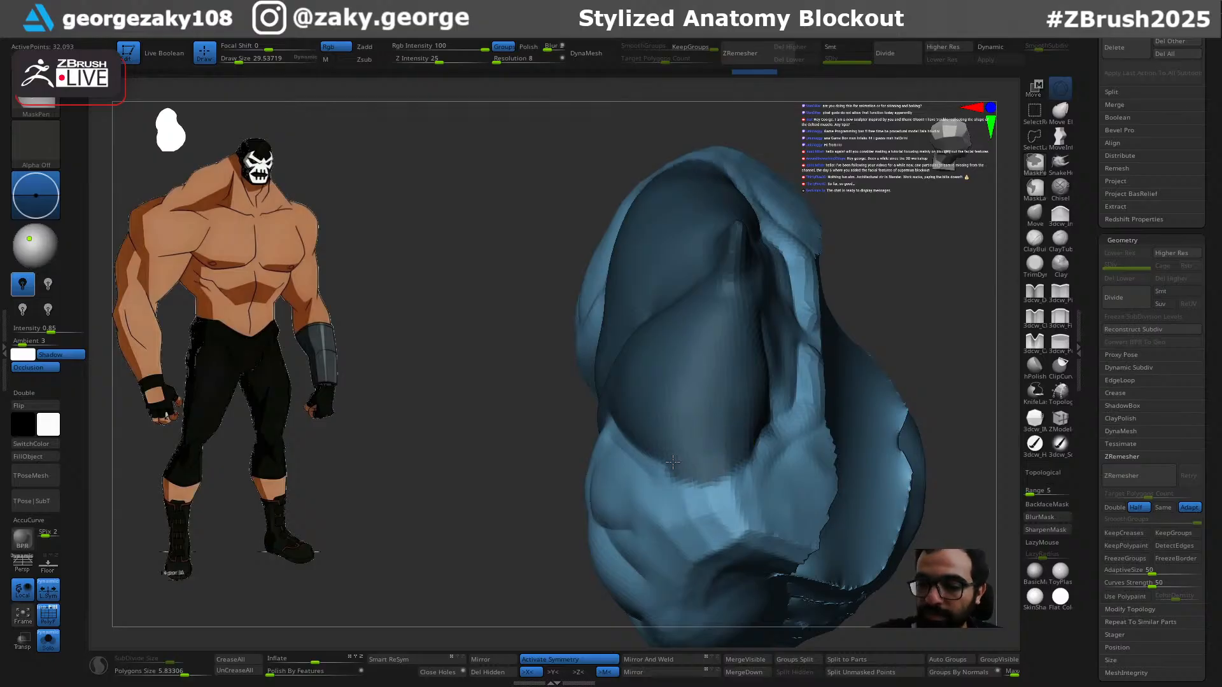
pyautogui.keyDown('ctrl'); pyautogui.moveTo(663, 451); pyautogui.dragTo(730, 432); pyautogui.keyUp('ctrl')
pyautogui.moveTo(922, 311)
pyautogui.mouseDown(button='right')
pyautogui.moveTo(881, 268)
pyautogui.moveTo(897, 262)
pyautogui.mouseUp(button='right')
pyautogui.keyDown('alt'); pyautogui.moveTo(896, 262); pyautogui.dragTo(674, 232, button='right'); pyautogui.keyUp('alt')
pyautogui.moveTo(864, 273); pyautogui.dragTo(733, 319, button='right')
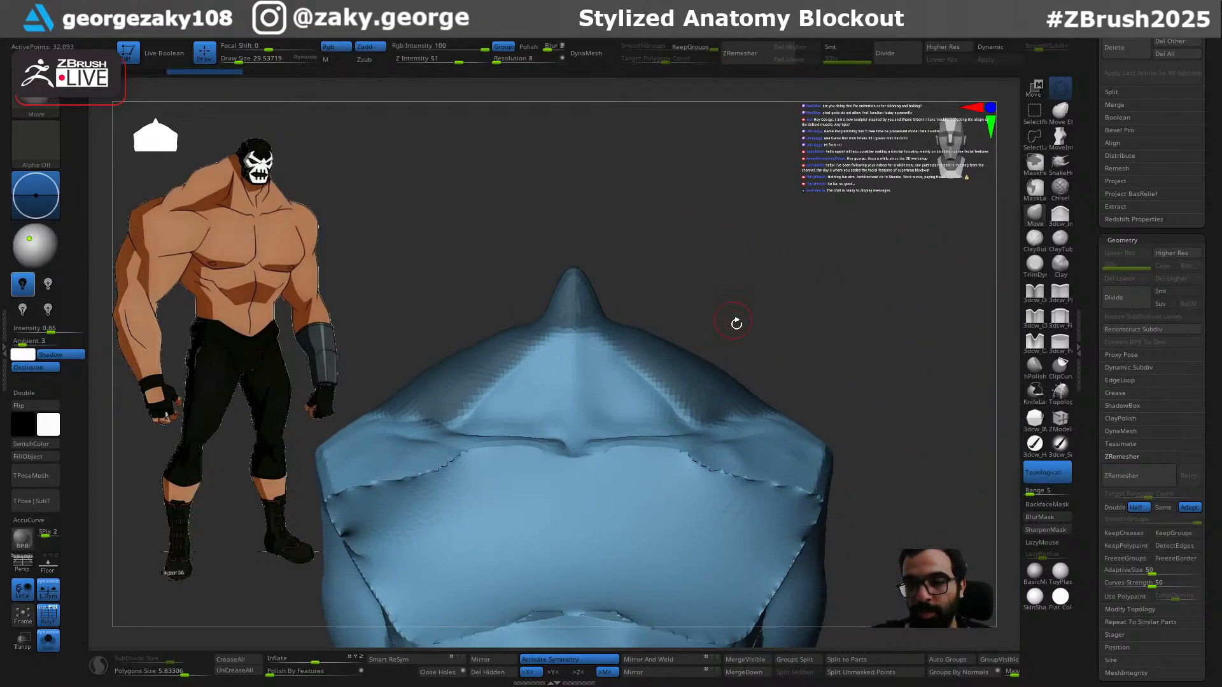
# Step: Turn the masked trapezius area into its own polygroup and hide the rest of the upper back mesh
pyautogui.hotkey('ctrl', 'w')
pyautogui.moveTo(838, 388); pyautogui.dragTo(747, 365, button='right')
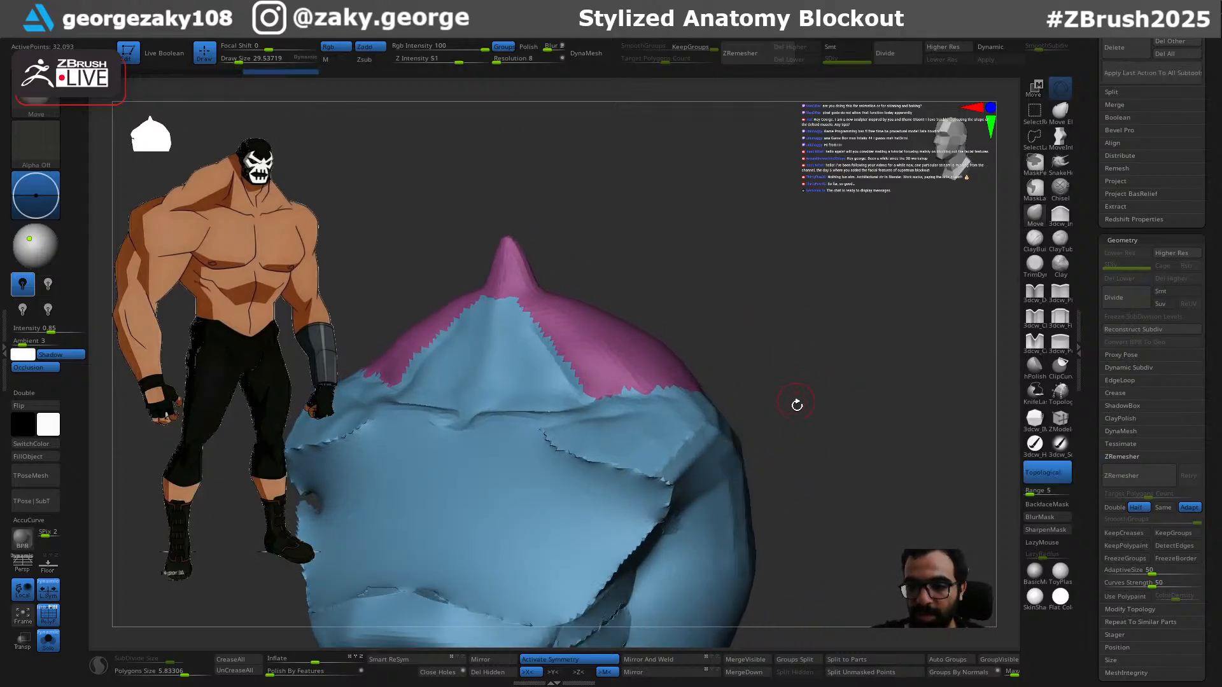
pyautogui.keyDown('alt'); pyautogui.moveTo(795, 399); pyautogui.dragTo(803, 248, button='right'); pyautogui.keyUp('alt')
pyautogui.hotkey('ctrl', 'shift')
pyautogui.keyDown('ctrl'); pyautogui.keyDown('shift'); pyautogui.moveTo(682, 208); pyautogui.dragTo(675, 204); pyautogui.keyUp('shift'); pyautogui.keyUp('ctrl')
pyautogui.hotkey('ctrl', 'z')
pyautogui.moveTo(762, 214); pyautogui.dragTo(788, 127)
pyautogui.moveTo(606, 310)
pyautogui.keyDown('ctrl'); pyautogui.keyDown('shift'); pyautogui.mouseDown()
pyautogui.moveTo(705, 202)
pyautogui.moveTo(689, 186)
pyautogui.mouseUp(); pyautogui.keyUp('shift'); pyautogui.keyUp('ctrl')
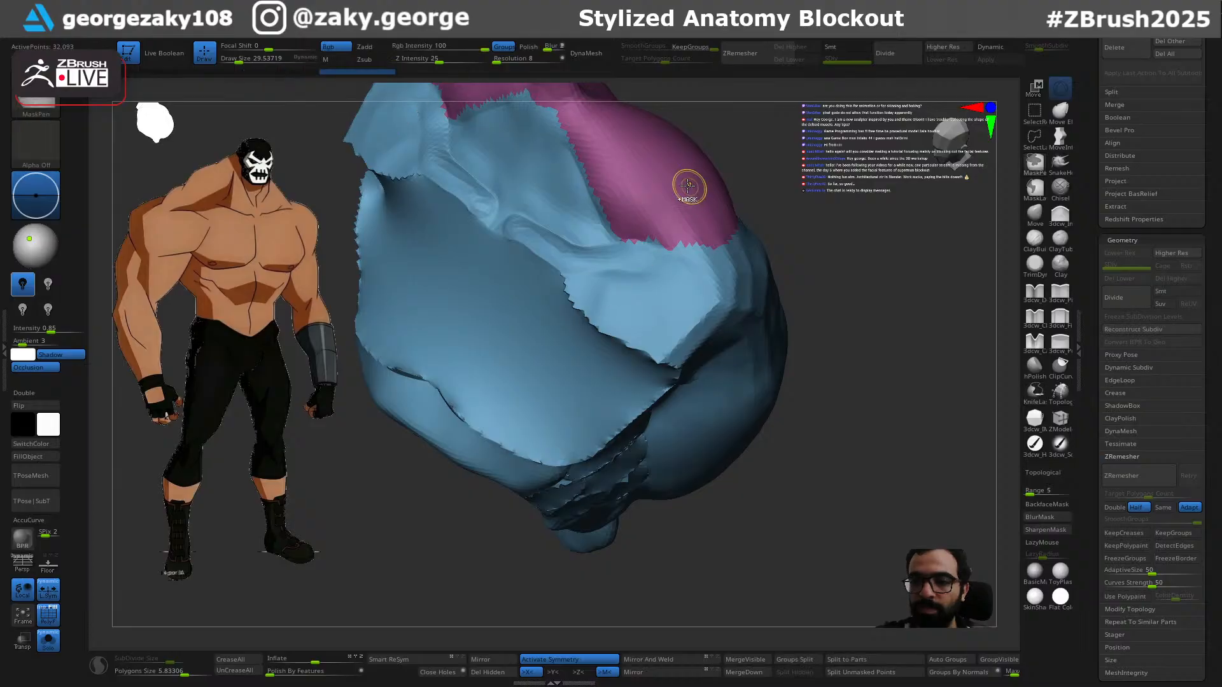
pyautogui.moveTo(813, 265)
pyautogui.mouseDown()
pyautogui.moveTo(727, 202)
pyautogui.moveTo(825, 619)
pyautogui.mouseUp()
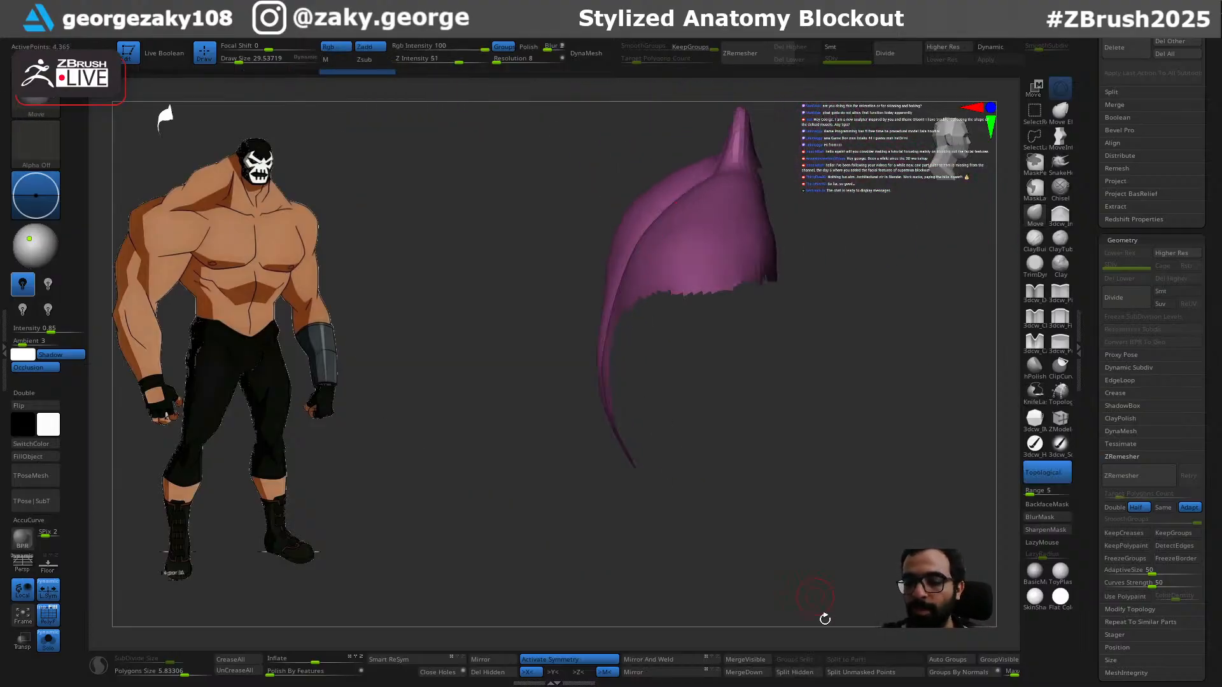
# Step: Split the hidden part off as a separate subtool and close the holes of the trapezius piece
pyautogui.click(802, 675)
pyautogui.click(438, 673)
pyautogui.moveTo(812, 431); pyautogui.dragTo(802, 472)
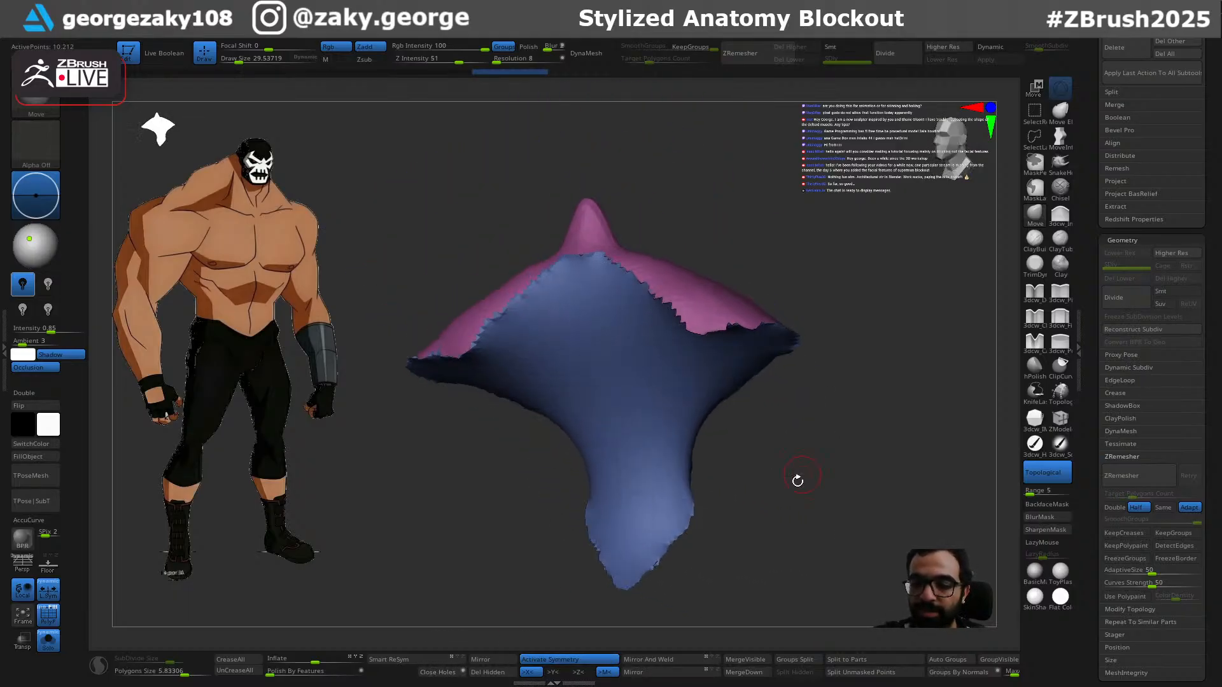
# Step: Inflate the closed trapezius piece slightly and rebuild it with DynaMesh
pyautogui.moveTo(315, 663); pyautogui.dragTo(336, 663)
pyautogui.keyDown('ctrl'); pyautogui.moveTo(851, 447); pyautogui.dragTo(842, 428); pyautogui.keyUp('ctrl')
pyautogui.click(601, 56)
pyautogui.moveTo(850, 376); pyautogui.dragTo(653, 124)
pyautogui.keyDown('ctrl'); pyautogui.moveTo(862, 300); pyautogui.dragTo(859, 308); pyautogui.keyUp('ctrl')
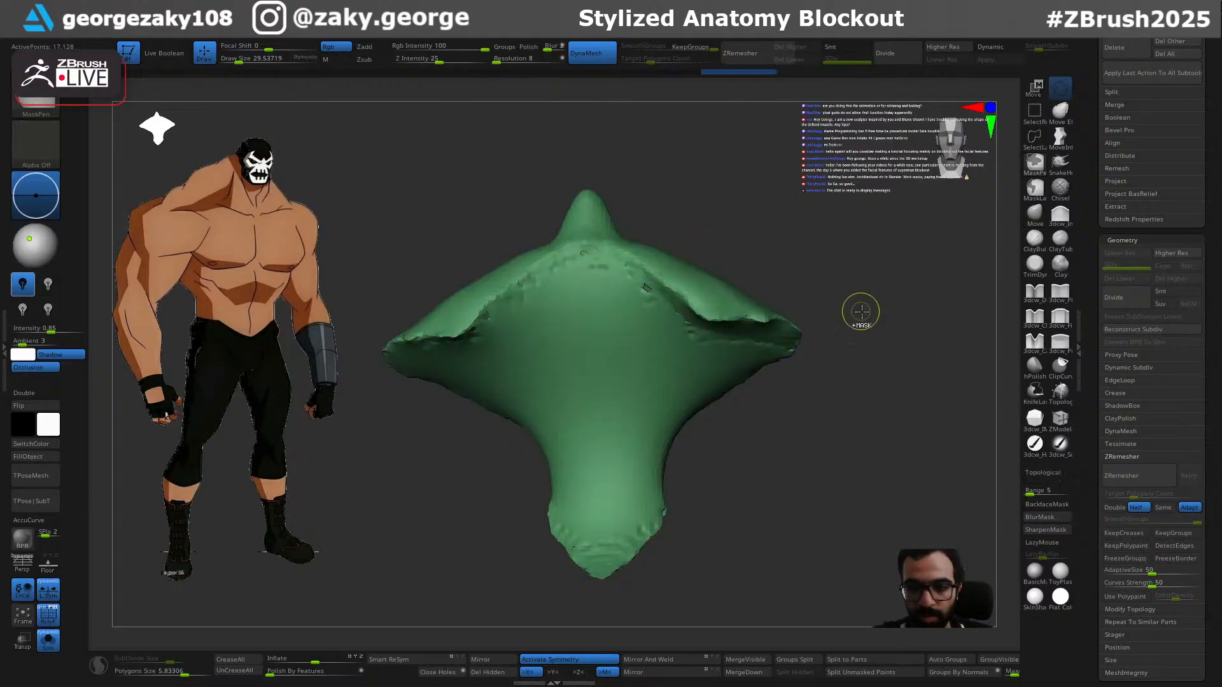
# Step: ZRemesh the trapezius piece with Half and Adapt off and a target polygon count of 0.22385
pyautogui.moveTo(878, 373); pyautogui.dragTo(967, 482)
pyautogui.click(1137, 507)
pyautogui.click(1188, 507)
pyautogui.moveTo(1125, 495); pyautogui.dragTo(1112, 498)
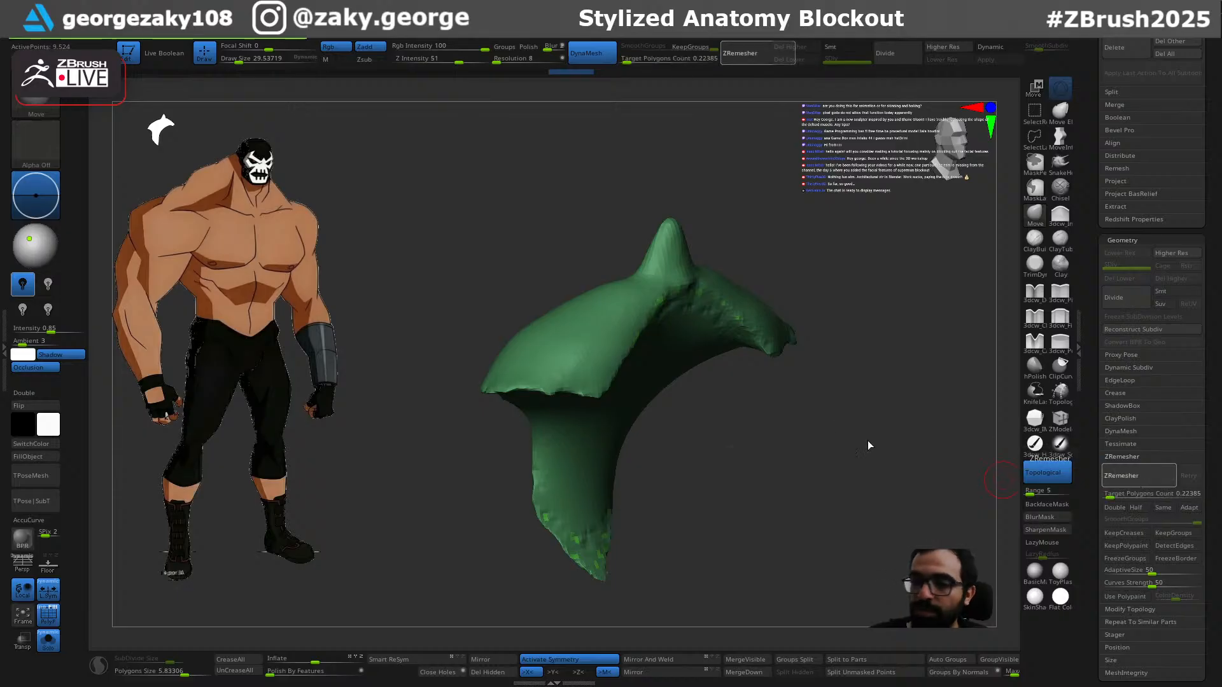
pyautogui.moveTo(817, 431); pyautogui.dragTo(839, 407)
# Step: ZRemesh the trapezius piece again with the Same option and bring the whole body back into view
pyautogui.click(1162, 507)
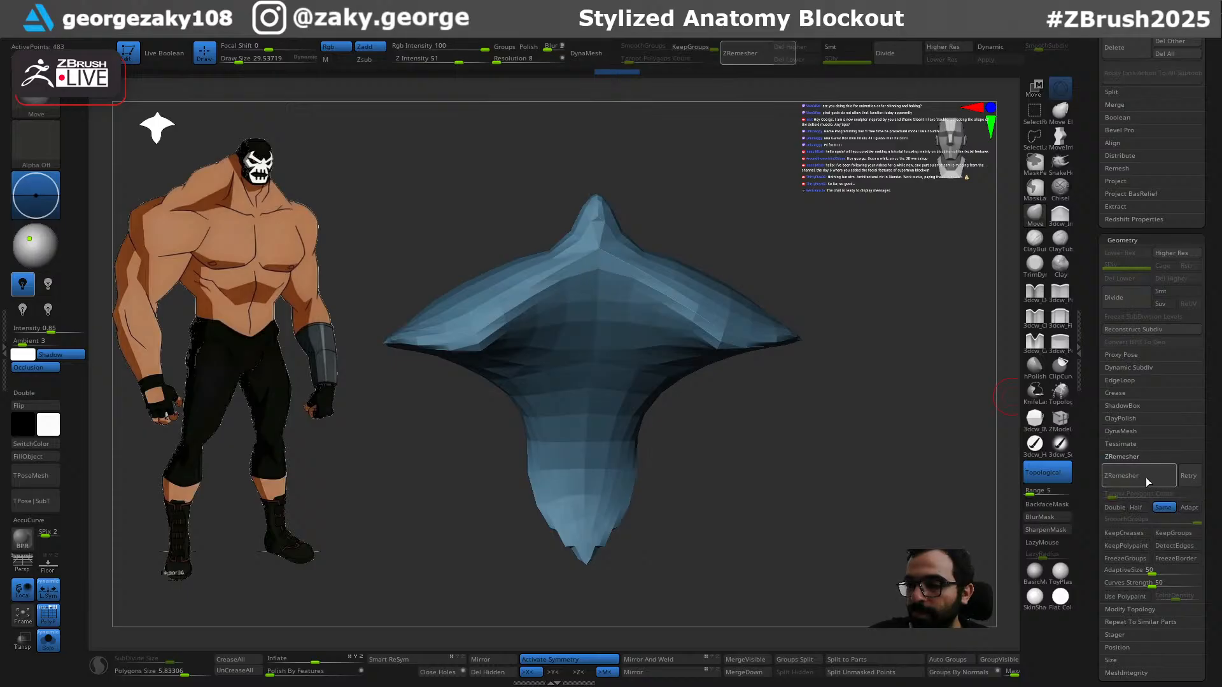
pyautogui.moveTo(827, 463); pyautogui.dragTo(654, 553)
pyautogui.hotkey('alt', 's')
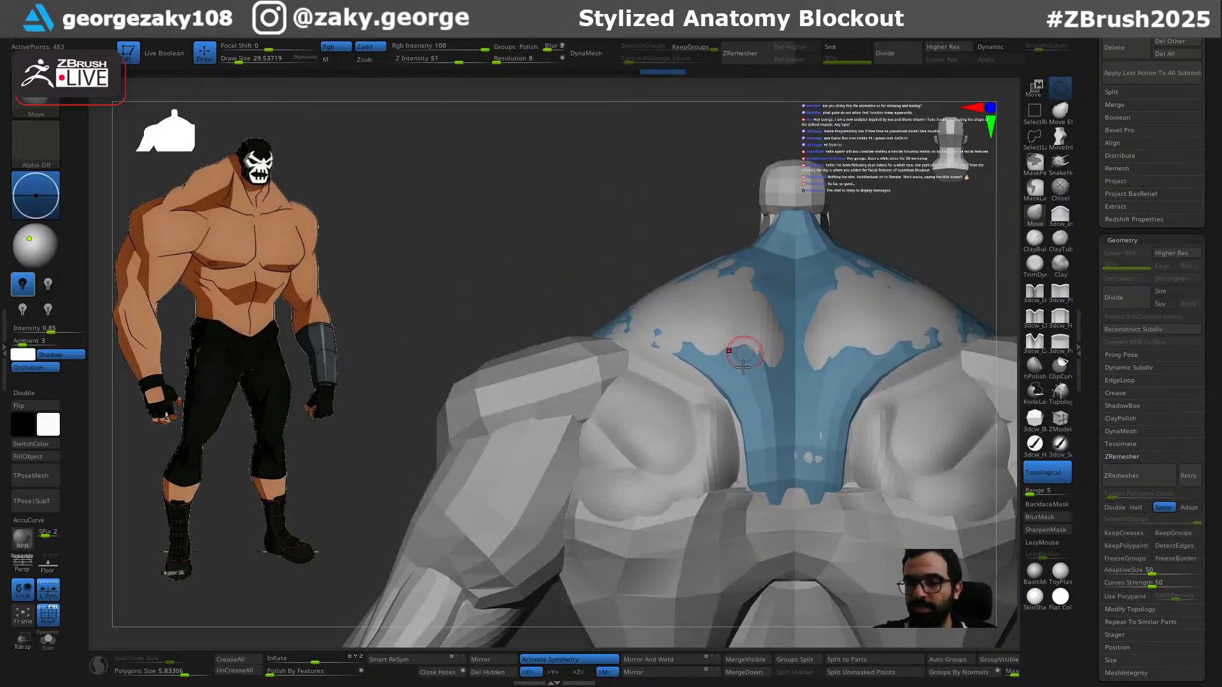
# Step: Try moving the low-poly trapezius piece's lower outer edge beside the shoulder blade, undoing the strokes
pyautogui.press('s')
pyautogui.moveTo(708, 400)
pyautogui.mouseDown()
pyautogui.moveTo(723, 401)
pyautogui.moveTo(686, 402)
pyautogui.mouseUp()
pyautogui.moveTo(686, 402); pyautogui.dragTo(690, 417, button='right')
pyautogui.hotkey('ctrl', 'z')
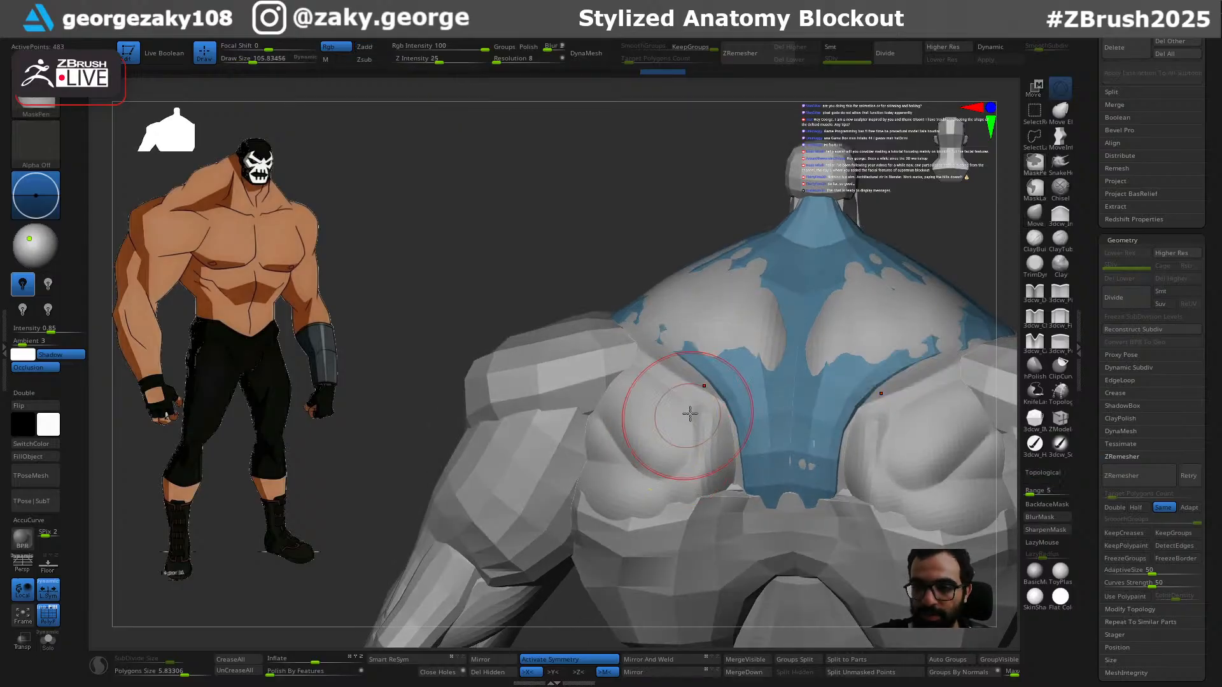
pyautogui.press('2')
pyautogui.press('s')
pyautogui.moveTo(684, 405)
pyautogui.mouseDown()
pyautogui.moveTo(696, 406)
pyautogui.moveTo(688, 374)
pyautogui.moveTo(667, 382)
pyautogui.mouseUp()
pyautogui.hotkey('ctrl', 'z')
# Step: Reshape the trapezius piece's outer edges across the shoulder blades and shoulders with symmetrical Move strokes
pyautogui.moveTo(667, 381); pyautogui.dragTo(713, 393, button='right')
pyautogui.press('s')
pyautogui.moveTo(713, 393)
pyautogui.mouseDown()
pyautogui.moveTo(732, 399)
pyautogui.moveTo(706, 396)
pyautogui.mouseUp()
pyautogui.press('1')
pyautogui.press('s')
pyautogui.moveTo(730, 395)
pyautogui.mouseDown()
pyautogui.moveTo(744, 369)
pyautogui.moveTo(730, 401)
pyautogui.moveTo(681, 376)
pyautogui.mouseUp()
pyautogui.hotkey('ctrl', 'z')
pyautogui.press('s')
pyautogui.keyDown('alt'); pyautogui.moveTo(677, 393); pyautogui.dragTo(587, 477, button='right'); pyautogui.keyUp('alt')
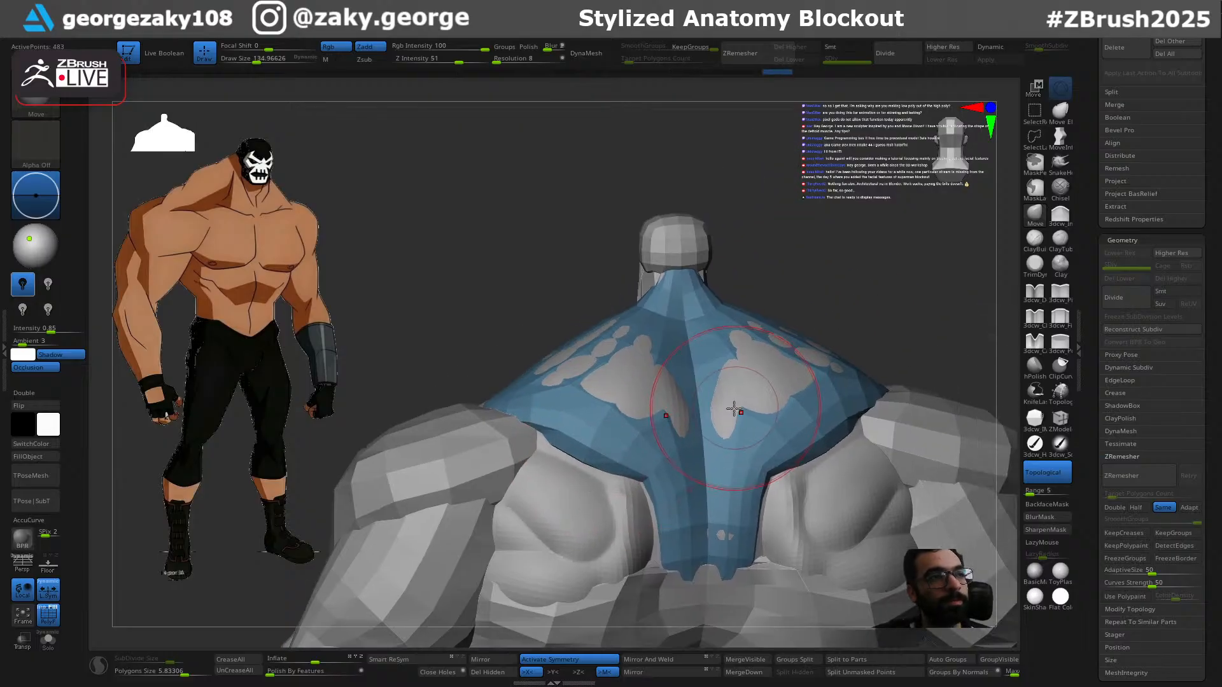
pyautogui.keyDown('ctrl'); pyautogui.moveTo(735, 409); pyautogui.dragTo(704, 404, button='right'); pyautogui.keyUp('ctrl')
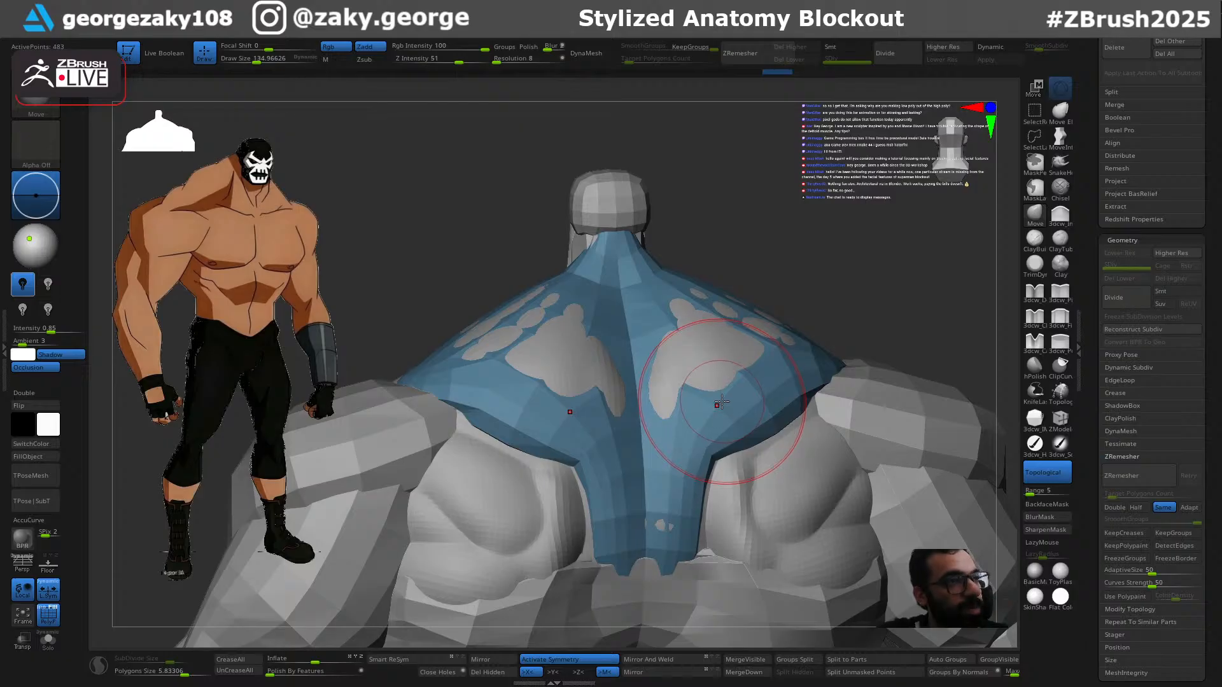
pyautogui.moveTo(846, 284); pyautogui.dragTo(843, 301)
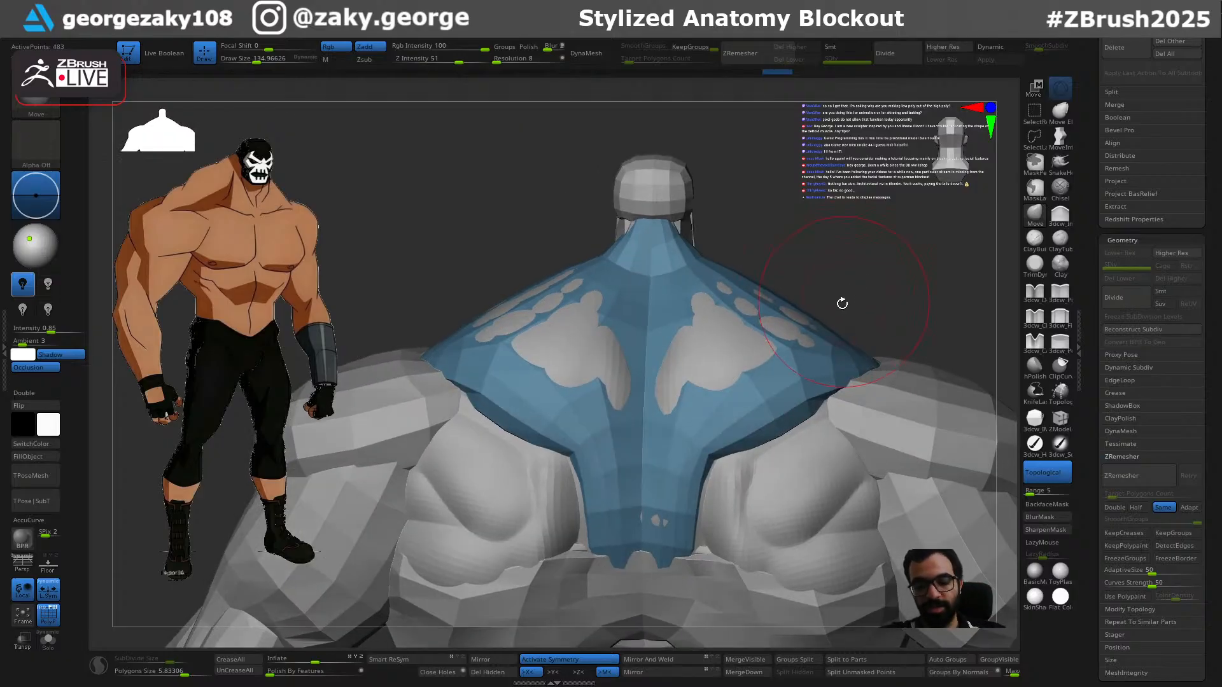
# Step: Try further Move strokes on the trapezius piece beside the shoulder blades and undo them
pyautogui.press('3')
pyautogui.moveTo(741, 347)
pyautogui.mouseDown()
pyautogui.moveTo(714, 364)
pyautogui.moveTo(736, 348)
pyautogui.moveTo(716, 342)
pyautogui.mouseUp()
pyautogui.hotkey('ctrl', 'z')
pyautogui.press('s')
pyautogui.moveTo(840, 280)
pyautogui.mouseDown()
pyautogui.moveTo(873, 306)
pyautogui.moveTo(783, 295)
pyautogui.moveTo(789, 304)
pyautogui.mouseUp()
pyautogui.moveTo(709, 428)
pyautogui.mouseDown()
pyautogui.moveTo(706, 451)
pyautogui.moveTo(718, 434)
pyautogui.moveTo(707, 406)
pyautogui.mouseUp()
pyautogui.hotkey('ctrl', 'z')
# Step: Fit the outer front end of the trapezius piece against the top of the deltoid
pyautogui.press('s')
pyautogui.moveTo(655, 454); pyautogui.dragTo(651, 445, button='right')
pyautogui.press('1')
pyautogui.moveTo(640, 450); pyautogui.dragTo(625, 465)
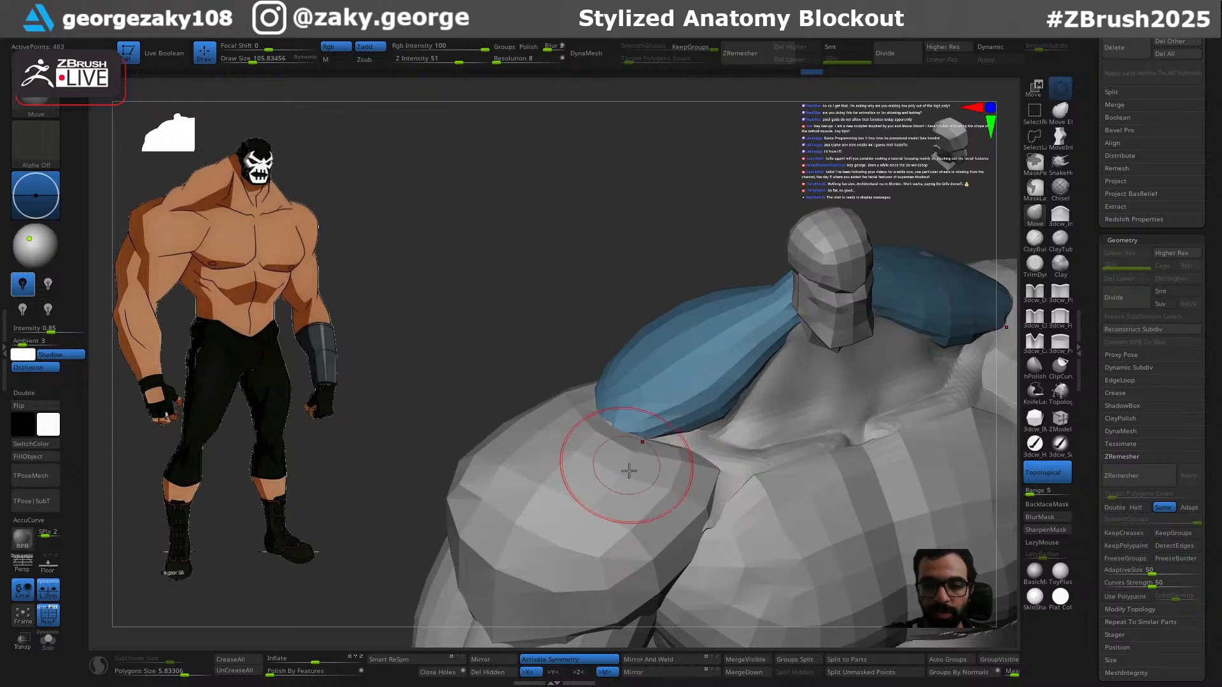
pyautogui.moveTo(626, 464); pyautogui.dragTo(616, 471, button='right')
pyautogui.press('s')
pyautogui.moveTo(627, 469); pyautogui.dragTo(662, 477)
pyautogui.moveTo(663, 477)
pyautogui.mouseDown(button='right')
pyautogui.moveTo(685, 444)
pyautogui.moveTo(774, 399)
pyautogui.moveTo(804, 410)
pyautogui.mouseUp(button='right')
# Step: Fit the front edge of the trapezius piece along the side of the neck and the collarbone area
pyautogui.moveTo(926, 297)
pyautogui.mouseDown(button='right')
pyautogui.moveTo(840, 303)
pyautogui.moveTo(819, 348)
pyautogui.mouseUp(button='right')
pyautogui.moveTo(903, 312); pyautogui.dragTo(845, 368, button='right')
pyautogui.press('s')
pyautogui.moveTo(803, 429); pyautogui.dragTo(909, 331, button='right')
pyautogui.press('s')
pyautogui.moveTo(806, 446); pyautogui.dragTo(803, 447)
pyautogui.press('s')
pyautogui.moveTo(803, 439); pyautogui.dragTo(799, 431)
pyautogui.moveTo(885, 340); pyautogui.dragTo(818, 369, button='right')
pyautogui.moveTo(877, 341)
pyautogui.mouseDown(button='right')
pyautogui.moveTo(750, 412)
pyautogui.moveTo(853, 293)
pyautogui.moveTo(878, 302)
pyautogui.moveTo(826, 416)
pyautogui.mouseUp(button='right')
pyautogui.press('s')
pyautogui.moveTo(663, 466); pyautogui.dragTo(674, 466)
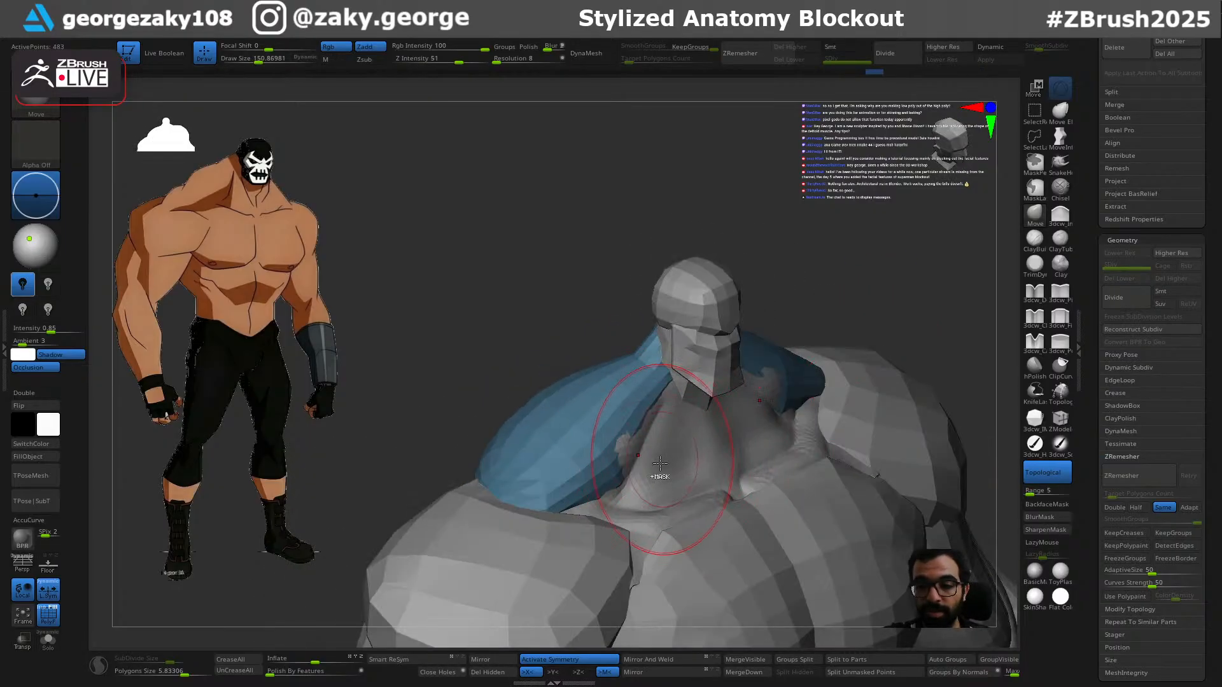
# Step: Turn the masked neck and upper shoulder slopes of the isolated torso into a separate polygroup and show only that group
pyautogui.moveTo(631, 486); pyautogui.dragTo(841, 251, button='right')
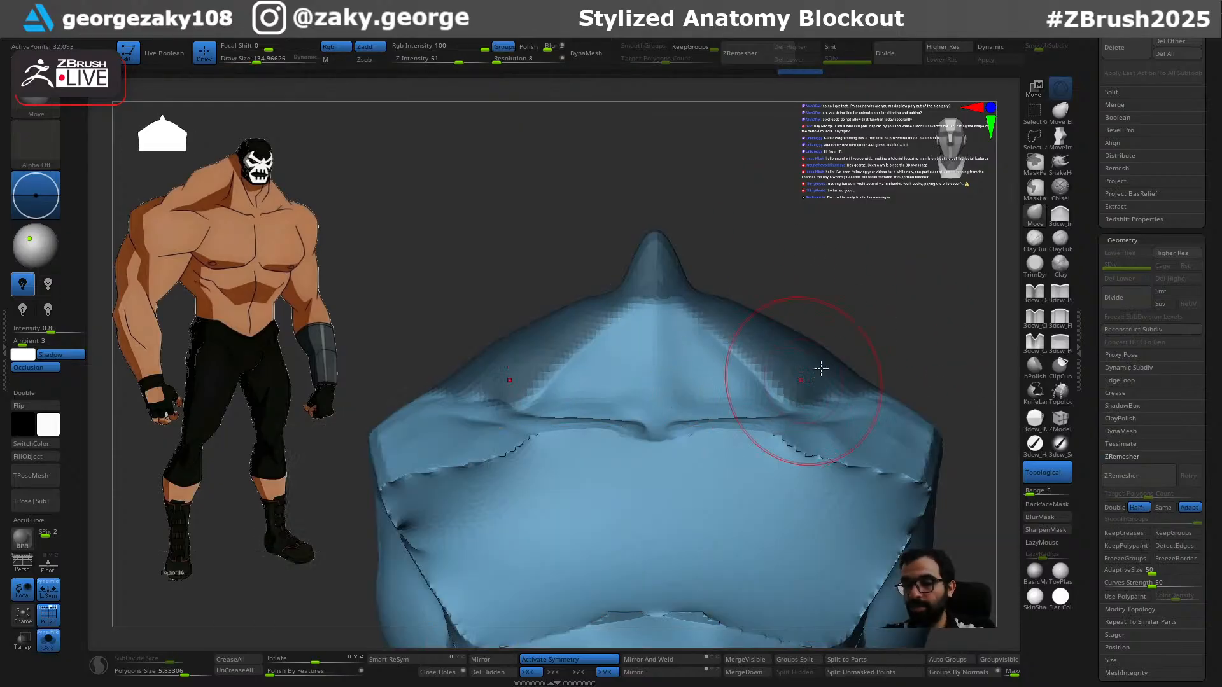
pyautogui.moveTo(886, 335)
pyautogui.mouseDown(button='right')
pyautogui.moveTo(900, 346)
pyautogui.moveTo(853, 369)
pyautogui.moveTo(779, 338)
pyautogui.moveTo(876, 338)
pyautogui.moveTo(857, 360)
pyautogui.mouseUp(button='right')
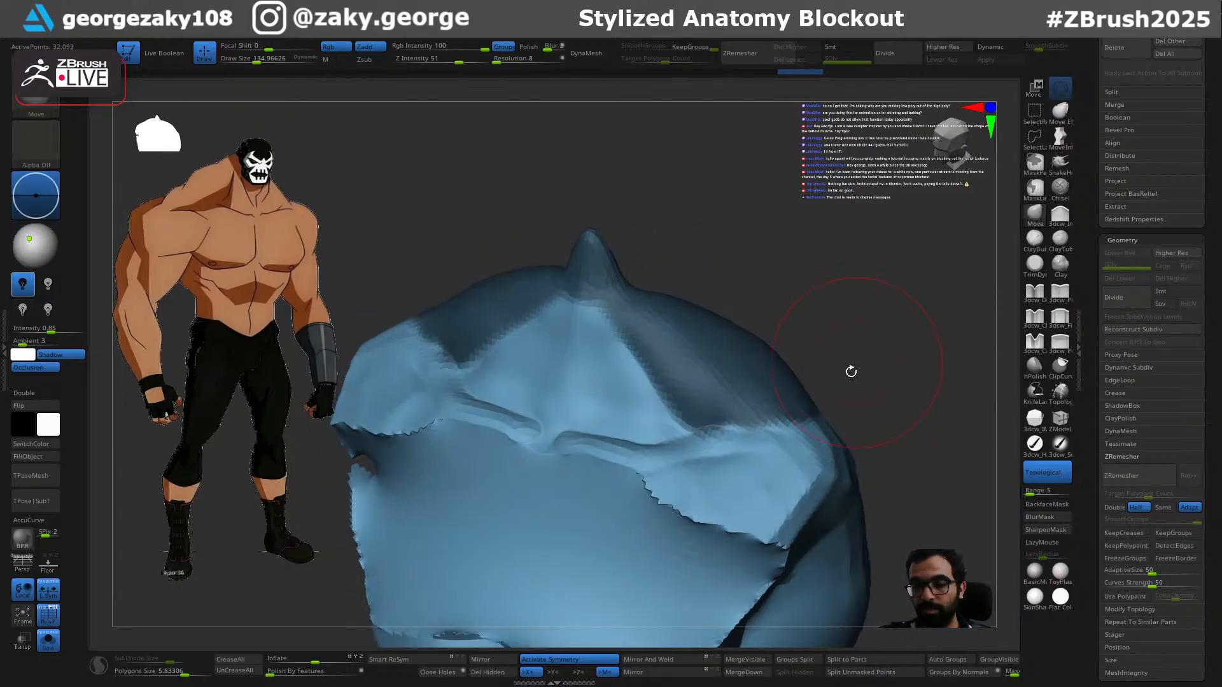
pyautogui.hotkey('ctrl', 'w')
pyautogui.keyDown('ctrl'); pyautogui.keyDown('shift'); pyautogui.click(768, 377); pyautogui.keyUp('shift'); pyautogui.keyUp('ctrl')
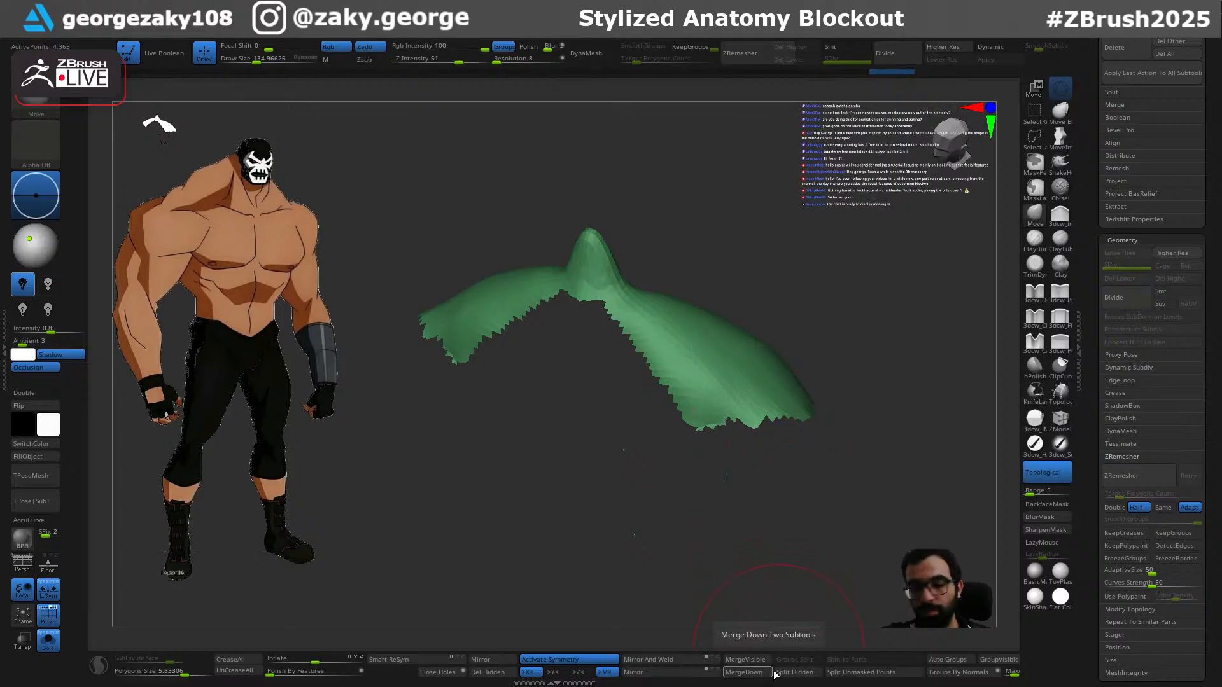
# Step: Split the isolated neck and shoulder strip from the torso as its own subtool and reselect the remaining torso
pyautogui.click(453, 673)
pyautogui.hotkey('ctrl', 'z')
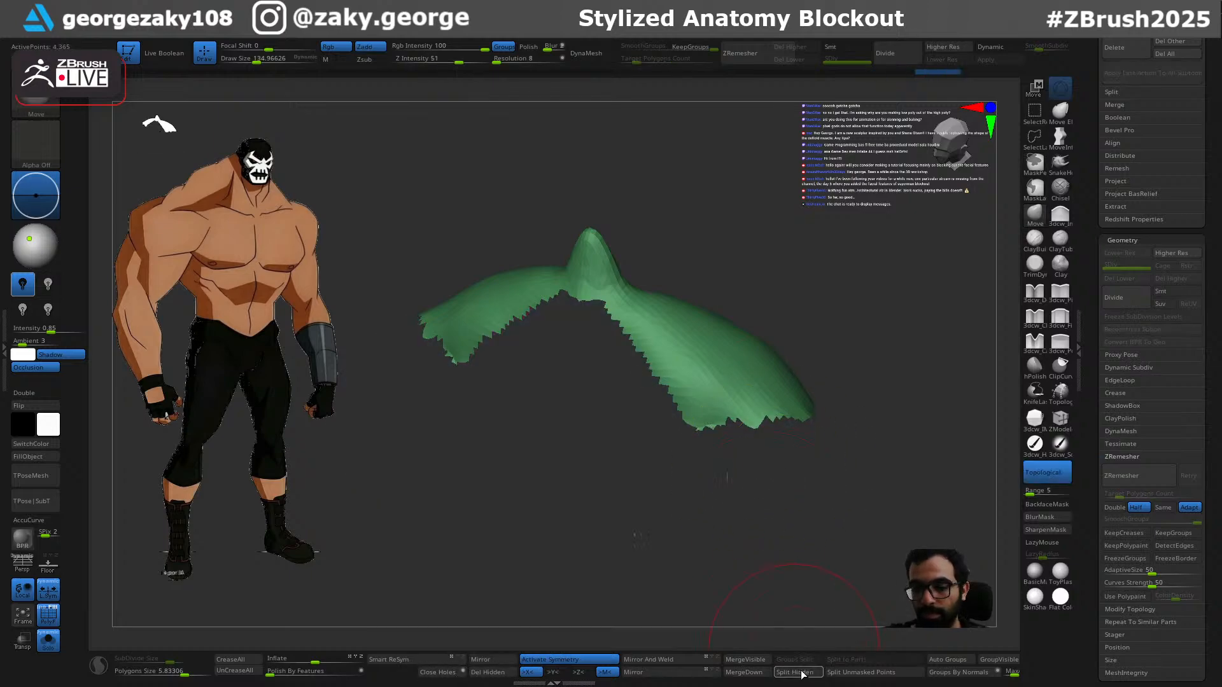
pyautogui.click(453, 672)
pyautogui.keyDown('ctrl'); pyautogui.keyDown('shift'); pyautogui.click(729, 370); pyautogui.keyUp('shift'); pyautogui.keyUp('ctrl')
pyautogui.hotkey('ctrl', 'z')
pyautogui.hotkey('alt', 'shift', 's')
pyautogui.moveTo(853, 387); pyautogui.dragTo(827, 375)
pyautogui.keyDown('alt'); pyautogui.click(655, 414); pyautogui.keyUp('alt')
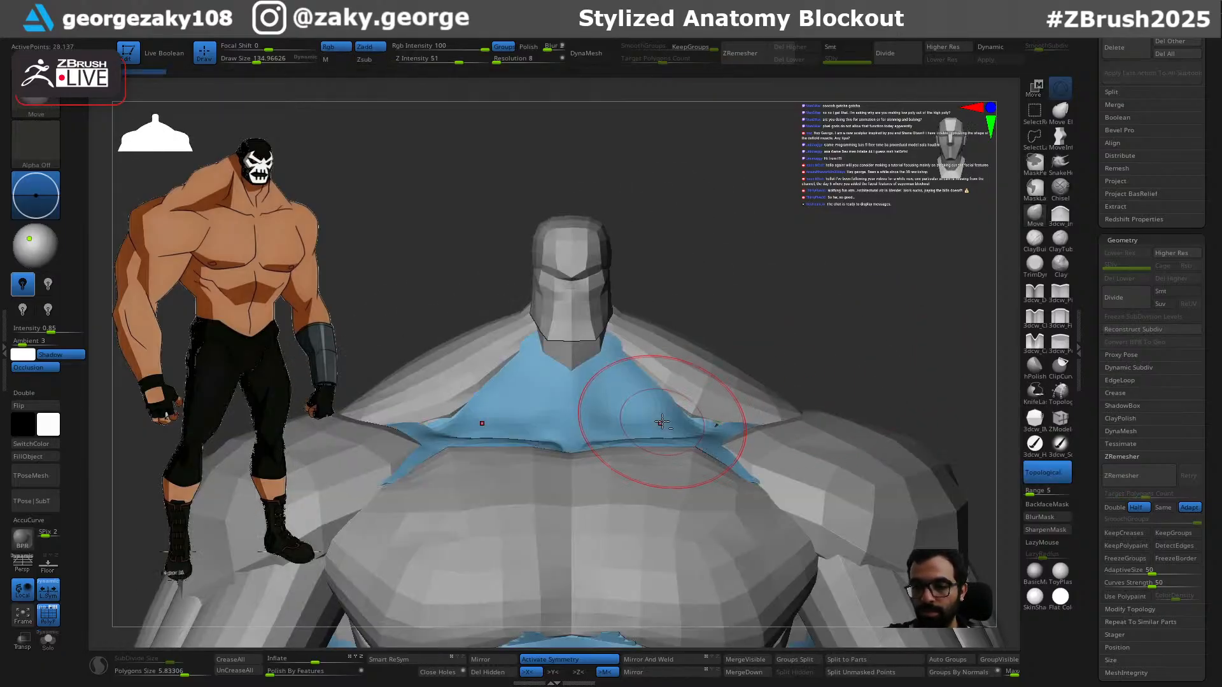
# Step: Isolate the remaining torso and close the openings left by the split-off neck and shoulder strip
pyautogui.hotkey('alt', 'shift', 's')
pyautogui.moveTo(893, 421); pyautogui.dragTo(846, 468)
pyautogui.click(445, 672)
pyautogui.moveTo(907, 425)
pyautogui.mouseDown()
pyautogui.moveTo(829, 307)
pyautogui.moveTo(853, 422)
pyautogui.moveTo(775, 433)
pyautogui.mouseUp()
pyautogui.keyDown('alt'); pyautogui.moveTo(627, 386); pyautogui.dragTo(711, 433, button='right'); pyautogui.keyUp('alt')
pyautogui.press('s')
pyautogui.moveTo(716, 440); pyautogui.dragTo(703, 439)
pyautogui.moveTo(723, 438)
pyautogui.mouseDown(button='right')
pyautogui.moveTo(810, 431)
pyautogui.moveTo(855, 476)
pyautogui.moveTo(834, 448)
pyautogui.moveTo(865, 507)
pyautogui.moveTo(828, 442)
pyautogui.moveTo(791, 490)
pyautogui.moveTo(856, 453)
pyautogui.moveTo(854, 484)
pyautogui.mouseUp(button='right')
pyautogui.press('s')
pyautogui.moveTo(592, 489); pyautogui.dragTo(587, 489)
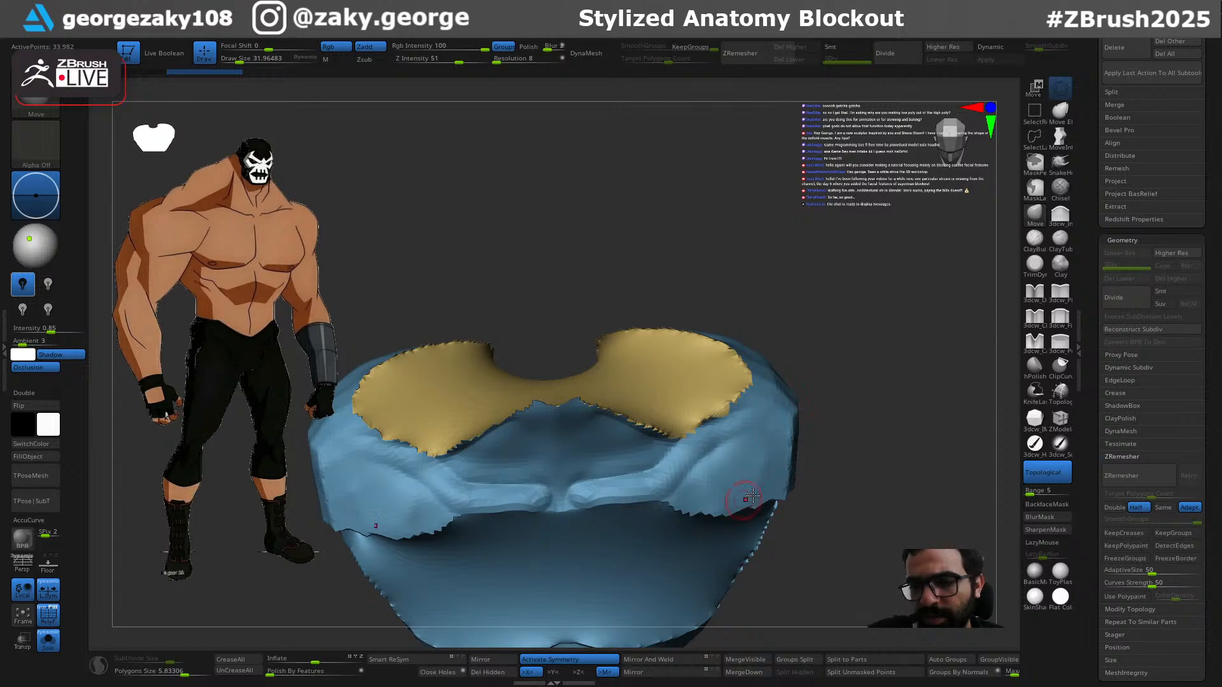
pyautogui.moveTo(803, 488)
pyautogui.mouseDown(button='right')
pyautogui.moveTo(840, 401)
pyautogui.moveTo(837, 357)
pyautogui.moveTo(773, 497)
pyautogui.moveTo(751, 411)
pyautogui.mouseUp(button='right')
pyautogui.keyDown('alt'); pyautogui.moveTo(780, 452); pyautogui.dragTo(811, 439, button='right'); pyautogui.keyUp('alt')
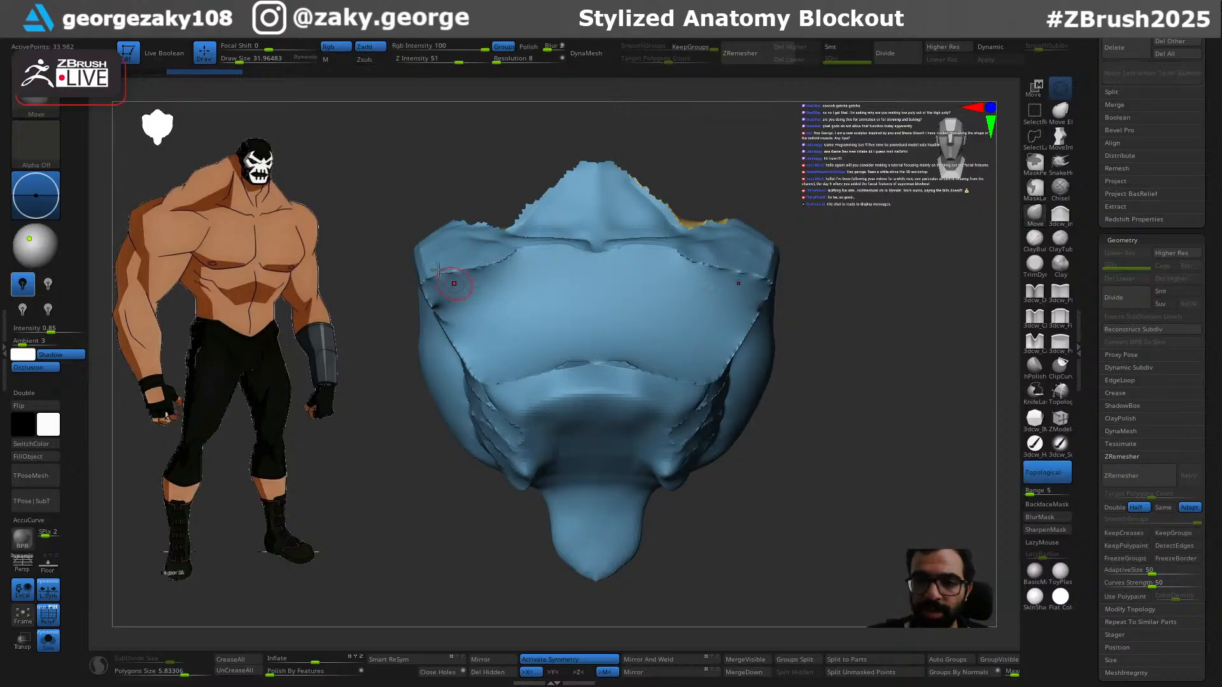
# Step: Trim the protruding shoulder areas off both sides of the torso with KnifeLasso, redoing the second cut
pyautogui.moveTo(390, 217)
pyautogui.keyDown('ctrl'); pyautogui.keyDown('shift'); pyautogui.mouseDown()
pyautogui.moveTo(488, 499)
pyautogui.moveTo(481, 217)
pyautogui.moveTo(369, 165)
pyautogui.mouseUp(); pyautogui.keyUp('shift'); pyautogui.keyUp('ctrl')
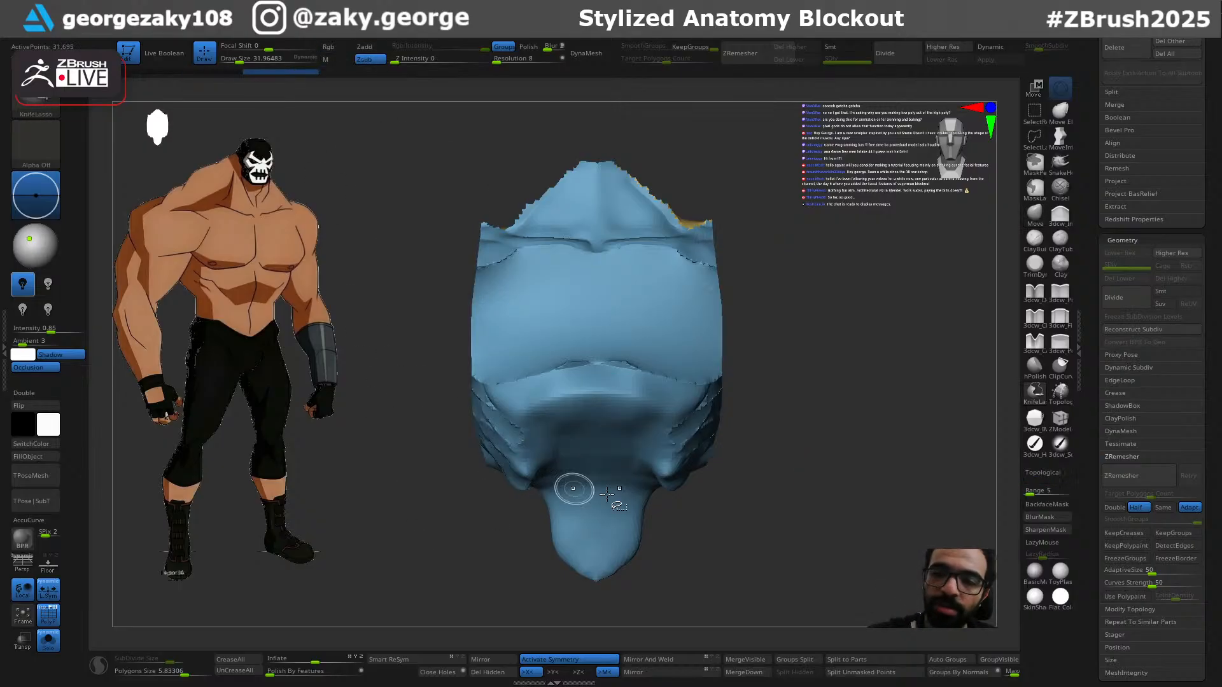
pyautogui.moveTo(659, 132)
pyautogui.keyDown('ctrl'); pyautogui.keyDown('shift'); pyautogui.mouseDown()
pyautogui.moveTo(663, 163)
pyautogui.moveTo(767, 232)
pyautogui.moveTo(738, 207)
pyautogui.mouseUp(); pyautogui.keyUp('shift'); pyautogui.keyUp('ctrl')
pyautogui.hotkey('ctrl', 'z')
pyautogui.moveTo(672, 162)
pyautogui.keyDown('ctrl'); pyautogui.keyDown('shift'); pyautogui.mouseDown()
pyautogui.moveTo(662, 210)
pyautogui.moveTo(809, 290)
pyautogui.mouseUp(); pyautogui.keyUp('shift'); pyautogui.keyUp('ctrl')
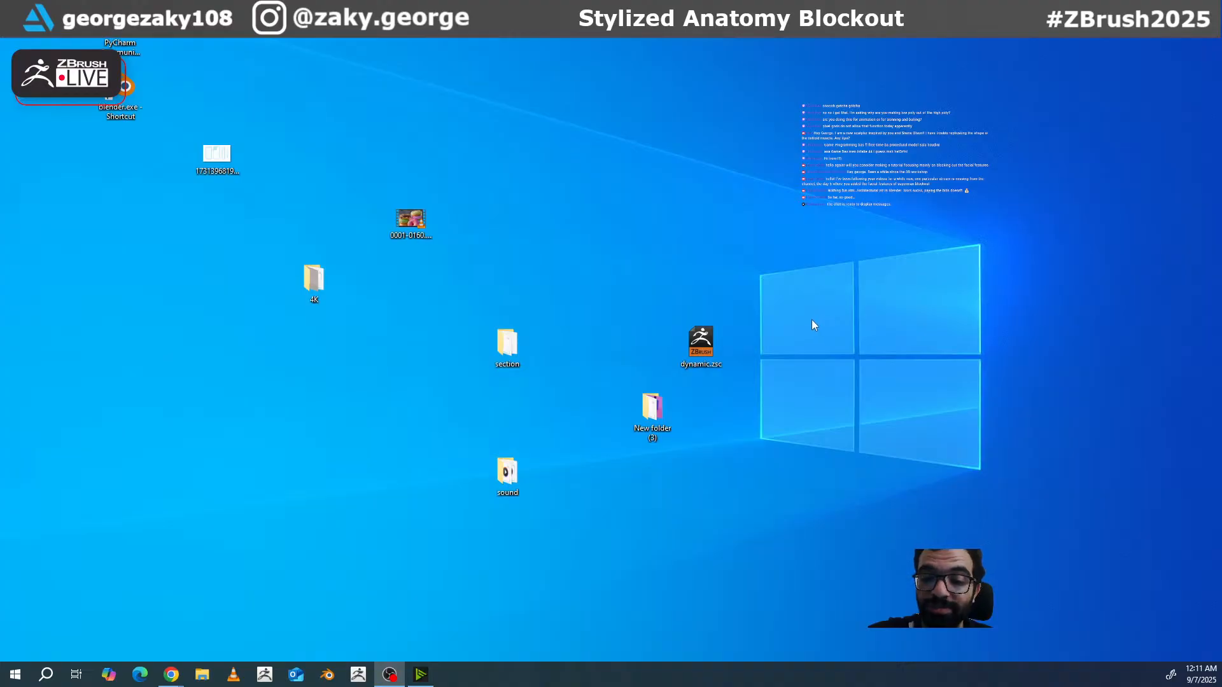
# Step: Restart ZBrush, recover the QS_3108 quicksave and maximize the program window
pyautogui.click(348, 682)
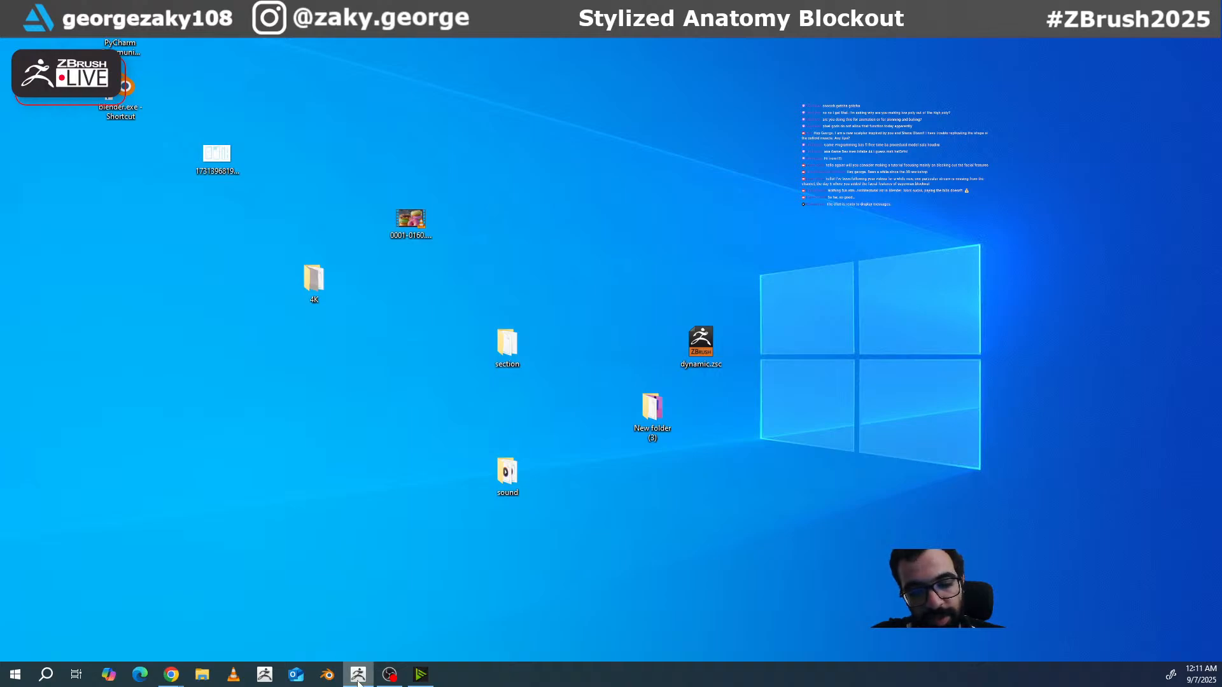
pyautogui.moveTo(358, 684)
pyautogui.click(348, 599)
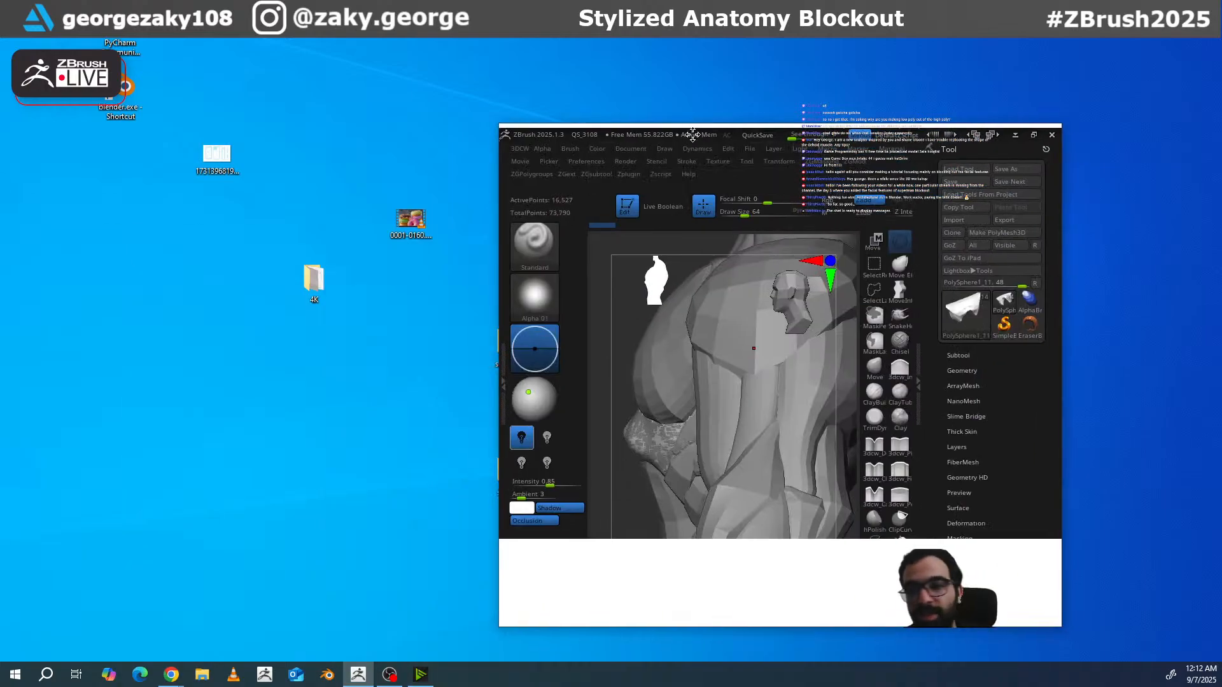
pyautogui.click(1035, 137)
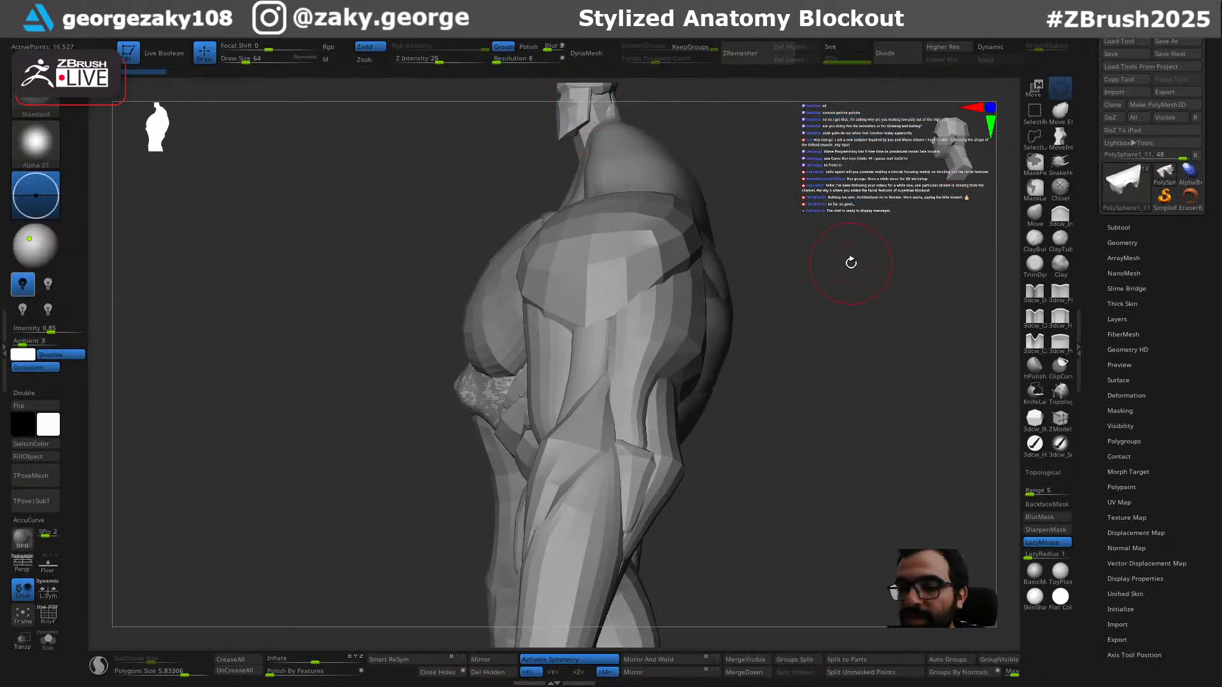
# Step: Examine the recovered torso, isolated and together with the whole body, from the side, back and front
pyautogui.moveTo(758, 379); pyautogui.dragTo(824, 369)
pyautogui.moveTo(834, 375); pyautogui.dragTo(694, 386)
pyautogui.keyDown('alt'); pyautogui.click(719, 430); pyautogui.keyUp('alt')
pyautogui.moveTo(780, 490); pyautogui.dragTo(733, 465)
pyautogui.hotkey('alt', 's')
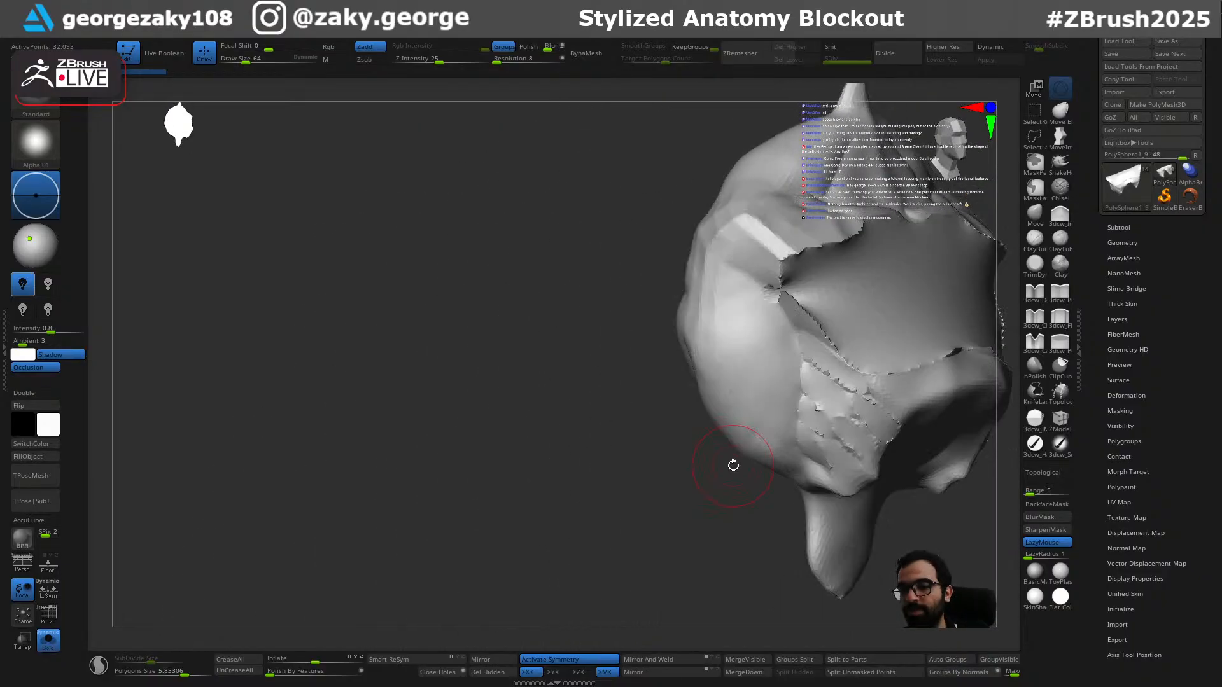
pyautogui.moveTo(902, 594); pyautogui.dragTo(769, 562)
pyautogui.hotkey('alt', 's')
pyautogui.moveTo(891, 575); pyautogui.dragTo(777, 573)
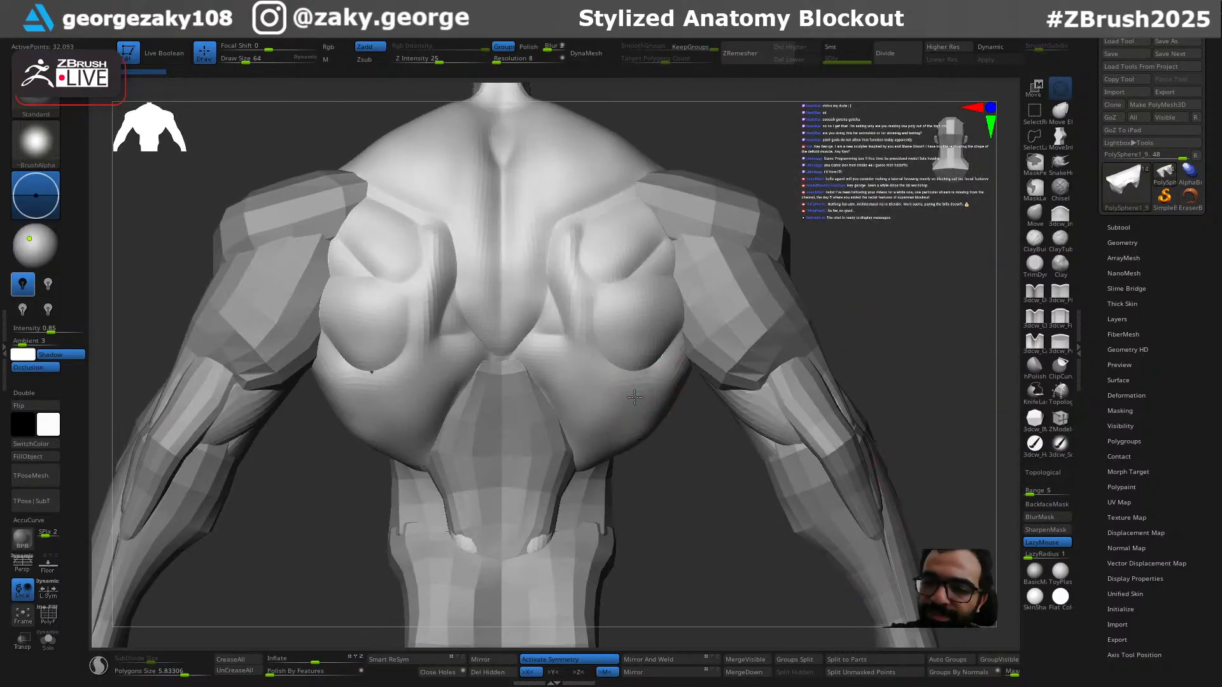
pyautogui.moveTo(881, 300); pyautogui.dragTo(750, 337, button='right')
pyautogui.keyDown('alt'); pyautogui.moveTo(838, 302); pyautogui.dragTo(707, 377, button='right'); pyautogui.keyUp('alt')
pyautogui.hotkey('alt', 's')
pyautogui.hotkey('alt', 's')
pyautogui.moveTo(738, 425); pyautogui.dragTo(717, 426, button='right')
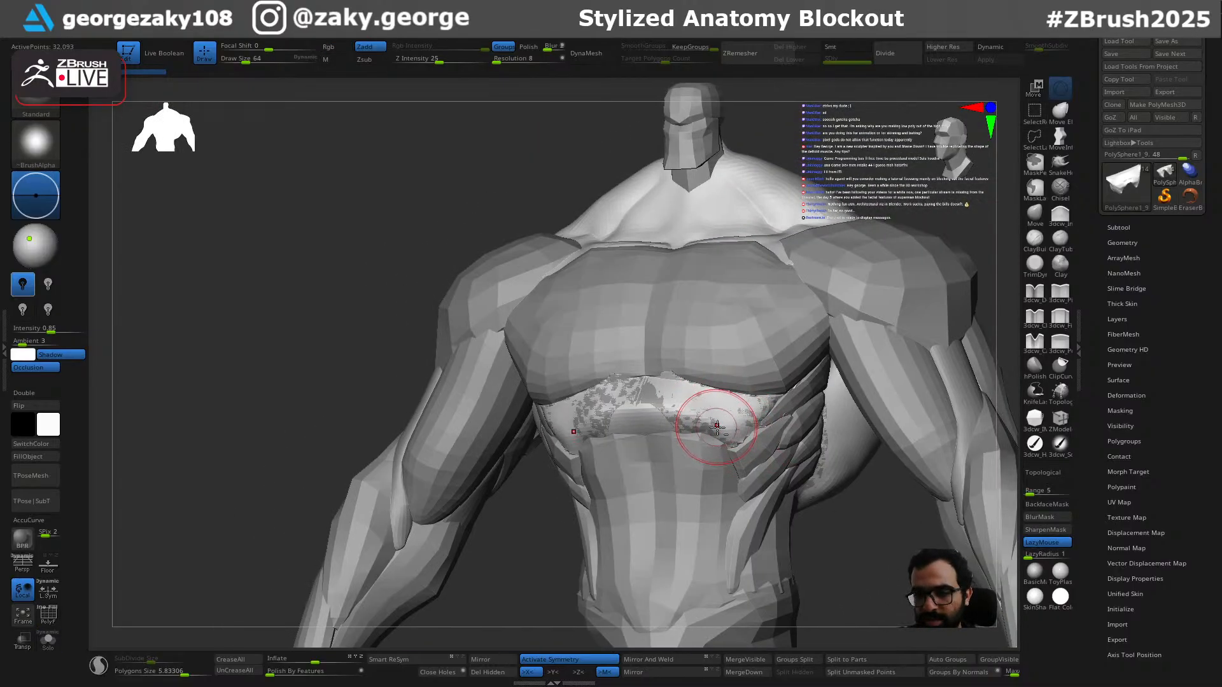
pyautogui.moveTo(718, 337); pyautogui.dragTo(694, 414, button='right')
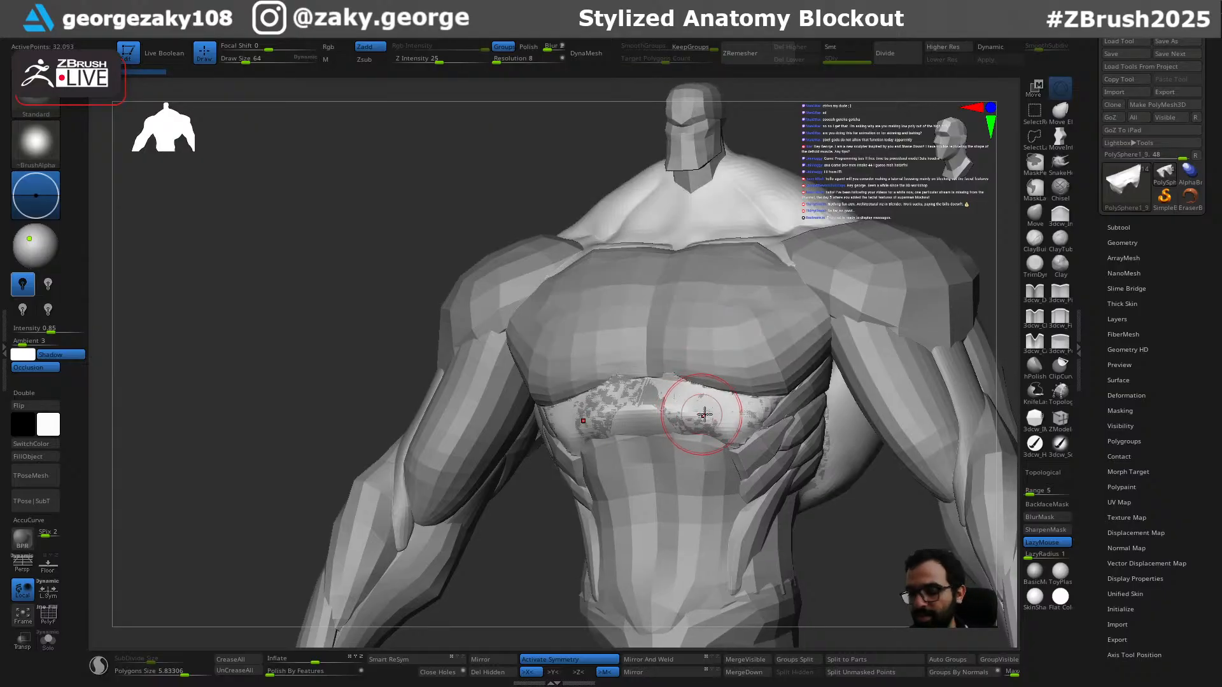
# Step: Isolate the torso, turn it to the front and duplicate it as a new subtool
pyautogui.hotkey('alt', 's')
pyautogui.moveTo(917, 550); pyautogui.dragTo(856, 495, button='right')
pyautogui.hotkey('ctrl', 'shift', 'd')
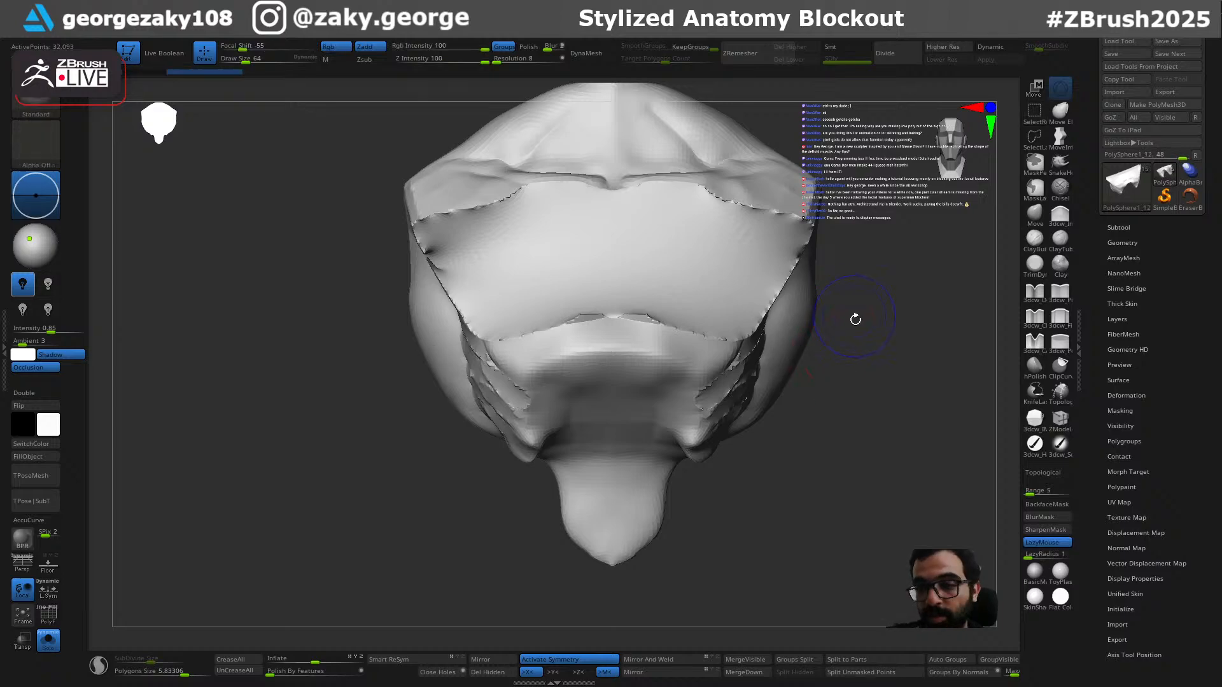
pyautogui.keyDown('alt'); pyautogui.moveTo(853, 314); pyautogui.dragTo(807, 435, button='right'); pyautogui.keyUp('alt')
pyautogui.keyDown('alt'); pyautogui.moveTo(727, 535); pyautogui.dragTo(726, 458, button='right'); pyautogui.keyUp('alt')
pyautogui.keyDown('ctrl'); pyautogui.keyDown('shift'); pyautogui.moveTo(728, 154); pyautogui.dragTo(718, 475); pyautogui.keyUp('shift'); pyautogui.keyUp('ctrl')
pyautogui.keyDown('ctrl'); pyautogui.keyDown('shift'); pyautogui.click(738, 477); pyautogui.keyUp('shift'); pyautogui.keyUp('ctrl')
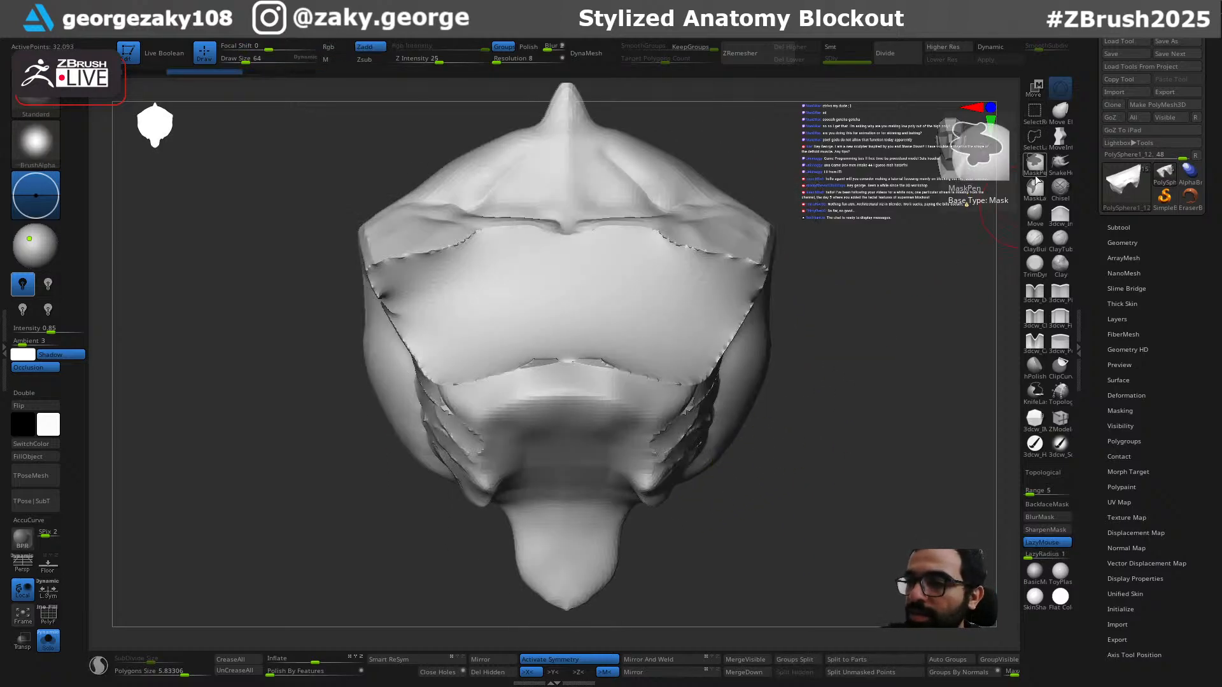
pyautogui.keyDown('ctrl'); pyautogui.keyDown('shift'); pyautogui.click(37, 95); pyautogui.keyUp('shift'); pyautogui.keyUp('ctrl')
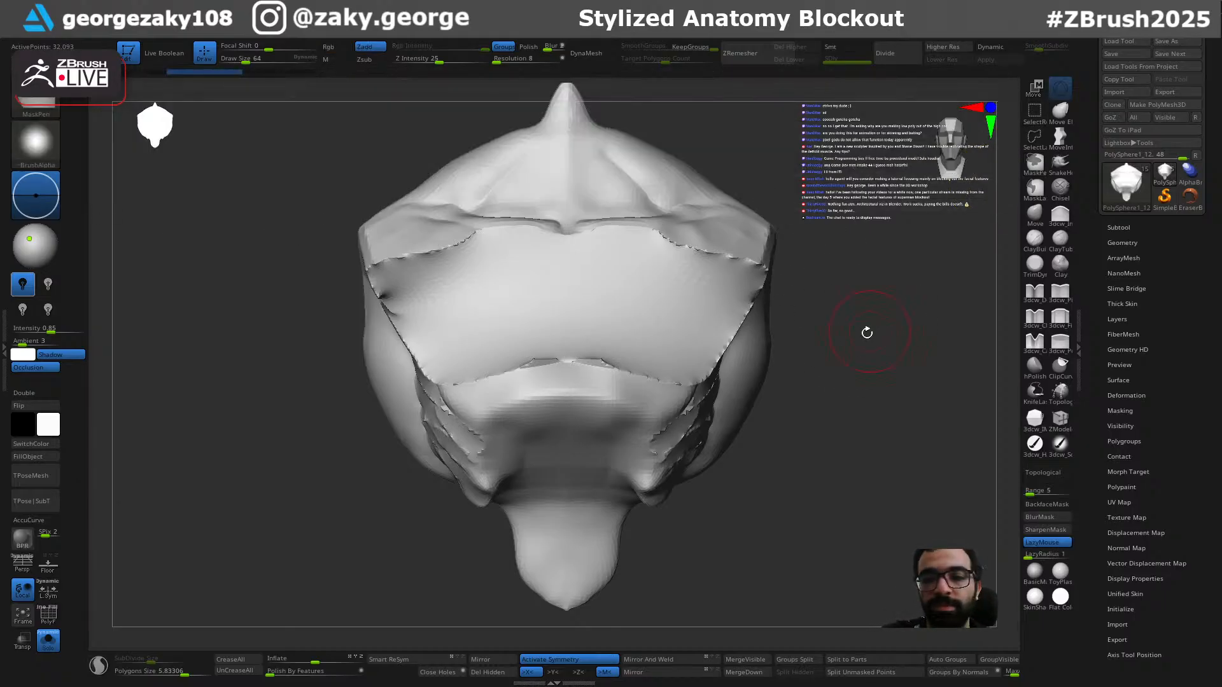
# Step: Save the tool under the new file name Day11_0.ztl
pyautogui.hotkey('ctrl', 's')
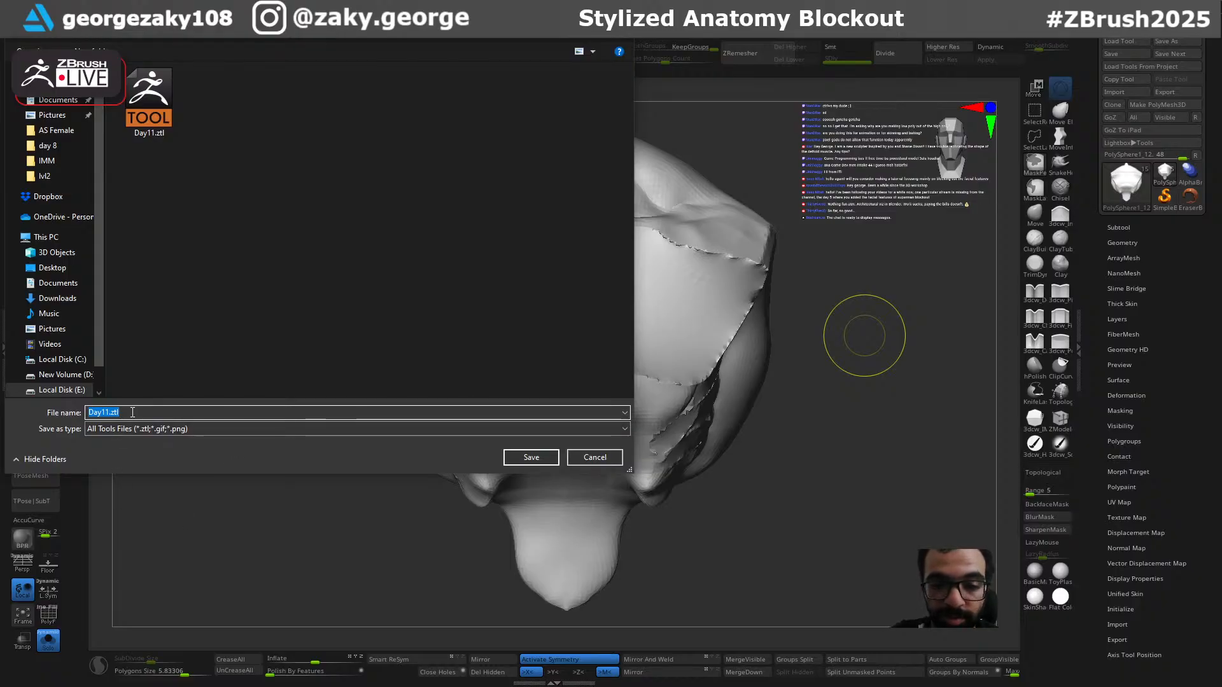
pyautogui.click(110, 414)
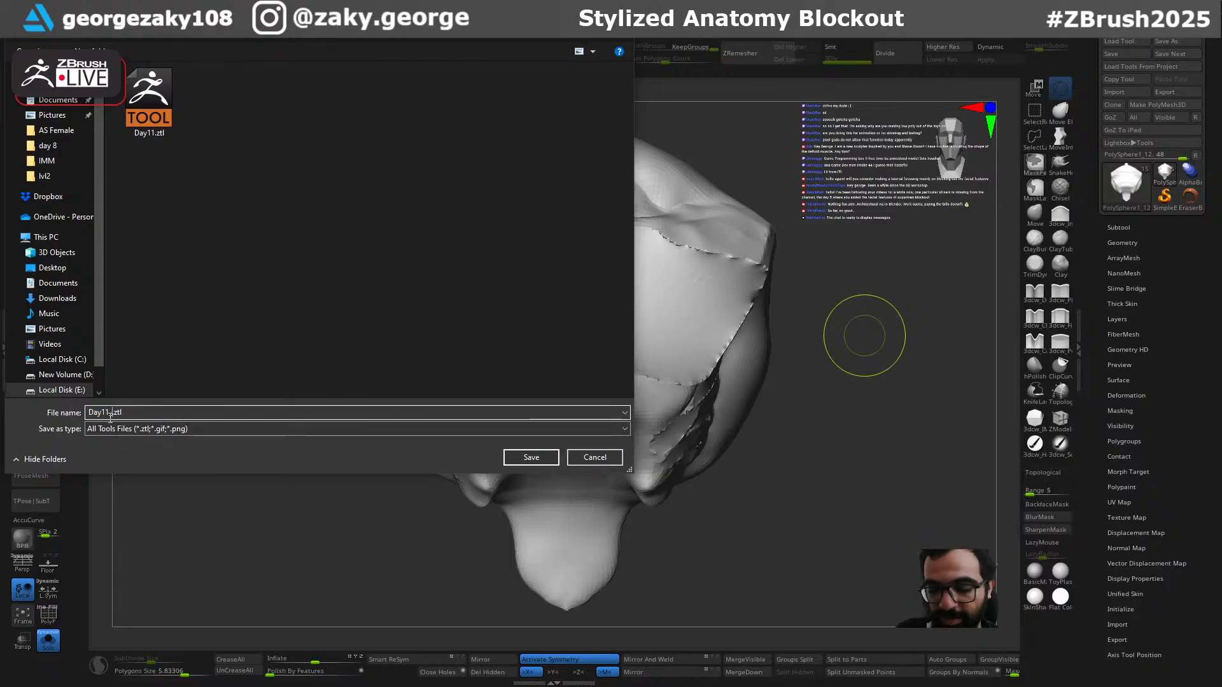
pyautogui.write('_0')
pyautogui.press('Return')
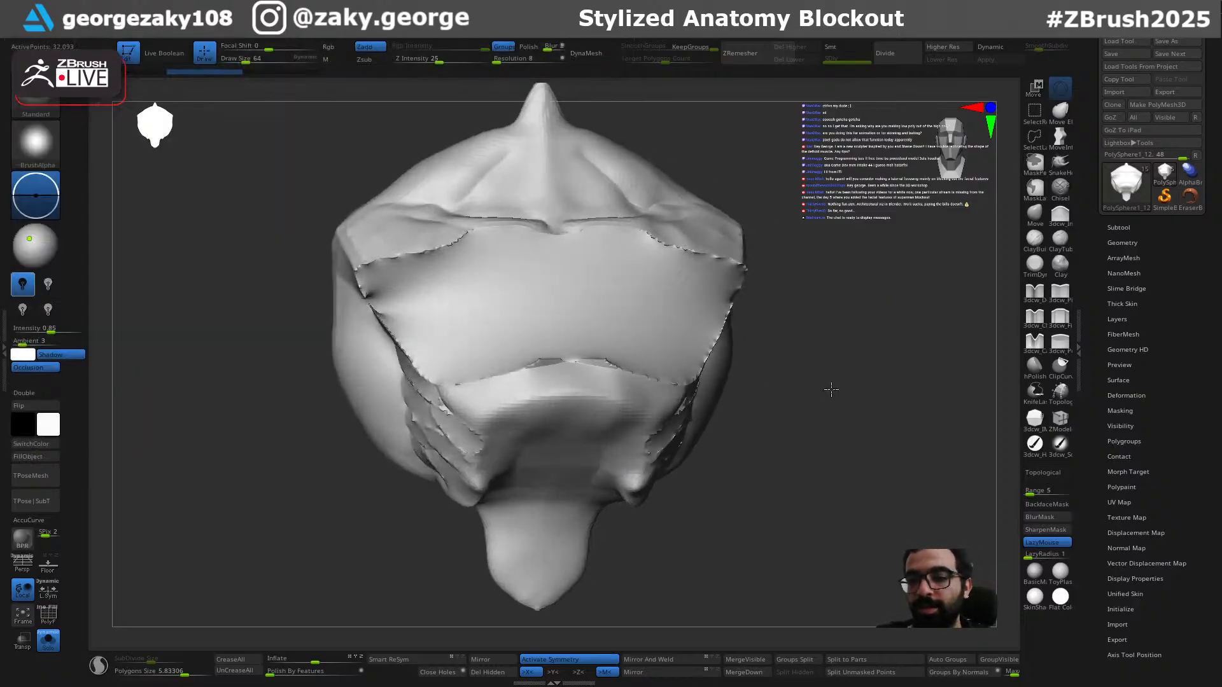
# Step: Choose the KnifeLasso brush and cut the outer shoulder areas off the duplicated torso
pyautogui.keyDown('ctrl'); pyautogui.keyDown('shift'); pyautogui.moveTo(693, 140); pyautogui.dragTo(725, 376); pyautogui.keyUp('shift'); pyautogui.keyUp('ctrl')
pyautogui.keyDown('ctrl'); pyautogui.keyDown('shift'); pyautogui.click(813, 374); pyautogui.keyUp('shift'); pyautogui.keyUp('ctrl')
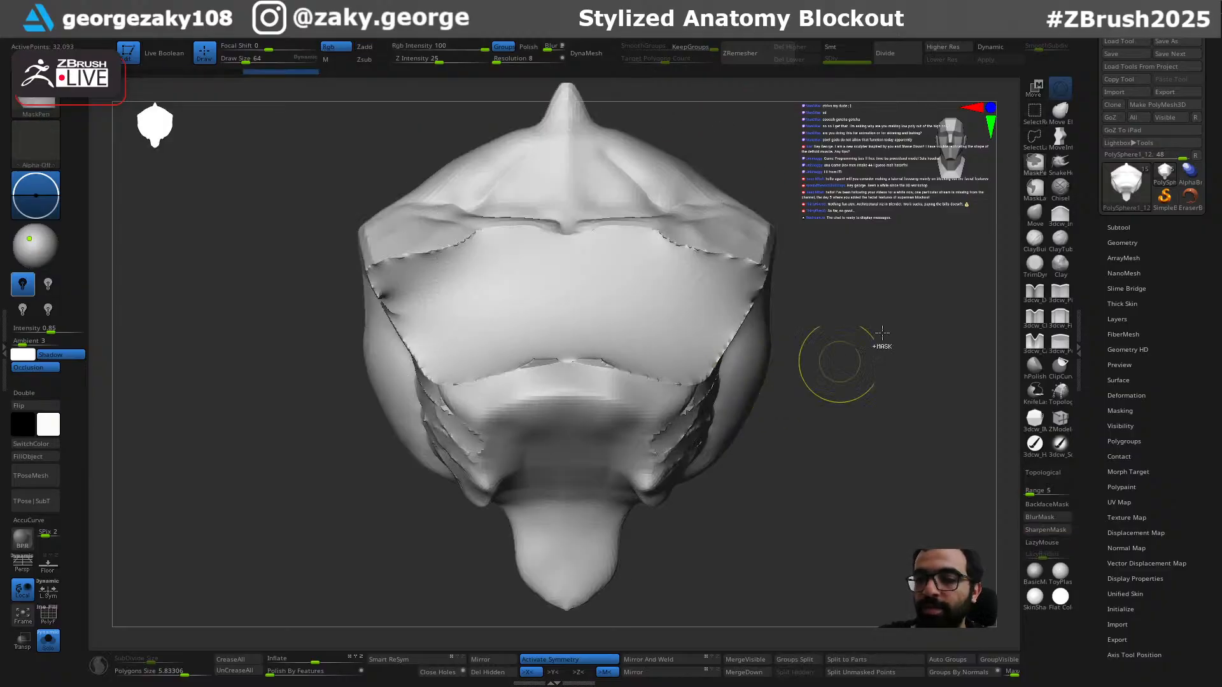
pyautogui.keyDown('ctrl'); pyautogui.keyDown('shift'); pyautogui.click(36, 107); pyautogui.keyUp('shift'); pyautogui.keyUp('ctrl')
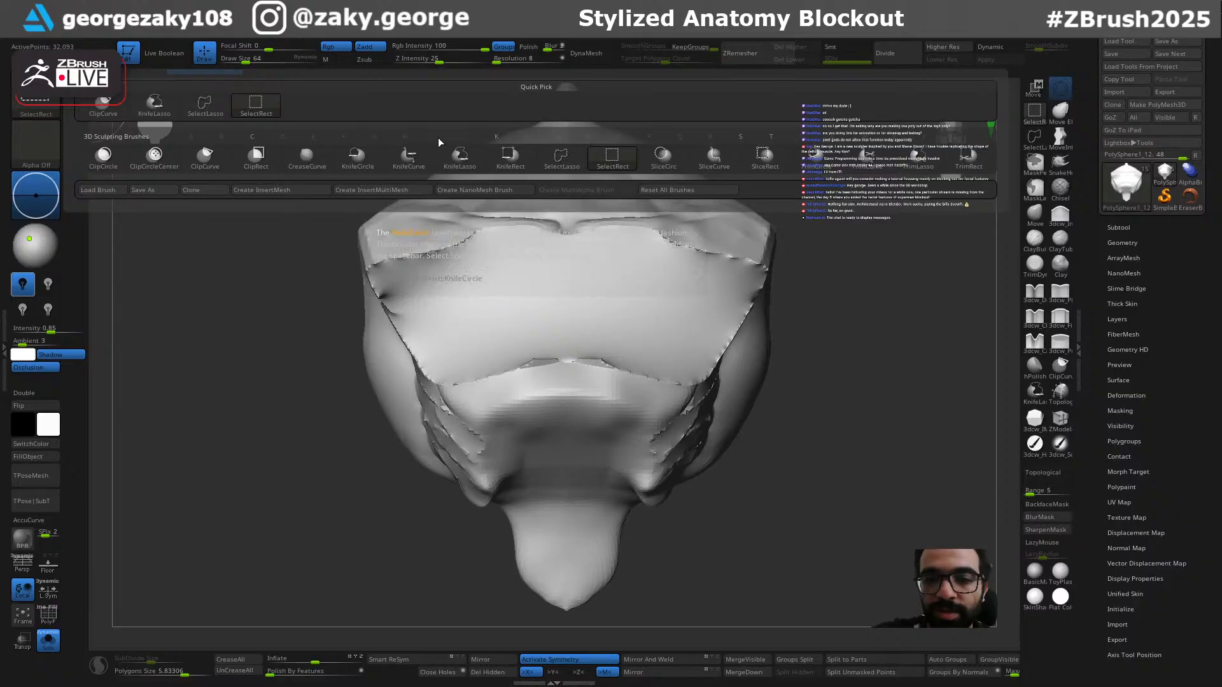
pyautogui.click(466, 160)
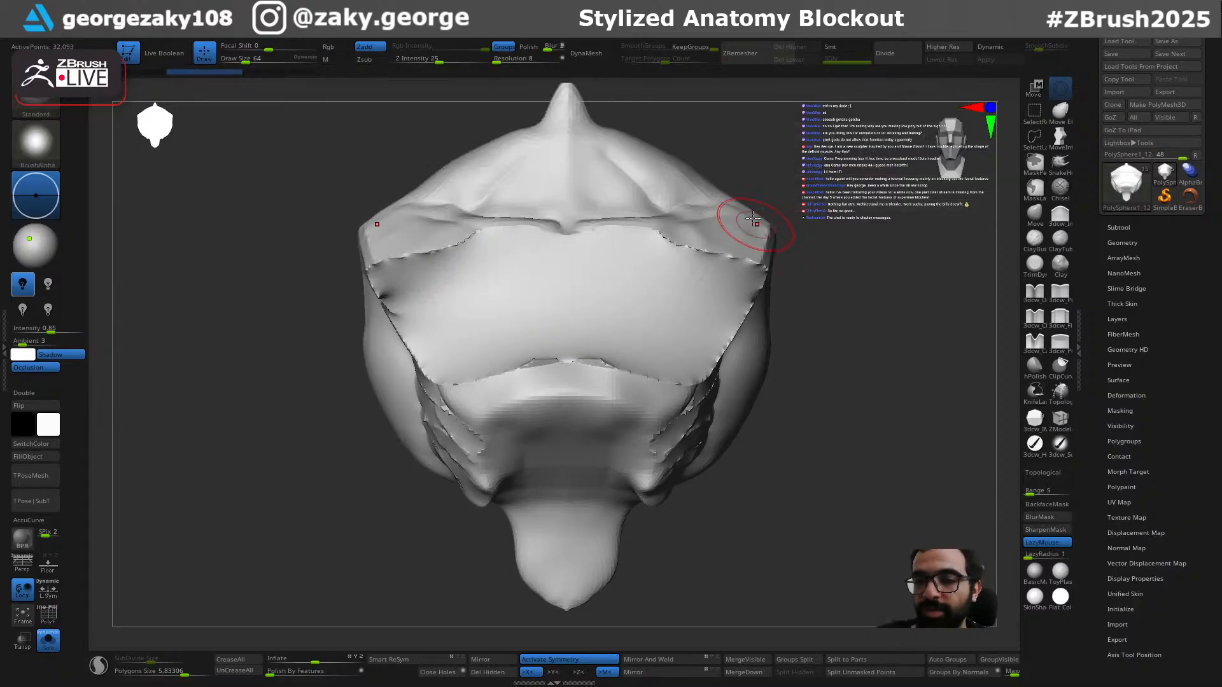
pyautogui.moveTo(707, 164)
pyautogui.keyDown('ctrl'); pyautogui.keyDown('shift'); pyautogui.mouseDown()
pyautogui.moveTo(722, 478)
pyautogui.moveTo(825, 145)
pyautogui.moveTo(785, 426)
pyautogui.moveTo(791, 307)
pyautogui.moveTo(813, 336)
pyautogui.moveTo(879, 346)
pyautogui.mouseUp(); pyautogui.keyUp('shift'); pyautogui.keyUp('ctrl')
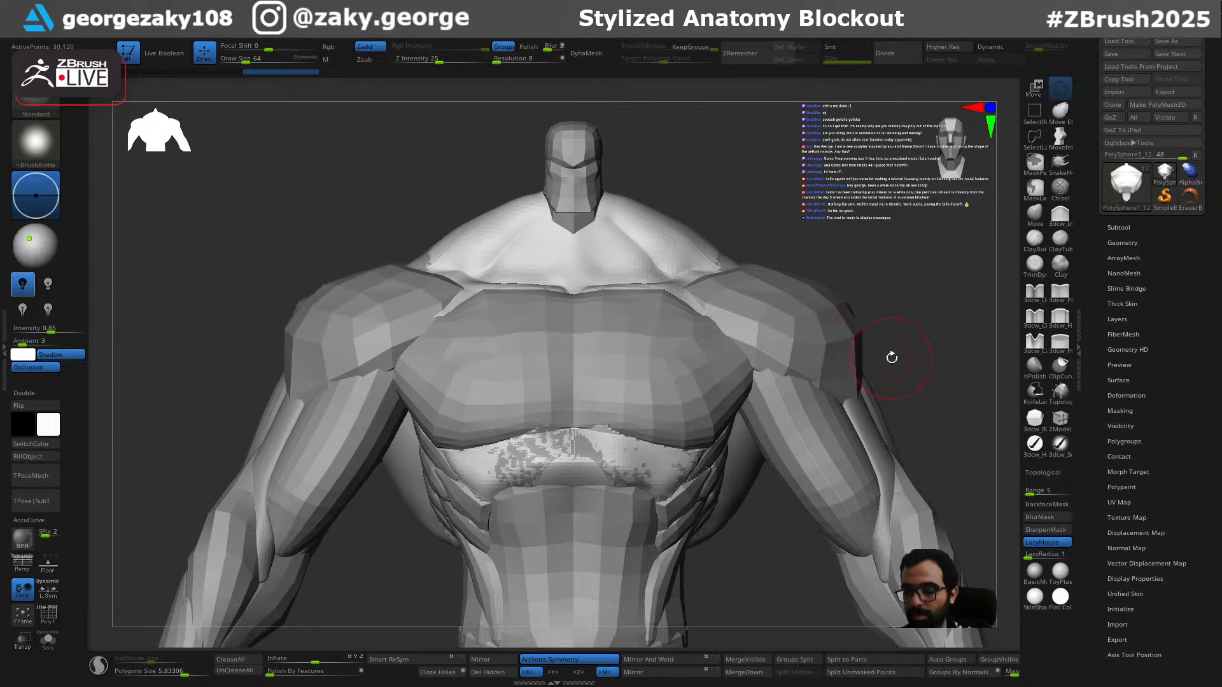
# Step: Isolate the duplicated torso and trim its upper shoulder slopes closer to the neck, redoing the cut until it fits
pyautogui.hotkey('alt', 's')
pyautogui.moveTo(635, 177)
pyautogui.keyDown('ctrl'); pyautogui.keyDown('shift'); pyautogui.mouseDown()
pyautogui.moveTo(701, 311)
pyautogui.moveTo(769, 250)
pyautogui.mouseUp(); pyautogui.keyUp('shift'); pyautogui.keyUp('ctrl')
pyautogui.hotkey('ctrl', 'z')
pyautogui.moveTo(648, 176)
pyautogui.keyDown('ctrl'); pyautogui.keyDown('shift'); pyautogui.mouseDown()
pyautogui.moveTo(678, 295)
pyautogui.moveTo(766, 245)
pyautogui.mouseUp(); pyautogui.keyUp('shift'); pyautogui.keyUp('ctrl')
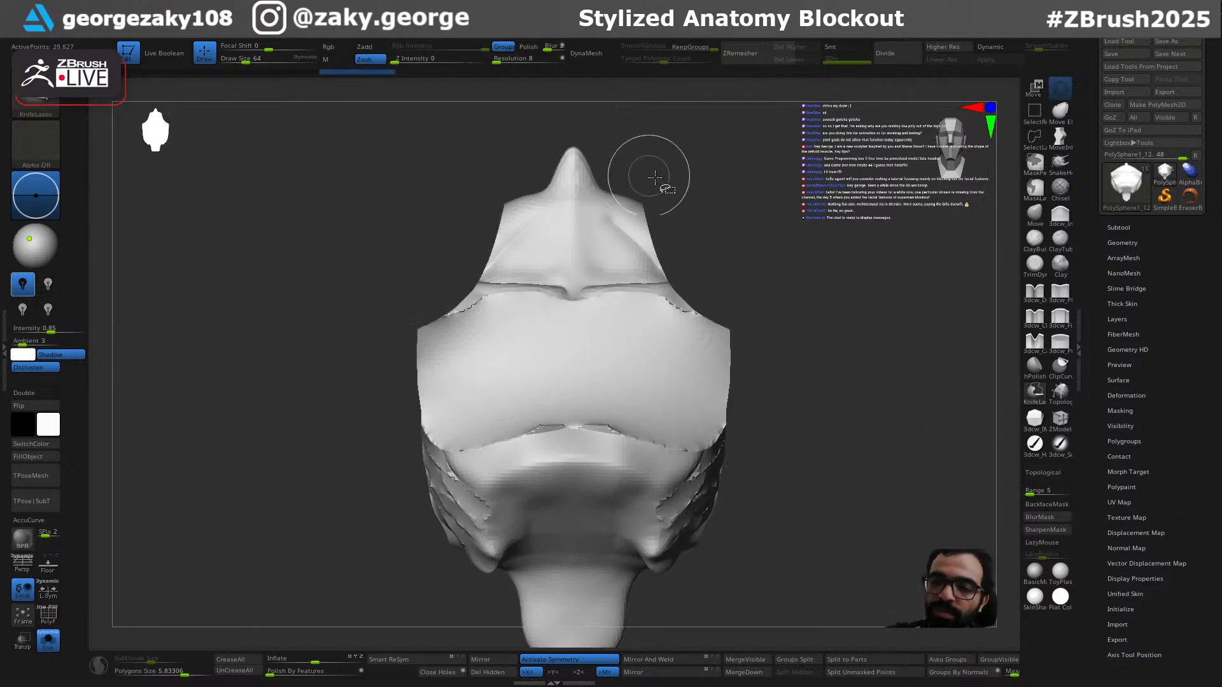
pyautogui.hotkey('ctrl', 'z')
pyautogui.moveTo(635, 172)
pyautogui.keyDown('ctrl'); pyautogui.keyDown('shift'); pyautogui.mouseDown()
pyautogui.moveTo(695, 306)
pyautogui.moveTo(716, 202)
pyautogui.mouseUp(); pyautogui.keyUp('shift'); pyautogui.keyUp('ctrl')
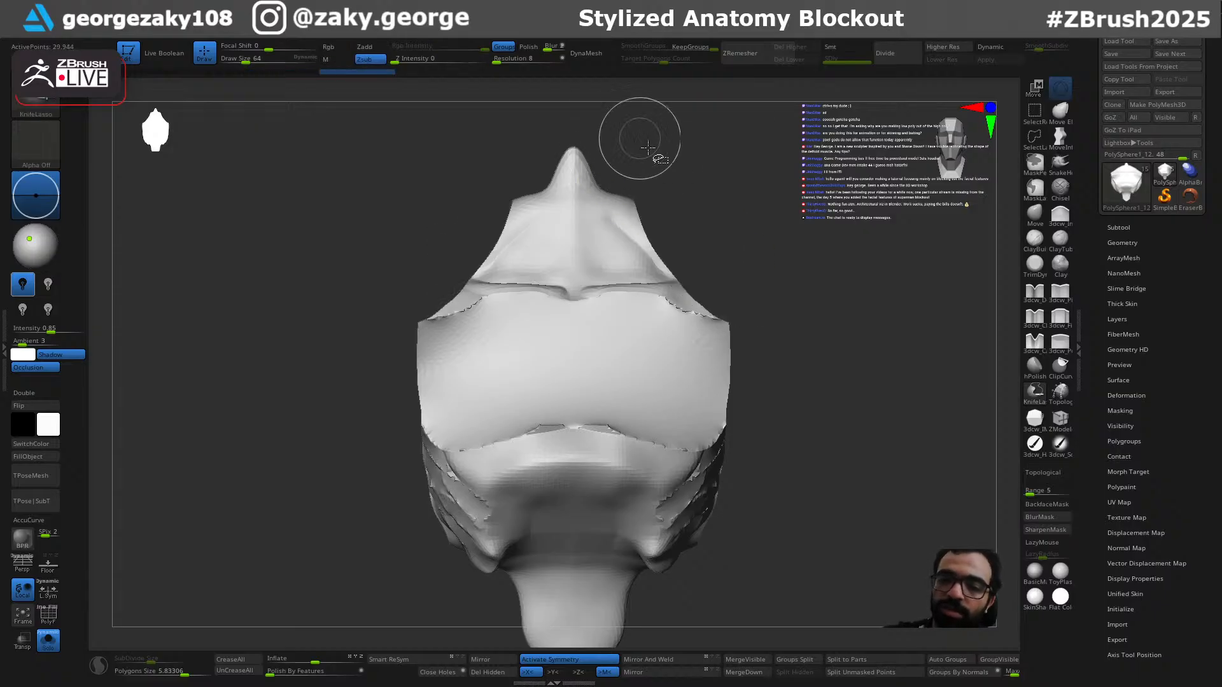
# Step: Make further KnifeLasso cuts across the neck and upper shoulder area of the duplicated torso
pyautogui.keyDown('ctrl'); pyautogui.keyDown('shift'); pyautogui.moveTo(462, 143); pyautogui.dragTo(853, 198); pyautogui.keyUp('shift'); pyautogui.keyUp('ctrl')
pyautogui.keyDown('ctrl'); pyautogui.keyDown('shift'); pyautogui.moveTo(592, 177); pyautogui.dragTo(719, 262); pyautogui.keyUp('shift'); pyautogui.keyUp('ctrl')
pyautogui.moveTo(490, 181)
pyautogui.keyDown('ctrl'); pyautogui.keyDown('shift'); pyautogui.mouseDown()
pyautogui.moveTo(588, 252)
pyautogui.moveTo(655, 258)
pyautogui.mouseUp(); pyautogui.keyUp('shift'); pyautogui.keyUp('ctrl')
pyautogui.moveTo(468, 210)
pyautogui.keyDown('ctrl'); pyautogui.keyDown('shift'); pyautogui.mouseDown()
pyautogui.moveTo(648, 265)
pyautogui.moveTo(677, 248)
pyautogui.mouseUp(); pyautogui.keyUp('shift'); pyautogui.keyUp('ctrl')
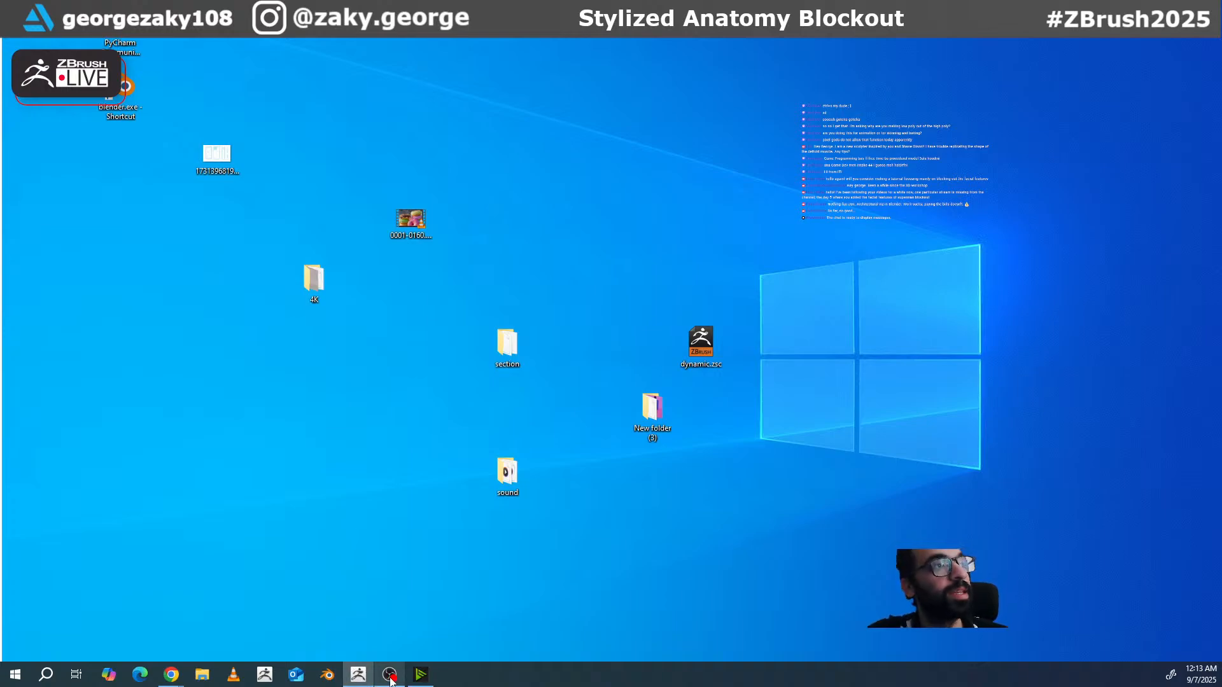
# Step: Bring the reopened ZBrush window forward and maximize it to fill the screen
pyautogui.moveTo(390, 676)
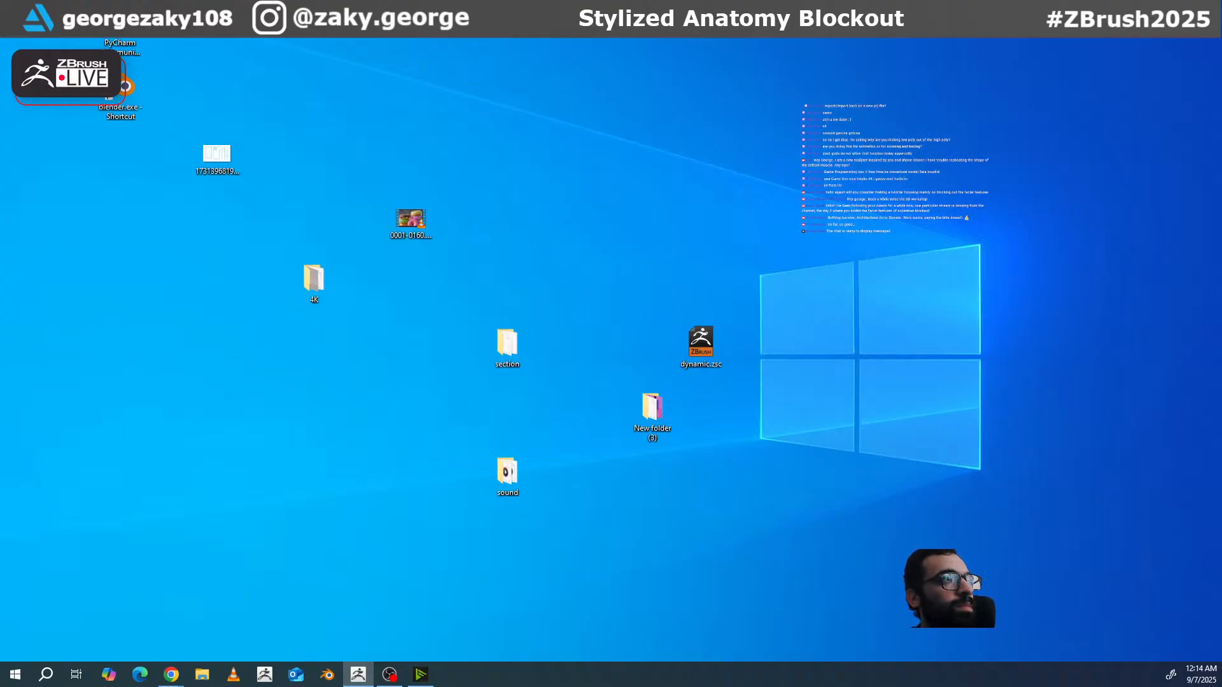
pyautogui.moveTo(318, 686); pyautogui.dragTo(480, 150)
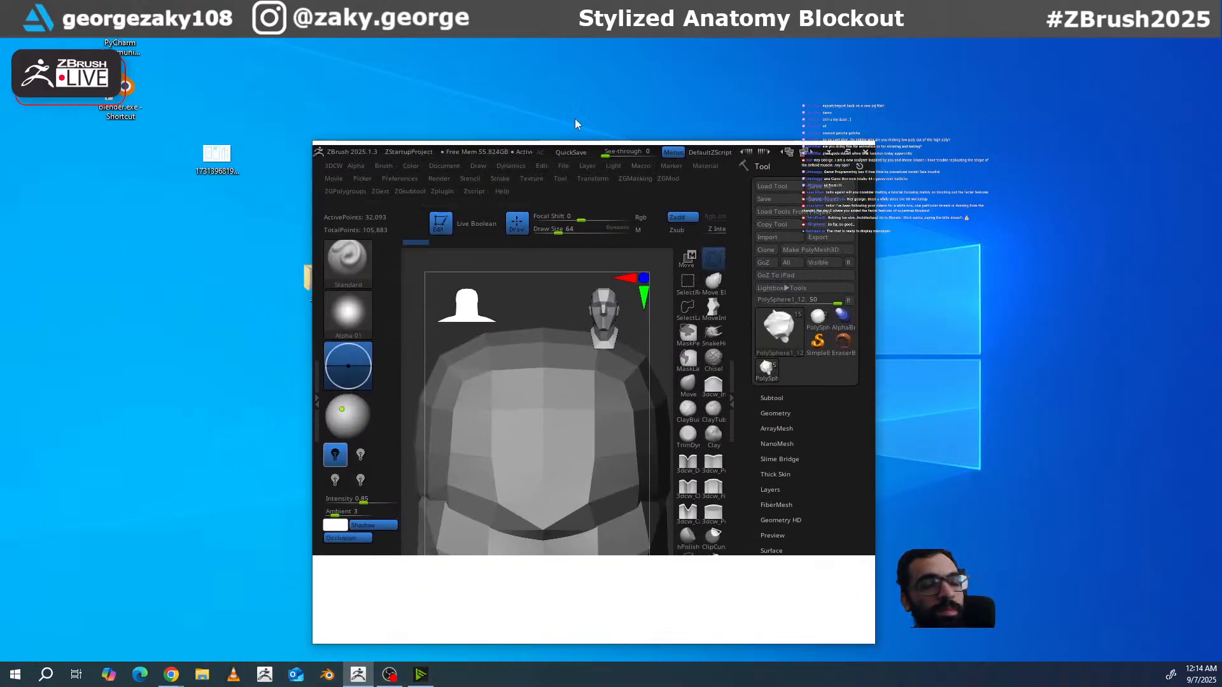
pyautogui.click(846, 152)
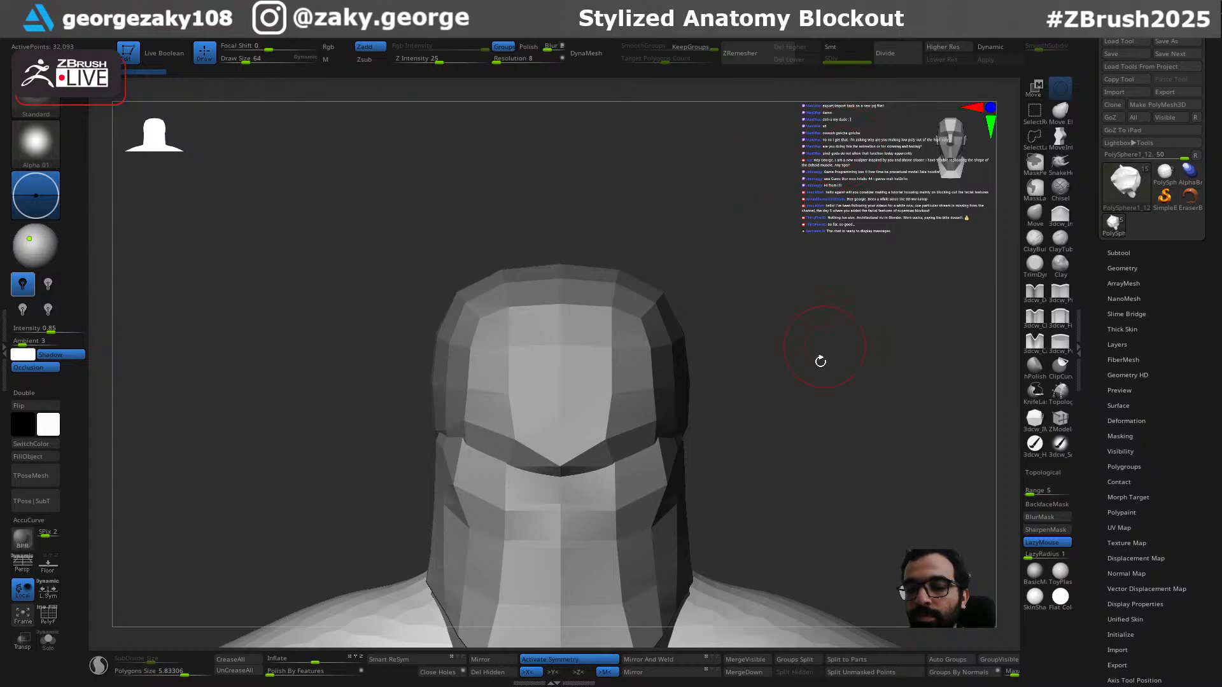
# Step: Select the base torso beneath the muscle pieces, isolate it and duplicate it
pyautogui.keyDown('ctrl'); pyautogui.moveTo(805, 429); pyautogui.dragTo(723, 207, button='right'); pyautogui.keyUp('ctrl')
pyautogui.keyDown('alt'); pyautogui.click(649, 292); pyautogui.keyUp('alt')
pyautogui.moveTo(786, 280)
pyautogui.keyDown('ctrl'); pyautogui.mouseDown(button='right')
pyautogui.moveTo(769, 233)
pyautogui.moveTo(770, 267)
pyautogui.mouseUp(button='right'); pyautogui.keyUp('ctrl')
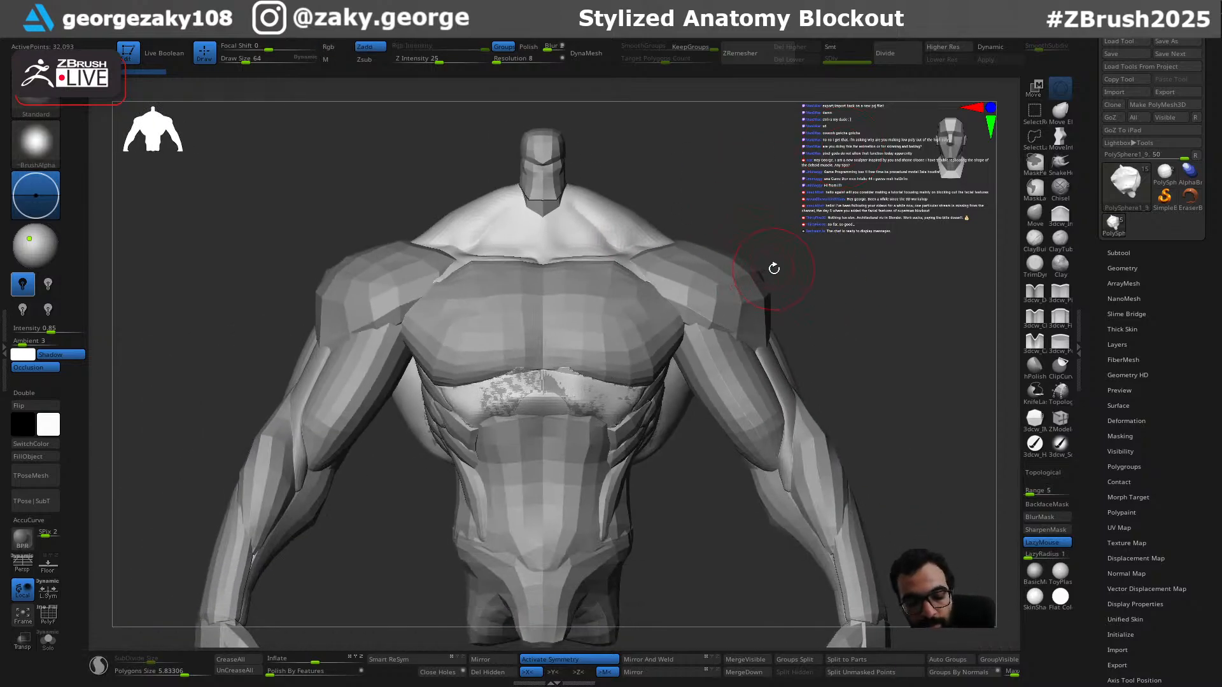
pyautogui.press('s')
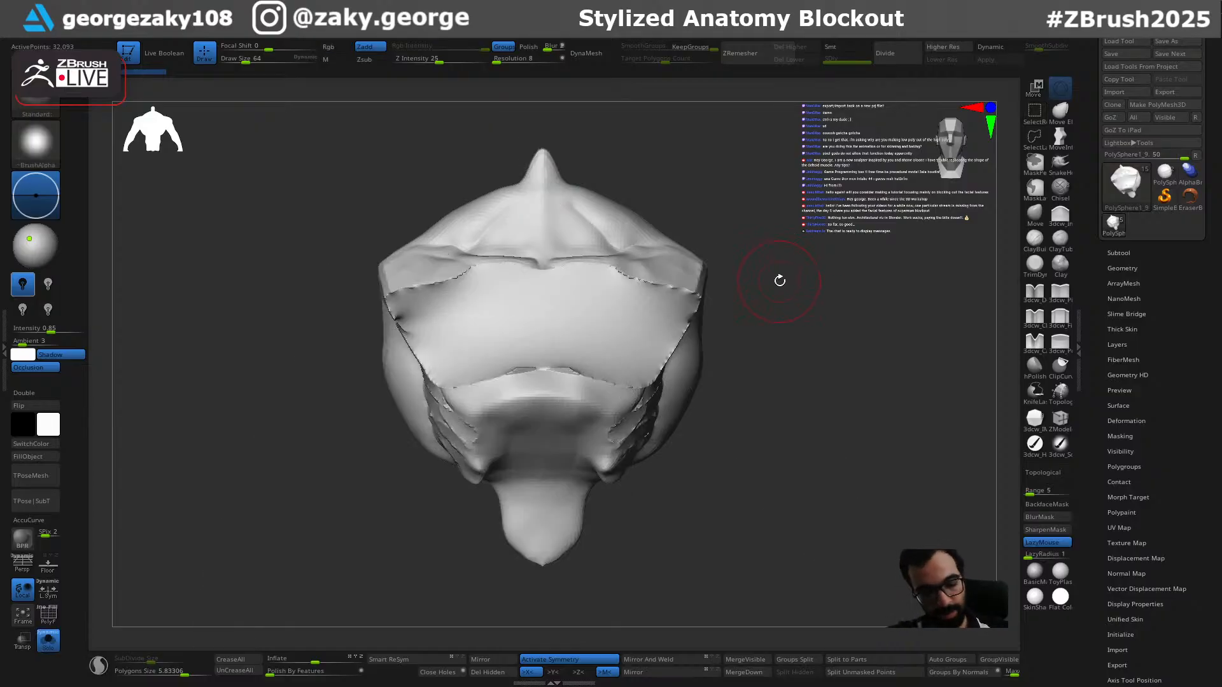
pyautogui.keyDown('alt'); pyautogui.moveTo(799, 374); pyautogui.dragTo(758, 445, button='right'); pyautogui.keyUp('alt')
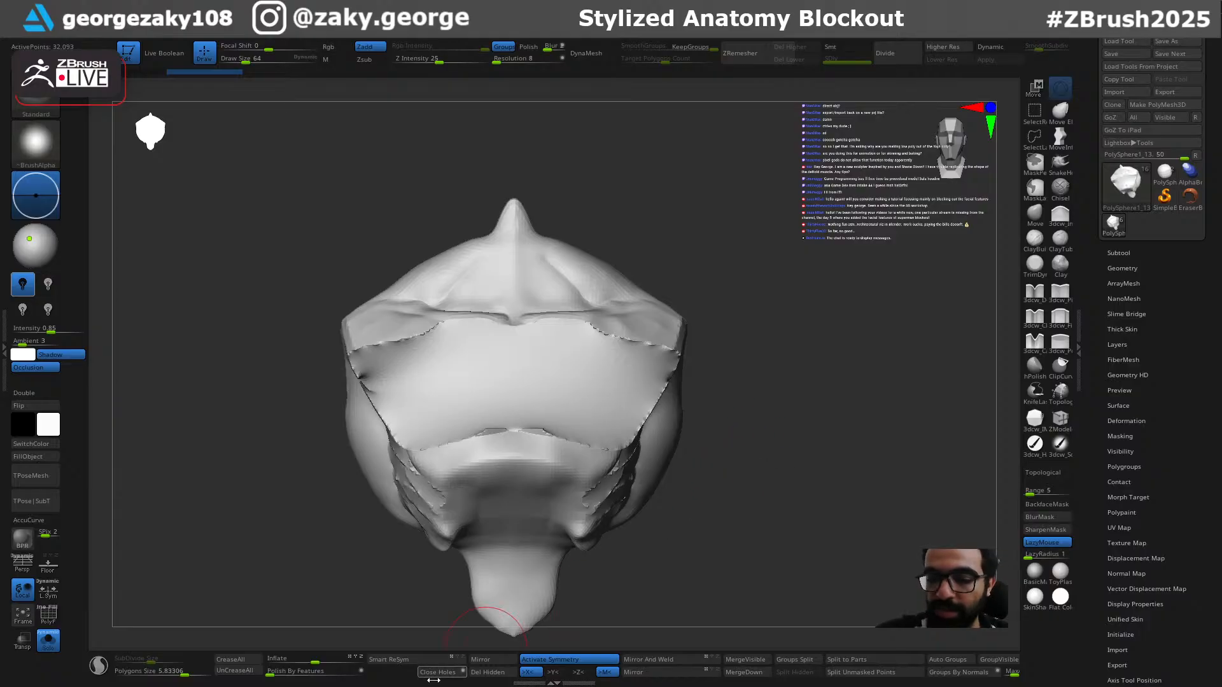
# Step: DynaMesh the duplicated torso, turning off the Groups option and remeshing it again
pyautogui.click(595, 54)
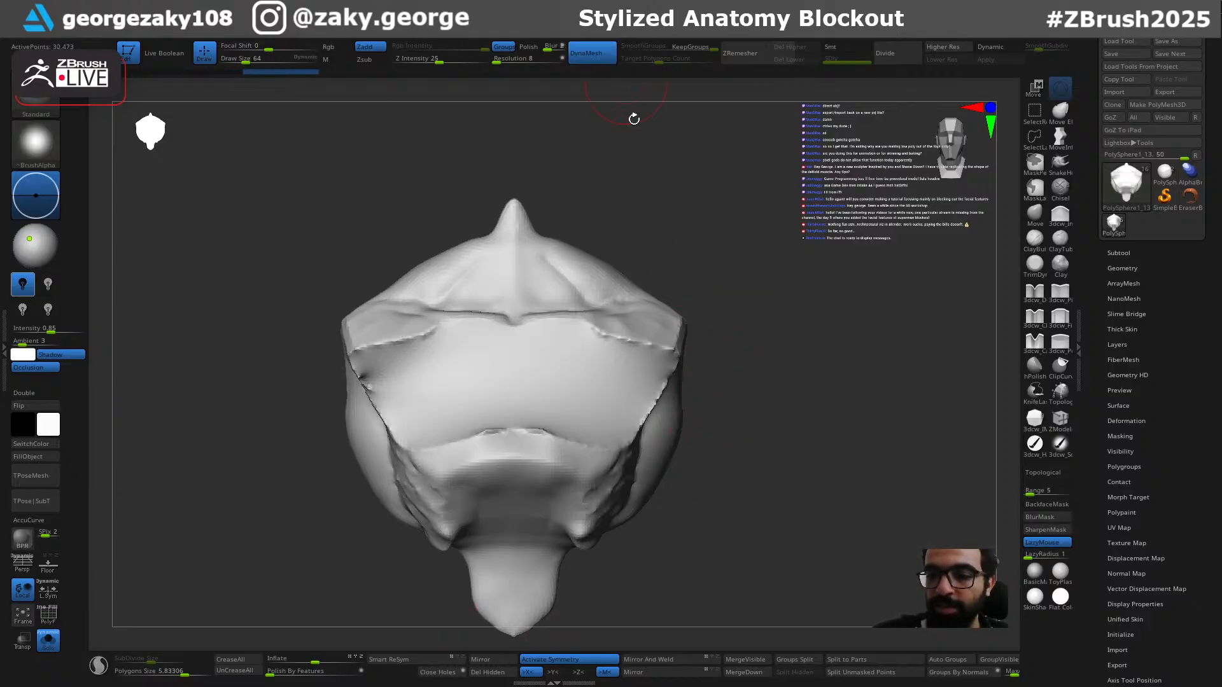
pyautogui.moveTo(638, 242)
pyautogui.keyDown('ctrl'); pyautogui.keyDown('shift'); pyautogui.mouseDown()
pyautogui.moveTo(641, 423)
pyautogui.moveTo(656, 462)
pyautogui.mouseUp(); pyautogui.keyUp('shift'); pyautogui.keyUp('ctrl')
pyautogui.keyDown('ctrl'); pyautogui.keyDown('shift'); pyautogui.click(750, 444); pyautogui.keyUp('shift'); pyautogui.keyUp('ctrl')
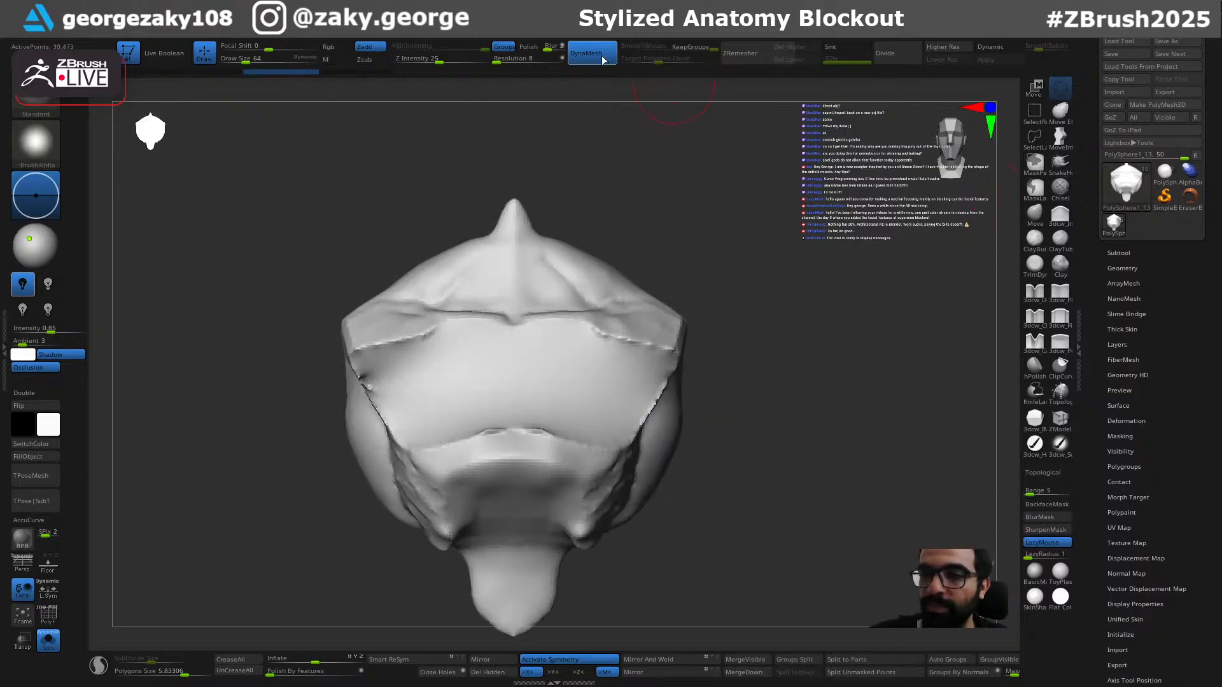
pyautogui.click(504, 46)
pyautogui.keyDown('ctrl'); pyautogui.moveTo(732, 273); pyautogui.dragTo(839, 438); pyautogui.keyUp('ctrl')
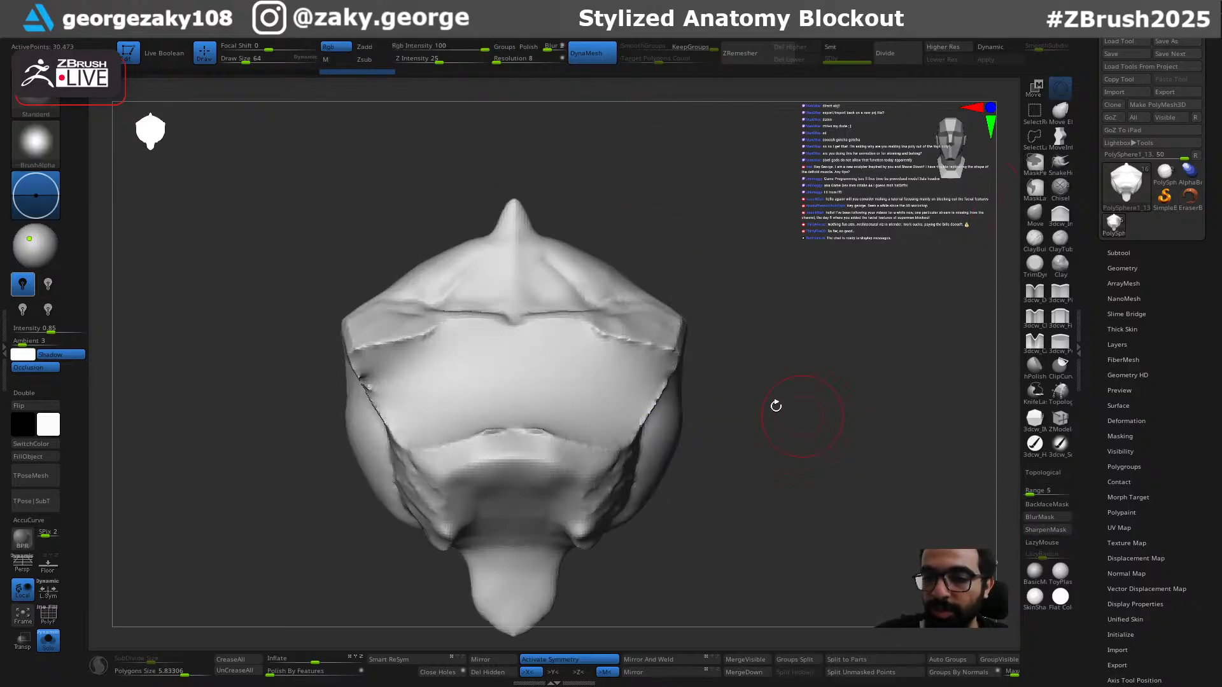
pyautogui.click(662, 407)
pyautogui.keyDown('ctrl'); pyautogui.moveTo(700, 242); pyautogui.dragTo(779, 382); pyautogui.keyUp('ctrl')
pyautogui.moveTo(785, 390)
pyautogui.mouseDown()
pyautogui.moveTo(723, 397)
pyautogui.moveTo(789, 386)
pyautogui.mouseUp()
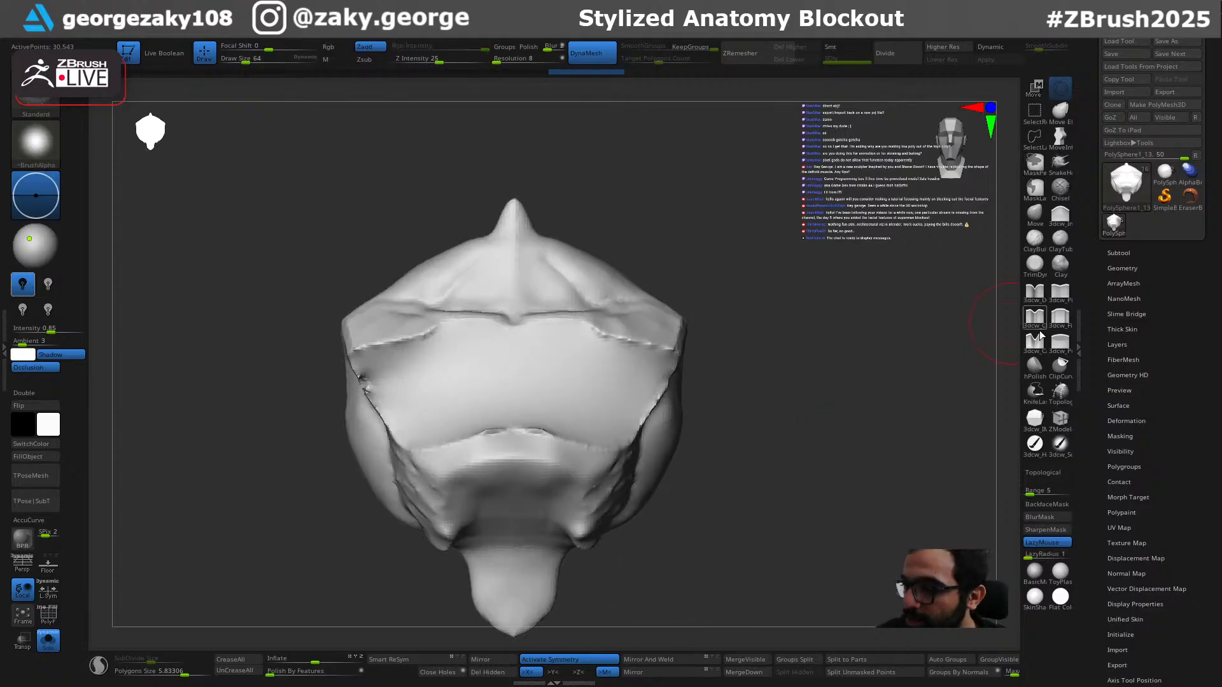
pyautogui.moveTo(833, 483); pyautogui.dragTo(842, 509)
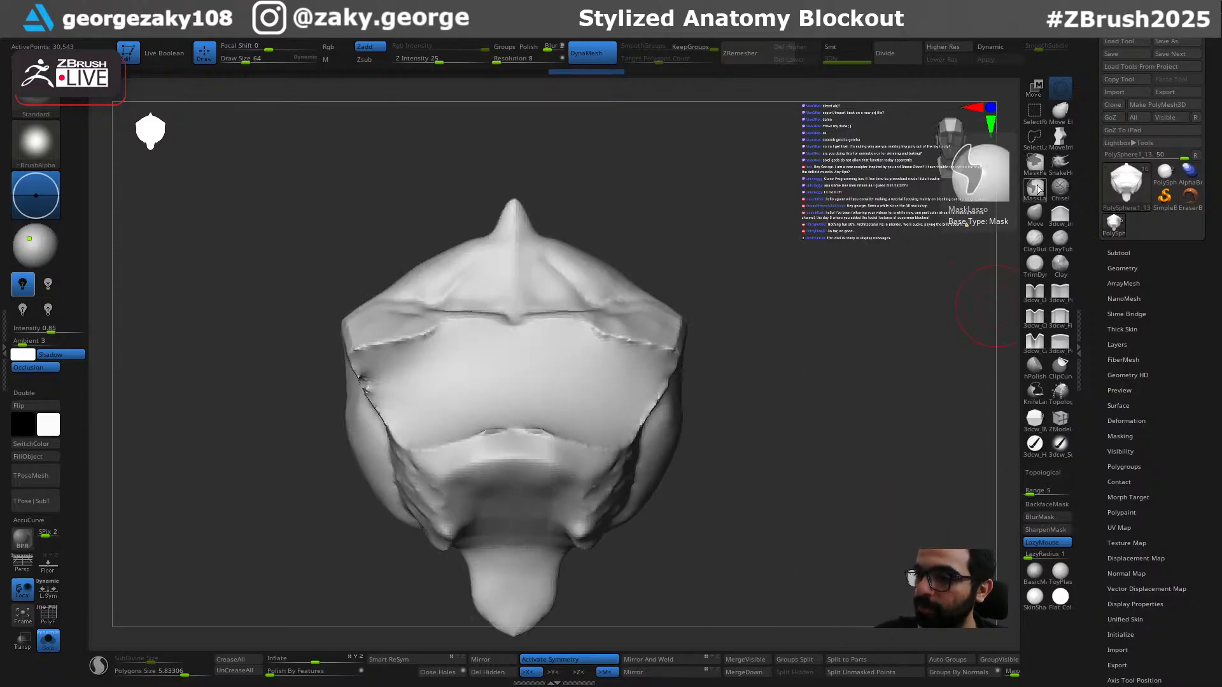
# Step: Choose the KnifeLasso brush and cut the bulging outer sides off the duplicated torso
pyautogui.click(1035, 189)
pyautogui.click(44, 107)
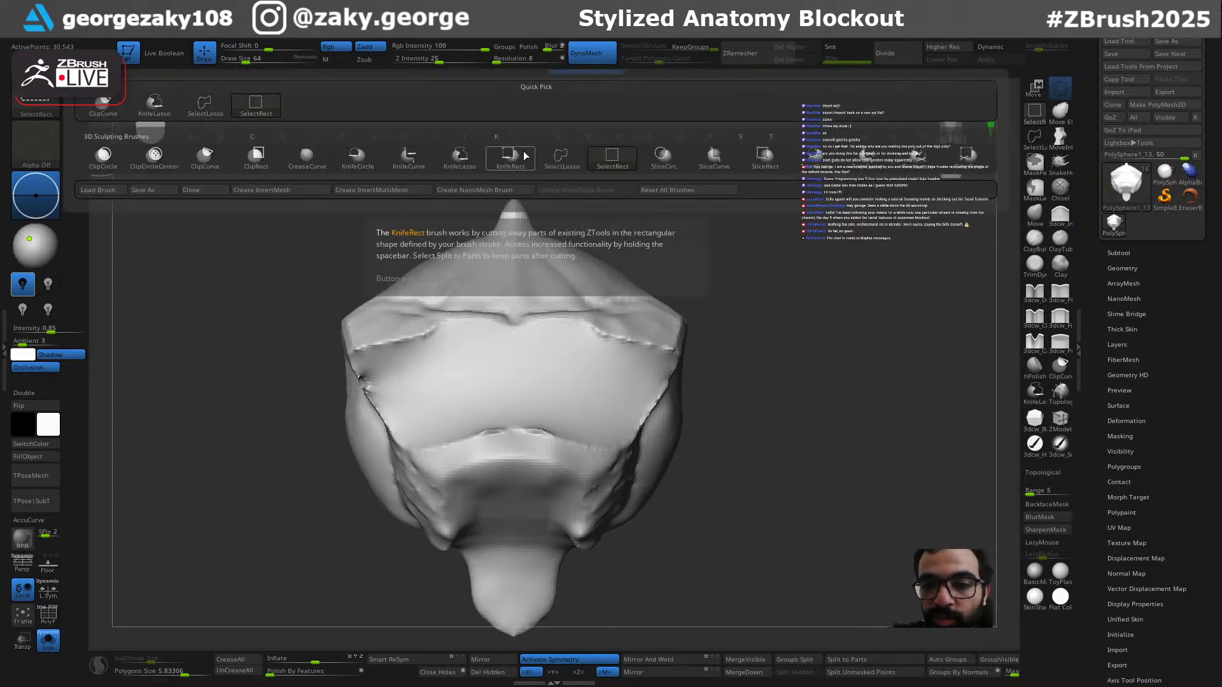
pyautogui.click(468, 157)
pyautogui.moveTo(650, 269)
pyautogui.keyDown('ctrl'); pyautogui.keyDown('shift'); pyautogui.mouseDown()
pyautogui.moveTo(658, 433)
pyautogui.moveTo(636, 557)
pyautogui.moveTo(732, 268)
pyautogui.mouseUp(); pyautogui.keyUp('shift'); pyautogui.keyUp('ctrl')
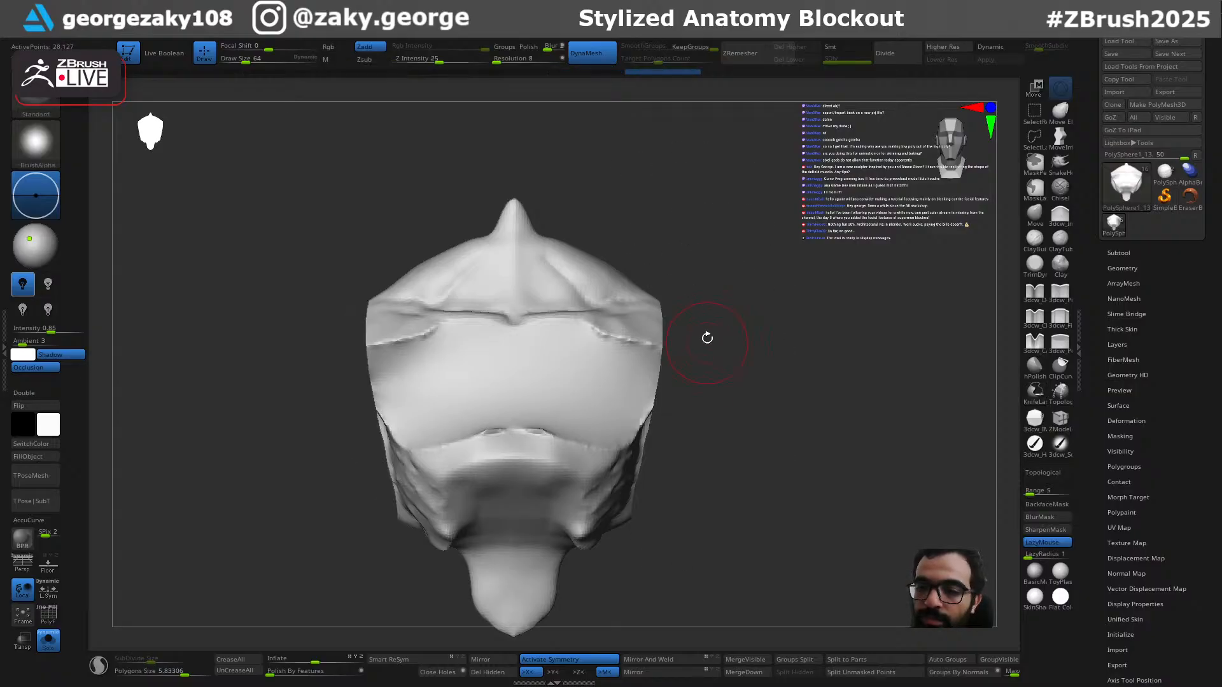
pyautogui.keyDown('alt'); pyautogui.moveTo(707, 341); pyautogui.dragTo(728, 360); pyautogui.keyUp('alt')
# Step: Cut away the neck, shoulder slopes and upper side edges of the duplicated torso with KnifeLasso
pyautogui.moveTo(628, 251)
pyautogui.keyDown('ctrl'); pyautogui.keyDown('shift'); pyautogui.mouseDown()
pyautogui.moveTo(780, 395)
pyautogui.moveTo(745, 312)
pyautogui.mouseUp(); pyautogui.keyUp('shift'); pyautogui.keyUp('ctrl')
pyautogui.moveTo(669, 328)
pyautogui.keyDown('ctrl'); pyautogui.keyDown('shift'); pyautogui.mouseDown()
pyautogui.moveTo(748, 405)
pyautogui.moveTo(744, 356)
pyautogui.mouseUp(); pyautogui.keyUp('shift'); pyautogui.keyUp('ctrl')
pyautogui.moveTo(575, 200)
pyautogui.keyDown('ctrl'); pyautogui.keyDown('shift'); pyautogui.mouseDown()
pyautogui.moveTo(425, 310)
pyautogui.moveTo(807, 301)
pyautogui.mouseUp(); pyautogui.keyUp('shift'); pyautogui.keyUp('ctrl')
pyautogui.keyDown('ctrl'); pyautogui.keyDown('shift'); pyautogui.moveTo(598, 307); pyautogui.dragTo(757, 334); pyautogui.keyUp('shift'); pyautogui.keyUp('ctrl')
# Step: Cut the pelvis tip off the duplicated torso and trim its lower edge, redoing the first cut
pyautogui.keyDown('alt'); pyautogui.moveTo(753, 425); pyautogui.dragTo(779, 288); pyautogui.keyUp('alt')
pyautogui.moveTo(650, 445)
pyautogui.keyDown('ctrl'); pyautogui.keyDown('shift'); pyautogui.mouseDown()
pyautogui.moveTo(598, 429)
pyautogui.moveTo(609, 605)
pyautogui.moveTo(626, 597)
pyautogui.moveTo(509, 423)
pyautogui.moveTo(566, 592)
pyautogui.mouseUp(); pyautogui.keyUp('shift'); pyautogui.keyUp('ctrl')
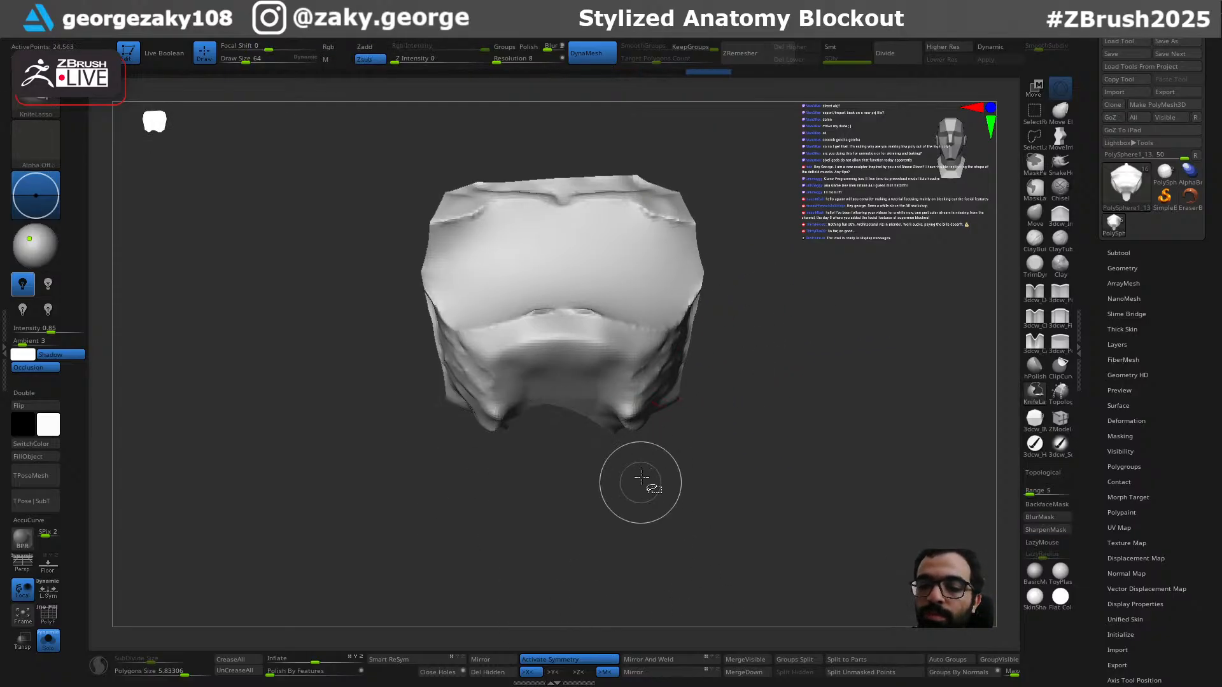
pyautogui.hotkey('ctrl', 'z')
pyautogui.moveTo(648, 466)
pyautogui.keyDown('ctrl'); pyautogui.keyDown('shift'); pyautogui.mouseDown()
pyautogui.moveTo(614, 425)
pyautogui.moveTo(537, 614)
pyautogui.mouseUp(); pyautogui.keyUp('shift'); pyautogui.keyUp('ctrl')
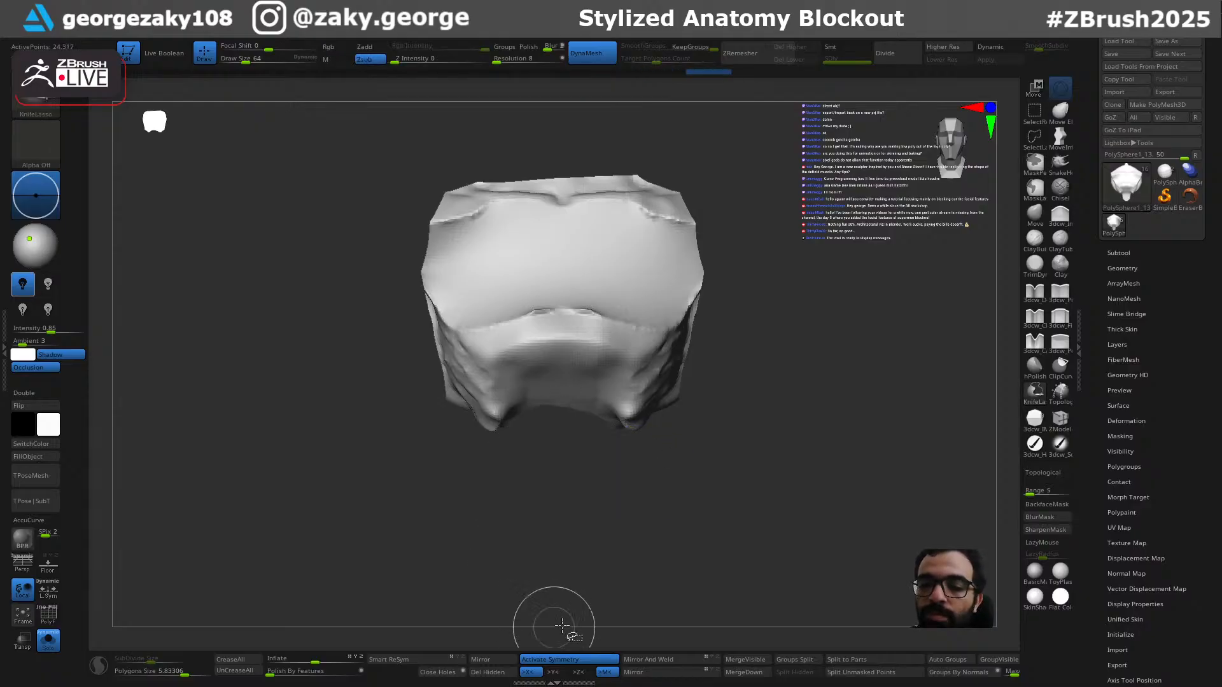
pyautogui.keyDown('ctrl'); pyautogui.keyDown('shift'); pyautogui.moveTo(642, 470); pyautogui.dragTo(575, 402); pyautogui.keyUp('shift'); pyautogui.keyUp('ctrl')
pyautogui.moveTo(611, 486)
pyautogui.mouseDown()
pyautogui.moveTo(633, 551)
pyautogui.moveTo(672, 497)
pyautogui.moveTo(738, 503)
pyautogui.moveTo(702, 493)
pyautogui.mouseUp()
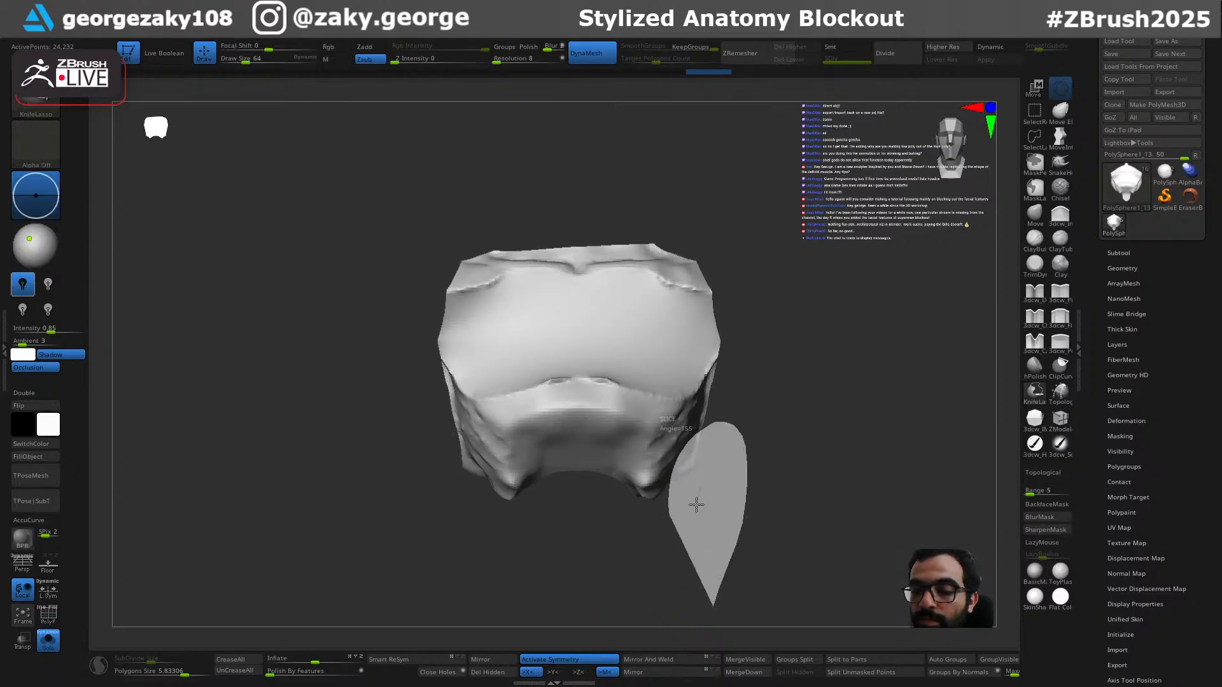
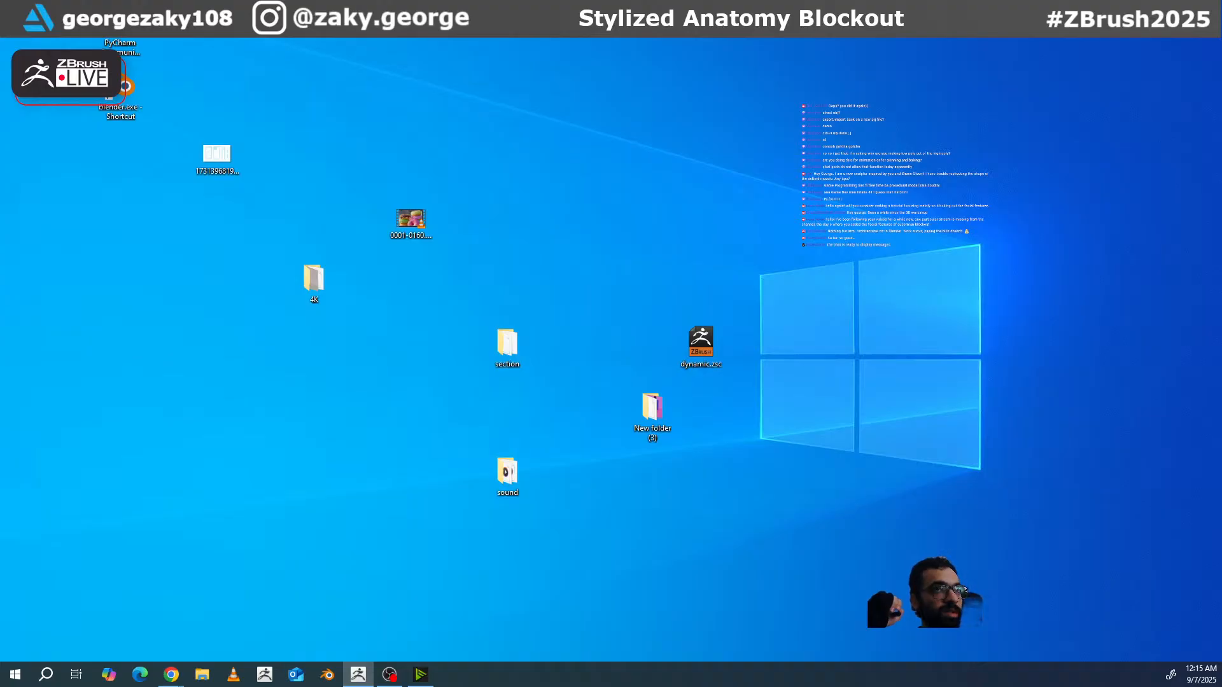
# Step: Maximize the relaunched ZBrush window and close the LightBox browser
pyautogui.moveTo(0, 209); pyautogui.dragTo(595, 150)
pyautogui.click(822, 143)
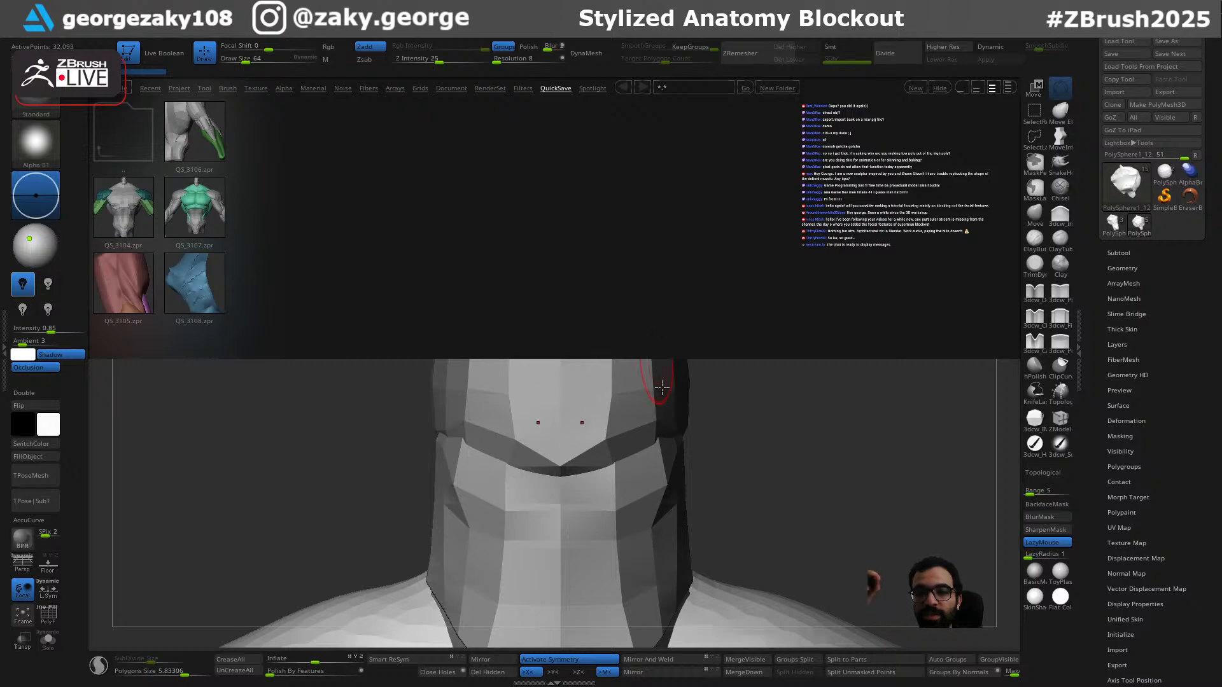
pyautogui.press(',')
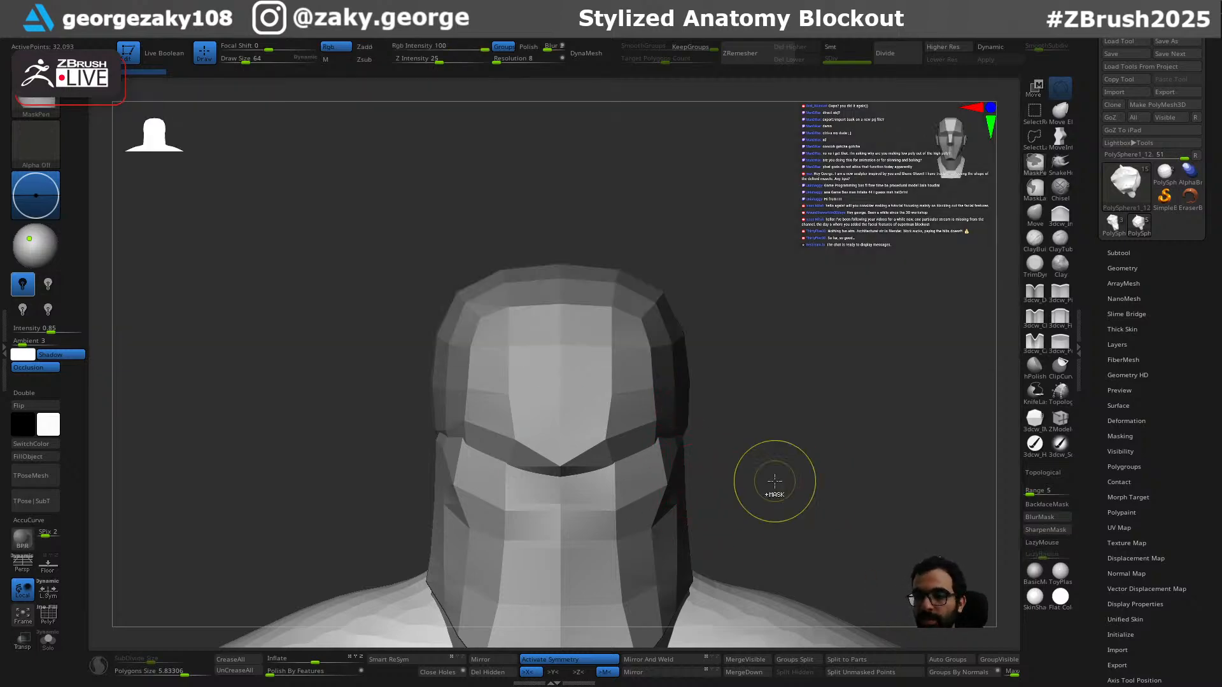
# Step: Select the recovered base torso, show it on its own in front view and duplicate it
pyautogui.keyDown('ctrl'); pyautogui.moveTo(775, 481); pyautogui.dragTo(687, 387, button='right'); pyautogui.keyUp('ctrl')
pyautogui.keyDown('alt'); pyautogui.moveTo(728, 560); pyautogui.dragTo(622, 302, button='right'); pyautogui.keyUp('alt')
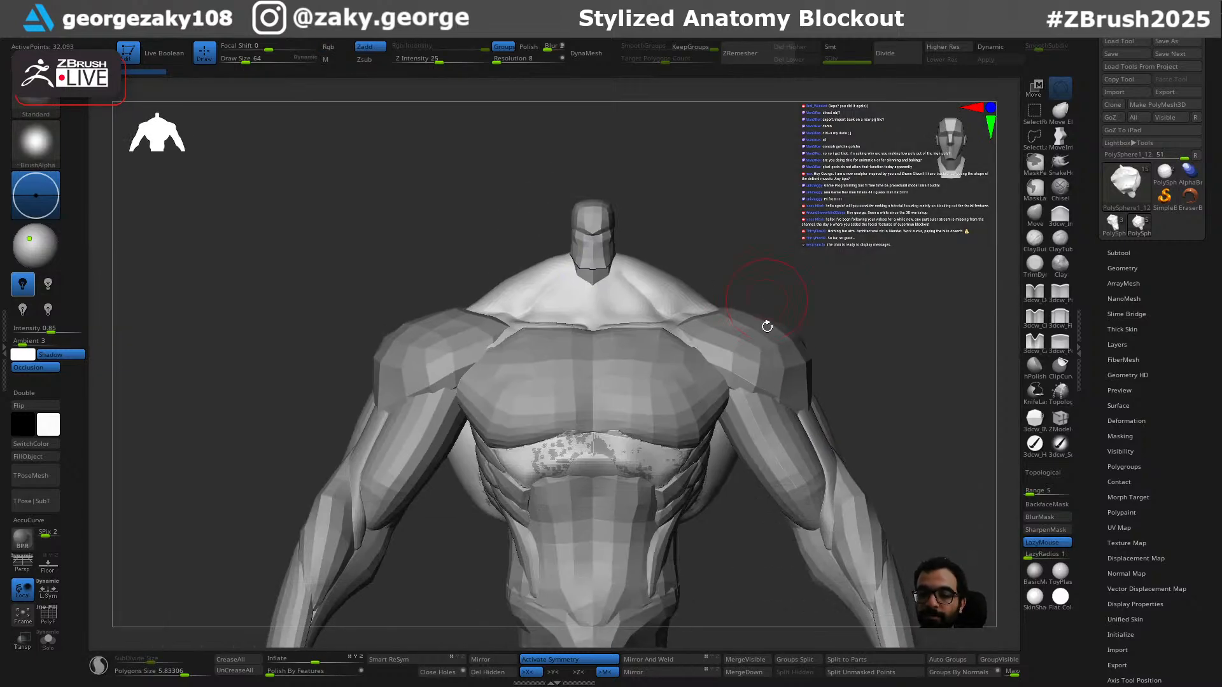
pyautogui.moveTo(740, 434); pyautogui.dragTo(769, 410, button='right')
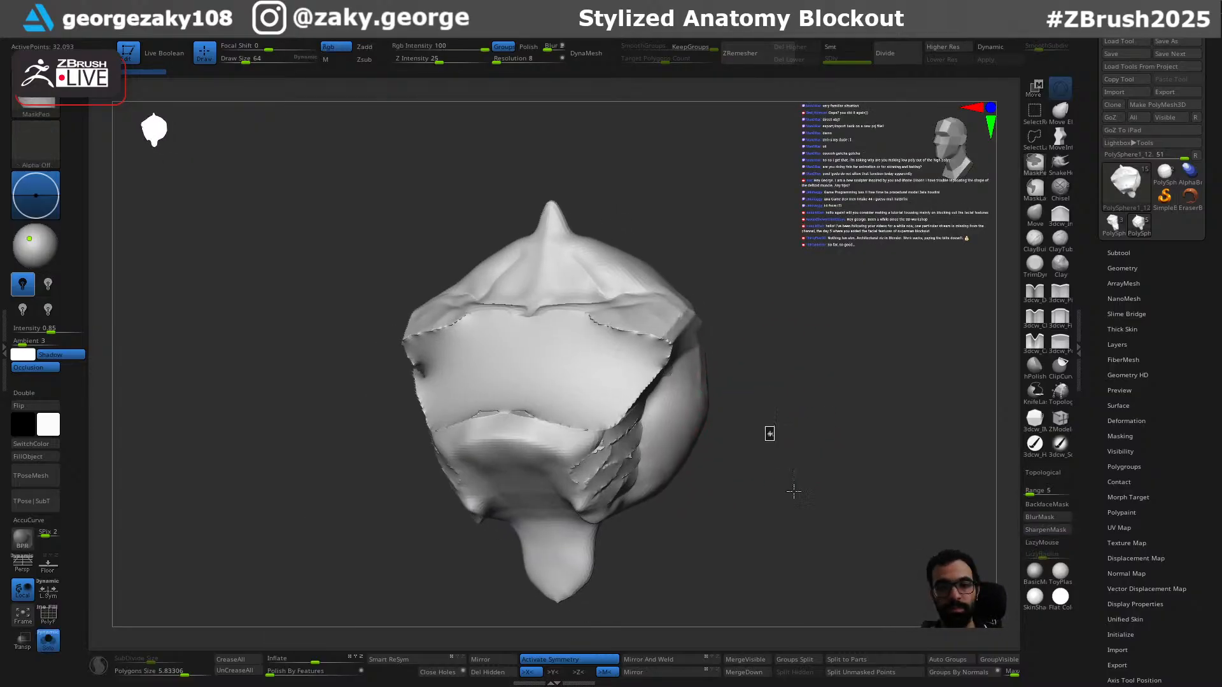
pyautogui.keyDown('shift'); pyautogui.moveTo(780, 510); pyautogui.dragTo(819, 483, button='right'); pyautogui.keyUp('shift')
pyautogui.moveTo(672, 450)
pyautogui.keyDown('ctrl'); pyautogui.mouseDown(button='right')
pyautogui.moveTo(777, 477)
pyautogui.moveTo(675, 479)
pyautogui.moveTo(775, 480)
pyautogui.moveTo(717, 477)
pyautogui.moveTo(776, 452)
pyautogui.moveTo(752, 482)
pyautogui.moveTo(735, 455)
pyautogui.moveTo(712, 464)
pyautogui.moveTo(737, 467)
pyautogui.mouseUp(button='right'); pyautogui.keyUp('ctrl')
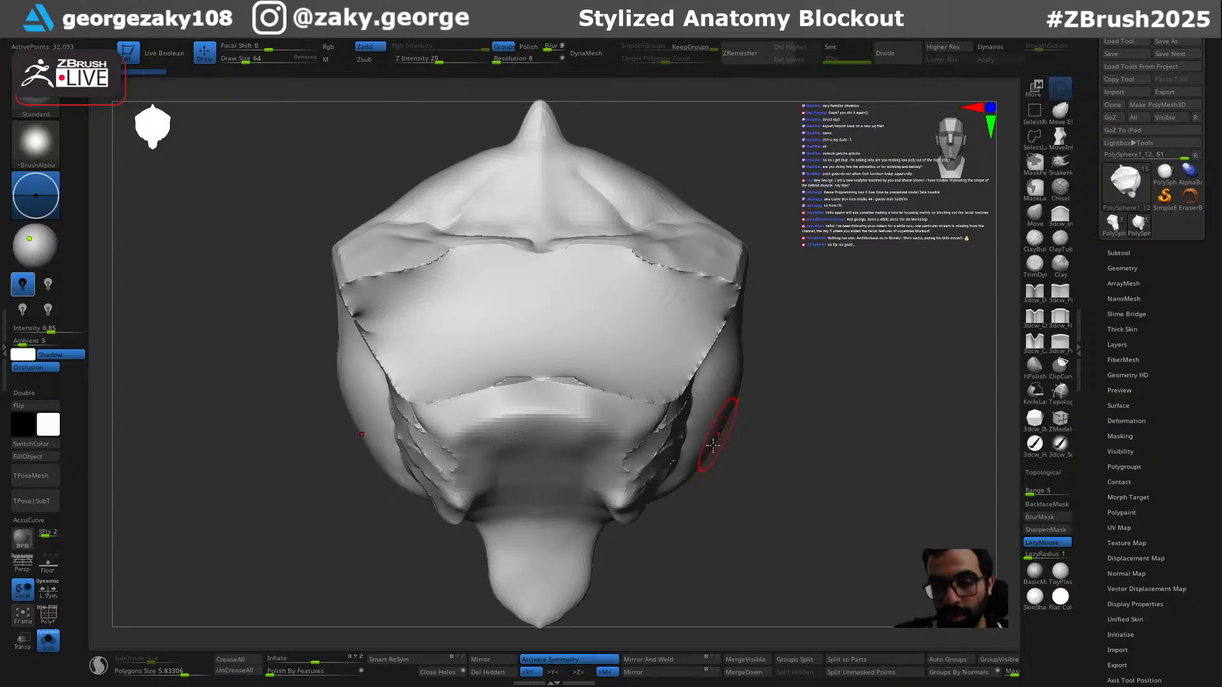
pyautogui.hotkey('alt', 's')
pyautogui.hotkey('alt', 's')
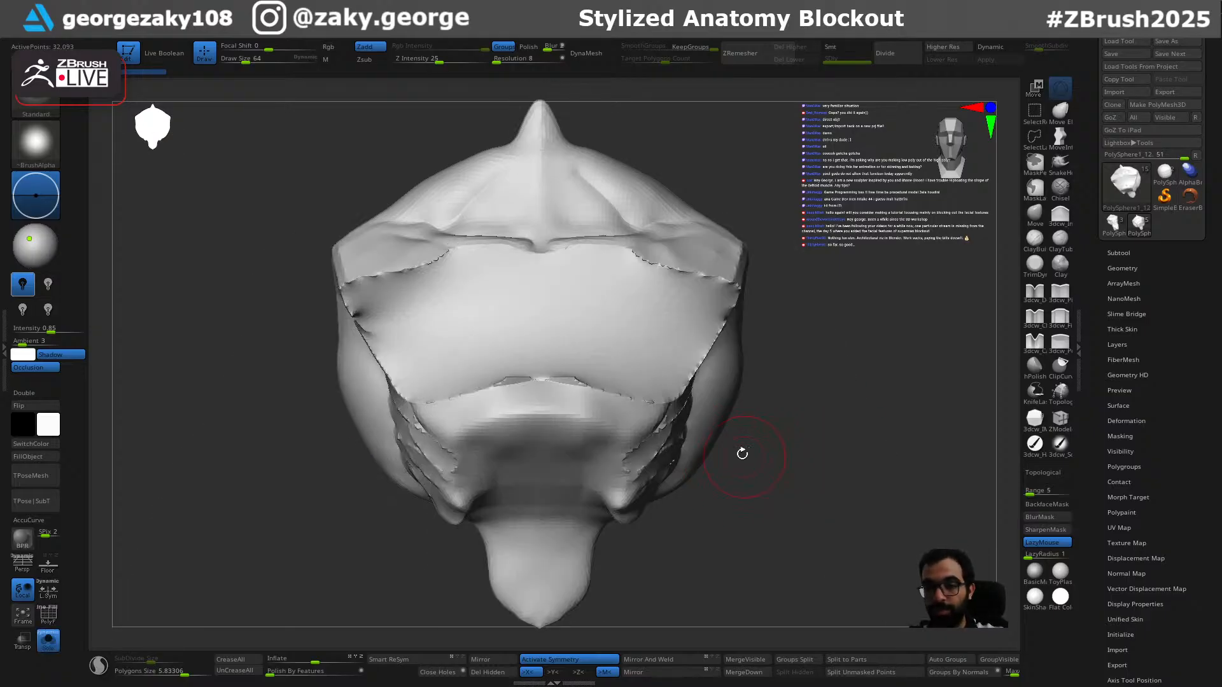
pyautogui.hotkey('ctrl', 'shift', 'd')
# Step: Choose the Clay brush and adjust its draw size for working on the side of the duplicated torso
pyautogui.moveTo(770, 459)
pyautogui.mouseDown(button='right')
pyautogui.moveTo(731, 465)
pyautogui.moveTo(759, 445)
pyautogui.mouseUp(button='right')
pyautogui.press('b')
pyautogui.press('c')
pyautogui.press('l')
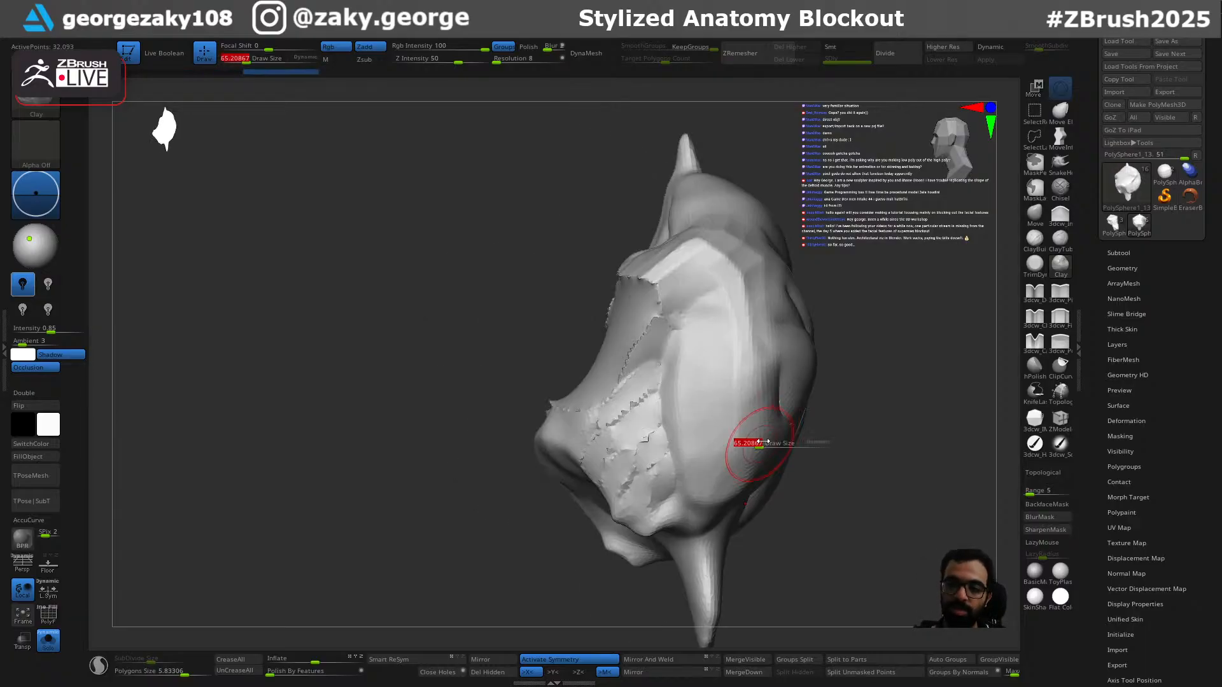
# Step: Build up the side and front of the ribcage form with the Clay brush, enlarging its draw size to about 140
pyautogui.moveTo(740, 343); pyautogui.dragTo(735, 402)
pyautogui.moveTo(711, 286)
pyautogui.mouseDown()
pyautogui.moveTo(685, 308)
pyautogui.moveTo(678, 274)
pyautogui.mouseUp()
pyautogui.moveTo(714, 253); pyautogui.dragTo(783, 220, button='right')
pyautogui.press('s')
pyautogui.moveTo(733, 329)
pyautogui.mouseDown()
pyautogui.moveTo(715, 221)
pyautogui.moveTo(710, 279)
pyautogui.moveTo(726, 311)
pyautogui.moveTo(672, 250)
pyautogui.mouseUp()
pyautogui.press('s')
pyautogui.moveTo(673, 250); pyautogui.dragTo(723, 286, button='right')
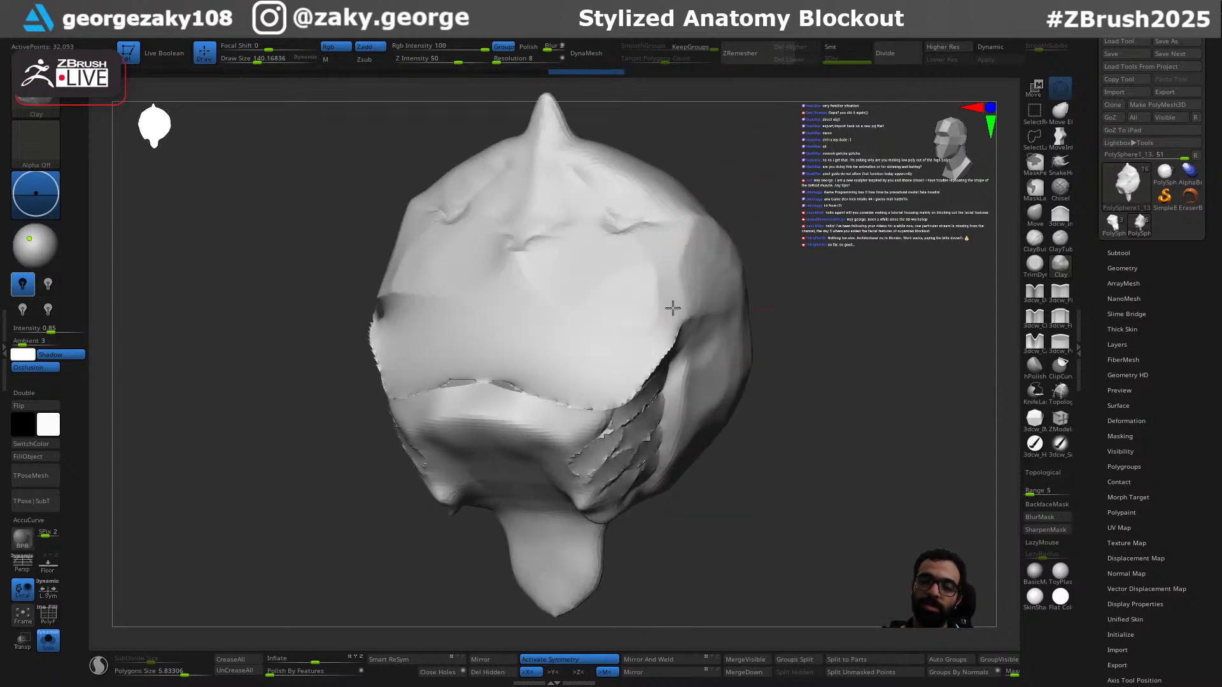
pyautogui.moveTo(655, 246); pyautogui.dragTo(669, 479, button='right')
pyautogui.moveTo(669, 479)
pyautogui.mouseDown()
pyautogui.moveTo(668, 430)
pyautogui.moveTo(672, 470)
pyautogui.mouseUp()
pyautogui.moveTo(671, 470); pyautogui.dragTo(675, 451, button='right')
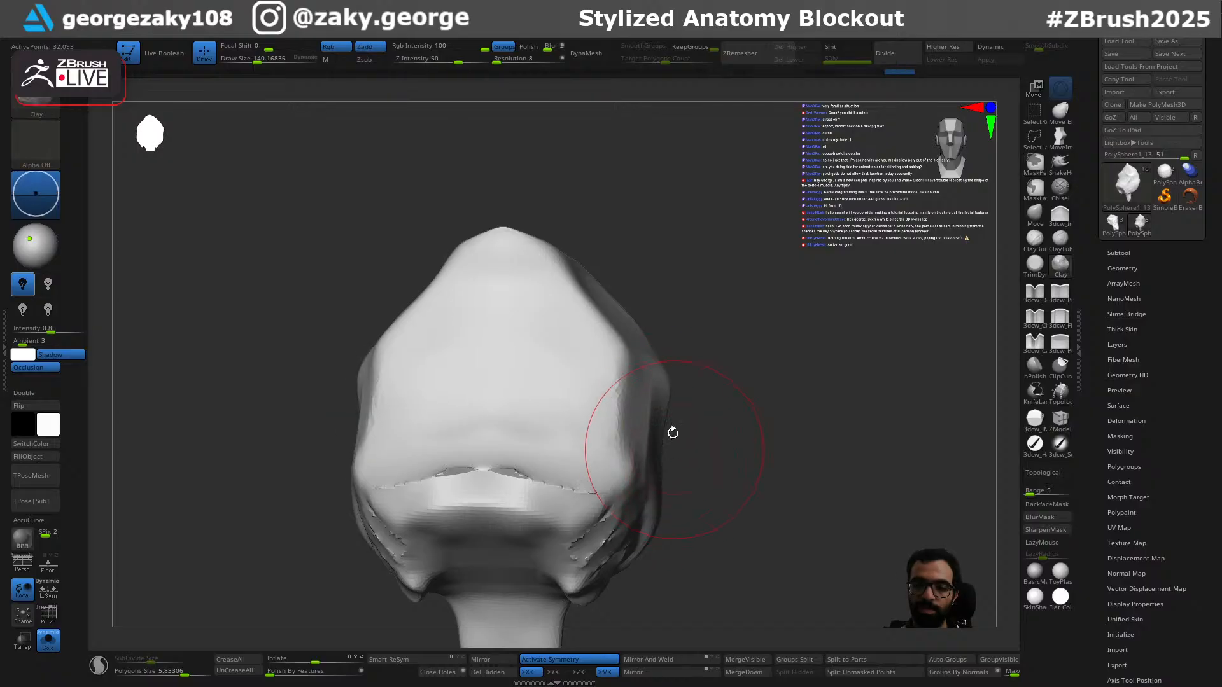
# Step: Smooth the sides and upper front of the ribcage form
pyautogui.keyDown('shift'); pyautogui.moveTo(671, 500); pyautogui.dragTo(627, 353); pyautogui.keyUp('shift')
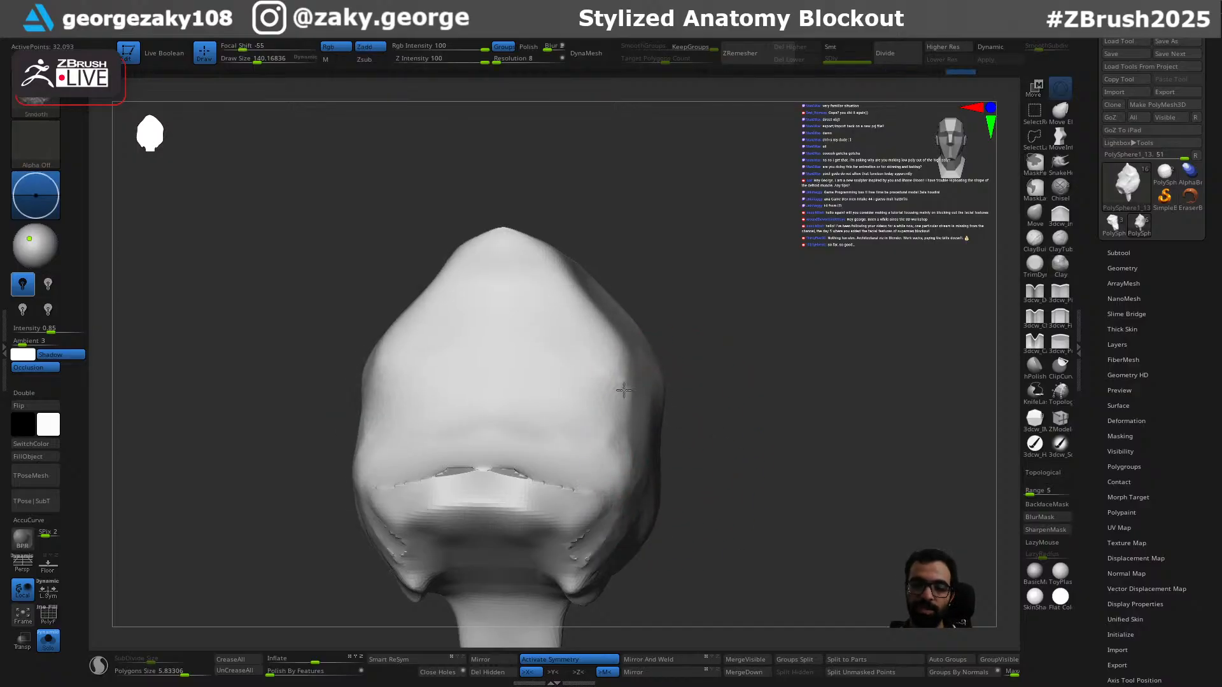
pyautogui.moveTo(658, 301); pyautogui.dragTo(604, 306, button='right')
pyautogui.keyDown('shift'); pyautogui.moveTo(488, 268); pyautogui.dragTo(547, 273); pyautogui.keyUp('shift')
pyautogui.moveTo(627, 322); pyautogui.dragTo(665, 327, button='right')
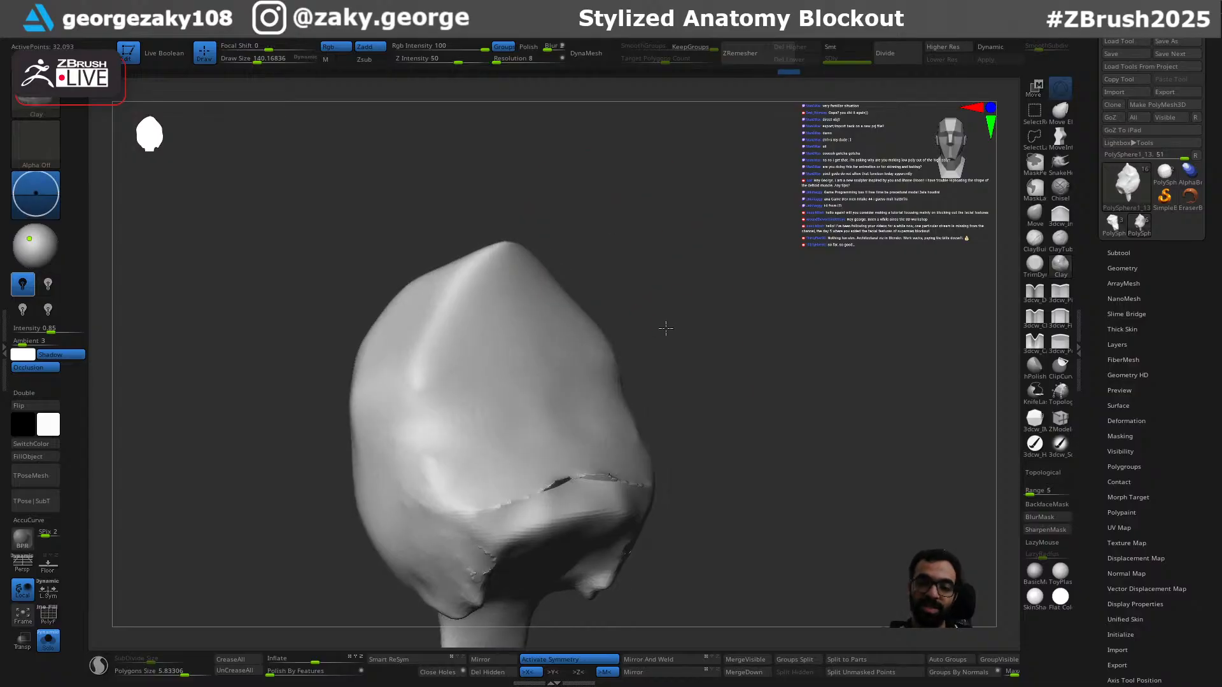
# Step: Even out the front surface and its jagged seam with smoothing and inflate strokes, enlarging the draw size to about 265
pyautogui.press('3')
pyautogui.press('s')
pyautogui.click(657, 351)
pyautogui.moveTo(604, 356); pyautogui.dragTo(582, 355)
pyautogui.hotkey('ctrl', 'z')
pyautogui.moveTo(502, 368); pyautogui.dragTo(573, 361)
pyautogui.hotkey('ctrl', 'z')
pyautogui.press('s')
pyautogui.click(614, 347)
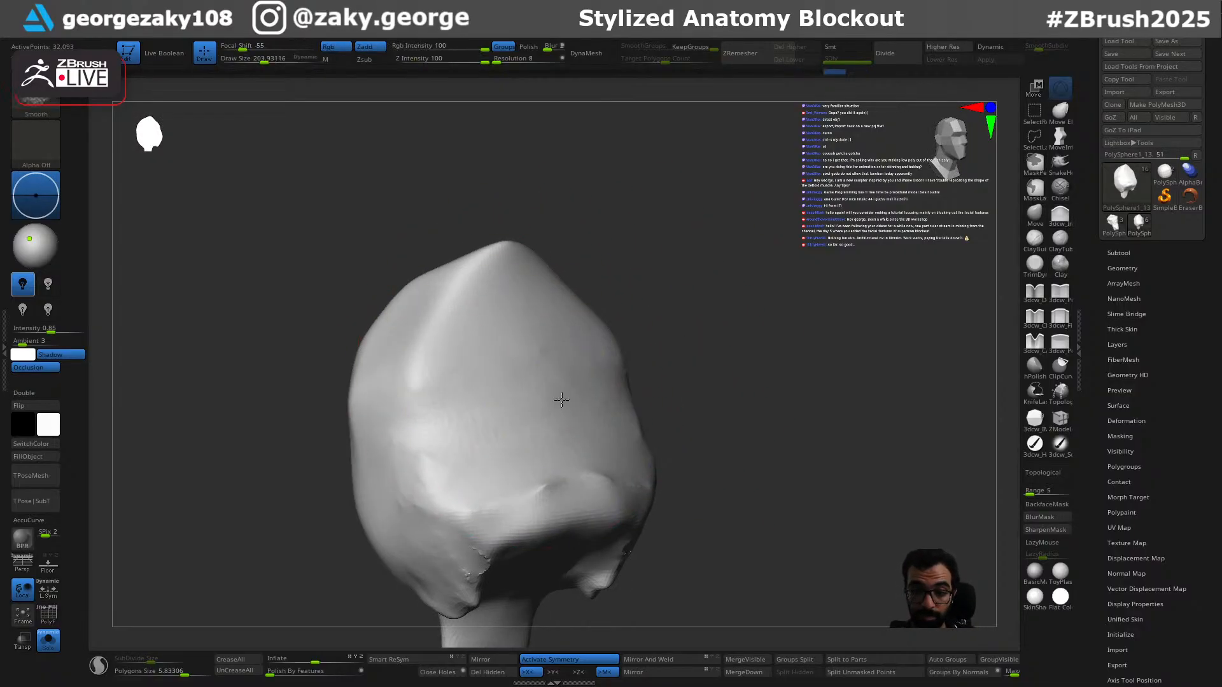
pyautogui.press('s')
pyautogui.moveTo(485, 361); pyautogui.dragTo(491, 362)
pyautogui.moveTo(492, 364); pyautogui.dragTo(482, 375)
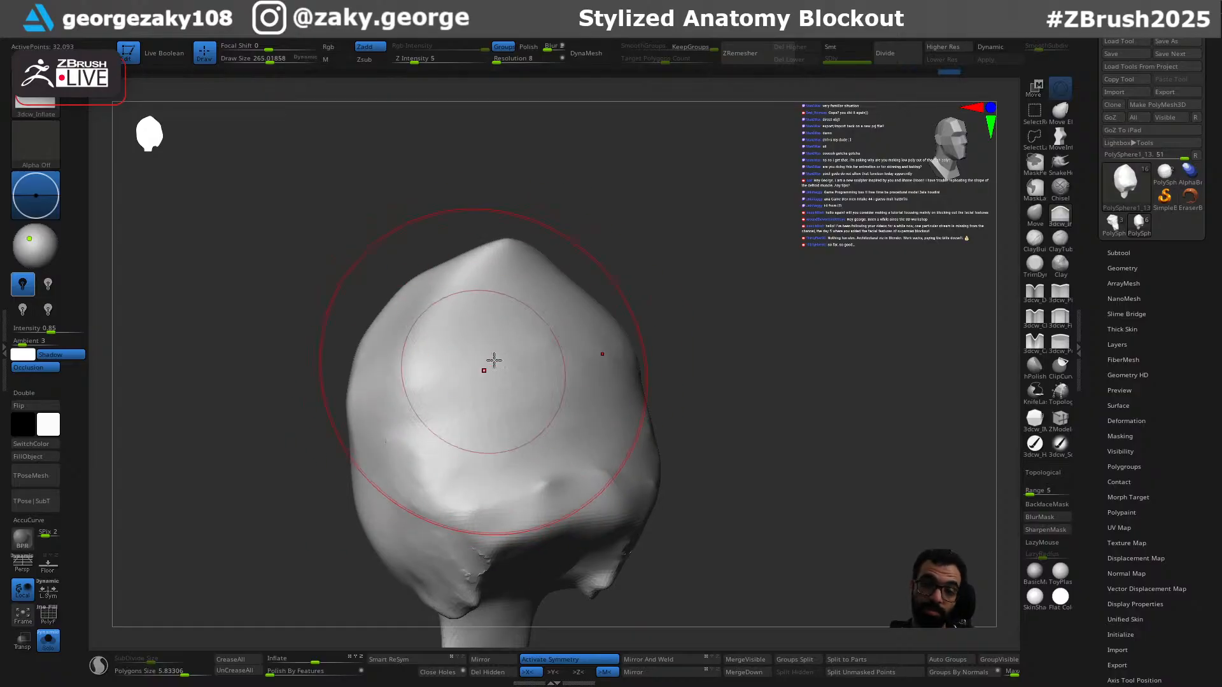
# Step: Lower the Clay brush's Z intensity to 12 and refine the side and back surfaces of the ribcage form
pyautogui.moveTo(482, 376); pyautogui.dragTo(525, 386, button='right')
pyautogui.press('2')
pyautogui.moveTo(477, 449); pyautogui.dragTo(452, 373)
pyautogui.hotkey('ctrl', 'z')
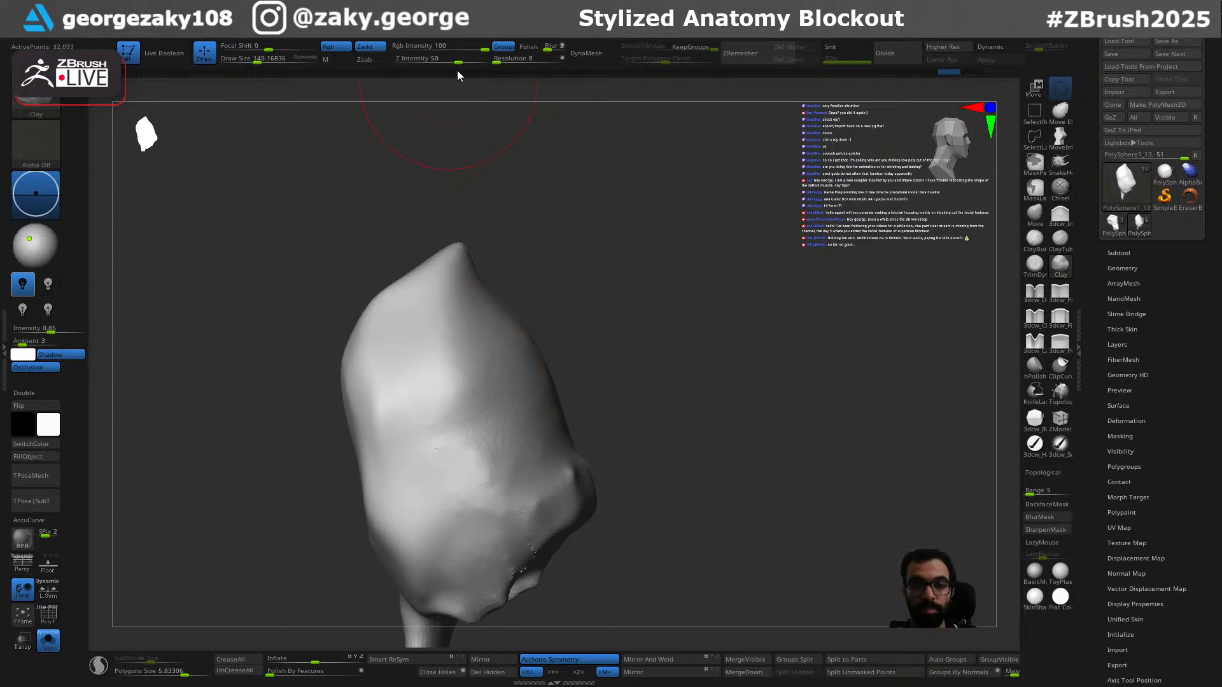
pyautogui.moveTo(450, 63); pyautogui.dragTo(438, 63)
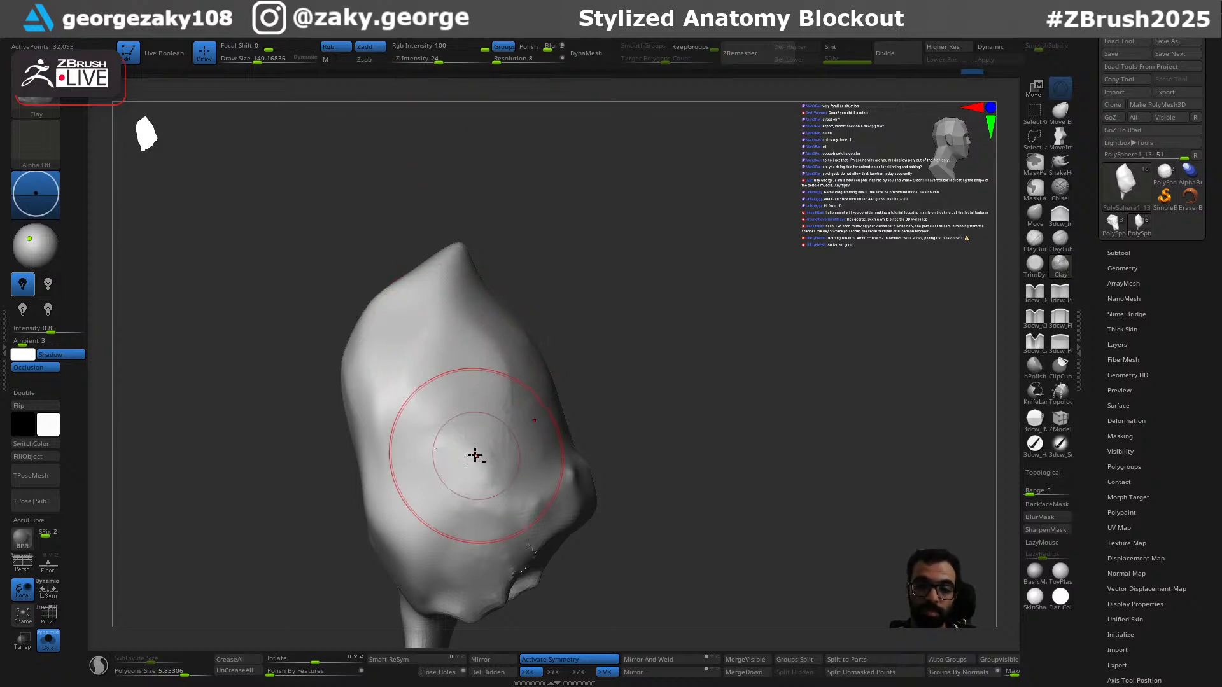
pyautogui.keyDown('alt'); pyautogui.moveTo(364, 393); pyautogui.dragTo(354, 356); pyautogui.keyUp('alt')
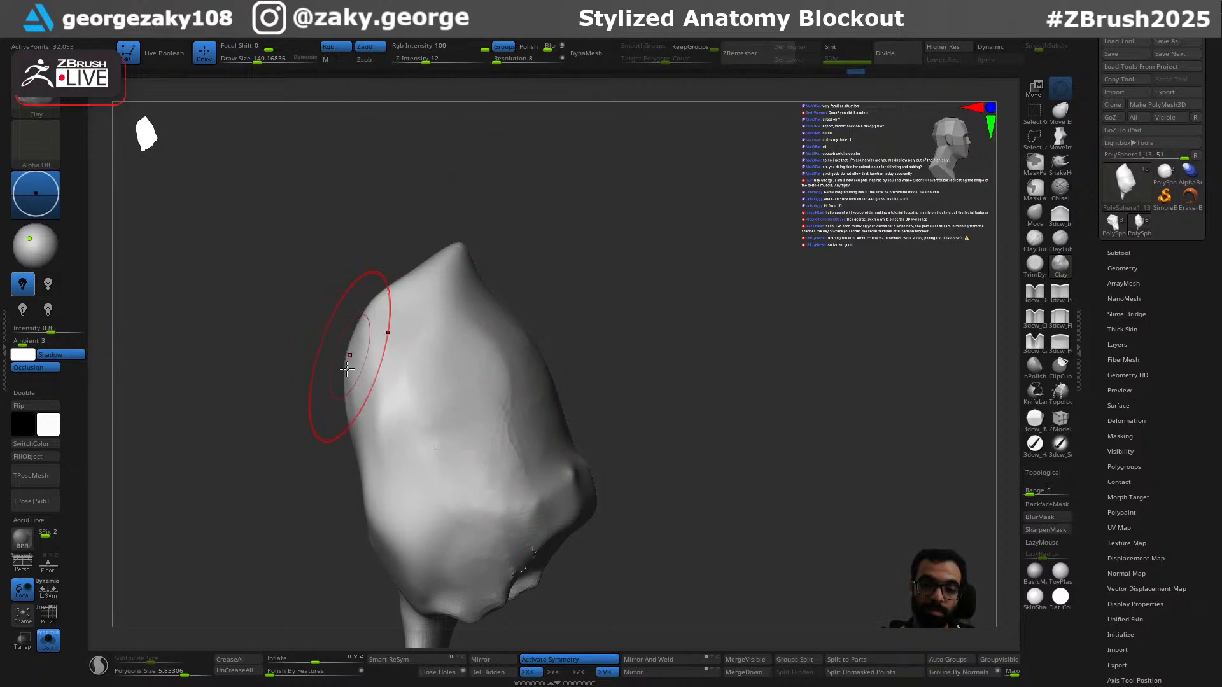
pyautogui.moveTo(354, 356); pyautogui.dragTo(407, 382, button='right')
pyautogui.moveTo(365, 376)
pyautogui.keyDown('alt'); pyautogui.mouseDown()
pyautogui.moveTo(344, 319)
pyautogui.moveTo(350, 413)
pyautogui.mouseUp(); pyautogui.keyUp('alt')
pyautogui.moveTo(587, 455)
pyautogui.keyDown('alt'); pyautogui.mouseDown()
pyautogui.moveTo(612, 337)
pyautogui.moveTo(363, 612)
pyautogui.mouseUp(); pyautogui.keyUp('alt')
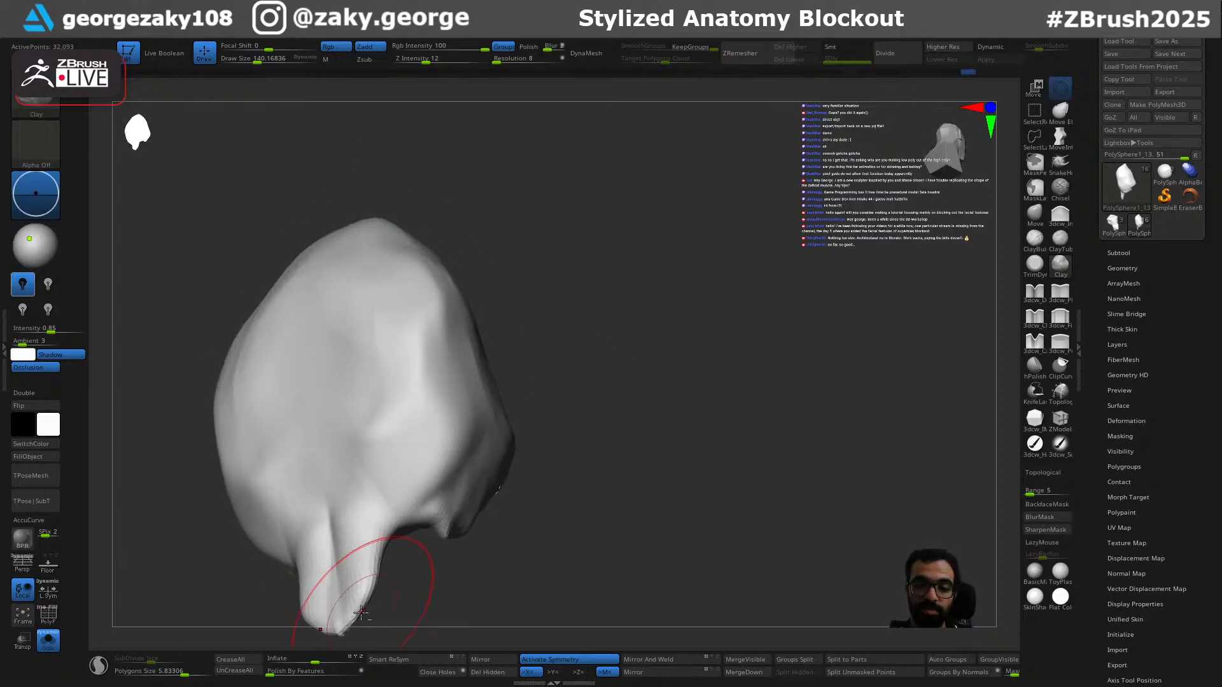
# Step: Smooth the lower side and underside of the form, with the draw size reduced to about 101
pyautogui.moveTo(509, 472)
pyautogui.mouseDown(button='right')
pyautogui.moveTo(624, 306)
pyautogui.moveTo(409, 518)
pyautogui.mouseUp(button='right')
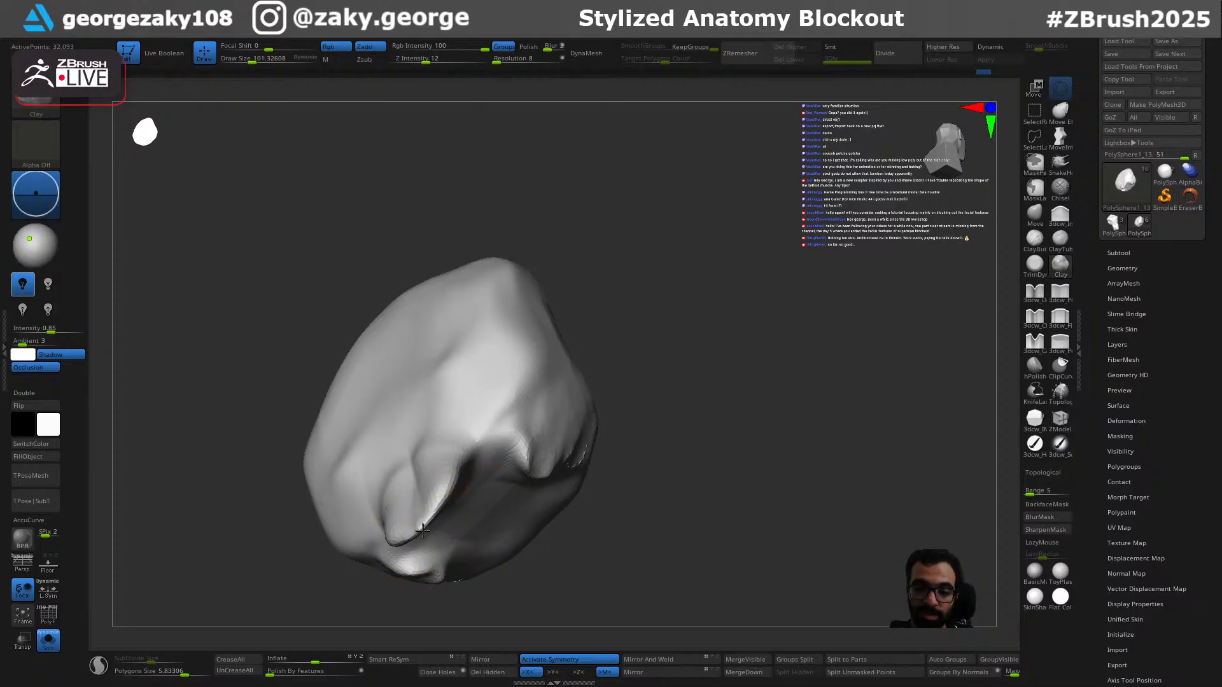
pyautogui.moveTo(603, 344); pyautogui.dragTo(608, 234)
pyautogui.moveTo(590, 471)
pyautogui.keyDown('shift'); pyautogui.mouseDown()
pyautogui.moveTo(600, 347)
pyautogui.moveTo(538, 373)
pyautogui.mouseUp(); pyautogui.keyUp('shift')
# Step: Reshape the lower contour of the ribcage form with the Move brush at a draw size of about 125
pyautogui.press('b')
pyautogui.press('m')
pyautogui.press('v')
pyautogui.press('s')
pyautogui.moveTo(483, 449); pyautogui.dragTo(486, 449)
pyautogui.moveTo(474, 395); pyautogui.dragTo(496, 469)
pyautogui.moveTo(599, 390); pyautogui.dragTo(621, 627)
# Step: Isolate the stub below the ribcage as its own polygroup and delete it, and tidy the lower front corners with a draw size of about 84
pyautogui.moveTo(552, 453)
pyautogui.keyDown('alt'); pyautogui.mouseDown()
pyautogui.moveTo(623, 501)
pyautogui.moveTo(489, 453)
pyautogui.mouseUp(); pyautogui.keyUp('alt')
pyautogui.keyDown('ctrl'); pyautogui.moveTo(601, 456); pyautogui.dragTo(417, 627); pyautogui.keyUp('ctrl')
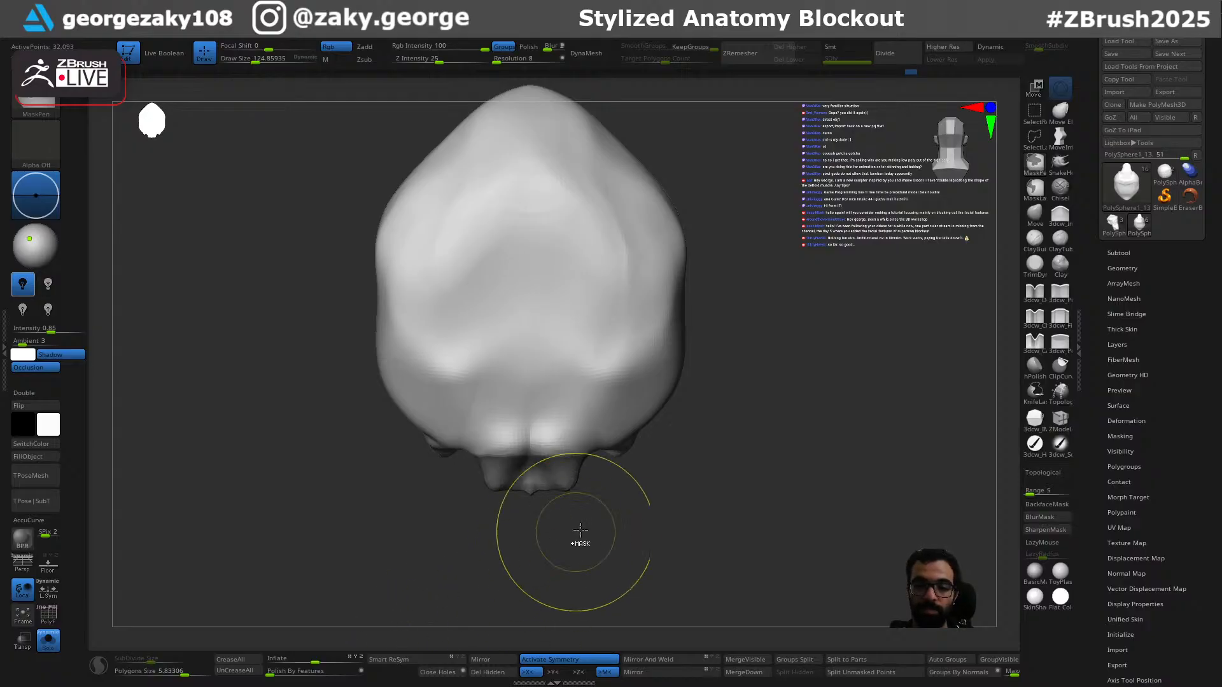
pyautogui.hotkey('ctrl', 'w')
pyautogui.keyDown('ctrl'); pyautogui.keyDown('shift'); pyautogui.click(561, 476); pyautogui.keyUp('shift'); pyautogui.keyUp('ctrl')
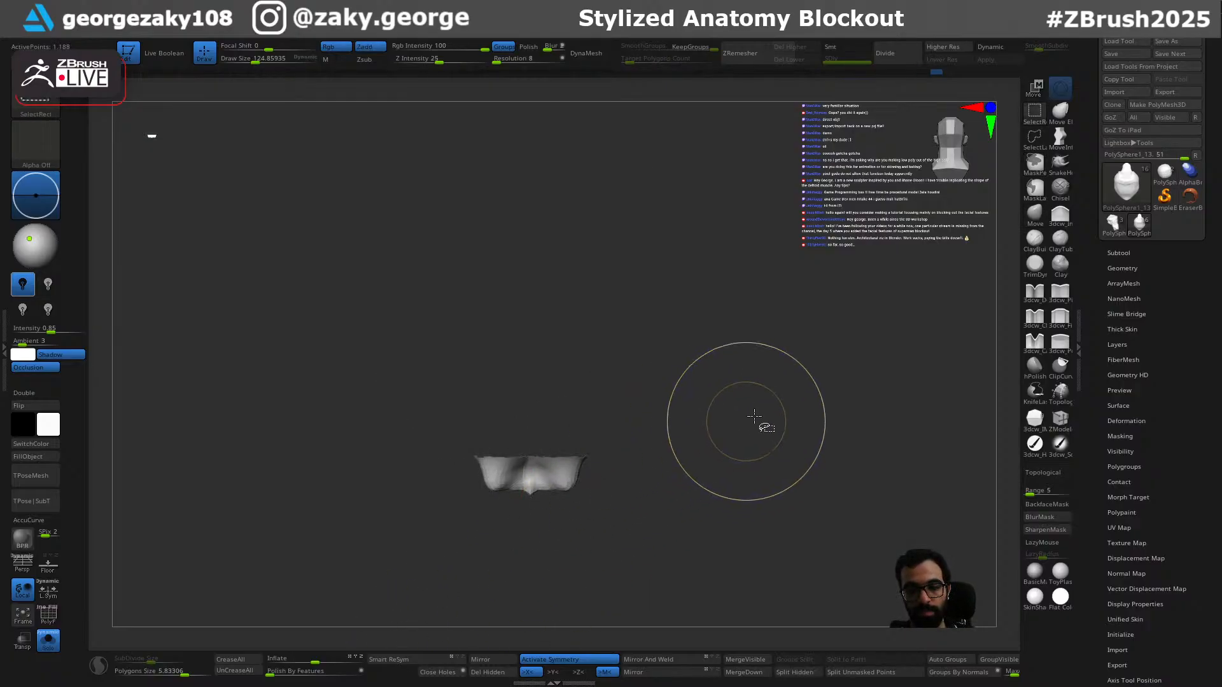
pyautogui.keyDown('ctrl'); pyautogui.keyDown('shift'); pyautogui.click(756, 433); pyautogui.keyUp('shift'); pyautogui.keyUp('ctrl')
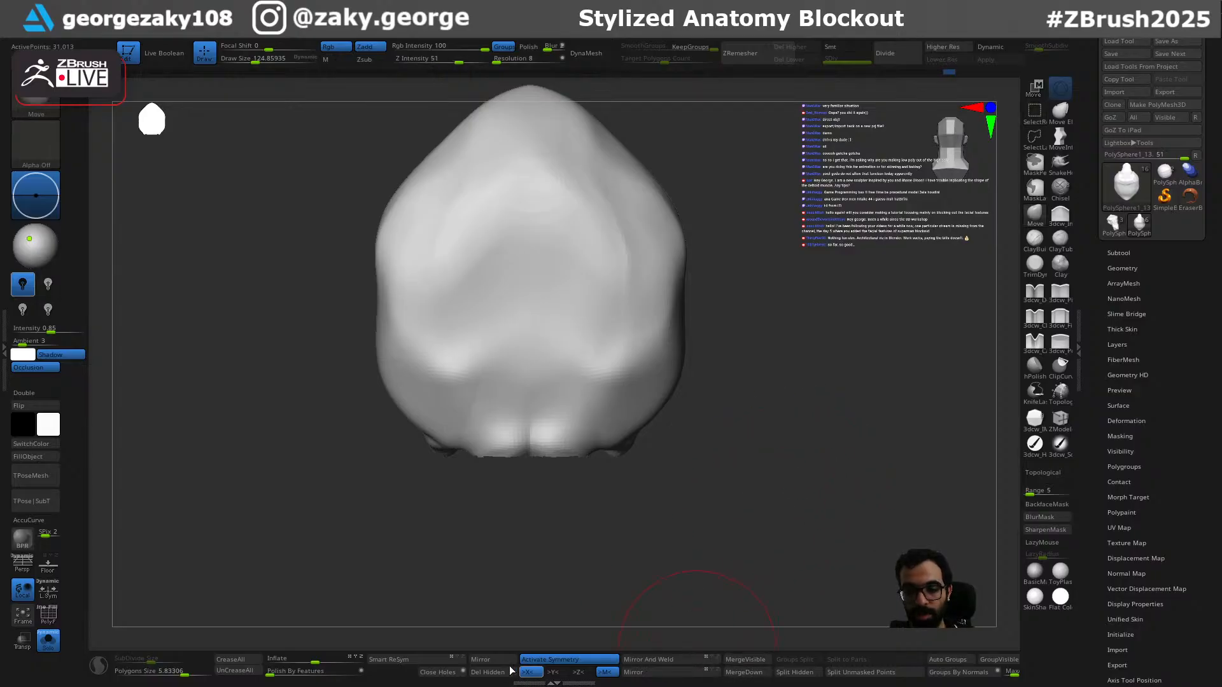
pyautogui.click(490, 677)
pyautogui.moveTo(527, 589)
pyautogui.mouseDown()
pyautogui.moveTo(709, 496)
pyautogui.moveTo(660, 504)
pyautogui.moveTo(702, 501)
pyautogui.moveTo(684, 431)
pyautogui.mouseUp()
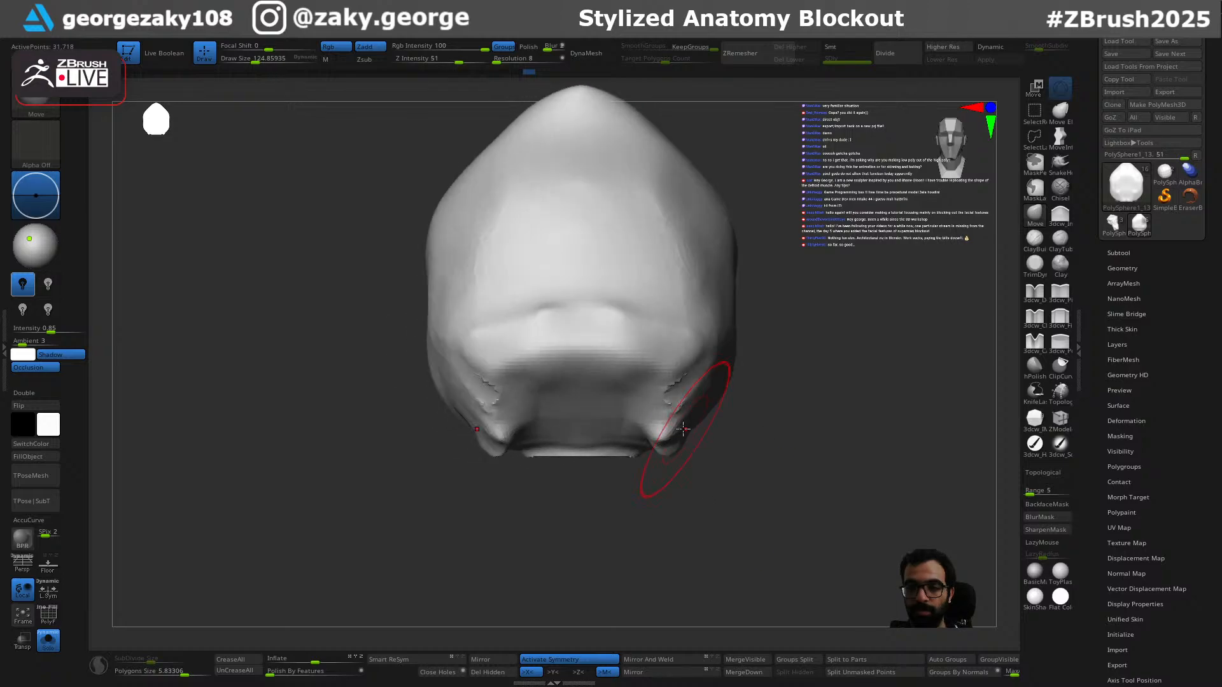
pyautogui.moveTo(766, 385)
pyautogui.mouseDown()
pyautogui.moveTo(761, 415)
pyautogui.moveTo(768, 186)
pyautogui.mouseUp()
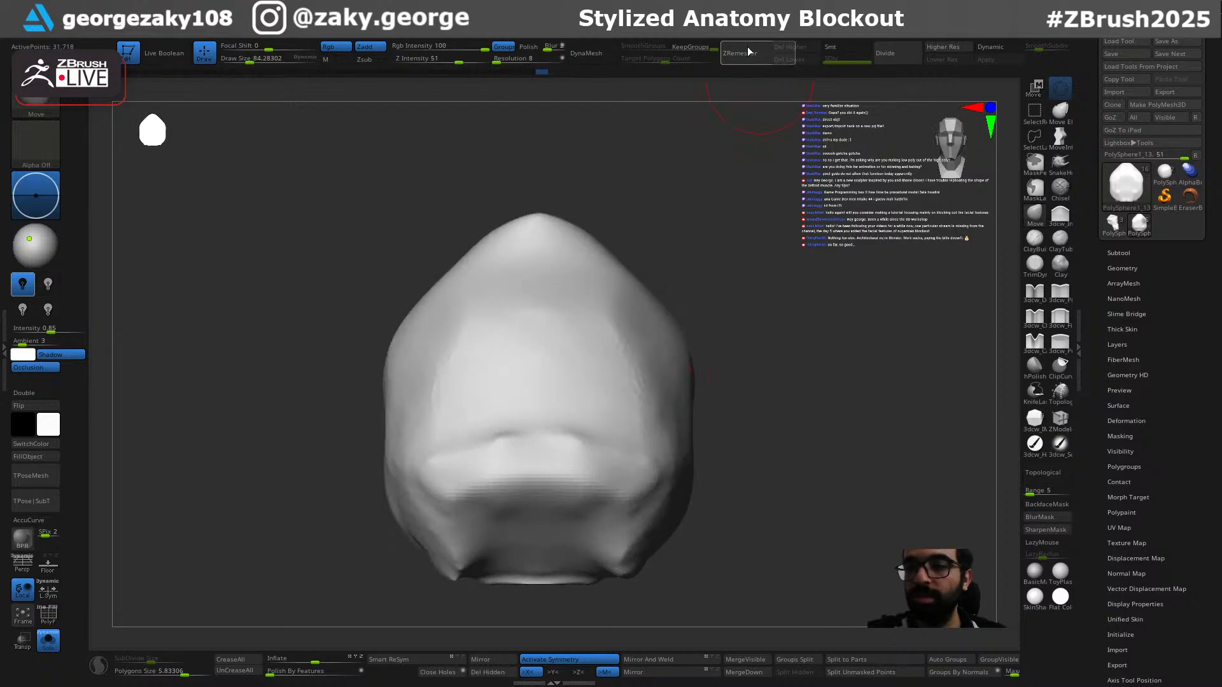
# Step: Try remeshing the ribcage form with ZRemesher at a target polygons count of 0.1, and undo it
pyautogui.click(1130, 268)
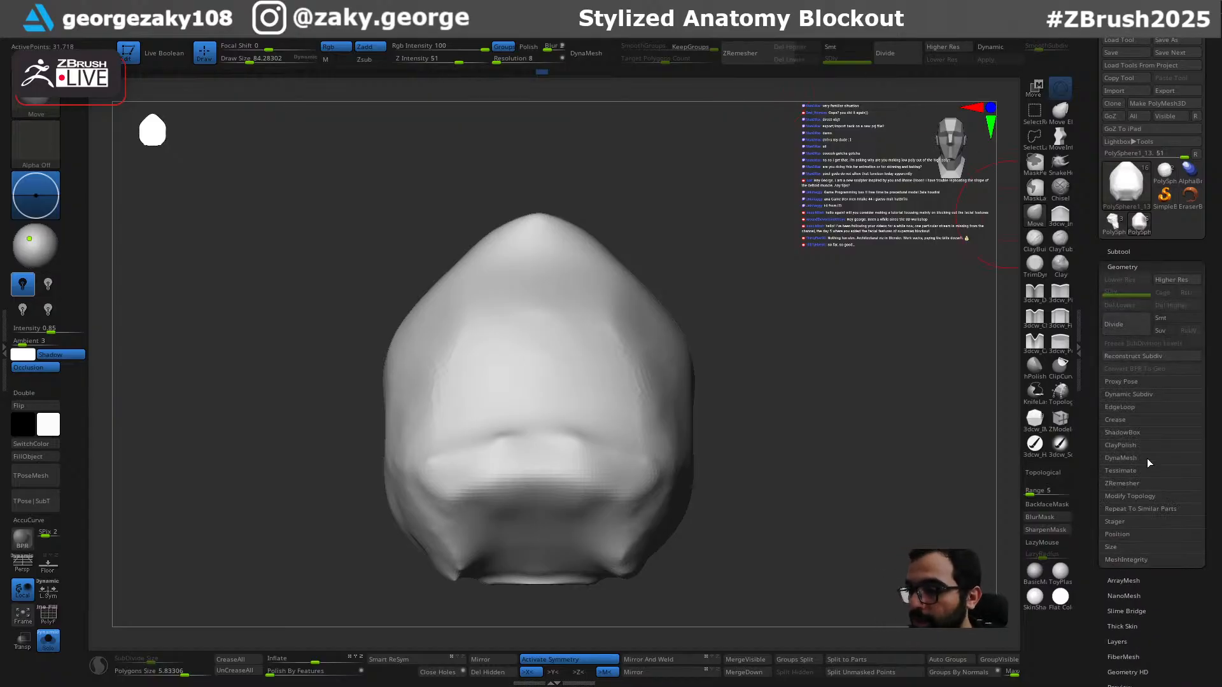
pyautogui.click(1136, 267)
pyautogui.click(1137, 268)
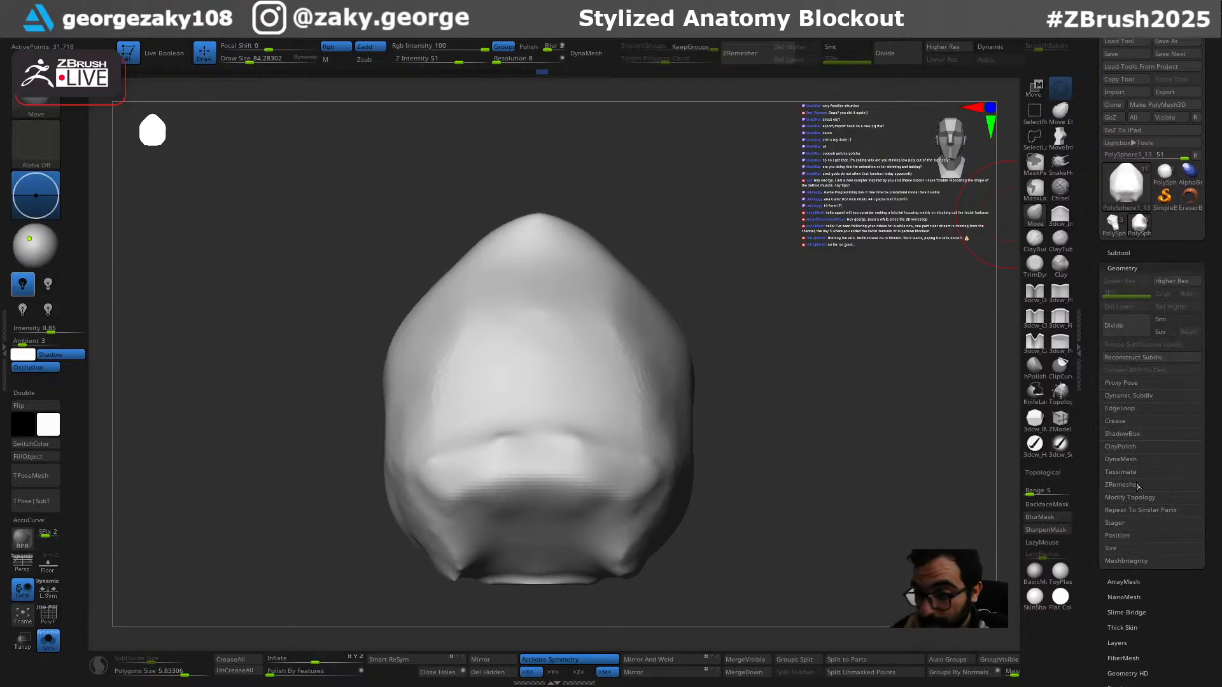
pyautogui.click(1134, 486)
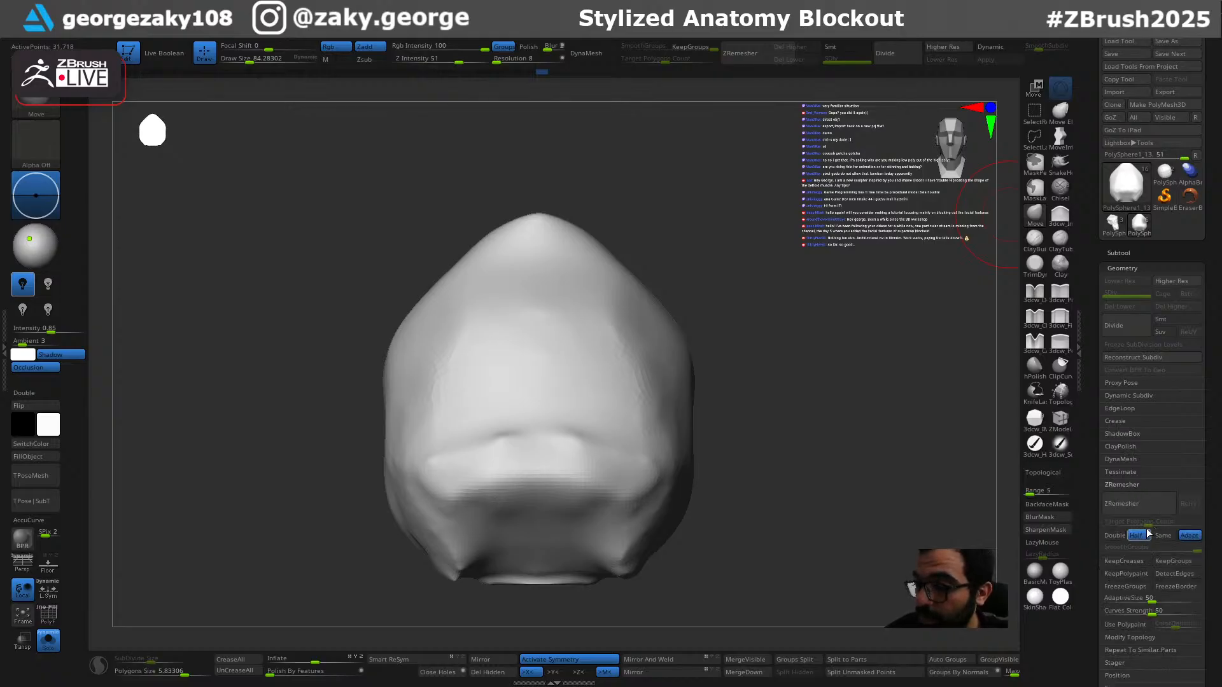
pyautogui.moveTo(1148, 525); pyautogui.dragTo(1097, 531)
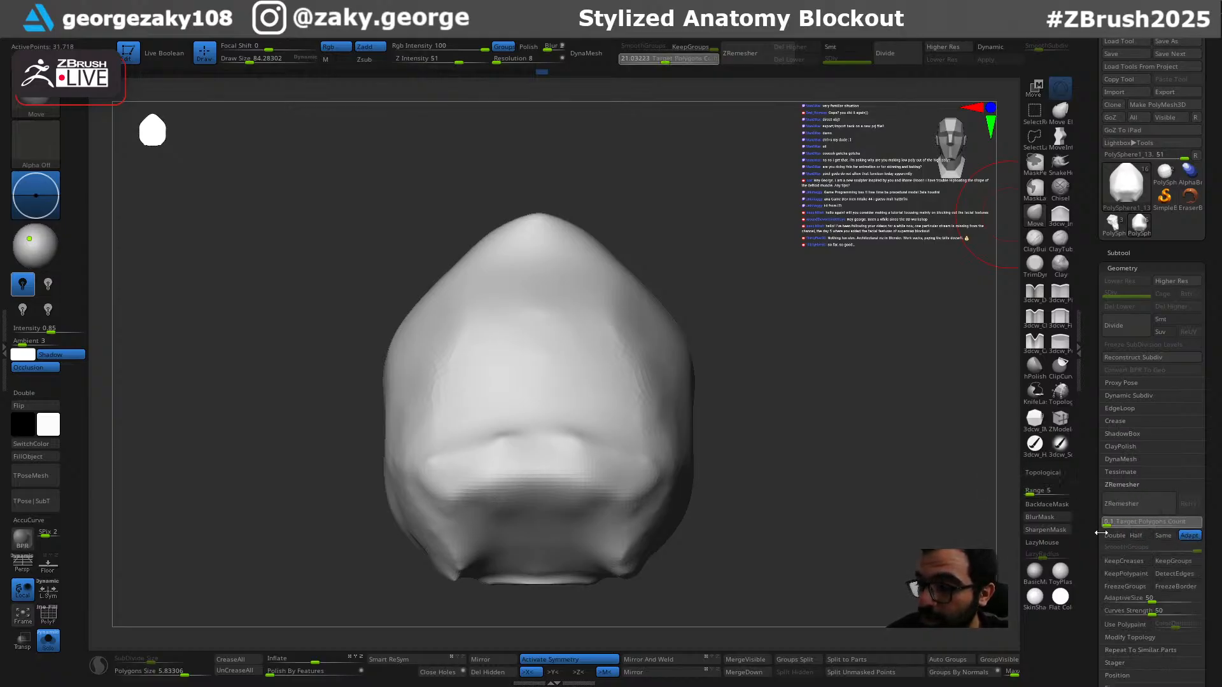
pyautogui.click(1139, 502)
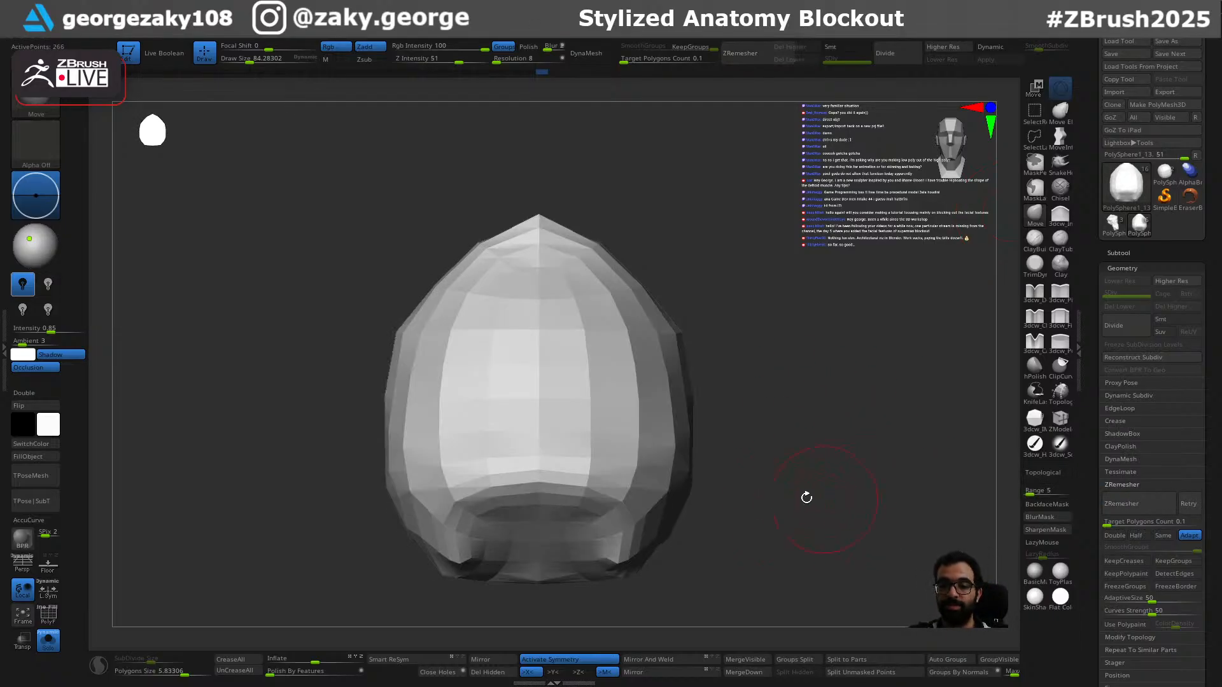
pyautogui.hotkey('ctrl', 'z')
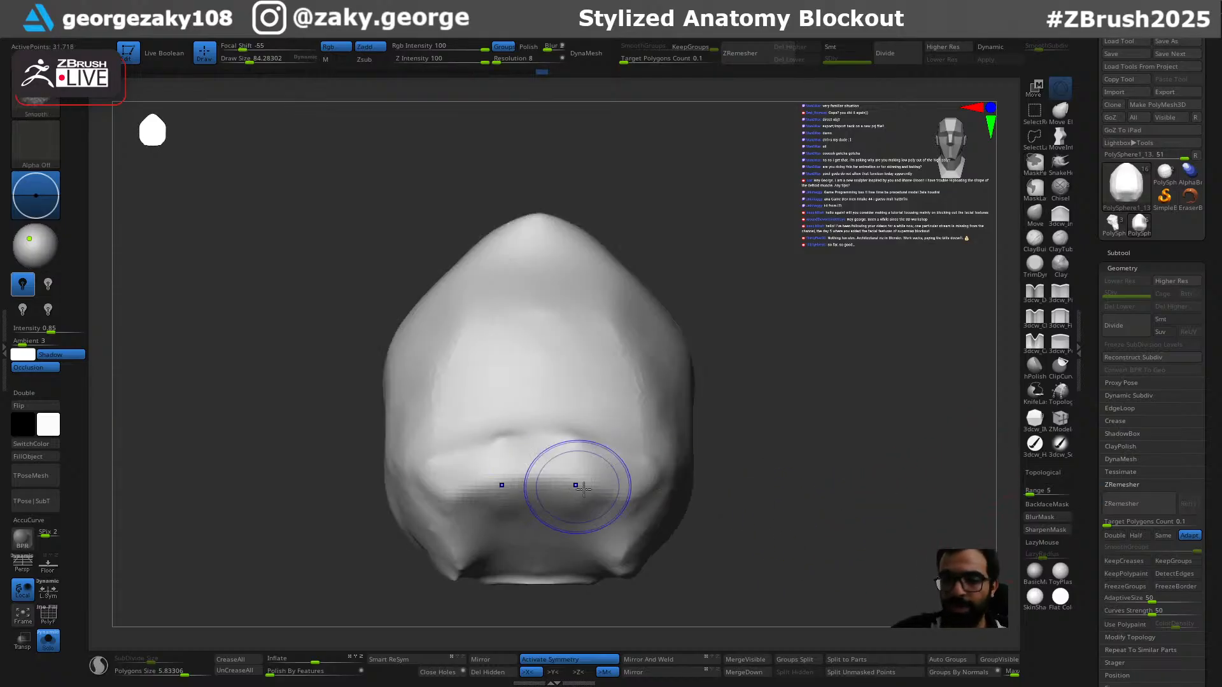
# Step: Carve and soften the arched crease at the lower front with DamStandard at Z intensity 12, checking the wireframe
pyautogui.hotkey('shift', '3')
pyautogui.press('Escape')
pyautogui.press('3')
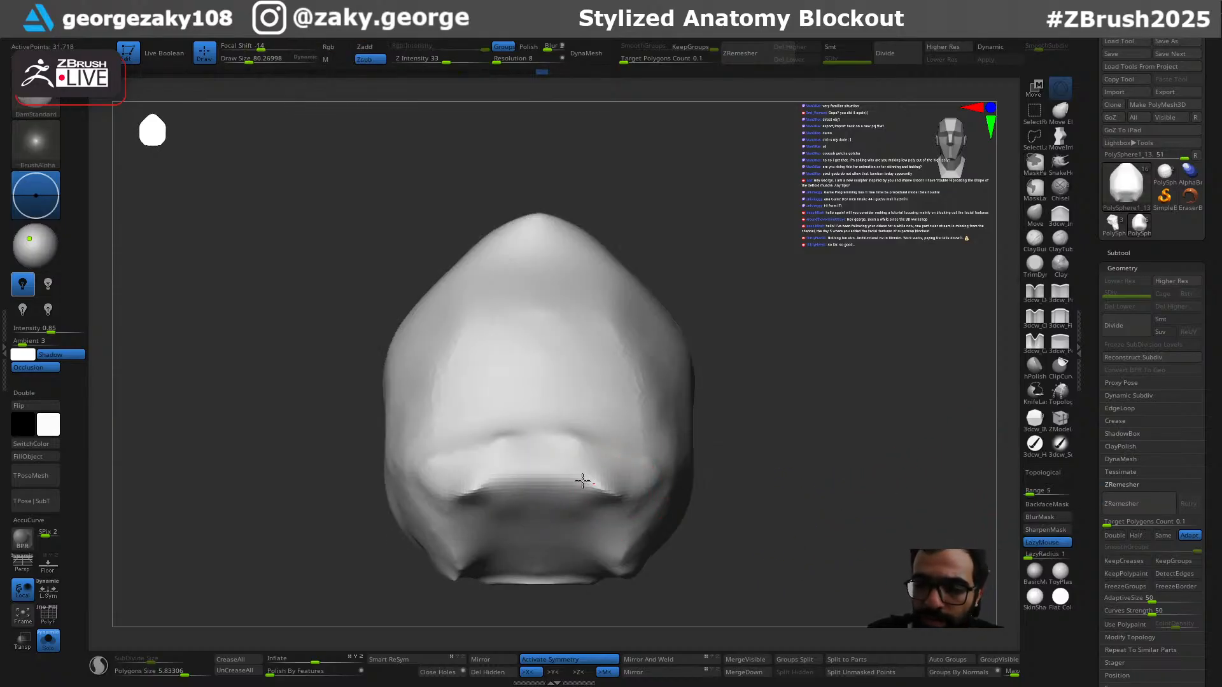
pyautogui.hotkey('shift', 'f')
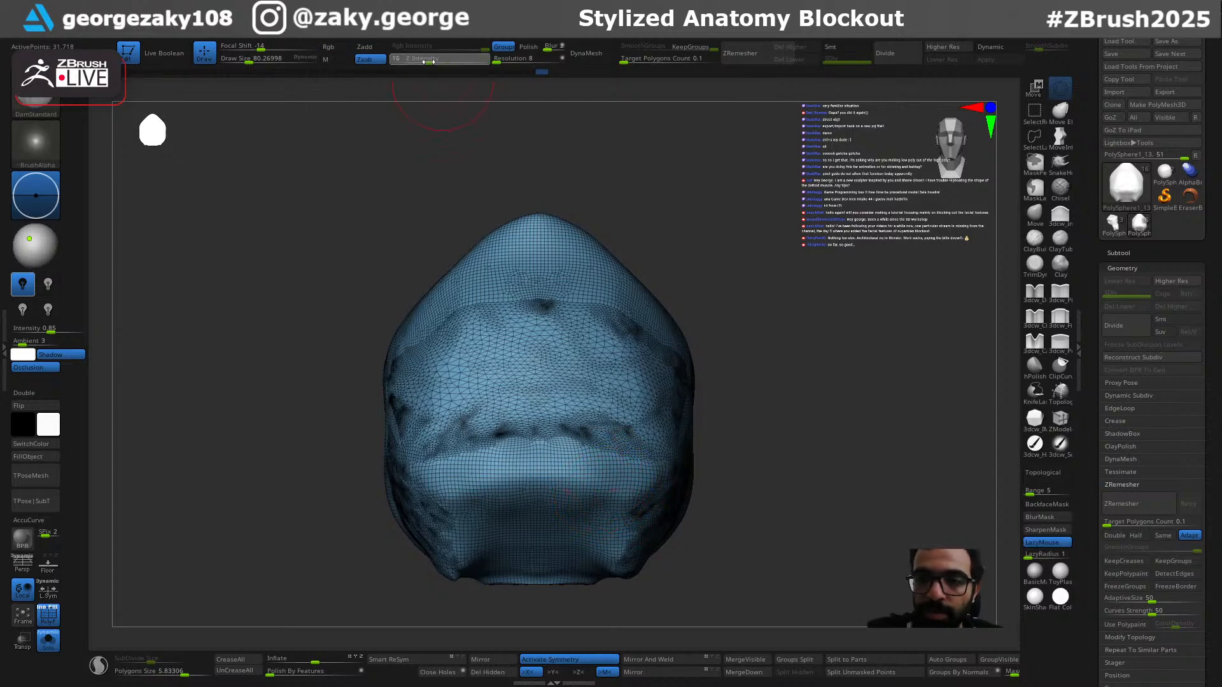
pyautogui.moveTo(591, 483); pyautogui.dragTo(565, 486)
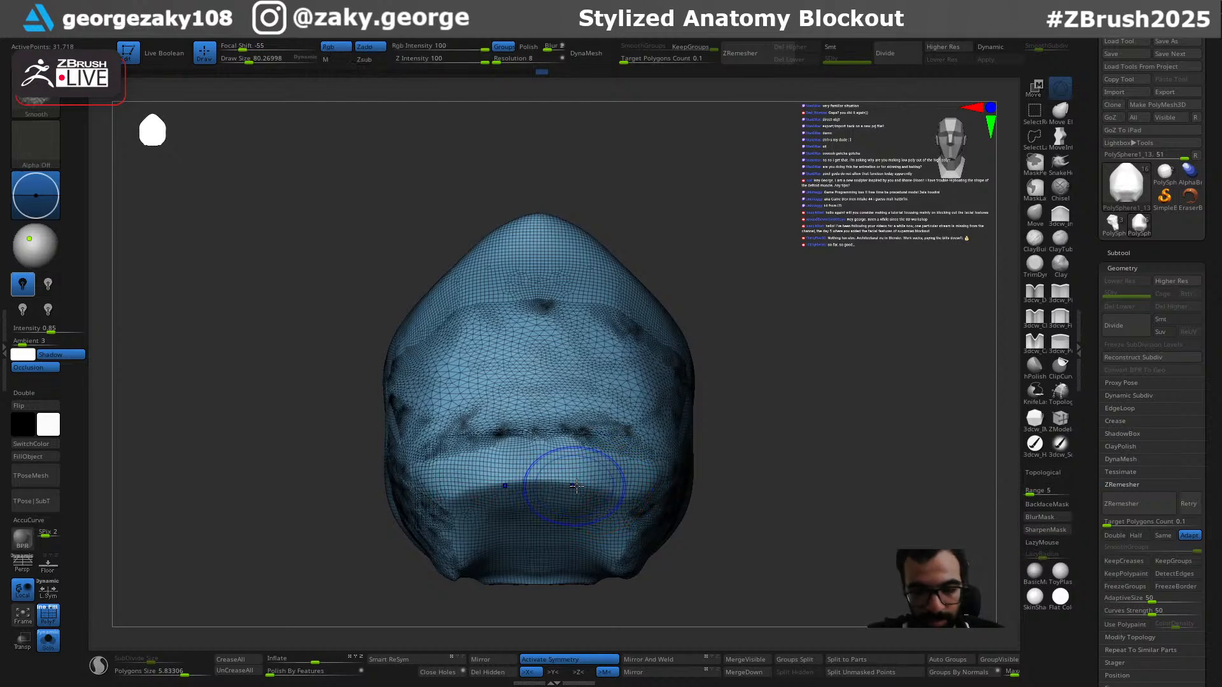
pyautogui.hotkey('shift', 'f')
# Step: Define the sides and lower corners of the front arch with DamStandard and smooth the adjacent surface
pyautogui.moveTo(712, 529)
pyautogui.mouseDown()
pyautogui.moveTo(627, 527)
pyautogui.moveTo(719, 518)
pyautogui.moveTo(645, 516)
pyautogui.mouseUp()
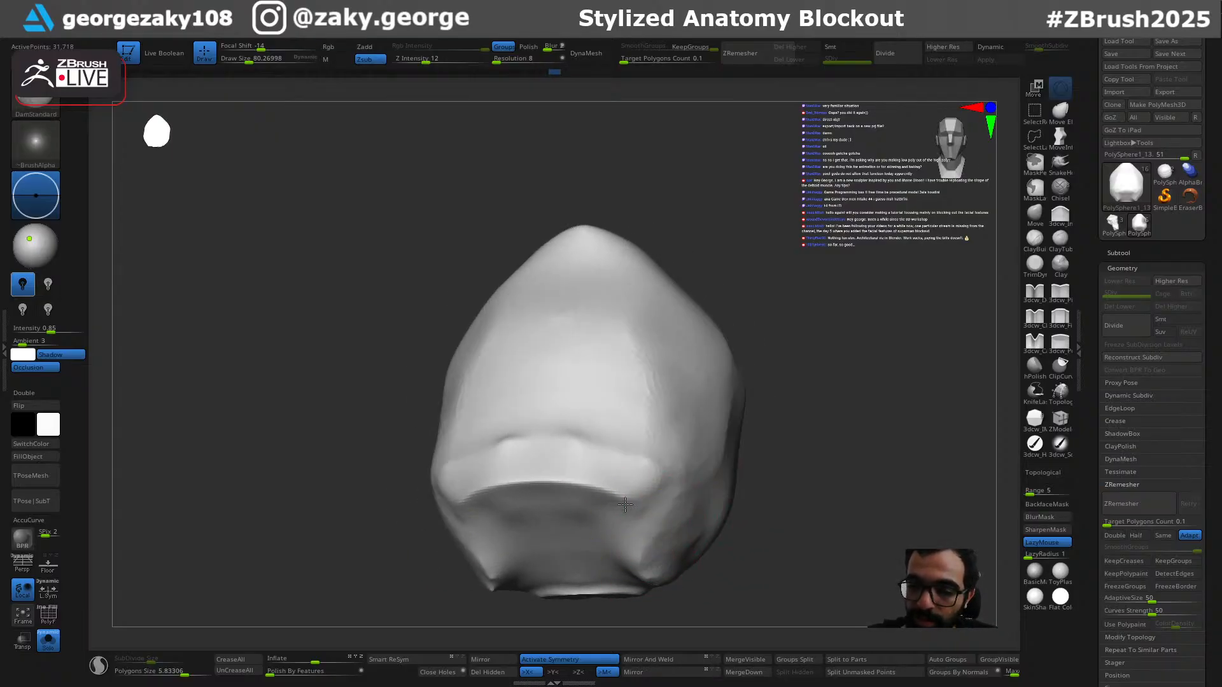
pyautogui.moveTo(764, 582)
pyautogui.mouseDown()
pyautogui.moveTo(777, 581)
pyautogui.moveTo(636, 520)
pyautogui.mouseUp()
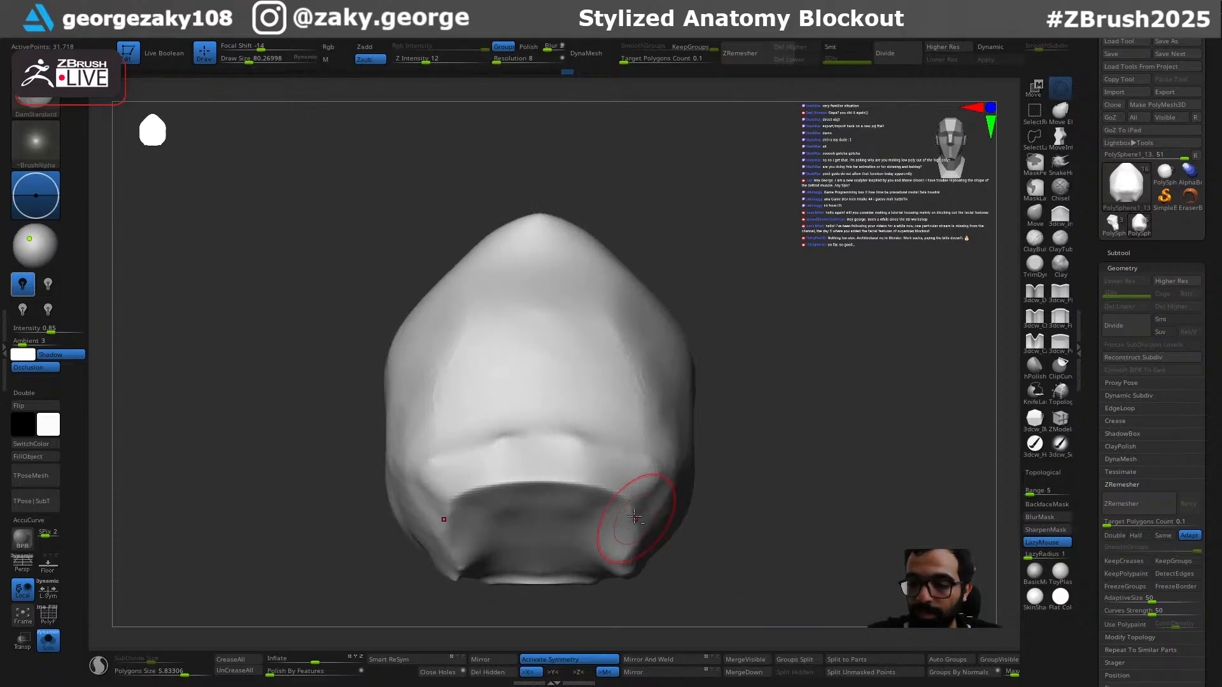
pyautogui.moveTo(704, 502); pyautogui.dragTo(687, 507)
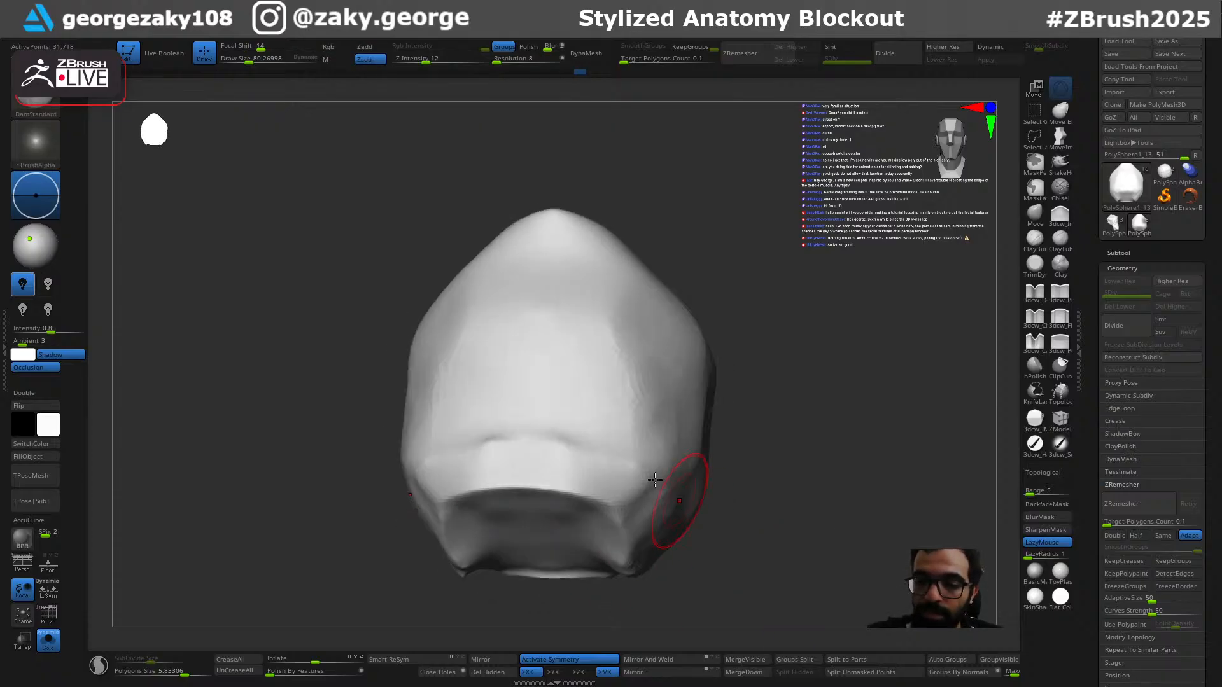
pyautogui.moveTo(815, 537); pyautogui.dragTo(673, 464)
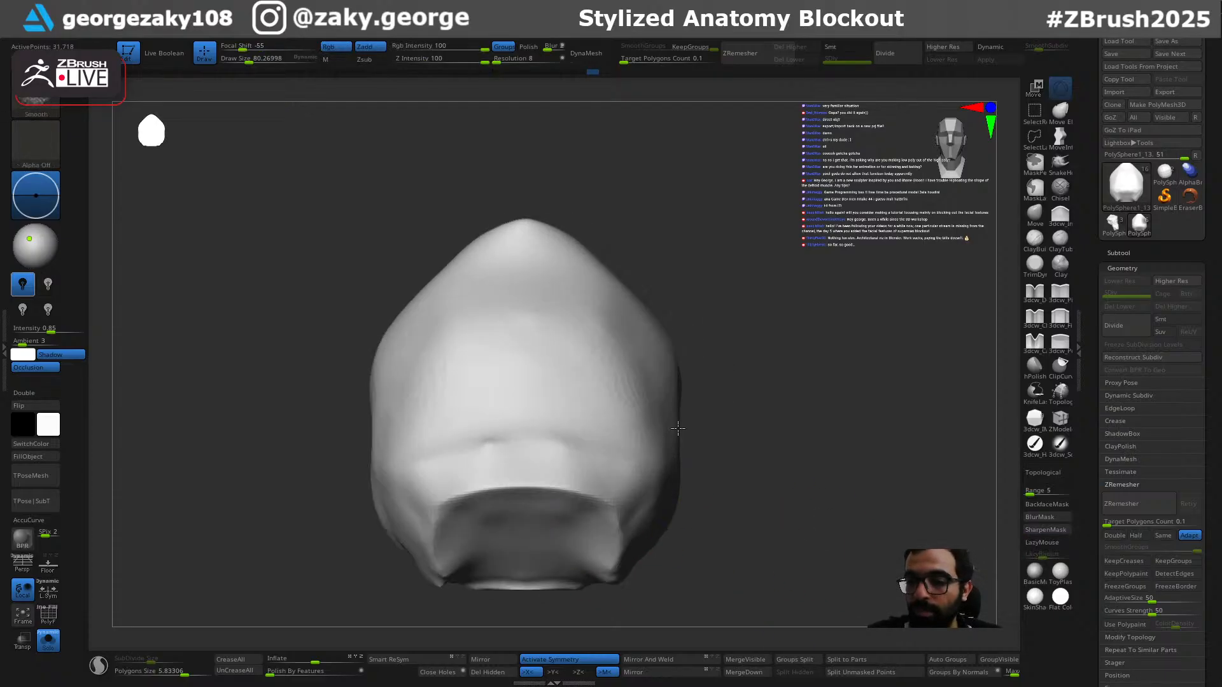
# Step: Reshape the top and back profile of the ribcage form with the Move brush at a draw size of about 140 to 156
pyautogui.moveTo(657, 343)
pyautogui.mouseDown()
pyautogui.moveTo(728, 420)
pyautogui.moveTo(672, 363)
pyautogui.mouseUp()
pyautogui.press('s')
pyautogui.moveTo(580, 267)
pyautogui.mouseDown()
pyautogui.moveTo(562, 232)
pyautogui.moveTo(687, 232)
pyautogui.moveTo(594, 262)
pyautogui.mouseUp()
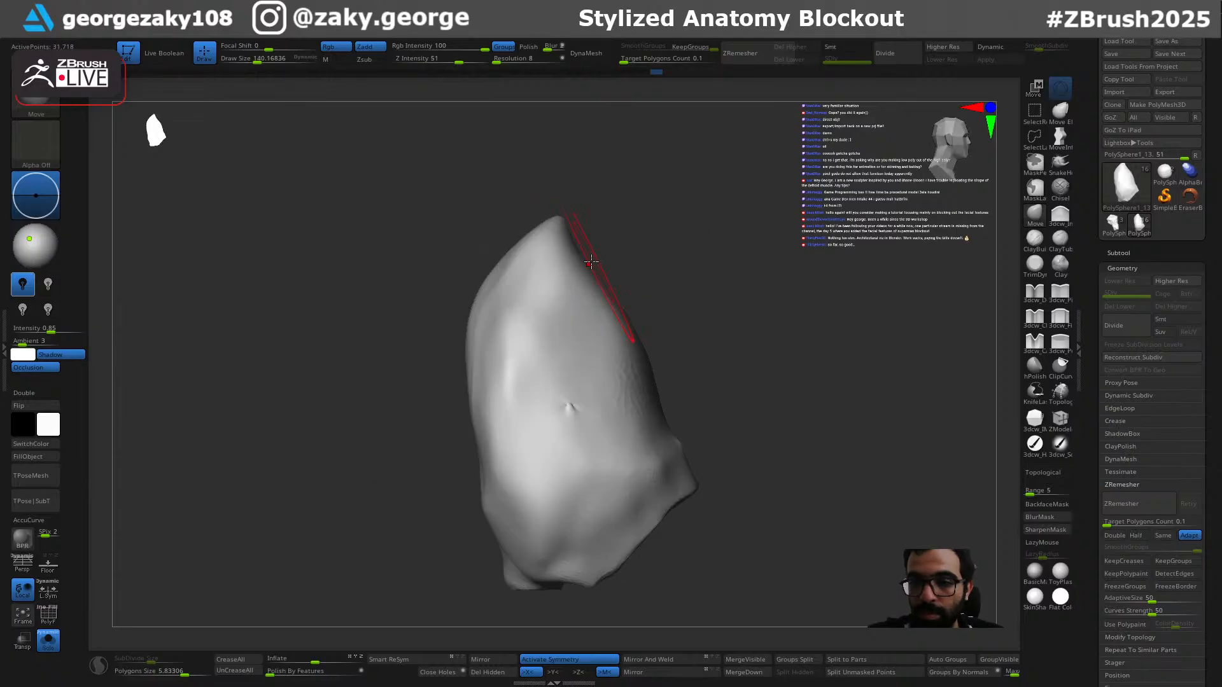
pyautogui.press(']')
pyautogui.moveTo(542, 217); pyautogui.dragTo(528, 218)
pyautogui.press('s')
pyautogui.moveTo(510, 252); pyautogui.dragTo(513, 252)
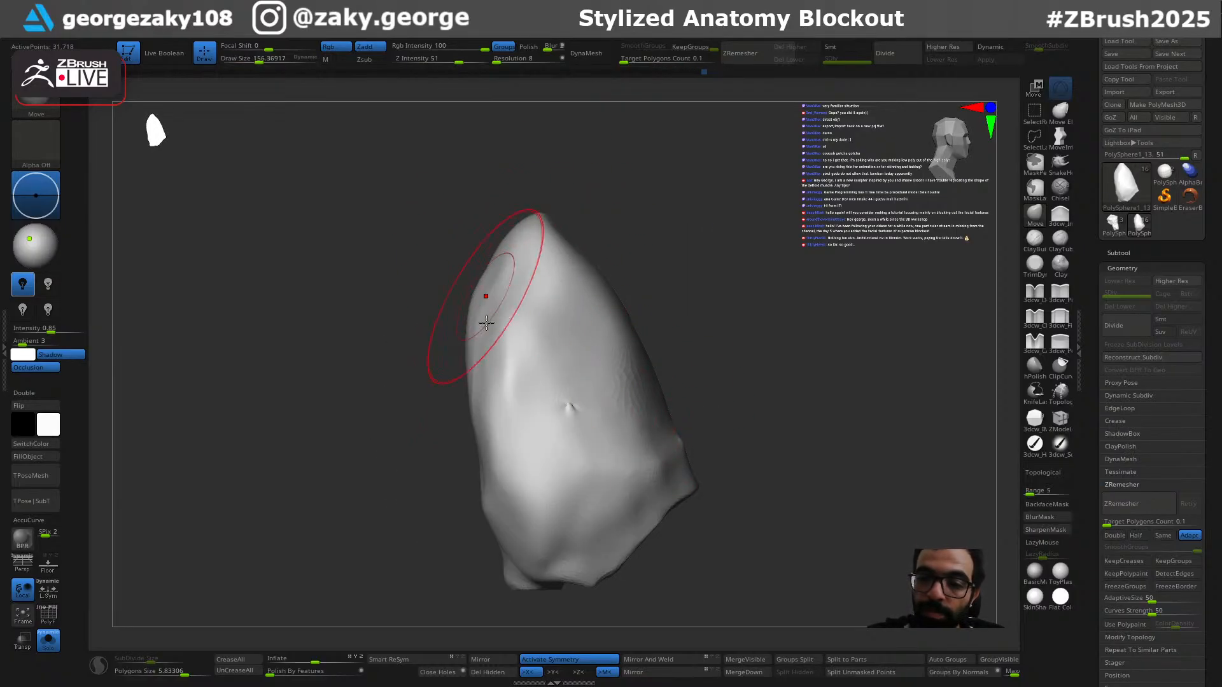
pyautogui.moveTo(475, 371); pyautogui.dragTo(471, 376)
pyautogui.moveTo(480, 474); pyautogui.dragTo(491, 510)
# Step: Adjust the lower back edge of the ribcage form and smooth it and the underside using a smaller brush
pyautogui.press('s')
pyautogui.moveTo(476, 613)
pyautogui.mouseDown()
pyautogui.moveTo(520, 591)
pyautogui.moveTo(507, 517)
pyautogui.mouseUp()
pyautogui.moveTo(526, 582)
pyautogui.keyDown('shift'); pyautogui.mouseDown()
pyautogui.moveTo(518, 602)
pyautogui.moveTo(554, 588)
pyautogui.mouseUp(); pyautogui.keyUp('shift')
pyautogui.keyDown('alt'); pyautogui.moveTo(720, 423); pyautogui.dragTo(713, 306); pyautogui.keyUp('alt')
pyautogui.press('s')
pyautogui.keyDown('shift'); pyautogui.moveTo(546, 513); pyautogui.dragTo(517, 525); pyautogui.keyUp('shift')
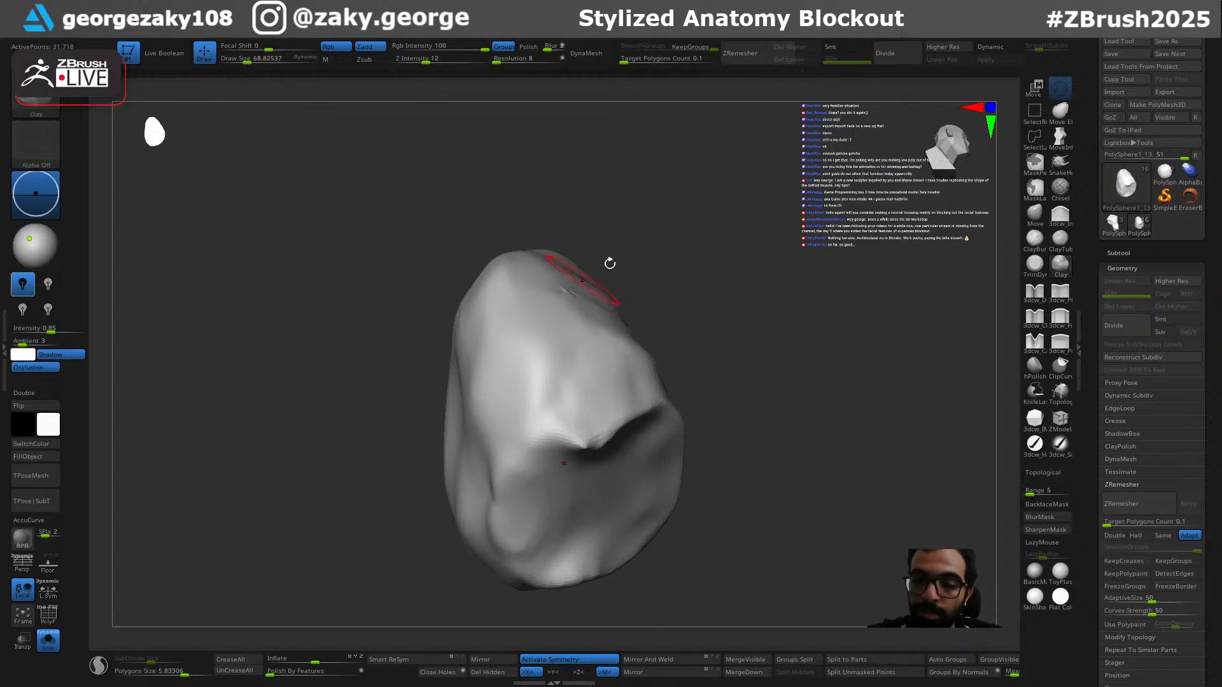
# Step: Smooth the upper back of the ribcage form with a draw size of about 97
pyautogui.moveTo(637, 274); pyautogui.dragTo(684, 376)
pyautogui.press('s')
pyautogui.moveTo(506, 311); pyautogui.dragTo(512, 311)
pyautogui.moveTo(509, 235)
pyautogui.mouseDown()
pyautogui.moveTo(492, 368)
pyautogui.moveTo(484, 268)
pyautogui.mouseUp()
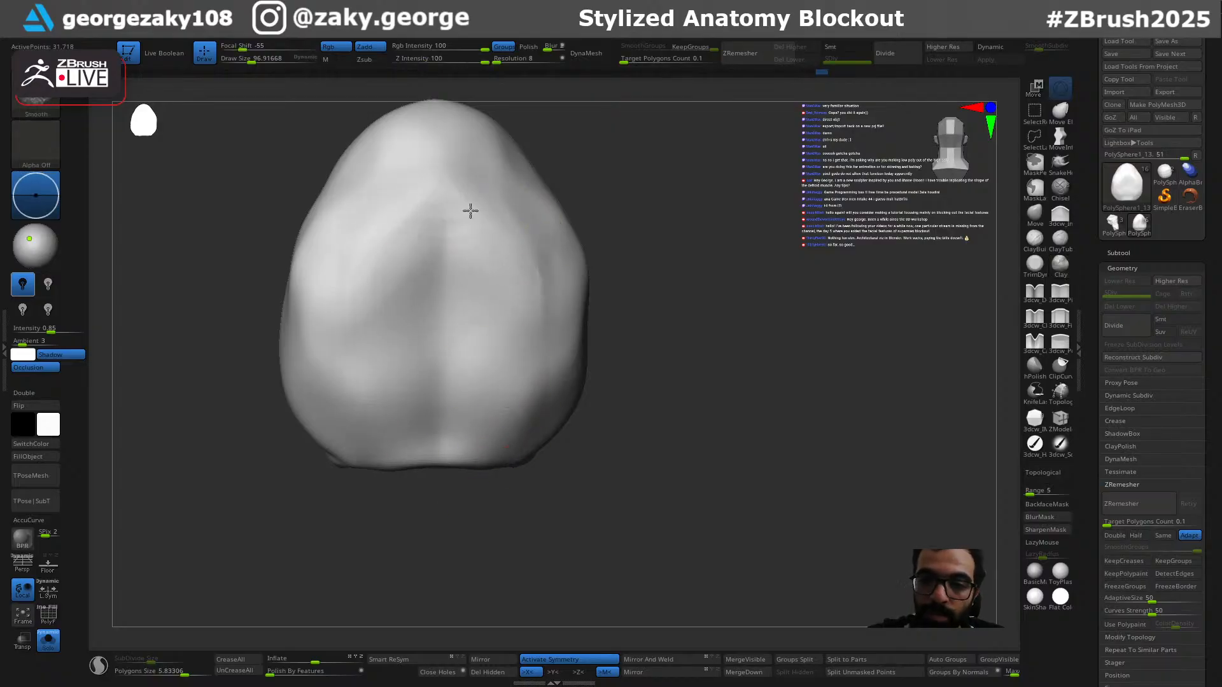
# Step: Carve a vertical central groove down the back with DamStandard at a draw size of about 162, undoing and redrawing the trial strokes
pyautogui.press('b')
pyautogui.press('d')
pyautogui.press('s')
pyautogui.press('s')
pyautogui.moveTo(452, 179); pyautogui.dragTo(454, 180)
pyautogui.moveTo(444, 140); pyautogui.dragTo(444, 401)
pyautogui.hotkey('ctrl', 'z')
pyautogui.keyDown('alt'); pyautogui.moveTo(574, 208); pyautogui.dragTo(564, 316); pyautogui.keyUp('alt')
pyautogui.press('s')
pyautogui.moveTo(443, 259)
pyautogui.mouseDown()
pyautogui.moveTo(428, 254)
pyautogui.moveTo(434, 526)
pyautogui.mouseUp()
pyautogui.hotkey('ctrl', 'z')
pyautogui.moveTo(431, 247); pyautogui.dragTo(431, 509)
pyautogui.hotkey('ctrl', 'z')
pyautogui.moveTo(431, 213); pyautogui.dragTo(436, 559)
# Step: Remesh the ribcage form with ZRemesher at a target polygons count of about 0.5
pyautogui.moveTo(665, 440)
pyautogui.mouseDown()
pyautogui.moveTo(556, 458)
pyautogui.moveTo(503, 426)
pyautogui.moveTo(456, 443)
pyautogui.mouseUp()
pyautogui.moveTo(789, 417); pyautogui.dragTo(688, 439)
pyautogui.moveTo(817, 519)
pyautogui.mouseDown()
pyautogui.moveTo(810, 508)
pyautogui.moveTo(848, 525)
pyautogui.mouseUp()
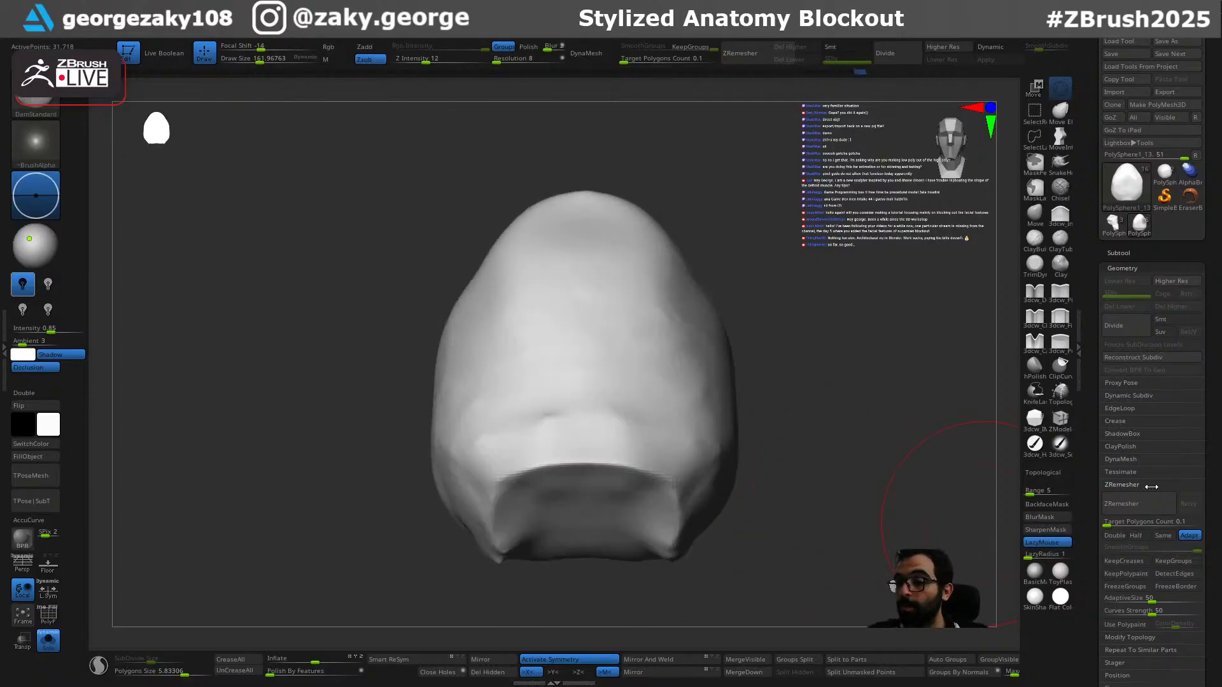
pyautogui.moveTo(1109, 525); pyautogui.dragTo(1109, 525)
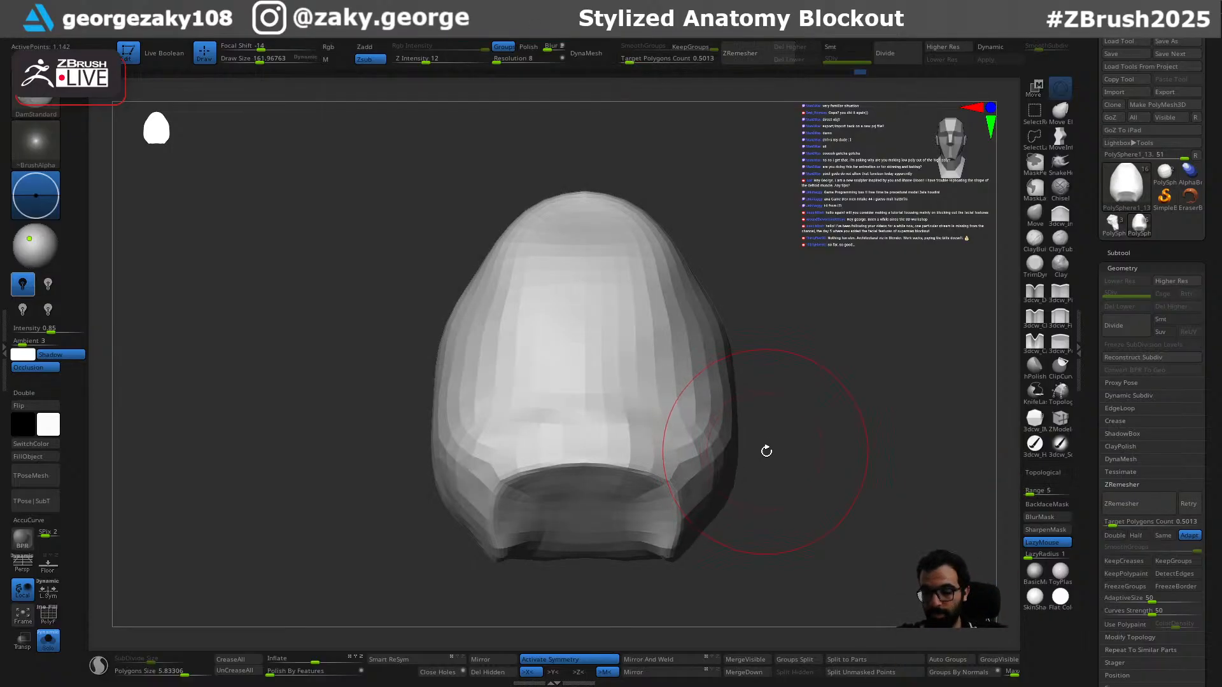
# Step: Reduce the ribcage form's polygon density by running ZRemesher three times with the Half option enabled
pyautogui.click(1137, 536)
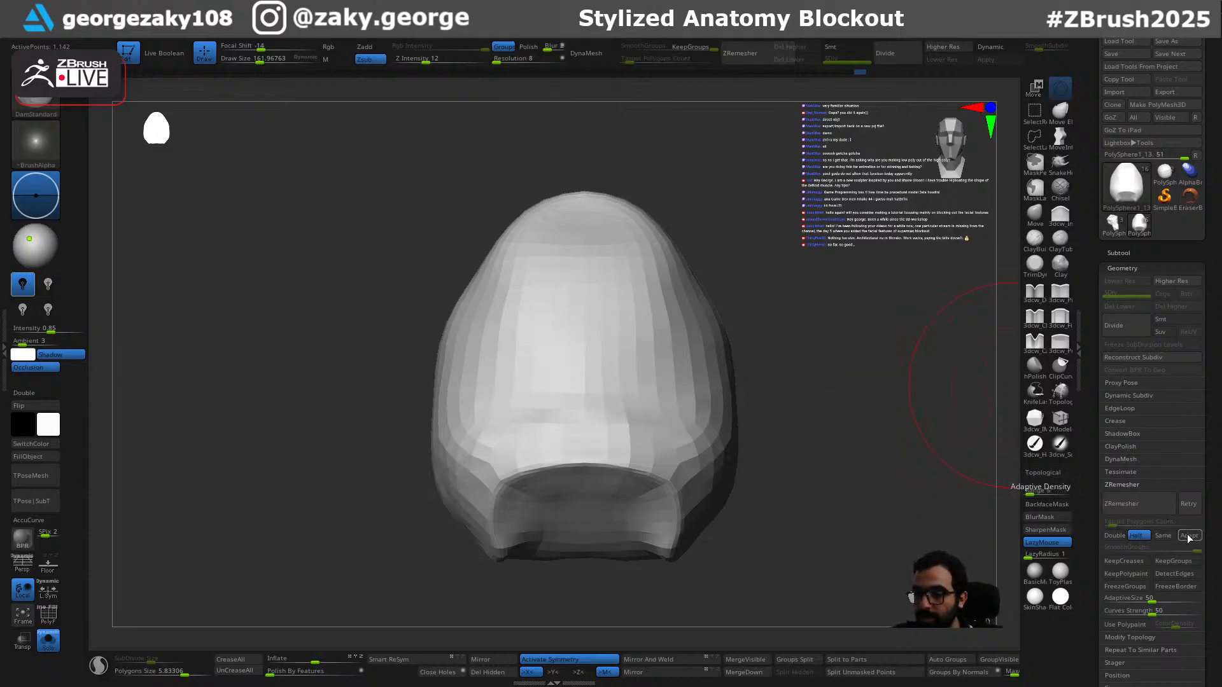
pyautogui.click(1151, 504)
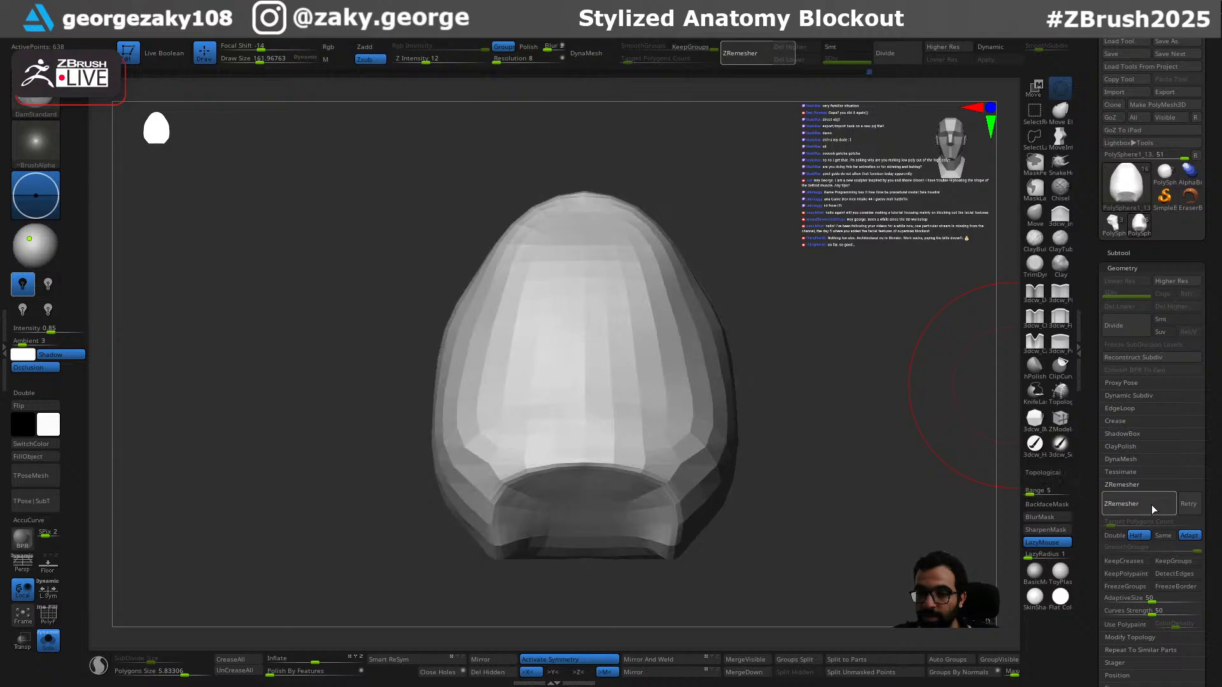
pyautogui.click(1151, 505)
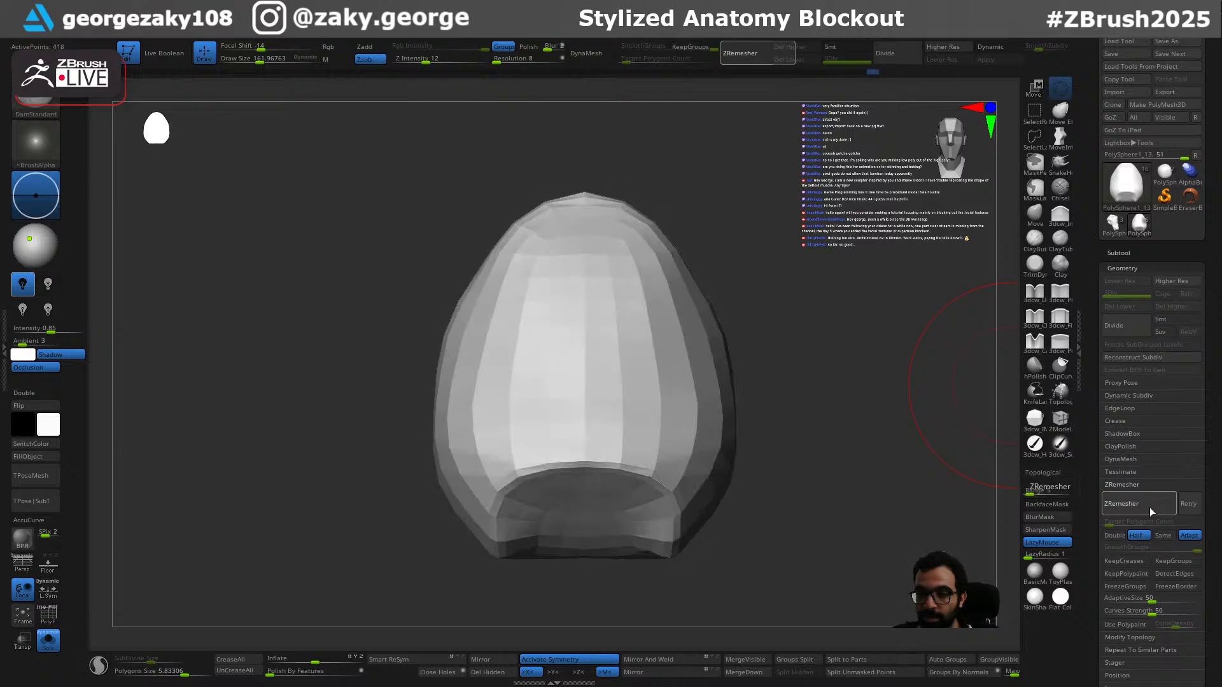
pyautogui.click(1147, 506)
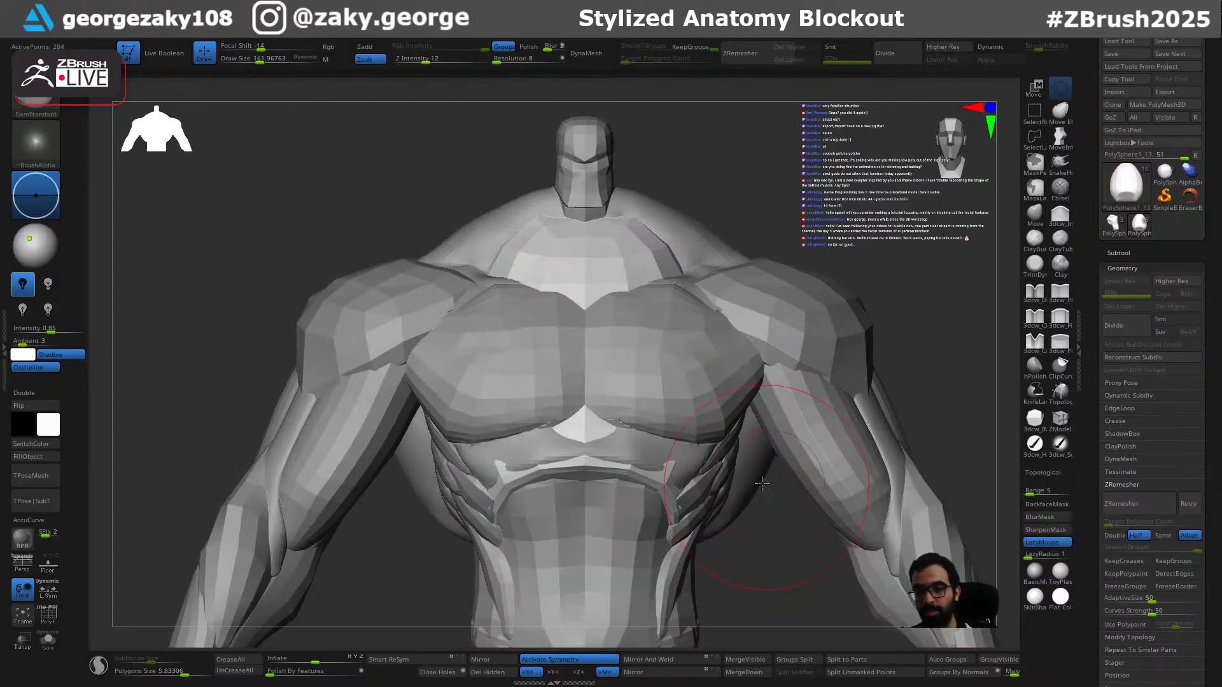
# Step: Reshape the top front of the ribcage form near the neck base with a smaller Move brush
pyautogui.moveTo(747, 481); pyautogui.dragTo(566, 471, button='right')
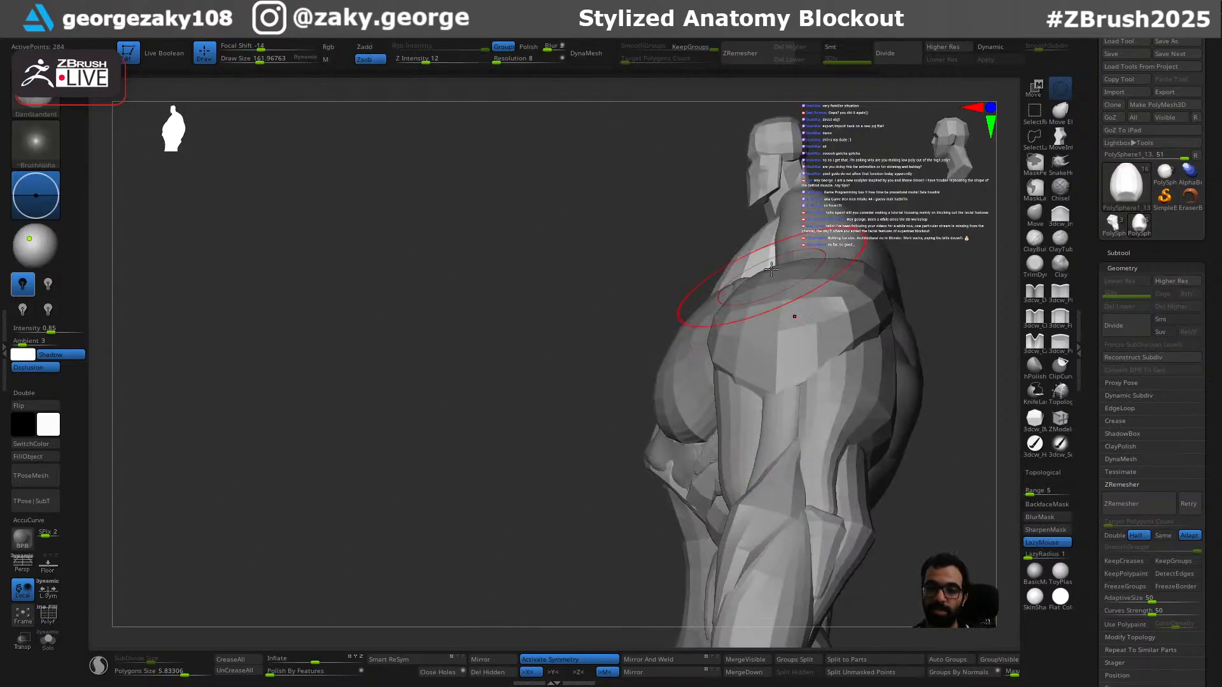
pyautogui.press('b')
pyautogui.press('m')
pyautogui.press('v')
pyautogui.moveTo(760, 246)
pyautogui.mouseDown(button='right')
pyautogui.moveTo(839, 233)
pyautogui.moveTo(851, 251)
pyautogui.mouseUp(button='right')
pyautogui.press('[')
pyautogui.press('[')
pyautogui.moveTo(838, 256); pyautogui.dragTo(818, 267)
# Step: Try to build up the ribcage form below the pectoral with the Standard brush and undo the stroke
pyautogui.moveTo(827, 356)
pyautogui.mouseDown(button='right')
pyautogui.moveTo(870, 369)
pyautogui.moveTo(840, 422)
pyautogui.moveTo(862, 444)
pyautogui.mouseUp(button='right')
pyautogui.press('[')
pyautogui.press('[')
pyautogui.press('b')
pyautogui.press('s')
pyautogui.press('t')
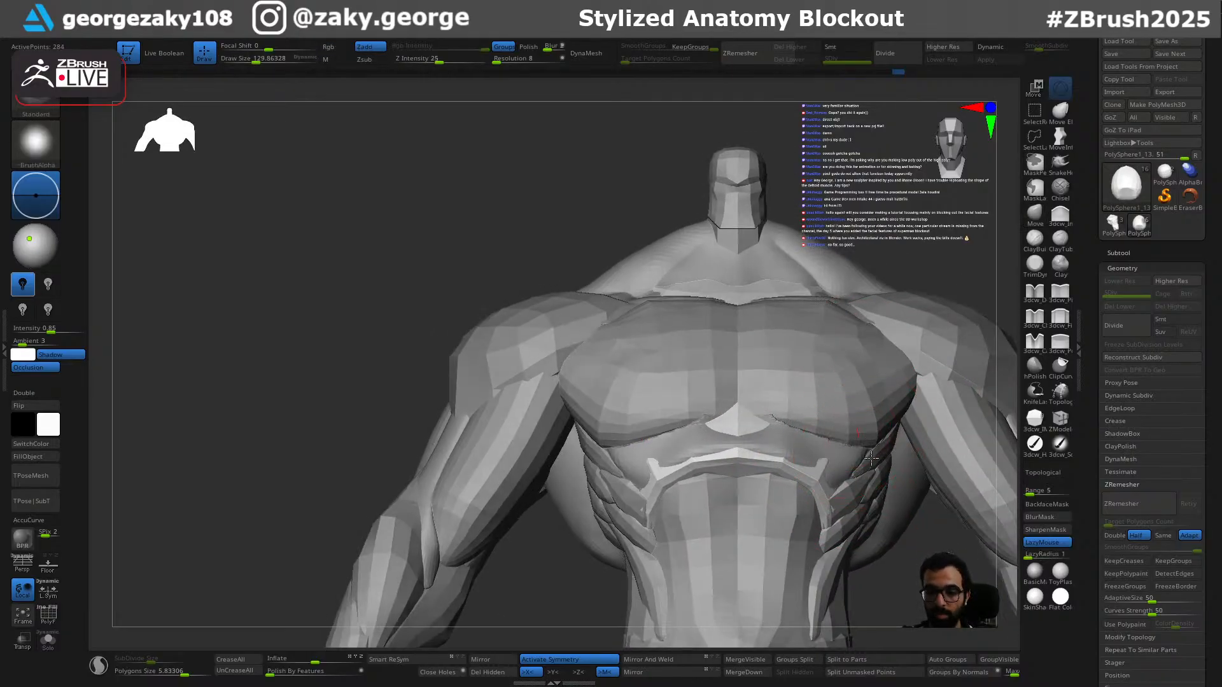
pyautogui.moveTo(860, 437); pyautogui.dragTo(850, 455, button='right')
pyautogui.moveTo(827, 449); pyautogui.dragTo(825, 439)
pyautogui.hotkey('ctrl', 'z')
# Step: Inflate the ribcage form below the pectorals at a draw size of about 125, undoing the trial smoothing stroke
pyautogui.press('b')
pyautogui.press('i')
pyautogui.press('n')
pyautogui.hotkey('ctrl', 'z')
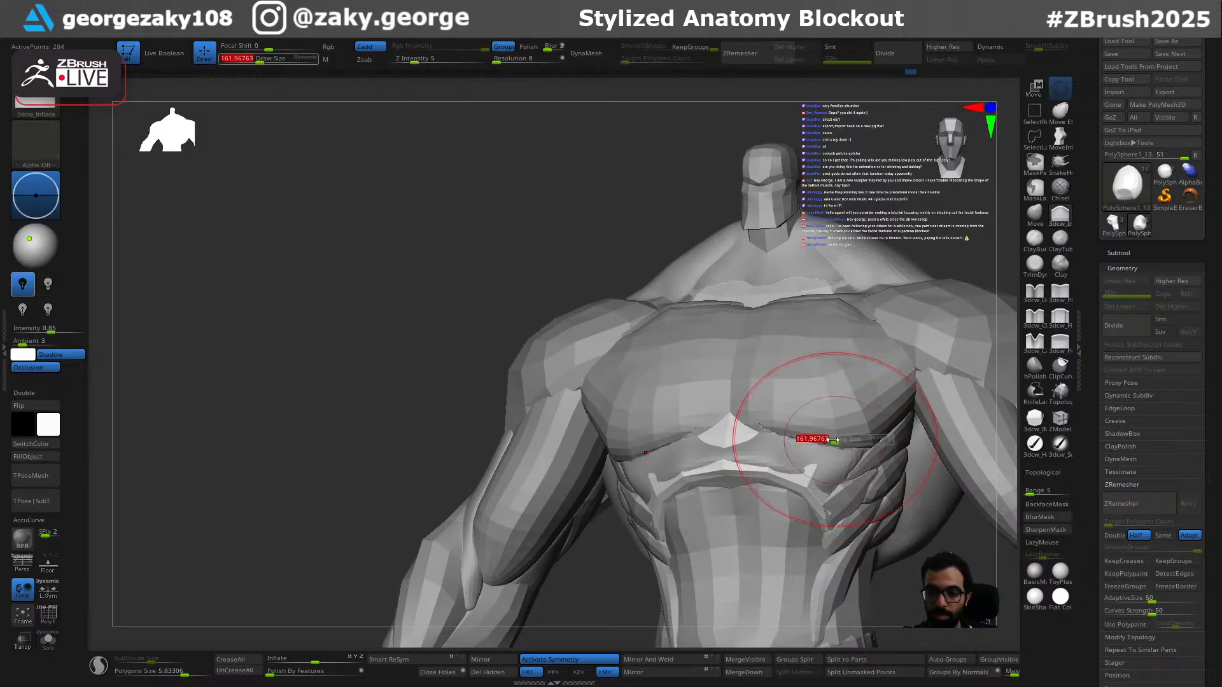
pyautogui.moveTo(872, 459); pyautogui.dragTo(849, 439, button='right')
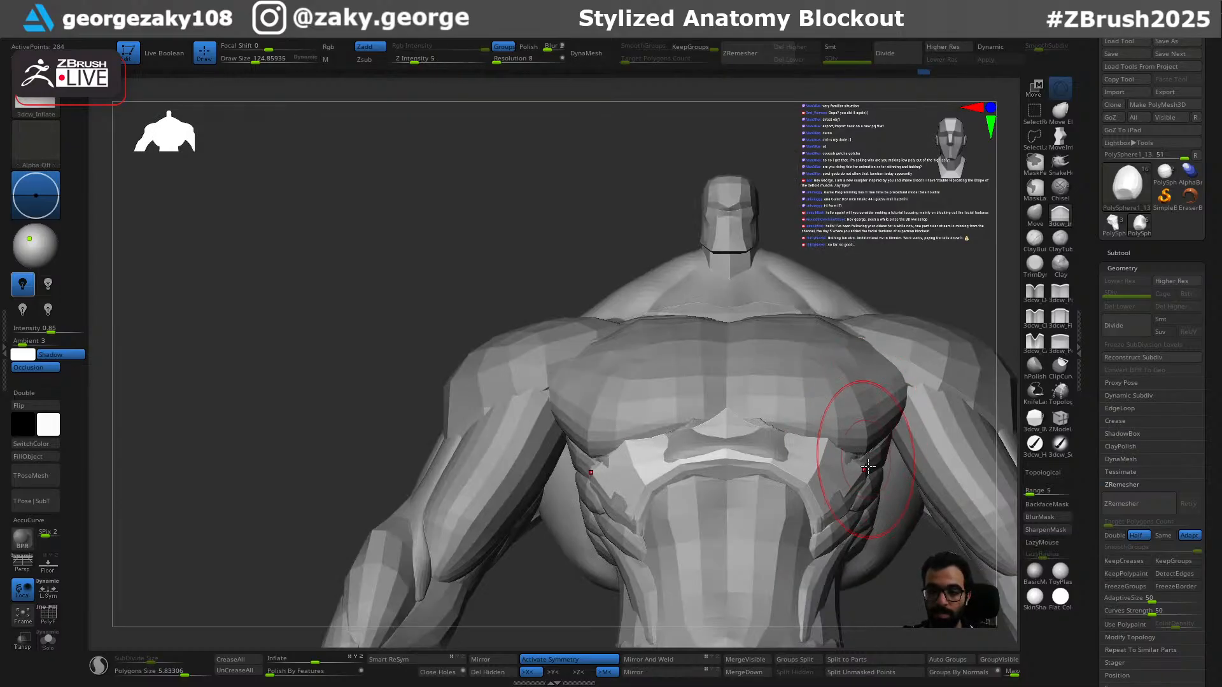
pyautogui.press('shift')
pyautogui.keyDown('shift'); pyautogui.moveTo(858, 486); pyautogui.dragTo(859, 474); pyautogui.keyUp('shift')
pyautogui.hotkey('ctrl', 'z')
# Step: Adjust the ribcage surface below the pectorals with the Move brush at a draw size of about 97, undoing the last two changes
pyautogui.moveTo(859, 474)
pyautogui.mouseDown(button='right')
pyautogui.moveTo(864, 462)
pyautogui.moveTo(851, 517)
pyautogui.moveTo(868, 472)
pyautogui.mouseUp(button='right')
pyautogui.press('s')
pyautogui.press('b')
pyautogui.press('m')
pyautogui.press('v')
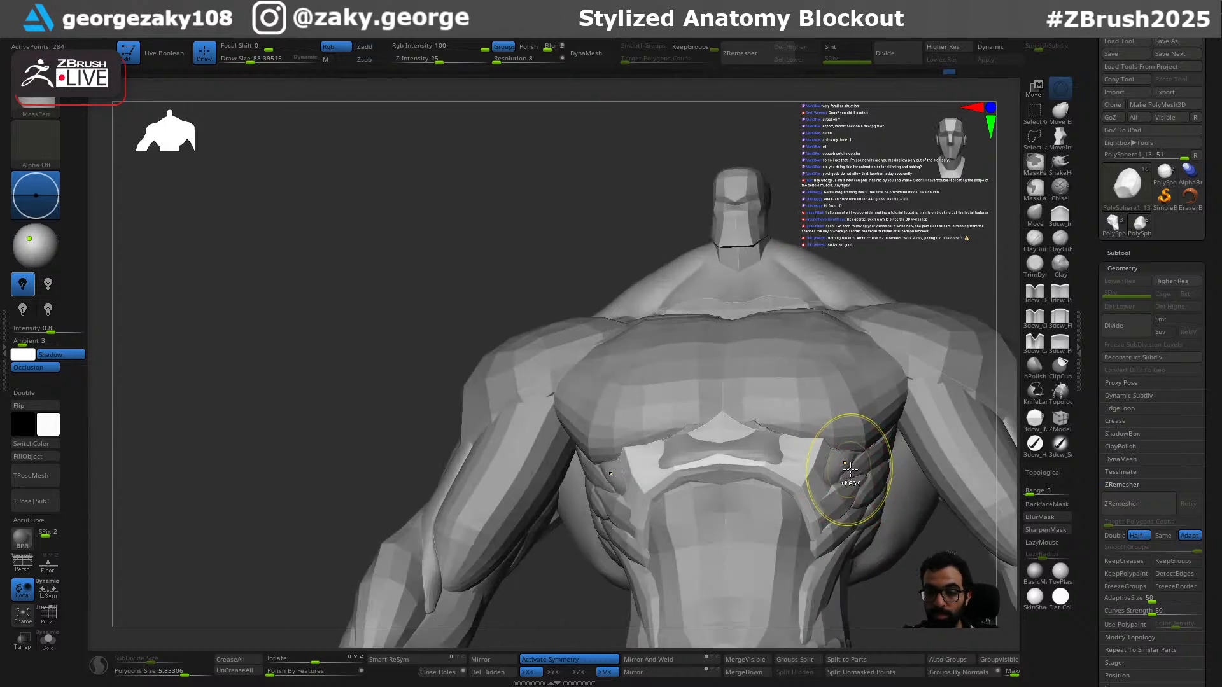
pyautogui.moveTo(853, 478); pyautogui.dragTo(807, 443, button='right')
pyautogui.moveTo(668, 422); pyautogui.dragTo(659, 409, button='right')
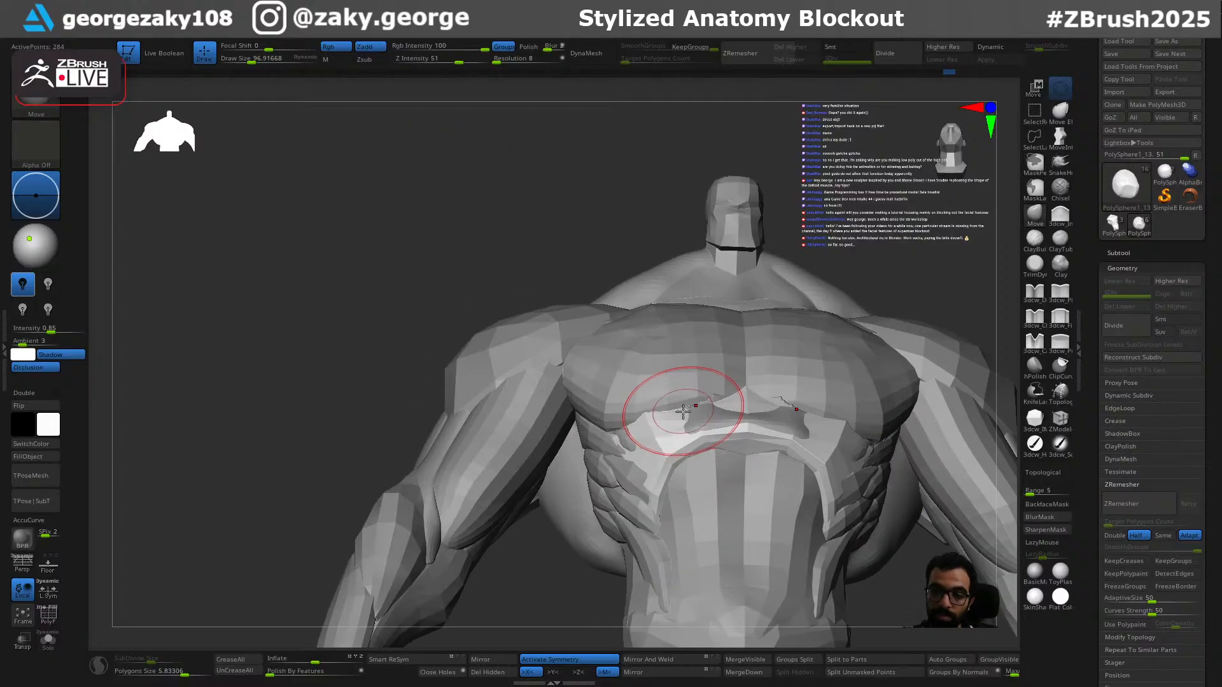
pyautogui.hotkey('ctrl', 'z')
pyautogui.hotkey('ctrl', 'z')
pyautogui.press(']')
# Step: Isolate the neck and upper-back form, choose the Clay brush at a draw size of about 40, and start masking the trapezius
pyautogui.moveTo(816, 354); pyautogui.dragTo(835, 390, button='right')
pyautogui.keyDown('alt'); pyautogui.click(874, 228); pyautogui.keyUp('alt')
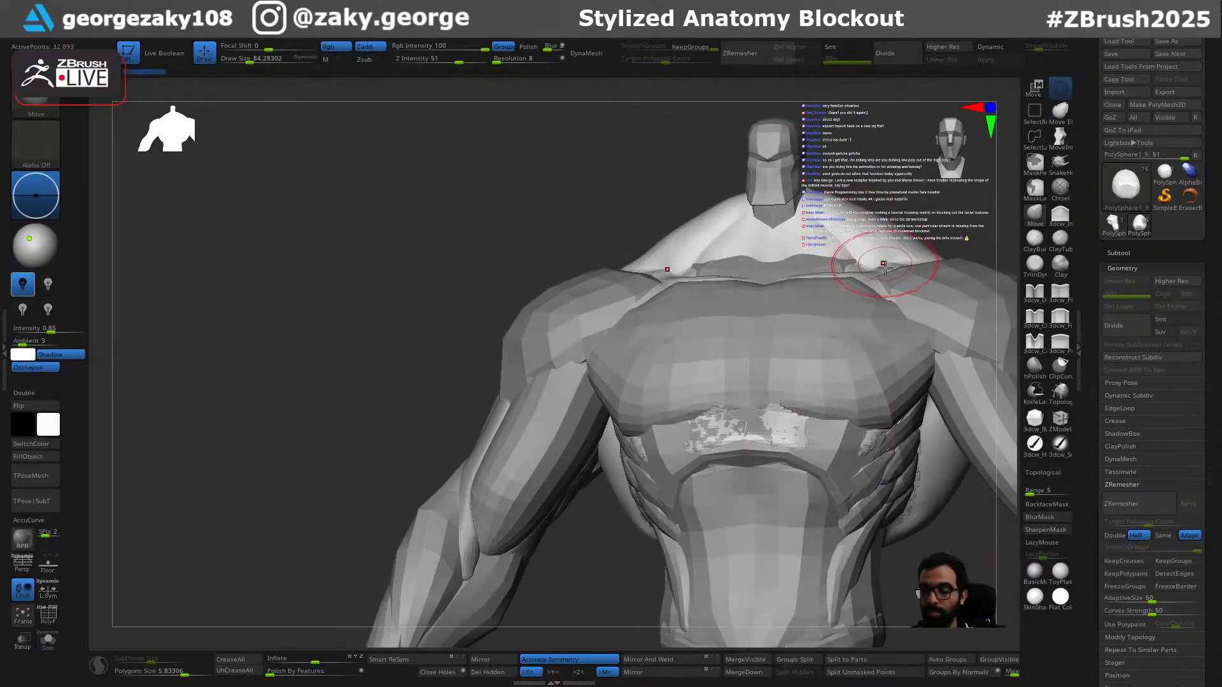
pyautogui.hotkey('alt', 's')
pyautogui.moveTo(924, 386)
pyautogui.mouseDown(button='right')
pyautogui.moveTo(838, 551)
pyautogui.moveTo(810, 477)
pyautogui.moveTo(833, 439)
pyautogui.moveTo(725, 564)
pyautogui.mouseUp(button='right')
pyautogui.press('s')
pyautogui.moveTo(766, 512)
pyautogui.mouseDown()
pyautogui.moveTo(773, 394)
pyautogui.moveTo(778, 513)
pyautogui.moveTo(747, 503)
pyautogui.moveTo(715, 395)
pyautogui.moveTo(627, 360)
pyautogui.mouseUp()
pyautogui.press('b')
pyautogui.press('c')
pyautogui.press('l')
pyautogui.press('s')
pyautogui.moveTo(671, 228); pyautogui.dragTo(747, 398)
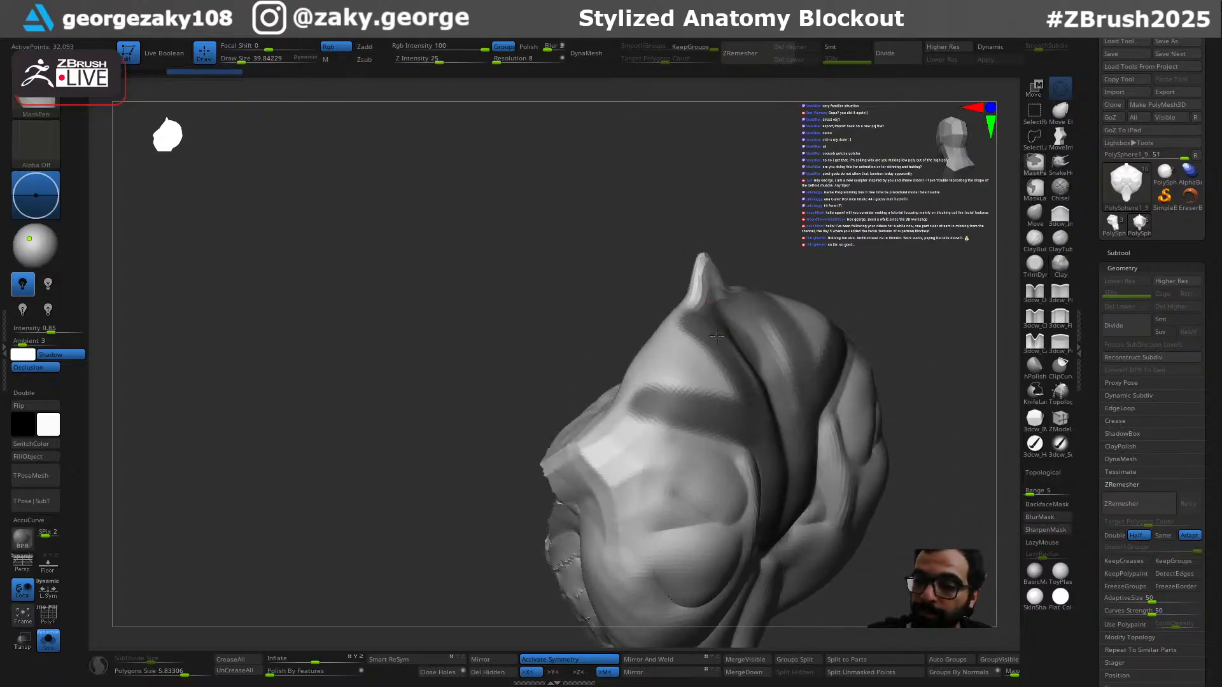
# Step: Extend the trapezius mask from the neck across the front and top of both shoulders
pyautogui.moveTo(736, 242)
pyautogui.mouseDown()
pyautogui.moveTo(788, 238)
pyautogui.moveTo(786, 251)
pyautogui.mouseUp()
pyautogui.moveTo(735, 381)
pyautogui.keyDown('ctrl'); pyautogui.mouseDown()
pyautogui.moveTo(719, 398)
pyautogui.moveTo(678, 369)
pyautogui.moveTo(668, 331)
pyautogui.mouseUp(); pyautogui.keyUp('ctrl')
pyautogui.moveTo(800, 227); pyautogui.dragTo(769, 395)
pyautogui.moveTo(693, 431)
pyautogui.keyDown('ctrl'); pyautogui.mouseDown()
pyautogui.moveTo(615, 344)
pyautogui.moveTo(751, 412)
pyautogui.moveTo(744, 471)
pyautogui.mouseUp(); pyautogui.keyUp('ctrl')
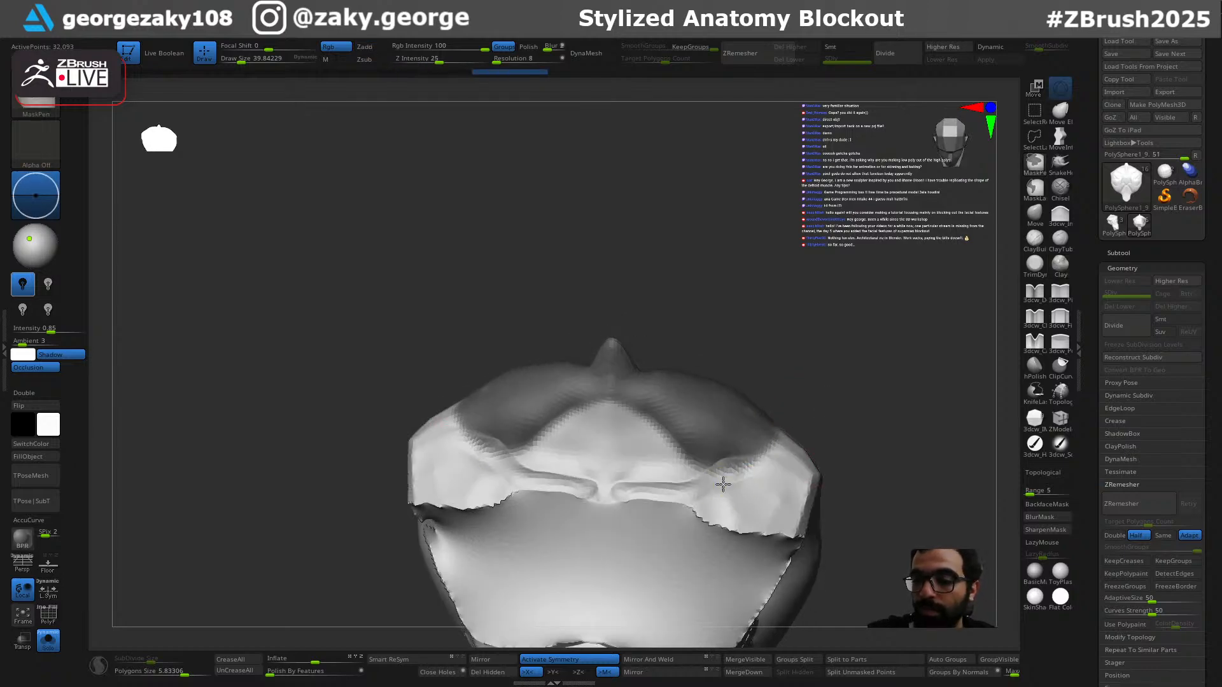
pyautogui.keyDown('ctrl'); pyautogui.click(670, 478); pyautogui.keyUp('ctrl')
pyautogui.moveTo(845, 393); pyautogui.dragTo(805, 509)
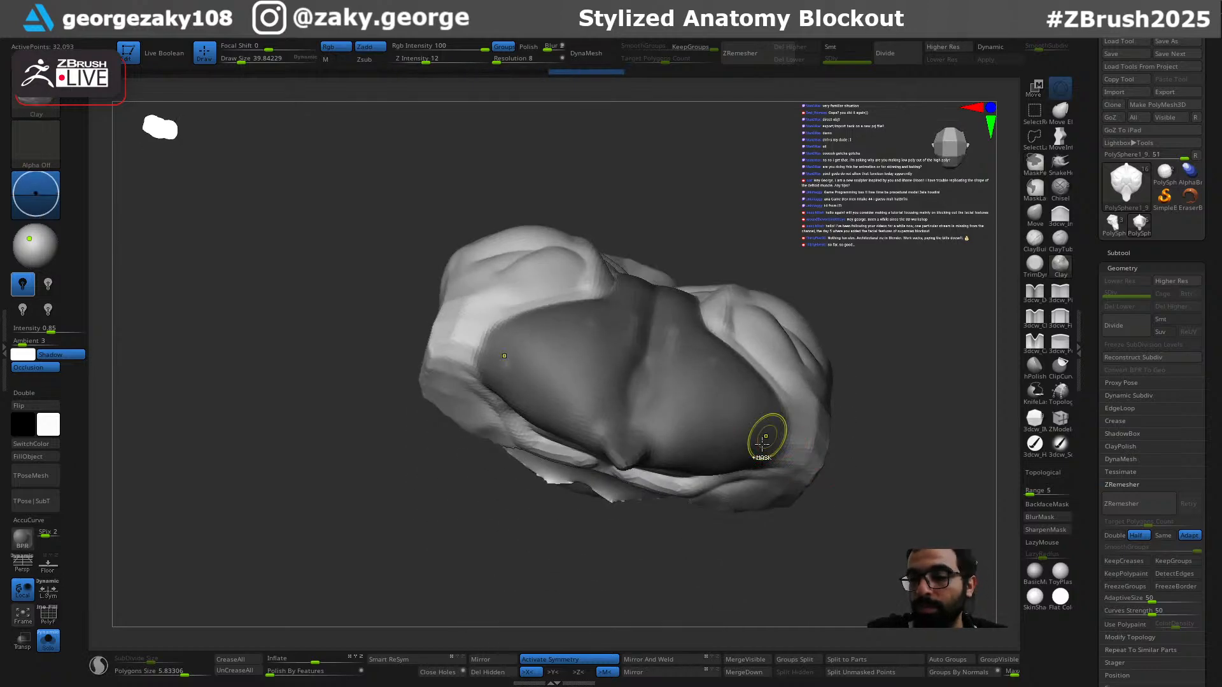
# Step: Refine the trapezius mask along the shoulder blades and spine, undoing the trial unmasking stroke
pyautogui.keyDown('ctrl'); pyautogui.click(682, 351); pyautogui.keyUp('ctrl')
pyautogui.moveTo(831, 233); pyautogui.dragTo(827, 407)
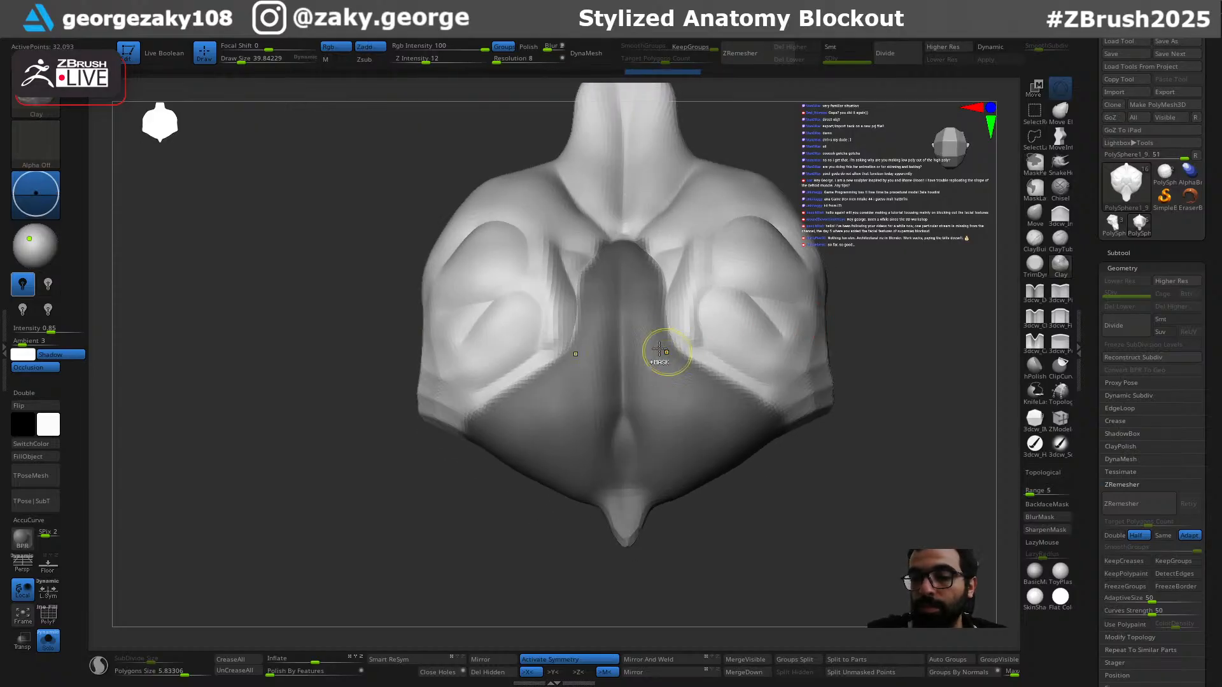
pyautogui.keyDown('ctrl'); pyautogui.keyDown('alt'); pyautogui.moveTo(638, 314); pyautogui.dragTo(694, 402); pyautogui.keyUp('alt'); pyautogui.keyUp('ctrl')
pyautogui.hotkey('ctrl', 'z')
pyautogui.keyDown('ctrl'); pyautogui.moveTo(641, 297); pyautogui.dragTo(773, 421); pyautogui.keyUp('ctrl')
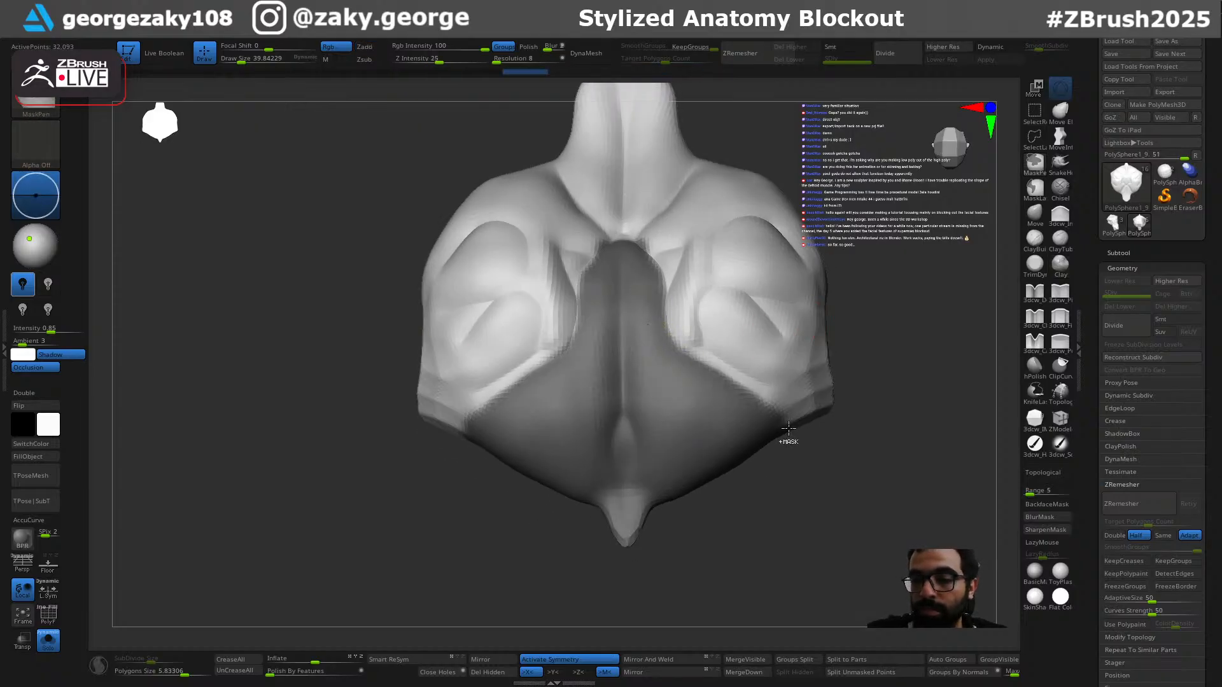
pyautogui.moveTo(878, 437)
pyautogui.mouseDown()
pyautogui.moveTo(880, 403)
pyautogui.moveTo(845, 415)
pyautogui.mouseUp()
# Step: Clean up the lower tip of the trapezius mask on the mid-back at a draw size of about 23
pyautogui.press('s')
pyautogui.moveTo(631, 214); pyautogui.dragTo(627, 221)
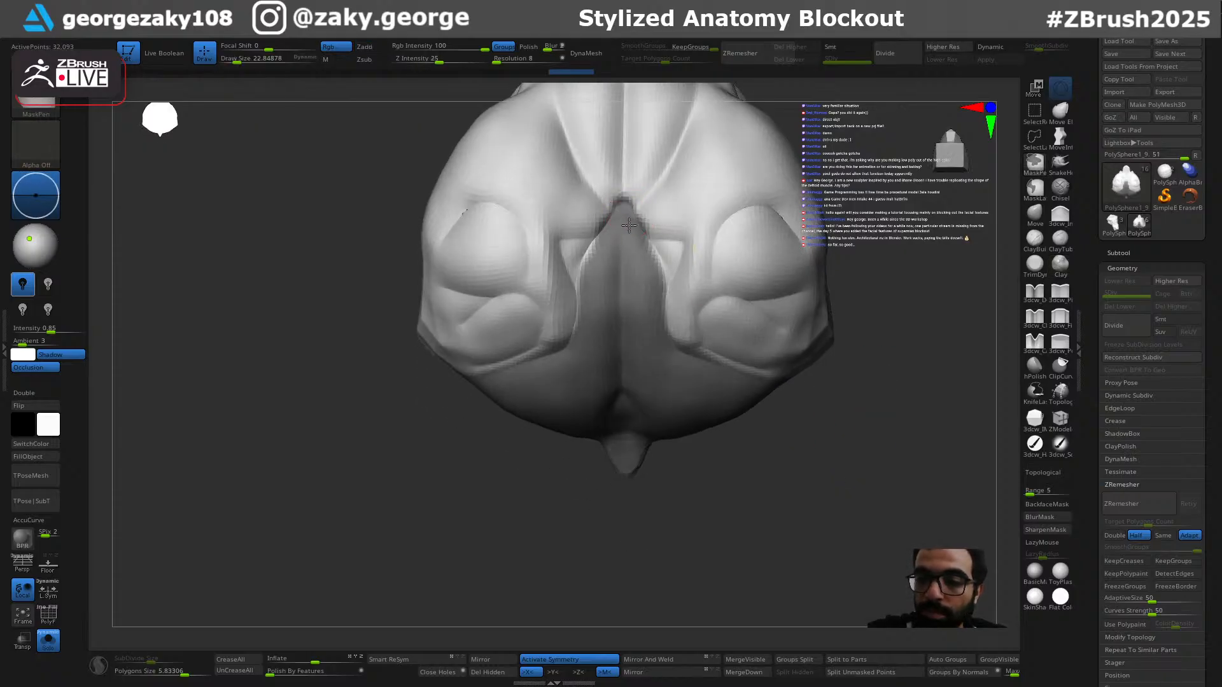
pyautogui.moveTo(914, 286); pyautogui.dragTo(910, 239)
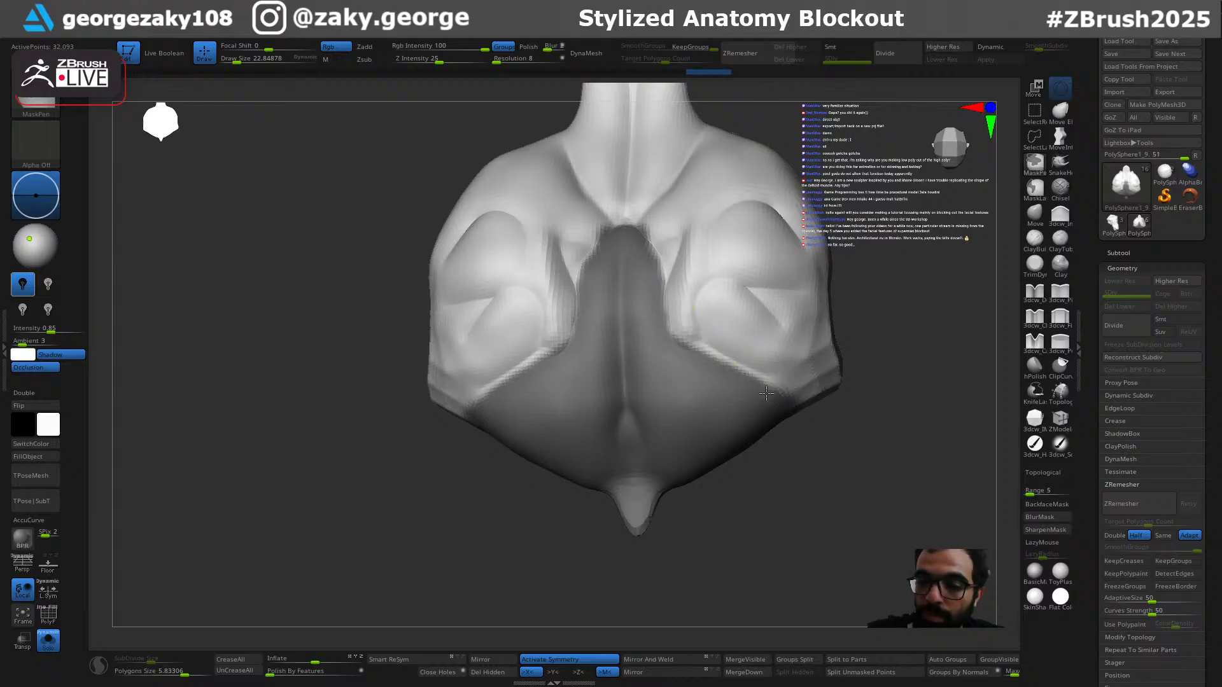
pyautogui.moveTo(900, 450)
pyautogui.mouseDown()
pyautogui.moveTo(743, 281)
pyautogui.moveTo(818, 404)
pyautogui.mouseUp()
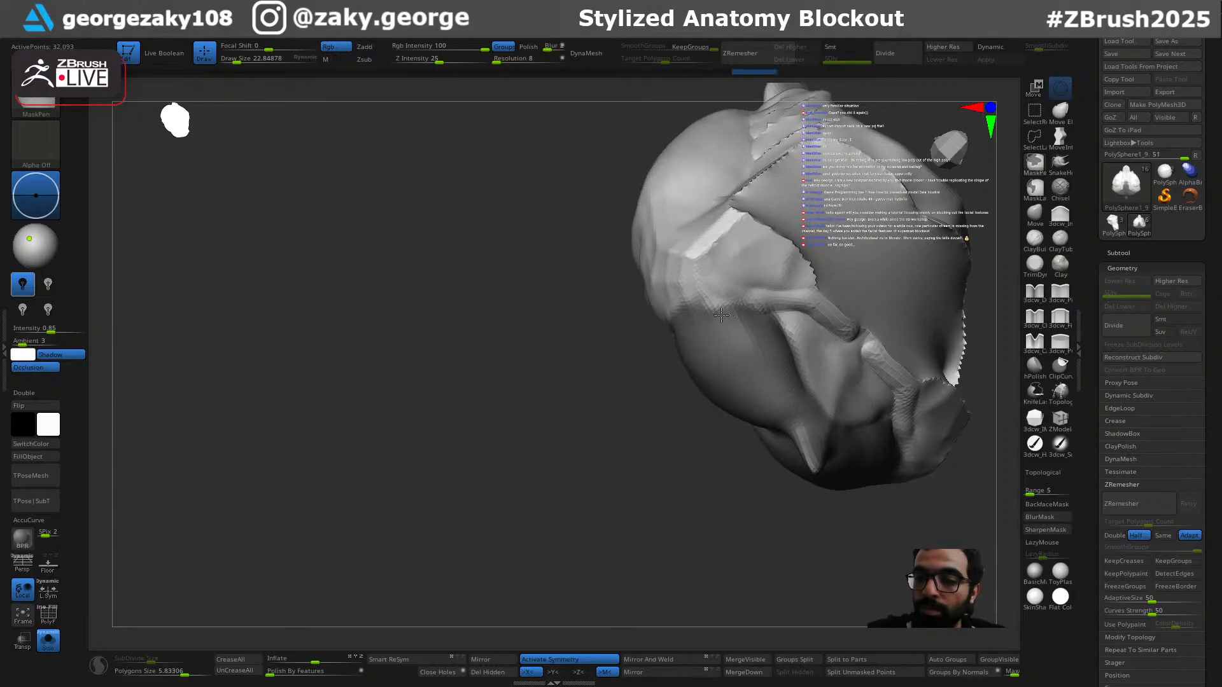
# Step: Refine the front edge of the trapezius mask around the neck base with draw sizes of about 37 and 30
pyautogui.moveTo(854, 298); pyautogui.dragTo(816, 431, button='right')
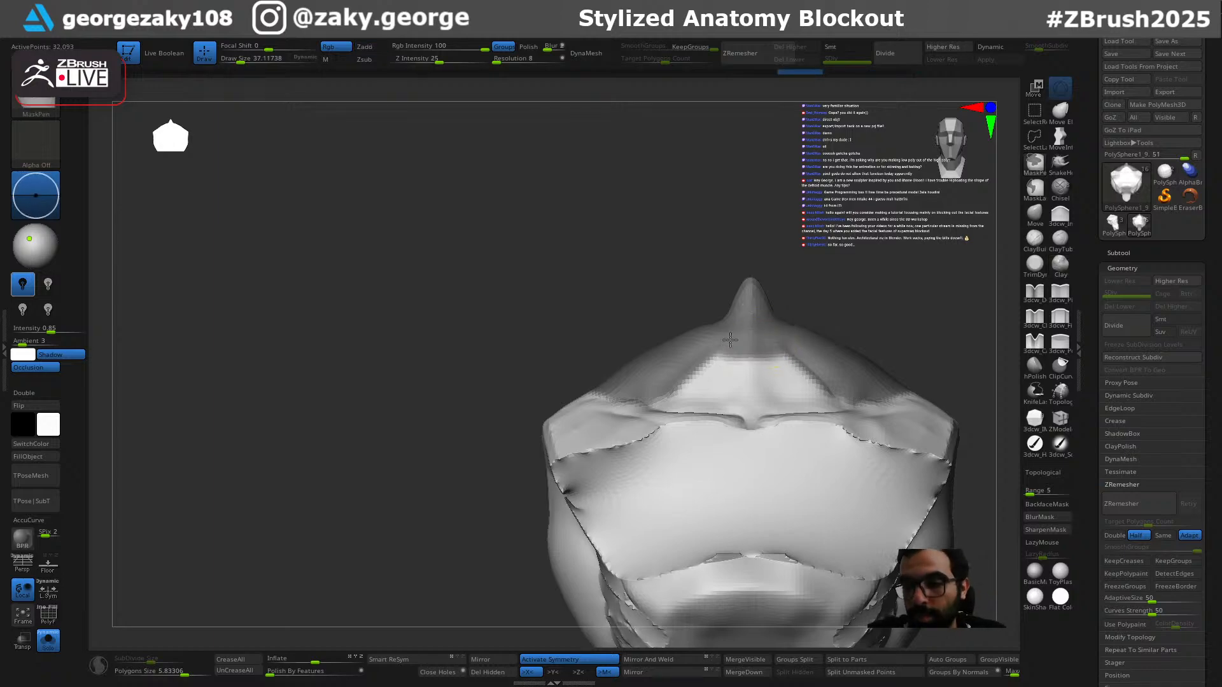
pyautogui.moveTo(827, 332); pyautogui.dragTo(792, 396, button='right')
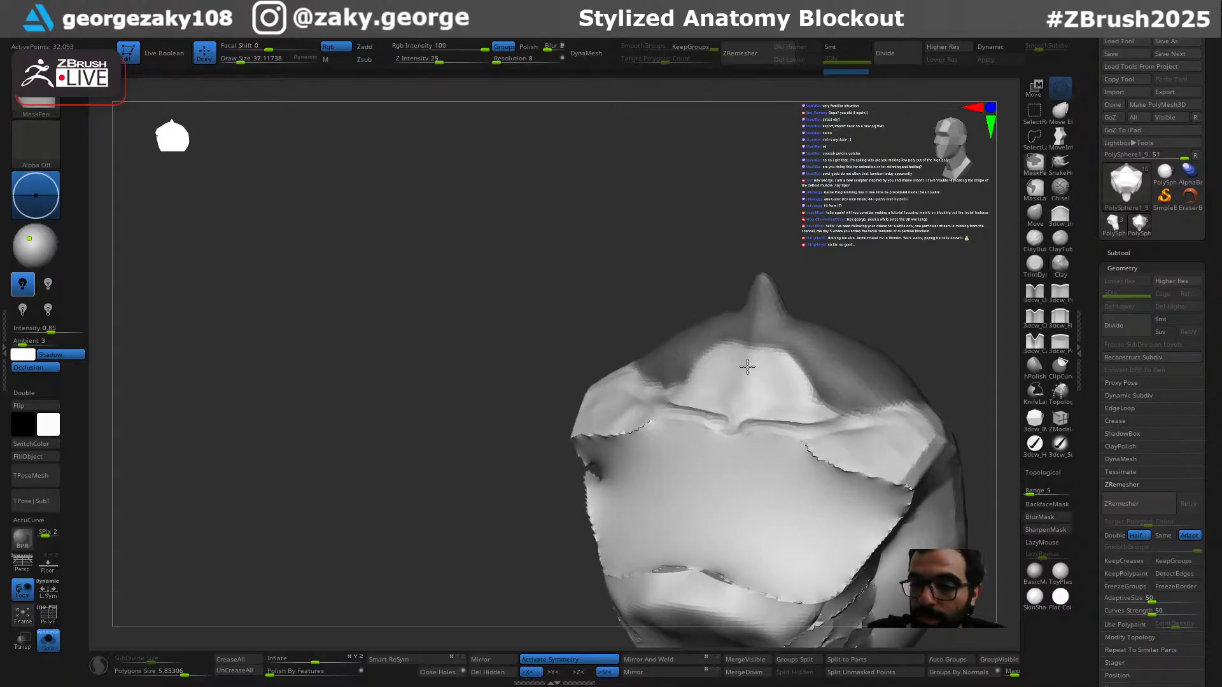
pyautogui.keyDown('shift'); pyautogui.moveTo(845, 270); pyautogui.dragTo(736, 333, button='right'); pyautogui.keyUp('shift')
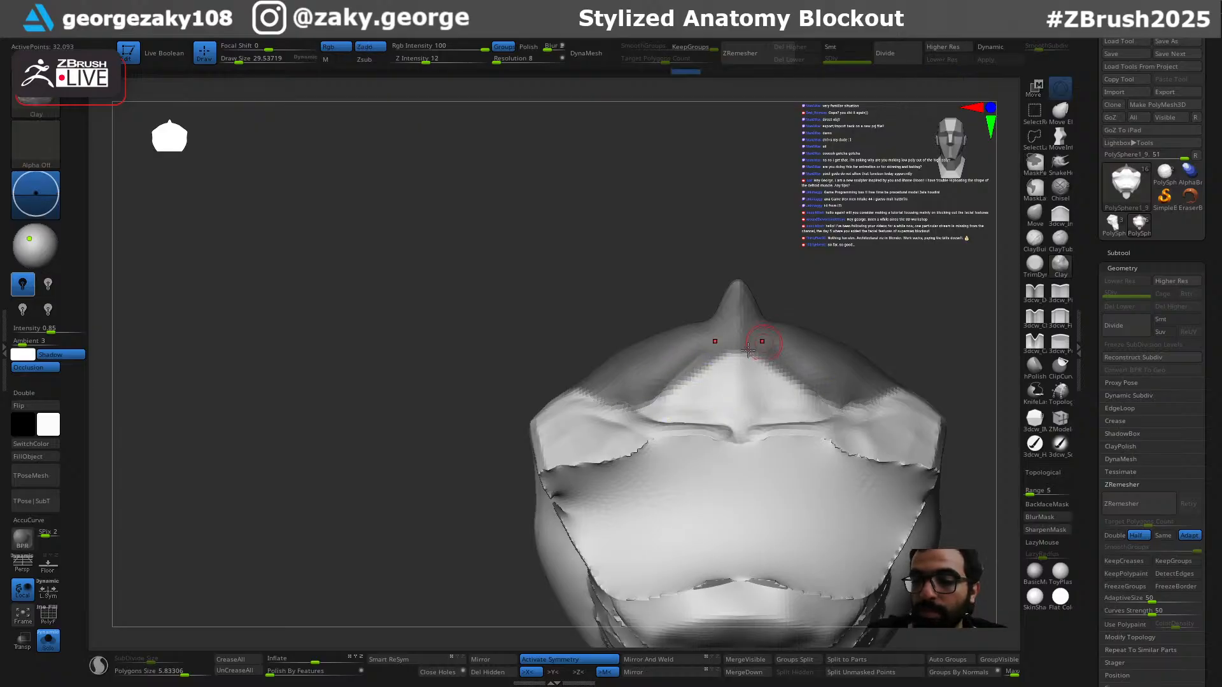
pyautogui.moveTo(804, 306)
pyautogui.mouseDown(button='right')
pyautogui.moveTo(873, 292)
pyautogui.moveTo(752, 289)
pyautogui.mouseUp(button='right')
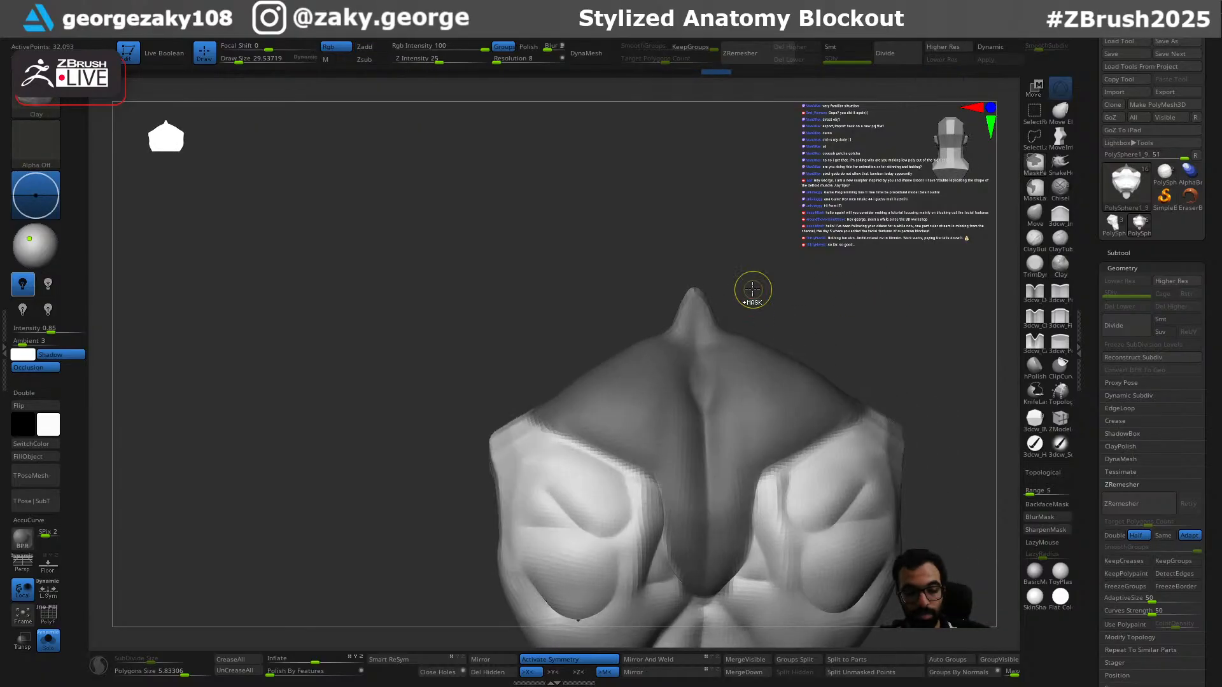
# Step: Turn the masked trapezius area into its own polygroup and show only that group with PolyFrame on
pyautogui.hotkey('alt', 's')
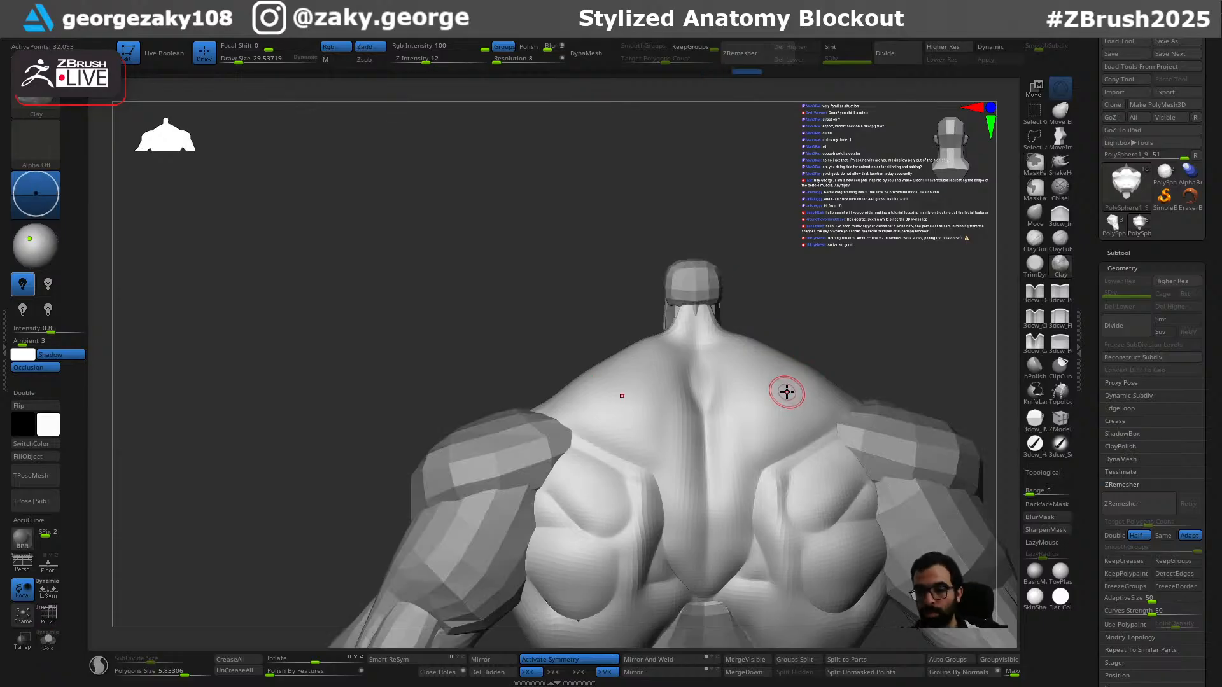
pyautogui.hotkey('alt', 's')
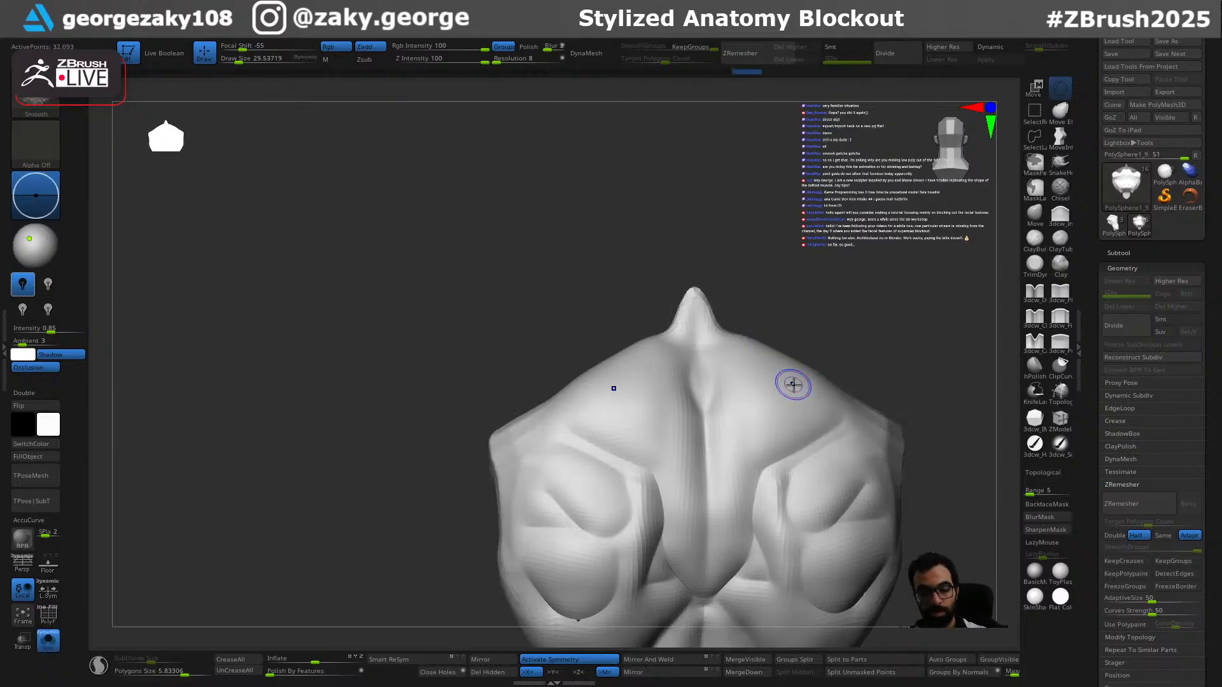
pyautogui.hotkey('shift', 'f')
pyautogui.keyDown('ctrl'); pyautogui.keyDown('shift'); pyautogui.click(794, 384); pyautogui.keyUp('shift'); pyautogui.keyUp('ctrl')
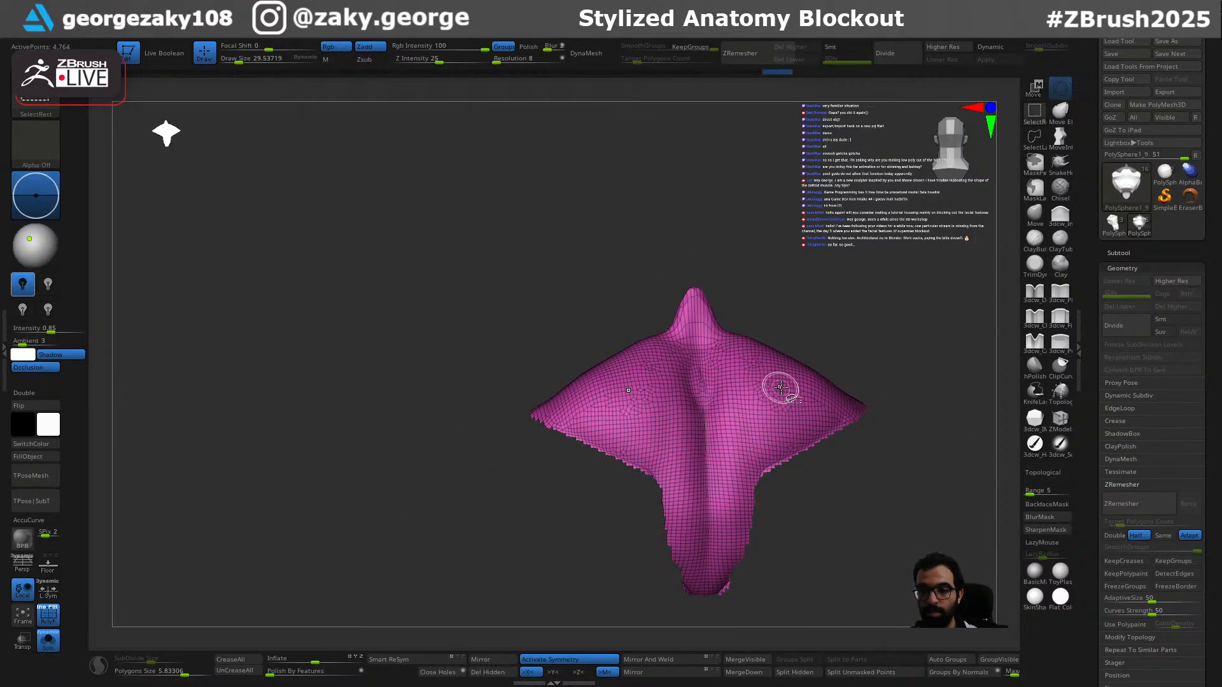
# Step: Close the holes on the isolated trapezius piece and inflate it
pyautogui.click(44, 609)
pyautogui.moveTo(910, 376); pyautogui.dragTo(620, 595)
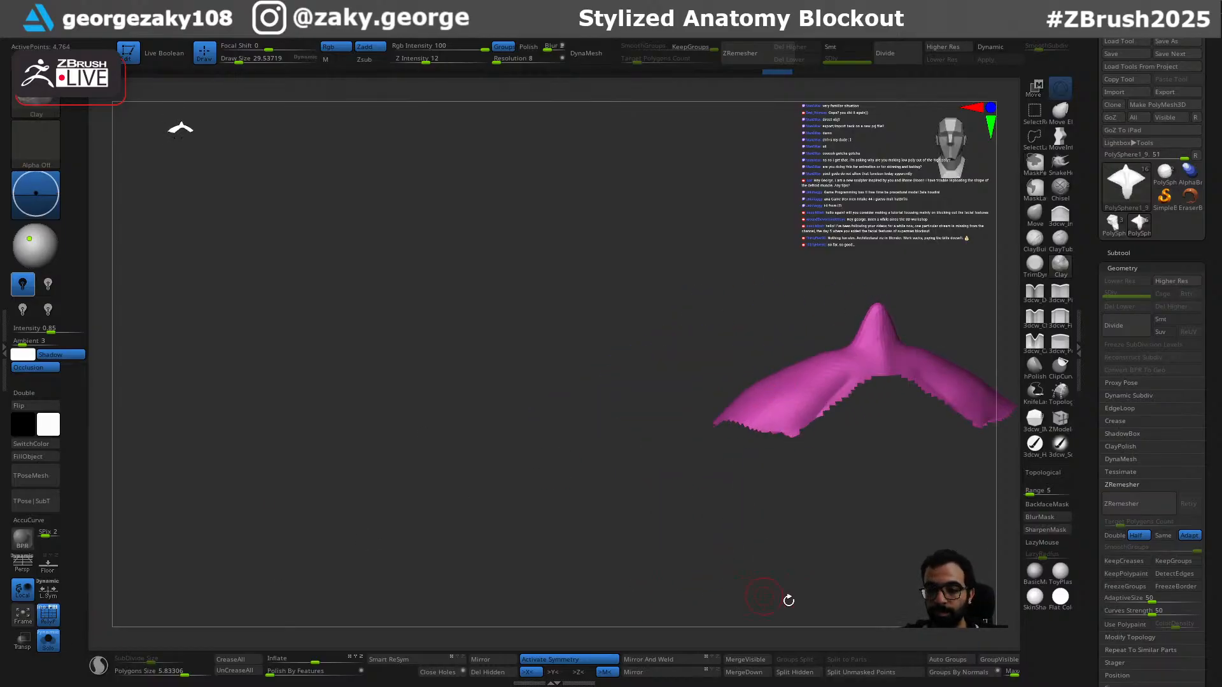
pyautogui.click(454, 676)
pyautogui.moveTo(917, 593); pyautogui.dragTo(334, 663)
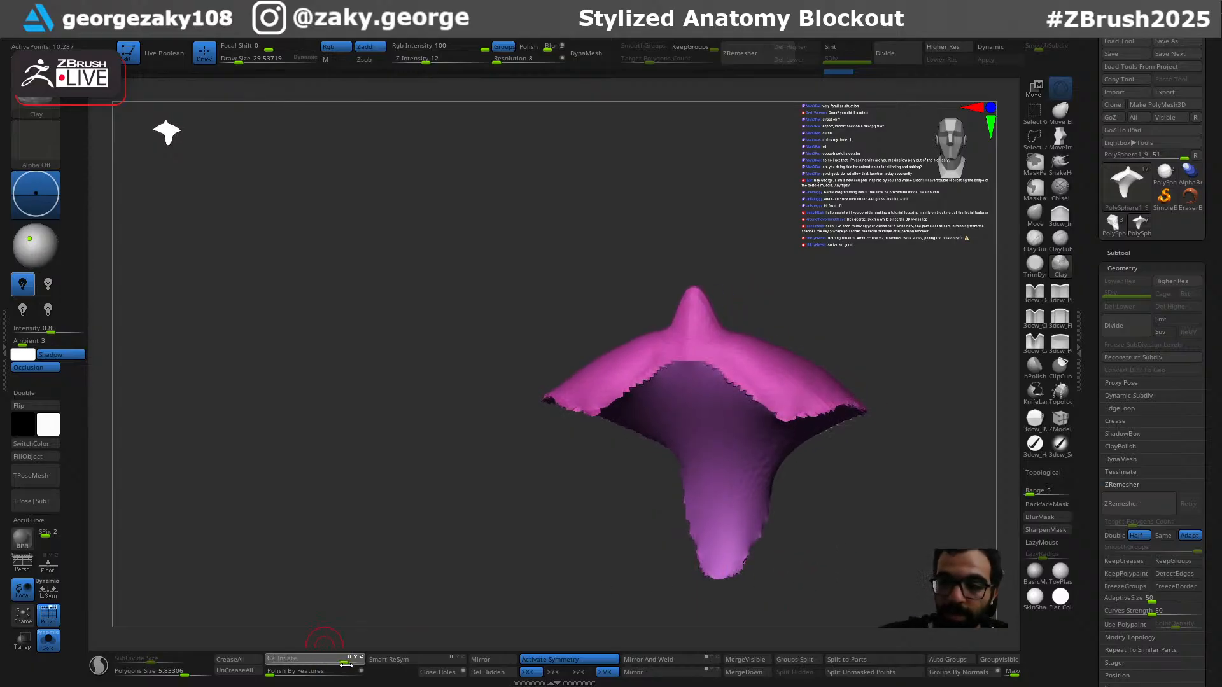
# Step: DynaMesh the trapezius piece at resolution 8 with Groups off and smooth its edges, setting the smoothing intensity to 56
pyautogui.click(504, 47)
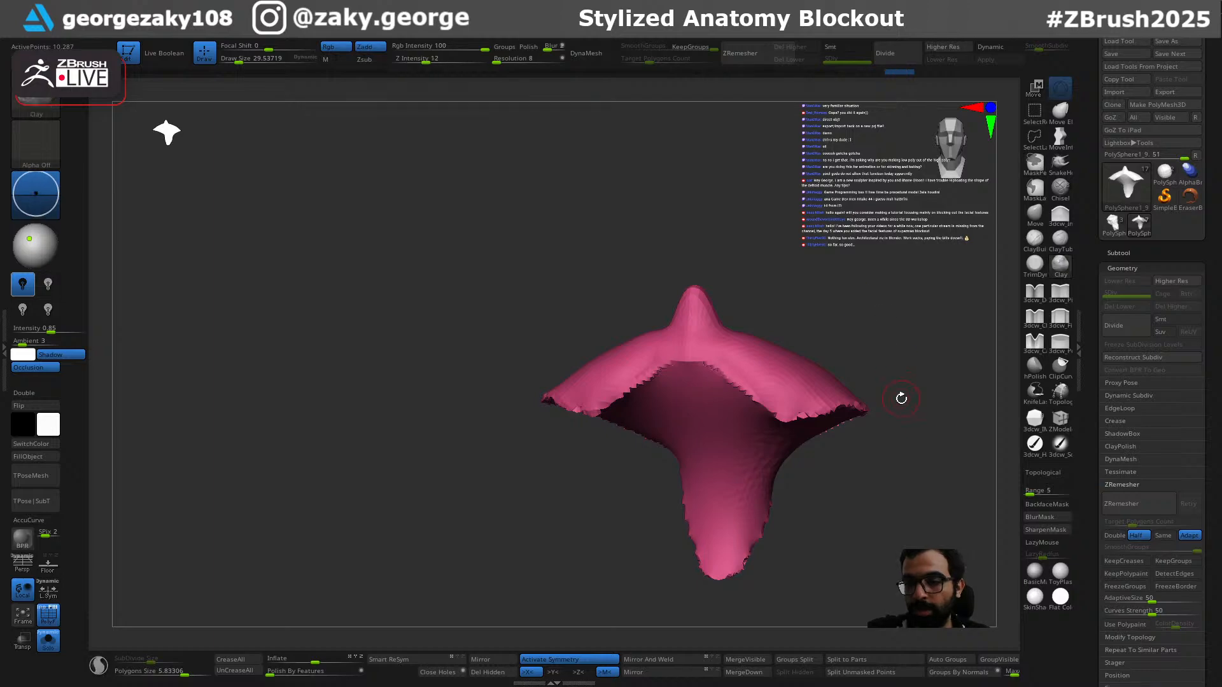
pyautogui.moveTo(901, 397); pyautogui.dragTo(804, 308)
pyautogui.click(604, 54)
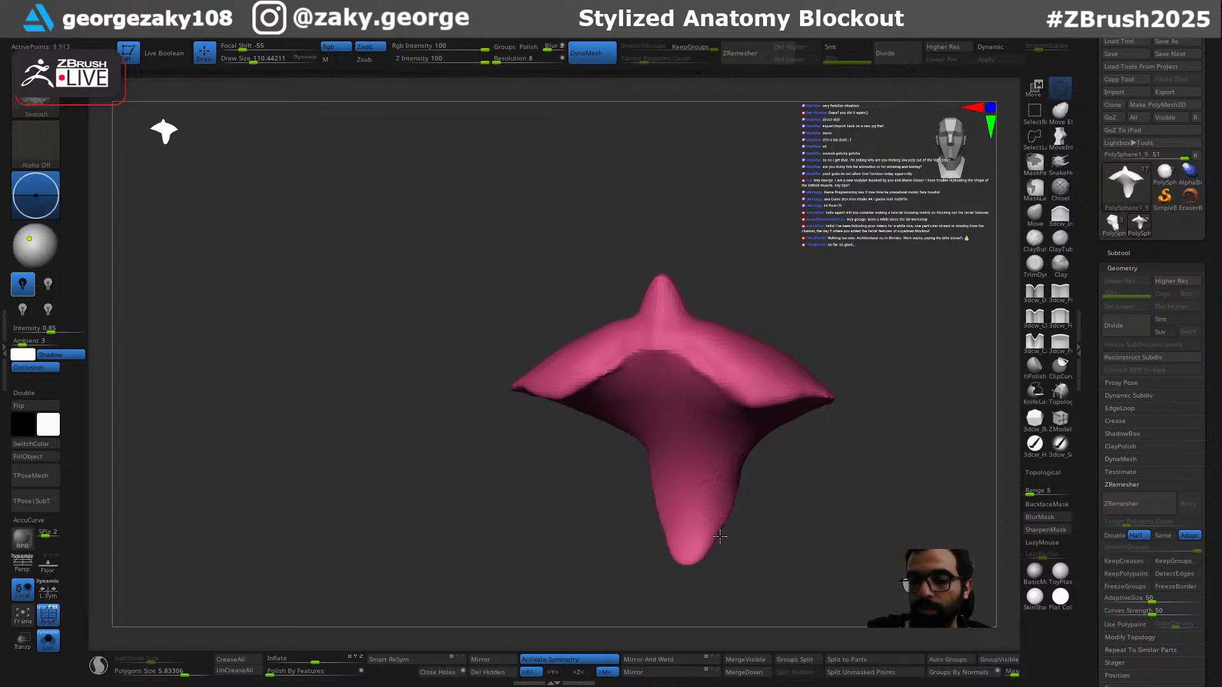
pyautogui.moveTo(715, 539); pyautogui.dragTo(1018, 479)
pyautogui.keyDown('shift'); pyautogui.click(462, 59); pyautogui.keyUp('shift')
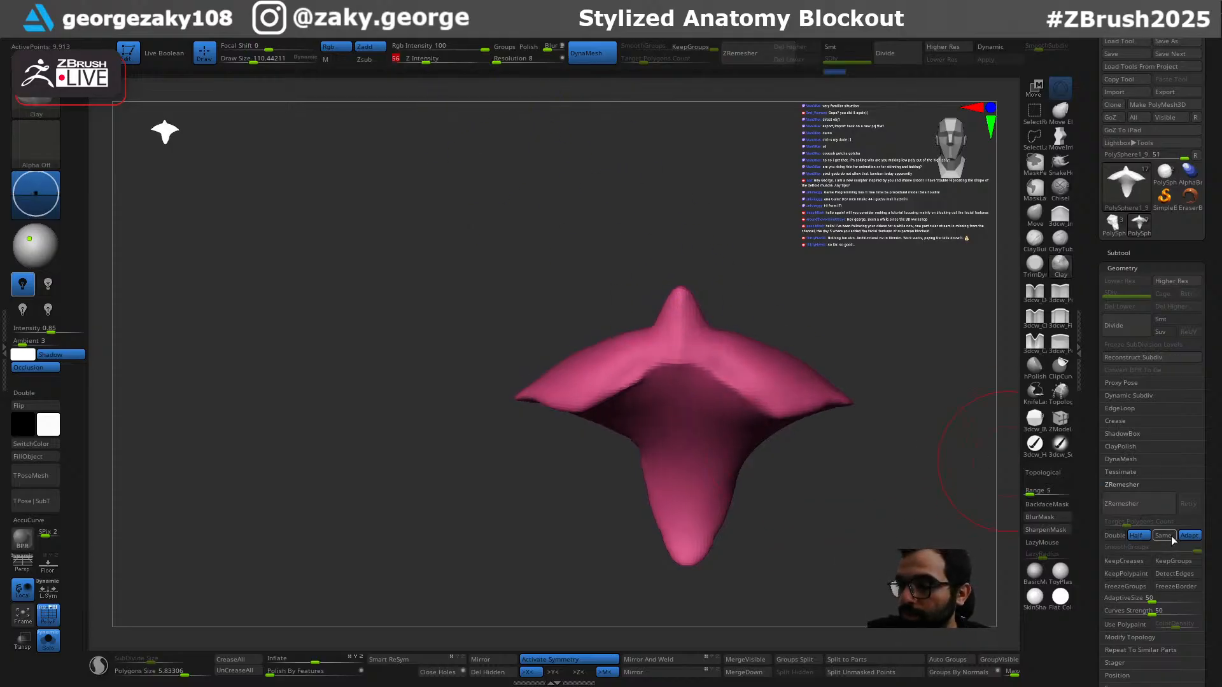
# Step: ZRemesh the trapezius piece at a target polygons count of 0.14458 with Half and Adapt off, and repeat with Same enabled
pyautogui.click(1136, 537)
pyautogui.click(1118, 526)
pyautogui.moveTo(1118, 526); pyautogui.dragTo(1112, 527)
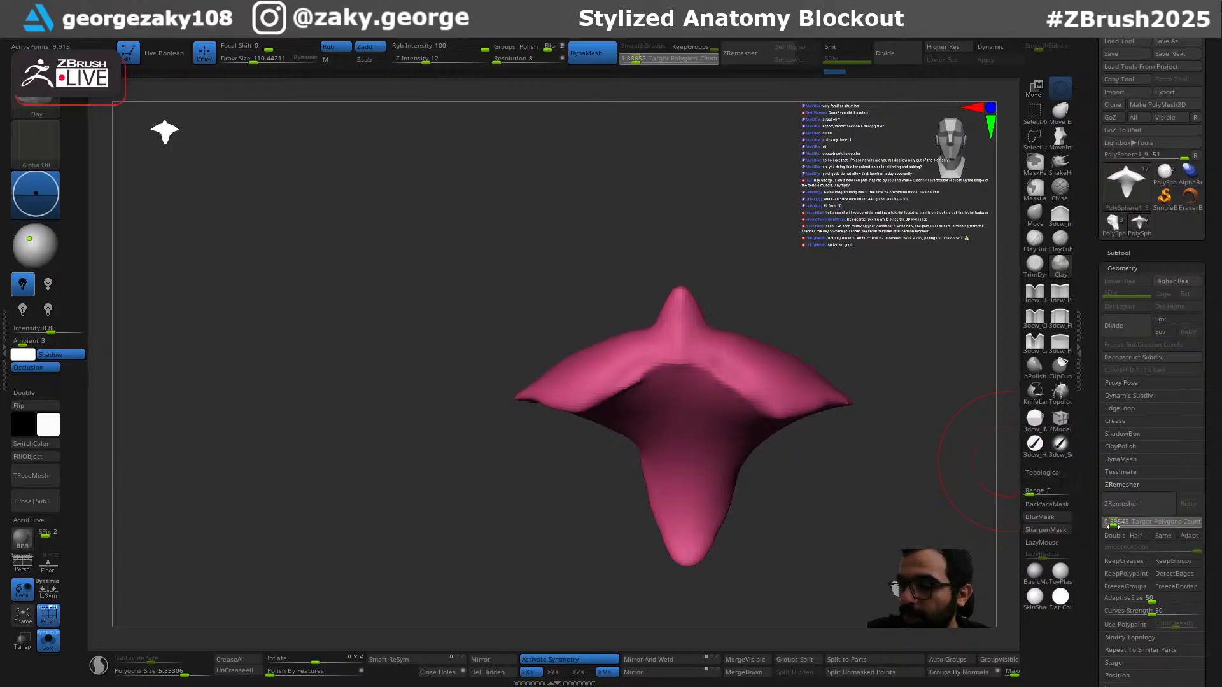
pyautogui.click(1145, 505)
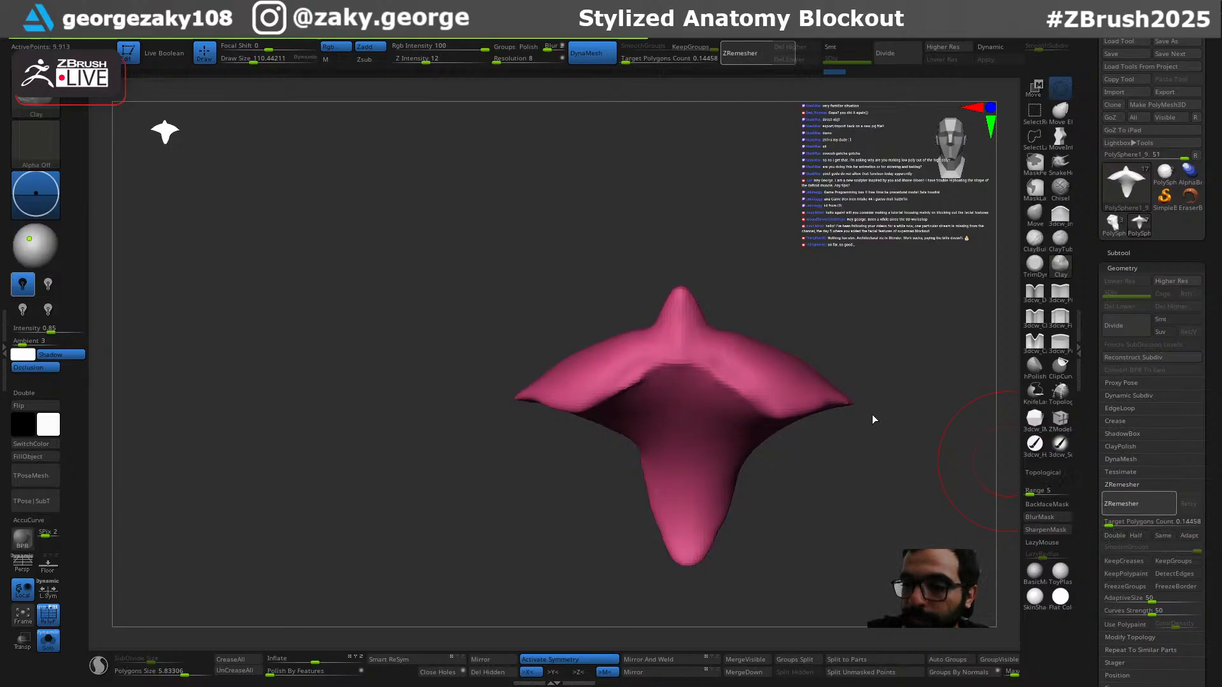
pyautogui.moveTo(876, 424); pyautogui.dragTo(890, 502)
pyautogui.click(1162, 535)
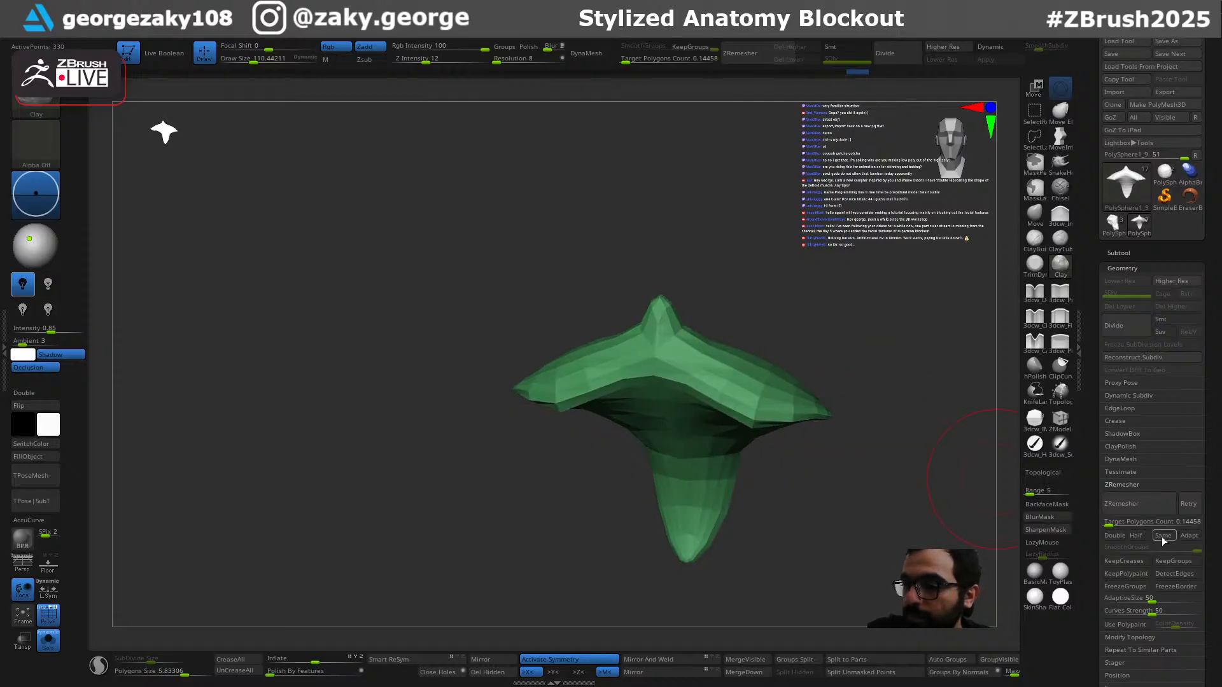
pyautogui.click(1145, 506)
# Step: Smooth the neck tip of the trapezius piece at a draw size of about 62
pyautogui.moveTo(776, 314)
pyautogui.mouseDown()
pyautogui.moveTo(781, 347)
pyautogui.moveTo(744, 379)
pyautogui.mouseUp()
pyautogui.press('[')
pyautogui.press('[')
pyautogui.keyDown('shift'); pyautogui.moveTo(672, 314); pyautogui.dragTo(670, 328); pyautogui.keyUp('shift')
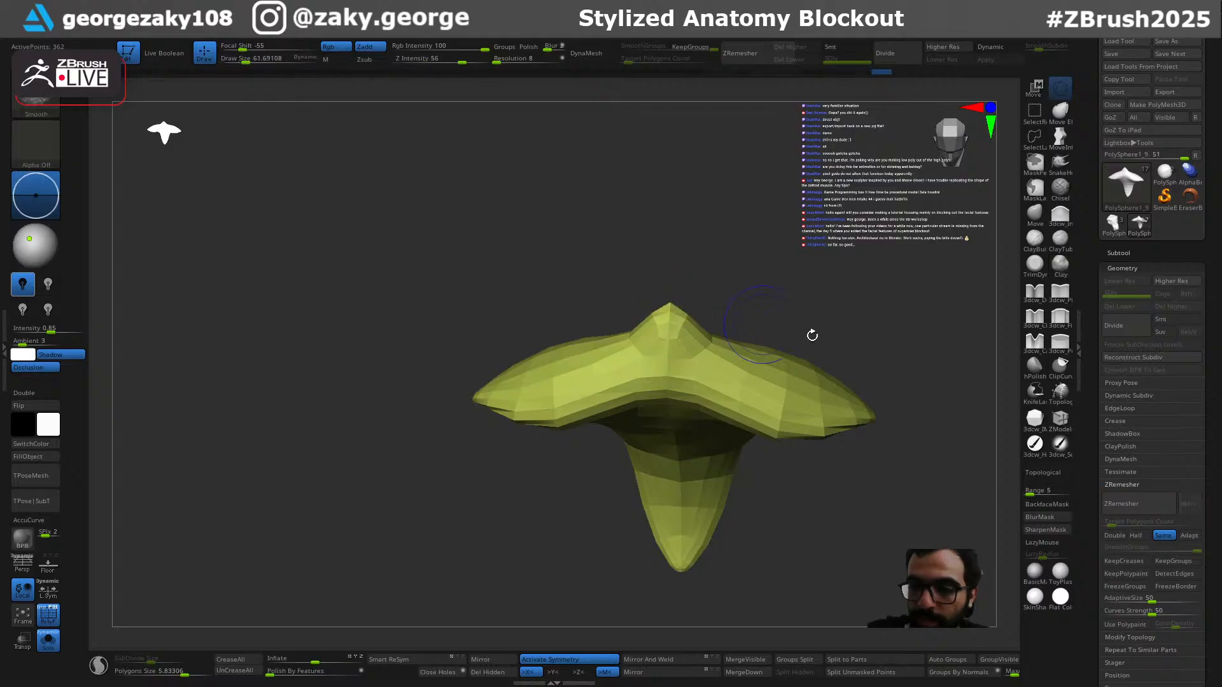
# Step: ZRemesh the trapezius piece with Double enabled, and remesh it again with Half enabled
pyautogui.moveTo(907, 407); pyautogui.dragTo(984, 349)
pyautogui.moveTo(903, 439); pyautogui.dragTo(870, 462)
pyautogui.keyDown('ctrl'); pyautogui.click(869, 464); pyautogui.keyUp('ctrl')
pyautogui.keyDown('ctrl'); pyautogui.click(961, 511); pyautogui.keyUp('ctrl')
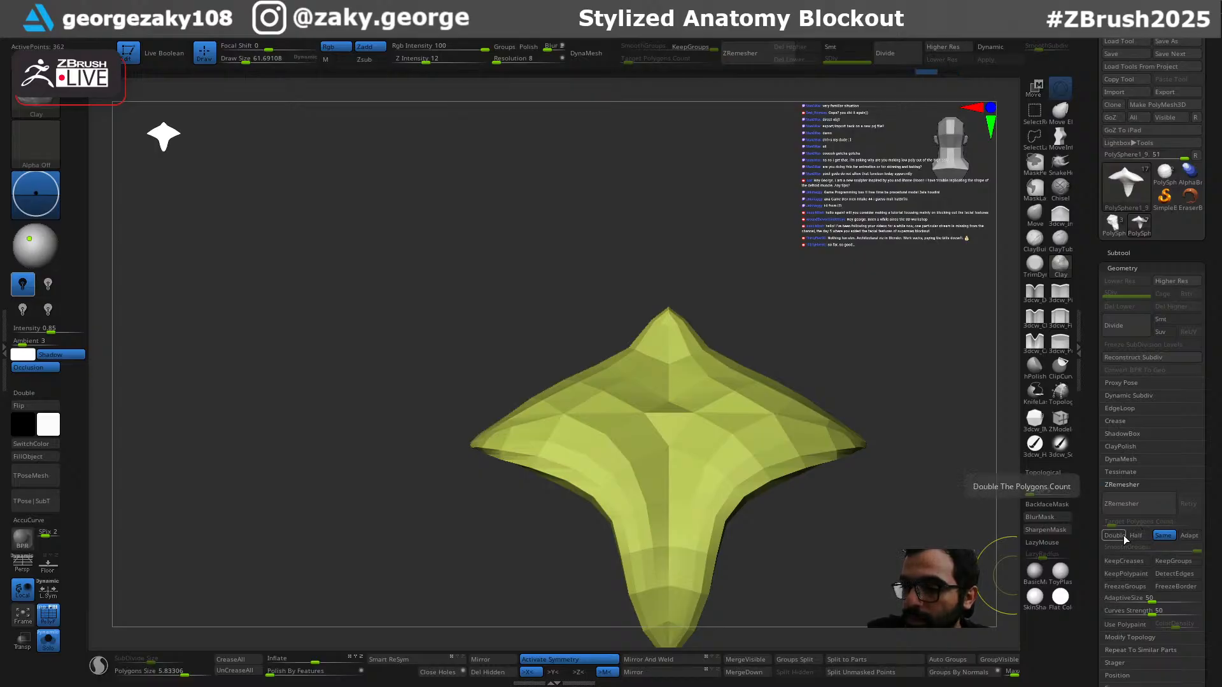
pyautogui.click(1123, 536)
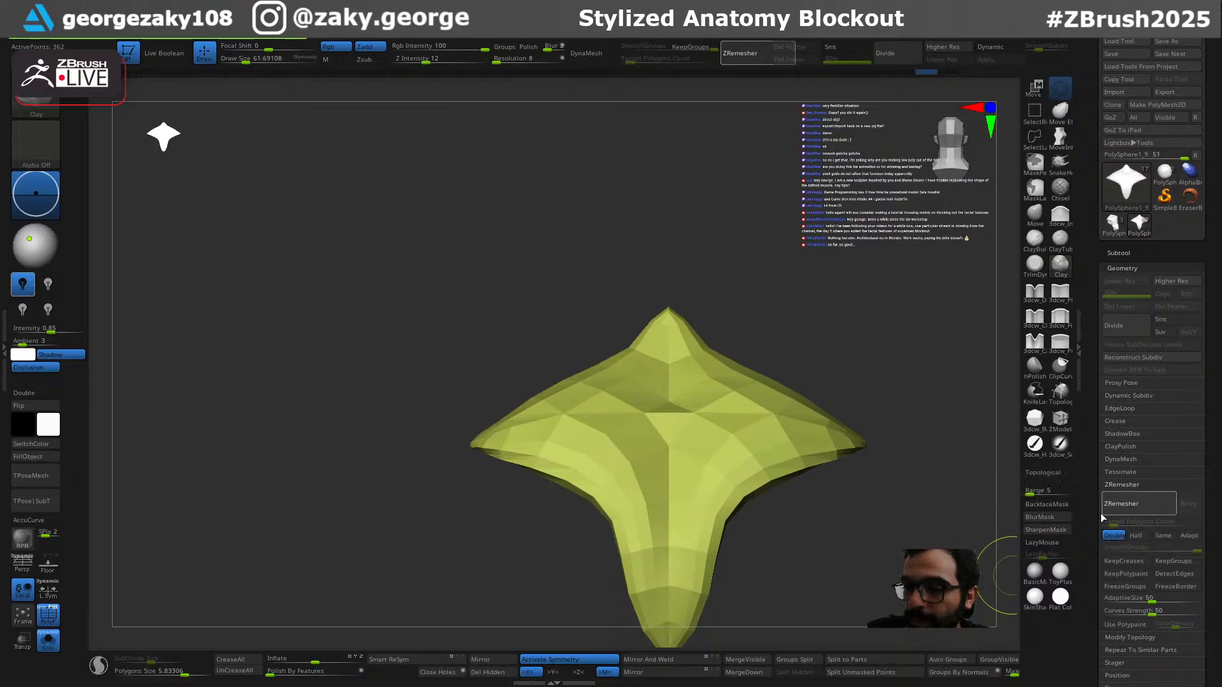
pyautogui.click(1118, 513)
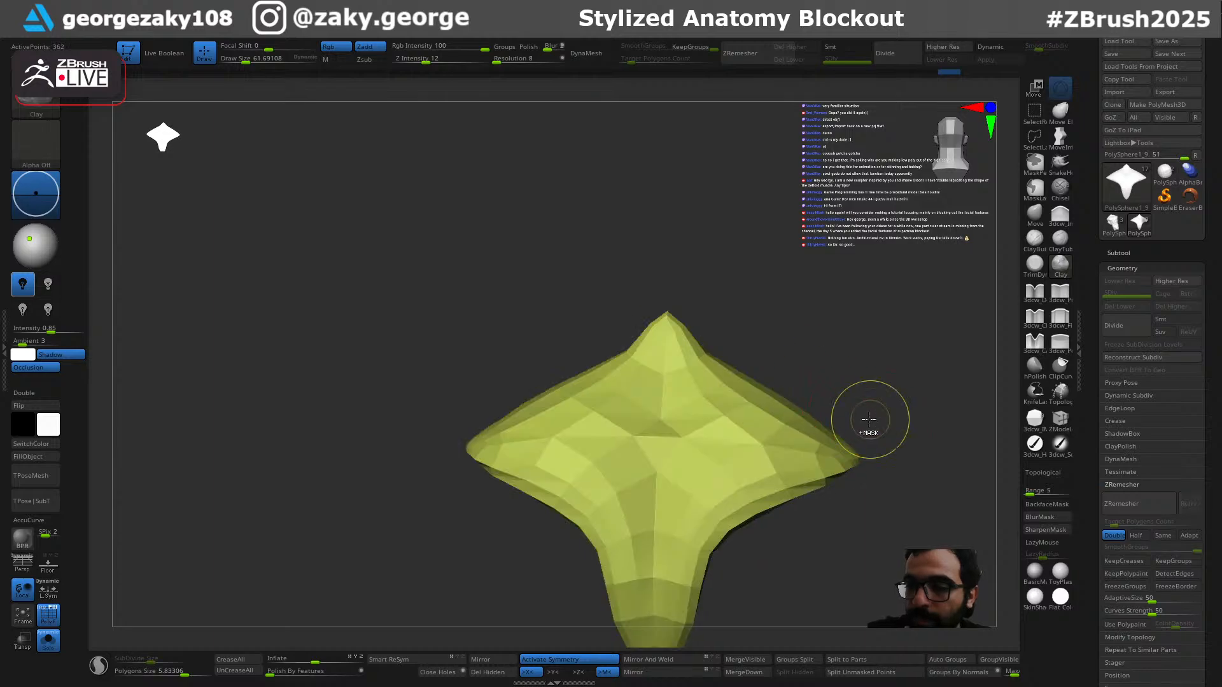
pyautogui.moveTo(870, 394); pyautogui.dragTo(992, 473)
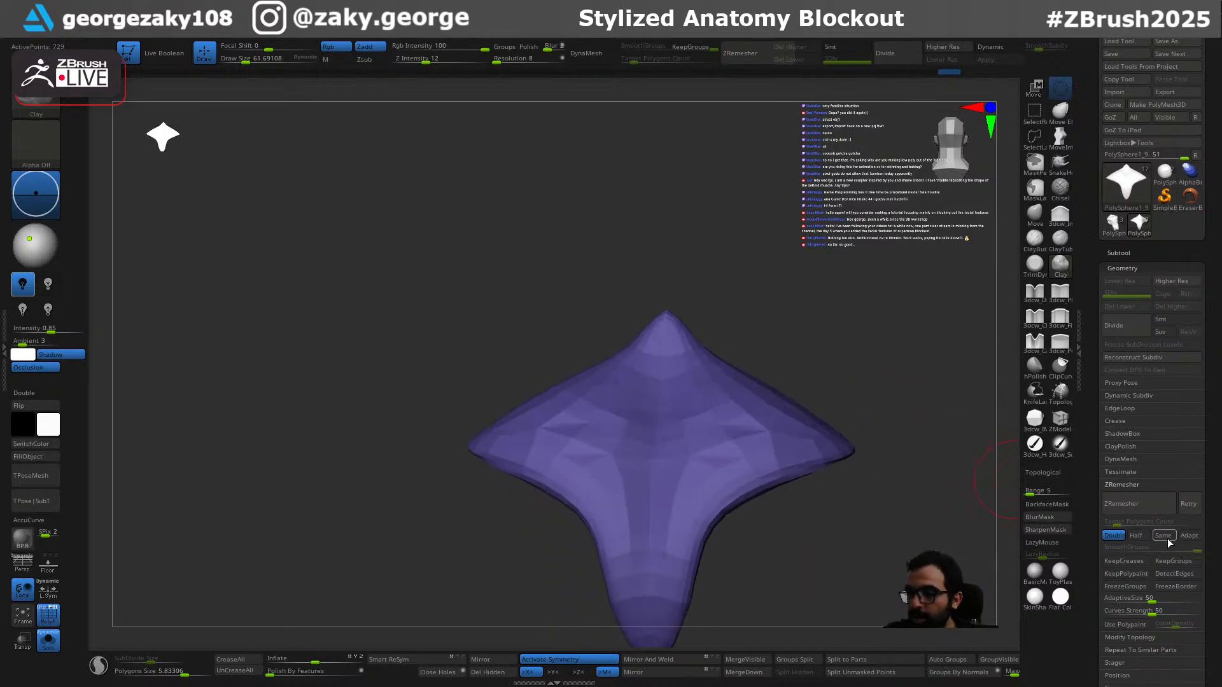
pyautogui.click(1139, 534)
pyautogui.click(1137, 503)
# Step: Reshape the neck tip of the trapezius piece with the Move brush at a draw size of about 80
pyautogui.moveTo(870, 535); pyautogui.dragTo(859, 533)
pyautogui.press('b')
pyautogui.press('m')
pyautogui.press('v')
pyautogui.press('s')
pyautogui.moveTo(677, 339)
pyautogui.mouseDown()
pyautogui.moveTo(718, 306)
pyautogui.moveTo(683, 336)
pyautogui.mouseUp()
pyautogui.press('s')
pyautogui.moveTo(679, 339)
pyautogui.mouseDown()
pyautogui.moveTo(761, 329)
pyautogui.moveTo(758, 356)
pyautogui.mouseUp()
pyautogui.press('s')
pyautogui.moveTo(680, 326)
pyautogui.mouseDown()
pyautogui.moveTo(753, 292)
pyautogui.moveTo(709, 305)
pyautogui.moveTo(706, 281)
pyautogui.moveTo(761, 299)
pyautogui.mouseUp()
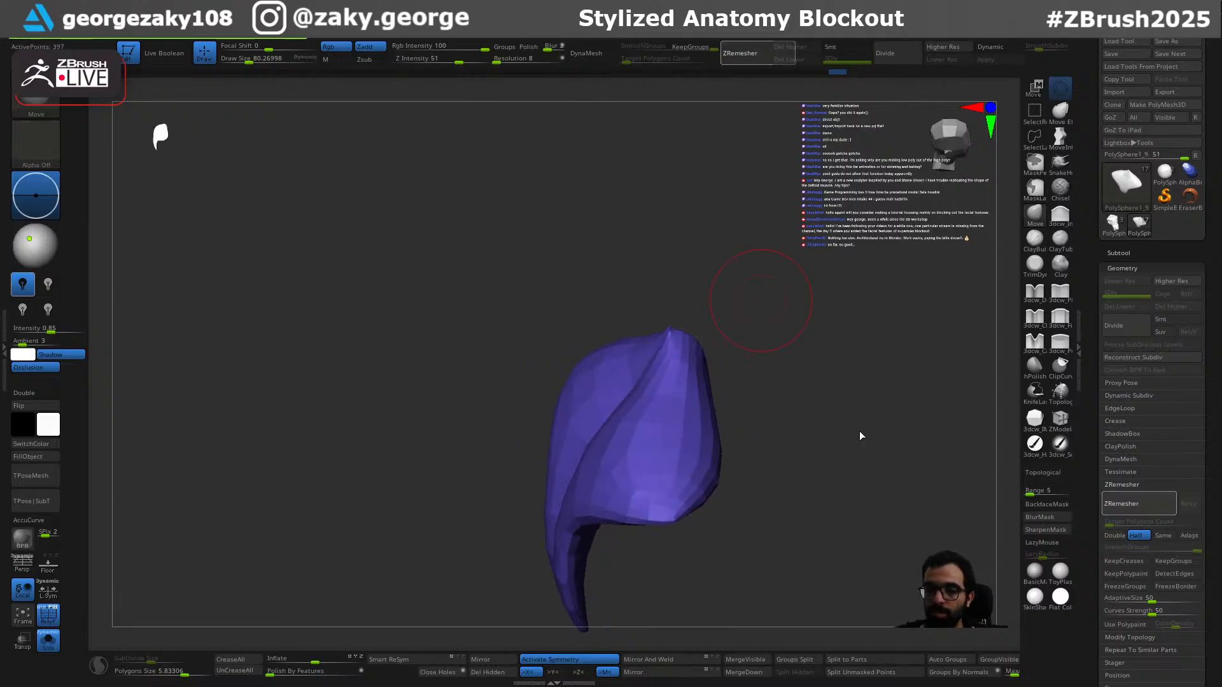
# Step: ZRemesh the trapezius piece with Same enabled and show the rest of the body again
pyautogui.moveTo(862, 474); pyautogui.dragTo(1012, 541)
pyautogui.click(1165, 535)
pyautogui.click(1139, 503)
pyautogui.moveTo(799, 374); pyautogui.dragTo(715, 350)
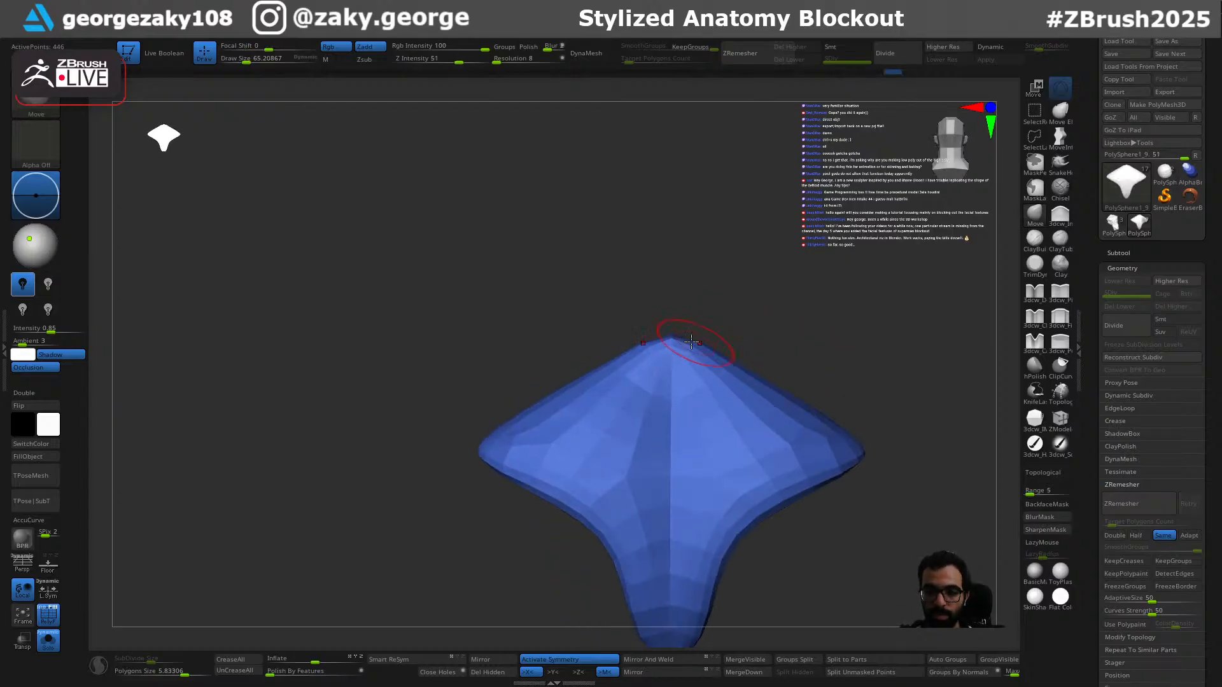
pyautogui.click(772, 327)
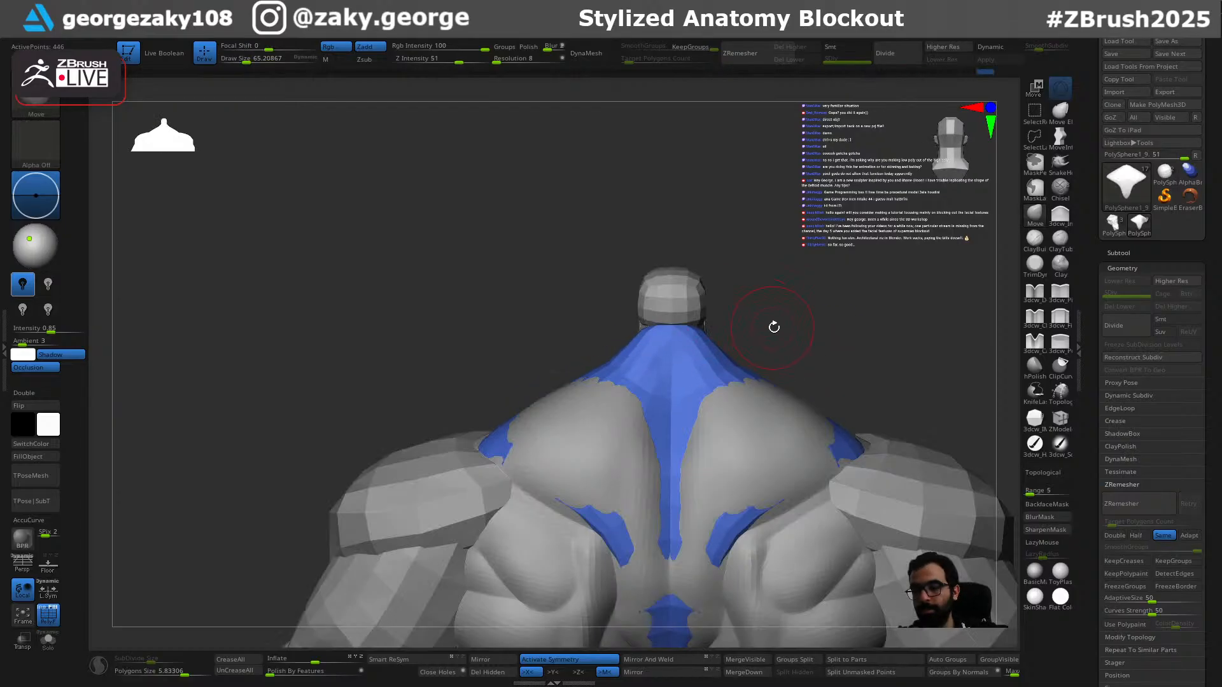
# Step: Adjust the neck and upper edge of the trapezius piece against the body with the Move brush, undoing the last stroke
pyautogui.moveTo(828, 334); pyautogui.dragTo(875, 345)
pyautogui.press(']')
pyautogui.moveTo(694, 342)
pyautogui.mouseDown()
pyautogui.moveTo(711, 326)
pyautogui.moveTo(805, 325)
pyautogui.mouseUp()
pyautogui.press('s')
pyautogui.click(779, 404)
pyautogui.moveTo(756, 435)
pyautogui.mouseDown()
pyautogui.moveTo(773, 438)
pyautogui.moveTo(756, 438)
pyautogui.moveTo(798, 483)
pyautogui.mouseUp()
pyautogui.hotkey('ctrl', 'z')
# Step: Inflate the trapezius piece toward the shoulder ends with the 3dcw_Inflate brush at a draw size of about 162
pyautogui.press('s')
pyautogui.press('s')
pyautogui.click(718, 519)
pyautogui.moveTo(713, 502)
pyautogui.mouseDown()
pyautogui.moveTo(688, 500)
pyautogui.moveTo(756, 499)
pyautogui.mouseUp()
pyautogui.moveTo(758, 509)
pyautogui.mouseDown(button='right')
pyautogui.moveTo(807, 490)
pyautogui.moveTo(828, 453)
pyautogui.mouseUp(button='right')
pyautogui.press('s')
pyautogui.click(679, 548)
pyautogui.moveTo(679, 532); pyautogui.dragTo(729, 539)
pyautogui.moveTo(732, 552); pyautogui.dragTo(705, 528, button='right')
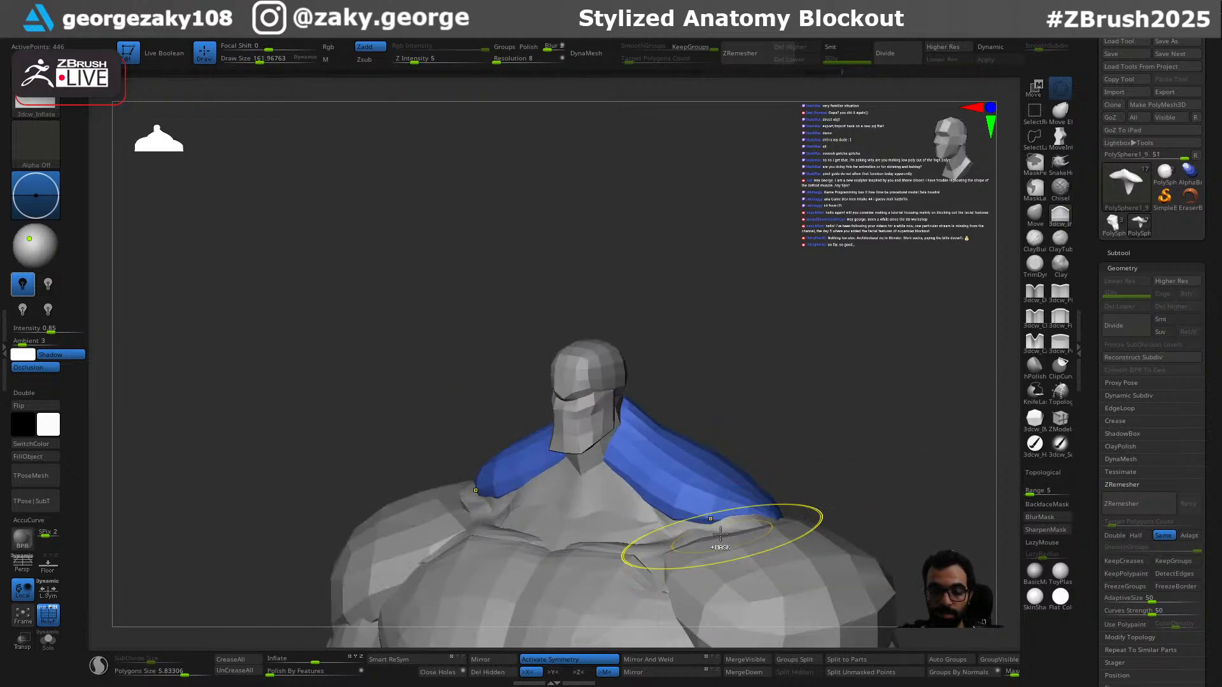
pyautogui.press('s')
pyautogui.click(712, 540)
pyautogui.moveTo(707, 533); pyautogui.dragTo(692, 560)
# Step: Shape the shoulder ends and upper back of the trapezius piece with the Move brush at a draw size of about 120
pyautogui.moveTo(824, 439); pyautogui.dragTo(848, 453, button='right')
pyautogui.press('b')
pyautogui.press('m')
pyautogui.press('v')
pyautogui.moveTo(781, 507); pyautogui.dragTo(810, 568, button='right')
pyautogui.moveTo(762, 541); pyautogui.dragTo(767, 530)
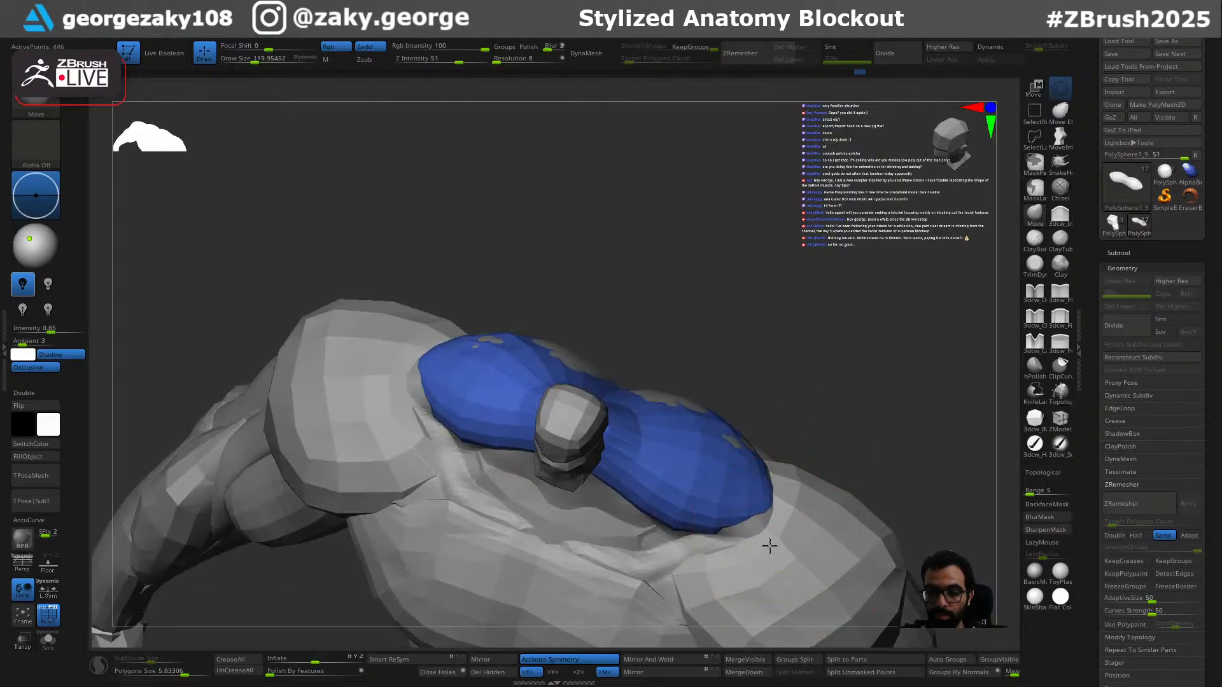
pyautogui.moveTo(791, 532); pyautogui.dragTo(831, 436, button='right')
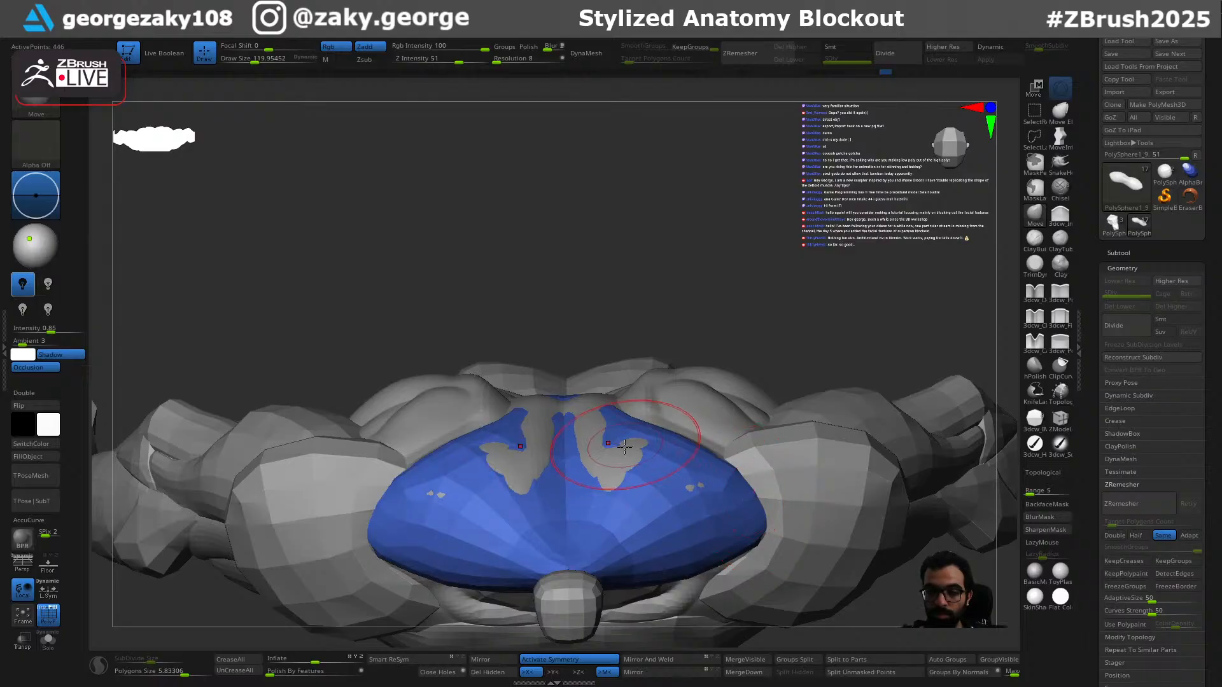
pyautogui.moveTo(624, 446); pyautogui.dragTo(597, 418)
# Step: Refine the lower sides and bottom tip of the trapezius piece with the Move brush, starting at a draw size of about 125
pyautogui.moveTo(656, 356); pyautogui.dragTo(635, 393, button='right')
pyautogui.moveTo(676, 247)
pyautogui.mouseDown(button='right')
pyautogui.moveTo(599, 310)
pyautogui.moveTo(643, 337)
pyautogui.moveTo(659, 323)
pyautogui.moveTo(623, 335)
pyautogui.mouseUp(button='right')
pyautogui.press('s')
pyautogui.press('s')
pyautogui.moveTo(624, 336); pyautogui.dragTo(620, 340)
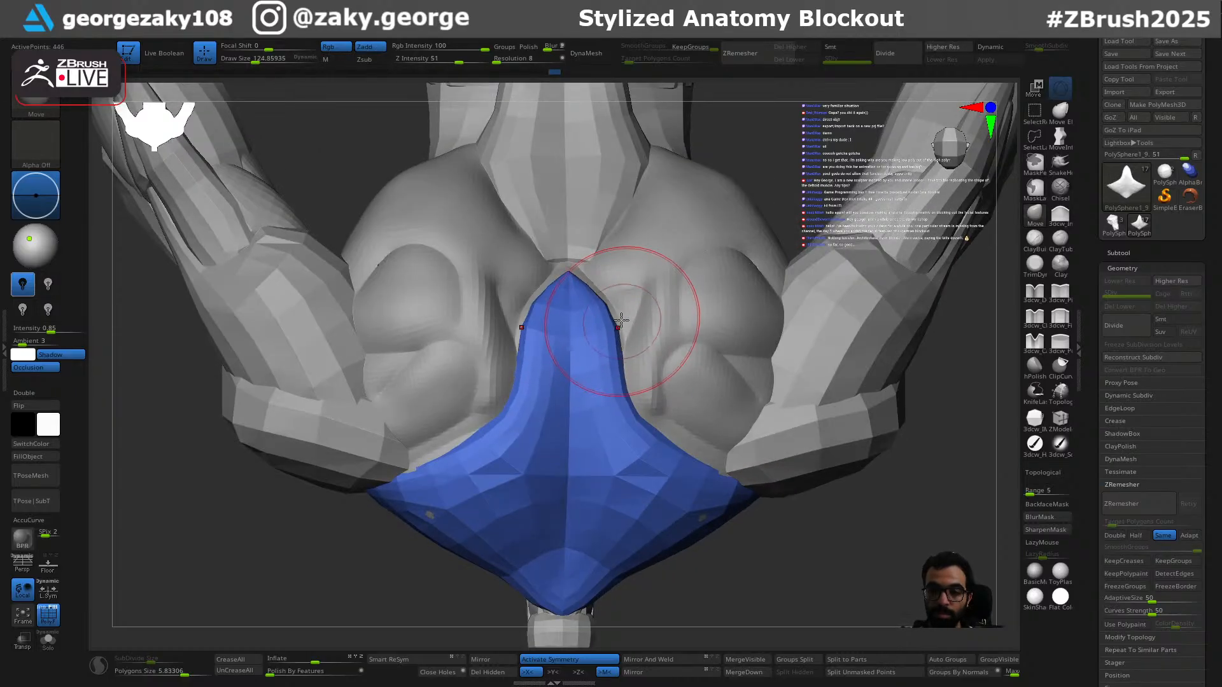
pyautogui.moveTo(591, 266)
pyautogui.mouseDown(button='right')
pyautogui.moveTo(592, 250)
pyautogui.moveTo(595, 271)
pyautogui.mouseUp(button='right')
pyautogui.press('s')
pyautogui.moveTo(606, 260); pyautogui.dragTo(597, 245)
pyautogui.moveTo(661, 232); pyautogui.dragTo(706, 233, button='right')
pyautogui.press('s')
pyautogui.moveTo(630, 300); pyautogui.dragTo(623, 301)
pyautogui.moveTo(684, 304)
pyautogui.mouseDown(button='right')
pyautogui.moveTo(709, 376)
pyautogui.moveTo(725, 382)
pyautogui.moveTo(739, 366)
pyautogui.moveTo(691, 319)
pyautogui.mouseUp(button='right')
# Step: Select the ribcage piece, inspect it through the transparent body and raise the 3dcw_Inflate draw size to about 265
pyautogui.keyDown('alt'); pyautogui.click(534, 240); pyautogui.keyUp('alt')
pyautogui.moveTo(909, 399)
pyautogui.mouseDown(button='right')
pyautogui.moveTo(852, 390)
pyautogui.moveTo(878, 390)
pyautogui.moveTo(795, 413)
pyautogui.moveTo(674, 392)
pyautogui.mouseUp(button='right')
pyautogui.hotkey('shift', 't')
pyautogui.press('ctrl')
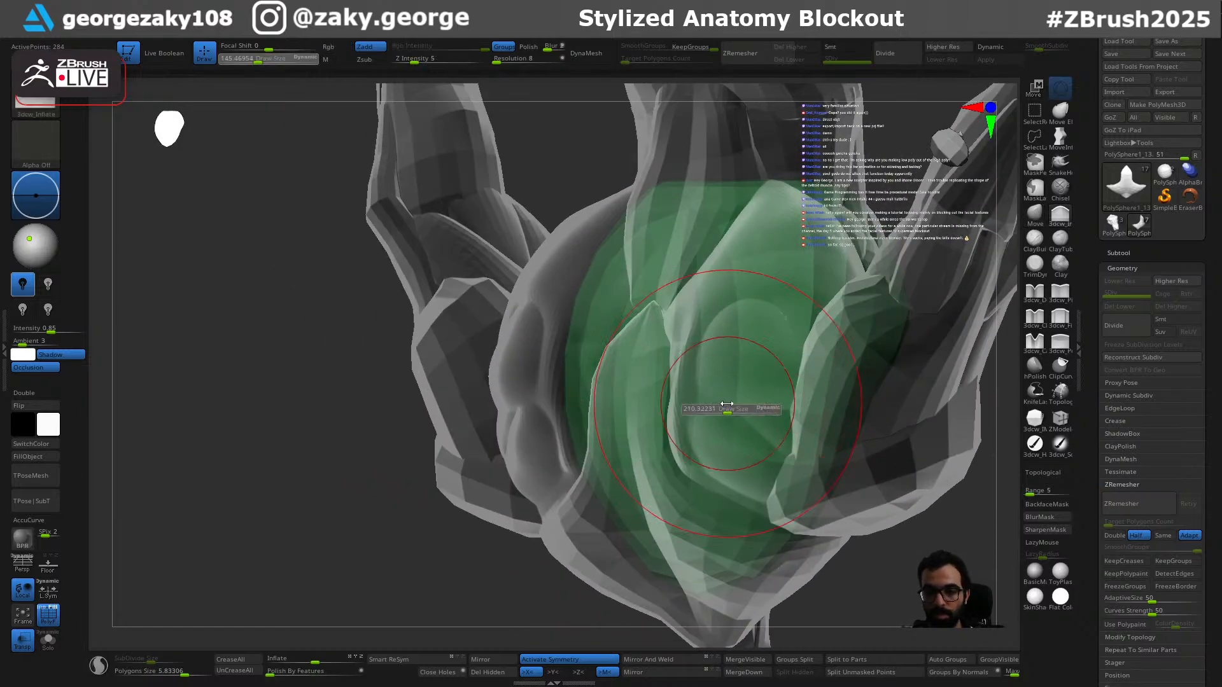
pyautogui.press(']')
pyautogui.press(']')
pyautogui.press(']')
pyautogui.press('ctrl')
pyautogui.press(']')
pyautogui.press('shift')
pyautogui.hotkey('shift', 't')
# Step: Adjust the upper front of the ribcage piece below the neck with the Move brush
pyautogui.moveTo(791, 431); pyautogui.dragTo(834, 457, button='right')
pyautogui.keyDown('alt'); pyautogui.click(663, 429); pyautogui.keyUp('alt')
pyautogui.moveTo(763, 407); pyautogui.dragTo(688, 430, button='right')
pyautogui.keyDown('alt'); pyautogui.click(712, 417); pyautogui.keyUp('alt')
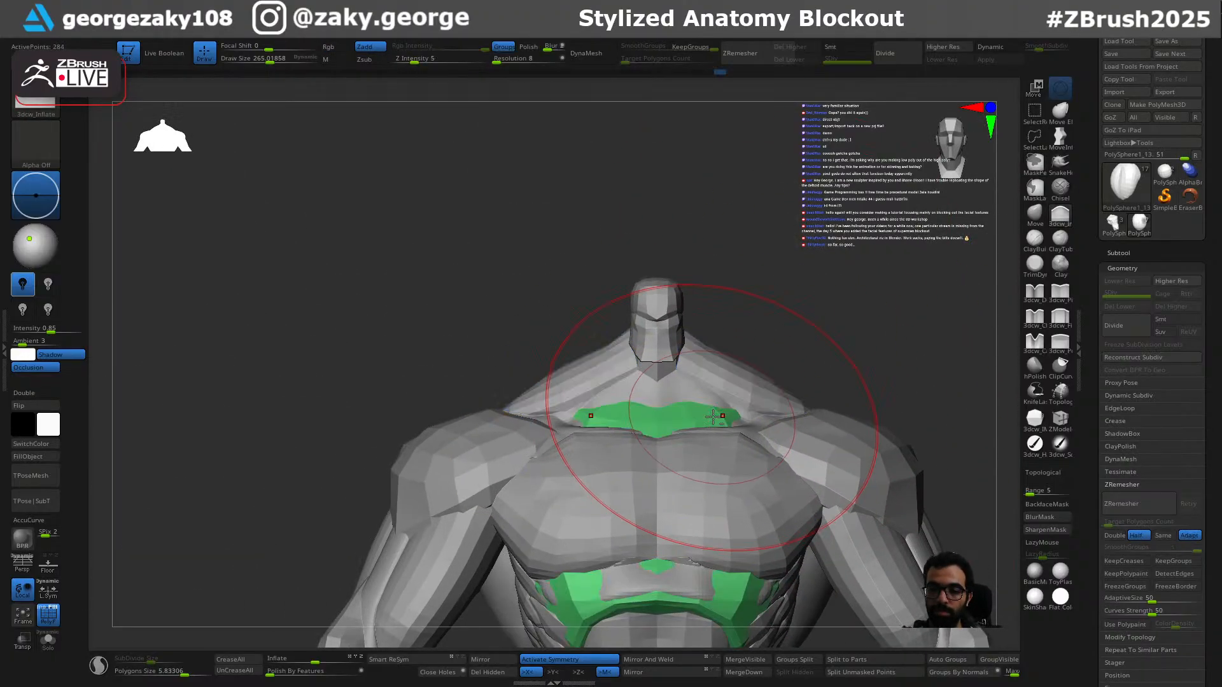
pyautogui.press('b')
pyautogui.press('m')
pyautogui.press('v')
pyautogui.press('s')
pyautogui.hotkey('ctrl', 'z')
pyautogui.moveTo(726, 424)
pyautogui.mouseDown()
pyautogui.moveTo(736, 440)
pyautogui.moveTo(732, 420)
pyautogui.mouseUp()
pyautogui.press('s')
pyautogui.moveTo(831, 343)
pyautogui.mouseDown(button='right')
pyautogui.moveTo(847, 355)
pyautogui.moveTo(728, 417)
pyautogui.mouseUp(button='right')
# Step: Select the trapezius piece and widen its inner curve on the back with the Move brush at a draw size of about 130
pyautogui.moveTo(875, 371); pyautogui.dragTo(707, 369, button='right')
pyautogui.keyDown('alt'); pyautogui.click(786, 370); pyautogui.keyUp('alt')
pyautogui.moveTo(974, 359)
pyautogui.mouseDown(button='right')
pyautogui.moveTo(925, 363)
pyautogui.moveTo(870, 390)
pyautogui.mouseUp(button='right')
pyautogui.keyDown('ctrl'); pyautogui.moveTo(833, 433); pyautogui.dragTo(824, 460, button='right'); pyautogui.keyUp('ctrl')
pyautogui.press('s')
pyautogui.moveTo(822, 459)
pyautogui.mouseDown()
pyautogui.moveTo(800, 468)
pyautogui.moveTo(804, 457)
pyautogui.mouseUp()
pyautogui.press('s')
pyautogui.moveTo(798, 451); pyautogui.dragTo(800, 455)
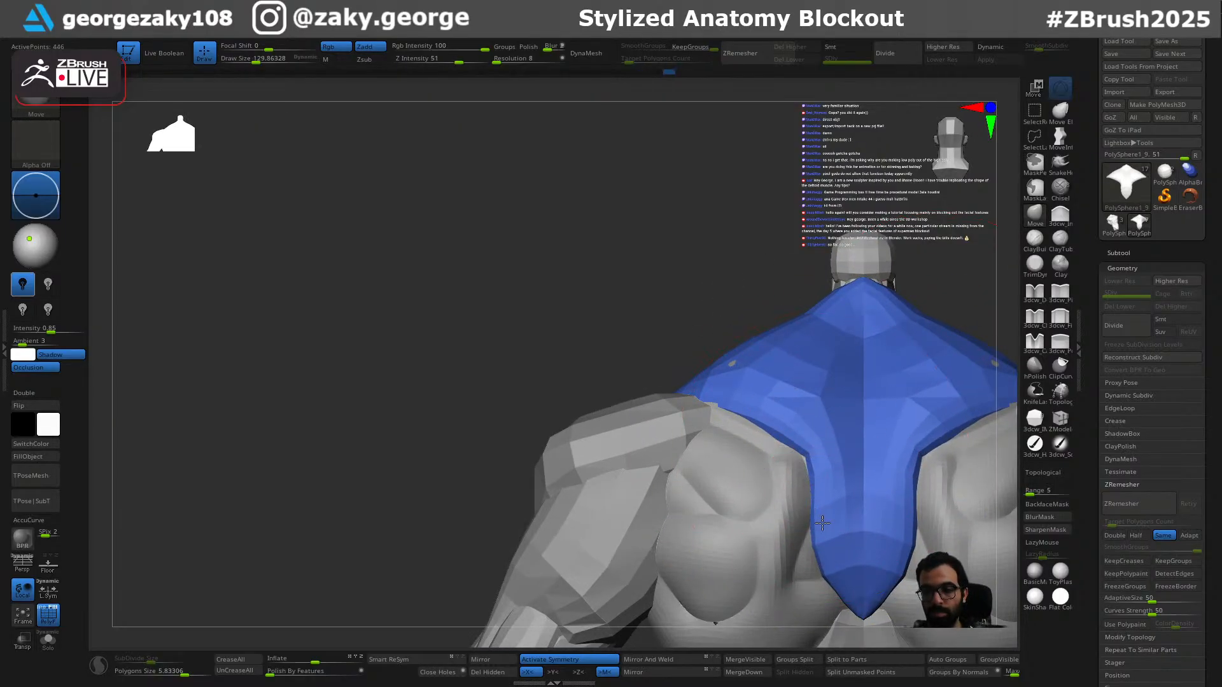
# Step: Adjust the lower side edges of the trapezius piece near its bottom tip with the Move brush at a draw size of about 168
pyautogui.keyDown('alt'); pyautogui.moveTo(901, 503); pyautogui.dragTo(823, 437, button='right'); pyautogui.keyUp('alt')
pyautogui.moveTo(805, 503); pyautogui.dragTo(794, 504)
pyautogui.moveTo(794, 505); pyautogui.dragTo(806, 557, button='right')
pyautogui.press('s')
pyautogui.moveTo(808, 559); pyautogui.dragTo(821, 553)
# Step: Select and isolate the back muscle piece, close its holes and reduce the brush size
pyautogui.moveTo(822, 553)
pyautogui.mouseDown(button='right')
pyautogui.moveTo(860, 513)
pyautogui.moveTo(786, 390)
pyautogui.mouseUp(button='right')
pyautogui.keyDown('alt'); pyautogui.click(786, 466); pyautogui.keyUp('alt')
pyautogui.moveTo(786, 466); pyautogui.dragTo(796, 527, button='right')
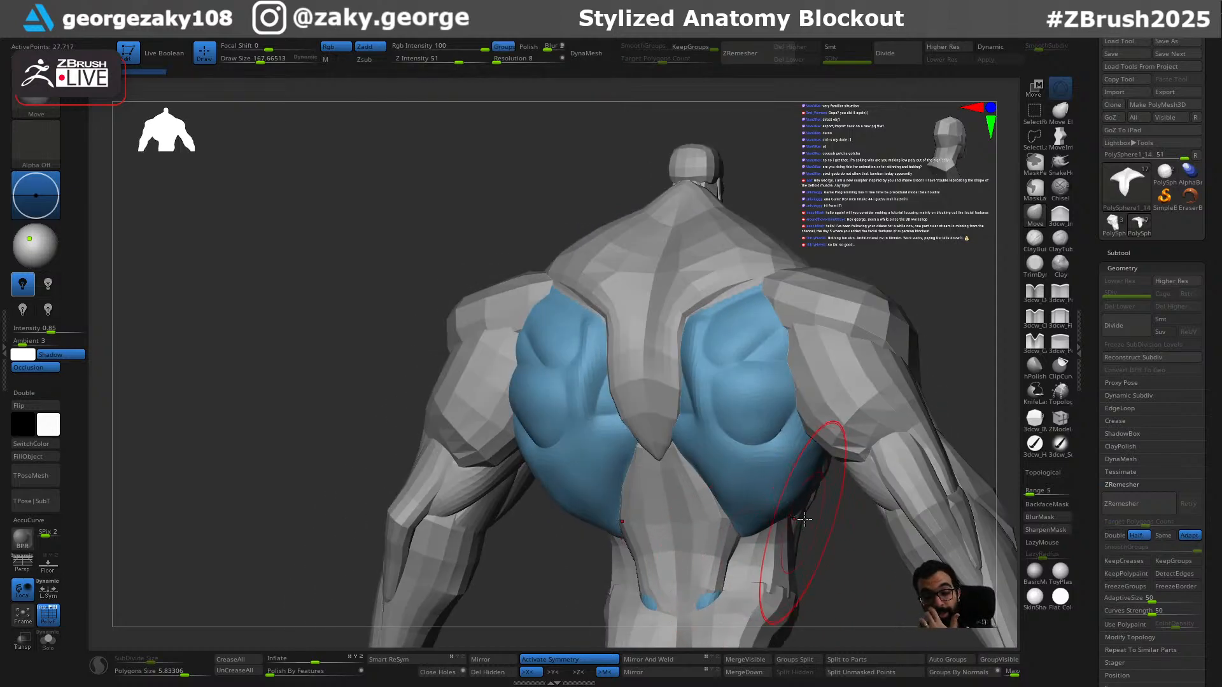
pyautogui.hotkey('shift', 'alt', 's')
pyautogui.moveTo(813, 494); pyautogui.dragTo(807, 478, button='right')
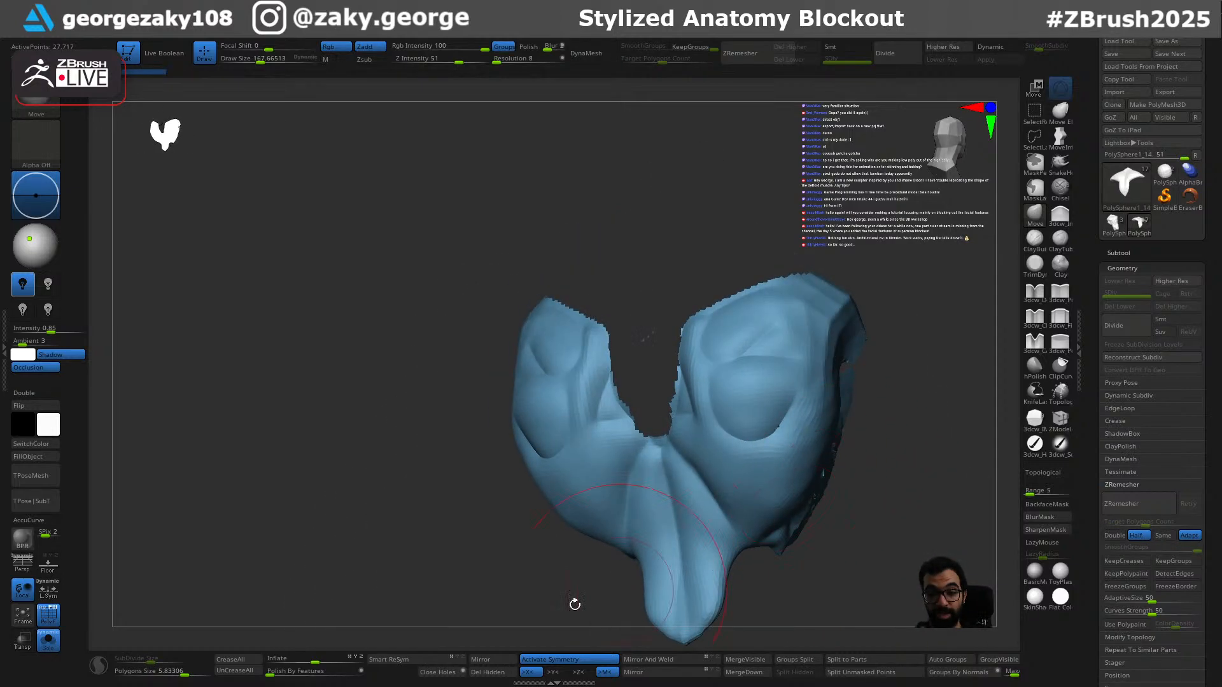
pyautogui.click(439, 672)
pyautogui.moveTo(808, 517); pyautogui.dragTo(785, 466, button='right')
pyautogui.press('[')
pyautogui.press('[')
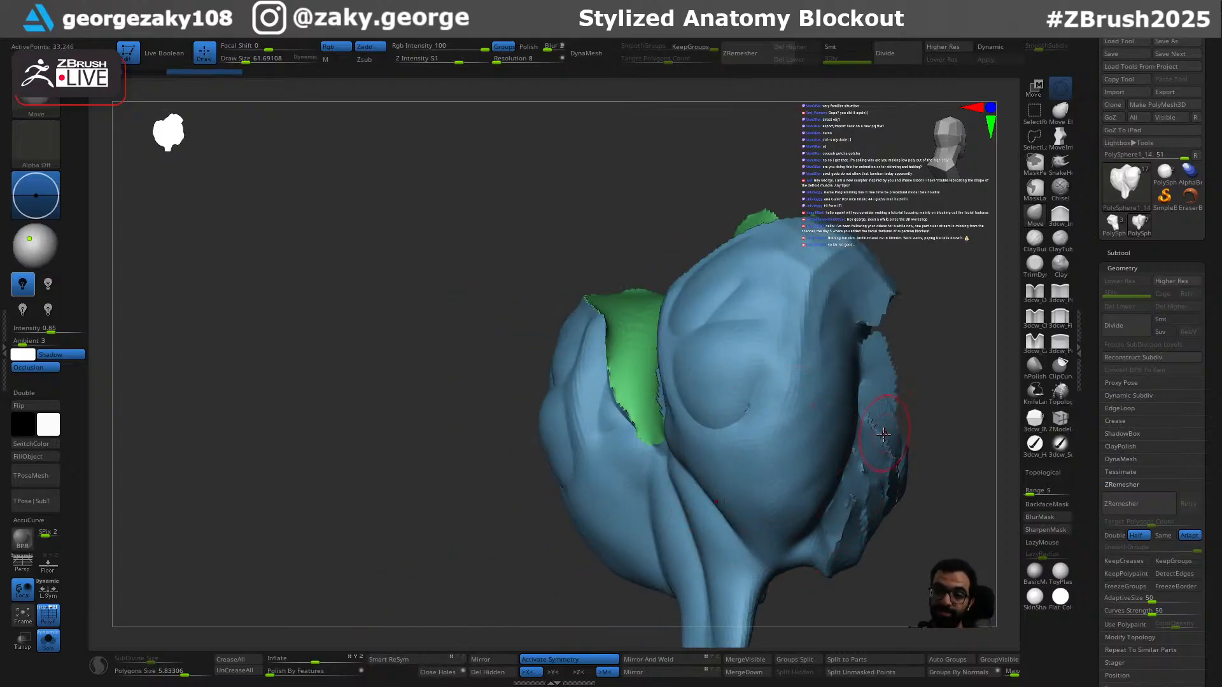
# Step: DynaMesh the isolated back piece at resolution 8 with Groups off and assign it a single polygroup
pyautogui.moveTo(885, 417); pyautogui.dragTo(843, 440, button='right')
pyautogui.moveTo(829, 401)
pyautogui.keyDown('ctrl'); pyautogui.mouseDown()
pyautogui.moveTo(821, 379)
pyautogui.moveTo(697, 423)
pyautogui.mouseUp(); pyautogui.keyUp('ctrl')
pyautogui.hotkey('ctrl', 'z')
pyautogui.moveTo(771, 451)
pyautogui.mouseDown(button='right')
pyautogui.moveTo(812, 398)
pyautogui.moveTo(926, 451)
pyautogui.mouseUp(button='right')
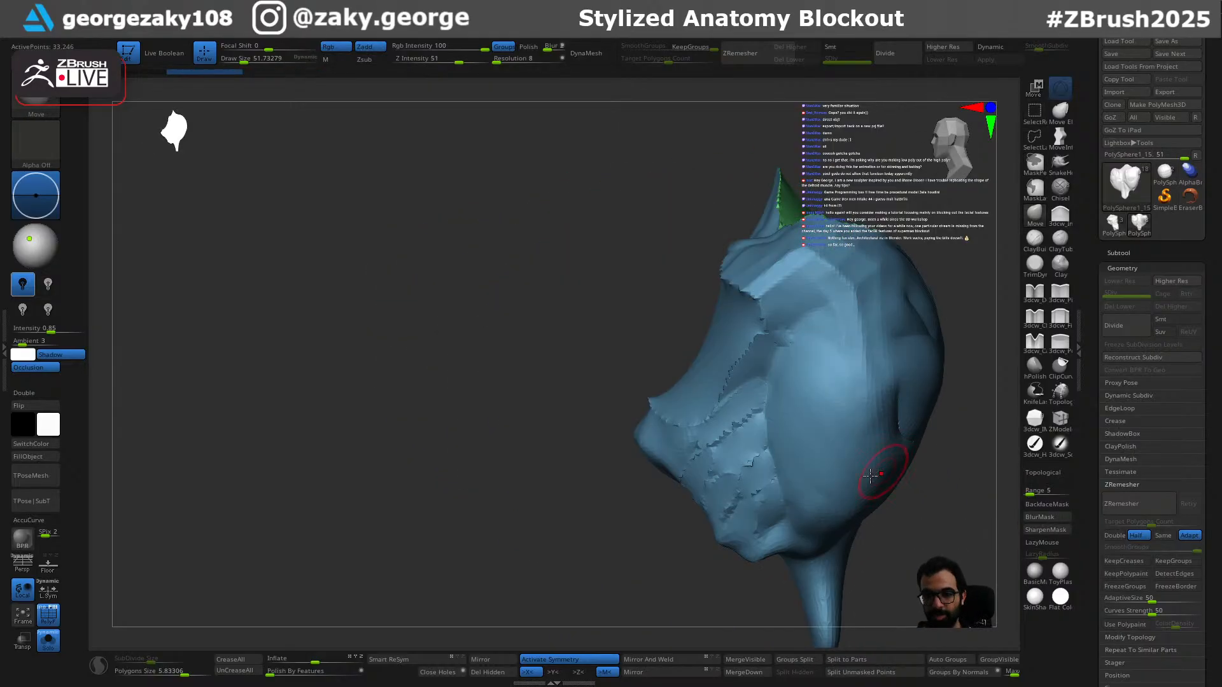
pyautogui.keyDown('alt'); pyautogui.moveTo(942, 561); pyautogui.dragTo(841, 546, button='right'); pyautogui.keyUp('alt')
pyautogui.click(592, 49)
pyautogui.click(504, 46)
pyautogui.keyDown('ctrl'); pyautogui.moveTo(889, 510); pyautogui.dragTo(889, 502); pyautogui.keyUp('ctrl')
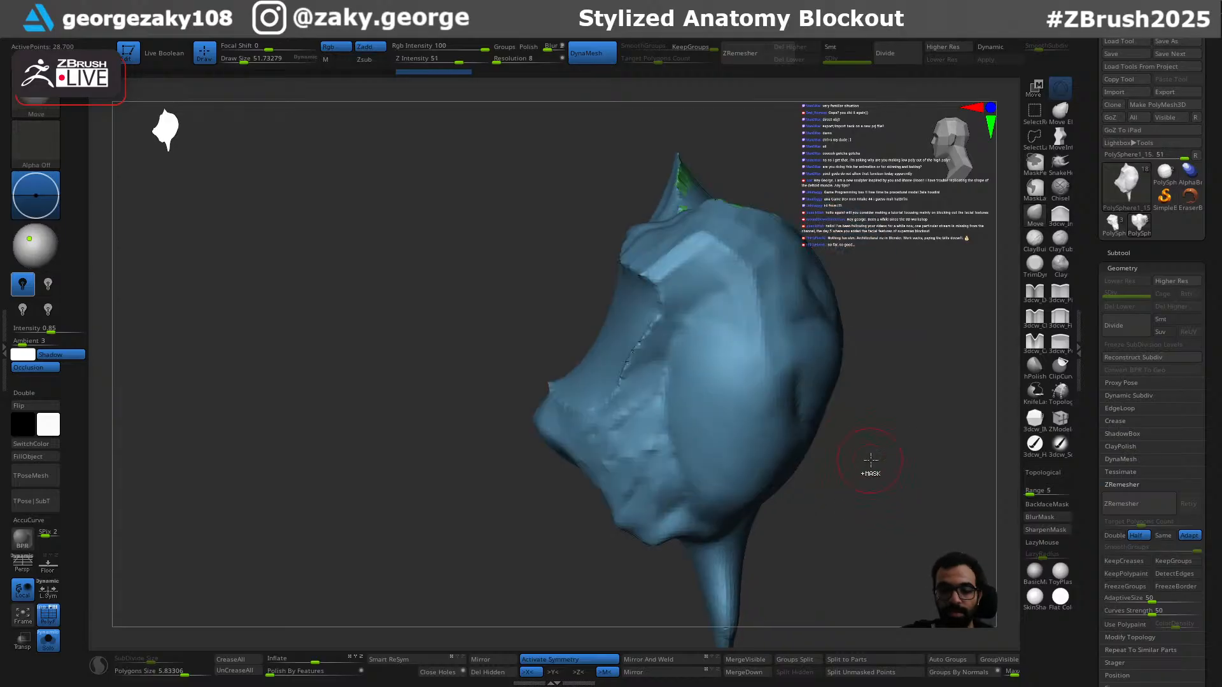
pyautogui.hotkey('ctrl', 'w')
pyautogui.hotkey('ctrl', 'w')
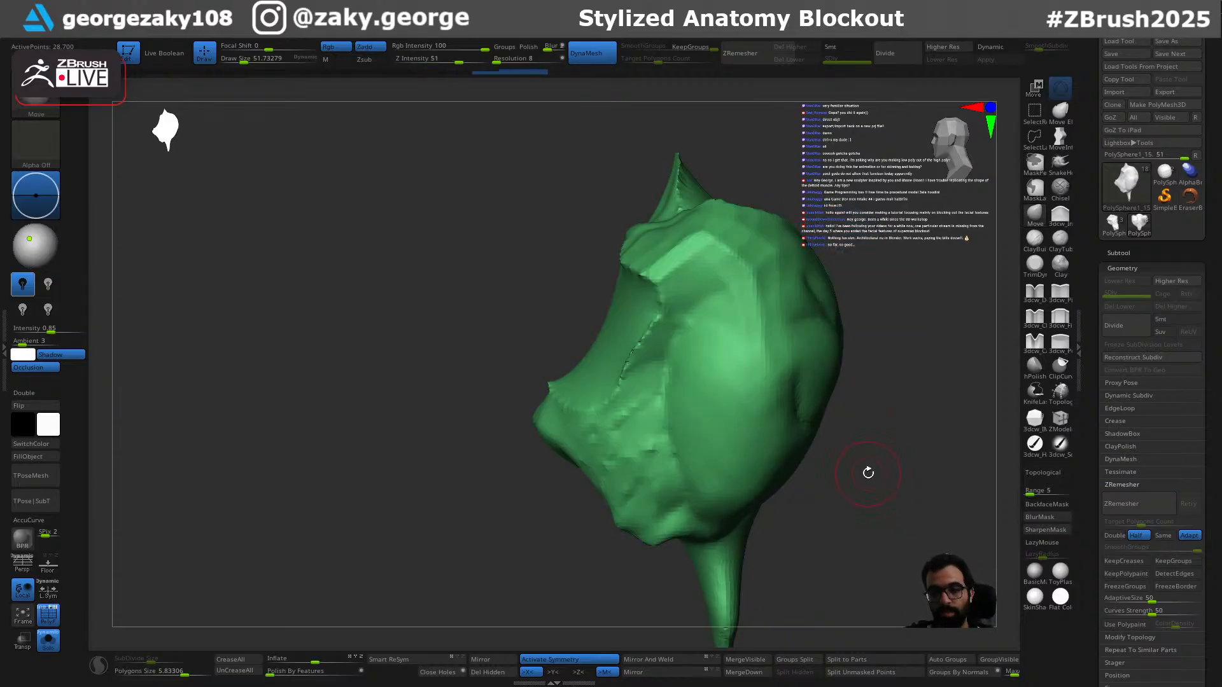
# Step: Save the tool as Day11_0.ztl
pyautogui.keyDown('ctrl'); pyautogui.moveTo(867, 496); pyautogui.dragTo(842, 479, button='right'); pyautogui.keyUp('ctrl')
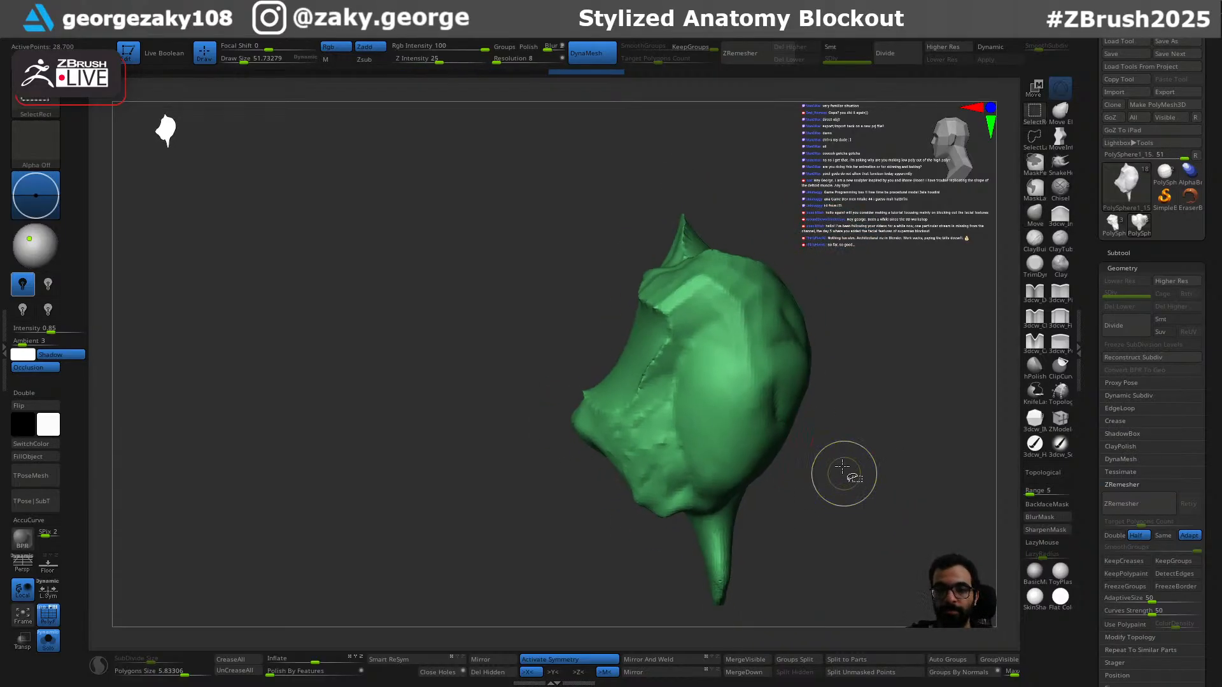
pyautogui.keyDown('ctrl'); pyautogui.keyDown('shift'); pyautogui.click(47, 109); pyautogui.keyUp('shift'); pyautogui.keyUp('ctrl')
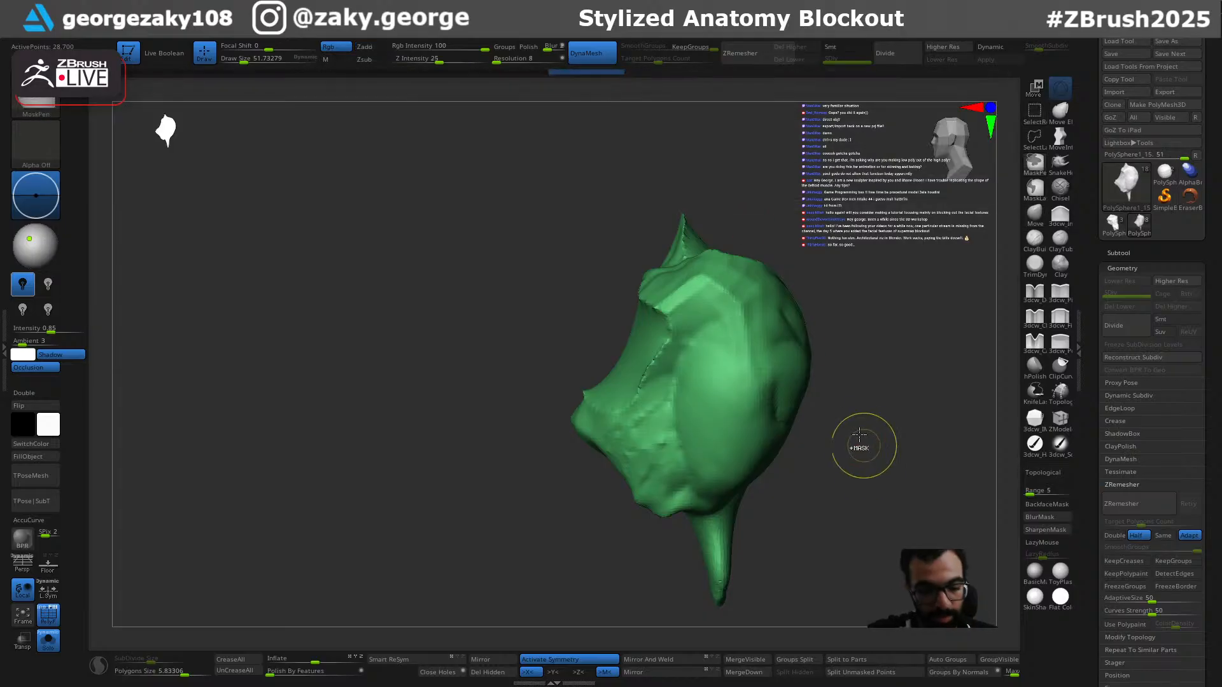
pyautogui.hotkey('ctrl', 's')
pyautogui.click(110, 412)
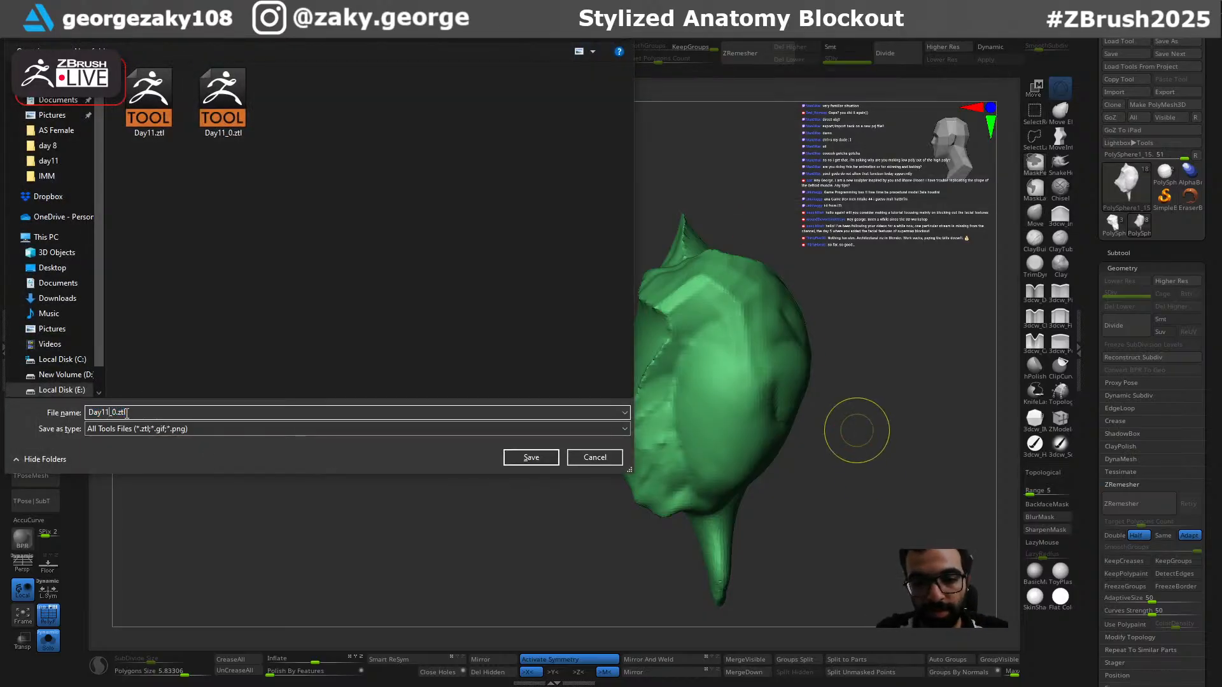
pyautogui.press('Return')
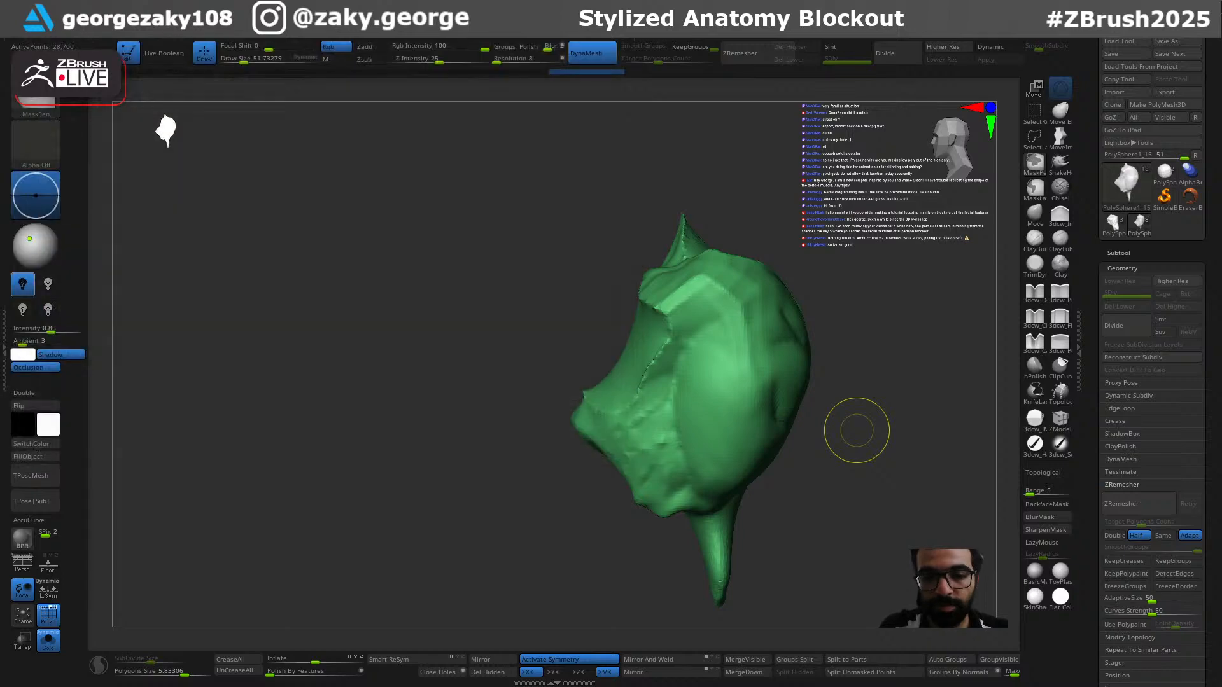
# Step: Choose the KnifeLasso brush and try to slice the upper spike off the back piece from the side view
pyautogui.press('b')
pyautogui.press('m')
pyautogui.press('v')
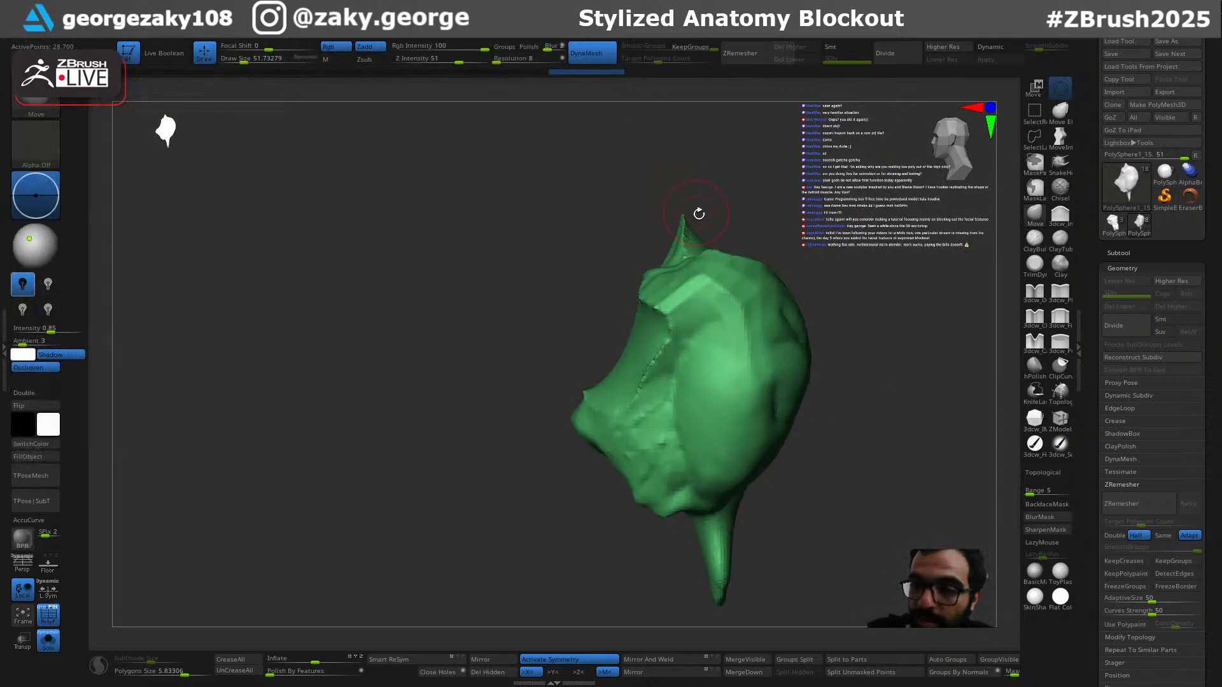
pyautogui.hotkey('ctrl', 'shift', 'b')
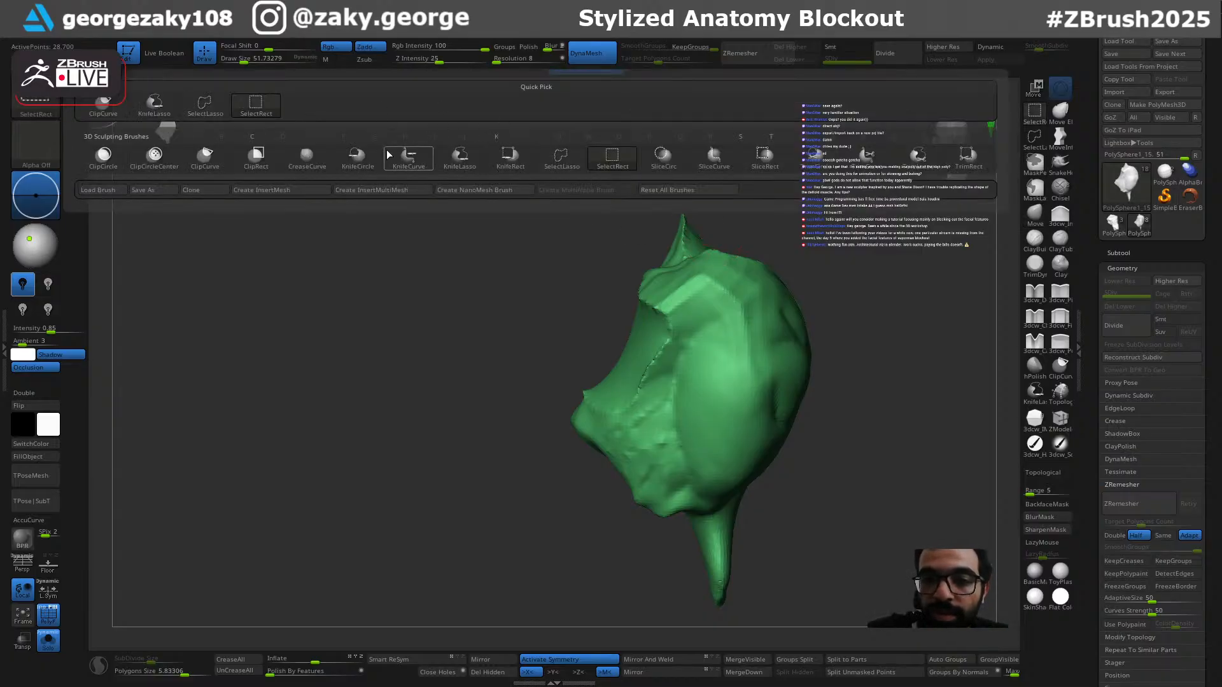
pyautogui.click(470, 162)
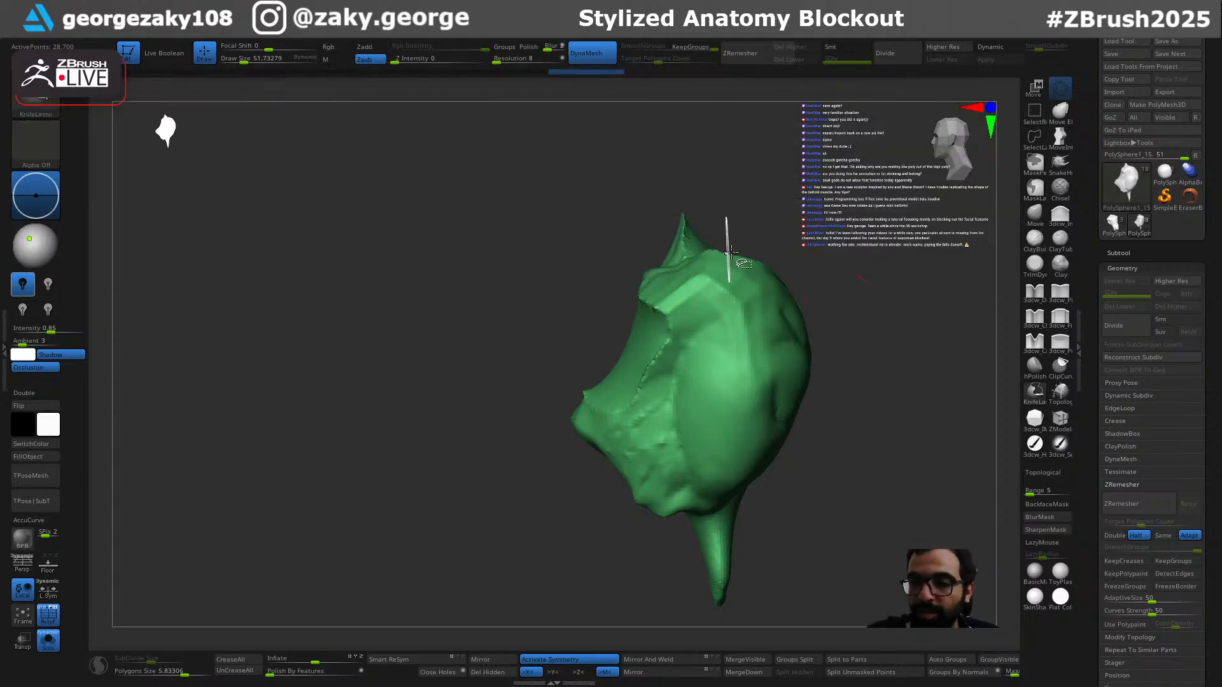
pyautogui.moveTo(756, 251)
pyautogui.keyDown('ctrl'); pyautogui.keyDown('shift'); pyautogui.mouseDown()
pyautogui.moveTo(679, 448)
pyautogui.moveTo(565, 232)
pyautogui.moveTo(627, 213)
pyautogui.mouseUp(); pyautogui.keyUp('shift'); pyautogui.keyUp('ctrl')
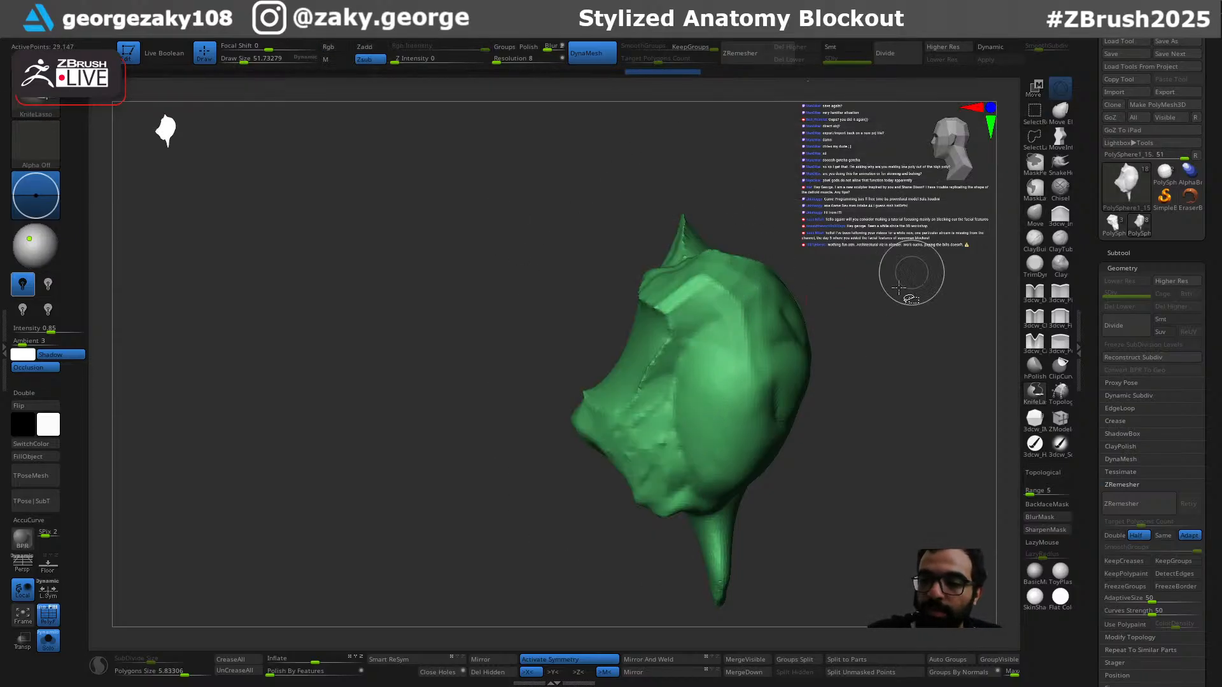
pyautogui.moveTo(781, 424); pyautogui.dragTo(743, 408)
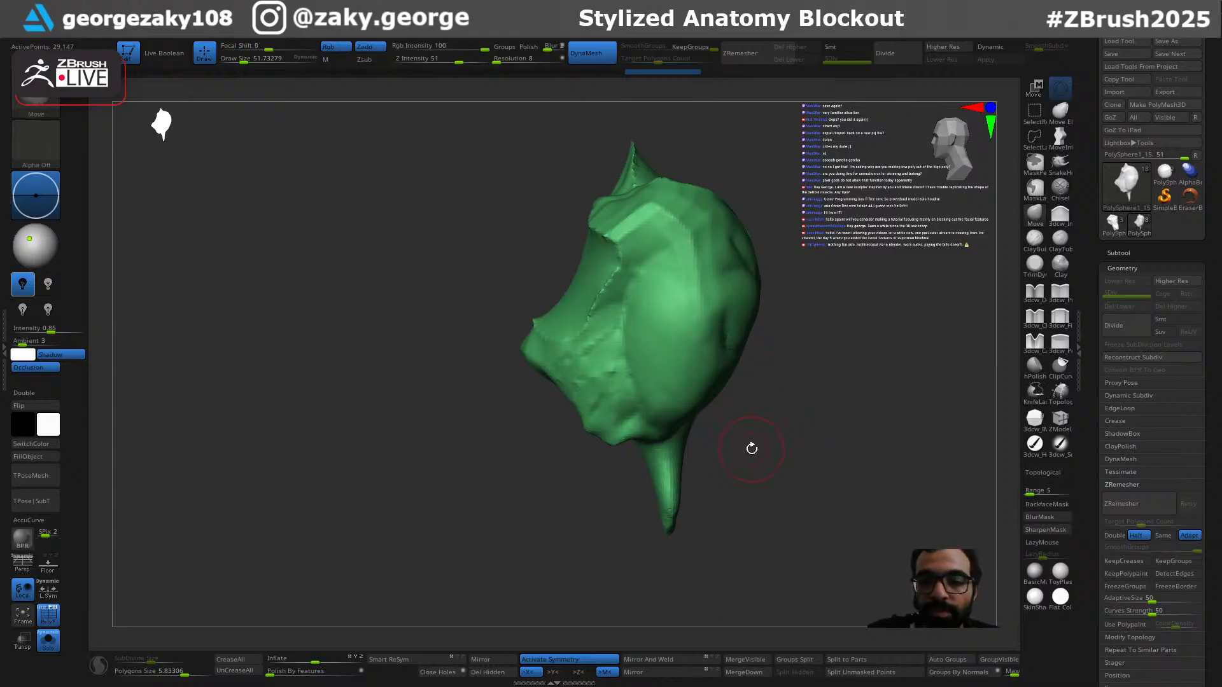
# Step: Slice off the lower spike and the front section of the back piece with KnifeLasso, undoing the first cut
pyautogui.moveTo(719, 414)
pyautogui.keyDown('ctrl'); pyautogui.keyDown('shift'); pyautogui.mouseDown()
pyautogui.moveTo(782, 536)
pyautogui.moveTo(791, 528)
pyautogui.moveTo(710, 433)
pyautogui.moveTo(747, 519)
pyautogui.mouseUp(); pyautogui.keyUp('shift'); pyautogui.keyUp('ctrl')
pyautogui.hotkey('ctrl', 'z')
pyautogui.moveTo(636, 484)
pyautogui.keyDown('ctrl'); pyautogui.keyDown('shift'); pyautogui.mouseDown()
pyautogui.moveTo(551, 541)
pyautogui.moveTo(563, 551)
pyautogui.moveTo(632, 470)
pyautogui.moveTo(550, 675)
pyautogui.mouseUp(); pyautogui.keyUp('shift'); pyautogui.keyUp('ctrl')
pyautogui.keyDown('ctrl'); pyautogui.keyDown('shift'); pyautogui.moveTo(654, 202); pyautogui.dragTo(506, 356); pyautogui.keyUp('shift'); pyautogui.keyUp('ctrl')
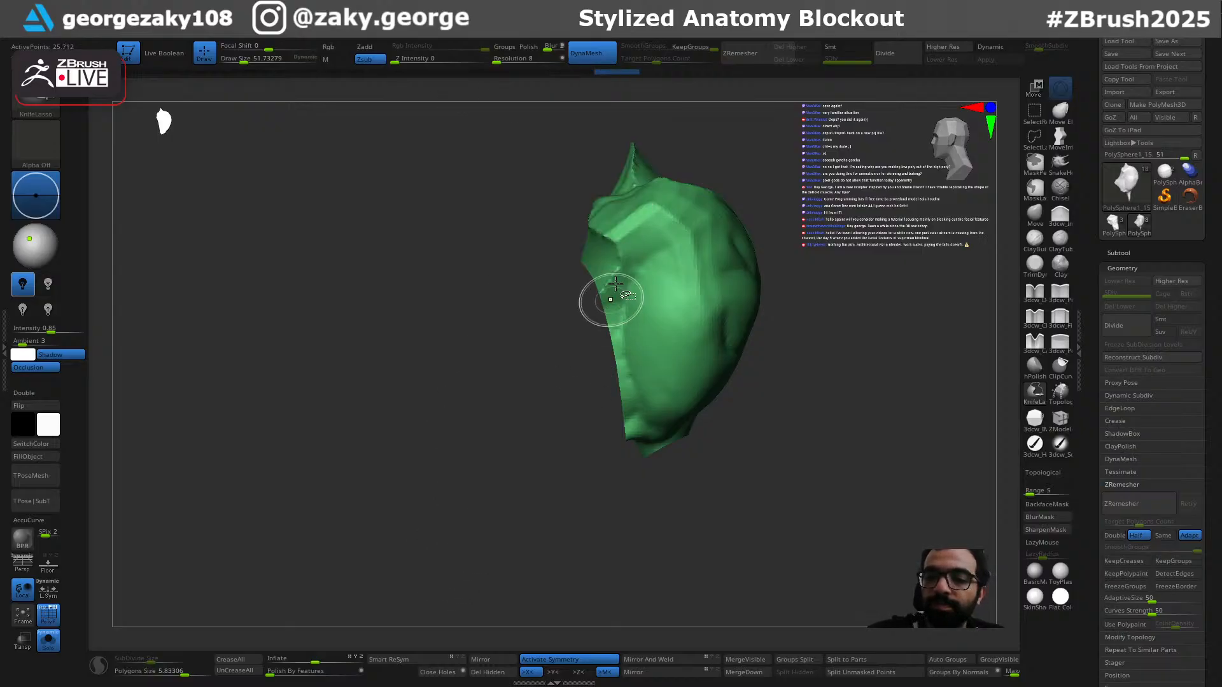
# Step: Slice off the upper spike of the back piece and trim its remaining front edge with KnifeLasso
pyautogui.moveTo(670, 126)
pyautogui.keyDown('ctrl'); pyautogui.keyDown('shift'); pyautogui.mouseDown()
pyautogui.moveTo(575, 285)
pyautogui.moveTo(811, 130)
pyautogui.mouseUp(); pyautogui.keyUp('shift'); pyautogui.keyUp('ctrl')
pyautogui.moveTo(598, 240)
pyautogui.keyDown('ctrl'); pyautogui.keyDown('shift'); pyautogui.mouseDown()
pyautogui.moveTo(634, 169)
pyautogui.moveTo(560, 371)
pyautogui.moveTo(621, 162)
pyautogui.mouseUp(); pyautogui.keyUp('shift'); pyautogui.keyUp('ctrl')
pyautogui.hotkey('ctrl', 'z')
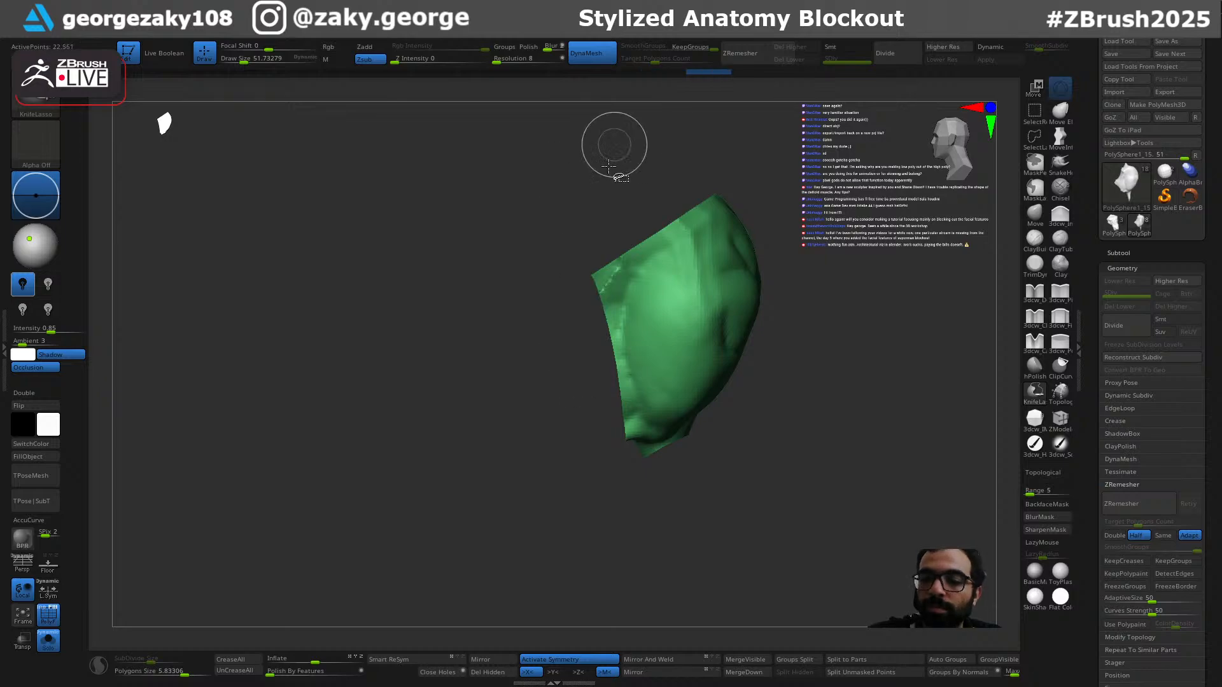
pyautogui.moveTo(587, 230)
pyautogui.keyDown('ctrl'); pyautogui.keyDown('shift'); pyautogui.mouseDown()
pyautogui.moveTo(623, 186)
pyautogui.moveTo(622, 212)
pyautogui.mouseUp(); pyautogui.keyUp('shift'); pyautogui.keyUp('ctrl')
pyautogui.moveTo(580, 350)
pyautogui.keyDown('ctrl'); pyautogui.keyDown('shift'); pyautogui.mouseDown()
pyautogui.moveTo(641, 508)
pyautogui.moveTo(581, 349)
pyautogui.moveTo(607, 313)
pyautogui.mouseUp(); pyautogui.keyUp('shift'); pyautogui.keyUp('ctrl')
# Step: Cut an arch out of the lower middle of the back piece with KnifeLasso from the back view
pyautogui.keyDown('shift'); pyautogui.moveTo(791, 450); pyautogui.dragTo(682, 458); pyautogui.keyUp('shift')
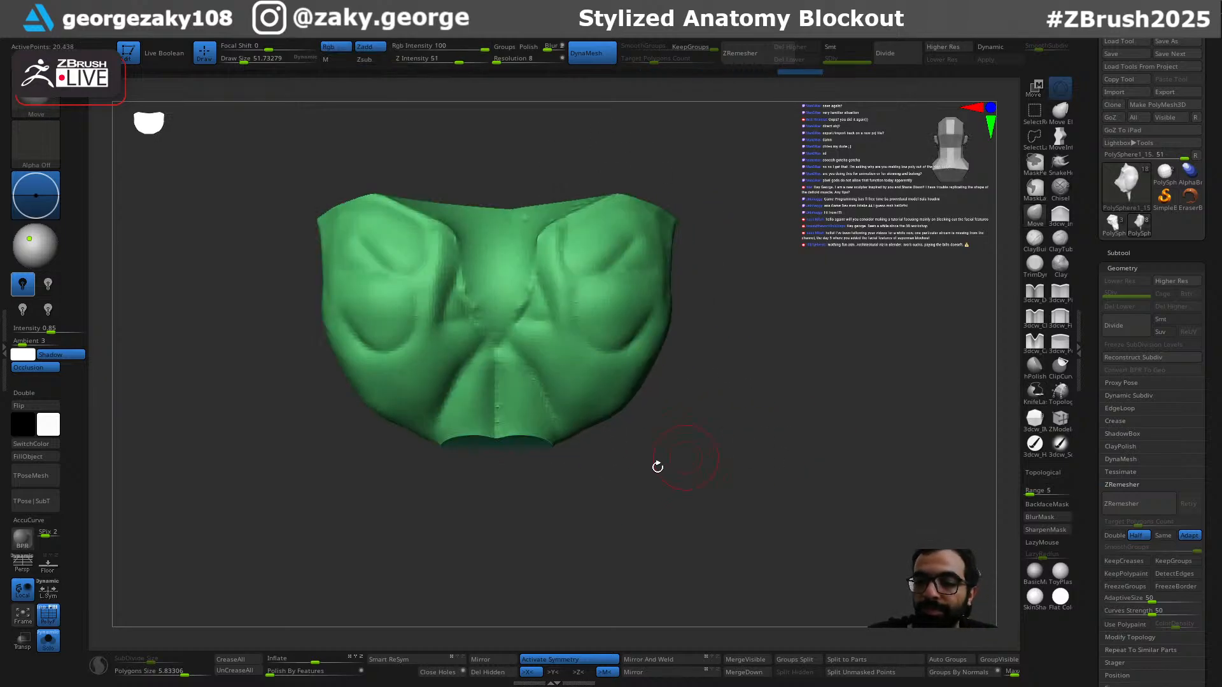
pyautogui.moveTo(592, 443)
pyautogui.keyDown('alt'); pyautogui.mouseDown()
pyautogui.moveTo(648, 498)
pyautogui.moveTo(582, 437)
pyautogui.moveTo(486, 508)
pyautogui.mouseUp(); pyautogui.keyUp('alt')
pyautogui.hotkey('ctrl', 'z')
pyautogui.moveTo(626, 516)
pyautogui.keyDown('ctrl'); pyautogui.keyDown('shift'); pyautogui.mouseDown()
pyautogui.moveTo(591, 437)
pyautogui.moveTo(519, 523)
pyautogui.mouseUp(); pyautogui.keyUp('shift'); pyautogui.keyUp('ctrl')
pyautogui.moveTo(552, 413)
pyautogui.keyDown('ctrl'); pyautogui.keyDown('shift'); pyautogui.mouseDown()
pyautogui.moveTo(537, 429)
pyautogui.moveTo(562, 510)
pyautogui.moveTo(564, 477)
pyautogui.moveTo(515, 442)
pyautogui.moveTo(538, 425)
pyautogui.mouseUp(); pyautogui.keyUp('shift'); pyautogui.keyUp('ctrl')
# Step: Try several KnifeLasso cuts across the upper part of the back piece, undoing each rejected cut
pyautogui.moveTo(704, 507)
pyautogui.mouseDown()
pyautogui.moveTo(701, 535)
pyautogui.moveTo(652, 555)
pyautogui.moveTo(712, 458)
pyautogui.mouseUp()
pyautogui.moveTo(750, 239)
pyautogui.keyDown('ctrl'); pyautogui.keyDown('shift'); pyautogui.mouseDown()
pyautogui.moveTo(368, 242)
pyautogui.moveTo(328, 395)
pyautogui.moveTo(909, 358)
pyautogui.moveTo(936, 381)
pyautogui.mouseUp(); pyautogui.keyUp('shift'); pyautogui.keyUp('ctrl')
pyautogui.hotkey('ctrl', 'z')
pyautogui.moveTo(773, 265)
pyautogui.keyDown('ctrl'); pyautogui.keyDown('shift'); pyautogui.mouseDown()
pyautogui.moveTo(566, 225)
pyautogui.moveTo(333, 377)
pyautogui.moveTo(509, 389)
pyautogui.moveTo(856, 378)
pyautogui.mouseUp(); pyautogui.keyUp('shift'); pyautogui.keyUp('ctrl')
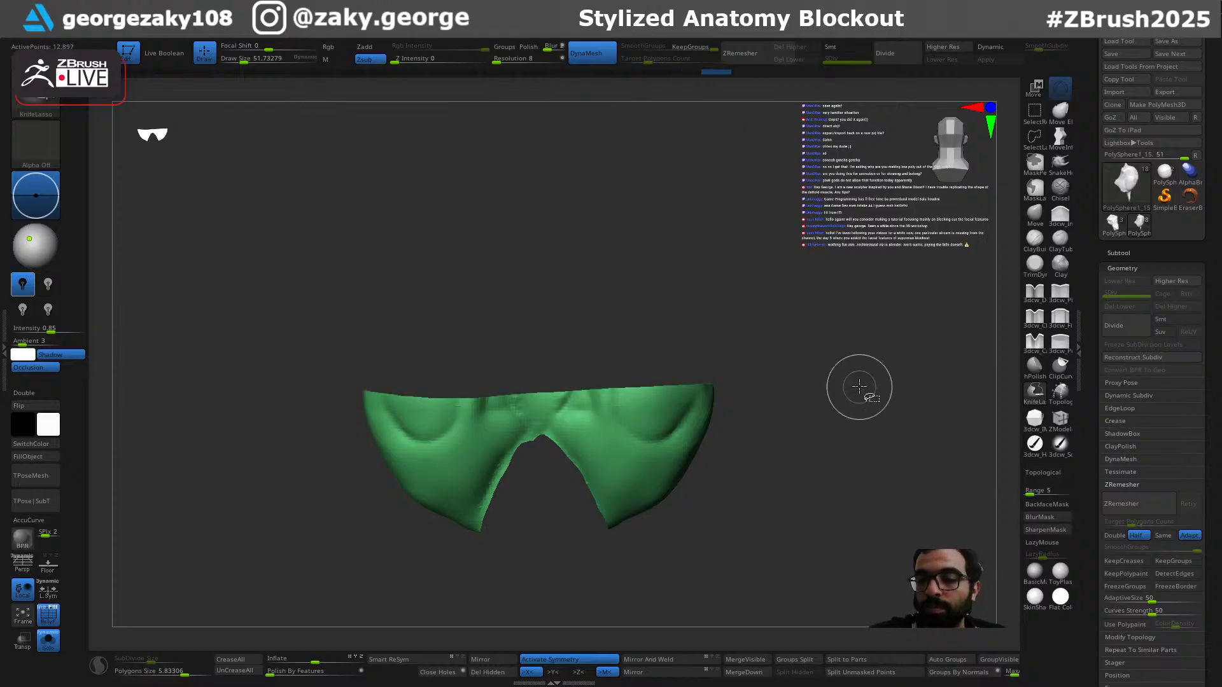
pyautogui.hotkey('ctrl', 'z')
pyautogui.moveTo(729, 381)
pyautogui.keyDown('ctrl'); pyautogui.keyDown('shift'); pyautogui.mouseDown()
pyautogui.moveTo(388, 407)
pyautogui.moveTo(477, 185)
pyautogui.moveTo(783, 267)
pyautogui.moveTo(828, 312)
pyautogui.mouseUp(); pyautogui.keyUp('shift'); pyautogui.keyUp('ctrl')
pyautogui.hotkey('ctrl', 'z')
pyautogui.moveTo(762, 401)
pyautogui.keyDown('ctrl'); pyautogui.keyDown('shift'); pyautogui.mouseDown()
pyautogui.moveTo(853, 286)
pyautogui.moveTo(385, 366)
pyautogui.moveTo(335, 402)
pyautogui.moveTo(410, 320)
pyautogui.mouseUp(); pyautogui.keyUp('shift'); pyautogui.keyUp('ctrl')
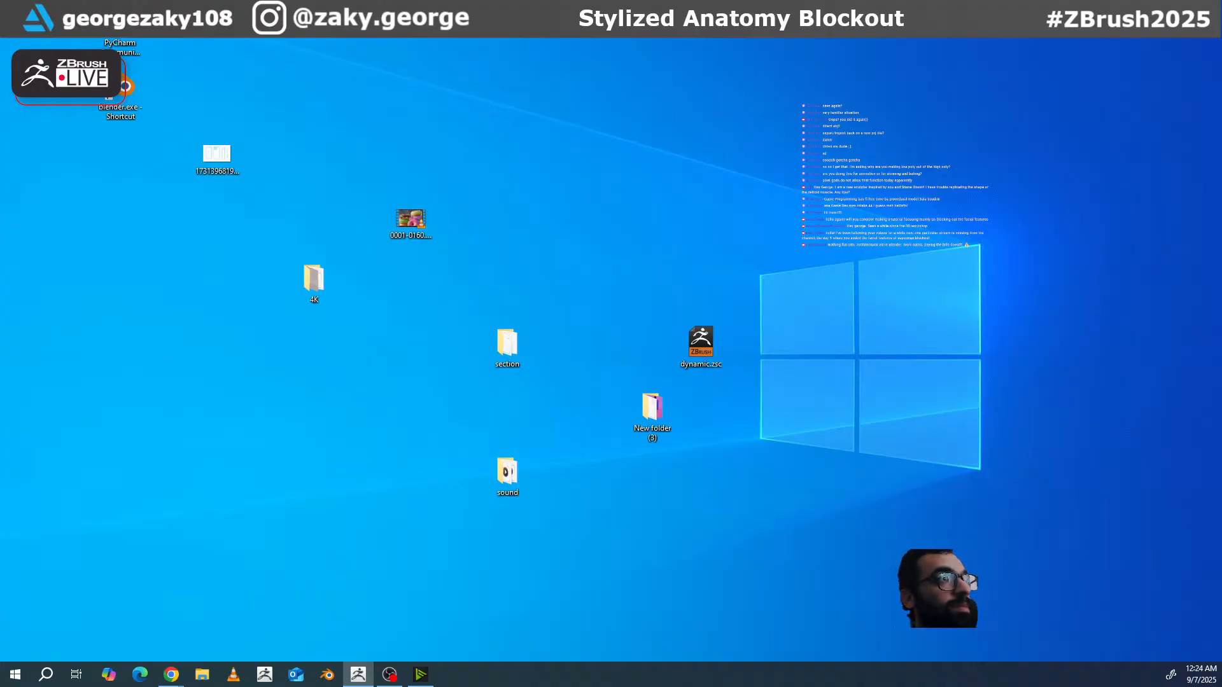
# Step: Switch back to ZBrush at full screen and isolate the back piece from the rest of the body
pyautogui.moveTo(0, 260); pyautogui.dragTo(690, 163)
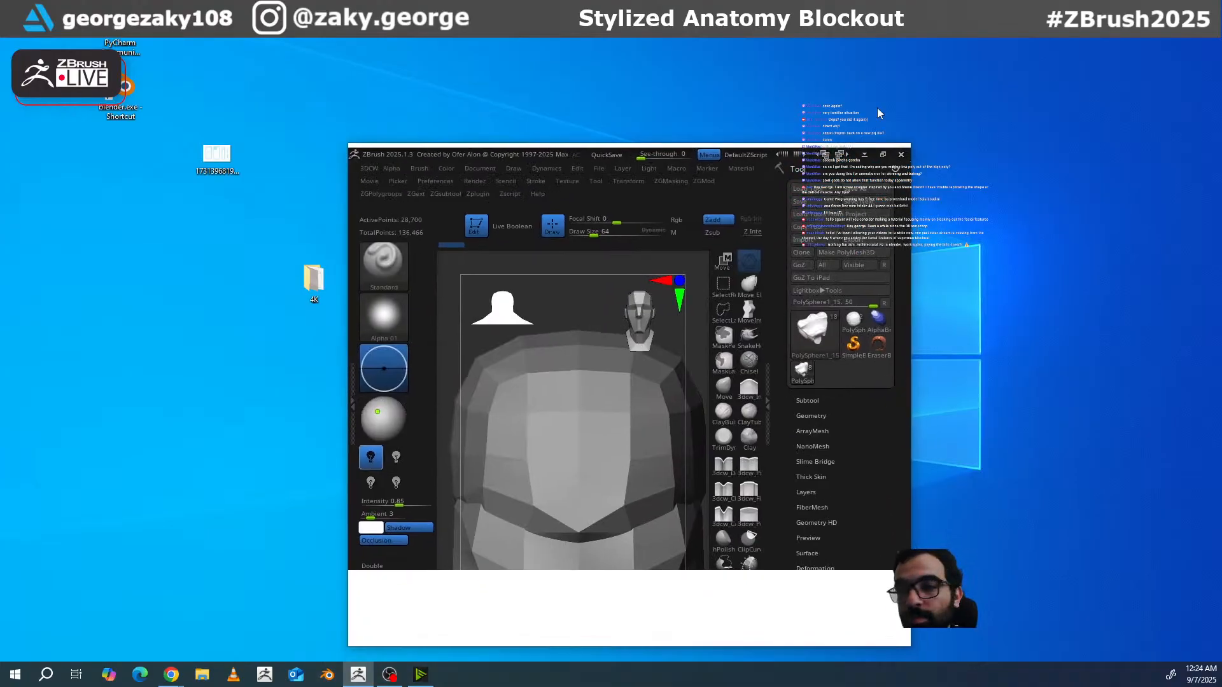
pyautogui.click(881, 151)
pyautogui.keyDown('alt'); pyautogui.moveTo(747, 391); pyautogui.dragTo(731, 200); pyautogui.keyUp('alt')
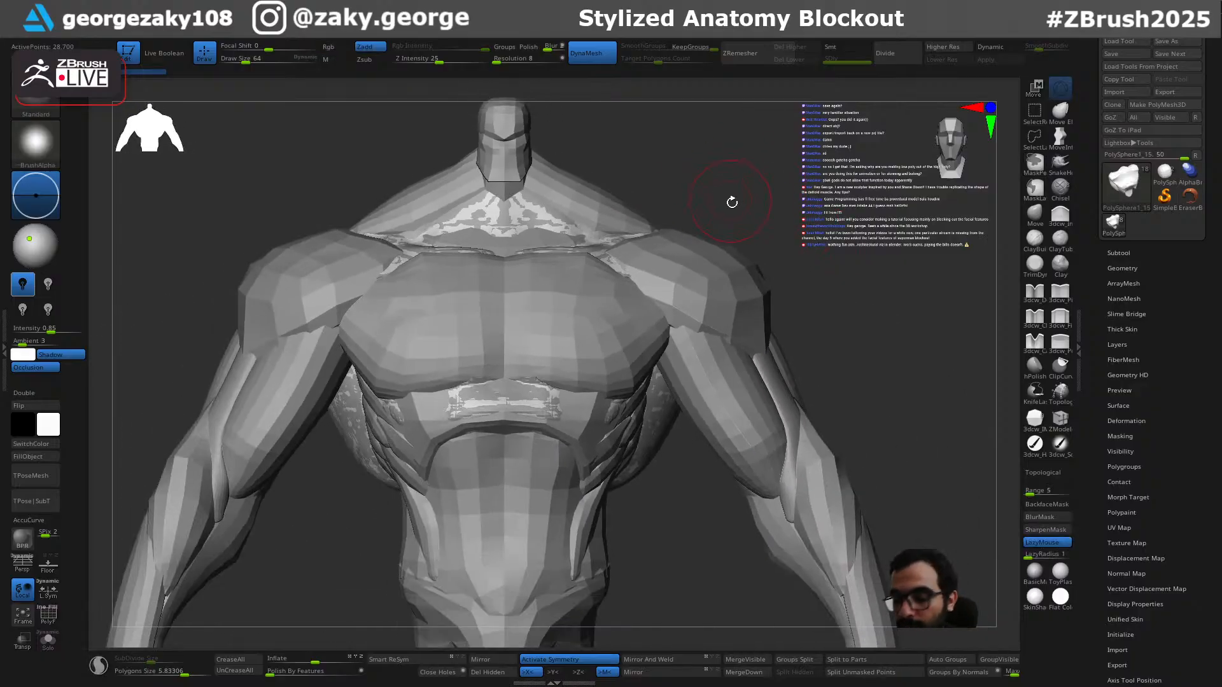
pyautogui.hotkey('alt', 's')
pyautogui.keyDown('shift'); pyautogui.moveTo(805, 358); pyautogui.dragTo(737, 382); pyautogui.keyUp('shift')
pyautogui.keyDown('alt'); pyautogui.moveTo(704, 422); pyautogui.dragTo(748, 324); pyautogui.keyUp('alt')
pyautogui.keyDown('alt'); pyautogui.moveTo(657, 458); pyautogui.dragTo(725, 464); pyautogui.keyUp('alt')
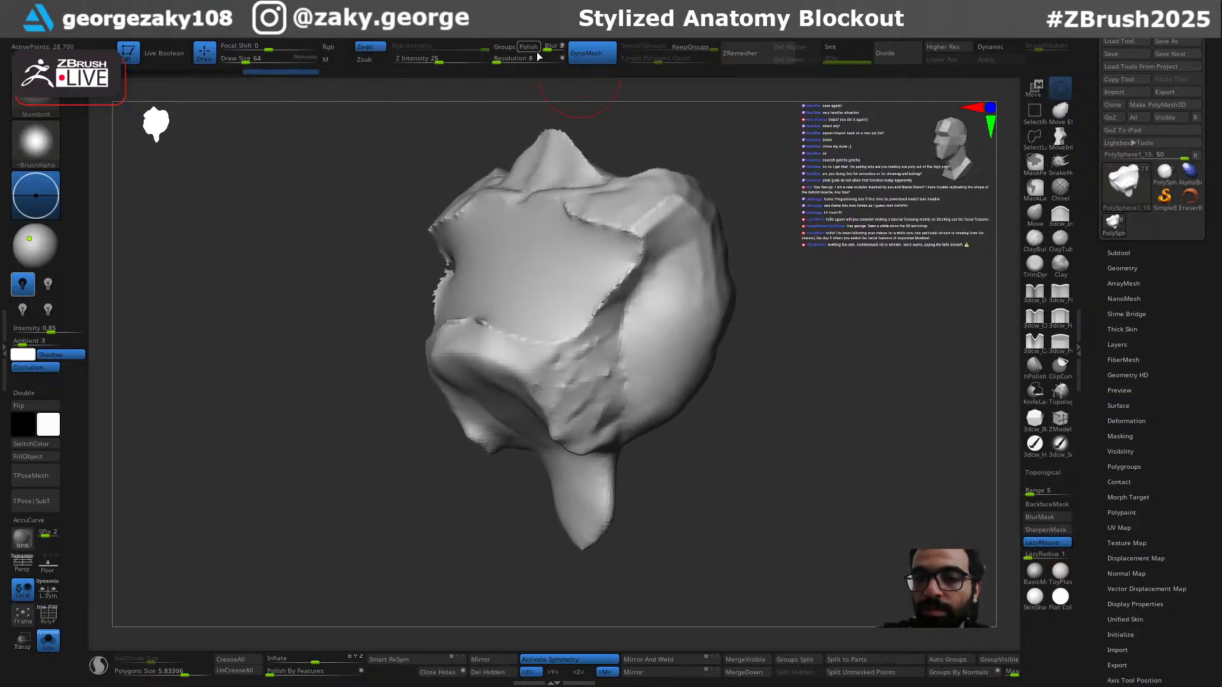
pyautogui.moveTo(706, 299); pyautogui.dragTo(731, 430)
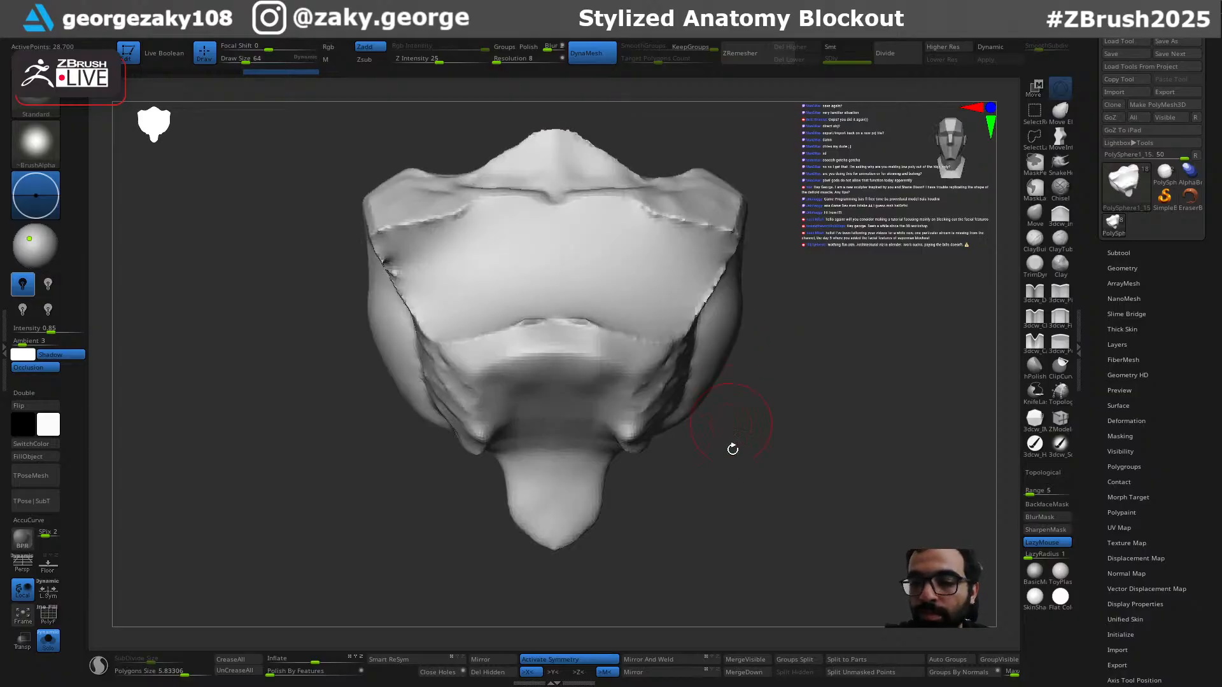
# Step: Slice off the tail below the back piece with a straight KnifeCurve cut from the front, undoing the rejected attempts
pyautogui.moveTo(628, 457)
pyautogui.keyDown('ctrl'); pyautogui.mouseDown()
pyautogui.moveTo(518, 474)
pyautogui.moveTo(579, 636)
pyautogui.mouseUp(); pyautogui.keyUp('ctrl')
pyautogui.hotkey('ctrl', 'z')
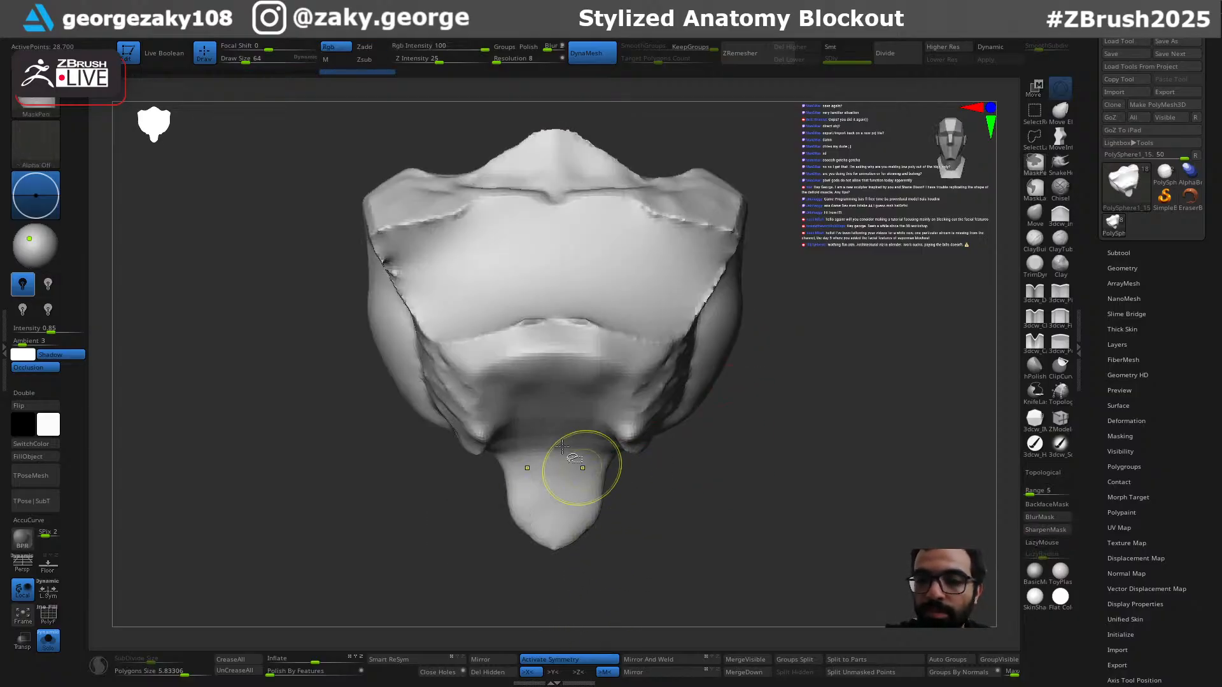
pyautogui.click(55, 101)
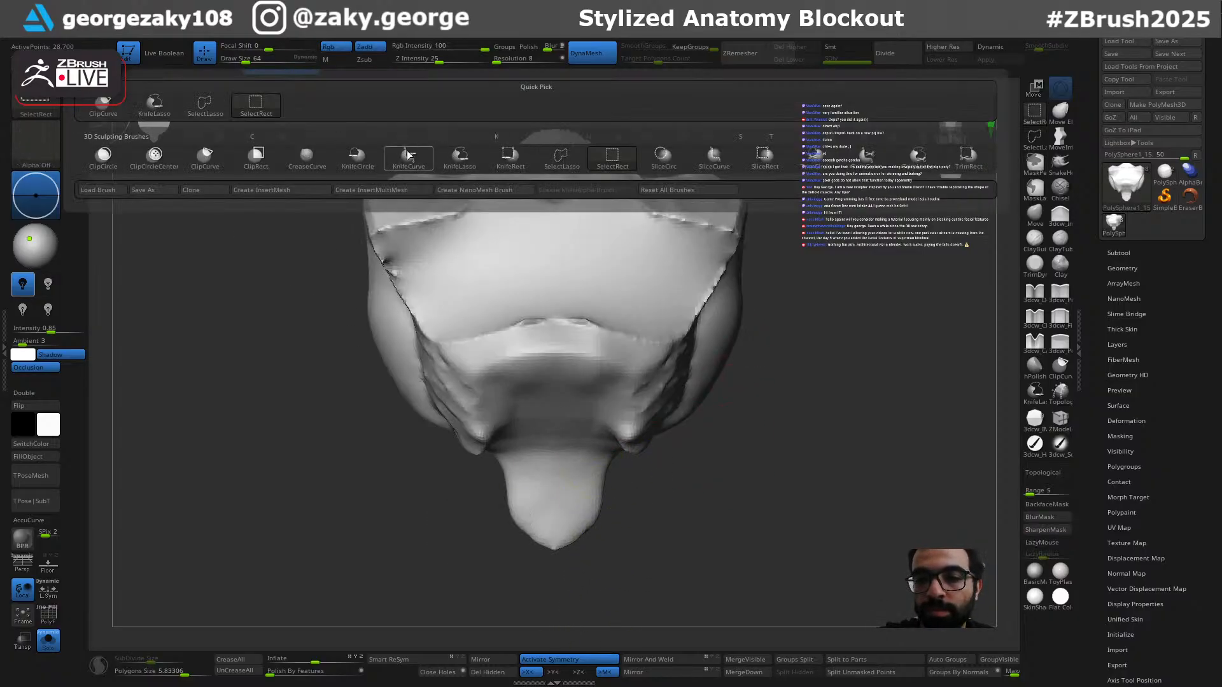
pyautogui.click(422, 154)
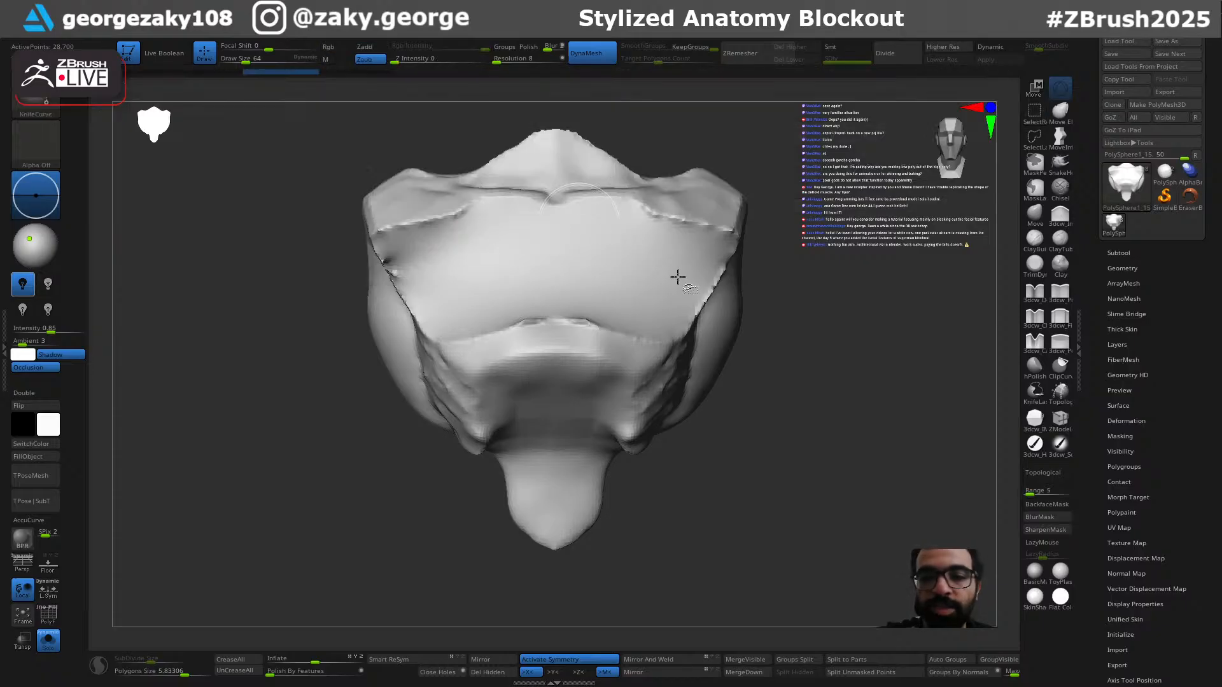
pyautogui.keyDown('ctrl'); pyautogui.keyDown('shift'); pyautogui.moveTo(468, 463); pyautogui.dragTo(652, 464); pyautogui.keyUp('shift'); pyautogui.keyUp('ctrl')
pyautogui.hotkey('ctrl', 'z')
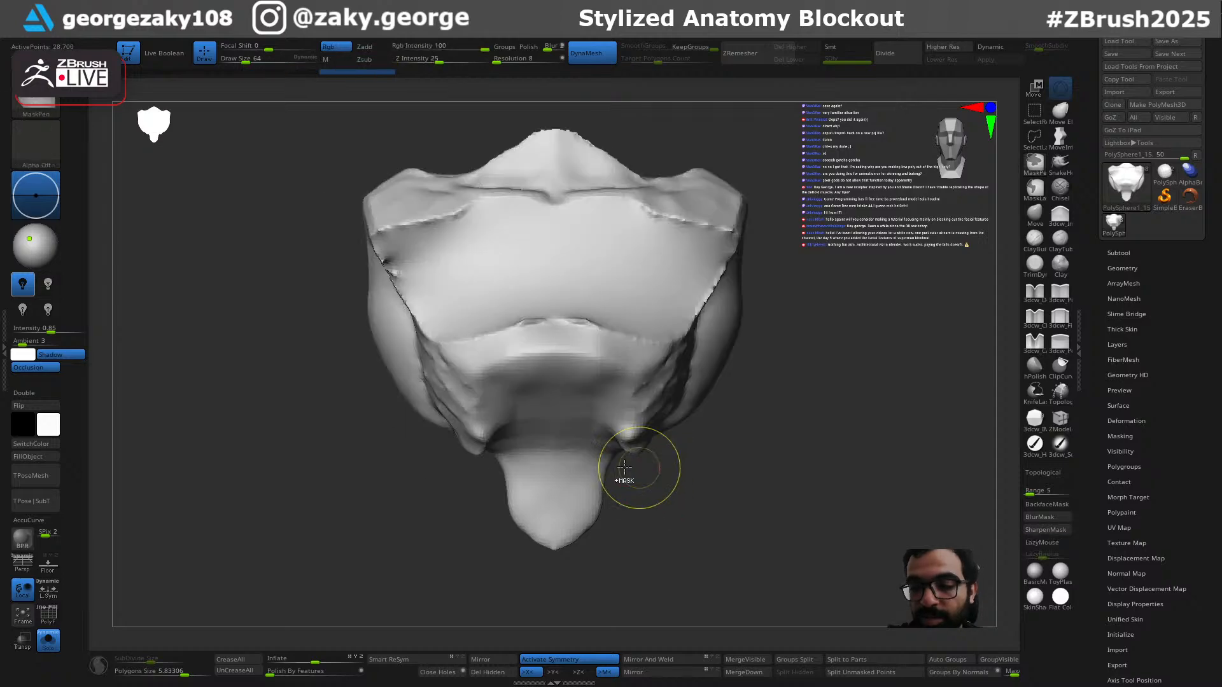
pyautogui.moveTo(470, 463)
pyautogui.keyDown('ctrl'); pyautogui.keyDown('shift'); pyautogui.mouseDown()
pyautogui.moveTo(657, 469)
pyautogui.moveTo(433, 481)
pyautogui.mouseUp(); pyautogui.keyUp('shift'); pyautogui.keyUp('ctrl')
pyautogui.hotkey('ctrl', 'z')
pyautogui.hotkey('ctrl', 'z')
pyautogui.keyDown('ctrl'); pyautogui.keyDown('shift'); pyautogui.moveTo(647, 464); pyautogui.dragTo(462, 463); pyautogui.keyUp('shift'); pyautogui.keyUp('ctrl')
# Step: Cut a shallow arch into the lower front edge of the back piece with KnifeCurve
pyautogui.keyDown('ctrl'); pyautogui.keyDown('shift'); pyautogui.moveTo(631, 474); pyautogui.dragTo(592, 438); pyautogui.keyUp('shift'); pyautogui.keyUp('ctrl')
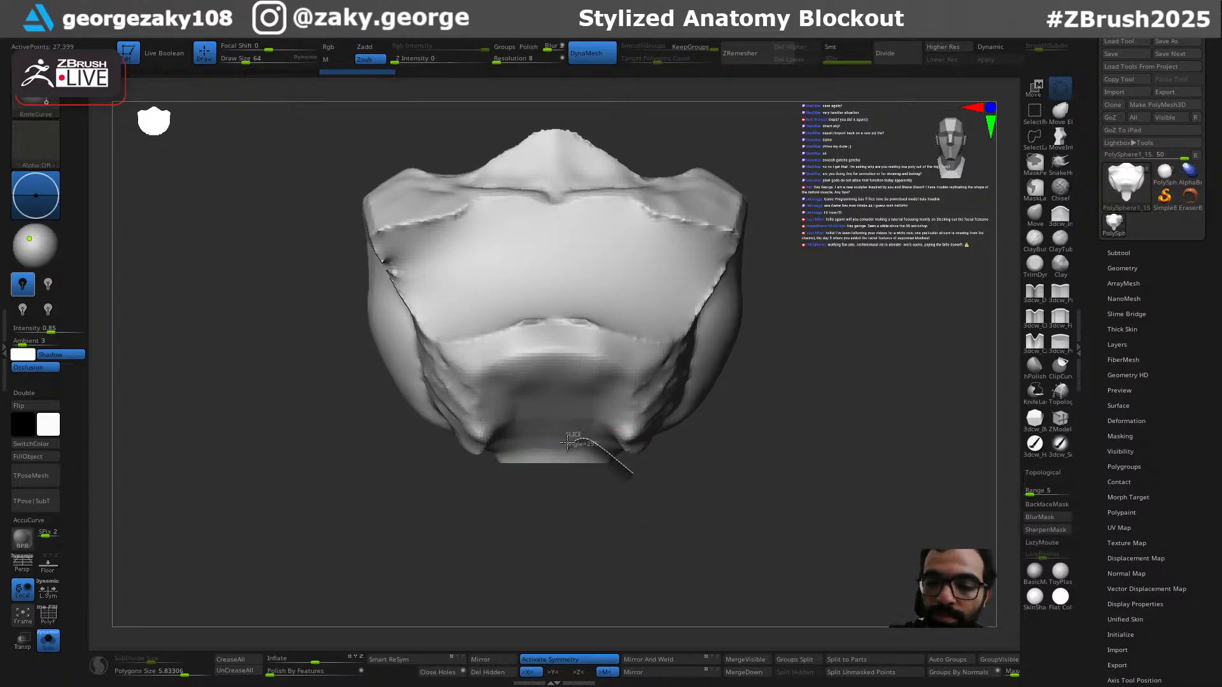
pyautogui.keyDown('ctrl'); pyautogui.keyDown('shift'); pyautogui.moveTo(487, 453); pyautogui.dragTo(484, 454); pyautogui.keyUp('shift'); pyautogui.keyUp('ctrl')
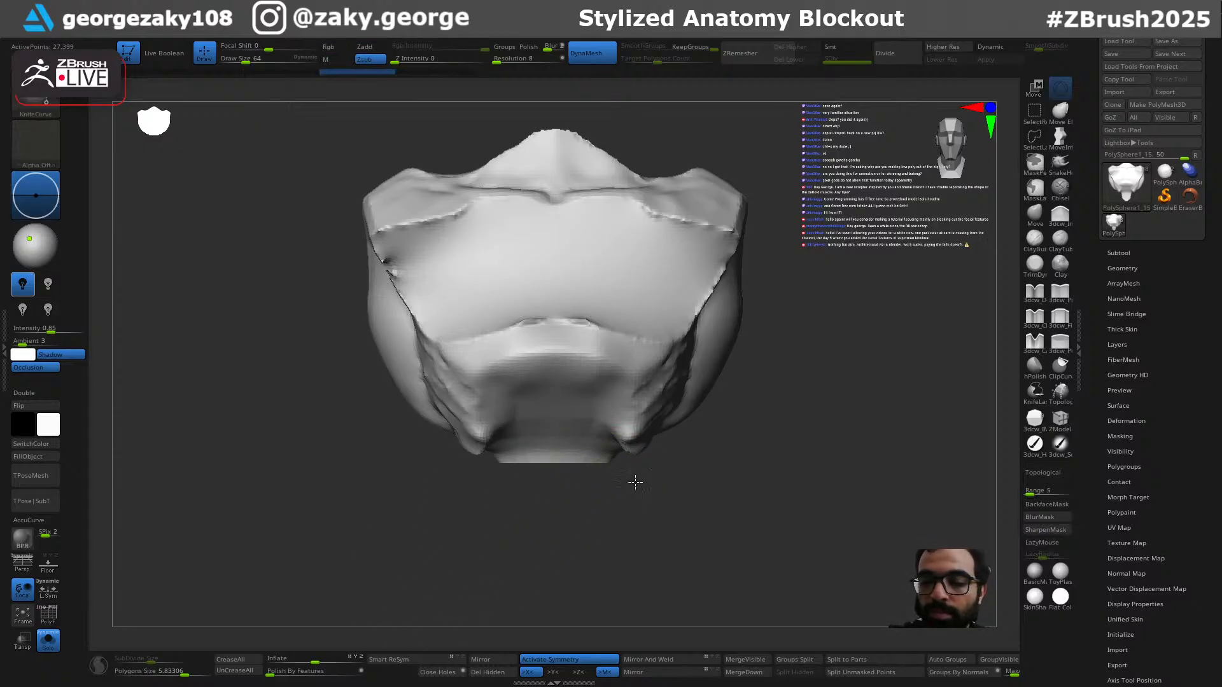
pyautogui.keyDown('ctrl'); pyautogui.keyDown('shift'); pyautogui.moveTo(486, 452); pyautogui.dragTo(436, 523); pyautogui.keyUp('shift'); pyautogui.keyUp('ctrl')
# Step: Cut a tall arch into the lower middle of the back piece with KnifeCurve from behind, undoing a trial mirror
pyautogui.keyDown('alt'); pyautogui.moveTo(663, 551); pyautogui.dragTo(672, 625); pyautogui.keyUp('alt')
pyautogui.moveTo(723, 540)
pyautogui.mouseDown()
pyautogui.moveTo(644, 546)
pyautogui.moveTo(646, 559)
pyautogui.moveTo(592, 431)
pyautogui.mouseUp()
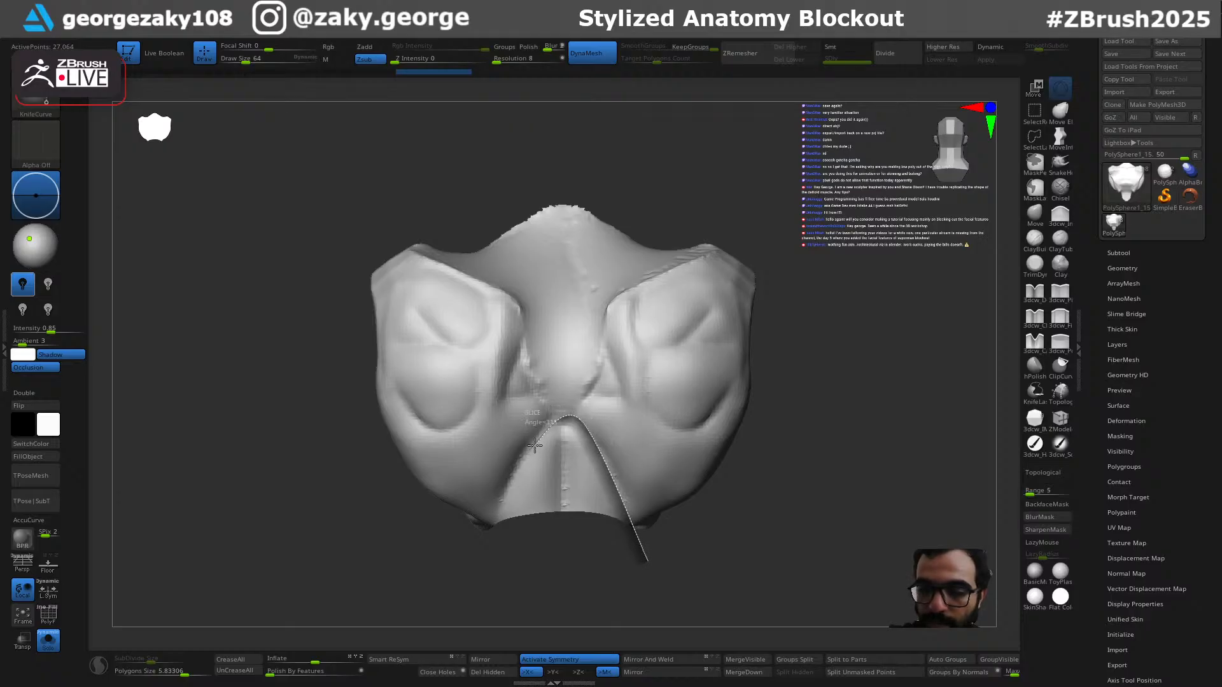
pyautogui.keyDown('ctrl'); pyautogui.keyDown('shift'); pyautogui.moveTo(523, 468); pyautogui.dragTo(500, 628); pyautogui.keyUp('shift'); pyautogui.keyUp('ctrl')
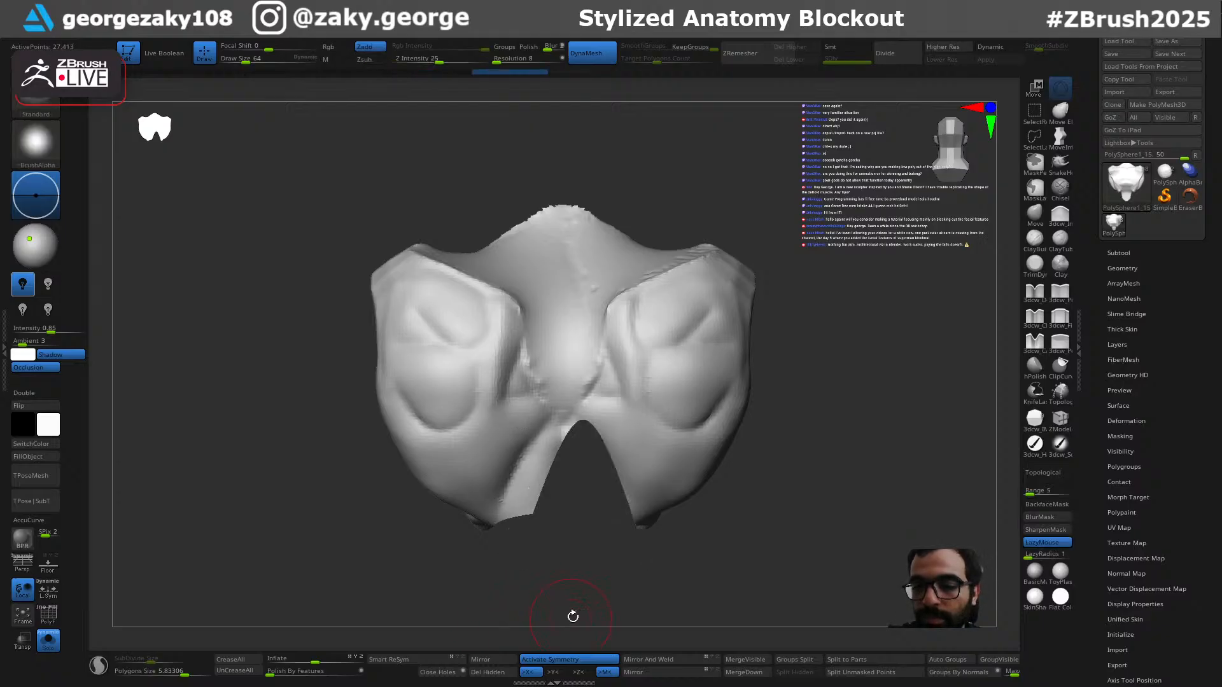
pyautogui.click(640, 673)
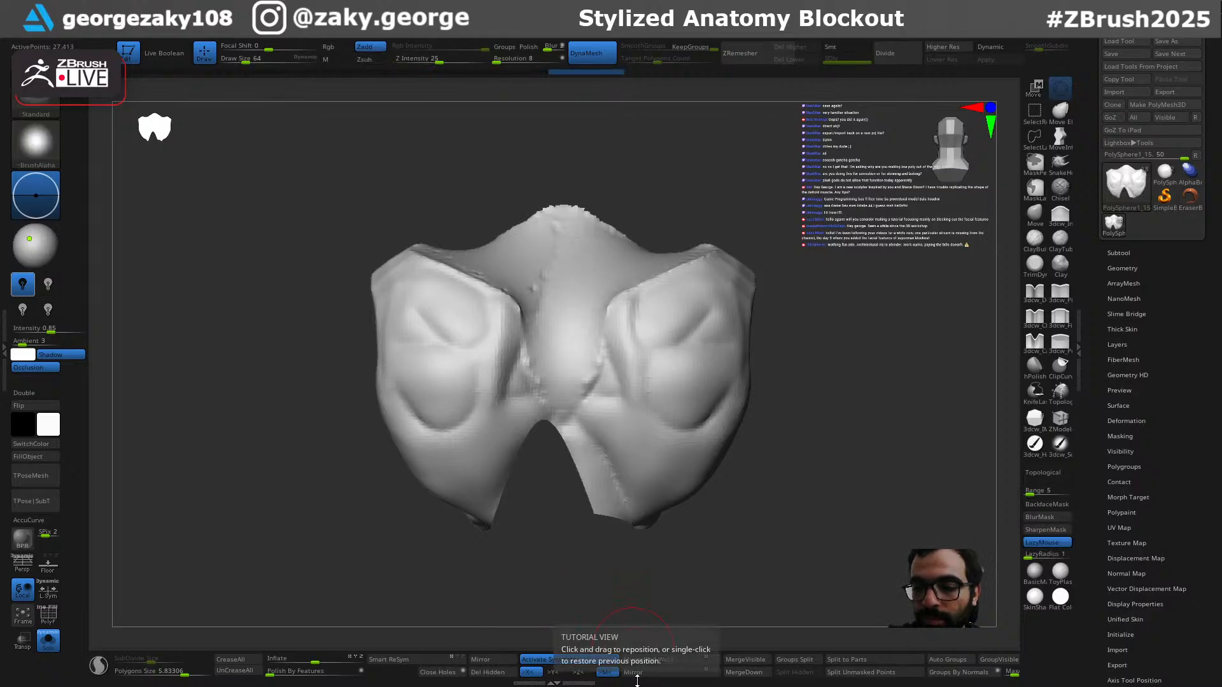
pyautogui.hotkey('ctrl', 'z')
pyautogui.keyDown('ctrl'); pyautogui.keyDown('shift'); pyautogui.moveTo(466, 568); pyautogui.dragTo(527, 449); pyautogui.keyUp('shift'); pyautogui.keyUp('ctrl')
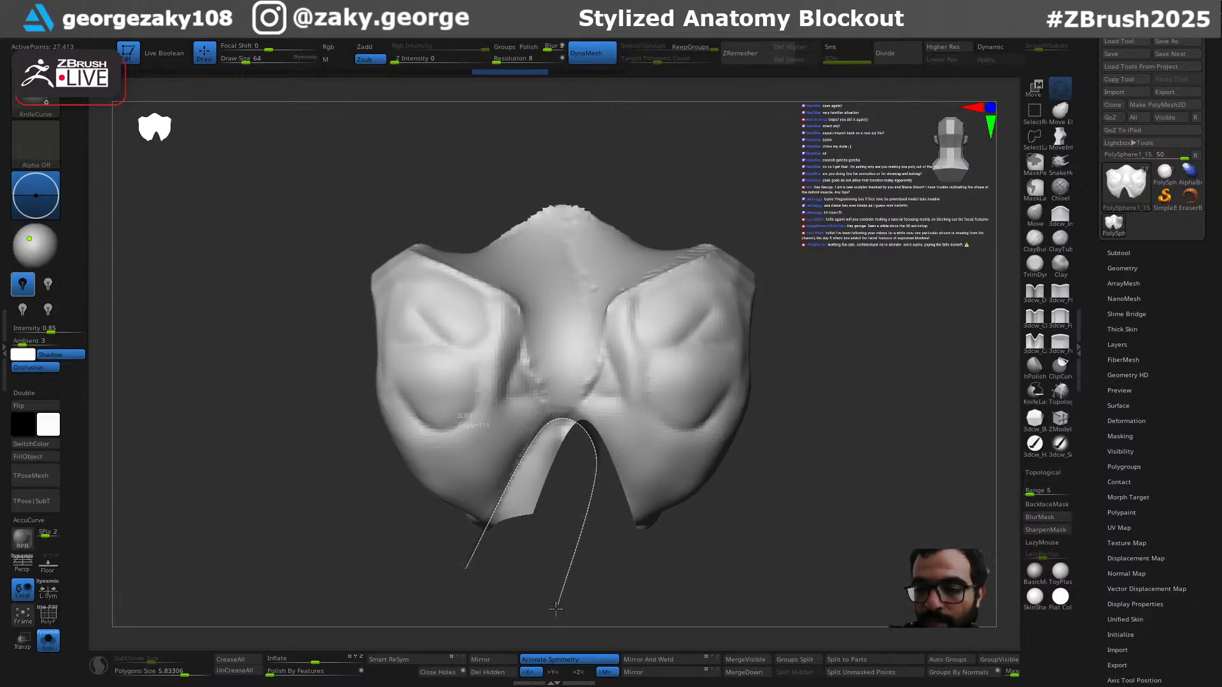
pyautogui.keyDown('ctrl'); pyautogui.keyDown('shift'); pyautogui.moveTo(561, 583); pyautogui.dragTo(560, 571); pyautogui.keyUp('shift'); pyautogui.keyUp('ctrl')
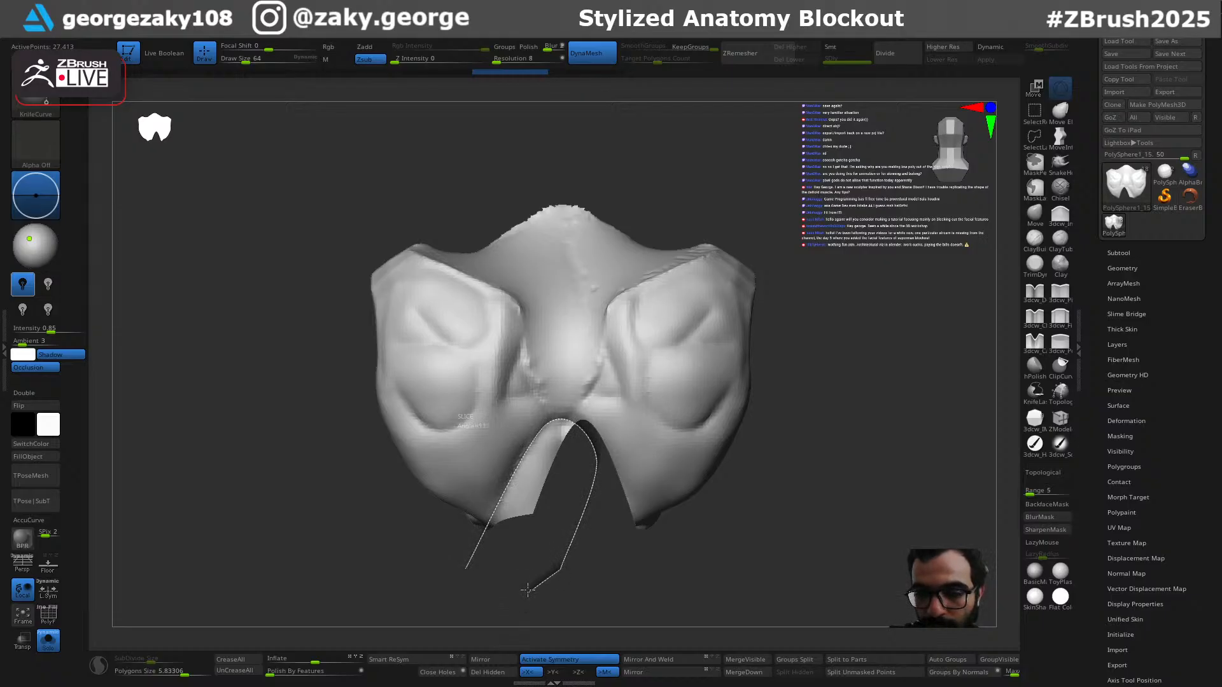
pyautogui.moveTo(581, 606)
pyautogui.keyDown('ctrl'); pyautogui.keyDown('shift'); pyautogui.mouseDown()
pyautogui.moveTo(507, 561)
pyautogui.moveTo(529, 595)
pyautogui.moveTo(547, 583)
pyautogui.moveTo(506, 511)
pyautogui.mouseUp(); pyautogui.keyUp('shift'); pyautogui.keyUp('ctrl')
pyautogui.hotkey('ctrl', 'z')
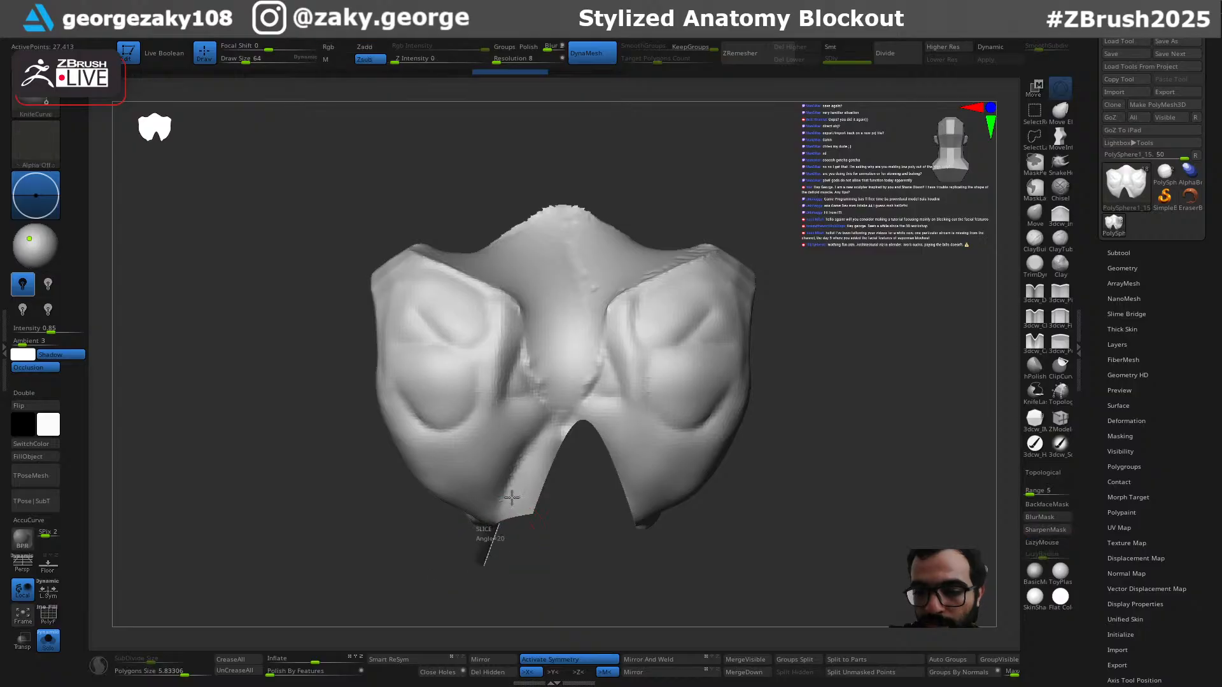
pyautogui.keyDown('ctrl'); pyautogui.keyDown('shift'); pyautogui.moveTo(529, 444); pyautogui.dragTo(518, 463); pyautogui.keyUp('shift'); pyautogui.keyUp('ctrl')
pyautogui.press('l')
# Step: Slice the leftover wall off one side of the arch with KnifeCurve, then mirror and weld the back piece
pyautogui.hotkey('ctrl', 'shift')
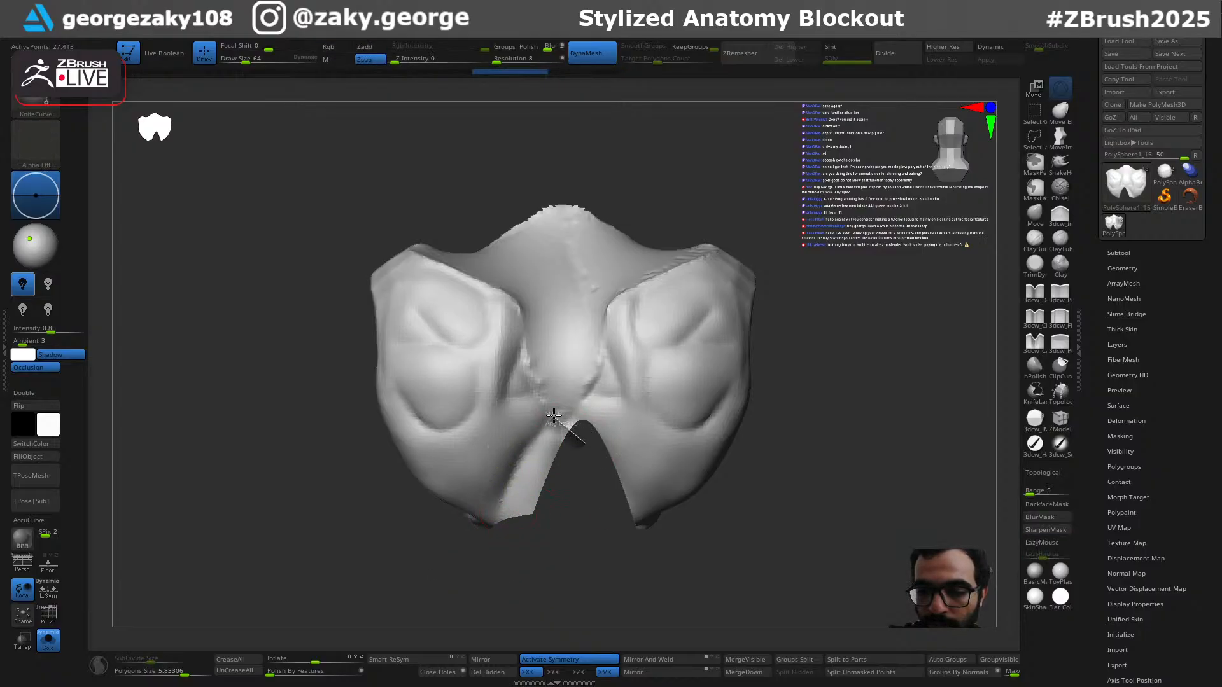
pyautogui.keyDown('ctrl'); pyautogui.keyDown('shift'); pyautogui.moveTo(510, 473); pyautogui.dragTo(458, 605); pyautogui.keyUp('shift'); pyautogui.keyUp('ctrl')
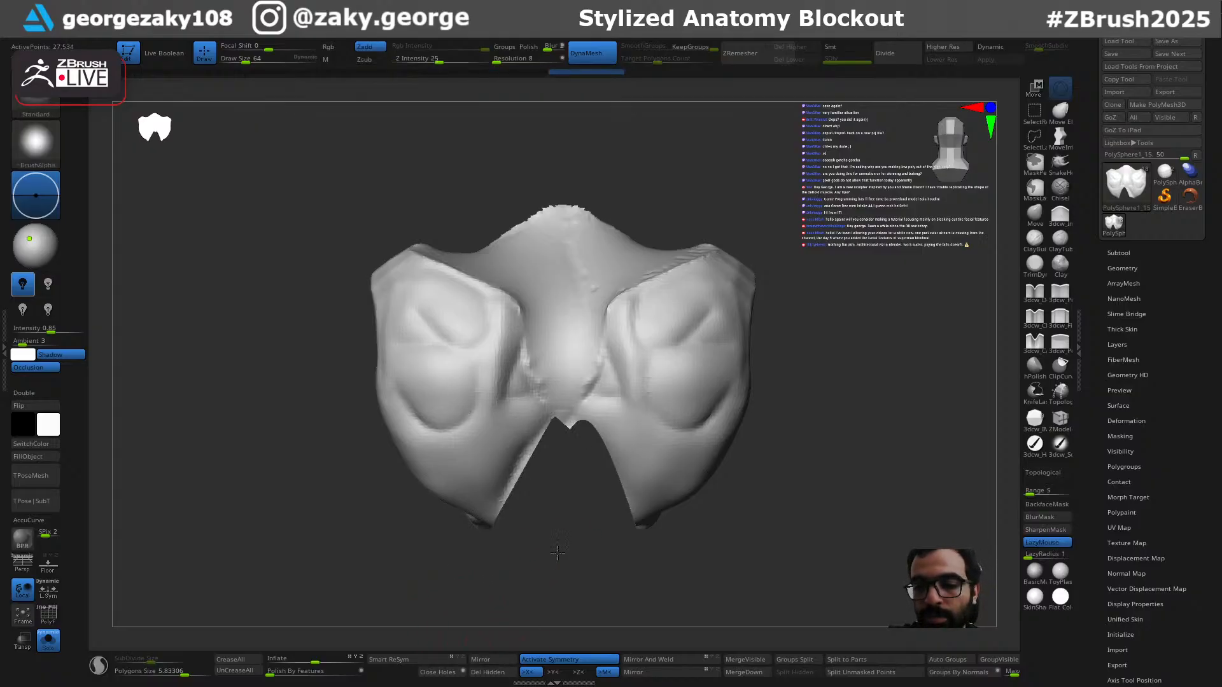
pyautogui.click(648, 660)
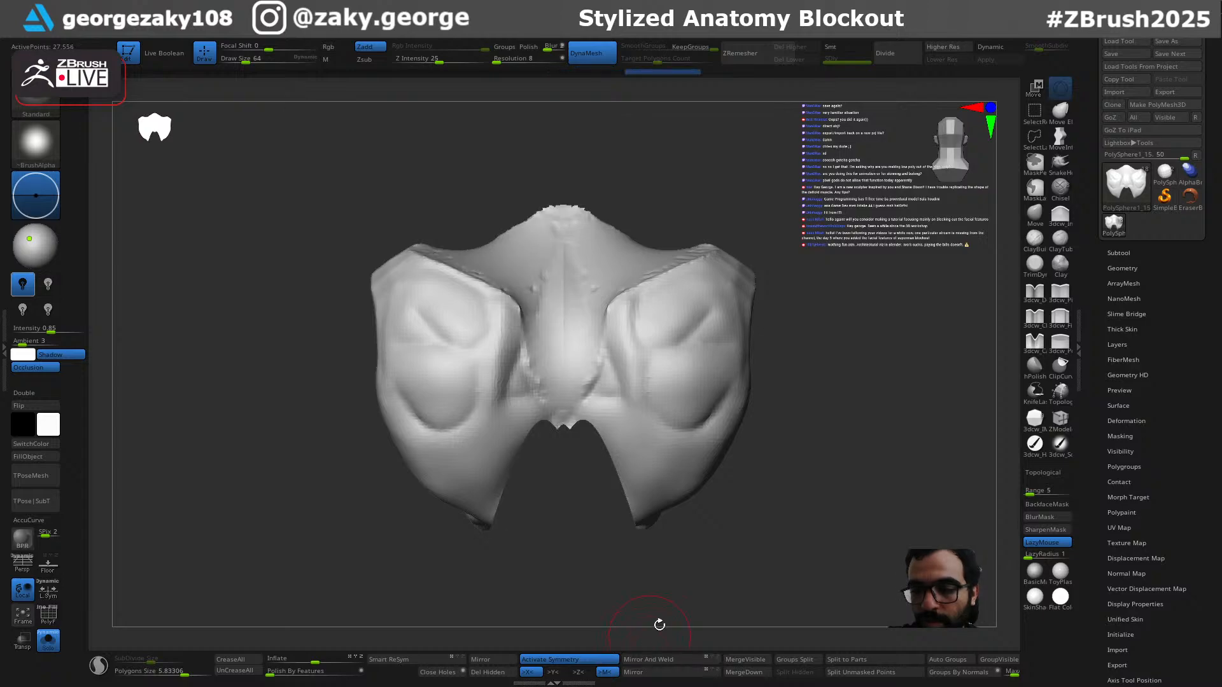
# Step: Trim the jagged points off the arch's peak with a small curved KnifeCurve cut
pyautogui.hotkey('ctrl', 'shift')
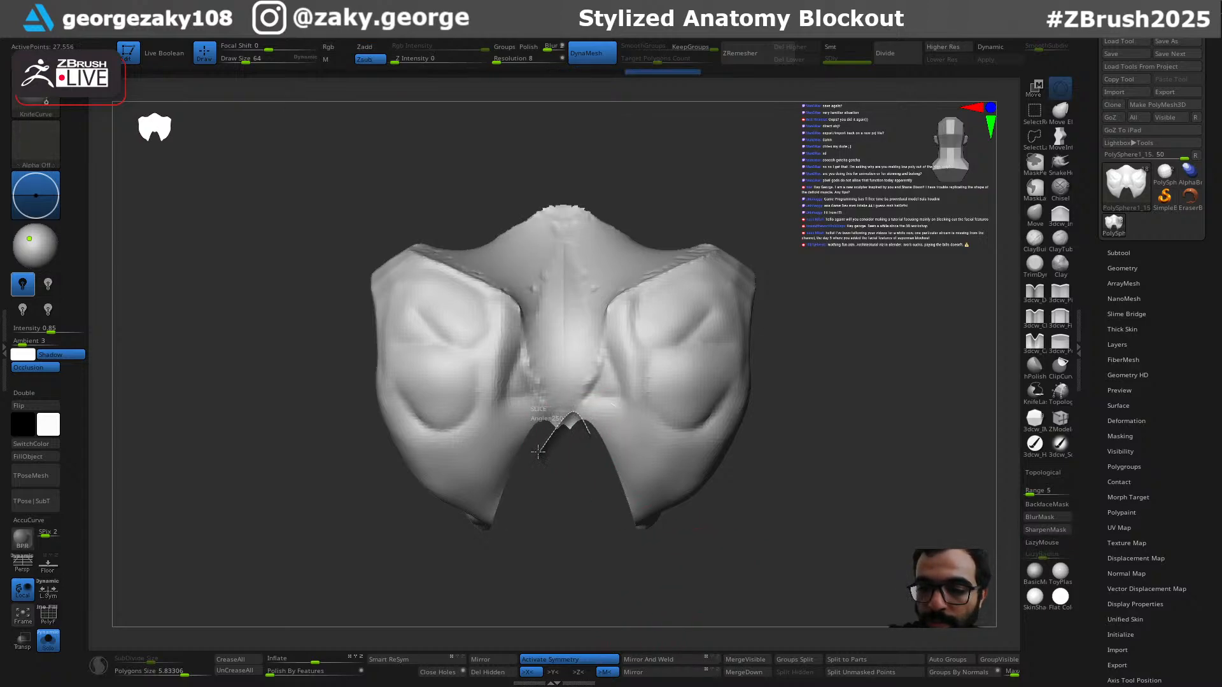
pyautogui.moveTo(541, 423); pyautogui.dragTo(542, 425)
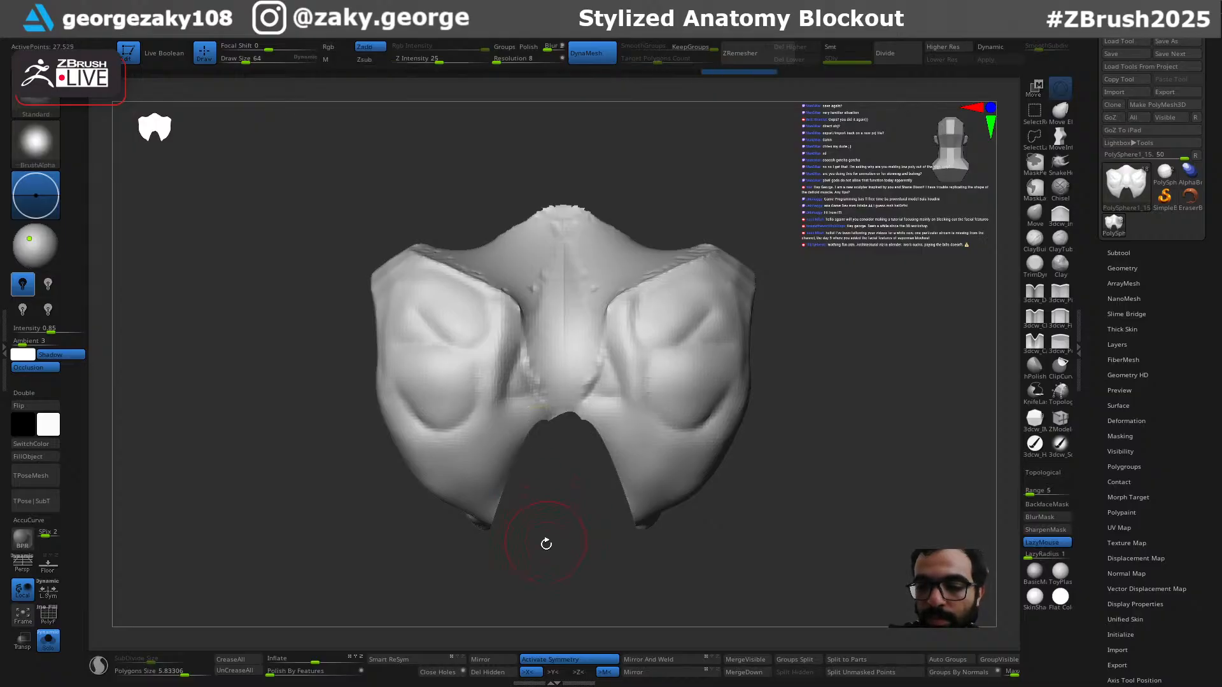
pyautogui.moveTo(568, 504); pyautogui.dragTo(635, 440)
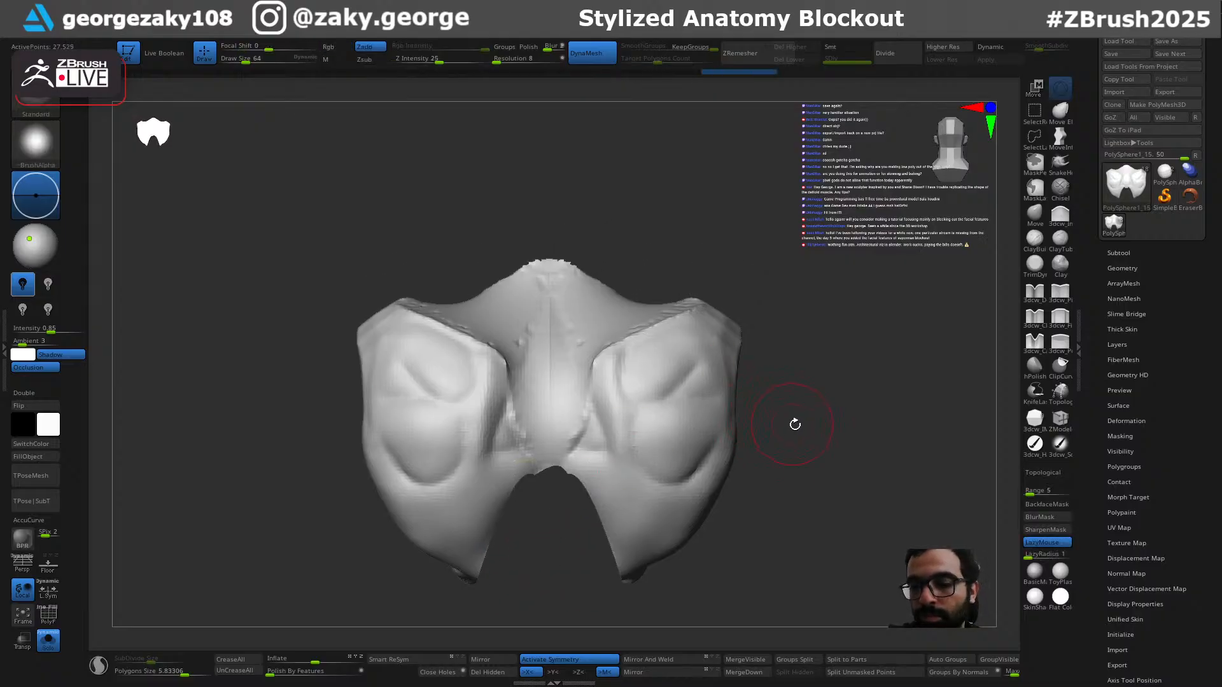
# Step: Slice off the upper half of the back piece with a straight horizontal KnifeCurve cut
pyautogui.moveTo(799, 423)
pyautogui.keyDown('ctrl'); pyautogui.keyDown('shift'); pyautogui.mouseDown()
pyautogui.moveTo(260, 456)
pyautogui.moveTo(586, 430)
pyautogui.moveTo(900, 429)
pyautogui.mouseUp(); pyautogui.keyUp('shift'); pyautogui.keyUp('ctrl')
pyautogui.hotkey('ctrl', 'z')
pyautogui.moveTo(870, 499)
pyautogui.mouseDown()
pyautogui.moveTo(881, 518)
pyautogui.moveTo(840, 526)
pyautogui.moveTo(745, 441)
pyautogui.mouseUp()
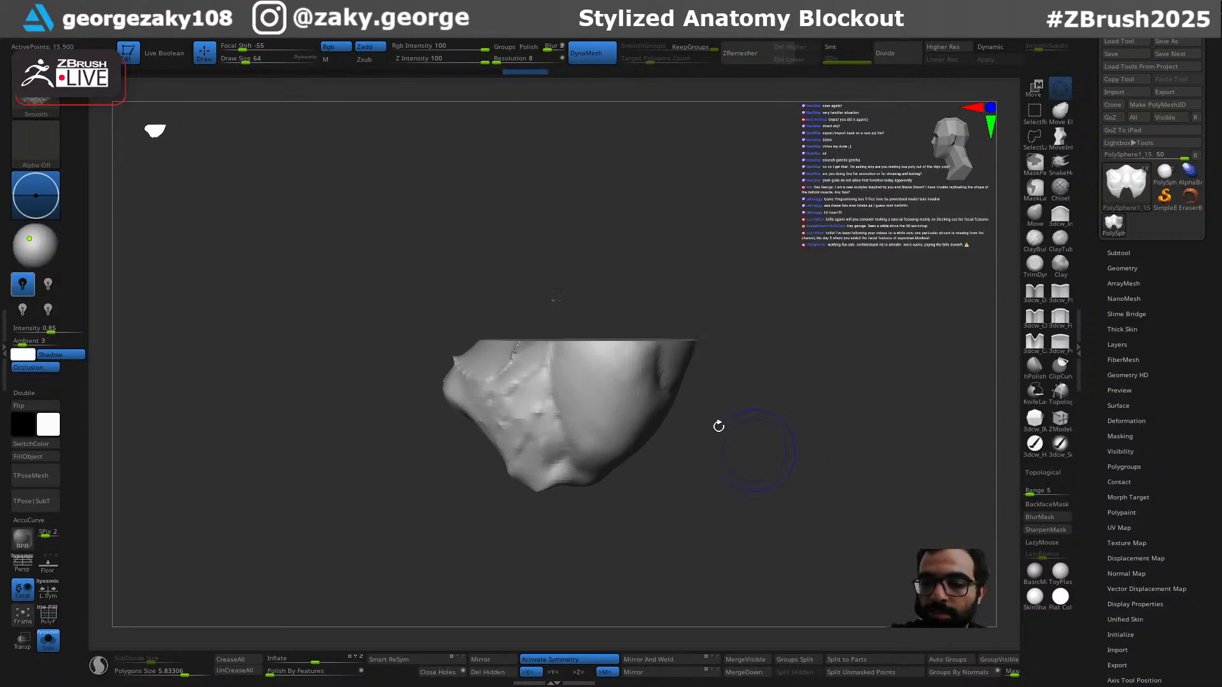
pyautogui.moveTo(660, 281)
pyautogui.mouseDown()
pyautogui.moveTo(654, 295)
pyautogui.moveTo(647, 284)
pyautogui.moveTo(515, 306)
pyautogui.mouseUp()
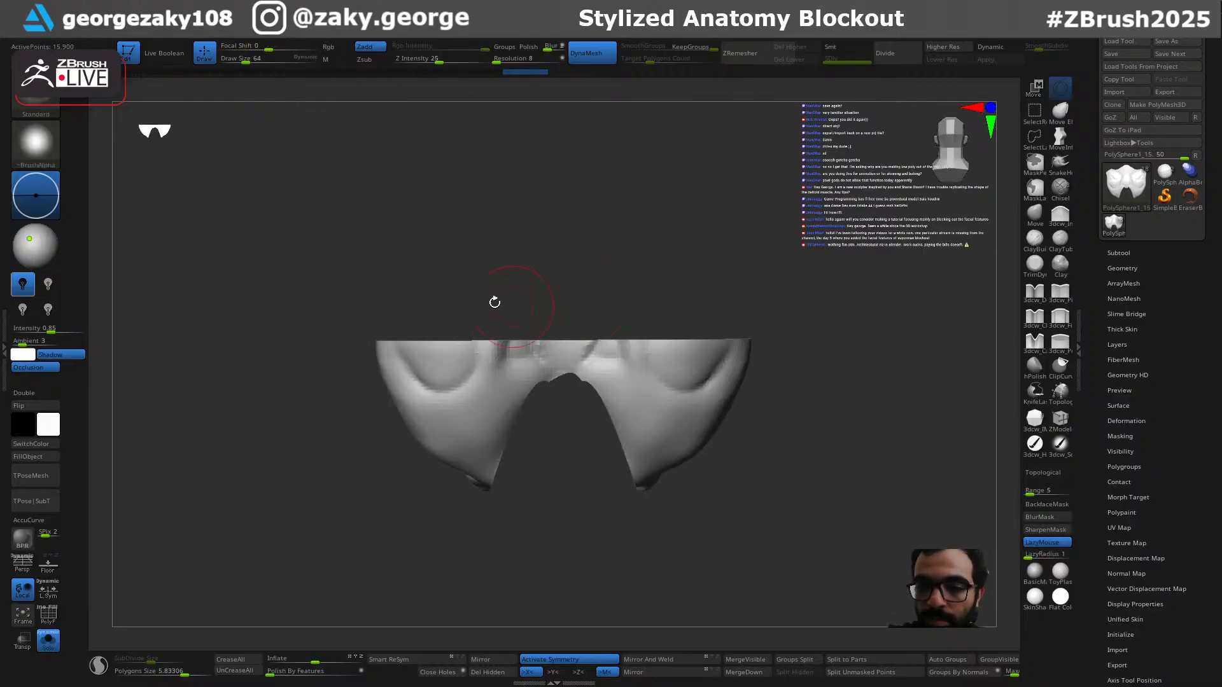
# Step: Isolate the stray speck above the flat cut with SelectRect, invert the visibility and delete the hidden geometry
pyautogui.moveTo(325, 315)
pyautogui.keyDown('ctrl'); pyautogui.keyDown('shift'); pyautogui.mouseDown()
pyautogui.moveTo(486, 304)
pyautogui.moveTo(439, 294)
pyautogui.moveTo(487, 293)
pyautogui.moveTo(715, 314)
pyautogui.moveTo(782, 376)
pyautogui.moveTo(770, 360)
pyautogui.mouseUp(); pyautogui.keyUp('shift'); pyautogui.keyUp('ctrl')
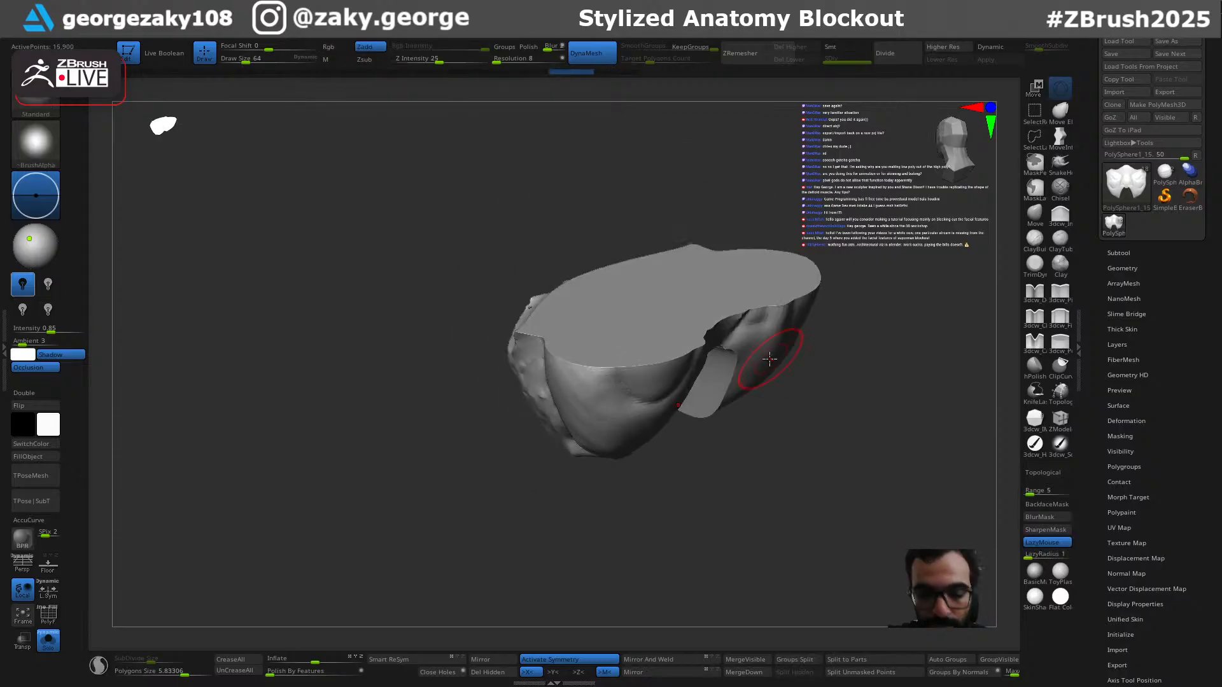
pyautogui.keyDown('shift'); pyautogui.moveTo(685, 507); pyautogui.dragTo(613, 407); pyautogui.keyUp('shift')
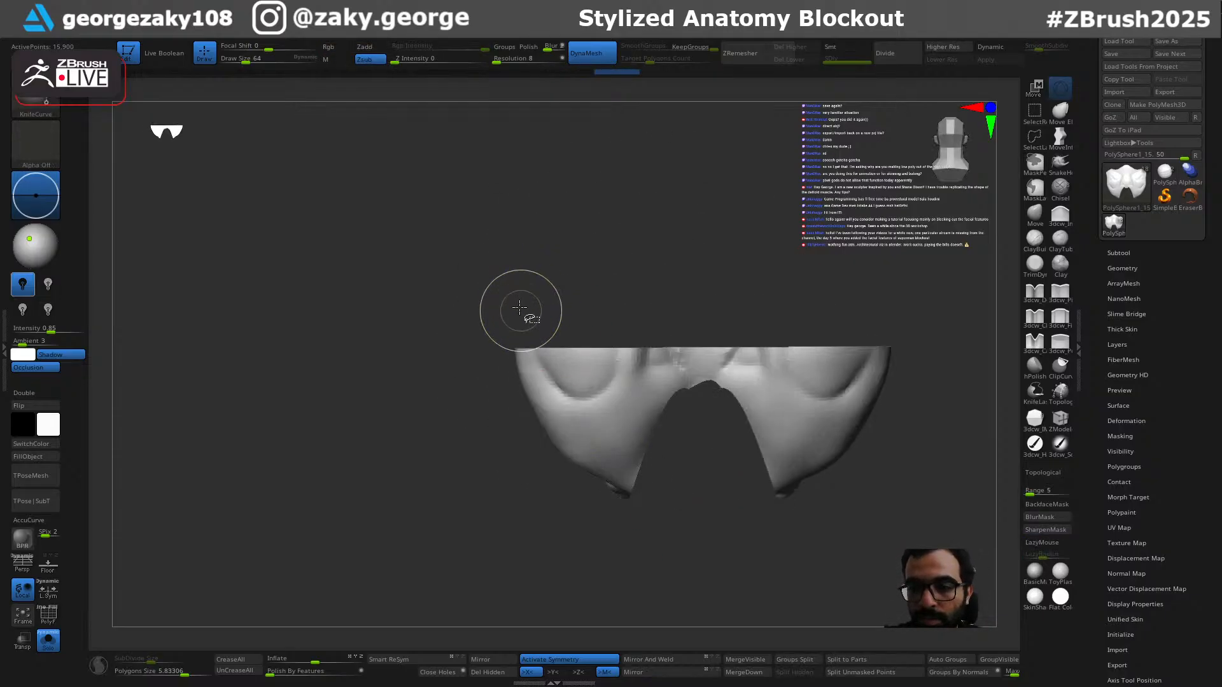
pyautogui.moveTo(537, 289)
pyautogui.keyDown('ctrl'); pyautogui.keyDown('shift'); pyautogui.mouseDown()
pyautogui.moveTo(521, 293)
pyautogui.moveTo(523, 328)
pyautogui.mouseUp(); pyautogui.keyUp('shift'); pyautogui.keyUp('ctrl')
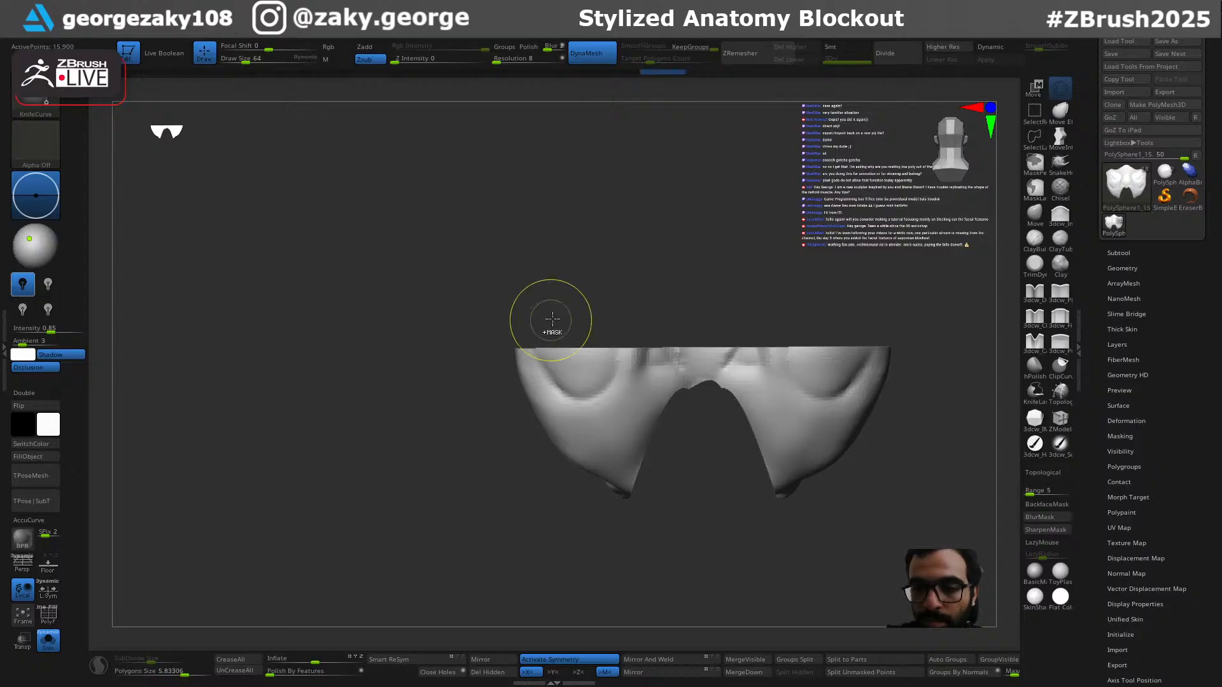
pyautogui.moveTo(533, 310)
pyautogui.keyDown('ctrl'); pyautogui.mouseDown(button='right')
pyautogui.moveTo(561, 476)
pyautogui.moveTo(570, 406)
pyautogui.moveTo(560, 419)
pyautogui.mouseUp(button='right'); pyautogui.keyUp('ctrl')
pyautogui.moveTo(622, 502)
pyautogui.mouseDown(button='right')
pyautogui.moveTo(671, 494)
pyautogui.moveTo(674, 430)
pyautogui.moveTo(649, 308)
pyautogui.moveTo(758, 333)
pyautogui.moveTo(757, 321)
pyautogui.mouseUp(button='right')
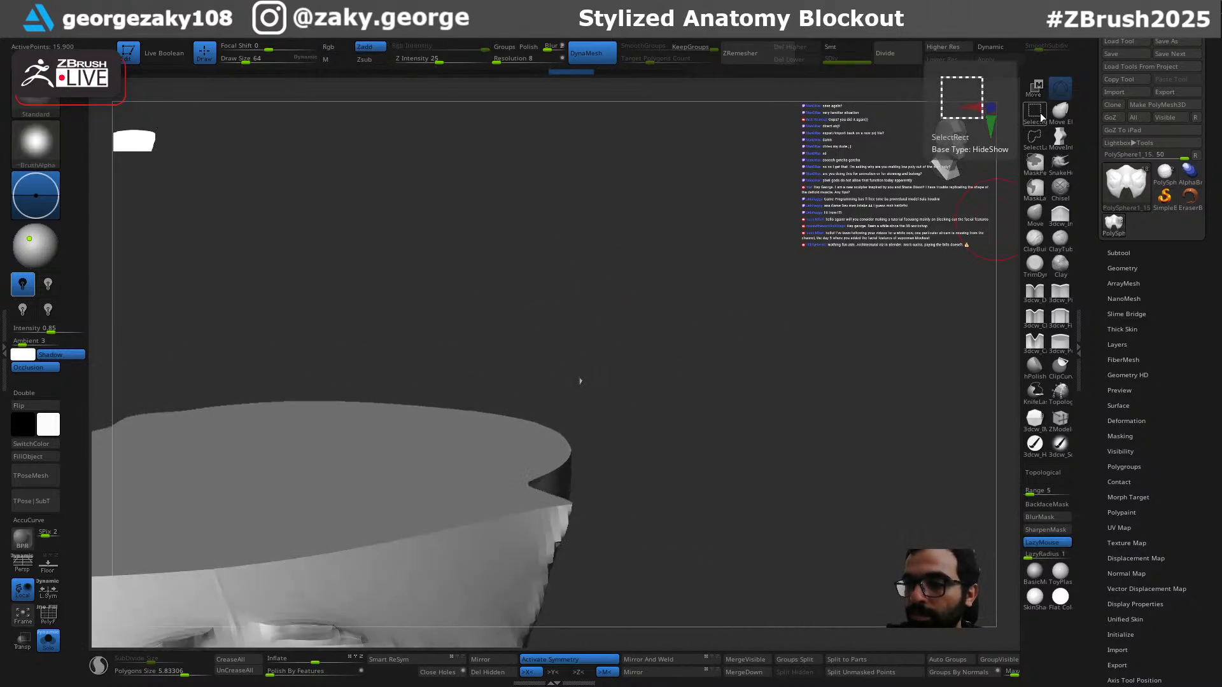
pyautogui.moveTo(650, 342); pyautogui.dragTo(636, 332, button='right')
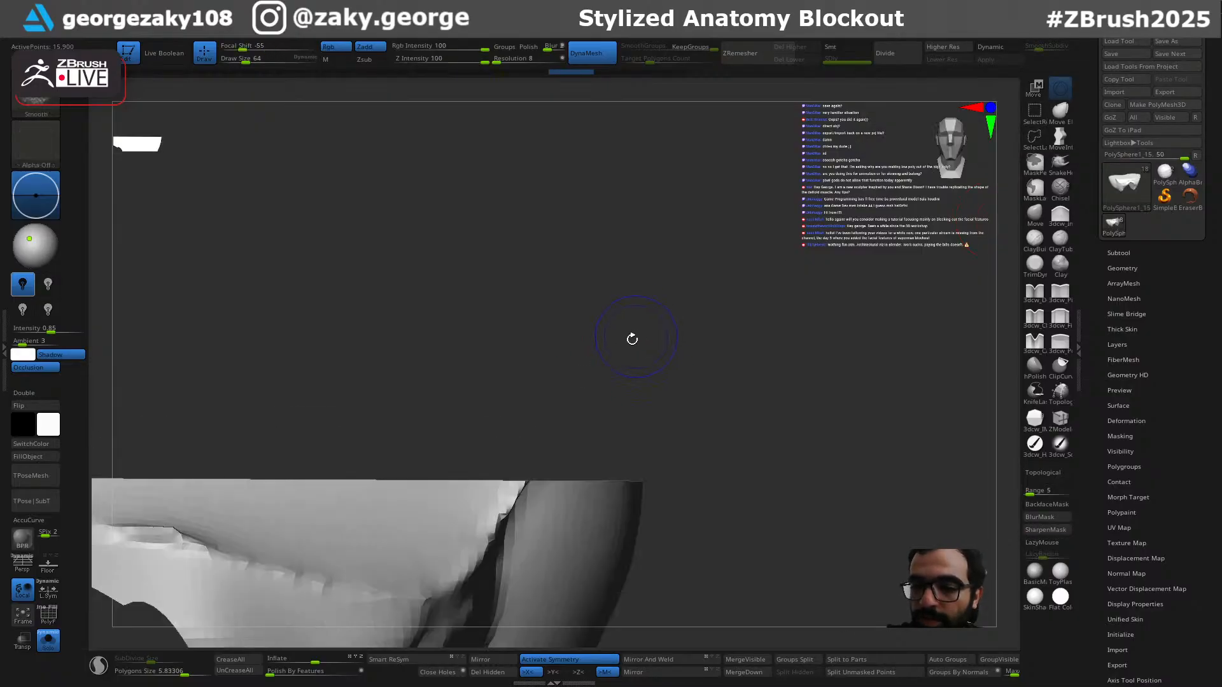
pyautogui.keyDown('ctrl'); pyautogui.keyDown('shift'); pyautogui.moveTo(629, 325); pyautogui.dragTo(538, 421); pyautogui.keyUp('shift'); pyautogui.keyUp('ctrl')
pyautogui.keyDown('ctrl'); pyautogui.keyDown('shift'); pyautogui.moveTo(754, 432); pyautogui.dragTo(768, 474); pyautogui.keyUp('shift'); pyautogui.keyUp('ctrl')
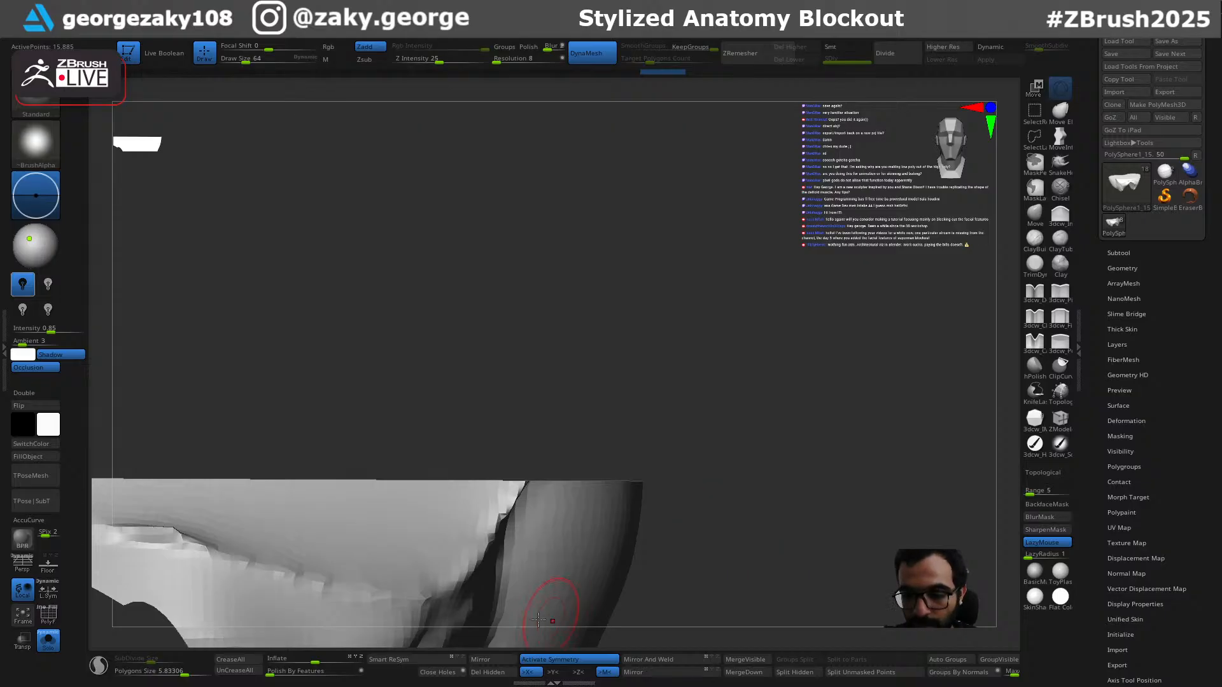
pyautogui.click(503, 677)
# Step: Compare the trimmed back piece with the full body, then isolate it again in side view
pyautogui.keyDown('alt'); pyautogui.moveTo(728, 447); pyautogui.dragTo(737, 407, button='right'); pyautogui.keyUp('alt')
pyautogui.hotkey('alt', 's')
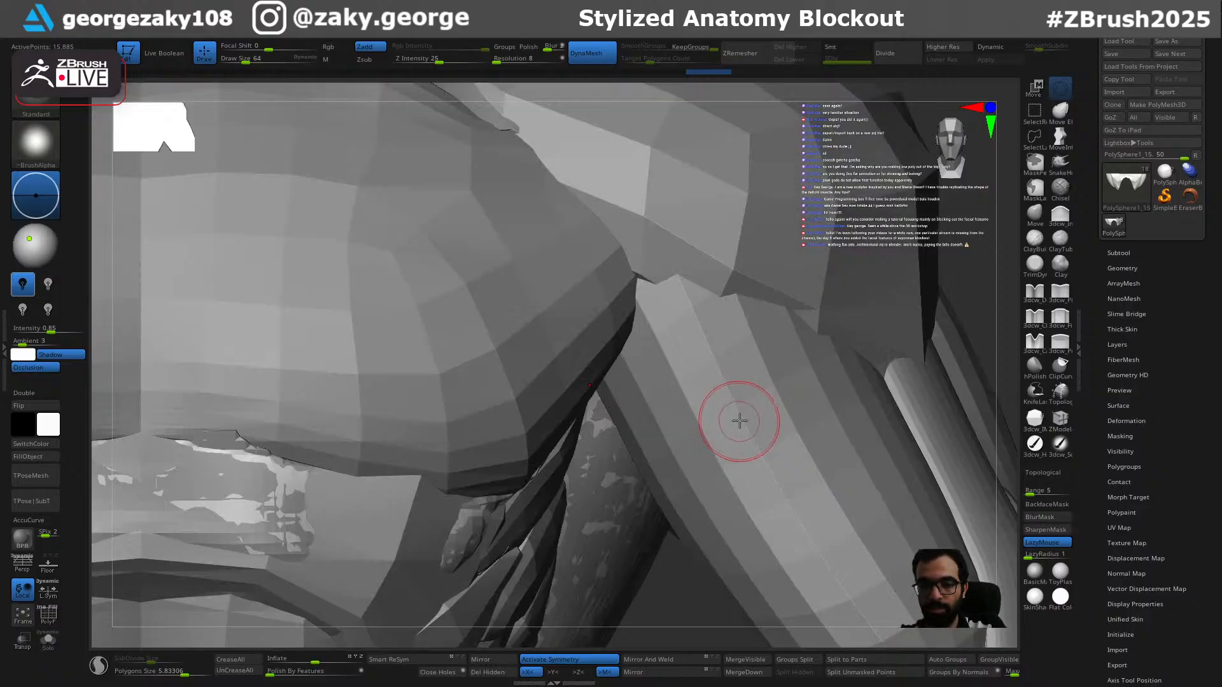
pyautogui.hotkey('alt', 's')
pyautogui.keyDown('ctrl'); pyautogui.moveTo(765, 379); pyautogui.dragTo(690, 271, button='right'); pyautogui.keyUp('ctrl')
pyautogui.keyDown('alt'); pyautogui.moveTo(764, 357); pyautogui.dragTo(787, 423, button='right'); pyautogui.keyUp('alt')
pyautogui.moveTo(786, 422); pyautogui.dragTo(717, 436, button='right')
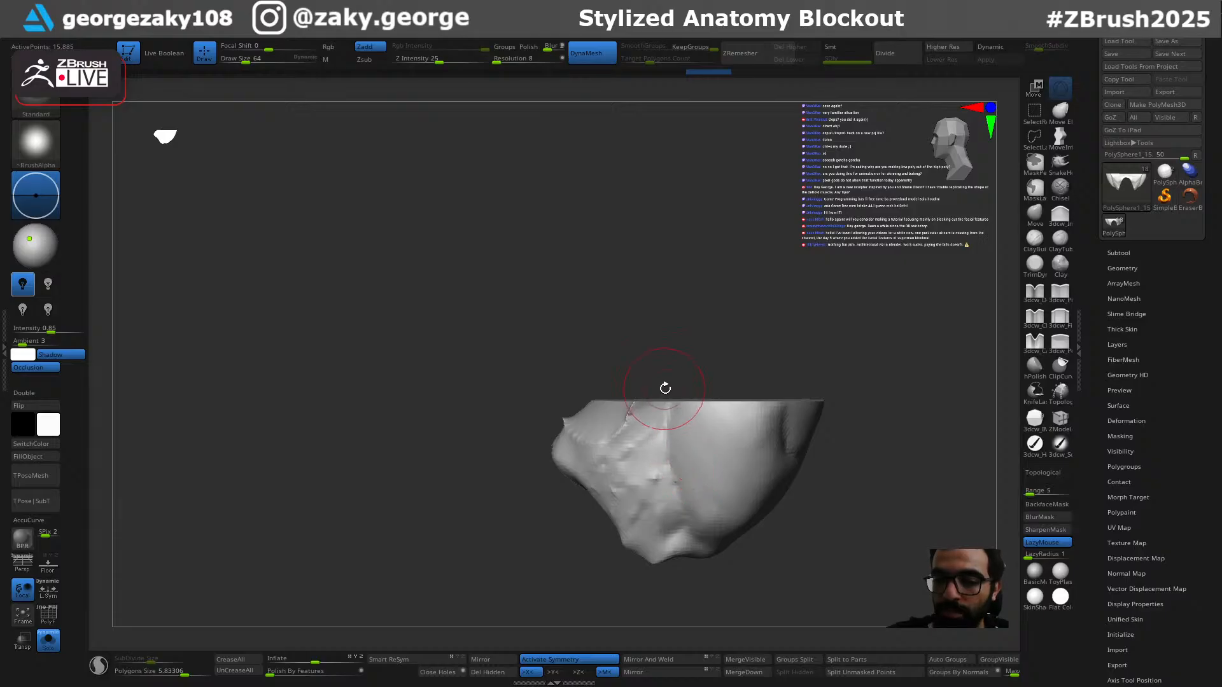
# Step: Switch to SelectLasso and hide the front portion of the back piece in side view, keeping its curved rear shell
pyautogui.hotkey('ctrl', 'shift')
pyautogui.keyDown('ctrl'); pyautogui.keyDown('shift'); pyautogui.moveTo(660, 491); pyautogui.dragTo(470, 599); pyautogui.keyUp('shift'); pyautogui.keyUp('ctrl')
pyautogui.hotkey('ctrl', 'w')
pyautogui.keyDown('ctrl'); pyautogui.keyDown('shift'); pyautogui.click(474, 598); pyautogui.keyUp('shift'); pyautogui.keyUp('ctrl')
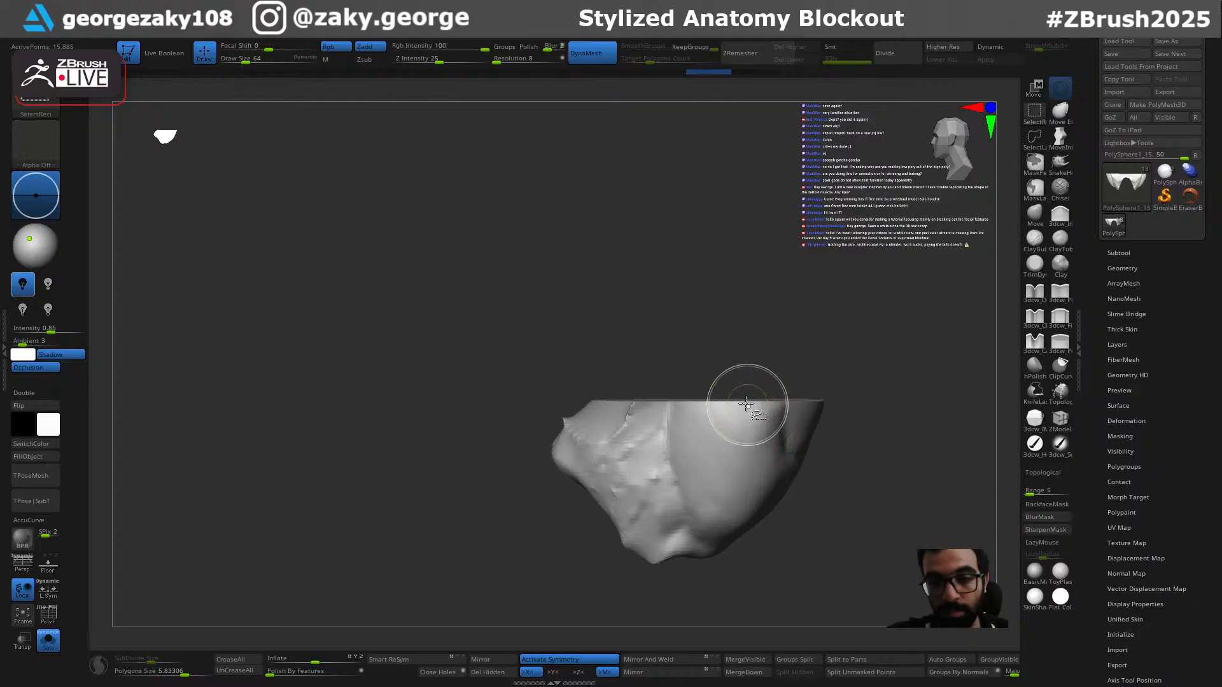
pyautogui.click(50, 102)
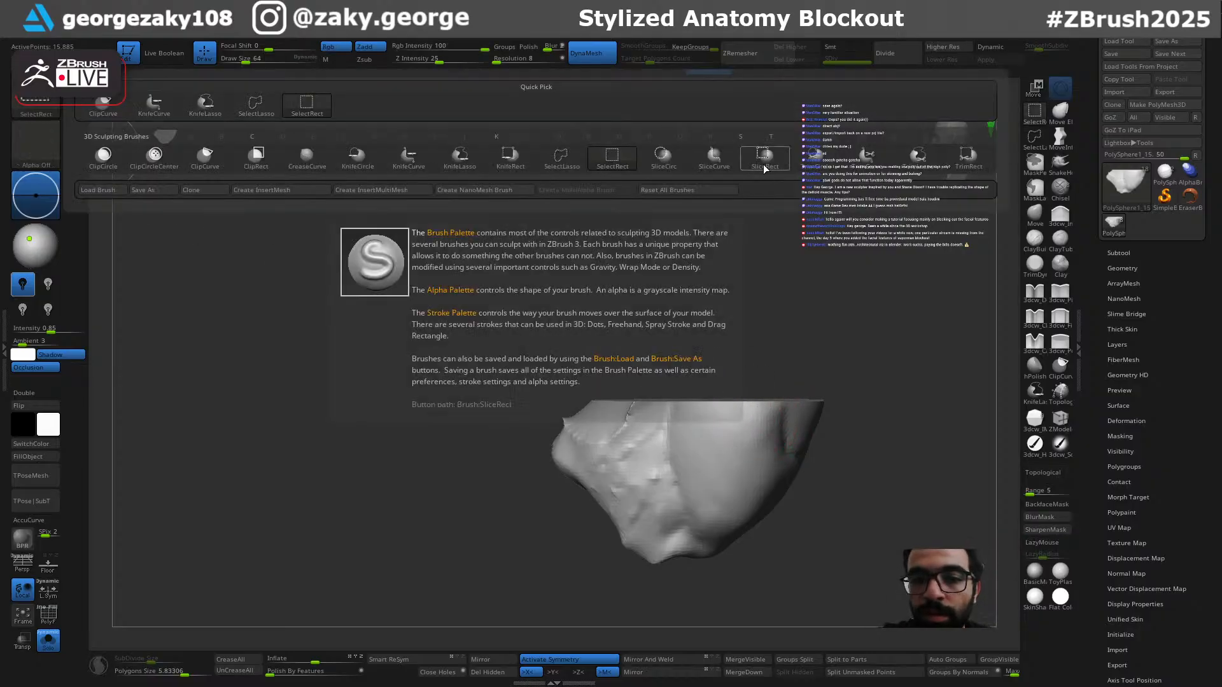
pyautogui.click(261, 109)
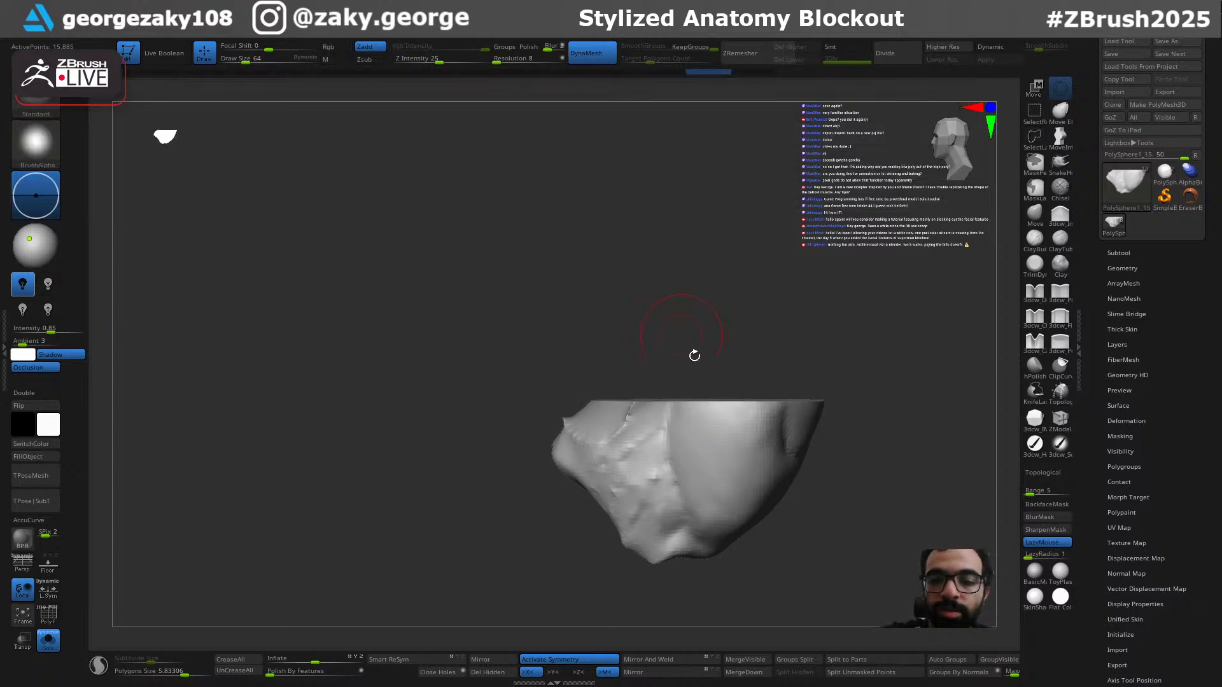
pyautogui.moveTo(678, 491)
pyautogui.keyDown('ctrl'); pyautogui.keyDown('shift'); pyautogui.mouseDown()
pyautogui.moveTo(738, 570)
pyautogui.moveTo(453, 472)
pyautogui.moveTo(669, 204)
pyautogui.mouseUp(); pyautogui.keyUp('shift'); pyautogui.keyUp('ctrl')
pyautogui.moveTo(850, 409)
pyautogui.keyDown('ctrl'); pyautogui.keyDown('shift'); pyautogui.mouseDown()
pyautogui.moveTo(866, 426)
pyautogui.moveTo(870, 494)
pyautogui.moveTo(922, 499)
pyautogui.moveTo(919, 437)
pyautogui.moveTo(880, 451)
pyautogui.moveTo(765, 642)
pyautogui.mouseUp(); pyautogui.keyUp('shift'); pyautogui.keyUp('ctrl')
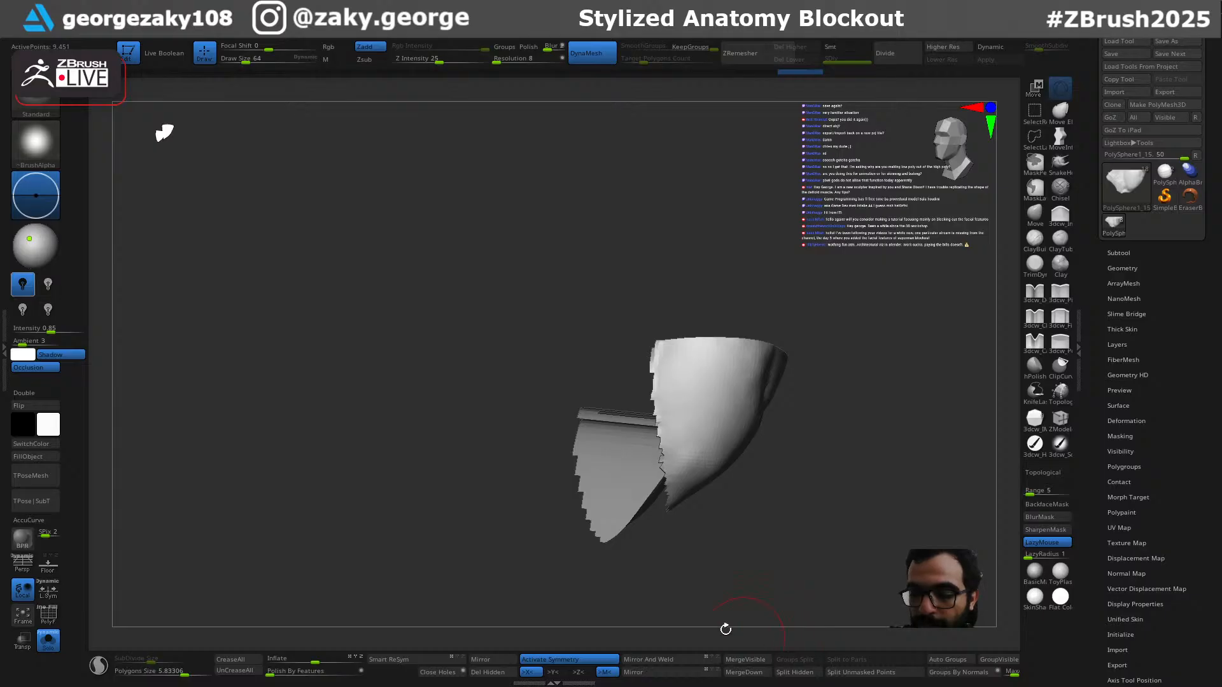
# Step: Delete the hidden front geometry and close the open holes in the remaining back shell
pyautogui.click(498, 675)
pyautogui.moveTo(794, 493); pyautogui.dragTo(822, 525)
pyautogui.click(437, 673)
pyautogui.moveTo(768, 494)
pyautogui.mouseDown()
pyautogui.moveTo(794, 498)
pyautogui.moveTo(802, 438)
pyautogui.moveTo(579, 312)
pyautogui.moveTo(603, 305)
pyautogui.mouseUp()
pyautogui.press('s')
pyautogui.moveTo(673, 265)
pyautogui.mouseDown()
pyautogui.moveTo(693, 215)
pyautogui.moveTo(732, 194)
pyautogui.moveTo(751, 203)
pyautogui.moveTo(730, 351)
pyautogui.moveTo(668, 347)
pyautogui.mouseUp()
pyautogui.click(439, 673)
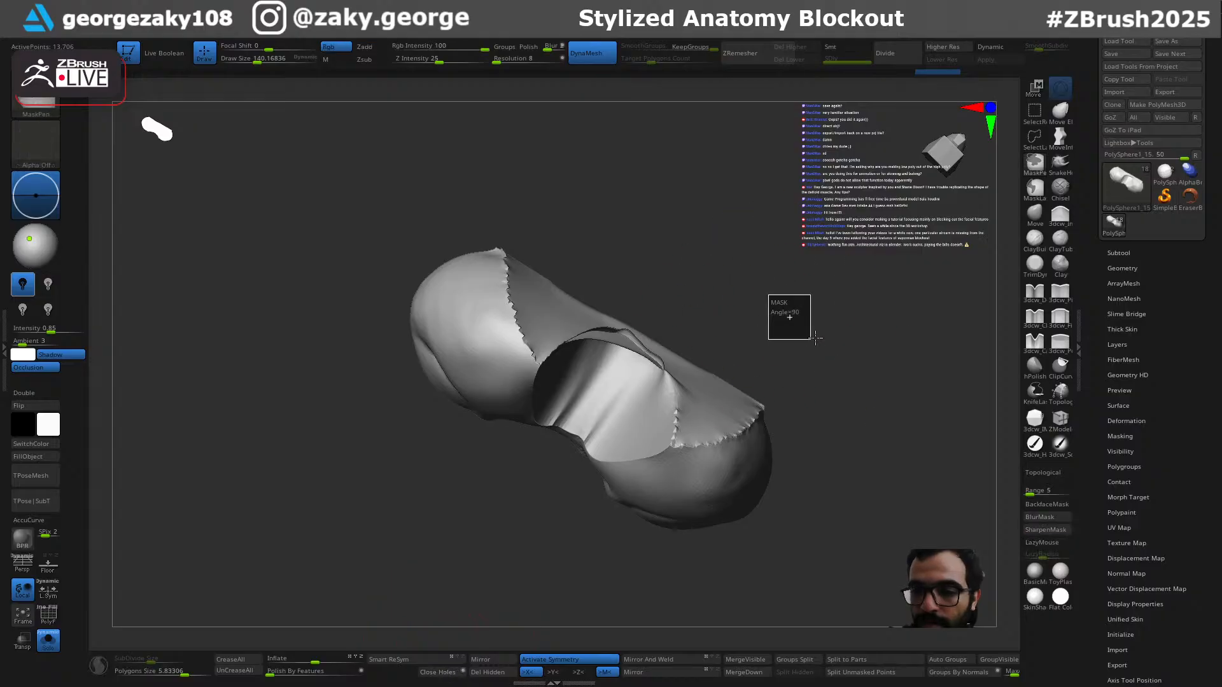
# Step: Rebuild the closed back piece with DynaMesh and make it symmetrical with Mirror And Weld
pyautogui.moveTo(794, 344); pyautogui.dragTo(702, 265)
pyautogui.press('3')
pyautogui.press('s')
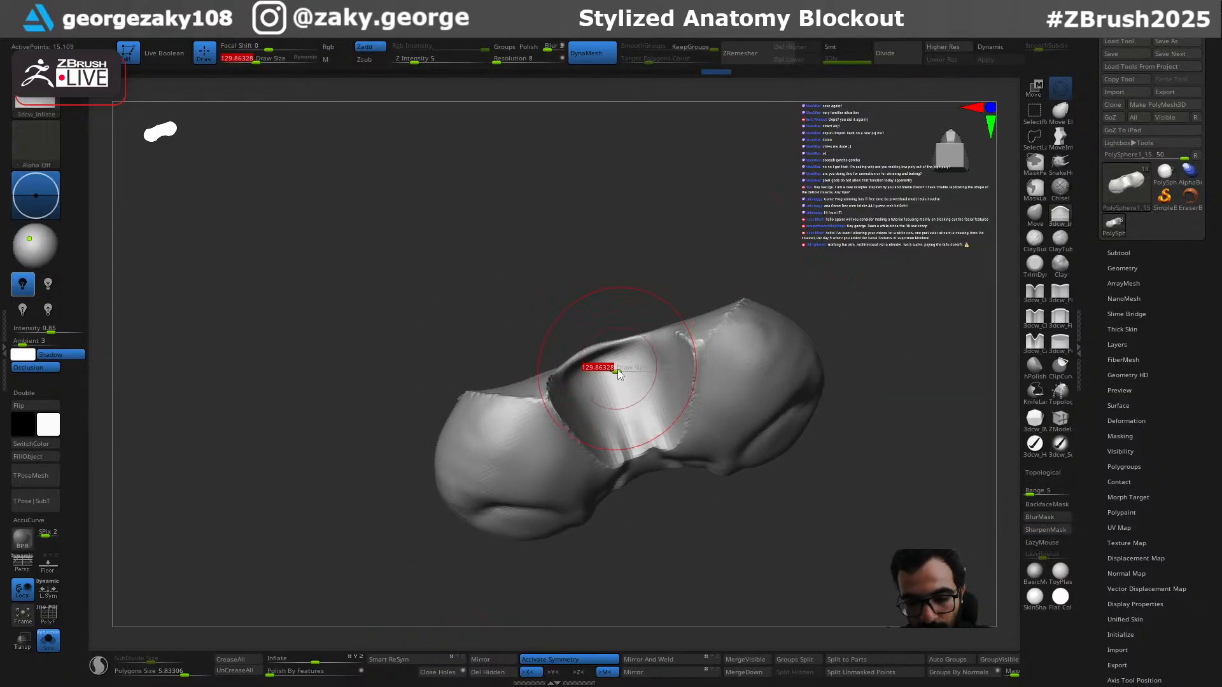
pyautogui.moveTo(707, 286)
pyautogui.mouseDown()
pyautogui.moveTo(737, 283)
pyautogui.moveTo(729, 311)
pyautogui.moveTo(594, 360)
pyautogui.moveTo(719, 496)
pyautogui.mouseUp()
pyautogui.click(659, 661)
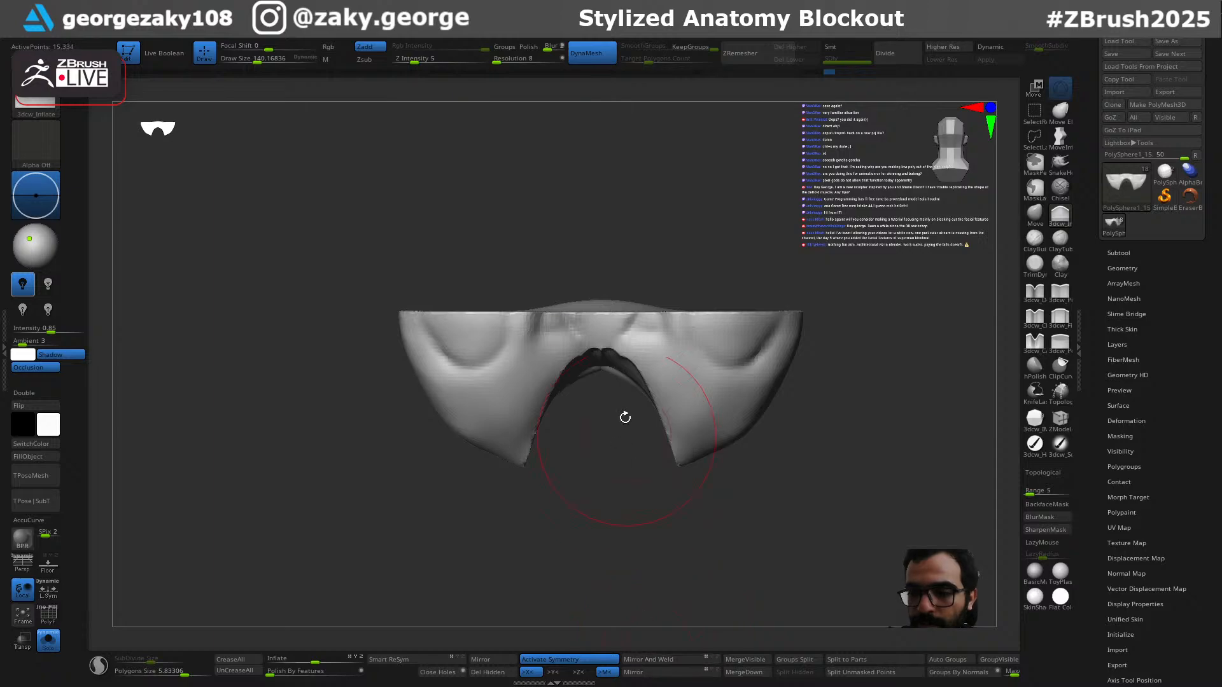
# Step: Smooth the peak of the central arch and the middle of the flat top using a draw size of about 151
pyautogui.moveTo(609, 364); pyautogui.dragTo(603, 399, button='right')
pyautogui.press('s')
pyautogui.moveTo(603, 401); pyautogui.dragTo(606, 403)
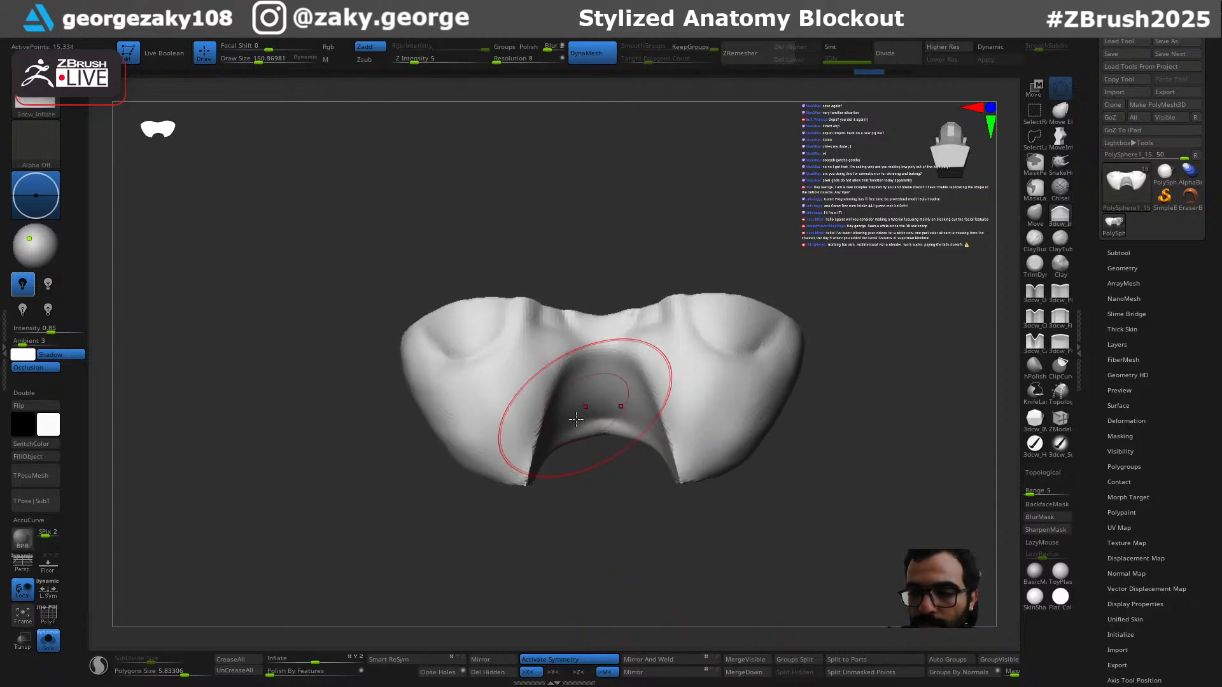
pyautogui.moveTo(546, 489)
pyautogui.mouseDown()
pyautogui.moveTo(584, 504)
pyautogui.moveTo(616, 545)
pyautogui.moveTo(646, 541)
pyautogui.mouseUp()
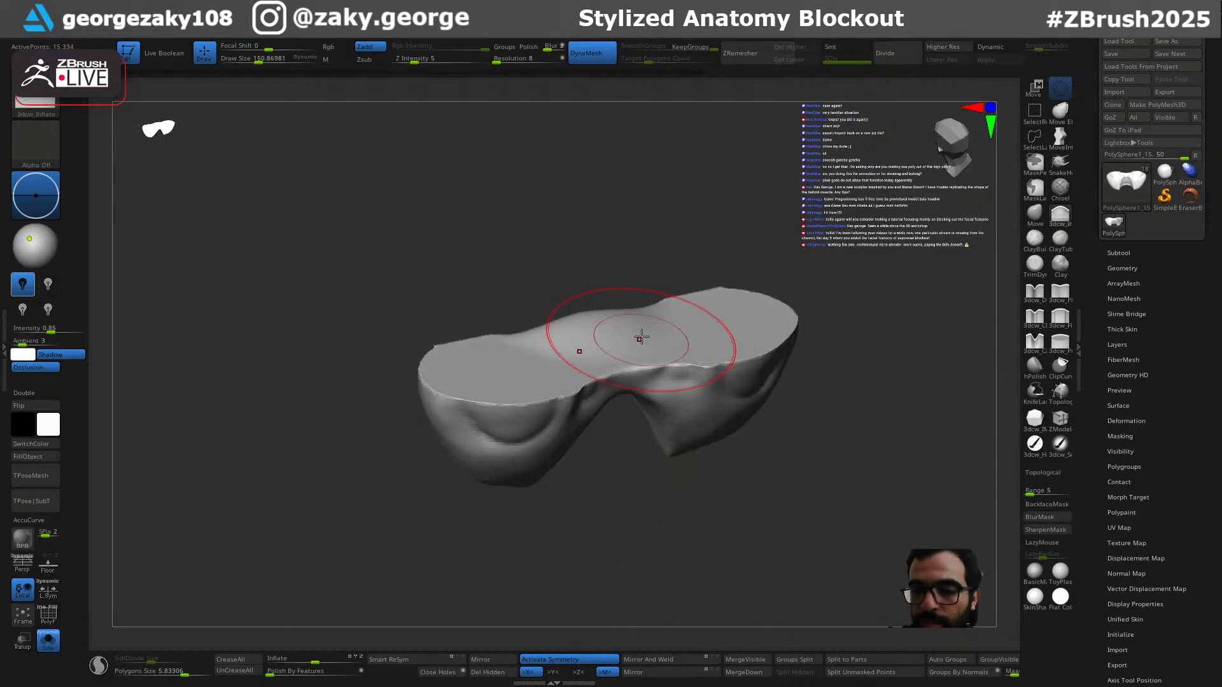
pyautogui.moveTo(541, 577); pyautogui.dragTo(687, 444)
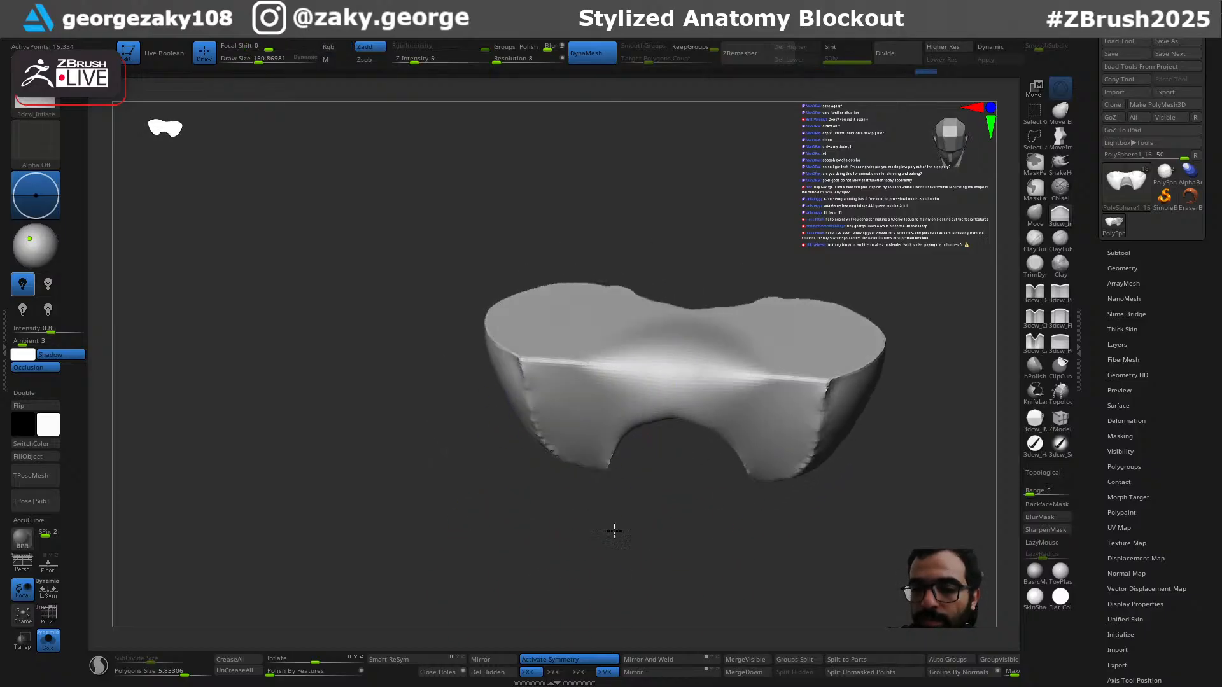
pyautogui.moveTo(616, 472)
pyautogui.mouseDown()
pyautogui.moveTo(704, 534)
pyautogui.moveTo(710, 573)
pyautogui.moveTo(665, 559)
pyautogui.moveTo(758, 573)
pyautogui.moveTo(823, 420)
pyautogui.mouseUp()
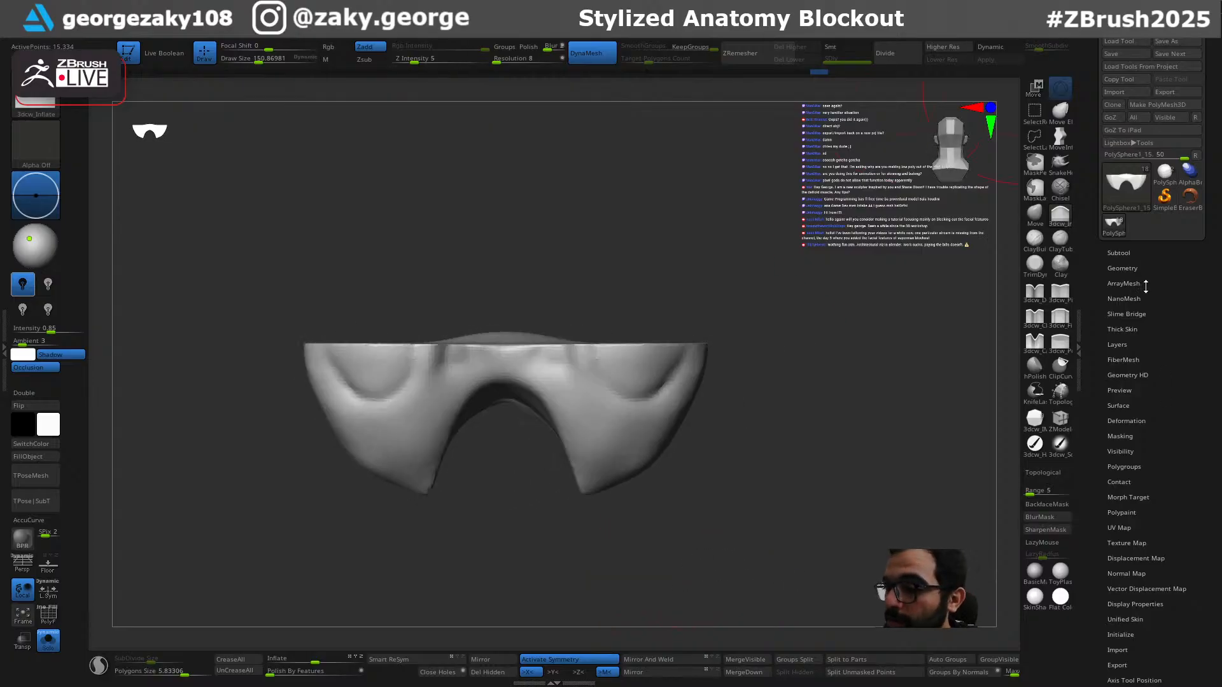
# Step: Try ZRemeshing the back piece with the Half option off and a target polygon count of about 0.12
pyautogui.click(1121, 268)
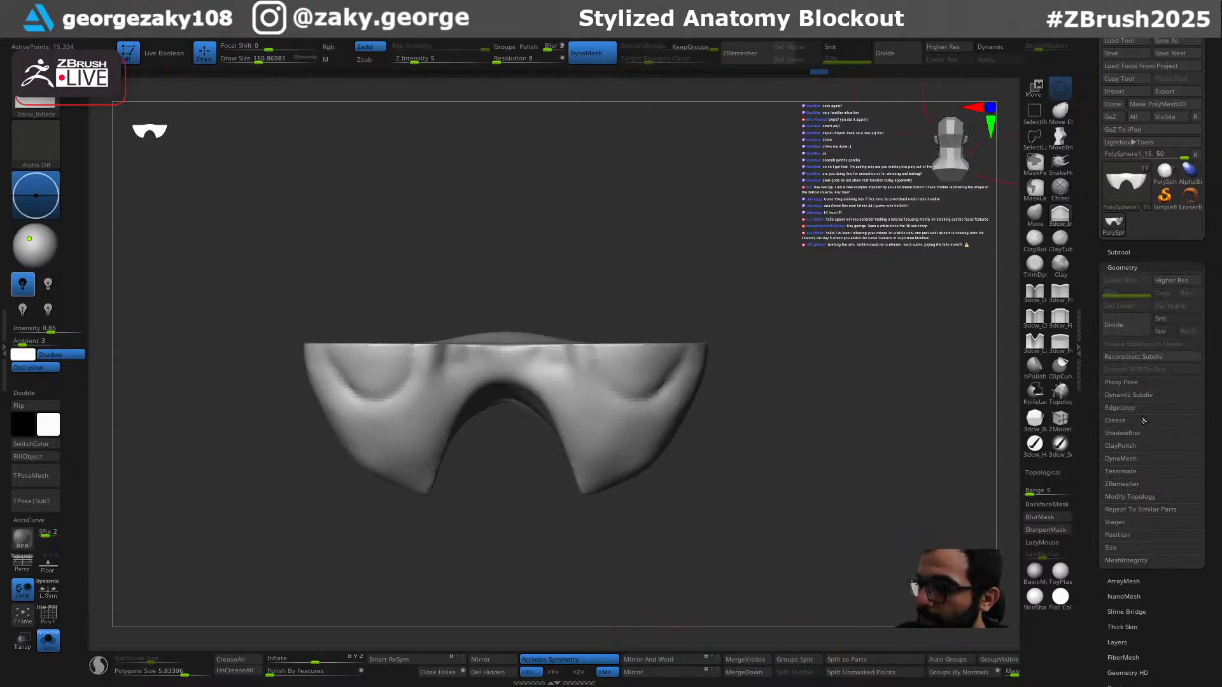
pyautogui.click(1144, 485)
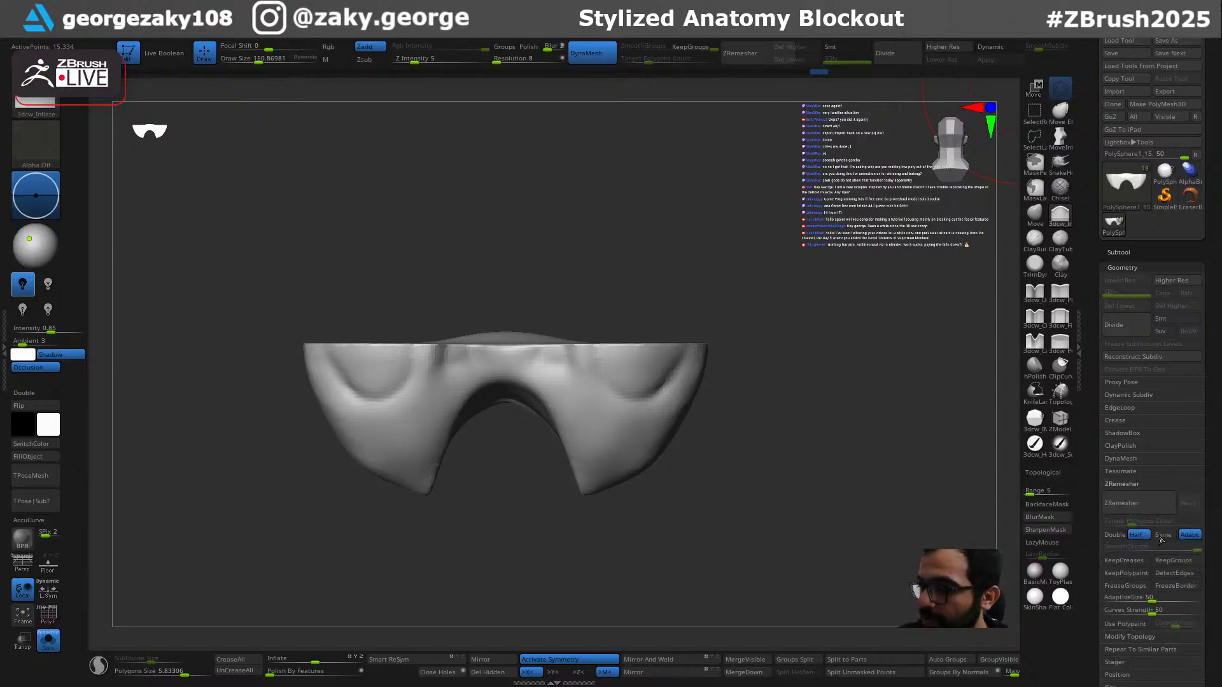
pyautogui.click(1144, 538)
pyautogui.moveTo(1130, 524); pyautogui.dragTo(1106, 523)
pyautogui.click(1124, 506)
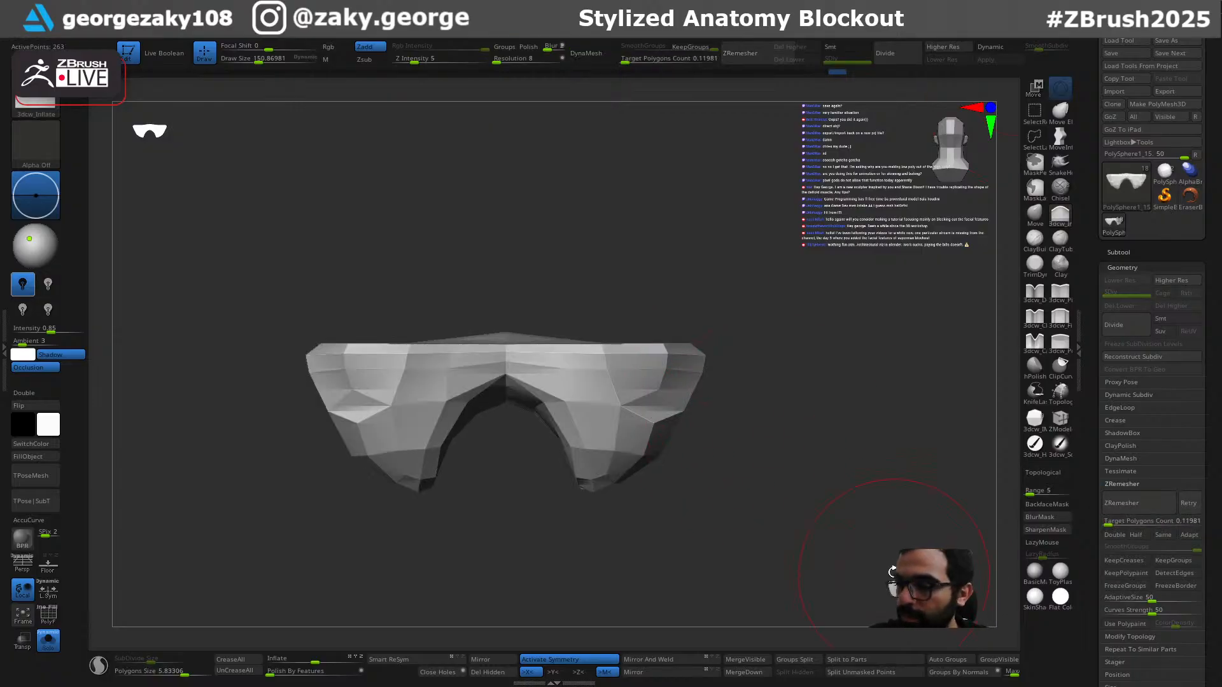
pyautogui.hotkey('ctrl', 'z')
# Step: ZRemesh the back piece at a target polygon count of about 0.42, and once more with the Half option on
pyautogui.moveTo(1109, 523); pyautogui.dragTo(1112, 524)
pyautogui.click(1145, 503)
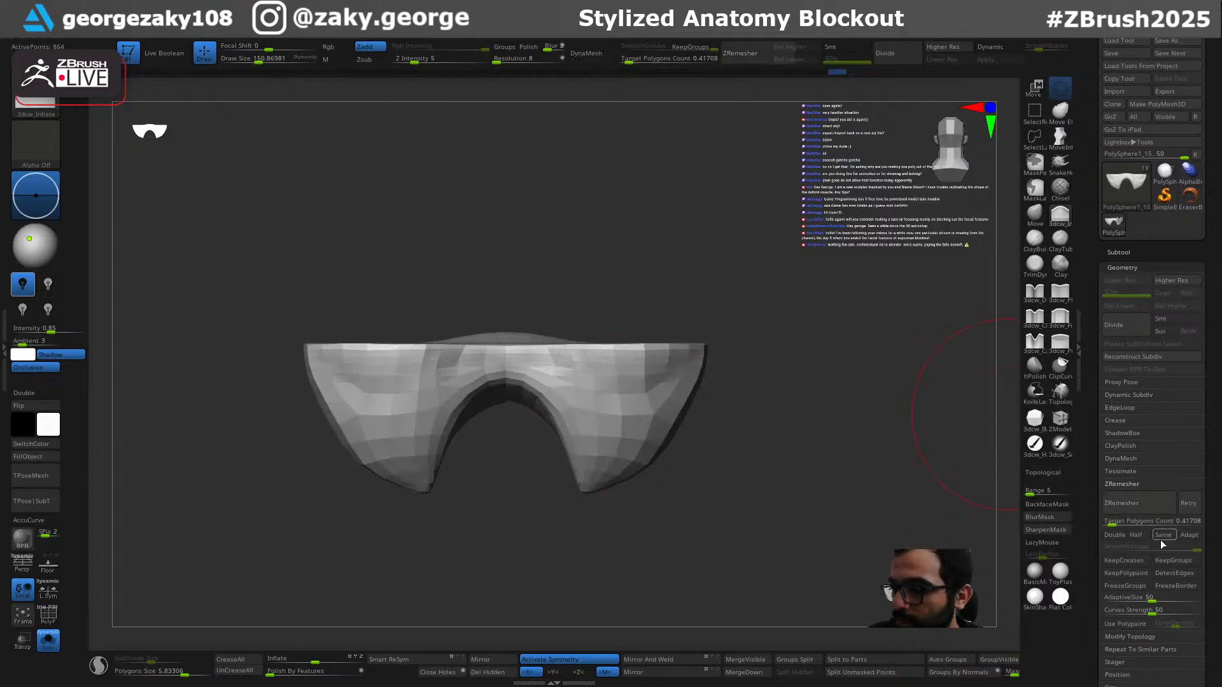
pyautogui.click(1147, 540)
pyautogui.click(1144, 503)
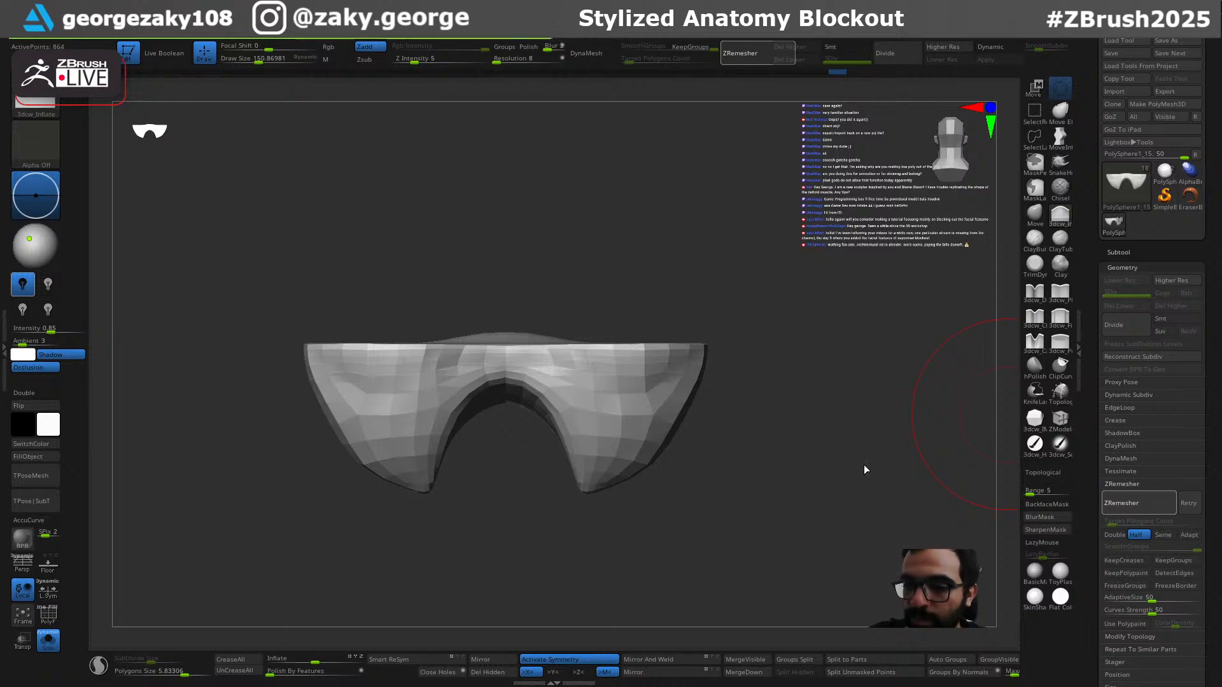
# Step: Try one more Half-density ZRemesh on the back piece and undo it
pyautogui.moveTo(715, 443); pyautogui.dragTo(831, 444)
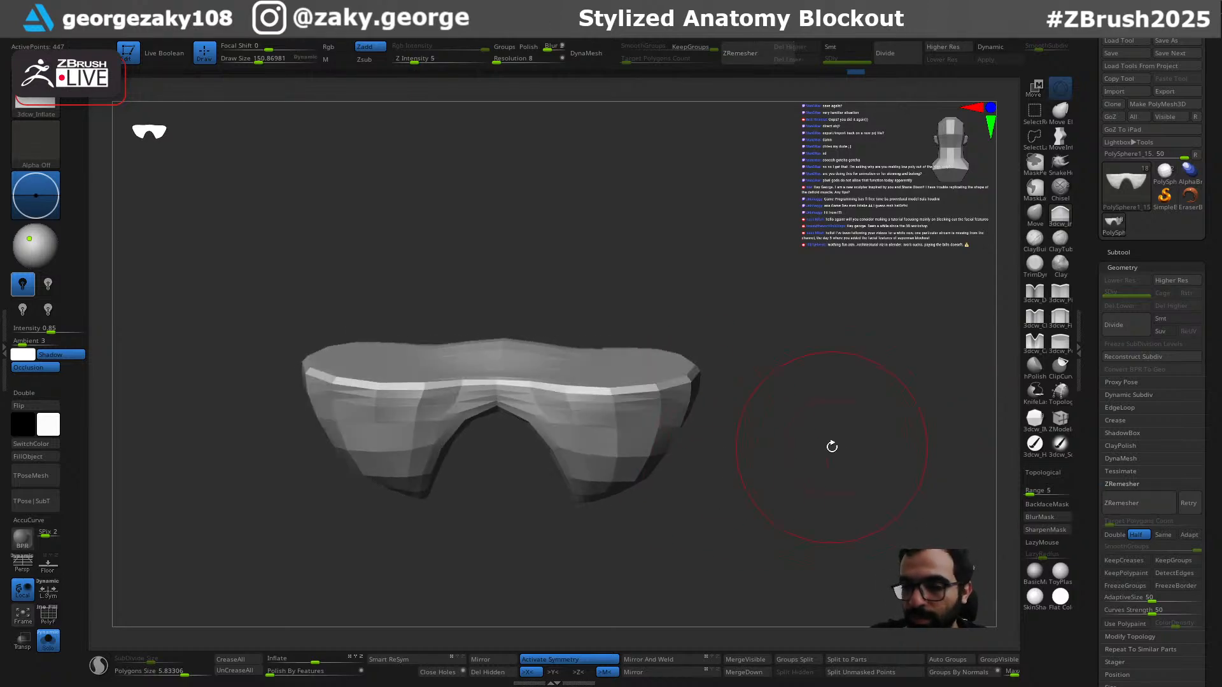
pyautogui.click(1135, 504)
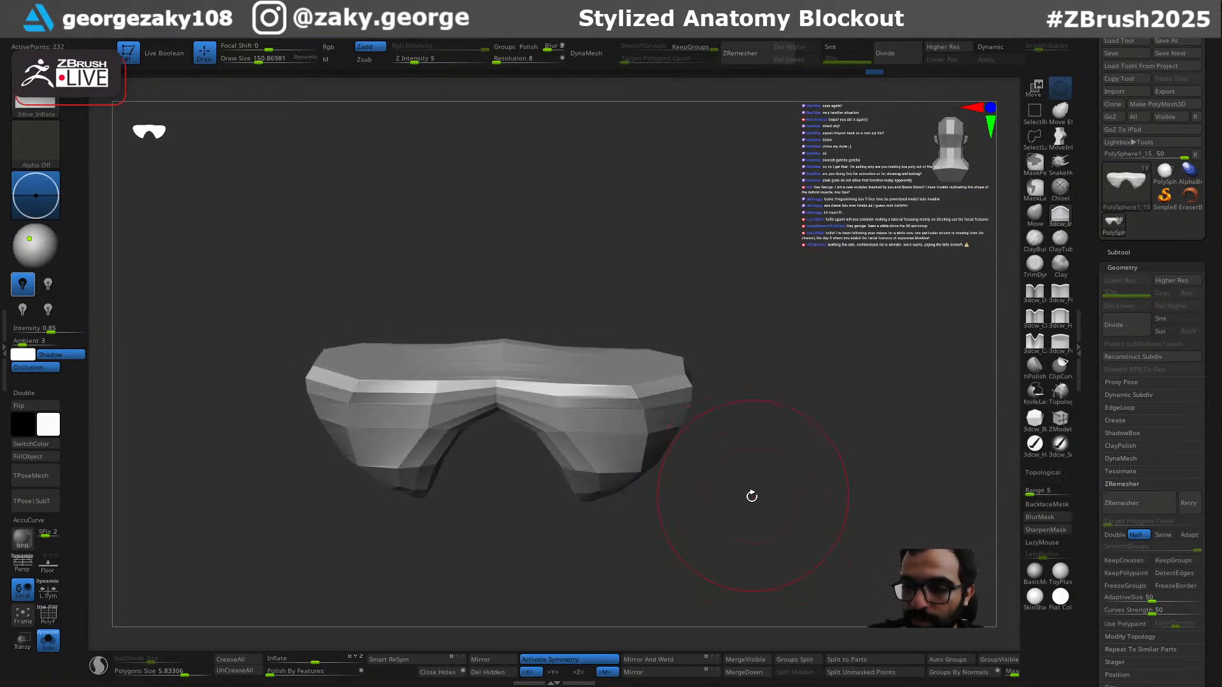
pyautogui.hotkey('ctrl', 'z')
# Step: Bring the rest of the body back into view and test a sculpting stroke on the low-poly back piece
pyautogui.moveTo(768, 509)
pyautogui.mouseDown()
pyautogui.moveTo(768, 497)
pyautogui.moveTo(731, 506)
pyautogui.moveTo(745, 482)
pyautogui.moveTo(699, 415)
pyautogui.moveTo(819, 390)
pyautogui.moveTo(772, 403)
pyautogui.moveTo(737, 394)
pyautogui.moveTo(706, 347)
pyautogui.mouseUp()
pyautogui.hotkey('alt', 's')
pyautogui.press('s')
pyautogui.moveTo(537, 402); pyautogui.dragTo(551, 402)
pyautogui.moveTo(572, 407)
pyautogui.mouseDown()
pyautogui.moveTo(579, 425)
pyautogui.moveTo(558, 435)
pyautogui.mouseUp()
pyautogui.hotkey('ctrl', 'z')
# Step: Switch to the Move brush, reduce its draw size to about 88 and smooth the back piece's lobes where other forms poke through
pyautogui.moveTo(558, 441)
pyautogui.mouseDown(button='right')
pyautogui.moveTo(608, 432)
pyautogui.moveTo(598, 442)
pyautogui.mouseUp(button='right')
pyautogui.press('b')
pyautogui.press('m')
pyautogui.press('v')
pyautogui.moveTo(549, 505)
pyautogui.mouseDown(button='right')
pyautogui.moveTo(553, 487)
pyautogui.moveTo(518, 485)
pyautogui.moveTo(545, 464)
pyautogui.moveTo(576, 468)
pyautogui.moveTo(554, 417)
pyautogui.moveTo(518, 381)
pyautogui.moveTo(545, 363)
pyautogui.mouseUp(button='right')
pyautogui.press('[')
pyautogui.press(']')
pyautogui.press('[')
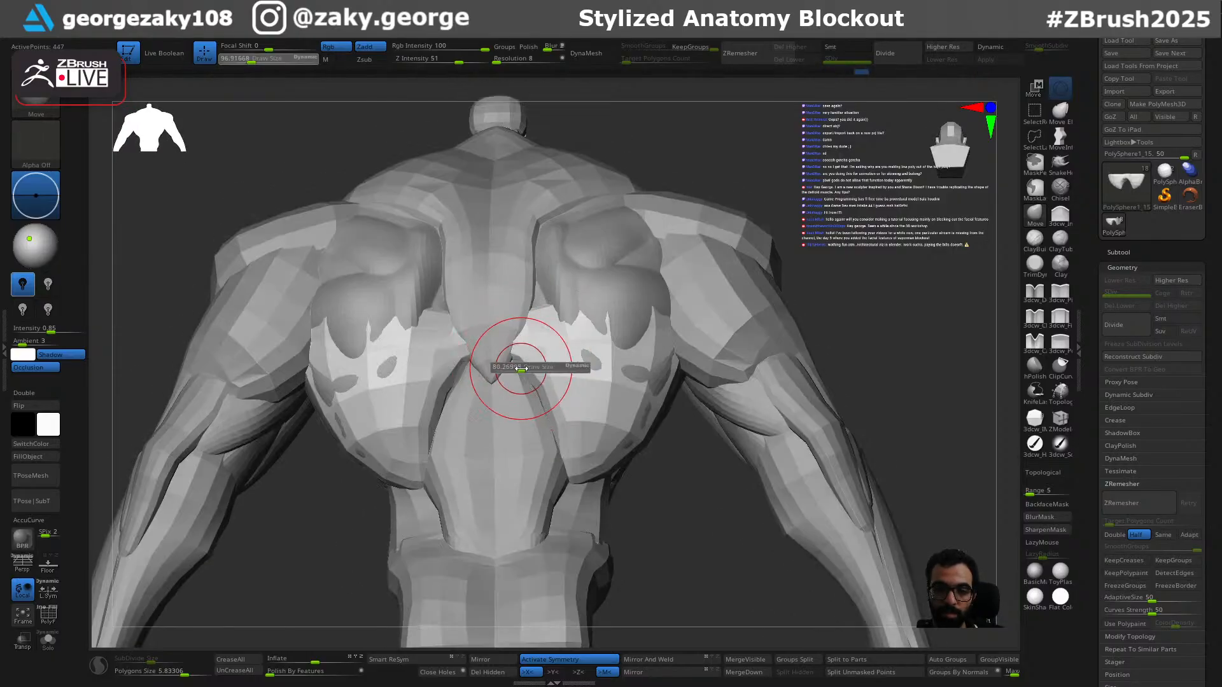
pyautogui.moveTo(537, 410)
pyautogui.mouseDown(button='right')
pyautogui.moveTo(545, 423)
pyautogui.moveTo(566, 410)
pyautogui.mouseUp(button='right')
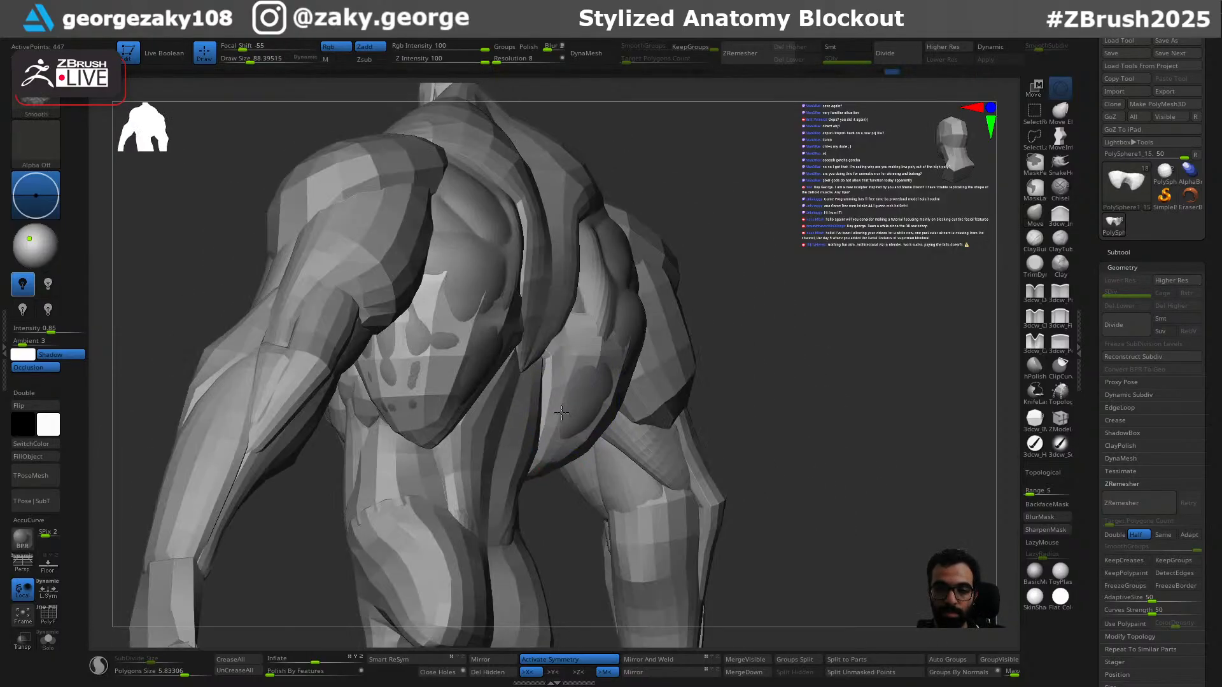
pyautogui.keyDown('shift'); pyautogui.moveTo(593, 423); pyautogui.dragTo(585, 420); pyautogui.keyUp('shift')
# Step: Reshape the sides of the back piece around the shoulder-blade muscles with the Move brush at a size of about 162
pyautogui.moveTo(588, 434)
pyautogui.mouseDown(button='right')
pyautogui.moveTo(595, 418)
pyautogui.moveTo(585, 422)
pyautogui.moveTo(627, 420)
pyautogui.moveTo(634, 439)
pyautogui.mouseUp(button='right')
pyautogui.press('s')
pyautogui.moveTo(626, 391); pyautogui.dragTo(634, 391)
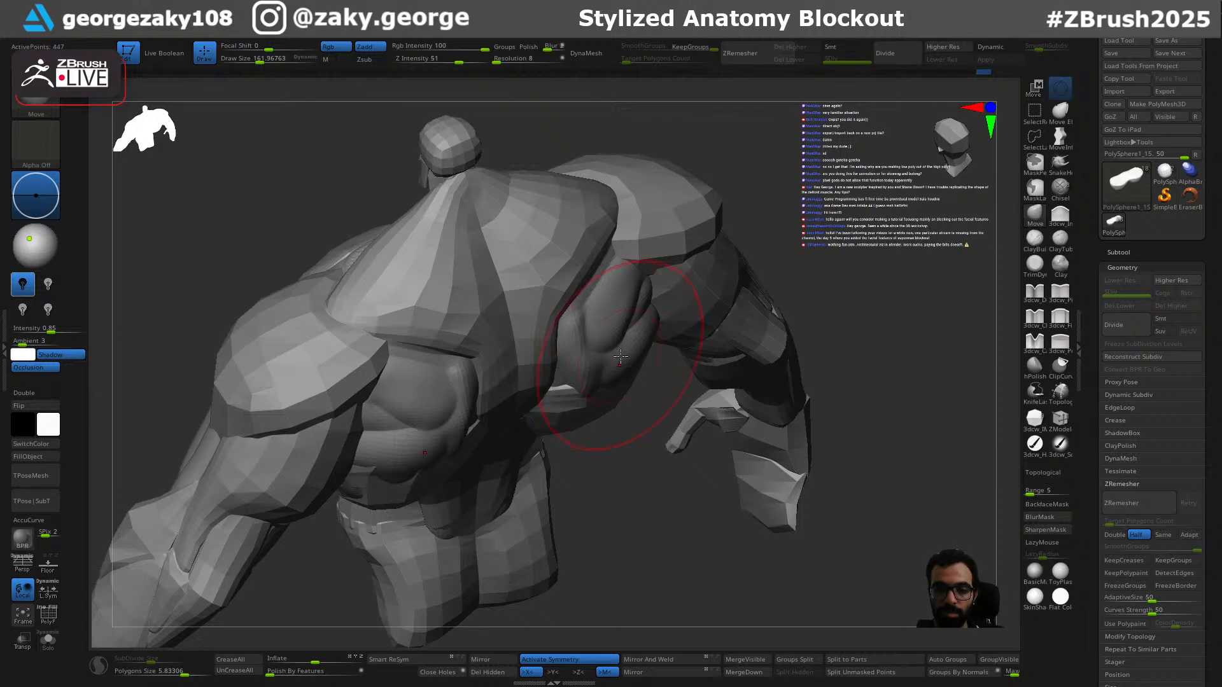
pyautogui.moveTo(637, 354); pyautogui.dragTo(624, 344, button='right')
pyautogui.moveTo(668, 334); pyautogui.dragTo(664, 340)
pyautogui.moveTo(665, 339); pyautogui.dragTo(643, 329, button='right')
pyautogui.press('s')
pyautogui.moveTo(667, 301); pyautogui.dragTo(658, 301)
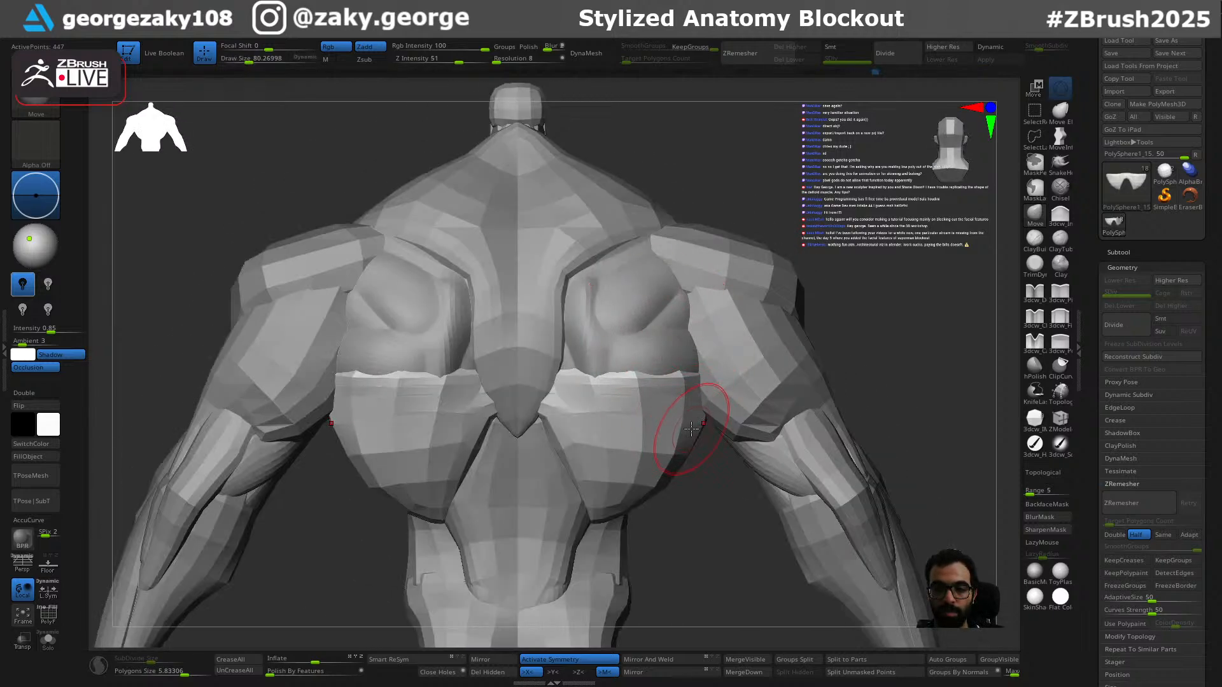
# Step: Try adjusting the upper rim of the back piece with the Move brush, enlarging the draw size to about 272
pyautogui.press('shift')
pyautogui.keyDown('ctrl'); pyautogui.moveTo(644, 384); pyautogui.dragTo(653, 416, button='right'); pyautogui.keyUp('ctrl')
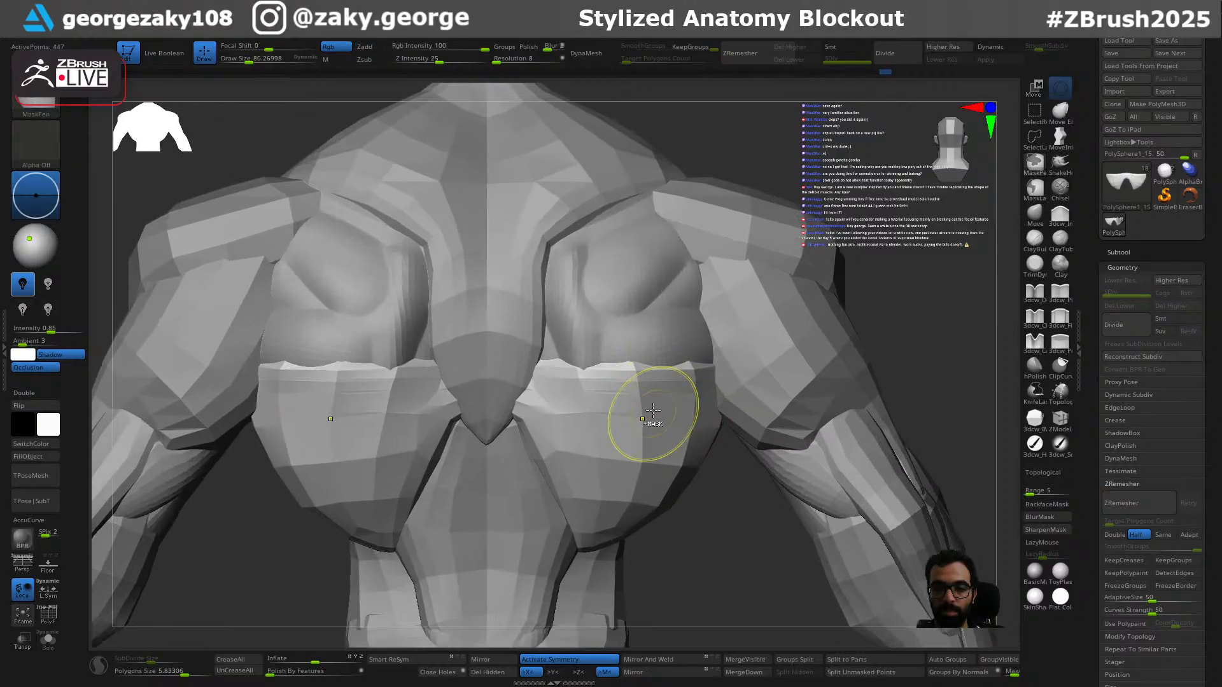
pyautogui.moveTo(663, 390)
pyautogui.mouseDown()
pyautogui.moveTo(657, 405)
pyautogui.moveTo(669, 405)
pyautogui.mouseUp()
pyautogui.press('s')
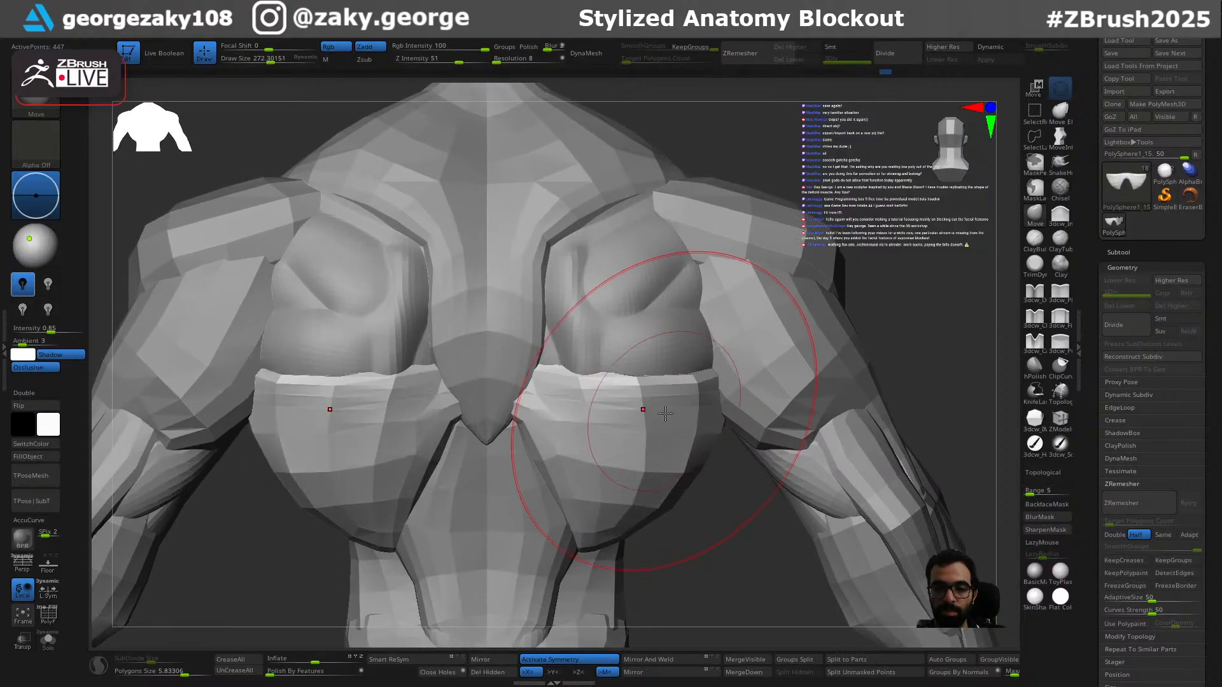
pyautogui.moveTo(668, 405); pyautogui.dragTo(672, 392, button='right')
pyautogui.hotkey('ctrl', 'z')
pyautogui.hotkey('ctrl', 'z')
# Step: Try shifting the back piece's top edge down and up beneath the shoulder-blade muscles at different brush sizes
pyautogui.press('s')
pyautogui.click(658, 395)
pyautogui.moveTo(642, 375)
pyautogui.mouseDown()
pyautogui.moveTo(649, 428)
pyautogui.moveTo(654, 419)
pyautogui.mouseUp()
pyautogui.hotkey('ctrl', 'z')
pyautogui.press('s')
pyautogui.moveTo(654, 418); pyautogui.dragTo(638, 417, button='right')
pyautogui.press('s')
pyautogui.moveTo(639, 413)
pyautogui.mouseDown()
pyautogui.moveTo(654, 387)
pyautogui.moveTo(641, 391)
pyautogui.mouseUp()
pyautogui.hotkey('ctrl', 'z')
# Step: Smooth and move the back piece's inner corners to fit around the lower tip of the trapezius
pyautogui.keyDown('shift'); pyautogui.moveTo(569, 451); pyautogui.dragTo(589, 444, button='right'); pyautogui.keyUp('shift')
pyautogui.press('s')
pyautogui.moveTo(586, 445); pyautogui.dragTo(574, 445)
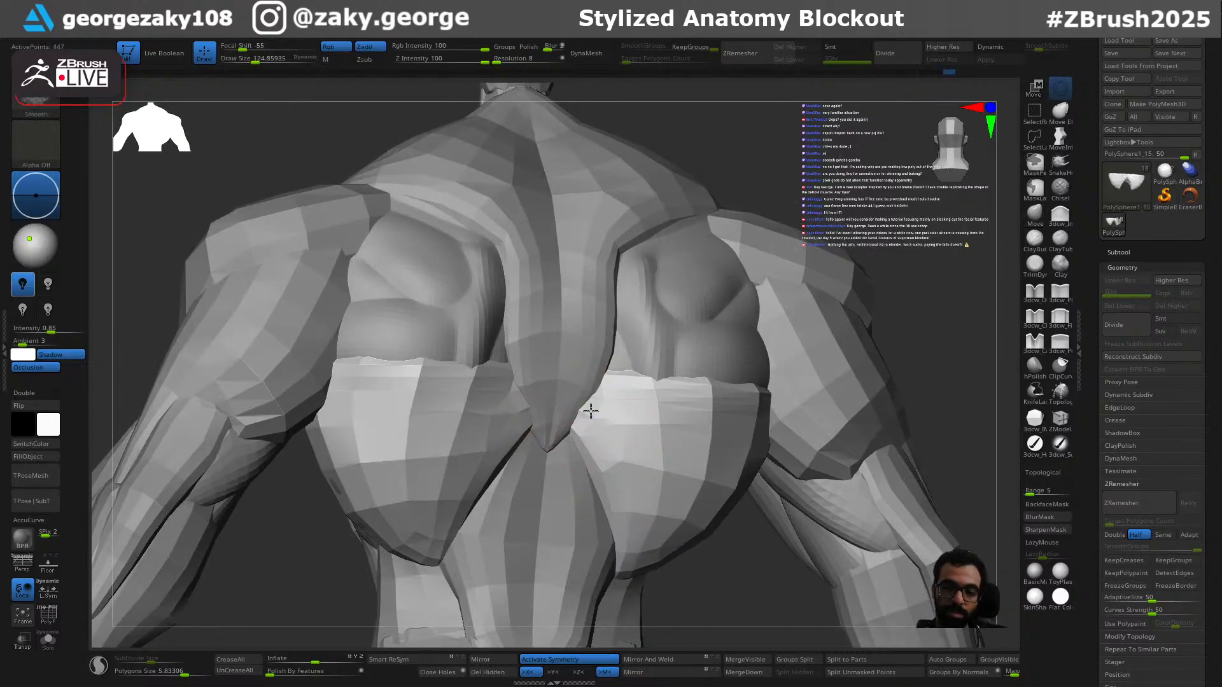
pyautogui.moveTo(589, 420); pyautogui.dragTo(567, 436, button='right')
pyautogui.moveTo(567, 436); pyautogui.dragTo(574, 430)
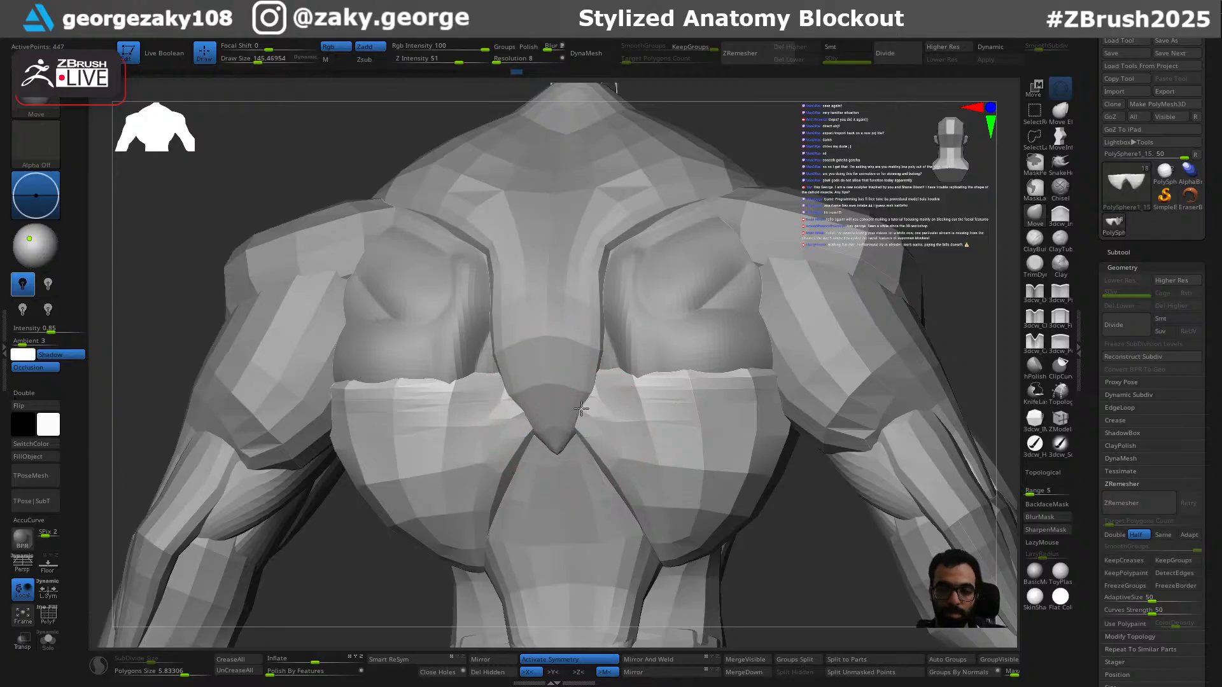
pyautogui.moveTo(574, 430); pyautogui.dragTo(582, 422, button='right')
pyautogui.moveTo(582, 422); pyautogui.dragTo(576, 411)
pyautogui.moveTo(576, 410); pyautogui.dragTo(599, 431, button='right')
pyautogui.moveTo(600, 431); pyautogui.dragTo(599, 419)
pyautogui.moveTo(599, 418); pyautogui.dragTo(598, 420, button='right')
# Step: Select the high-resolution torso piece with the shoulder-blade muscles and isolate it in back view
pyautogui.keyDown('alt'); pyautogui.click(683, 340); pyautogui.keyUp('alt')
pyautogui.hotkey('alt', 's')
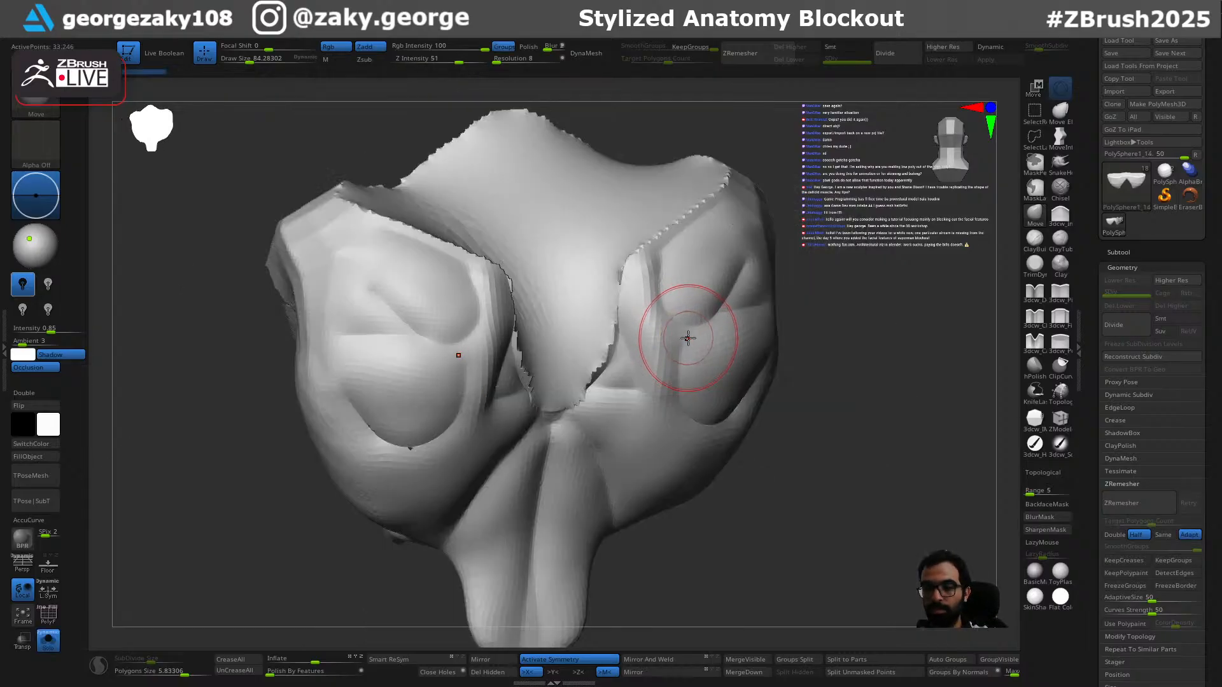
pyautogui.moveTo(695, 350)
pyautogui.mouseDown(button='right')
pyautogui.moveTo(702, 340)
pyautogui.moveTo(666, 386)
pyautogui.mouseUp(button='right')
pyautogui.moveTo(722, 430); pyautogui.dragTo(738, 422, button='right')
# Step: Mask the lower teardrop-shaped muscle form on both shoulder blades using a draw size of about 30
pyautogui.press('[')
pyautogui.press('[')
pyautogui.press('[')
pyautogui.press('[')
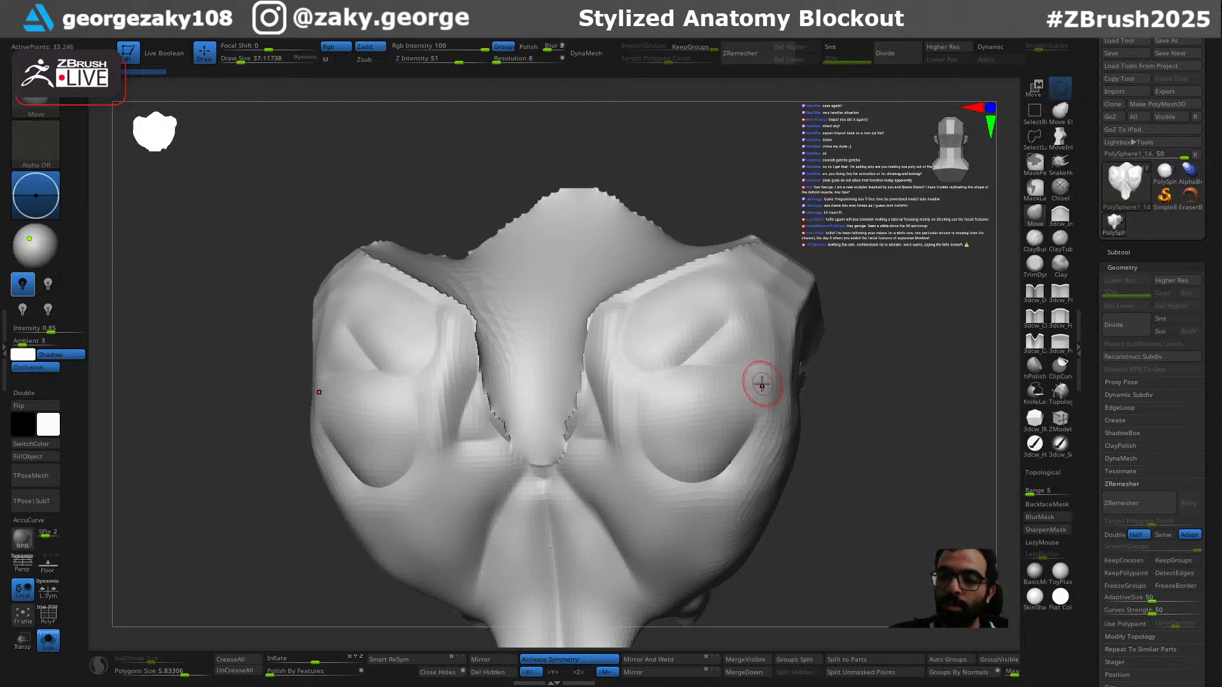
pyautogui.moveTo(760, 382)
pyautogui.keyDown('ctrl'); pyautogui.mouseDown()
pyautogui.moveTo(652, 386)
pyautogui.moveTo(674, 459)
pyautogui.moveTo(690, 401)
pyautogui.moveTo(709, 458)
pyautogui.mouseUp(); pyautogui.keyUp('ctrl')
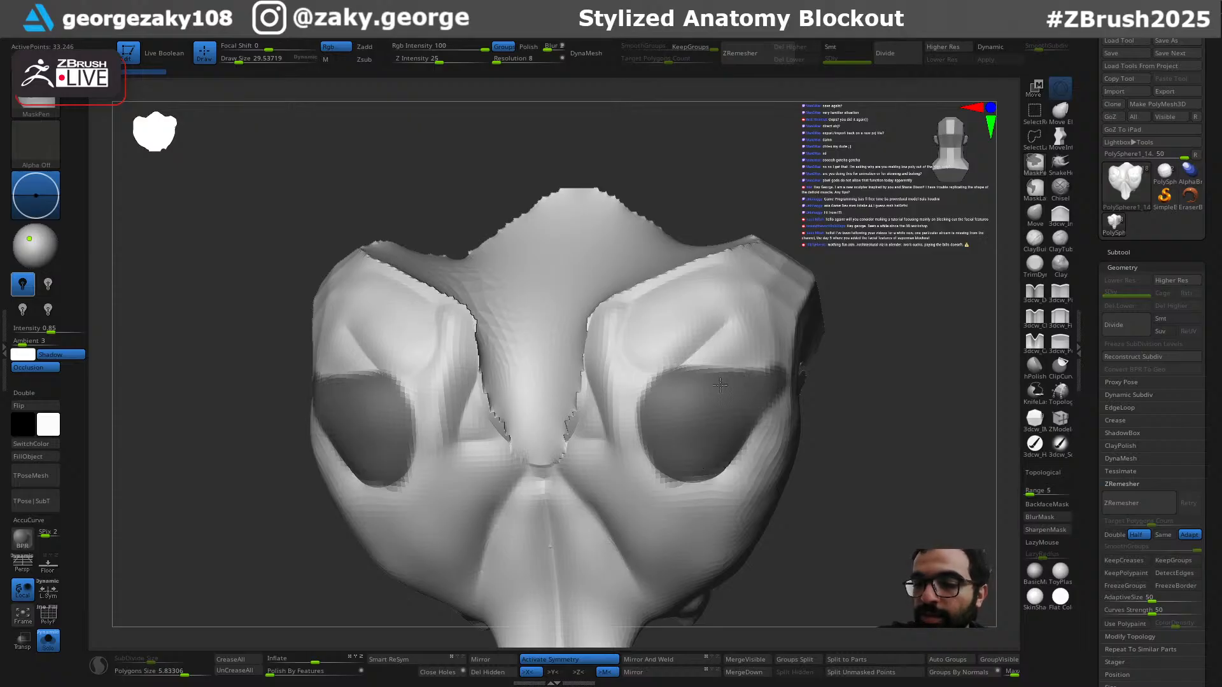
pyautogui.keyDown('ctrl'); pyautogui.moveTo(724, 385); pyautogui.dragTo(646, 439); pyautogui.keyUp('ctrl')
# Step: Turn the masked muscle forms into their own polygroup, isolate them and separate them with Split Hidden
pyautogui.moveTo(846, 385)
pyautogui.mouseDown()
pyautogui.moveTo(889, 389)
pyautogui.moveTo(832, 393)
pyautogui.mouseUp()
pyautogui.keyDown('ctrl'); pyautogui.keyDown('shift'); pyautogui.click(735, 412); pyautogui.keyUp('shift'); pyautogui.keyUp('ctrl')
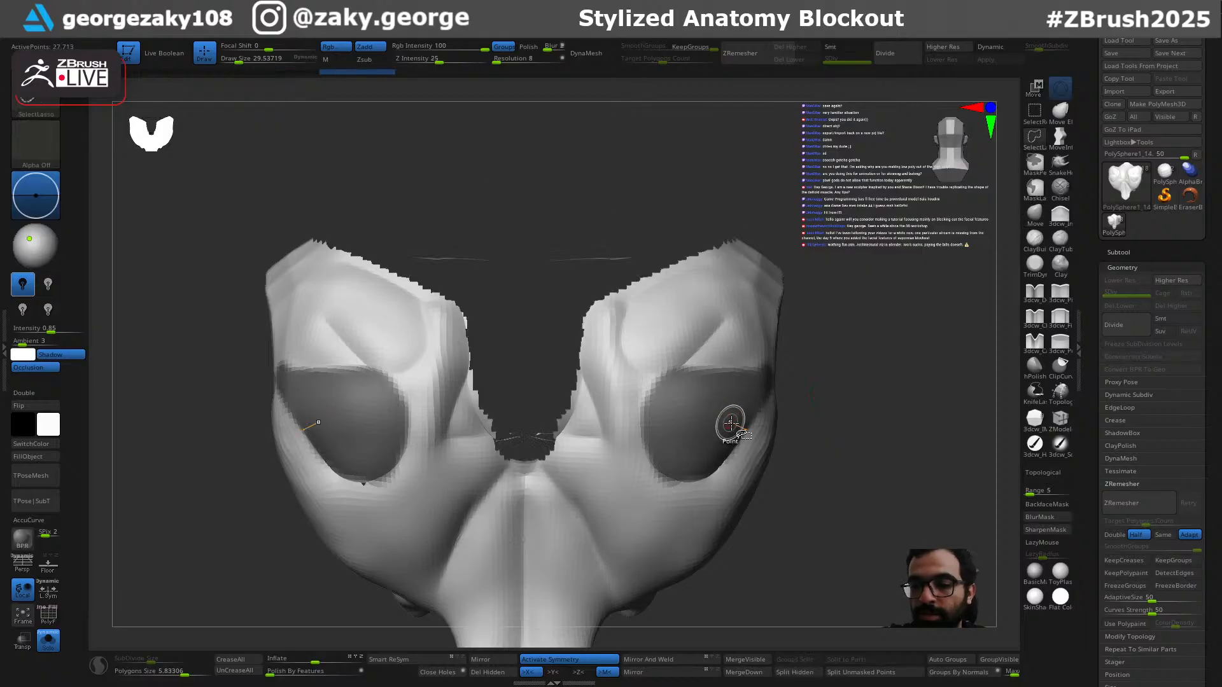
pyautogui.keyDown('ctrl'); pyautogui.keyDown('shift'); pyautogui.click(727, 427); pyautogui.keyUp('shift'); pyautogui.keyUp('ctrl')
pyautogui.keyDown('ctrl'); pyautogui.keyDown('shift'); pyautogui.click(722, 425); pyautogui.keyUp('shift'); pyautogui.keyUp('ctrl')
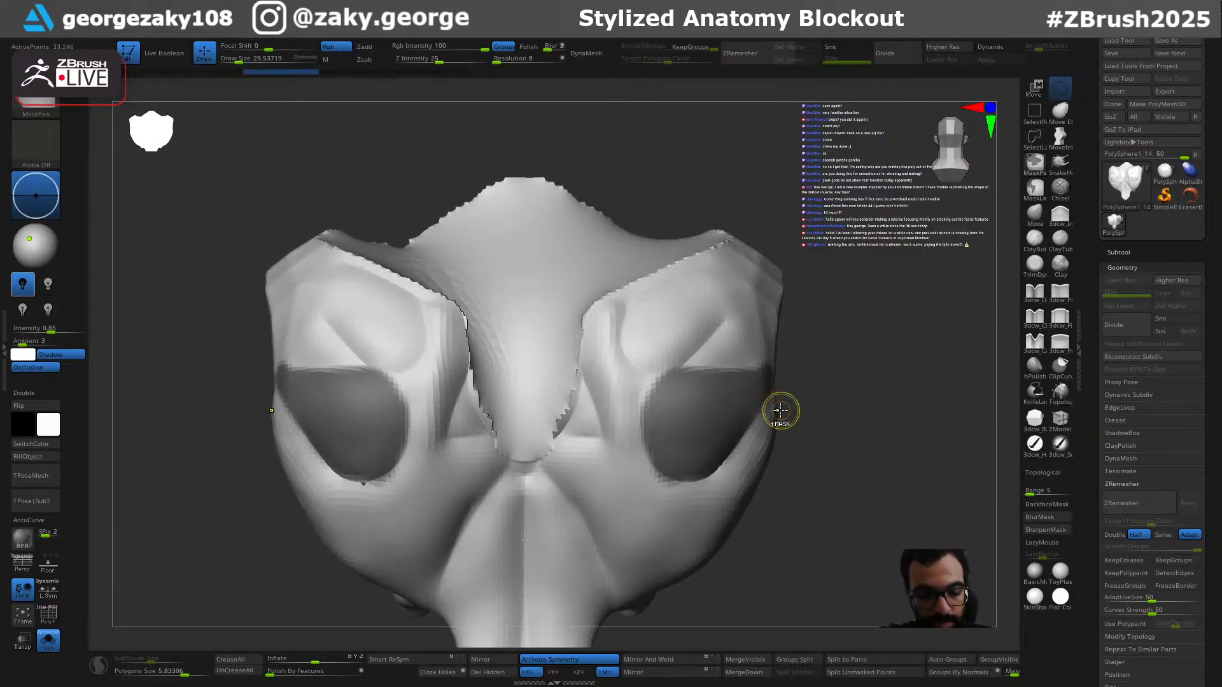
pyautogui.keyDown('ctrl'); pyautogui.moveTo(782, 411); pyautogui.dragTo(789, 420); pyautogui.keyUp('ctrl')
pyautogui.keyDown('ctrl'); pyautogui.keyDown('shift'); pyautogui.click(722, 422); pyautogui.keyUp('shift'); pyautogui.keyUp('ctrl')
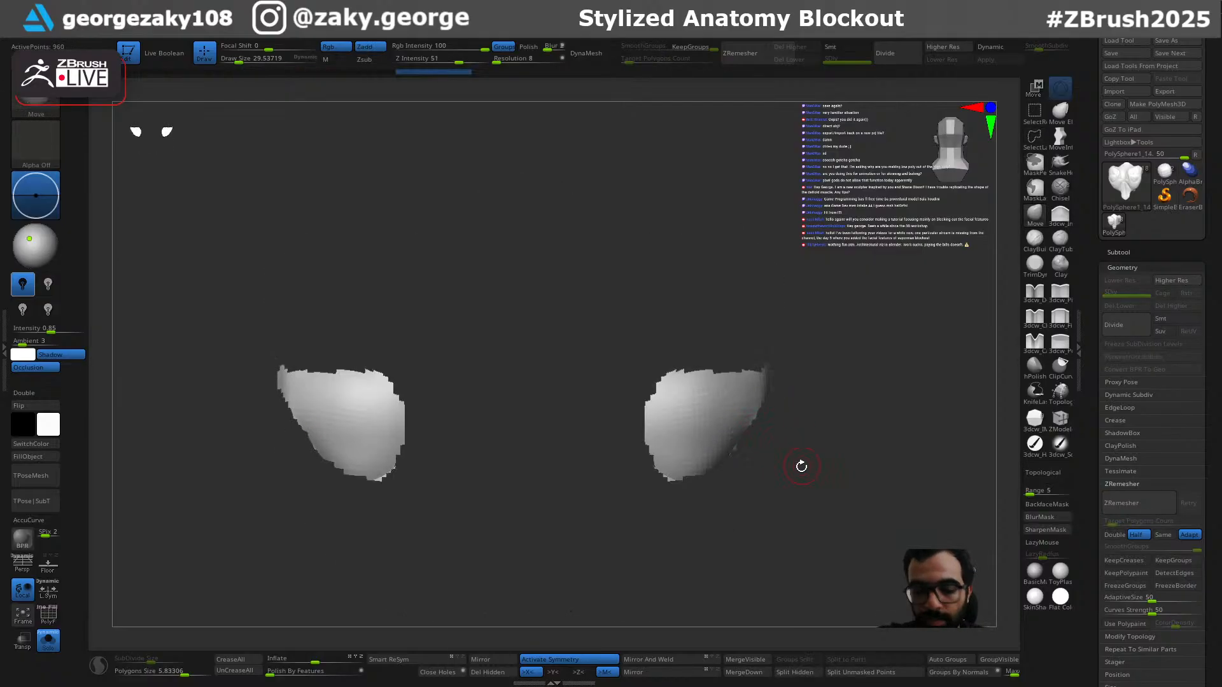
pyautogui.click(794, 673)
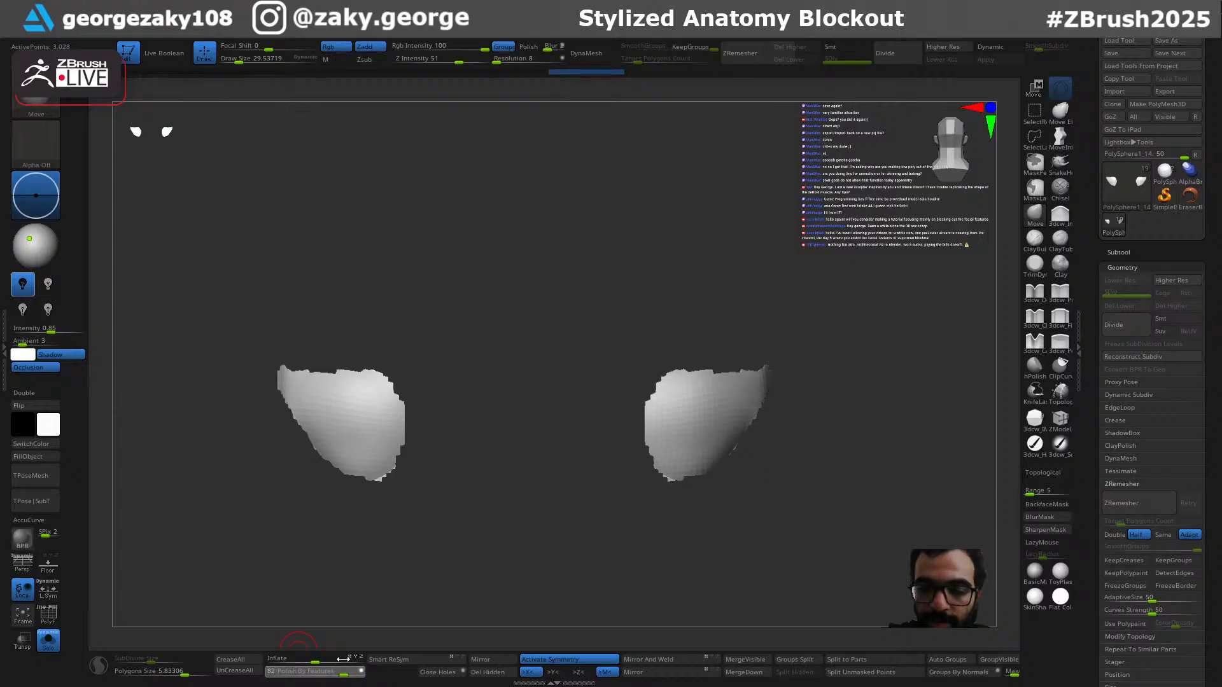
# Step: Polish and inflate the two split-off muscle pieces and rebuild them with DynaMesh
pyautogui.moveTo(280, 666); pyautogui.dragTo(319, 663)
pyautogui.moveTo(469, 575); pyautogui.dragTo(689, 554)
pyautogui.moveTo(328, 662); pyautogui.dragTo(332, 662)
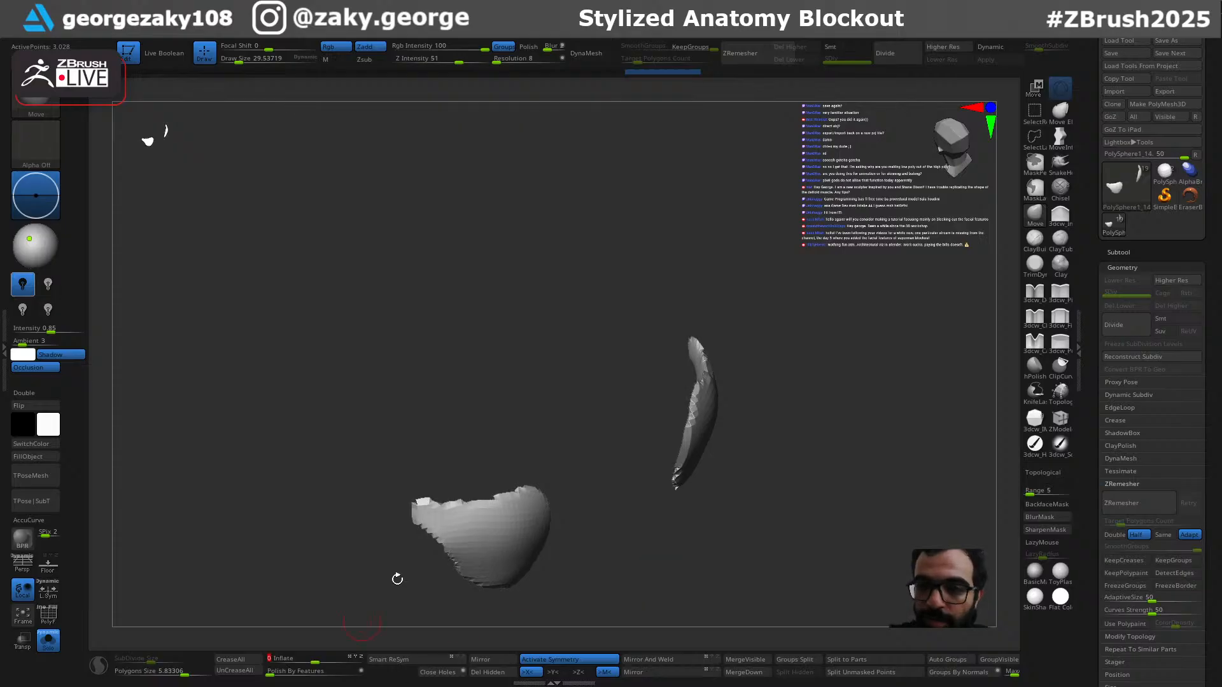
pyautogui.click(596, 53)
pyautogui.moveTo(679, 169); pyautogui.dragTo(766, 314)
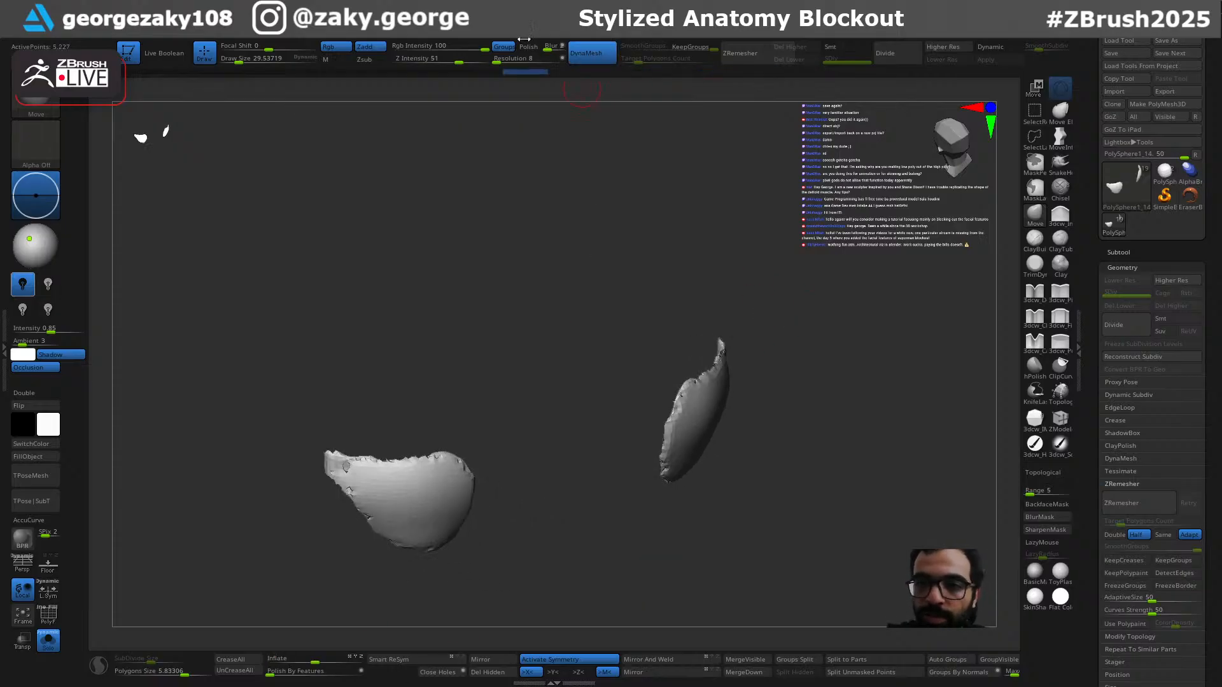
# Step: ZRemesh the two lower muscle pieces with Half and Adapt turned off and a target polygon count of 0.1
pyautogui.keyDown('ctrl'); pyautogui.moveTo(821, 357); pyautogui.dragTo(830, 452); pyautogui.keyUp('ctrl')
pyautogui.moveTo(830, 452); pyautogui.dragTo(820, 506)
pyautogui.click(1140, 537)
pyautogui.click(1185, 537)
pyautogui.moveTo(1127, 523); pyautogui.dragTo(1104, 523)
pyautogui.click(1128, 507)
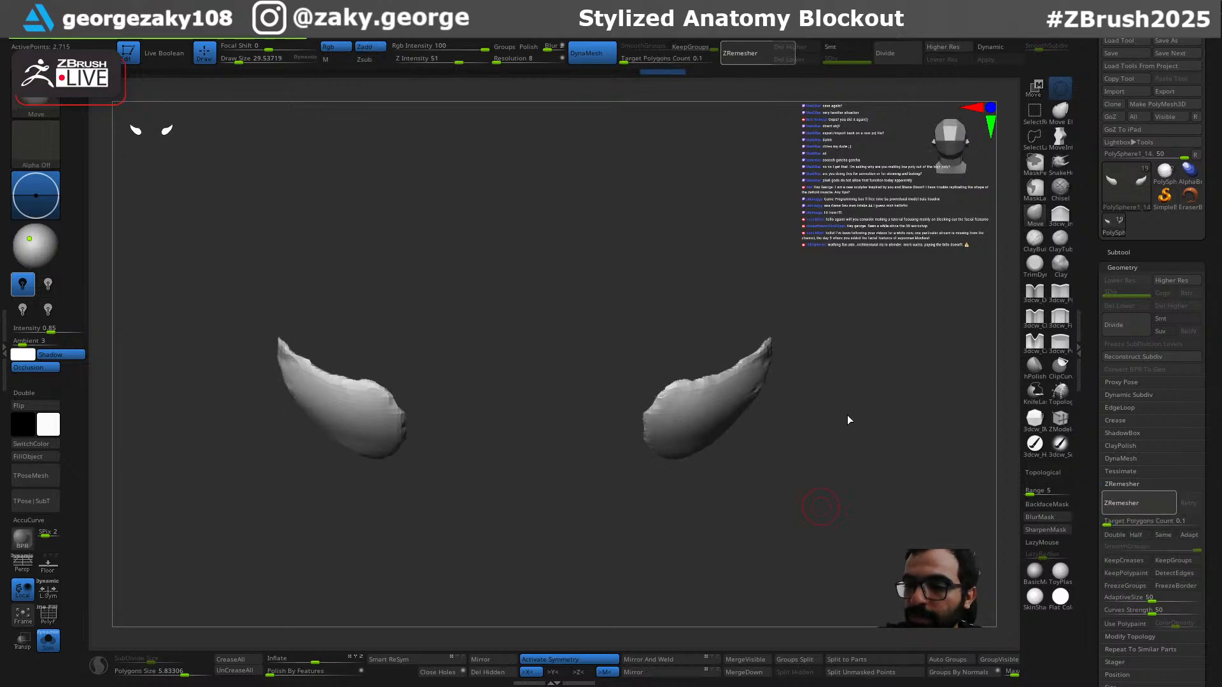
pyautogui.moveTo(853, 415)
pyautogui.mouseDown()
pyautogui.moveTo(822, 368)
pyautogui.moveTo(784, 413)
pyautogui.moveTo(821, 414)
pyautogui.mouseUp()
# Step: Show the full body and swell the lower muscle pieces with the 3dcw_Inflate brush at a draw size of about 318
pyautogui.press('2')
pyautogui.press('s')
pyautogui.moveTo(748, 412); pyautogui.dragTo(707, 439)
pyautogui.hotkey('alt', 's')
pyautogui.press('[')
pyautogui.moveTo(707, 439); pyautogui.dragTo(729, 433, button='right')
pyautogui.moveTo(697, 426); pyautogui.dragTo(700, 444)
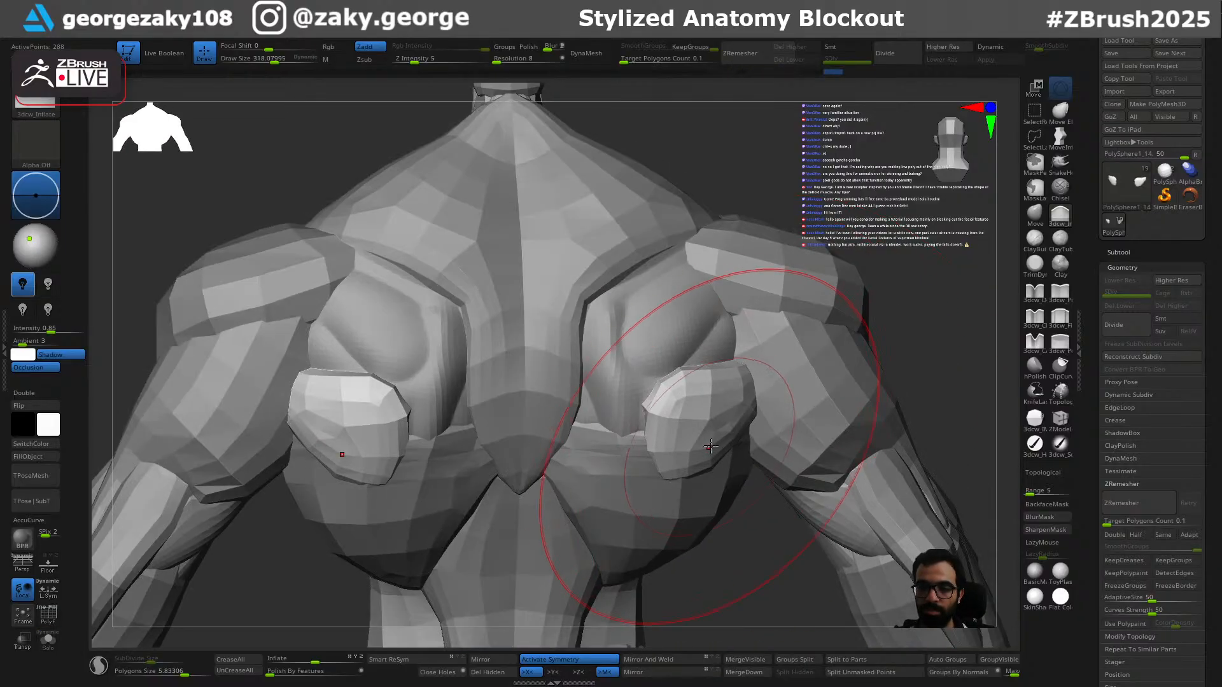
# Step: Reshape the inner edge of the lower muscle pieces with the Move brush at a draw size of about 173
pyautogui.moveTo(702, 441); pyautogui.dragTo(714, 433, button='right')
pyautogui.press('1')
pyautogui.press('[')
pyautogui.press('[')
pyautogui.press('[')
pyautogui.moveTo(664, 430); pyautogui.dragTo(658, 417)
pyautogui.moveTo(662, 413)
pyautogui.mouseDown(button='right')
pyautogui.moveTo(697, 396)
pyautogui.moveTo(714, 425)
pyautogui.mouseUp(button='right')
pyautogui.moveTo(709, 369); pyautogui.dragTo(696, 396, button='right')
pyautogui.press('ctrl')
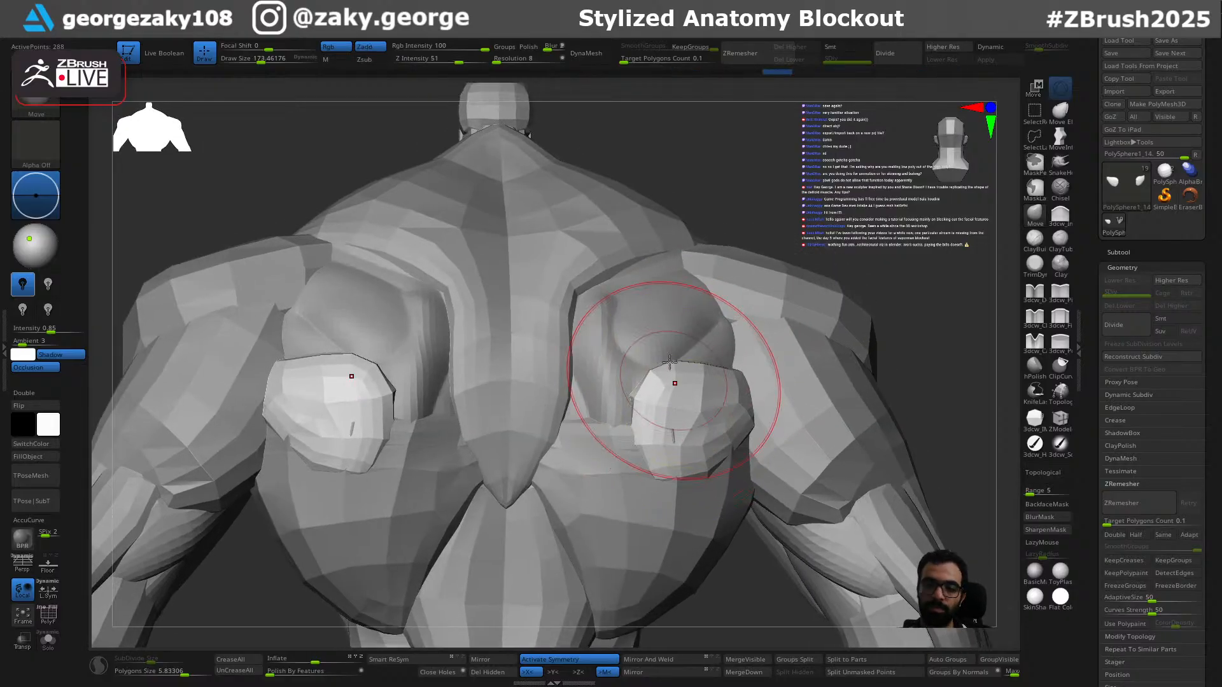
# Step: Select the high-resolution torso piece, isolate it and close the holes left by the lower muscle forms
pyautogui.moveTo(647, 355); pyautogui.dragTo(684, 355, button='right')
pyautogui.keyDown('alt'); pyautogui.click(685, 354); pyautogui.keyUp('alt')
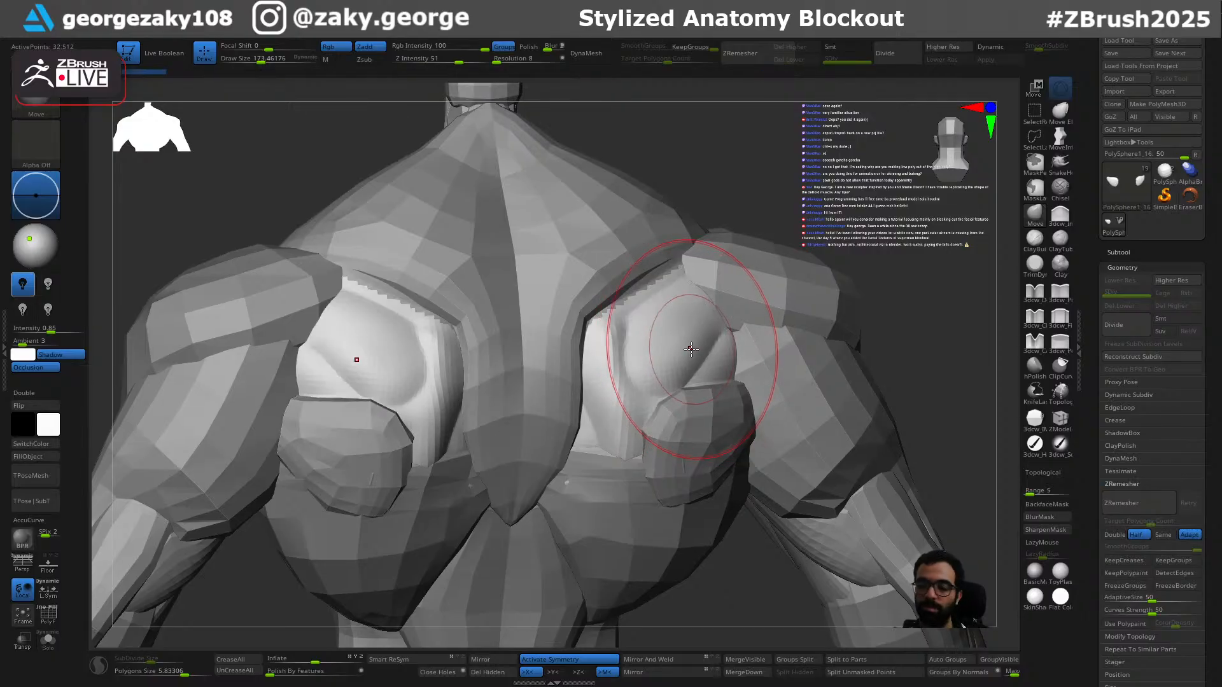
pyautogui.hotkey('alt', 's')
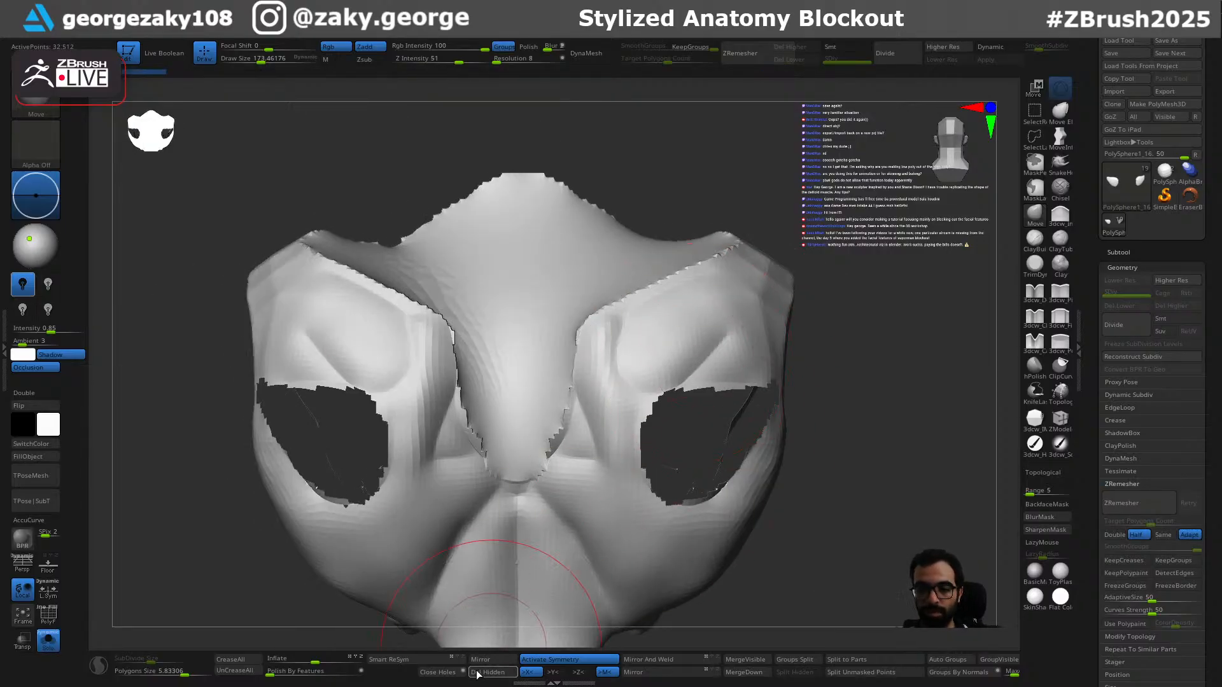
pyautogui.click(453, 675)
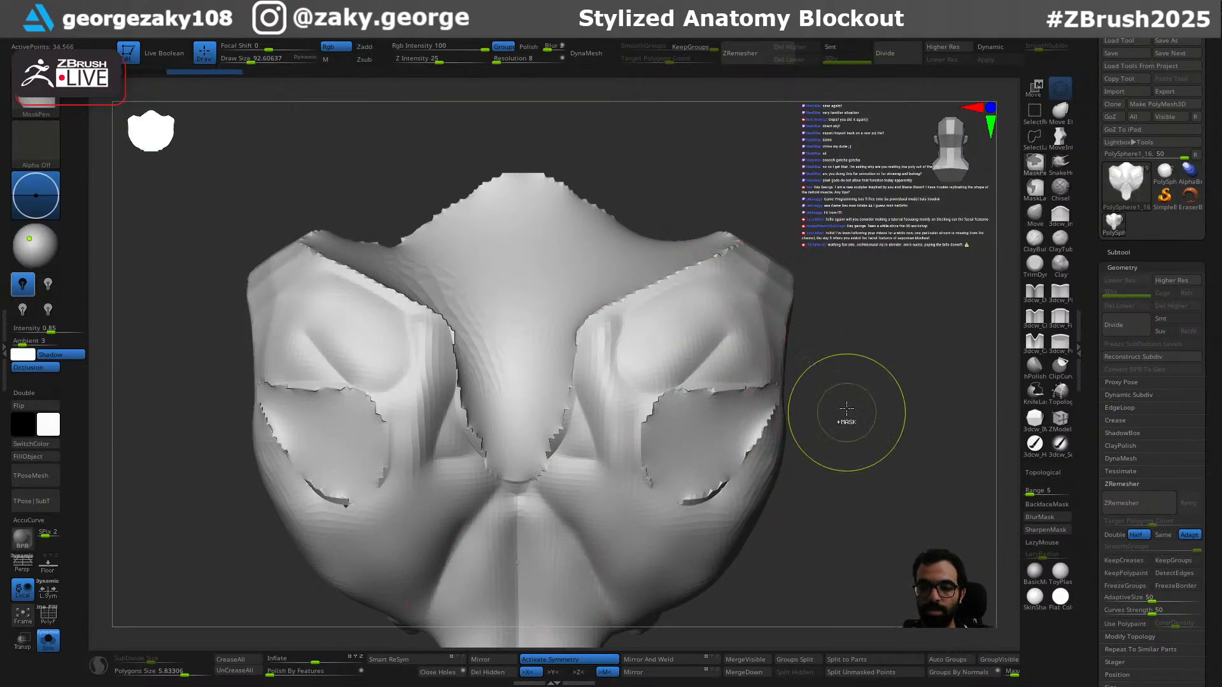
pyautogui.moveTo(848, 415); pyautogui.dragTo(827, 407)
pyautogui.hotkey('ctrl', 'z')
pyautogui.hotkey('ctrl', 'shift', 'z')
# Step: Mask the triangular muscle form above the lower one on both shoulder blades using a draw size of about 32
pyautogui.press(']')
pyautogui.moveTo(750, 446)
pyautogui.keyDown('shift'); pyautogui.mouseDown()
pyautogui.moveTo(725, 449)
pyautogui.moveTo(701, 412)
pyautogui.moveTo(715, 387)
pyautogui.mouseUp(); pyautogui.keyUp('shift')
pyautogui.press('[')
pyautogui.keyDown('shift'); pyautogui.moveTo(738, 357); pyautogui.dragTo(756, 370, button='right'); pyautogui.keyUp('shift')
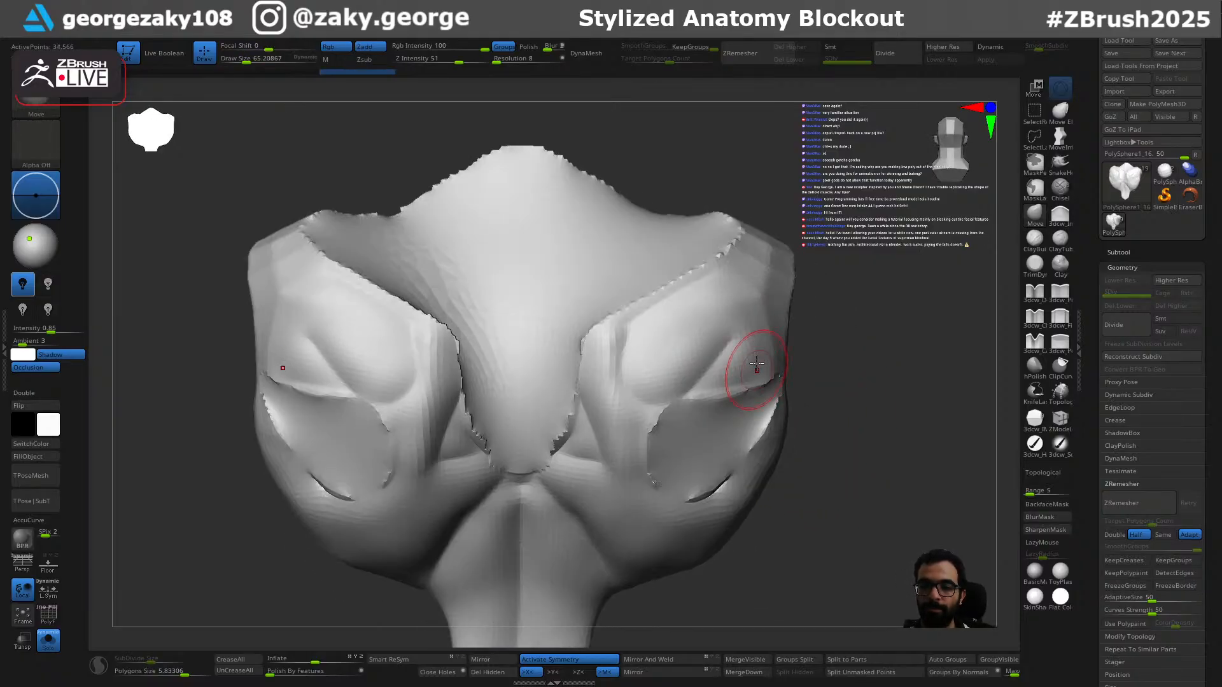
pyautogui.moveTo(759, 319)
pyautogui.keyDown('ctrl'); pyautogui.mouseDown()
pyautogui.moveTo(700, 394)
pyautogui.moveTo(770, 368)
pyautogui.mouseUp(); pyautogui.keyUp('ctrl')
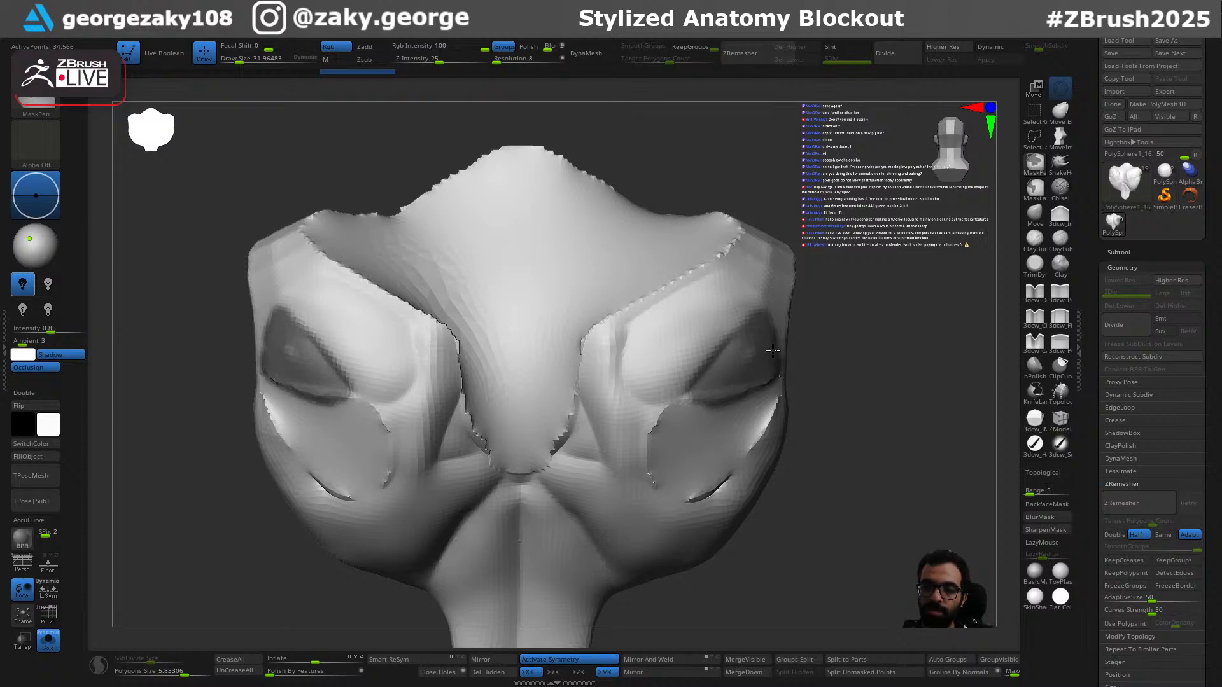
pyautogui.moveTo(737, 361)
pyautogui.mouseDown(button='right')
pyautogui.moveTo(867, 349)
pyautogui.moveTo(856, 333)
pyautogui.moveTo(742, 398)
pyautogui.mouseUp(button='right')
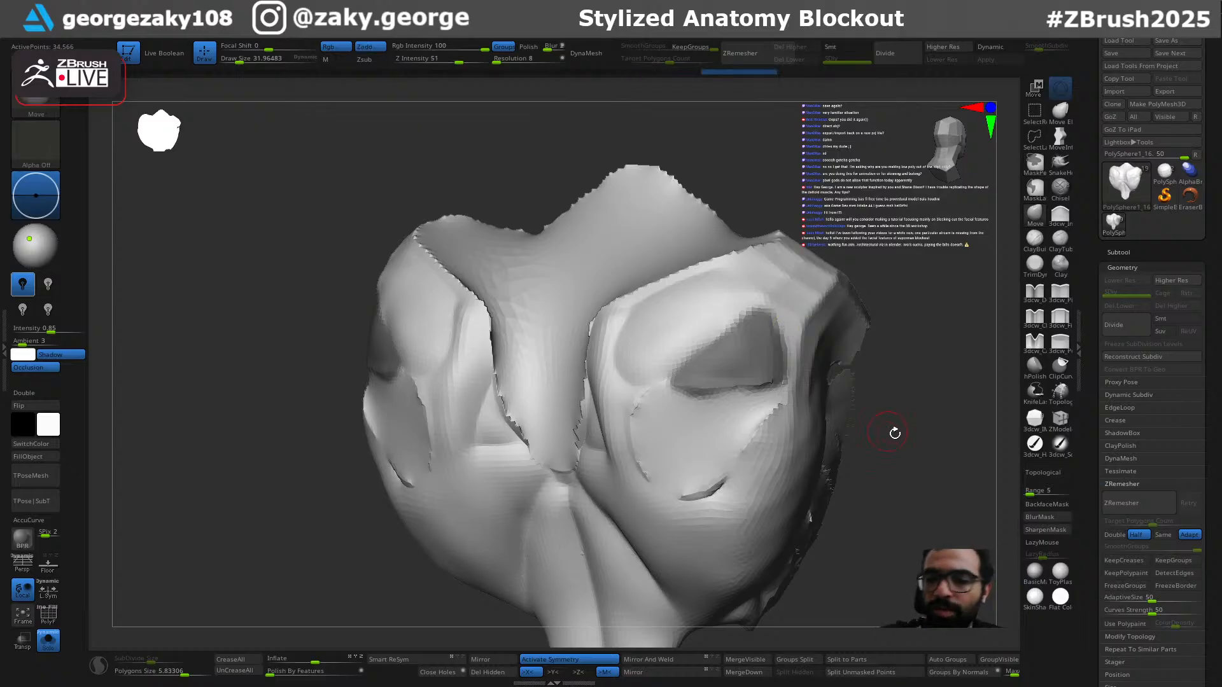
pyautogui.keyDown('shift'); pyautogui.moveTo(887, 428); pyautogui.dragTo(915, 453, button='right'); pyautogui.keyUp('shift')
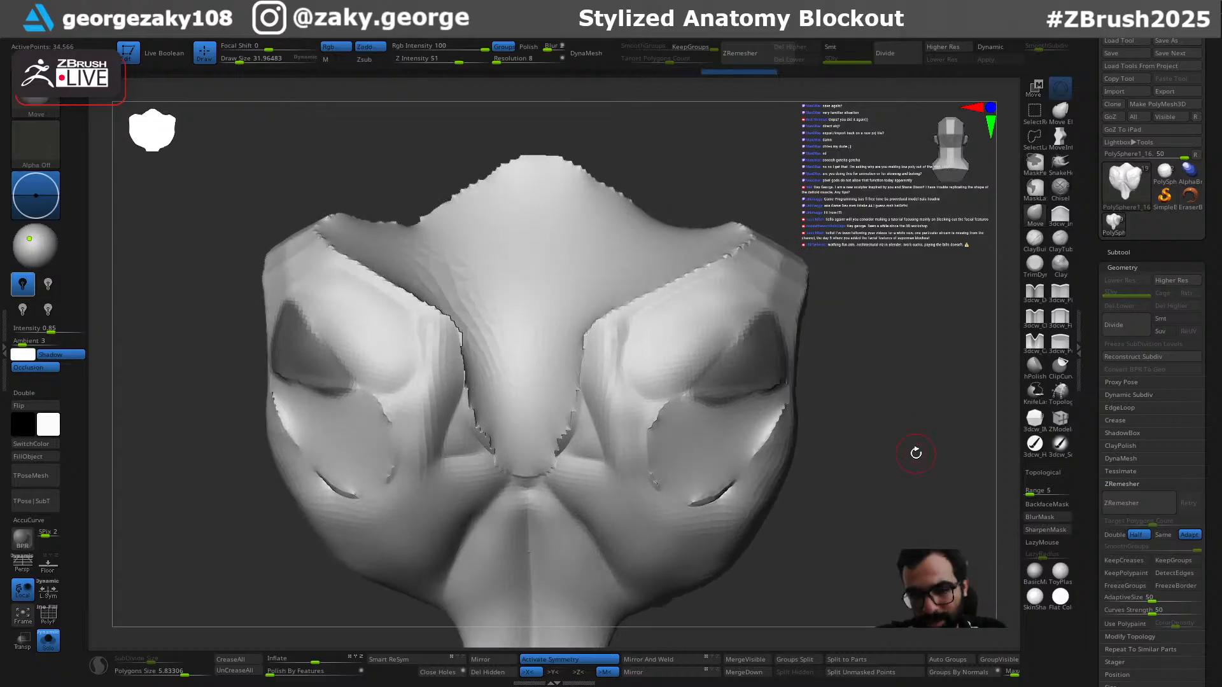
# Step: Turn the masked triangular forms into their own polygroup, isolate them and separate them with Split Hidden
pyautogui.moveTo(820, 402); pyautogui.dragTo(823, 411)
pyautogui.keyDown('ctrl'); pyautogui.keyDown('shift'); pyautogui.click(761, 374); pyautogui.keyUp('shift'); pyautogui.keyUp('ctrl')
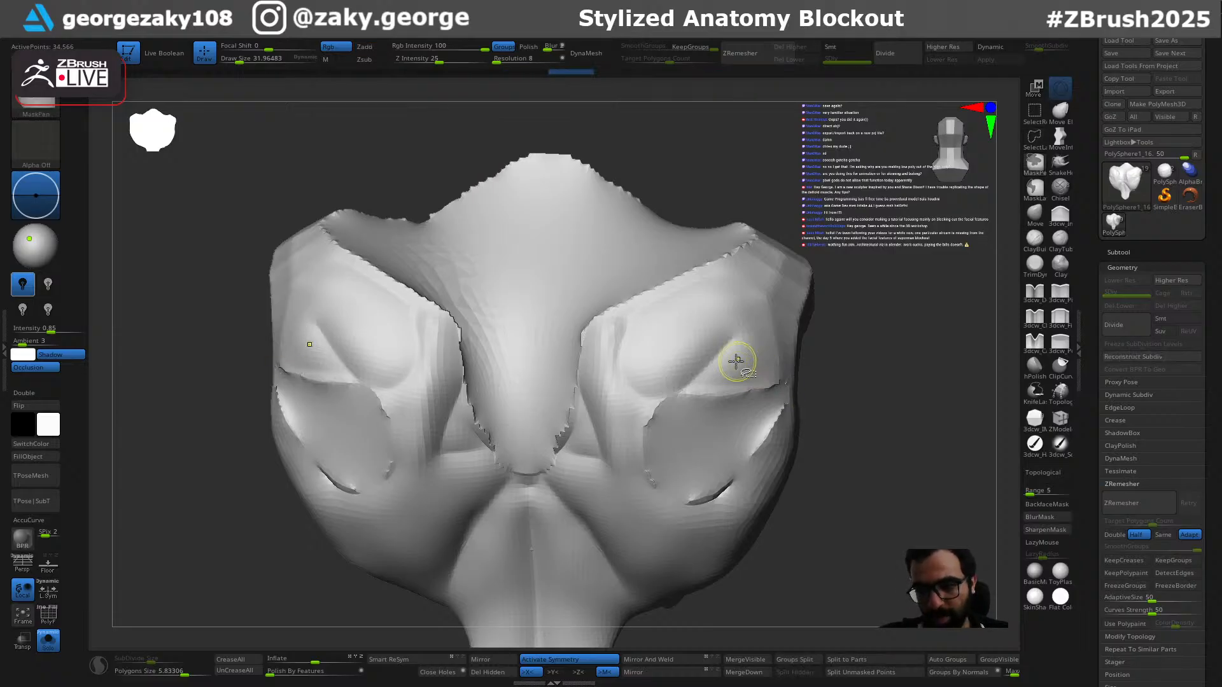
pyautogui.keyDown('ctrl'); pyautogui.keyDown('shift'); pyautogui.click(731, 354); pyautogui.keyUp('shift'); pyautogui.keyUp('ctrl')
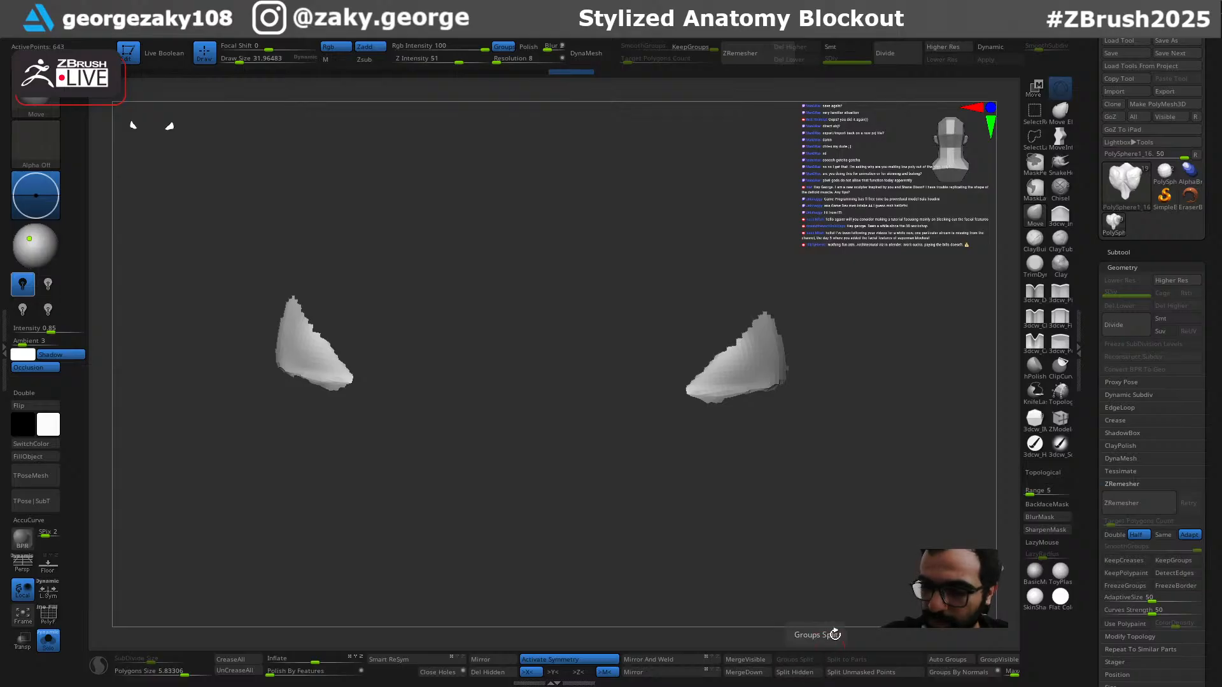
pyautogui.click(789, 673)
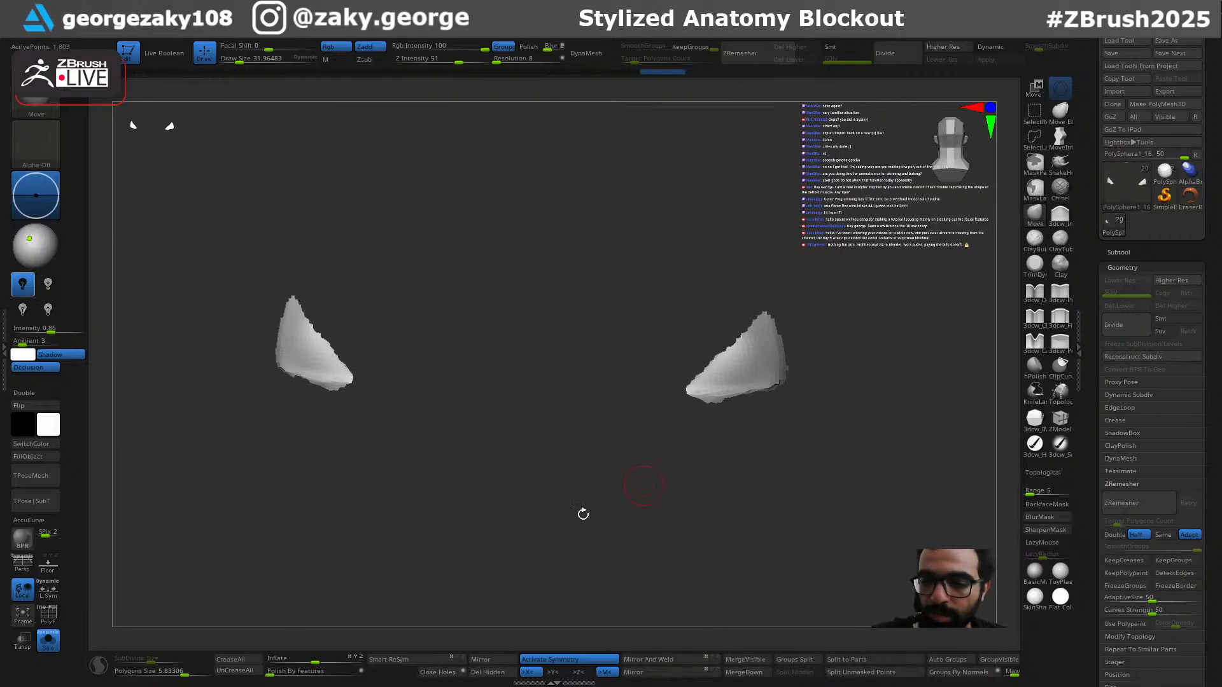
# Step: Inflate and DynaMesh the triangular pieces, and ZRemesh them with Half and Adapt off to a target polygon count of about 0.105
pyautogui.moveTo(313, 663)
pyautogui.mouseDown()
pyautogui.moveTo(332, 661)
pyautogui.moveTo(321, 662)
pyautogui.mouseUp()
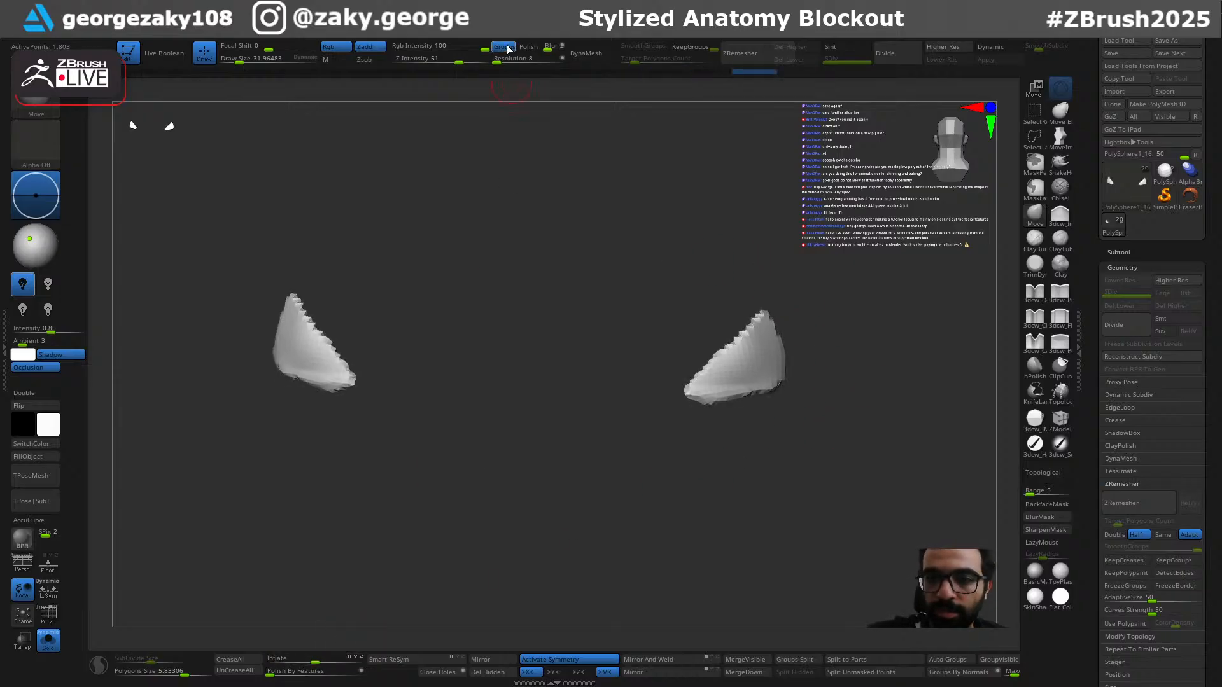
pyautogui.click(593, 54)
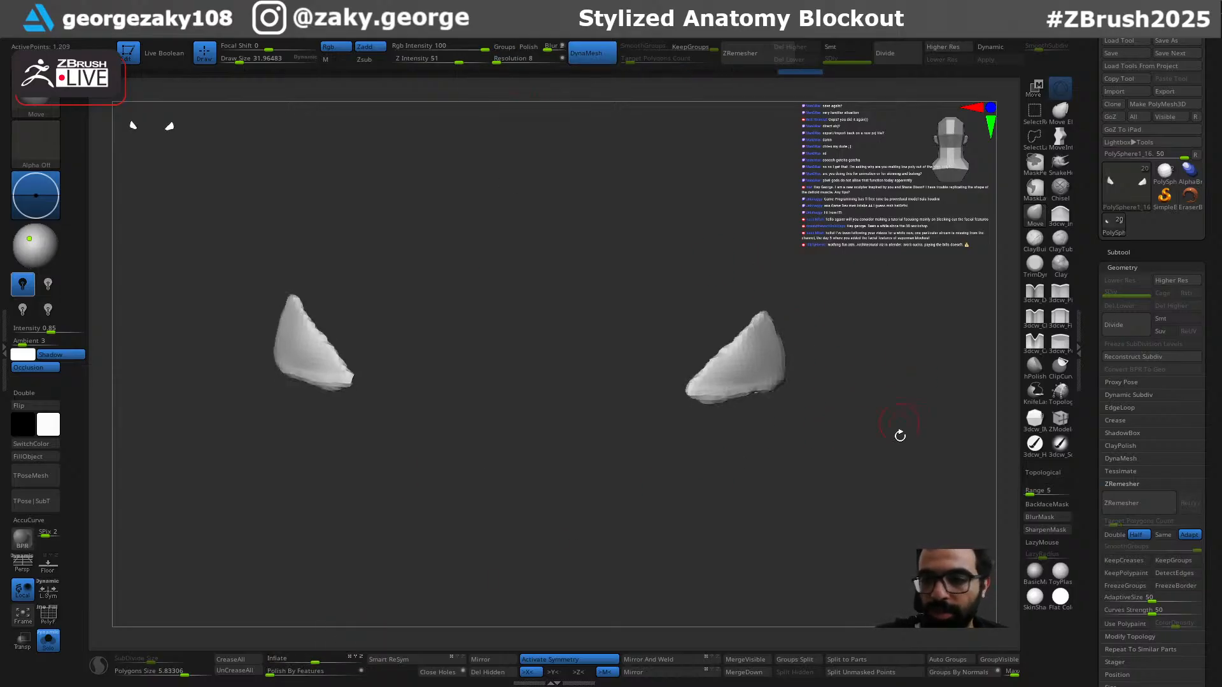
pyautogui.click(1138, 535)
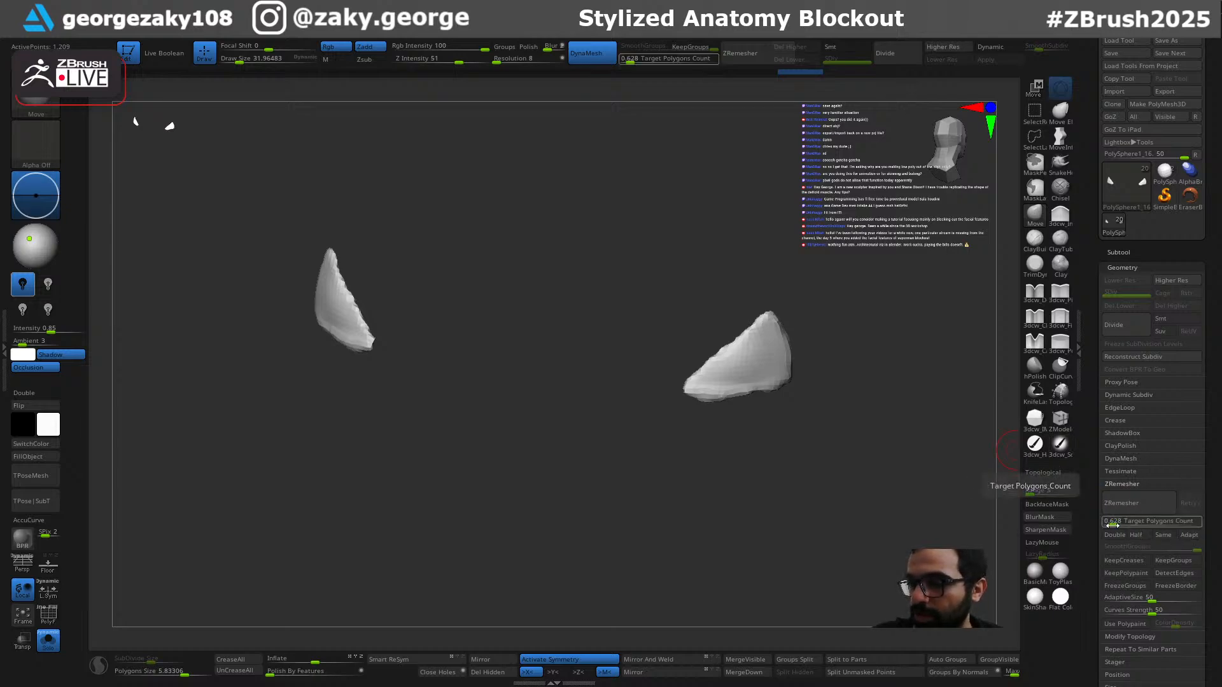
pyautogui.moveTo(1108, 522); pyautogui.dragTo(1112, 523)
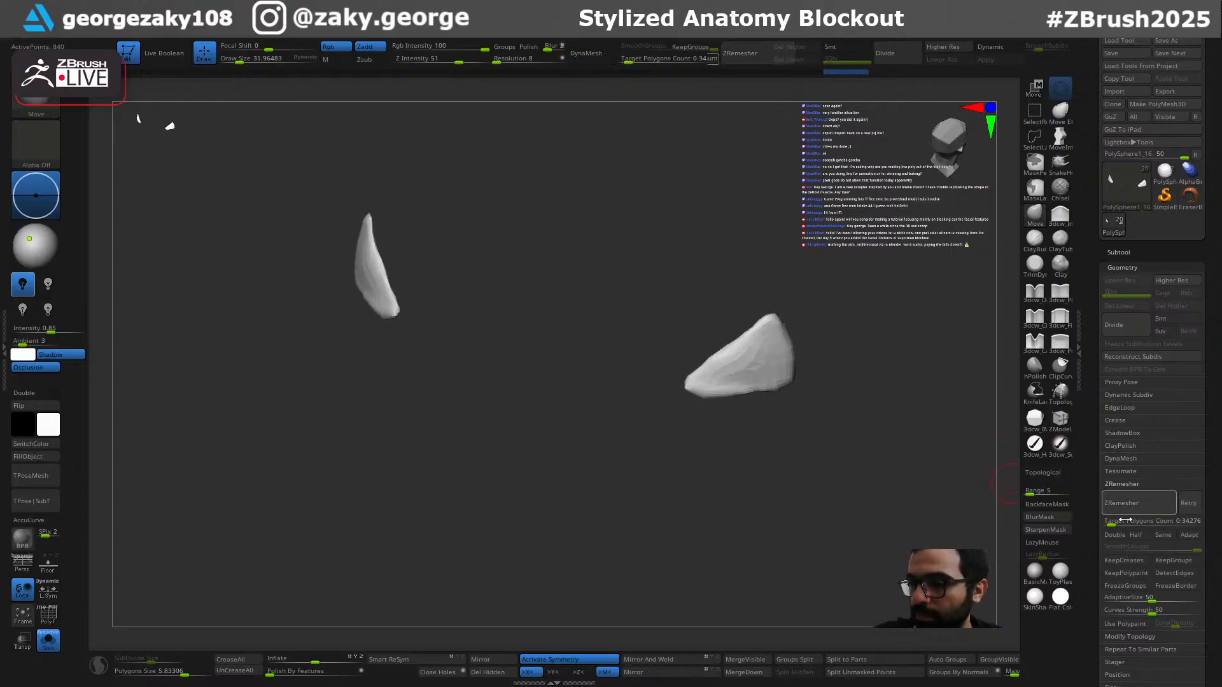
pyautogui.moveTo(1108, 526); pyautogui.dragTo(1107, 525)
pyautogui.click(1131, 503)
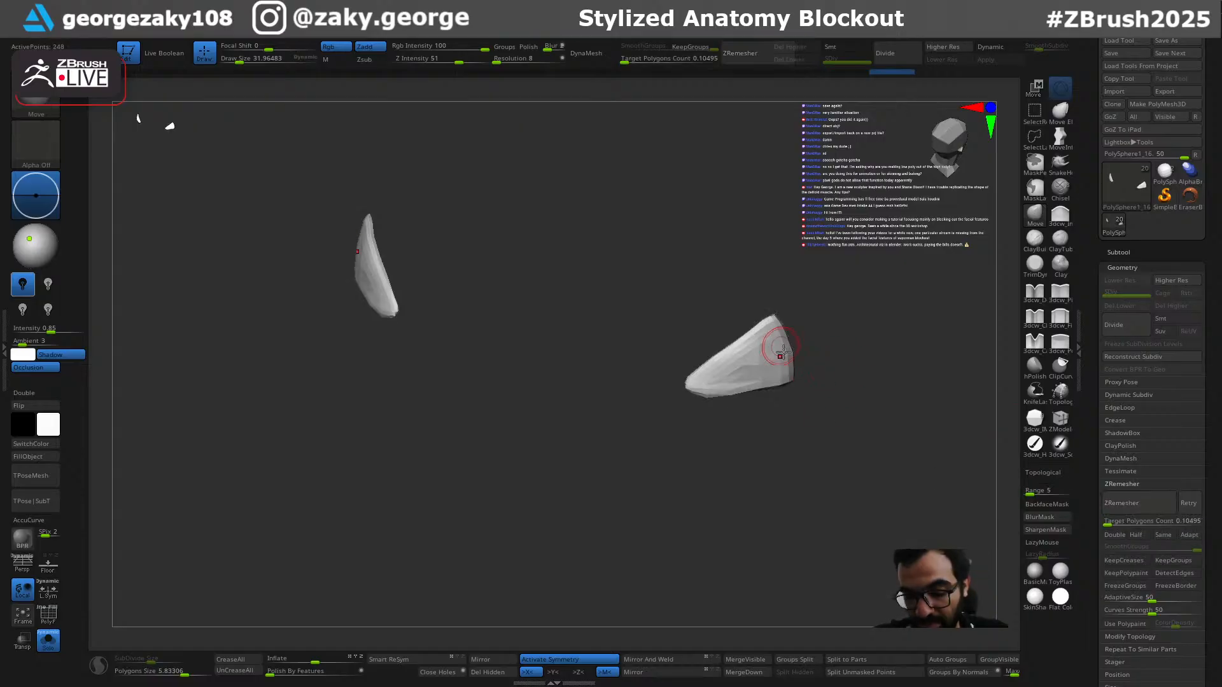
# Step: Swell the triangular pieces with the 3dcw_Inflate brush at a draw size of about 244 and bring back the full body
pyautogui.press('4')
pyautogui.press('s')
pyautogui.moveTo(809, 378); pyautogui.dragTo(835, 377)
pyautogui.moveTo(757, 366); pyautogui.dragTo(772, 371)
pyautogui.click(875, 424)
pyautogui.keyDown('shift'); pyautogui.moveTo(828, 419); pyautogui.dragTo(743, 372, button='right'); pyautogui.keyUp('shift')
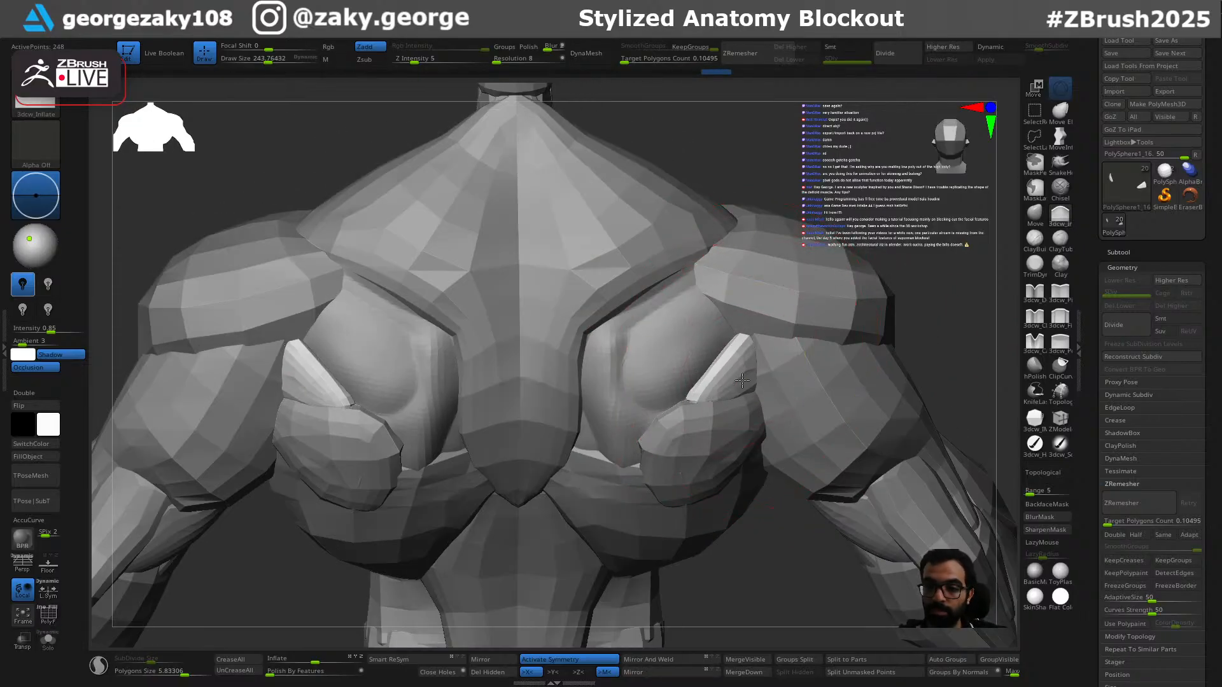
# Step: Isolate the high-resolution torso piece in back view and close the holes left by the triangular forms
pyautogui.keyDown('alt'); pyautogui.click(724, 448); pyautogui.keyUp('alt')
pyautogui.moveTo(726, 452); pyautogui.dragTo(734, 441, button='right')
pyautogui.keyDown('alt'); pyautogui.click(681, 352); pyautogui.keyUp('alt')
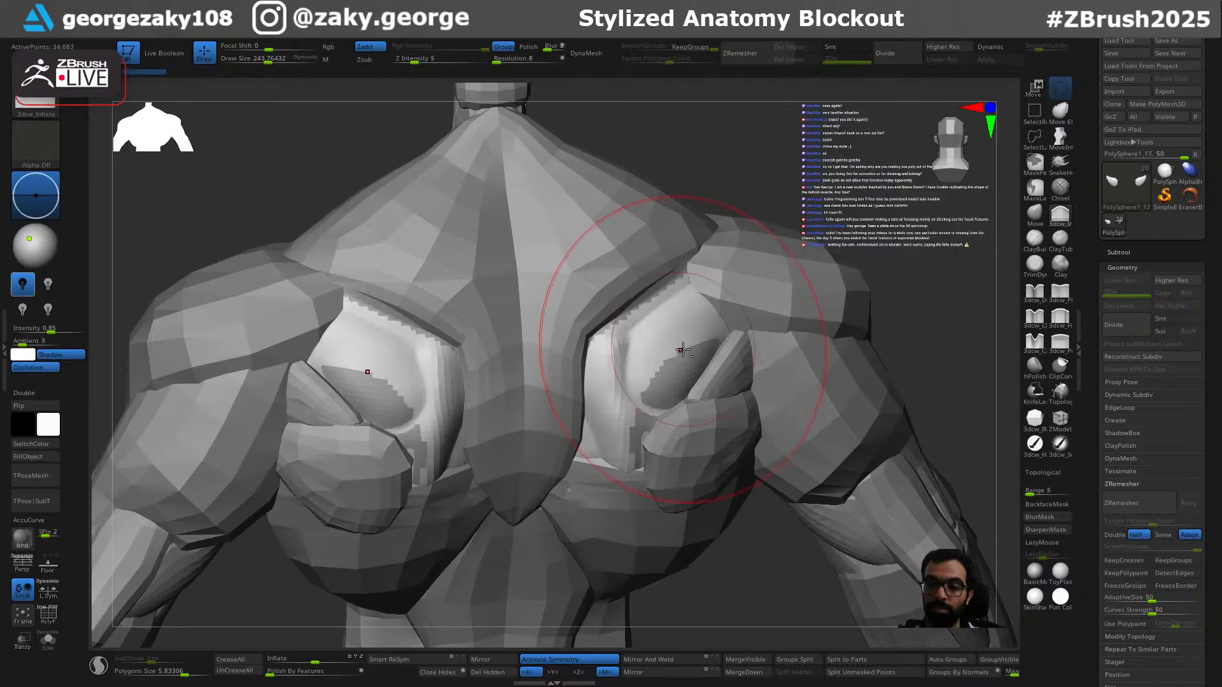
pyautogui.hotkey('alt', 's')
pyautogui.moveTo(754, 347)
pyautogui.keyDown('shift'); pyautogui.mouseDown(button='right')
pyautogui.moveTo(820, 322)
pyautogui.moveTo(809, 317)
pyautogui.mouseUp(button='right'); pyautogui.keyUp('shift')
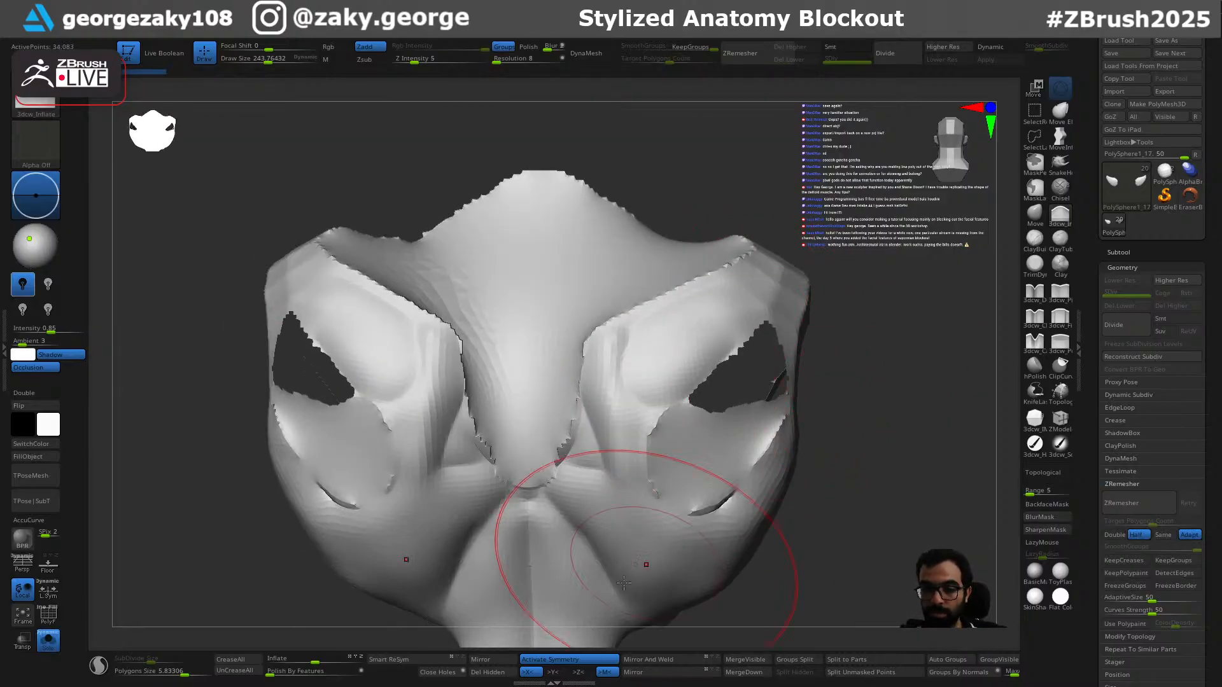
pyautogui.click(454, 672)
# Step: Mask the elongated upper muscle form on both shoulder blades using a draw size of about 30
pyautogui.press('s')
pyautogui.moveTo(791, 324); pyautogui.dragTo(755, 332)
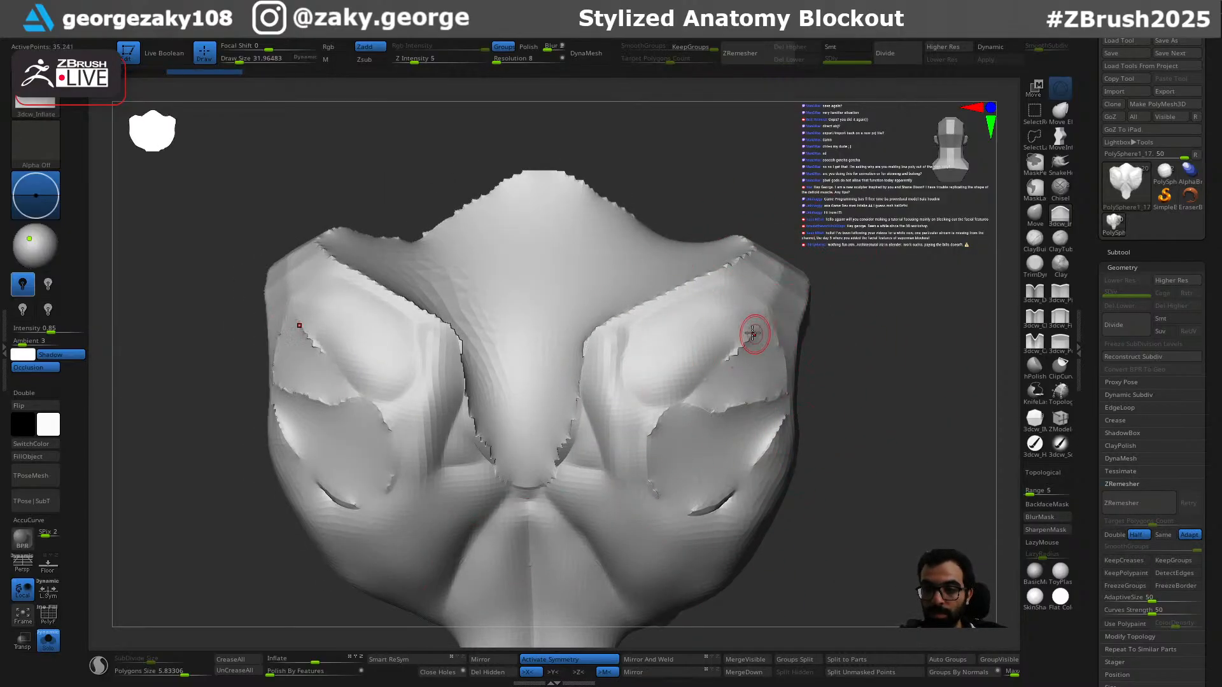
pyautogui.moveTo(649, 392)
pyautogui.keyDown('ctrl'); pyautogui.mouseDown()
pyautogui.moveTo(643, 343)
pyautogui.moveTo(630, 359)
pyautogui.moveTo(662, 394)
pyautogui.moveTo(757, 312)
pyautogui.moveTo(693, 302)
pyautogui.moveTo(646, 343)
pyautogui.moveTo(738, 315)
pyautogui.moveTo(769, 284)
pyautogui.mouseUp(); pyautogui.keyUp('ctrl')
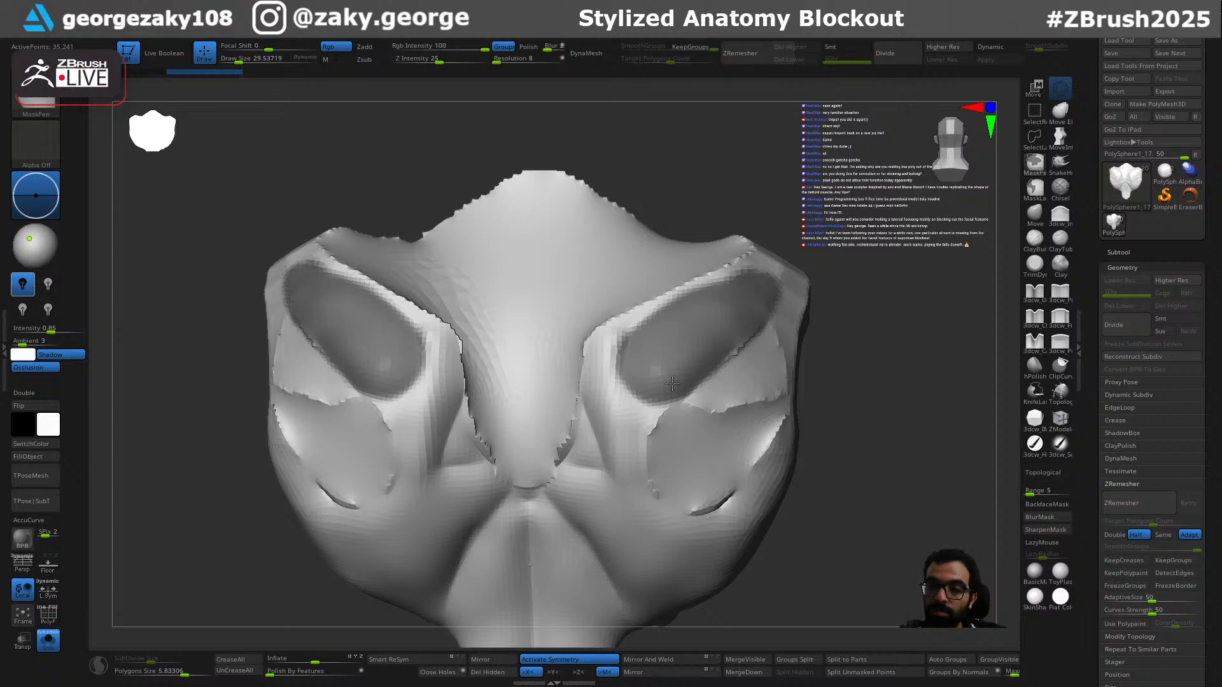
pyautogui.moveTo(840, 333)
pyautogui.mouseDown()
pyautogui.moveTo(878, 354)
pyautogui.moveTo(857, 367)
pyautogui.moveTo(805, 316)
pyautogui.moveTo(884, 325)
pyautogui.moveTo(881, 341)
pyautogui.mouseUp()
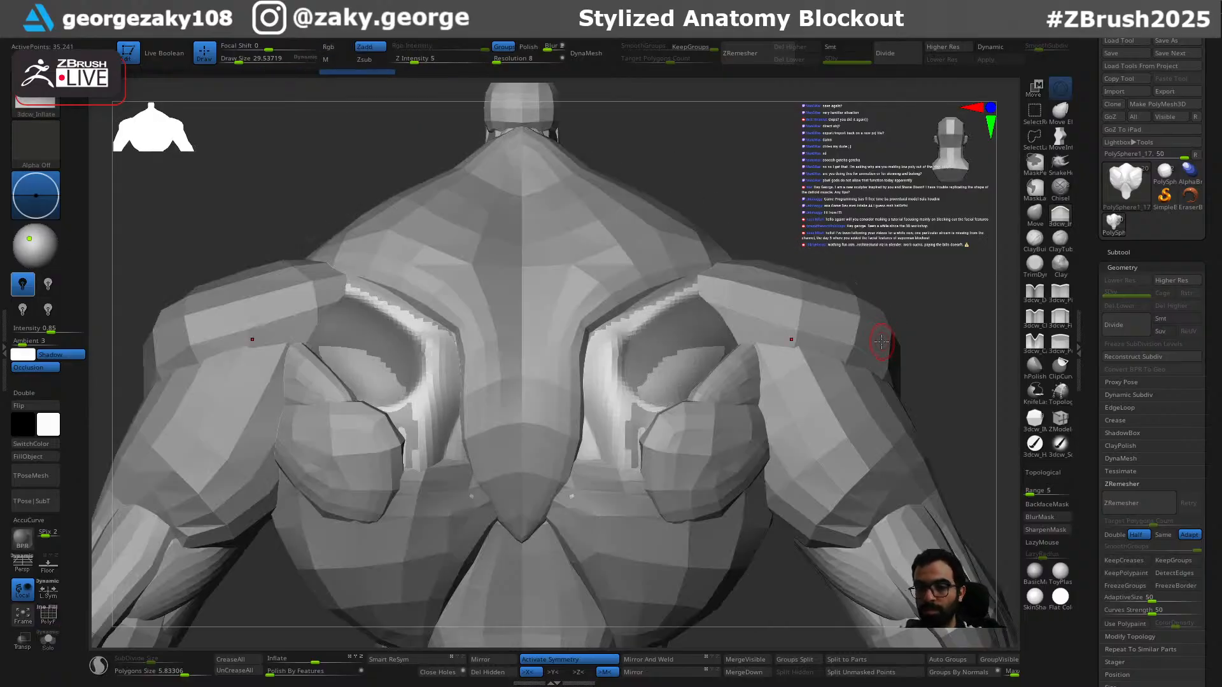
# Step: Turn the masked upper forms into their own polygroup, isolate them and separate them with Split Hidden
pyautogui.hotkey('shift', 's')
pyautogui.keyDown('ctrl'); pyautogui.keyDown('shift'); pyautogui.click(865, 340); pyautogui.keyUp('shift'); pyautogui.keyUp('ctrl')
pyautogui.keyDown('ctrl'); pyautogui.keyDown('shift'); pyautogui.click(690, 348); pyautogui.keyUp('shift'); pyautogui.keyUp('ctrl')
pyautogui.keyDown('ctrl'); pyautogui.keyDown('shift'); pyautogui.click(681, 343); pyautogui.keyUp('shift'); pyautogui.keyUp('ctrl')
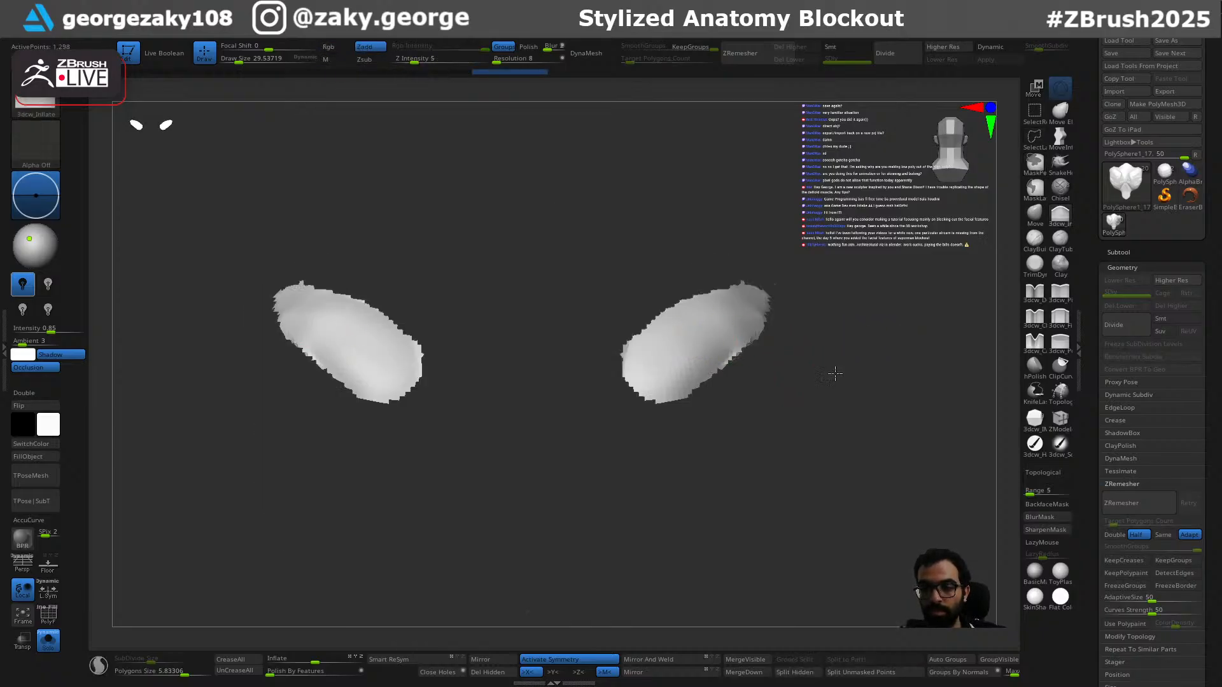
pyautogui.click(443, 672)
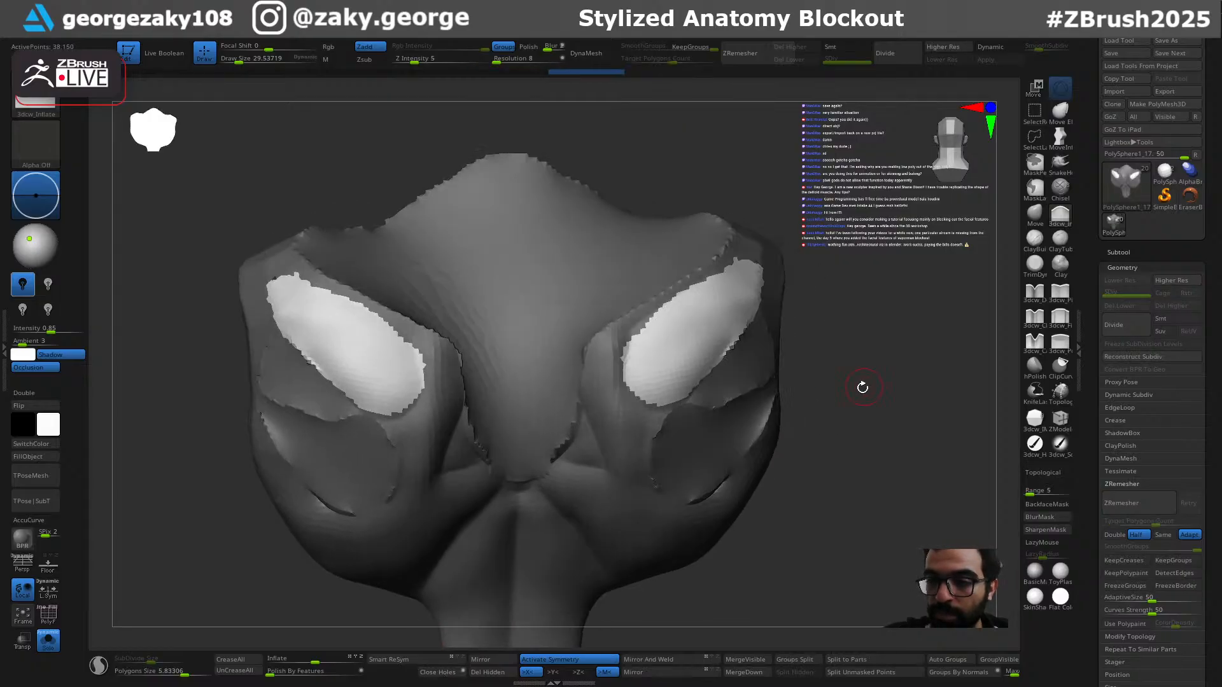
pyautogui.hotkey('ctrl', 'z')
pyautogui.click(798, 673)
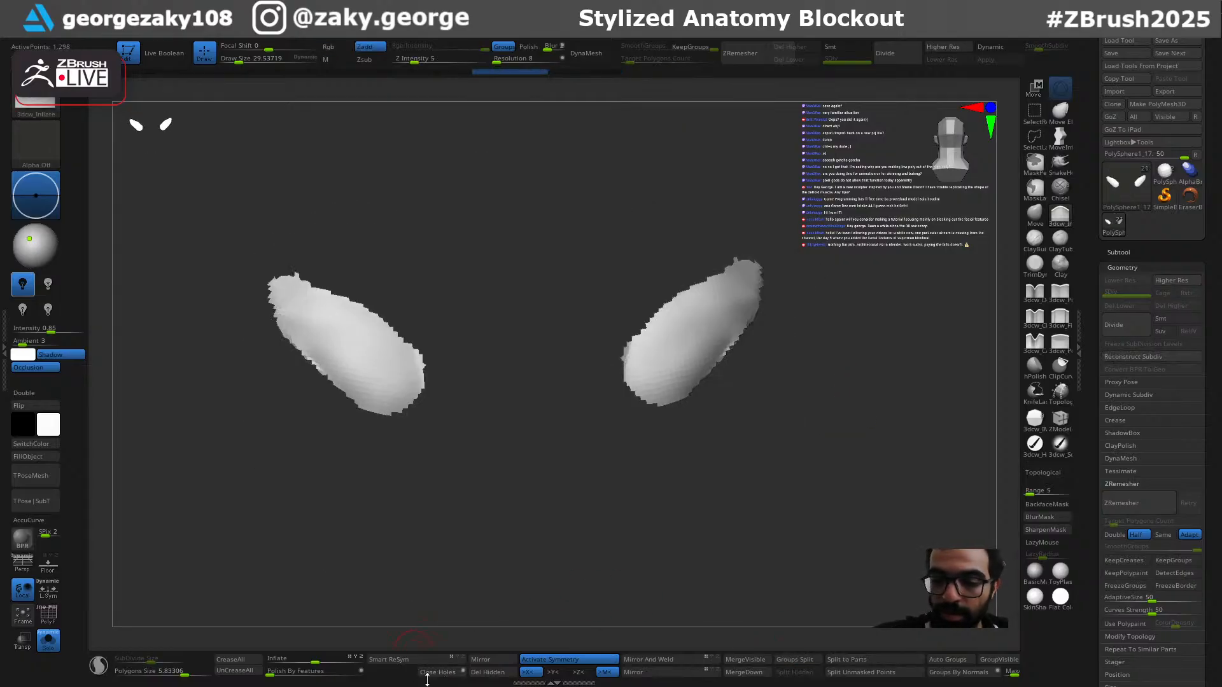
# Step: Inflate the split-off upper muscle pieces twice, rebuilding them with DynaMesh after each pass
pyautogui.moveTo(786, 459); pyautogui.dragTo(736, 478)
pyautogui.moveTo(313, 663); pyautogui.dragTo(350, 662)
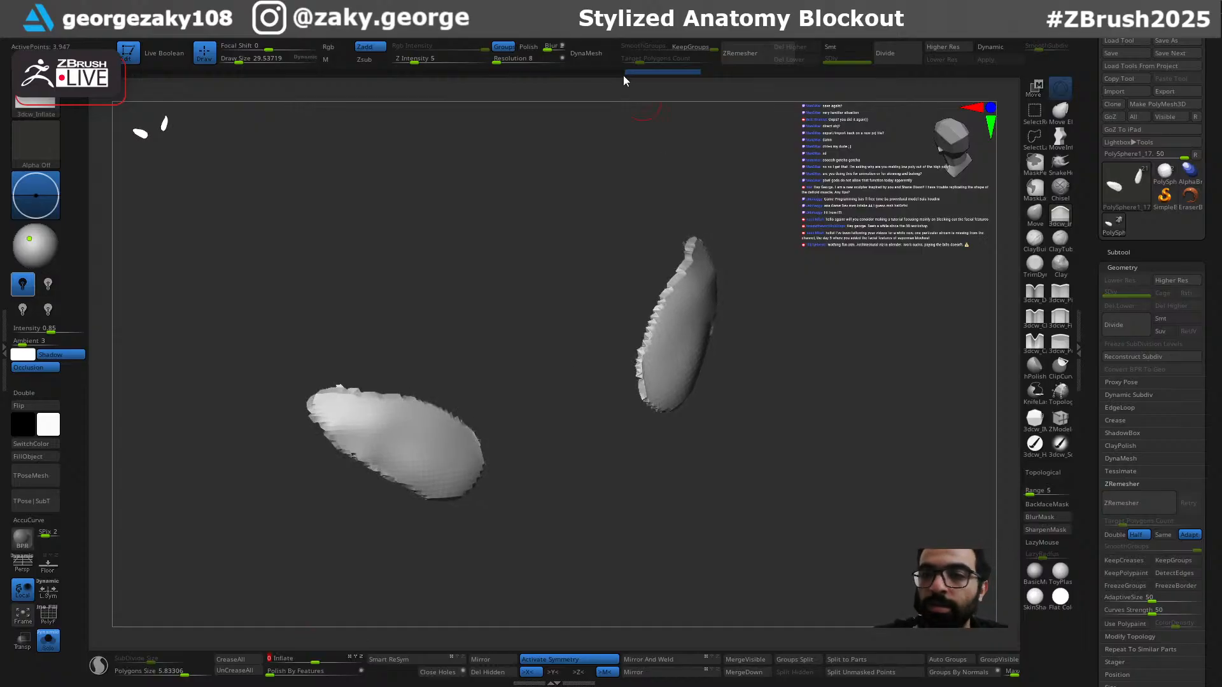
pyautogui.click(575, 53)
pyautogui.moveTo(820, 360); pyautogui.dragTo(803, 393)
pyautogui.moveTo(839, 434)
pyautogui.mouseDown()
pyautogui.moveTo(817, 436)
pyautogui.moveTo(827, 433)
pyautogui.mouseUp()
pyautogui.click(1139, 483)
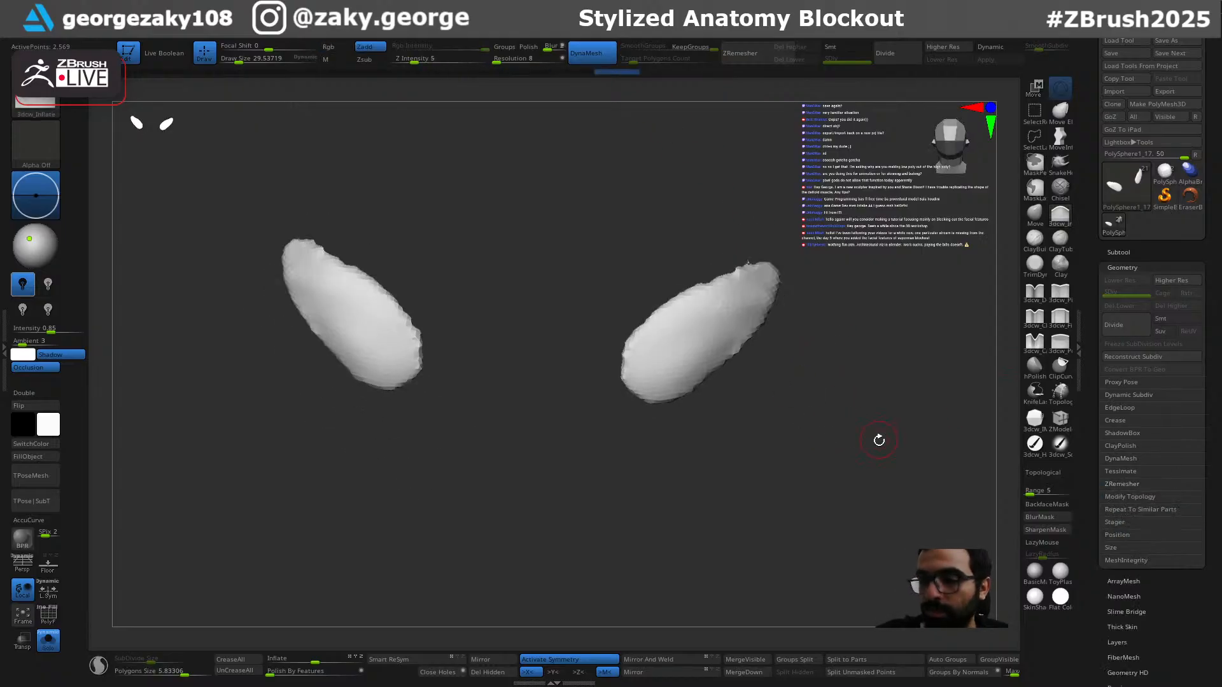
pyautogui.moveTo(316, 663); pyautogui.dragTo(334, 663)
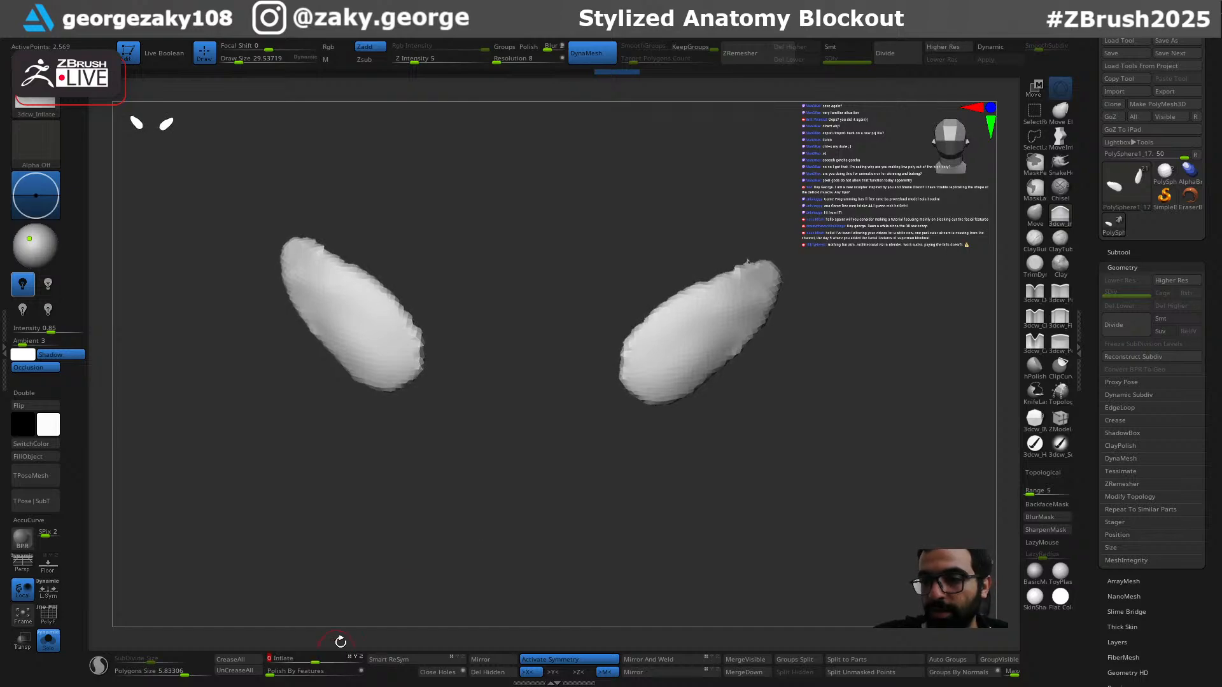
pyautogui.keyDown('ctrl'); pyautogui.moveTo(786, 415); pyautogui.dragTo(819, 441); pyautogui.keyUp('ctrl')
pyautogui.keyDown('alt'); pyautogui.moveTo(862, 465); pyautogui.dragTo(831, 498); pyautogui.keyUp('alt')
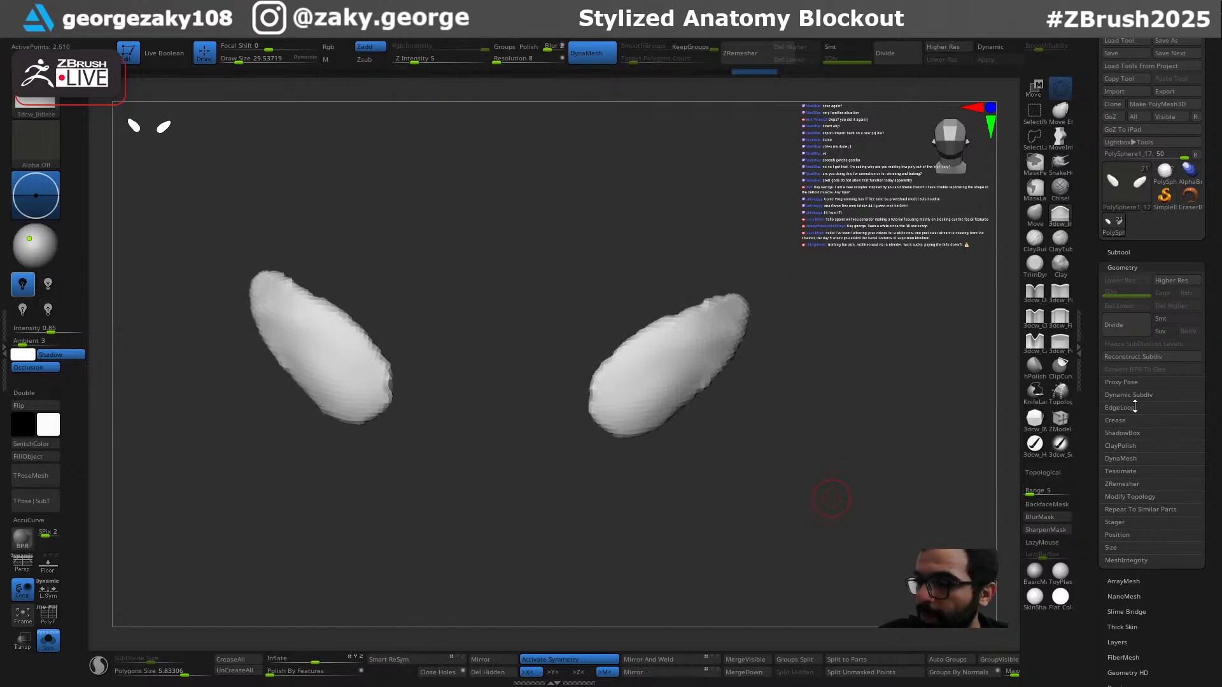
# Step: ZRemesh the upper muscle pieces with Half and Adapt turned off and a target polygon count of about 0.105
pyautogui.click(1126, 484)
pyautogui.click(1182, 538)
pyautogui.moveTo(1118, 526); pyautogui.dragTo(1115, 526)
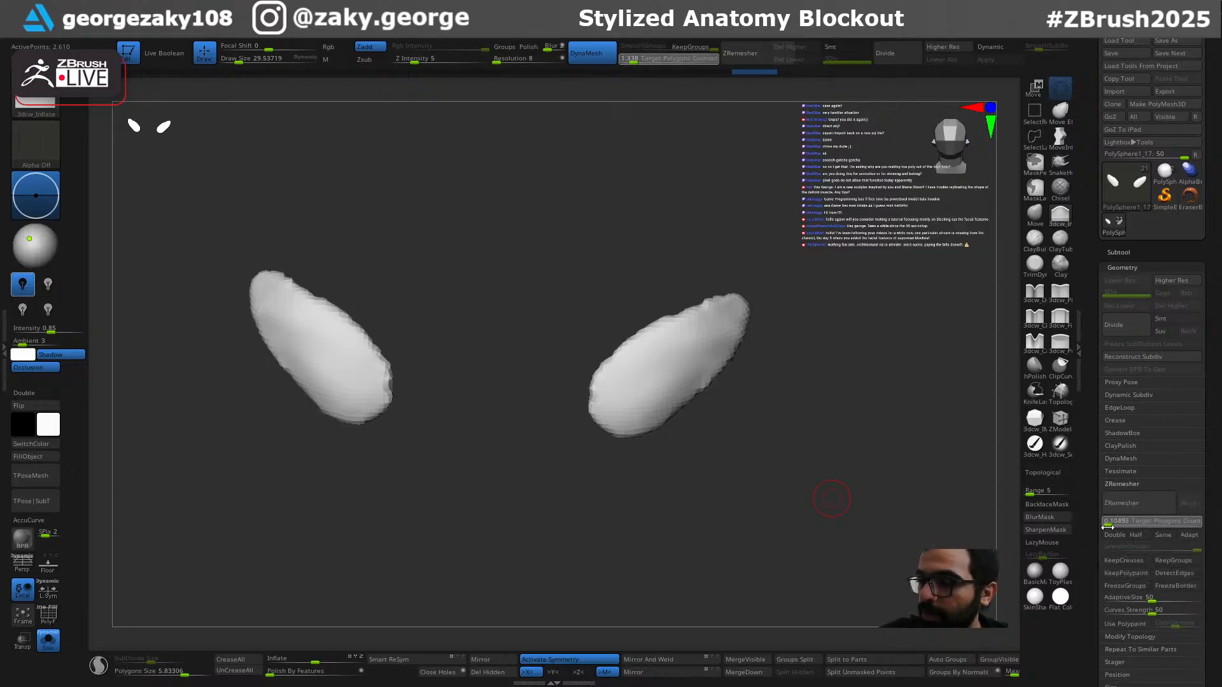
pyautogui.click(1136, 498)
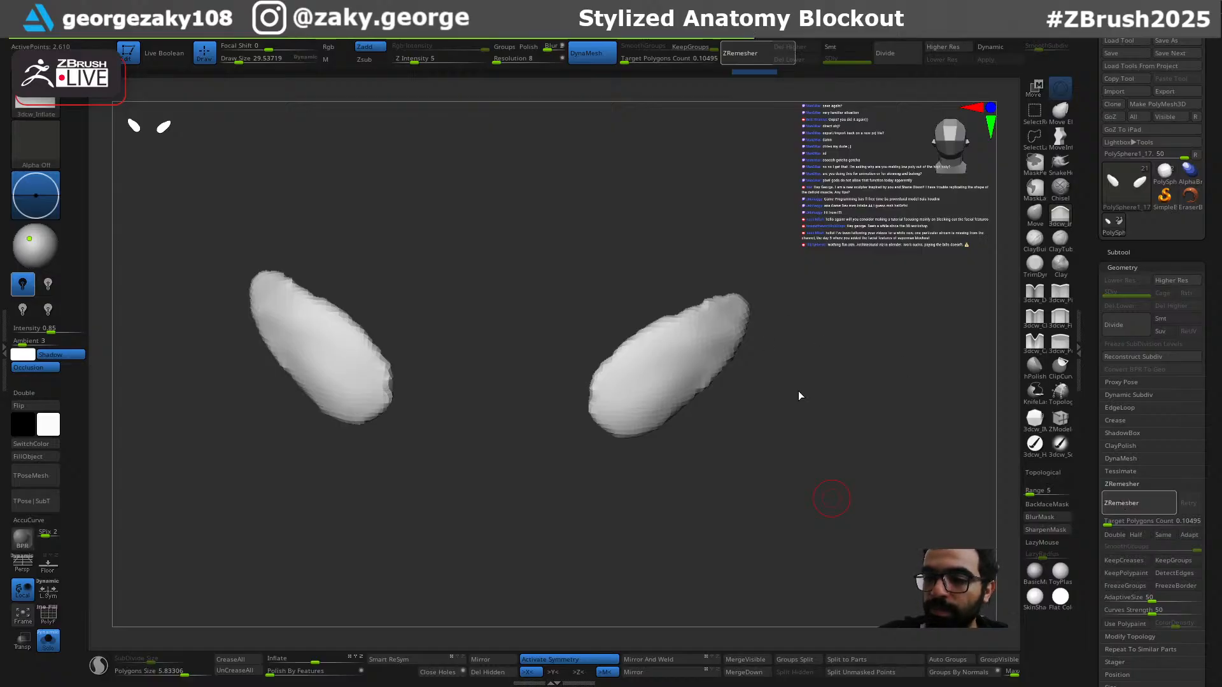
# Step: Show the whole body again and reshape the lower ends of the upper shoulder-blade muscles with the Move brush
pyautogui.hotkey('alt', 's')
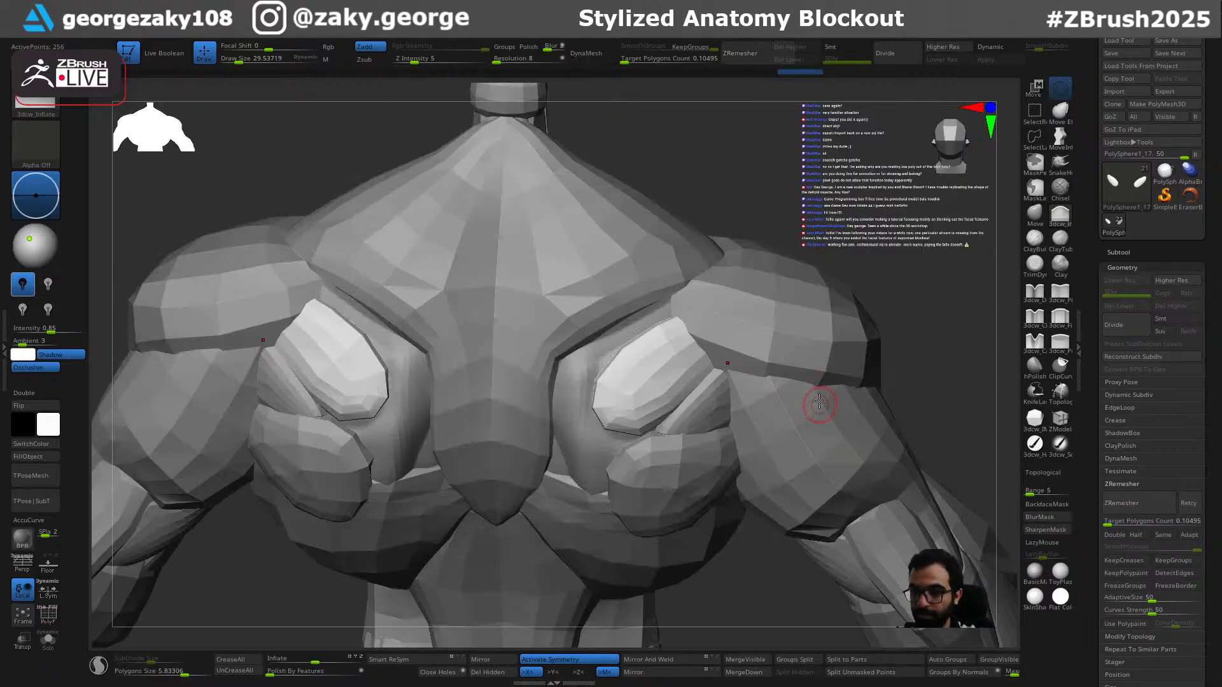
pyautogui.press('s')
pyautogui.moveTo(711, 378); pyautogui.dragTo(724, 380)
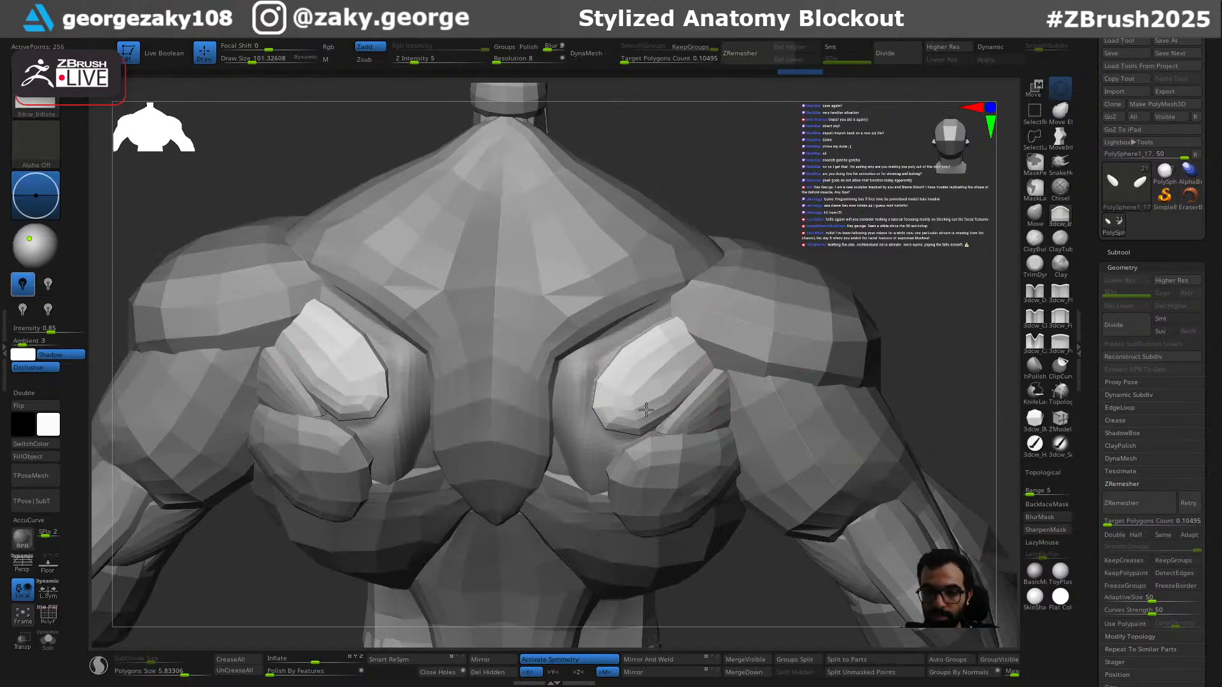
pyautogui.moveTo(651, 413)
pyautogui.mouseDown()
pyautogui.moveTo(674, 398)
pyautogui.moveTo(638, 420)
pyautogui.mouseUp()
pyautogui.press('b')
pyautogui.press('m')
pyautogui.press('v')
pyautogui.press('s')
pyautogui.moveTo(638, 423); pyautogui.dragTo(638, 435)
pyautogui.moveTo(654, 435); pyautogui.dragTo(687, 410, button='right')
# Step: Pull the inner edges of the upper shoulder-blade muscles toward the spine using a Move draw size of about 65
pyautogui.press('s')
pyautogui.moveTo(631, 374); pyautogui.dragTo(625, 375)
pyautogui.moveTo(625, 417); pyautogui.dragTo(611, 391)
pyautogui.keyDown('shift'); pyautogui.moveTo(642, 388); pyautogui.dragTo(605, 372, button='right'); pyautogui.keyUp('shift')
pyautogui.press('s')
pyautogui.moveTo(608, 371); pyautogui.dragTo(604, 370)
pyautogui.moveTo(602, 369); pyautogui.dragTo(572, 365)
pyautogui.moveTo(610, 365)
pyautogui.mouseDown(button='right')
pyautogui.moveTo(608, 385)
pyautogui.moveTo(602, 225)
pyautogui.moveTo(739, 264)
pyautogui.mouseUp(button='right')
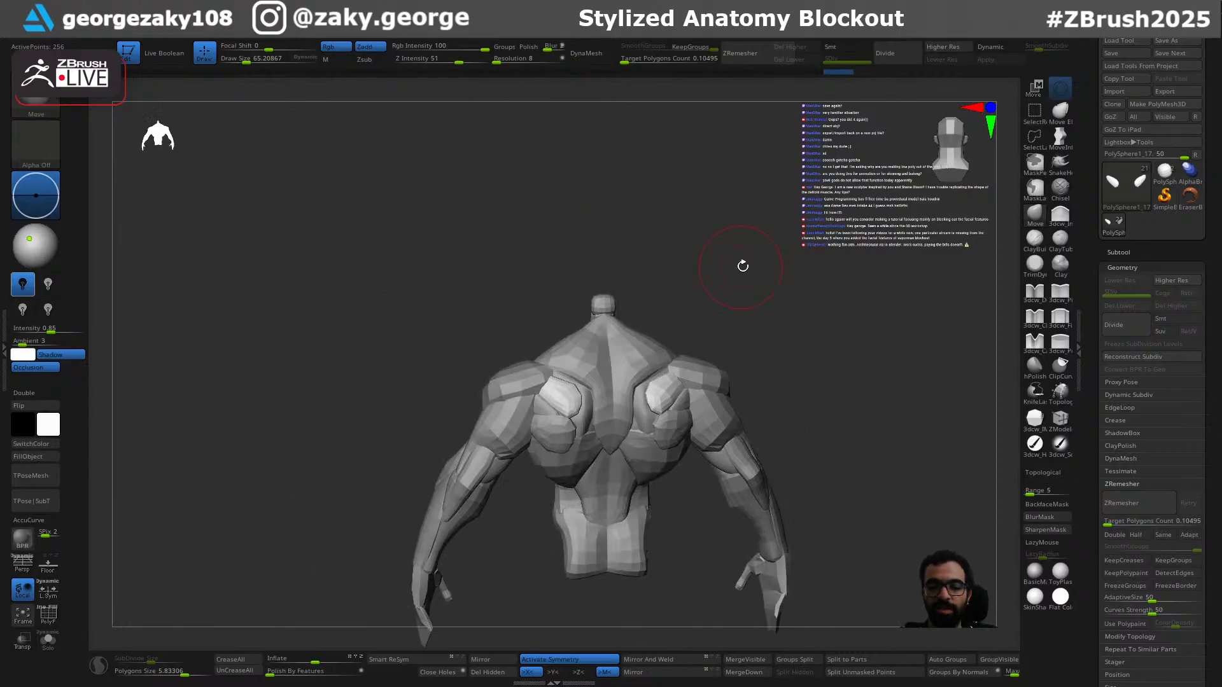
# Step: Make the remaining torso piece active, isolate it and close the holes left by the upper muscles
pyautogui.keyDown('ctrl'); pyautogui.moveTo(637, 434); pyautogui.dragTo(638, 480, button='right'); pyautogui.keyUp('ctrl')
pyautogui.keyDown('alt'); pyautogui.click(637, 432); pyautogui.keyUp('alt')
pyautogui.hotkey('shift', 's')
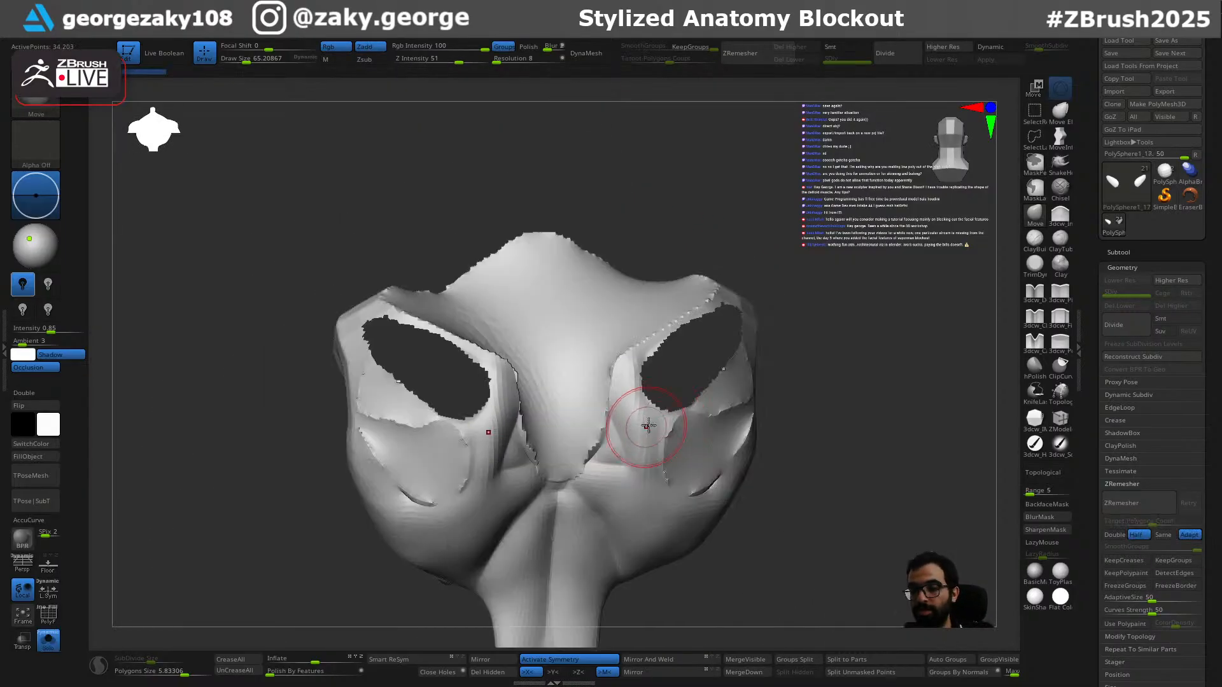
pyautogui.moveTo(811, 406); pyautogui.dragTo(831, 426, button='right')
pyautogui.click(455, 672)
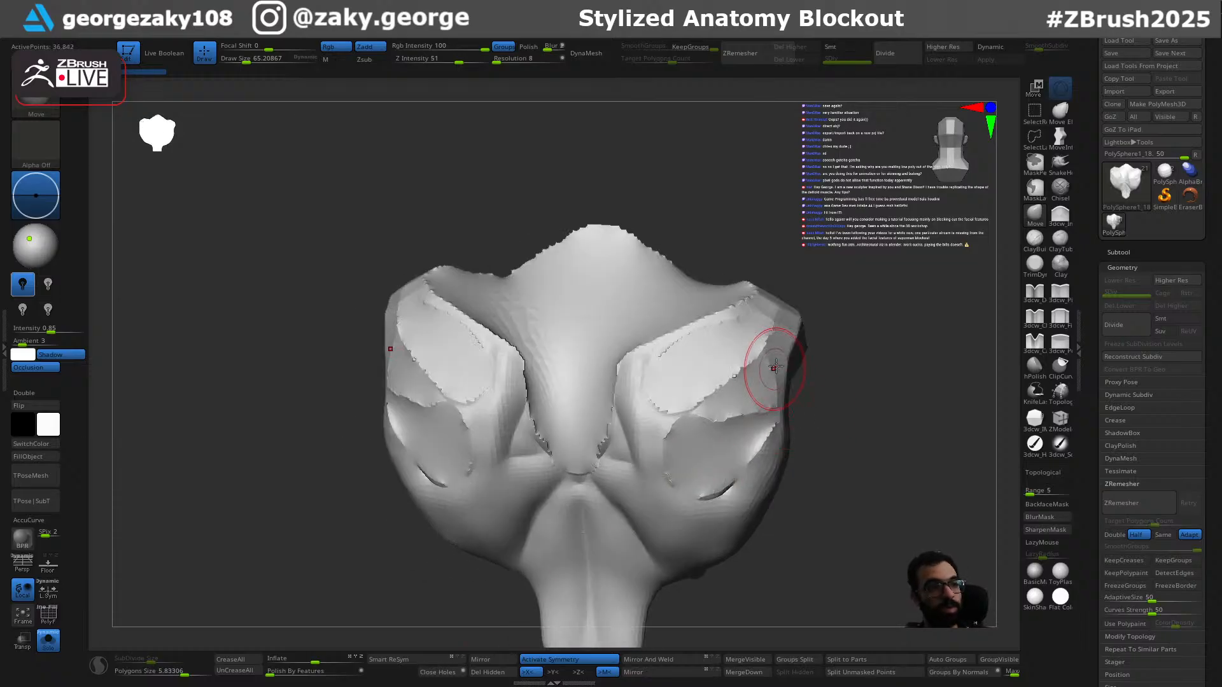
# Step: Mask the full shoulder-blade area on both sides of the torso using a draw size of about 30
pyautogui.press('s')
pyautogui.moveTo(773, 383)
pyautogui.mouseDown()
pyautogui.moveTo(765, 397)
pyautogui.moveTo(823, 376)
pyautogui.moveTo(796, 414)
pyautogui.moveTo(828, 431)
pyautogui.moveTo(829, 459)
pyautogui.mouseUp()
pyautogui.press('s')
pyautogui.moveTo(716, 439); pyautogui.dragTo(710, 440)
pyautogui.press('s')
pyautogui.moveTo(648, 394)
pyautogui.mouseDown()
pyautogui.moveTo(638, 372)
pyautogui.moveTo(625, 391)
pyautogui.mouseUp()
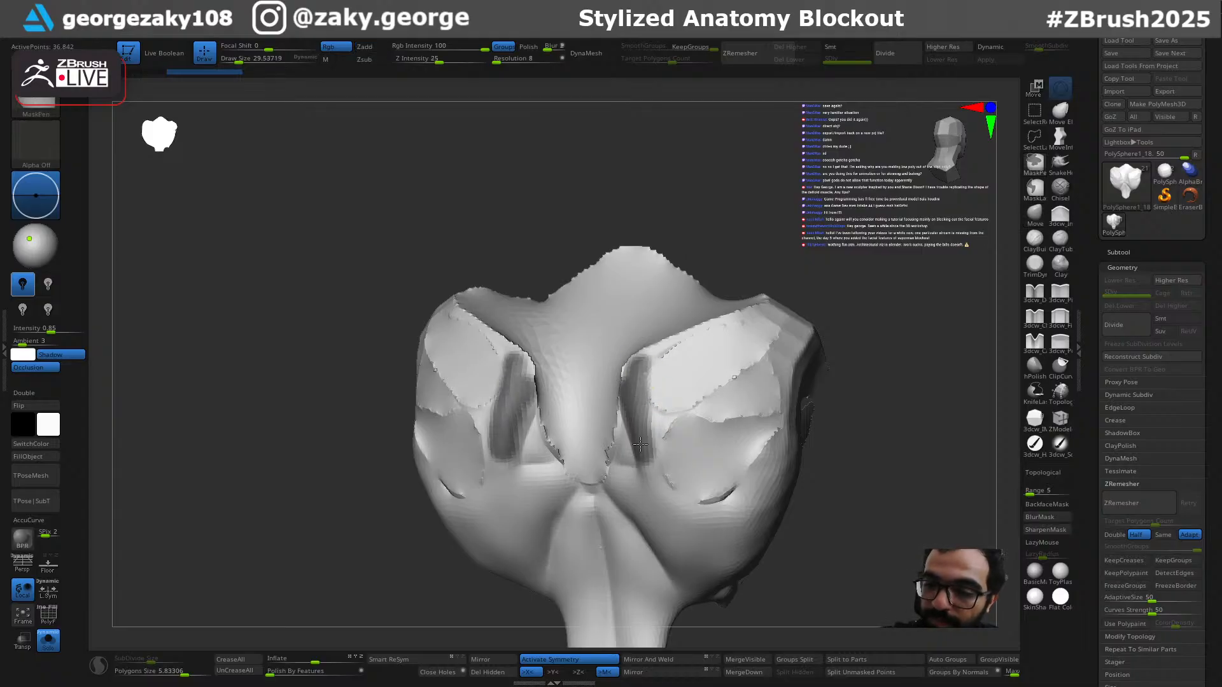
pyautogui.keyDown('ctrl'); pyautogui.moveTo(638, 440); pyautogui.dragTo(656, 488); pyautogui.keyUp('ctrl')
pyautogui.moveTo(747, 449); pyautogui.dragTo(682, 501)
pyautogui.moveTo(757, 444)
pyautogui.keyDown('ctrl'); pyautogui.mouseDown()
pyautogui.moveTo(760, 339)
pyautogui.moveTo(705, 449)
pyautogui.moveTo(743, 400)
pyautogui.moveTo(675, 446)
pyautogui.moveTo(732, 369)
pyautogui.moveTo(655, 369)
pyautogui.moveTo(653, 391)
pyautogui.mouseUp(); pyautogui.keyUp('ctrl')
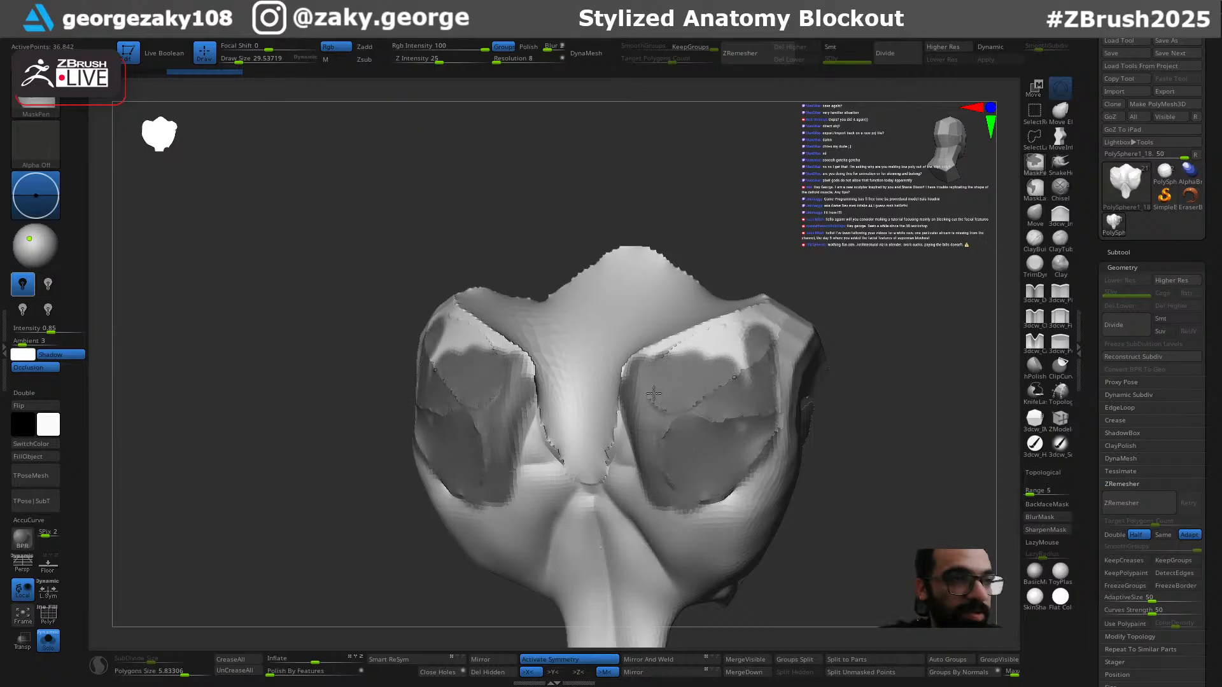
pyautogui.moveTo(748, 352)
pyautogui.keyDown('ctrl'); pyautogui.mouseDown()
pyautogui.moveTo(697, 346)
pyautogui.moveTo(735, 327)
pyautogui.mouseUp(); pyautogui.keyUp('ctrl')
pyautogui.moveTo(867, 338)
pyautogui.keyDown('shift'); pyautogui.mouseDown()
pyautogui.moveTo(902, 322)
pyautogui.moveTo(892, 327)
pyautogui.mouseUp(); pyautogui.keyUp('shift')
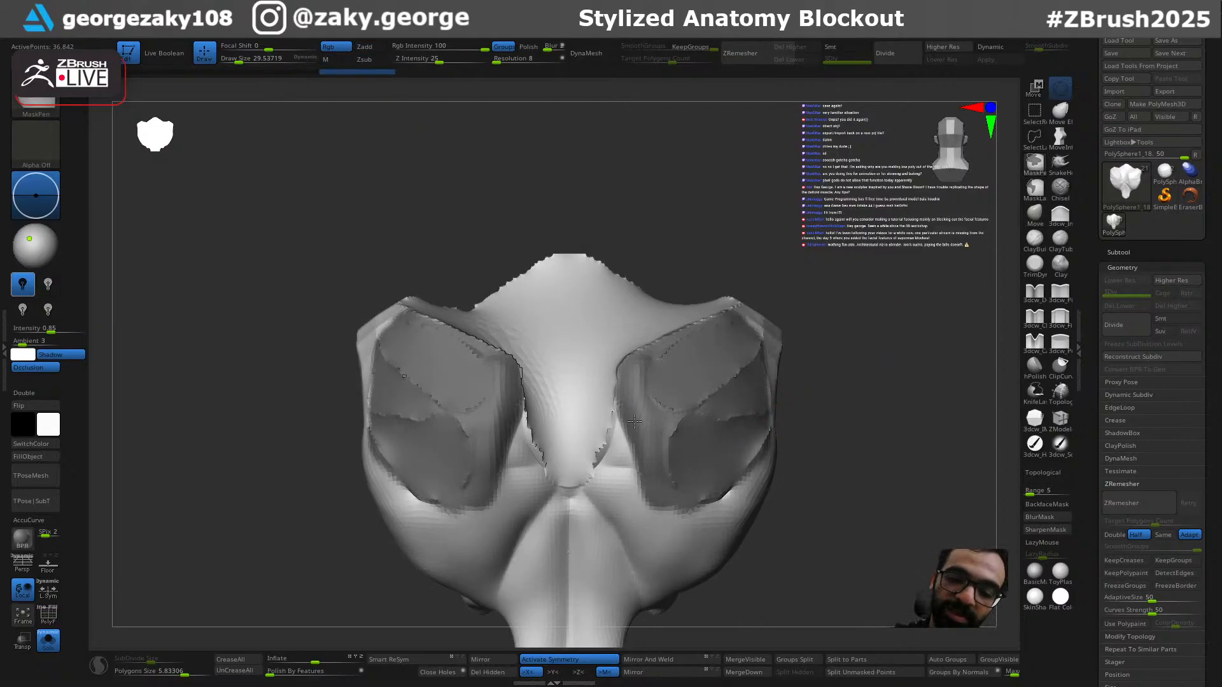
pyautogui.moveTo(858, 431)
pyautogui.mouseDown()
pyautogui.moveTo(923, 433)
pyautogui.moveTo(844, 430)
pyautogui.moveTo(860, 465)
pyautogui.mouseUp()
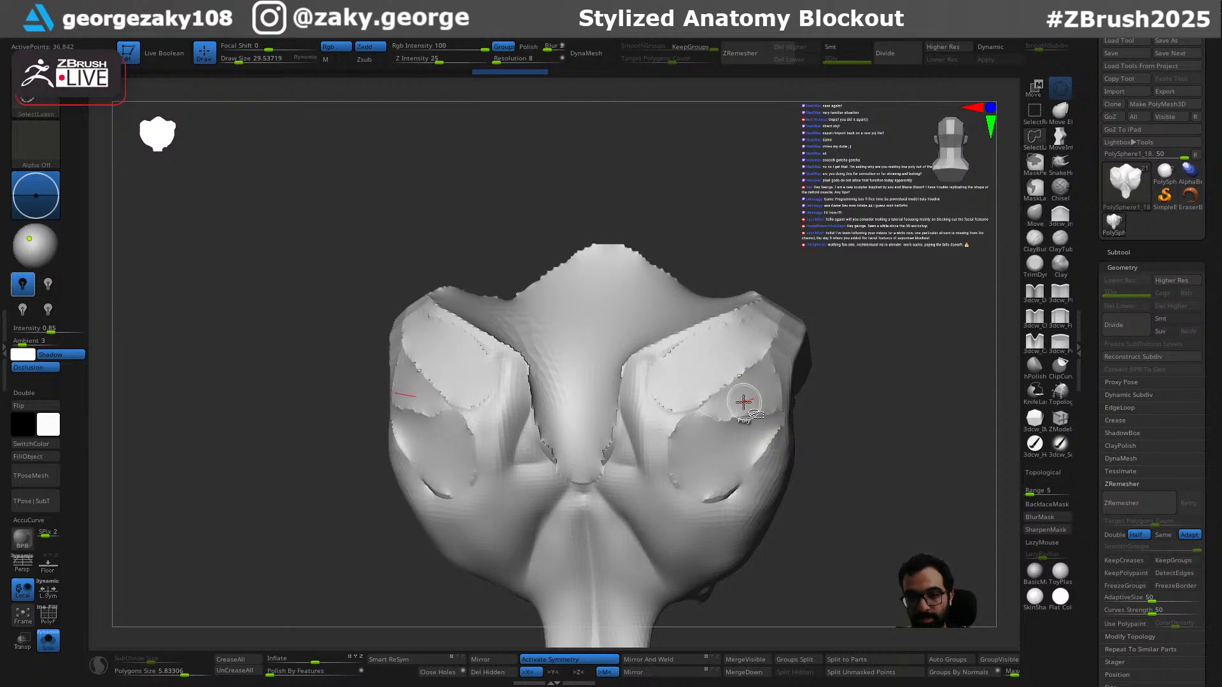
# Step: Isolate the shoulder-blade polygroup, then separate it with Split Hidden and close its holes
pyautogui.keyDown('ctrl'); pyautogui.keyDown('shift'); pyautogui.click(734, 404); pyautogui.keyUp('shift'); pyautogui.keyUp('ctrl')
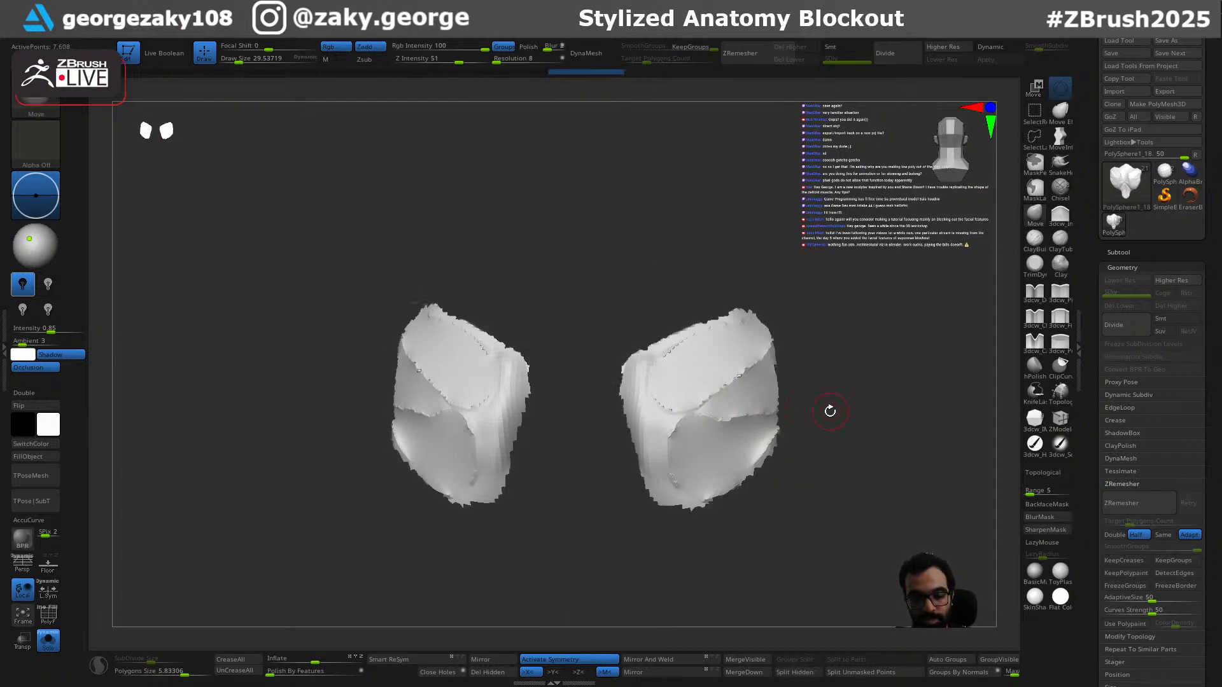
pyautogui.click(794, 675)
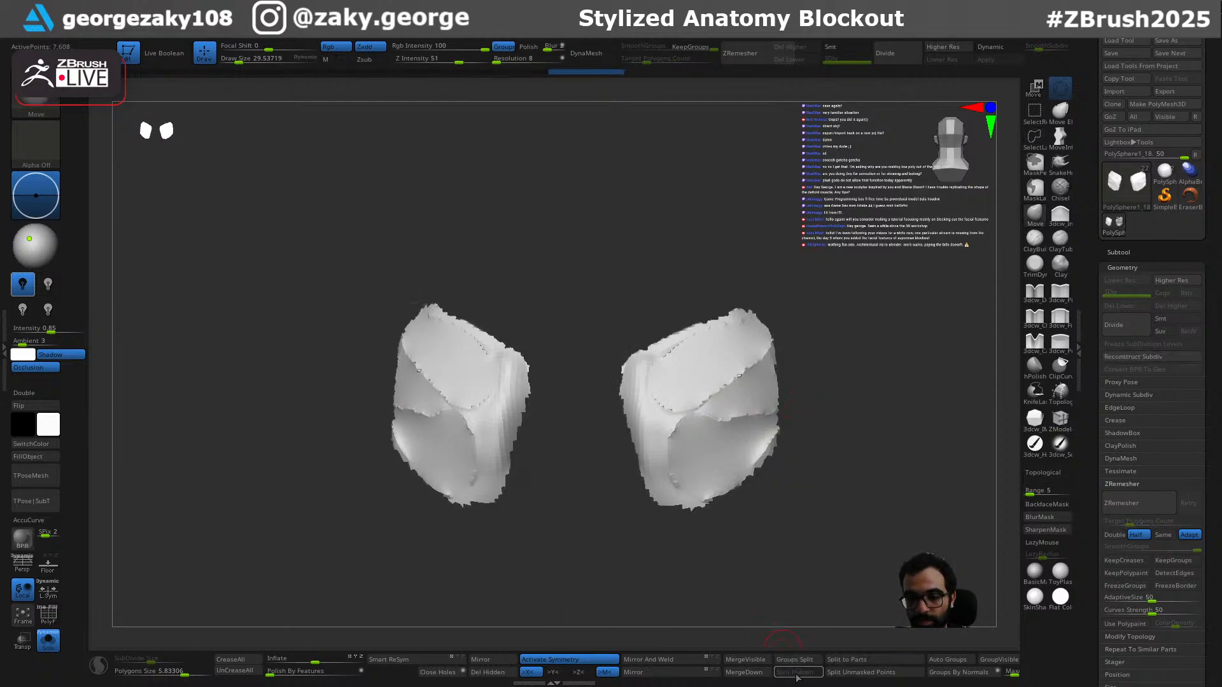
pyautogui.moveTo(489, 640); pyautogui.dragTo(359, 664)
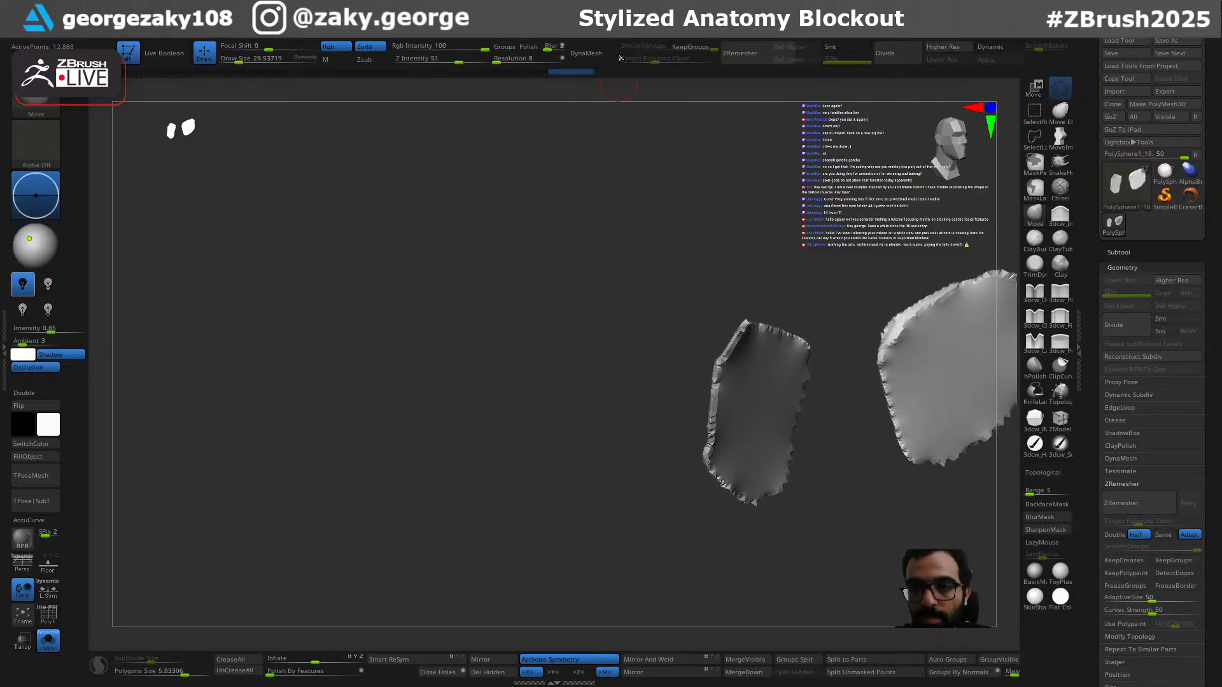
# Step: Rebuild the split-off shoulder-blade pieces with DynaMesh, then smooth and inflate them
pyautogui.click(589, 53)
pyautogui.moveTo(799, 262)
pyautogui.keyDown('shift'); pyautogui.mouseDown()
pyautogui.moveTo(891, 262)
pyautogui.moveTo(853, 390)
pyautogui.moveTo(804, 376)
pyautogui.moveTo(734, 417)
pyautogui.moveTo(767, 418)
pyautogui.moveTo(743, 409)
pyautogui.mouseUp(); pyautogui.keyUp('shift')
pyautogui.hotkey('ctrl', 'z')
pyautogui.hotkey('ctrl', 'z')
pyautogui.press('s')
pyautogui.moveTo(738, 414)
pyautogui.mouseDown()
pyautogui.moveTo(732, 440)
pyautogui.moveTo(729, 408)
pyautogui.moveTo(731, 423)
pyautogui.moveTo(766, 412)
pyautogui.moveTo(792, 420)
pyautogui.moveTo(781, 424)
pyautogui.mouseUp()
pyautogui.hotkey('ctrl', 'z')
pyautogui.press('s')
pyautogui.hotkey('ctrl', 'z')
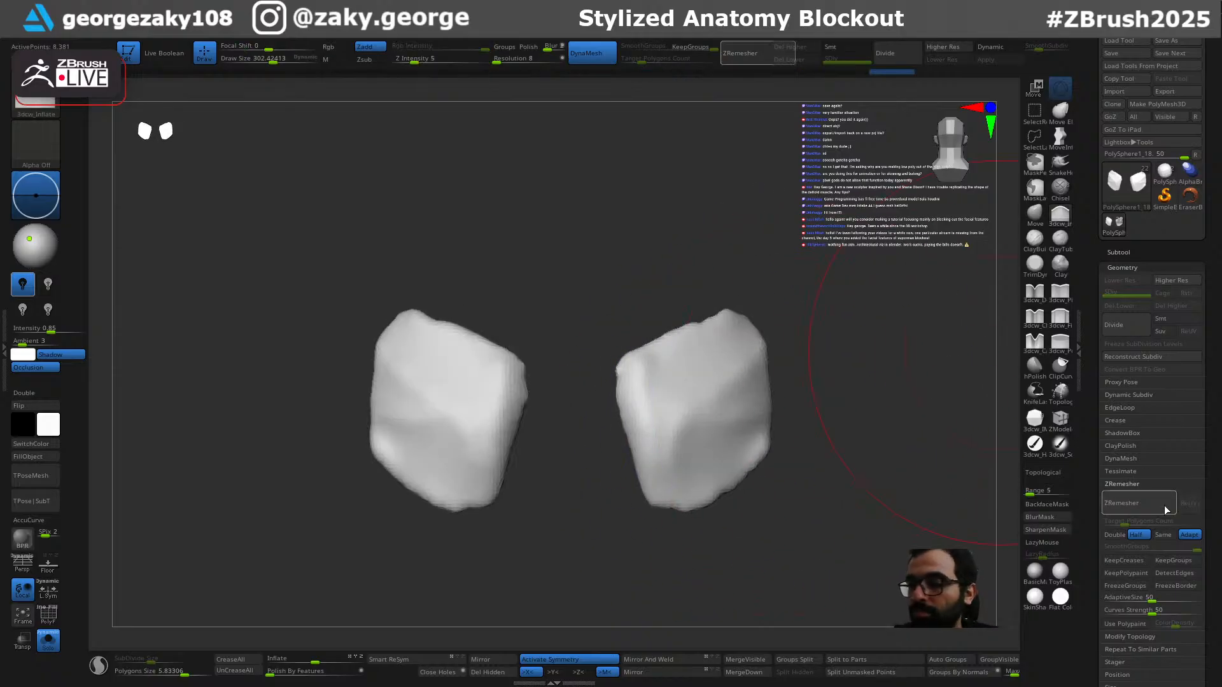
# Step: ZRemesh the shoulder-blade pieces with Half and Adapt turned off and a target polygon count of about 0.145
pyautogui.click(1137, 535)
pyautogui.moveTo(1124, 525); pyautogui.dragTo(1118, 526)
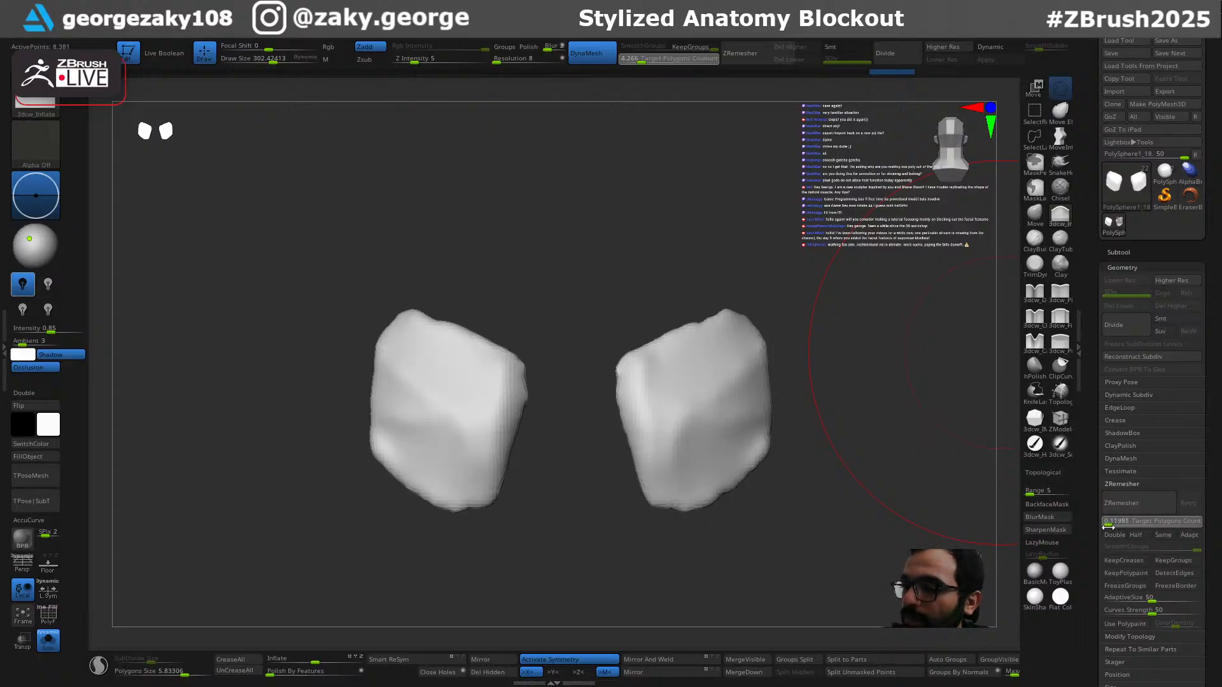
pyautogui.moveTo(1107, 527); pyautogui.dragTo(1109, 525)
pyautogui.click(1127, 502)
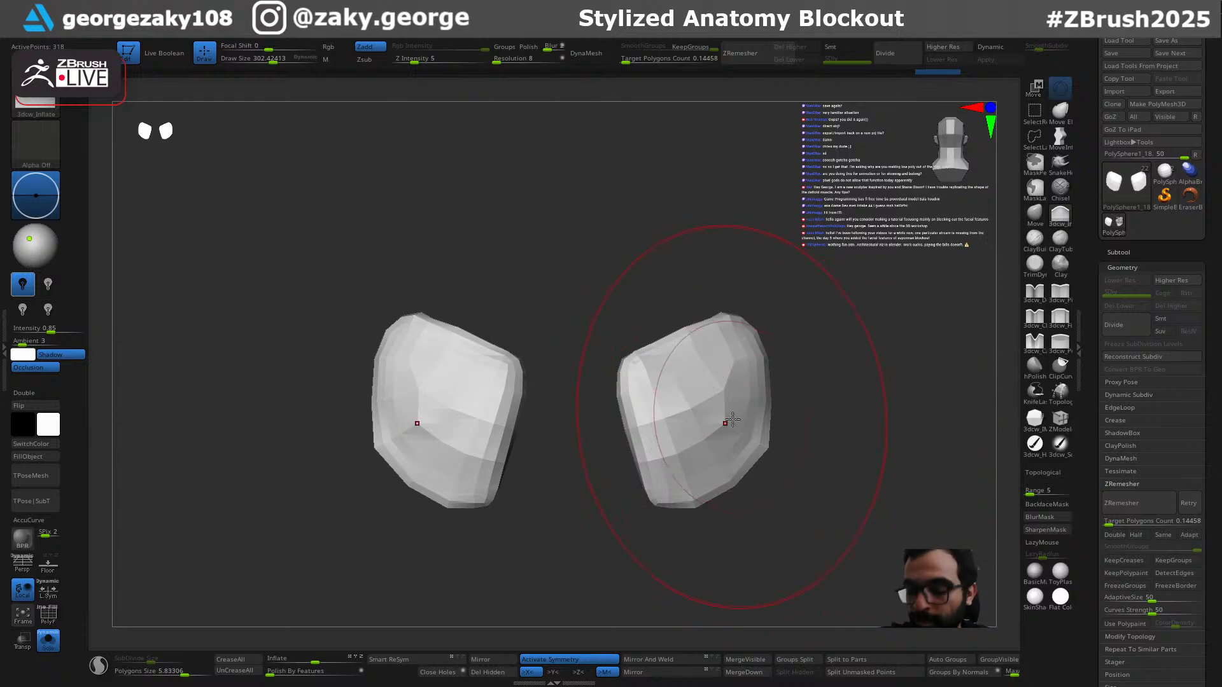
# Step: Show the whole body again and try adjusting the shoulder-blade pieces' edges with the Move brush
pyautogui.hotkey('shift', 's')
pyautogui.press('b')
pyautogui.press('m')
pyautogui.press('v')
pyautogui.moveTo(705, 354)
pyautogui.mouseDown()
pyautogui.moveTo(722, 333)
pyautogui.moveTo(690, 344)
pyautogui.mouseUp()
pyautogui.hotkey('ctrl', 'z')
pyautogui.press('[')
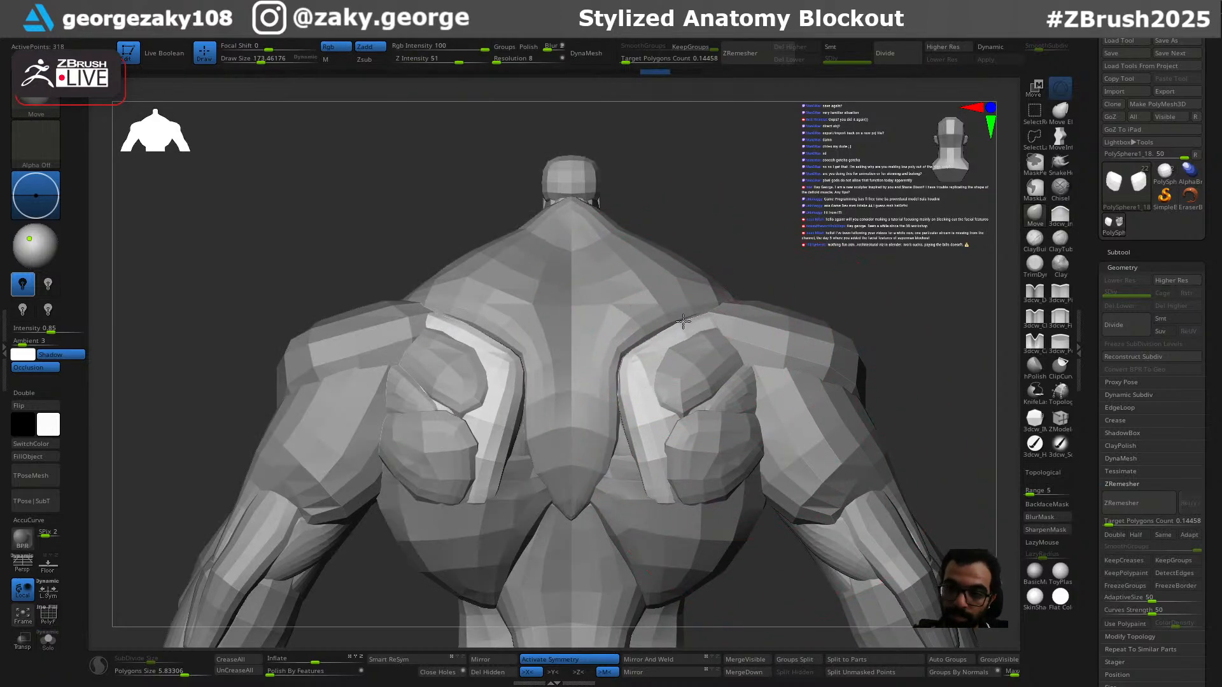
pyautogui.moveTo(658, 376); pyautogui.dragTo(684, 380, button='right')
pyautogui.moveTo(672, 476)
pyautogui.mouseDown()
pyautogui.moveTo(687, 491)
pyautogui.moveTo(717, 478)
pyautogui.mouseUp()
pyautogui.hotkey('ctrl', 'z')
pyautogui.press('[')
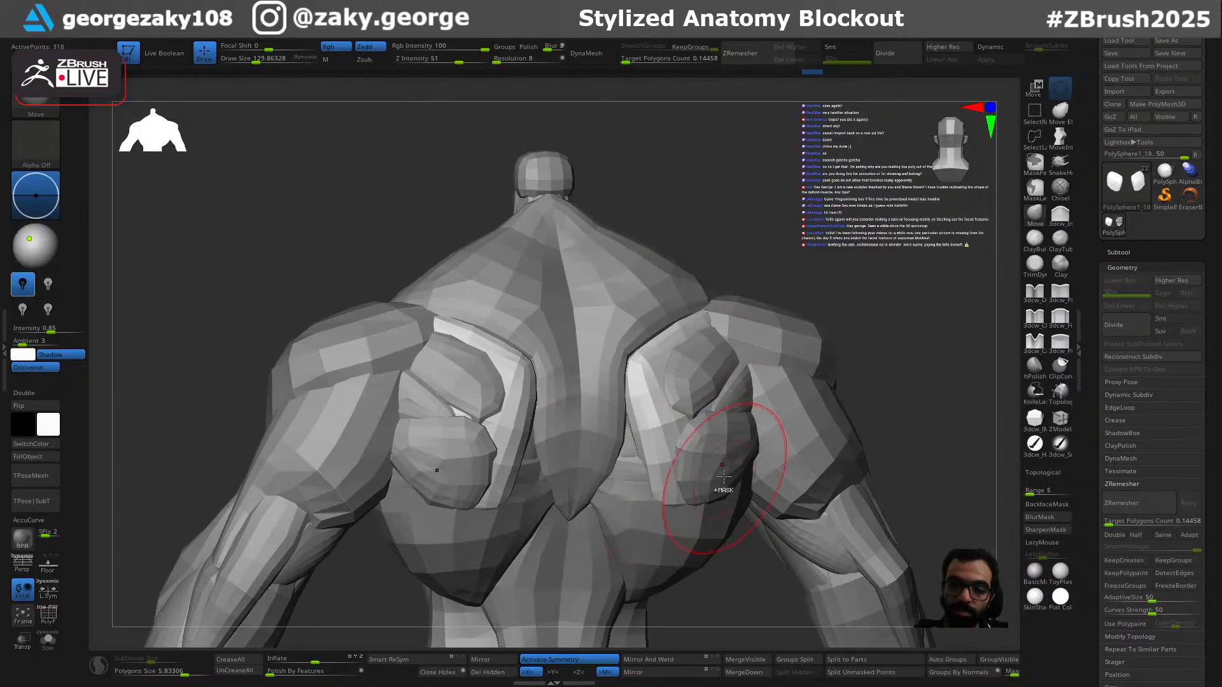
# Step: Examine the blockout from the back, sides and front to check how the muscle pieces fit together
pyautogui.keyDown('ctrl'); pyautogui.moveTo(724, 478); pyautogui.dragTo(673, 379, button='right'); pyautogui.keyUp('ctrl')
pyautogui.moveTo(843, 330)
pyautogui.mouseDown(button='right')
pyautogui.moveTo(786, 333)
pyautogui.moveTo(829, 332)
pyautogui.moveTo(821, 368)
pyautogui.moveTo(875, 341)
pyautogui.moveTo(902, 361)
pyautogui.moveTo(831, 357)
pyautogui.mouseUp(button='right')
pyautogui.keyDown('ctrl'); pyautogui.moveTo(716, 433); pyautogui.dragTo(870, 521, button='right'); pyautogui.keyUp('ctrl')
pyautogui.keyDown('alt'); pyautogui.click(757, 371); pyautogui.keyUp('alt')
pyautogui.moveTo(717, 164)
pyautogui.mouseDown(button='right')
pyautogui.moveTo(741, 166)
pyautogui.moveTo(692, 168)
pyautogui.mouseUp(button='right')
pyautogui.keyDown('alt'); pyautogui.moveTo(732, 248); pyautogui.dragTo(693, 376, button='right'); pyautogui.keyUp('alt')
pyautogui.moveTo(693, 376)
pyautogui.keyDown('ctrl'); pyautogui.mouseDown(button='right')
pyautogui.moveTo(707, 353)
pyautogui.moveTo(864, 267)
pyautogui.moveTo(723, 292)
pyautogui.moveTo(840, 262)
pyautogui.moveTo(861, 283)
pyautogui.moveTo(849, 337)
pyautogui.moveTo(870, 273)
pyautogui.moveTo(853, 284)
pyautogui.moveTo(878, 324)
pyautogui.moveTo(798, 356)
pyautogui.mouseUp(button='right'); pyautogui.keyUp('ctrl')
pyautogui.keyDown('shift'); pyautogui.moveTo(798, 356); pyautogui.dragTo(755, 342, button='right'); pyautogui.keyUp('shift')
pyautogui.keyDown('ctrl'); pyautogui.moveTo(654, 425); pyautogui.dragTo(644, 509, button='right'); pyautogui.keyUp('ctrl')
pyautogui.keyDown('alt'); pyautogui.moveTo(644, 509); pyautogui.dragTo(612, 637, button='right'); pyautogui.keyUp('alt')
pyautogui.keyDown('alt'); pyautogui.click(682, 373); pyautogui.keyUp('alt')
pyautogui.moveTo(794, 326); pyautogui.dragTo(719, 349, button='right')
# Step: Insert a mirrored pair of elongated insert-mesh forms at the front of the neck on the head piece and position them along it
pyautogui.keyDown('alt'); pyautogui.click(564, 354); pyautogui.keyUp('alt')
pyautogui.moveTo(767, 305); pyautogui.dragTo(735, 303, button='right')
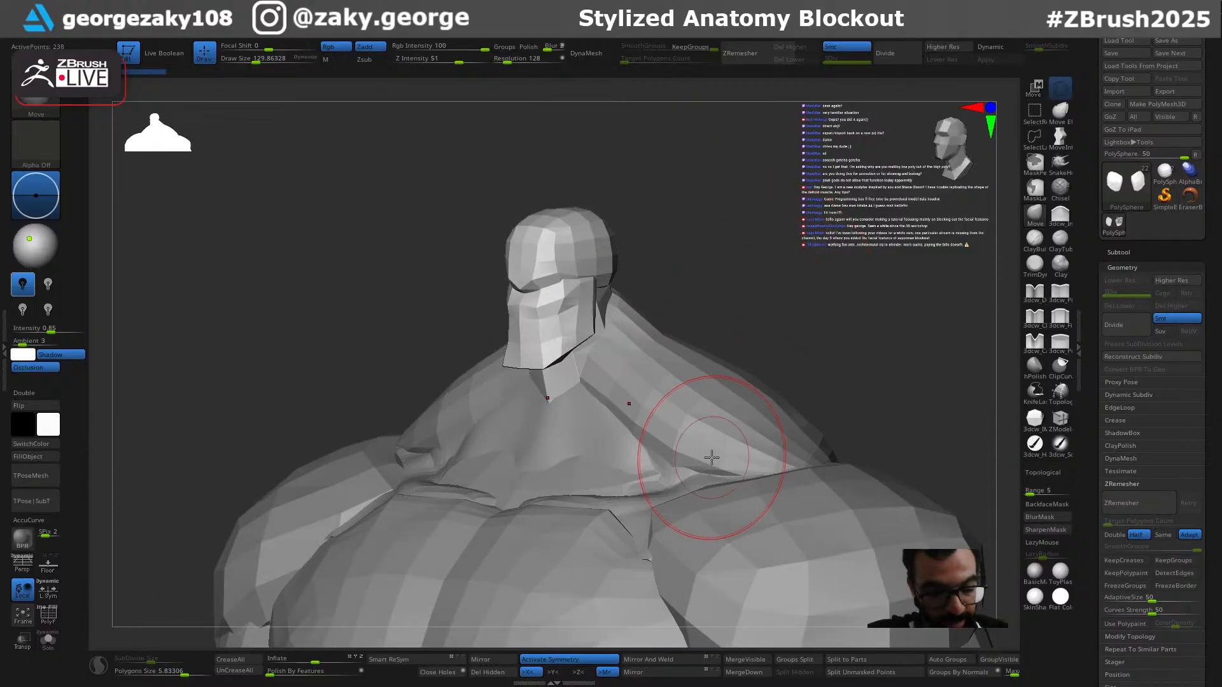
pyautogui.hotkey('shift', 'i')
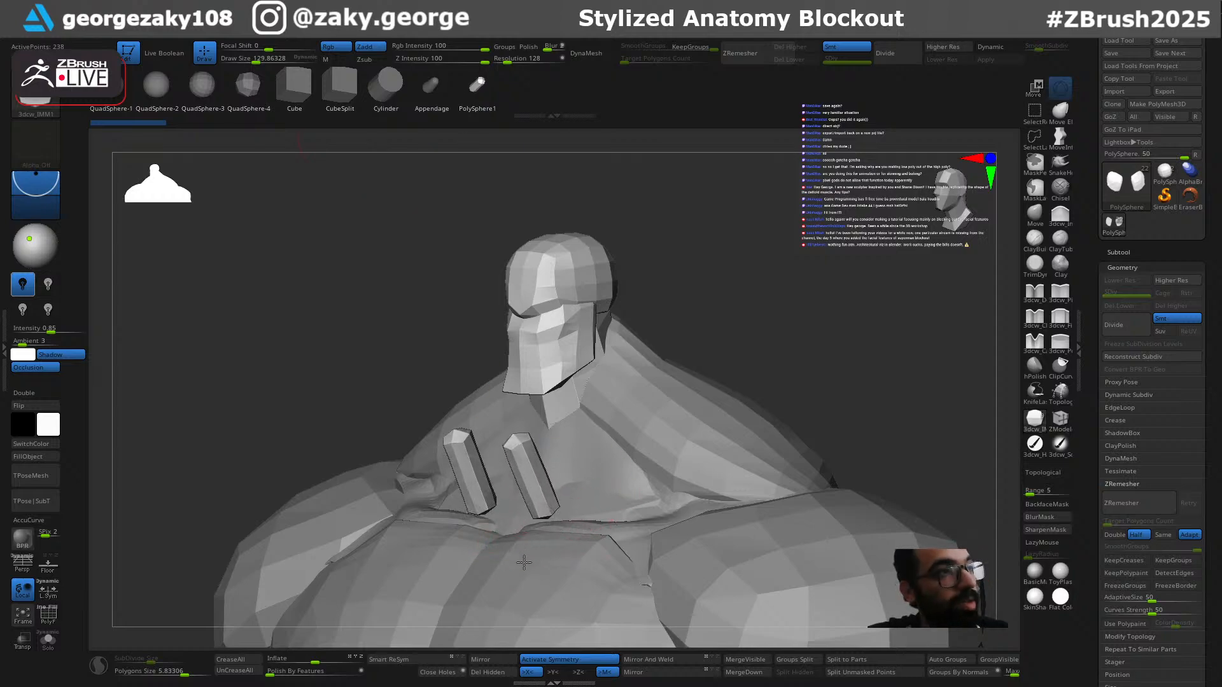
pyautogui.moveTo(524, 569); pyautogui.dragTo(524, 575)
pyautogui.press('w')
pyautogui.moveTo(813, 322); pyautogui.dragTo(741, 326, button='right')
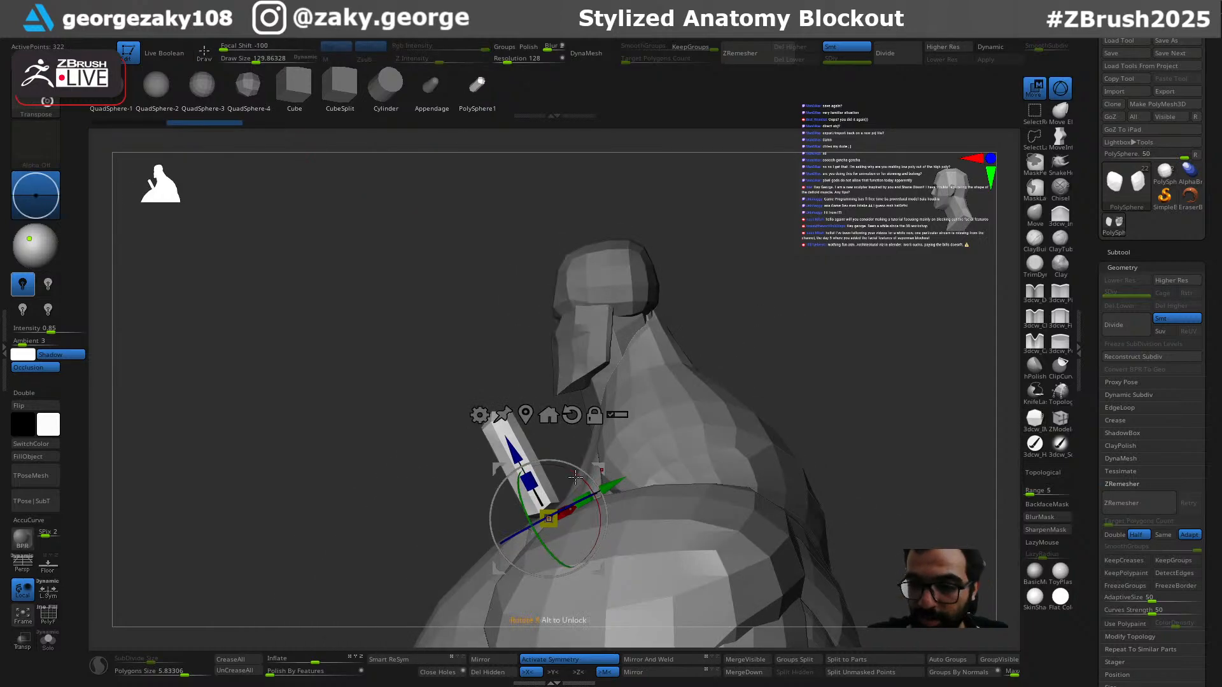
pyautogui.moveTo(594, 497); pyautogui.dragTo(575, 495)
pyautogui.moveTo(598, 429); pyautogui.dragTo(599, 428)
pyautogui.moveTo(589, 476); pyautogui.dragTo(578, 469)
pyautogui.moveTo(751, 338); pyautogui.dragTo(793, 363, button='right')
pyautogui.moveTo(593, 478); pyautogui.dragTo(595, 440)
# Step: Bend the inserted forms with the Move brush into neck muscles running from behind the jaw down to the collarbone
pyautogui.press('q')
pyautogui.press('b')
pyautogui.press('m')
pyautogui.press('v')
pyautogui.moveTo(573, 352); pyautogui.dragTo(564, 349)
pyautogui.moveTo(563, 302); pyautogui.dragTo(551, 294)
pyautogui.moveTo(564, 444); pyautogui.dragTo(542, 430)
pyautogui.moveTo(646, 338); pyautogui.dragTo(566, 346)
pyautogui.press('s')
pyautogui.moveTo(562, 414); pyautogui.dragTo(557, 415)
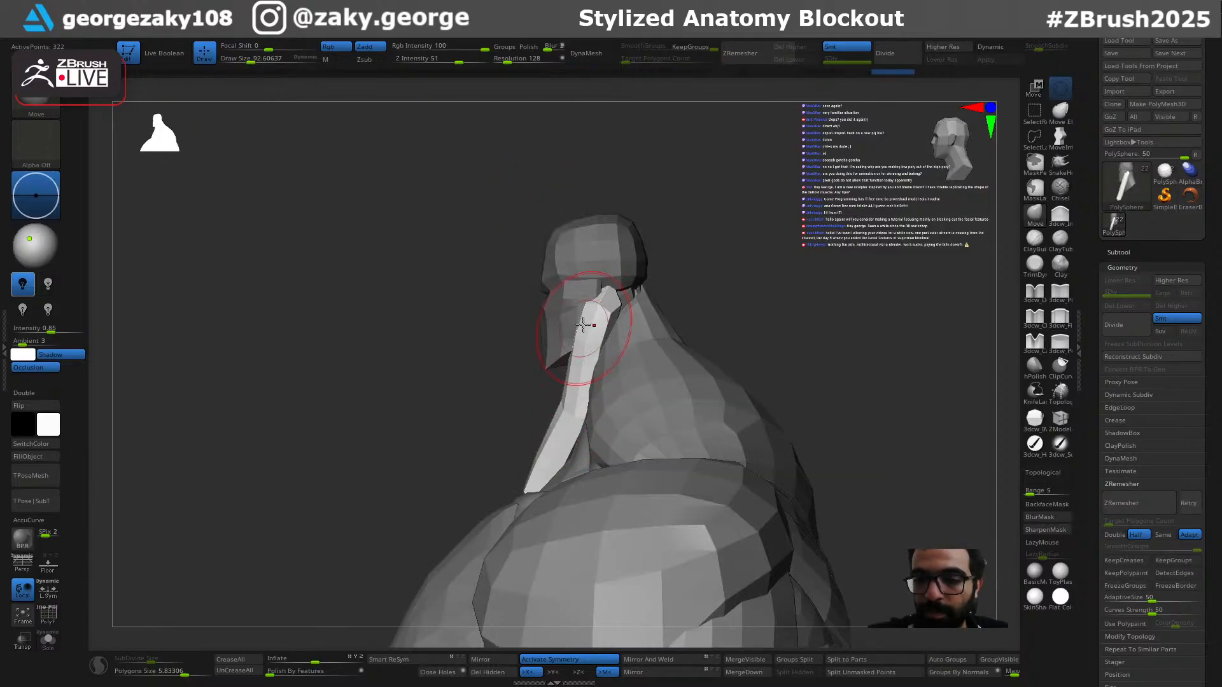
pyautogui.moveTo(604, 317); pyautogui.dragTo(650, 308)
pyautogui.moveTo(603, 362); pyautogui.dragTo(647, 355)
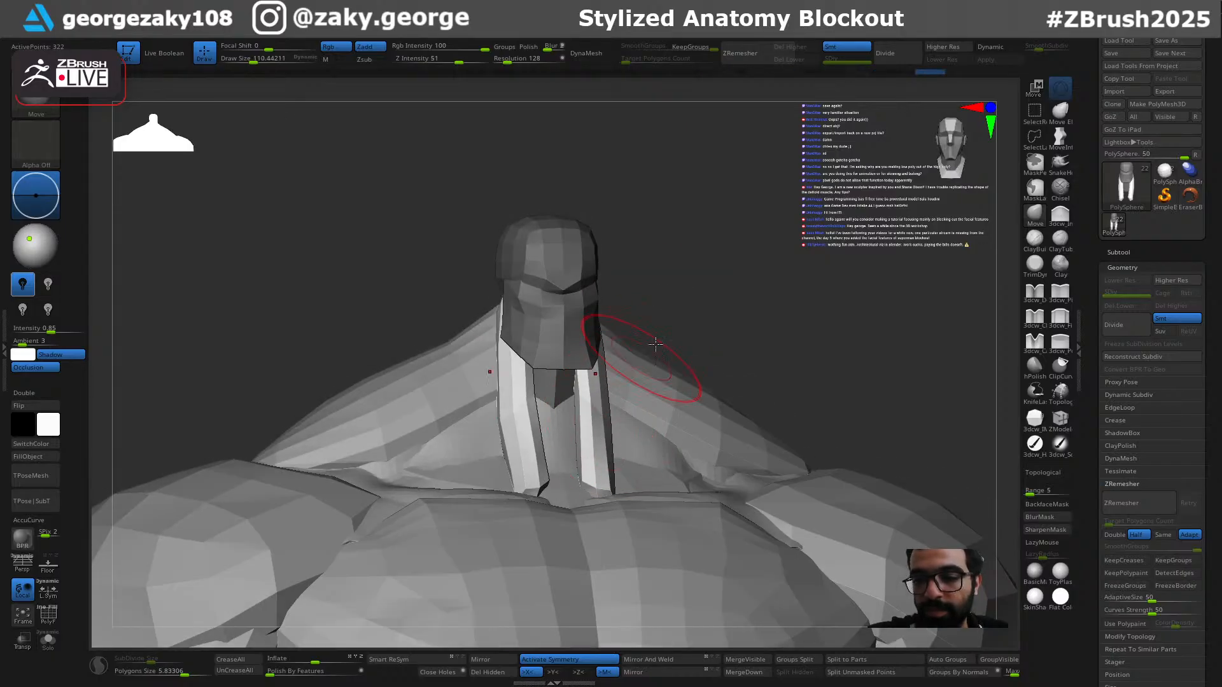
# Step: Refine the neck muscles' placement from the front and separate them from the head into their own piece
pyautogui.moveTo(635, 364); pyautogui.dragTo(619, 482, button='right')
pyautogui.keyDown('shift'); pyautogui.moveTo(714, 383); pyautogui.dragTo(622, 490); pyautogui.keyUp('shift')
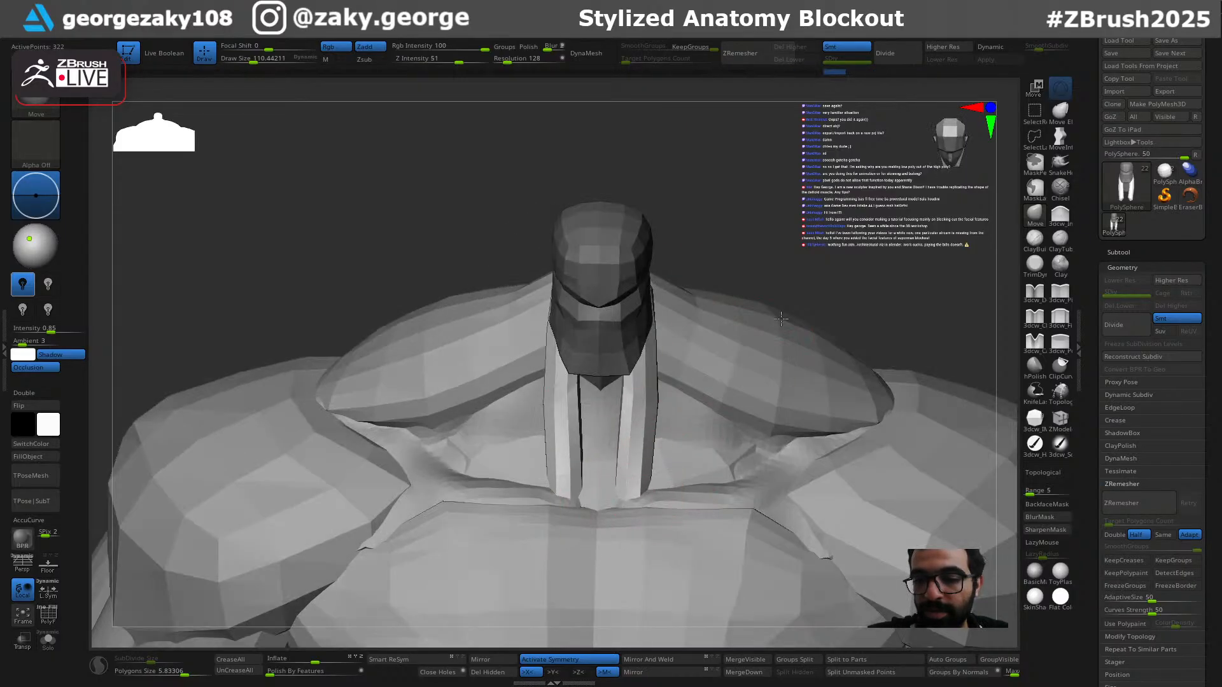
pyautogui.moveTo(758, 310); pyautogui.dragTo(663, 395, button='right')
pyautogui.moveTo(648, 370); pyautogui.dragTo(652, 367)
pyautogui.moveTo(758, 272); pyautogui.dragTo(716, 283, button='right')
pyautogui.moveTo(612, 338)
pyautogui.mouseDown(button='right')
pyautogui.moveTo(655, 337)
pyautogui.moveTo(606, 325)
pyautogui.moveTo(610, 309)
pyautogui.mouseUp(button='right')
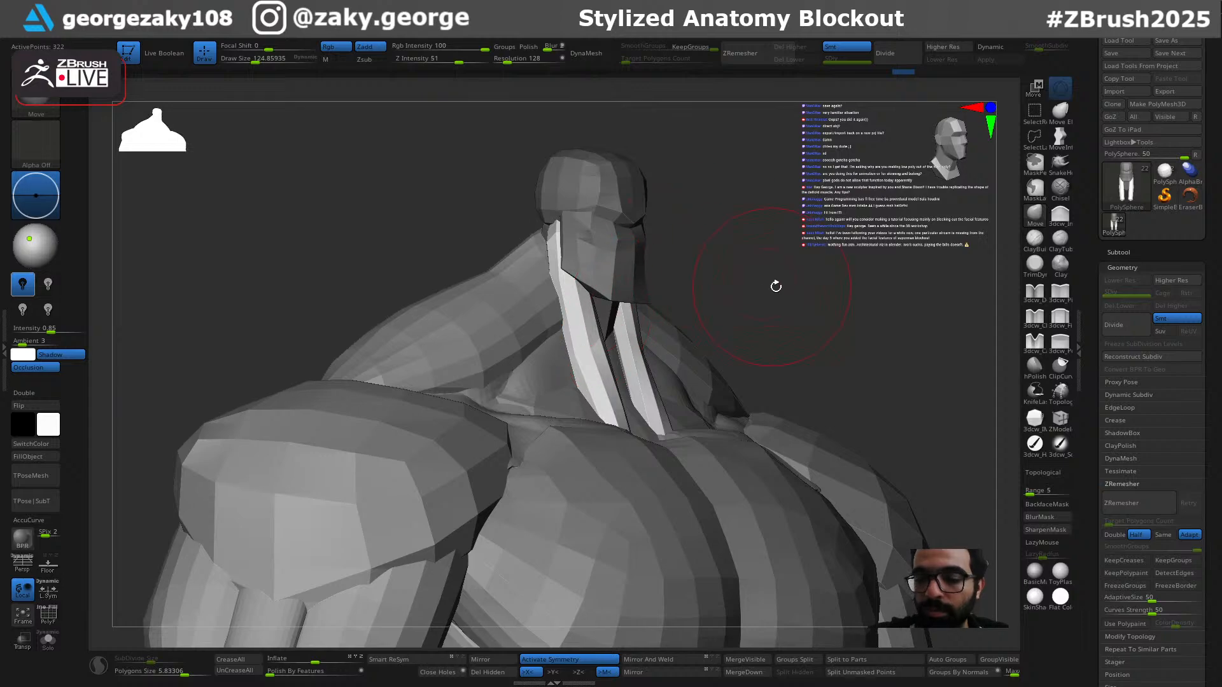
pyautogui.moveTo(768, 287); pyautogui.dragTo(736, 573, button='right')
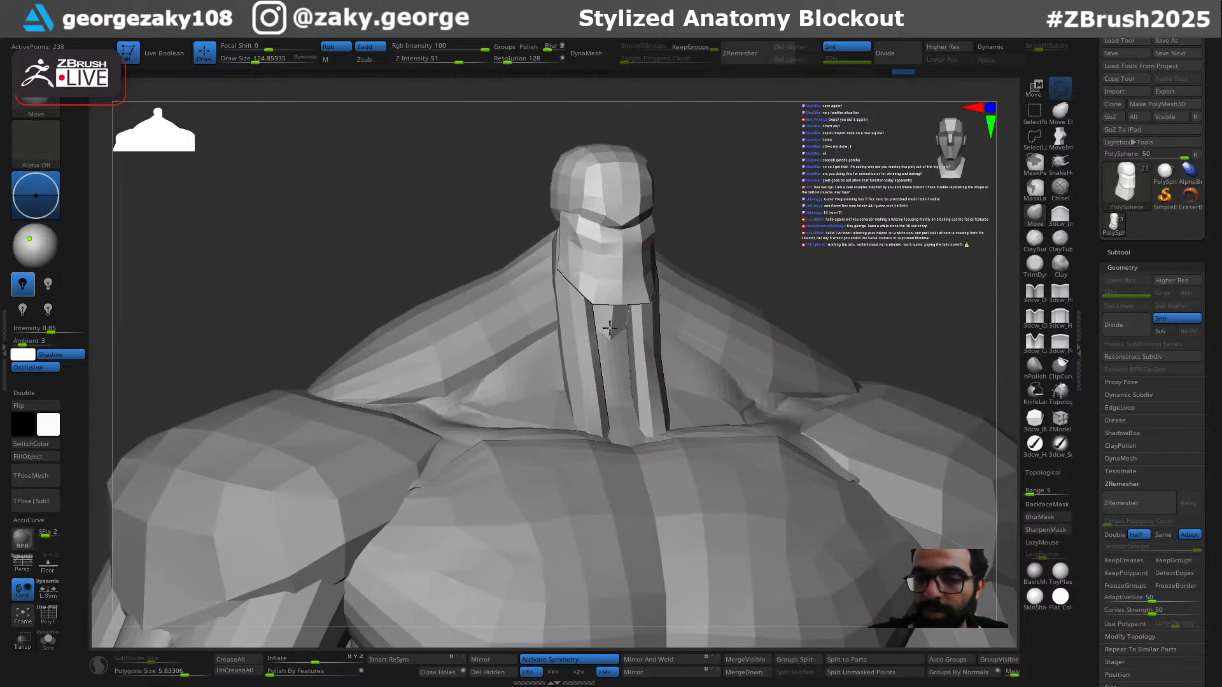
# Step: Adjust the head piece's neck wedge below the jaw with the Move brush at a draw size of about 105
pyautogui.moveTo(785, 259); pyautogui.dragTo(654, 352, button='right')
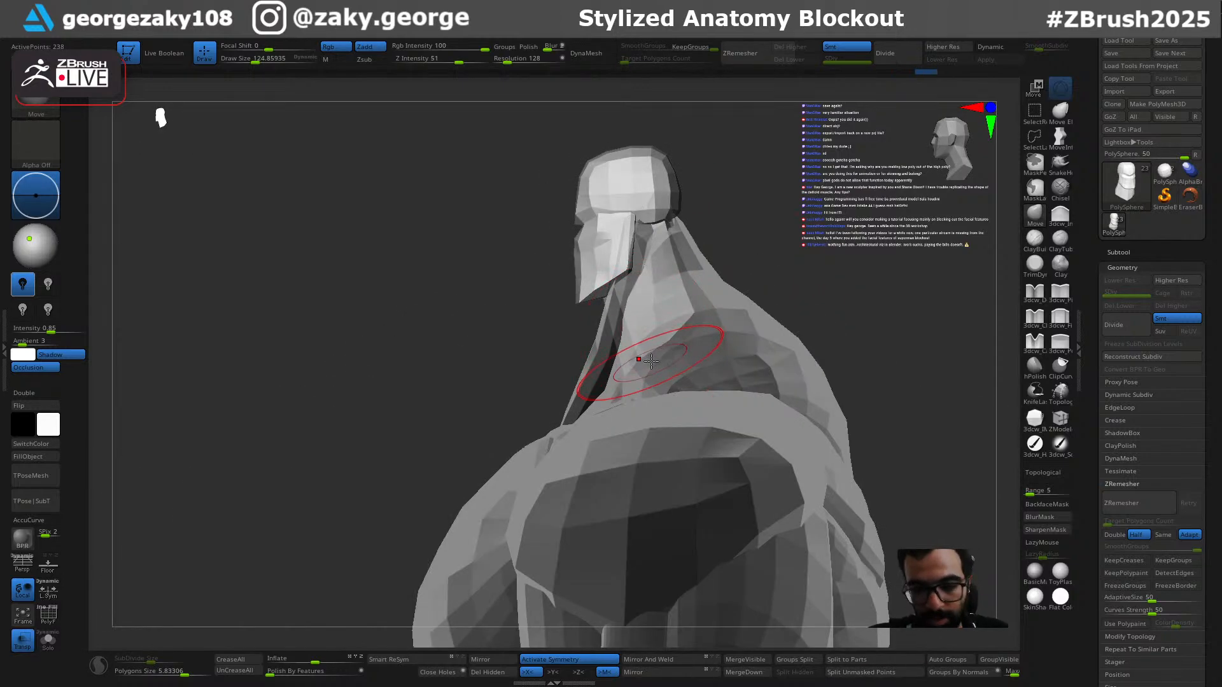
pyautogui.press('s')
pyautogui.moveTo(644, 366); pyautogui.dragTo(629, 365)
pyautogui.moveTo(655, 366)
pyautogui.mouseDown(button='right')
pyautogui.moveTo(576, 369)
pyautogui.moveTo(663, 367)
pyautogui.moveTo(636, 382)
pyautogui.moveTo(649, 372)
pyautogui.mouseUp(button='right')
pyautogui.hotkey('ctrl', 'z')
pyautogui.hotkey('ctrl', 'z')
pyautogui.press('s')
pyautogui.moveTo(649, 373); pyautogui.dragTo(642, 374)
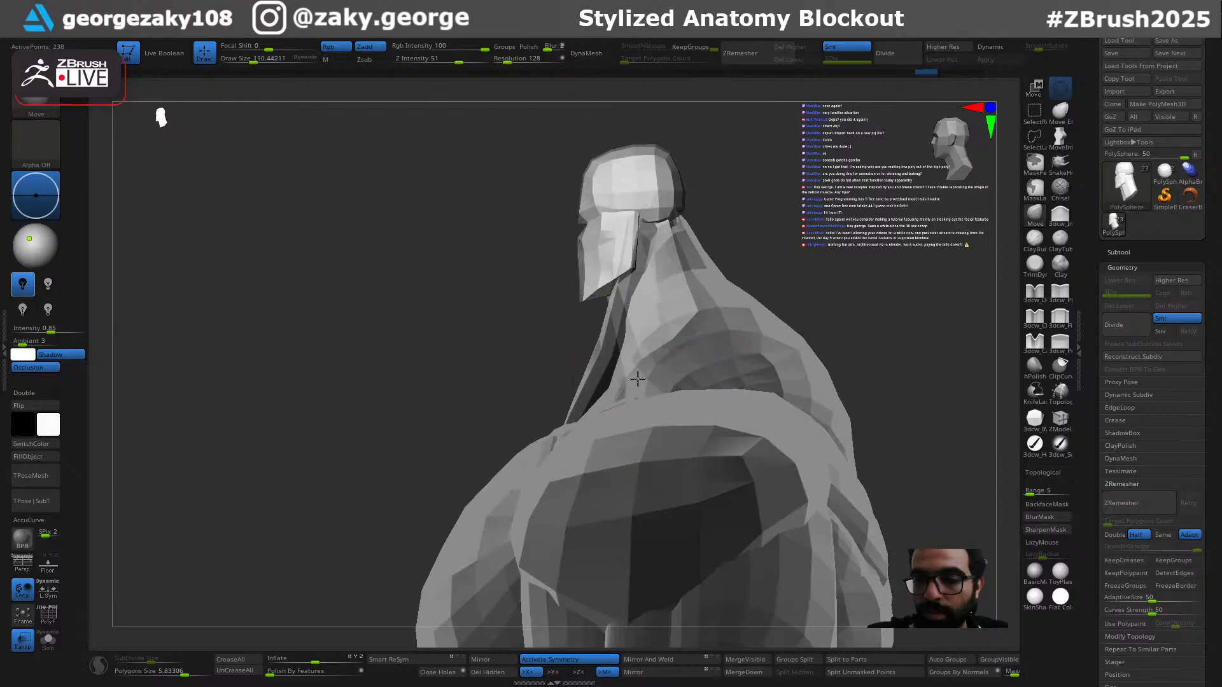
pyautogui.moveTo(629, 393)
pyautogui.mouseDown(button='right')
pyautogui.moveTo(783, 281)
pyautogui.moveTo(827, 274)
pyautogui.mouseUp(button='right')
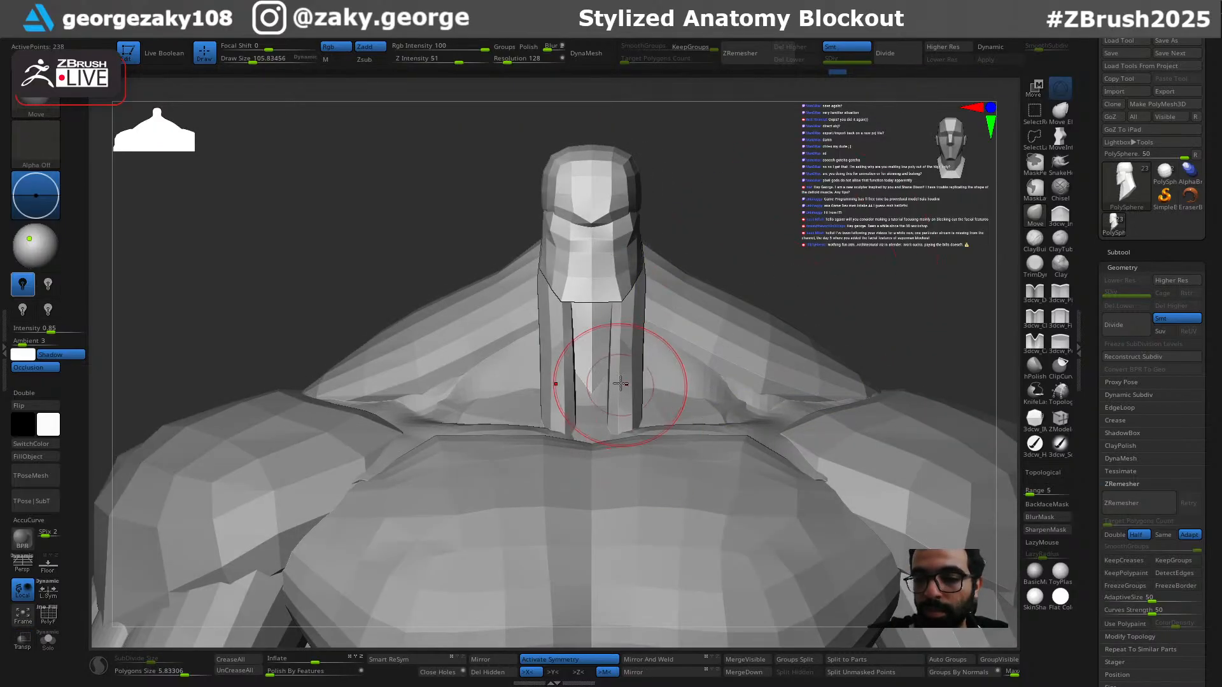
# Step: Make the neck muscles active and reshape their lower ends near the collarbone using a Move draw size of about 115
pyautogui.keyDown('alt'); pyautogui.click(631, 319); pyautogui.keyUp('alt')
pyautogui.moveTo(704, 250)
pyautogui.mouseDown(button='right')
pyautogui.moveTo(649, 273)
pyautogui.moveTo(711, 234)
pyautogui.mouseUp(button='right')
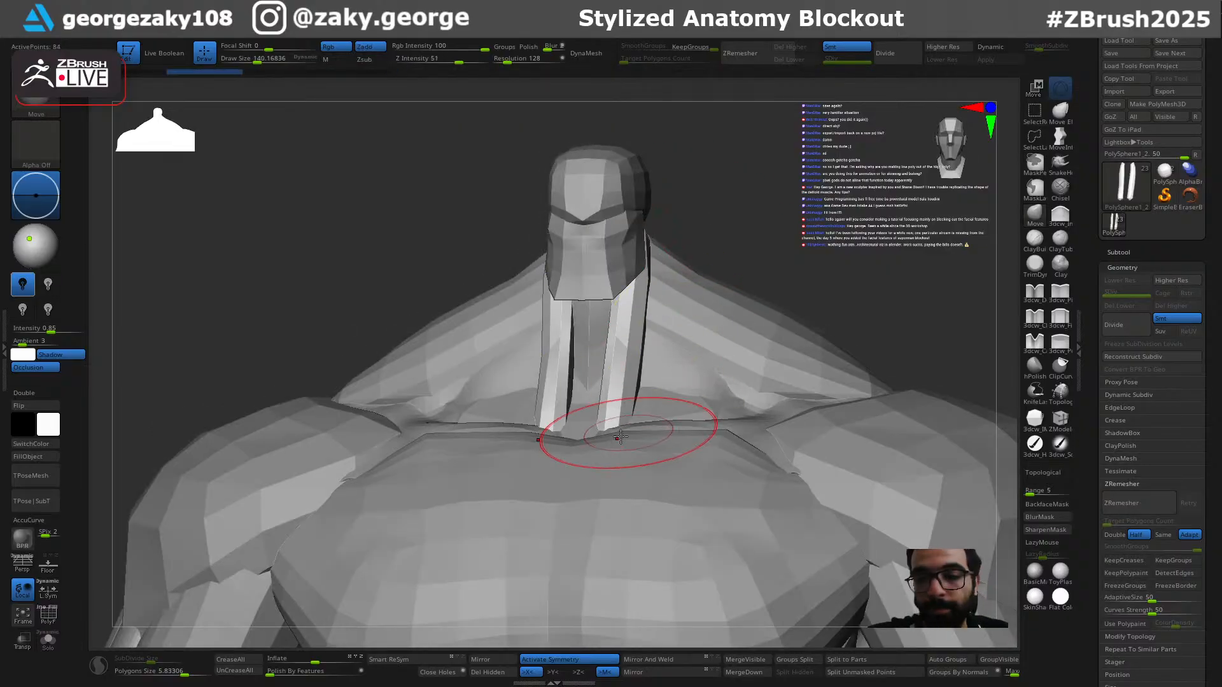
pyautogui.moveTo(790, 275); pyautogui.dragTo(789, 312, button='right')
pyautogui.press('s')
pyautogui.moveTo(622, 428)
pyautogui.mouseDown()
pyautogui.moveTo(645, 459)
pyautogui.moveTo(639, 414)
pyautogui.mouseUp()
pyautogui.press('s')
pyautogui.moveTo(632, 392); pyautogui.dragTo(605, 391, button='right')
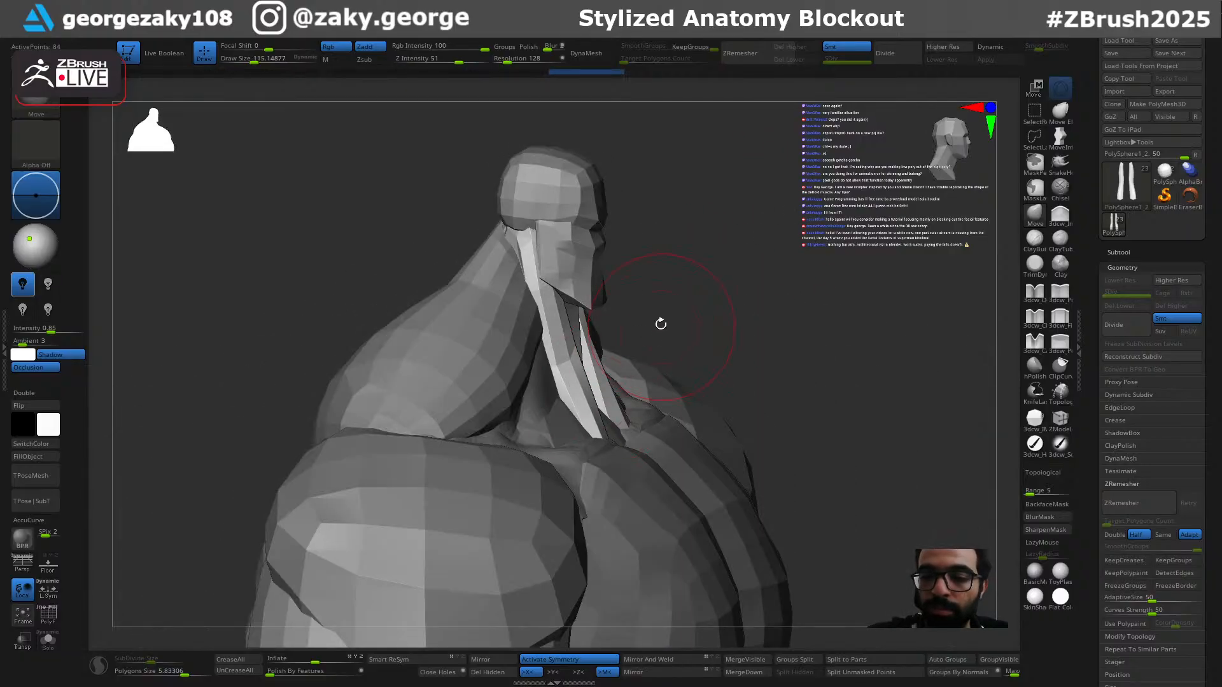
# Step: Refine the middle of the neck muscles with the Move brush so they curve along the neck
pyautogui.moveTo(662, 327); pyautogui.dragTo(598, 357, button='right')
pyautogui.moveTo(717, 253); pyautogui.dragTo(674, 261, button='right')
pyautogui.hotkey('ctrl', 'z')
pyautogui.press('s')
pyautogui.moveTo(634, 371); pyautogui.dragTo(631, 371)
pyautogui.moveTo(643, 356); pyautogui.dragTo(701, 363, button='right')
pyautogui.moveTo(608, 352); pyautogui.dragTo(604, 360)
pyautogui.moveTo(598, 385); pyautogui.dragTo(598, 371, button='right')
pyautogui.hotkey('ctrl', 'z')
pyautogui.press('s')
pyautogui.moveTo(591, 369); pyautogui.dragTo(598, 369)
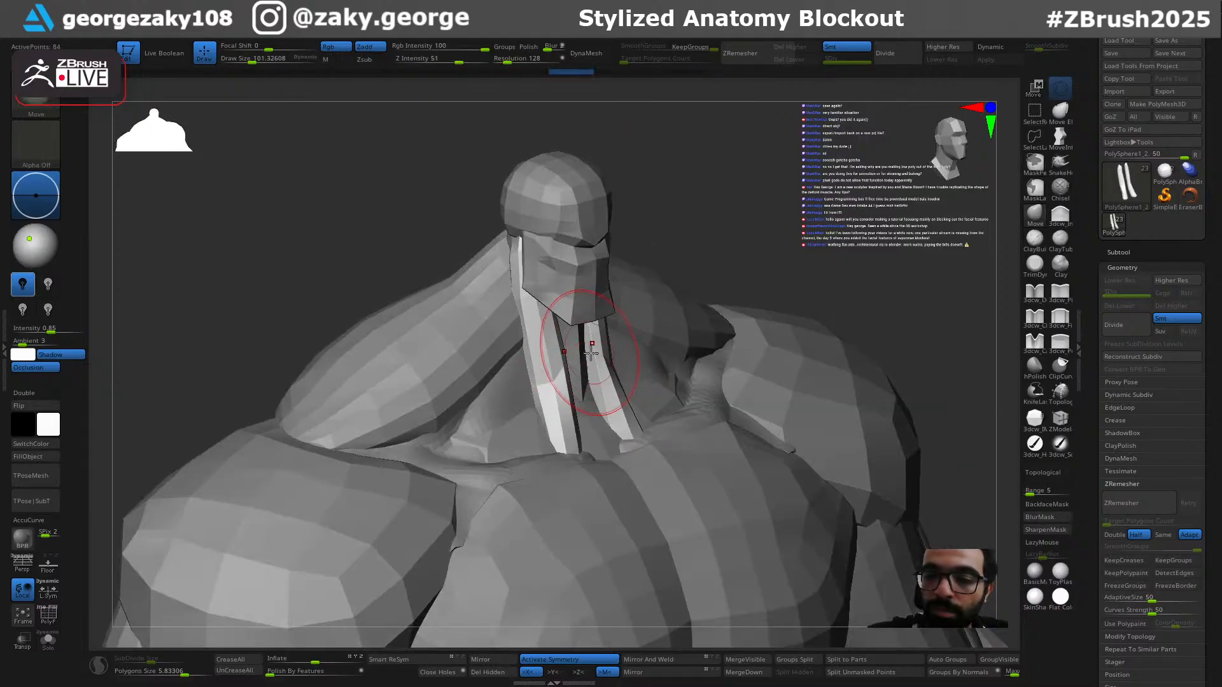
# Step: Adjust the upper ends of the neck muscles behind the jaw using a Move draw size of about 73
pyautogui.moveTo(599, 364); pyautogui.dragTo(666, 265, button='right')
pyautogui.press('s')
pyautogui.moveTo(541, 238); pyautogui.dragTo(538, 227)
pyautogui.moveTo(550, 228); pyautogui.dragTo(750, 221, button='right')
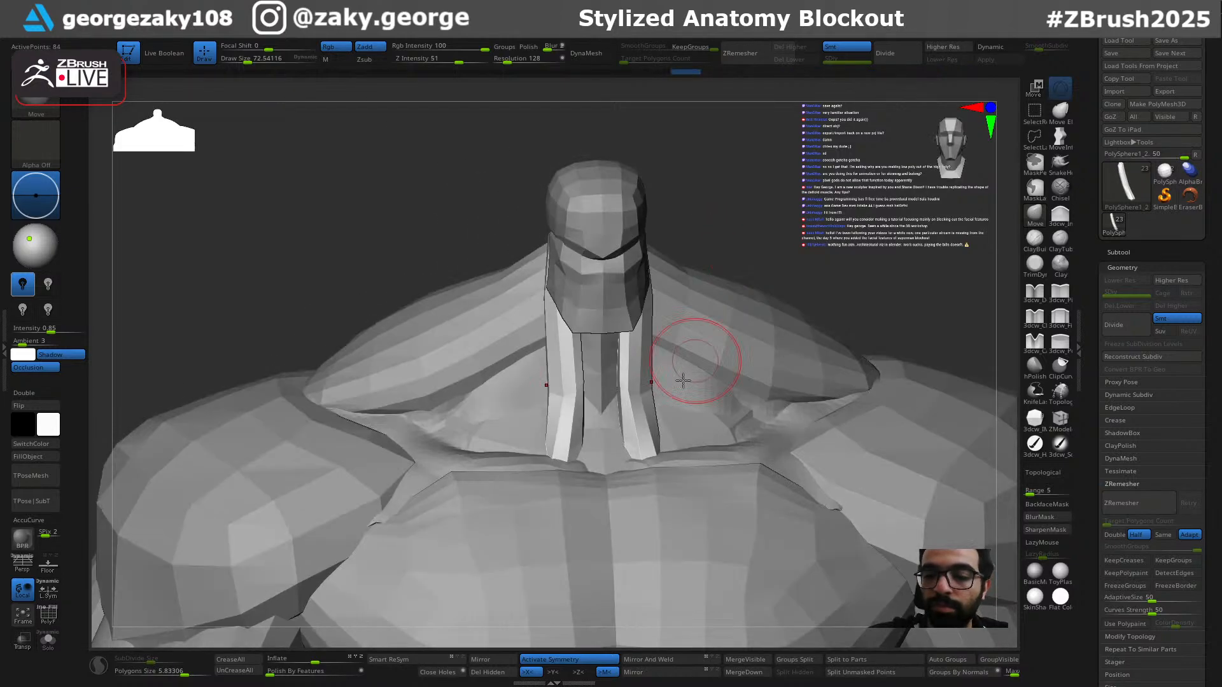
pyautogui.press('s')
pyautogui.moveTo(691, 367); pyautogui.dragTo(697, 367)
pyautogui.hotkey('ctrl', 'z')
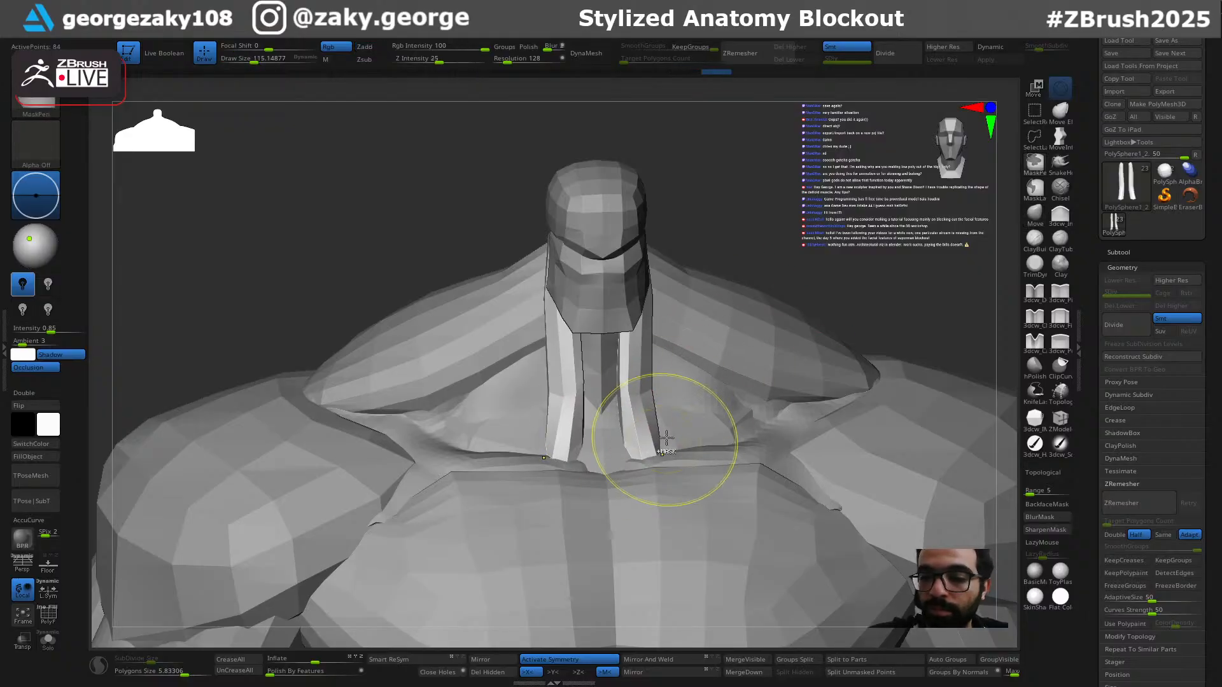
# Step: Refine the lower ends of the neck muscles near the collarbone using the Move brush at a draw size of about 65
pyautogui.moveTo(787, 293); pyautogui.dragTo(785, 328, button='right')
pyautogui.press('s')
pyautogui.moveTo(633, 459); pyautogui.dragTo(624, 460)
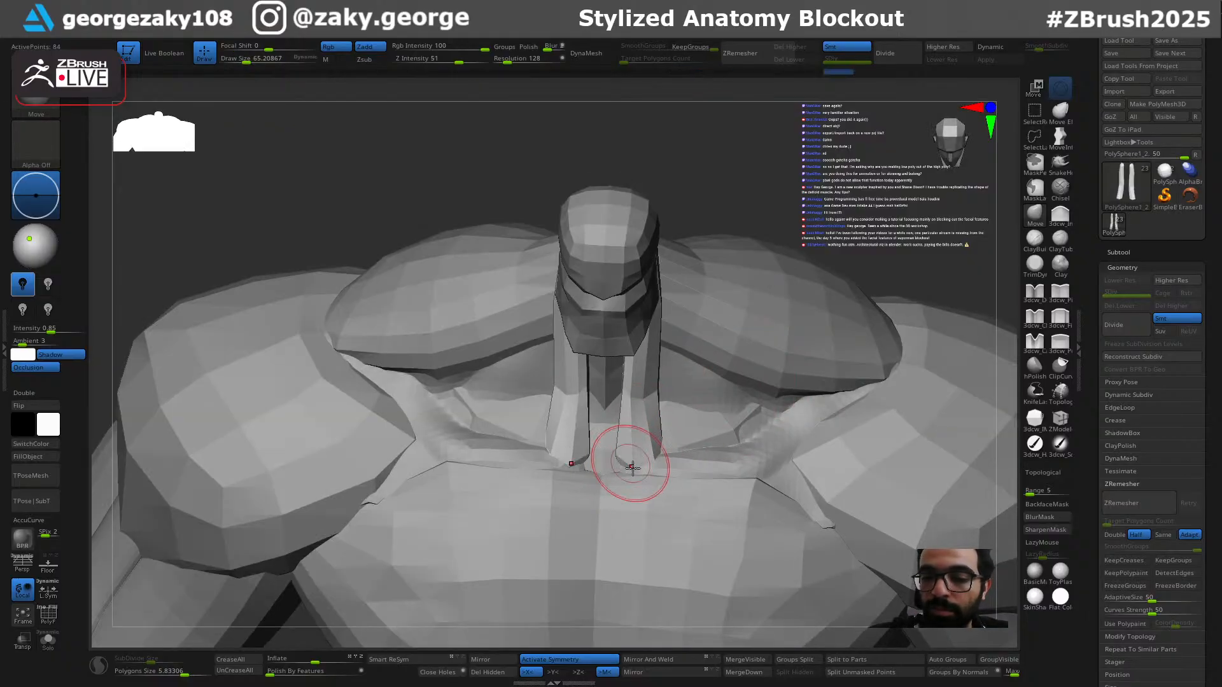
pyautogui.press('ctrl')
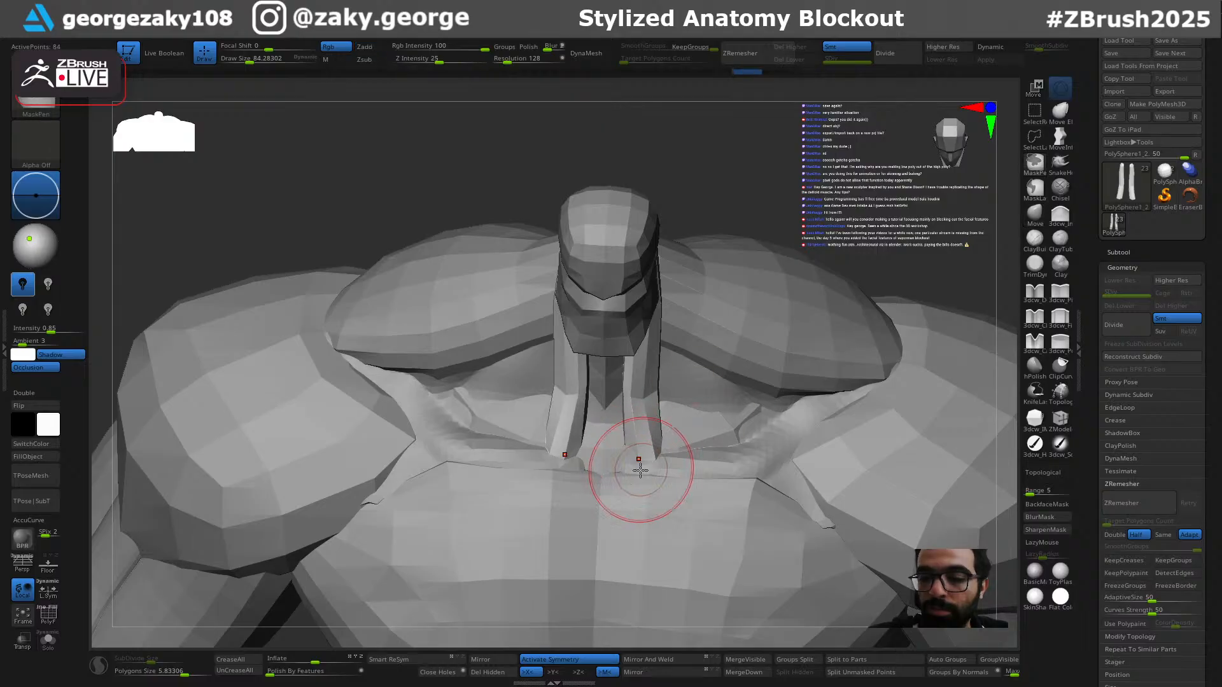
pyautogui.keyDown('alt'); pyautogui.click(638, 463); pyautogui.keyUp('alt')
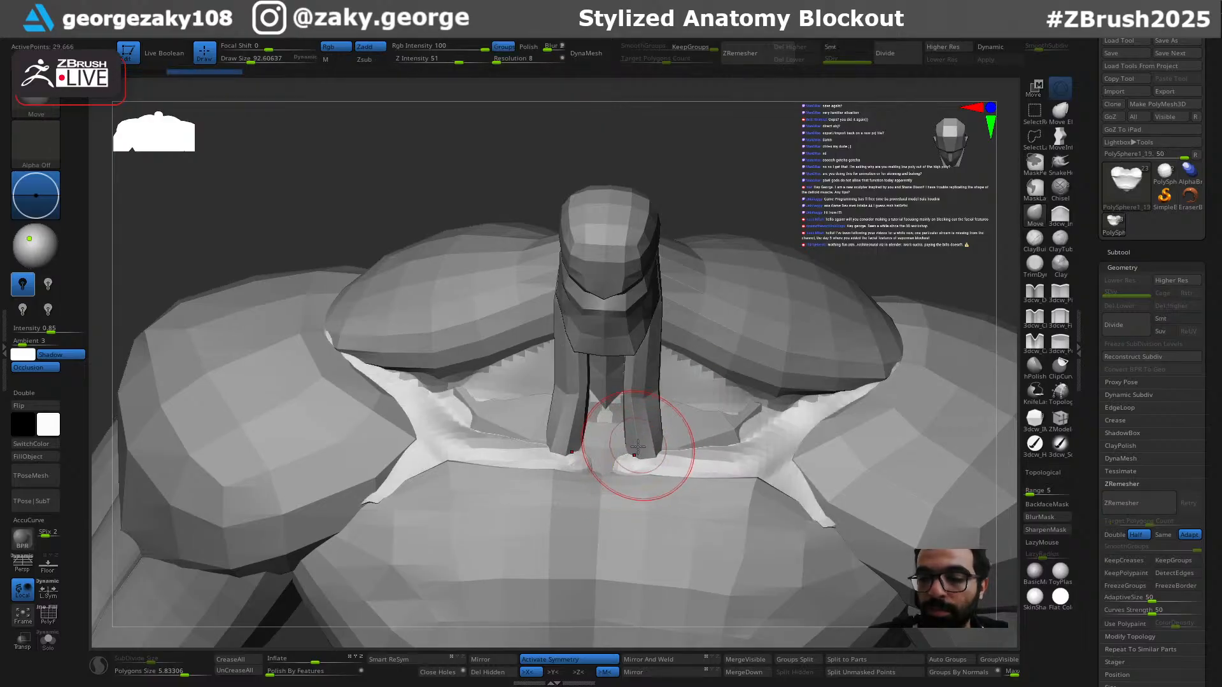
pyautogui.moveTo(632, 458)
pyautogui.mouseDown(button='right')
pyautogui.moveTo(651, 424)
pyautogui.moveTo(632, 440)
pyautogui.moveTo(625, 431)
pyautogui.moveTo(647, 420)
pyautogui.mouseUp(button='right')
pyautogui.keyDown('alt'); pyautogui.click(637, 444); pyautogui.keyUp('alt')
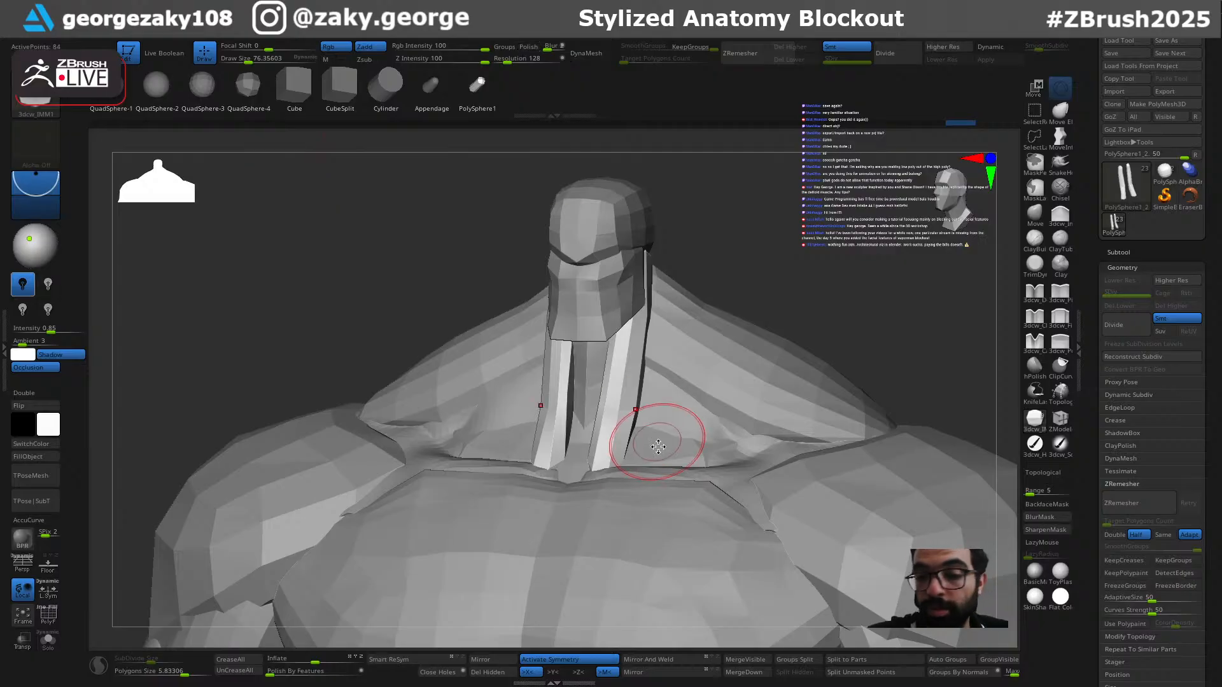
# Step: Insert an extra muscle strip beside each neck muscle's lower end, angle it outward and turn on local symmetry
pyautogui.moveTo(650, 451); pyautogui.dragTo(665, 480)
pyautogui.press('w')
pyautogui.moveTo(671, 409); pyautogui.dragTo(621, 360)
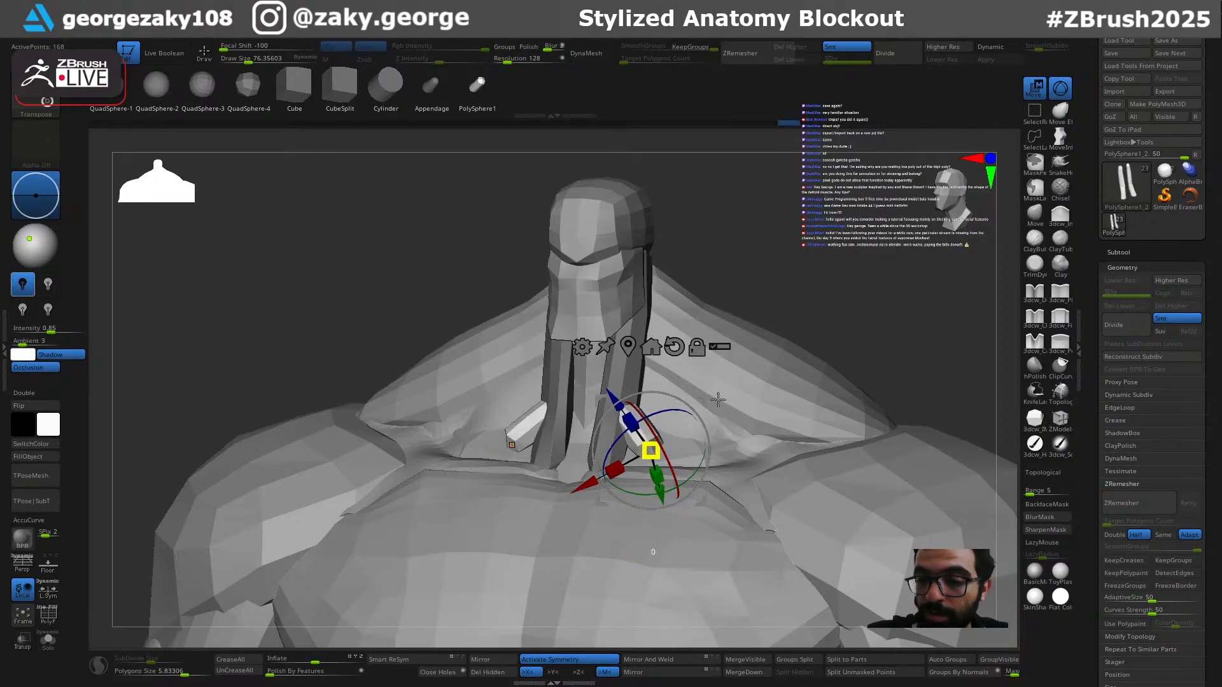
pyautogui.moveTo(711, 403); pyautogui.dragTo(648, 430, button='right')
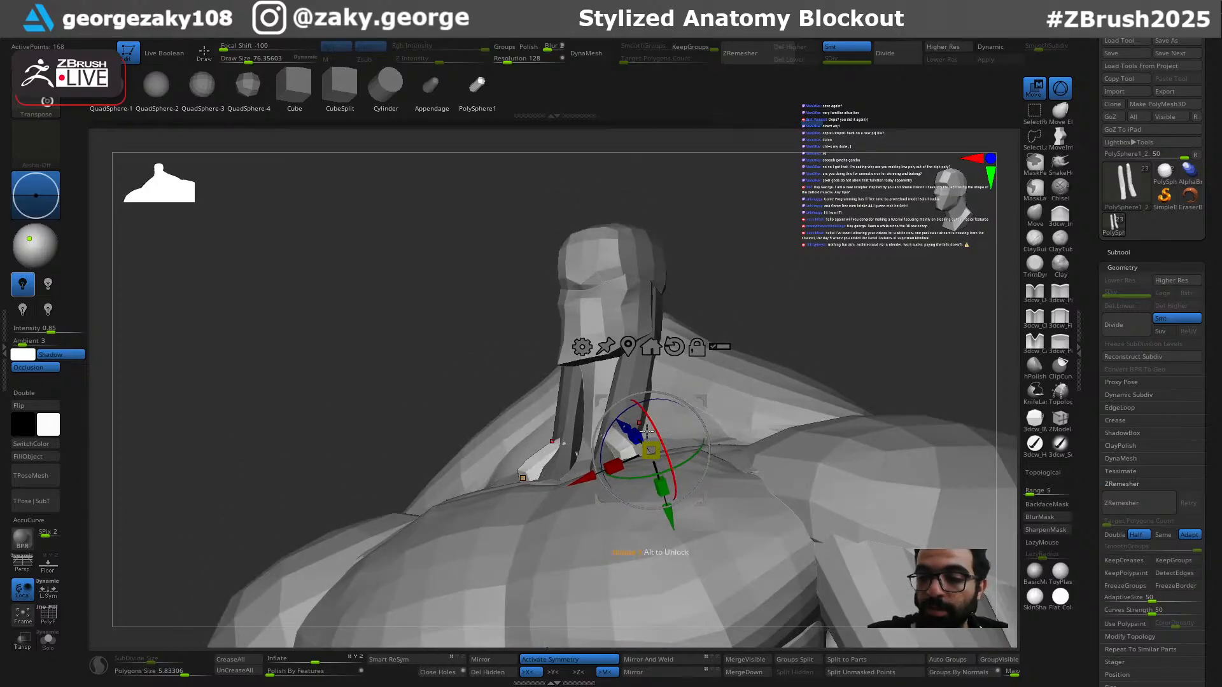
pyautogui.click(48, 590)
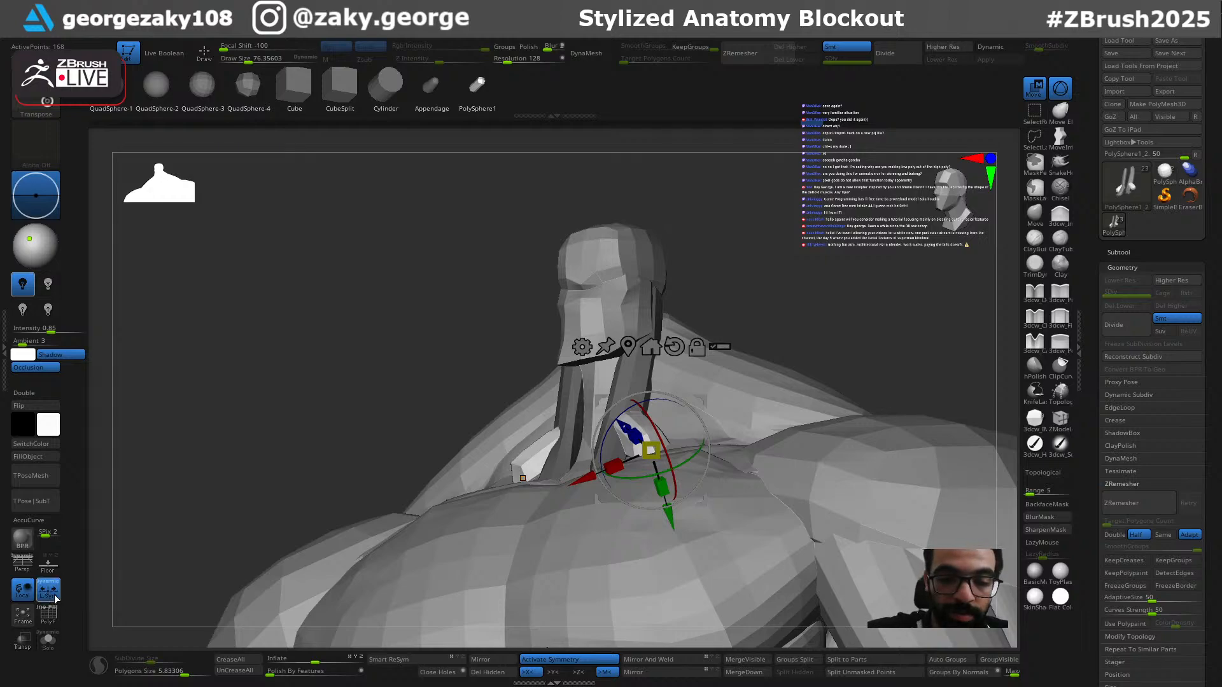
pyautogui.click(53, 597)
# Step: Scale up the inserted strips and shift them outward so they fan from the neck toward the collarbone
pyautogui.moveTo(646, 433); pyautogui.dragTo(685, 423, button='right')
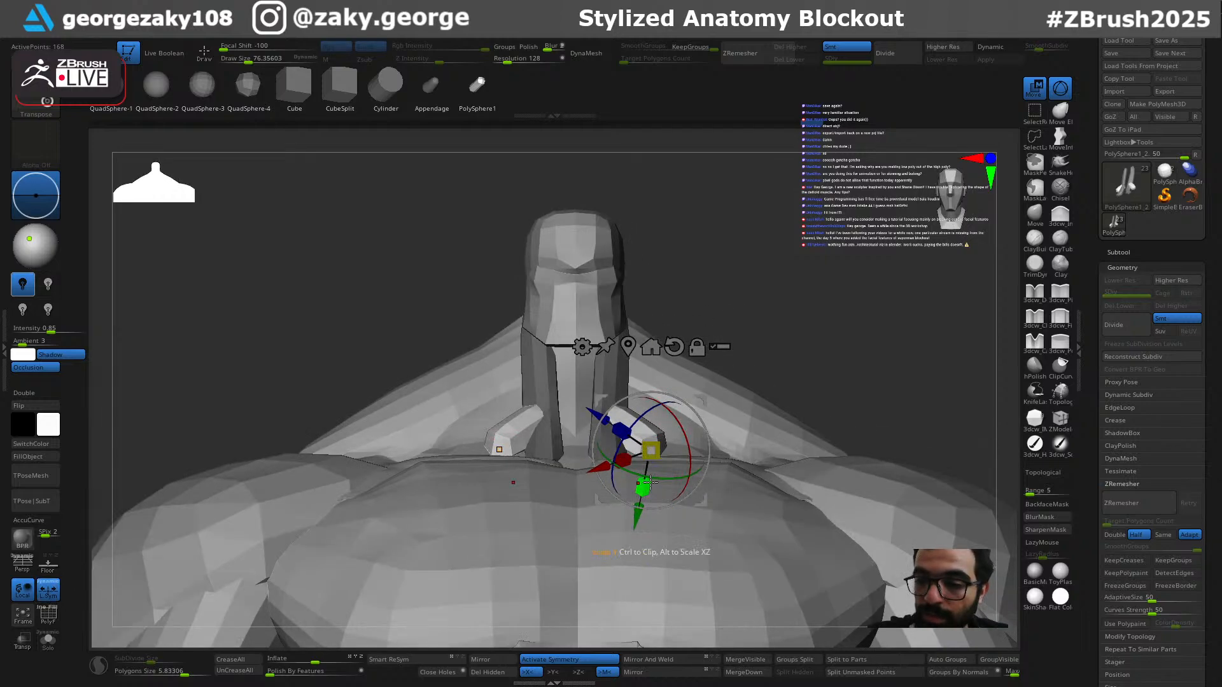
pyautogui.moveTo(786, 285); pyautogui.dragTo(675, 432, button='right')
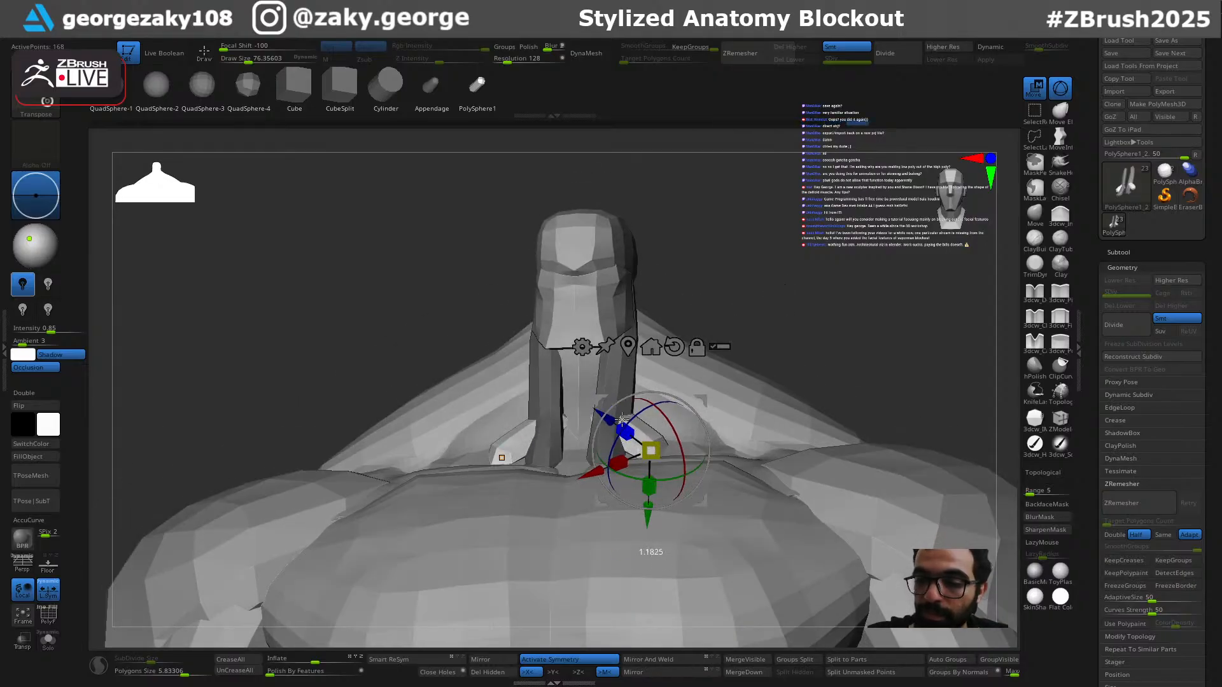
pyautogui.moveTo(573, 375); pyautogui.dragTo(634, 434, button='right')
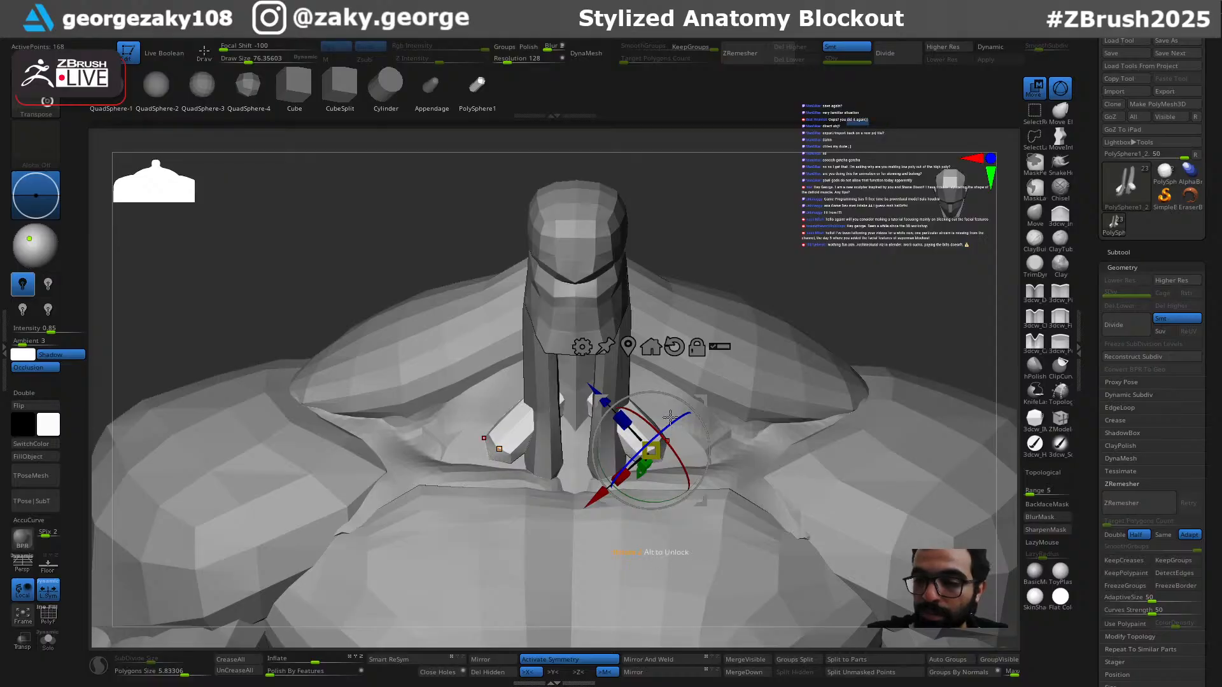
pyautogui.moveTo(608, 402); pyautogui.dragTo(624, 419)
pyautogui.moveTo(637, 495); pyautogui.dragTo(603, 517)
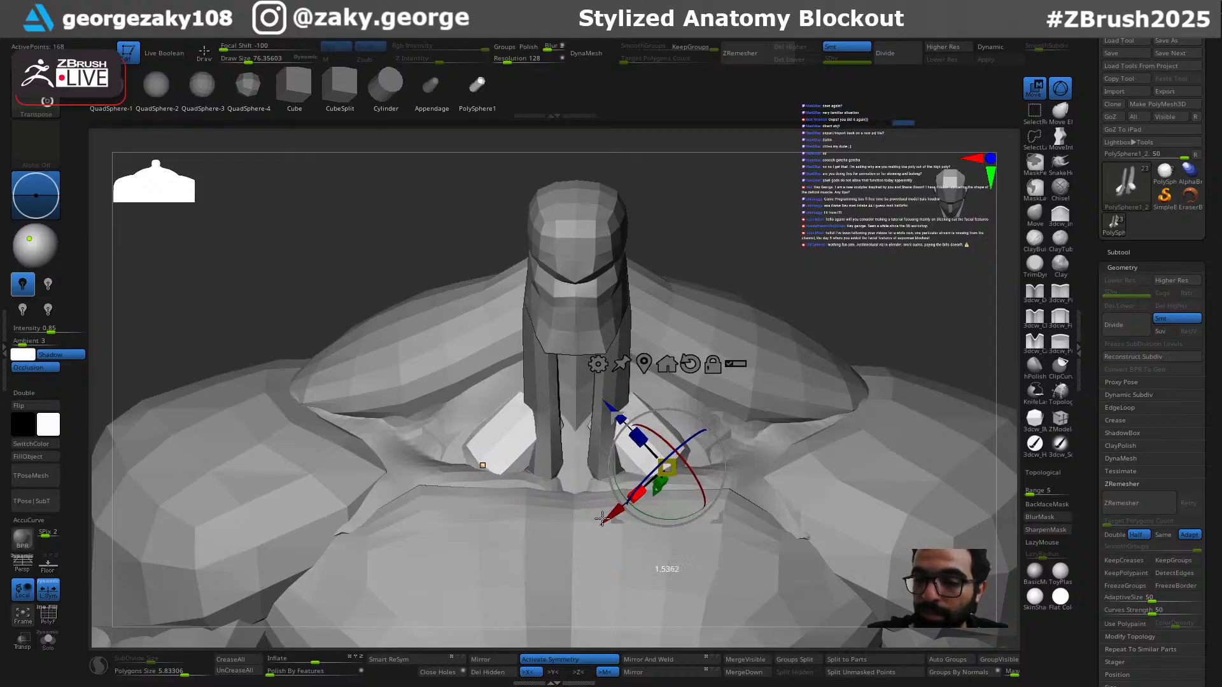
pyautogui.press('q')
pyautogui.moveTo(638, 441); pyautogui.dragTo(607, 434)
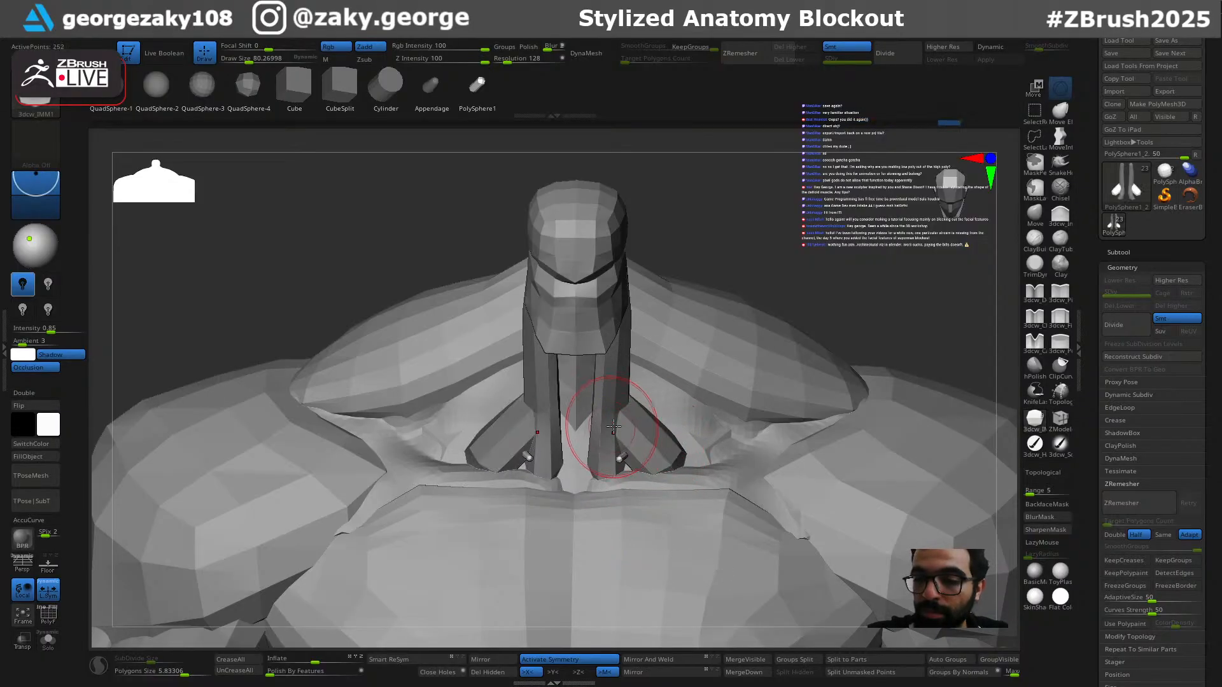
pyautogui.hotkey('ctrl', 'z')
# Step: Switch to the Move brush with a draw size of about 101 and make the head piece active
pyautogui.press('b')
pyautogui.press('m')
pyautogui.press('v')
pyautogui.moveTo(677, 383); pyautogui.dragTo(690, 262, button='right')
pyautogui.moveTo(649, 318)
pyautogui.mouseDown(button='right')
pyautogui.moveTo(607, 331)
pyautogui.moveTo(598, 369)
pyautogui.moveTo(689, 380)
pyautogui.moveTo(649, 382)
pyautogui.moveTo(681, 294)
pyautogui.mouseUp(button='right')
pyautogui.press('[')
pyautogui.keyDown('alt'); pyautogui.click(660, 269); pyautogui.keyUp('alt')
pyautogui.moveTo(861, 268); pyautogui.dragTo(769, 287, button='right')
# Step: Reposition the head piece's transform gizmo at the neck and raise the piece slightly
pyautogui.press('w')
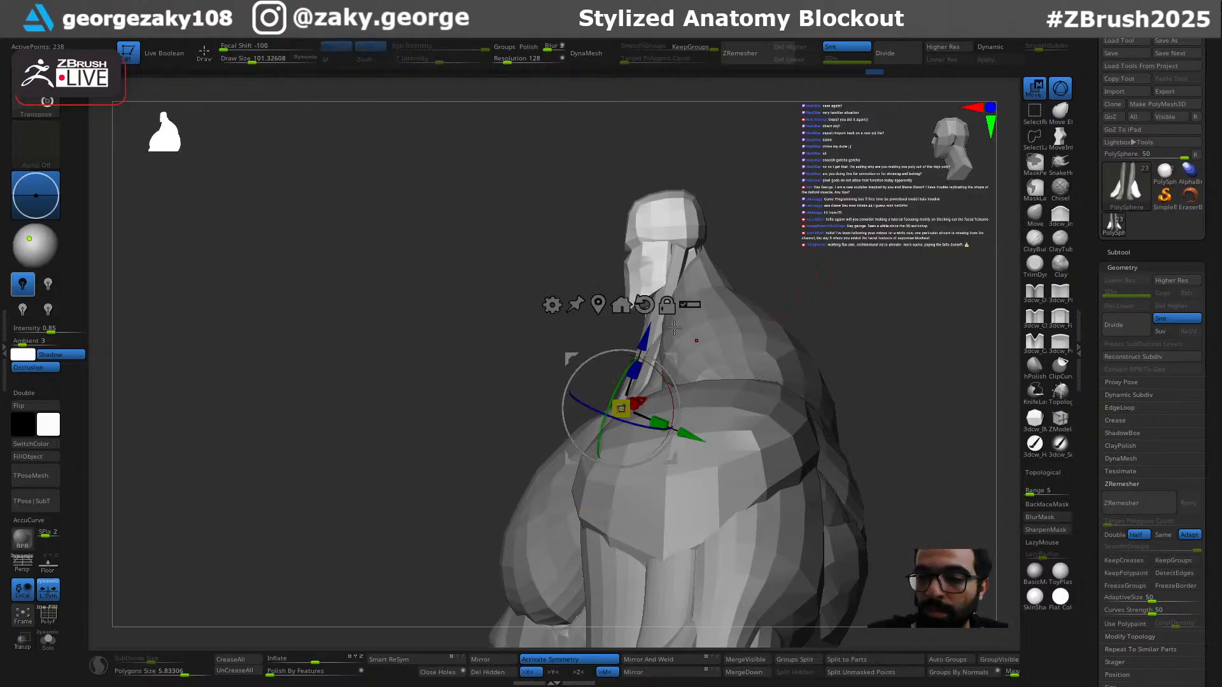
pyautogui.keyDown('alt'); pyautogui.moveTo(672, 359); pyautogui.dragTo(727, 309); pyautogui.keyUp('alt')
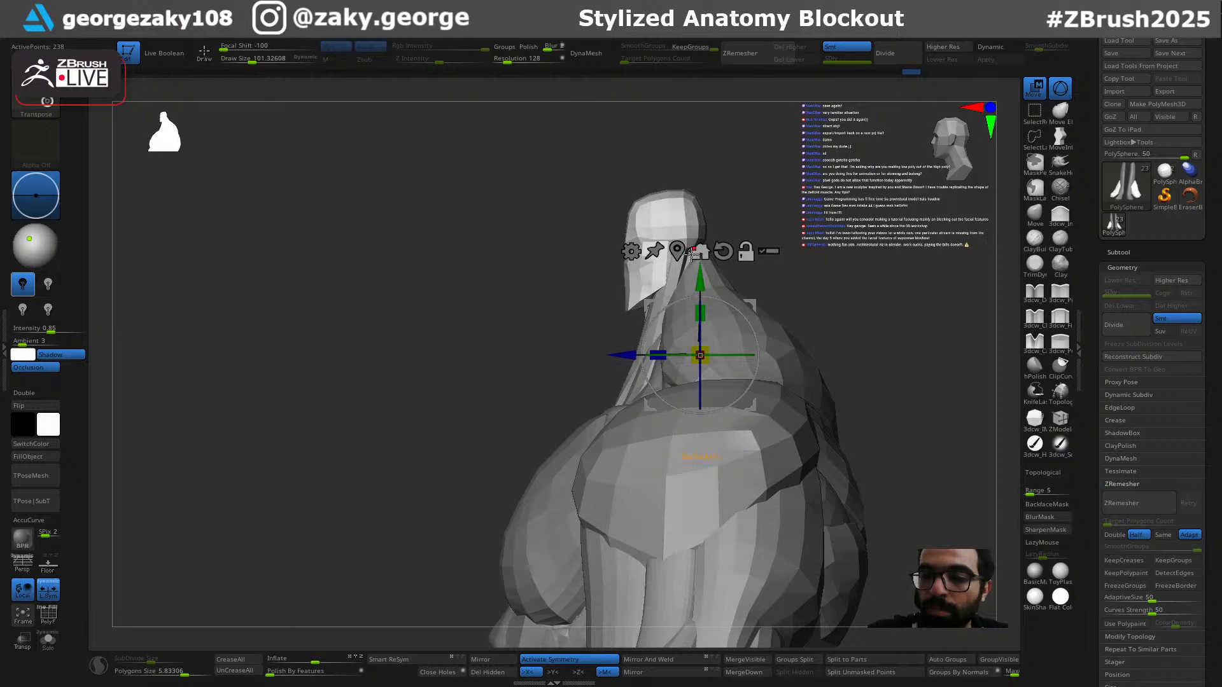
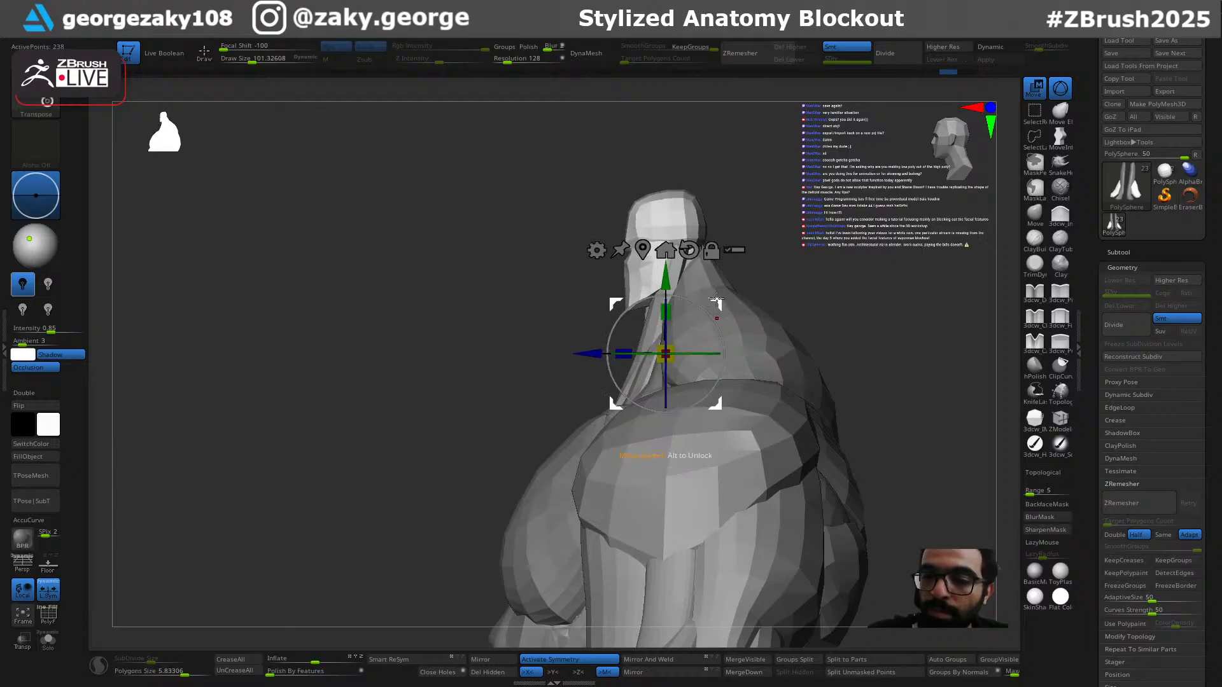
pyautogui.moveTo(789, 285); pyautogui.dragTo(856, 310)
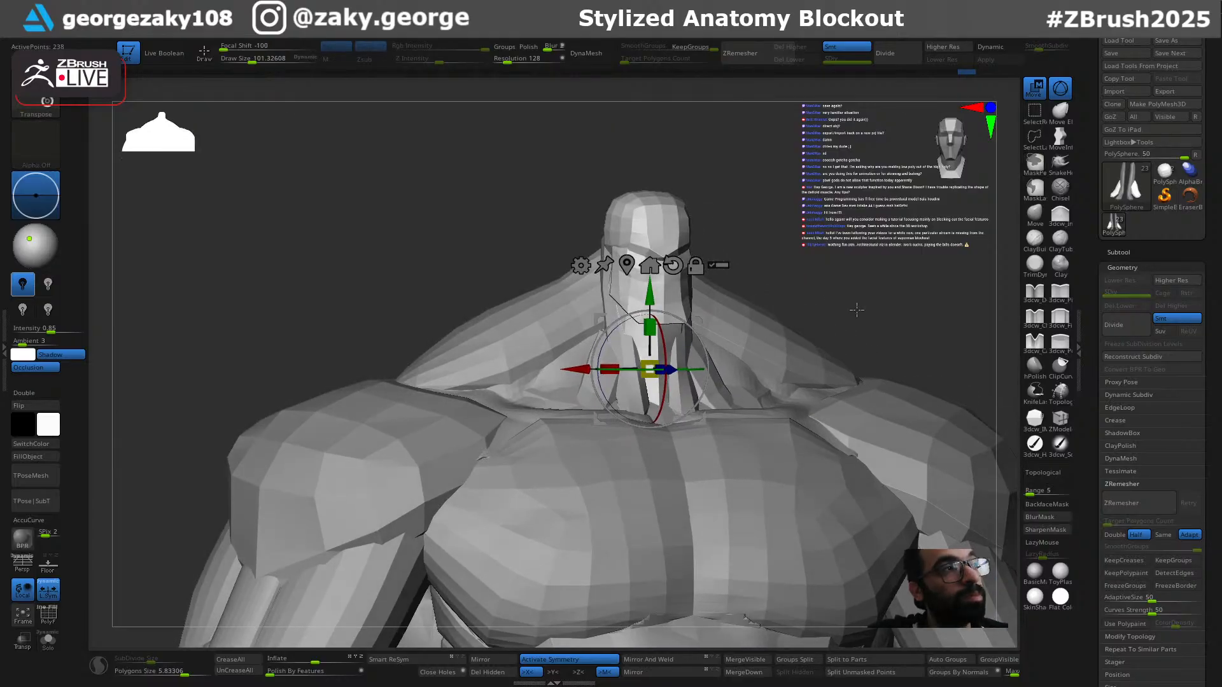
pyautogui.moveTo(650, 275); pyautogui.dragTo(650, 274)
pyautogui.moveTo(871, 268); pyautogui.dragTo(764, 273)
# Step: Make the neck muscles active and adjust their upper ends behind the jaw with Move at a draw size of about 101
pyautogui.keyDown('alt'); pyautogui.click(727, 292); pyautogui.keyUp('alt')
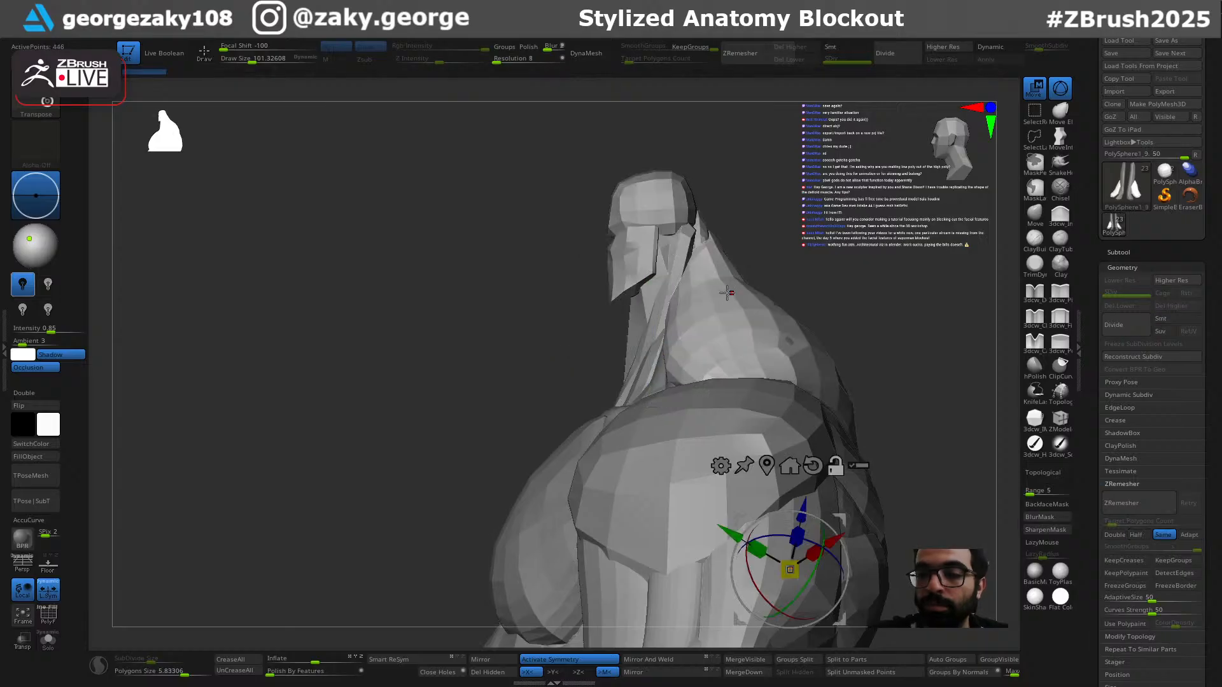
pyautogui.keyDown('alt'); pyautogui.click(689, 250); pyautogui.keyUp('alt')
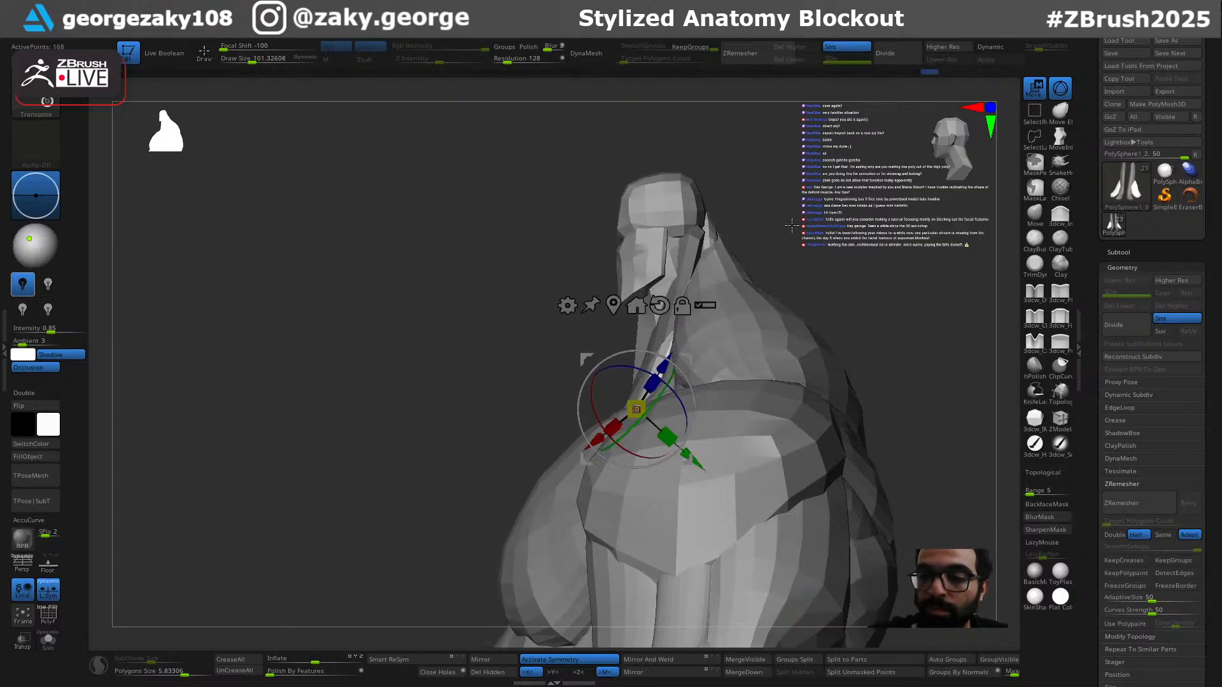
pyautogui.press('q')
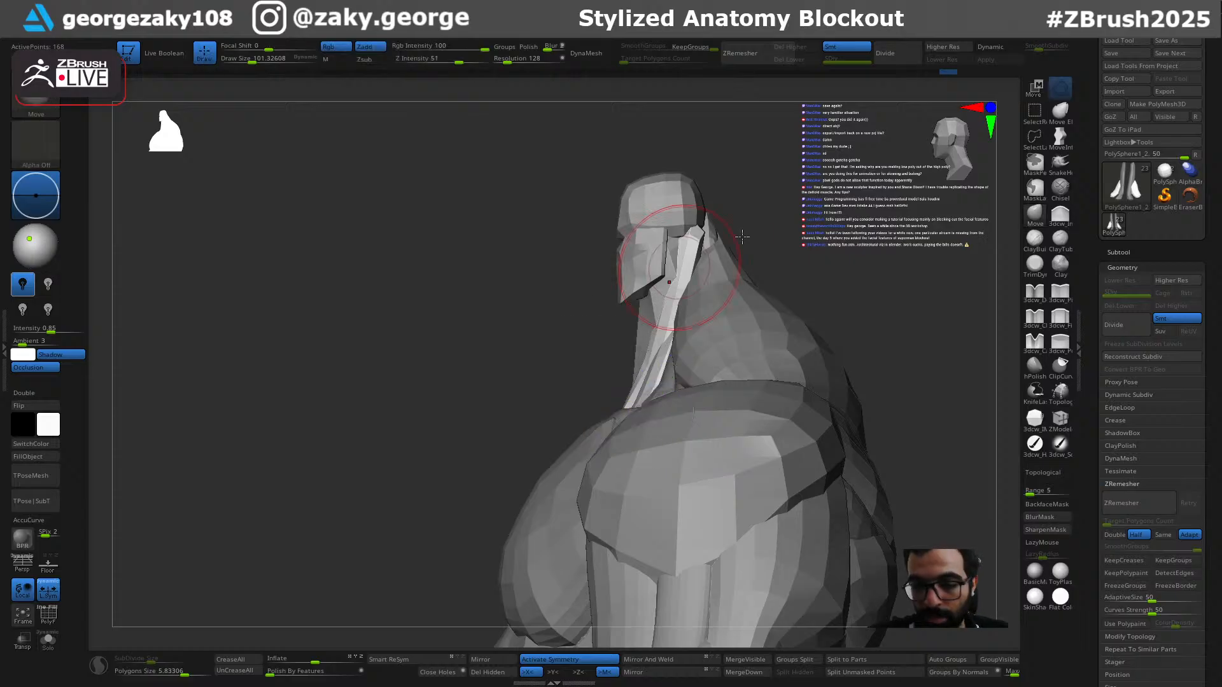
pyautogui.moveTo(719, 207); pyautogui.dragTo(757, 215)
pyautogui.moveTo(677, 250); pyautogui.dragTo(789, 221, button='right')
# Step: Examine how the head, neck muscles and underlying base mesh fit together from the side and the front
pyautogui.keyDown('alt'); pyautogui.click(633, 360); pyautogui.keyUp('alt')
pyautogui.moveTo(632, 385); pyautogui.dragTo(690, 383, button='right')
pyautogui.press('[')
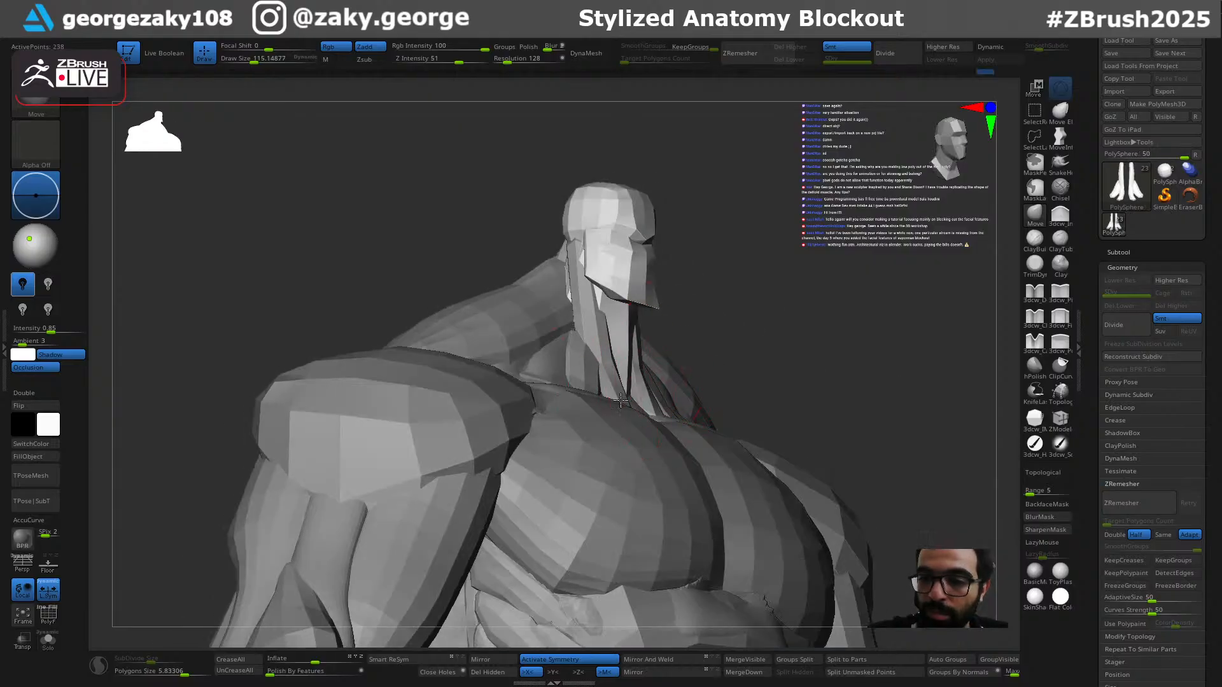
pyautogui.moveTo(749, 287); pyautogui.dragTo(632, 361, button='right')
pyautogui.moveTo(679, 309); pyautogui.dragTo(613, 348, button='right')
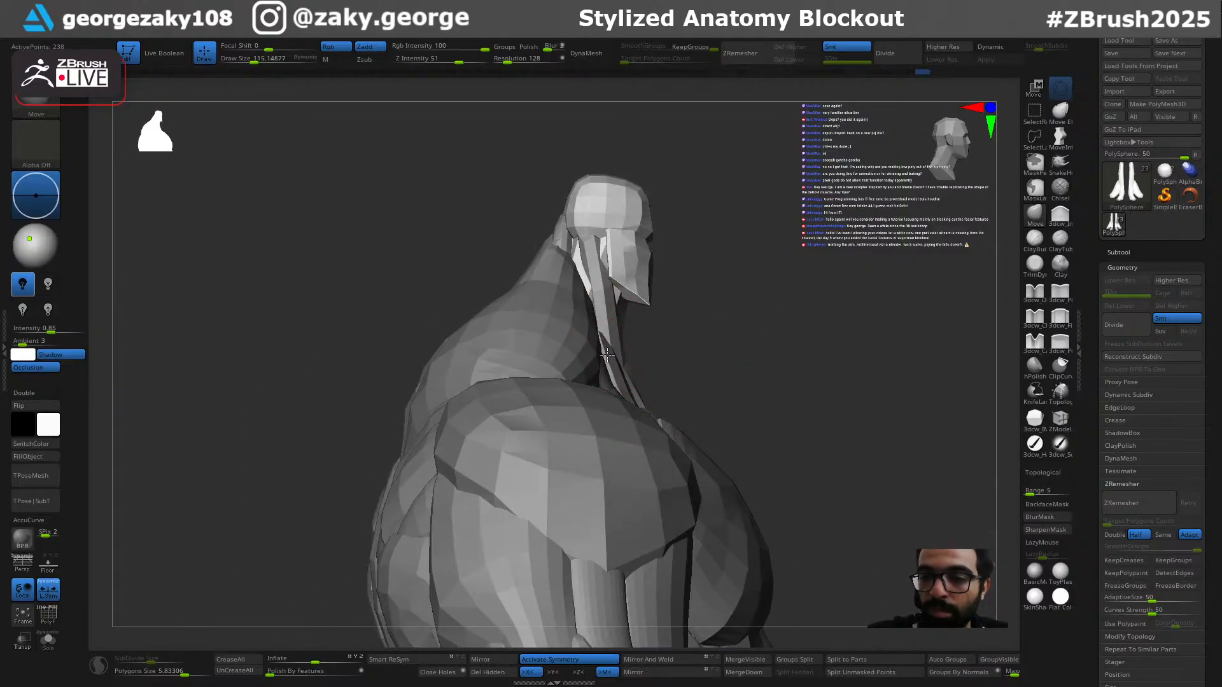
pyautogui.keyDown('alt'); pyautogui.click(573, 230); pyautogui.keyUp('alt')
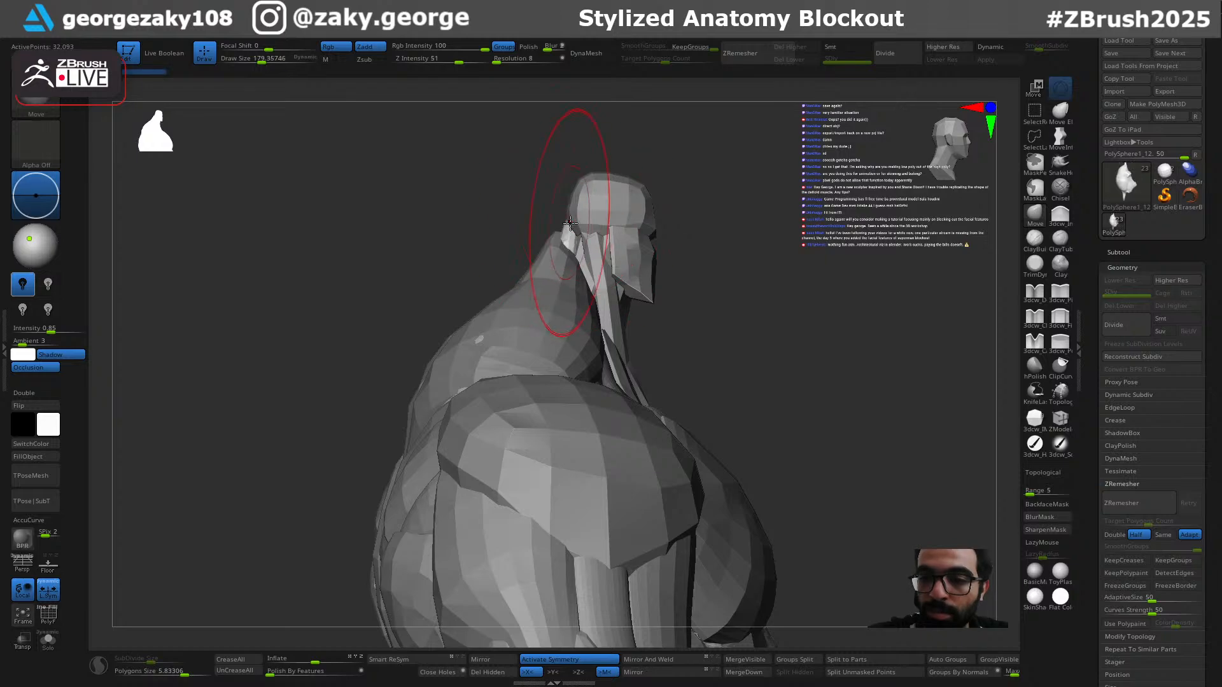
pyautogui.keyDown('alt'); pyautogui.click(569, 239); pyautogui.keyUp('alt')
pyautogui.moveTo(619, 221); pyautogui.dragTo(786, 236, button='right')
pyautogui.keyDown('alt'); pyautogui.click(585, 238); pyautogui.keyUp('alt')
pyautogui.click(843, 302)
pyautogui.click(846, 310)
pyautogui.keyDown('ctrl'); pyautogui.moveTo(847, 337); pyautogui.dragTo(790, 239, button='right'); pyautogui.keyUp('ctrl')
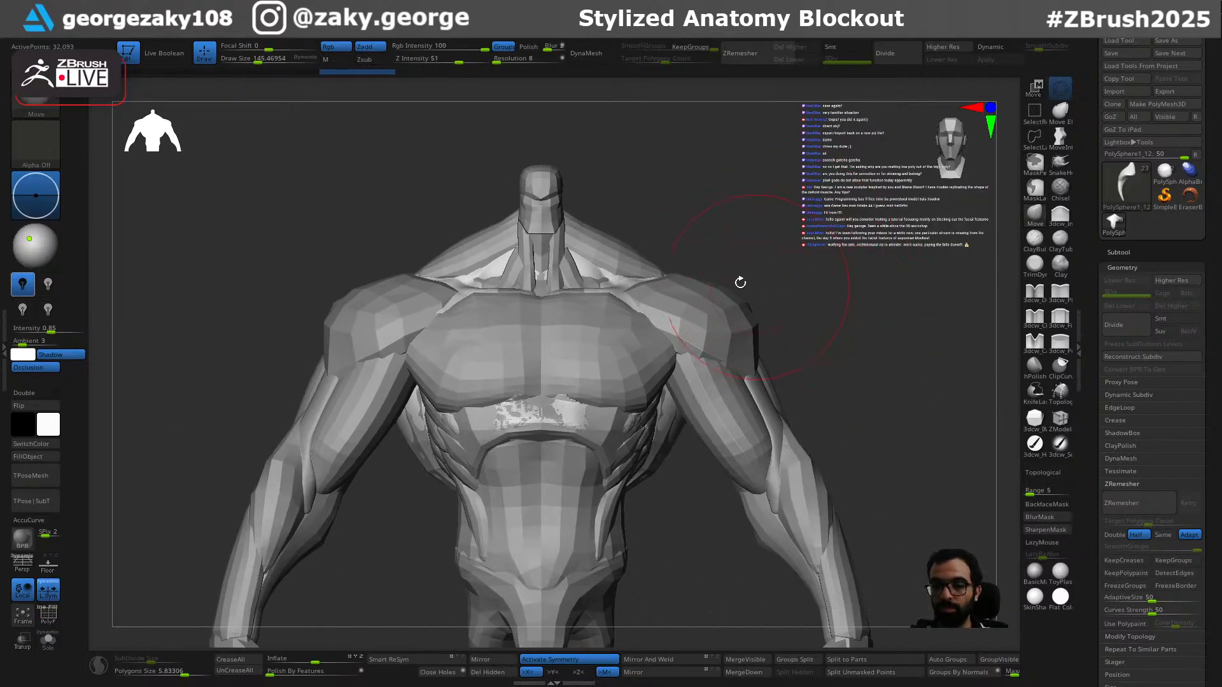
# Step: Collapse the Arm folder, hide the base mesh PolySphere1_12 and make the chest piece active
pyautogui.click(1129, 254)
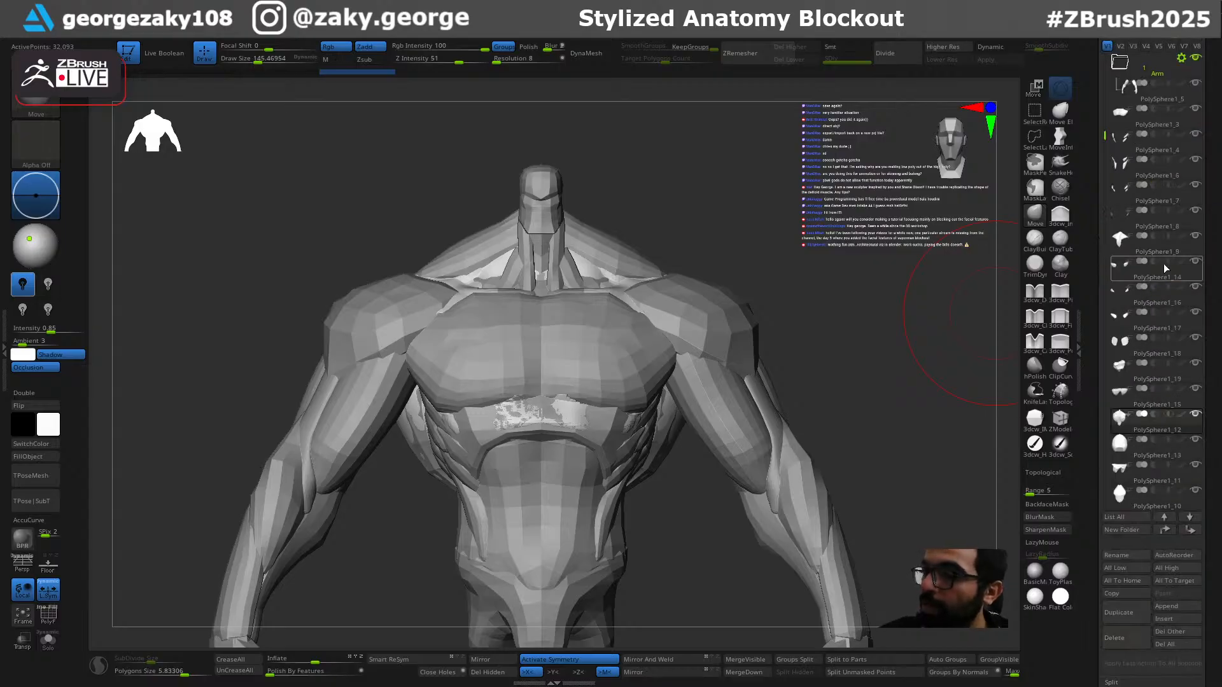
pyautogui.moveTo(1099, 124); pyautogui.dragTo(1100, 51)
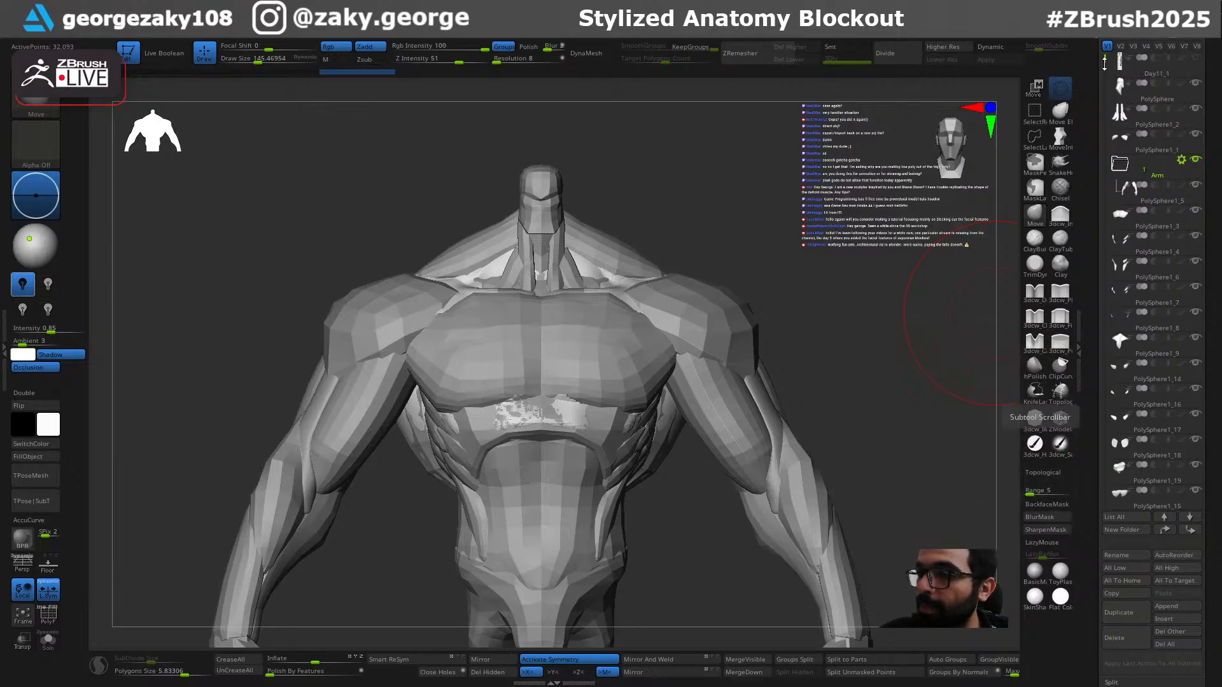
pyautogui.click(1197, 161)
pyautogui.click(1196, 161)
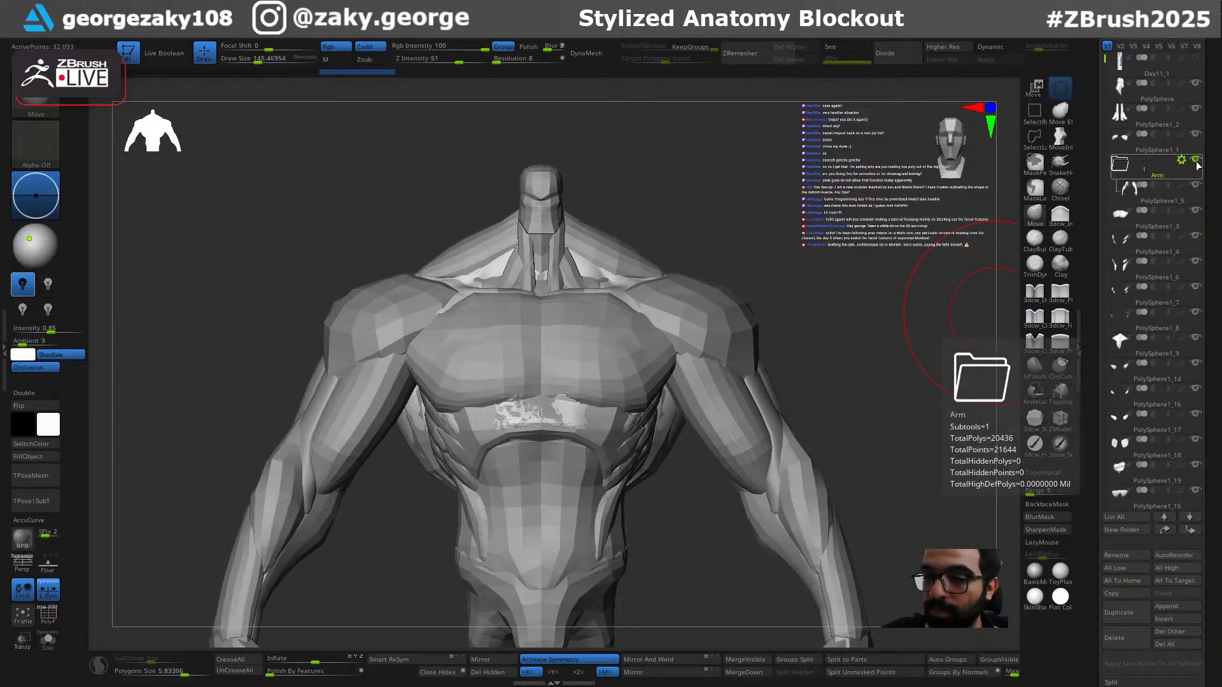
pyautogui.click(1125, 170)
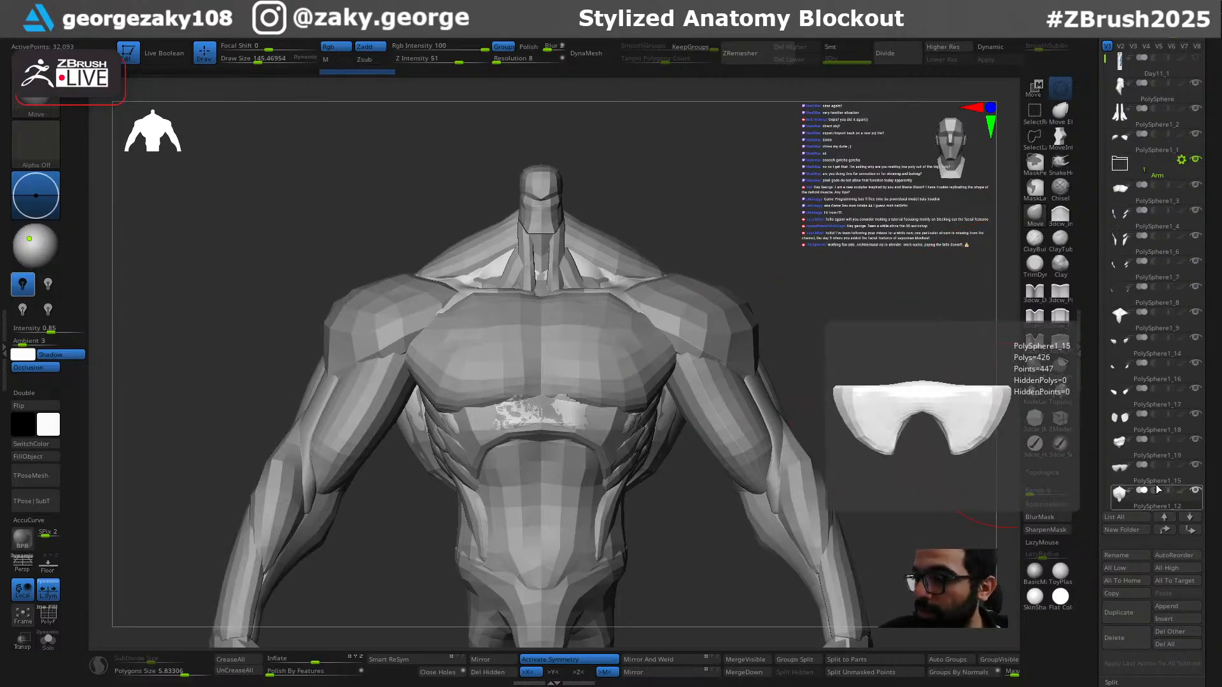
pyautogui.click(1195, 491)
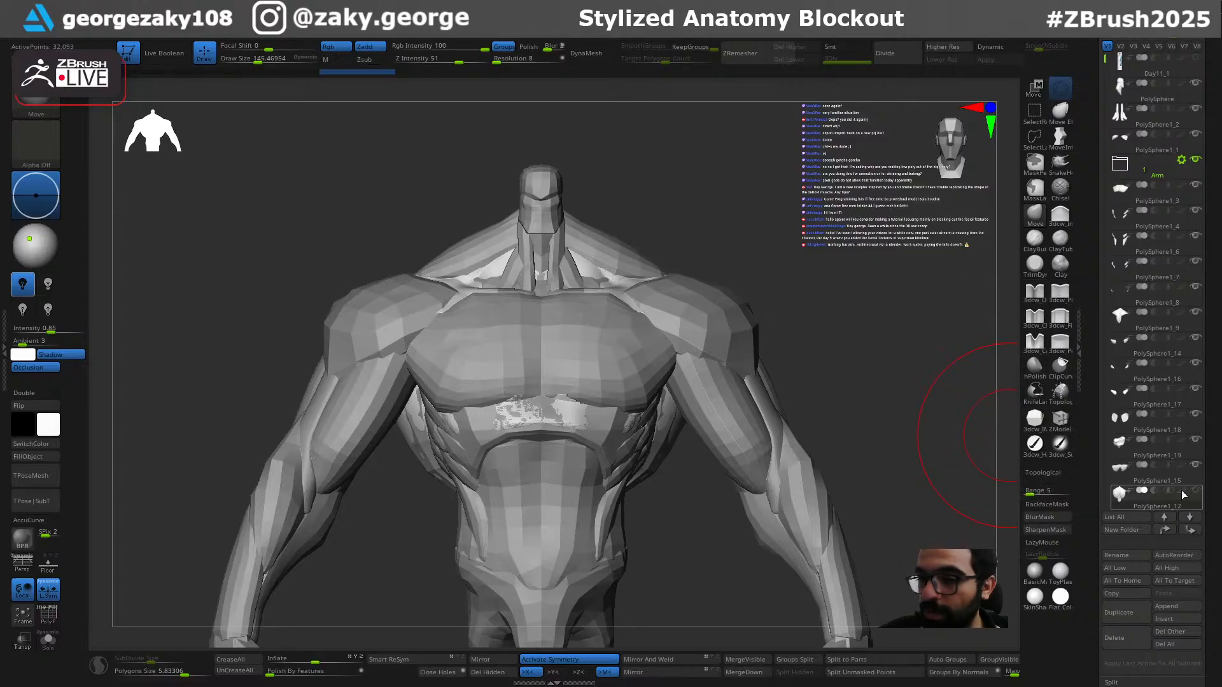
pyautogui.keyDown('alt'); pyautogui.click(620, 340); pyautogui.keyUp('alt')
# Step: Make the base torso mesh PolySphere1_19 active, hide it and return to the chest piece
pyautogui.moveTo(809, 315); pyautogui.dragTo(822, 314)
pyautogui.keyDown('alt'); pyautogui.click(585, 414); pyautogui.keyUp('alt')
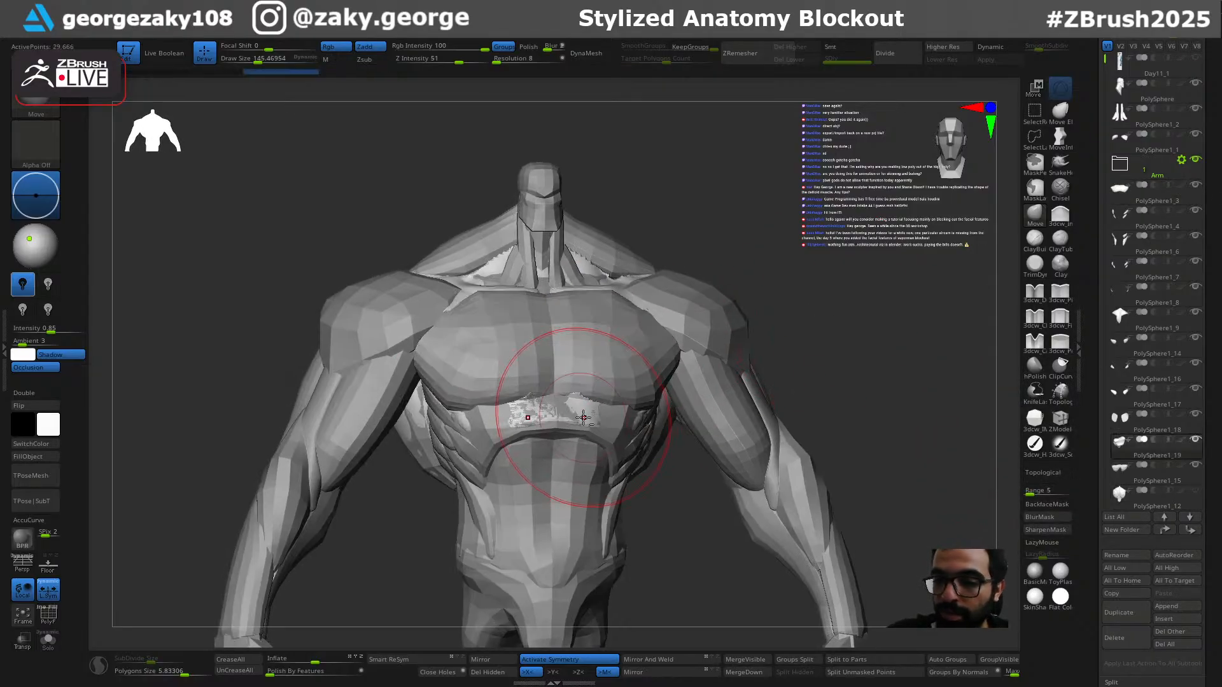
pyautogui.moveTo(1200, 499)
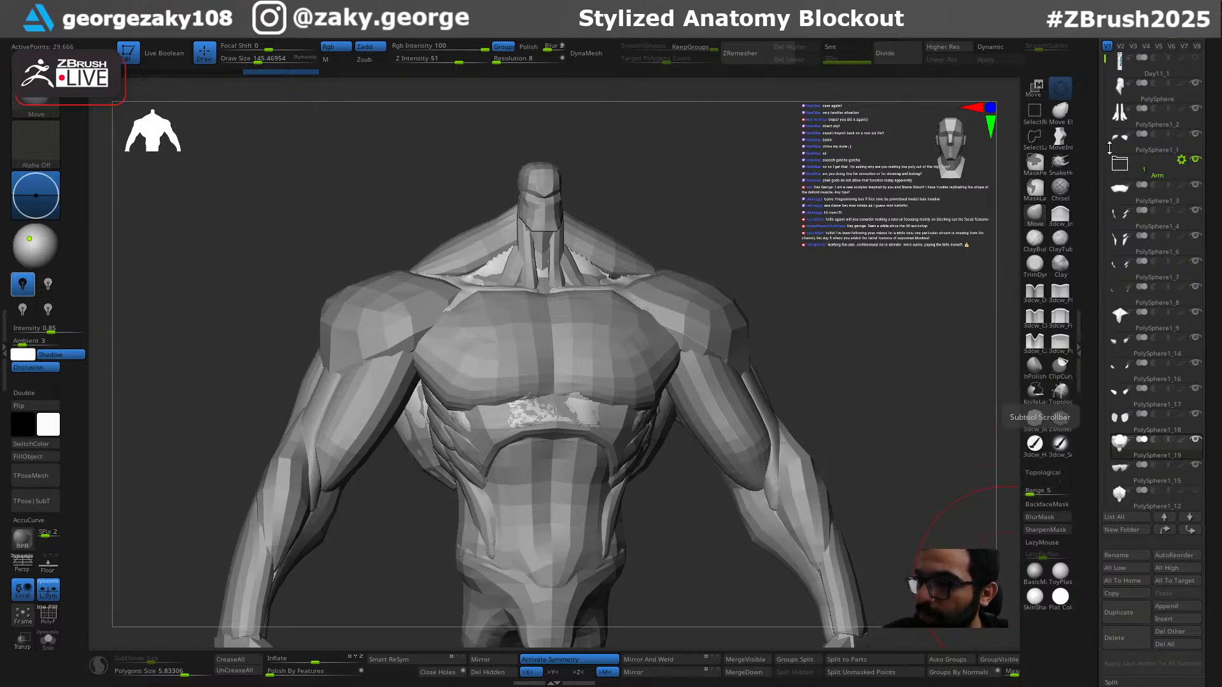
pyautogui.moveTo(1105, 61); pyautogui.dragTo(1103, 81)
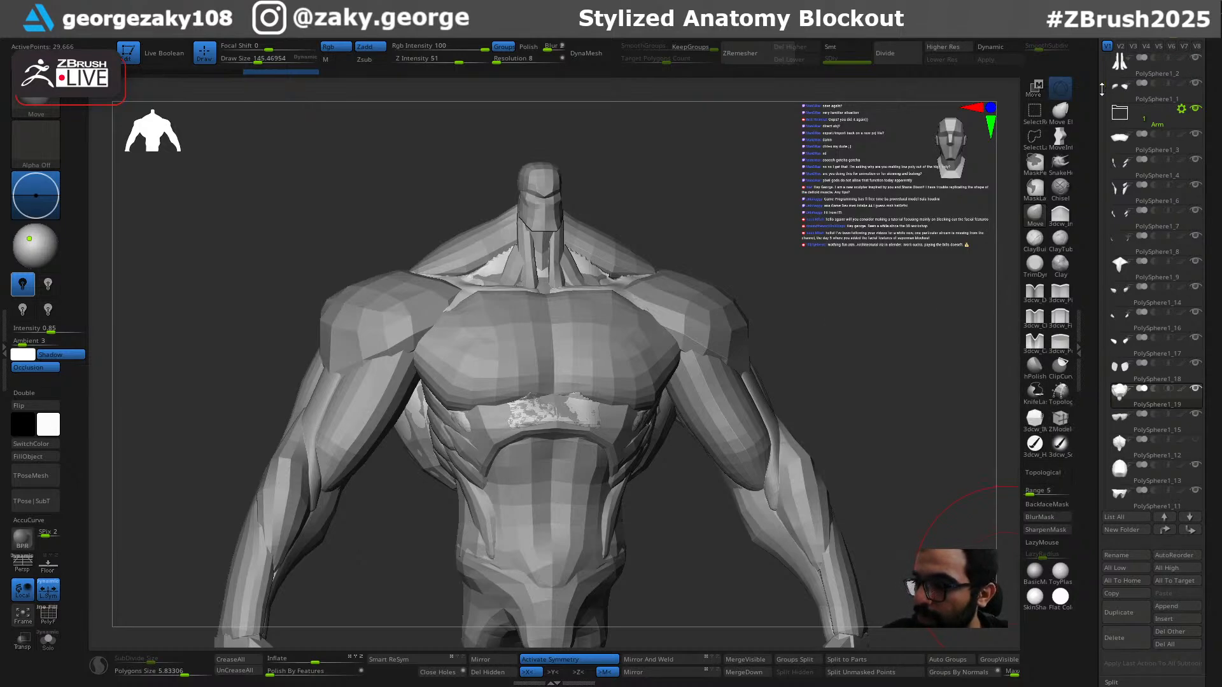
pyautogui.moveTo(1181, 452)
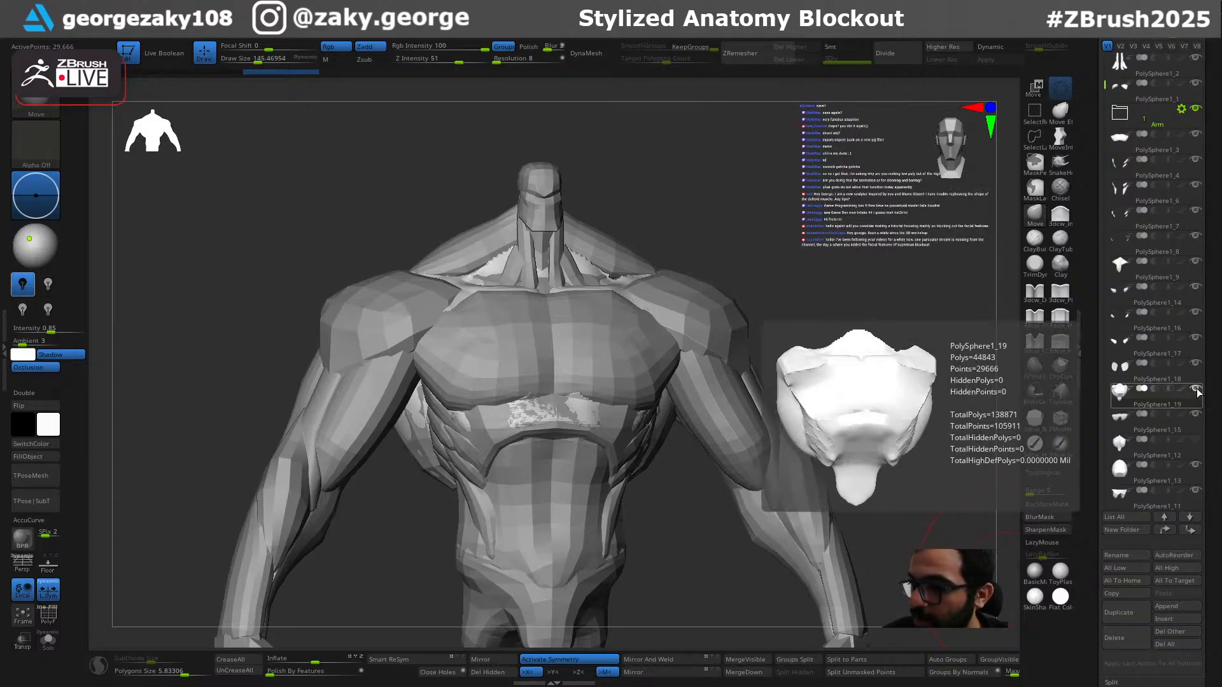
pyautogui.keyDown('alt'); pyautogui.click(642, 348); pyautogui.keyUp('alt')
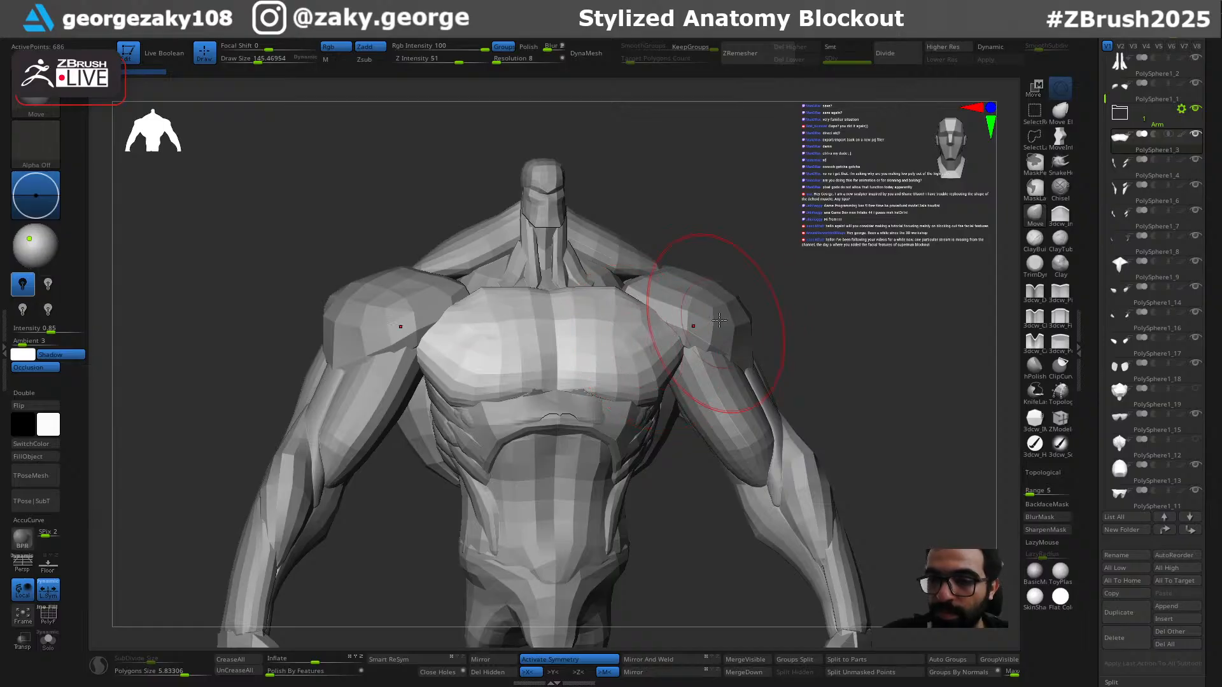
# Step: Make the leftover base mesh PolySphere1_11 under the chest active, check it in isolation and delete it
pyautogui.moveTo(775, 306)
pyautogui.mouseDown()
pyautogui.moveTo(834, 292)
pyautogui.moveTo(810, 325)
pyautogui.moveTo(768, 328)
pyautogui.mouseUp()
pyautogui.keyDown('alt'); pyautogui.click(582, 414); pyautogui.keyUp('alt')
pyautogui.hotkey('alt', 't')
pyautogui.hotkey('alt', 's')
pyautogui.moveTo(856, 340)
pyautogui.mouseDown()
pyautogui.moveTo(819, 340)
pyautogui.moveTo(867, 341)
pyautogui.mouseUp()
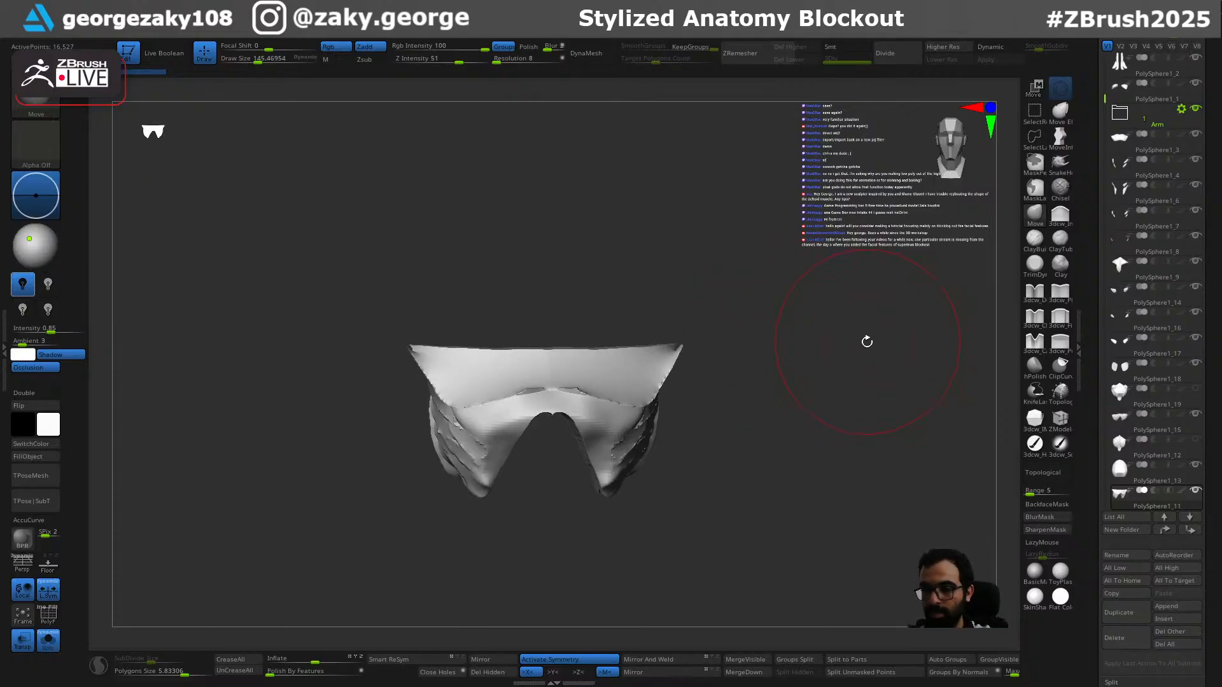
pyautogui.hotkey('alt', 's')
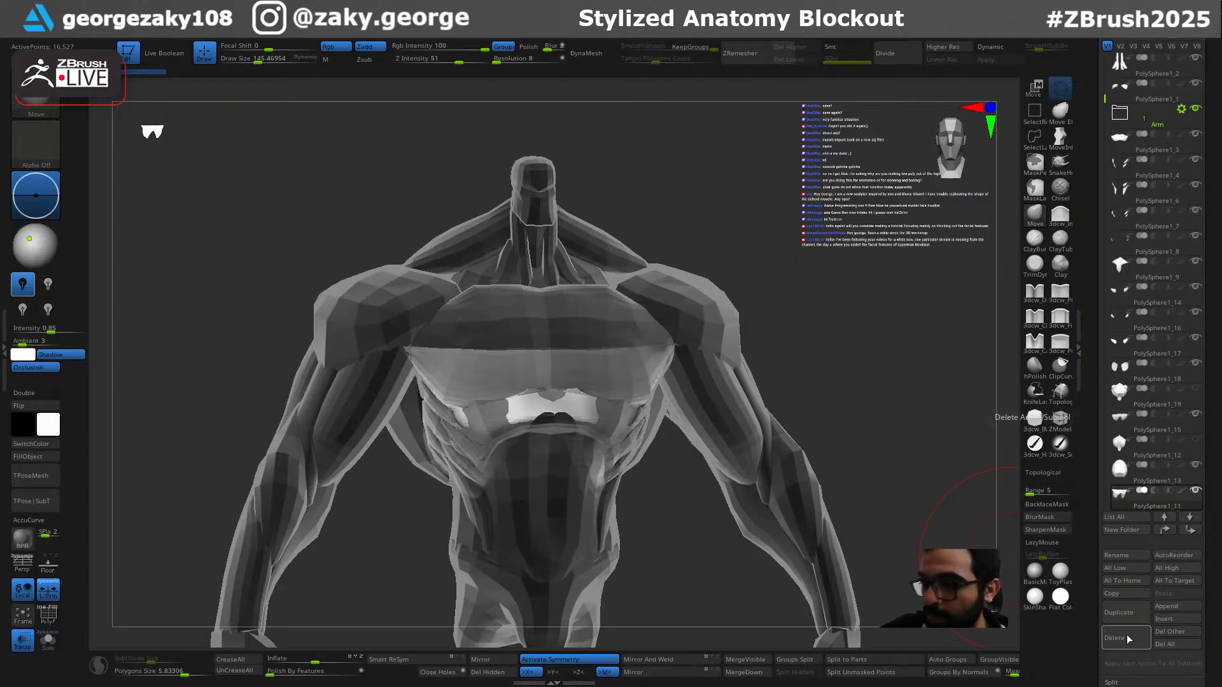
pyautogui.click(1128, 640)
pyautogui.click(1009, 655)
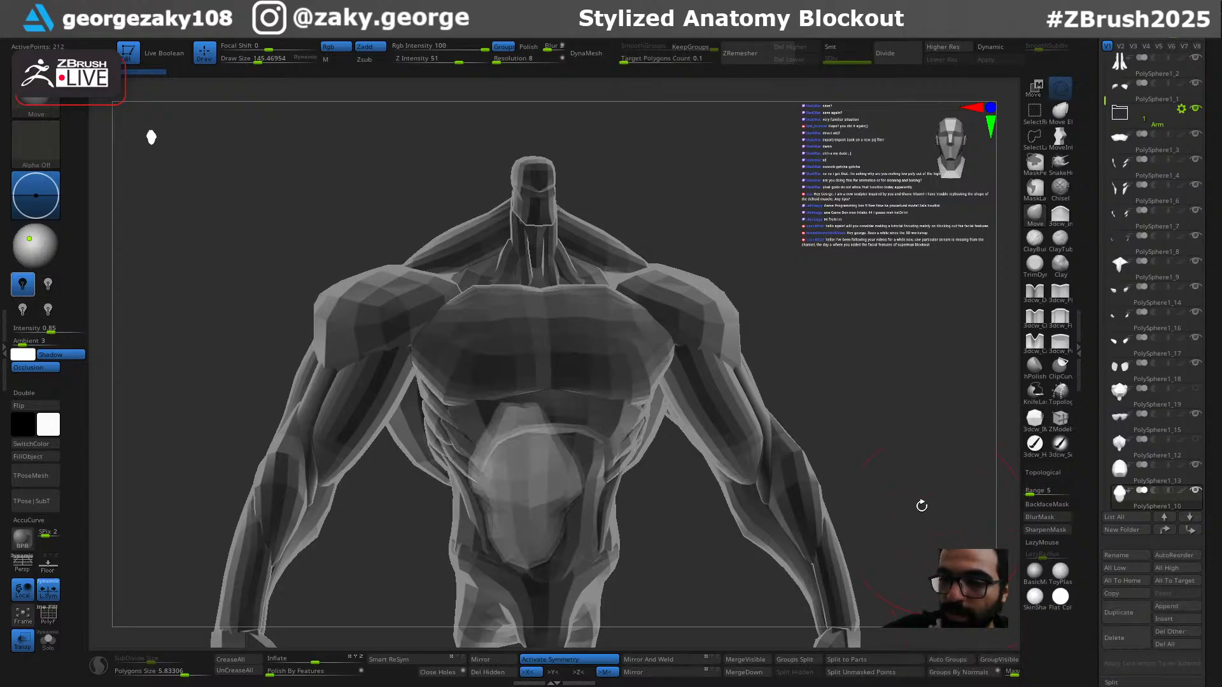
# Step: Make the ribcage mesh PolySphere1_13 active and adjust its upper part near the shoulders with Move at a draw size of about 130
pyautogui.hotkey('alt', 't')
pyautogui.moveTo(877, 435); pyautogui.dragTo(888, 438)
pyautogui.keyDown('alt'); pyautogui.moveTo(793, 242); pyautogui.dragTo(727, 307); pyautogui.keyUp('alt')
pyautogui.keyDown('alt'); pyautogui.click(639, 316); pyautogui.keyUp('alt')
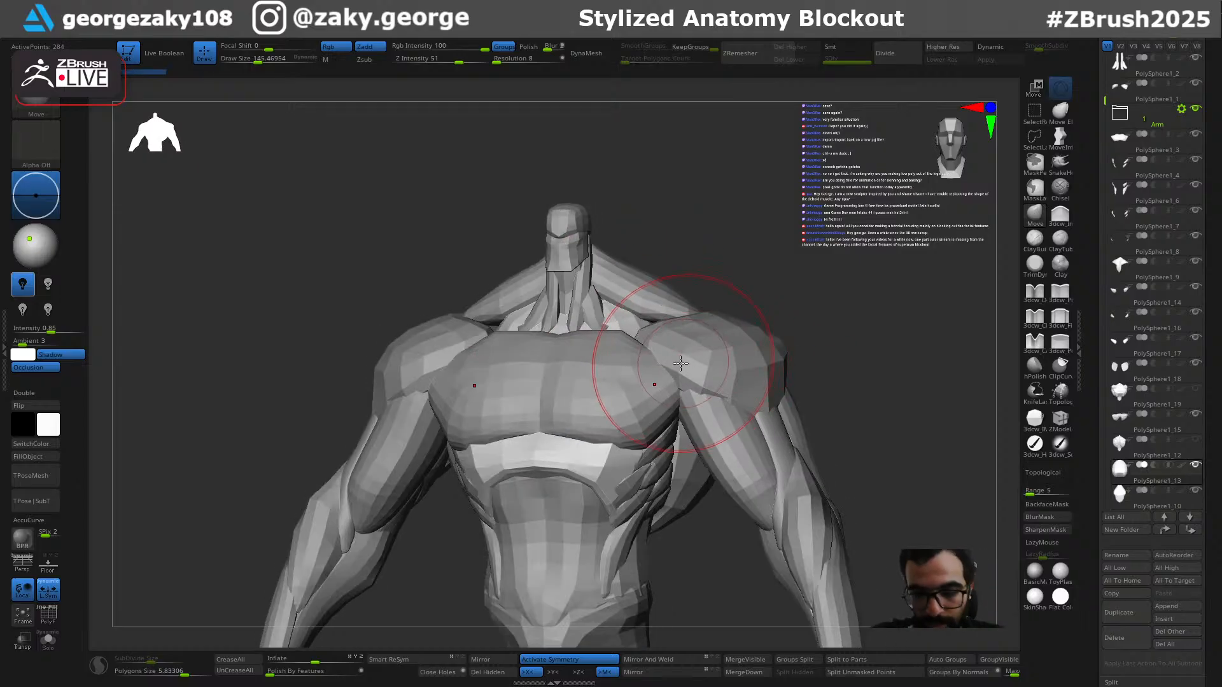
pyautogui.press('s')
pyautogui.moveTo(684, 344); pyautogui.dragTo(682, 344)
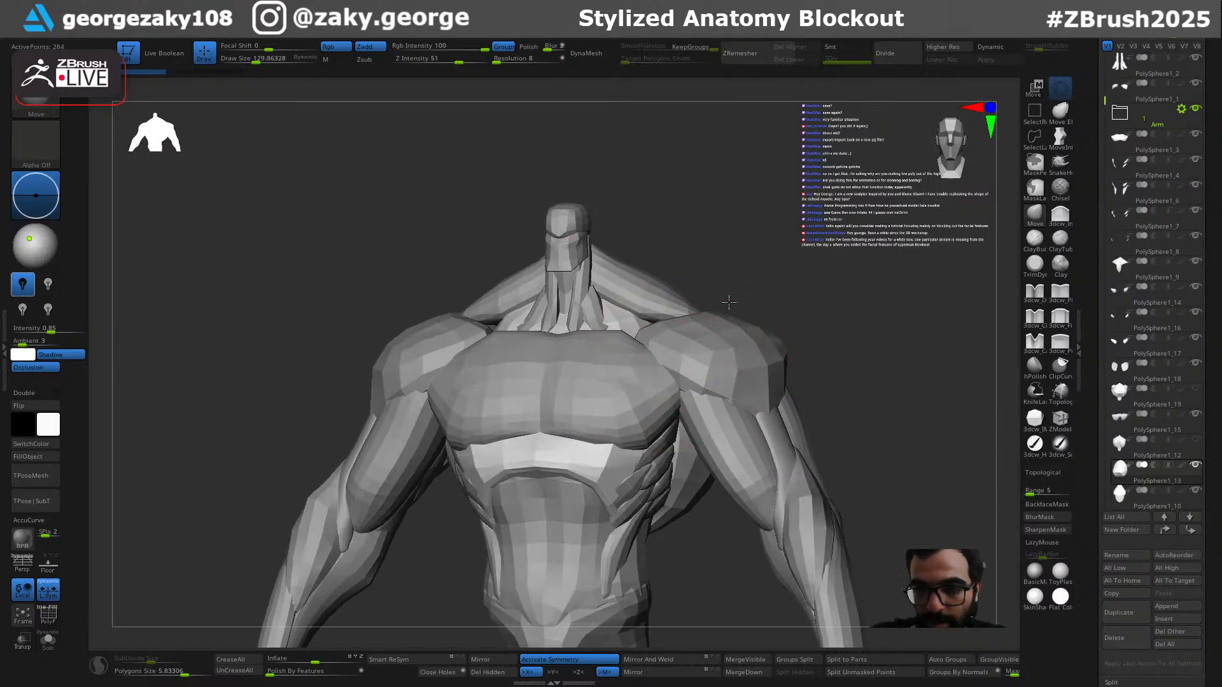
pyautogui.moveTo(728, 300); pyautogui.dragTo(724, 344)
pyautogui.press('s')
pyautogui.moveTo(760, 283); pyautogui.dragTo(668, 324)
# Step: Refine the ribcage mesh between the neck and shoulders with Move, using draw sizes between about 73 and 120
pyautogui.press('s')
pyautogui.moveTo(783, 272); pyautogui.dragTo(743, 220)
pyautogui.moveTo(715, 286); pyautogui.dragTo(751, 293)
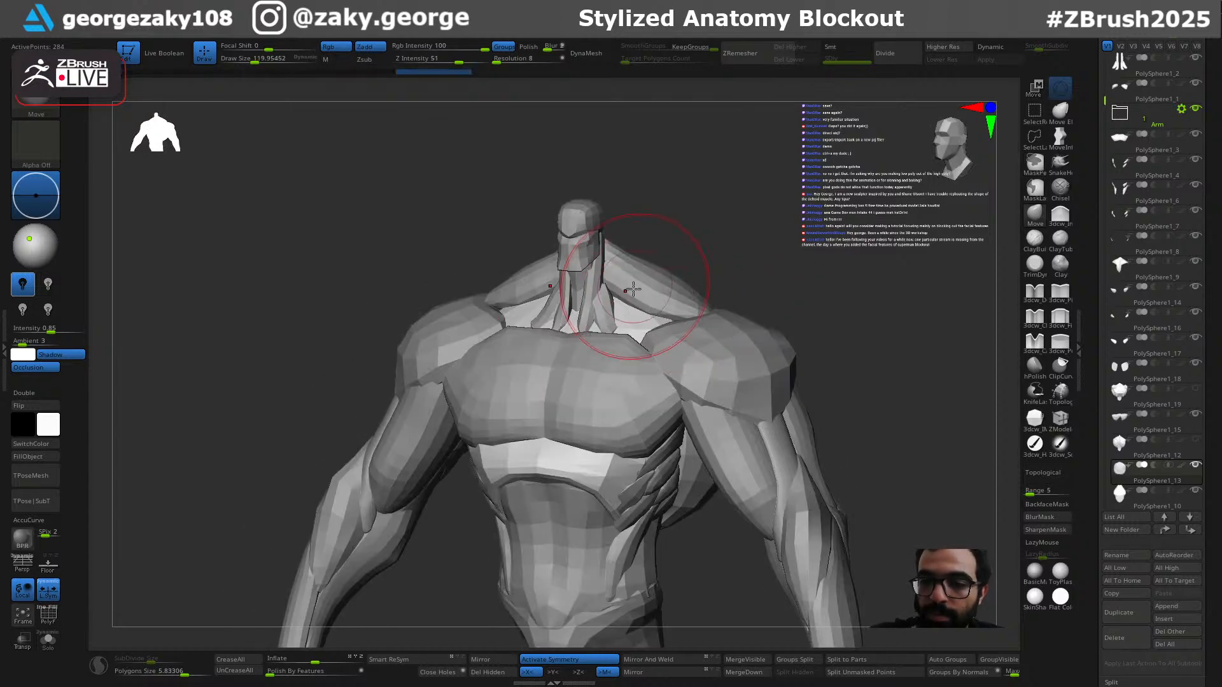
pyautogui.moveTo(642, 261); pyautogui.dragTo(629, 318)
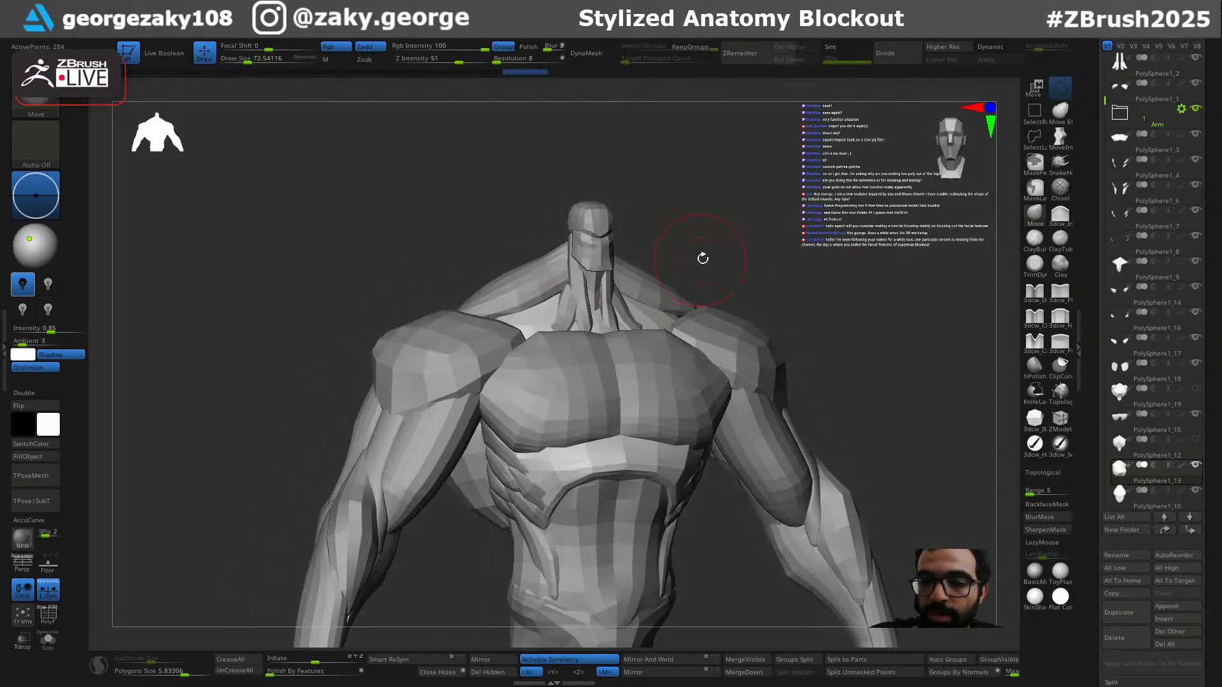
pyautogui.moveTo(699, 260); pyautogui.dragTo(649, 320)
pyautogui.press('s')
pyautogui.moveTo(686, 281); pyautogui.dragTo(674, 326)
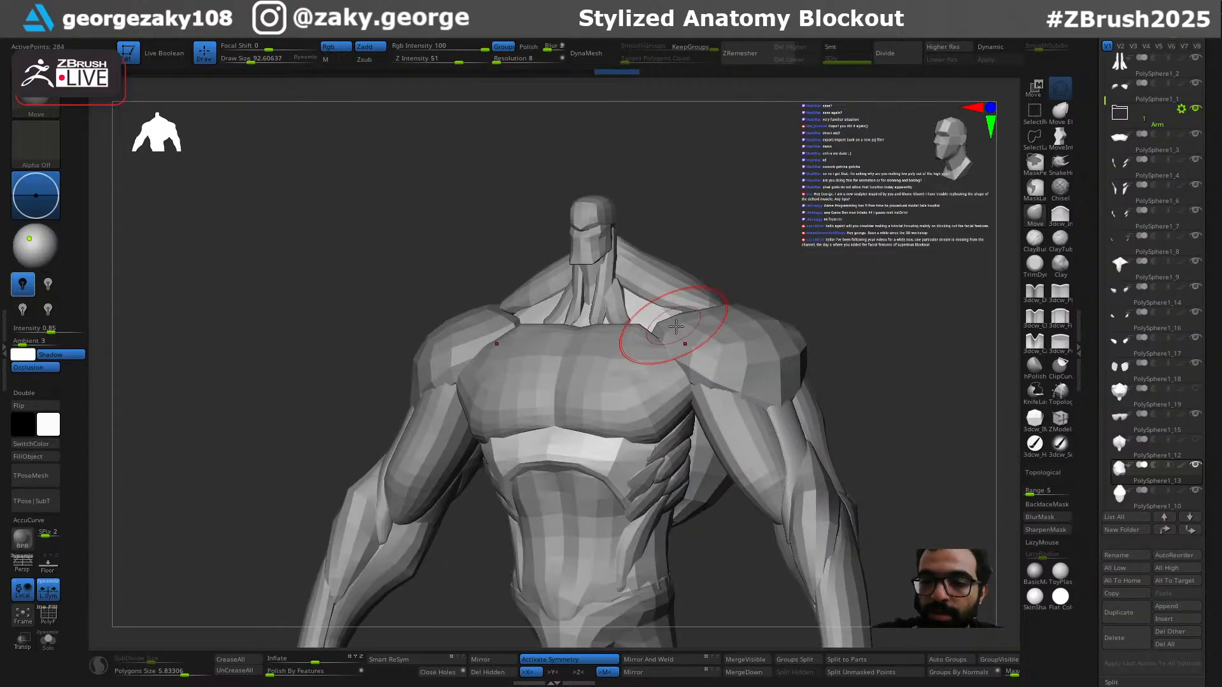
# Step: Insert mirrored low-poly bars at the base of the neck with the 3dcw_IMM1 brush and position them as collarbones
pyautogui.moveTo(755, 266); pyautogui.dragTo(782, 262, button='right')
pyautogui.keyDown('ctrl'); pyautogui.moveTo(666, 357); pyautogui.dragTo(668, 399, button='right'); pyautogui.keyUp('ctrl')
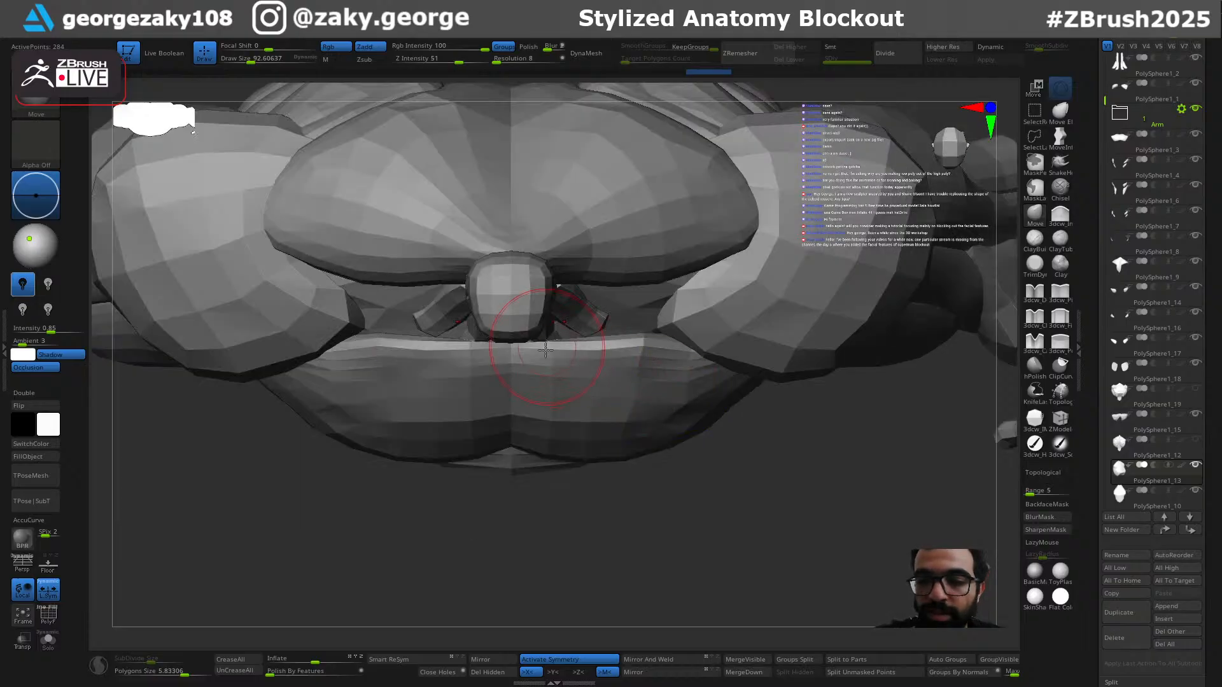
pyautogui.press('i')
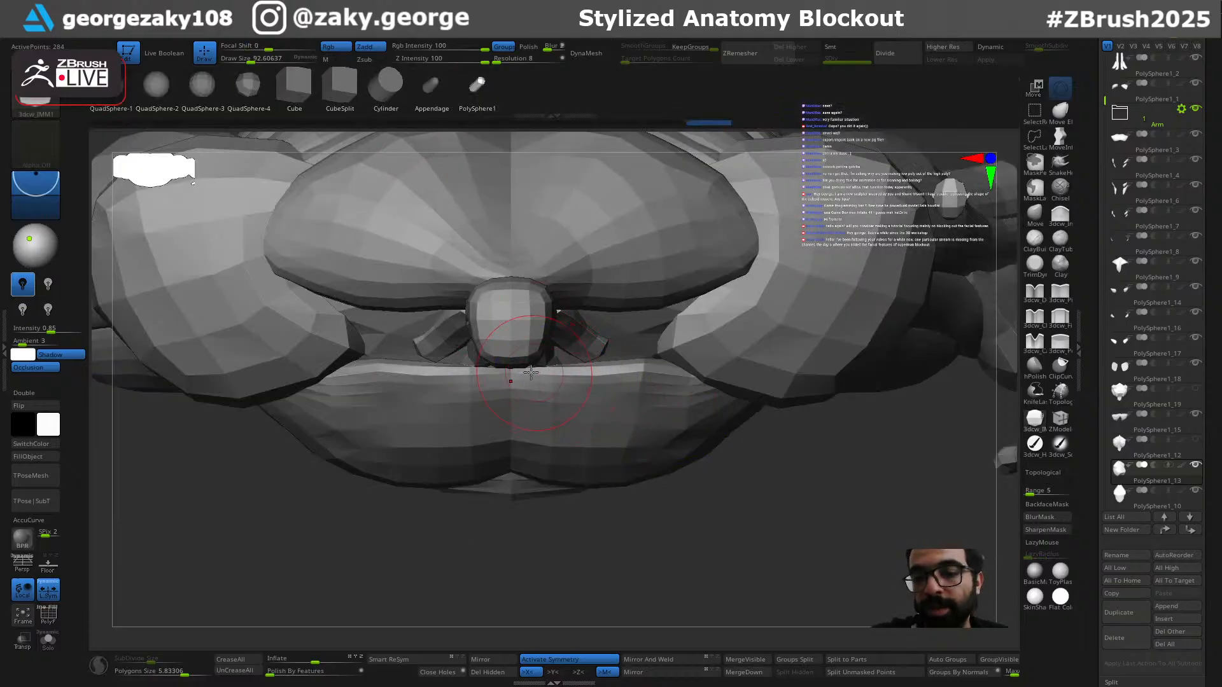
pyautogui.moveTo(542, 401); pyautogui.dragTo(558, 425)
pyautogui.press('w')
pyautogui.moveTo(569, 381); pyautogui.dragTo(617, 376)
pyautogui.moveTo(617, 377); pyautogui.dragTo(595, 294, button='right')
pyautogui.moveTo(595, 294); pyautogui.dragTo(573, 315)
pyautogui.moveTo(574, 315); pyautogui.dragTo(575, 392, button='right')
pyautogui.moveTo(540, 331); pyautogui.dragTo(566, 313)
pyautogui.moveTo(566, 313); pyautogui.dragTo(660, 343, button='right')
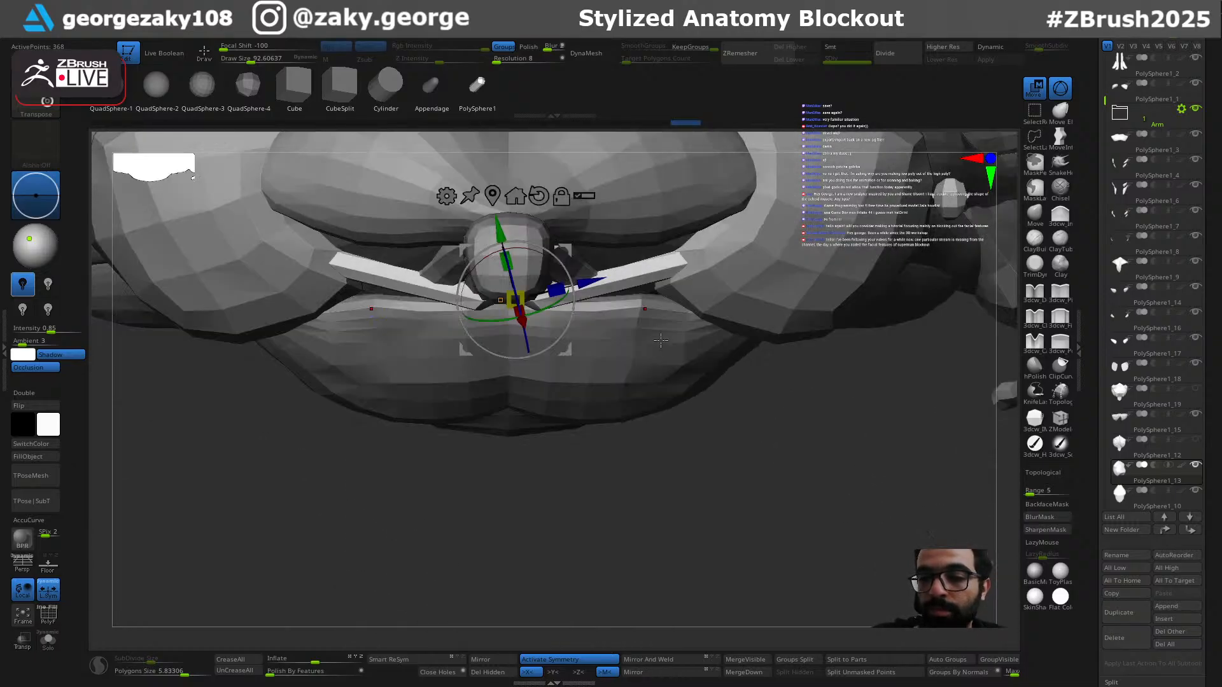
# Step: Check the collarbones' placement against the chest and shoulders in ghost transparency
pyautogui.press('q')
pyautogui.hotkey('alt', 't')
pyautogui.hotkey('alt', 't')
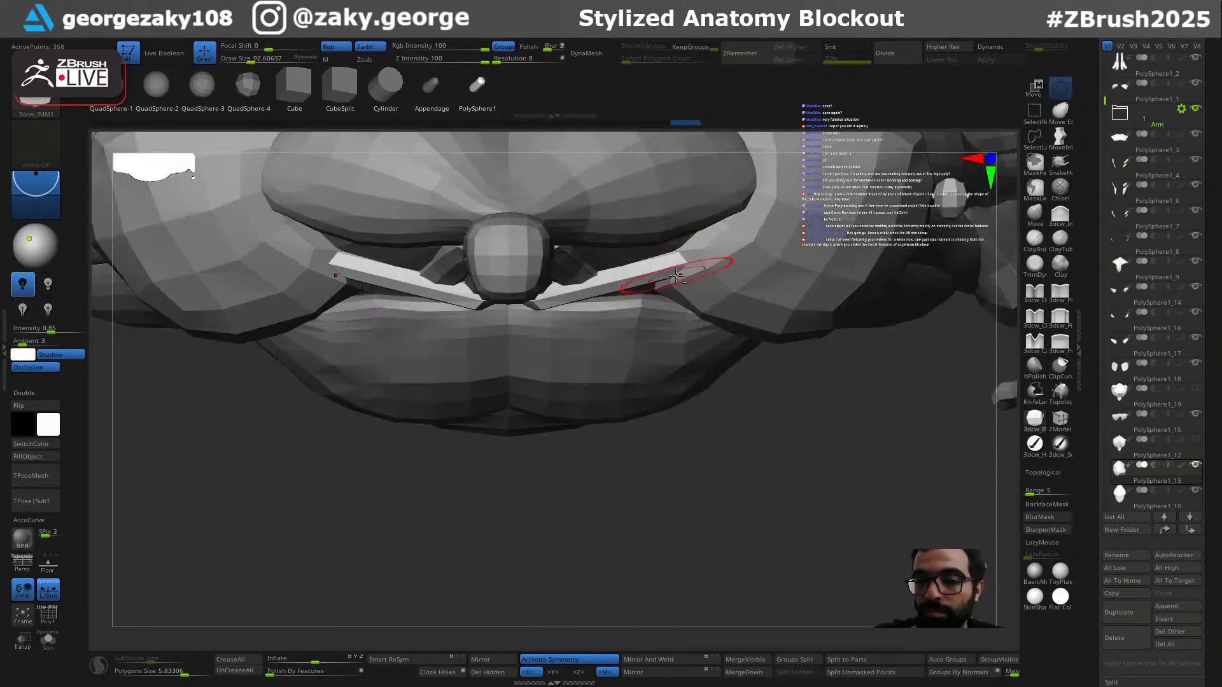
pyautogui.press('w')
pyautogui.hotkey('alt', 't')
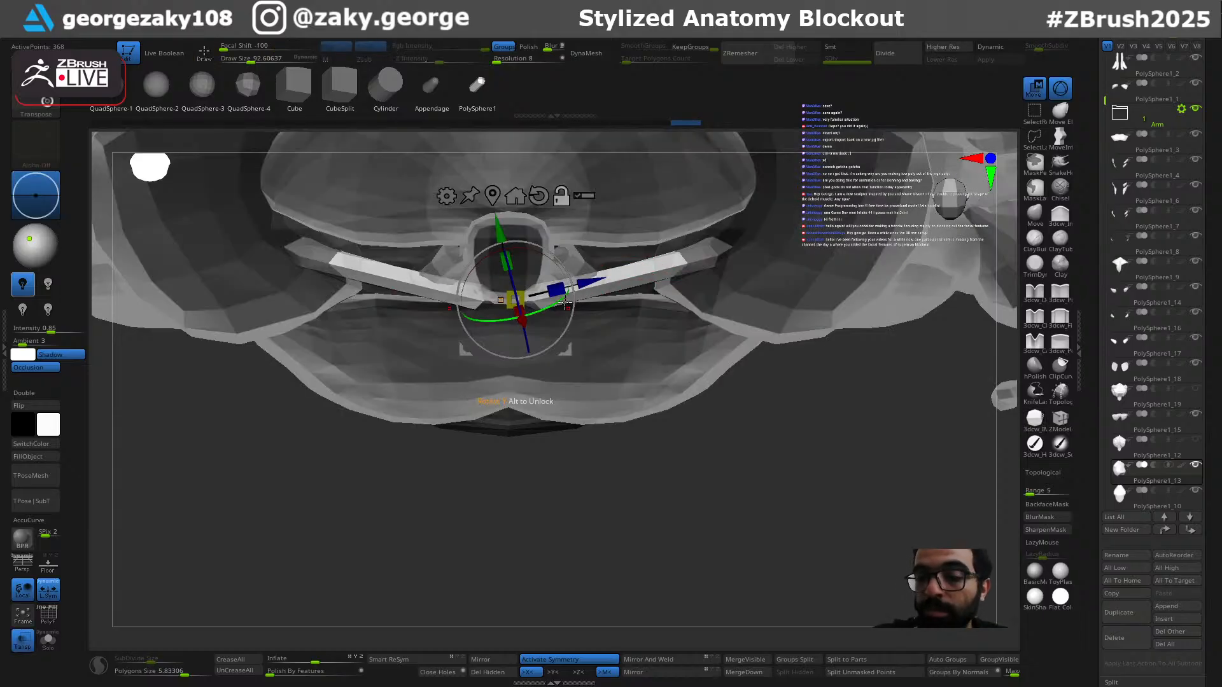
pyautogui.hotkey('alt', 't')
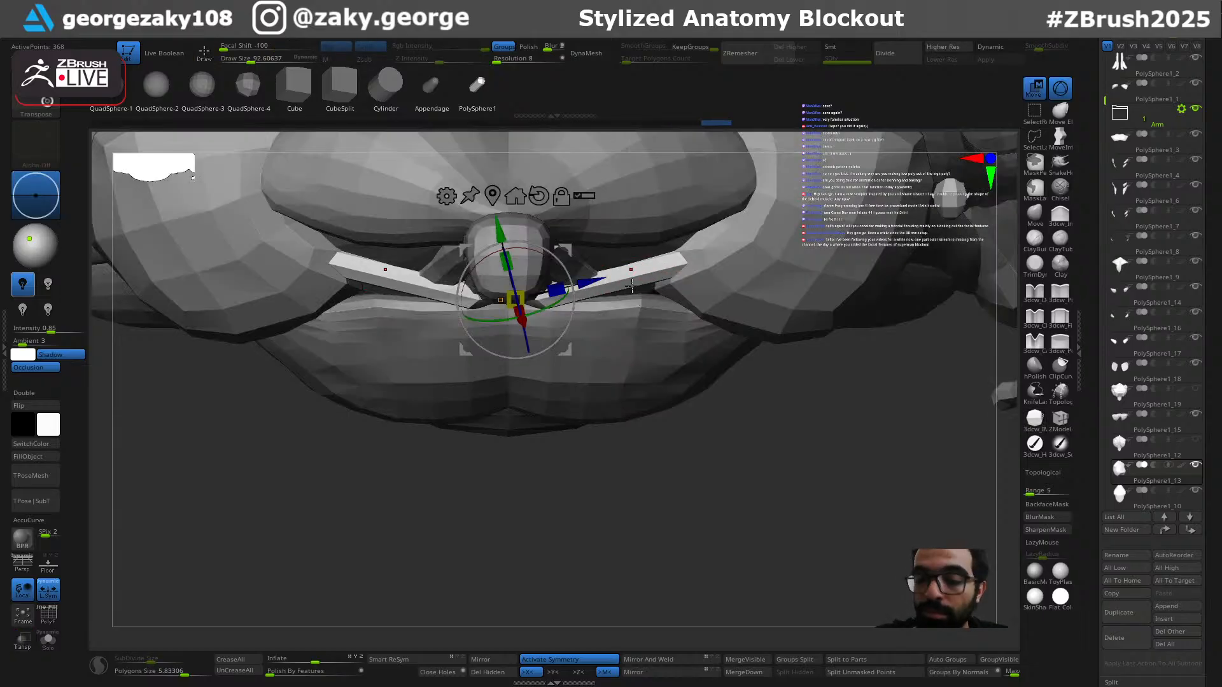
pyautogui.press('q')
# Step: Bend the collarbones into a curve above the chest with Move at a draw size of about 62
pyautogui.moveTo(612, 262)
pyautogui.mouseDown()
pyautogui.moveTo(608, 273)
pyautogui.moveTo(638, 265)
pyautogui.moveTo(554, 288)
pyautogui.mouseUp()
pyautogui.press('[')
pyautogui.press('[')
pyautogui.press('[')
pyautogui.press('[')
pyautogui.press('s')
pyautogui.press('s')
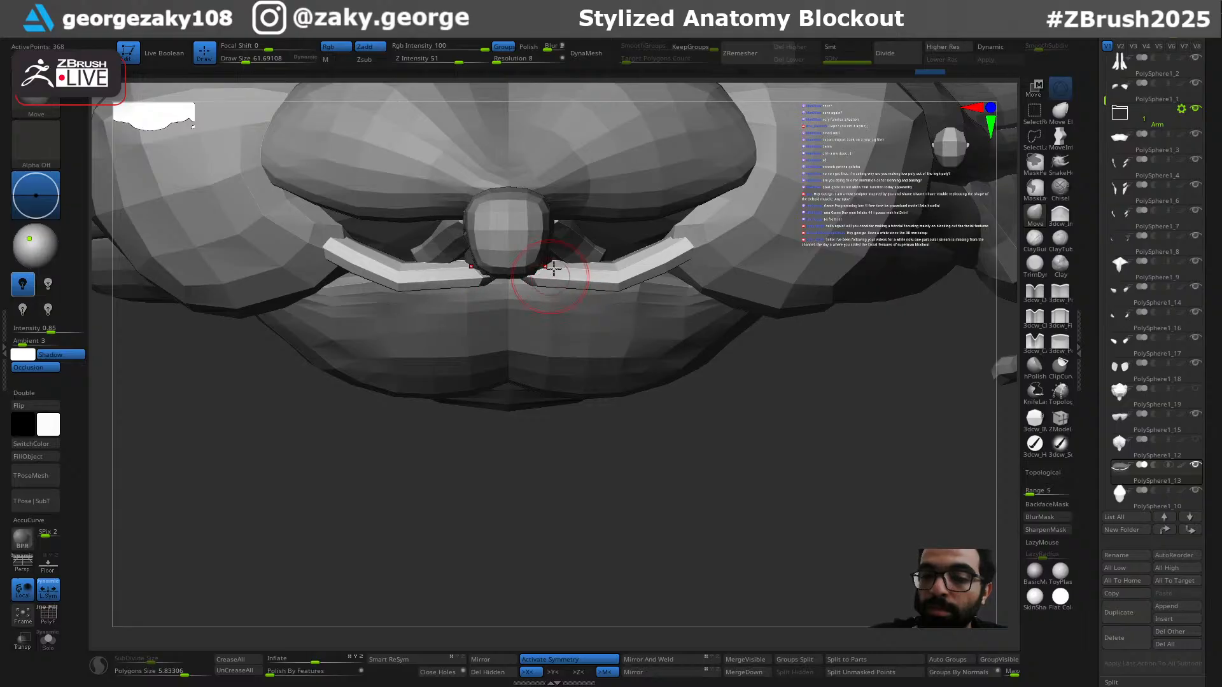
pyautogui.moveTo(639, 275); pyautogui.dragTo(646, 276)
pyautogui.moveTo(646, 275); pyautogui.dragTo(715, 248)
# Step: Try to reshape the collarbones' outer ends at the shoulders with Move, and undo both attempts
pyautogui.hotkey('shift', 't')
pyautogui.press('s')
pyautogui.moveTo(712, 245)
pyautogui.mouseDown()
pyautogui.moveTo(711, 230)
pyautogui.moveTo(685, 231)
pyautogui.moveTo(708, 232)
pyautogui.moveTo(696, 205)
pyautogui.moveTo(680, 253)
pyautogui.mouseUp()
pyautogui.press('s')
pyautogui.hotkey('ctrl', 'z')
pyautogui.press('s')
pyautogui.moveTo(761, 214); pyautogui.dragTo(765, 209)
pyautogui.moveTo(757, 280)
pyautogui.mouseDown(button='right')
pyautogui.moveTo(712, 156)
pyautogui.moveTo(669, 420)
pyautogui.mouseUp(button='right')
pyautogui.hotkey('shift', 't')
pyautogui.press('s')
pyautogui.moveTo(710, 359)
pyautogui.mouseDown()
pyautogui.moveTo(726, 358)
pyautogui.moveTo(755, 311)
pyautogui.mouseUp()
pyautogui.hotkey('ctrl', 'z')
# Step: Adjust the collarbones along the upper chest edge with Move and set the draw size to about 58
pyautogui.press('s')
pyautogui.moveTo(607, 324); pyautogui.dragTo(607, 334)
pyautogui.moveTo(608, 334); pyautogui.dragTo(655, 369, button='right')
pyautogui.moveTo(628, 334); pyautogui.dragTo(628, 326)
pyautogui.press('s')
pyautogui.moveTo(632, 325); pyautogui.dragTo(628, 330)
pyautogui.moveTo(630, 331); pyautogui.dragTo(661, 356, button='right')
pyautogui.moveTo(586, 337); pyautogui.dragTo(562, 346, button='right')
pyautogui.press('s')
pyautogui.moveTo(553, 353); pyautogui.dragTo(532, 354)
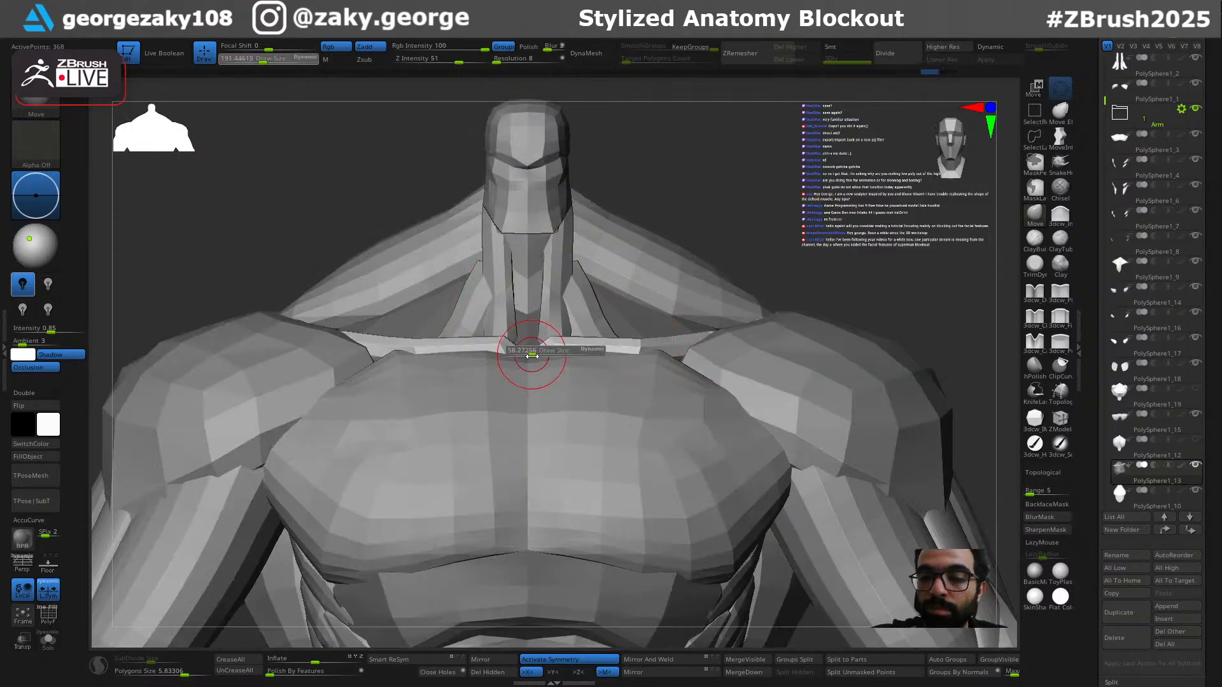
# Step: Make the neck muscles active, set the draw size to about 69 and turn on Topological for the Move brush
pyautogui.moveTo(672, 354)
pyautogui.keyDown('ctrl'); pyautogui.mouseDown(button='right')
pyautogui.moveTo(616, 292)
pyautogui.moveTo(624, 301)
pyautogui.mouseUp(button='right'); pyautogui.keyUp('ctrl')
pyautogui.keyDown('alt'); pyautogui.click(630, 318); pyautogui.keyUp('alt')
pyautogui.press('s')
pyautogui.moveTo(624, 301); pyautogui.dragTo(615, 301)
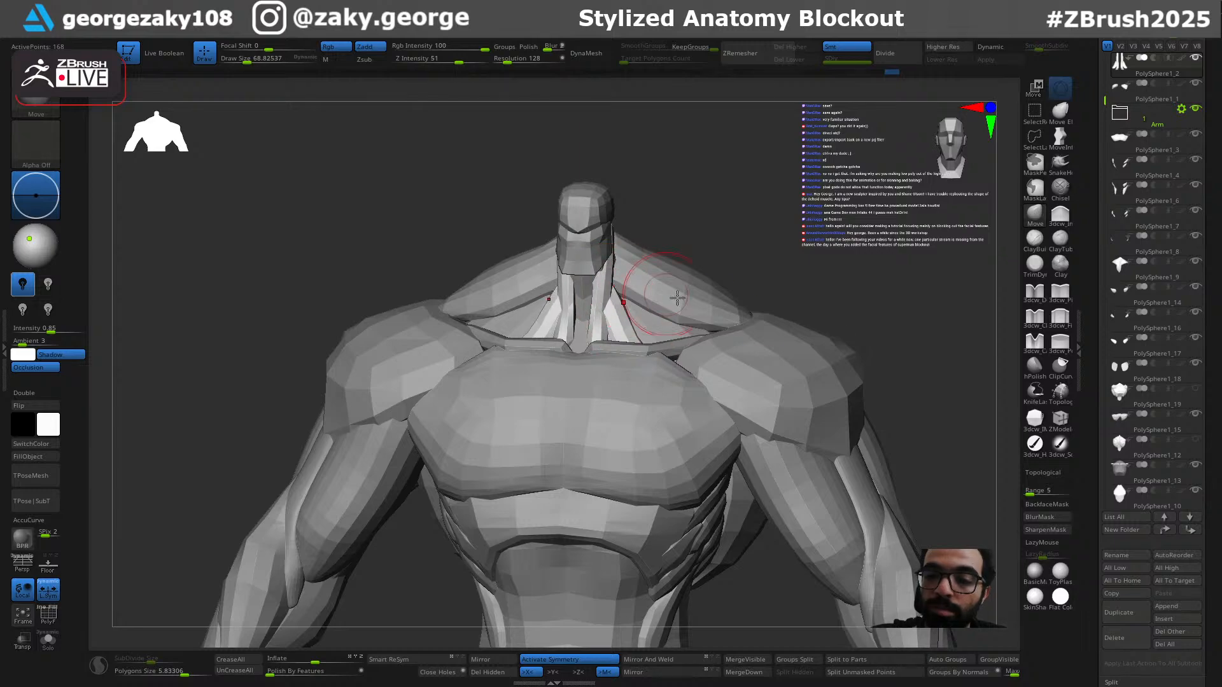
pyautogui.click(1054, 475)
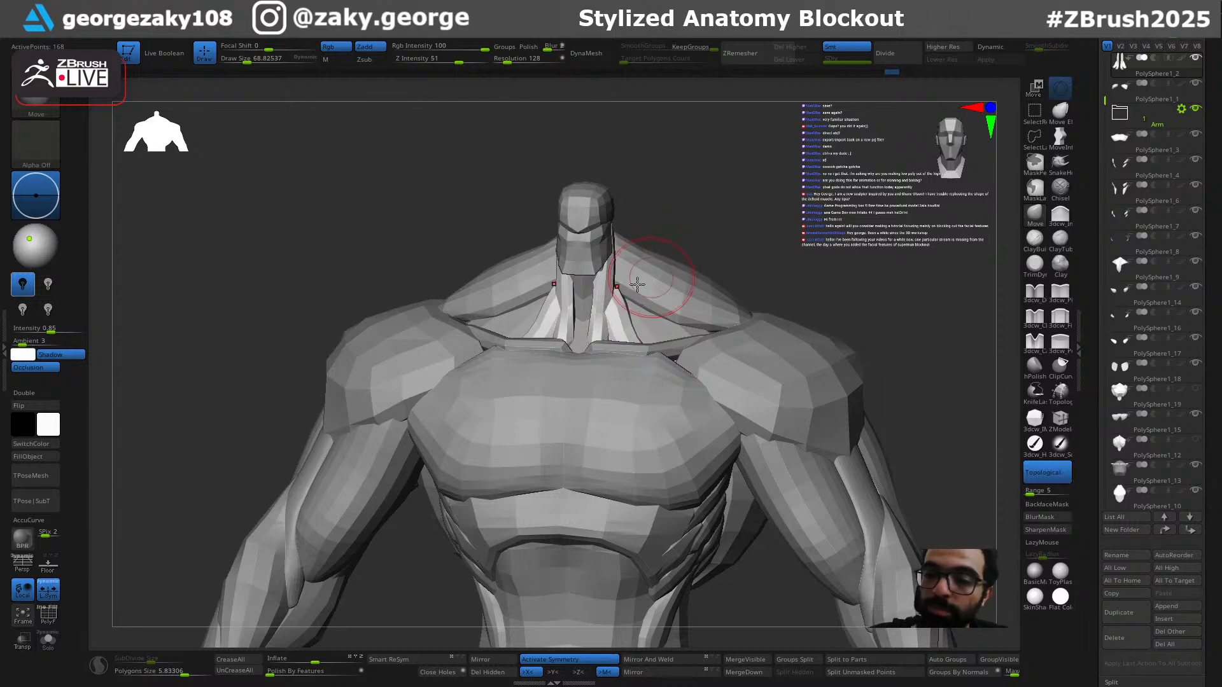
pyautogui.moveTo(758, 250)
pyautogui.mouseDown()
pyautogui.moveTo(780, 284)
pyautogui.moveTo(784, 250)
pyautogui.moveTo(805, 258)
pyautogui.mouseUp()
pyautogui.moveTo(805, 258)
pyautogui.mouseDown(button='right')
pyautogui.moveTo(816, 260)
pyautogui.moveTo(778, 268)
pyautogui.moveTo(806, 273)
pyautogui.moveTo(788, 349)
pyautogui.moveTo(844, 296)
pyautogui.mouseUp(button='right')
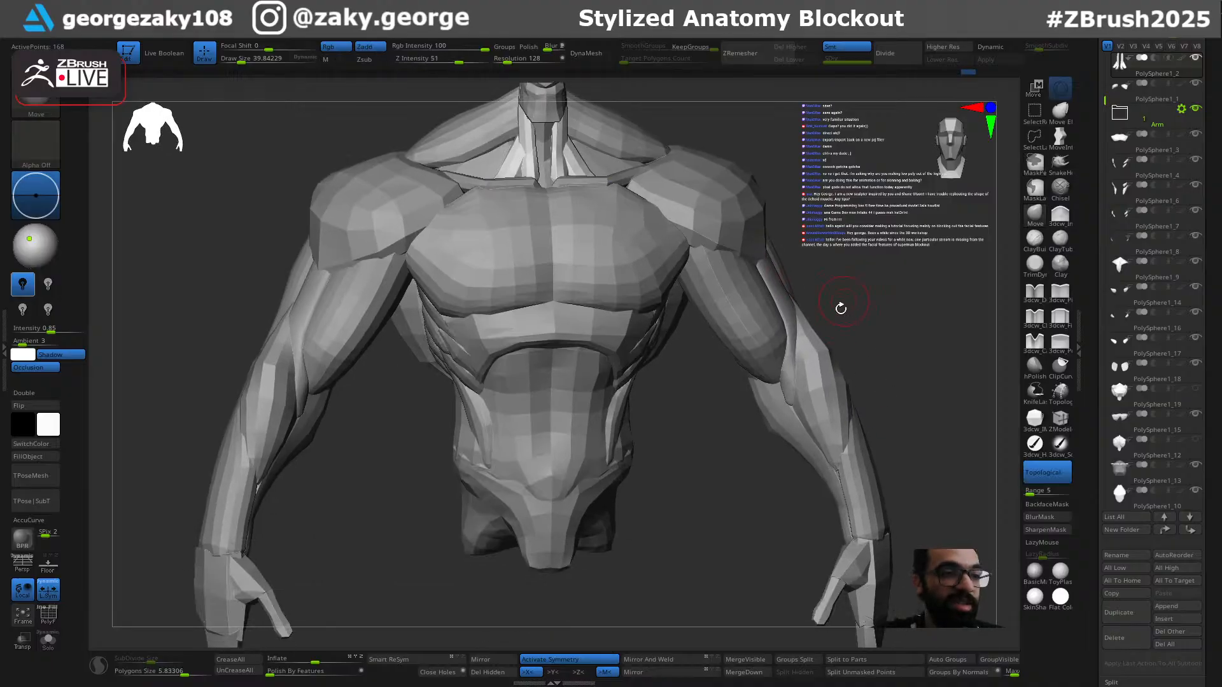
# Step: Make the abdomen piece PolySphere2 active and isolate it in side view
pyautogui.moveTo(860, 348); pyautogui.dragTo(879, 379, button='right')
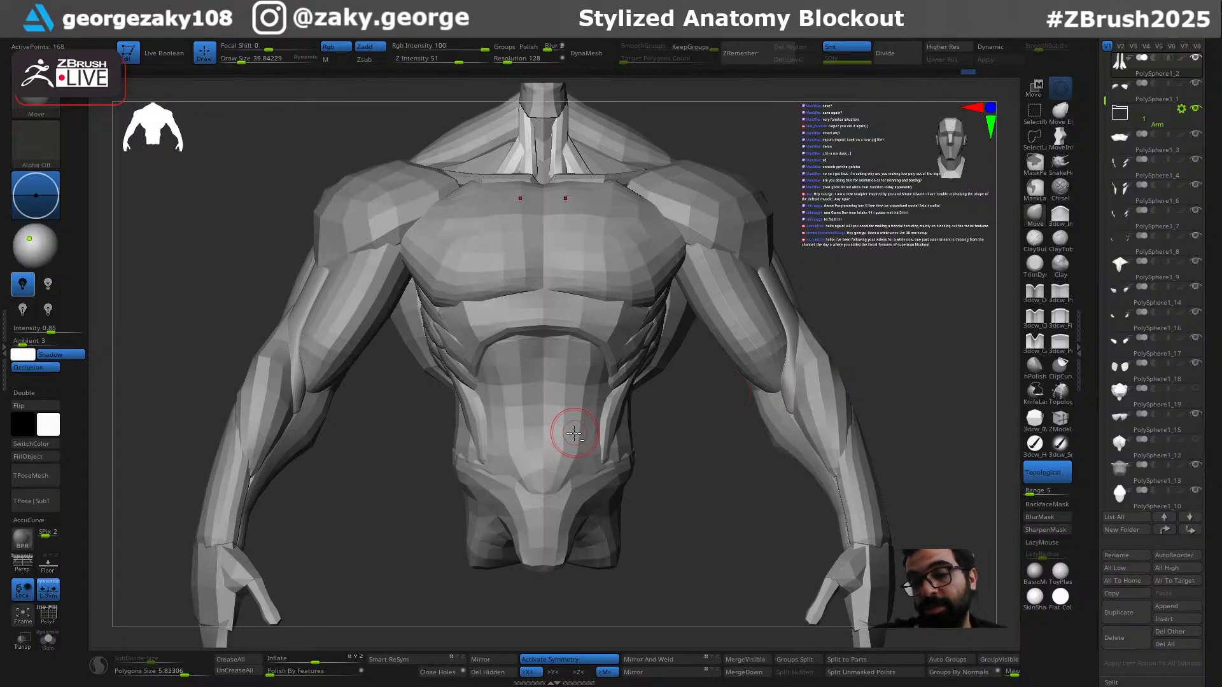
pyautogui.keyDown('alt'); pyautogui.click(593, 441); pyautogui.keyUp('alt')
pyautogui.moveTo(703, 467); pyautogui.dragTo(667, 488, button='right')
pyautogui.hotkey('alt', 's')
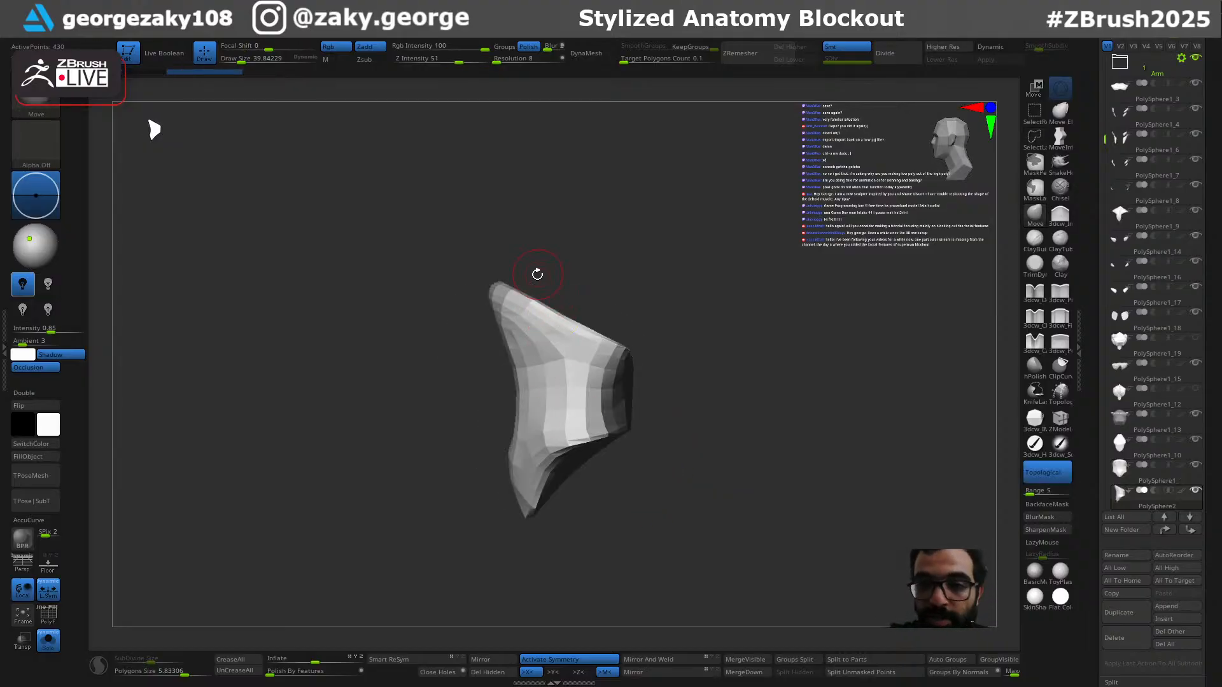
pyautogui.hotkey('ctrl', 'shift')
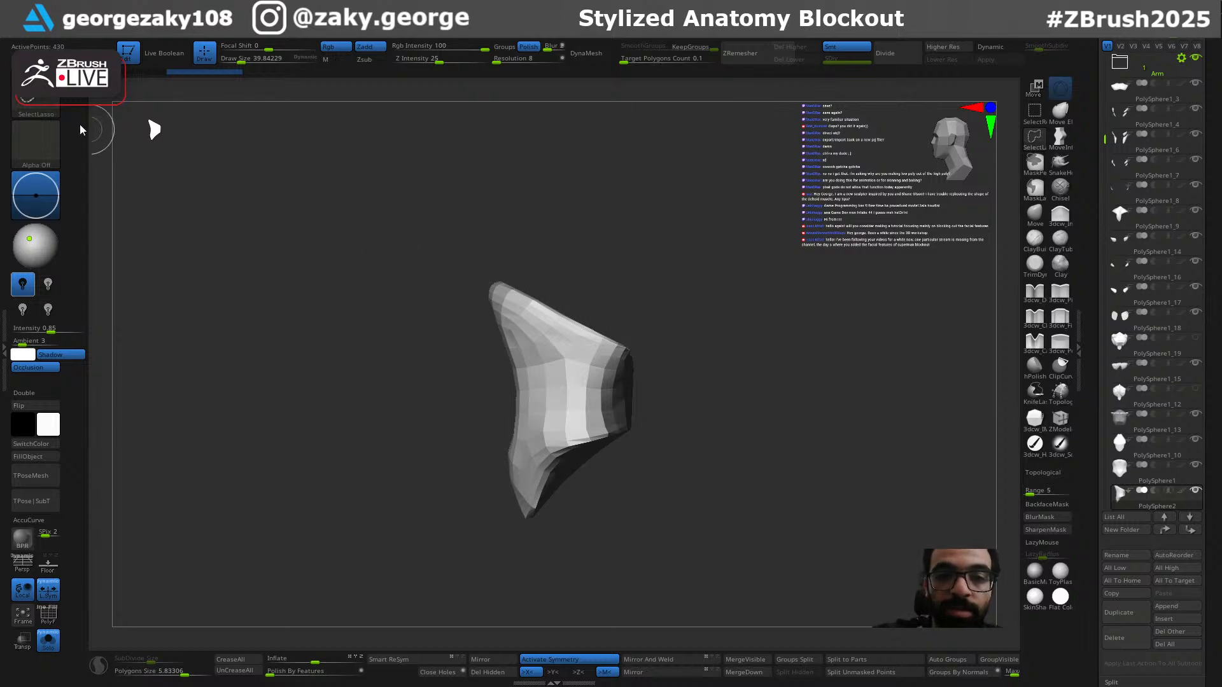
pyautogui.click(37, 105)
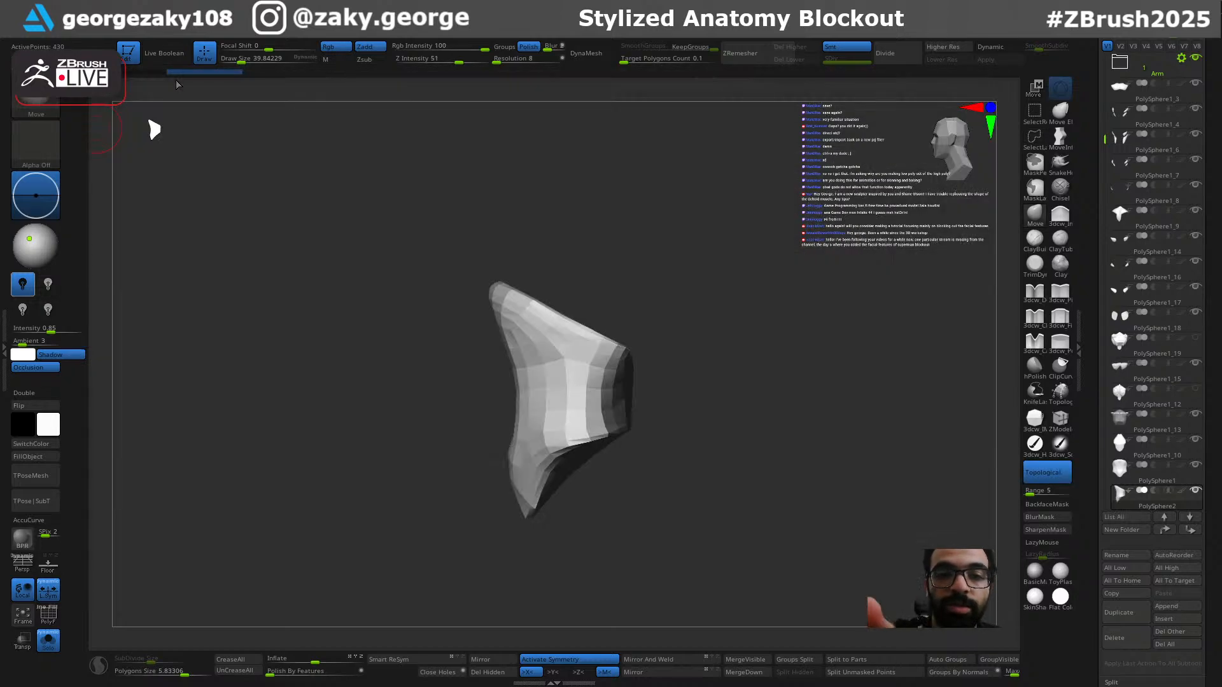
# Step: Save the tool as a new version named Day11_3.ztl
pyautogui.press('ctrl')
pyautogui.hotkey('ctrl', 's')
pyautogui.click(113, 413)
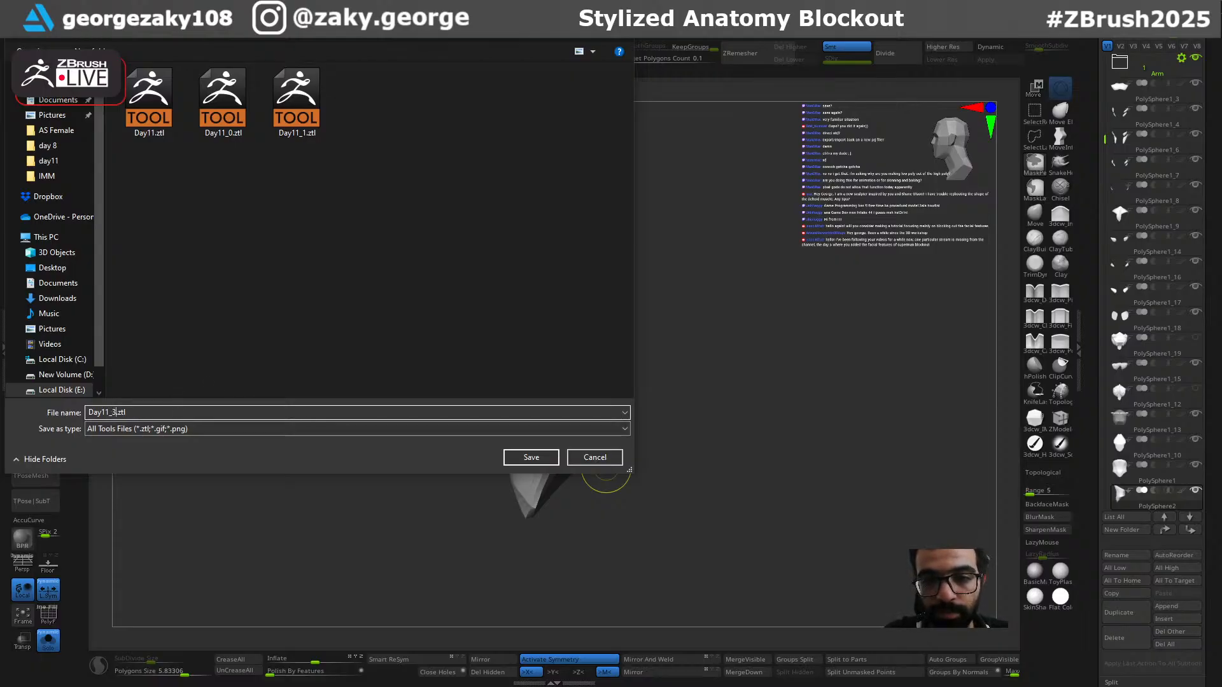
pyautogui.press('Return')
pyautogui.press('b')
pyautogui.press('m')
pyautogui.press('v')
pyautogui.hotkey('ctrl', 'shift')
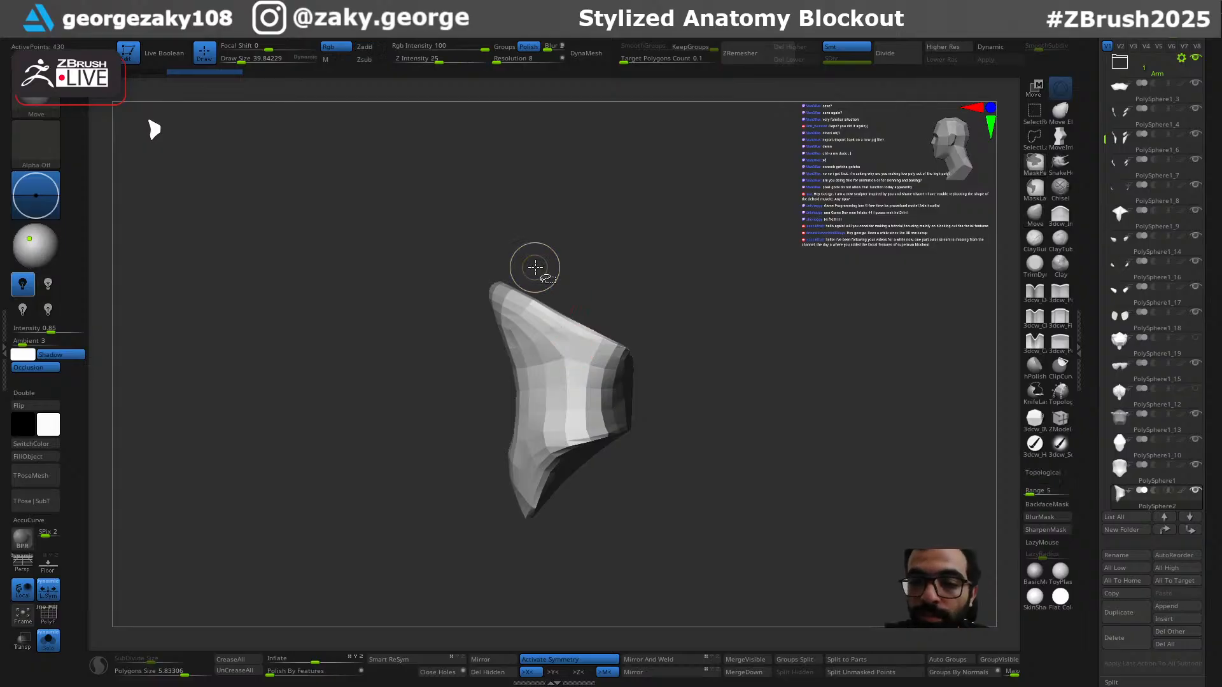
pyautogui.moveTo(546, 404)
pyautogui.keyDown('ctrl'); pyautogui.keyDown('shift'); pyautogui.mouseDown()
pyautogui.moveTo(605, 532)
pyautogui.moveTo(666, 289)
pyautogui.moveTo(626, 263)
pyautogui.mouseUp(); pyautogui.keyUp('shift'); pyautogui.keyUp('ctrl')
pyautogui.keyDown('ctrl'); pyautogui.keyDown('shift'); pyautogui.click(608, 261); pyautogui.keyUp('shift'); pyautogui.keyUp('ctrl')
pyautogui.click(46, 100)
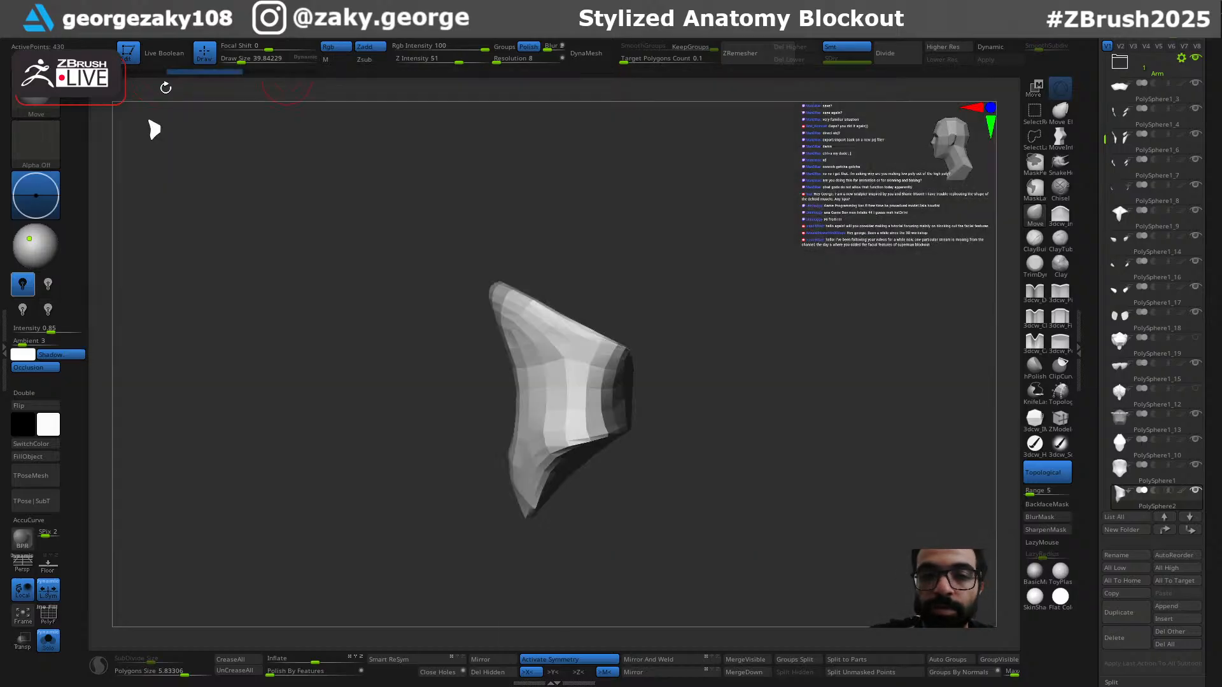
# Step: Cut away the back of the abdomen piece from the side view with KnifeLasso
pyautogui.keyDown('ctrl'); pyautogui.keyDown('shift'); pyautogui.click(51, 99); pyautogui.keyUp('shift'); pyautogui.keyUp('ctrl')
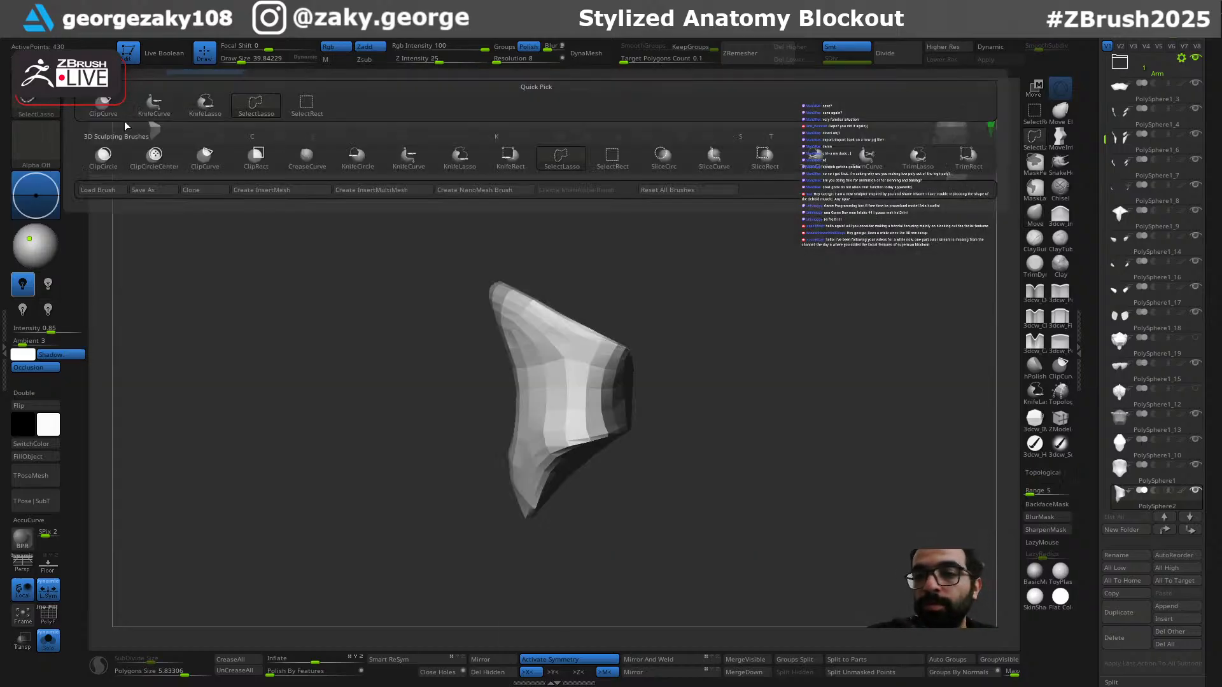
pyautogui.click(467, 160)
pyautogui.moveTo(555, 389)
pyautogui.keyDown('ctrl'); pyautogui.keyDown('shift'); pyautogui.mouseDown()
pyautogui.moveTo(750, 209)
pyautogui.moveTo(738, 211)
pyautogui.mouseUp(); pyautogui.keyUp('shift'); pyautogui.keyUp('ctrl')
pyautogui.moveTo(682, 440); pyautogui.dragTo(739, 452)
# Step: Try to trim the sides of the abdomen piece from the front with KnifeLasso, and undo both cuts
pyautogui.keyDown('ctrl'); pyautogui.keyDown('shift'); pyautogui.moveTo(611, 375); pyautogui.dragTo(746, 299); pyautogui.keyUp('shift'); pyautogui.keyUp('ctrl')
pyautogui.hotkey('ctrl', 'z')
pyautogui.moveTo(634, 311)
pyautogui.keyDown('ctrl'); pyautogui.keyDown('shift'); pyautogui.mouseDown()
pyautogui.moveTo(624, 326)
pyautogui.moveTo(712, 291)
pyautogui.mouseUp(); pyautogui.keyUp('shift'); pyautogui.keyUp('ctrl')
pyautogui.hotkey('ctrl', 'z')
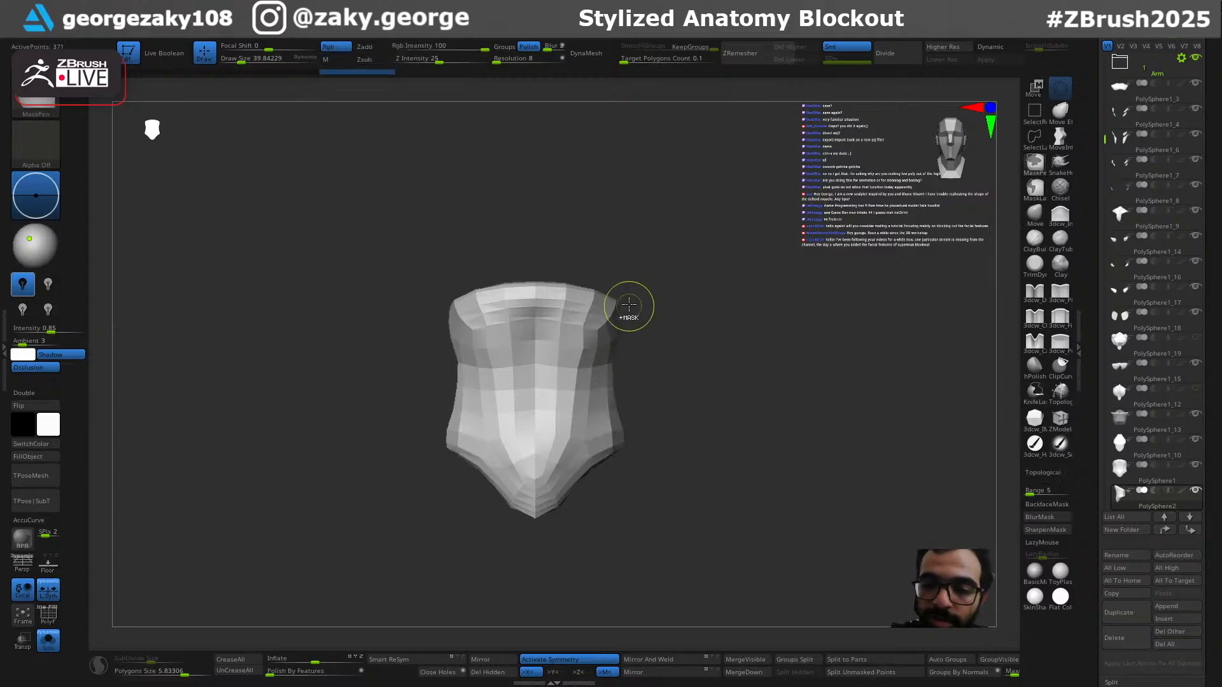
# Step: Cut both sides of the abdomen piece to a narrower taper with KnifeLasso and return to the Move brush
pyautogui.keyDown('ctrl'); pyautogui.keyDown('shift'); pyautogui.moveTo(626, 290); pyautogui.dragTo(615, 493); pyautogui.keyUp('shift'); pyautogui.keyUp('ctrl')
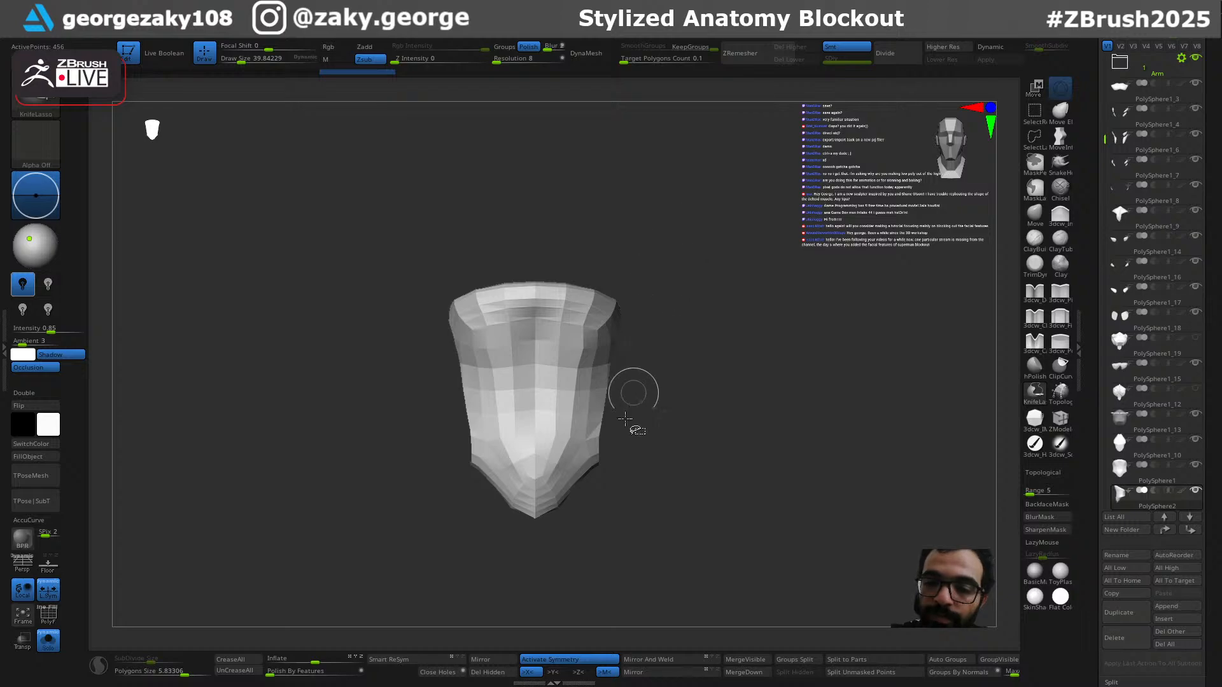
pyautogui.press('b')
pyautogui.press('m')
pyautogui.press('t')
pyautogui.moveTo(726, 452)
pyautogui.mouseDown()
pyautogui.moveTo(687, 459)
pyautogui.moveTo(819, 481)
pyautogui.moveTo(843, 537)
pyautogui.mouseUp()
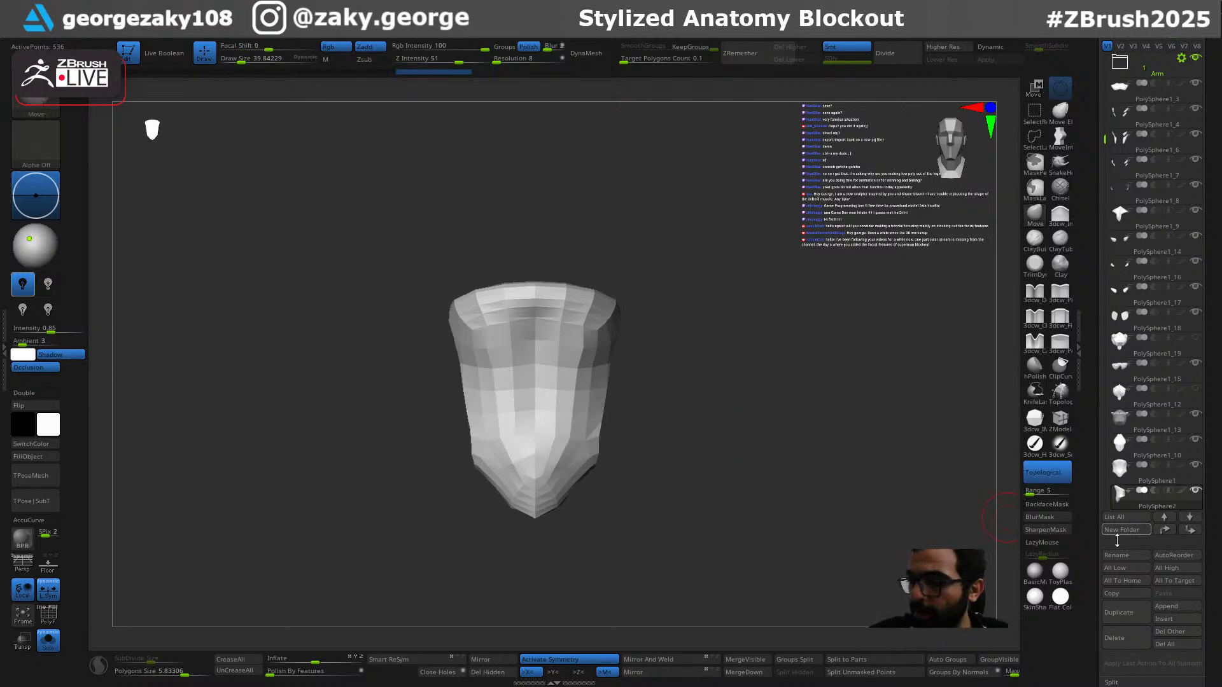
# Step: Remesh the abdomen piece twice with ZRemesher set to Half and display its polyframe
pyautogui.scroll(-10, 1102, 537)
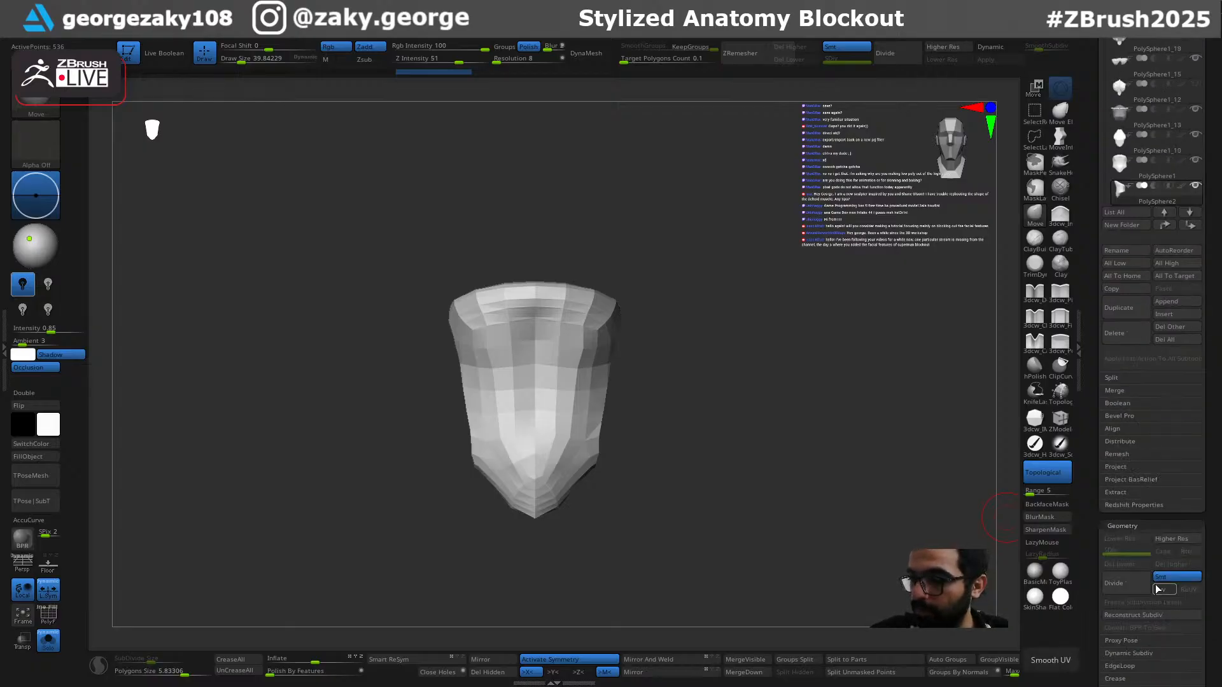
pyautogui.scroll(-3, 1147, 590)
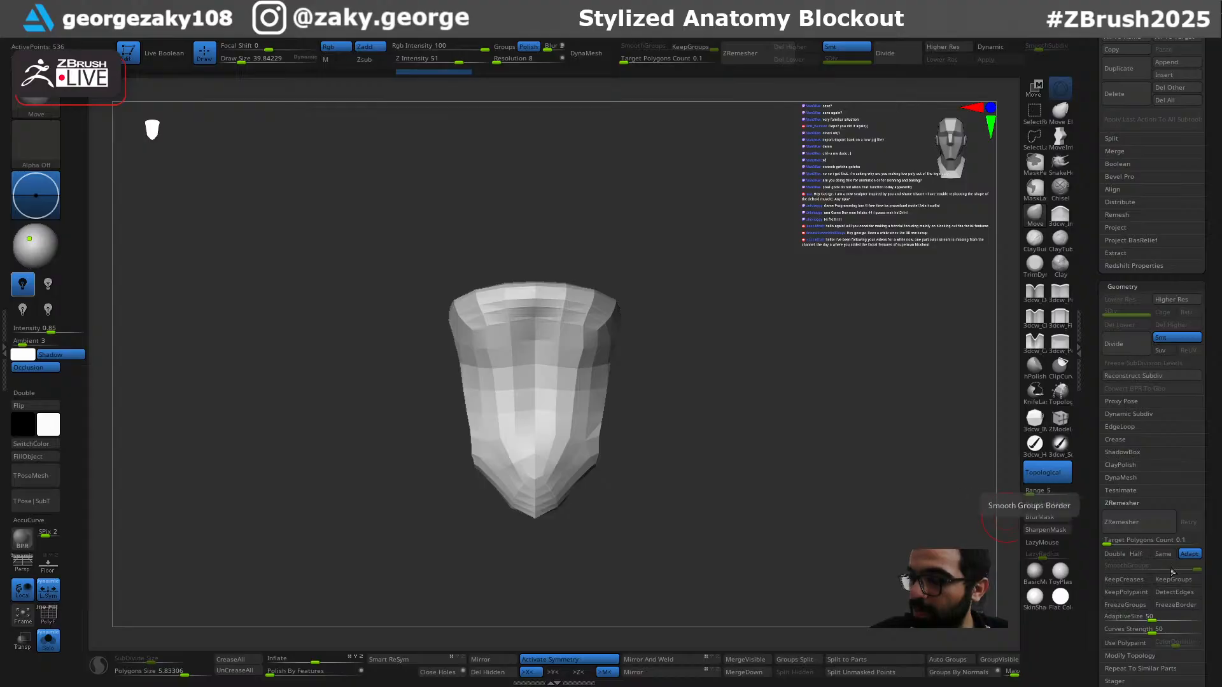
pyautogui.click(1139, 554)
pyautogui.click(1146, 529)
pyautogui.moveTo(747, 415)
pyautogui.mouseDown()
pyautogui.moveTo(639, 441)
pyautogui.moveTo(763, 409)
pyautogui.moveTo(812, 418)
pyautogui.mouseUp()
pyautogui.hotkey('shift', 'f')
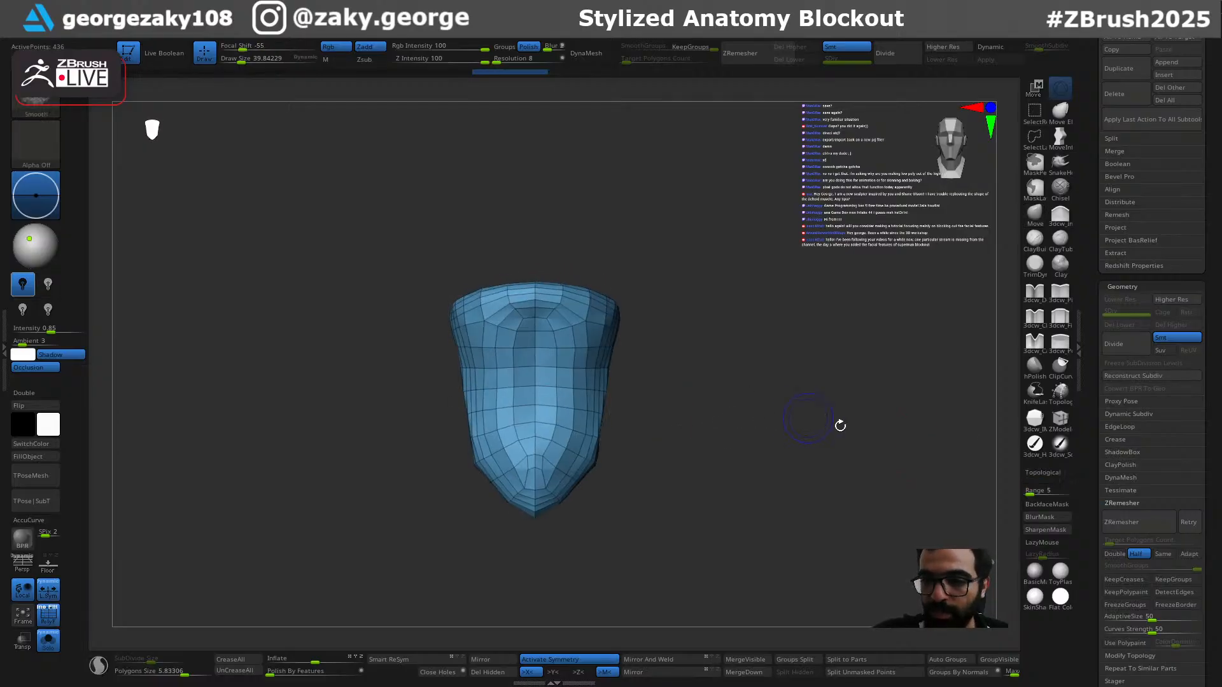
pyautogui.click(1147, 525)
# Step: Adjust the vertices near the upper center of the abdomen with Move at draw sizes of about 140 and 58
pyautogui.press('s')
pyautogui.moveTo(622, 367); pyautogui.dragTo(638, 365)
pyautogui.moveTo(588, 335)
pyautogui.mouseDown(button='right')
pyautogui.moveTo(646, 317)
pyautogui.moveTo(589, 329)
pyautogui.mouseUp(button='right')
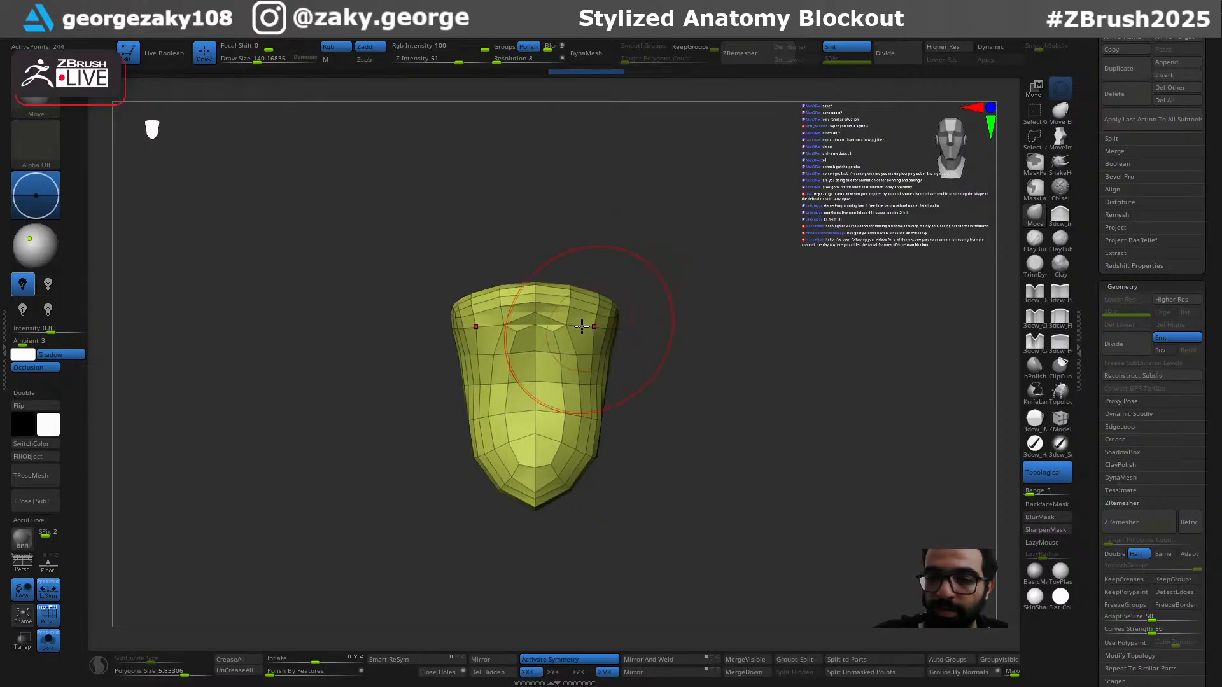
pyautogui.press('s')
pyautogui.moveTo(578, 336); pyautogui.dragTo(560, 329)
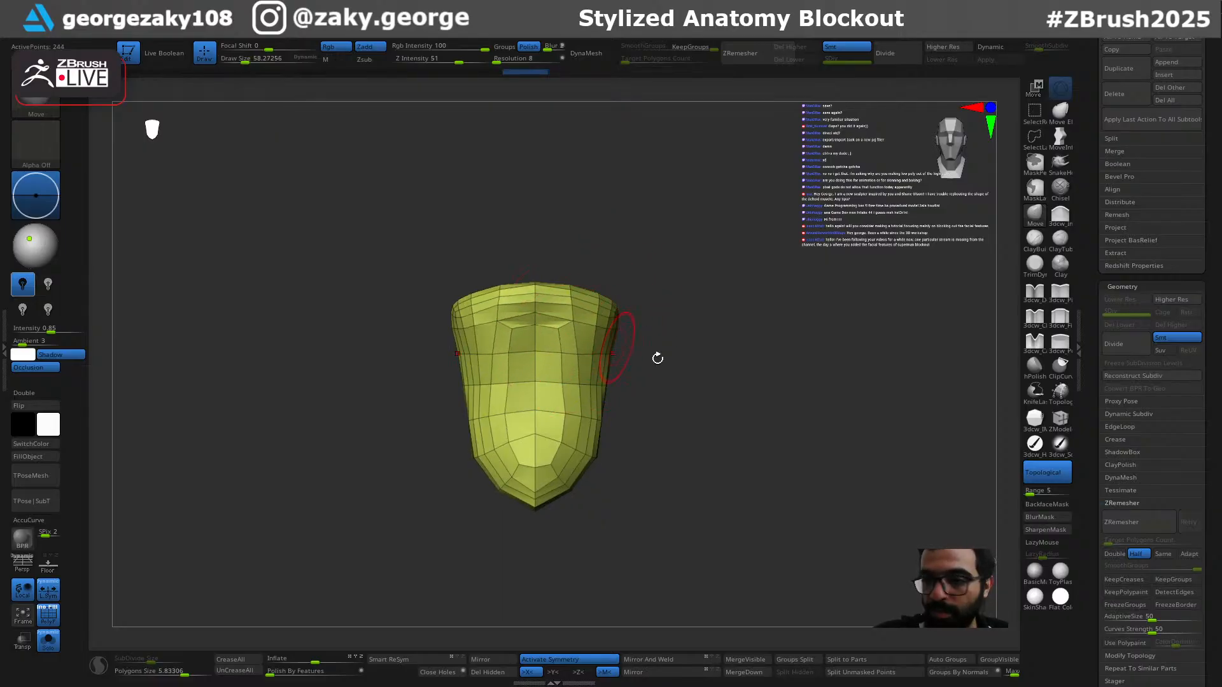
# Step: Remesh the abdomen piece with ZRemesher set to Same and nudge the vertices near its upper center with Move
pyautogui.click(1139, 523)
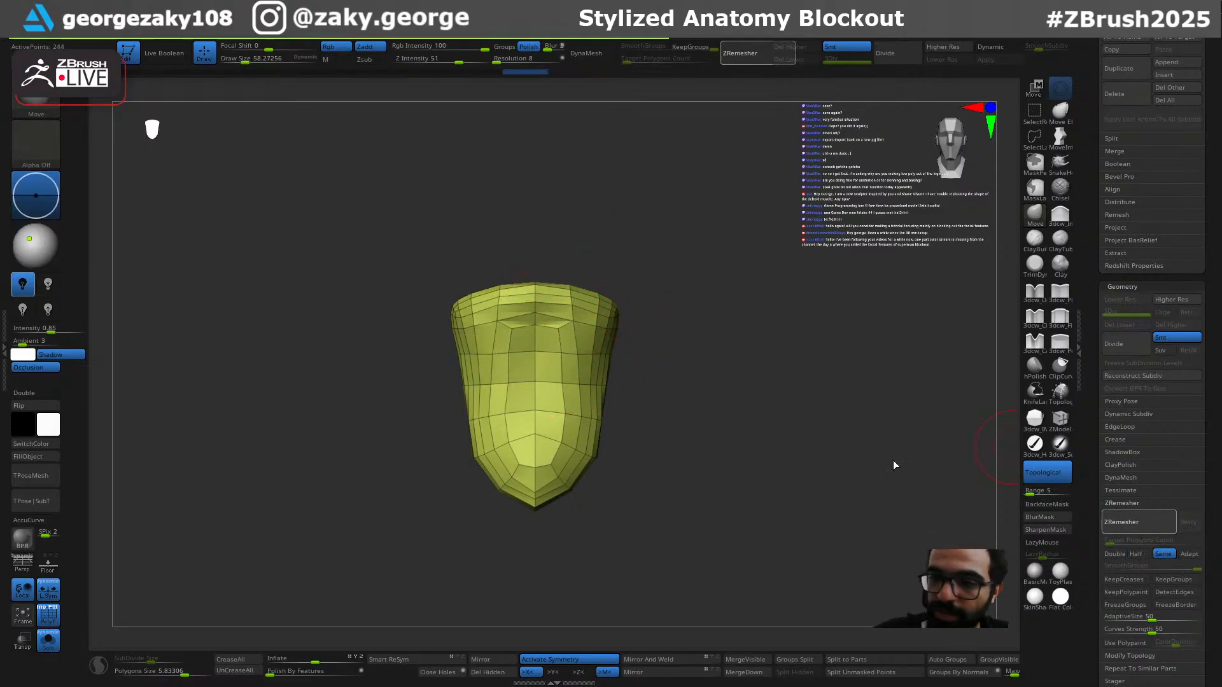
pyautogui.moveTo(570, 329); pyautogui.dragTo(576, 322)
pyautogui.moveTo(661, 278); pyautogui.dragTo(601, 284)
pyautogui.moveTo(578, 316); pyautogui.dragTo(560, 323)
pyautogui.moveTo(677, 286); pyautogui.dragTo(731, 290)
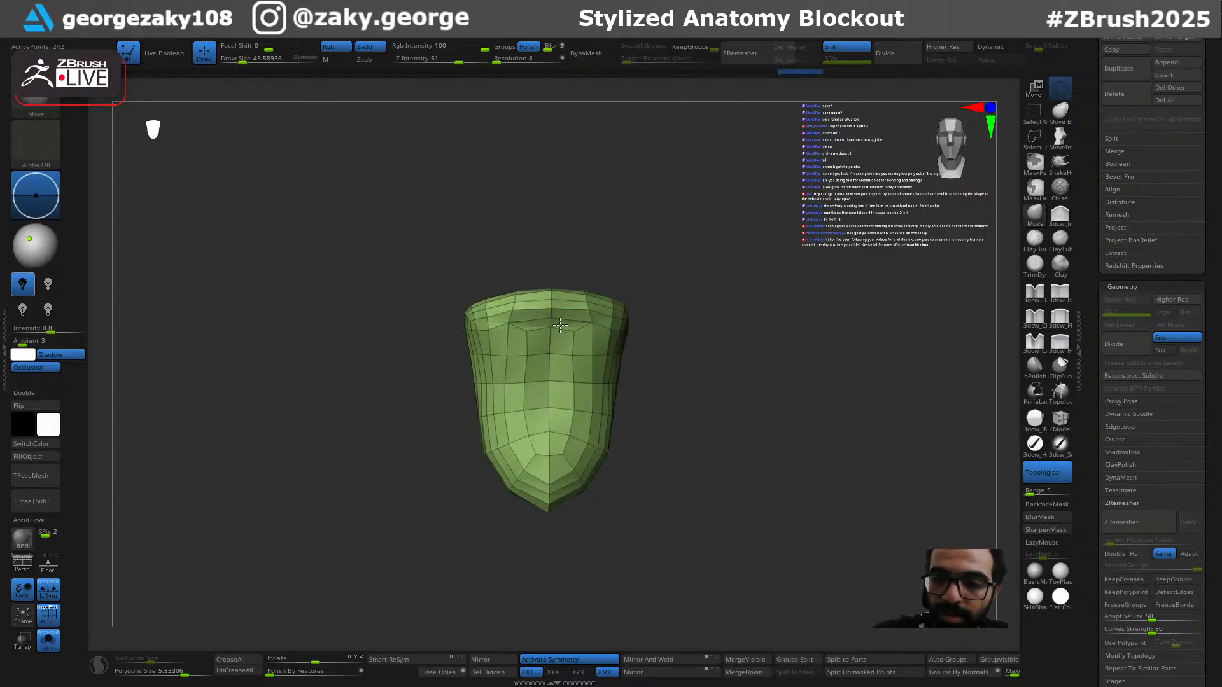
# Step: Undo a trial Move stroke on the lower side of the abdomen piece and remesh it again with ZRemesher set to Same
pyautogui.moveTo(645, 344); pyautogui.dragTo(657, 347)
pyautogui.press('s')
pyautogui.moveTo(588, 439); pyautogui.dragTo(598, 481)
pyautogui.hotkey('ctrl', 'z')
pyautogui.press('s')
pyautogui.click(1147, 527)
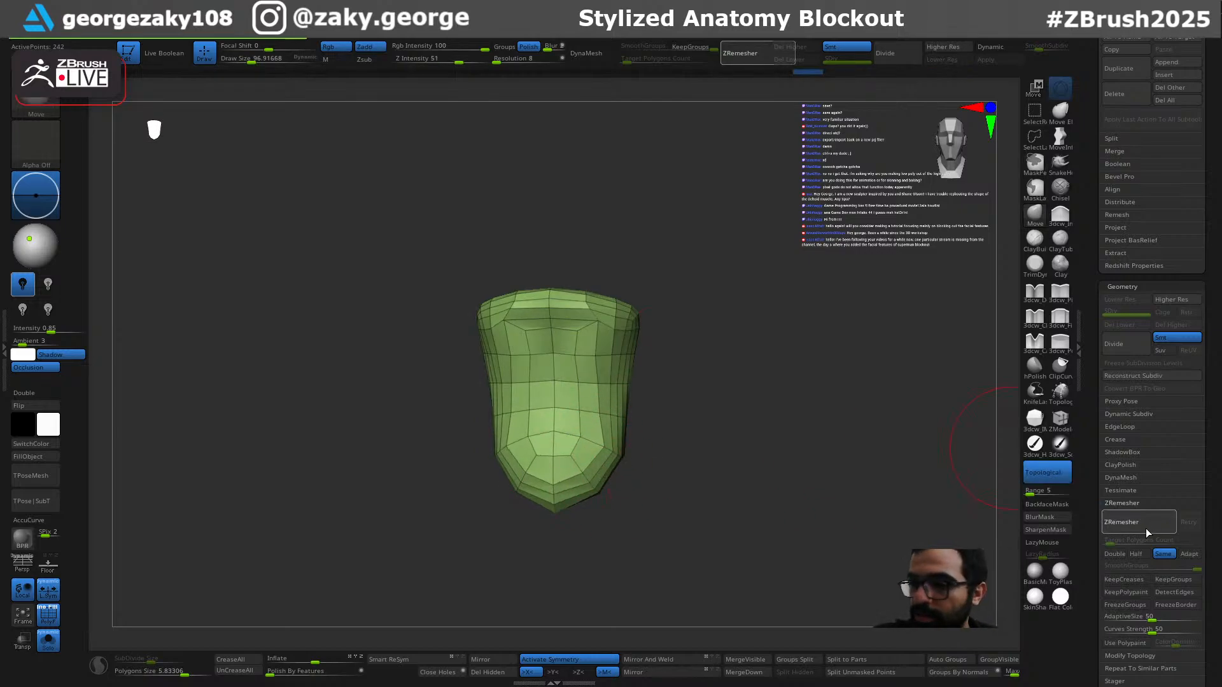
# Step: Smooth the upper part of the abdomen piece and show the whole body again
pyautogui.moveTo(693, 369); pyautogui.dragTo(701, 357)
pyautogui.keyDown('shift'); pyautogui.moveTo(582, 356); pyautogui.dragTo(592, 366); pyautogui.keyUp('shift')
pyautogui.hotkey('ctrl', 'shift', 's')
pyautogui.moveTo(707, 472)
pyautogui.mouseDown()
pyautogui.moveTo(687, 473)
pyautogui.moveTo(652, 517)
pyautogui.mouseUp()
# Step: Refine the abdomen piece within the torso with DamStandard at a draw size of about 46
pyautogui.press('s')
pyautogui.click(571, 494)
pyautogui.moveTo(658, 430)
pyautogui.mouseDown()
pyautogui.moveTo(643, 404)
pyautogui.moveTo(626, 406)
pyautogui.moveTo(711, 430)
pyautogui.moveTo(640, 428)
pyautogui.mouseUp()
pyautogui.press('s')
pyautogui.click(631, 415)
pyautogui.hotkey('shift', 's')
pyautogui.click(540, 453)
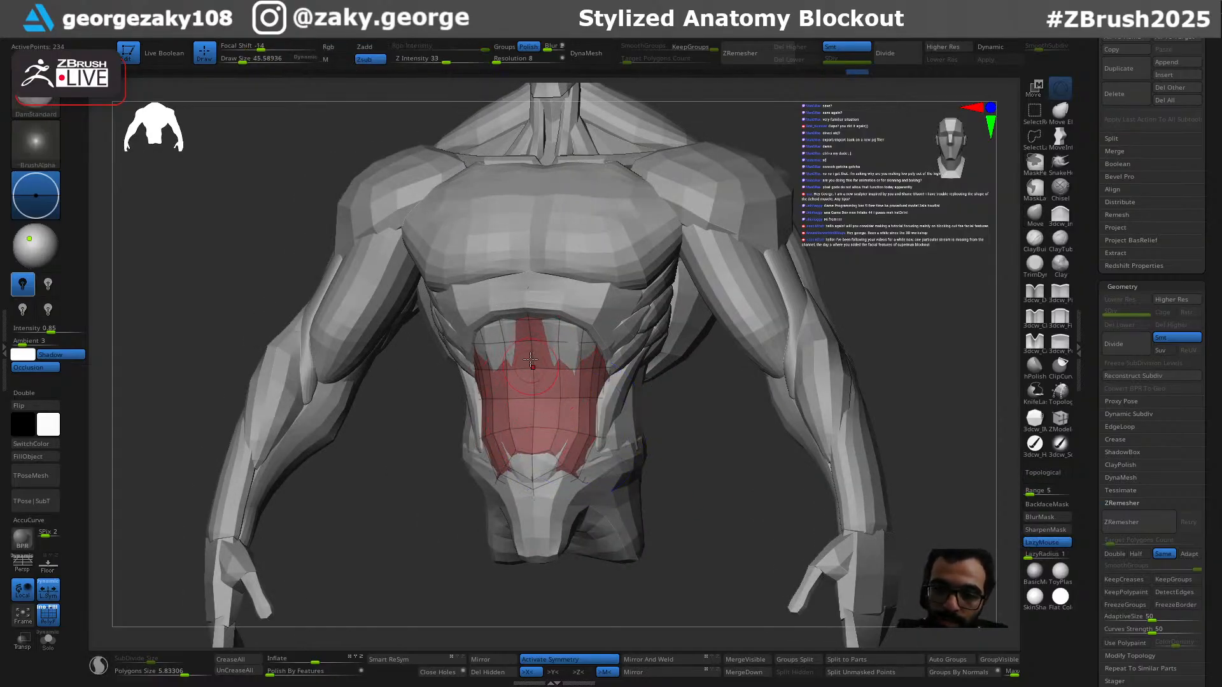
# Step: Inflate the abdomen piece with 3dcw_Inflate at a draw size of about 88
pyautogui.moveTo(690, 434); pyautogui.dragTo(712, 423)
pyautogui.press('b')
pyautogui.press('m')
pyautogui.press('v')
pyautogui.press('s')
pyautogui.click(635, 367)
pyautogui.moveTo(578, 342); pyautogui.dragTo(549, 350)
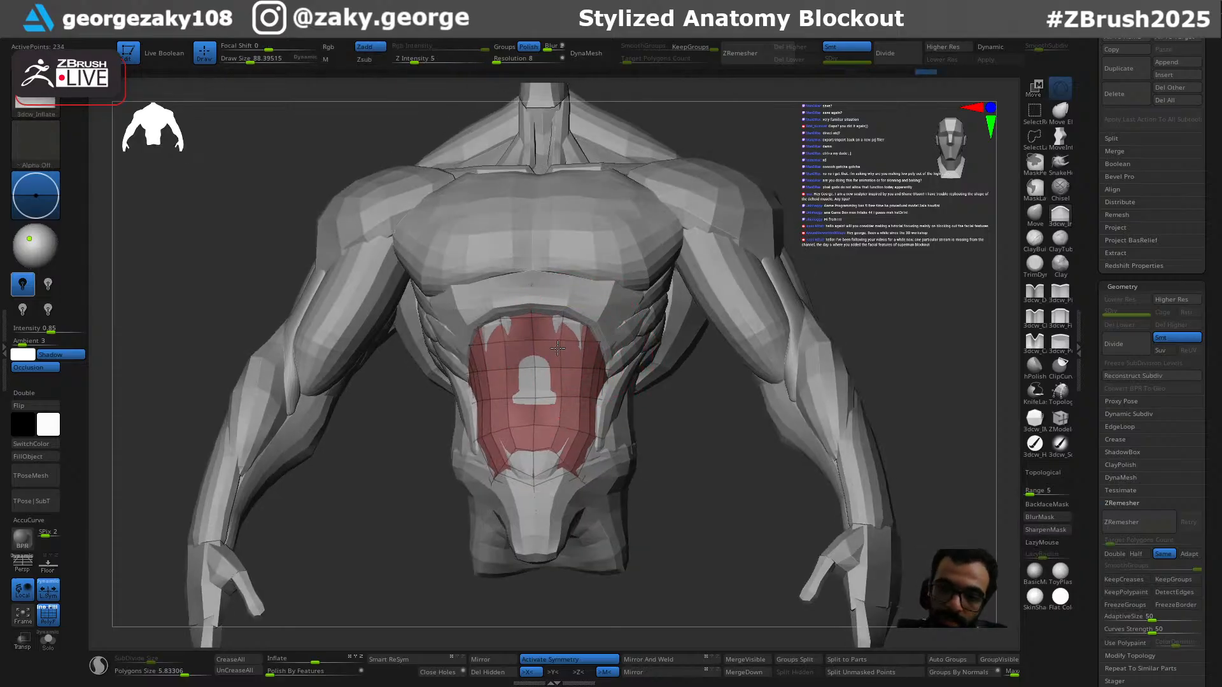
pyautogui.moveTo(552, 469); pyautogui.dragTo(555, 471)
pyautogui.moveTo(555, 471)
pyautogui.mouseDown(button='right')
pyautogui.moveTo(581, 484)
pyautogui.moveTo(548, 494)
pyautogui.mouseUp(button='right')
# Step: Pull the lower tip of the abdomen piece downward over the pelvis with Move at a draw size of about 69
pyautogui.press('b')
pyautogui.press('m')
pyautogui.press('v')
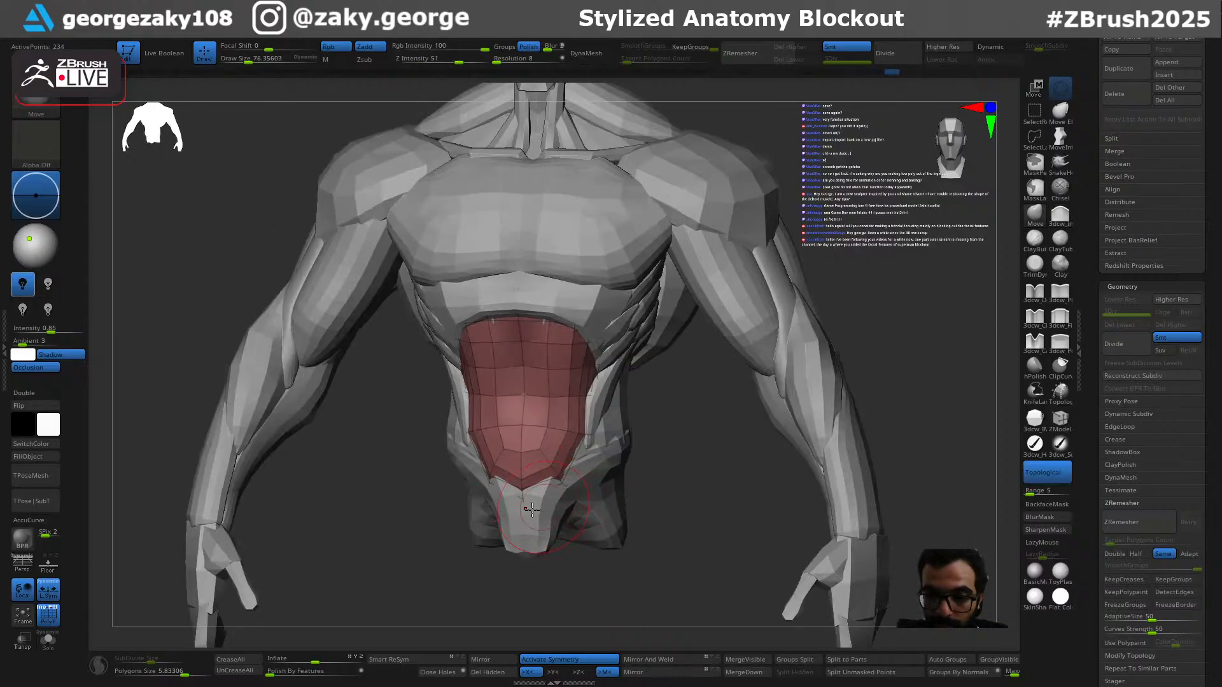
pyautogui.moveTo(587, 434); pyautogui.dragTo(586, 445, button='right')
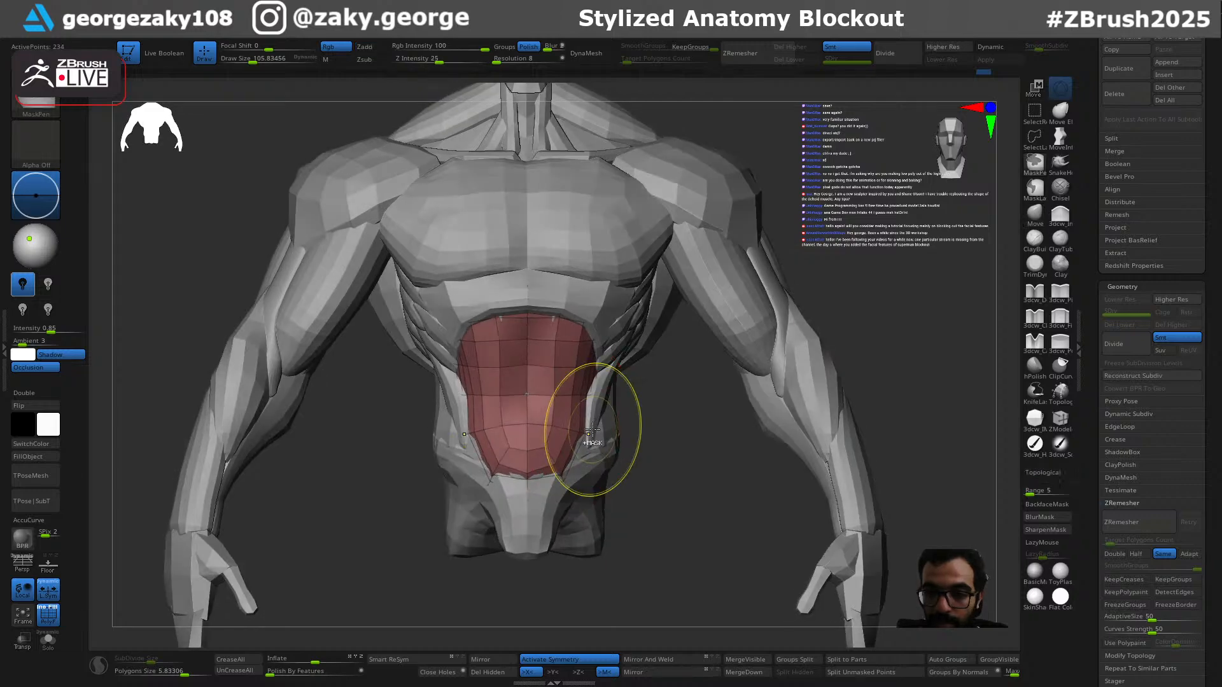
pyautogui.moveTo(532, 482)
pyautogui.mouseDown(button='right')
pyautogui.moveTo(551, 503)
pyautogui.moveTo(514, 496)
pyautogui.mouseUp(button='right')
pyautogui.moveTo(522, 482); pyautogui.dragTo(521, 495)
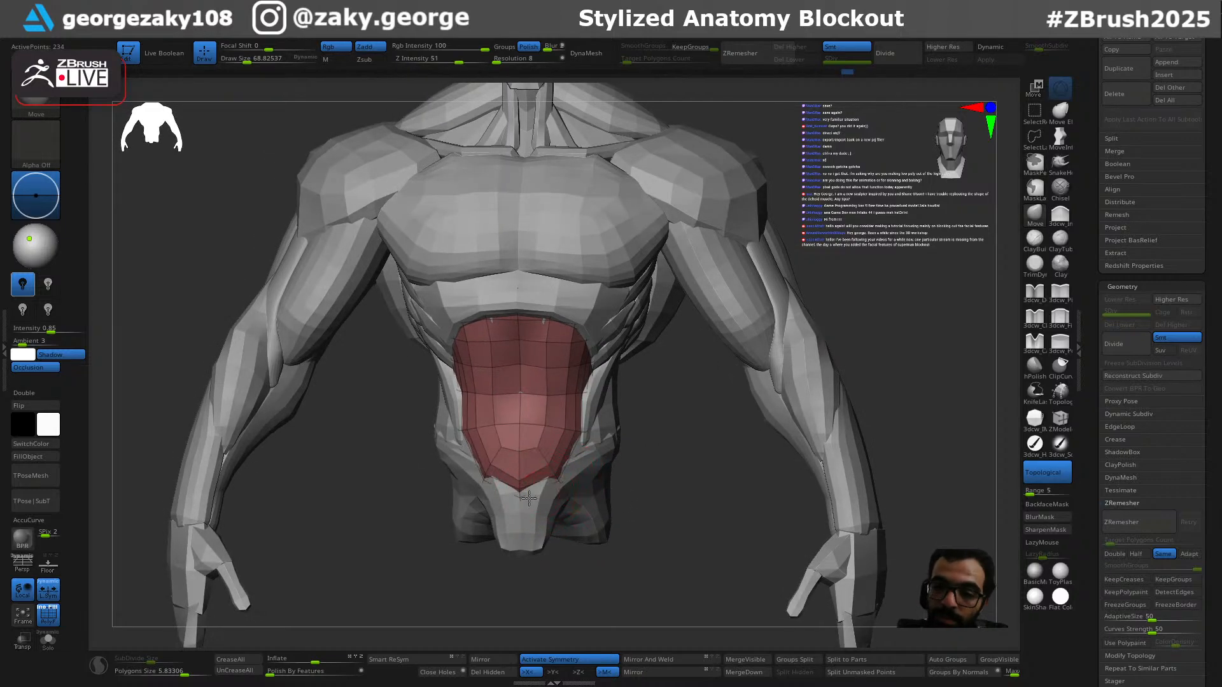
# Step: Select the inner waist piece behind the abdomen and isolate it in a front view
pyautogui.moveTo(569, 474); pyautogui.dragTo(522, 470, button='right')
pyautogui.keyDown('alt'); pyautogui.click(588, 423); pyautogui.keyUp('alt')
pyautogui.moveTo(588, 425); pyautogui.dragTo(564, 446, button='right')
pyautogui.press(']')
pyautogui.keyDown('alt'); pyautogui.click(568, 428); pyautogui.keyUp('alt')
pyautogui.moveTo(566, 424)
pyautogui.mouseDown(button='right')
pyautogui.moveTo(558, 321)
pyautogui.moveTo(553, 404)
pyautogui.moveTo(468, 439)
pyautogui.mouseUp(button='right')
pyautogui.keyDown('alt'); pyautogui.click(606, 458); pyautogui.keyUp('alt')
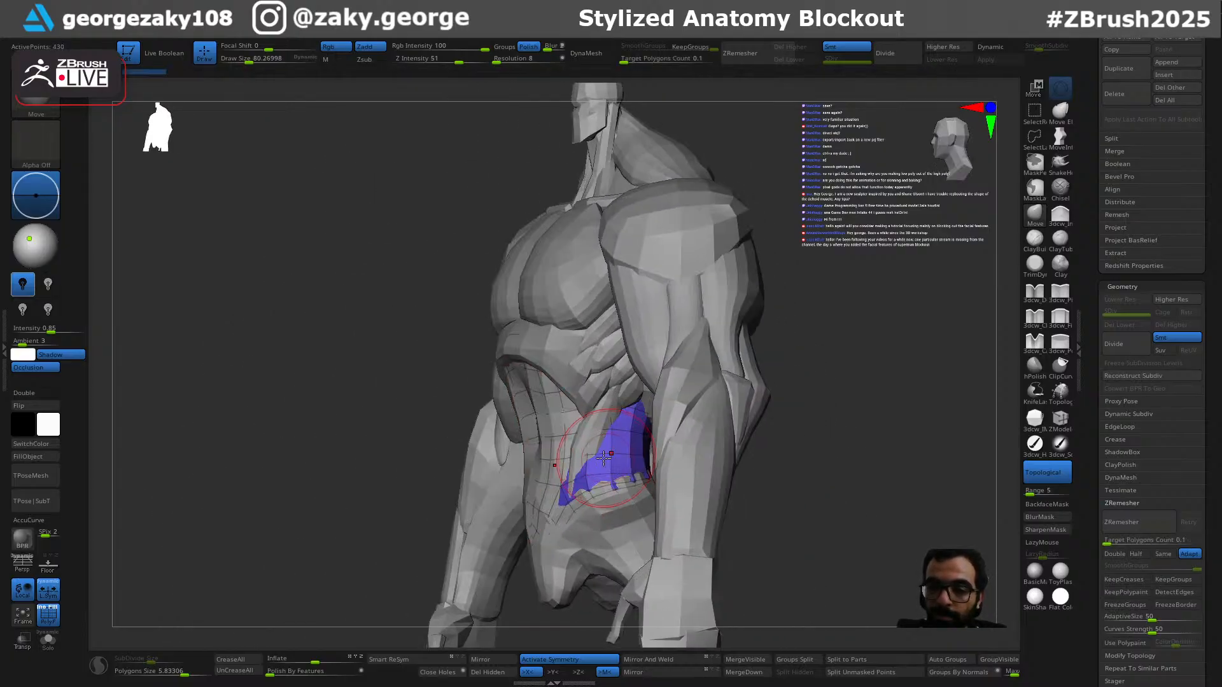
pyautogui.keyDown('shift'); pyautogui.moveTo(563, 488); pyautogui.dragTo(596, 478, button='right'); pyautogui.keyUp('shift')
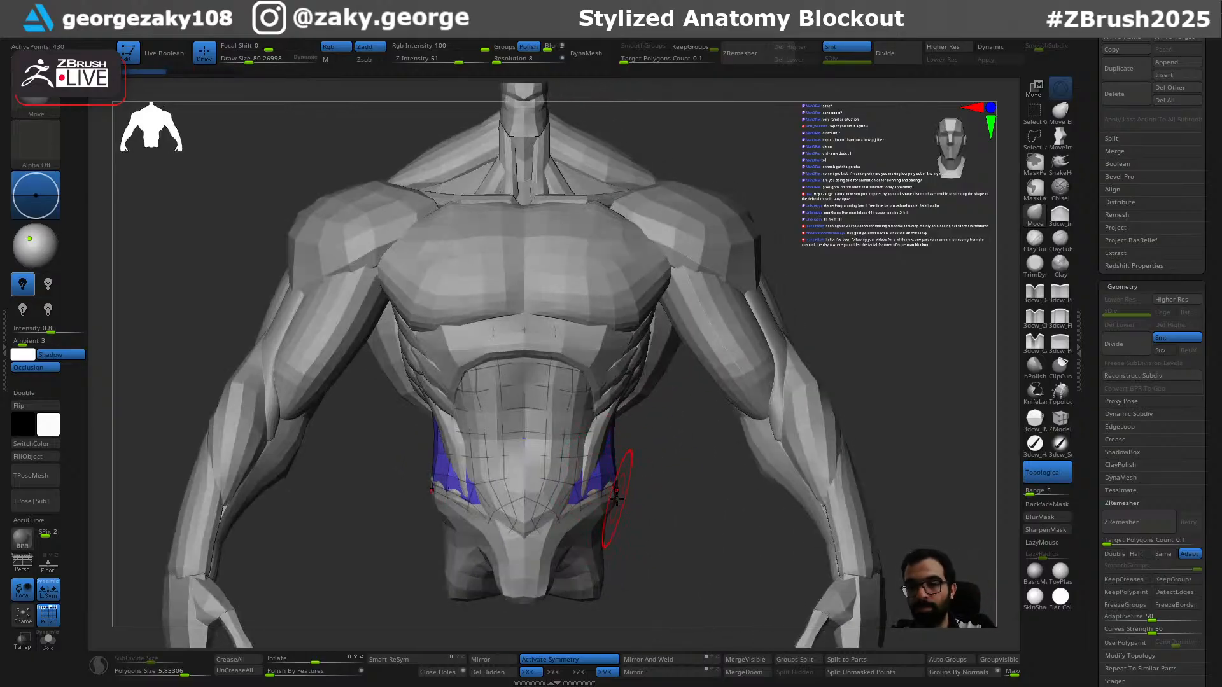
pyautogui.hotkey('alt', 's')
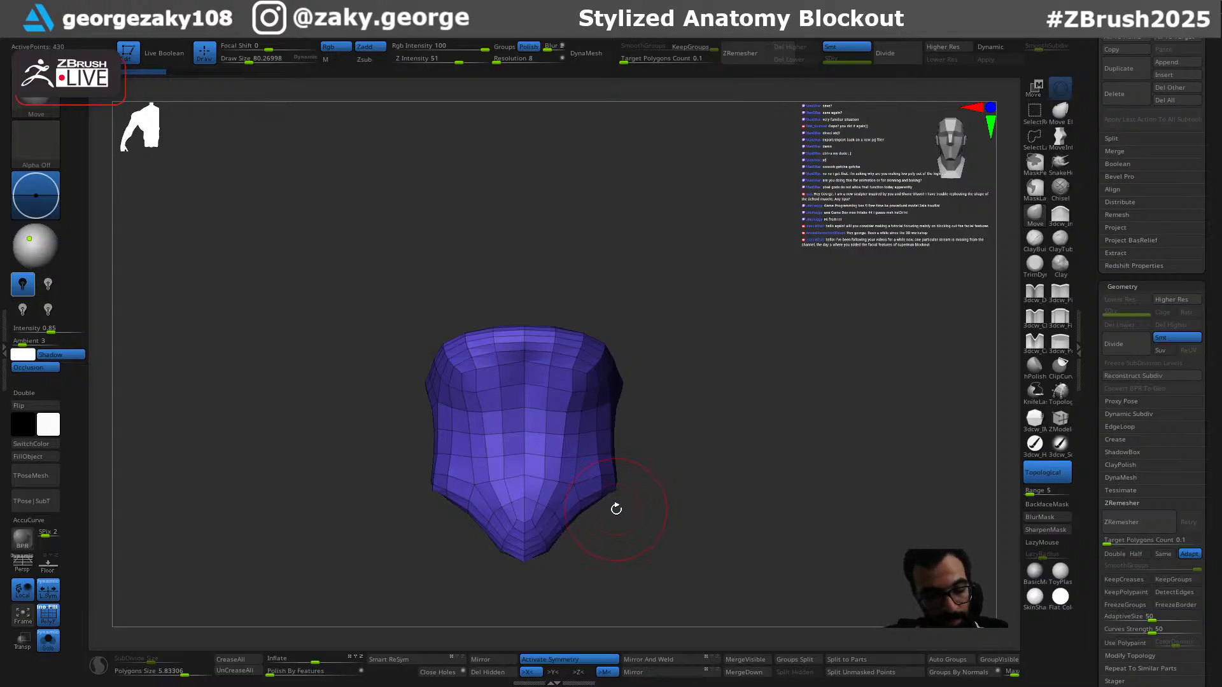
# Step: Try to cut the center out of the waist piece with KnifeLasso and mirror the result, undoing every attempt
pyautogui.hotkey('ctrl', 'shift')
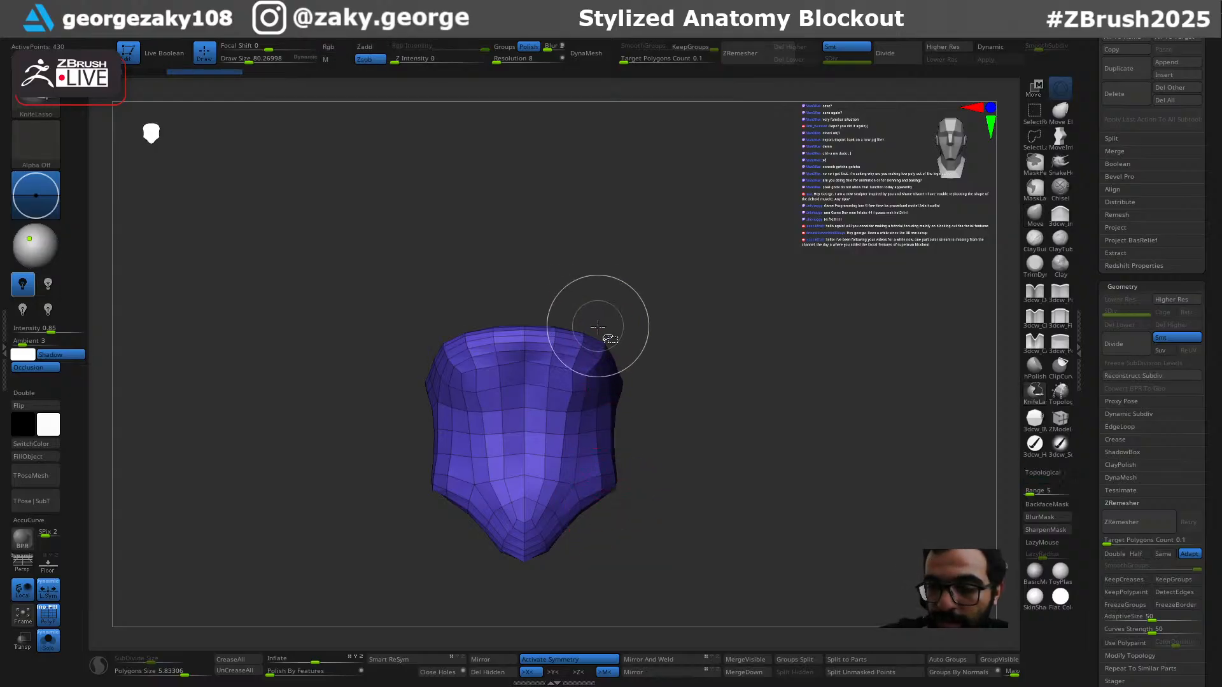
pyautogui.keyDown('ctrl'); pyautogui.keyDown('shift'); pyautogui.moveTo(580, 322); pyautogui.dragTo(576, 390); pyautogui.keyUp('shift'); pyautogui.keyUp('ctrl')
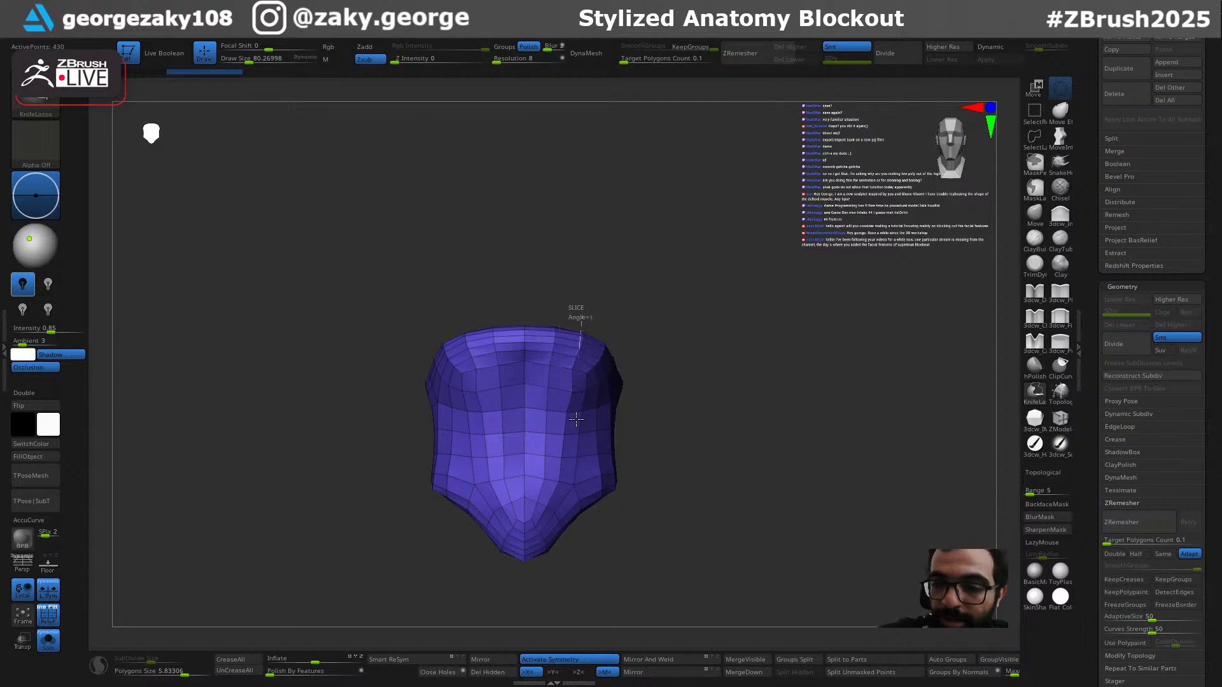
pyautogui.keyDown('ctrl'); pyautogui.keyDown('shift'); pyautogui.moveTo(583, 578); pyautogui.dragTo(663, 337); pyautogui.keyUp('shift'); pyautogui.keyUp('ctrl')
pyautogui.hotkey('ctrl', 'z')
pyautogui.keyDown('ctrl'); pyautogui.keyDown('shift'); pyautogui.moveTo(582, 310); pyautogui.dragTo(573, 611); pyautogui.keyUp('shift'); pyautogui.keyUp('ctrl')
pyautogui.hotkey('ctrl', 'z')
pyautogui.moveTo(513, 305)
pyautogui.keyDown('ctrl'); pyautogui.keyDown('shift'); pyautogui.mouseDown()
pyautogui.moveTo(525, 592)
pyautogui.moveTo(577, 245)
pyautogui.mouseUp(); pyautogui.keyUp('shift'); pyautogui.keyUp('ctrl')
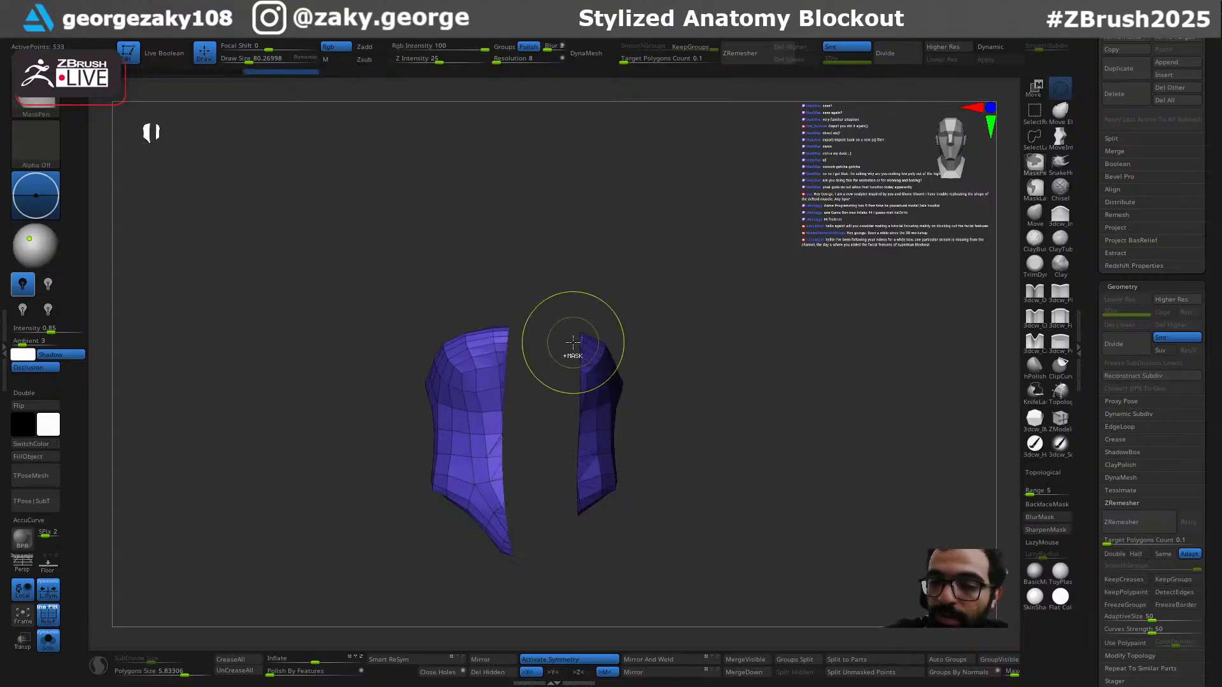
pyautogui.click(652, 677)
pyautogui.hotkey('ctrl', 'z')
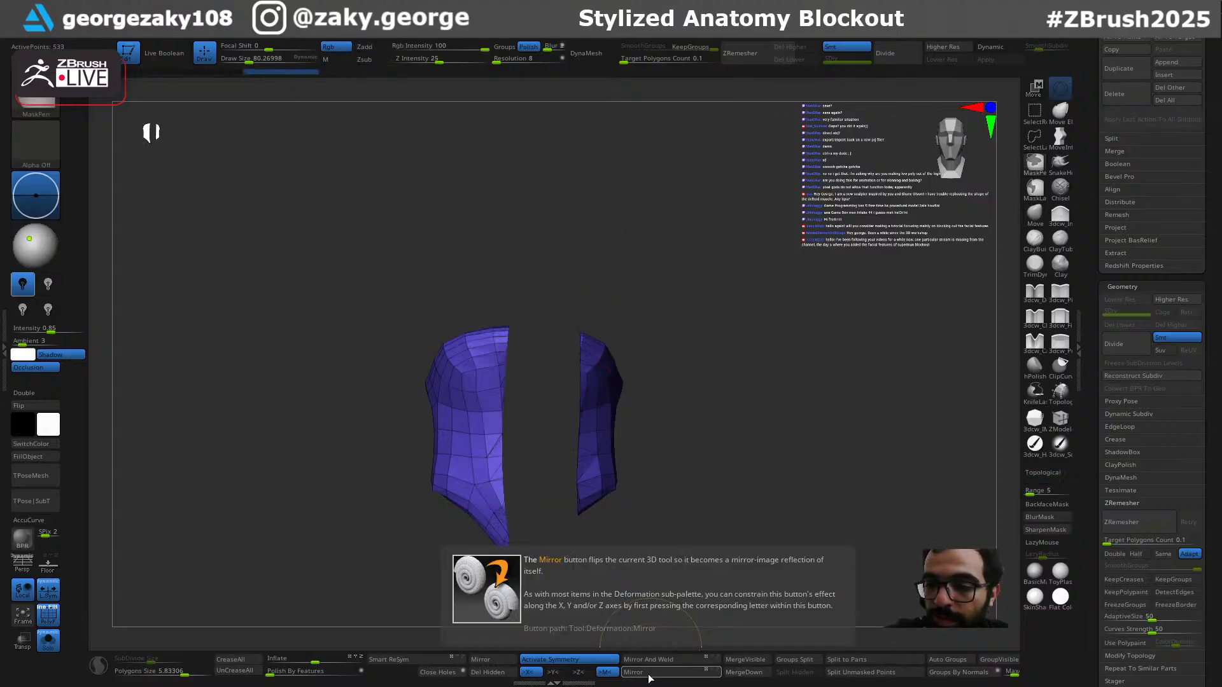
pyautogui.hotkey('ctrl', 'z')
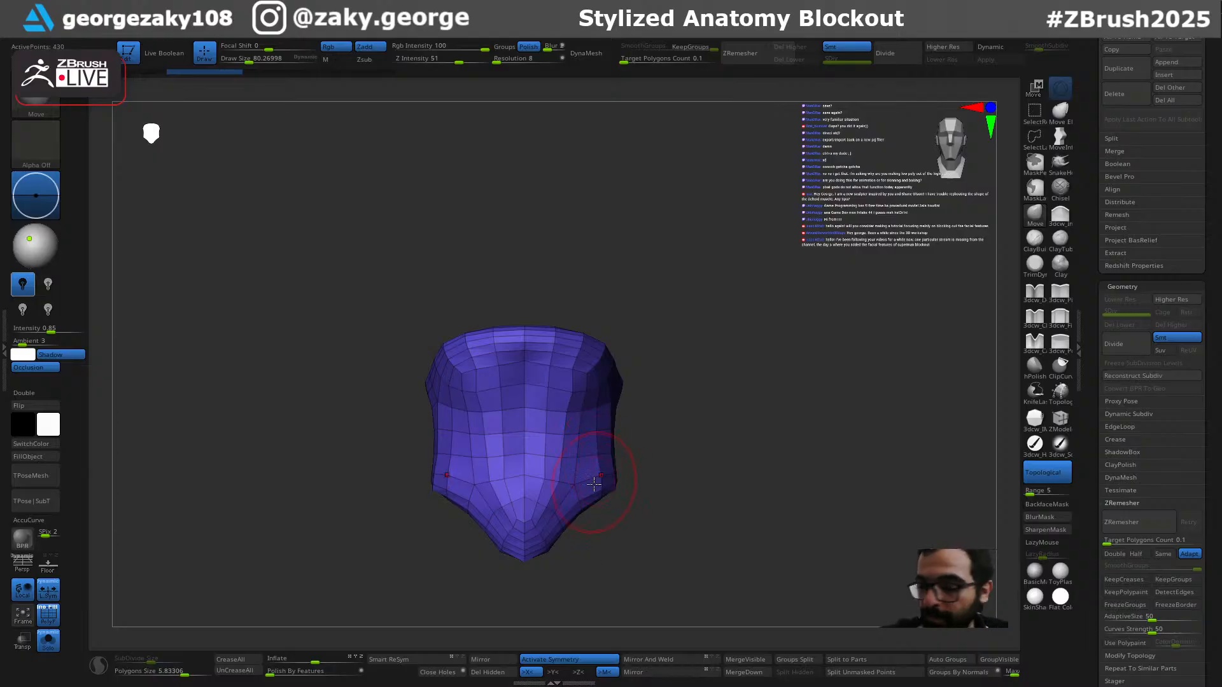
# Step: Show the whole body and cut away the middle of the waist piece with KnifeLasso, keeping only its two side parts
pyautogui.hotkey('alt', 's')
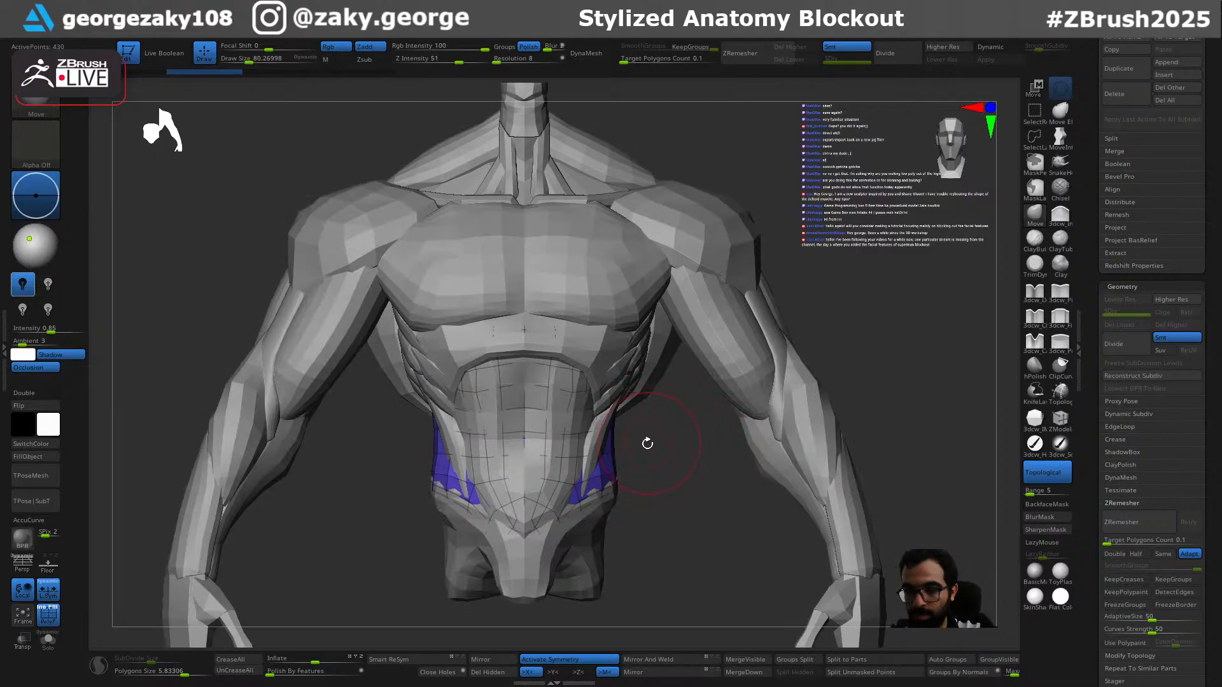
pyautogui.hotkey('ctrl', 'shift')
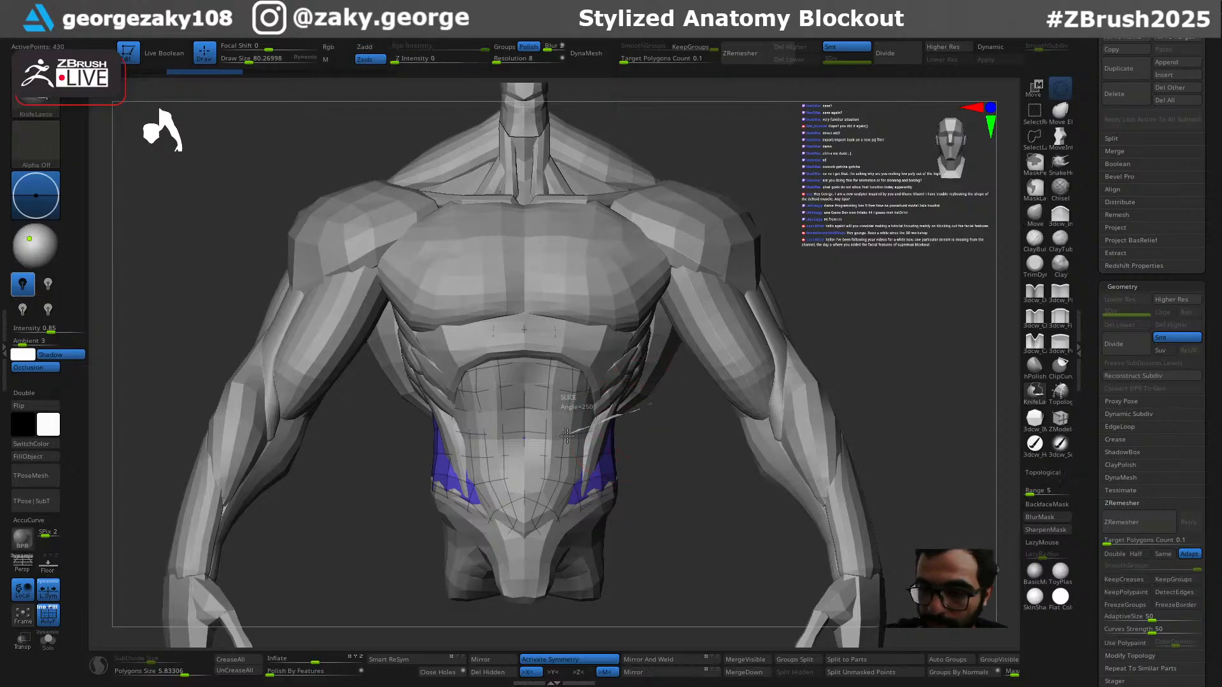
pyautogui.moveTo(553, 448)
pyautogui.keyDown('ctrl'); pyautogui.keyDown('shift'); pyautogui.mouseDown()
pyautogui.moveTo(545, 503)
pyautogui.moveTo(560, 549)
pyautogui.moveTo(610, 581)
pyautogui.moveTo(666, 575)
pyautogui.moveTo(555, 573)
pyautogui.mouseUp(); pyautogui.keyUp('shift'); pyautogui.keyUp('ctrl')
pyautogui.hotkey('alt', 's')
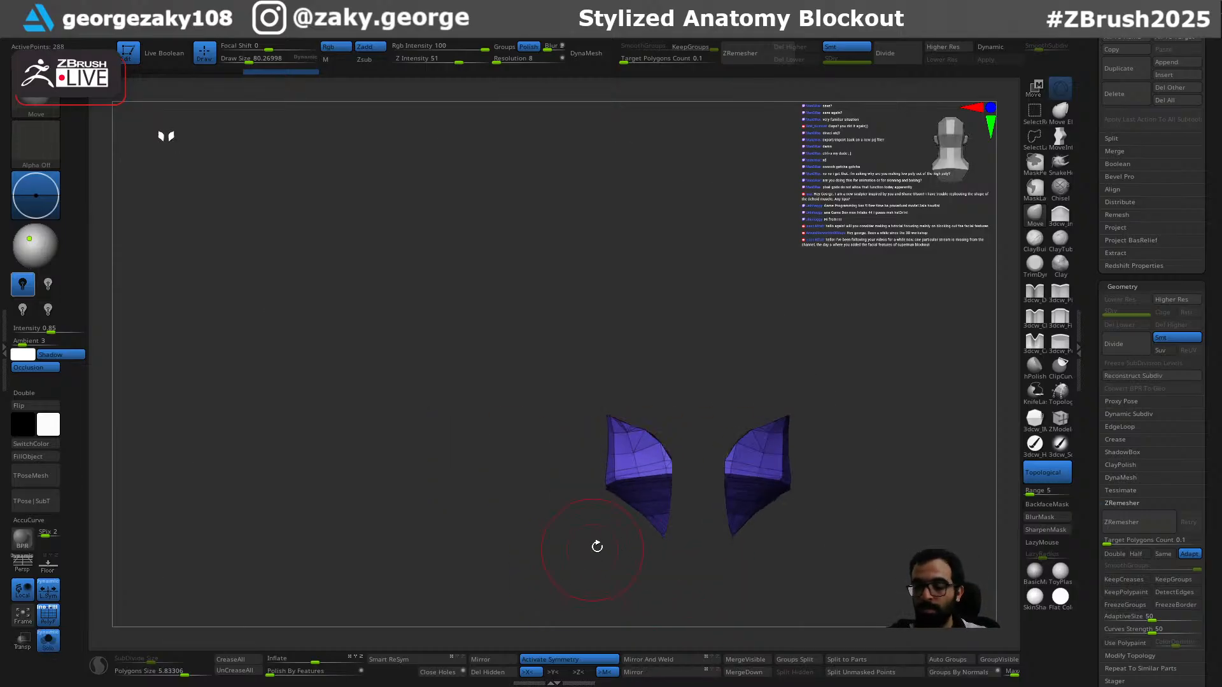
pyautogui.hotkey('alt', 's')
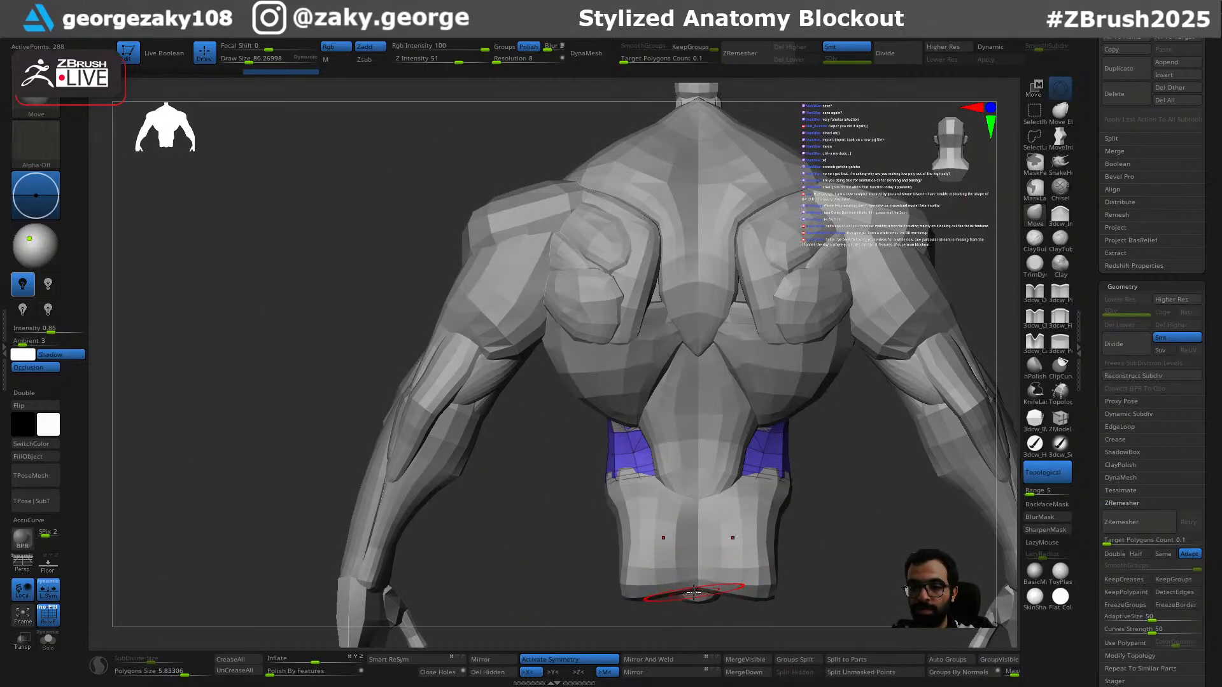
# Step: Isolate the two side waist parts and remesh them with ZRemesher set to Same
pyautogui.hotkey('alt', 's')
pyautogui.moveTo(865, 562)
pyautogui.mouseDown()
pyautogui.moveTo(819, 596)
pyautogui.moveTo(846, 573)
pyautogui.mouseUp()
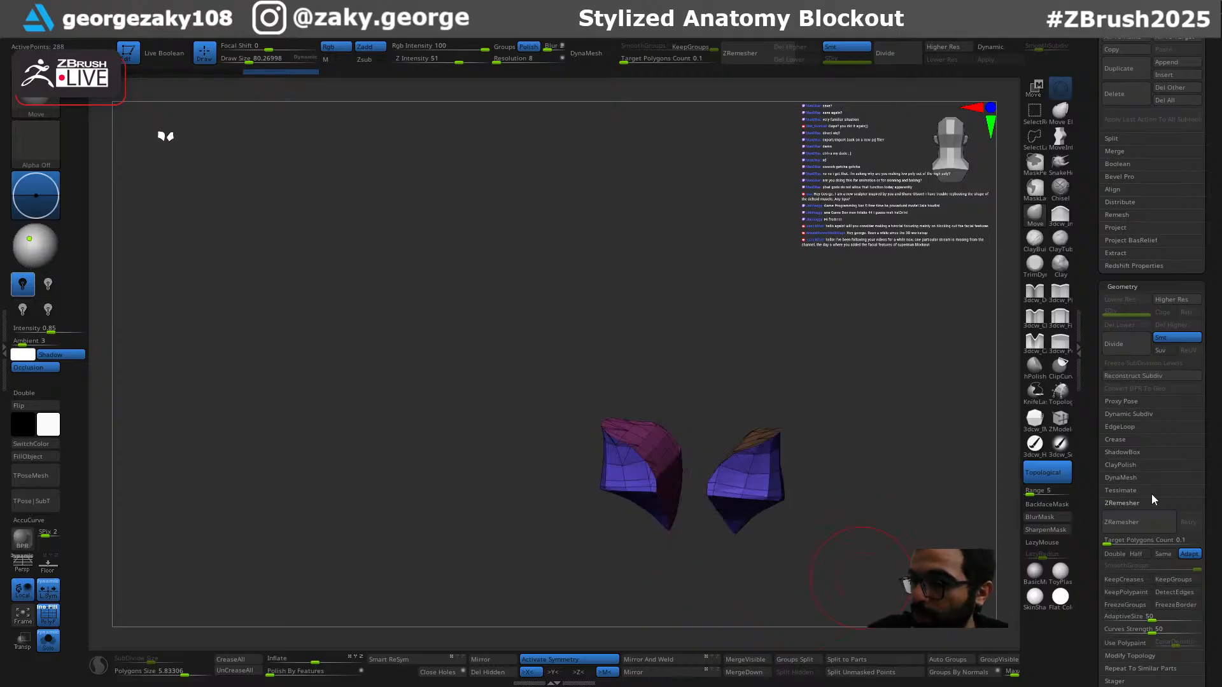
pyautogui.click(1162, 554)
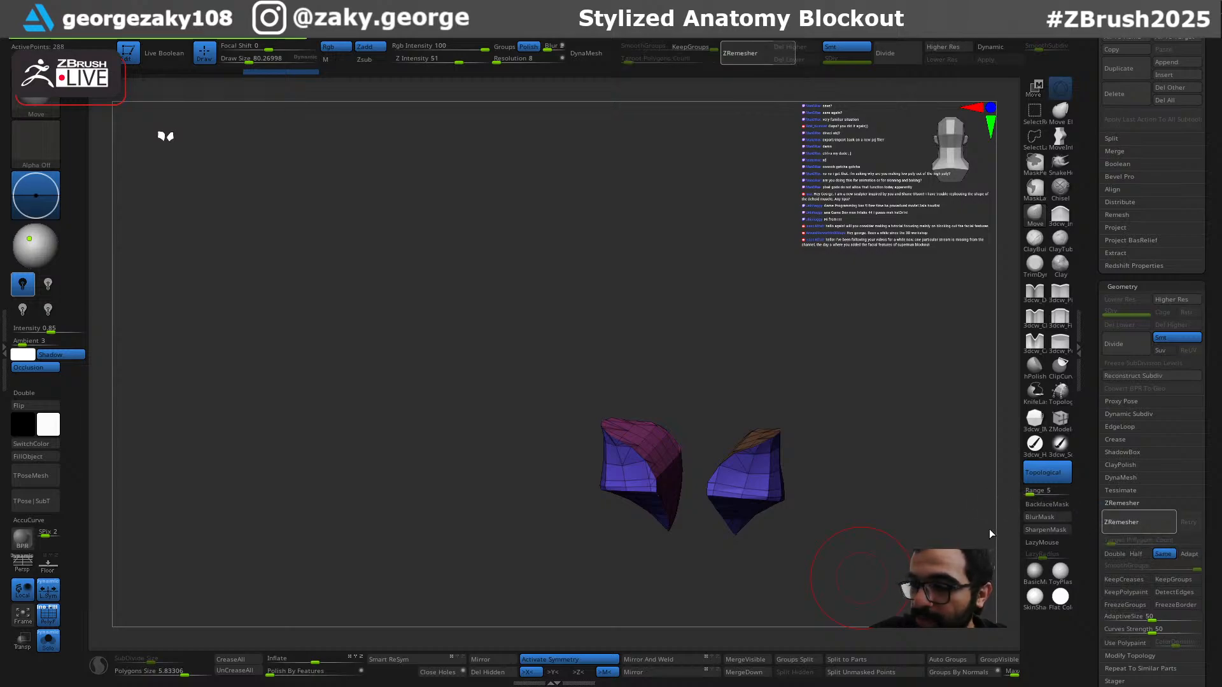
pyautogui.moveTo(804, 442); pyautogui.dragTo(845, 450)
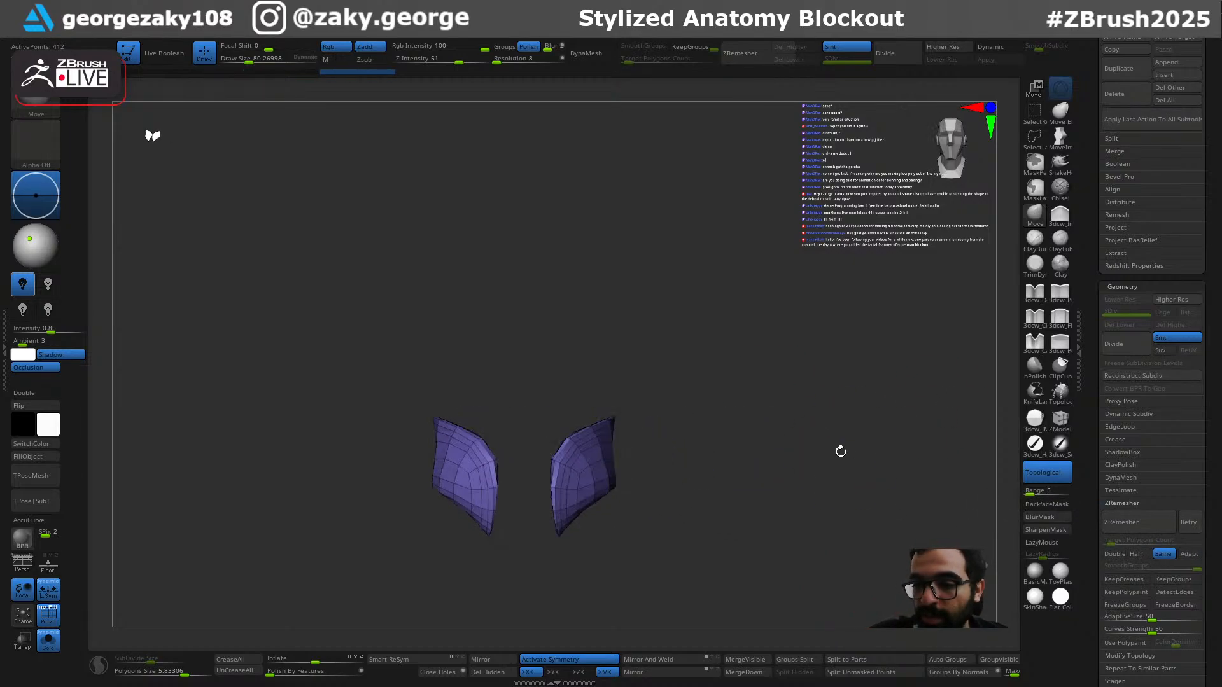
# Step: Try to inflate the two side waist parts with 3dcw_Inflate at a draw size of about 244, and undo the change
pyautogui.press('i')
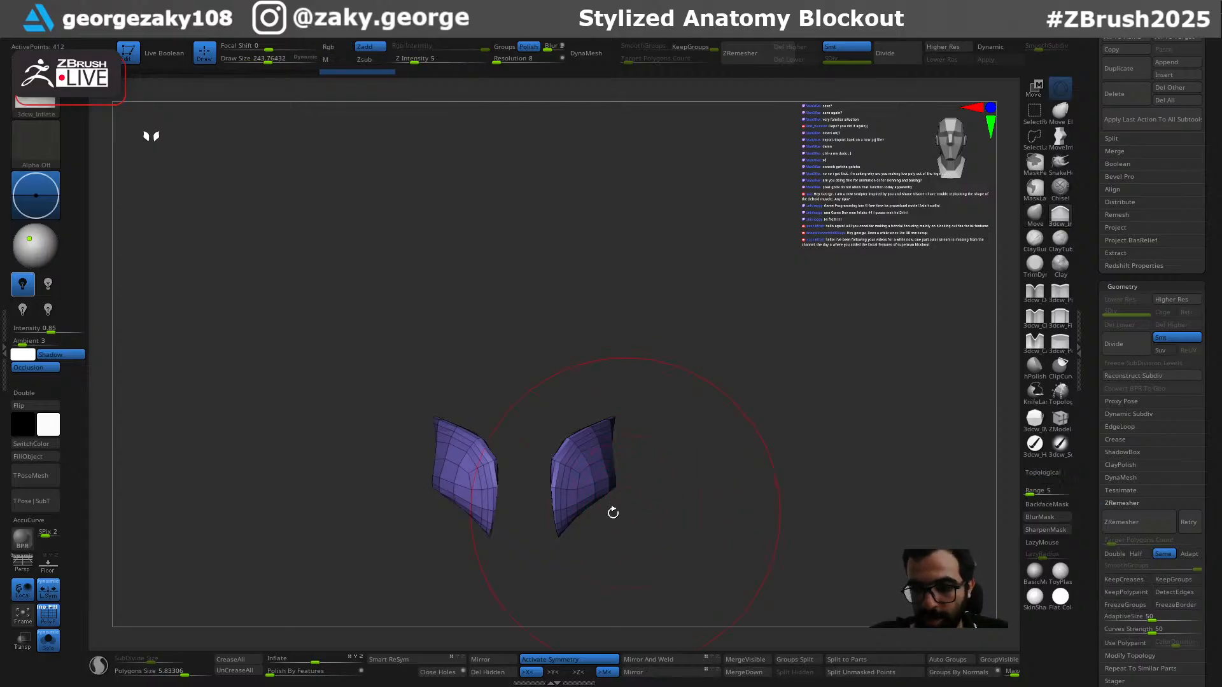
pyautogui.press('ctrl')
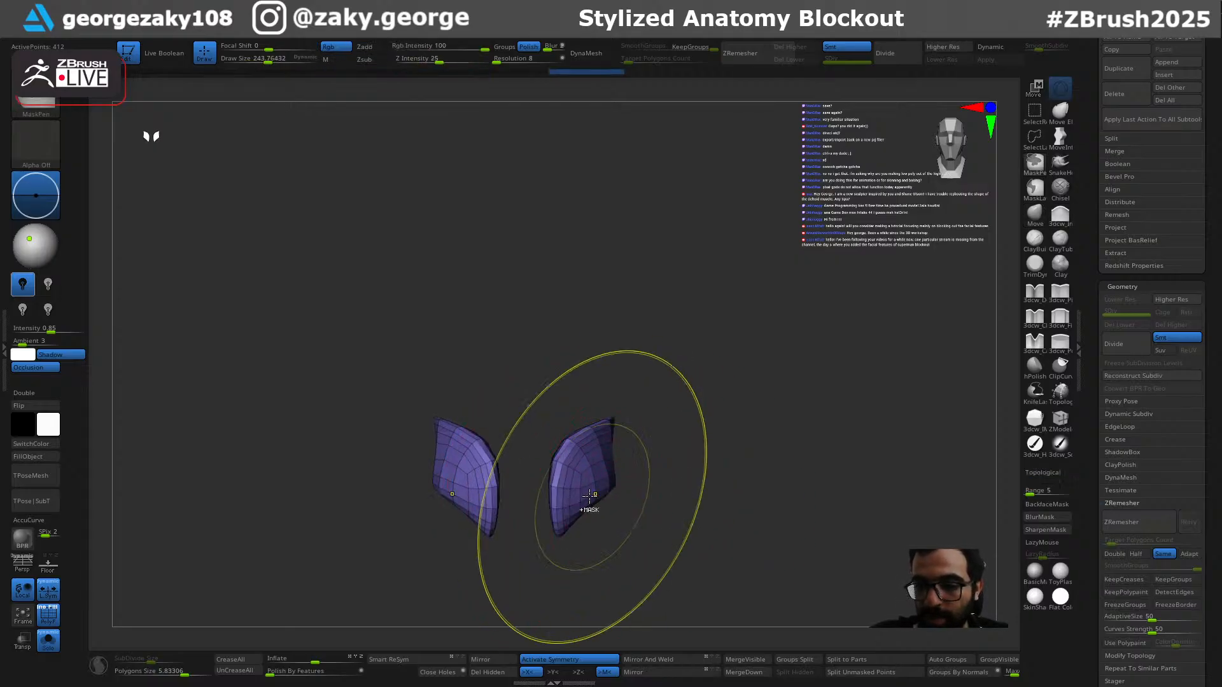
pyautogui.click(655, 478)
pyautogui.moveTo(595, 467)
pyautogui.mouseDown()
pyautogui.moveTo(591, 477)
pyautogui.moveTo(576, 457)
pyautogui.moveTo(552, 474)
pyautogui.moveTo(584, 446)
pyautogui.mouseUp()
pyautogui.hotkey('ctrl', 'z')
pyautogui.press('m')
pyautogui.press('s')
# Step: Examine the uncut waist piece and the abdomen from the front and at an angle, with the polyframe hidden
pyautogui.moveTo(584, 445)
pyautogui.mouseDown(button='right')
pyautogui.moveTo(554, 507)
pyautogui.moveTo(598, 490)
pyautogui.moveTo(706, 502)
pyautogui.moveTo(643, 560)
pyautogui.moveTo(703, 556)
pyautogui.moveTo(641, 489)
pyautogui.mouseUp(button='right')
pyautogui.keyDown('alt'); pyautogui.click(626, 464); pyautogui.keyUp('alt')
pyautogui.keyDown('shift'); pyautogui.moveTo(589, 501); pyautogui.dragTo(556, 465); pyautogui.keyUp('shift')
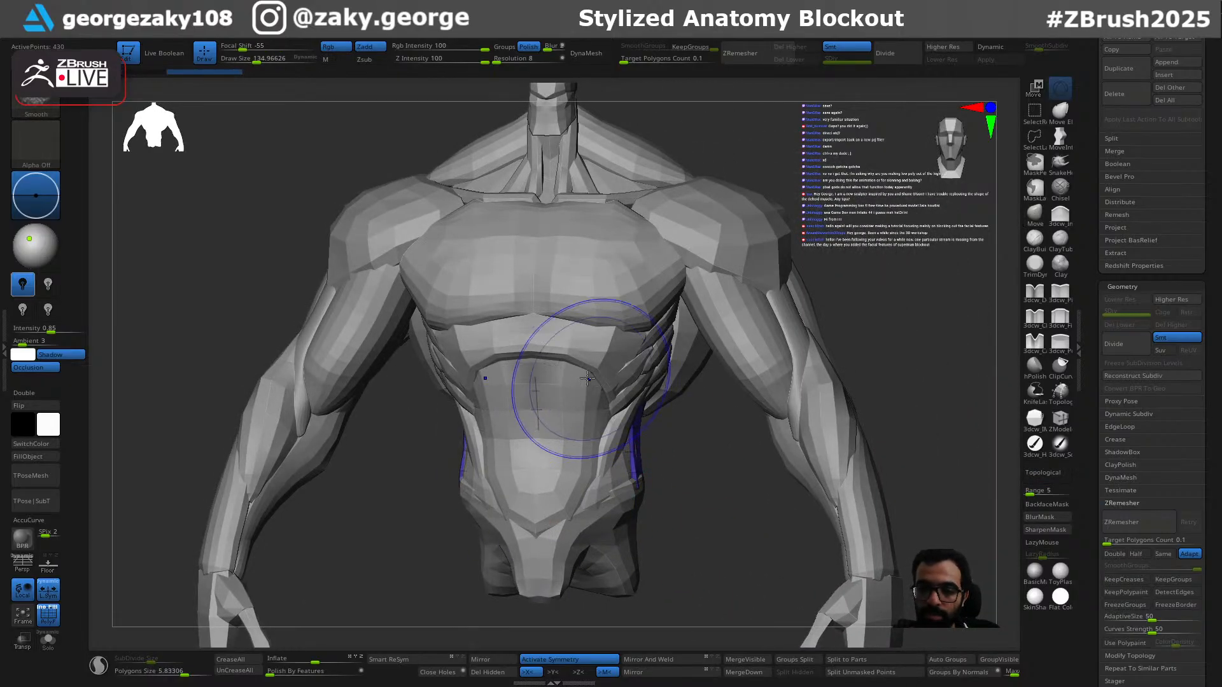
pyautogui.moveTo(636, 429); pyautogui.dragTo(743, 430, button='right')
pyautogui.press('t')
pyautogui.moveTo(785, 486)
pyautogui.mouseDown(button='right')
pyautogui.moveTo(815, 485)
pyautogui.moveTo(745, 368)
pyautogui.moveTo(932, 472)
pyautogui.moveTo(927, 493)
pyautogui.moveTo(938, 494)
pyautogui.moveTo(907, 494)
pyautogui.mouseUp(button='right')
pyautogui.press('t')
pyautogui.rightClick(890, 494)
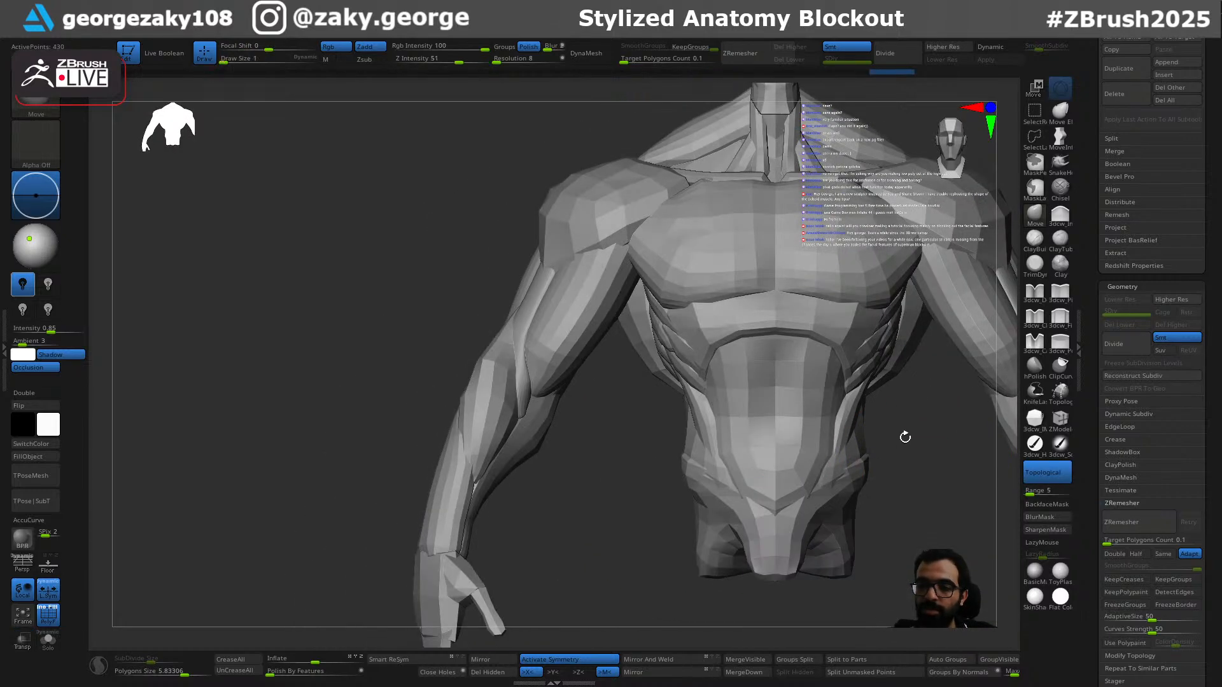
pyautogui.keyDown('alt'); pyautogui.moveTo(913, 416); pyautogui.dragTo(831, 423, button='right'); pyautogui.keyUp('alt')
pyautogui.keyDown('shift'); pyautogui.moveTo(831, 471); pyautogui.dragTo(790, 435, button='right'); pyautogui.keyUp('shift')
# Step: Reselect the waist piece and redo its center cut and remesh
pyautogui.keyDown('alt'); pyautogui.click(777, 435); pyautogui.keyUp('alt')
pyautogui.moveTo(819, 441); pyautogui.dragTo(839, 443)
pyautogui.moveTo(839, 445); pyautogui.dragTo(797, 440, button='right')
pyautogui.moveTo(870, 454); pyautogui.dragTo(860, 458, button='right')
pyautogui.hotkey('ctrl', 'shift', 'z')
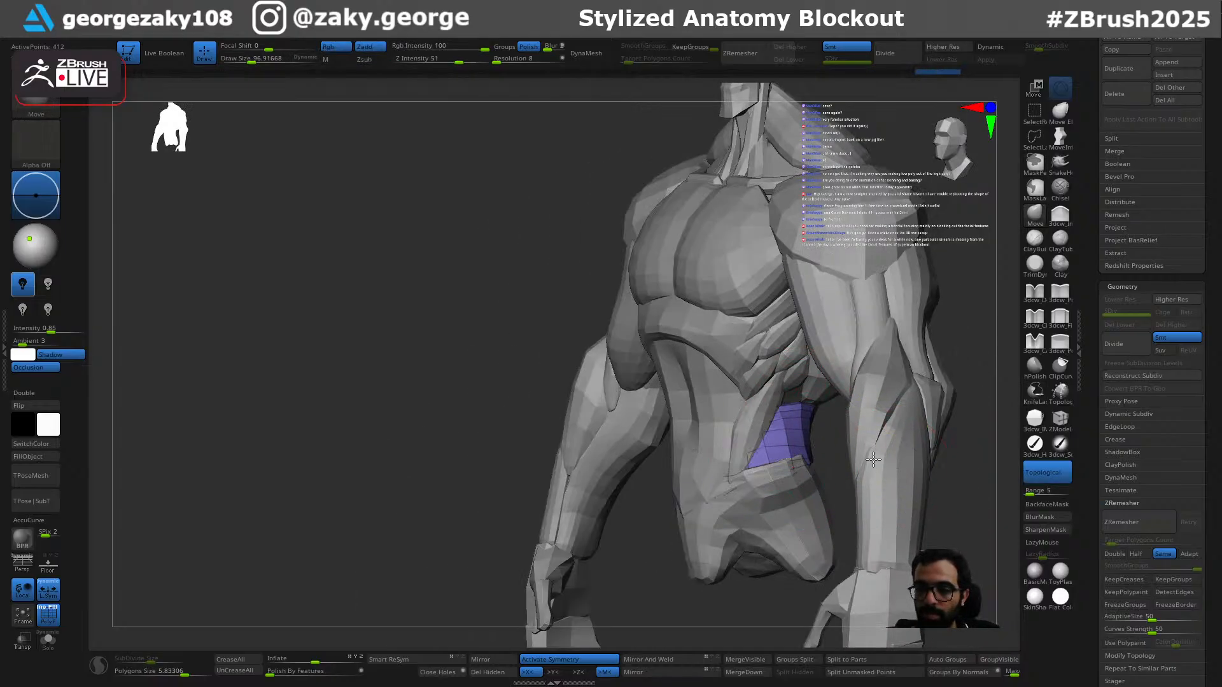
# Step: Extend the side waist part upward to meet the ribs with Move at a draw size of about 88
pyautogui.moveTo(881, 477); pyautogui.dragTo(851, 417, button='right')
pyautogui.keyDown('alt'); pyautogui.click(809, 363); pyautogui.keyUp('alt')
pyautogui.hotkey('shift', 't')
pyautogui.hotkey('shift', 't')
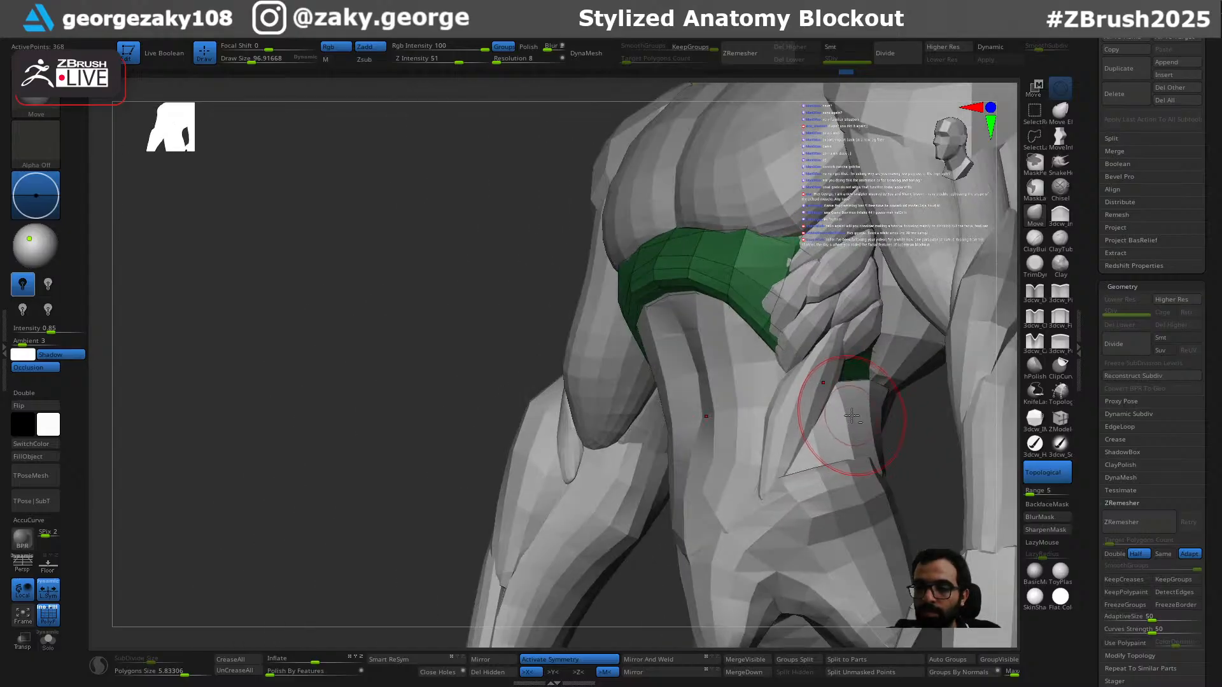
pyautogui.keyDown('alt'); pyautogui.click(854, 414); pyautogui.keyUp('alt')
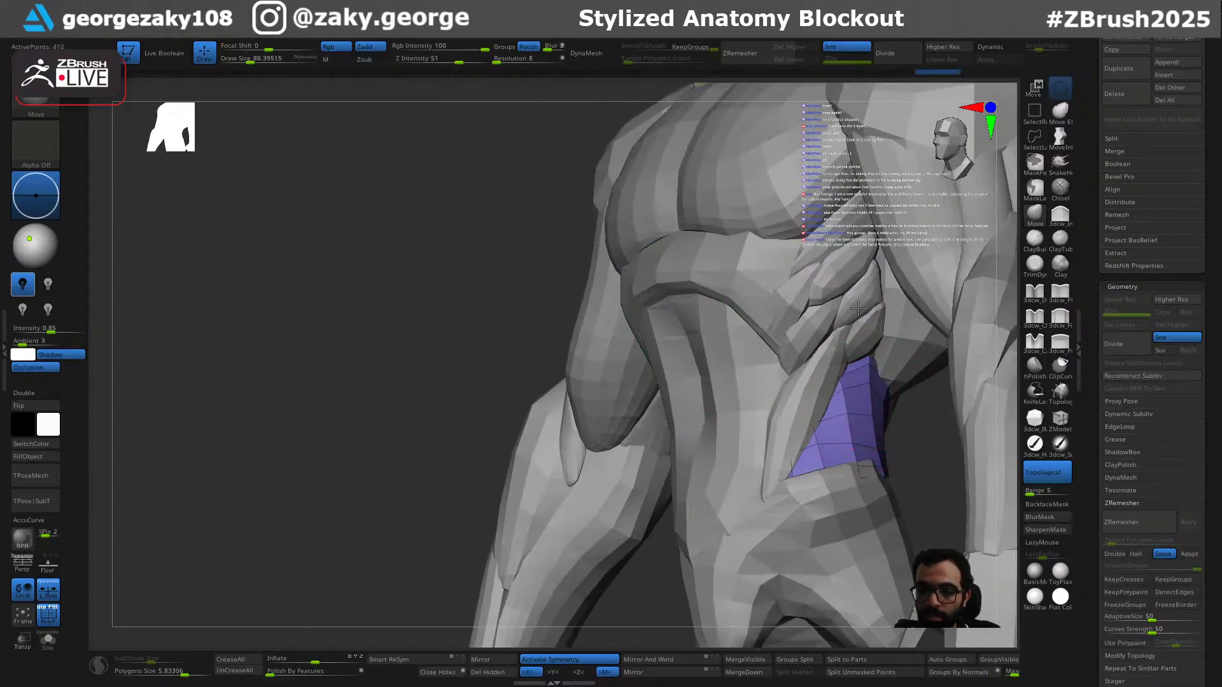
pyautogui.moveTo(871, 361); pyautogui.dragTo(910, 393, button='right')
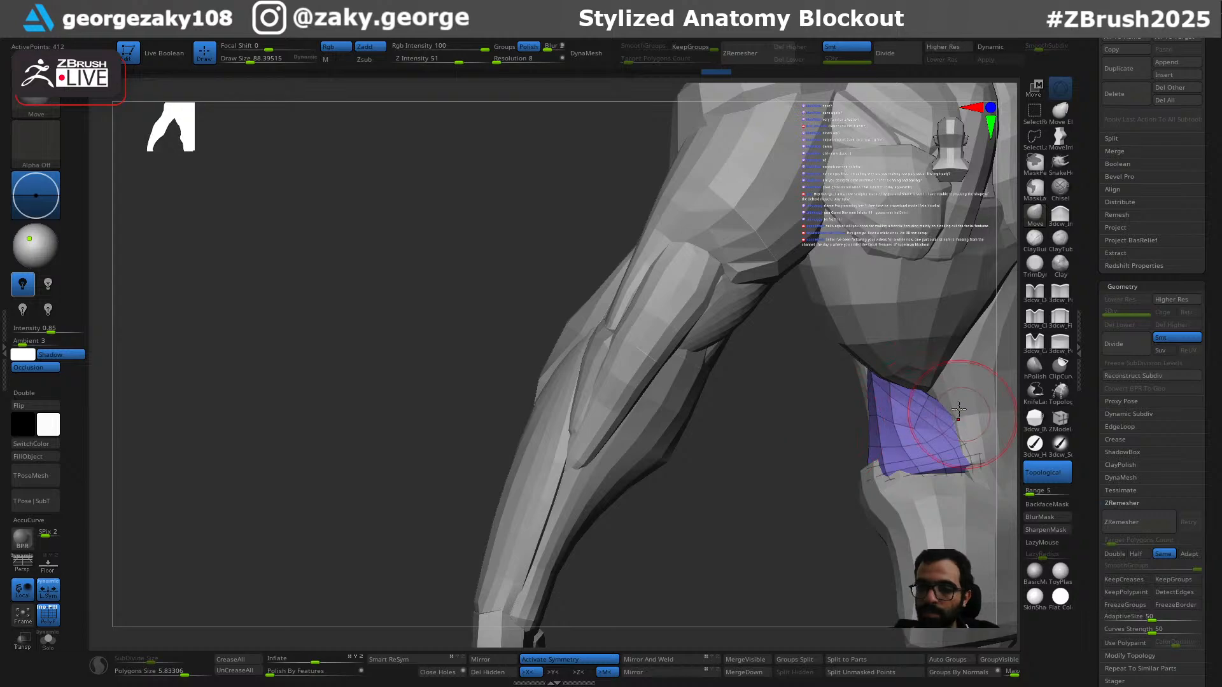
# Step: Carve the front of the side waist part with DamStandard at draw sizes of about 69 and 40
pyautogui.moveTo(874, 478)
pyautogui.mouseDown(button='right')
pyautogui.moveTo(877, 509)
pyautogui.moveTo(891, 423)
pyautogui.mouseUp(button='right')
pyautogui.press('b')
pyautogui.press('d')
pyautogui.press('s')
pyautogui.press('s')
pyautogui.moveTo(870, 453); pyautogui.dragTo(862, 452)
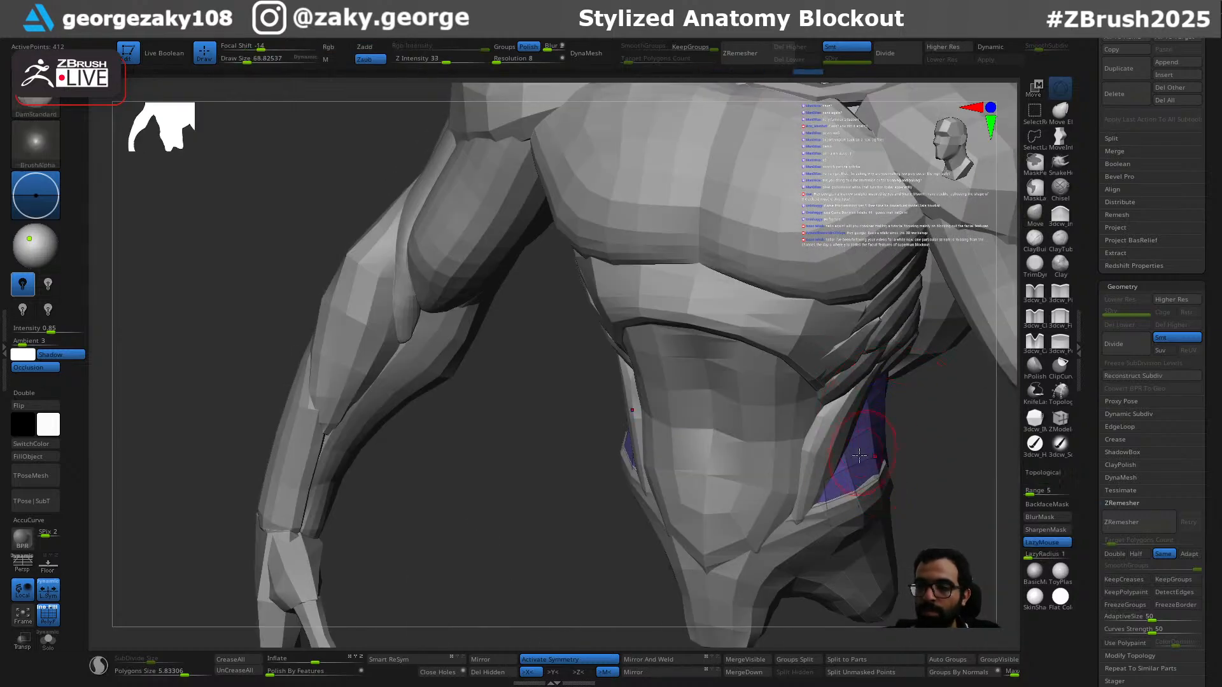
pyautogui.moveTo(934, 425); pyautogui.dragTo(908, 428, button='right')
pyautogui.press('s')
pyautogui.moveTo(858, 470); pyautogui.dragTo(861, 469)
pyautogui.moveTo(953, 426); pyautogui.dragTo(840, 439, button='right')
pyautogui.moveTo(921, 449); pyautogui.dragTo(958, 463, button='right')
# Step: Reshape the back face of the side waist part beneath the lat
pyautogui.press('l')
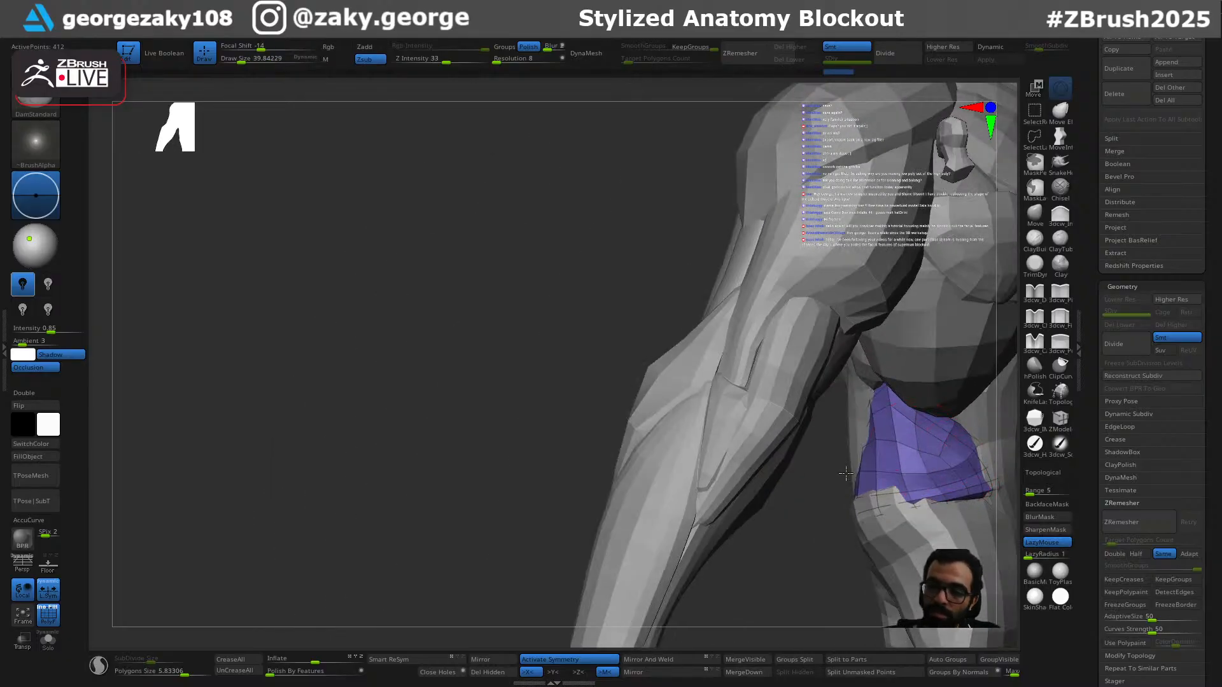
pyautogui.moveTo(864, 472); pyautogui.dragTo(848, 465, button='right')
pyautogui.press('s')
pyautogui.moveTo(940, 464); pyautogui.dragTo(912, 430)
pyautogui.press('3')
pyautogui.press('s')
pyautogui.moveTo(887, 428)
pyautogui.mouseDown(button='right')
pyautogui.moveTo(933, 413)
pyautogui.moveTo(915, 407)
pyautogui.mouseUp(button='right')
# Step: Adjust the upper corner and outer edge of the side waist part with Move
pyautogui.press('1')
pyautogui.press('s')
pyautogui.moveTo(900, 383); pyautogui.dragTo(888, 384)
pyautogui.moveTo(922, 408); pyautogui.dragTo(862, 417, button='right')
pyautogui.moveTo(840, 457); pyautogui.dragTo(831, 470)
pyautogui.moveTo(832, 471)
pyautogui.mouseDown(button='right')
pyautogui.moveTo(751, 403)
pyautogui.moveTo(736, 369)
pyautogui.moveTo(729, 389)
pyautogui.moveTo(707, 376)
pyautogui.moveTo(703, 354)
pyautogui.moveTo(741, 408)
pyautogui.mouseUp(button='right')
pyautogui.press('s')
# Step: Select the trapezius and reshape its upper contour between neck and shoulder with Move at draw sizes of about 55 to 84
pyautogui.moveTo(865, 477)
pyautogui.keyDown('ctrl'); pyautogui.mouseDown(button='right')
pyautogui.moveTo(891, 376)
pyautogui.moveTo(769, 407)
pyautogui.moveTo(825, 478)
pyautogui.moveTo(819, 464)
pyautogui.moveTo(810, 507)
pyautogui.moveTo(785, 524)
pyautogui.moveTo(811, 522)
pyautogui.mouseUp(button='right'); pyautogui.keyUp('ctrl')
pyautogui.moveTo(666, 293)
pyautogui.mouseDown(button='right')
pyautogui.moveTo(673, 305)
pyautogui.moveTo(694, 252)
pyautogui.moveTo(692, 347)
pyautogui.moveTo(712, 367)
pyautogui.moveTo(716, 305)
pyautogui.mouseUp(button='right')
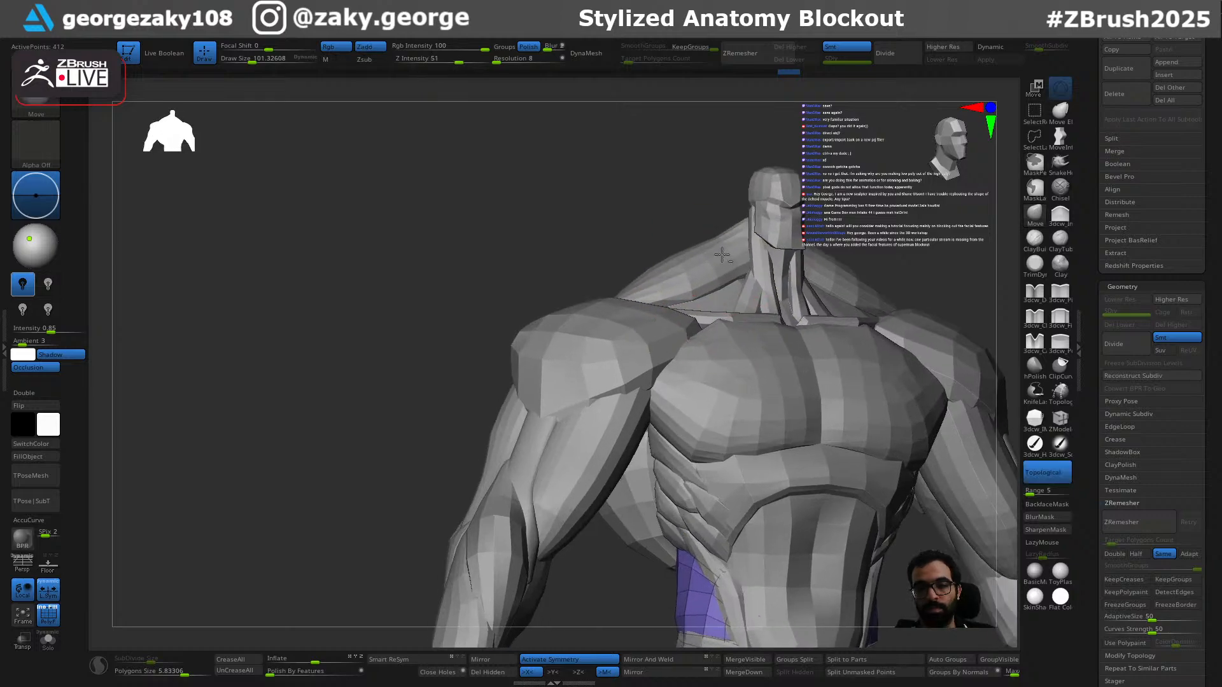
pyautogui.keyDown('alt'); pyautogui.click(705, 247); pyautogui.keyUp('alt')
pyautogui.keyDown('alt'); pyautogui.moveTo(705, 247); pyautogui.dragTo(678, 385, button='right'); pyautogui.keyUp('alt')
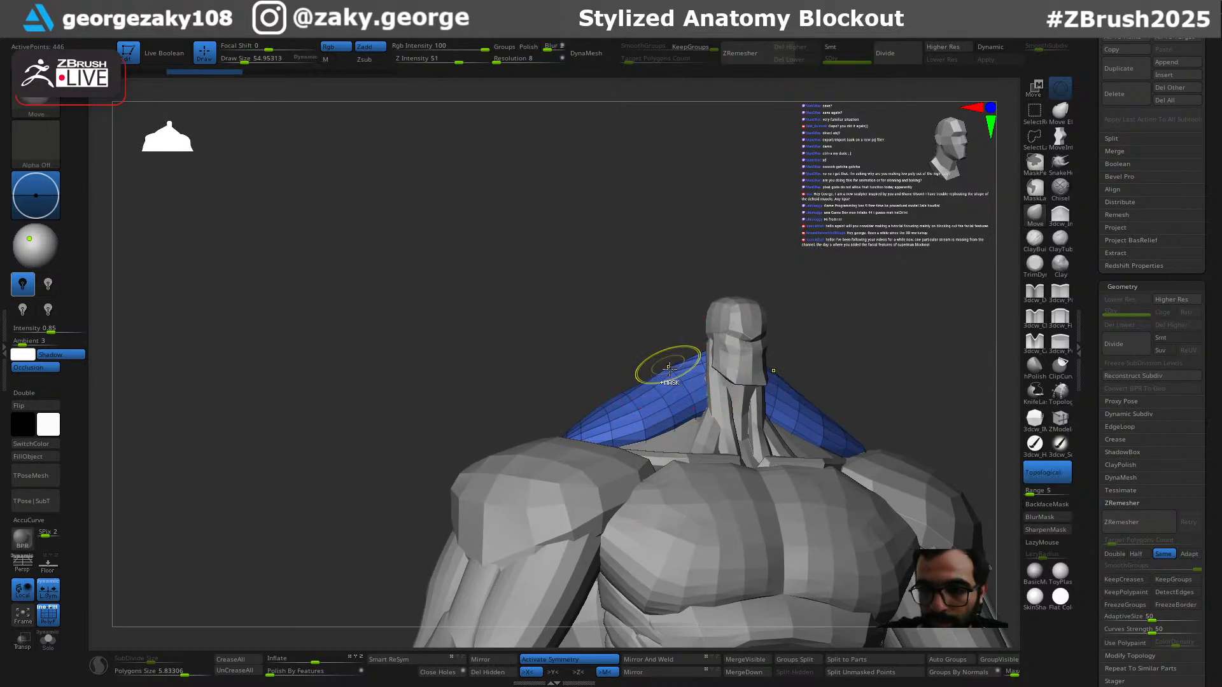
pyautogui.press('s')
pyautogui.moveTo(629, 388)
pyautogui.keyDown('shift'); pyautogui.mouseDown()
pyautogui.moveTo(616, 397)
pyautogui.moveTo(616, 376)
pyautogui.mouseUp(); pyautogui.keyUp('shift')
pyautogui.press('s')
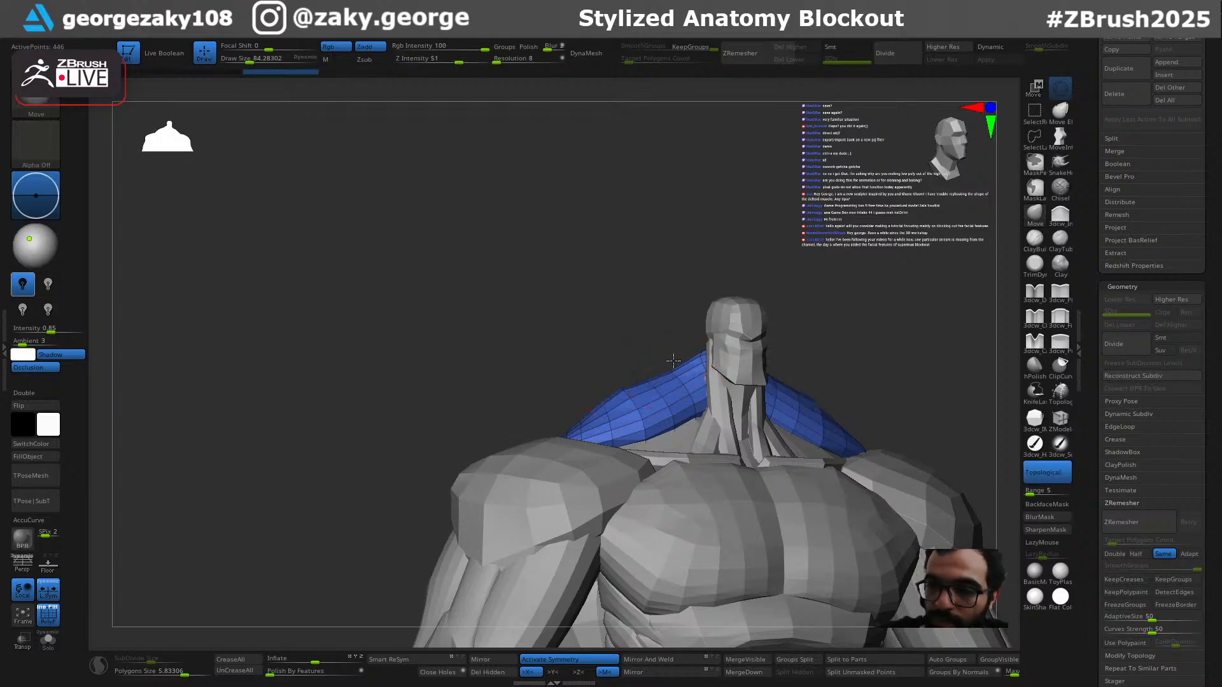
pyautogui.press('ctrl')
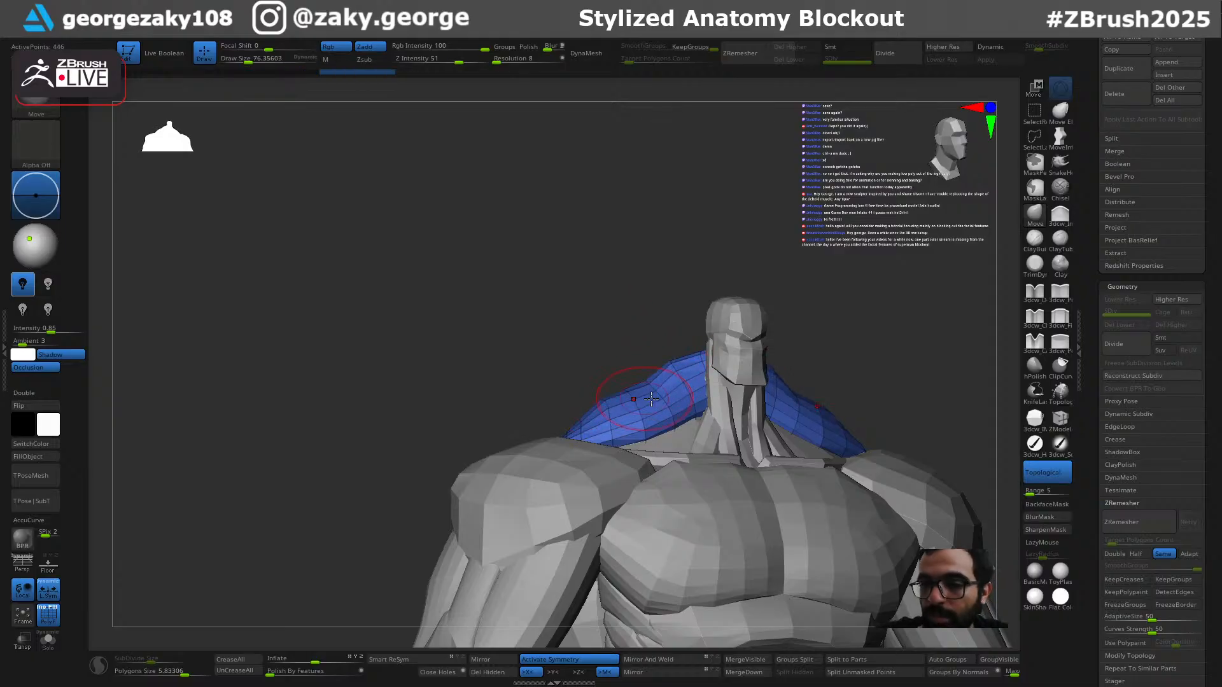
pyautogui.press('s')
# Step: Adjust the trapezius's upper edge and centre from behind with Move at draw sizes of about 93 and 80
pyautogui.moveTo(696, 385); pyautogui.dragTo(751, 433, button='right')
pyautogui.moveTo(652, 457); pyautogui.dragTo(732, 461, button='right')
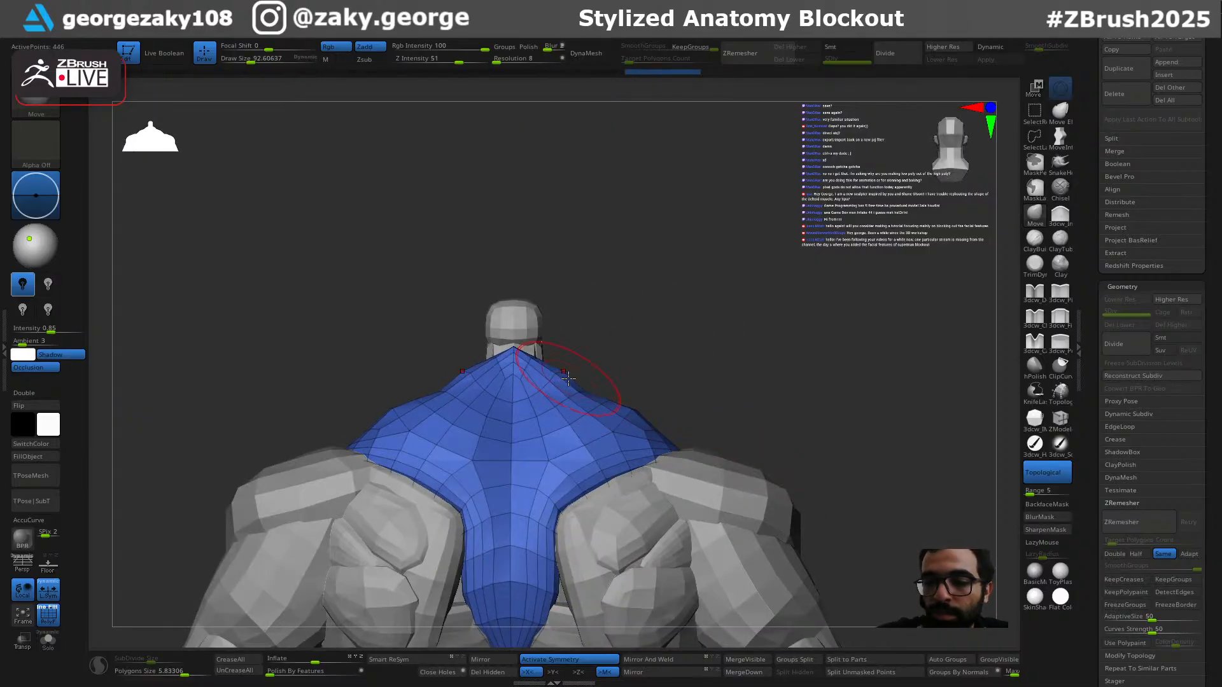
pyautogui.moveTo(546, 364); pyautogui.dragTo(568, 381)
pyautogui.moveTo(609, 376)
pyautogui.mouseDown(button='right')
pyautogui.moveTo(709, 352)
pyautogui.moveTo(720, 376)
pyautogui.moveTo(714, 366)
pyautogui.mouseUp(button='right')
pyautogui.press('s')
pyautogui.moveTo(525, 454); pyautogui.dragTo(523, 454)
pyautogui.moveTo(777, 376)
pyautogui.keyDown('ctrl'); pyautogui.mouseDown(button='right')
pyautogui.moveTo(788, 415)
pyautogui.moveTo(820, 322)
pyautogui.moveTo(832, 325)
pyautogui.moveTo(784, 329)
pyautogui.moveTo(818, 327)
pyautogui.moveTo(808, 338)
pyautogui.moveTo(884, 363)
pyautogui.moveTo(812, 373)
pyautogui.moveTo(857, 399)
pyautogui.moveTo(831, 414)
pyautogui.mouseUp(button='right'); pyautogui.keyUp('ctrl')
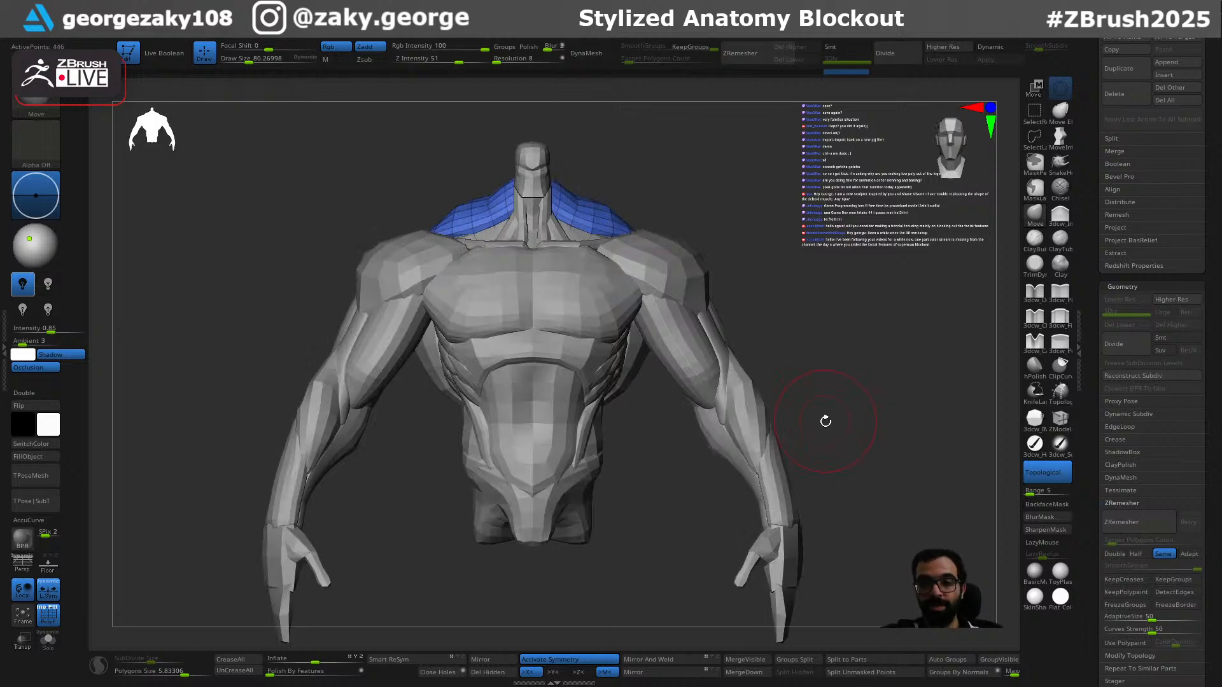
# Step: Turn off the polygroup wireframe display and save the tool as Day11_4.ztl
pyautogui.hotkey('shift', 'f')
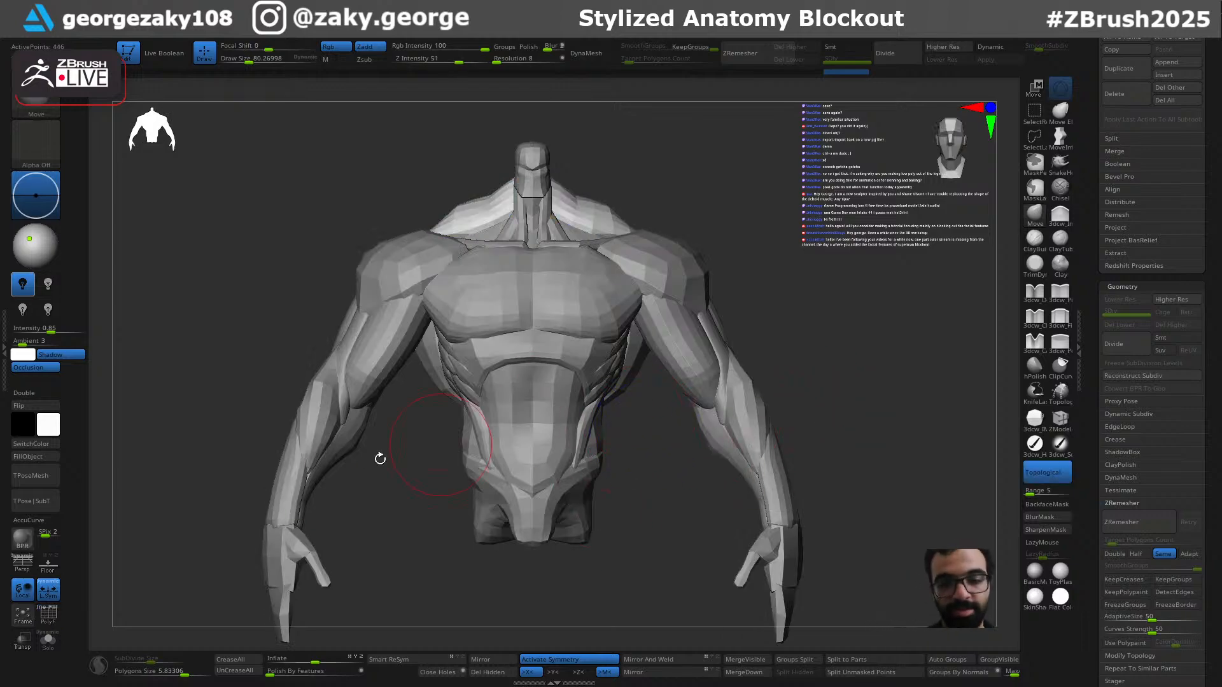
pyautogui.moveTo(895, 455)
pyautogui.mouseDown(button='right')
pyautogui.moveTo(843, 469)
pyautogui.moveTo(886, 483)
pyautogui.moveTo(822, 493)
pyautogui.moveTo(846, 493)
pyautogui.moveTo(777, 483)
pyautogui.moveTo(662, 500)
pyautogui.moveTo(837, 409)
pyautogui.moveTo(891, 438)
pyautogui.moveTo(886, 319)
pyautogui.moveTo(899, 324)
pyautogui.moveTo(861, 418)
pyautogui.moveTo(859, 456)
pyautogui.moveTo(878, 458)
pyautogui.moveTo(819, 453)
pyautogui.moveTo(878, 400)
pyautogui.moveTo(597, 418)
pyautogui.mouseUp(button='right')
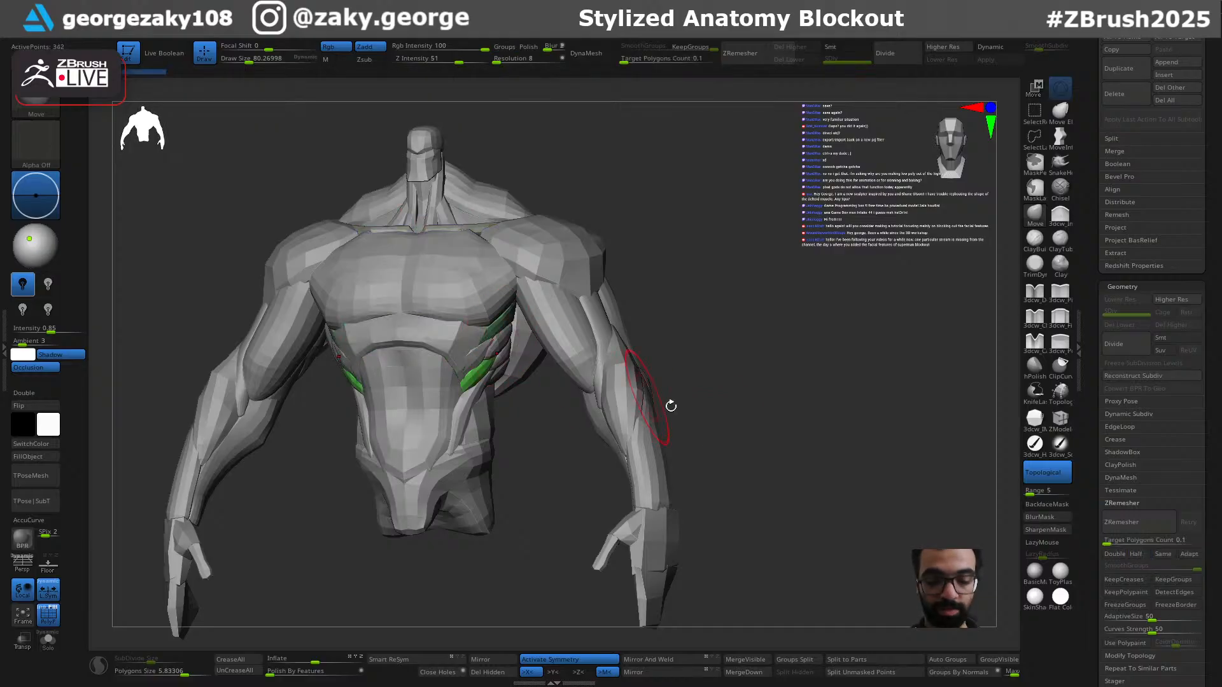
pyautogui.hotkey('ctrl', 's')
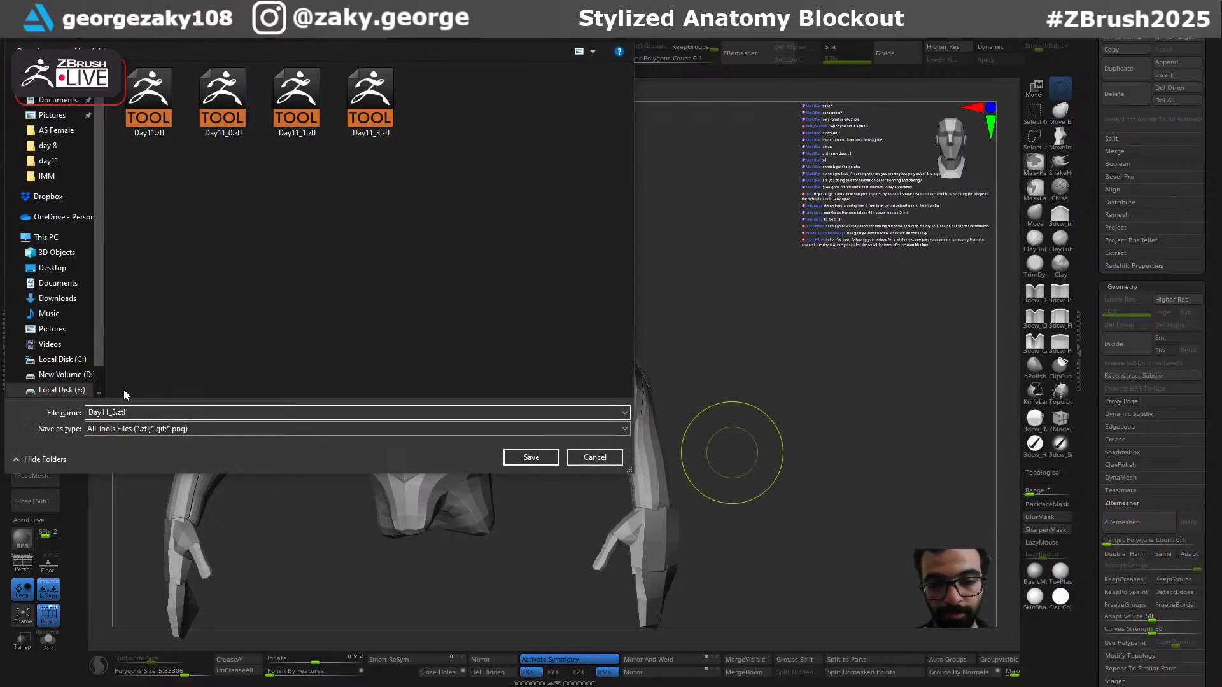
pyautogui.press('BackSpace')
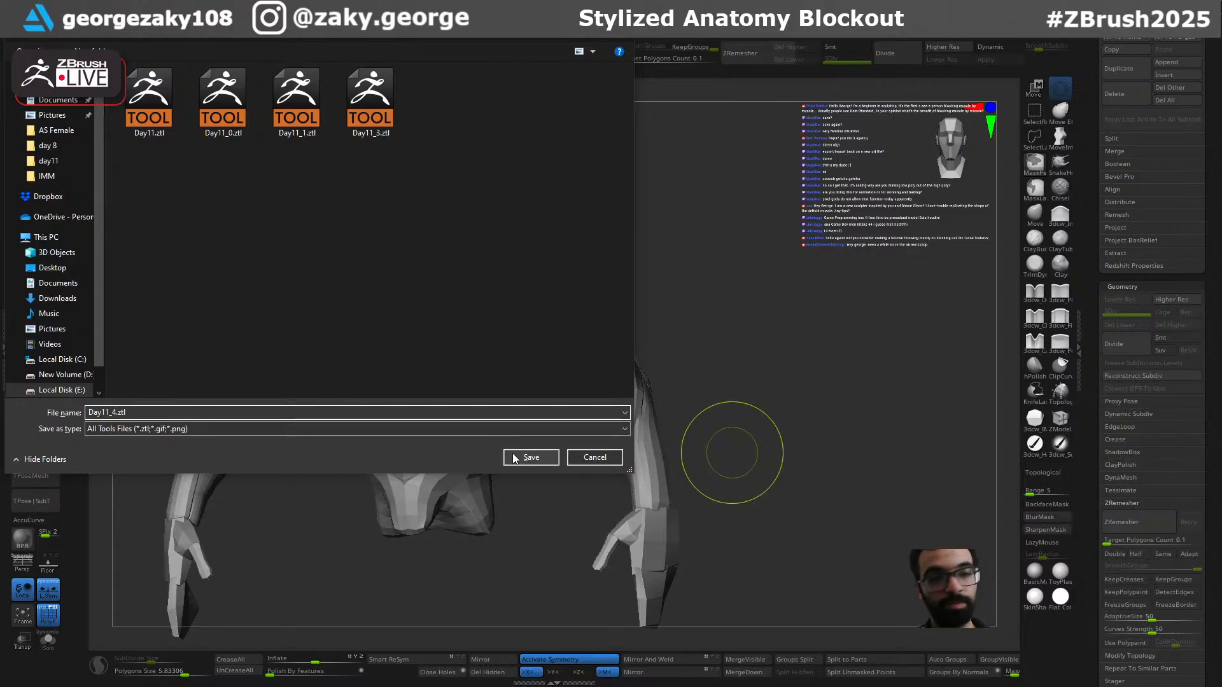
pyautogui.click(514, 458)
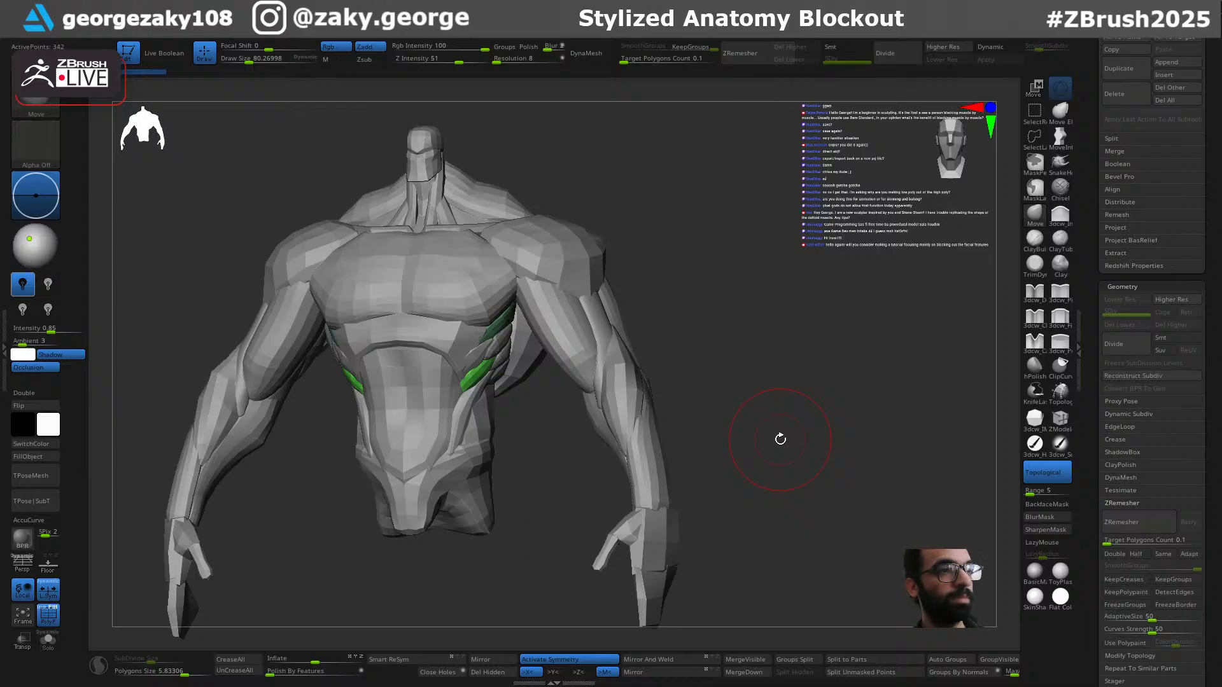
# Step: Select the front neck muscles and adjust the green side strips above the collarbones with Move, undoing the unwanted stroke
pyautogui.moveTo(749, 396); pyautogui.dragTo(675, 325)
pyautogui.keyDown('alt'); pyautogui.moveTo(552, 160); pyautogui.dragTo(614, 354, button='right'); pyautogui.keyUp('alt')
pyautogui.keyDown('ctrl'); pyautogui.moveTo(499, 379); pyautogui.dragTo(455, 349, button='right'); pyautogui.keyUp('ctrl')
pyautogui.keyDown('alt'); pyautogui.click(427, 293); pyautogui.keyUp('alt')
pyautogui.moveTo(460, 250); pyautogui.dragTo(488, 425, button='right')
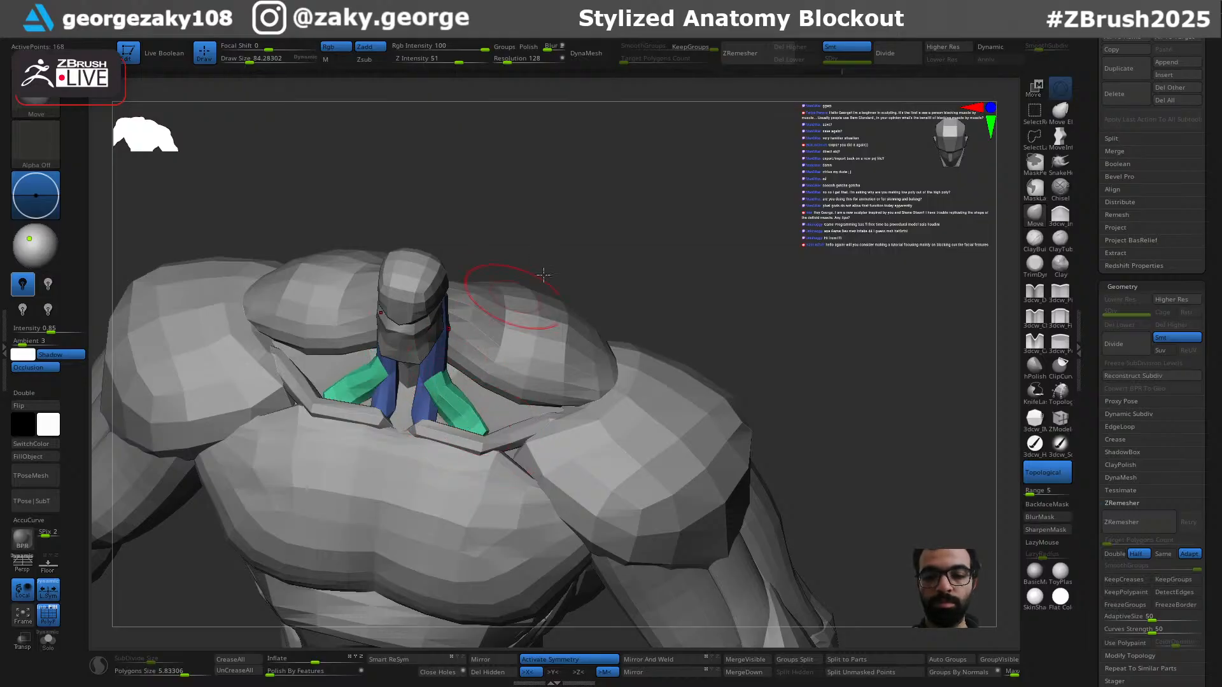
pyautogui.moveTo(517, 294); pyautogui.dragTo(464, 355, button='right')
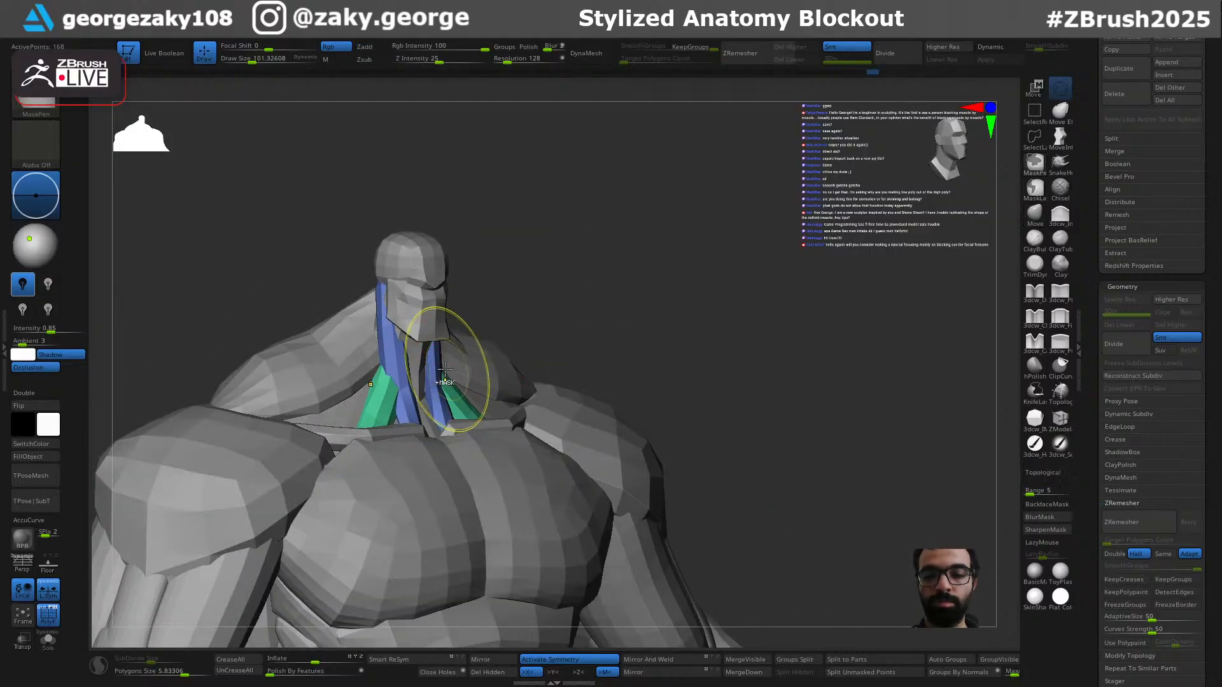
pyautogui.hotkey('ctrl', 'z')
pyautogui.moveTo(456, 385); pyautogui.dragTo(654, 264, button='right')
pyautogui.moveTo(732, 389)
pyautogui.mouseDown(button='right')
pyautogui.moveTo(712, 407)
pyautogui.moveTo(728, 427)
pyautogui.moveTo(629, 384)
pyautogui.moveTo(668, 456)
pyautogui.moveTo(488, 362)
pyautogui.moveTo(475, 405)
pyautogui.moveTo(423, 416)
pyautogui.mouseUp(button='right')
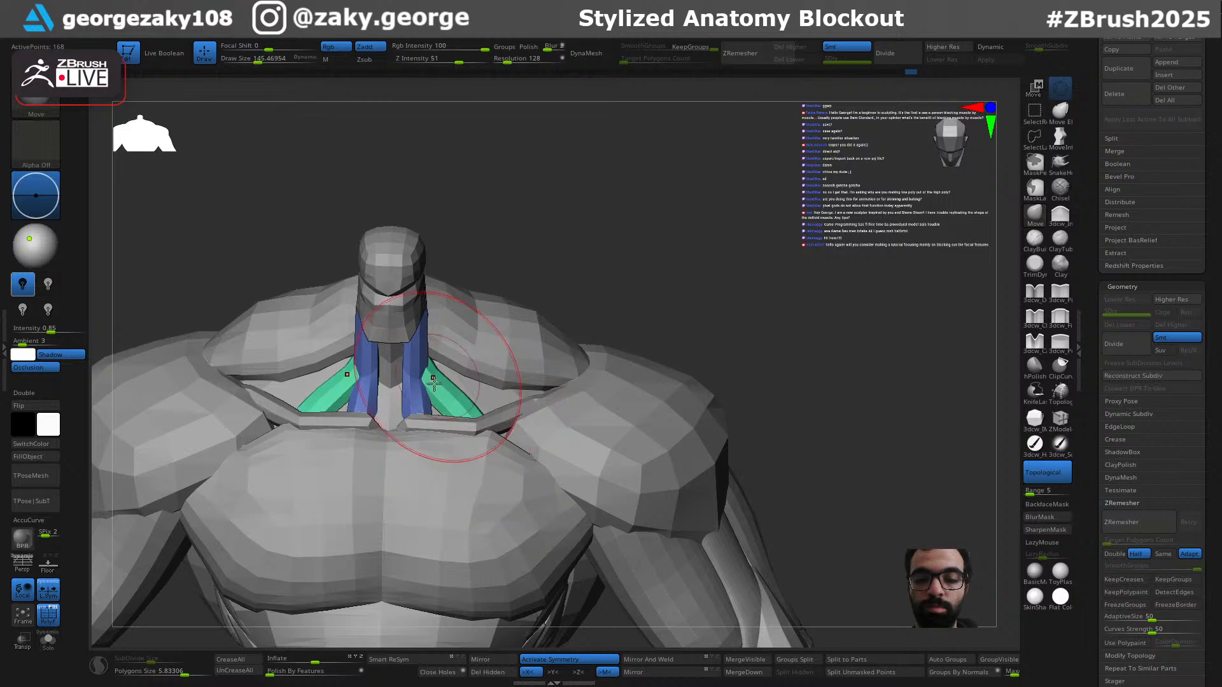
# Step: Refine the lower ends of the green neck muscles against the collarbones with Move at draw sizes of about 73 to 101
pyautogui.moveTo(496, 281)
pyautogui.mouseDown(button='right')
pyautogui.moveTo(526, 210)
pyautogui.moveTo(408, 278)
pyautogui.moveTo(436, 300)
pyautogui.moveTo(356, 356)
pyautogui.mouseUp(button='right')
pyautogui.keyDown('shift'); pyautogui.moveTo(365, 360); pyautogui.dragTo(346, 369); pyautogui.keyUp('shift')
pyautogui.moveTo(505, 275); pyautogui.dragTo(374, 398, button='right')
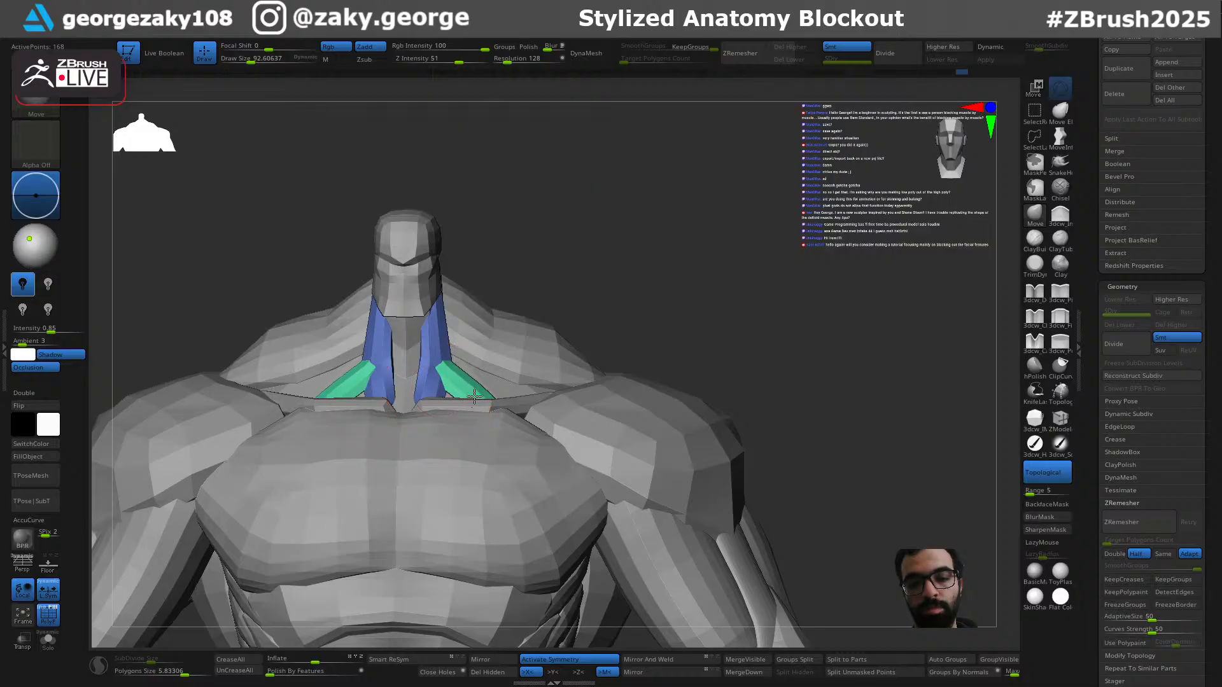
pyautogui.moveTo(471, 398); pyautogui.dragTo(502, 404, button='right')
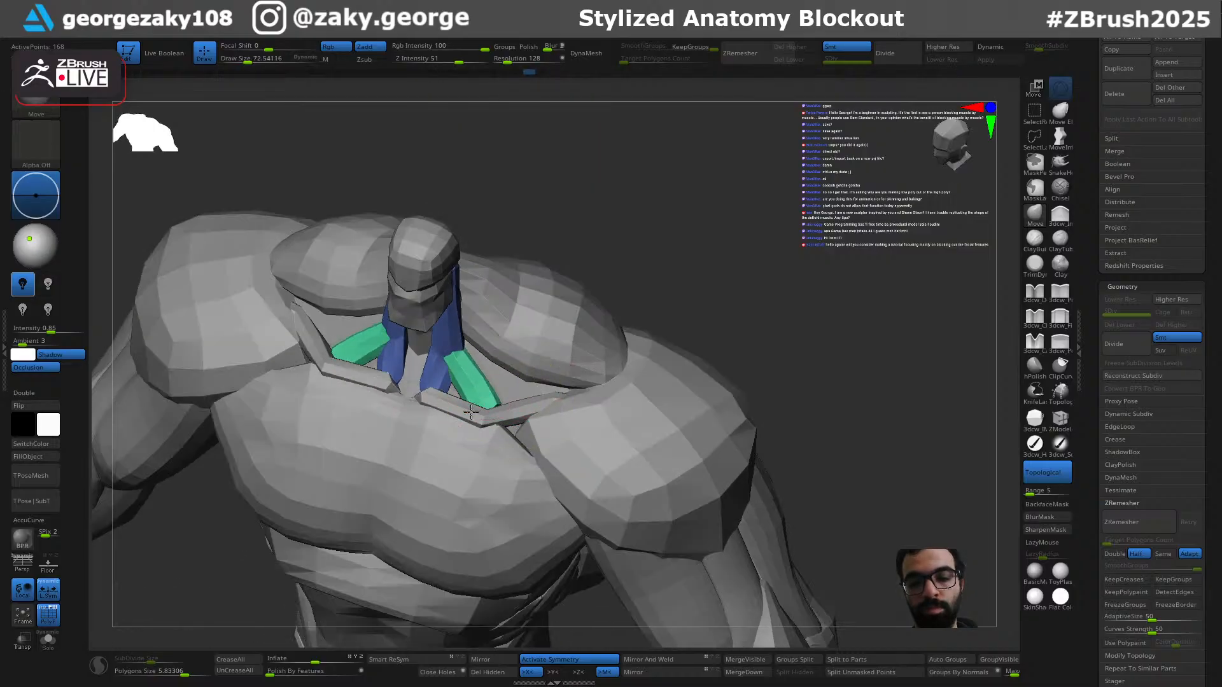
pyautogui.moveTo(565, 264); pyautogui.dragTo(452, 377, button='right')
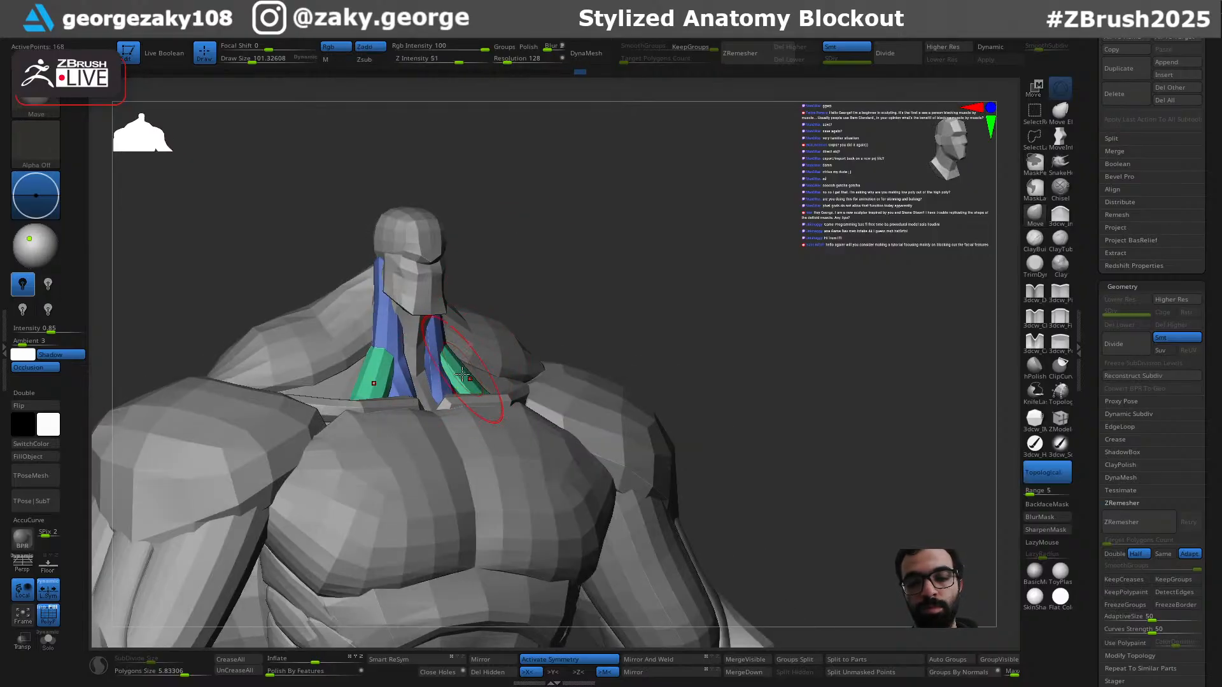
pyautogui.moveTo(595, 278); pyautogui.dragTo(561, 274, button='right')
pyautogui.keyDown('ctrl'); pyautogui.moveTo(561, 274); pyautogui.dragTo(638, 373, button='right'); pyautogui.keyUp('ctrl')
pyautogui.moveTo(637, 373)
pyautogui.keyDown('alt'); pyautogui.mouseDown(button='right')
pyautogui.moveTo(624, 308)
pyautogui.moveTo(609, 322)
pyautogui.moveTo(651, 286)
pyautogui.mouseUp(button='right'); pyautogui.keyUp('alt')
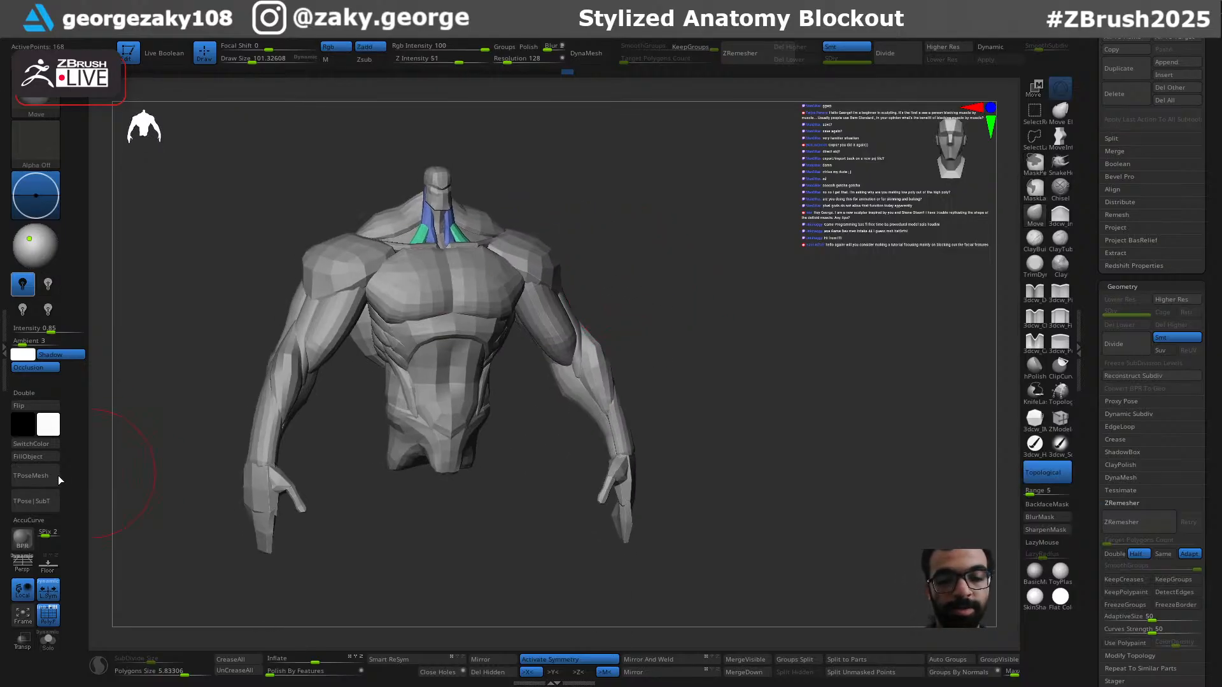
pyautogui.keyDown('shift'); pyautogui.moveTo(782, 341); pyautogui.dragTo(766, 396, button='right'); pyautogui.keyUp('shift')
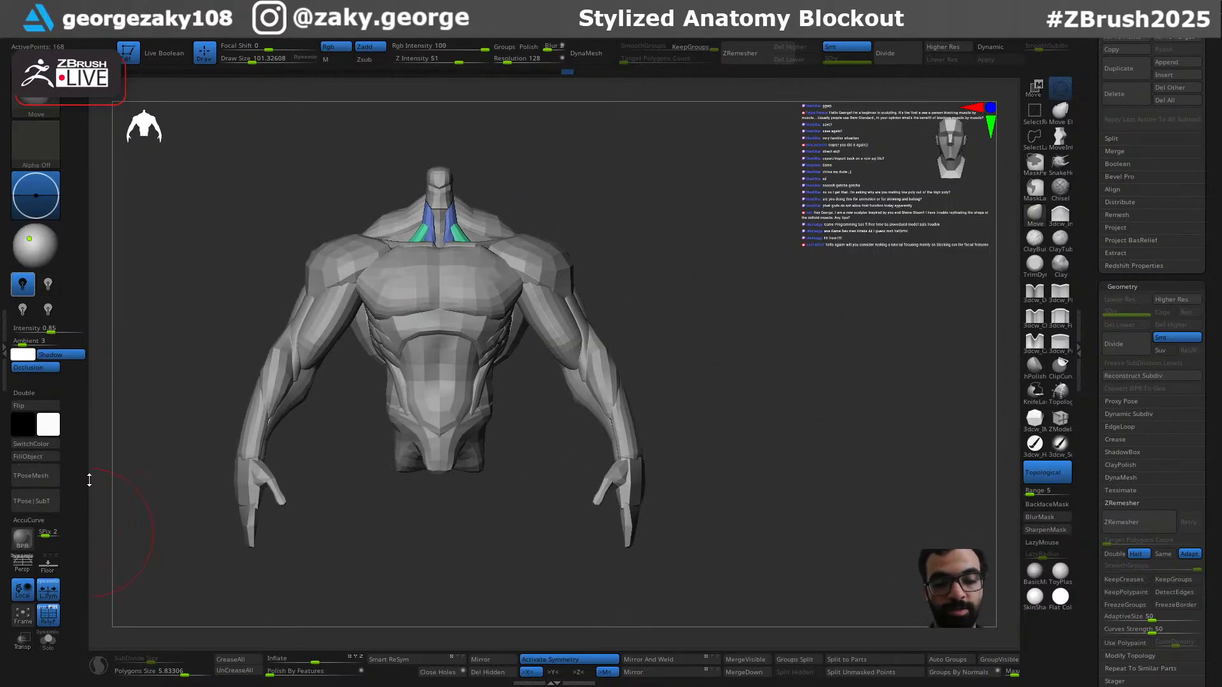
# Step: Save the tool as a new numbered version of the Day11 file
pyautogui.press('ctrl')
pyautogui.hotkey('ctrl', 's')
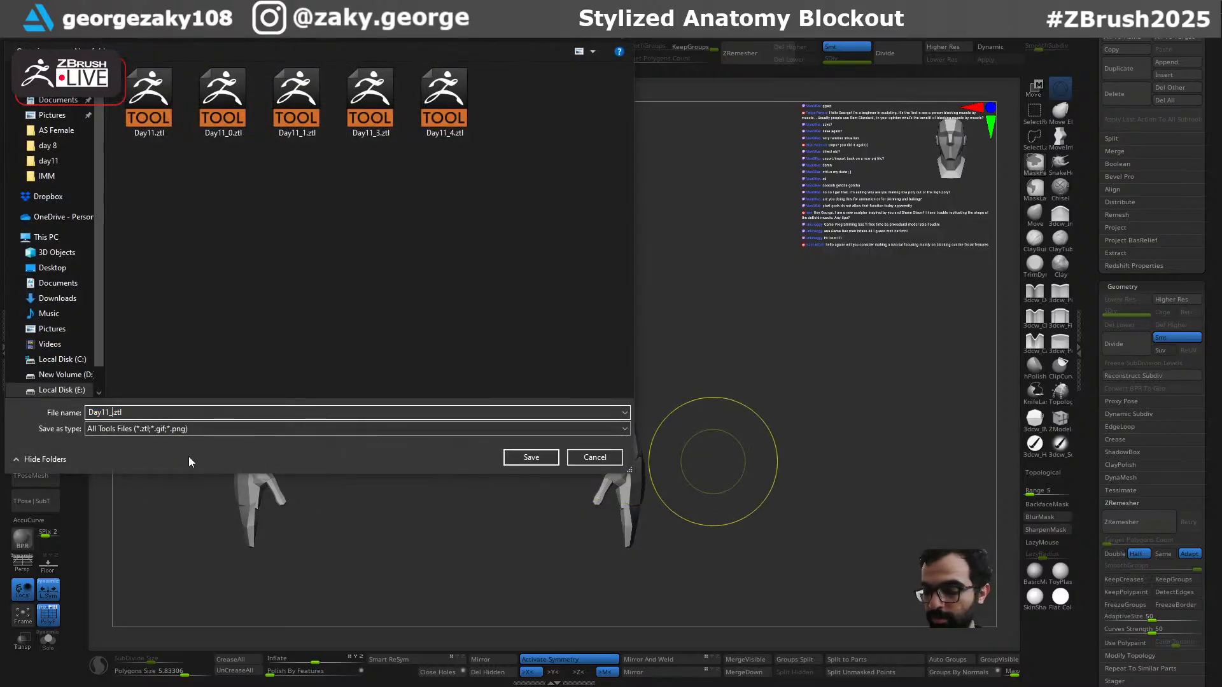
pyautogui.press('Return')
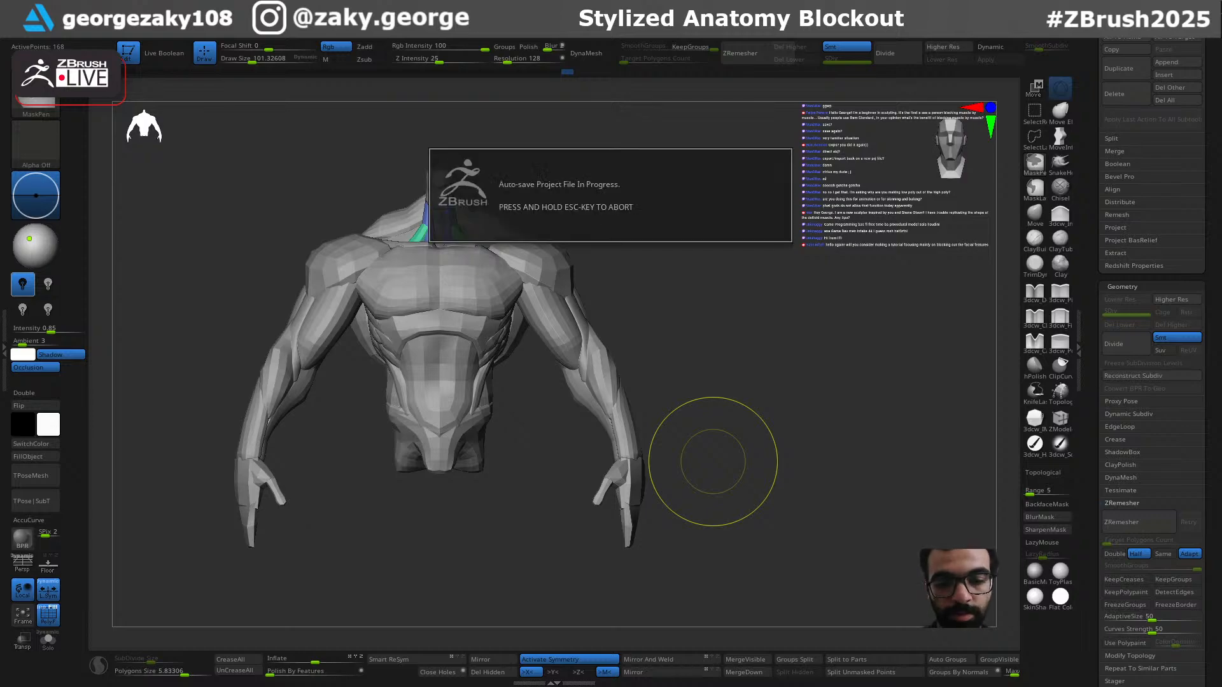
# Step: Combine all body parts into one posing mesh with TPoseMesh and assign separate polygroups with Auto Groups
pyautogui.click(49, 480)
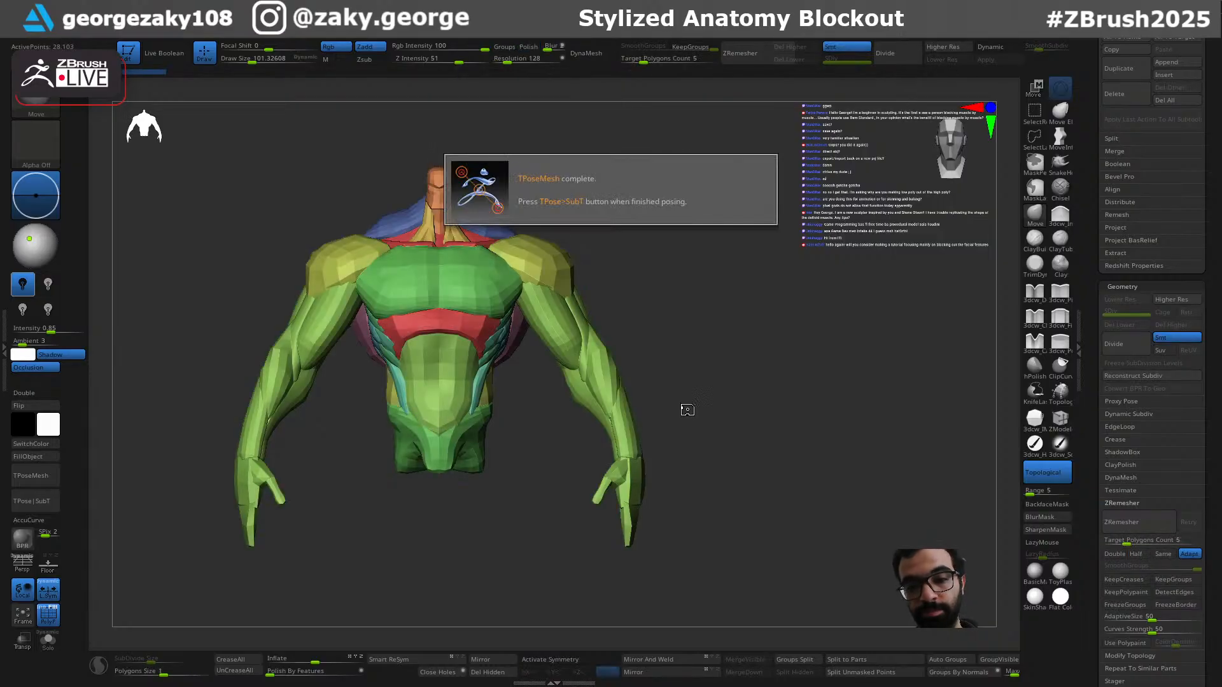
pyautogui.moveTo(704, 365)
pyautogui.mouseDown()
pyautogui.moveTo(747, 390)
pyautogui.moveTo(847, 407)
pyautogui.moveTo(785, 422)
pyautogui.moveTo(838, 425)
pyautogui.mouseUp()
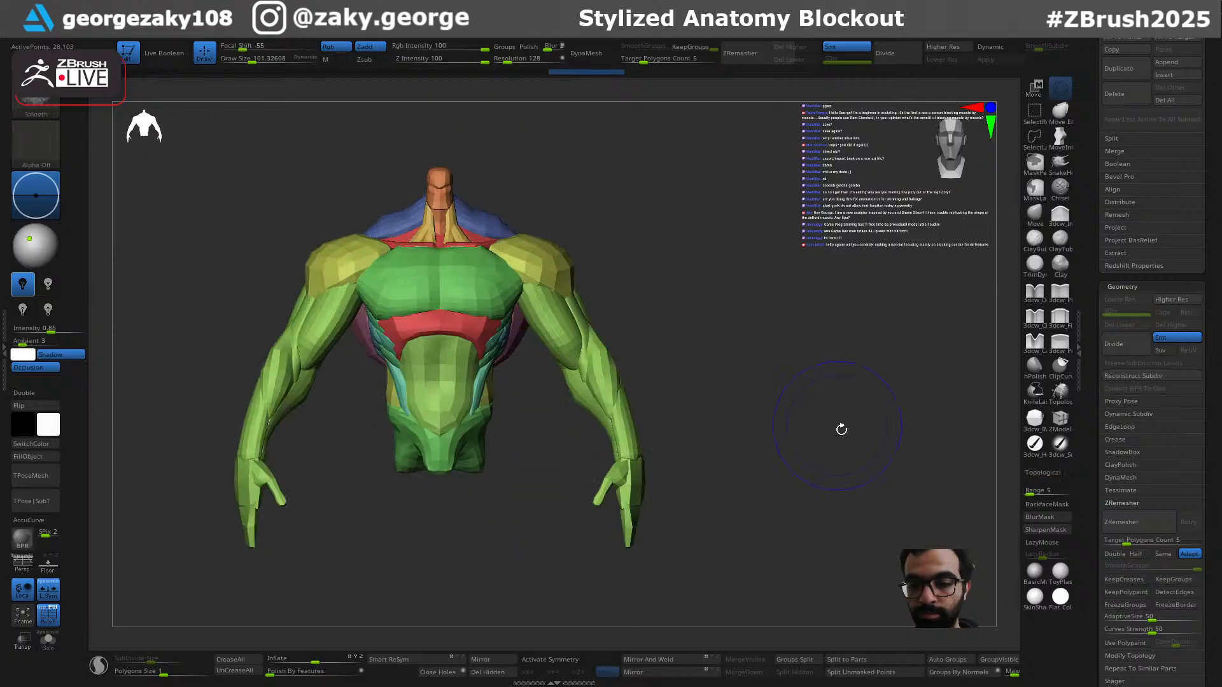
pyautogui.click(954, 662)
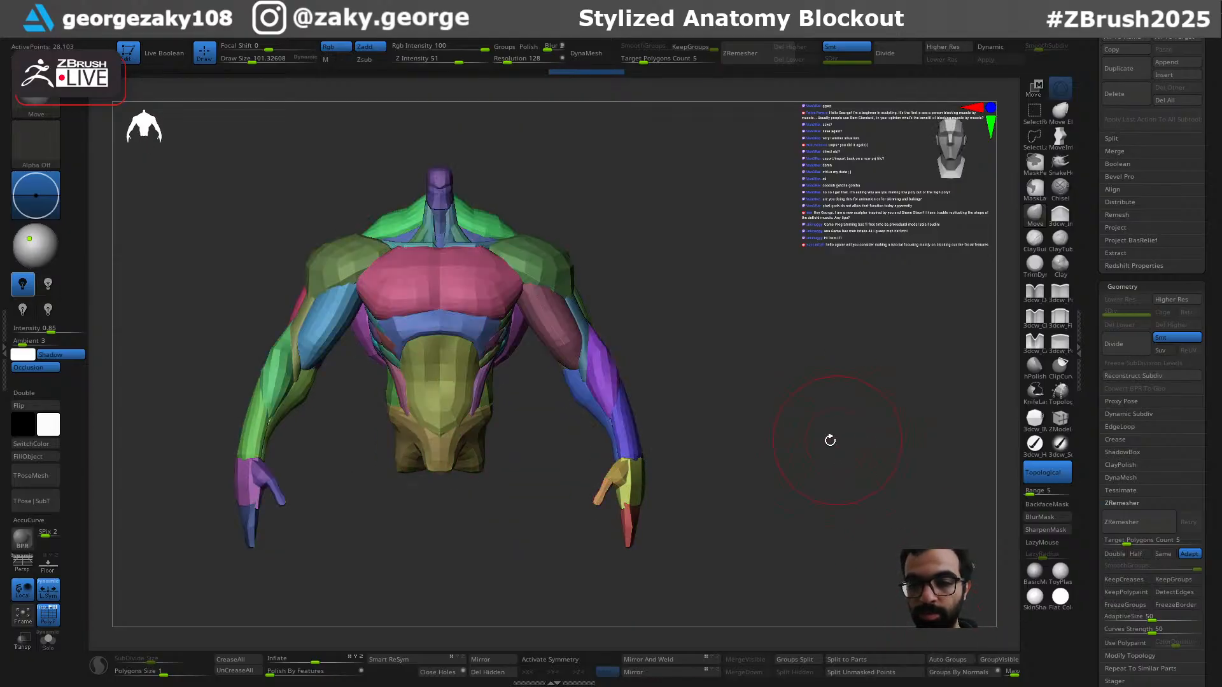
pyautogui.moveTo(818, 432); pyautogui.dragTo(662, 426)
pyautogui.moveTo(715, 434)
pyautogui.keyDown('ctrl'); pyautogui.mouseDown(button='right')
pyautogui.moveTo(668, 416)
pyautogui.moveTo(628, 378)
pyautogui.moveTo(640, 449)
pyautogui.mouseUp(button='right'); pyautogui.keyUp('ctrl')
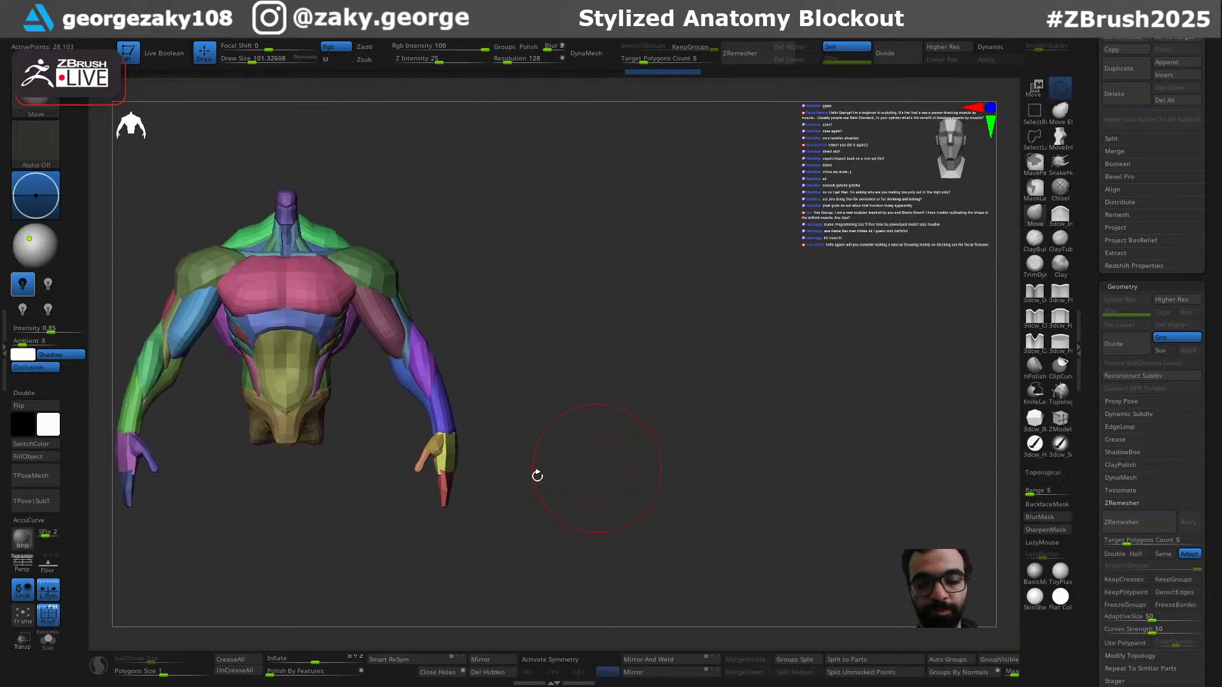
# Step: Turn on perspective and leave a front three-quarter snapshot of the torso on the canvas beside a back three-quarter view
pyautogui.click(22, 563)
pyautogui.moveTo(527, 322); pyautogui.dragTo(553, 434, button='right')
pyautogui.keyDown('alt'); pyautogui.moveTo(552, 434); pyautogui.dragTo(720, 453, button='right'); pyautogui.keyUp('alt')
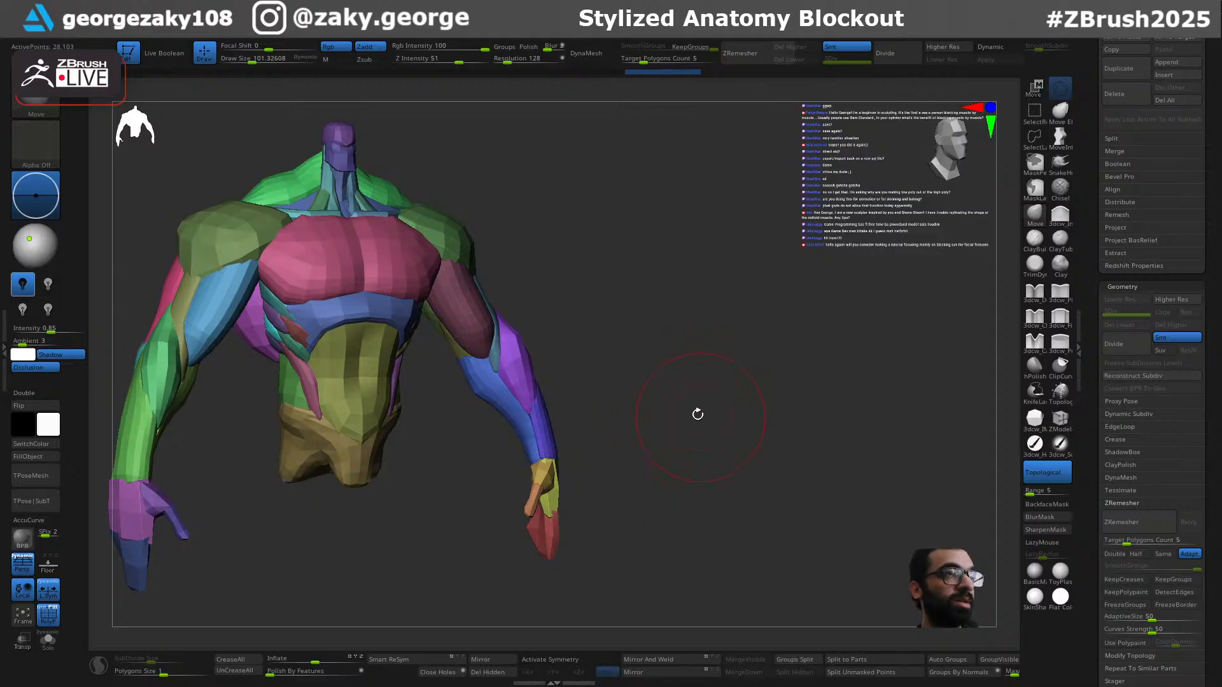
pyautogui.moveTo(634, 370)
pyautogui.mouseDown(button='right')
pyautogui.moveTo(646, 360)
pyautogui.moveTo(644, 372)
pyautogui.mouseUp(button='right')
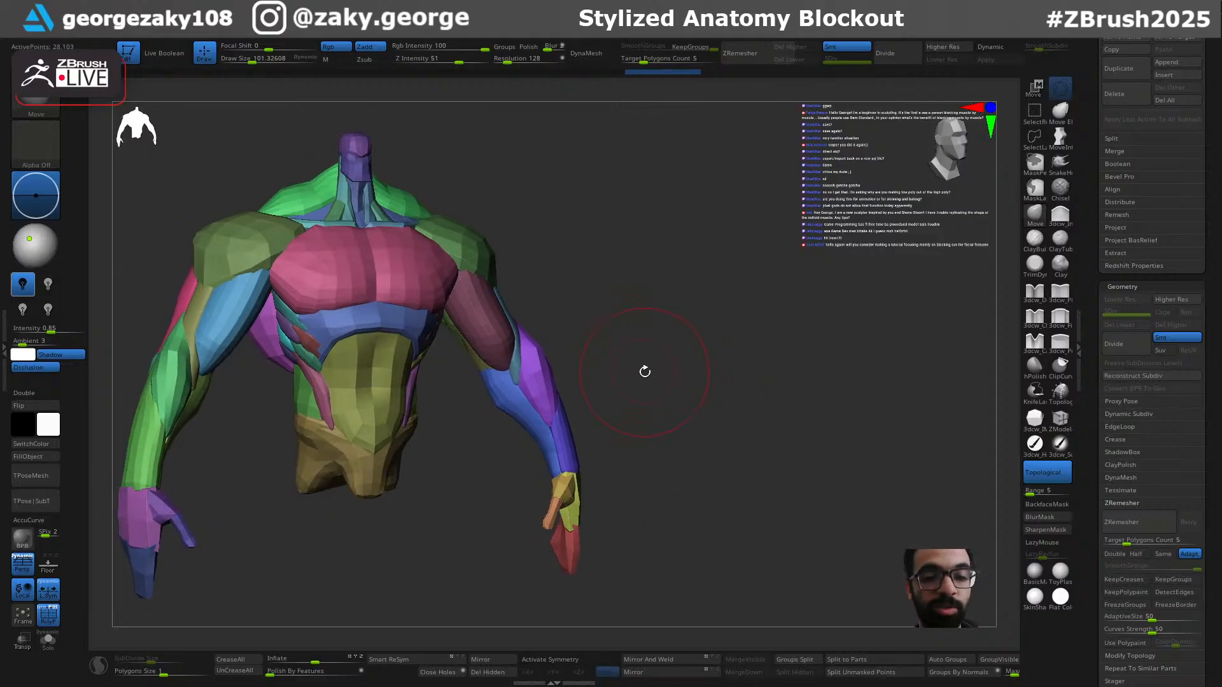
pyautogui.moveTo(674, 420)
pyautogui.keyDown('ctrl'); pyautogui.mouseDown(button='right')
pyautogui.moveTo(650, 388)
pyautogui.moveTo(939, 440)
pyautogui.moveTo(811, 444)
pyautogui.moveTo(1005, 407)
pyautogui.moveTo(1003, 390)
pyautogui.moveTo(1030, 380)
pyautogui.moveTo(996, 387)
pyautogui.mouseUp(button='right'); pyautogui.keyUp('ctrl')
pyautogui.hotkey('shift', 's')
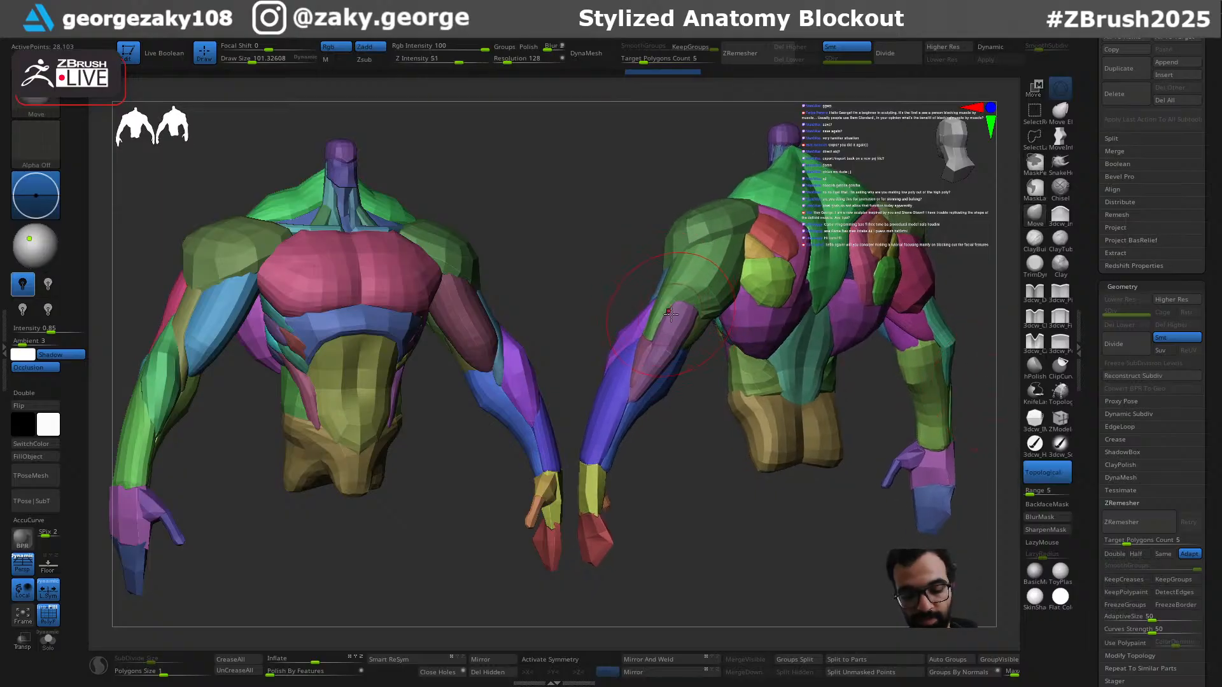
# Step: Activate X symmetry on the posing mesh and adjust the back of the upper arm with Move at a draw size of about 62
pyautogui.press('[')
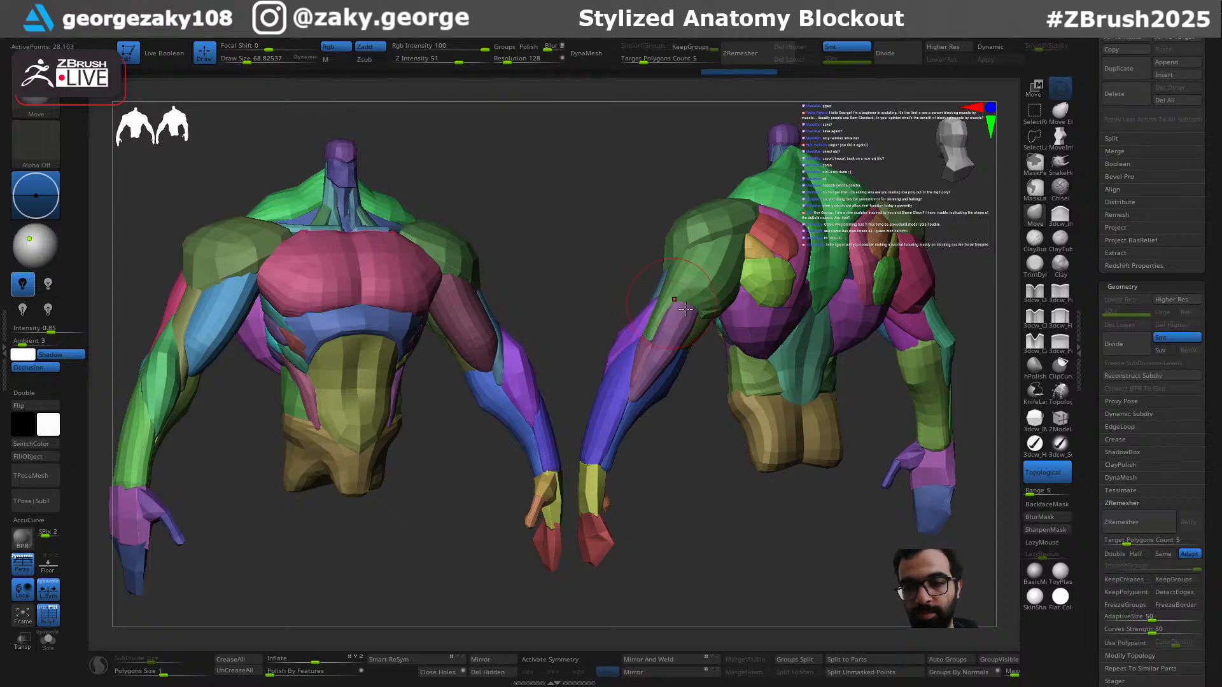
pyautogui.press('x')
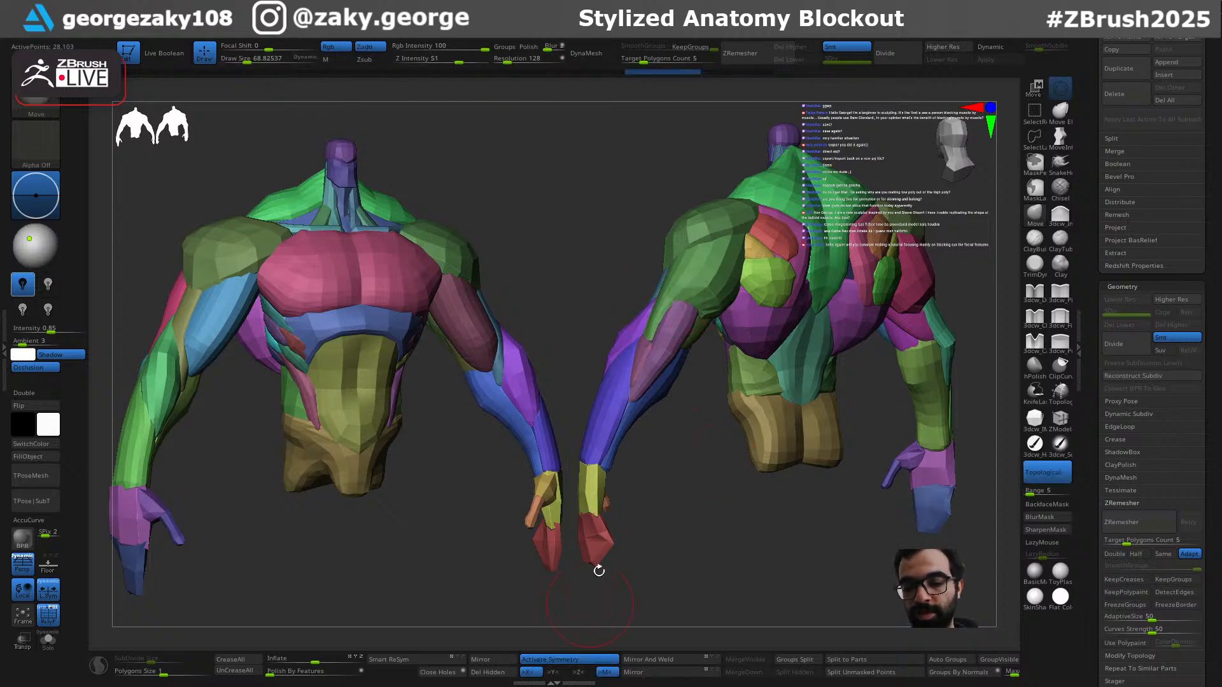
pyautogui.press('[')
pyautogui.moveTo(661, 306); pyautogui.dragTo(659, 313)
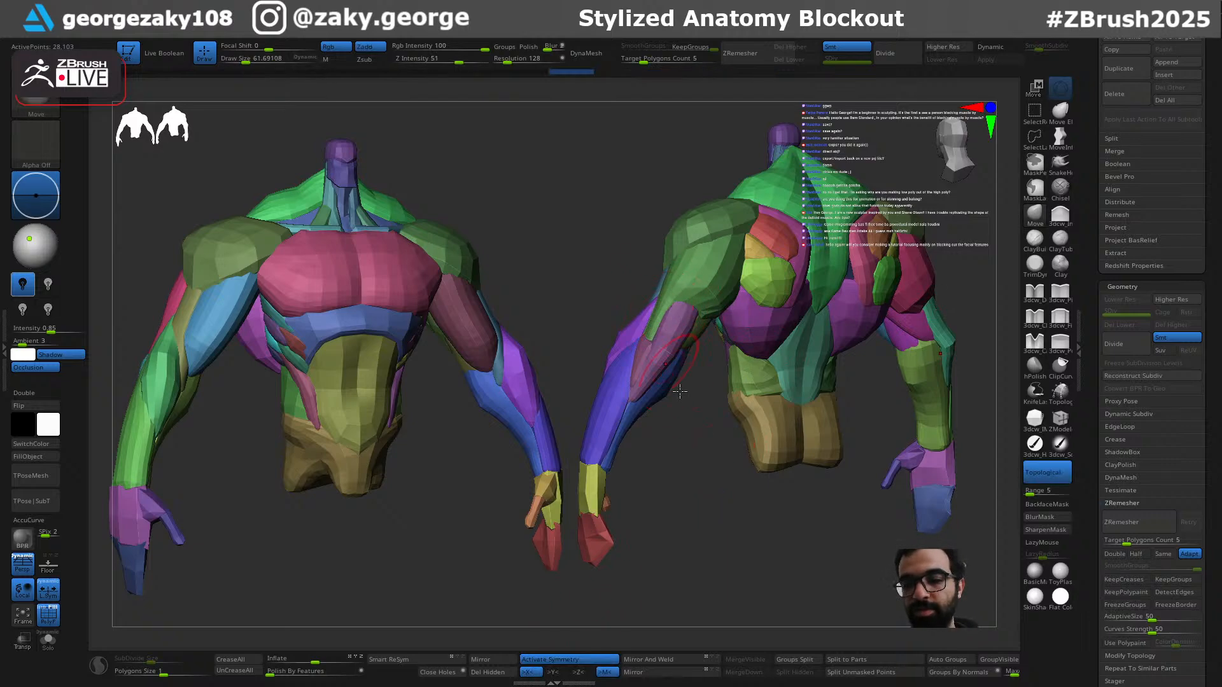